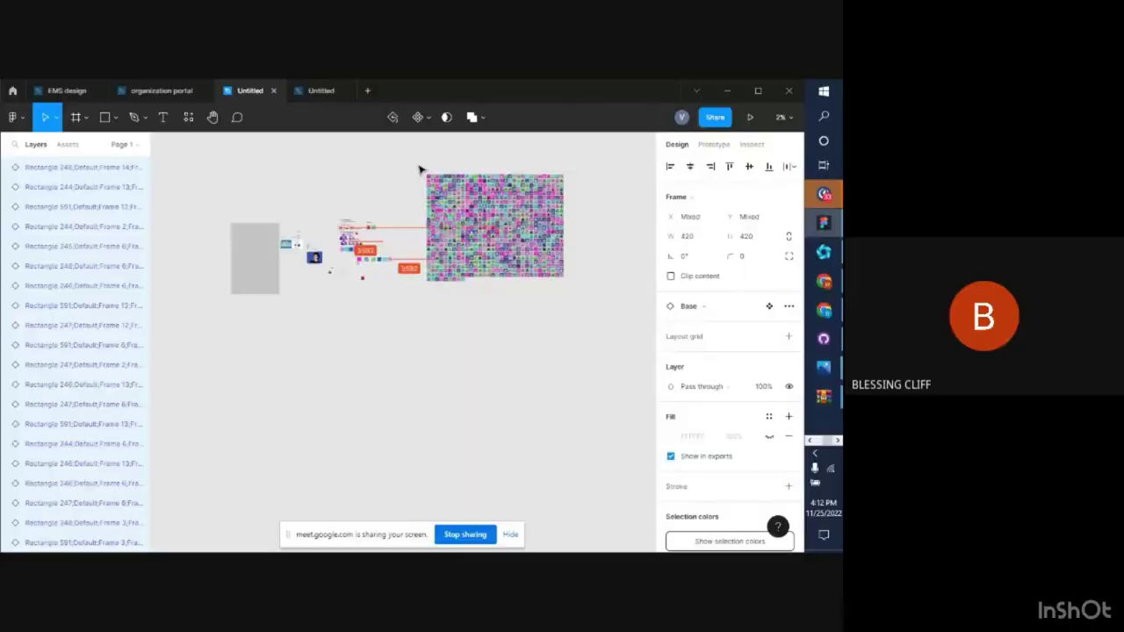
# Move the large emoji pattern frame lower on the canvas, then bring the Google Meet window forward
pyautogui.moveTo(419, 171); pyautogui.dragTo(414, 258)
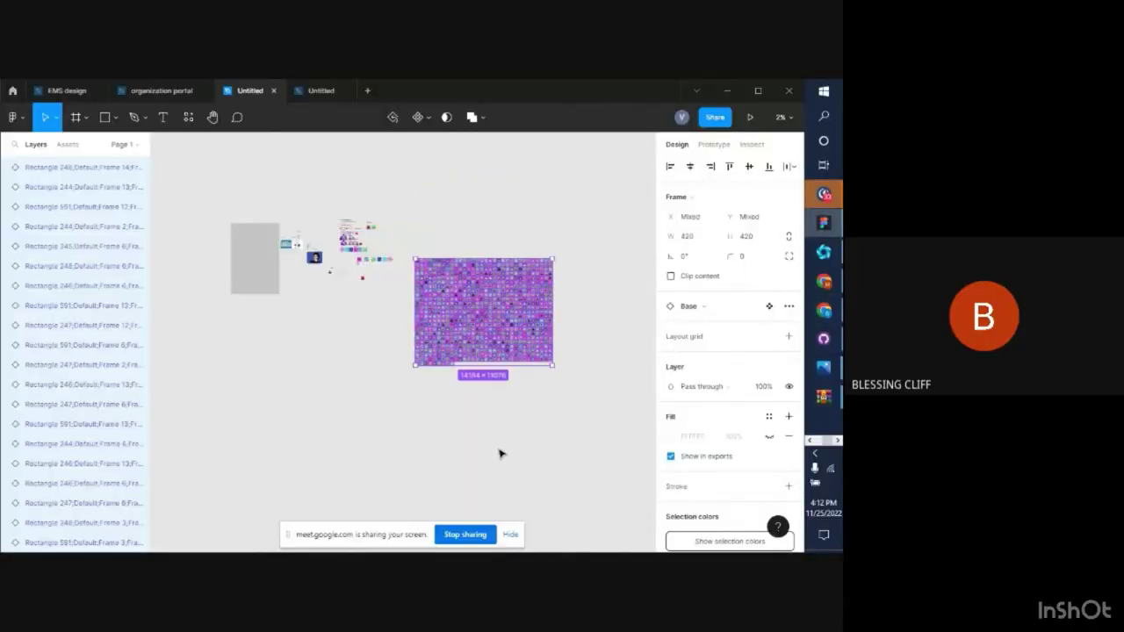
pyautogui.moveTo(825, 284)
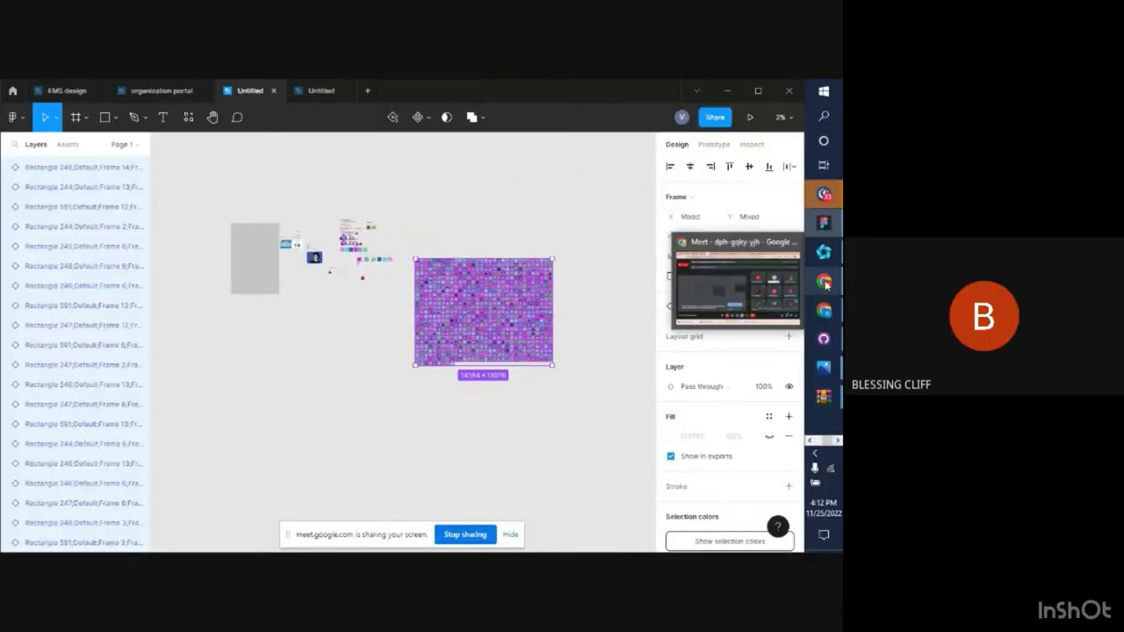
pyautogui.click(736, 283)
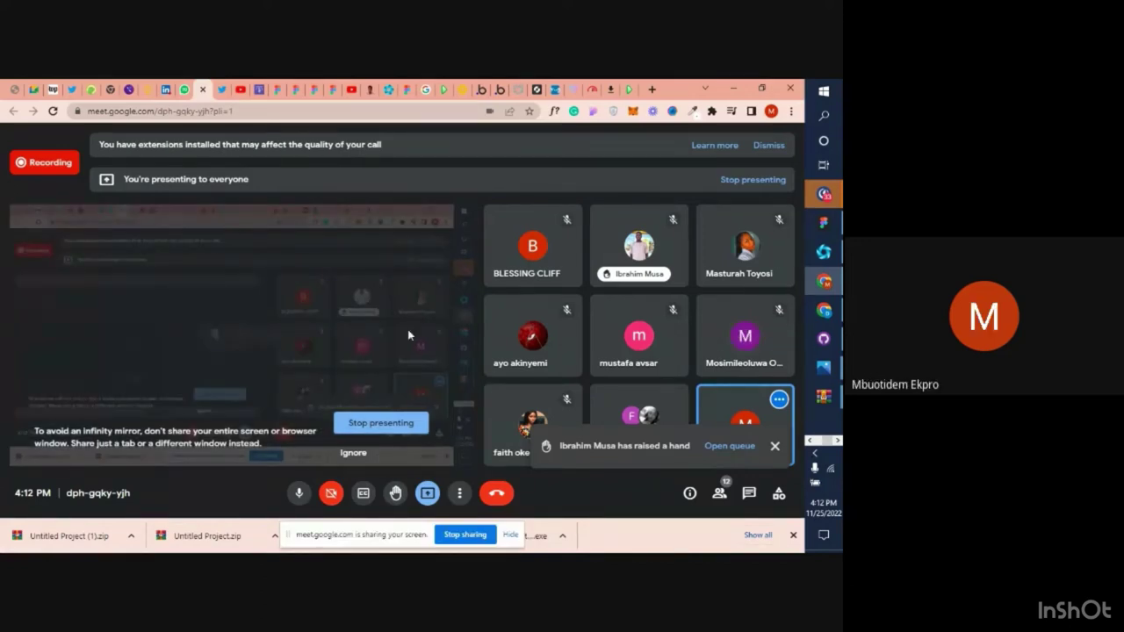
pyautogui.click(825, 224)
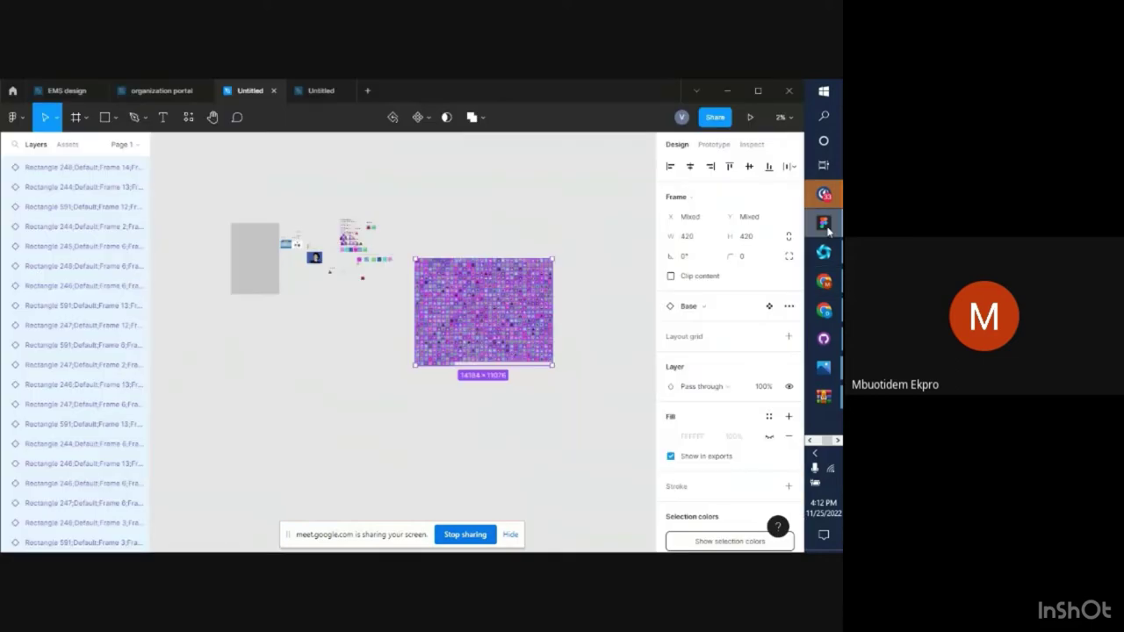
pyautogui.click(823, 281)
# Go to opensea.io from the Chicken Run video tab
pyautogui.click(629, 92)
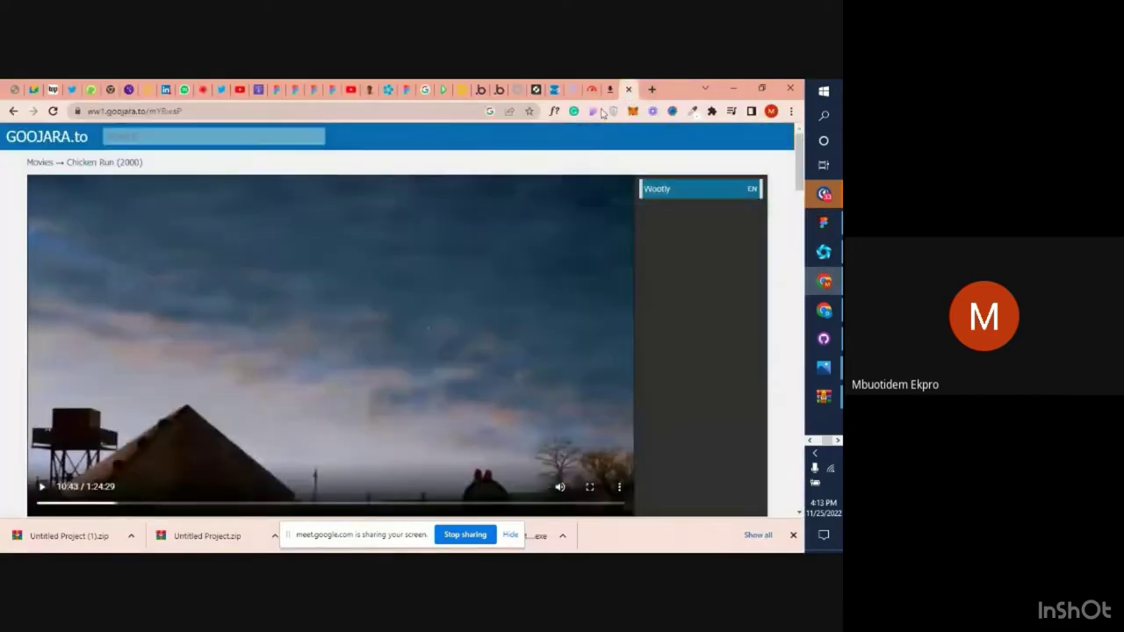
pyautogui.click(372, 111)
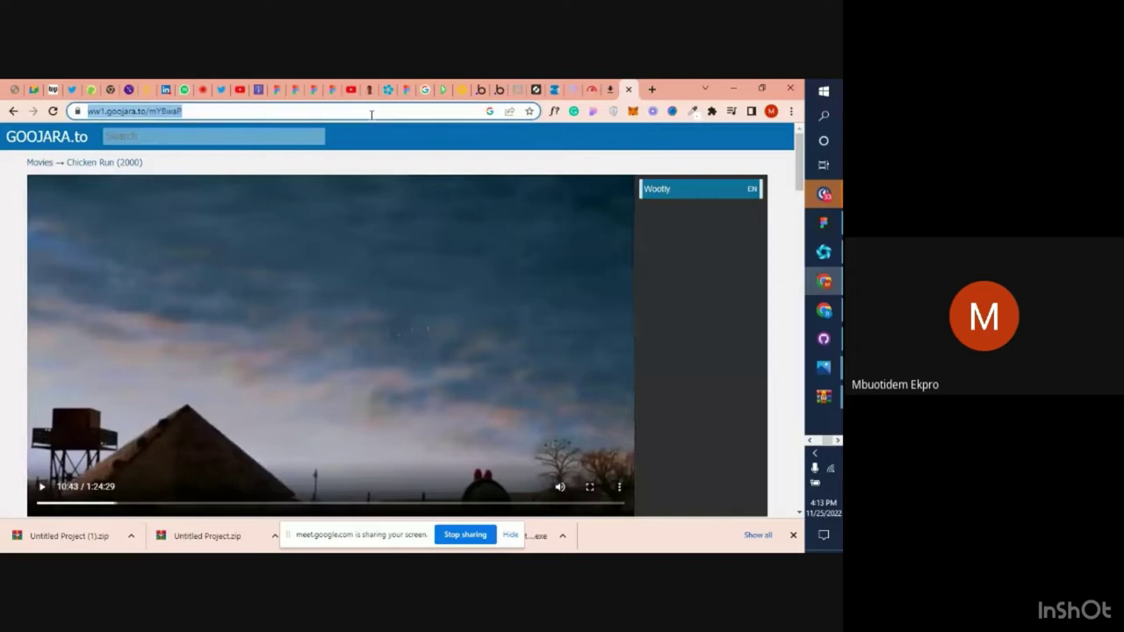
pyautogui.write('opense')
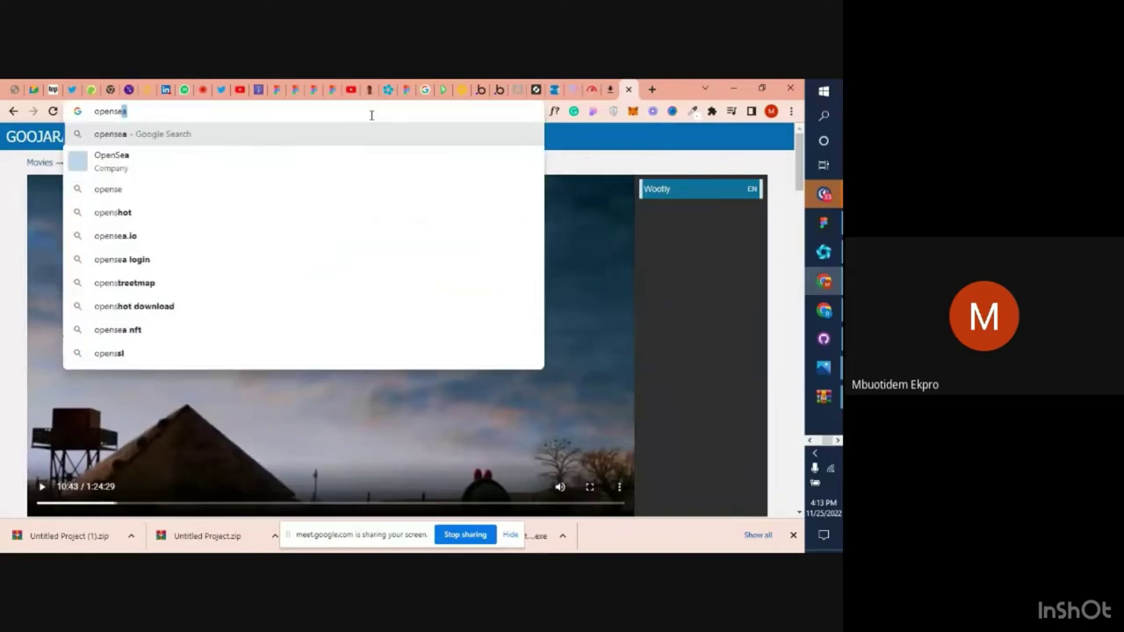
pyautogui.write('a.io')
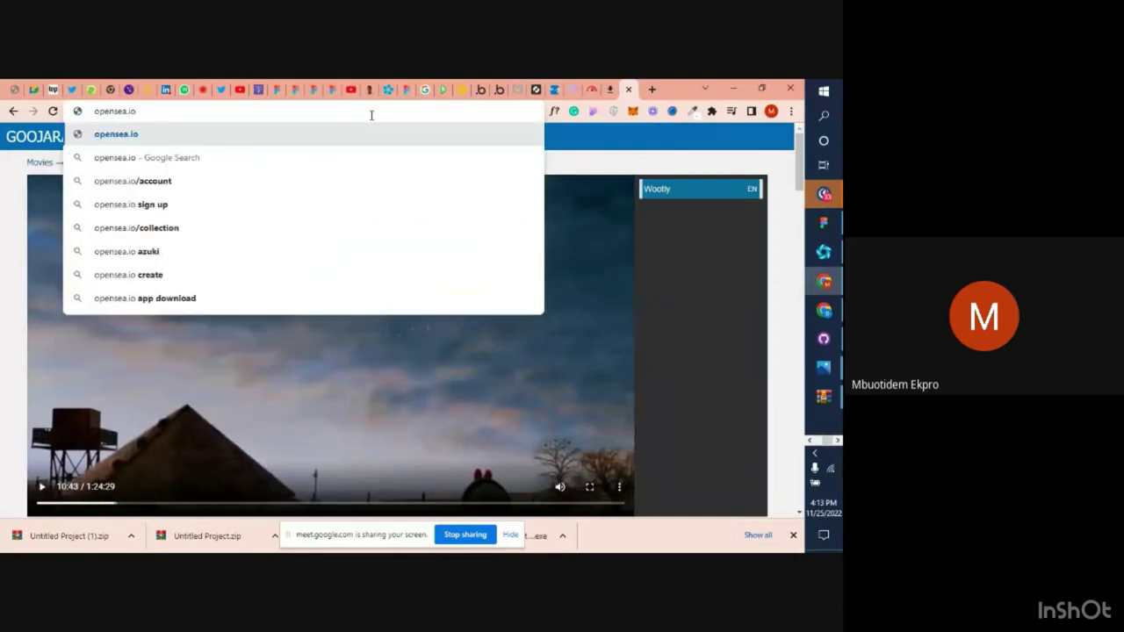
pyautogui.press('Return')
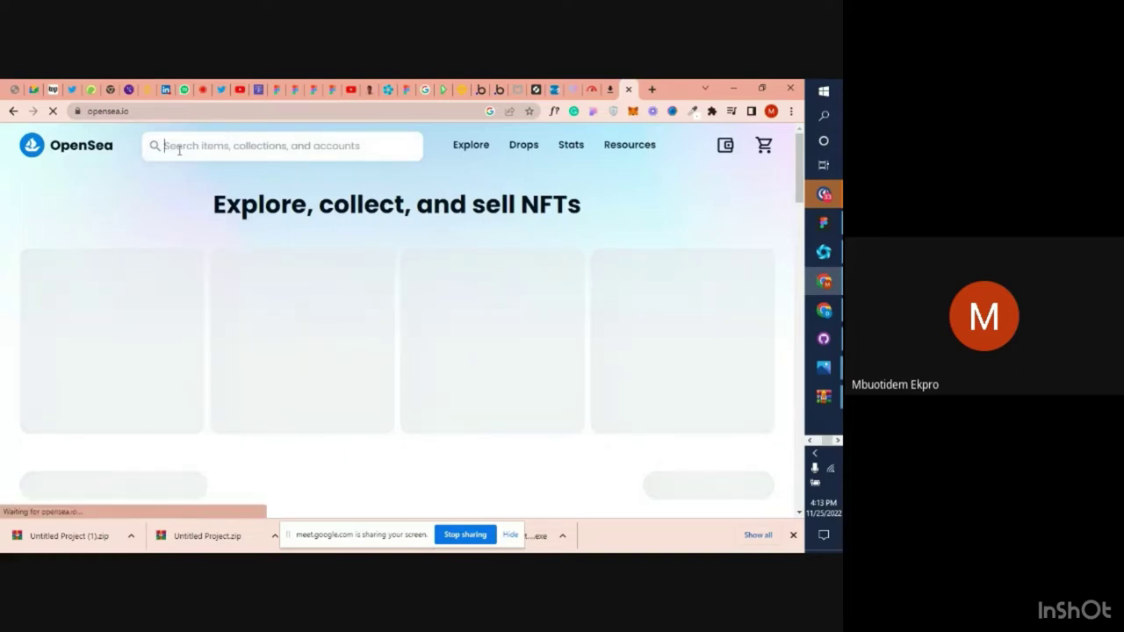
# Search OpenSea for 'poopart', browse the matching collections and accounts, then clear the search
pyautogui.write('polygon')
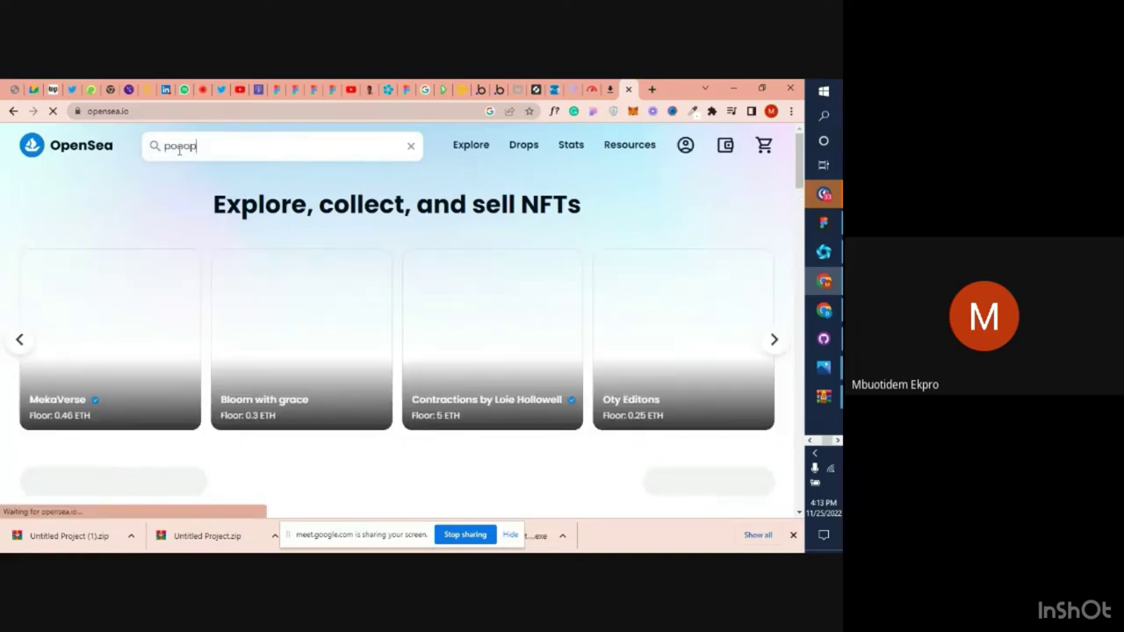
pyautogui.press('BackSpace')
pyautogui.press('BackSpace')
pyautogui.press('BackSpace')
pyautogui.press('BackSpace')
pyautogui.press('BackSpace')
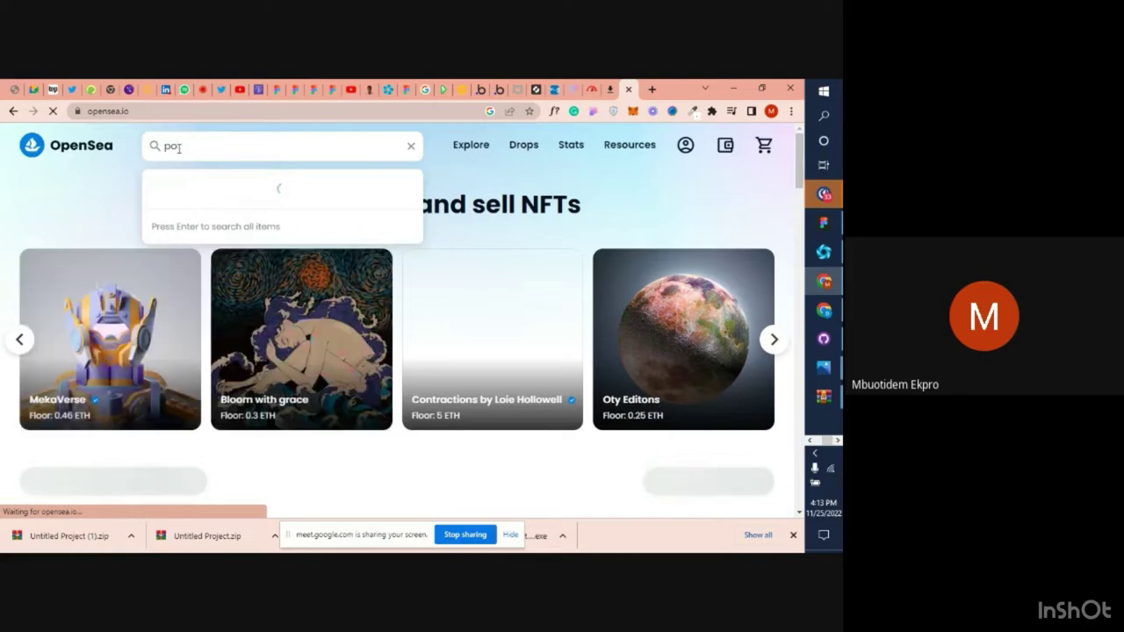
pyautogui.write('ppart')
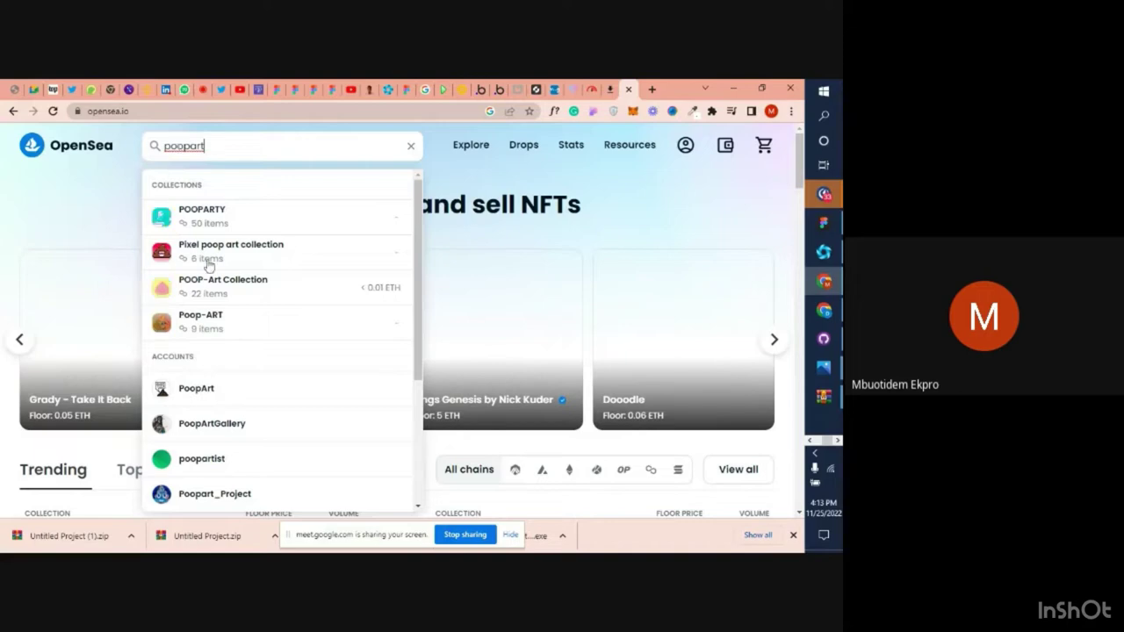
pyautogui.scroll(-3, 211, 382)
pyautogui.scroll(-1, 215, 387)
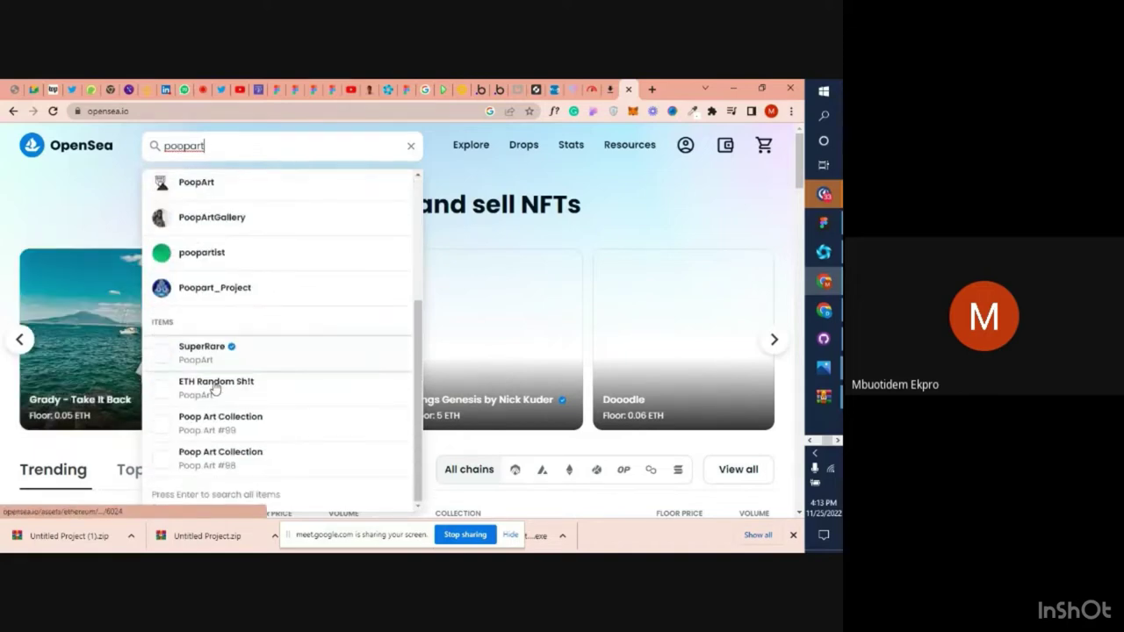
pyautogui.scroll(3, 215, 387)
pyautogui.scroll(-2, 215, 388)
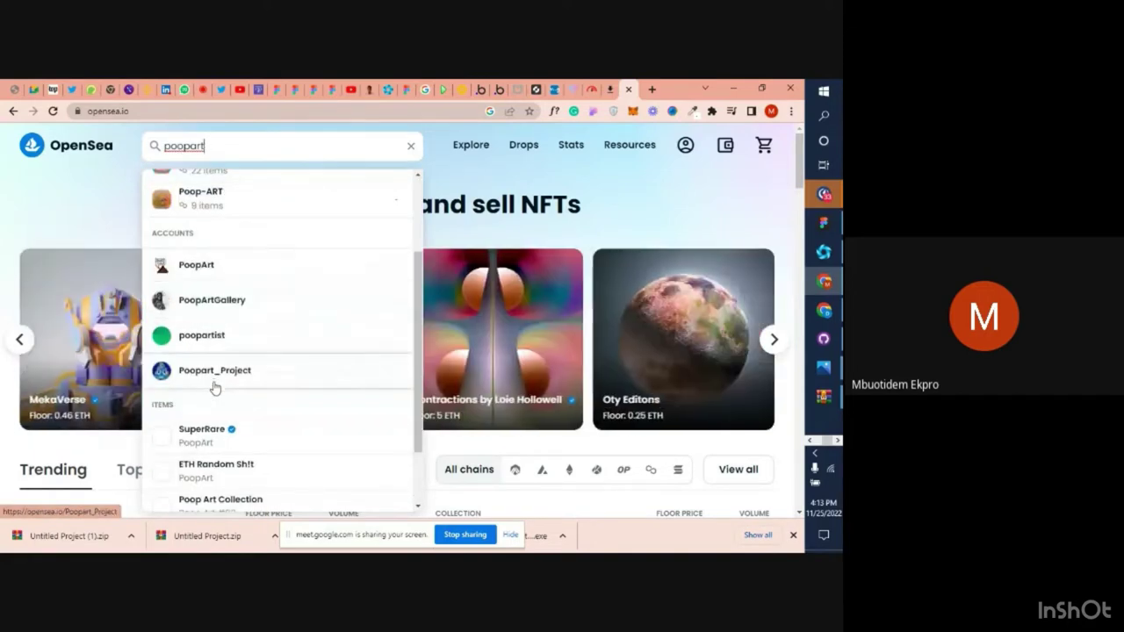
pyautogui.scroll(-1, 215, 387)
pyautogui.scroll(3, 215, 387)
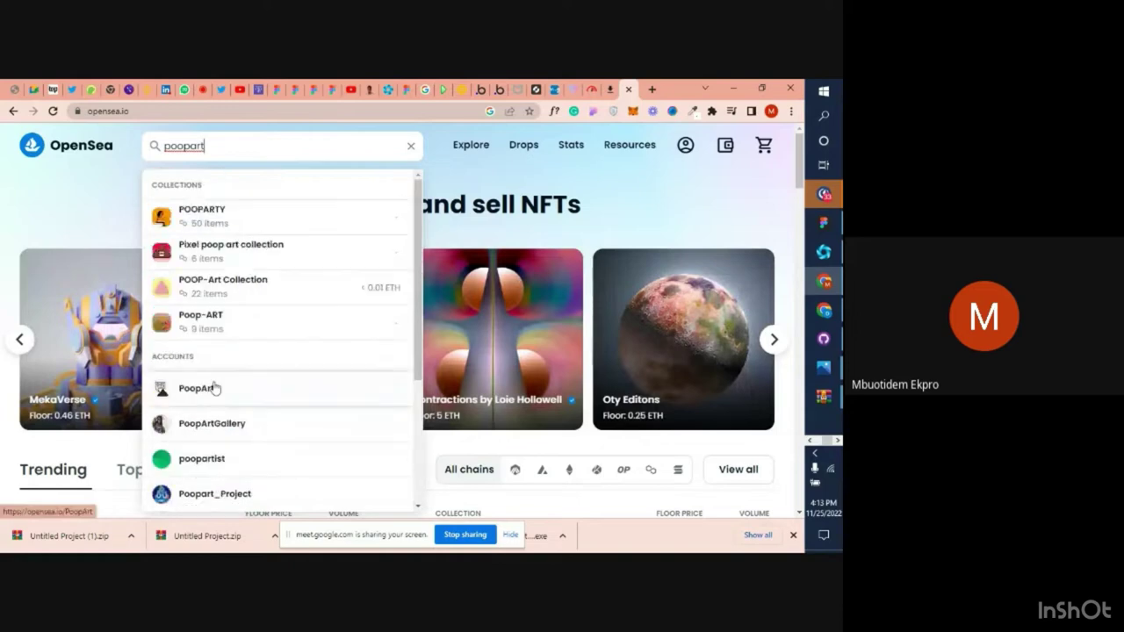
pyautogui.click(410, 149)
pyautogui.click(823, 226)
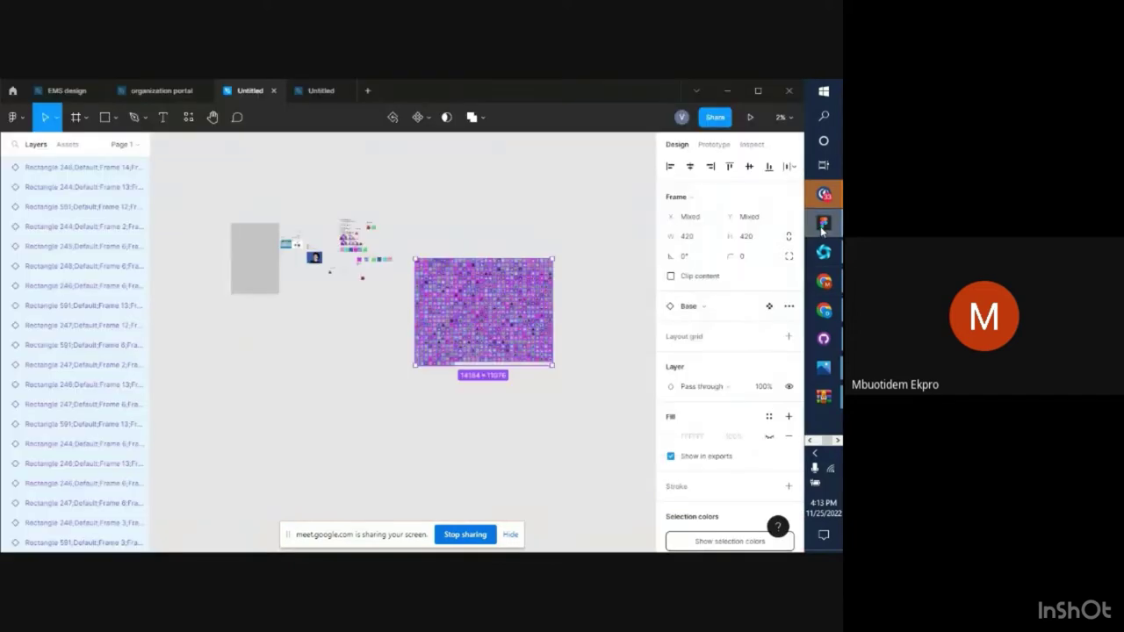
pyautogui.hotkey('ctrl', '+')
pyautogui.hotkey('ctrl', '+')
pyautogui.hotkey('ctrl', '+')
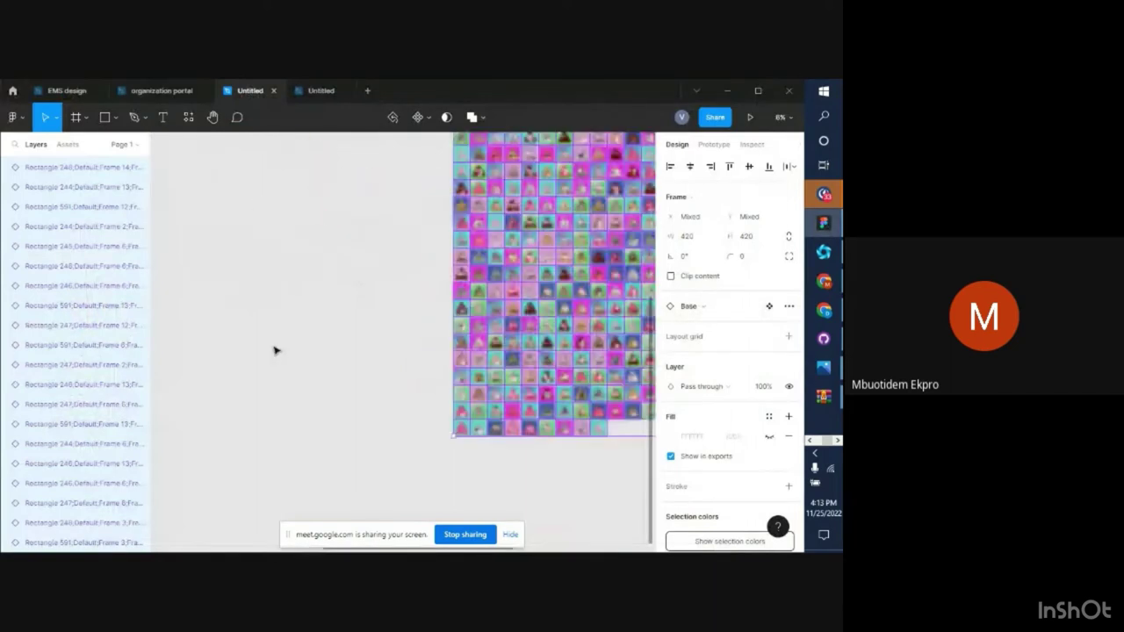
pyautogui.scroll(2, 339, 346)
pyautogui.scroll(4, 342, 346)
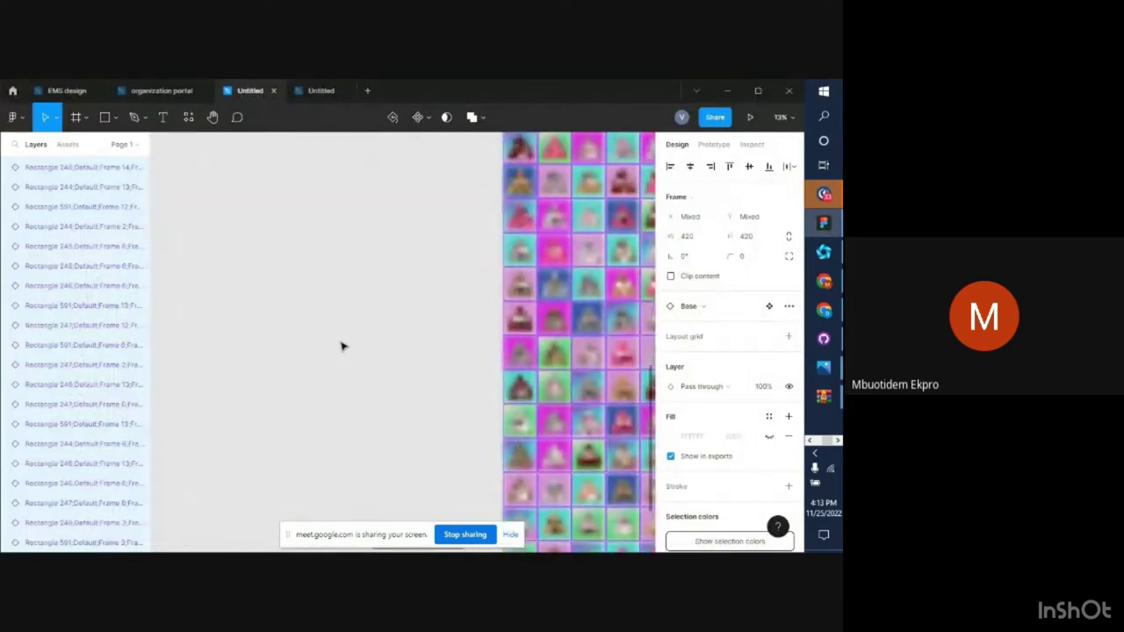
pyautogui.scroll(6, 342, 346)
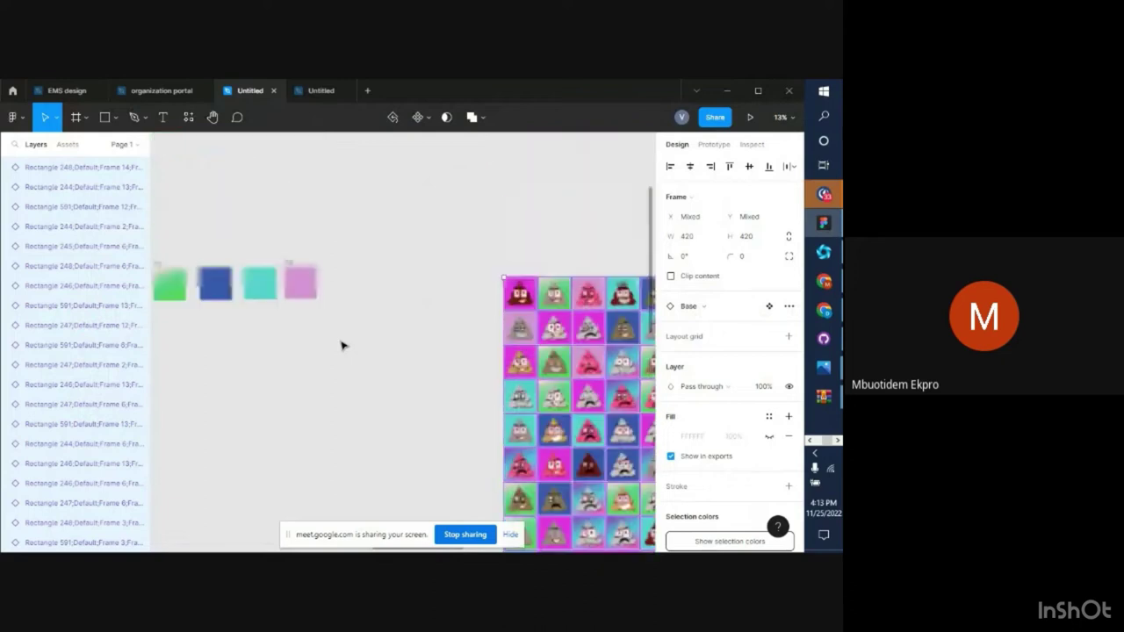
pyautogui.hscroll(-1, 341, 346)
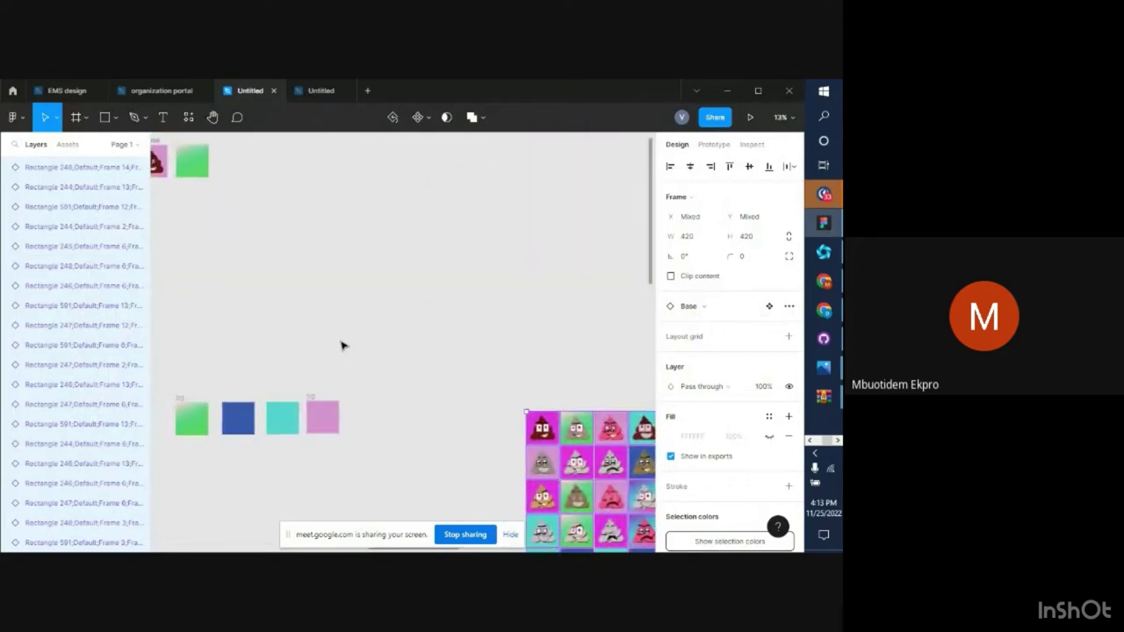
pyautogui.scroll(-2, 342, 346)
pyautogui.hscroll(5, 342, 346)
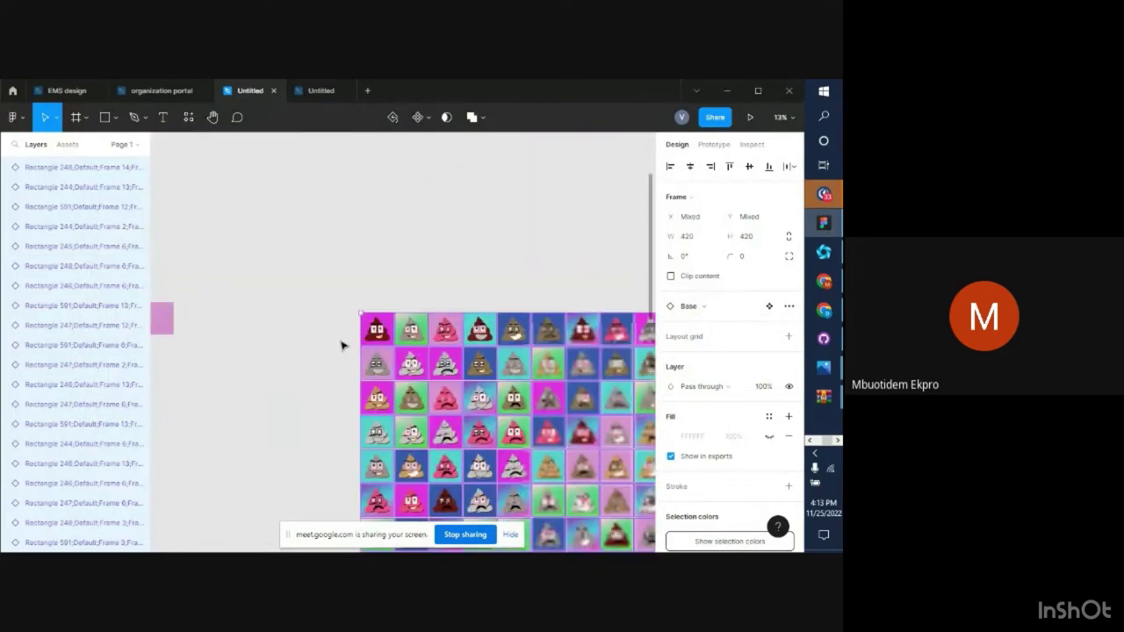
pyautogui.hscroll(3, 341, 347)
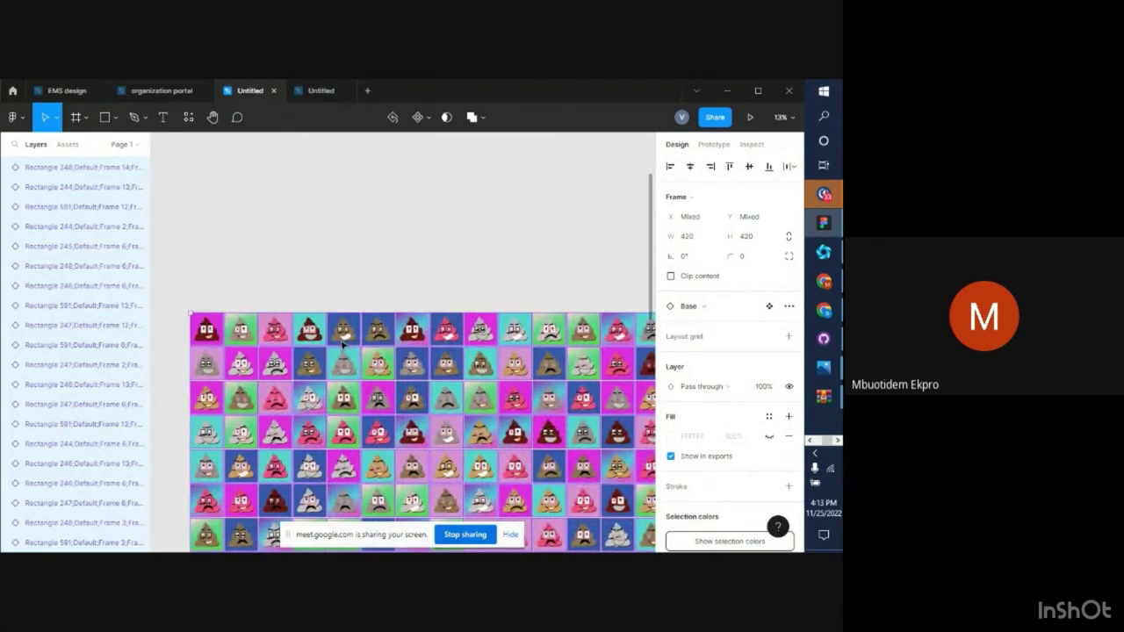
pyautogui.scroll(3, 341, 346)
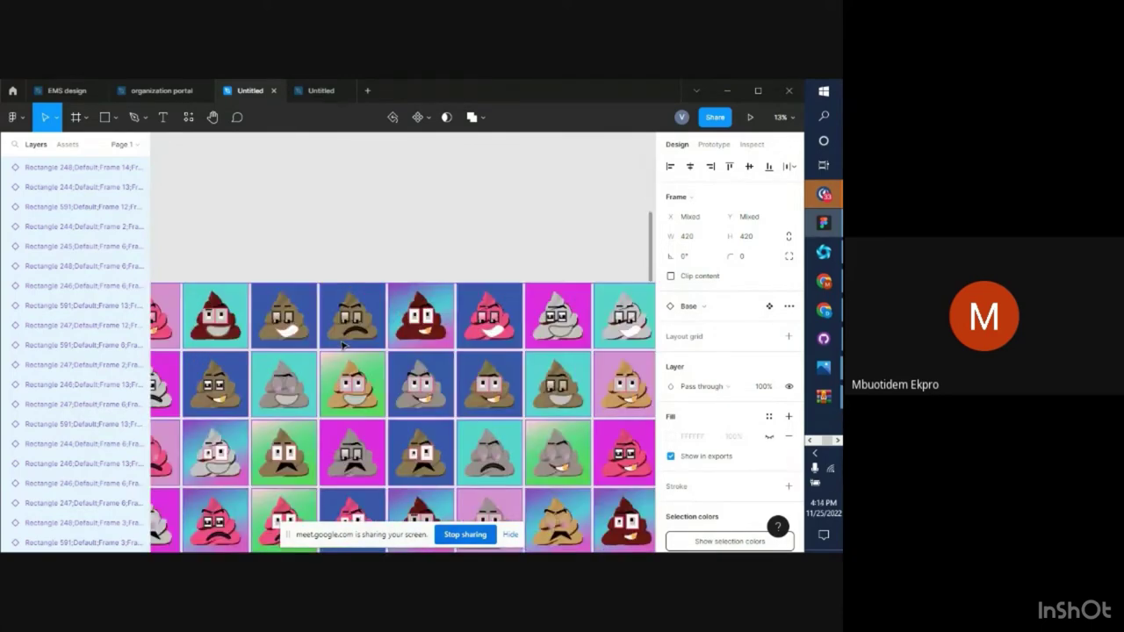
pyautogui.scroll(-1, 341, 346)
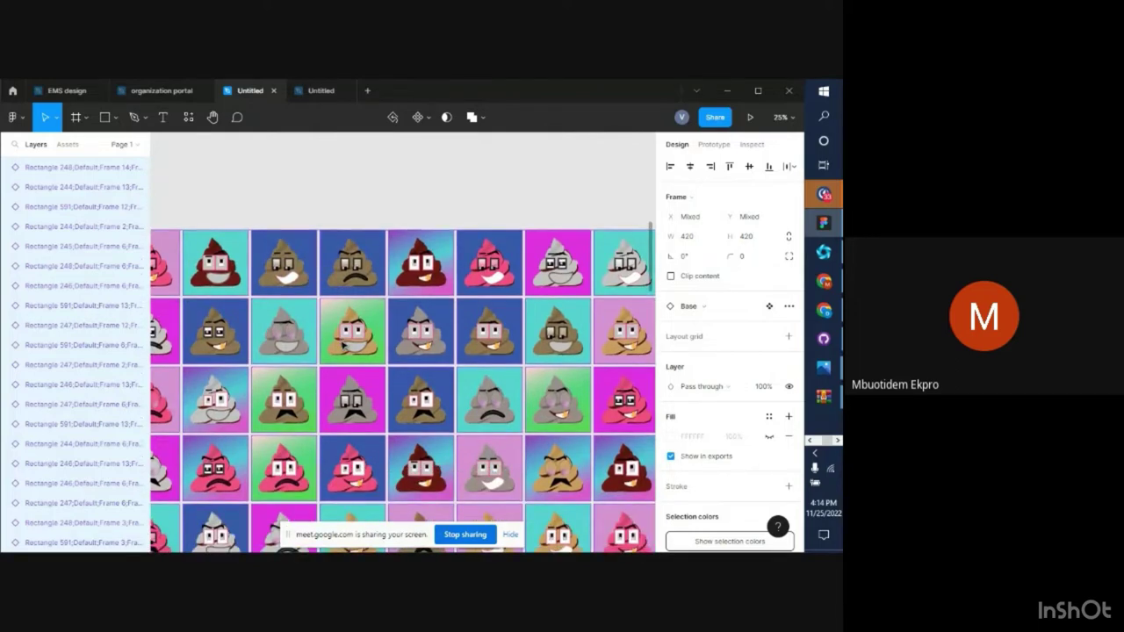
pyautogui.scroll(-3, 341, 346)
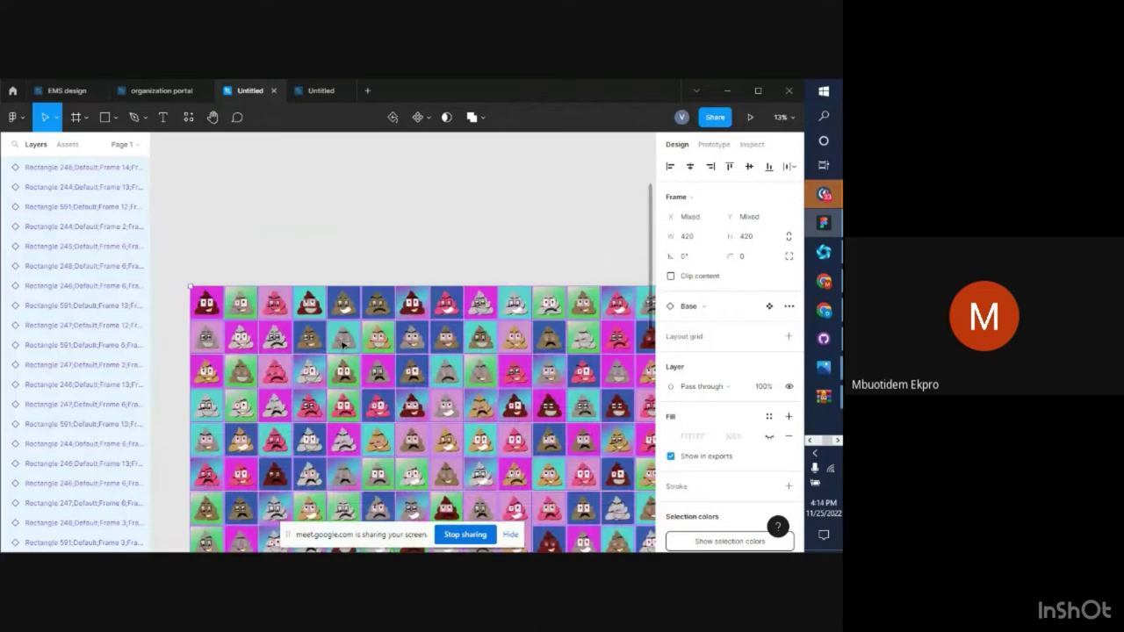
pyautogui.scroll(-2, 342, 346)
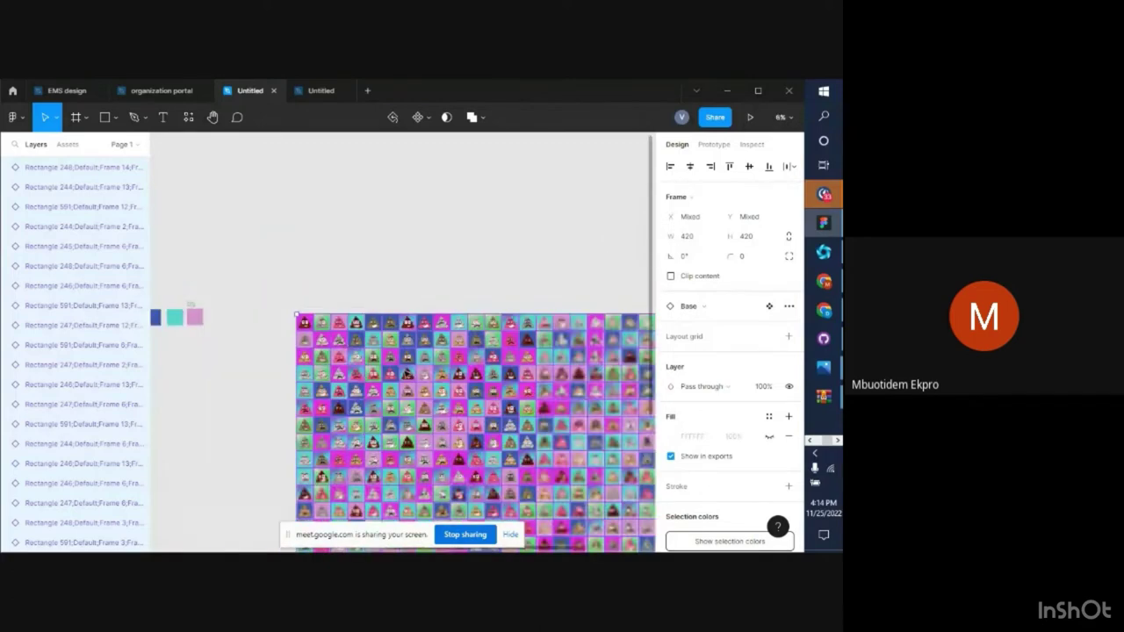
pyautogui.scroll(-3, 405, 374)
pyautogui.hscroll(-1, 404, 374)
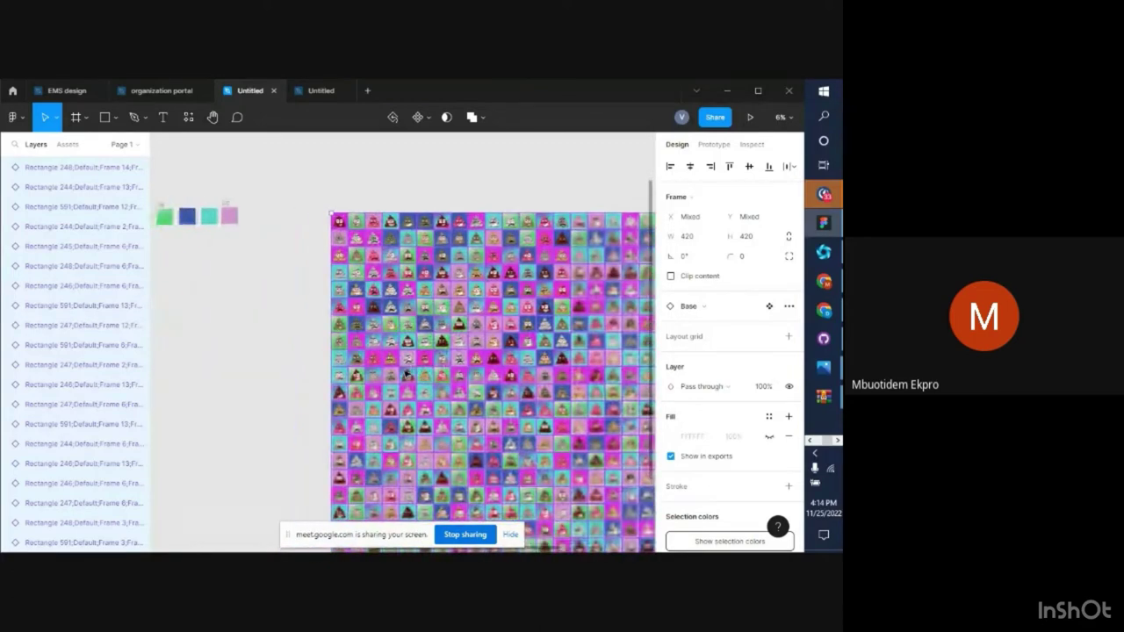
pyautogui.hscroll(3, 406, 375)
pyautogui.scroll(-2, 404, 377)
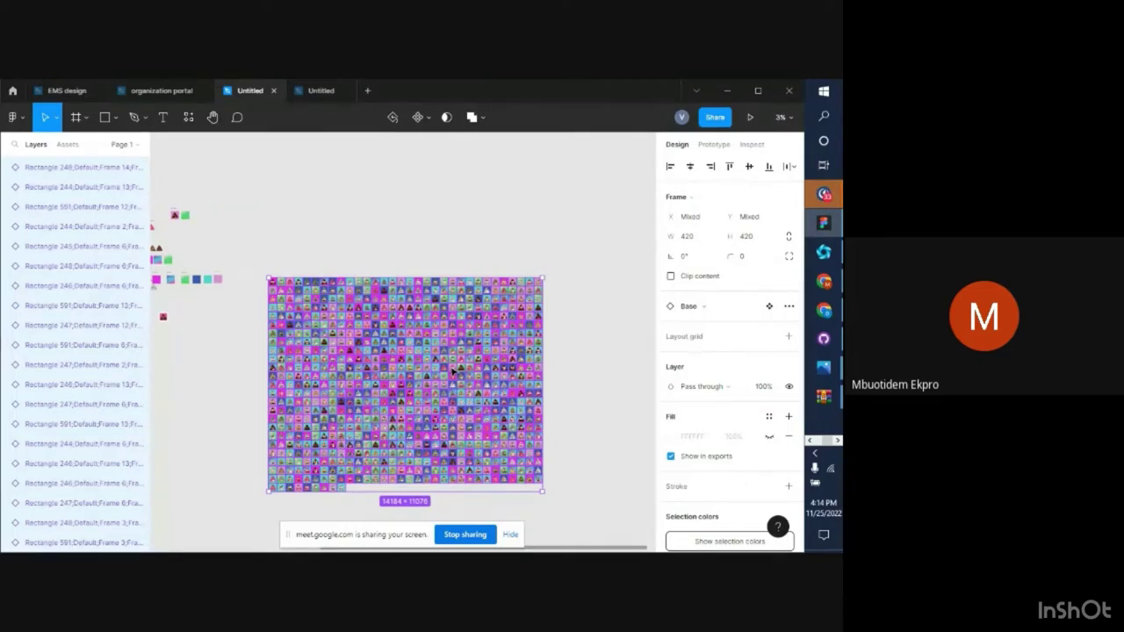
pyautogui.scroll(2, 452, 373)
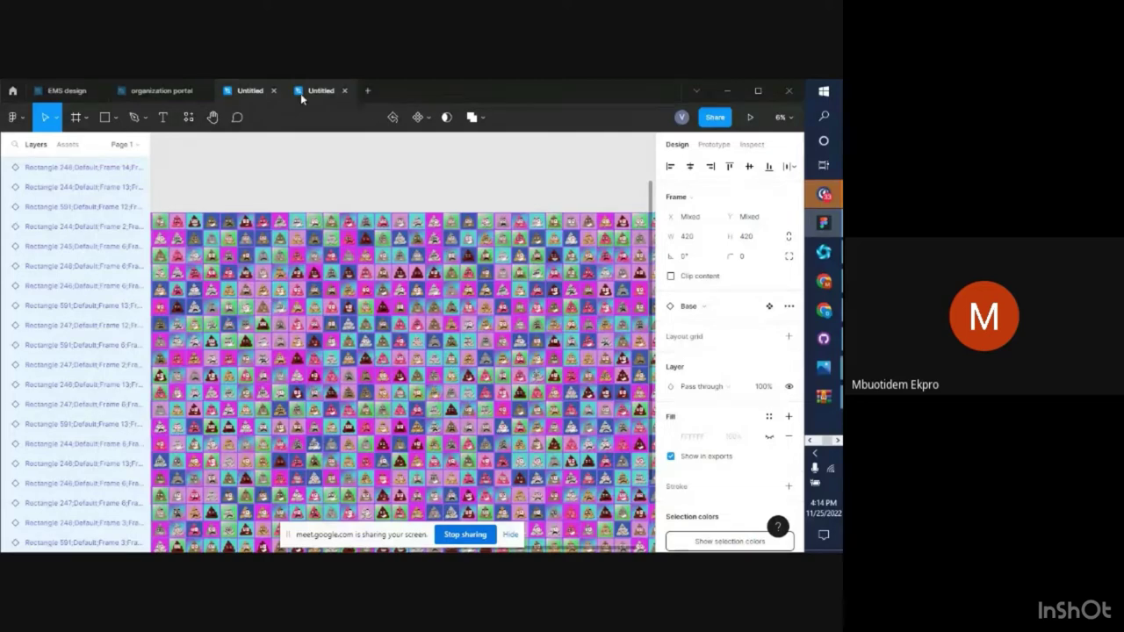
# Create a new blank Untitled design file, then bring the OpenSea browser window forward
pyautogui.click(368, 92)
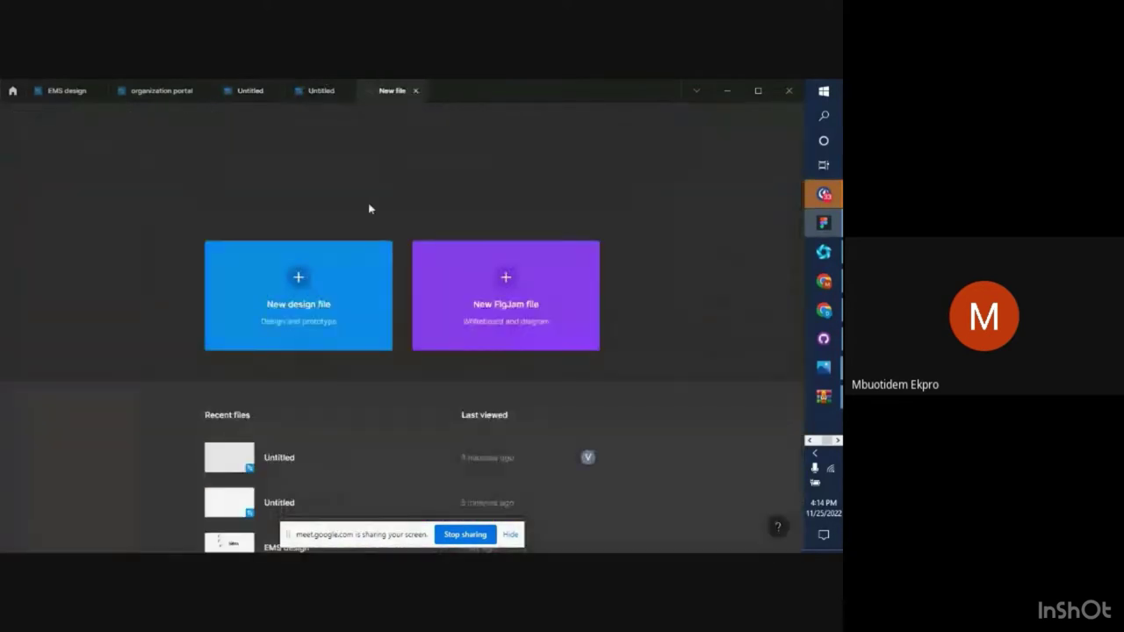
pyautogui.click(297, 286)
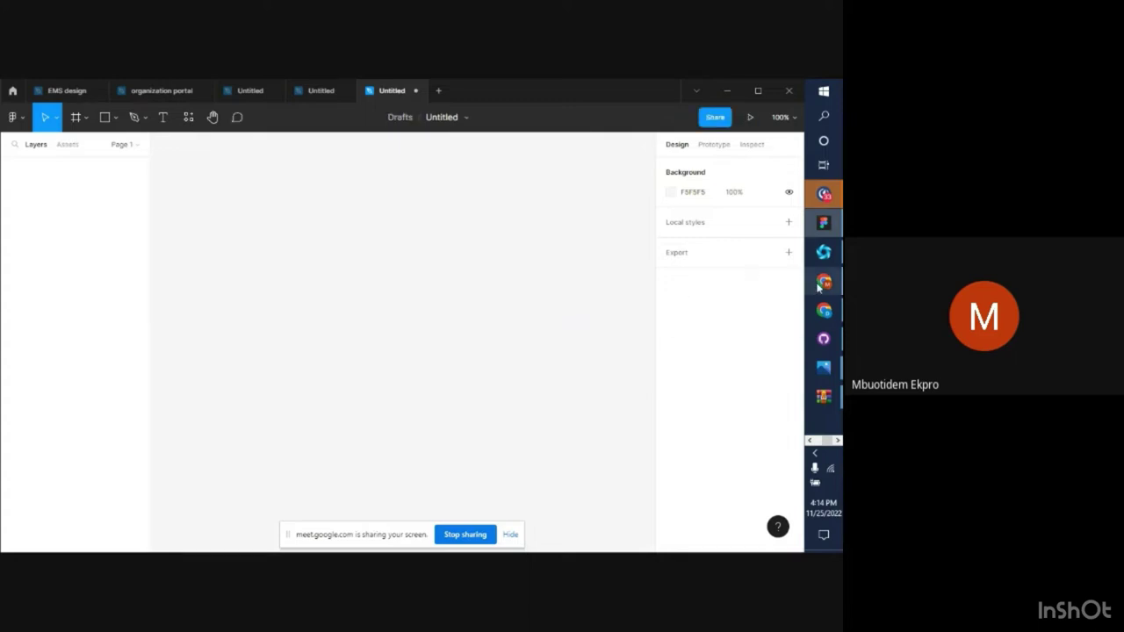
pyautogui.moveTo(819, 283)
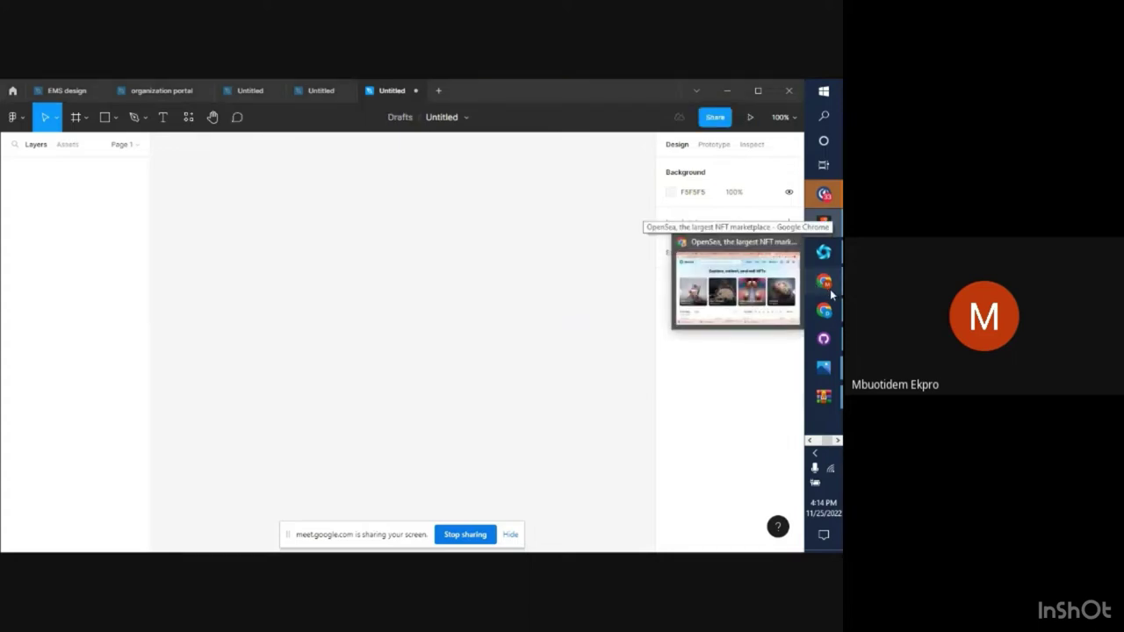
pyautogui.click(823, 292)
# Load the figma.com homepage and scroll through it
pyautogui.click(418, 111)
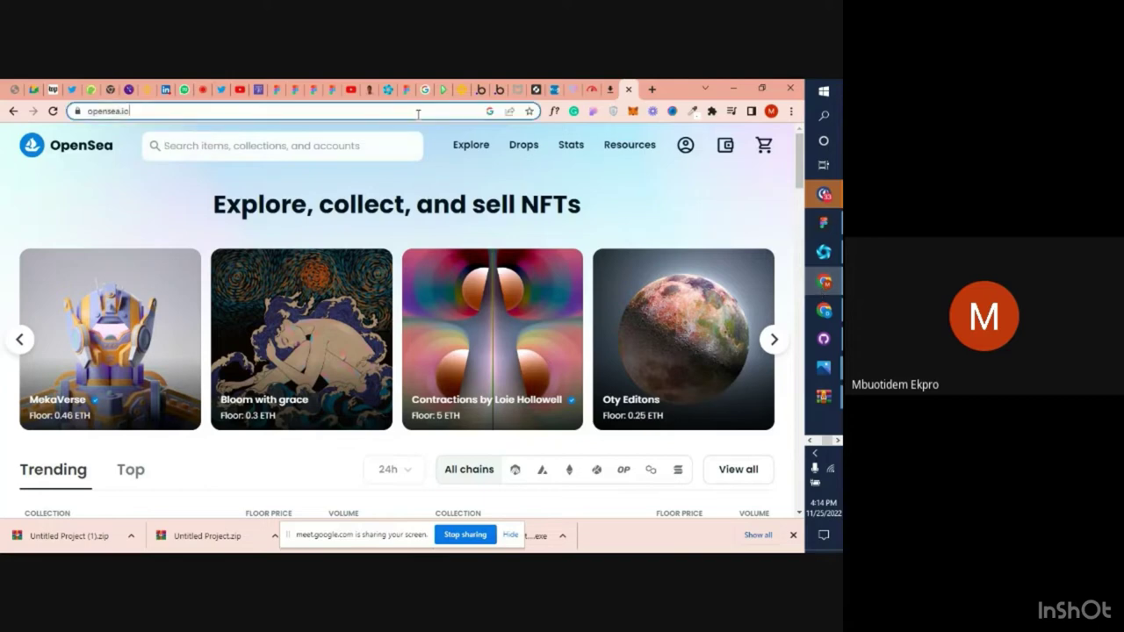
pyautogui.write('figma.com')
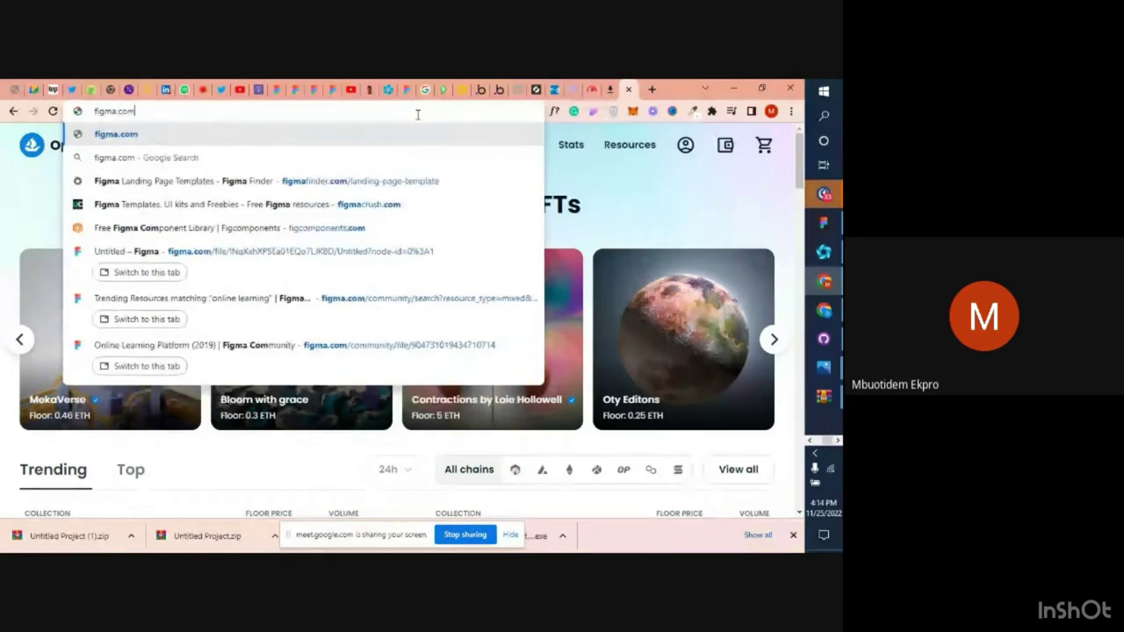
pyautogui.press('Return')
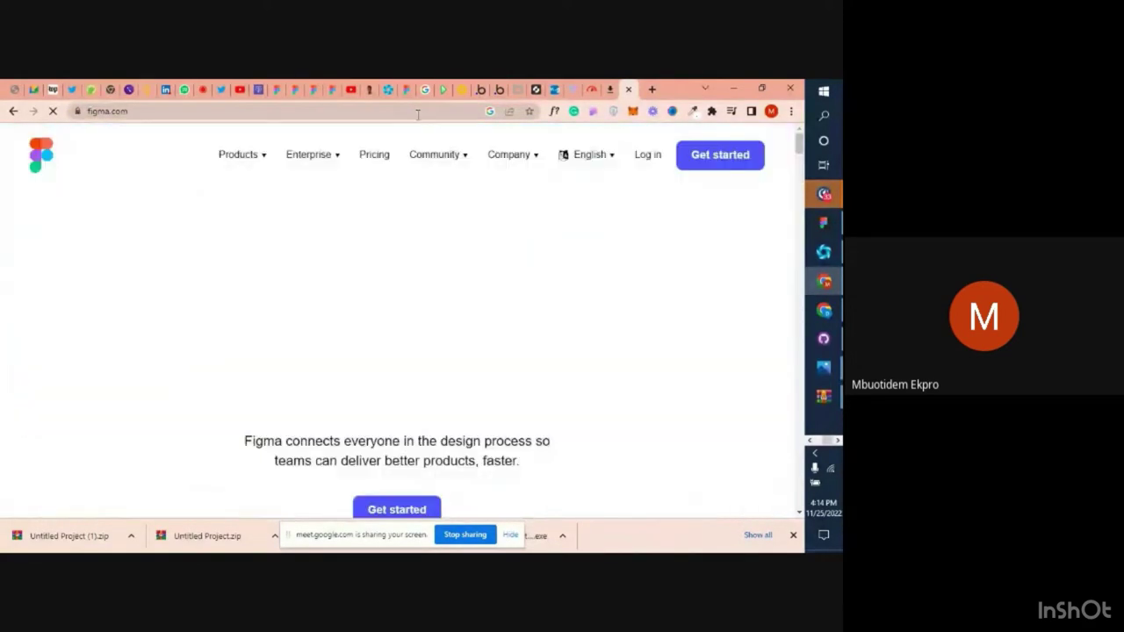
pyautogui.scroll(-3, 472, 325)
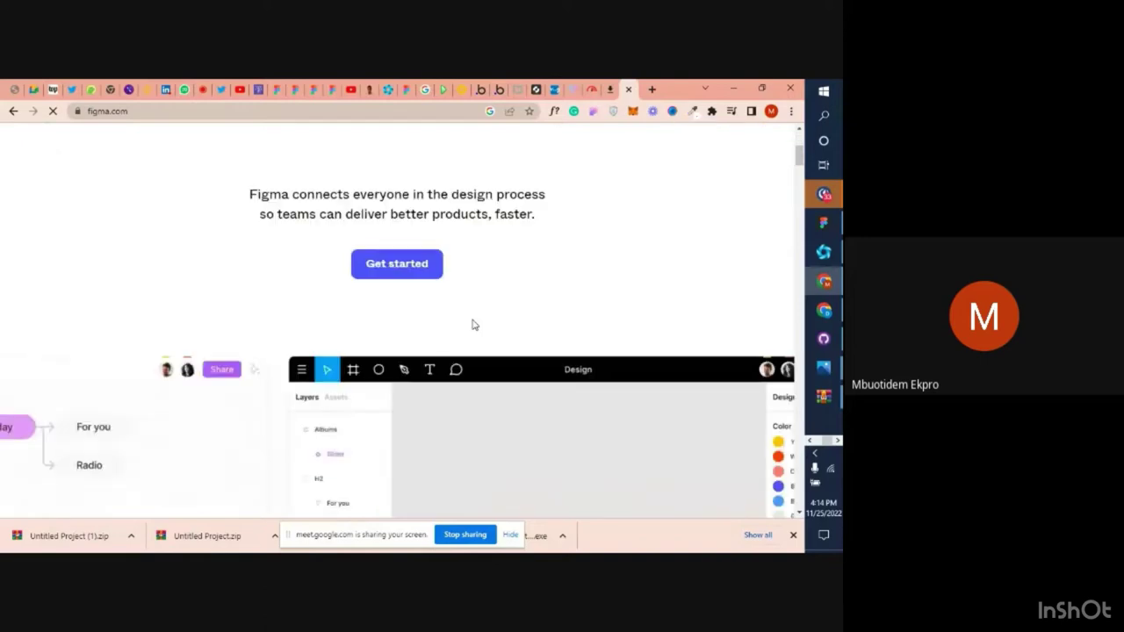
pyautogui.scroll(3, 473, 325)
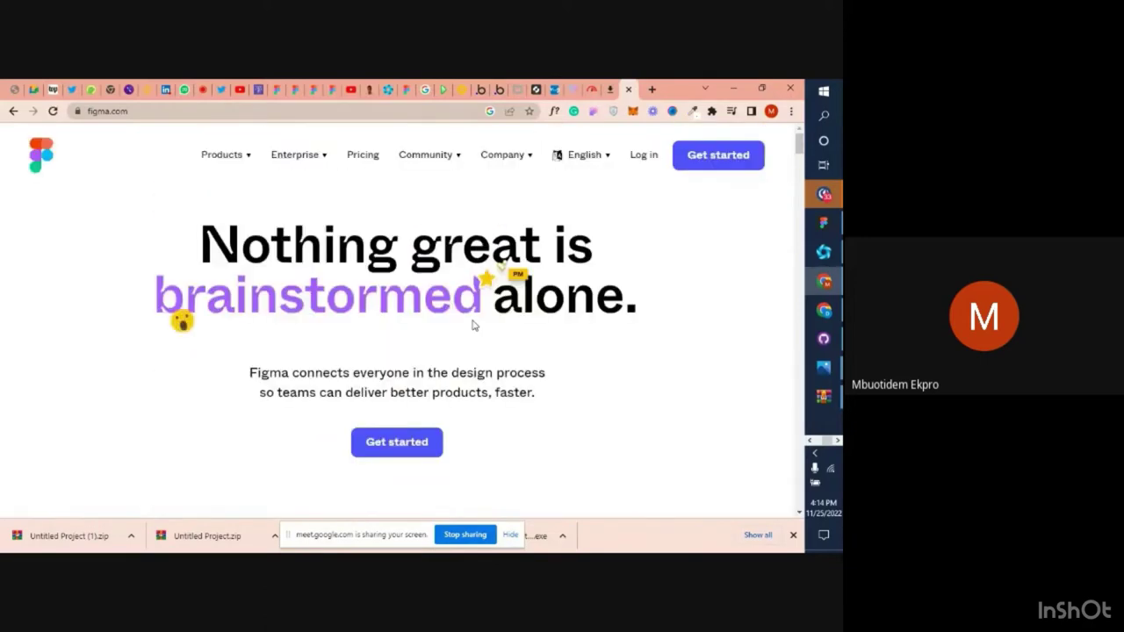
pyautogui.scroll(-10, 472, 325)
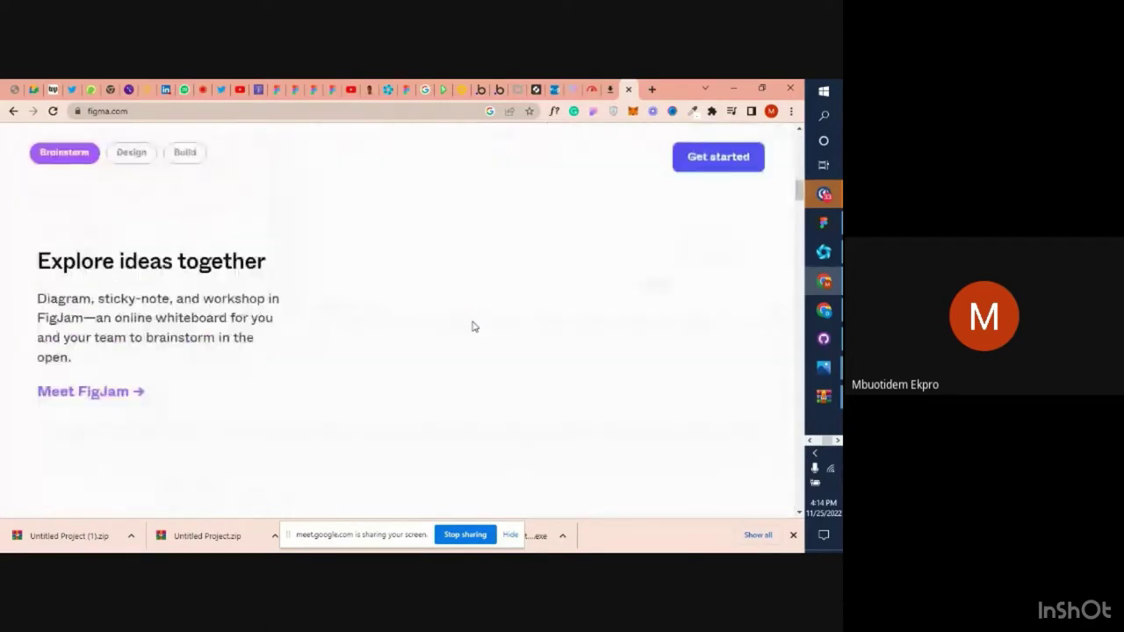
pyautogui.scroll(4, 472, 327)
pyautogui.scroll(-3, 473, 327)
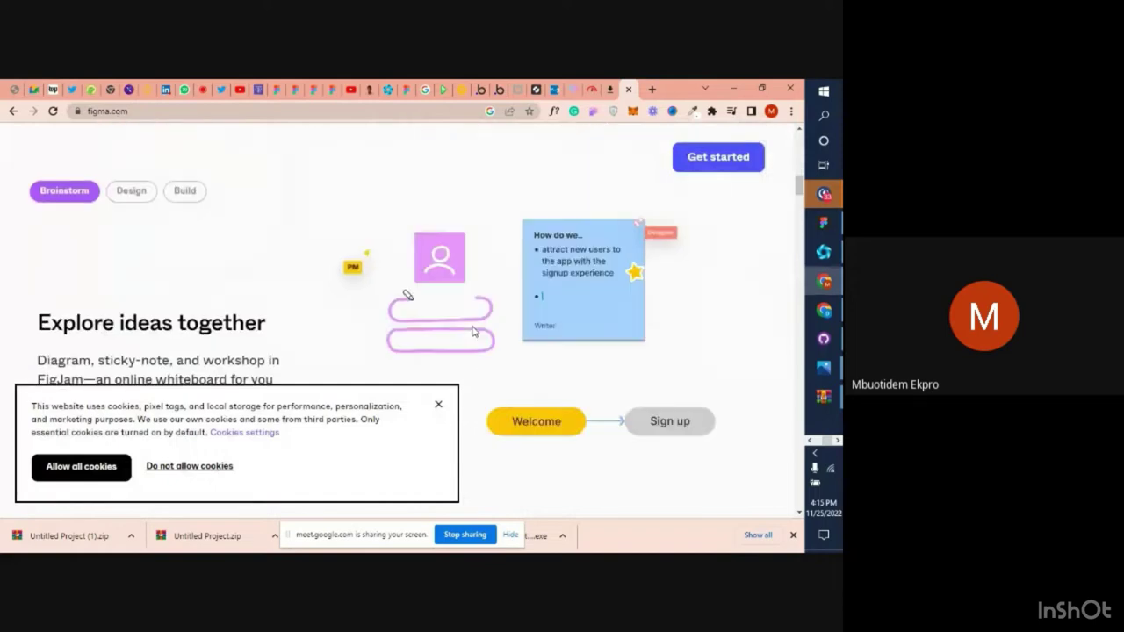
pyautogui.scroll(6, 472, 330)
# Start Figma's get-started flow and dismiss the Google sign-in prompt
pyautogui.click(683, 162)
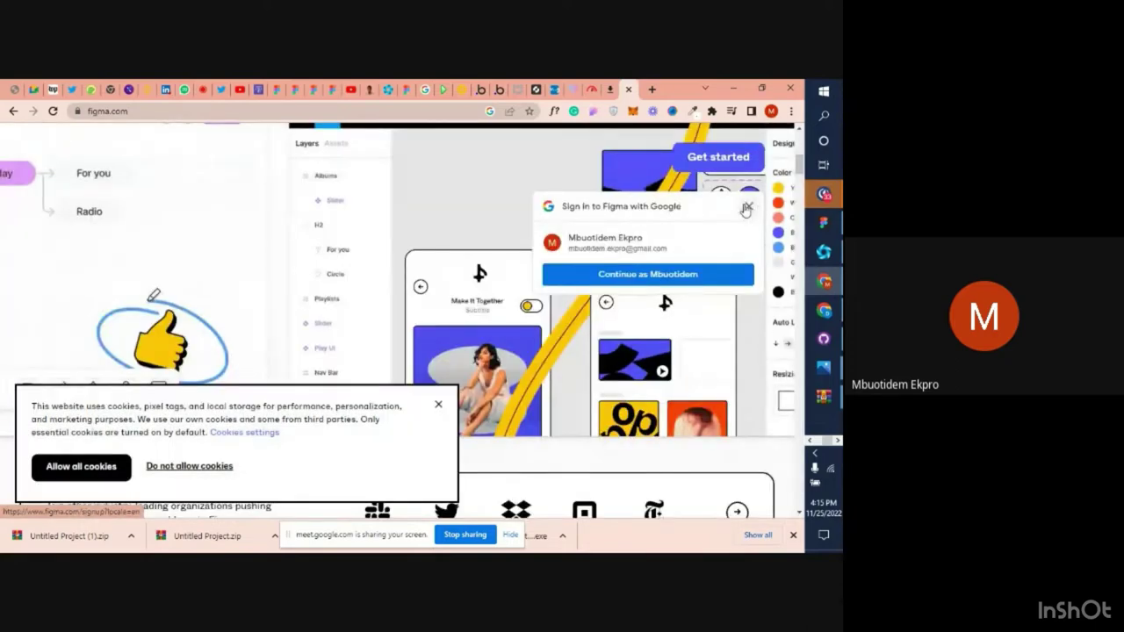
pyautogui.click(748, 209)
pyautogui.scroll(5, 668, 238)
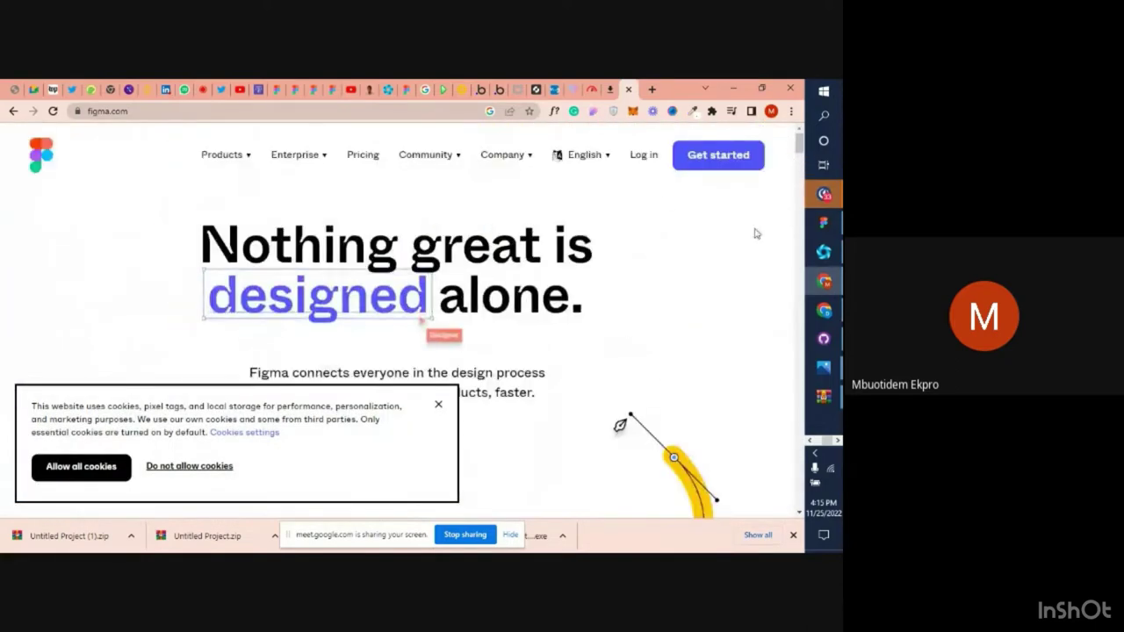
# Run a Google search for 'google' from the address bar
pyautogui.click(263, 111)
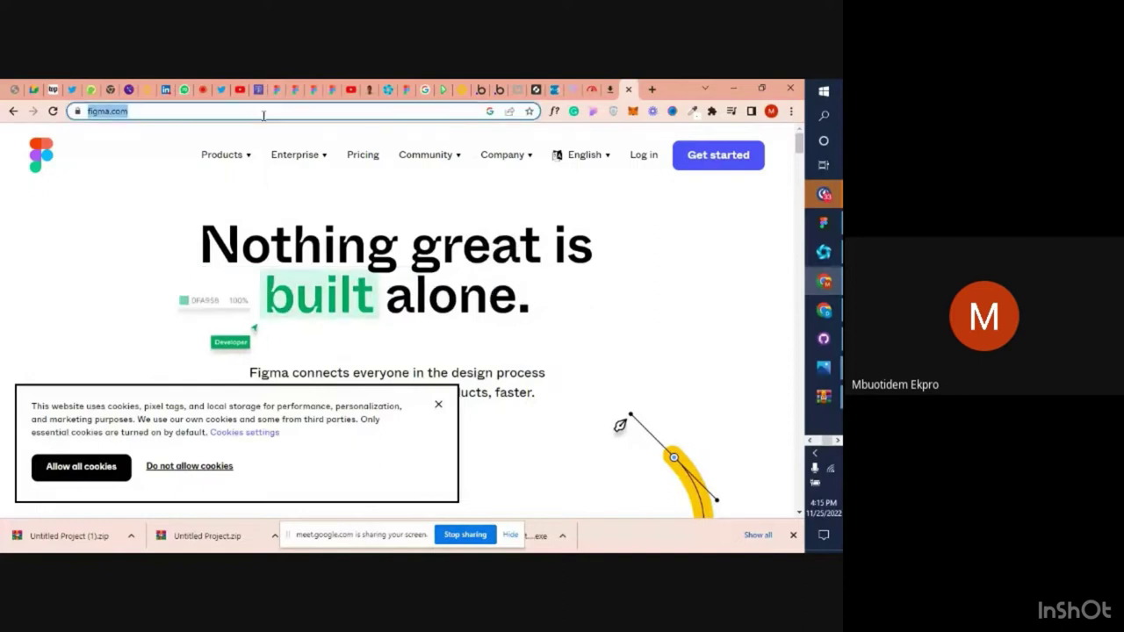
pyautogui.write('fig')
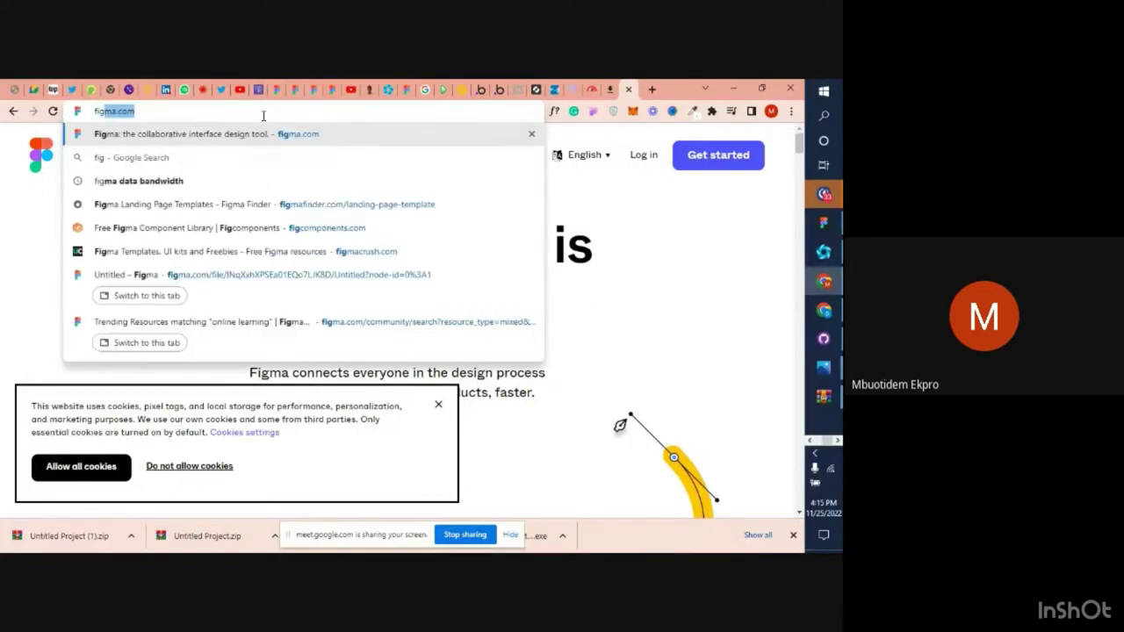
pyautogui.press('BackSpace')
pyautogui.press('BackSpace')
pyautogui.press('BackSpace')
pyautogui.press('BackSpace')
pyautogui.write('google')
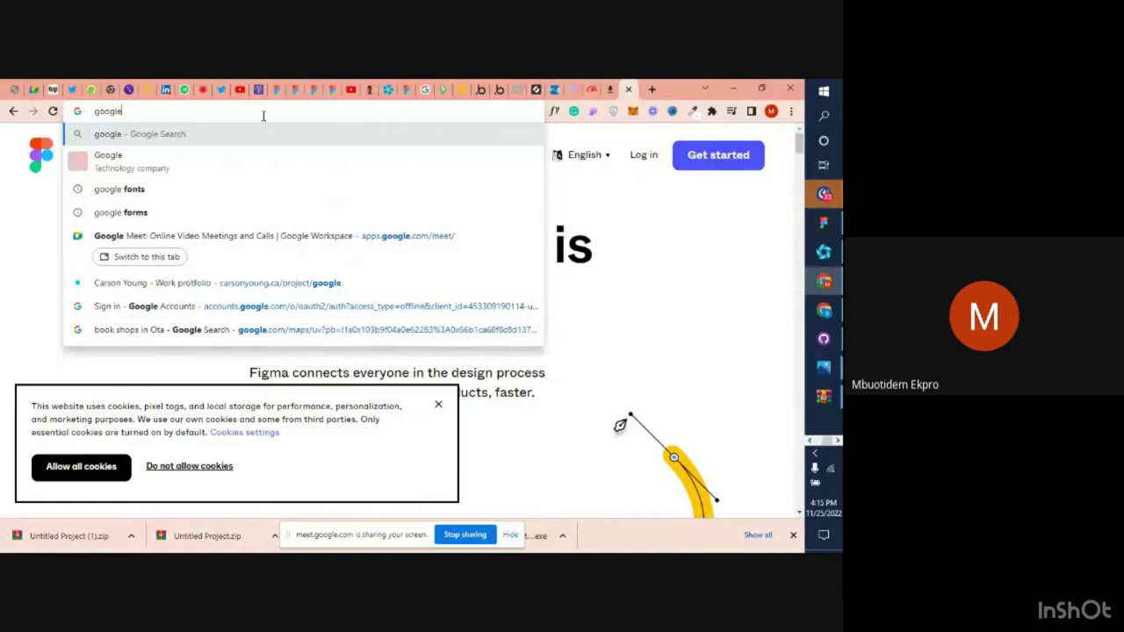
pyautogui.press('Return')
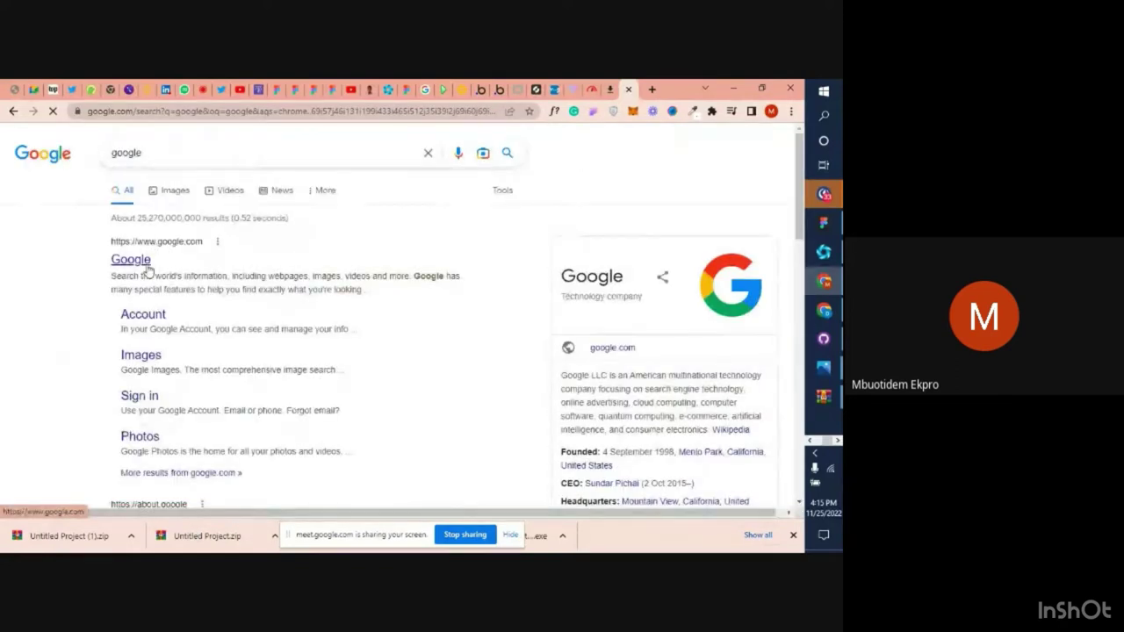
# Search Google for 'figma', reach figma.com/downloads, dismiss its cookie notice, and return to Figma
pyautogui.click(131, 260)
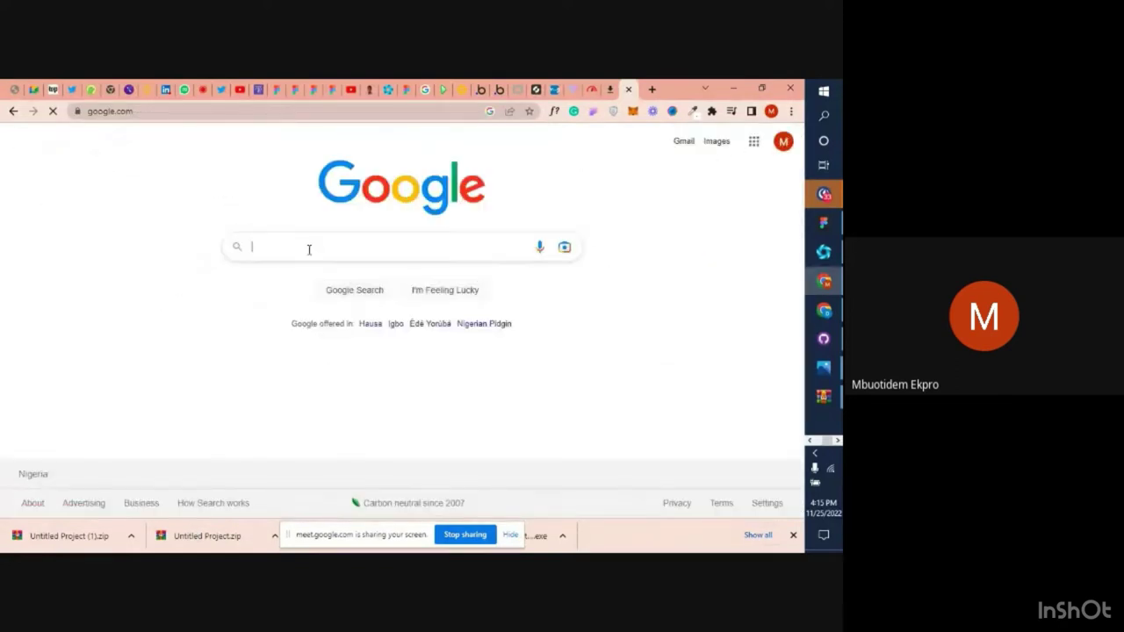
pyautogui.write('figma')
pyautogui.press('Return')
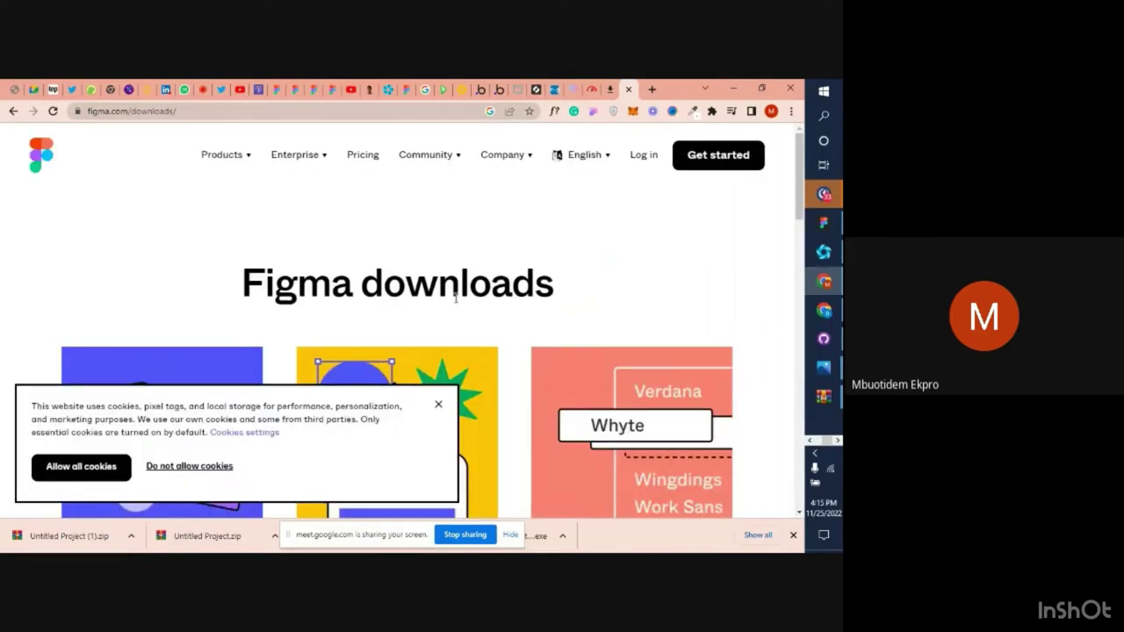
pyautogui.scroll(-4, 456, 299)
pyautogui.click(438, 405)
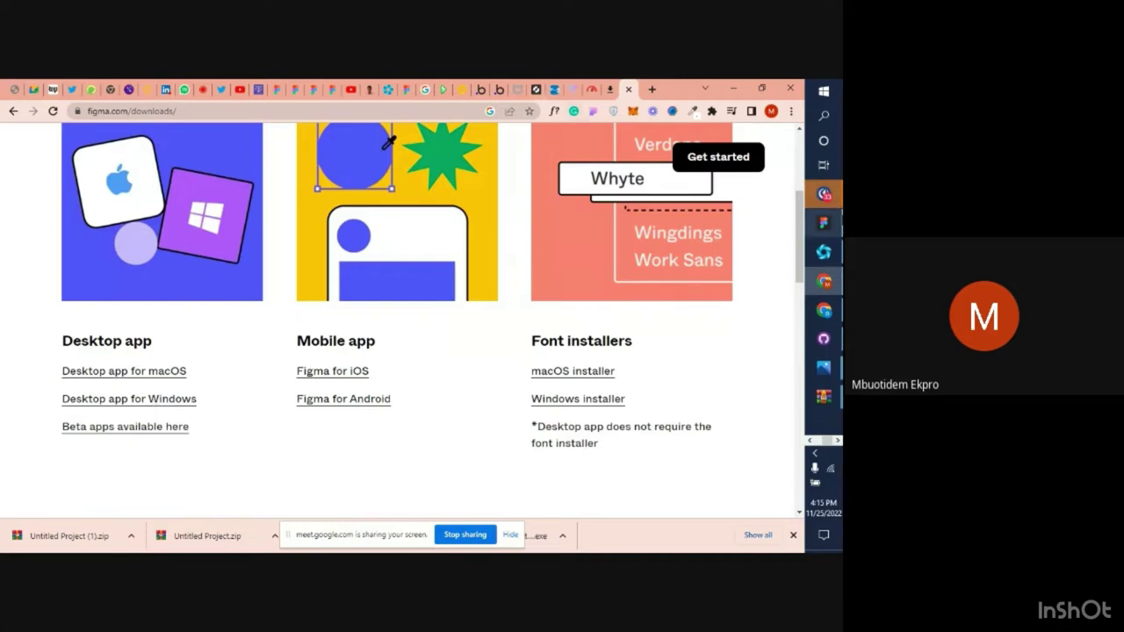
pyautogui.click(824, 223)
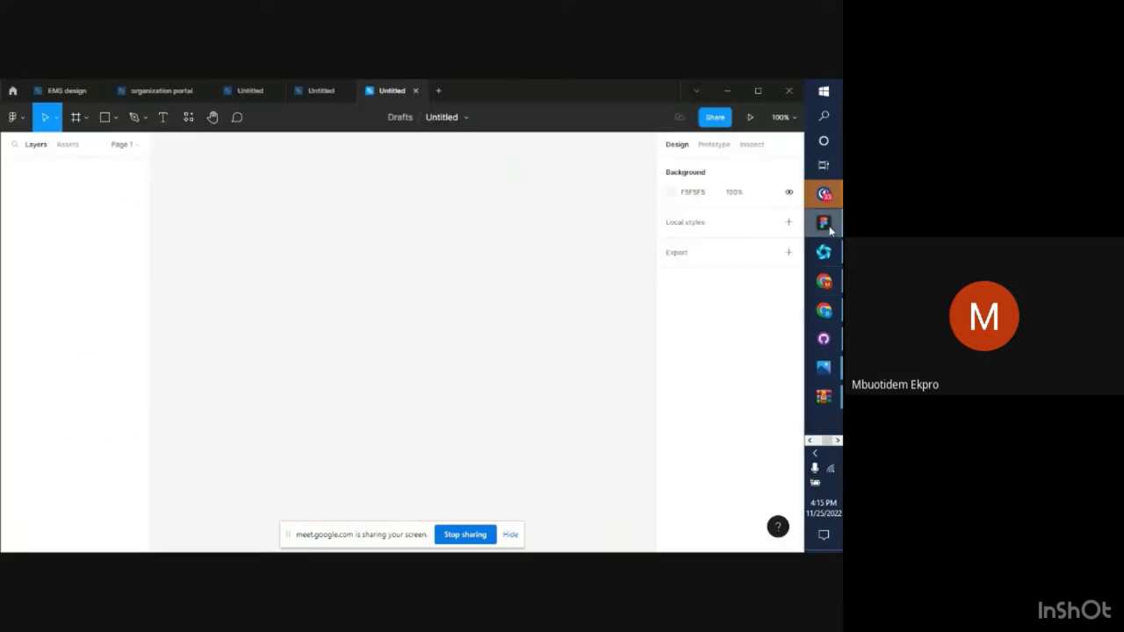
# Go to Figma home and create a new Untitled design file from Drafts
pyautogui.click(12, 91)
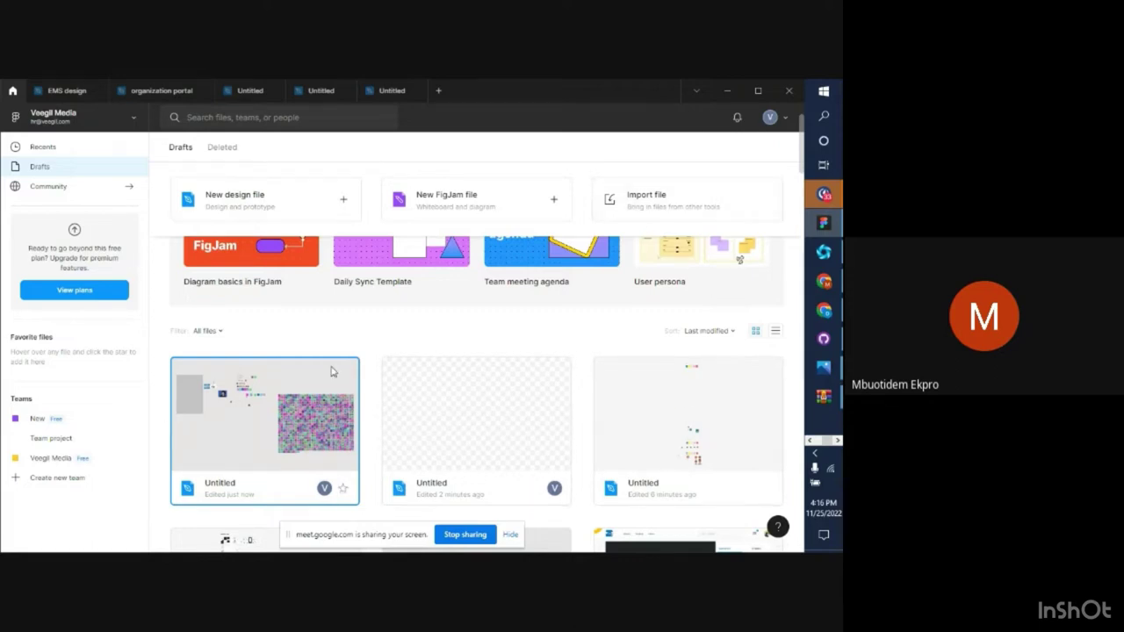
pyautogui.click(297, 205)
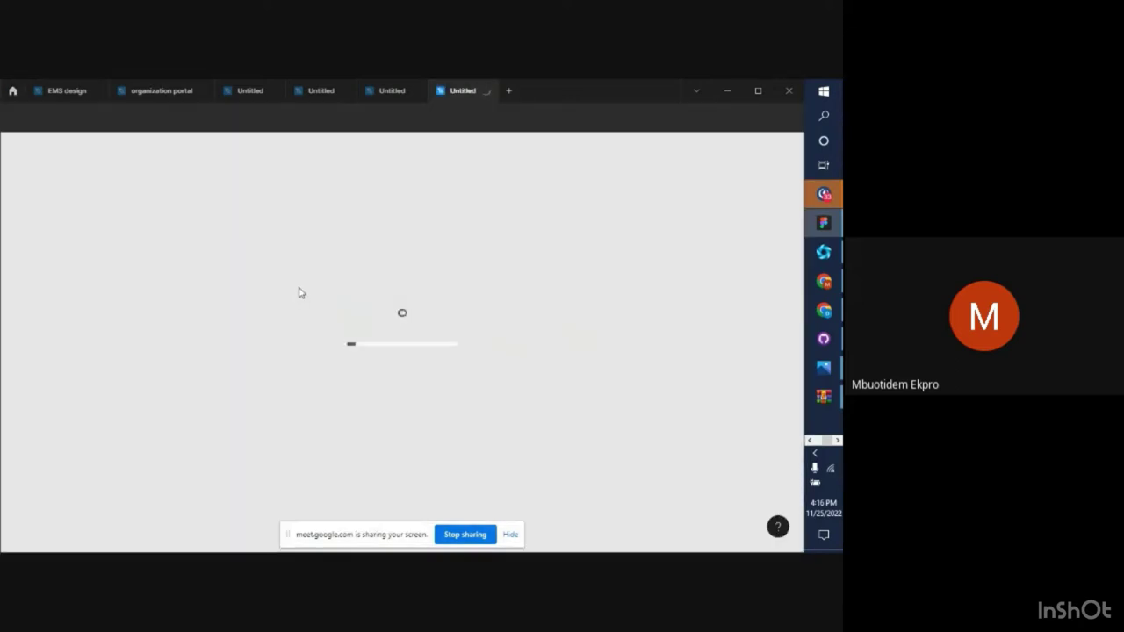
# Close the extra Untitled tab, then draw a wide rectangle and a 119 × 109 ellipse beside it
pyautogui.click(415, 92)
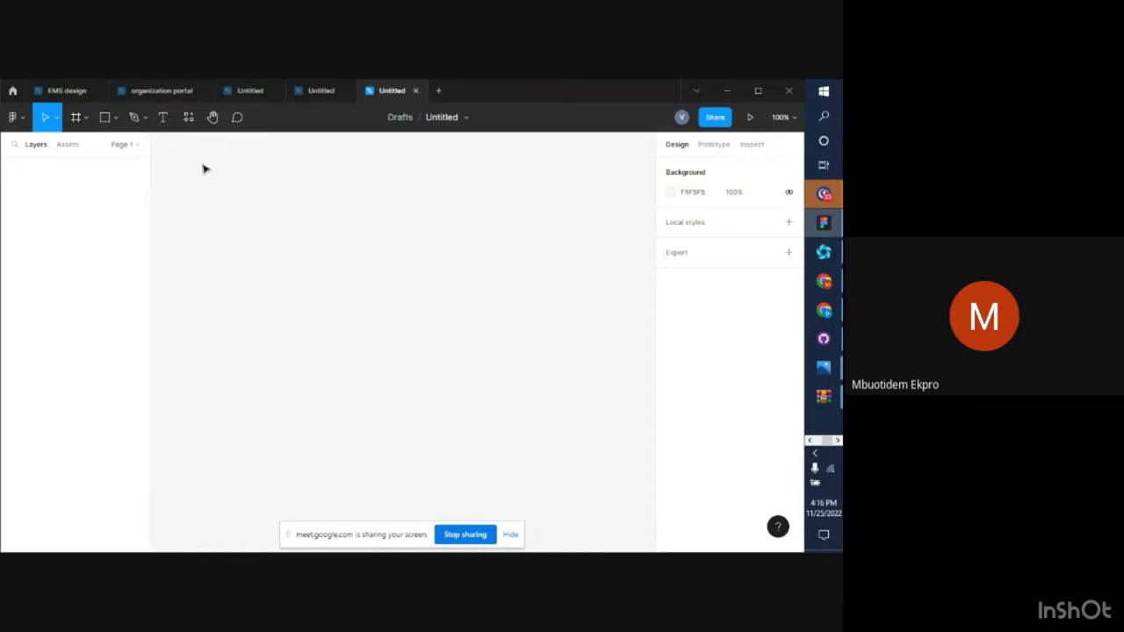
pyautogui.press('r')
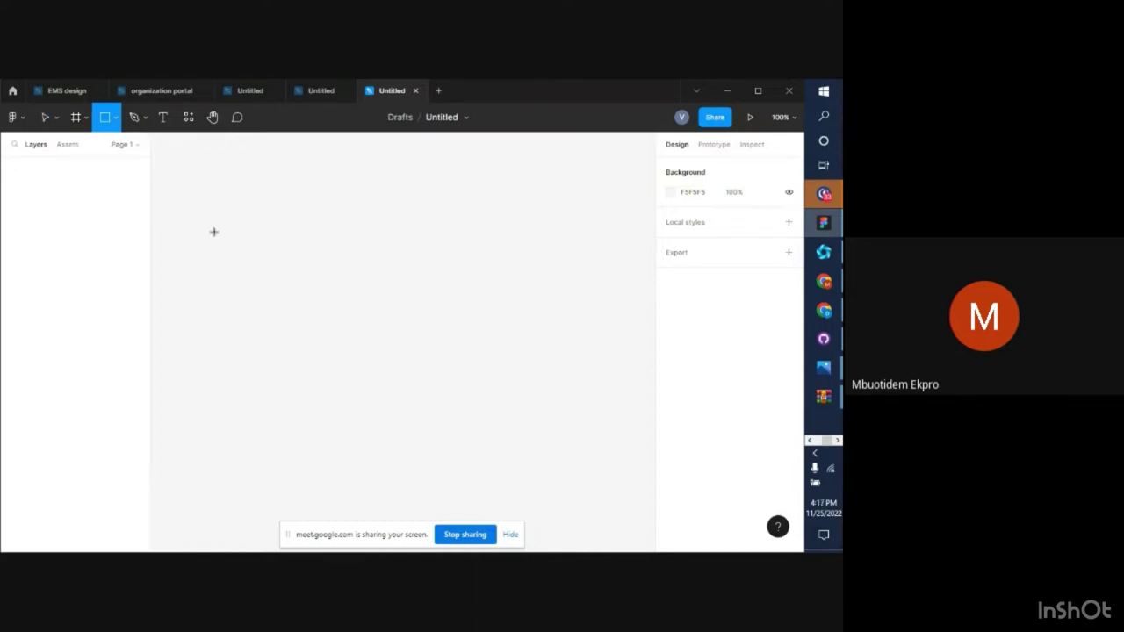
pyautogui.moveTo(212, 229)
pyautogui.mouseDown()
pyautogui.moveTo(228, 246)
pyautogui.moveTo(370, 263)
pyautogui.mouseUp()
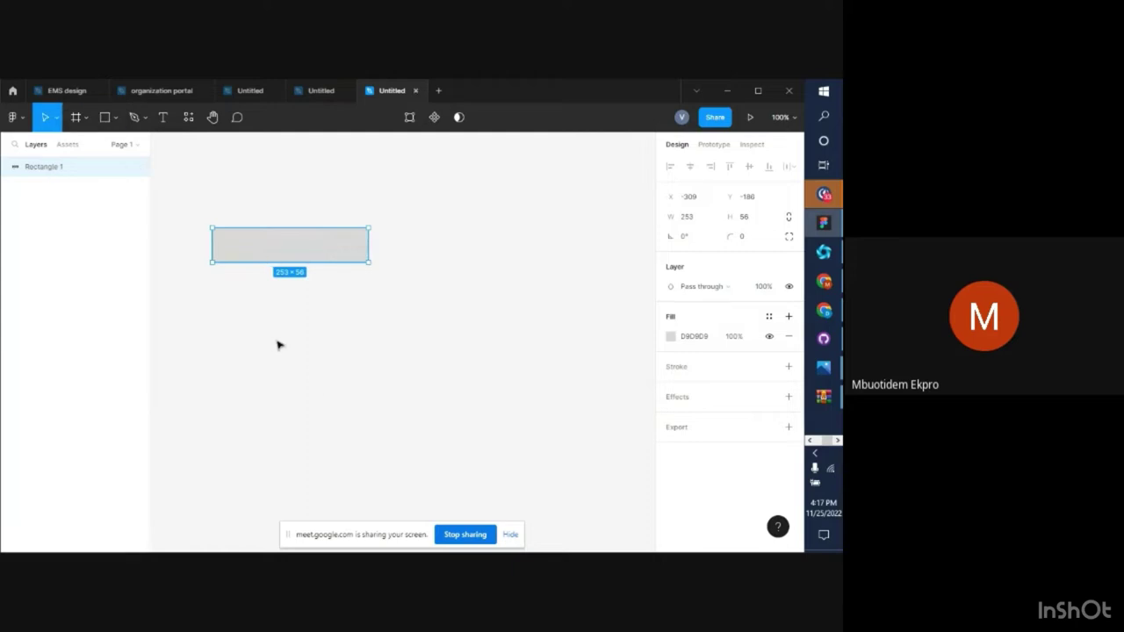
pyautogui.press('o')
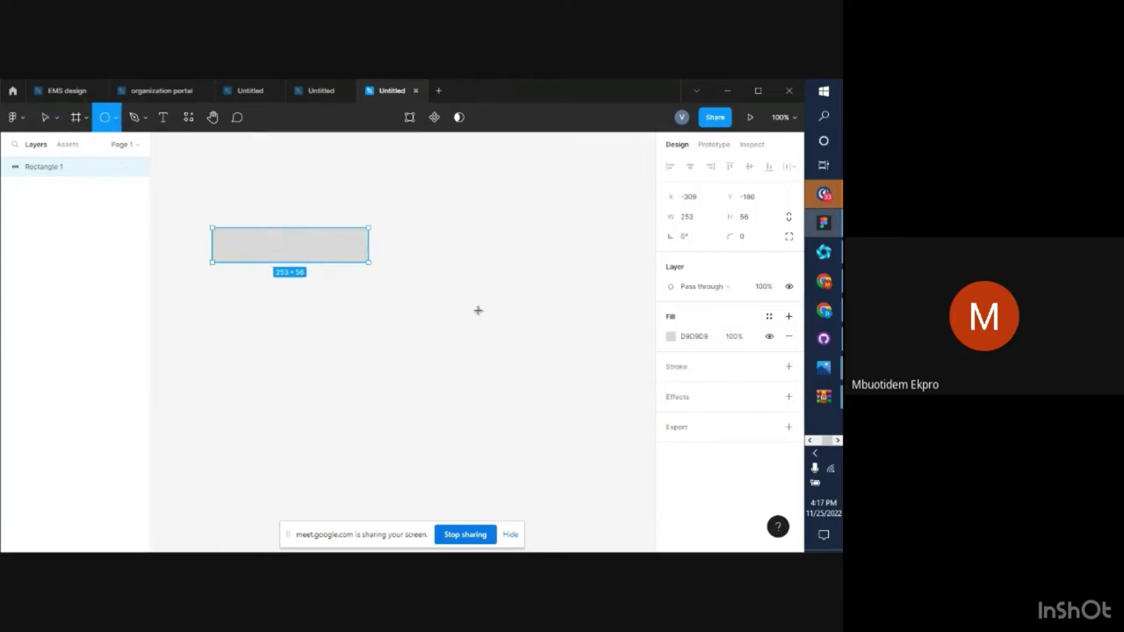
pyautogui.moveTo(423, 252); pyautogui.dragTo(496, 319)
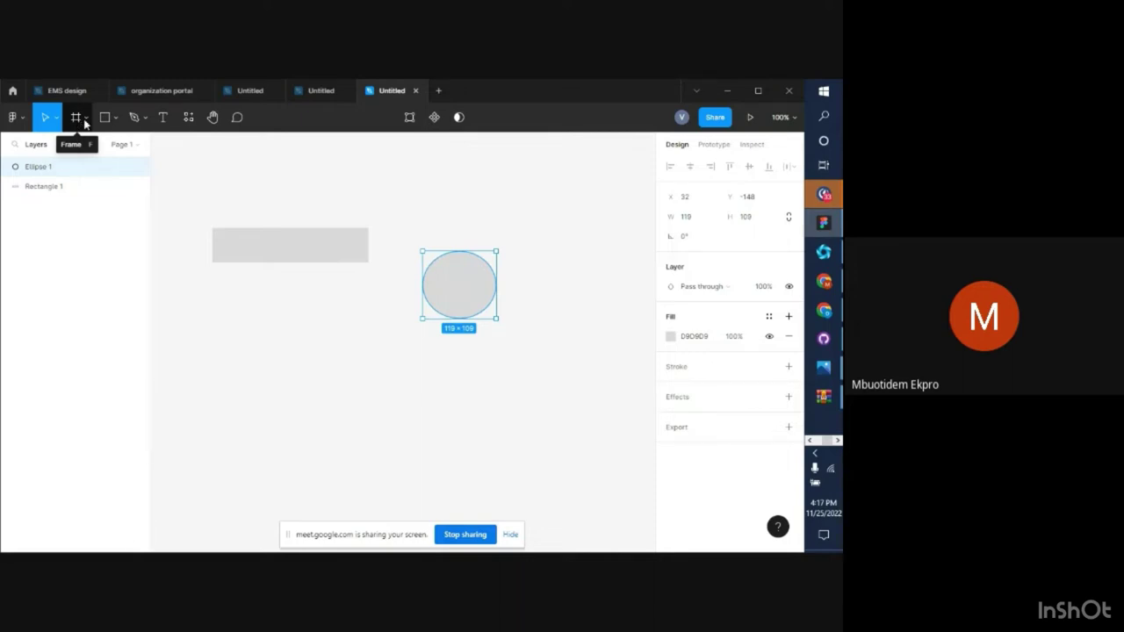
# Add iPhone 14 and iPhone 13 mini (375 × 812) frames from the frame presets
pyautogui.click(74, 121)
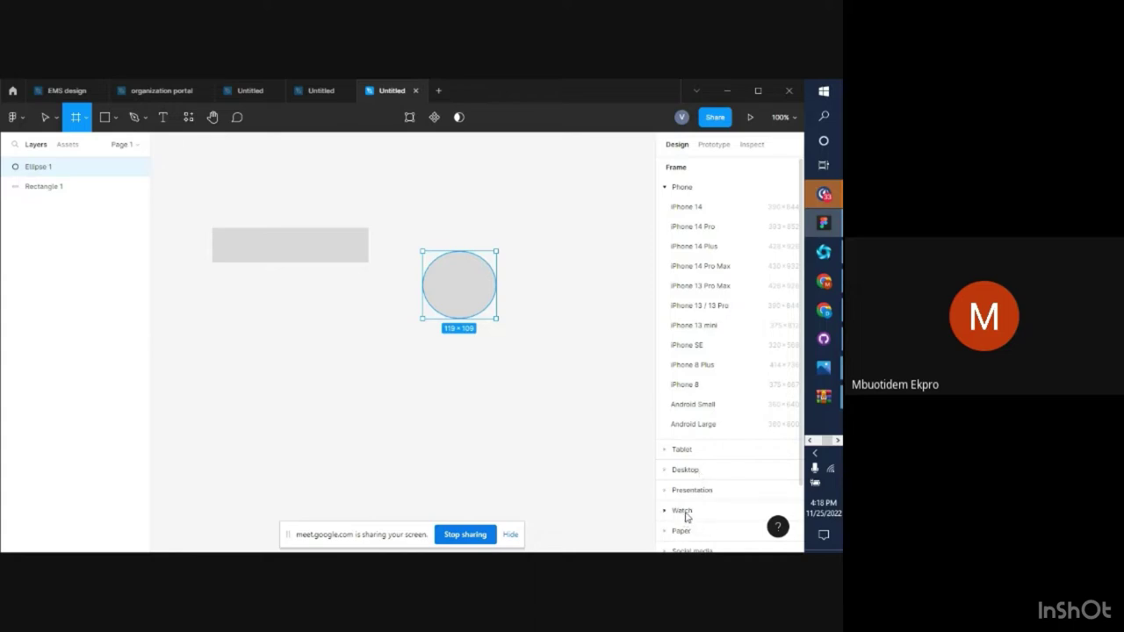
pyautogui.click(699, 214)
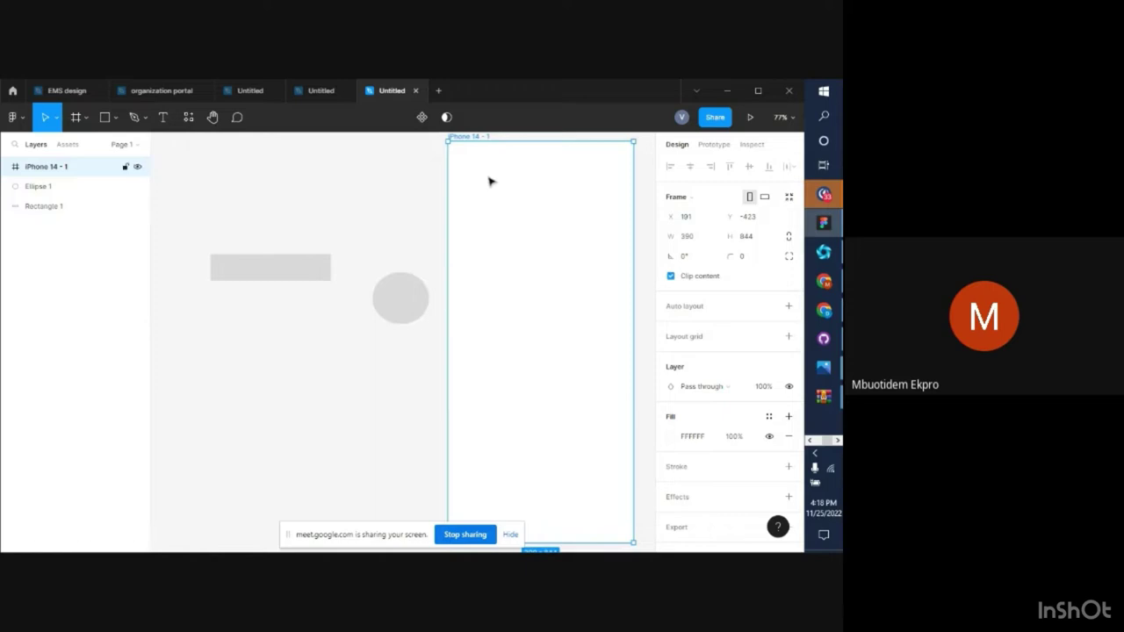
pyautogui.click(76, 116)
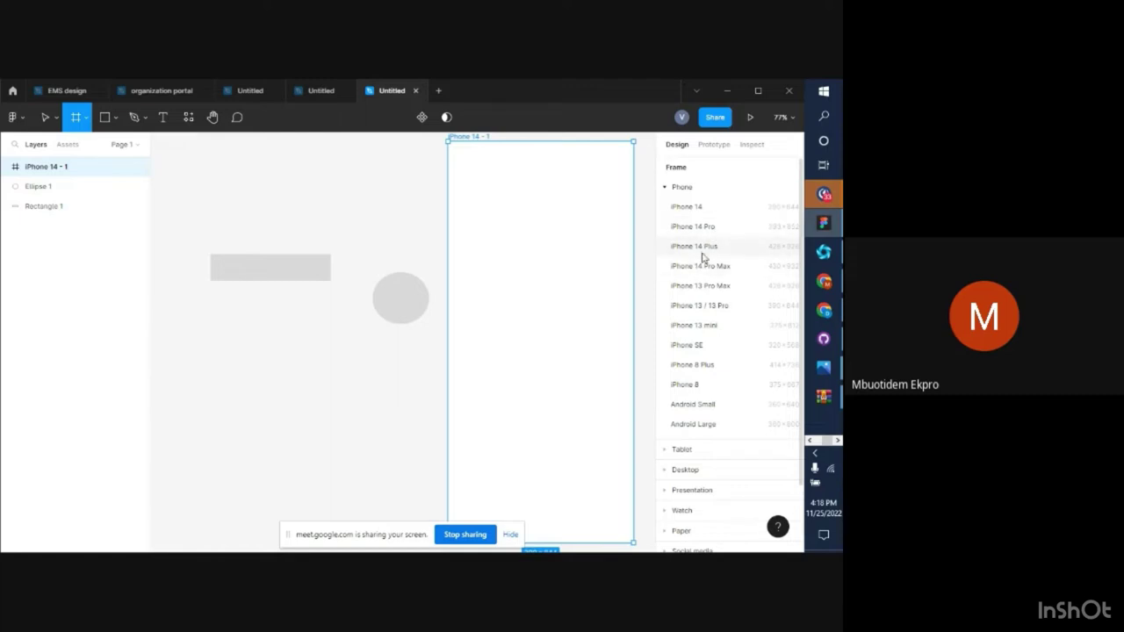
pyautogui.click(709, 327)
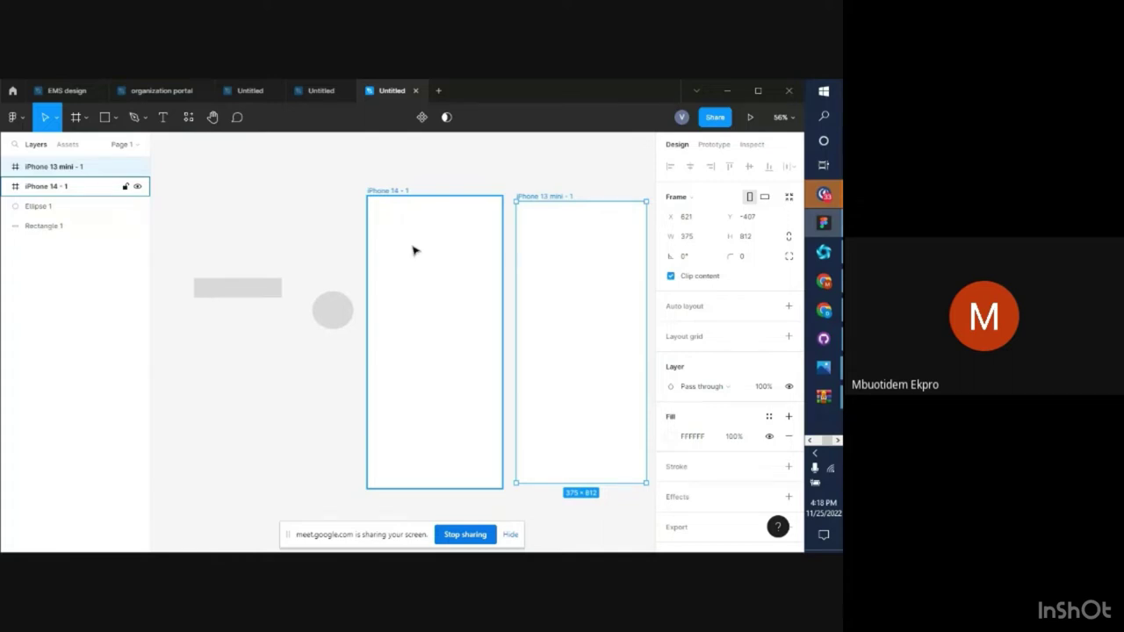
# Add a MacBook Pro 14" (1512 × 982) frame from the Desktop presets
pyautogui.click(76, 166)
pyautogui.click(85, 118)
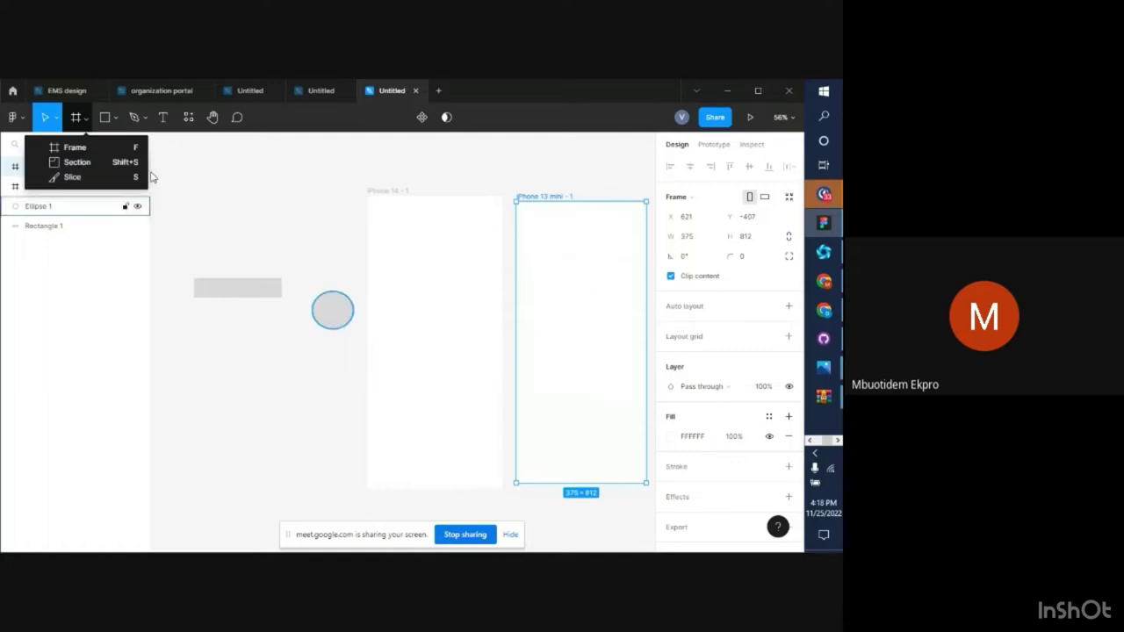
pyautogui.click(74, 147)
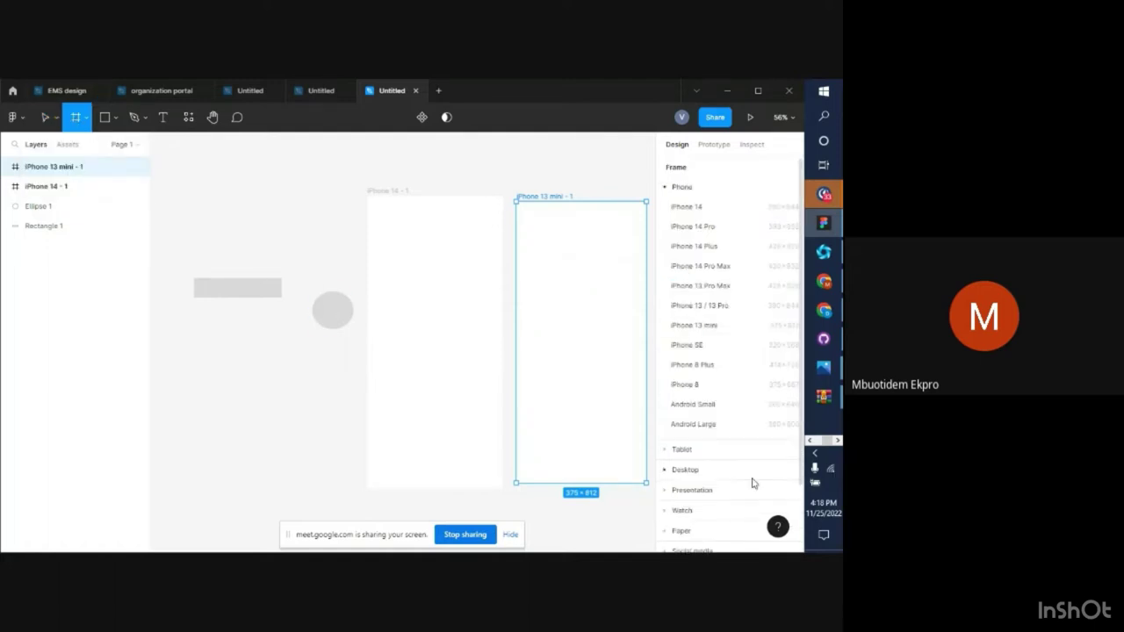
pyautogui.click(701, 474)
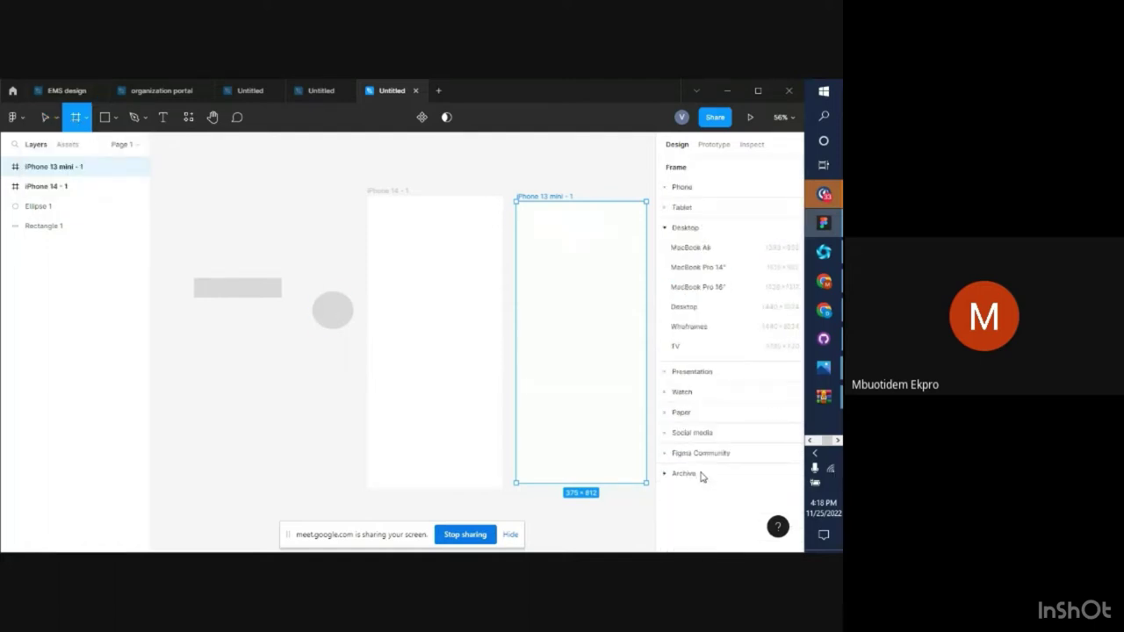
pyautogui.click(704, 268)
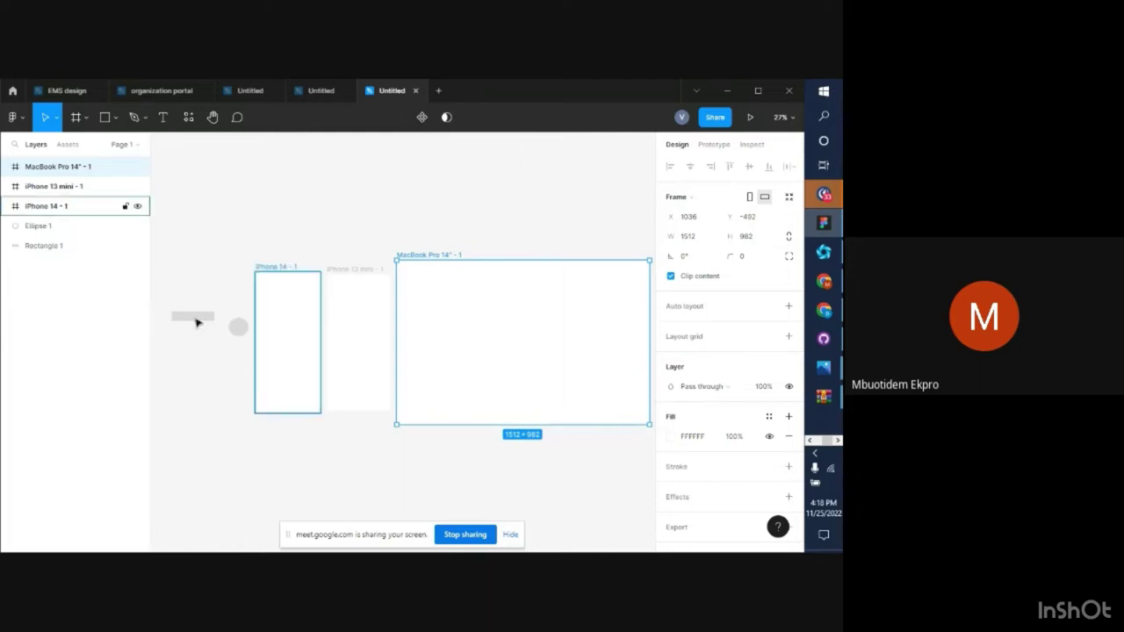
# Move the rectangle and ellipse into the MacBook frame and enlarge the rectangle
pyautogui.moveTo(194, 318); pyautogui.dragTo(490, 310)
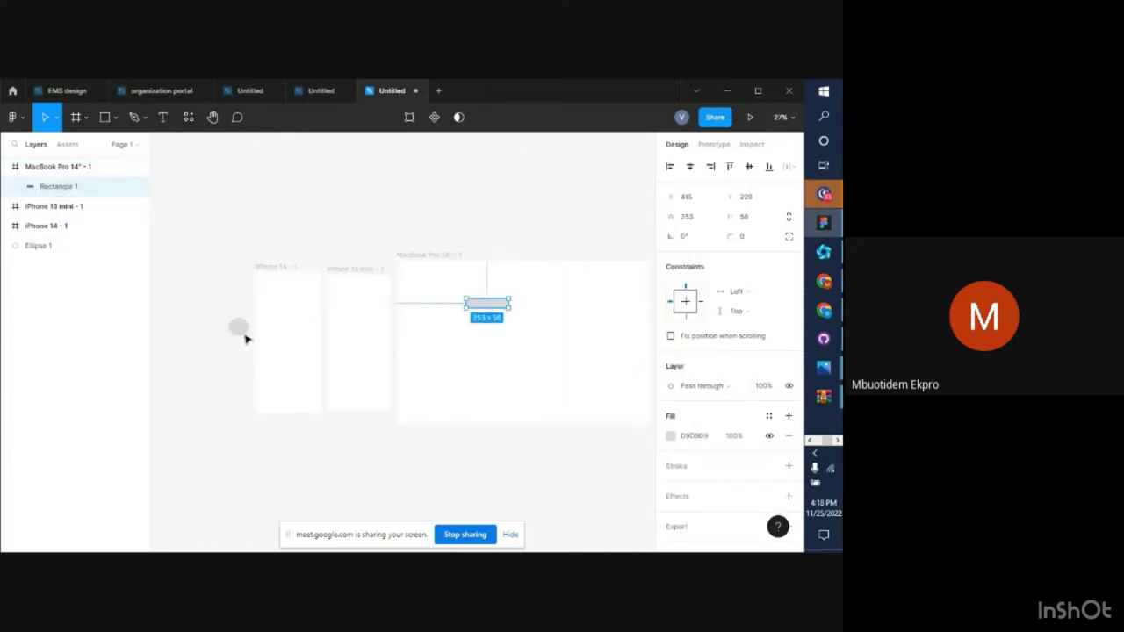
pyautogui.click(238, 326)
pyautogui.moveTo(238, 327); pyautogui.dragTo(422, 322)
pyautogui.click(482, 304)
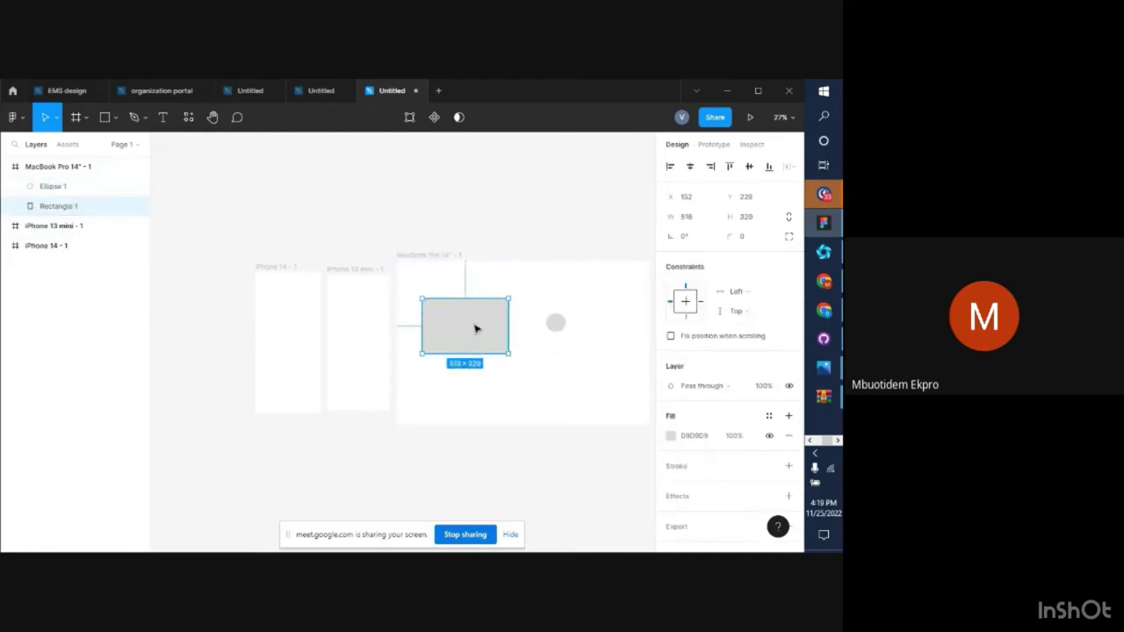
pyautogui.moveTo(509, 325); pyautogui.dragTo(521, 325)
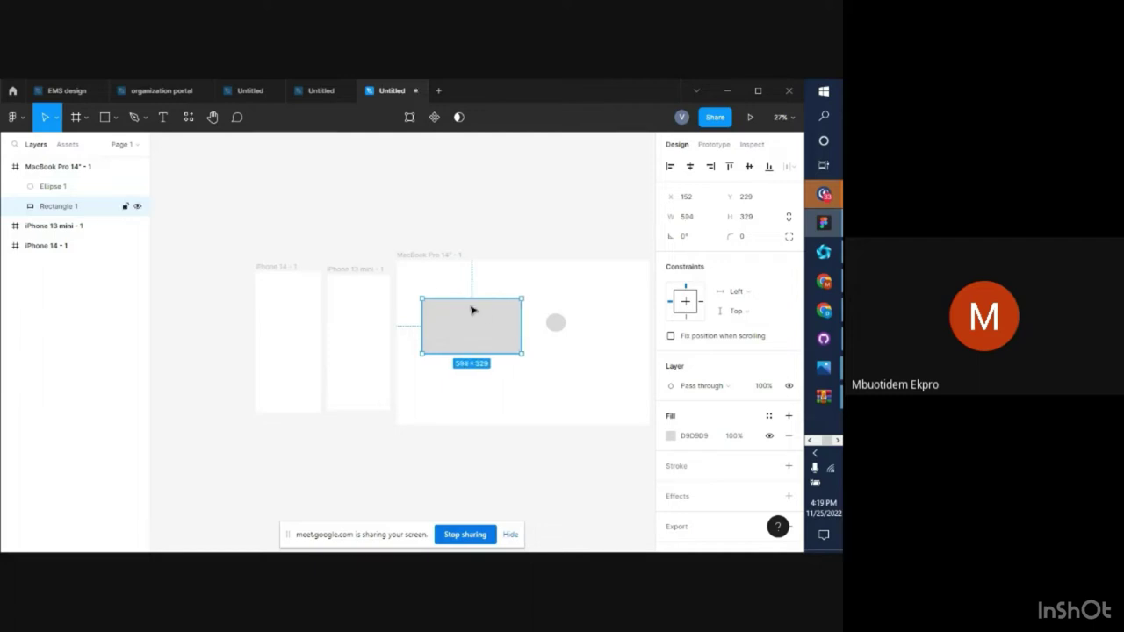
pyautogui.moveTo(470, 299); pyautogui.dragTo(411, 307)
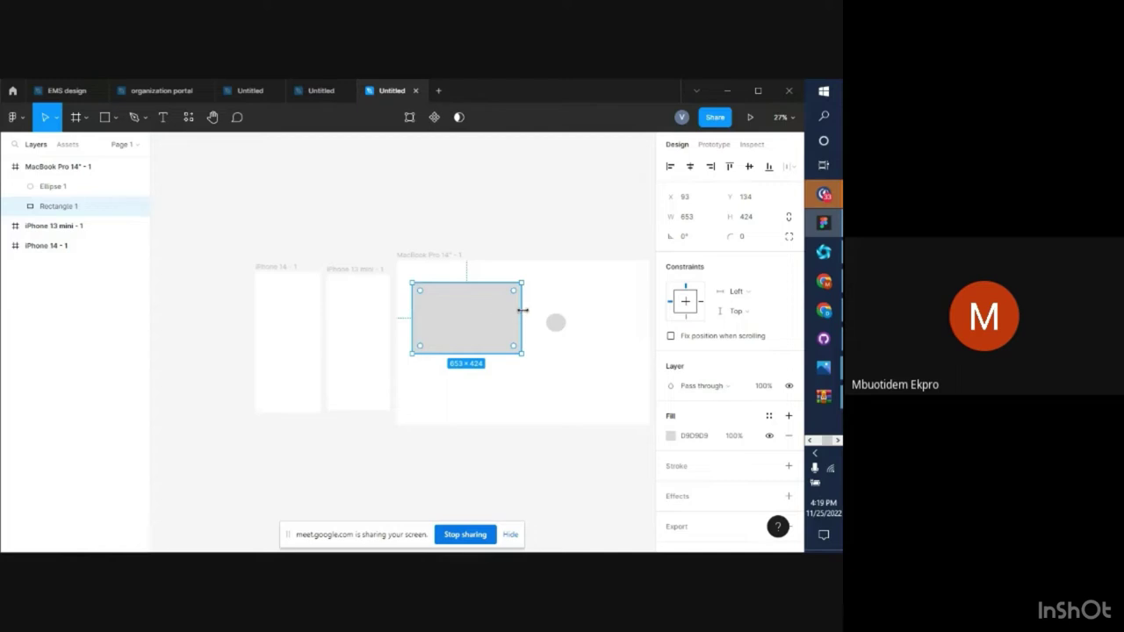
pyautogui.moveTo(522, 313); pyautogui.dragTo(577, 300)
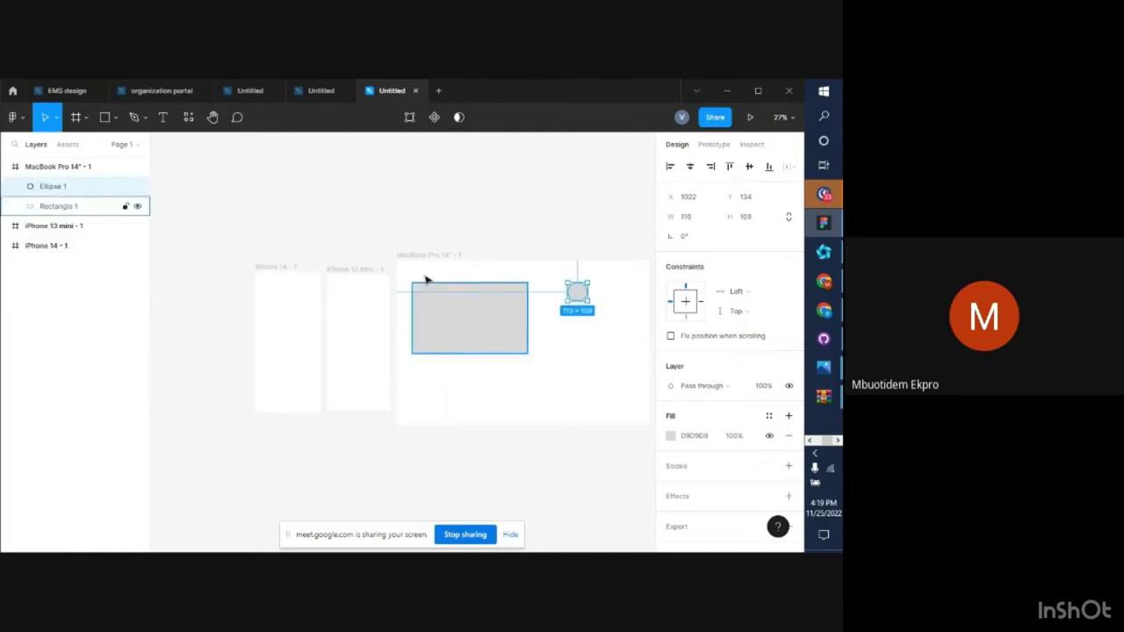
# Select the iPhone 14, iPhone 13 mini and MacBook Pro 14" frames and delete them
pyautogui.click(439, 256)
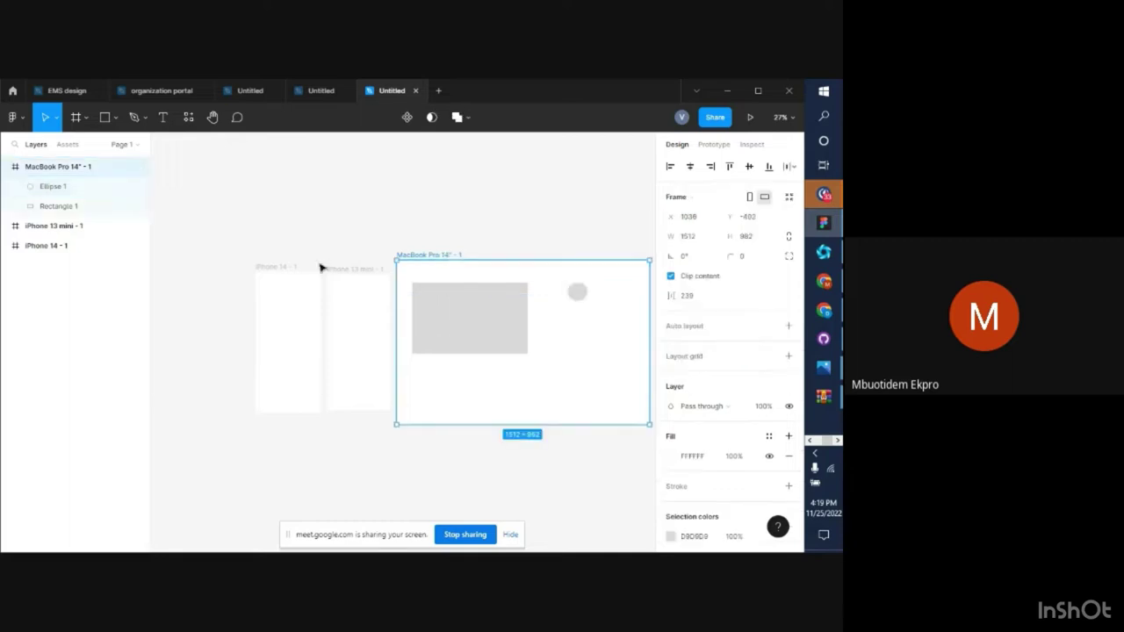
pyautogui.click(274, 267)
pyautogui.keyDown('shift'); pyautogui.click(363, 268); pyautogui.keyUp('shift')
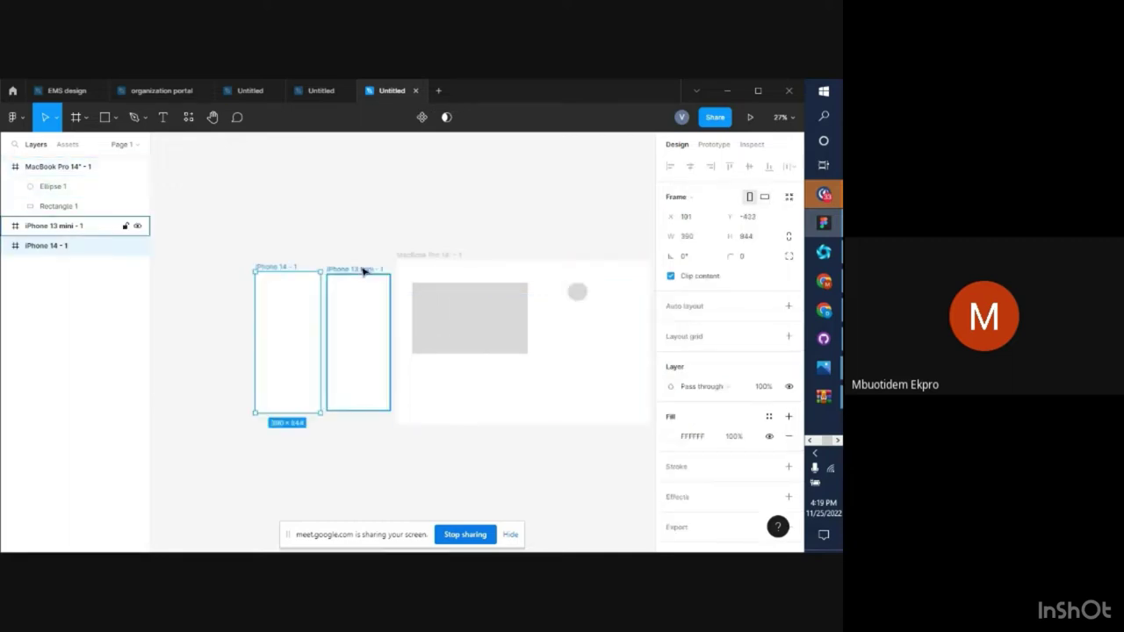
pyautogui.keyDown('shift'); pyautogui.click(425, 257); pyautogui.keyUp('shift')
pyautogui.press('Delete')
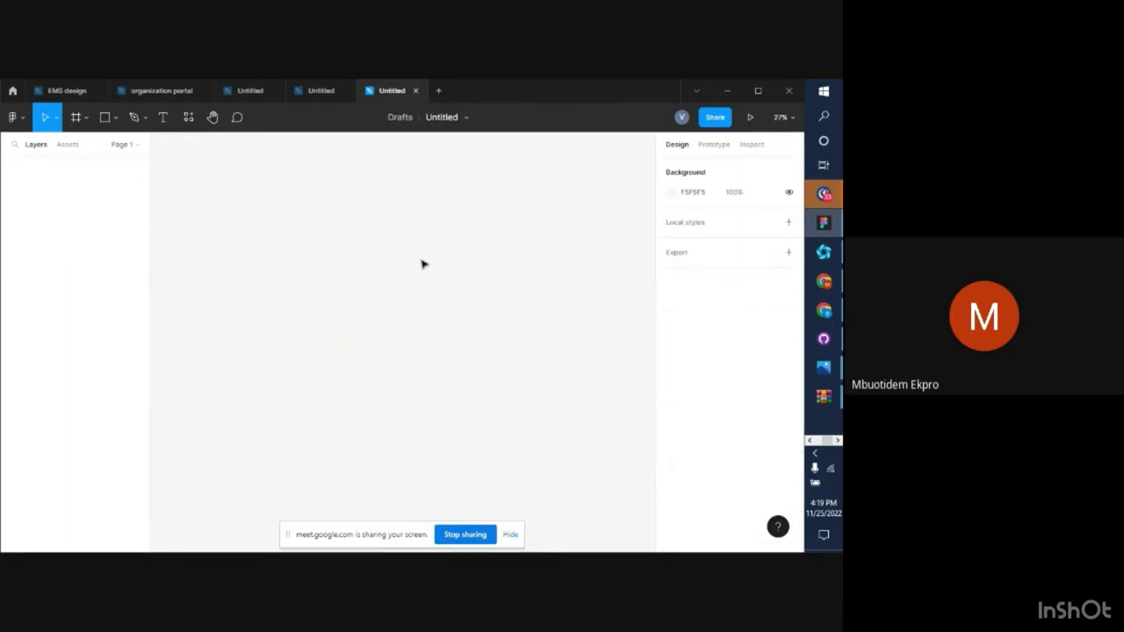
# Draw a rectangle near the top-left and a triangle below-right of it
pyautogui.click(115, 120)
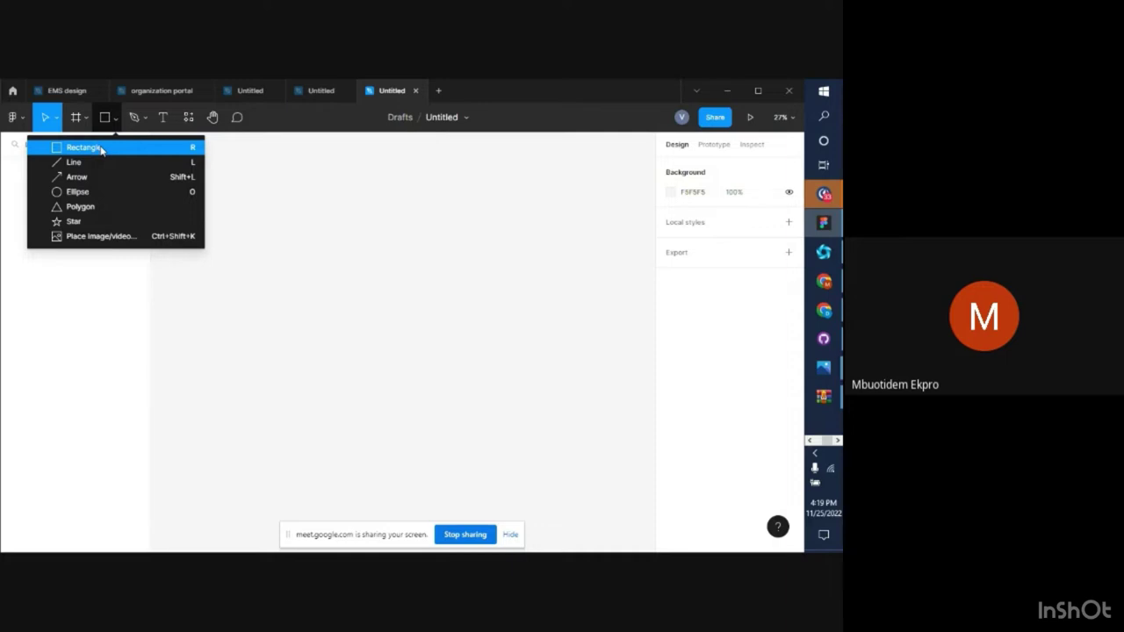
pyautogui.click(101, 150)
pyautogui.moveTo(235, 203); pyautogui.dragTo(334, 249)
pyautogui.click(114, 117)
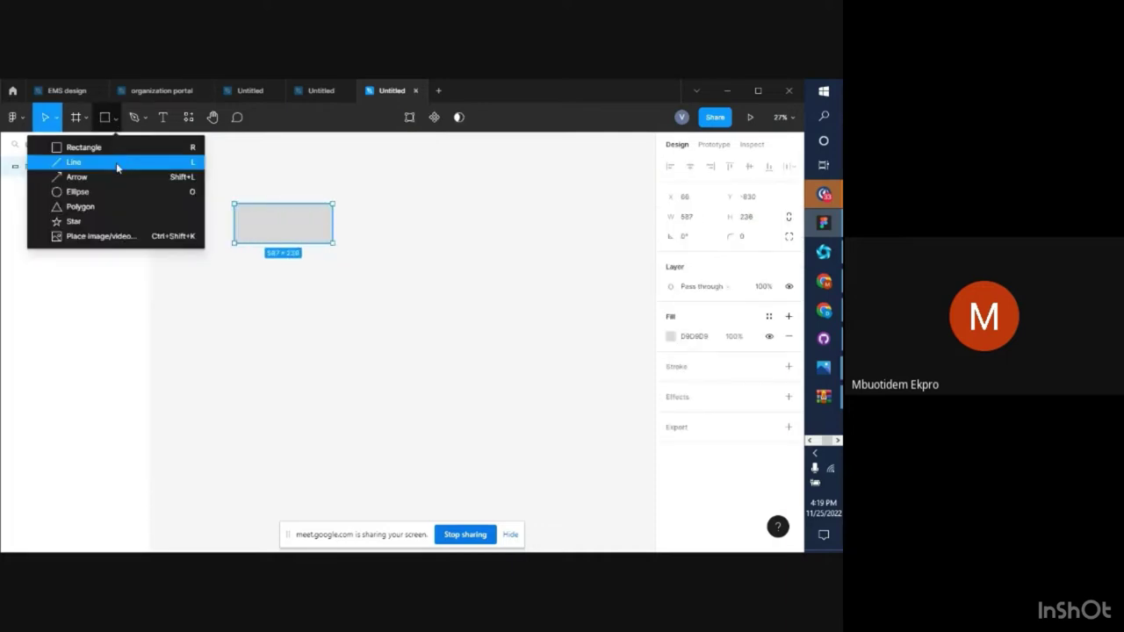
pyautogui.click(106, 208)
pyautogui.moveTo(391, 241); pyautogui.dragTo(319, 310)
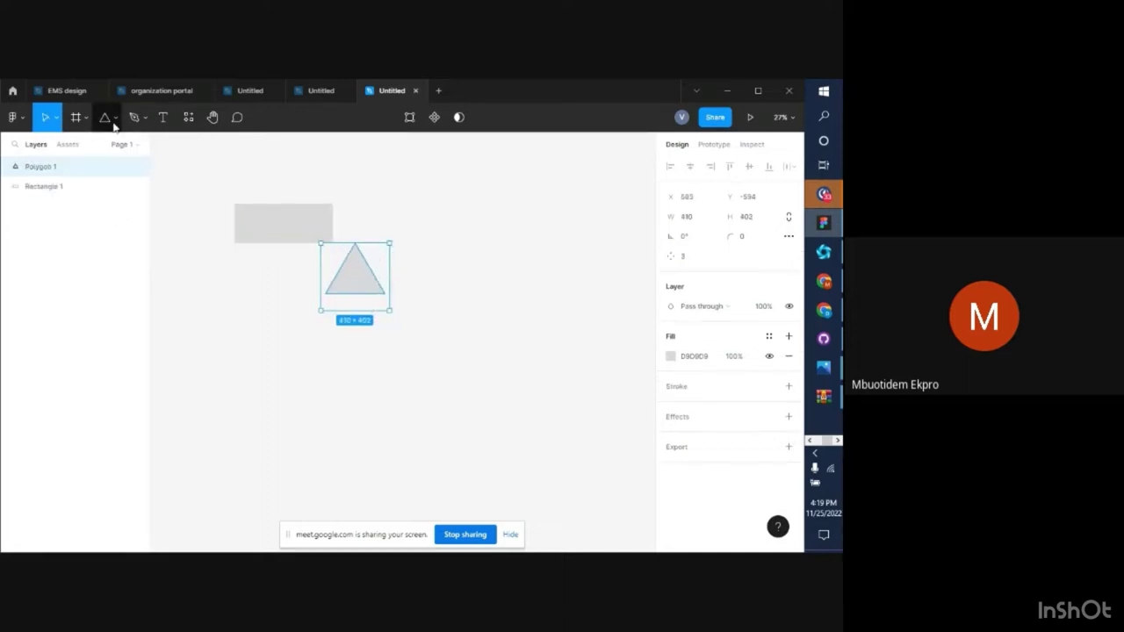
# Draw a five-point star to the right of the triangle
pyautogui.click(114, 123)
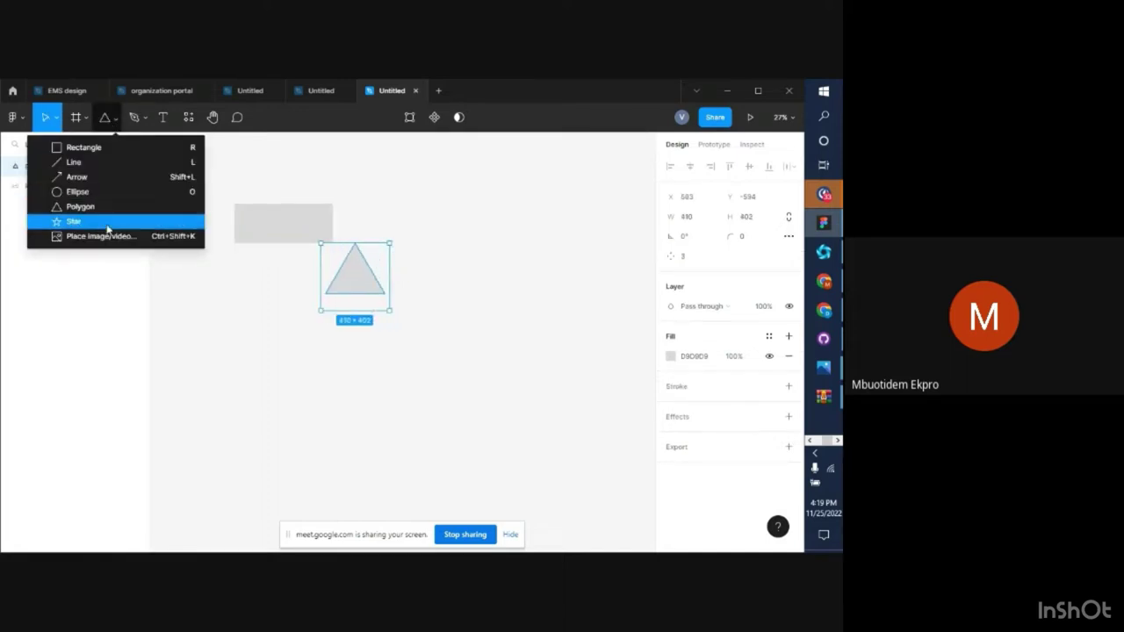
pyautogui.click(455, 296)
pyautogui.moveTo(452, 286); pyautogui.dragTo(467, 305)
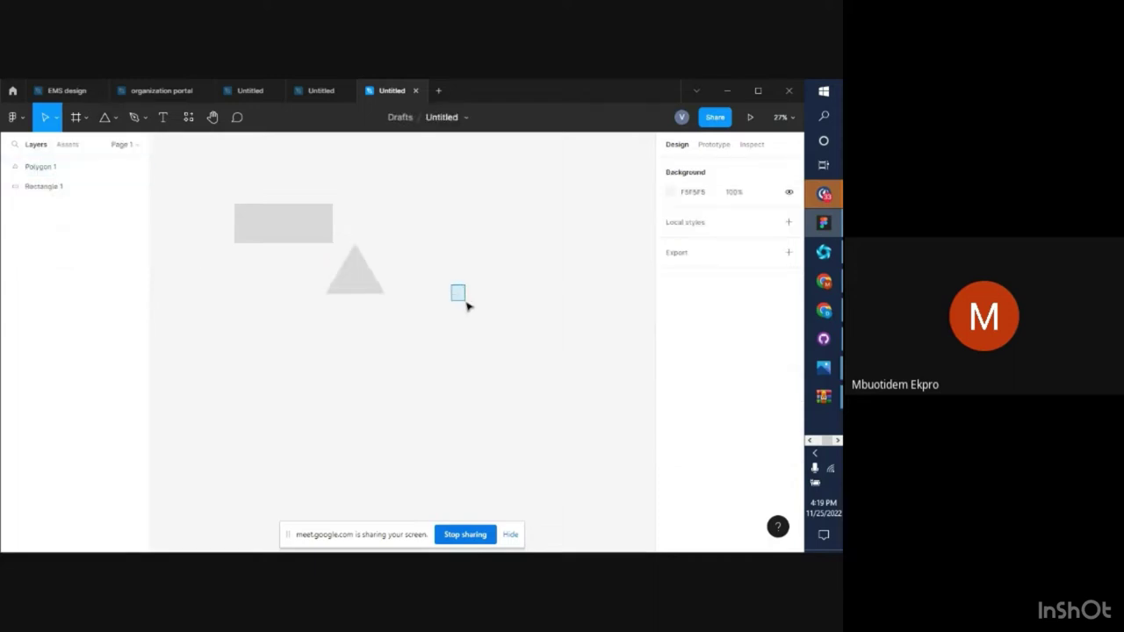
pyautogui.click(116, 118)
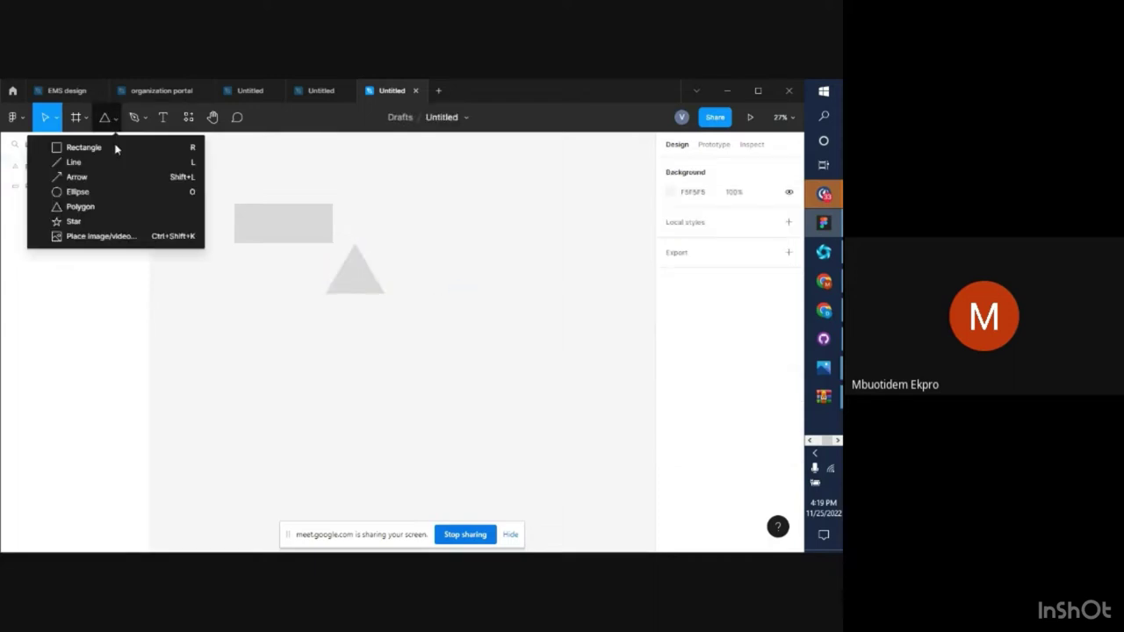
pyautogui.click(101, 222)
pyautogui.moveTo(452, 270)
pyautogui.mouseDown()
pyautogui.moveTo(478, 324)
pyautogui.moveTo(530, 359)
pyautogui.mouseUp()
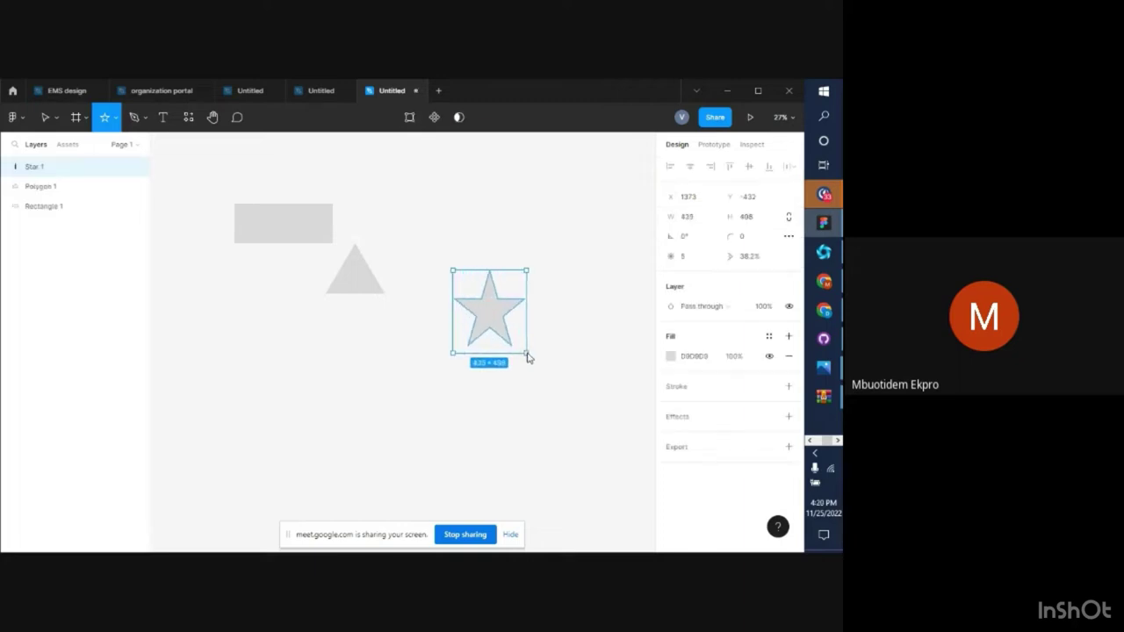
# Return to the Move tool and select the triangle
pyautogui.click(135, 120)
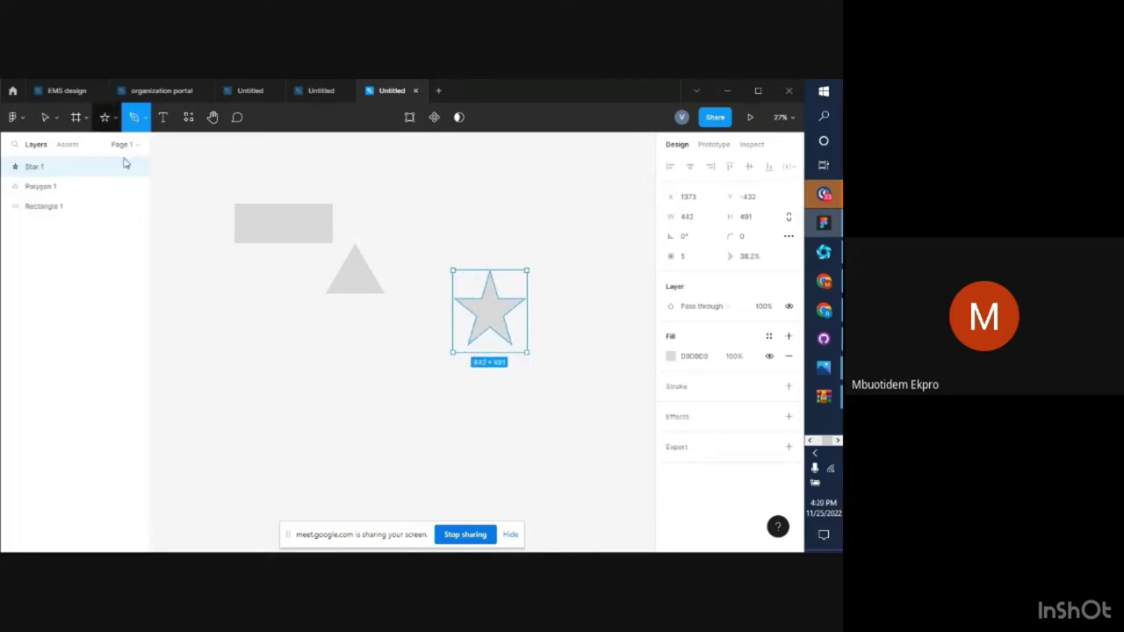
pyautogui.click(113, 119)
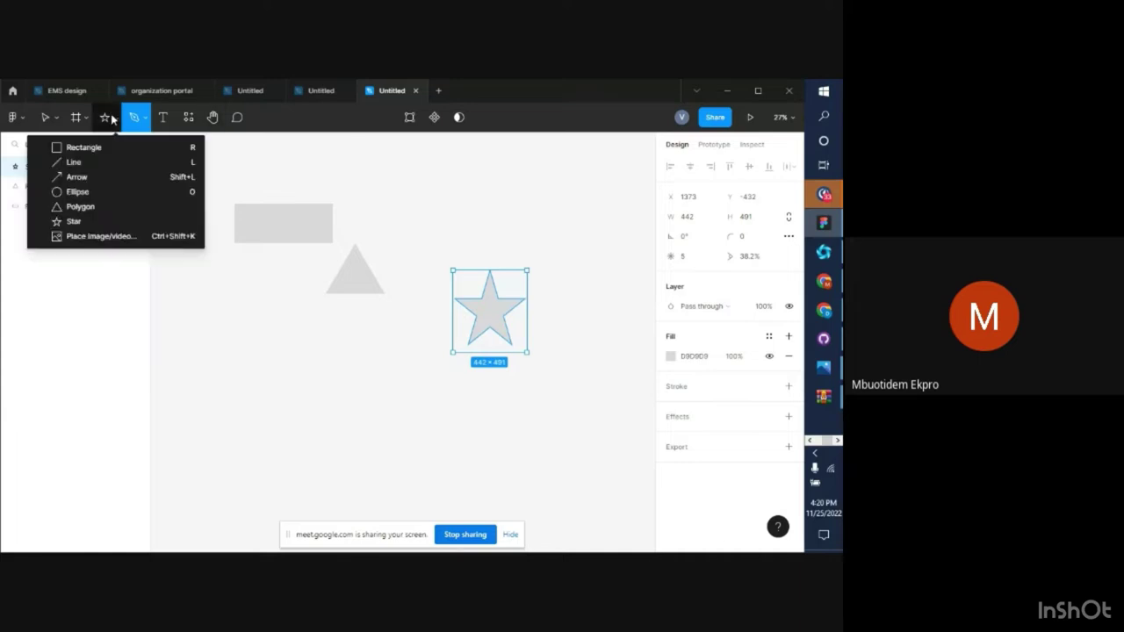
pyautogui.click(44, 123)
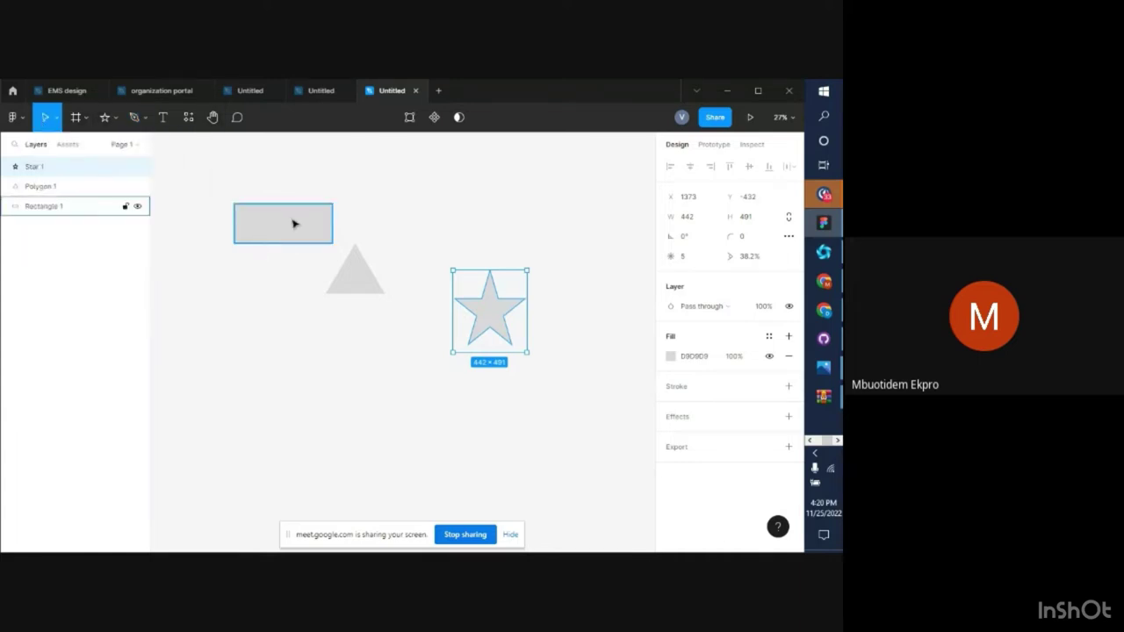
pyautogui.click(350, 269)
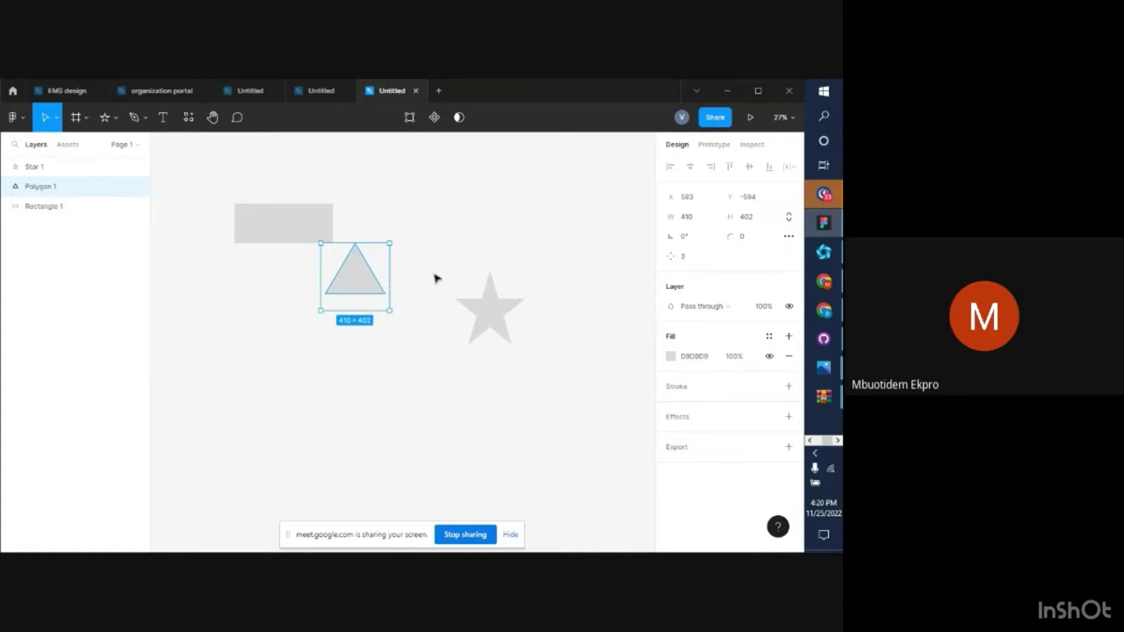
# Make Polygon 1 a three-point triangle with a corner radius of 64
pyautogui.scroll(3, 302, 414)
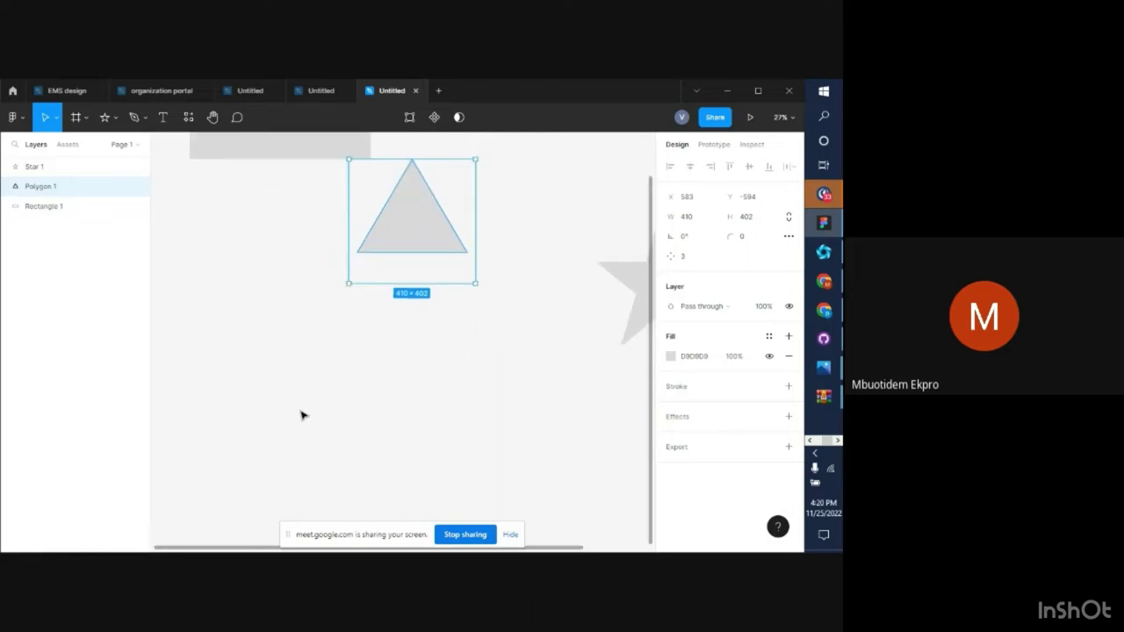
pyautogui.scroll(3, 560, 429)
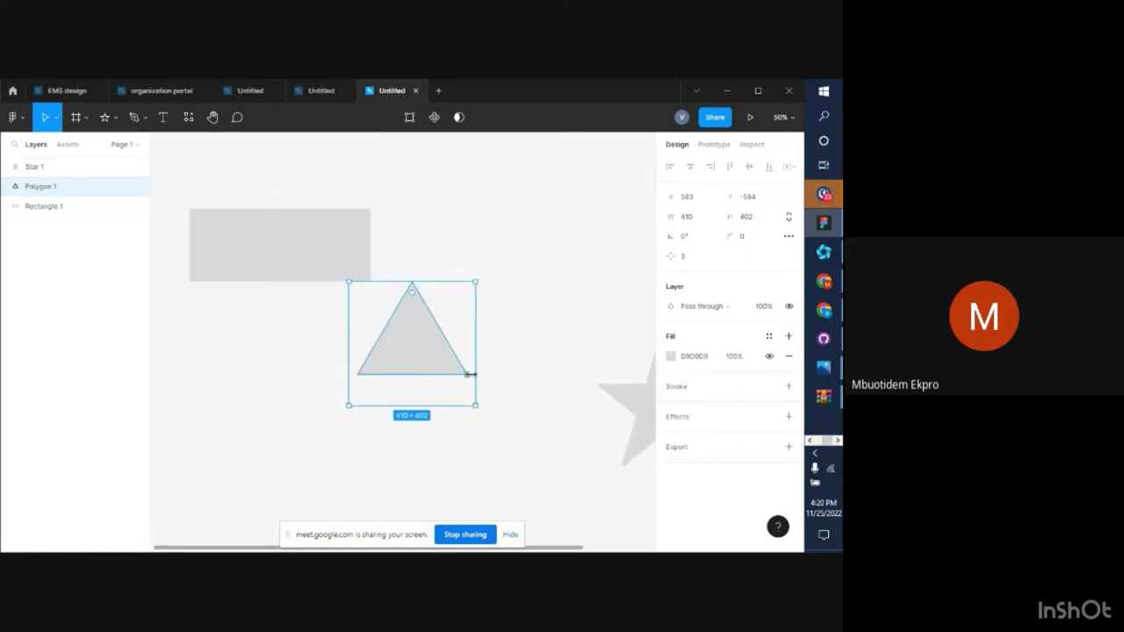
pyautogui.moveTo(469, 378)
pyautogui.mouseDown()
pyautogui.moveTo(483, 374)
pyautogui.moveTo(483, 326)
pyautogui.moveTo(469, 389)
pyautogui.mouseUp()
pyautogui.moveTo(466, 380); pyautogui.dragTo(467, 325)
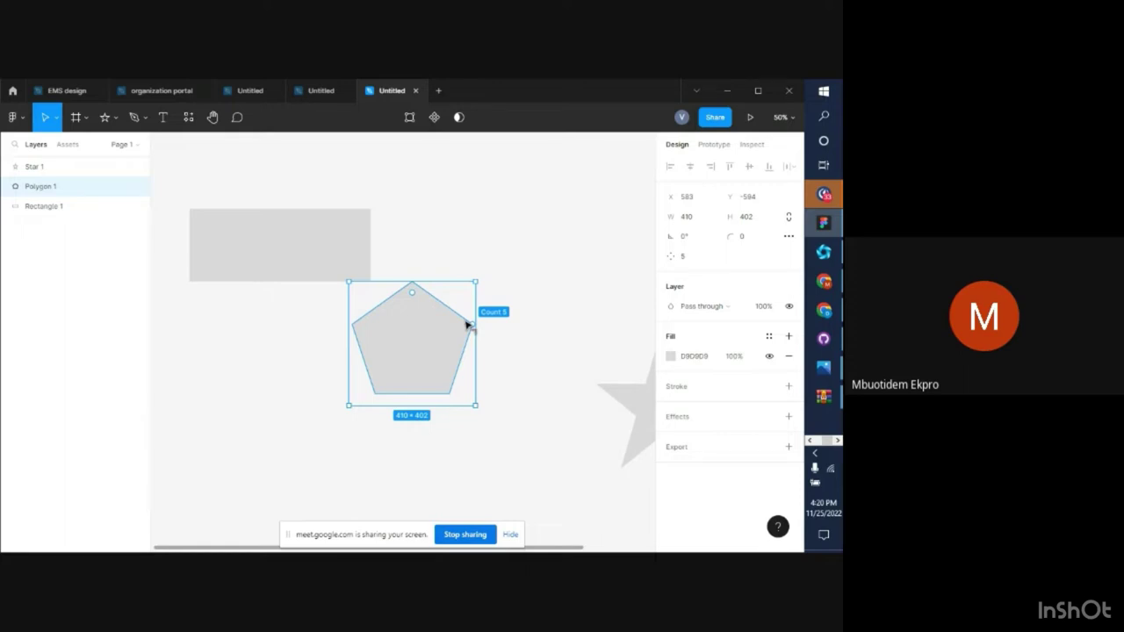
pyautogui.moveTo(467, 325); pyautogui.dragTo(473, 293)
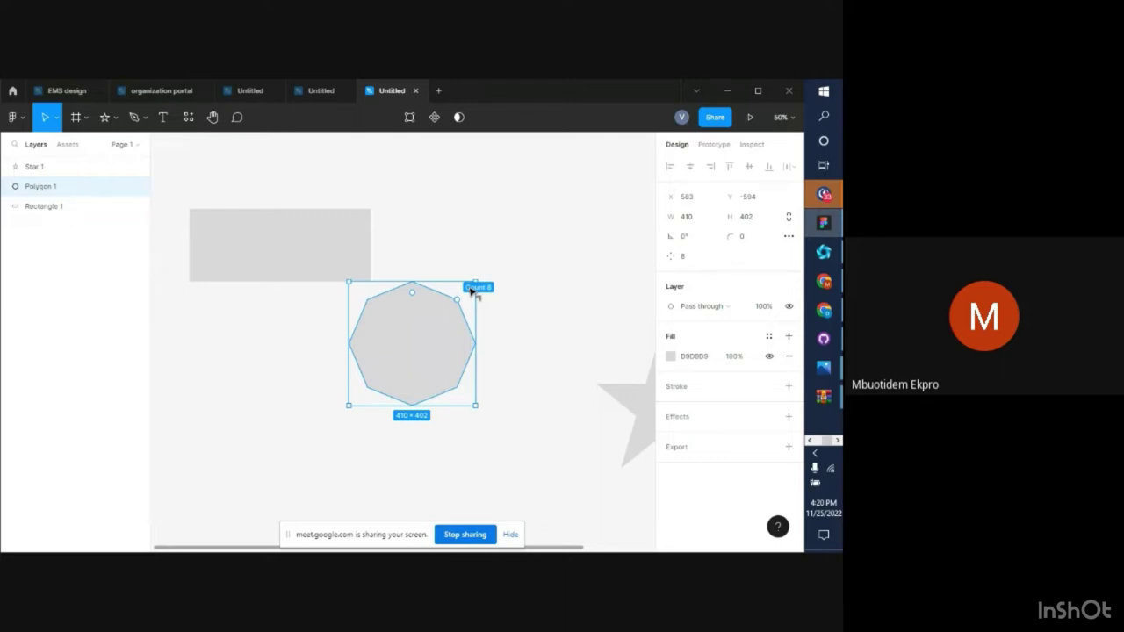
pyautogui.moveTo(472, 292); pyautogui.dragTo(468, 373)
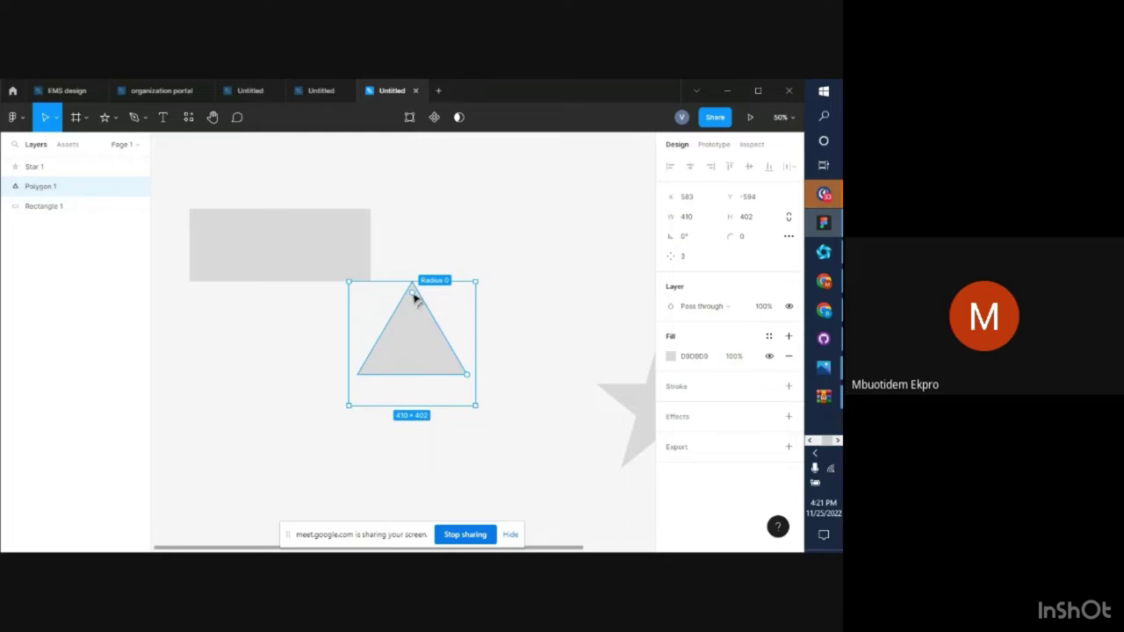
pyautogui.moveTo(413, 296); pyautogui.dragTo(416, 326)
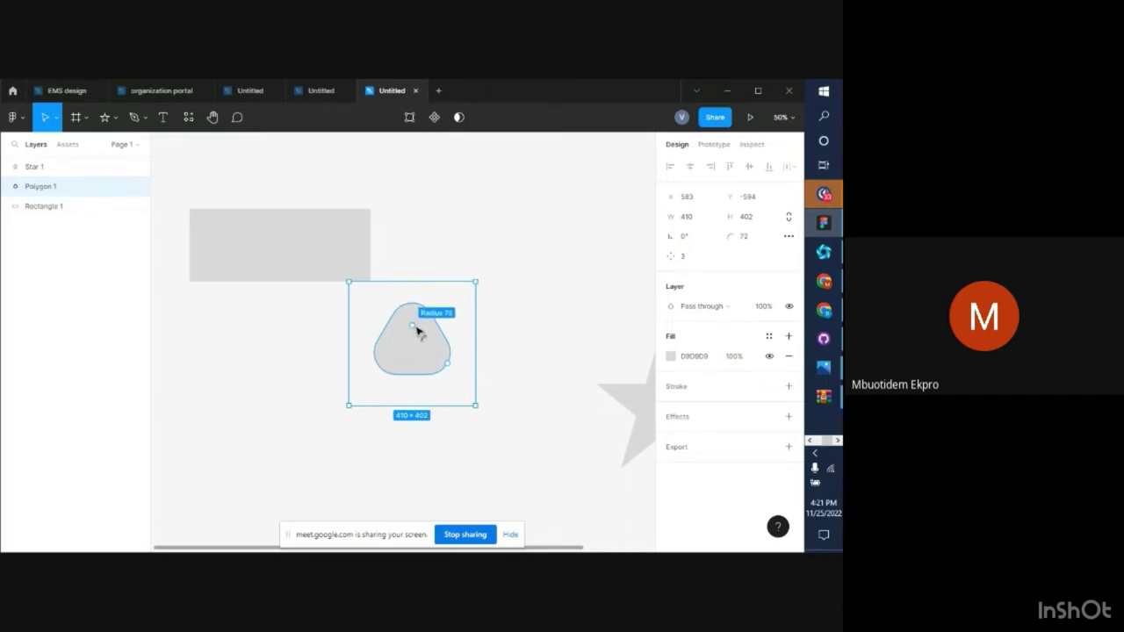
pyautogui.moveTo(418, 330)
pyautogui.mouseDown()
pyautogui.moveTo(421, 284)
pyautogui.moveTo(405, 286)
pyautogui.moveTo(416, 325)
pyautogui.mouseUp()
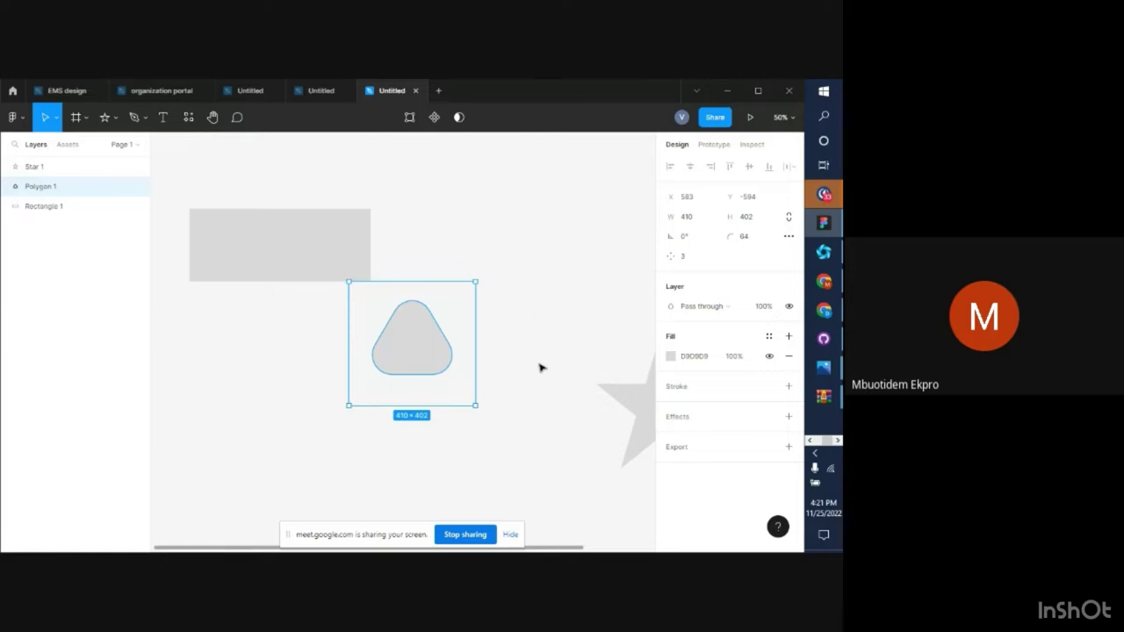
pyautogui.hscroll(3, 540, 367)
# Change Star 1's point count, trying several values and settling on 4 points
pyautogui.hscroll(5, 541, 367)
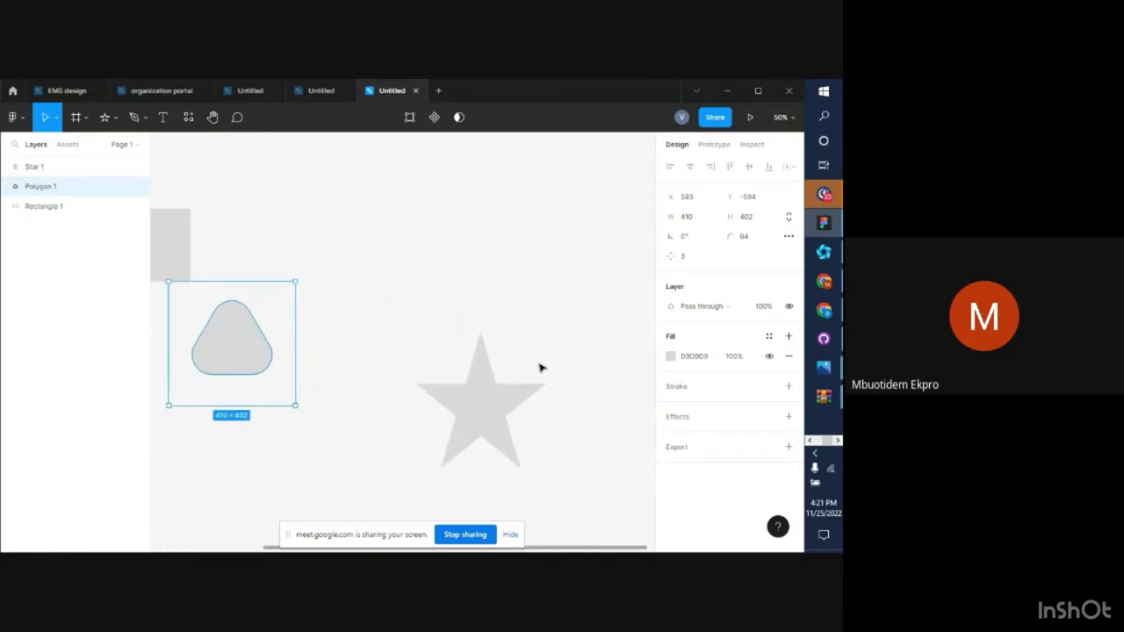
pyautogui.click(494, 412)
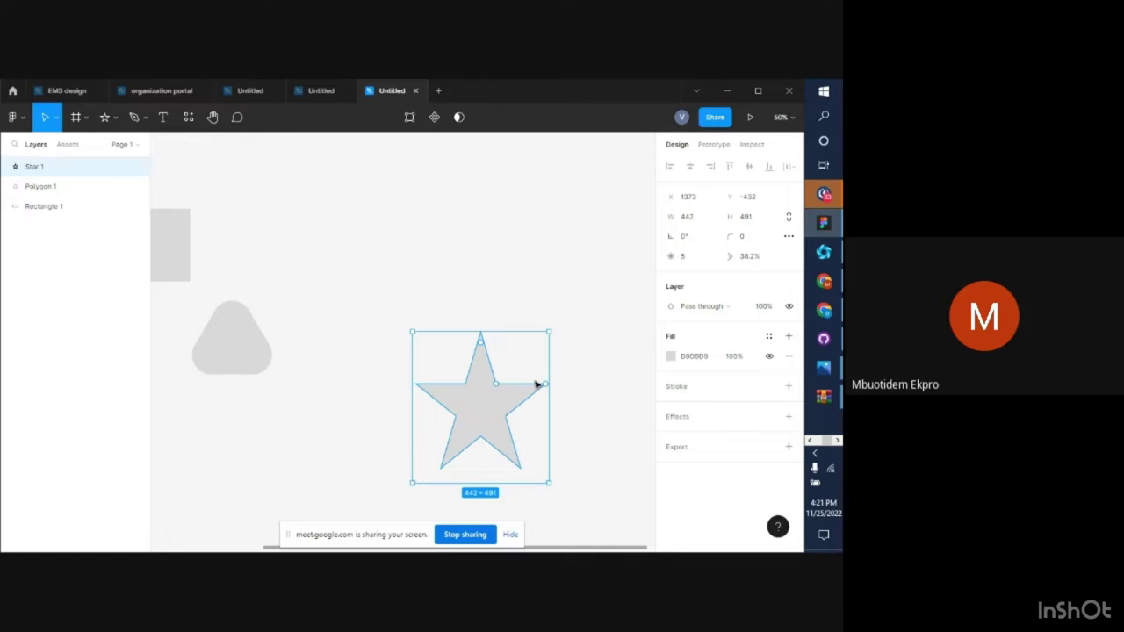
pyautogui.moveTo(545, 387)
pyautogui.mouseDown()
pyautogui.moveTo(545, 412)
pyautogui.moveTo(550, 379)
pyautogui.moveTo(552, 391)
pyautogui.mouseUp()
pyautogui.hotkey('ctrl', '+')
pyautogui.hscroll(3, 527, 435)
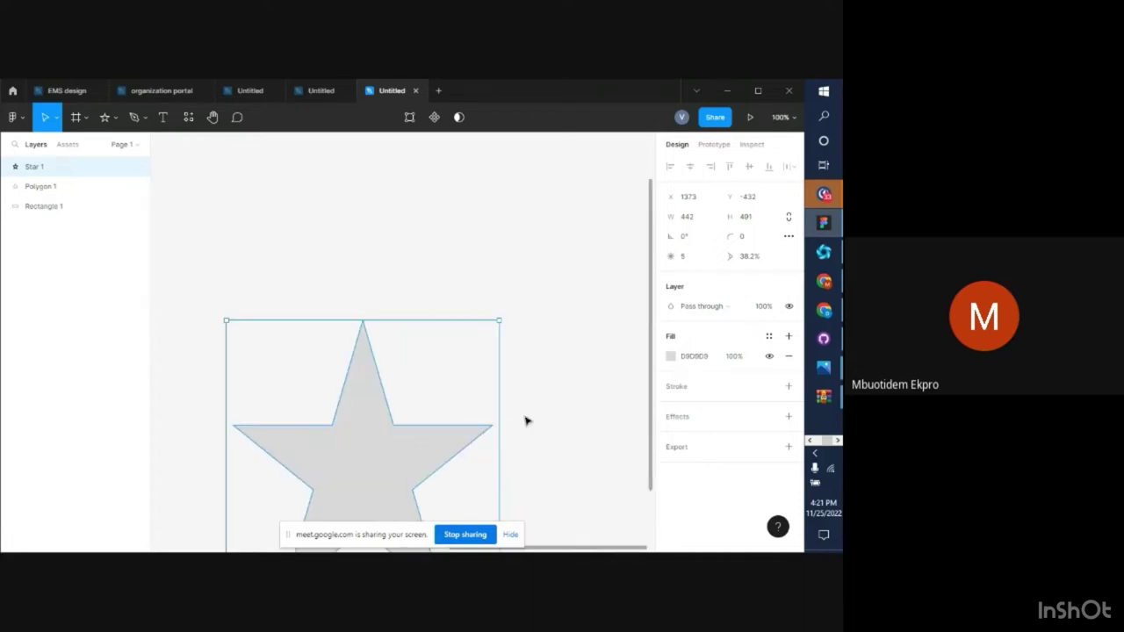
pyautogui.moveTo(496, 426)
pyautogui.moveTo(396, 429)
pyautogui.moveTo(490, 419); pyautogui.dragTo(490, 379)
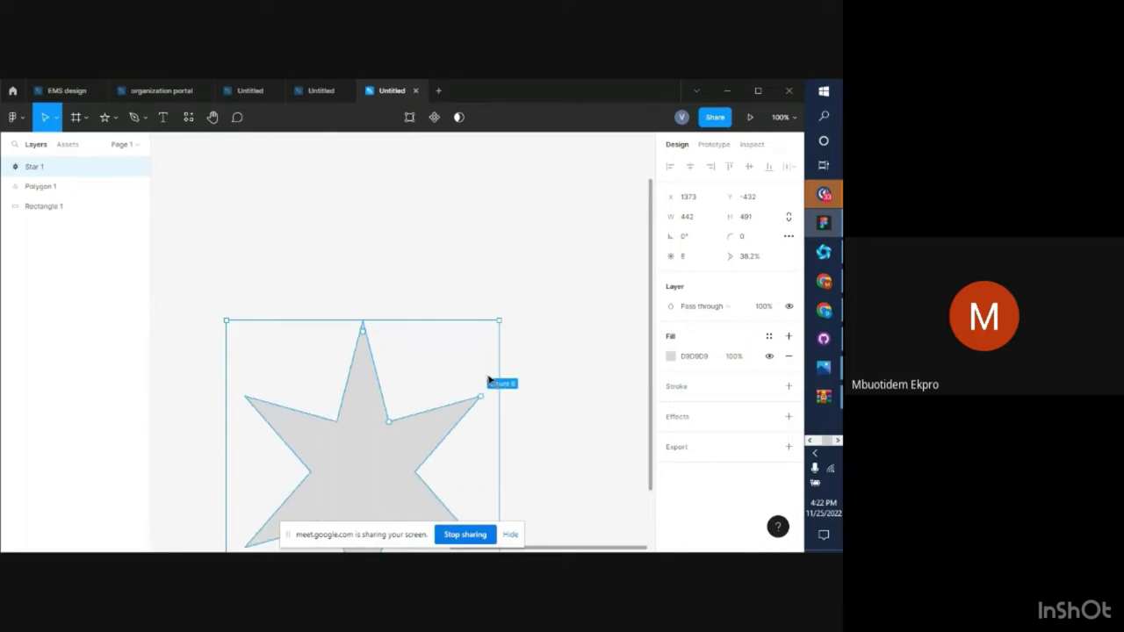
pyautogui.moveTo(489, 380); pyautogui.dragTo(469, 319)
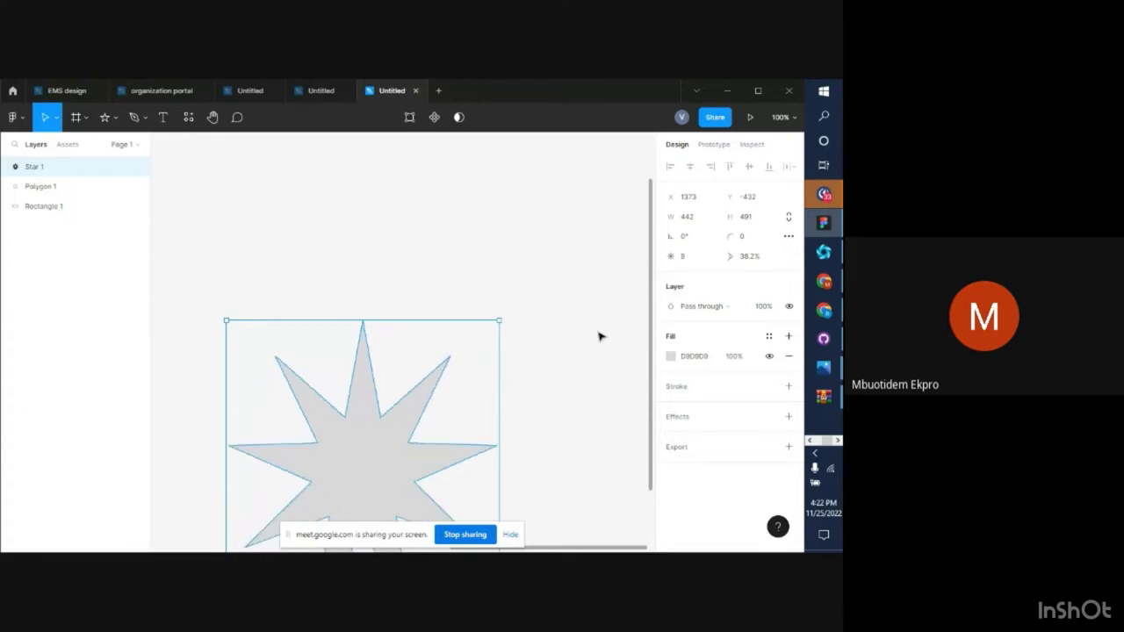
pyautogui.scroll(-3, 600, 336)
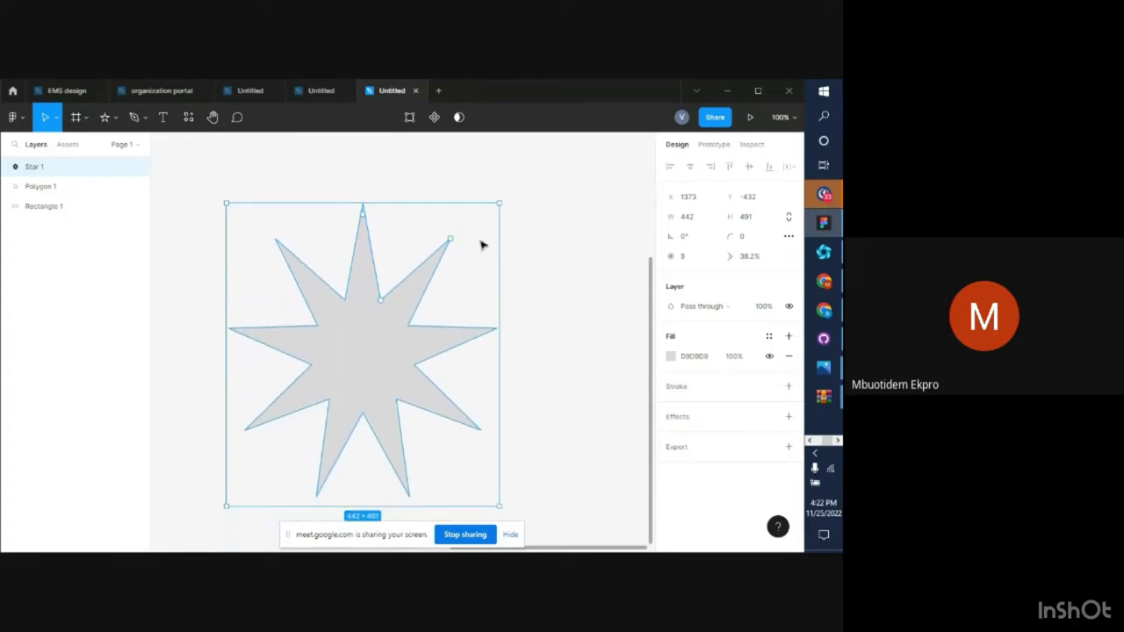
pyautogui.moveTo(456, 241); pyautogui.dragTo(484, 346)
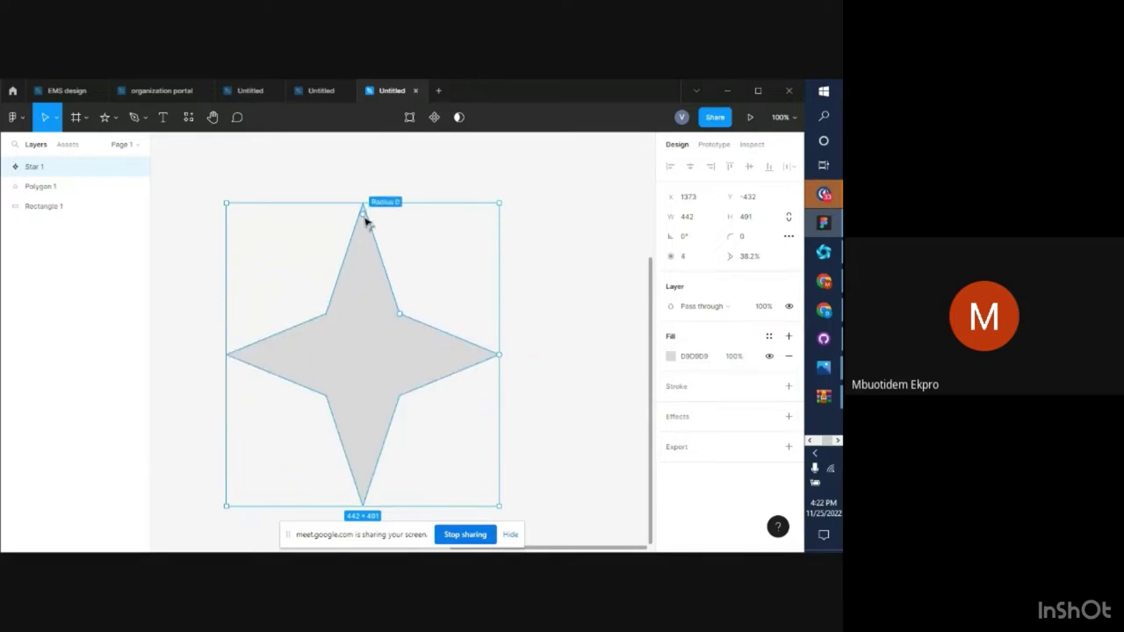
# Round Star 1's corners to radius 54.58 and set its ratio to 68%
pyautogui.moveTo(367, 222); pyautogui.dragTo(373, 362)
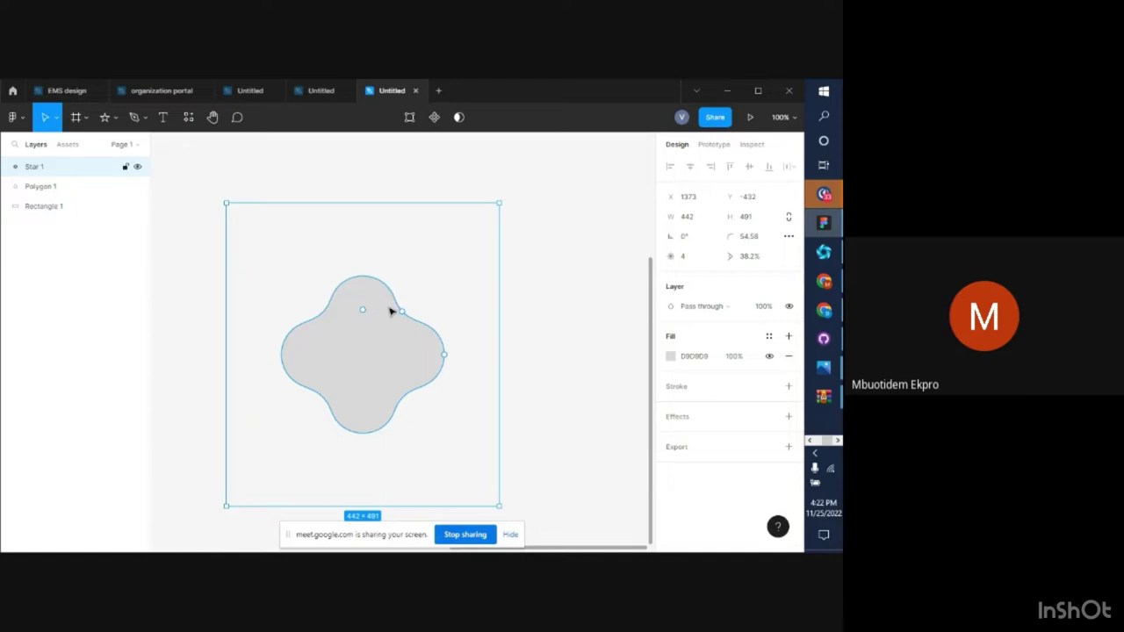
pyautogui.moveTo(402, 312); pyautogui.dragTo(447, 311)
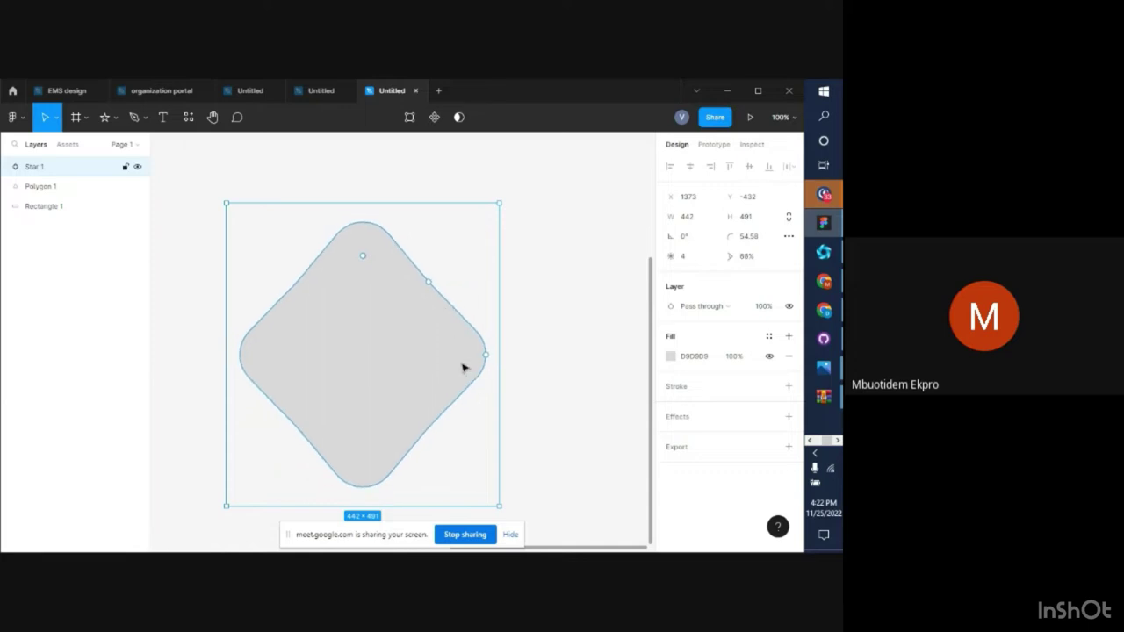
pyautogui.hotkey('ctrl', '-')
pyautogui.press('-')
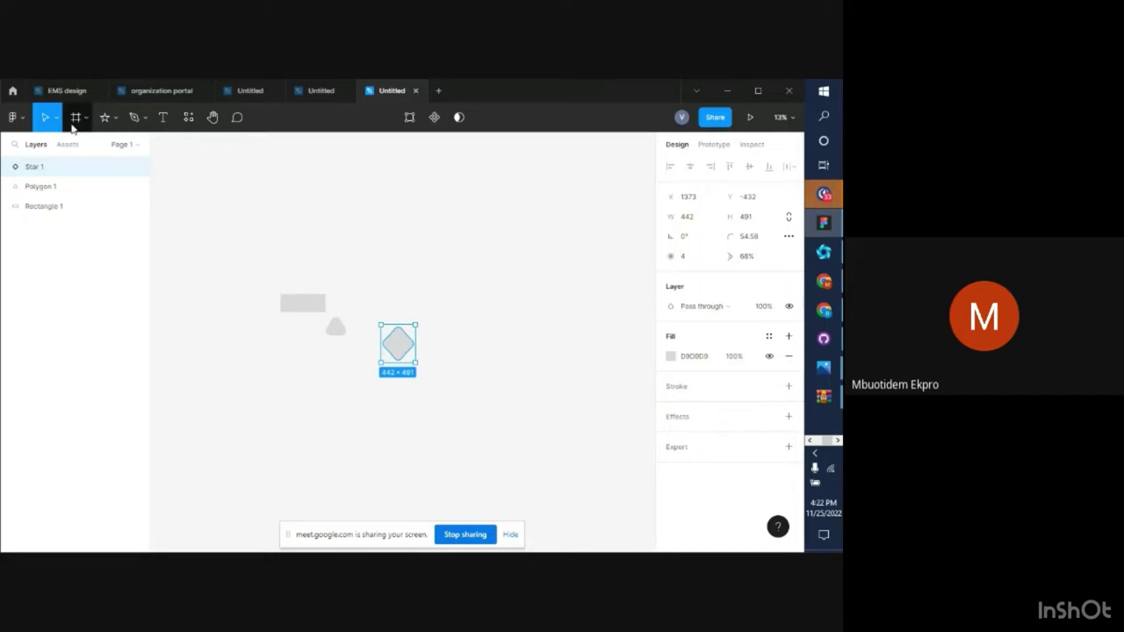
# Draw a text box right of the shapes containing 'gnfhjd fhf'
pyautogui.click(164, 123)
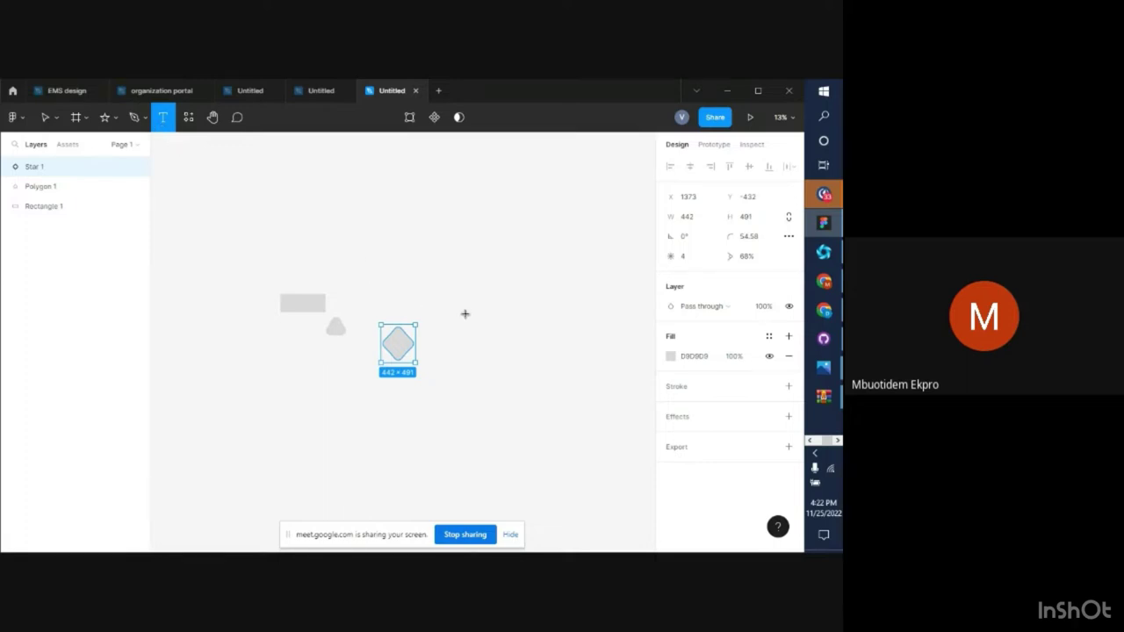
pyautogui.moveTo(380, 239); pyautogui.dragTo(503, 285)
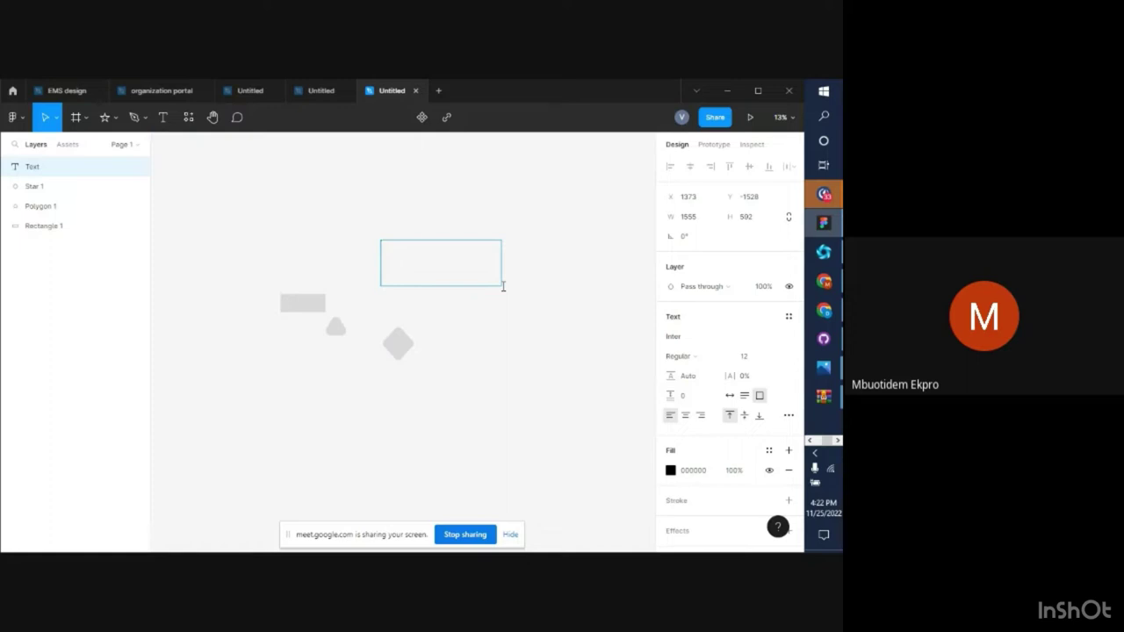
pyautogui.write('gnfhjd fhf')
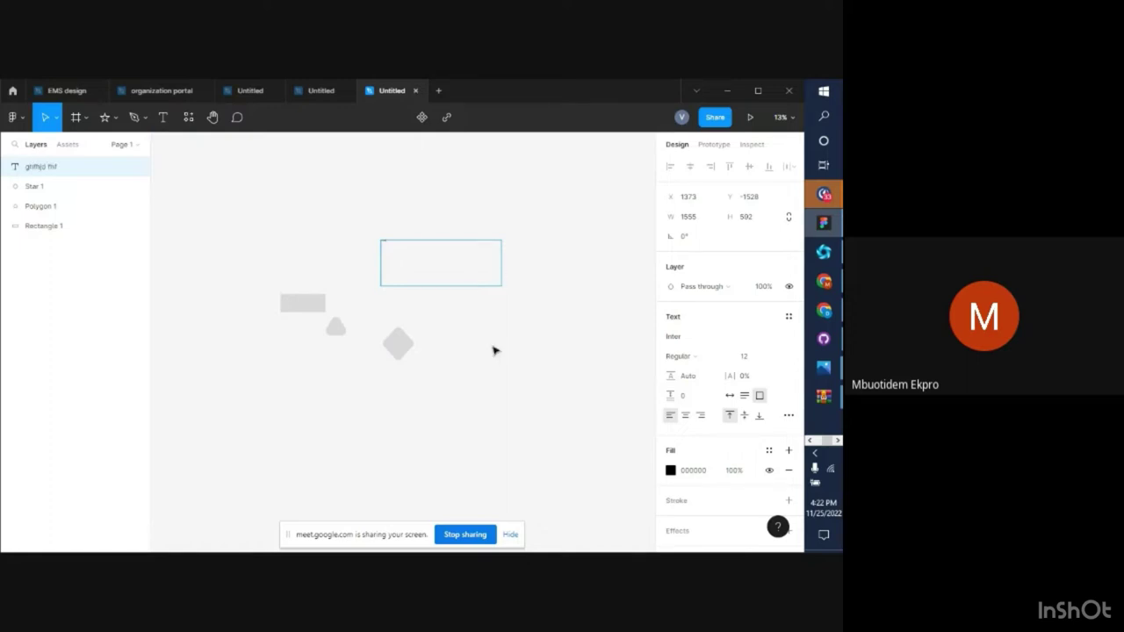
pyautogui.click(778, 362)
pyautogui.click(759, 520)
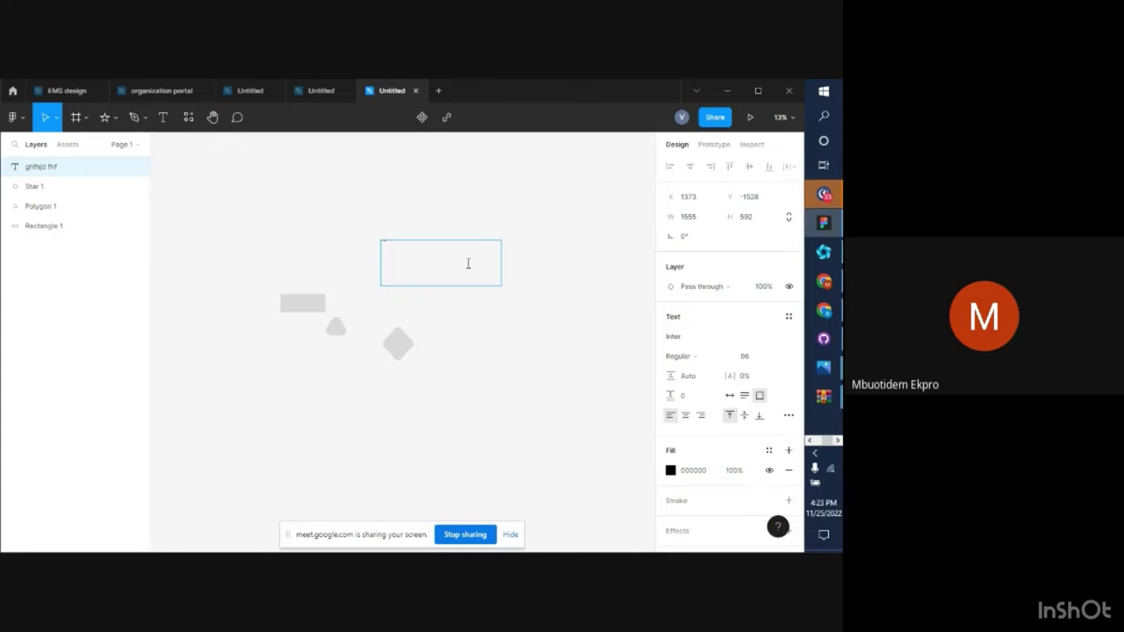
pyautogui.press('Escape')
pyautogui.hotkey('ctrl', '=')
pyautogui.hotkey('ctrl', '=')
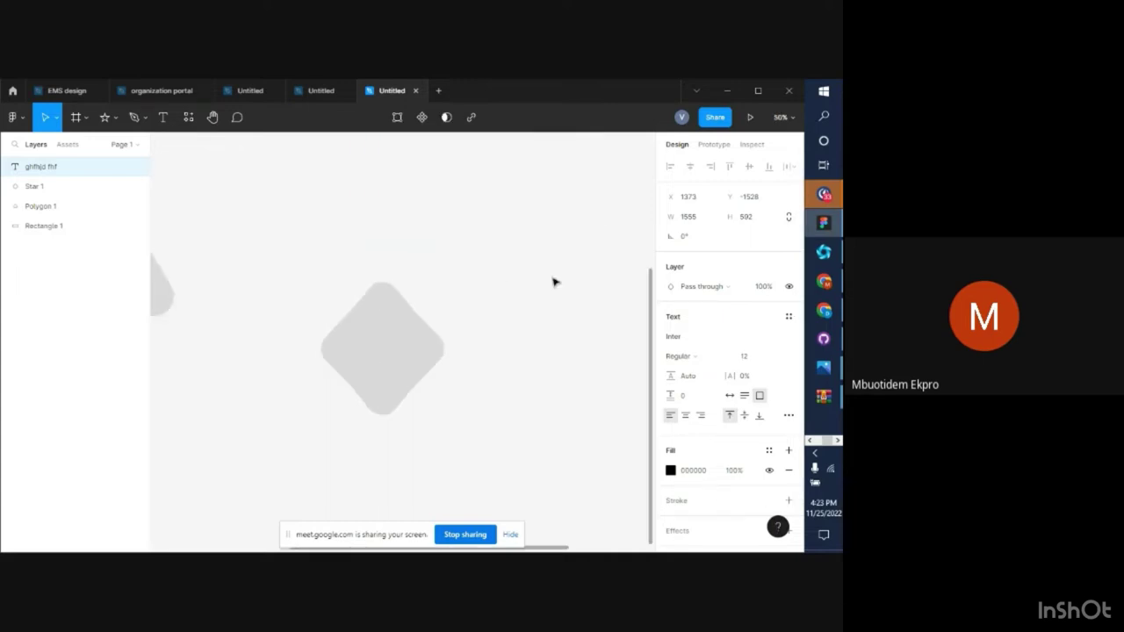
# Set the 'ghfhjd fhf' text to font size 96 in Inter Extra Bold
pyautogui.scroll(6, 554, 282)
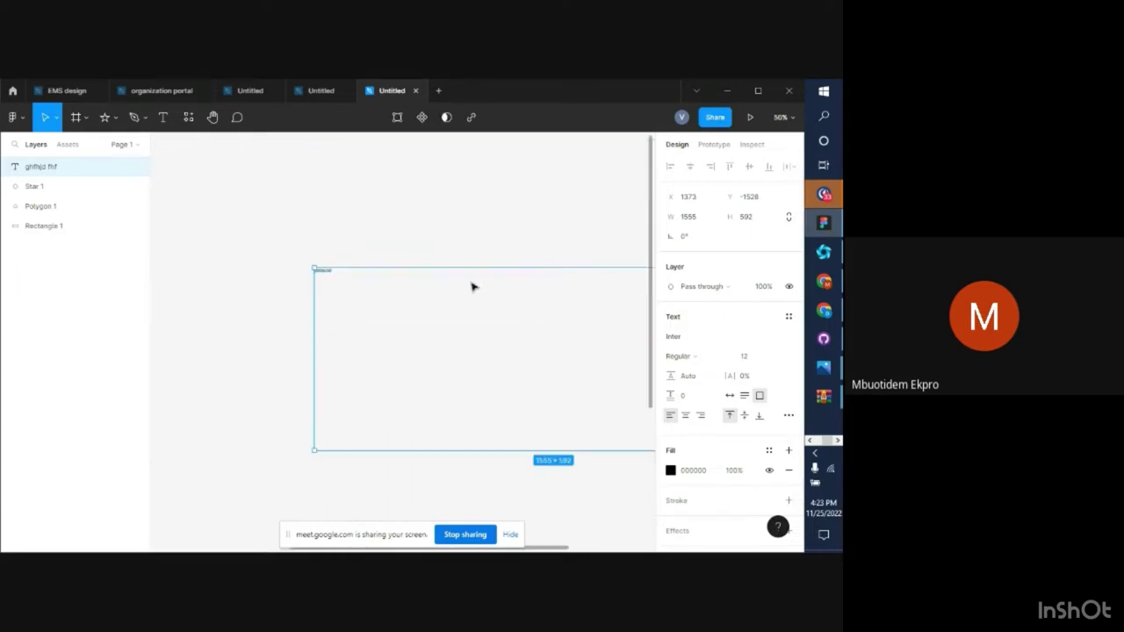
pyautogui.click(775, 356)
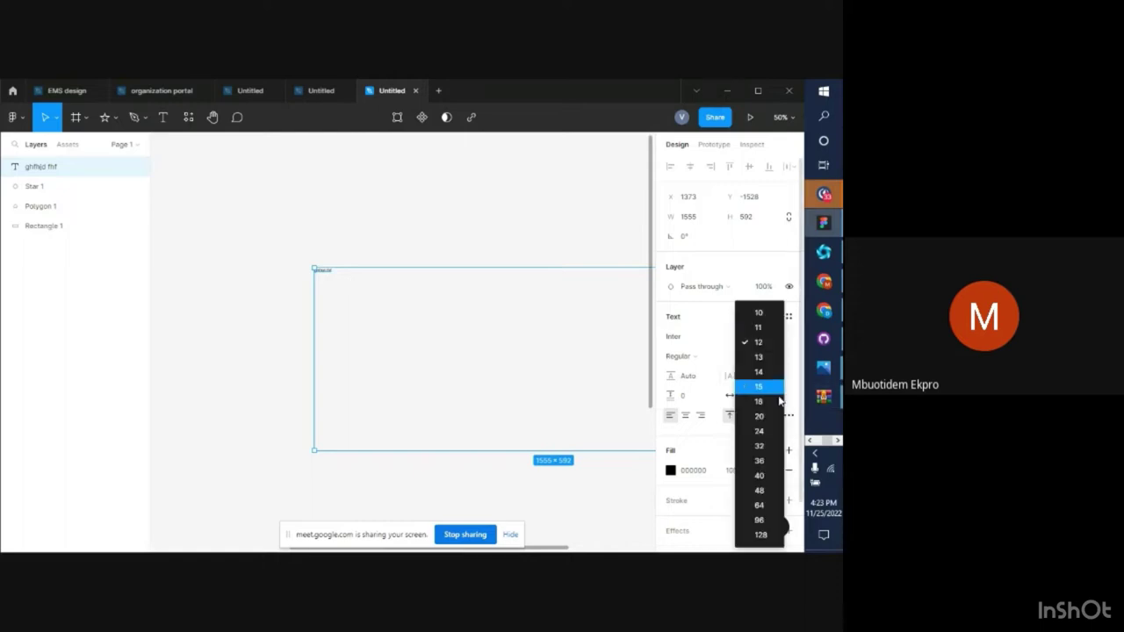
pyautogui.click(760, 490)
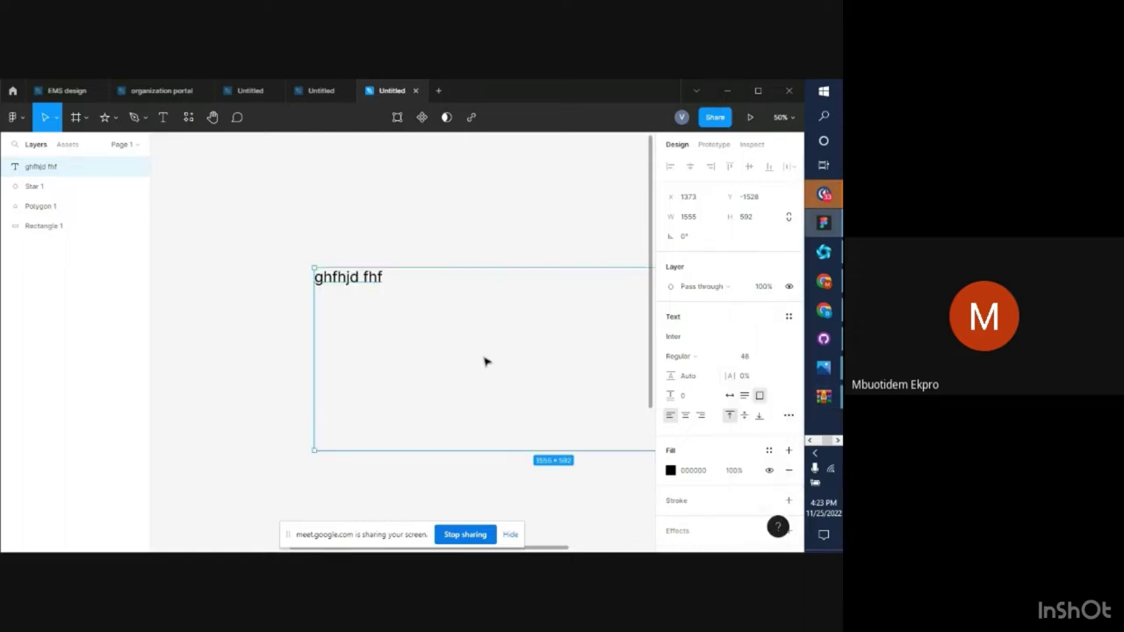
pyautogui.click(782, 356)
pyautogui.click(760, 386)
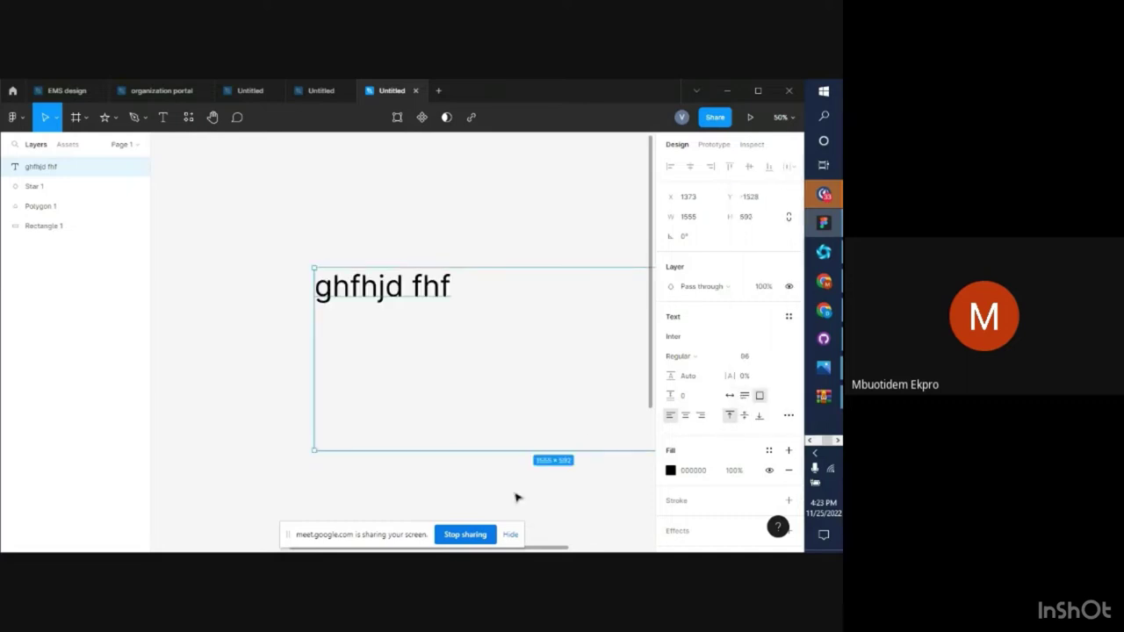
pyautogui.press('-')
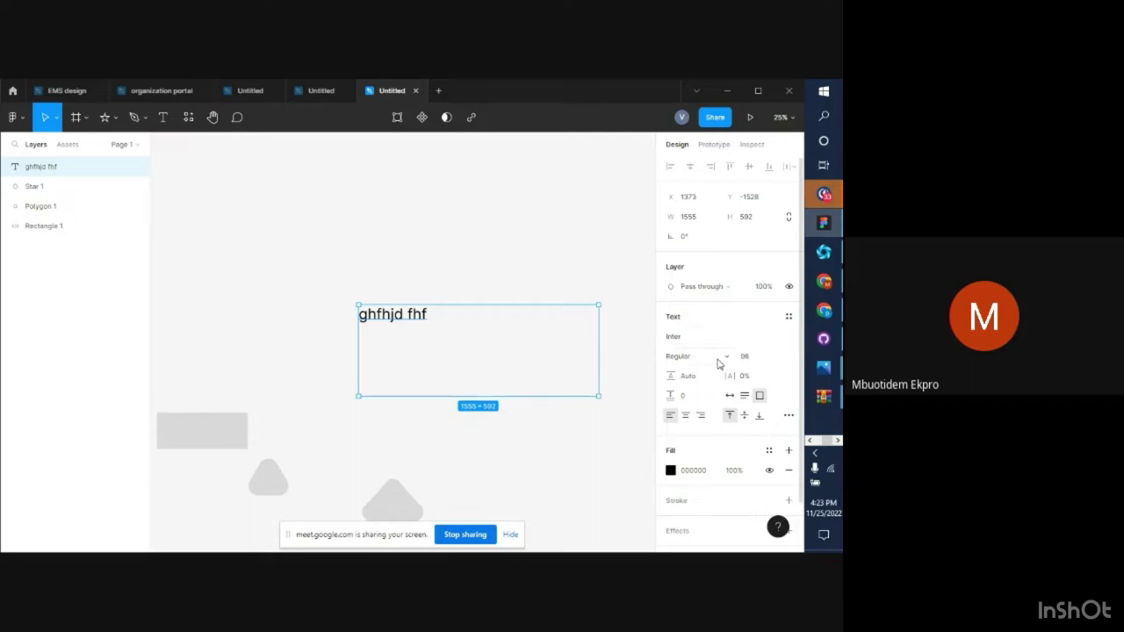
pyautogui.click(719, 362)
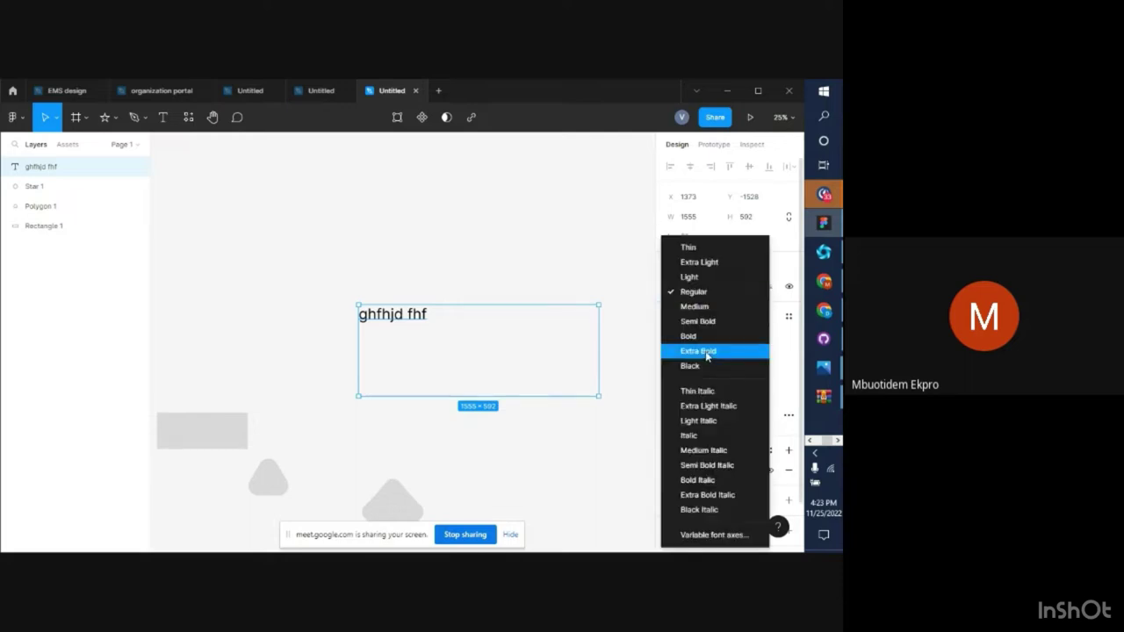
pyautogui.click(707, 353)
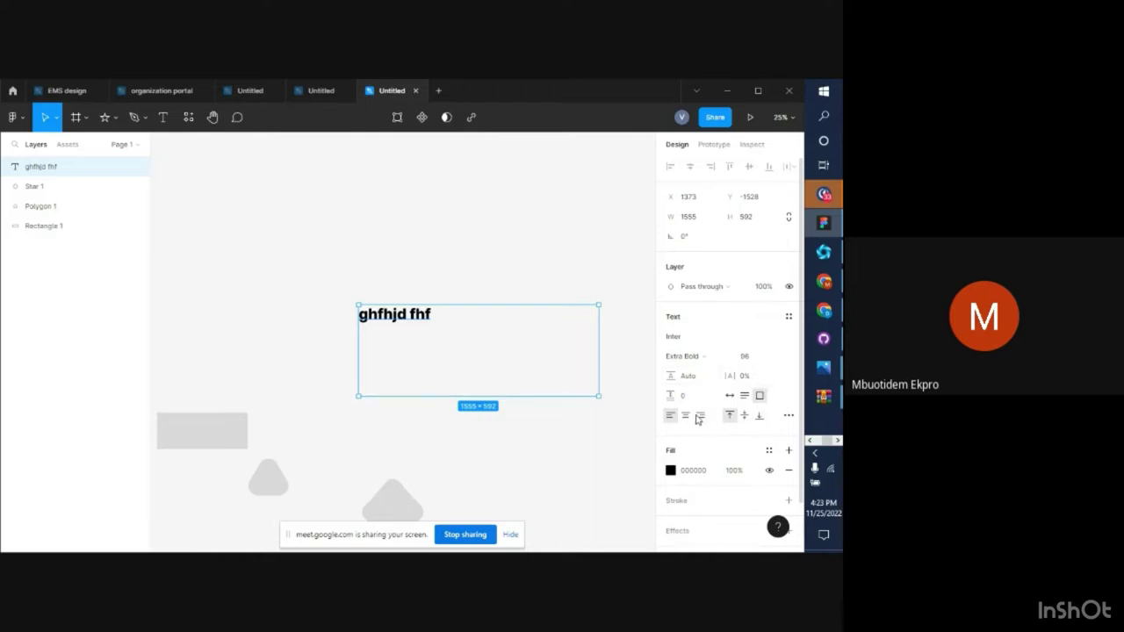
pyautogui.click(671, 471)
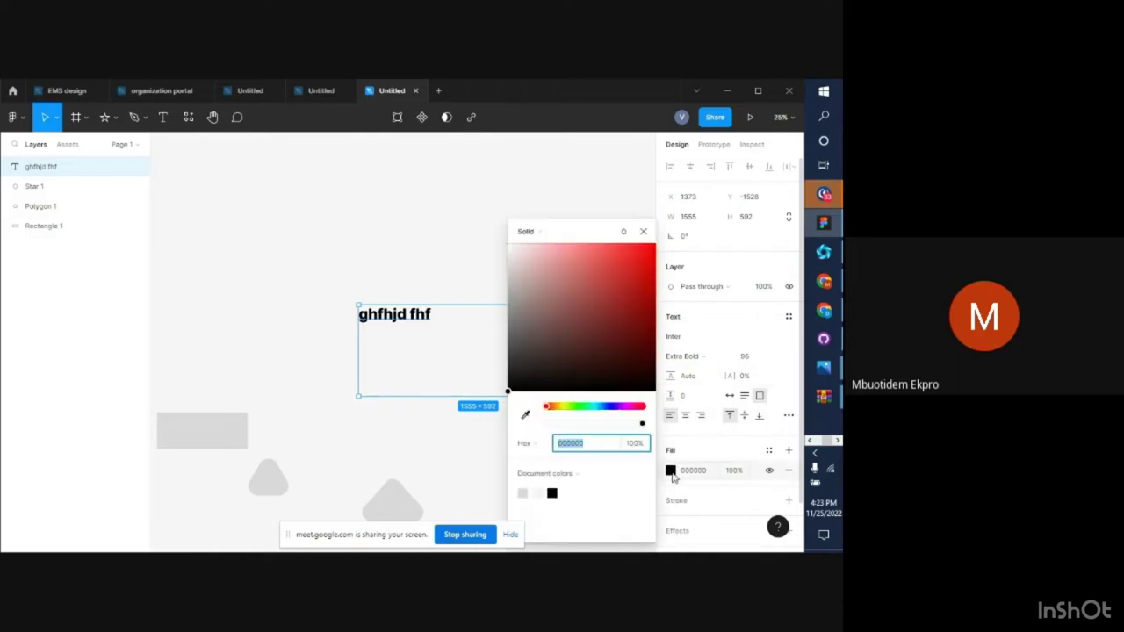
# Change the text's solid fill to teal hex 4FC3C3 at 100%
pyautogui.click(537, 173)
pyautogui.click(419, 324)
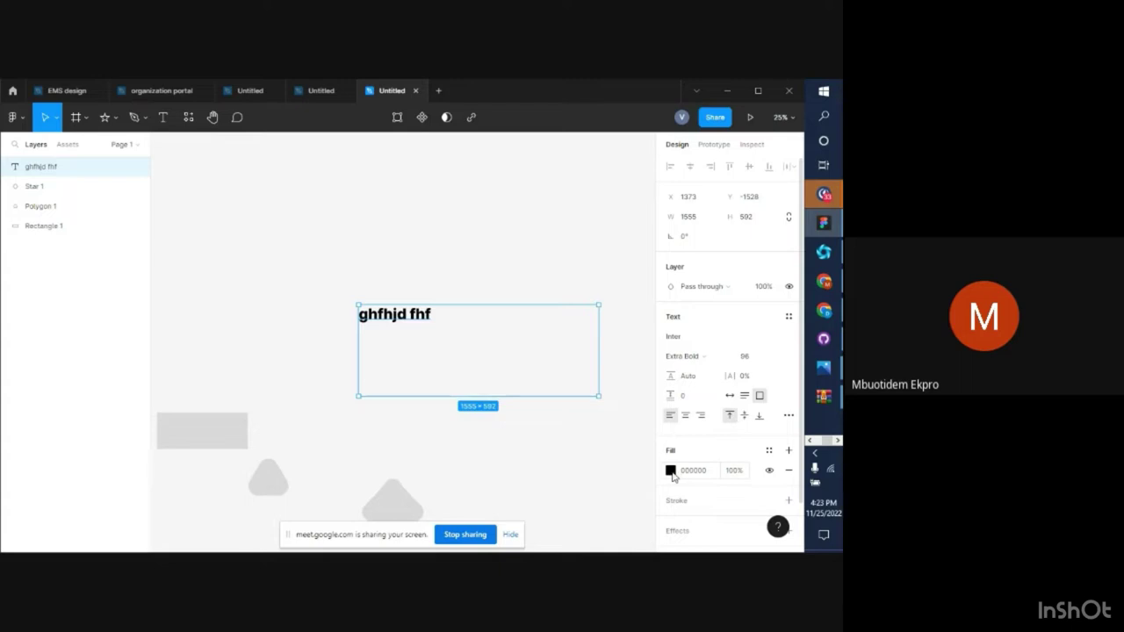
pyautogui.click(672, 471)
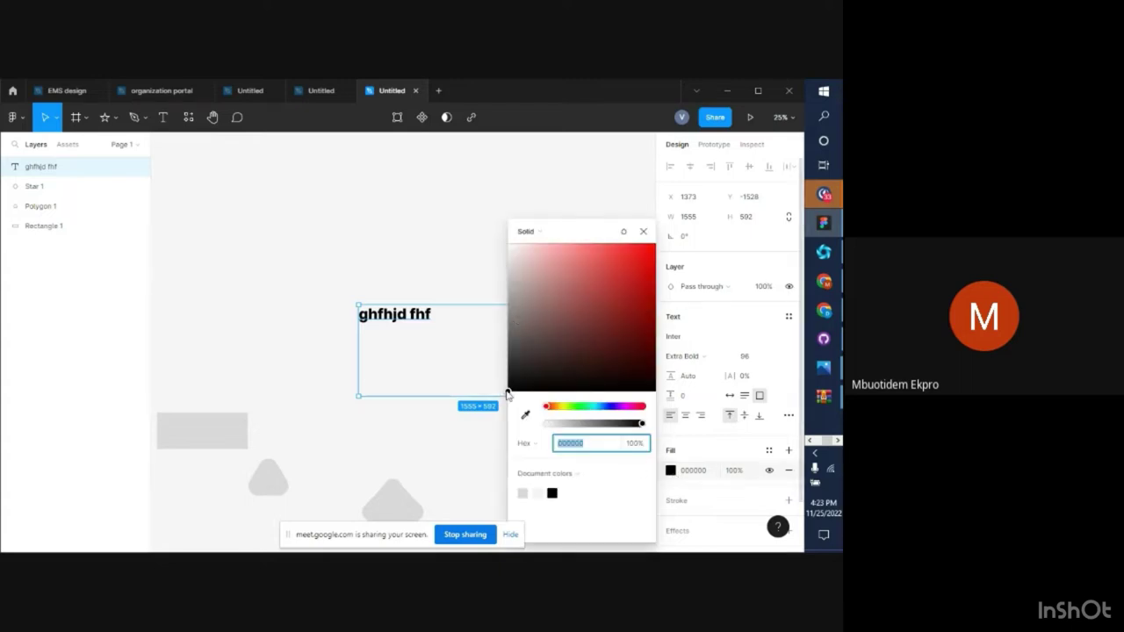
pyautogui.moveTo(509, 391); pyautogui.dragTo(650, 252)
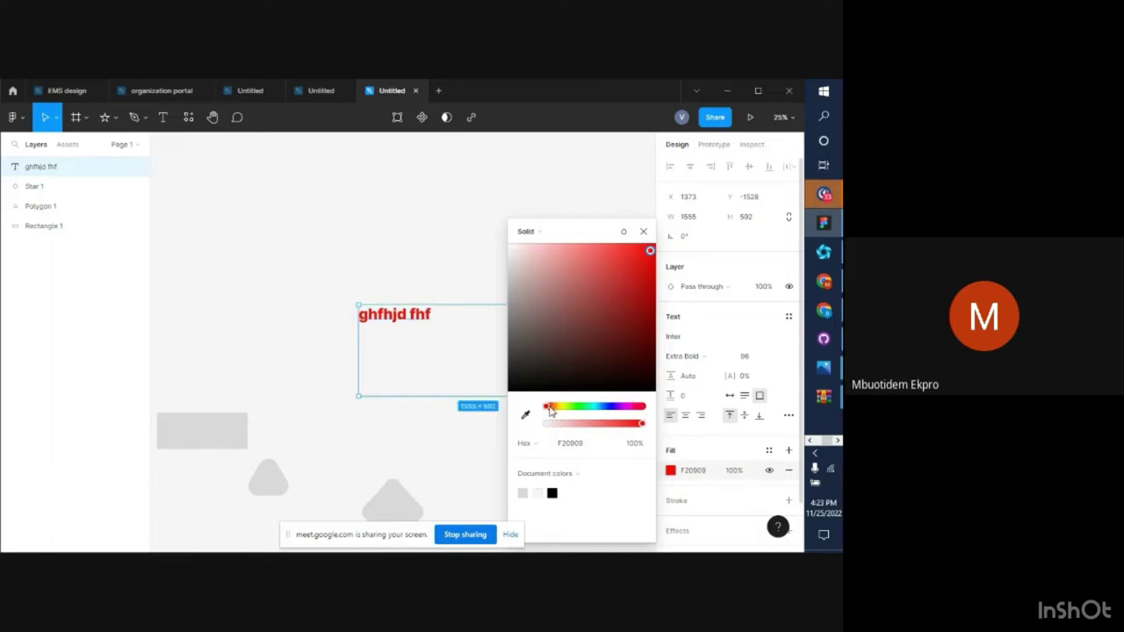
pyautogui.moveTo(550, 412); pyautogui.dragTo(594, 410)
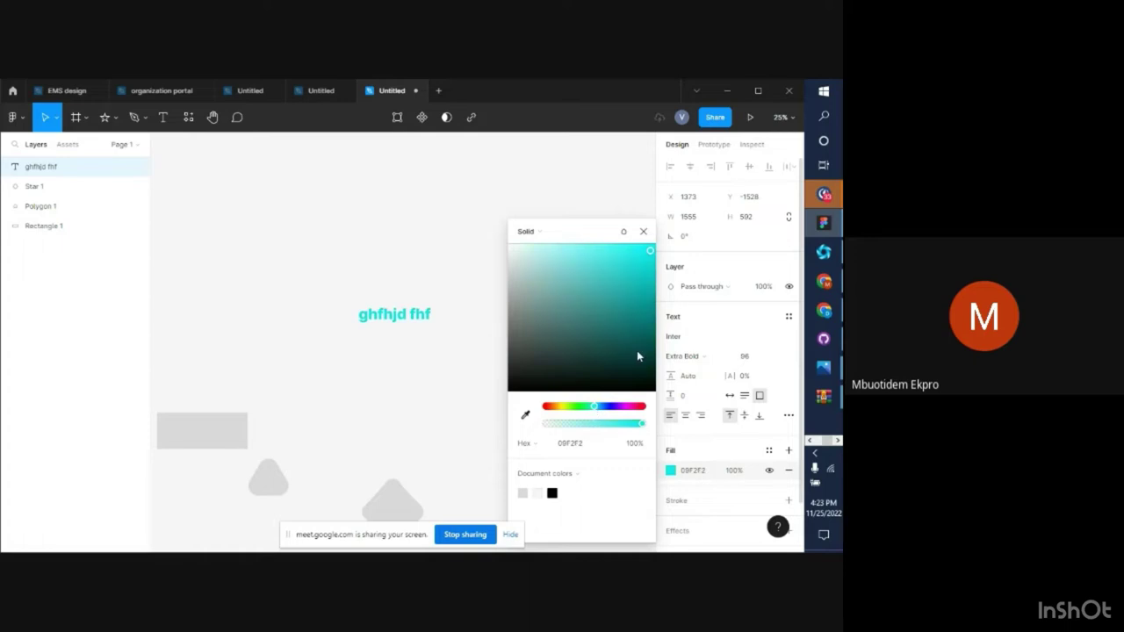
pyautogui.moveTo(647, 252); pyautogui.dragTo(596, 279)
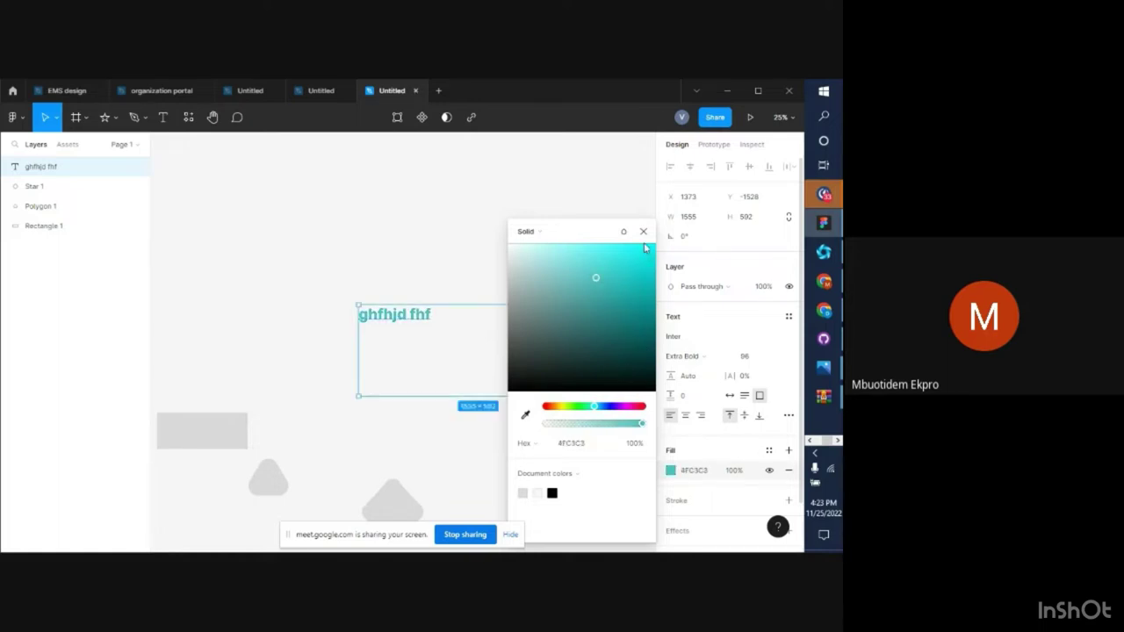
pyautogui.click(546, 235)
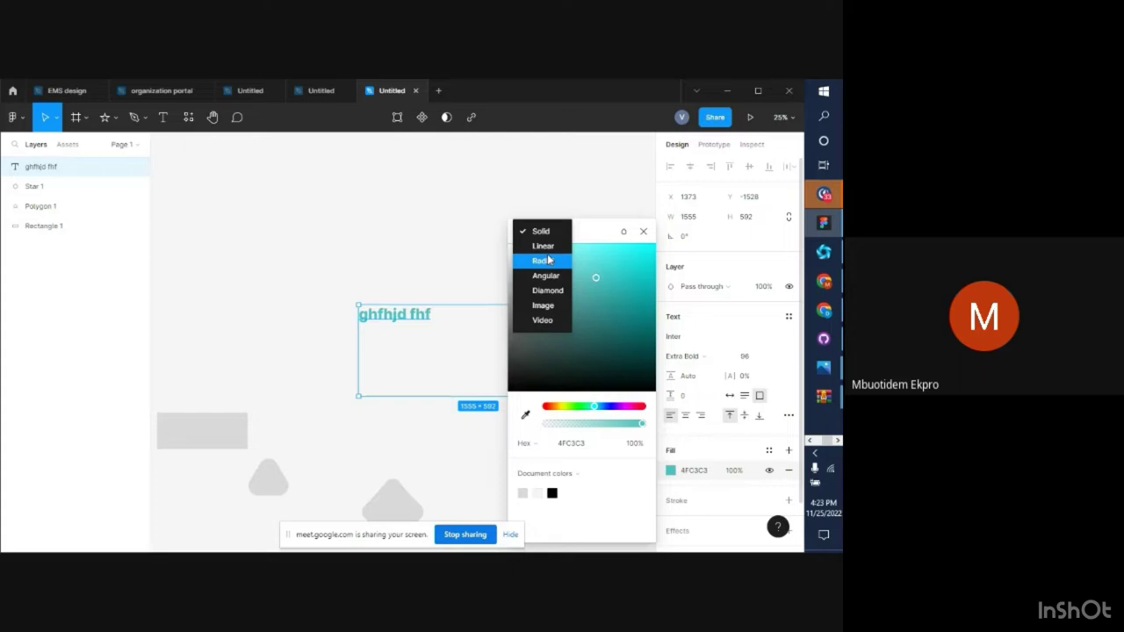
pyautogui.click(645, 233)
pyautogui.click(645, 232)
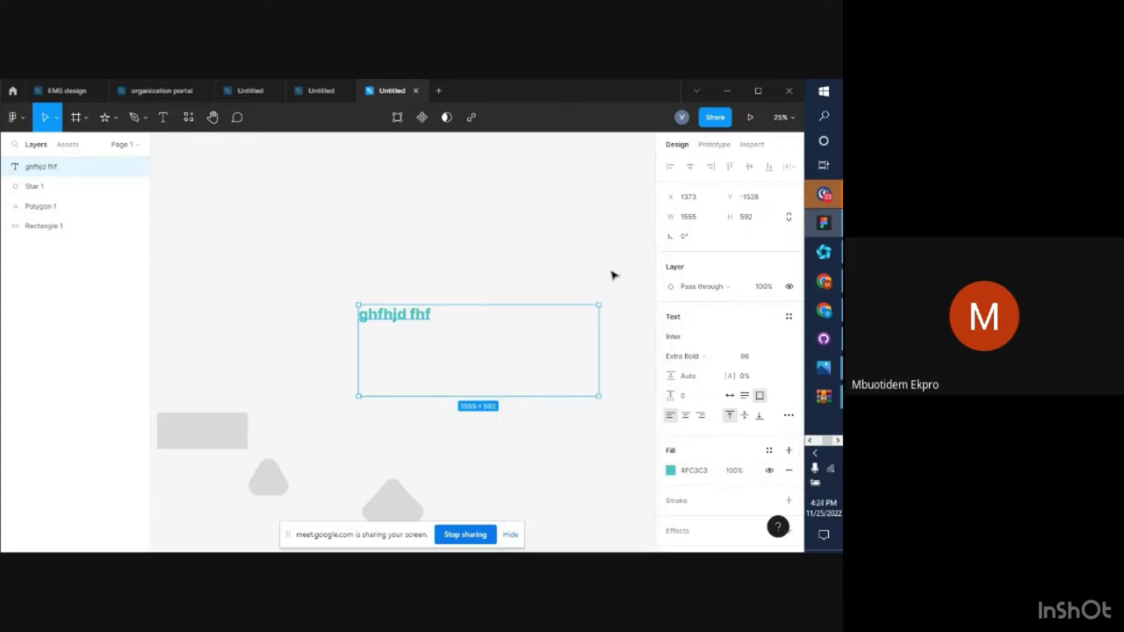
pyautogui.press('-')
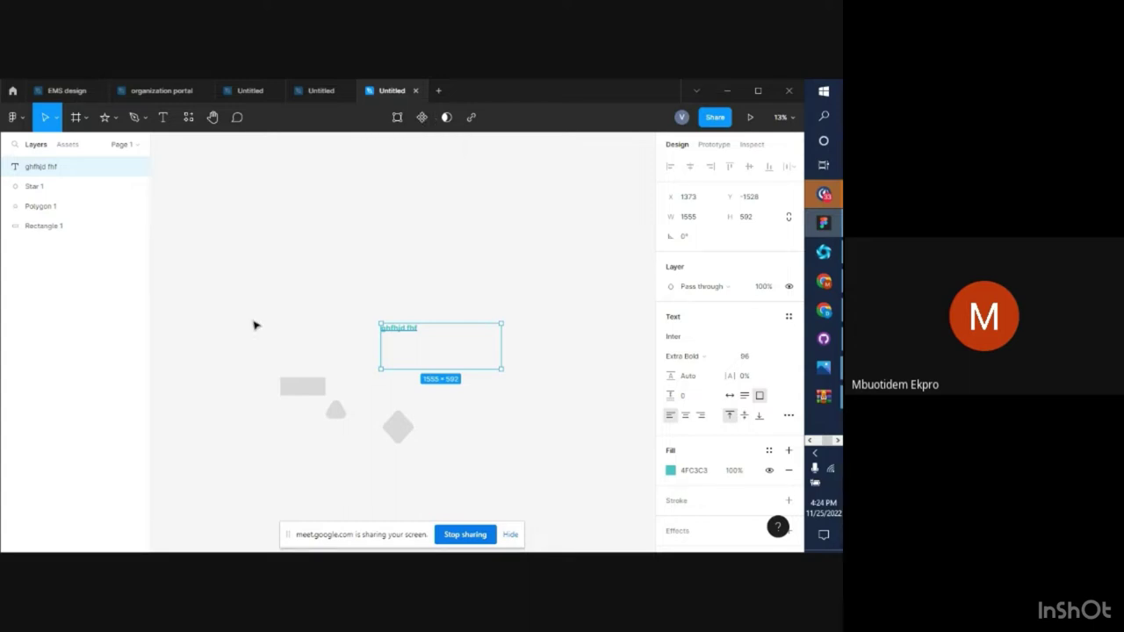
# Delete the text, star, polygon and rectangle from the draft canvas
pyautogui.moveTo(253, 325); pyautogui.dragTo(538, 465)
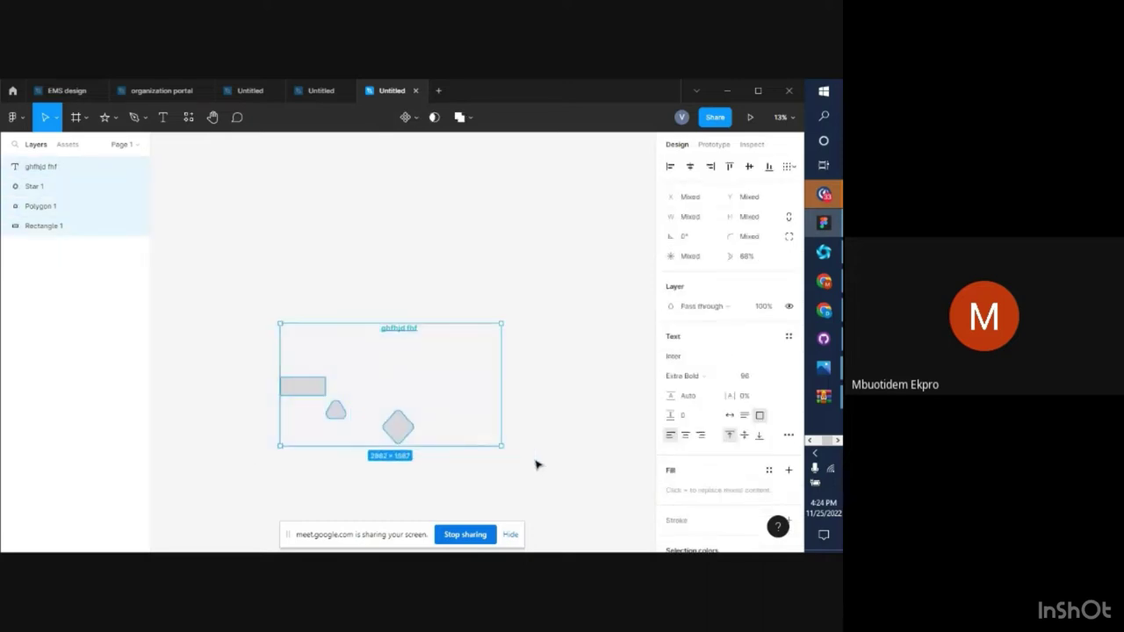
pyautogui.press('Delete')
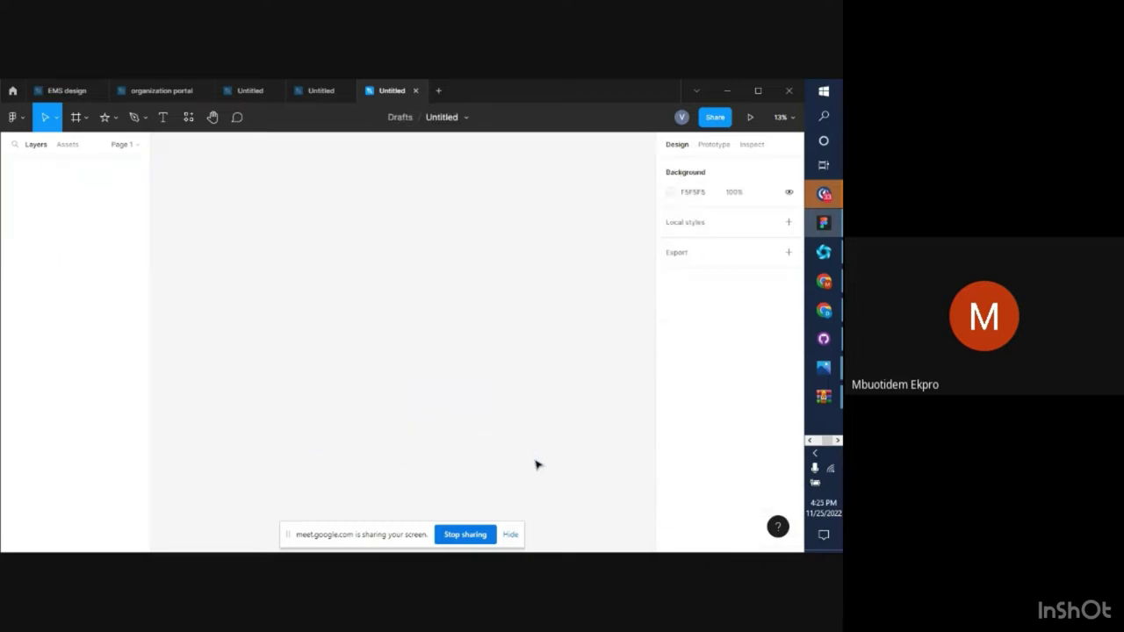
pyautogui.click(116, 119)
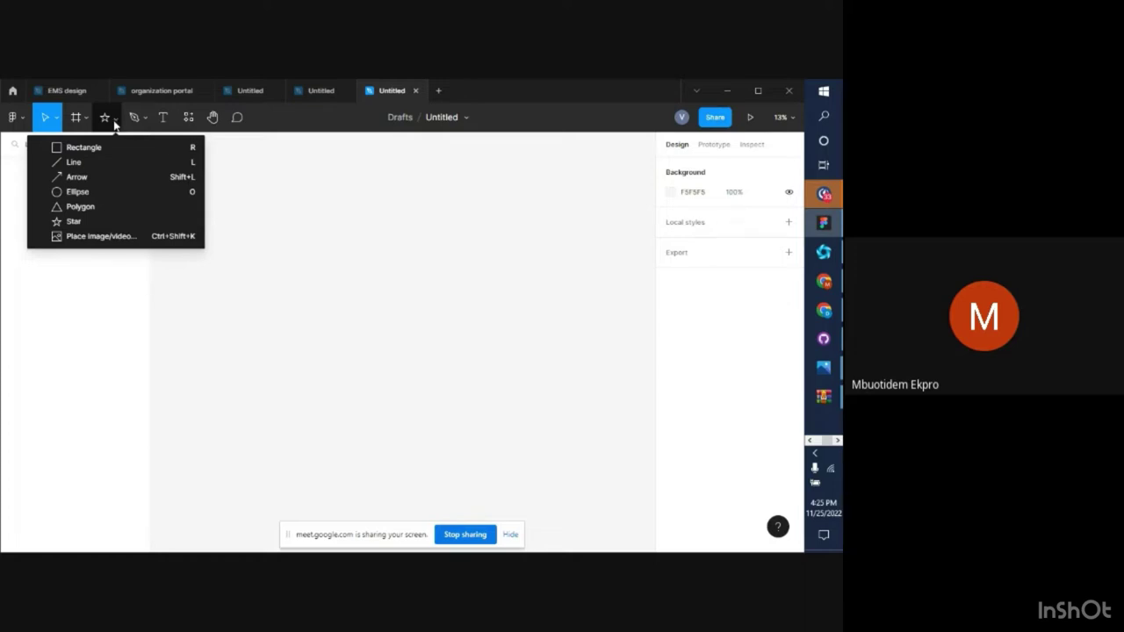
pyautogui.click(251, 181)
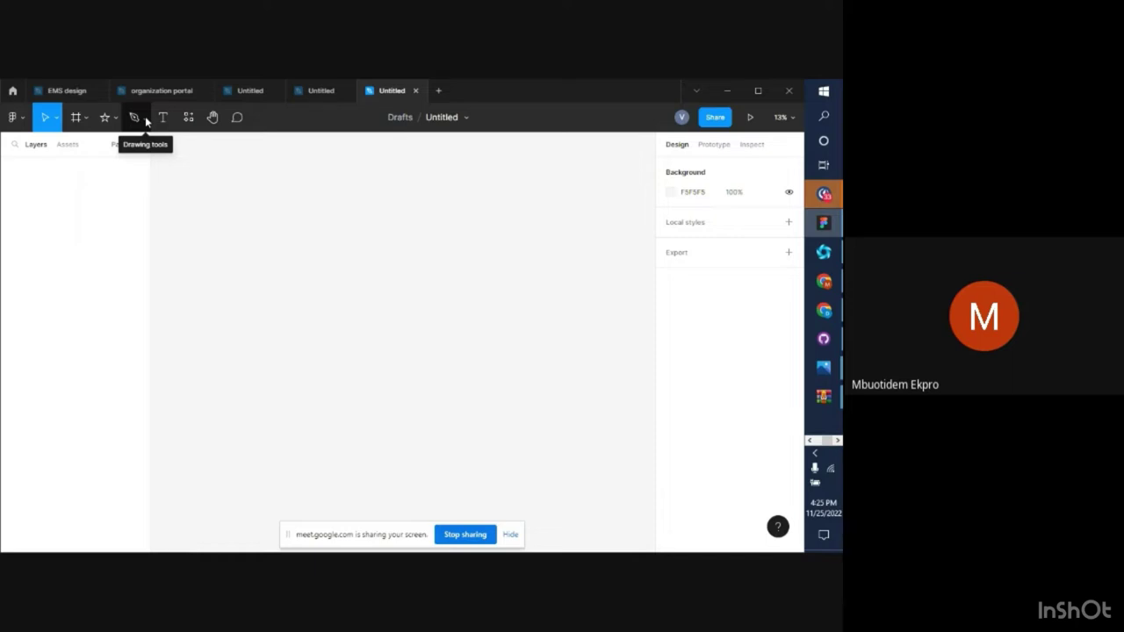
# Check the other Untitled design file, return to the empty draft, and minimize Figma
pyautogui.click(255, 95)
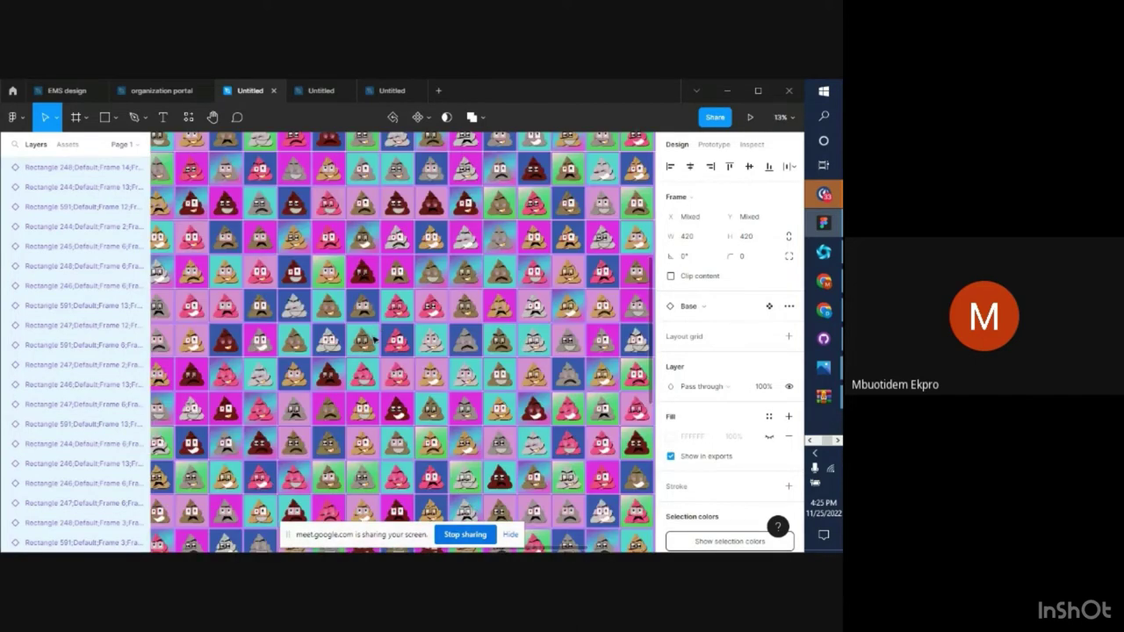
pyautogui.click(389, 91)
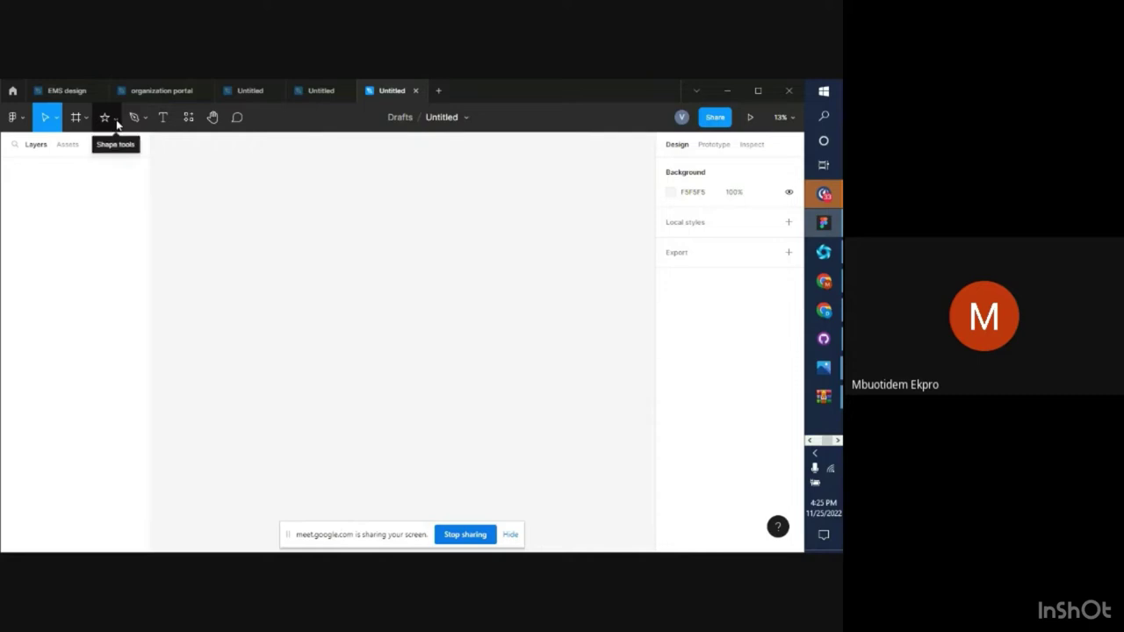
pyautogui.click(115, 118)
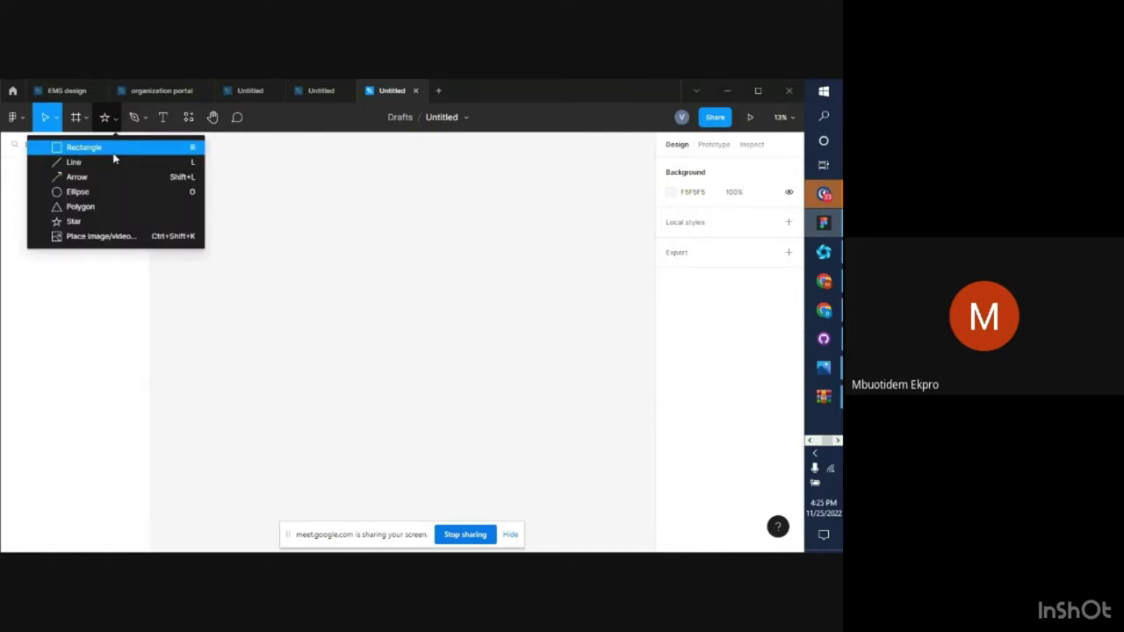
pyautogui.click(729, 90)
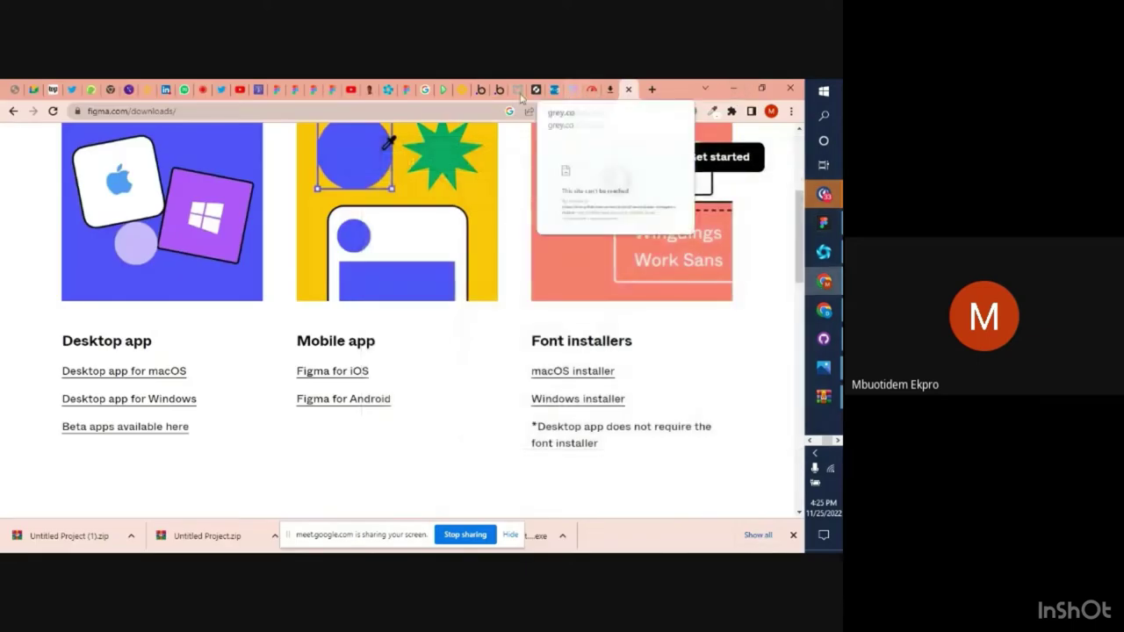
# Search Google Images for 'head illustration'
pyautogui.click(611, 91)
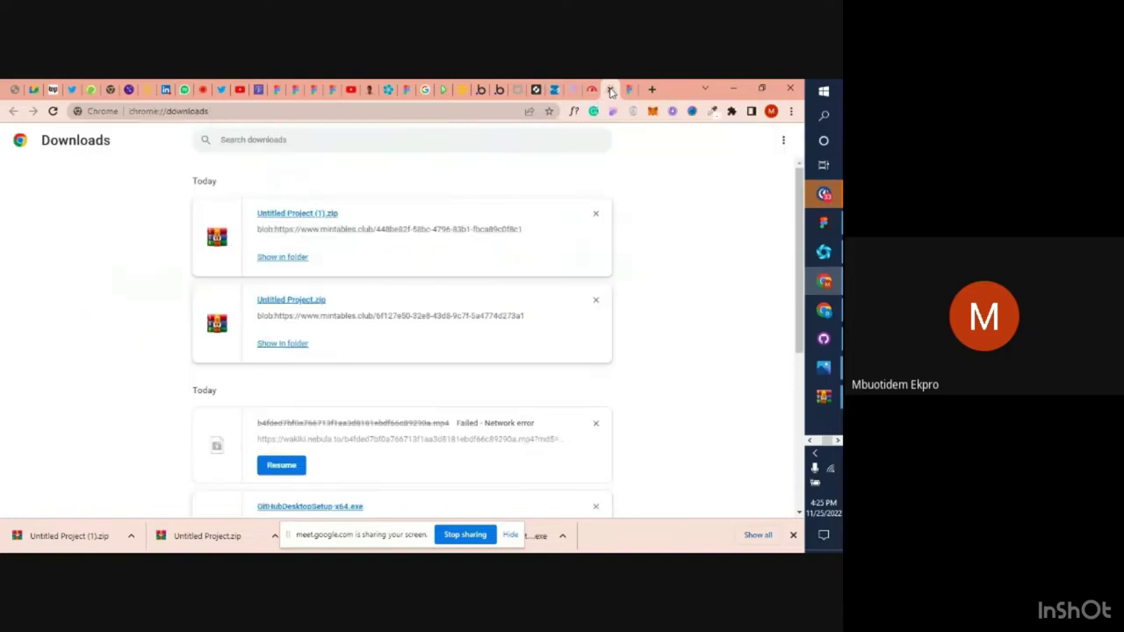
pyautogui.click(460, 111)
pyautogui.write('head')
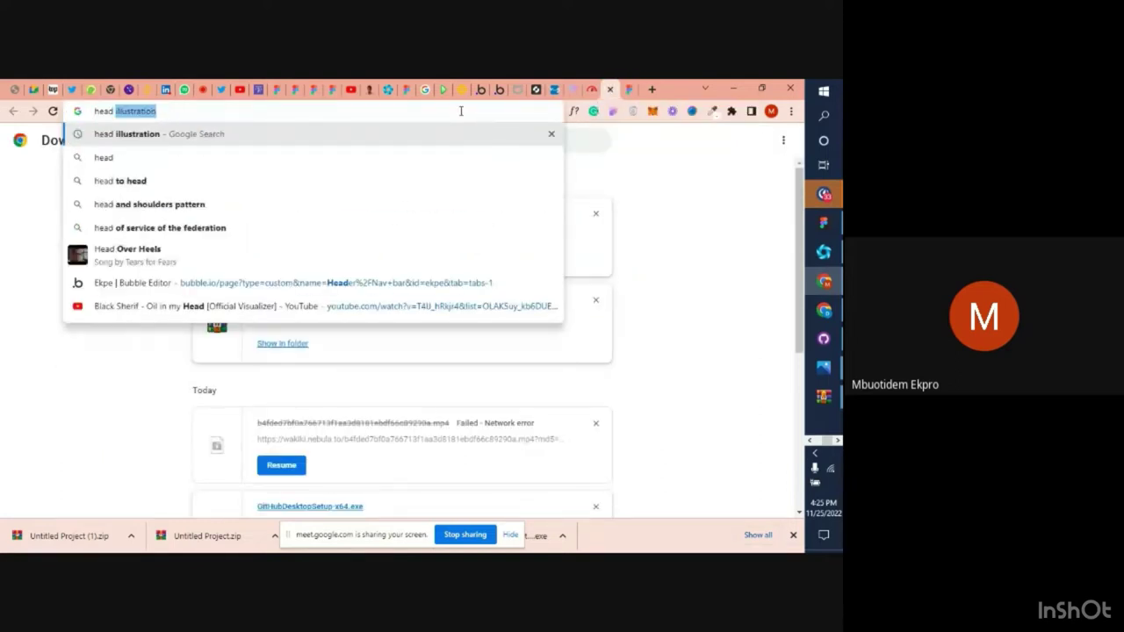
pyautogui.press('Return')
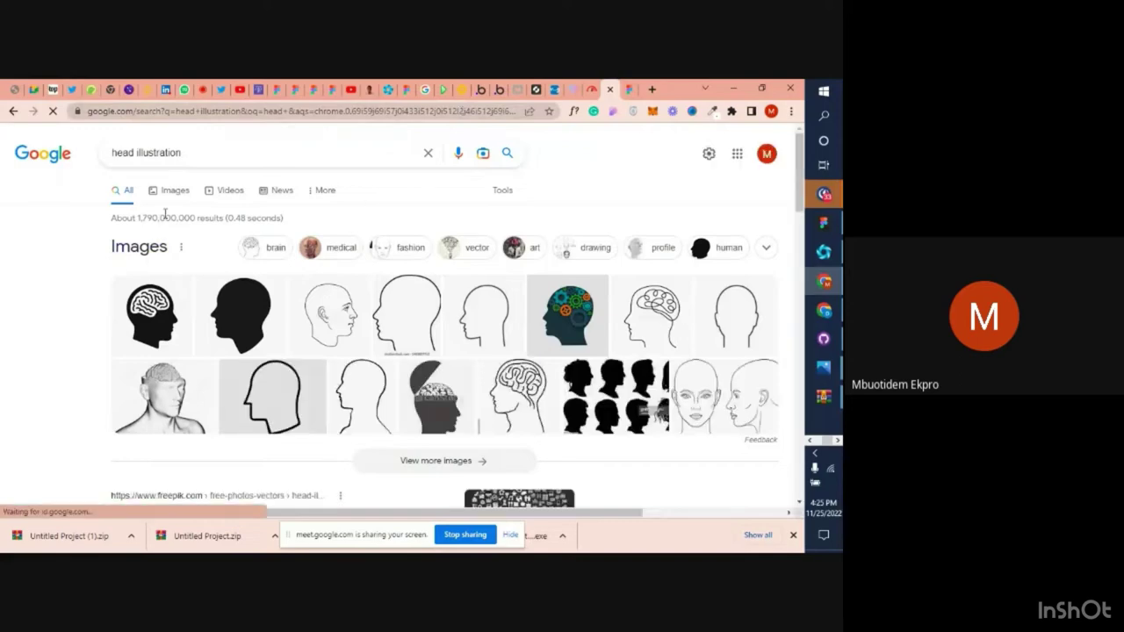
pyautogui.click(175, 193)
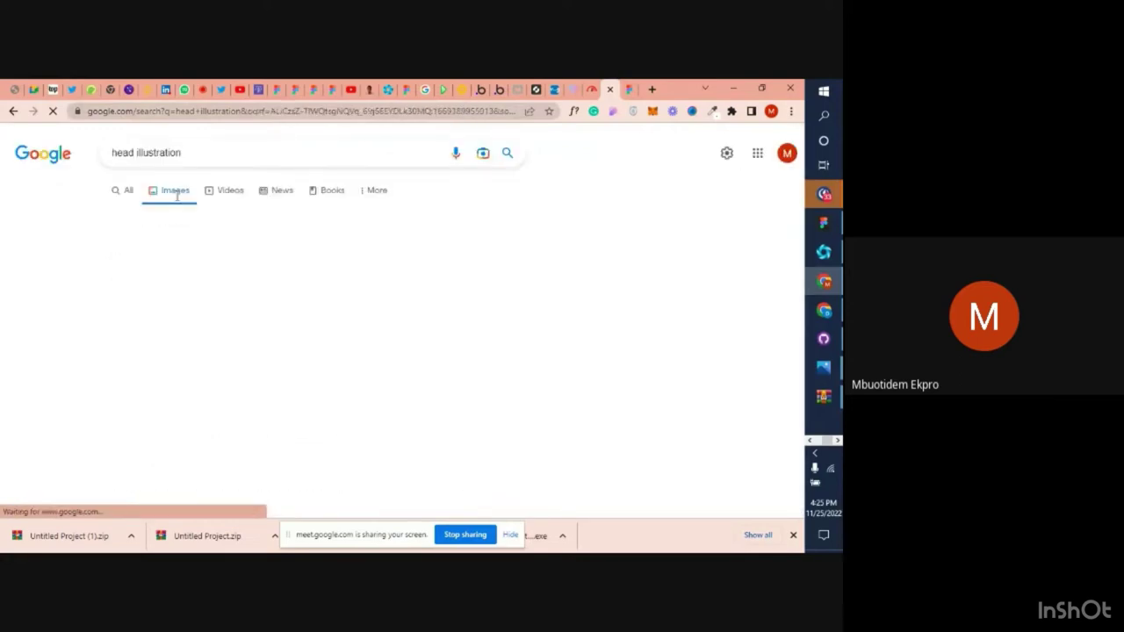
# Copy the four-face cartoon illustration image and go back to Figma
pyautogui.scroll(-5, 492, 362)
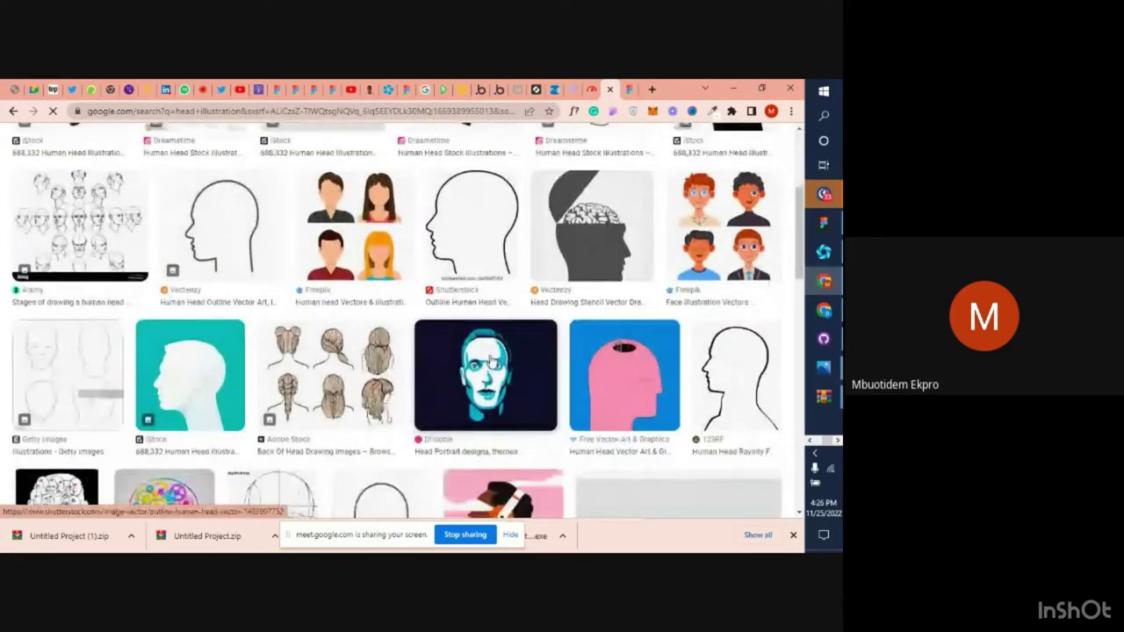
pyautogui.scroll(3, 492, 361)
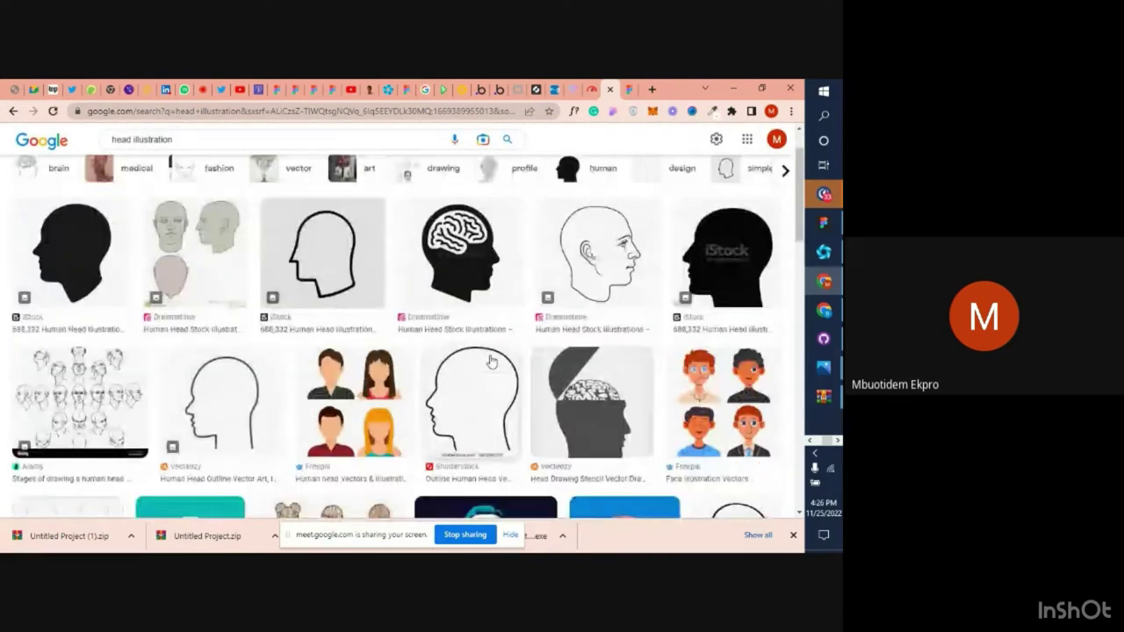
pyautogui.rightClick(690, 377)
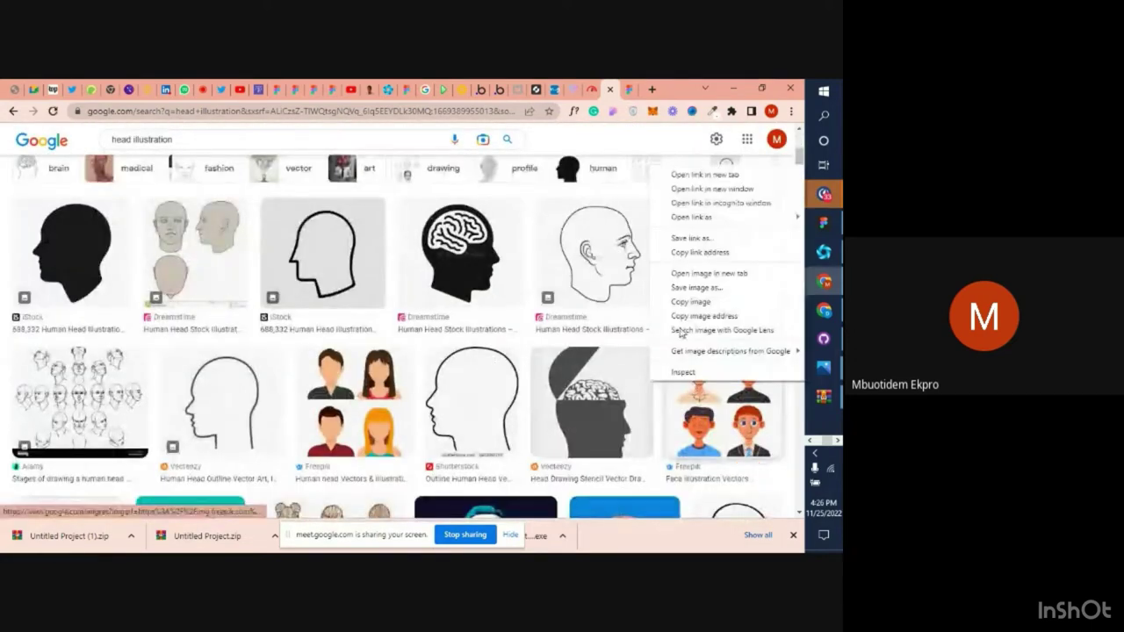
pyautogui.click(696, 302)
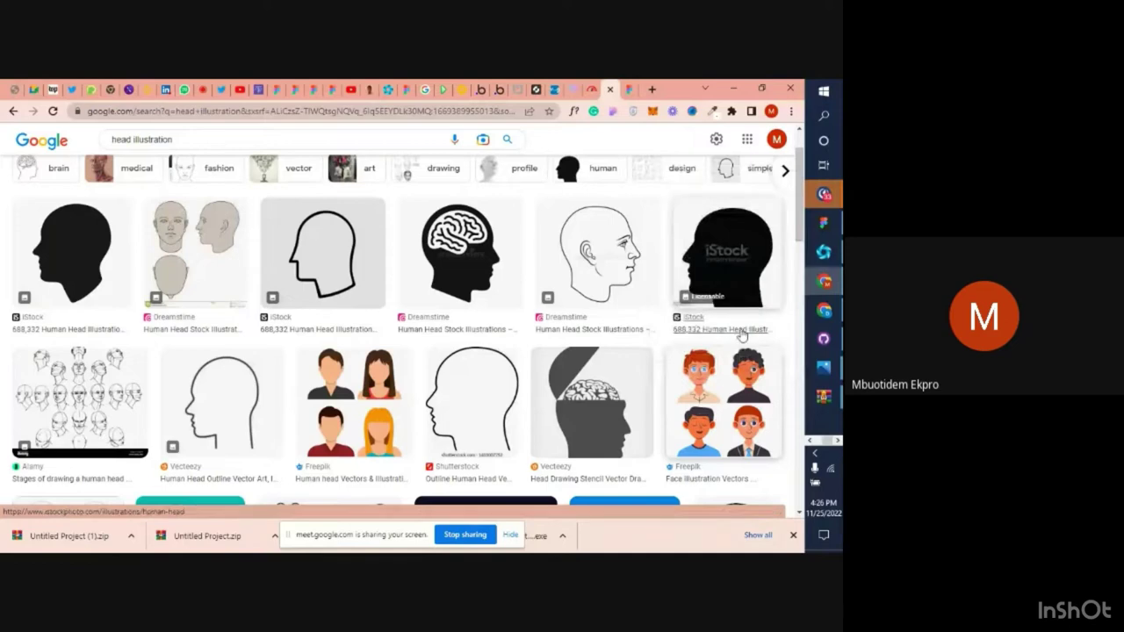
pyautogui.click(826, 223)
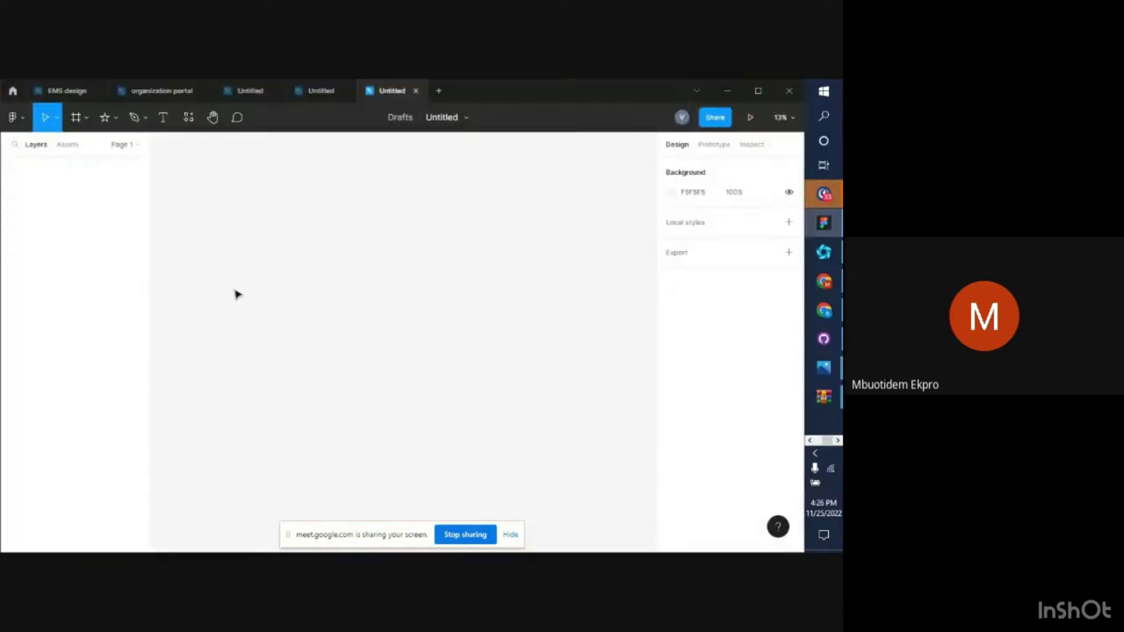
# Re-copy the four-face illustration from Chrome and paste it onto the Figma canvas
pyautogui.rightClick(232, 289)
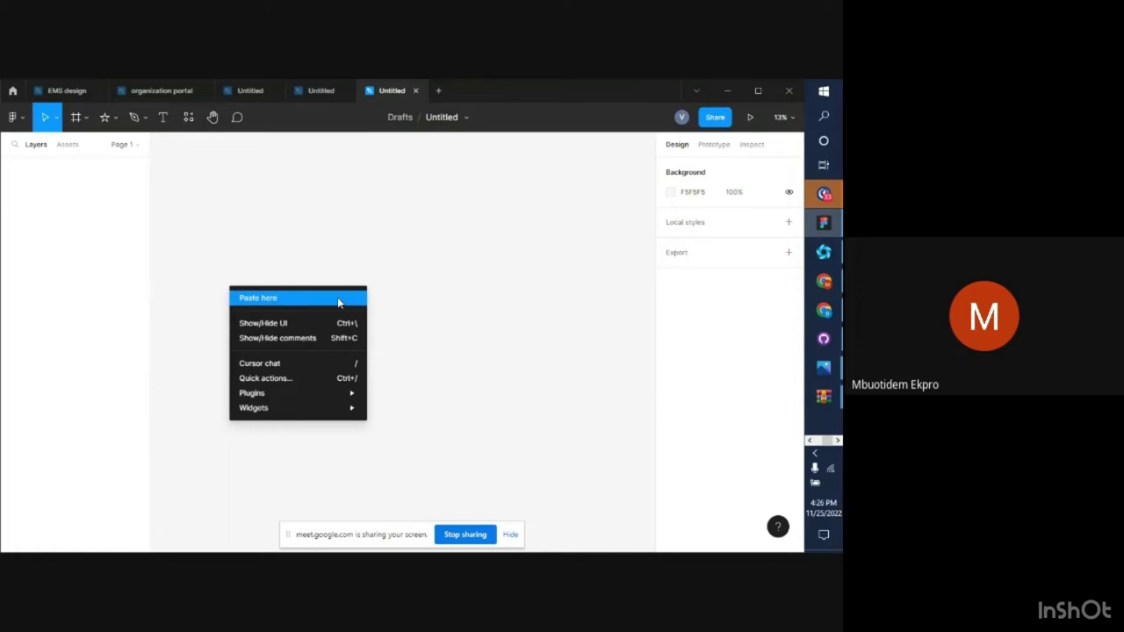
pyautogui.click(729, 92)
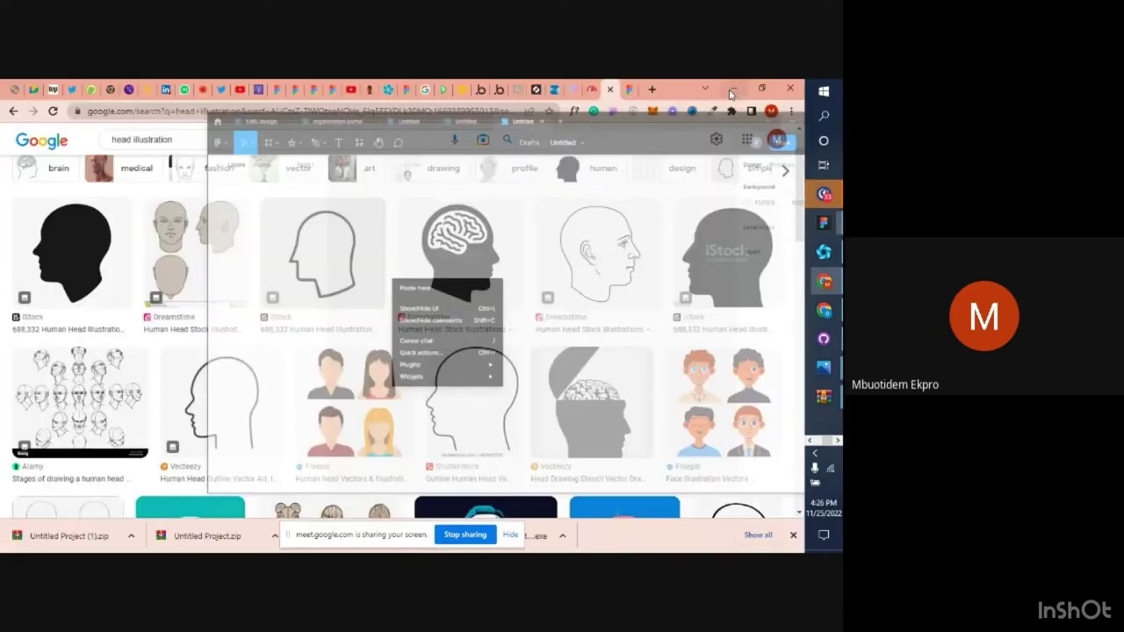
pyautogui.rightClick(719, 418)
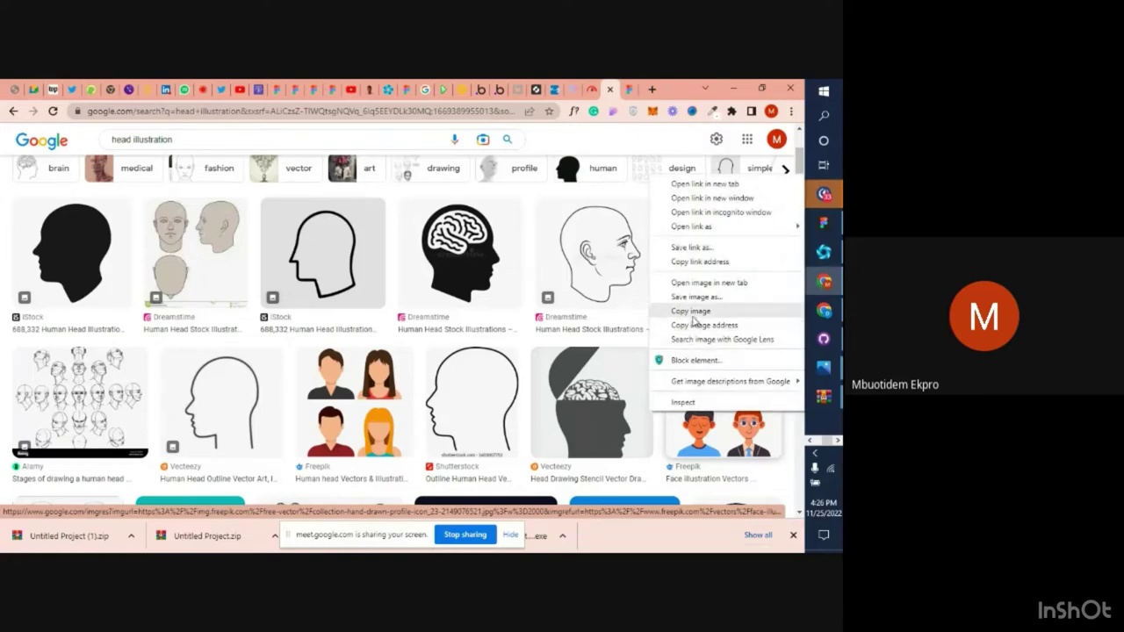
pyautogui.click(824, 223)
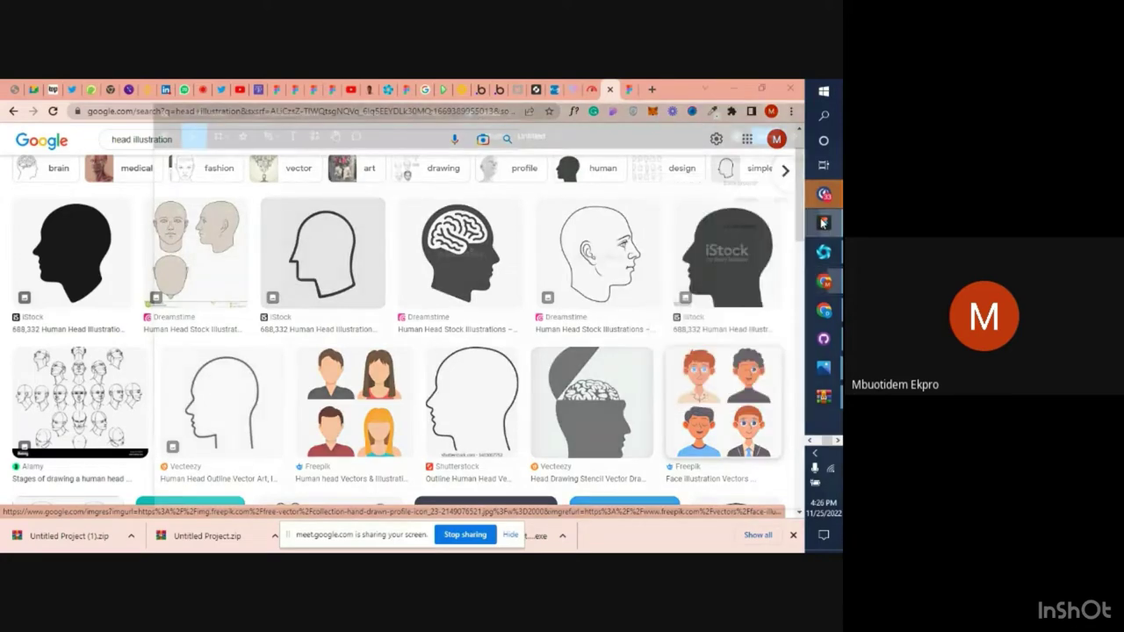
pyautogui.rightClick(391, 264)
pyautogui.click(430, 268)
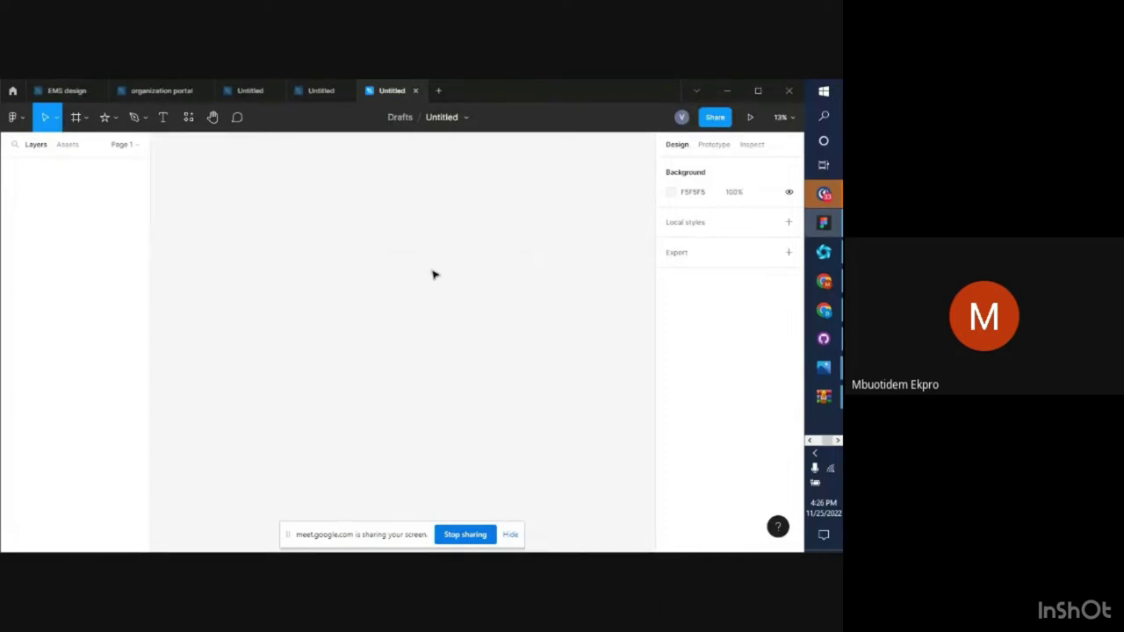
# Move Image 1 lower, then up and to the right of centre
pyautogui.scroll(5, 437, 289)
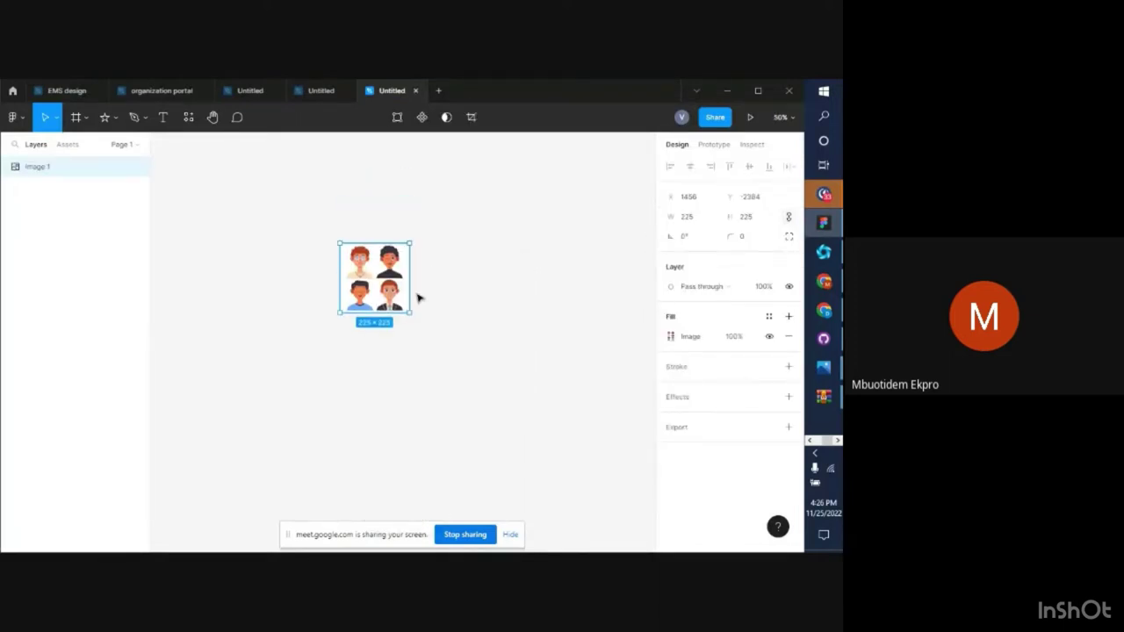
pyautogui.moveTo(379, 254); pyautogui.dragTo(378, 373)
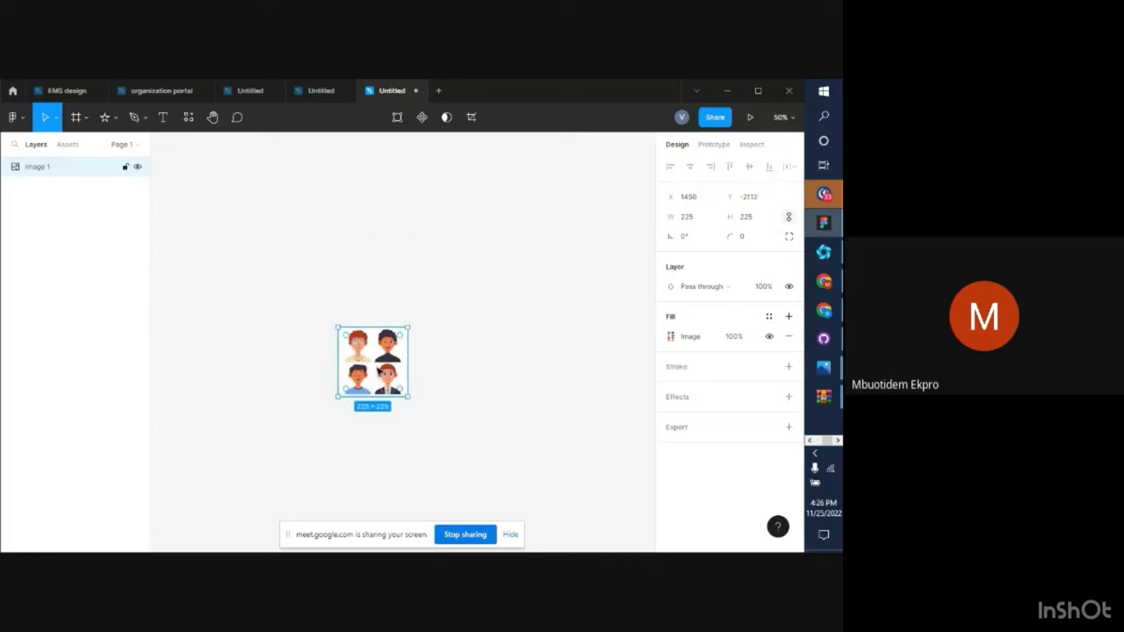
pyautogui.scroll(4, 379, 373)
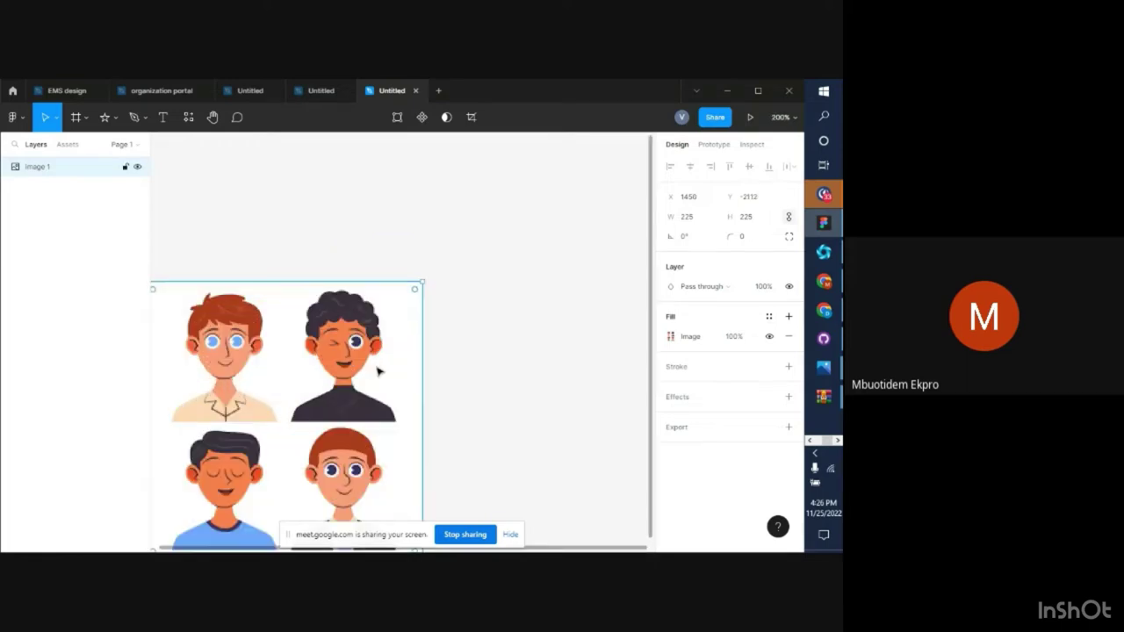
pyautogui.scroll(-2, 379, 372)
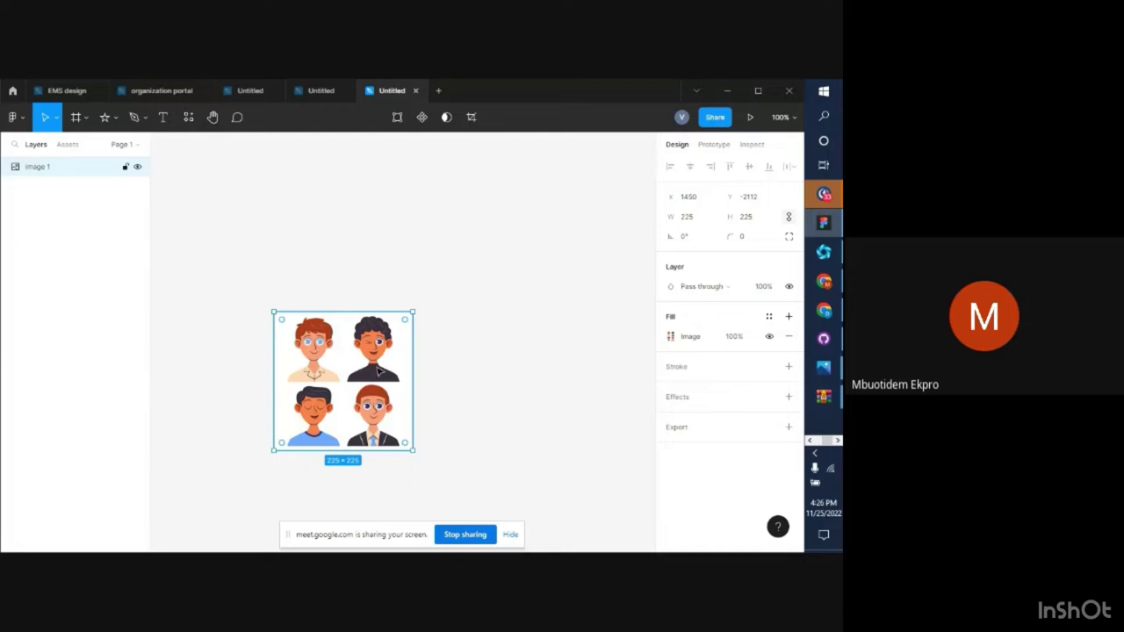
pyautogui.moveTo(349, 367); pyautogui.dragTo(524, 302)
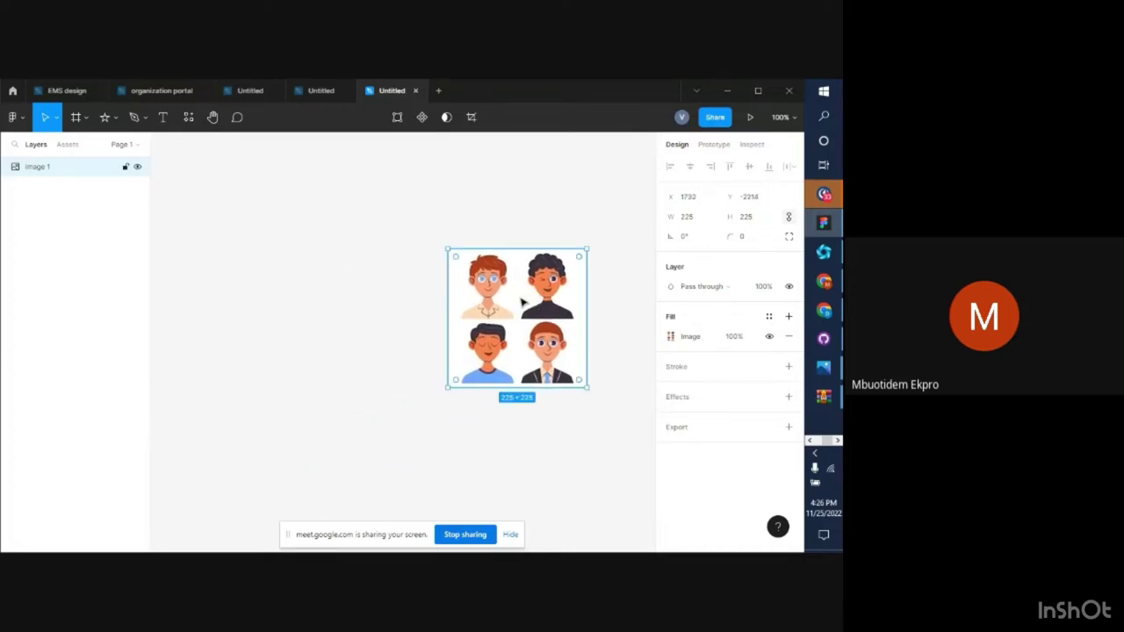
pyautogui.click(86, 119)
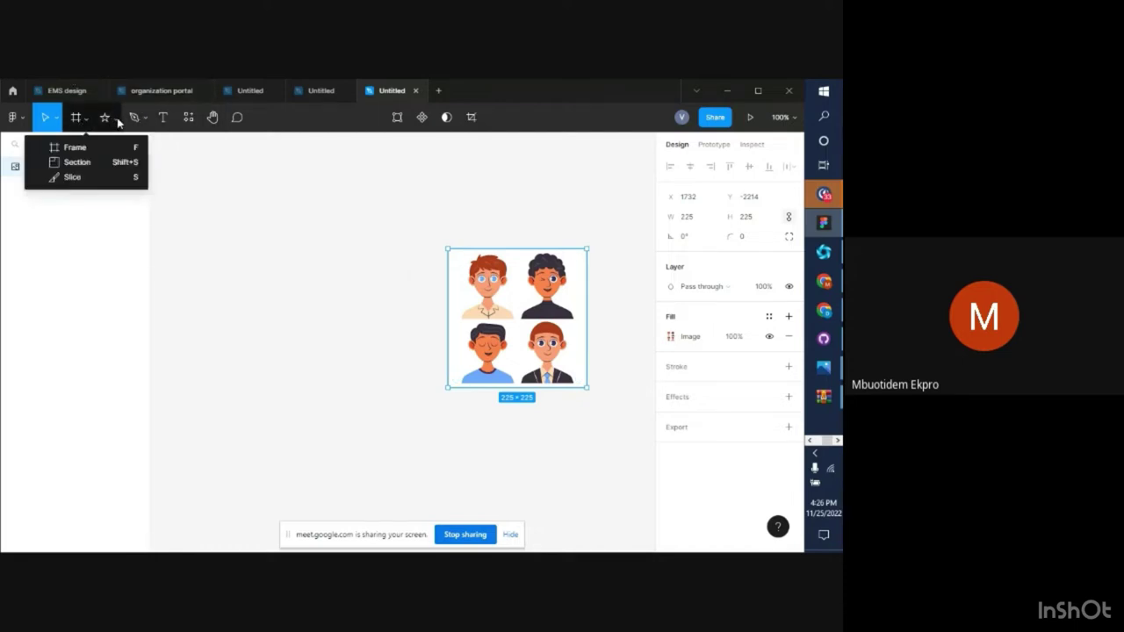
pyautogui.click(118, 121)
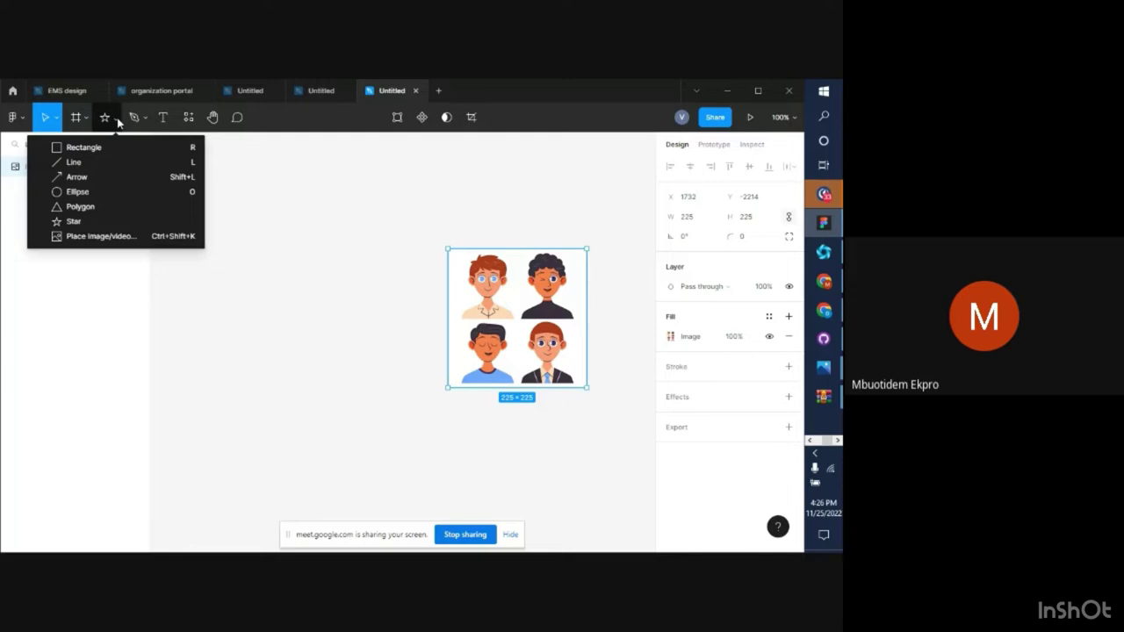
pyautogui.click(93, 239)
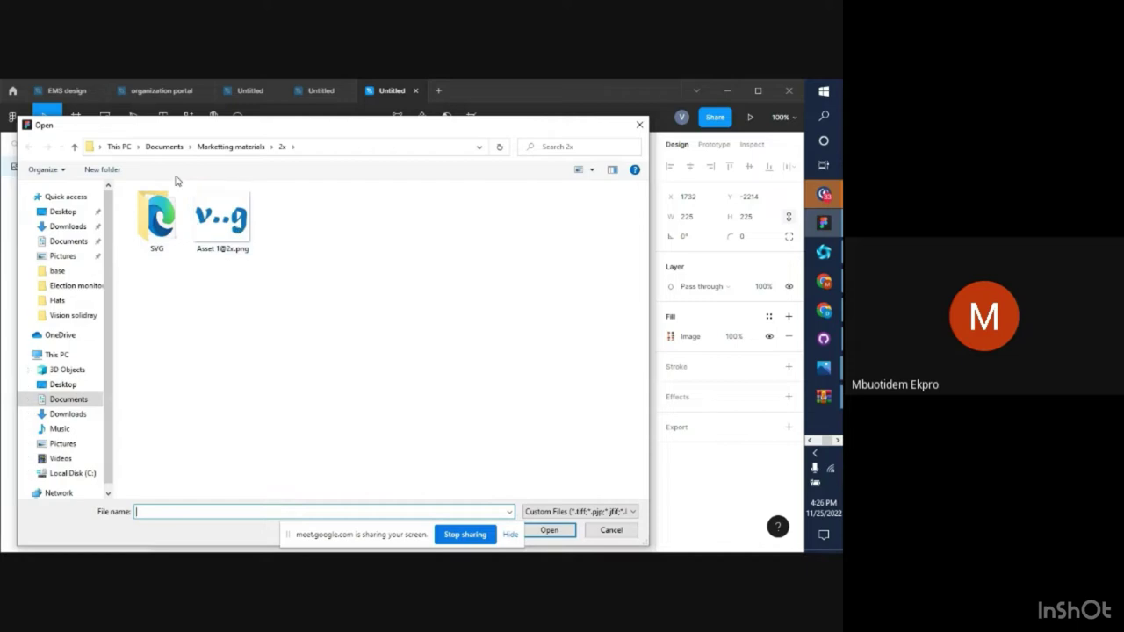
pyautogui.click(120, 148)
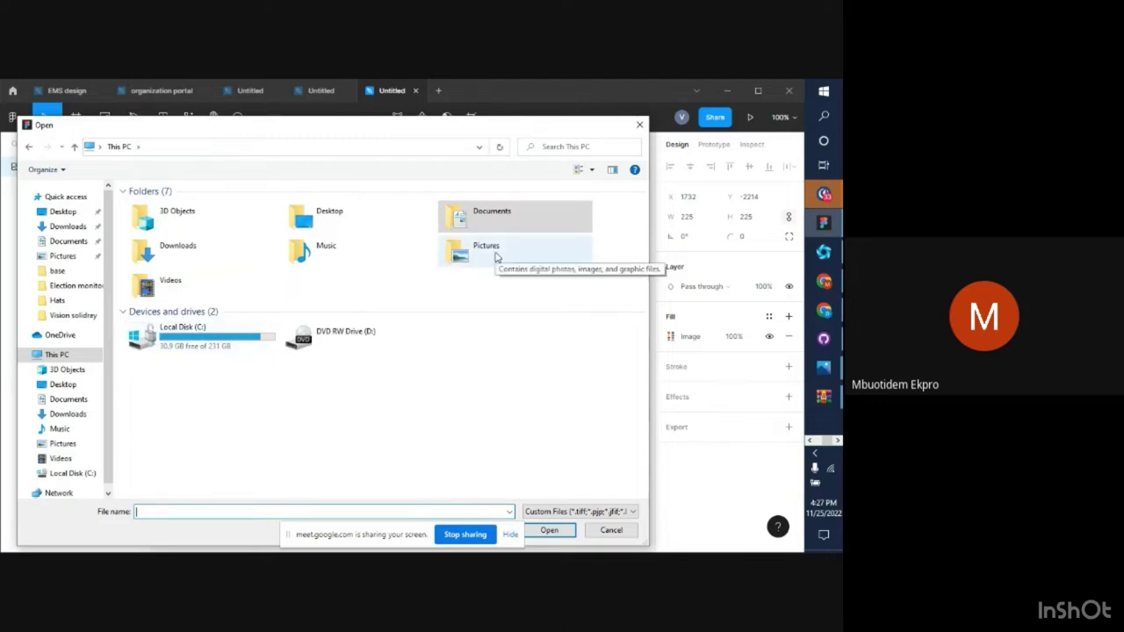
pyautogui.click(639, 126)
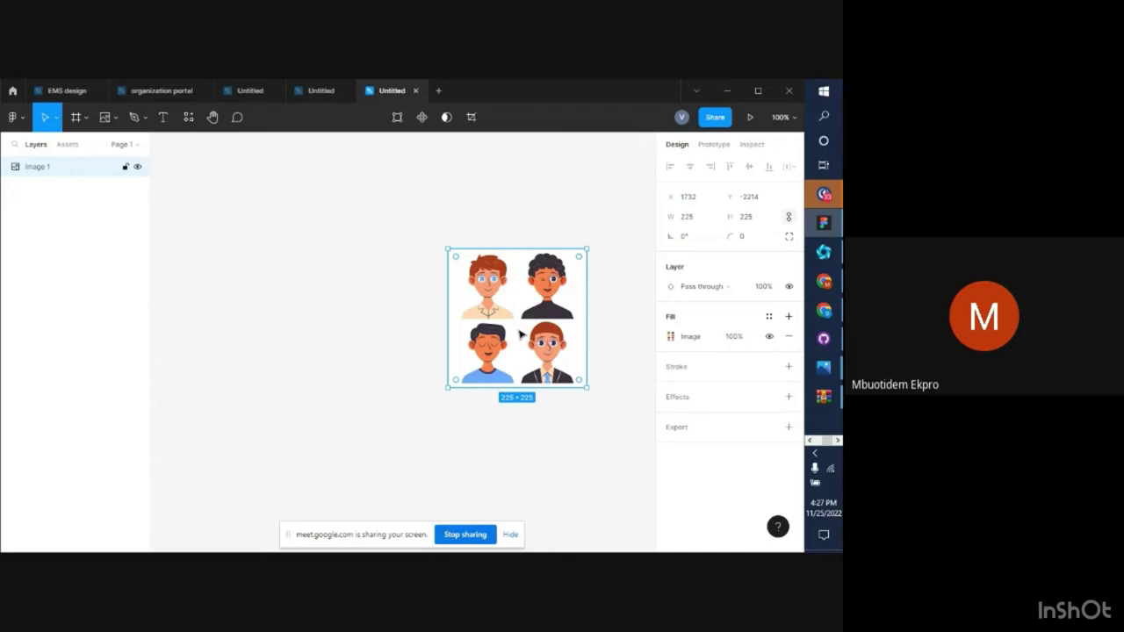
# Nudge the avatar image slightly left and pick the Ellipse tool (O)
pyautogui.moveTo(521, 334); pyautogui.dragTo(512, 331)
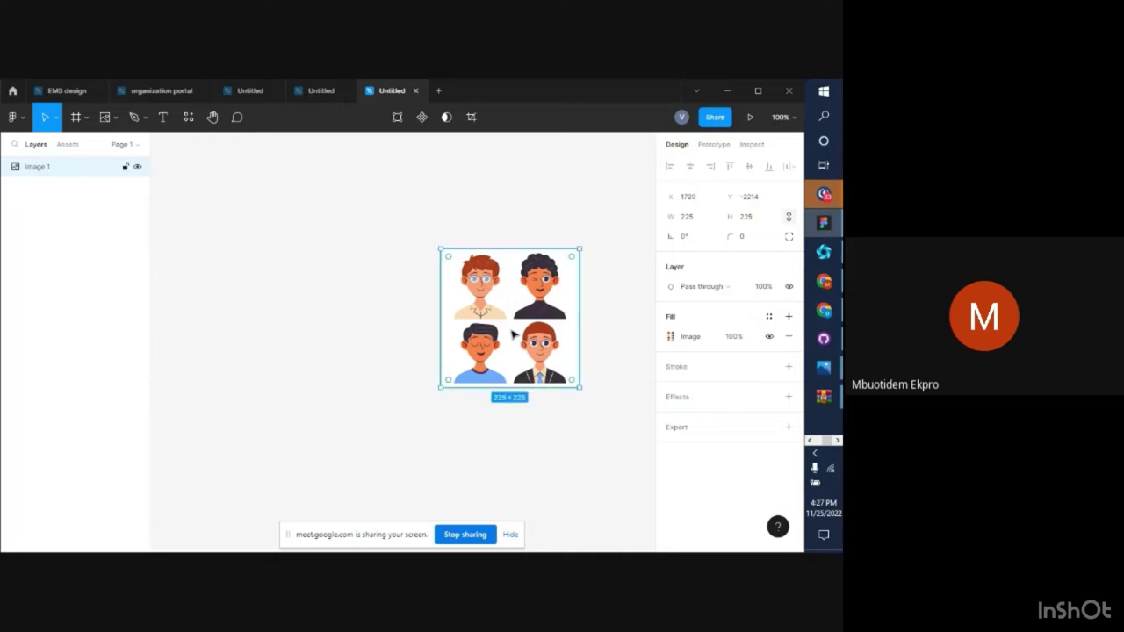
pyautogui.scroll(3, 512, 333)
pyautogui.hscroll(-1, 515, 337)
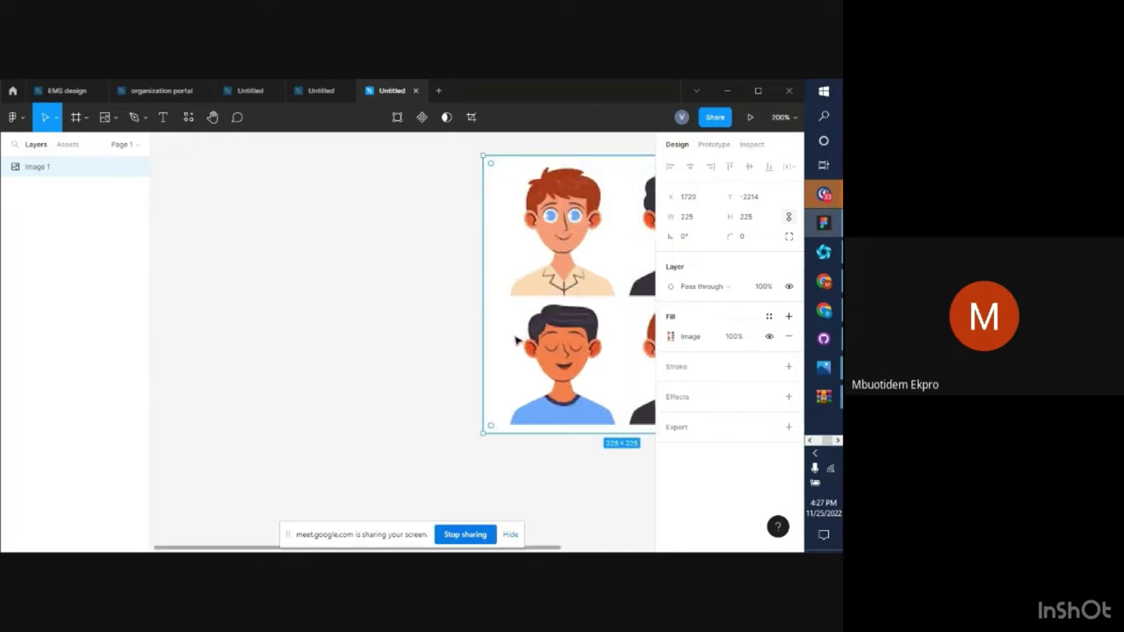
pyautogui.hscroll(3, 516, 340)
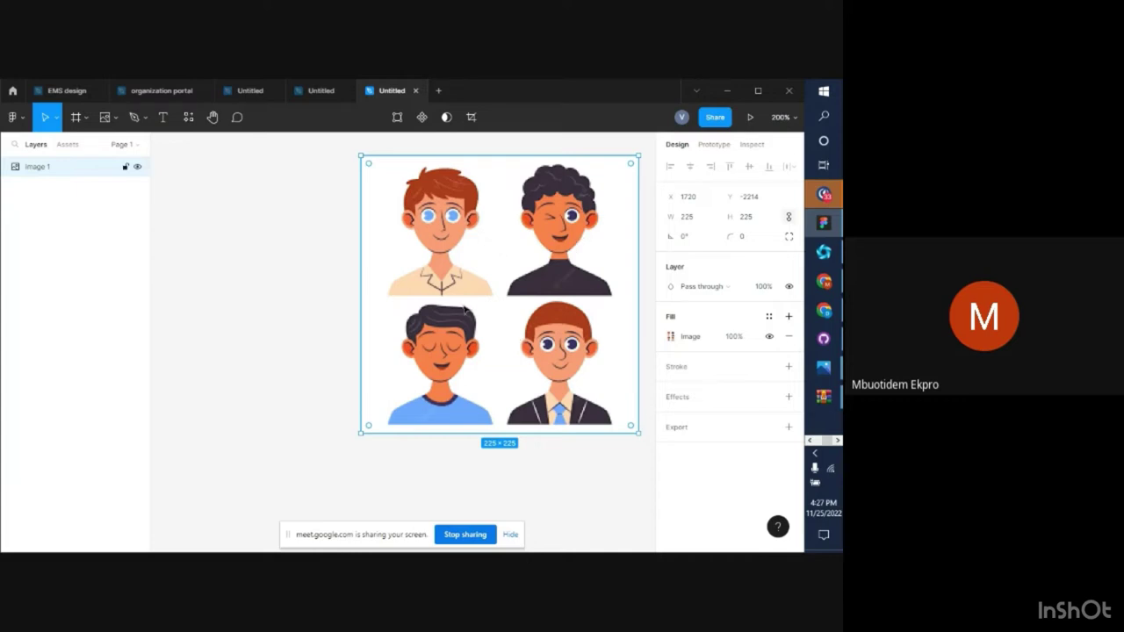
pyautogui.hscroll(-3, 466, 310)
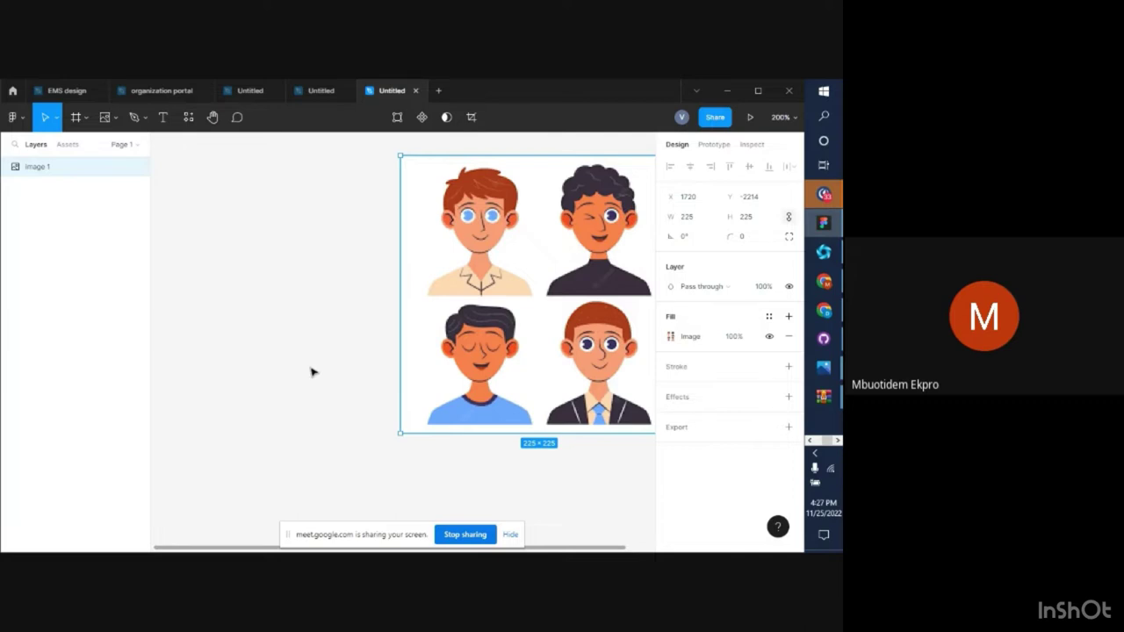
pyautogui.press('o')
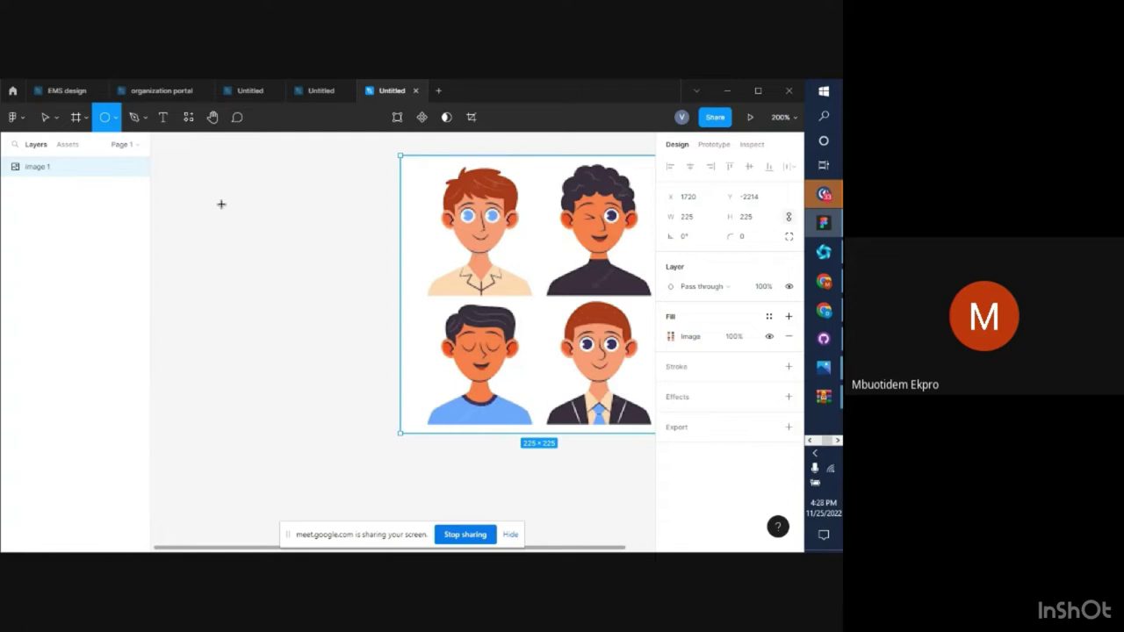
pyautogui.click(116, 120)
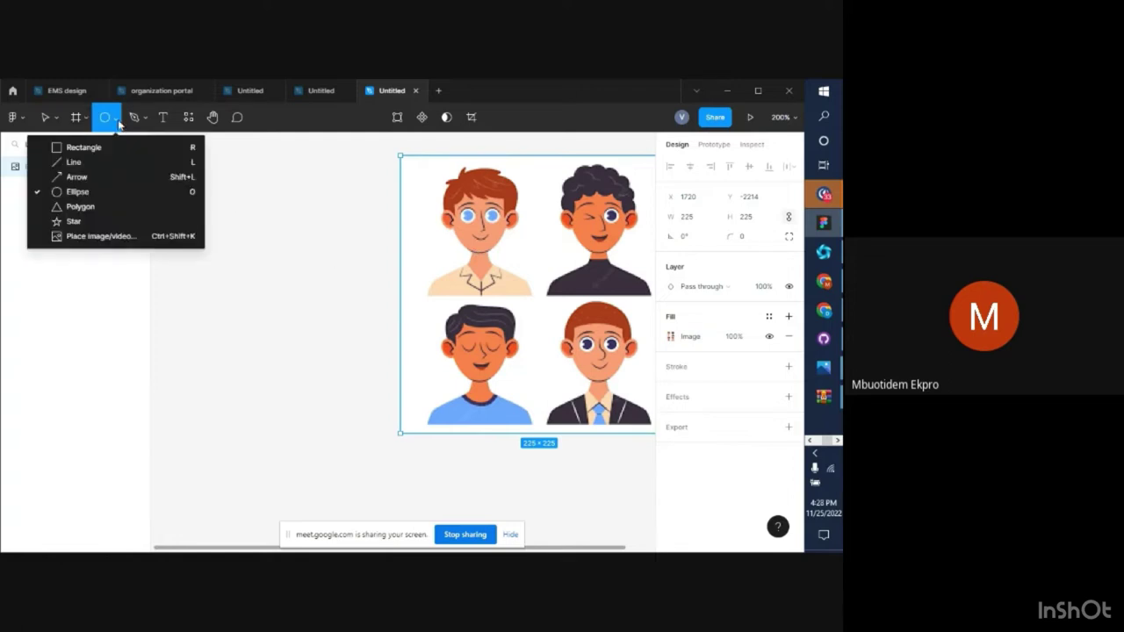
pyautogui.click(113, 195)
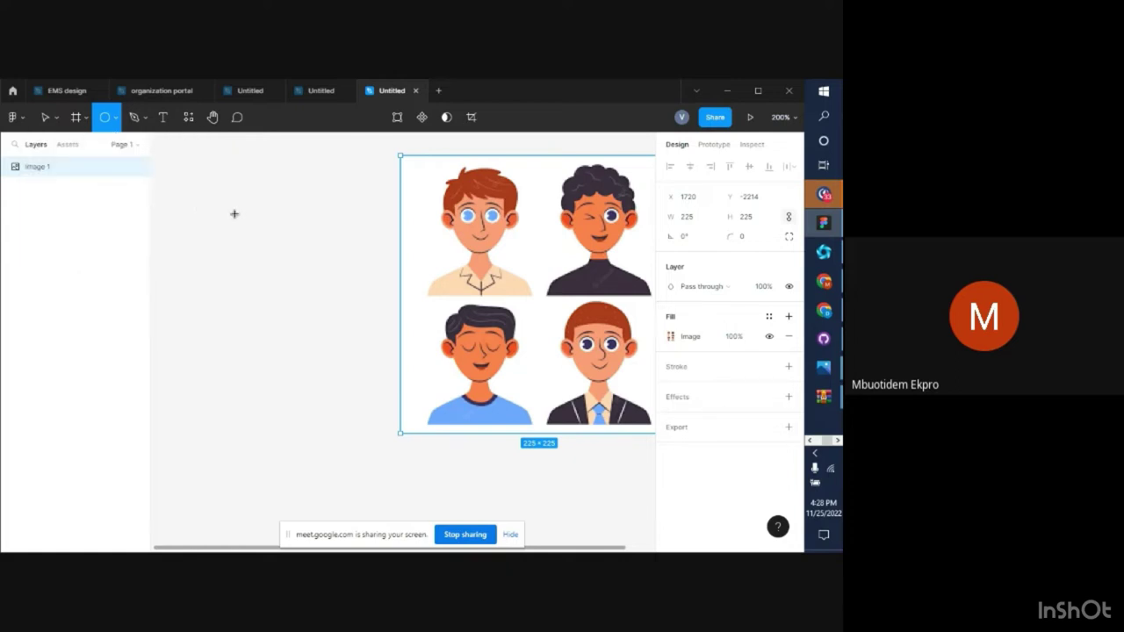
pyautogui.moveTo(248, 216); pyautogui.dragTo(307, 286)
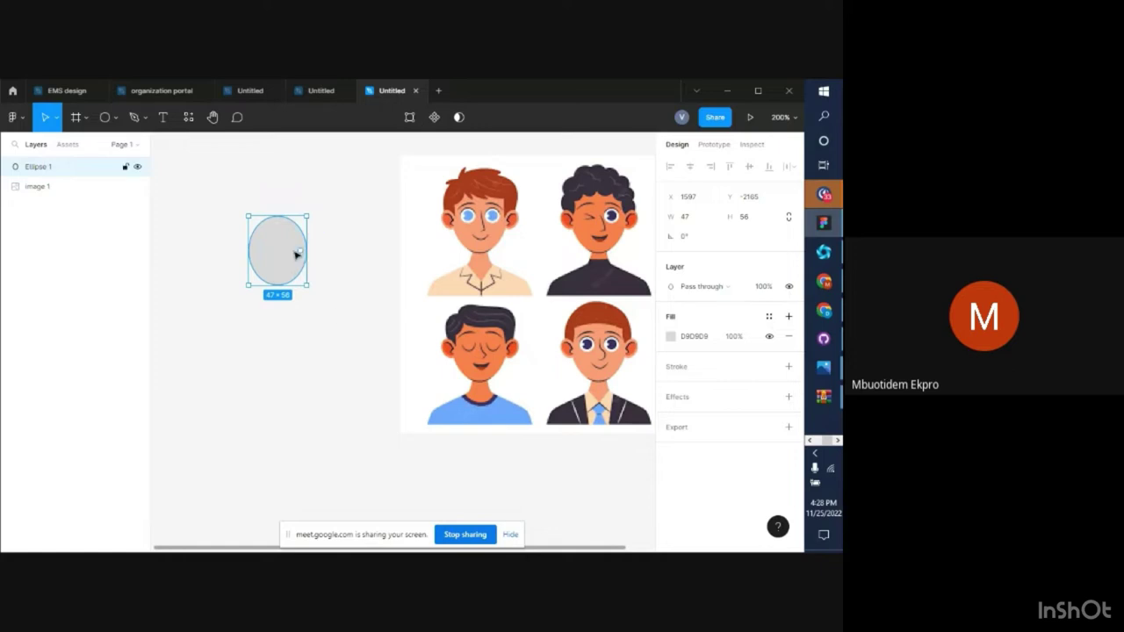
pyautogui.click(114, 118)
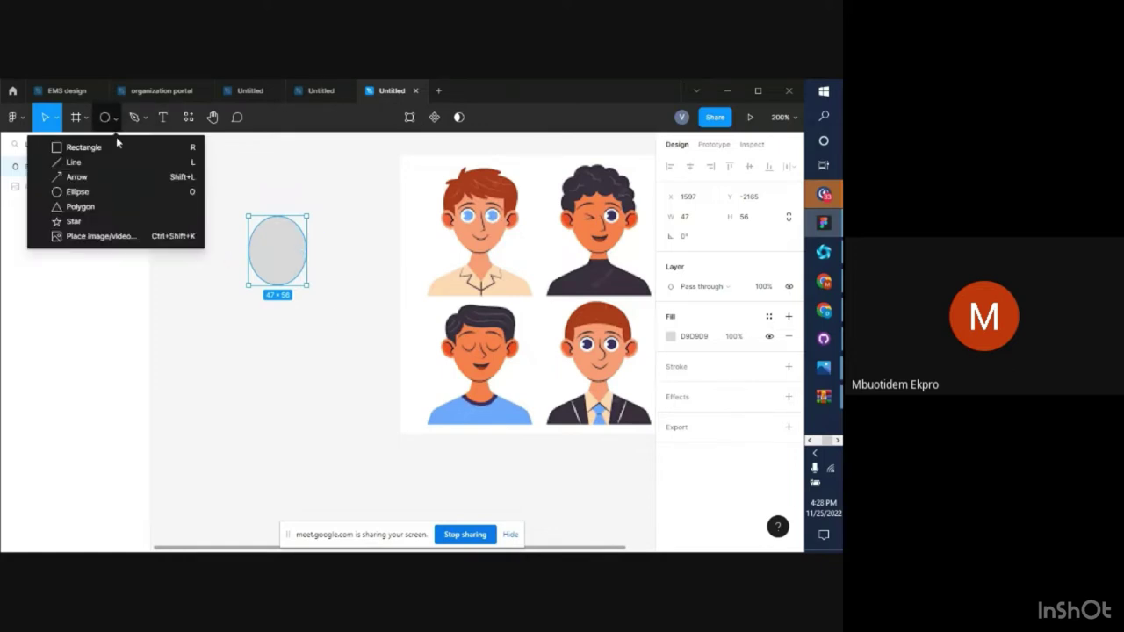
pyautogui.click(113, 192)
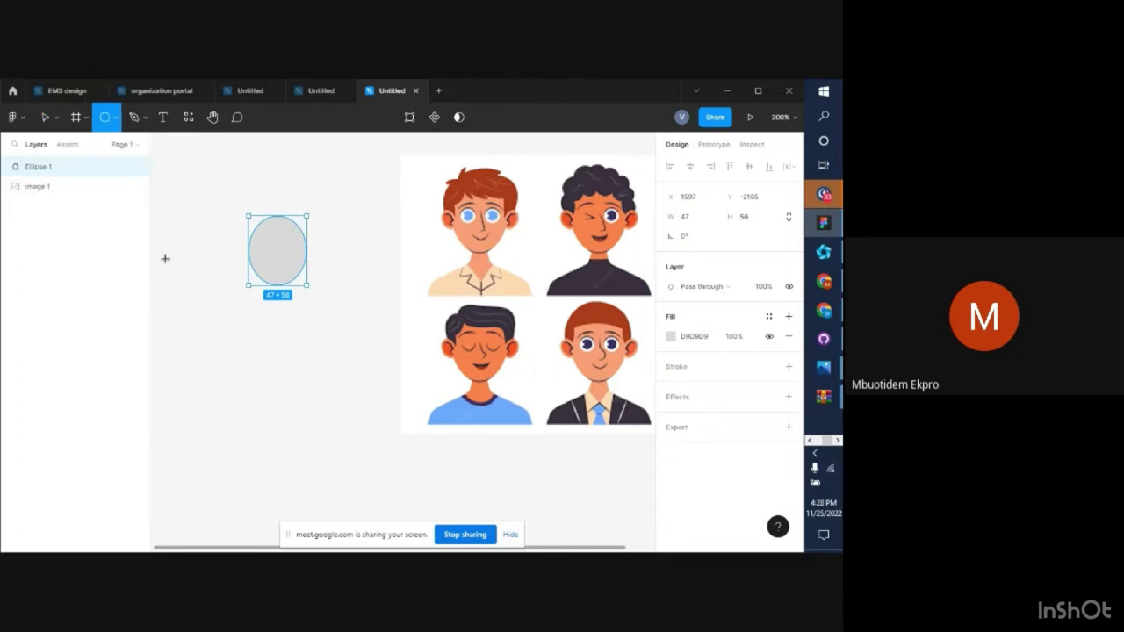
pyautogui.moveTo(165, 258); pyautogui.dragTo(245, 339)
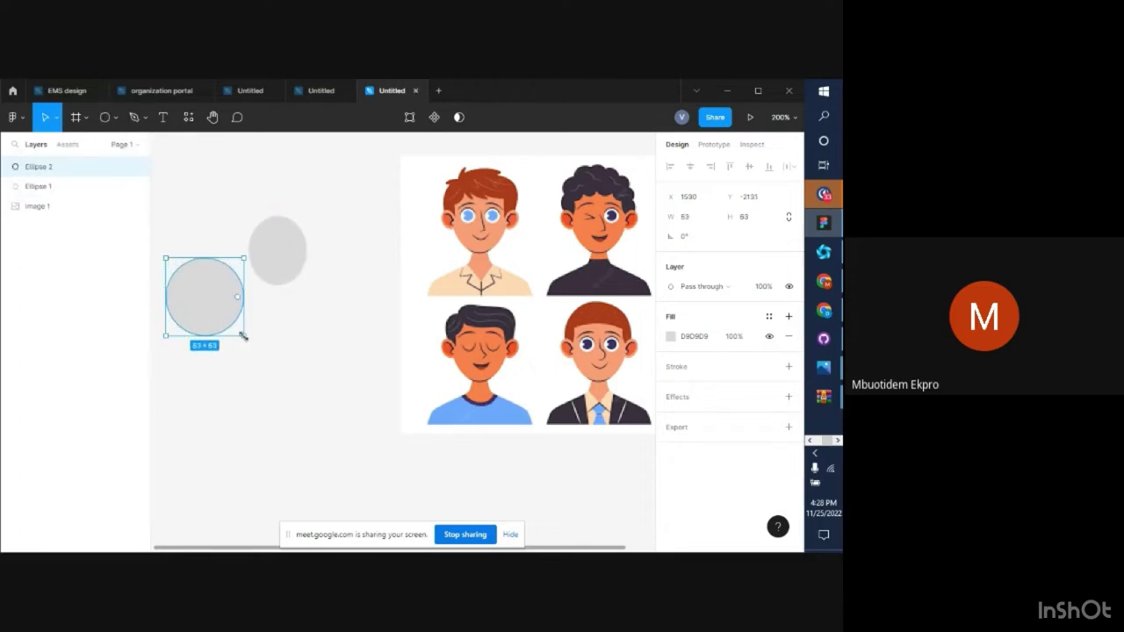
pyautogui.press('Delete')
pyautogui.click(282, 247)
pyautogui.press('Delete')
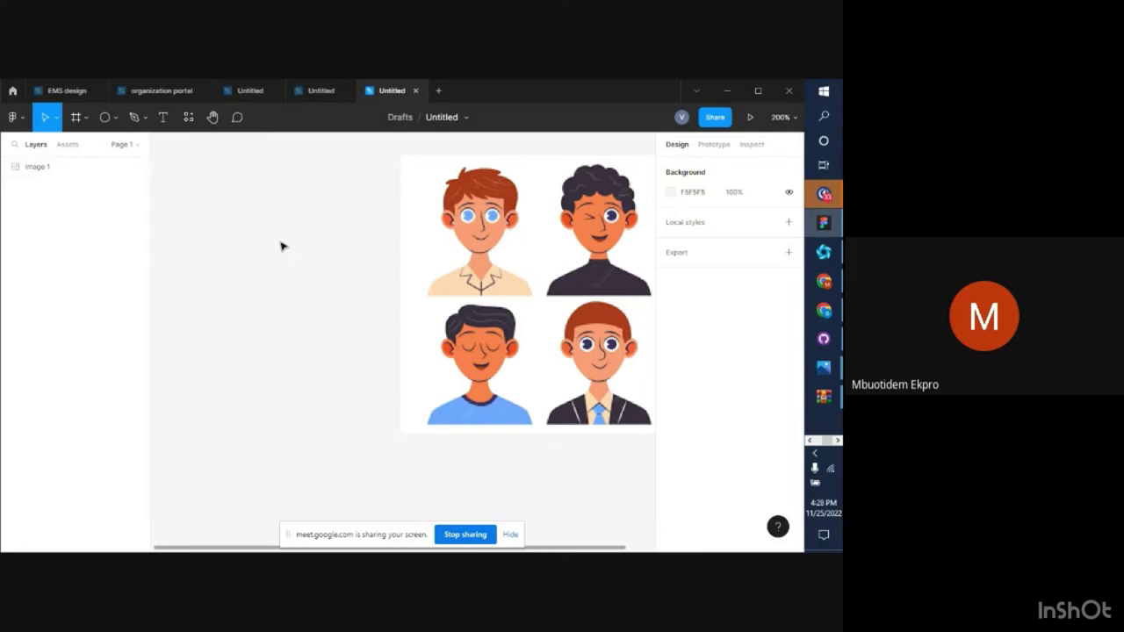
# Draw a grey oval left of the avatar image and resize it to 57 × 71
pyautogui.press('o')
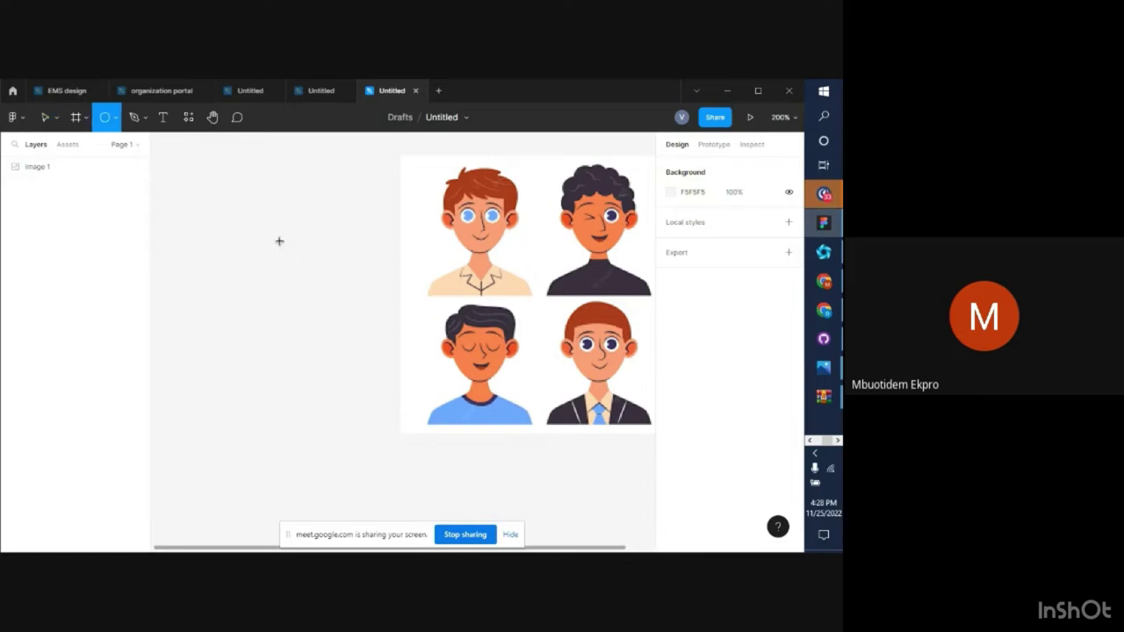
pyautogui.moveTo(234, 217); pyautogui.dragTo(296, 294)
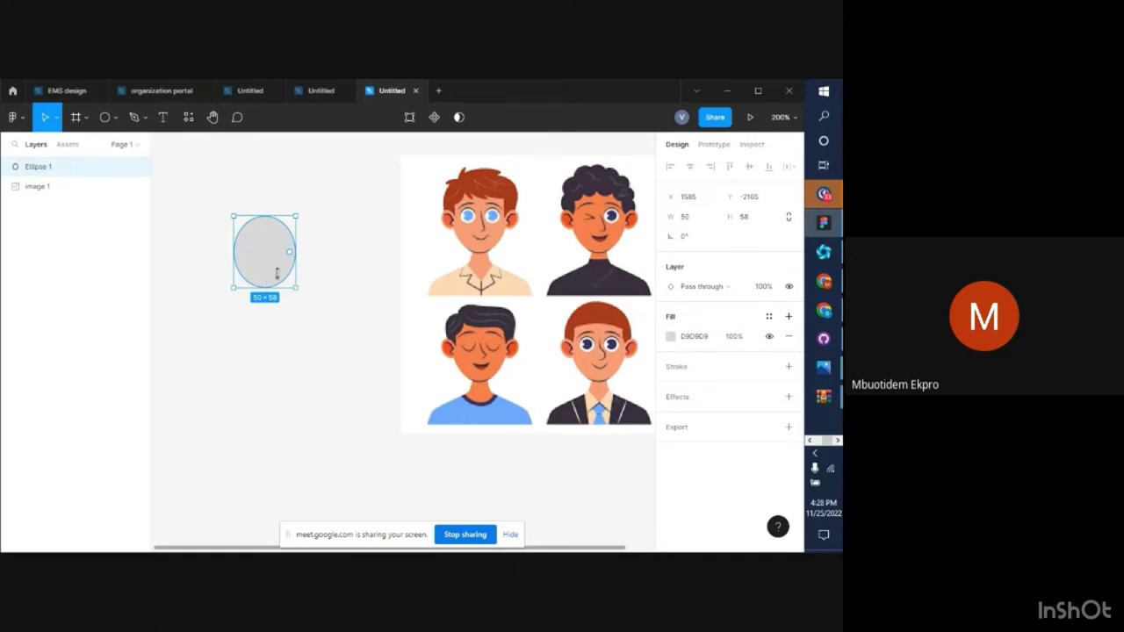
pyautogui.moveTo(260, 287); pyautogui.dragTo(261, 297)
pyautogui.moveTo(264, 216); pyautogui.dragTo(272, 220)
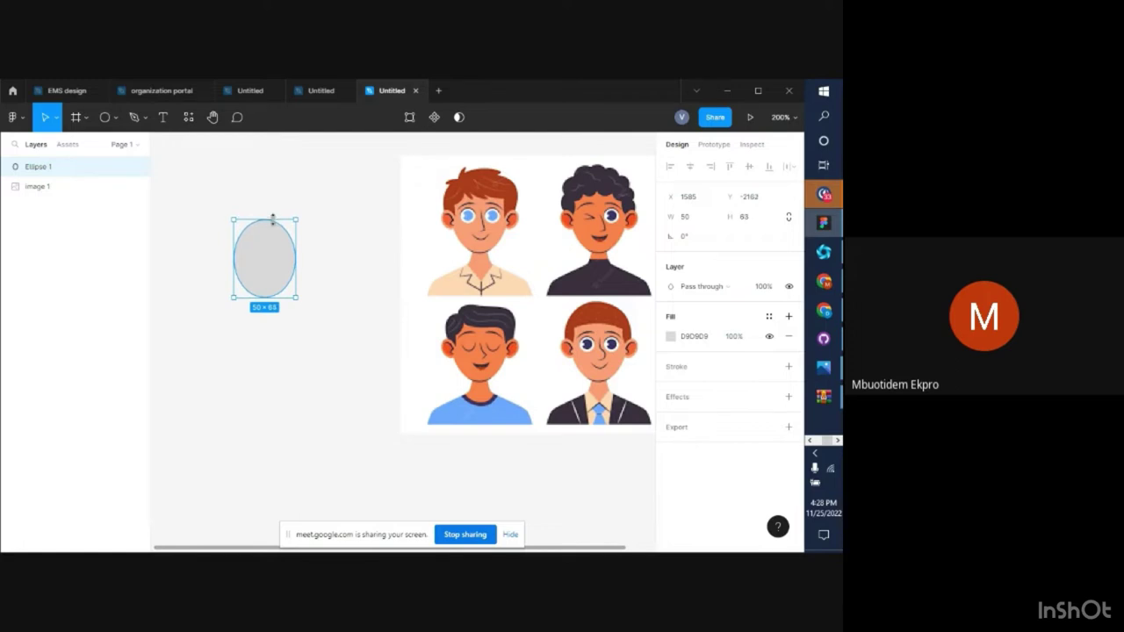
pyautogui.click(323, 285)
pyautogui.click(269, 289)
pyautogui.moveTo(233, 254); pyautogui.dragTo(225, 255)
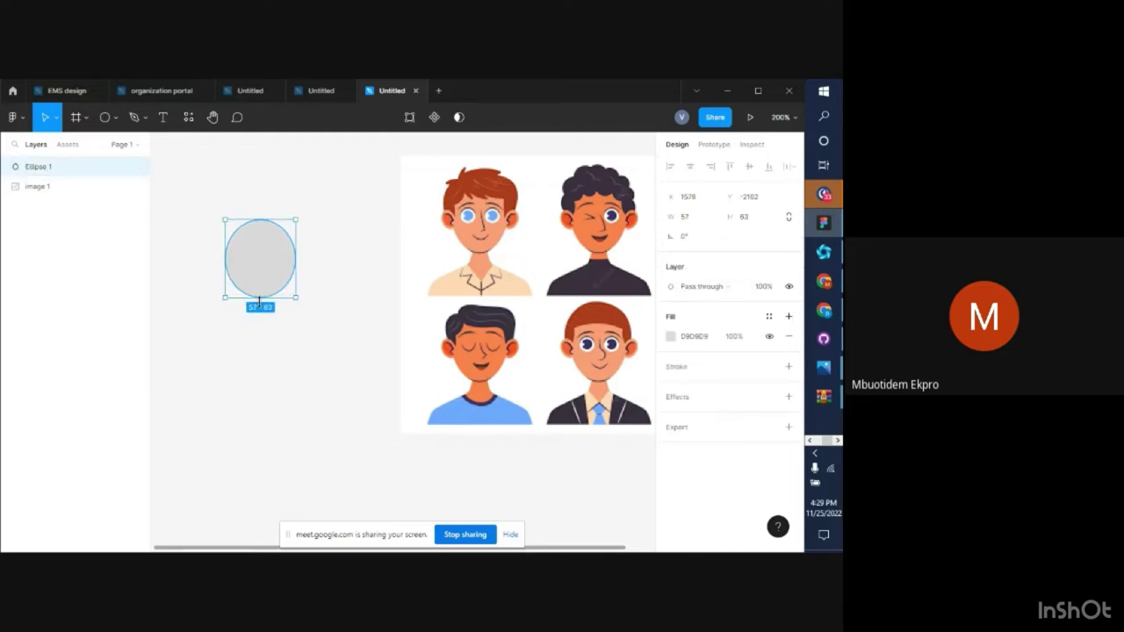
pyautogui.moveTo(261, 297); pyautogui.dragTo(261, 307)
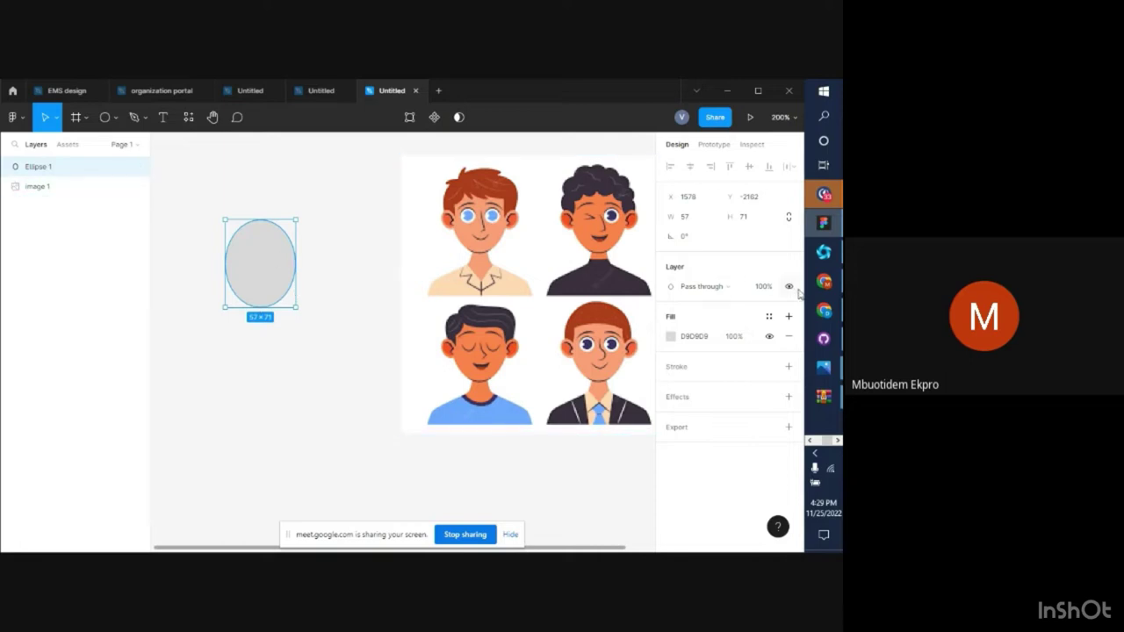
pyautogui.moveTo(811, 288)
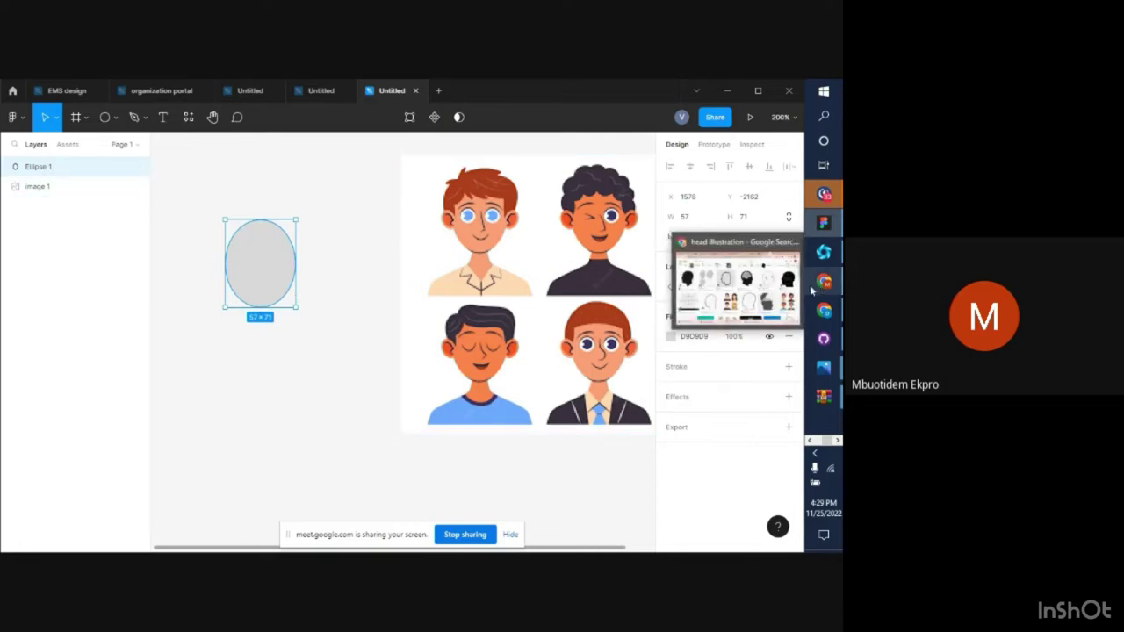
pyautogui.click(765, 286)
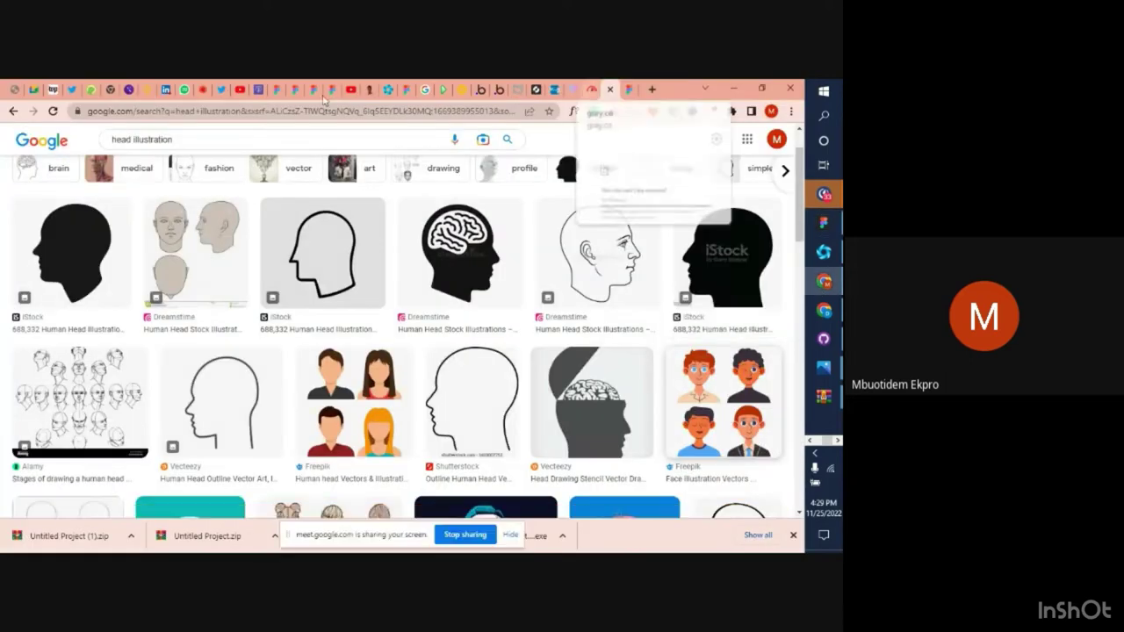
pyautogui.click(203, 93)
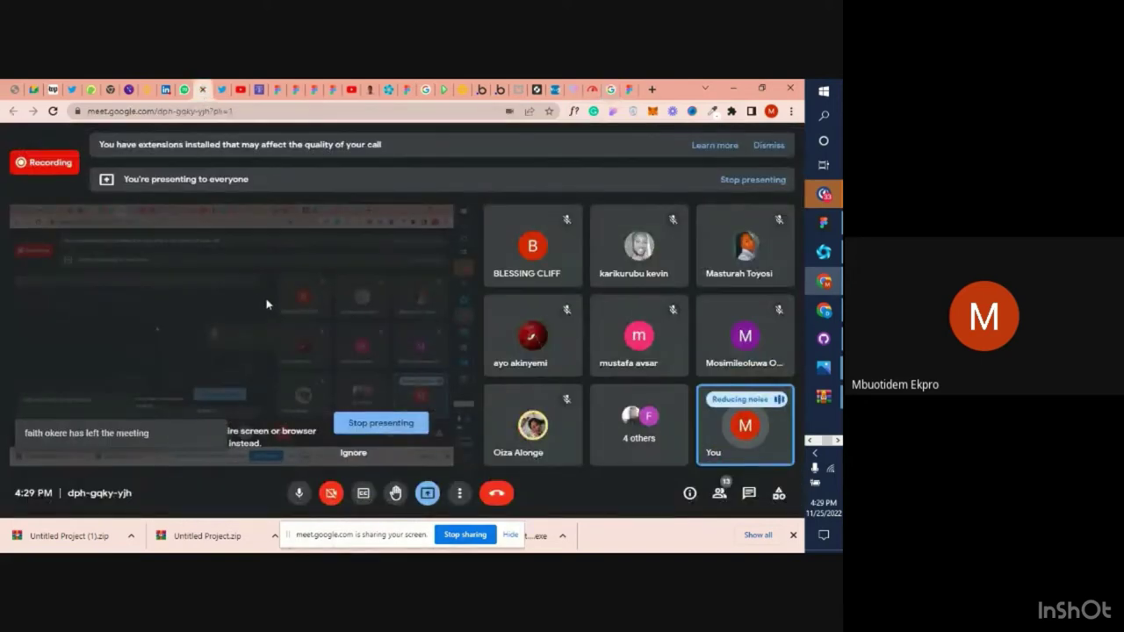
pyautogui.moveTo(829, 242)
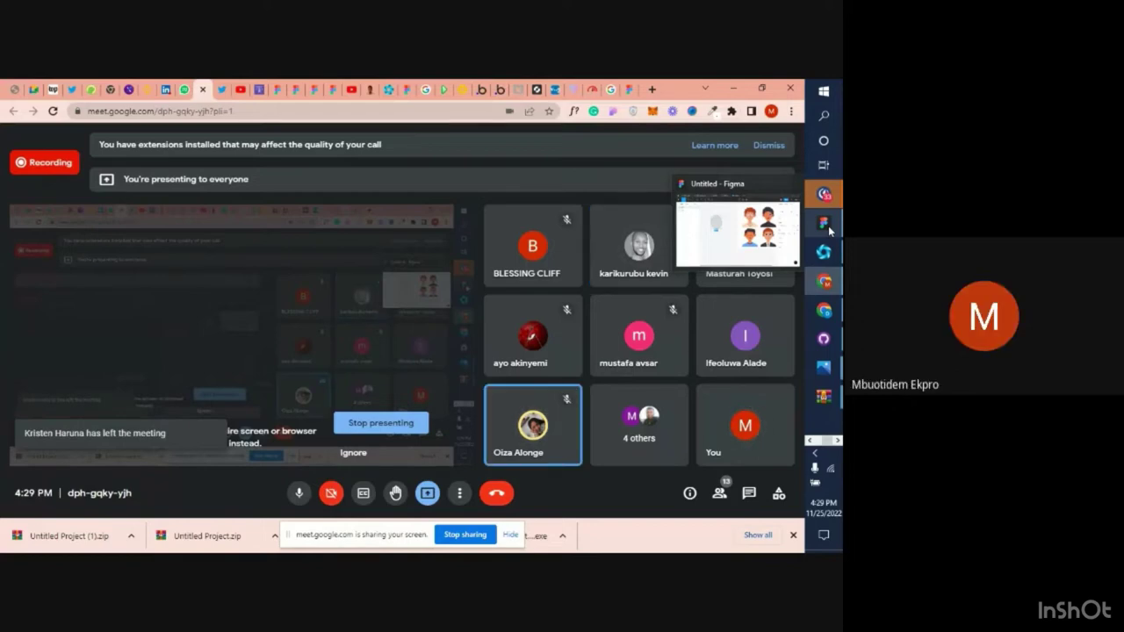
pyautogui.click(830, 230)
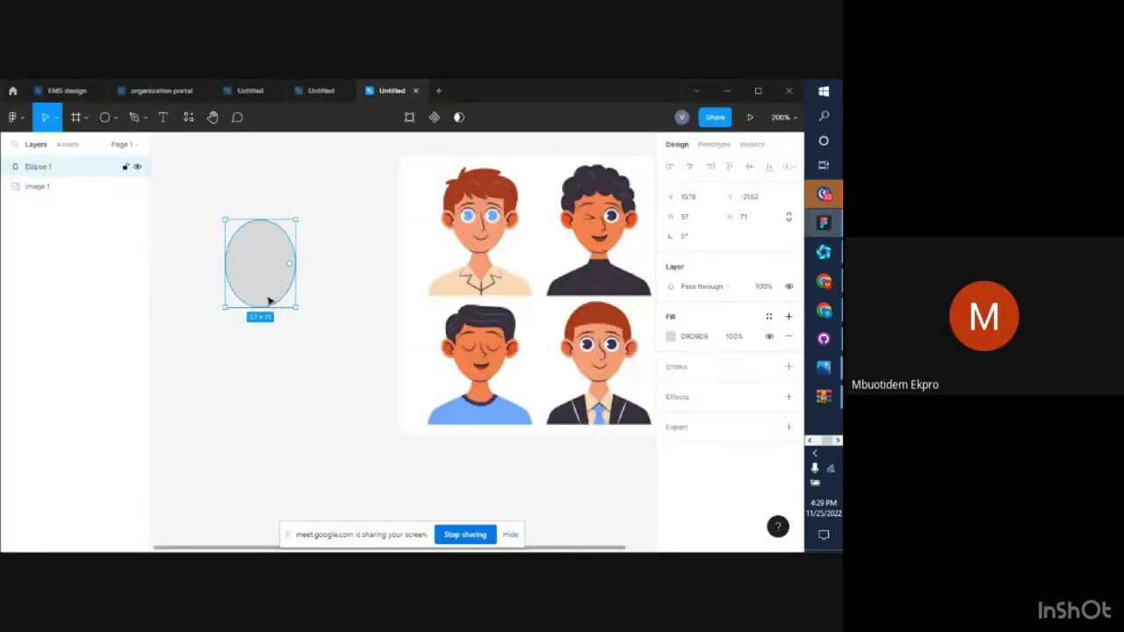
# Zoom in on the grey Ellipse 1 and open it in vector edit mode to expose its anchor points
pyautogui.doubleClick(281, 248)
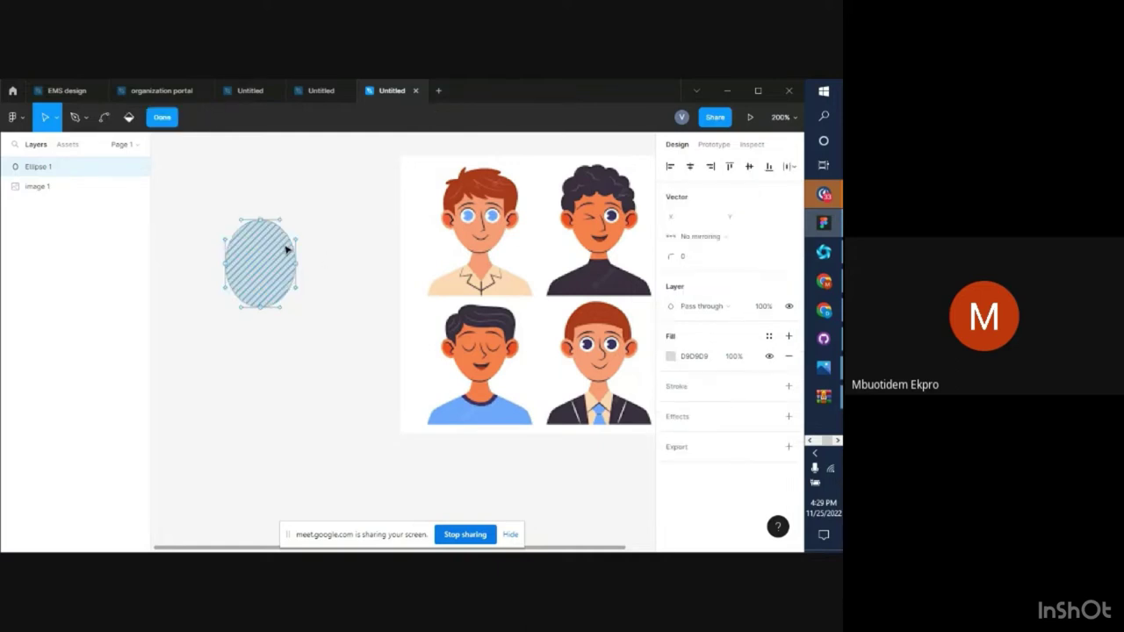
pyautogui.click(162, 117)
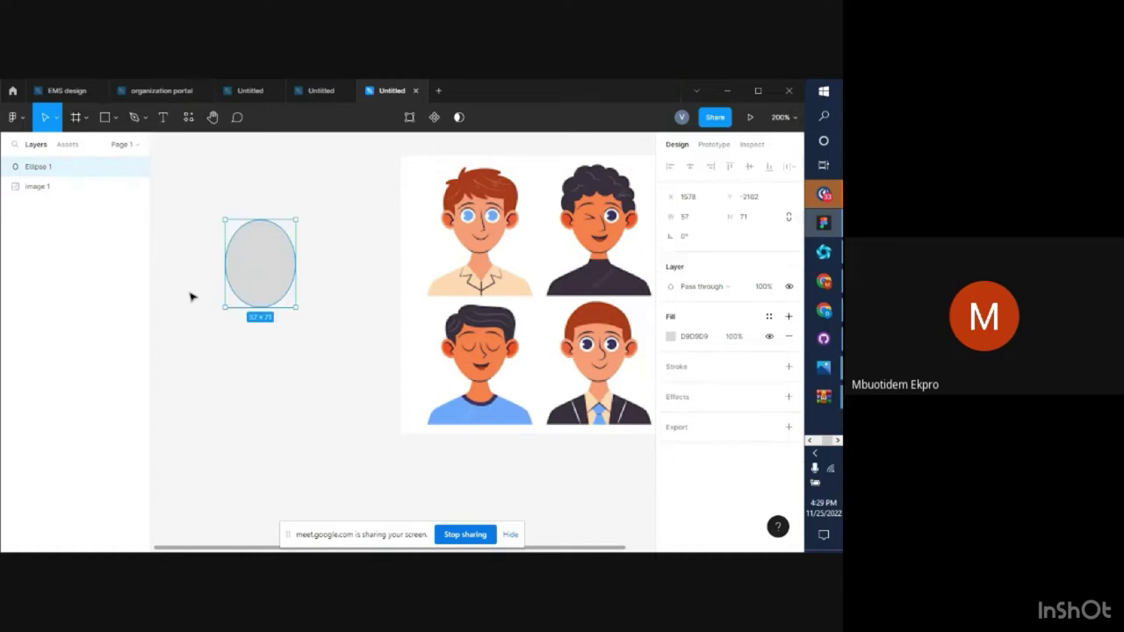
pyautogui.hscroll(-3, 178, 305)
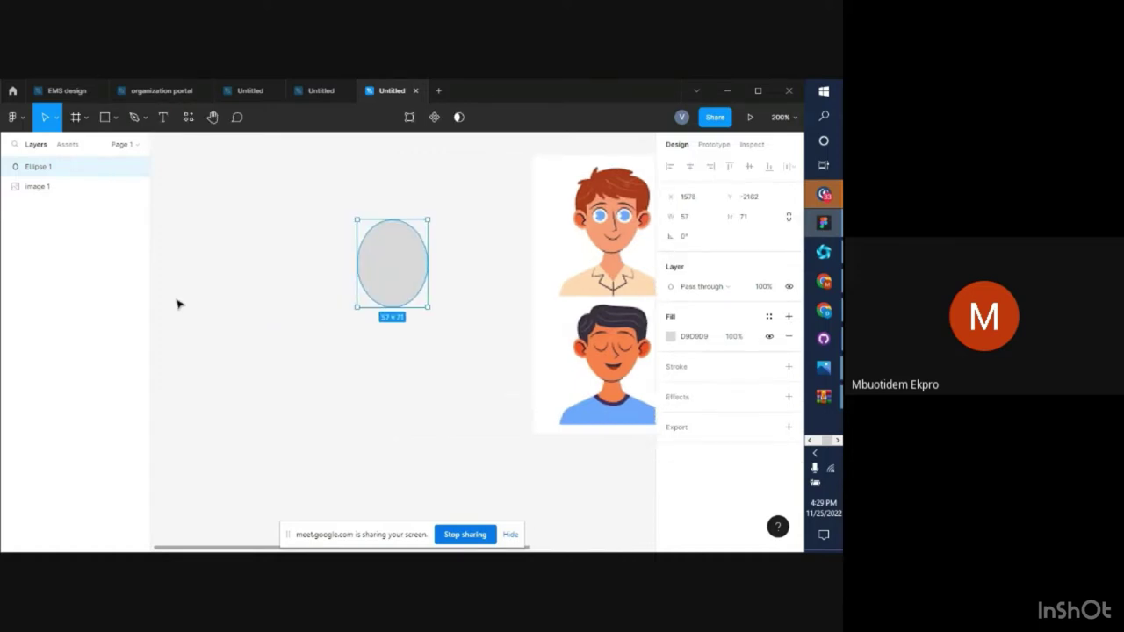
pyautogui.hotkey('ctrl', '+')
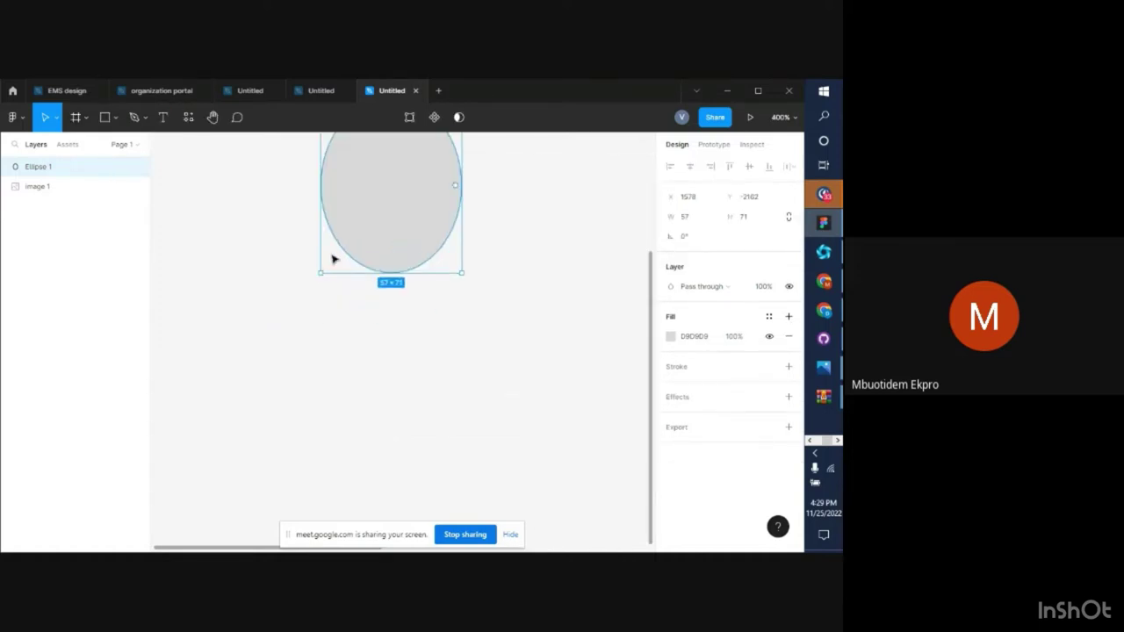
pyautogui.scroll(3, 332, 259)
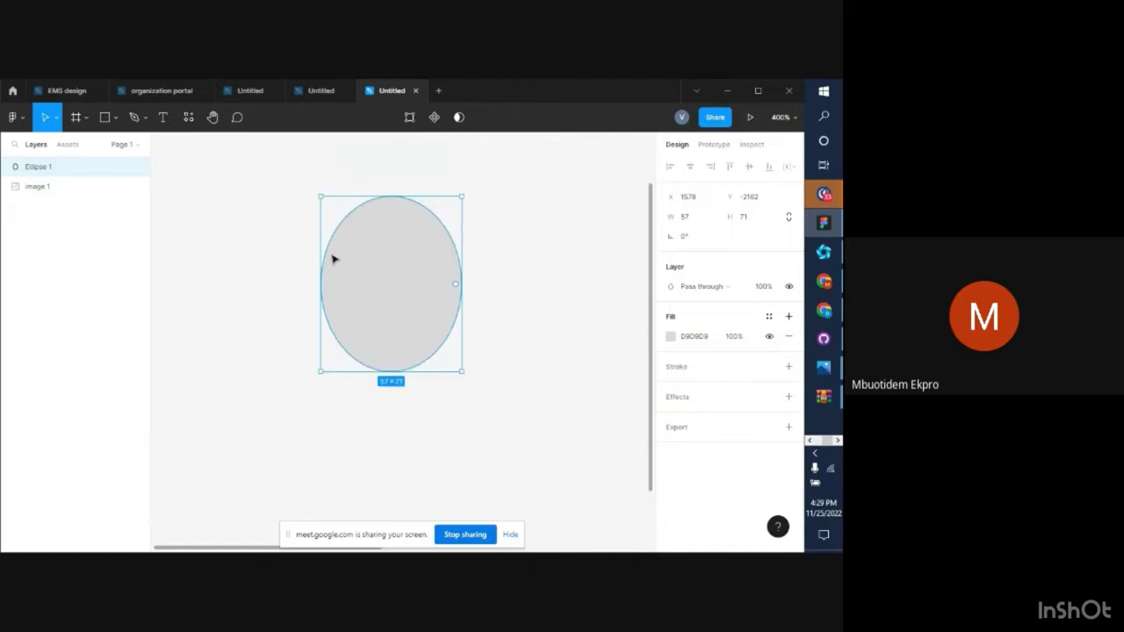
pyautogui.doubleClick(359, 294)
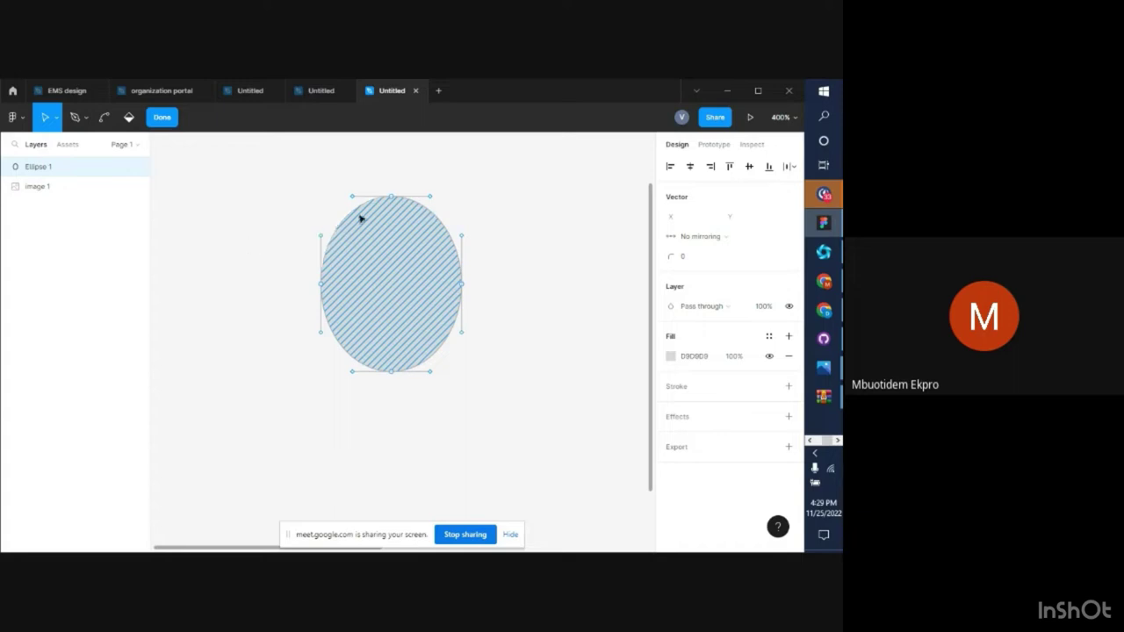
pyautogui.press('Escape')
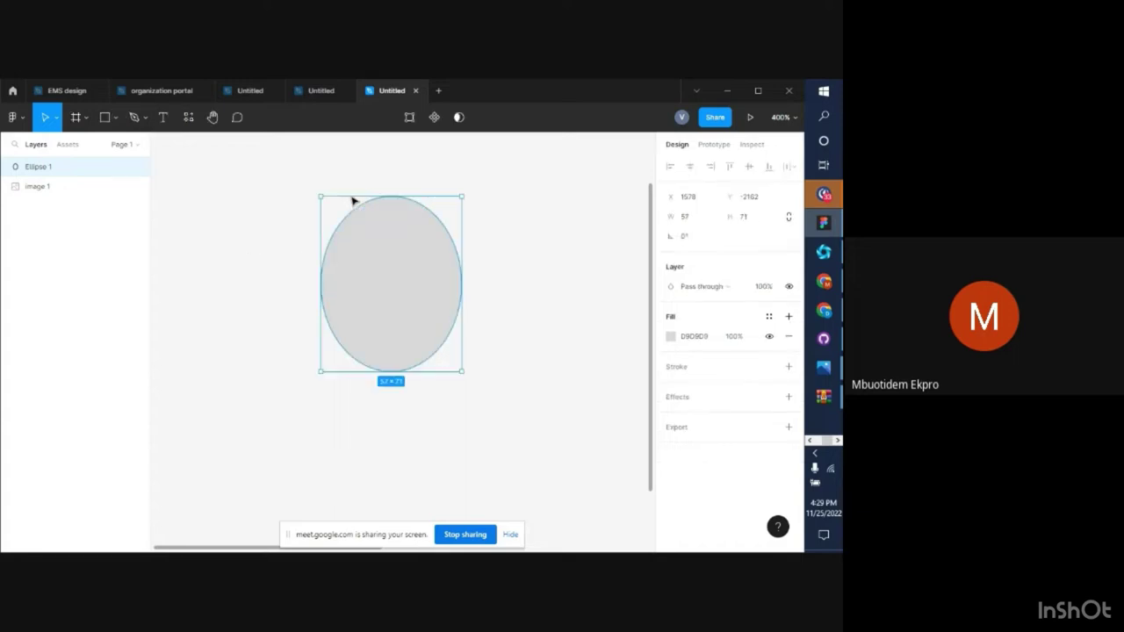
pyautogui.doubleClick(386, 256)
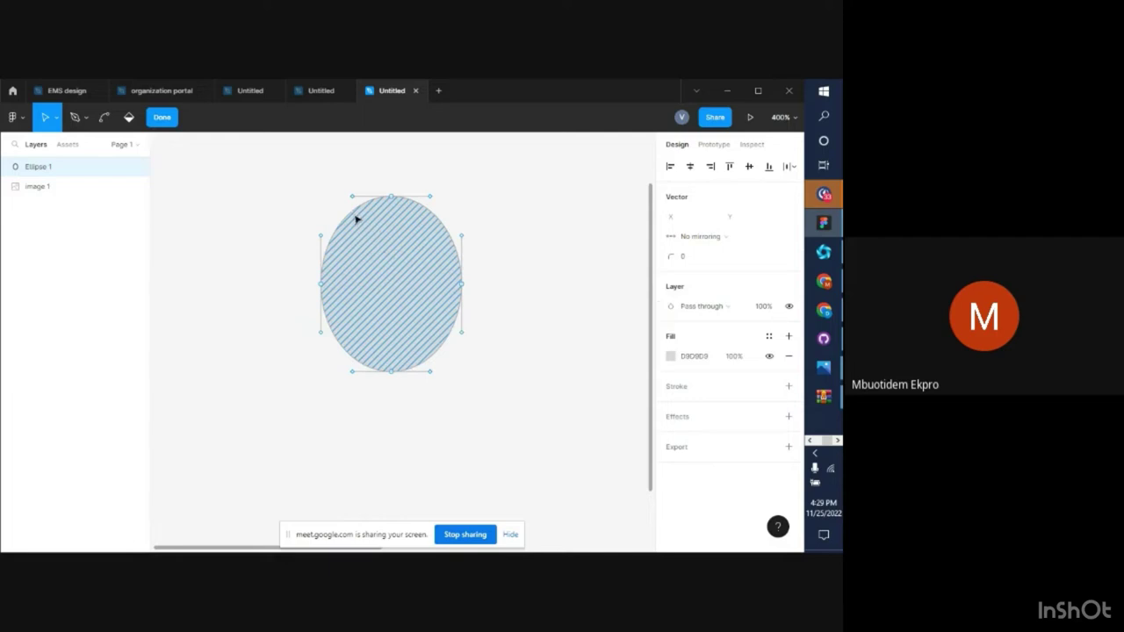
pyautogui.click(163, 117)
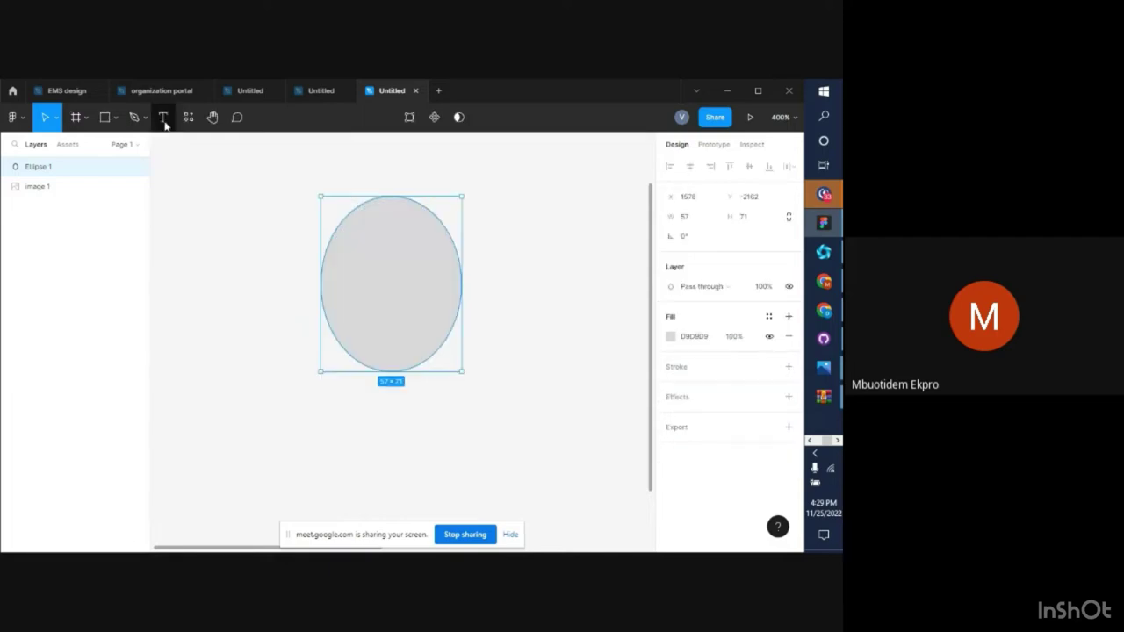
pyautogui.doubleClick(393, 276)
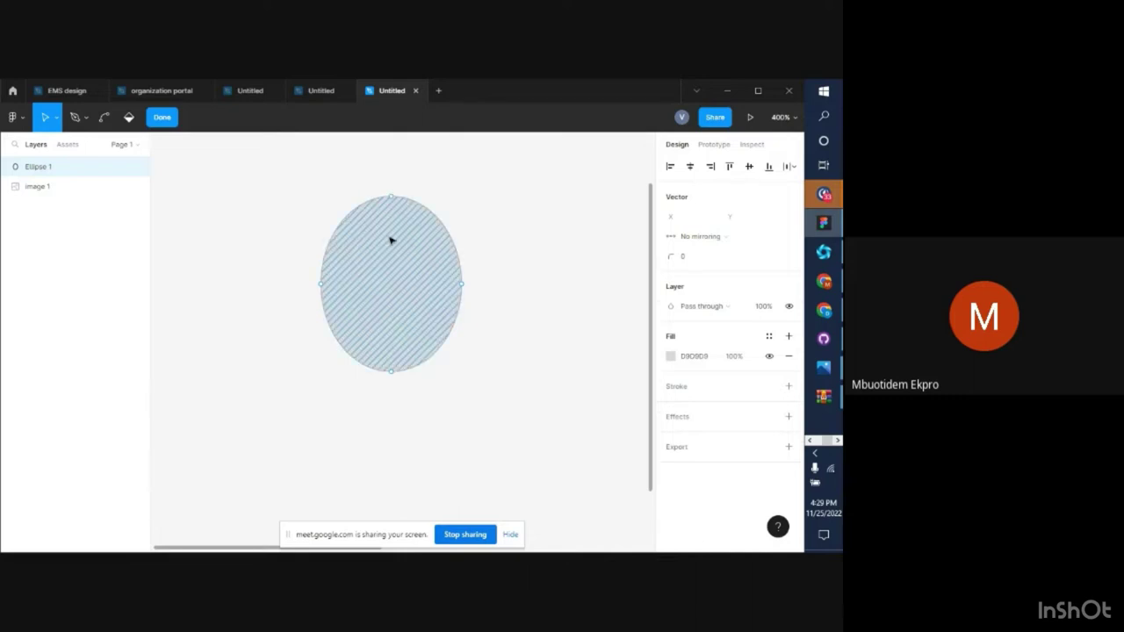
pyautogui.press('Escape')
pyautogui.doubleClick(389, 271)
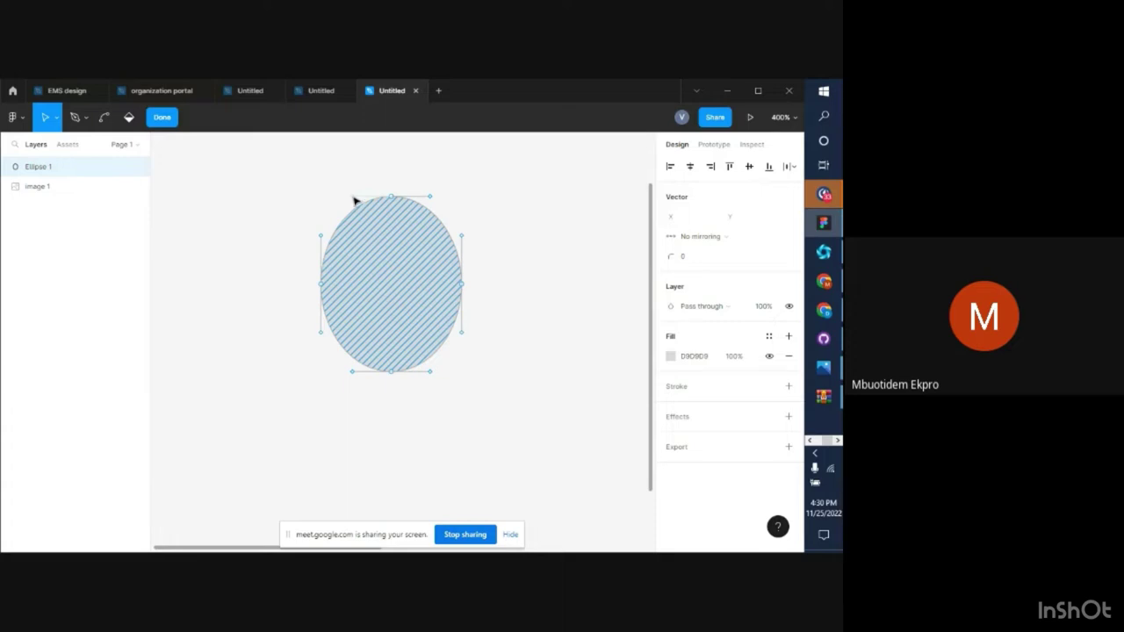
# Drag the top point's curve handles outward and pull the bottom point down to reach 57 × 74.5
pyautogui.moveTo(354, 197); pyautogui.dragTo(333, 199)
pyautogui.press('Escape')
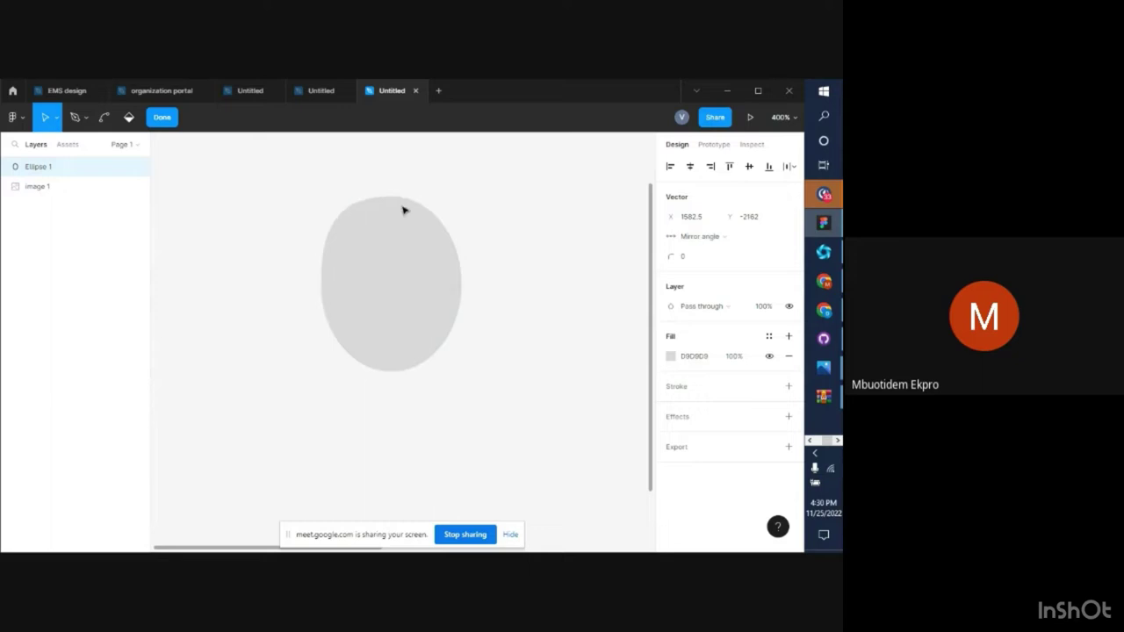
pyautogui.press('Escape')
pyautogui.doubleClick(382, 286)
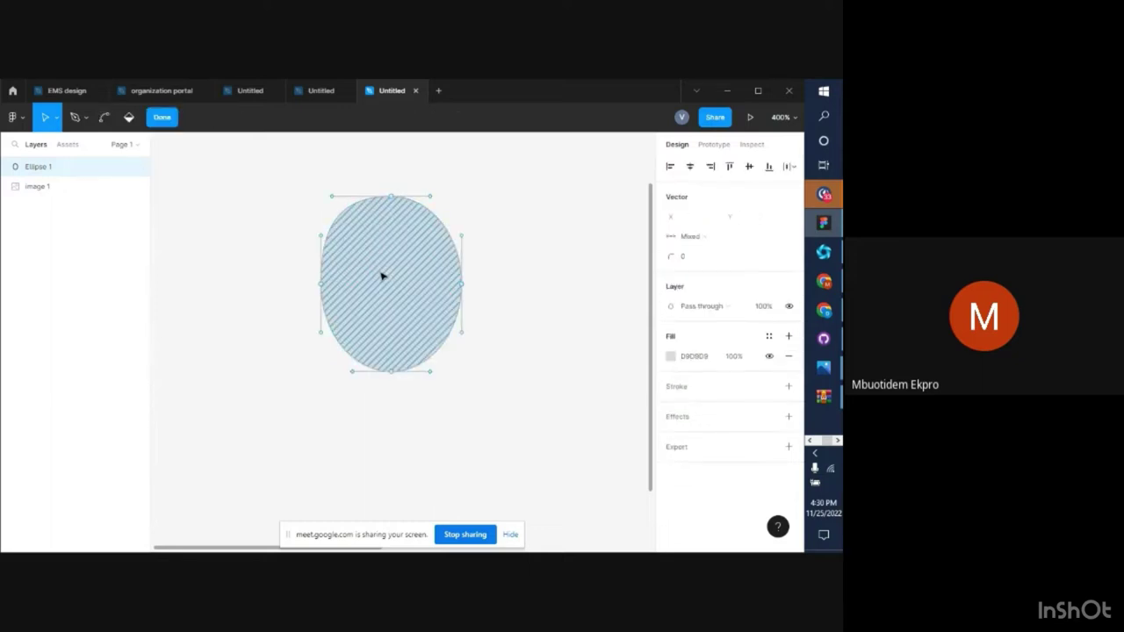
pyautogui.click(434, 195)
pyautogui.moveTo(435, 197); pyautogui.dragTo(456, 197)
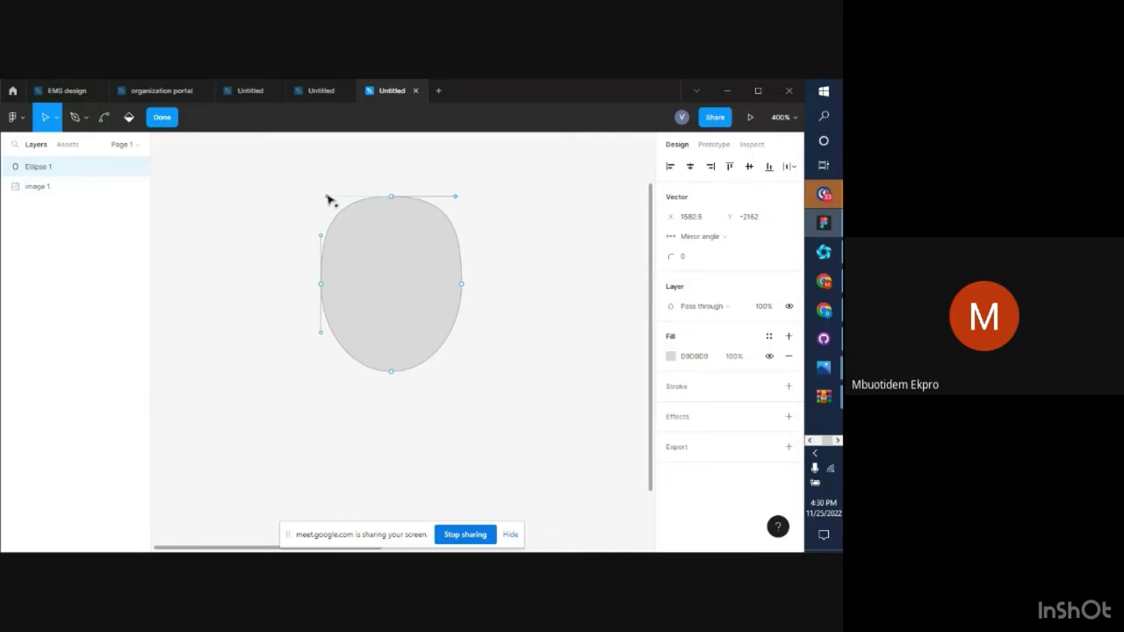
pyautogui.moveTo(327, 200); pyautogui.dragTo(331, 205)
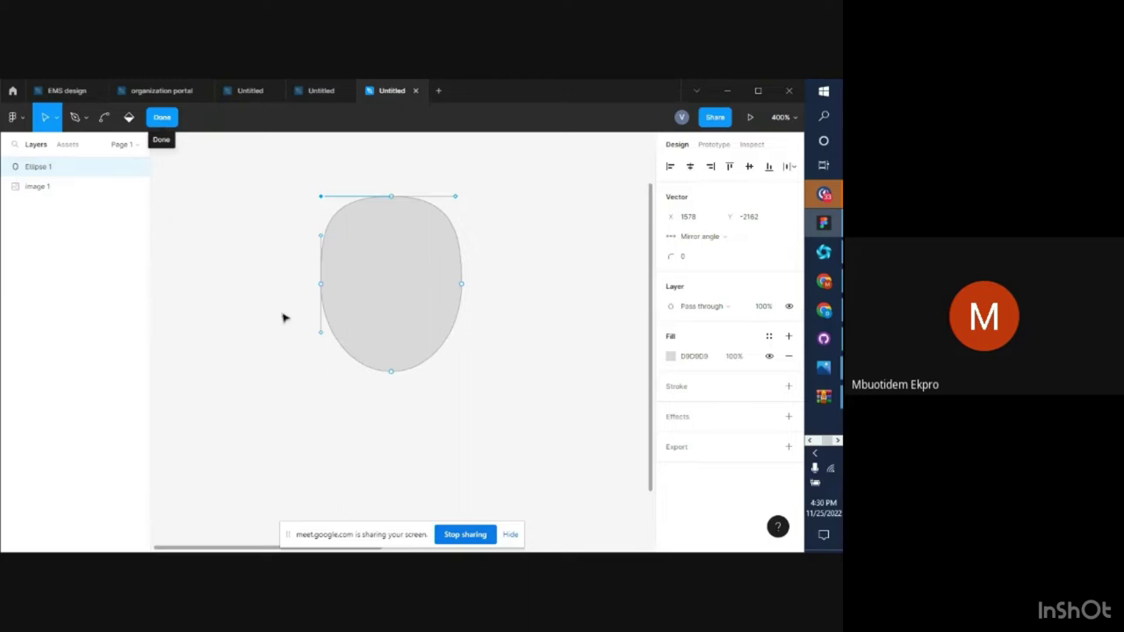
pyautogui.moveTo(393, 373); pyautogui.dragTo(392, 381)
# Finish point editing, deselect the head, and zoom out to view the reference images
pyautogui.click(163, 118)
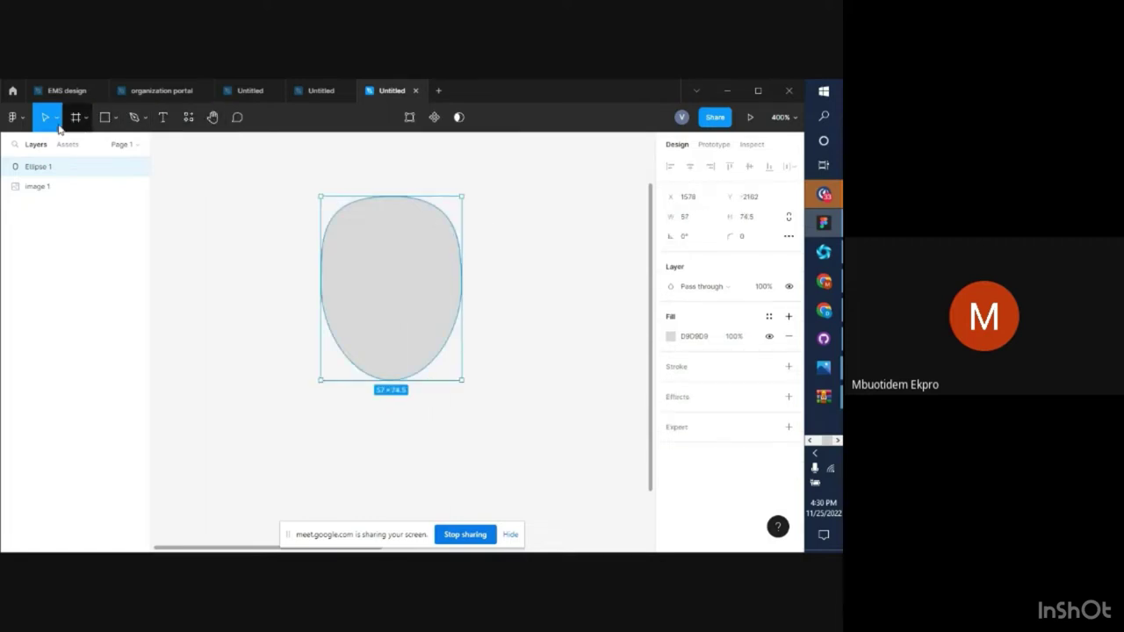
pyautogui.click(218, 297)
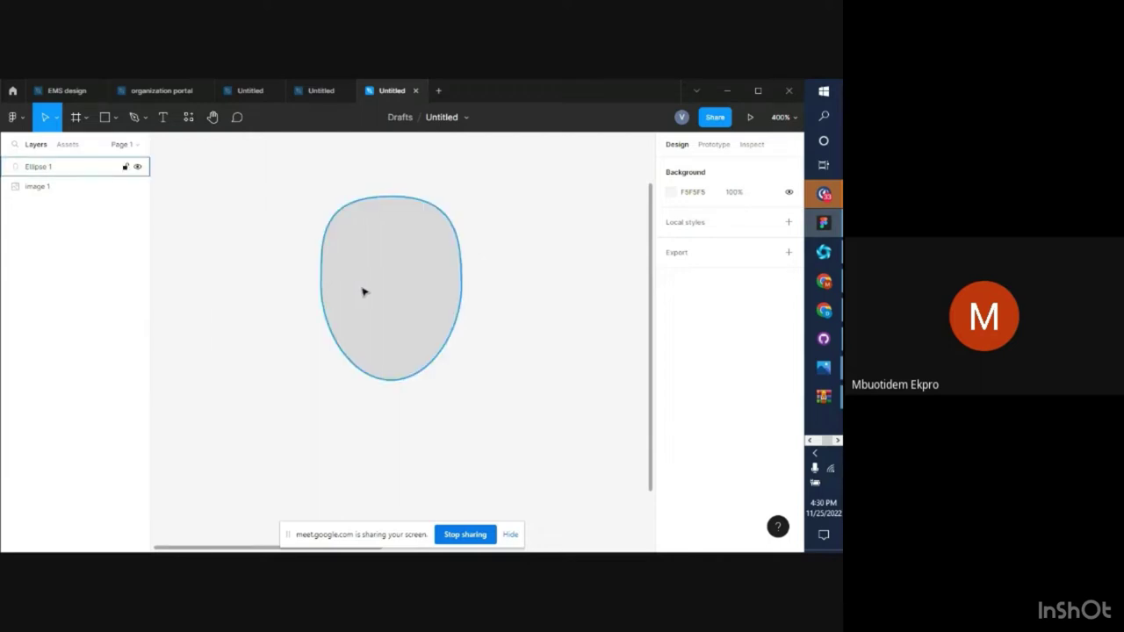
pyautogui.press('-')
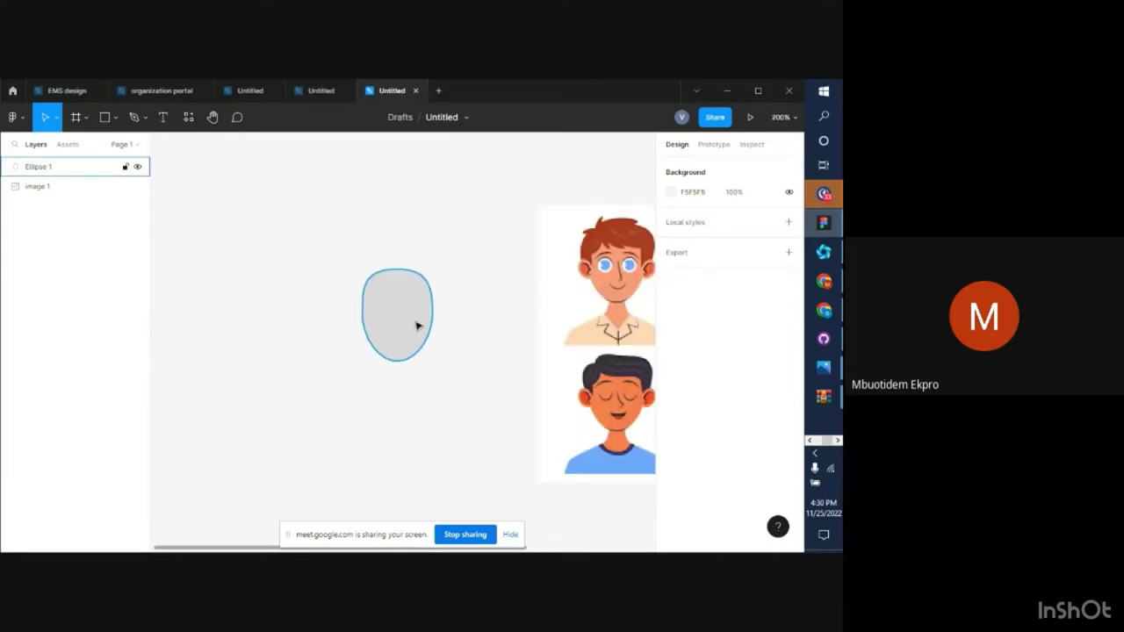
pyautogui.hscroll(1, 497, 392)
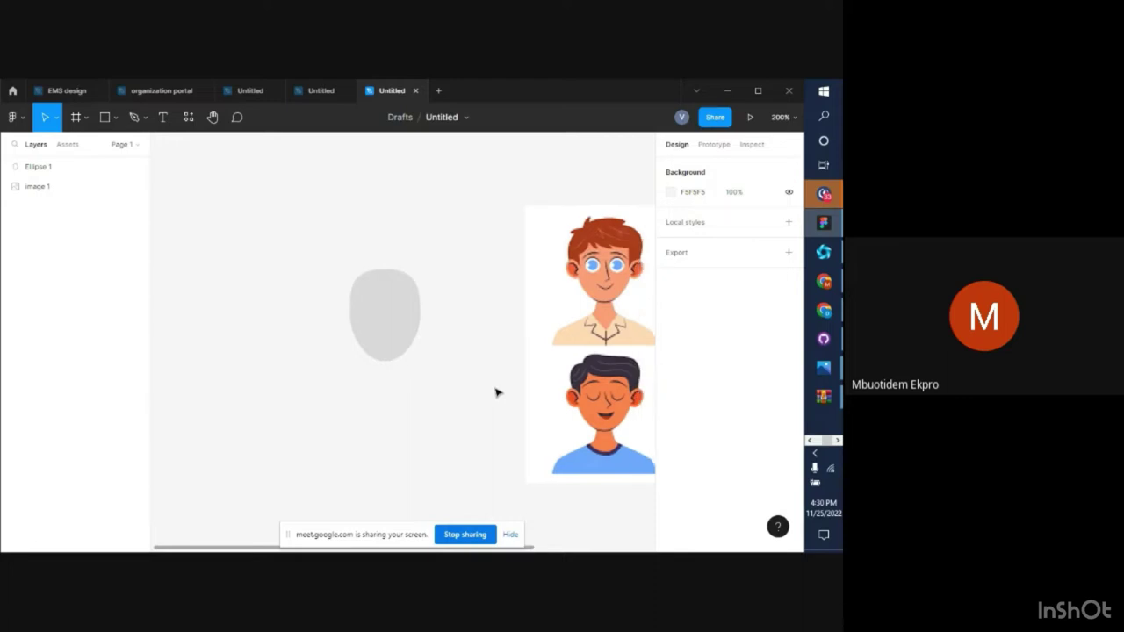
pyautogui.hscroll(1, 496, 392)
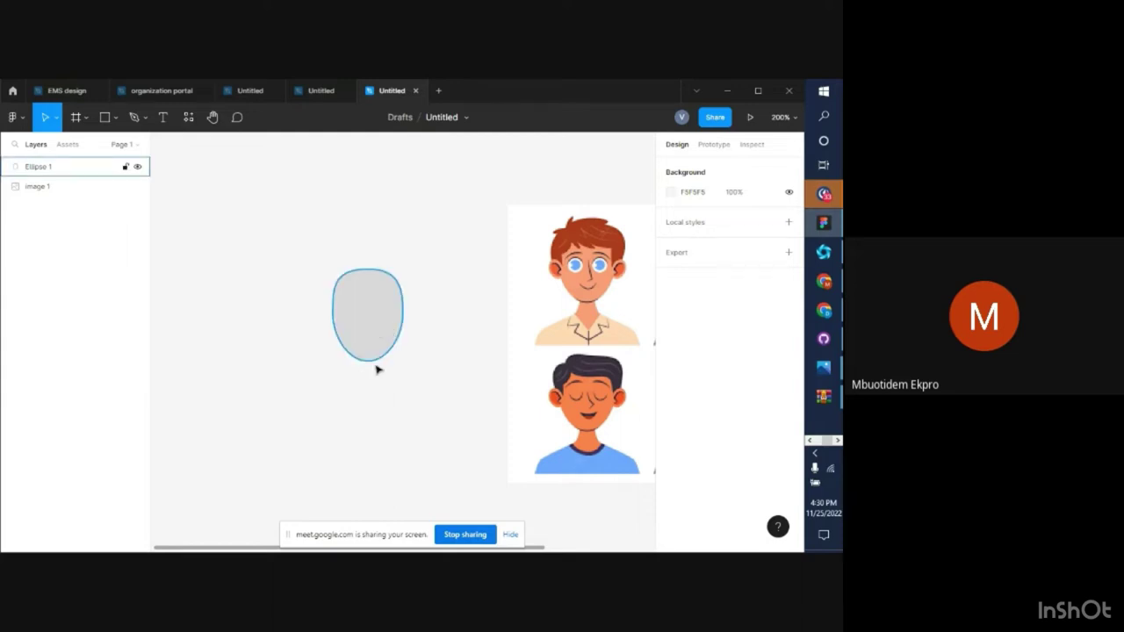
pyautogui.scroll(3, 374, 372)
pyautogui.scroll(1, 374, 372)
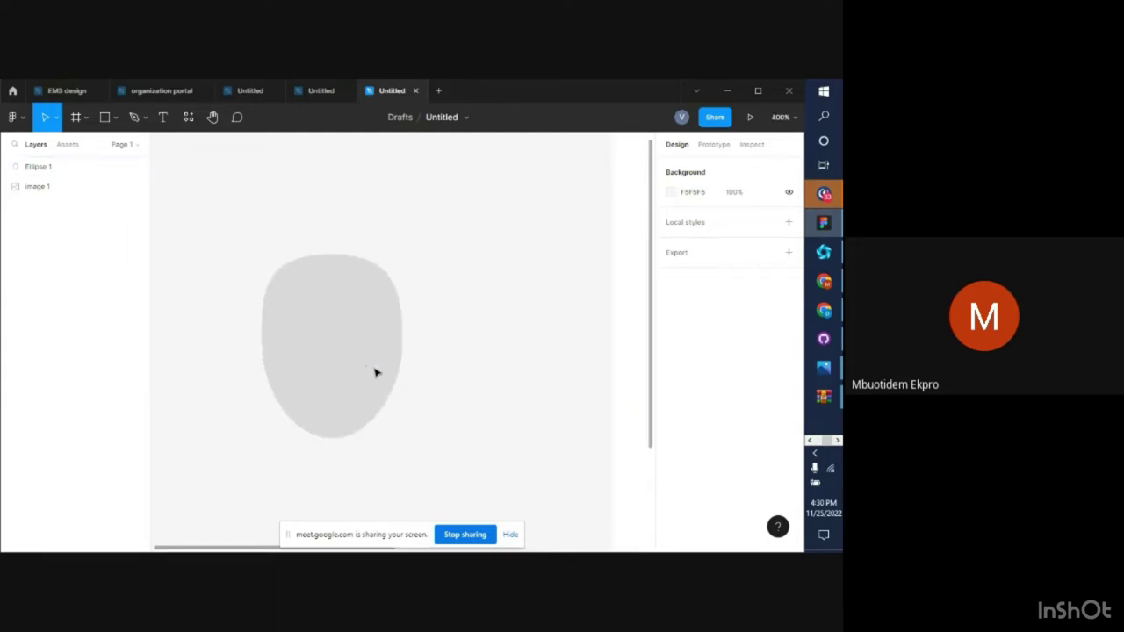
pyautogui.hscroll(-1, 374, 372)
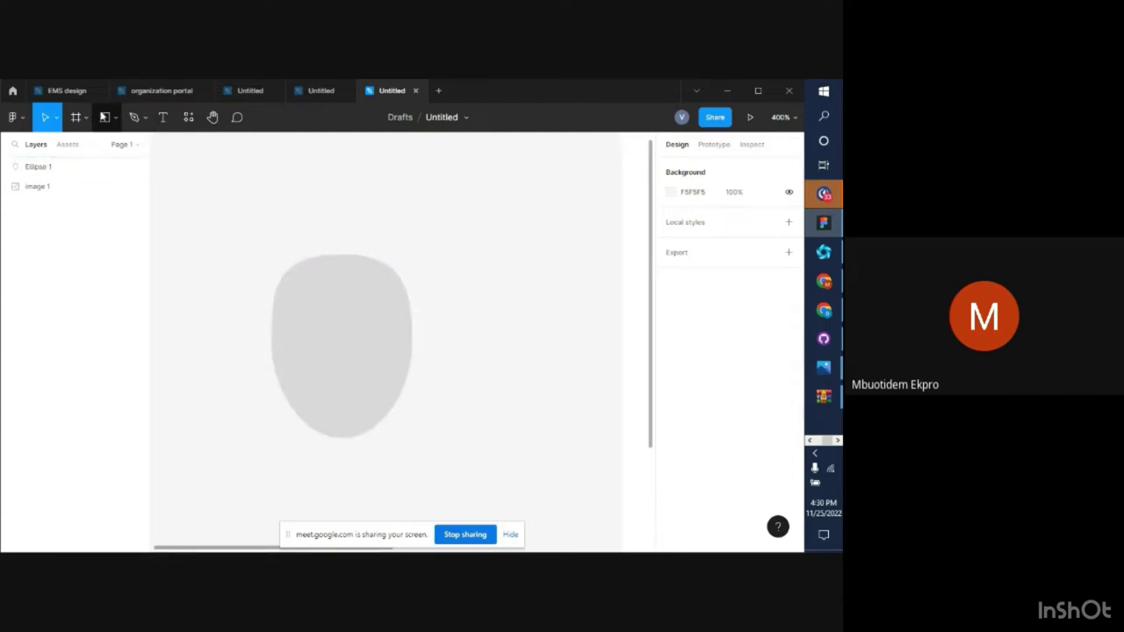
# With the Ellipse tool, draw a 10 × 11 ellipse to the right of the head shape
pyautogui.click(116, 122)
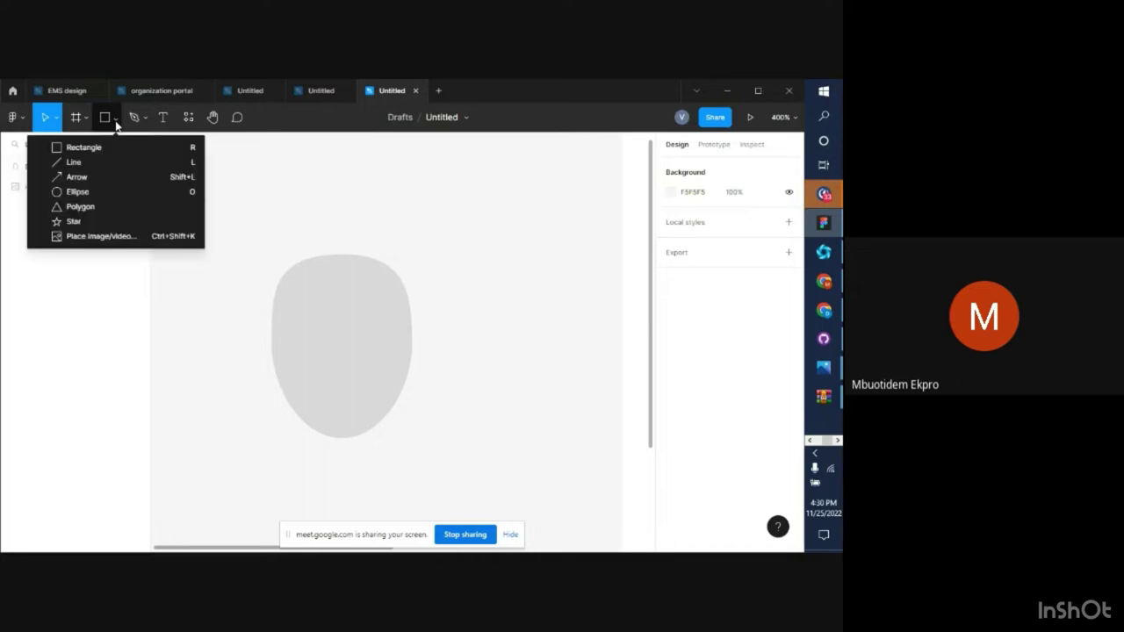
pyautogui.click(99, 192)
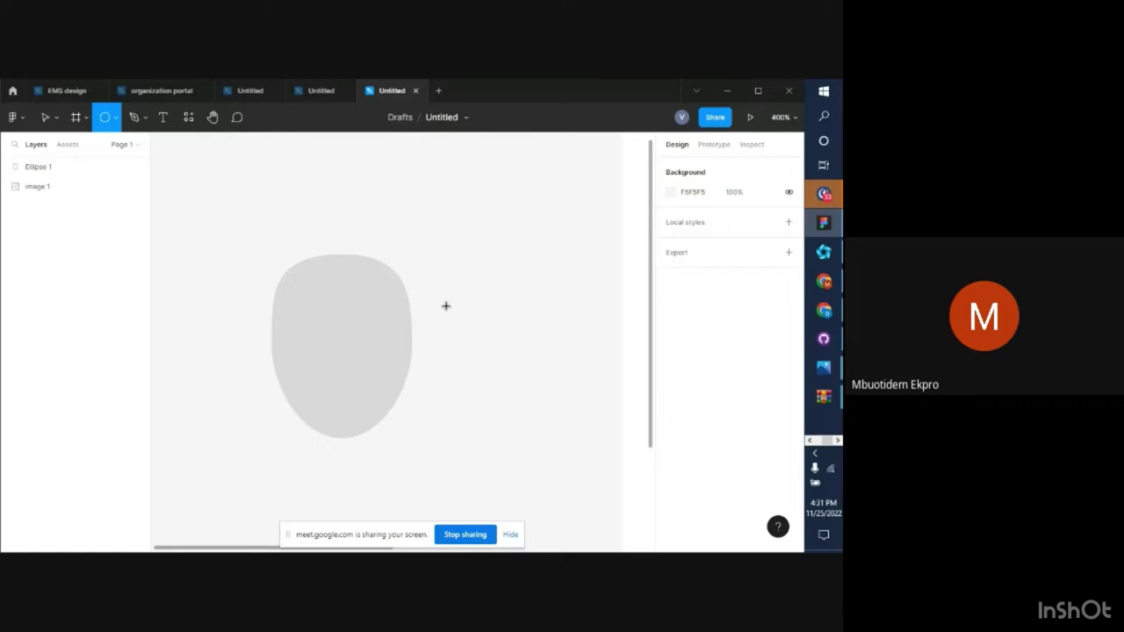
pyautogui.moveTo(447, 305); pyautogui.dragTo(476, 339)
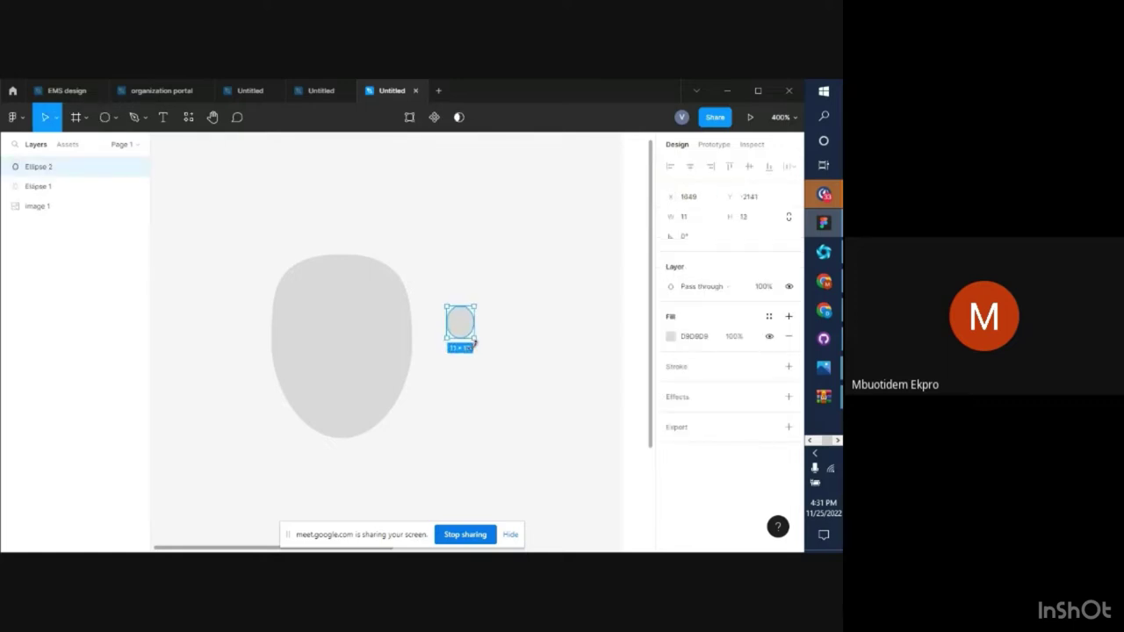
pyautogui.press('Delete')
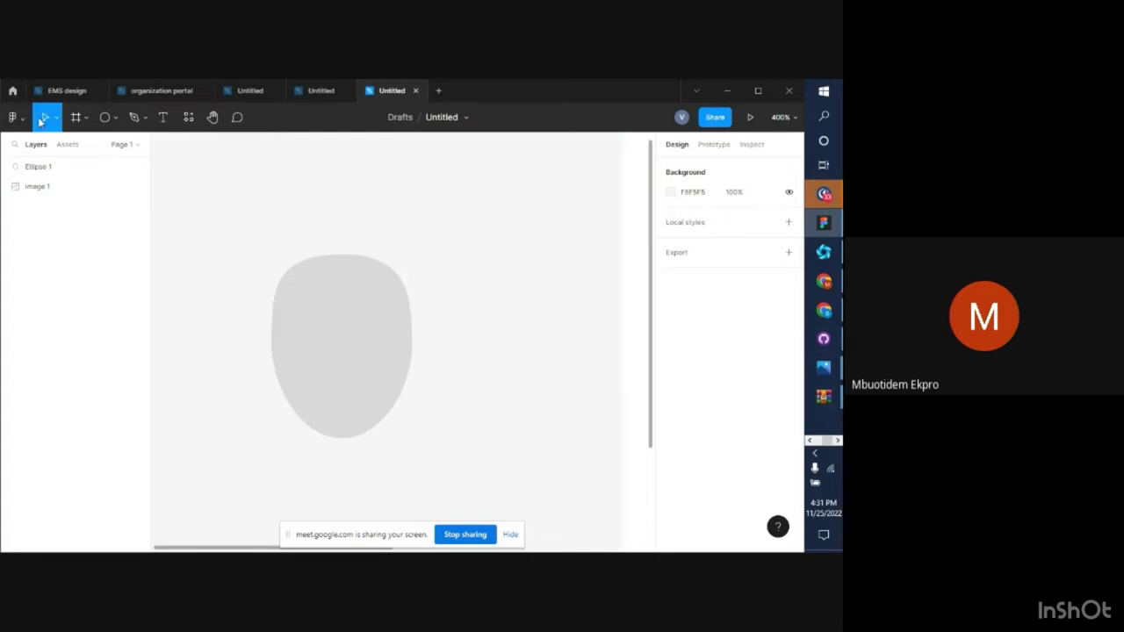
pyautogui.click(85, 119)
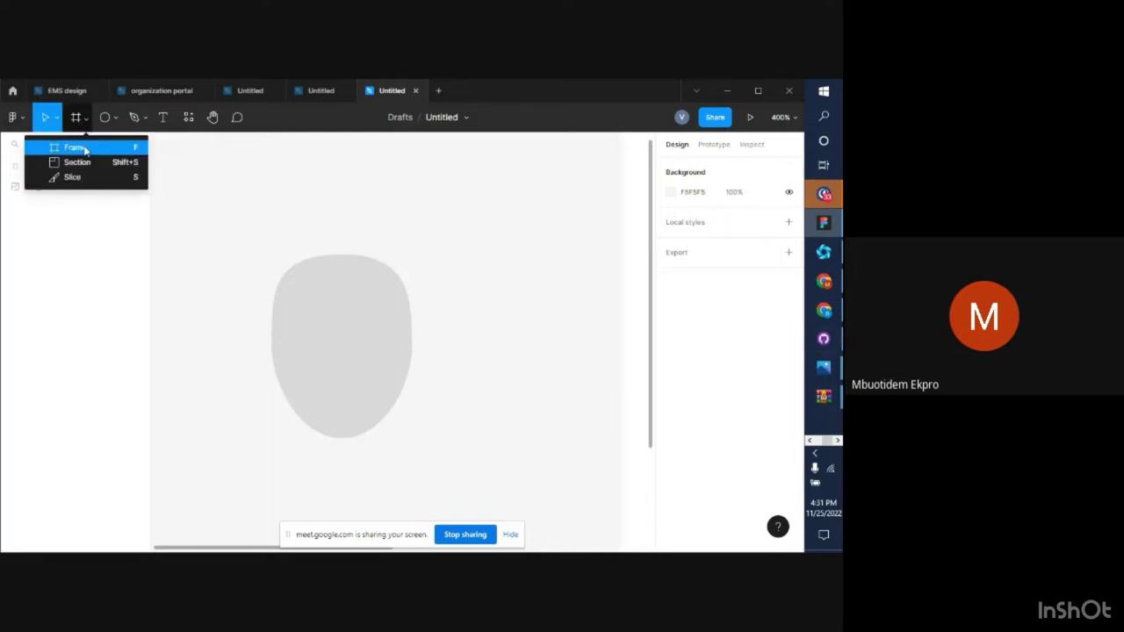
pyautogui.click(113, 118)
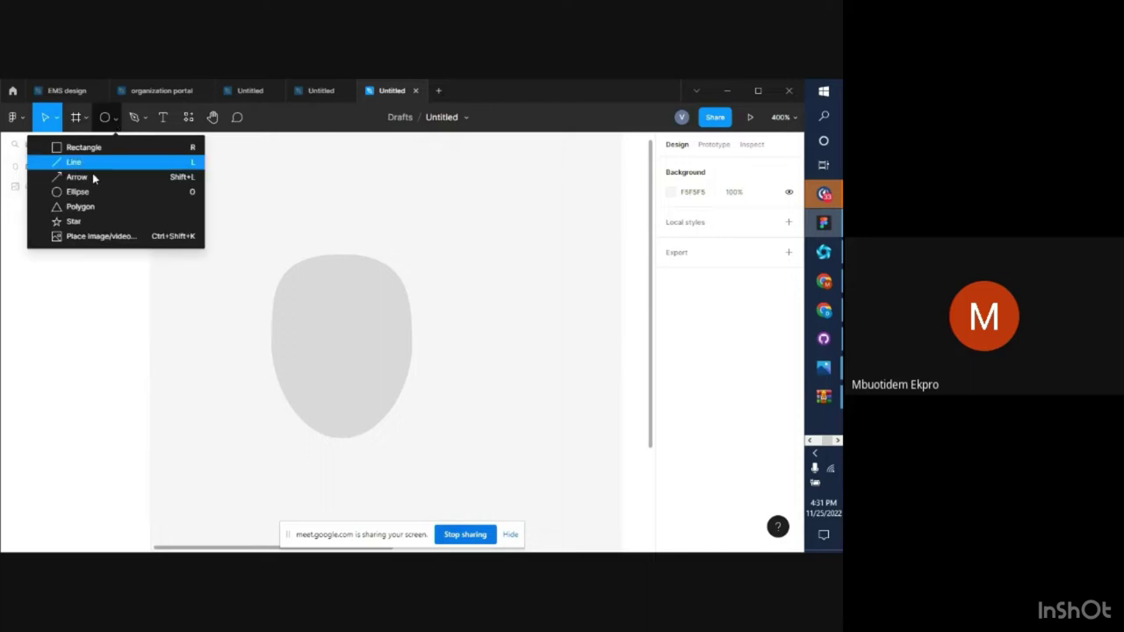
pyautogui.click(83, 192)
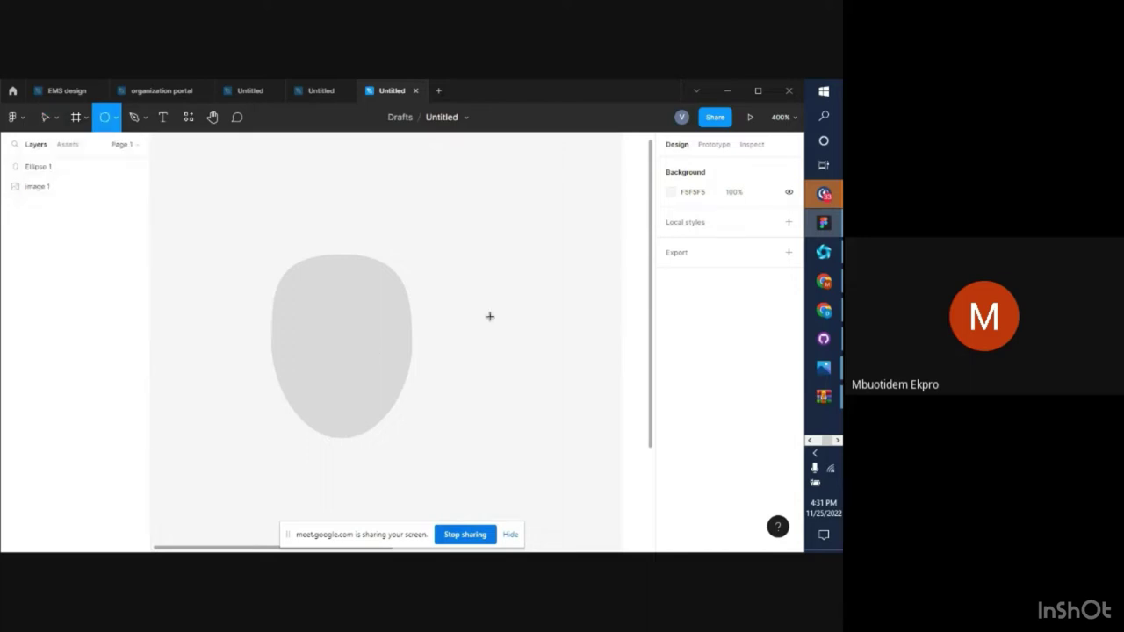
pyautogui.moveTo(472, 308); pyautogui.dragTo(498, 336)
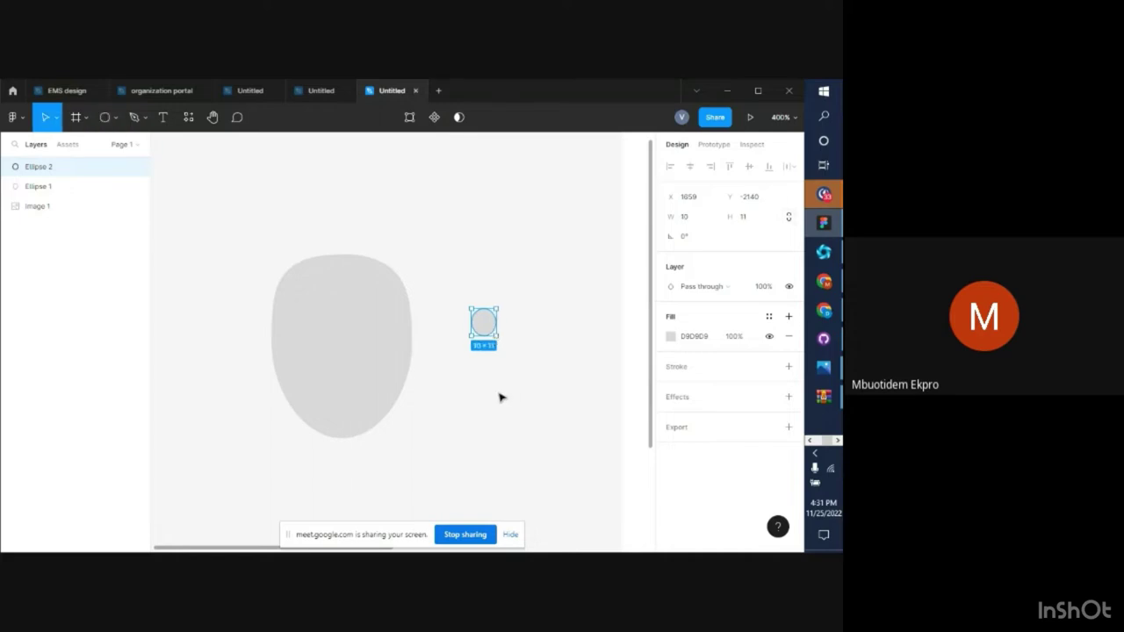
pyautogui.hscroll(-3, 507, 442)
pyautogui.hscroll(1, 507, 442)
pyautogui.hscroll(7, 507, 441)
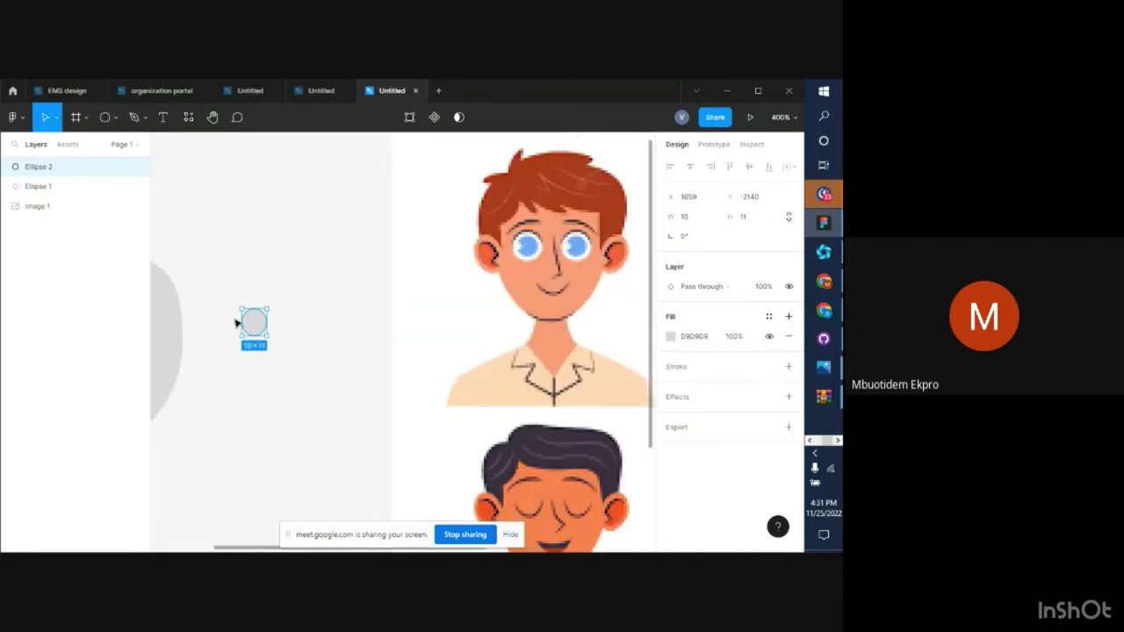
# Shorten the small ellipse to 9 high and delete the spare Ellipse 2
pyautogui.moveTo(259, 333); pyautogui.dragTo(256, 318)
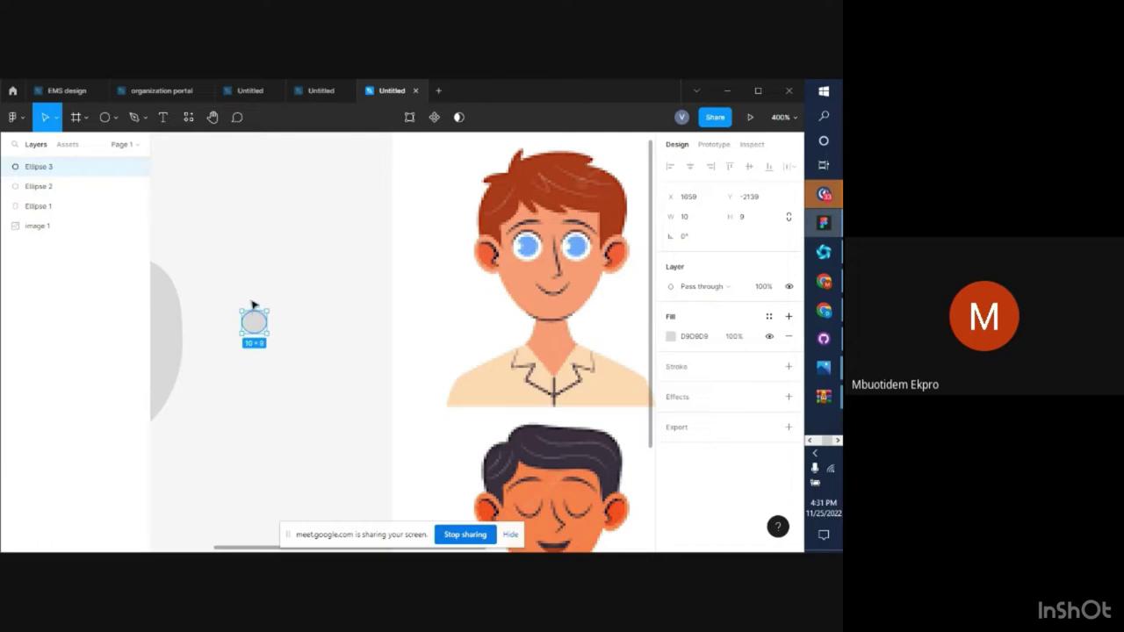
pyautogui.click(48, 190)
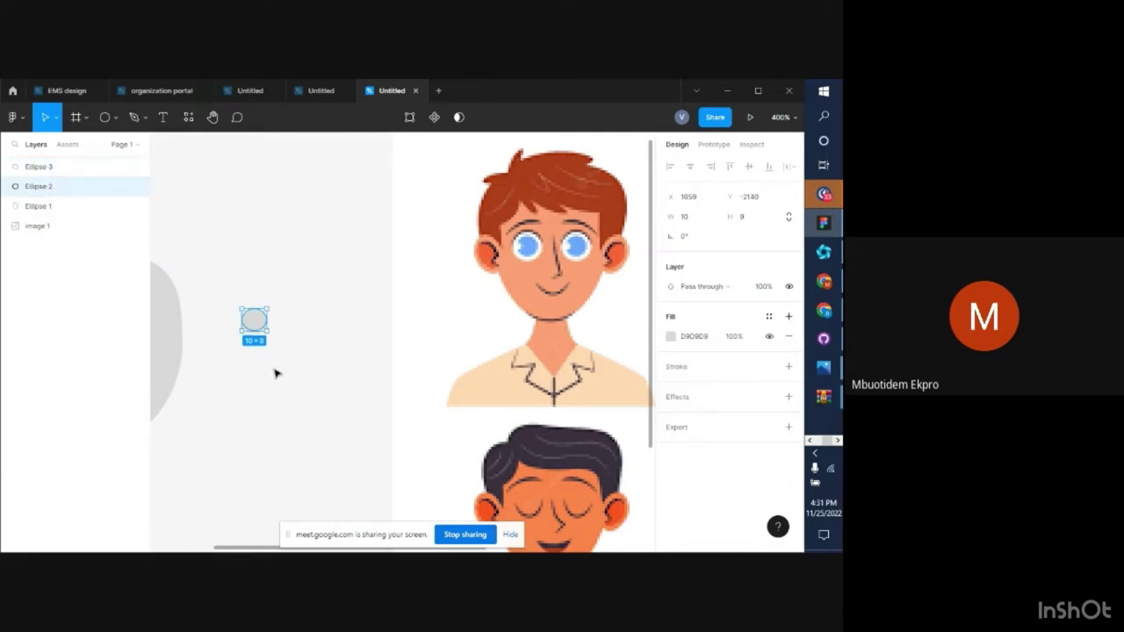
pyautogui.click(296, 303)
pyautogui.moveTo(258, 327); pyautogui.dragTo(292, 283)
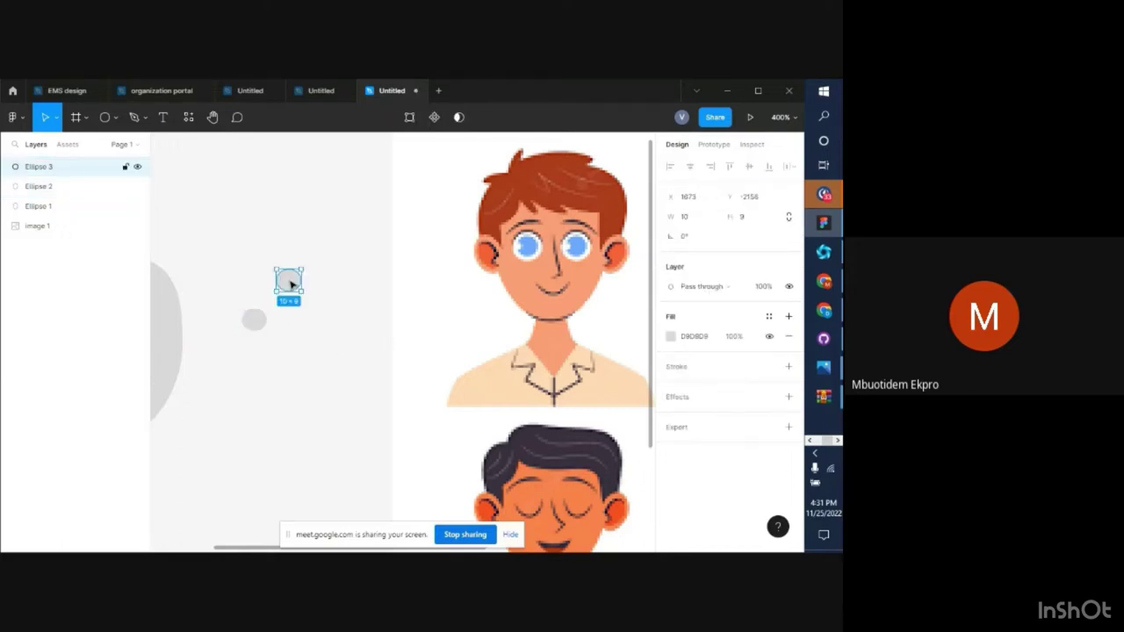
pyautogui.click(255, 322)
pyautogui.press('Delete')
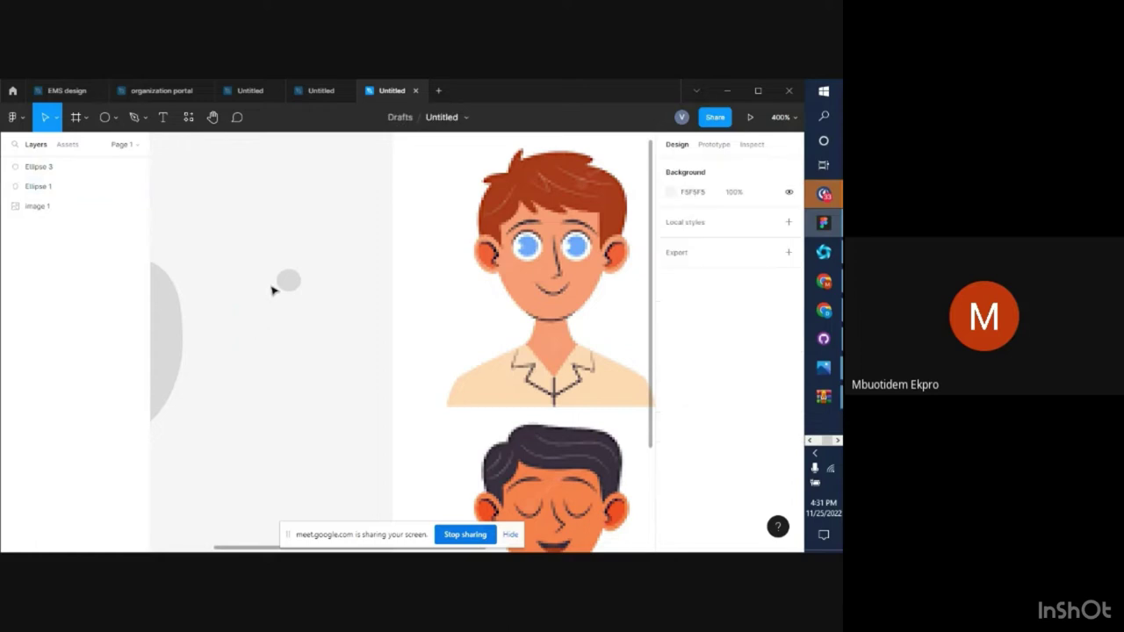
pyautogui.click(289, 281)
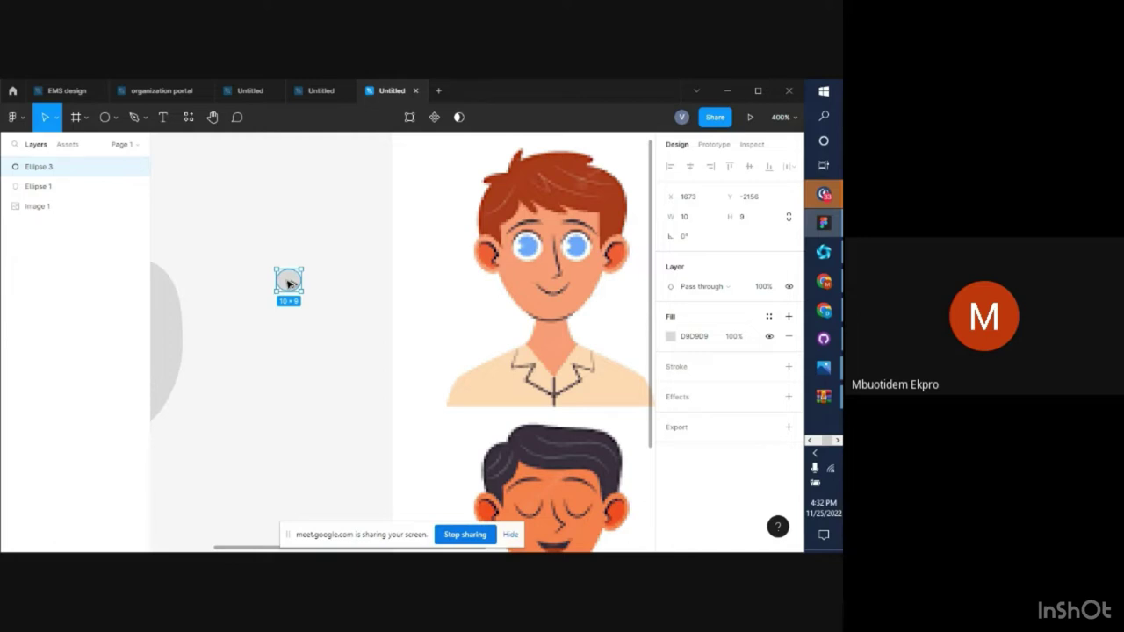
# Duplicate the eye ellipse below, then move the copy up to overlap the original
pyautogui.moveTo(288, 283); pyautogui.dragTo(293, 320)
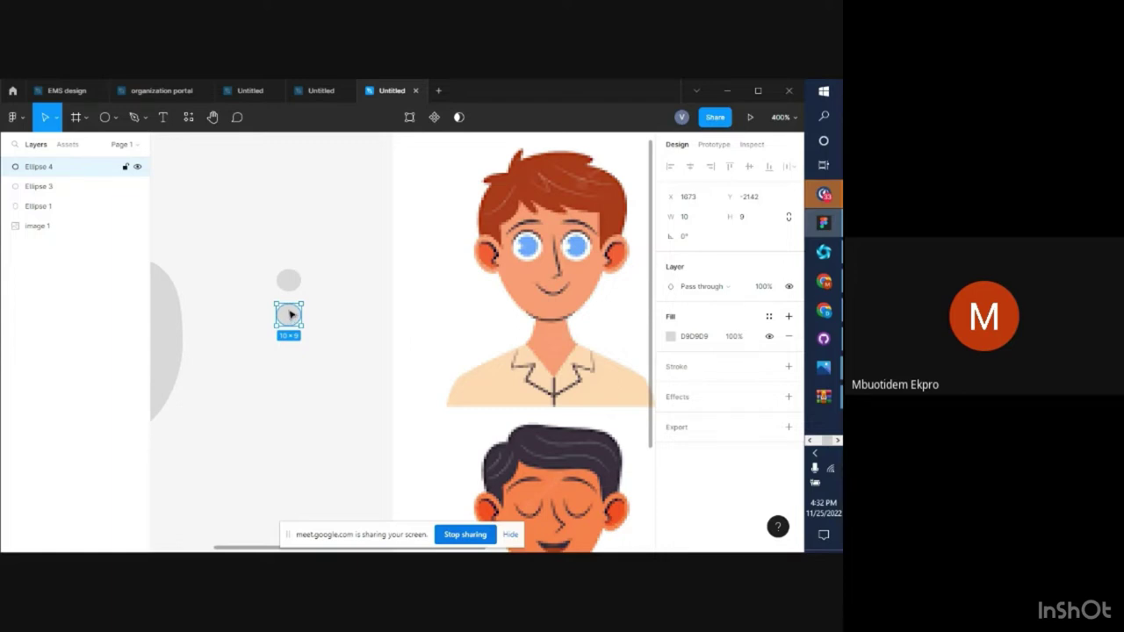
pyautogui.click(291, 290)
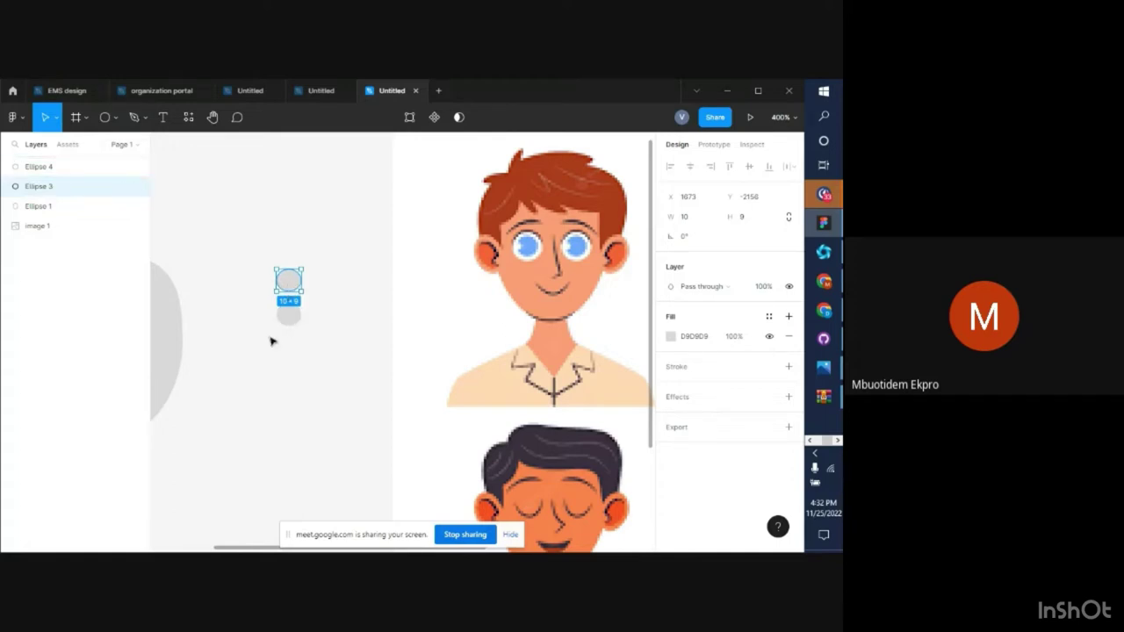
pyautogui.moveTo(289, 316); pyautogui.dragTo(295, 293)
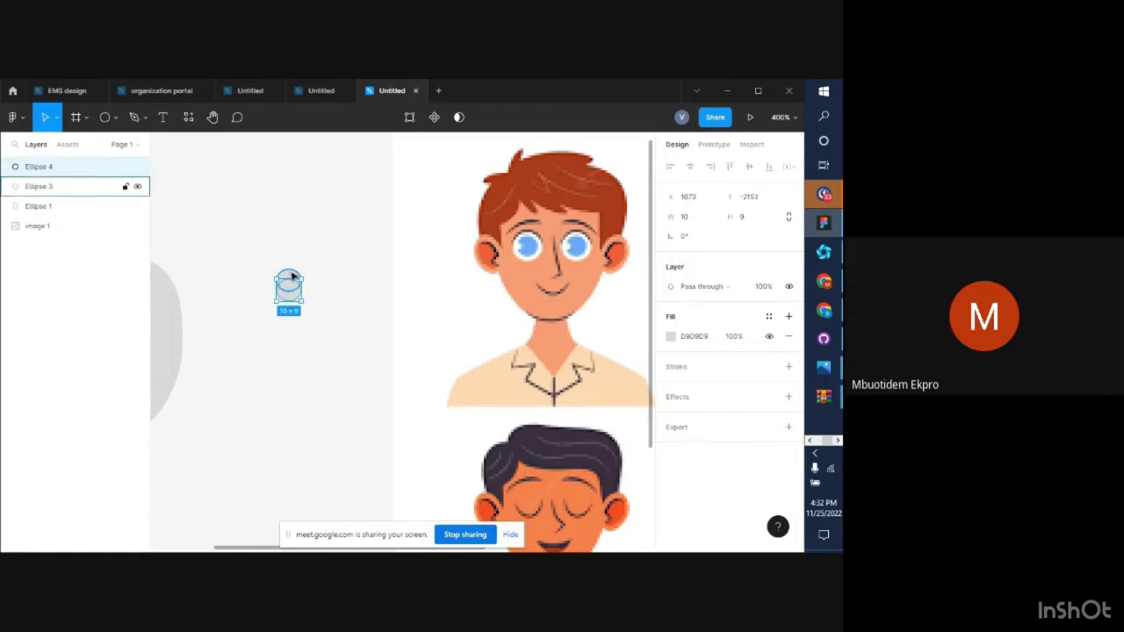
pyautogui.click(293, 276)
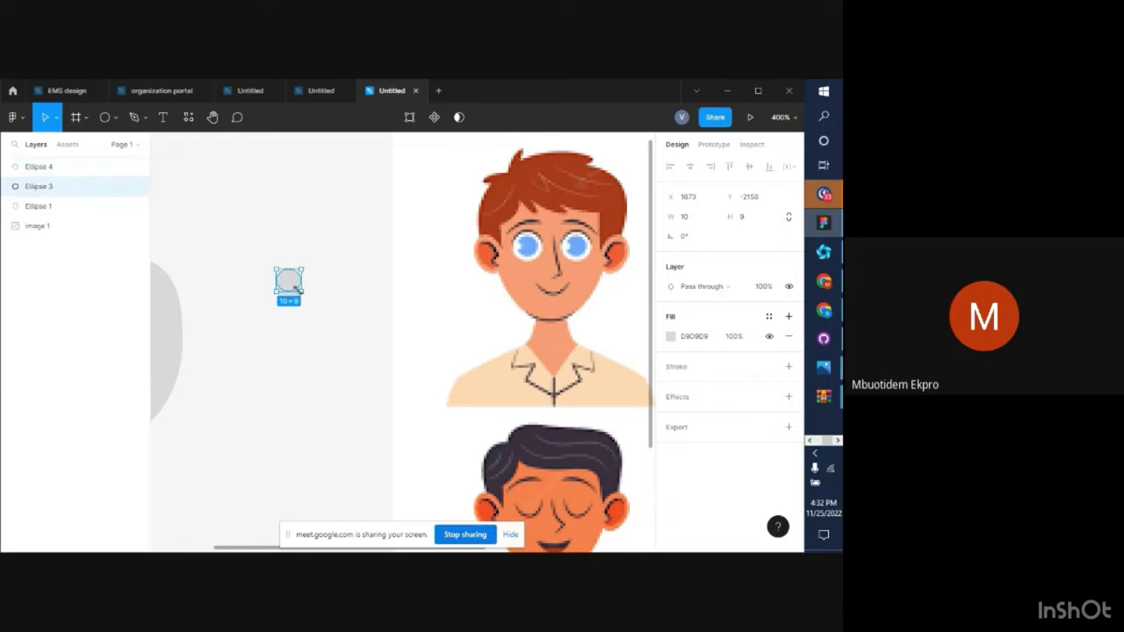
# Give the upper Ellipse 3 a near-black 050505 fill
pyautogui.click(671, 336)
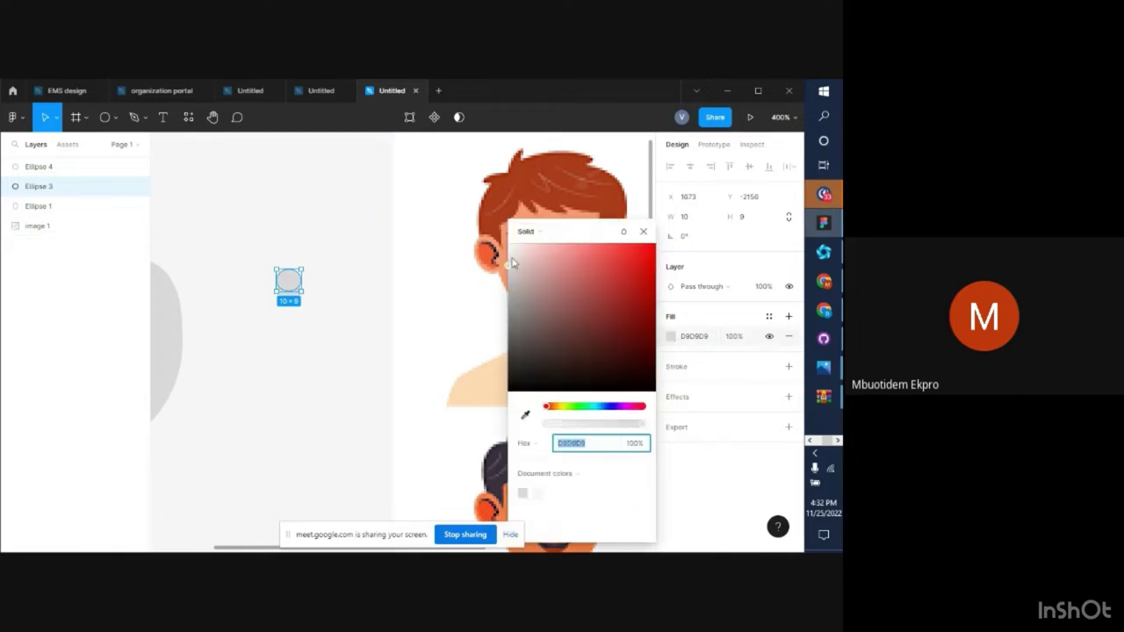
pyautogui.moveTo(510, 268); pyautogui.dragTo(512, 397)
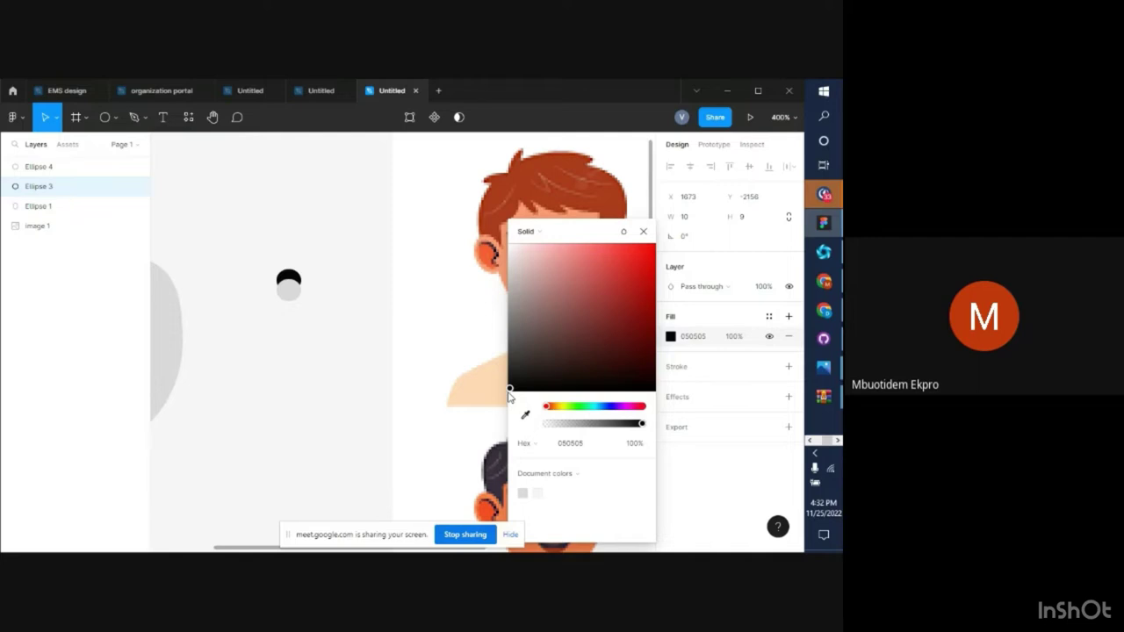
pyautogui.click(644, 232)
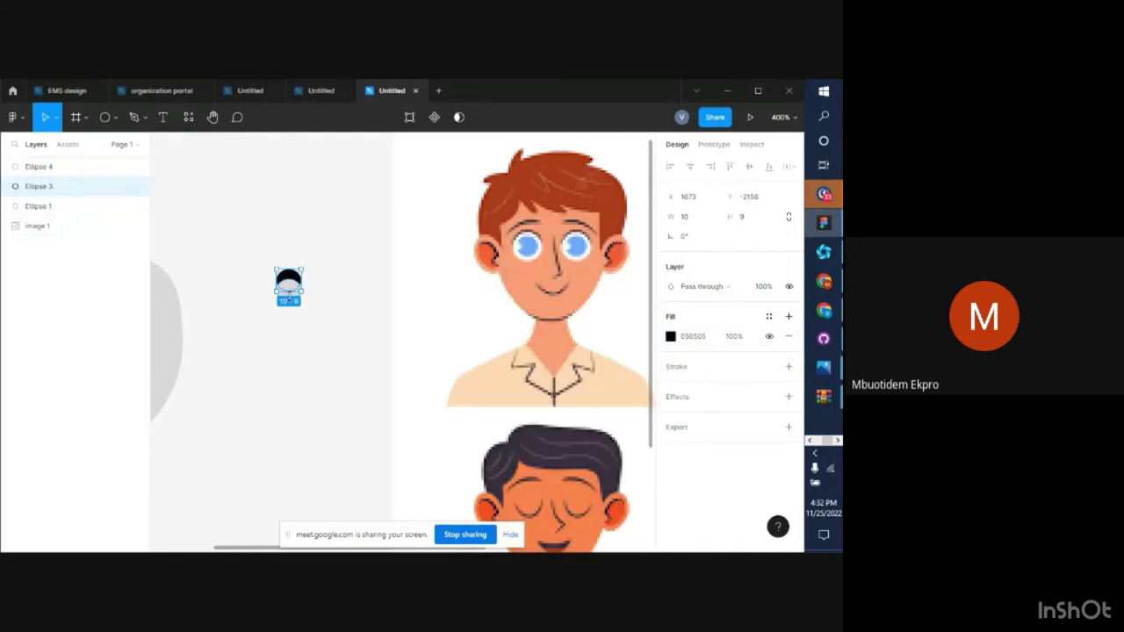
# Nudge the grey Ellipse 4 into place over the black one and select both eye ellipses
pyautogui.click(311, 314)
pyautogui.click(289, 291)
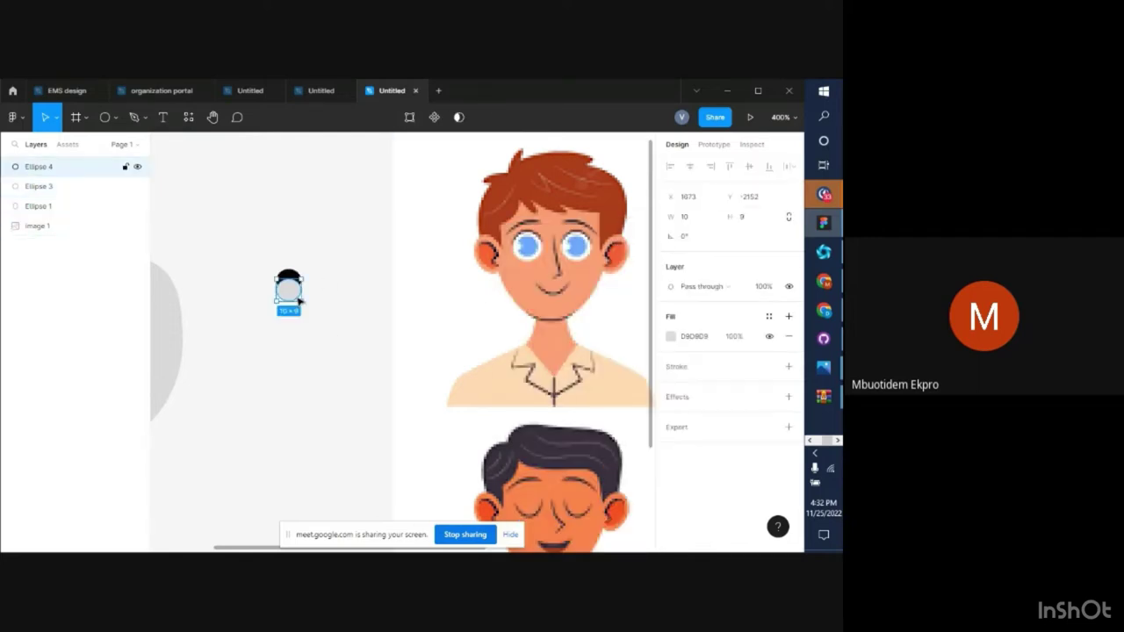
pyautogui.press('Up')
pyautogui.press('Up')
pyautogui.press('Up')
pyautogui.press('Up')
pyautogui.press('Up')
pyautogui.press('Up')
pyautogui.press('Up')
pyautogui.press('Up')
pyautogui.press('Up')
pyautogui.press('Up')
pyautogui.press('Up')
pyautogui.press('Up')
pyautogui.press('Up')
pyautogui.press('Up')
pyautogui.press('Up')
pyautogui.press('Down')
pyautogui.press('Down')
pyautogui.press('Down')
pyautogui.press('Down')
pyautogui.press('Down')
pyautogui.press('Down')
pyautogui.press('Down')
pyautogui.press('Down')
pyautogui.press('Down')
pyautogui.press('Down')
pyautogui.press('Down')
pyautogui.press('Down')
pyautogui.press('Up')
pyautogui.press('Down')
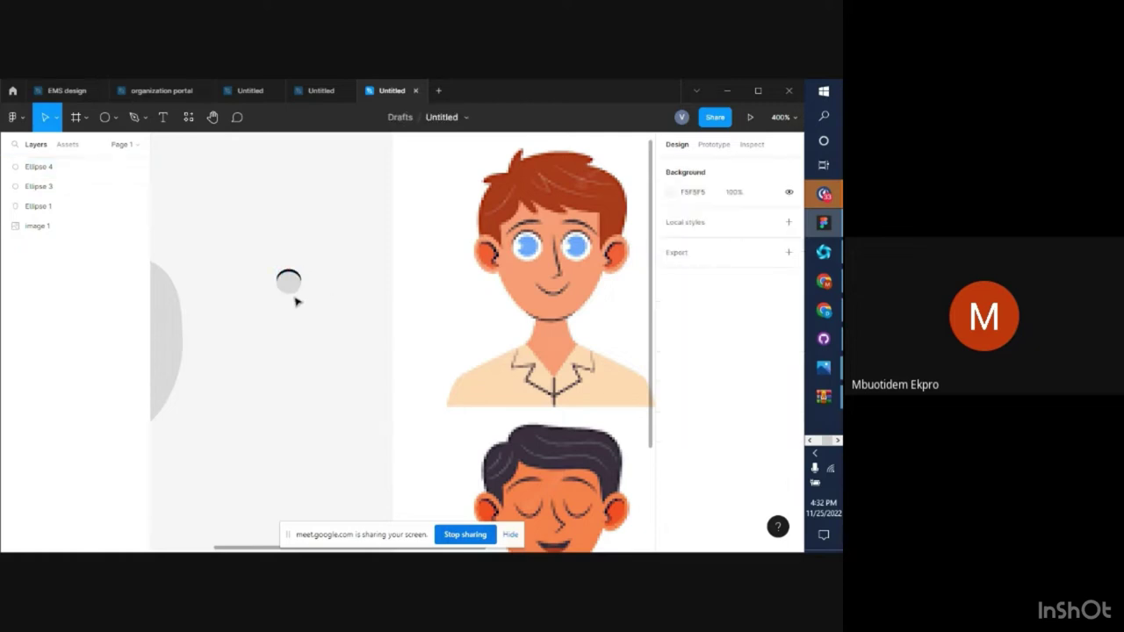
pyautogui.click(286, 249)
pyautogui.moveTo(260, 262); pyautogui.dragTo(325, 310)
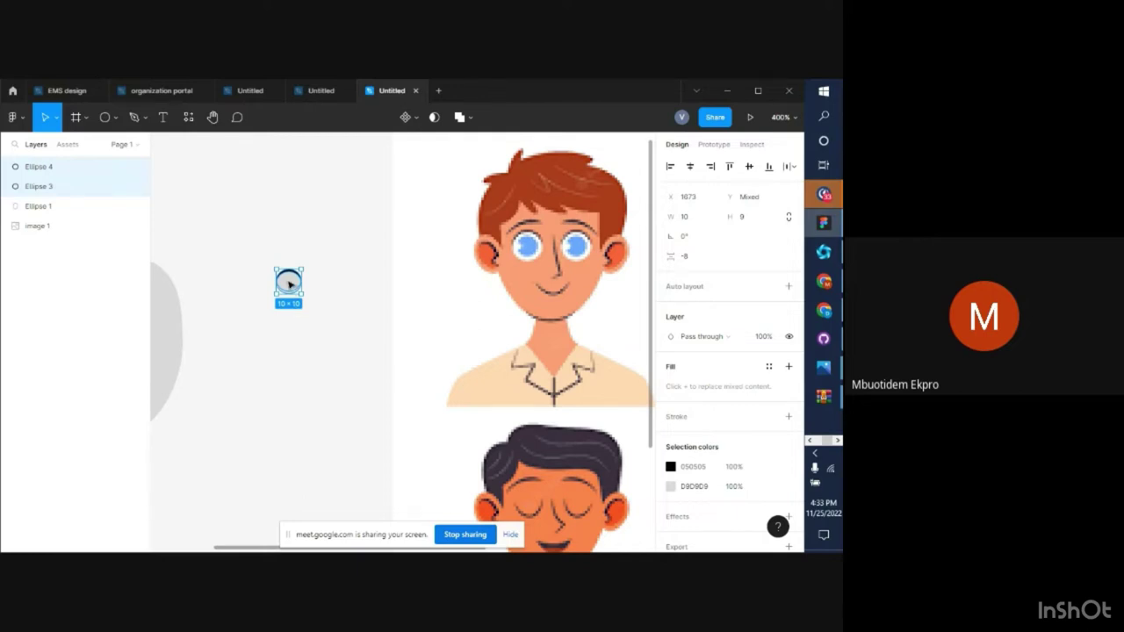
# Group the black and grey eye ellipses into Group 1, then select Ellipse 4 inside it
pyautogui.rightClick(289, 283)
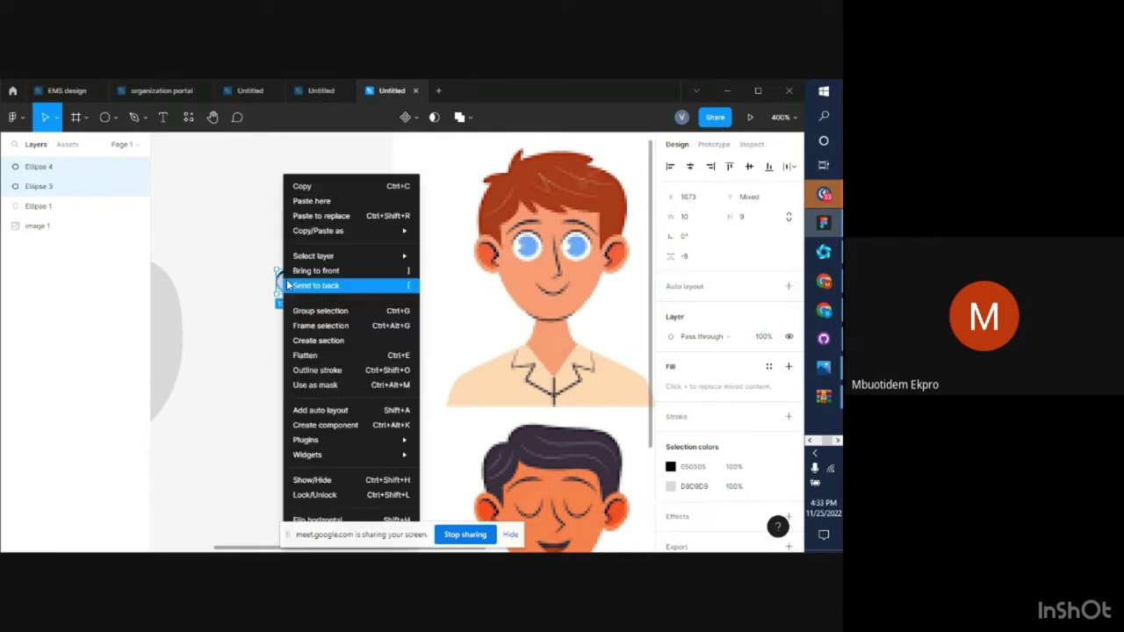
pyautogui.click(323, 313)
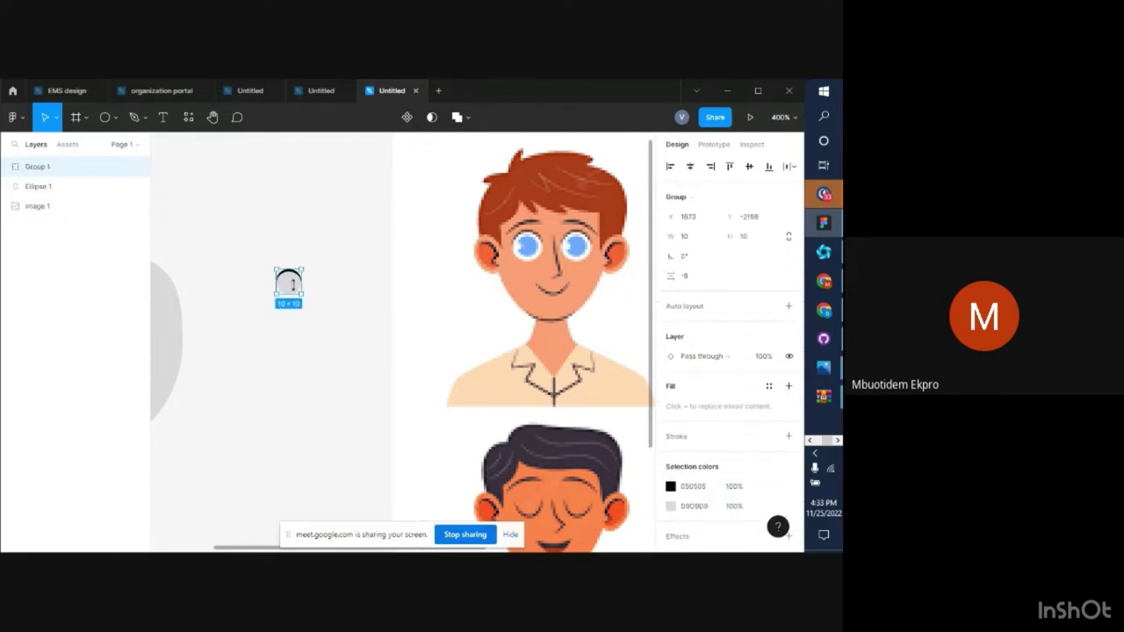
pyautogui.moveTo(295, 282)
pyautogui.mouseDown()
pyautogui.moveTo(288, 338)
pyautogui.moveTo(299, 356)
pyautogui.moveTo(306, 284)
pyautogui.moveTo(308, 298)
pyautogui.mouseUp()
pyautogui.doubleClick(308, 297)
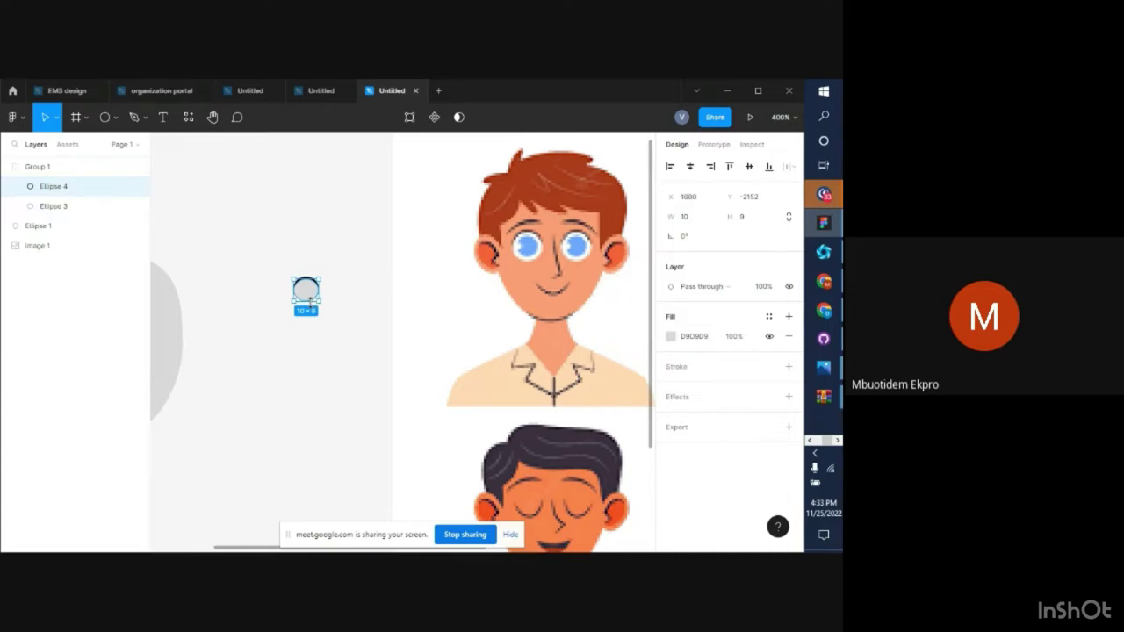
# Resize the grey Ellipse 4 inside Group 1 to 10 × 10
pyautogui.moveTo(310, 300); pyautogui.dragTo(314, 302)
pyautogui.click(6, 167)
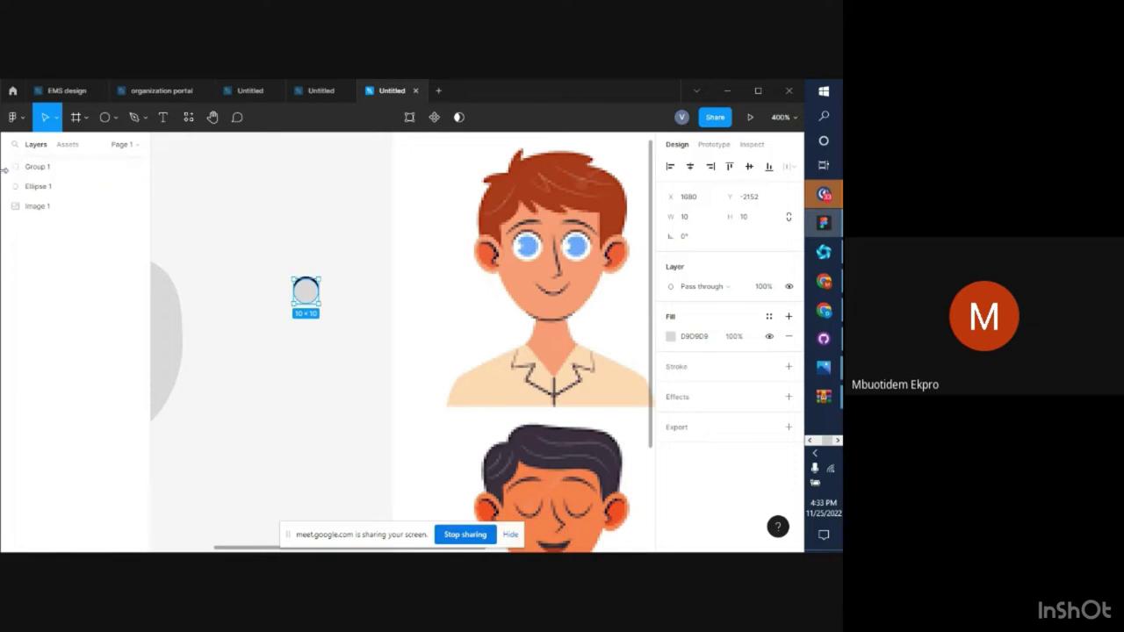
pyautogui.click(7, 169)
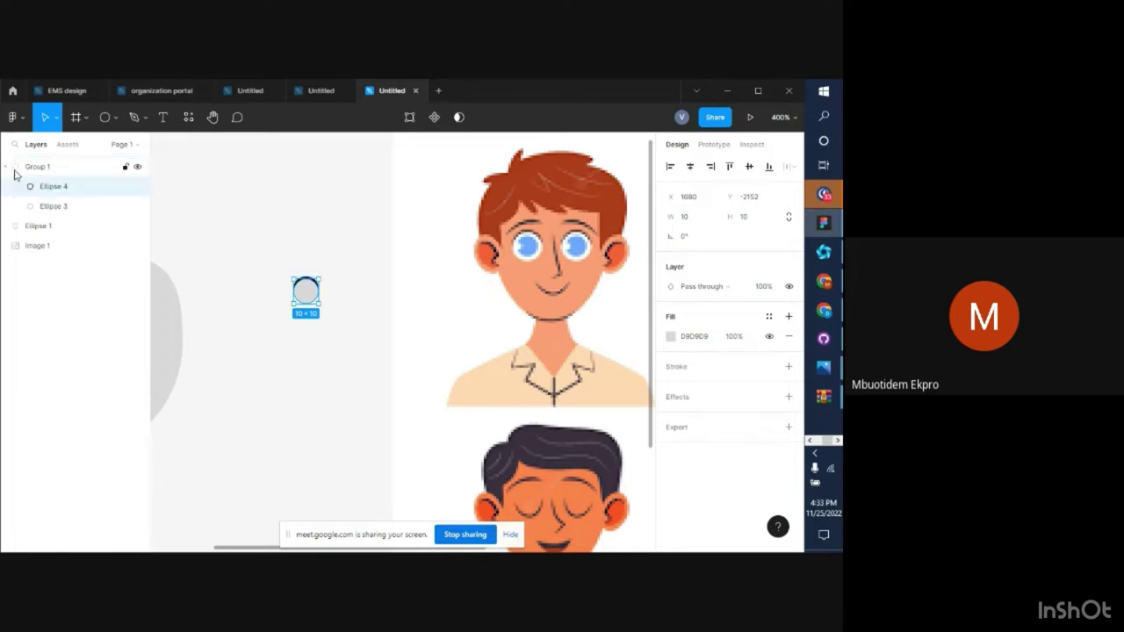
pyautogui.click(52, 211)
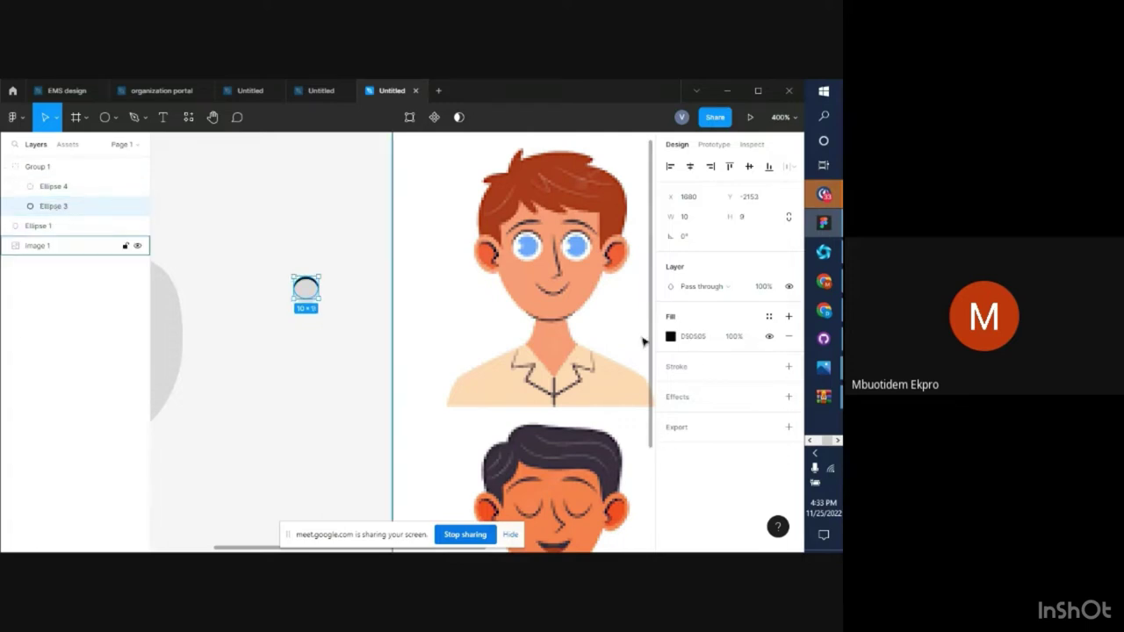
pyautogui.click(79, 186)
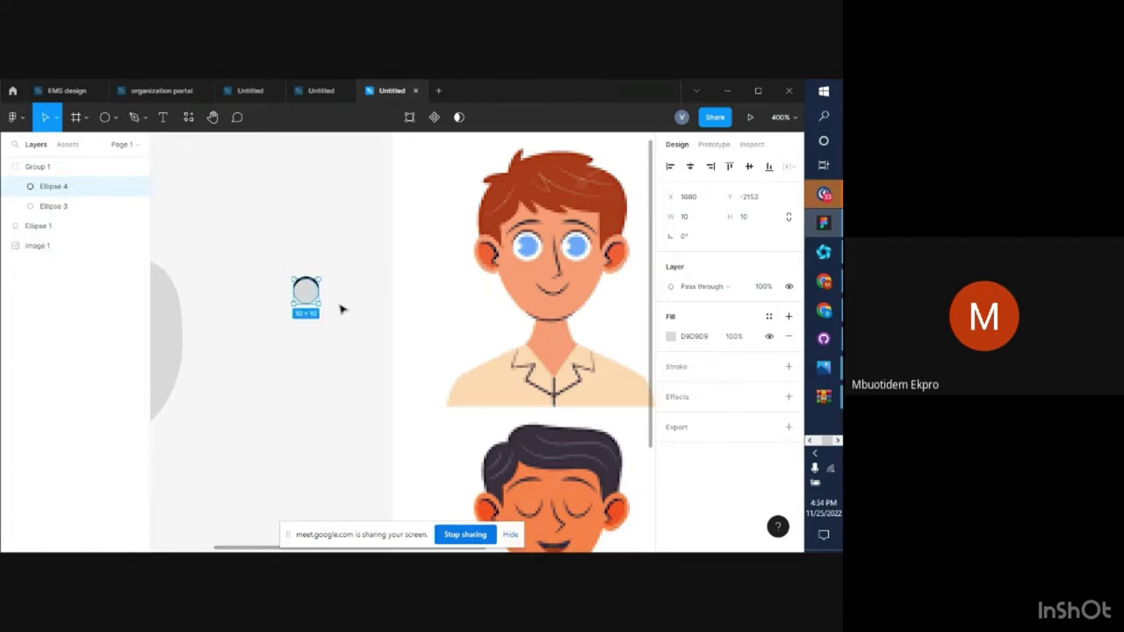
pyautogui.click(344, 343)
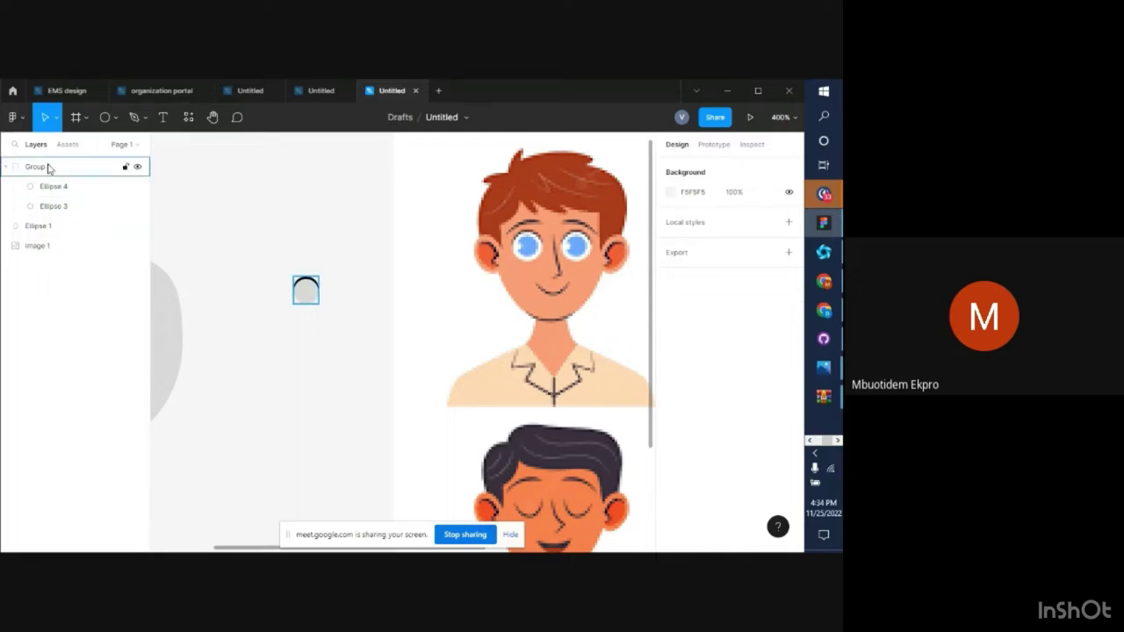
# Narrow the eye group to 10 wide and bring the grey ellipse back to 10 wide
pyautogui.click(300, 302)
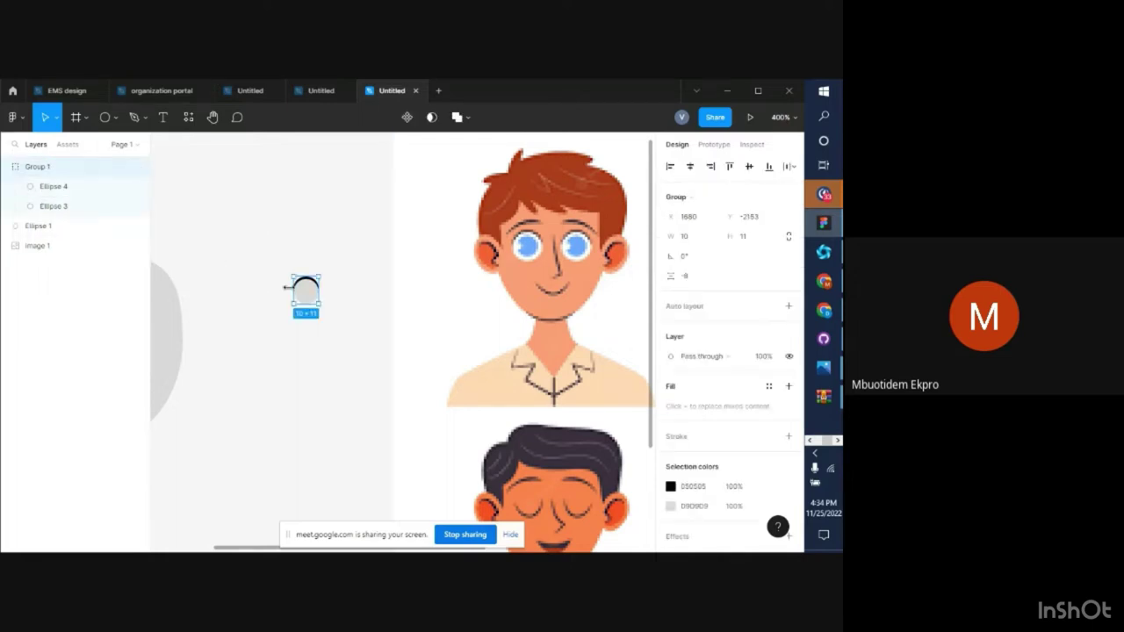
pyautogui.moveTo(288, 289); pyautogui.dragTo(290, 290)
pyautogui.click(53, 206)
pyautogui.click(60, 186)
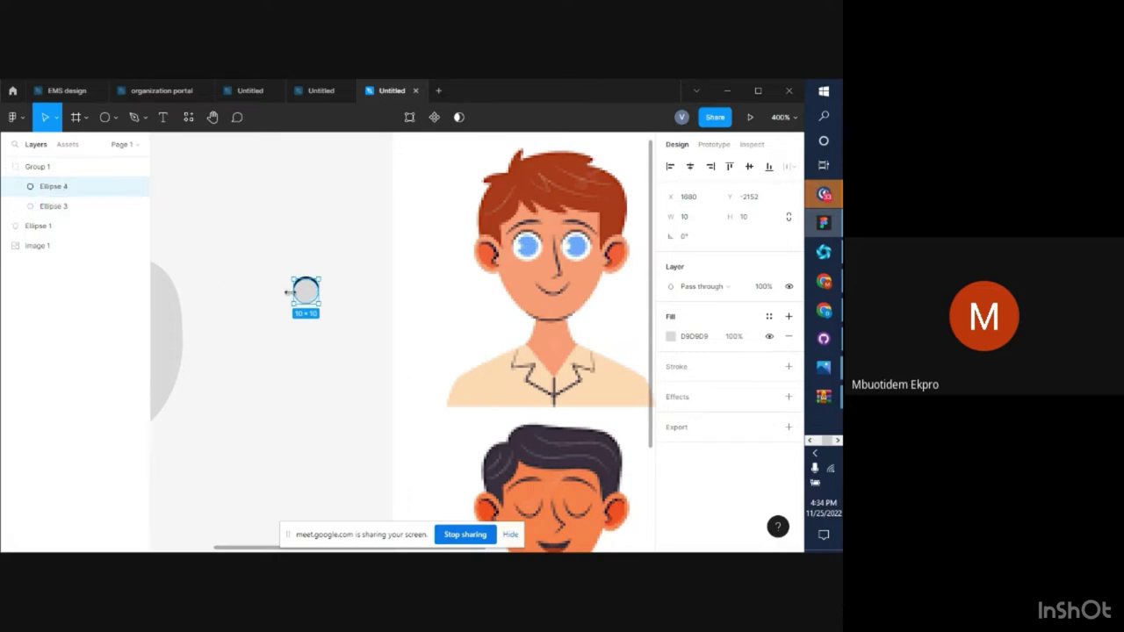
pyautogui.moveTo(291, 293); pyautogui.dragTo(286, 289)
pyautogui.moveTo(315, 292); pyautogui.dragTo(315, 297)
# Move the eye group left to X 1654
pyautogui.click(360, 323)
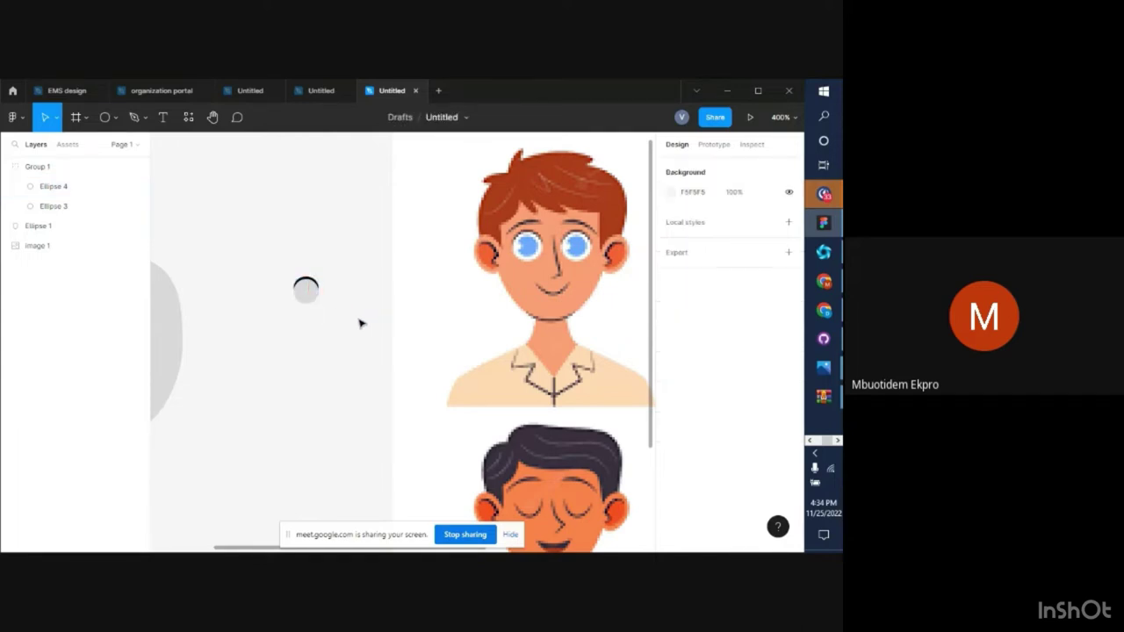
pyautogui.click(305, 291)
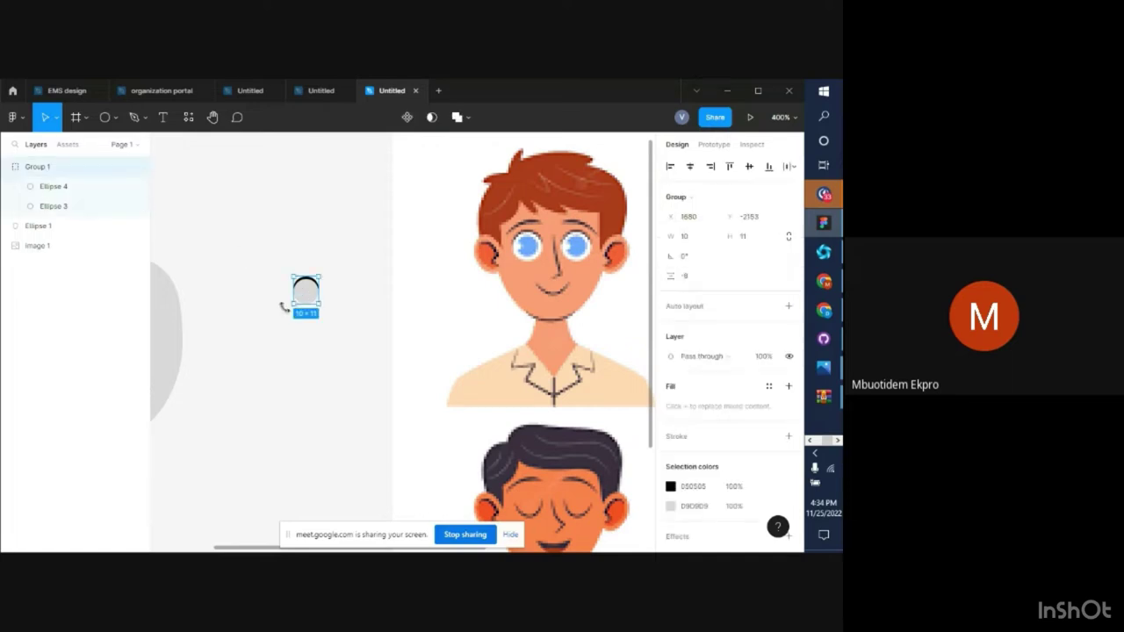
pyautogui.moveTo(305, 300); pyautogui.dragTo(243, 299)
# Replace the Group 1 layer name with 'left eye', correcting the mistyped 'Eyes'
pyautogui.doubleClick(48, 167)
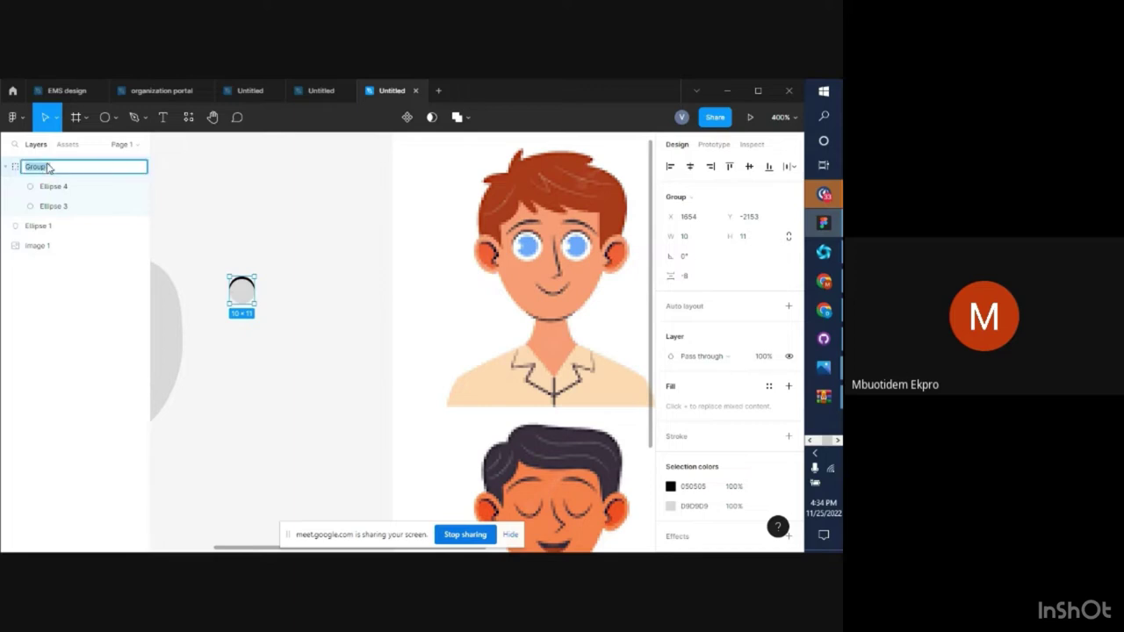
pyautogui.write('Eyes')
pyautogui.press('BackSpace')
pyautogui.press('BackSpace')
pyautogui.press('BackSpace')
pyautogui.press('BackSpace')
pyautogui.write('left eye')
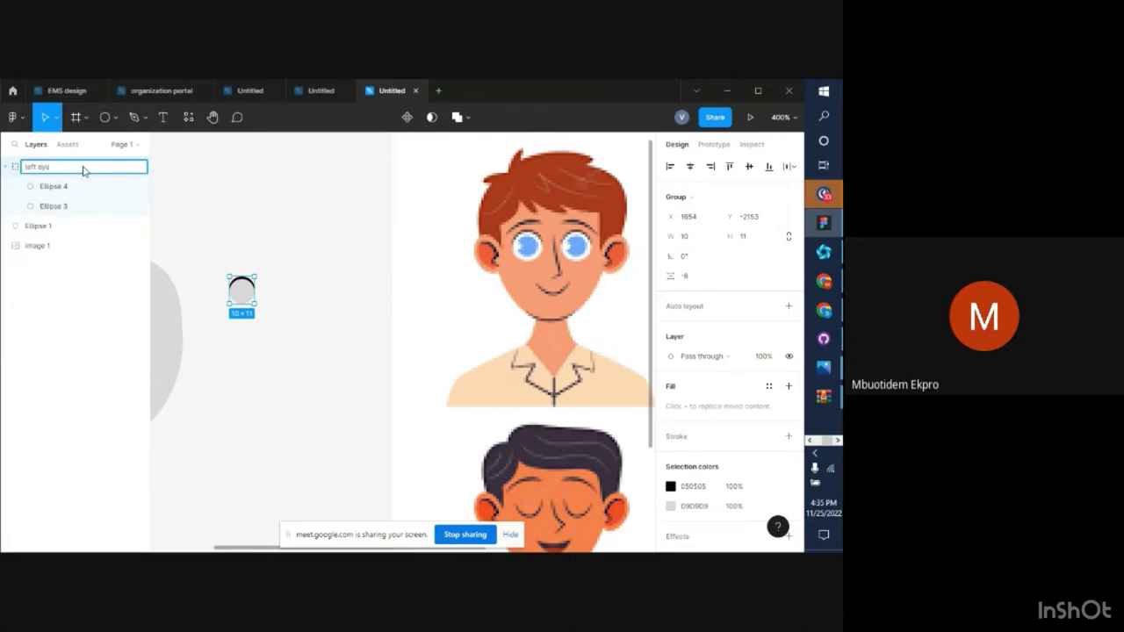
# Confirm the eye group's name as 'left eye'
pyautogui.click(216, 186)
pyautogui.click(42, 169)
pyautogui.doubleClick(42, 167)
pyautogui.click(185, 185)
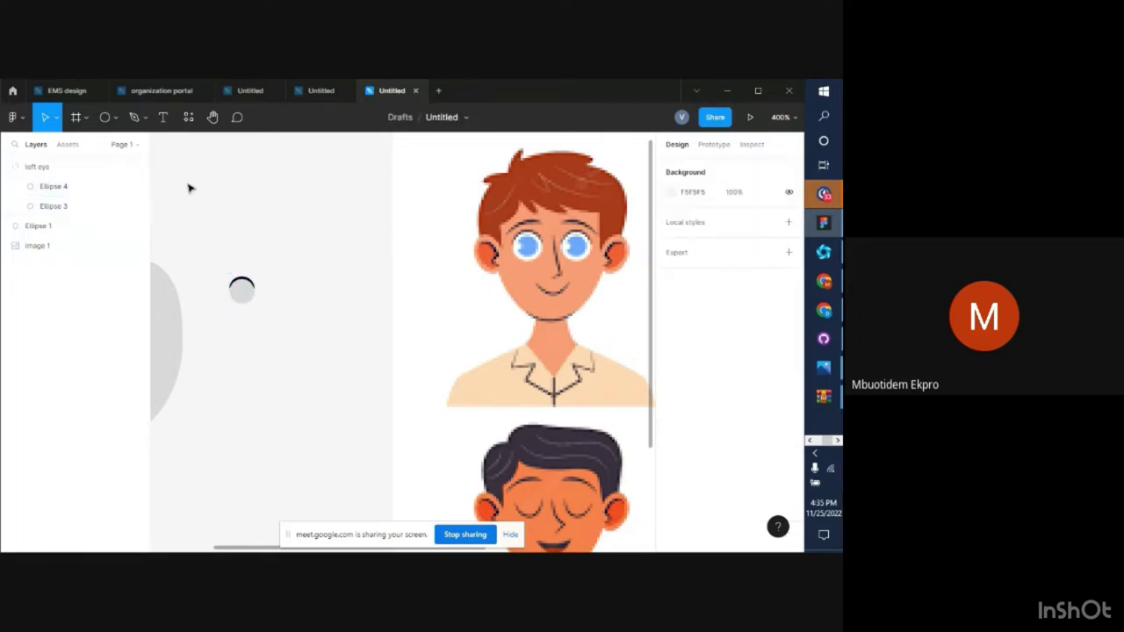
# Fill the eye's inner circle, Ellipse 4, with off-white FEF8F8
pyautogui.click(241, 303)
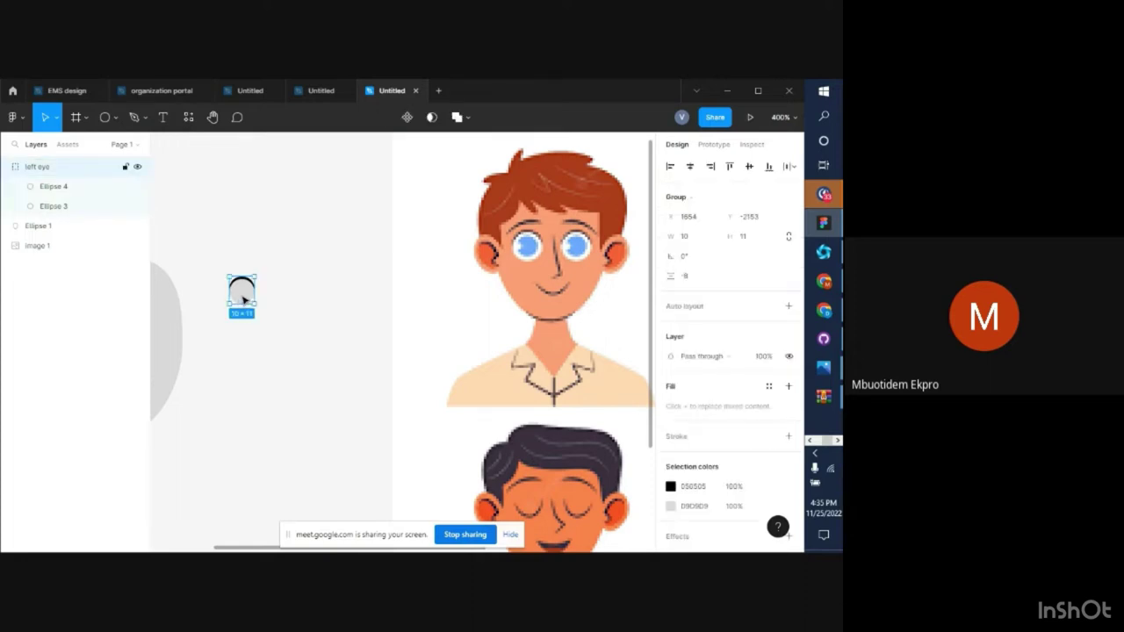
pyautogui.doubleClick(244, 301)
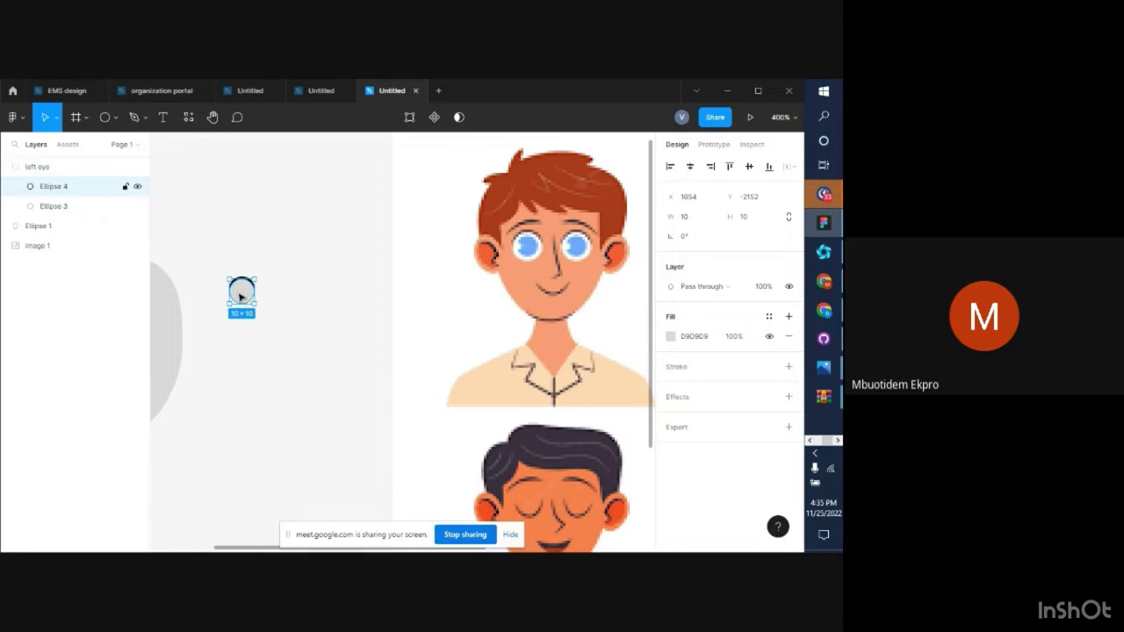
pyautogui.click(671, 336)
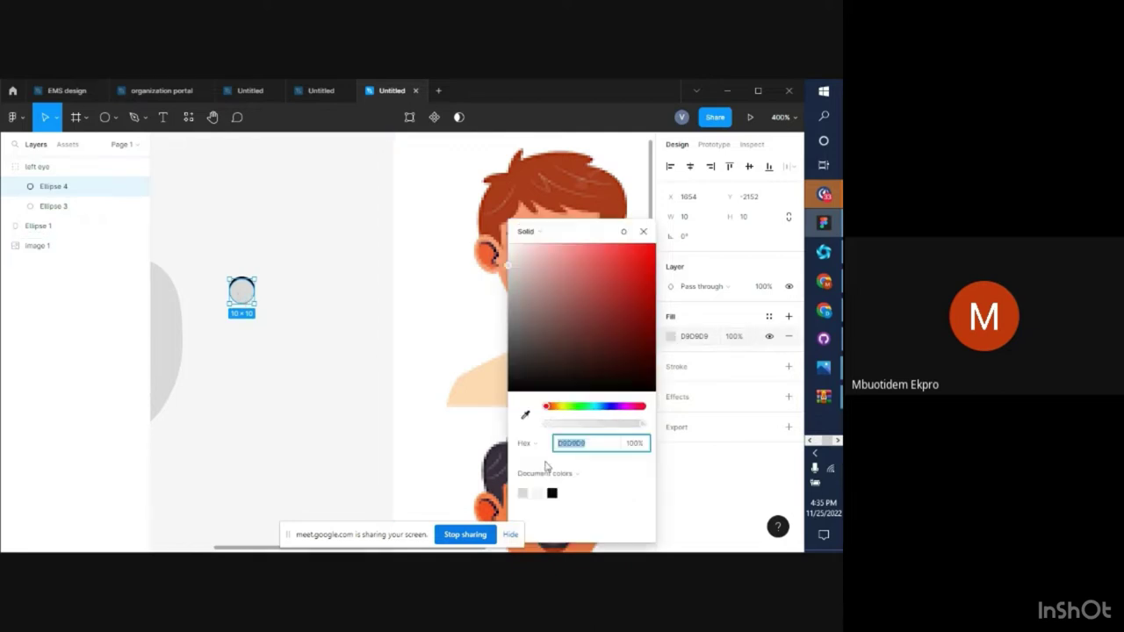
pyautogui.click(514, 253)
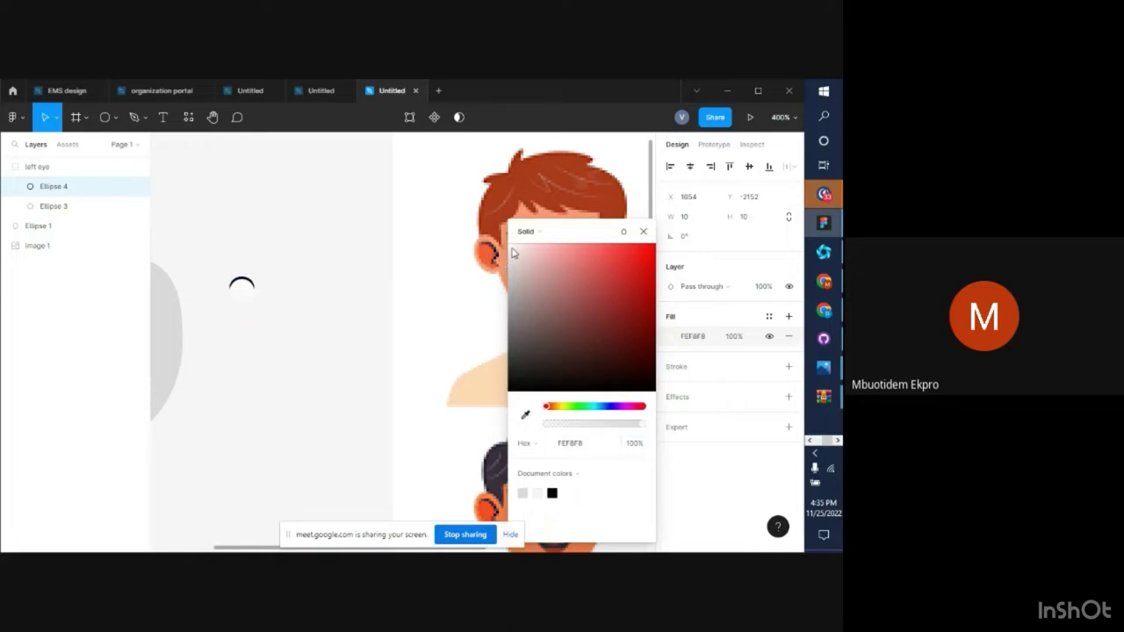
pyautogui.click(307, 372)
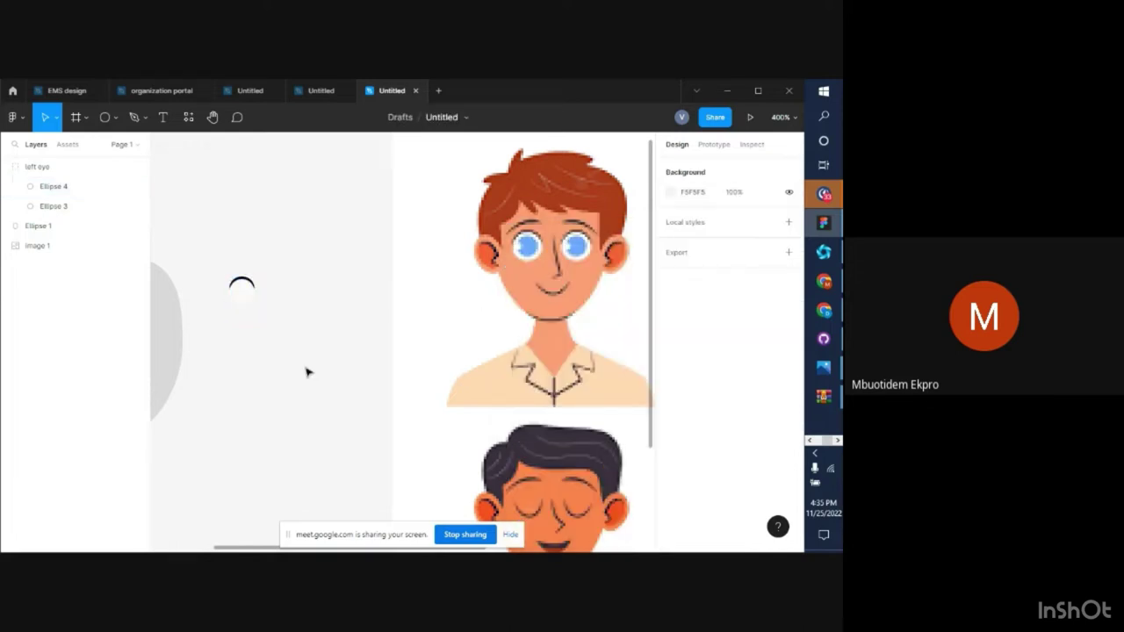
pyautogui.doubleClick(246, 301)
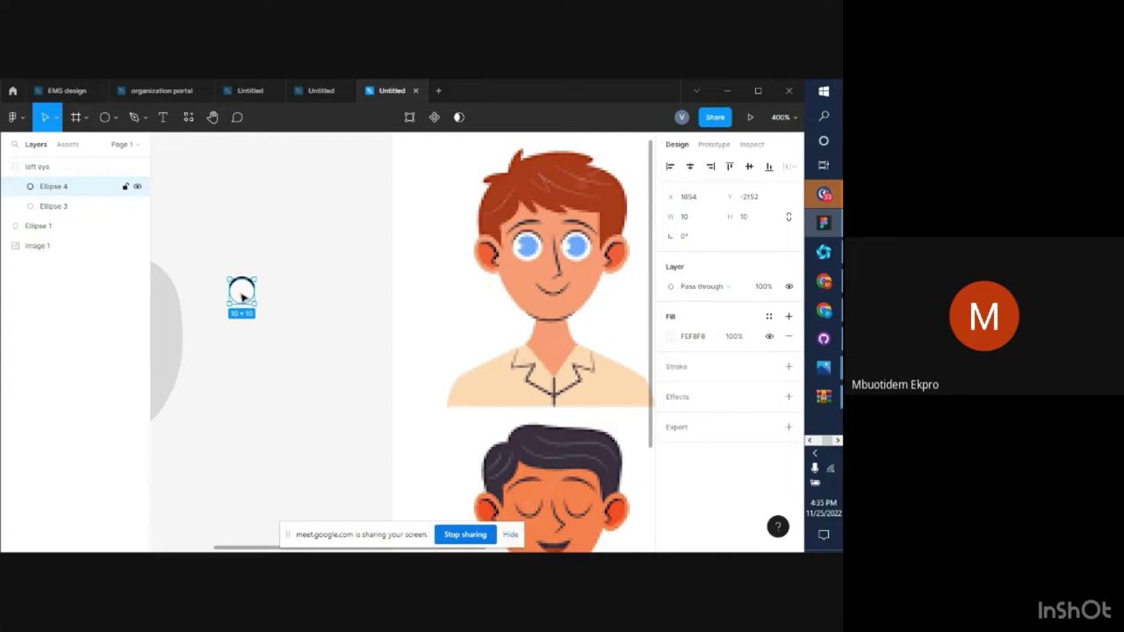
# Duplicate the eye circle to the lower right and resize the copy into a small iris
pyautogui.moveTo(244, 298); pyautogui.dragTo(293, 322)
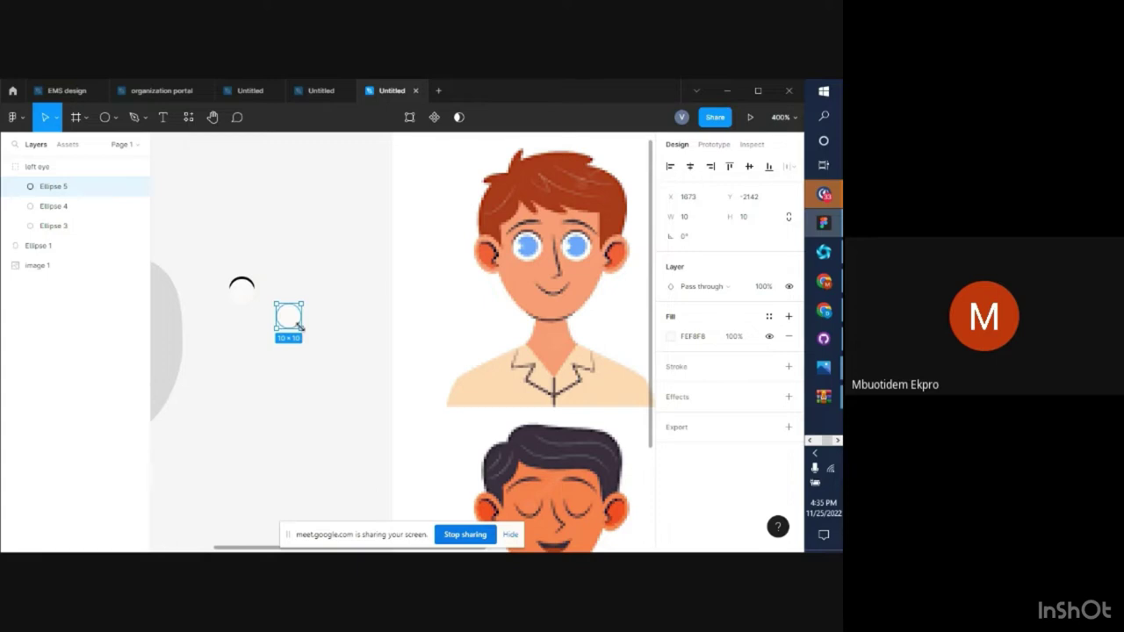
pyautogui.moveTo(302, 328); pyautogui.dragTo(302, 328)
pyautogui.moveTo(299, 330)
pyautogui.mouseDown()
pyautogui.moveTo(291, 320)
pyautogui.moveTo(391, 418)
pyautogui.moveTo(290, 320)
pyautogui.mouseUp()
# Fill the iris circle blue 8AA7F3 and duplicate it just below
pyautogui.click(671, 336)
pyautogui.click(606, 407)
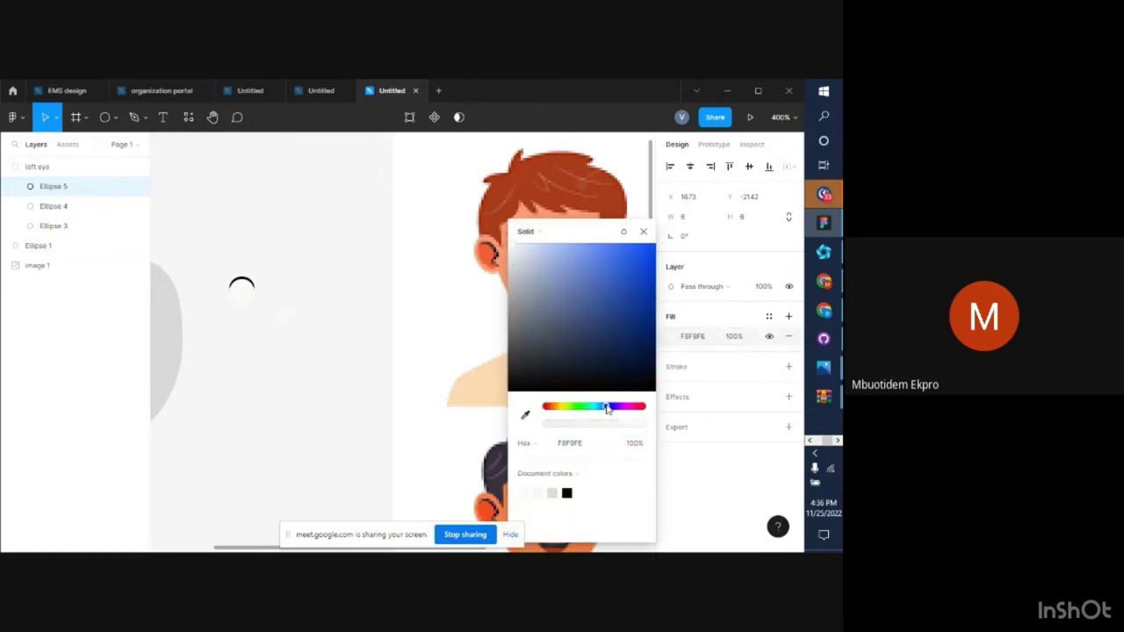
pyautogui.moveTo(606, 407); pyautogui.dragTo(603, 407)
pyautogui.moveTo(523, 248); pyautogui.dragTo(666, 253)
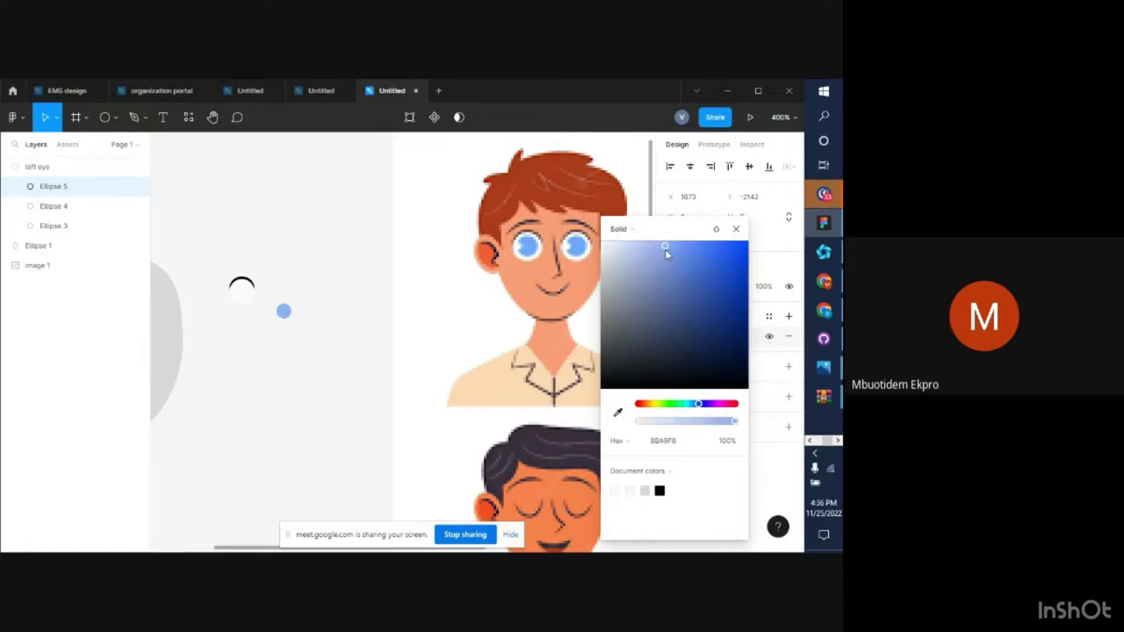
pyautogui.click(736, 229)
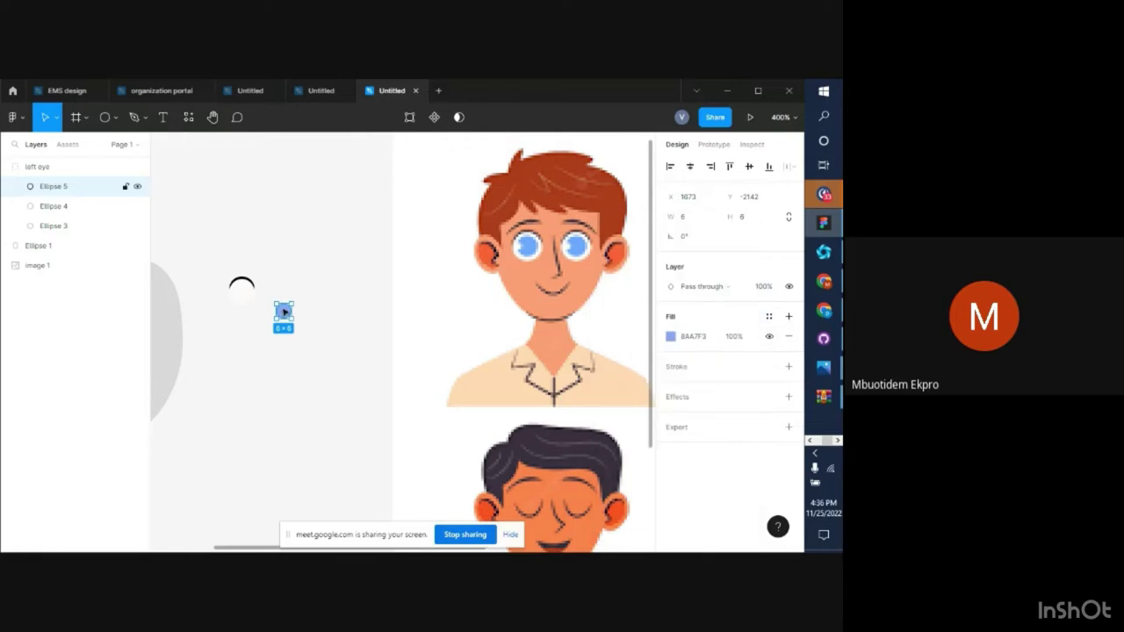
pyautogui.moveTo(285, 312); pyautogui.dragTo(281, 336)
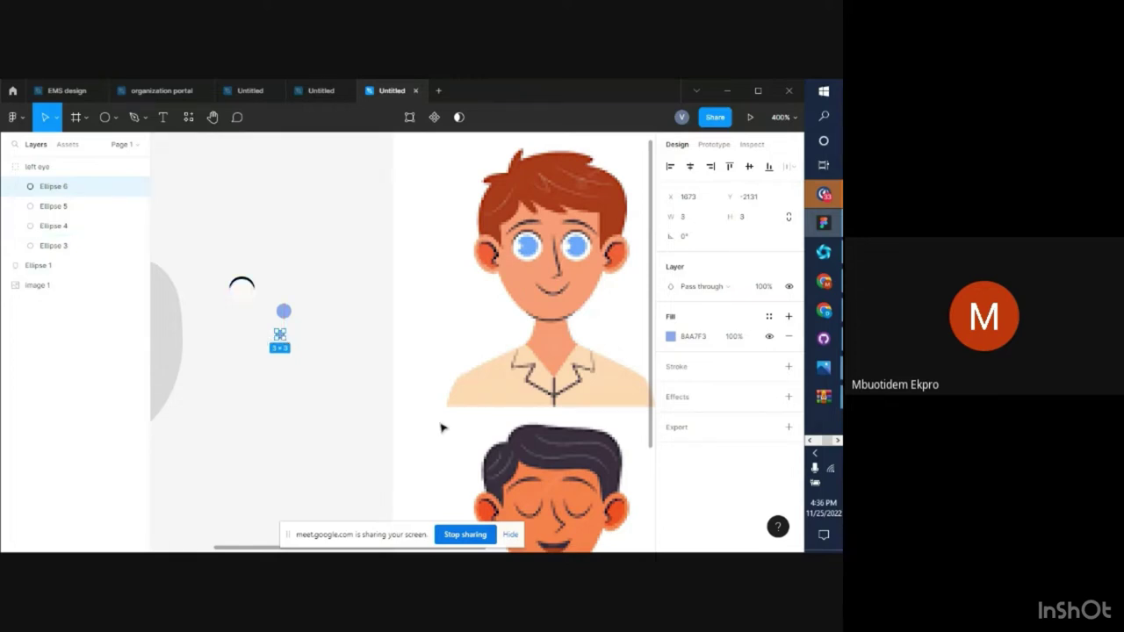
# Fill the tiny circle off-white FEF8F8 and nudge it onto the blue iris as a highlight
pyautogui.click(671, 337)
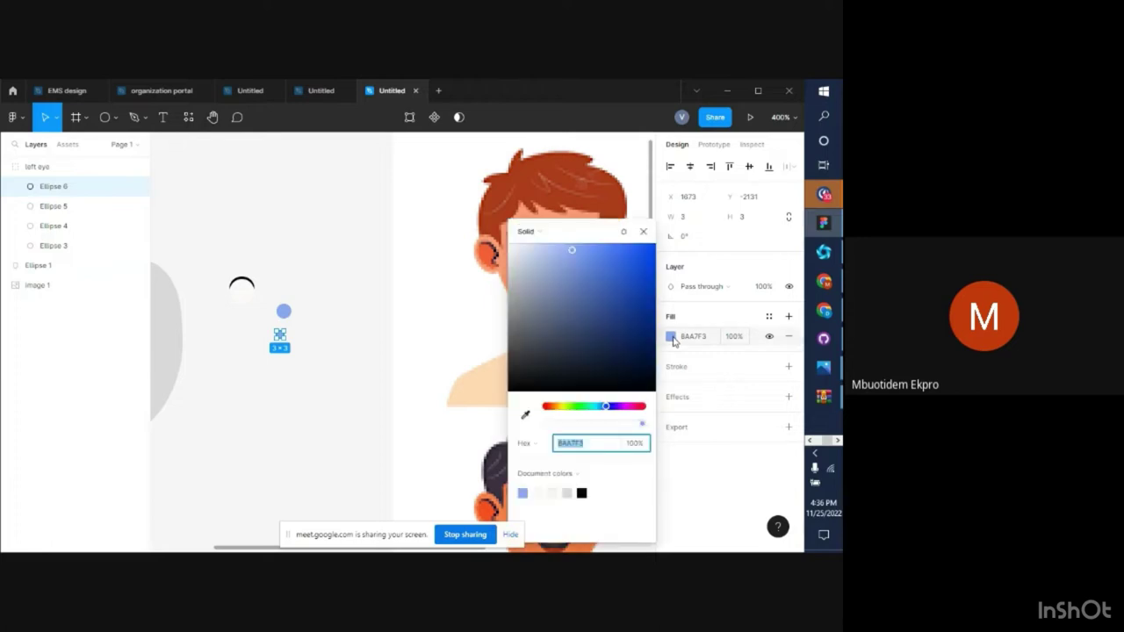
pyautogui.click(538, 493)
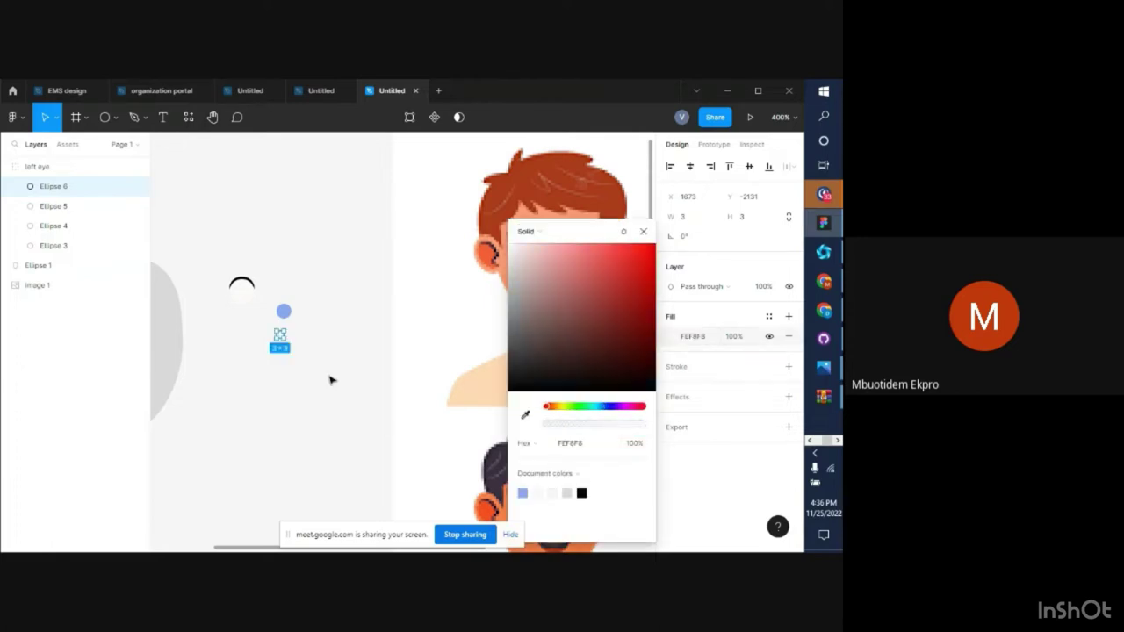
pyautogui.moveTo(283, 335); pyautogui.dragTo(286, 326)
pyautogui.press('Left')
pyautogui.press('Left')
pyautogui.press('Up')
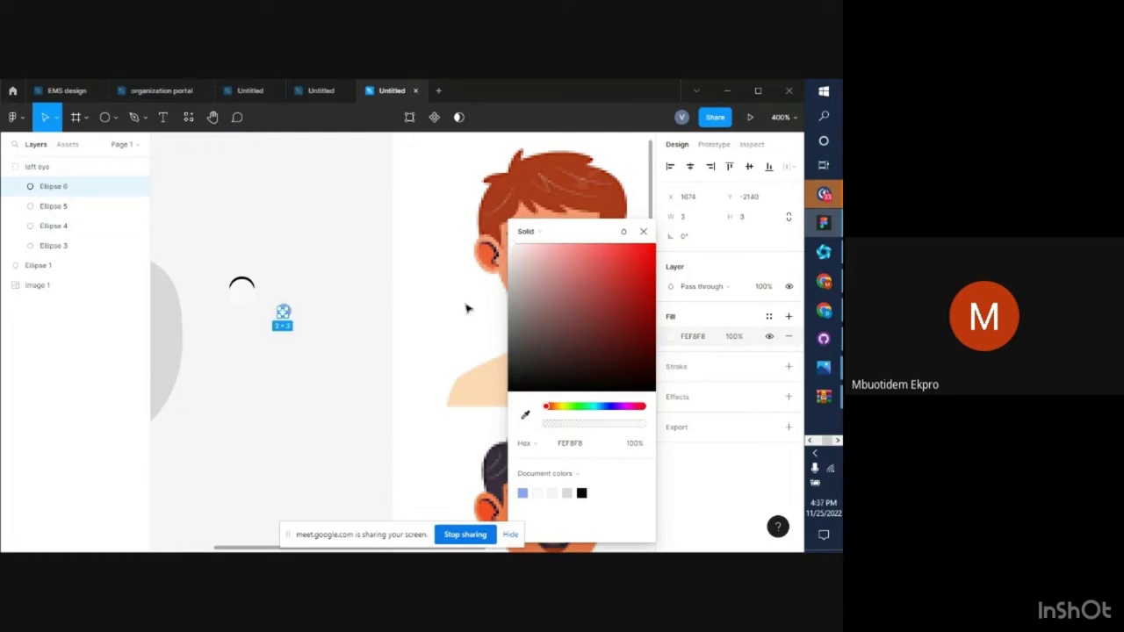
pyautogui.click(643, 231)
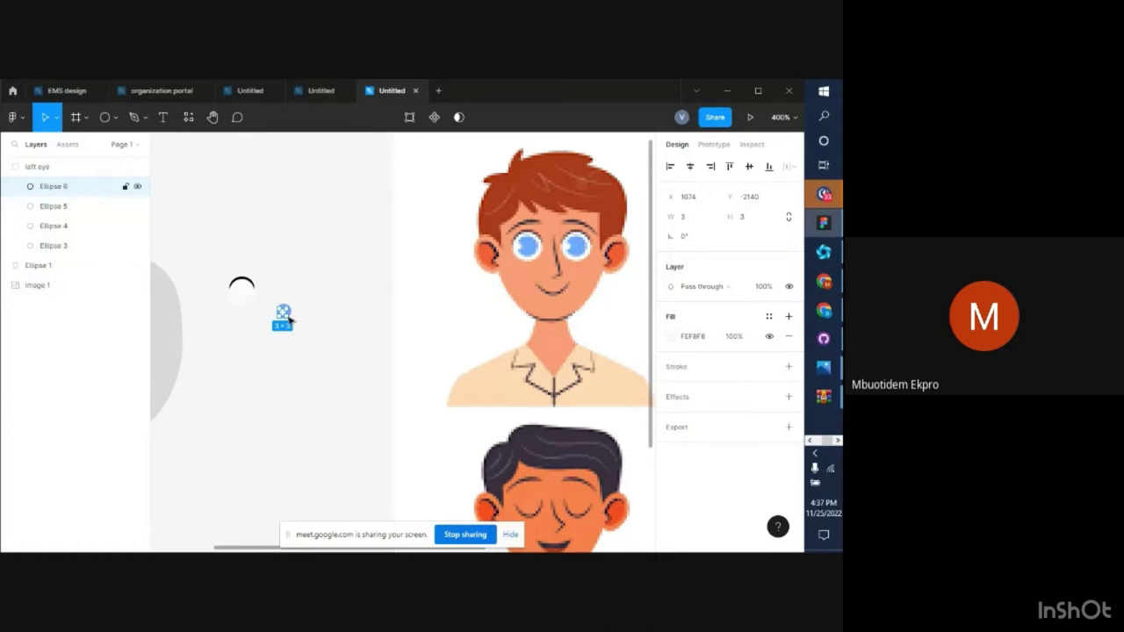
pyautogui.press('Left')
pyautogui.click(303, 302)
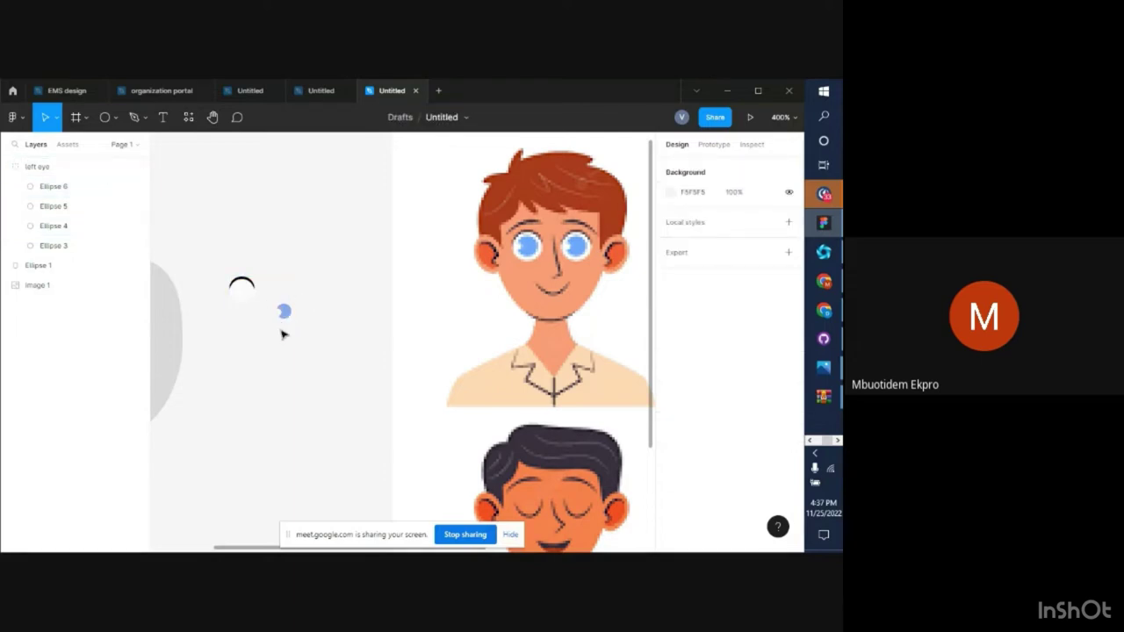
# Ungroup the circles of the 'left eye' group
pyautogui.rightClick(277, 321)
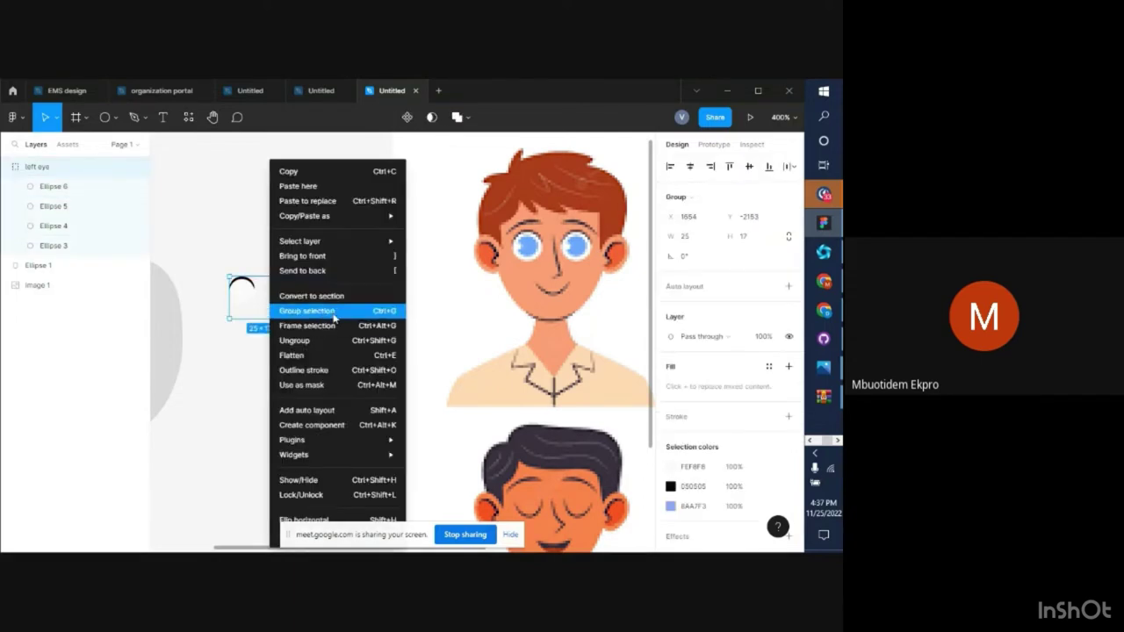
pyautogui.click(211, 356)
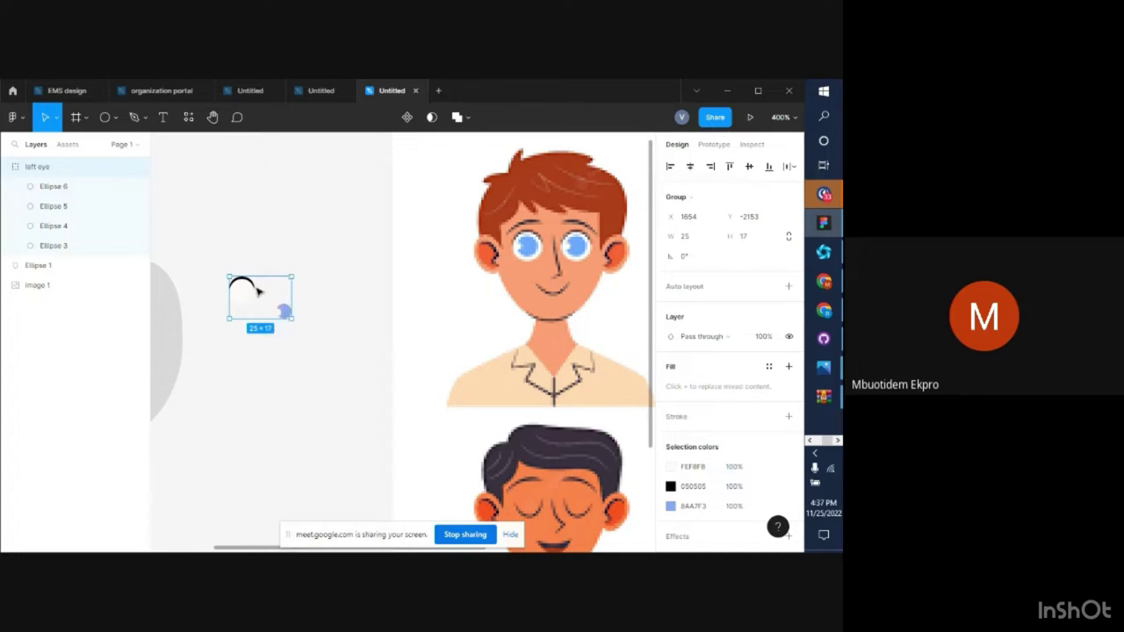
pyautogui.rightClick(98, 169)
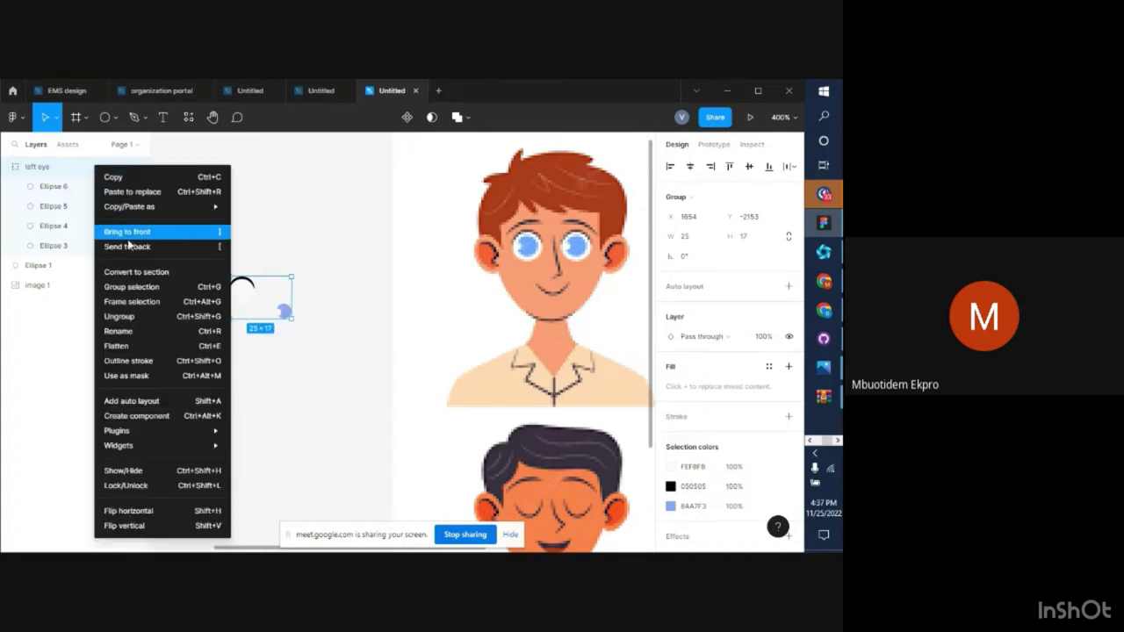
pyautogui.click(123, 318)
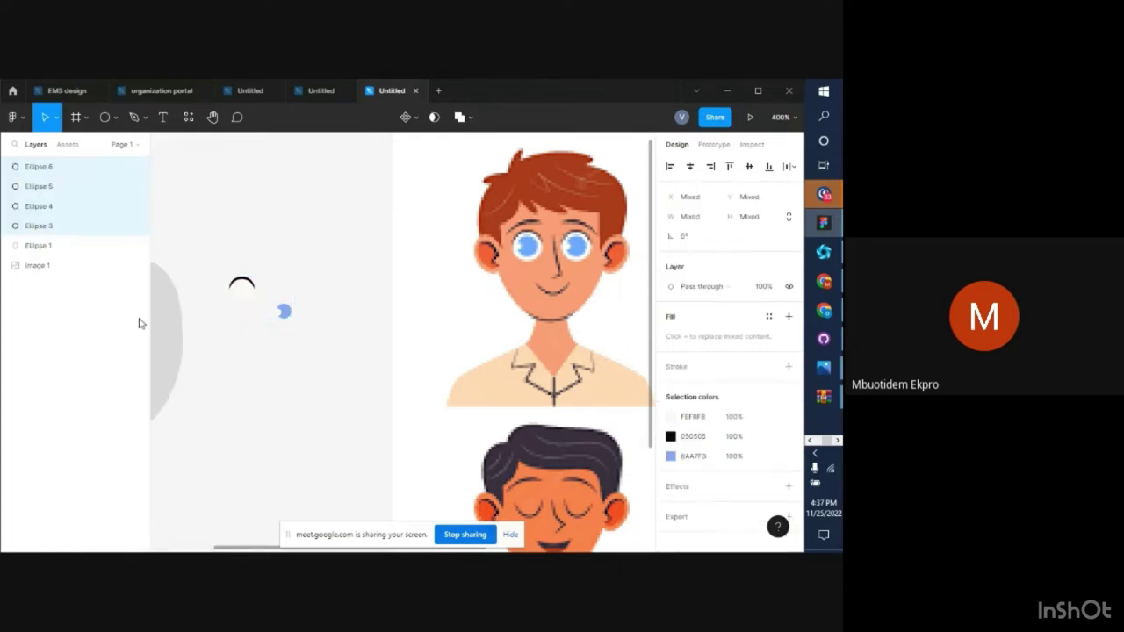
pyautogui.click(303, 336)
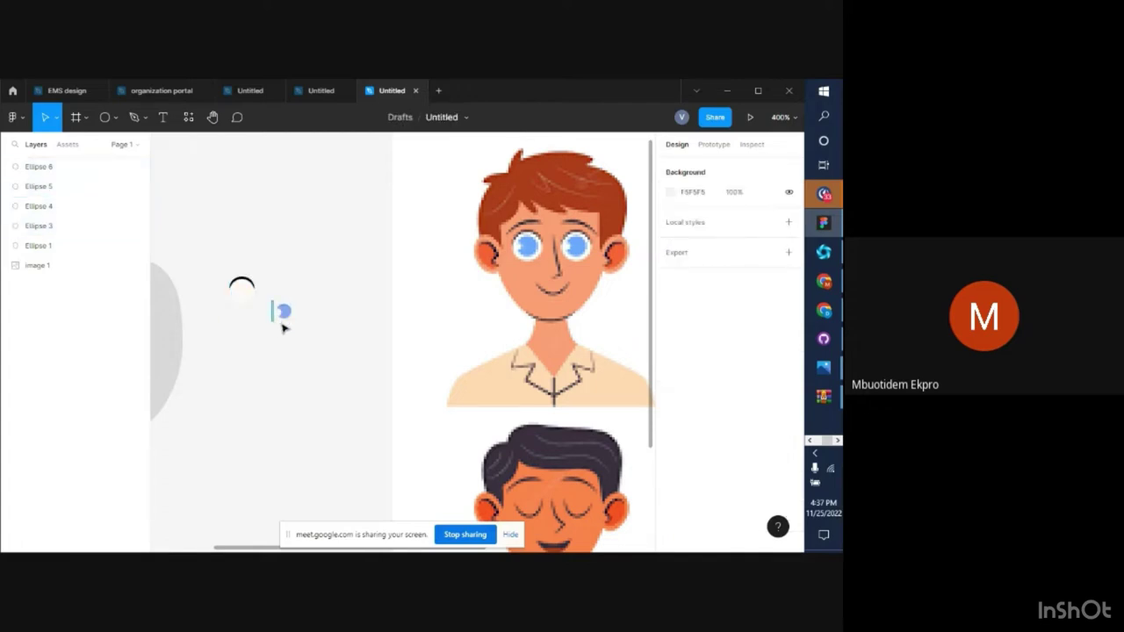
# Move the blue iris and its highlight inside the white eye
pyautogui.moveTo(276, 314); pyautogui.dragTo(242, 297)
pyautogui.doubleClick(244, 297)
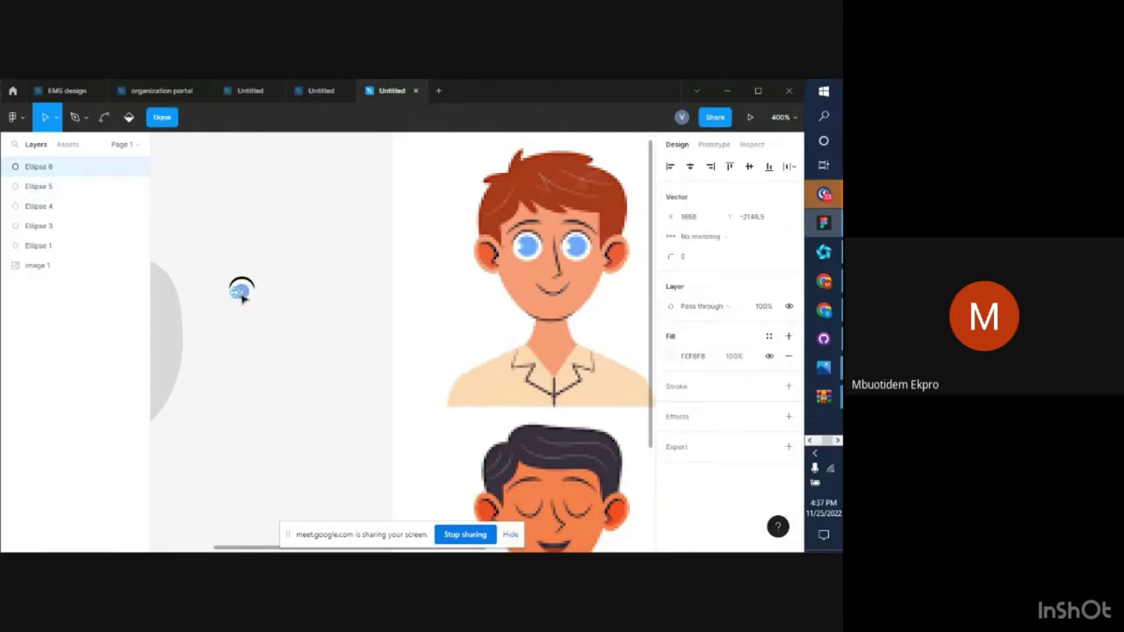
pyautogui.press('Escape')
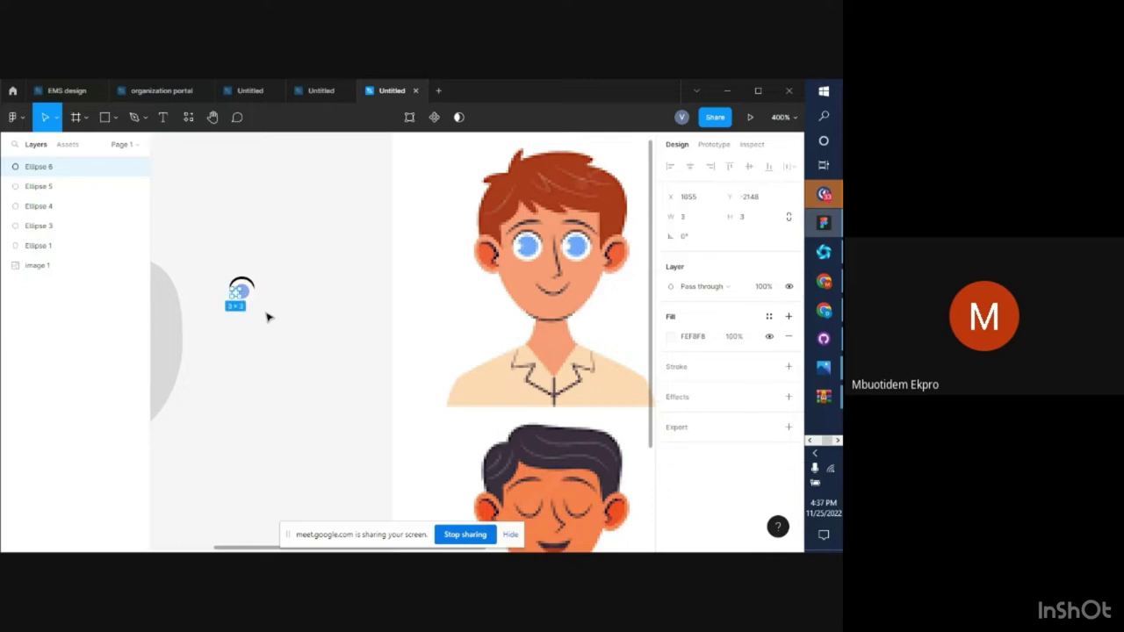
pyautogui.press('Escape')
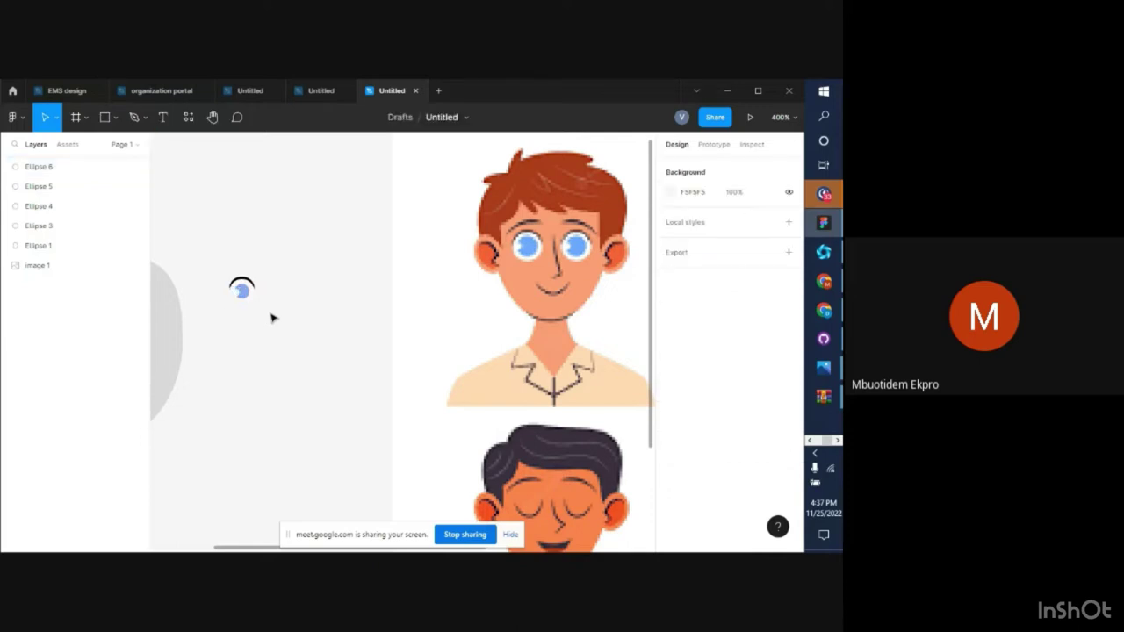
pyautogui.click(239, 292)
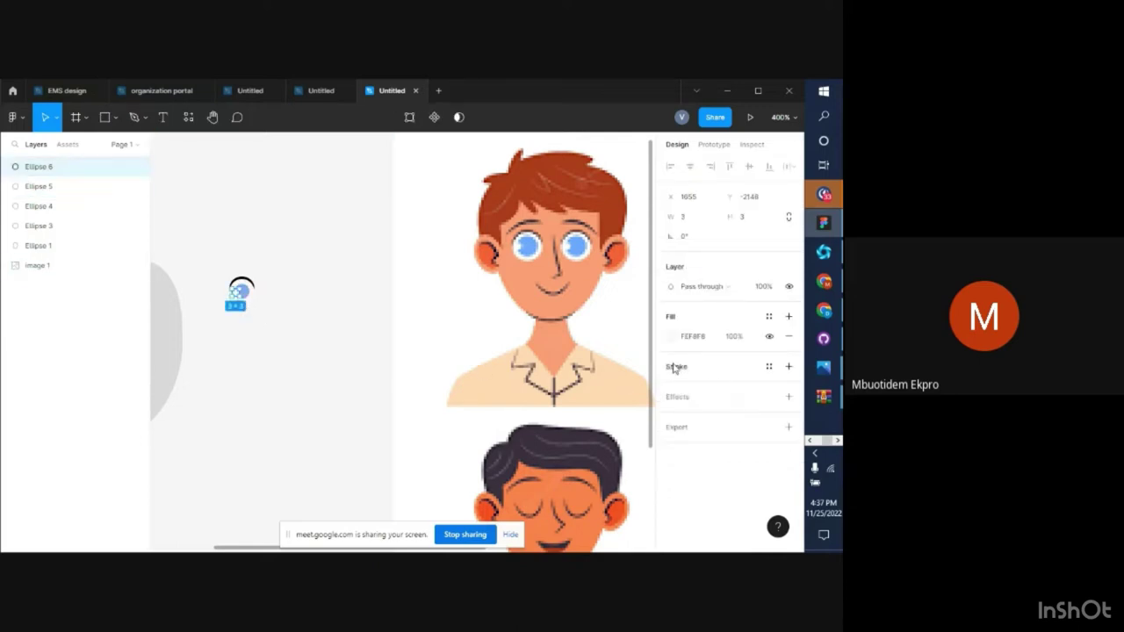
pyautogui.click(277, 267)
# Group the four eye circles together with Ctrl+G into Group 1
pyautogui.moveTo(222, 265); pyautogui.dragTo(277, 318)
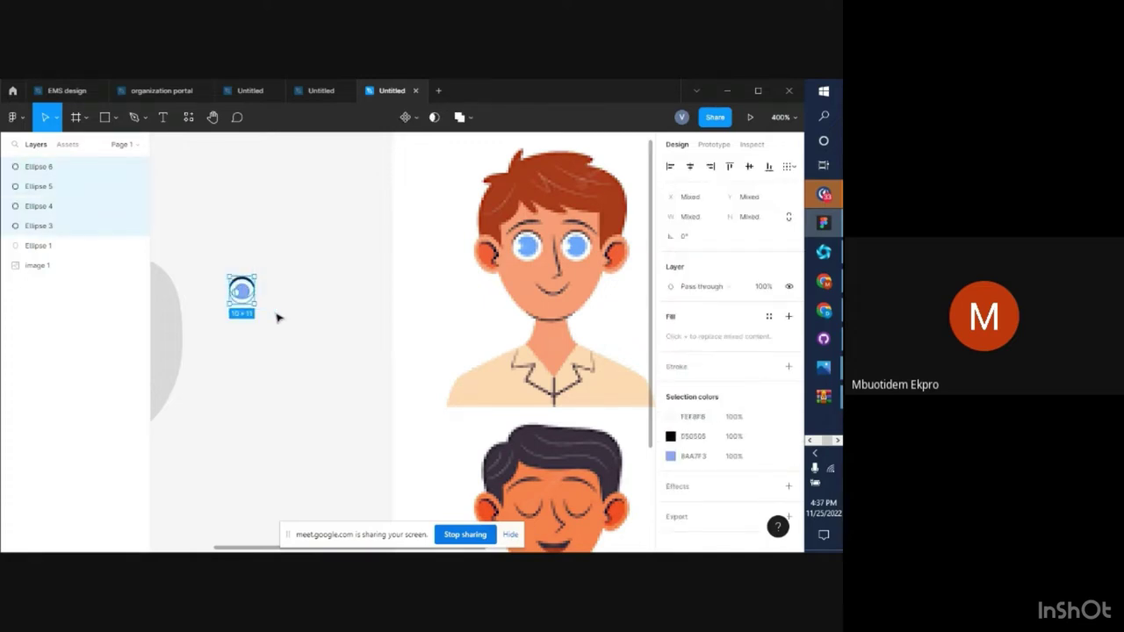
pyautogui.hotkey('ctrl', 'g')
pyautogui.click(277, 293)
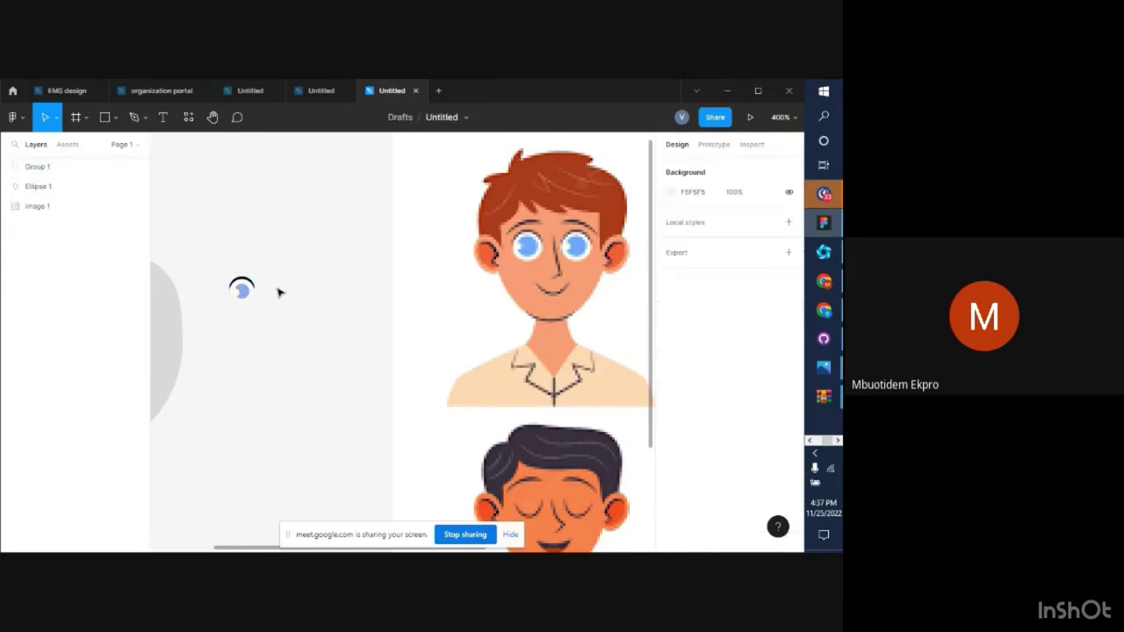
pyautogui.click(237, 298)
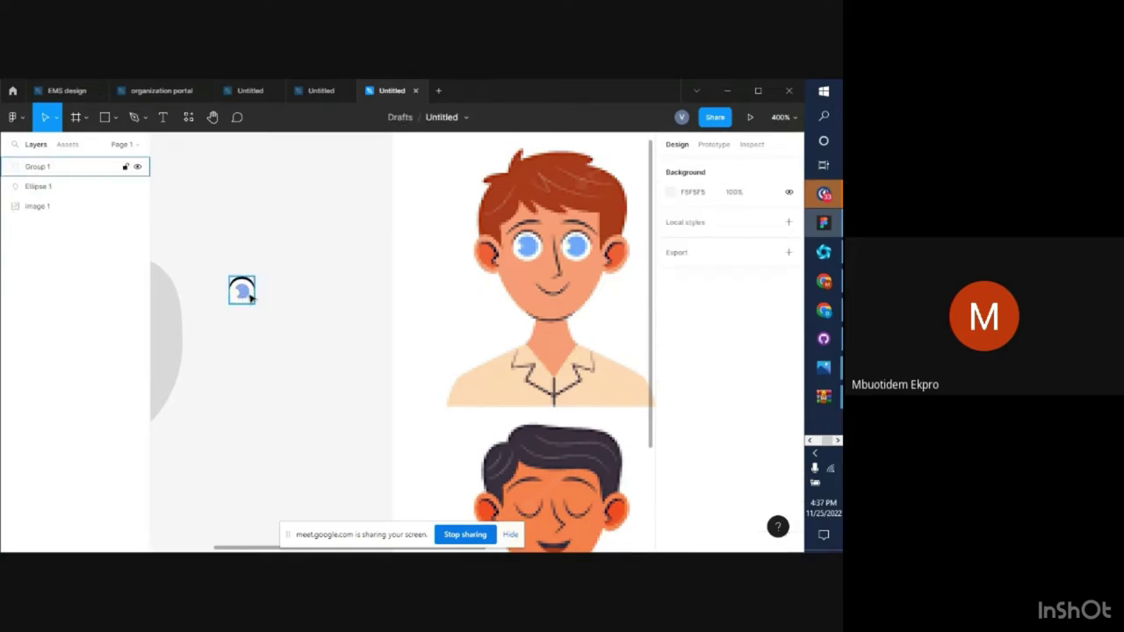
pyautogui.click(251, 302)
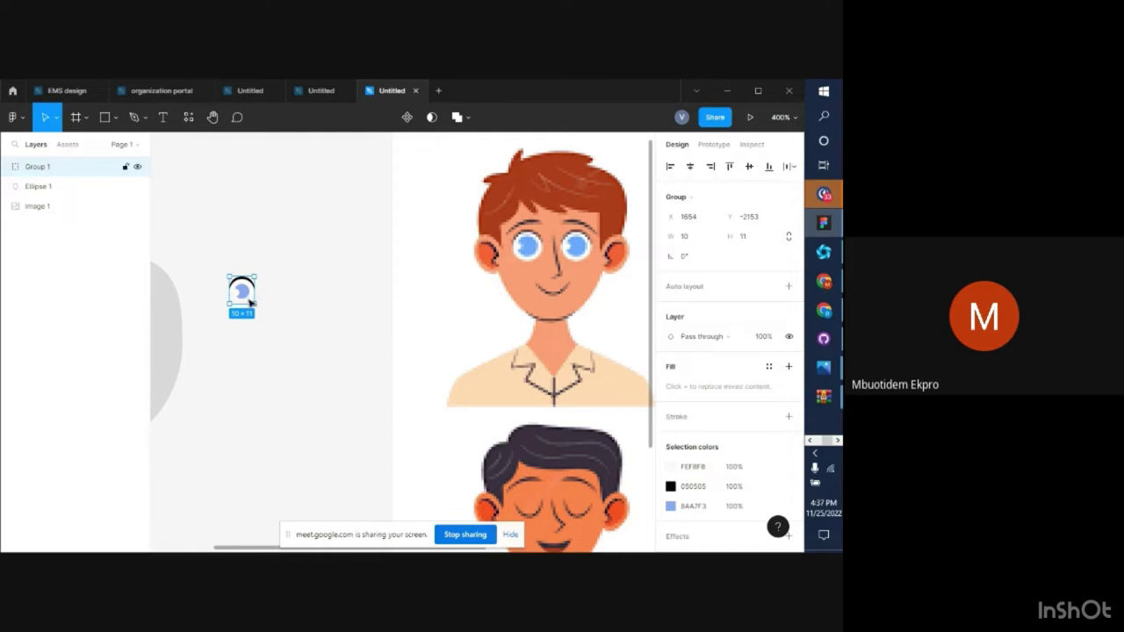
pyautogui.doubleClick(249, 301)
# Enlarge the blue iris to 8×8 and nudge its white highlight slightly upward
pyautogui.scroll(2, 260, 312)
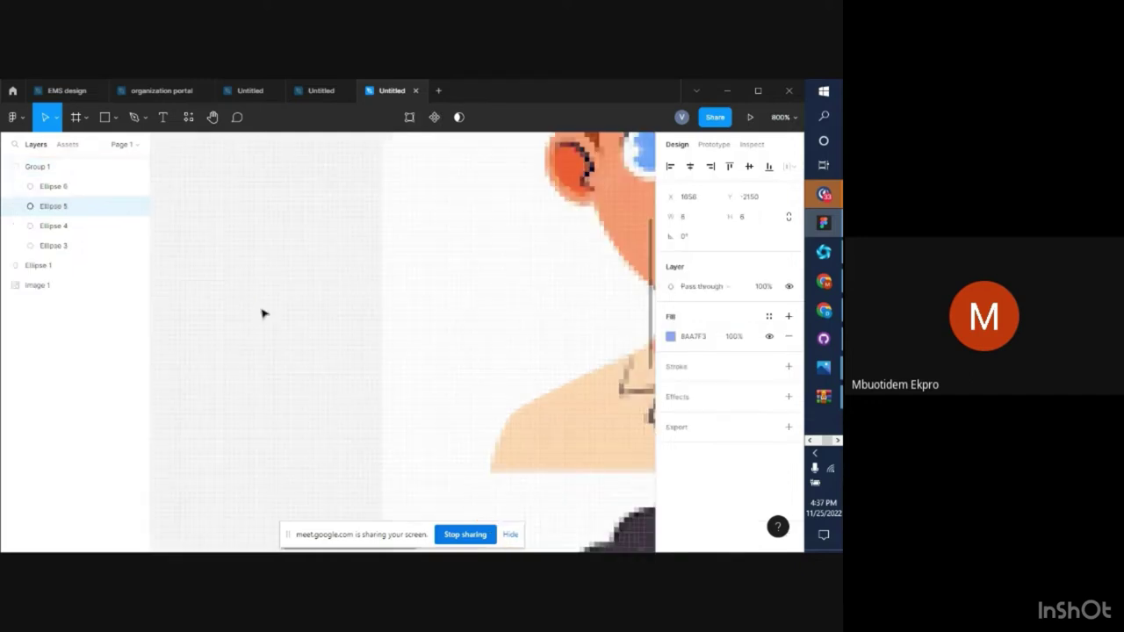
pyautogui.scroll(2, 337, 322)
pyautogui.hscroll(-1, 351, 290)
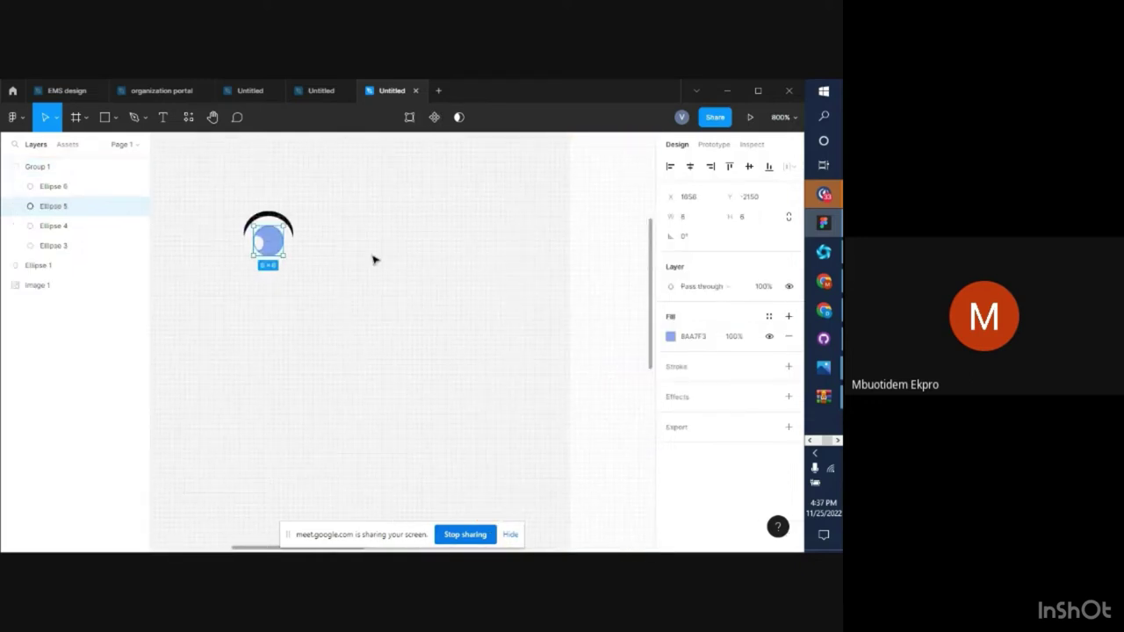
pyautogui.click(376, 250)
pyautogui.click(279, 259)
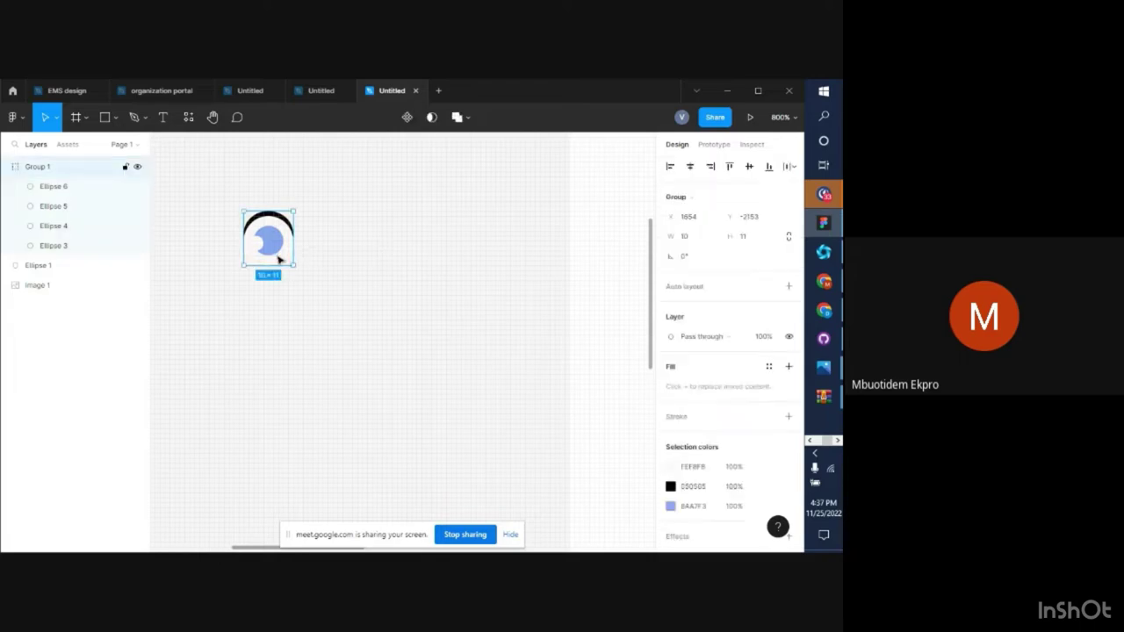
pyautogui.click(277, 256)
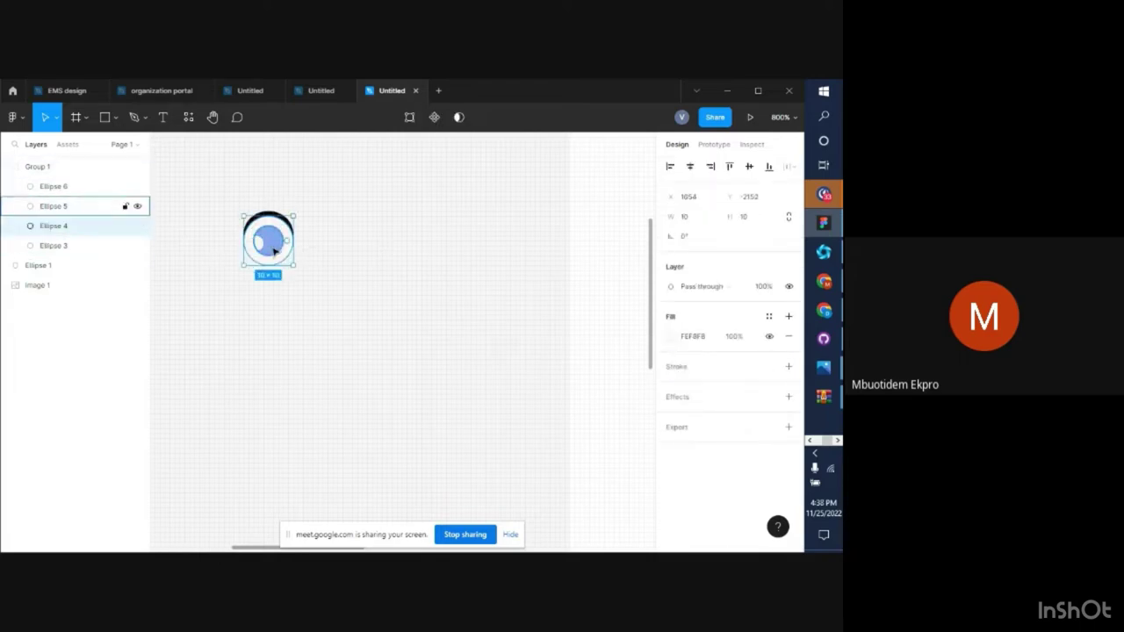
pyautogui.moveTo(282, 256); pyautogui.dragTo(273, 244)
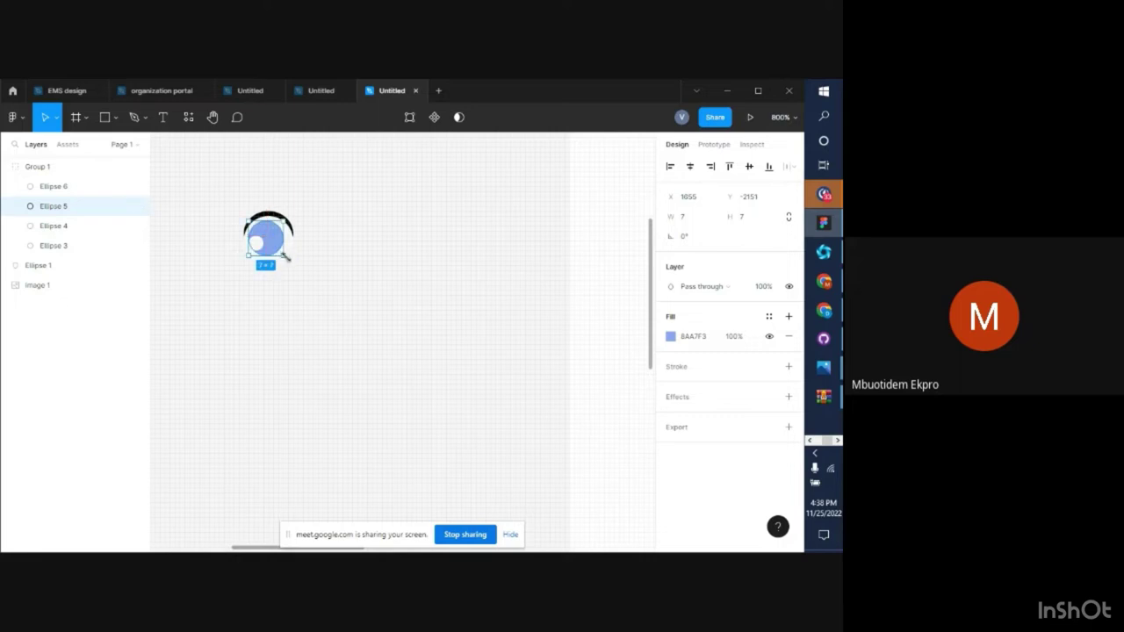
pyautogui.moveTo(286, 256); pyautogui.dragTo(288, 259)
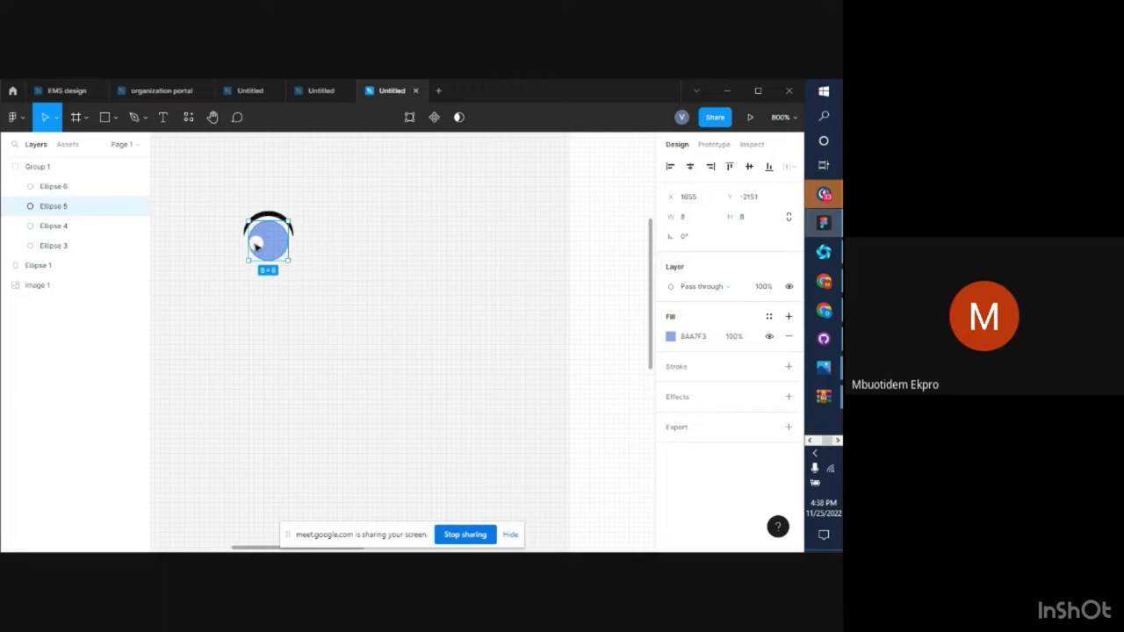
pyautogui.click(256, 244)
pyautogui.moveTo(256, 247); pyautogui.dragTo(257, 248)
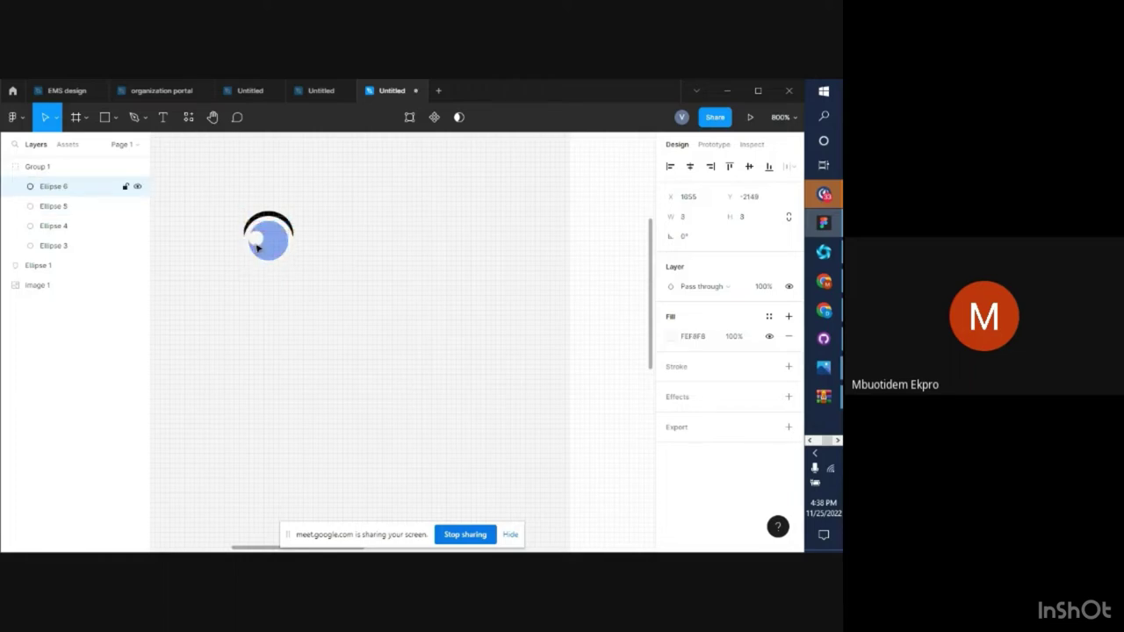
pyautogui.click(430, 265)
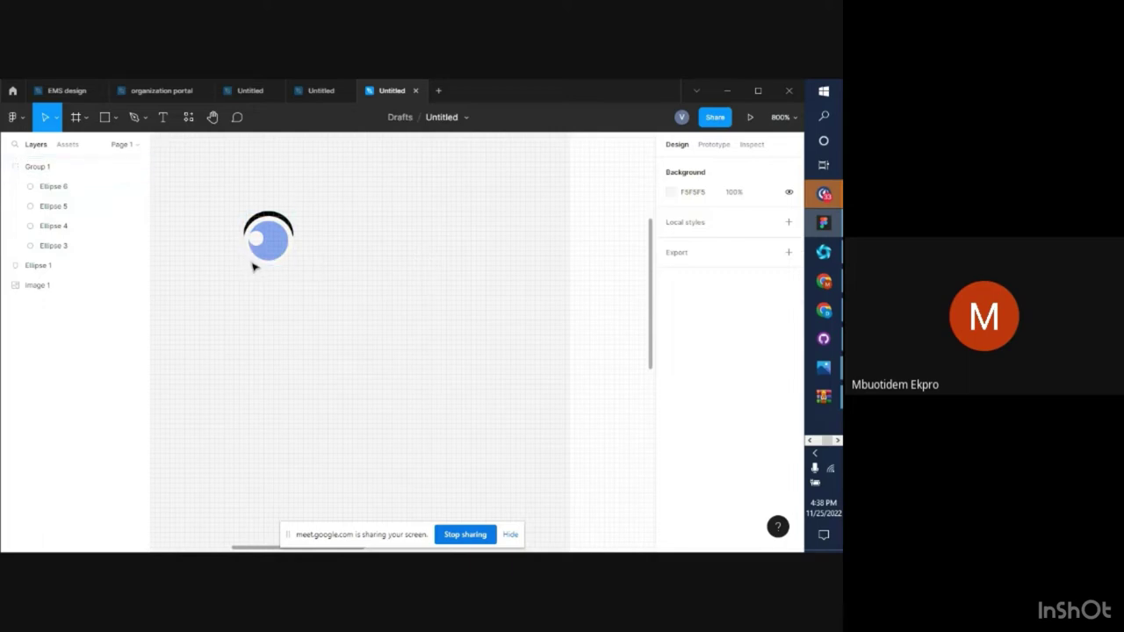
# Set the eye's white backing circle fill to light grey F5F5F5
pyautogui.click(72, 231)
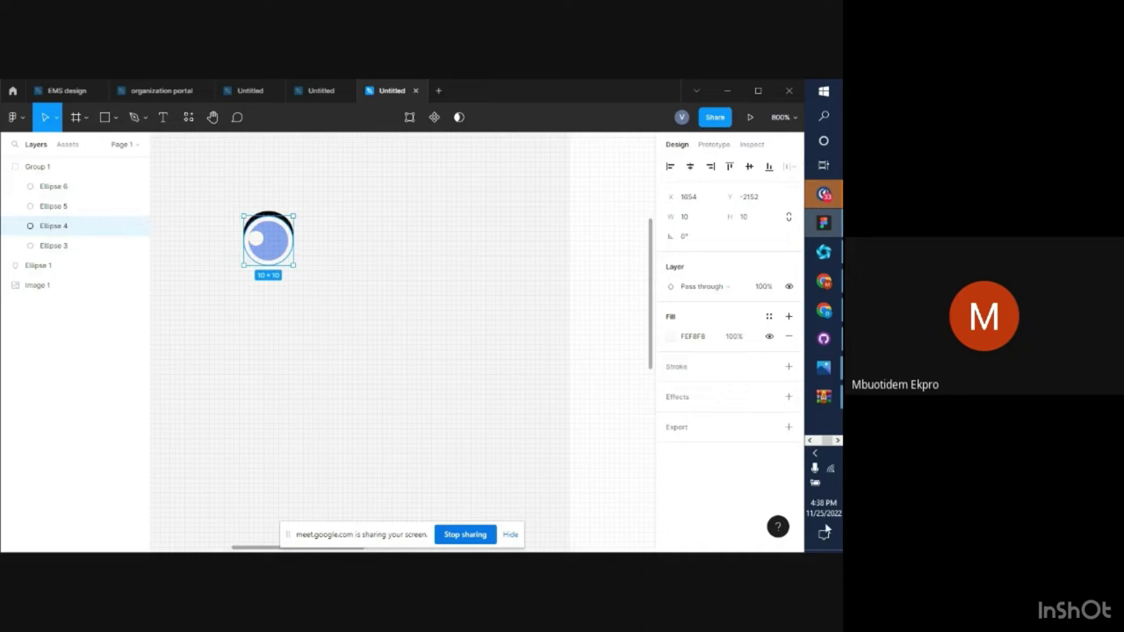
pyautogui.click(672, 338)
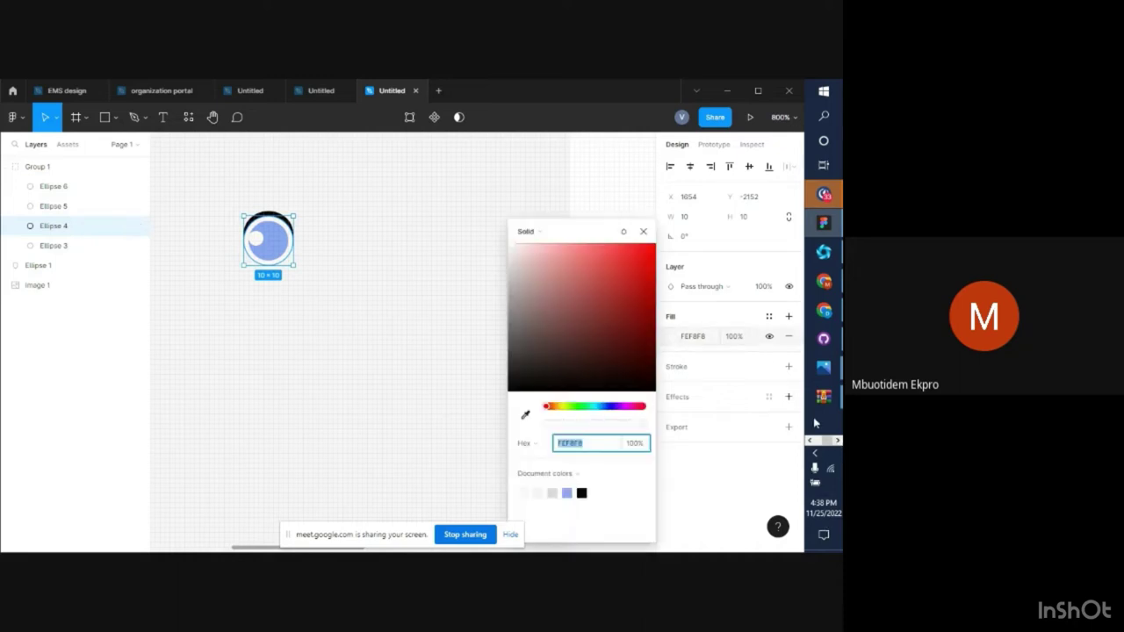
pyautogui.moveTo(517, 247)
pyautogui.mouseDown()
pyautogui.moveTo(506, 258)
pyautogui.moveTo(519, 258)
pyautogui.moveTo(516, 250)
pyautogui.mouseUp()
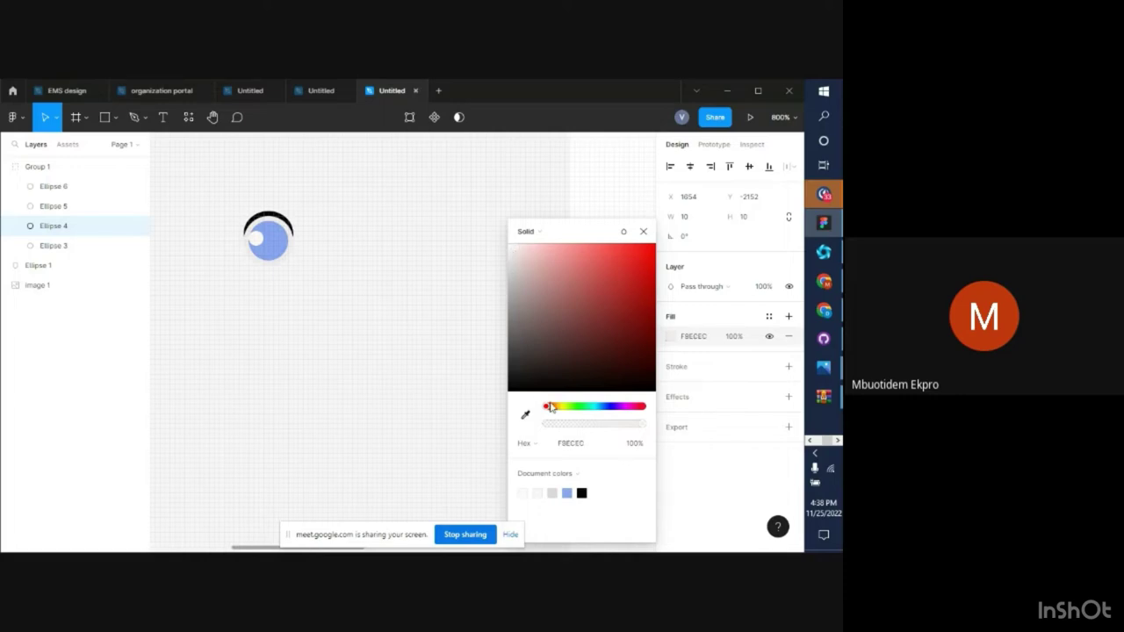
pyautogui.click(539, 492)
pyautogui.click(398, 276)
pyautogui.press('-')
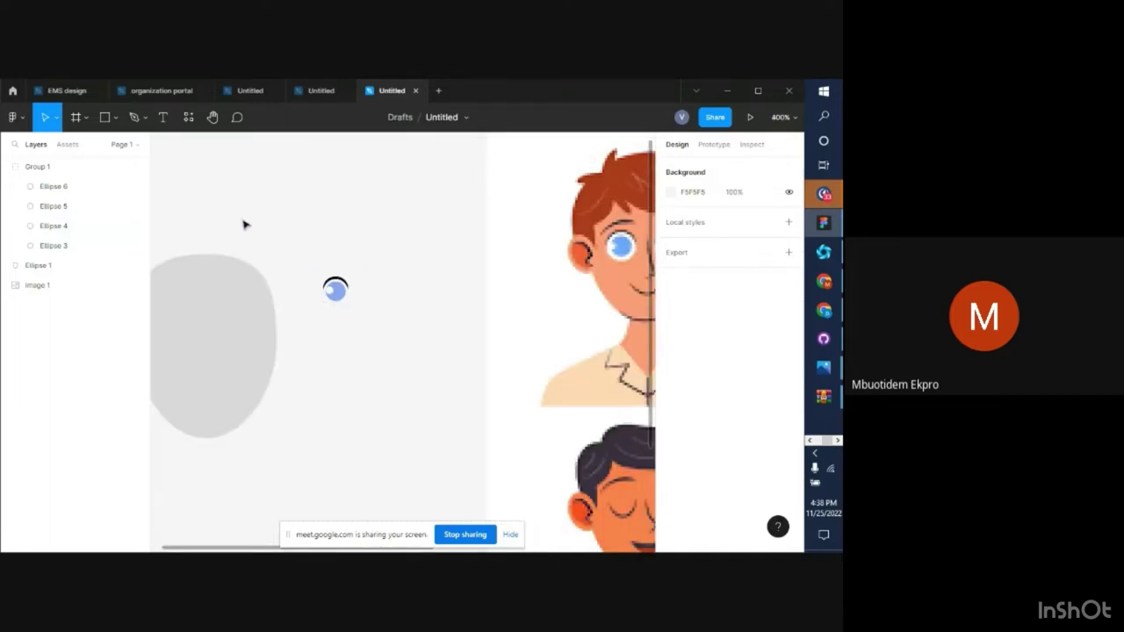
# Rename Group 1 to 'left eye'
pyautogui.doubleClick(42, 167)
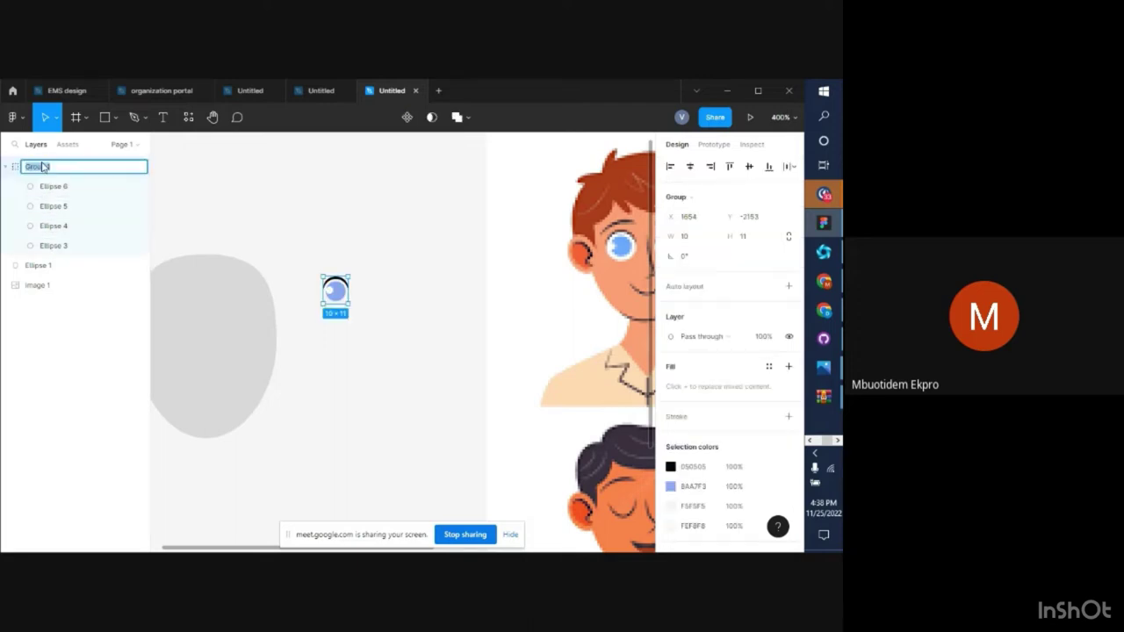
pyautogui.press('BackSpace')
pyautogui.write('left eye')
pyautogui.press('Return')
# Duplicate the left eye group to its right as a second eye
pyautogui.click(342, 366)
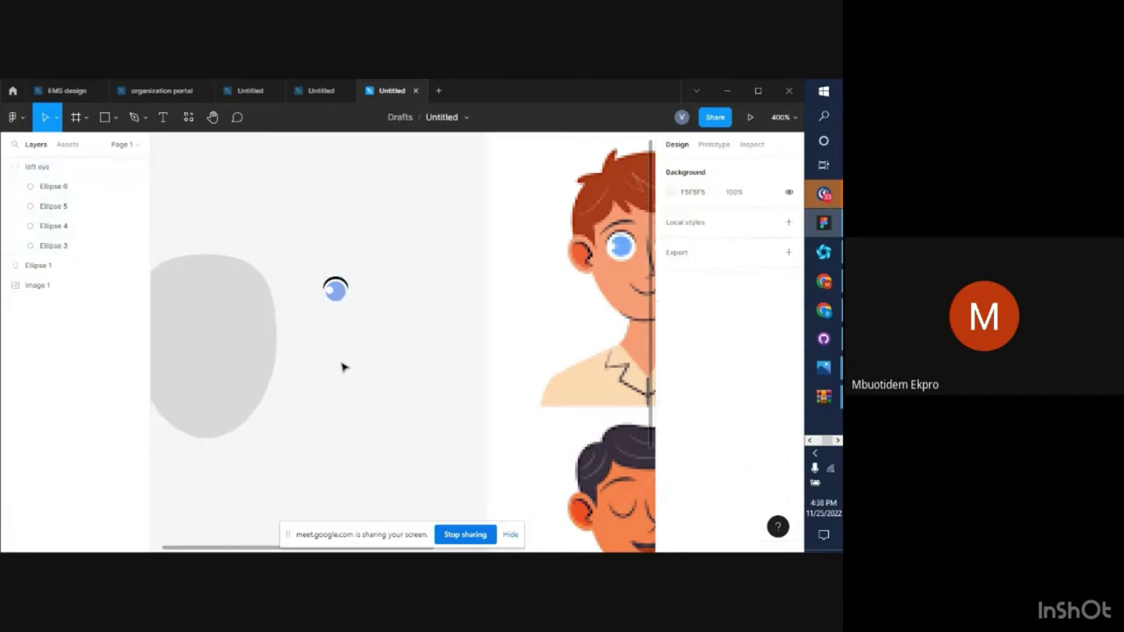
pyautogui.click(344, 291)
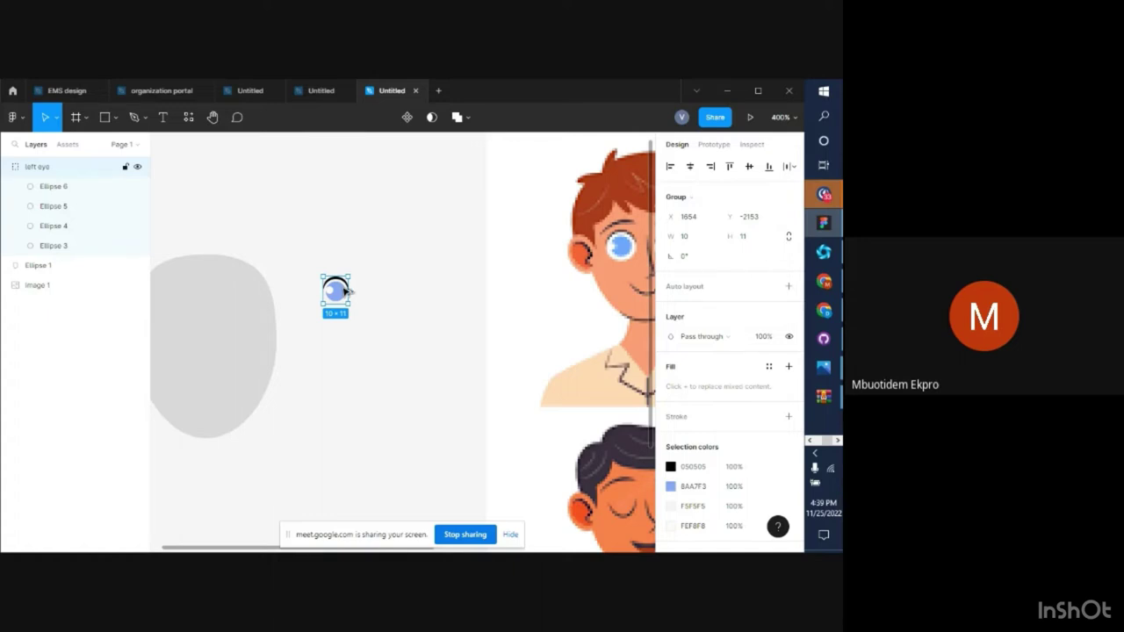
pyautogui.moveTo(345, 290); pyautogui.dragTo(426, 290)
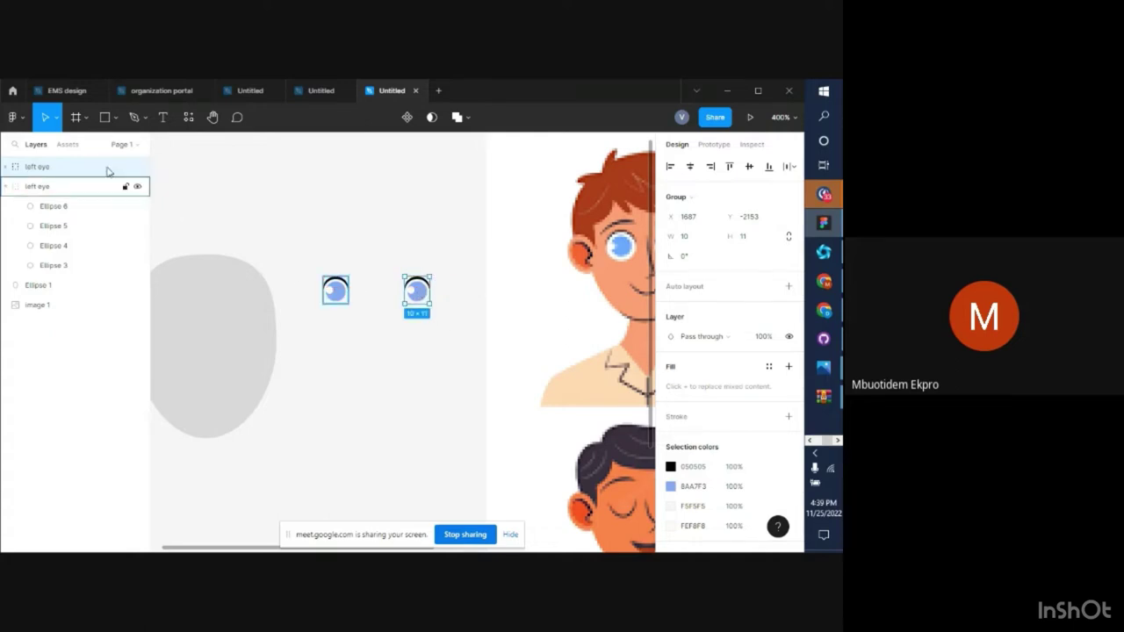
# Rename the second 'left eye' layer to 'right eye'
pyautogui.doubleClick(37, 167)
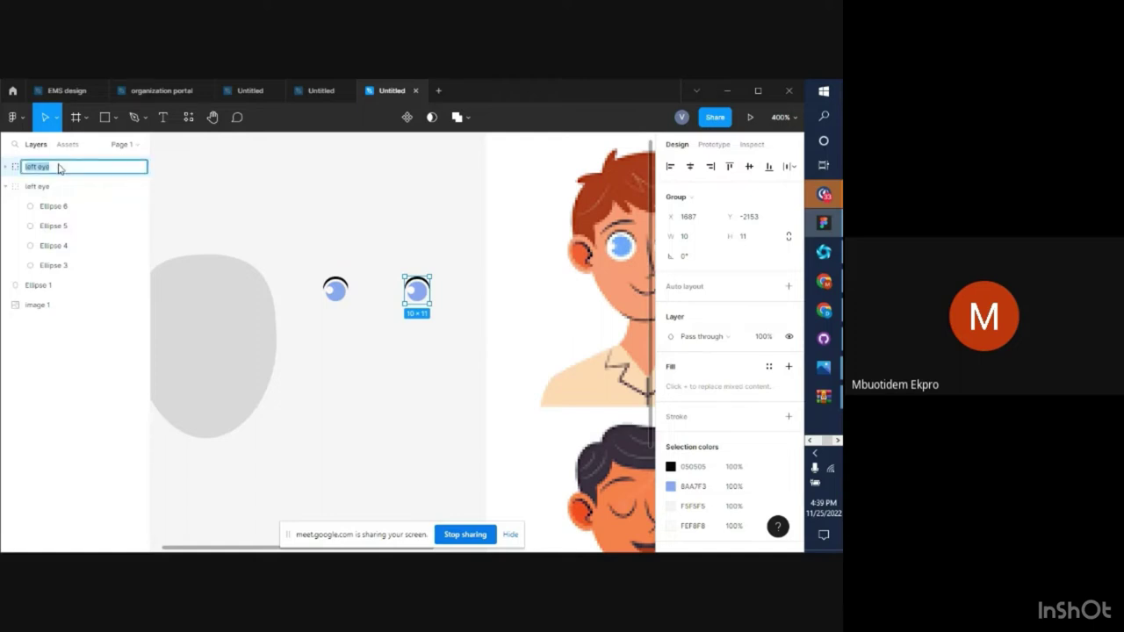
pyautogui.click(336, 295)
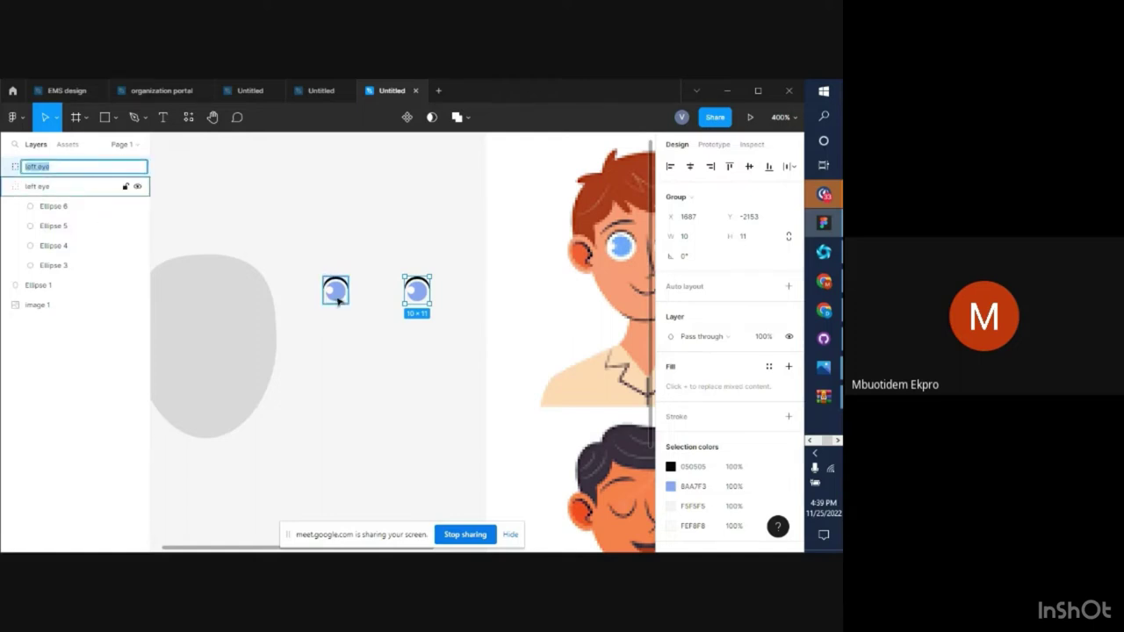
pyautogui.doubleClick(39, 189)
pyautogui.write('righ')
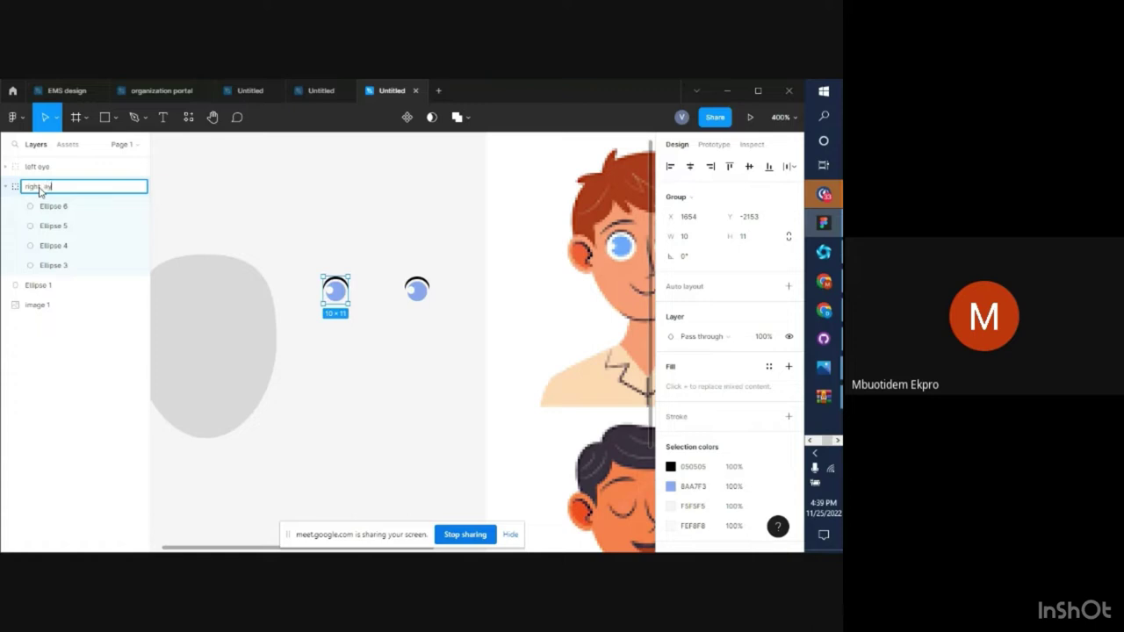
pyautogui.press('Return')
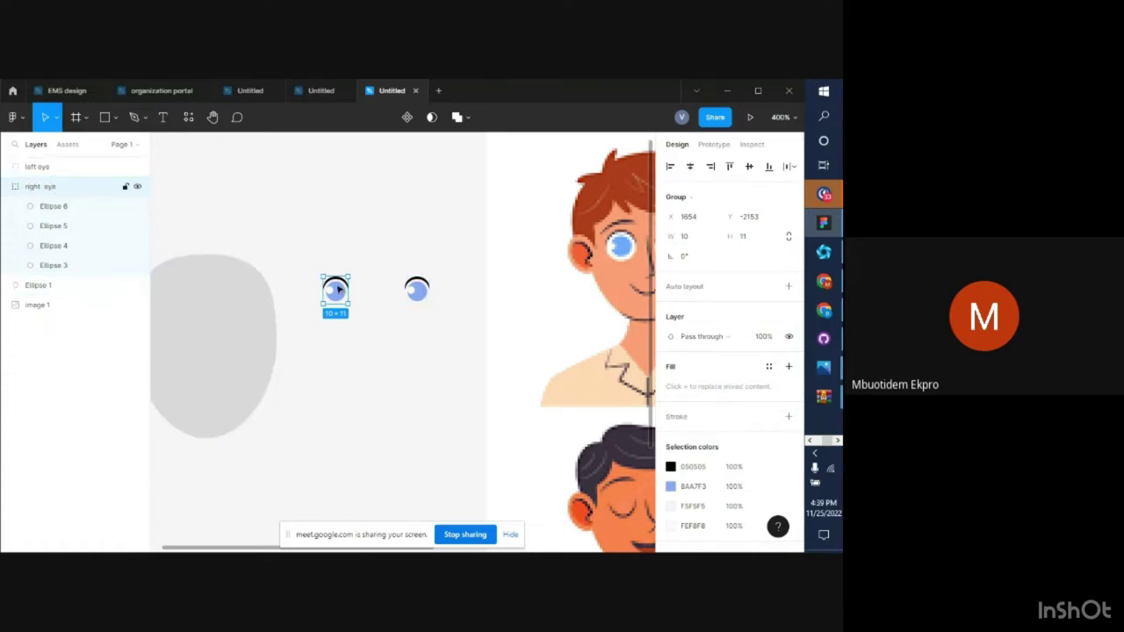
# Move both eye groups together onto the grey face
pyautogui.keyDown('shift'); pyautogui.click(426, 297); pyautogui.keyUp('shift')
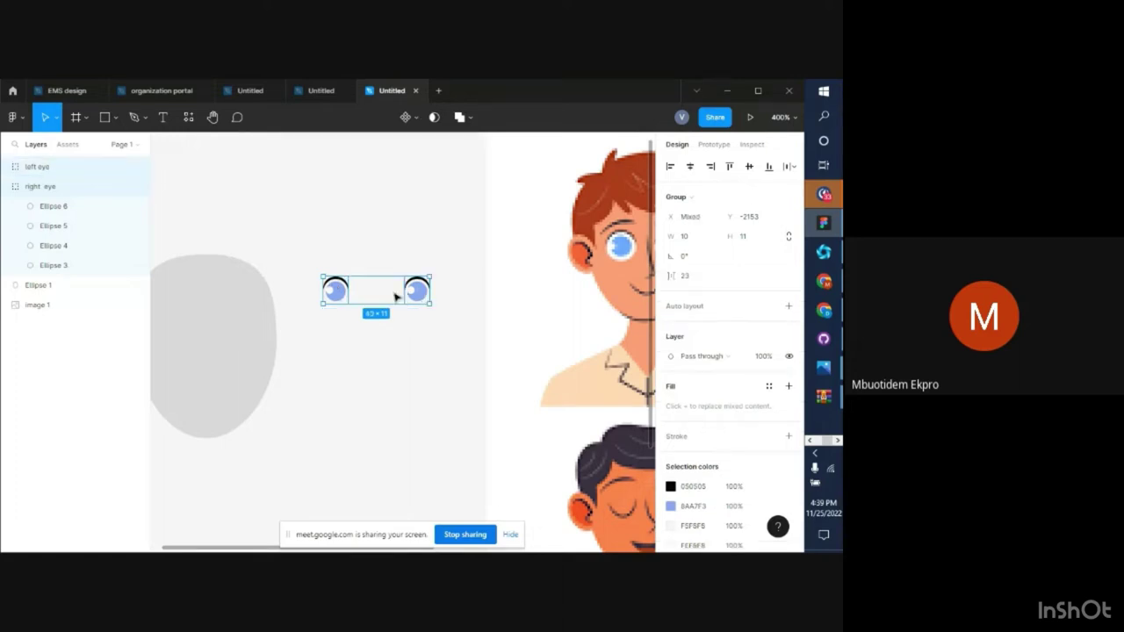
pyautogui.moveTo(399, 299); pyautogui.dragTo(225, 330)
pyautogui.hscroll(-1, 342, 404)
pyautogui.hscroll(-3, 342, 404)
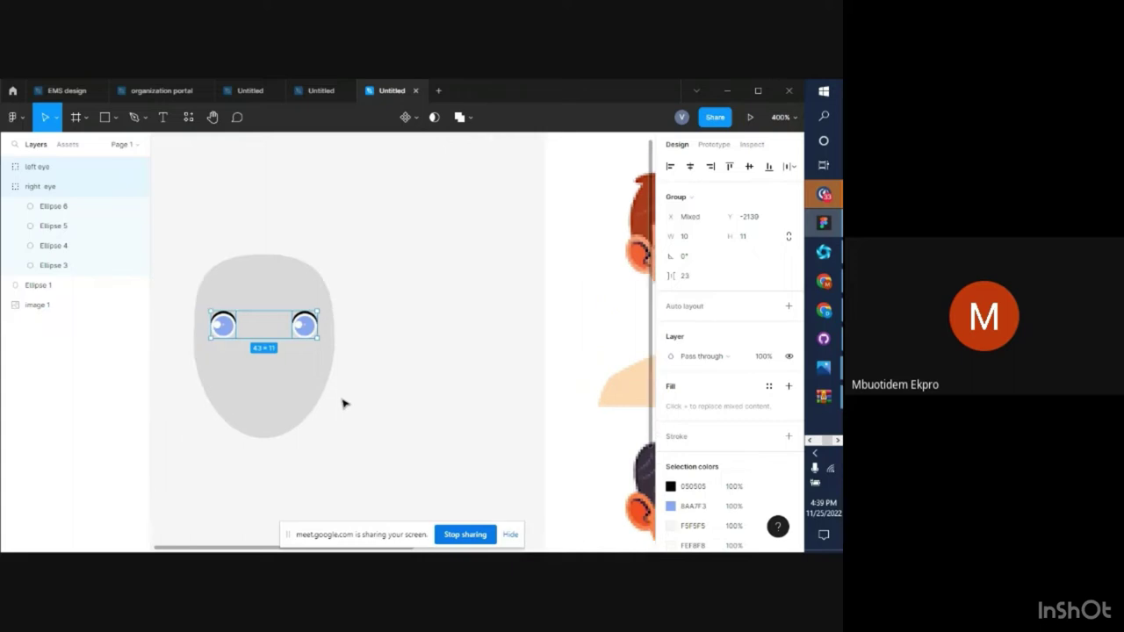
pyautogui.hotkey('ctrl', '-')
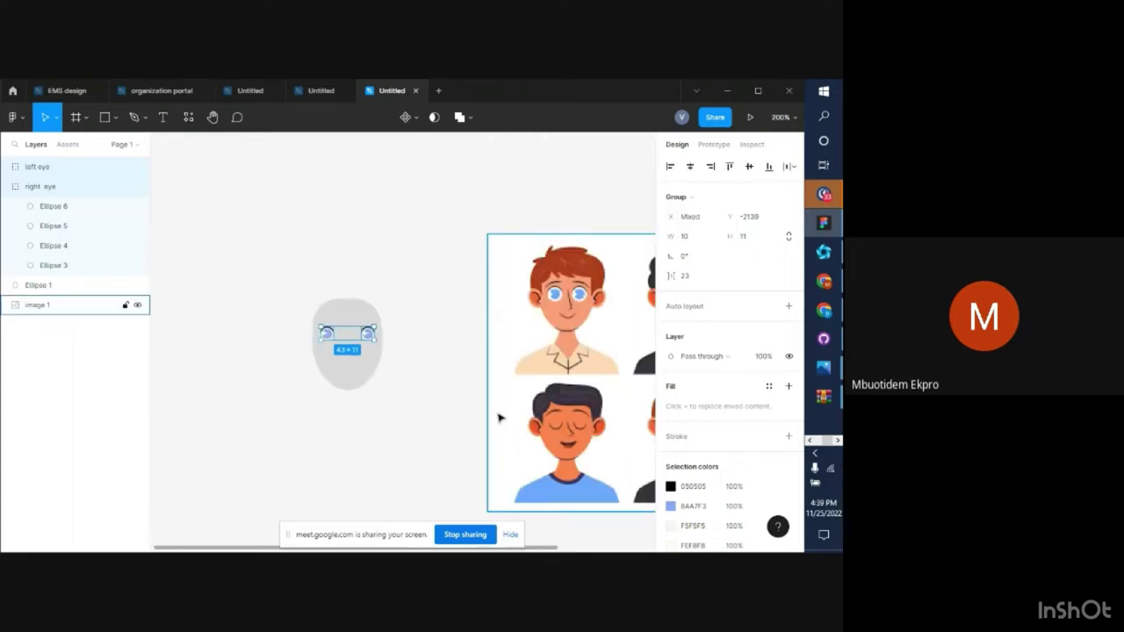
pyautogui.click(432, 355)
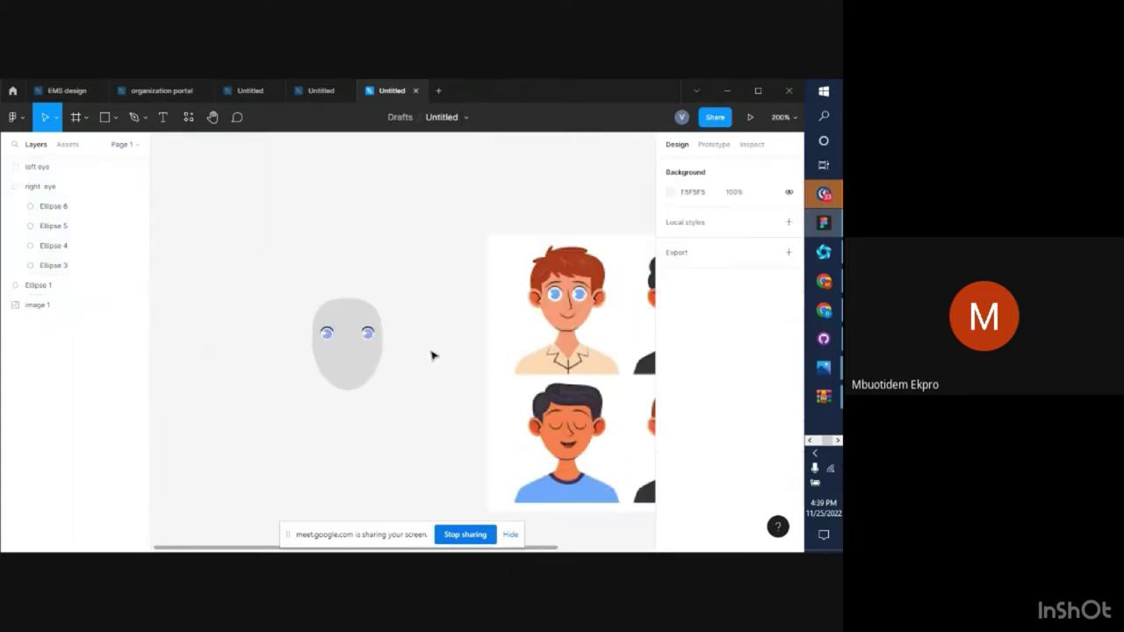
# Reduce the gap between the eyes to 15 and nudge the pair slightly down
pyautogui.click(327, 332)
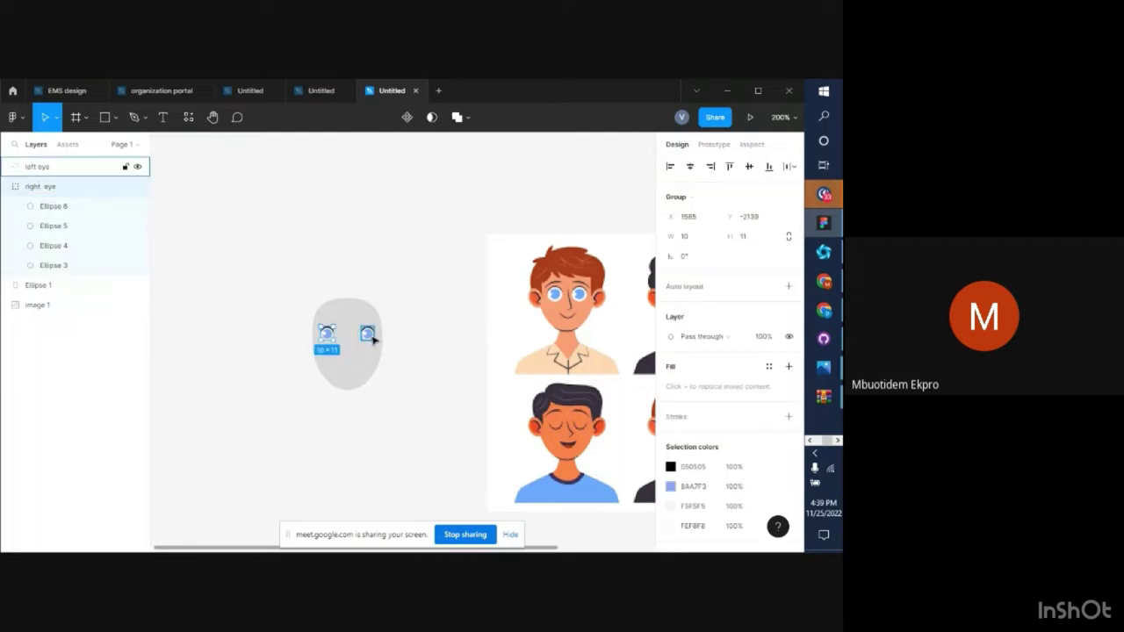
pyautogui.keyDown('shift'); pyautogui.click(371, 334); pyautogui.keyUp('shift')
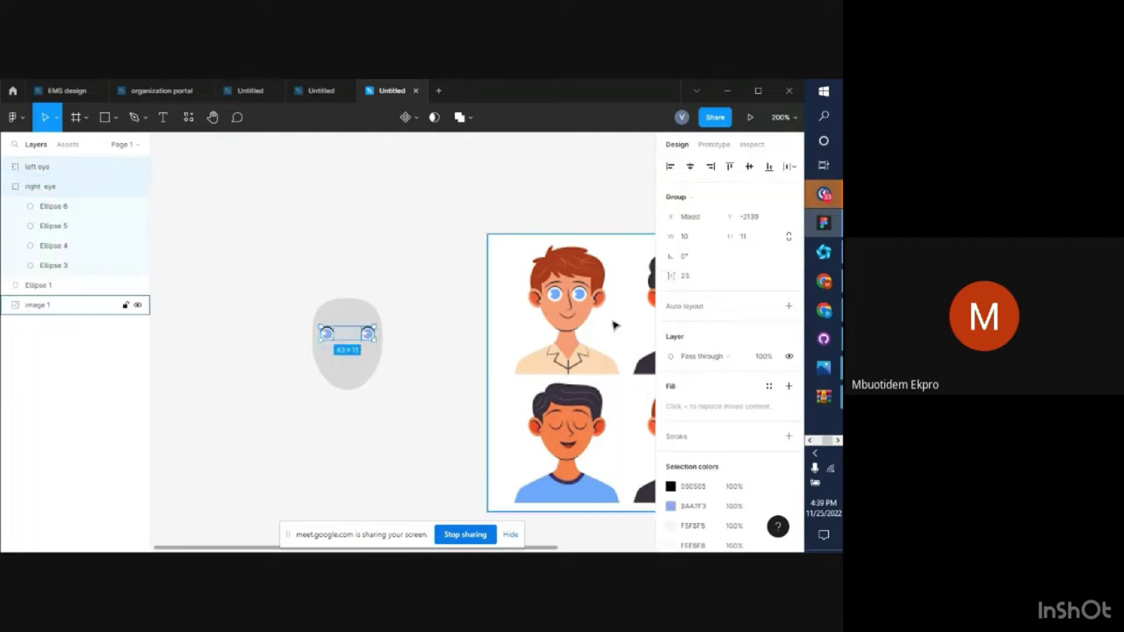
pyautogui.click(670, 278)
pyautogui.moveTo(669, 278)
pyautogui.mouseDown()
pyautogui.moveTo(659, 278)
pyautogui.moveTo(669, 276)
pyautogui.mouseUp()
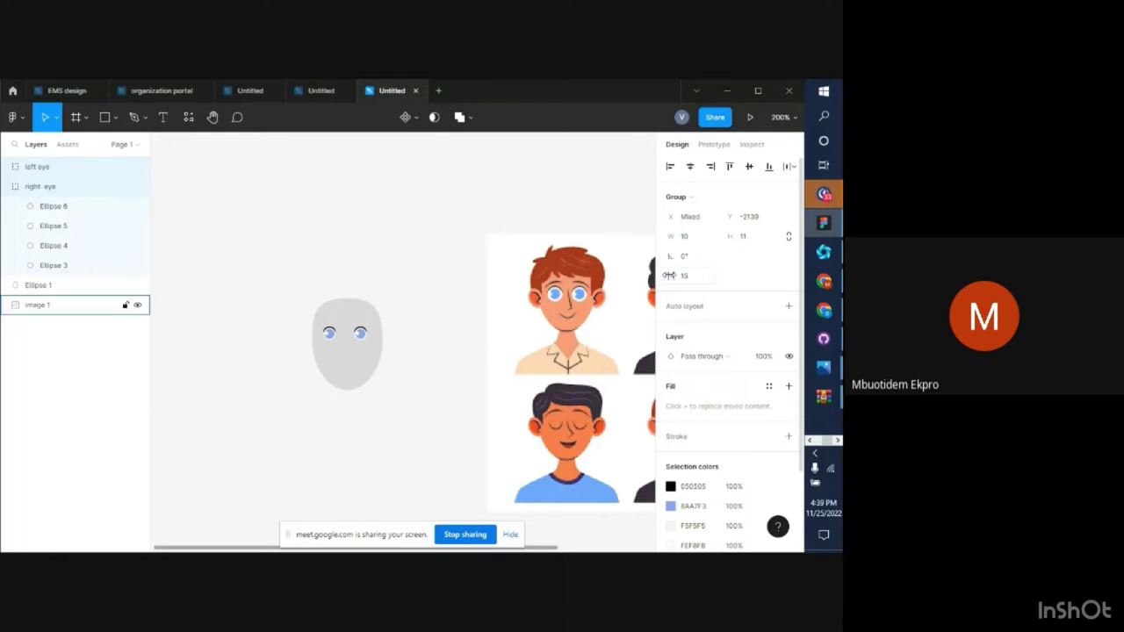
pyautogui.press('Right')
pyautogui.press('Right')
pyautogui.press('Left')
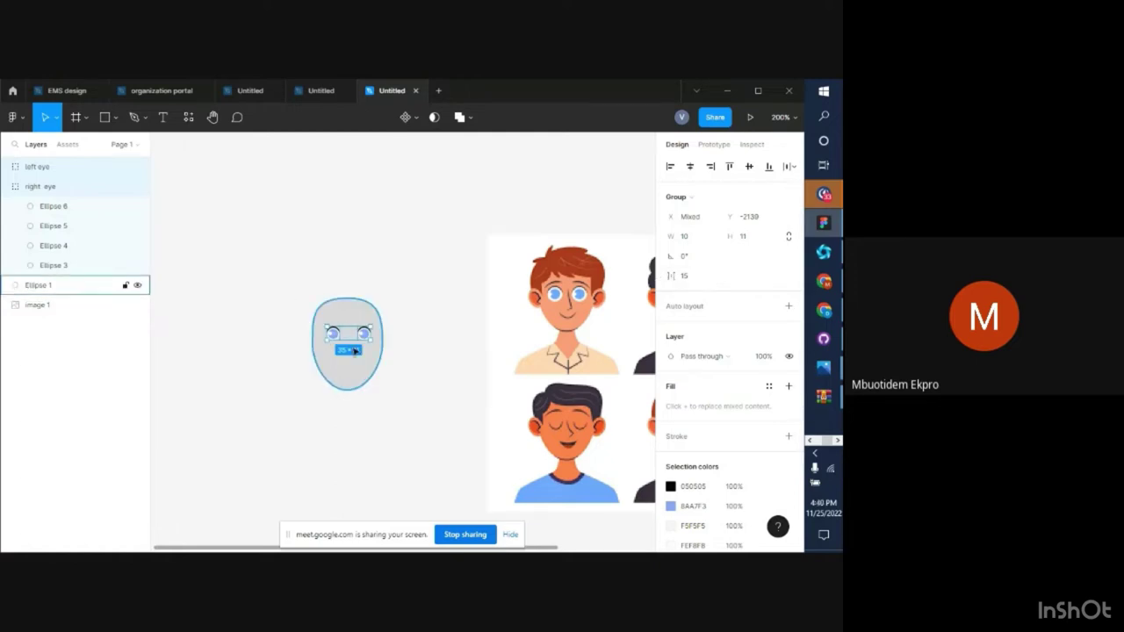
pyautogui.press('Down')
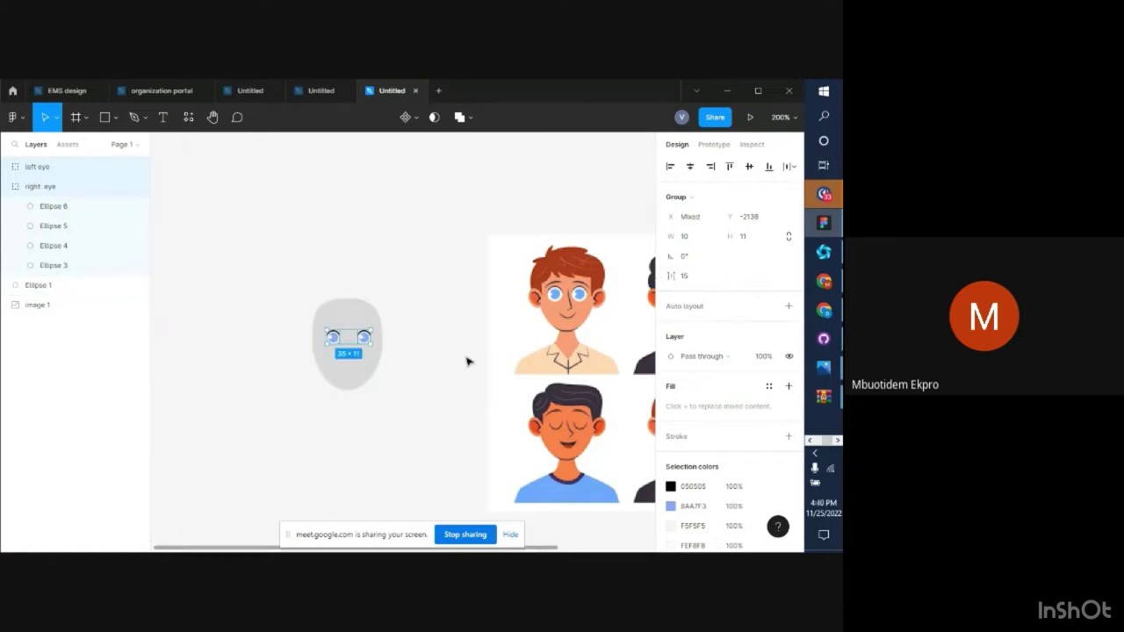
pyautogui.click(467, 354)
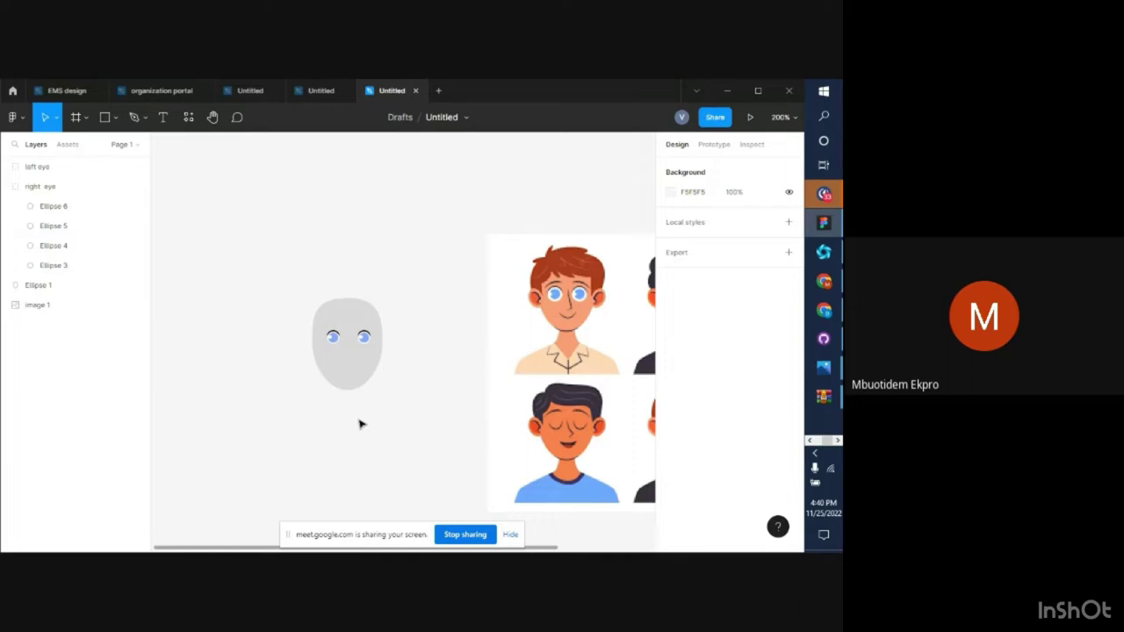
# Draw a short curved eyebrow path with the Pen tool
pyautogui.click(115, 118)
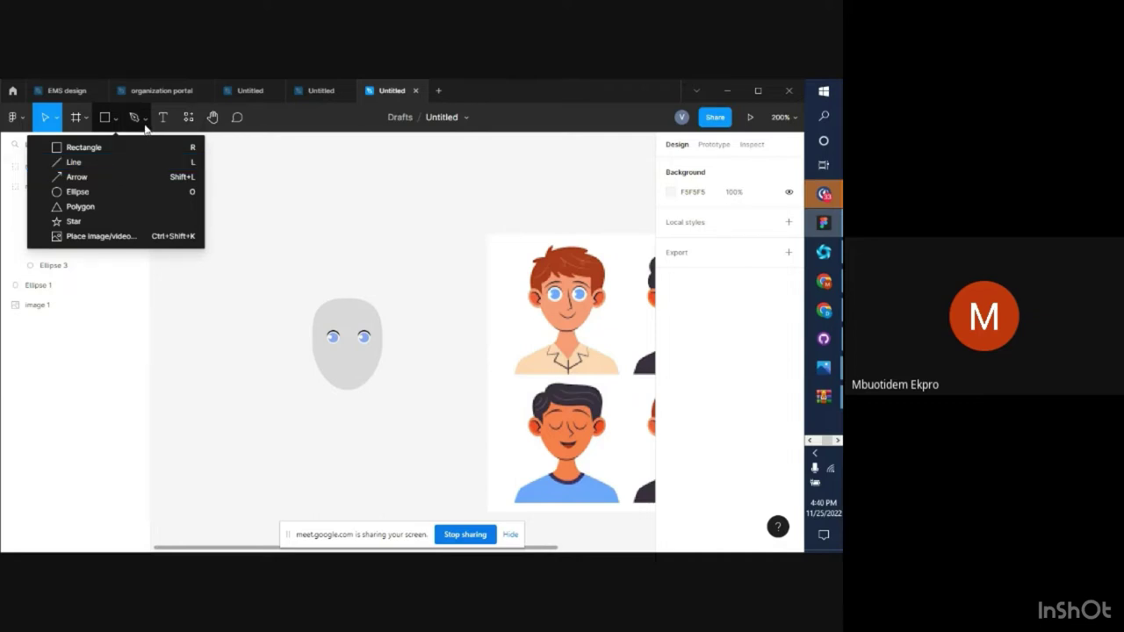
pyautogui.click(146, 120)
pyautogui.click(134, 151)
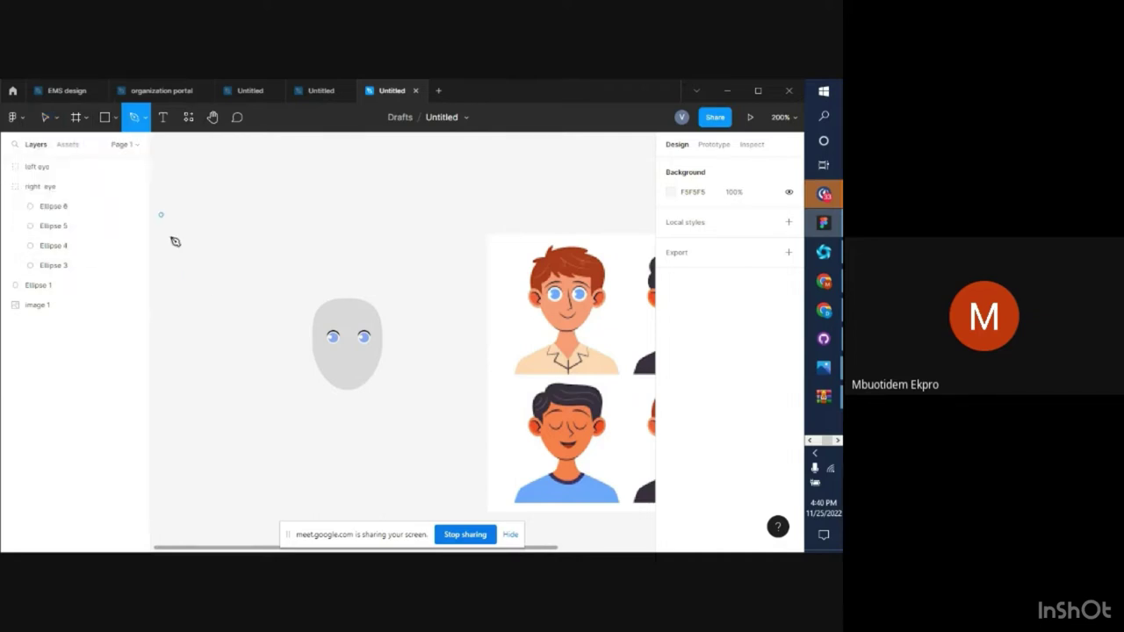
pyautogui.click(210, 325)
pyautogui.click(223, 311)
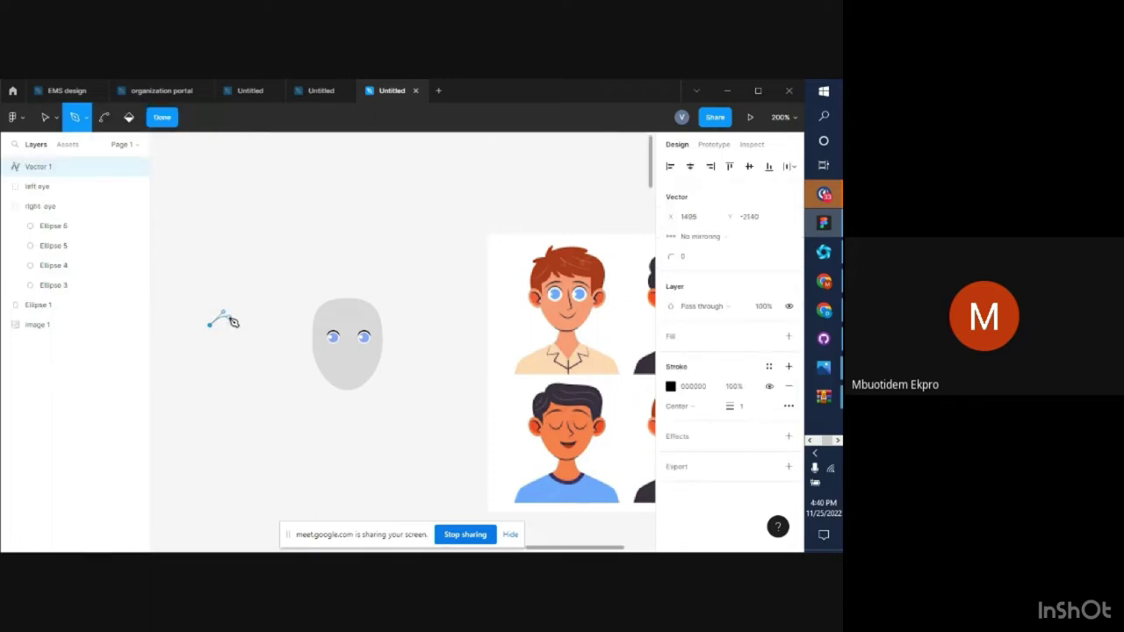
pyautogui.click(231, 321)
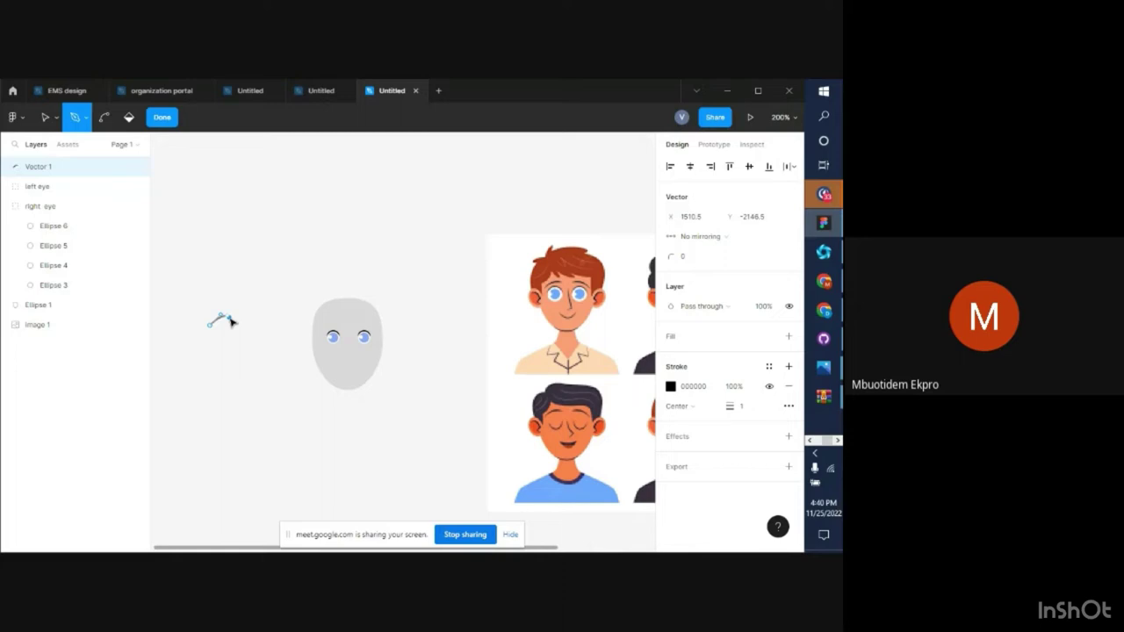
pyautogui.click(234, 322)
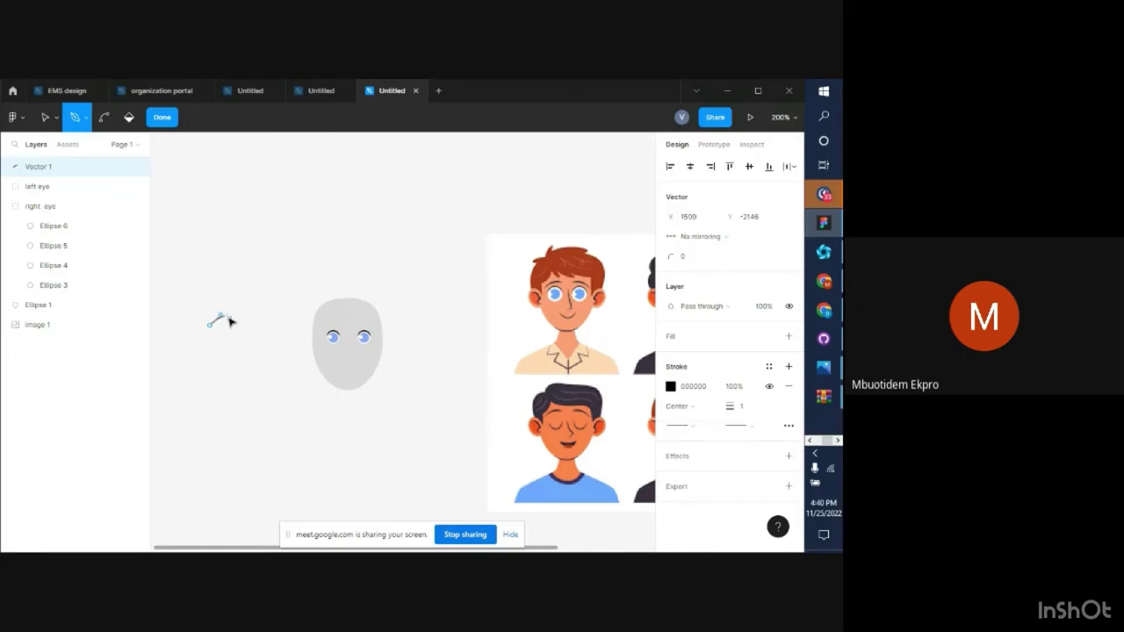
pyautogui.click(229, 318)
pyautogui.click(165, 117)
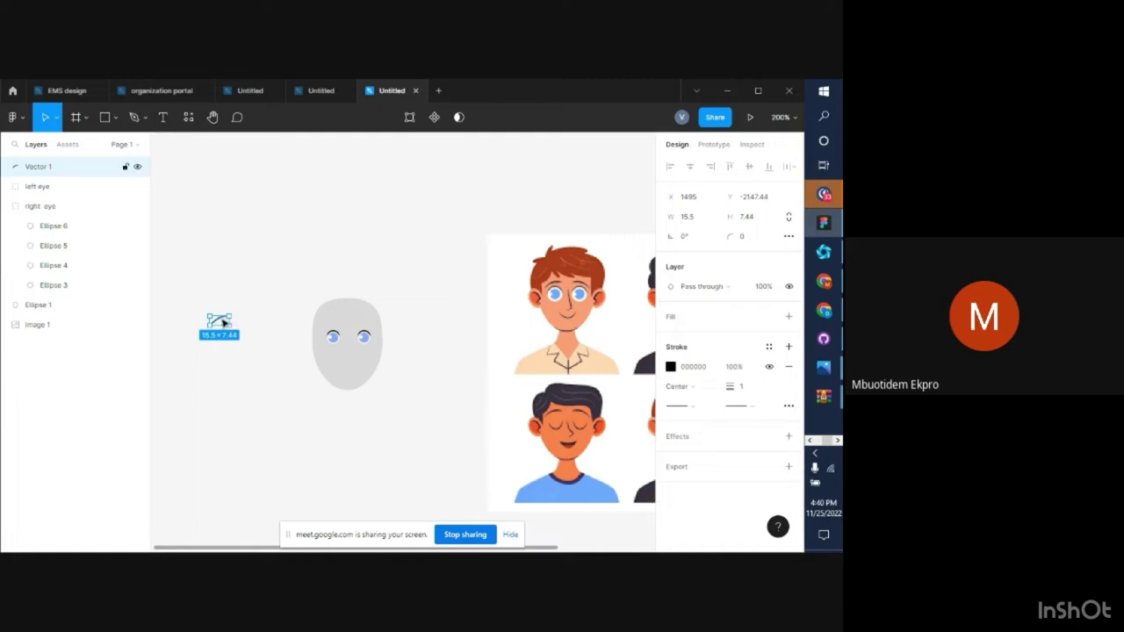
# Move the curve onto the face just above the left eye
pyautogui.moveTo(228, 326); pyautogui.dragTo(332, 326)
pyautogui.scroll(5, 332, 327)
pyautogui.scroll(-5, 343, 439)
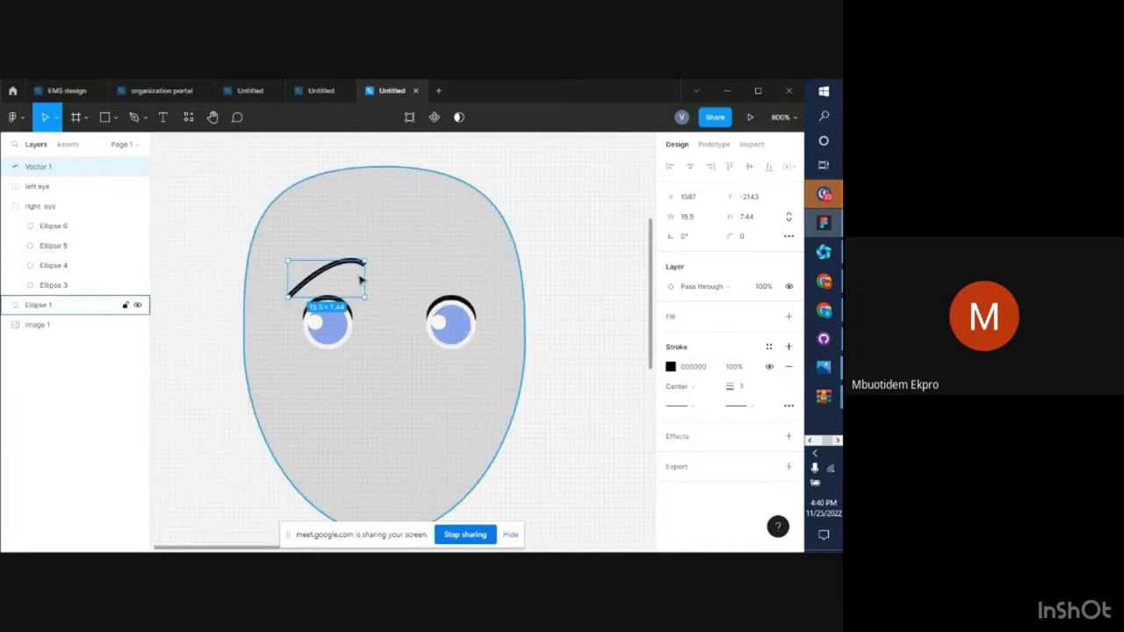
# Edit the eyebrow's points, raising its left end and shifting the curve down
pyautogui.click(376, 282)
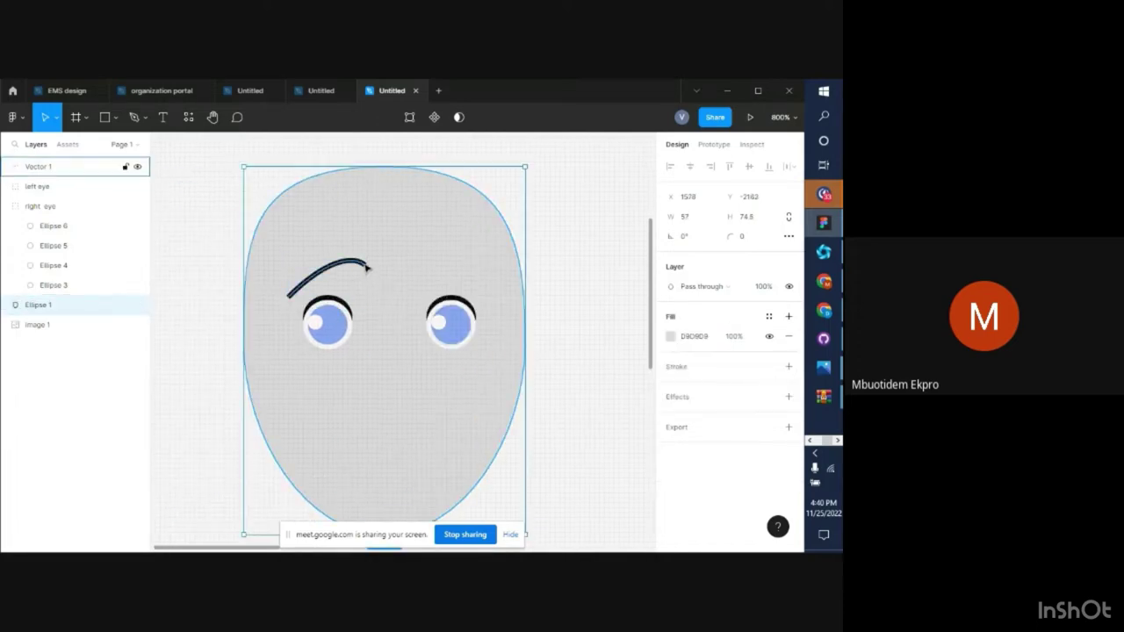
pyautogui.click(367, 266)
pyautogui.doubleClick(348, 272)
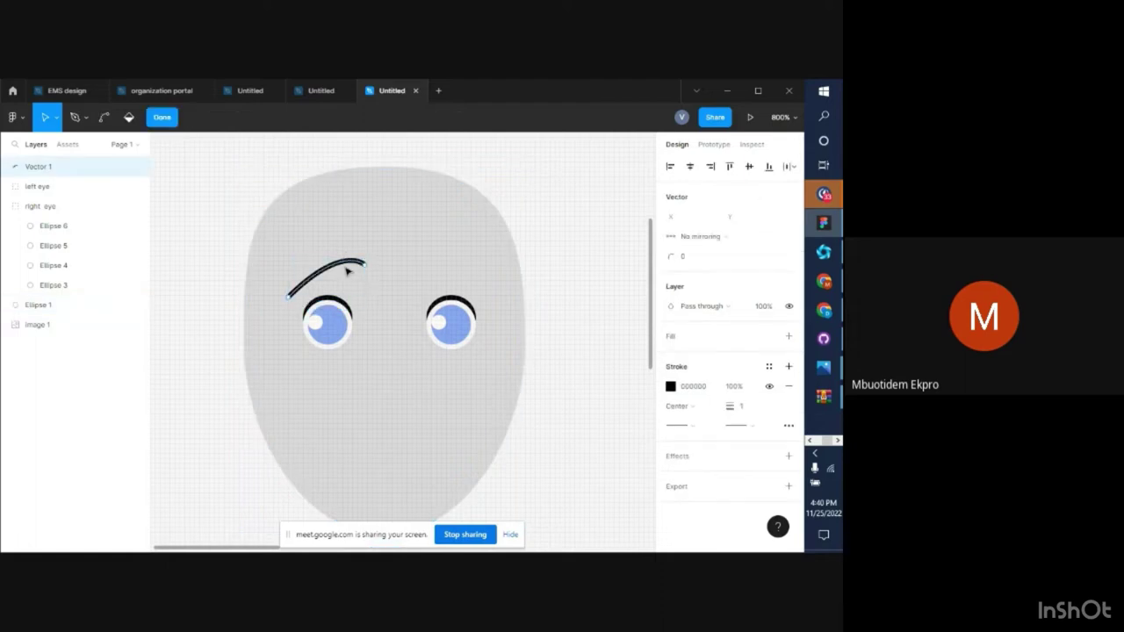
pyautogui.press('Escape')
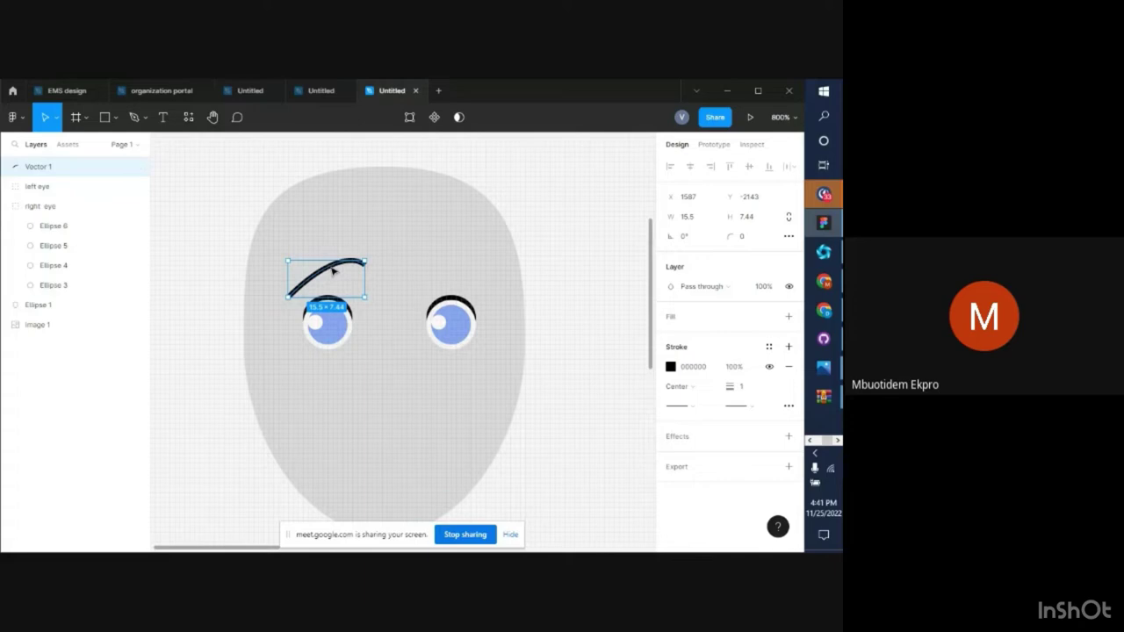
pyautogui.doubleClick(333, 271)
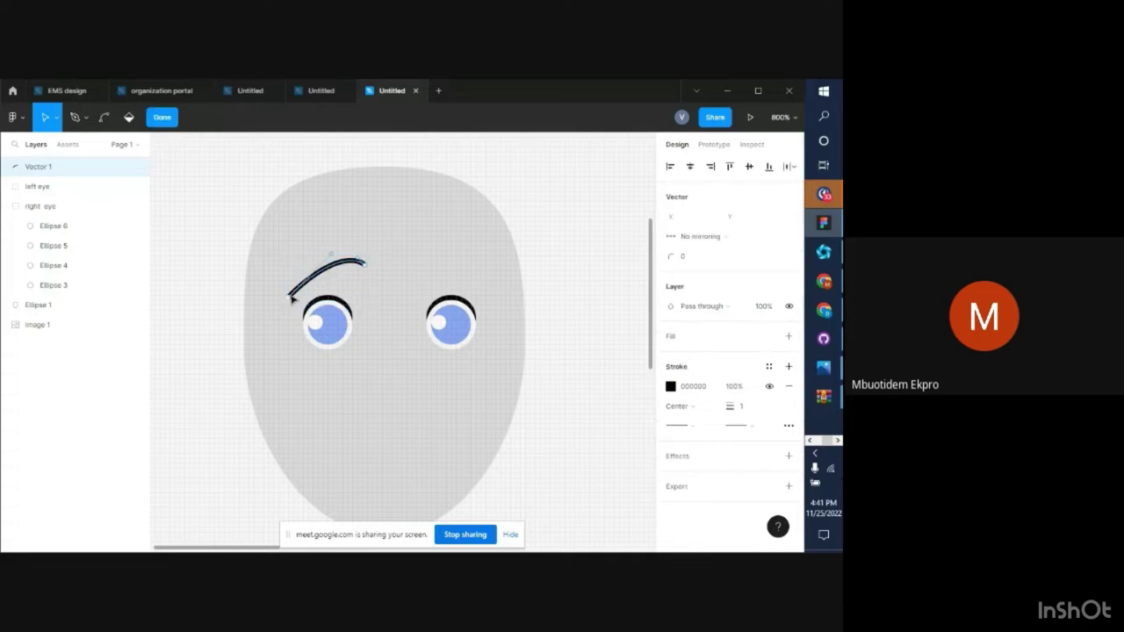
pyautogui.moveTo(293, 297); pyautogui.dragTo(289, 283)
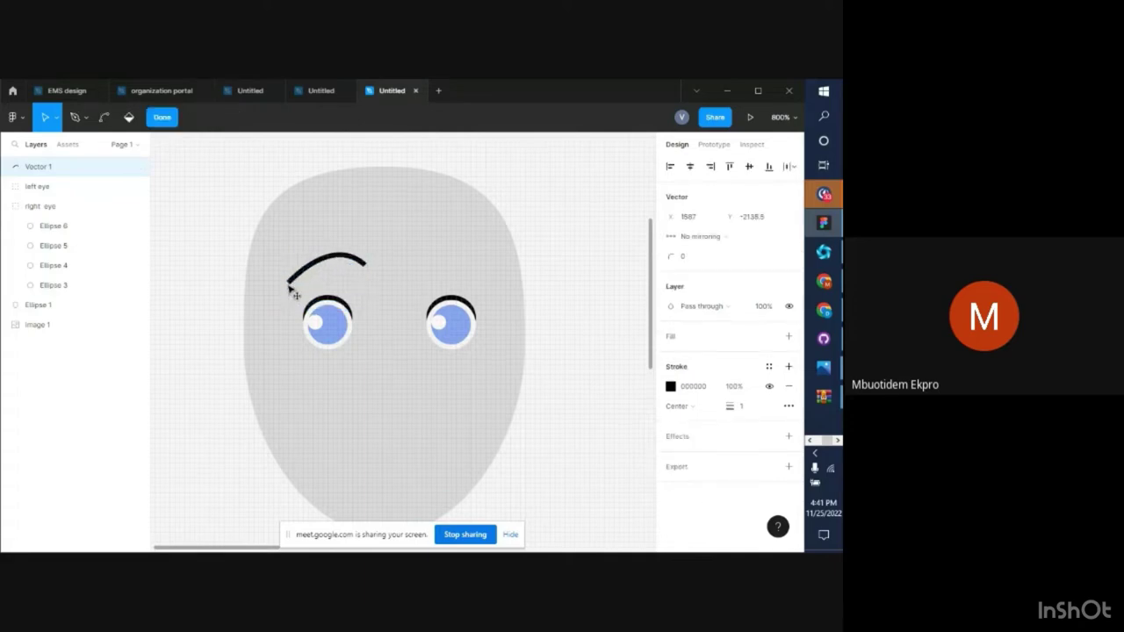
pyautogui.click(360, 261)
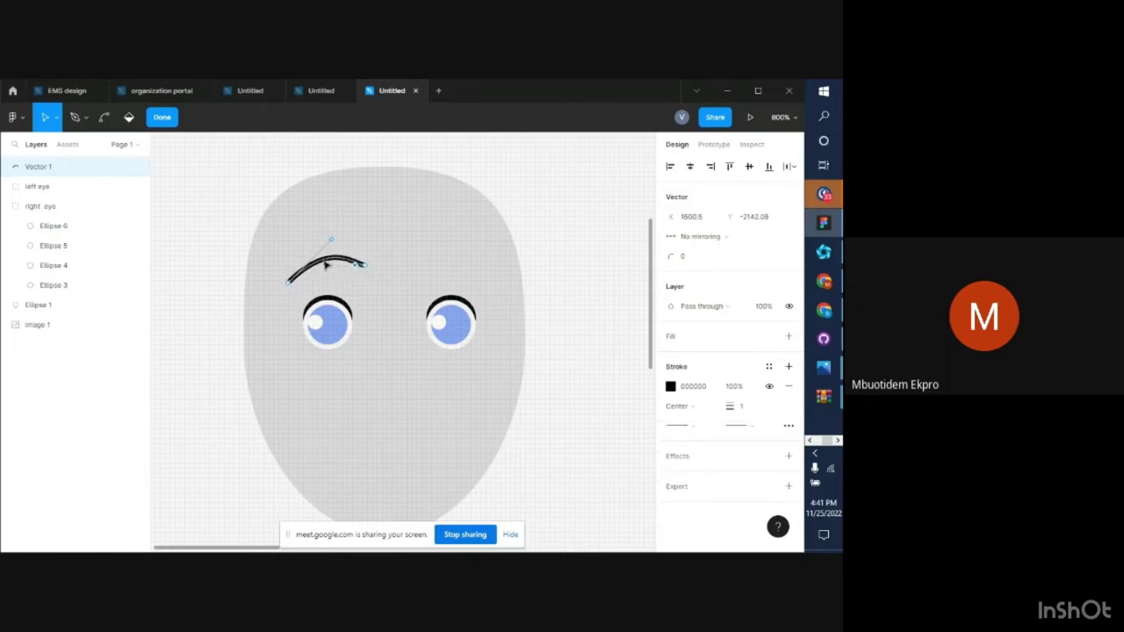
pyautogui.moveTo(330, 260); pyautogui.dragTo(372, 283)
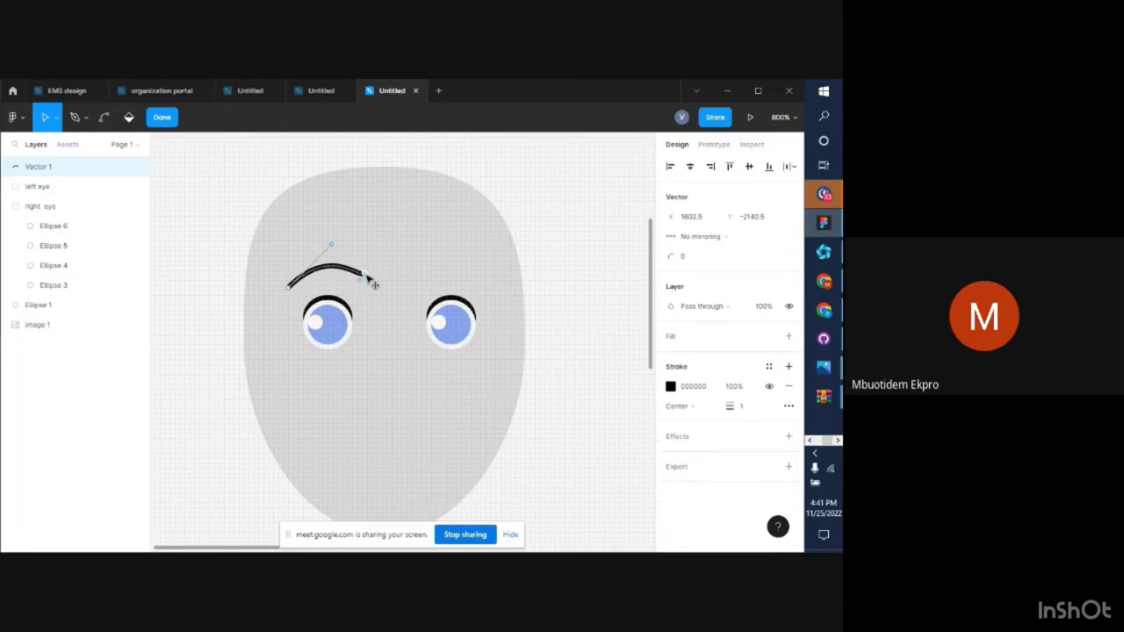
# Nudge the eyebrow's left end down-left and scrub its stroke weight to 0
pyautogui.click(291, 287)
pyautogui.moveTo(291, 291); pyautogui.dragTo(289, 295)
pyautogui.moveTo(731, 409)
pyautogui.mouseDown()
pyautogui.moveTo(764, 408)
pyautogui.moveTo(725, 408)
pyautogui.mouseUp()
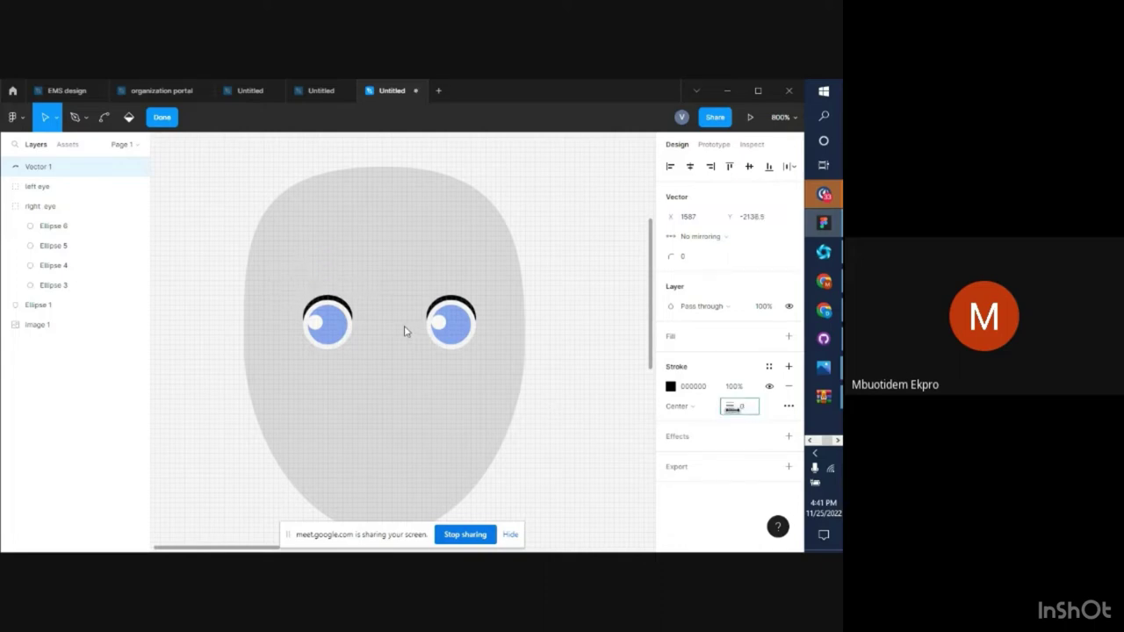
# Raise the eyebrow's stroke weight to 2 and flatten its arc
pyautogui.press('Up')
pyautogui.press('Up')
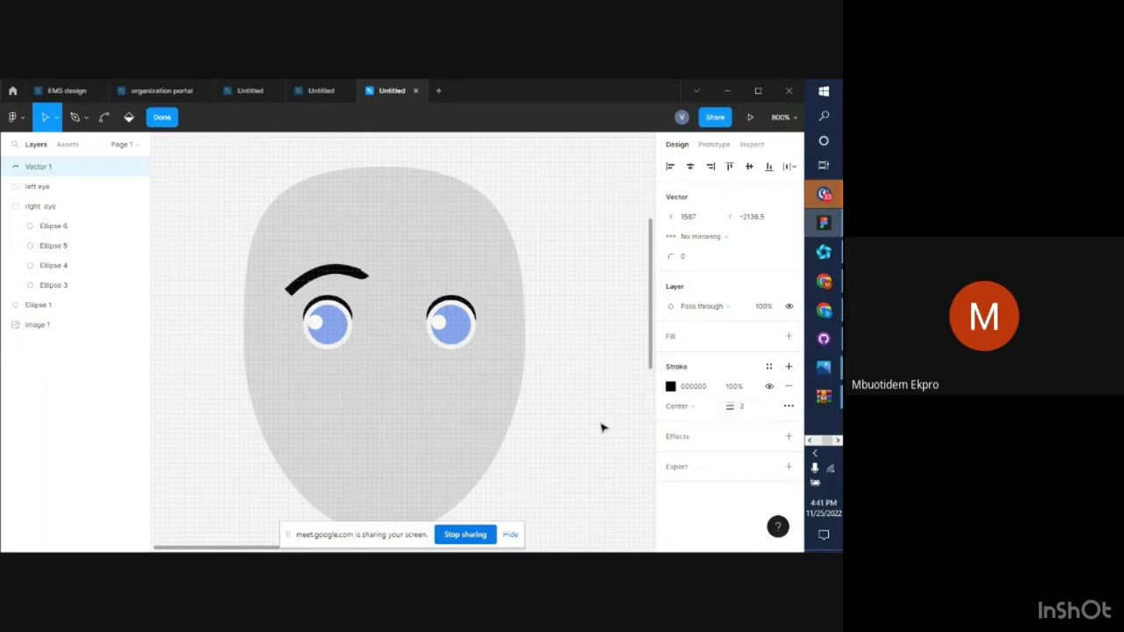
pyautogui.click(336, 279)
pyautogui.moveTo(331, 250); pyautogui.dragTo(334, 264)
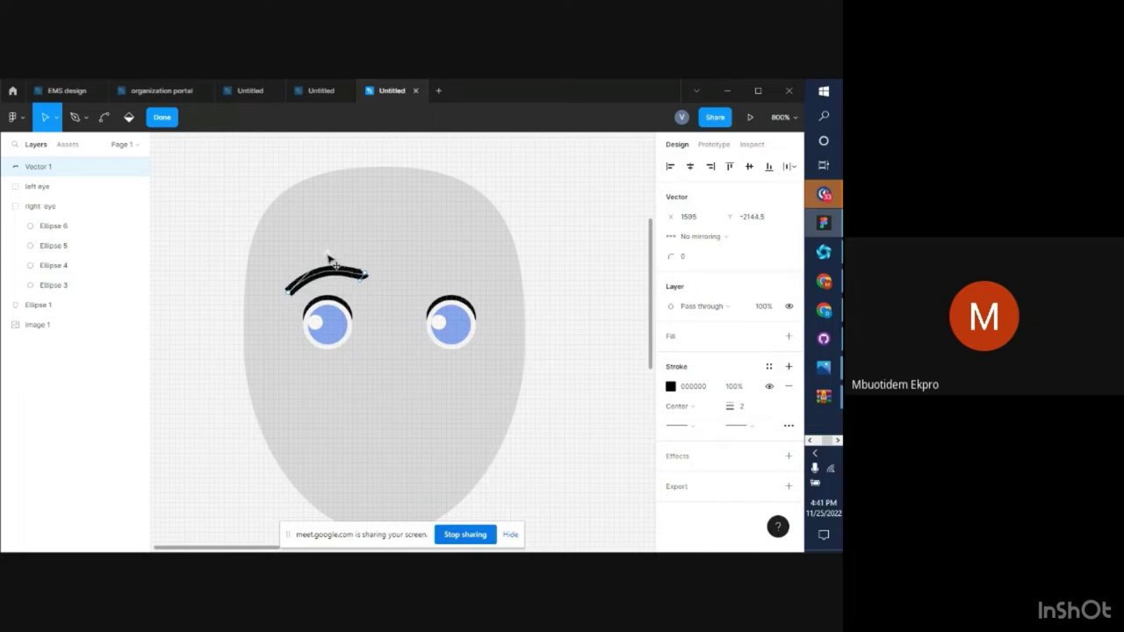
# Set the eyebrow's corner radius to 0
pyautogui.click(290, 291)
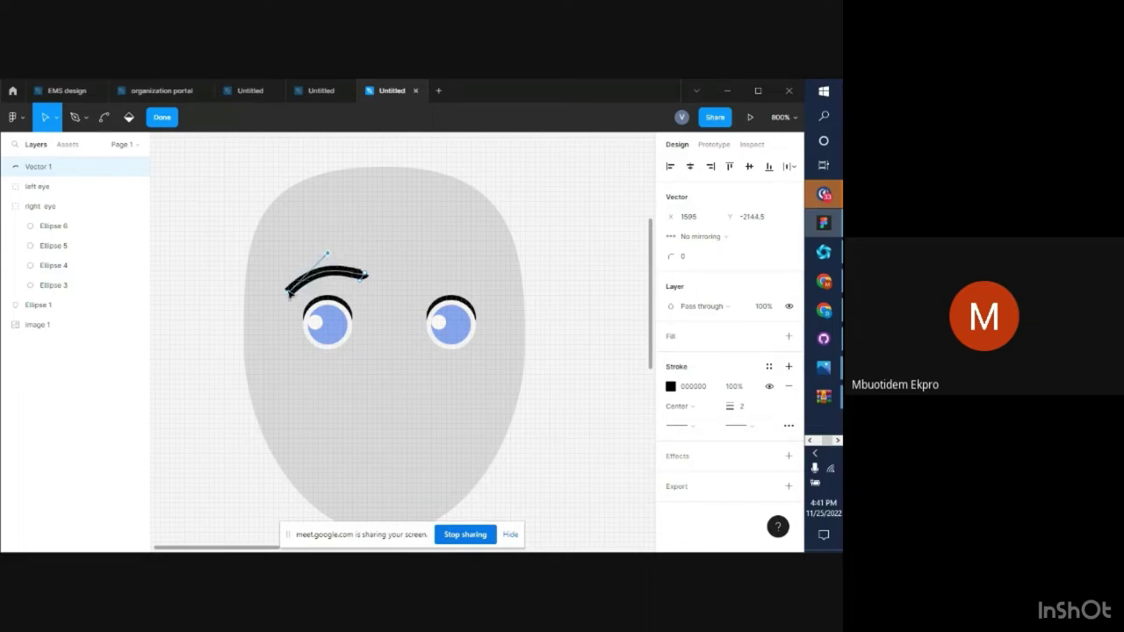
pyautogui.click(677, 255)
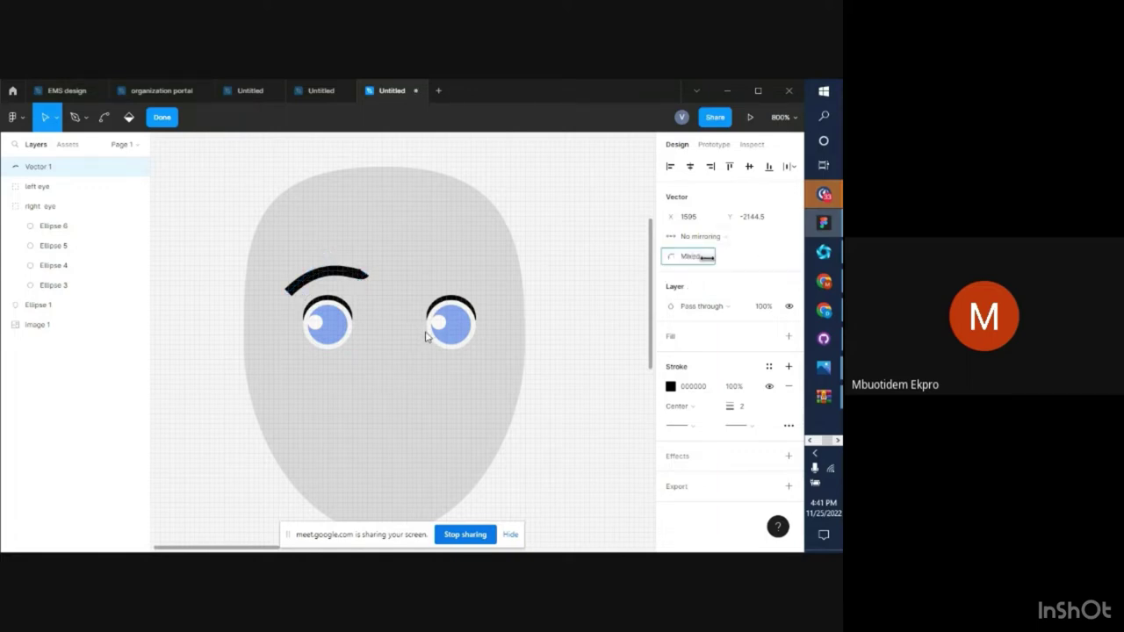
pyautogui.write('0')
pyautogui.press('Return')
pyautogui.click(162, 117)
pyautogui.click(736, 236)
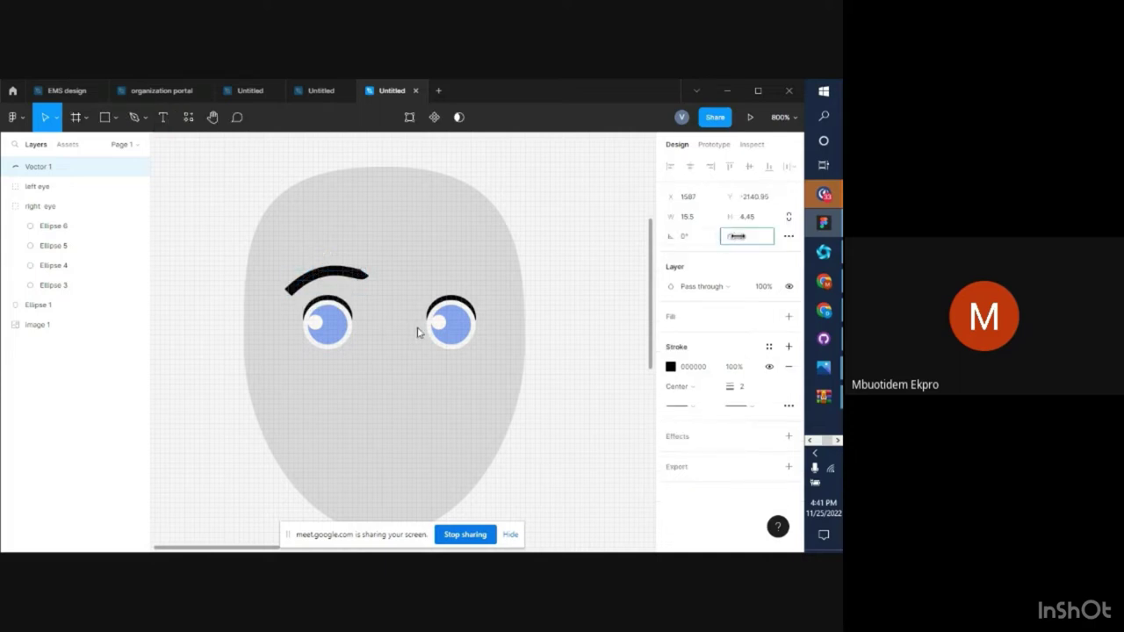
pyautogui.moveTo(736, 236); pyautogui.dragTo(746, 236)
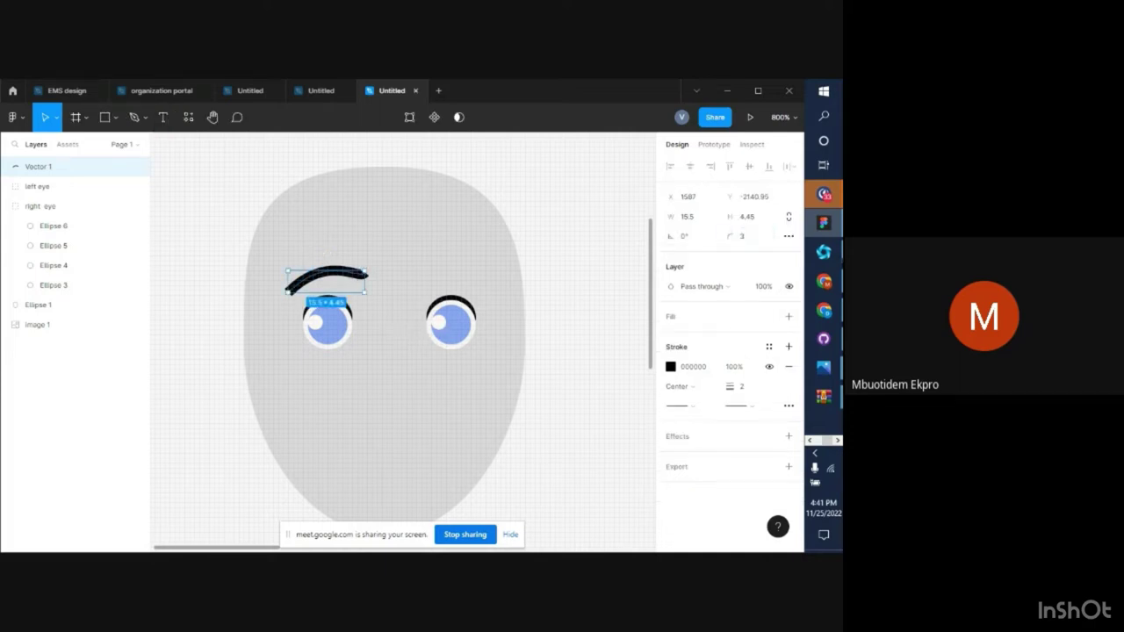
pyautogui.click(738, 236)
pyautogui.write('13')
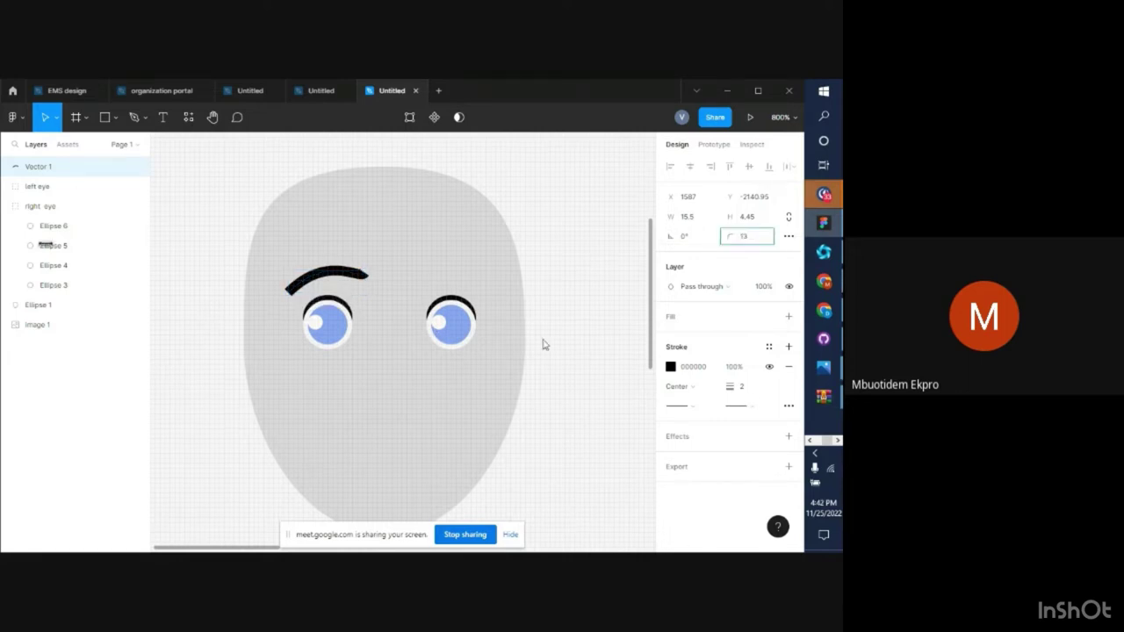
pyautogui.moveTo(243, 284); pyautogui.dragTo(543, 191)
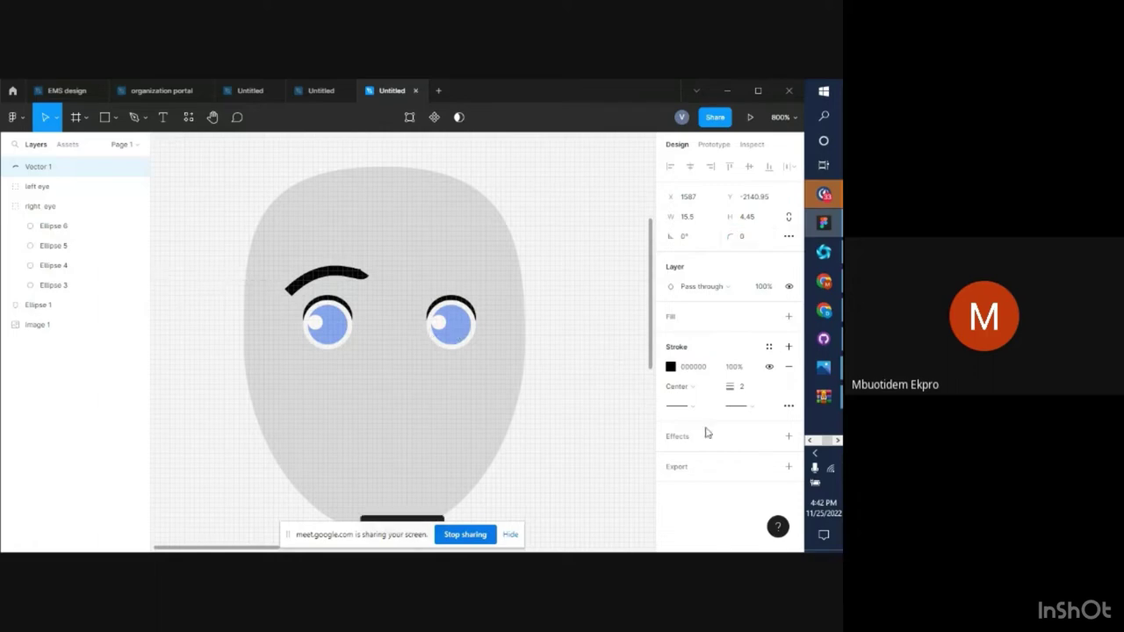
# Give the eyebrow stroke Round end caps
pyautogui.click(753, 407)
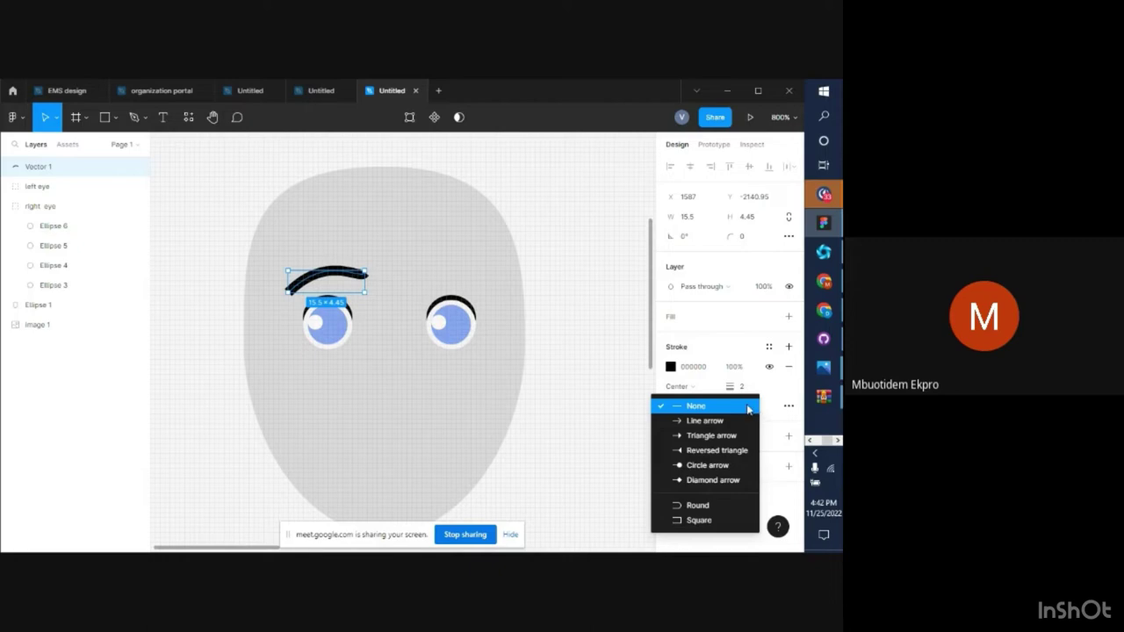
pyautogui.click(627, 369)
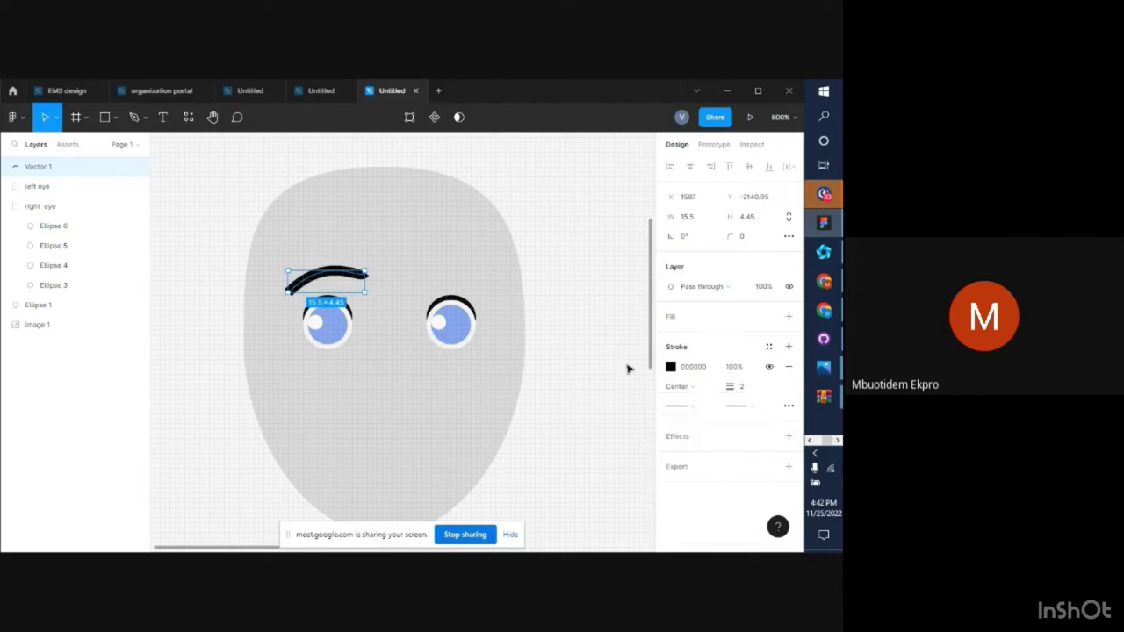
pyautogui.click(700, 407)
pyautogui.click(711, 506)
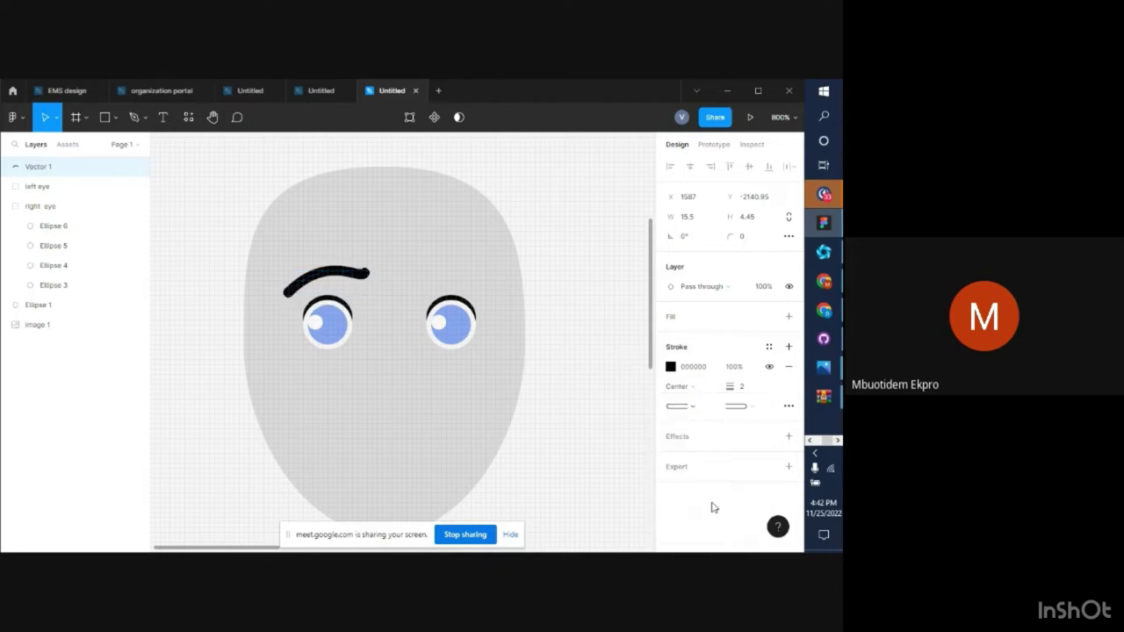
pyautogui.click(554, 354)
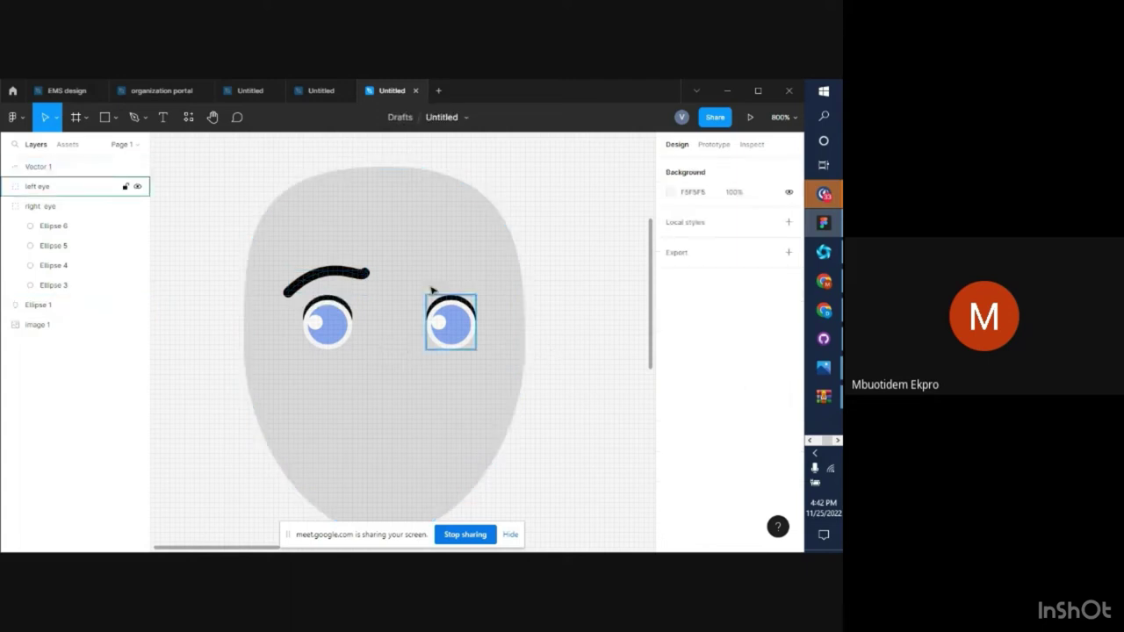
pyautogui.click(359, 278)
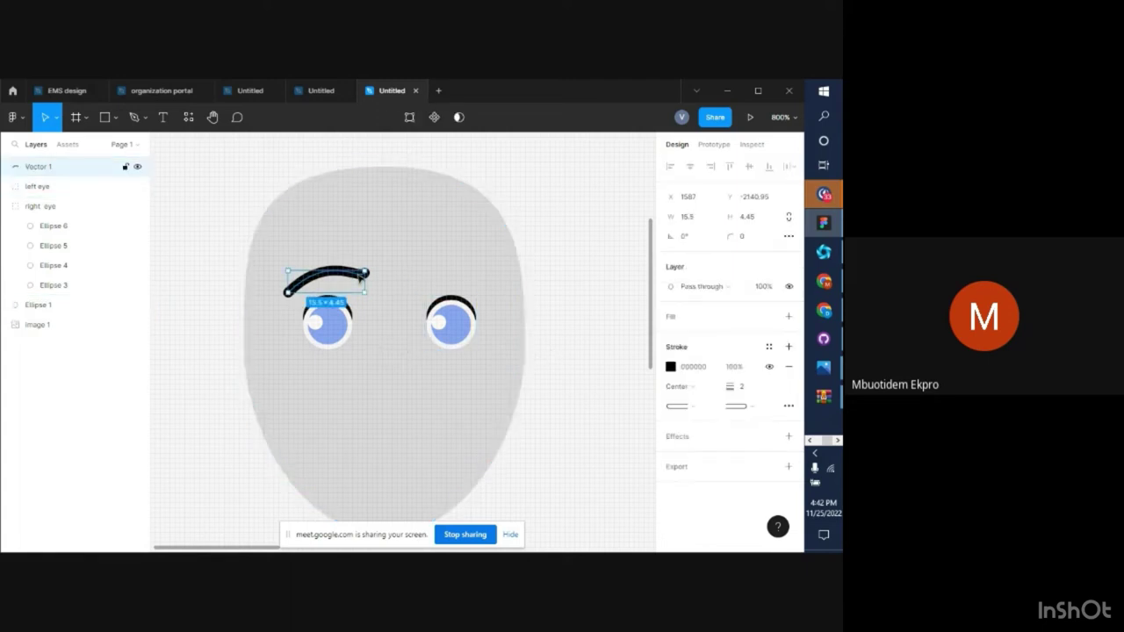
# Duplicate the eyebrow above the right eye, trying then undoing a 180° rotation
pyautogui.moveTo(361, 278); pyautogui.dragTo(479, 276)
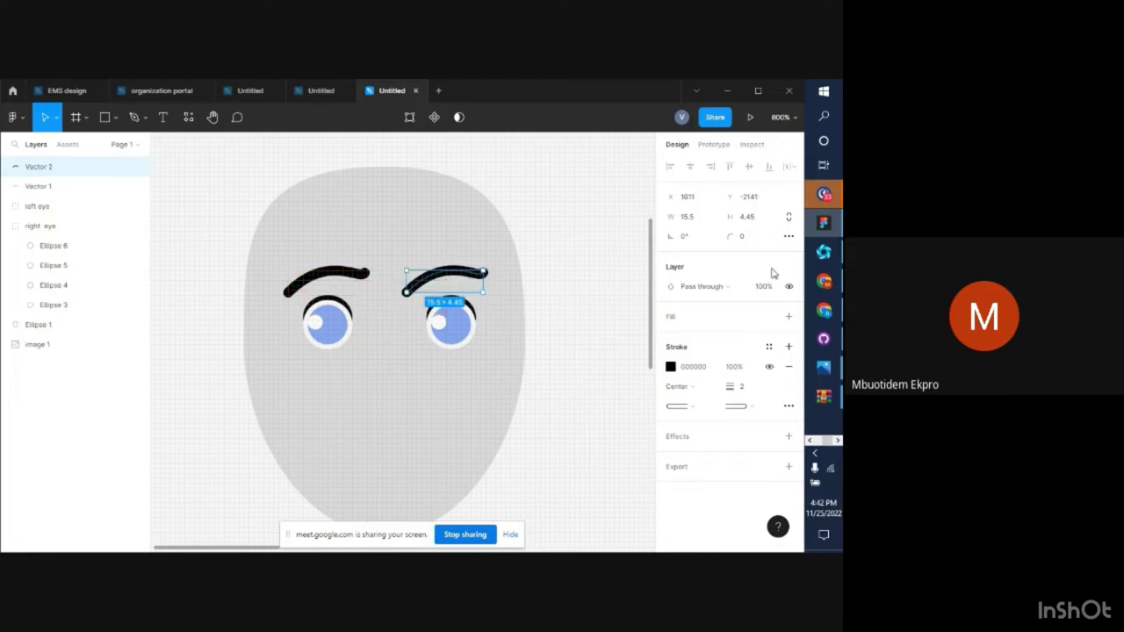
pyautogui.click(700, 242)
pyautogui.write('180')
pyautogui.press('Return')
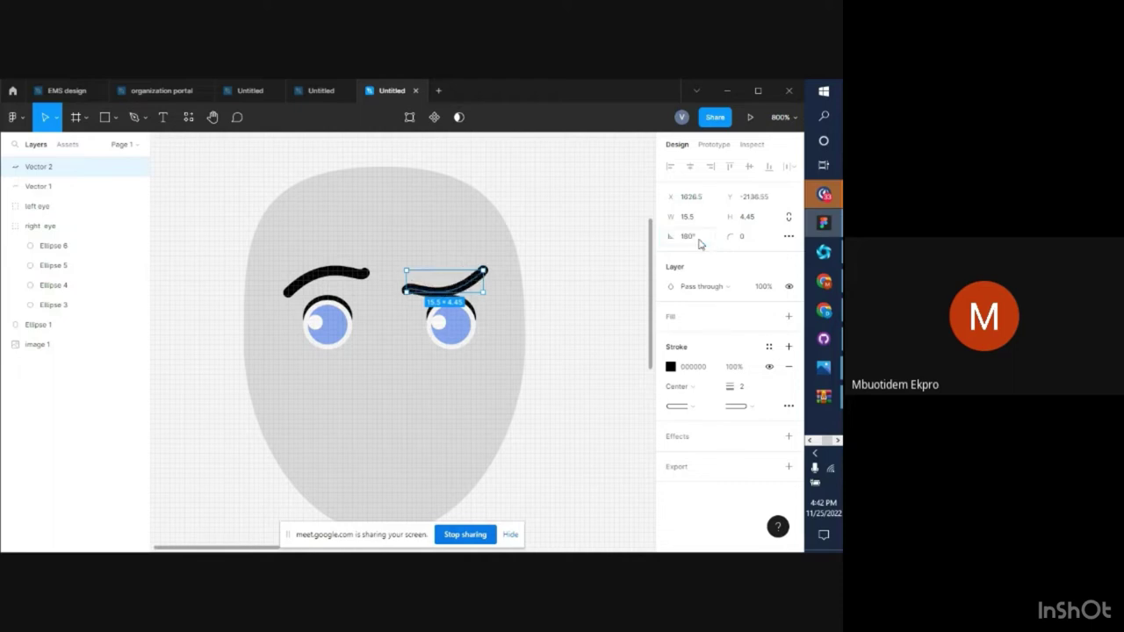
pyautogui.hotkey('ctrl', 'z')
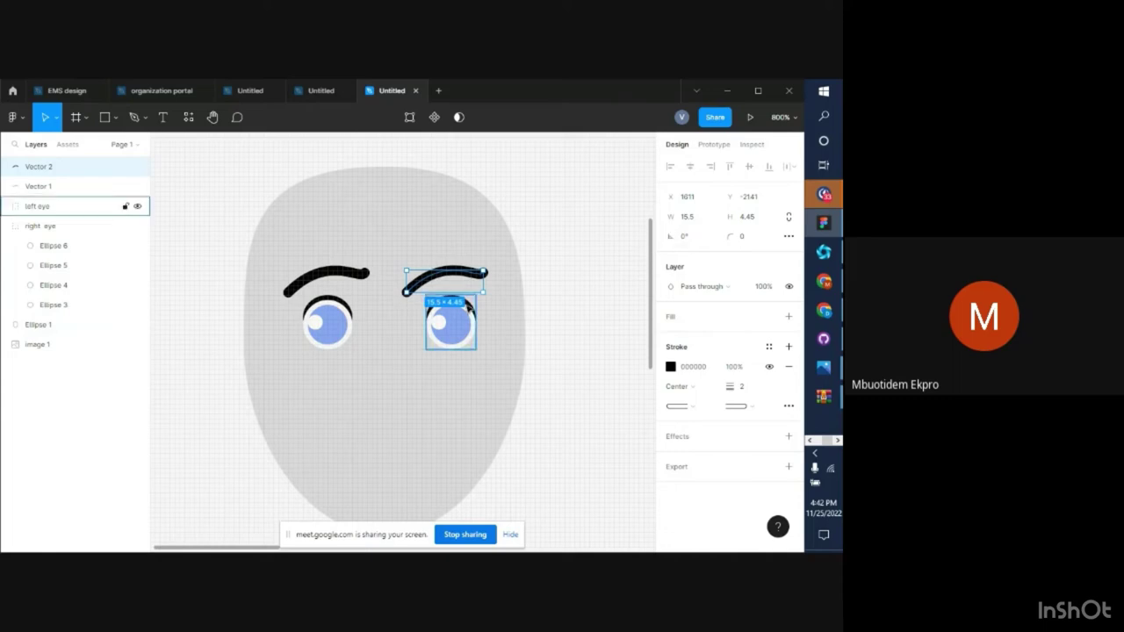
# Set the copy's rotation to 270, then tilt it into an arch over the right eye
pyautogui.click(694, 239)
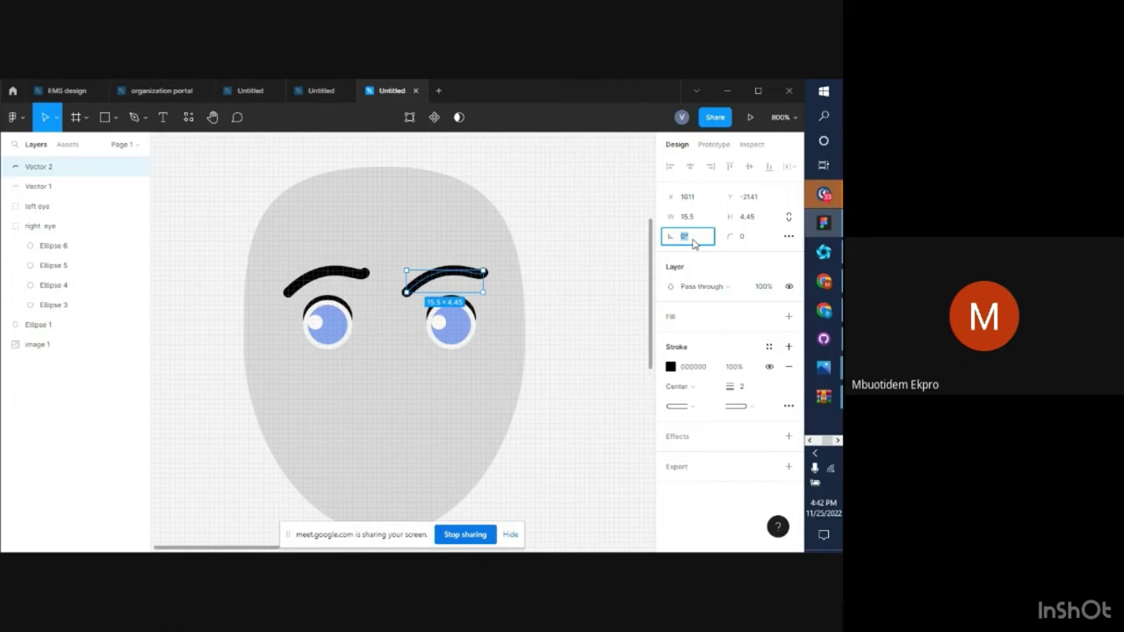
pyautogui.write('270')
pyautogui.press('Return')
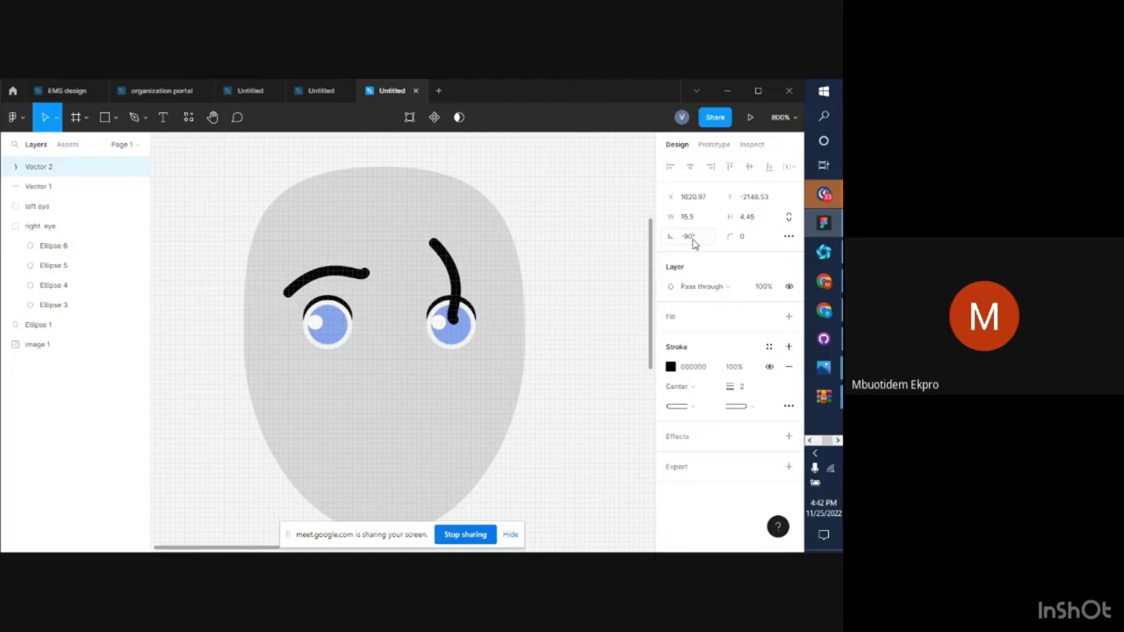
pyautogui.click(707, 236)
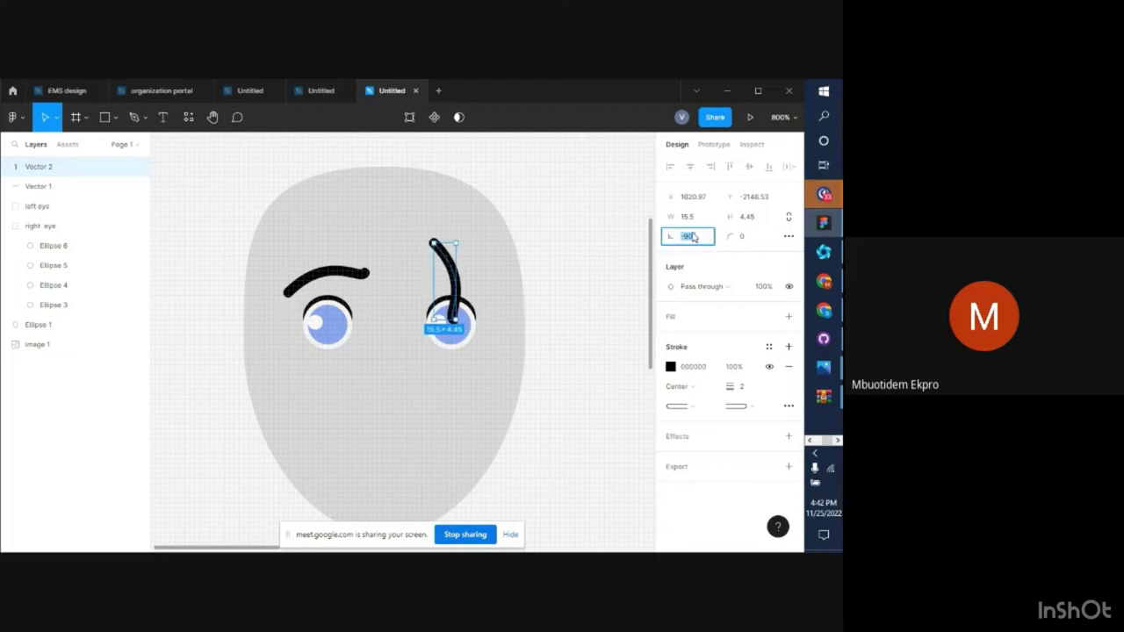
pyautogui.moveTo(673, 232); pyautogui.dragTo(171, 301)
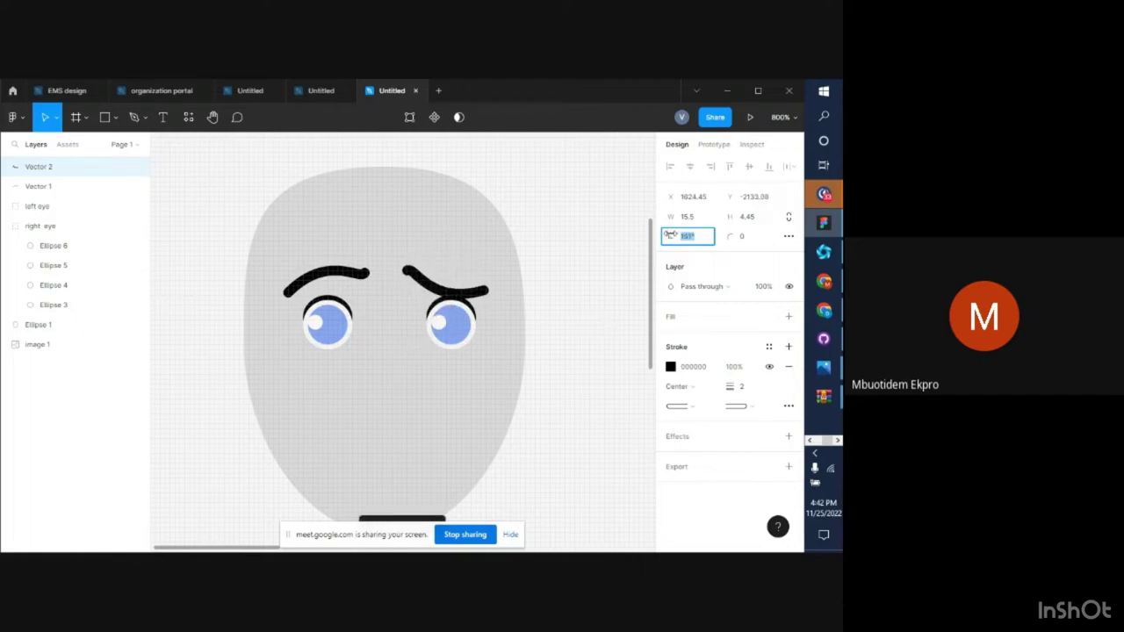
pyautogui.hotkey('ctrl', 'z')
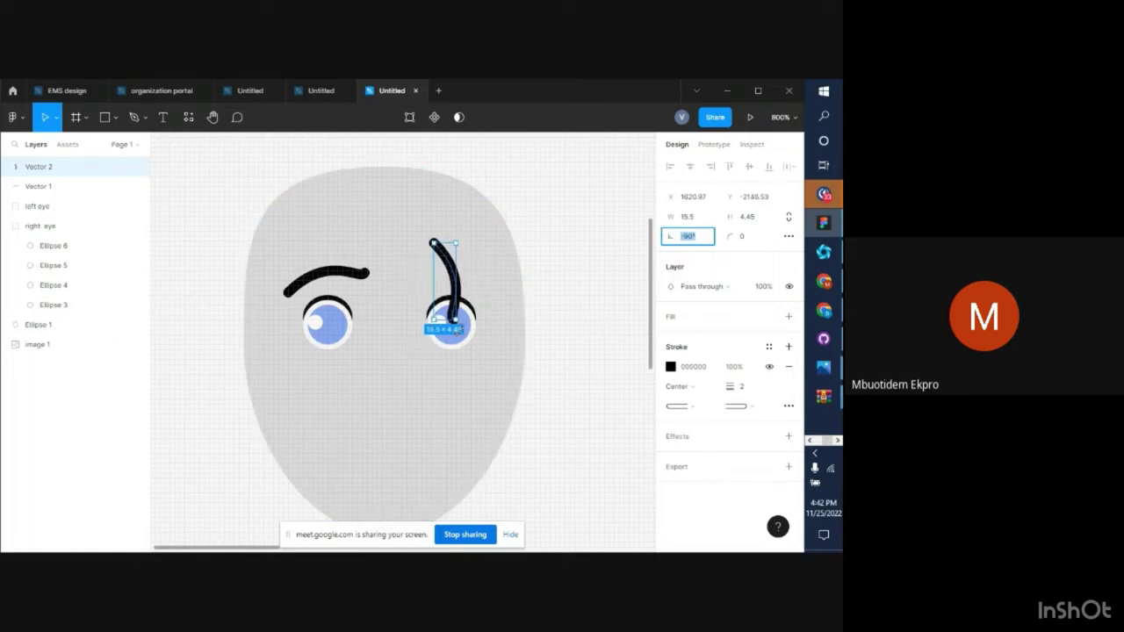
pyautogui.moveTo(459, 328); pyautogui.dragTo(492, 298)
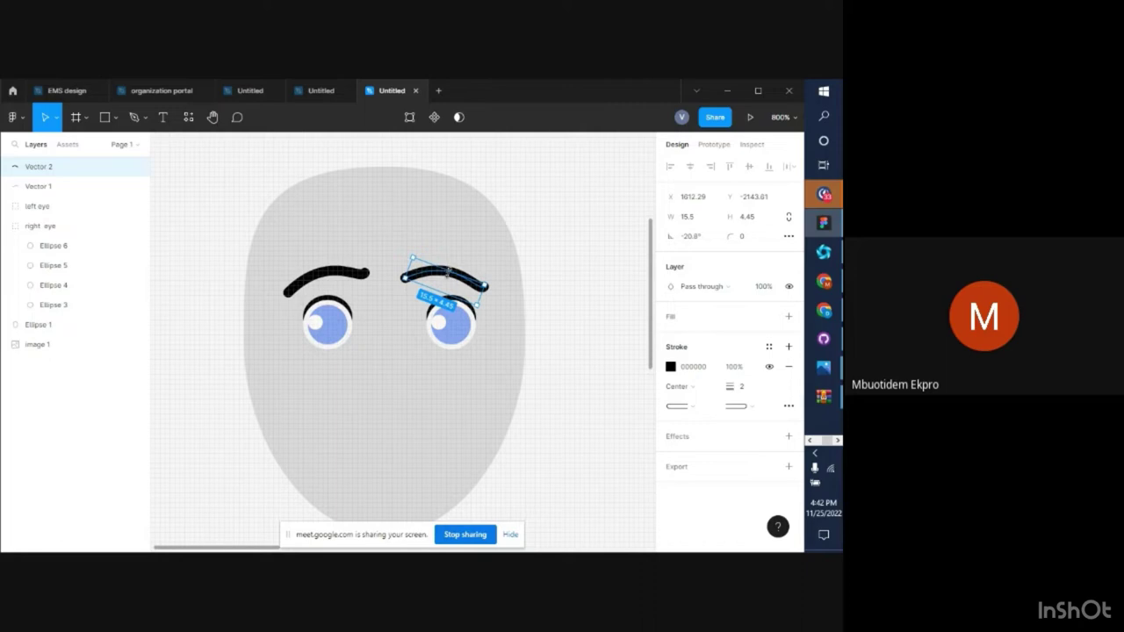
# Nudge the right brow right and the left brow left so both sit evenly
pyautogui.moveTo(446, 272); pyautogui.dragTo(454, 273)
pyautogui.moveTo(323, 276); pyautogui.dragTo(318, 280)
pyautogui.press('-')
pyautogui.press('-')
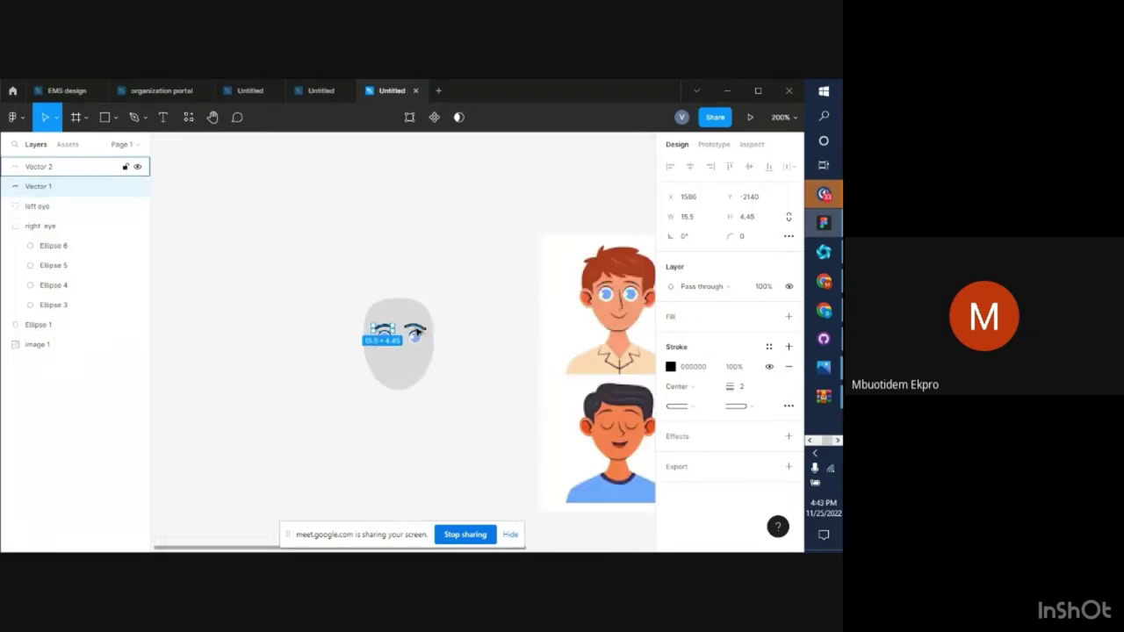
pyautogui.press('+')
pyautogui.press('+')
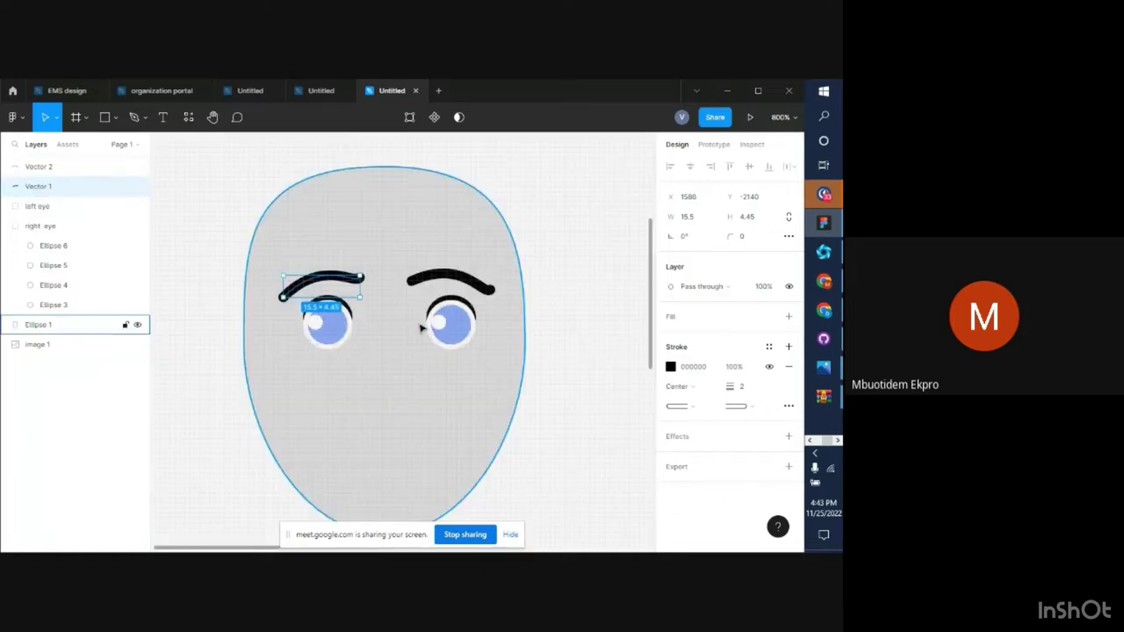
# Pull the right eyebrow's end point down to reshape it, and thin its stroke
pyautogui.click(462, 278)
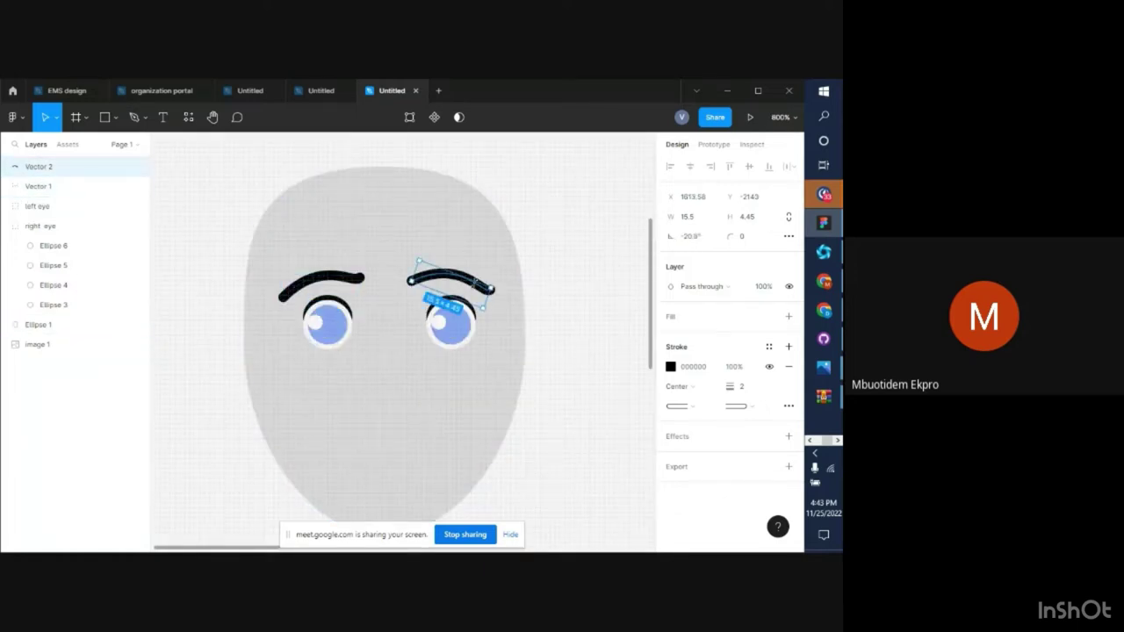
pyautogui.doubleClick(451, 282)
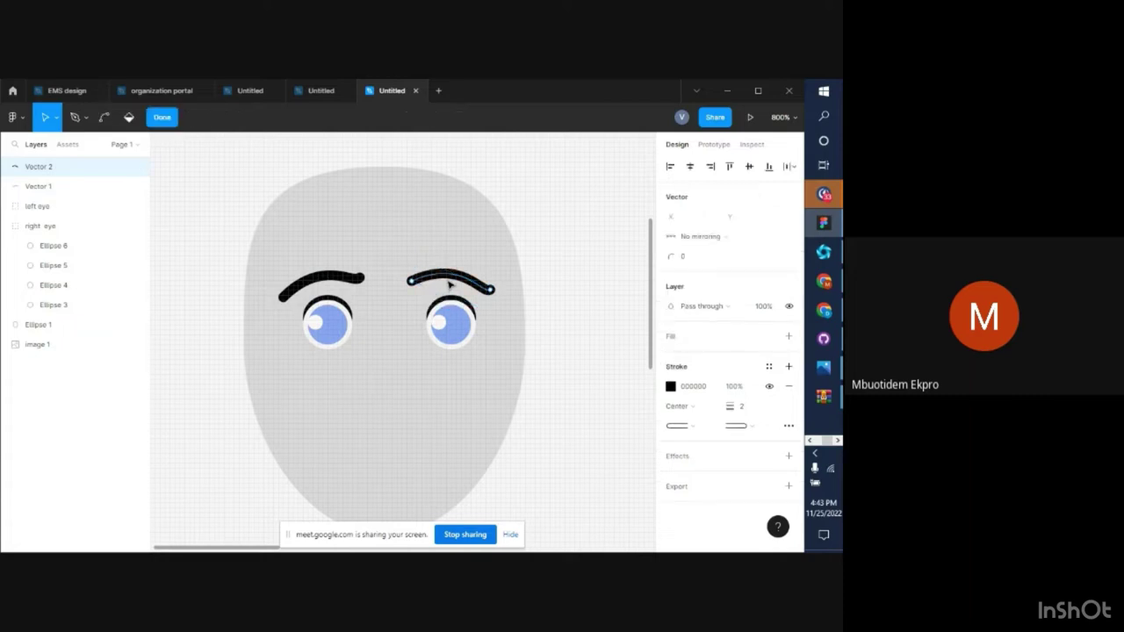
pyautogui.moveTo(490, 290)
pyautogui.mouseDown()
pyautogui.moveTo(506, 311)
pyautogui.moveTo(496, 301)
pyautogui.mouseUp()
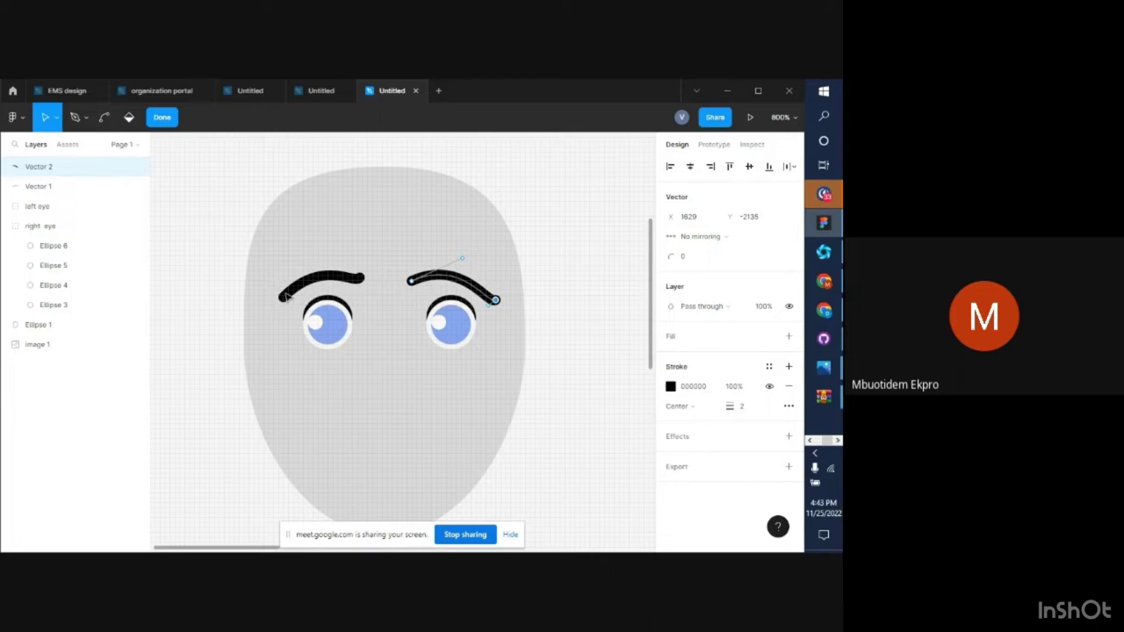
pyautogui.click(552, 335)
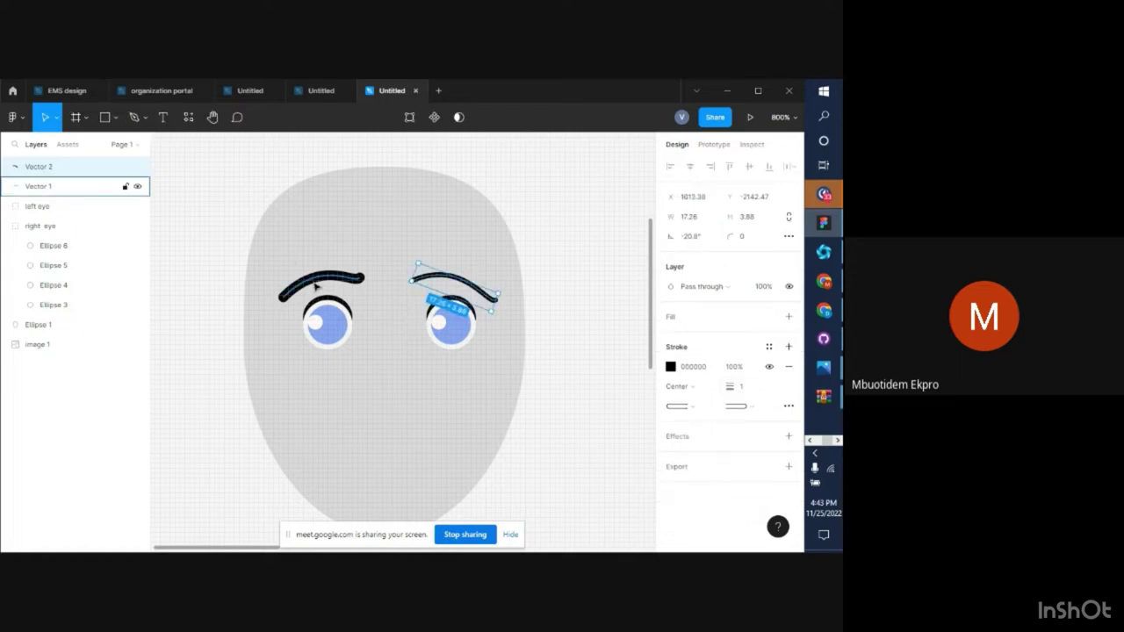
pyautogui.press('Escape')
pyautogui.moveTo(729, 387); pyautogui.dragTo(735, 387)
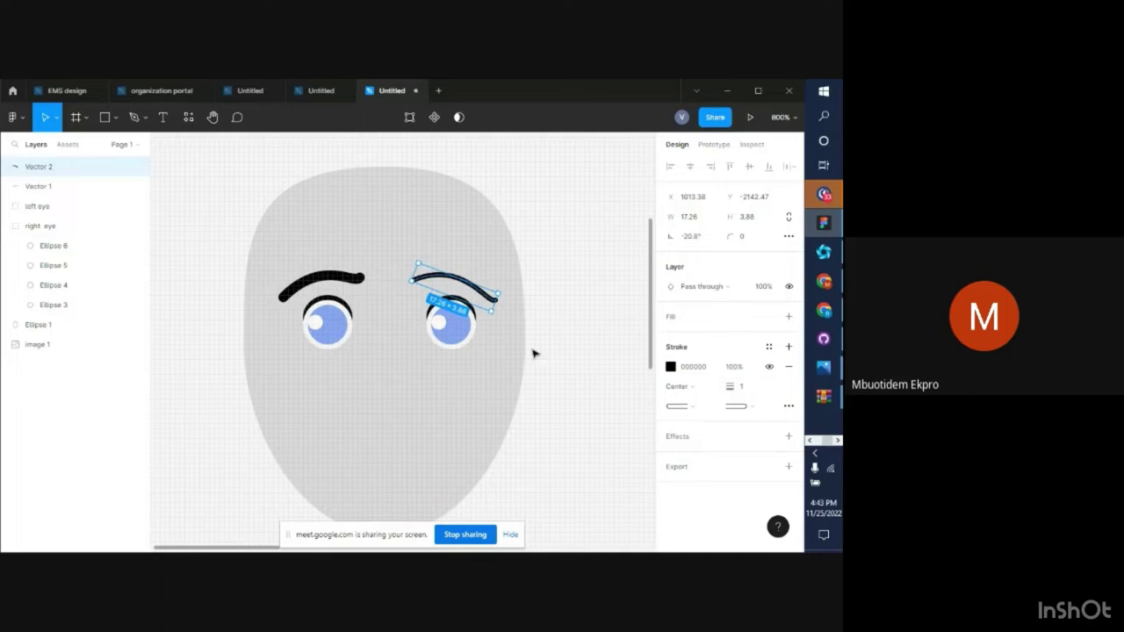
# Set the left eyebrow's stroke weight to 1
pyautogui.click(332, 278)
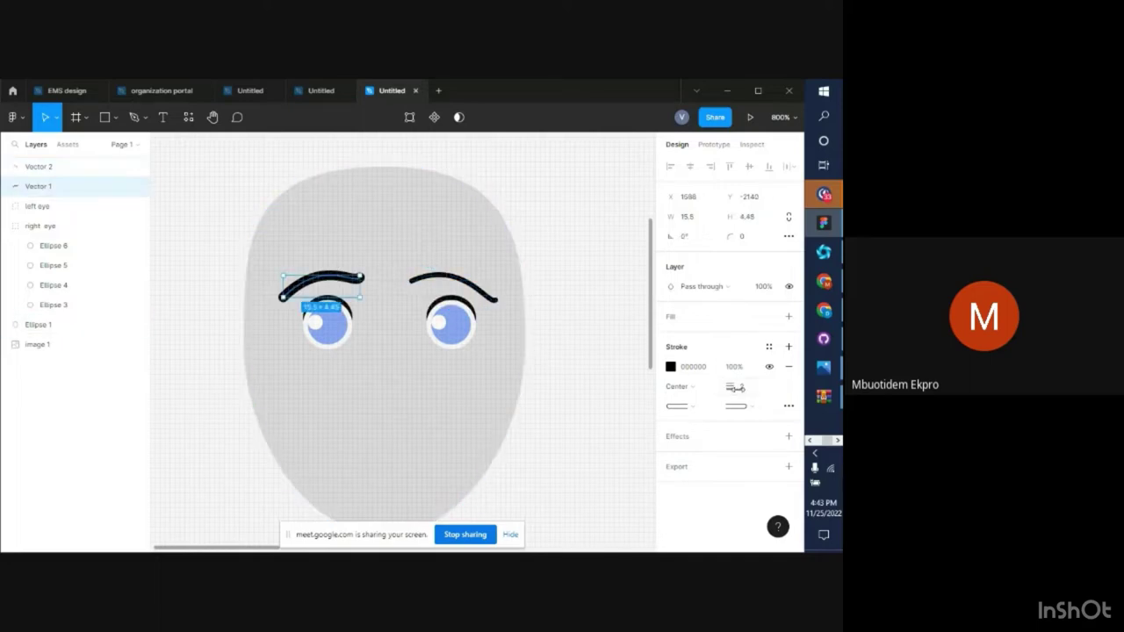
pyautogui.moveTo(729, 386); pyautogui.dragTo(726, 386)
pyautogui.hotkey('ctrl', 'z')
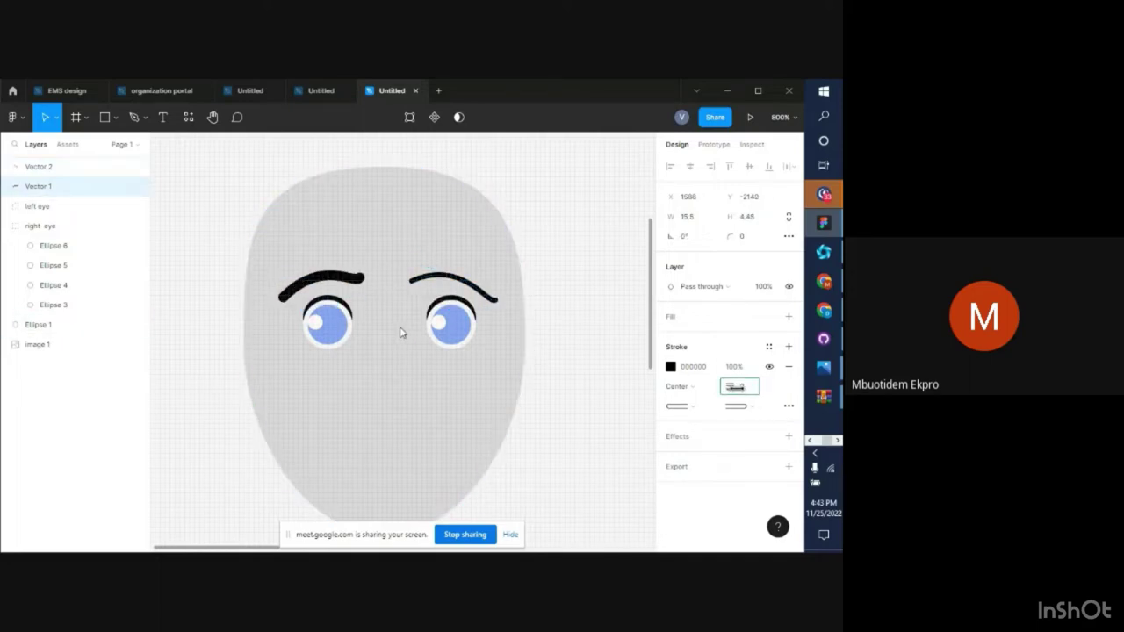
pyautogui.hotkey('ctrl', 'shift', 'z')
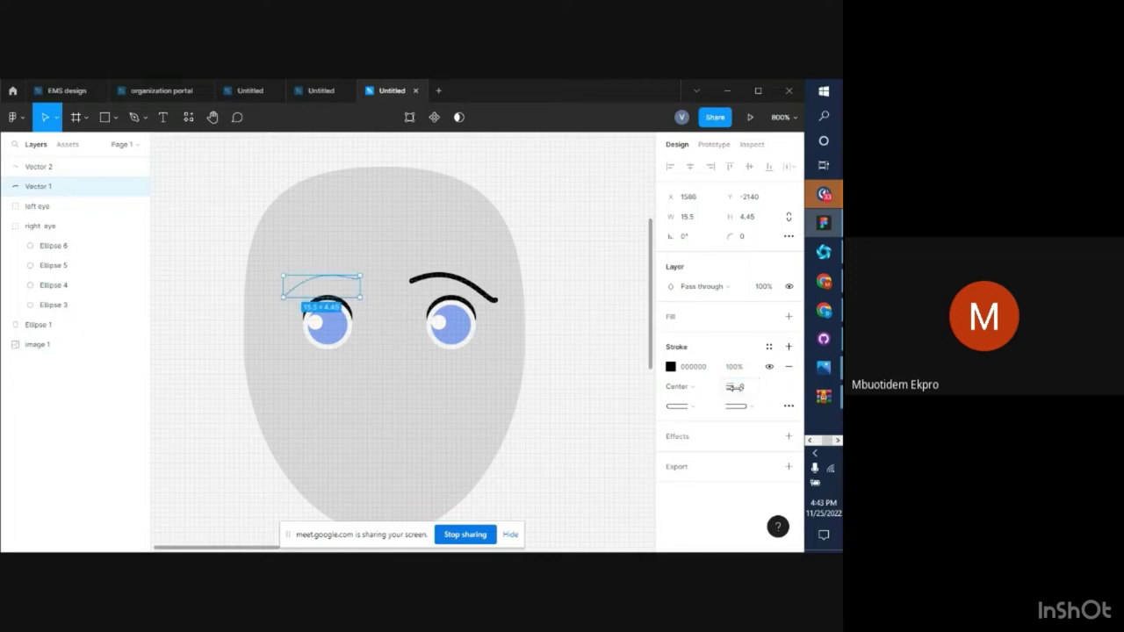
pyautogui.write('1')
pyautogui.press('Return')
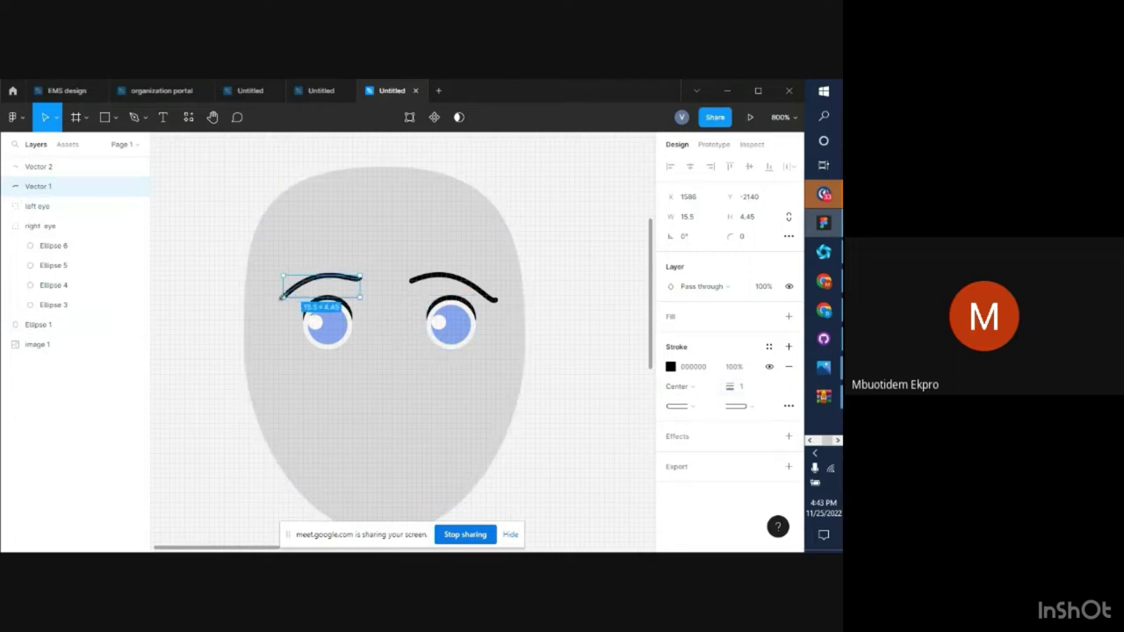
# Move the left eyebrow's outer end point so it arches like the right brow
pyautogui.doubleClick(300, 291)
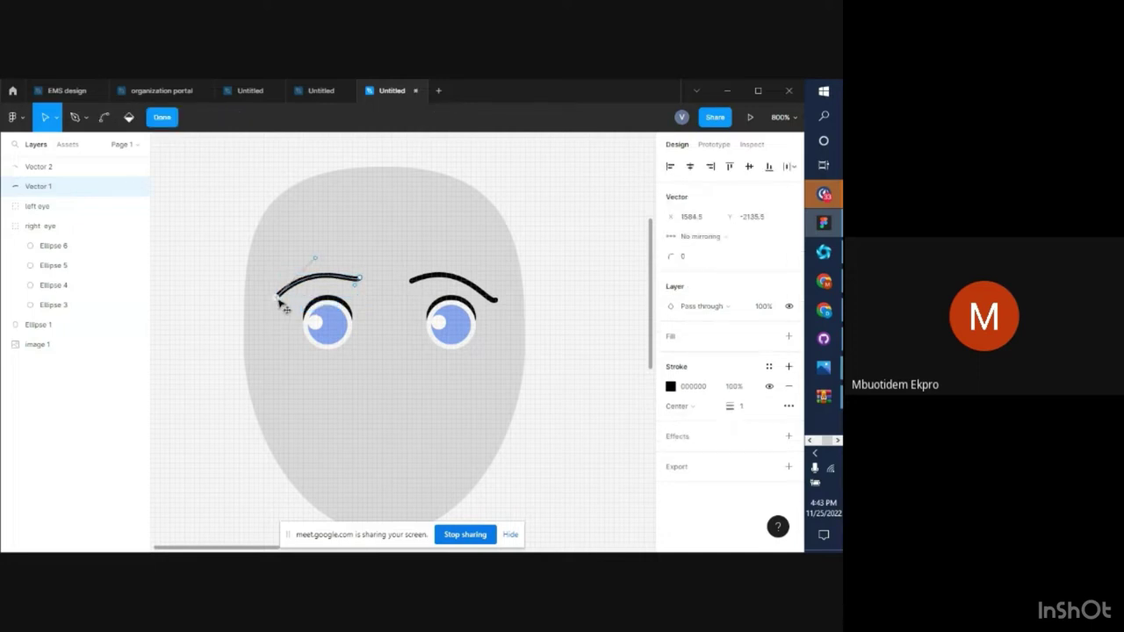
pyautogui.moveTo(283, 299); pyautogui.dragTo(288, 303)
pyautogui.click(571, 351)
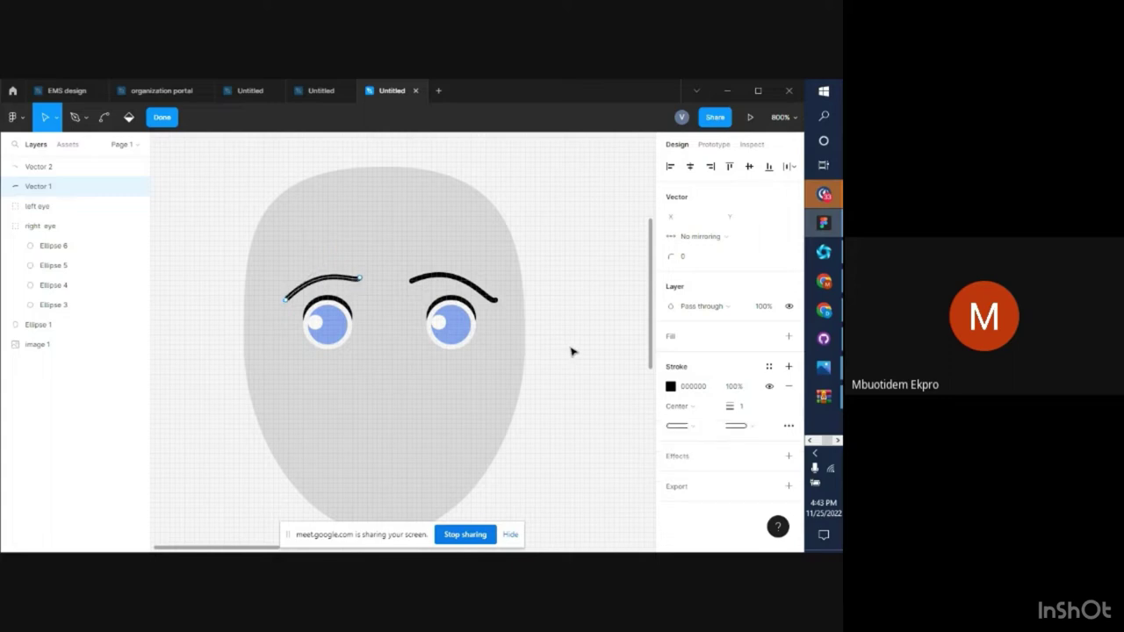
pyautogui.hotkey('ctrl', '-')
pyautogui.hotkey('ctrl', '-')
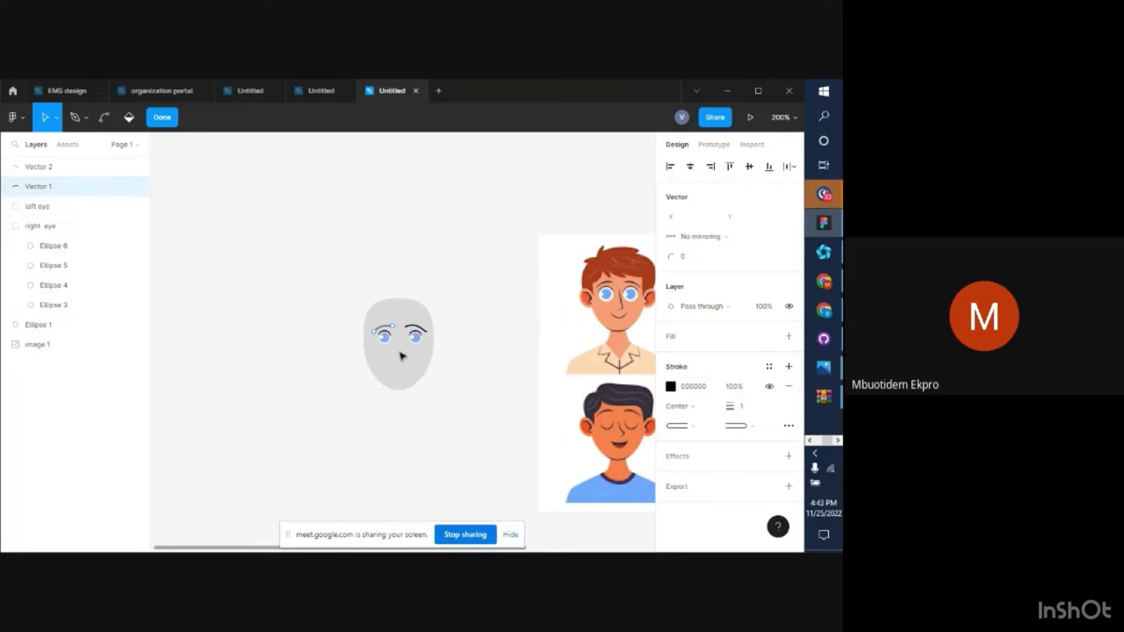
pyautogui.click(156, 121)
pyautogui.click(239, 233)
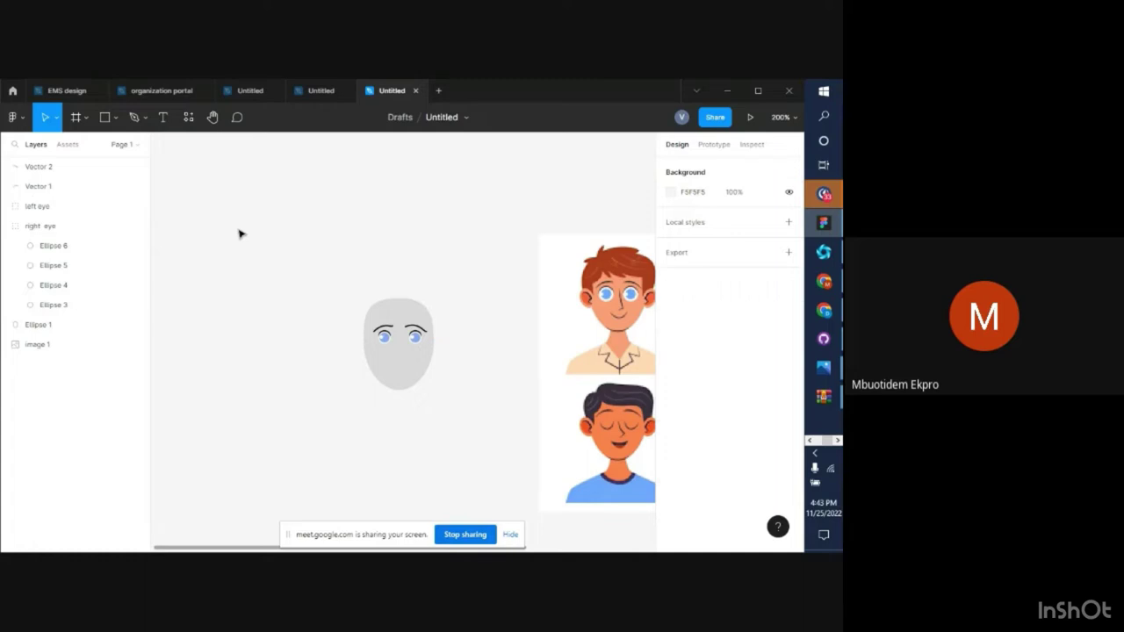
# Try different fill hues on the face oval, including a darker brown
pyautogui.click(410, 371)
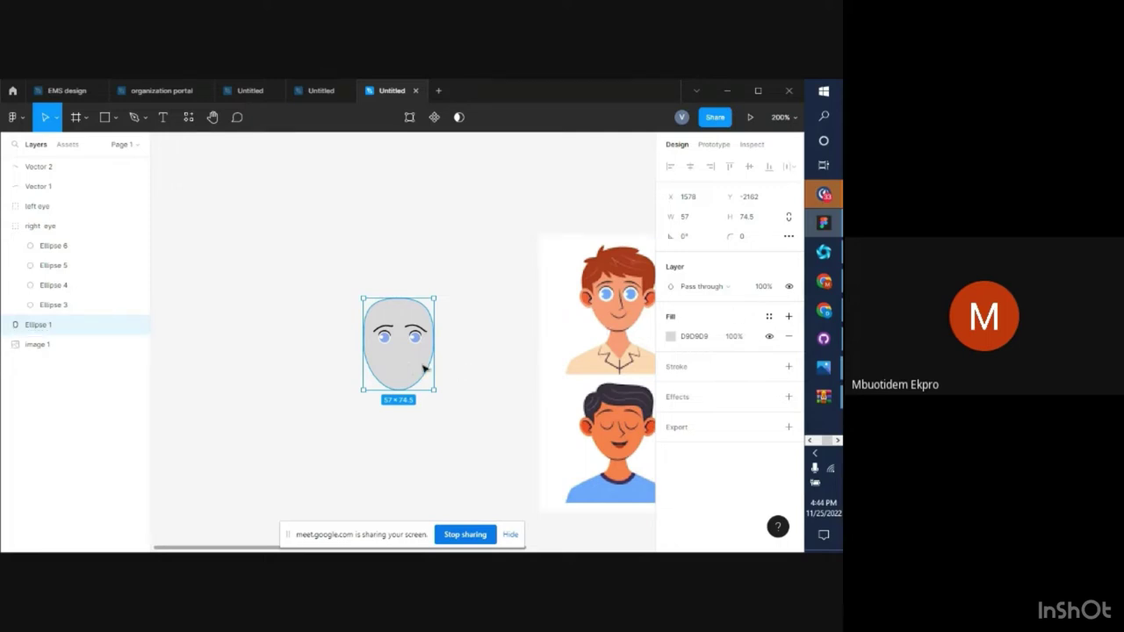
pyautogui.click(671, 336)
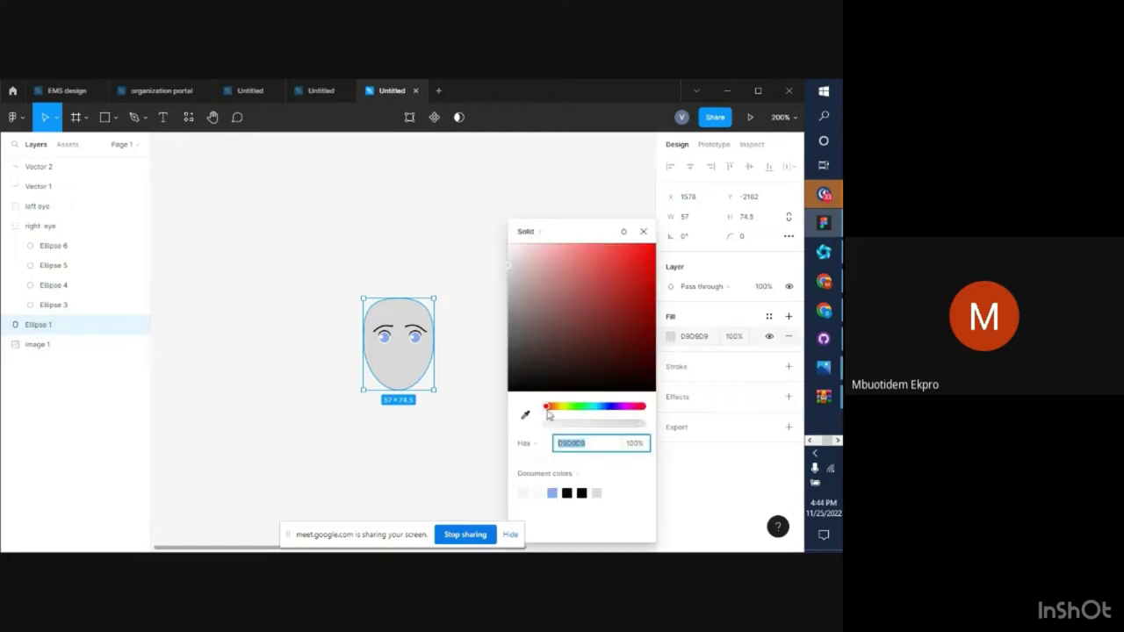
pyautogui.moveTo(548, 414)
pyautogui.mouseDown()
pyautogui.moveTo(575, 414)
pyautogui.moveTo(551, 410)
pyautogui.mouseUp()
pyautogui.click(643, 231)
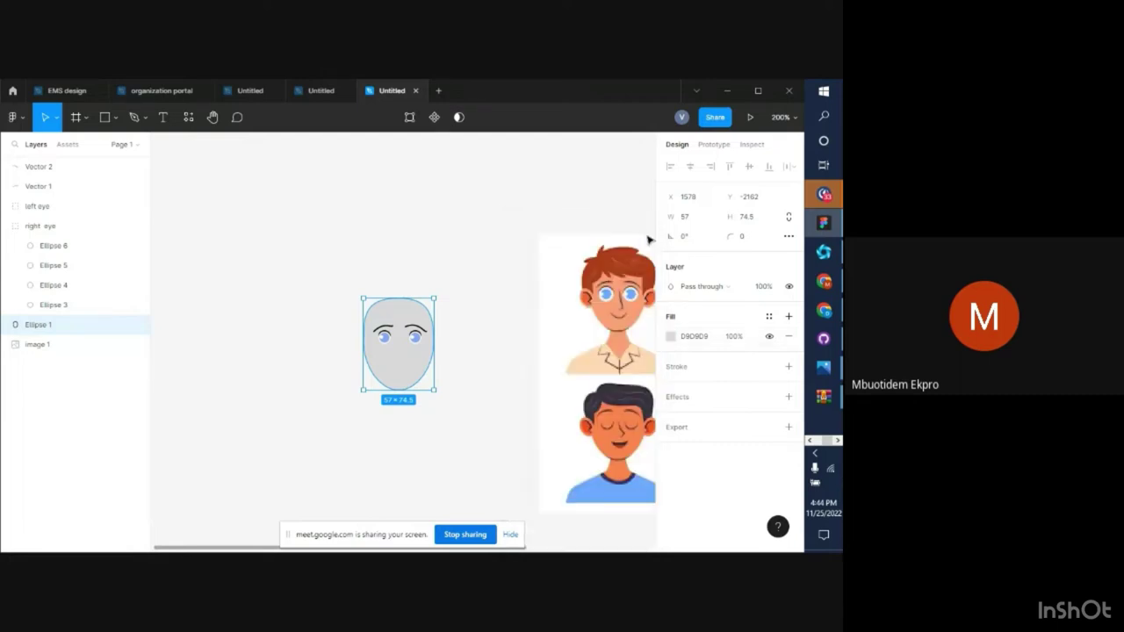
pyautogui.click(672, 338)
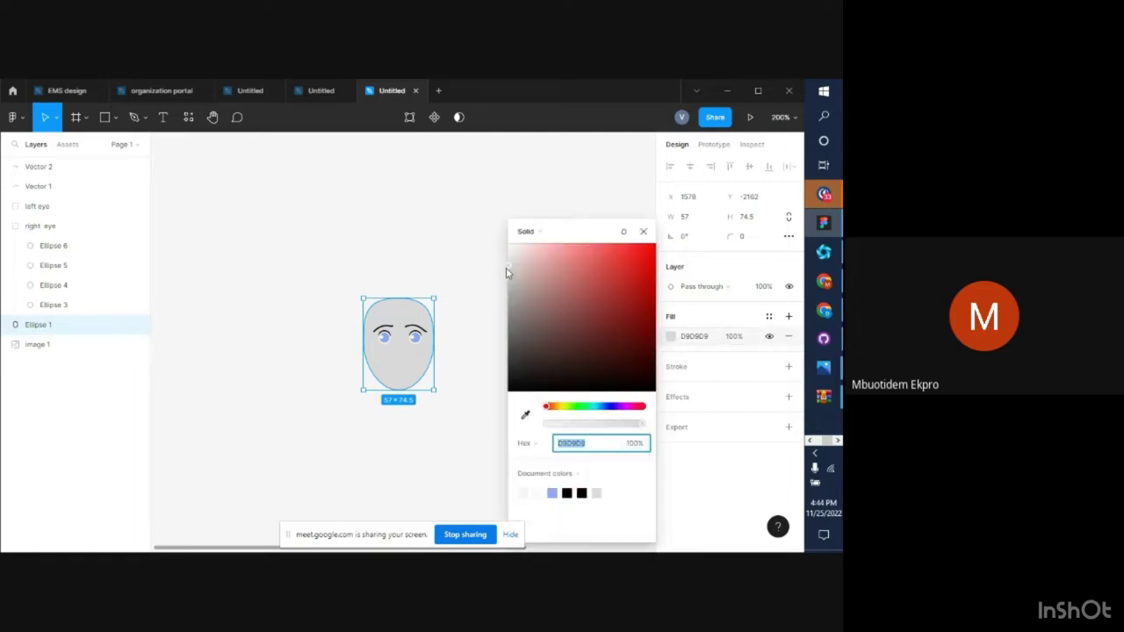
pyautogui.moveTo(511, 272); pyautogui.dragTo(585, 337)
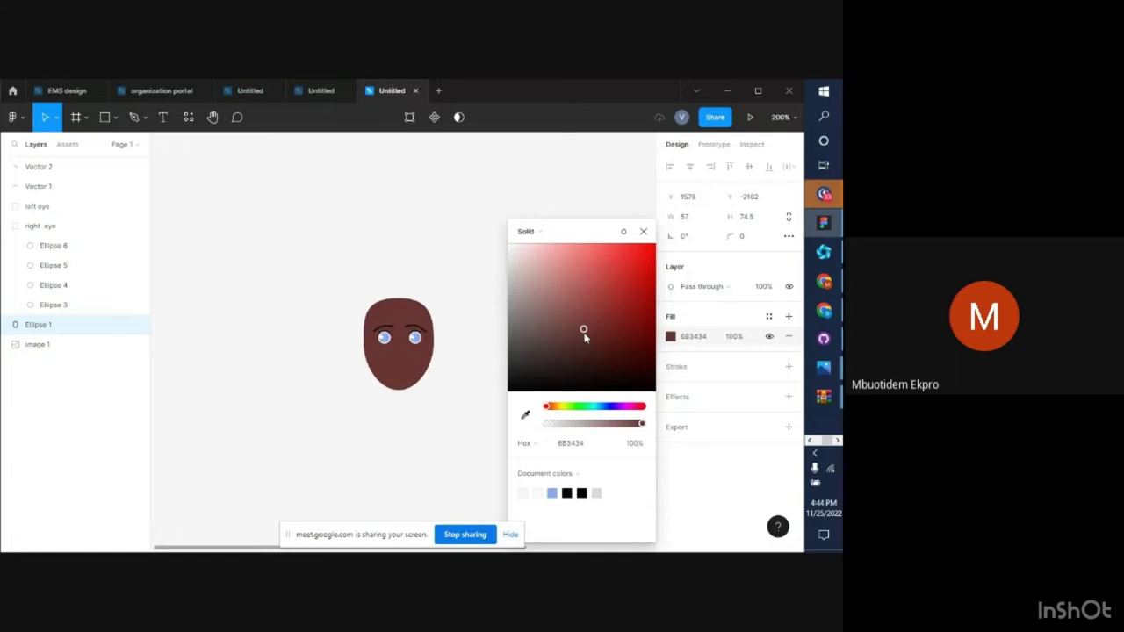
pyautogui.click(643, 231)
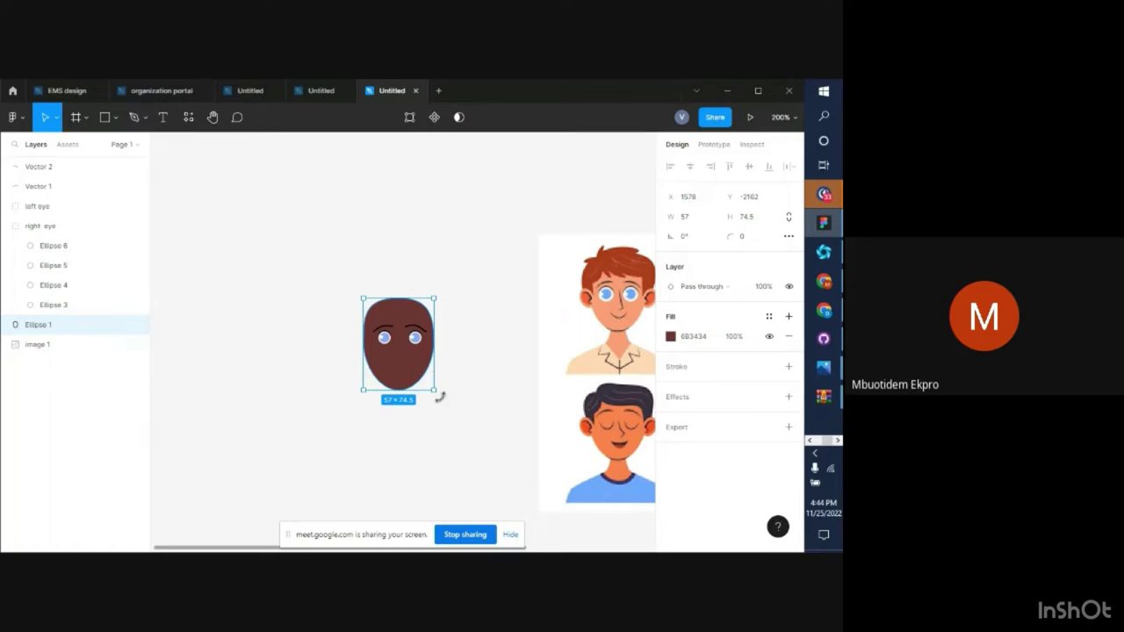
# Eyedrop the reference cartoon's peach skin into the face fill, then undo it
pyautogui.click(673, 338)
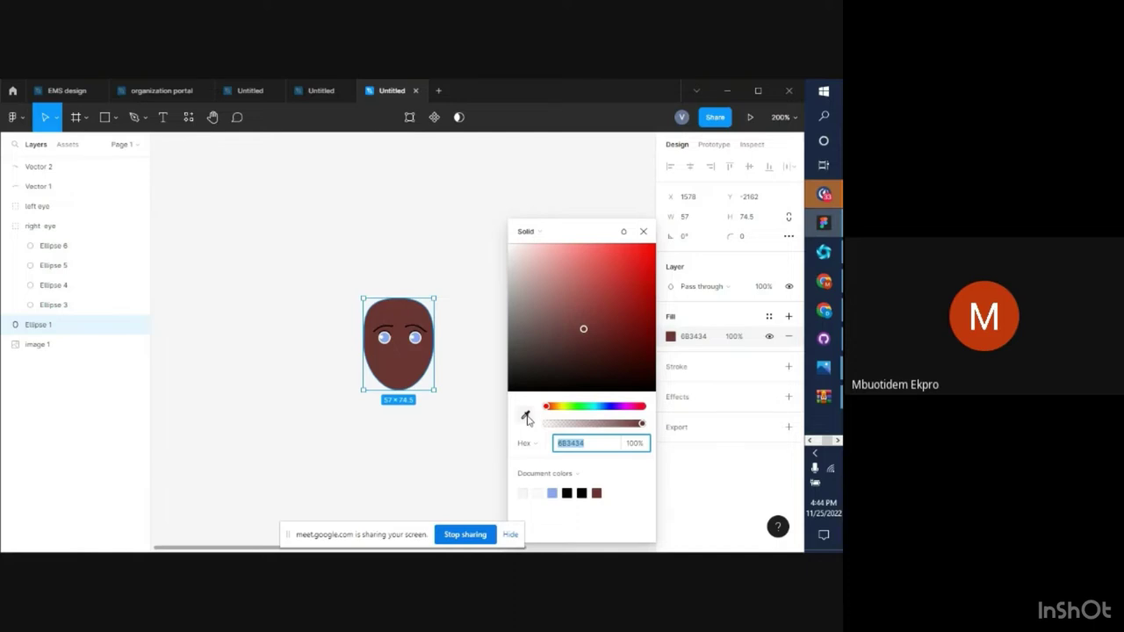
pyautogui.click(526, 416)
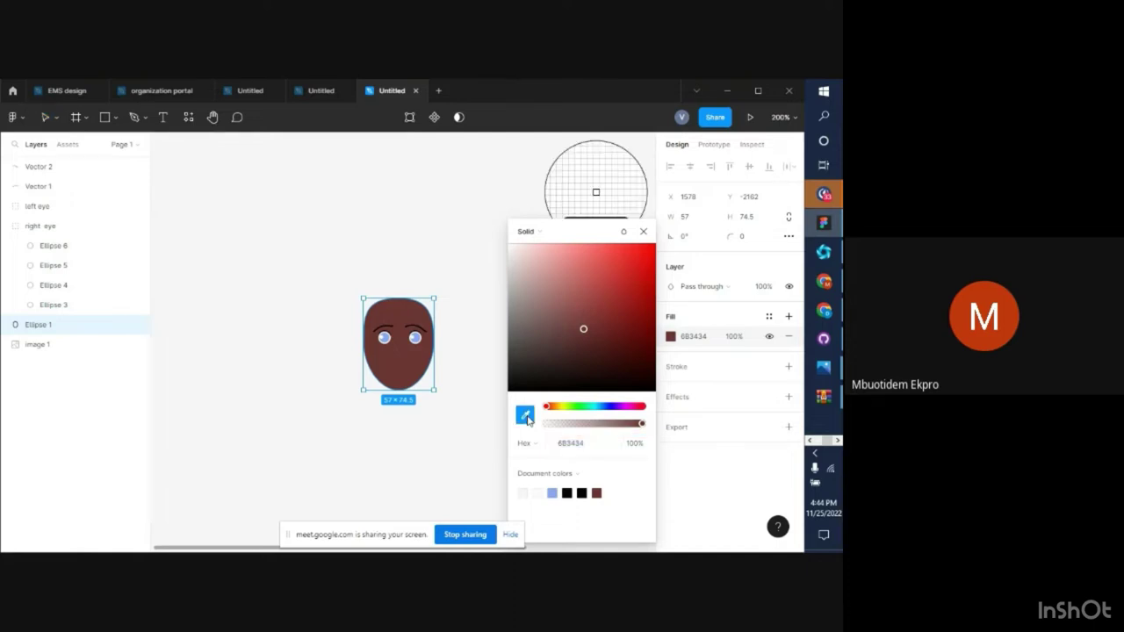
pyautogui.moveTo(589, 233); pyautogui.dragTo(762, 217)
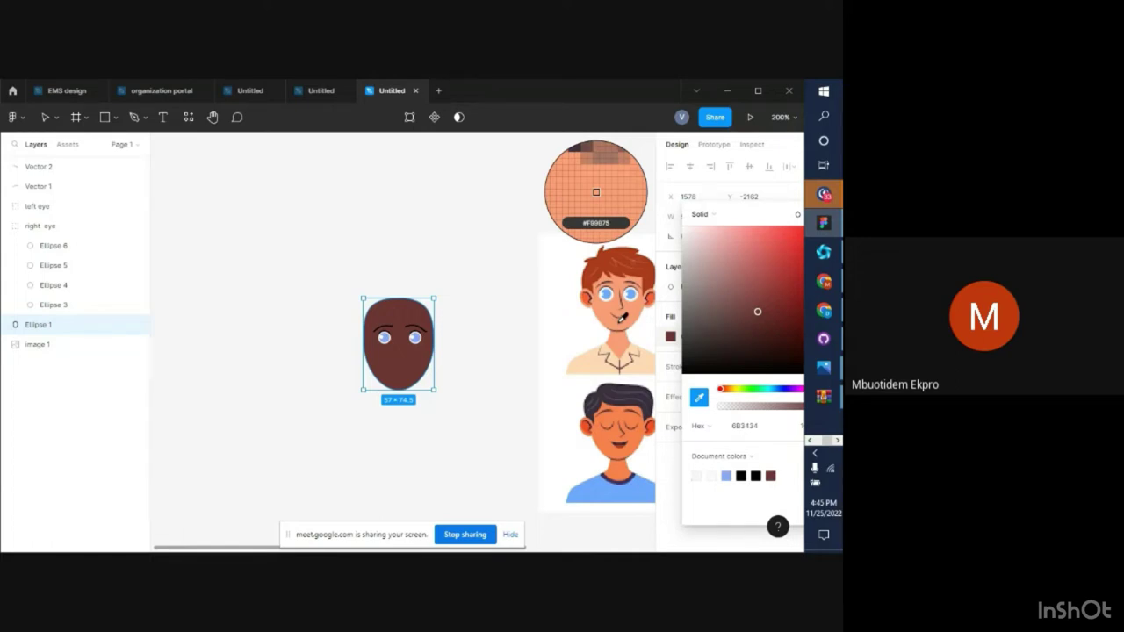
pyautogui.click(610, 309)
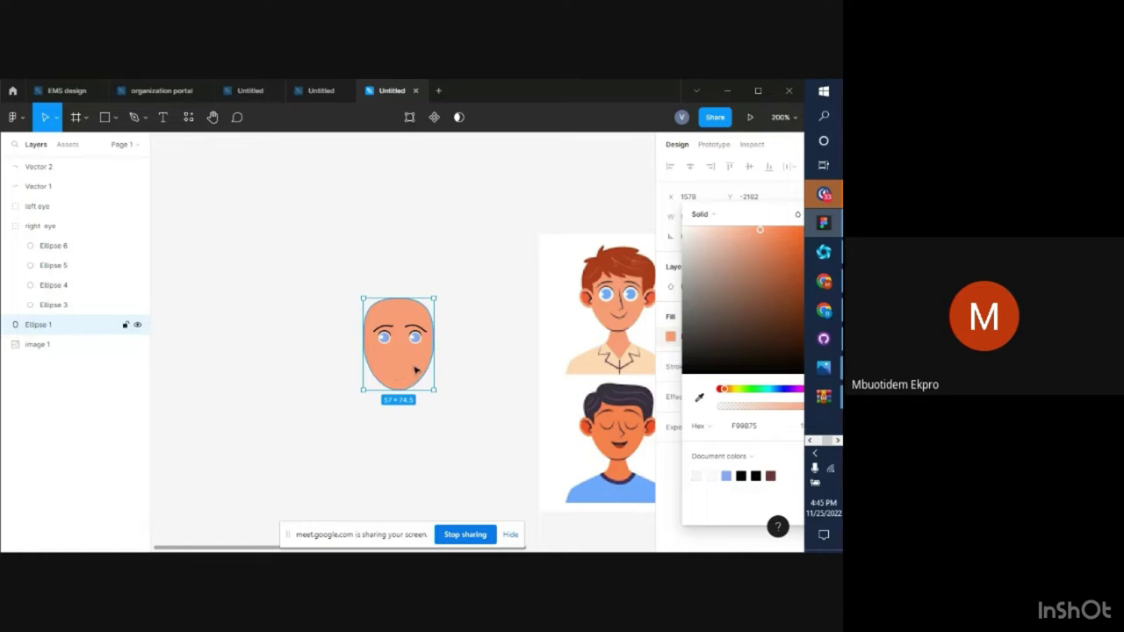
pyautogui.moveTo(769, 217); pyautogui.dragTo(658, 161)
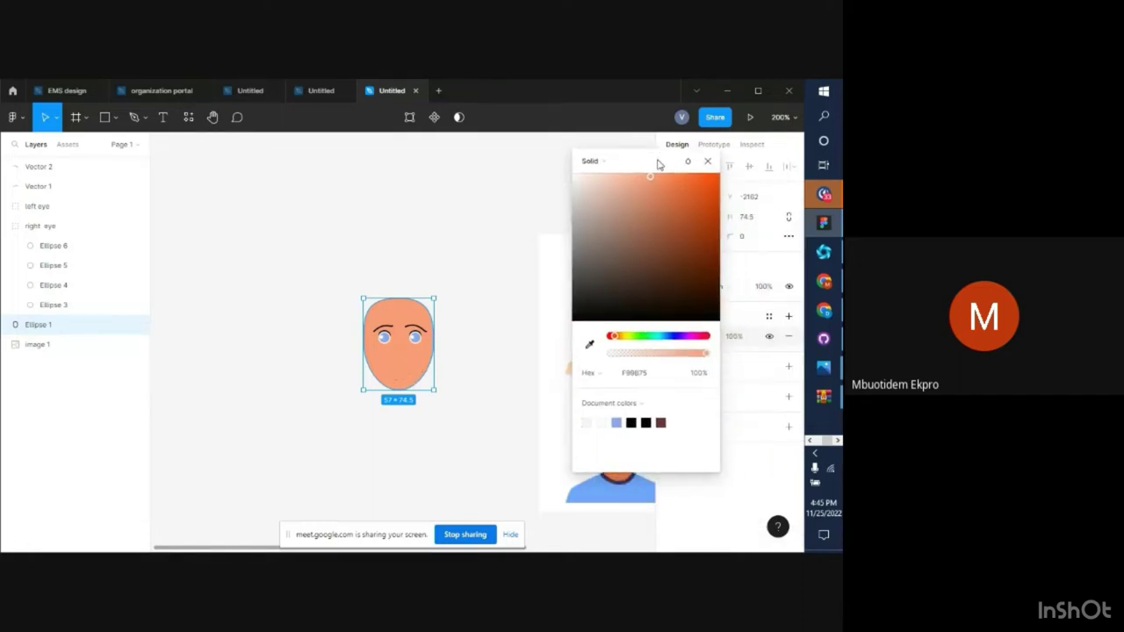
pyautogui.click(707, 164)
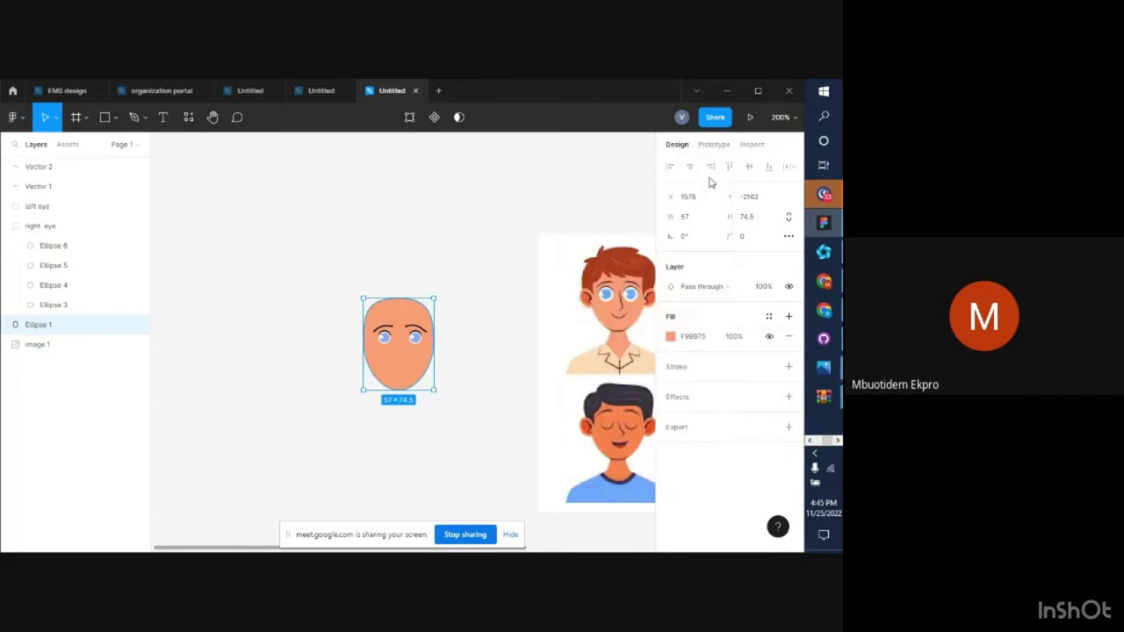
pyautogui.hotkey('ctrl', 'z')
pyautogui.hotkey('ctrl', 'z')
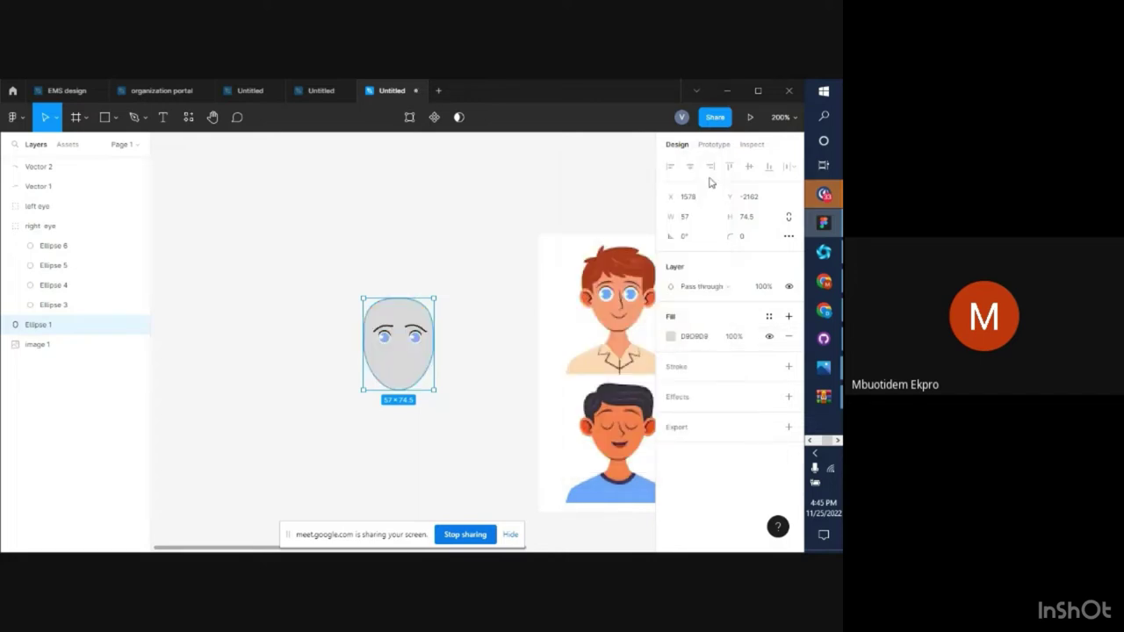
pyautogui.press('Escape')
# Sample the cartoon's skin colour onto the face oval again, then undo
pyautogui.click(425, 353)
pyautogui.click(671, 337)
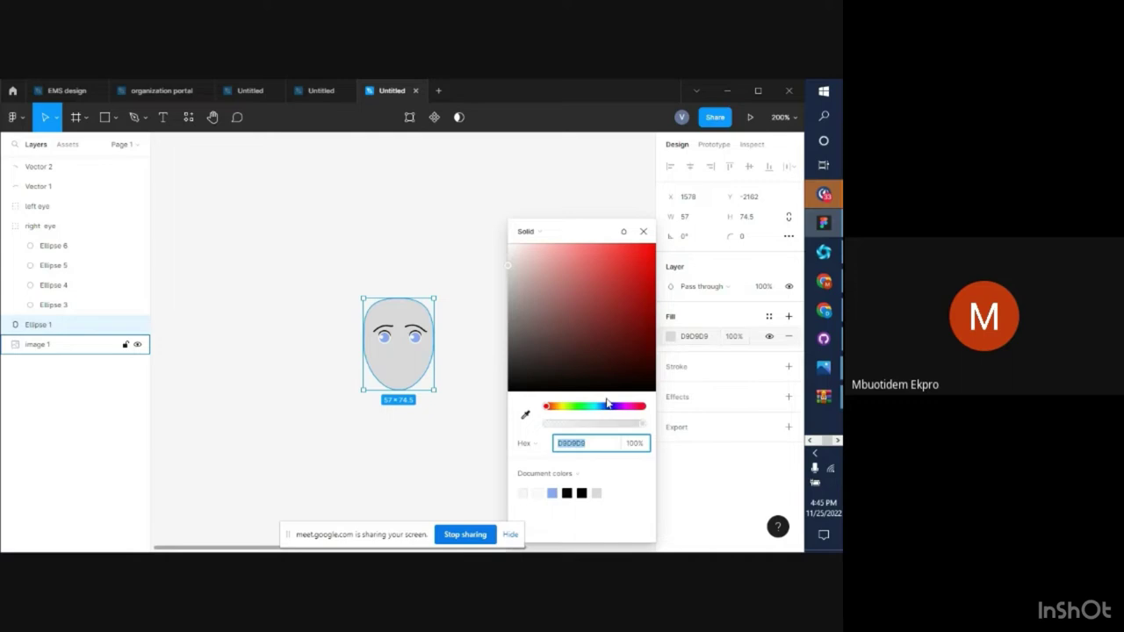
pyautogui.click(525, 417)
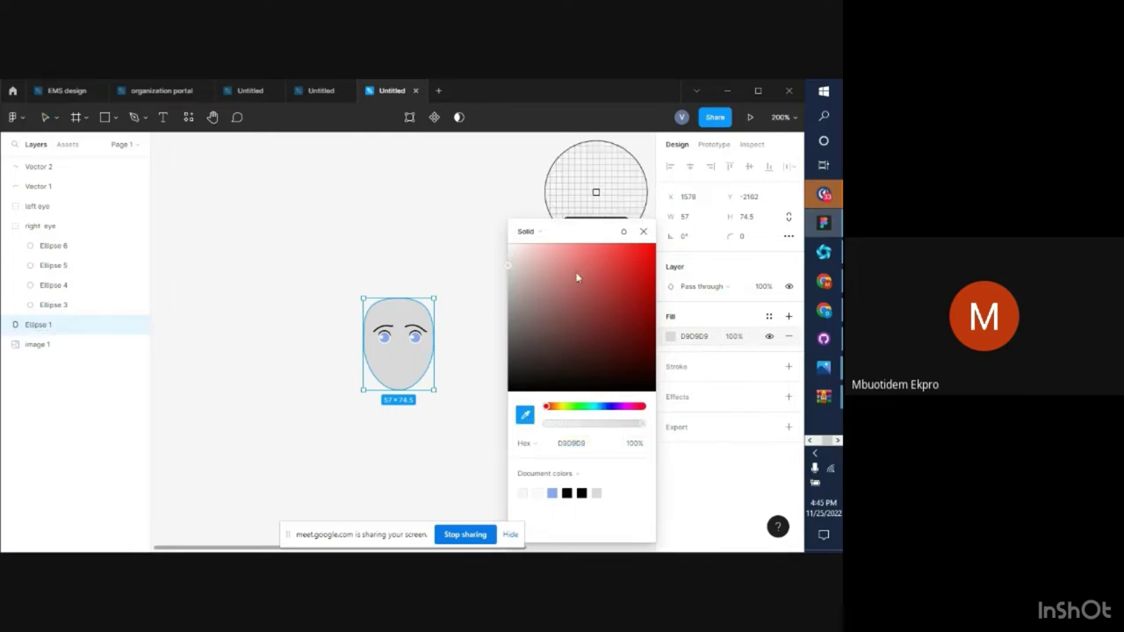
pyautogui.moveTo(583, 233); pyautogui.dragTo(743, 227)
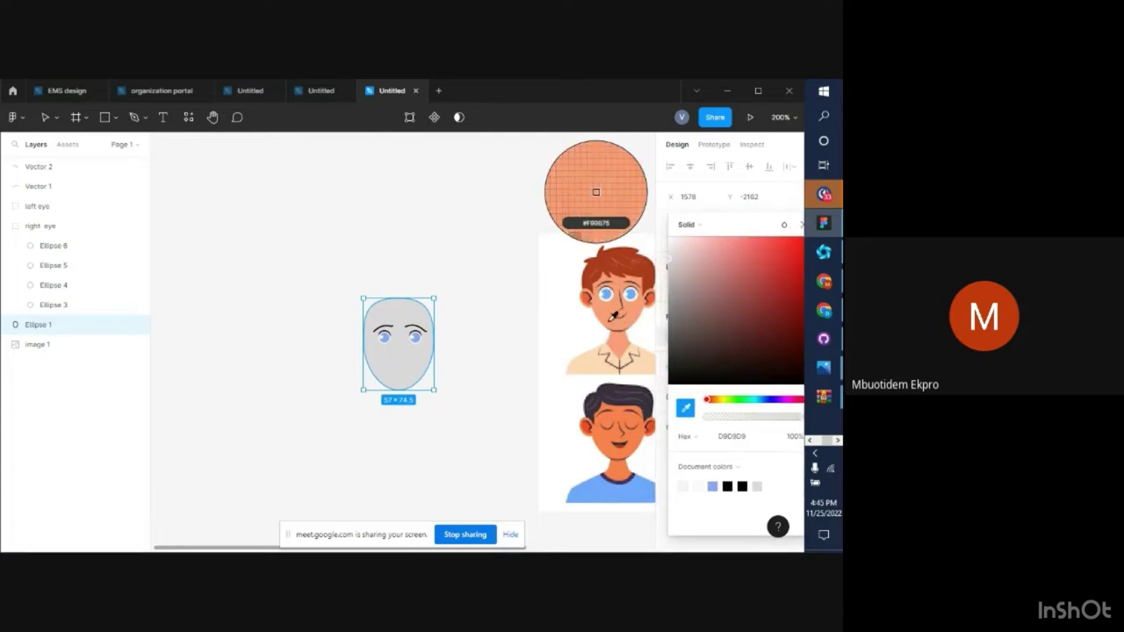
pyautogui.click(614, 310)
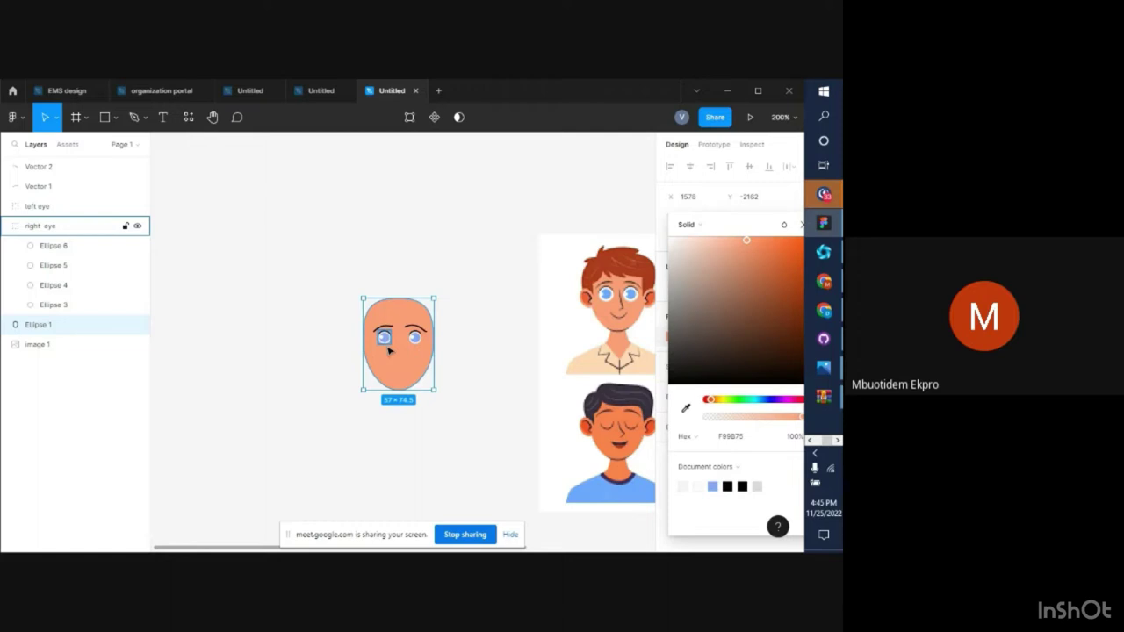
pyautogui.hotkey('ctrl', 'z')
pyautogui.press('Escape')
pyautogui.press('Escape')
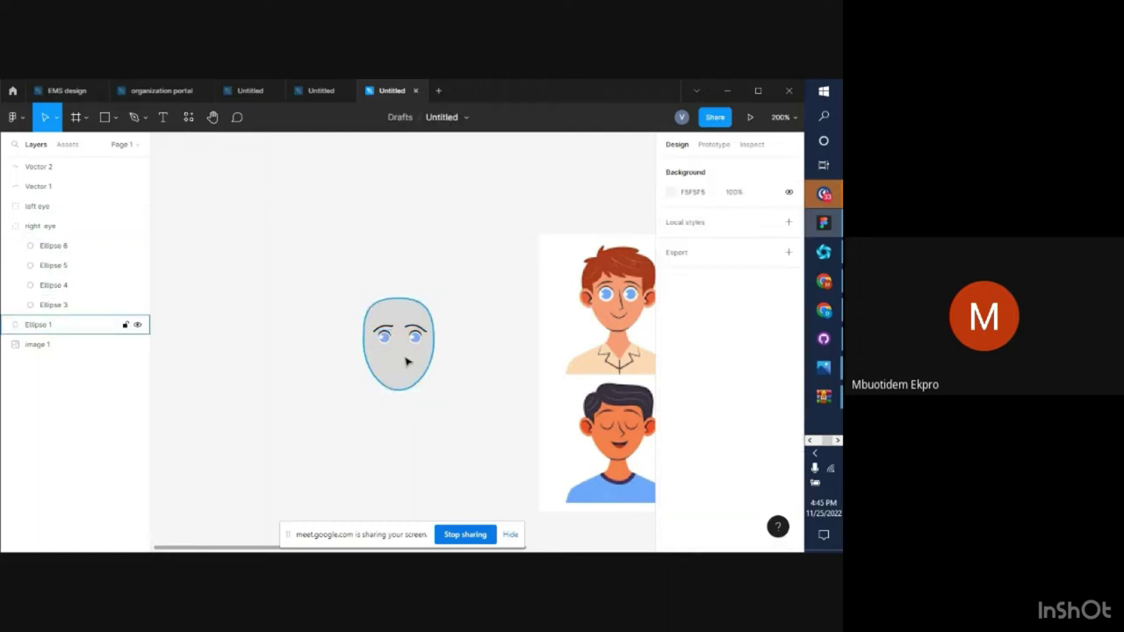
# Fill the face oval with peach F99875 using the I eyedropper on the reference skin
pyautogui.click(395, 372)
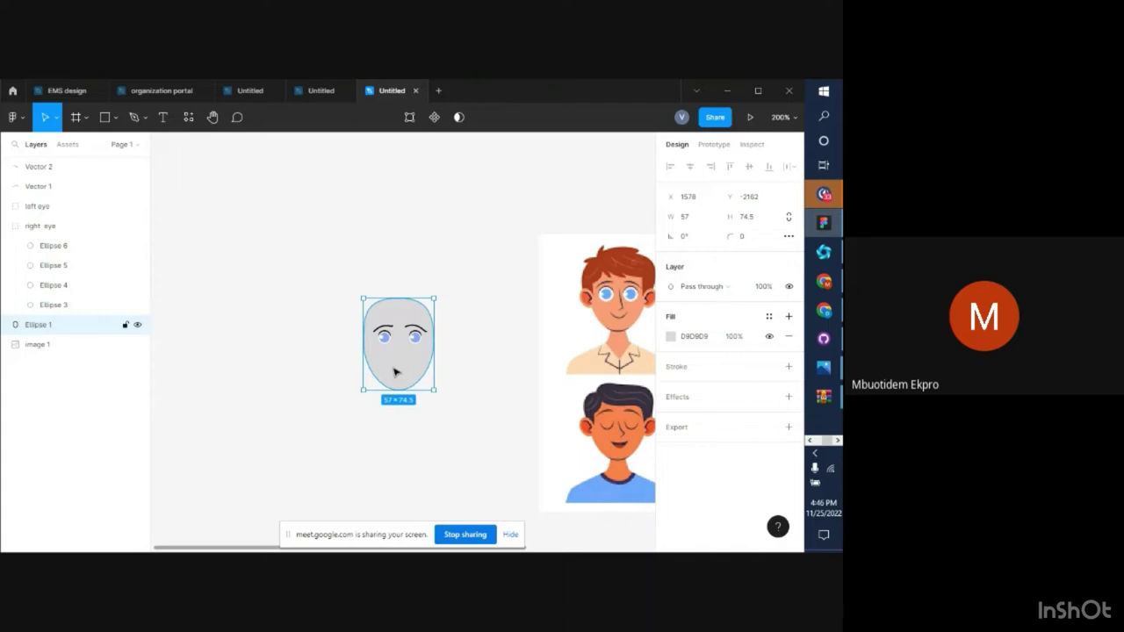
pyautogui.press('i')
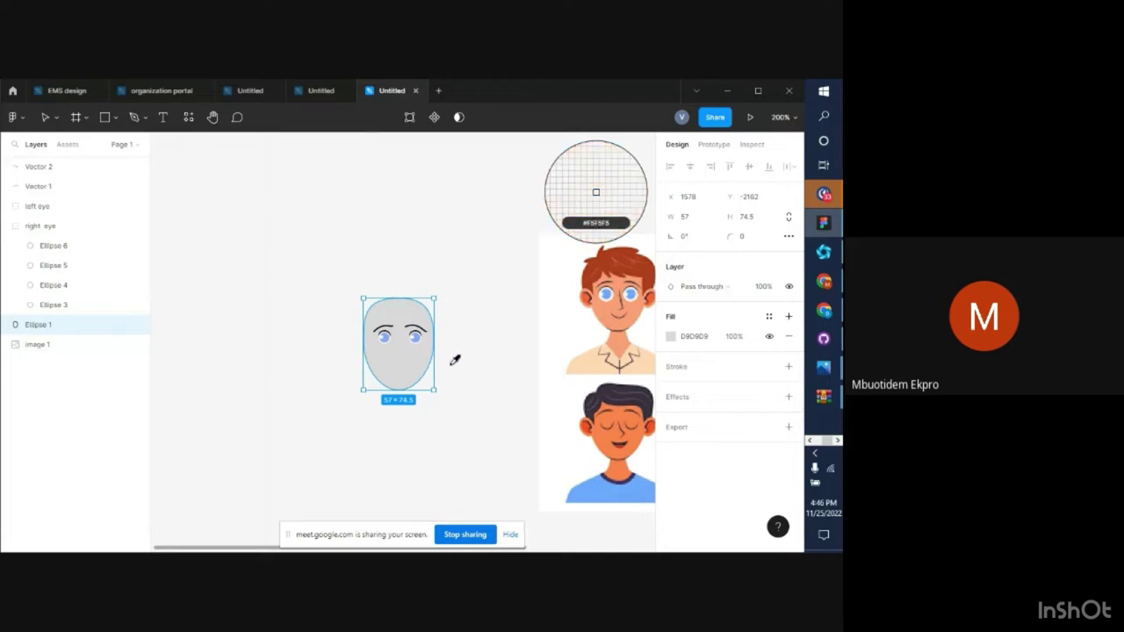
pyautogui.click(605, 315)
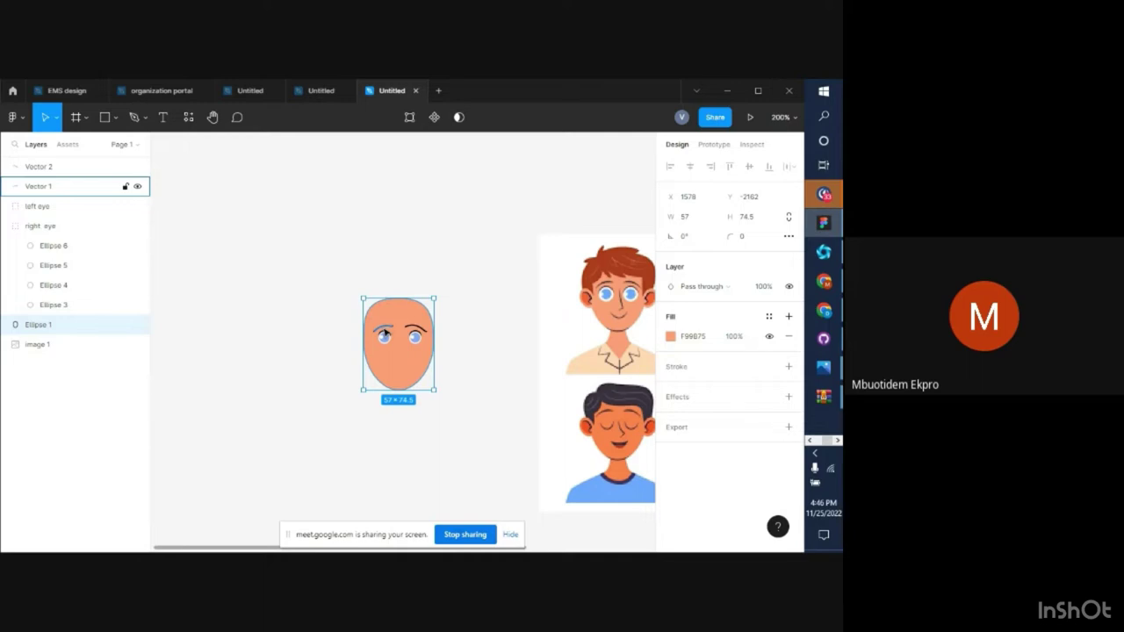
pyautogui.click(461, 382)
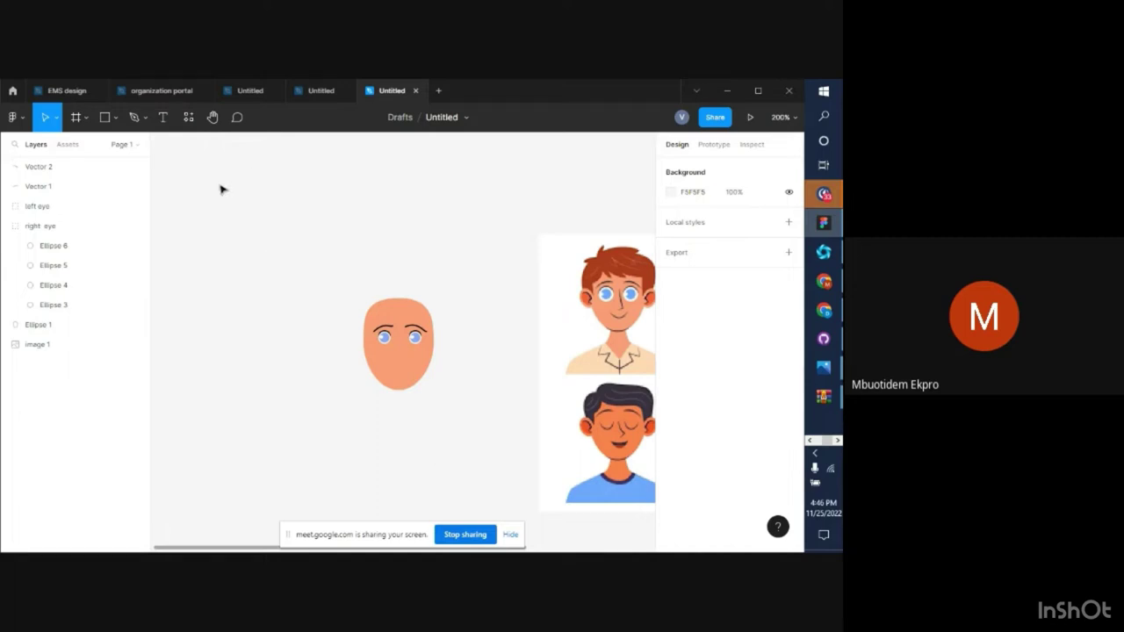
# Start a pen path between the eyes, then cancel the stray point
pyautogui.click(134, 117)
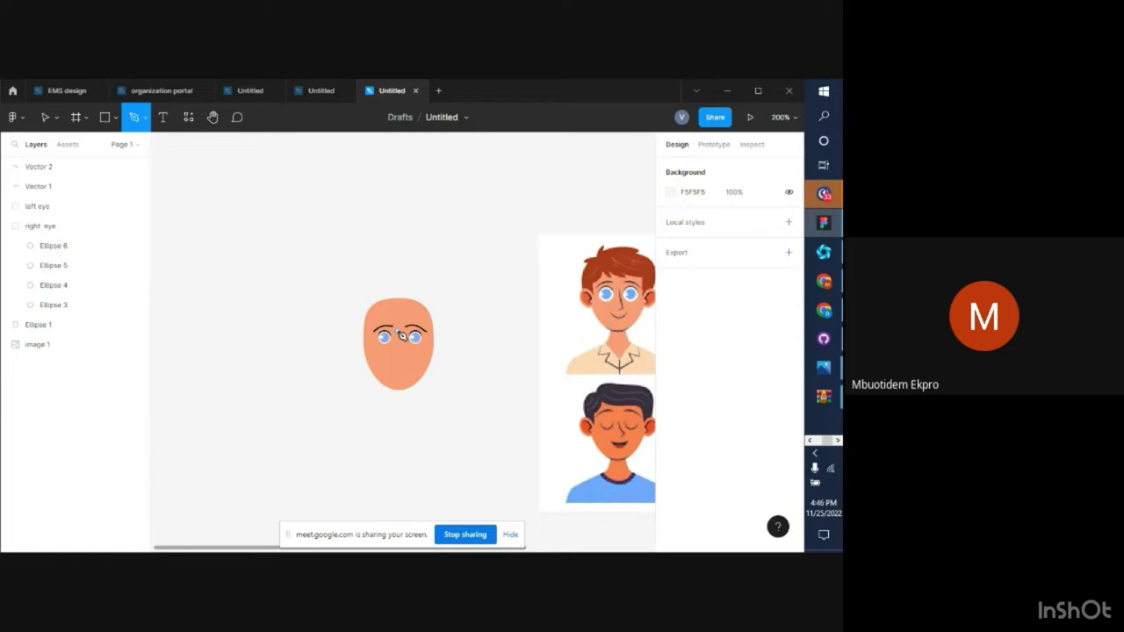
pyautogui.scroll(2, 400, 335)
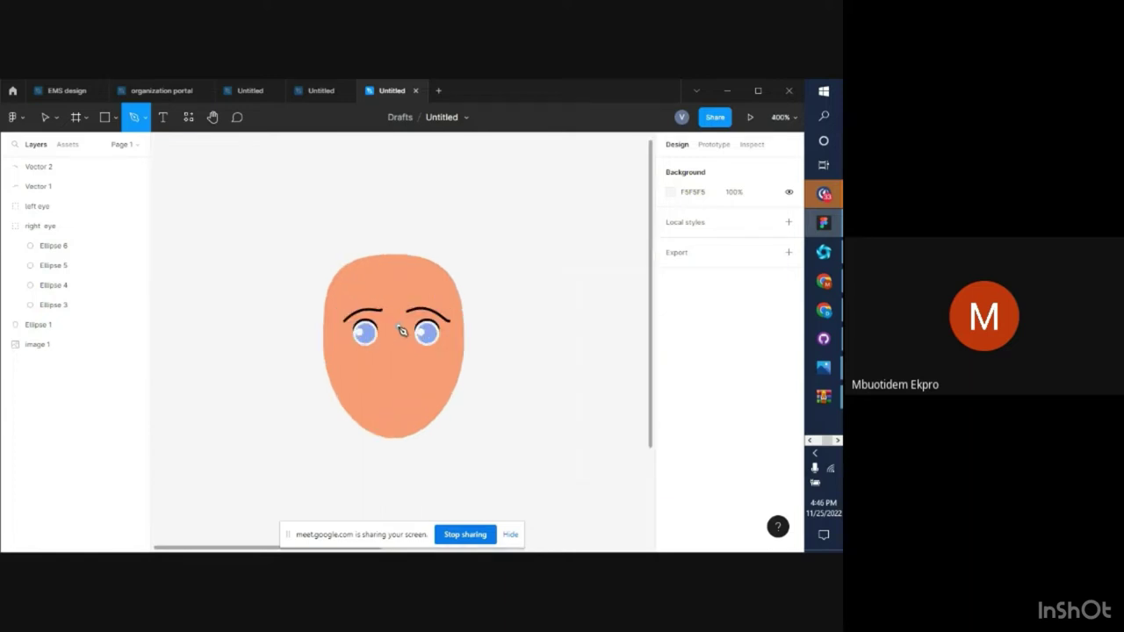
pyautogui.click(399, 331)
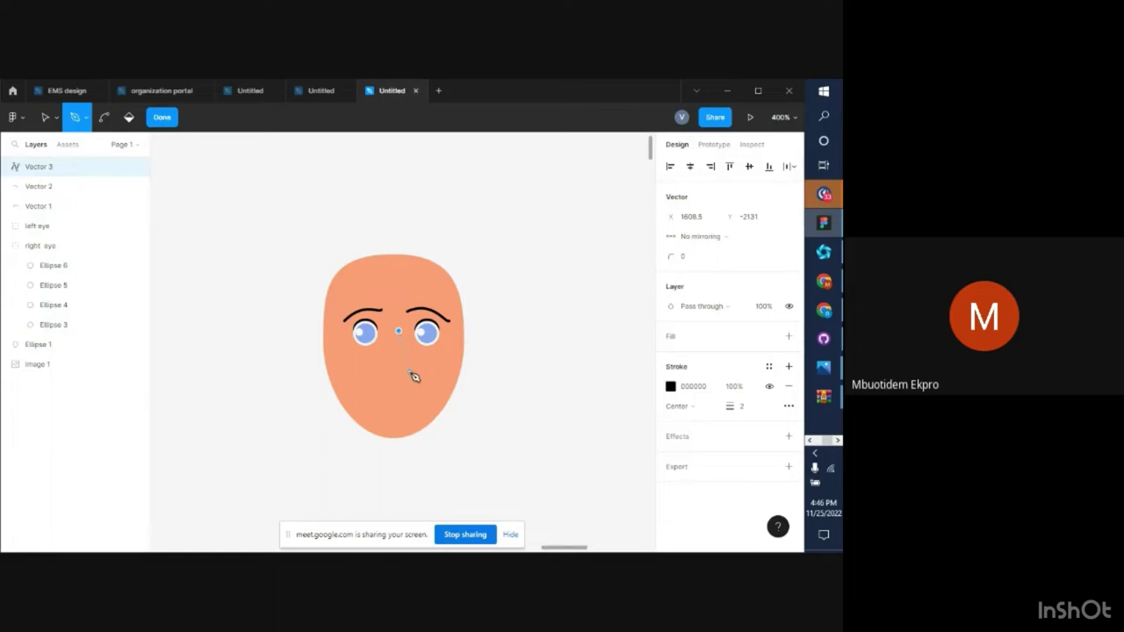
pyautogui.hotkey('ctrl', 'z')
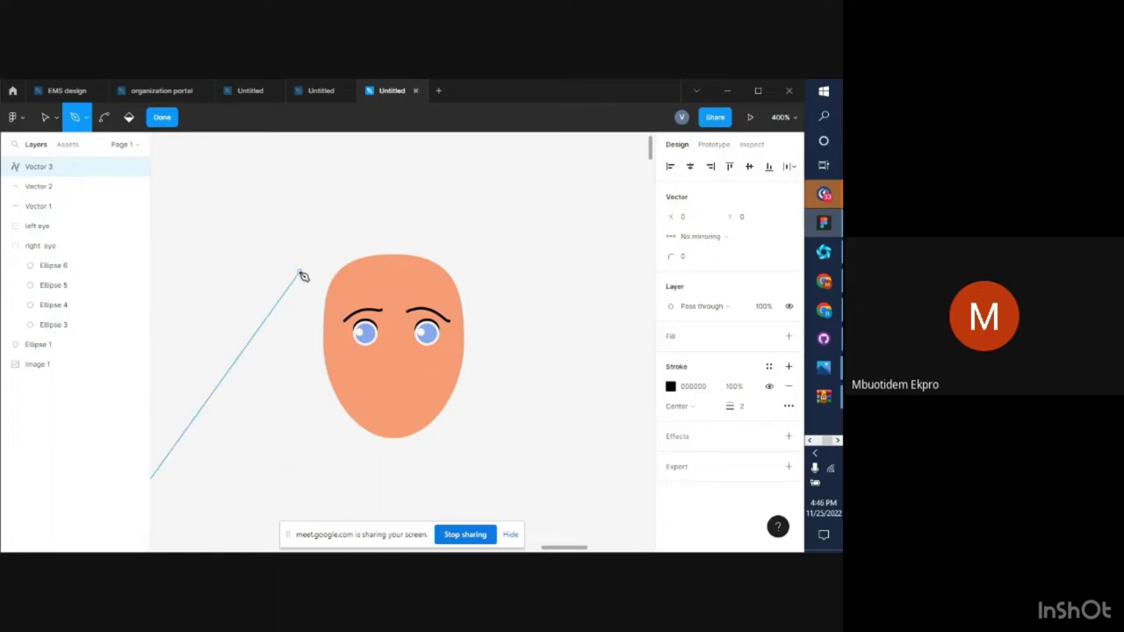
pyautogui.click(167, 121)
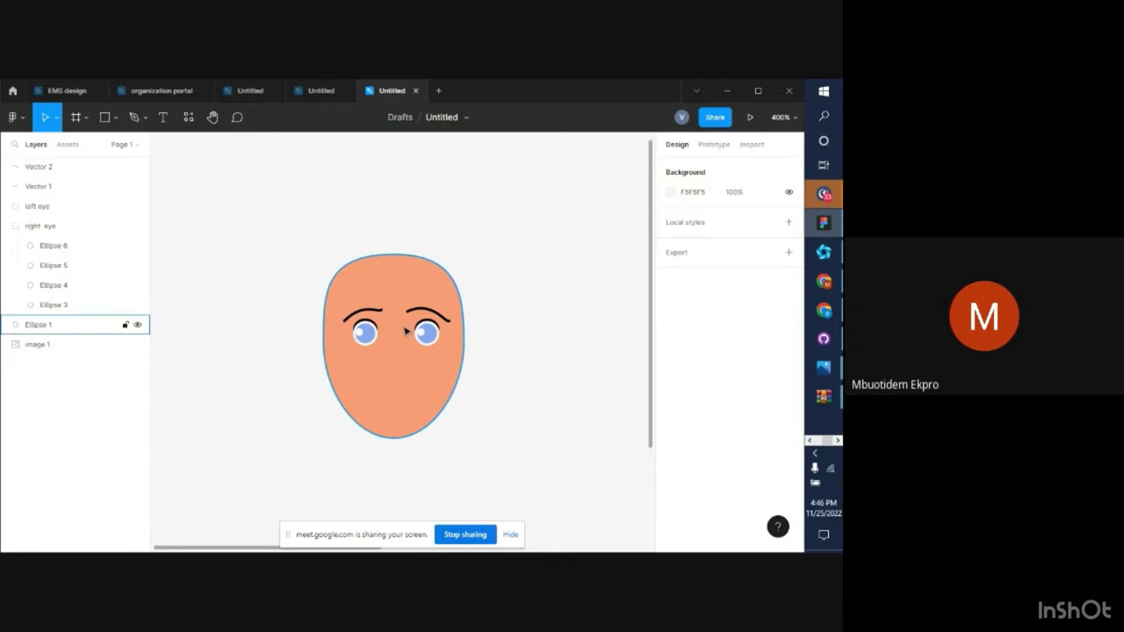
# Draw a weight-1 nose line down from between the eyes with a short left foot
pyautogui.click(134, 117)
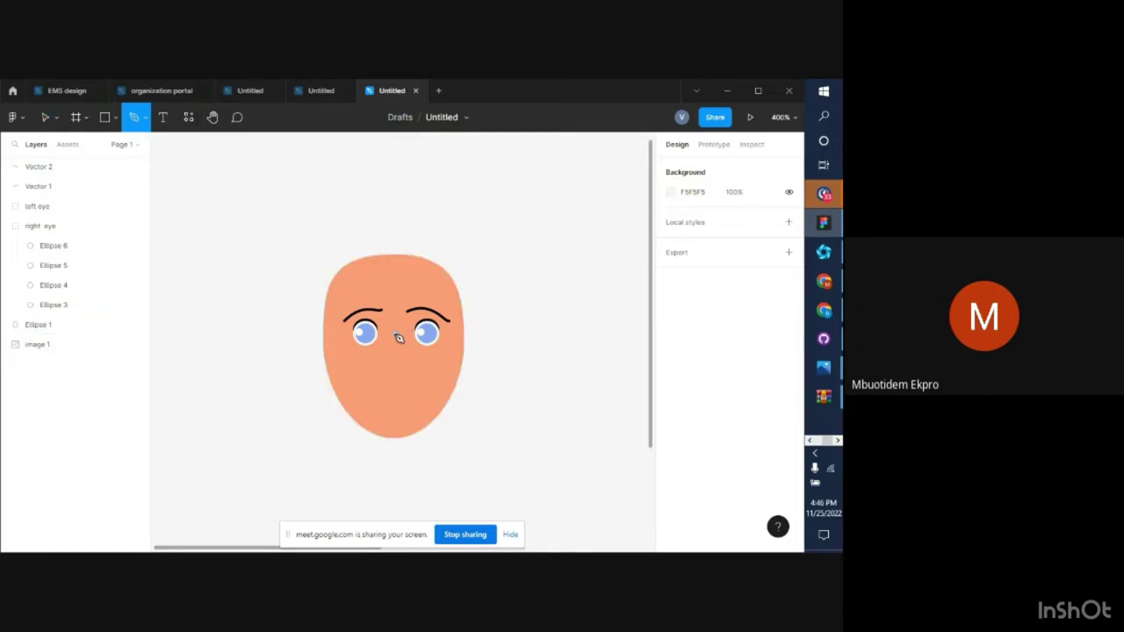
pyautogui.click(397, 329)
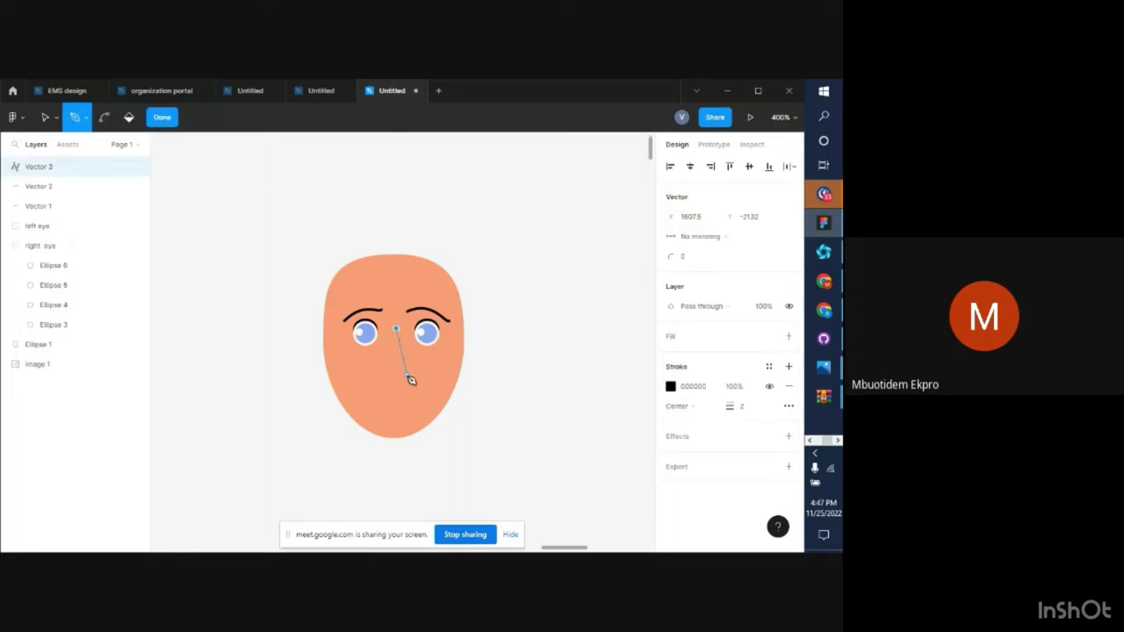
pyautogui.click(406, 370)
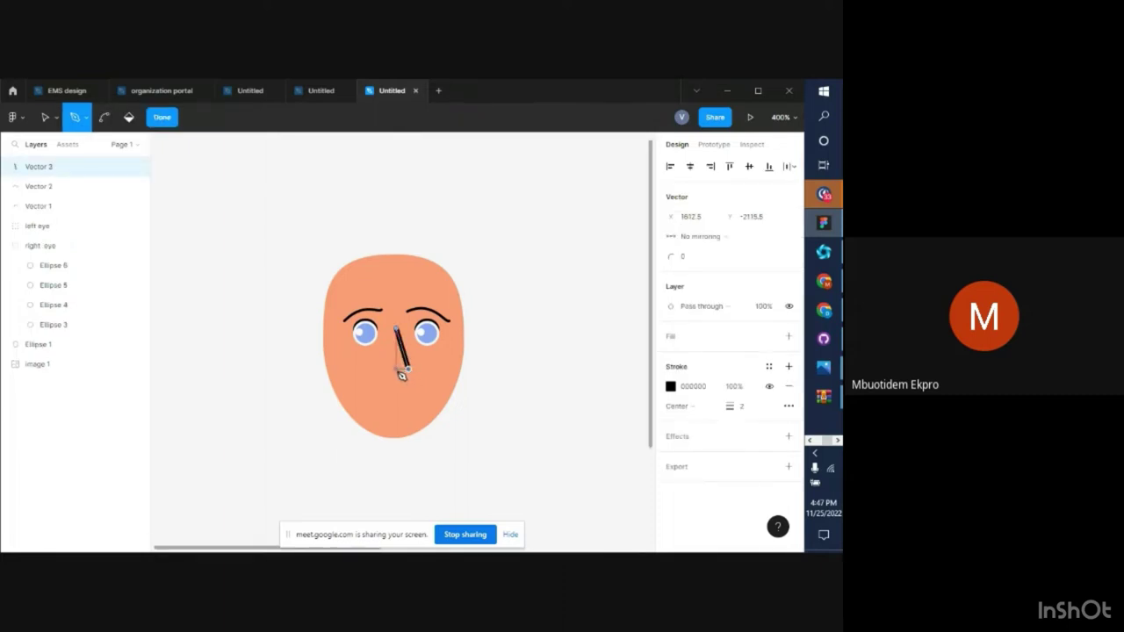
pyautogui.click(397, 369)
pyautogui.press('Escape')
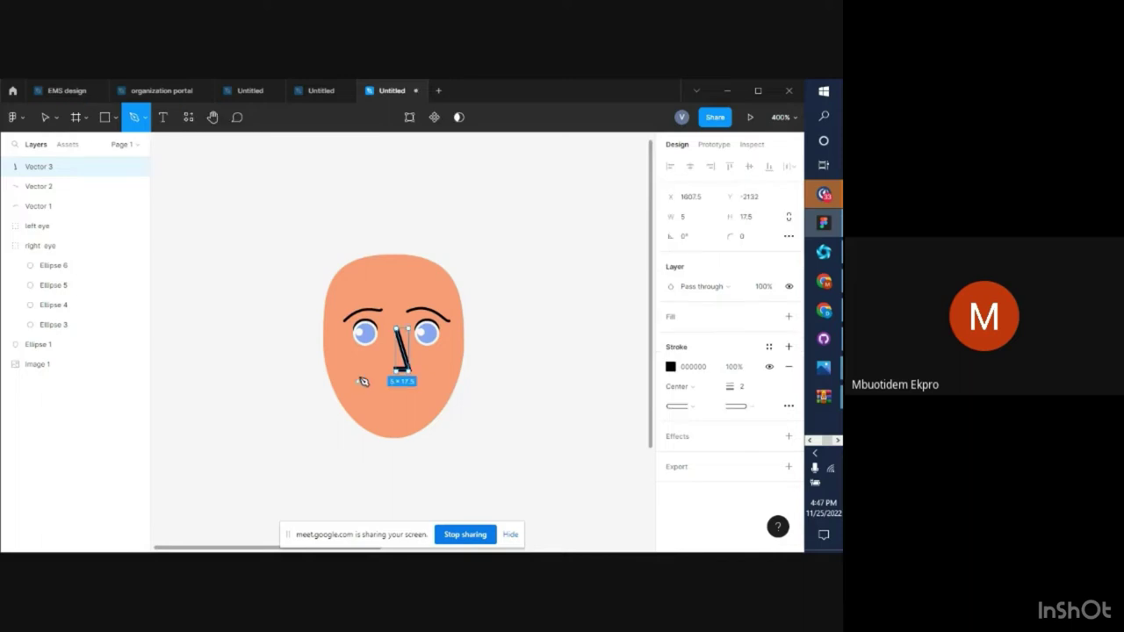
pyautogui.moveTo(729, 388); pyautogui.dragTo(720, 389)
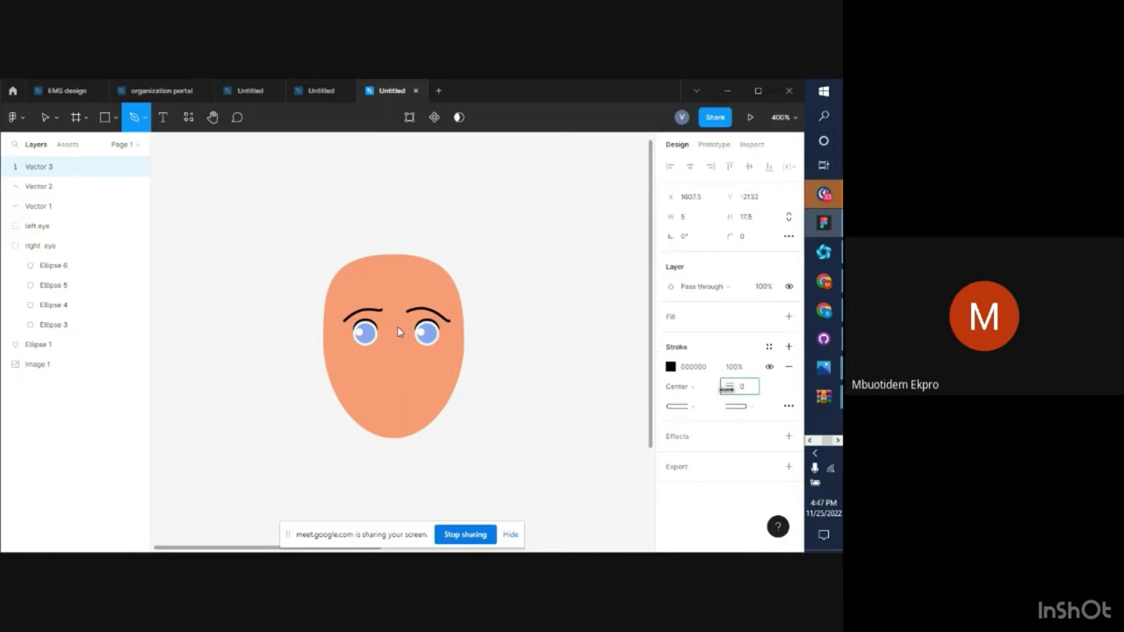
pyautogui.press('Return')
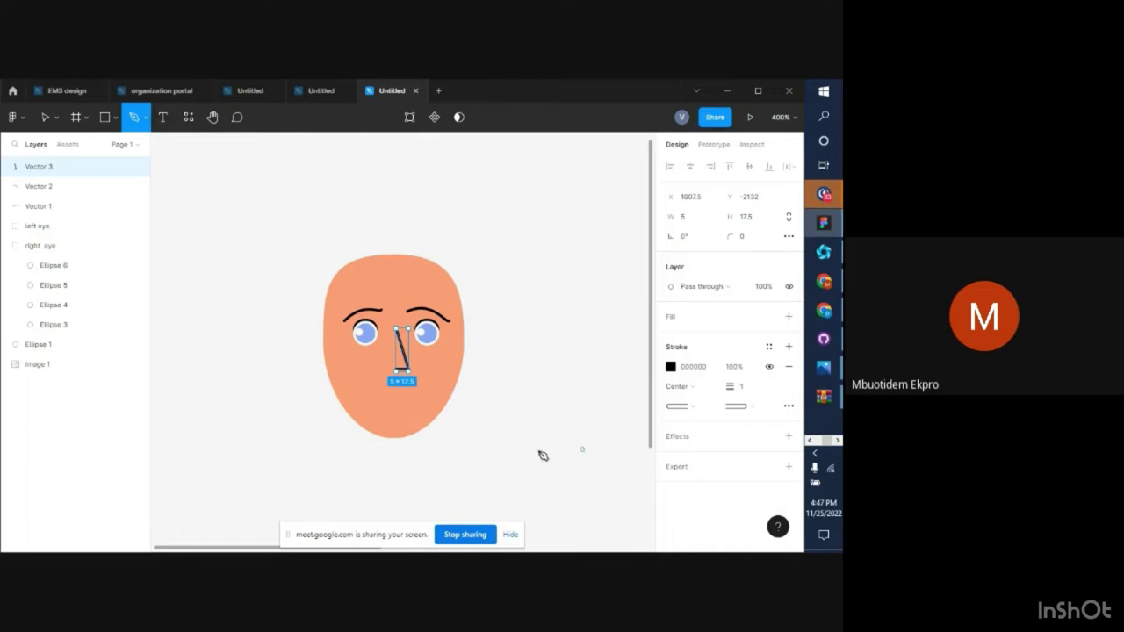
pyautogui.press('-')
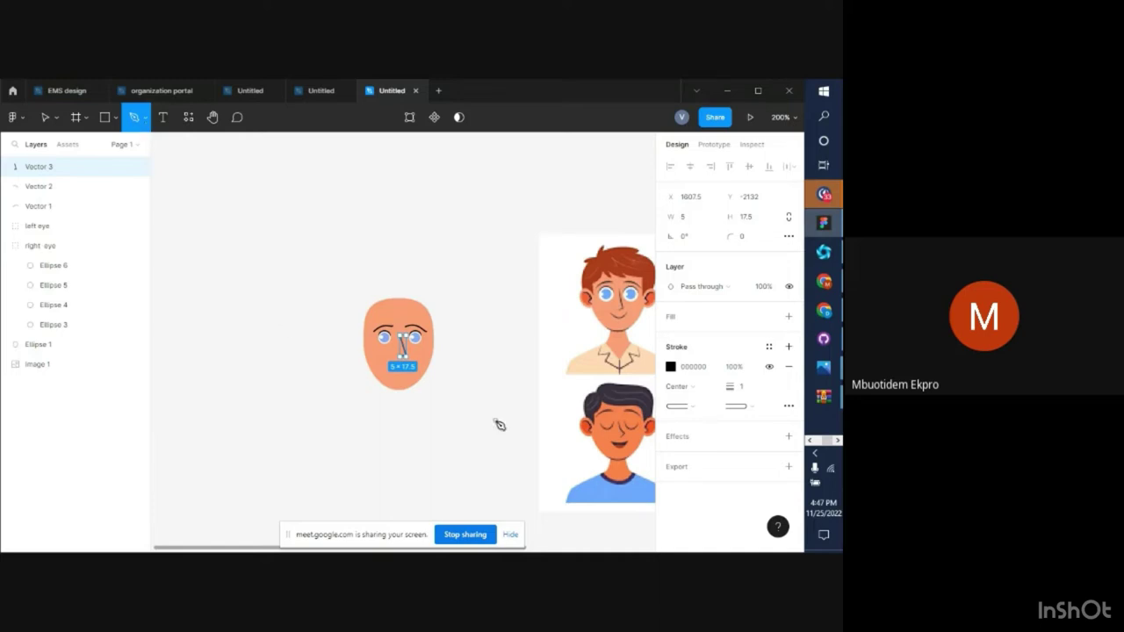
pyautogui.click(309, 411)
pyautogui.hotkey('ctrl', '+')
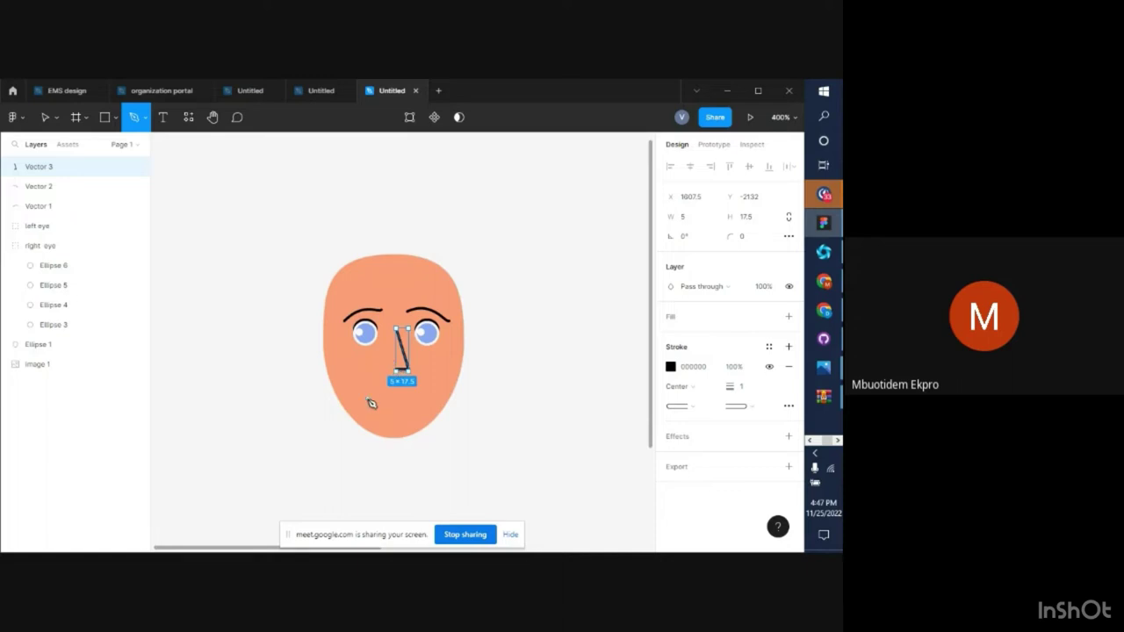
# Draw a curved mouth path below the nose from left to right corner
pyautogui.click(367, 392)
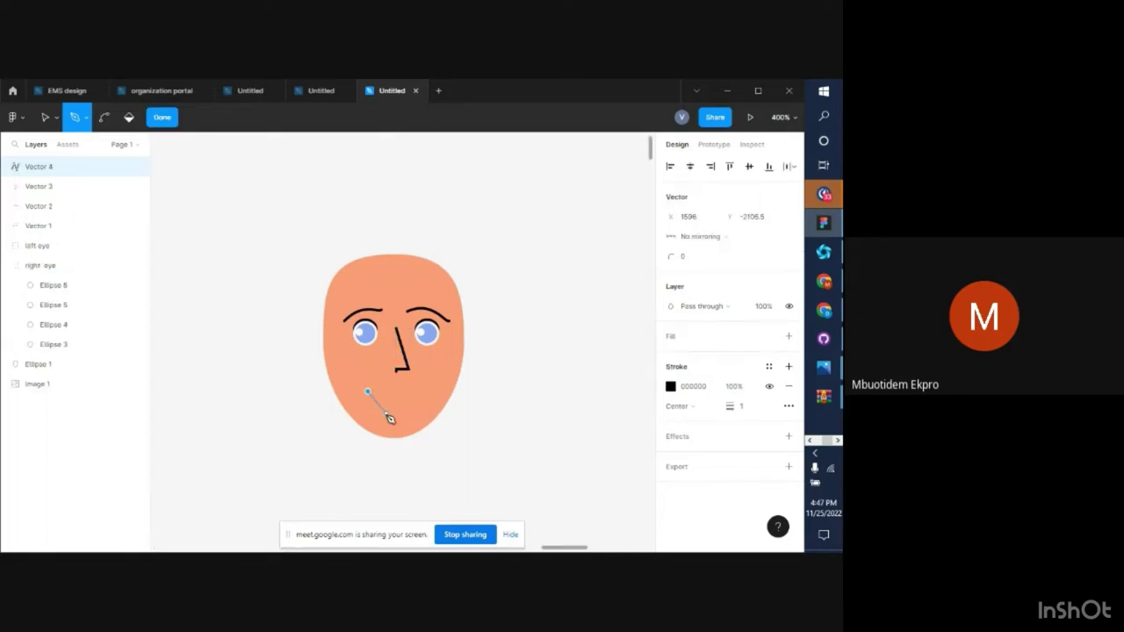
pyautogui.moveTo(390, 413); pyautogui.dragTo(427, 409)
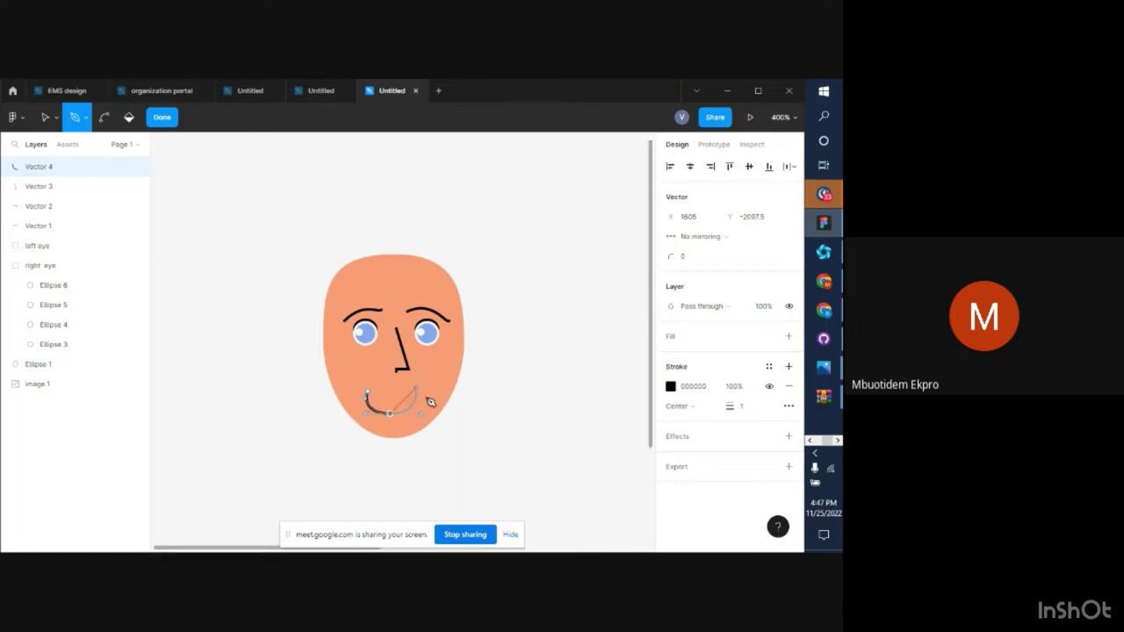
pyautogui.click(418, 387)
pyautogui.press('Escape')
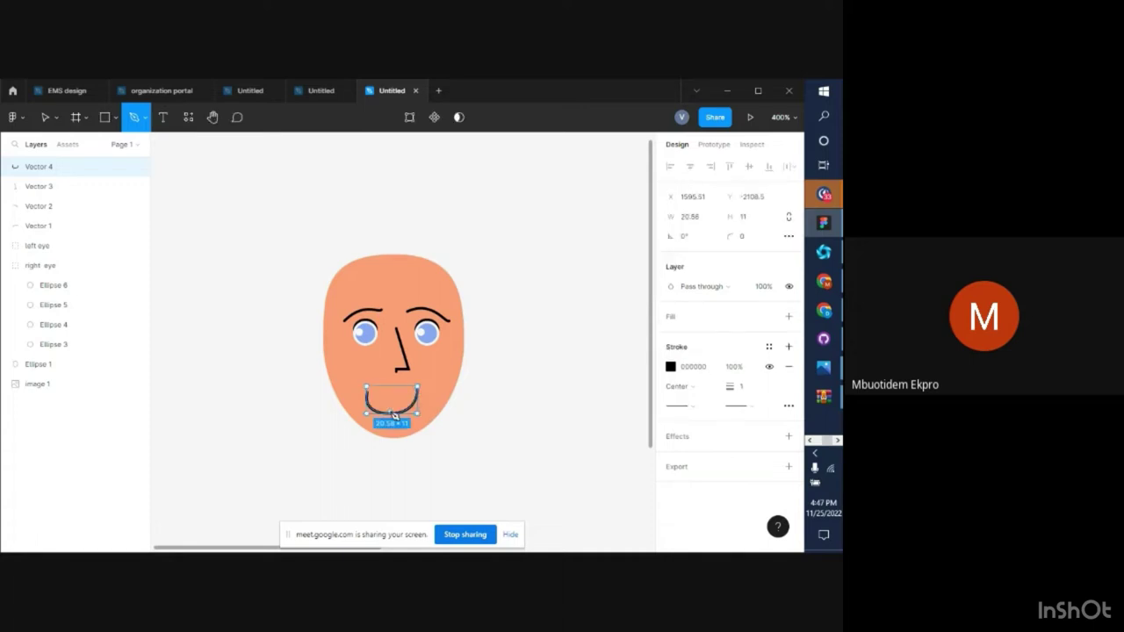
pyautogui.press('+')
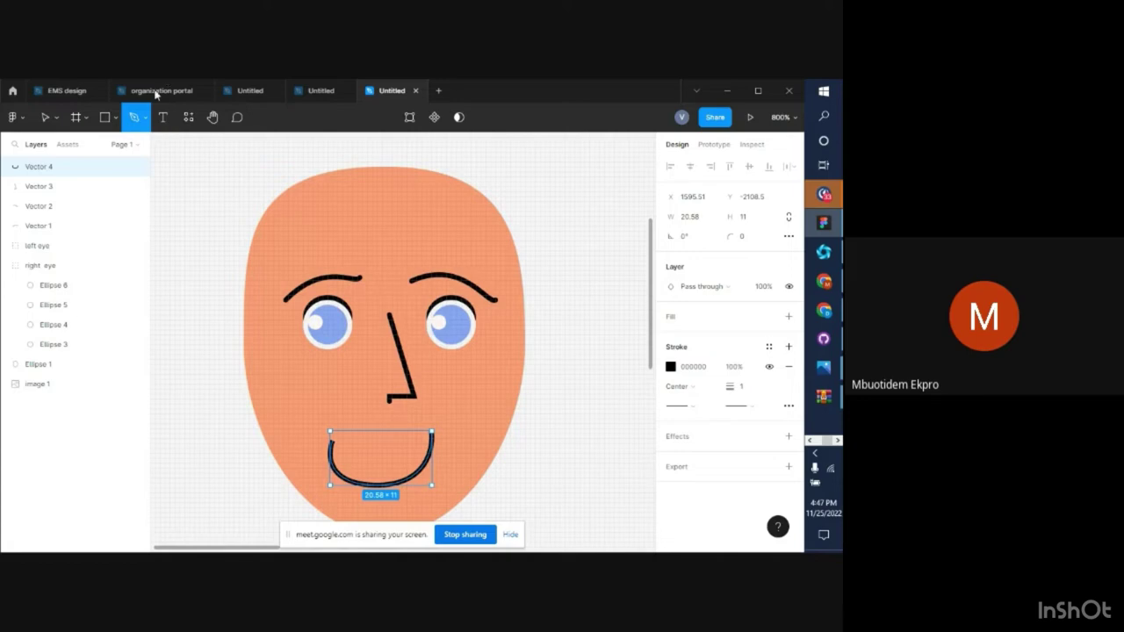
# Drag the mouth's end and middle anchors to widen the smile and level its ends
pyautogui.click(45, 117)
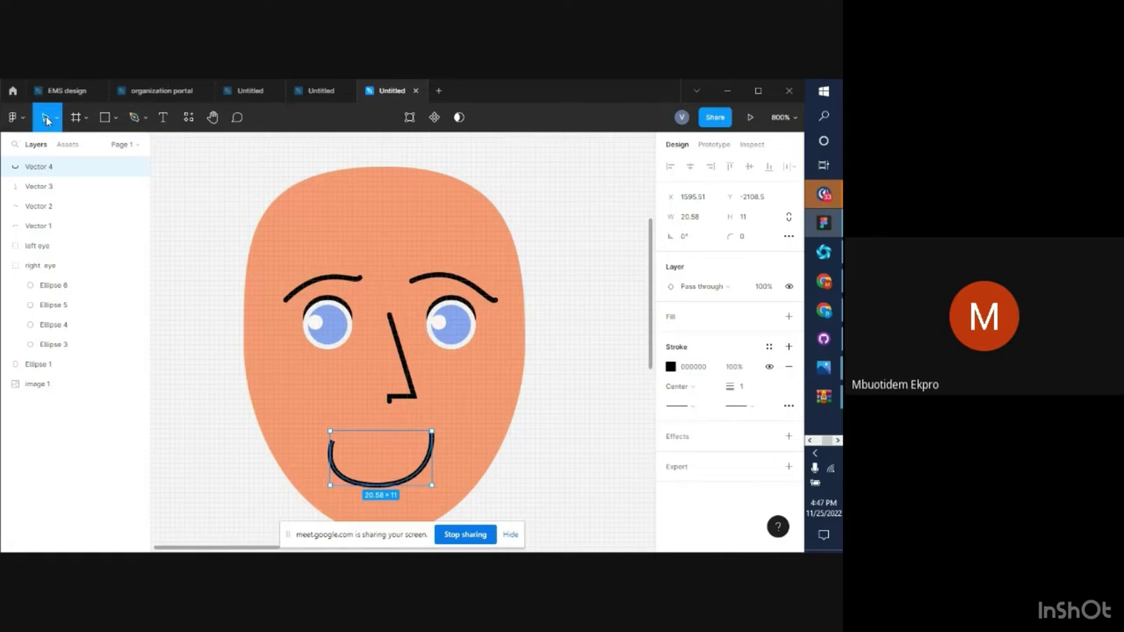
pyautogui.doubleClick(396, 482)
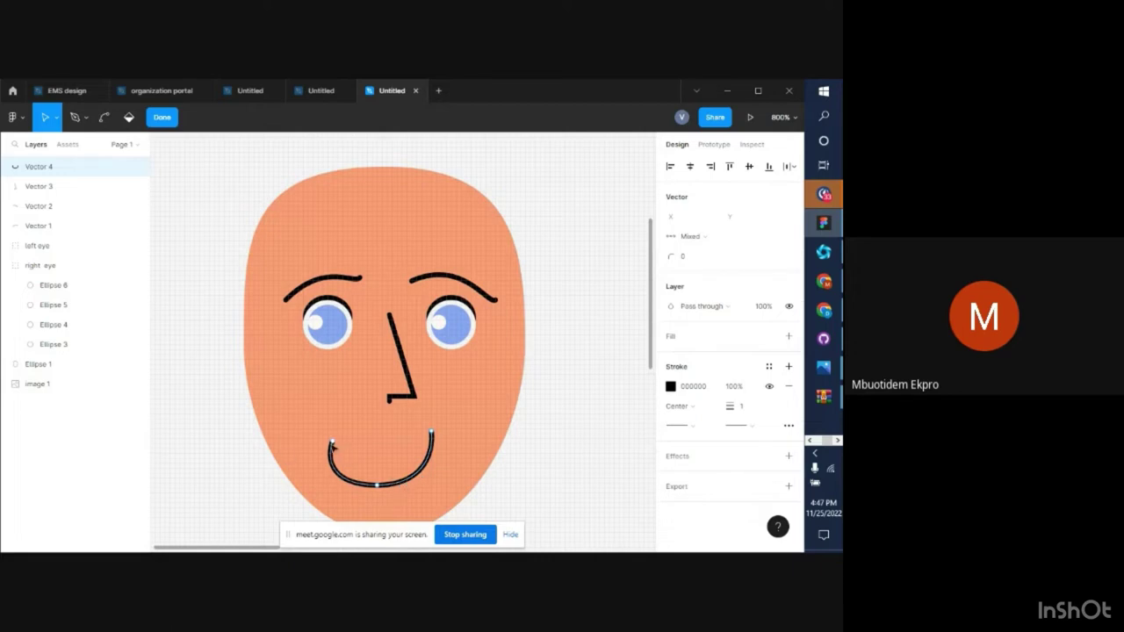
pyautogui.moveTo(333, 447); pyautogui.dragTo(332, 436)
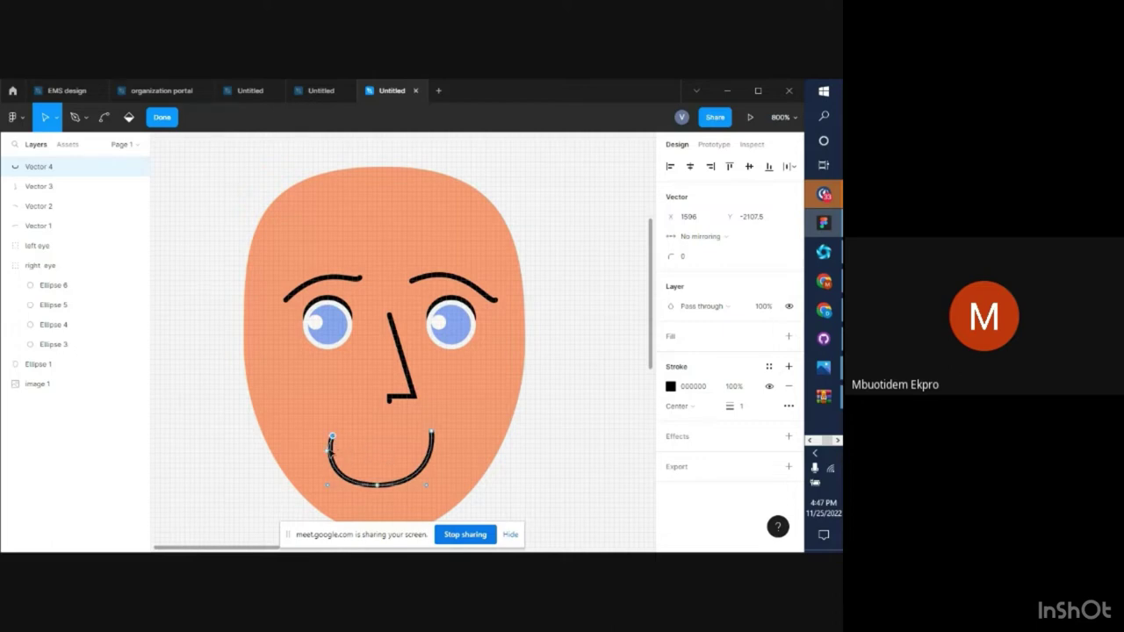
pyautogui.moveTo(329, 449); pyautogui.dragTo(337, 436)
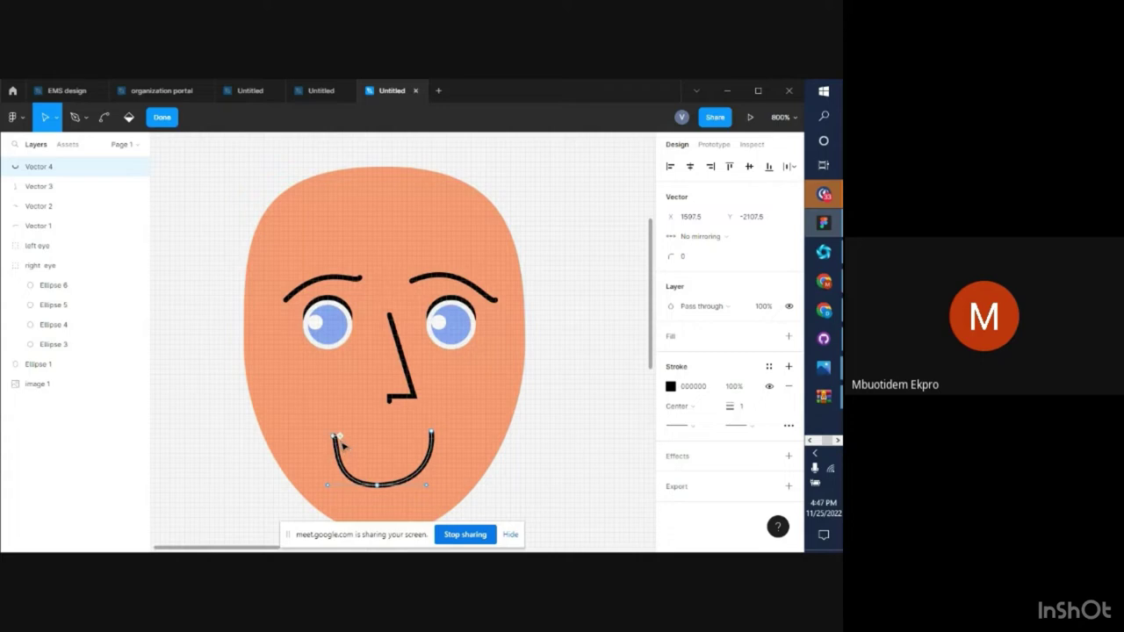
pyautogui.moveTo(378, 487); pyautogui.dragTo(383, 484)
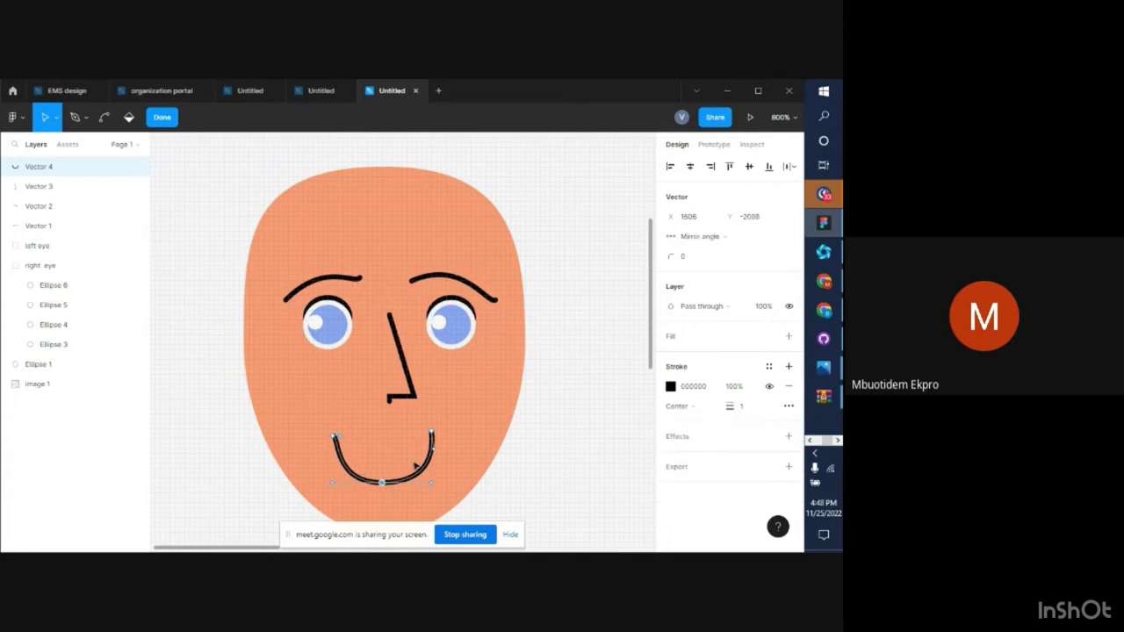
pyautogui.click(442, 450)
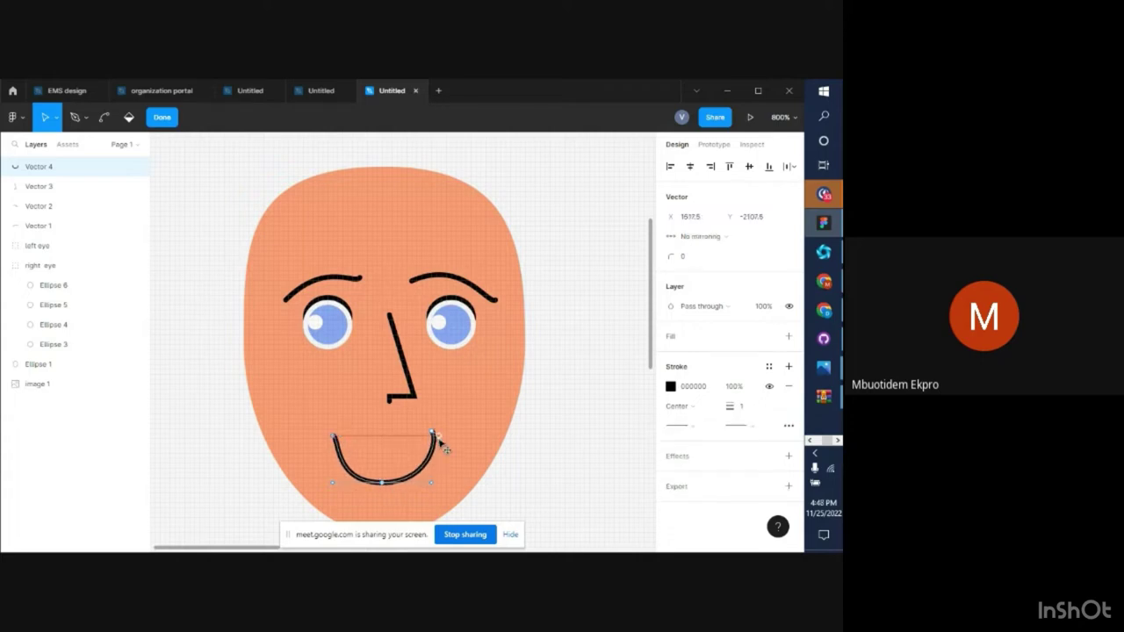
pyautogui.moveTo(438, 437); pyautogui.dragTo(434, 435)
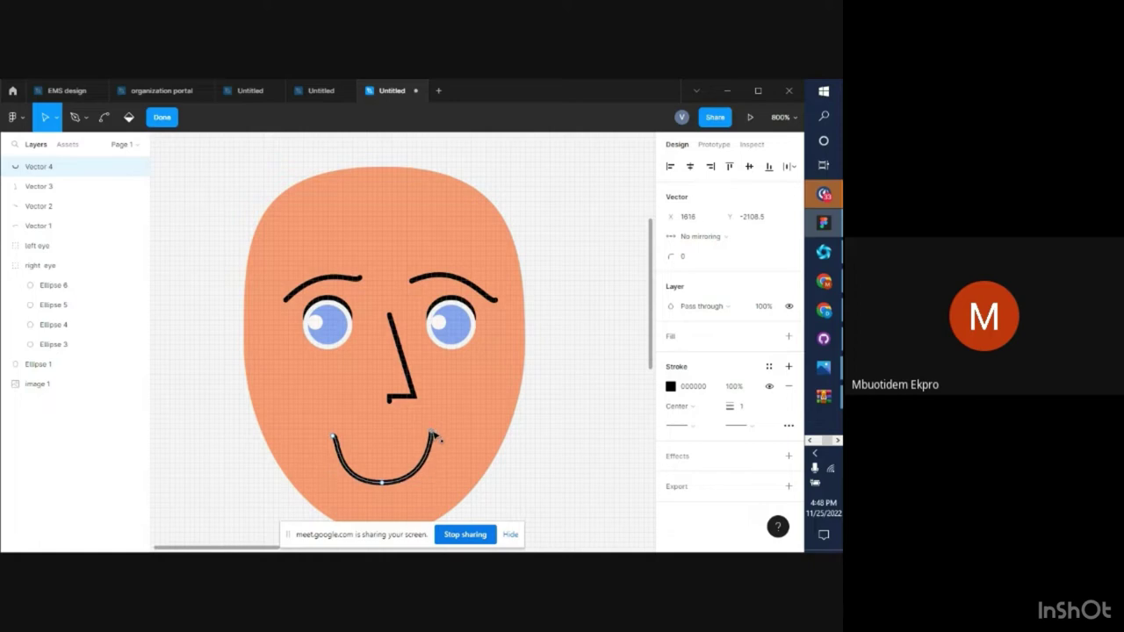
pyautogui.click(384, 483)
pyautogui.moveTo(393, 481); pyautogui.dragTo(384, 468)
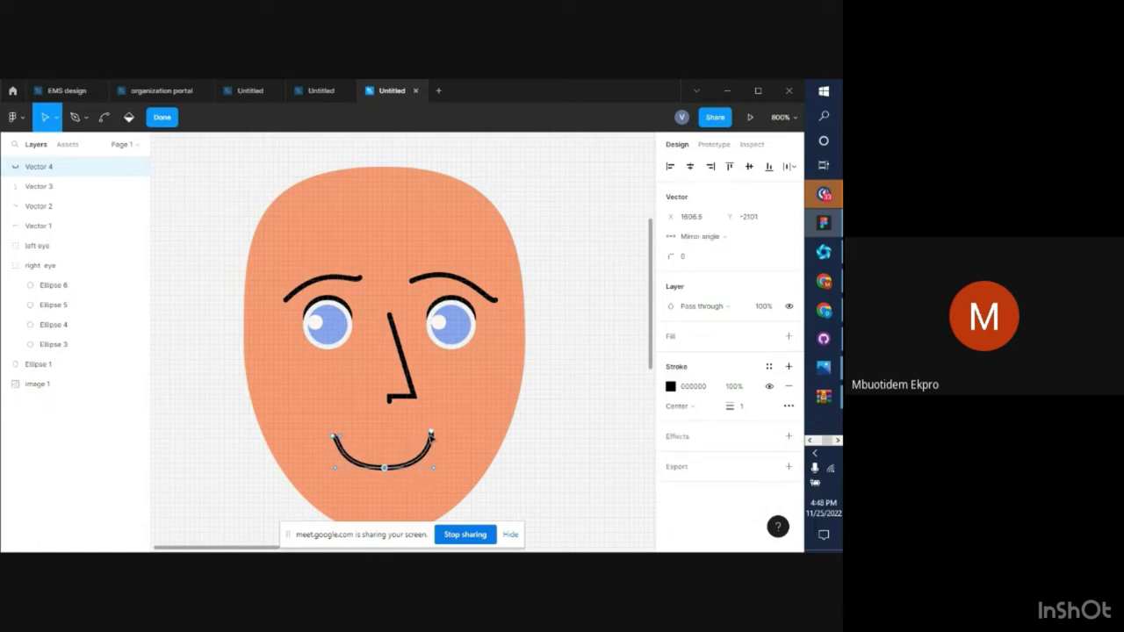
pyautogui.moveTo(435, 440)
pyautogui.mouseDown()
pyautogui.moveTo(454, 455)
pyautogui.moveTo(452, 444)
pyautogui.mouseUp()
pyautogui.moveTo(333, 437); pyautogui.dragTo(334, 449)
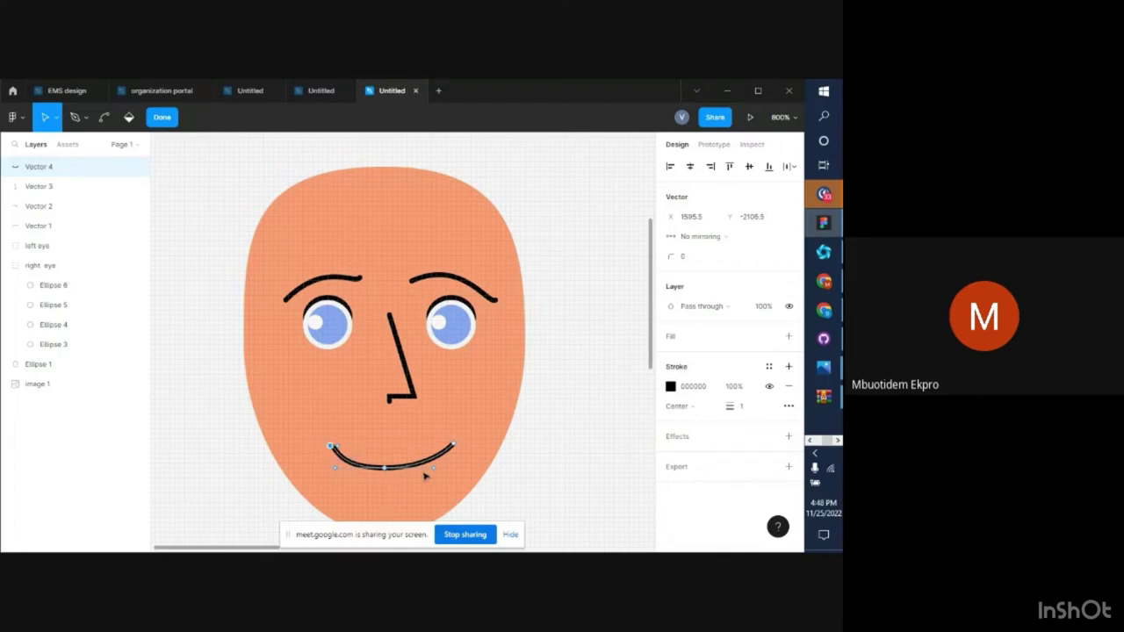
pyautogui.moveTo(434, 466); pyautogui.dragTo(447, 477)
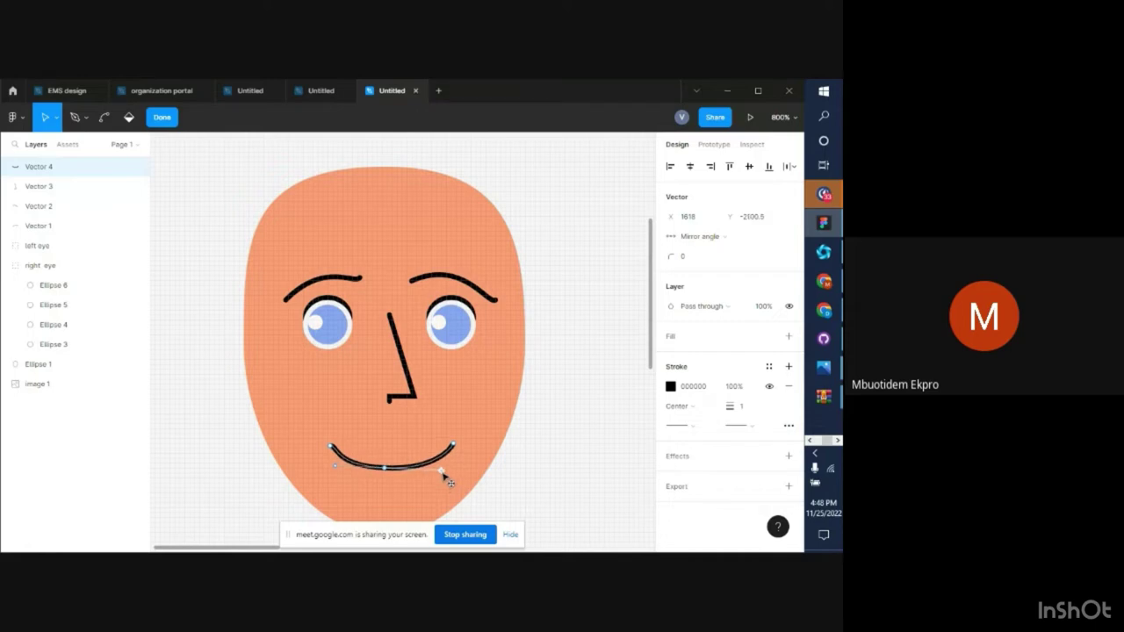
pyautogui.click(163, 117)
pyautogui.click(559, 499)
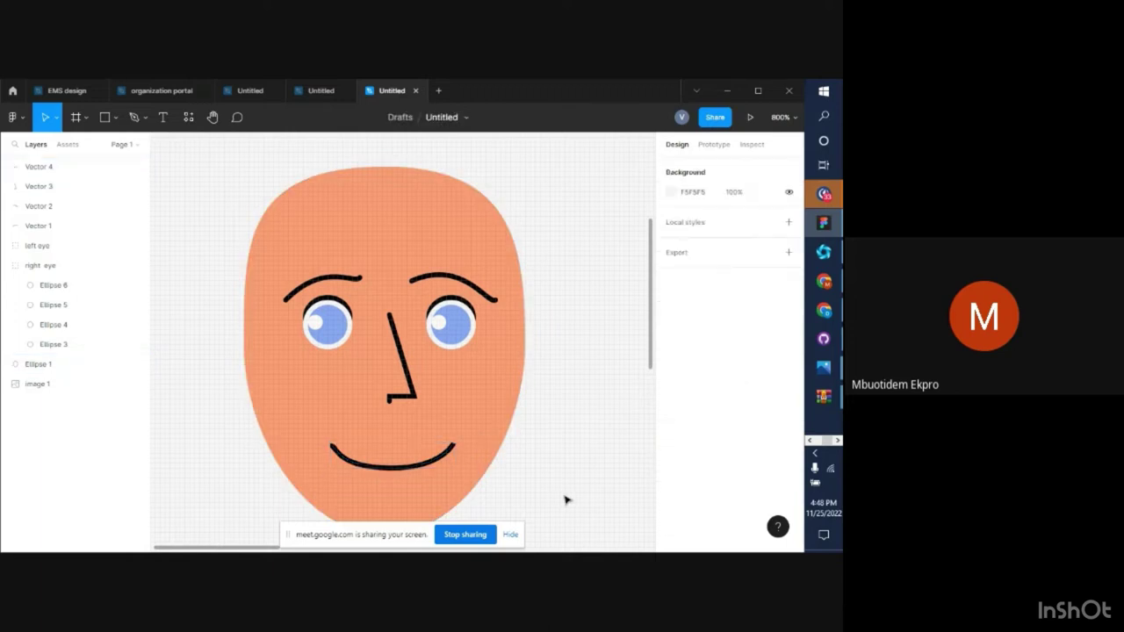
# Lower the smile's middle point to deepen it and raise its left end
pyautogui.press('-')
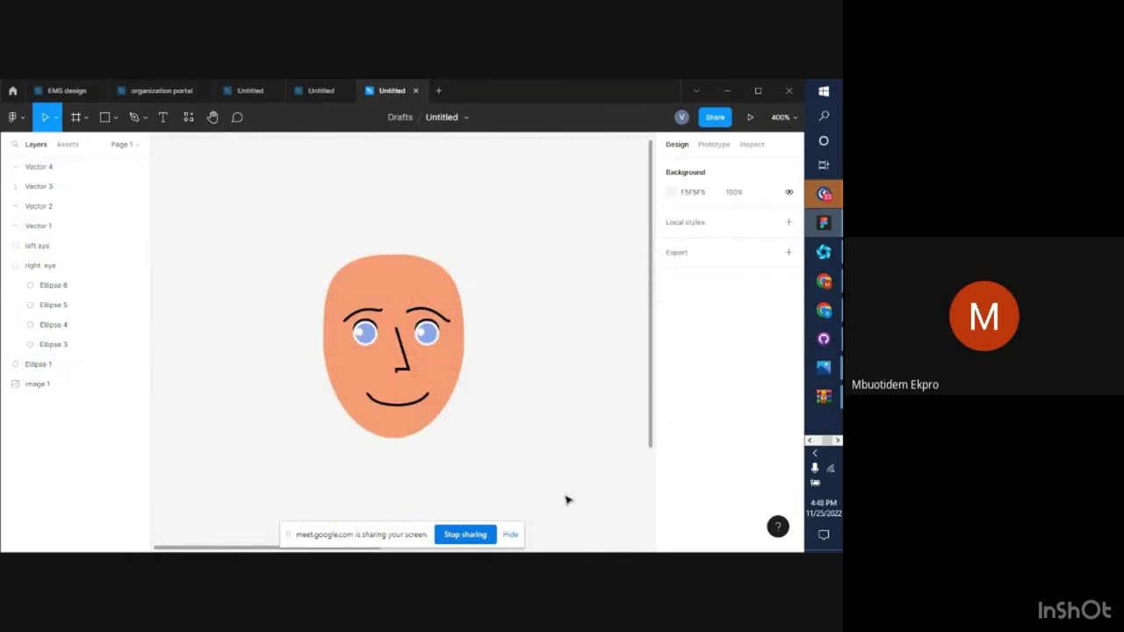
pyautogui.press('-')
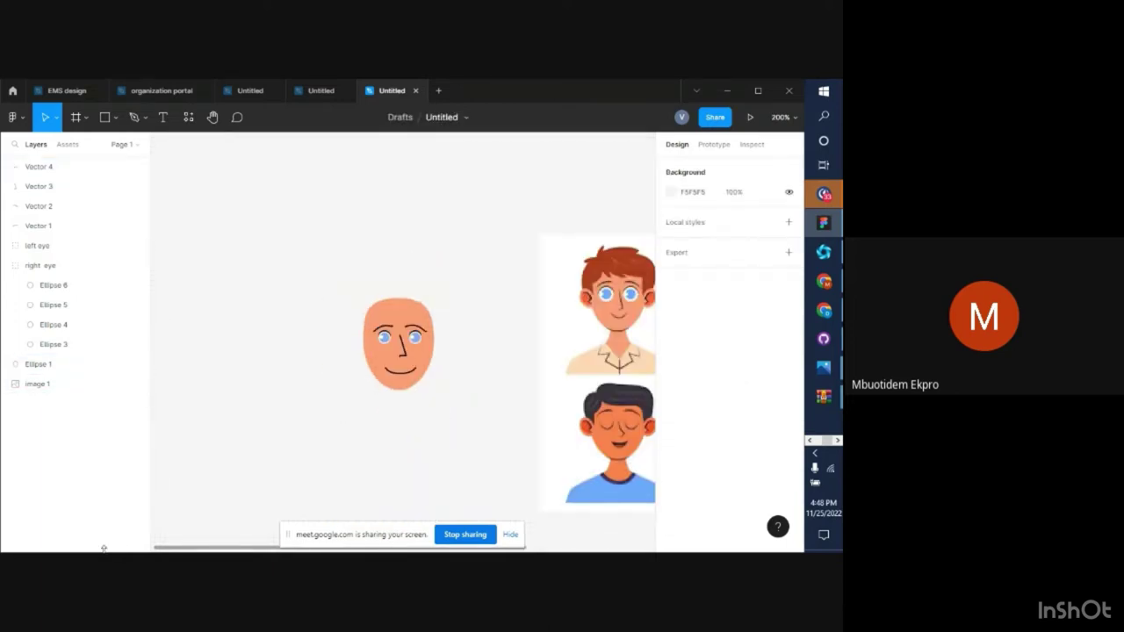
pyautogui.click(414, 372)
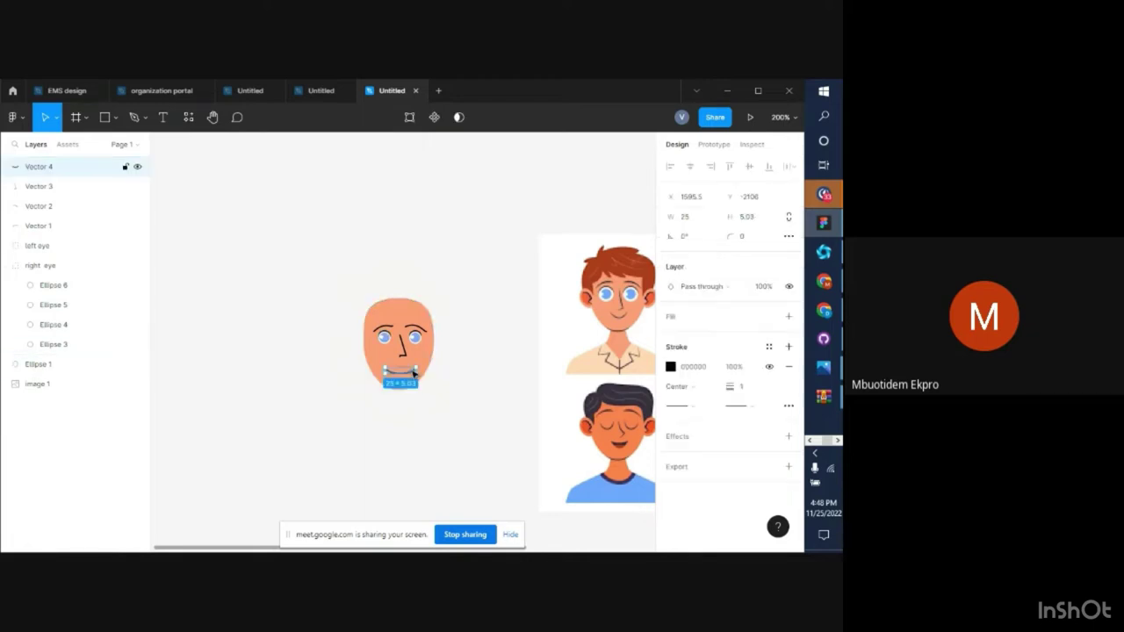
pyautogui.press('+')
pyautogui.press('+')
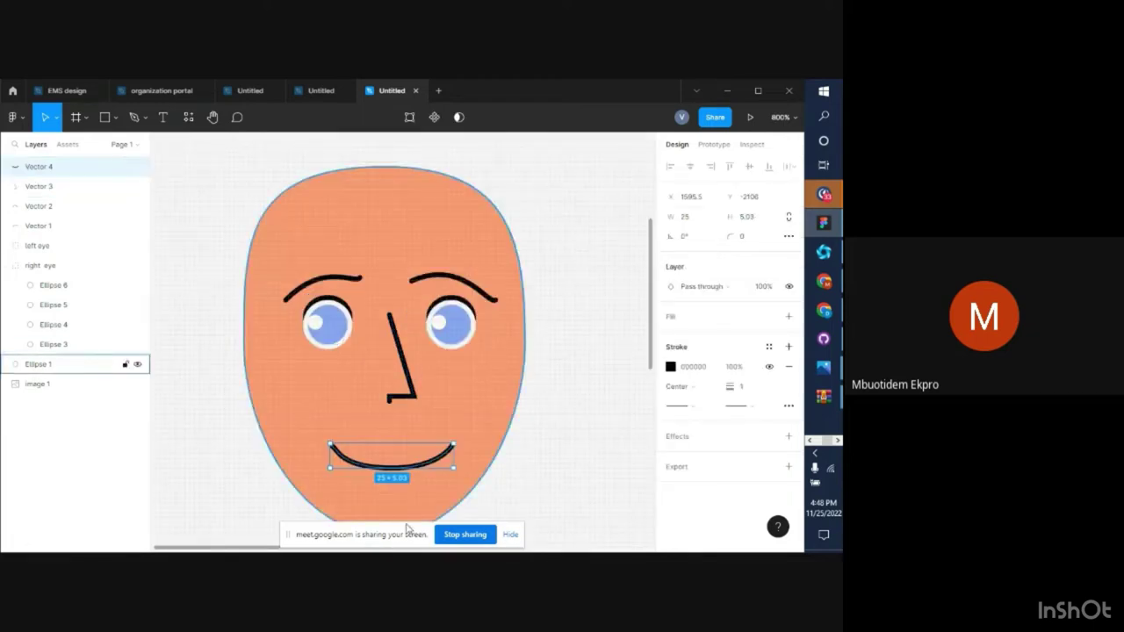
pyautogui.doubleClick(402, 470)
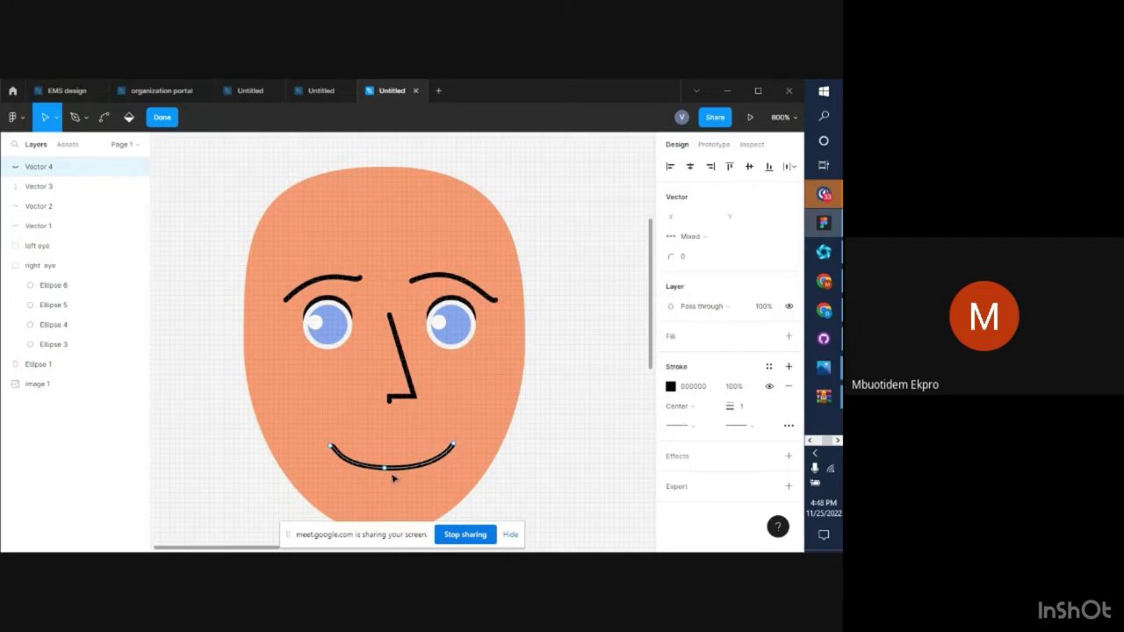
pyautogui.click(386, 468)
pyautogui.moveTo(388, 472); pyautogui.dragTo(396, 489)
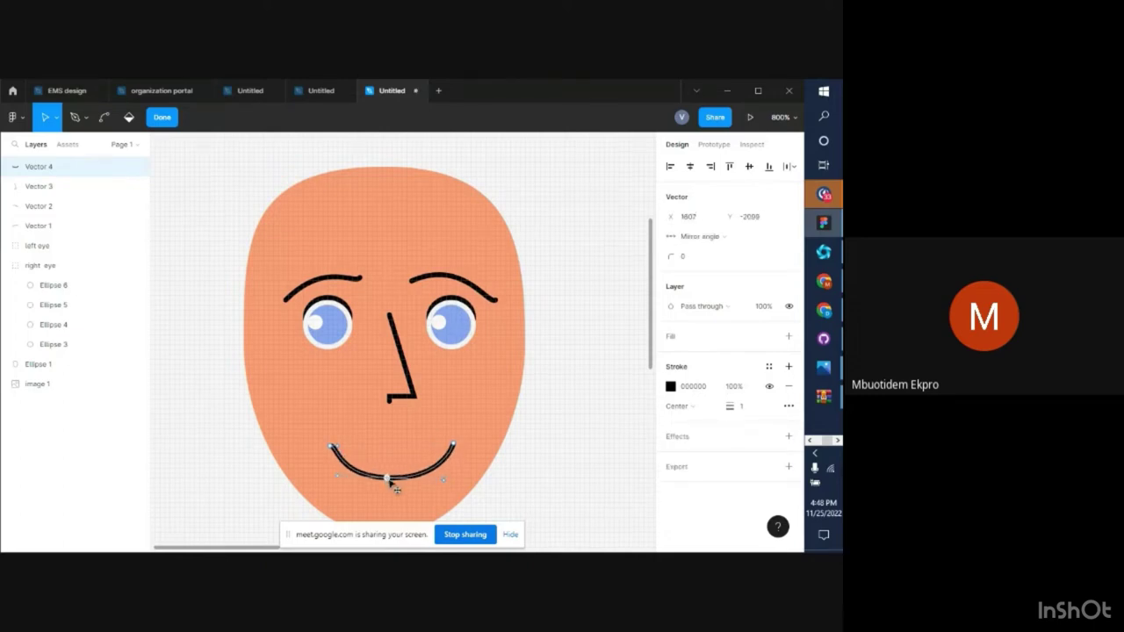
pyautogui.click(332, 448)
pyautogui.moveTo(332, 448); pyautogui.dragTo(332, 437)
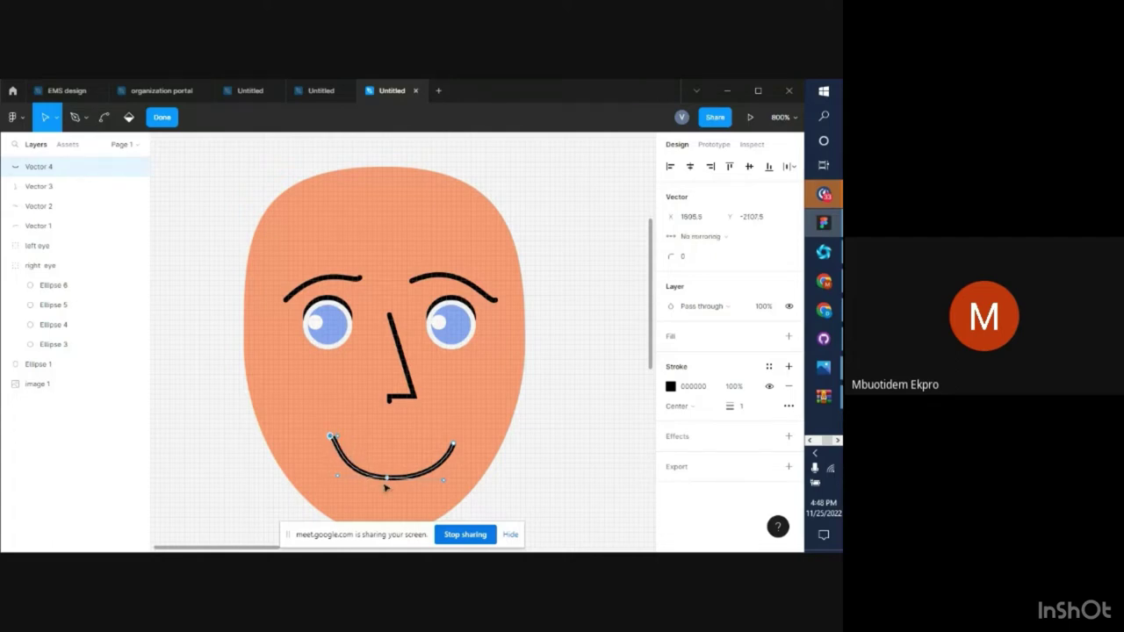
# Raise the smile's right end to match the left and smooth its bottom curve
pyautogui.moveTo(387, 478); pyautogui.dragTo(389, 481)
pyautogui.click(454, 448)
pyautogui.moveTo(454, 448); pyautogui.dragTo(450, 436)
pyautogui.moveTo(448, 484); pyautogui.dragTo(439, 482)
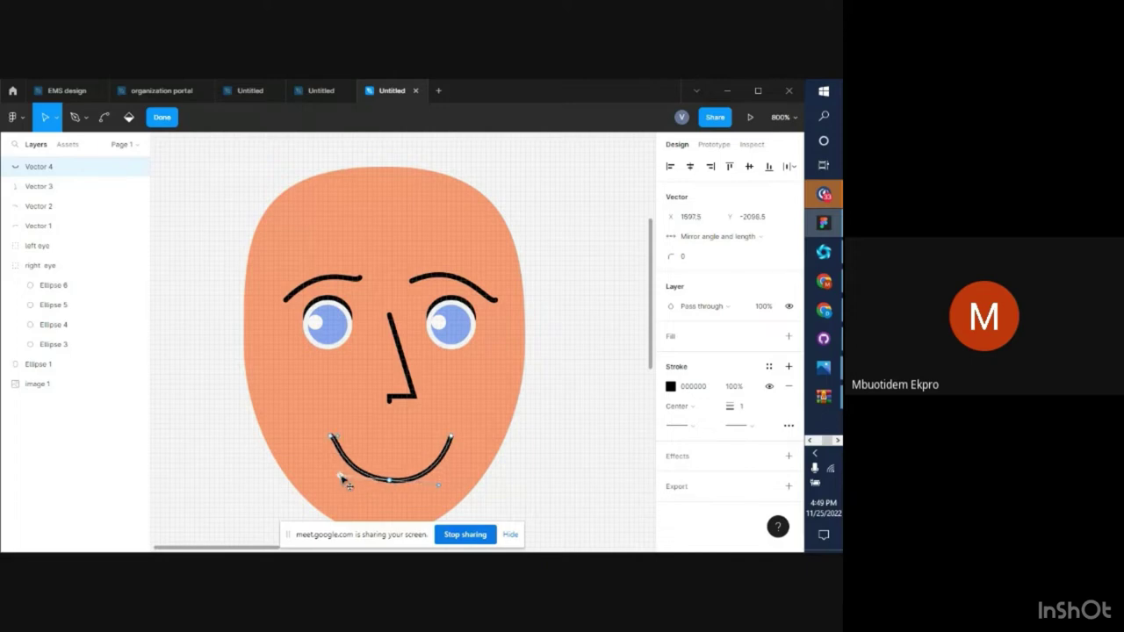
pyautogui.moveTo(338, 472); pyautogui.dragTo(349, 488)
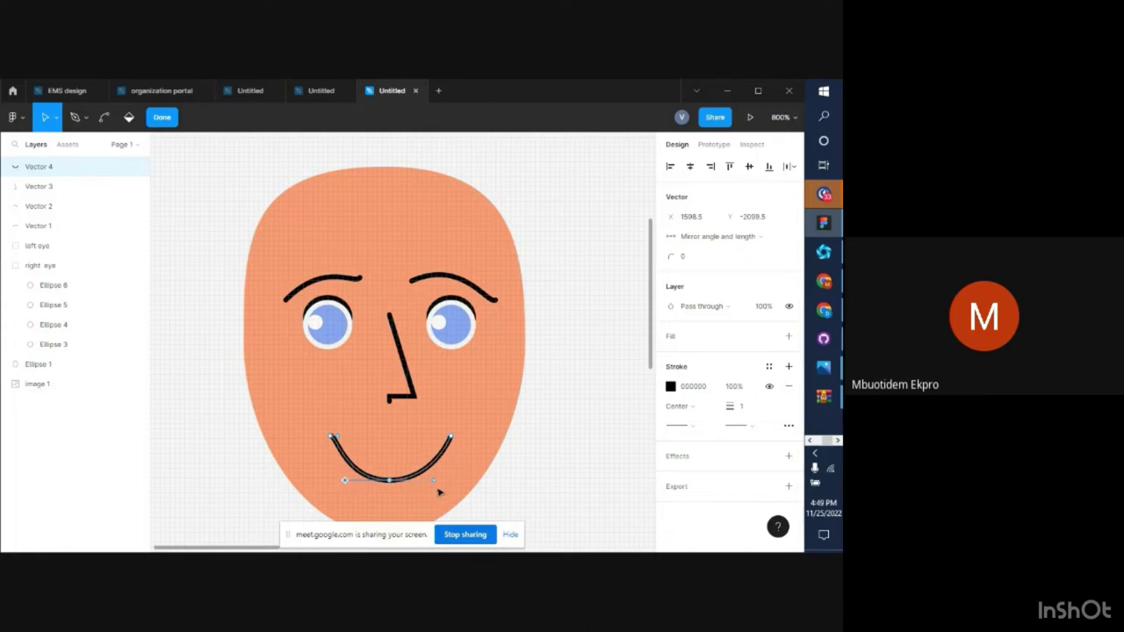
pyautogui.scroll(-1, 442, 492)
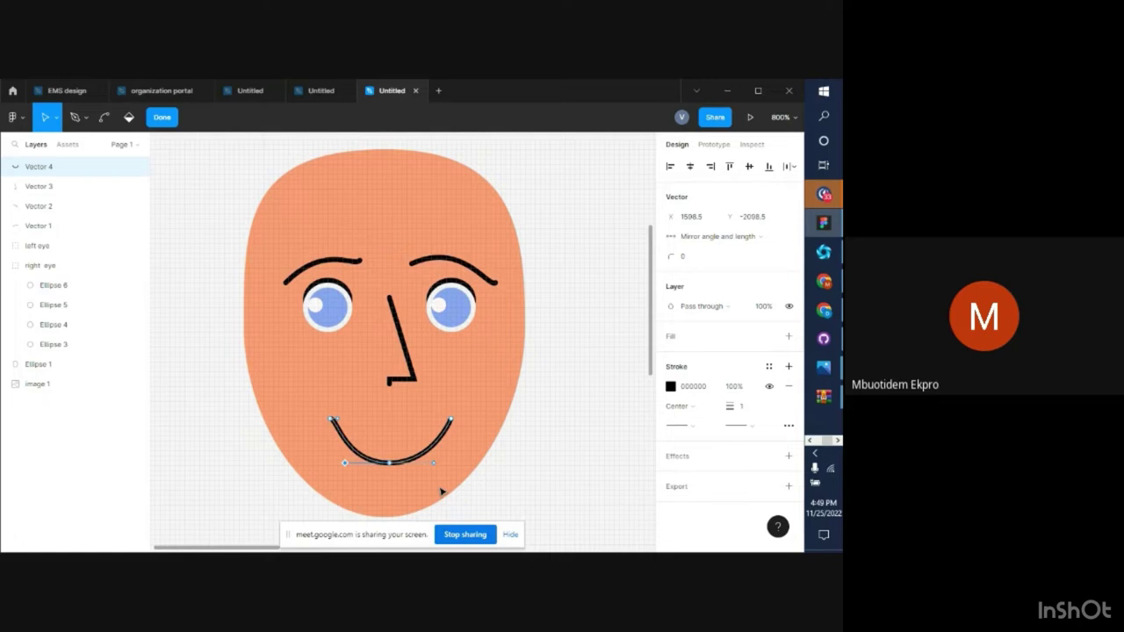
pyautogui.click(161, 127)
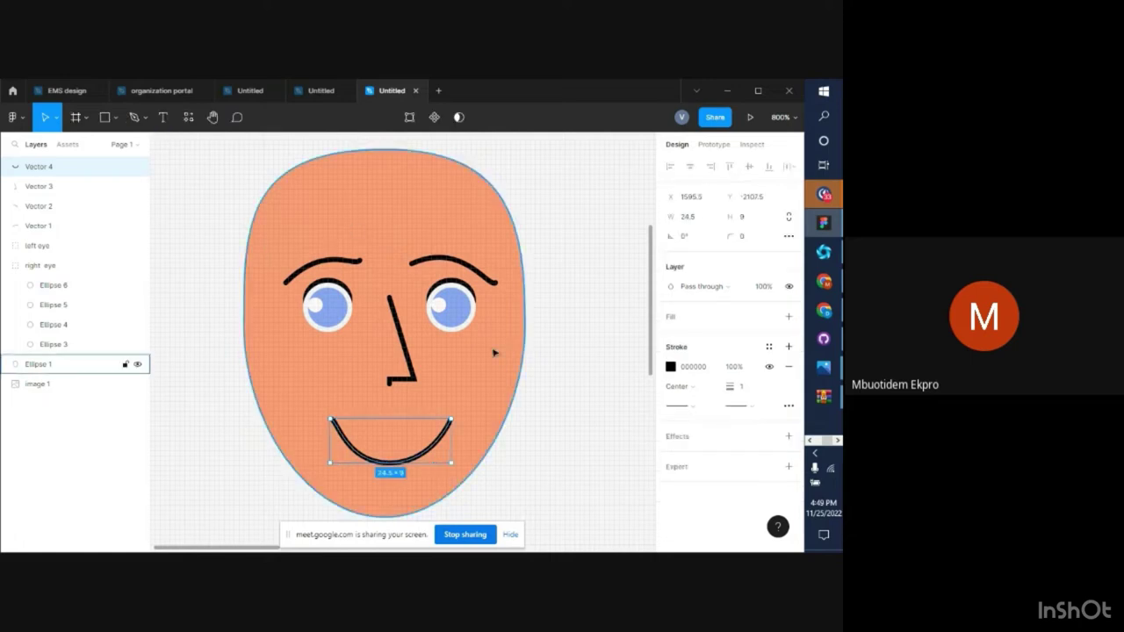
pyautogui.click(593, 415)
pyautogui.press('-')
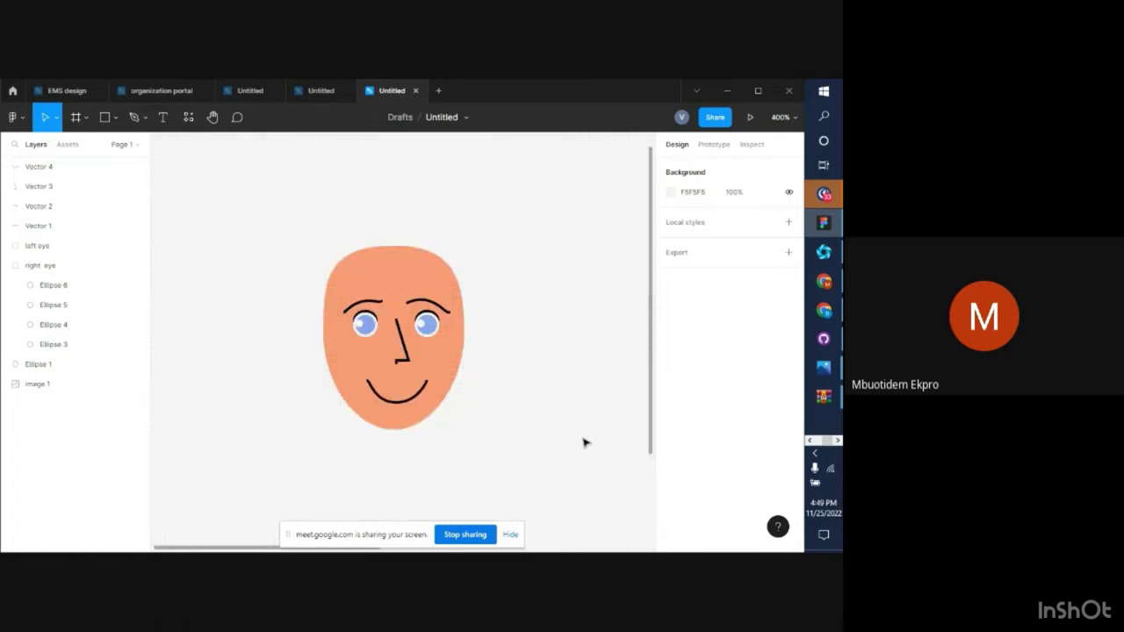
pyautogui.hscroll(2, 582, 442)
pyautogui.hscroll(5, 585, 442)
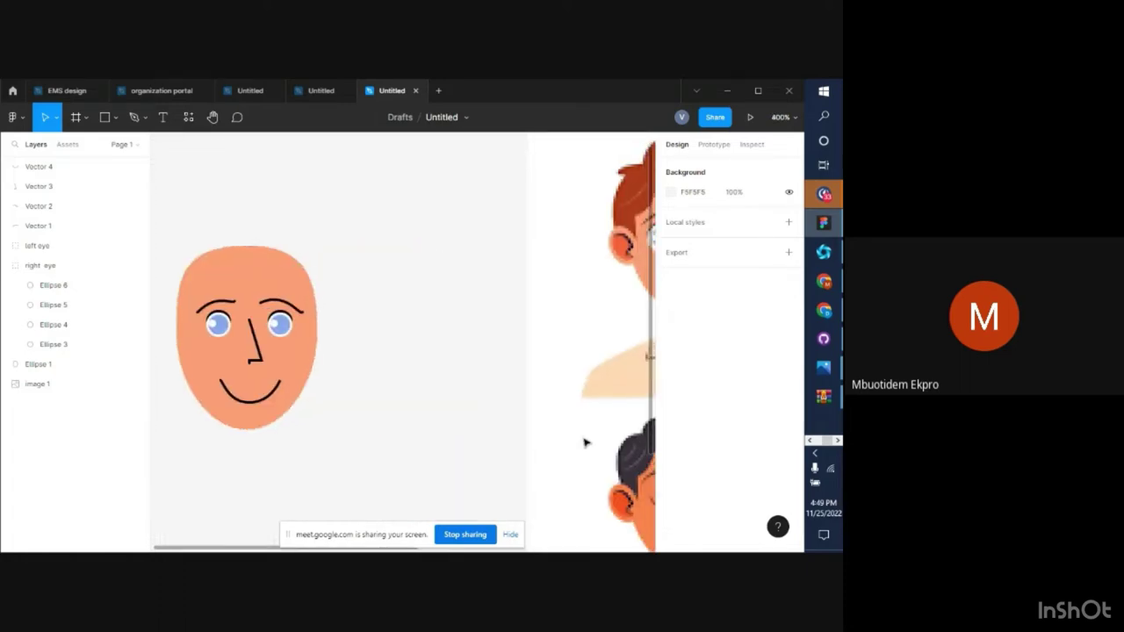
pyautogui.hscroll(7, 586, 442)
pyautogui.hscroll(-10, 586, 442)
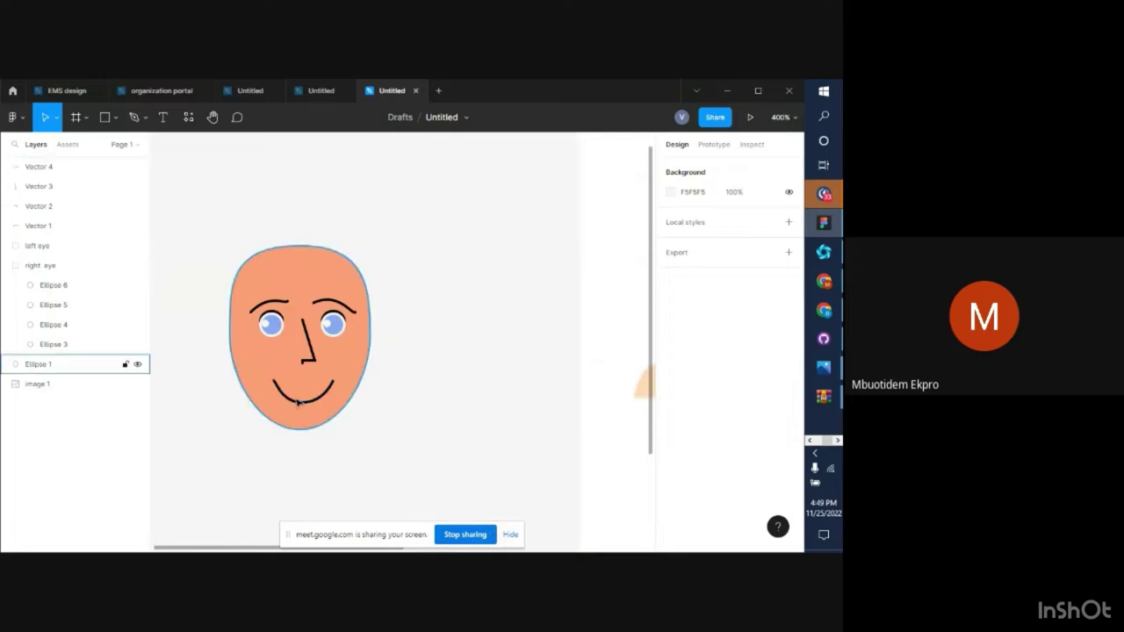
pyautogui.click(304, 405)
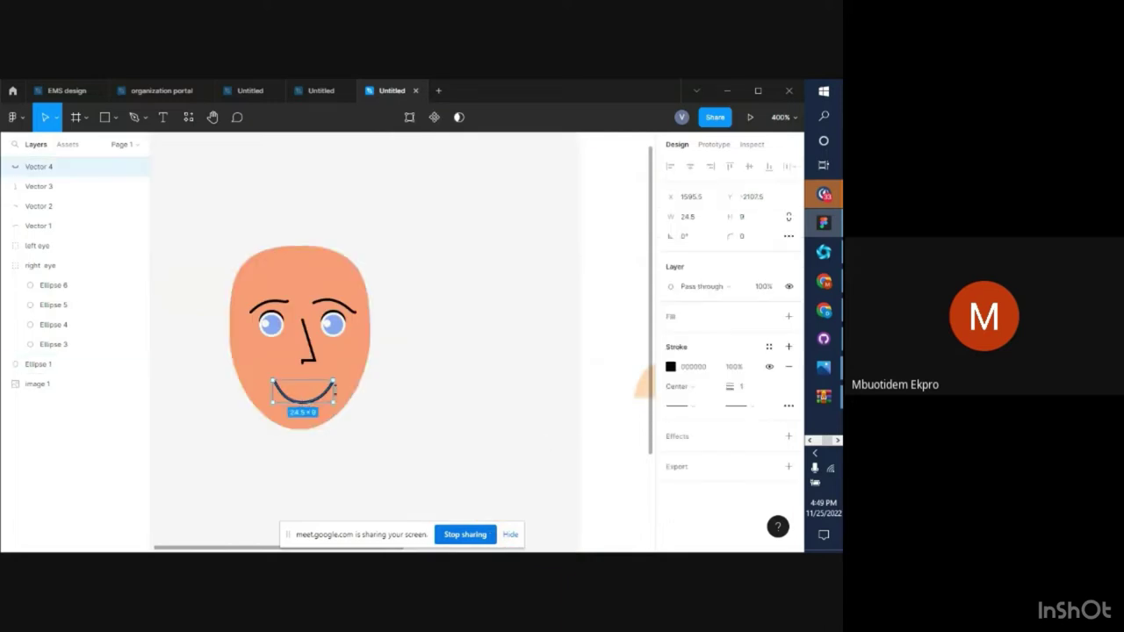
pyautogui.click(382, 420)
pyautogui.hscroll(5, 381, 420)
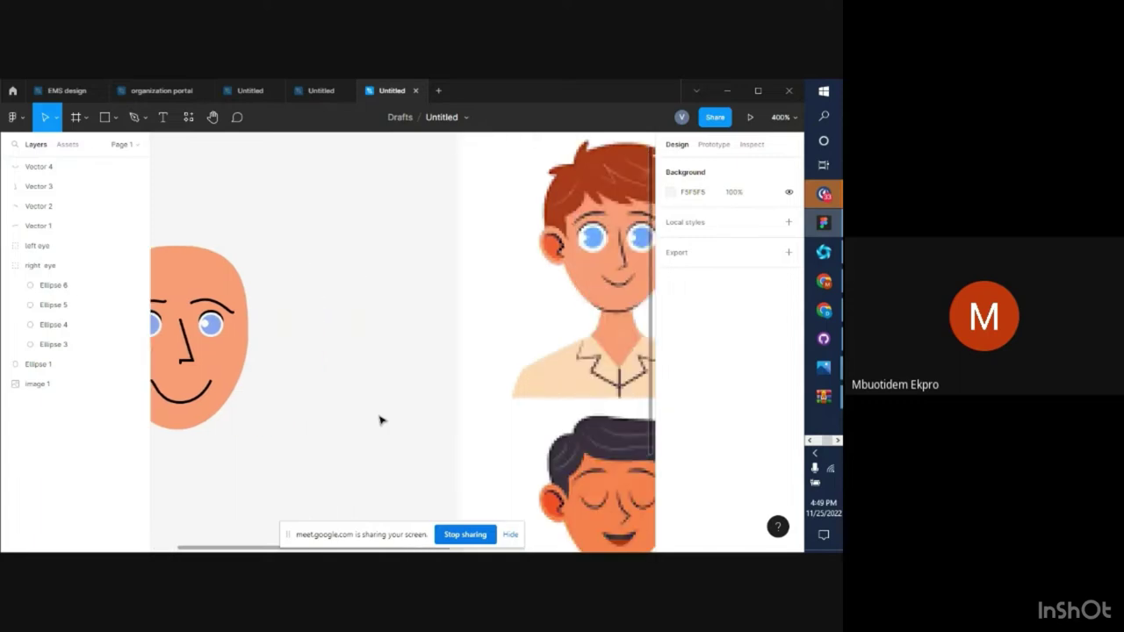
pyautogui.hscroll(-6, 382, 420)
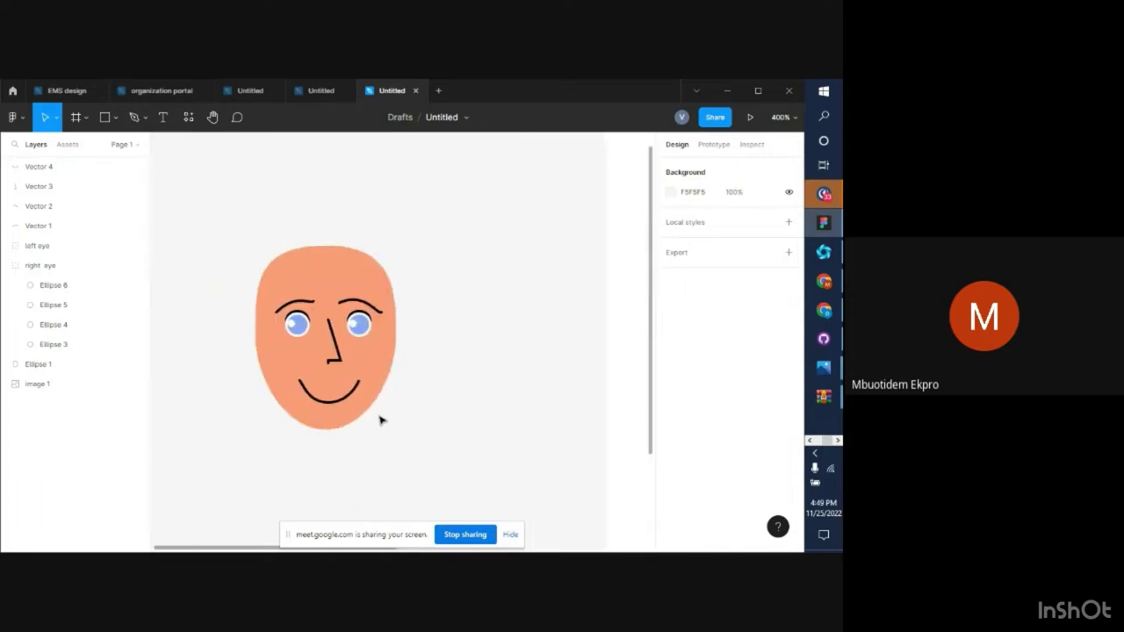
pyautogui.click(327, 403)
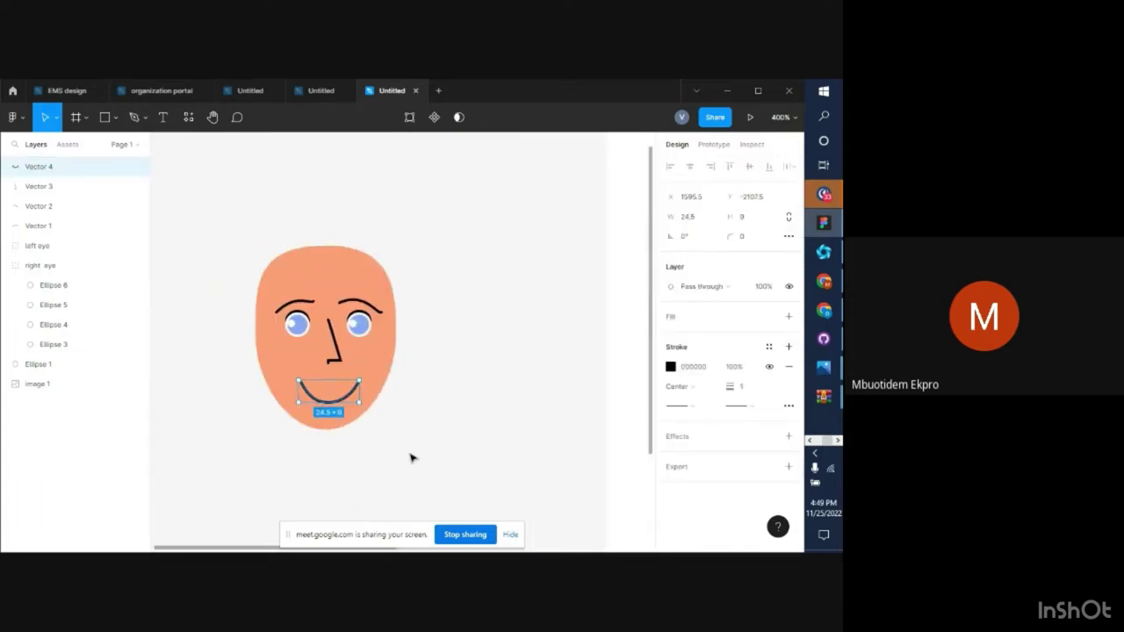
pyautogui.hscroll(6, 412, 457)
pyautogui.hscroll(-7, 412, 457)
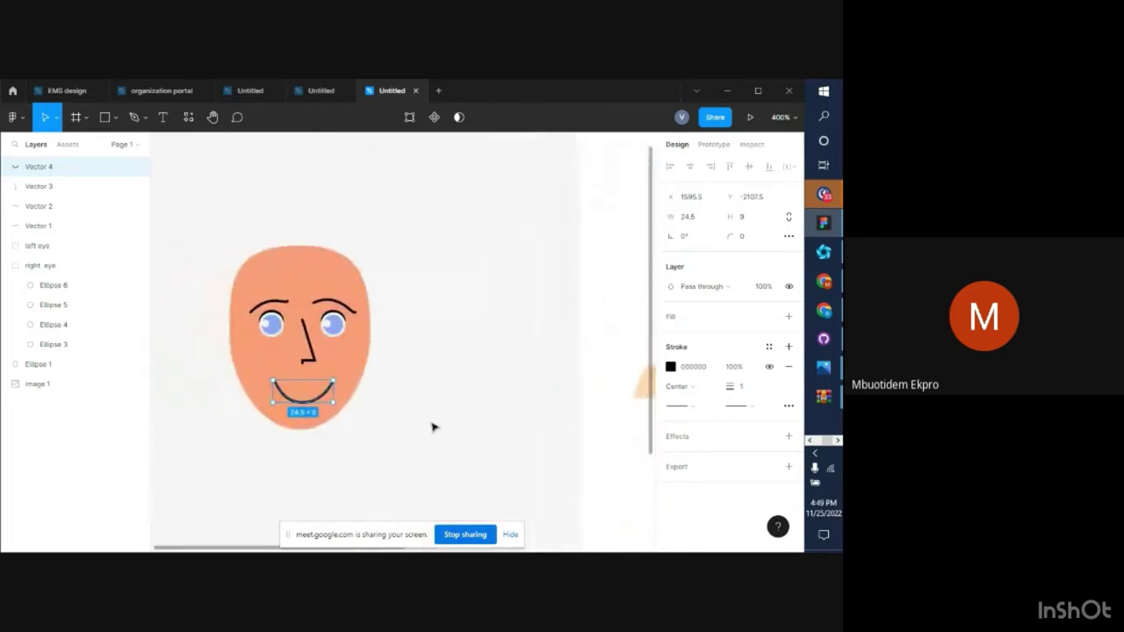
pyautogui.click(312, 351)
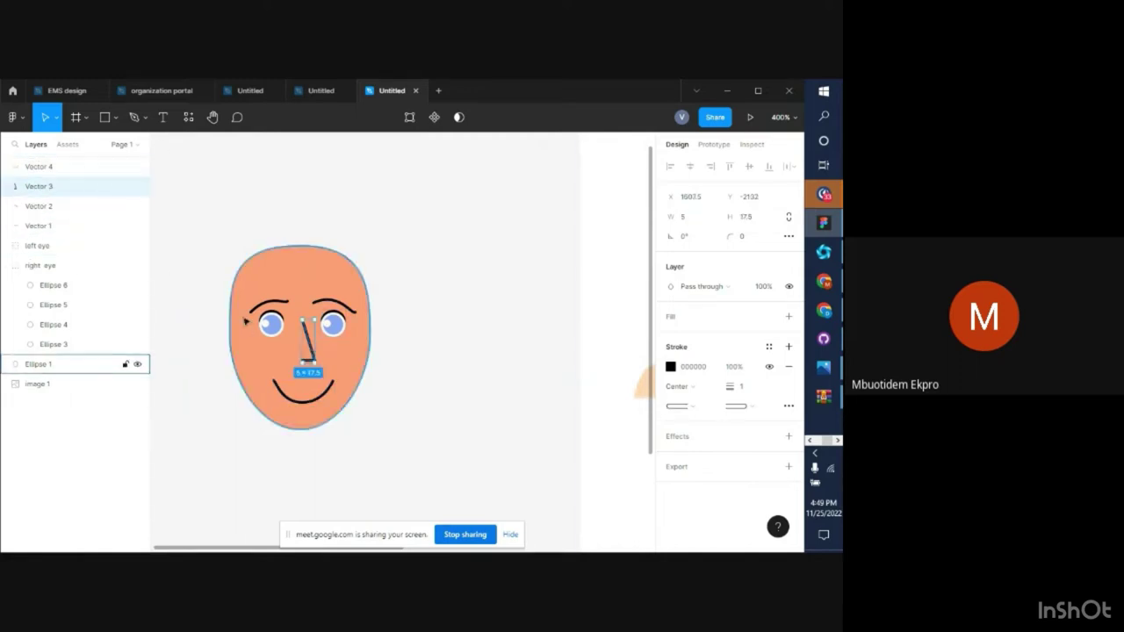
# Rename the nose layer to Nose and the smile layer Vector 4 to Mouth
pyautogui.doubleClick(29, 187)
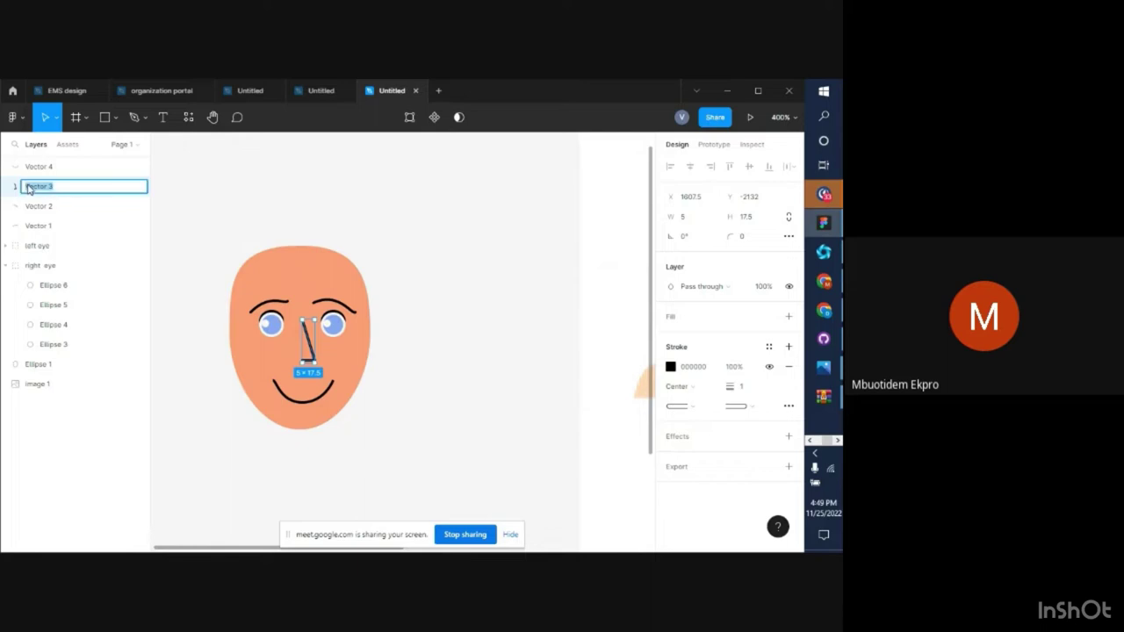
pyautogui.write('nos')
pyautogui.press('Return')
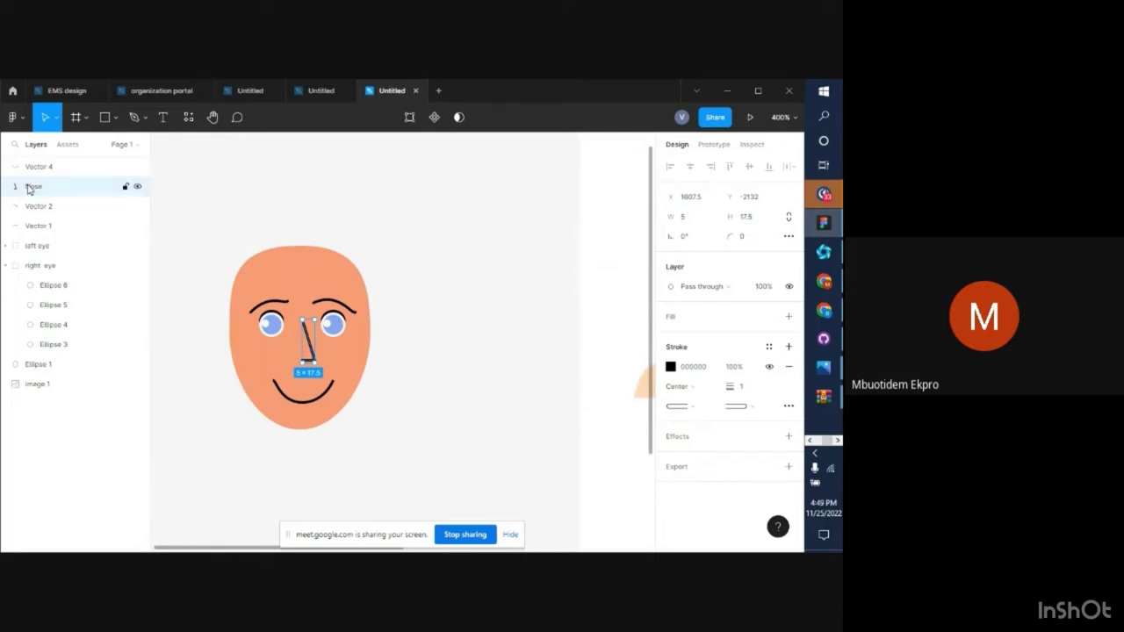
pyautogui.click(305, 403)
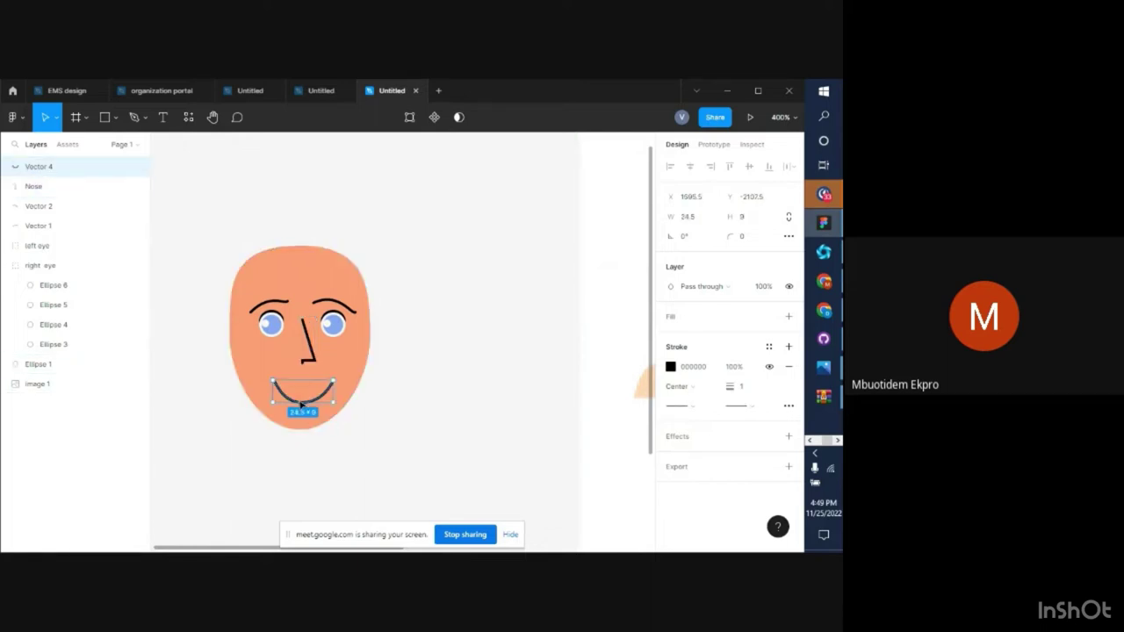
pyautogui.doubleClick(39, 167)
pyautogui.write('Mo')
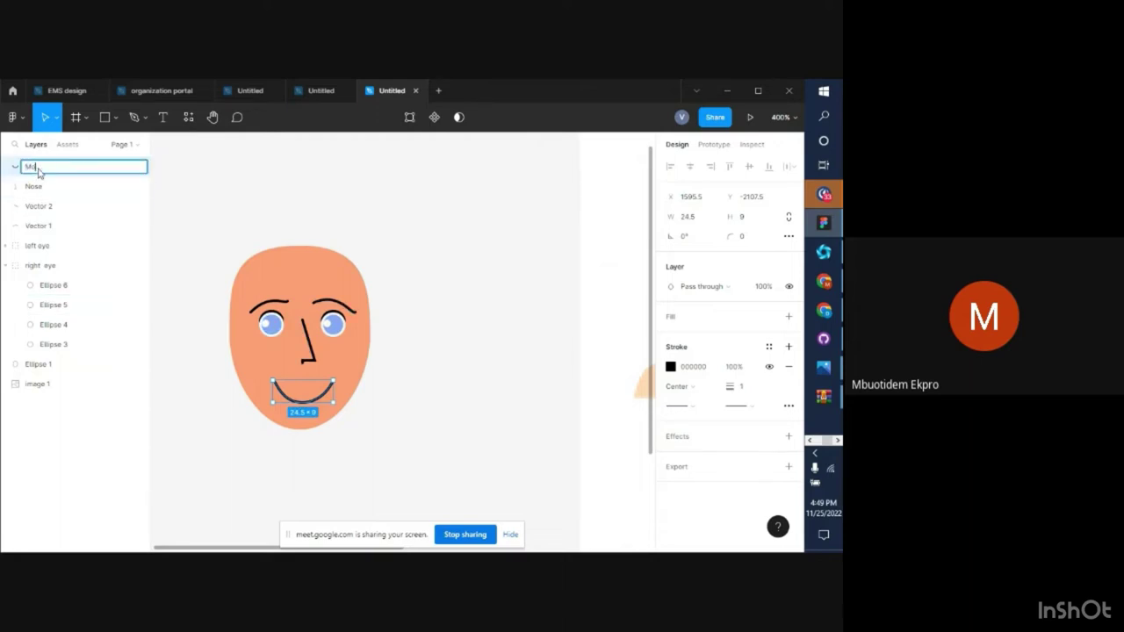
pyautogui.write('uth')
pyautogui.press('Return')
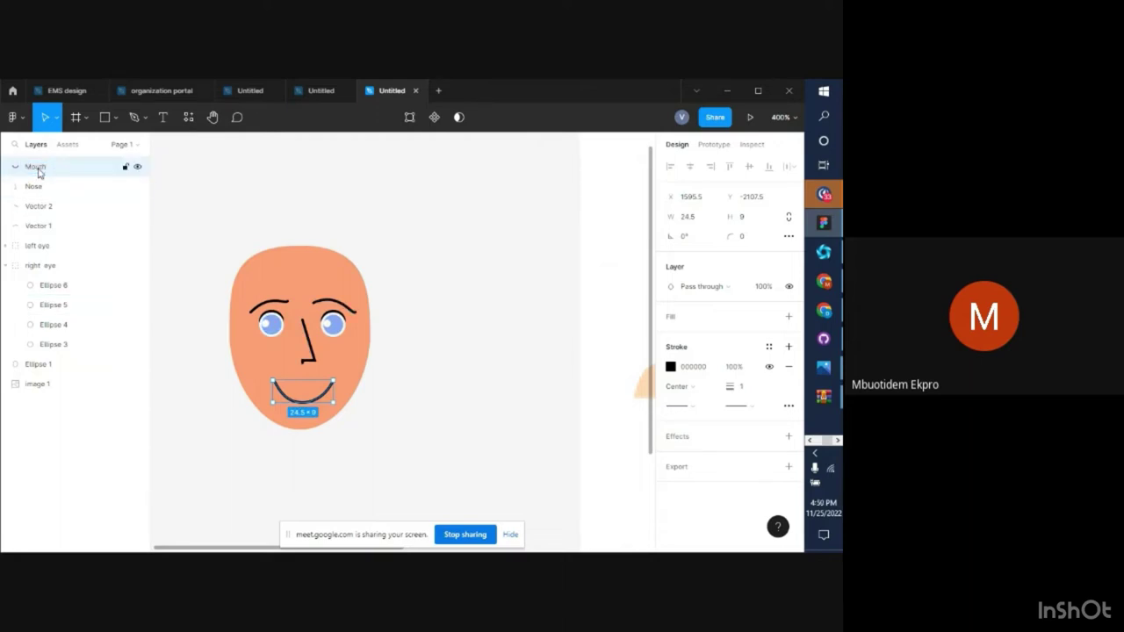
# Group the left and right eyebrows with Ctrl+G and name the group 'eye brow'
pyautogui.click(284, 302)
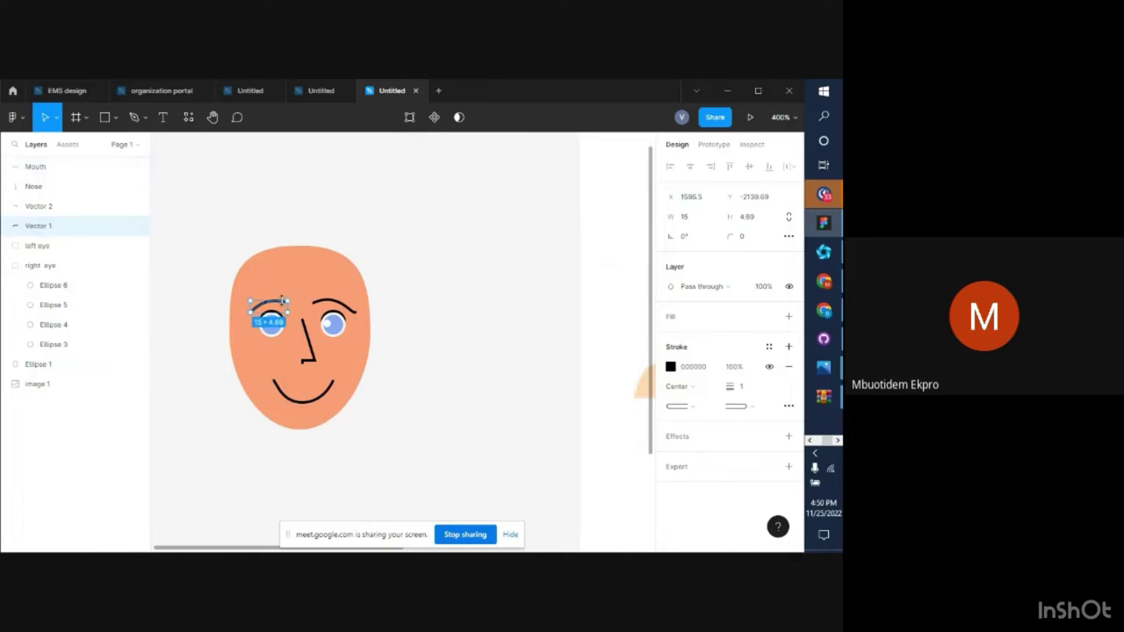
pyautogui.keyDown('shift'); pyautogui.click(339, 306); pyautogui.keyUp('shift')
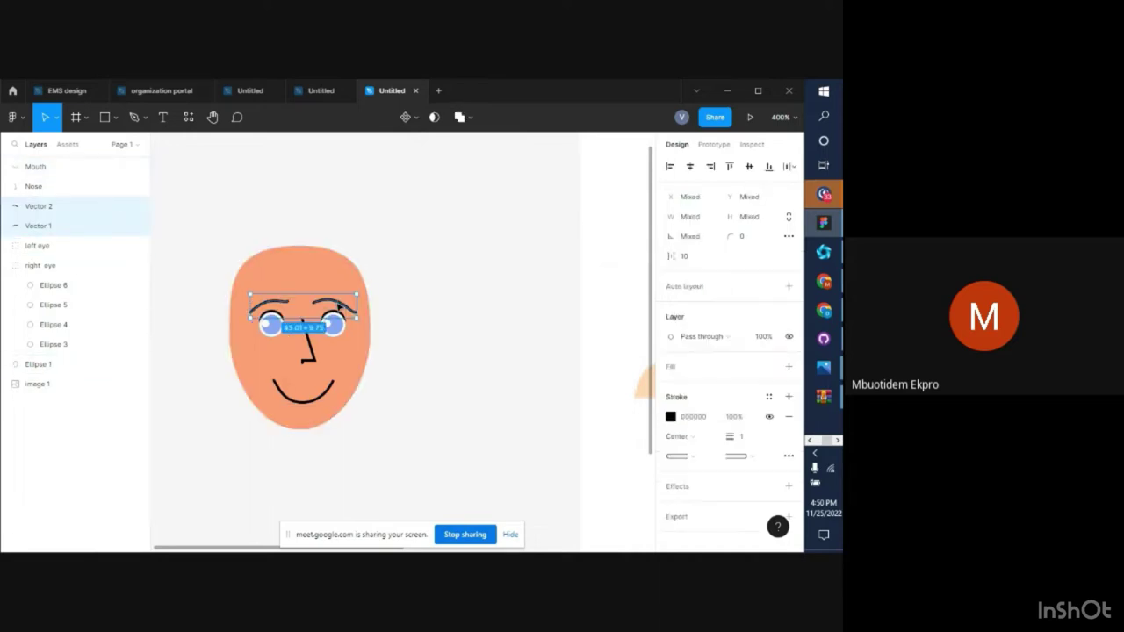
pyautogui.hotkey('ctrl', 'g')
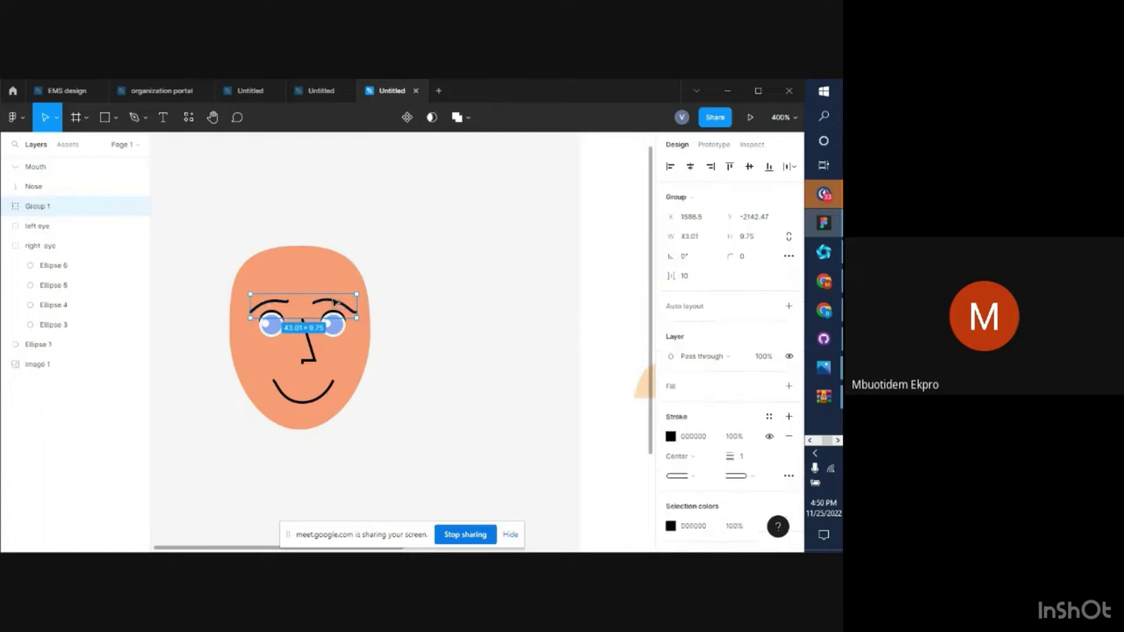
pyautogui.doubleClick(50, 208)
pyautogui.write('eye brow')
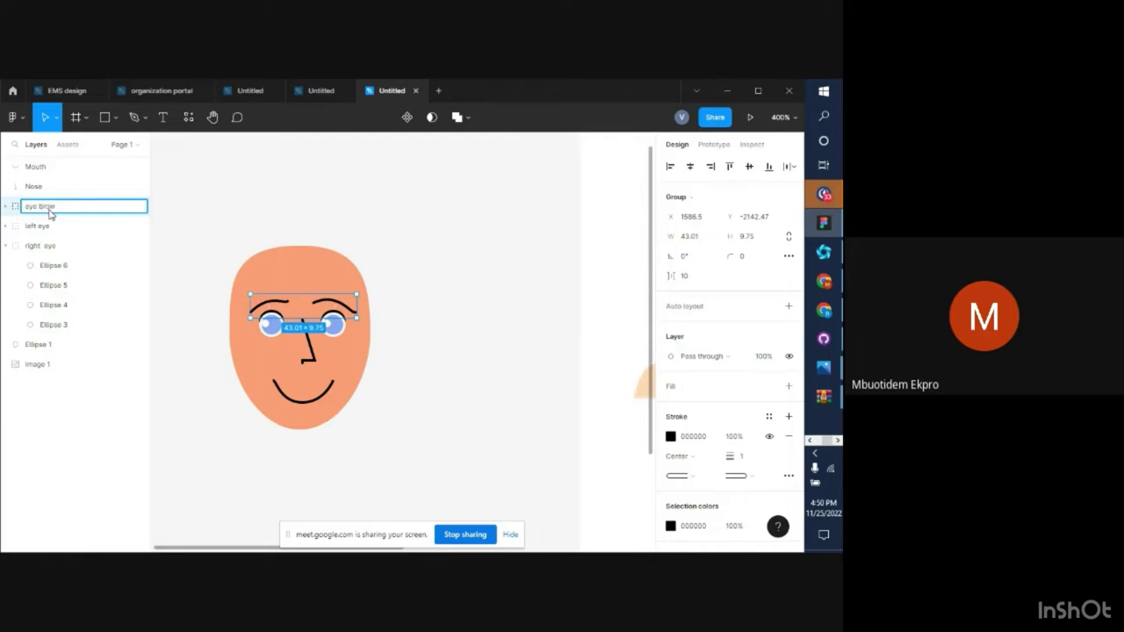
pyautogui.press('Return')
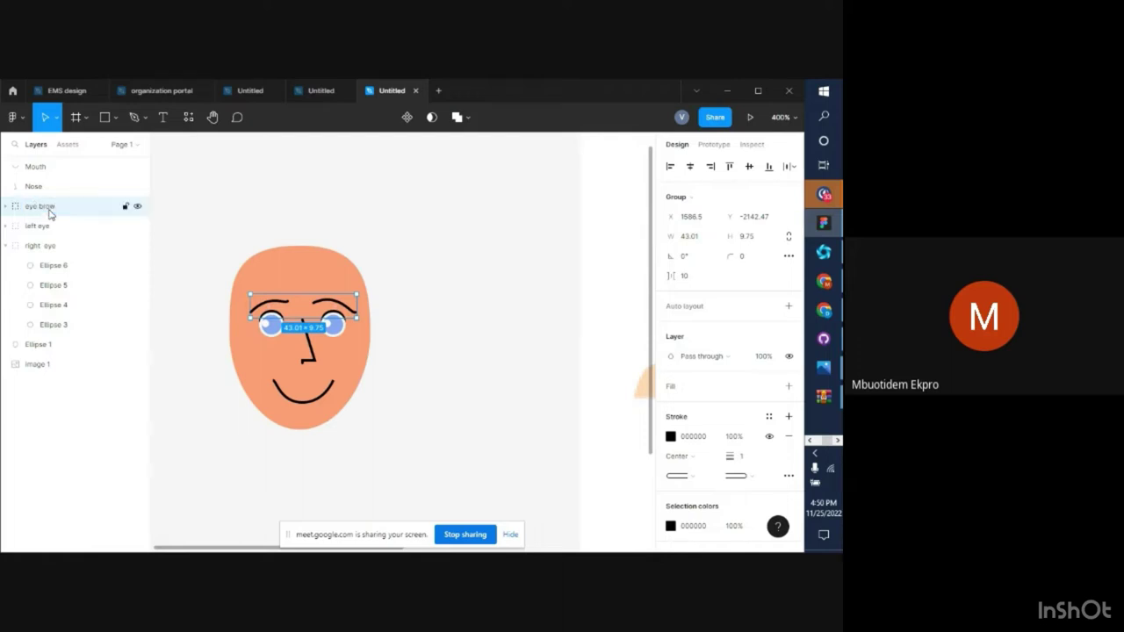
pyautogui.click(384, 195)
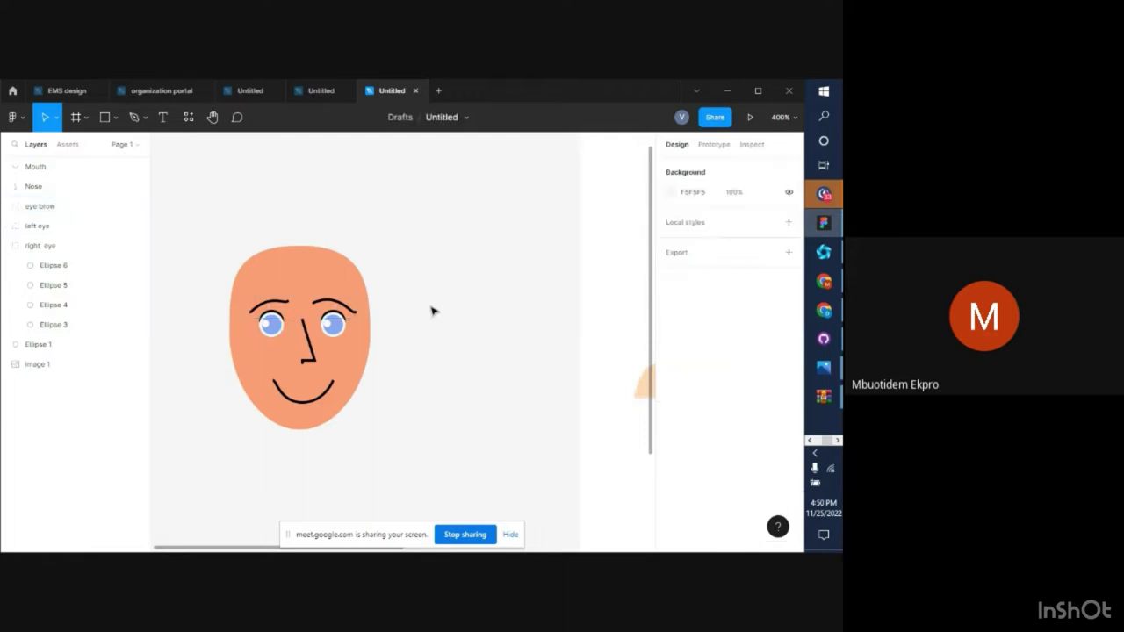
# Zoom out to the reference portraits, then draw a trial ellipse beside the face and delete it
pyautogui.press('-')
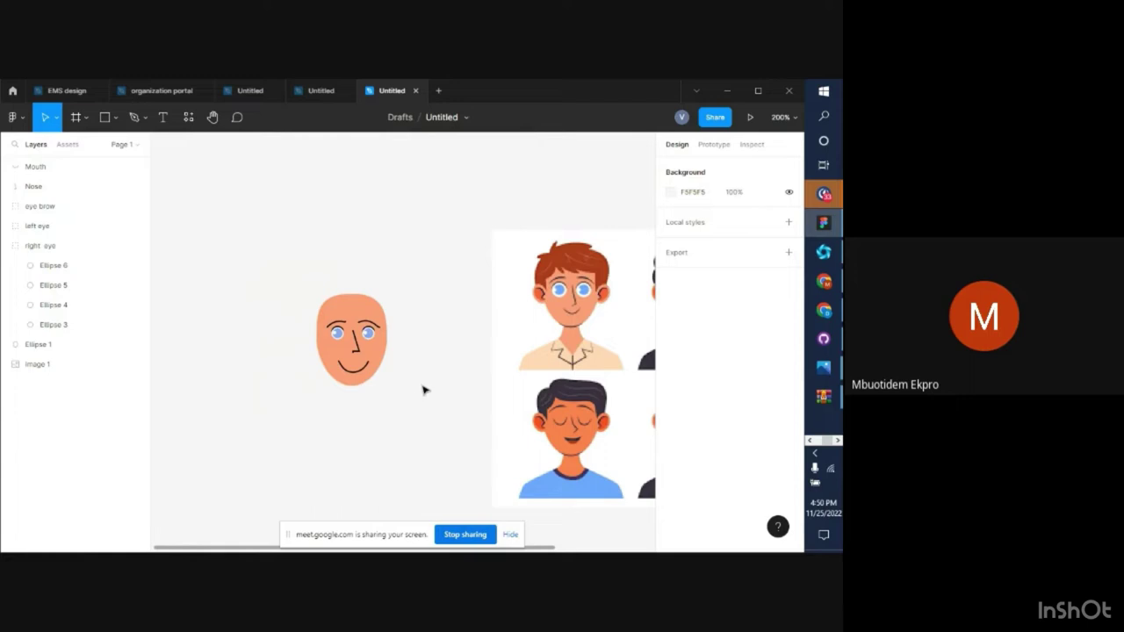
pyautogui.hscroll(-1, 423, 390)
pyautogui.hscroll(2, 422, 390)
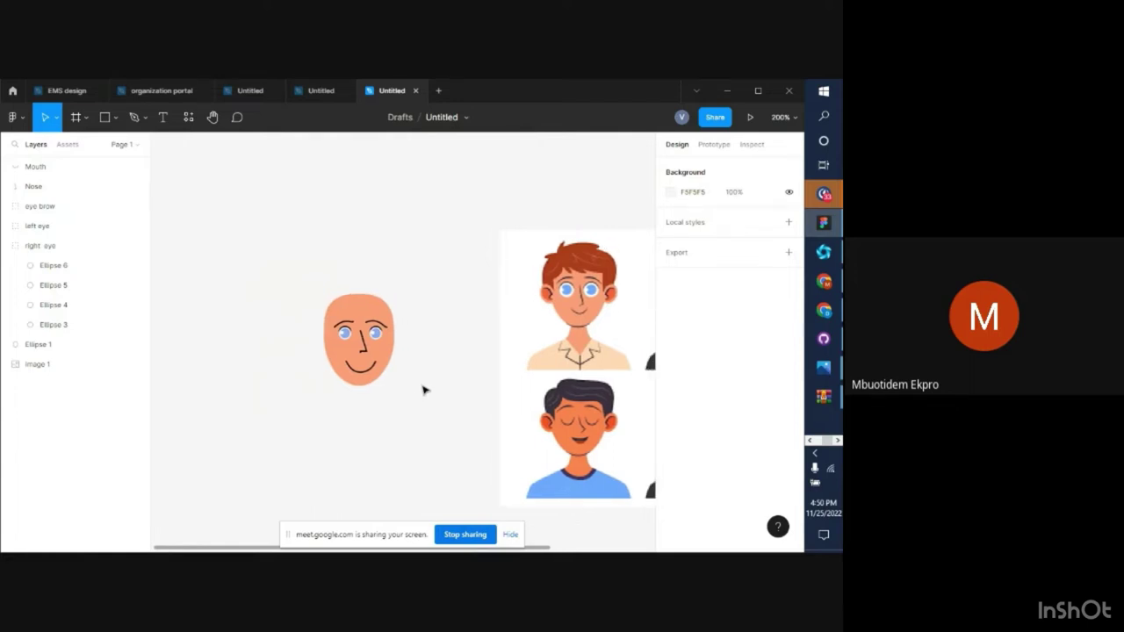
pyautogui.press('o')
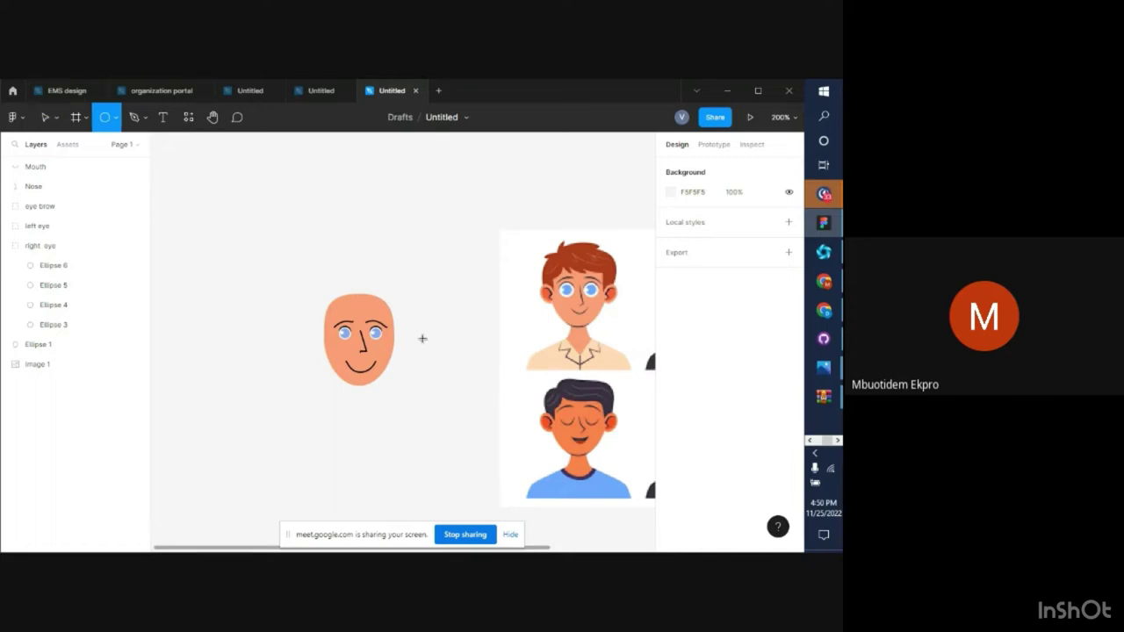
pyautogui.moveTo(422, 337); pyautogui.dragTo(432, 350)
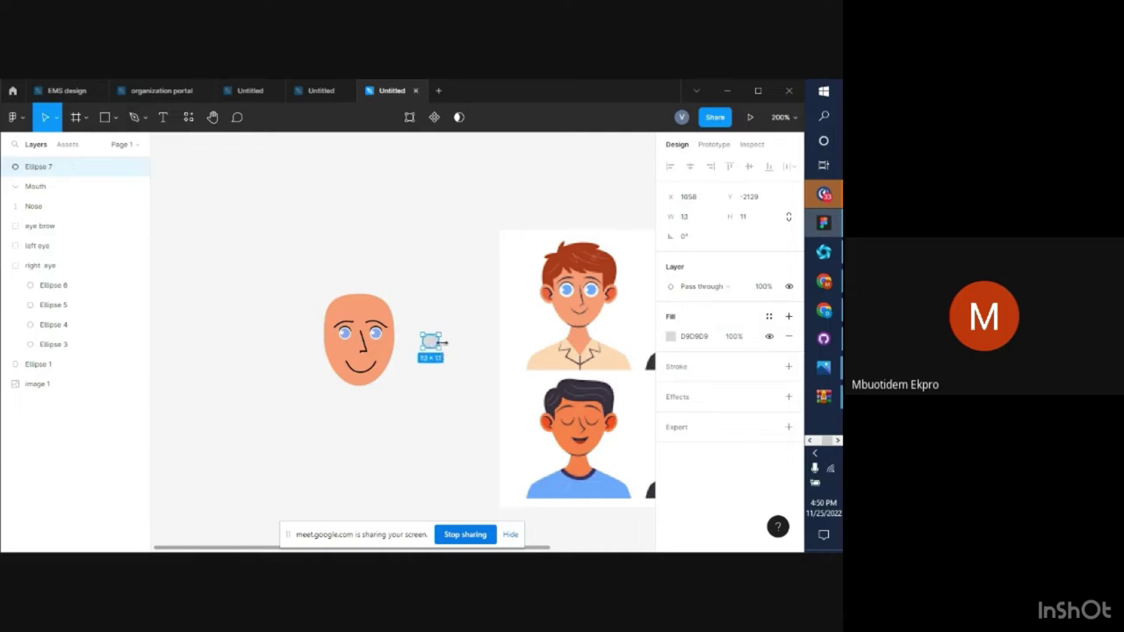
pyautogui.press('Delete')
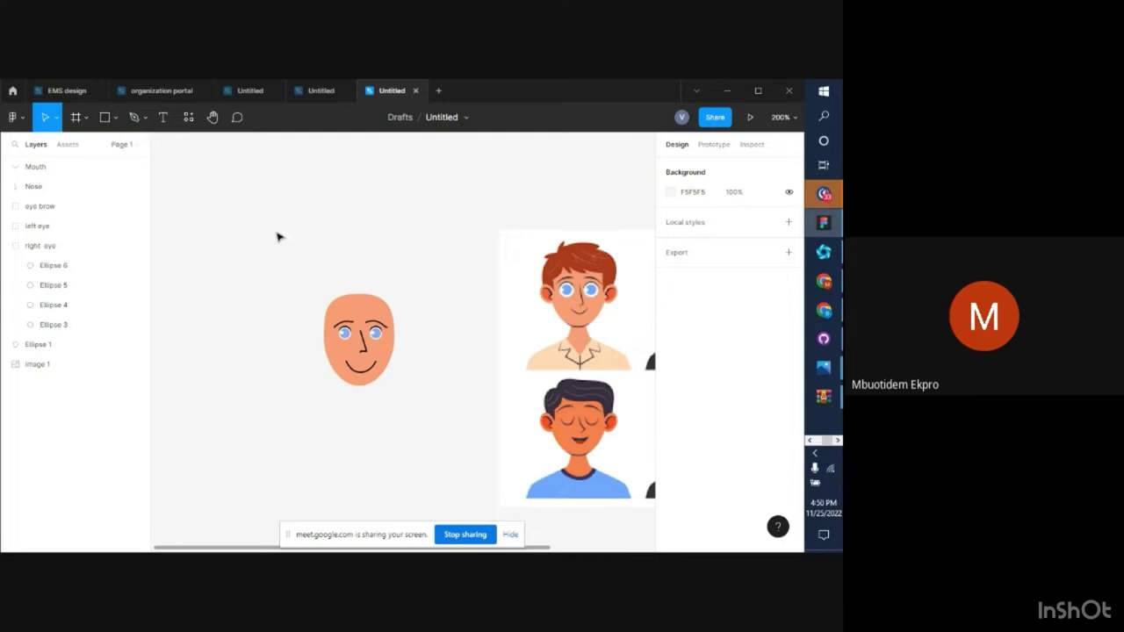
# Draw a grey ellipse ear, resize and tilt it against the face, then drag a smile copy down
pyautogui.click(115, 118)
pyautogui.click(125, 196)
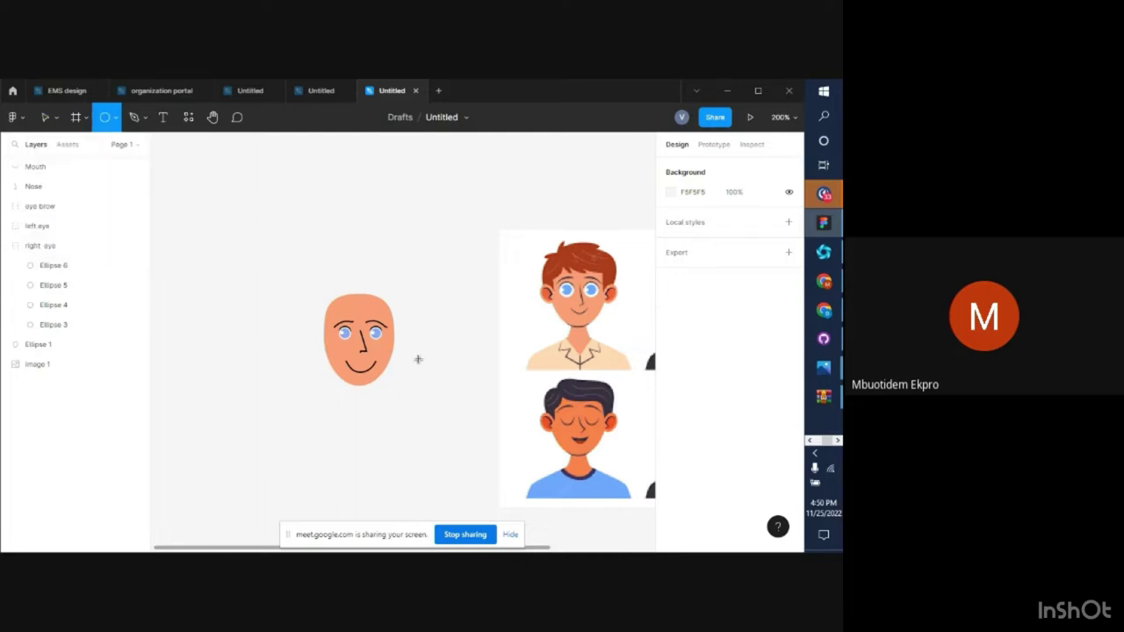
pyautogui.moveTo(419, 331); pyautogui.dragTo(437, 356)
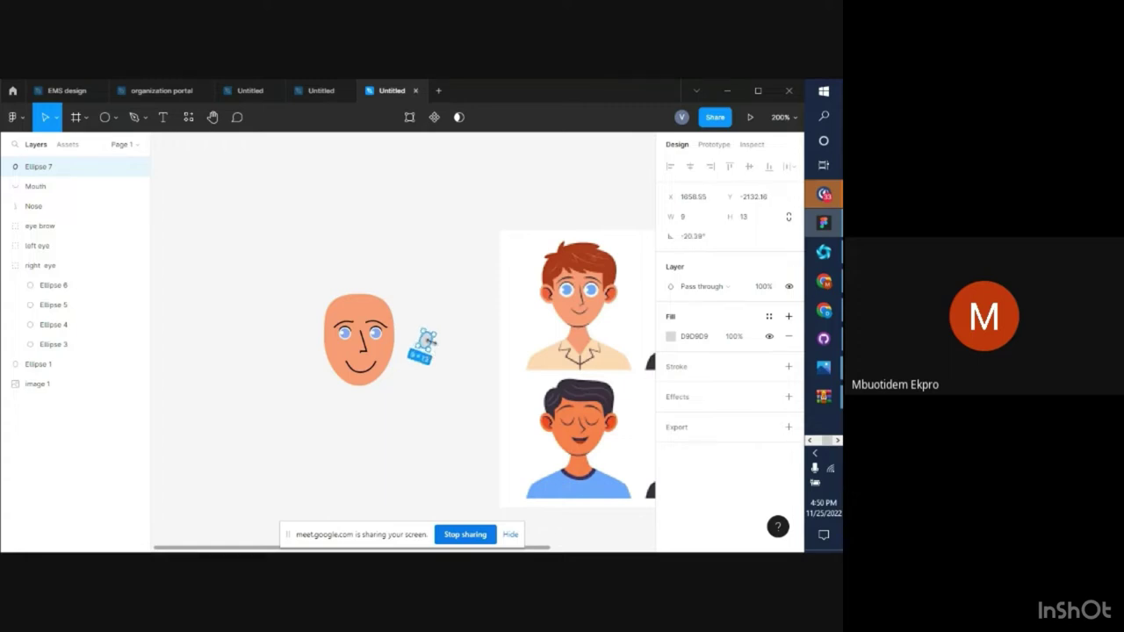
pyautogui.moveTo(431, 342); pyautogui.dragTo(430, 339)
pyautogui.moveTo(432, 327); pyautogui.dragTo(321, 347)
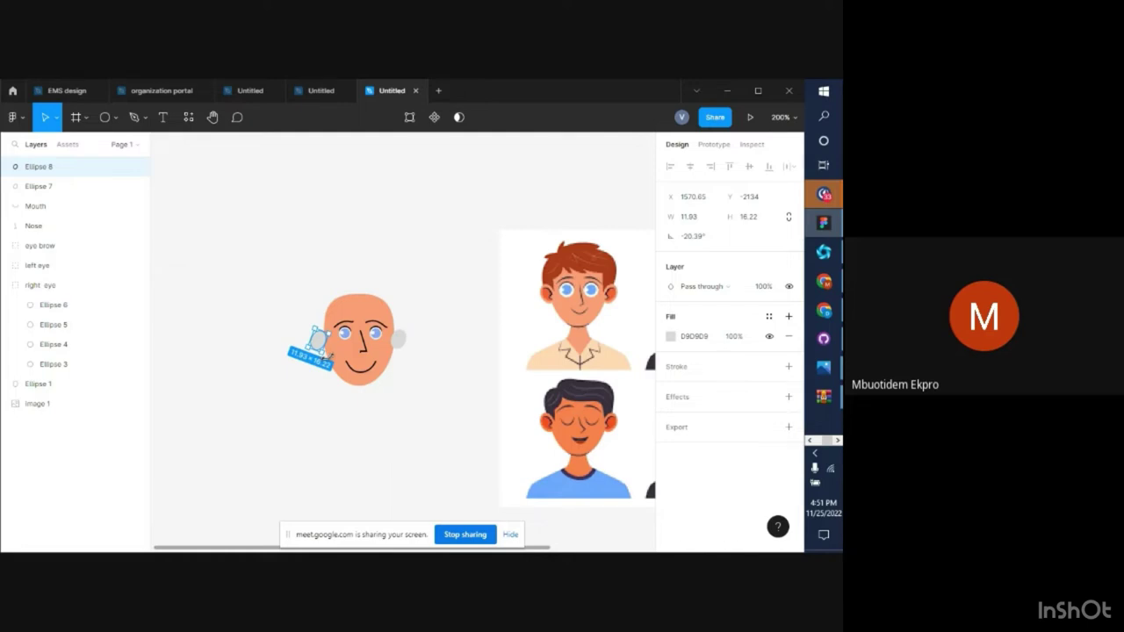
pyautogui.moveTo(331, 355); pyautogui.dragTo(369, 359)
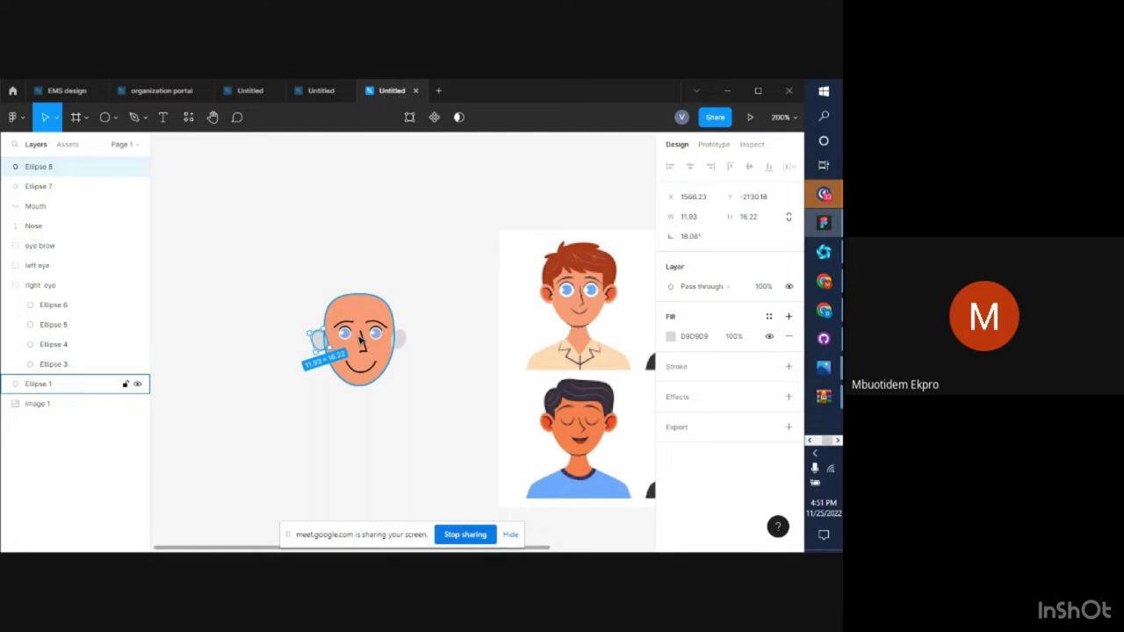
pyautogui.click(423, 354)
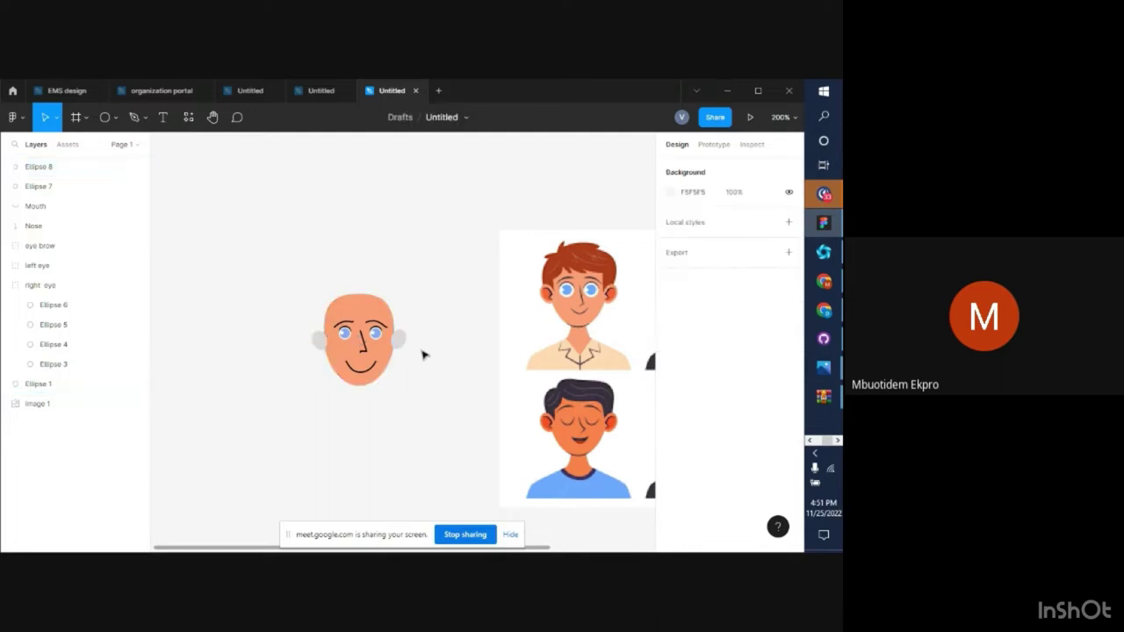
pyautogui.click(363, 373)
pyautogui.keyDown('alt'); pyautogui.moveTo(363, 373); pyautogui.dragTo(368, 396); pyautogui.keyUp('alt')
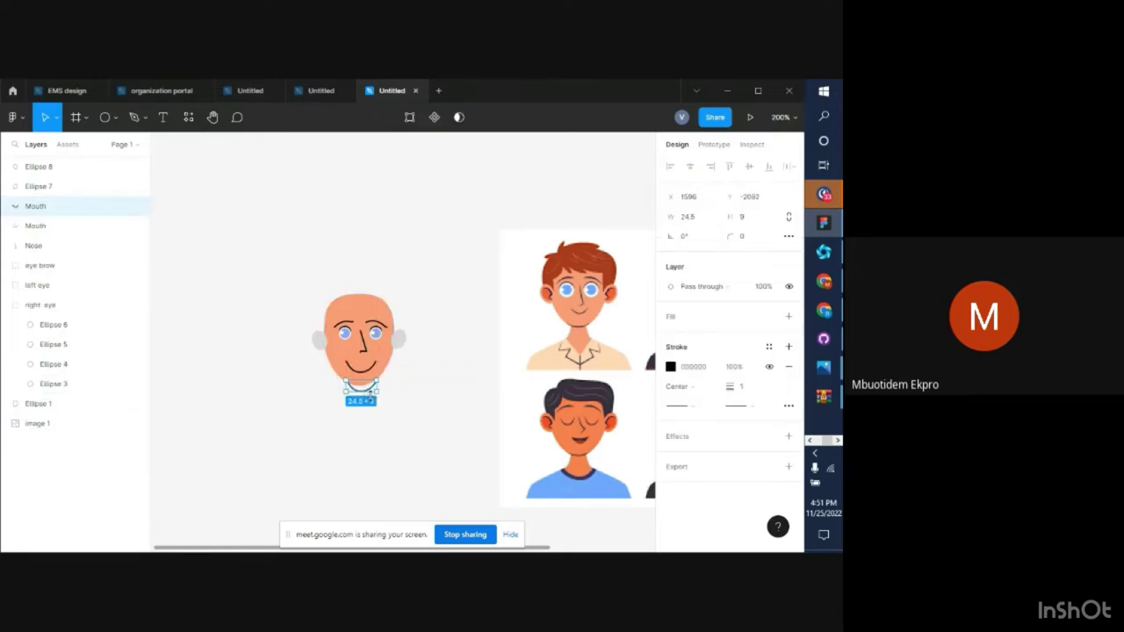
# Edit the copied lower curve's points at 400% so it forms the chin line
pyautogui.hotkey('ctrl', '+')
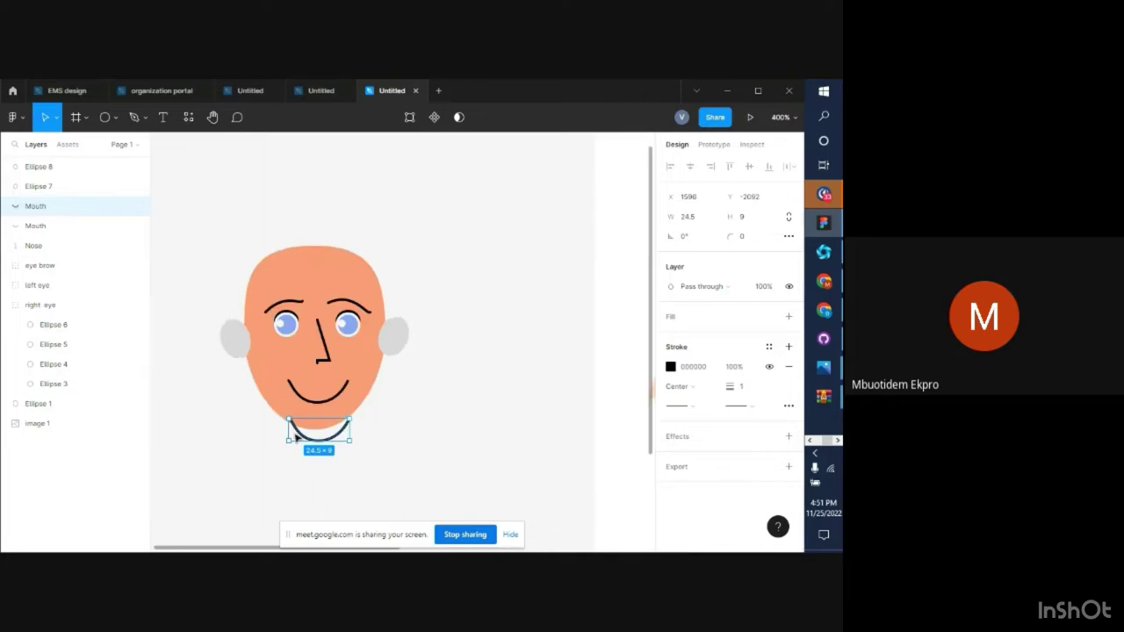
pyautogui.hotkey('ctrl', '+')
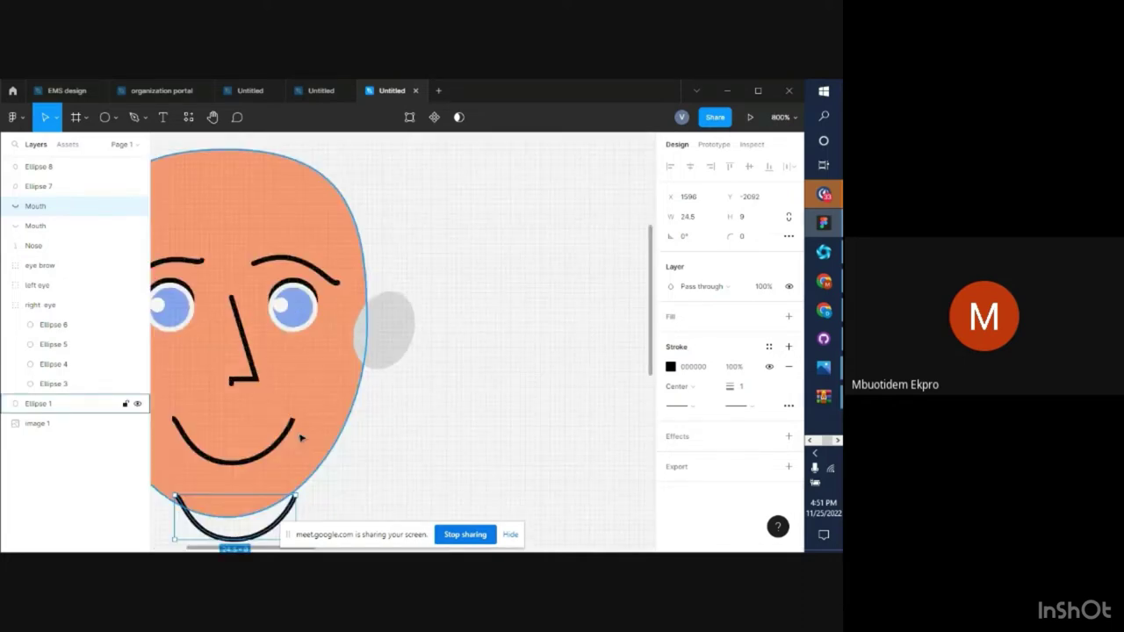
pyautogui.hotkey('ctrl', '-')
pyautogui.click(367, 446)
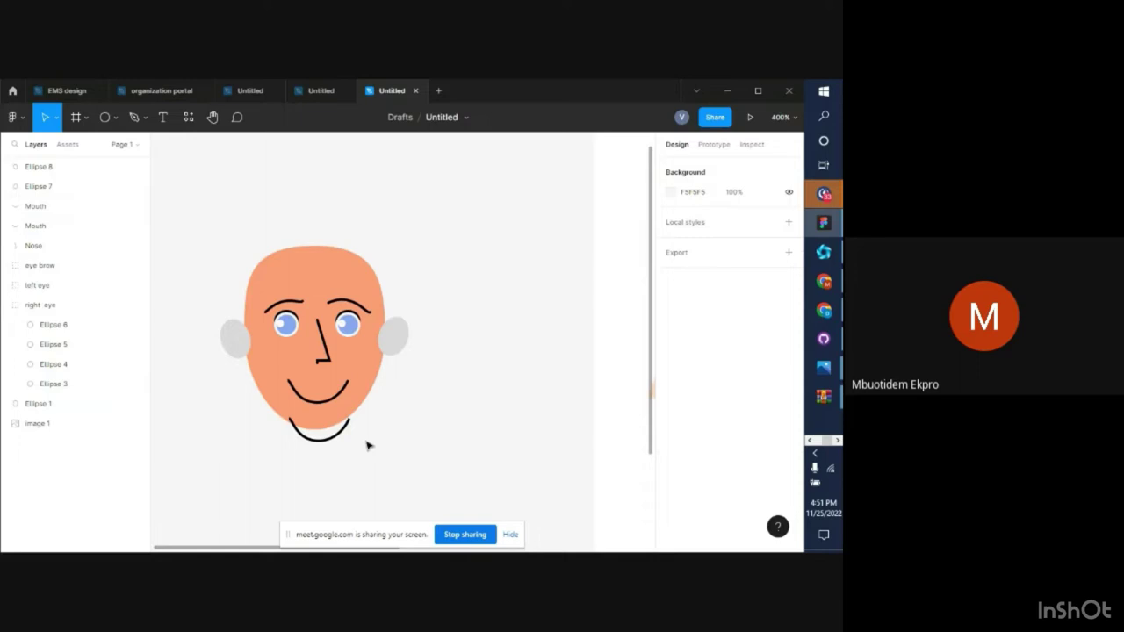
pyautogui.click(320, 440)
pyautogui.doubleClick(316, 438)
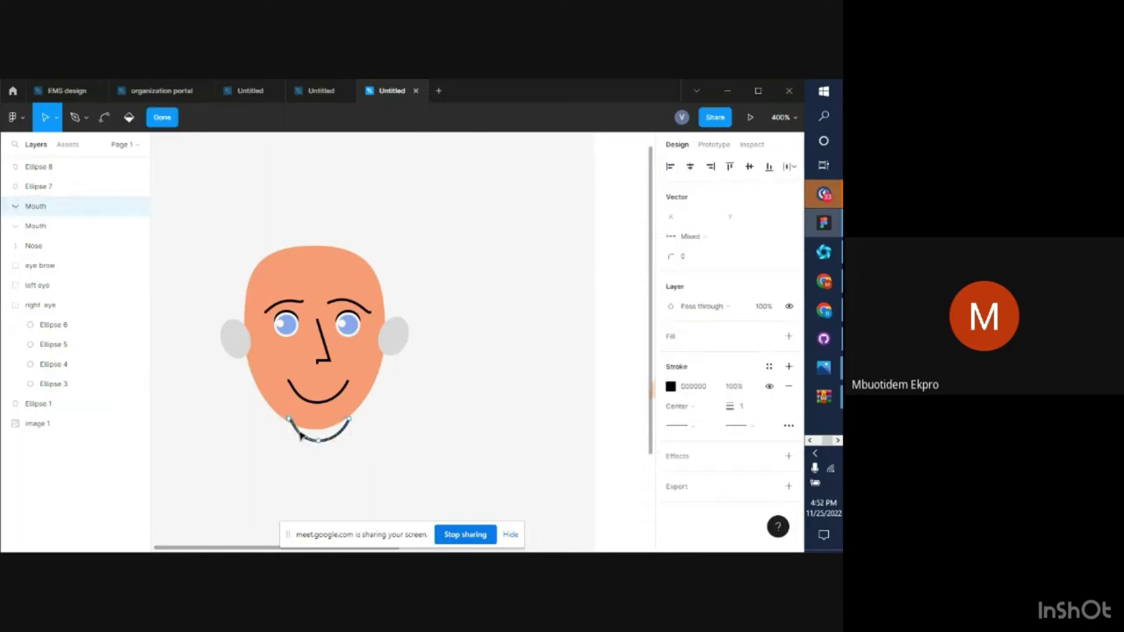
pyautogui.click(300, 439)
pyautogui.click(315, 434)
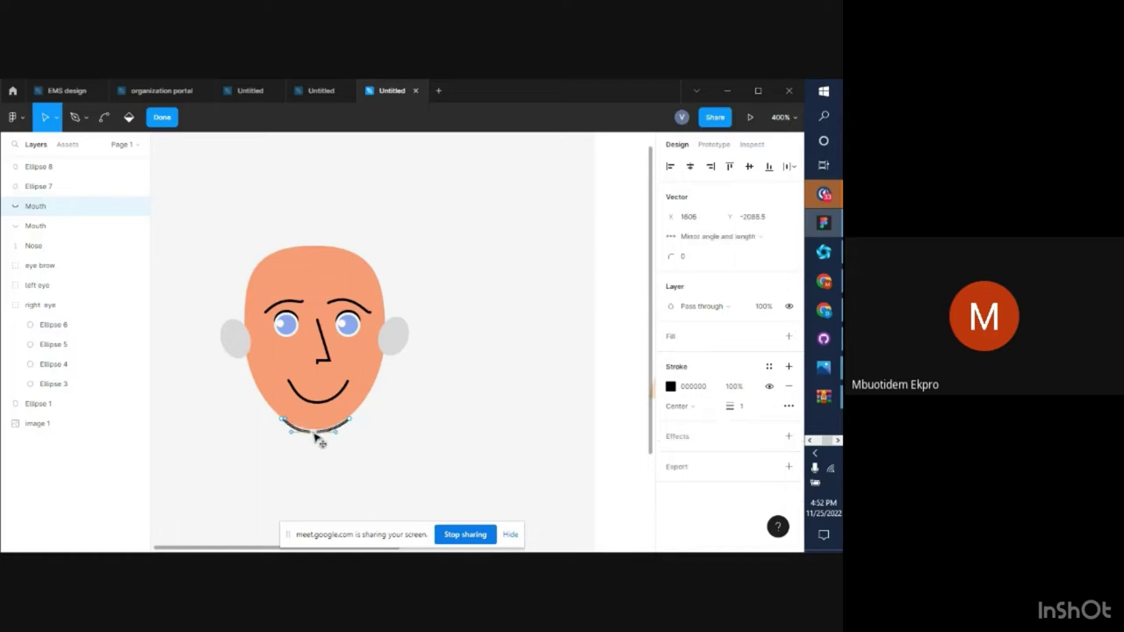
pyautogui.moveTo(315, 434); pyautogui.dragTo(316, 437)
pyautogui.click(171, 120)
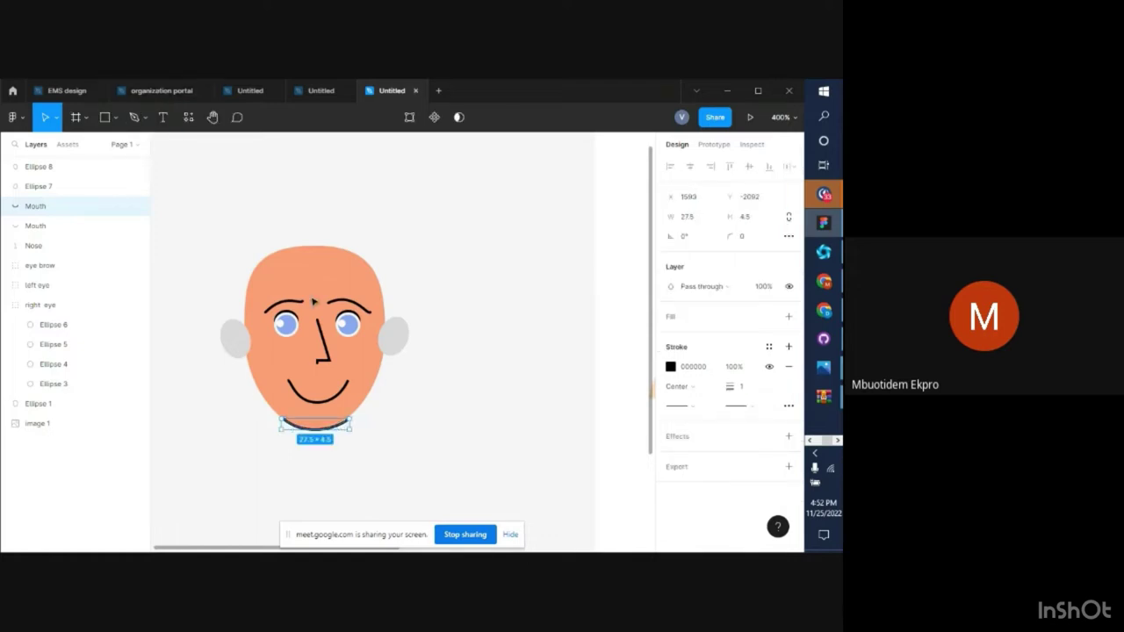
pyautogui.click(517, 391)
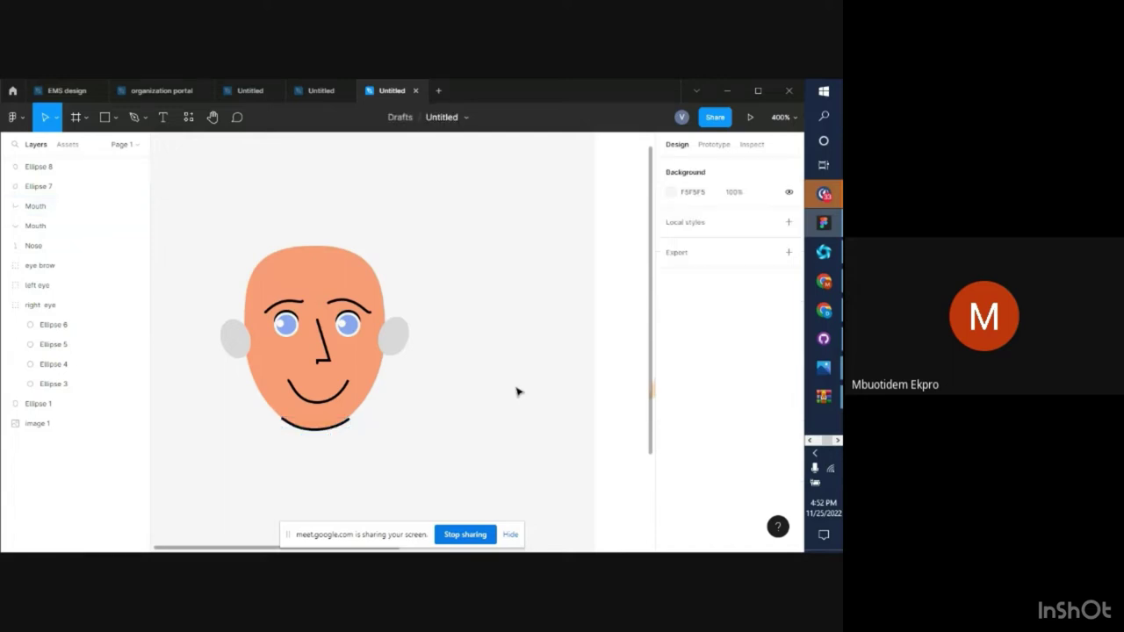
# Drag the smile's corner handle inward to make the mouth slightly narrower
pyautogui.click(316, 402)
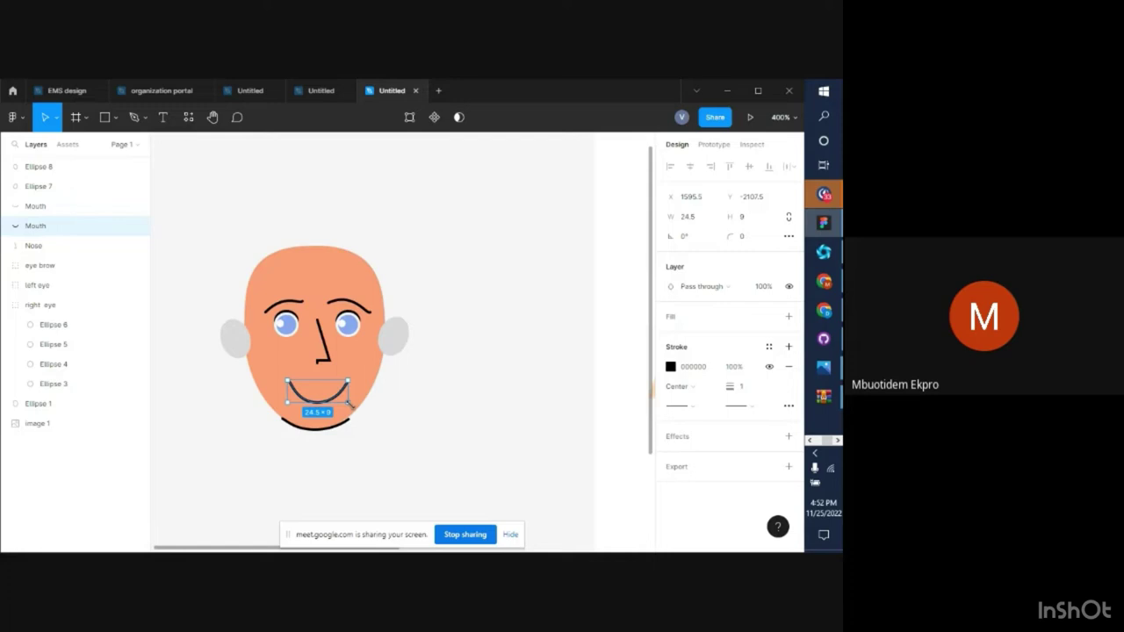
pyautogui.moveTo(351, 405); pyautogui.dragTo(321, 389)
pyautogui.click(377, 450)
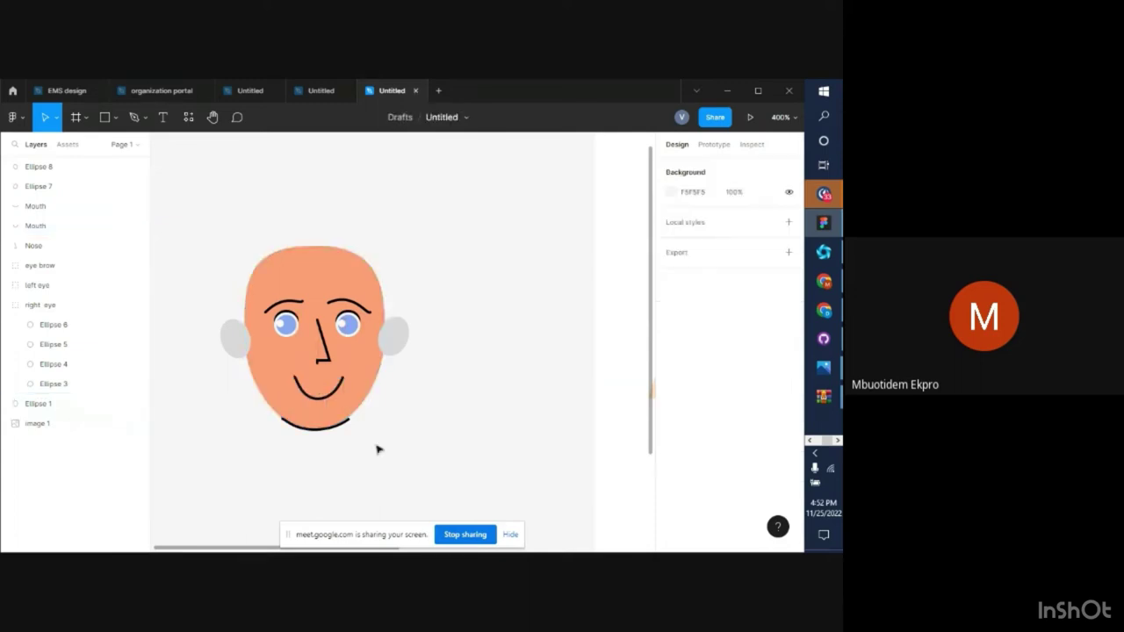
pyautogui.press('-')
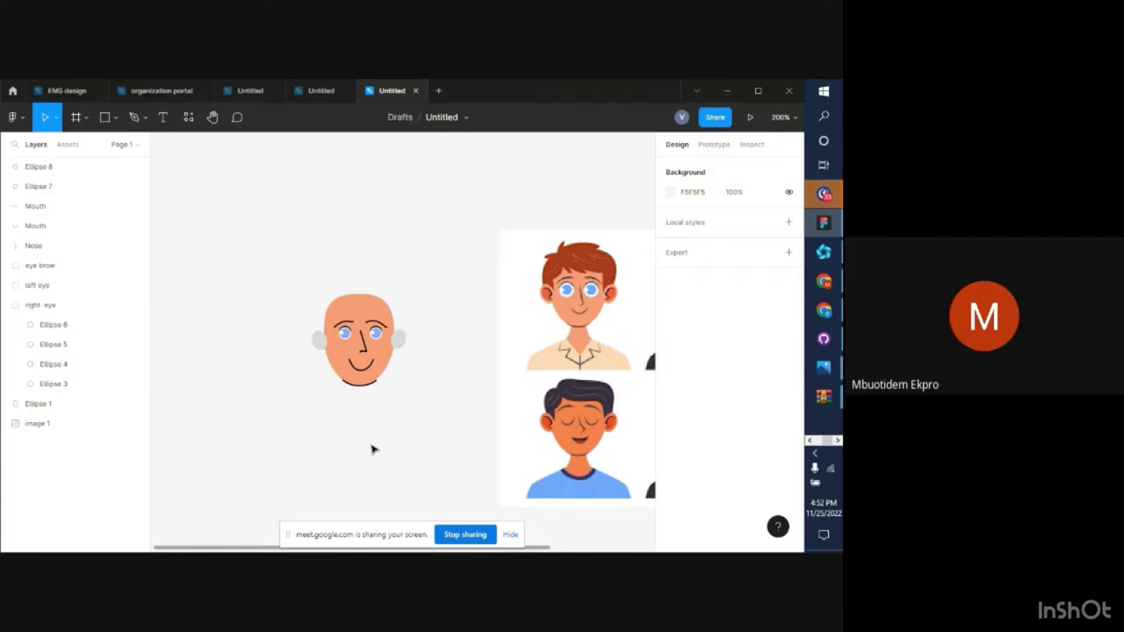
# With the Pen tool at 400%, draw the neck path from the chin down, across and up
pyautogui.click(158, 119)
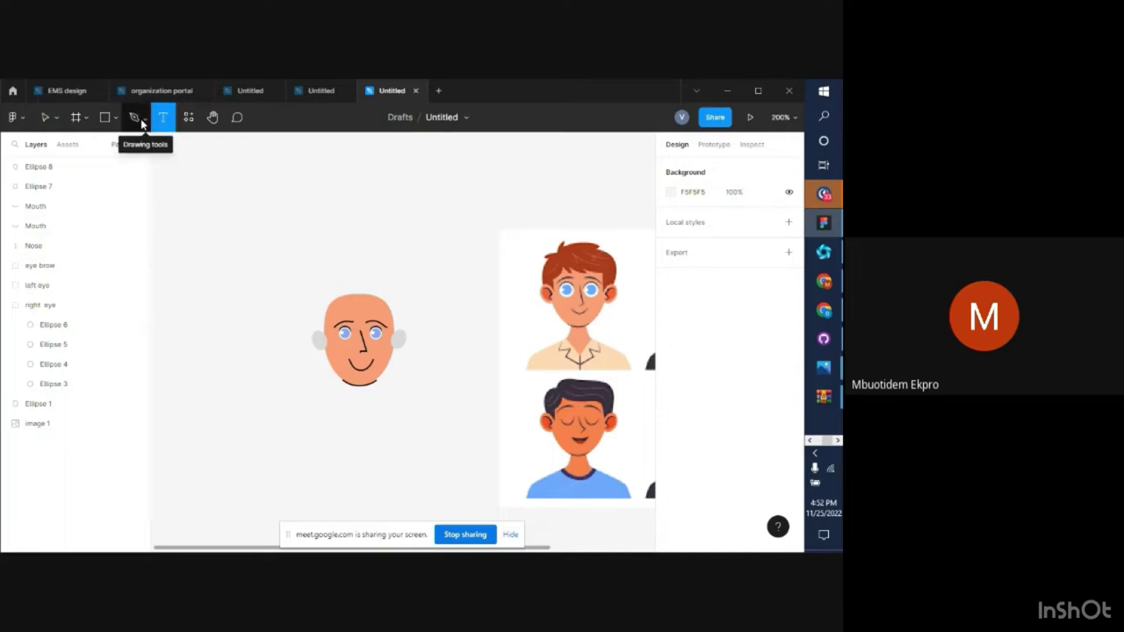
pyautogui.click(141, 123)
pyautogui.click(123, 145)
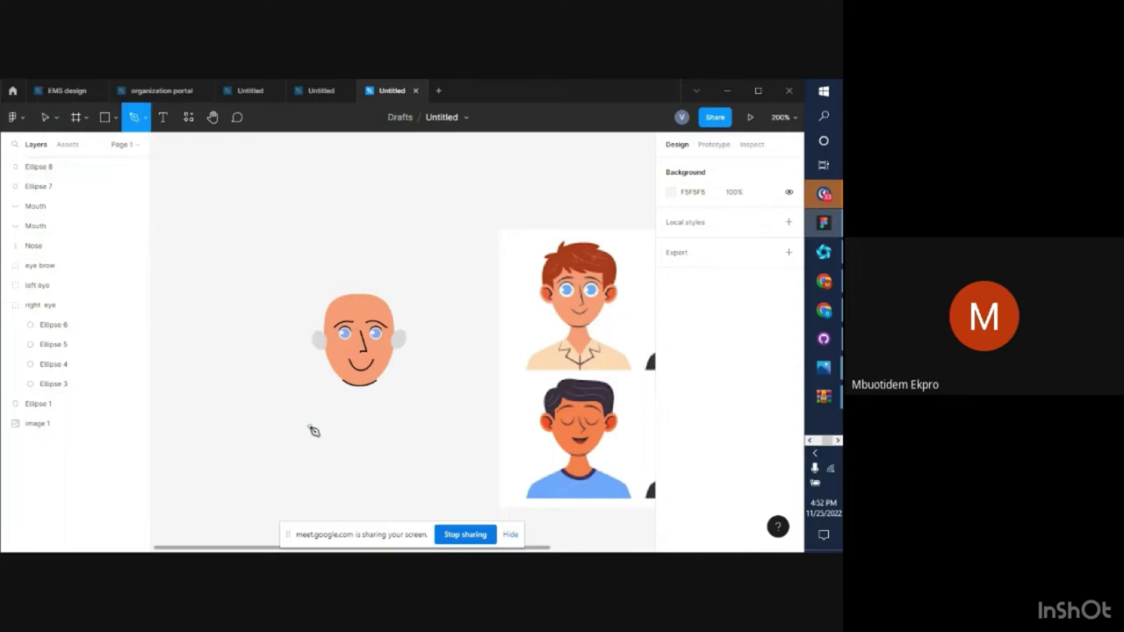
pyautogui.hotkey('ctrl', '+')
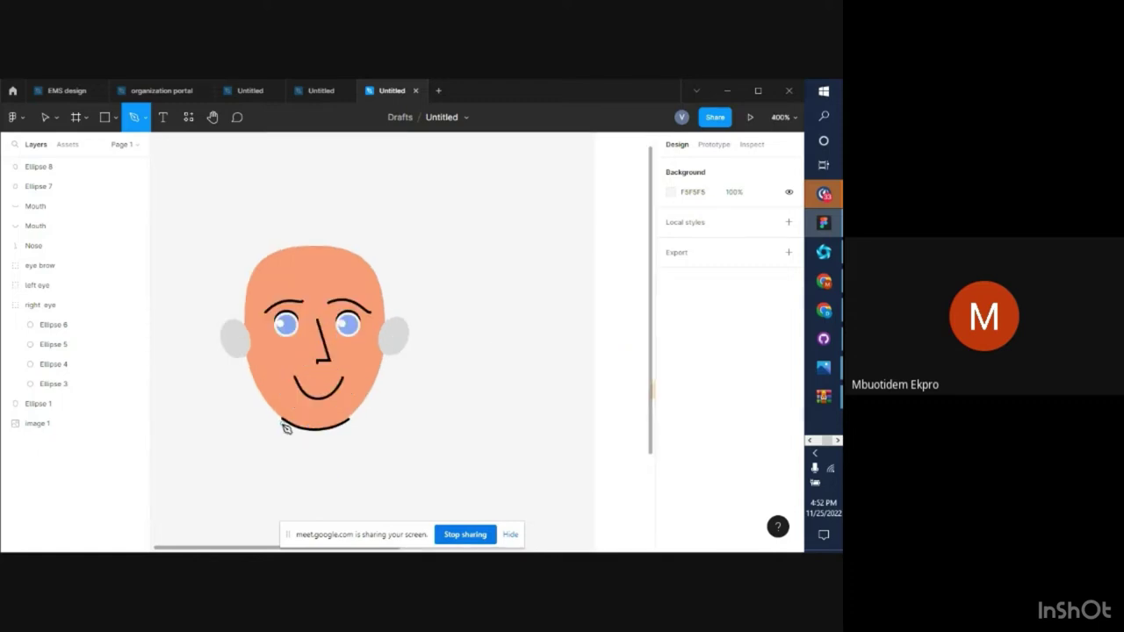
pyautogui.click(282, 424)
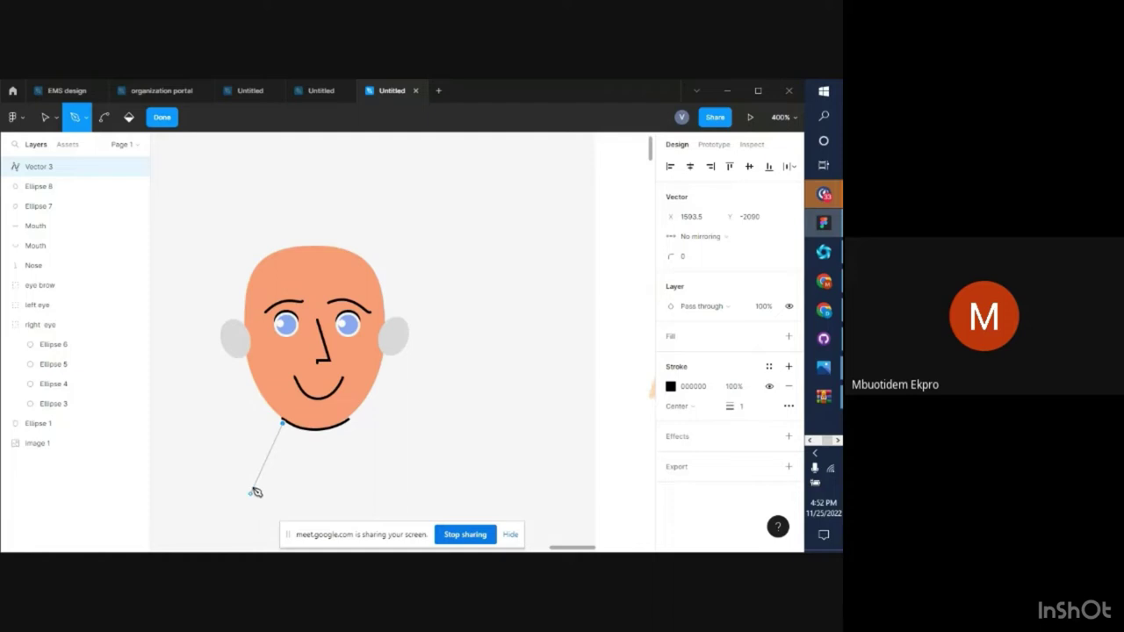
pyautogui.click(266, 472)
pyautogui.click(282, 475)
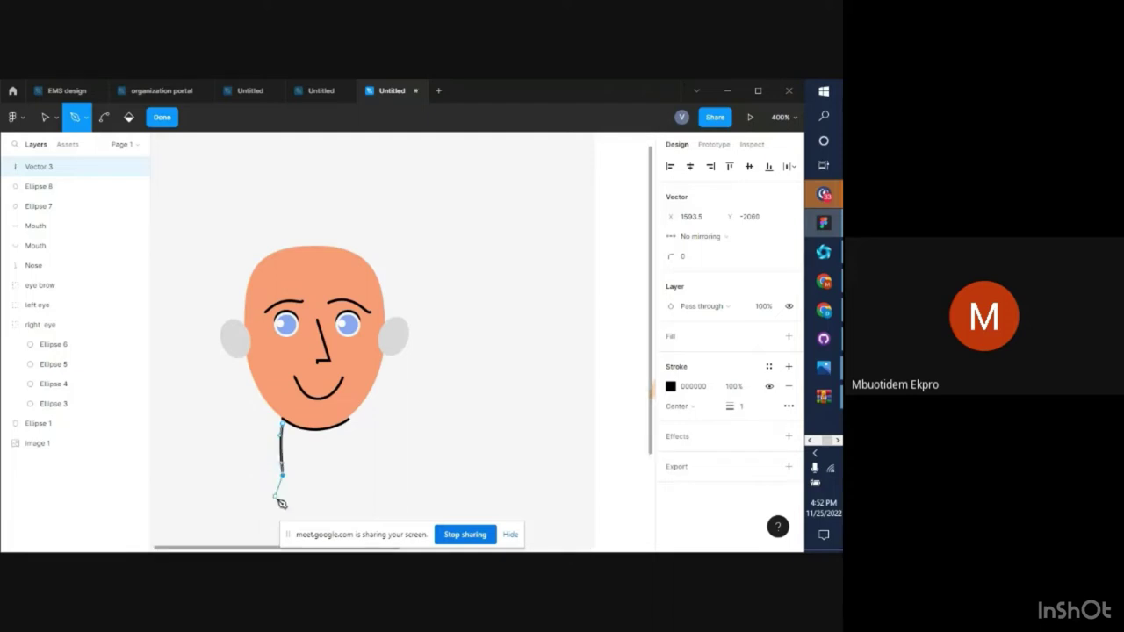
pyautogui.click(349, 475)
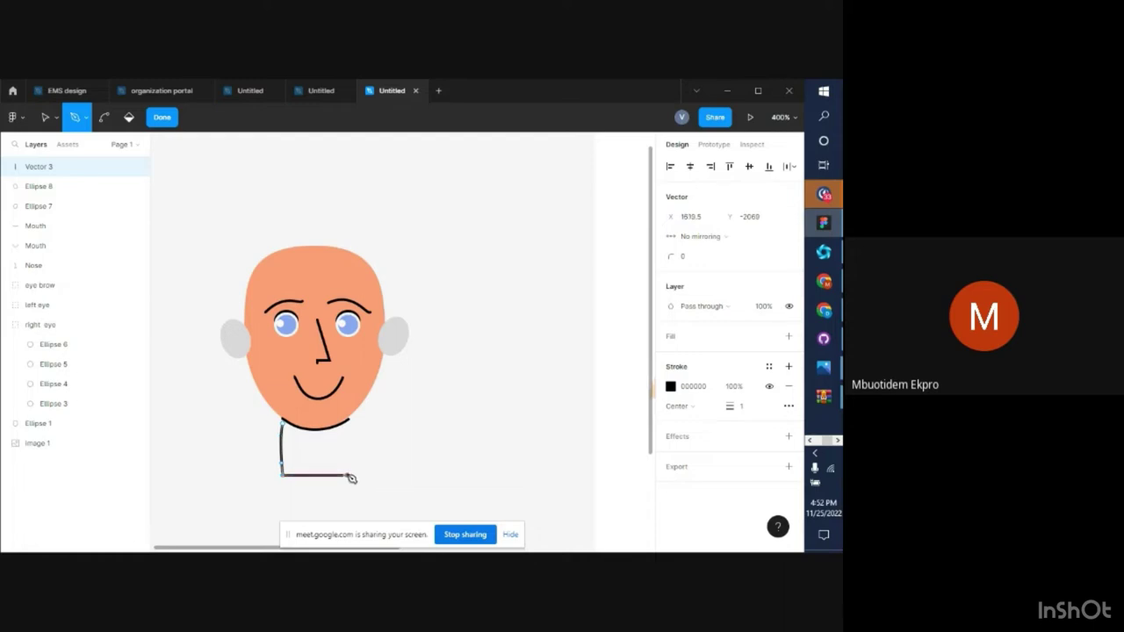
pyautogui.click(347, 423)
pyautogui.press('Escape')
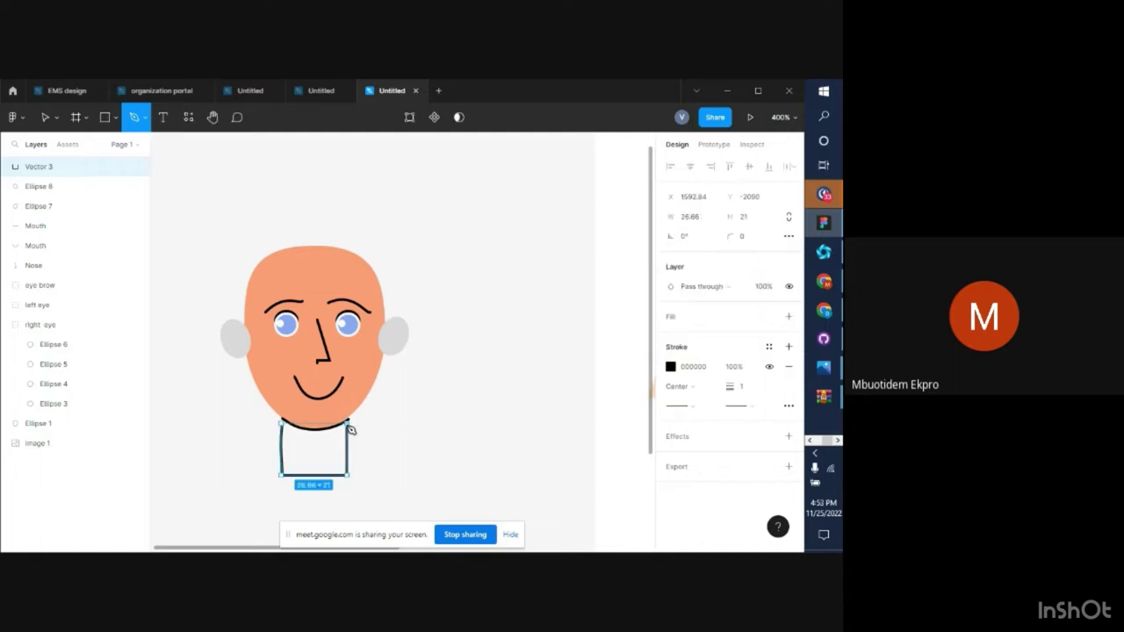
# Discard the stray one-point path, return to the Move tool and zoom out
pyautogui.click(421, 470)
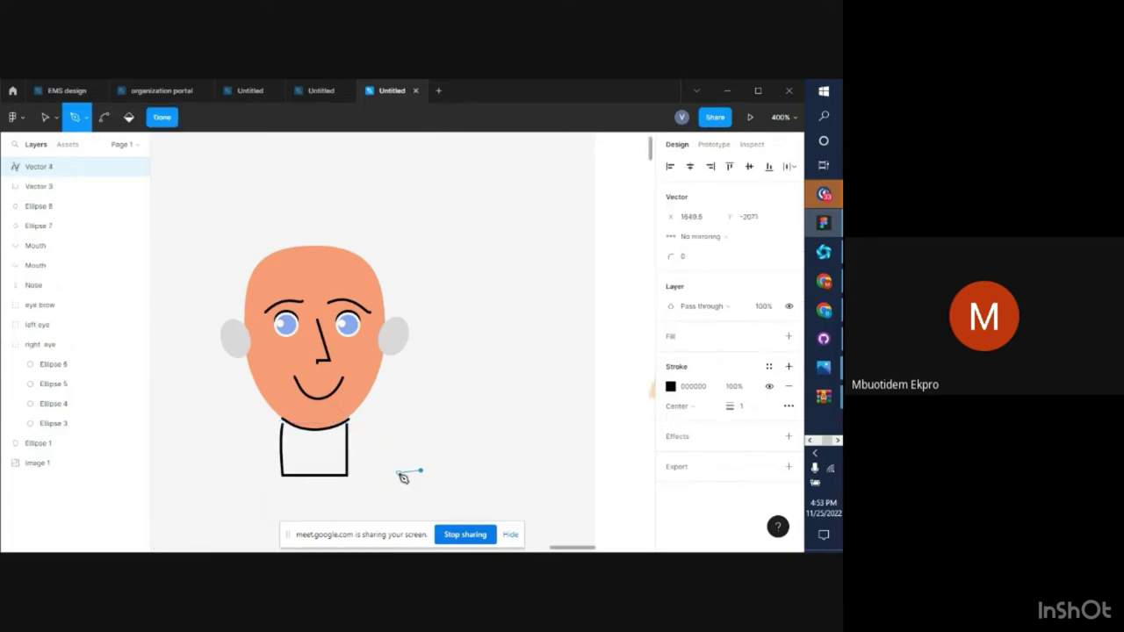
pyautogui.press('Escape')
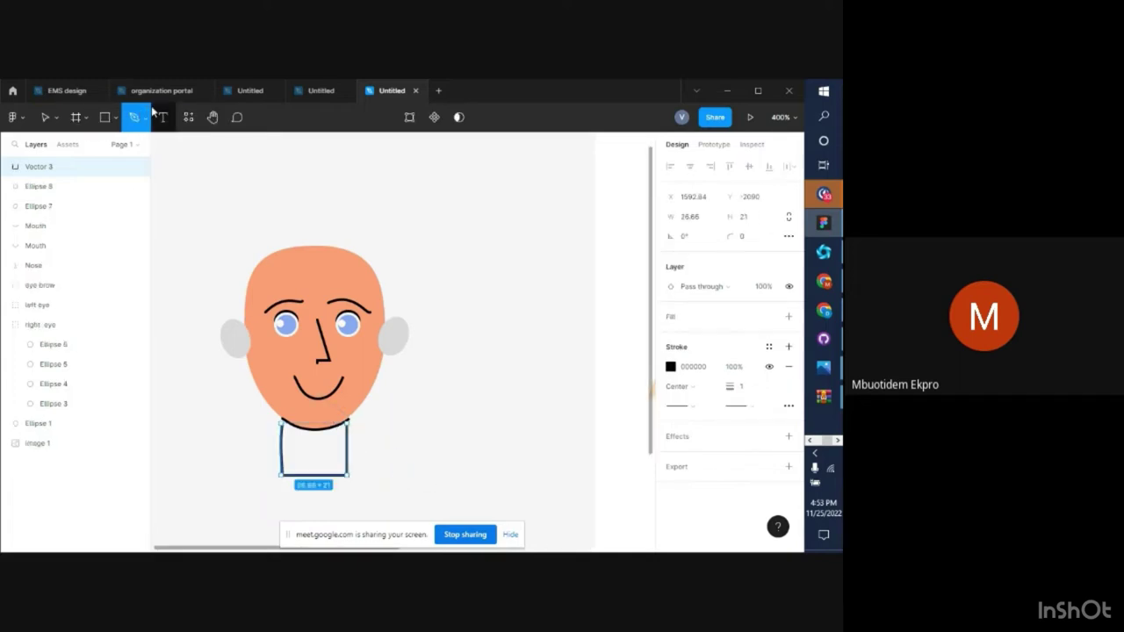
pyautogui.click(44, 116)
pyautogui.press('-')
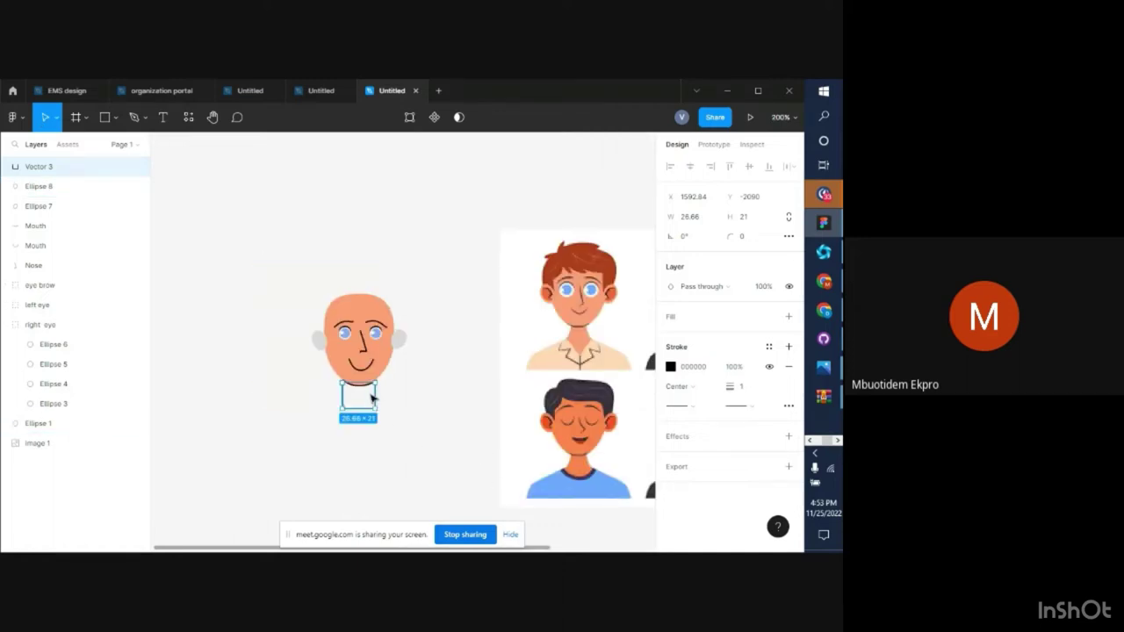
# Edit the neck outline's points, nudging its upper-right point slightly left
pyautogui.press('Escape')
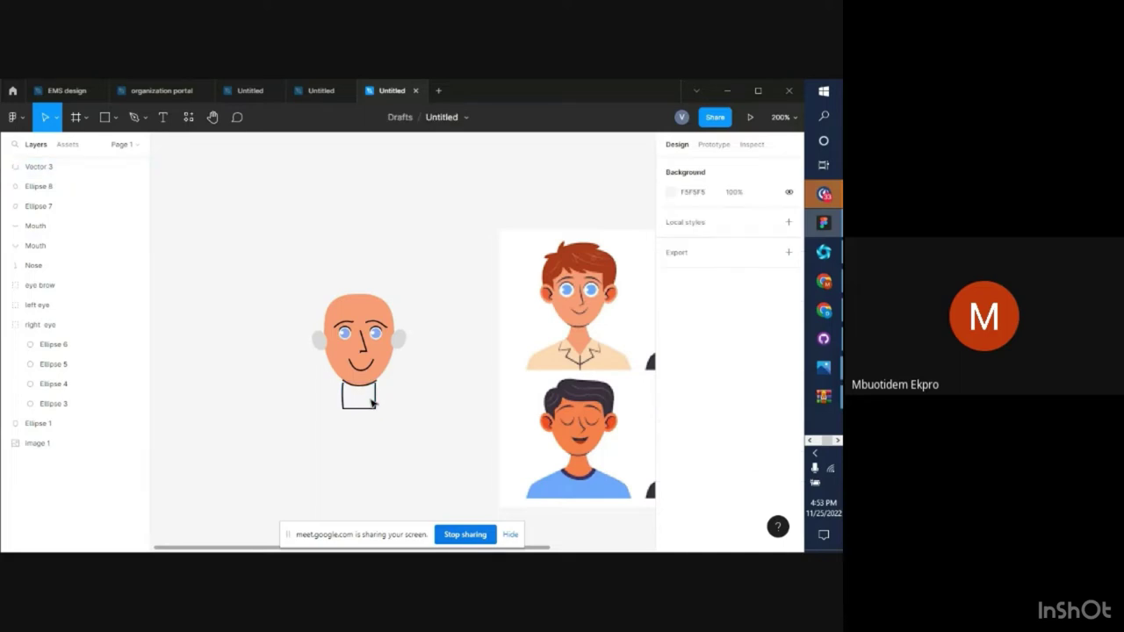
pyautogui.doubleClick(376, 405)
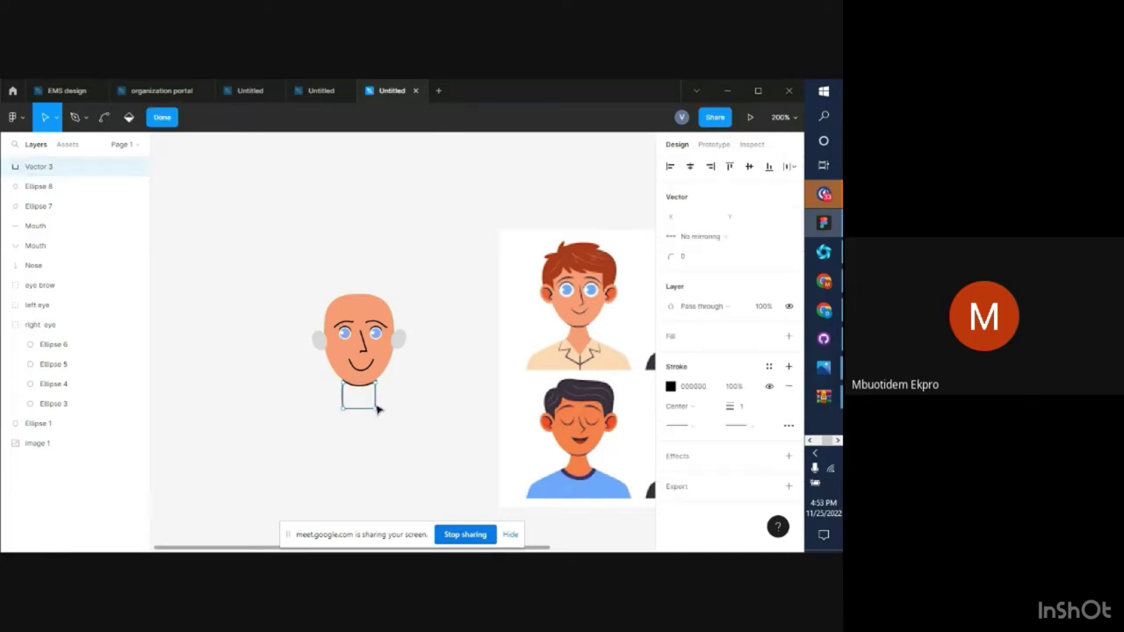
pyautogui.click(375, 408)
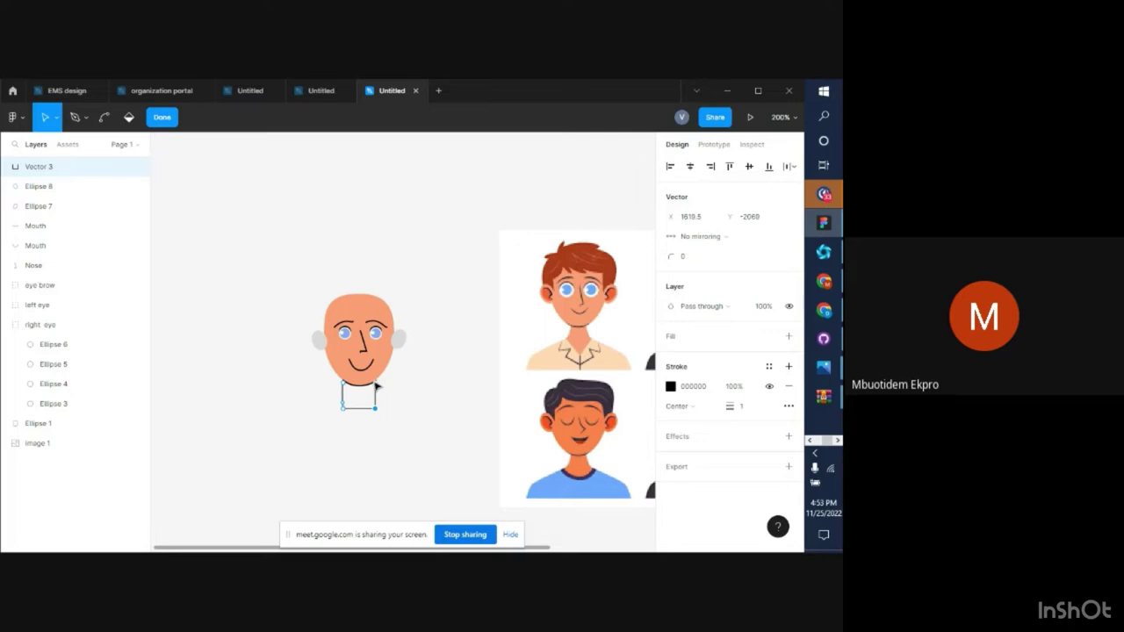
pyautogui.moveTo(376, 386); pyautogui.dragTo(356, 392)
pyautogui.click(344, 406)
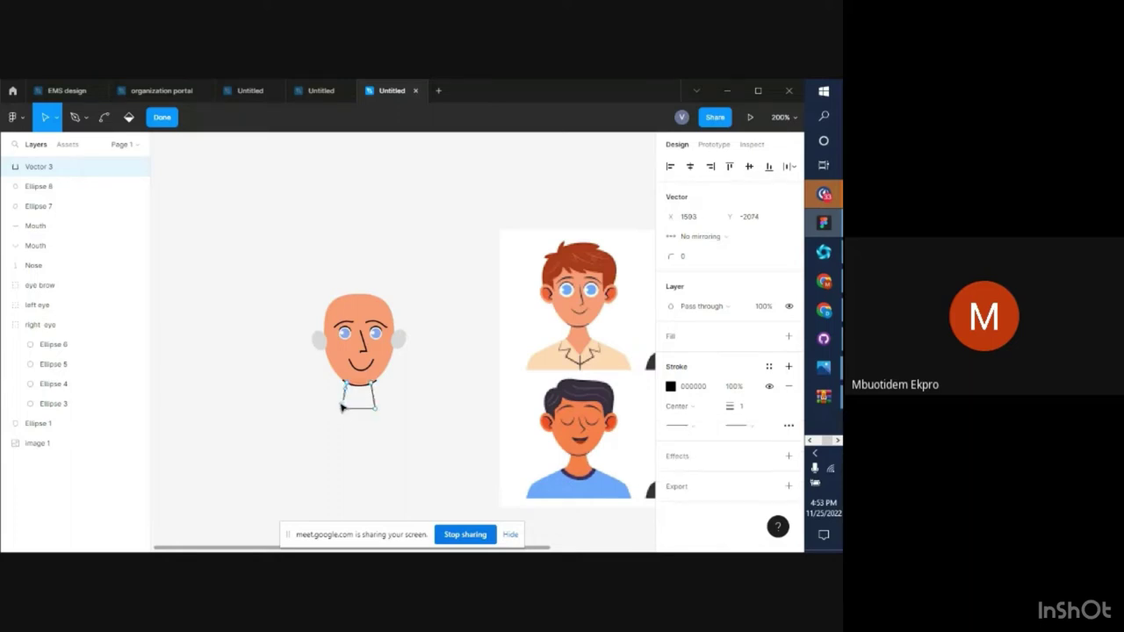
pyautogui.click(351, 402)
pyautogui.click(353, 402)
pyautogui.press('Escape')
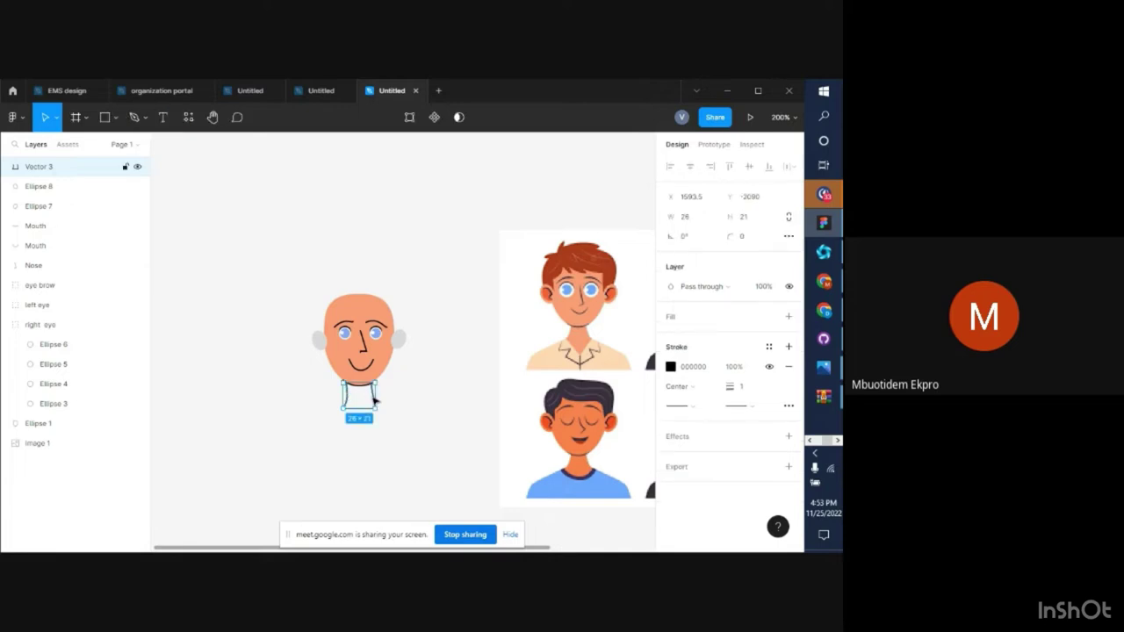
# Move the neck's top-right point left and bend its right side into a curve
pyautogui.doubleClick(373, 401)
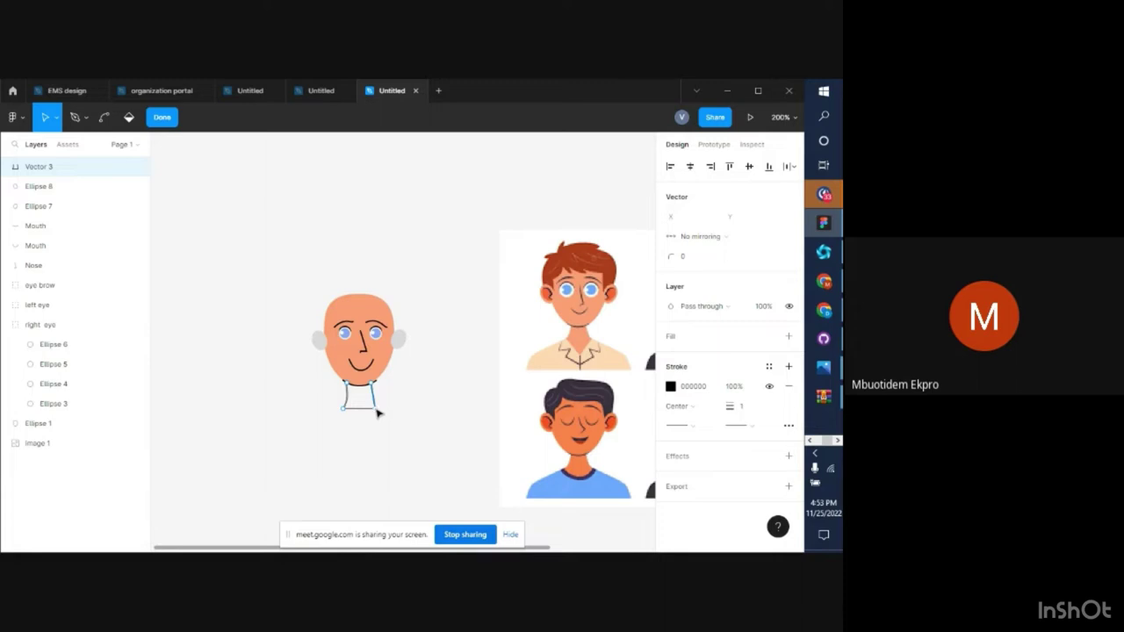
pyautogui.click(375, 409)
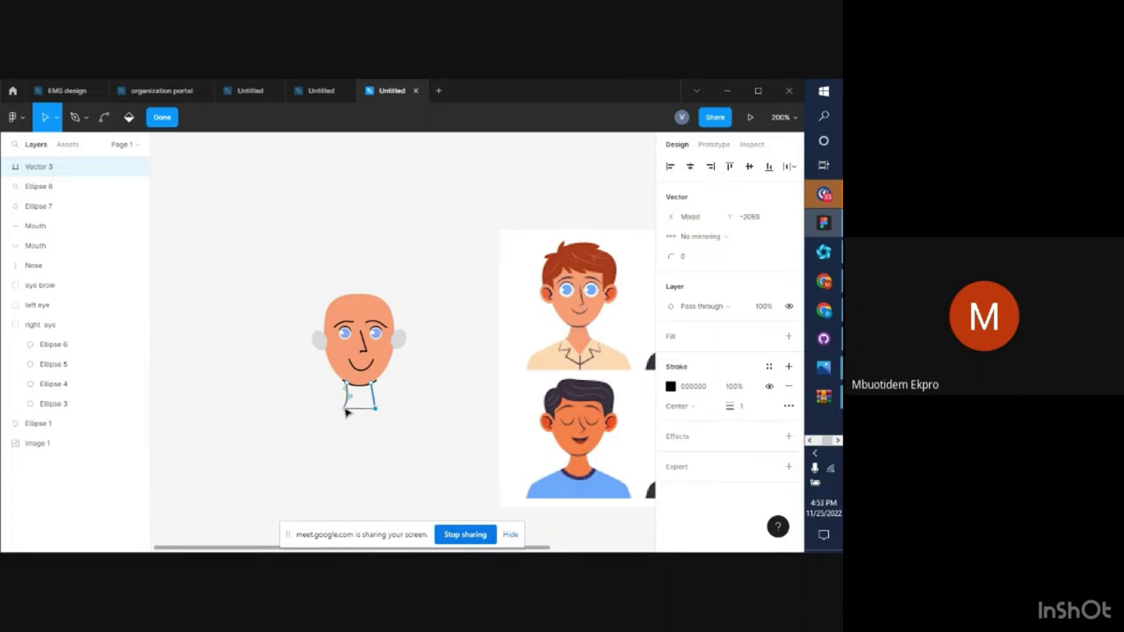
pyautogui.click(344, 410)
pyautogui.click(376, 385)
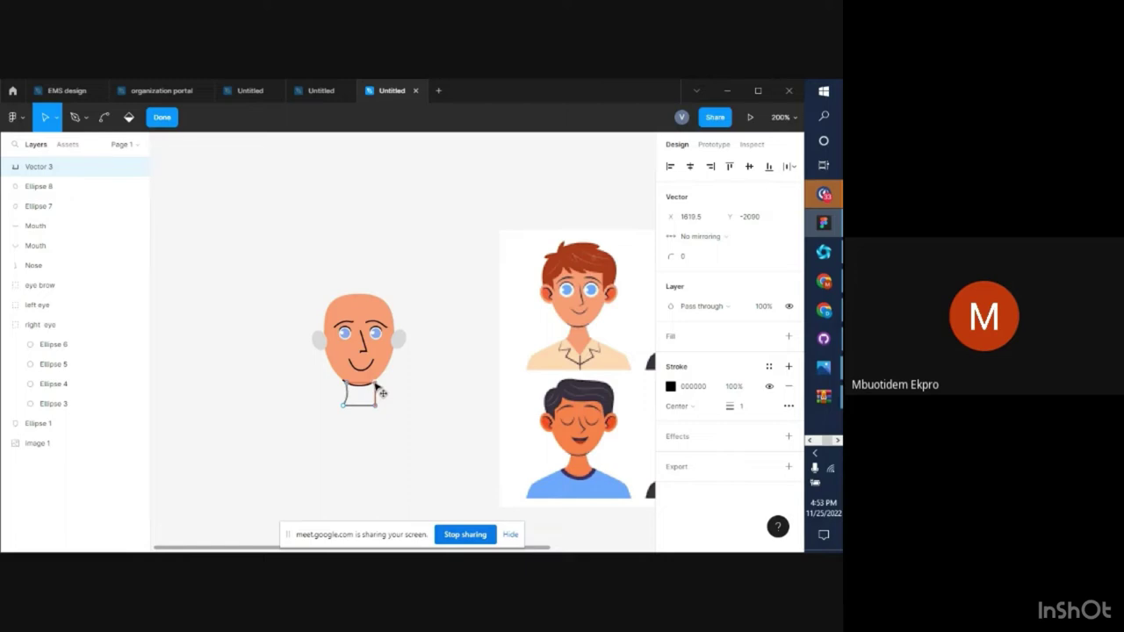
pyautogui.moveTo(382, 393); pyautogui.dragTo(375, 387)
pyautogui.hotkey('ctrl', '+')
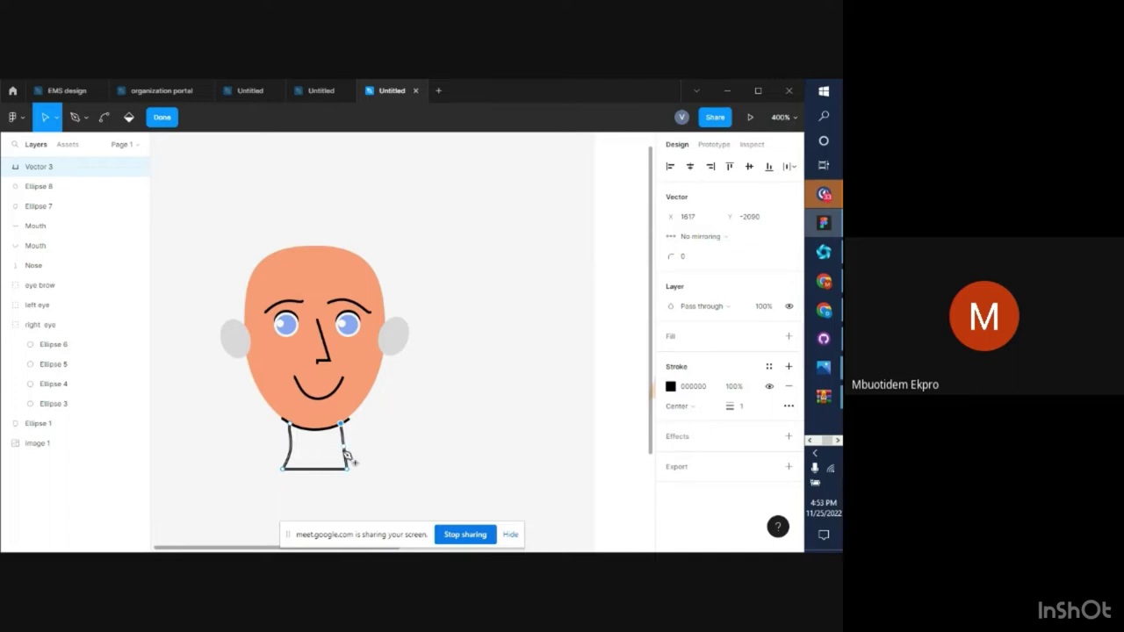
pyautogui.moveTo(345, 455); pyautogui.dragTo(351, 462)
pyautogui.click(365, 463)
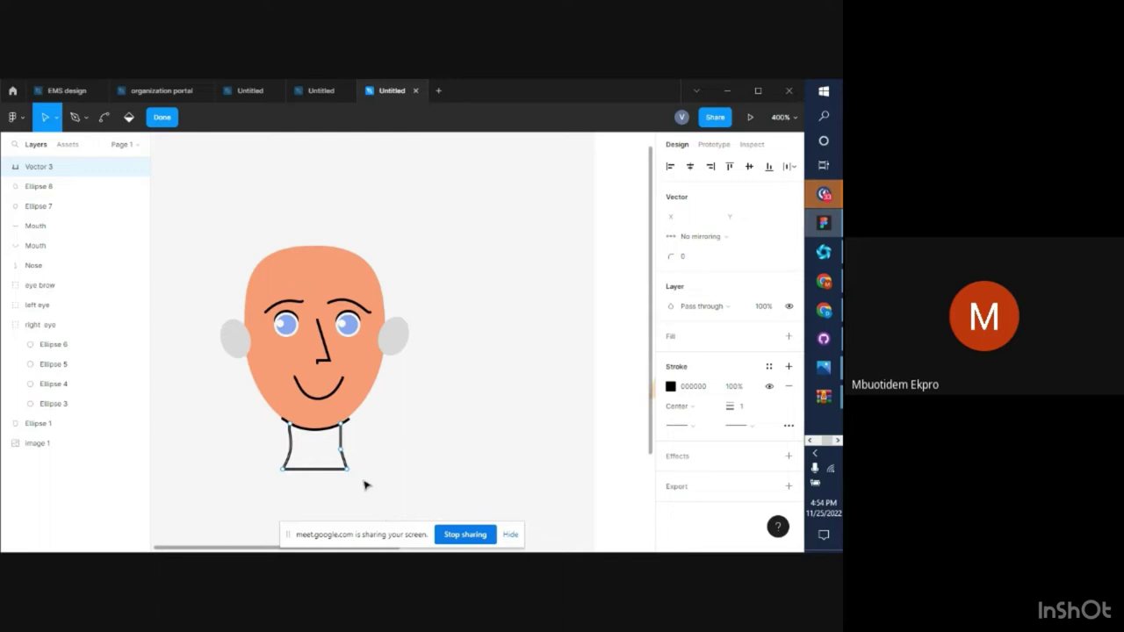
pyautogui.press('Escape')
# Fine-tune the curve of the neck's right side, leaving the neck at 26×18.5
pyautogui.doubleClick(344, 458)
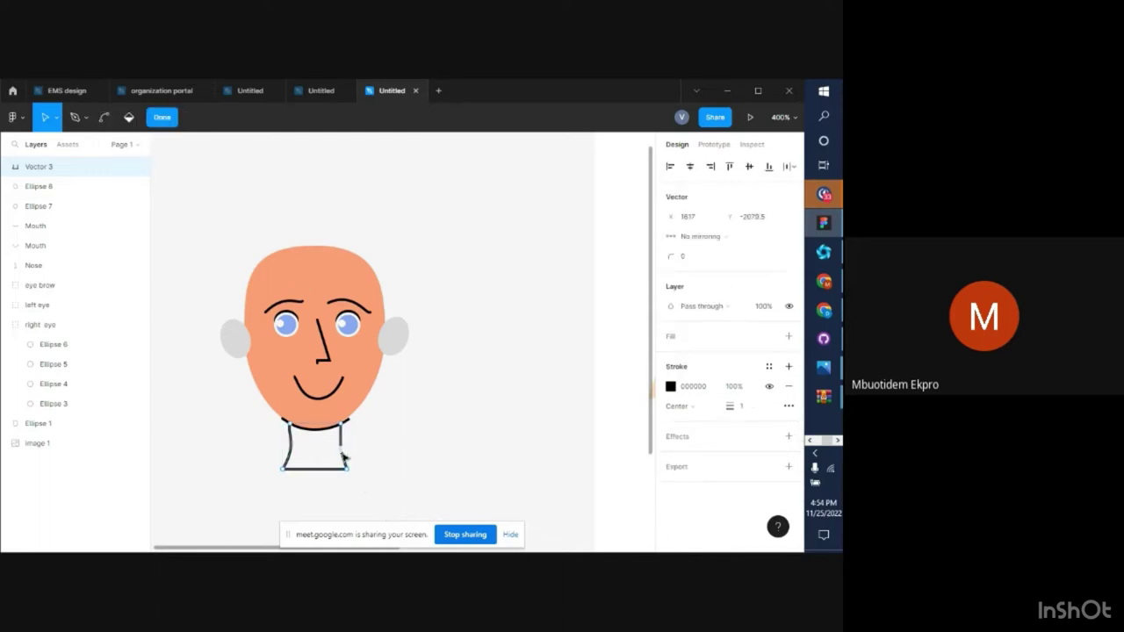
pyautogui.moveTo(345, 458); pyautogui.dragTo(348, 461)
pyautogui.moveTo(348, 461); pyautogui.dragTo(350, 465)
pyautogui.press('Escape')
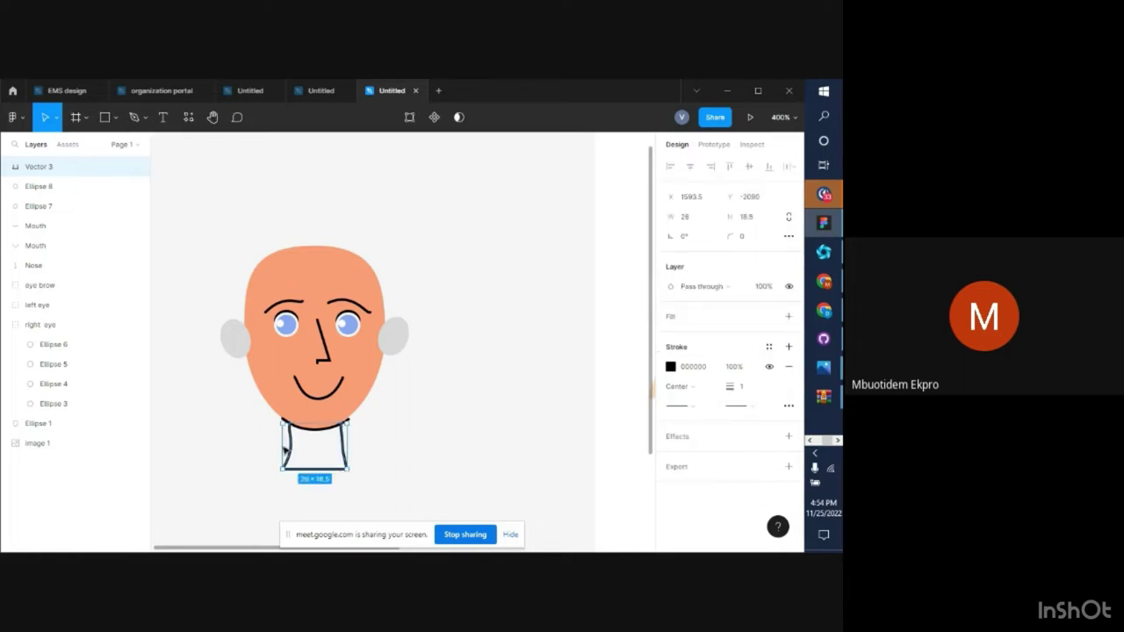
pyautogui.click(368, 463)
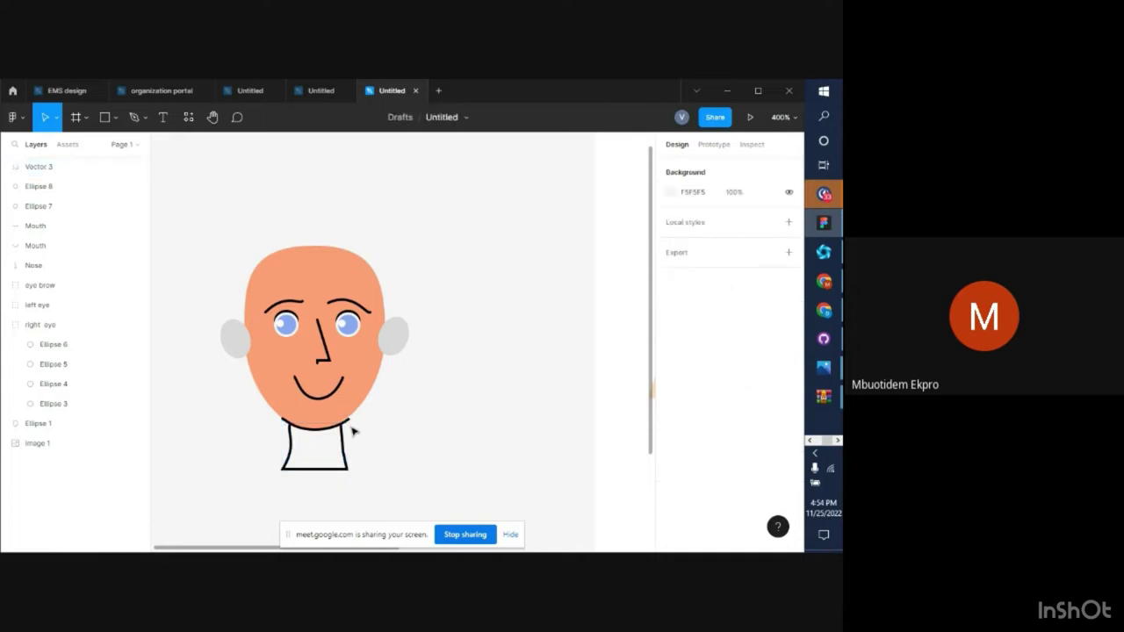
# Pull both chin-curve ends inward into a shallower 22.5×4.5 arc atop the neck
pyautogui.doubleClick(350, 428)
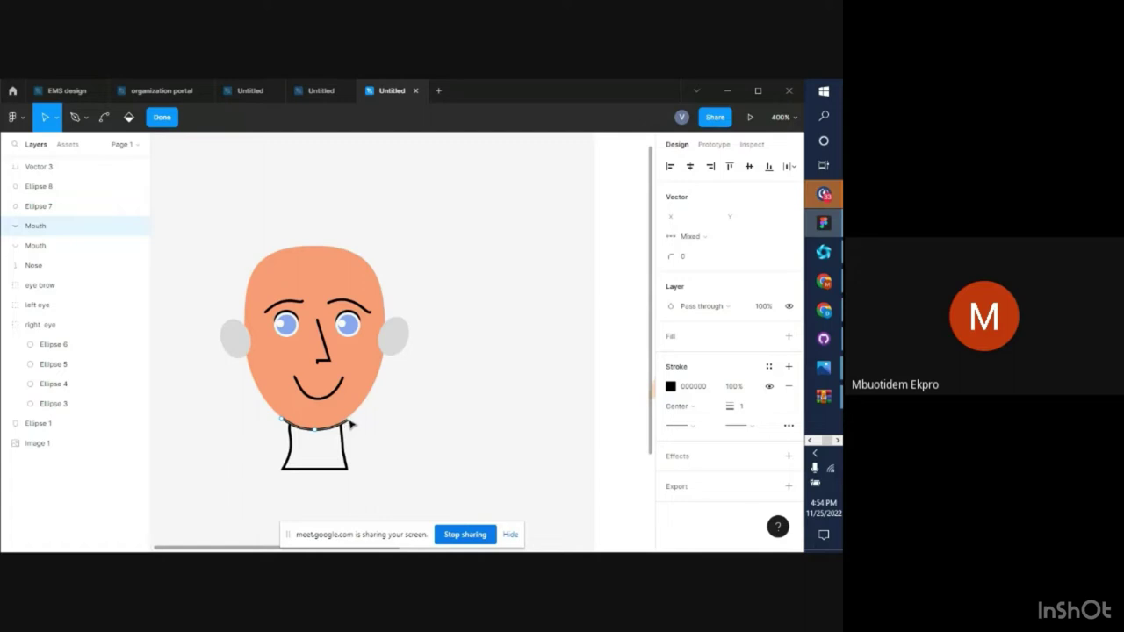
pyautogui.click(350, 428)
pyautogui.moveTo(347, 423); pyautogui.dragTo(342, 424)
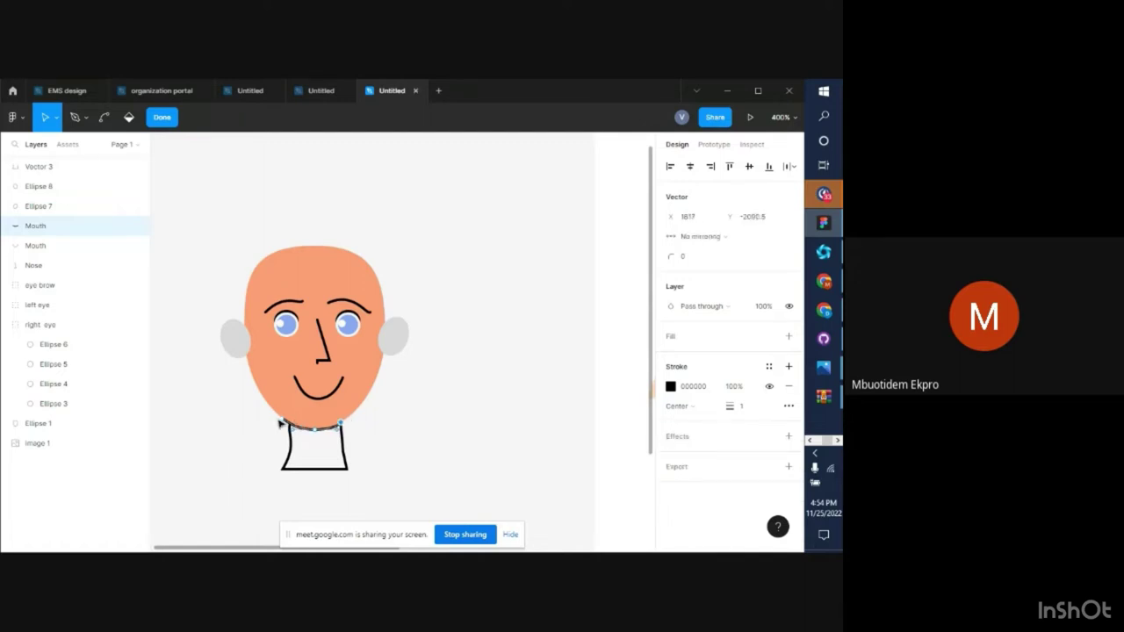
pyautogui.click(294, 428)
pyautogui.moveTo(294, 427); pyautogui.dragTo(298, 429)
pyautogui.hotkey('ctrl', '-')
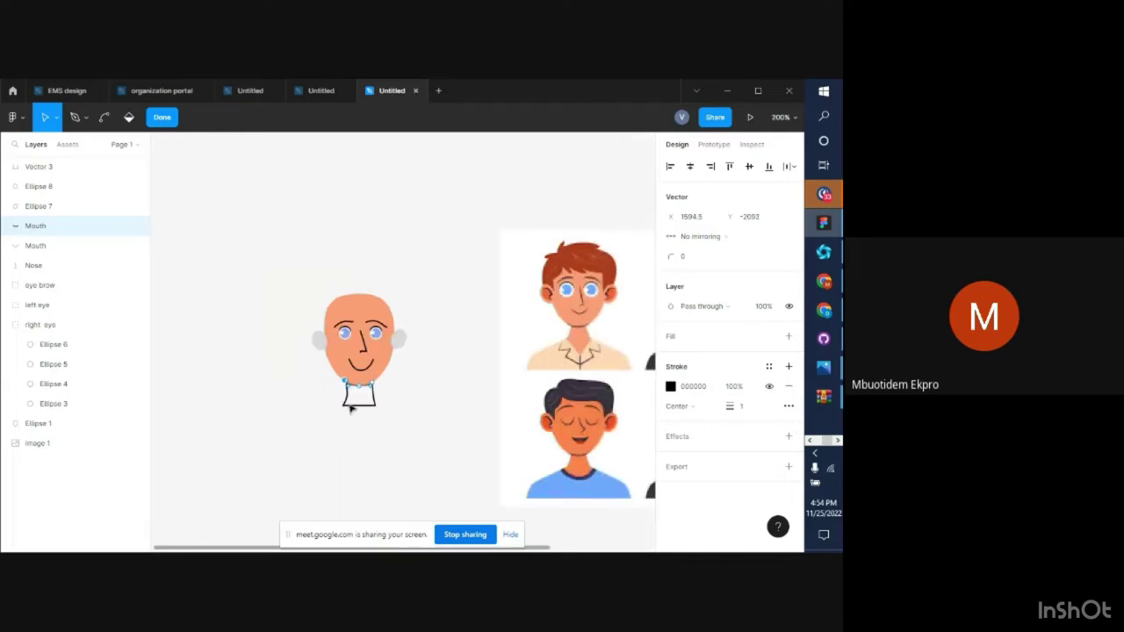
pyautogui.press('Escape')
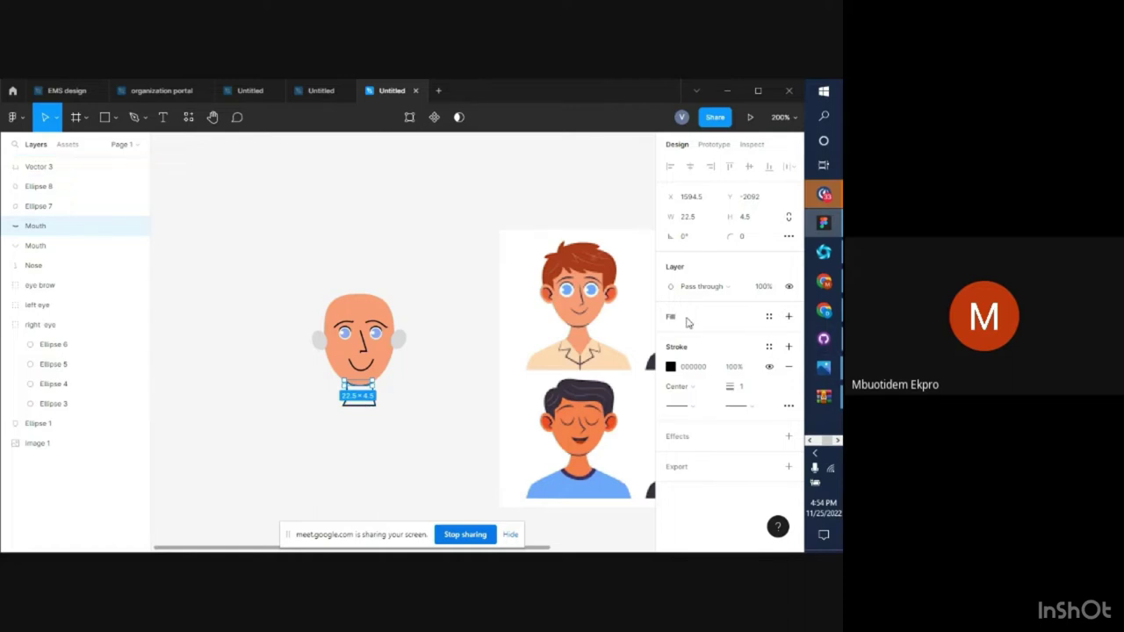
# Give the neck shape (Vector 3) a peach F99B75 fill, the same skin colour as the head
pyautogui.click(688, 322)
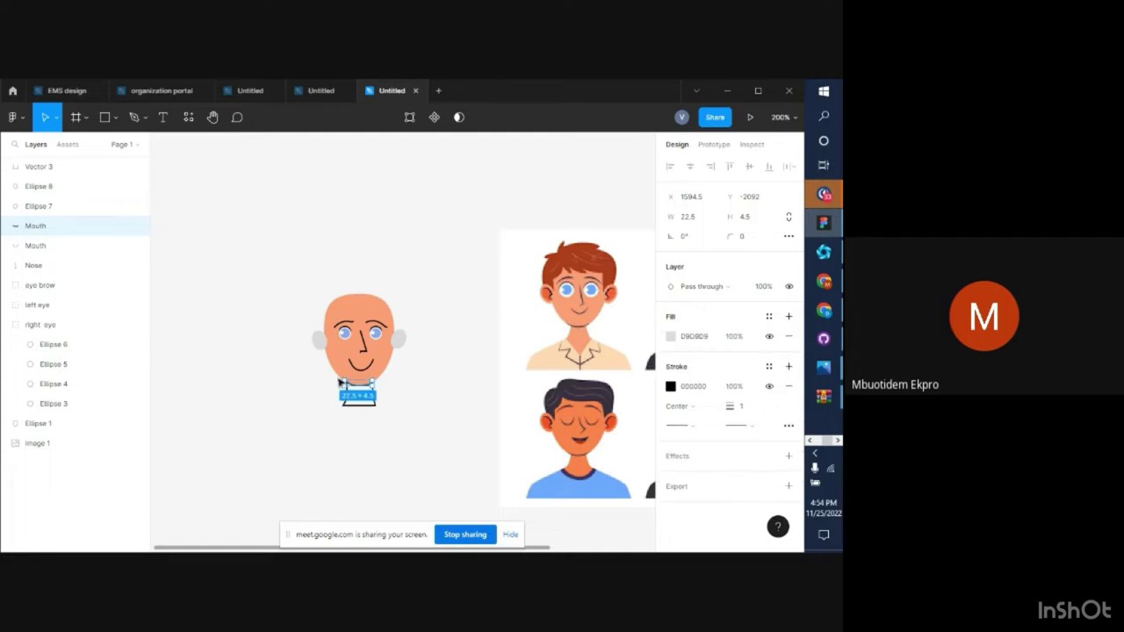
pyautogui.click(381, 404)
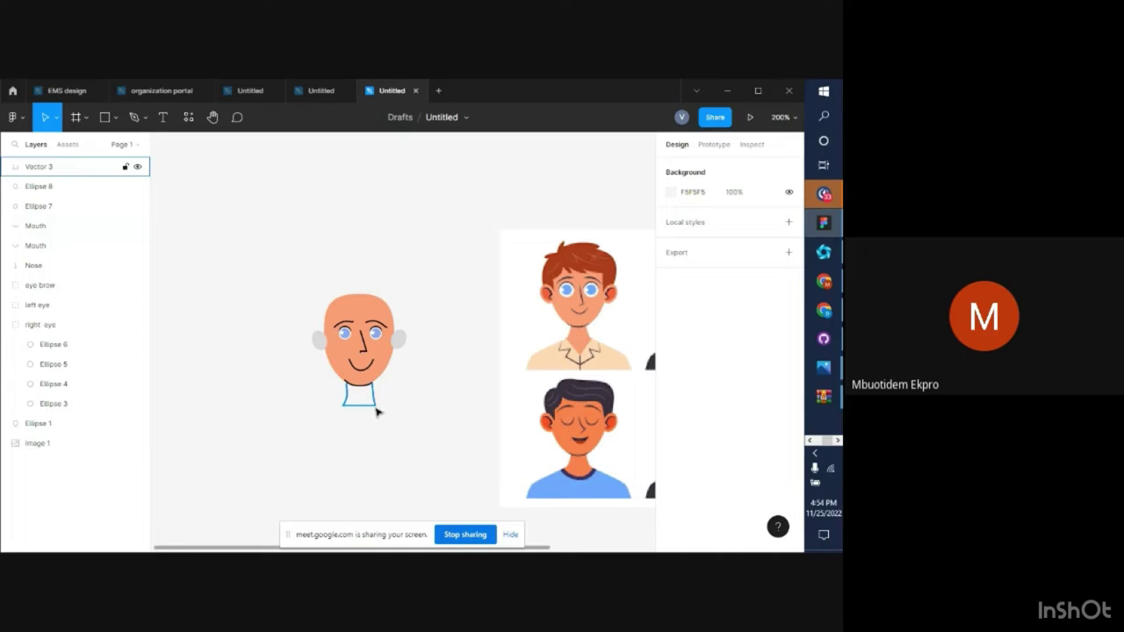
pyautogui.click(376, 411)
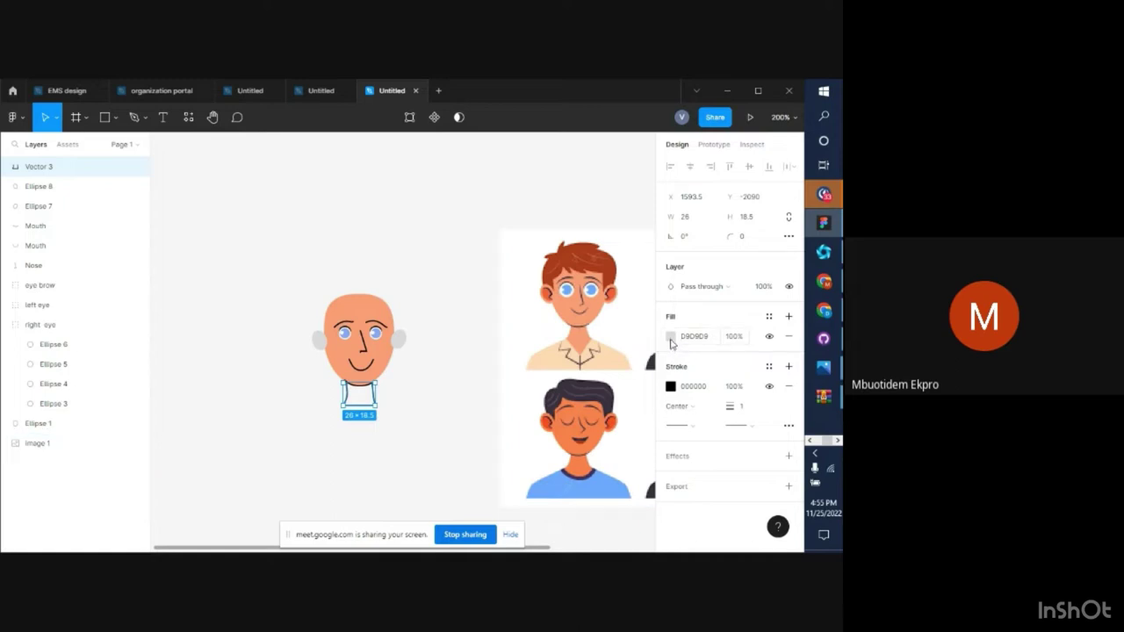
pyautogui.click(672, 339)
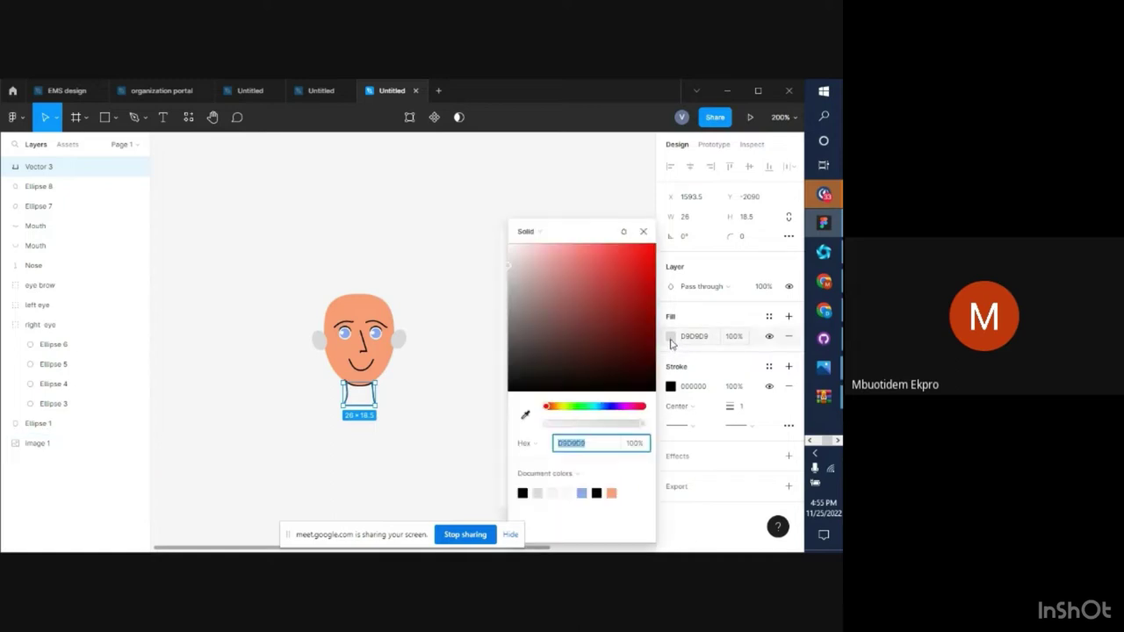
pyautogui.click(614, 492)
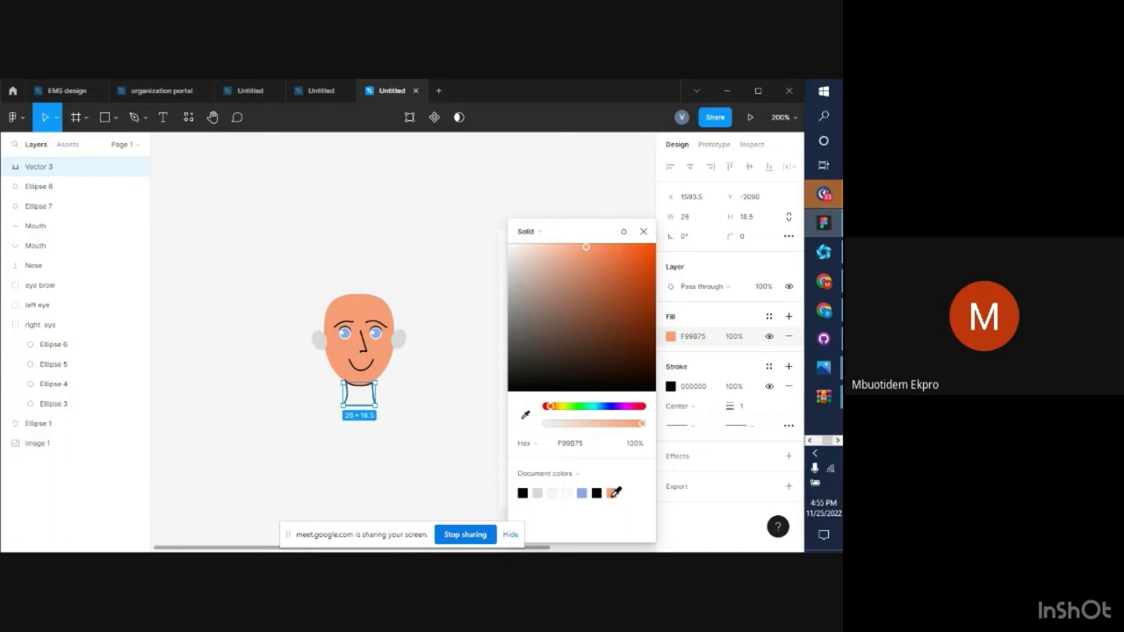
pyautogui.click(644, 231)
pyautogui.hscroll(-3, 419, 409)
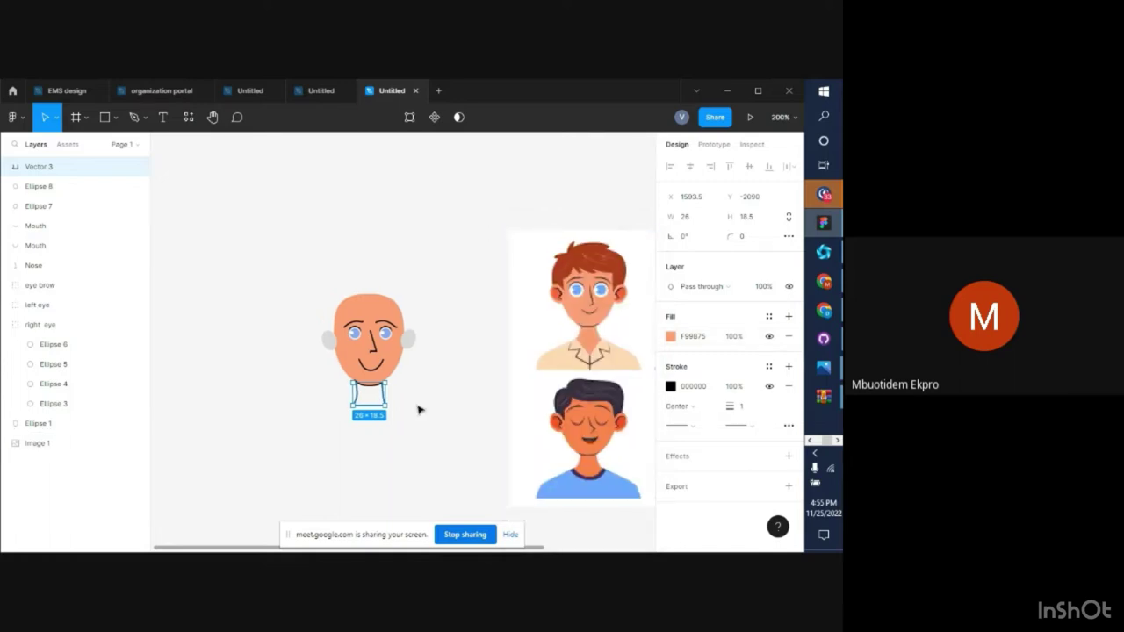
# At 400% zoom, nudge the neck's left-edge point, remove its fill and move it below the chin
pyautogui.hotkey('ctrl', '=')
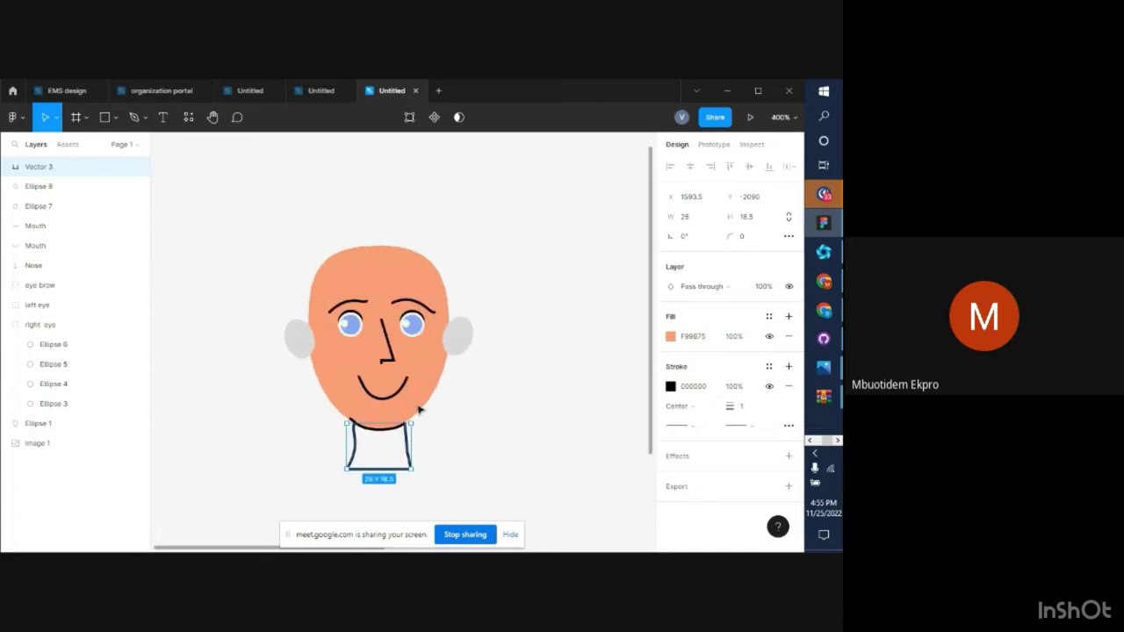
pyautogui.doubleClick(359, 439)
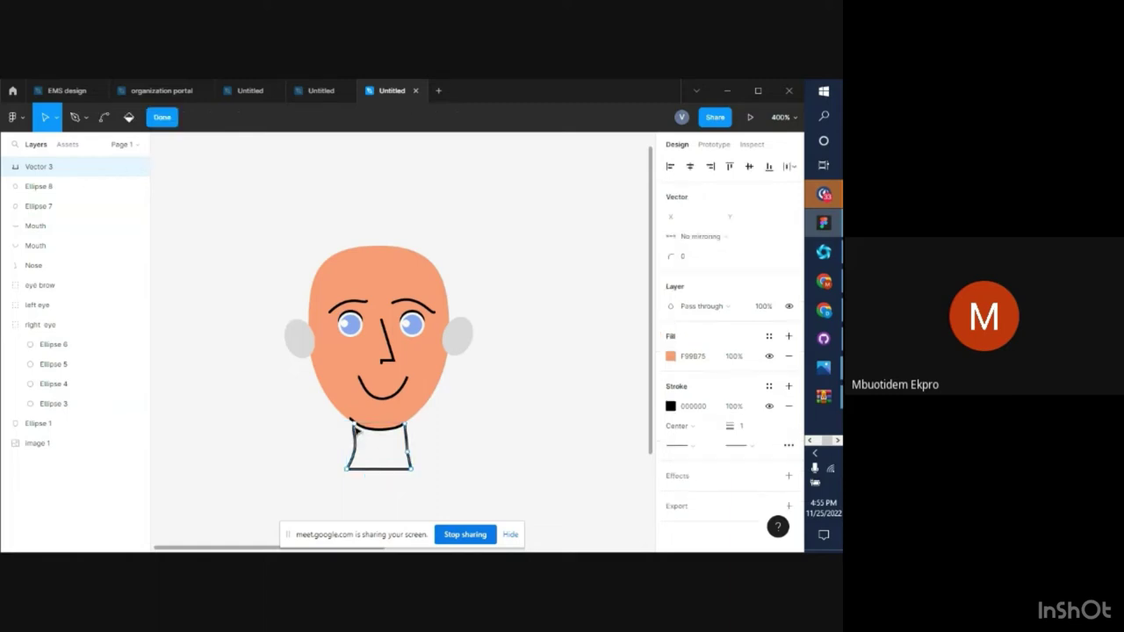
pyautogui.click(363, 435)
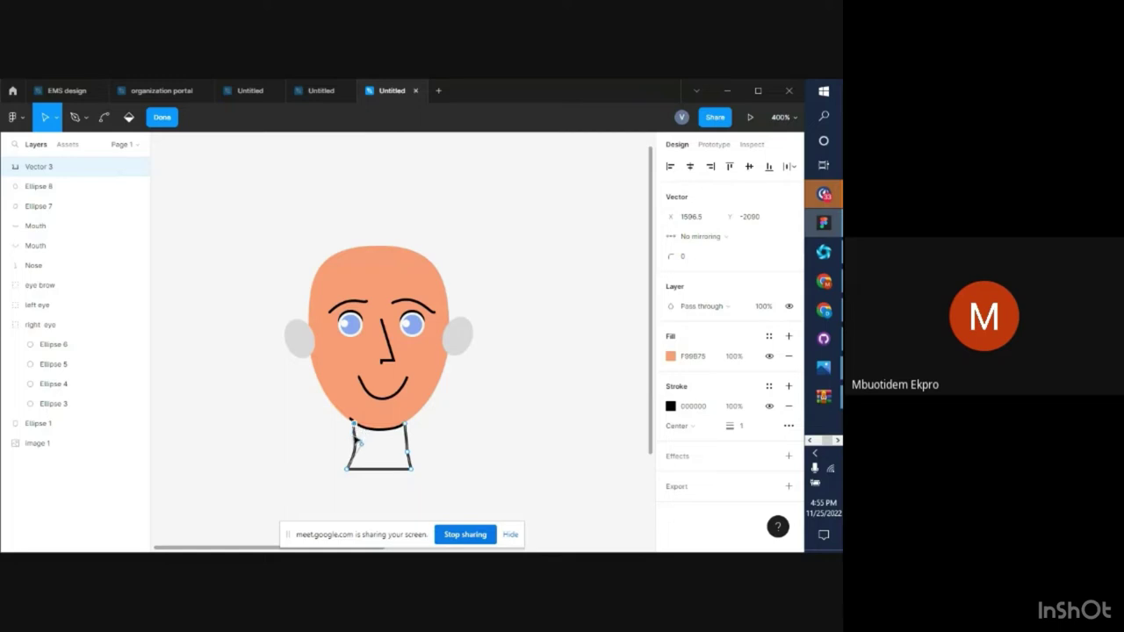
pyautogui.click(352, 441)
pyautogui.moveTo(353, 441); pyautogui.dragTo(349, 446)
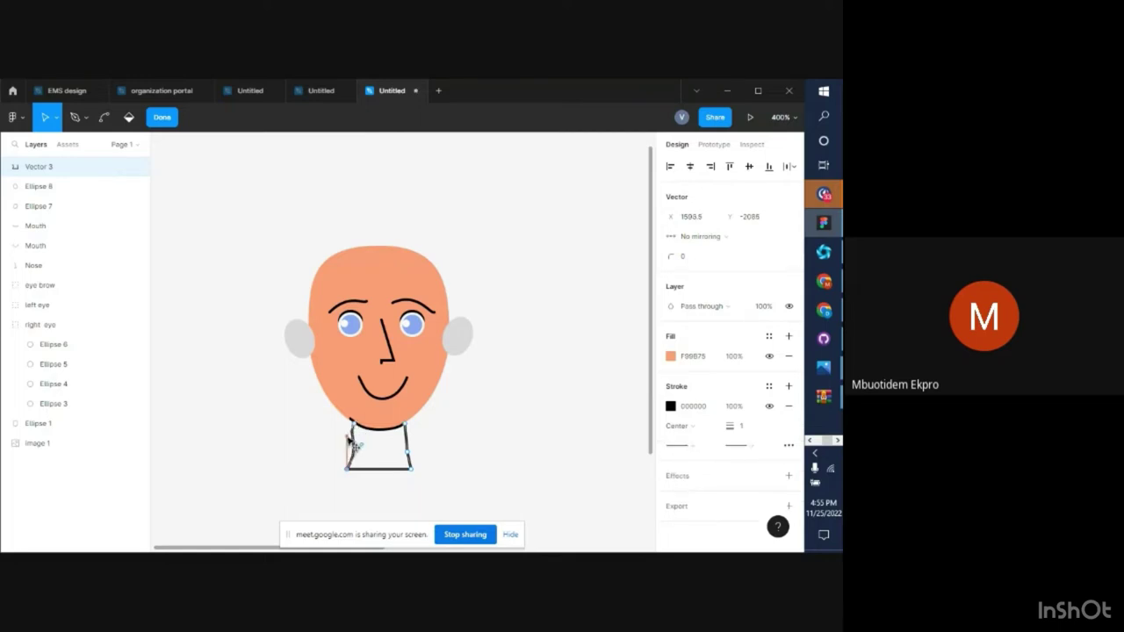
pyautogui.click(351, 445)
pyautogui.press('ctrl')
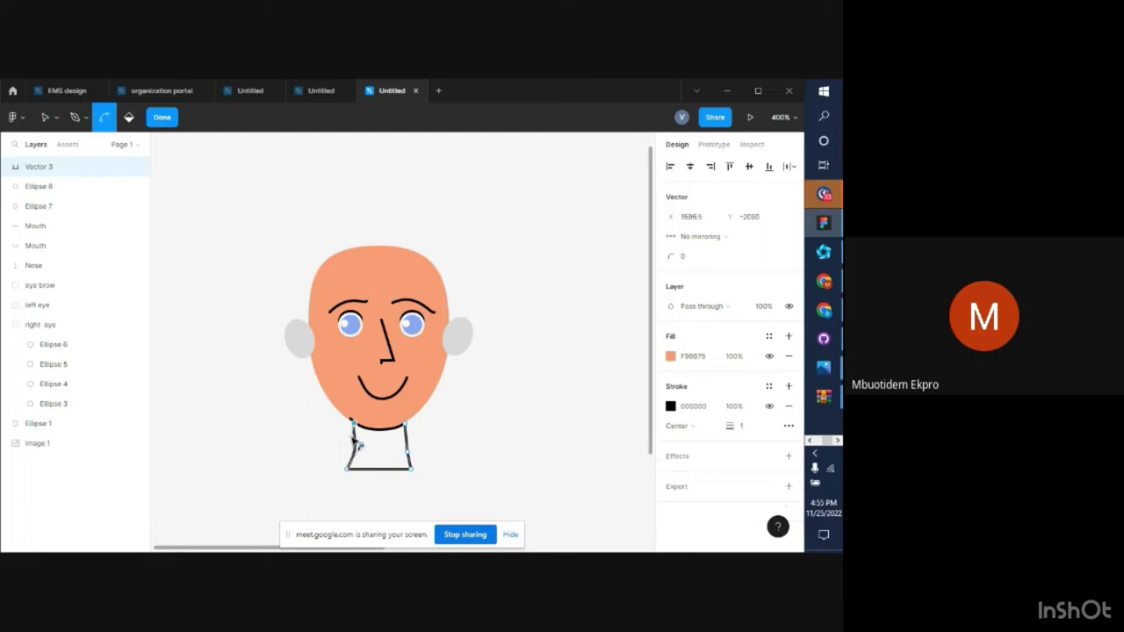
pyautogui.press('Escape')
pyautogui.hotkey('ctrl', 'z')
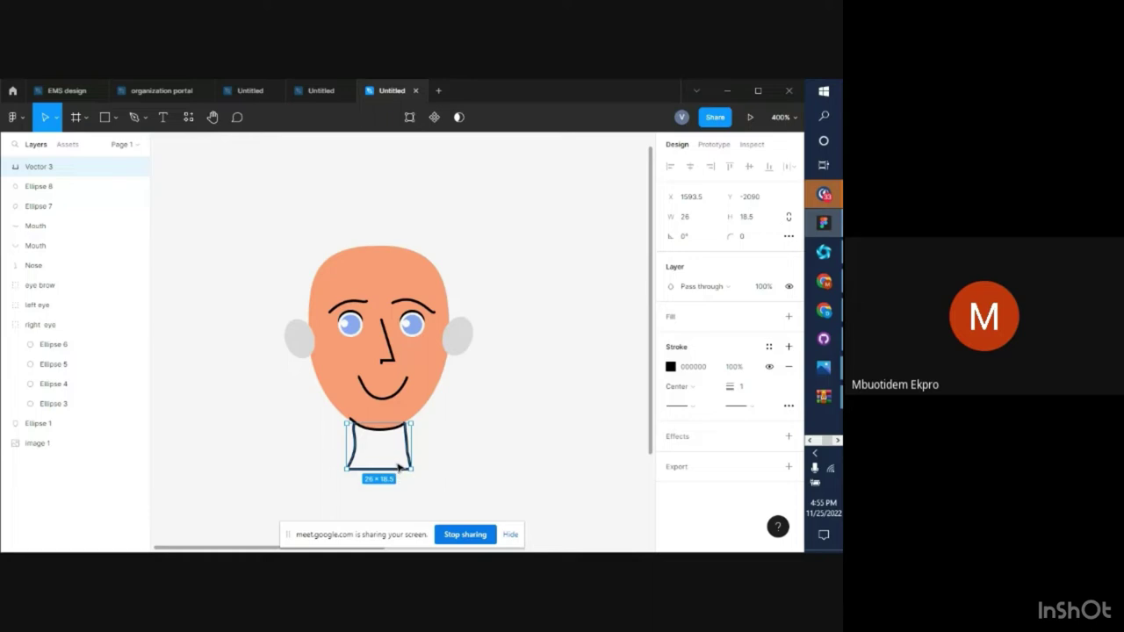
pyautogui.moveTo(400, 468); pyautogui.dragTo(397, 488)
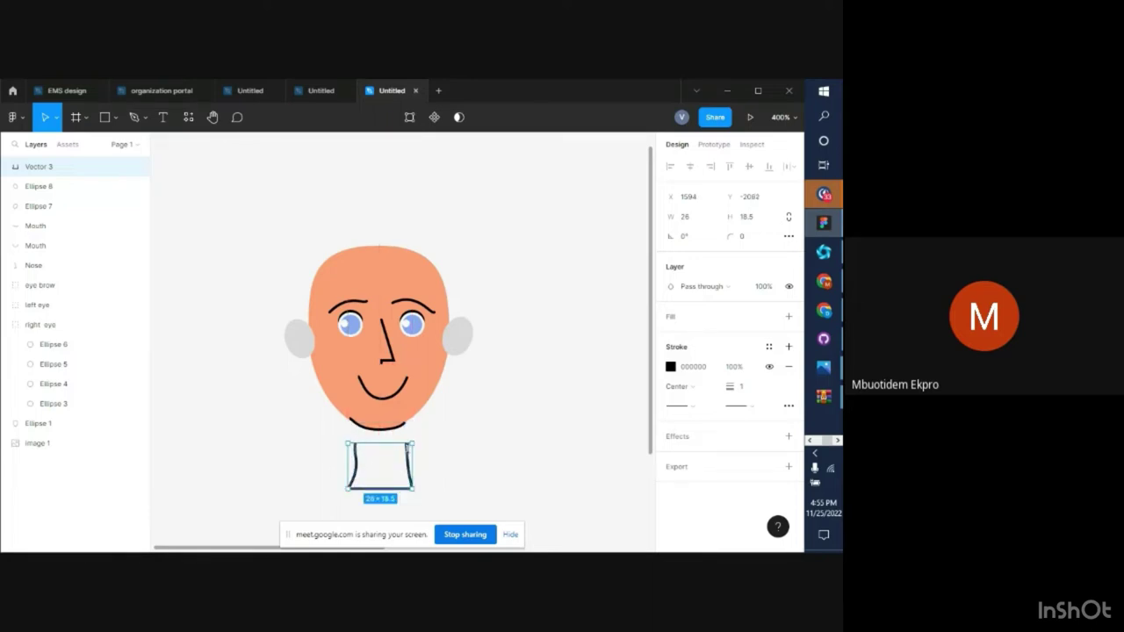
# Reshape the neck's top and right-side points to mirror the left, leaving a 26 × 18.5 outline
pyautogui.doubleClick(408, 454)
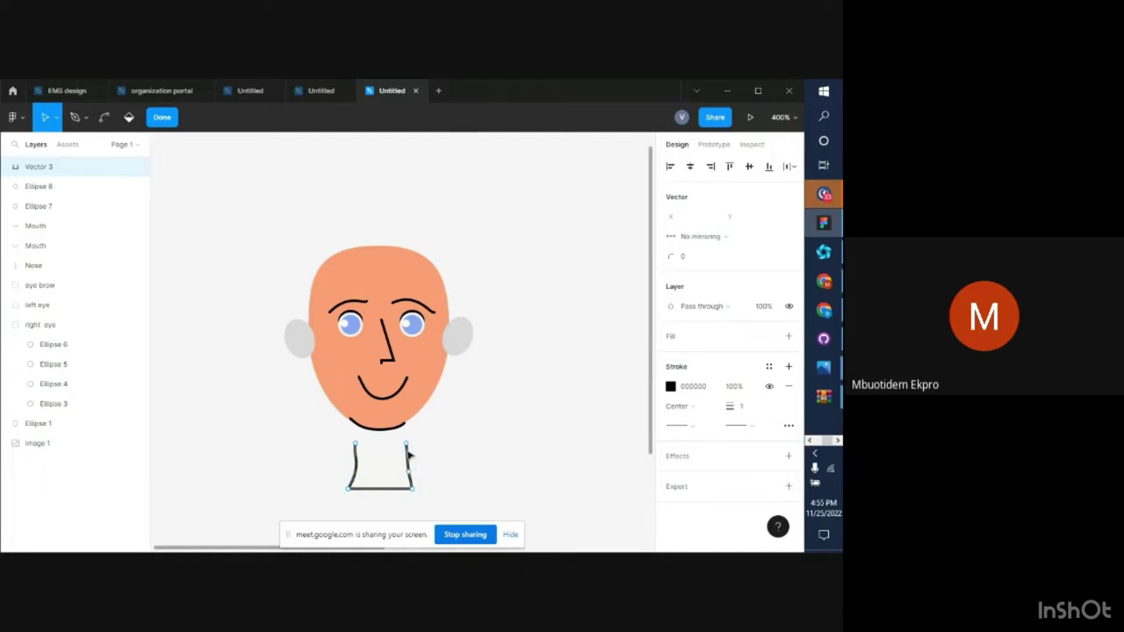
pyautogui.click(408, 447)
pyautogui.click(397, 451)
pyautogui.click(405, 447)
pyautogui.click(397, 452)
pyautogui.click(407, 448)
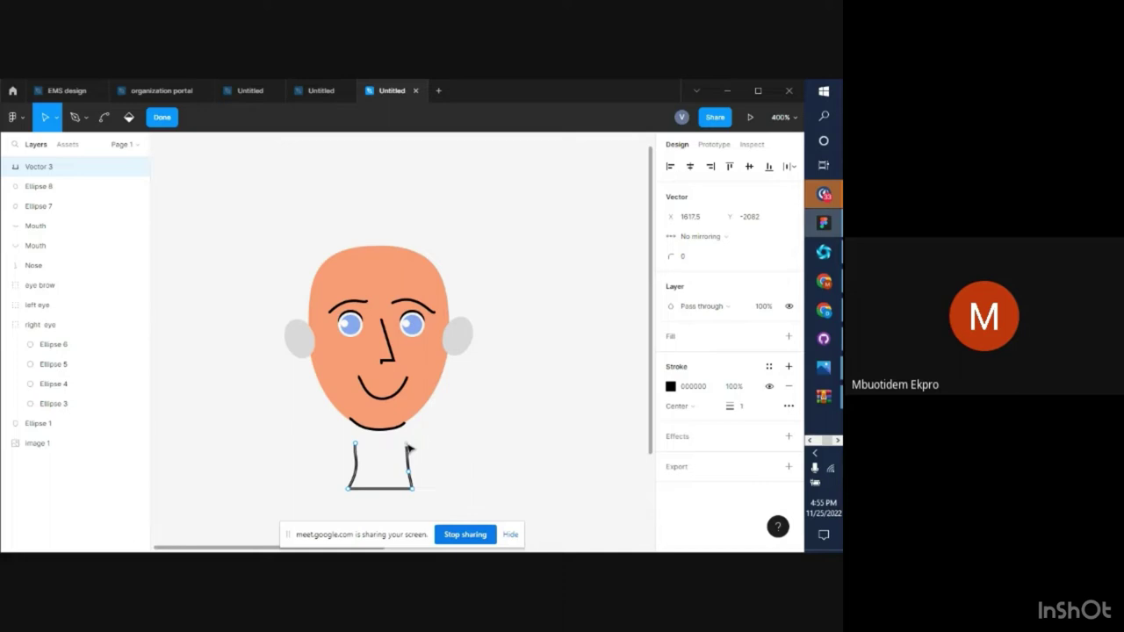
pyautogui.press('Escape')
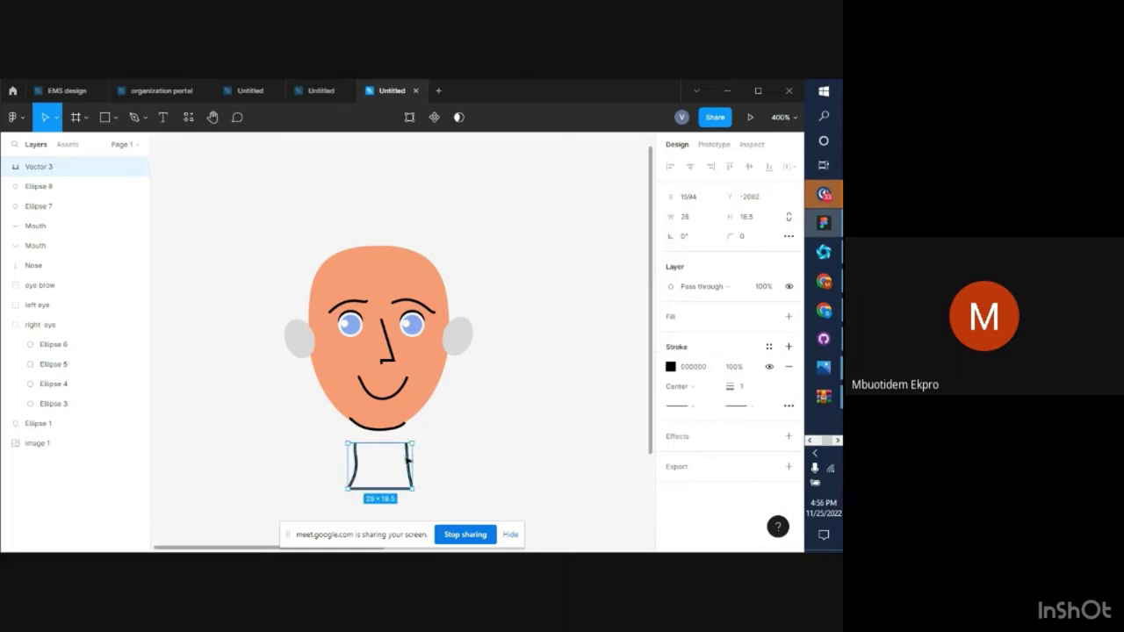
pyautogui.doubleClick(407, 457)
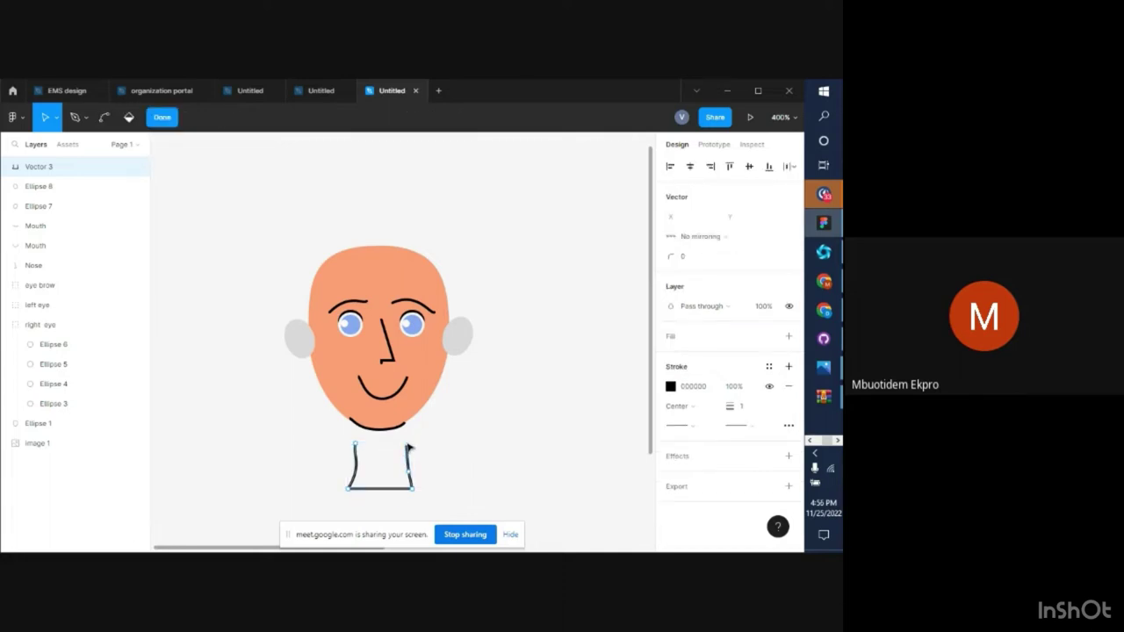
pyautogui.click(408, 446)
pyautogui.press('ctrl')
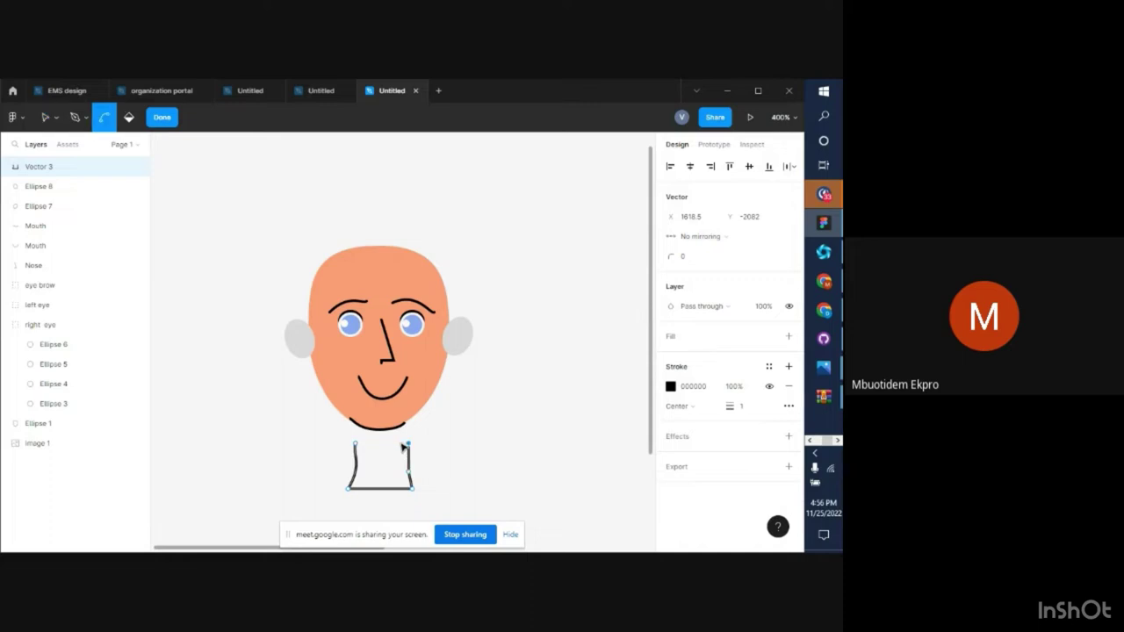
pyautogui.click(405, 466)
pyautogui.click(407, 472)
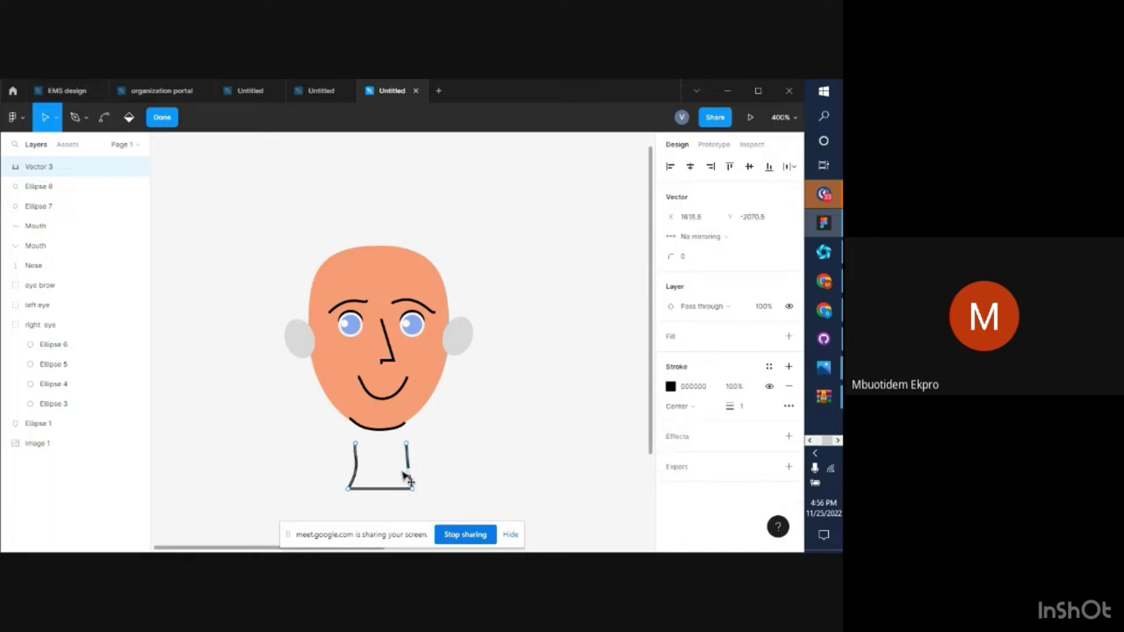
pyautogui.click(404, 475)
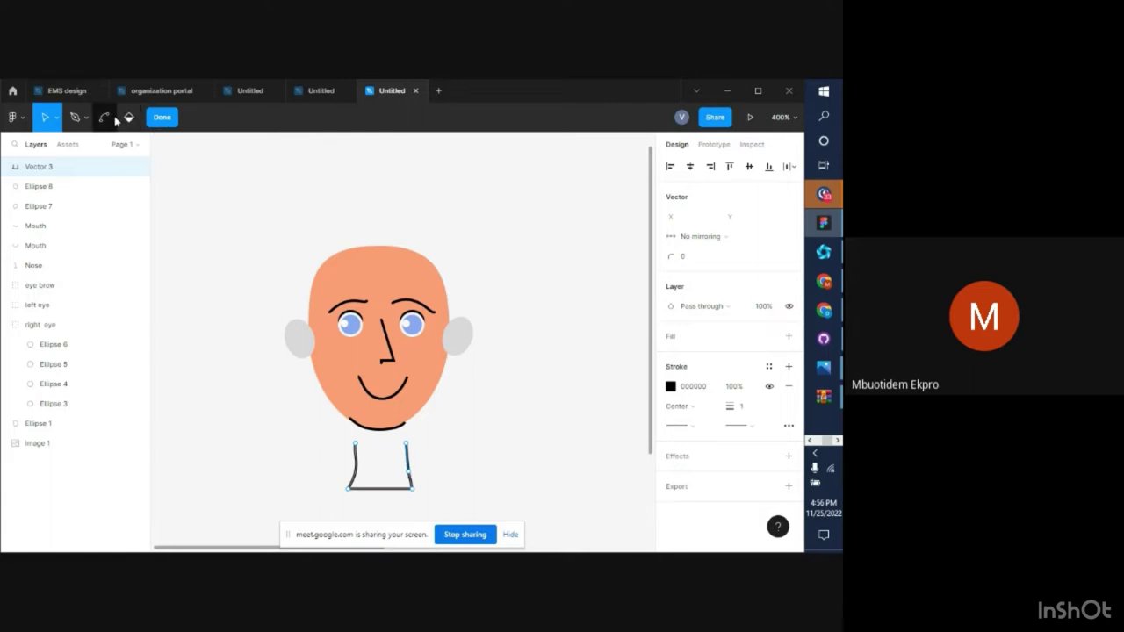
pyautogui.click(160, 118)
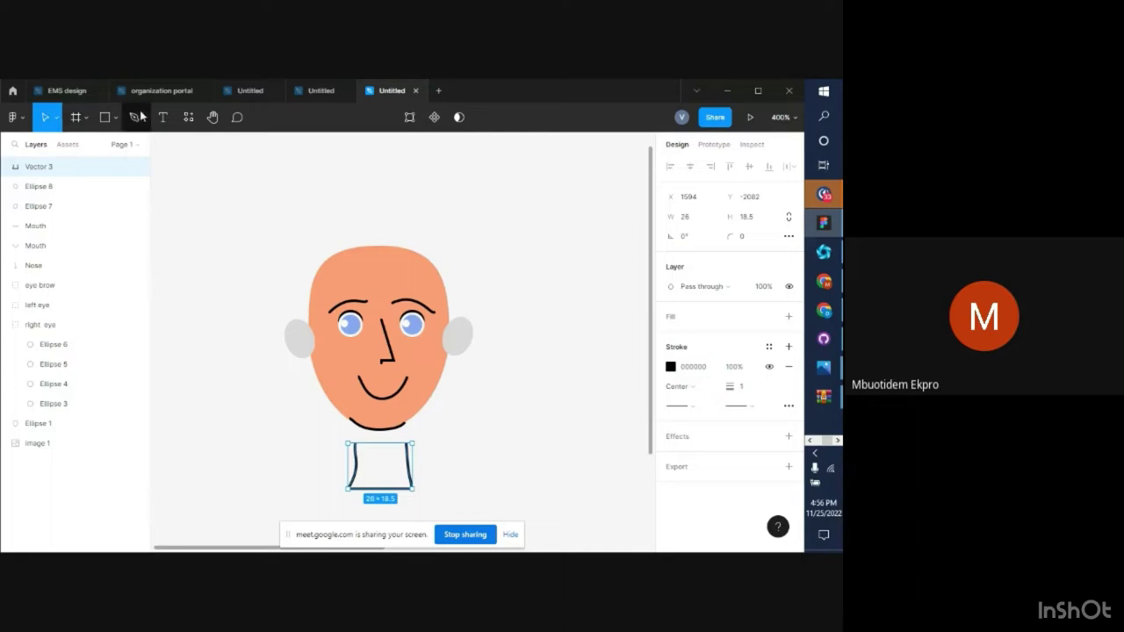
# Pen-draw a closed 36.33 × 18.5 shirt-like outline with curved sides to the right of the neck
pyautogui.click(135, 117)
pyautogui.click(524, 412)
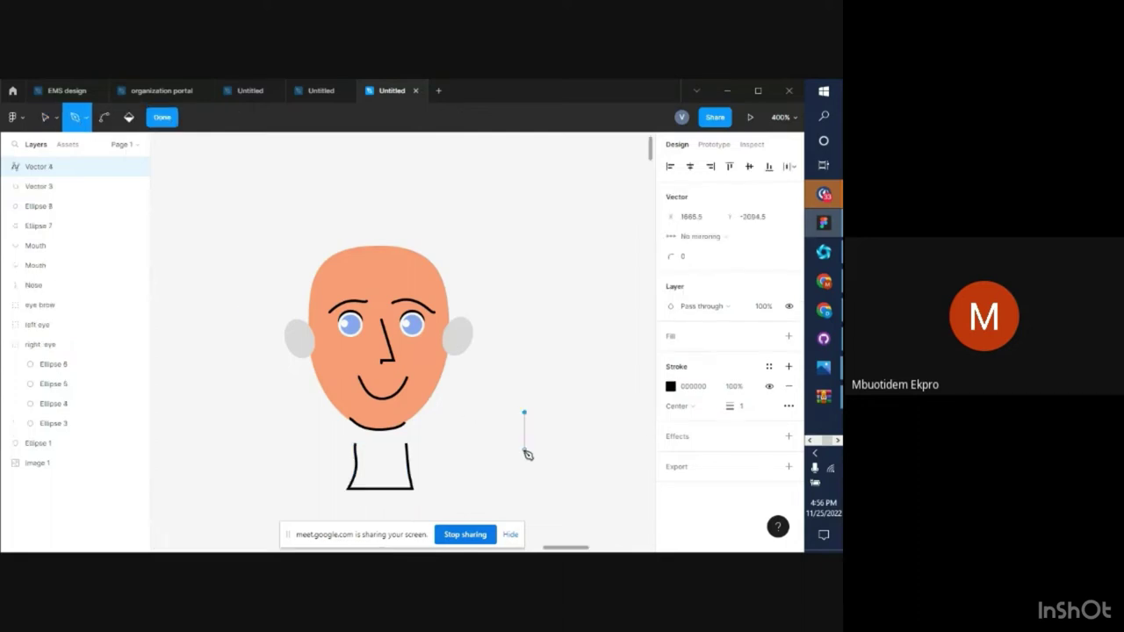
pyautogui.moveTo(515, 460); pyautogui.dragTo(514, 463)
pyautogui.click(506, 458)
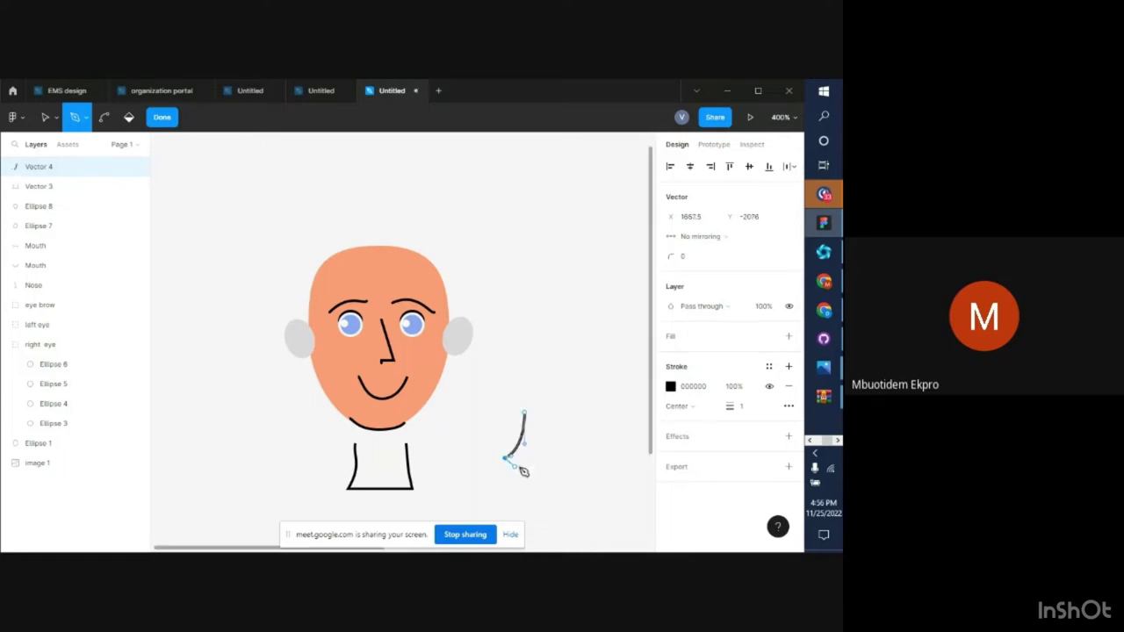
pyautogui.click(592, 459)
pyautogui.moveTo(595, 463); pyautogui.dragTo(579, 427)
pyautogui.click(577, 411)
pyautogui.press('ctrl')
pyautogui.press('ctrl')
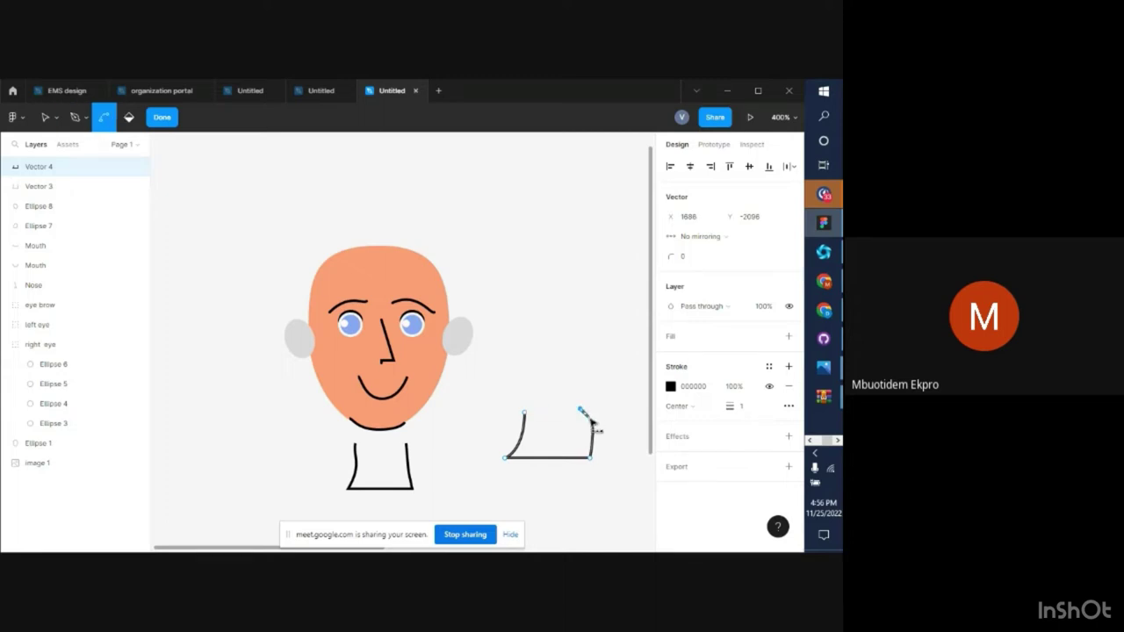
pyautogui.press('ctrl')
pyautogui.keyDown('ctrl'); pyautogui.click(589, 430); pyautogui.keyUp('ctrl')
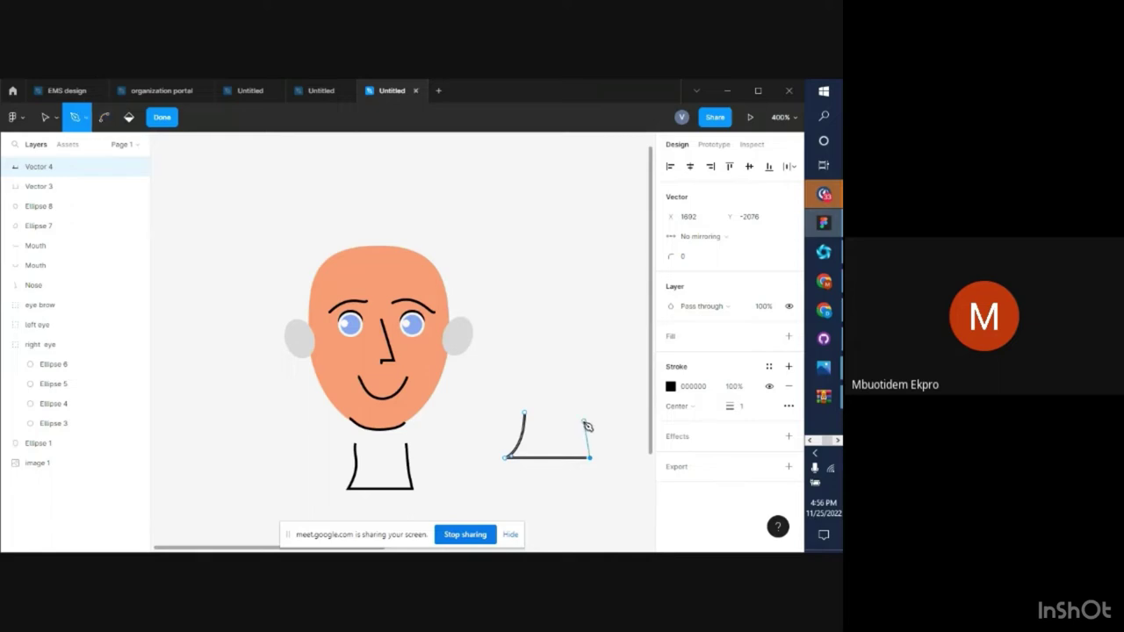
pyautogui.moveTo(589, 427); pyautogui.dragTo(620, 426)
pyautogui.click(526, 412)
pyautogui.click(163, 120)
# At 800% zoom, reshape the new outline's top edge and move its top-left point right
pyautogui.click(301, 269)
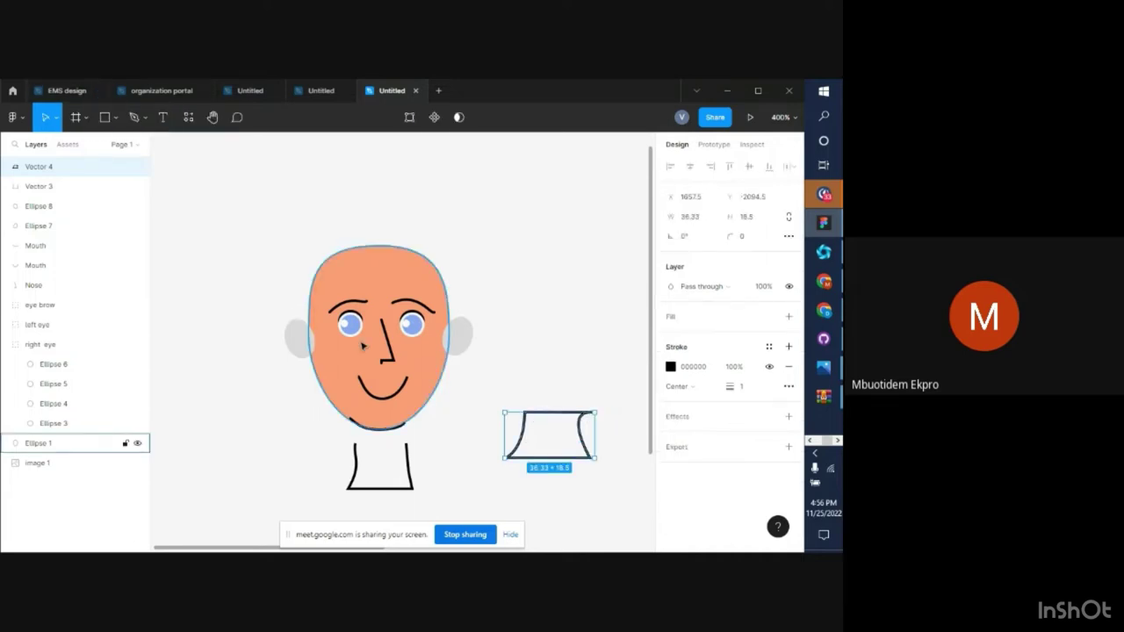
pyautogui.hotkey('ctrl', '+')
pyautogui.press('Escape')
pyautogui.scroll(-5, 557, 366)
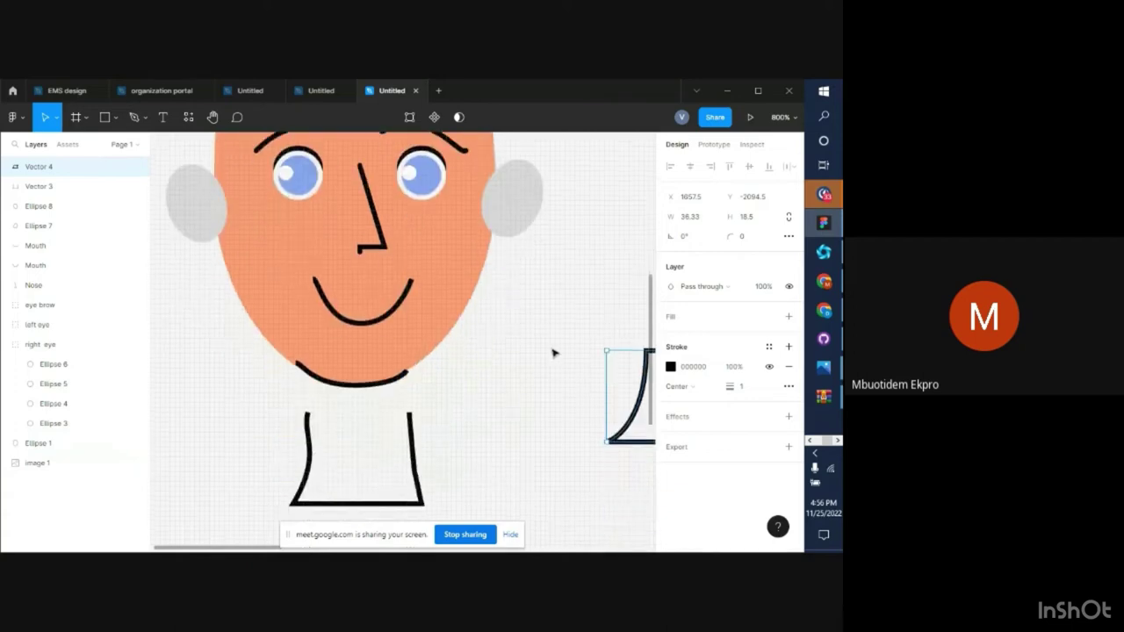
pyautogui.hscroll(5, 546, 351)
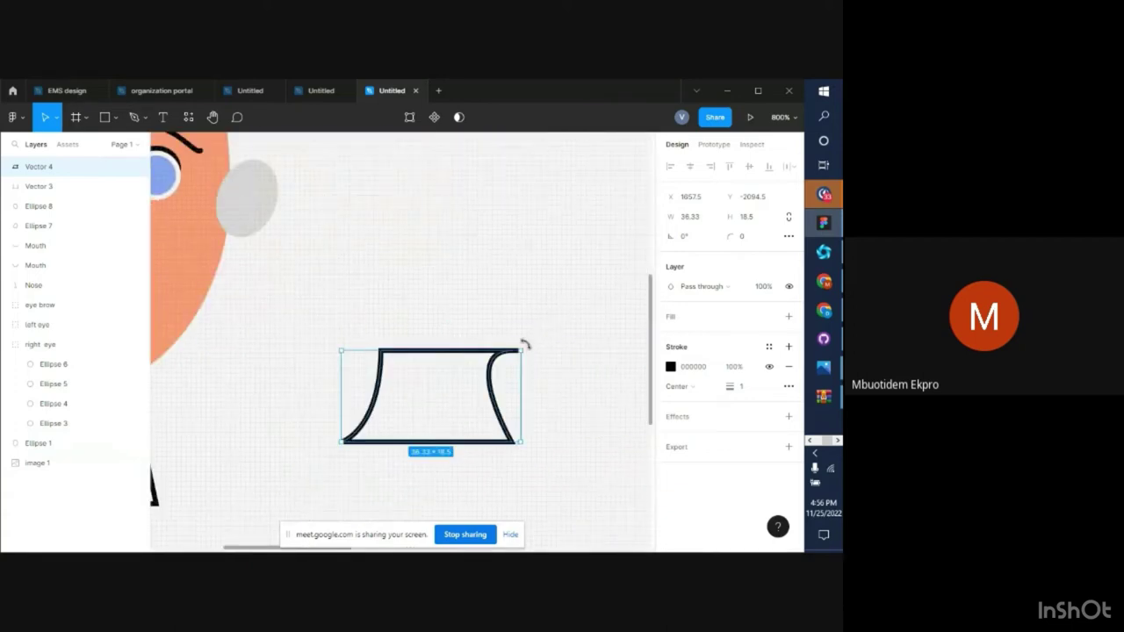
pyautogui.doubleClick(494, 384)
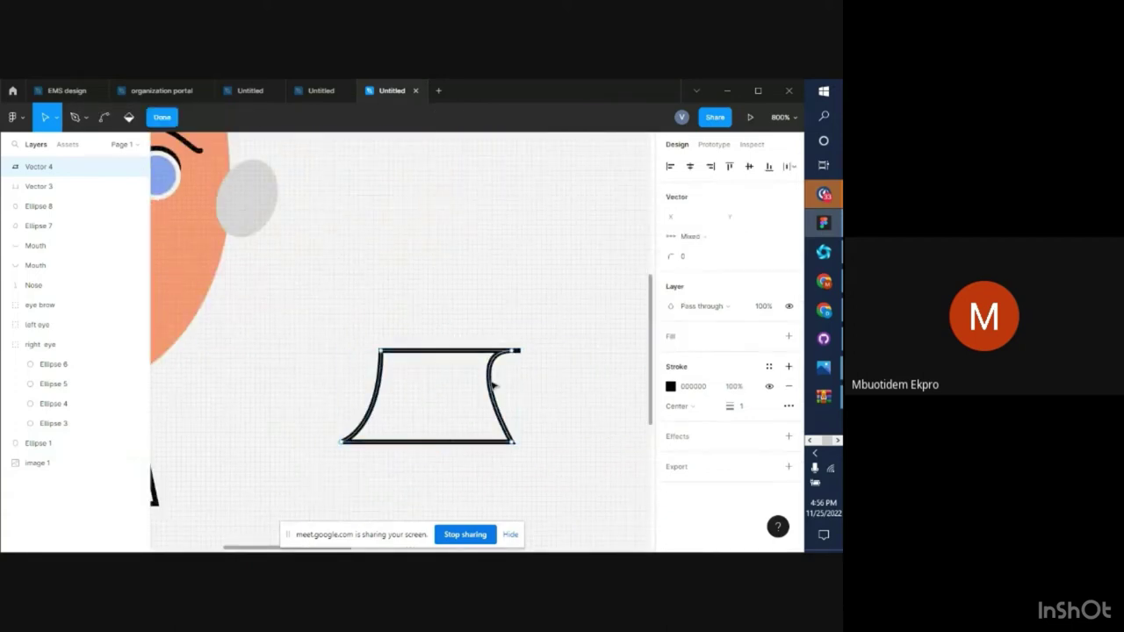
pyautogui.click(516, 352)
pyautogui.moveTo(556, 355); pyautogui.dragTo(522, 359)
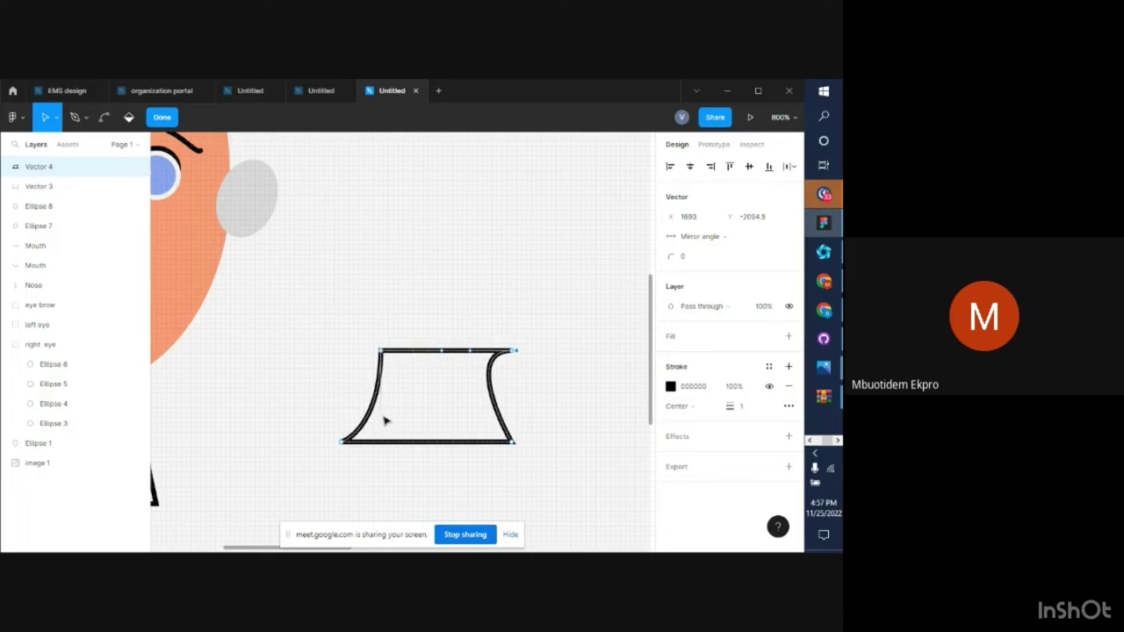
pyautogui.click(382, 350)
pyautogui.moveTo(381, 352); pyautogui.dragTo(390, 356)
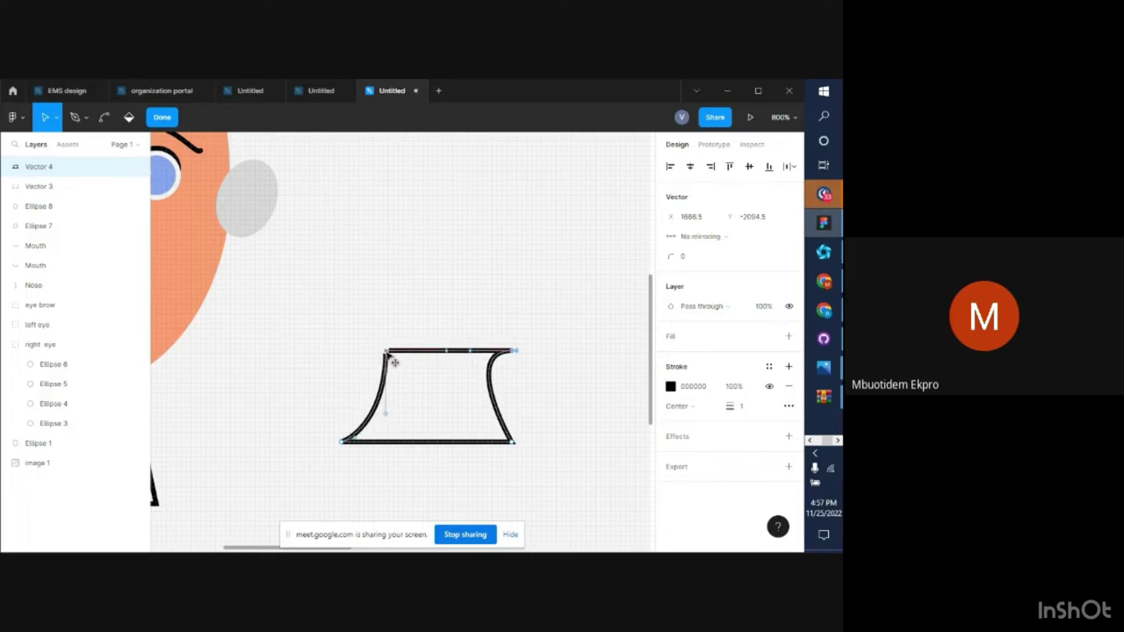
# Curve the trapezoid's left and right sides and pull down a new bottom-edge point
pyautogui.click(470, 351)
pyautogui.moveTo(470, 354); pyautogui.dragTo(480, 371)
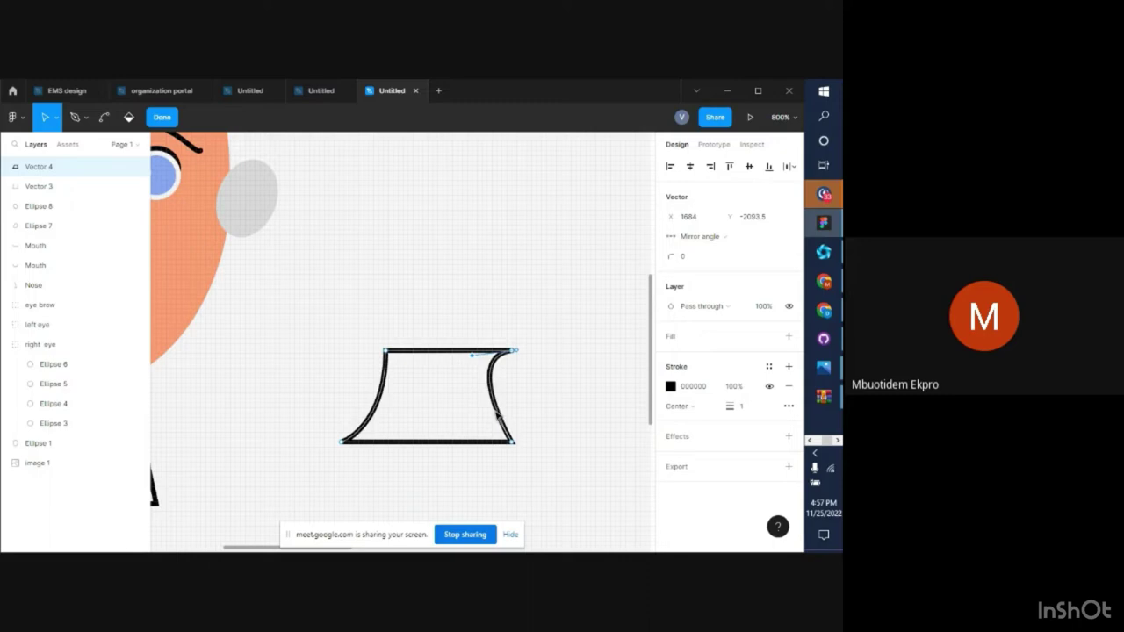
pyautogui.moveTo(498, 417); pyautogui.dragTo(507, 424)
pyautogui.click(387, 356)
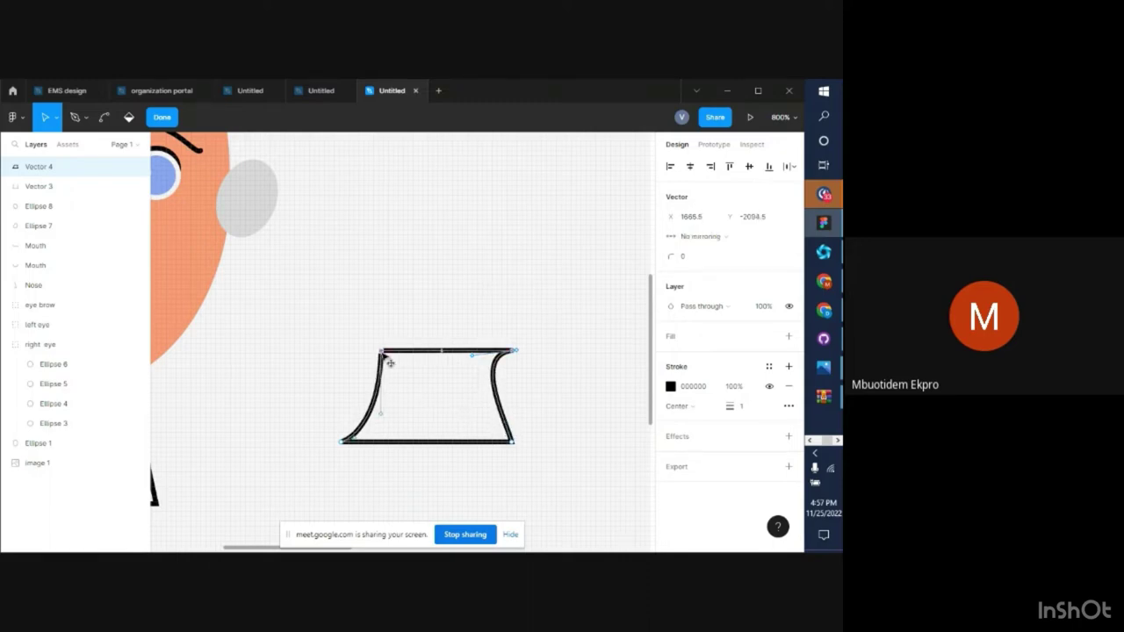
pyautogui.moveTo(390, 363); pyautogui.dragTo(390, 360)
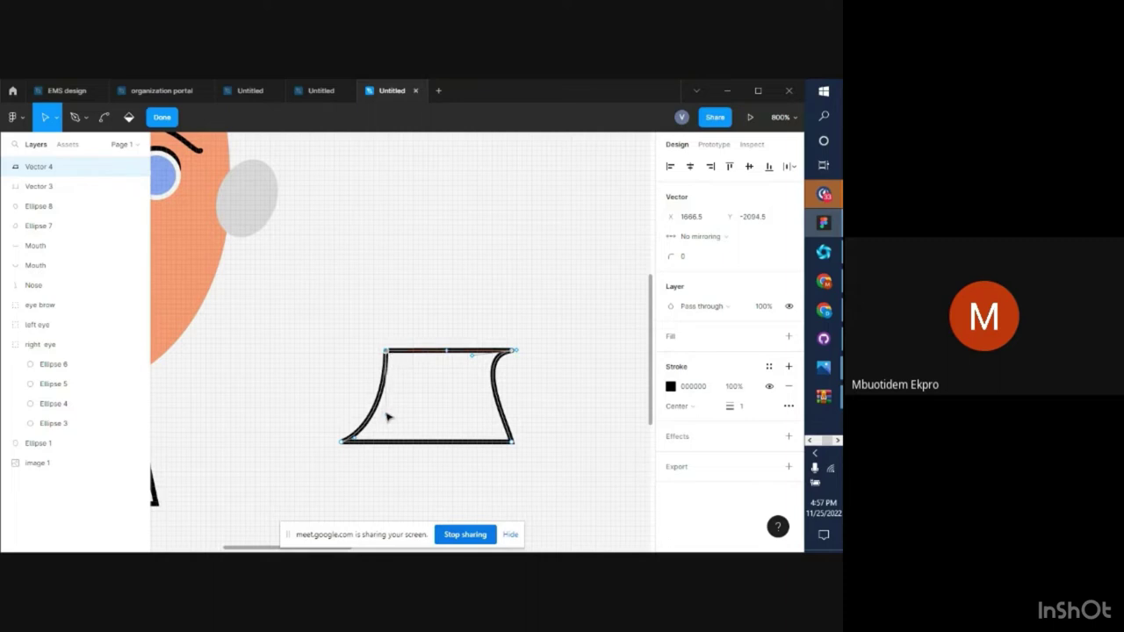
pyautogui.moveTo(389, 414)
pyautogui.mouseDown()
pyautogui.moveTo(407, 404)
pyautogui.moveTo(399, 395)
pyautogui.mouseUp()
pyautogui.moveTo(428, 442); pyautogui.dragTo(431, 447)
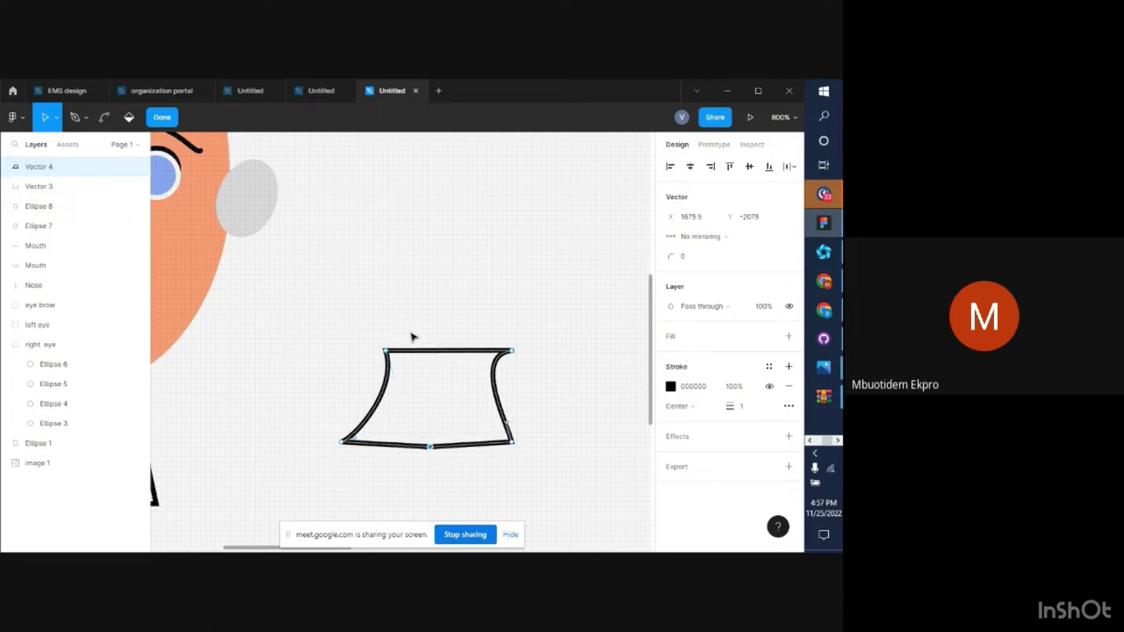
pyautogui.click(164, 121)
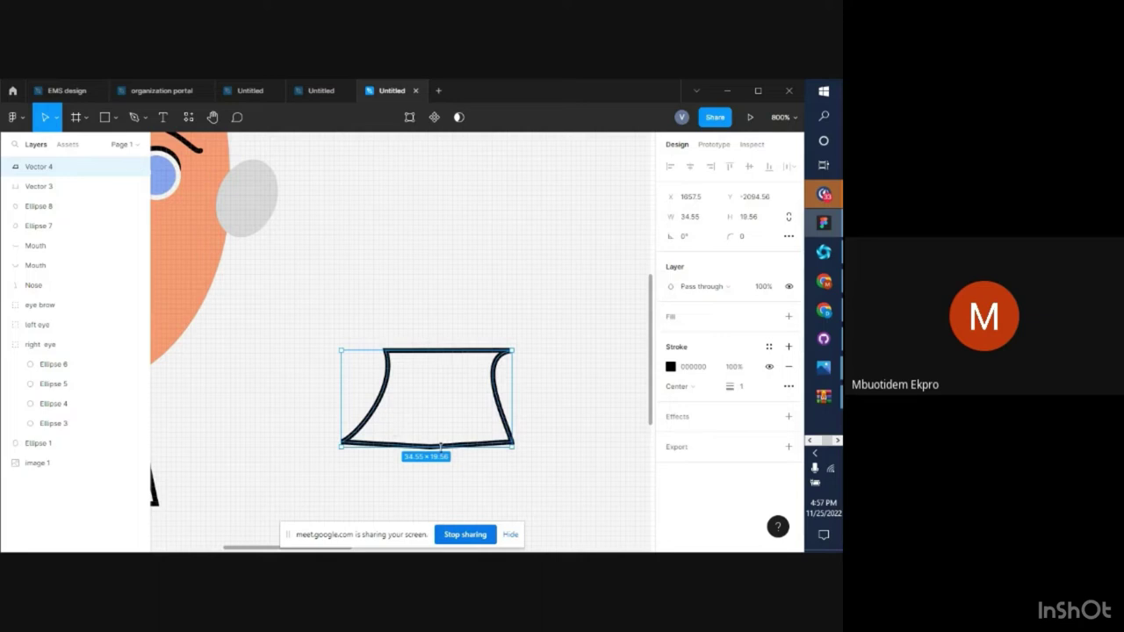
# Stretch the piece to 34 × 26, delete the old neck outline, and give it a grey D9D9D9 fill
pyautogui.moveTo(436, 445); pyautogui.dragTo(437, 475)
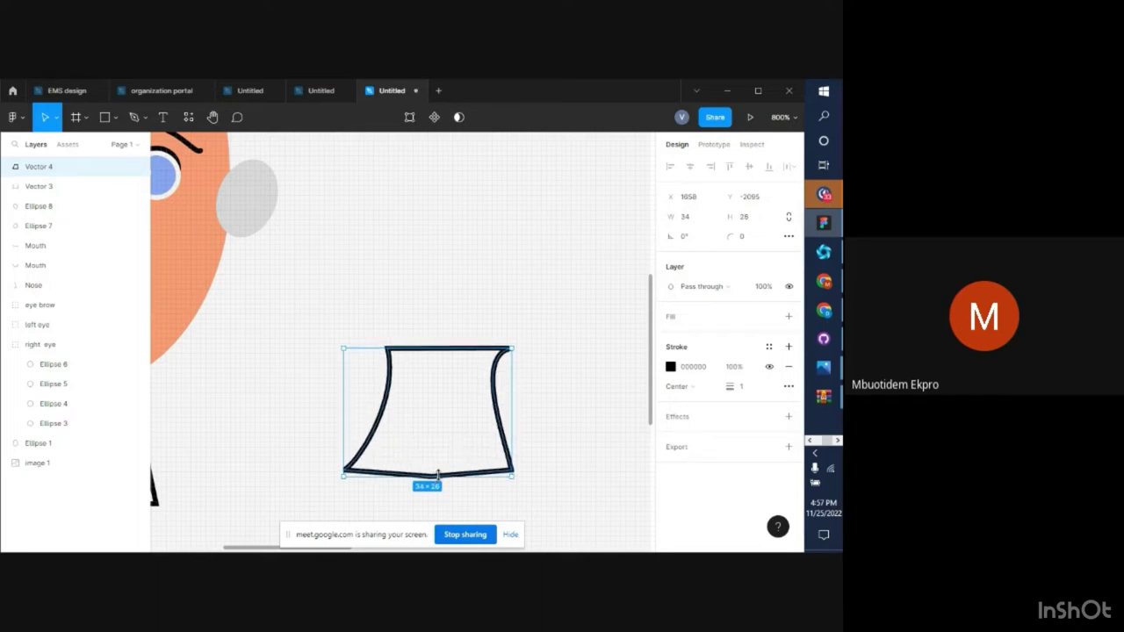
pyautogui.press('-')
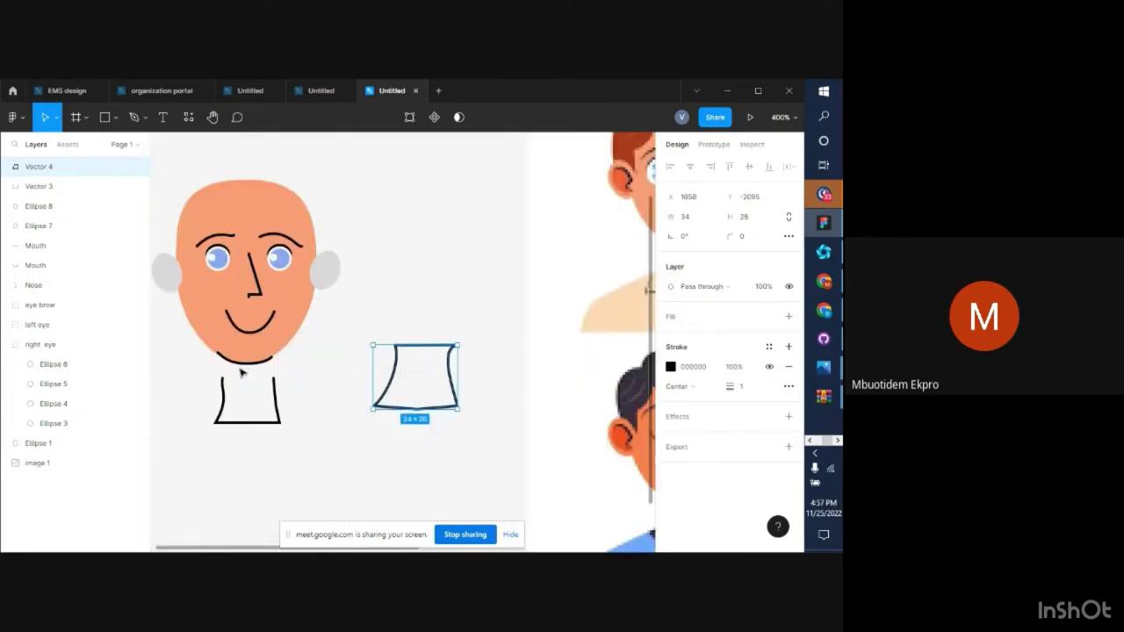
pyautogui.click(249, 424)
pyautogui.press('Delete')
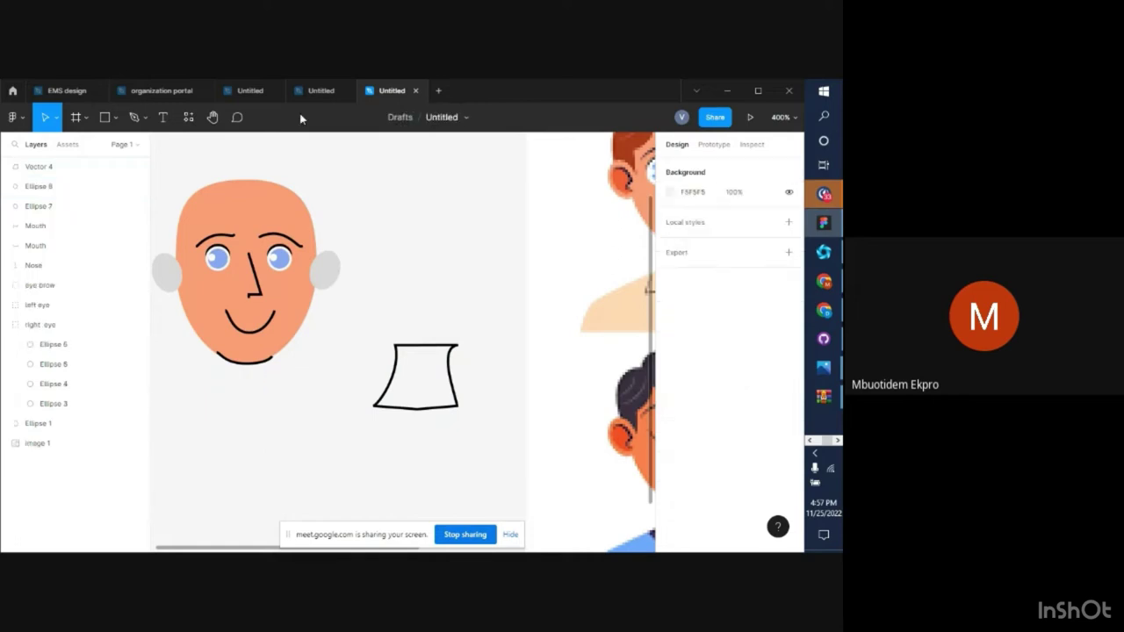
pyautogui.click(394, 377)
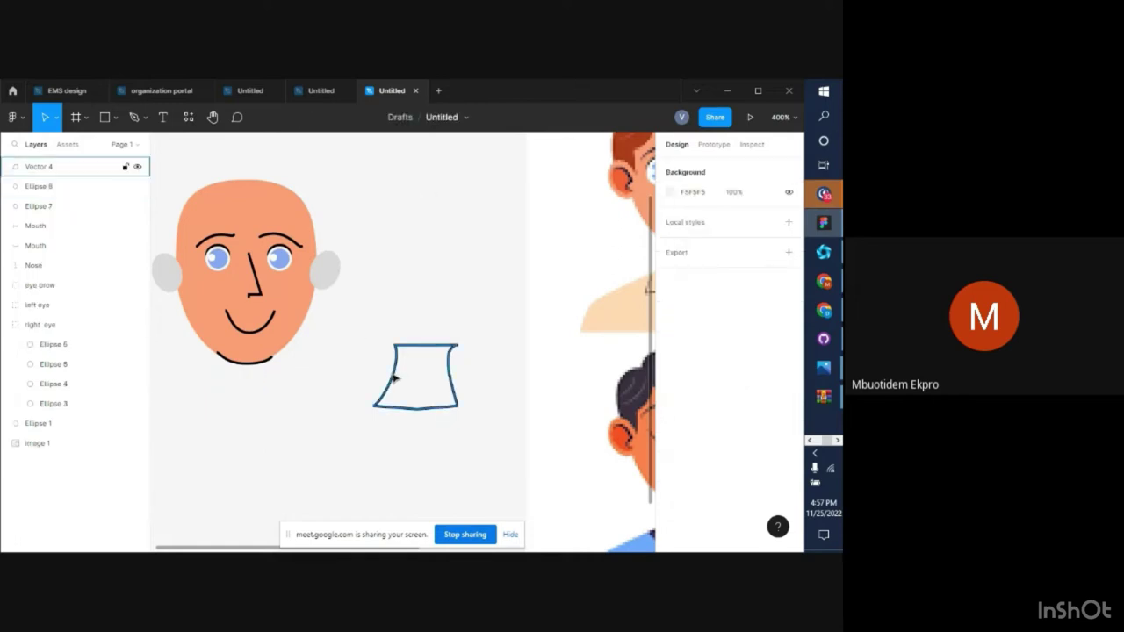
pyautogui.click(733, 318)
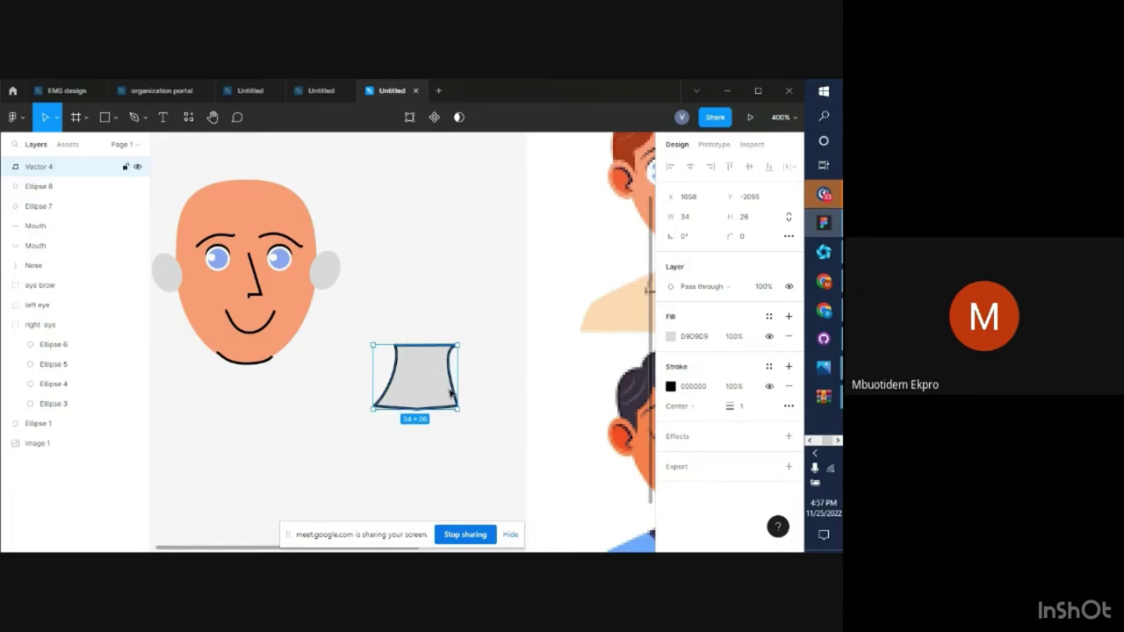
# Remove the piece's stroke, sample the F99B75 skin tone from the reference face, and move it under the head
pyautogui.click(790, 386)
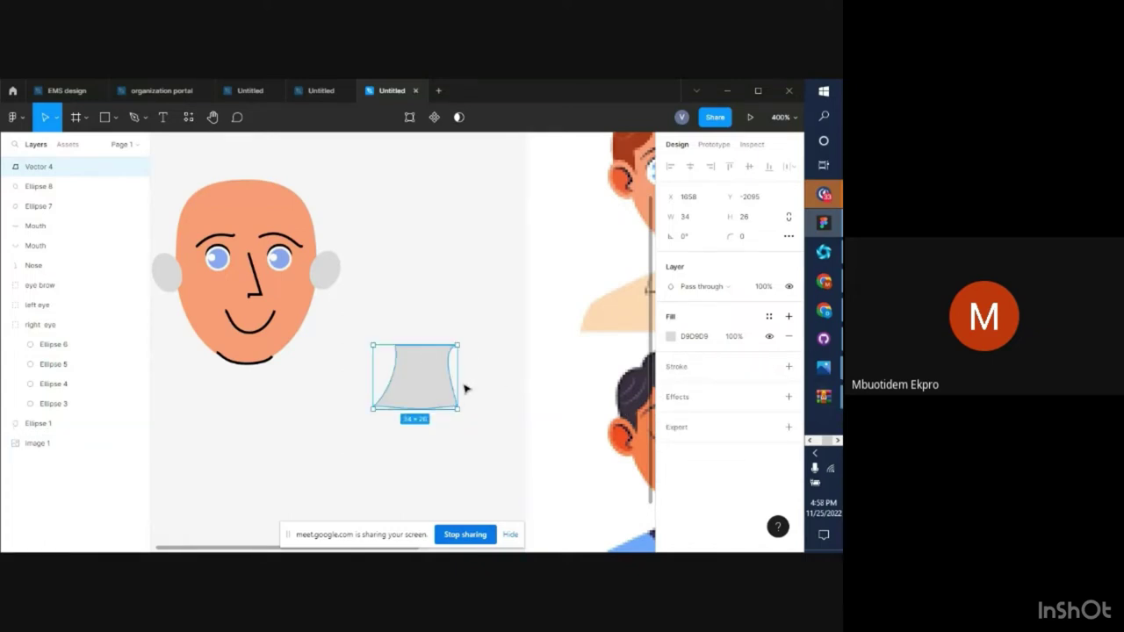
pyautogui.hscroll(3, 465, 389)
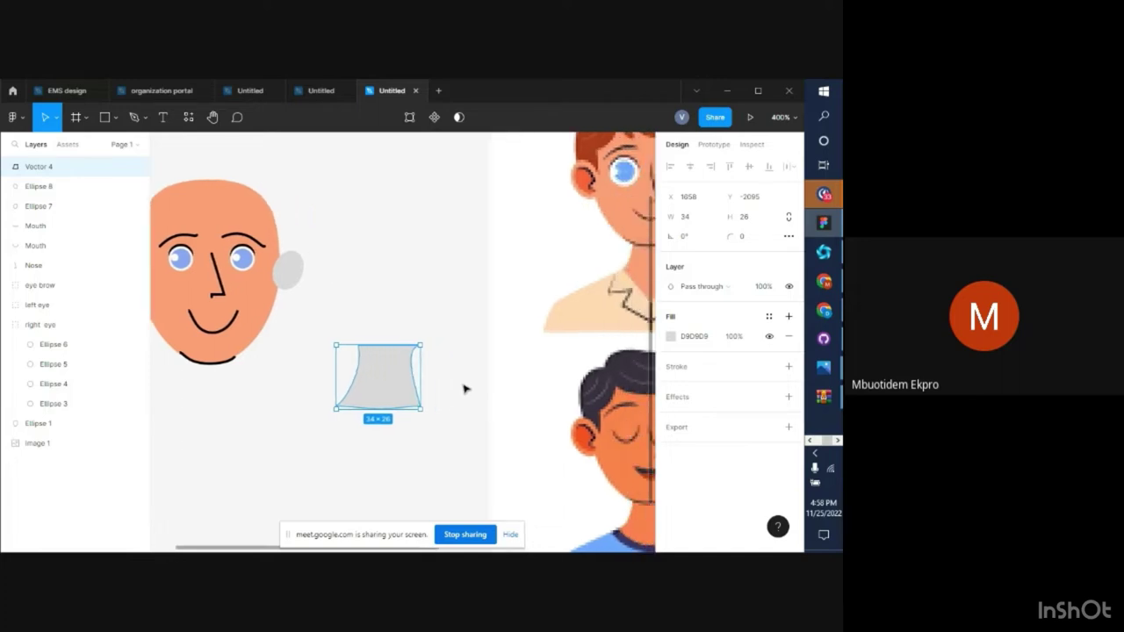
pyautogui.press('i')
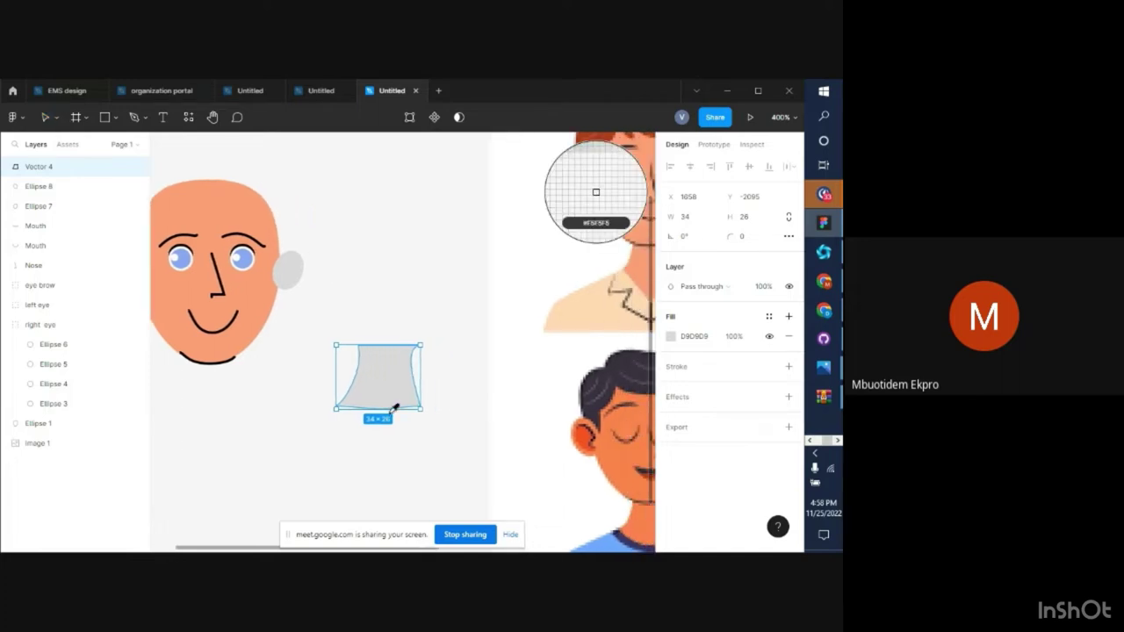
pyautogui.click(598, 188)
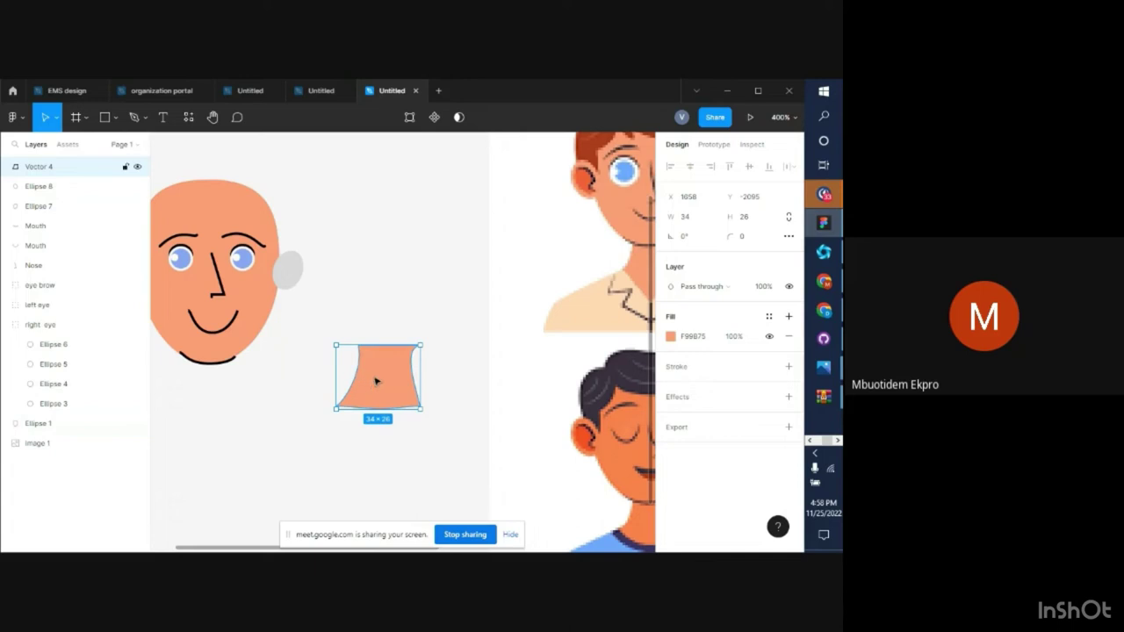
pyautogui.moveTo(377, 381); pyautogui.dragTo(196, 404)
pyautogui.hscroll(-2, 406, 458)
# Nudge the neck up under the chin and reshape the curve of its left edge
pyautogui.hscroll(-2, 406, 458)
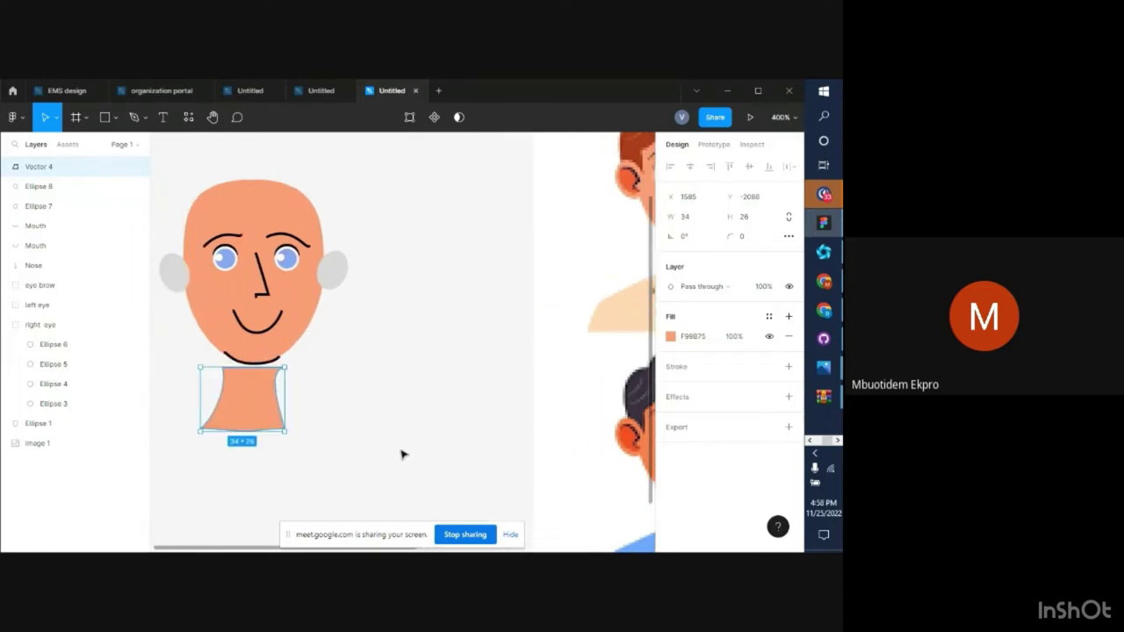
pyautogui.scroll(3, 400, 448)
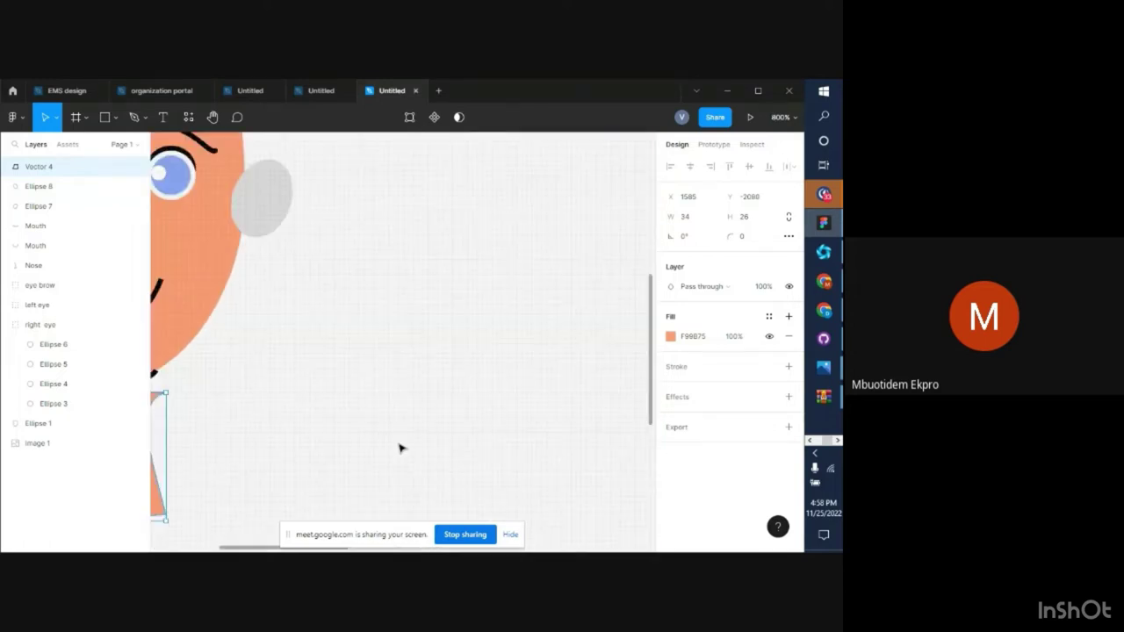
pyautogui.hscroll(-6, 399, 448)
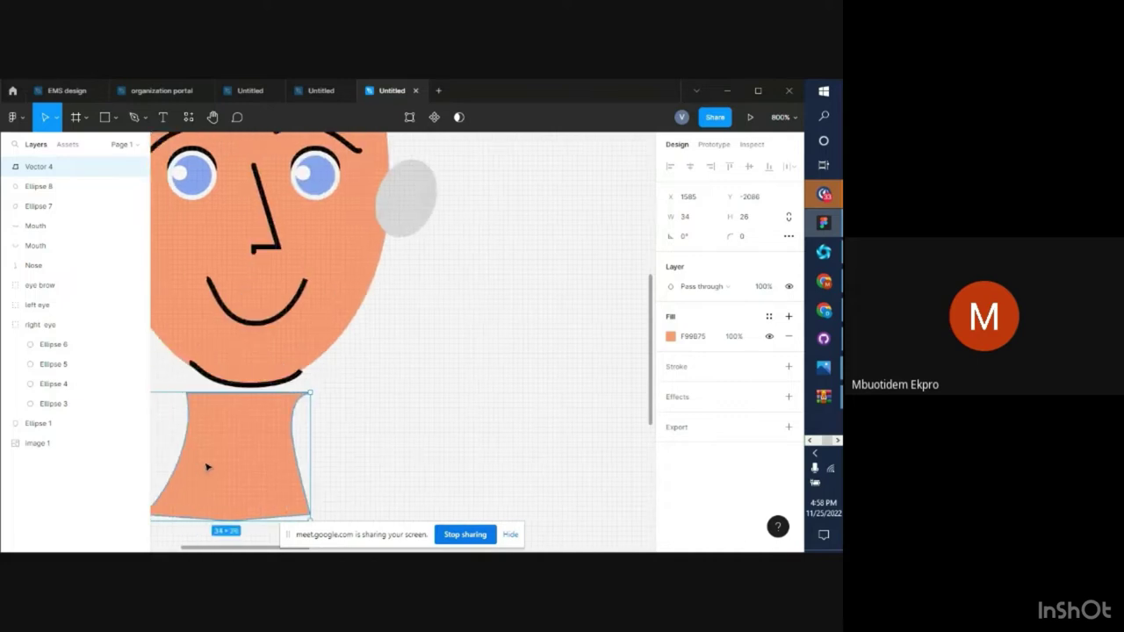
pyautogui.moveTo(207, 468)
pyautogui.mouseDown()
pyautogui.moveTo(213, 454)
pyautogui.moveTo(202, 461)
pyautogui.mouseUp()
pyautogui.hscroll(-2, 239, 435)
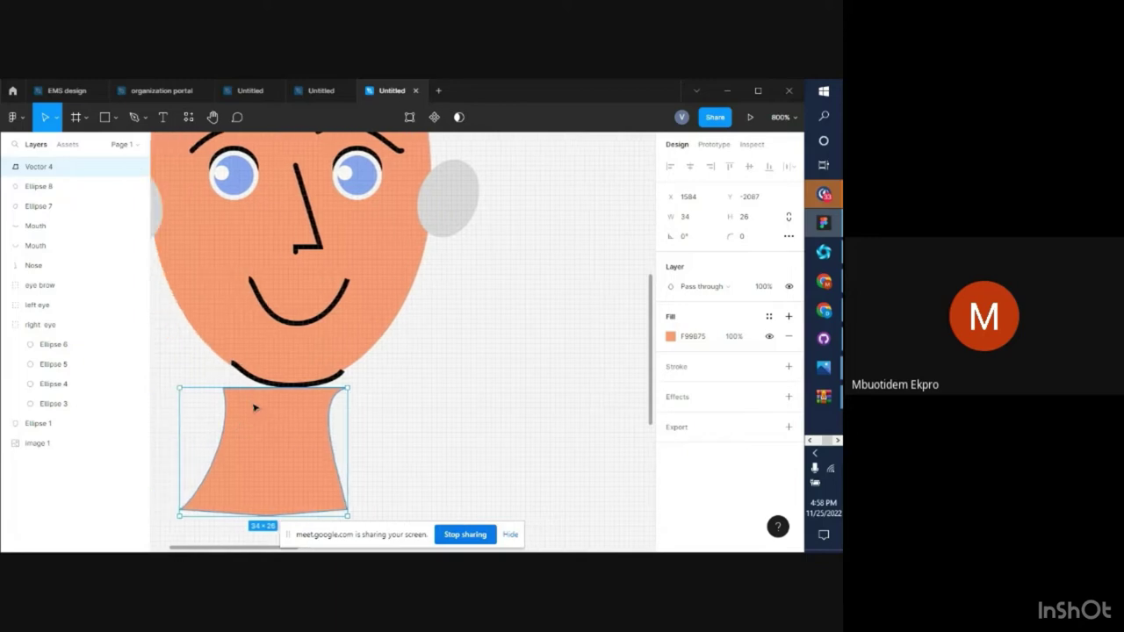
pyautogui.doubleClick(253, 407)
pyautogui.click(226, 391)
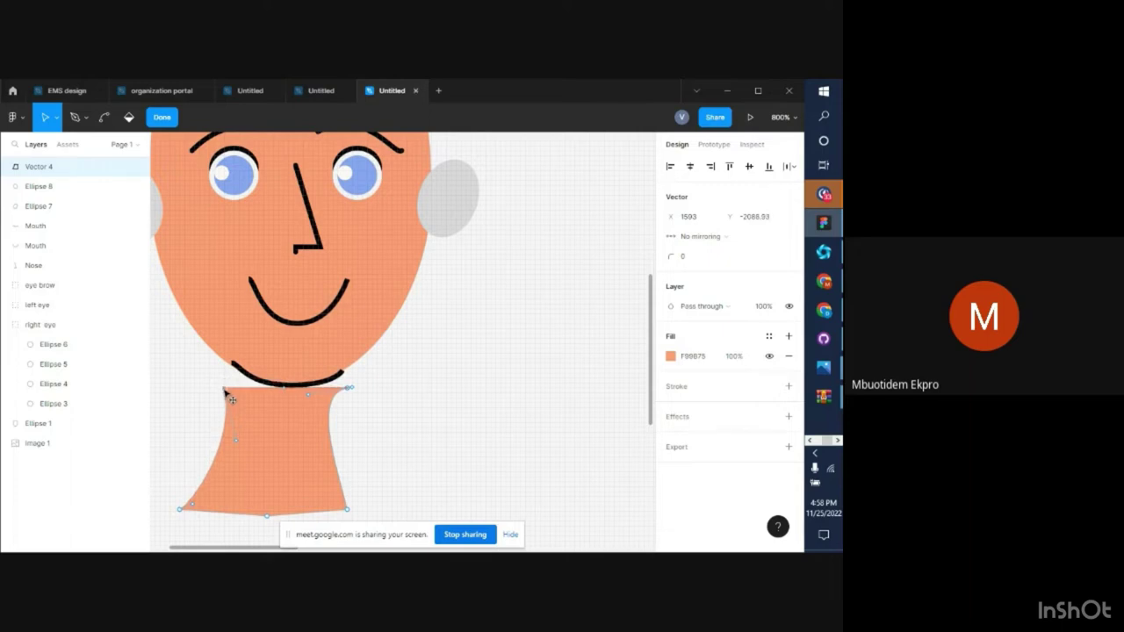
pyautogui.moveTo(235, 444)
pyautogui.mouseDown()
pyautogui.moveTo(233, 401)
pyautogui.moveTo(234, 434)
pyautogui.moveTo(250, 439)
pyautogui.mouseUp()
pyautogui.scroll(3, 243, 396)
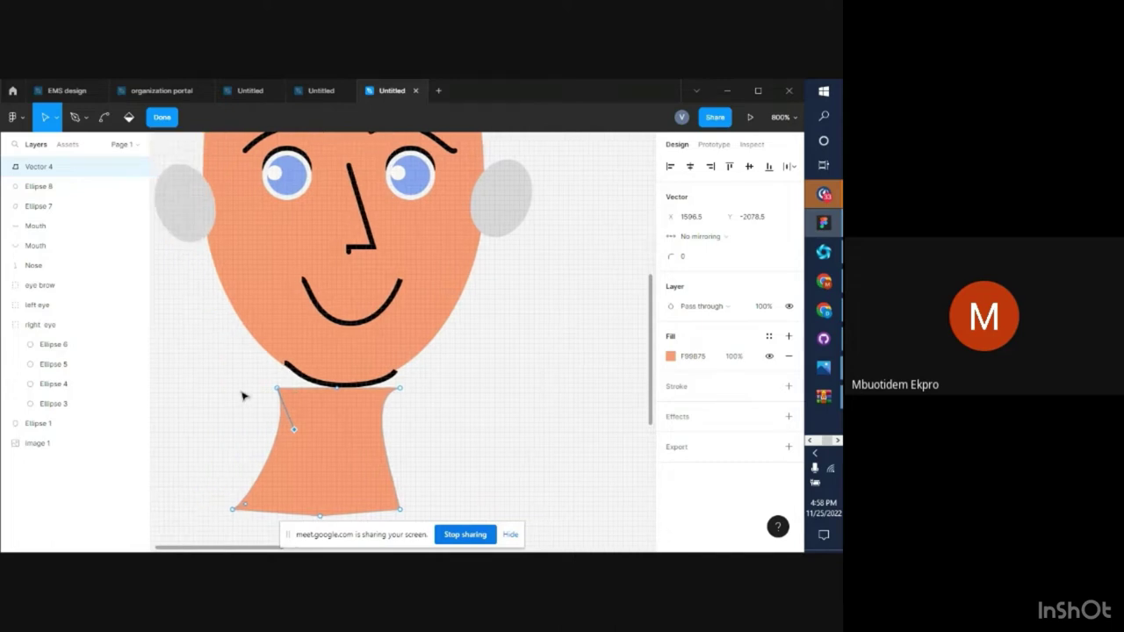
pyautogui.hscroll(-3, 292, 488)
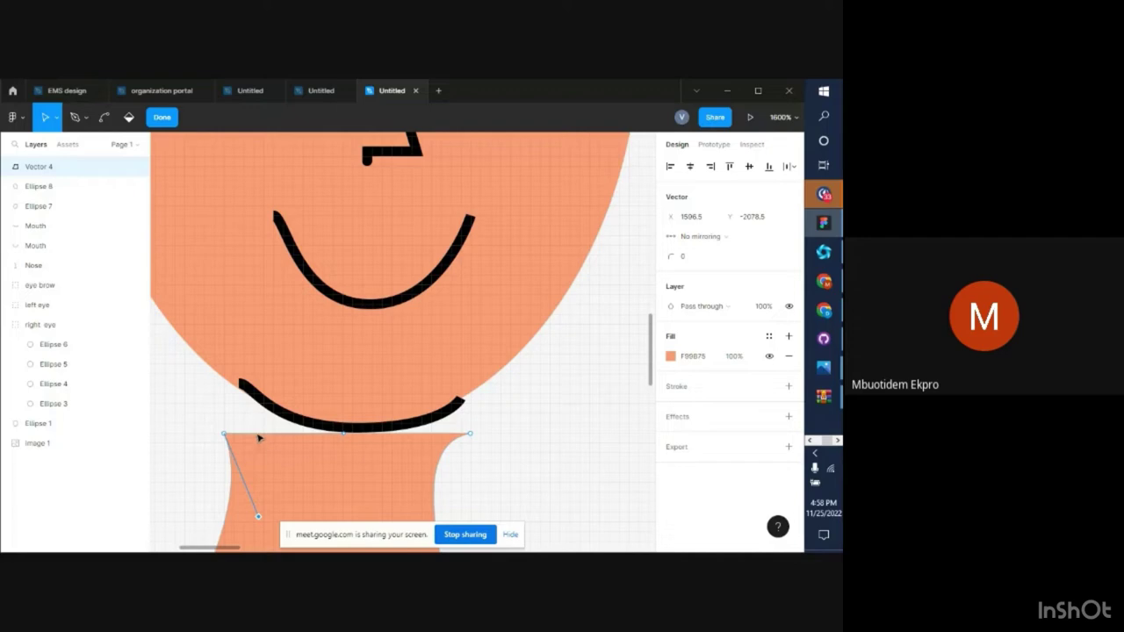
pyautogui.press('Escape')
# Adjust the neck's top-left point and shift the chin curve up off the neck
pyautogui.doubleClick(271, 452)
pyautogui.click(283, 433)
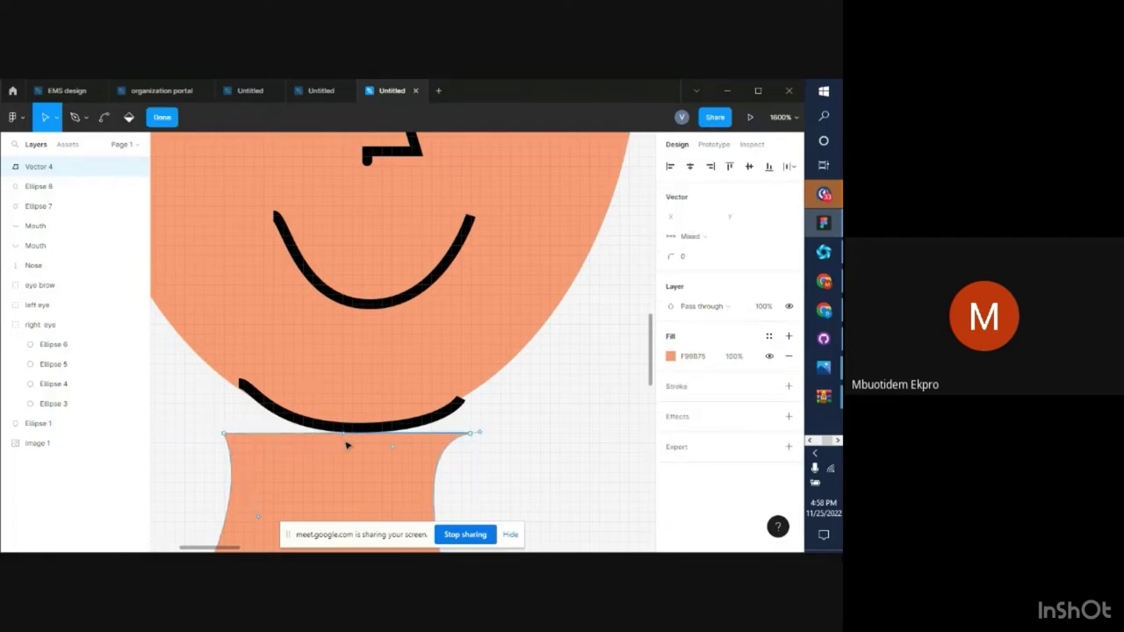
pyautogui.click(321, 439)
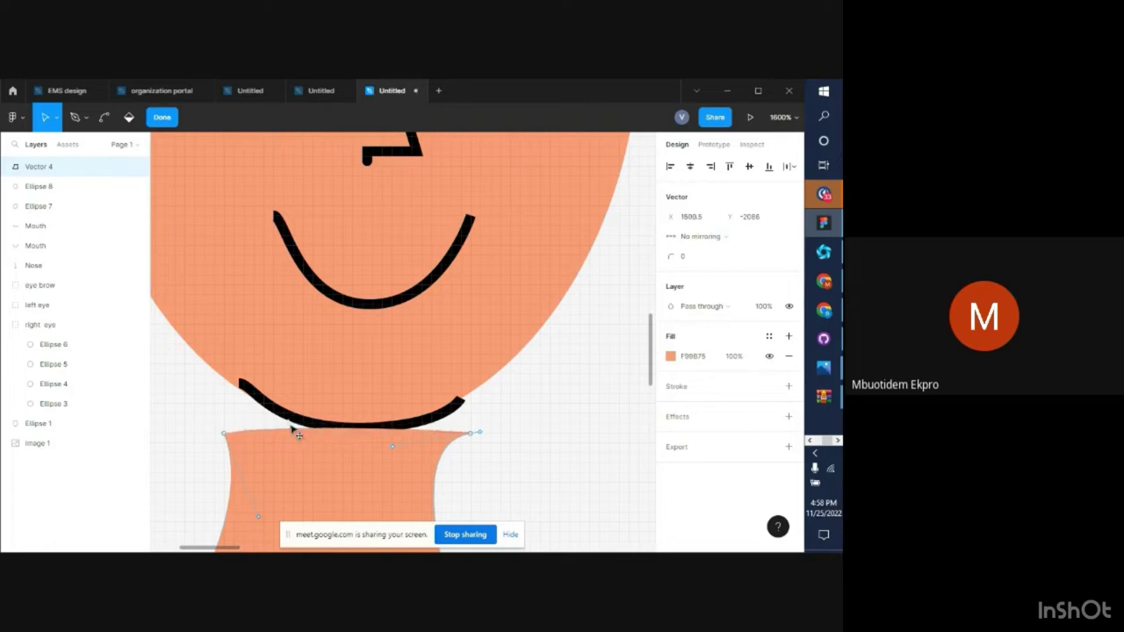
pyautogui.moveTo(268, 434); pyautogui.dragTo(266, 435)
pyautogui.click(313, 431)
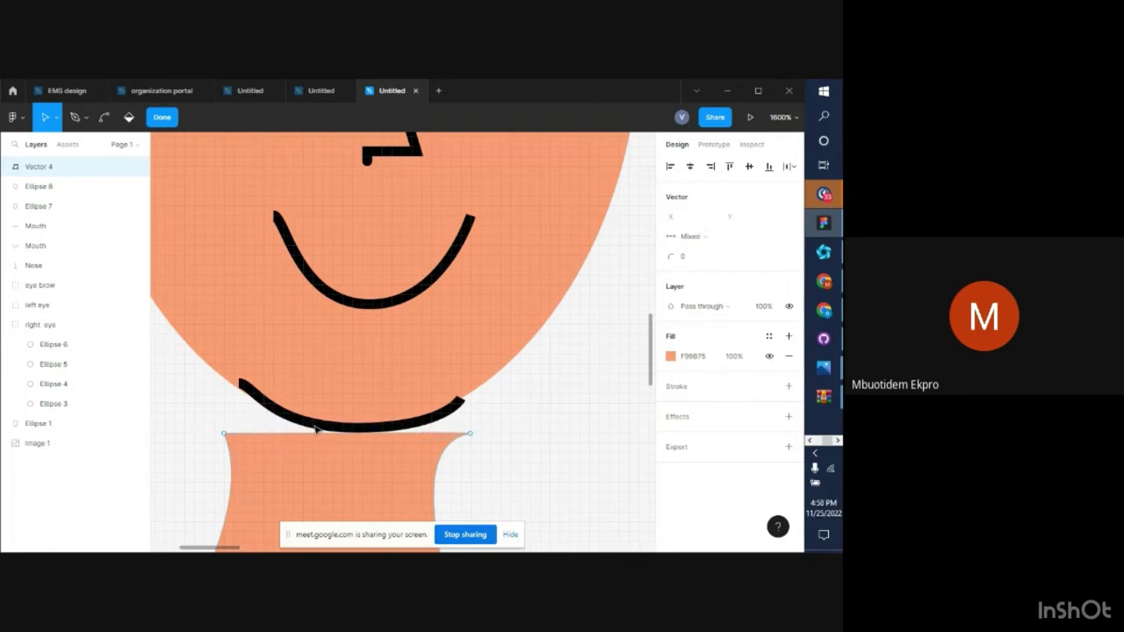
pyautogui.press('Escape')
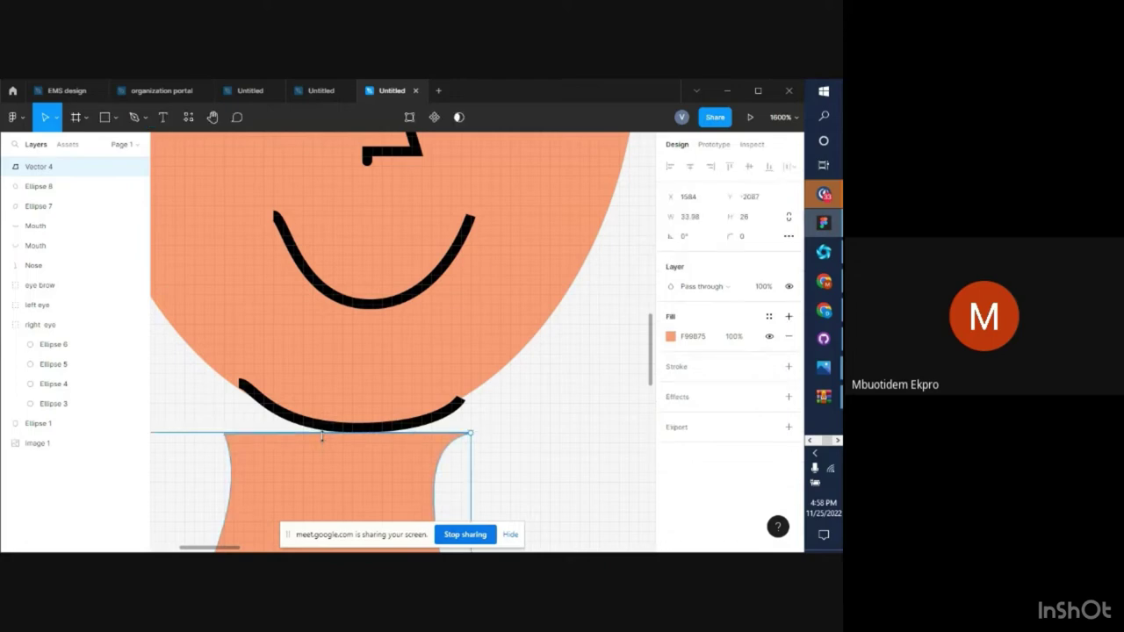
pyautogui.click(327, 426)
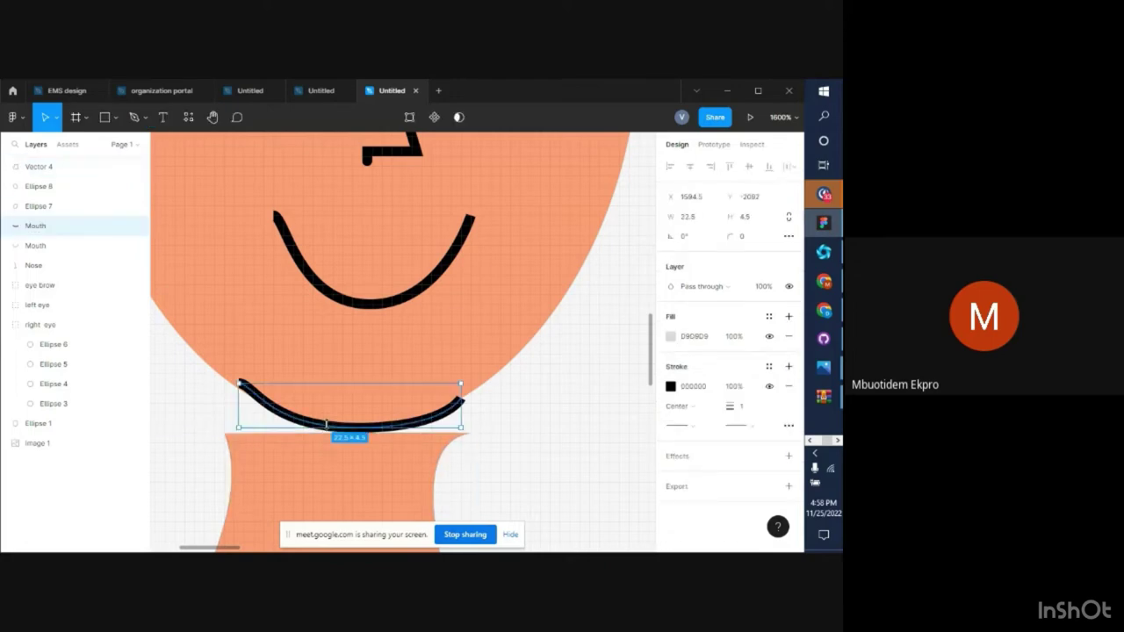
pyautogui.hotkey('shift', 'Up')
# Flare the neck's top corners and move it up against the chin, now 33.98 × 26
pyautogui.click(301, 446)
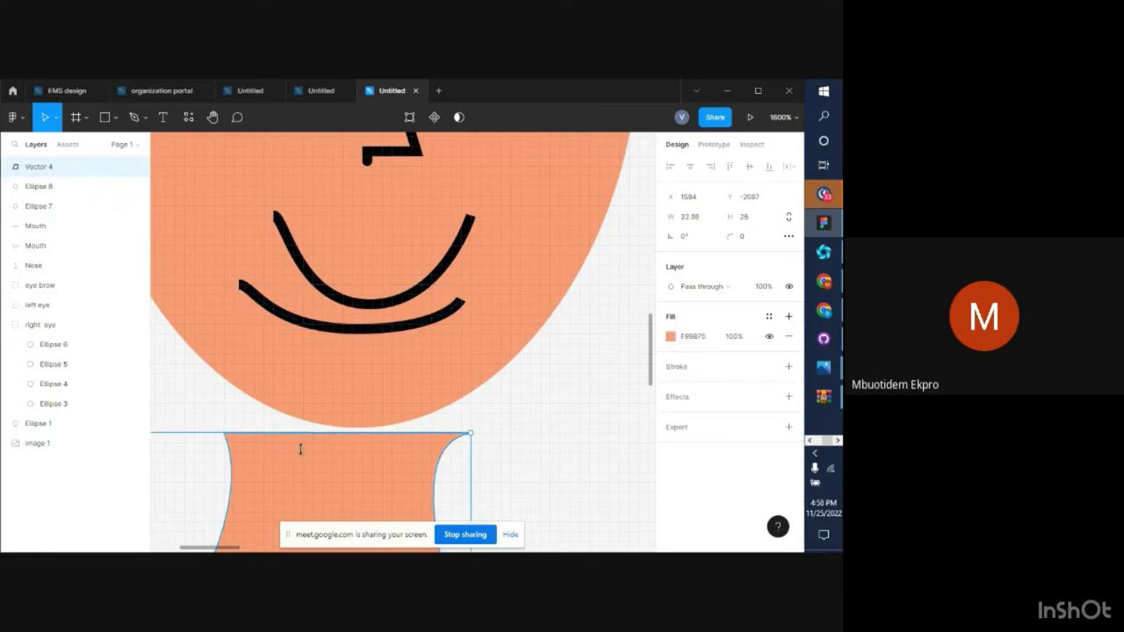
pyautogui.doubleClick(282, 452)
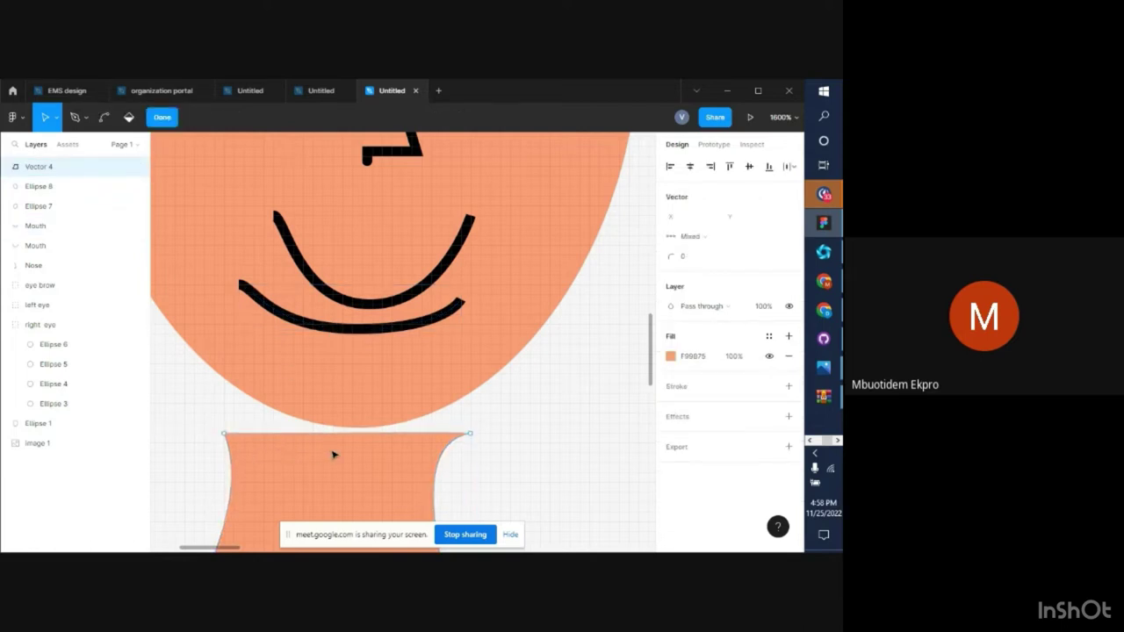
pyautogui.click(472, 436)
pyautogui.hotkey('shift', 'Up')
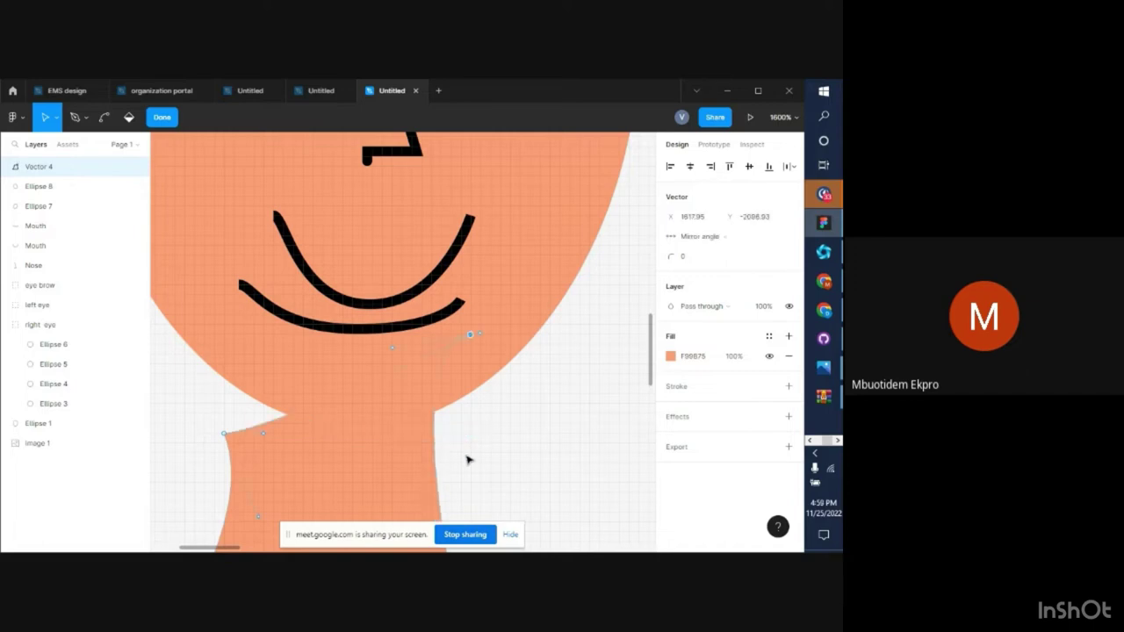
pyautogui.hotkey('ctrl', 'z')
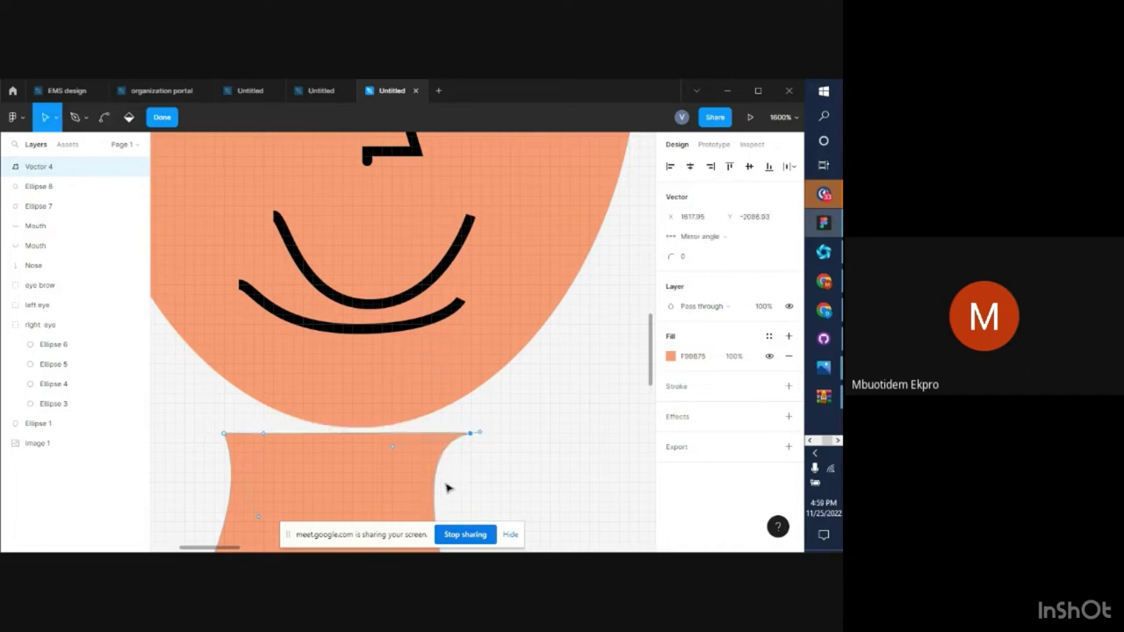
pyautogui.click(372, 494)
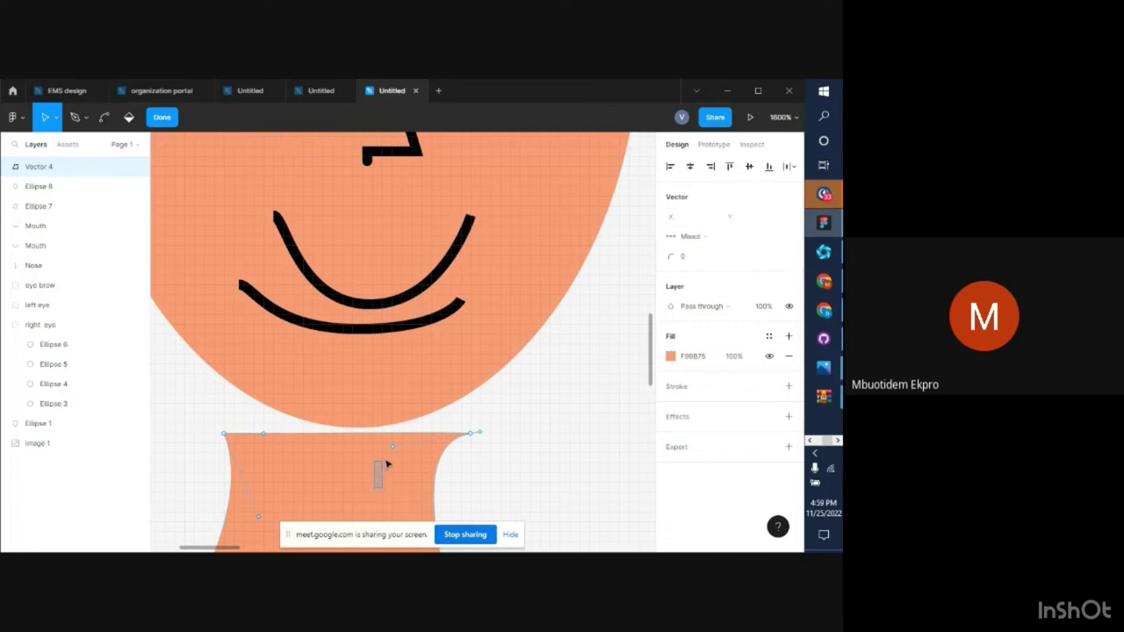
pyautogui.click(357, 485)
pyautogui.click(161, 119)
pyautogui.moveTo(317, 513); pyautogui.dragTo(325, 476)
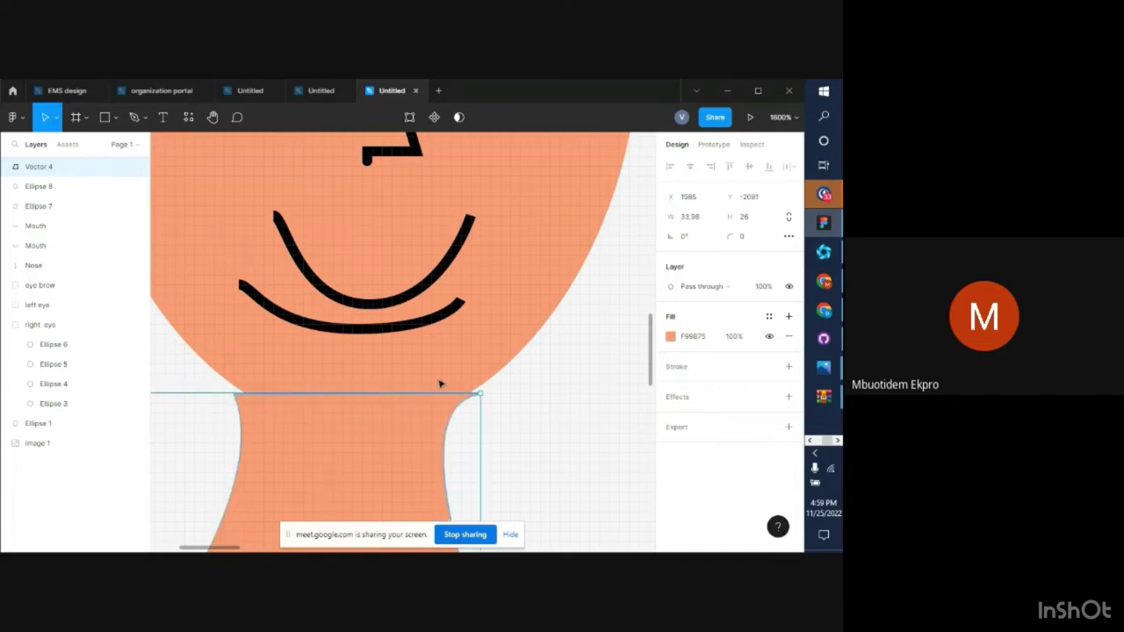
# Send the neck behind the face and narrow it from both sides
pyautogui.rightClick(402, 451)
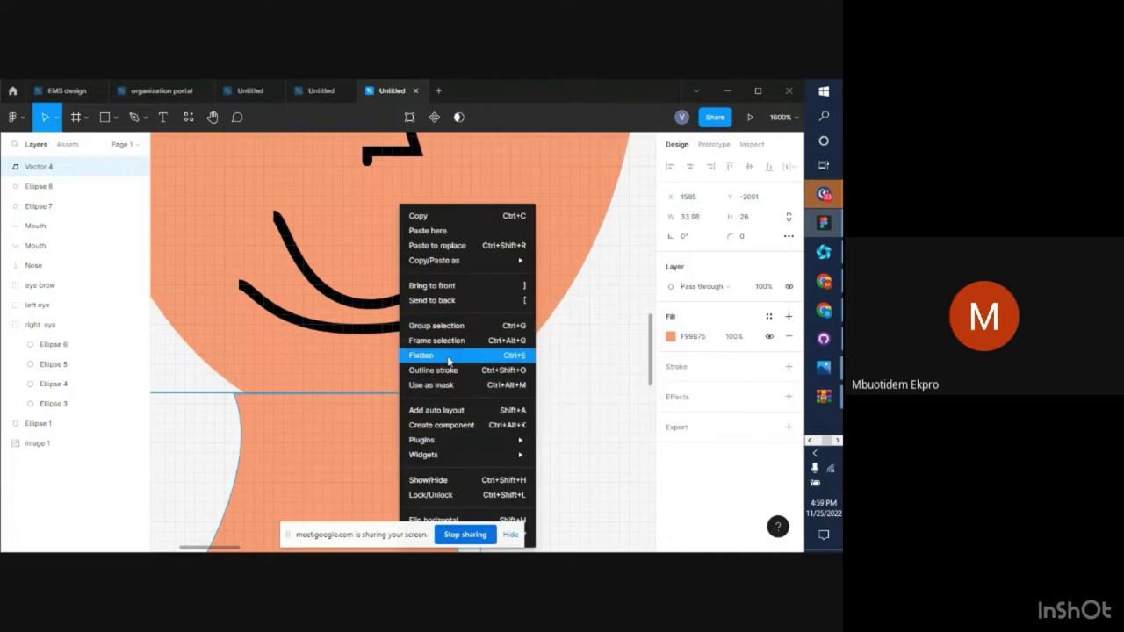
pyautogui.click(443, 302)
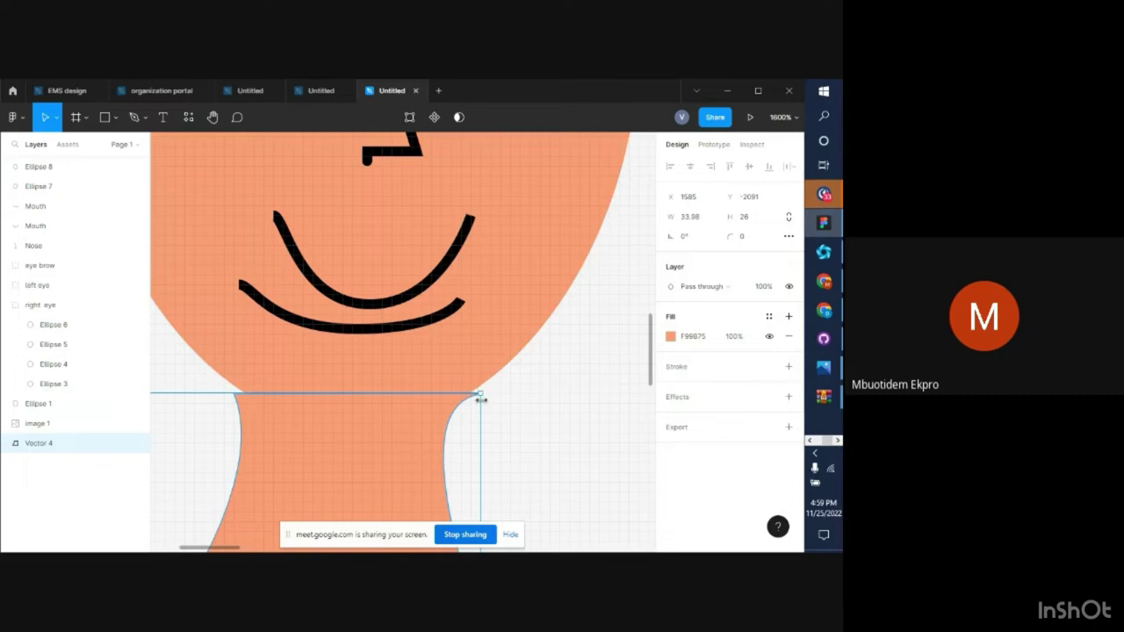
pyautogui.moveTo(479, 396); pyautogui.dragTo(473, 401)
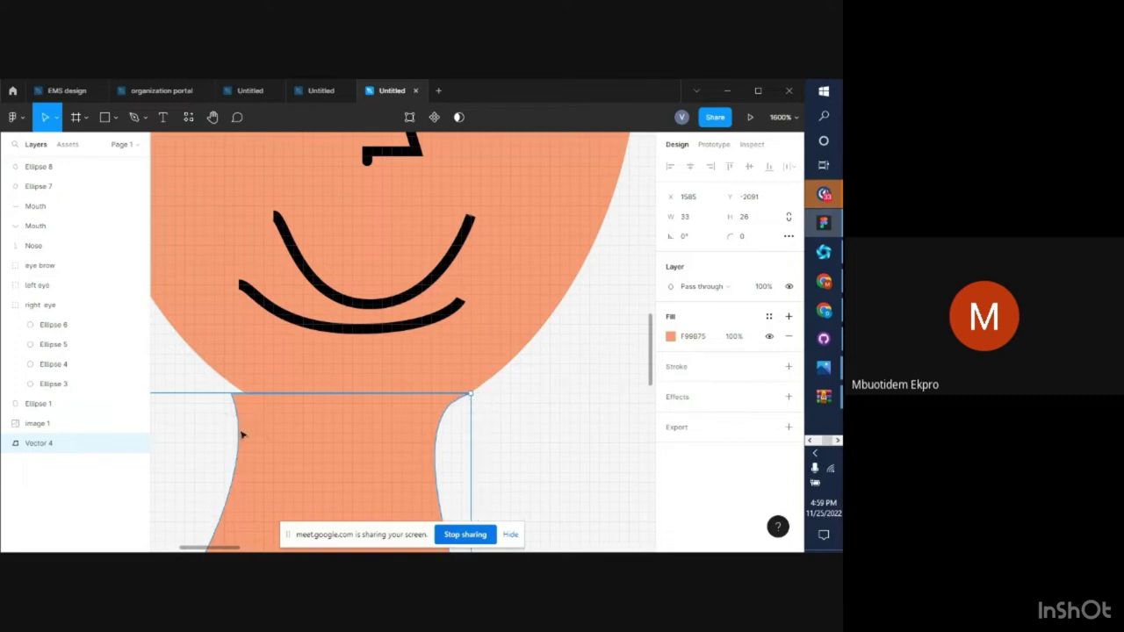
pyautogui.press('-')
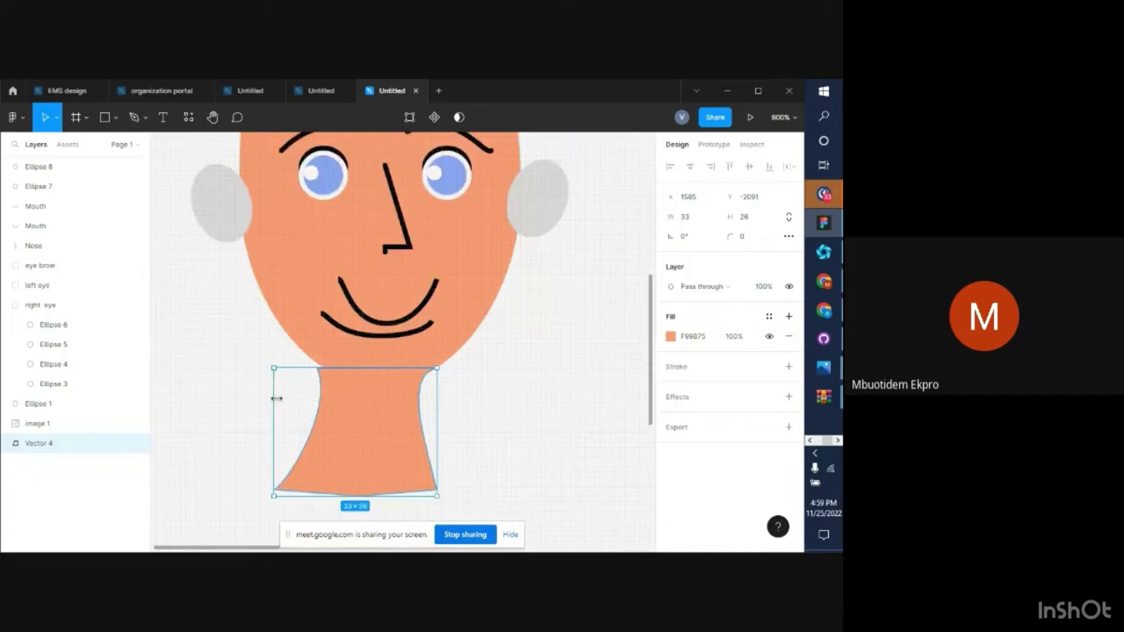
pyautogui.moveTo(277, 398); pyautogui.dragTo(286, 398)
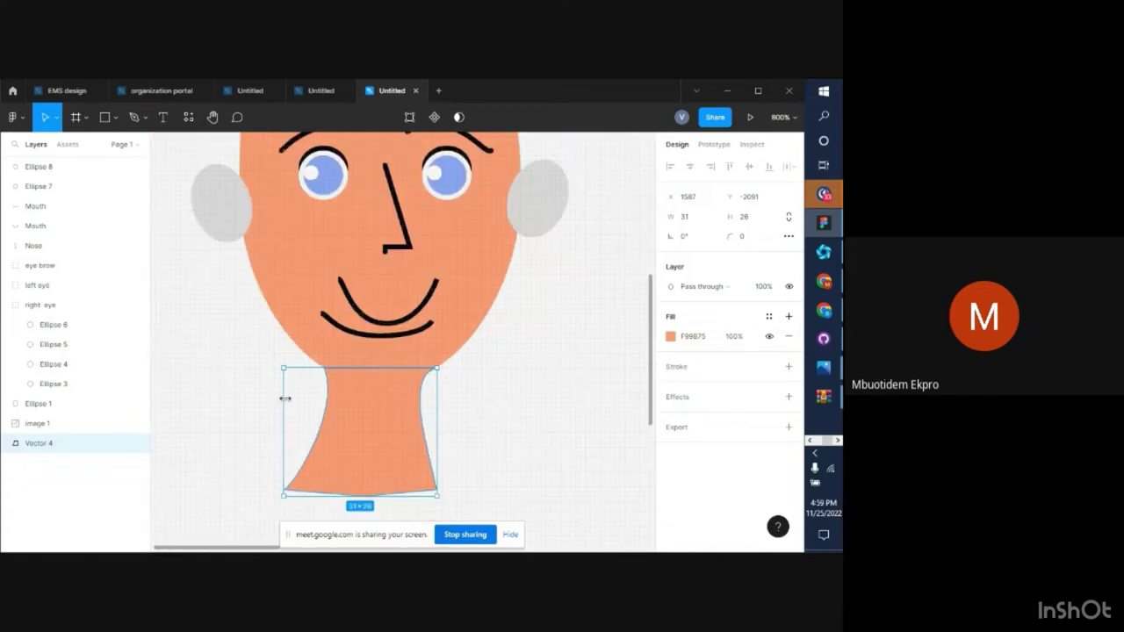
# Lower the second mouth curve to form the chin line and shorten the neck to 30 × 24
pyautogui.click(374, 335)
pyautogui.hotkey('shift', 'Down')
pyautogui.hotkey('shift', 'Down')
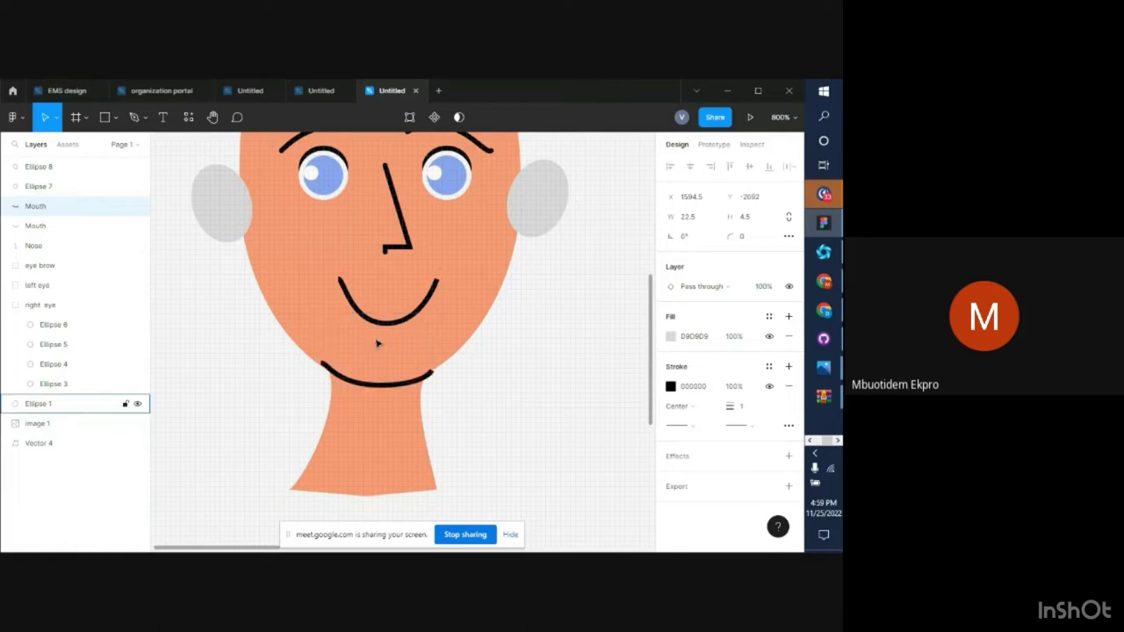
pyautogui.hotkey('shift', 'Down')
pyautogui.hotkey('shift', 'Down')
pyautogui.hotkey('shift', 'Up')
pyautogui.hotkey('shift', 'Up')
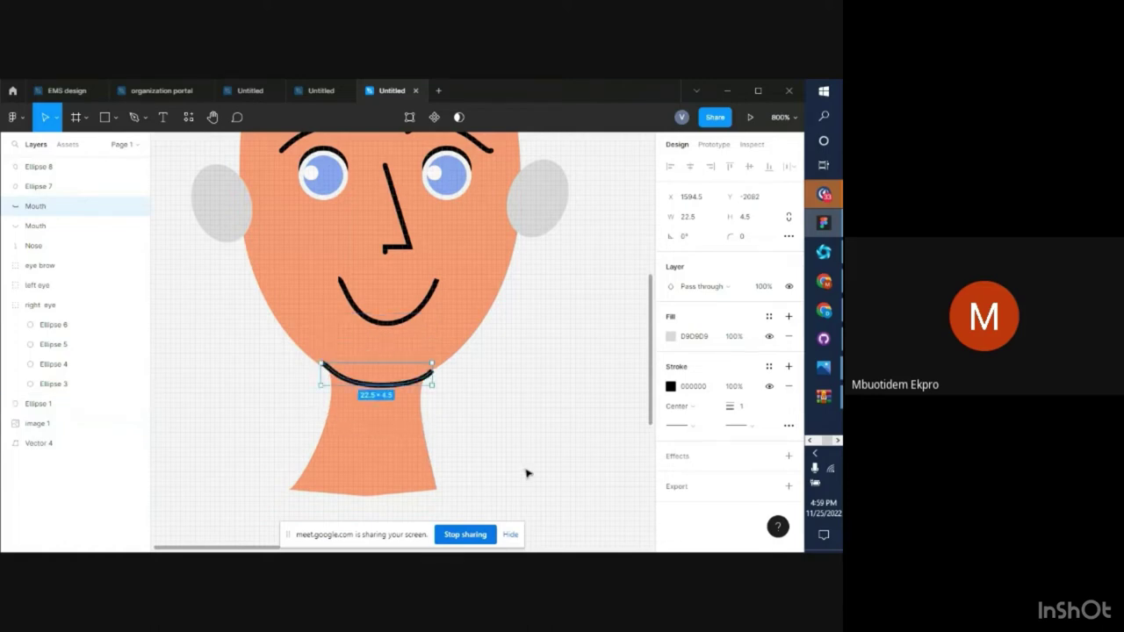
pyautogui.click(424, 507)
pyautogui.click(321, 492)
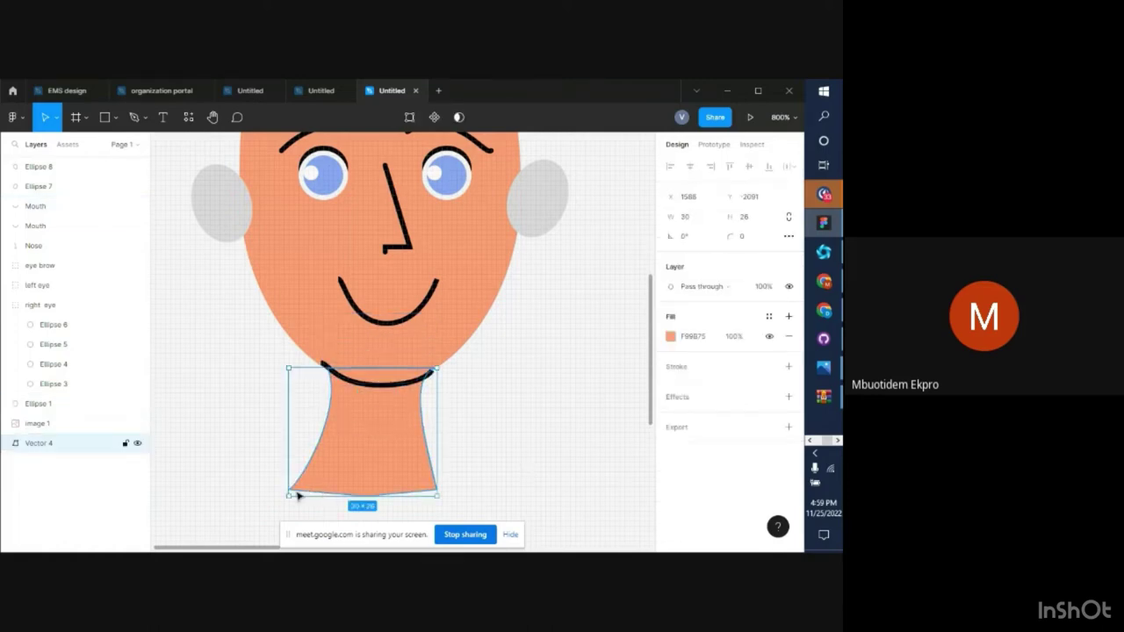
pyautogui.moveTo(368, 497); pyautogui.dragTo(381, 486)
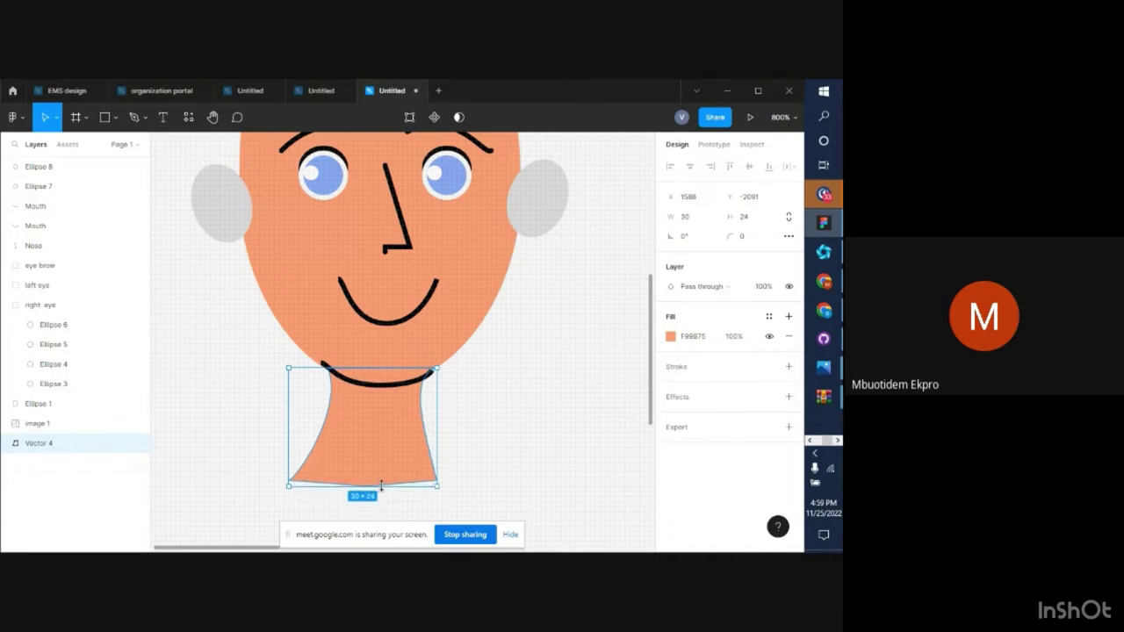
# Taper the neck's lower-left corner inward and adjust its bottom-edge points, leaving 26.5 × 24
pyautogui.doubleClick(299, 481)
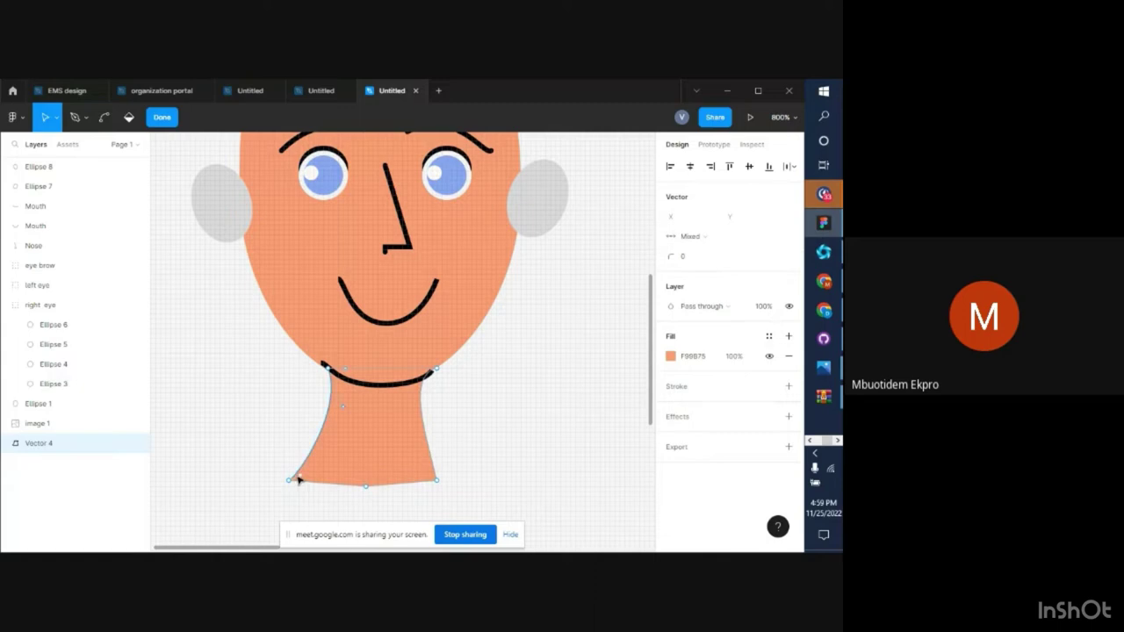
pyautogui.moveTo(291, 481)
pyautogui.mouseDown()
pyautogui.moveTo(317, 475)
pyautogui.moveTo(306, 476)
pyautogui.mouseUp()
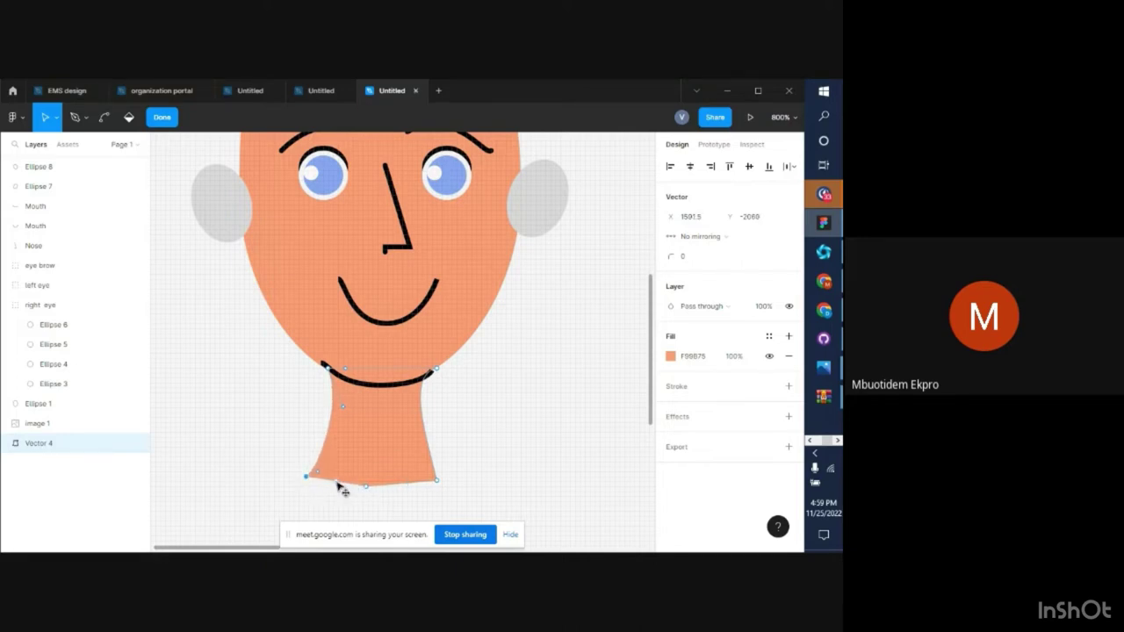
pyautogui.click(337, 483)
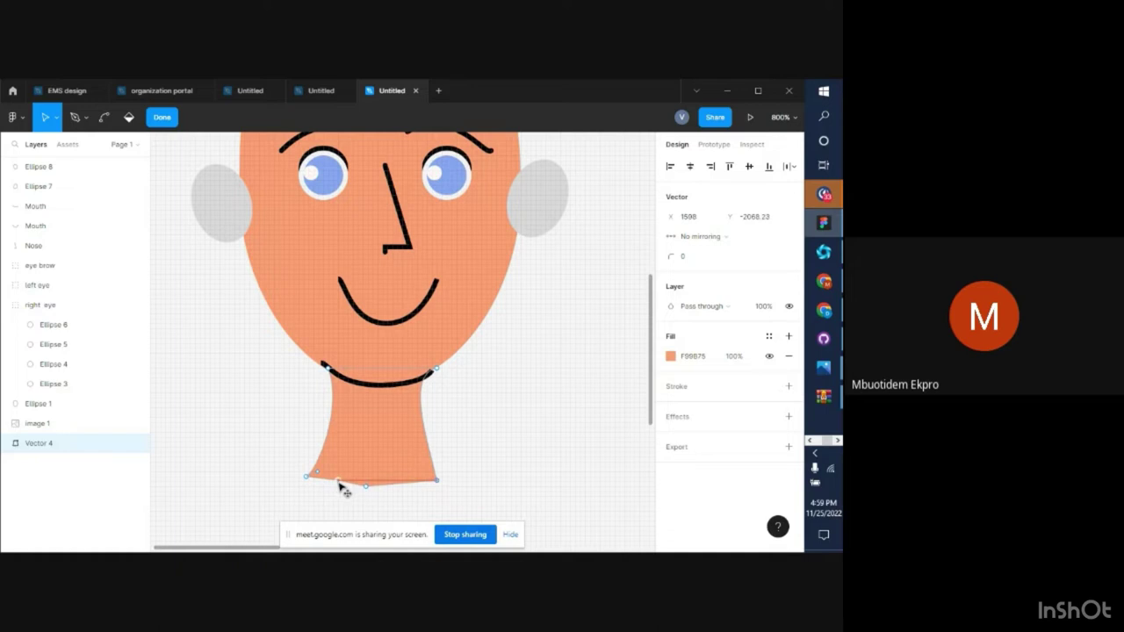
pyautogui.click(405, 486)
pyautogui.moveTo(405, 486); pyautogui.dragTo(406, 486)
pyautogui.press('Escape')
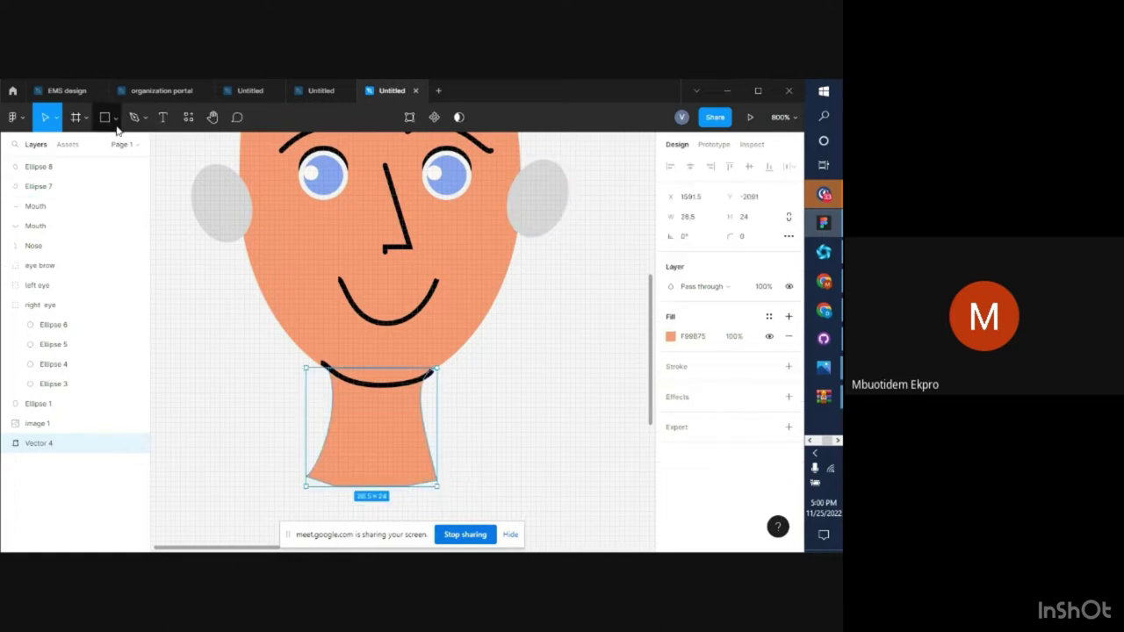
# Raise the chin curve, pull its left end down and extend its right end around the neck top
pyautogui.click(348, 384)
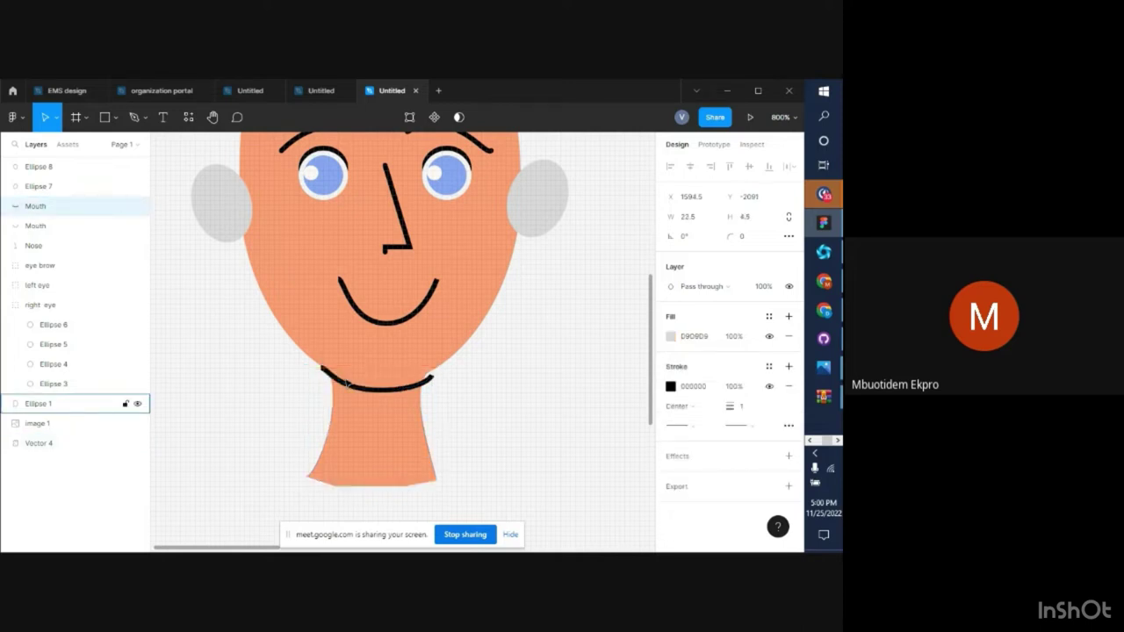
pyautogui.moveTo(347, 384); pyautogui.dragTo(348, 382)
pyautogui.press('Up')
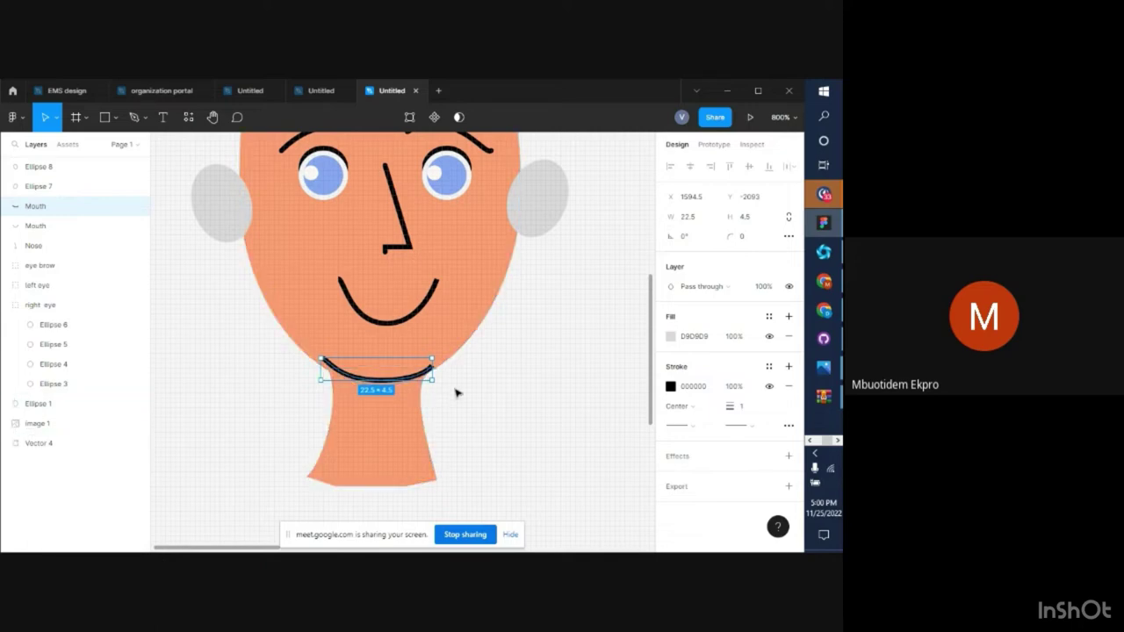
pyautogui.doubleClick(334, 370)
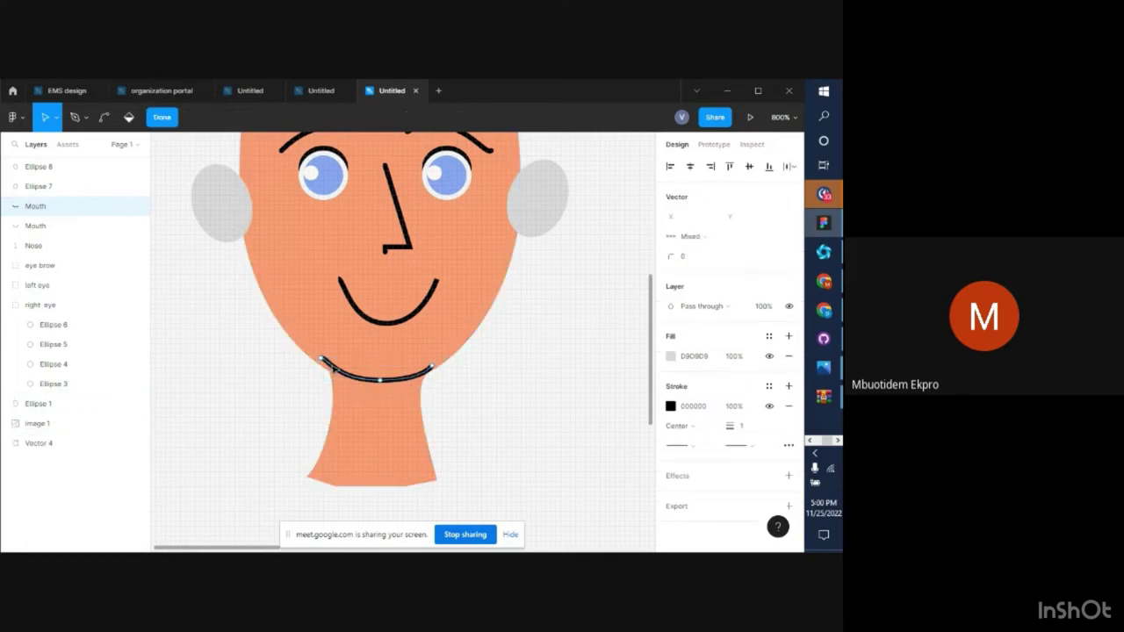
pyautogui.click(323, 361)
pyautogui.moveTo(323, 362); pyautogui.dragTo(327, 373)
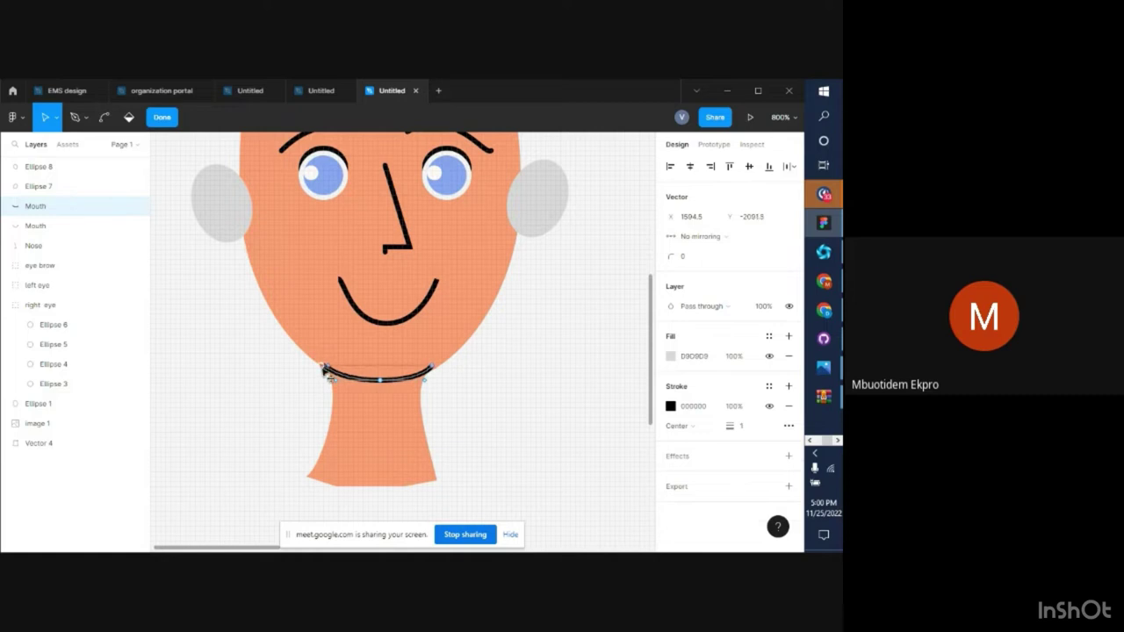
pyautogui.click(432, 366)
pyautogui.moveTo(435, 369); pyautogui.dragTo(444, 377)
pyautogui.press('Escape')
pyautogui.press('Escape')
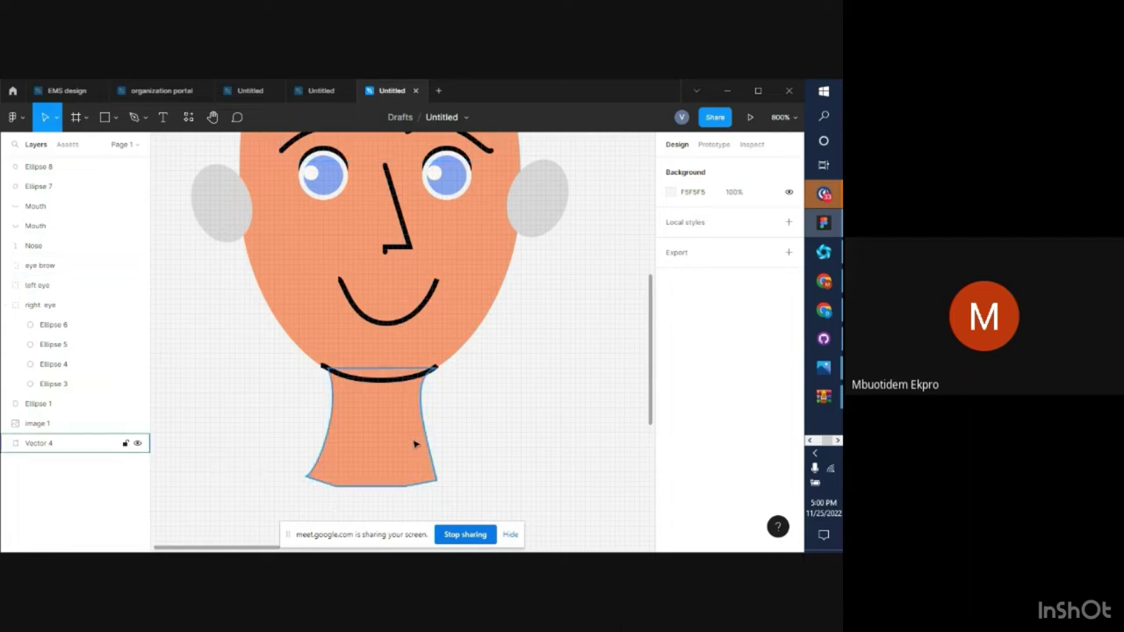
pyautogui.press('-')
pyautogui.press('-')
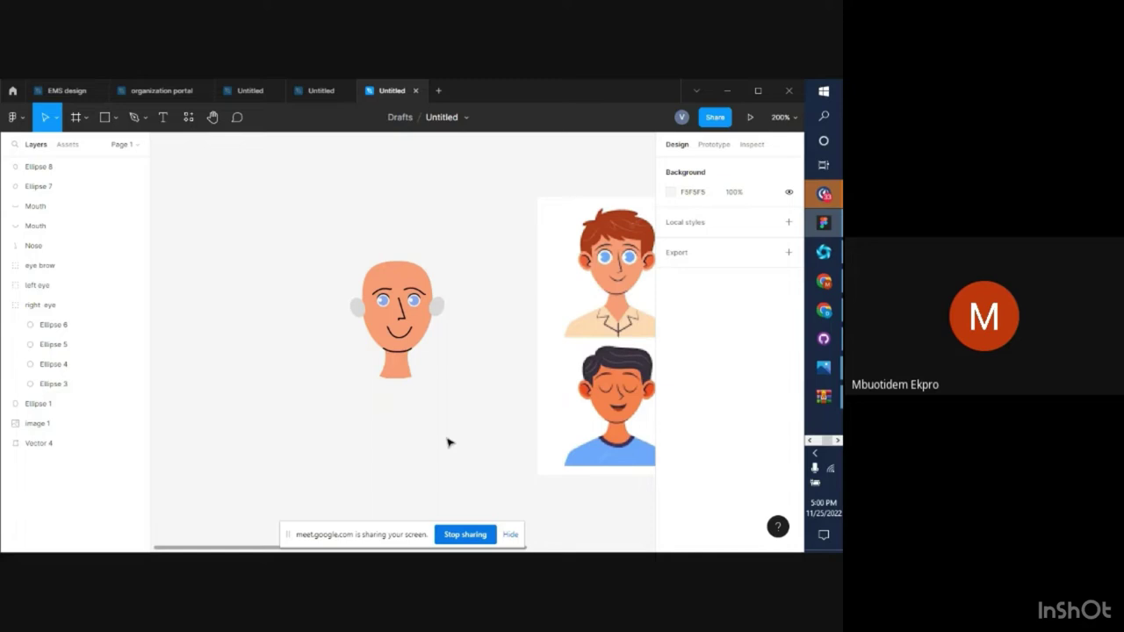
# Scroll to show all four reference portraits and open the shape-type list
pyautogui.hscroll(5, 448, 443)
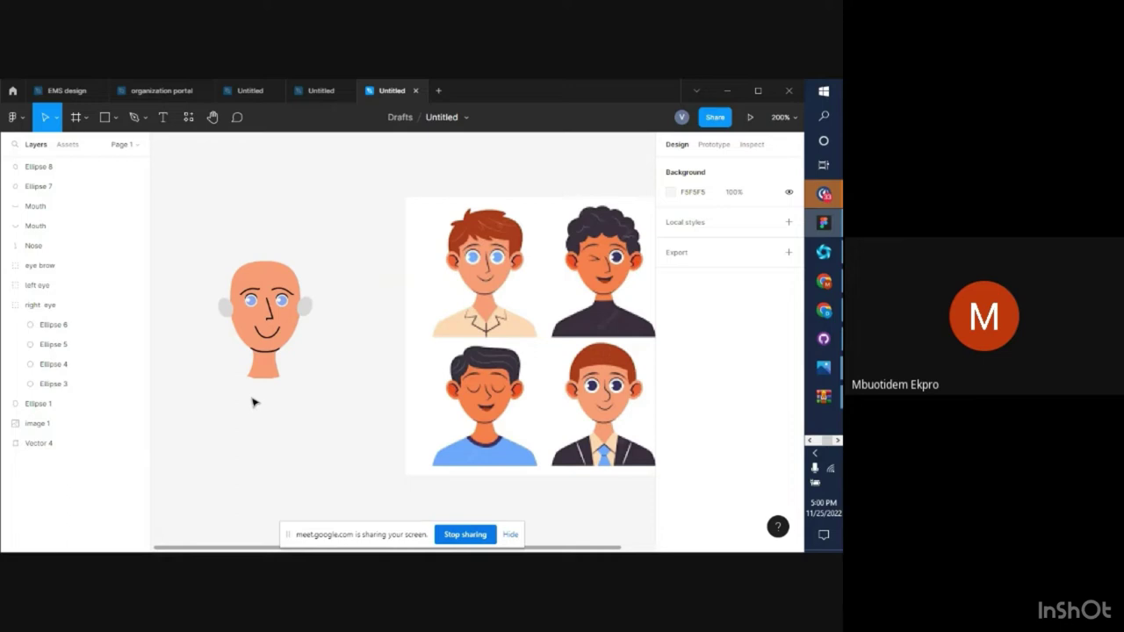
pyautogui.click(117, 122)
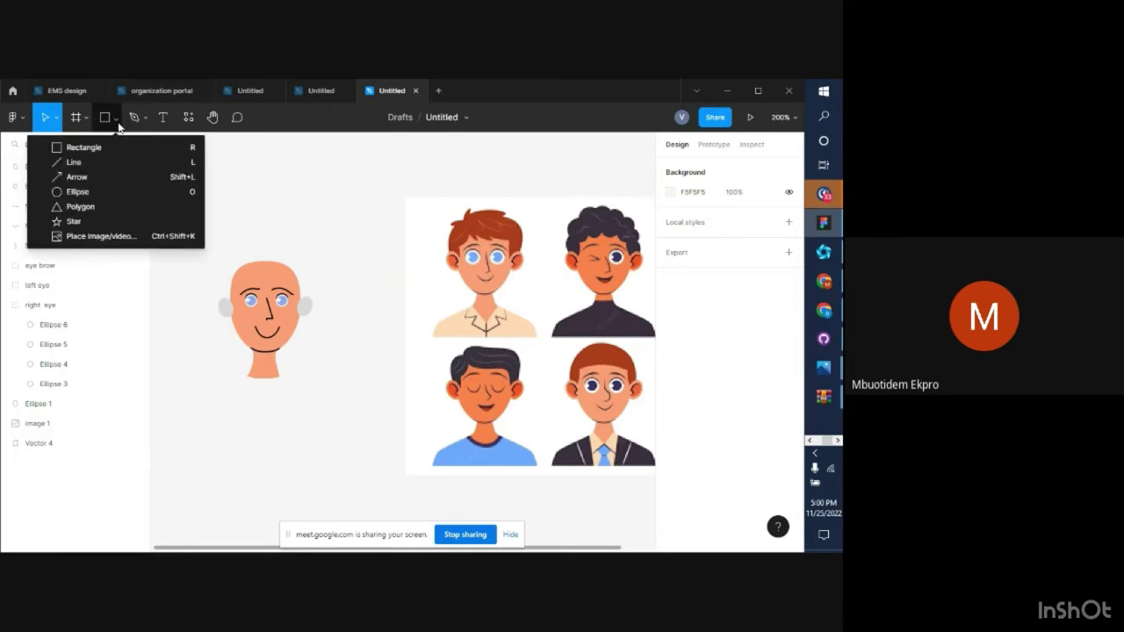
# Place a grey 100 × 100 triangle below the neck, rotate it, and round its corners to 18
pyautogui.click(86, 208)
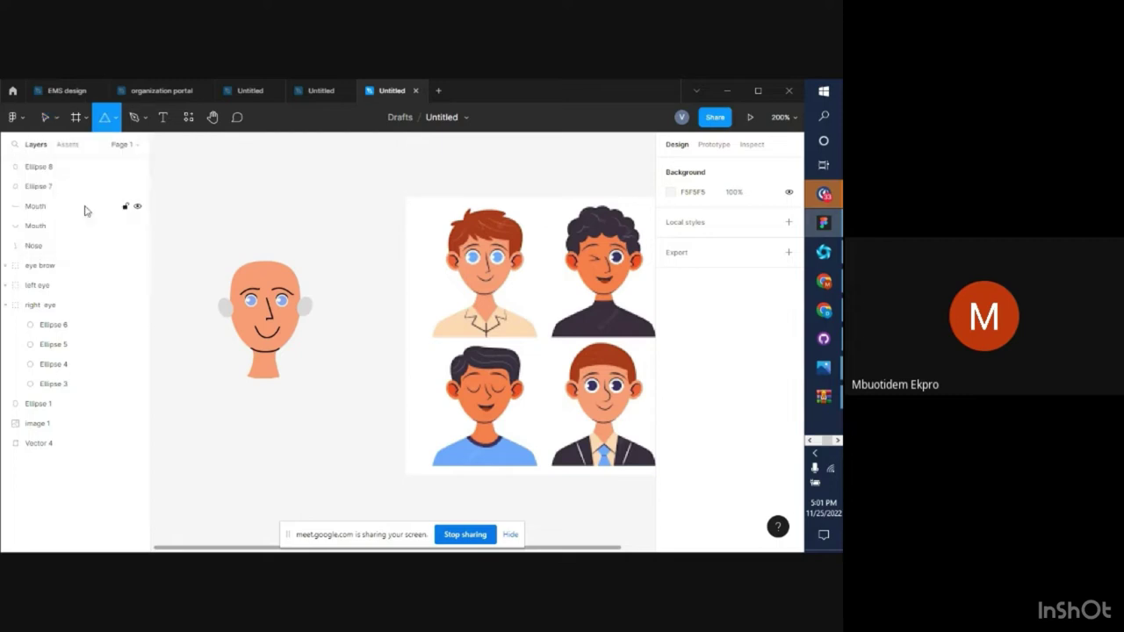
pyautogui.click(254, 424)
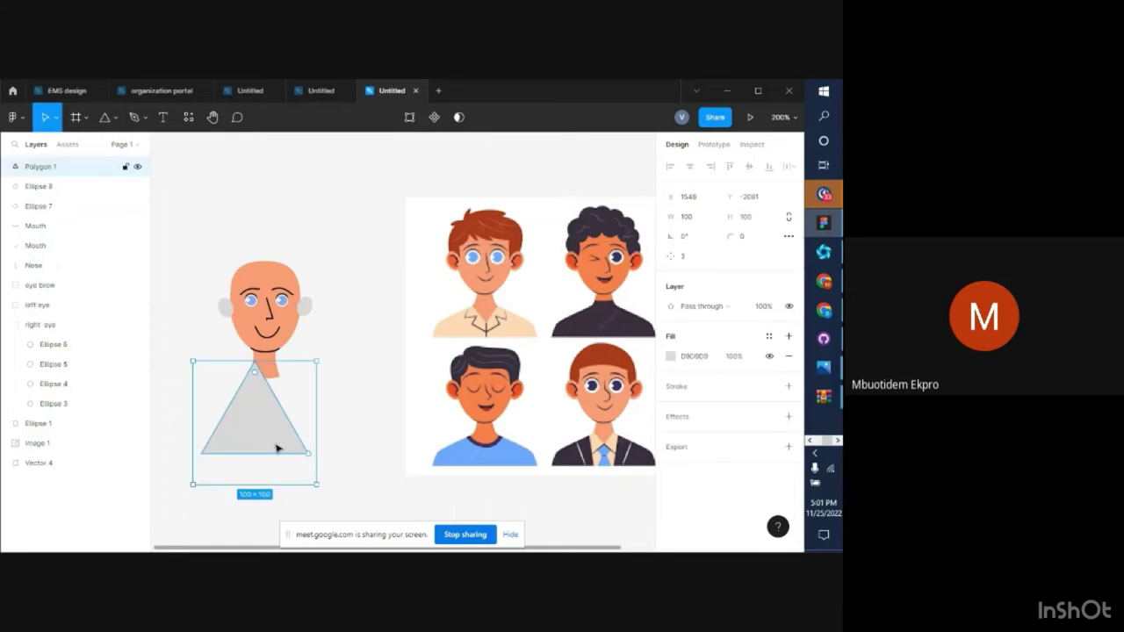
pyautogui.moveTo(281, 494); pyautogui.dragTo(311, 480)
pyautogui.moveTo(256, 373); pyautogui.dragTo(267, 411)
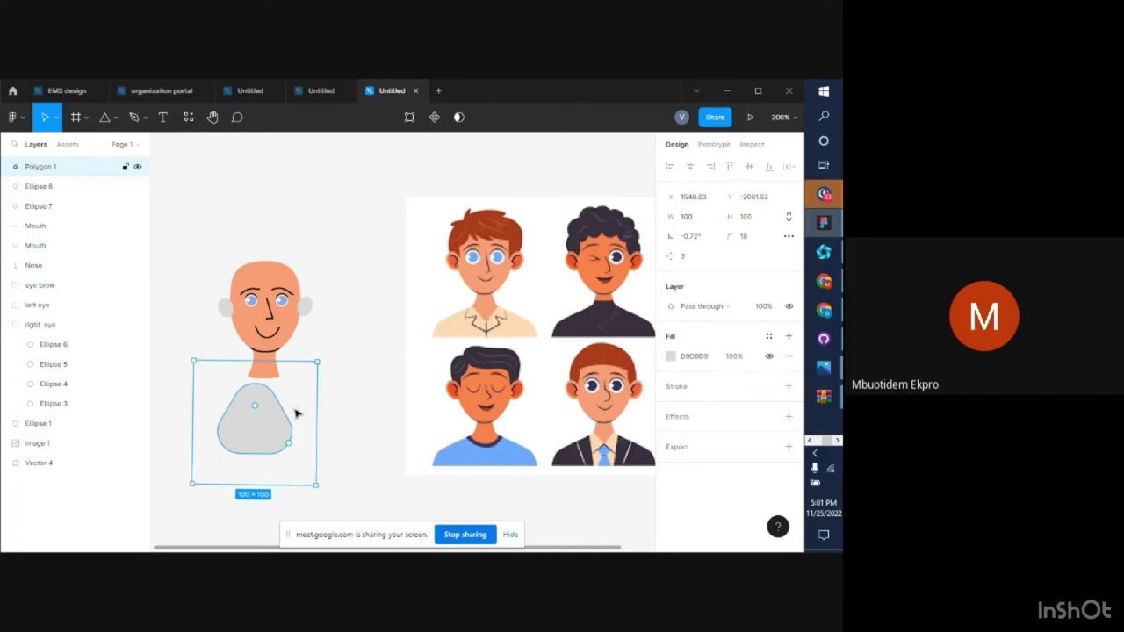
pyautogui.doubleClick(276, 424)
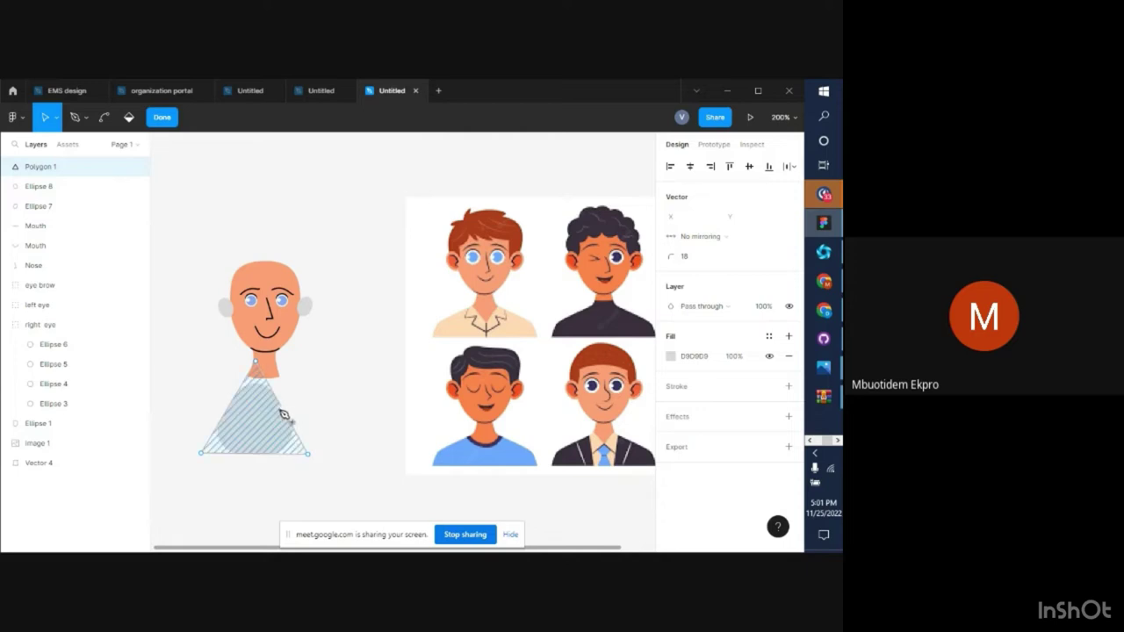
# Drag the triangle's right edge, bottom-right corner, left side and top point into shoulders
pyautogui.click(302, 418)
pyautogui.moveTo(301, 418); pyautogui.dragTo(330, 402)
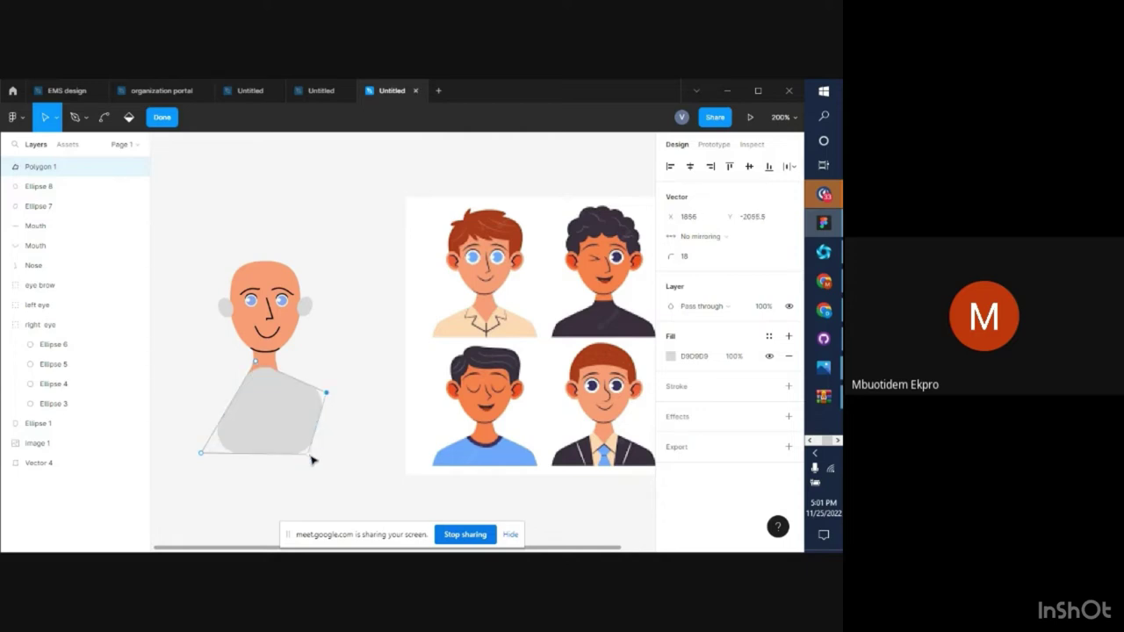
pyautogui.moveTo(310, 460); pyautogui.dragTo(338, 455)
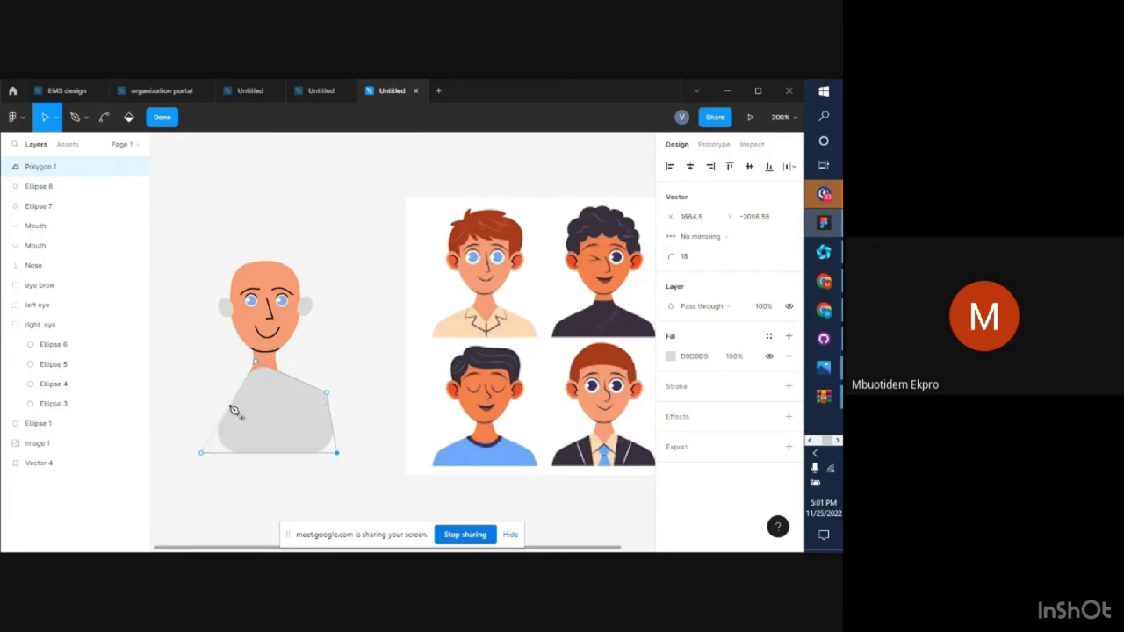
pyautogui.moveTo(232, 413)
pyautogui.mouseDown()
pyautogui.moveTo(211, 396)
pyautogui.moveTo(201, 406)
pyautogui.mouseUp()
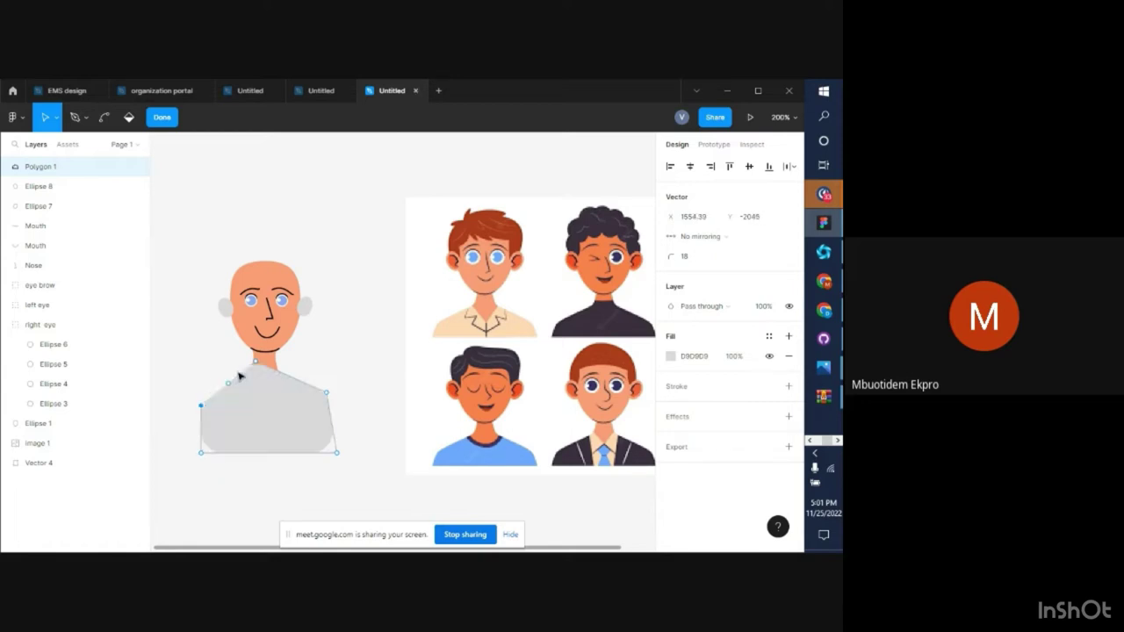
pyautogui.moveTo(261, 370); pyautogui.dragTo(263, 376)
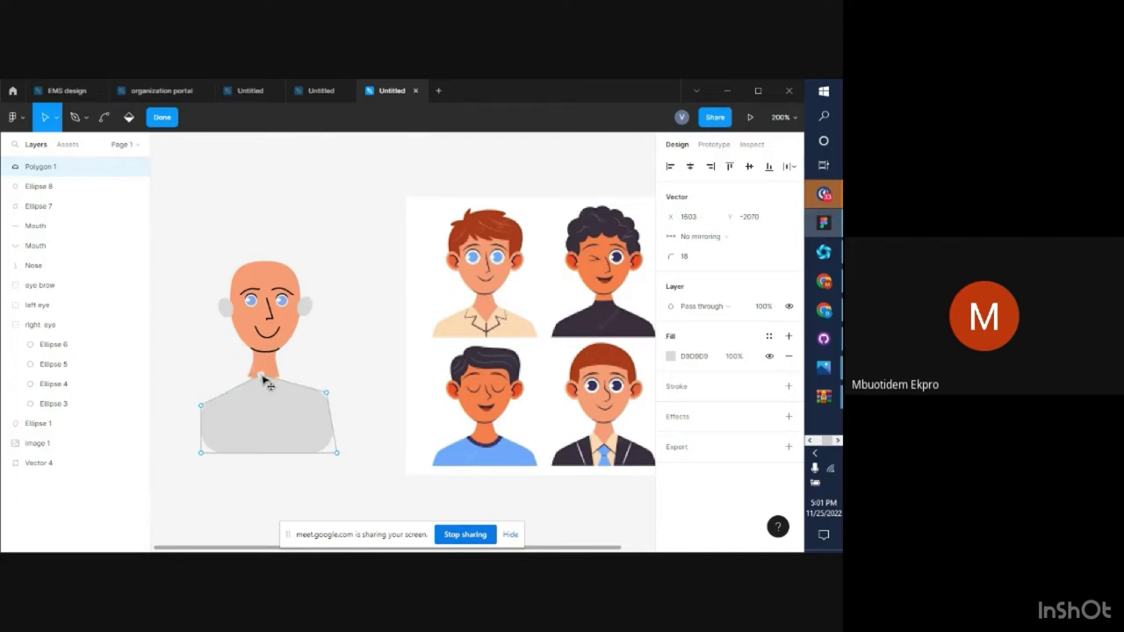
# Adjust the upper-left shoulder edge and add a slightly raised point on the top edge
pyautogui.click(233, 391)
pyautogui.moveTo(234, 392); pyautogui.dragTo(230, 388)
pyautogui.click(230, 386)
pyautogui.click(298, 384)
pyautogui.moveTo(298, 387); pyautogui.dragTo(299, 380)
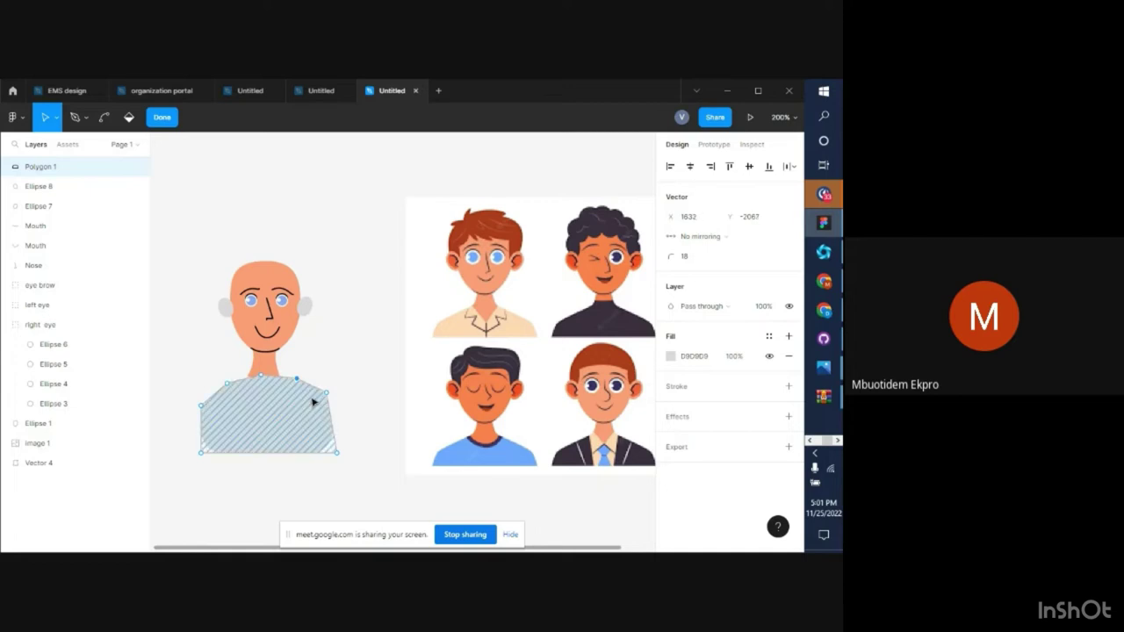
pyautogui.hotkey('shift', 'Left')
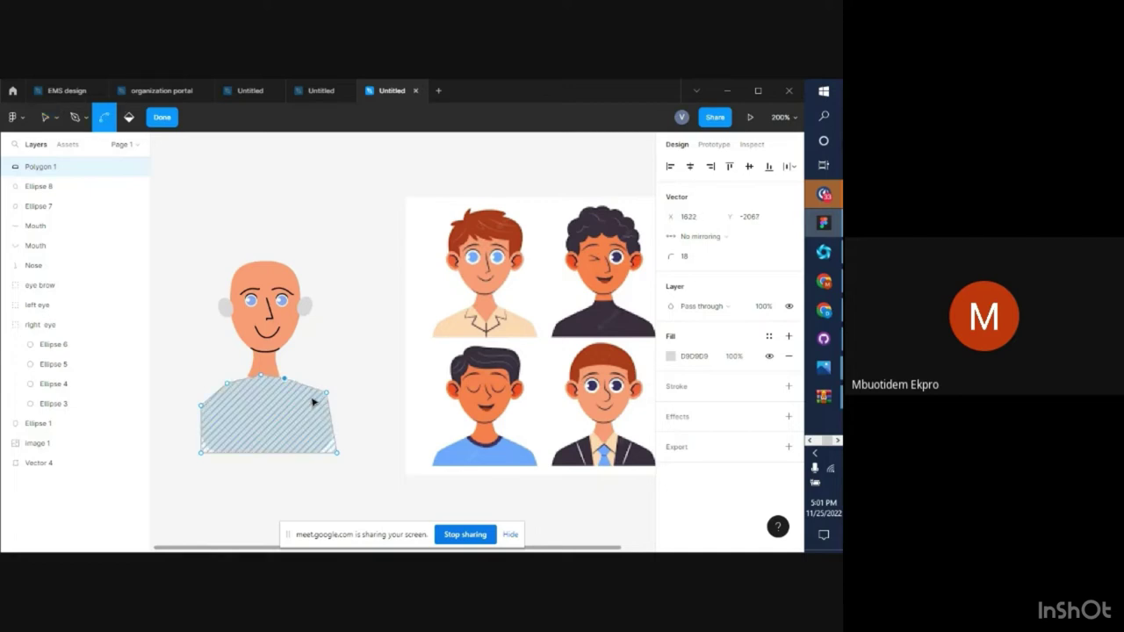
pyautogui.hotkey('shift', 'Right')
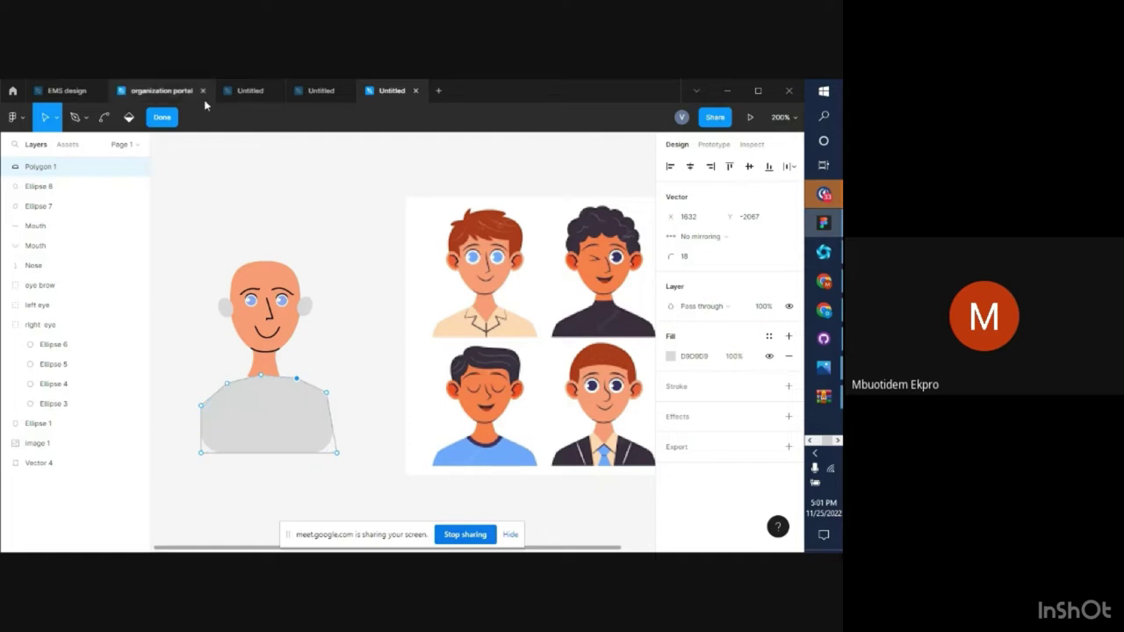
# Finish point editing and nudge the shirt shape right and up beneath the neck
pyautogui.click(160, 119)
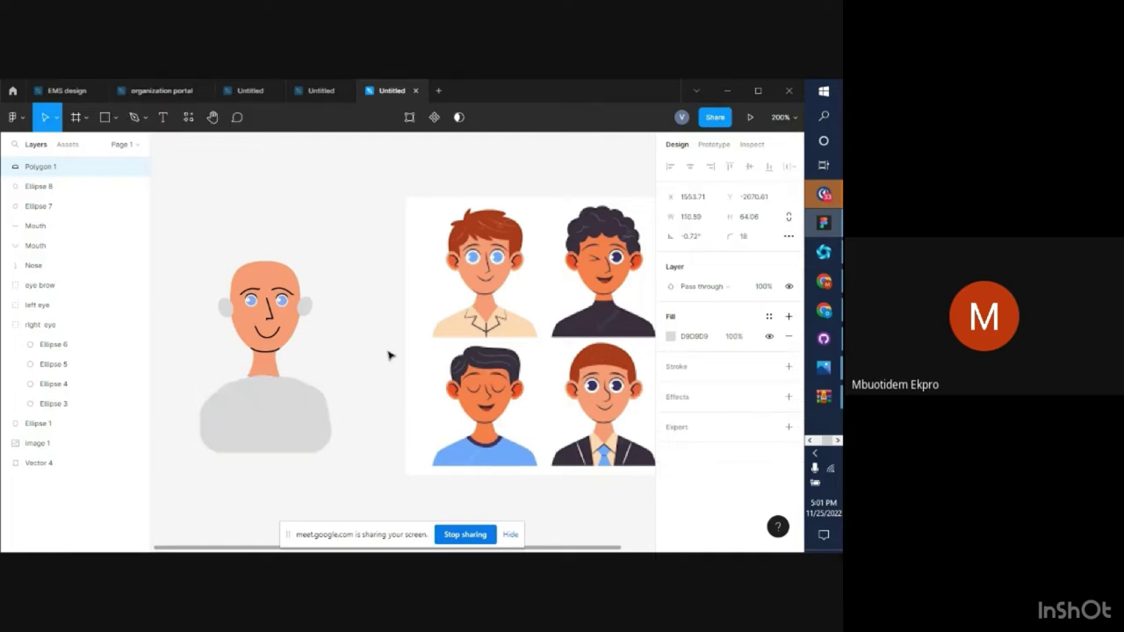
pyautogui.press('Left')
pyautogui.press('Left')
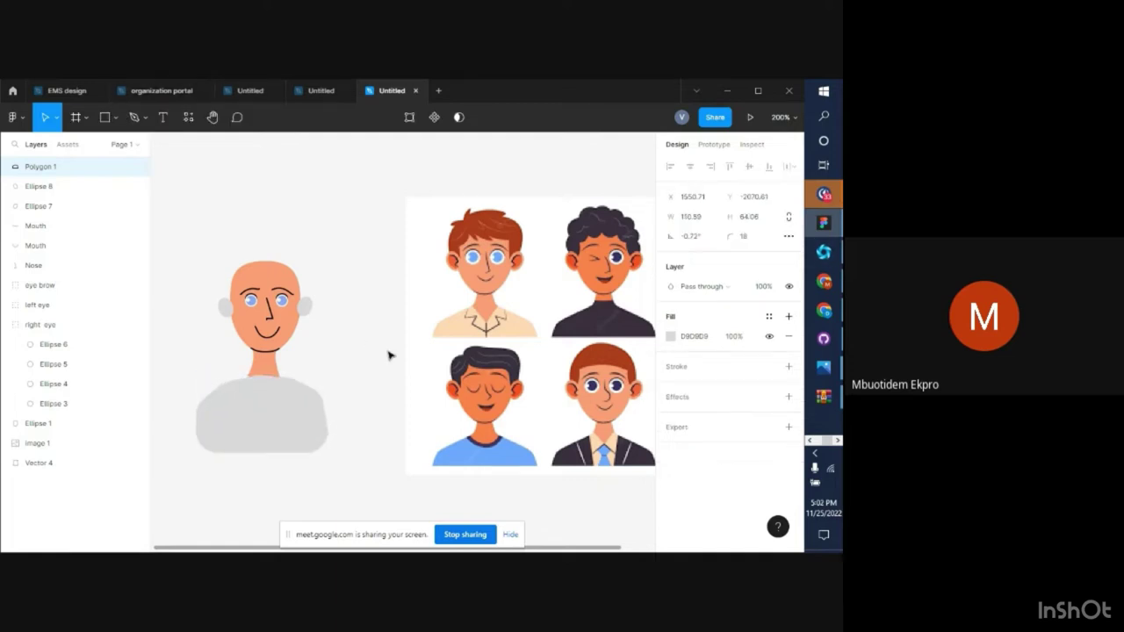
pyautogui.press('Right')
pyautogui.press('Up')
pyautogui.press('Up')
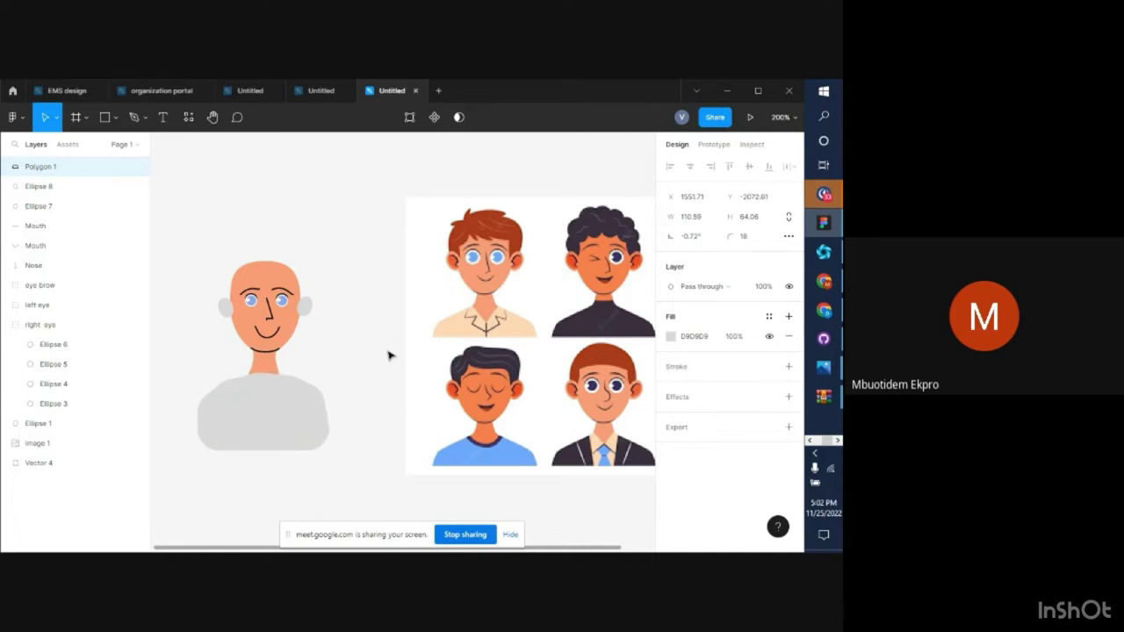
# Enter point editing on the shirt, pan the canvas around it, then leave editing
pyautogui.doubleClick(316, 399)
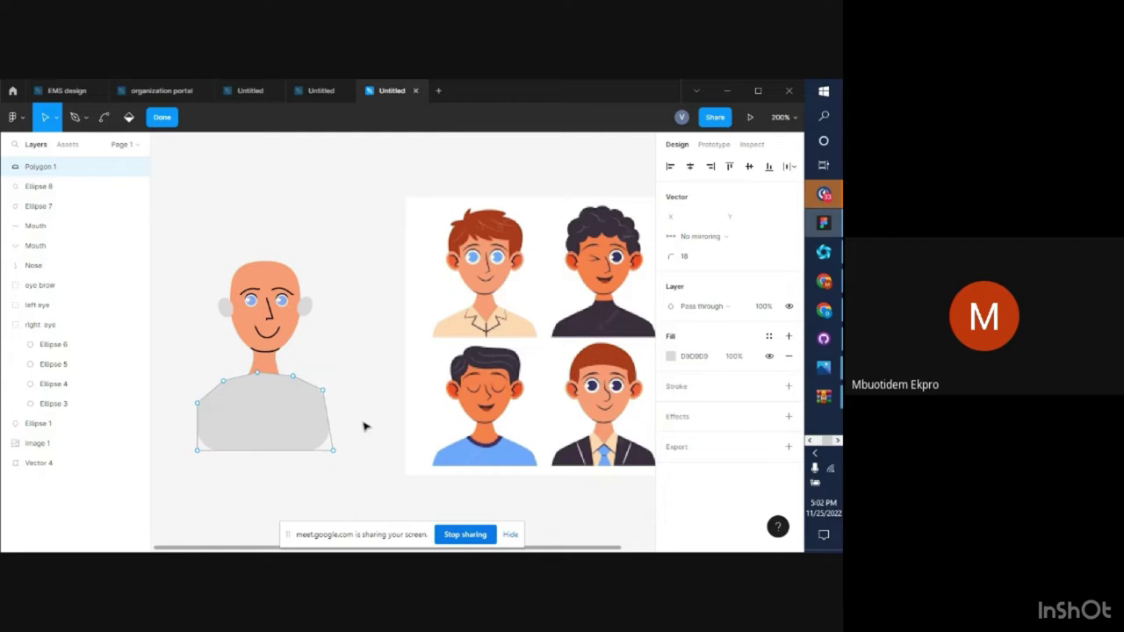
pyautogui.hscroll(-3, 364, 427)
pyautogui.hscroll(-2, 370, 427)
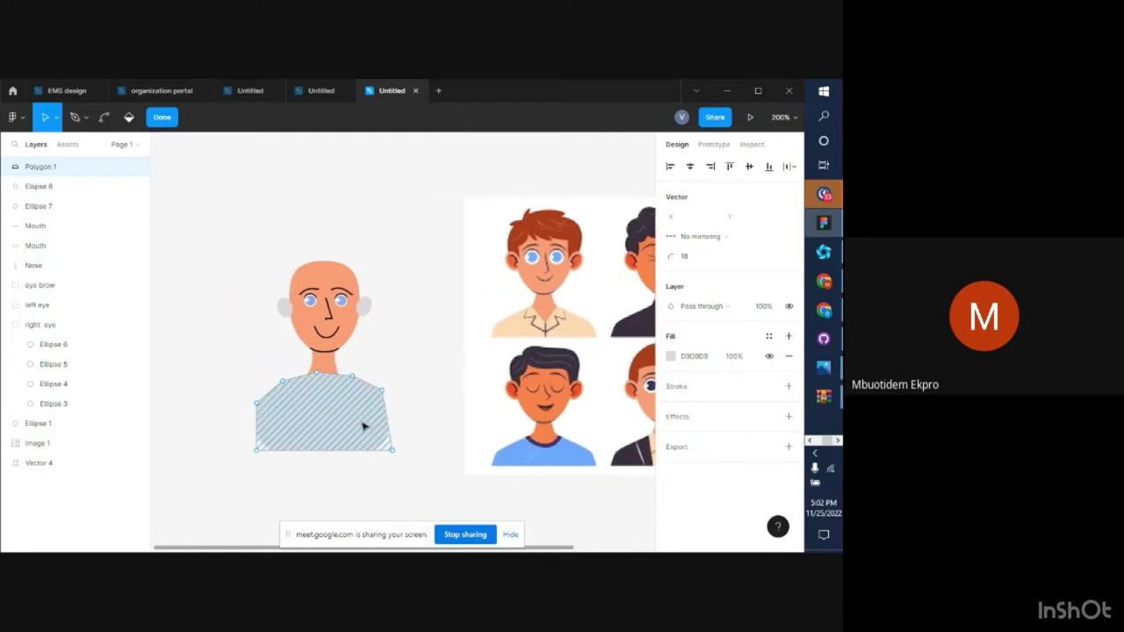
pyautogui.hscroll(-2, 356, 428)
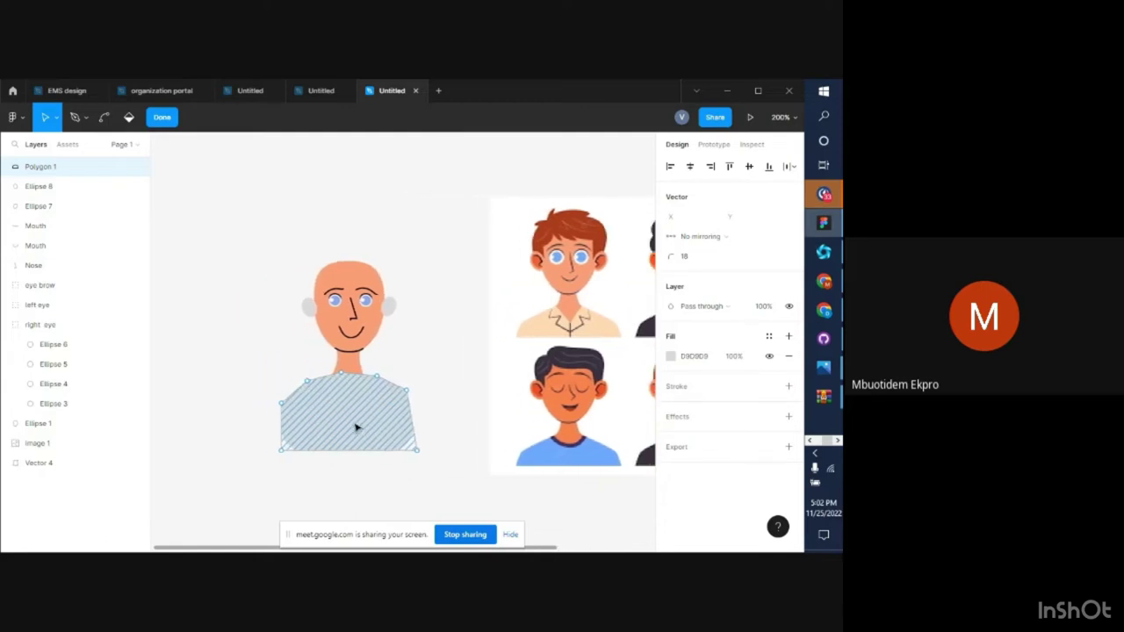
pyautogui.keyDown('ctrl'); pyautogui.scroll(3, 356, 428); pyautogui.keyUp('ctrl')
pyautogui.scroll(-2, 472, 434)
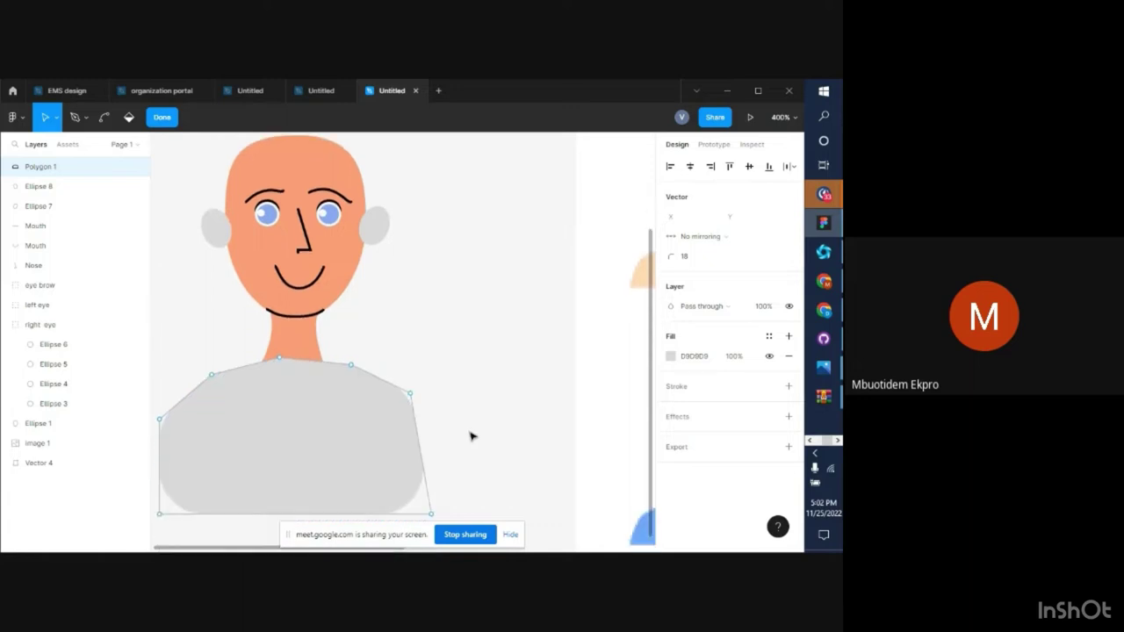
pyautogui.hscroll(-1, 386, 453)
pyautogui.hscroll(-1, 383, 457)
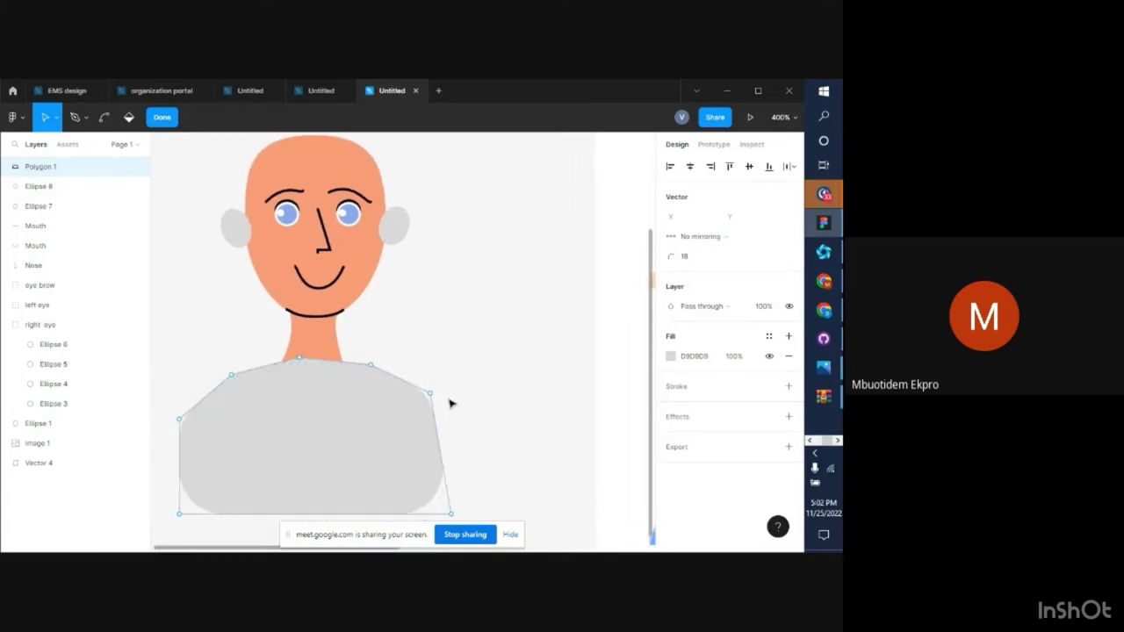
pyautogui.press('Escape')
# Pull the shirt's upper-right corner and left shoulder point outward and upward
pyautogui.doubleClick(407, 417)
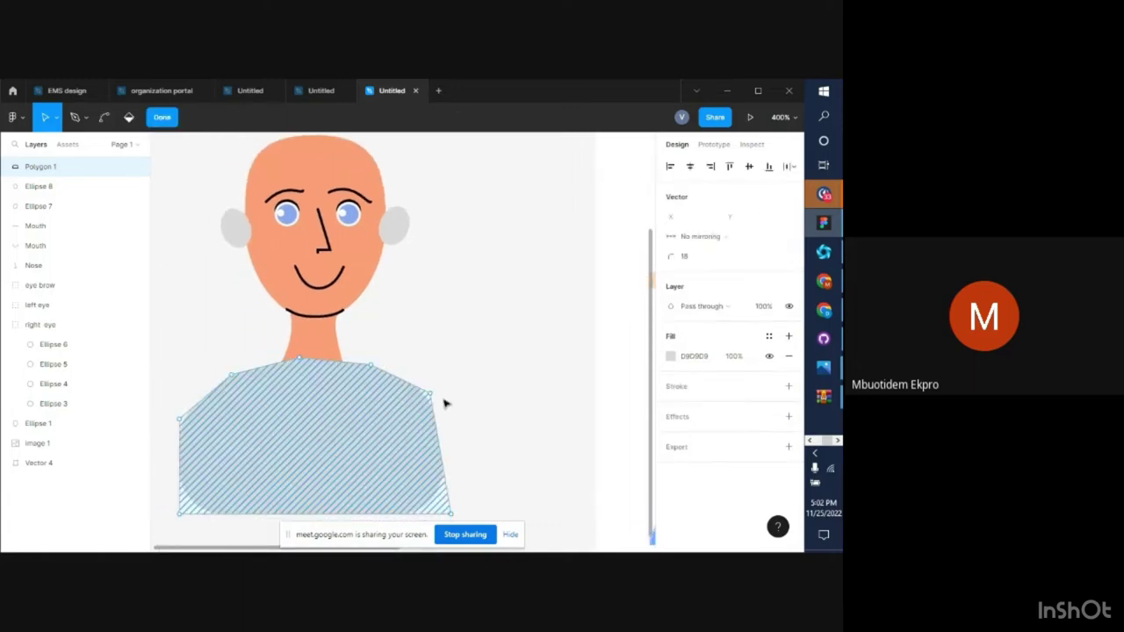
pyautogui.moveTo(430, 394); pyautogui.dragTo(449, 405)
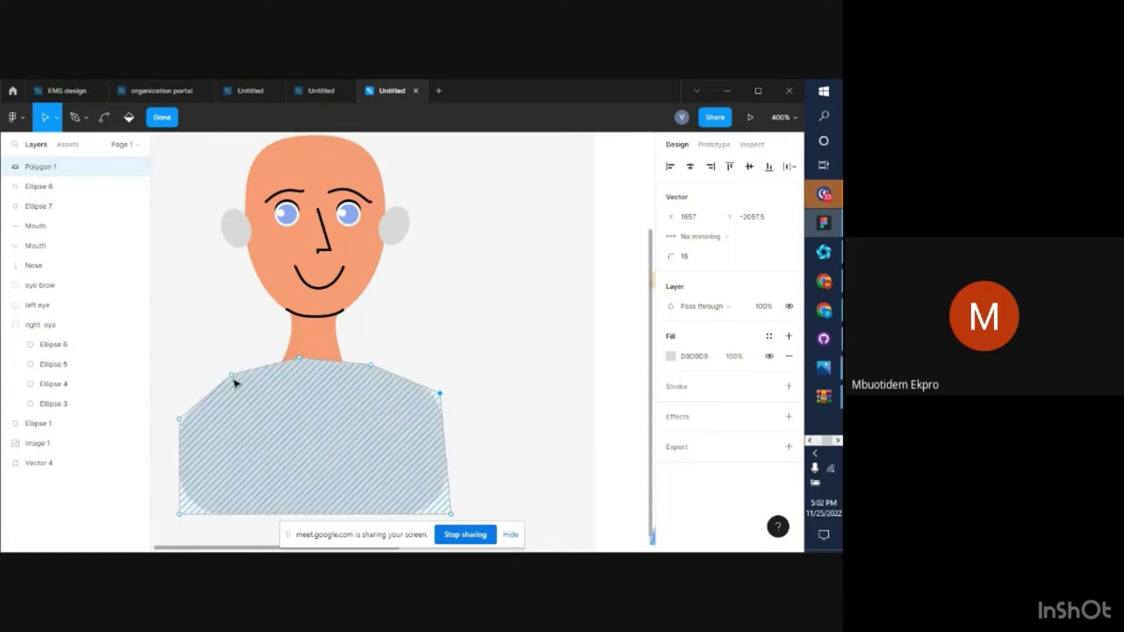
pyautogui.moveTo(234, 376); pyautogui.dragTo(222, 378)
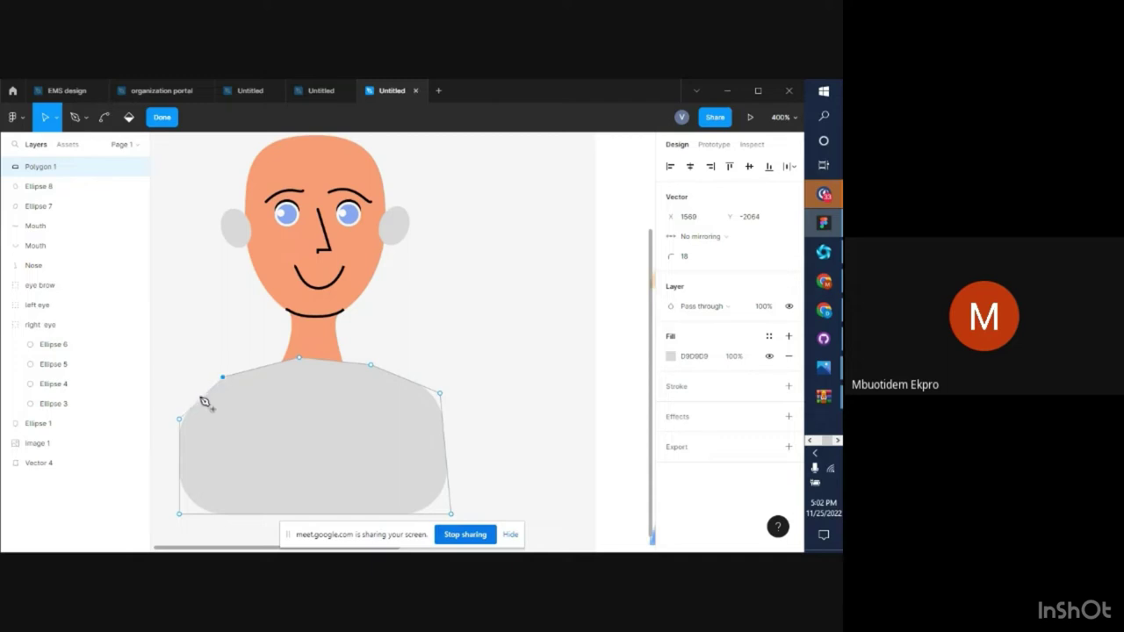
pyautogui.click(204, 401)
pyautogui.moveTo(210, 410); pyautogui.dragTo(201, 389)
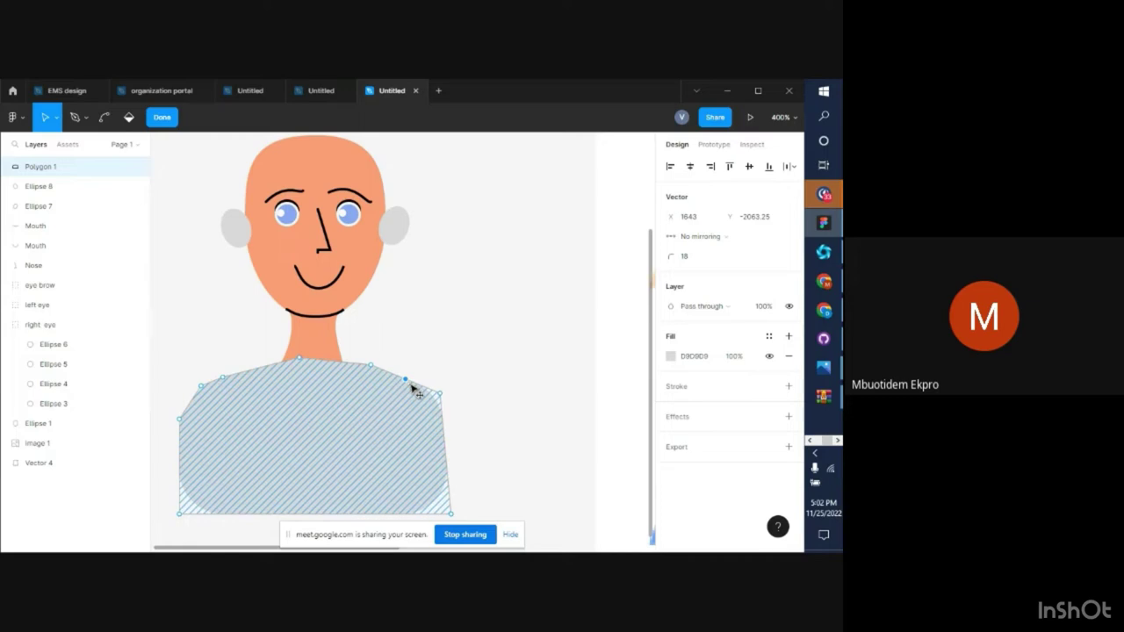
# Shift the right shoulder point, lower the top neckline point, and tweak the right shoulder edge
pyautogui.click(406, 381)
pyautogui.moveTo(414, 389)
pyautogui.mouseDown()
pyautogui.moveTo(426, 394)
pyautogui.moveTo(384, 376)
pyautogui.mouseUp()
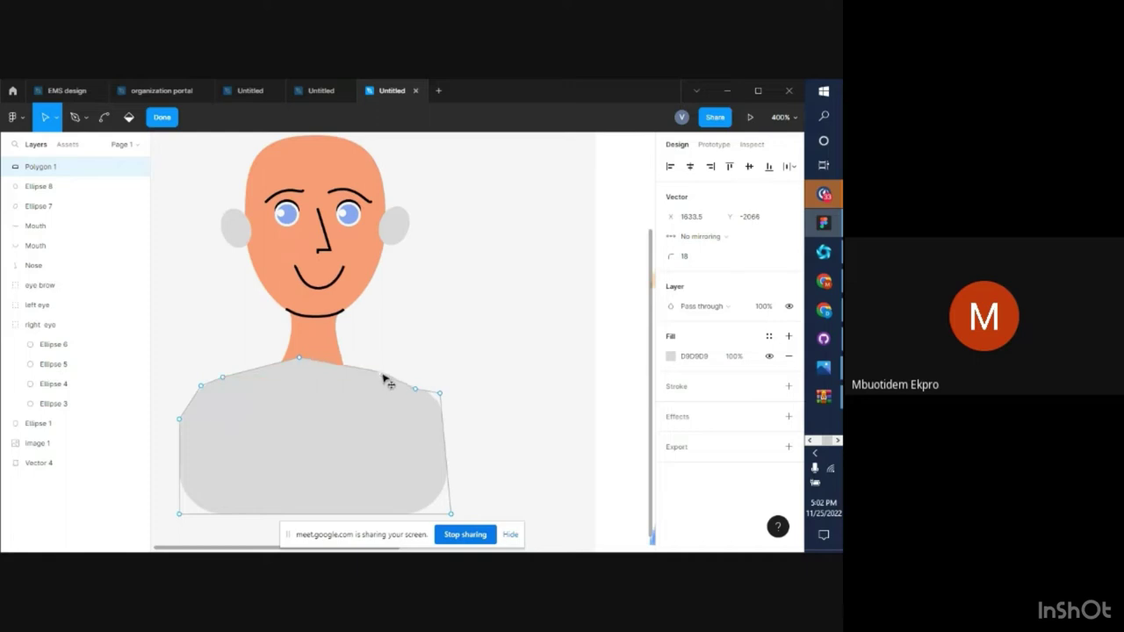
pyautogui.click(301, 359)
pyautogui.moveTo(299, 360); pyautogui.dragTo(289, 353)
pyautogui.press('ctrl')
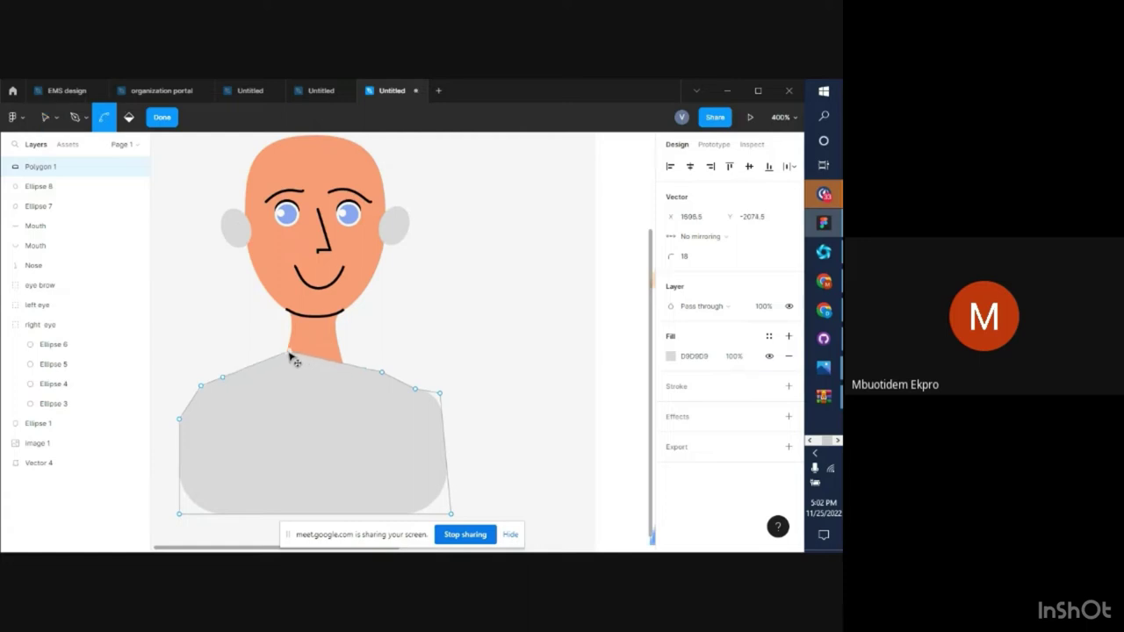
pyautogui.keyDown('ctrl'); pyautogui.click(340, 364); pyautogui.keyUp('ctrl')
pyautogui.moveTo(341, 364); pyautogui.dragTo(343, 357)
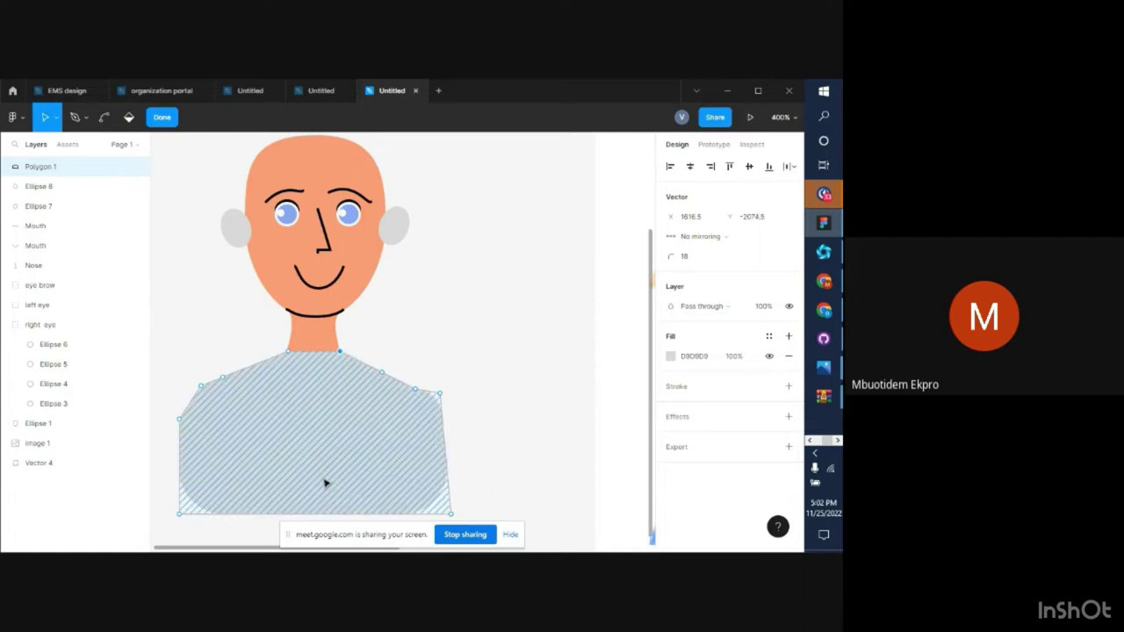
# Try curving the right shoulder corner, undo it, and exit editing leaving the shirt 110.89 × 66.77
pyautogui.press('ctrl')
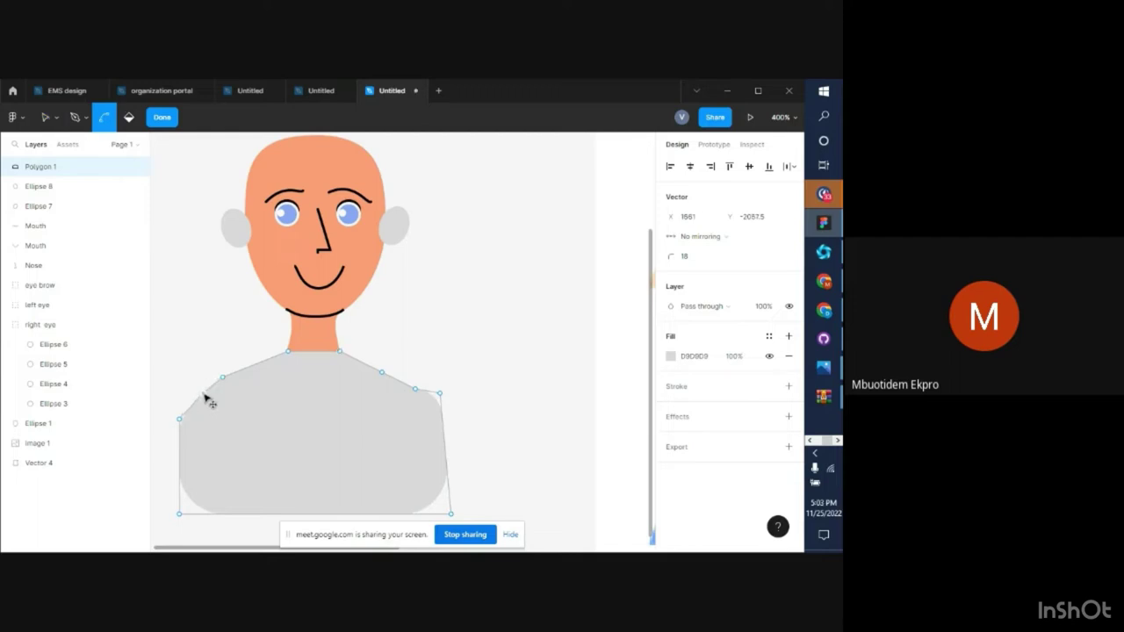
pyautogui.click(205, 397)
pyautogui.moveTo(442, 401); pyautogui.dragTo(444, 411)
pyautogui.press('ctrl')
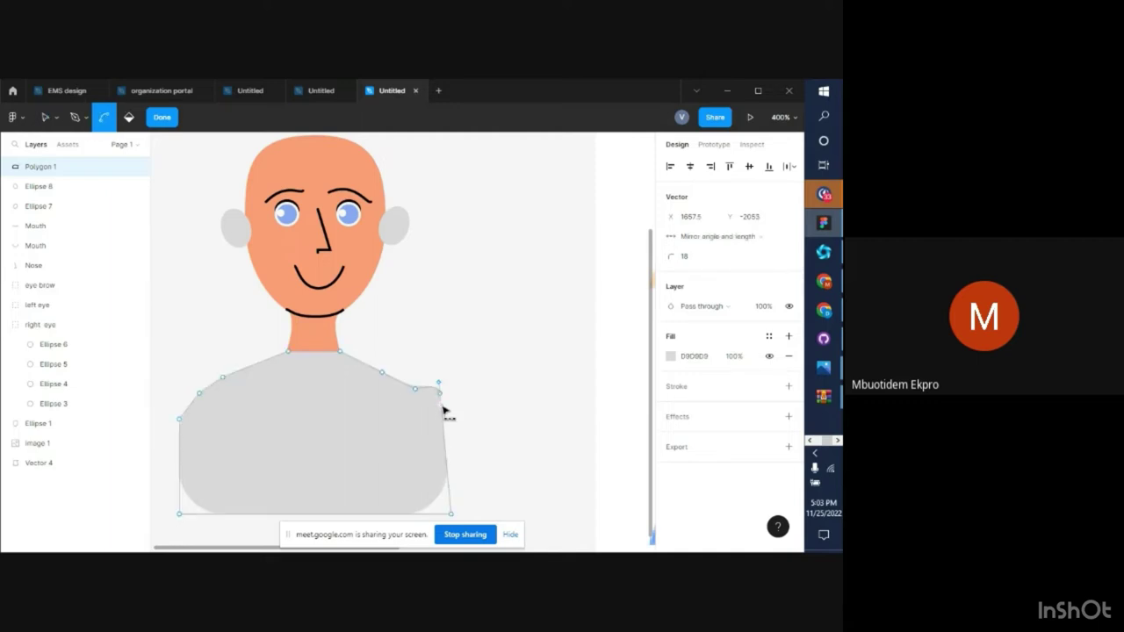
pyautogui.hotkey('ctrl', 'z')
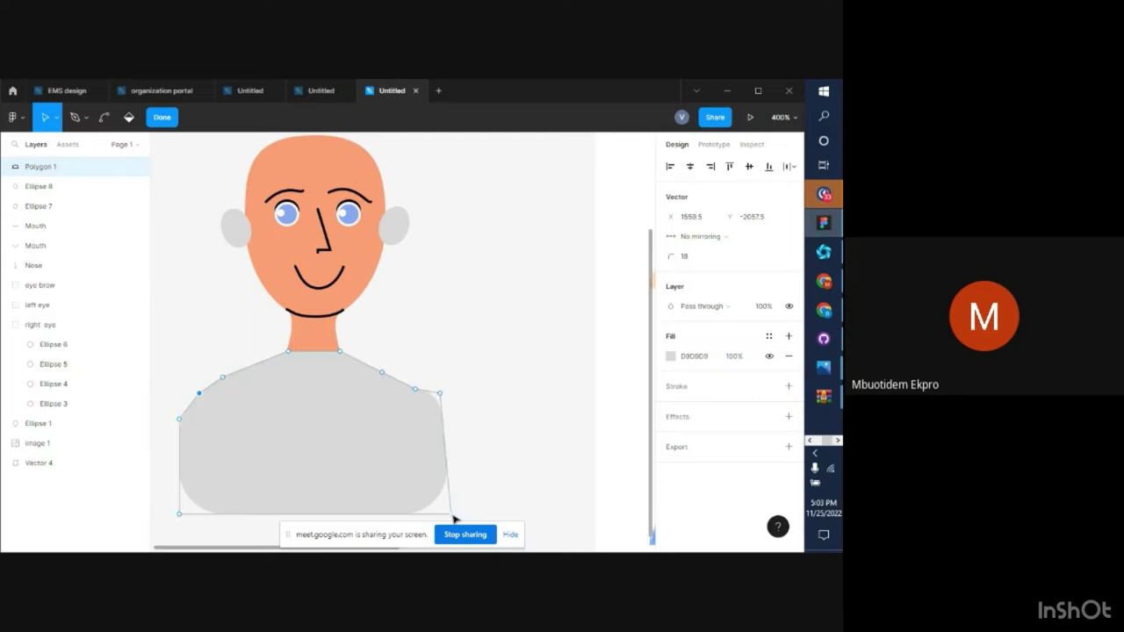
pyautogui.click(450, 515)
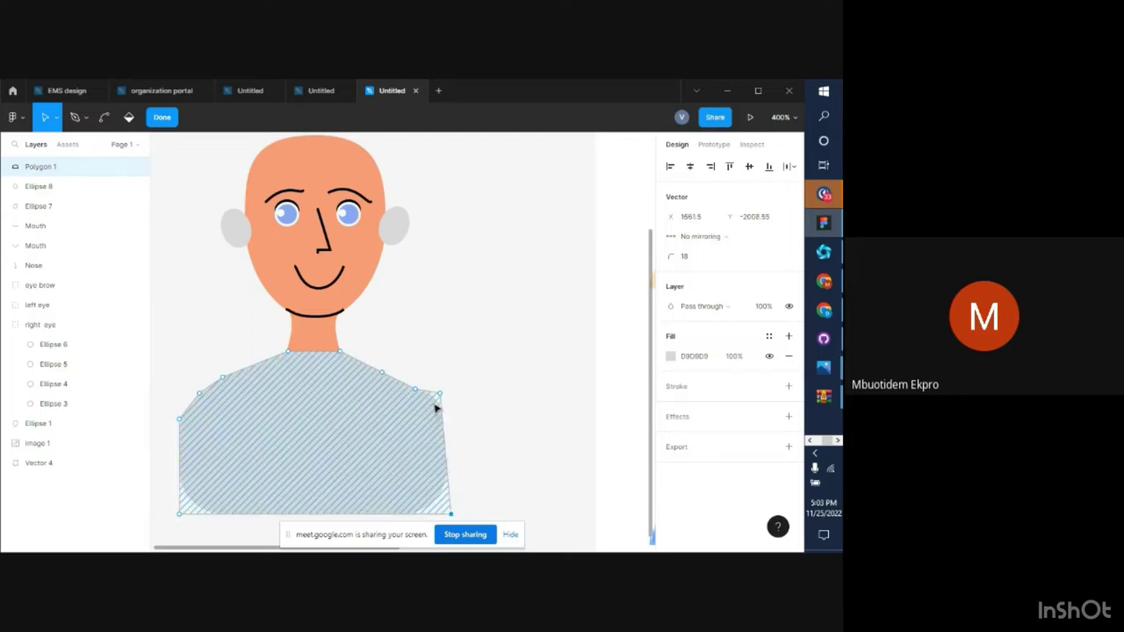
pyautogui.press('Escape')
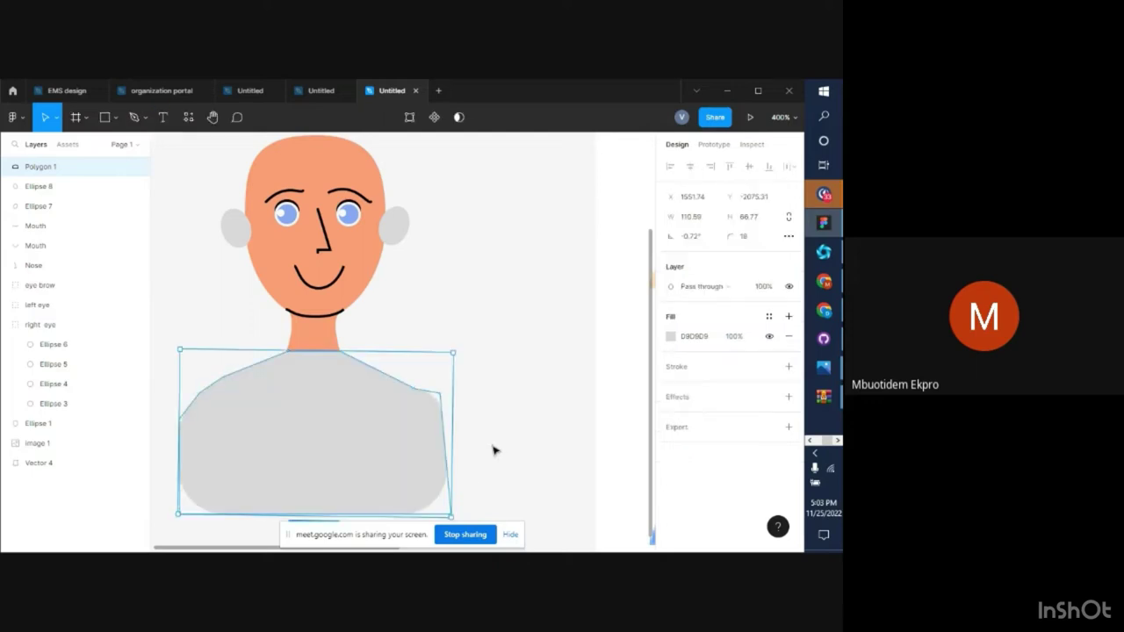
pyautogui.press('Escape')
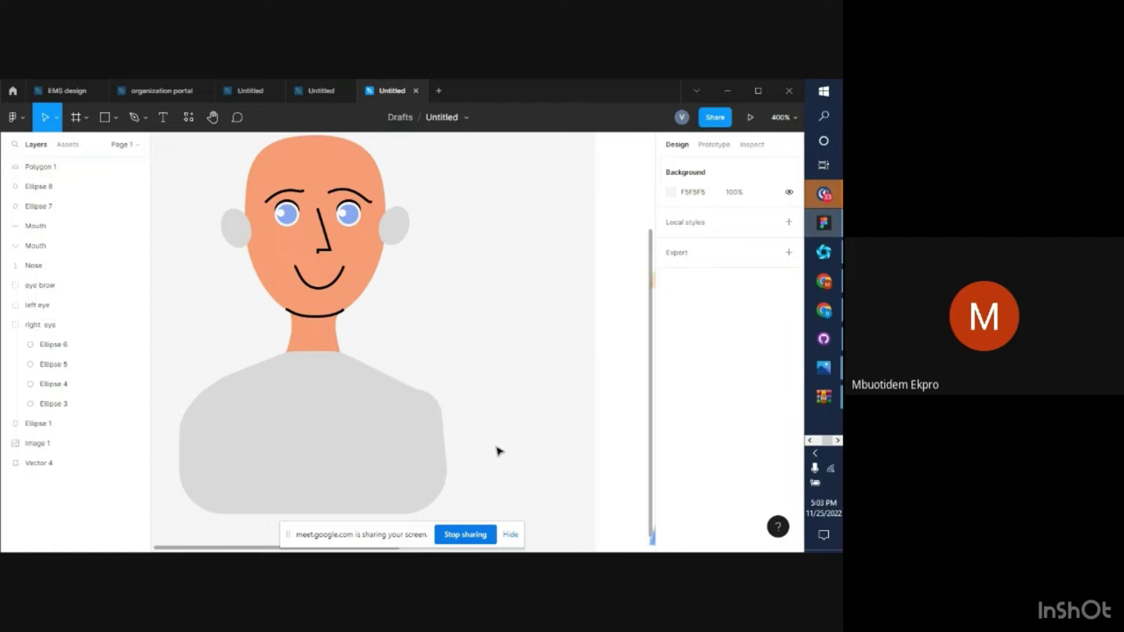
# Zoom out and reopen the grey shirt shape for point editing
pyautogui.press('-')
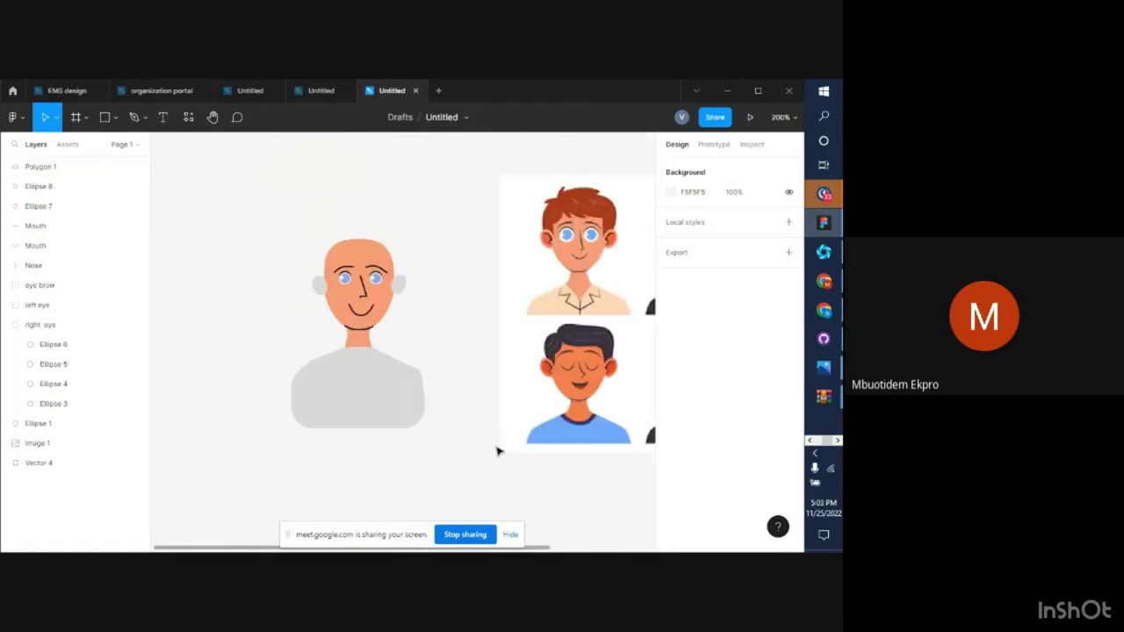
pyautogui.hscroll(4, 497, 451)
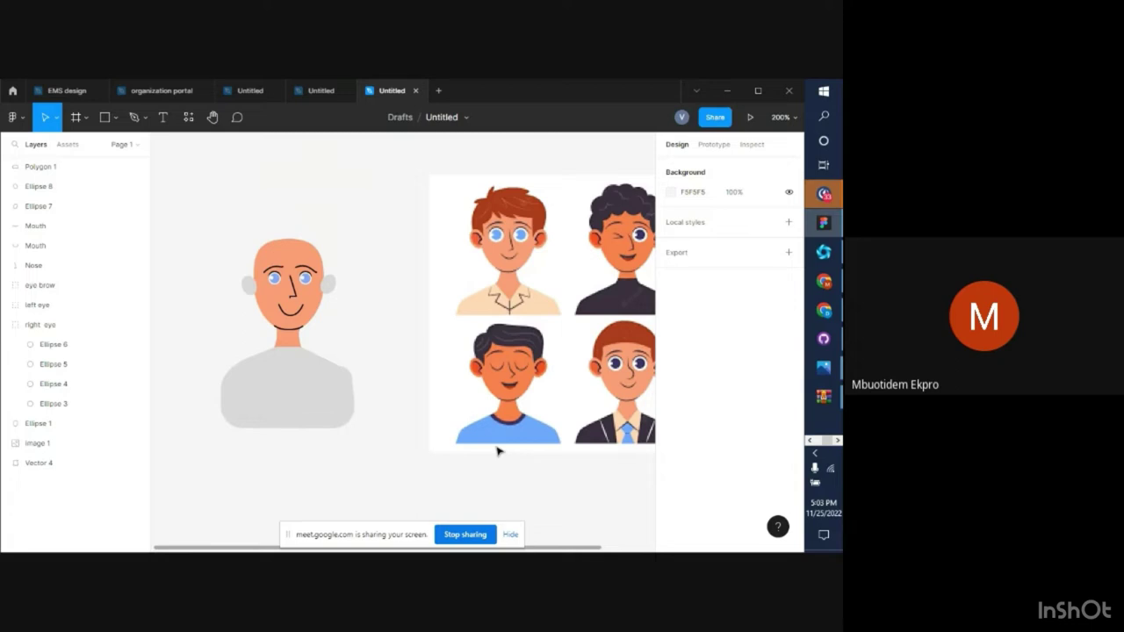
pyautogui.doubleClick(263, 356)
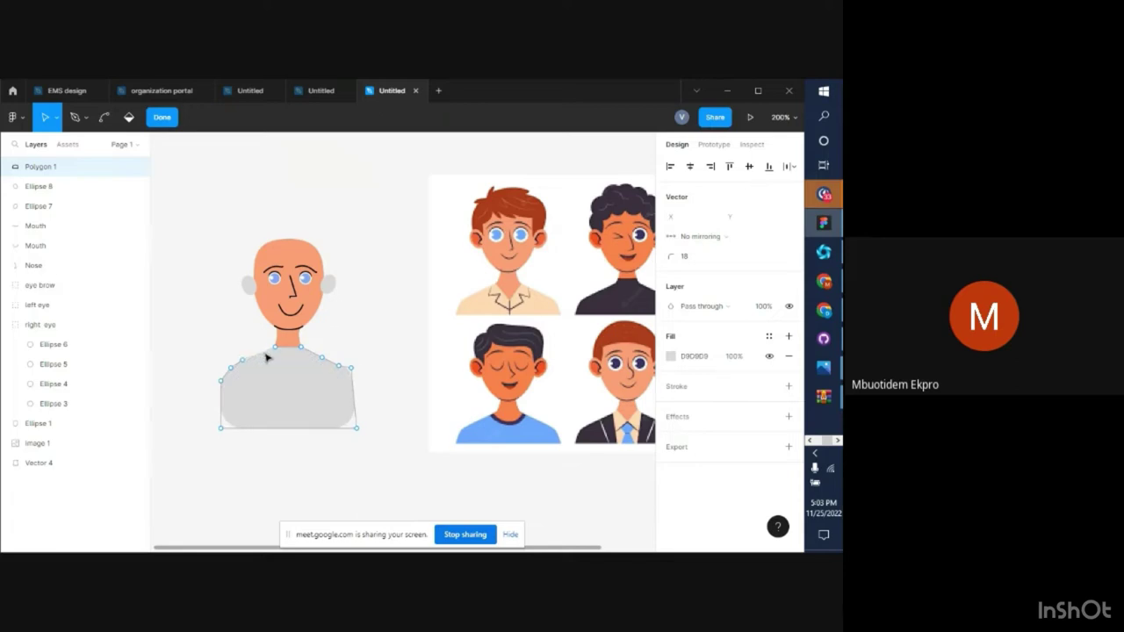
pyautogui.hscroll(-1, 268, 356)
pyautogui.scroll(5, 267, 355)
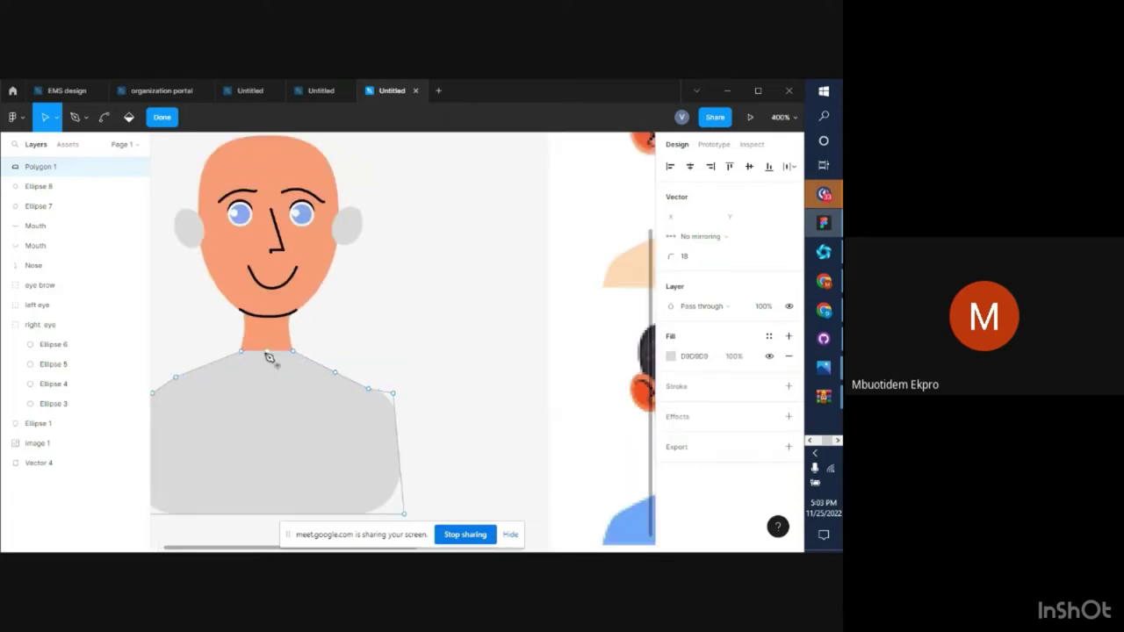
pyautogui.click(322, 465)
pyautogui.hscroll(-5, 322, 454)
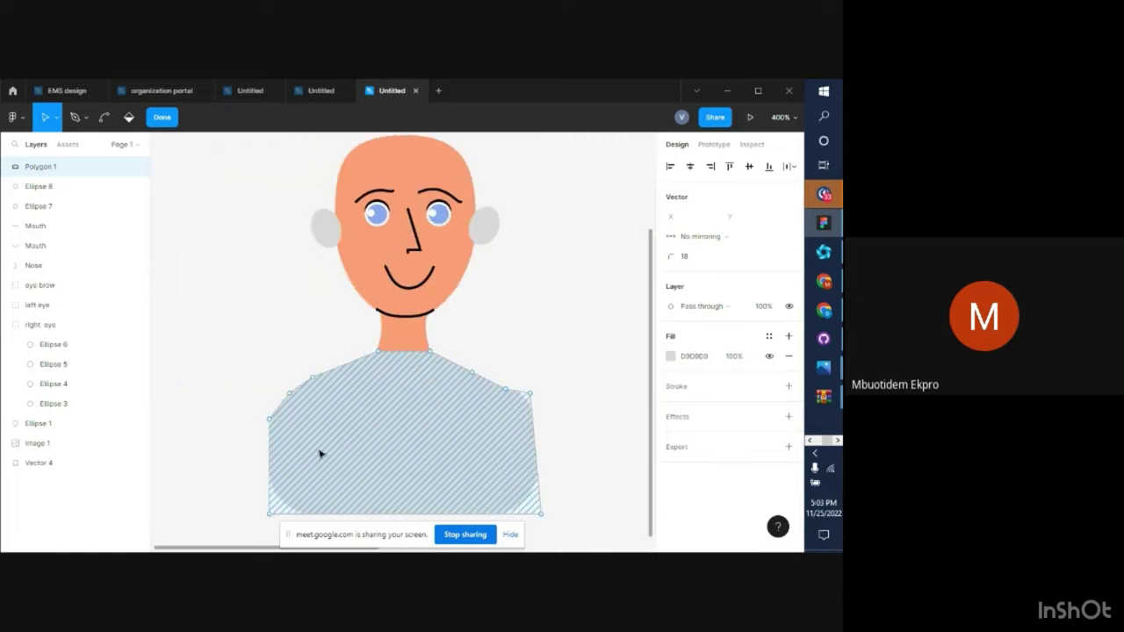
pyautogui.click(360, 369)
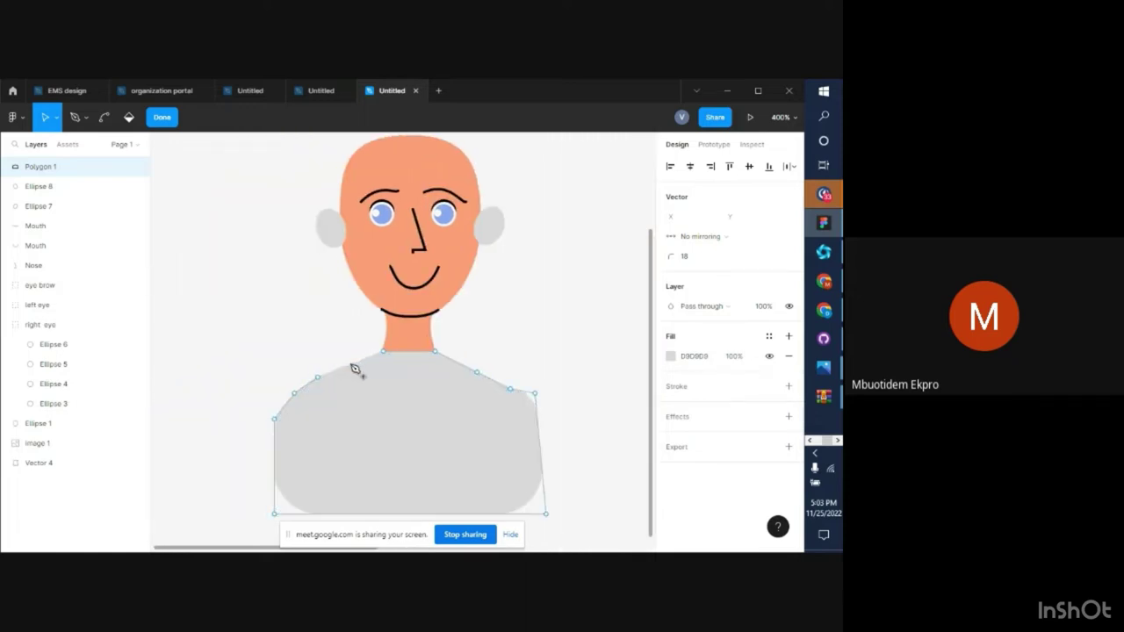
# Pull the top-left edge down, add and move a right shoulder point, then finish editing
pyautogui.moveTo(350, 365)
pyautogui.mouseDown()
pyautogui.moveTo(367, 381)
pyautogui.moveTo(354, 372)
pyautogui.mouseUp()
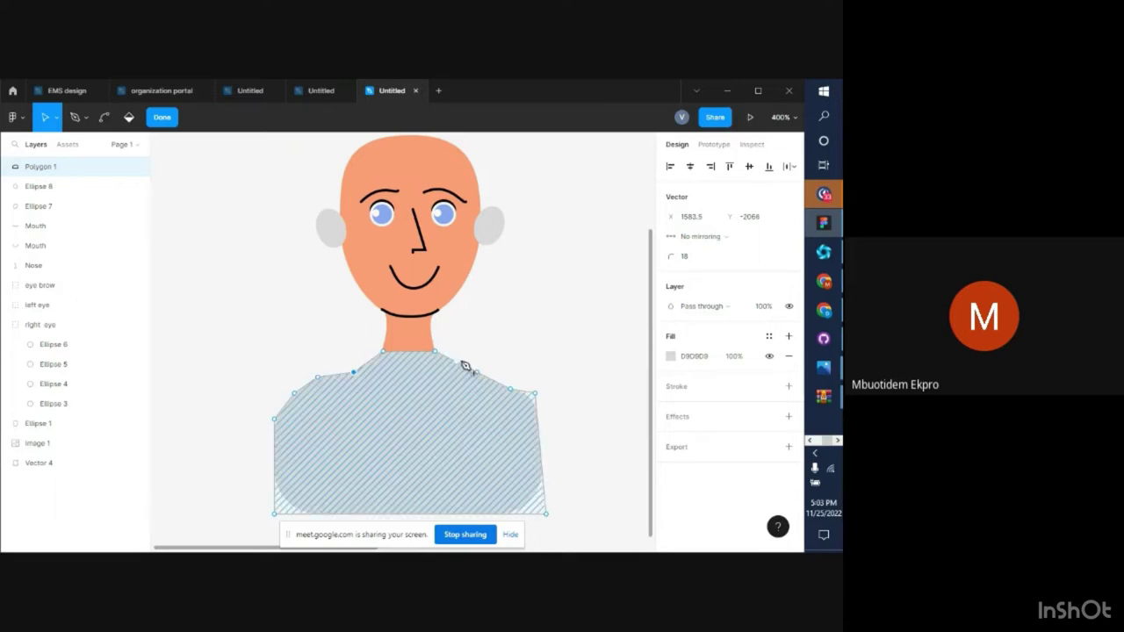
pyautogui.click(456, 368)
pyautogui.moveTo(456, 372); pyautogui.dragTo(489, 378)
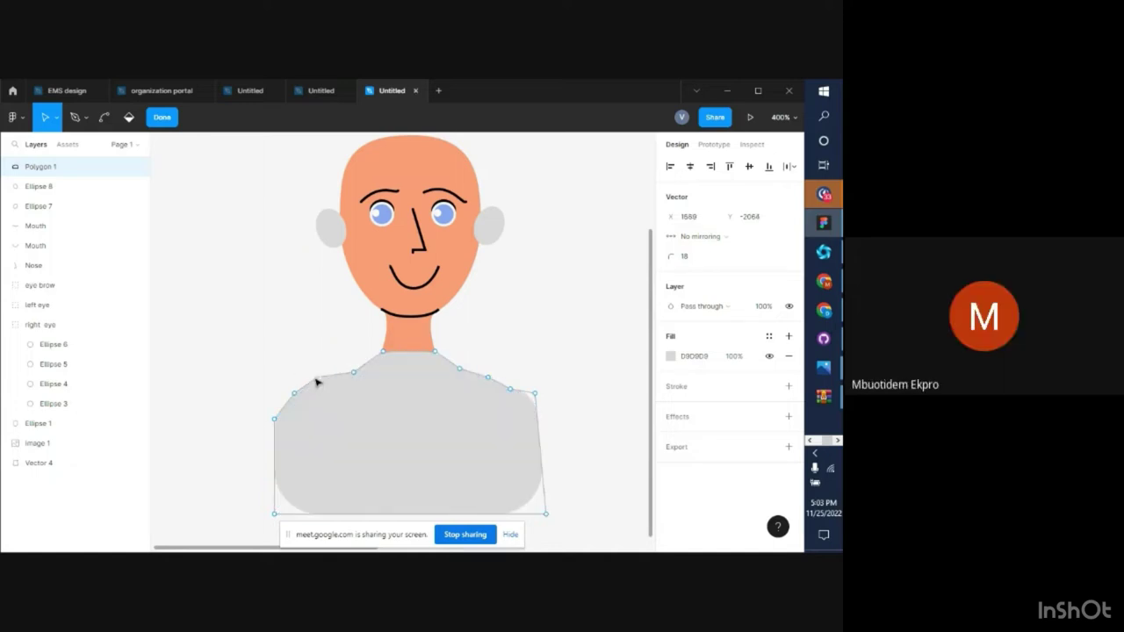
pyautogui.moveTo(316, 379); pyautogui.dragTo(314, 385)
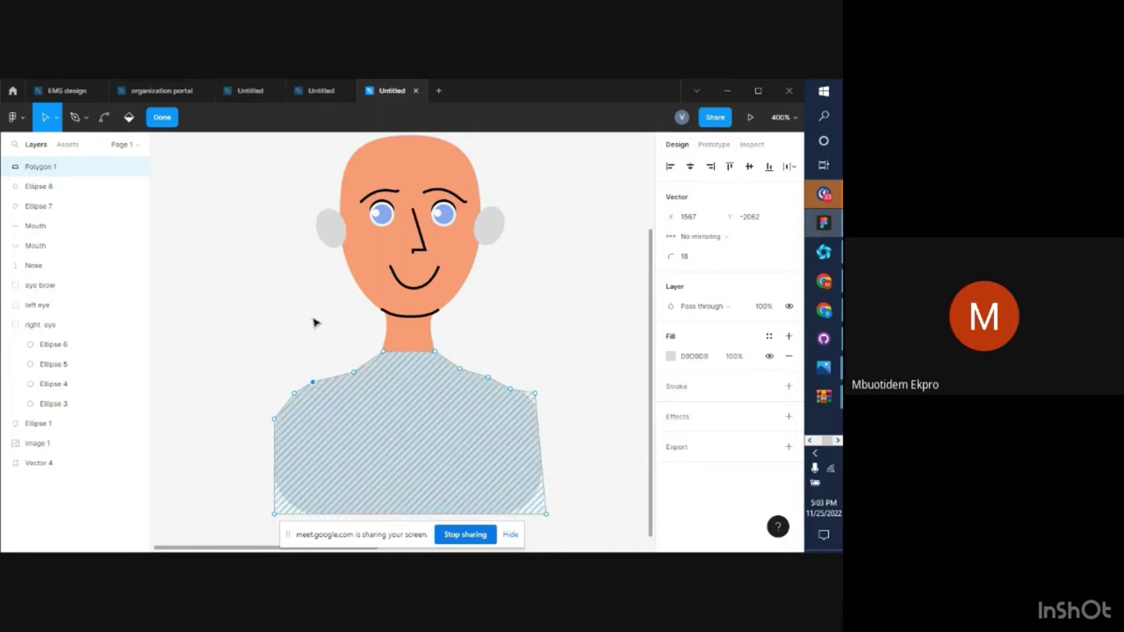
pyautogui.click(162, 117)
pyautogui.click(162, 116)
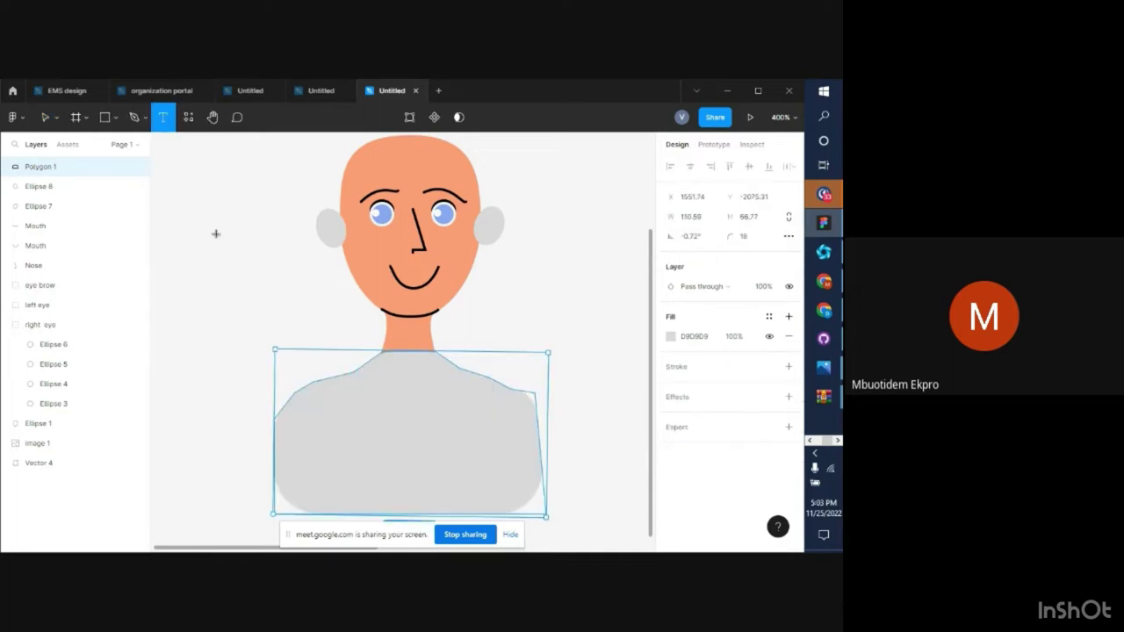
pyautogui.press('Escape')
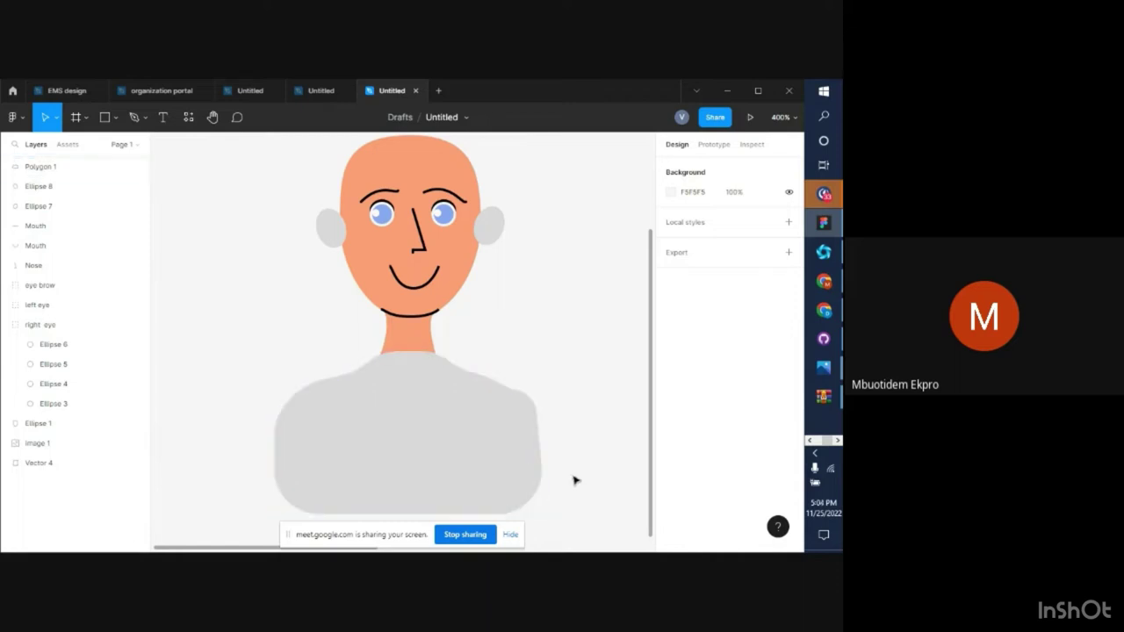
# Fill the grey body shape with dark 3B2E3F sampled by eyedropper from the reference portrait's shirt
pyautogui.hotkey('ctrl', '-')
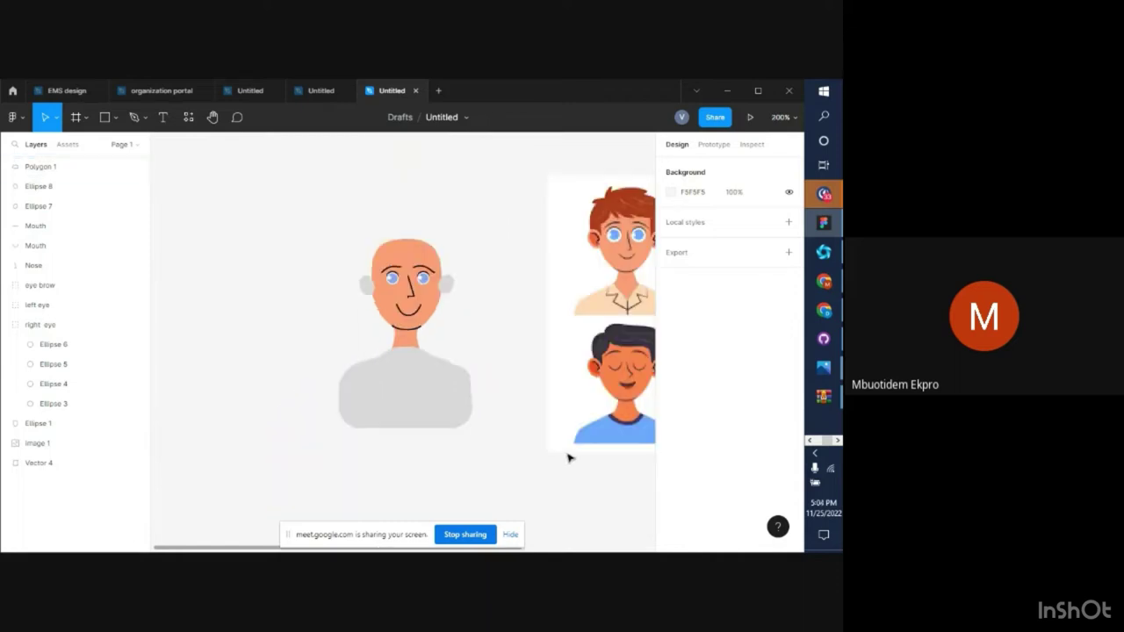
pyautogui.hscroll(-1, 548, 407)
pyautogui.hscroll(2, 545, 406)
pyautogui.hscroll(3, 540, 407)
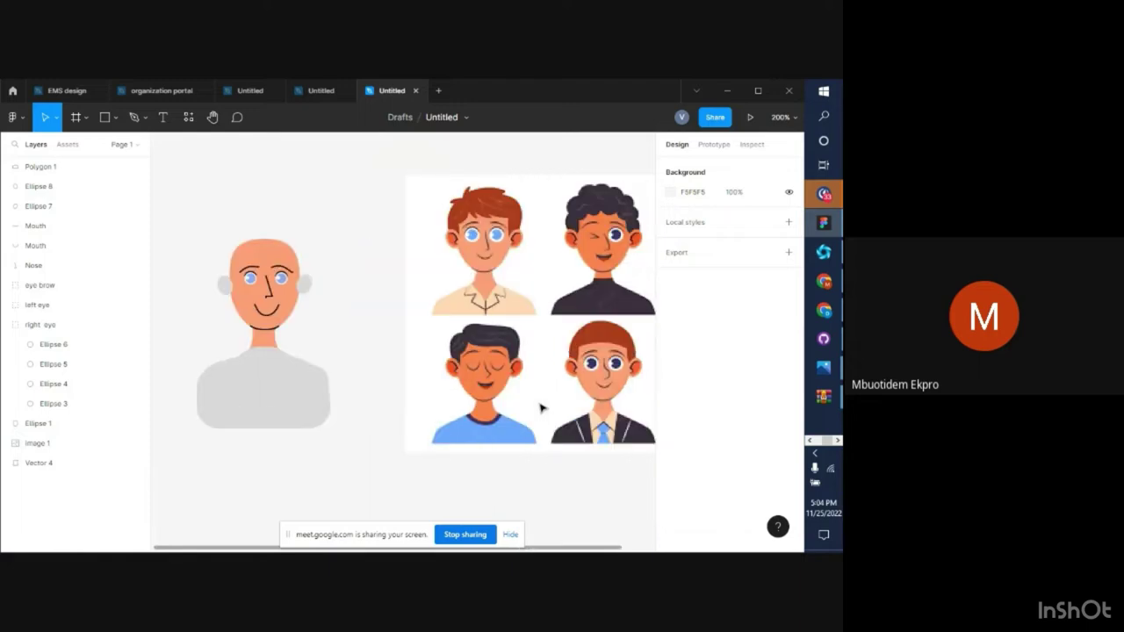
pyautogui.click(259, 391)
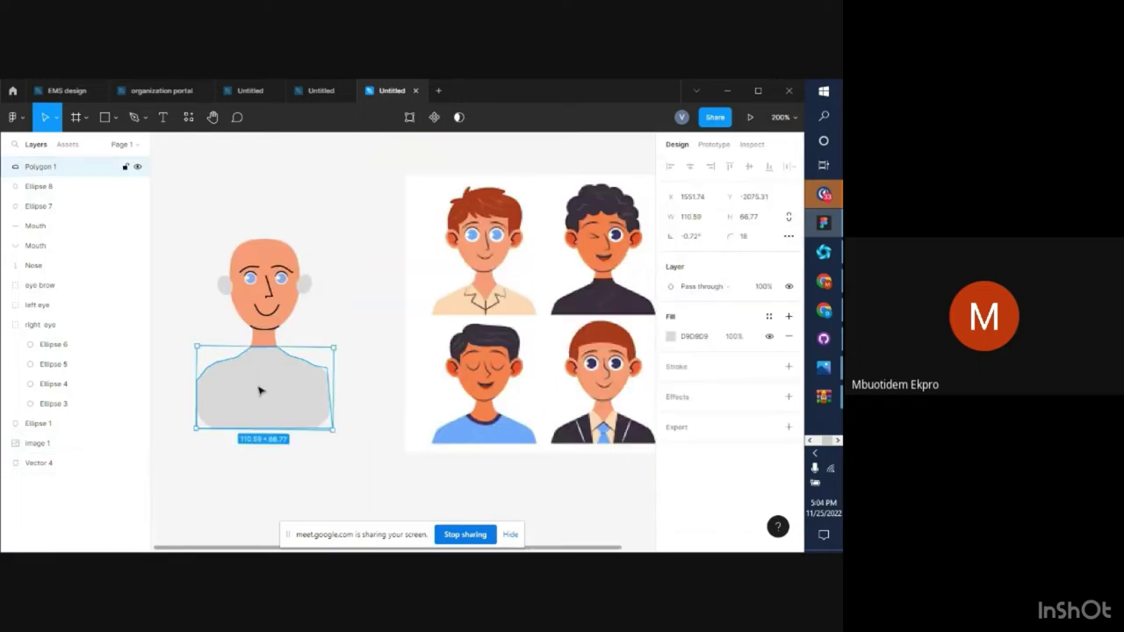
pyautogui.press('i')
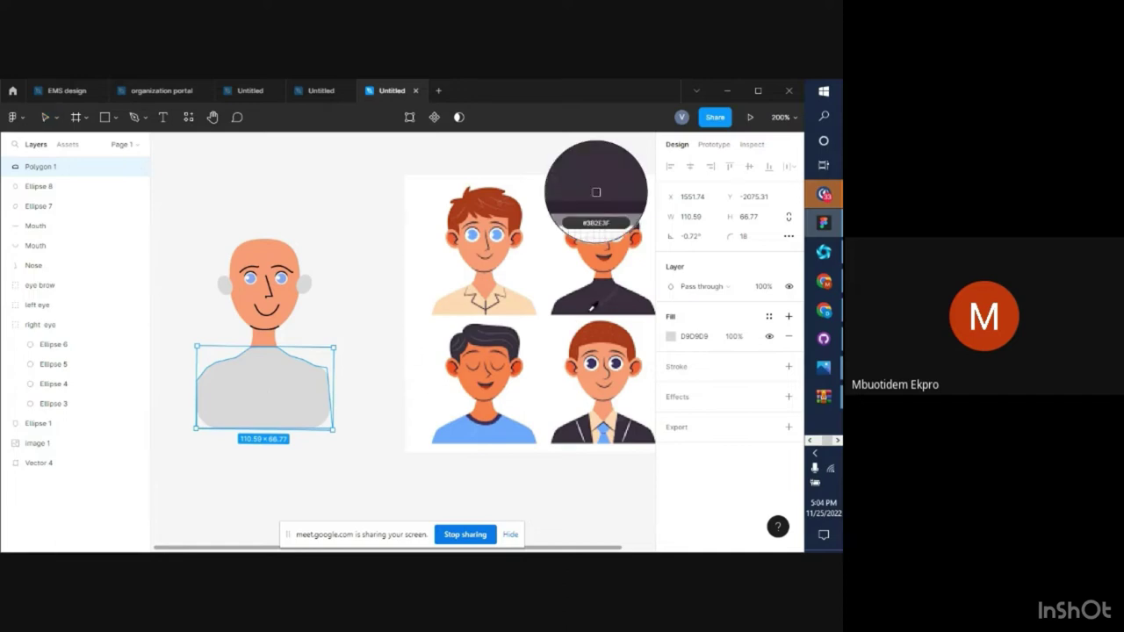
pyautogui.click(597, 197)
pyautogui.click(372, 389)
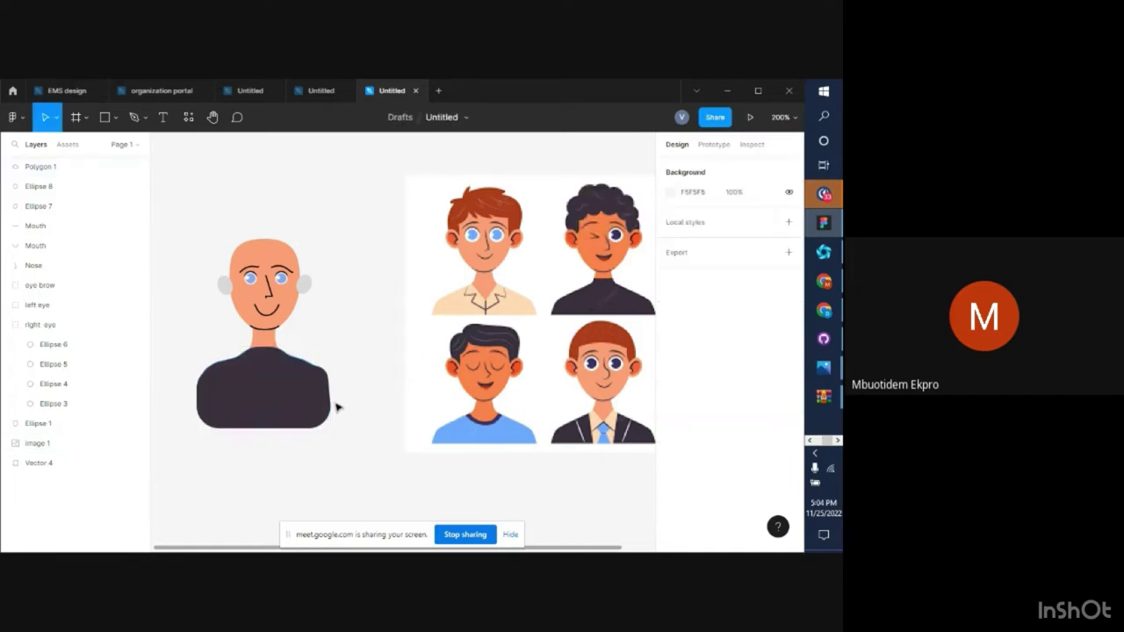
pyautogui.hscroll(-3, 288, 378)
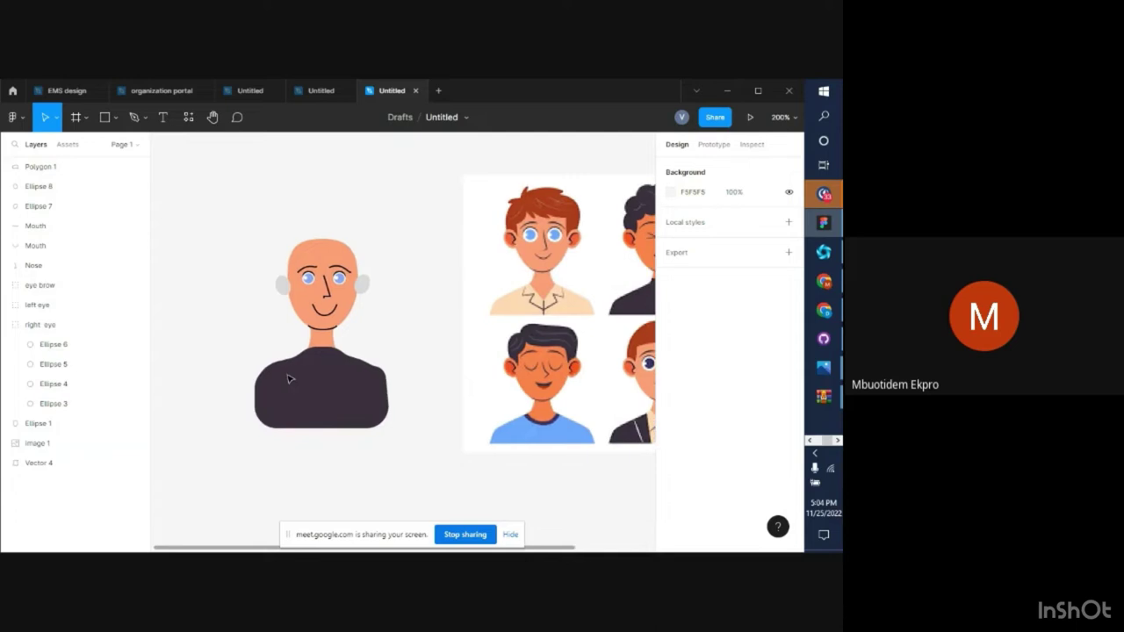
pyautogui.hotkey('ctrl', '=')
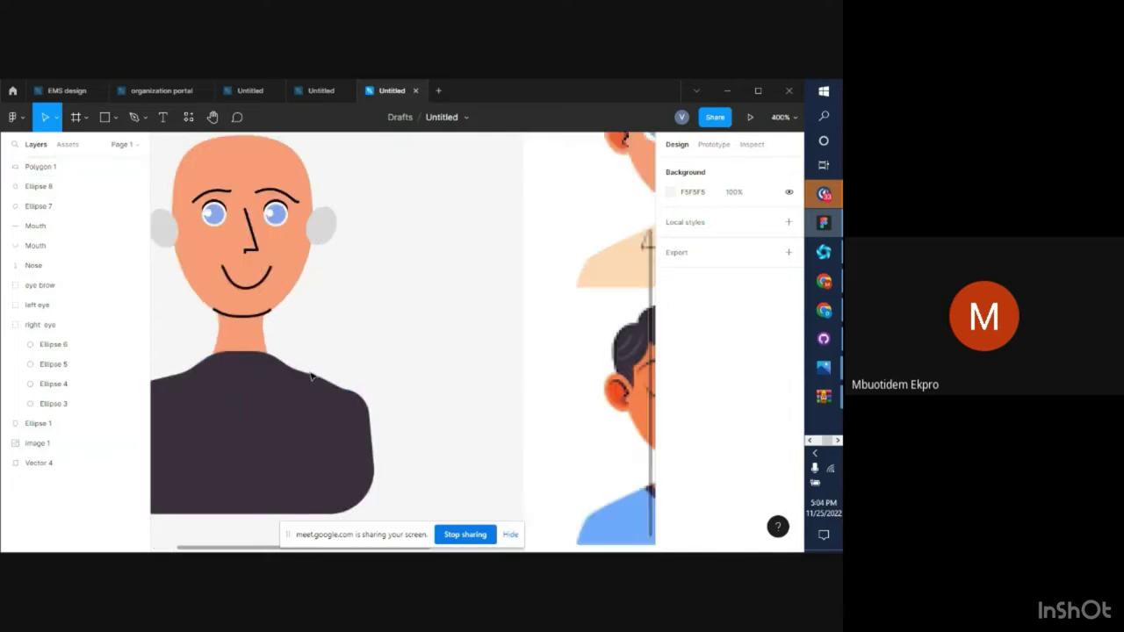
# Inspect the body outline's points near the neck without changing them, then deselect
pyautogui.click(313, 375)
pyautogui.doubleClick(251, 367)
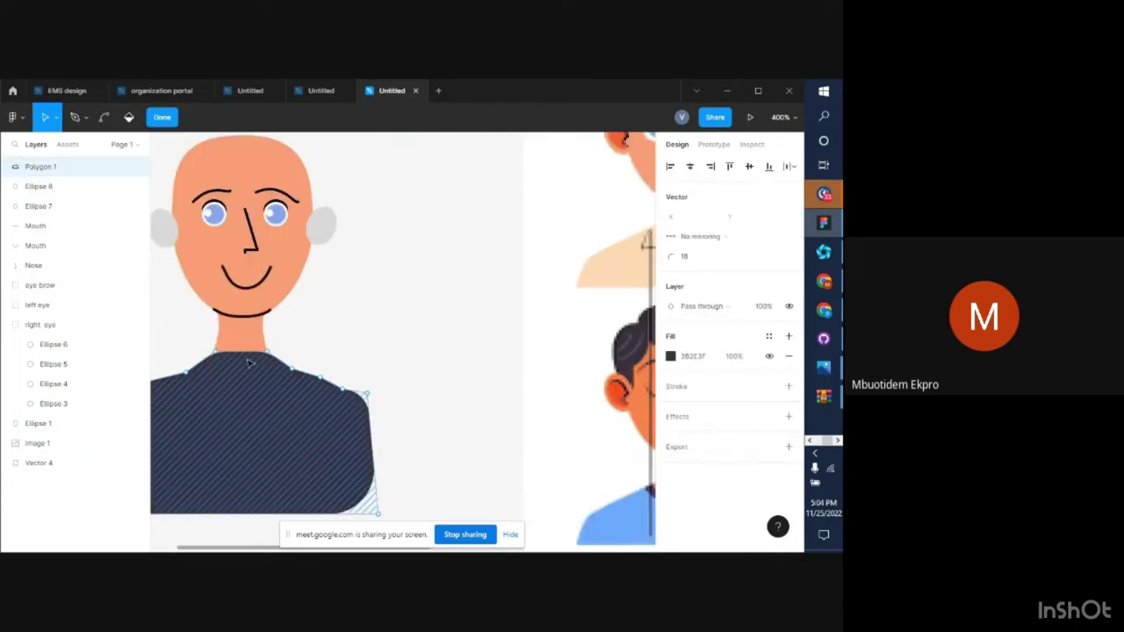
pyautogui.click(266, 355)
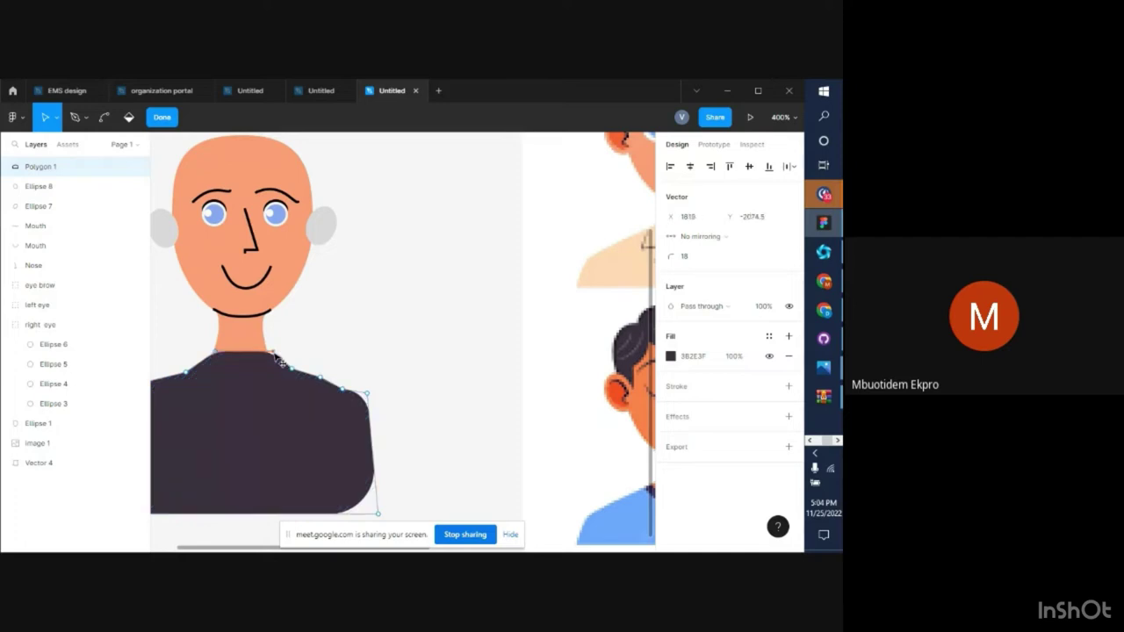
pyautogui.click(217, 353)
pyautogui.click(221, 360)
pyautogui.click(287, 349)
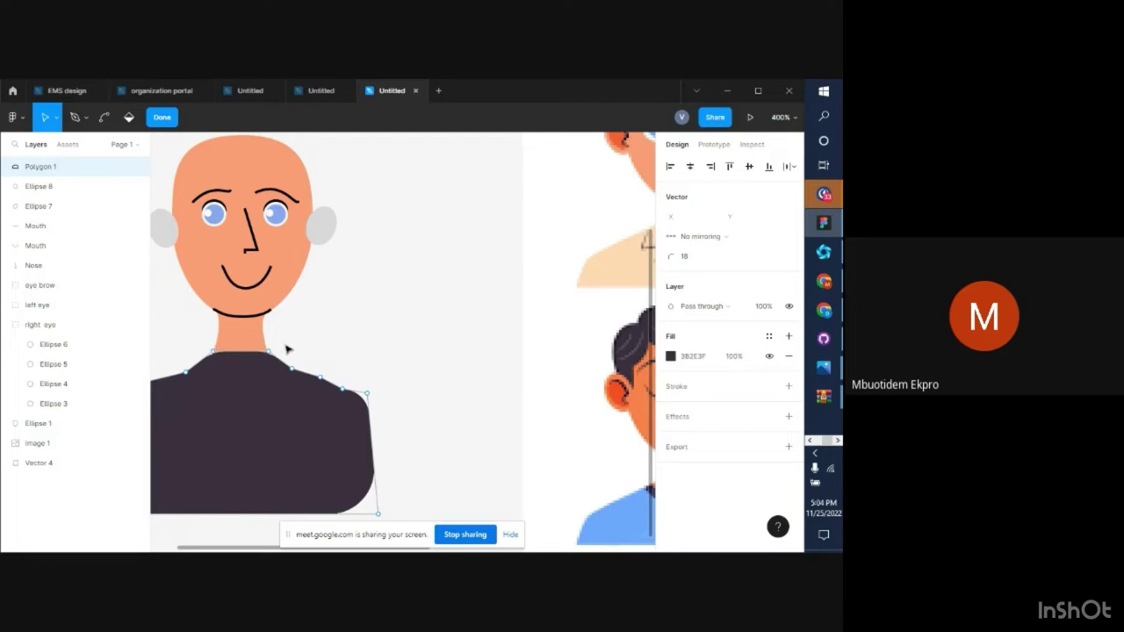
pyautogui.press('Escape')
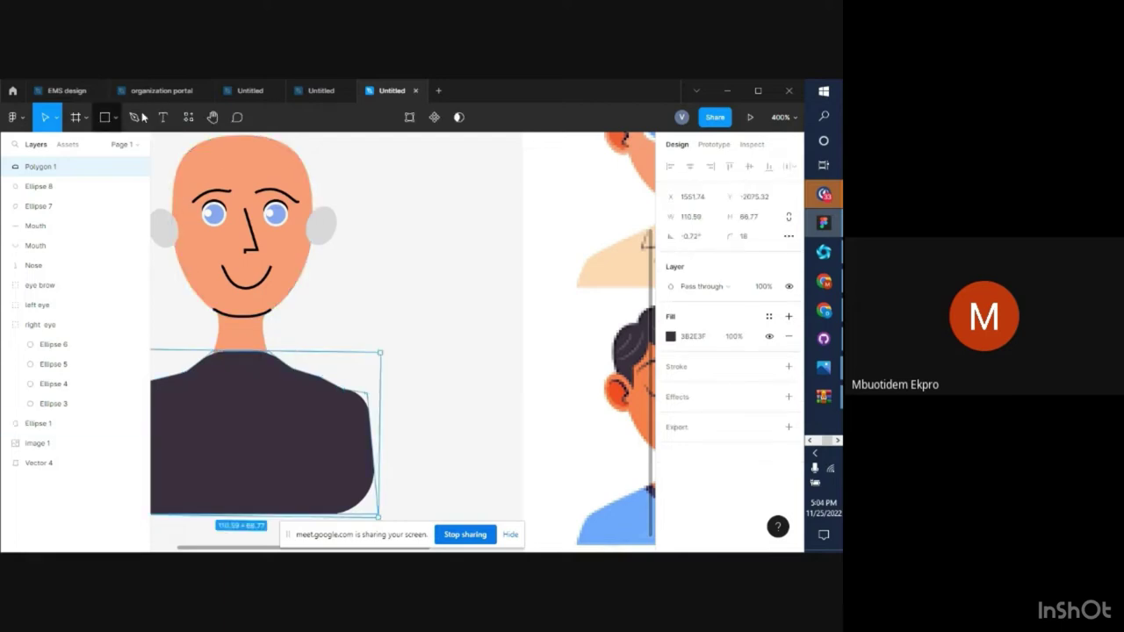
pyautogui.click(390, 257)
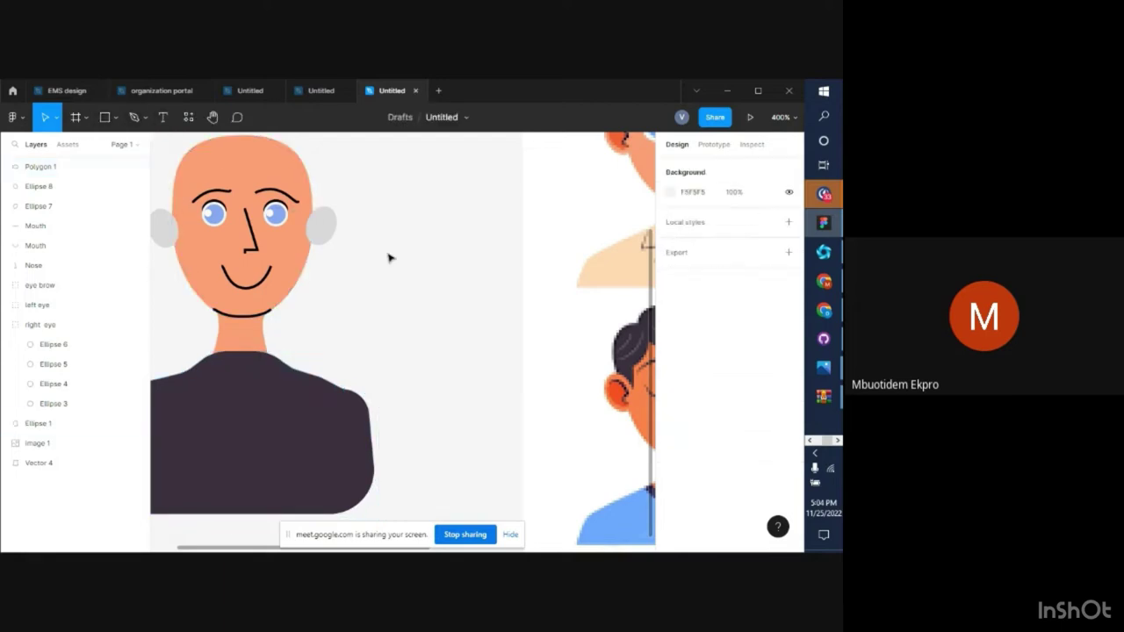
# Widen the neck on both sides from 26.5 to 29 × 24 so it meets the shirt
pyautogui.click(252, 374)
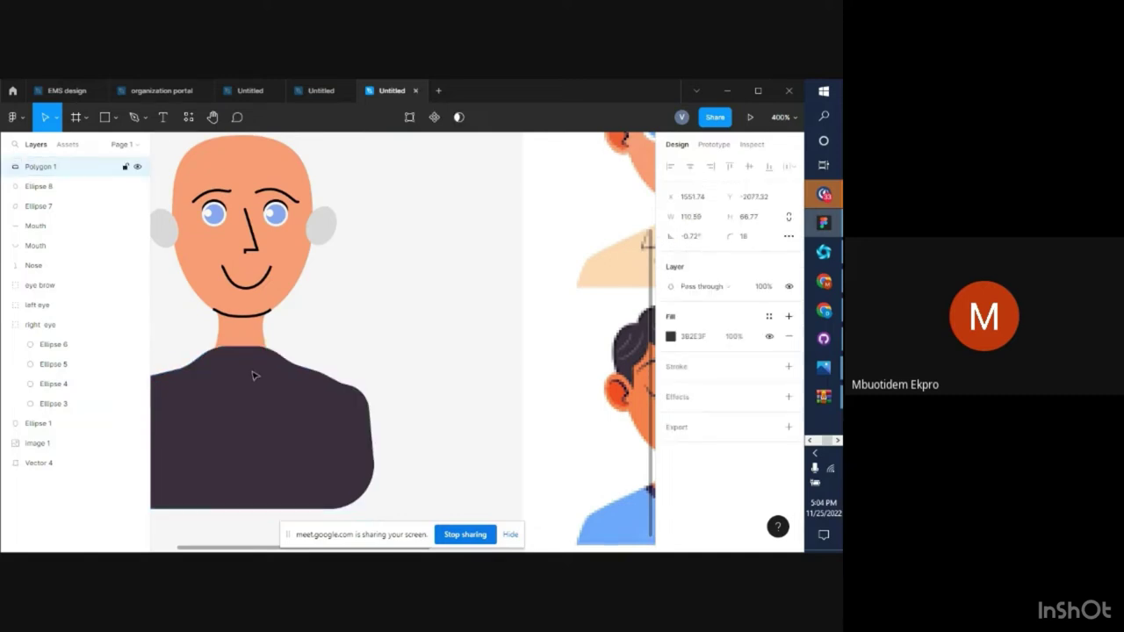
pyautogui.click(263, 340)
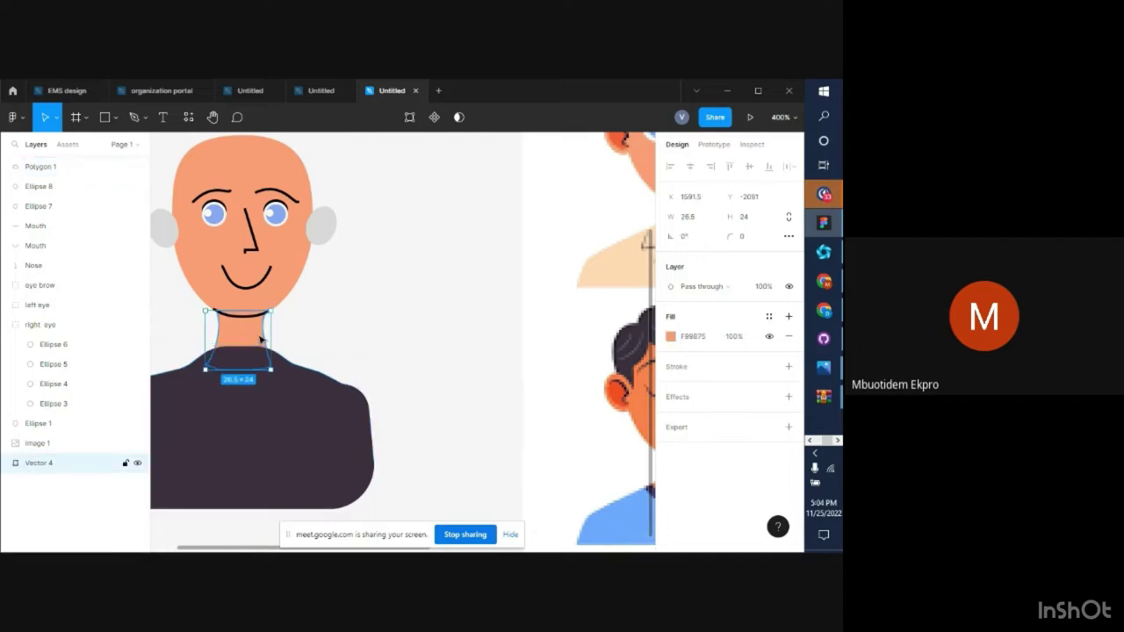
pyautogui.moveTo(274, 334); pyautogui.dragTo(275, 334)
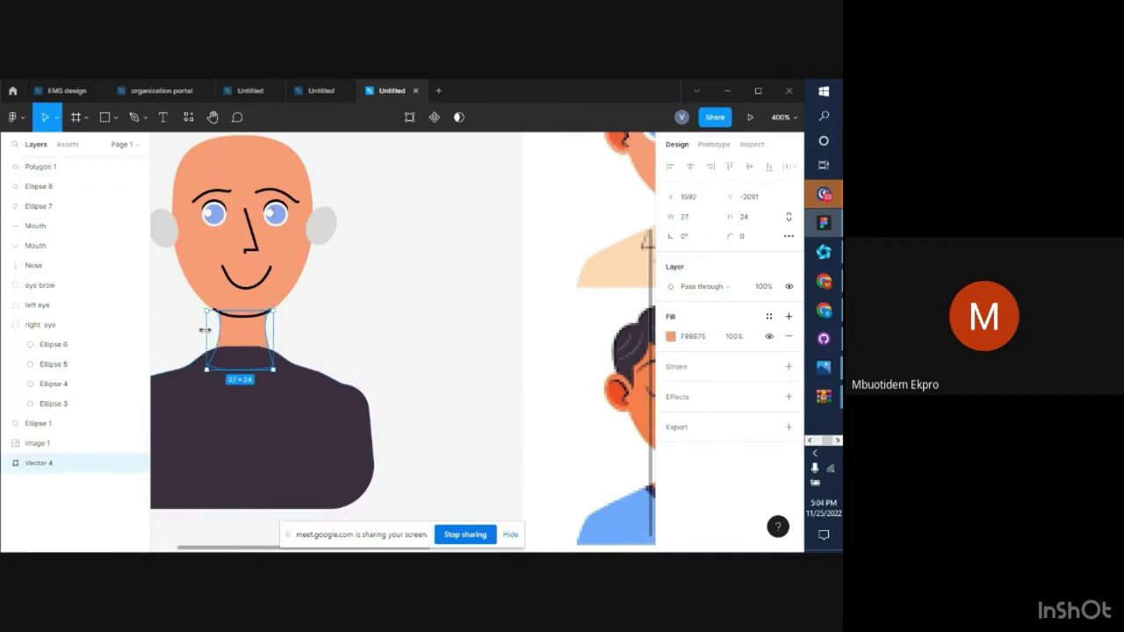
pyautogui.moveTo(205, 330); pyautogui.dragTo(194, 330)
pyautogui.click(420, 373)
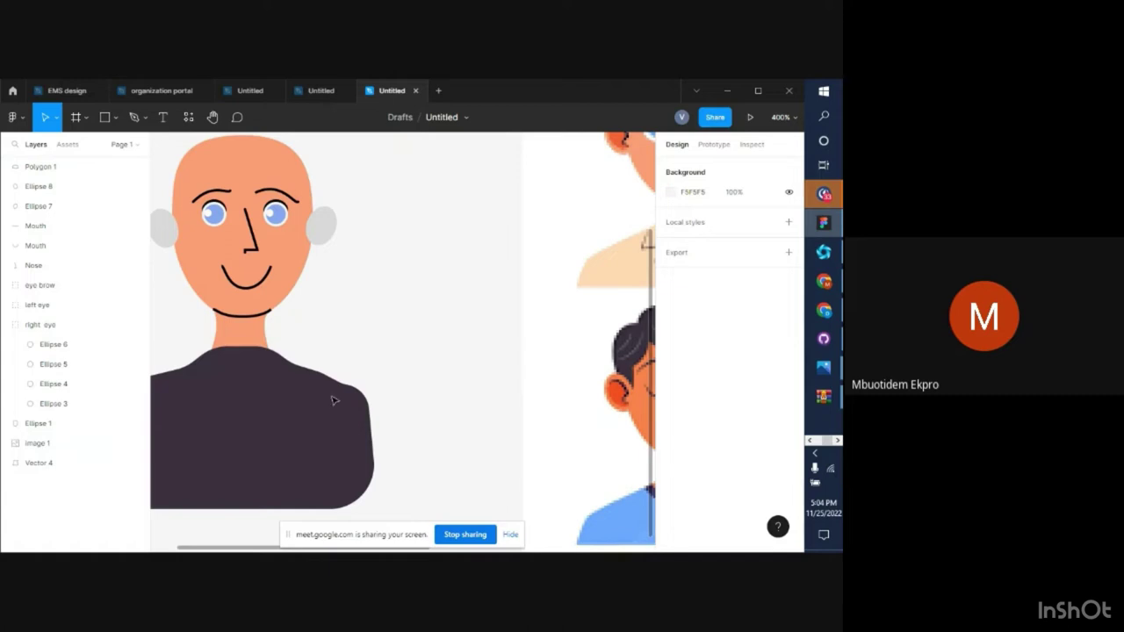
pyautogui.keyDown('ctrl'); pyautogui.scroll(-3, 373, 371); pyautogui.keyUp('ctrl')
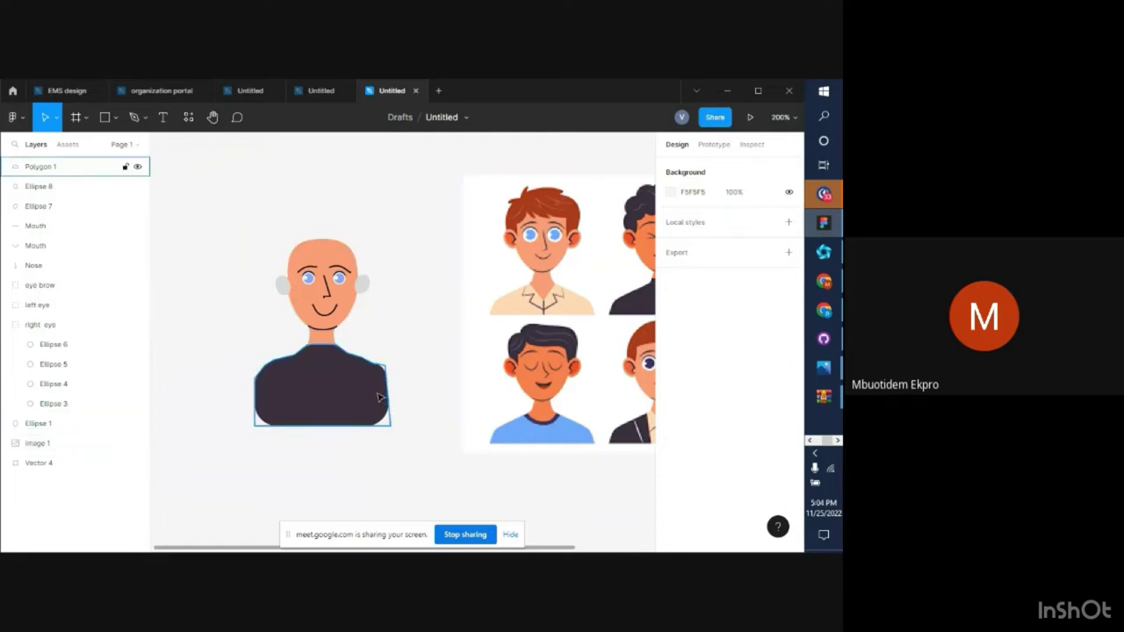
pyautogui.hotkey('ctrl', '=')
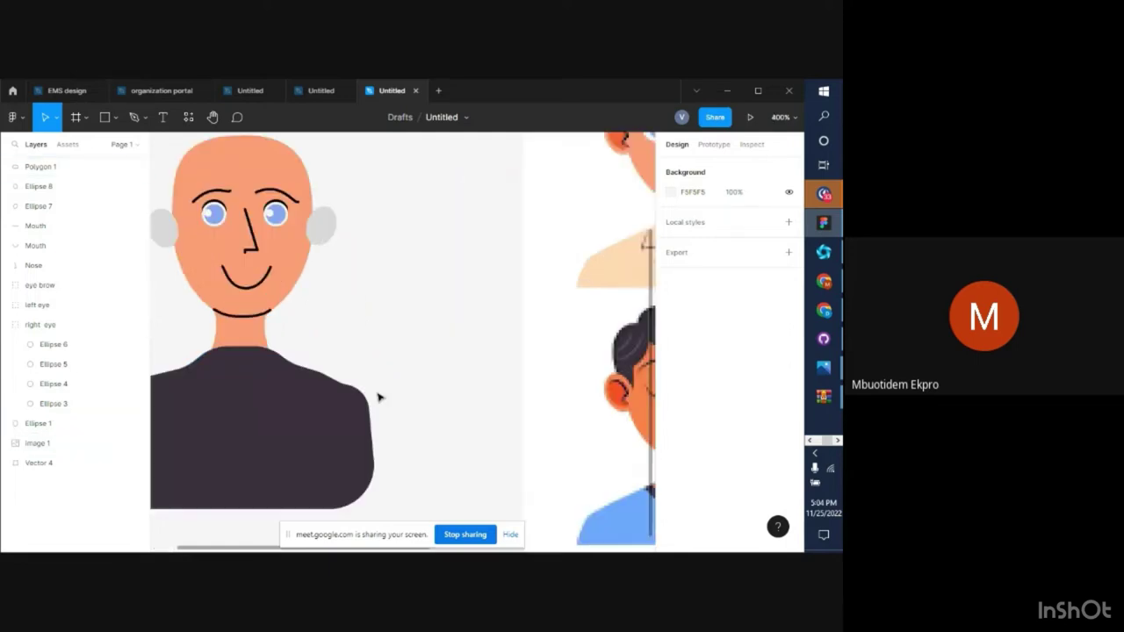
# Drag a shoulder point of the dark shirt outward to reshape its edge
pyautogui.click(299, 395)
pyautogui.doubleClick(321, 391)
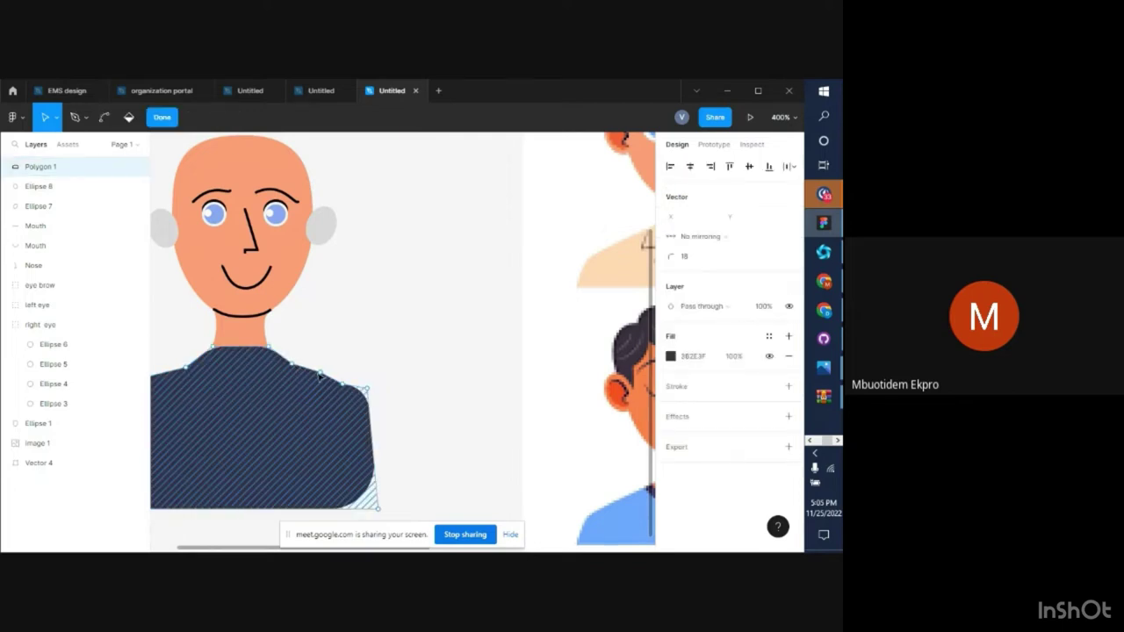
pyautogui.click(343, 382)
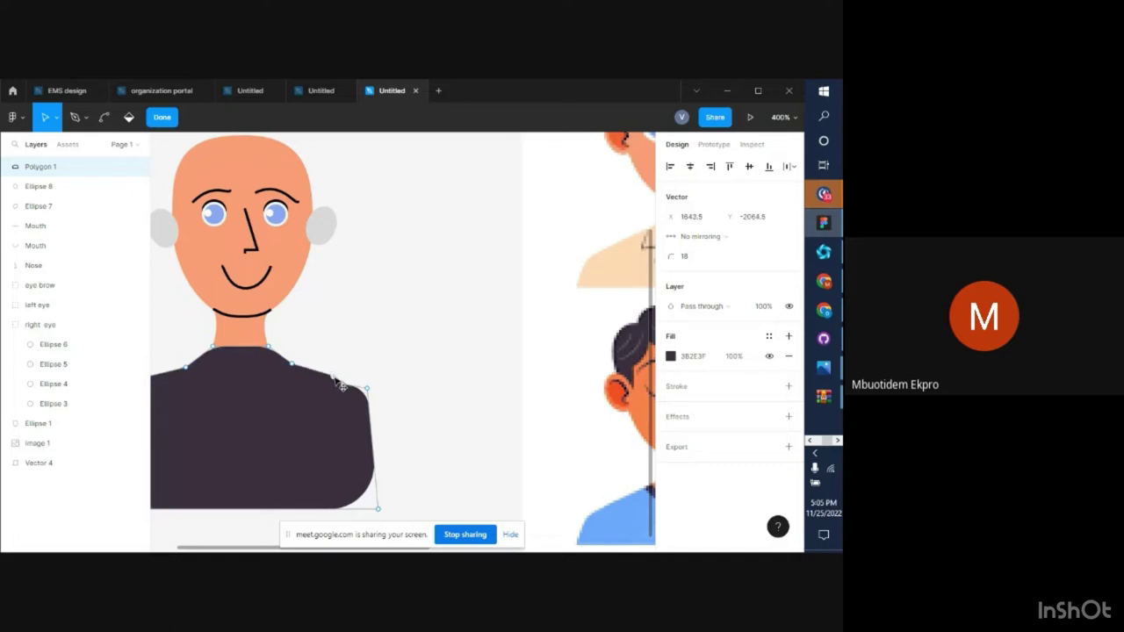
pyautogui.moveTo(350, 390); pyautogui.dragTo(373, 397)
pyautogui.press('Escape')
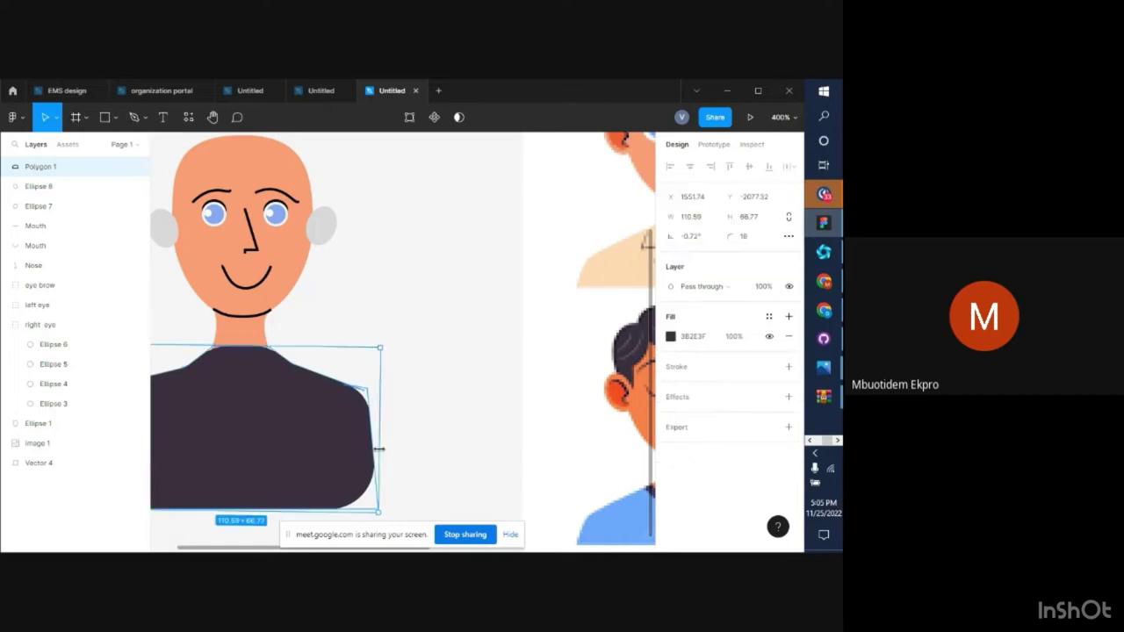
# Reopen point editing and move the right shoulder point slightly right and down
pyautogui.doubleClick(359, 400)
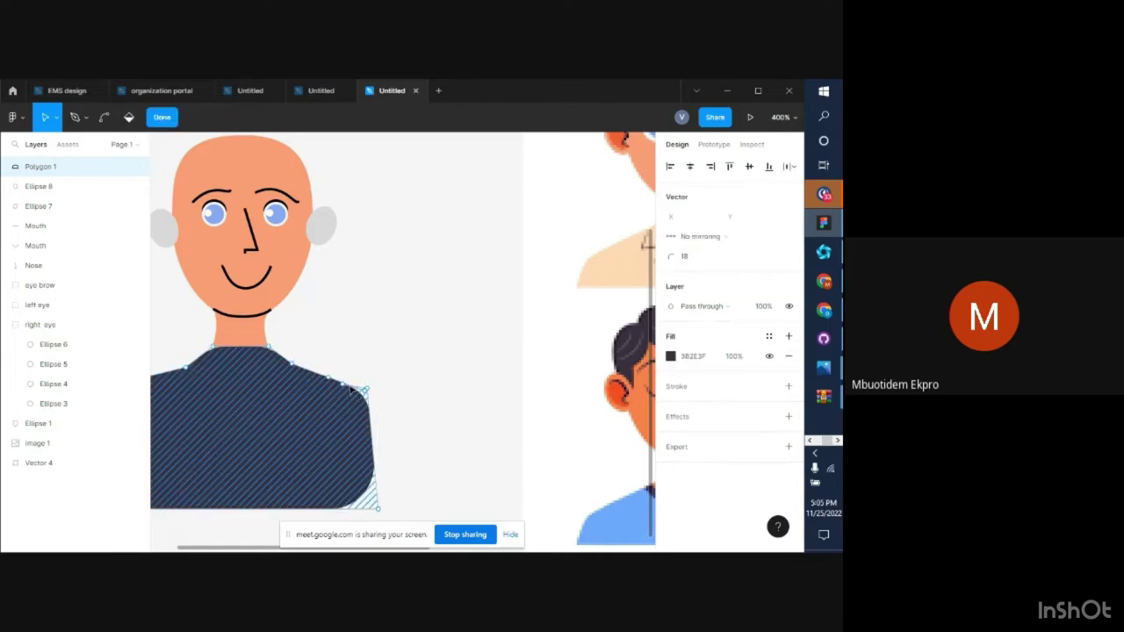
pyautogui.click(361, 390)
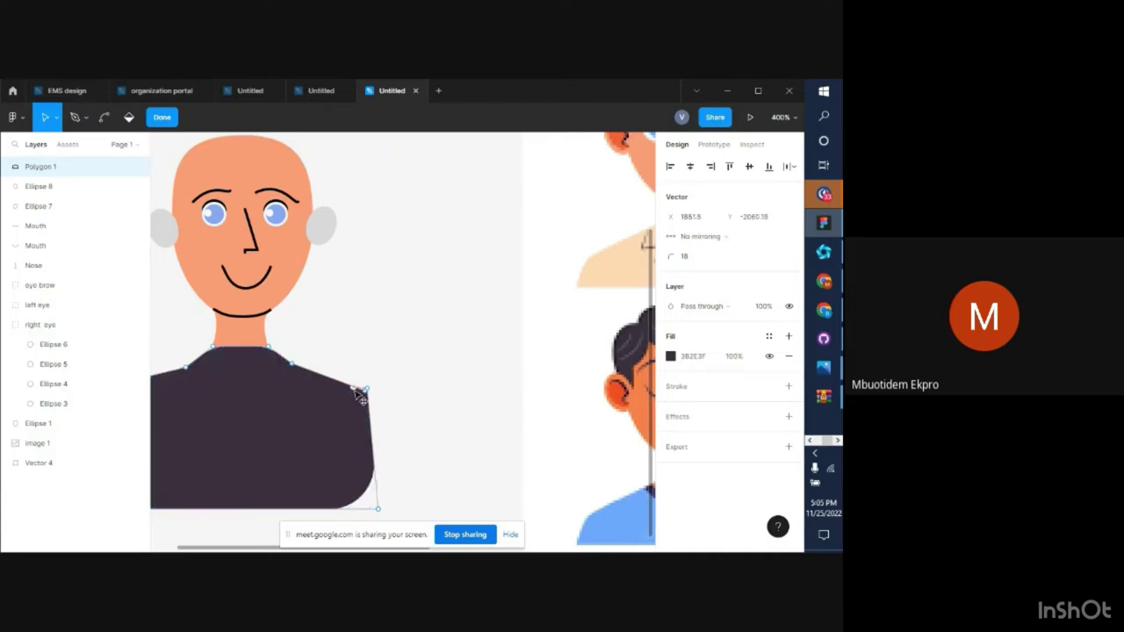
pyautogui.click(396, 432)
pyautogui.hotkey('ctrl', 'a')
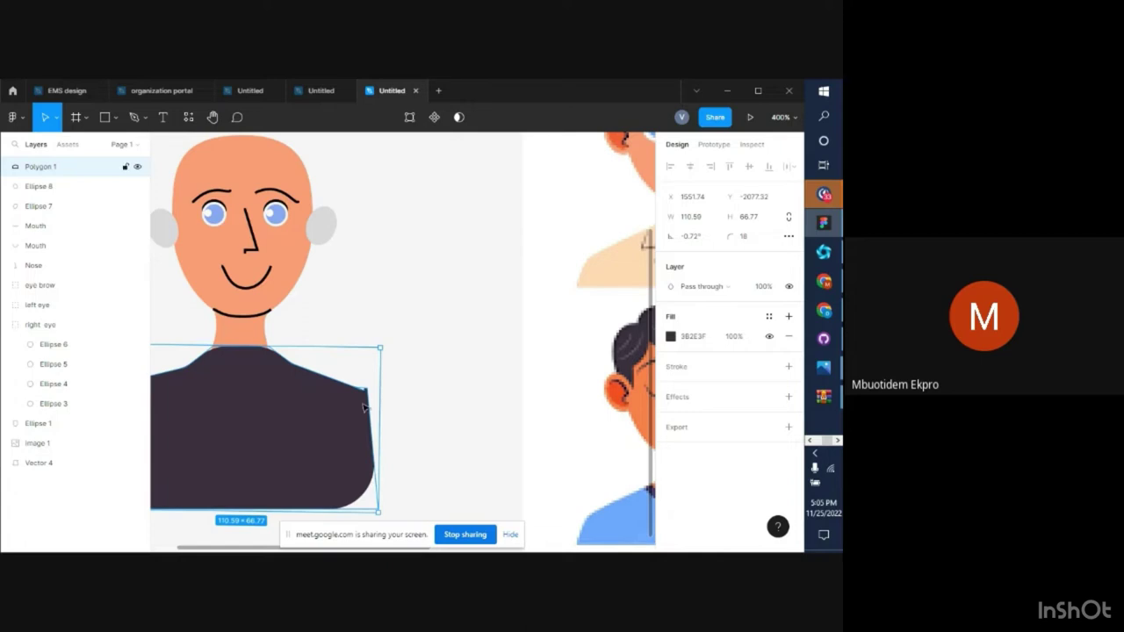
pyautogui.click(362, 404)
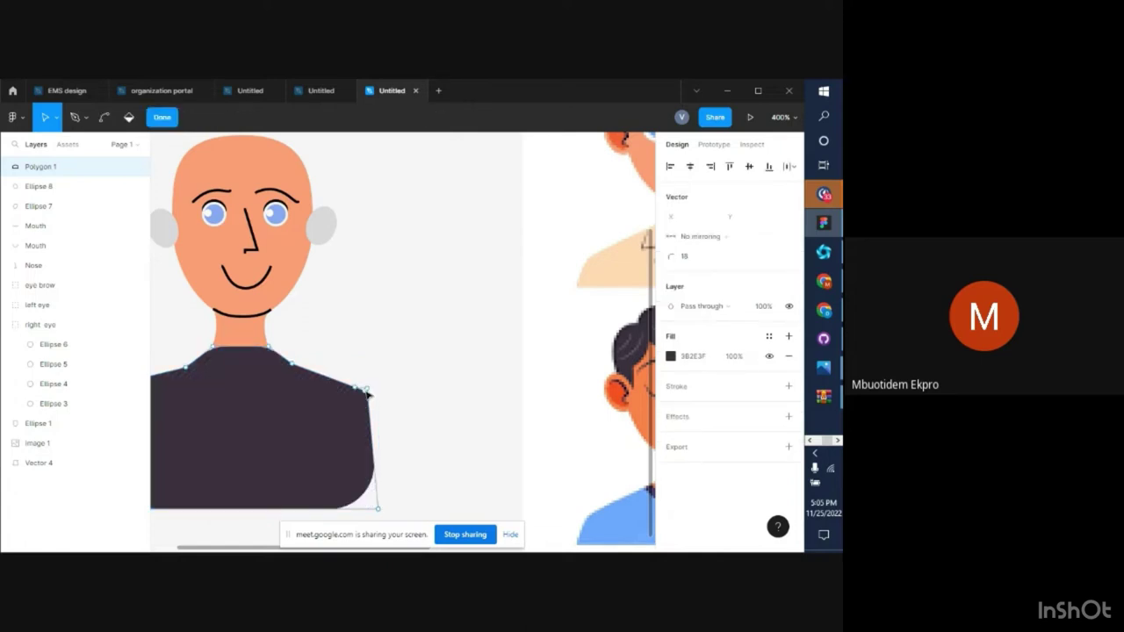
pyautogui.click(367, 390)
pyautogui.moveTo(367, 393); pyautogui.dragTo(361, 389)
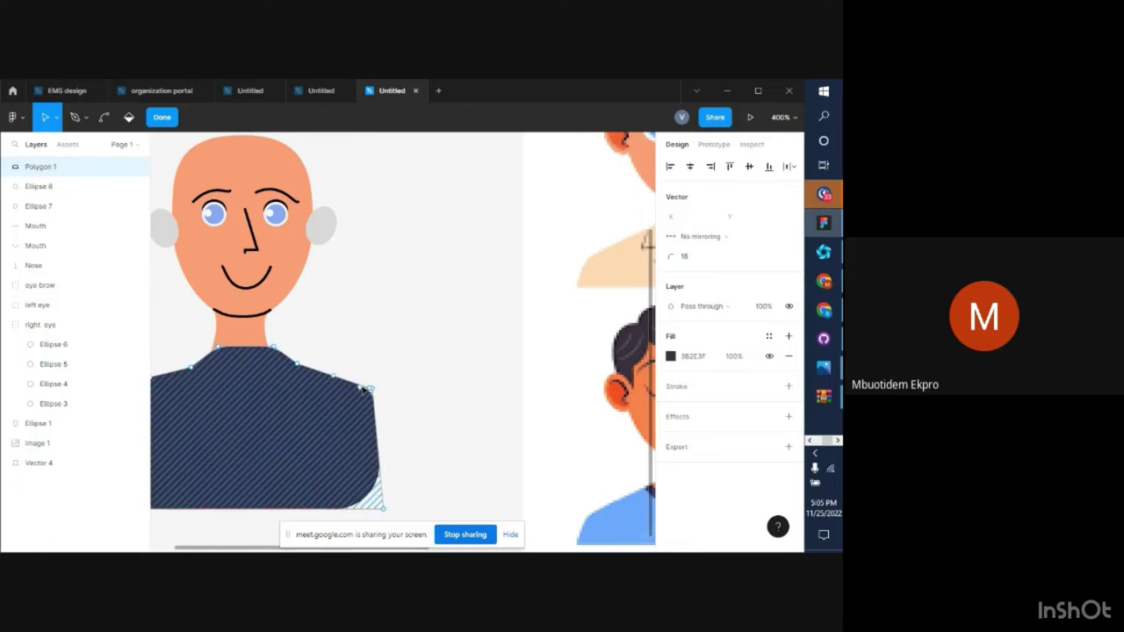
pyautogui.hscroll(-3, 434, 451)
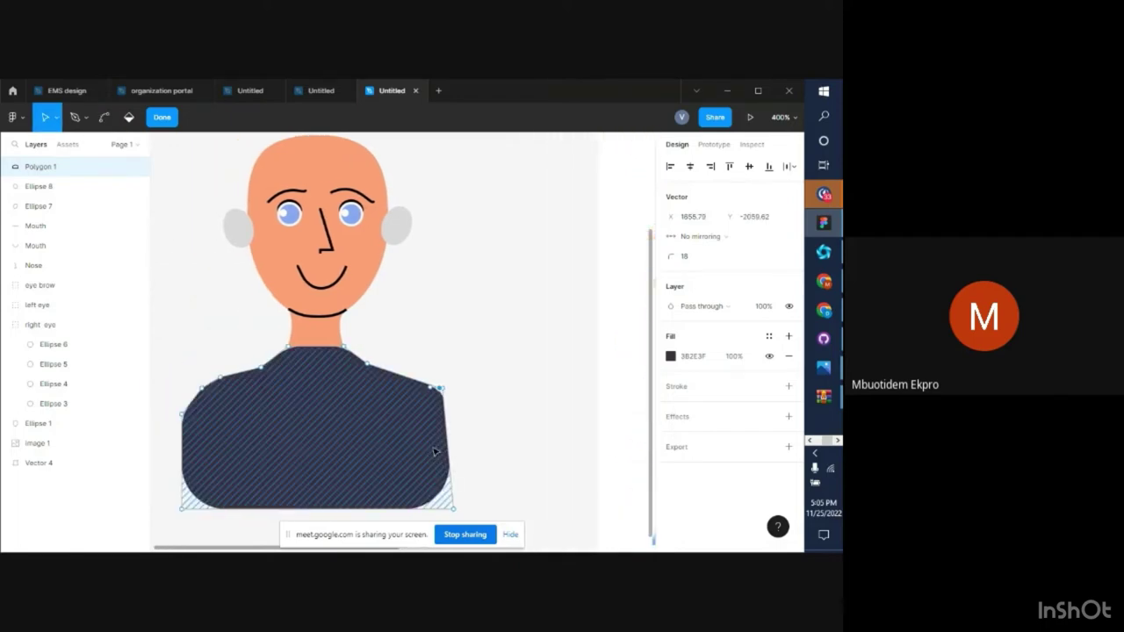
# Pull the left shoulder point left and down and fine-tune a left-edge point inward
pyautogui.hscroll(-5, 433, 451)
pyautogui.click(383, 370)
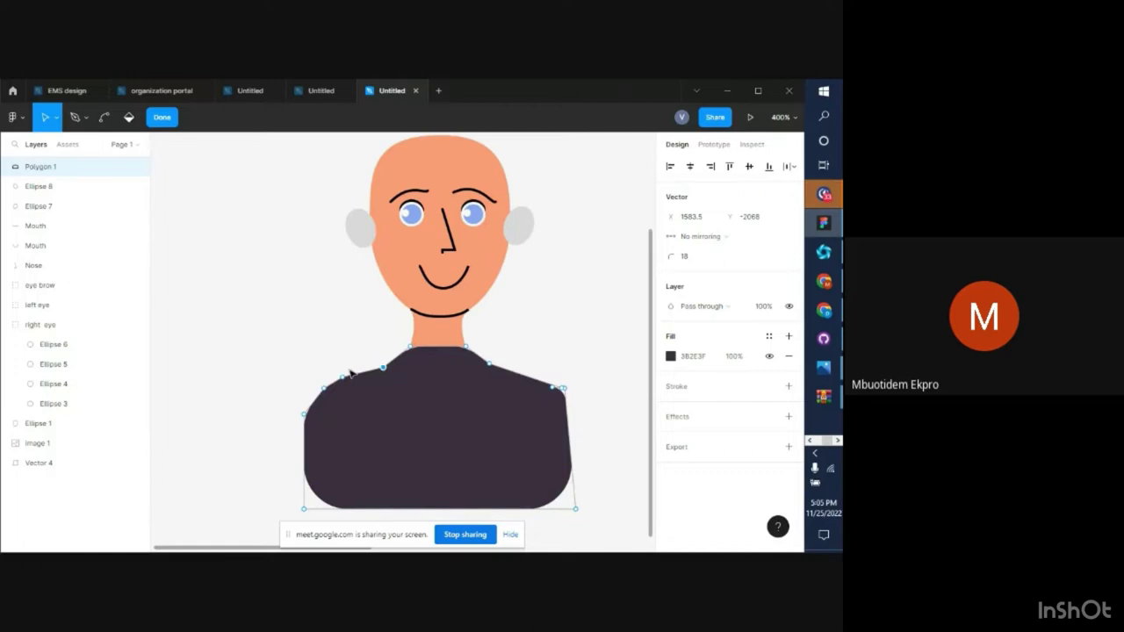
pyautogui.click(345, 379)
pyautogui.moveTo(347, 380); pyautogui.dragTo(325, 391)
pyautogui.click(305, 418)
pyautogui.moveTo(306, 418); pyautogui.dragTo(315, 416)
pyautogui.moveTo(310, 407); pyautogui.dragTo(309, 410)
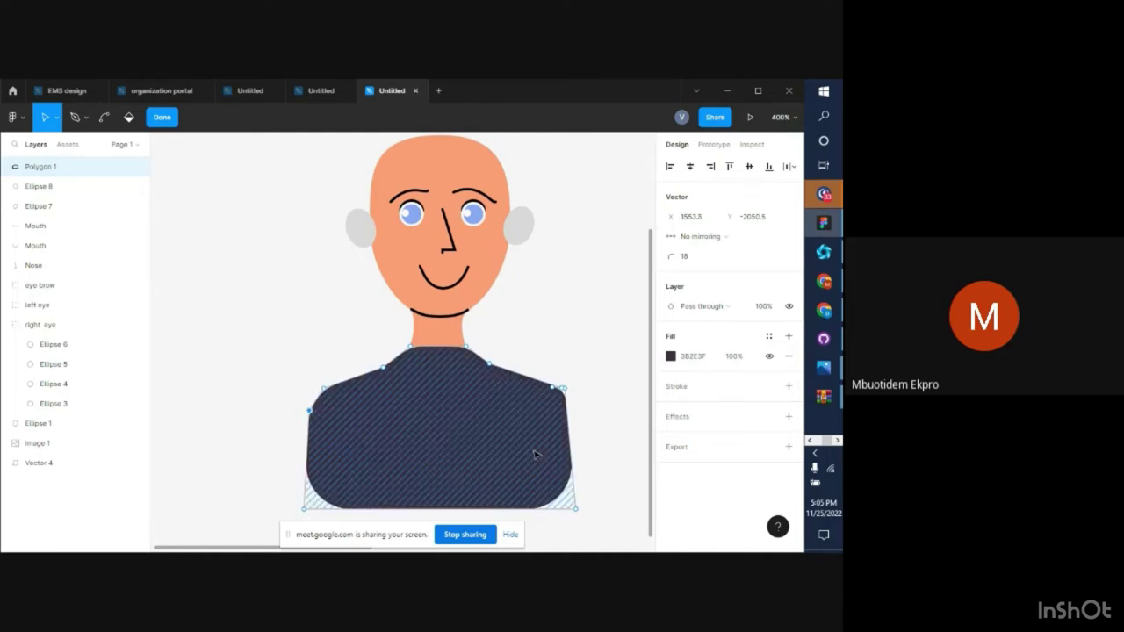
# Nudge the right shoulder point, add a slightly outward left-edge point, and finish editing
pyautogui.click(565, 389)
pyautogui.moveTo(568, 392); pyautogui.dragTo(580, 410)
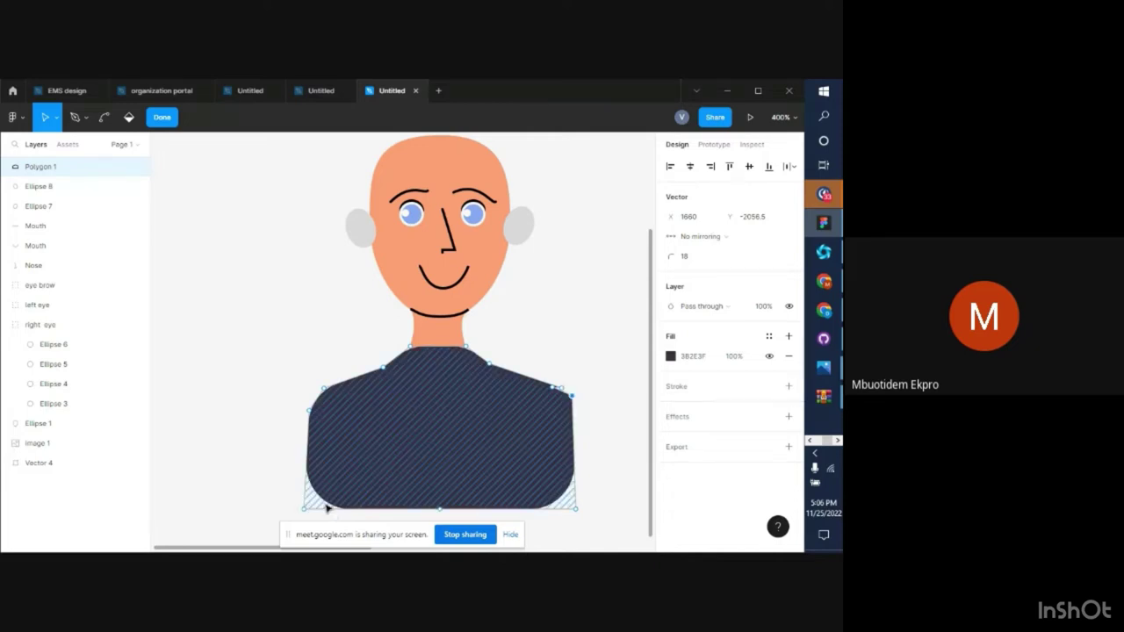
pyautogui.click(310, 461)
pyautogui.moveTo(319, 469); pyautogui.dragTo(313, 467)
pyautogui.click(589, 465)
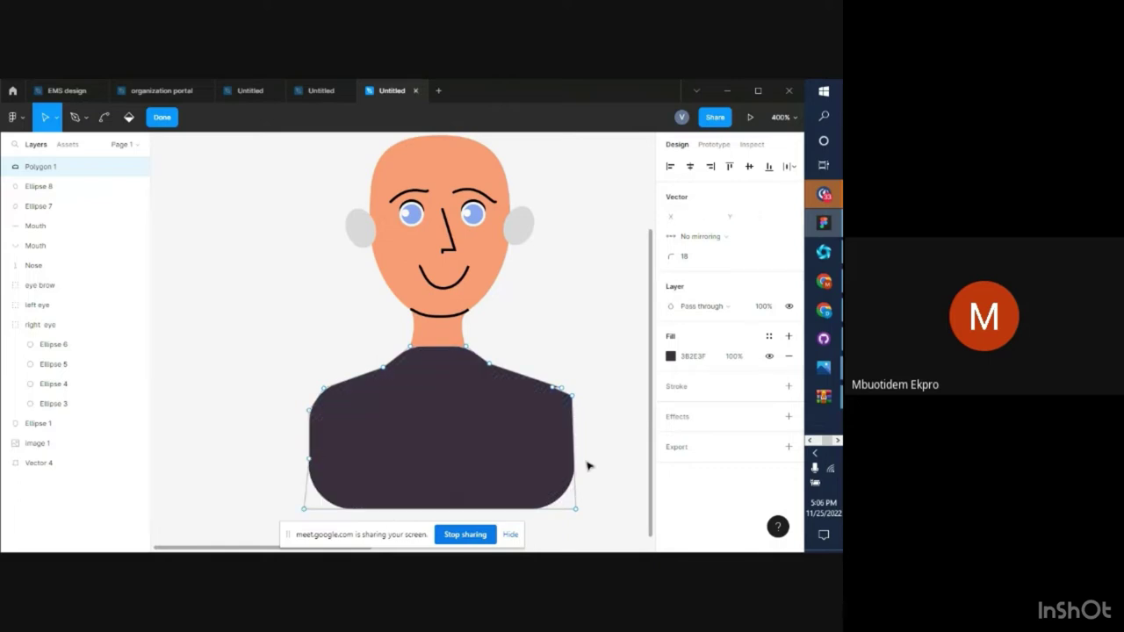
pyautogui.press('Escape')
pyautogui.press('Escape')
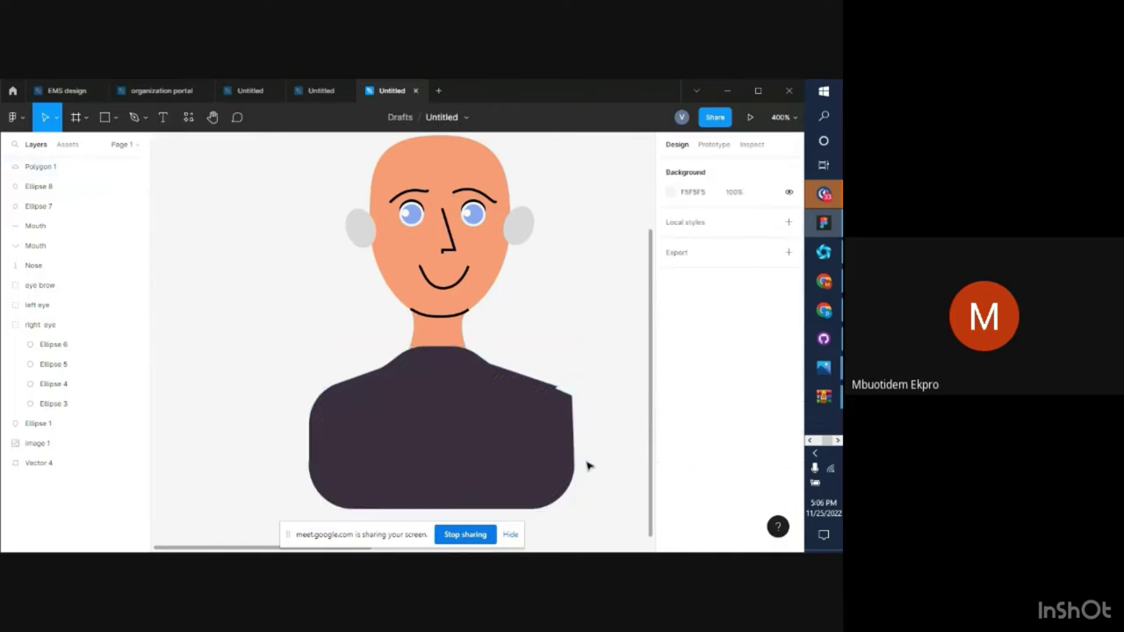
# Rename the Vector 4 layer to 'neck'
pyautogui.press('-')
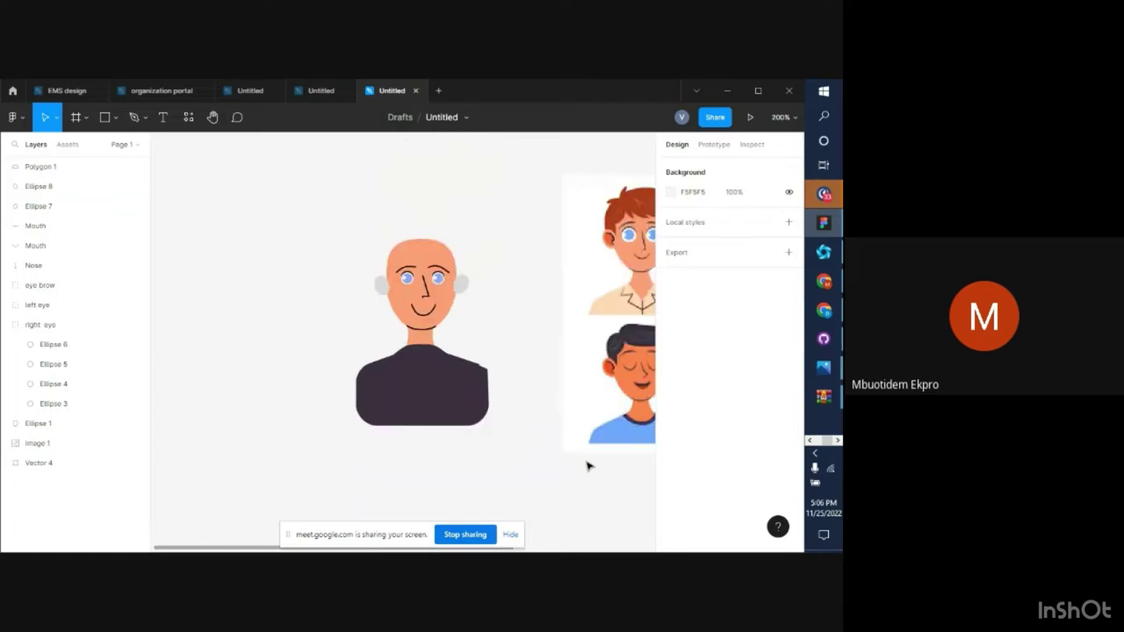
pyautogui.hscroll(3, 502, 434)
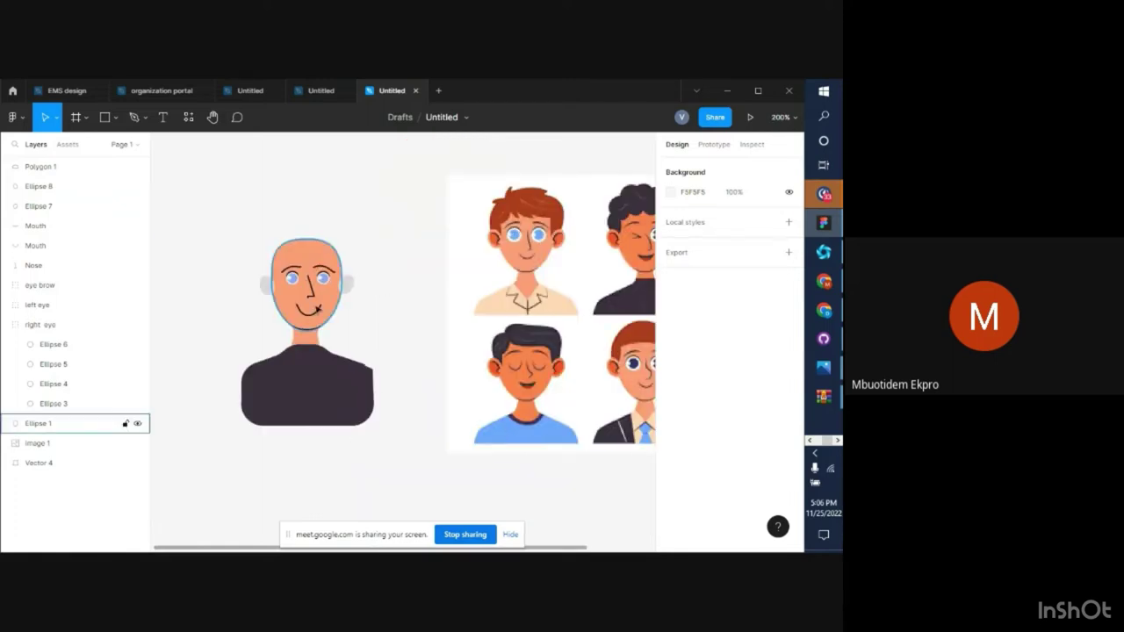
pyautogui.click(44, 463)
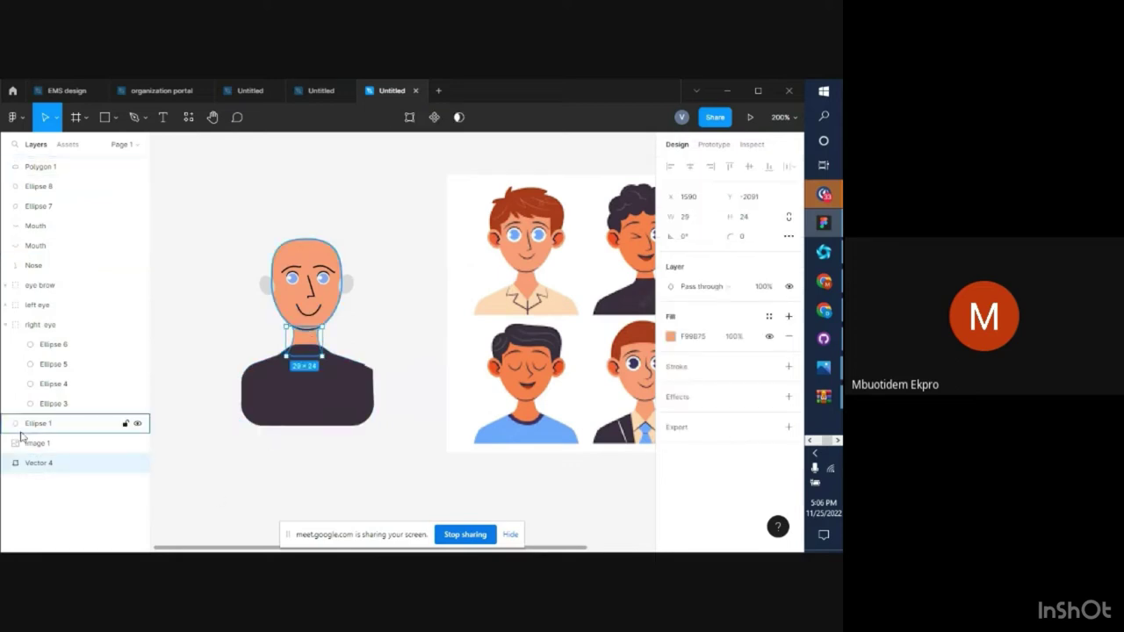
pyautogui.doubleClick(56, 464)
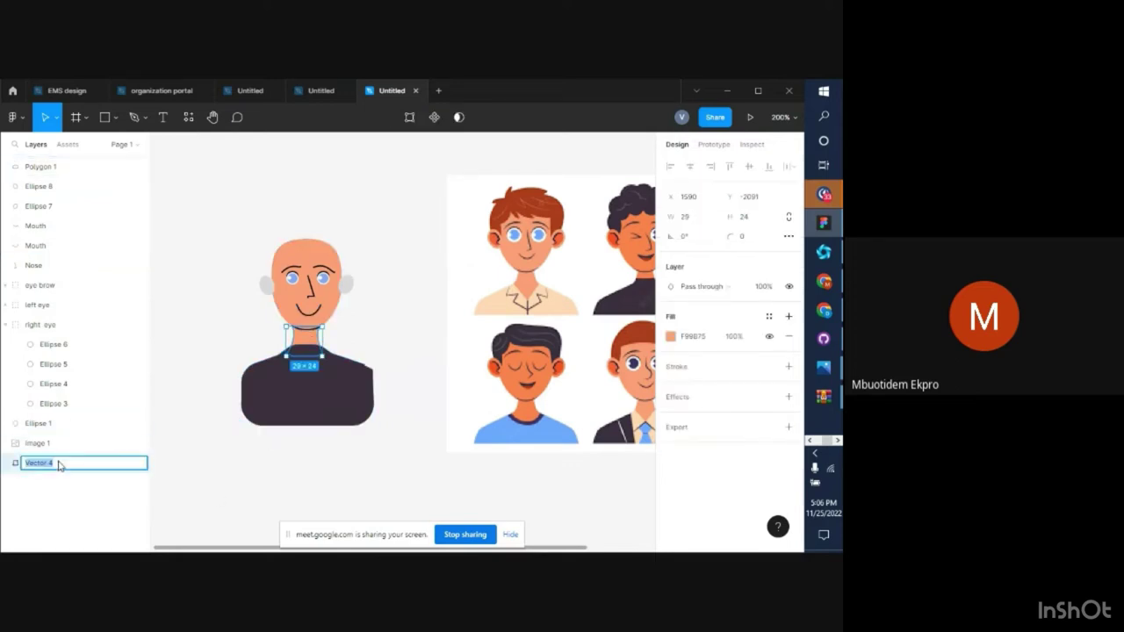
pyautogui.write('neck')
pyautogui.press('Return')
# Rename the Polygon 1 layer to 'Shirt'
pyautogui.click(301, 414)
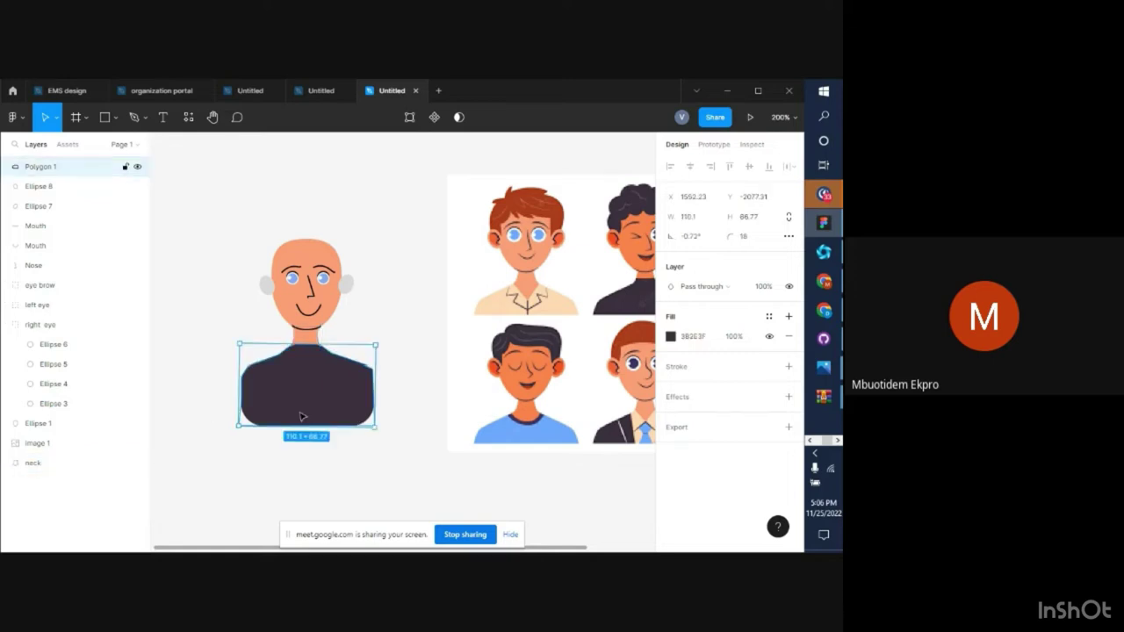
pyautogui.doubleClick(66, 167)
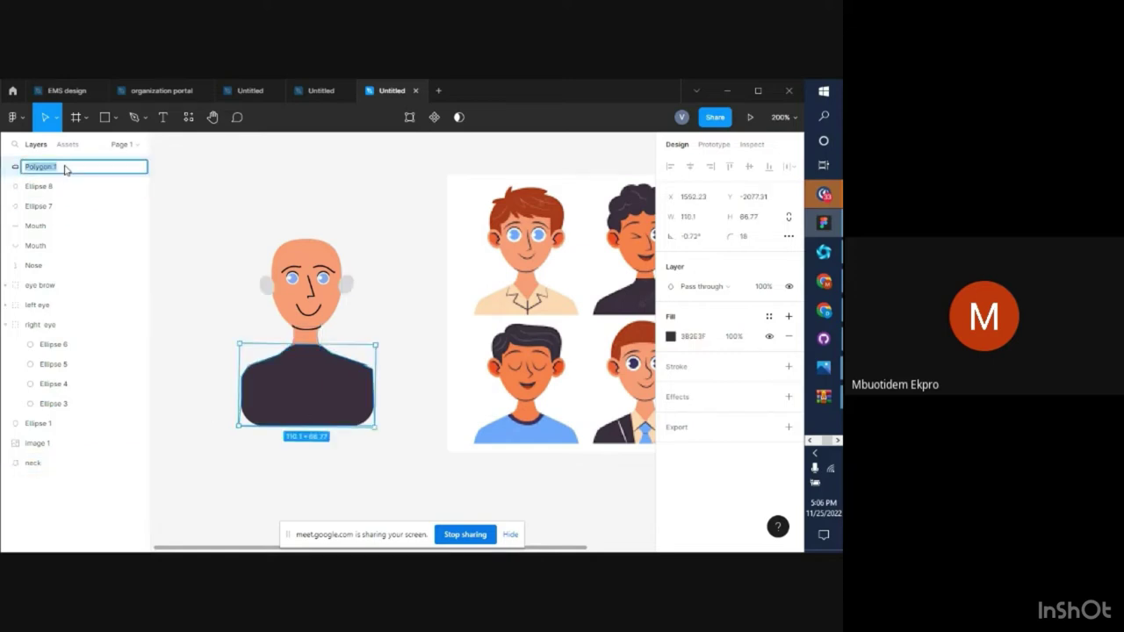
pyautogui.write('Shirt')
pyautogui.press('Return')
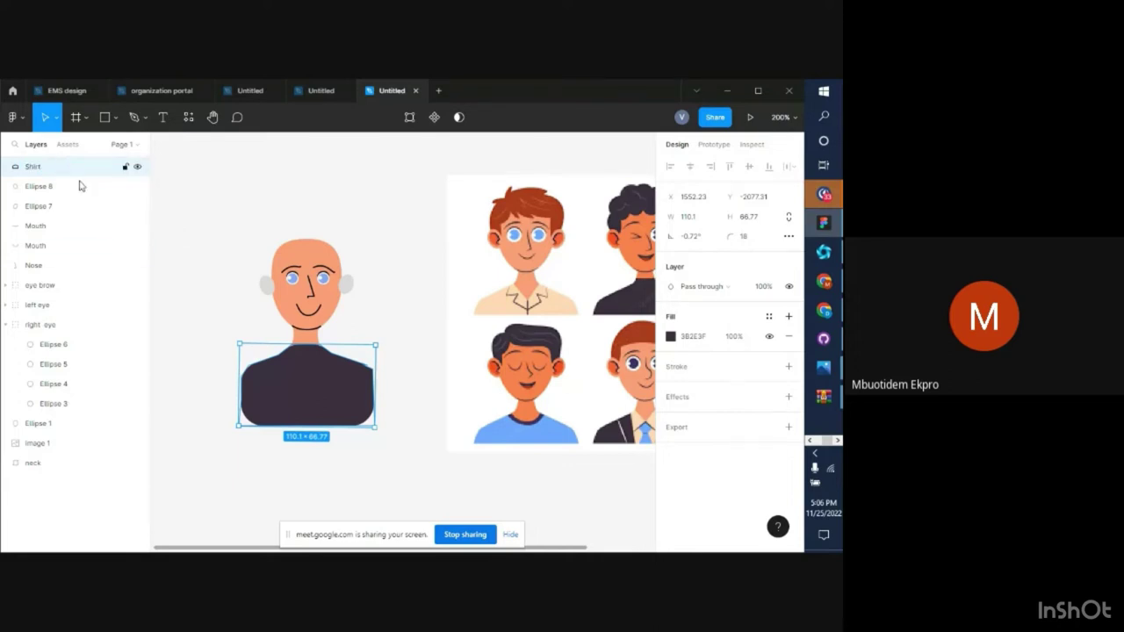
pyautogui.hscroll(5, 409, 347)
pyautogui.hscroll(-1, 410, 347)
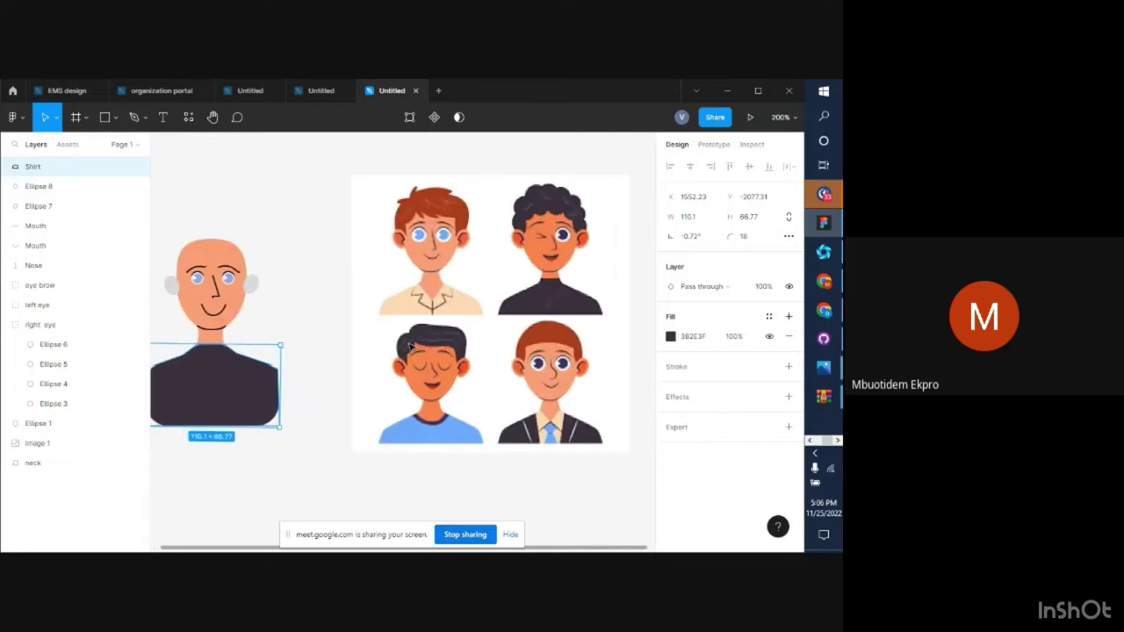
pyautogui.hscroll(1, 409, 347)
pyautogui.hscroll(-2, 410, 347)
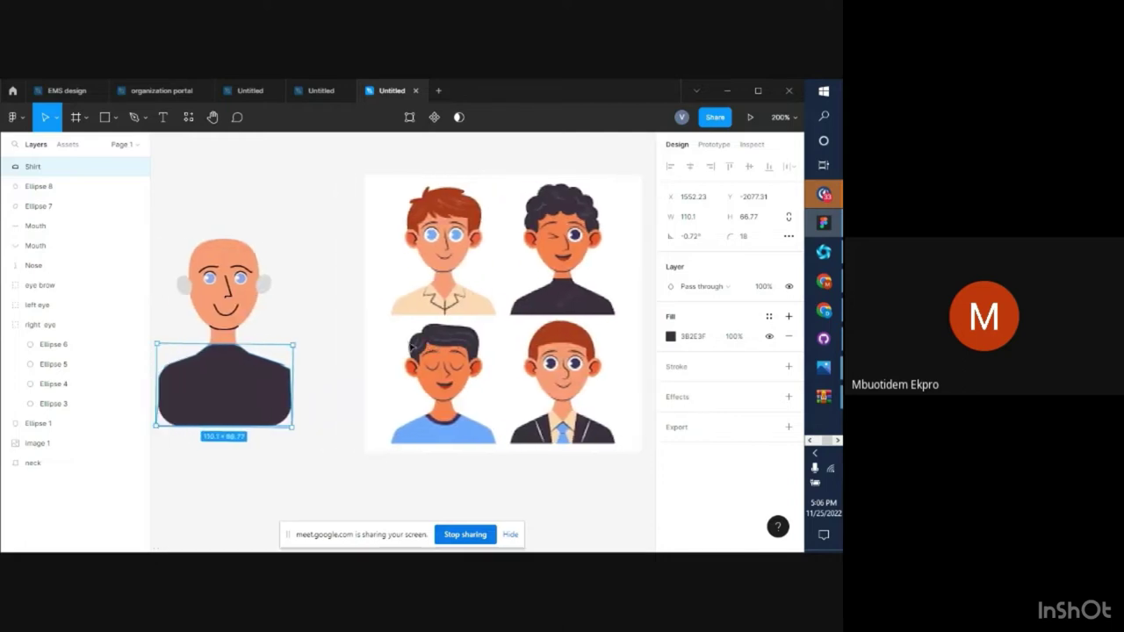
pyautogui.hscroll(-1, 409, 347)
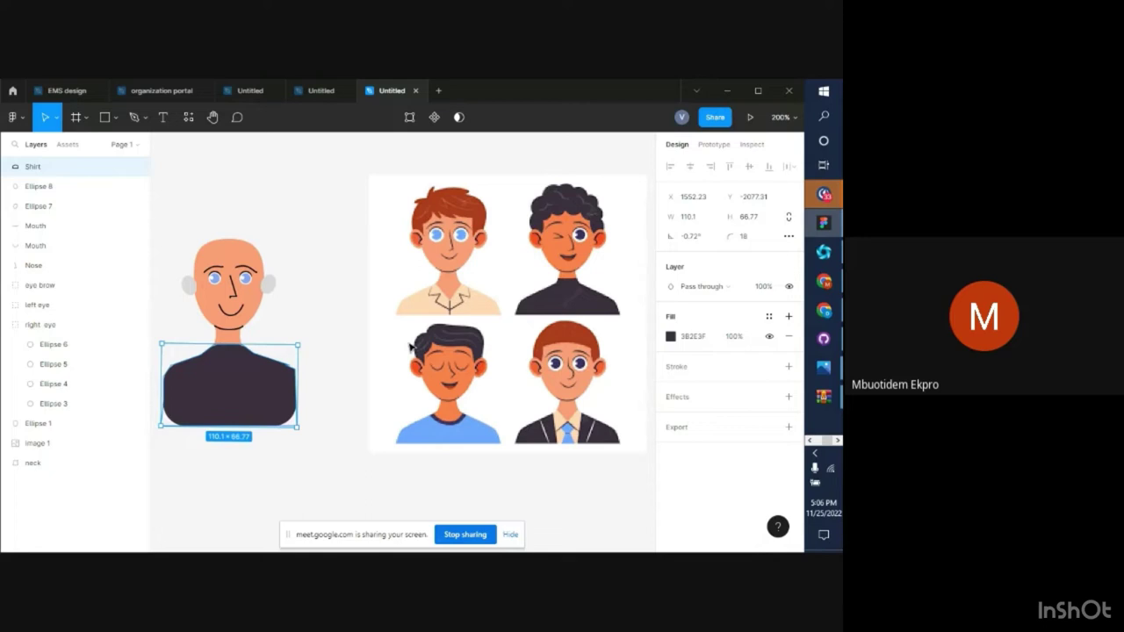
pyautogui.hscroll(-4, 326, 387)
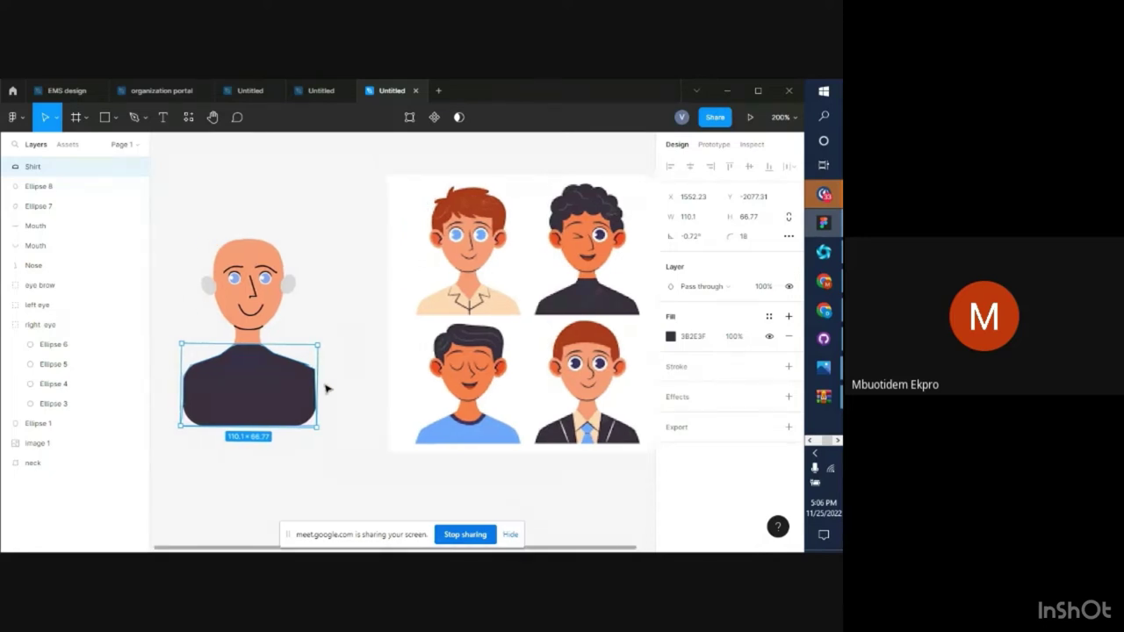
pyautogui.hscroll(-1, 326, 387)
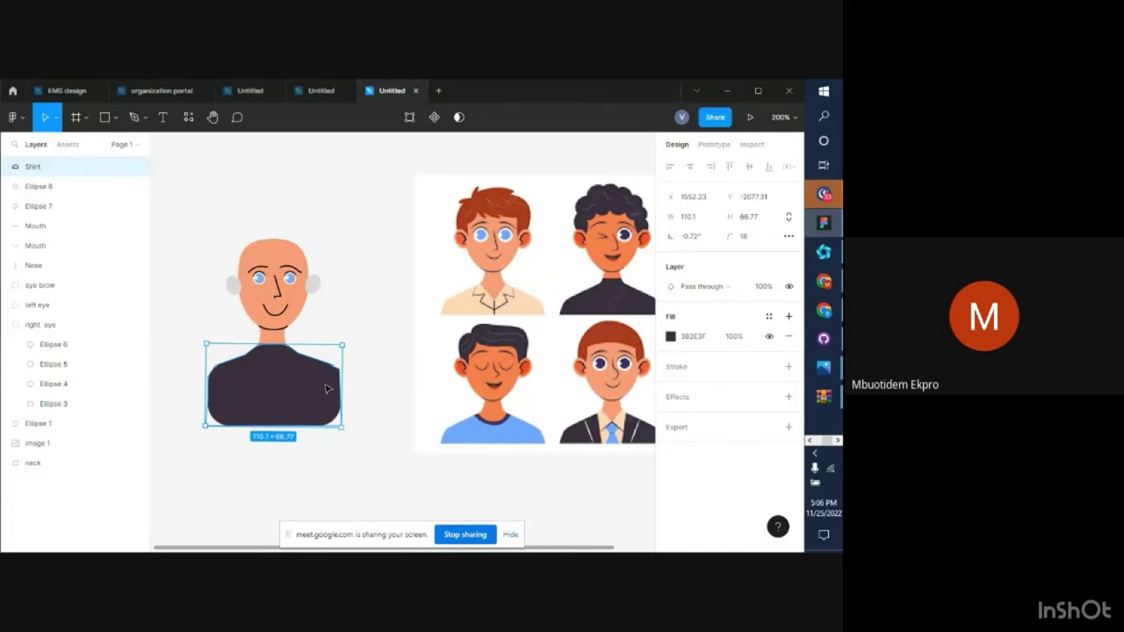
pyautogui.hotkey('ctrl', '=')
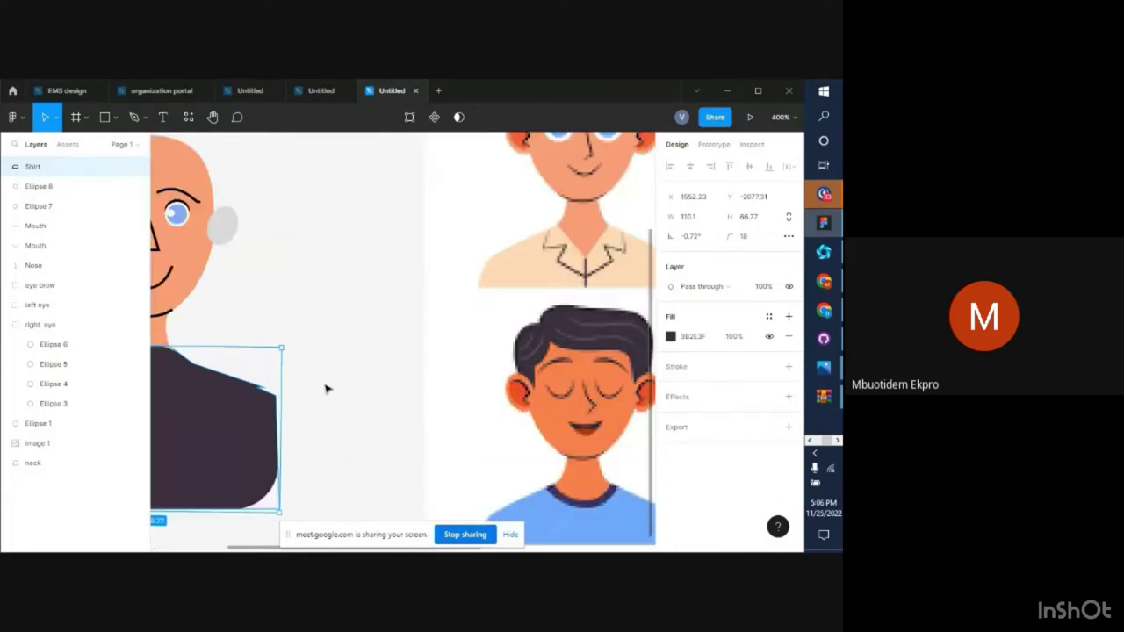
pyautogui.hscroll(-12, 310, 508)
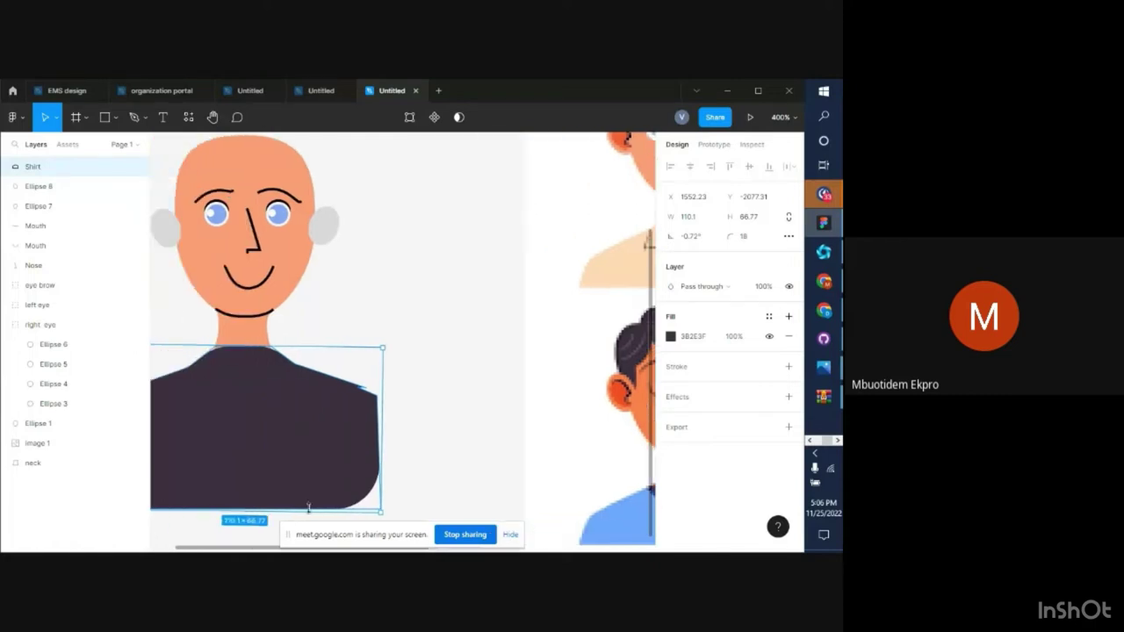
pyautogui.click(276, 313)
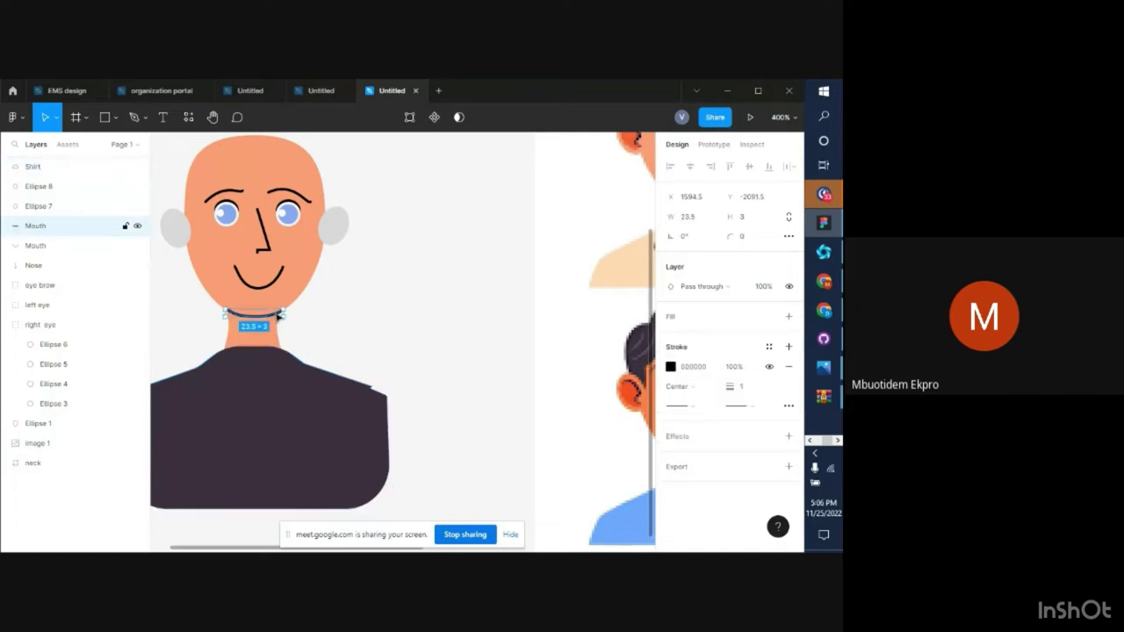
pyautogui.click(180, 237)
pyautogui.keyDown('shift'); pyautogui.click(334, 234); pyautogui.keyUp('shift')
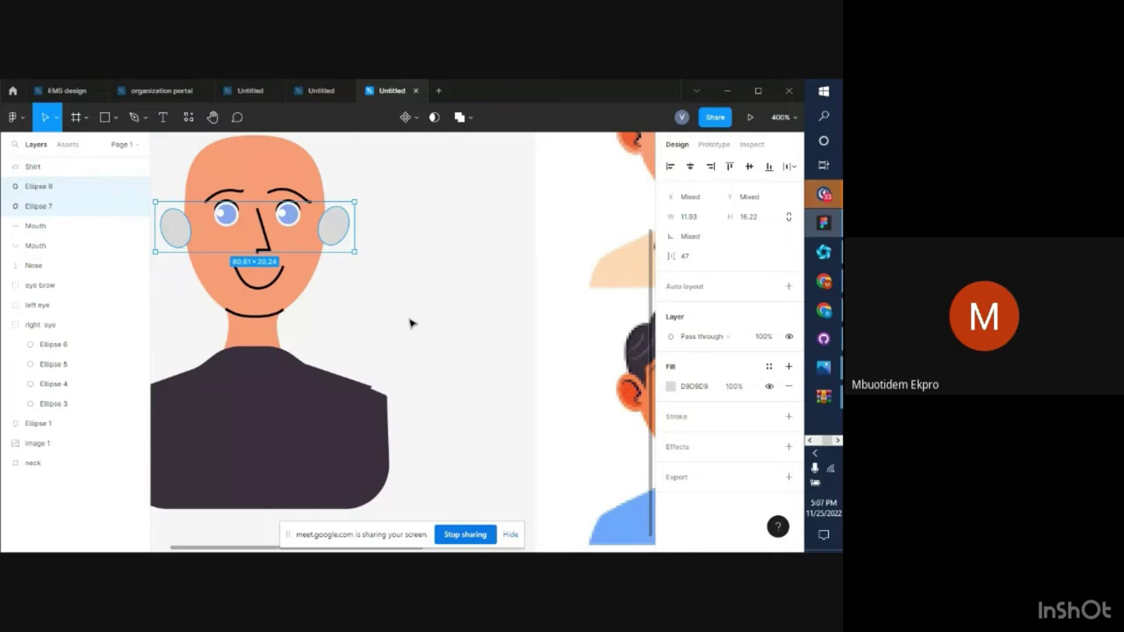
pyautogui.press('-')
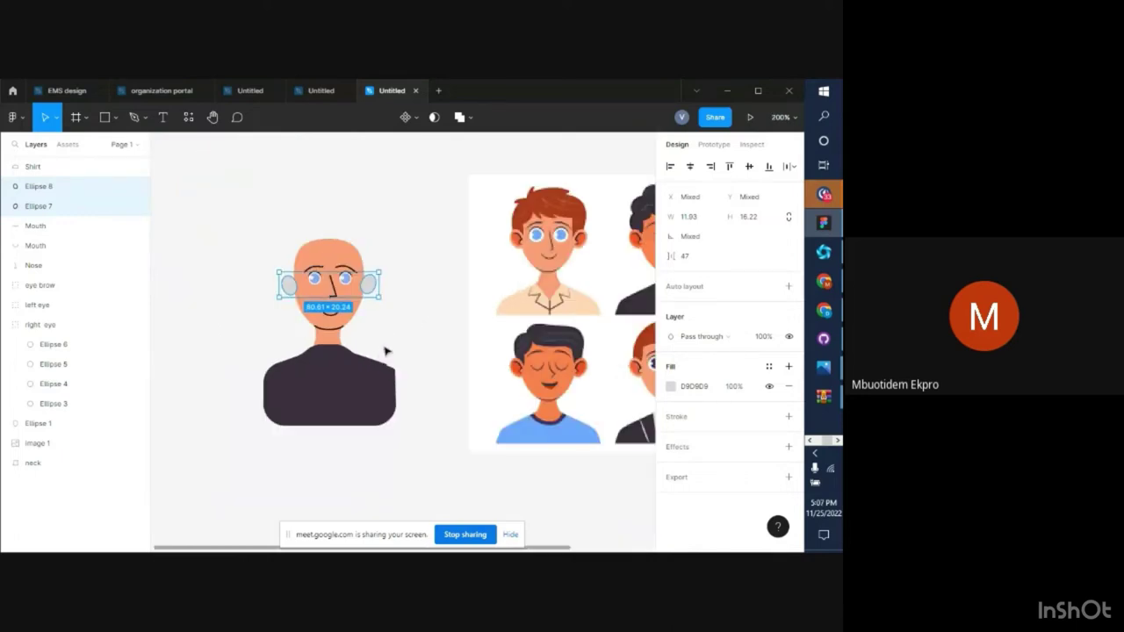
pyautogui.press('Escape')
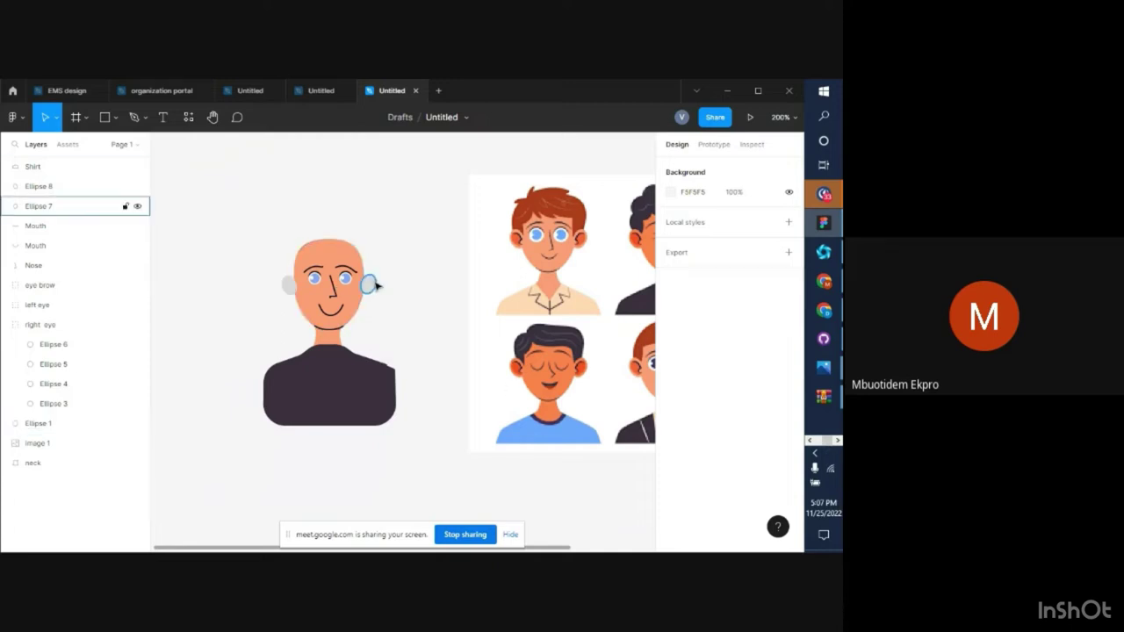
pyautogui.click(376, 285)
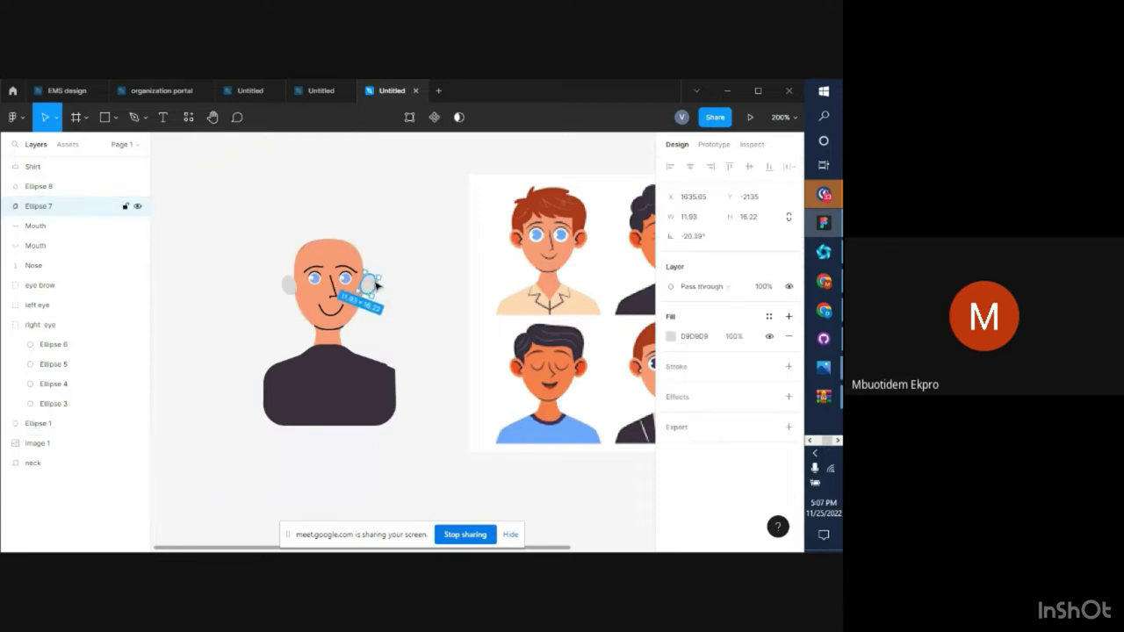
pyautogui.click(671, 336)
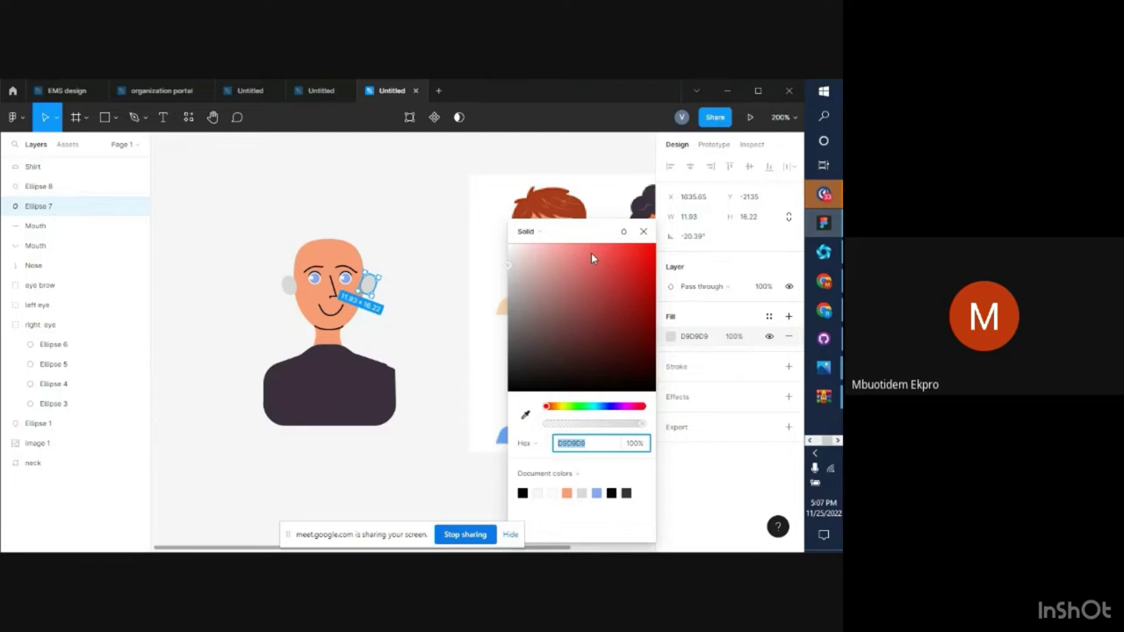
pyautogui.click(644, 233)
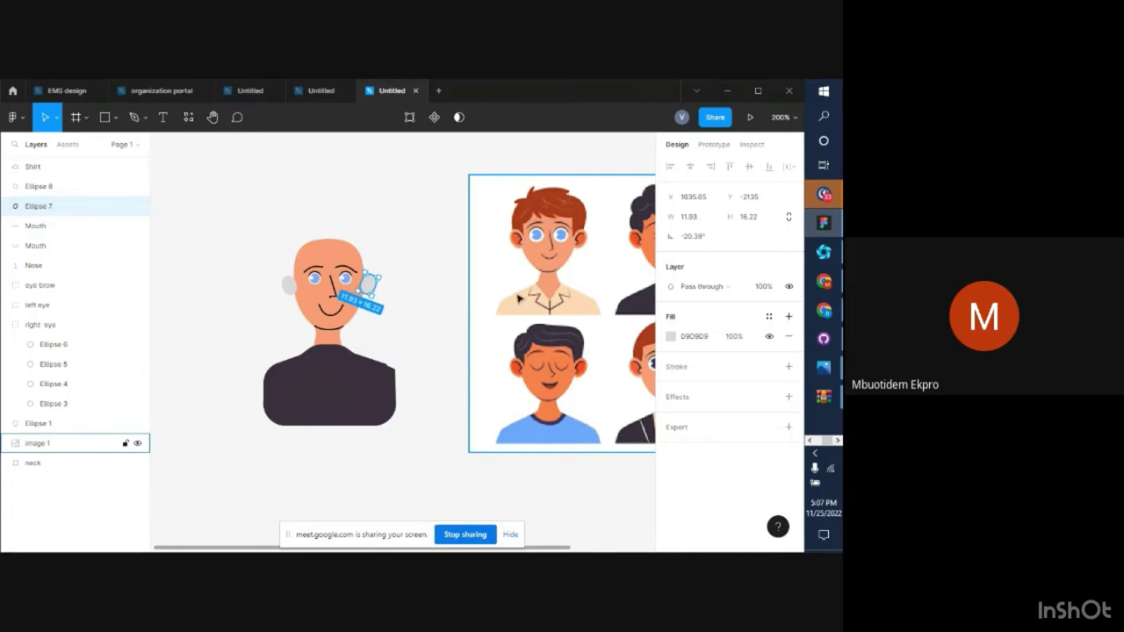
pyautogui.press('i')
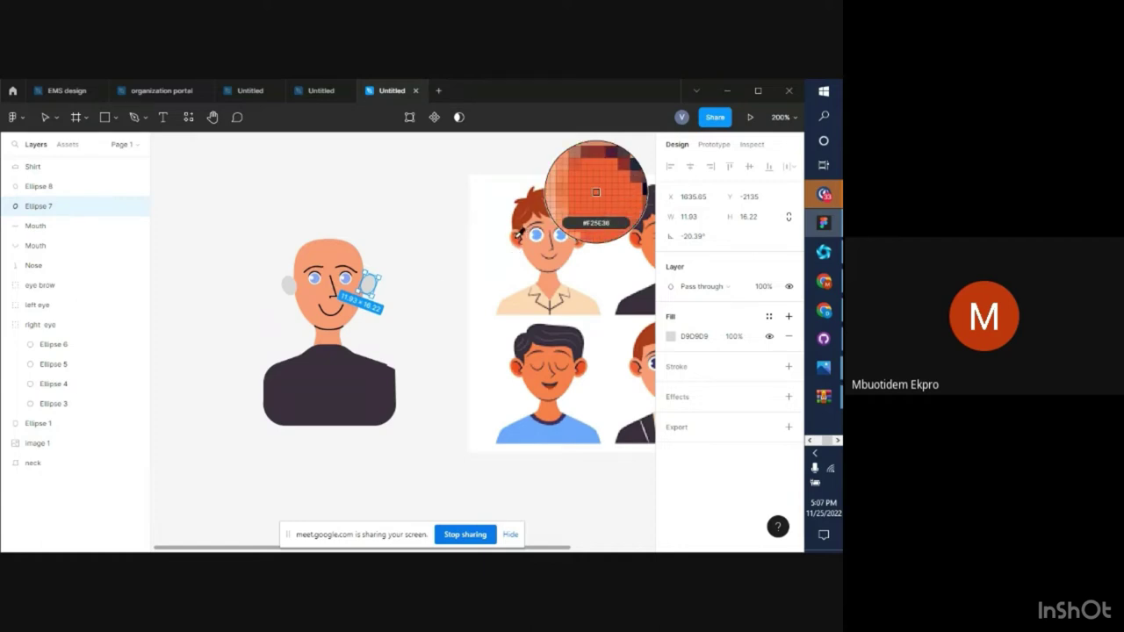
pyautogui.press('Escape')
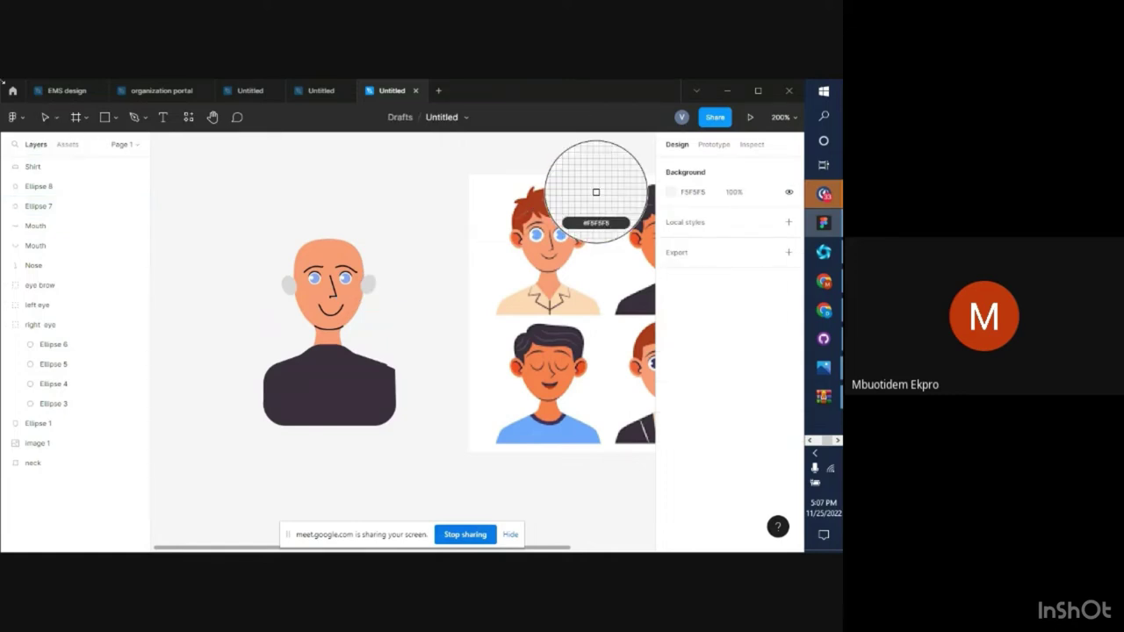
# Duplicate the right grey ear ellipse and move the copy aside
pyautogui.click(47, 118)
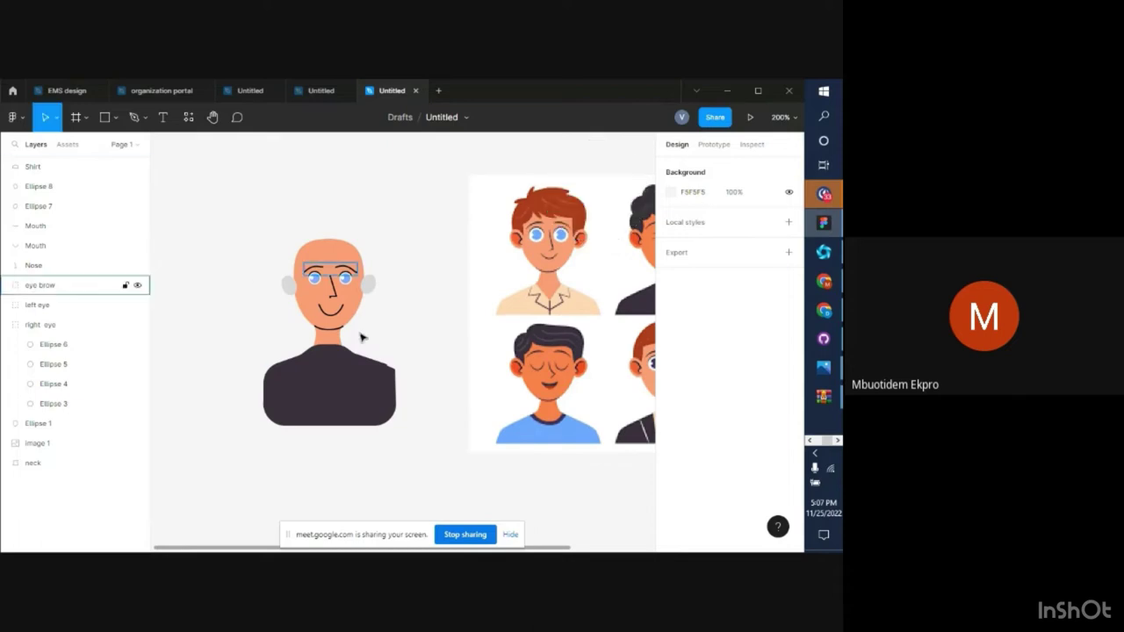
pyautogui.hotkey('ctrl', '+')
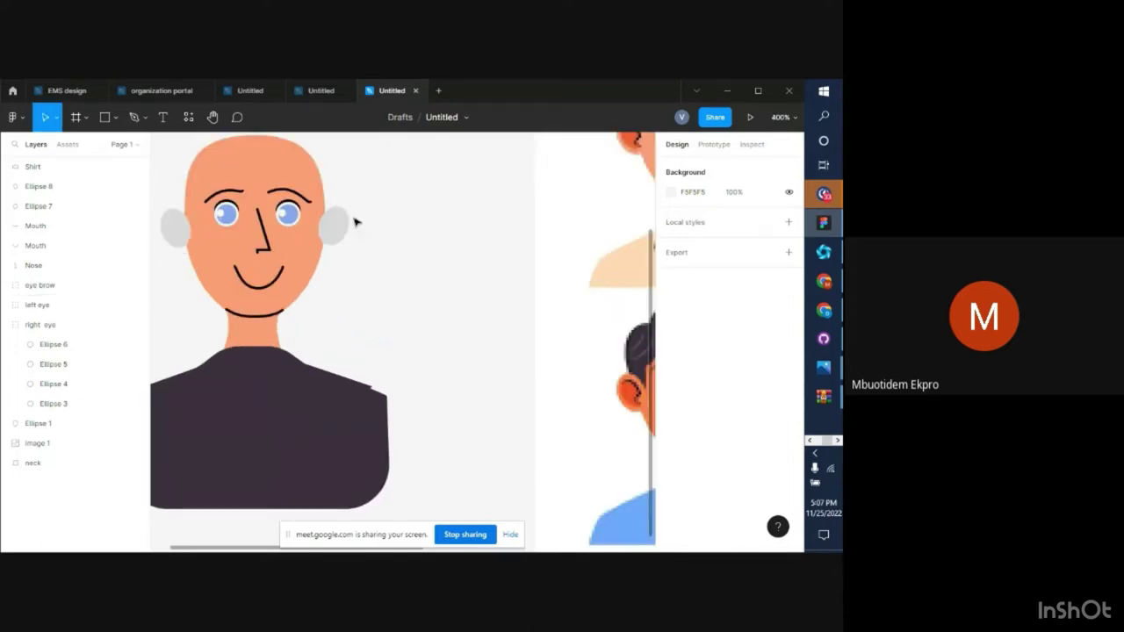
pyautogui.scroll(2, 454, 326)
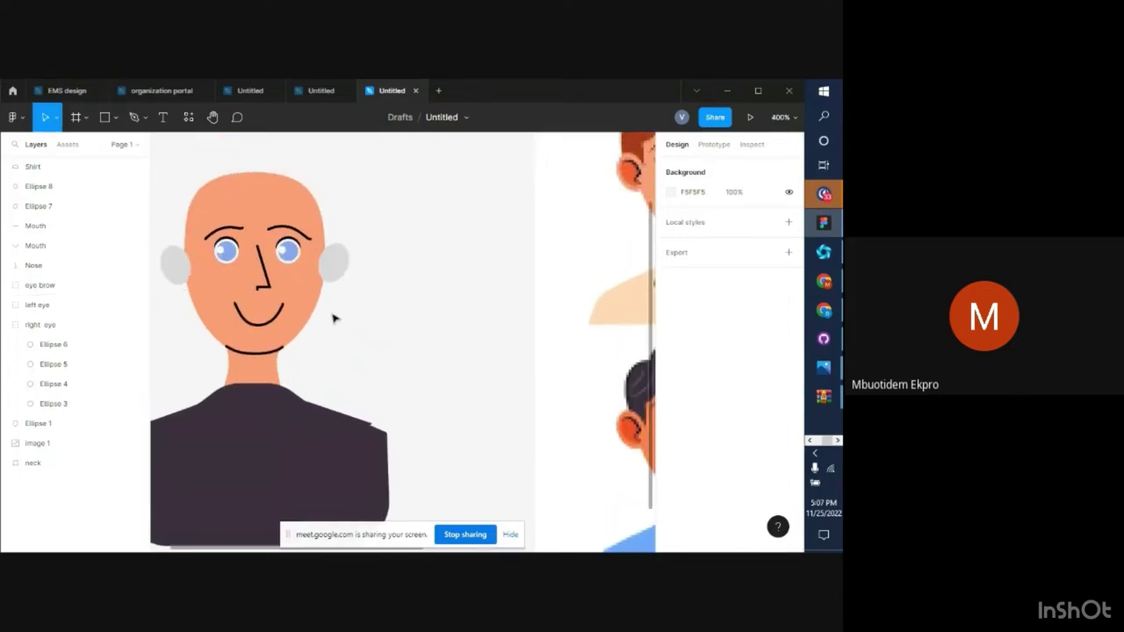
pyautogui.click(337, 270)
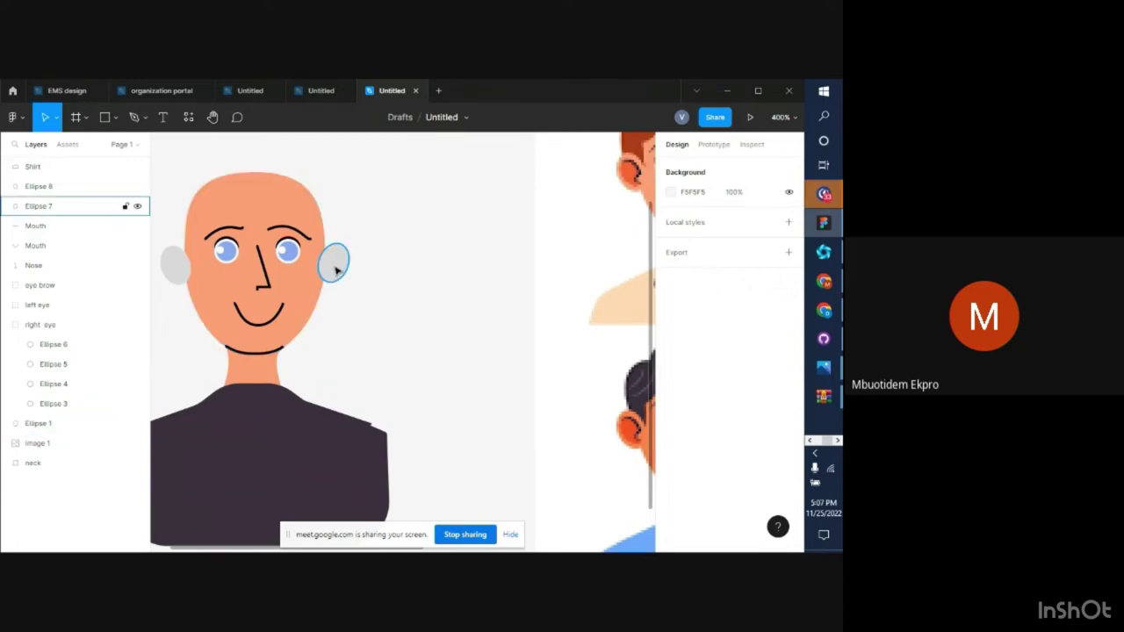
pyautogui.moveTo(336, 270); pyautogui.dragTo(357, 287)
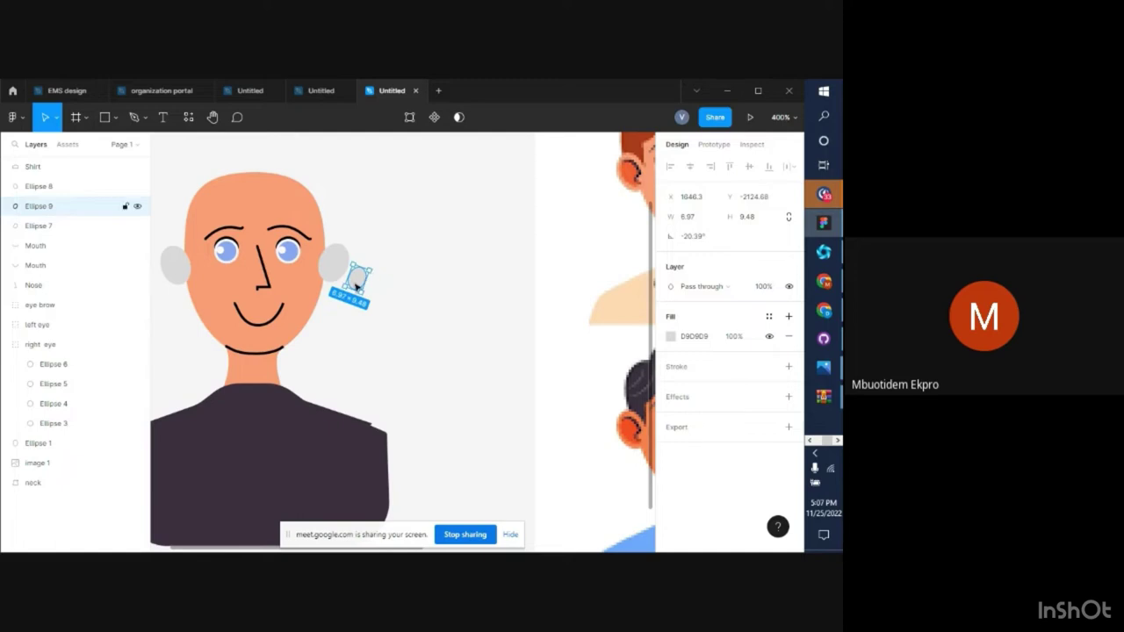
# Colour the copy orange-red F24C22 from the reference and fit it inside the right ear, about 8.91 × 11.48
pyautogui.press('i')
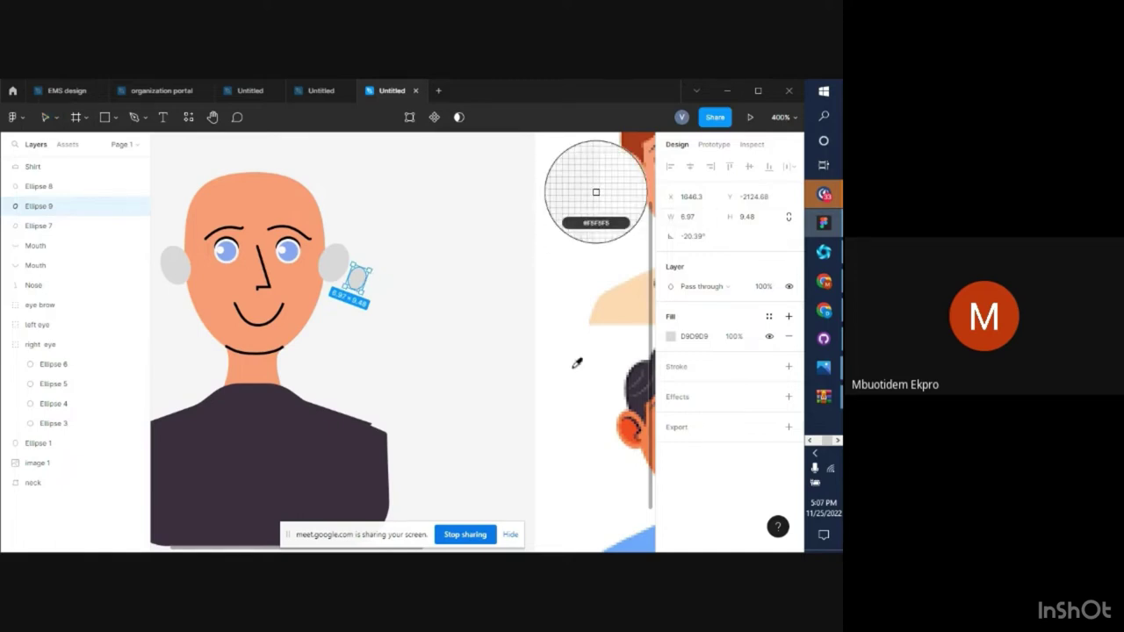
pyautogui.click(633, 428)
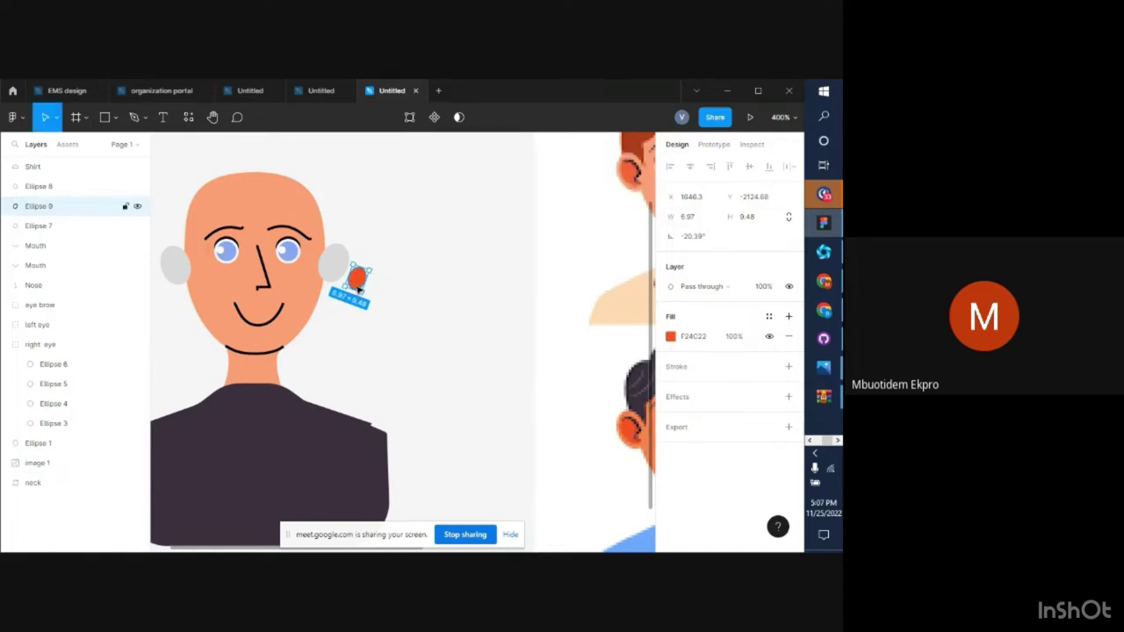
pyautogui.moveTo(361, 281); pyautogui.dragTo(322, 262)
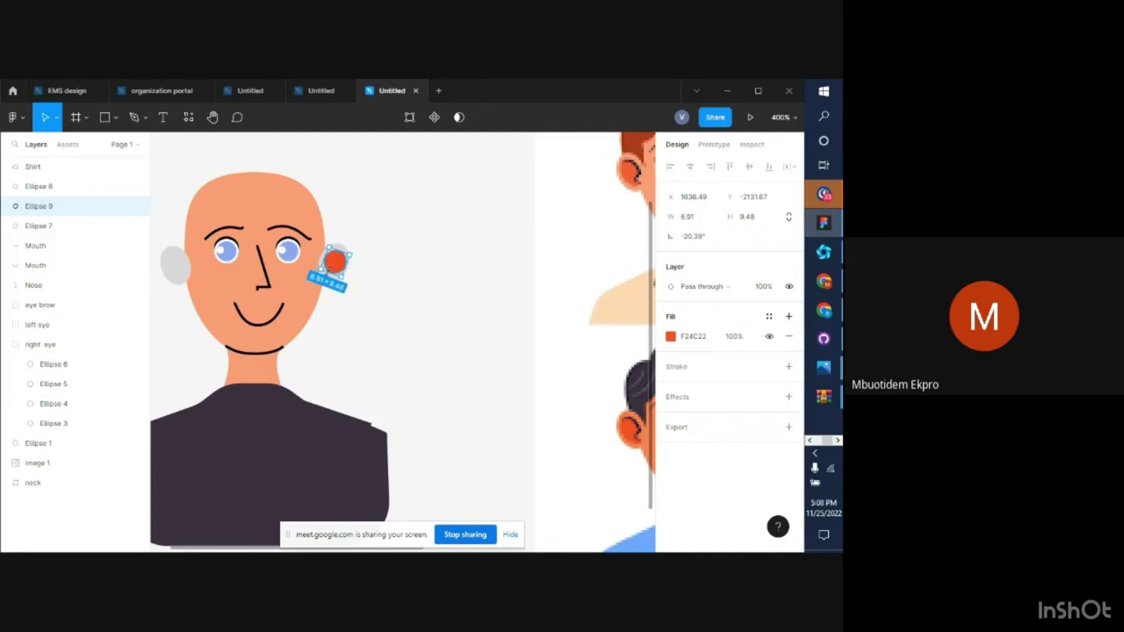
pyautogui.moveTo(326, 270); pyautogui.dragTo(327, 278)
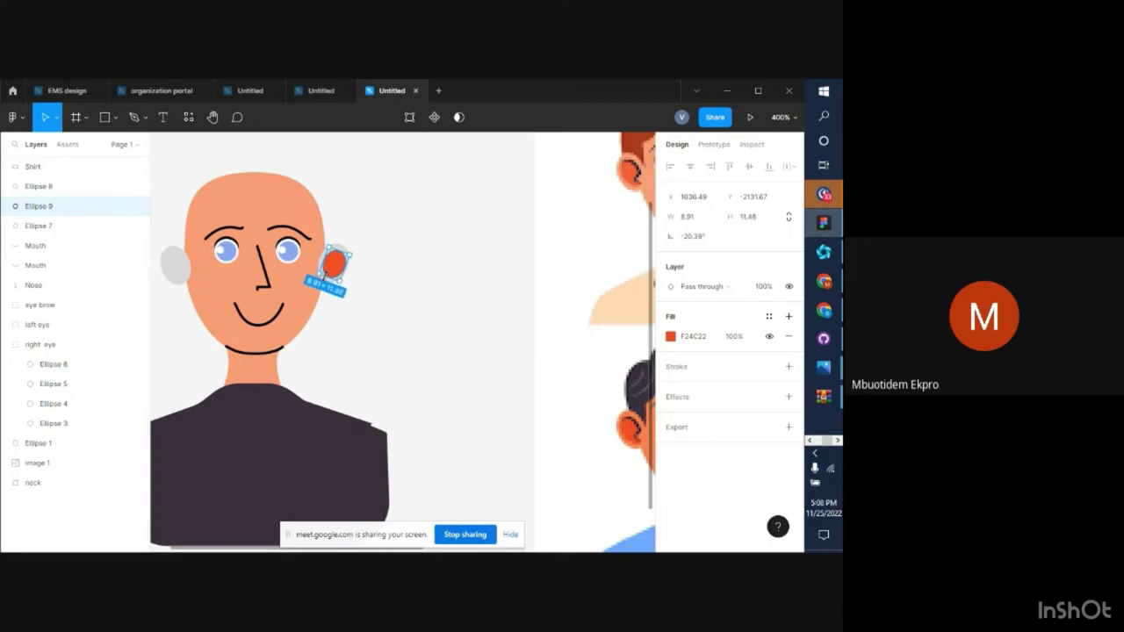
pyautogui.click(368, 293)
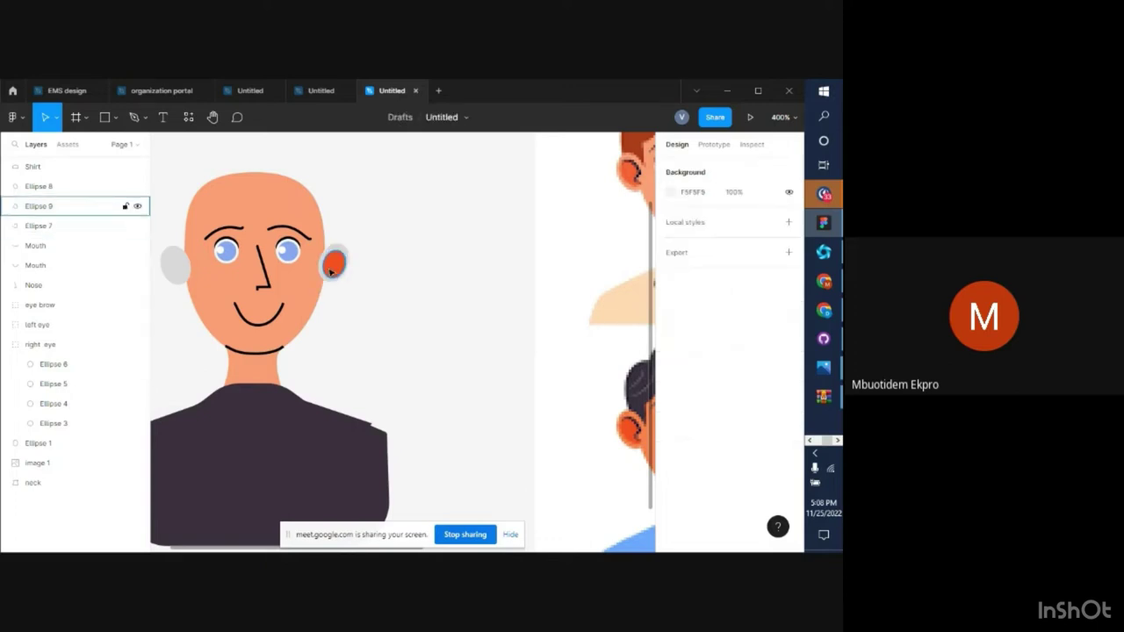
pyautogui.click(334, 264)
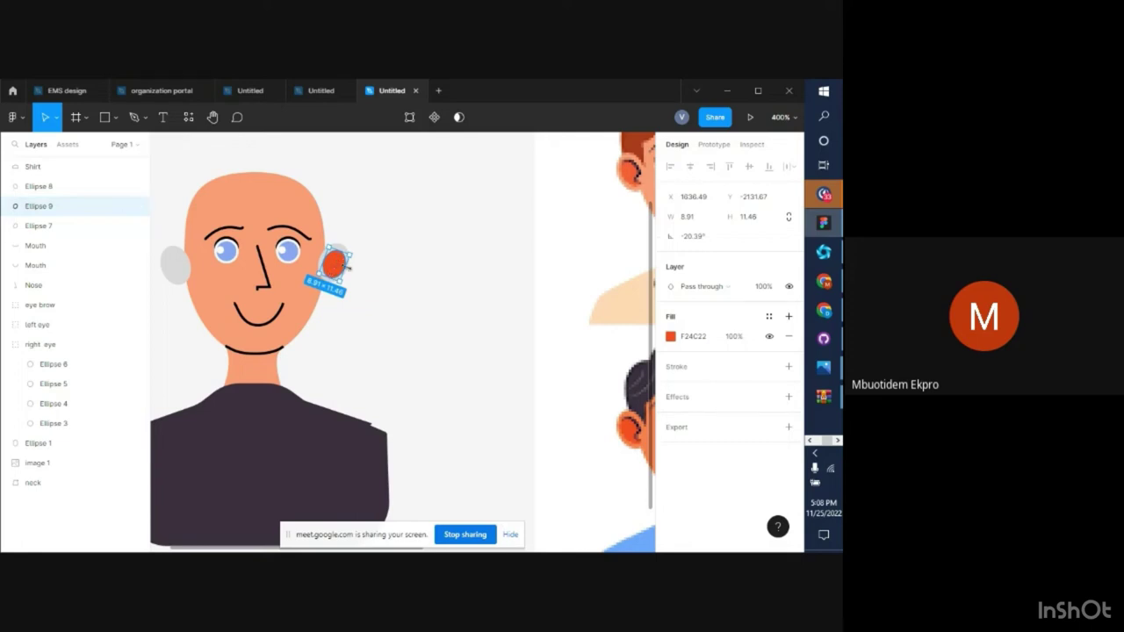
pyautogui.click(372, 291)
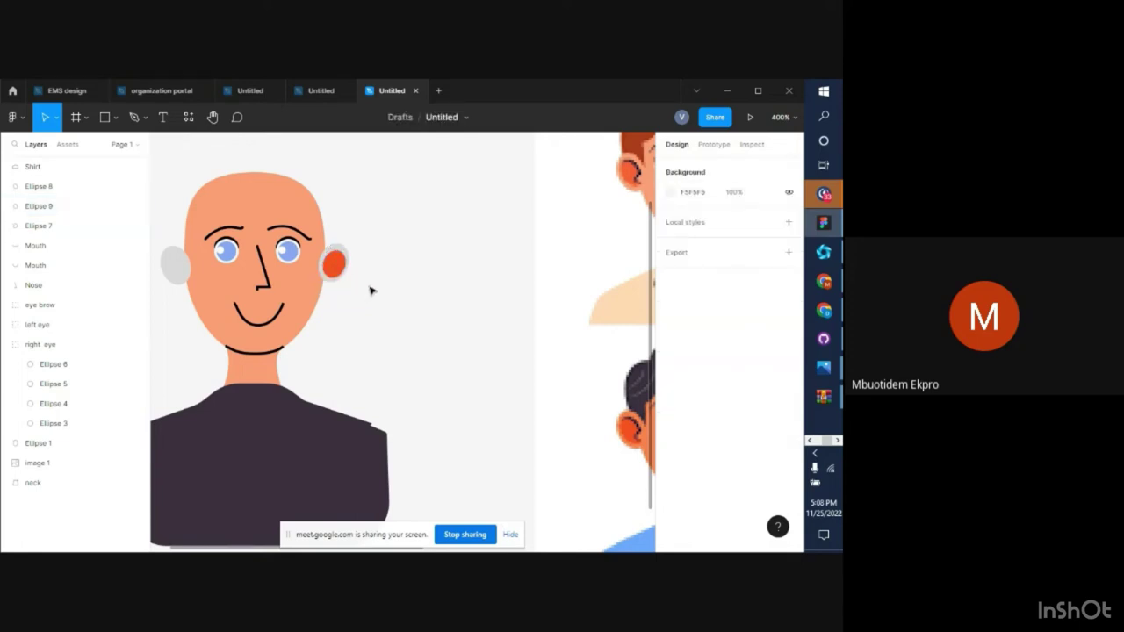
pyautogui.click(335, 255)
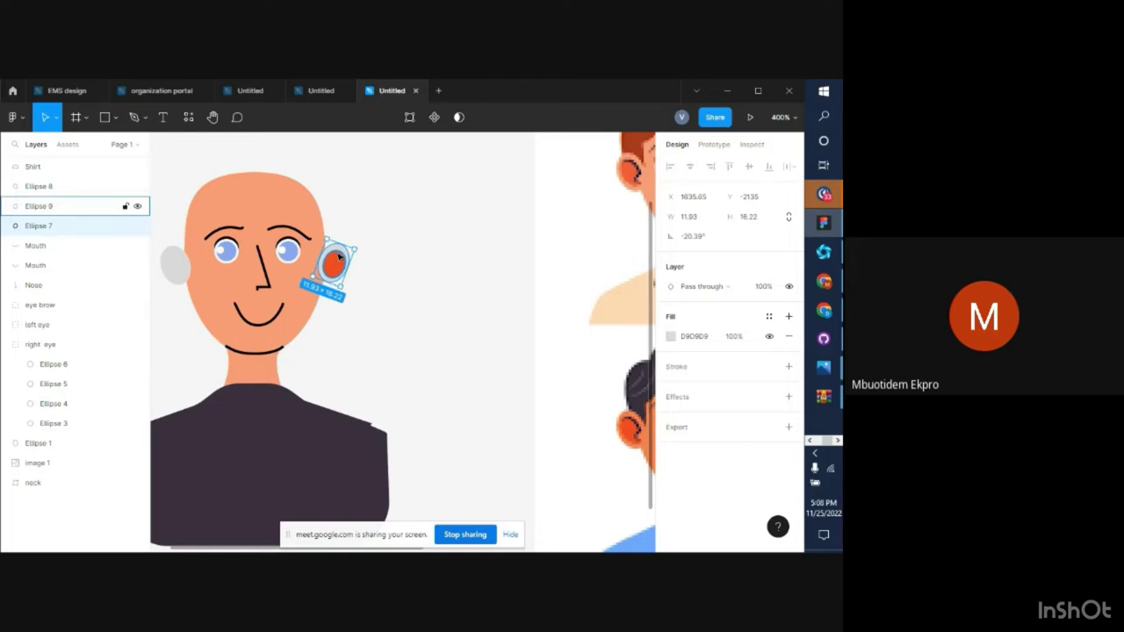
# Stretch the right orange inner ear to 9.34 × 12.2
pyautogui.doubleClick(338, 255)
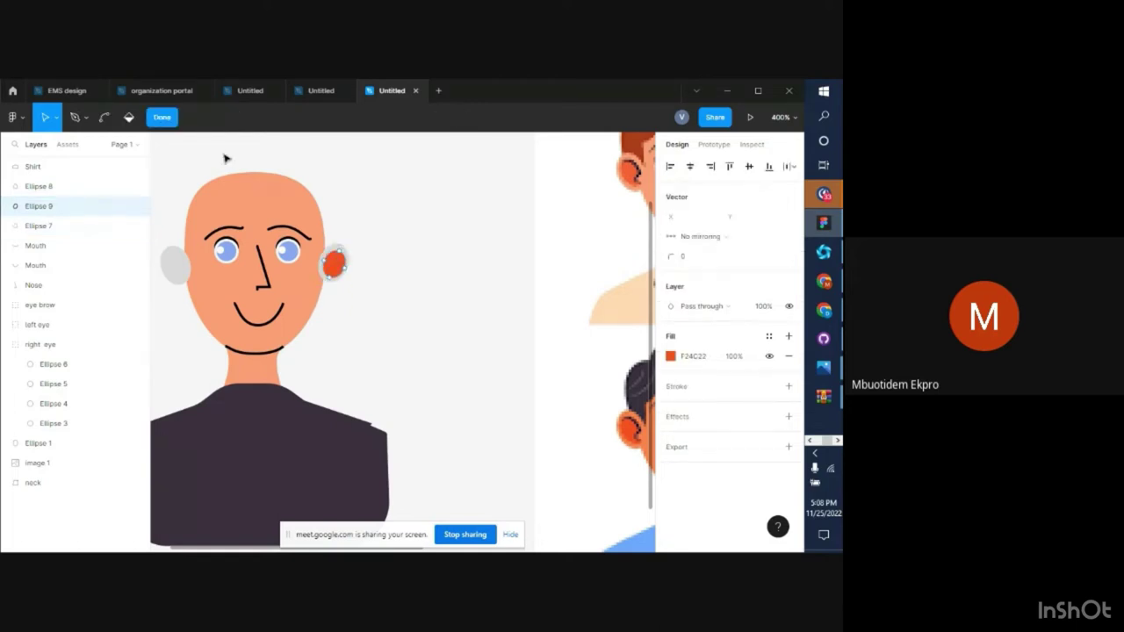
pyautogui.click(161, 117)
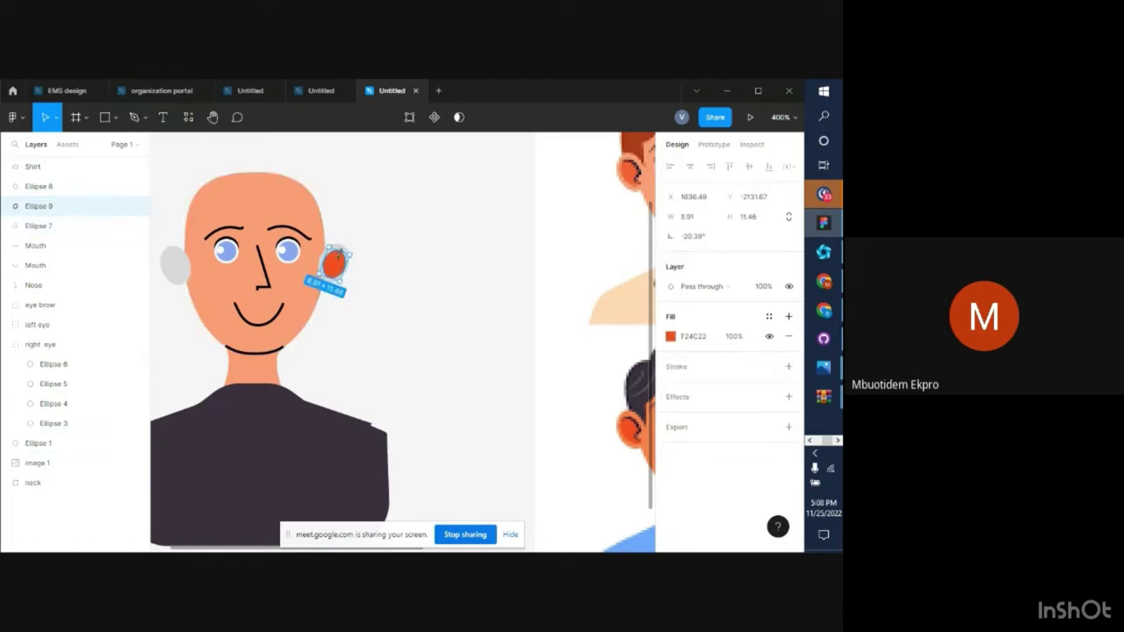
pyautogui.moveTo(340, 253); pyautogui.dragTo(324, 254)
pyautogui.click(399, 295)
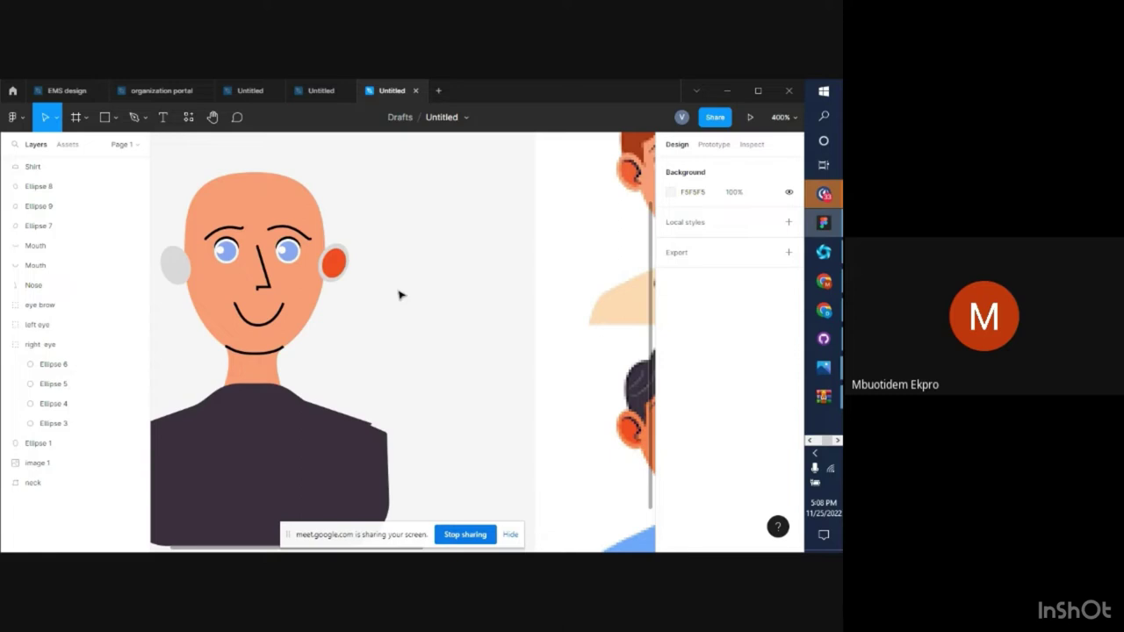
pyautogui.click(339, 267)
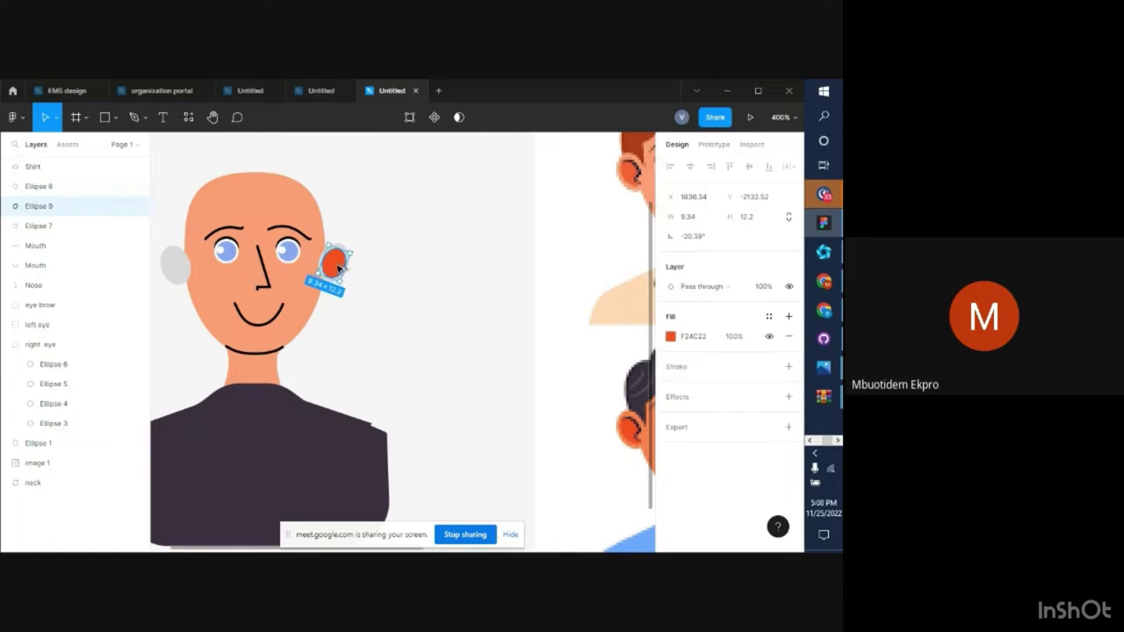
# Copy the orange inner ear onto the left grey ear, layer it above Ellipse 8 and tilt it 24.6°
pyautogui.moveTo(338, 266); pyautogui.dragTo(173, 295)
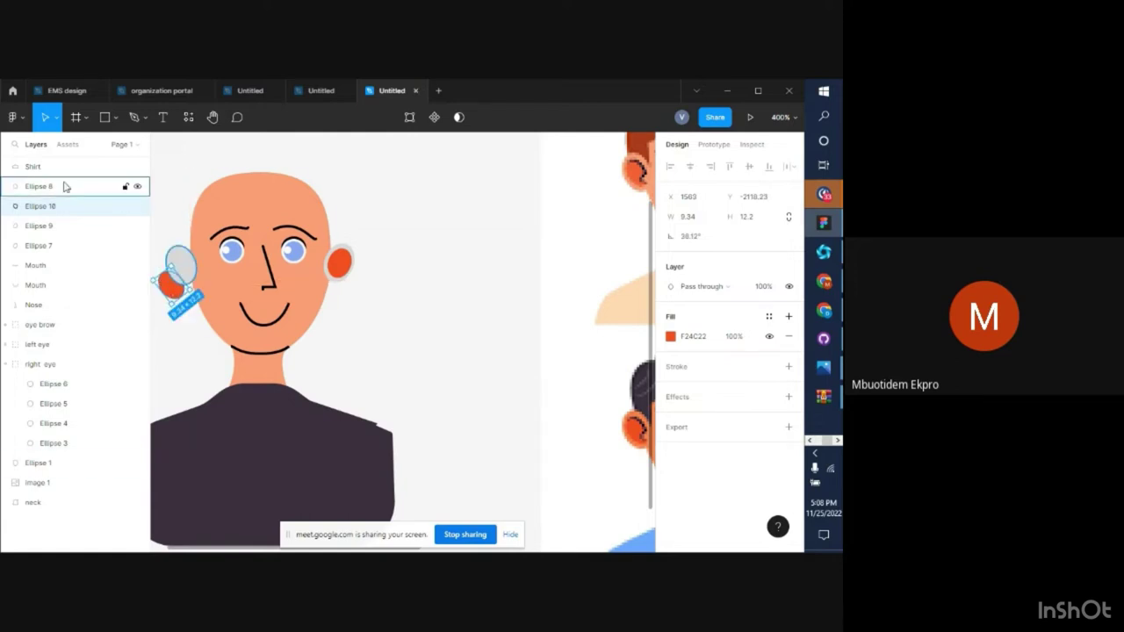
pyautogui.moveTo(62, 206); pyautogui.dragTo(73, 187)
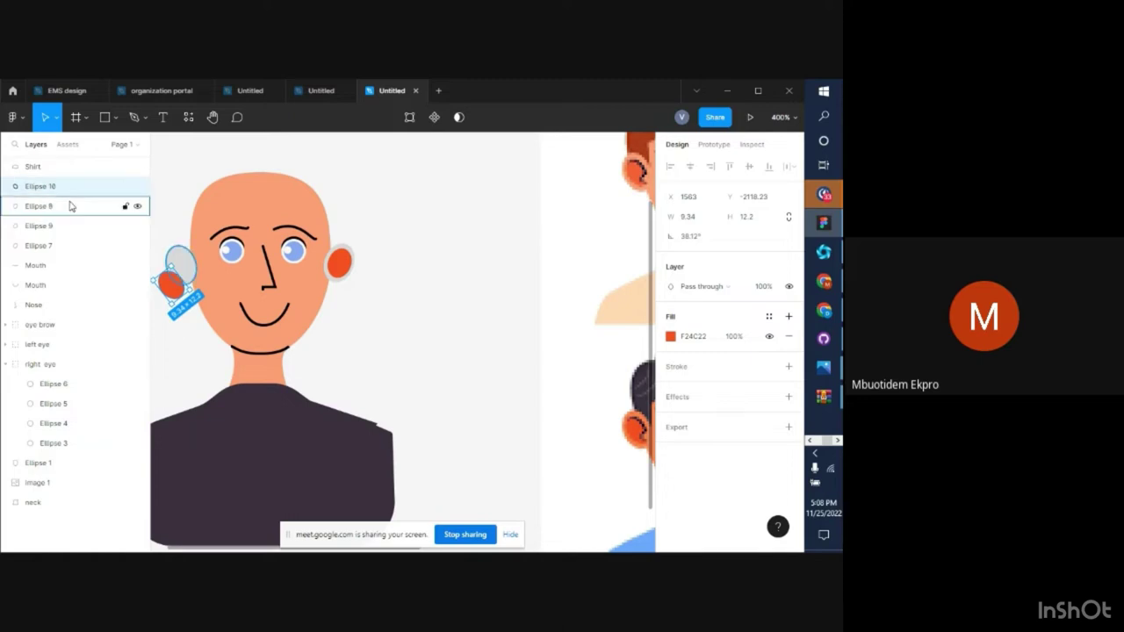
pyautogui.moveTo(170, 292); pyautogui.dragTo(188, 272)
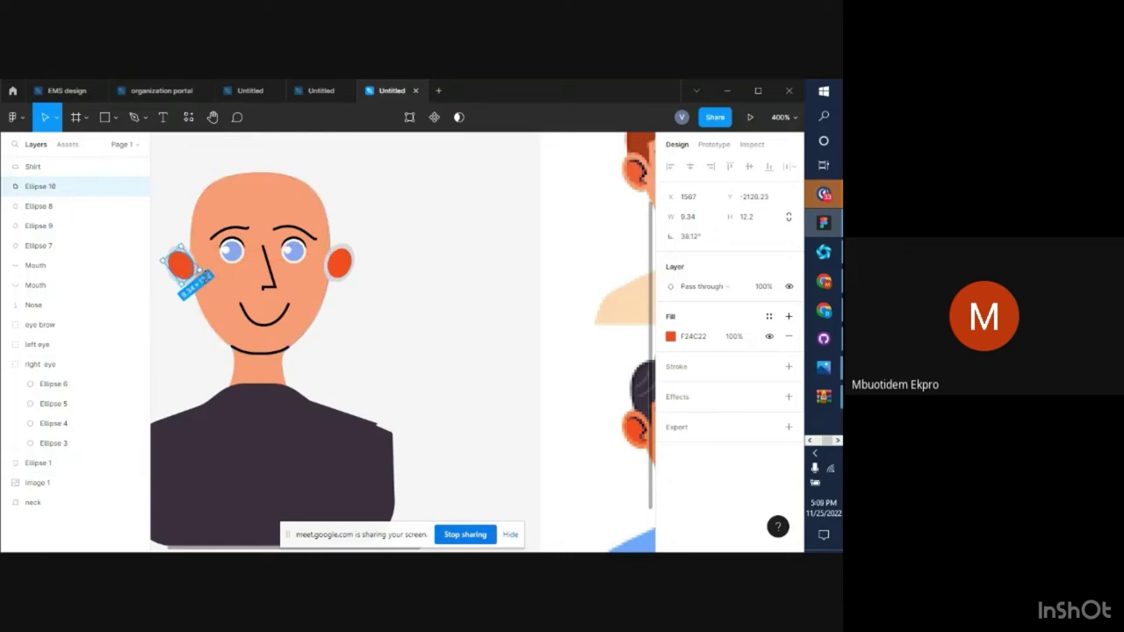
pyautogui.moveTo(165, 259); pyautogui.dragTo(162, 267)
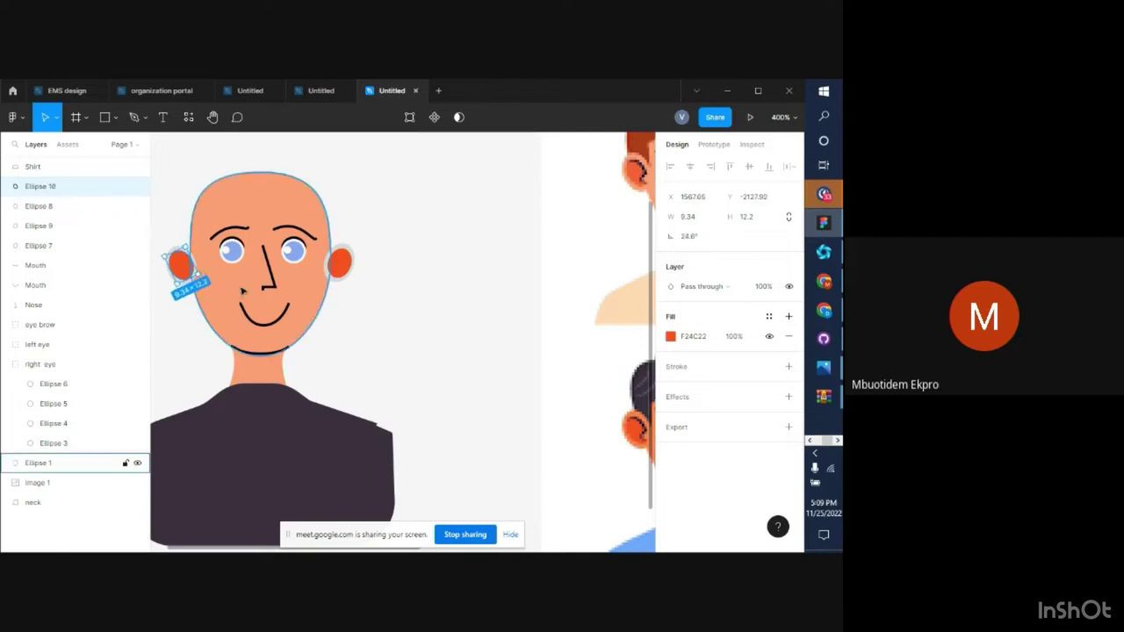
pyautogui.press('Up')
pyautogui.press('Down')
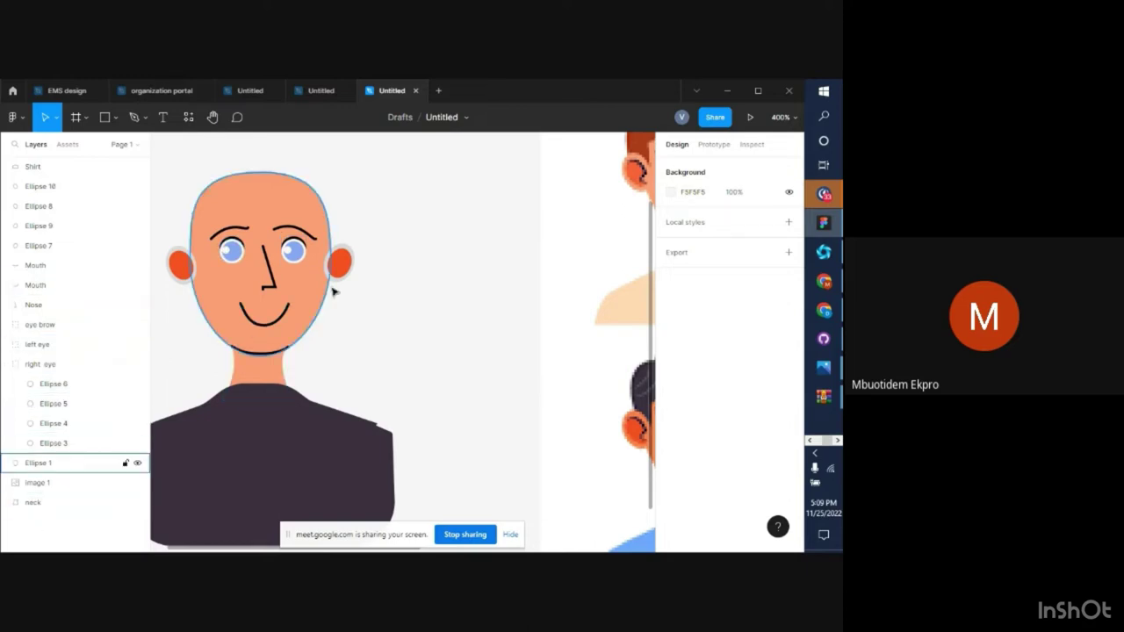
pyautogui.click(344, 264)
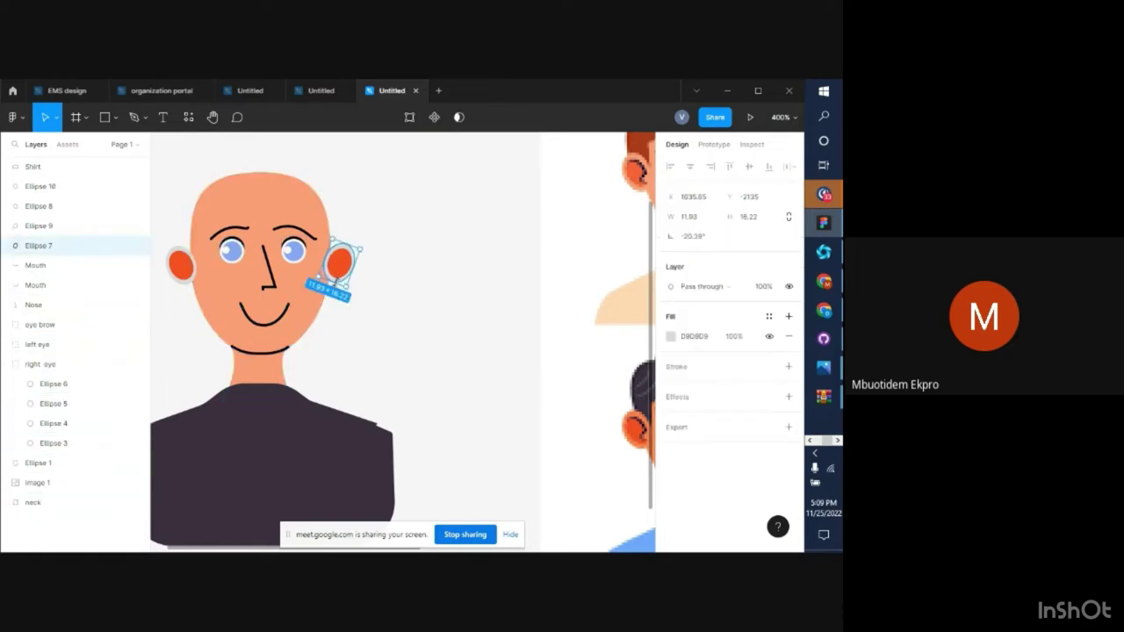
pyautogui.keyDown('shift'); pyautogui.click(337, 269); pyautogui.keyUp('shift')
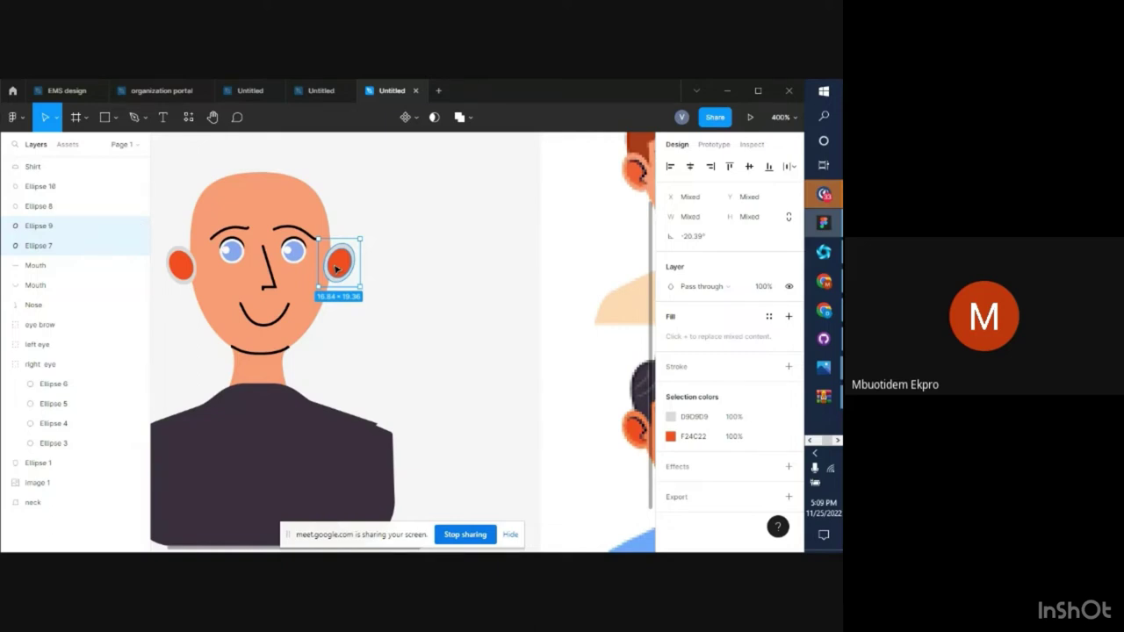
# Group the first ear's grey and orange ellipses and name the group left ear
pyautogui.hotkey('ctrl', 'g')
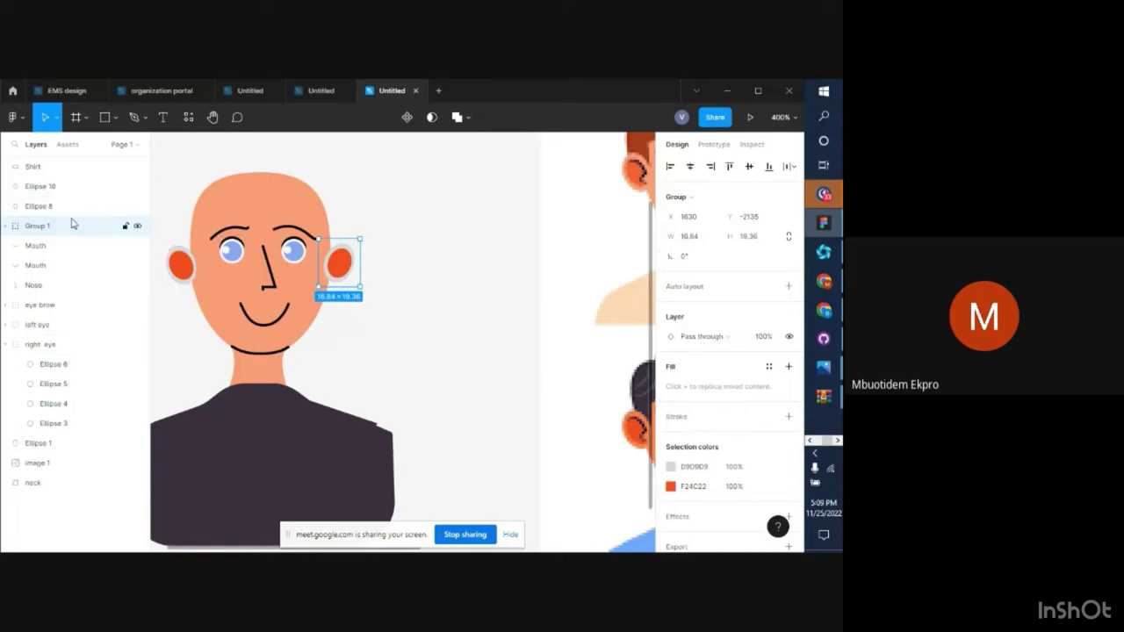
pyautogui.doubleClick(70, 229)
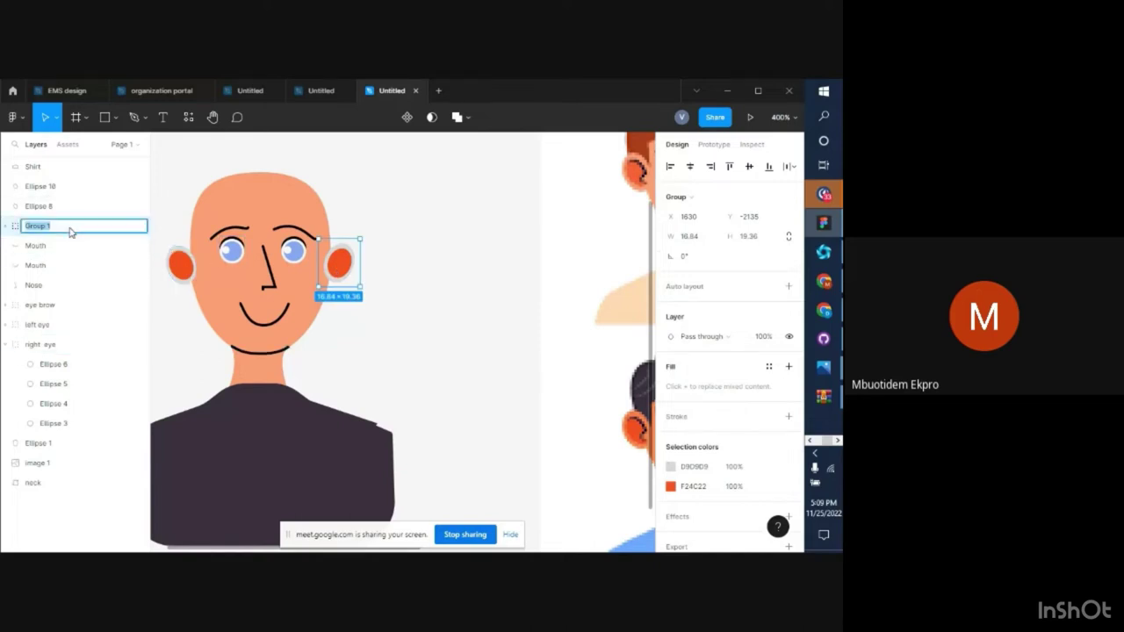
pyautogui.write('ear')
pyautogui.press('Return')
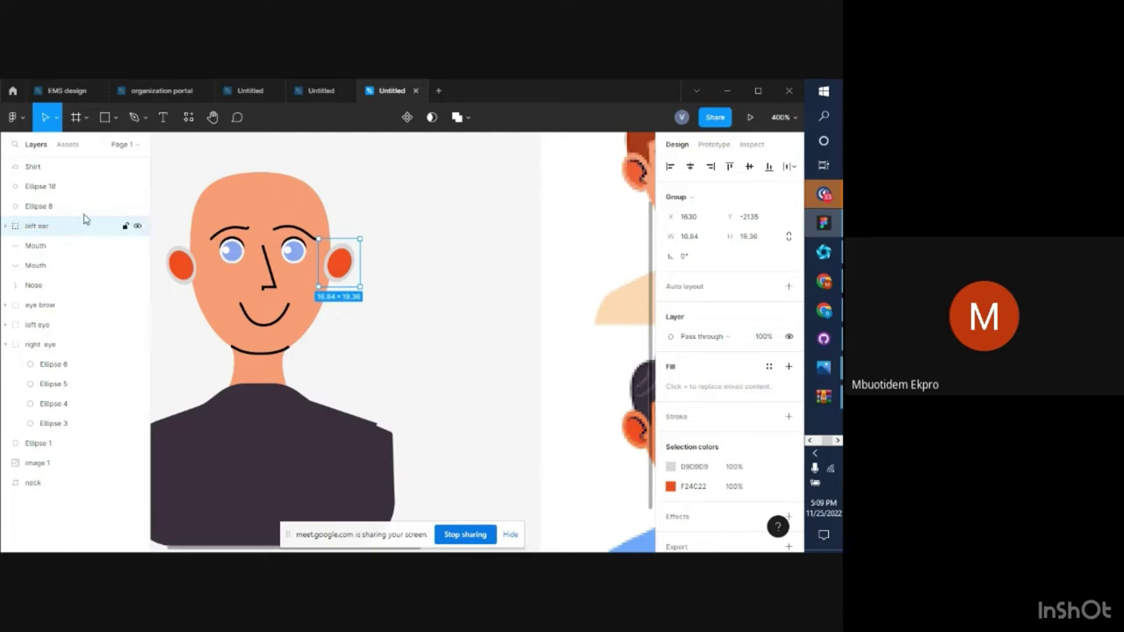
# Group the other ear's two ellipses and name the group right ear
pyautogui.click(181, 264)
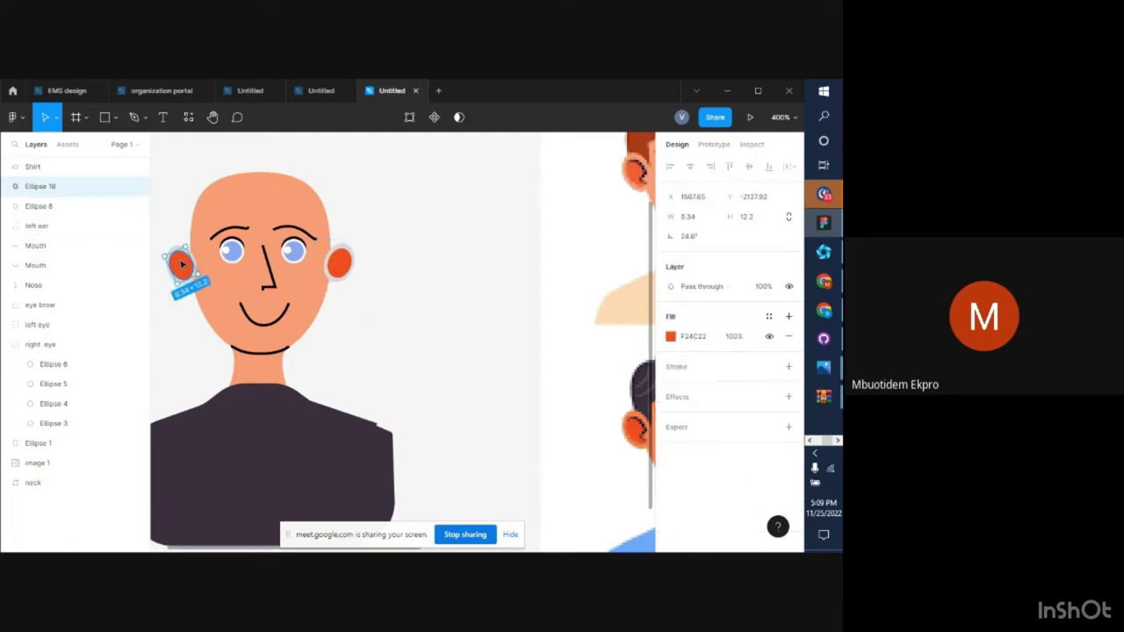
pyautogui.click(173, 306)
pyautogui.click(184, 279)
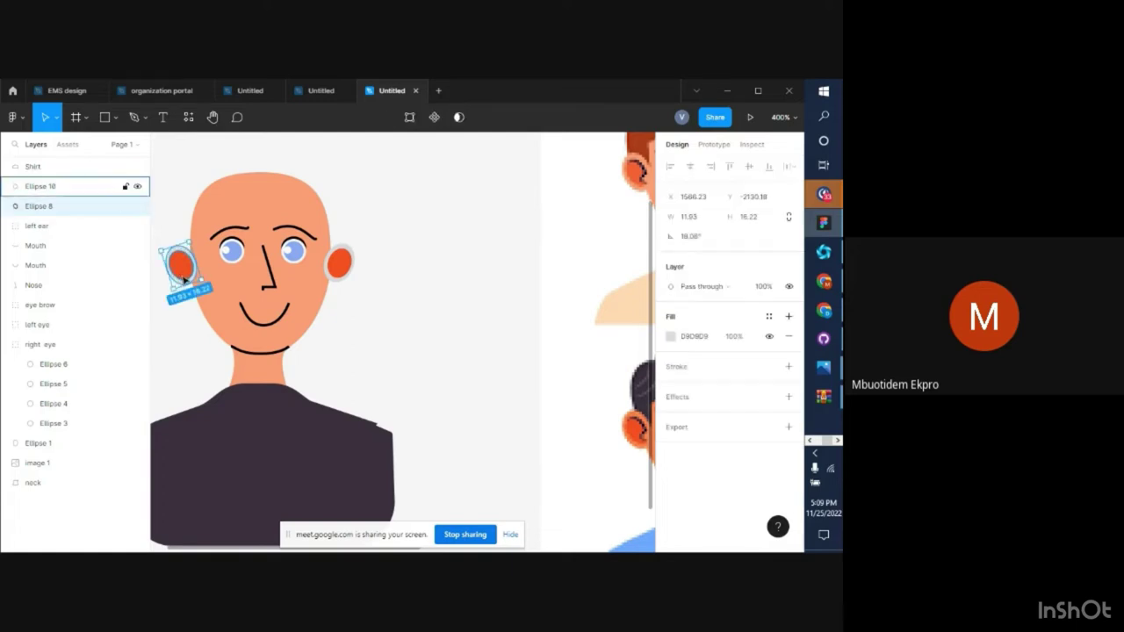
pyautogui.keyDown('shift'); pyautogui.click(185, 280); pyautogui.keyUp('shift')
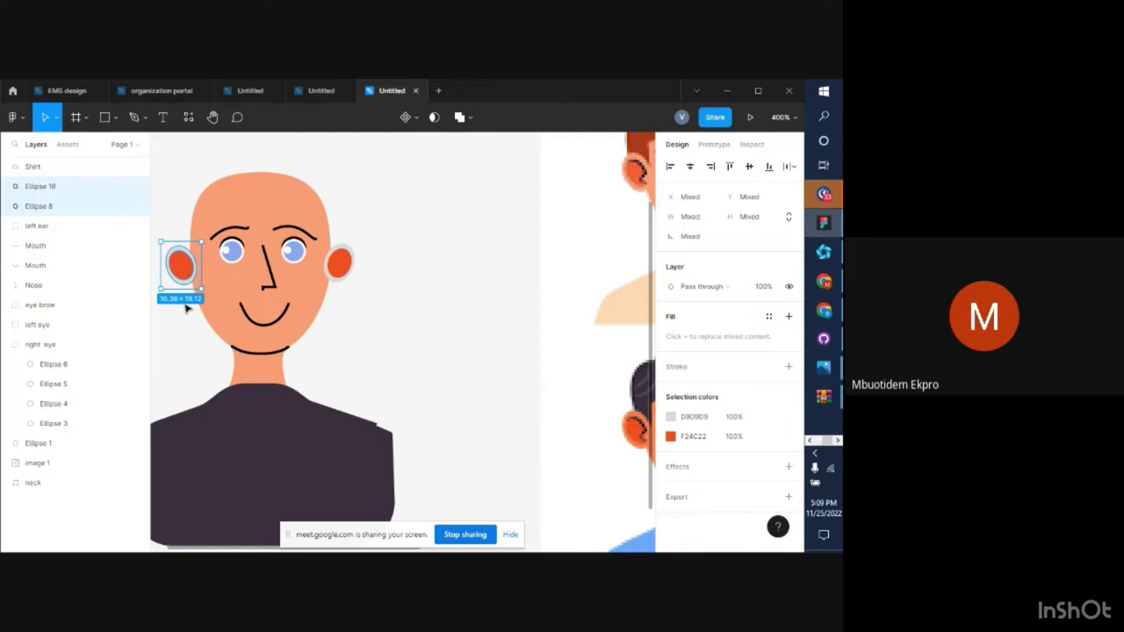
pyautogui.hotkey('ctrl', 'g')
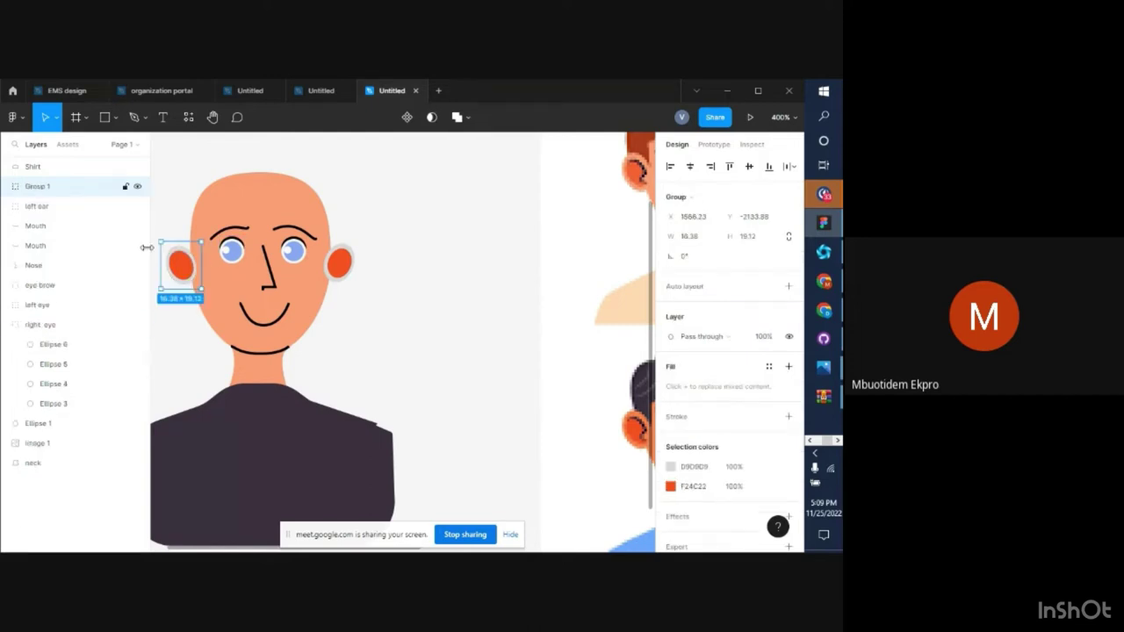
pyautogui.doubleClick(46, 189)
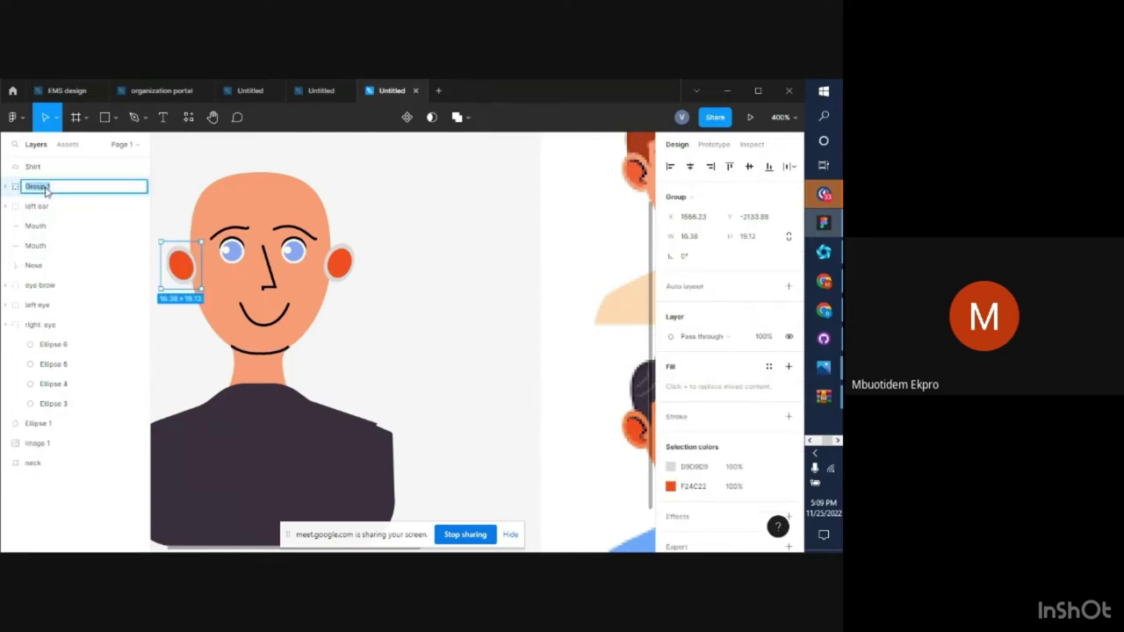
pyautogui.write('right ear')
pyautogui.press('Return')
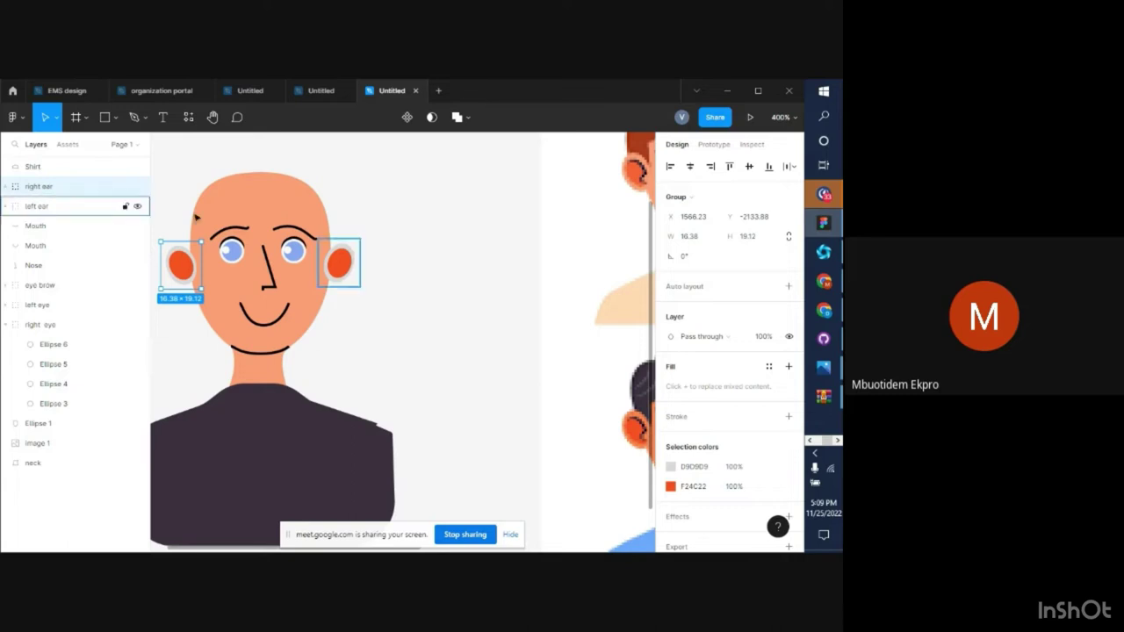
# Move the 225 × 225 reference image left of the cartoon bust, to X 1301, Y −2224
pyautogui.click(422, 339)
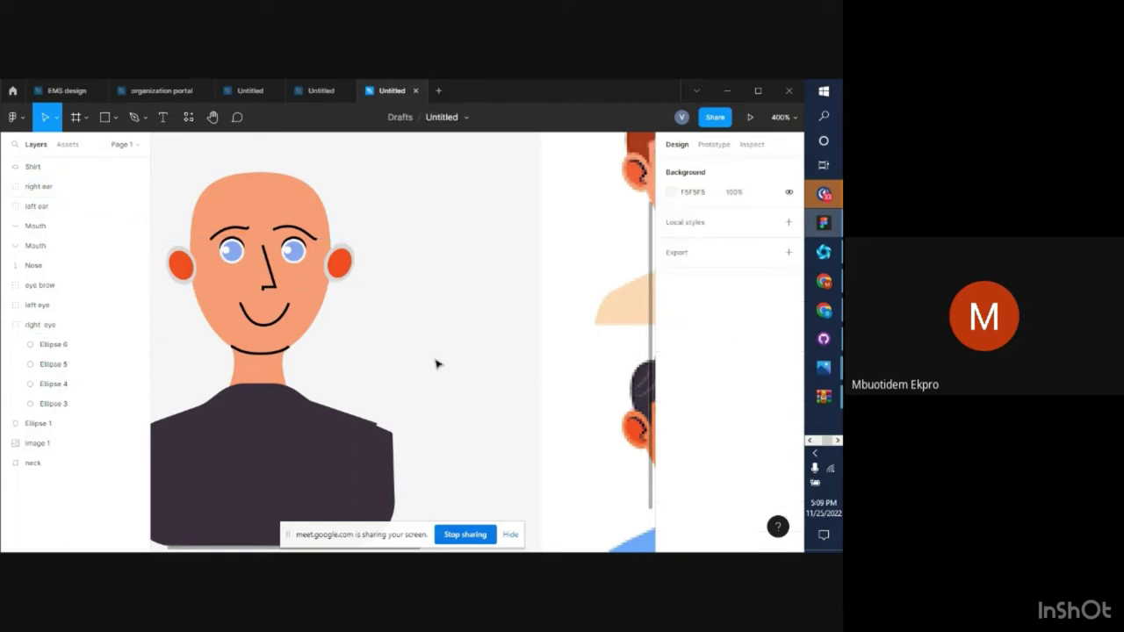
pyautogui.press('-')
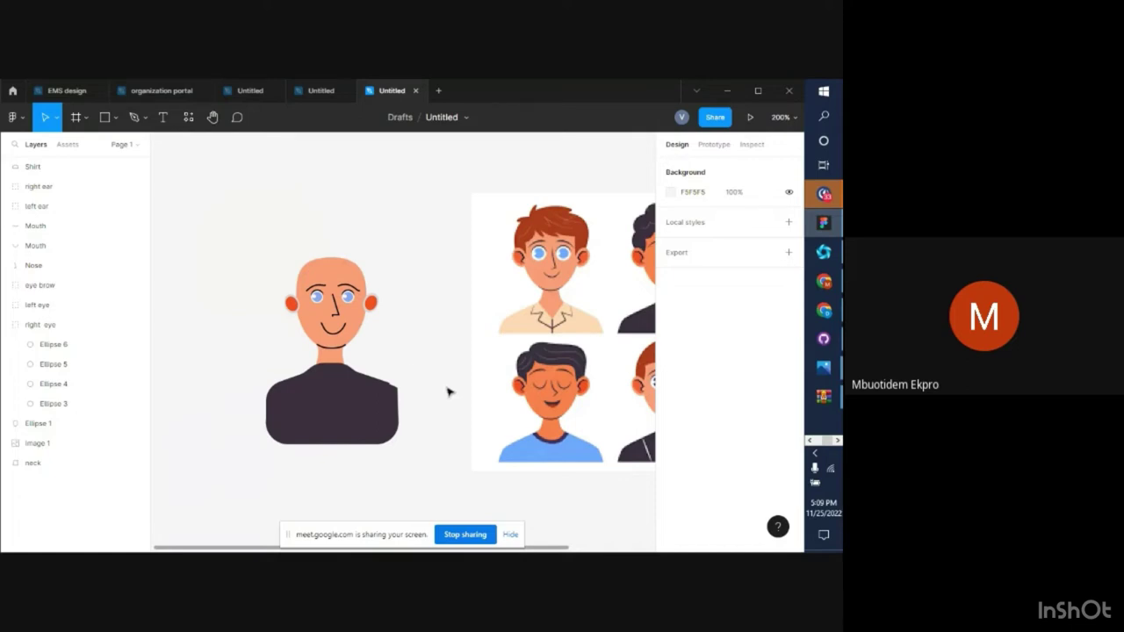
pyautogui.hscroll(4, 449, 393)
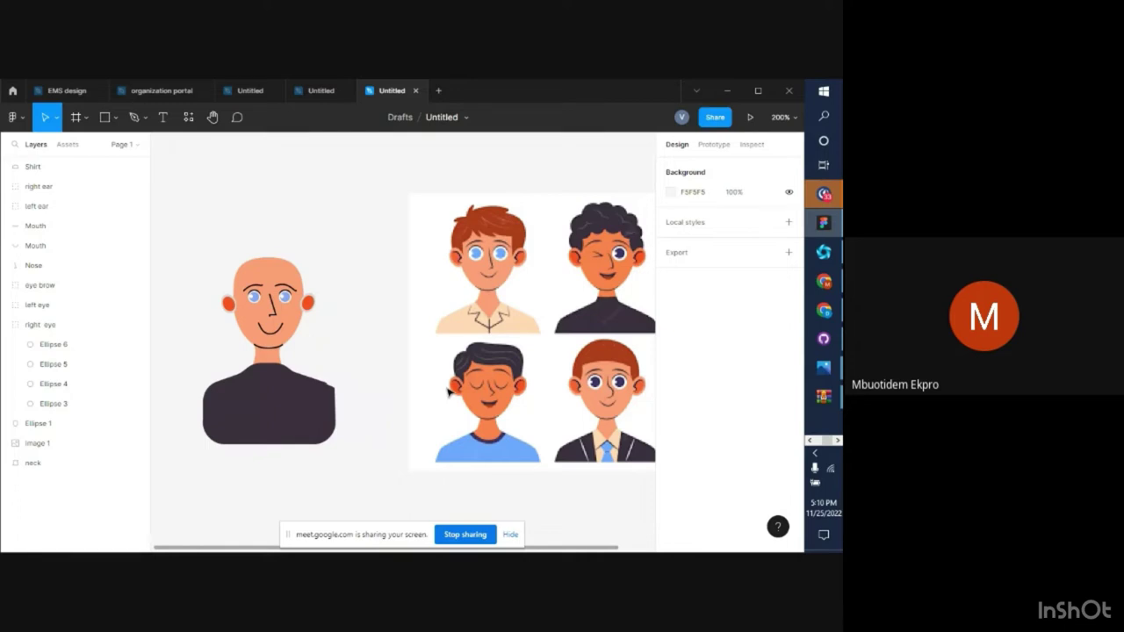
pyautogui.hscroll(-1, 449, 393)
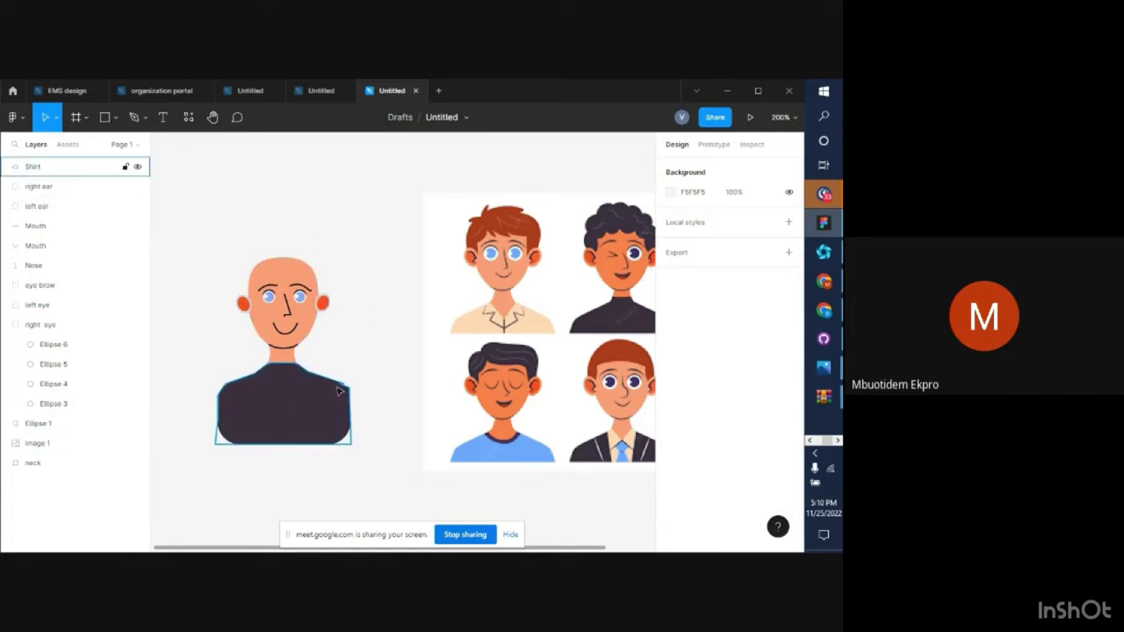
pyautogui.click(134, 117)
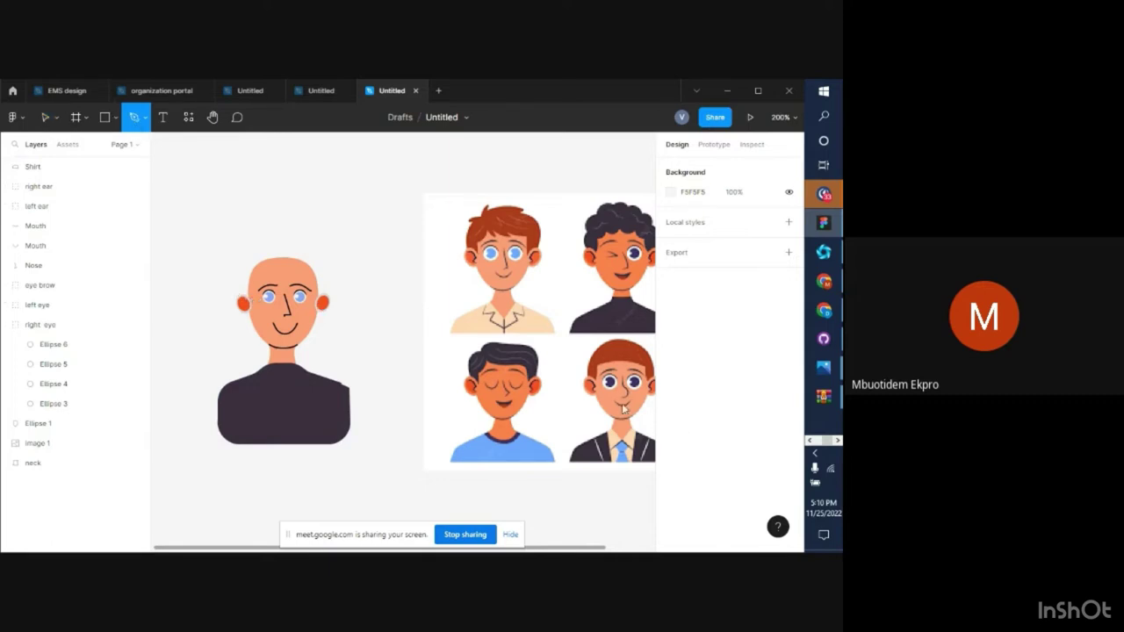
pyautogui.click(46, 116)
pyautogui.click(653, 430)
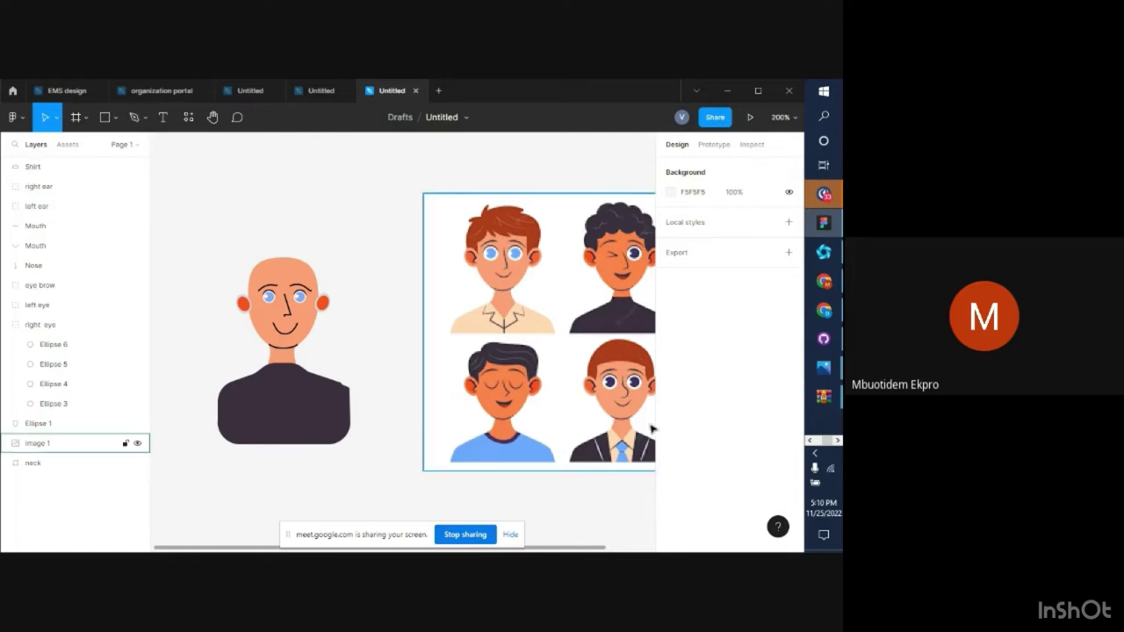
pyautogui.moveTo(606, 423); pyautogui.dragTo(258, 404)
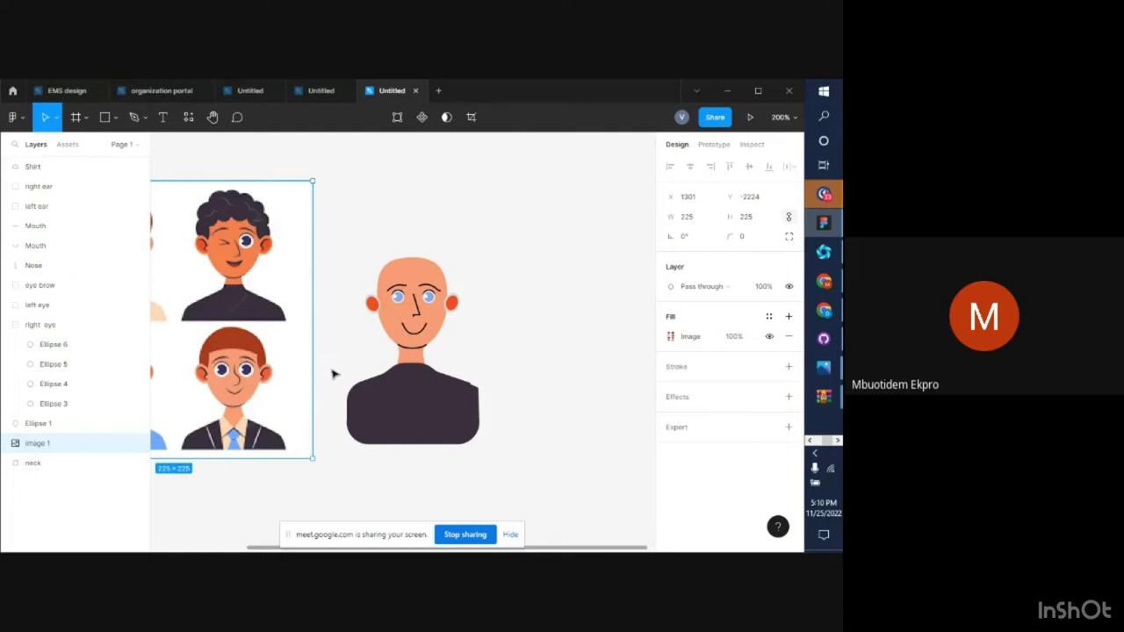
pyautogui.hotkey('ctrl', '+')
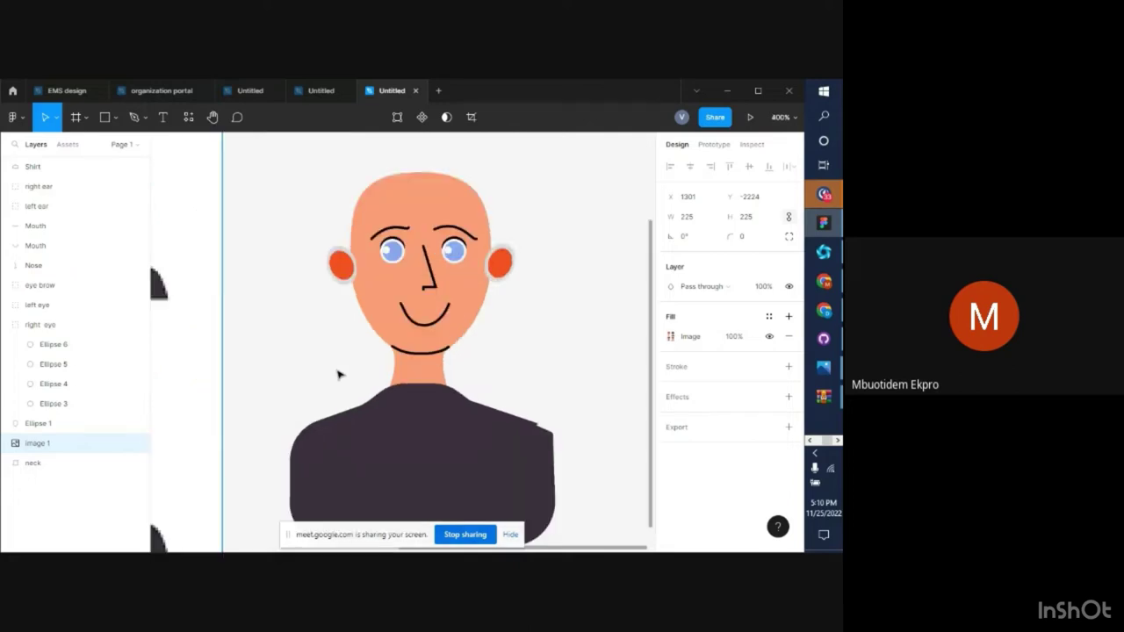
pyautogui.hscroll(-2, 337, 375)
pyautogui.hotkey('ctrl', '-')
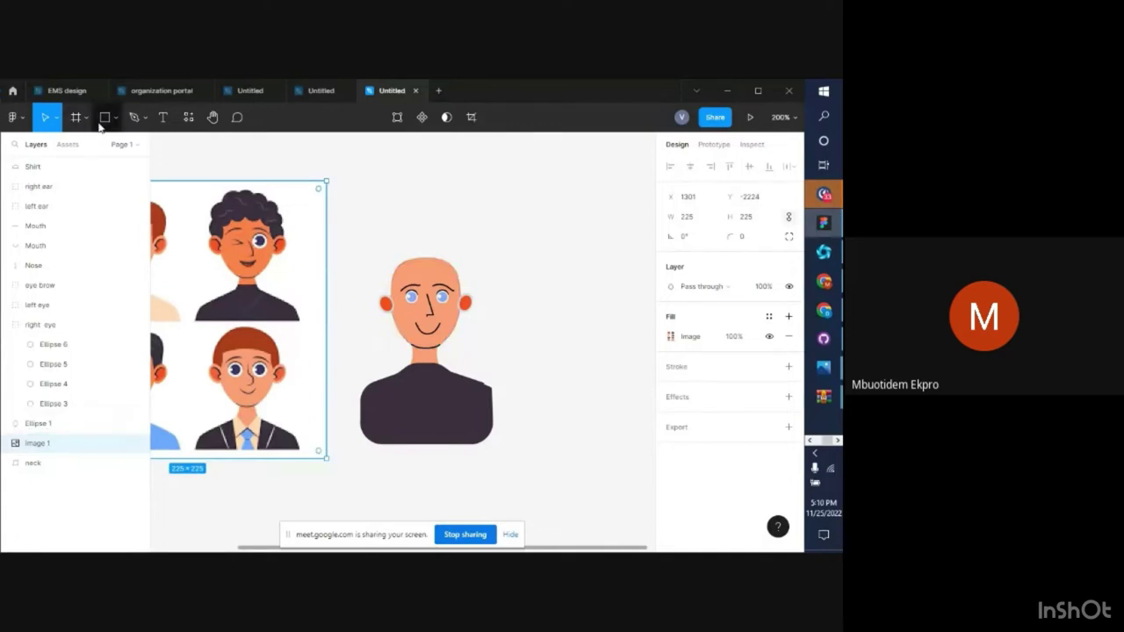
# Start a hair path with the Pen on the left forehead, curving it over the right side
pyautogui.click(133, 119)
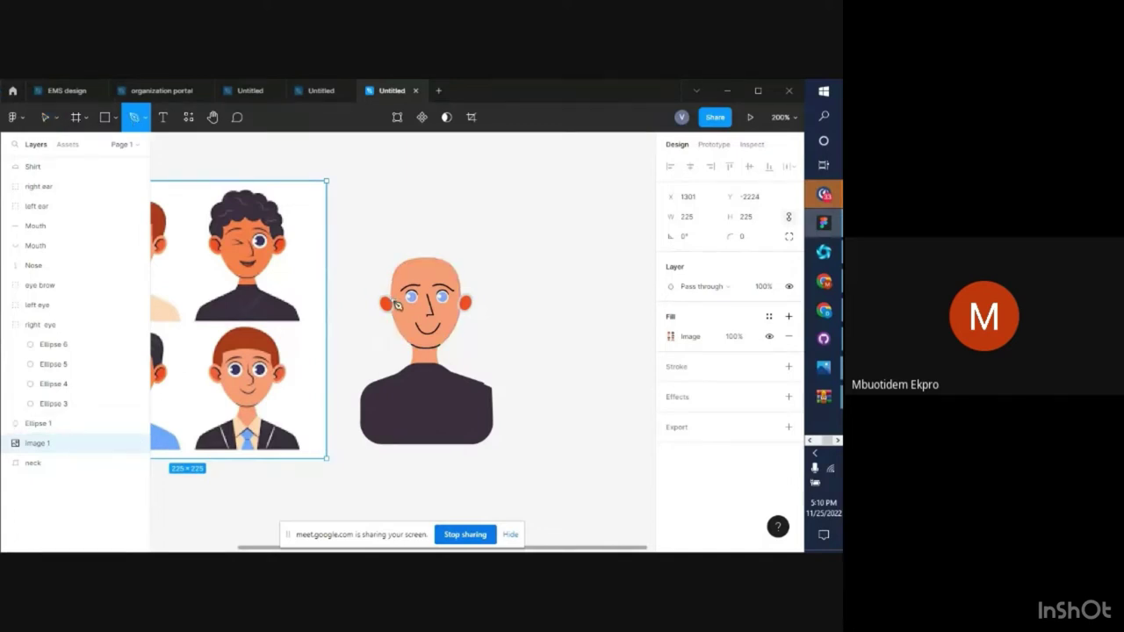
pyautogui.moveTo(397, 303)
pyautogui.mouseDown()
pyautogui.moveTo(400, 269)
pyautogui.moveTo(457, 277)
pyautogui.mouseUp()
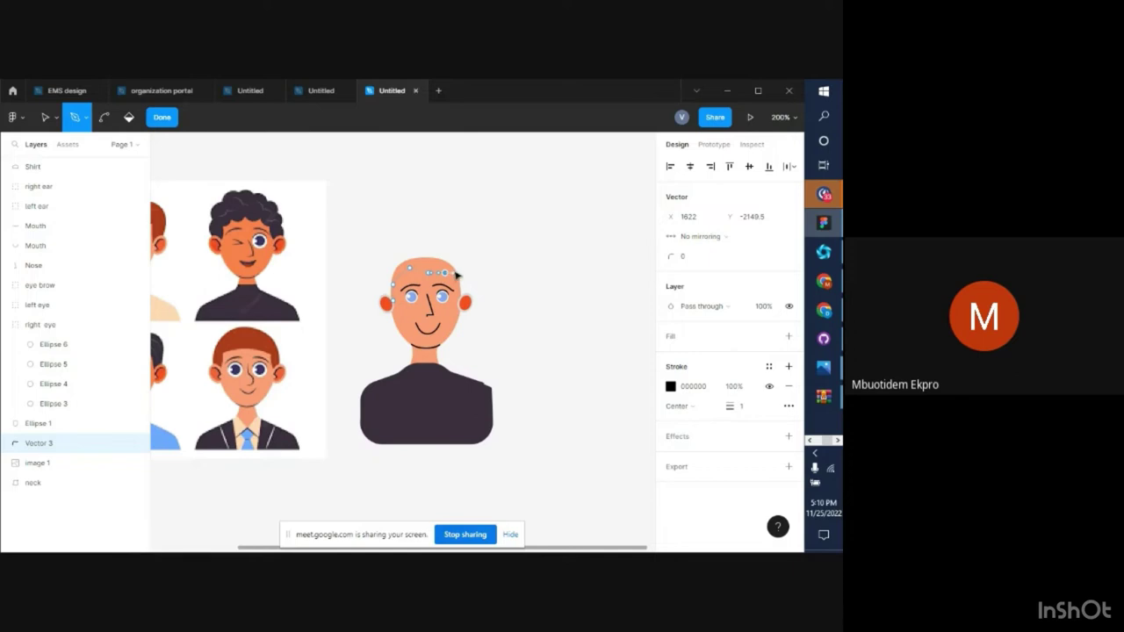
pyautogui.click(457, 284)
pyautogui.moveTo(479, 293); pyautogui.dragTo(420, 230)
# Add rounded anchors down the left side and finish the 75.31 × 53.81 hair outline
pyautogui.click(414, 239)
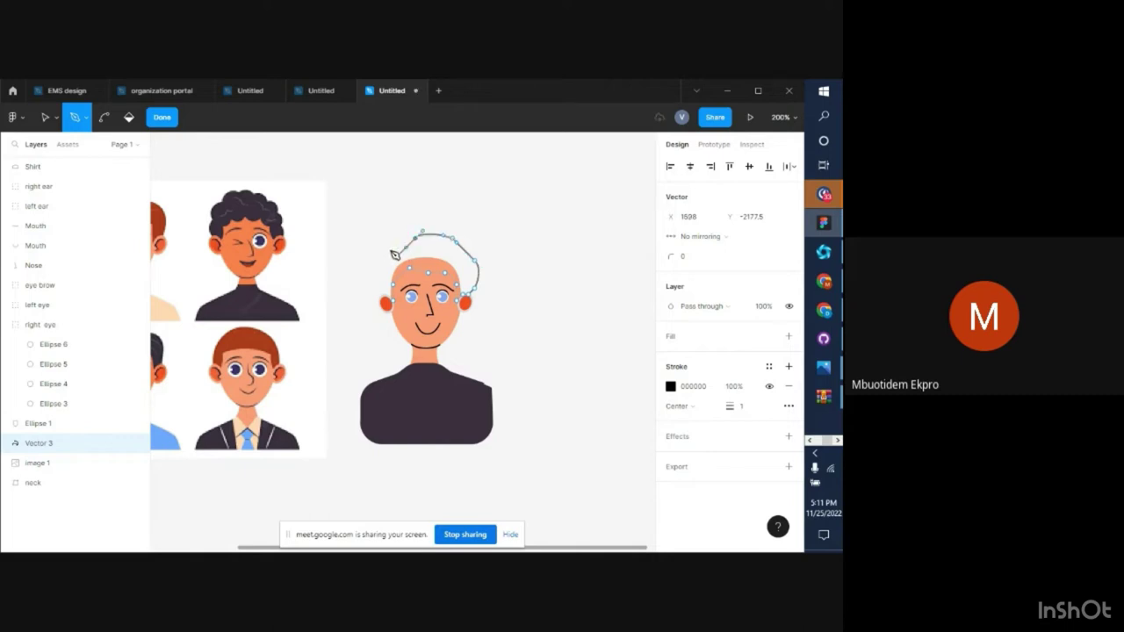
pyautogui.click(391, 264)
pyautogui.moveTo(392, 270); pyautogui.dragTo(396, 281)
pyautogui.hotkey('ctrl', 'z')
pyautogui.hotkey('ctrl', 'z')
pyautogui.moveTo(376, 268); pyautogui.dragTo(393, 296)
pyautogui.hotkey('ctrl', 'z')
pyautogui.moveTo(385, 252); pyautogui.dragTo(395, 287)
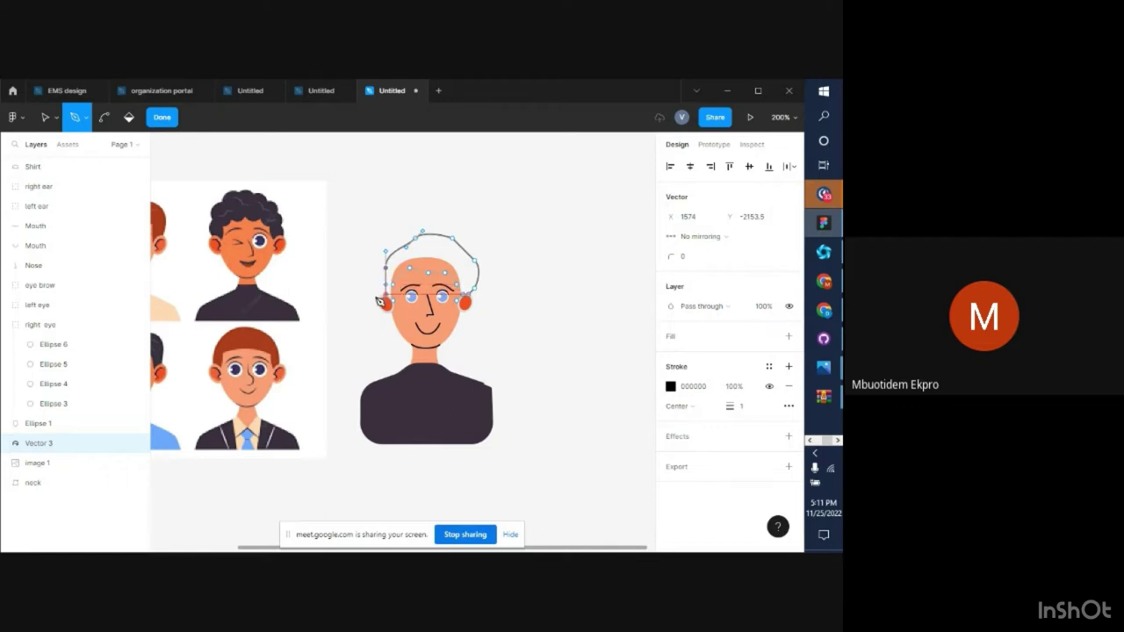
pyautogui.click(384, 299)
pyautogui.press('Escape')
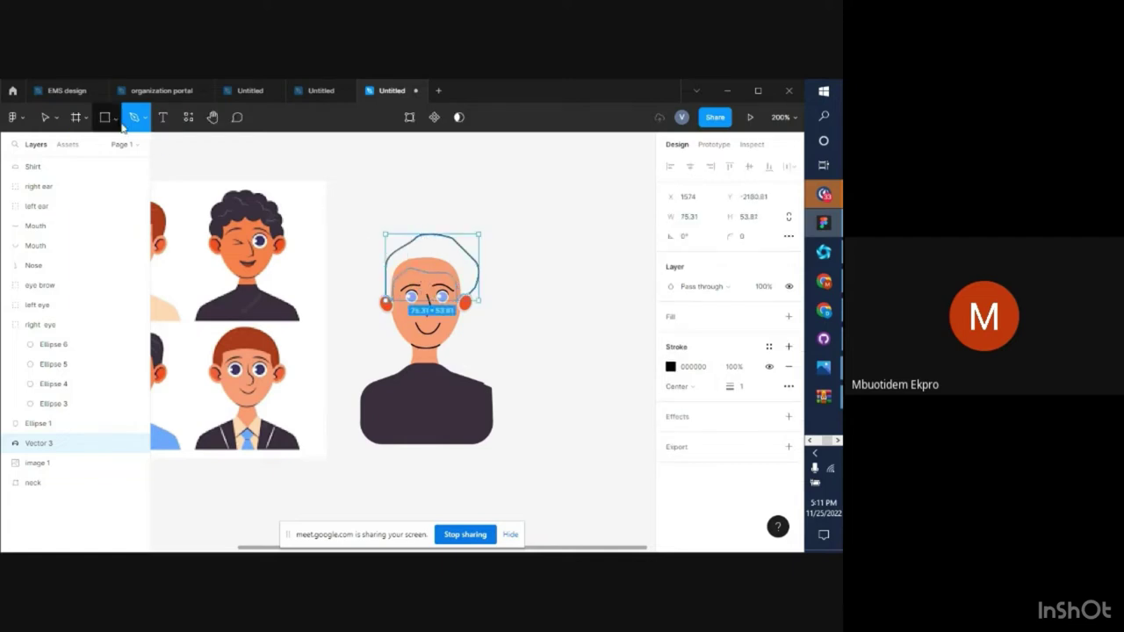
pyautogui.click(45, 117)
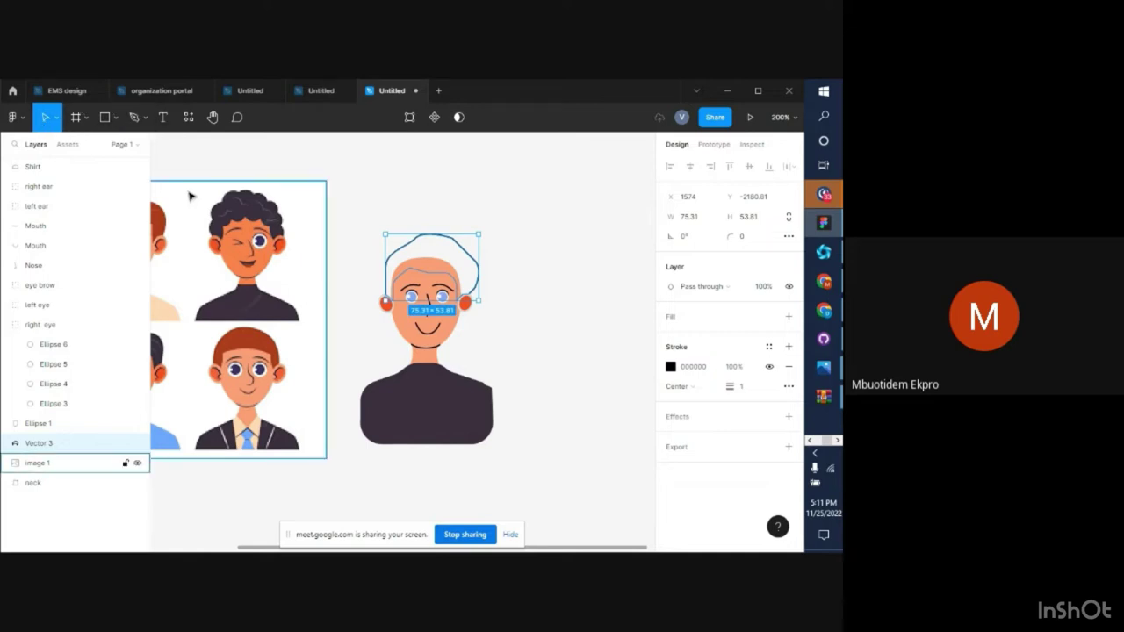
# Zoom to 400% and delete the hair outline's top-left anchor
pyautogui.hotkey('ctrl', '=')
pyautogui.scroll(2, 553, 378)
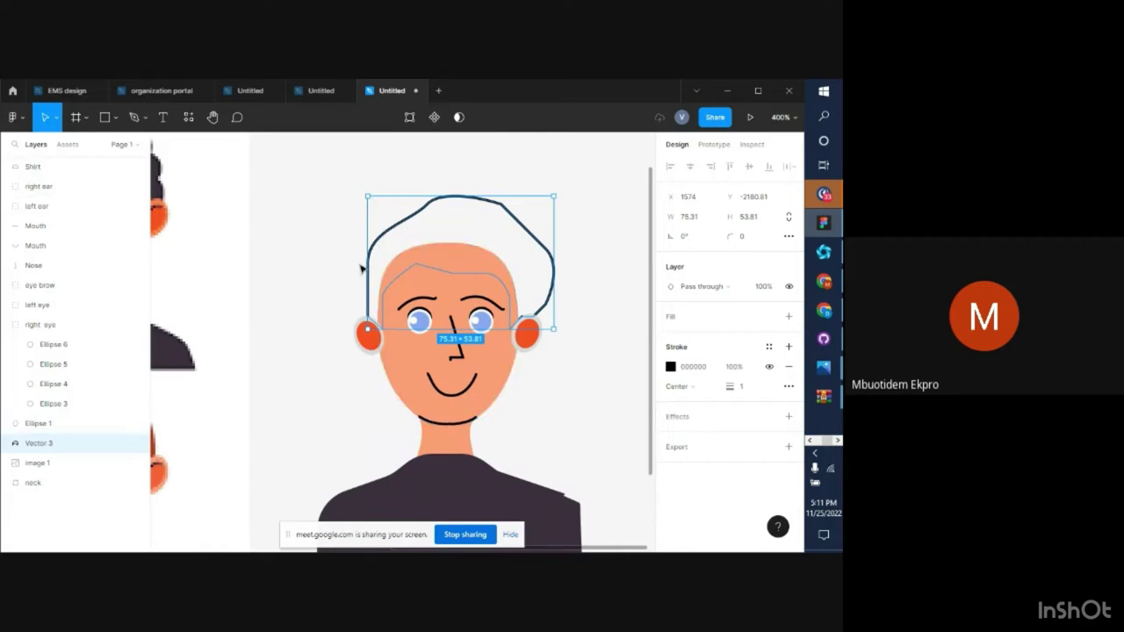
pyautogui.doubleClick(377, 245)
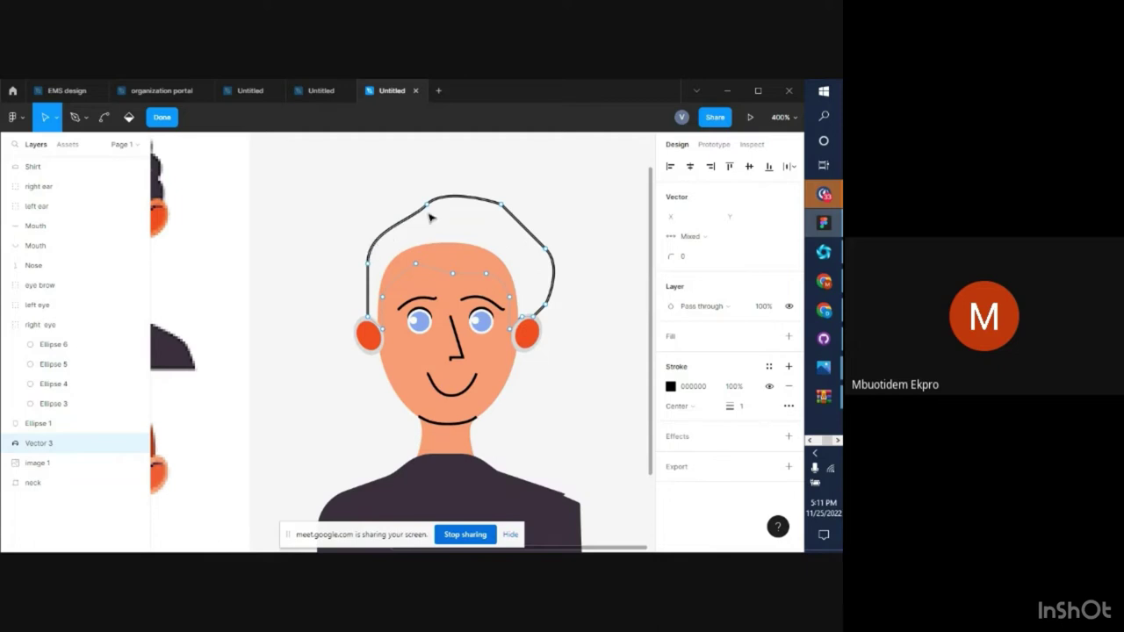
pyautogui.press('Escape')
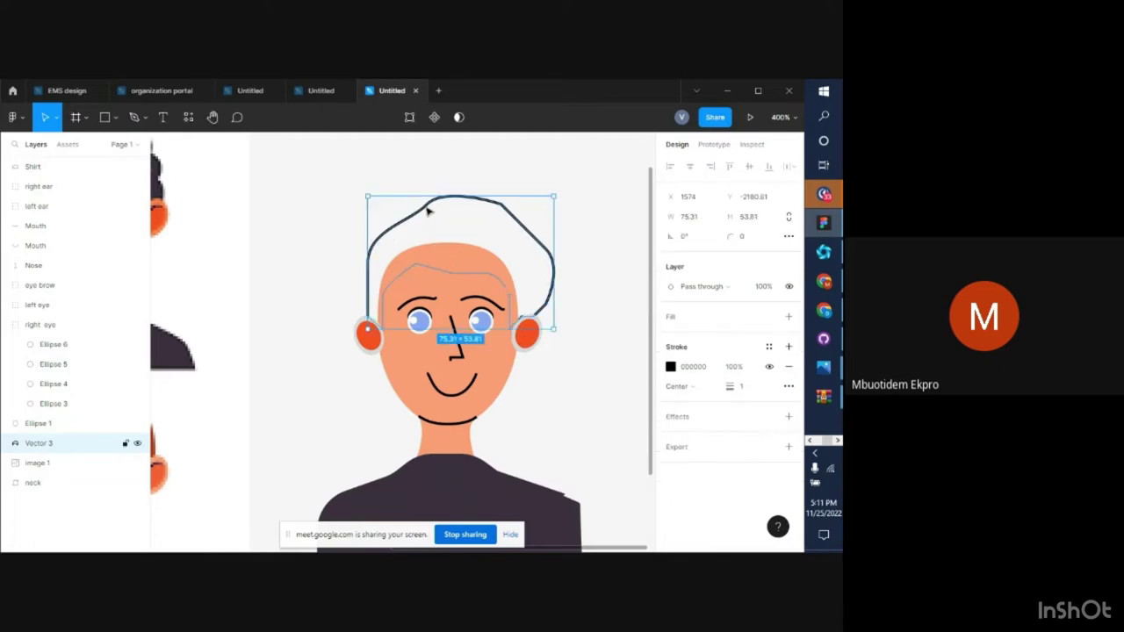
pyautogui.doubleClick(428, 211)
pyautogui.press('Delete')
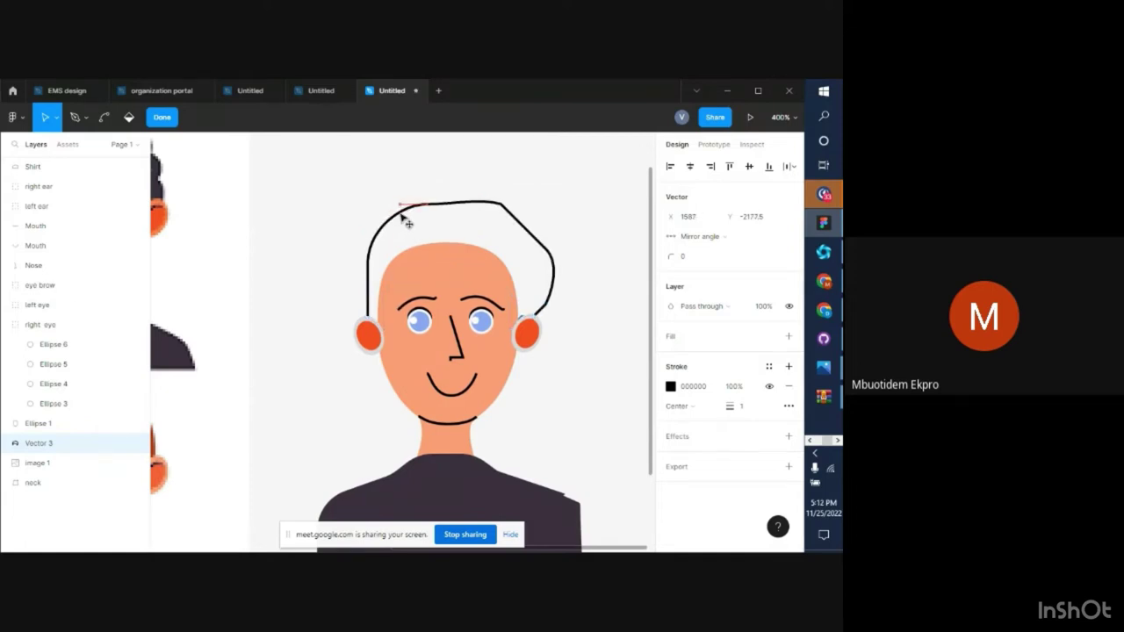
# Reshape the hair's top-right curve and bulge its left side outward
pyautogui.click(402, 215)
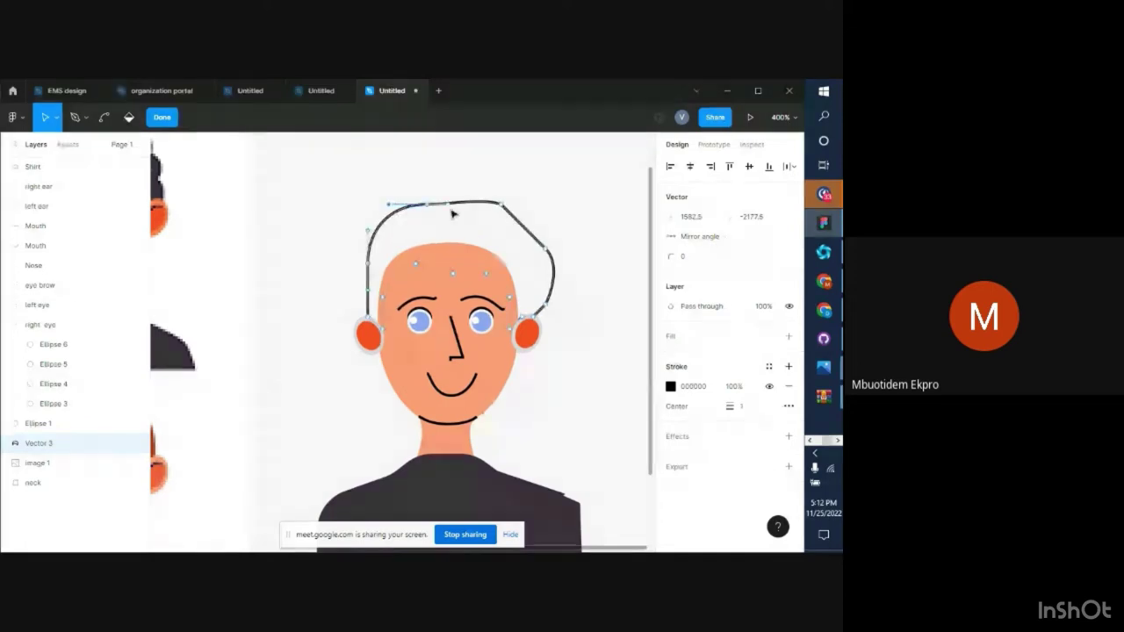
pyautogui.moveTo(502, 207); pyautogui.dragTo(546, 238)
pyautogui.click(539, 236)
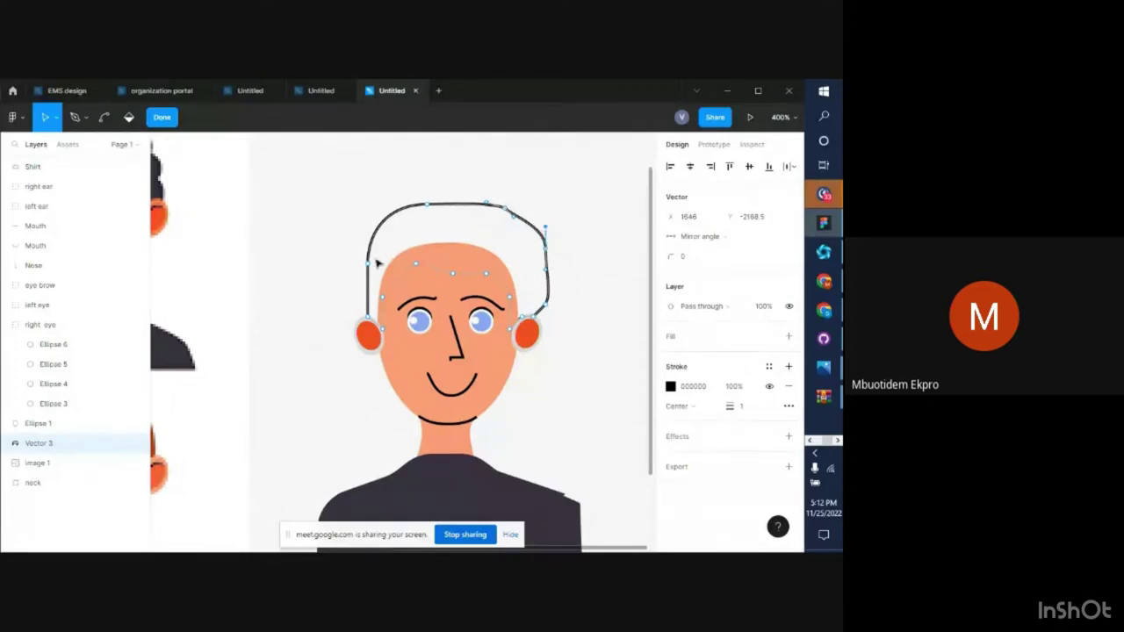
pyautogui.moveTo(371, 267); pyautogui.dragTo(386, 301)
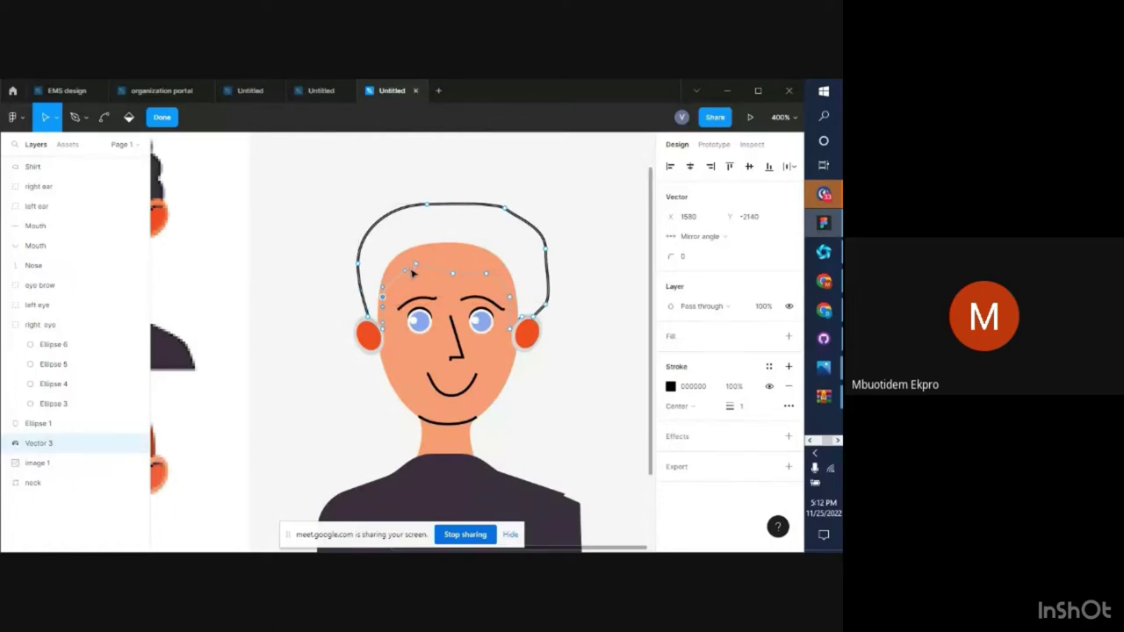
# Lower the right temple point toward the ear, widen the left side, then switch to the Google Meet call
pyautogui.click(403, 270)
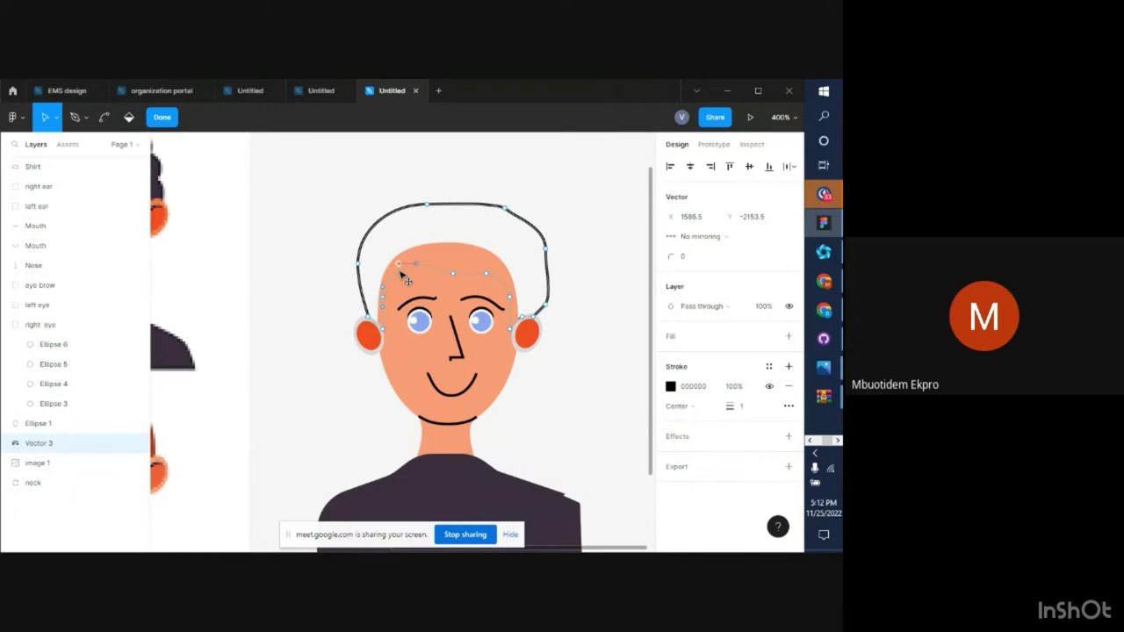
pyautogui.keyDown('shift'); pyautogui.click(454, 274); pyautogui.keyUp('shift')
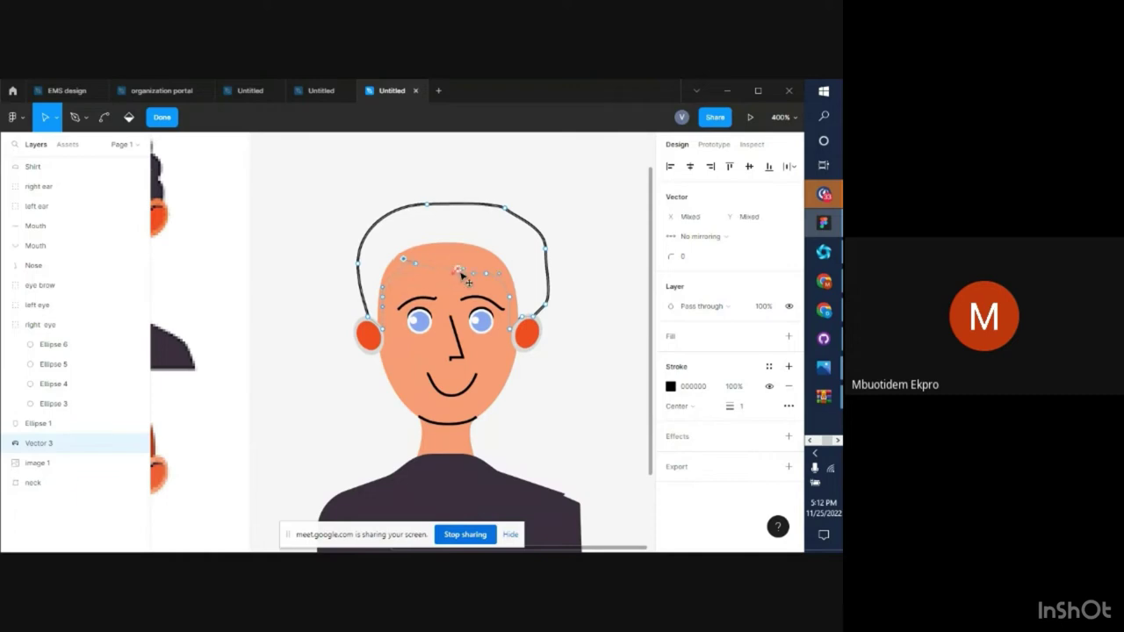
pyautogui.click(513, 301)
pyautogui.moveTo(512, 330); pyautogui.dragTo(521, 343)
pyautogui.keyDown('shift'); pyautogui.click(359, 266); pyautogui.keyUp('shift')
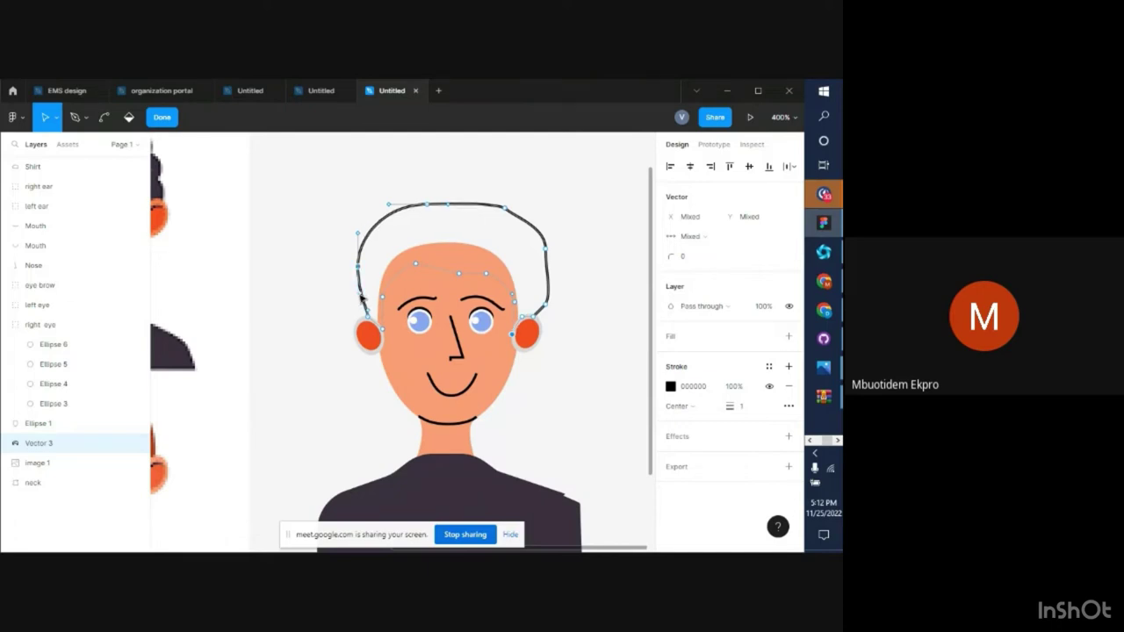
pyautogui.moveTo(362, 301); pyautogui.dragTo(363, 305)
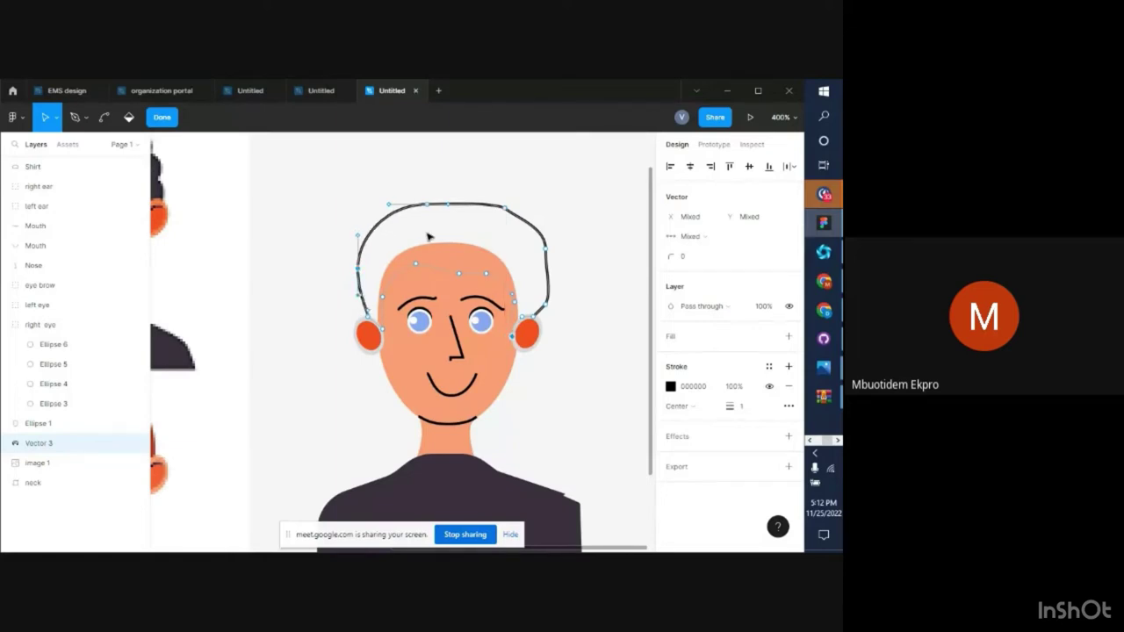
pyautogui.click(170, 120)
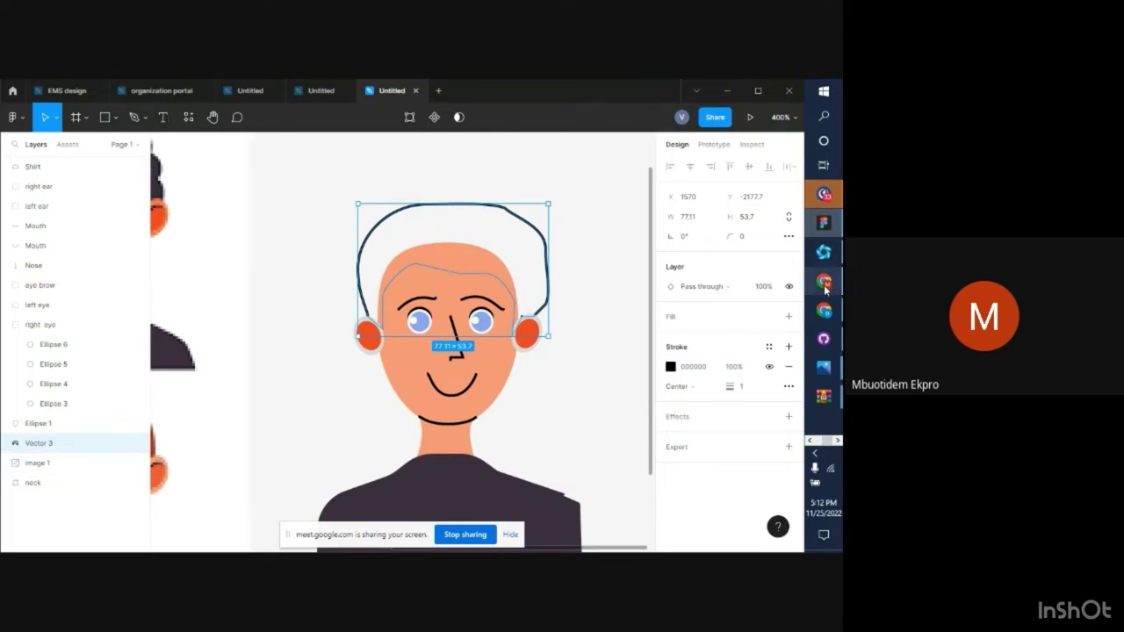
pyautogui.moveTo(826, 290)
pyautogui.click(712, 286)
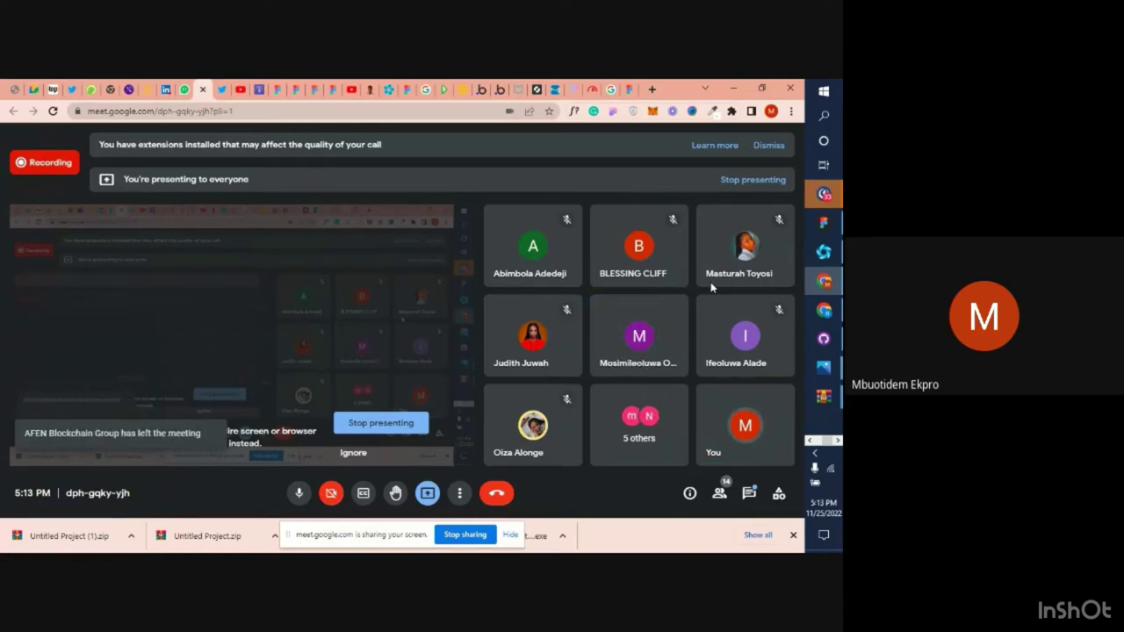
pyautogui.click(825, 236)
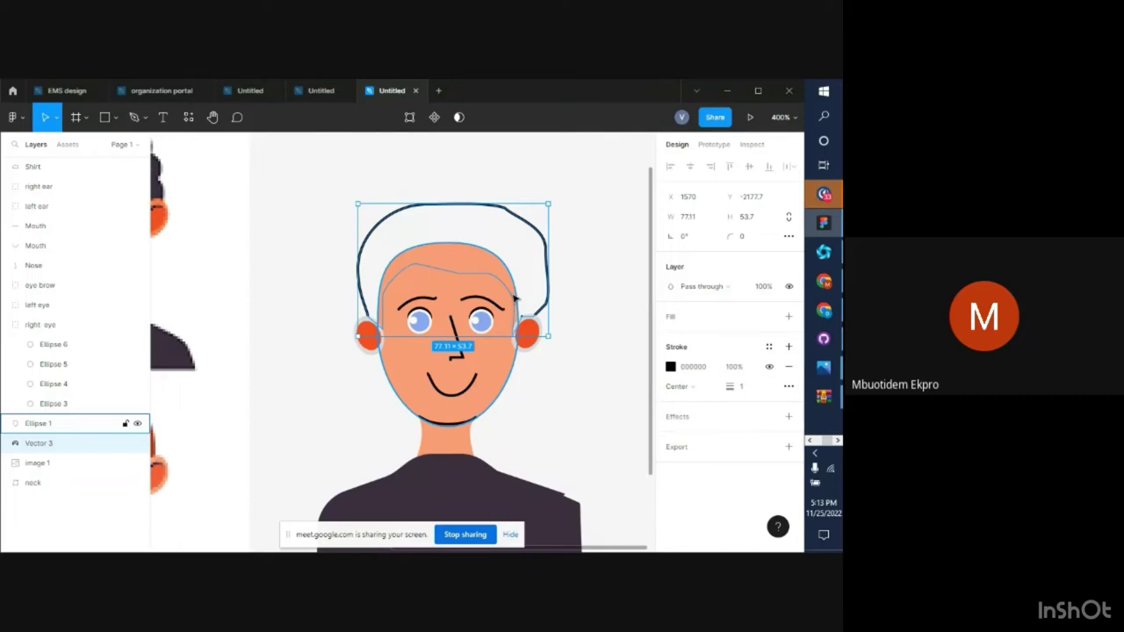
# Give the hair outline (Vector 3) a grey D9D9D9 fill
pyautogui.click(602, 328)
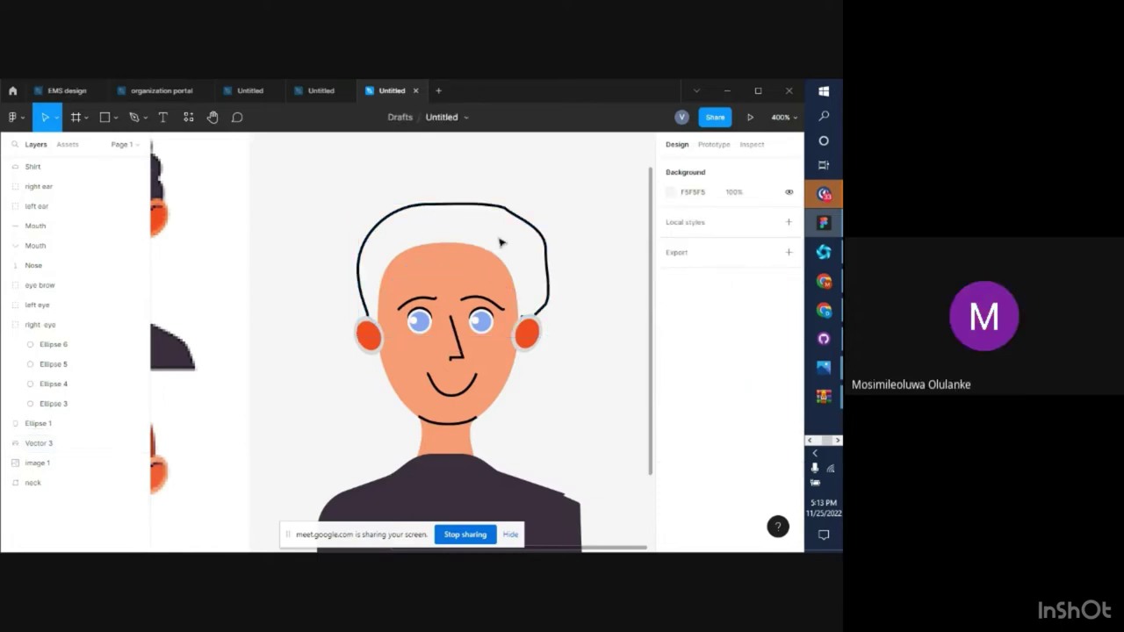
pyautogui.click(411, 212)
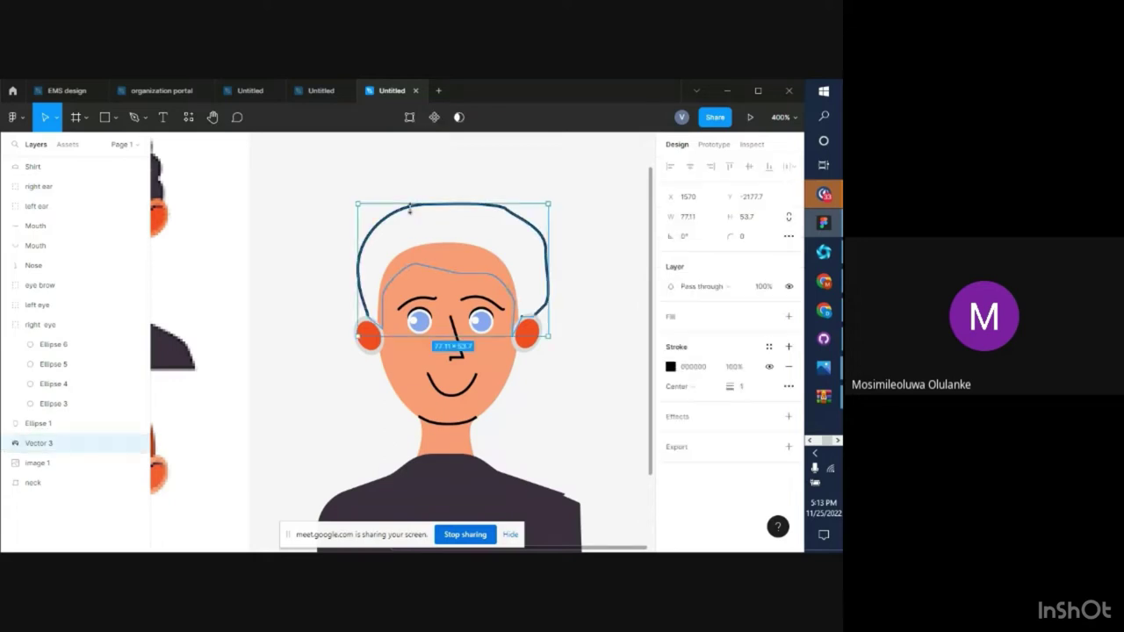
pyautogui.click(714, 319)
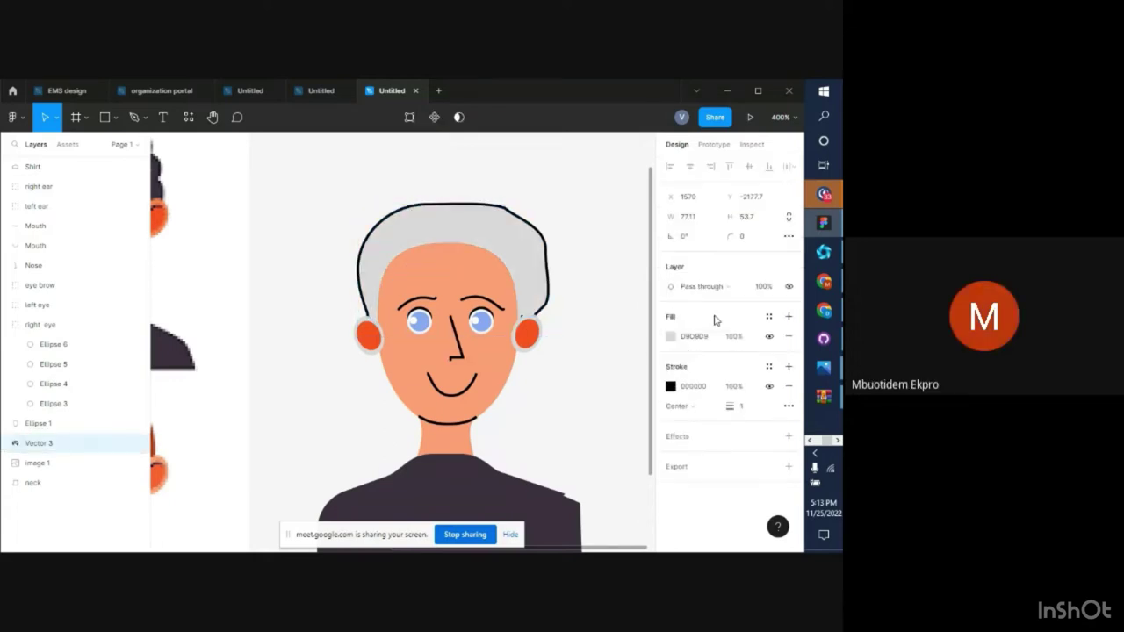
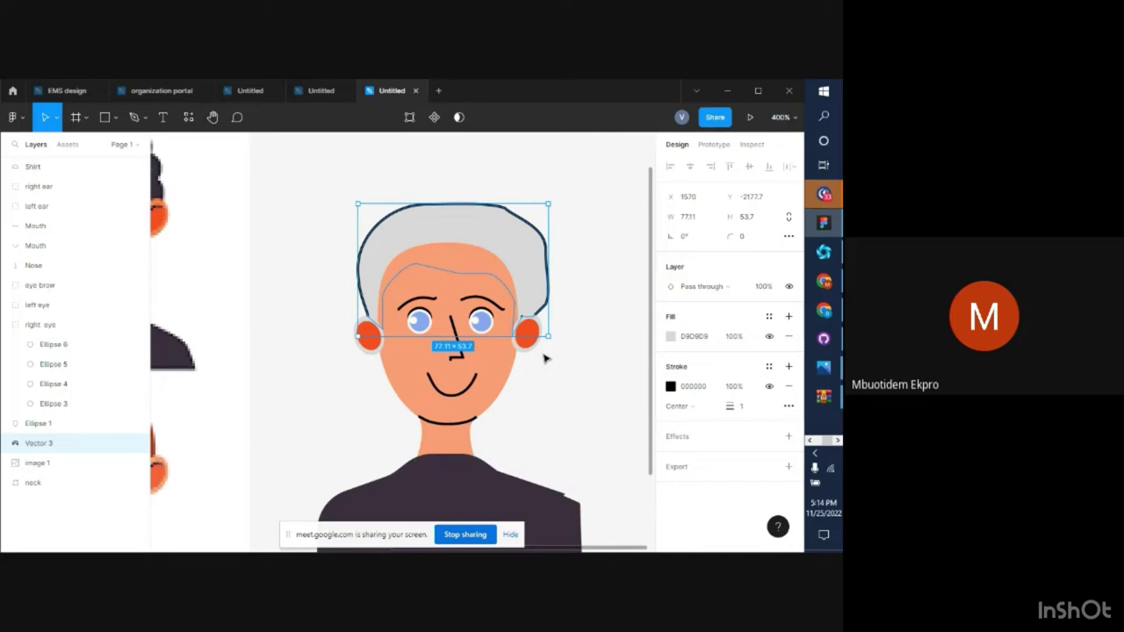
# Restore the hair's grey fill, rename Vector 3 to 'Hair' and layer it above Ellipse 1
pyautogui.hotkey('ctrl', 'z')
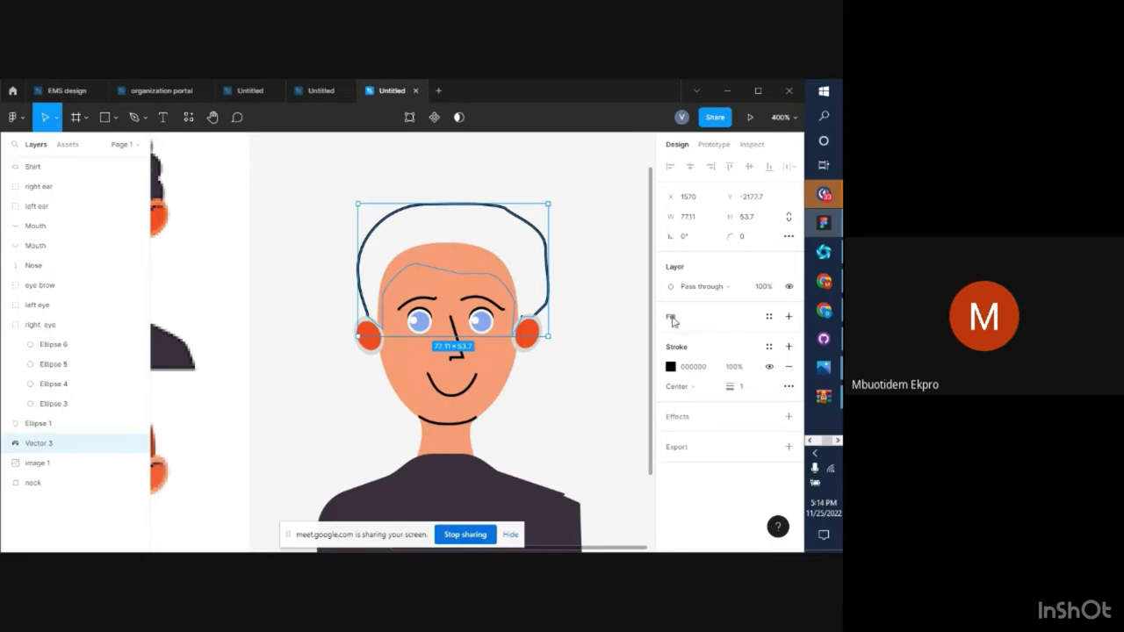
pyautogui.click(788, 317)
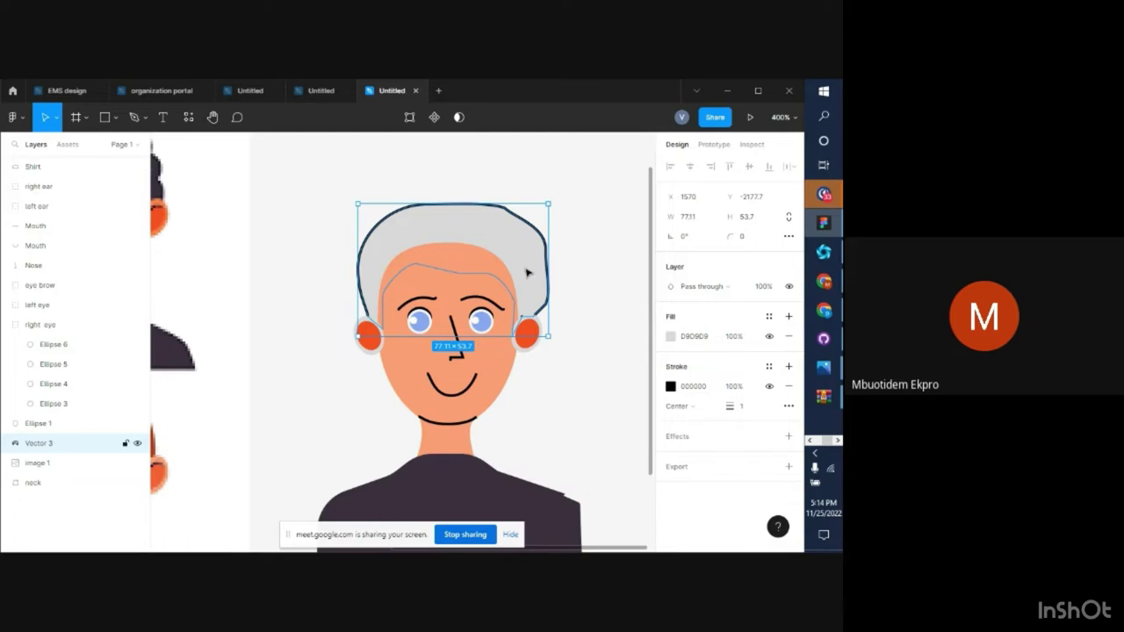
pyautogui.doubleClick(51, 450)
pyautogui.write('Hai')
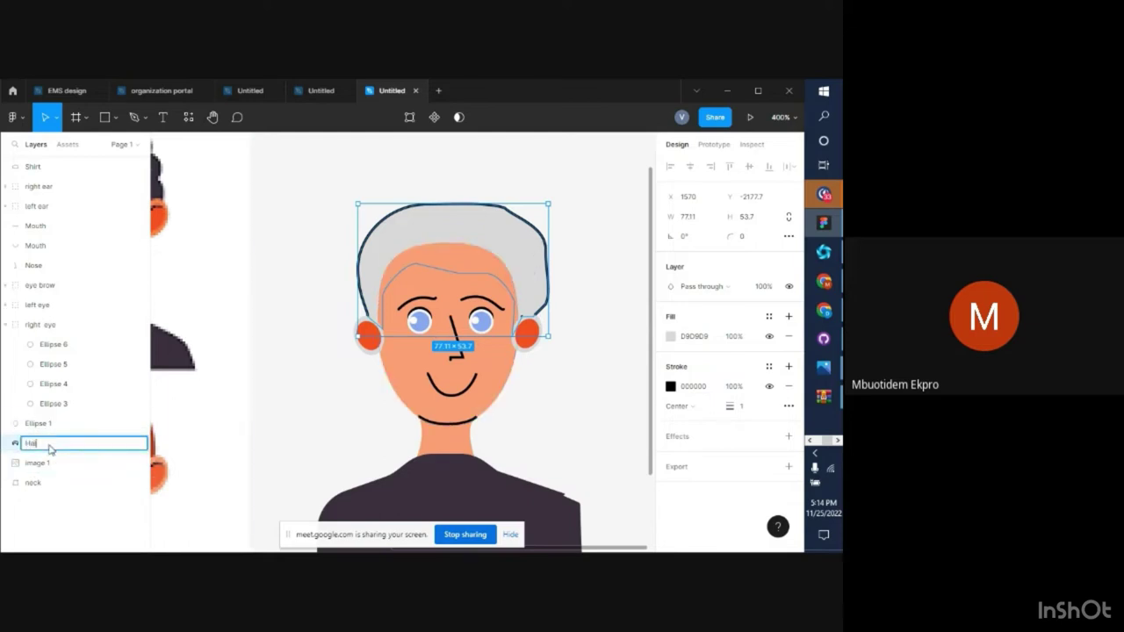
pyautogui.write('r')
pyautogui.press('Return')
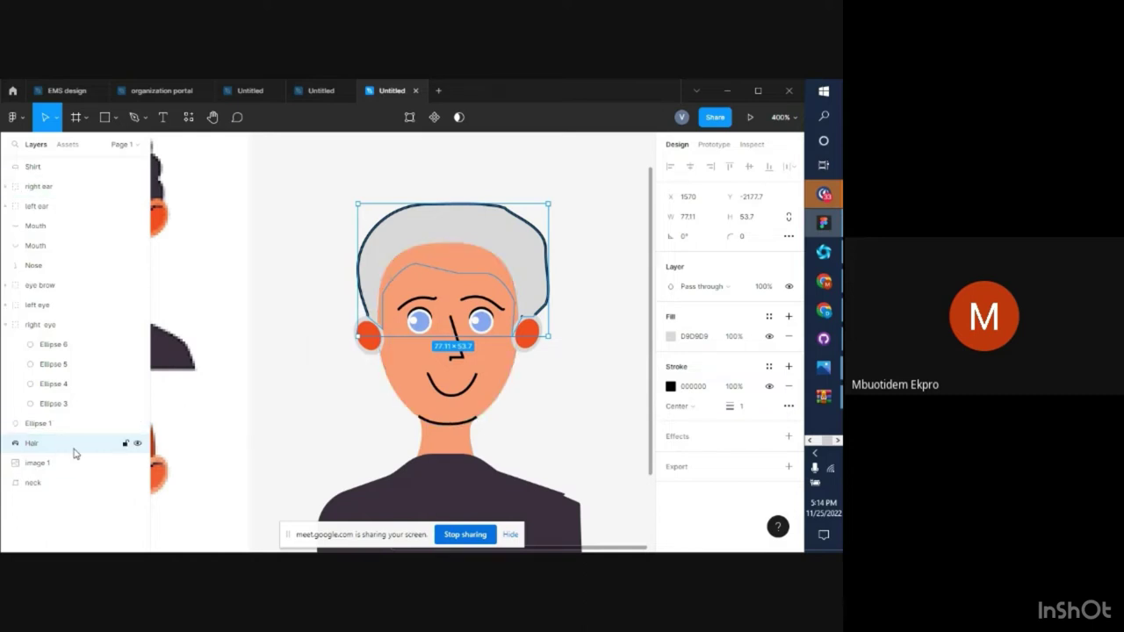
pyautogui.moveTo(73, 449); pyautogui.dragTo(74, 418)
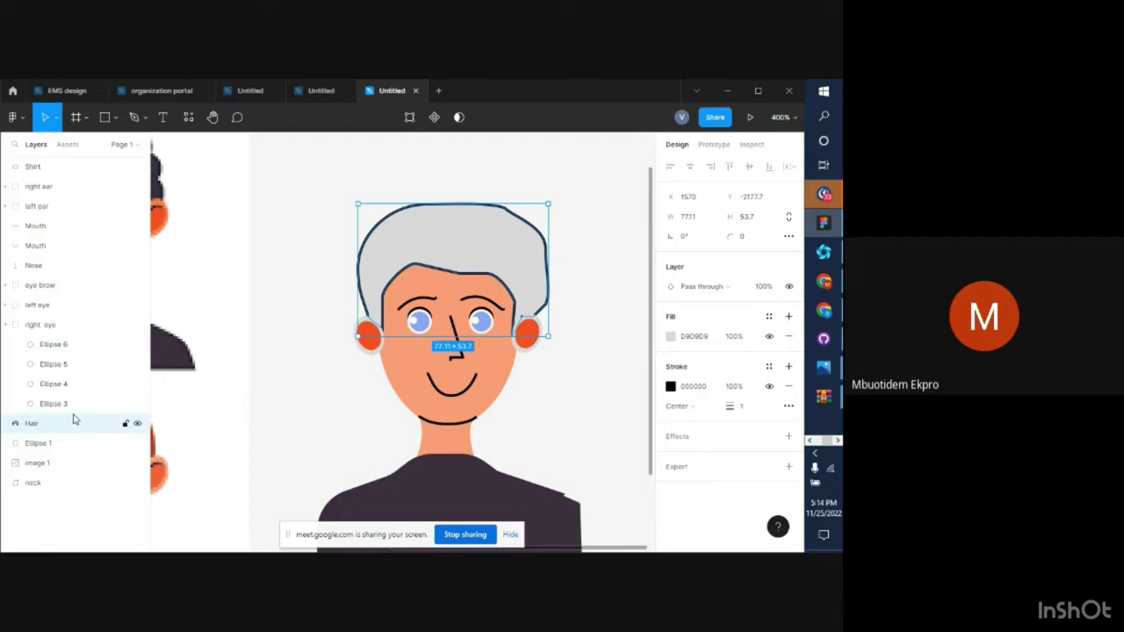
# Rename the face ellipse Ellipse 1 to 'Head'
pyautogui.doubleClick(51, 449)
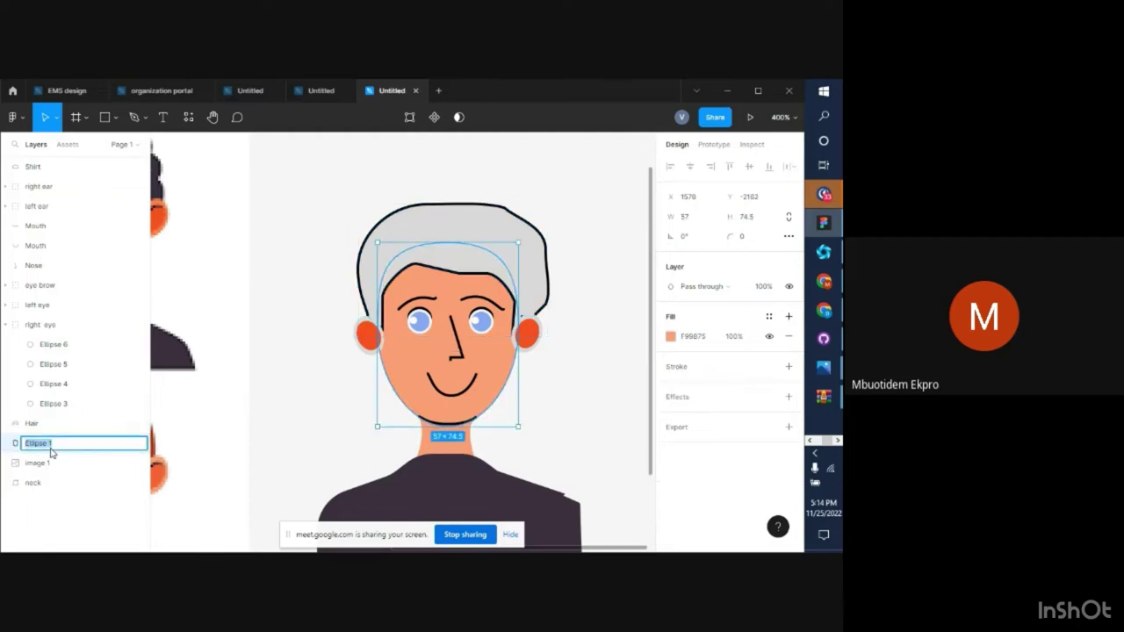
pyautogui.write('Head')
pyautogui.press('Return')
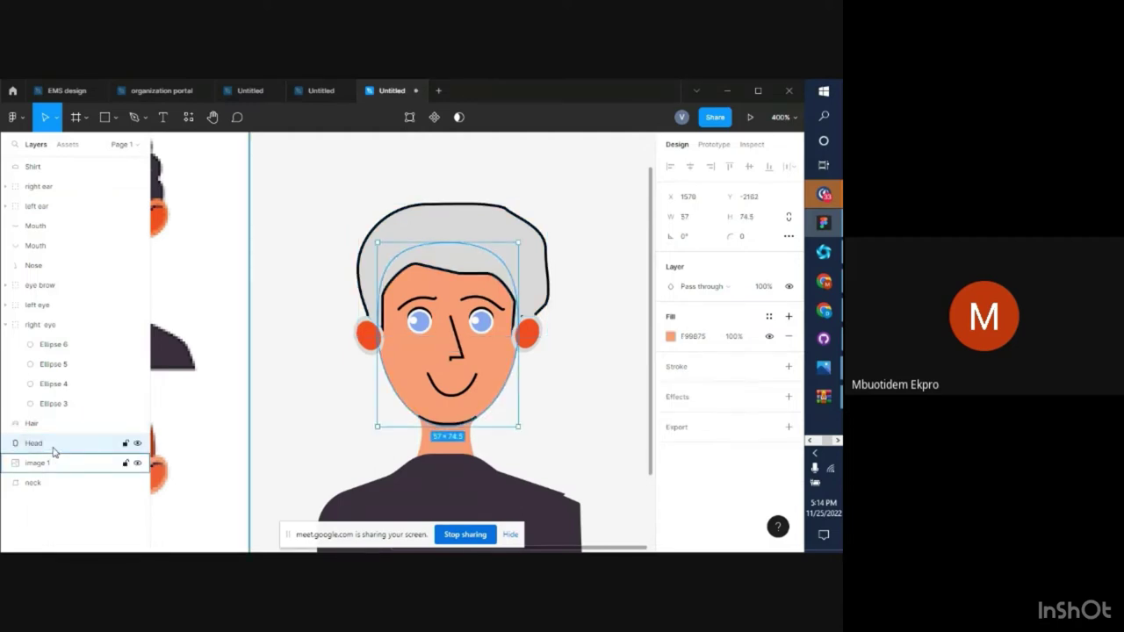
pyautogui.click(622, 356)
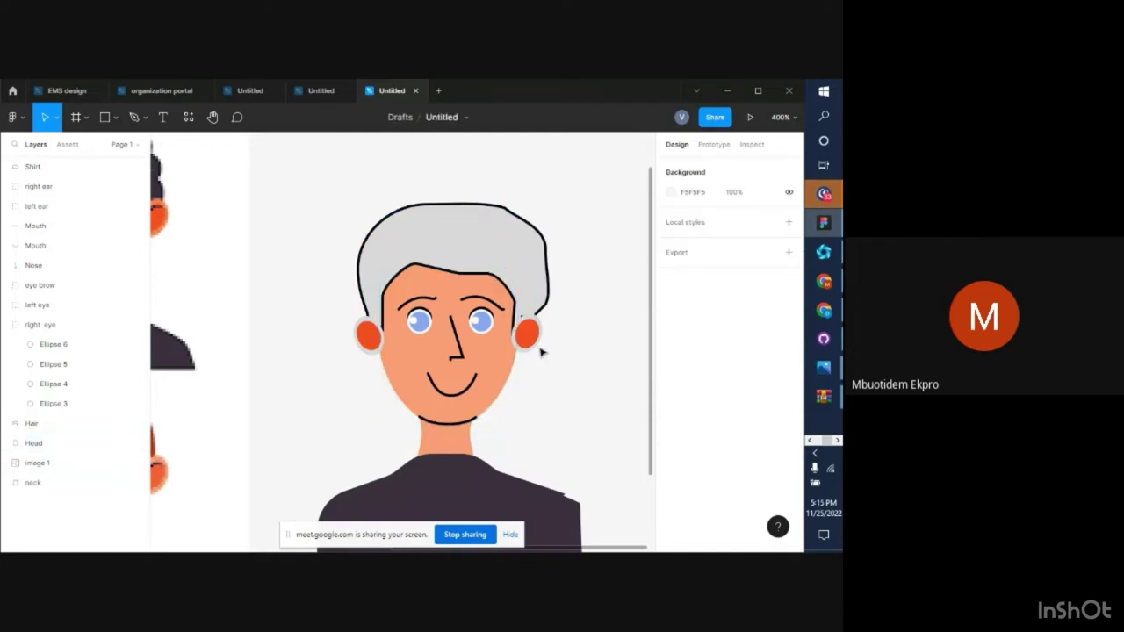
# Eyedrop the reference illustration's dark 3B2E3F hair colour onto the hair shape
pyautogui.click(508, 262)
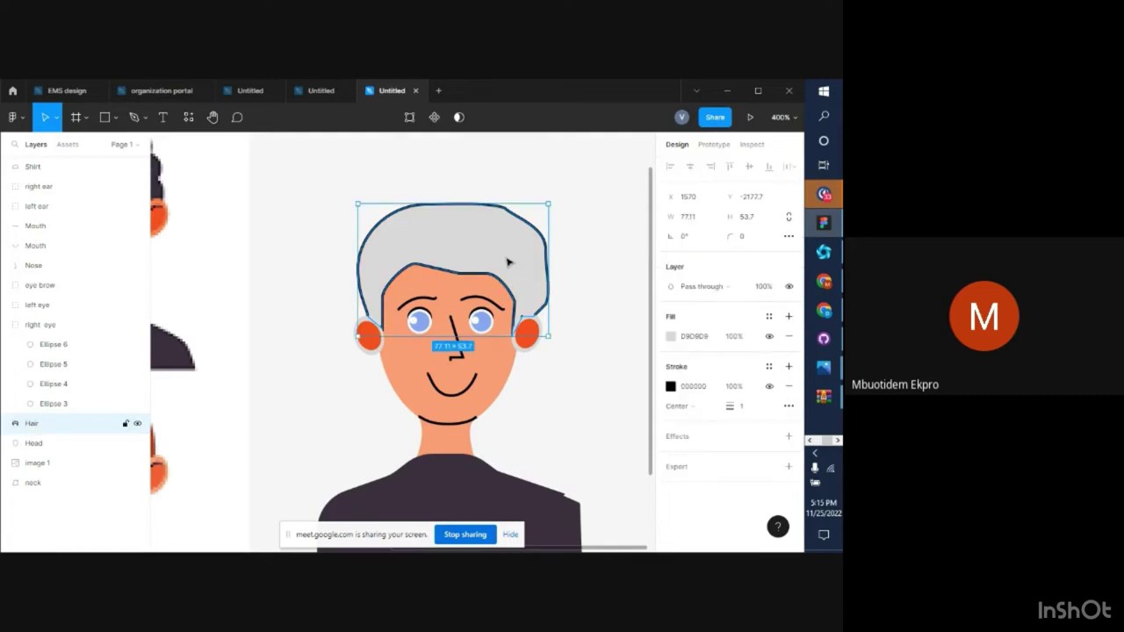
pyautogui.press('-')
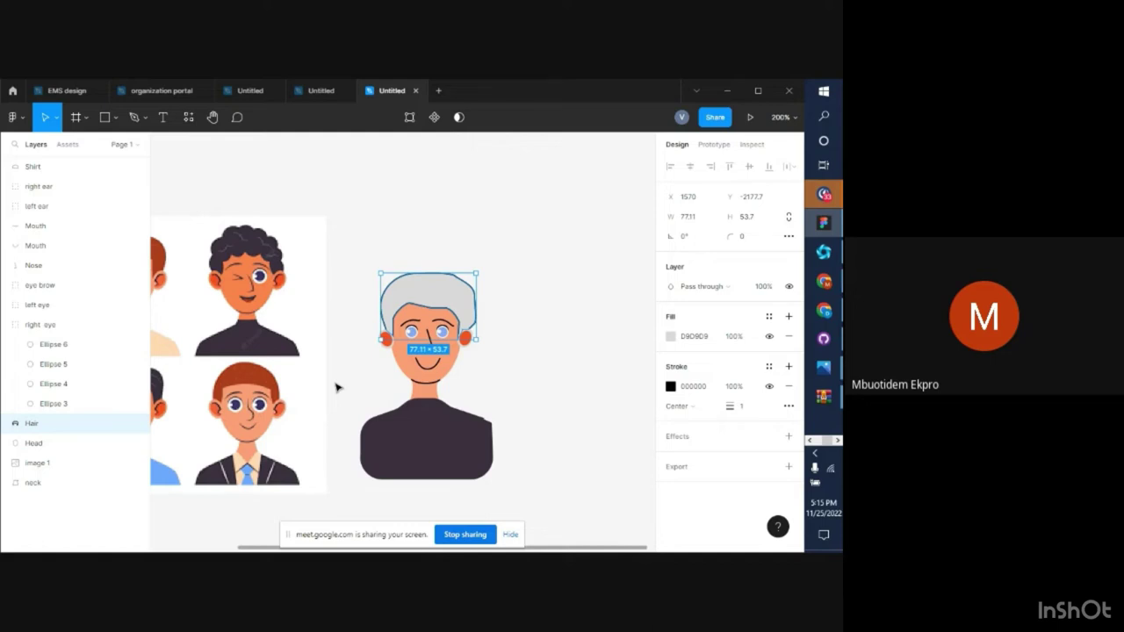
pyautogui.press('i')
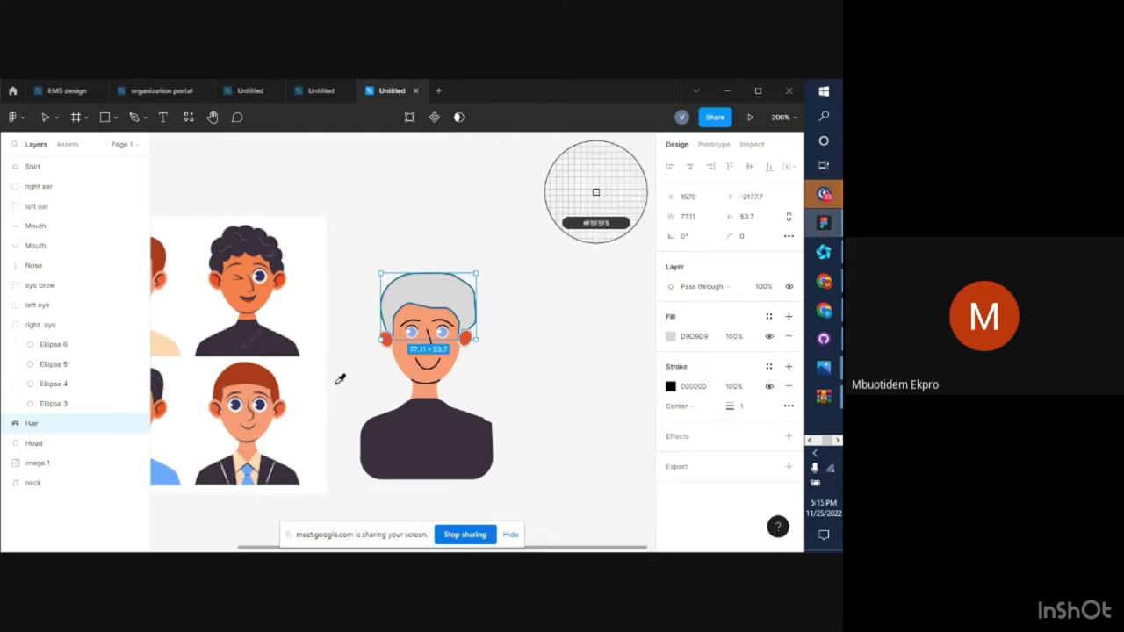
pyautogui.click(596, 192)
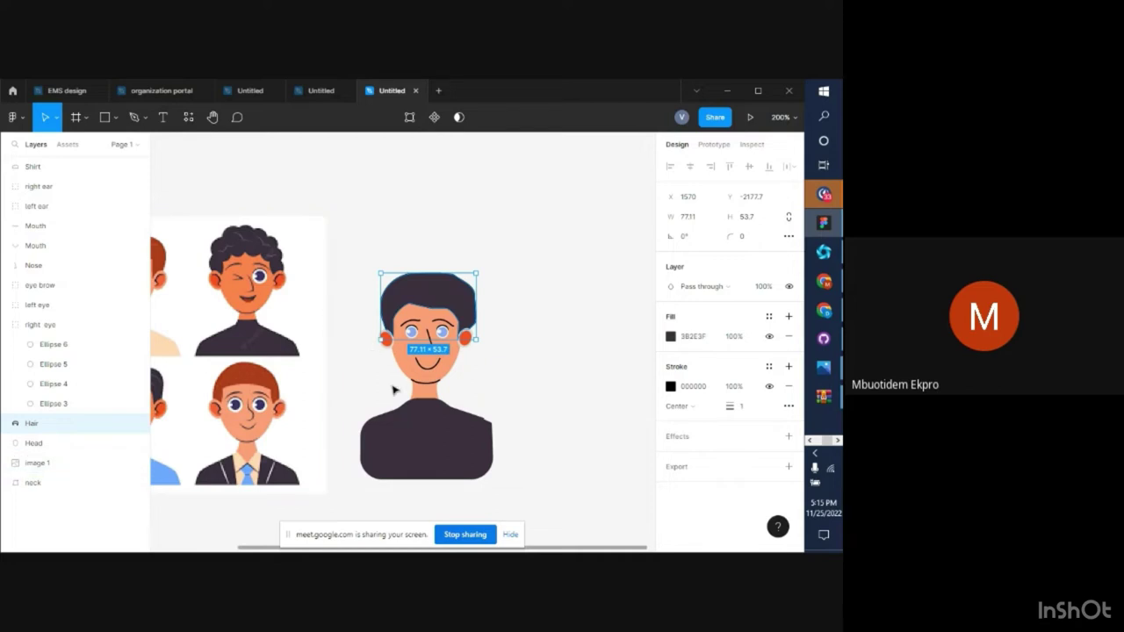
pyautogui.click(474, 372)
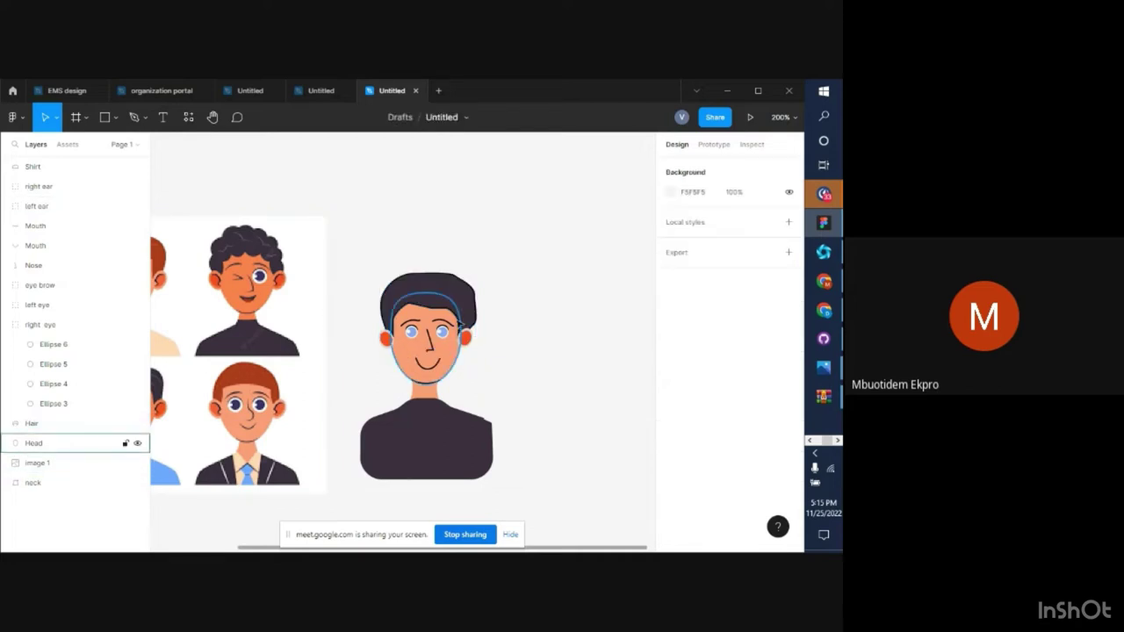
pyautogui.click(52, 423)
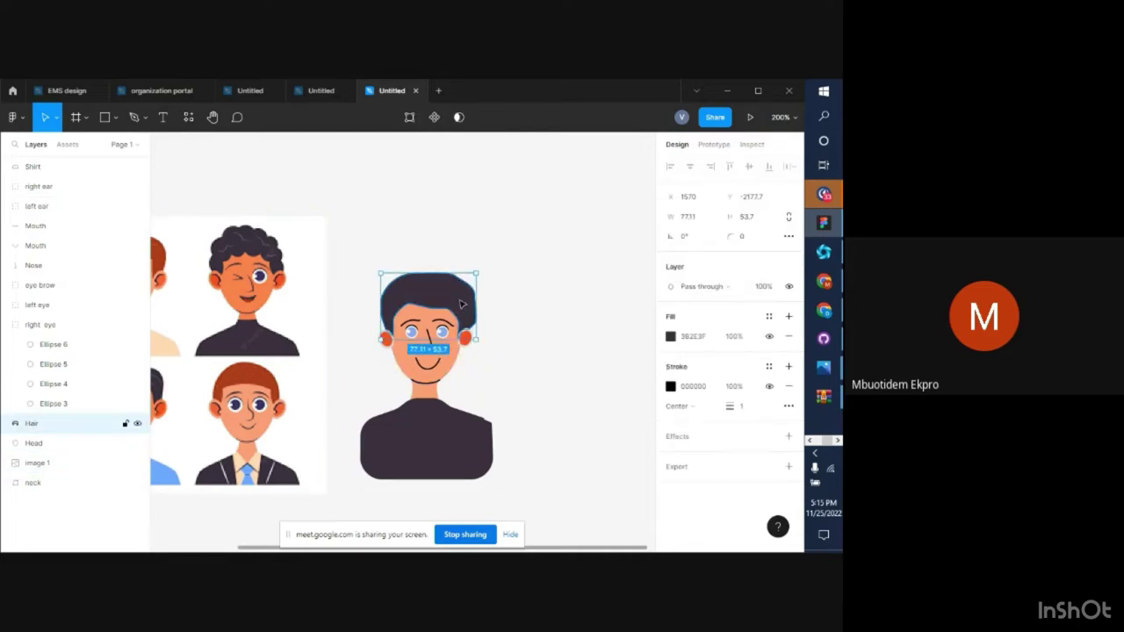
# Remove the hair's black outline stroke and zoom back to 400% on the face
pyautogui.click(790, 388)
pyautogui.click(496, 366)
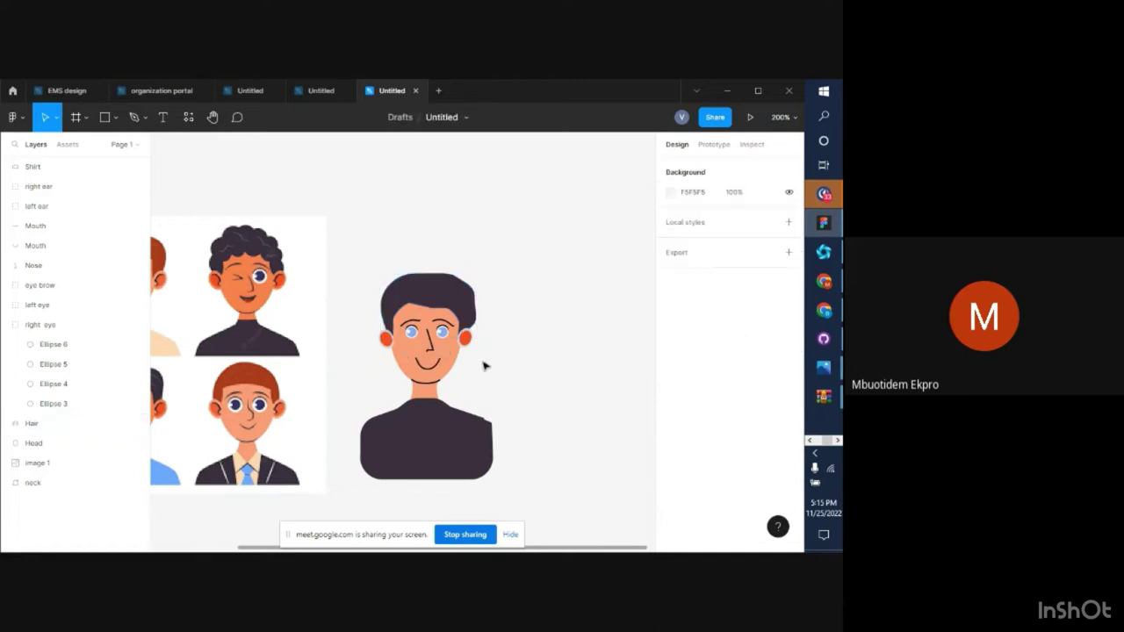
pyautogui.hotkey('ctrl', '=')
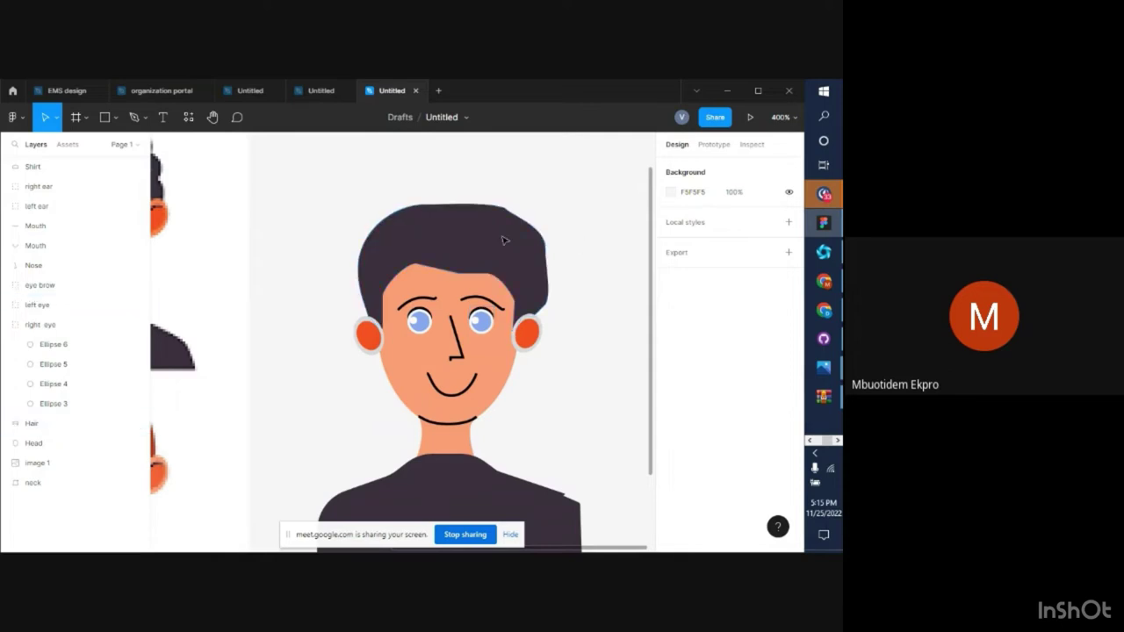
pyautogui.click(462, 243)
# Adjust the anchor points on the hair's top and right edge
pyautogui.doubleClick(461, 244)
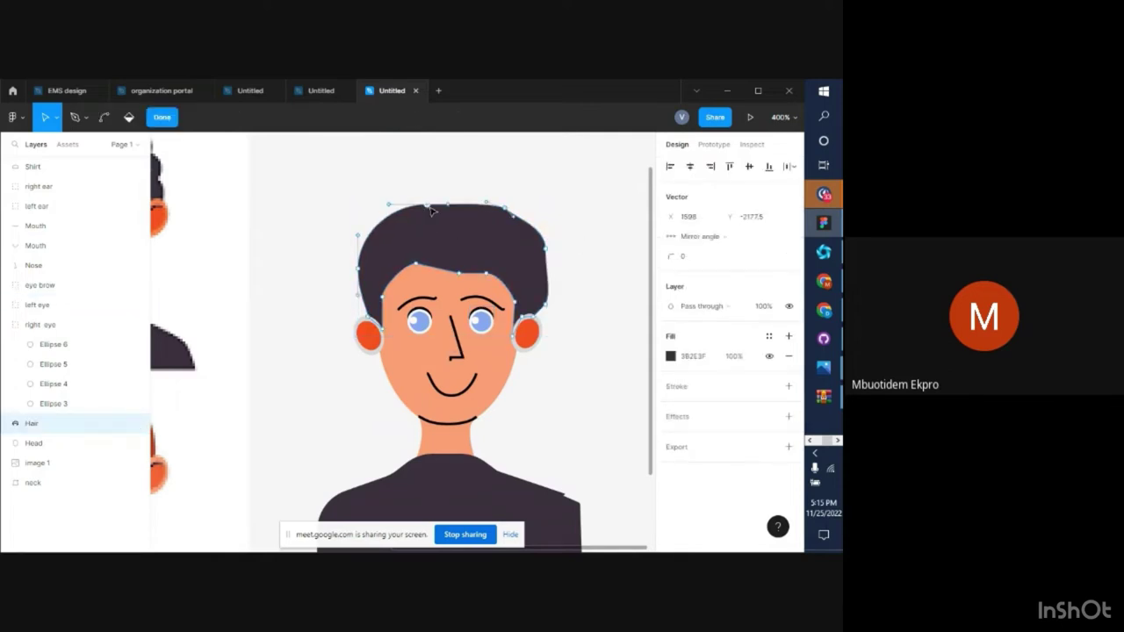
pyautogui.click(429, 208)
pyautogui.moveTo(440, 217)
pyautogui.mouseDown()
pyautogui.moveTo(447, 226)
pyautogui.moveTo(415, 211)
pyautogui.moveTo(452, 219)
pyautogui.mouseUp()
pyautogui.click(432, 209)
pyautogui.click(545, 252)
pyautogui.moveTo(545, 231); pyautogui.dragTo(544, 239)
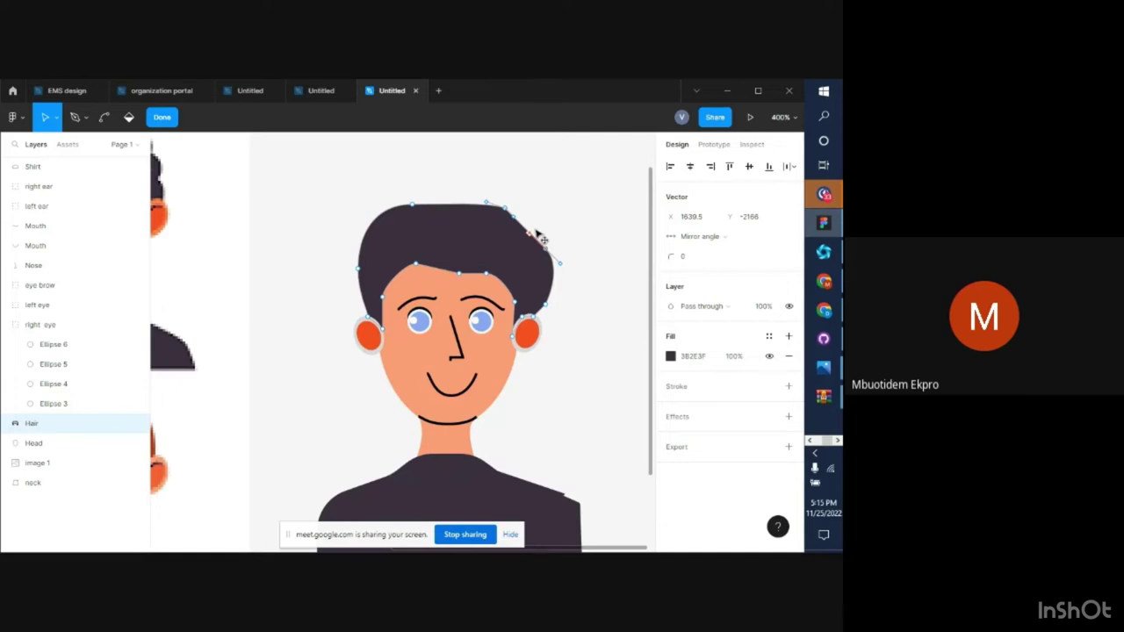
# Pull the upper-right hair points down and right into a smooth curve, then exit point editing
pyautogui.keyDown('shift'); pyautogui.click(506, 212); pyautogui.keyUp('shift')
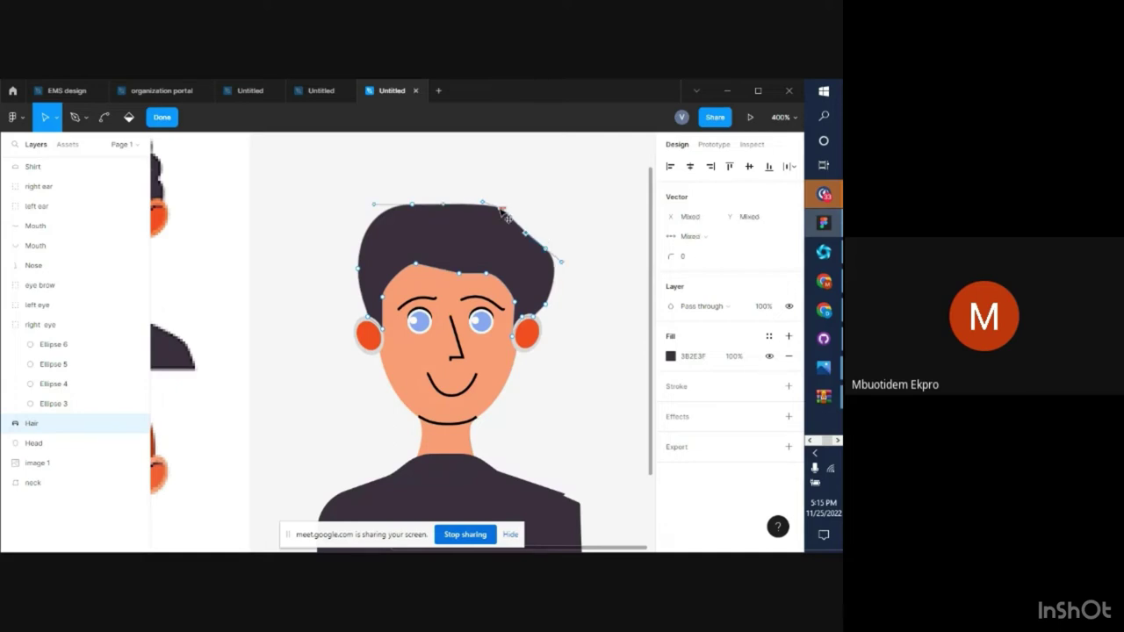
pyautogui.moveTo(508, 218); pyautogui.dragTo(490, 204)
pyautogui.click(497, 208)
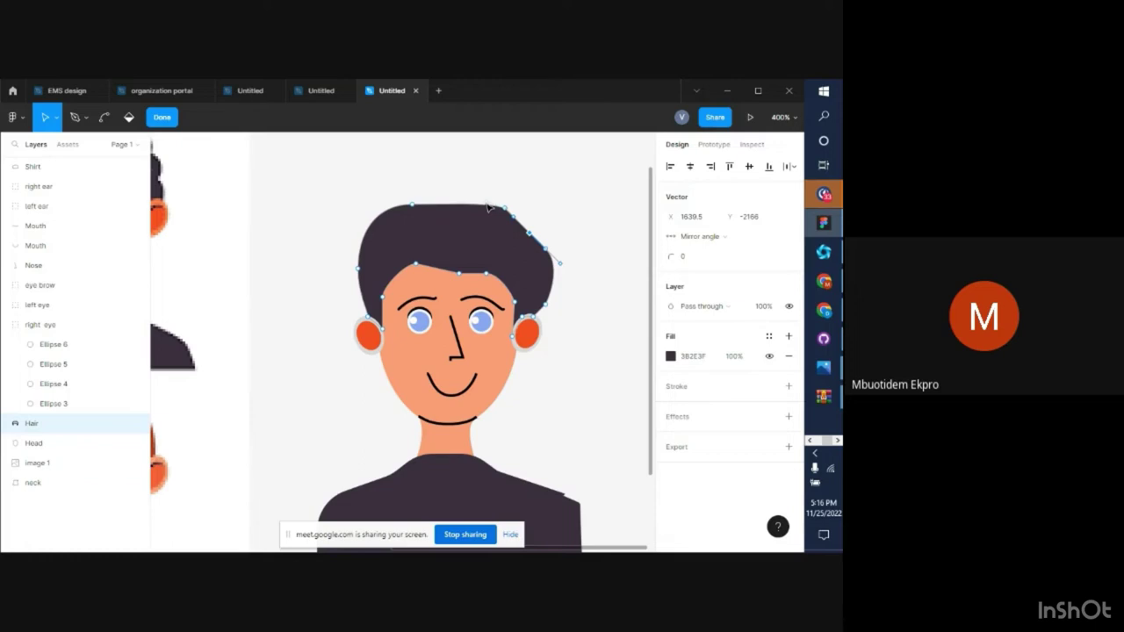
pyautogui.click(492, 215)
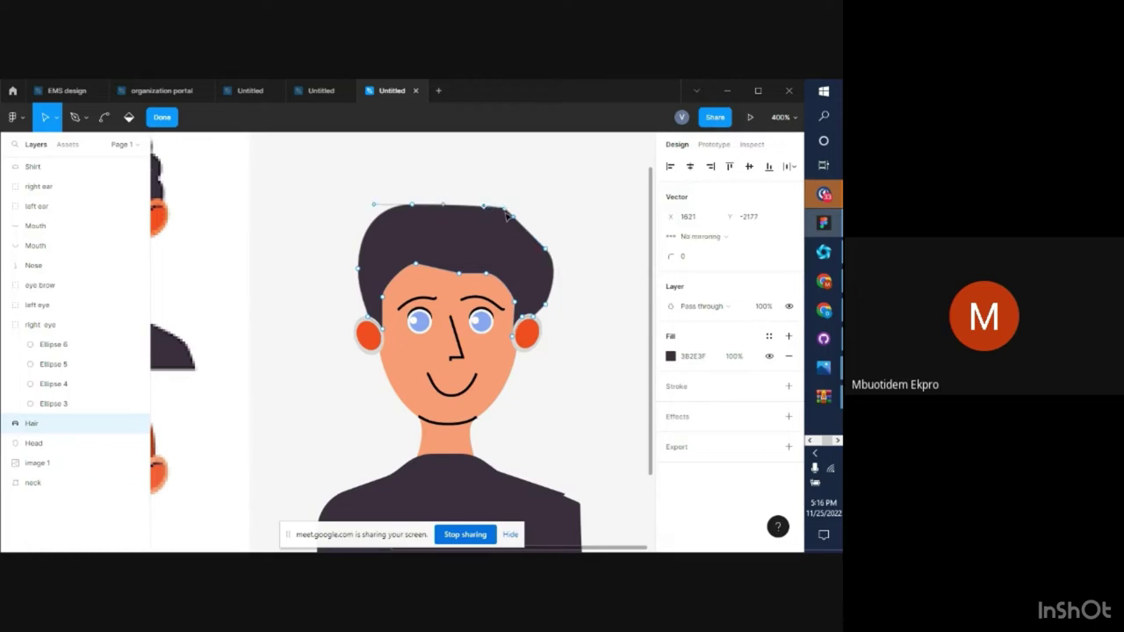
pyautogui.moveTo(508, 212); pyautogui.dragTo(553, 246)
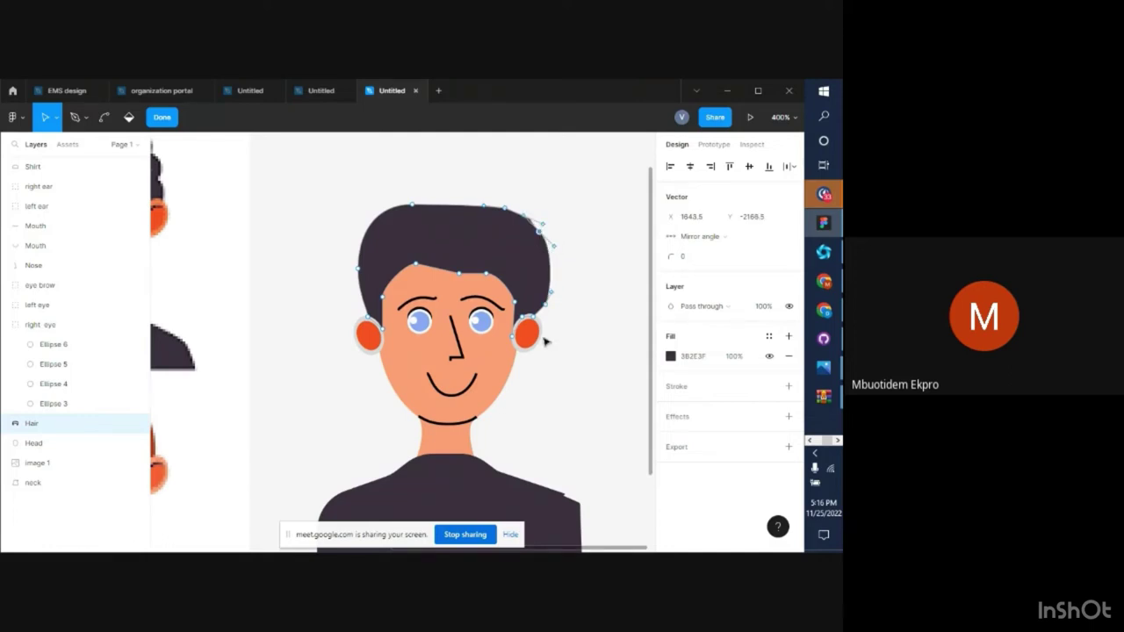
pyautogui.press('Escape')
pyautogui.press('Escape')
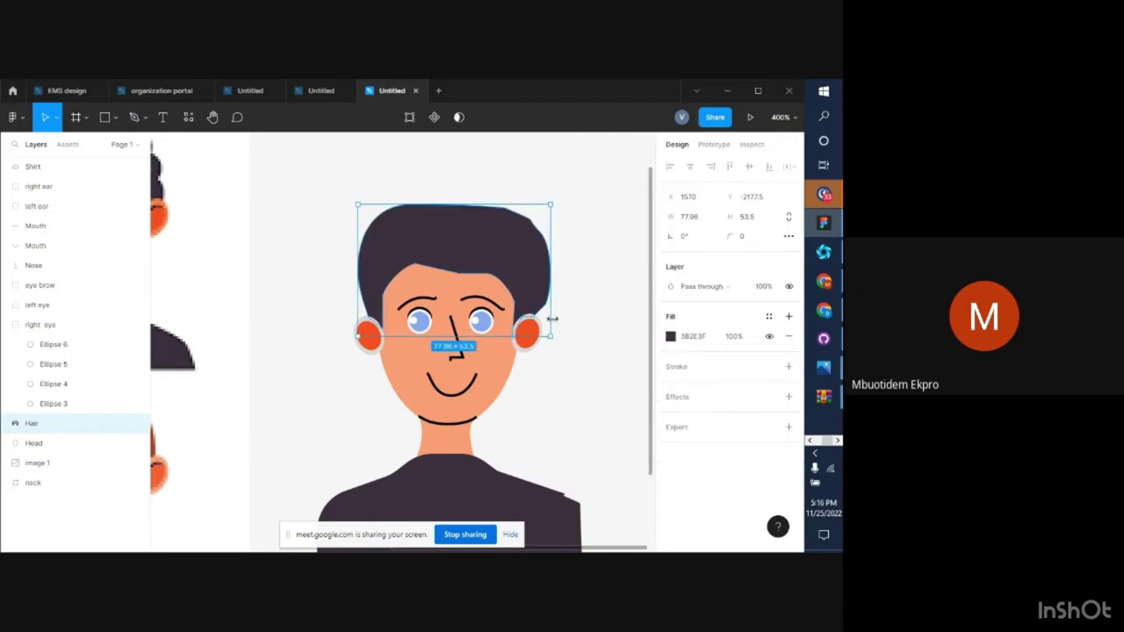
pyautogui.click(575, 454)
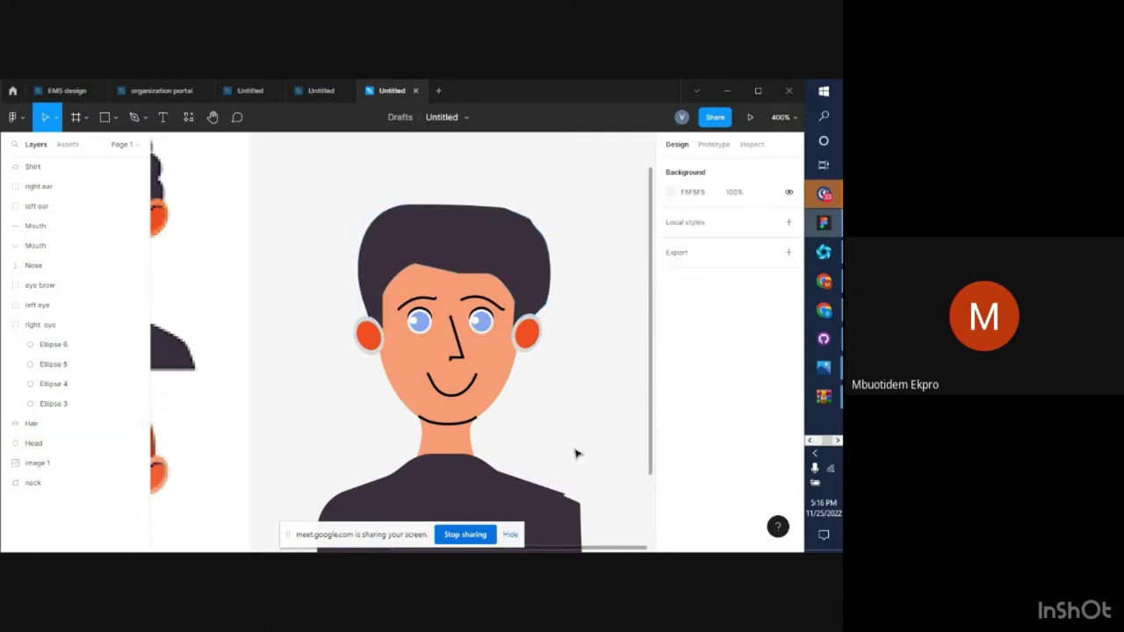
# Nudge the hairline points above the forehead slightly down and left
pyautogui.doubleClick(441, 273)
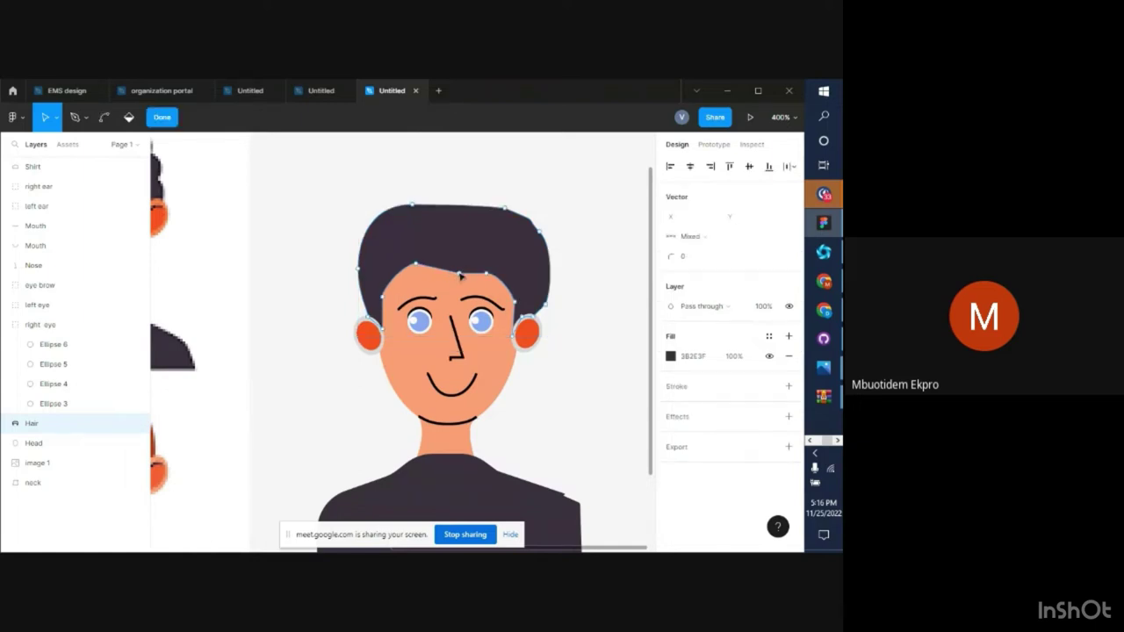
pyautogui.click(459, 274)
pyautogui.moveTo(460, 274)
pyautogui.mouseDown()
pyautogui.moveTo(471, 281)
pyautogui.moveTo(437, 265)
pyautogui.moveTo(465, 288)
pyautogui.moveTo(465, 267)
pyautogui.moveTo(475, 286)
pyautogui.mouseUp()
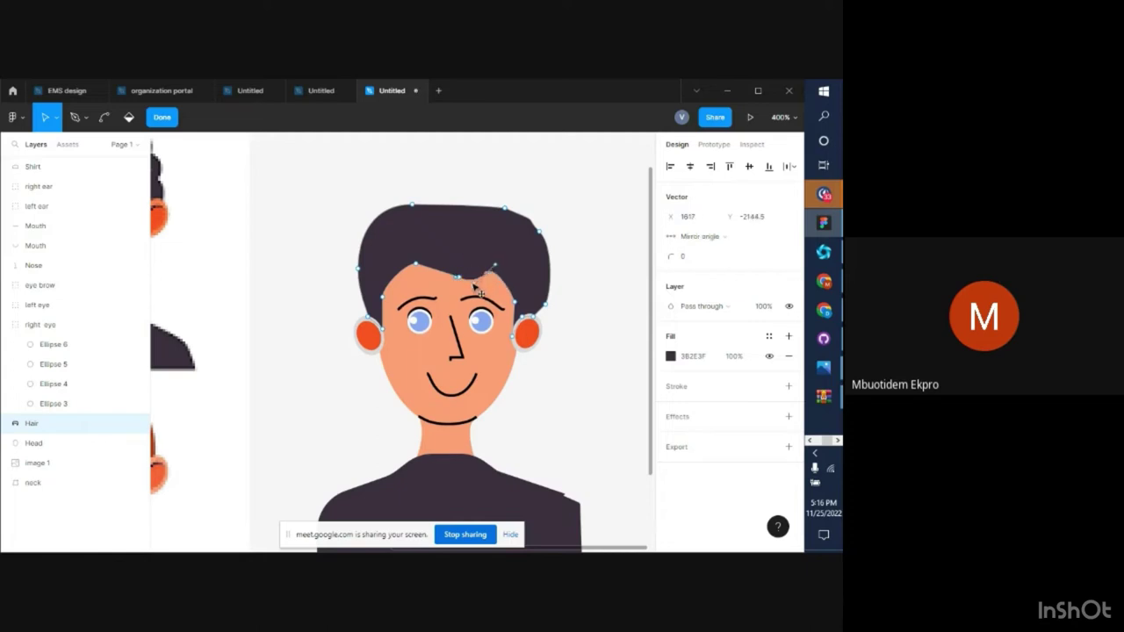
pyautogui.keyDown('shift'); pyautogui.click(421, 269); pyautogui.keyUp('shift')
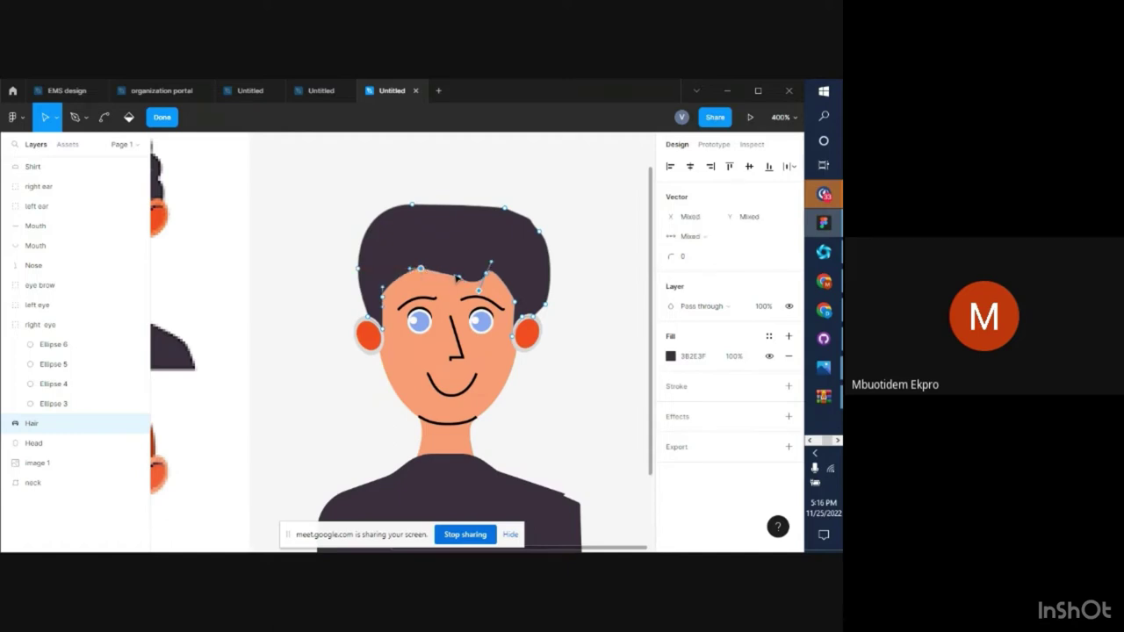
pyautogui.moveTo(457, 279)
pyautogui.mouseDown()
pyautogui.moveTo(445, 282)
pyautogui.moveTo(464, 283)
pyautogui.mouseUp()
# At 800% zoom, reposition the left hairline points down into the forehead
pyautogui.hotkey('ctrl', '+')
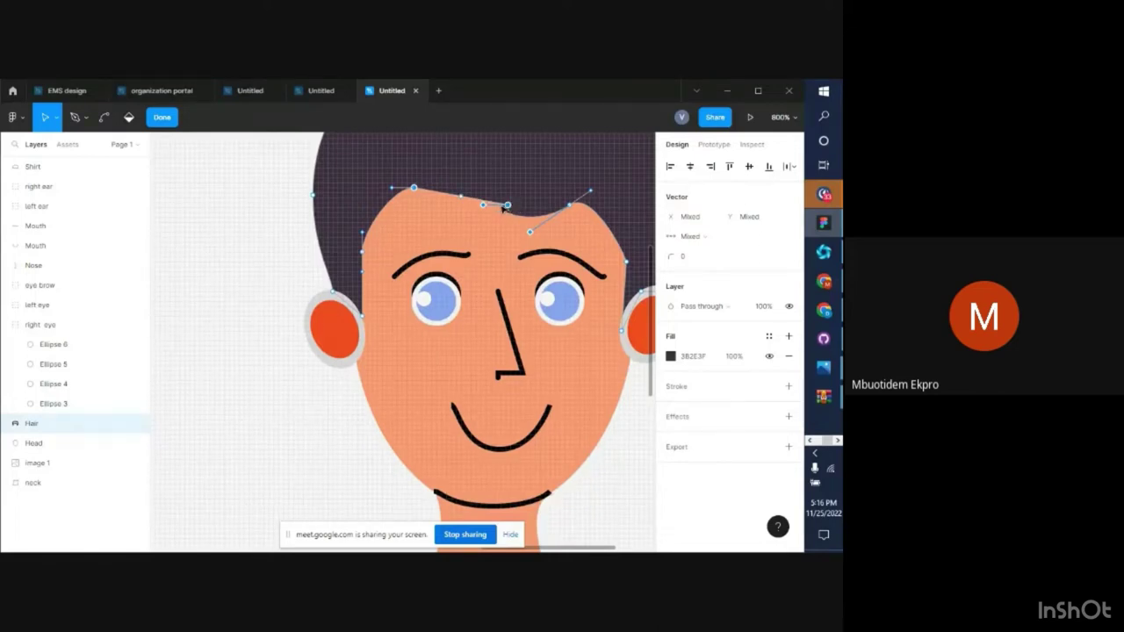
pyautogui.moveTo(508, 208); pyautogui.dragTo(463, 187)
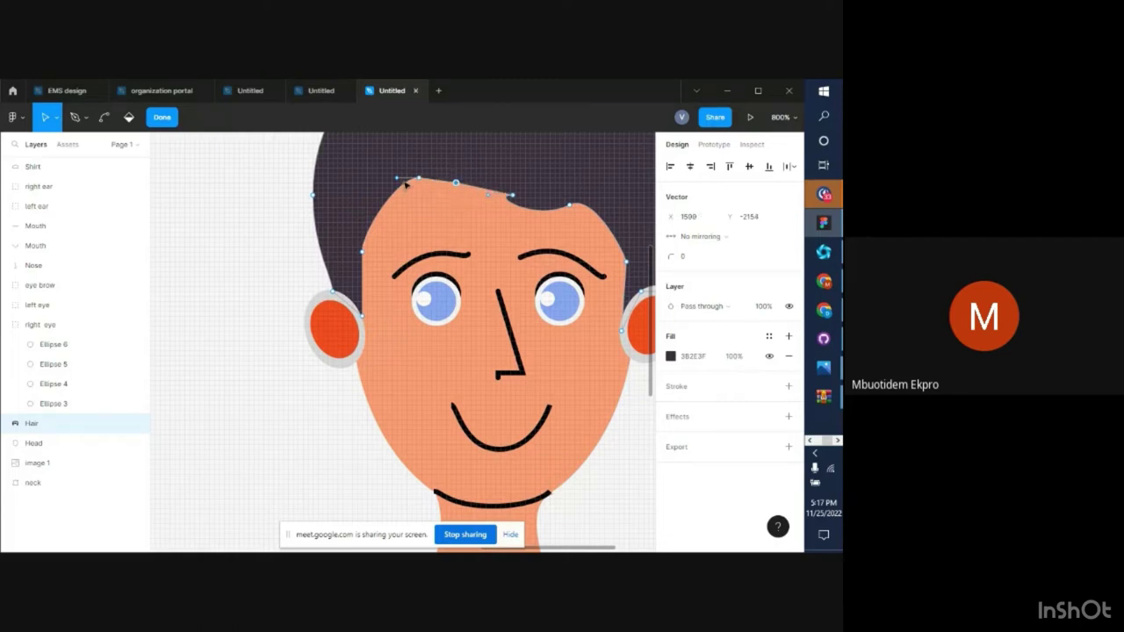
pyautogui.moveTo(394, 179); pyautogui.dragTo(400, 197)
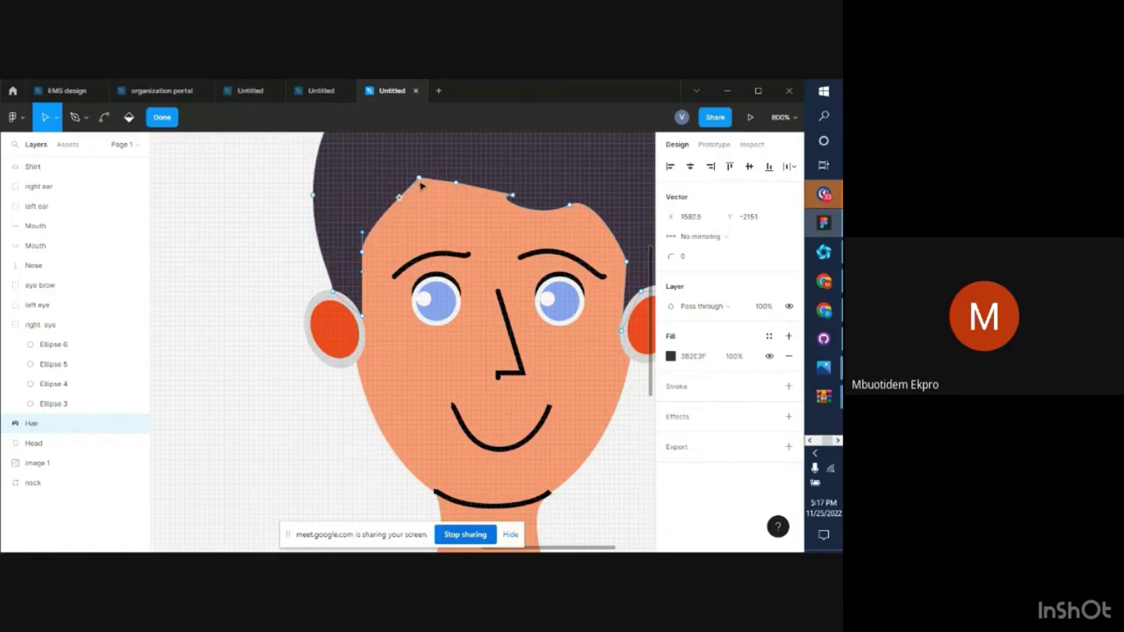
pyautogui.click(420, 180)
pyautogui.press('Escape')
pyautogui.press('Return')
pyautogui.press('Escape')
pyautogui.press('Return')
pyautogui.moveTo(400, 199); pyautogui.dragTo(418, 214)
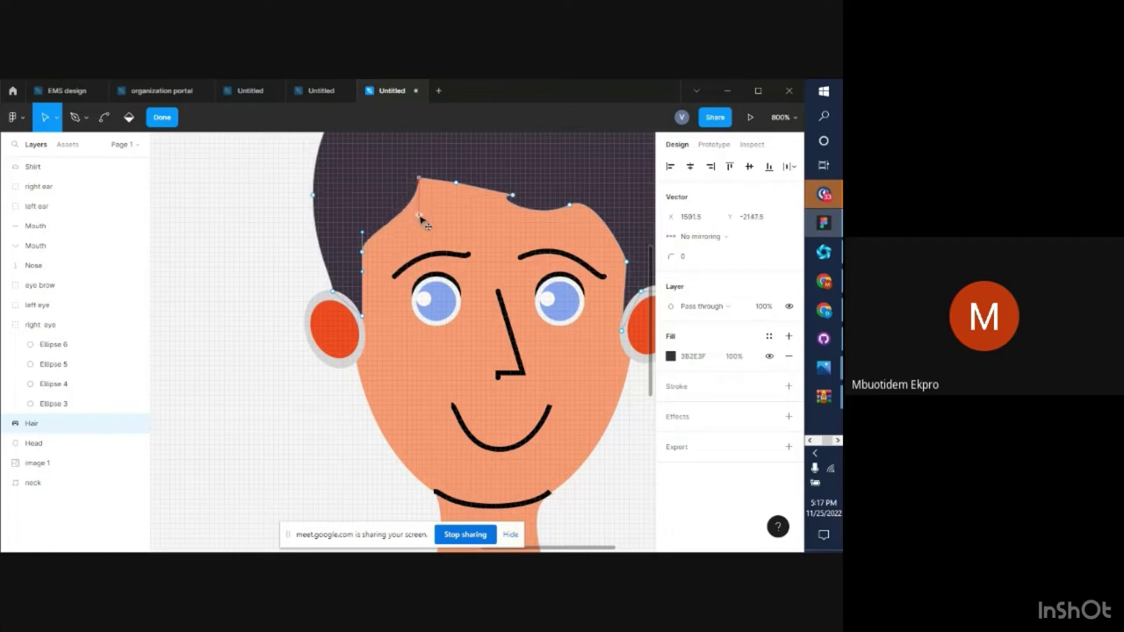
# Lower the right hairline points, shift one anchor slightly right, and finish editing the hair
pyautogui.click(457, 183)
pyautogui.click(458, 186)
pyautogui.moveTo(456, 183); pyautogui.dragTo(476, 200)
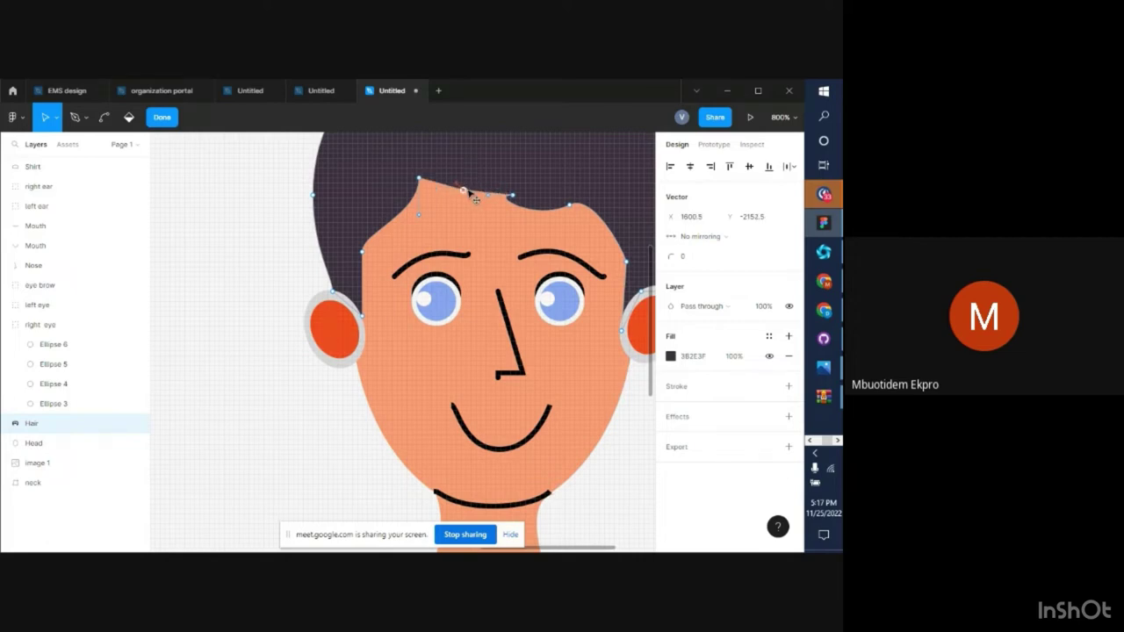
pyautogui.click(514, 196)
pyautogui.moveTo(515, 195); pyautogui.dragTo(539, 197)
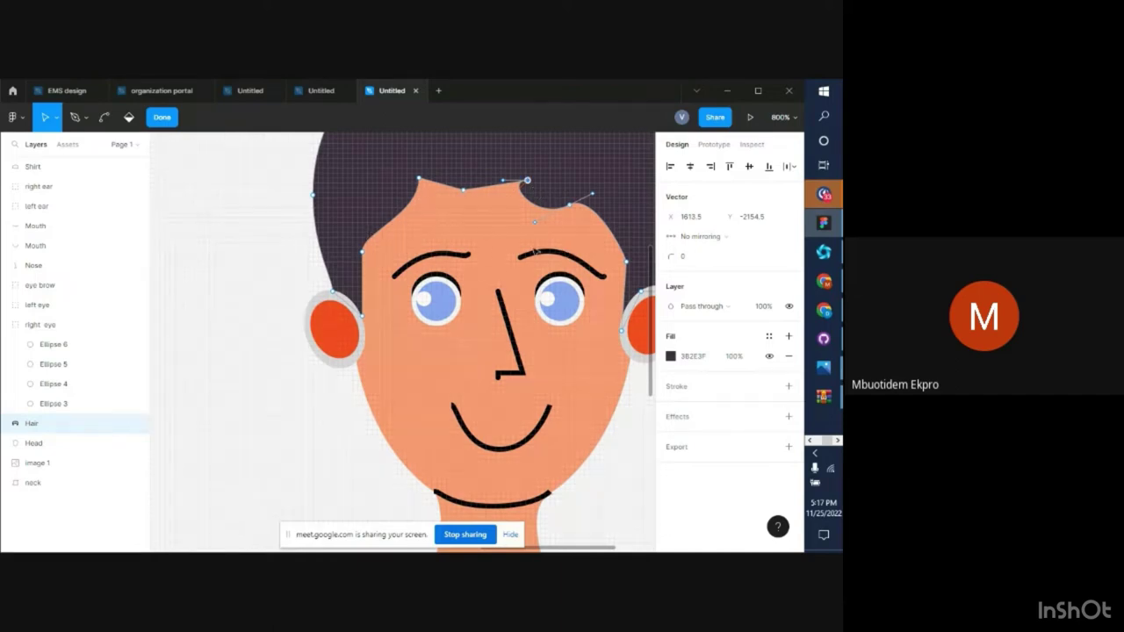
pyautogui.press('-')
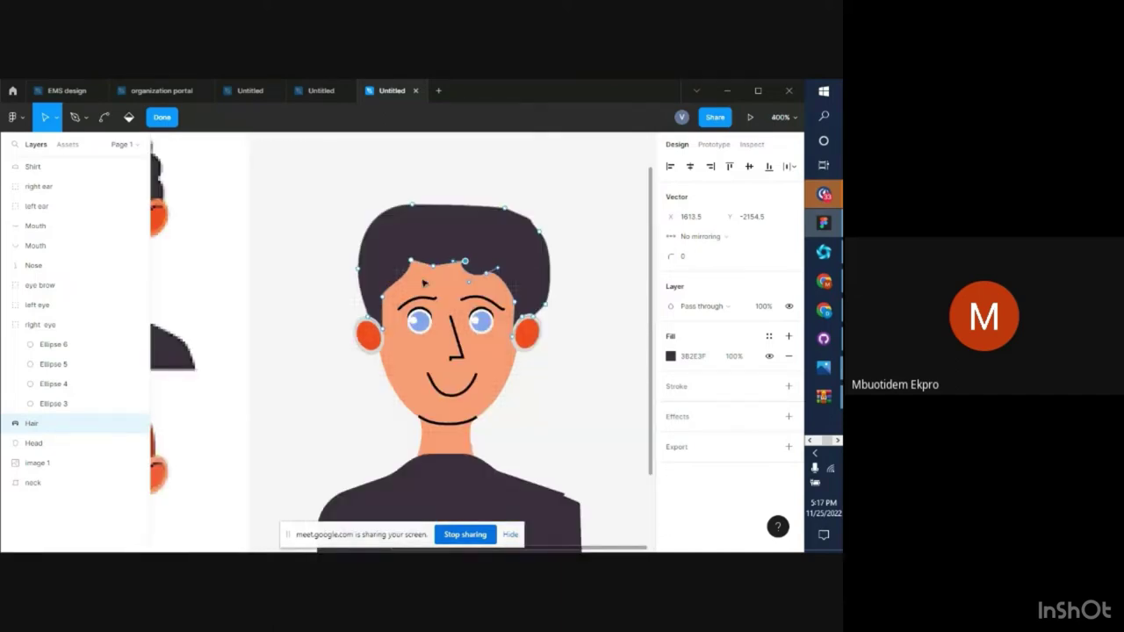
pyautogui.press('Escape')
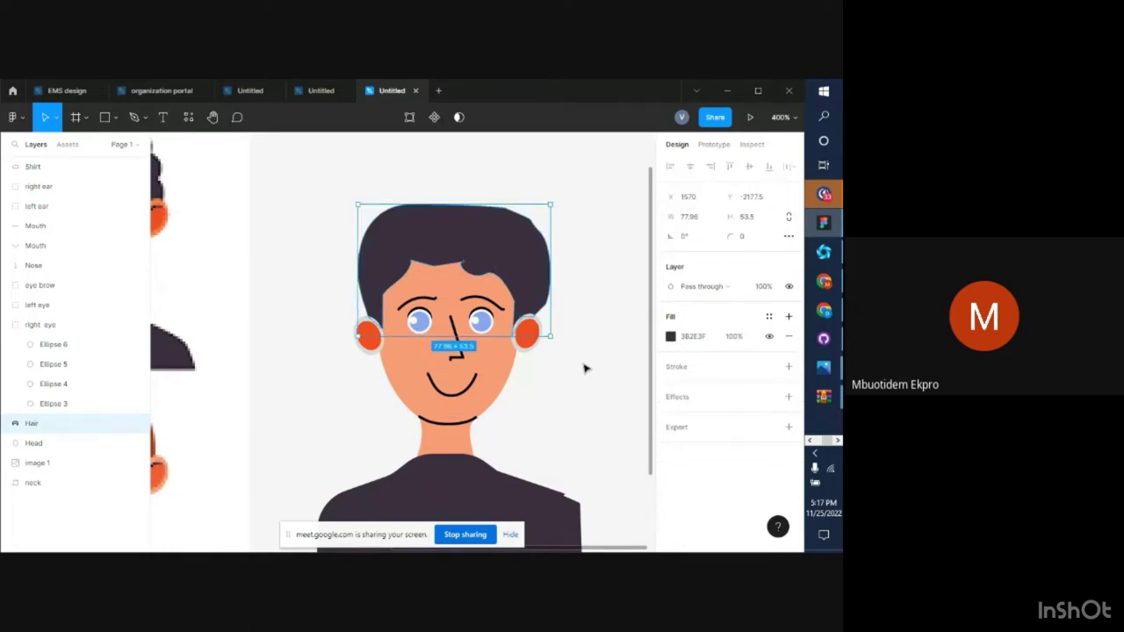
# Eyedrop the face's skin tone (F99B75) onto the first ear's grey outer rim ellipse
pyautogui.click(585, 427)
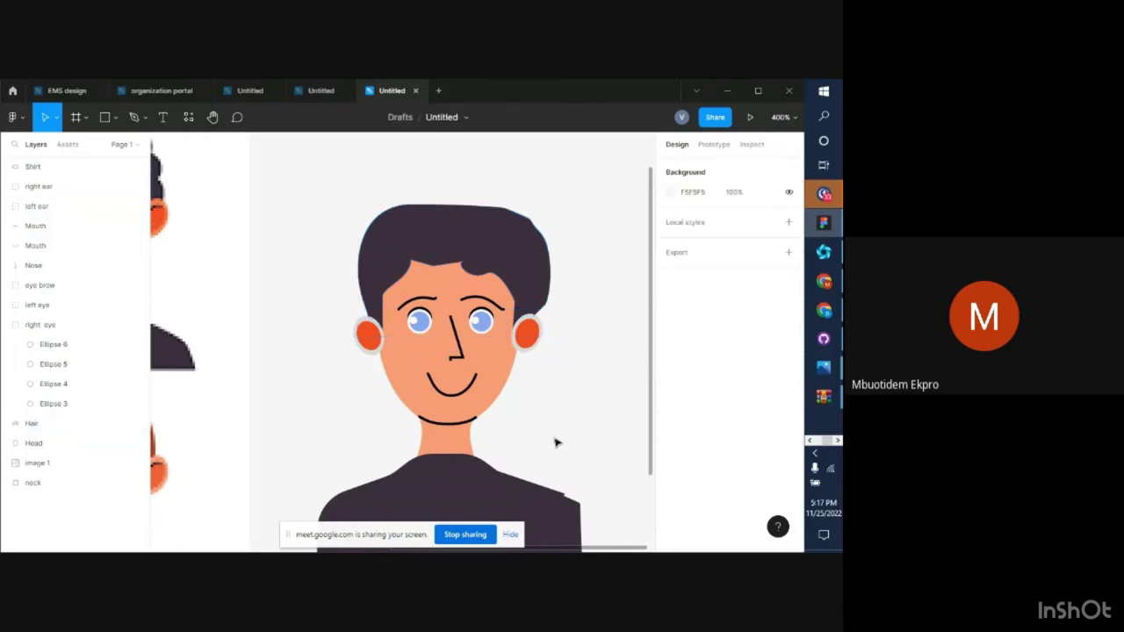
pyautogui.hscroll(-3, 555, 443)
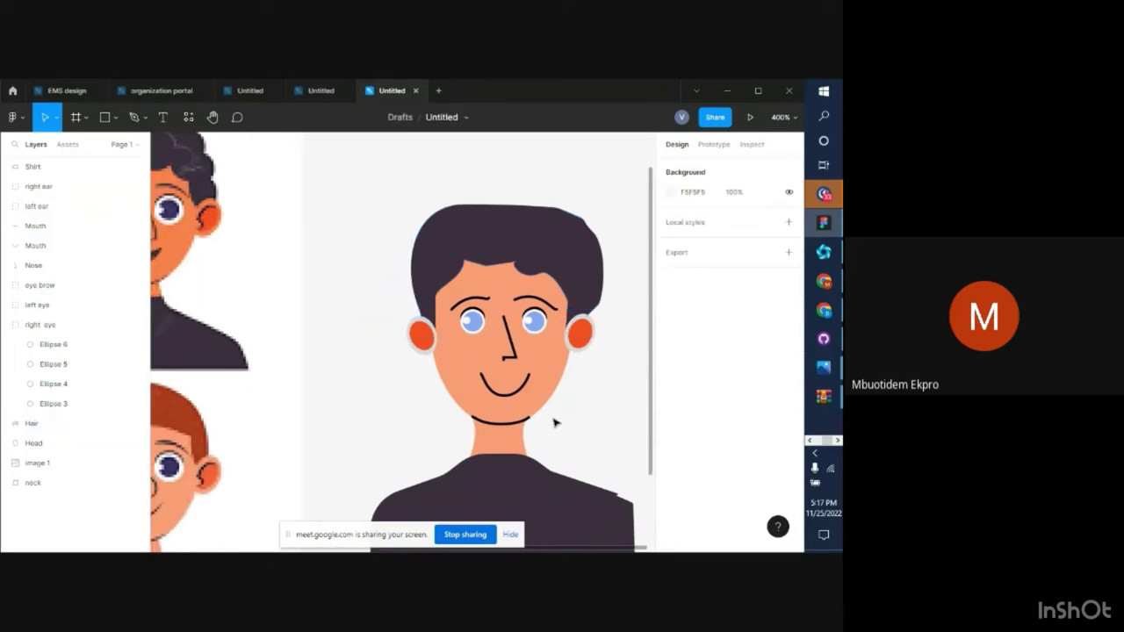
pyautogui.press('i')
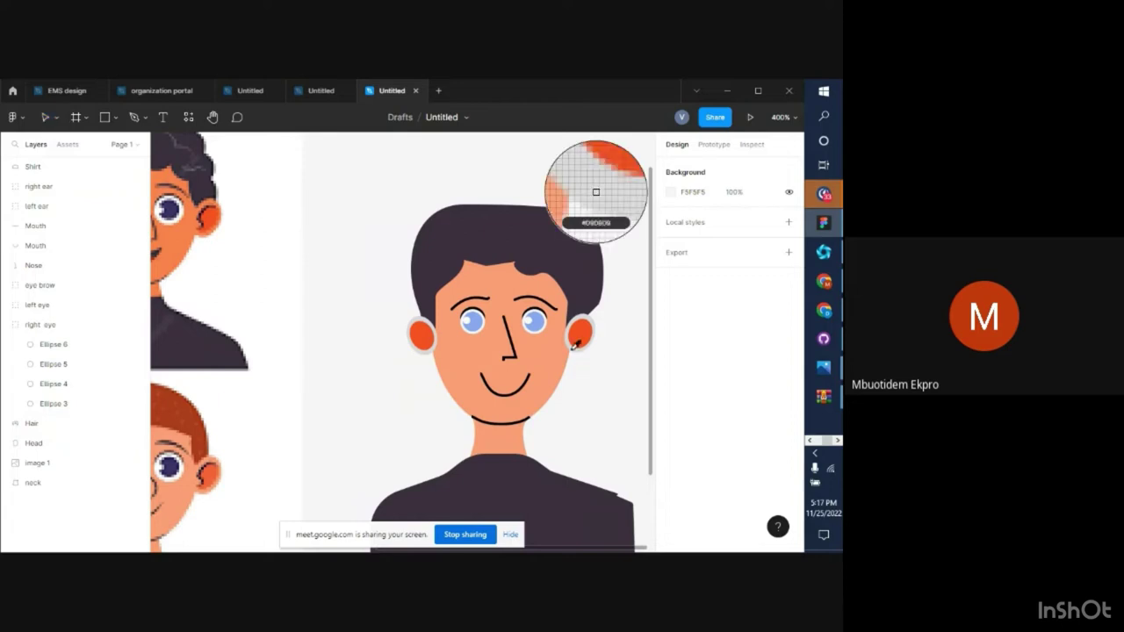
pyautogui.press('Escape')
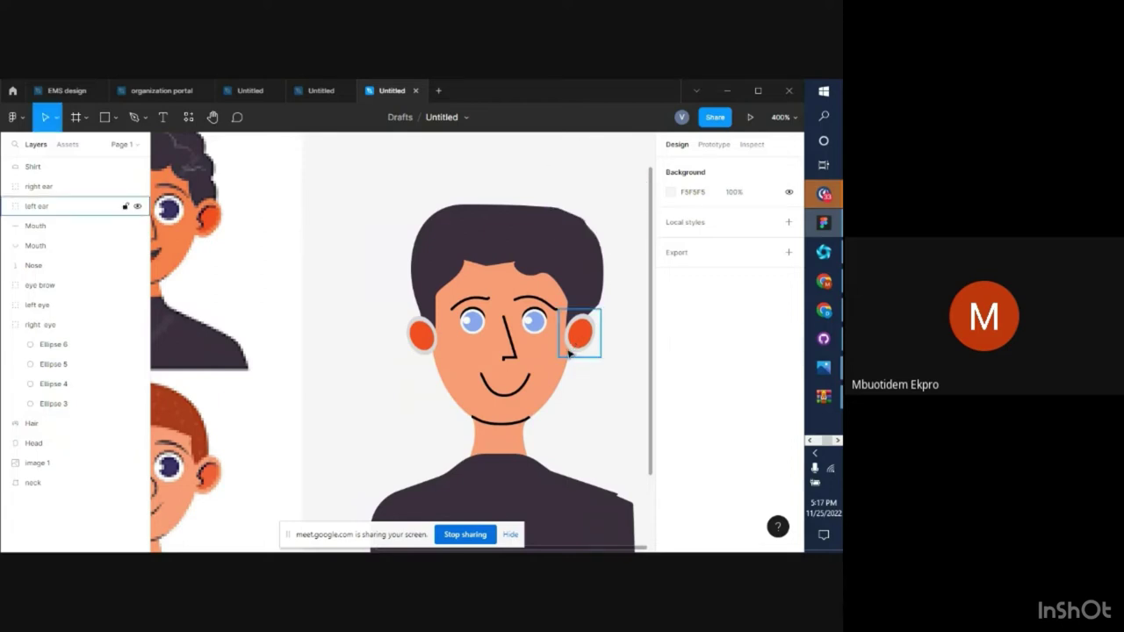
pyautogui.doubleClick(569, 352)
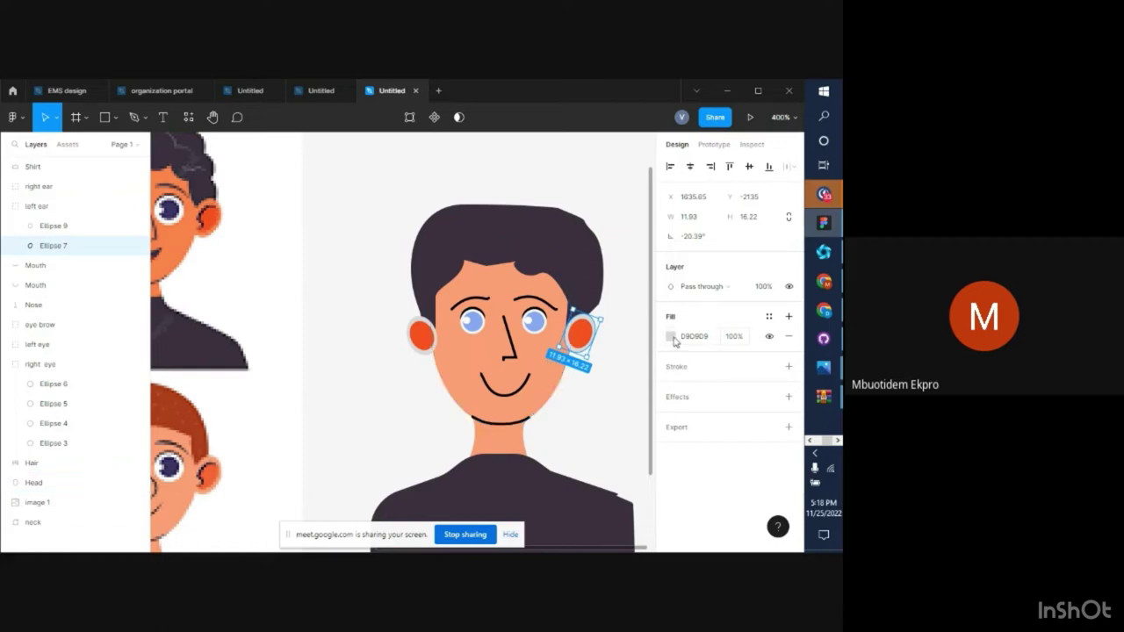
pyautogui.press('i')
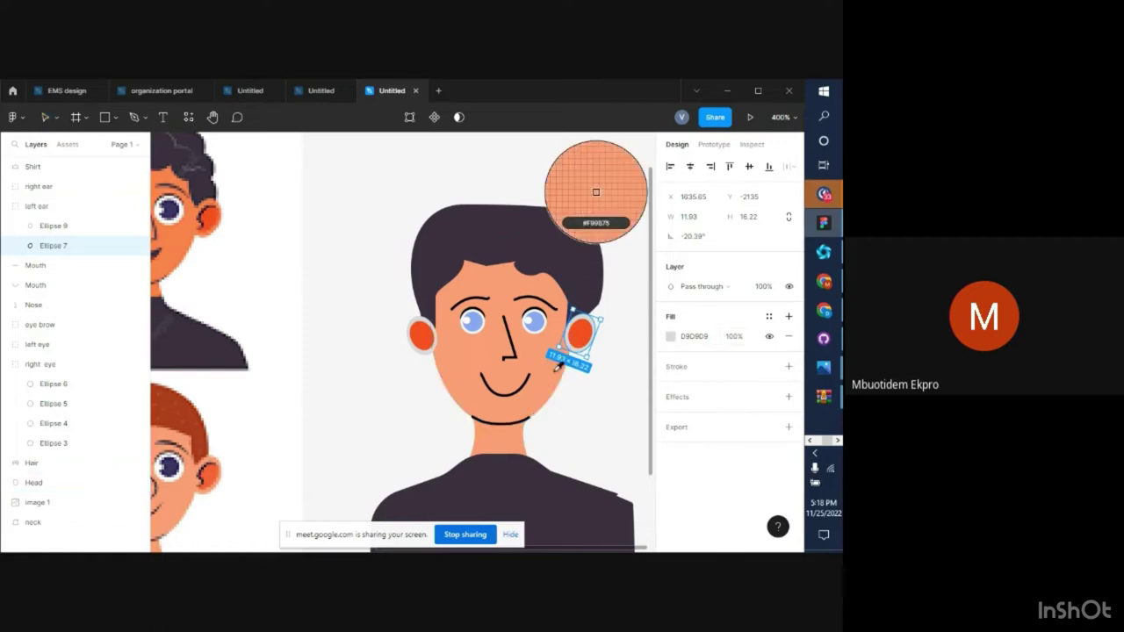
pyautogui.click(553, 372)
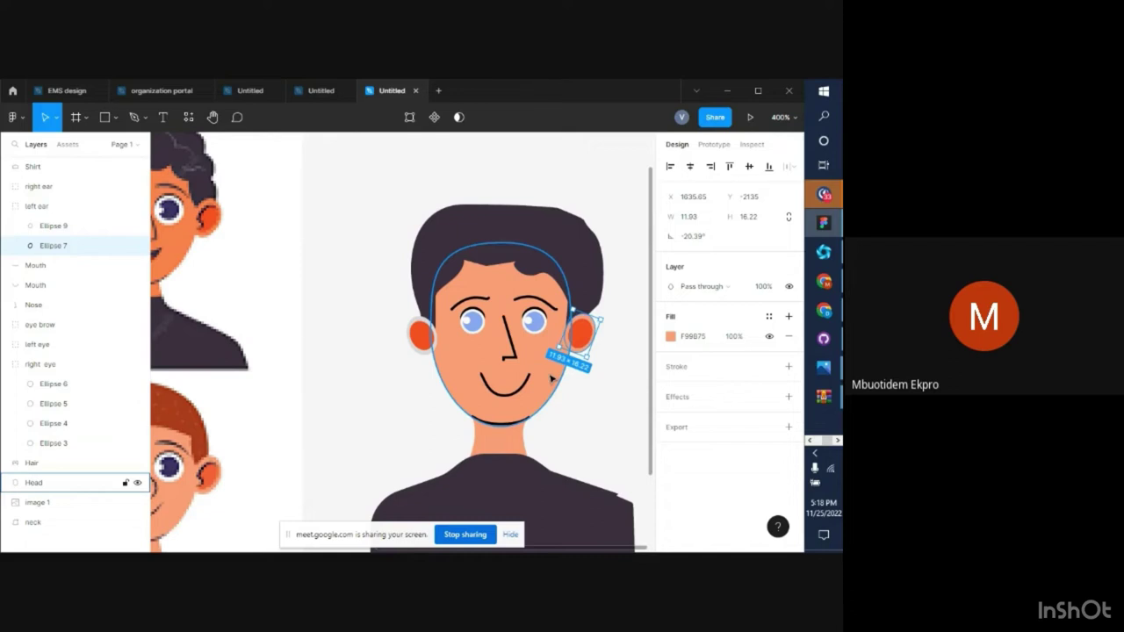
# Fill Ellipse 8, the other ear's grey rim, with the same skin tone
pyautogui.click(420, 349)
pyautogui.doubleClick(418, 350)
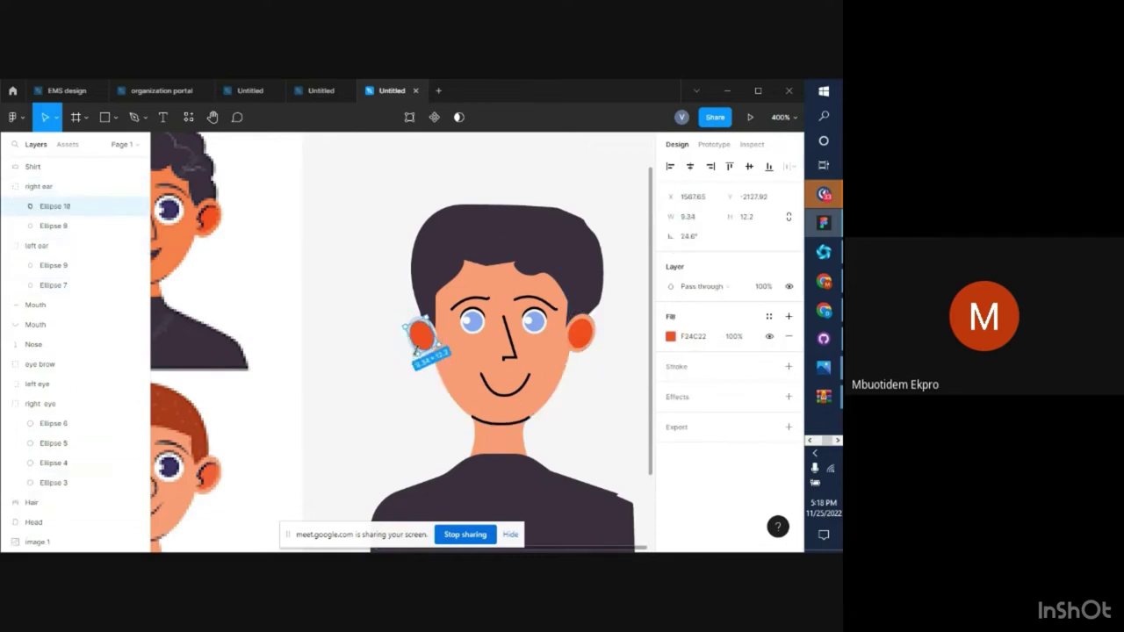
pyautogui.click(407, 357)
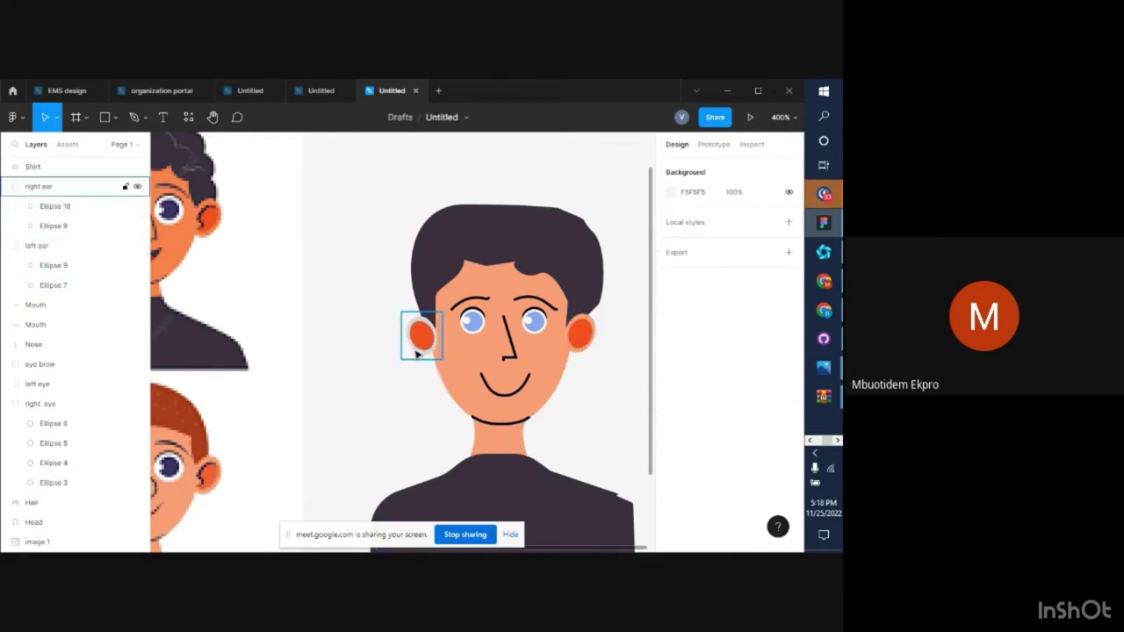
pyautogui.click(418, 351)
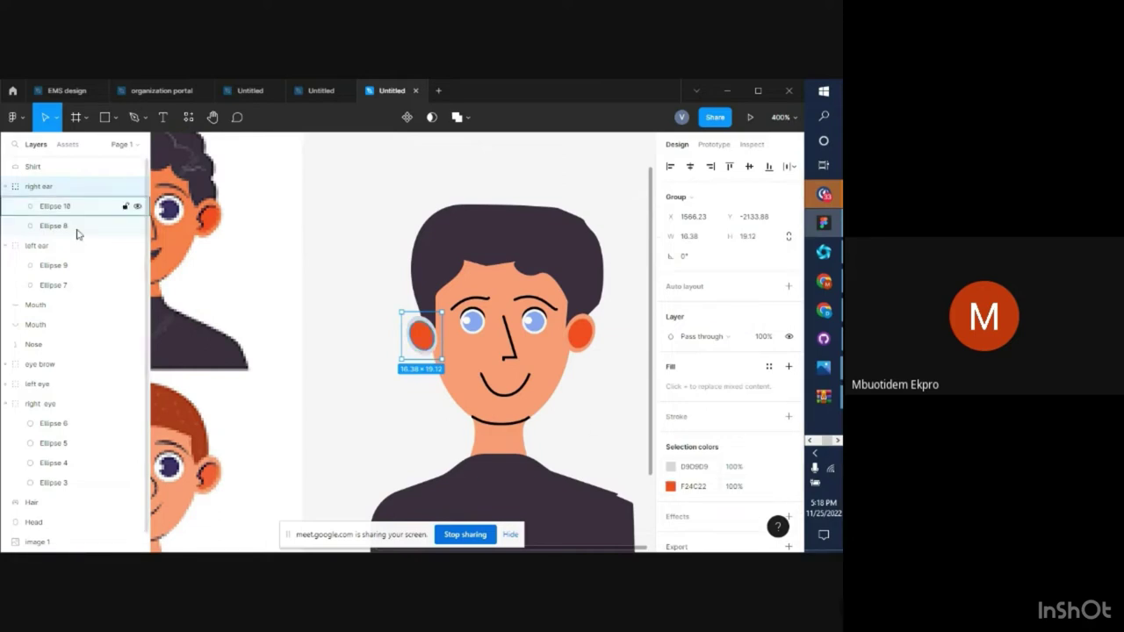
pyautogui.click(49, 228)
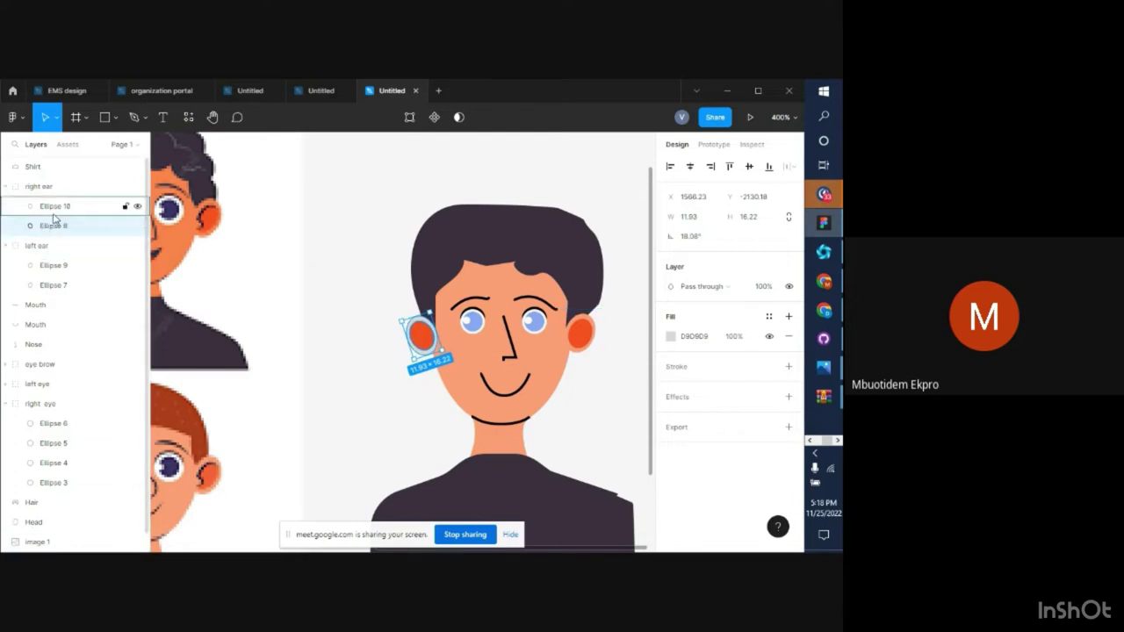
pyautogui.press('i')
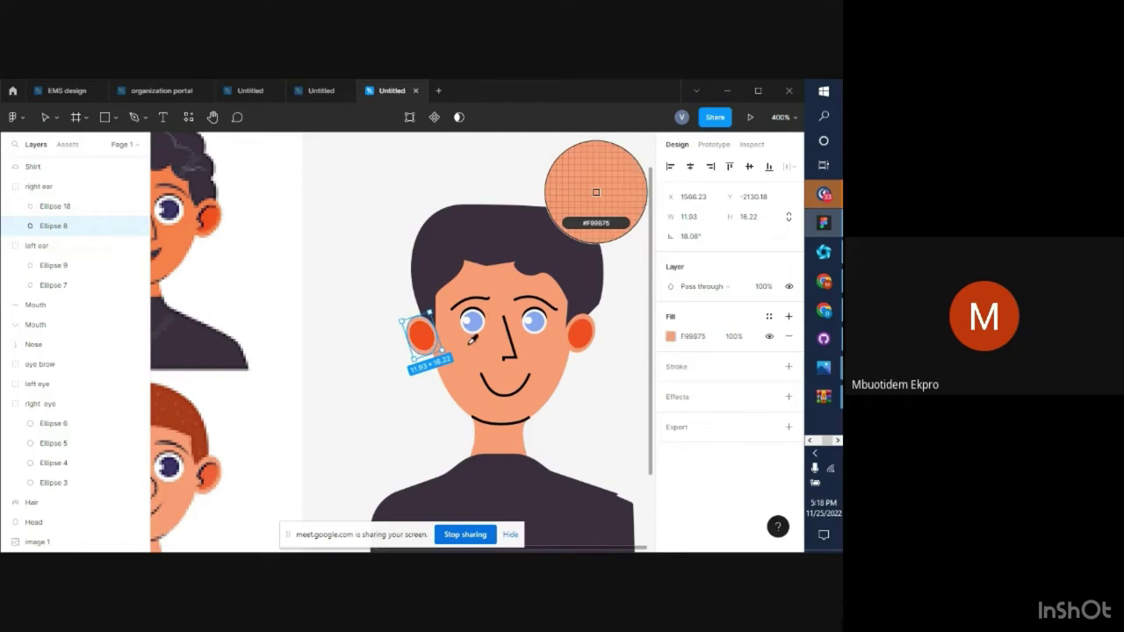
pyautogui.click(596, 191)
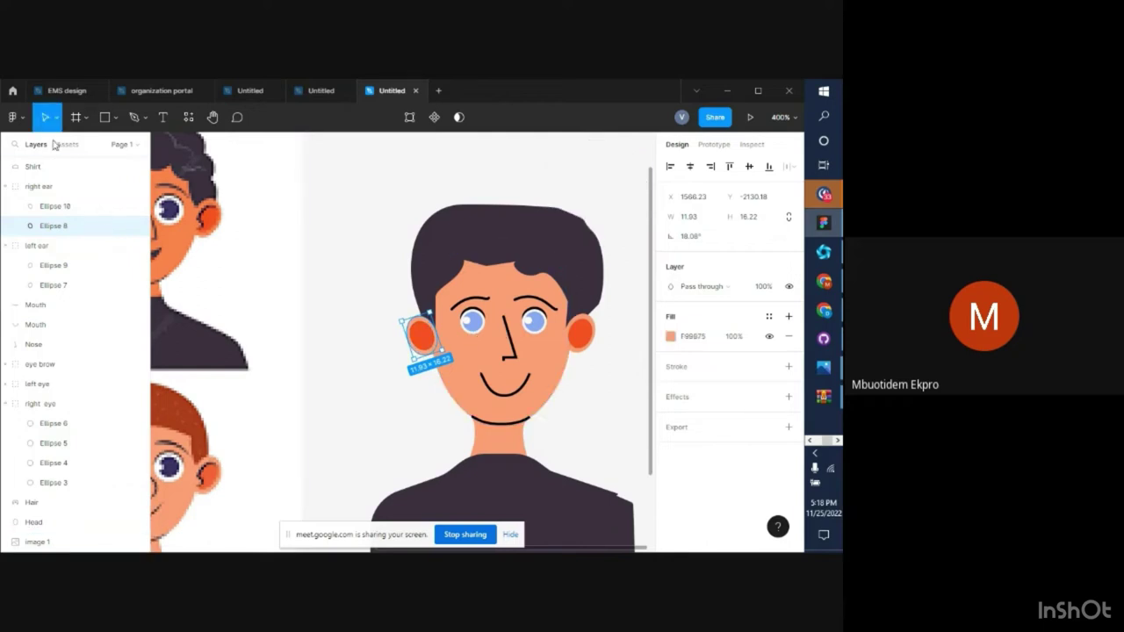
pyautogui.click(339, 348)
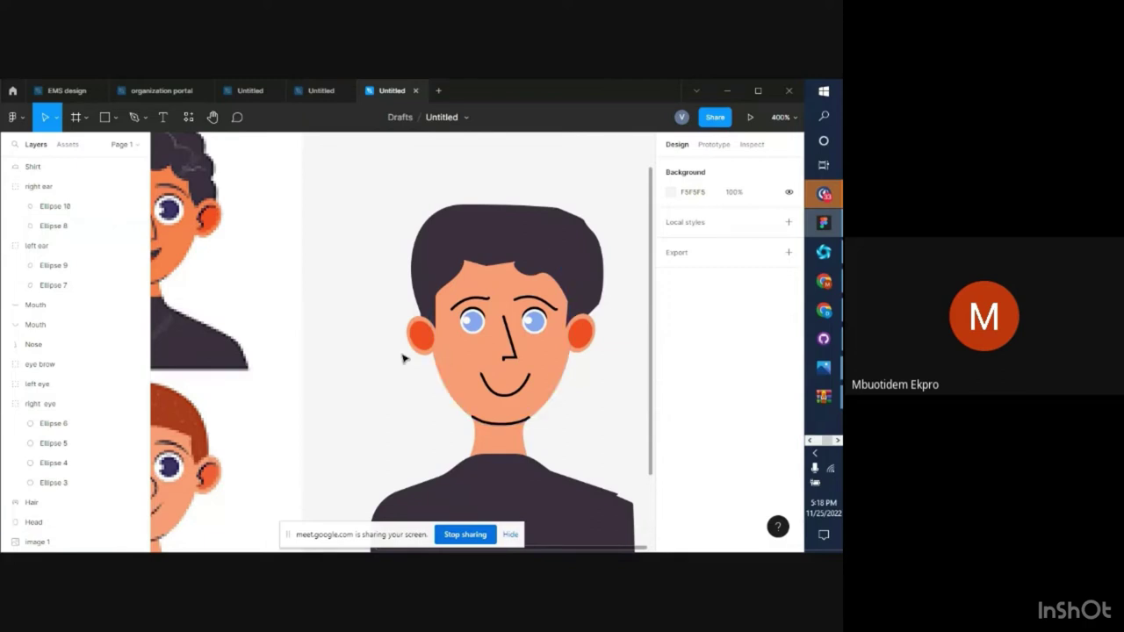
pyautogui.hotkey('ctrl', '+')
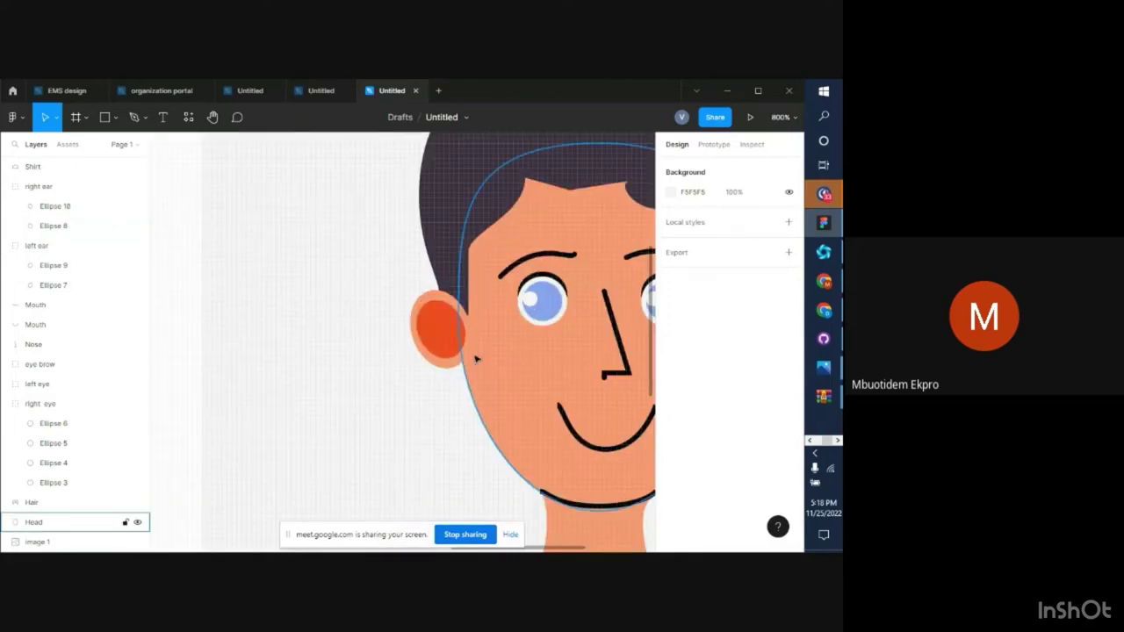
# Draw a short black zigzag pen path along the left ear's inner edge
pyautogui.click(135, 118)
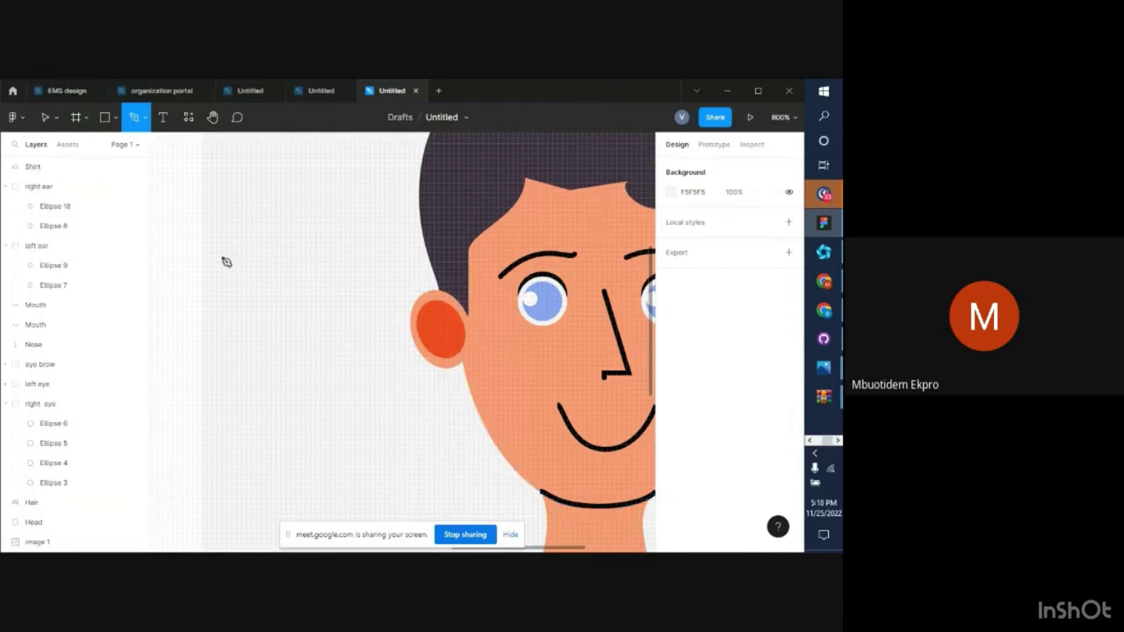
pyautogui.click(464, 347)
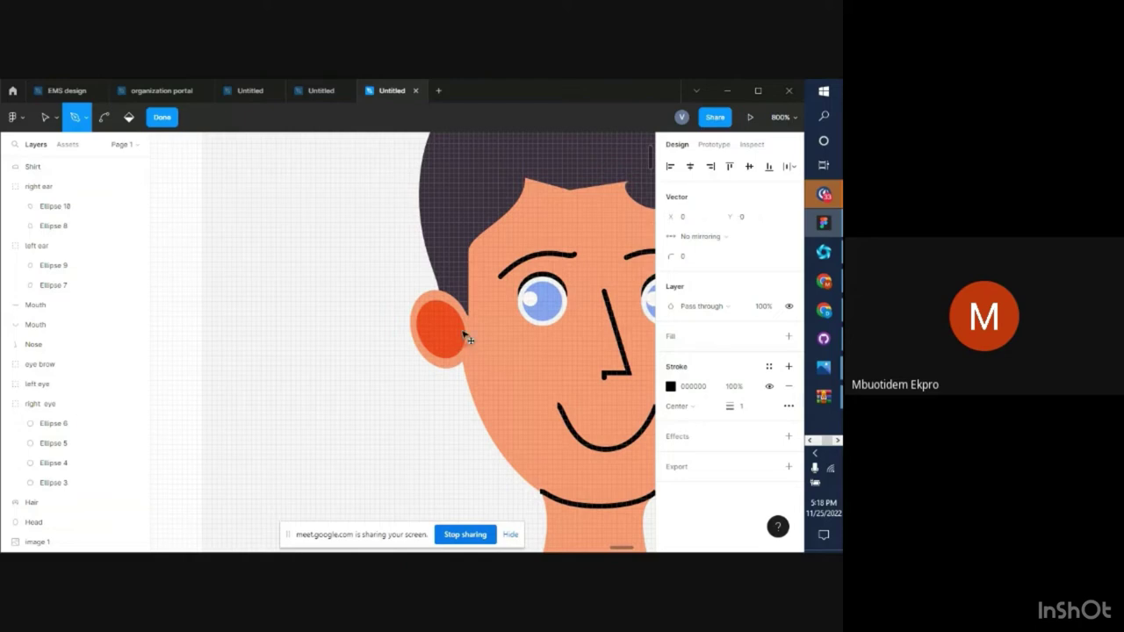
pyautogui.click(326, 479)
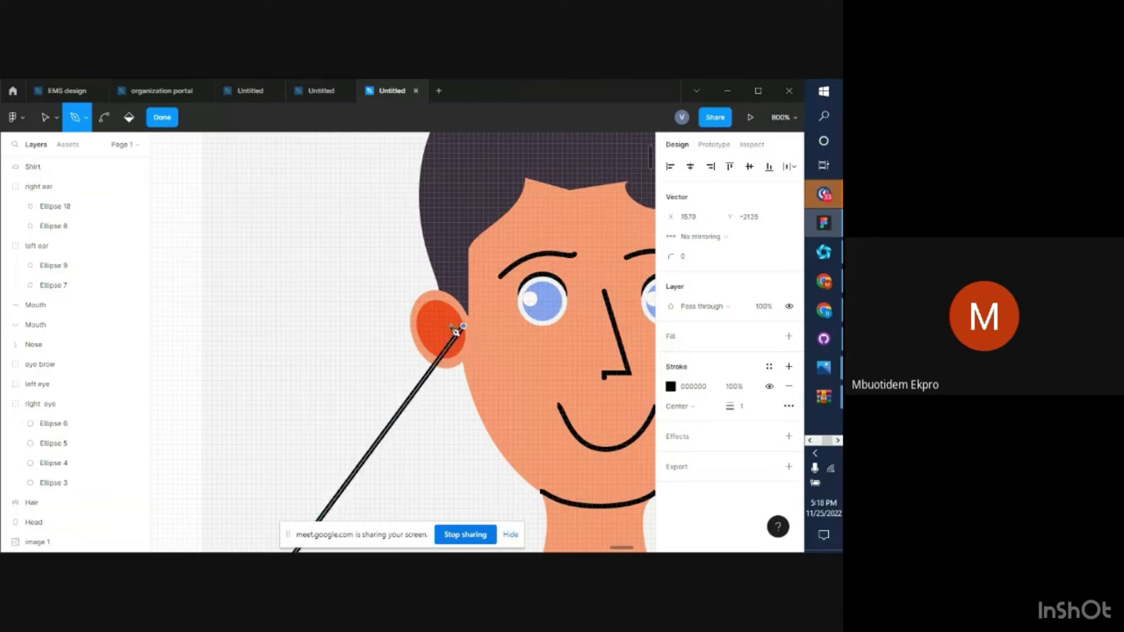
pyautogui.hotkey('ctrl', 'z')
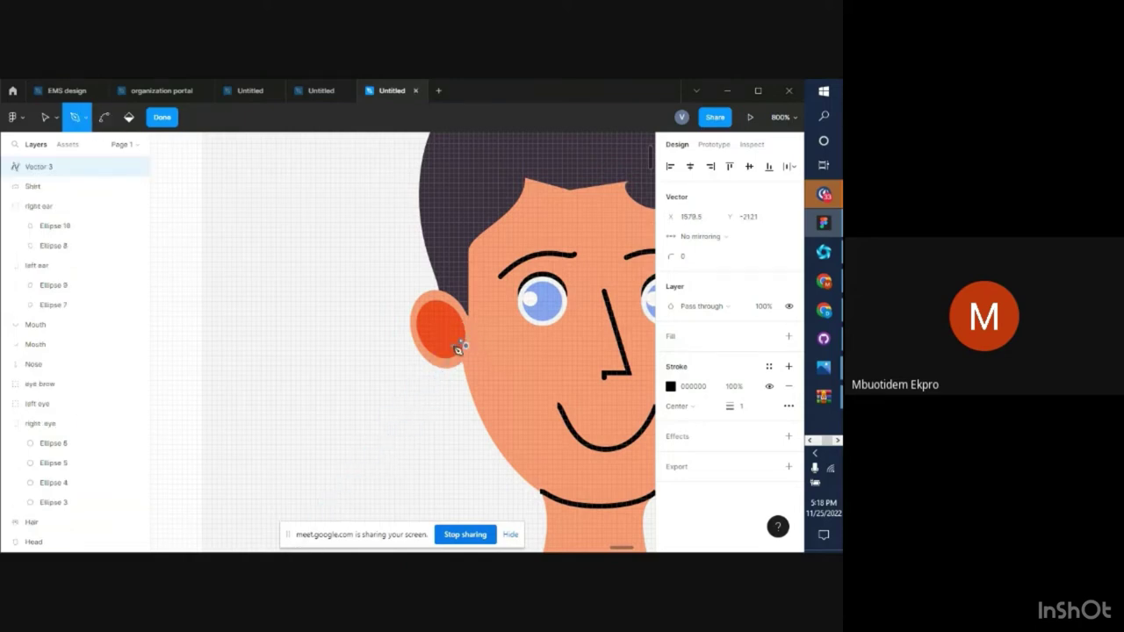
pyautogui.click(465, 327)
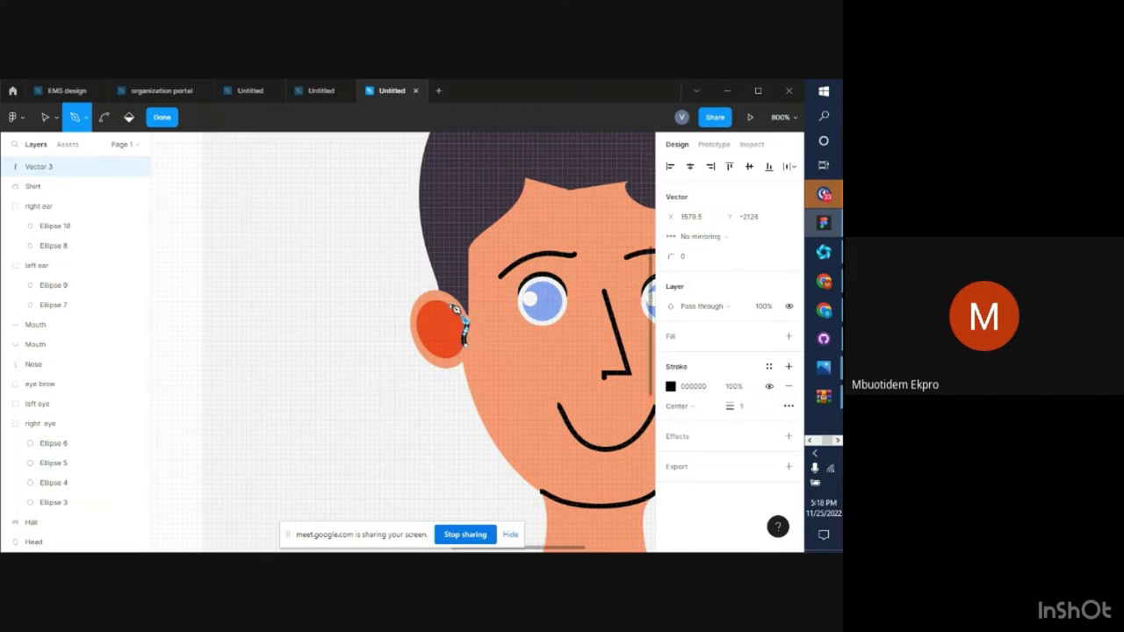
pyautogui.click(449, 305)
pyautogui.click(465, 341)
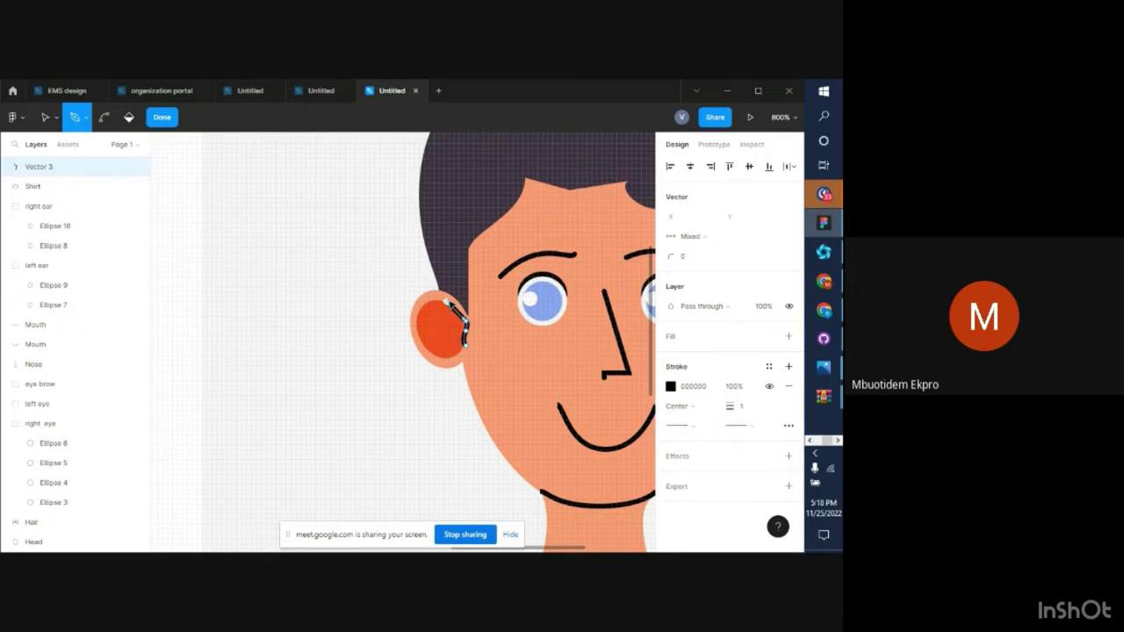
pyautogui.click(161, 117)
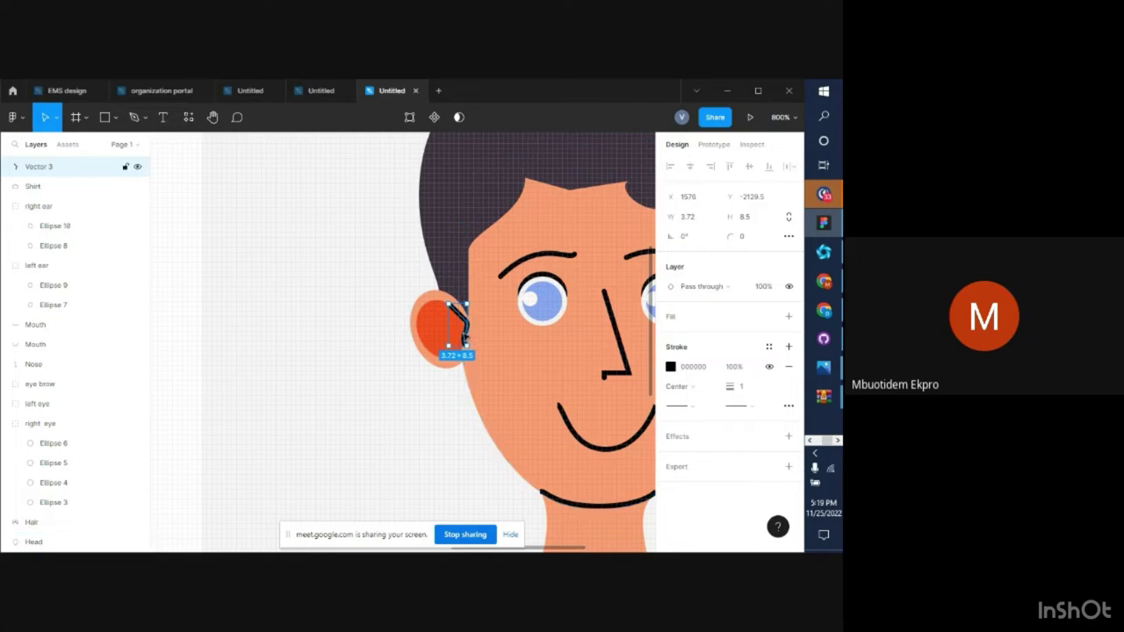
pyautogui.doubleClick(467, 338)
# Zoom in on the ear line and move its bottom end slightly down-right
pyautogui.click(466, 338)
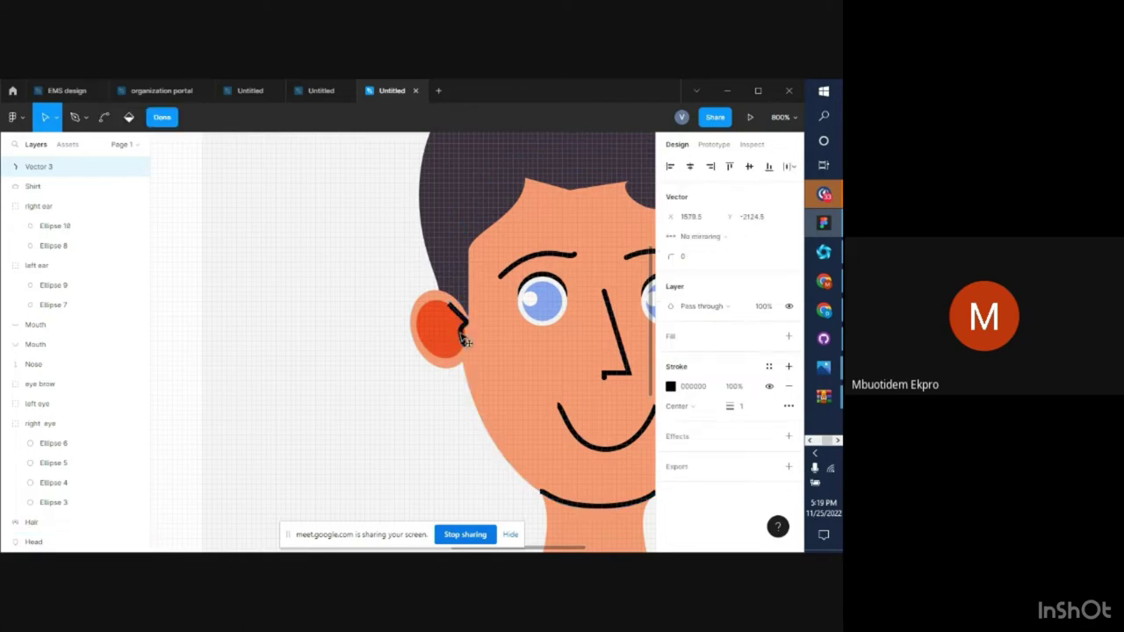
pyautogui.click(464, 334)
pyautogui.hotkey('ctrl', '=')
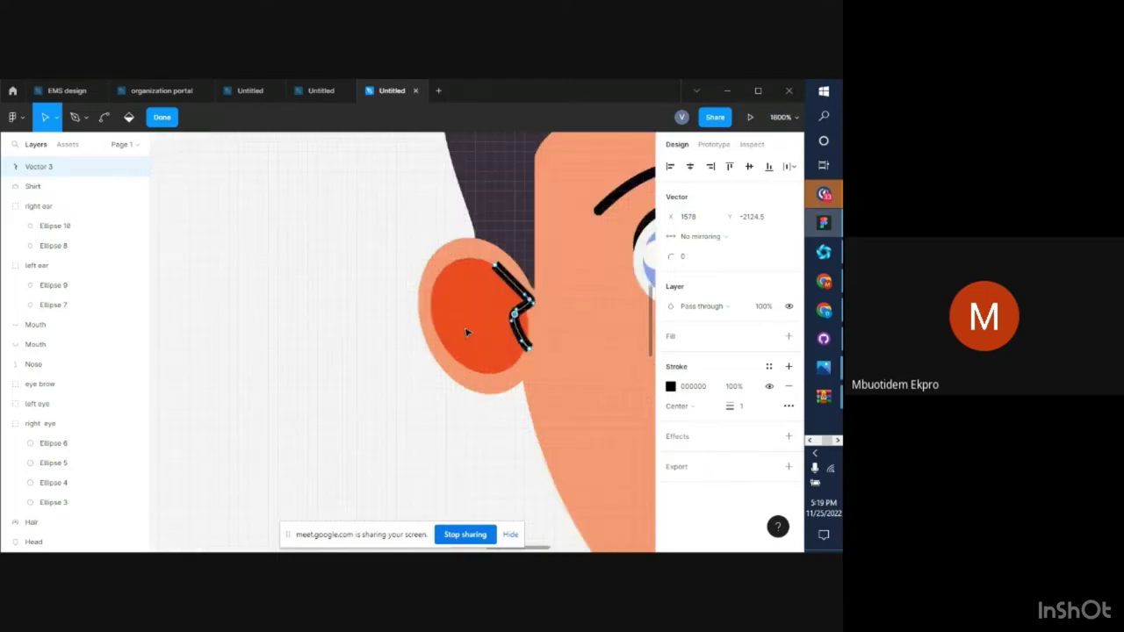
pyautogui.click(532, 303)
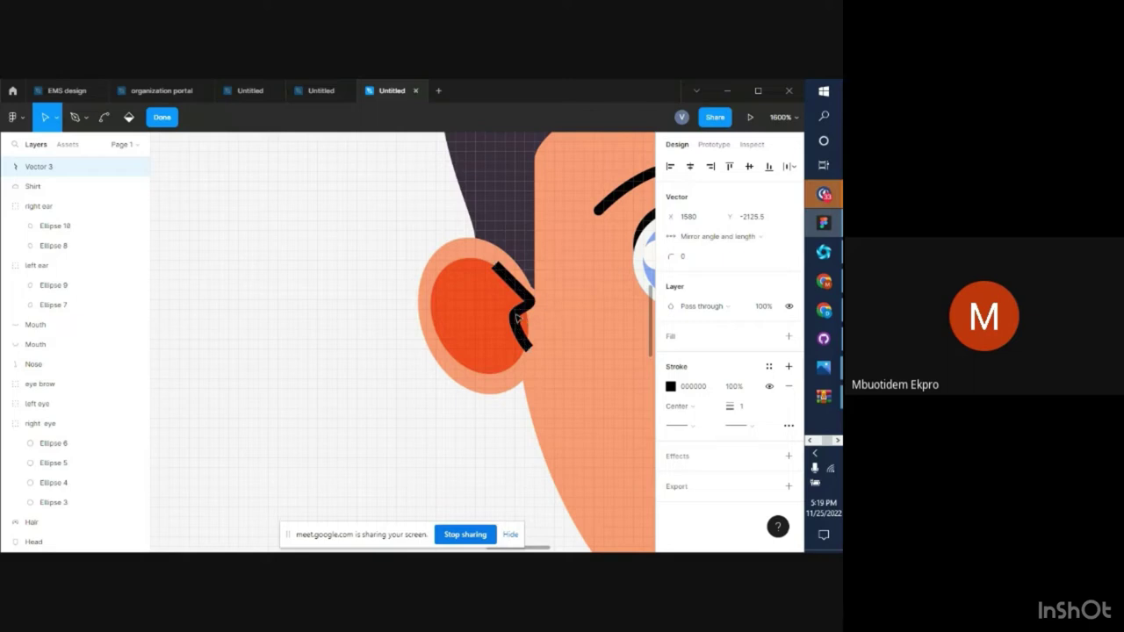
pyautogui.press('Escape')
pyautogui.doubleClick(520, 318)
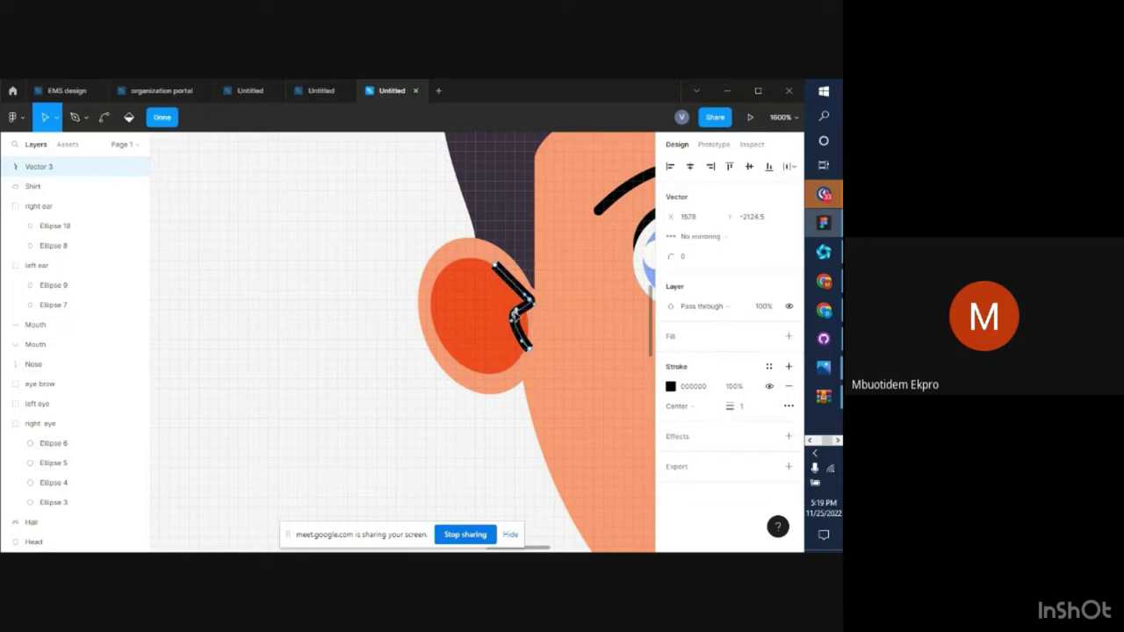
pyautogui.click(515, 314)
pyautogui.click(523, 339)
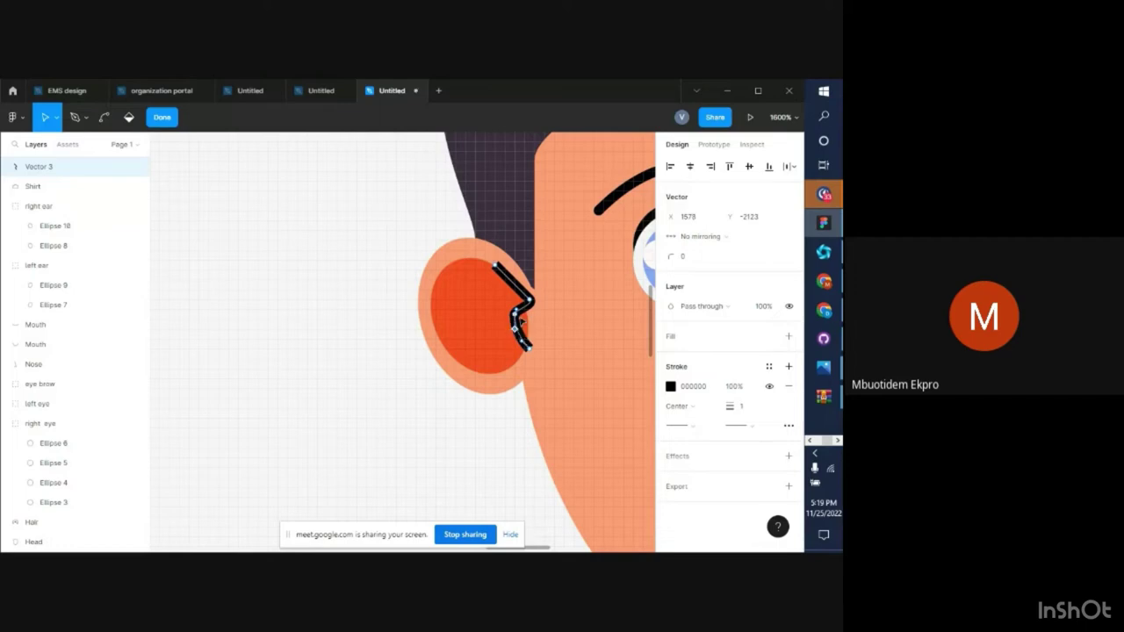
pyautogui.click(519, 320)
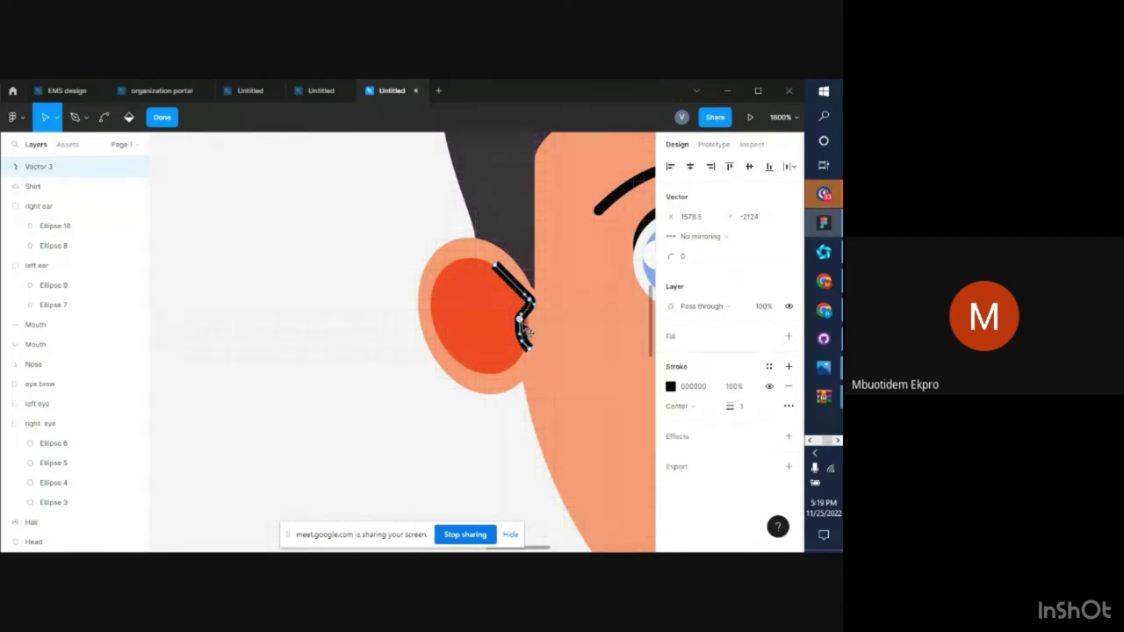
pyautogui.moveTo(529, 349); pyautogui.dragTo(534, 353)
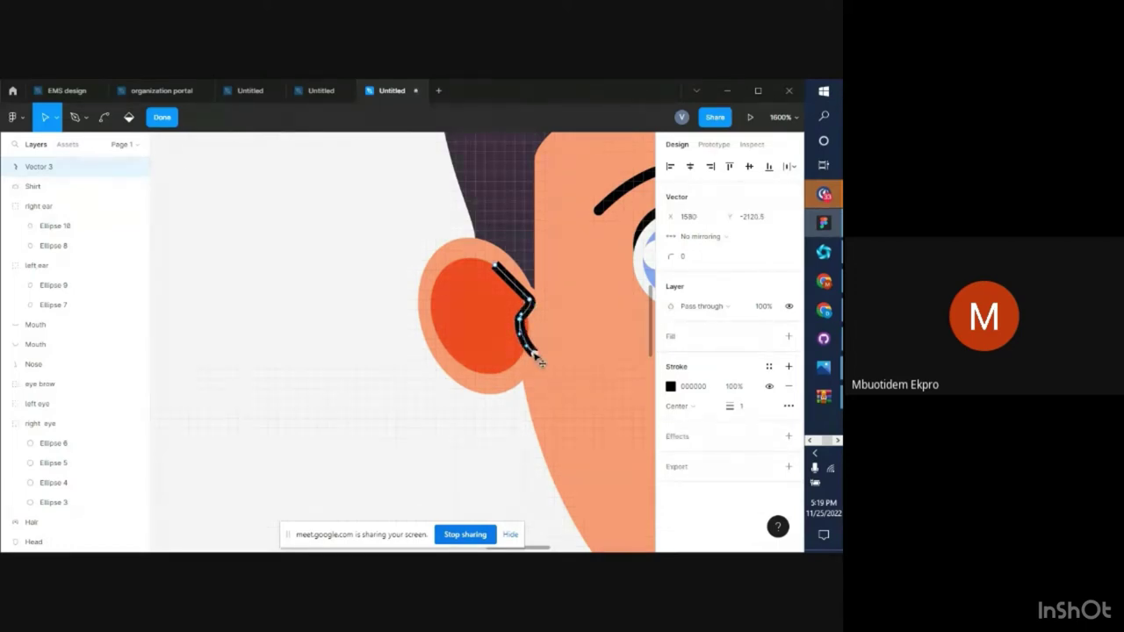
# Shift the ear line's top point slightly left, leaving a 5 × 9.5 stroke
pyautogui.click(533, 355)
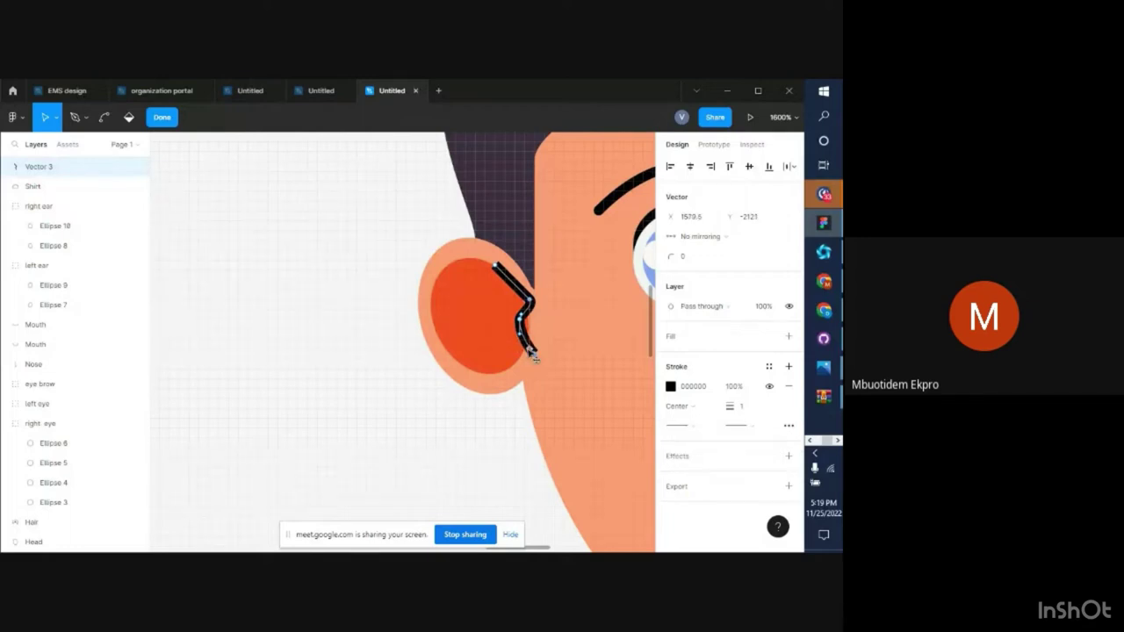
pyautogui.keyDown('shift'); pyautogui.click(535, 347); pyautogui.keyUp('shift')
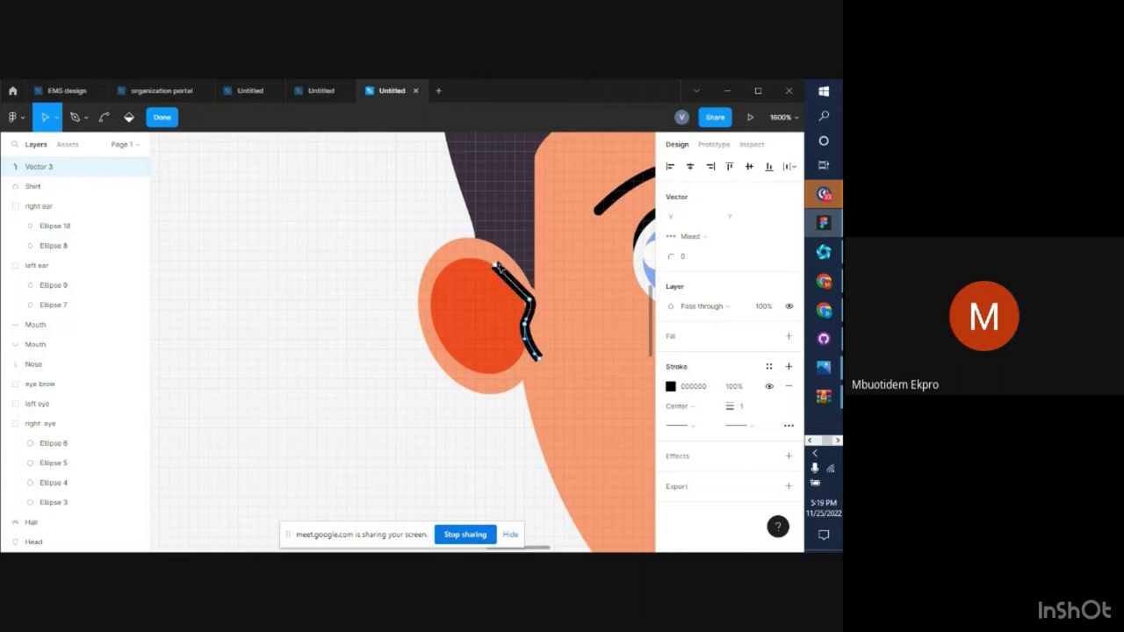
pyautogui.click(496, 267)
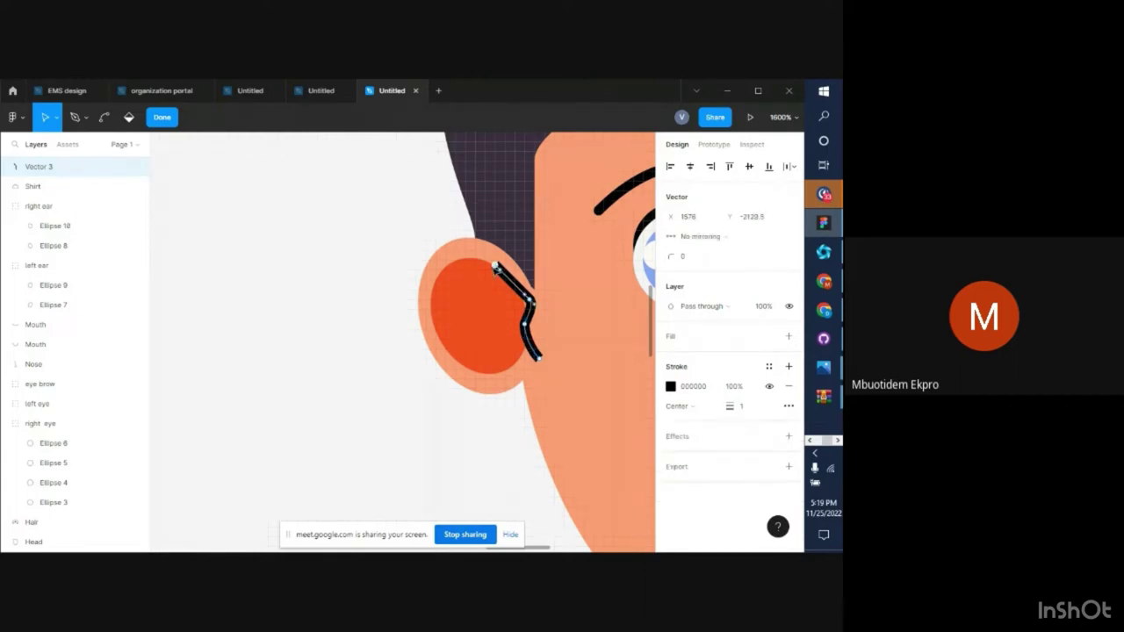
pyautogui.moveTo(497, 267); pyautogui.dragTo(491, 266)
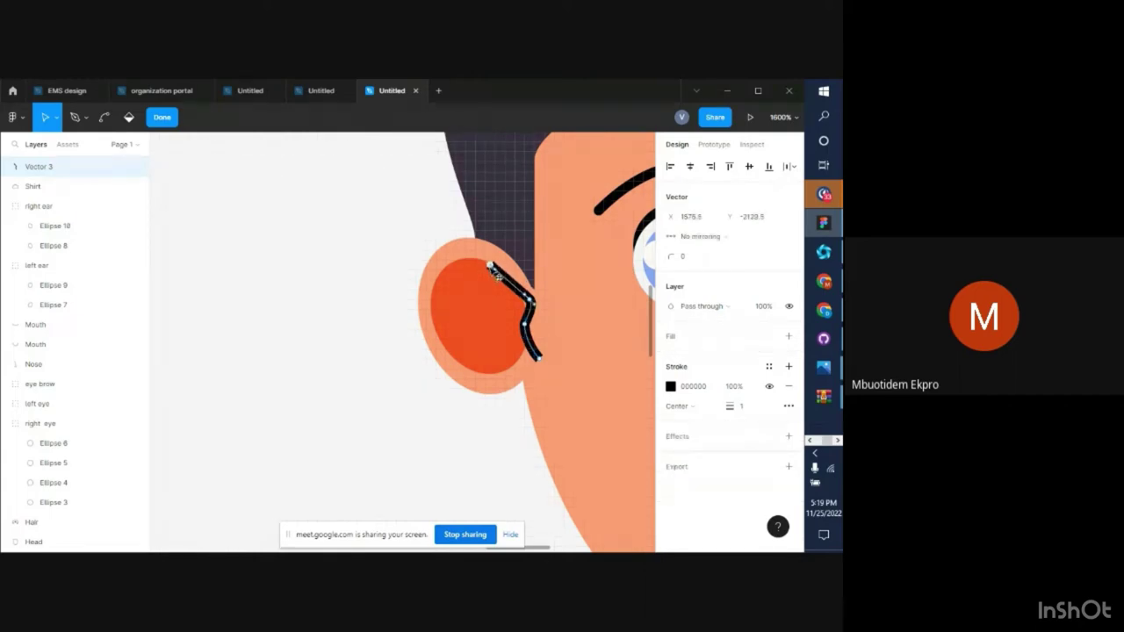
pyautogui.click(164, 118)
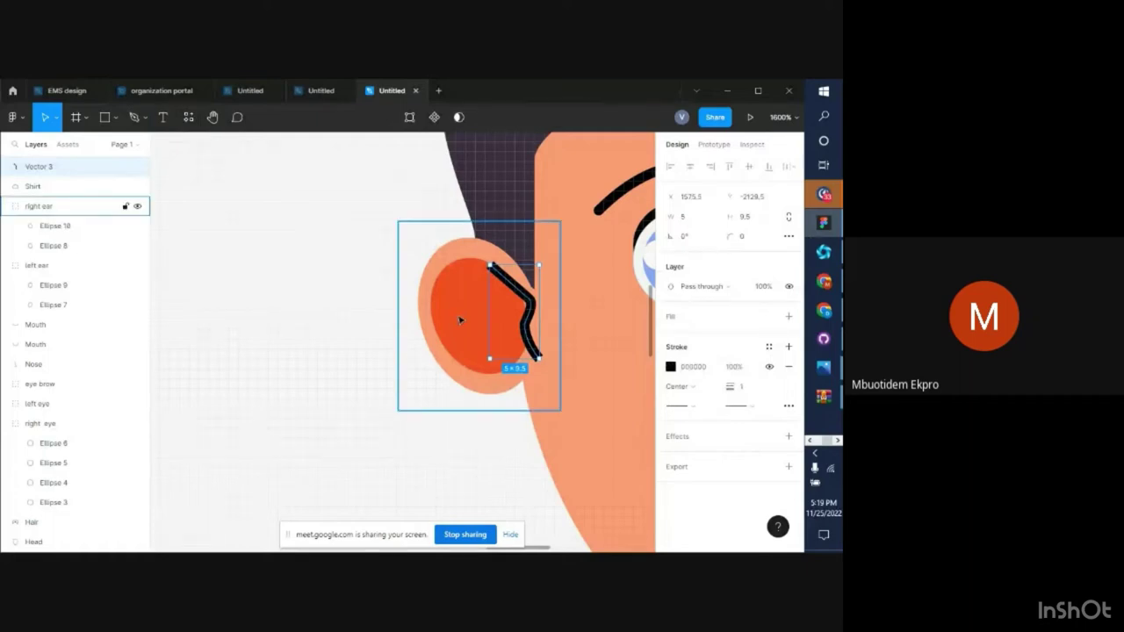
# Alt-drag a copy of the ear line into the opposite ear and rotate it to 141.55°
pyautogui.scroll(-5, 459, 319)
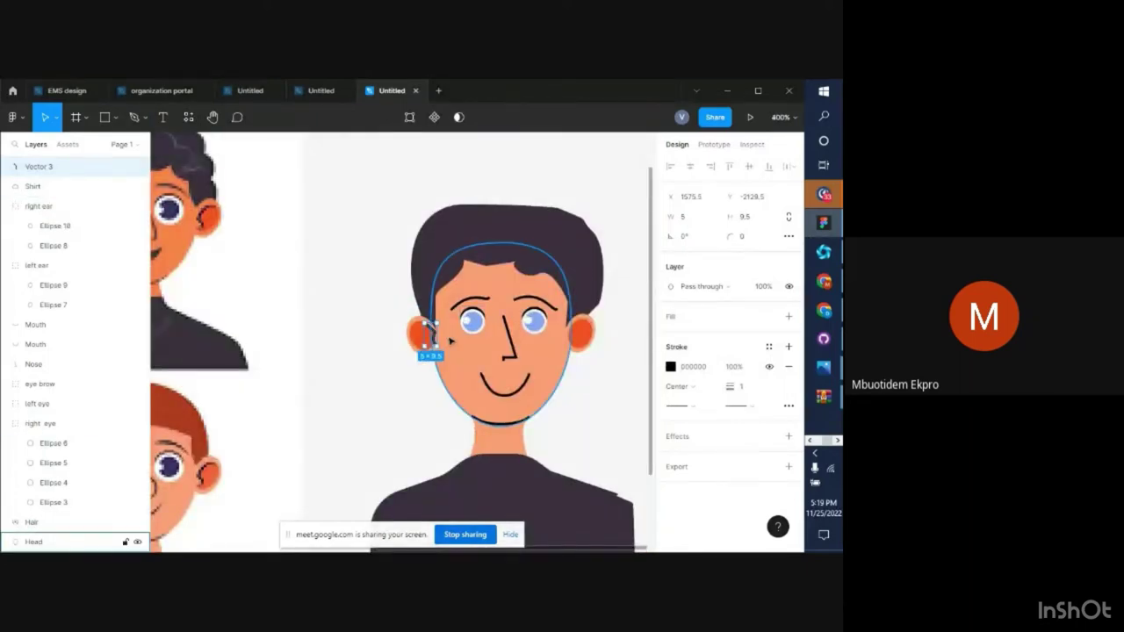
pyautogui.press('Left')
pyautogui.press('Right')
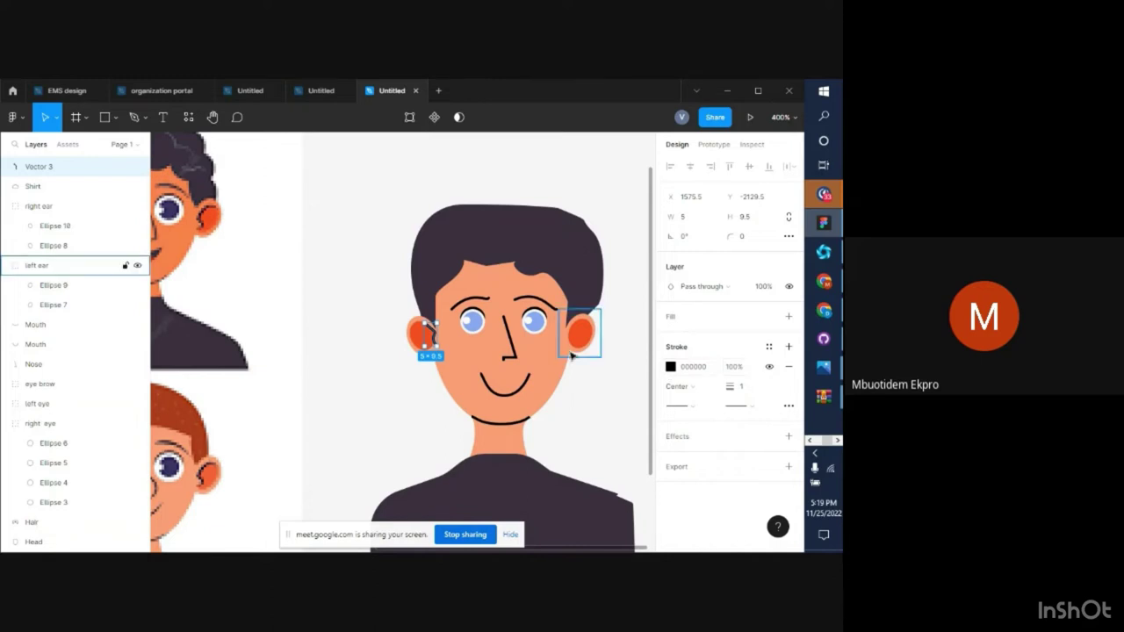
pyautogui.moveTo(433, 330); pyautogui.dragTo(575, 334)
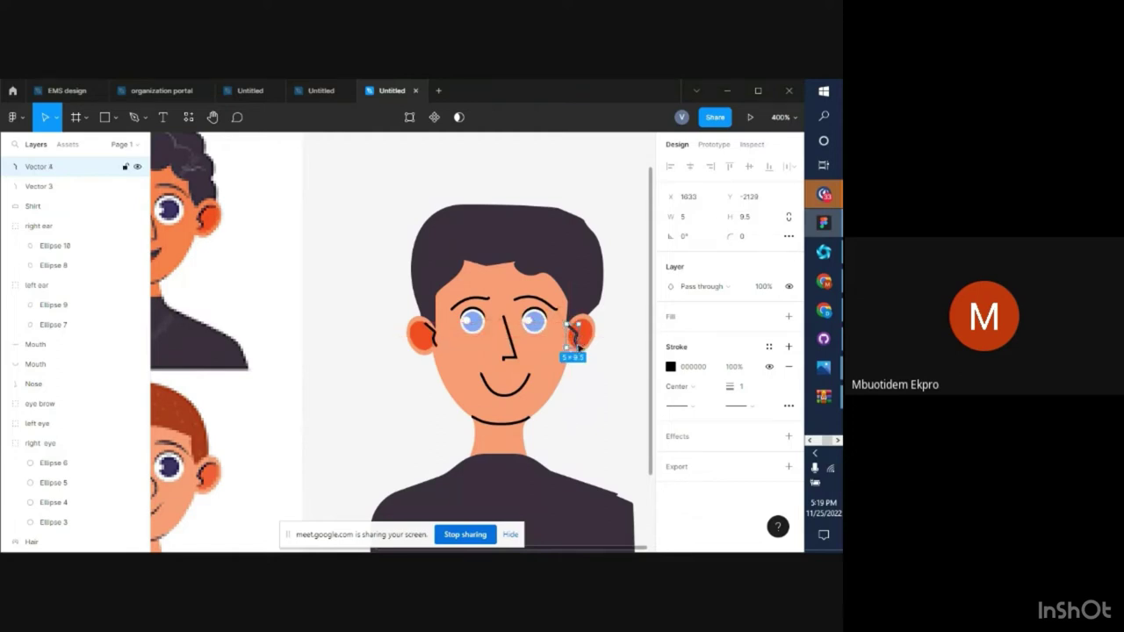
pyautogui.moveTo(580, 348); pyautogui.dragTo(303, 355)
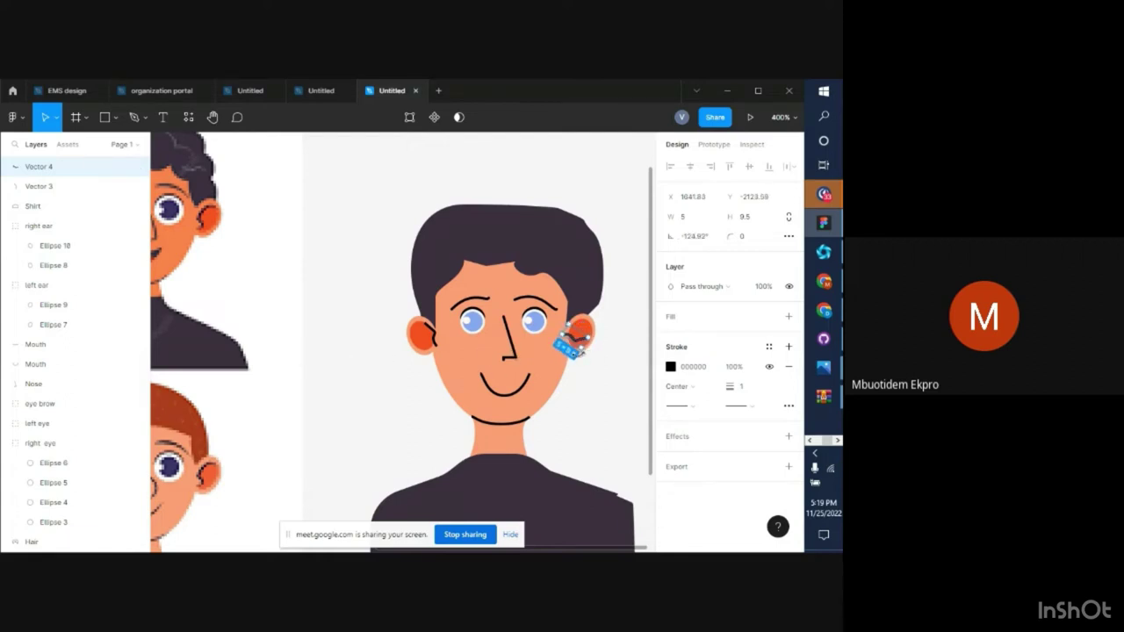
pyautogui.moveTo(584, 351); pyautogui.dragTo(525, 360)
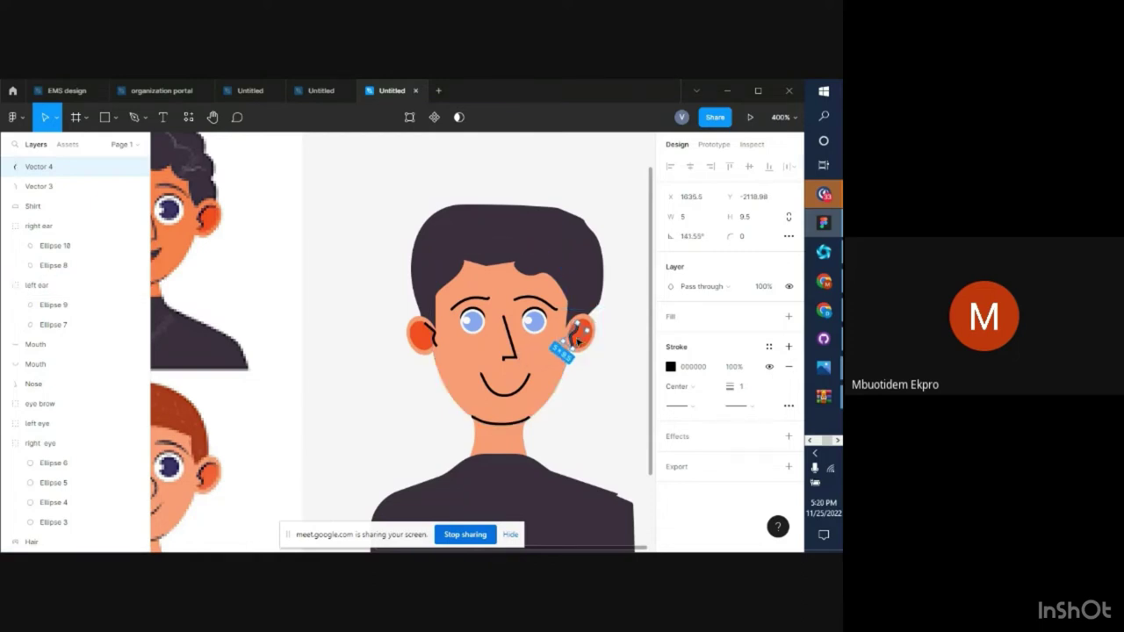
pyautogui.moveTo(578, 339); pyautogui.dragTo(577, 338)
# Reshape the copied ear line (Vector 4) by moving its top and bottom ends
pyautogui.hotkey('ctrl', '+')
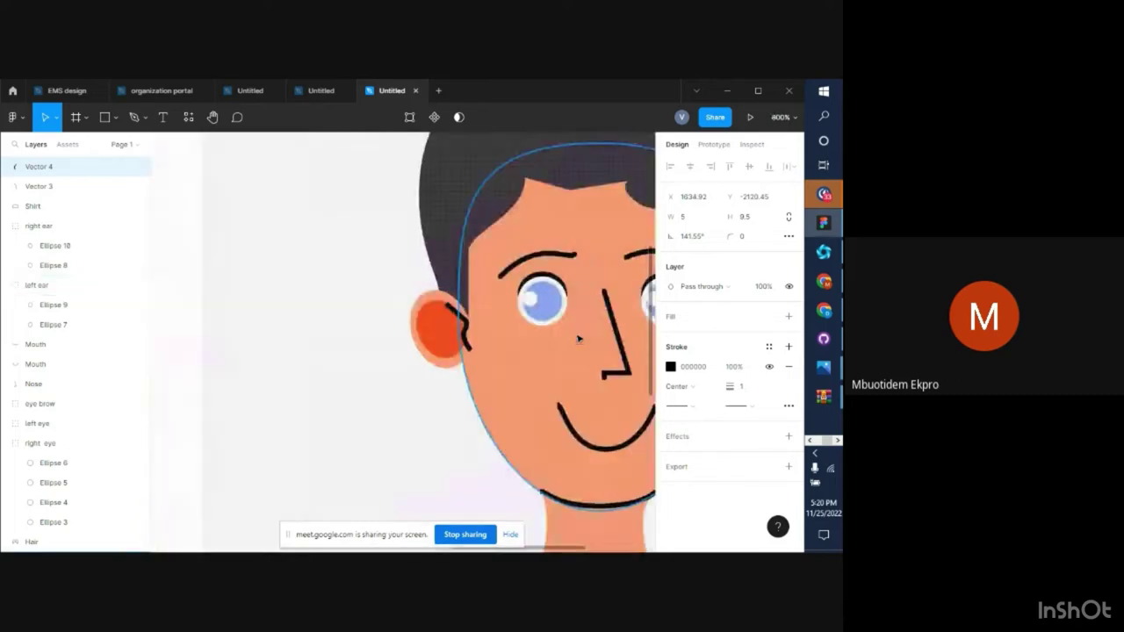
pyautogui.hscroll(2, 578, 337)
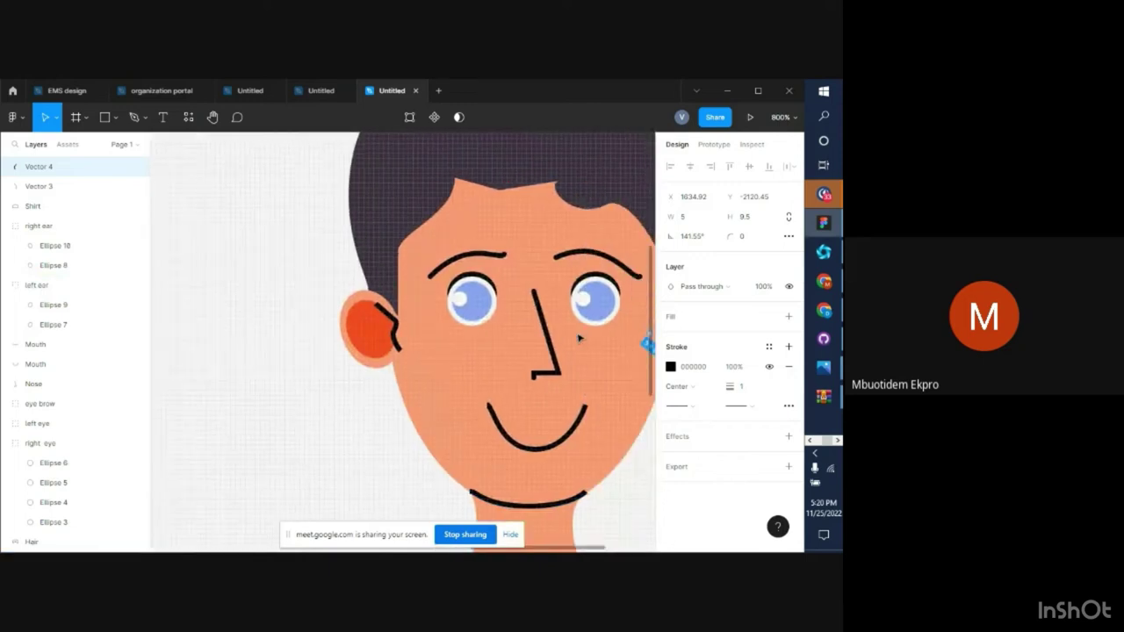
pyautogui.hscroll(-3, 579, 337)
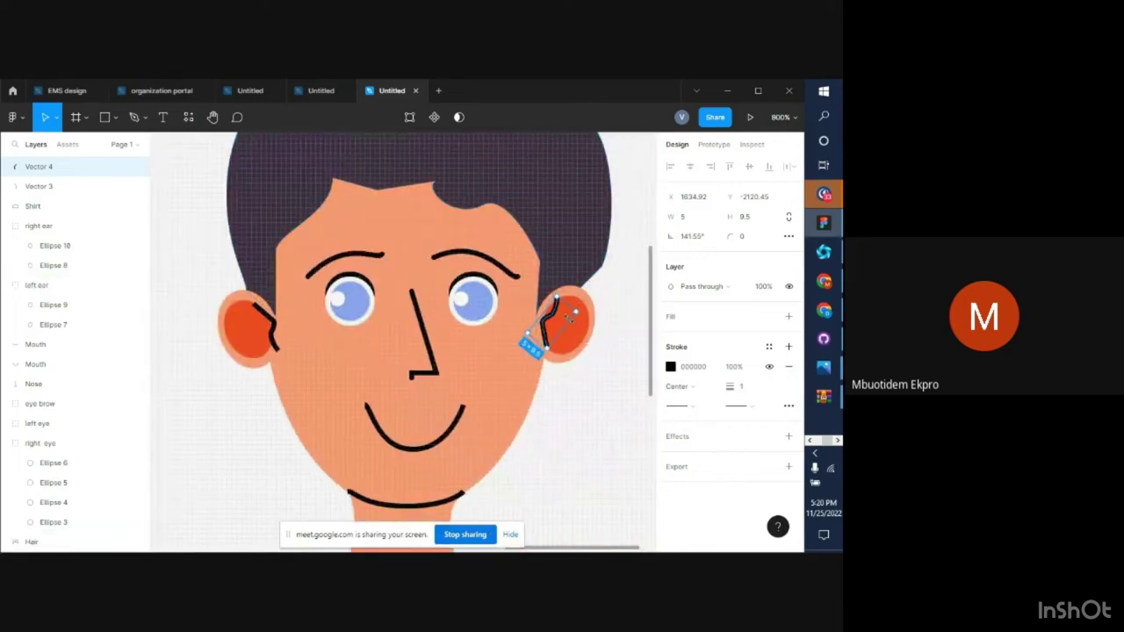
pyautogui.doubleClick(553, 312)
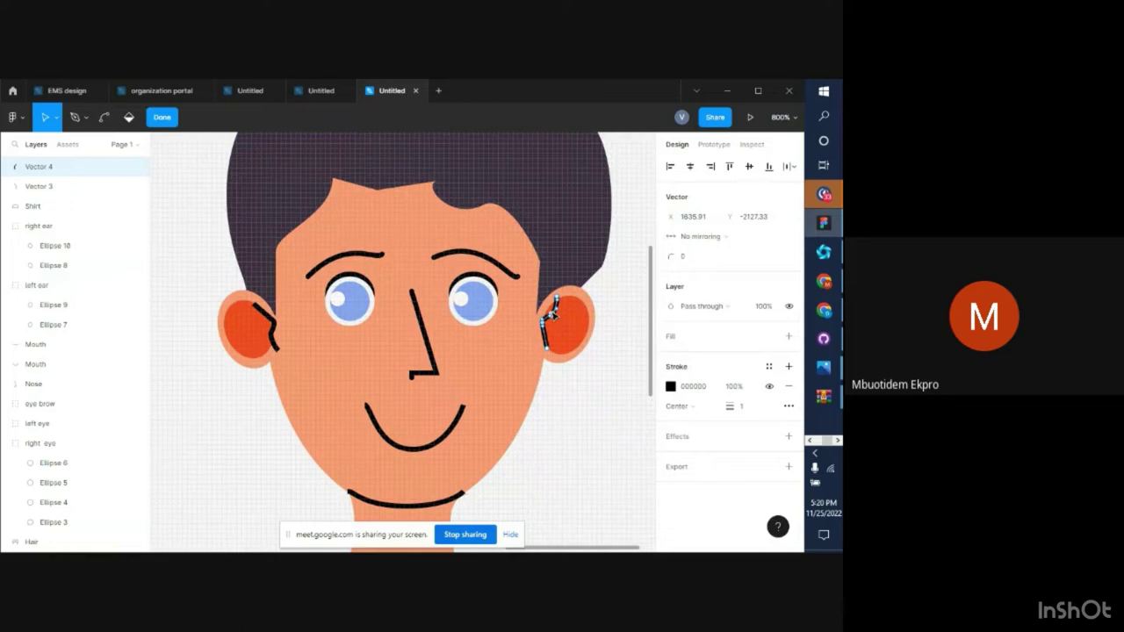
pyautogui.moveTo(556, 300); pyautogui.dragTo(579, 305)
pyautogui.click(558, 298)
pyautogui.moveTo(548, 352)
pyautogui.mouseDown()
pyautogui.moveTo(545, 339)
pyautogui.moveTo(553, 345)
pyautogui.mouseUp()
pyautogui.keyDown('shift'); pyautogui.click(546, 321); pyautogui.keyUp('shift')
pyautogui.click(543, 333)
# Adjust the original ear line's position and top point, undoing the unwanted moves
pyautogui.doubleClick(275, 346)
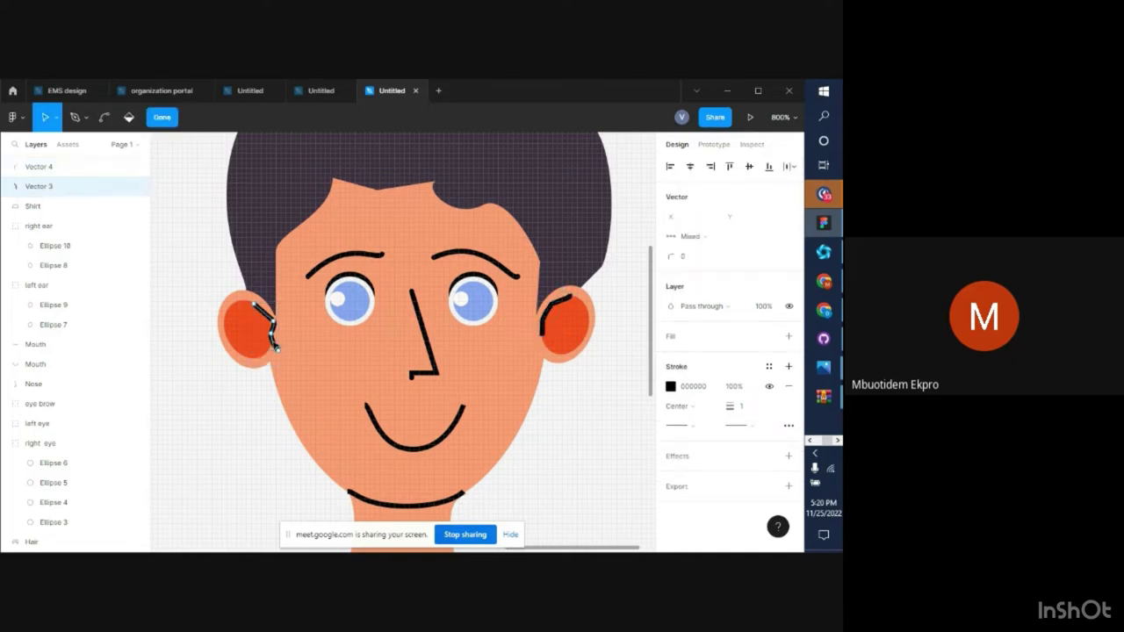
pyautogui.click(277, 347)
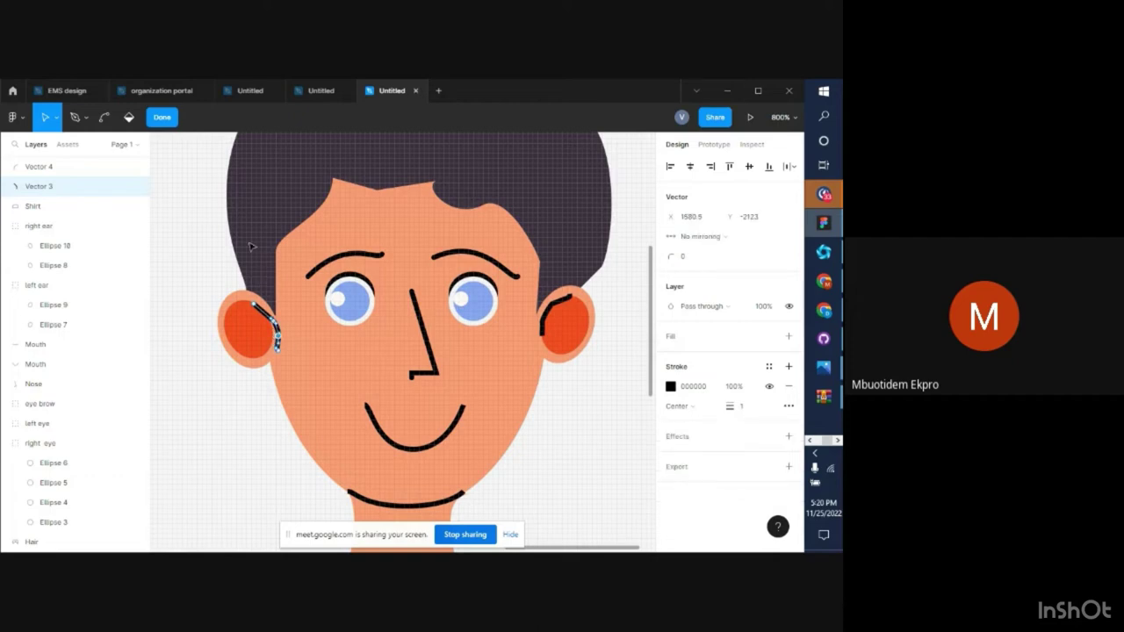
pyautogui.click(161, 117)
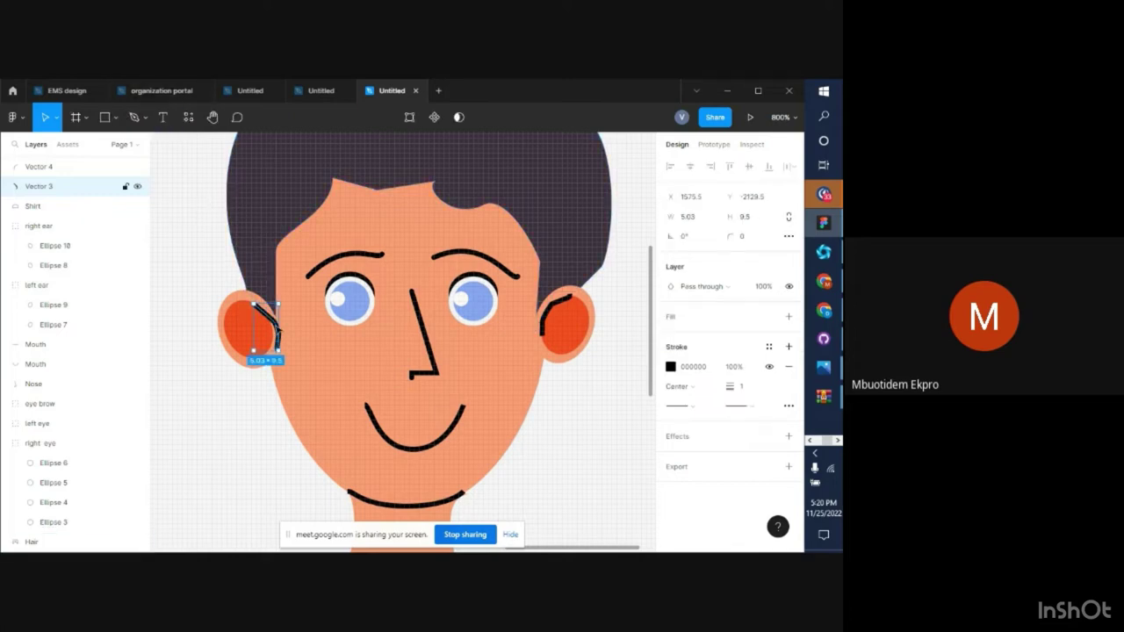
pyautogui.moveTo(277, 332); pyautogui.dragTo(275, 330)
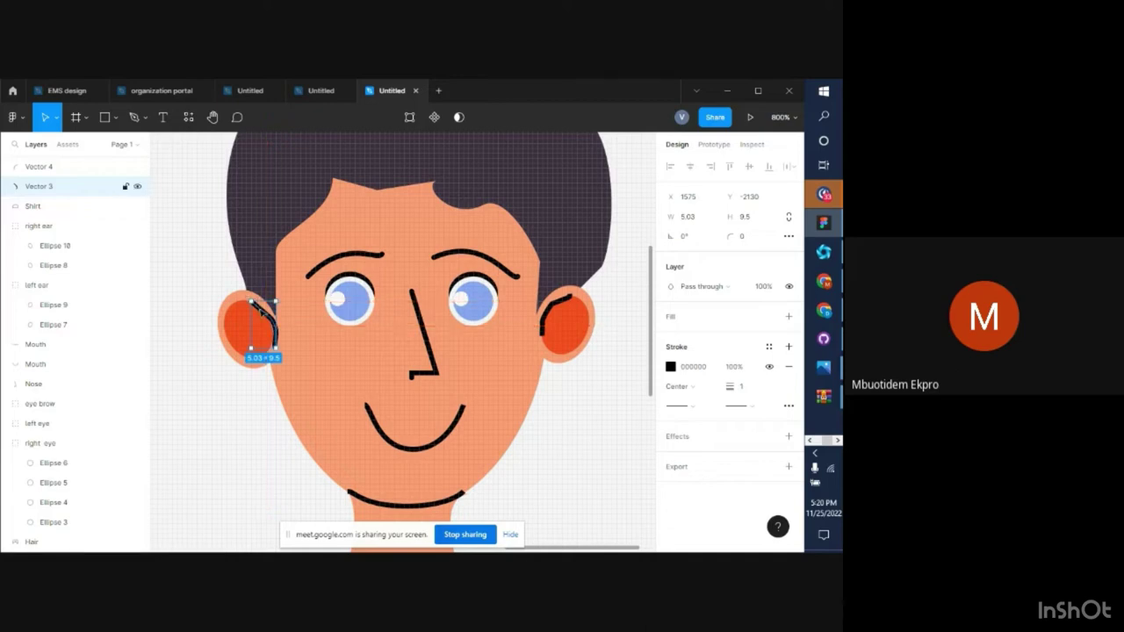
pyautogui.doubleClick(255, 304)
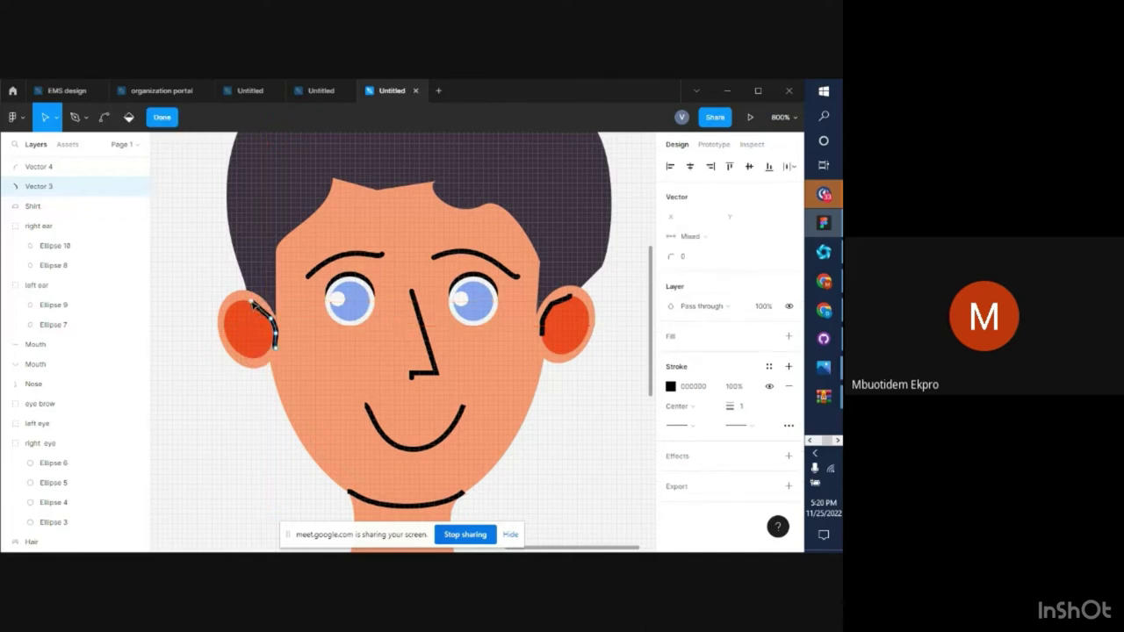
pyautogui.click(252, 303)
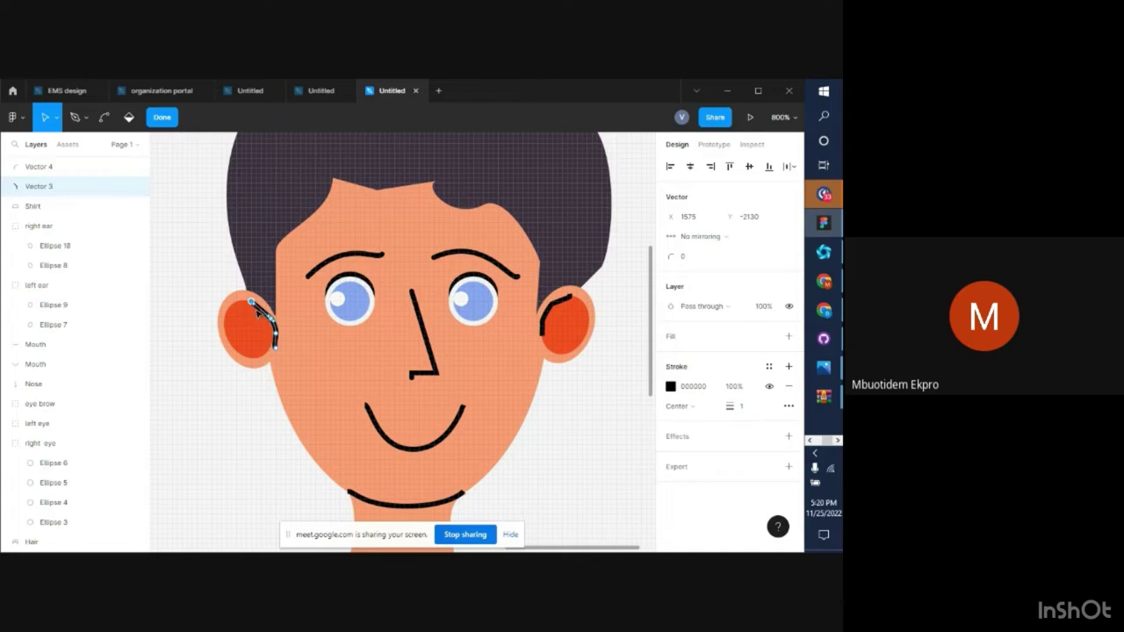
pyautogui.moveTo(258, 311)
pyautogui.mouseDown()
pyautogui.moveTo(255, 323)
pyautogui.moveTo(253, 302)
pyautogui.moveTo(238, 307)
pyautogui.mouseUp()
pyautogui.hotkey('ctrl', 'z')
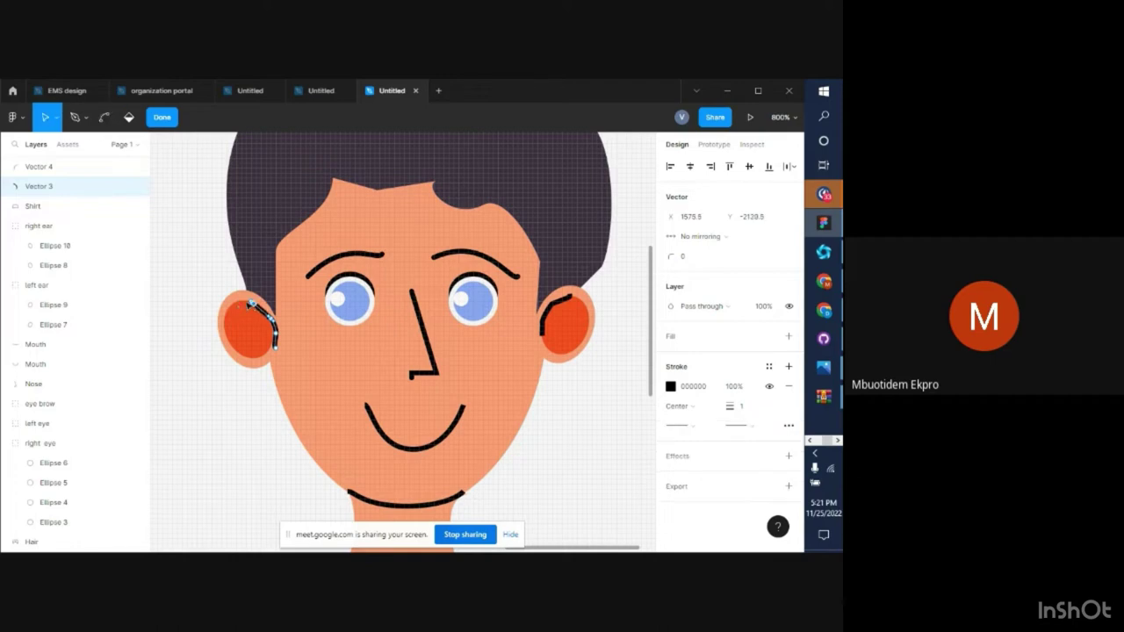
pyautogui.moveTo(252, 303); pyautogui.dragTo(238, 317)
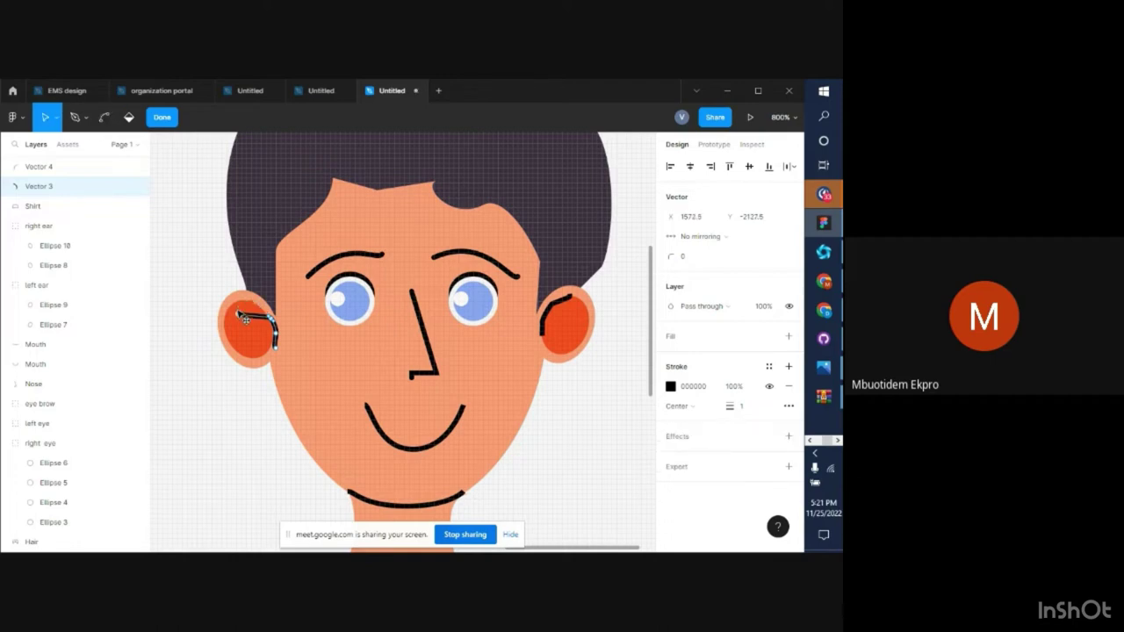
pyautogui.hotkey('ctrl', 'z')
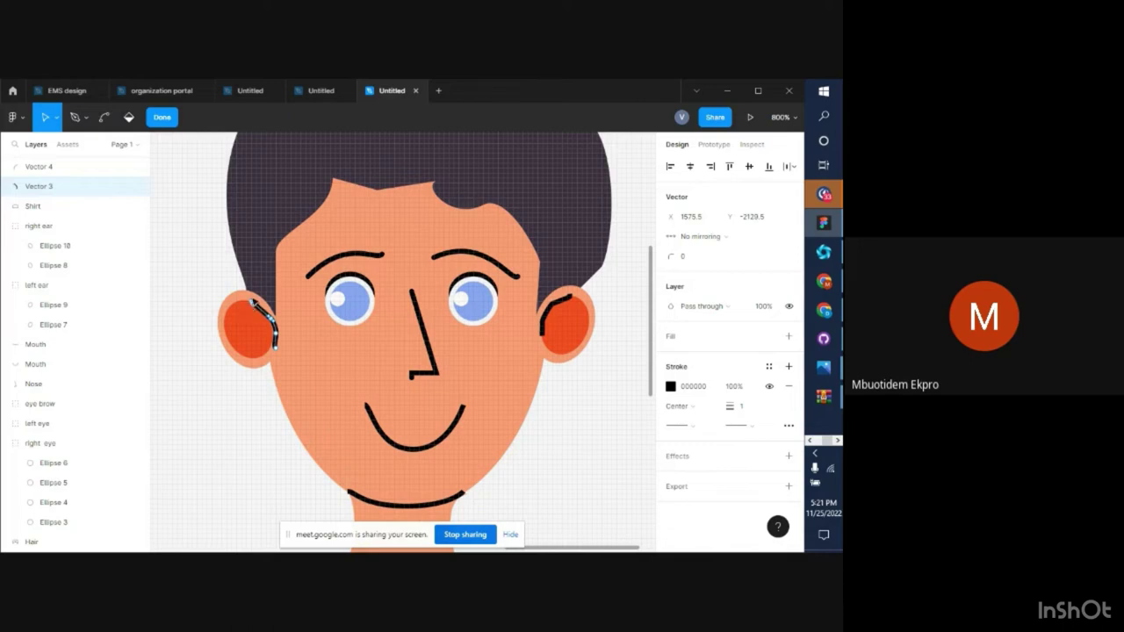
# Bend the original ear line's curve with Ctrl-drag so it sits 4.53 × 8.5 in the ear
pyautogui.press('ctrl')
pyautogui.press('ctrl')
pyautogui.moveTo(252, 303); pyautogui.dragTo(244, 304)
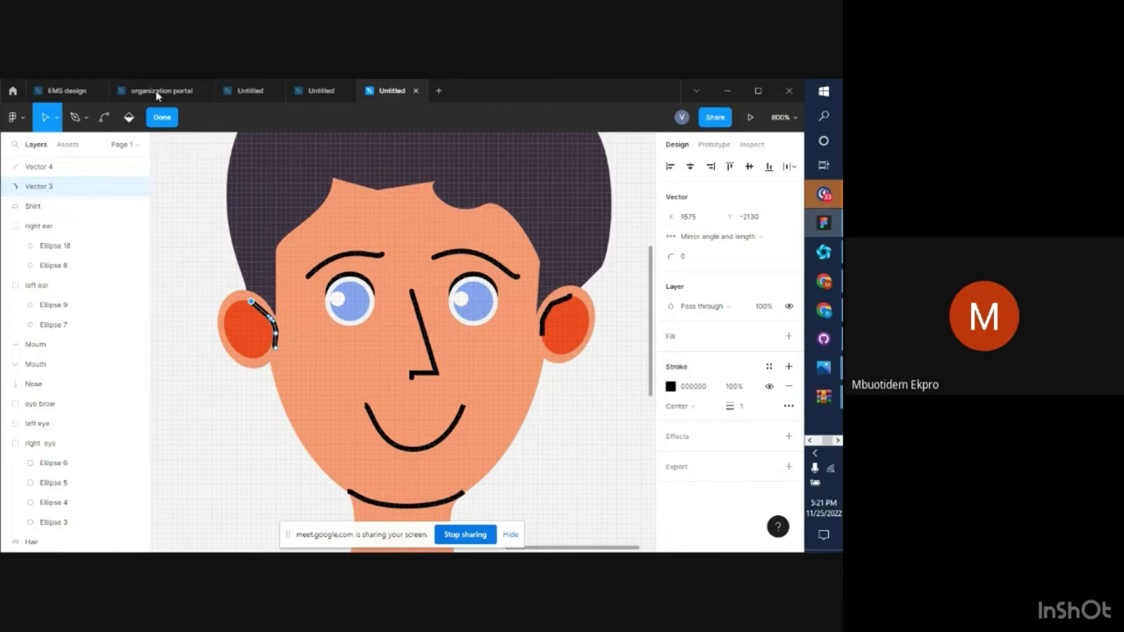
pyautogui.click(160, 118)
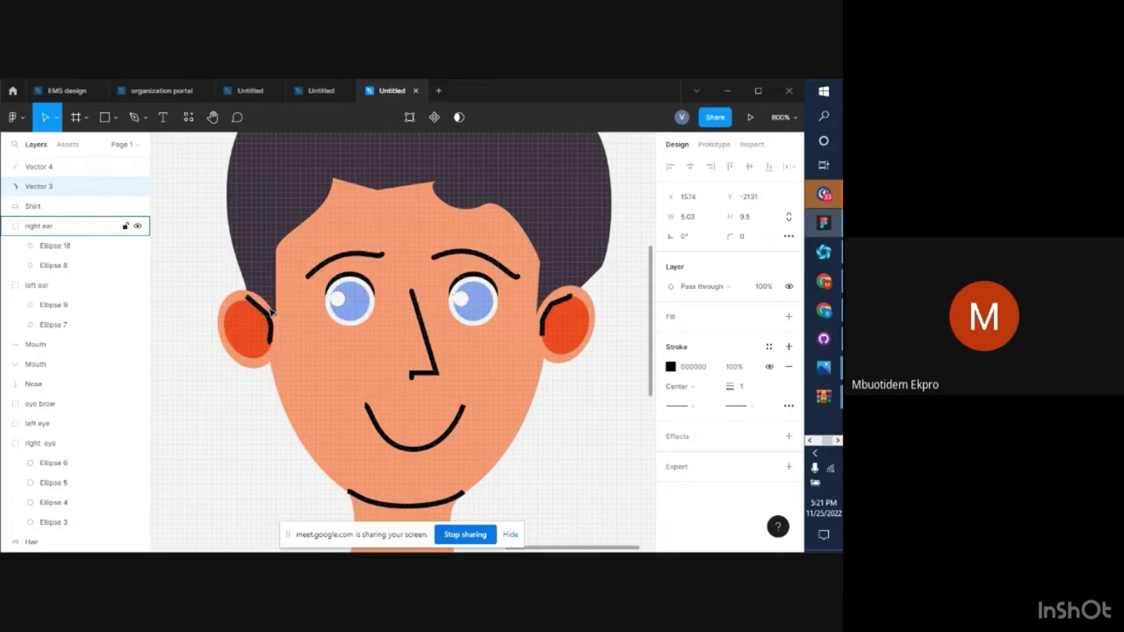
pyautogui.click(273, 312)
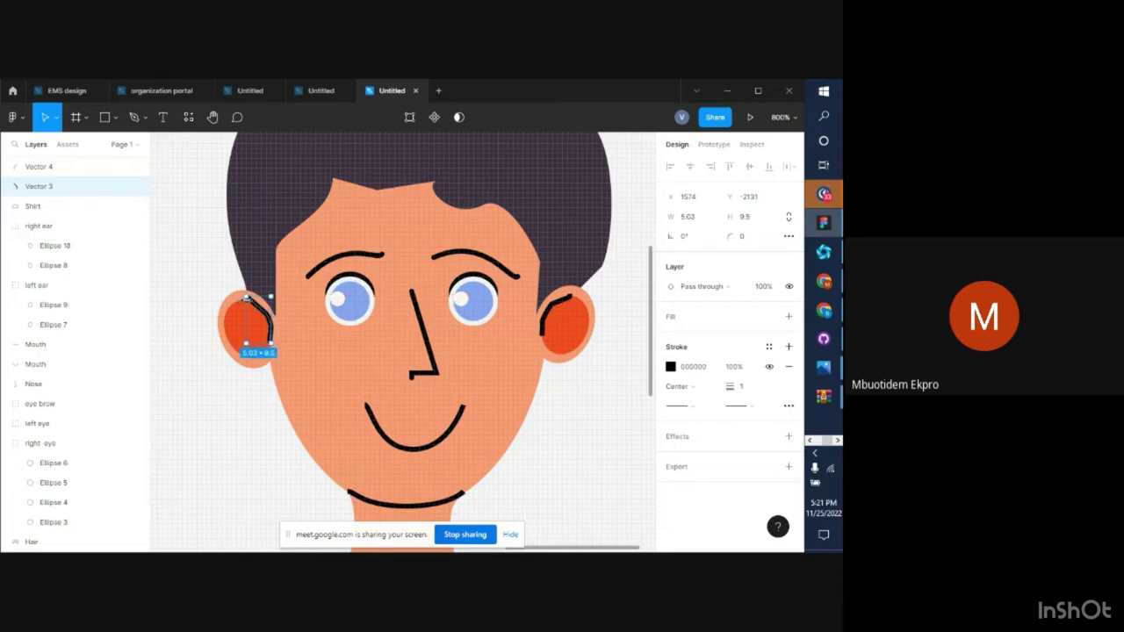
pyautogui.doubleClick(252, 307)
pyautogui.click(251, 304)
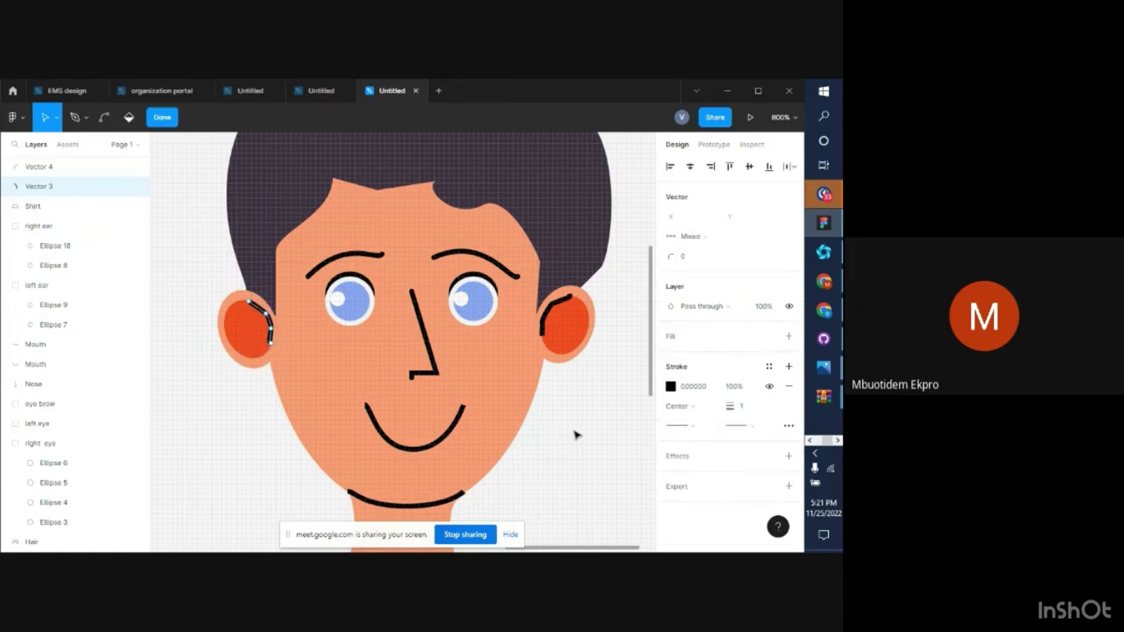
pyautogui.press('Escape')
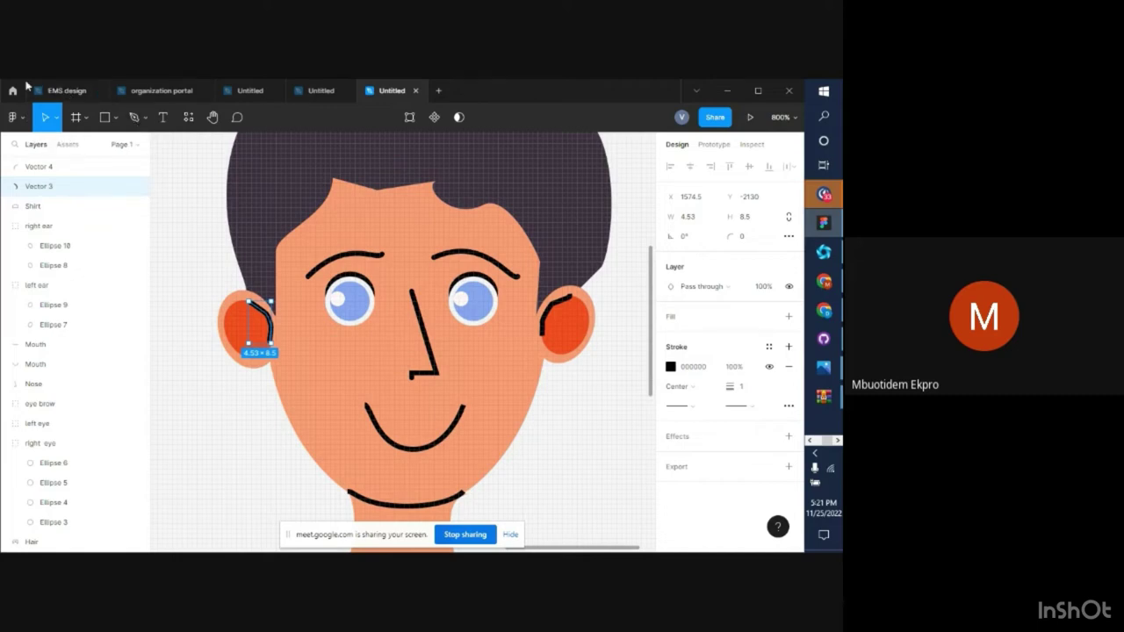
# Lower the stroke opacity of the eyebrow group
pyautogui.press('-')
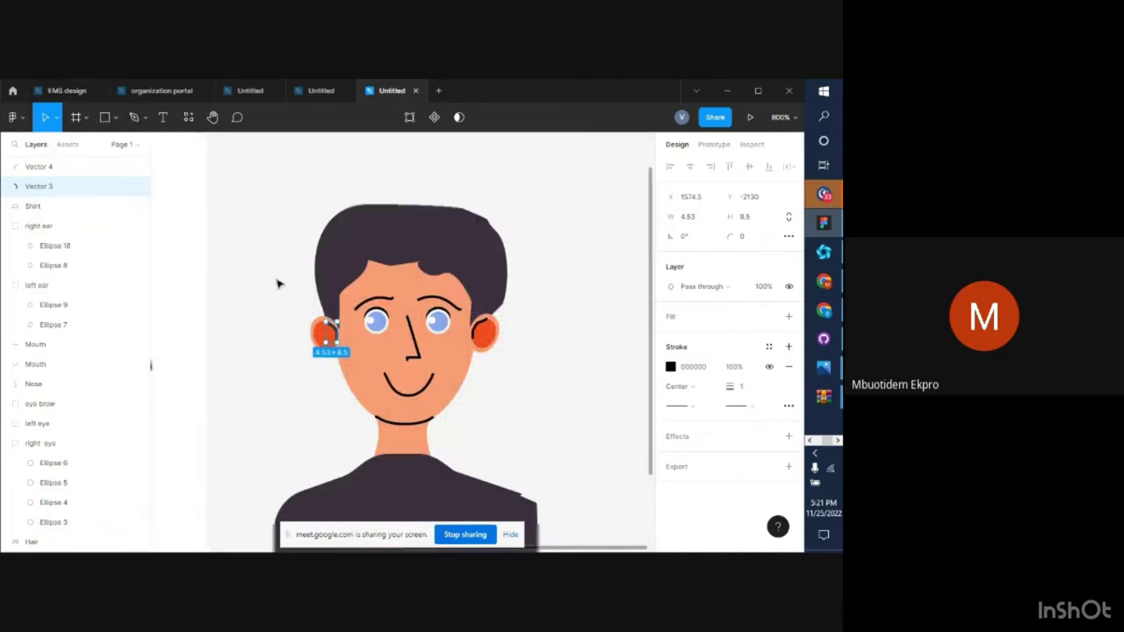
pyautogui.click(504, 375)
pyautogui.press('-')
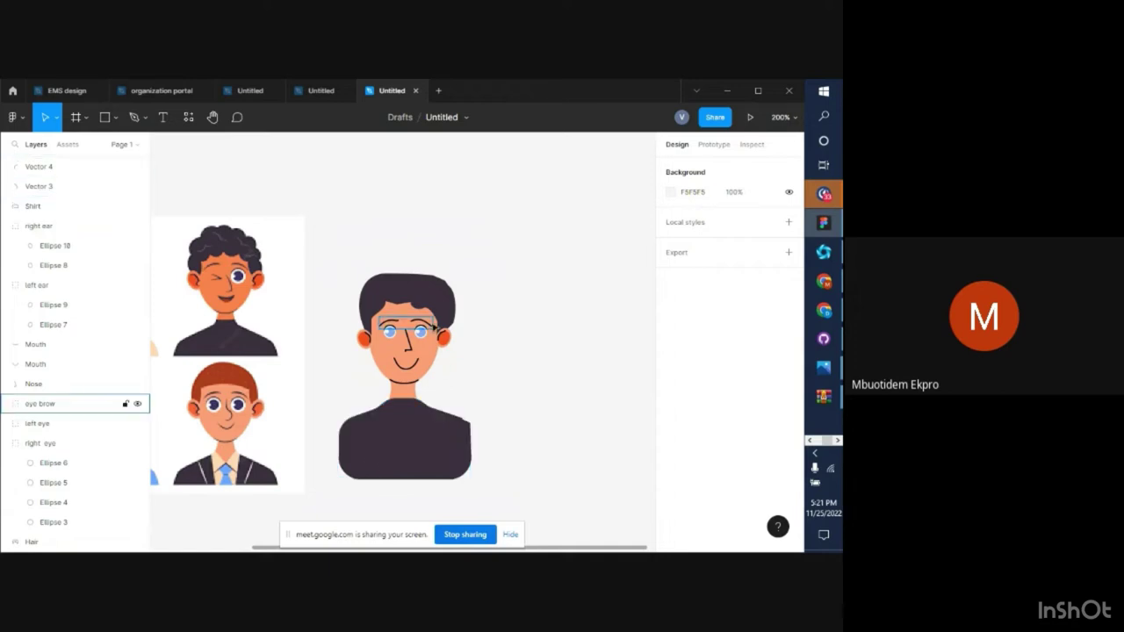
pyautogui.click(430, 327)
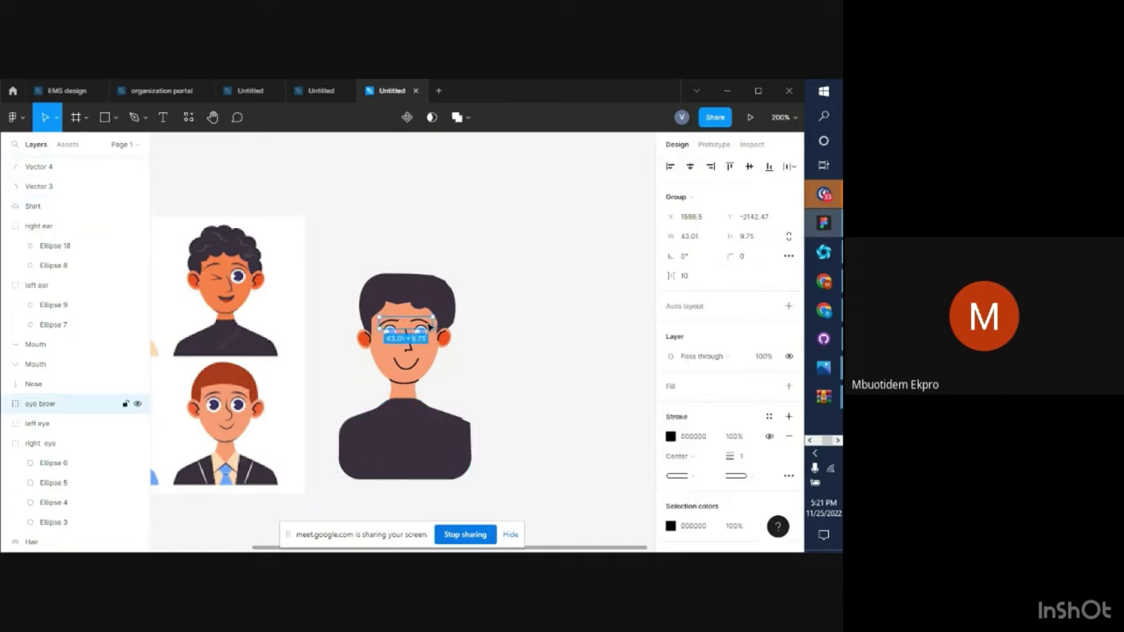
pyautogui.click(671, 436)
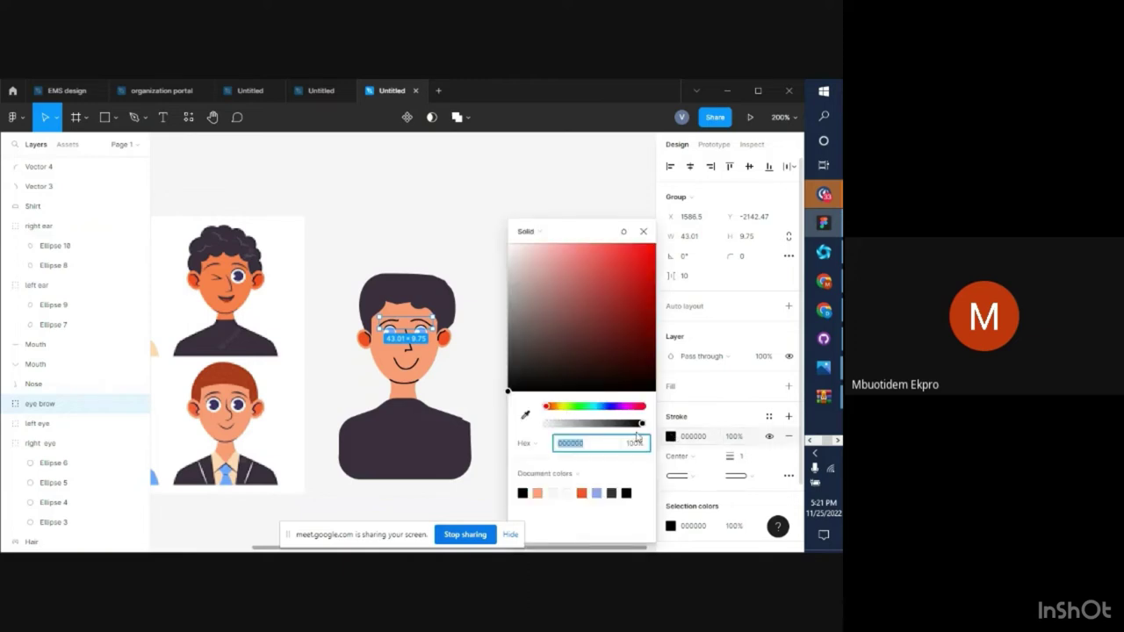
pyautogui.moveTo(644, 425)
pyautogui.mouseDown()
pyautogui.moveTo(600, 426)
pyautogui.moveTo(625, 425)
pyautogui.mouseUp()
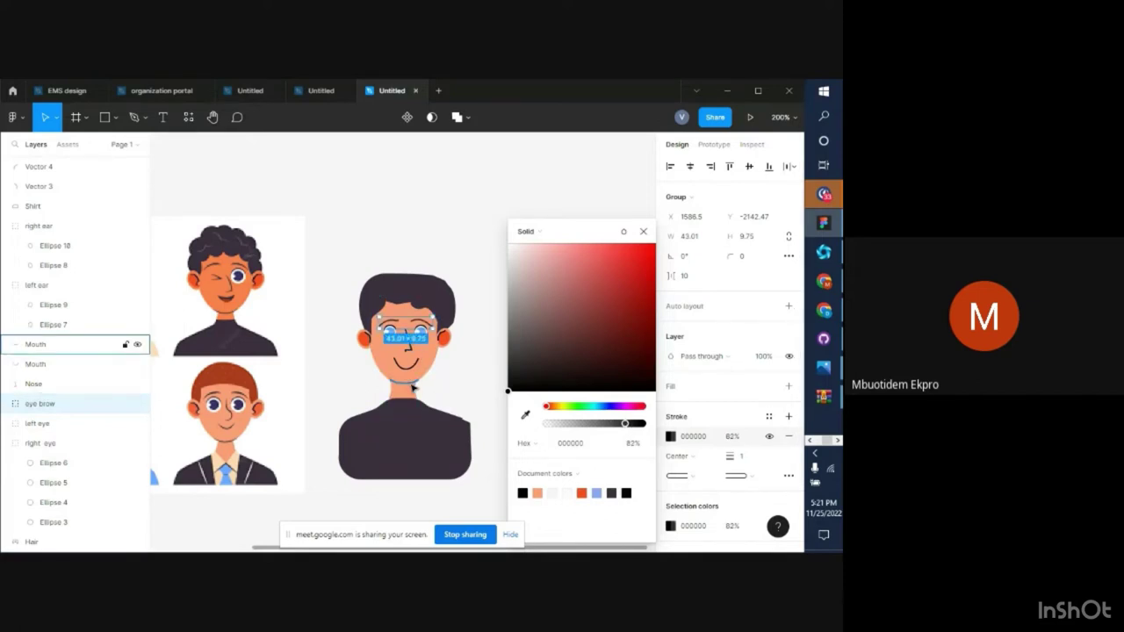
# Lower the mouth stroke opacity to 77%, and the opacity of the two thin eye strokes Vector 3 and 4
pyautogui.click(412, 386)
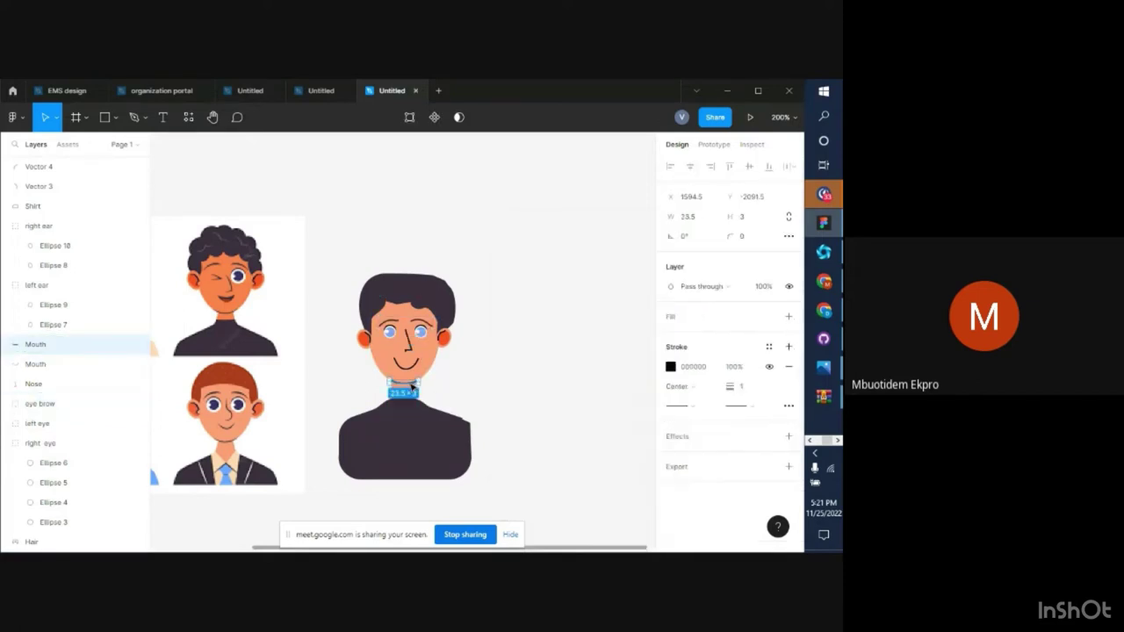
pyautogui.click(672, 368)
pyautogui.moveTo(643, 425); pyautogui.dragTo(621, 429)
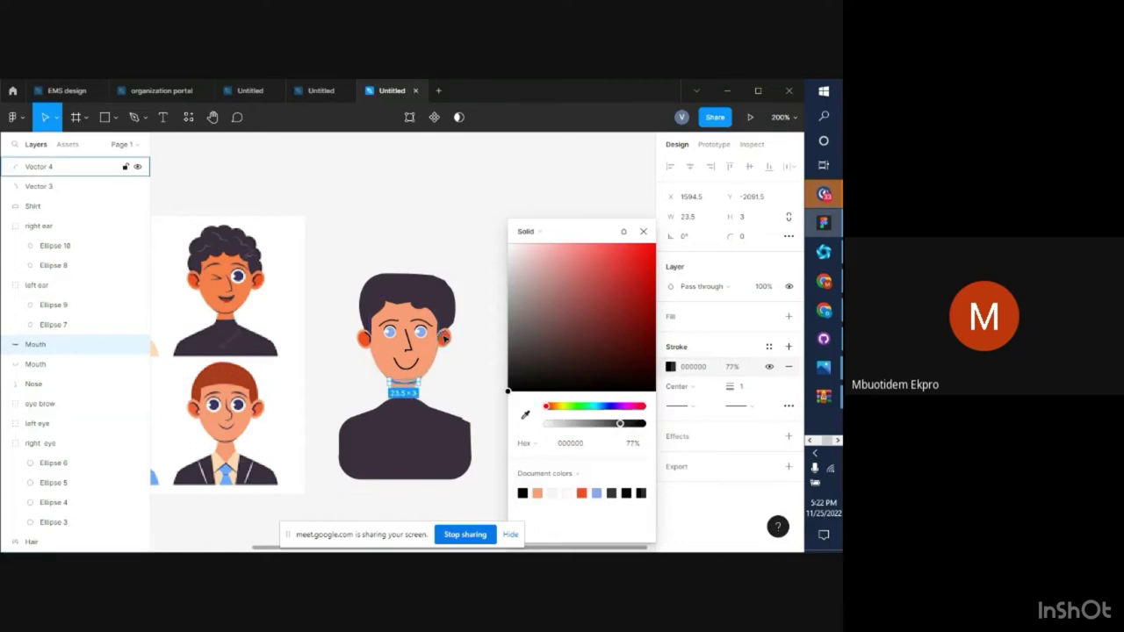
pyautogui.click(432, 343)
pyautogui.keyDown('shift'); pyautogui.click(375, 344); pyautogui.keyUp('shift')
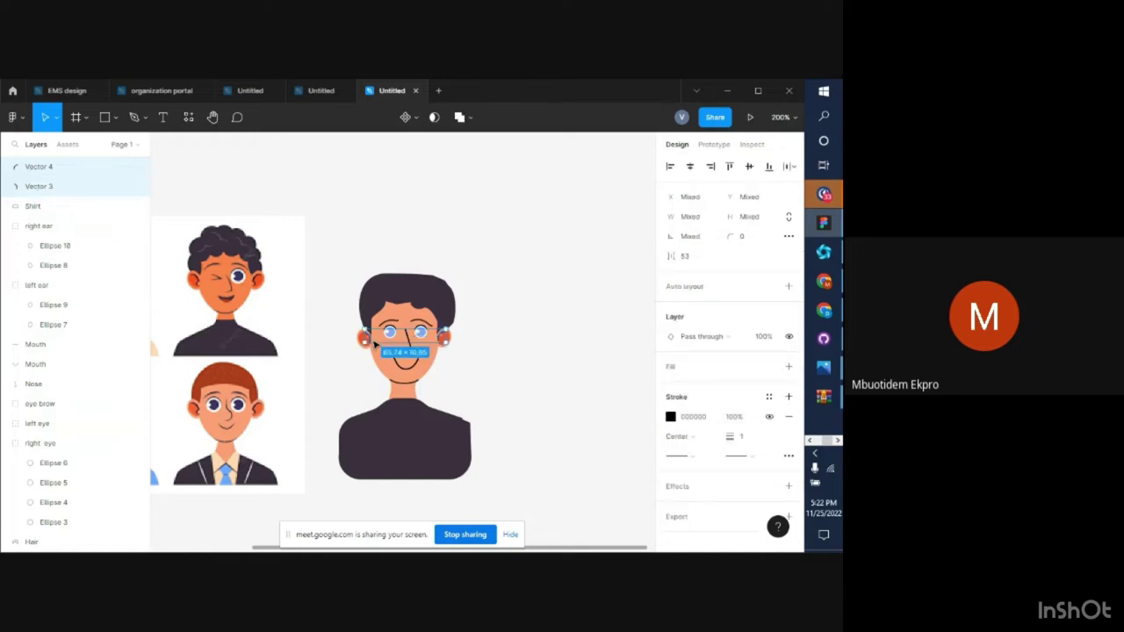
pyautogui.click(677, 420)
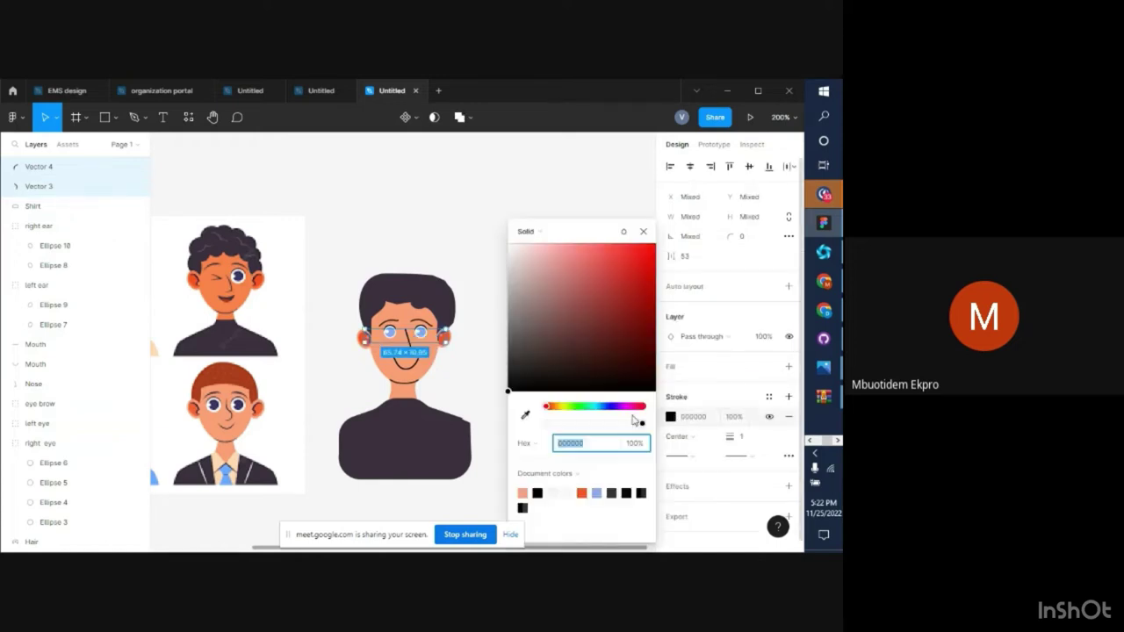
pyautogui.moveTo(646, 425); pyautogui.dragTo(585, 426)
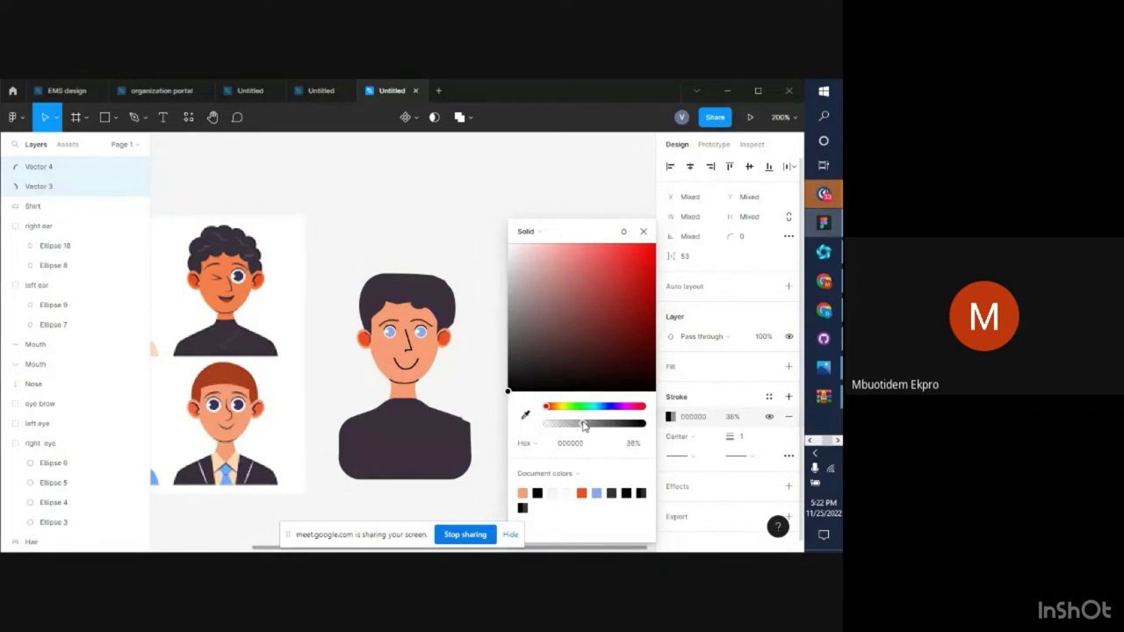
pyautogui.click(489, 376)
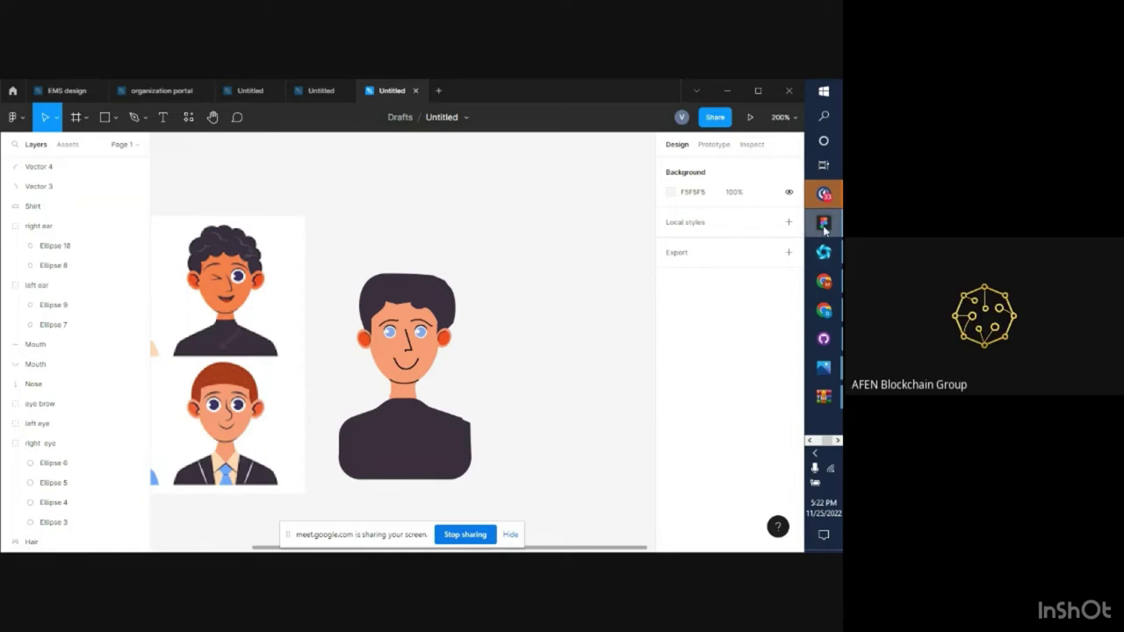
pyautogui.moveTo(833, 287)
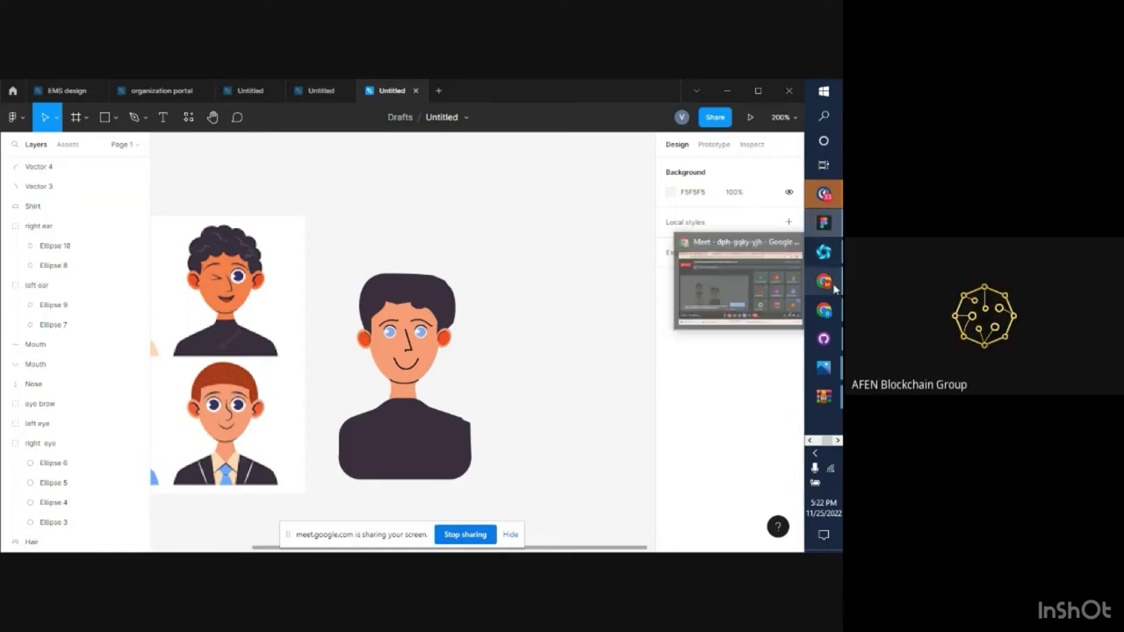
pyautogui.click(713, 278)
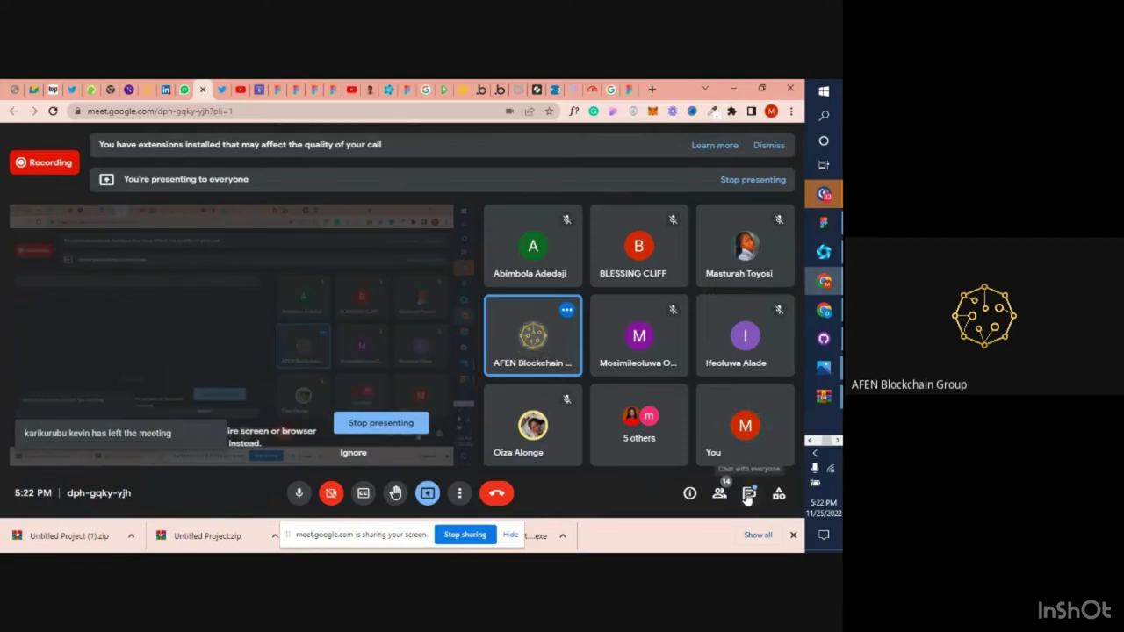
pyautogui.click(749, 493)
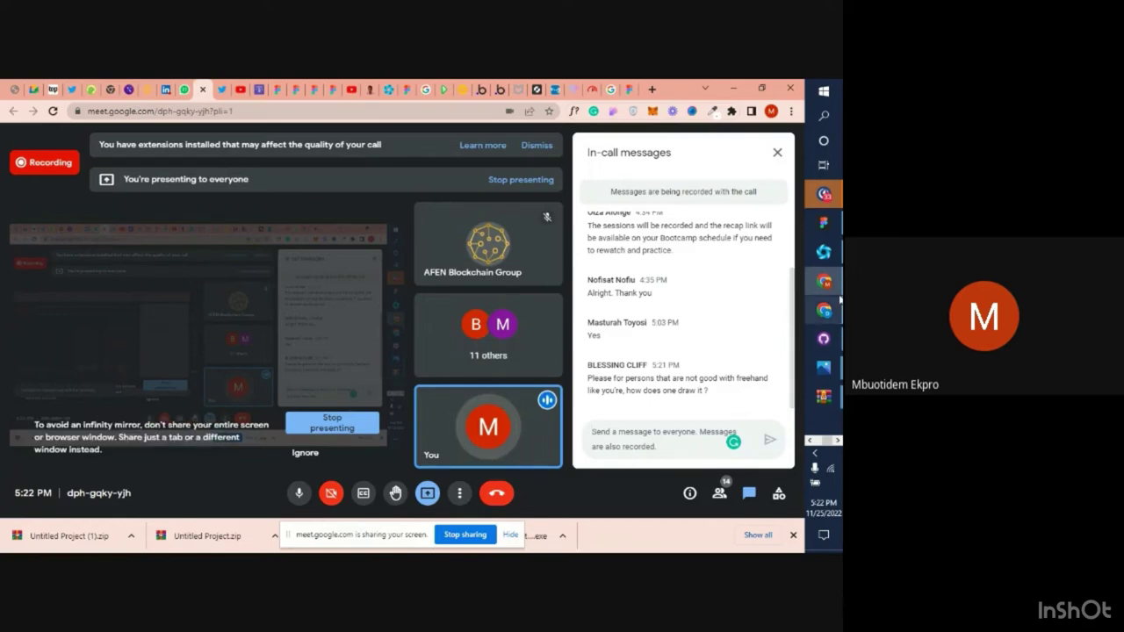
pyautogui.click(826, 224)
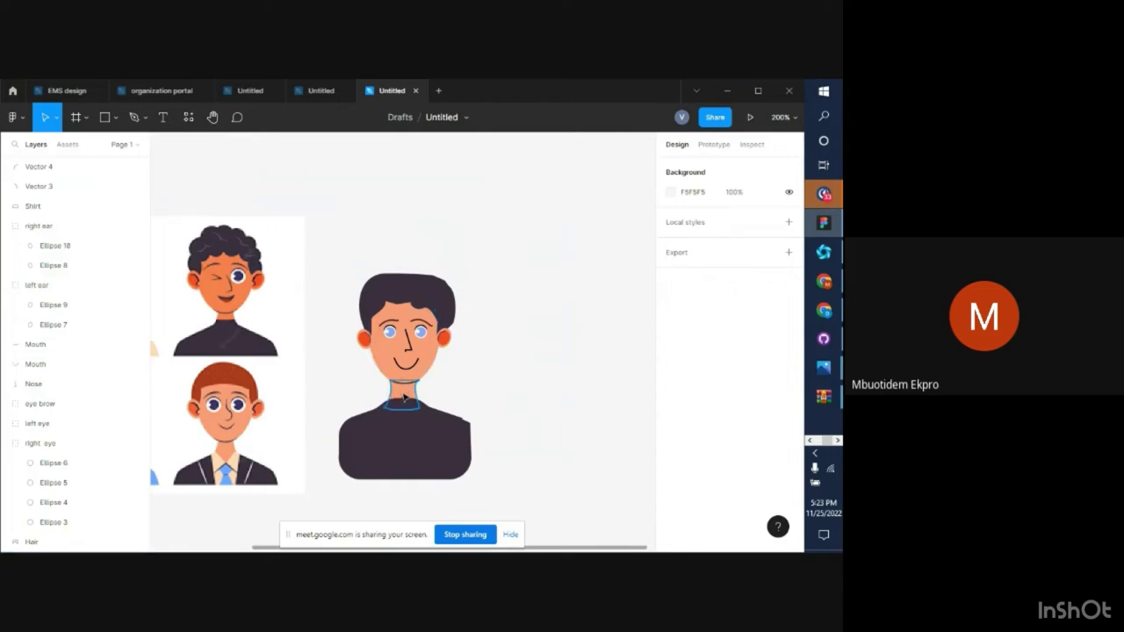
# Draw a small grey 19×11 ellipse, Ellipse 11, beside the avatar's face
pyautogui.hotkey('ctrl', '+')
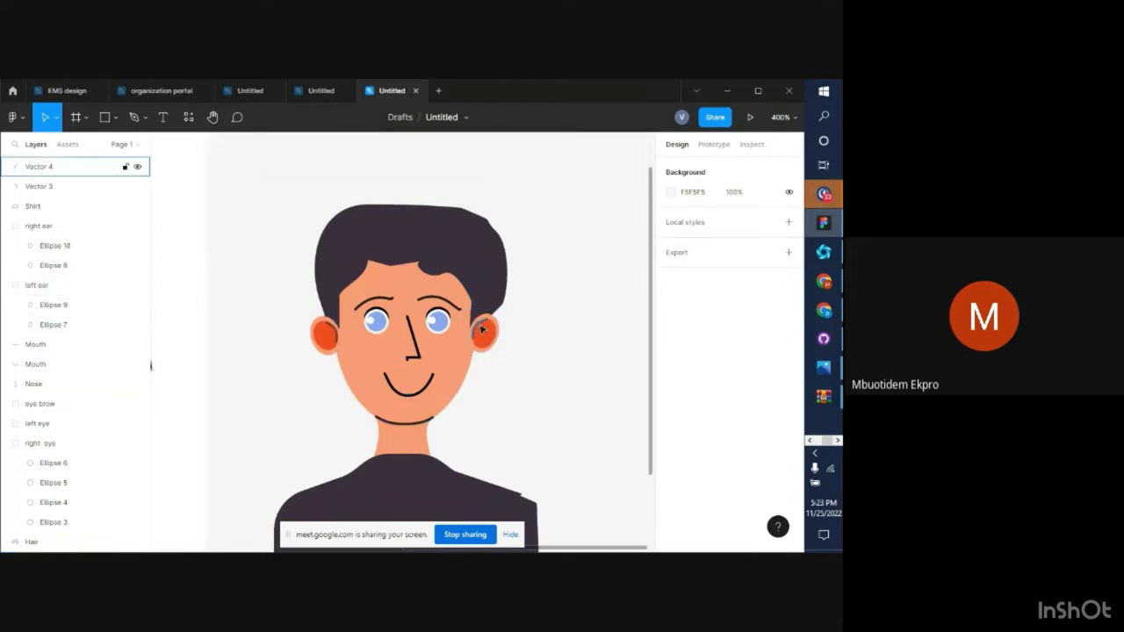
pyautogui.click(108, 127)
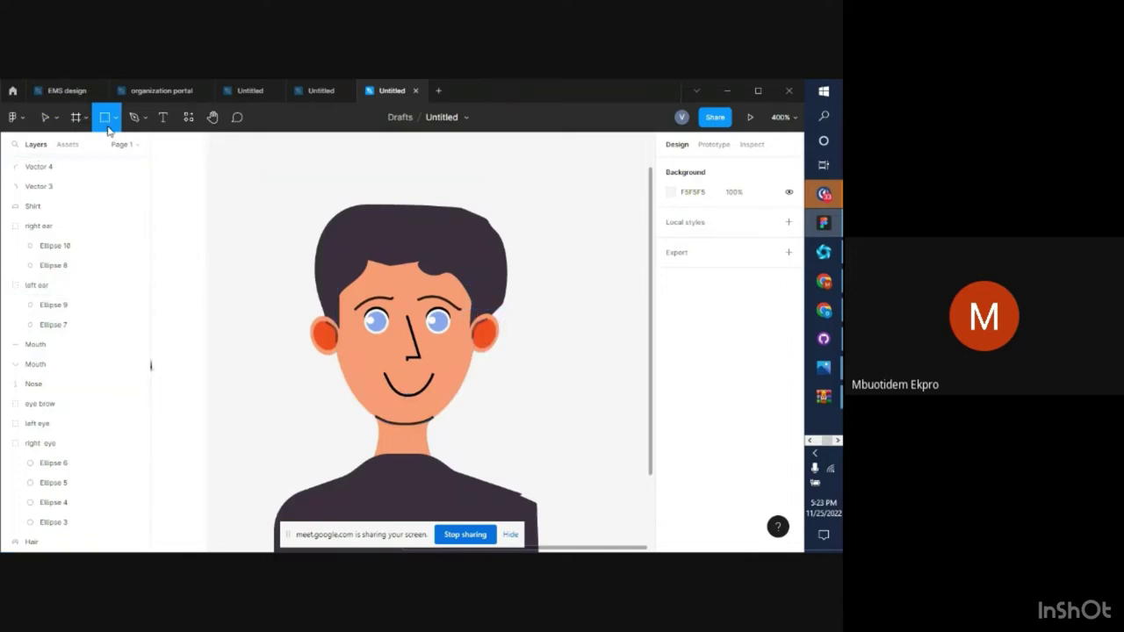
pyautogui.click(114, 123)
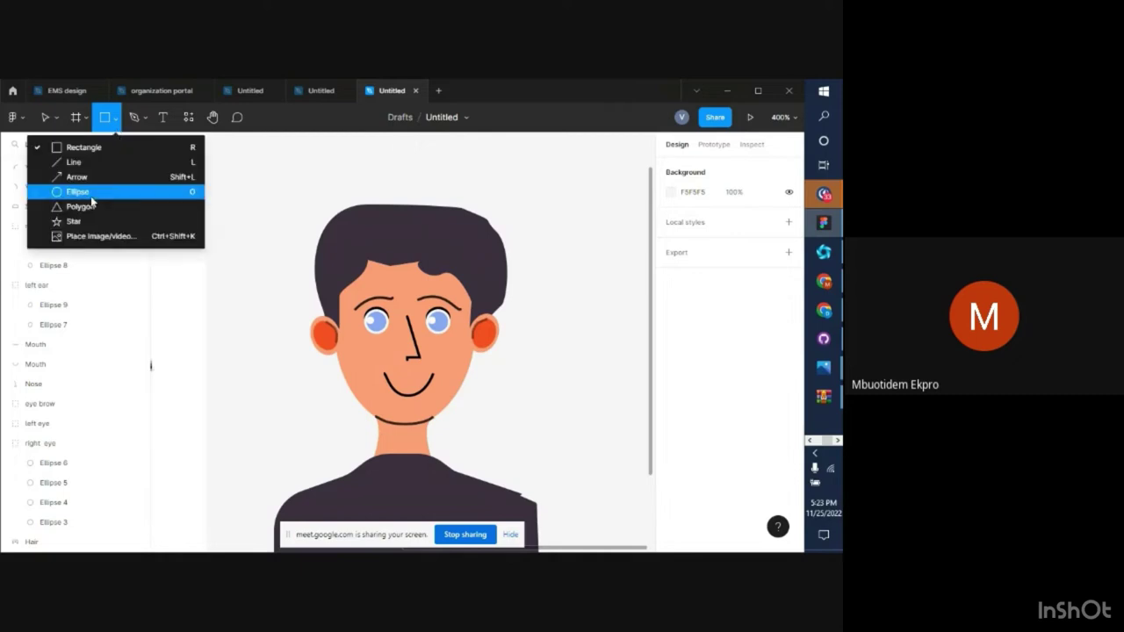
pyautogui.click(92, 192)
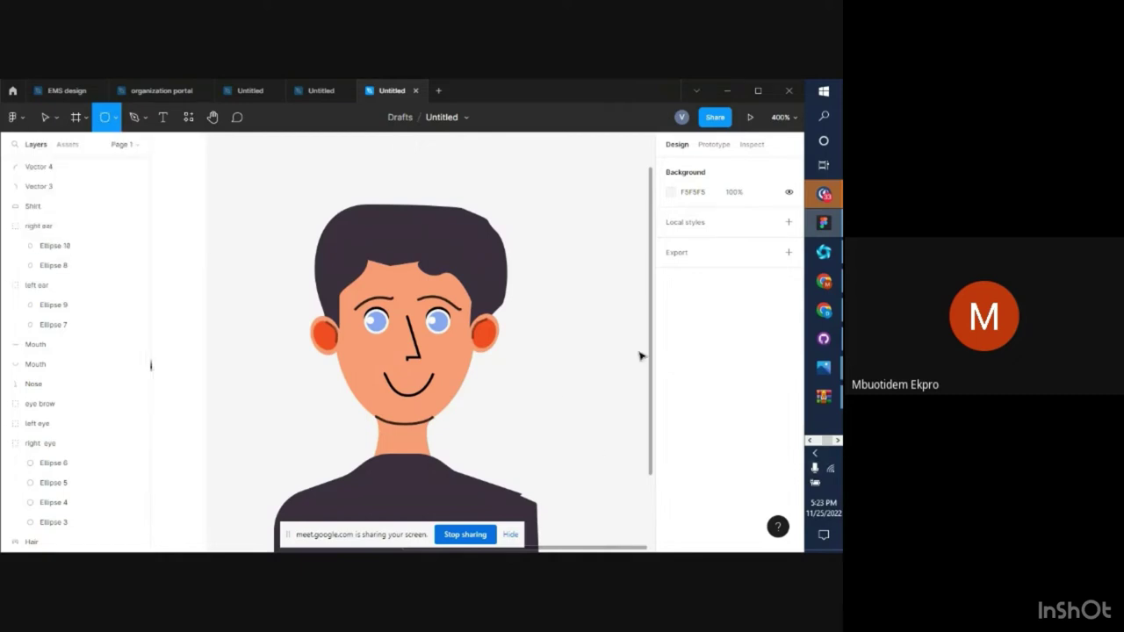
pyautogui.hscroll(-1, 565, 391)
pyautogui.hscroll(3, 565, 391)
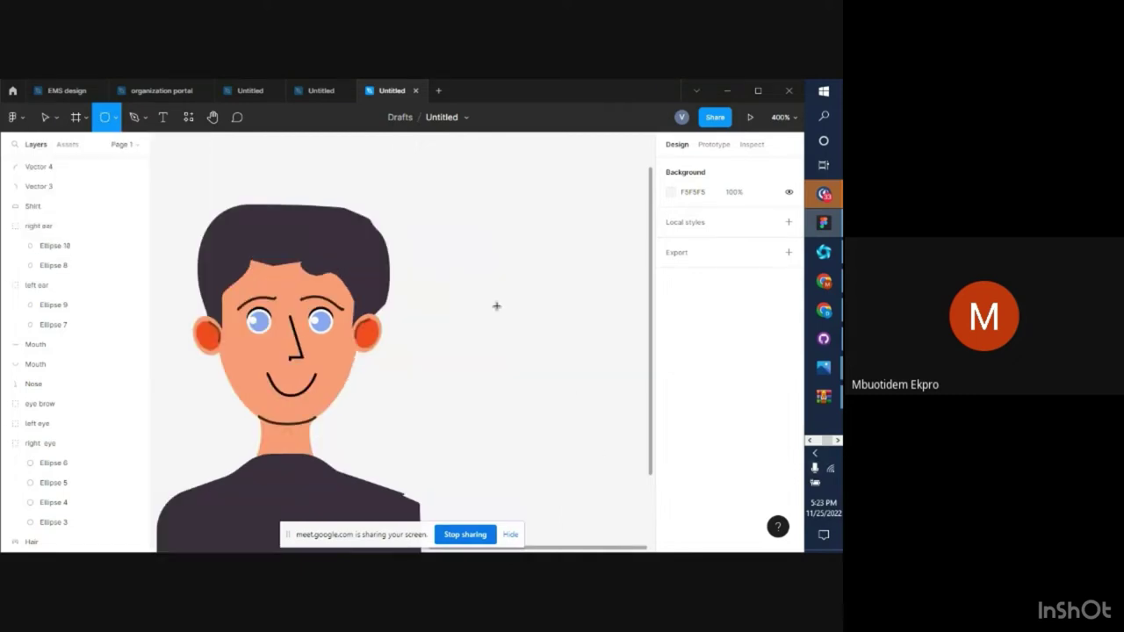
pyautogui.click(496, 305)
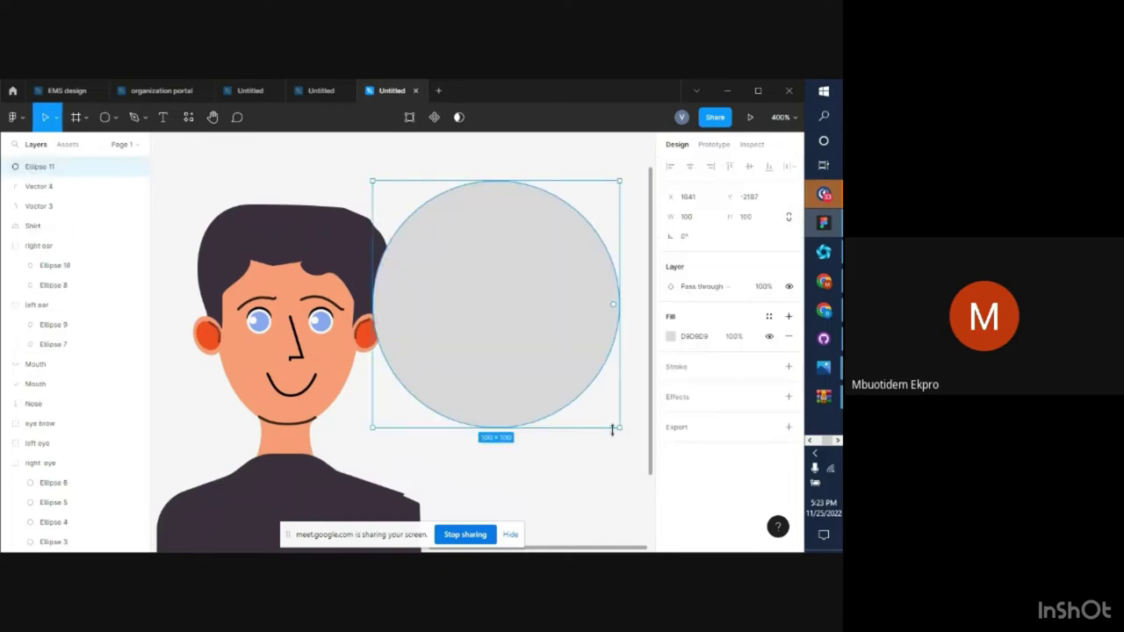
pyautogui.moveTo(610, 423); pyautogui.dragTo(560, 333)
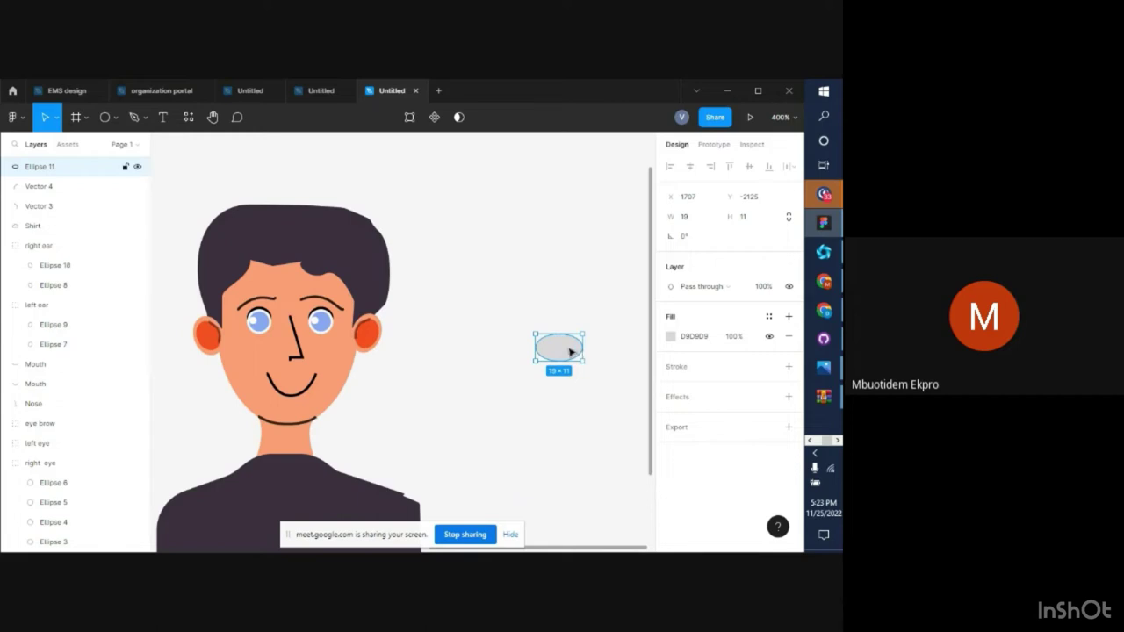
pyautogui.hotkey('ctrl', '+')
pyautogui.hscroll(5, 572, 352)
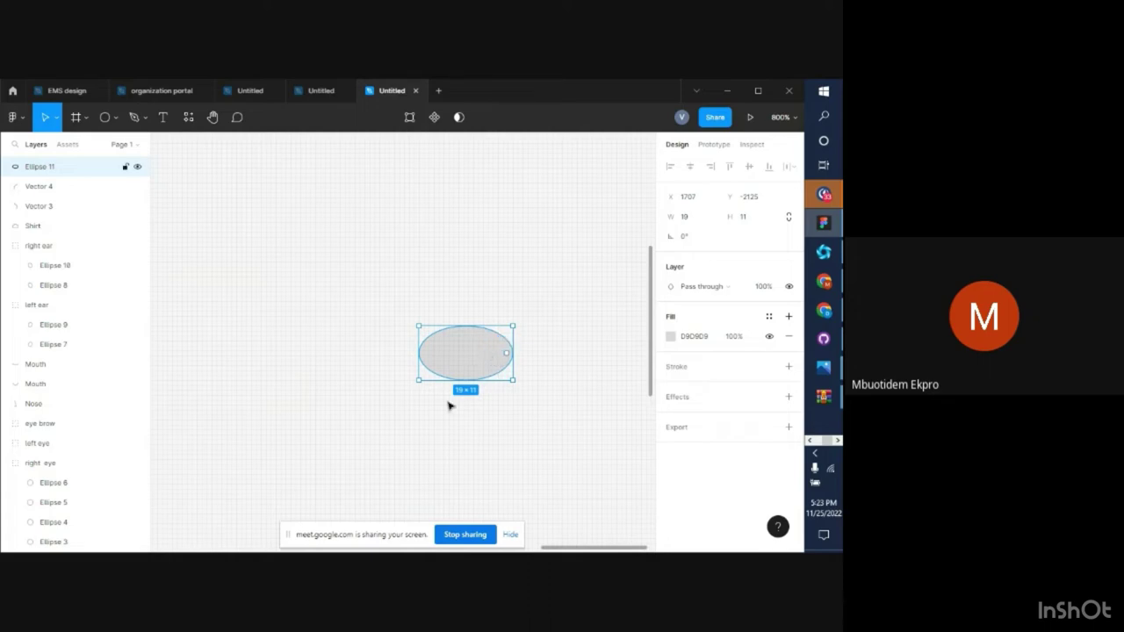
pyautogui.hotkey('ctrl', '+')
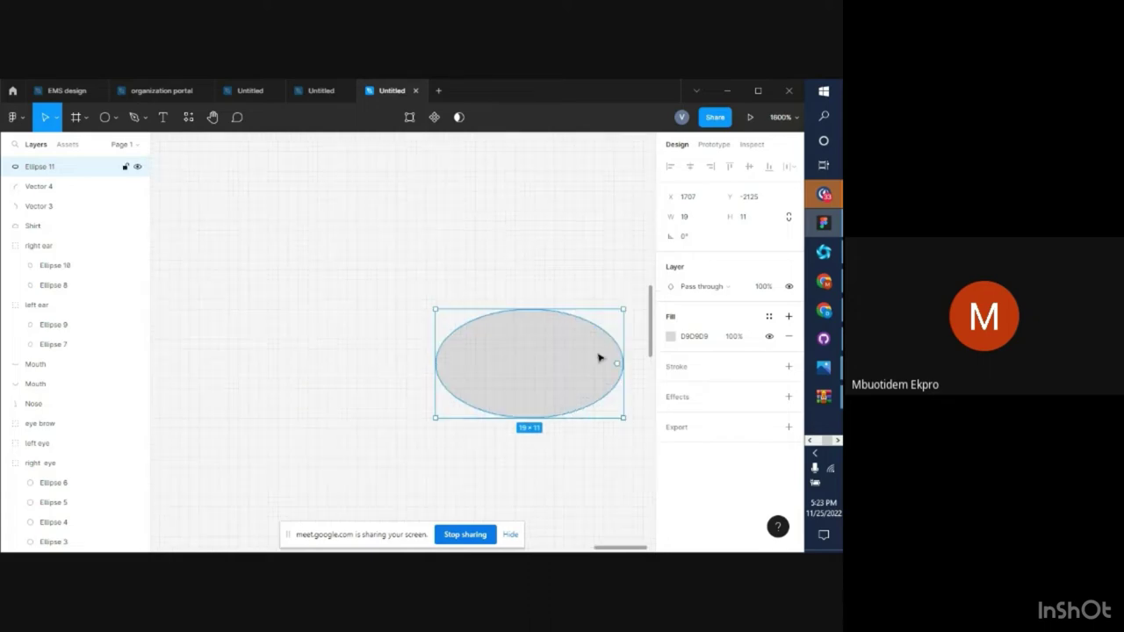
pyautogui.hscroll(2, 578, 386)
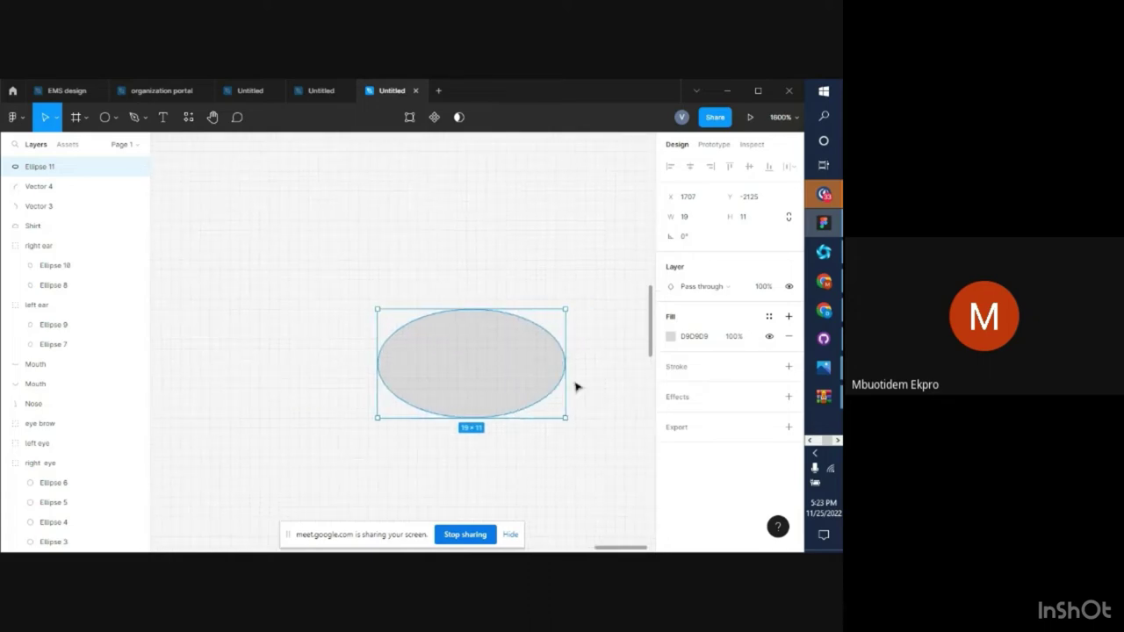
# Pull the oval's top point down to form a bowl-shaped half-oval
pyautogui.doubleClick(456, 328)
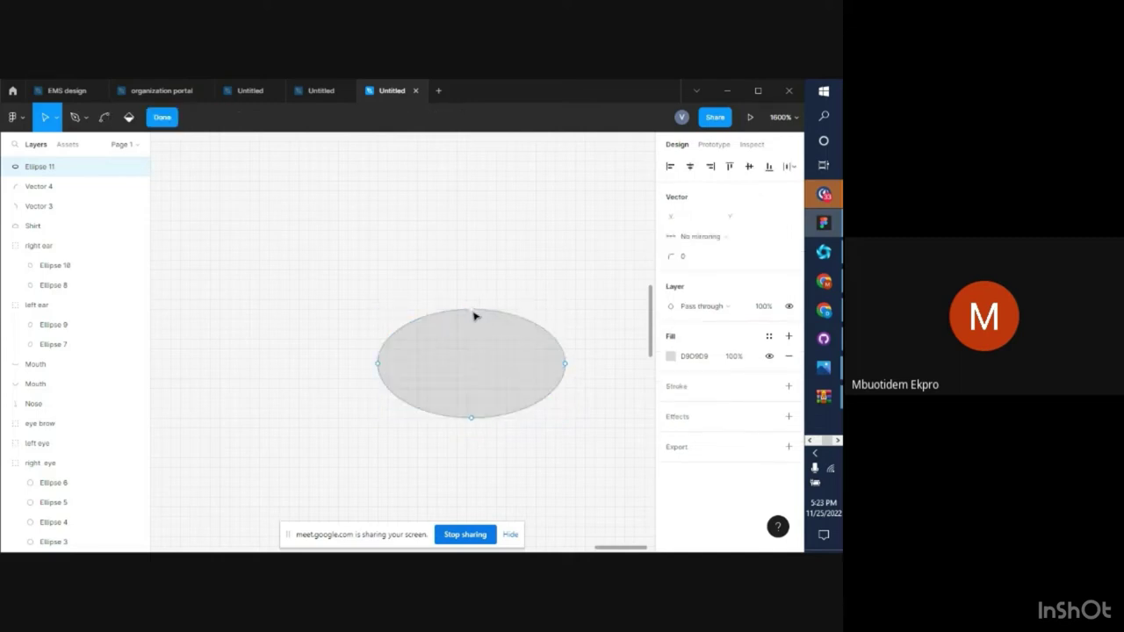
pyautogui.moveTo(473, 313)
pyautogui.mouseDown()
pyautogui.moveTo(472, 404)
pyautogui.moveTo(421, 377)
pyautogui.moveTo(445, 316)
pyautogui.moveTo(489, 283)
pyautogui.moveTo(485, 400)
pyautogui.moveTo(475, 407)
pyautogui.mouseUp()
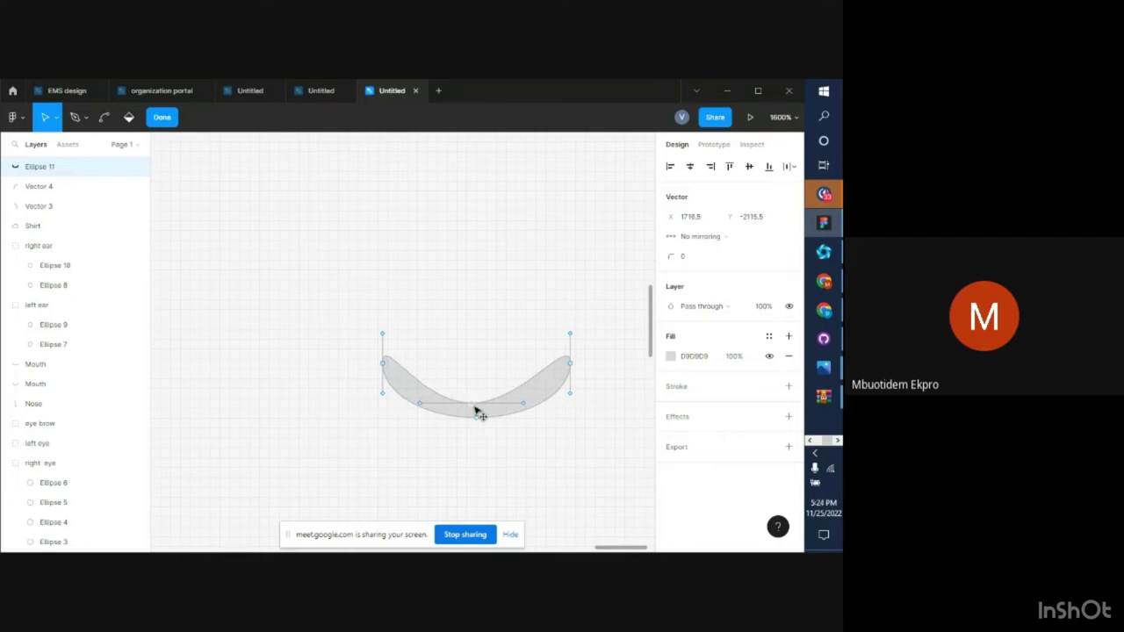
pyautogui.moveTo(476, 411); pyautogui.dragTo(471, 409)
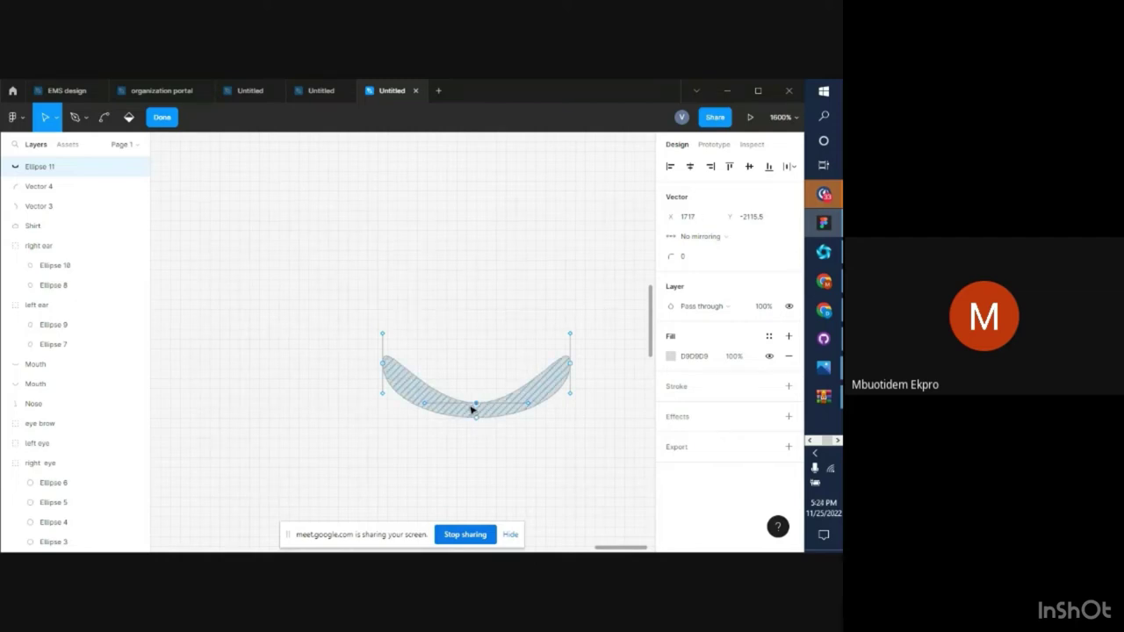
pyautogui.hotkey('ctrl', '-')
pyautogui.hotkey('ctrl', '-')
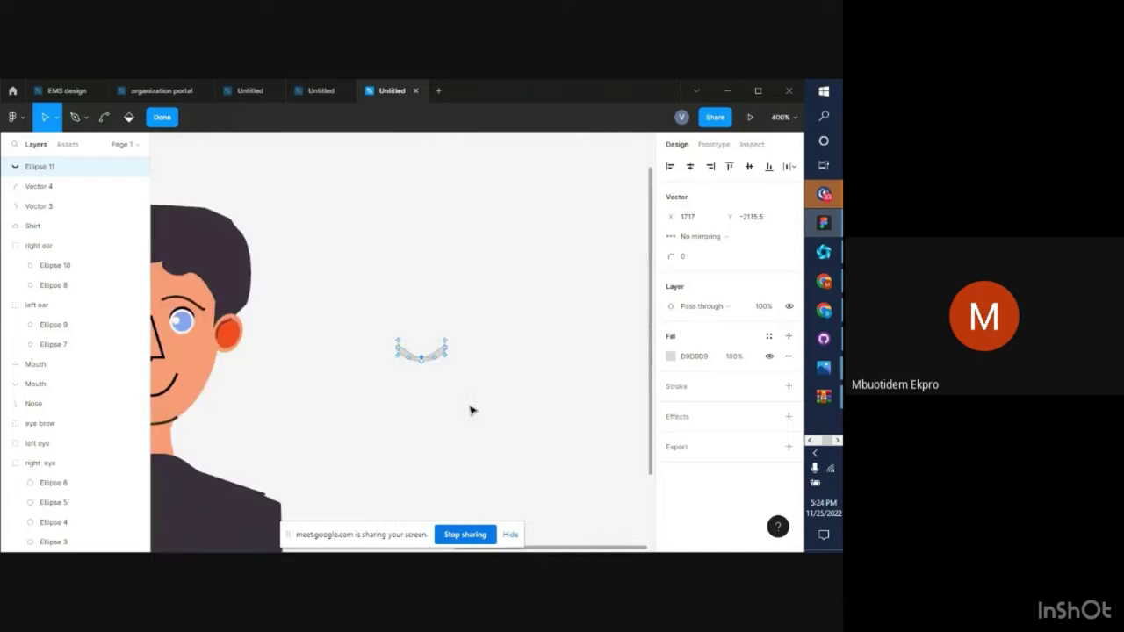
pyautogui.moveTo(429, 361); pyautogui.dragTo(479, 426)
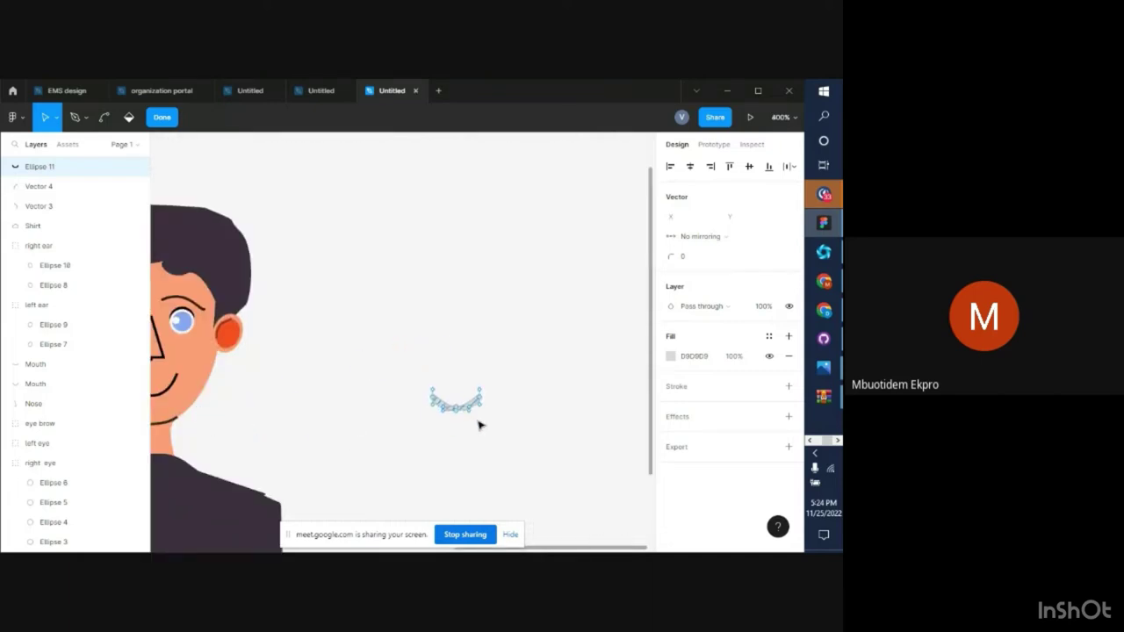
pyautogui.hotkey('ctrl', '-')
pyautogui.hotkey('ctrl', '+')
# Undo the stray point stretches, finish editing, and move the grey bowl shape right off the face
pyautogui.moveTo(457, 415); pyautogui.dragTo(68, 447)
pyautogui.press('ctrl')
pyautogui.hotkey('ctrl', 'z')
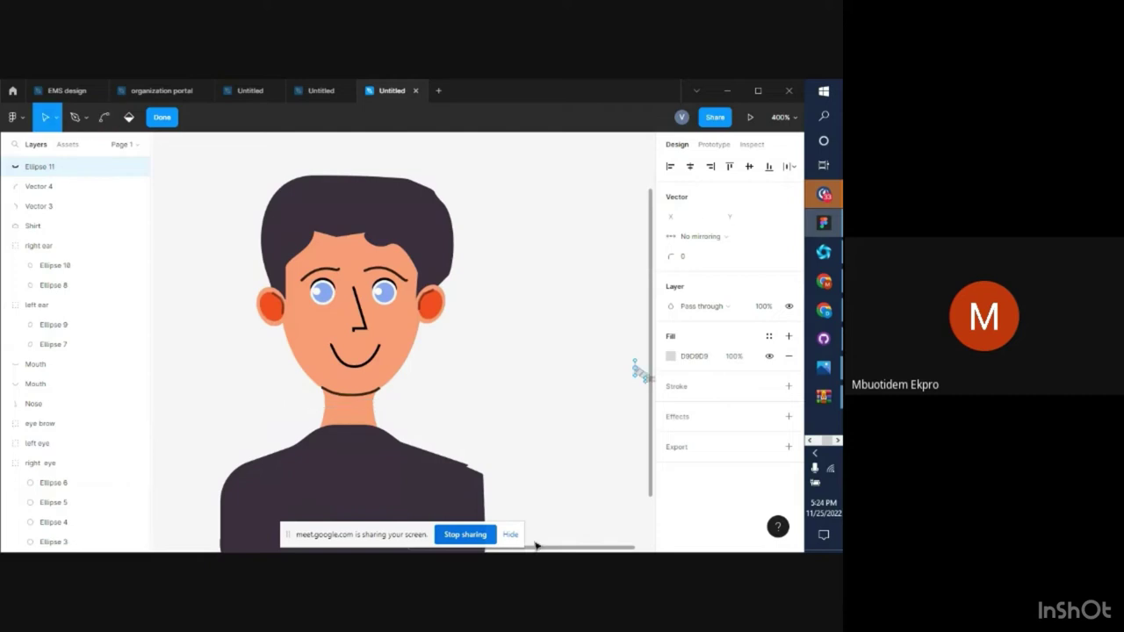
pyautogui.scroll(-1, 593, 415)
pyautogui.hscroll(2, 596, 411)
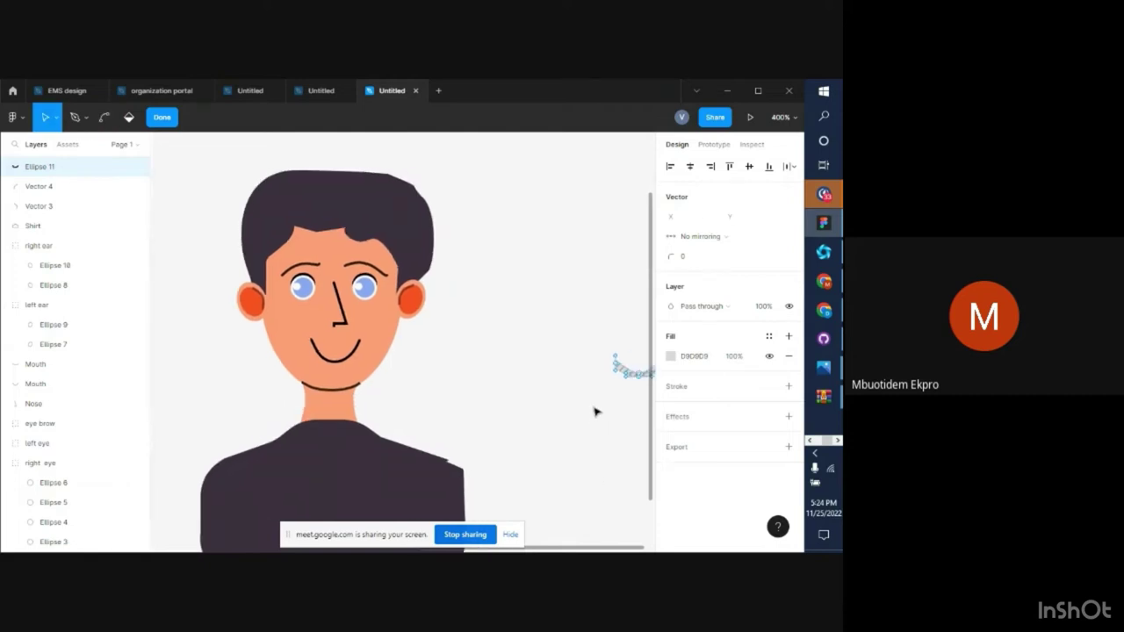
pyautogui.moveTo(638, 378); pyautogui.dragTo(430, 372)
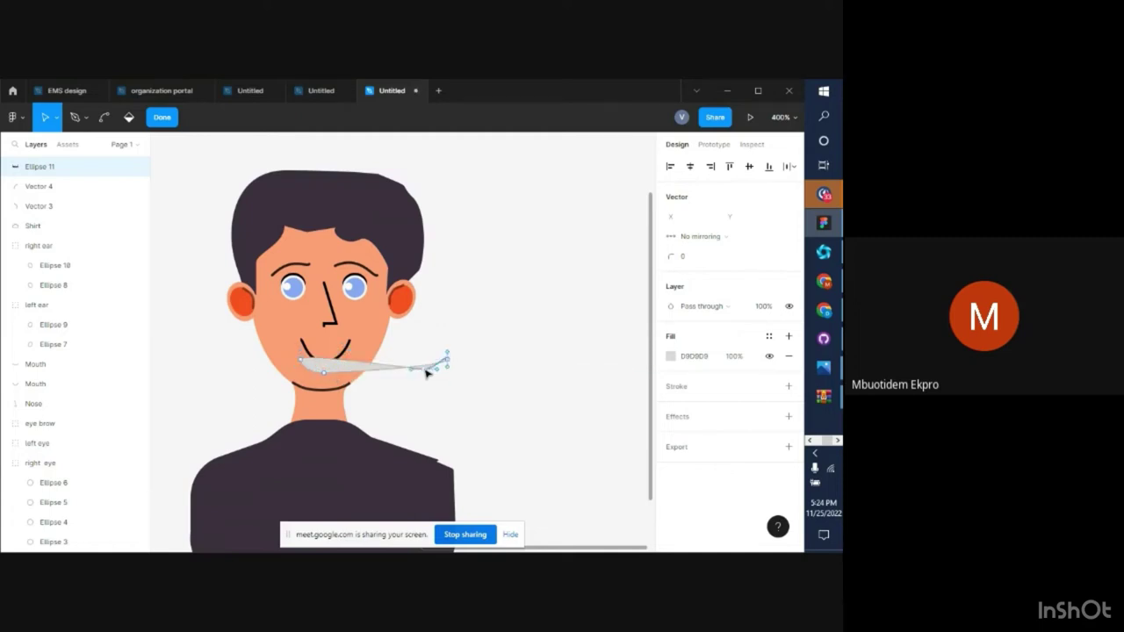
pyautogui.hotkey('ctrl', 'z')
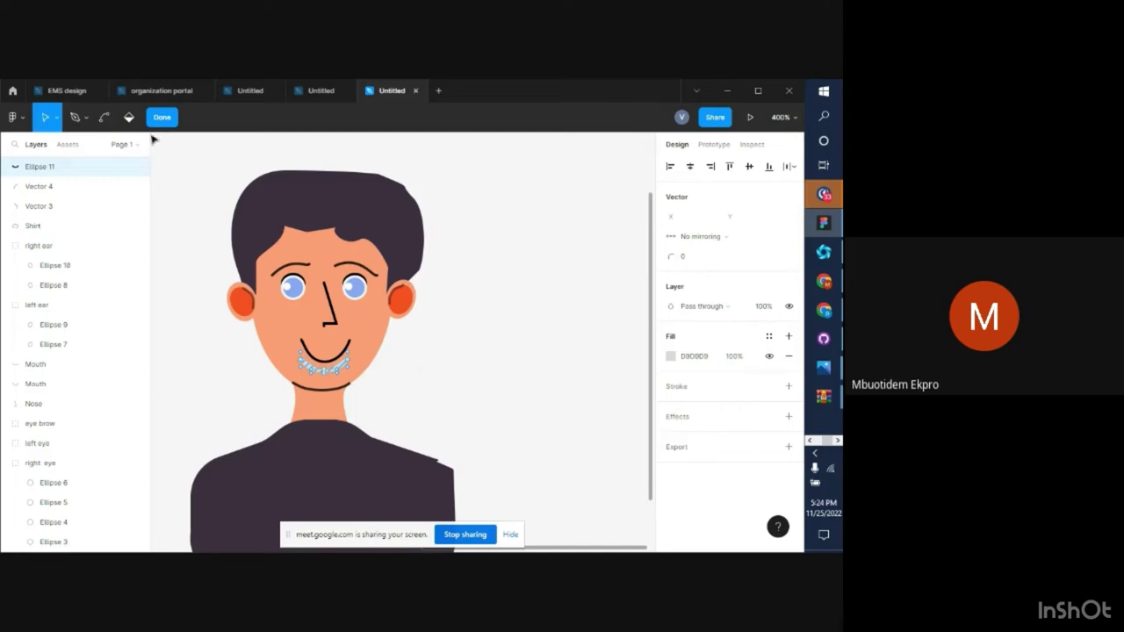
pyautogui.click(162, 118)
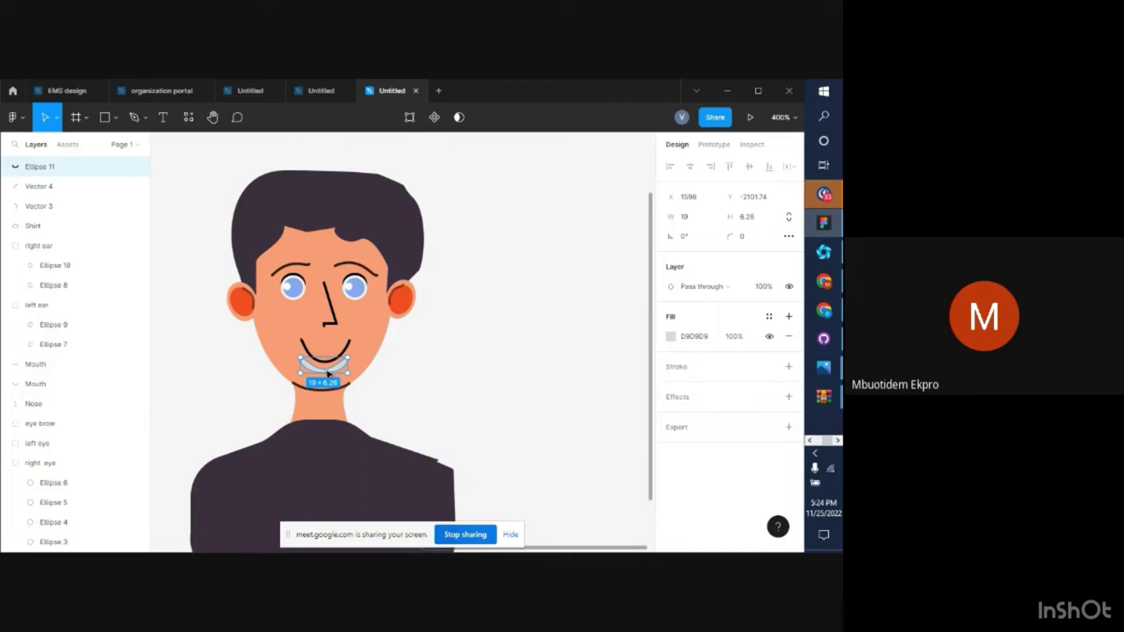
pyautogui.moveTo(327, 374); pyautogui.dragTo(530, 365)
pyautogui.click(117, 120)
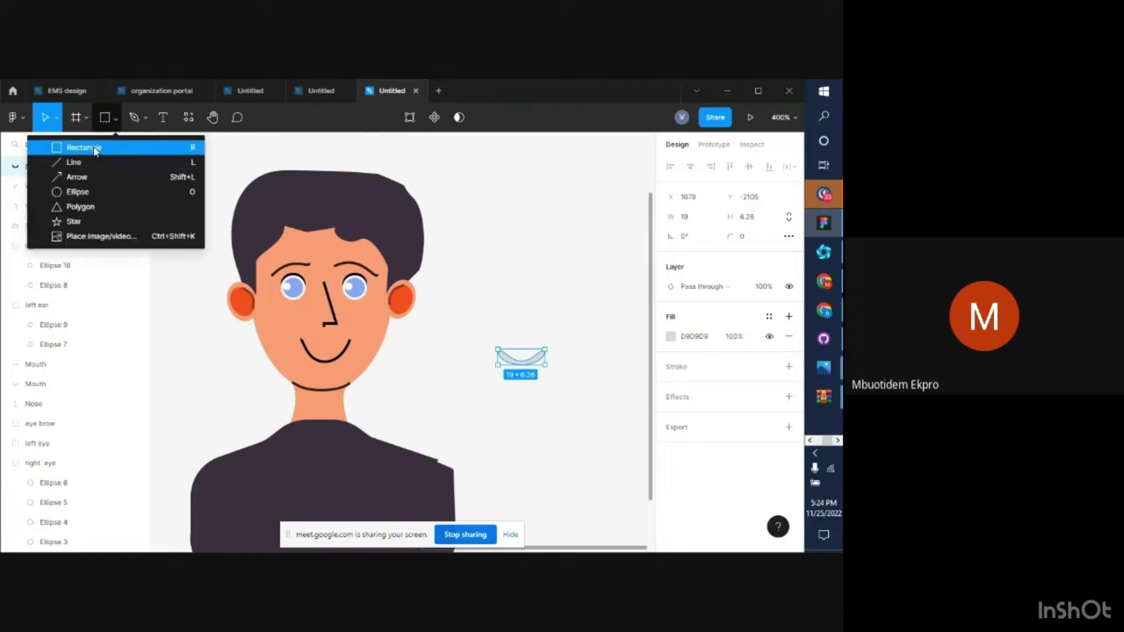
pyautogui.click(95, 149)
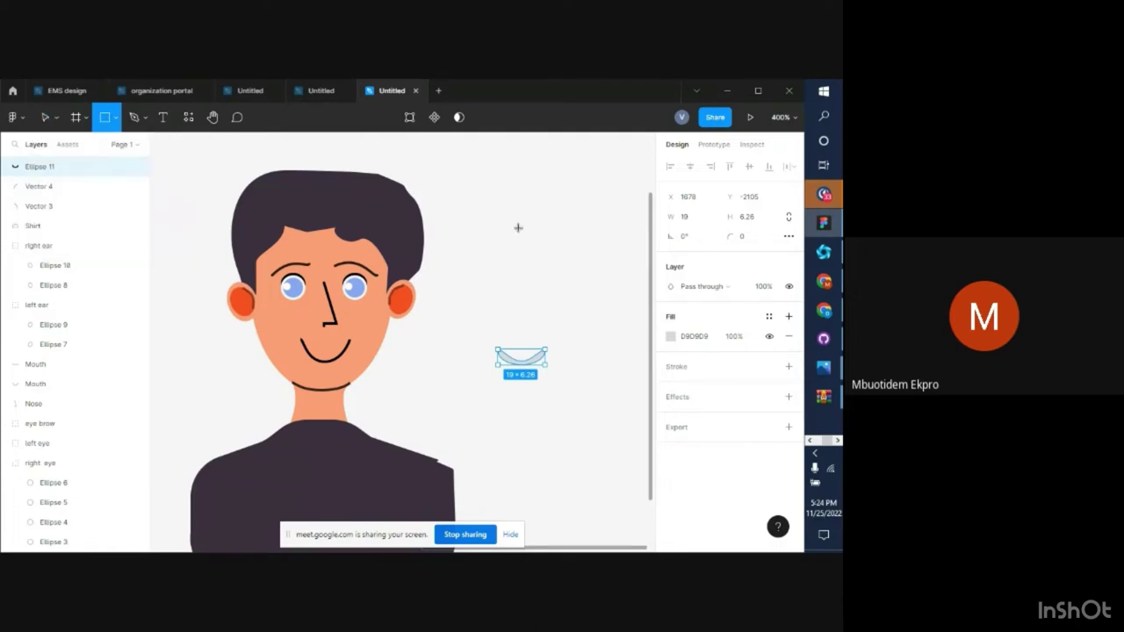
pyautogui.moveTo(513, 213); pyautogui.dragTo(546, 260)
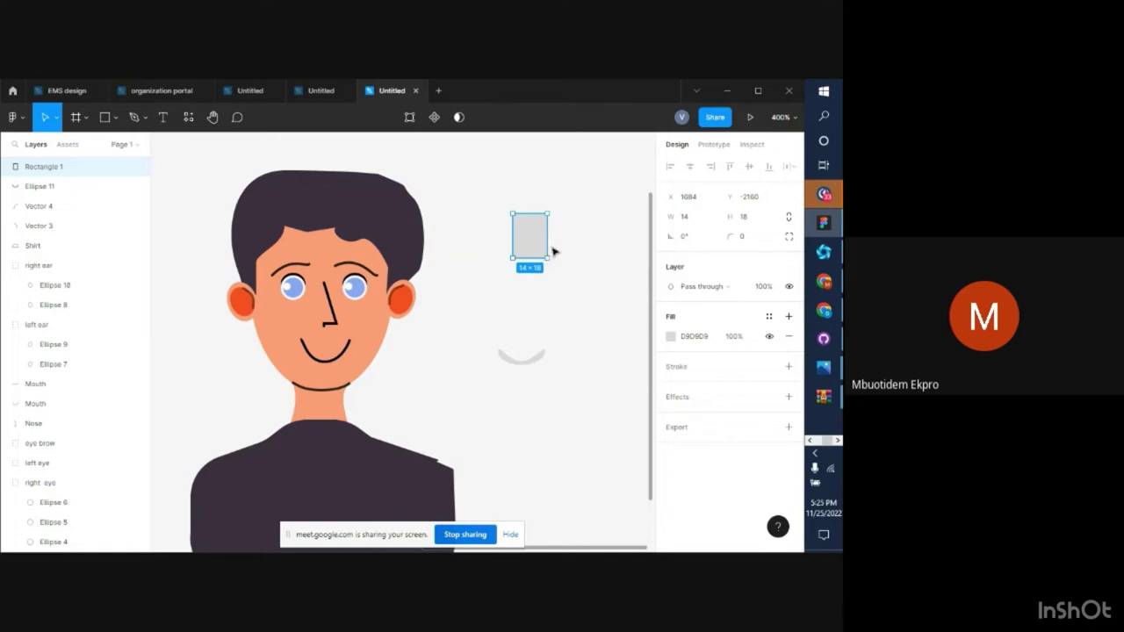
pyautogui.moveTo(549, 240); pyautogui.dragTo(568, 244)
pyautogui.hotkey('ctrl', '+')
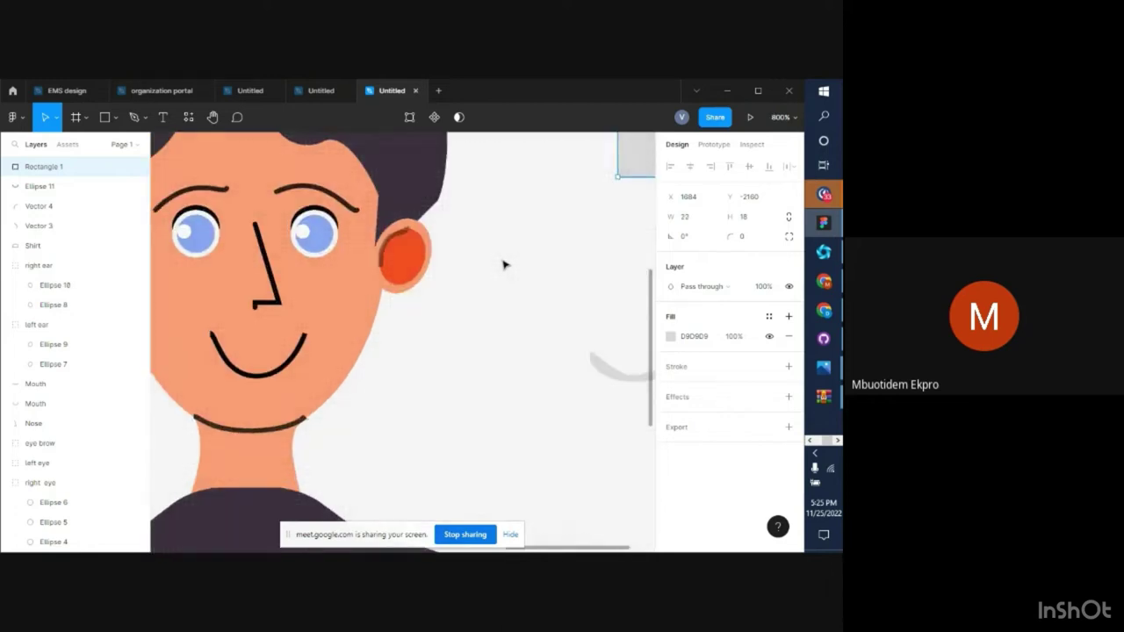
pyautogui.scroll(-4, 505, 263)
pyautogui.scroll(2, 611, 303)
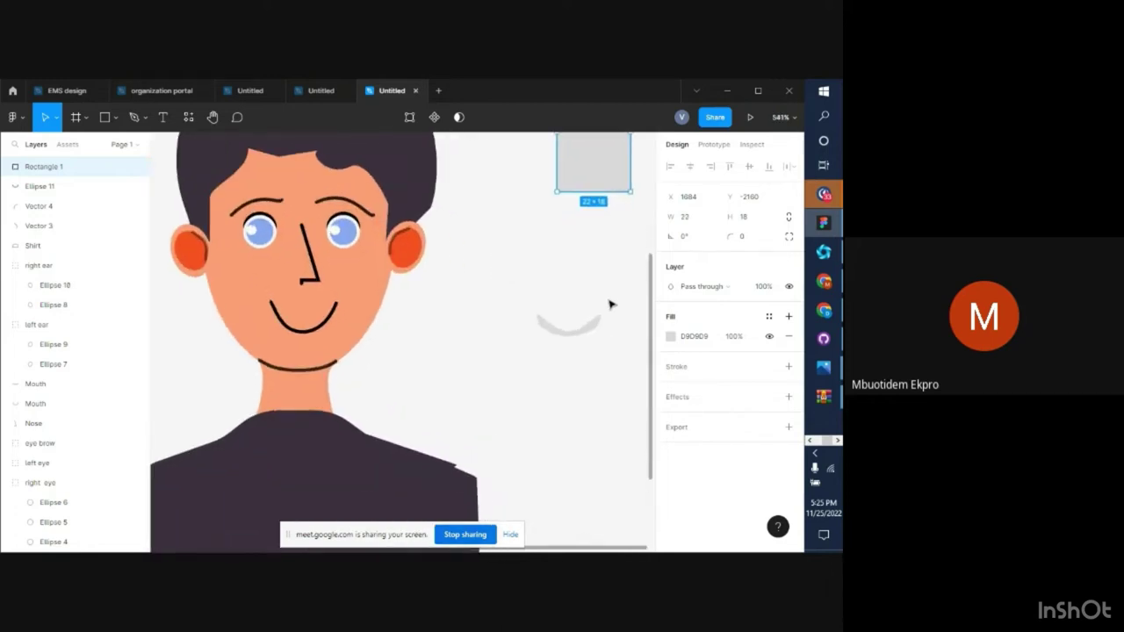
pyautogui.scroll(1, 621, 289)
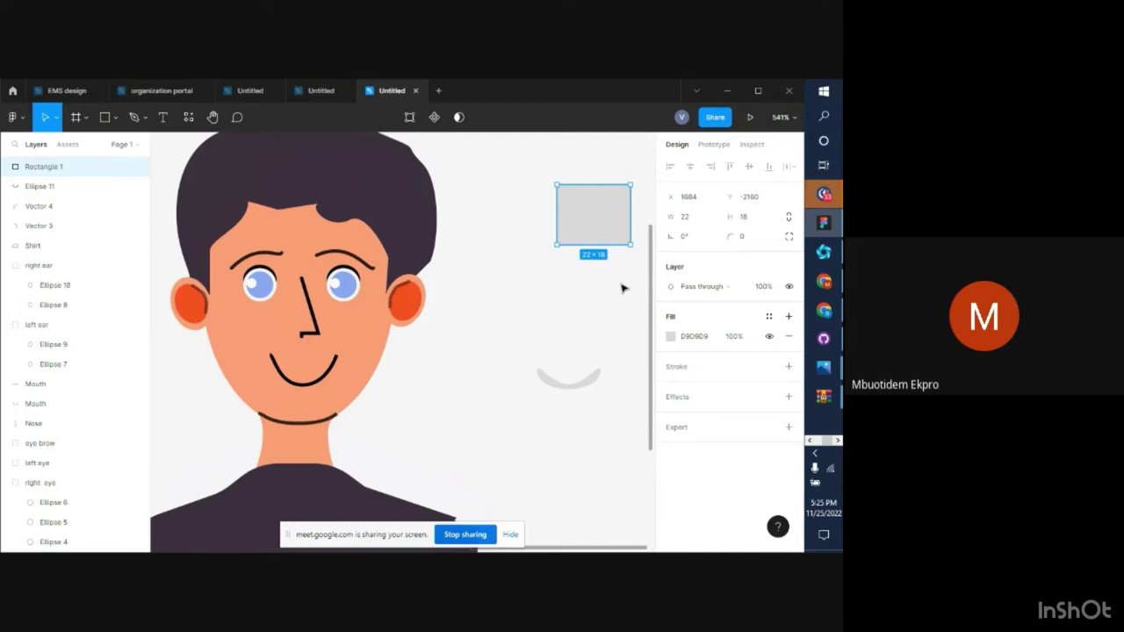
pyautogui.doubleClick(595, 217)
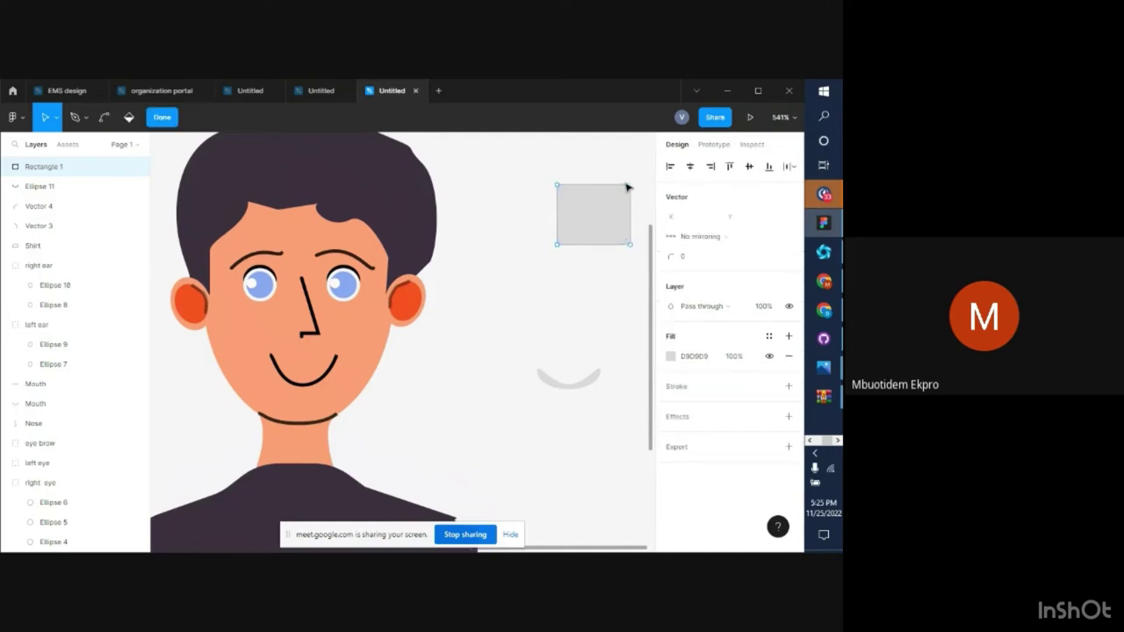
pyautogui.click(595, 187)
pyautogui.click(161, 119)
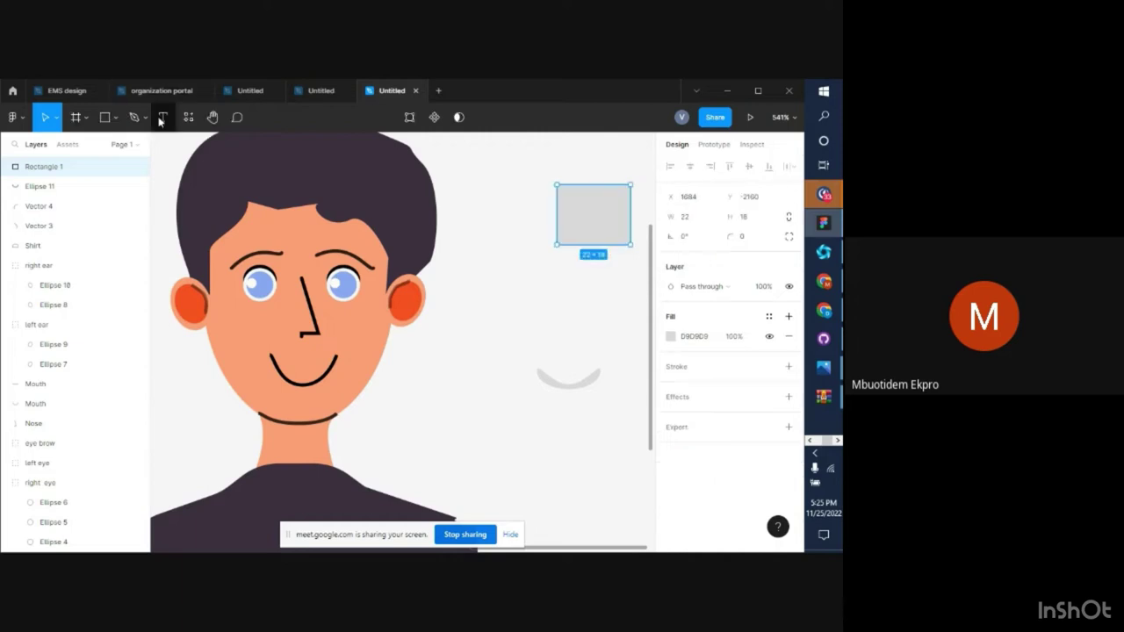
pyautogui.doubleClick(583, 238)
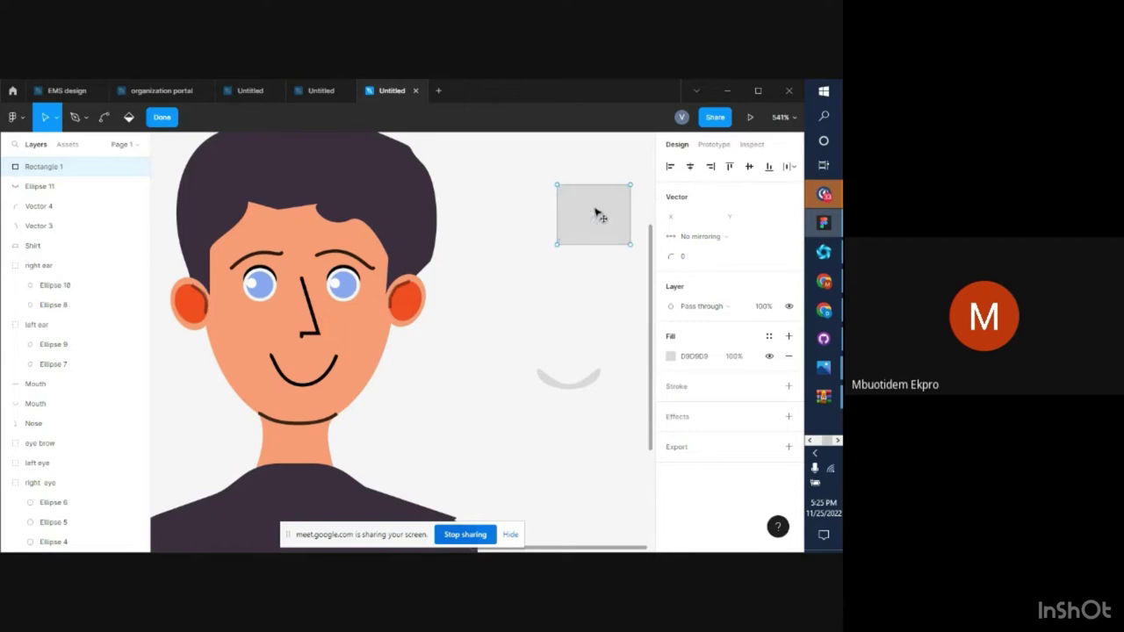
pyautogui.moveTo(600, 190); pyautogui.dragTo(571, 230)
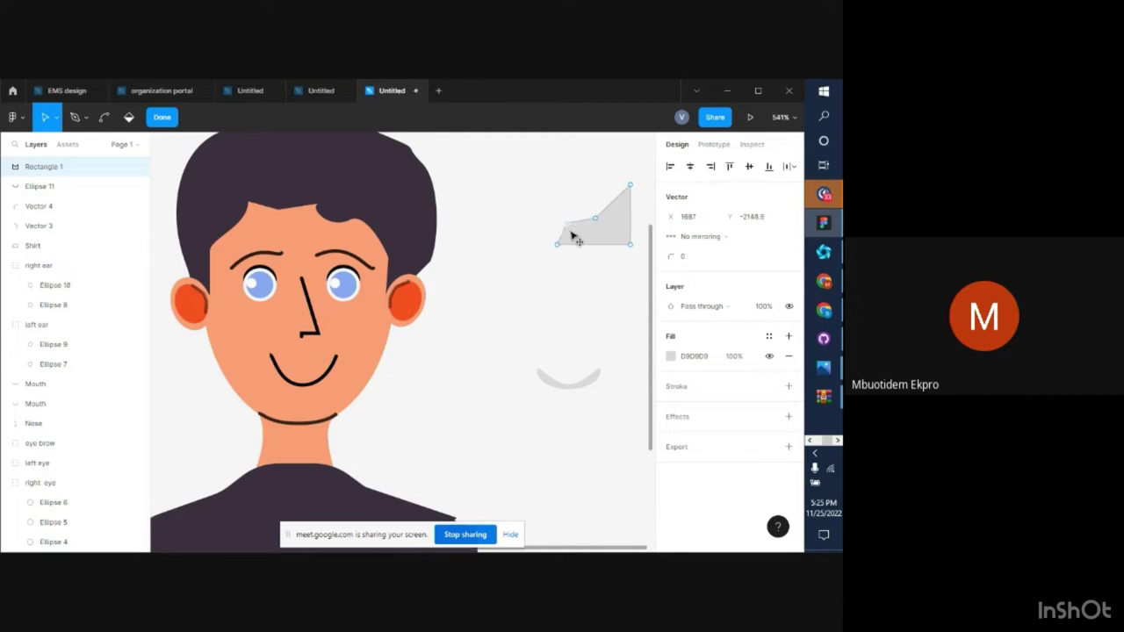
pyautogui.moveTo(632, 191); pyautogui.dragTo(586, 229)
pyautogui.click(157, 120)
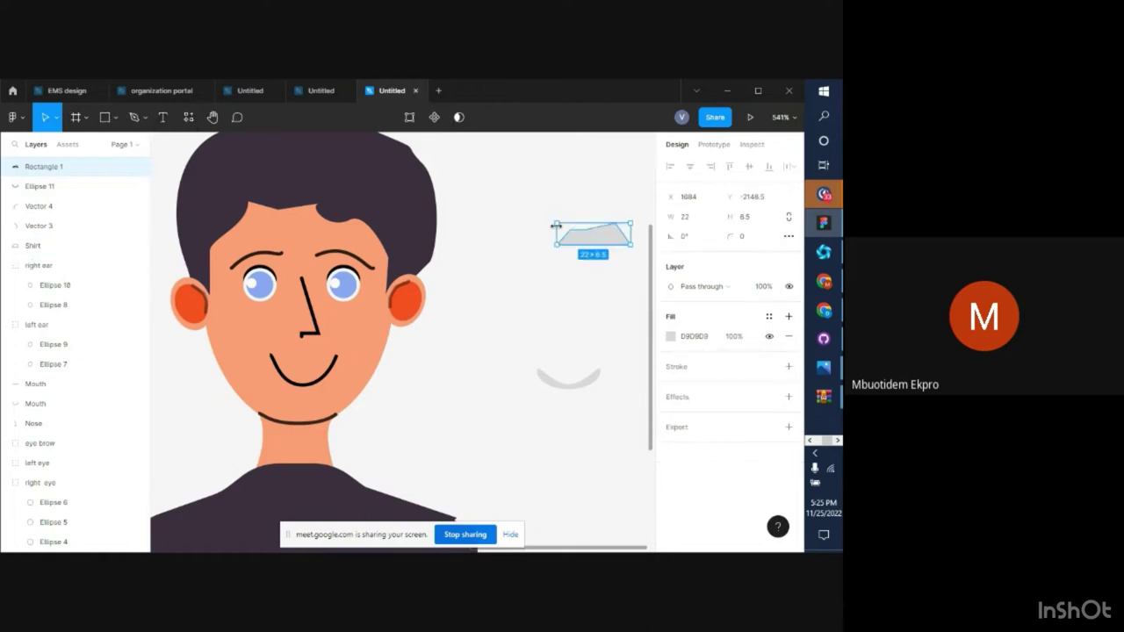
pyautogui.press('Delete')
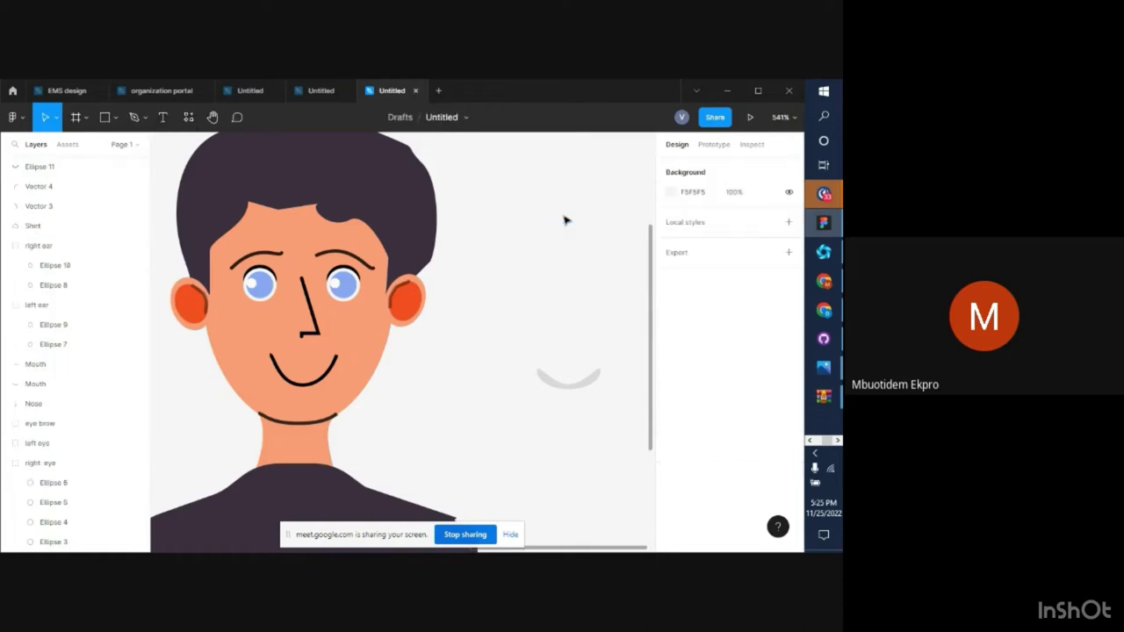
# Delete the spare grey curved shape, Ellipse 11
pyautogui.click(579, 391)
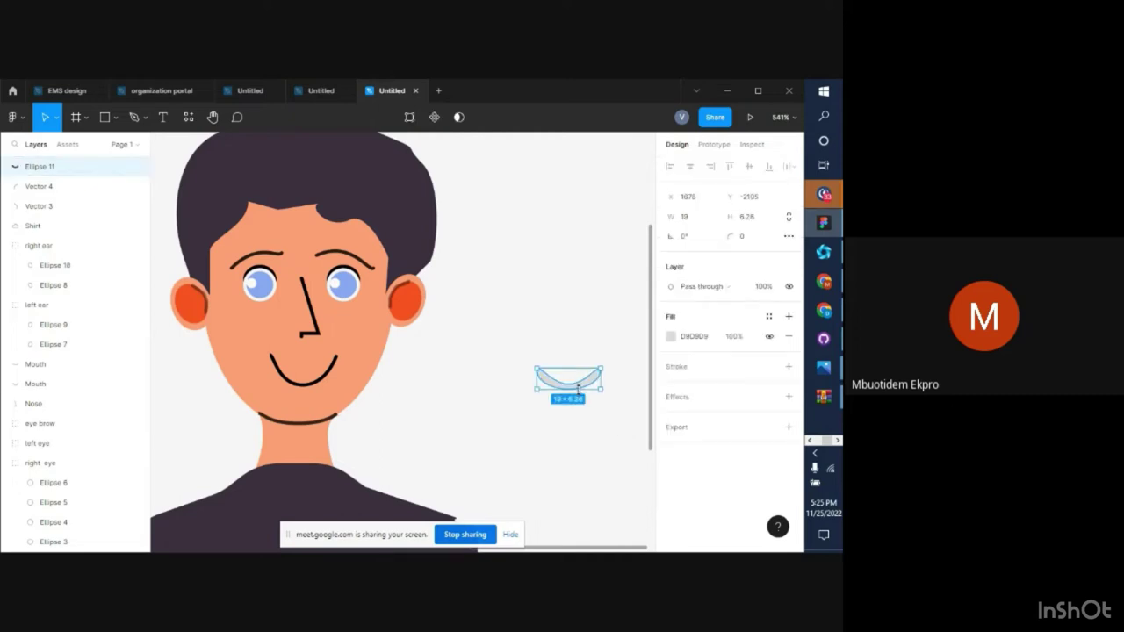
pyautogui.press('Delete')
pyautogui.hotkey('ctrl', '-')
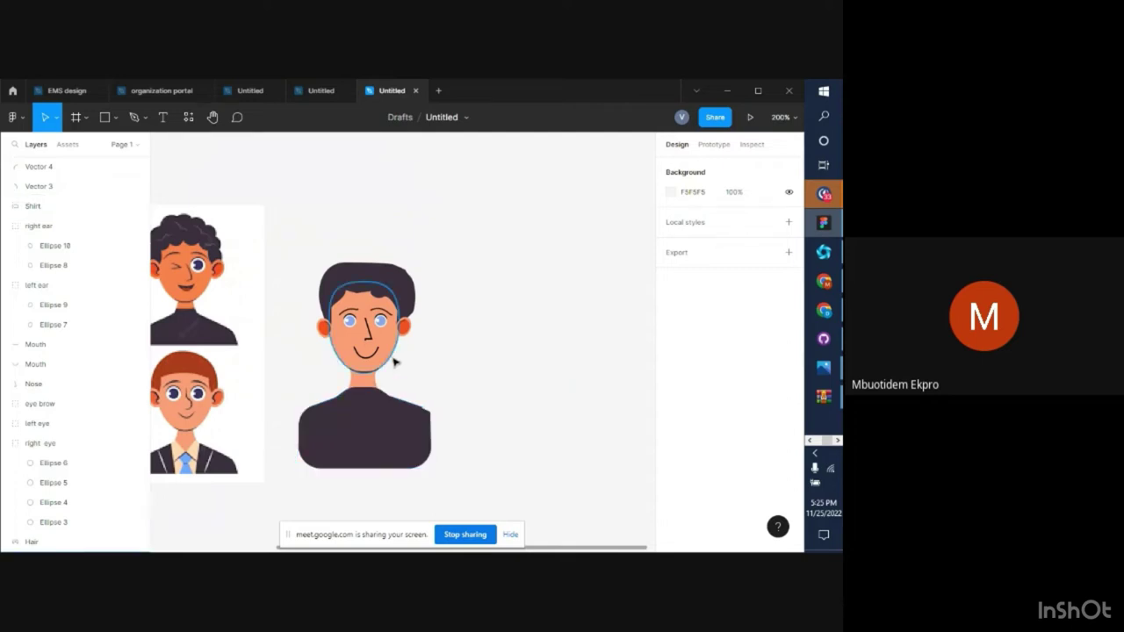
pyautogui.hotkey('ctrl', '+')
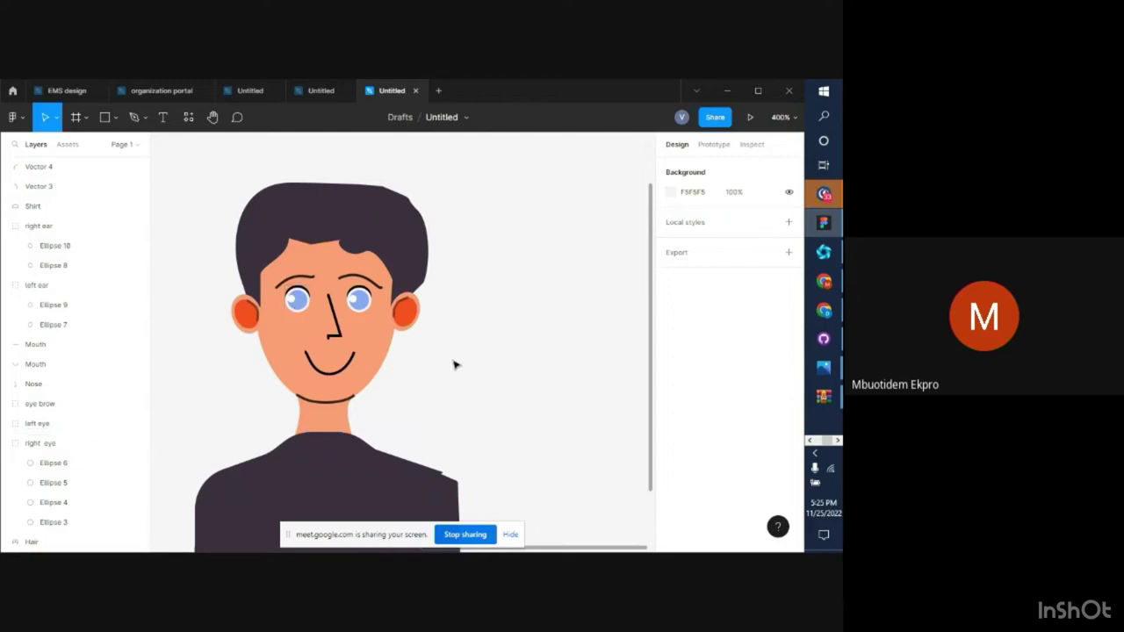
pyautogui.scroll(3, 454, 364)
pyautogui.hscroll(-5, 454, 364)
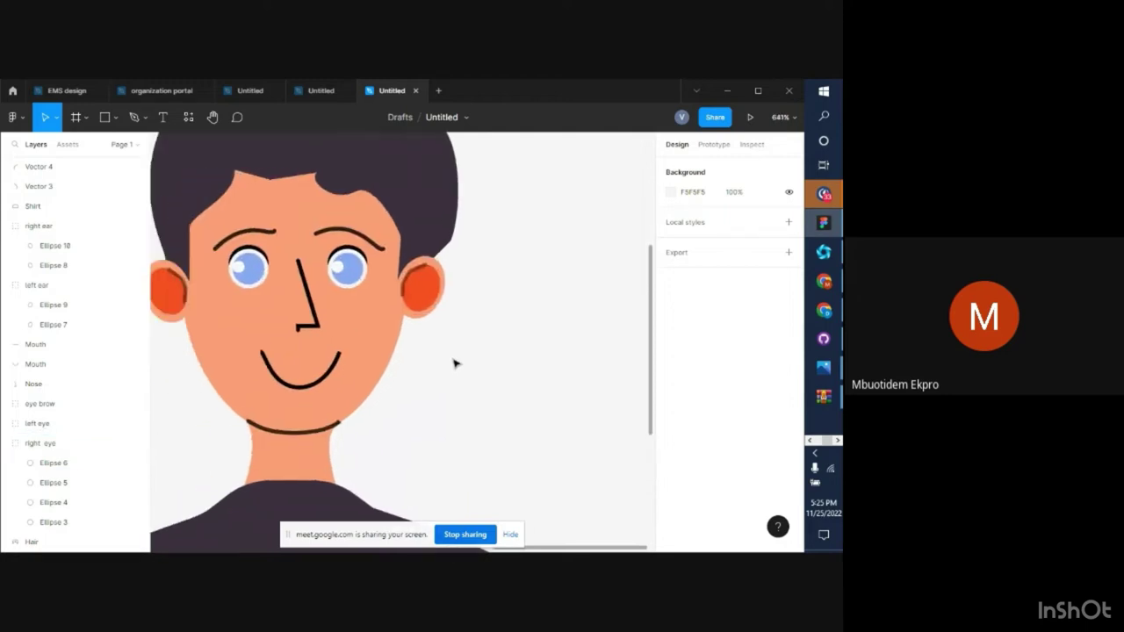
# Enlarge the right eye's white Ellipse 4 to 12 and iris Ellipse 5 to 10, and nudge the highlight
pyautogui.click(393, 280)
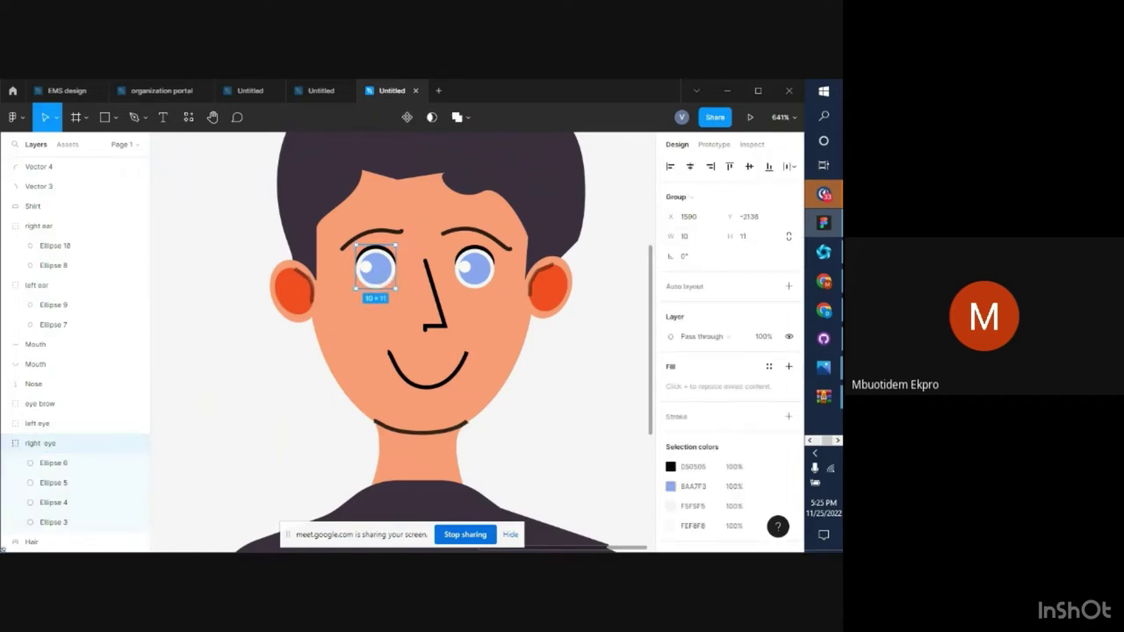
pyautogui.click(46, 505)
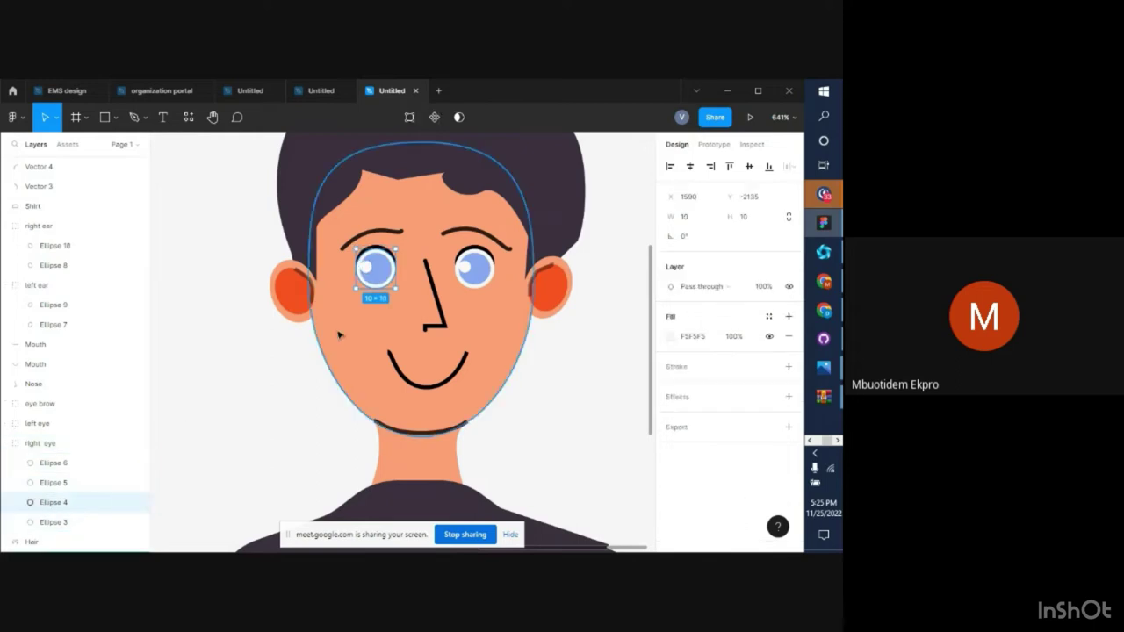
pyautogui.moveTo(396, 287); pyautogui.dragTo(402, 295)
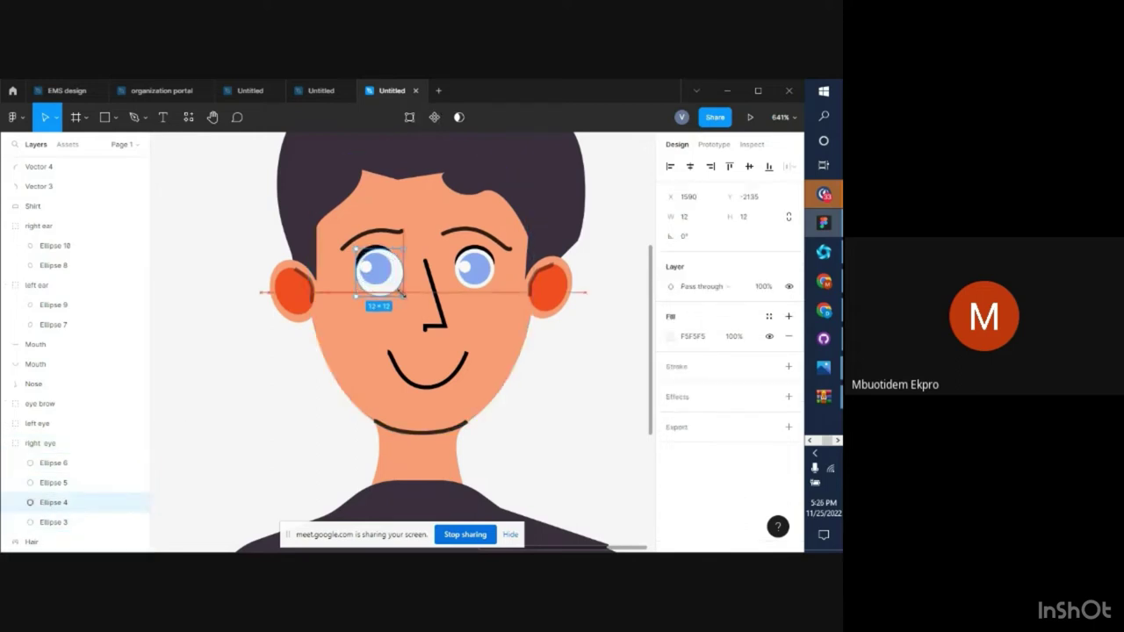
pyautogui.click(388, 280)
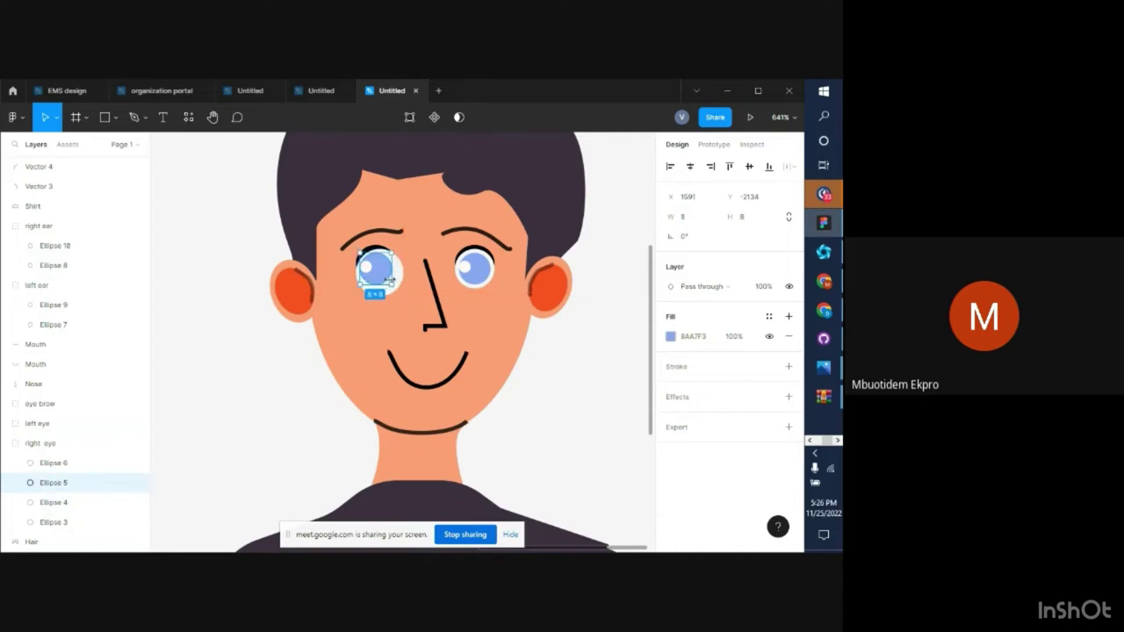
pyautogui.moveTo(395, 286); pyautogui.dragTo(399, 290)
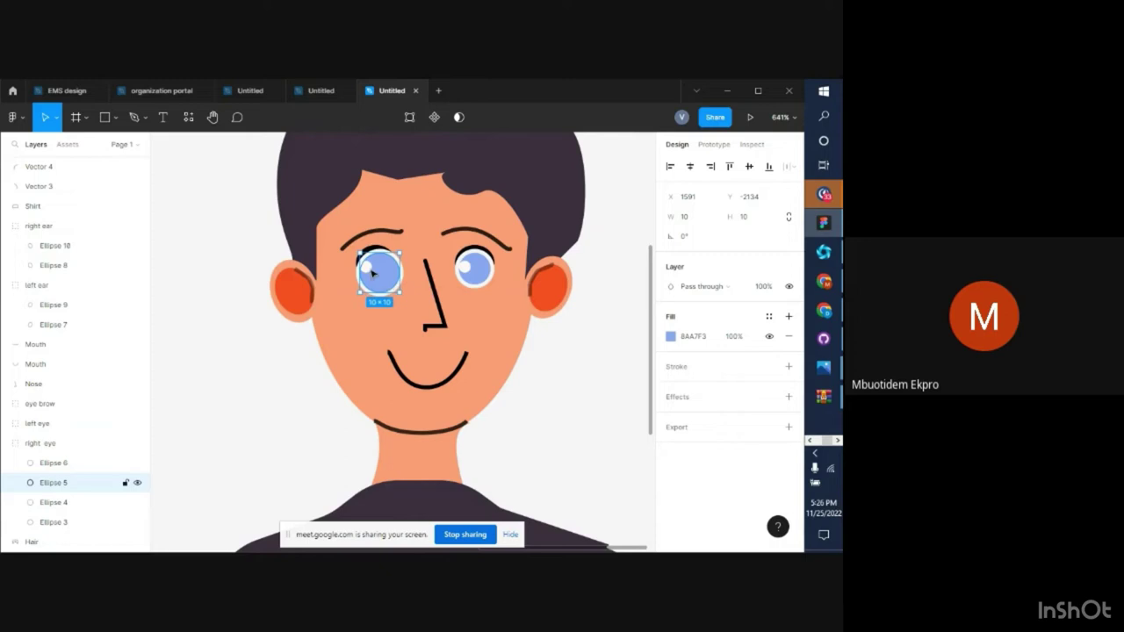
pyautogui.click(372, 273)
pyautogui.moveTo(370, 272); pyautogui.dragTo(369, 266)
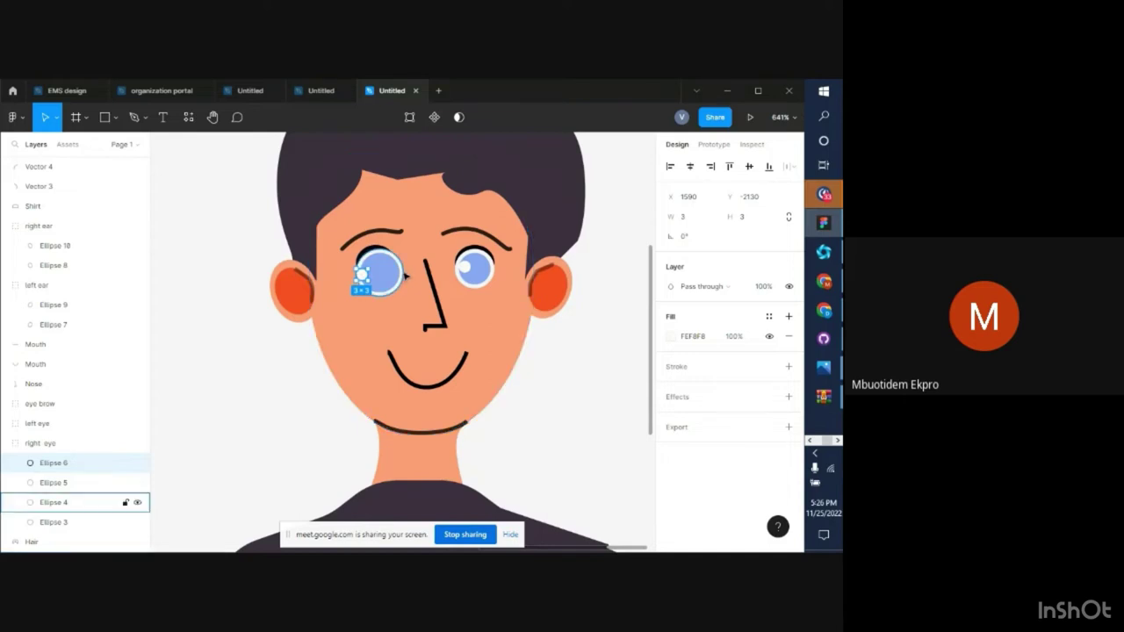
# Shift the right eye's white, iris and highlight slightly left together
pyautogui.click(401, 274)
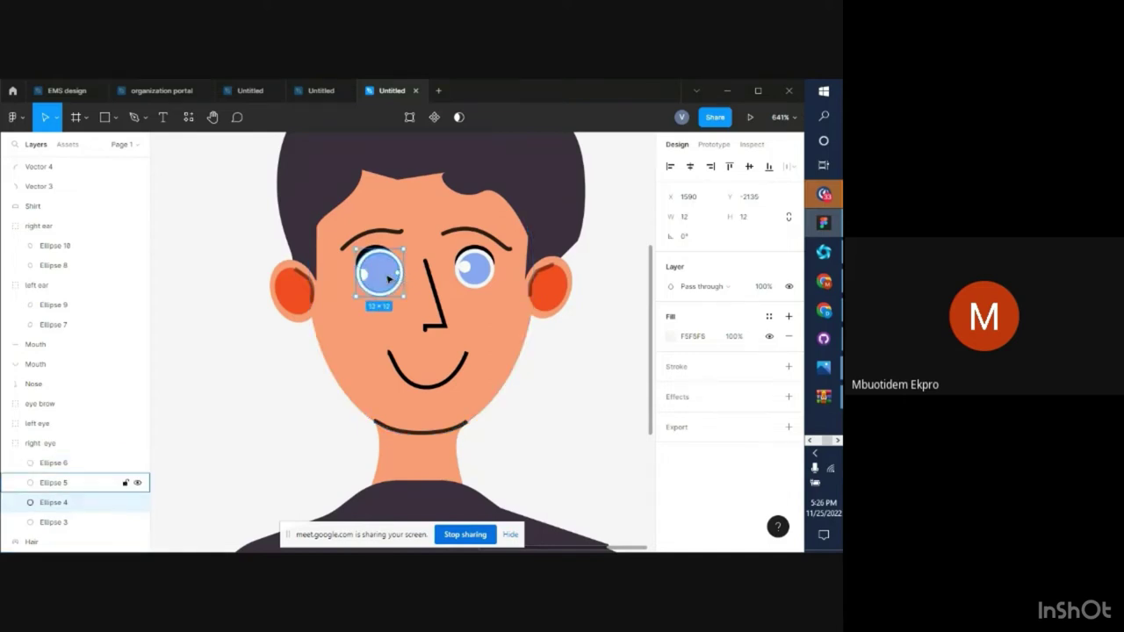
pyautogui.keyDown('shift'); pyautogui.click(387, 278); pyautogui.keyUp('shift')
pyautogui.keyDown('shift'); pyautogui.click(363, 275); pyautogui.keyUp('shift')
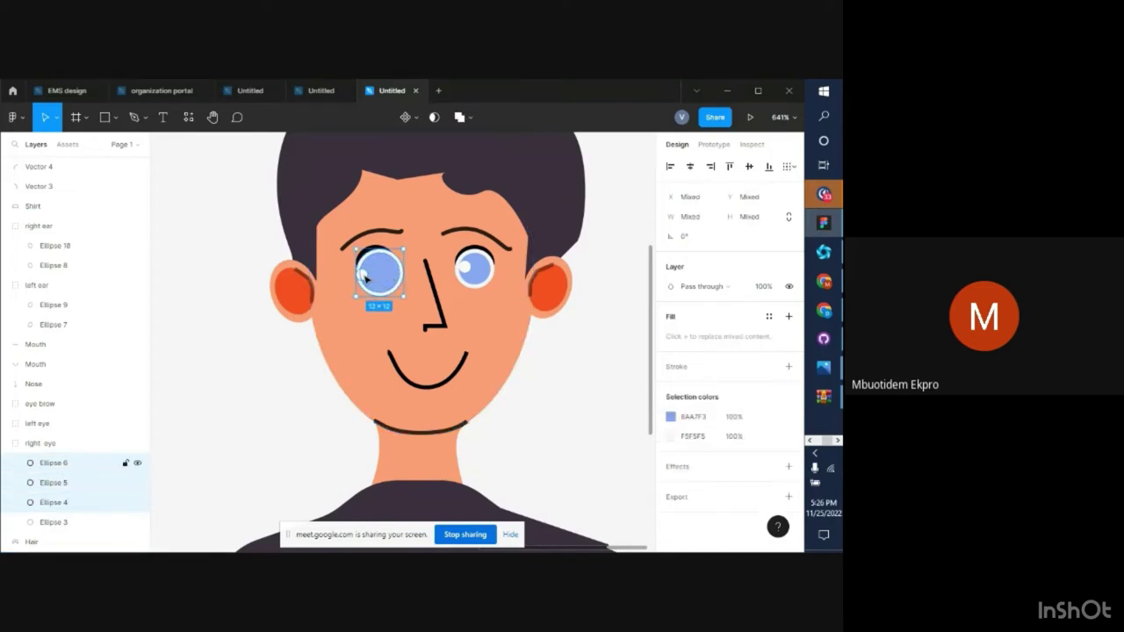
pyautogui.moveTo(365, 278)
pyautogui.mouseDown()
pyautogui.moveTo(332, 277)
pyautogui.moveTo(366, 278)
pyautogui.mouseUp()
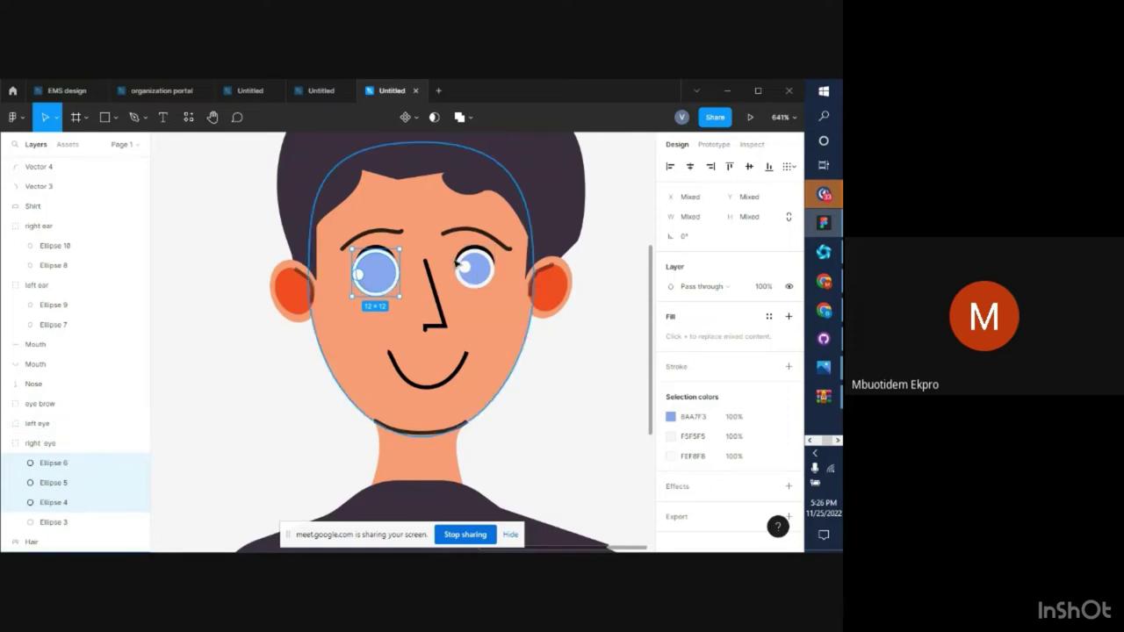
pyautogui.click(472, 278)
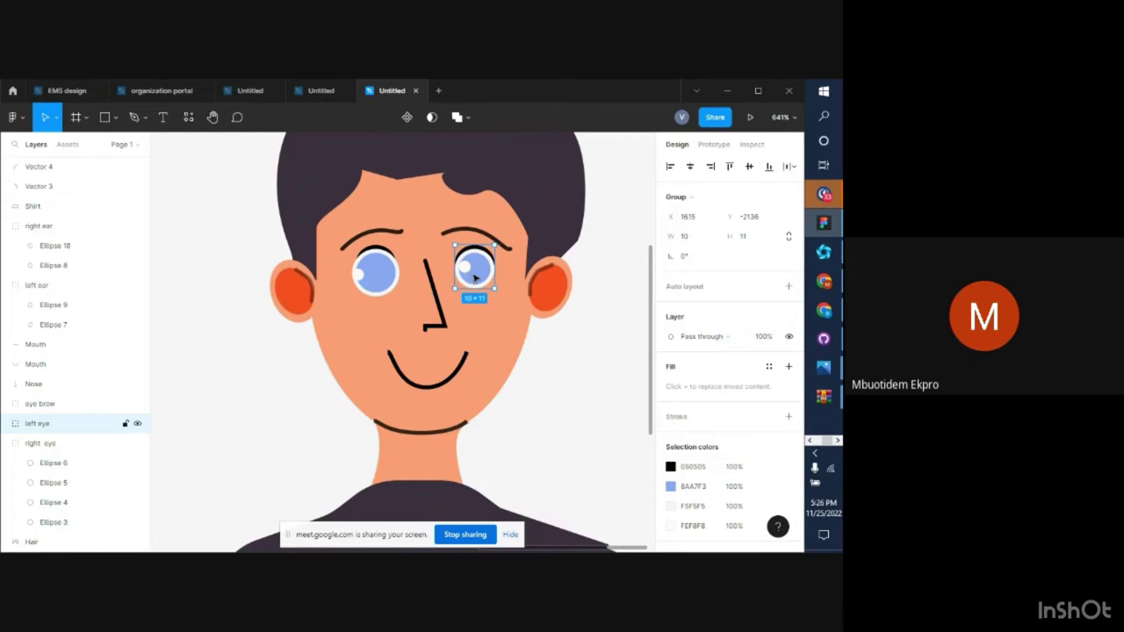
# Enlarge the left eye's iris and white circles from 10×10 to 12×12
pyautogui.doubleClick(475, 278)
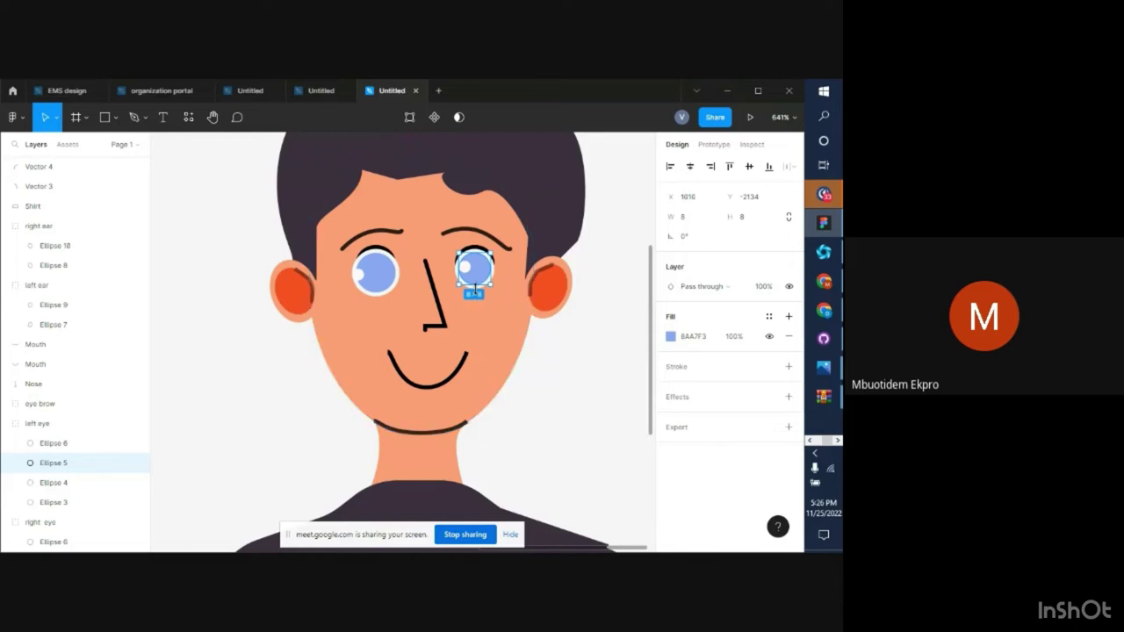
pyautogui.click(479, 292)
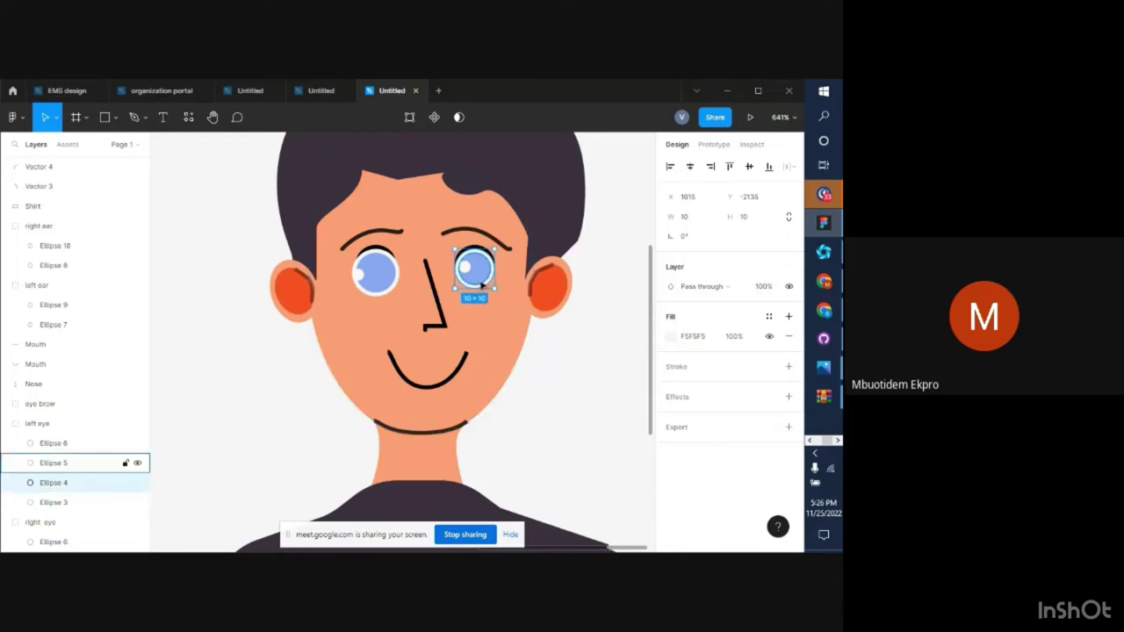
pyautogui.keyDown('shift'); pyautogui.click(482, 285); pyautogui.keyUp('shift')
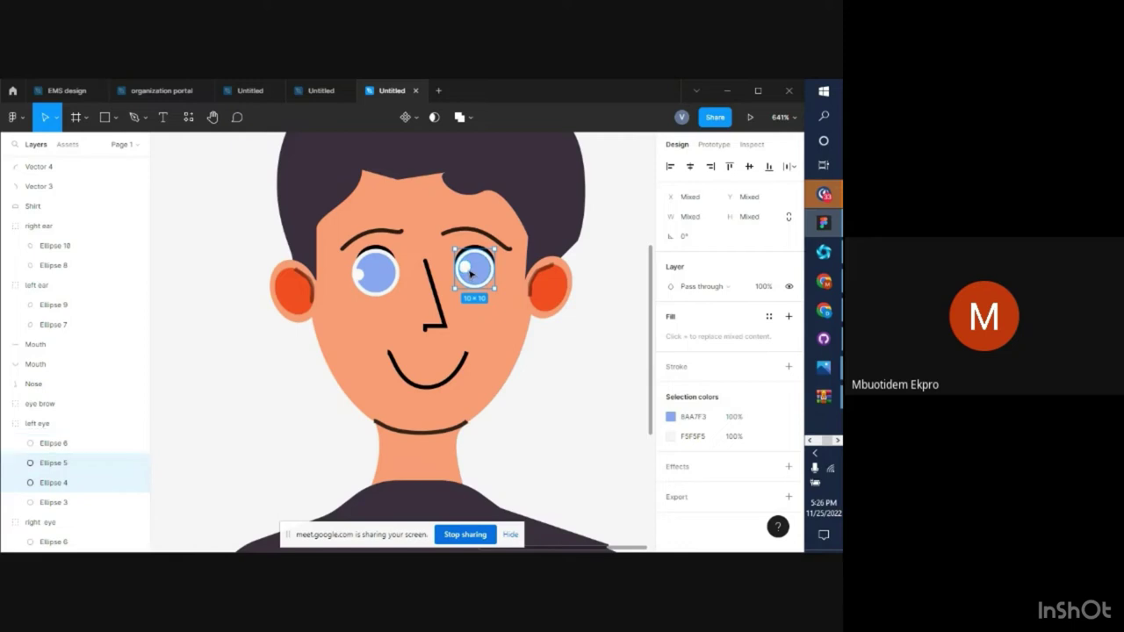
pyautogui.keyDown('shift'); pyautogui.click(485, 279); pyautogui.keyUp('shift')
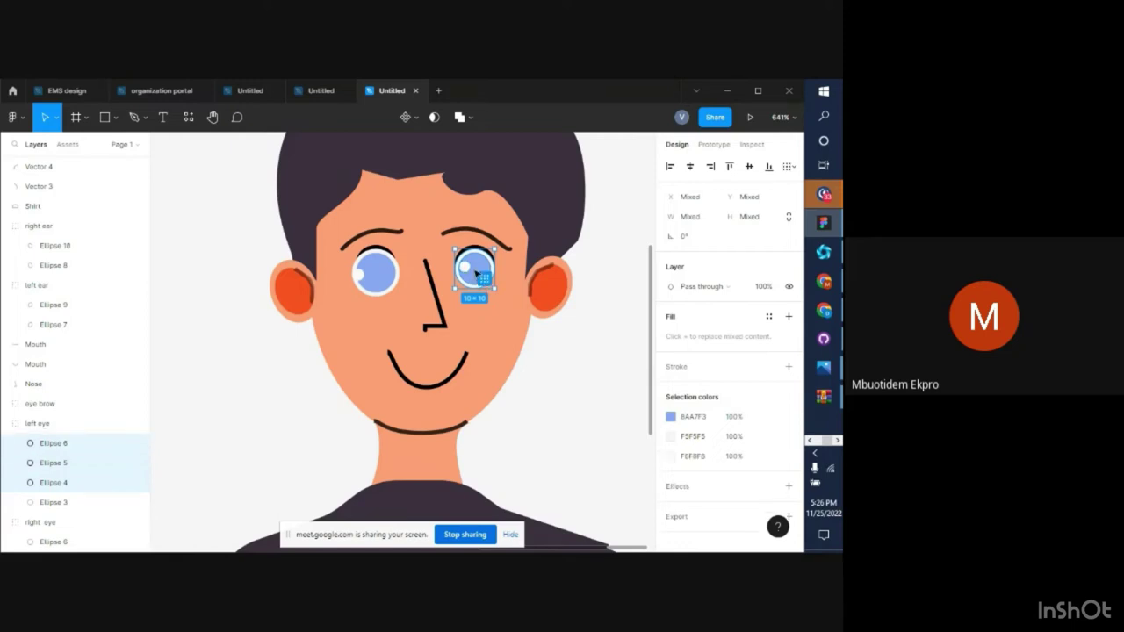
pyautogui.press('Escape')
pyautogui.click(484, 288)
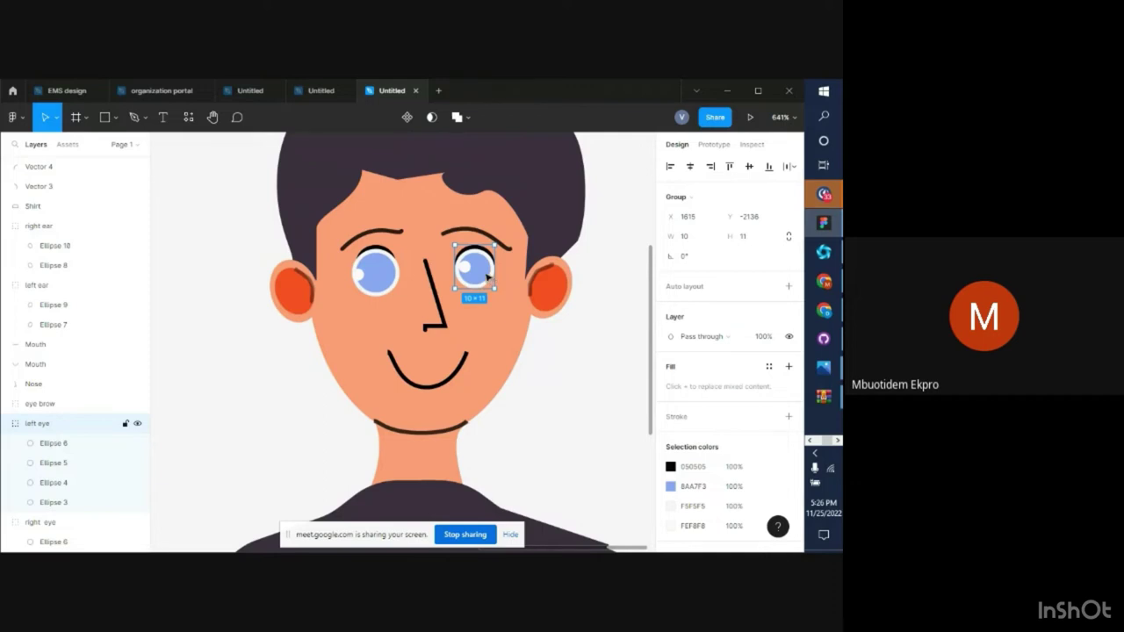
pyautogui.doubleClick(489, 277)
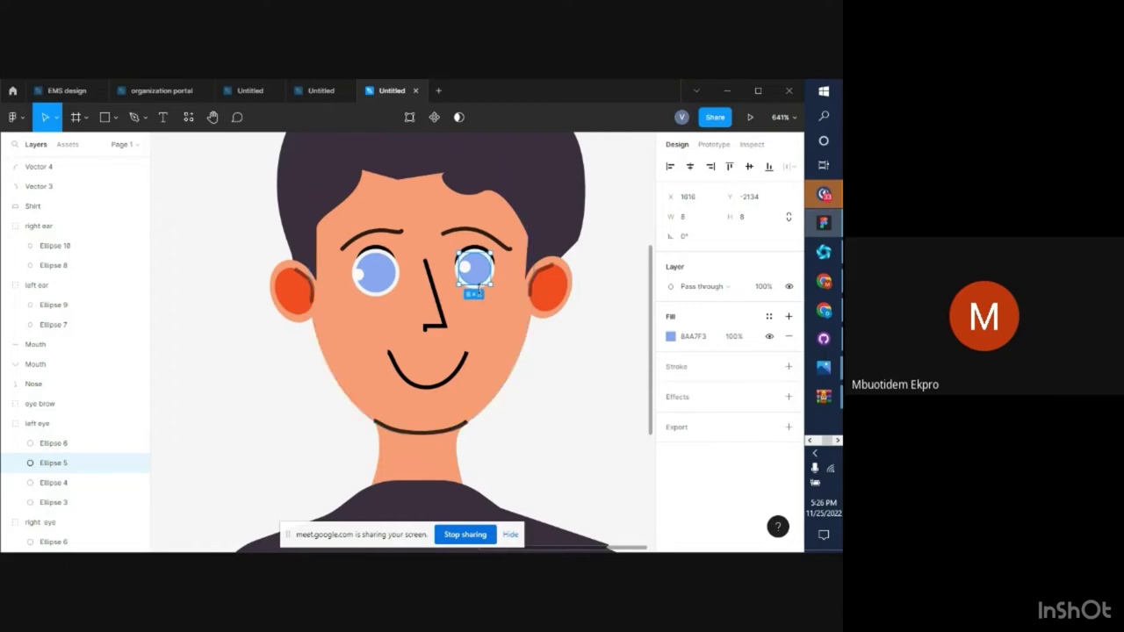
pyautogui.keyDown('shift'); pyautogui.click(482, 295); pyautogui.keyUp('shift')
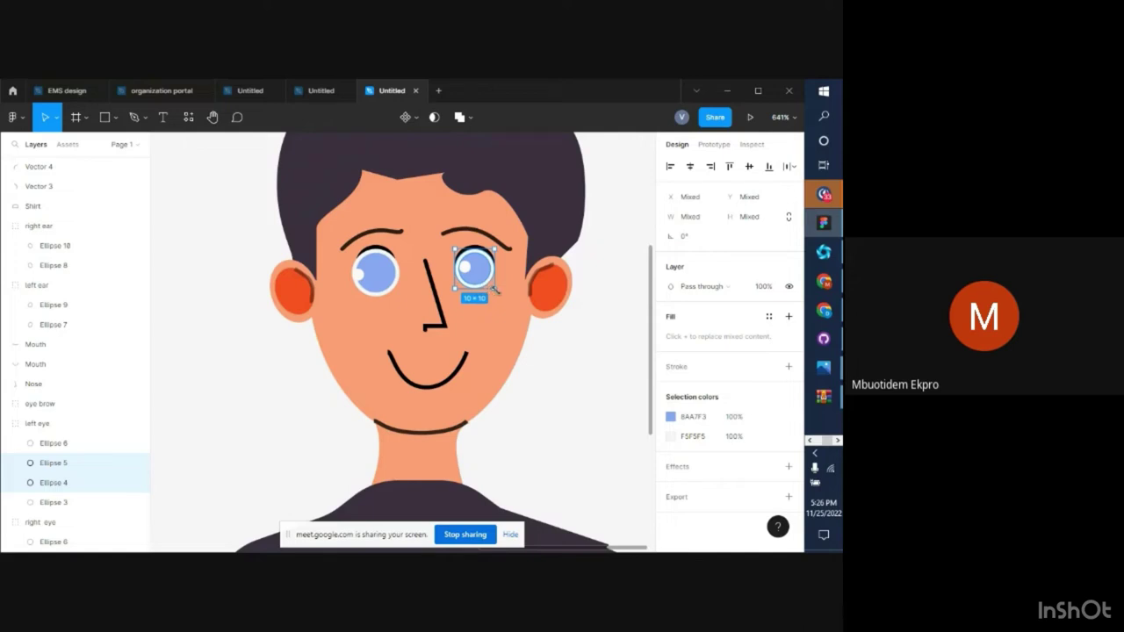
pyautogui.moveTo(495, 290); pyautogui.dragTo(472, 275)
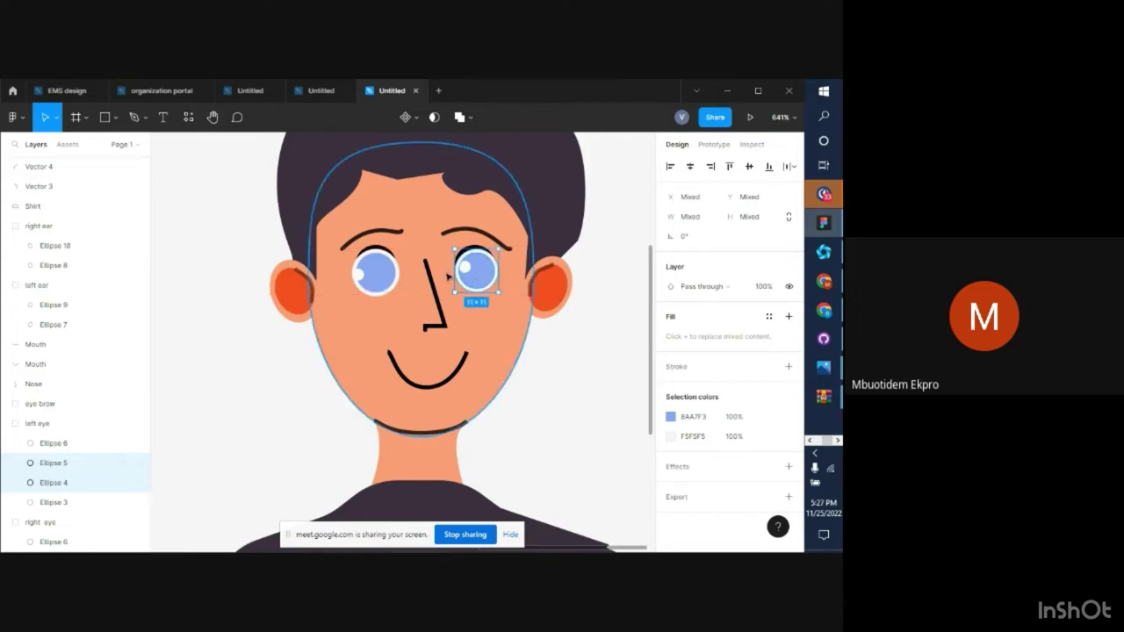
# Nudge the left eye's small highlight down 1 px
pyautogui.doubleClick(470, 273)
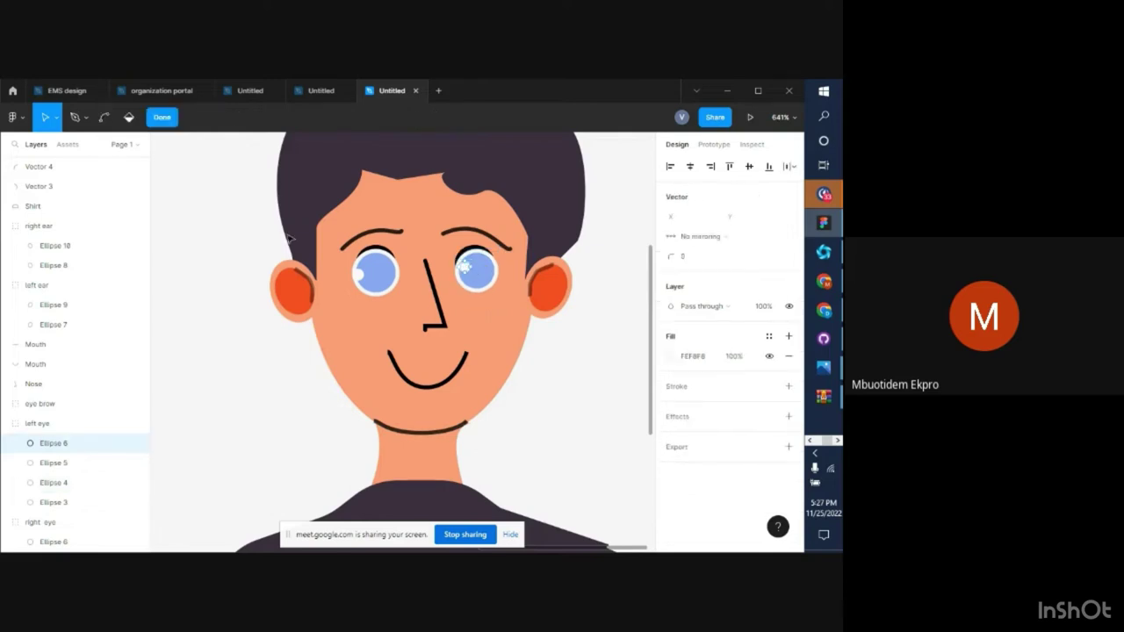
pyautogui.click(162, 118)
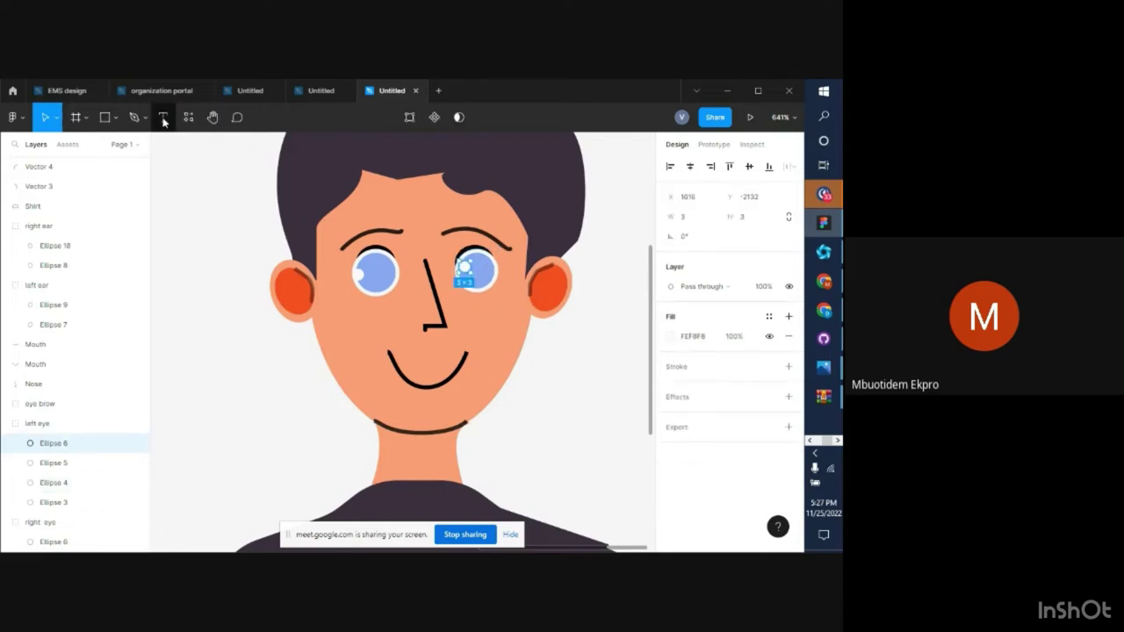
pyautogui.press('-')
pyautogui.press('-')
pyautogui.press('-')
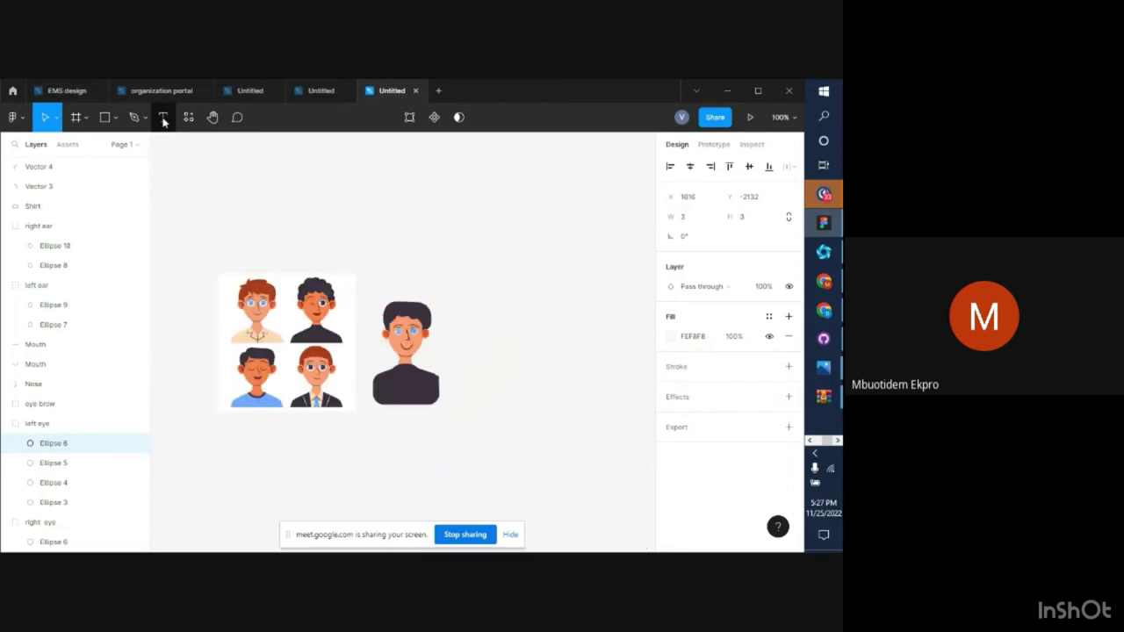
pyautogui.press('+')
pyautogui.press('+')
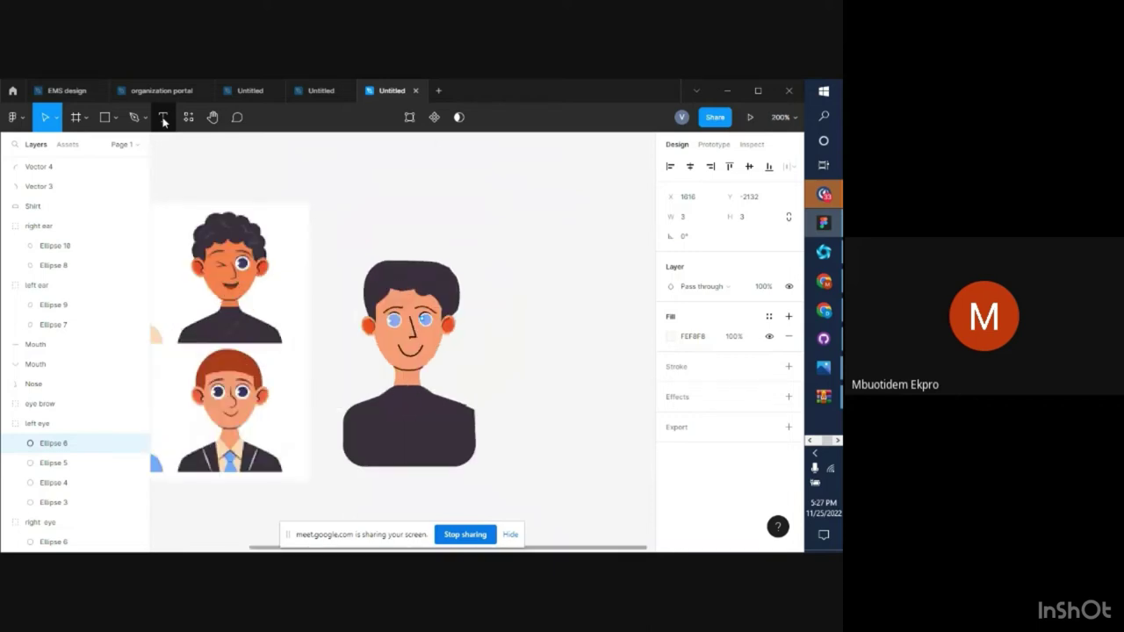
pyautogui.press('Down')
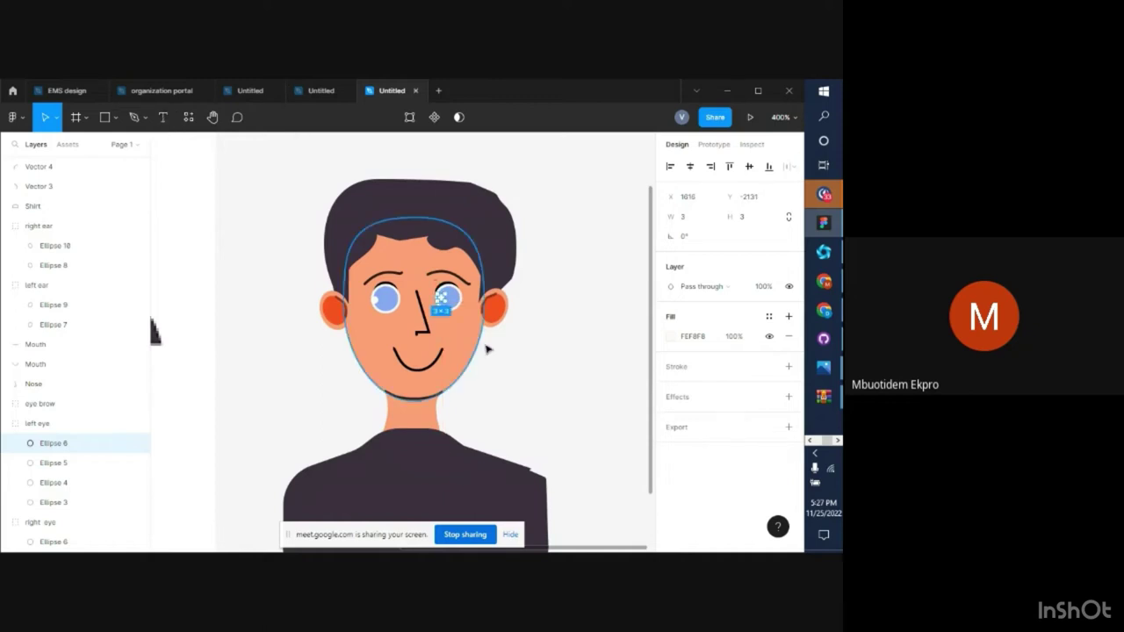
# Shift the whole left eye group slightly to the left
pyautogui.click(448, 300)
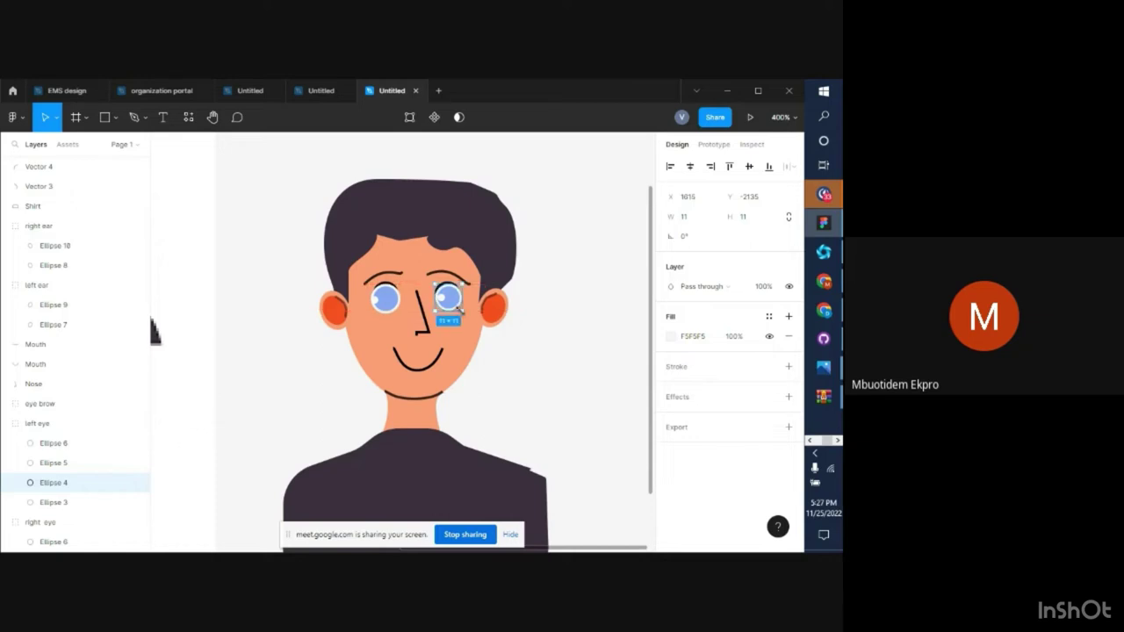
pyautogui.click(459, 310)
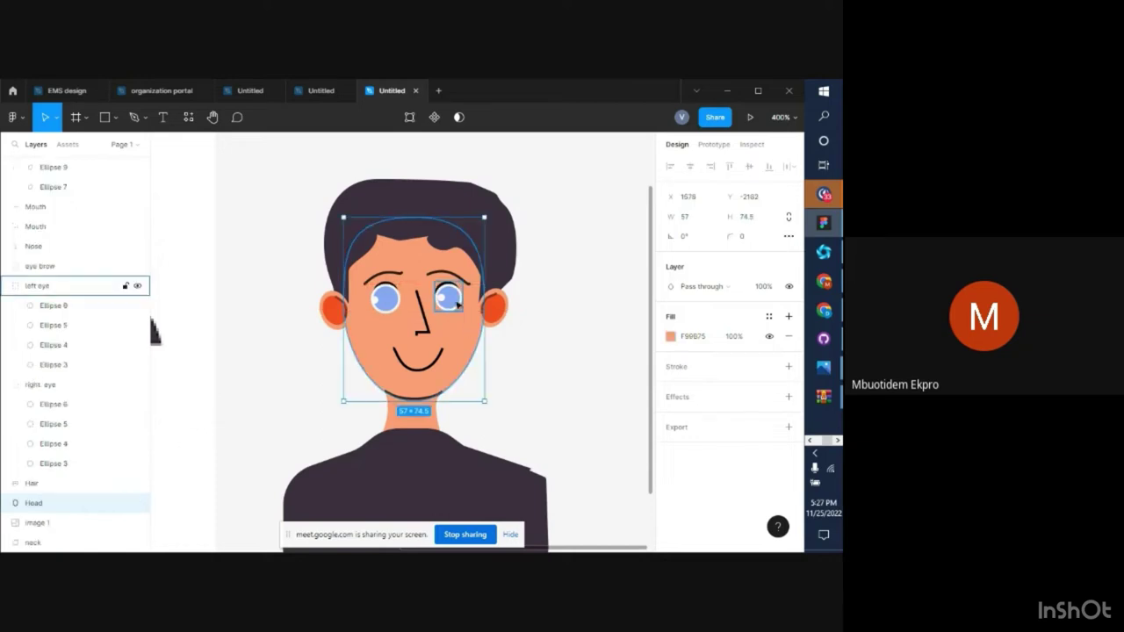
pyautogui.click(457, 304)
pyautogui.moveTo(457, 304); pyautogui.dragTo(457, 304)
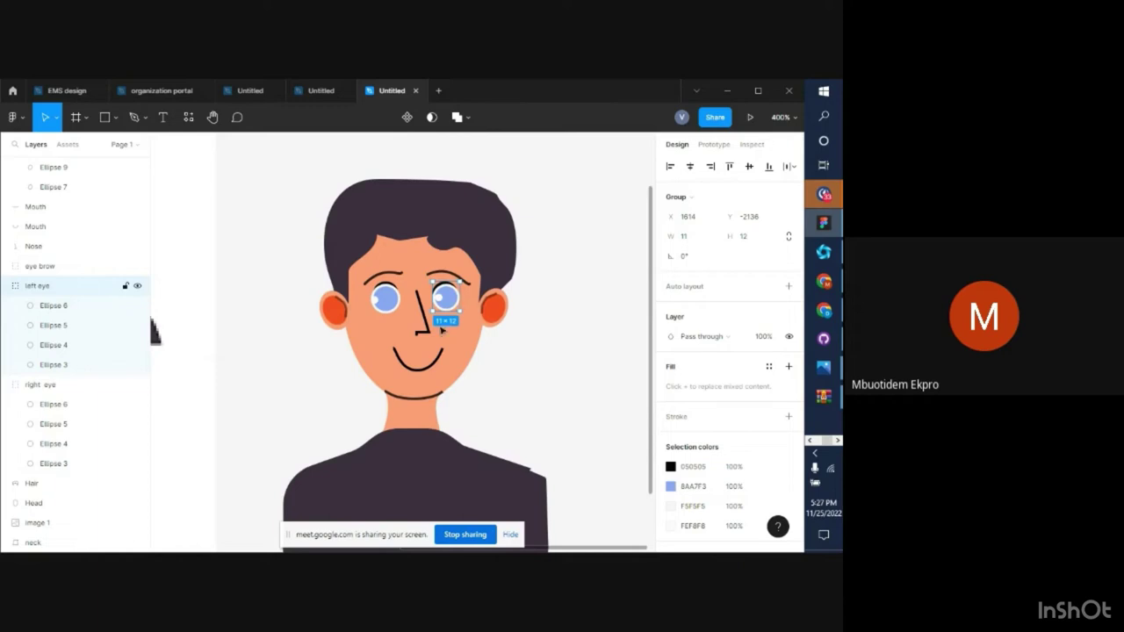
pyautogui.click(592, 394)
pyautogui.hotkey('ctrl', '-')
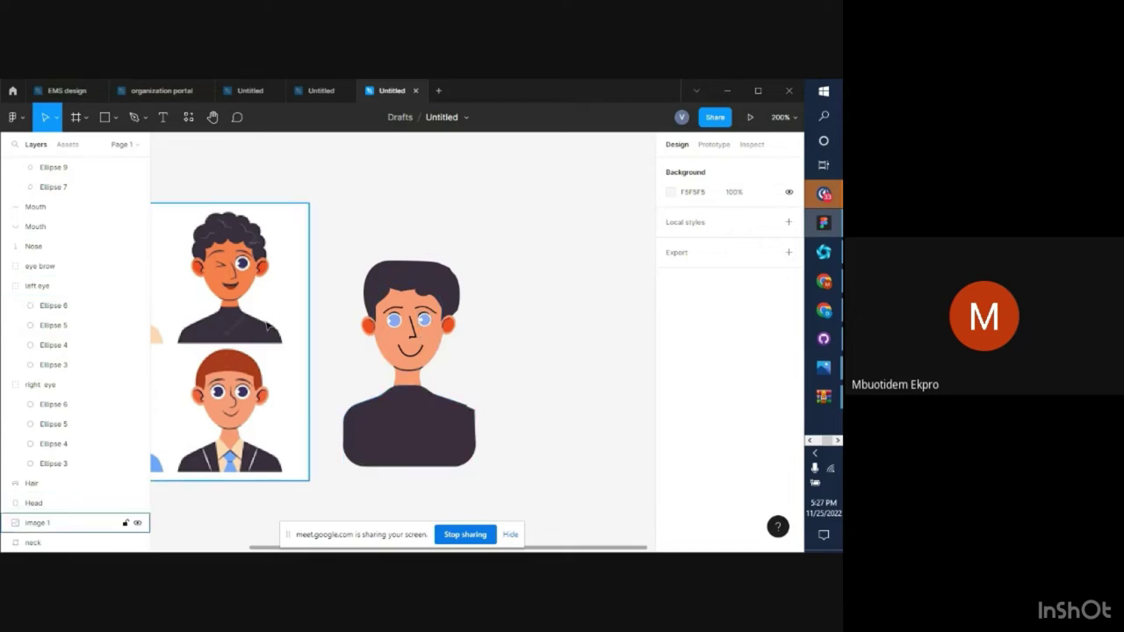
# Drag the reference avatar image left, then zoom to 400% to inspect the character
pyautogui.moveTo(267, 326)
pyautogui.mouseDown()
pyautogui.moveTo(171, 318)
pyautogui.moveTo(265, 316)
pyautogui.mouseUp()
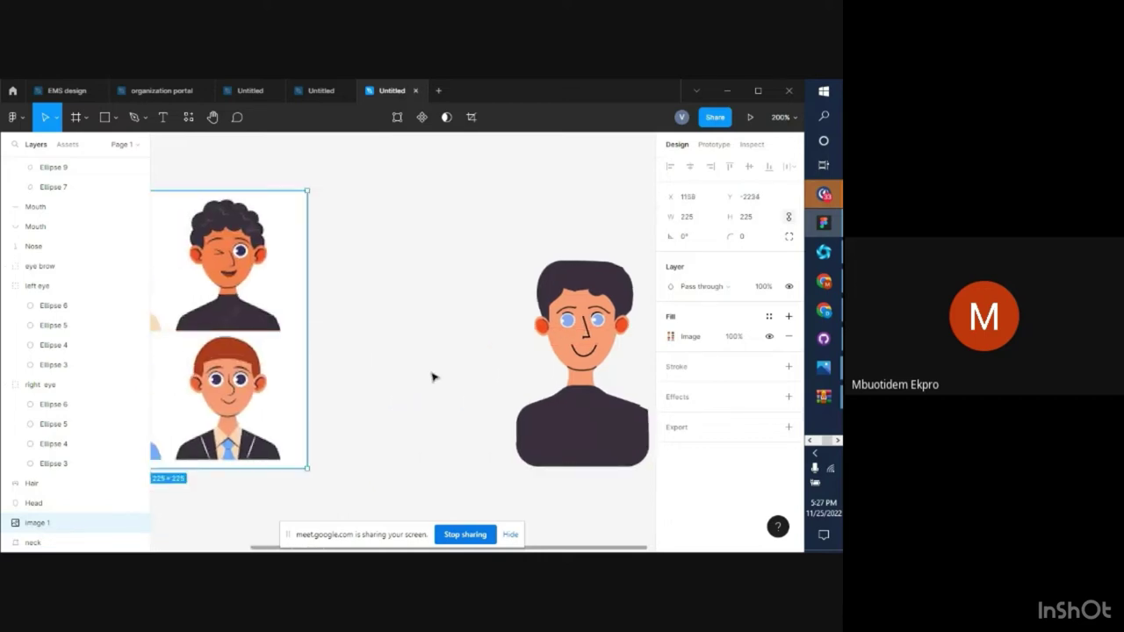
pyautogui.hscroll(2, 434, 377)
pyautogui.hscroll(3, 420, 369)
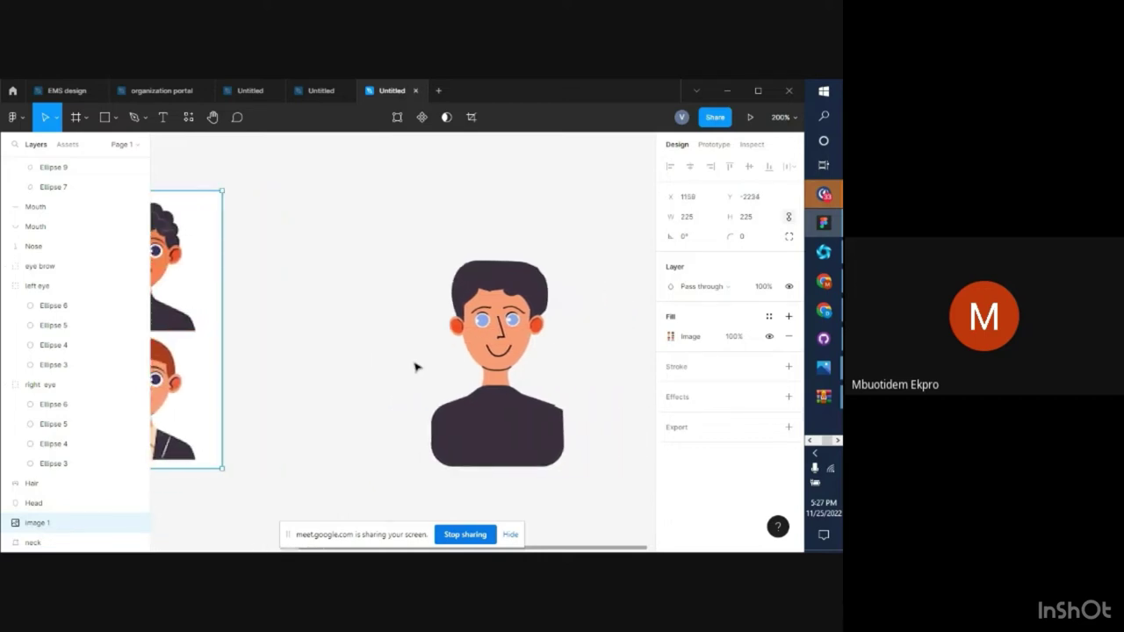
pyautogui.hscroll(1, 412, 368)
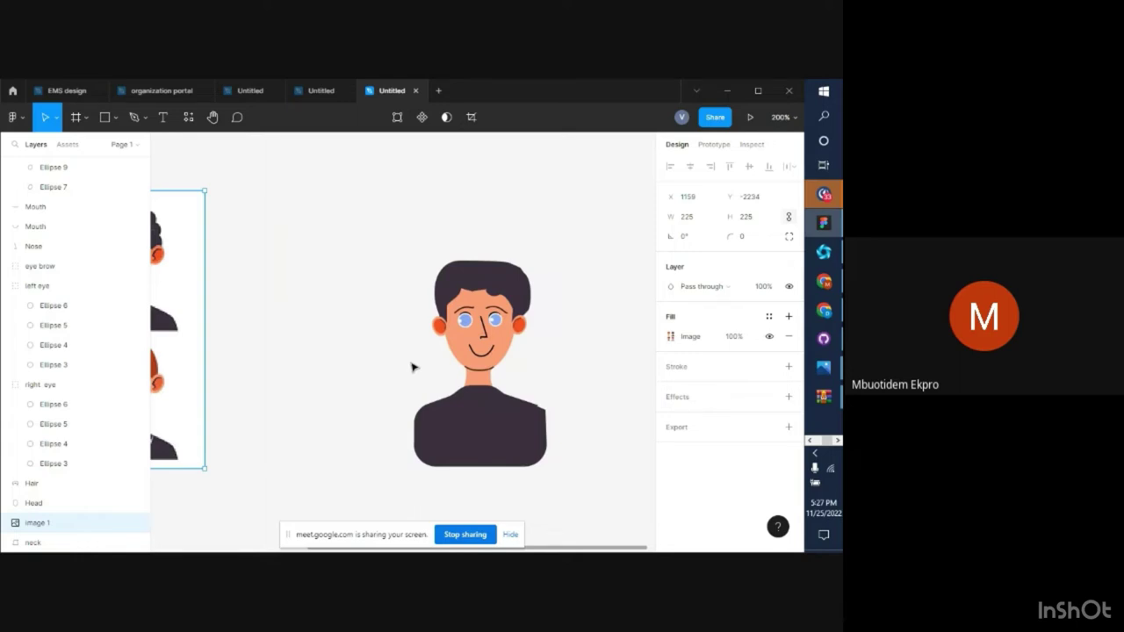
pyautogui.hotkey('ctrl', '=')
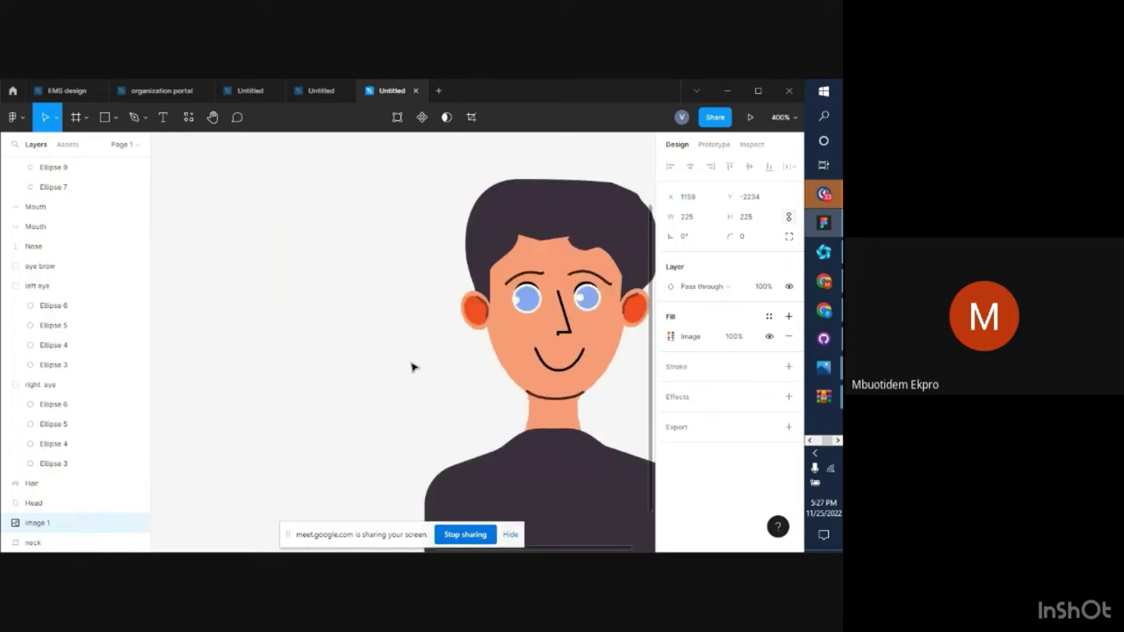
pyautogui.hscroll(5, 417, 361)
pyautogui.scroll(1, 422, 353)
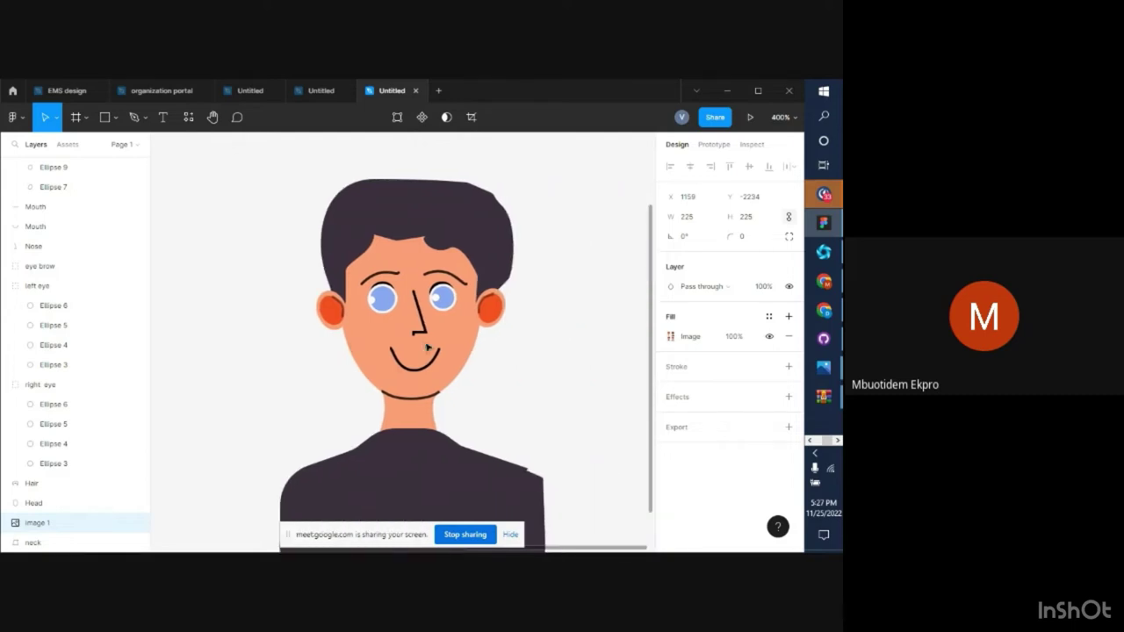
pyautogui.scroll(-2, 427, 349)
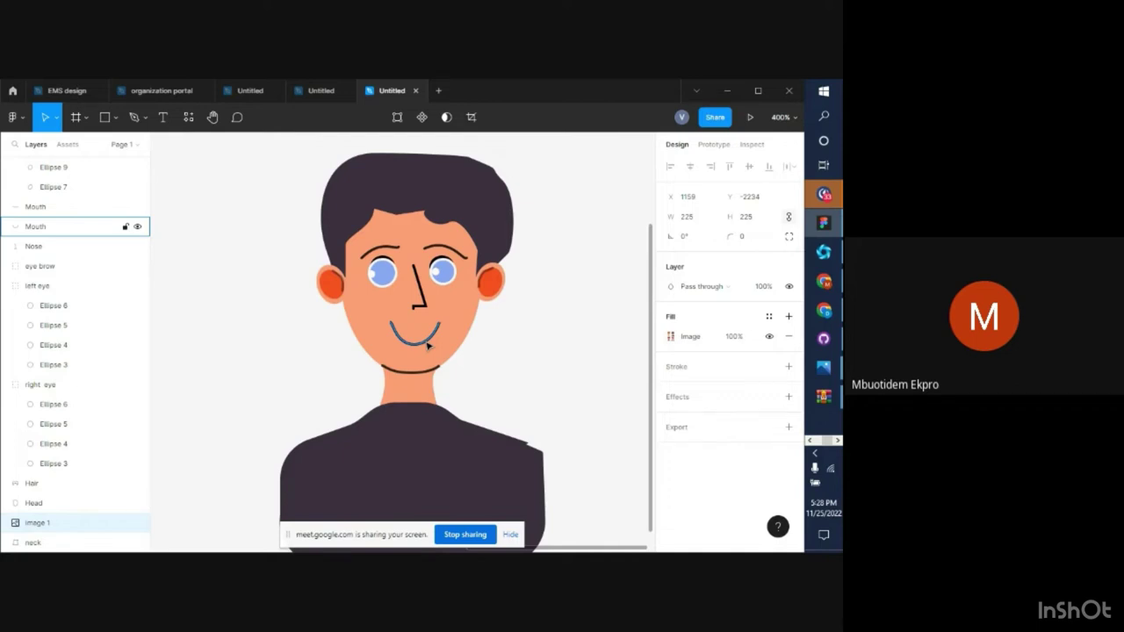
pyautogui.hotkey('ctrl', '-')
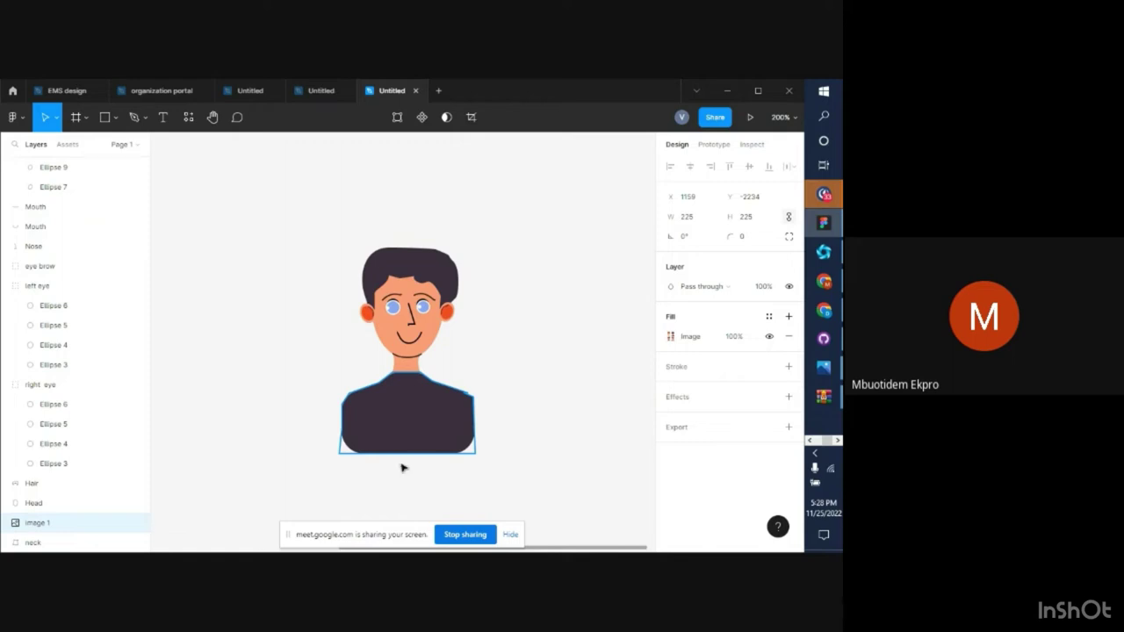
# Move the shirt's bottom-left corner point slightly down
pyautogui.doubleClick(369, 444)
pyautogui.click(344, 446)
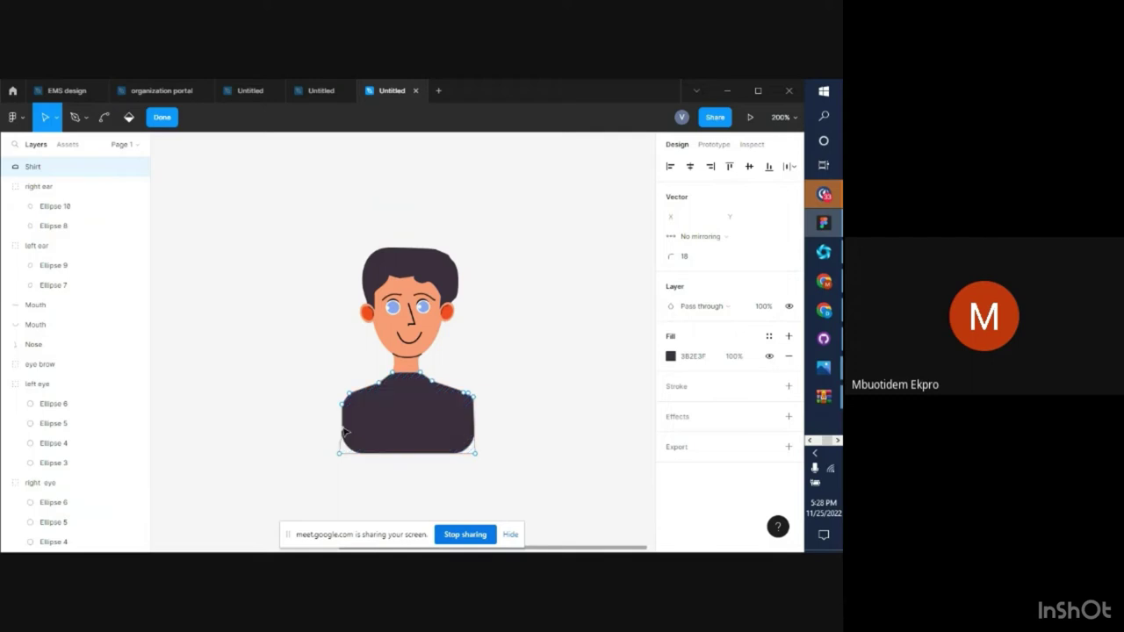
pyautogui.click(340, 452)
pyautogui.moveTo(348, 454); pyautogui.dragTo(348, 456)
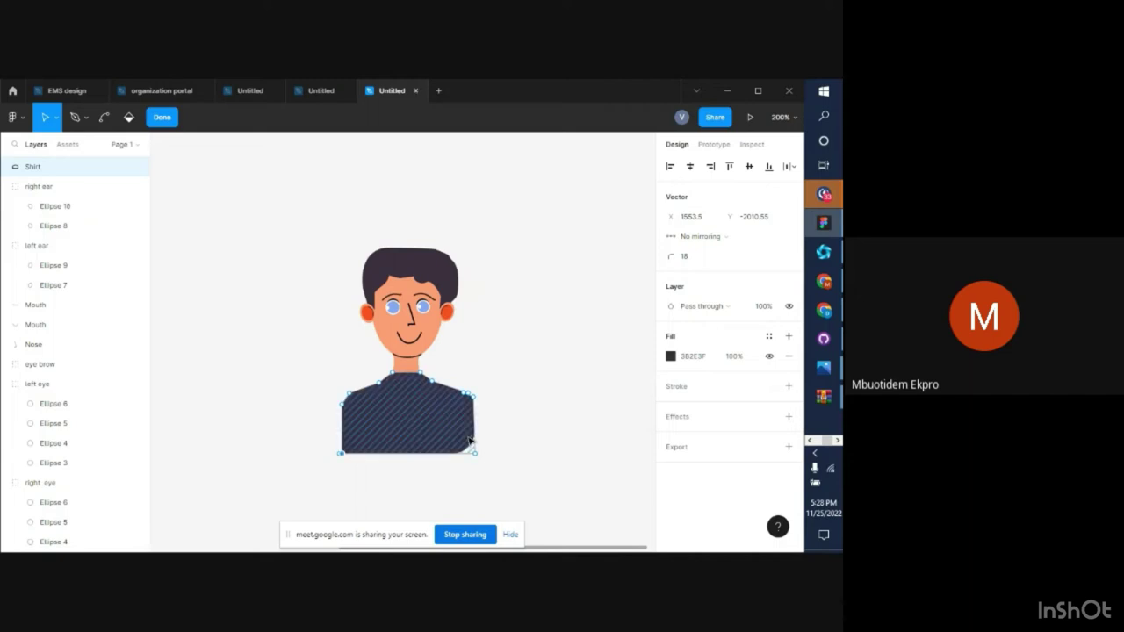
pyautogui.press('Escape')
# Pull the shirt's lower-right corner point down
pyautogui.doubleClick(471, 442)
pyautogui.press('Escape')
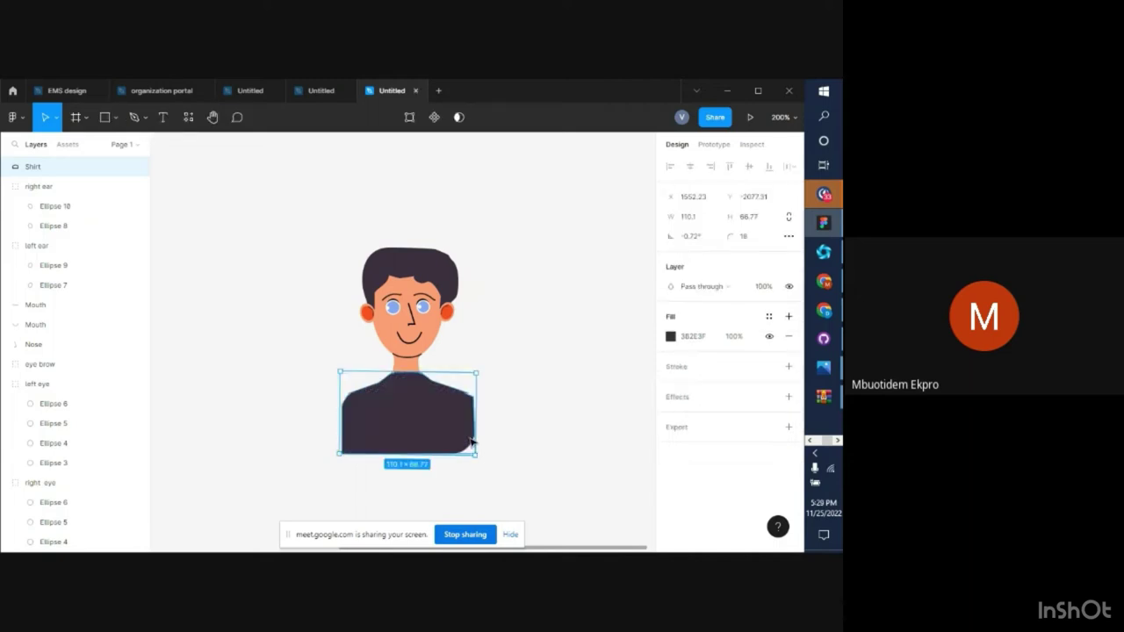
pyautogui.doubleClick(471, 442)
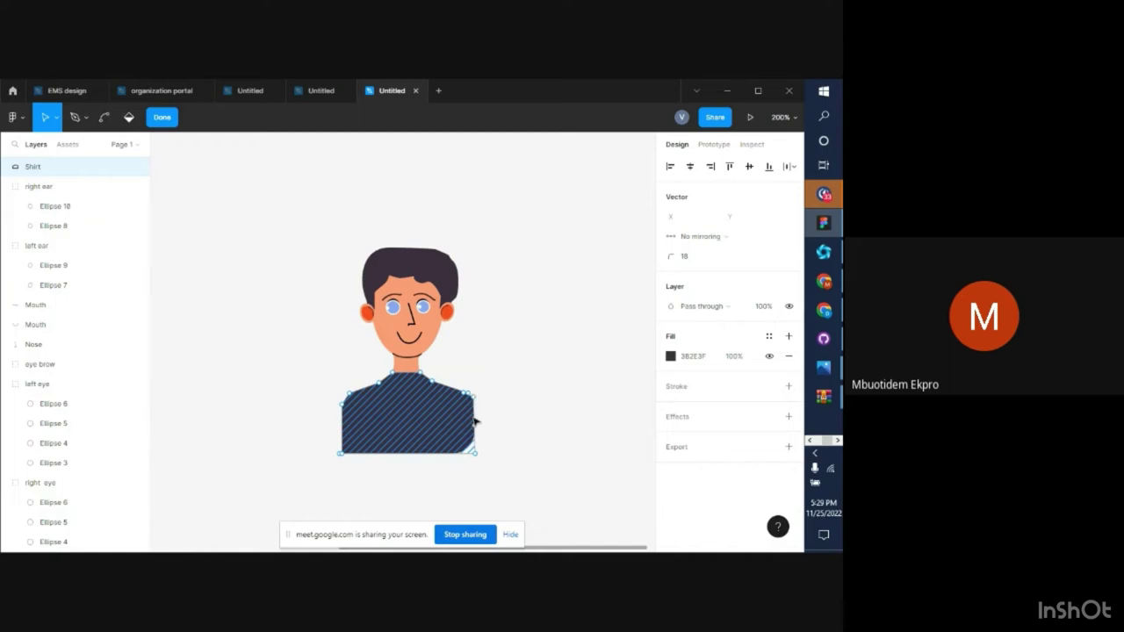
pyautogui.click(474, 439)
pyautogui.moveTo(472, 439); pyautogui.dragTo(476, 450)
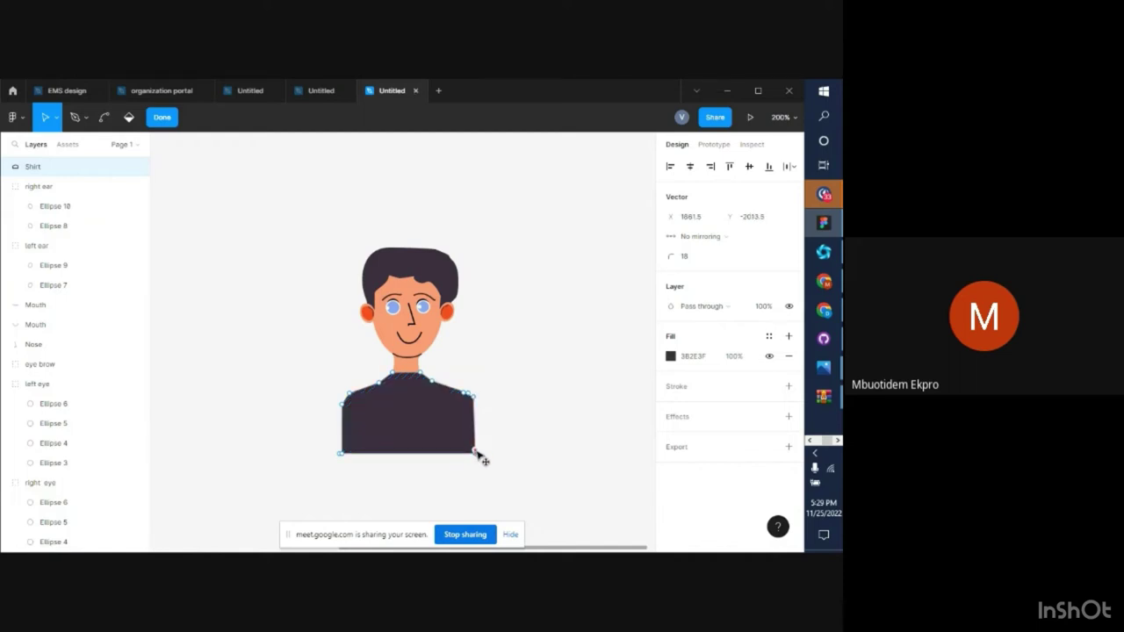
pyautogui.press('Escape')
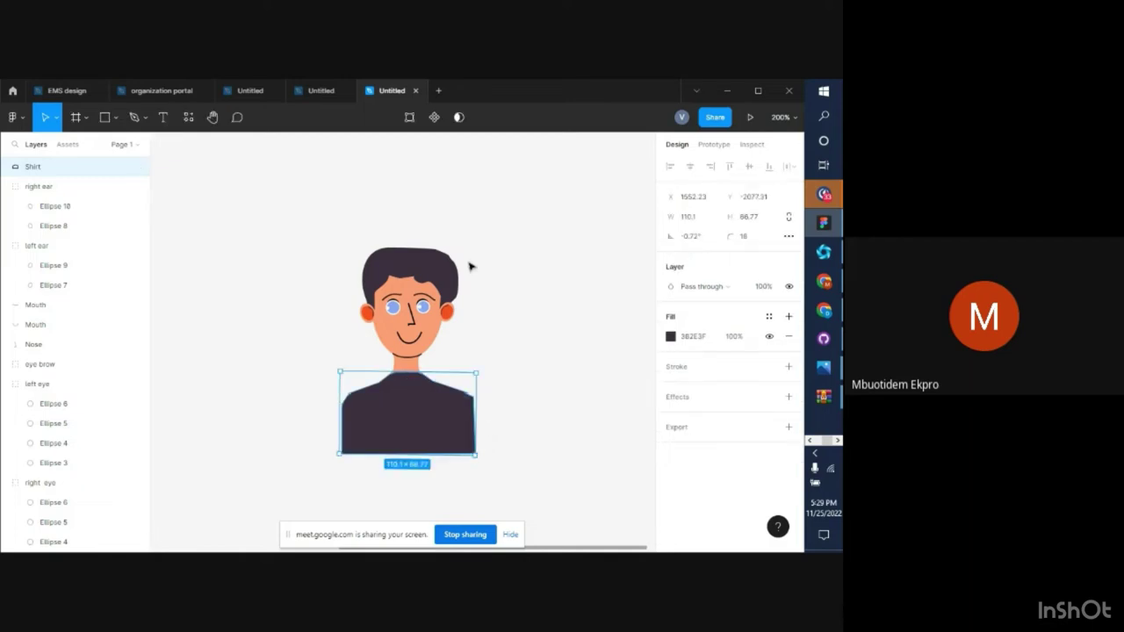
pyautogui.click(332, 224)
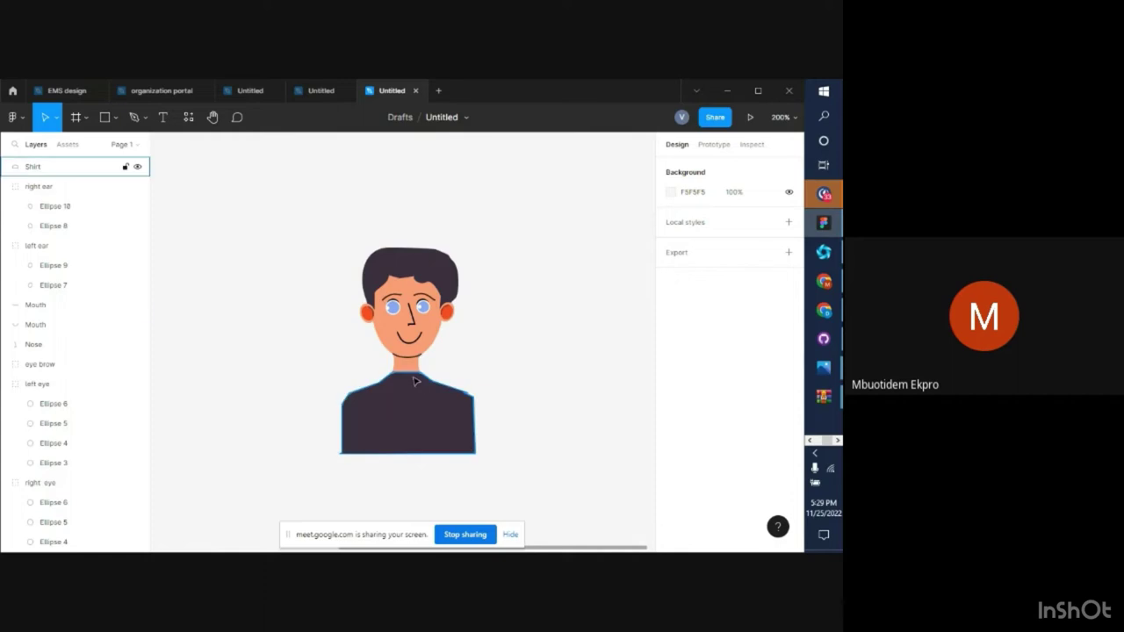
# Group the left and right eye and name the group 'Eyes'
pyautogui.click(455, 284)
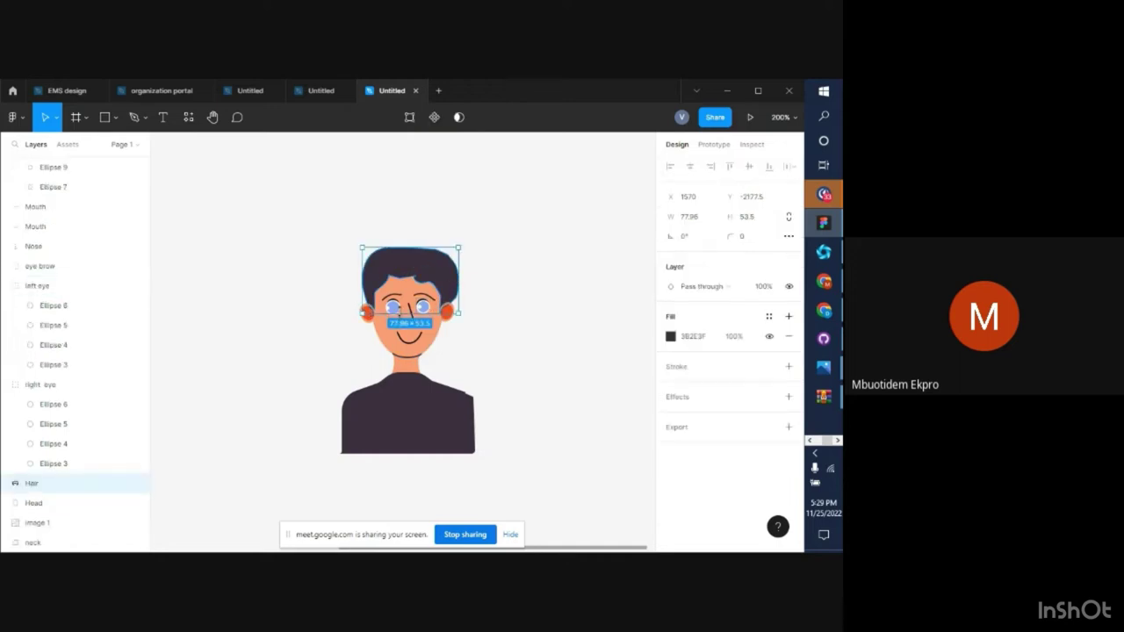
pyautogui.click(424, 310)
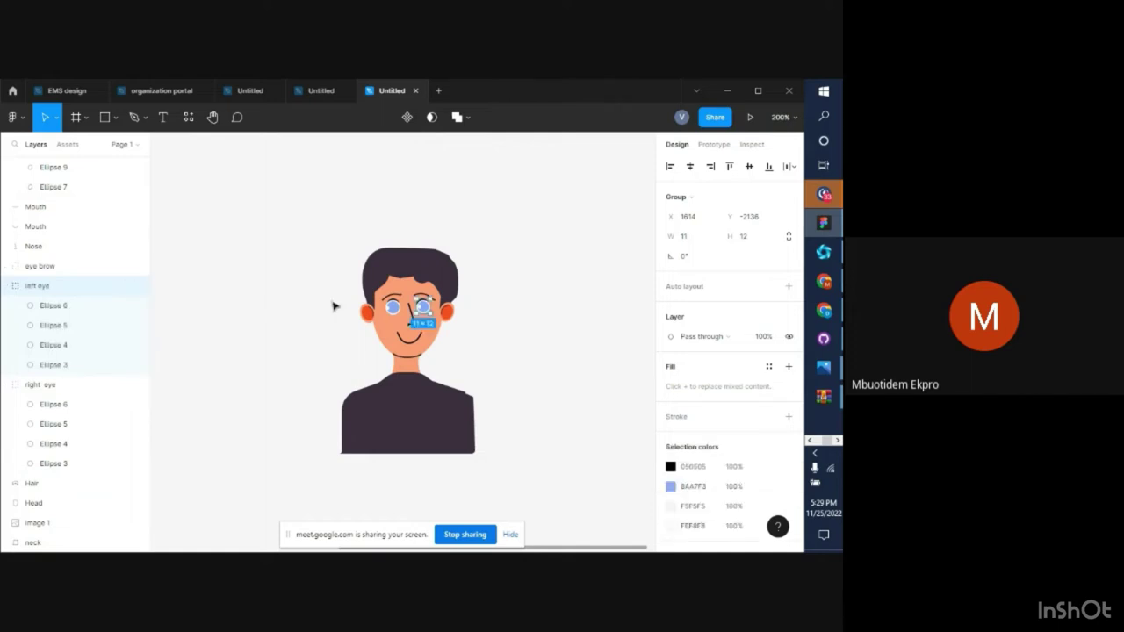
pyautogui.keyDown('shift'); pyautogui.click(392, 309); pyautogui.keyUp('shift')
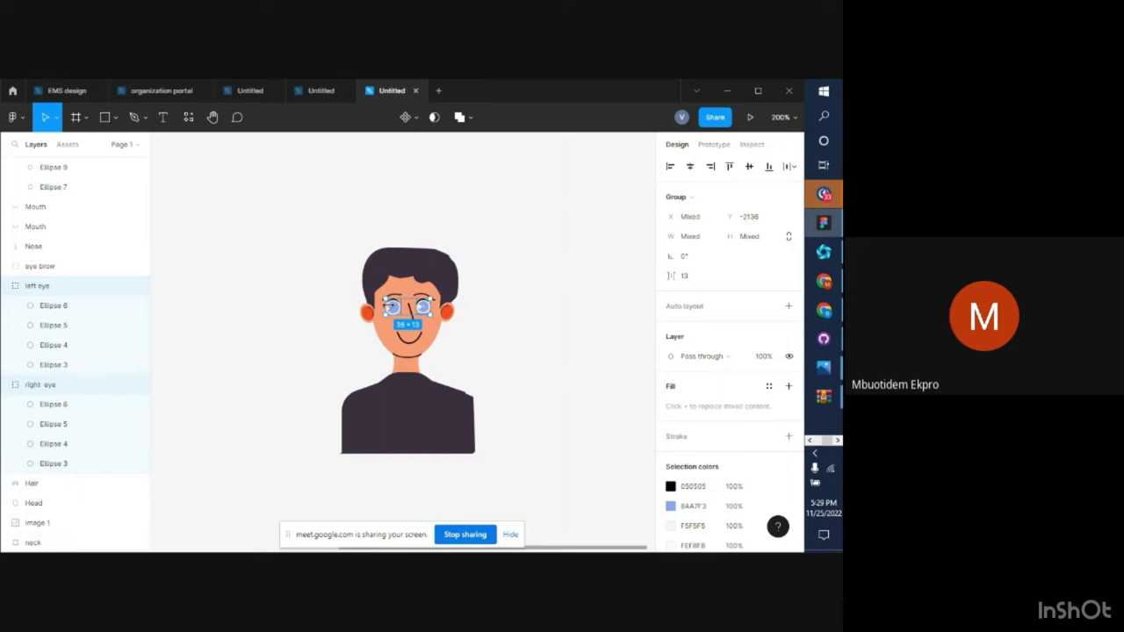
pyautogui.hotkey('ctrl', 'g')
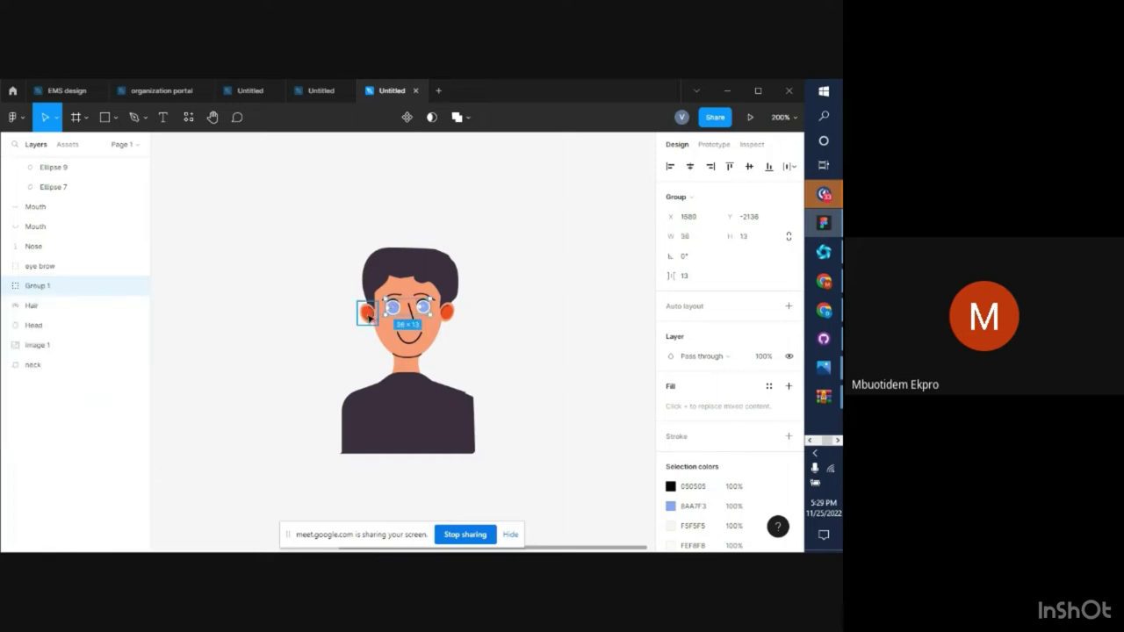
pyautogui.doubleClick(36, 291)
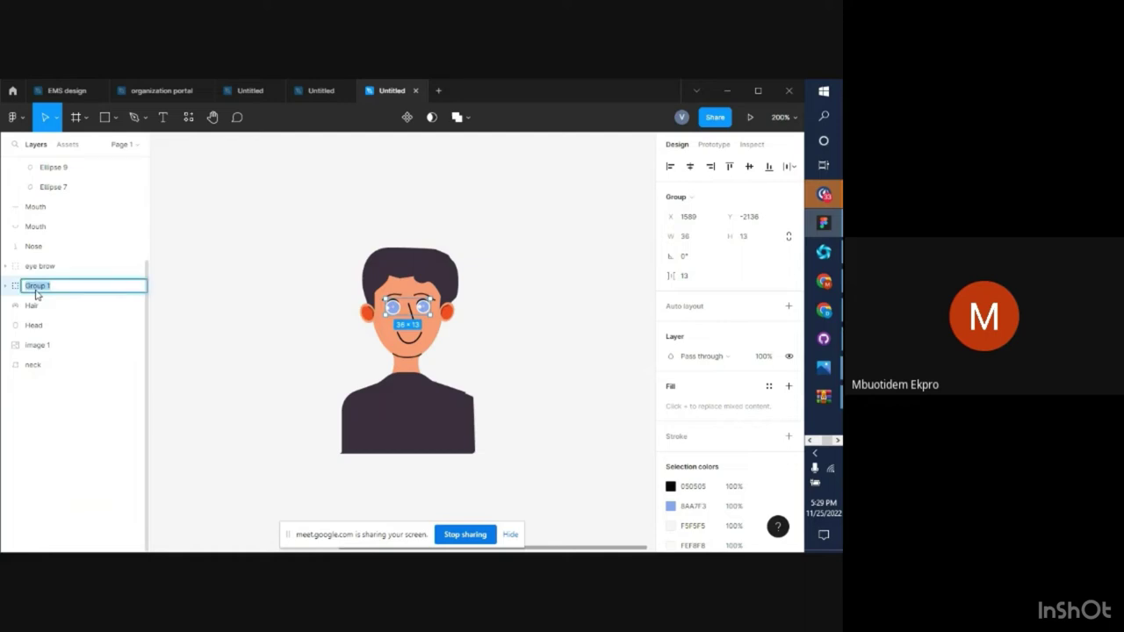
pyautogui.write('Eyes')
pyautogui.press('Return')
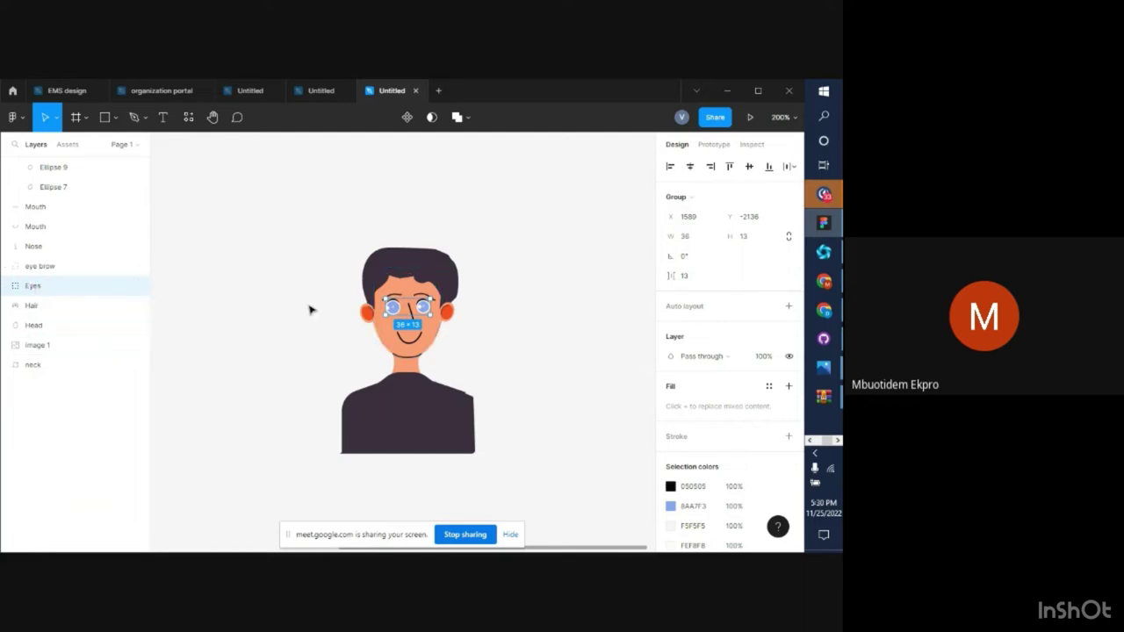
# Group the two ears and name the group 'Ears'
pyautogui.click(366, 313)
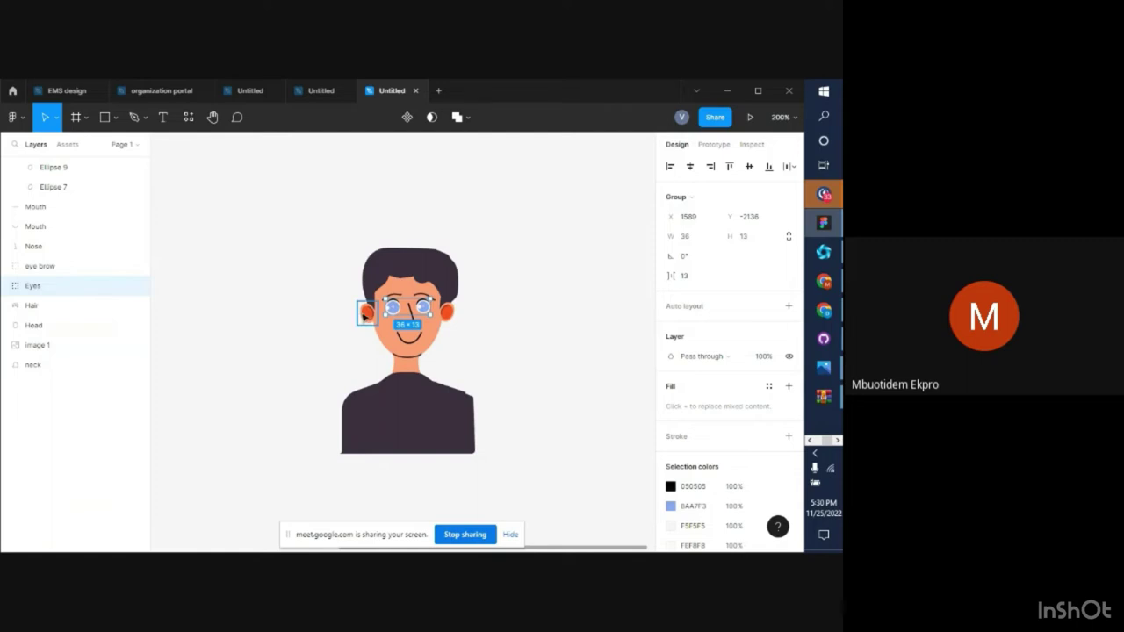
pyautogui.keyDown('shift'); pyautogui.click(454, 318); pyautogui.keyUp('shift')
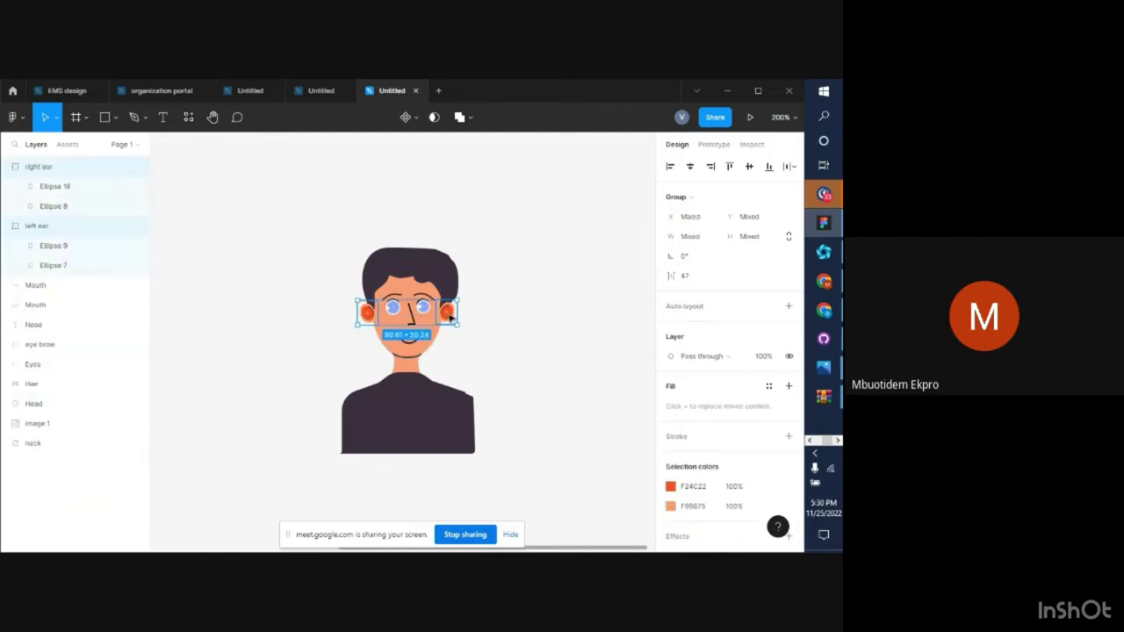
pyautogui.hotkey('ctrl', 'g')
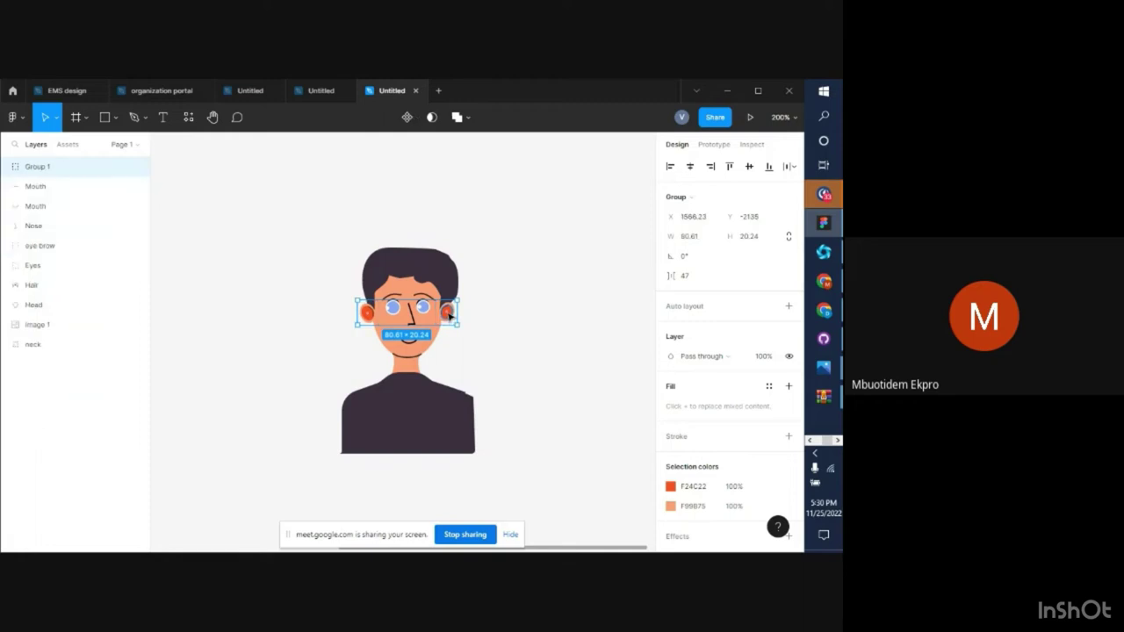
pyautogui.doubleClick(37, 167)
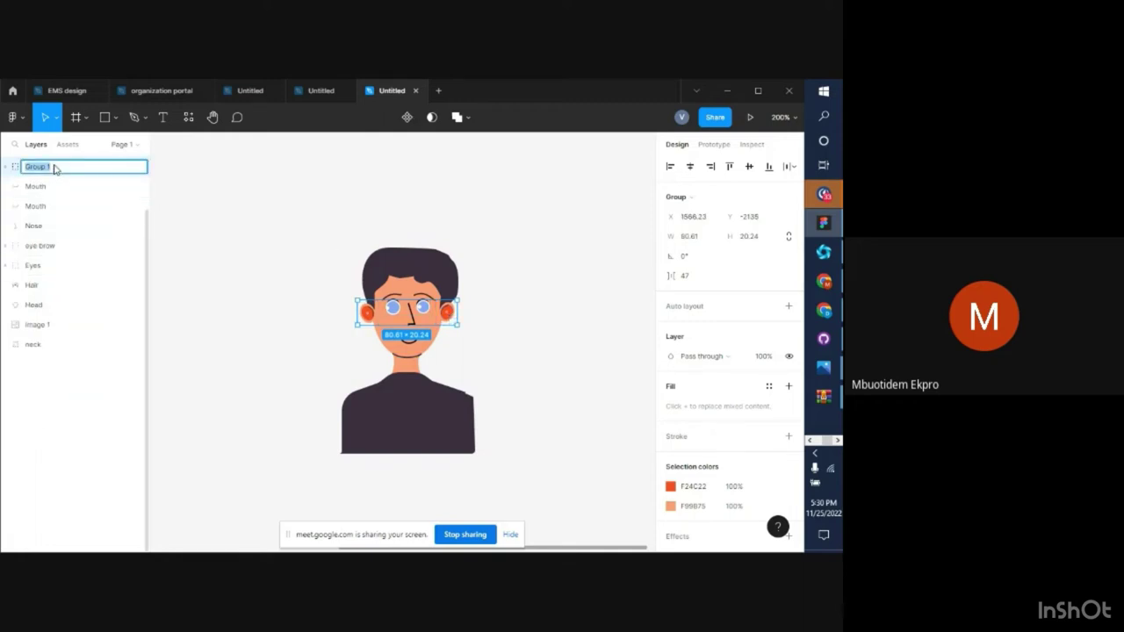
pyautogui.write('Ears')
pyautogui.press('Return')
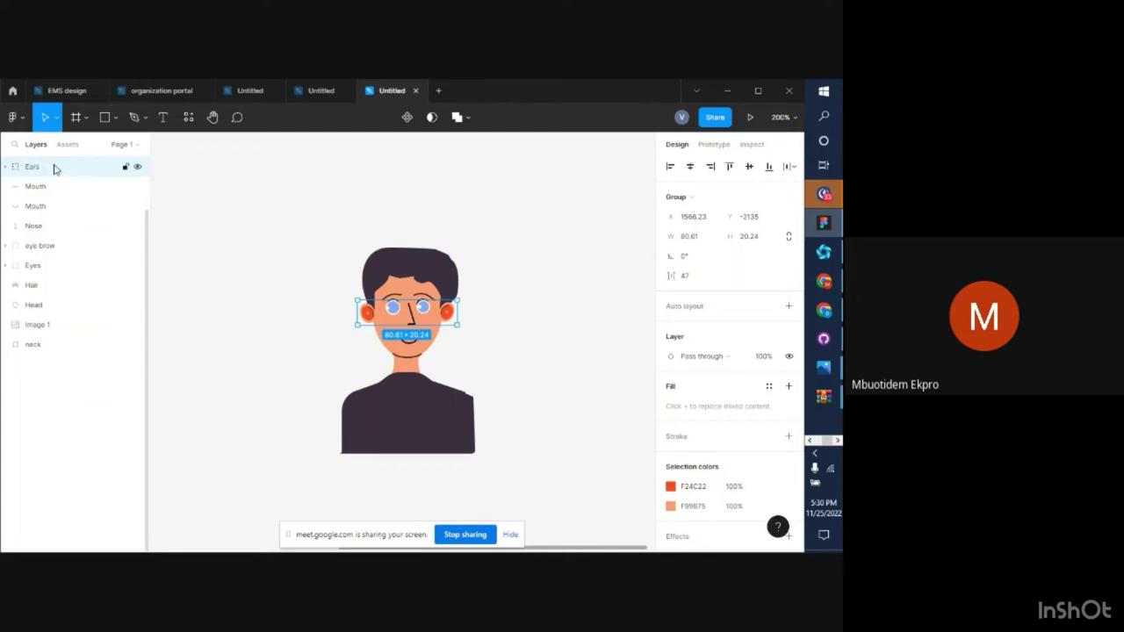
pyautogui.click(826, 282)
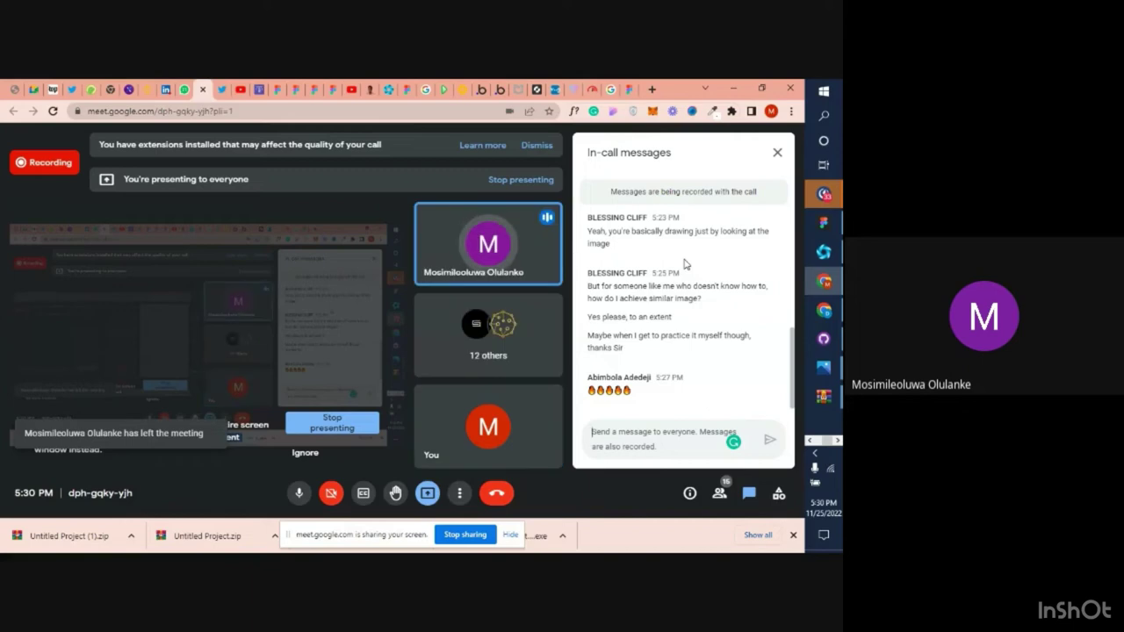
# Scroll through the Google Meet in-call messages, then go back to the Figma file
pyautogui.scroll(3, 686, 263)
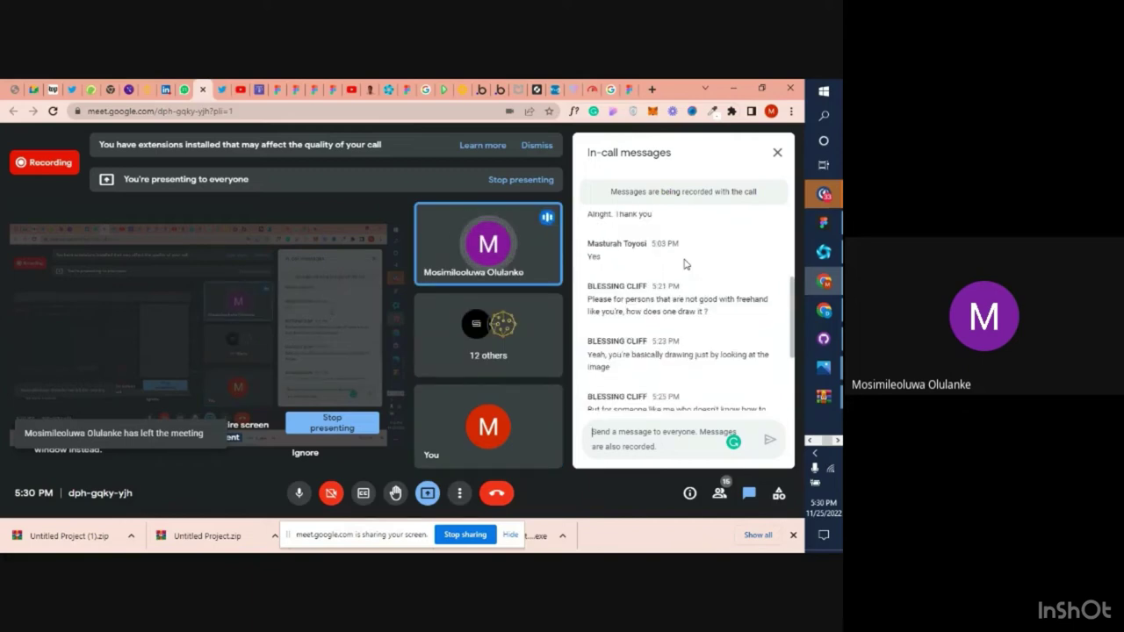
pyautogui.scroll(-1, 685, 263)
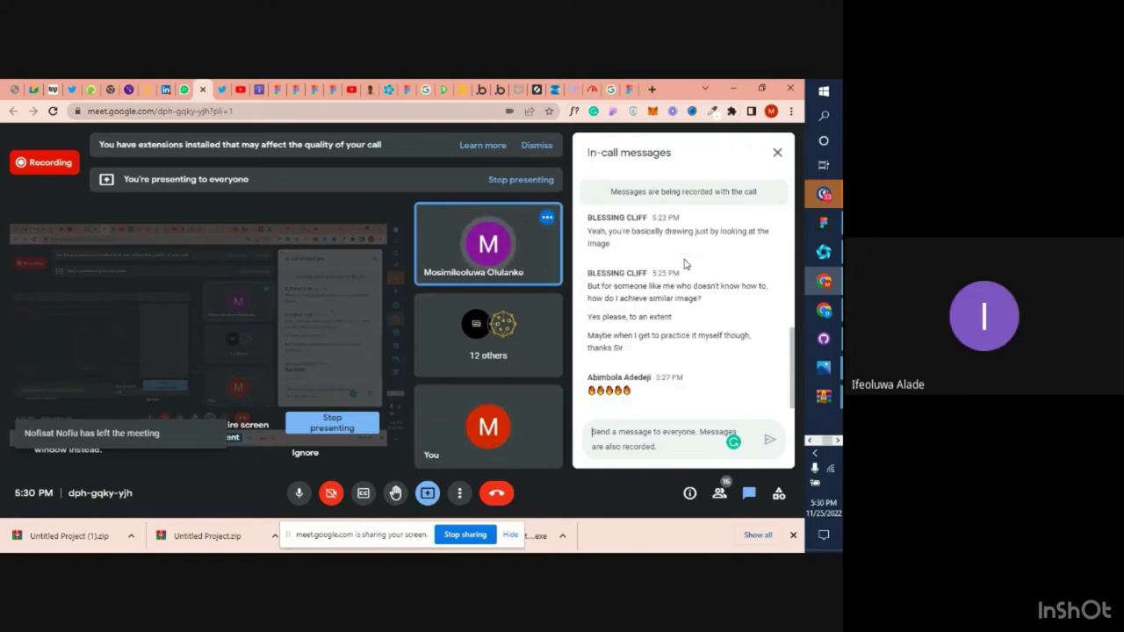
pyautogui.click(826, 233)
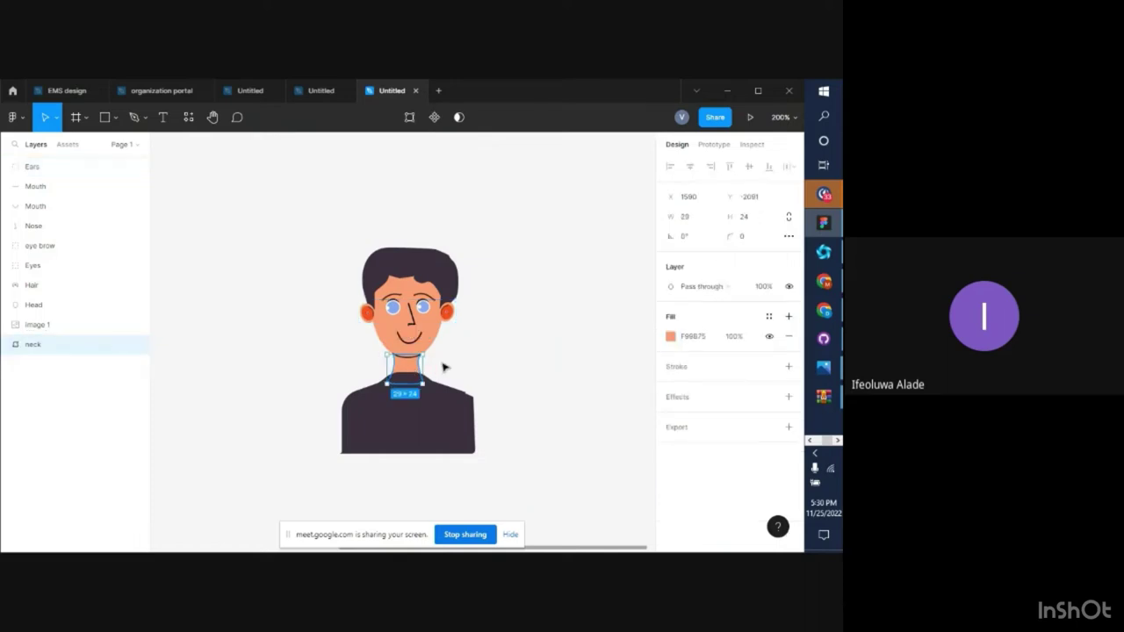
pyautogui.click(446, 367)
pyautogui.click(419, 399)
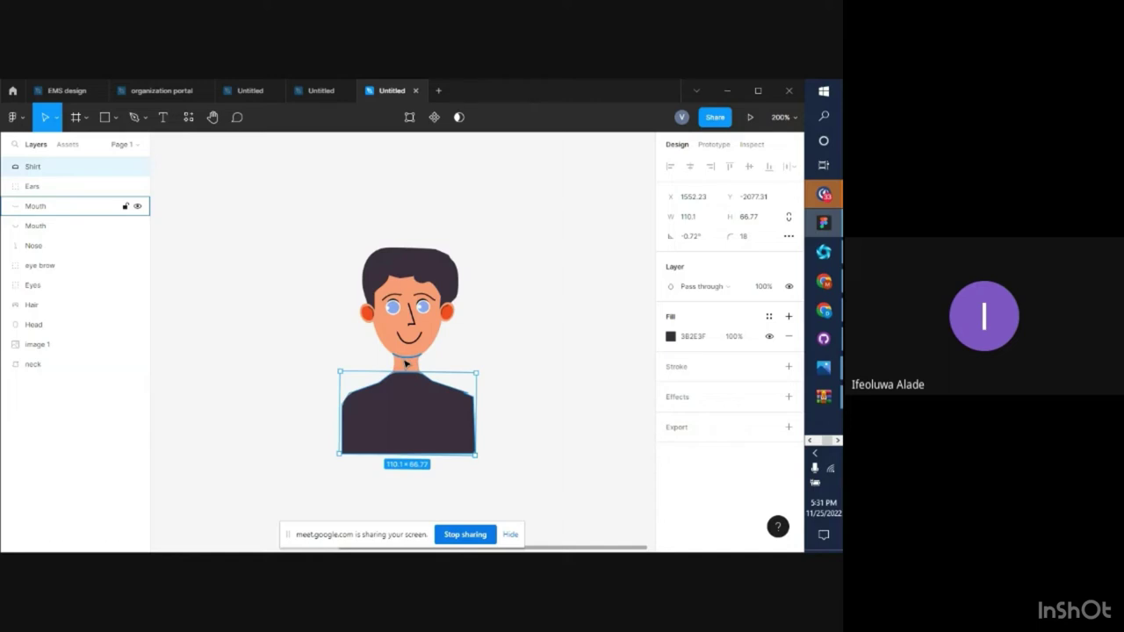
pyautogui.click(406, 364)
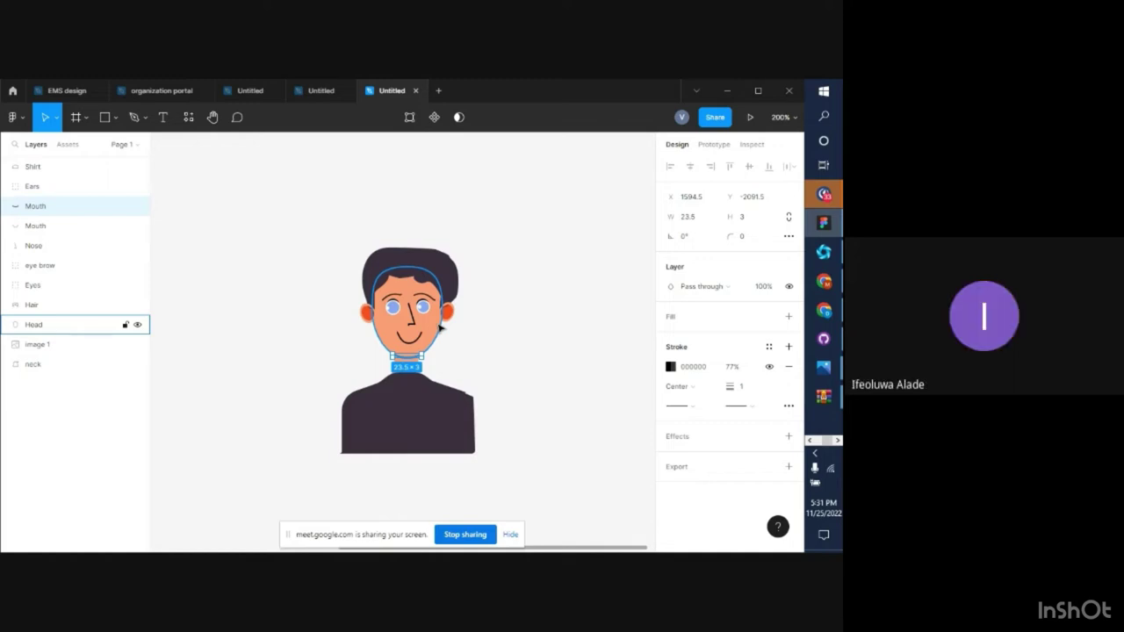
pyautogui.click(472, 418)
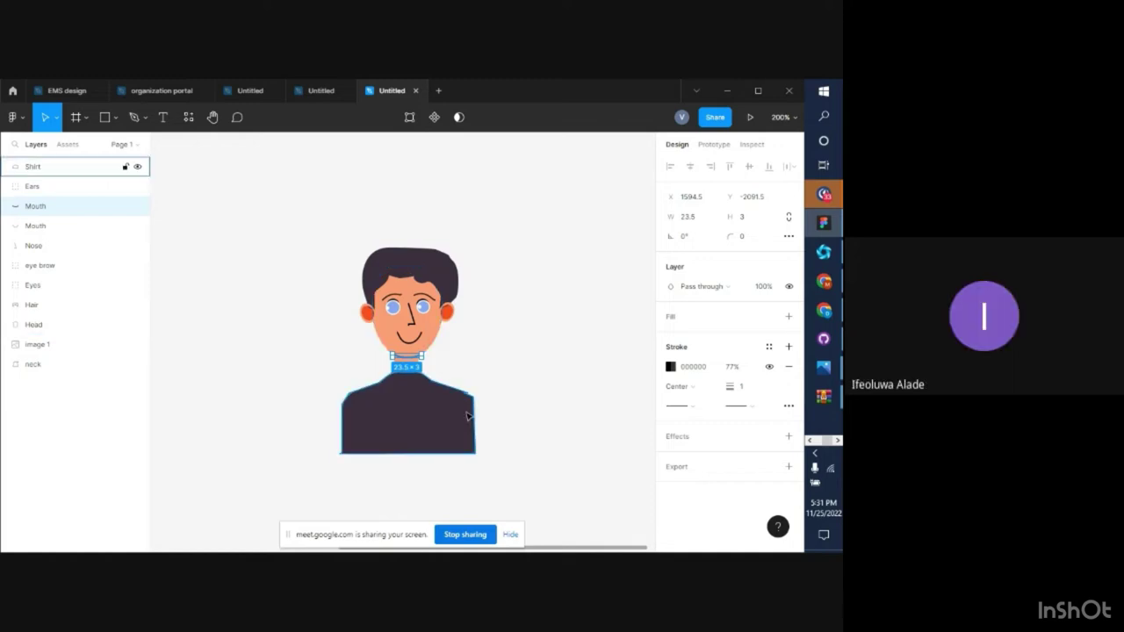
# Inspect the shirt's right shoulder point and right edge in point editing, leaving them unchanged
pyautogui.doubleClick(470, 415)
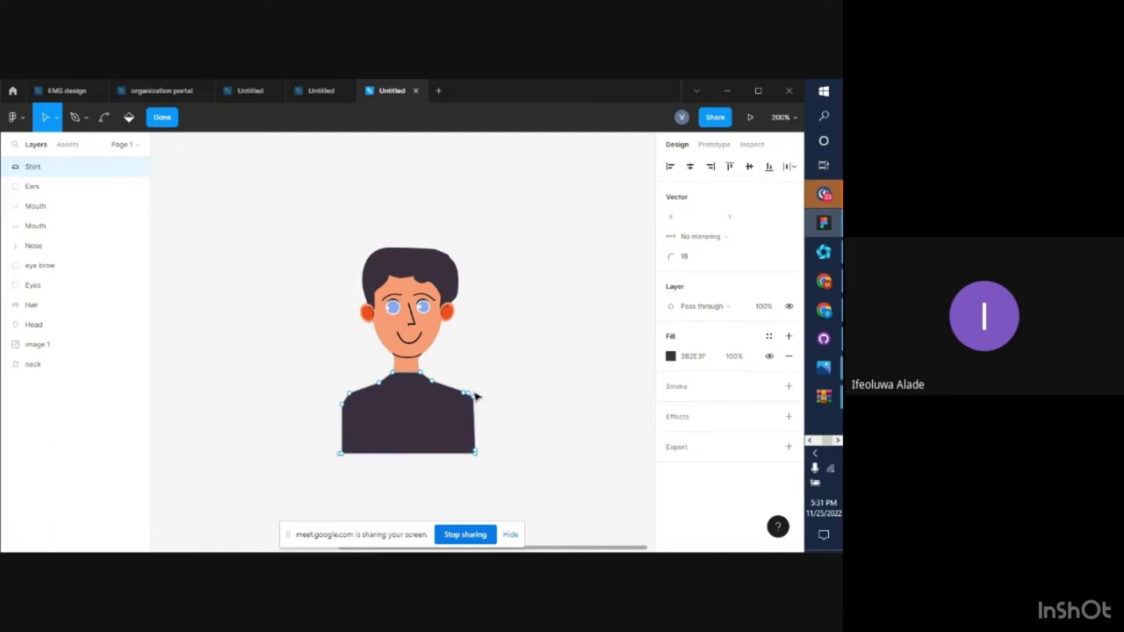
pyautogui.hotkey('ctrl', '+')
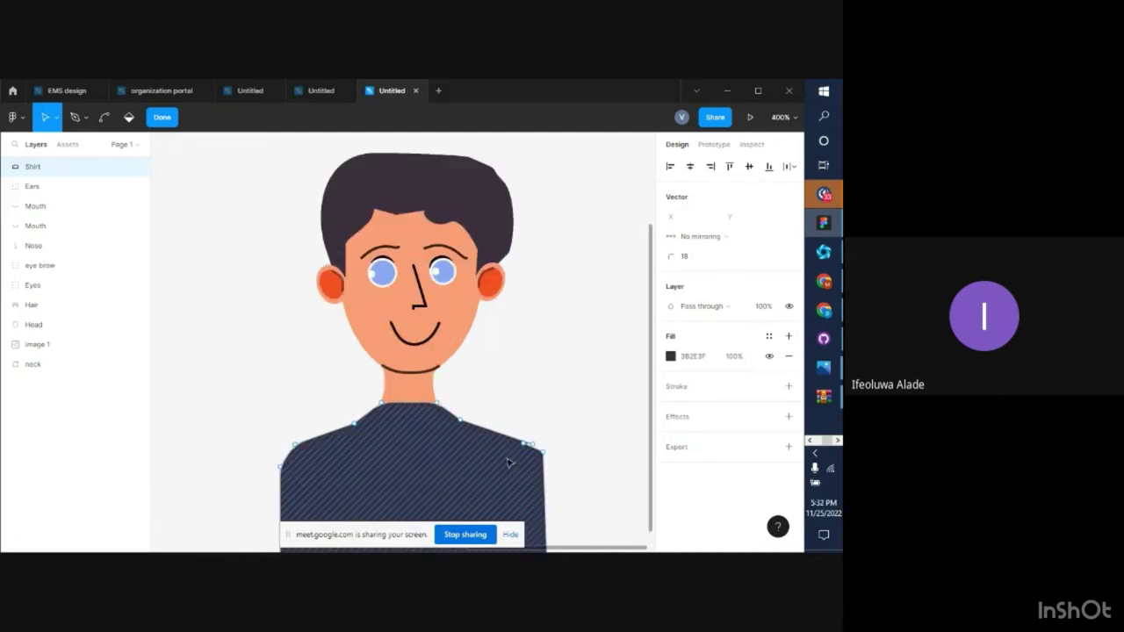
pyautogui.click(536, 455)
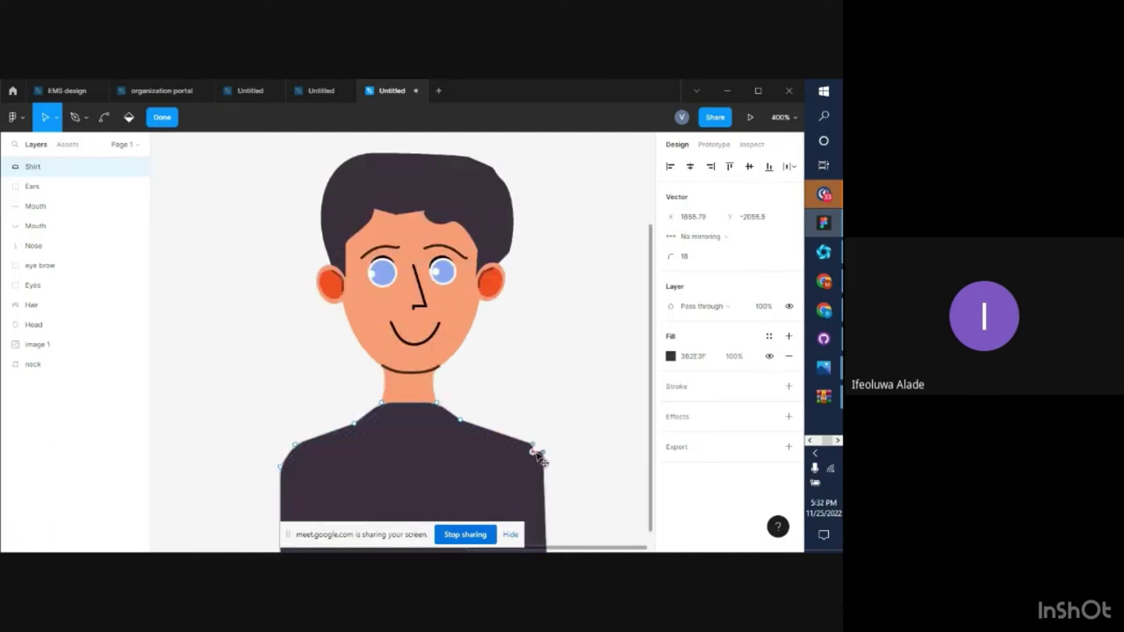
pyautogui.press('Escape')
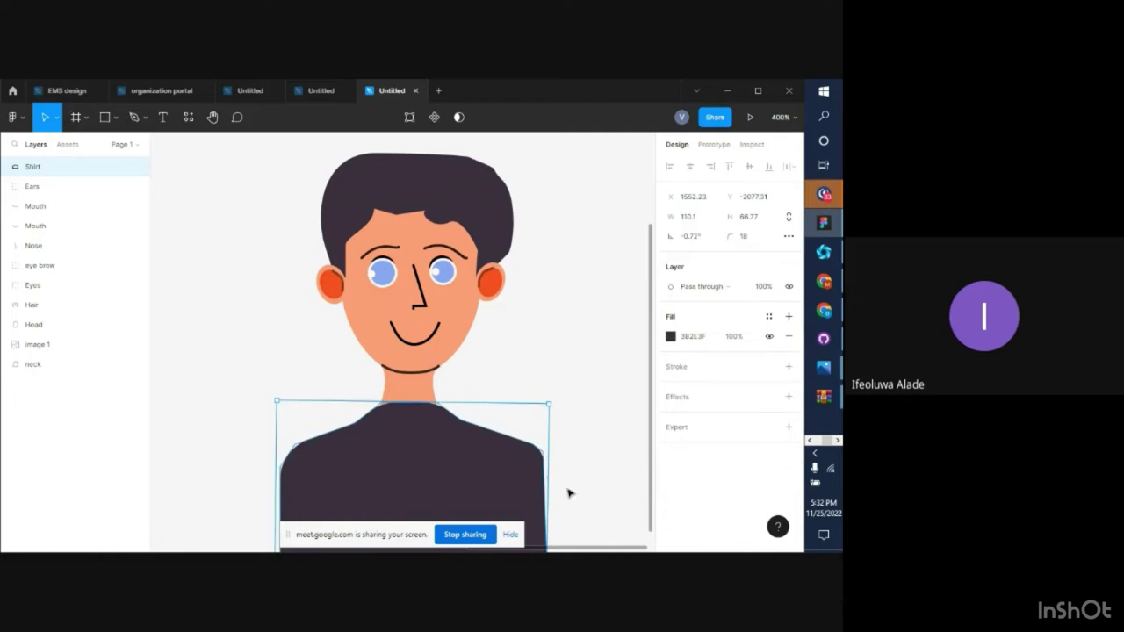
pyautogui.doubleClick(544, 474)
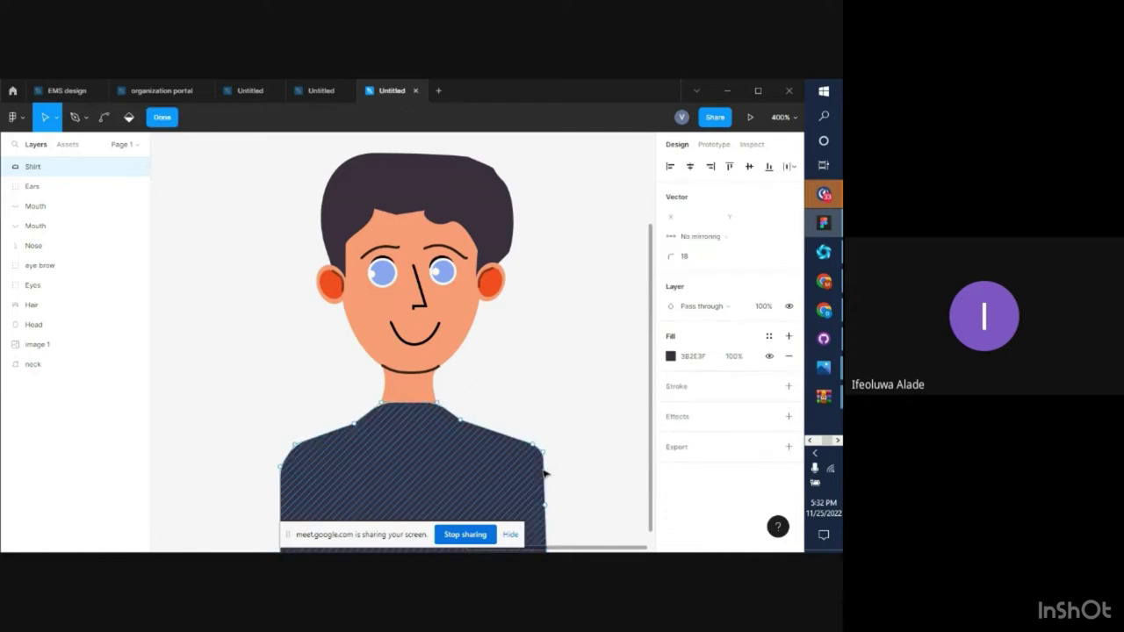
pyautogui.click(545, 459)
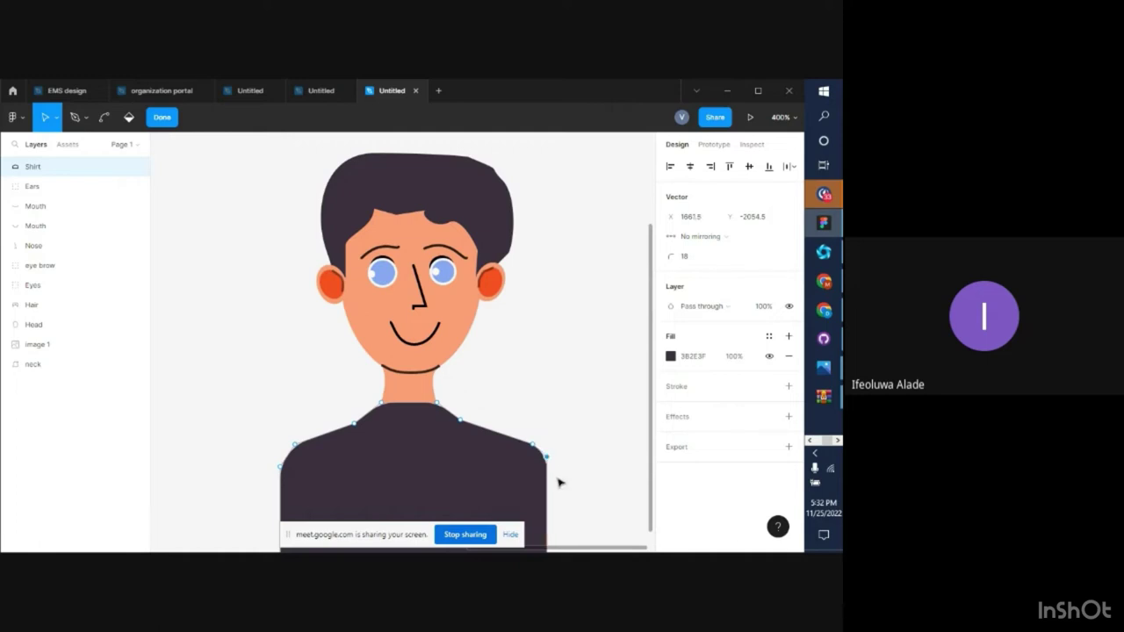
pyautogui.press('Escape')
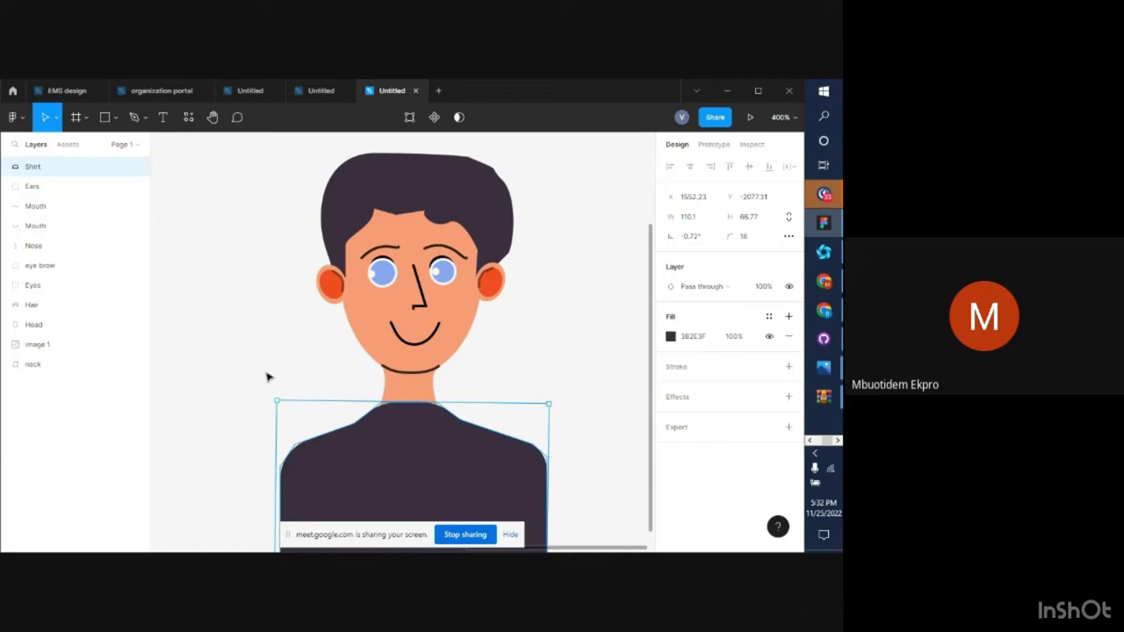
pyautogui.press('Escape')
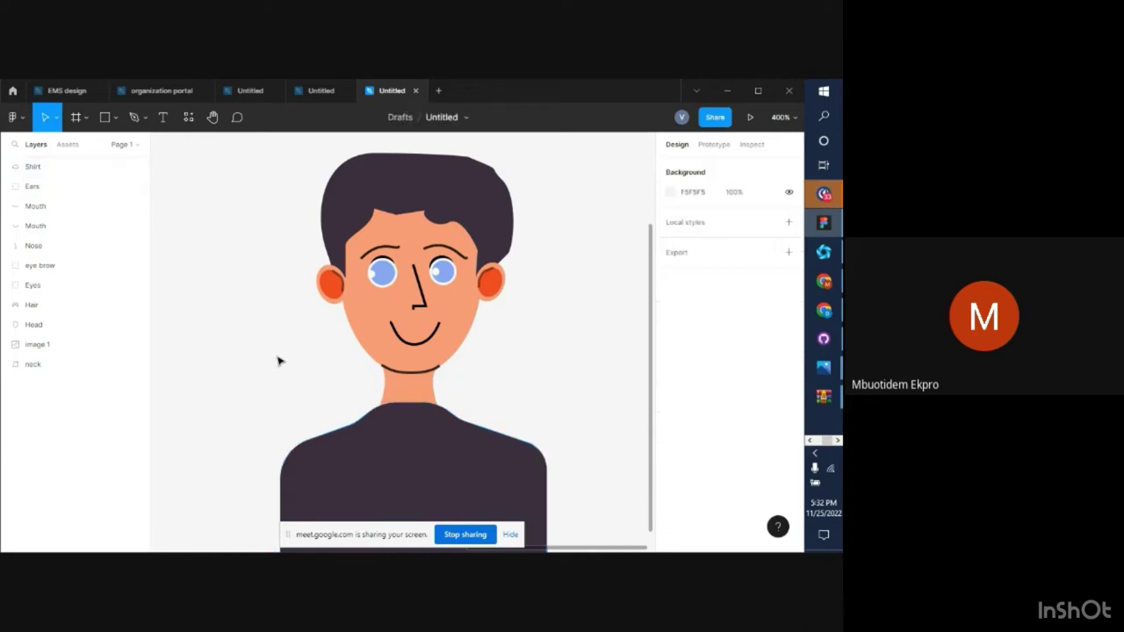
# Nudge the shirt's neckline point to reshape its top edge, giving a 110.1 × 66.77 shirt
pyautogui.doubleClick(404, 419)
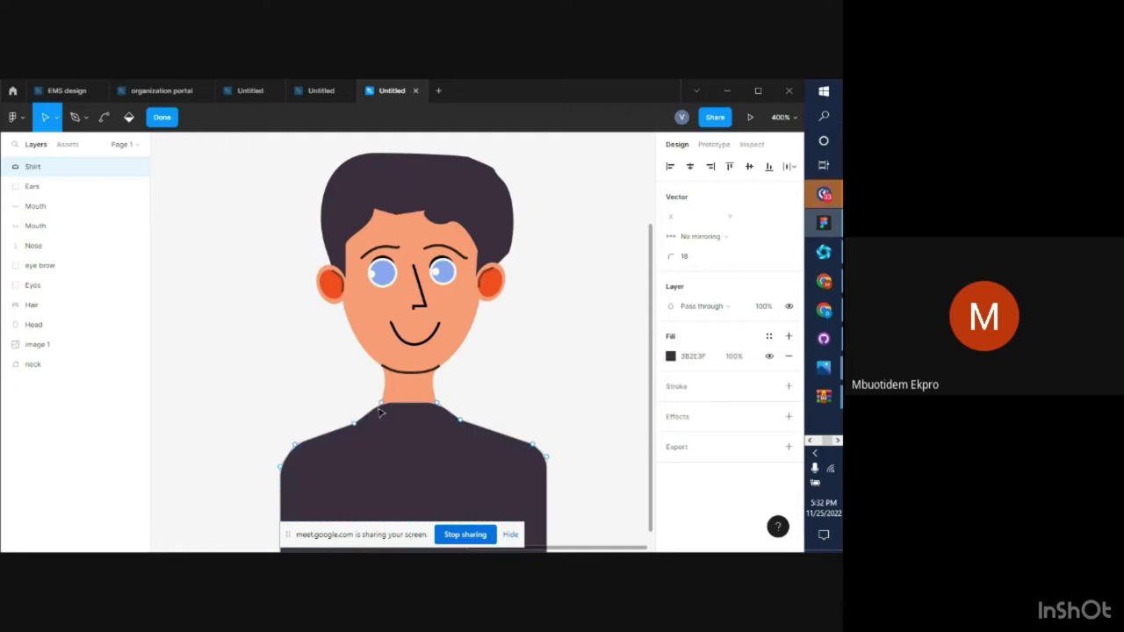
pyautogui.click(383, 405)
pyautogui.moveTo(383, 405); pyautogui.dragTo(391, 414)
pyautogui.click(473, 404)
pyautogui.press('Escape')
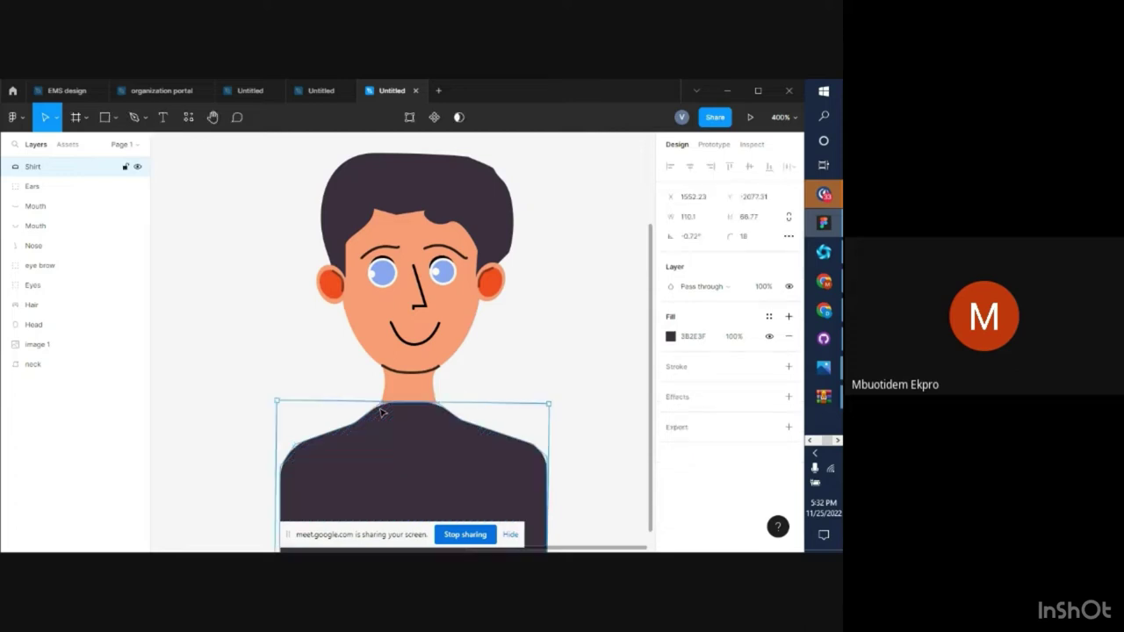
pyautogui.doubleClick(381, 412)
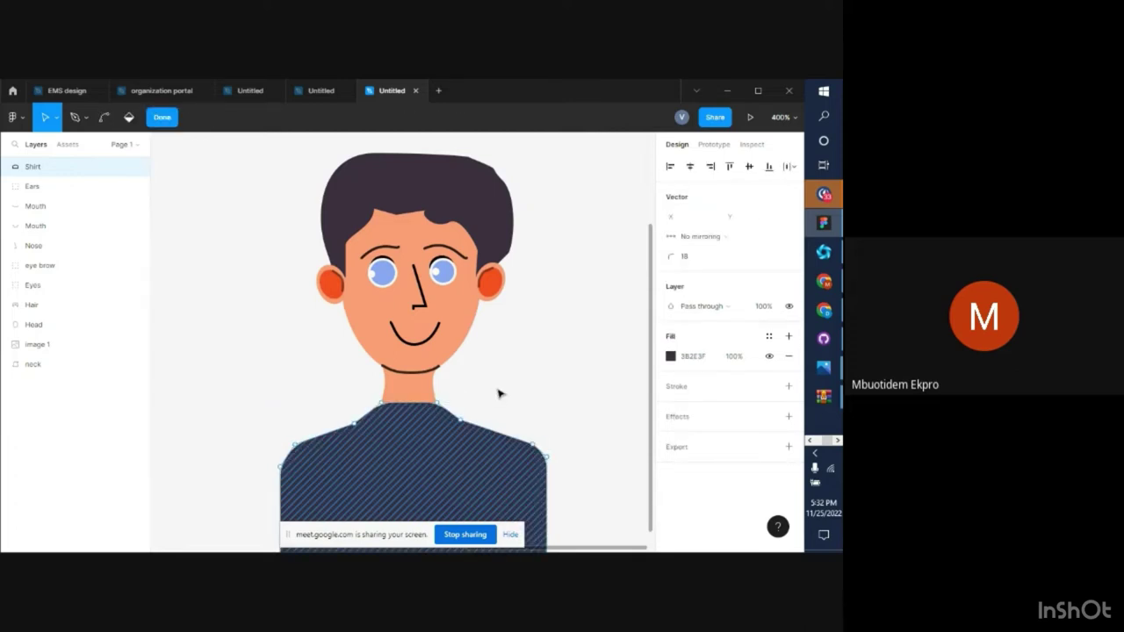
pyautogui.press('Escape')
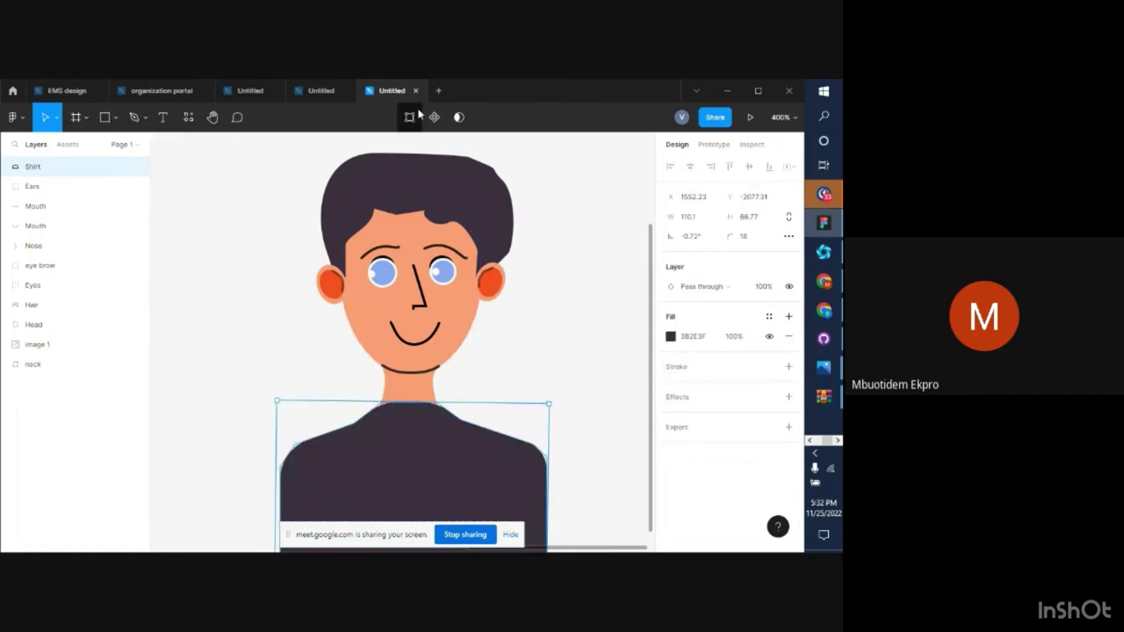
pyautogui.hotkey('ctrl', '-')
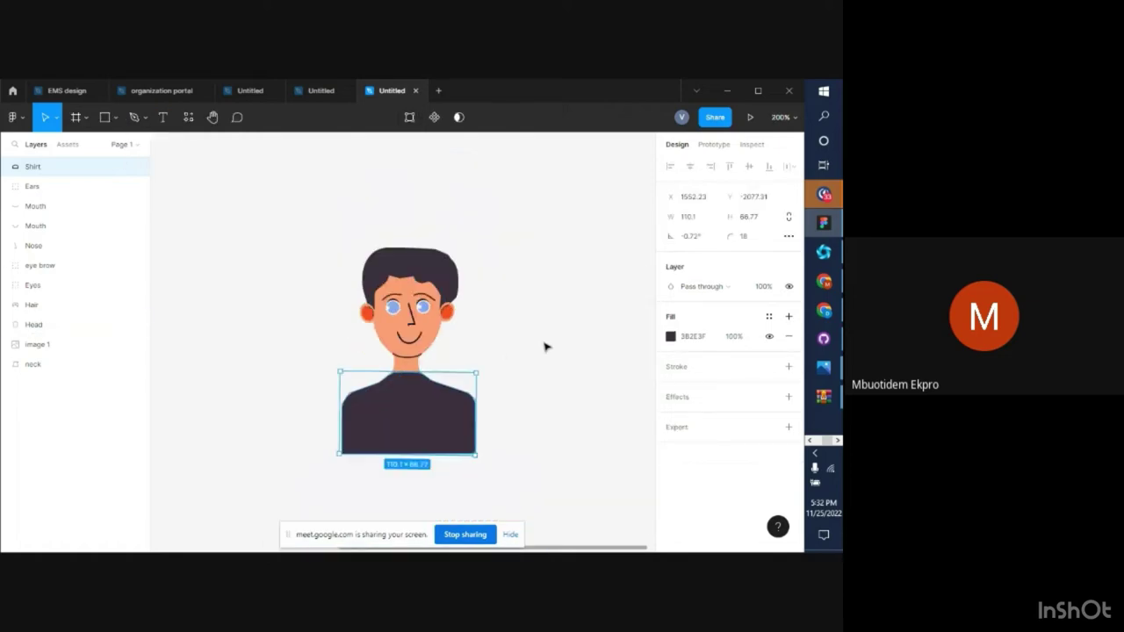
# Deselect the shirt, scroll the canvas to make room, and open the Rectangle tool's shape dropdown
pyautogui.click(532, 344)
pyautogui.hscroll(4, 529, 342)
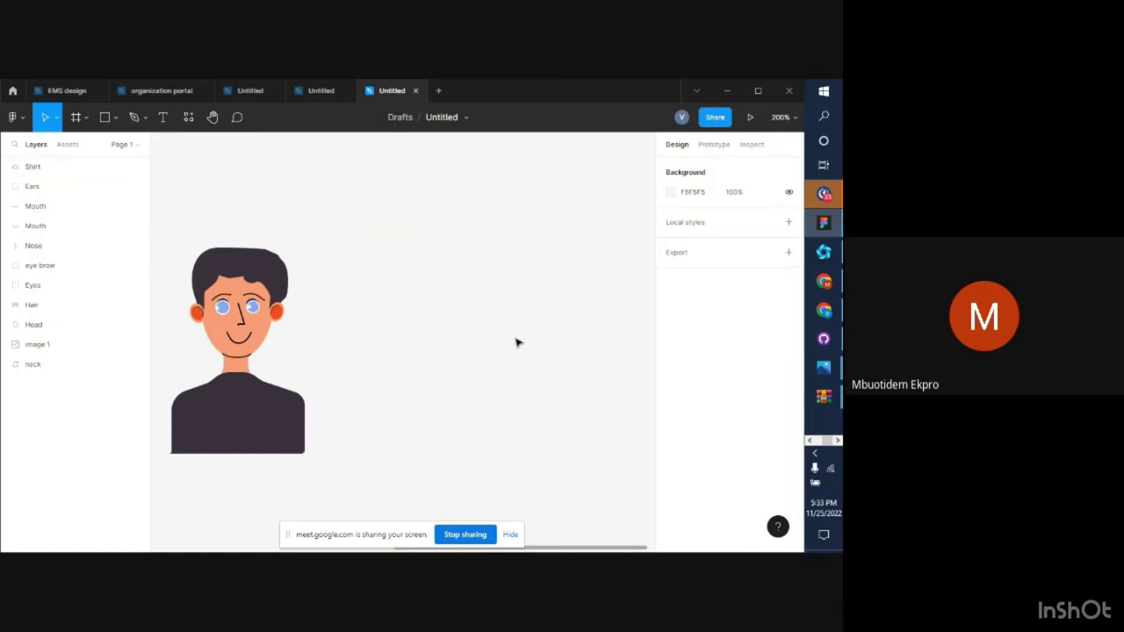
pyautogui.click(115, 120)
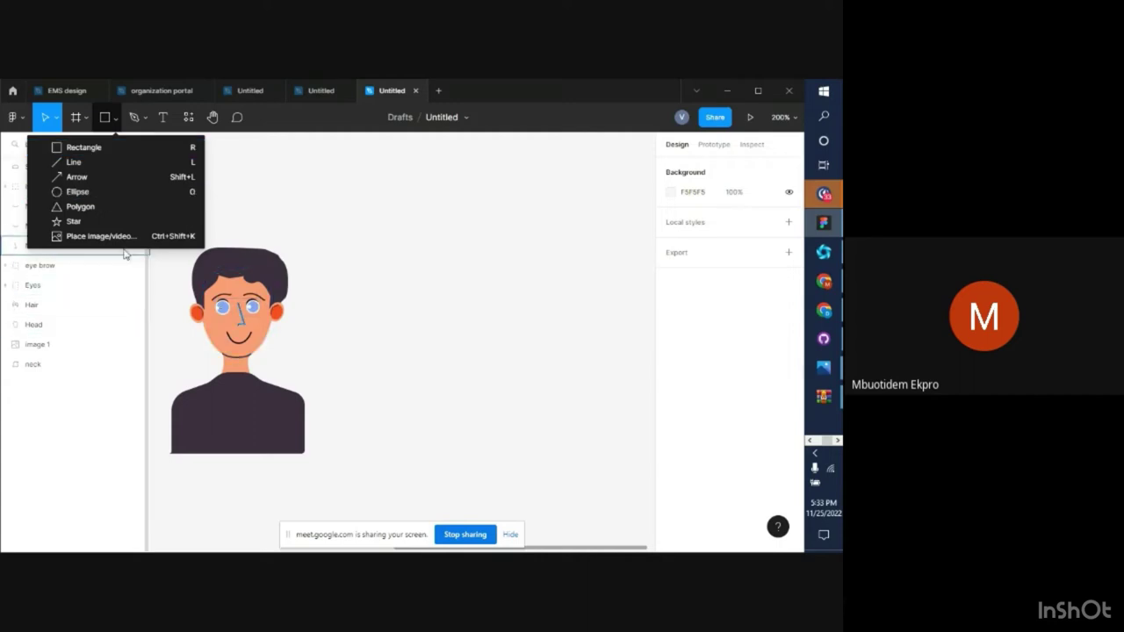
# Delete a stray default circle and settle on the Ellipse tool from the shape list
pyautogui.click(111, 192)
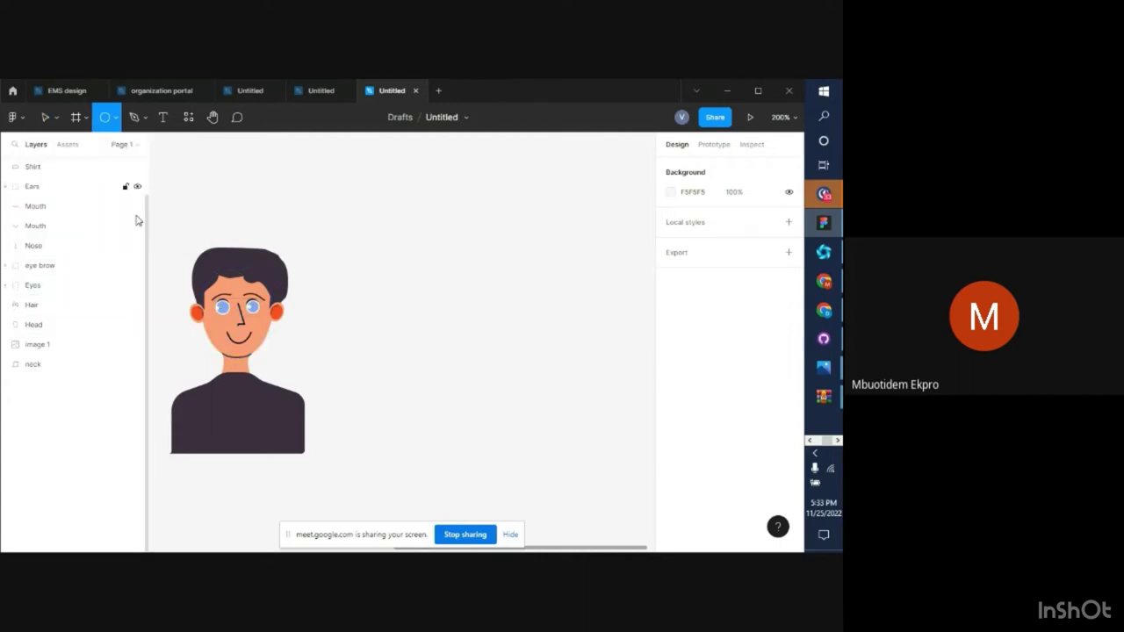
pyautogui.click(415, 275)
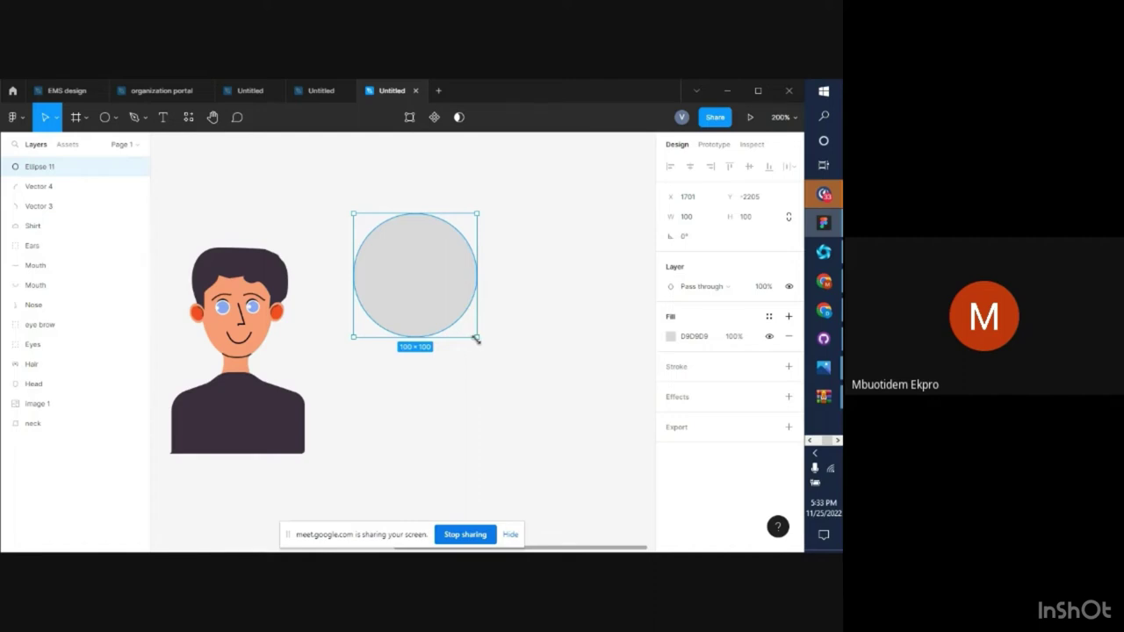
pyautogui.press('Delete')
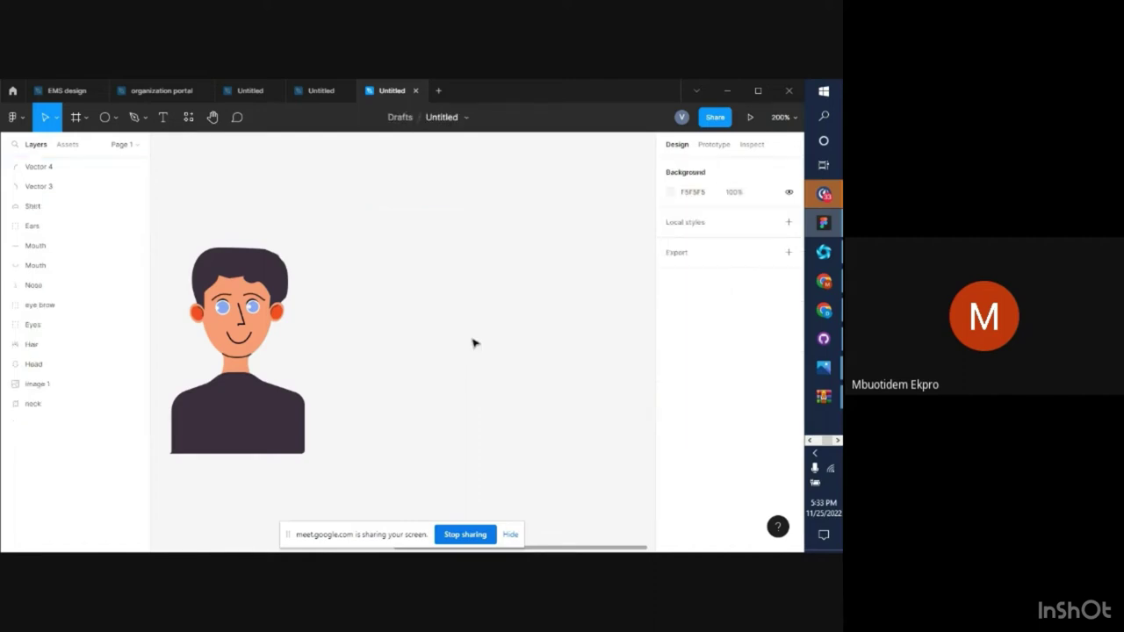
pyautogui.click(103, 119)
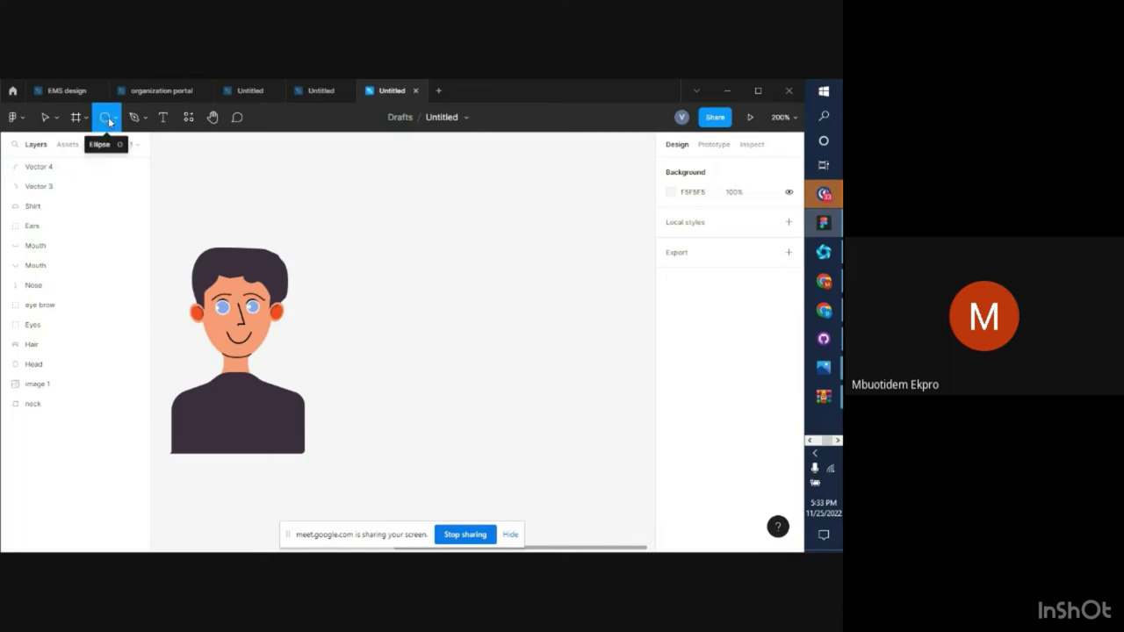
pyautogui.click(115, 119)
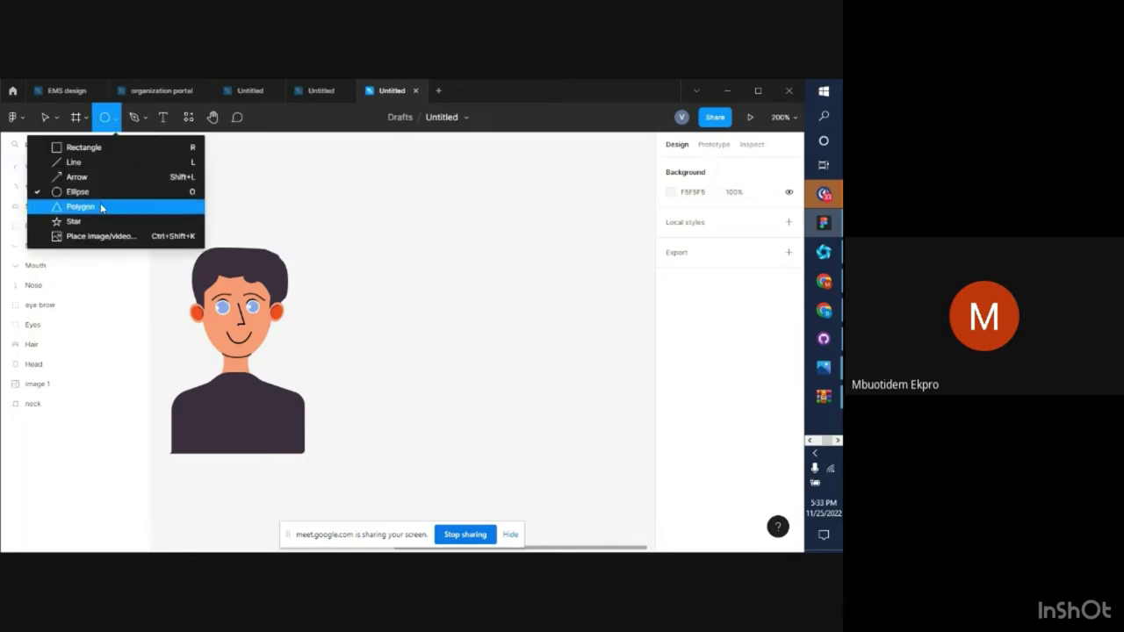
pyautogui.click(101, 207)
pyautogui.click(115, 119)
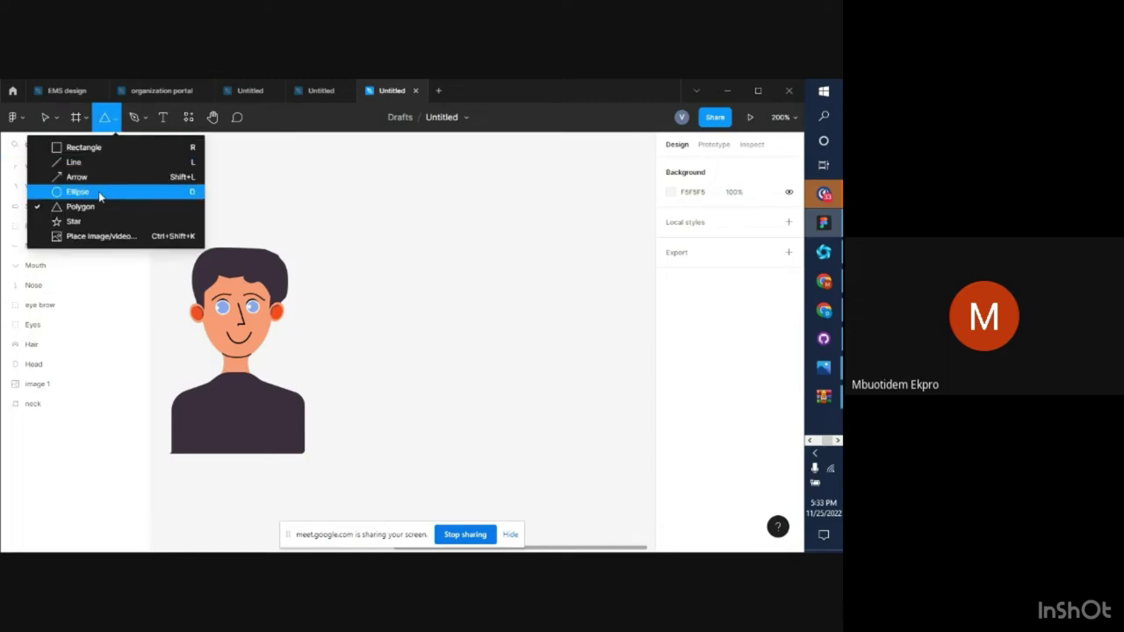
pyautogui.click(99, 192)
# Draw a small ellipse right of the head and pull its bottom point up into a 19 × 7.87 arc
pyautogui.moveTo(352, 274); pyautogui.dragTo(371, 299)
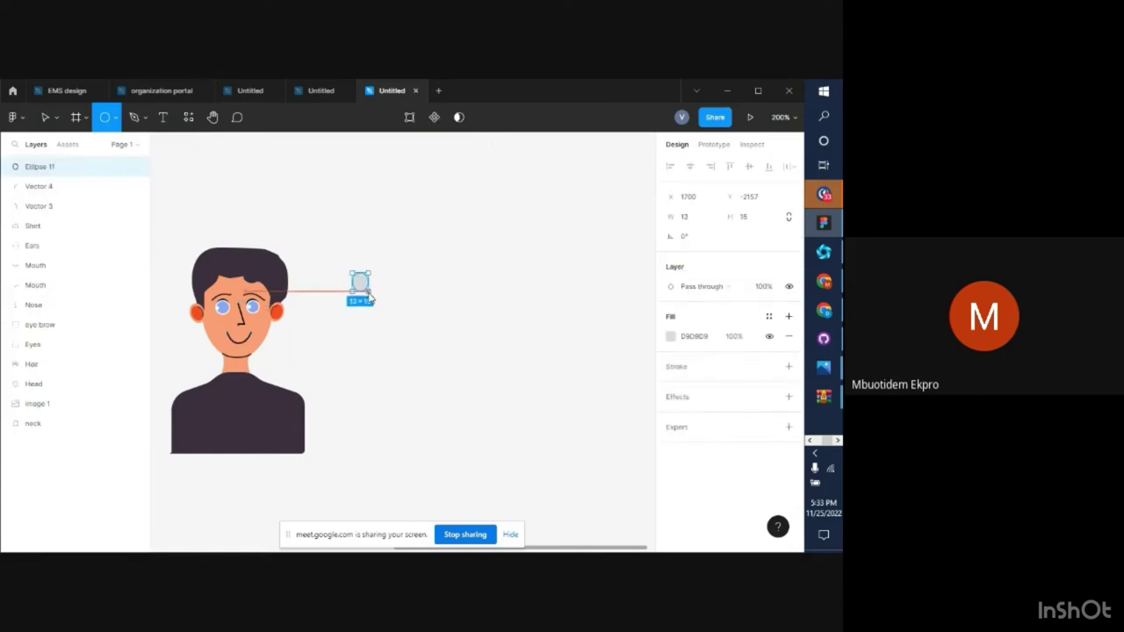
pyautogui.moveTo(369, 298); pyautogui.dragTo(368, 296)
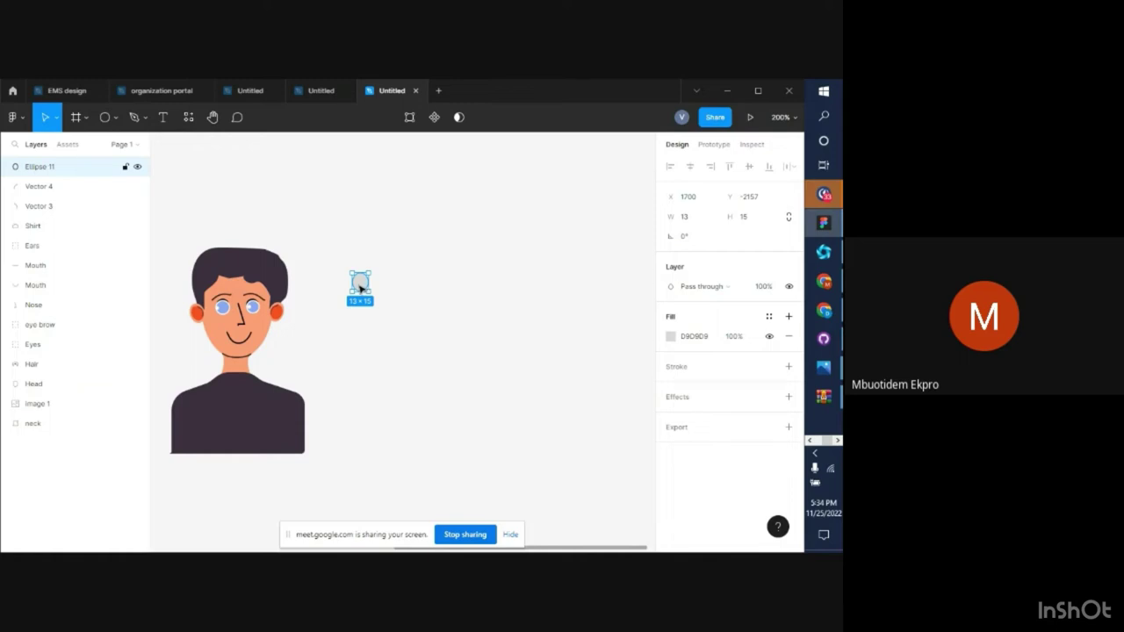
pyautogui.hotkey('ctrl', '+')
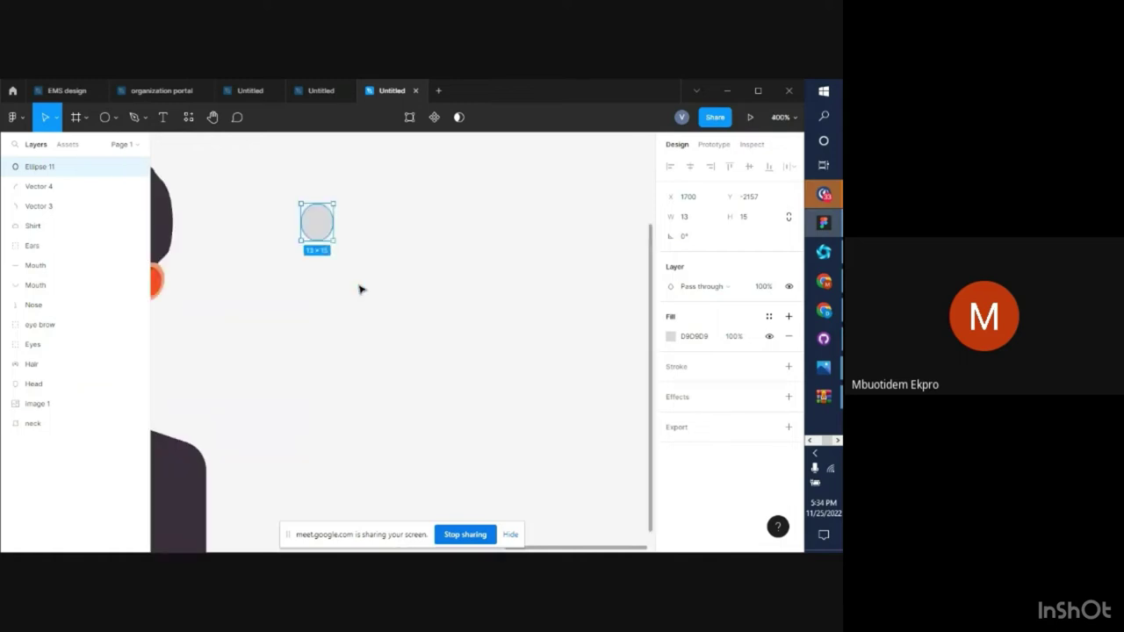
pyautogui.doubleClick(313, 238)
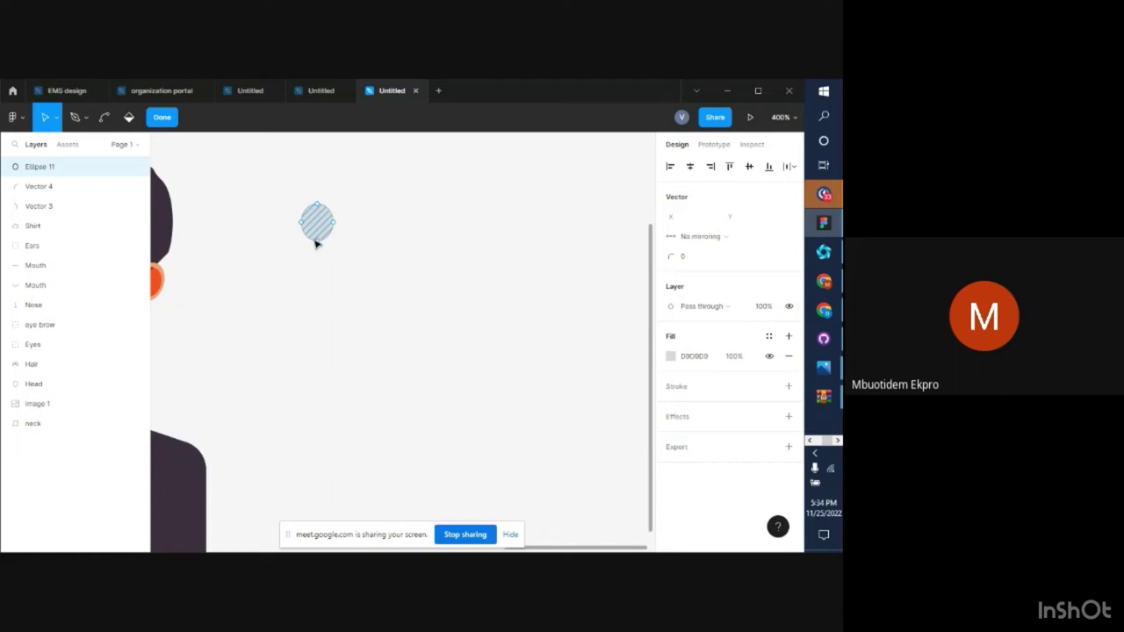
pyautogui.click(317, 243)
pyautogui.moveTo(319, 245); pyautogui.dragTo(295, 229)
pyautogui.click(161, 117)
pyautogui.hotkey('ctrl', '-')
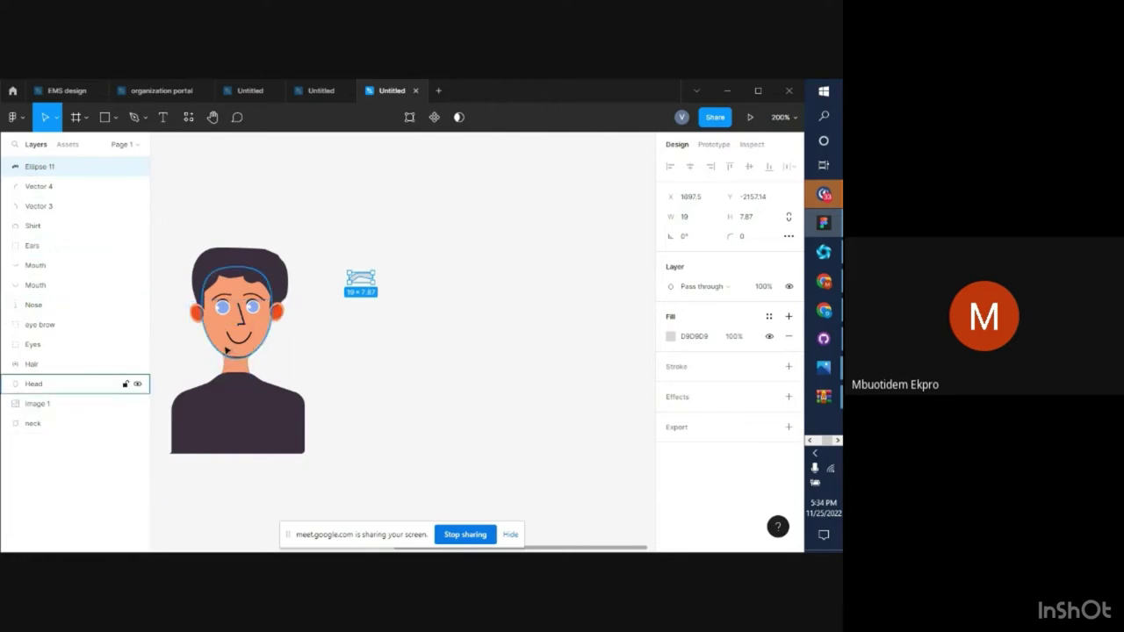
# Move the Eyes layer below Head and back above eye brow, then select the small arc
pyautogui.click(226, 349)
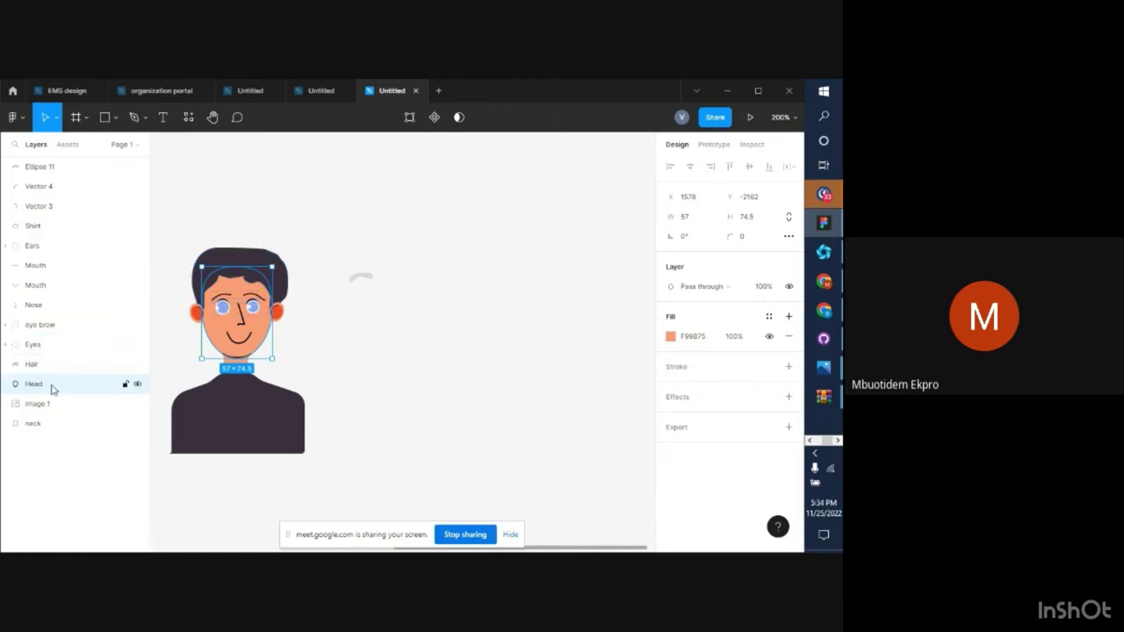
pyautogui.click(47, 348)
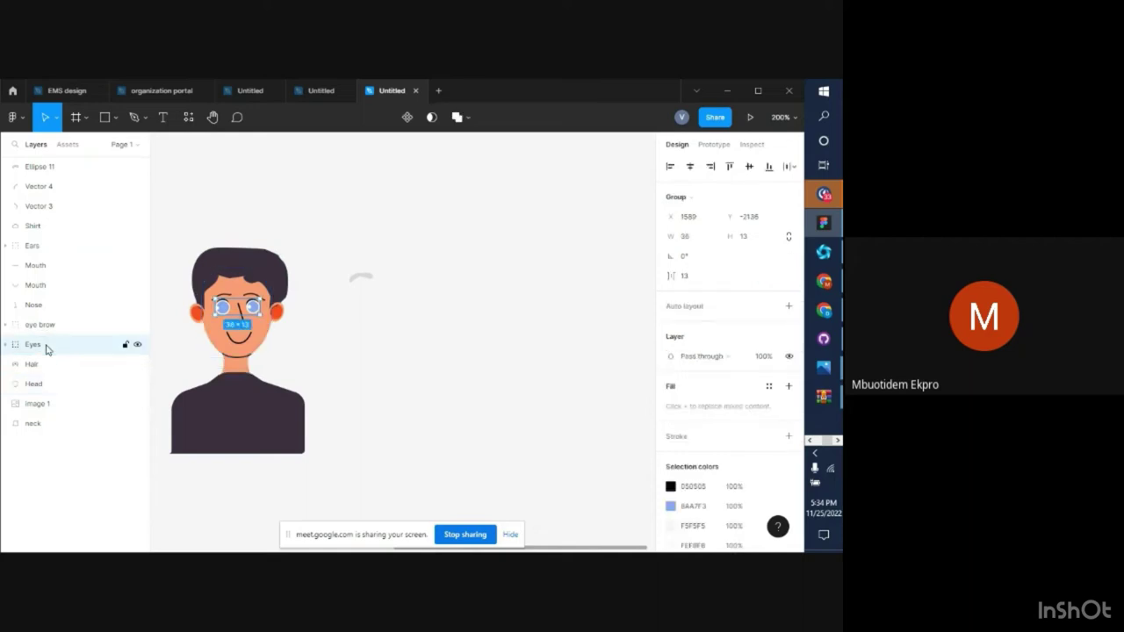
pyautogui.moveTo(48, 350); pyautogui.dragTo(48, 403)
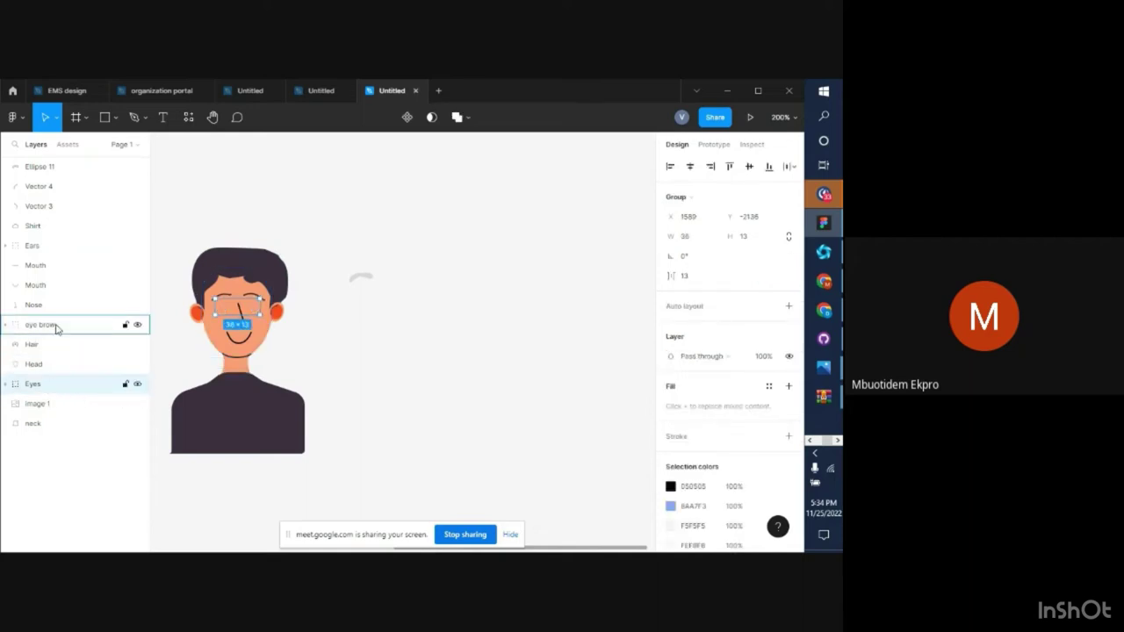
pyautogui.moveTo(55, 328); pyautogui.dragTo(60, 322)
pyautogui.click(355, 357)
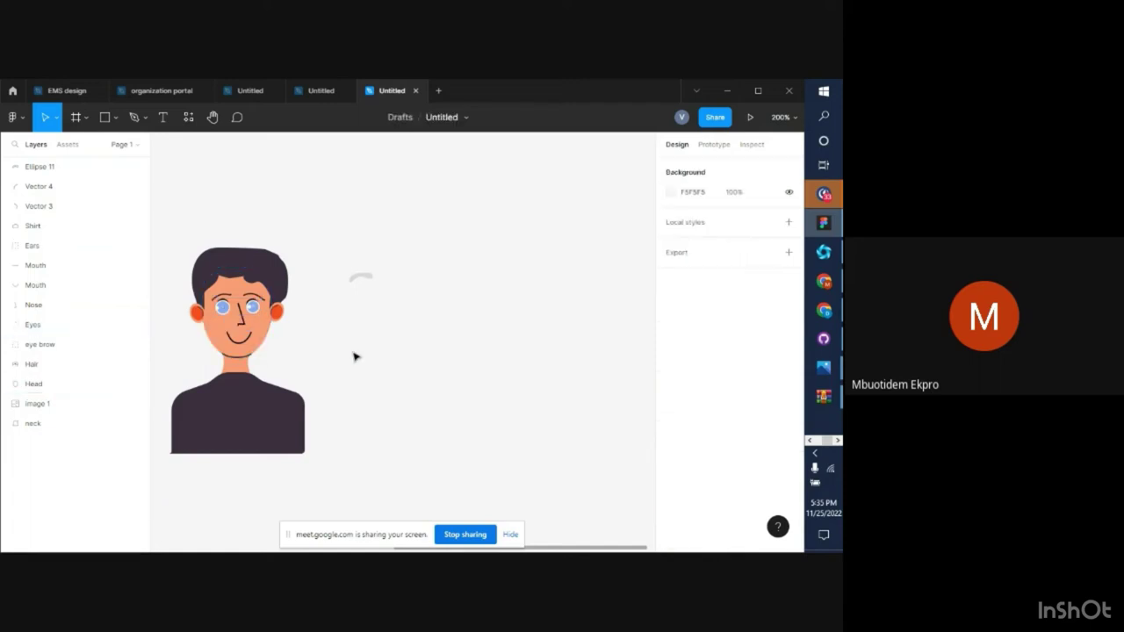
pyautogui.click(362, 279)
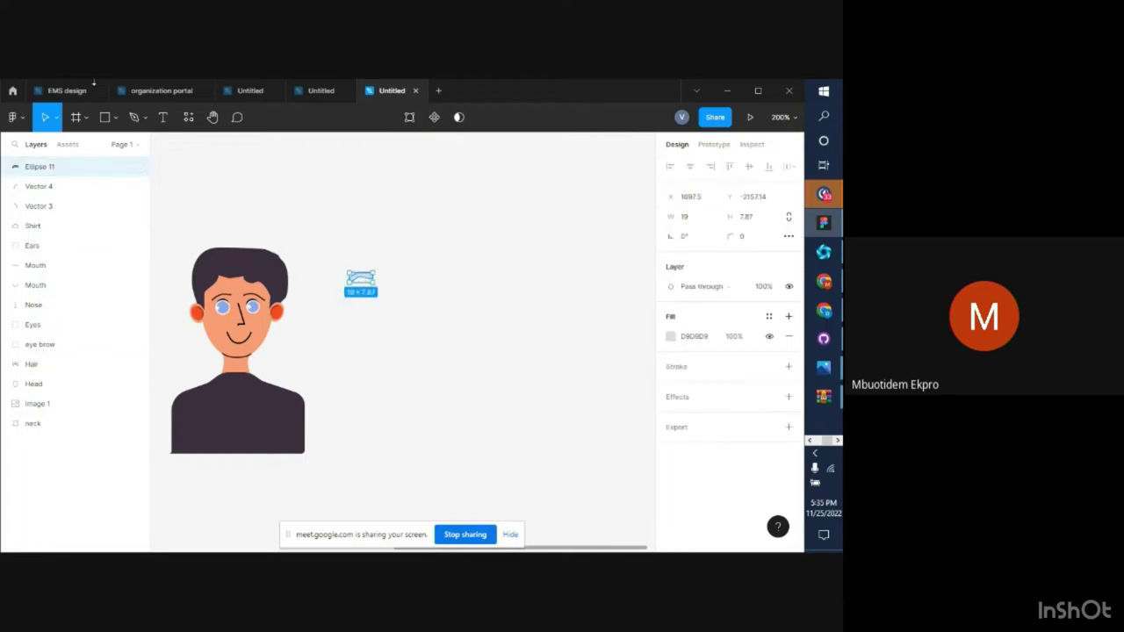
# Draw a large ellipse beside the arc and drag its top, right, bottom and left points into a curved blob
pyautogui.click(115, 118)
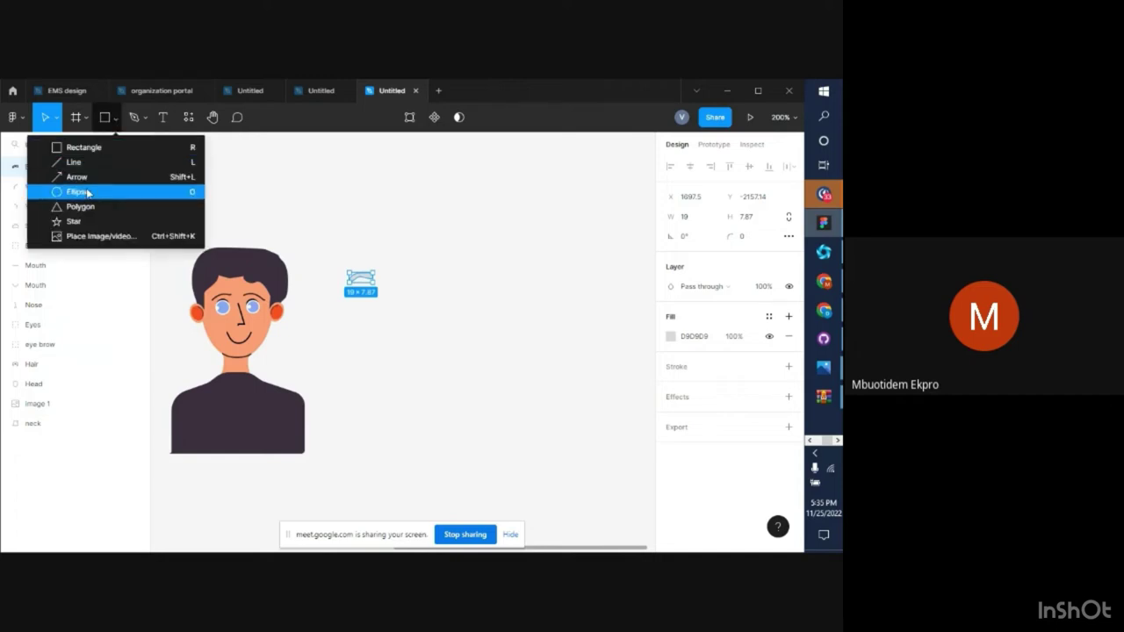
pyautogui.click(87, 192)
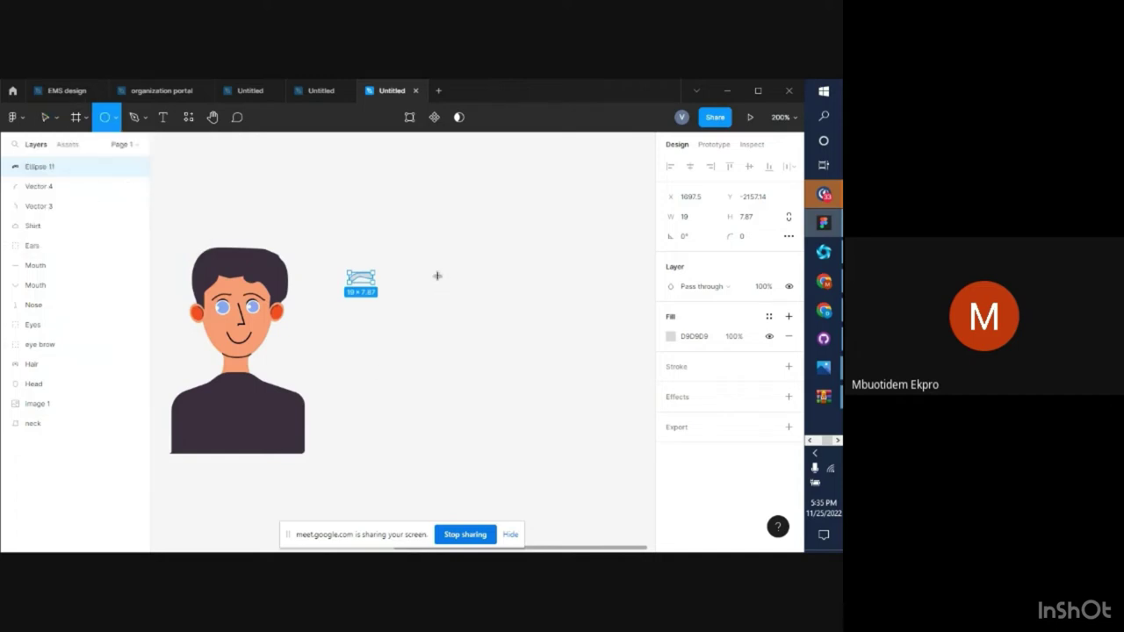
pyautogui.moveTo(437, 276); pyautogui.dragTo(553, 400)
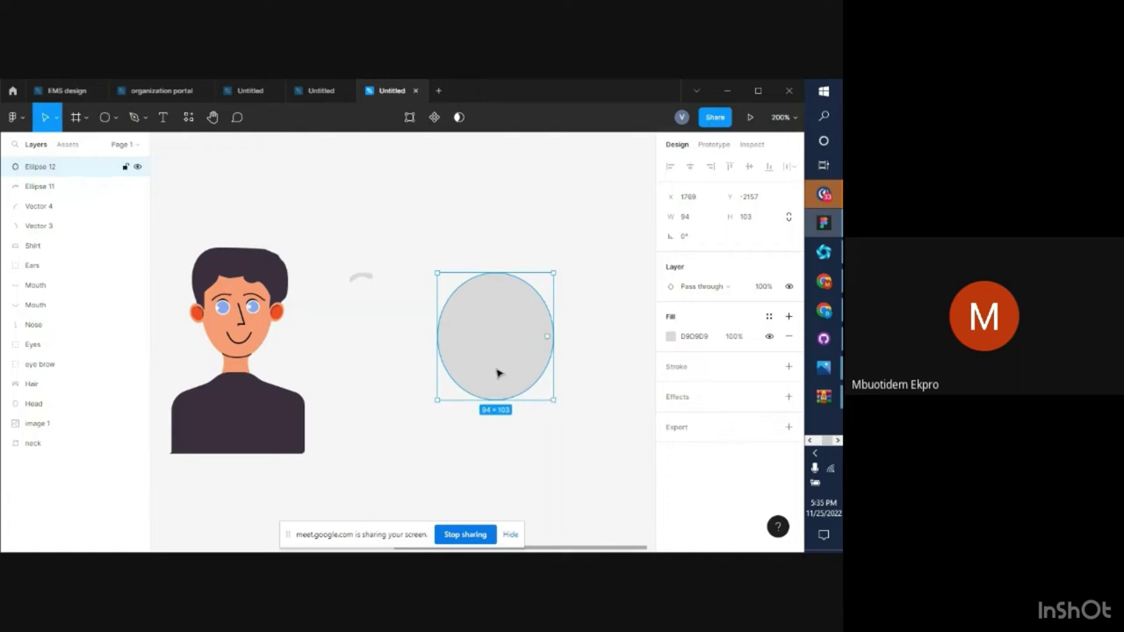
pyautogui.doubleClick(498, 373)
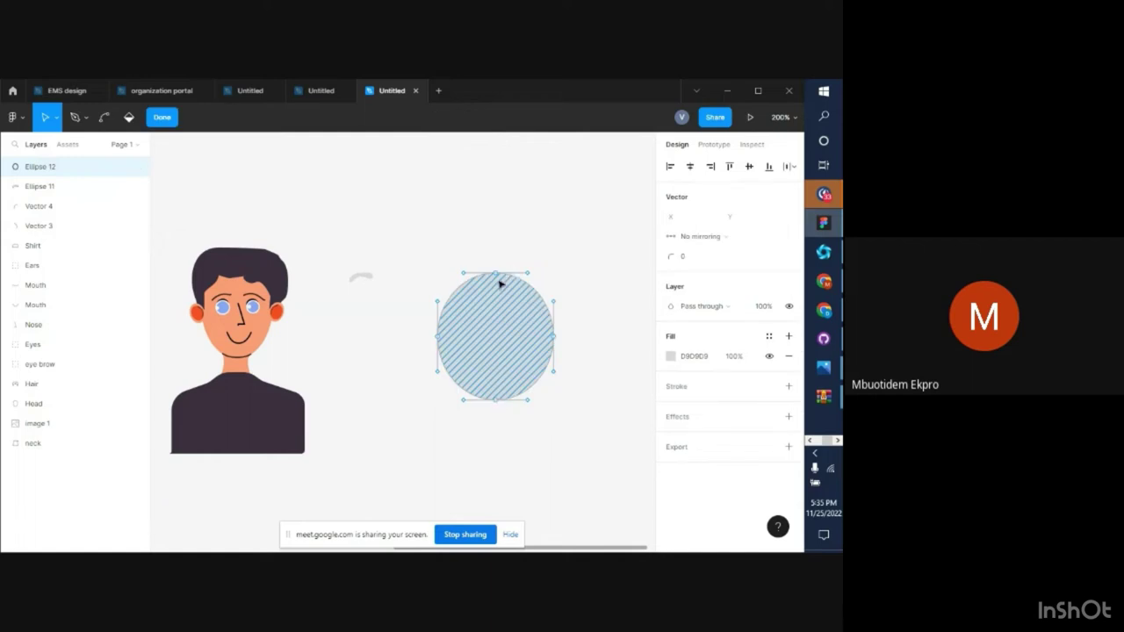
pyautogui.moveTo(495, 274)
pyautogui.mouseDown()
pyautogui.moveTo(510, 251)
pyautogui.moveTo(501, 238)
pyautogui.moveTo(501, 256)
pyautogui.mouseUp()
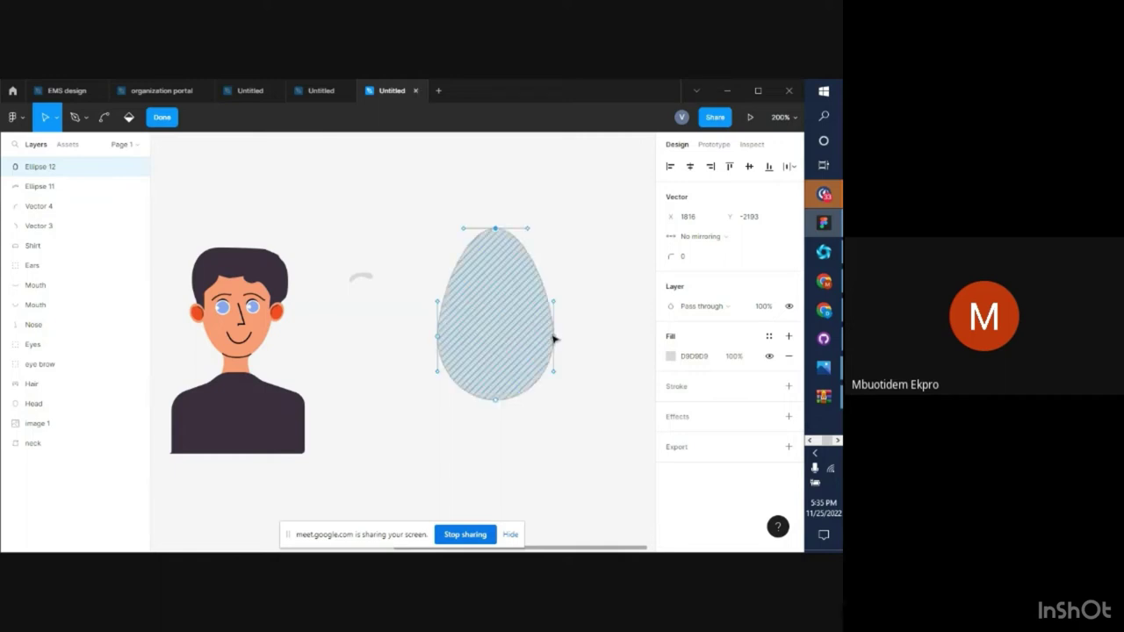
pyautogui.moveTo(555, 336)
pyautogui.mouseDown()
pyautogui.moveTo(587, 340)
pyautogui.moveTo(615, 326)
pyautogui.moveTo(612, 296)
pyautogui.moveTo(598, 325)
pyautogui.moveTo(527, 326)
pyautogui.moveTo(465, 363)
pyautogui.mouseUp()
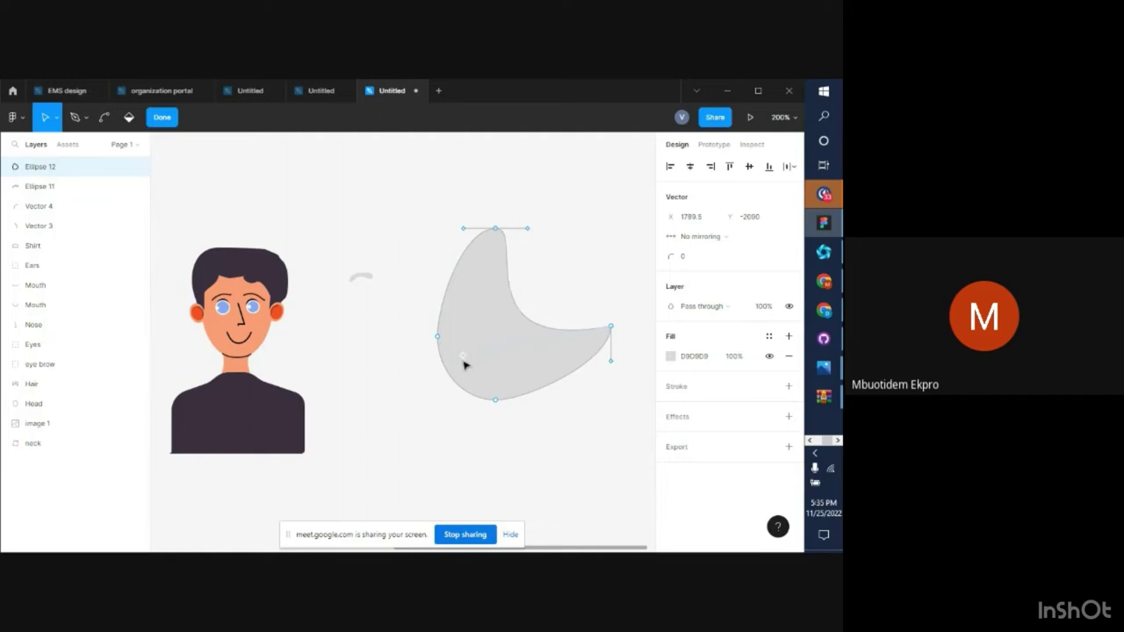
pyautogui.moveTo(495, 398); pyautogui.dragTo(605, 433)
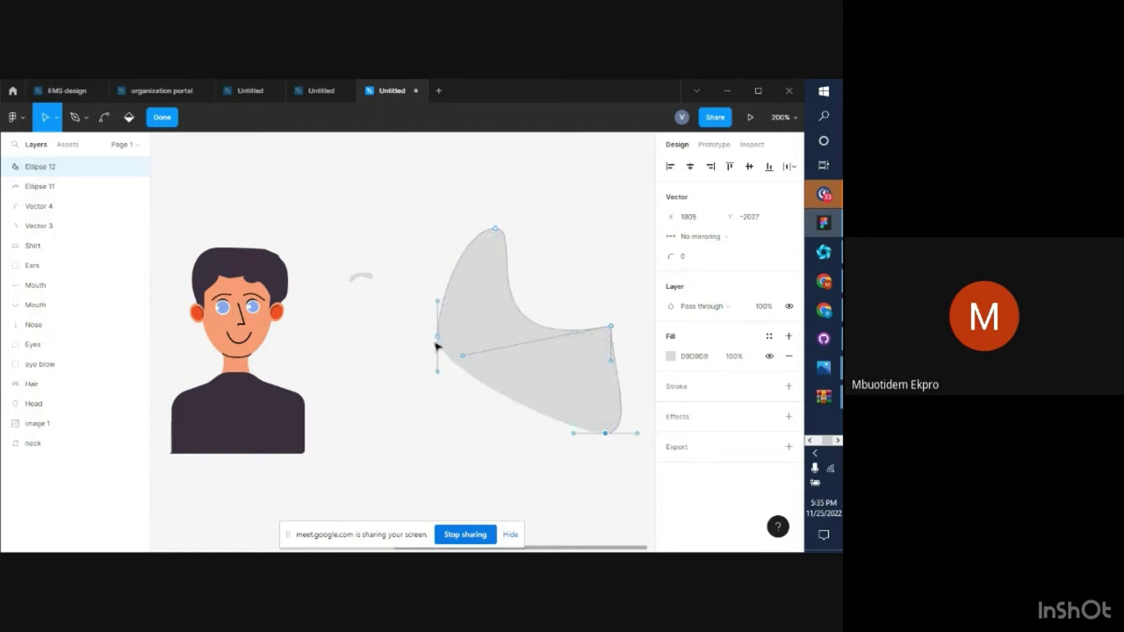
pyautogui.moveTo(442, 338); pyautogui.dragTo(412, 340)
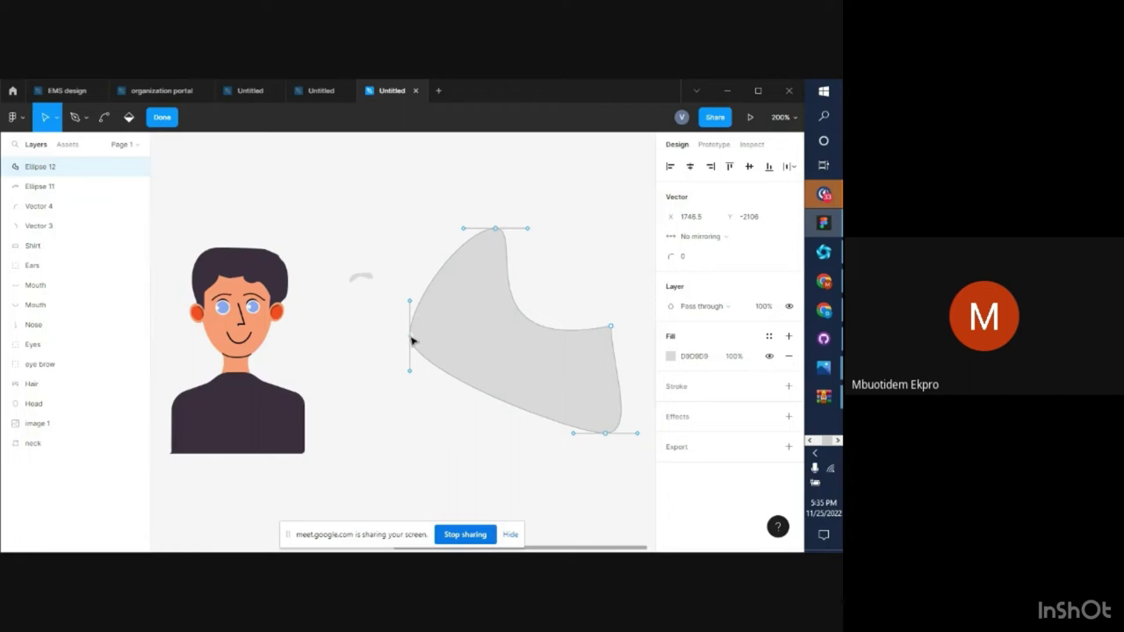
pyautogui.click(162, 120)
# Delete the trial blob and the small Ellipse 11 arc, then select the Eyes group
pyautogui.press('Delete')
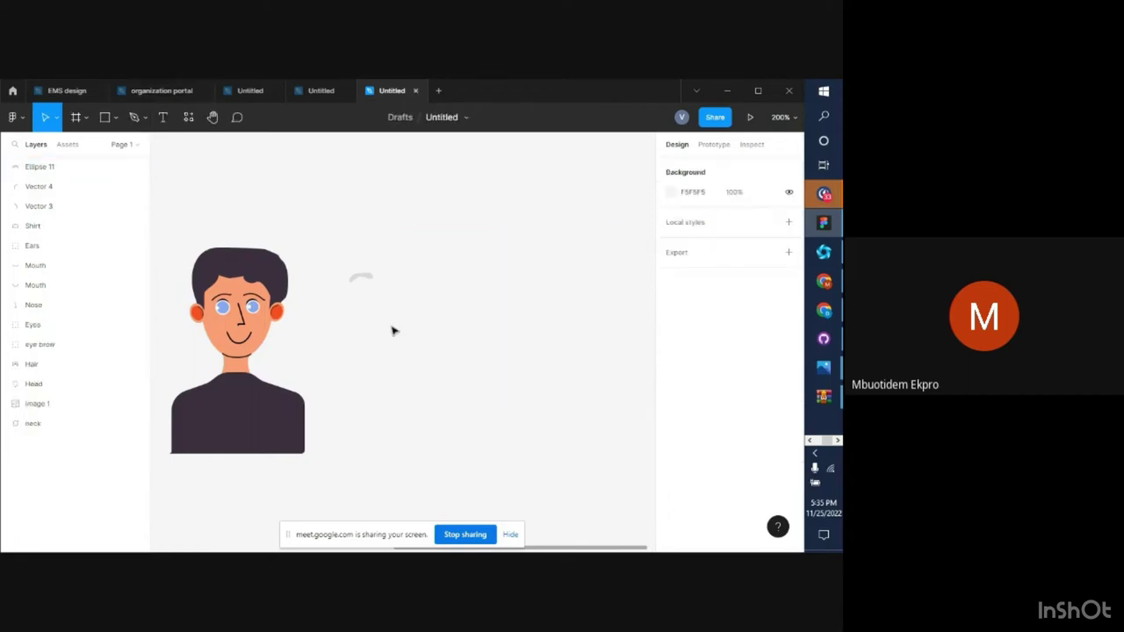
pyautogui.click(369, 281)
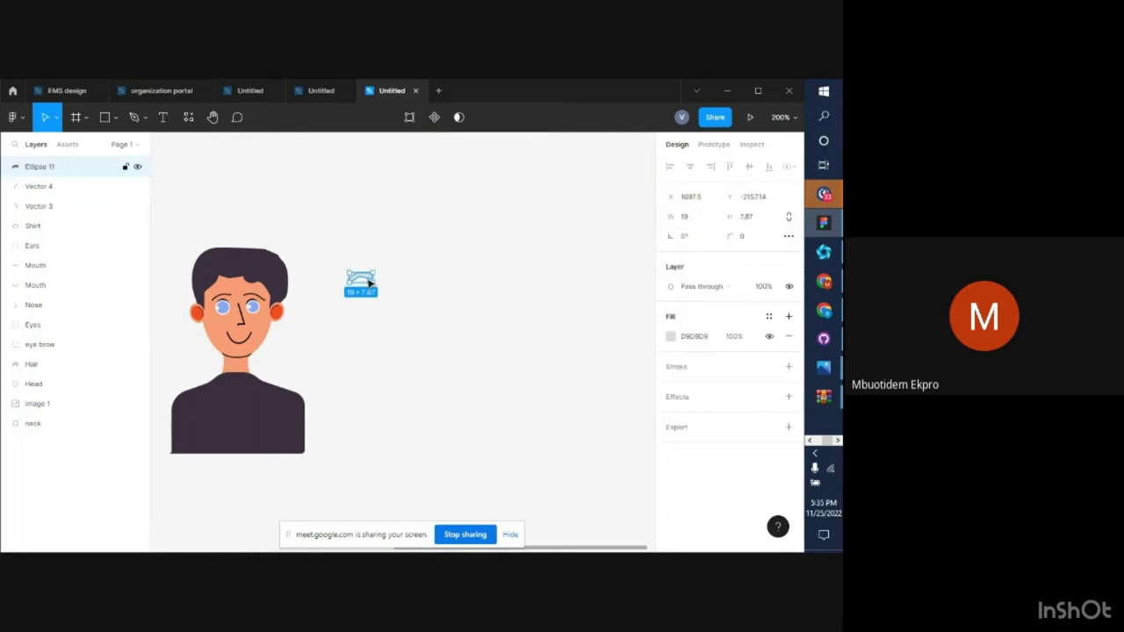
pyautogui.press('Delete')
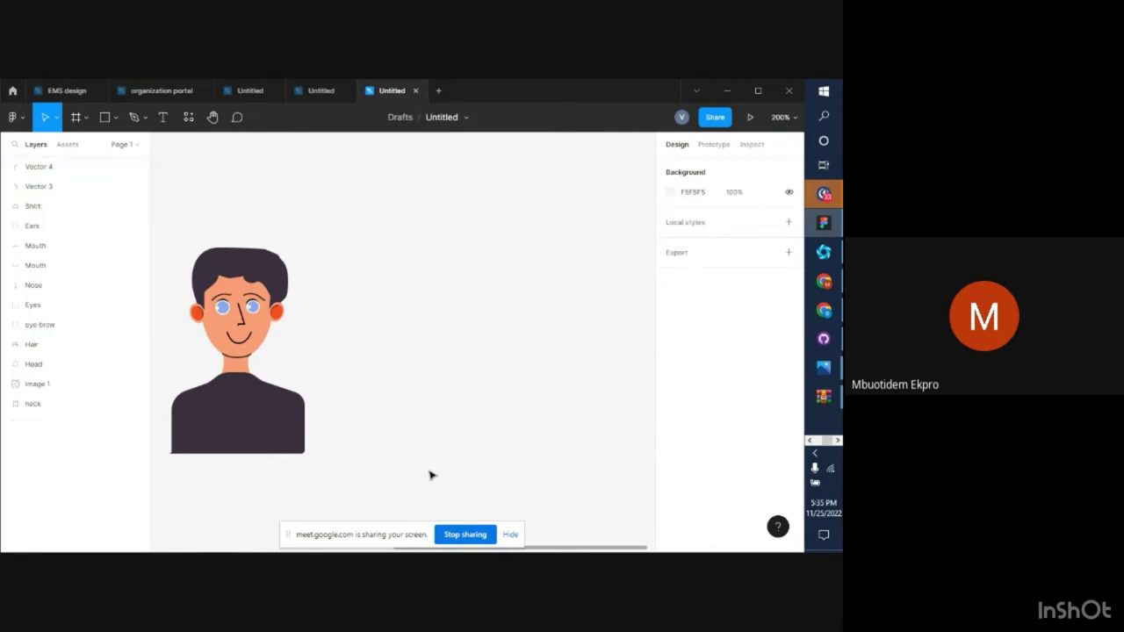
pyautogui.hscroll(-2, 430, 475)
pyautogui.hscroll(-1, 430, 474)
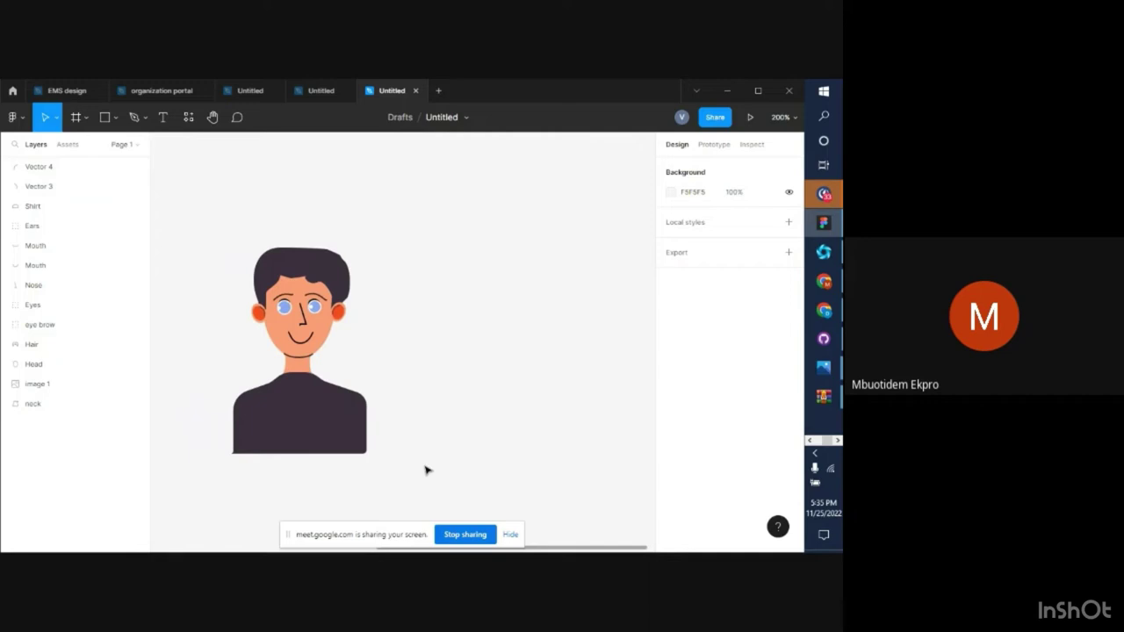
pyautogui.click(315, 307)
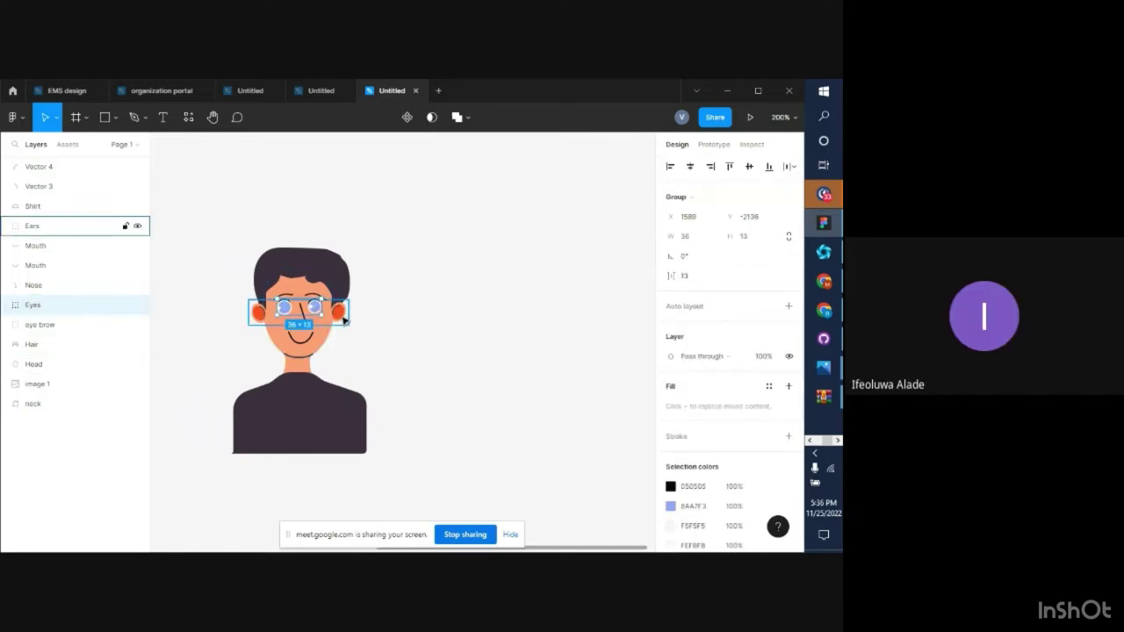
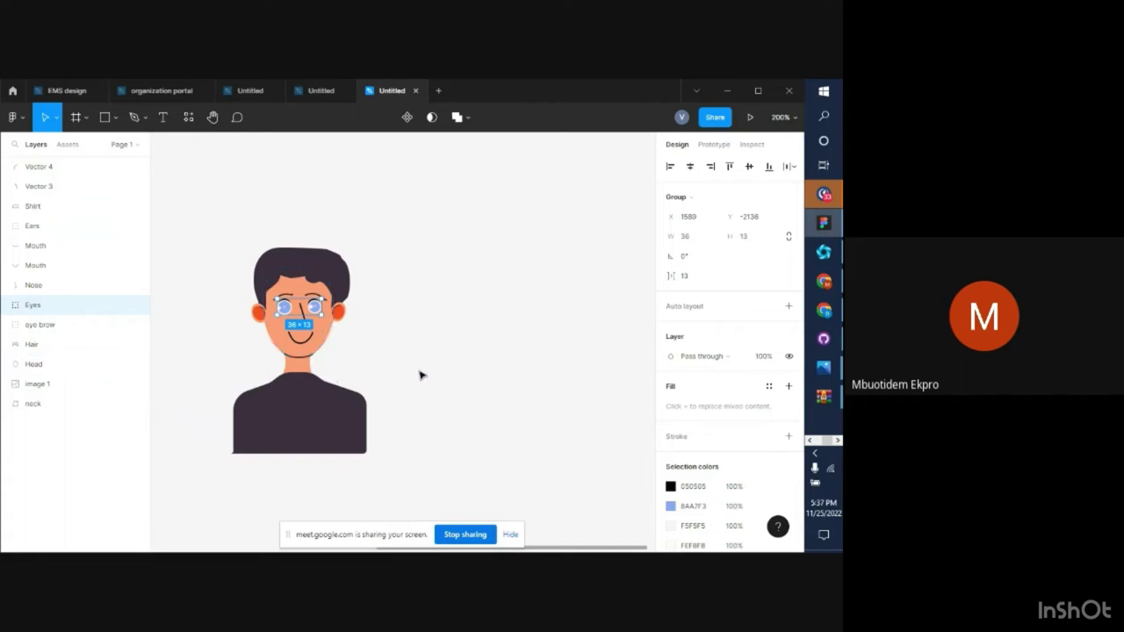
# Select the character's mouth, head and hair in turn, then zoom in on the face
pyautogui.click(420, 376)
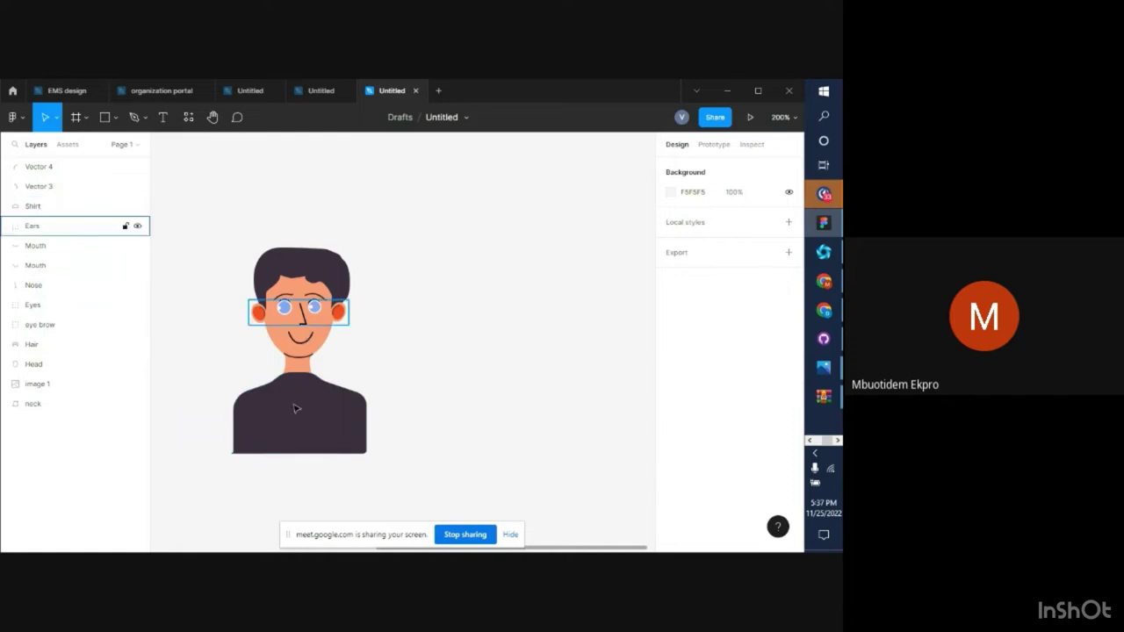
pyautogui.click(309, 348)
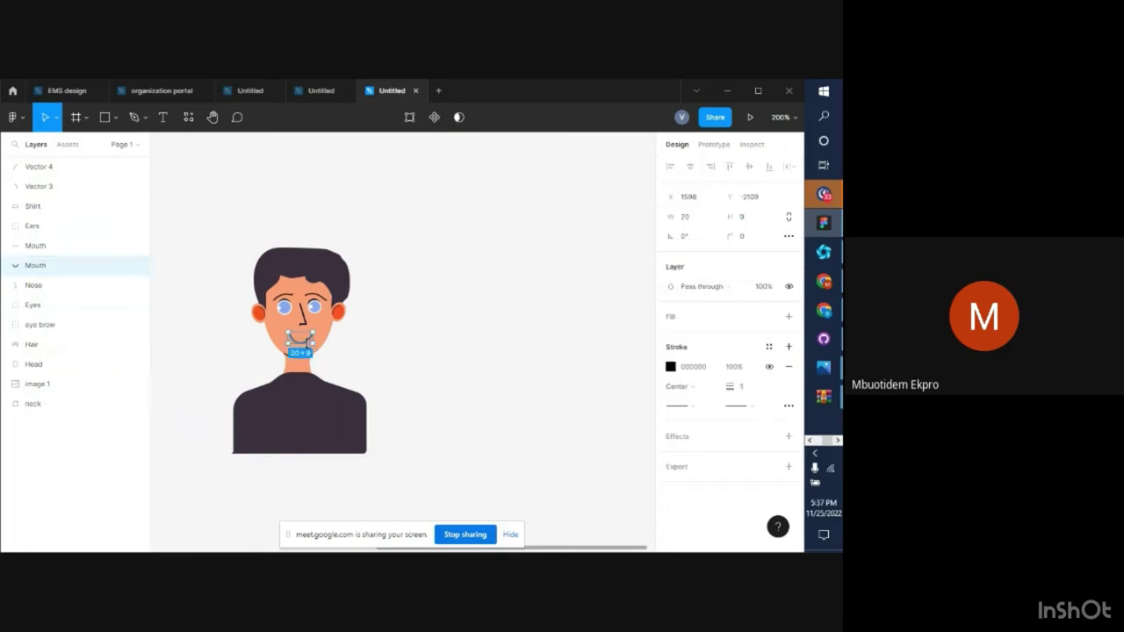
pyautogui.click(329, 339)
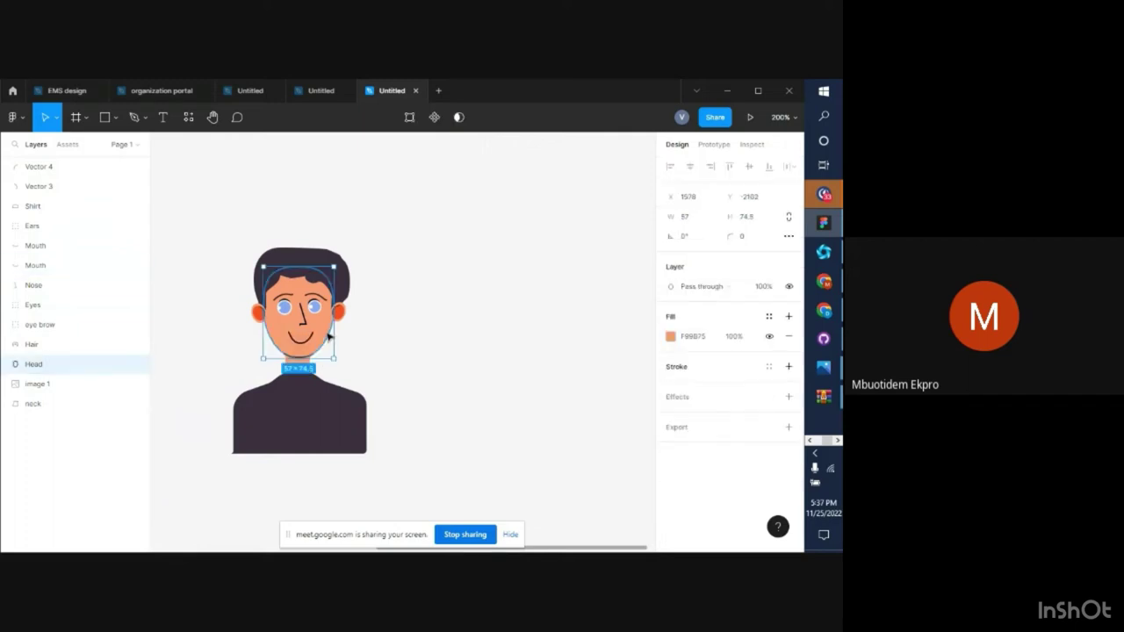
pyautogui.click(333, 260)
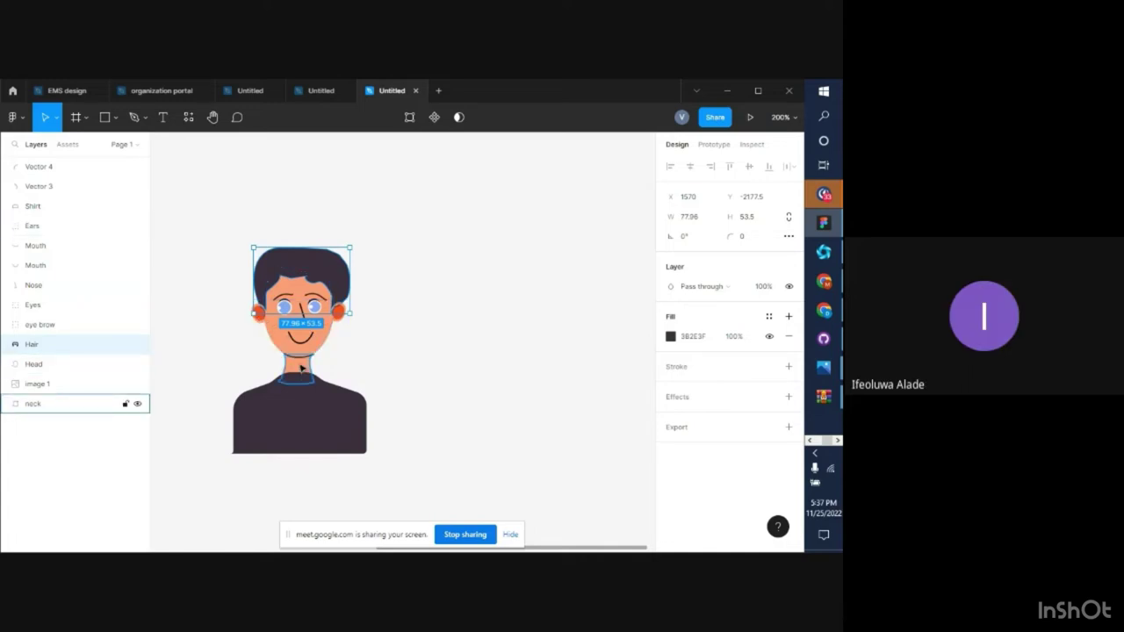
pyautogui.press('+')
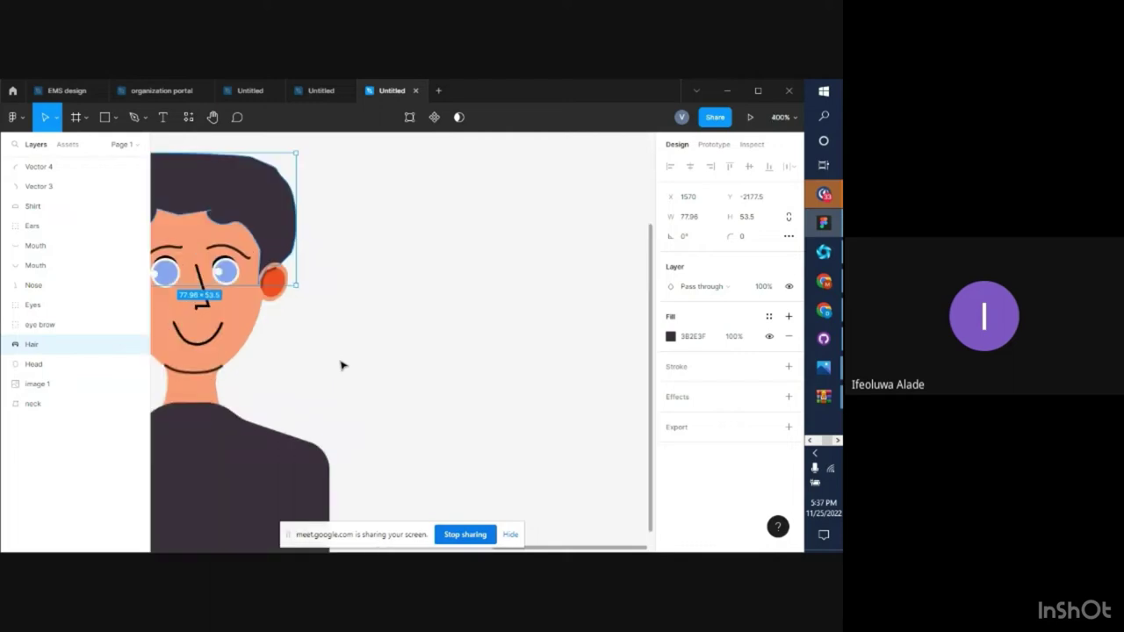
pyautogui.hscroll(-2, 346, 389)
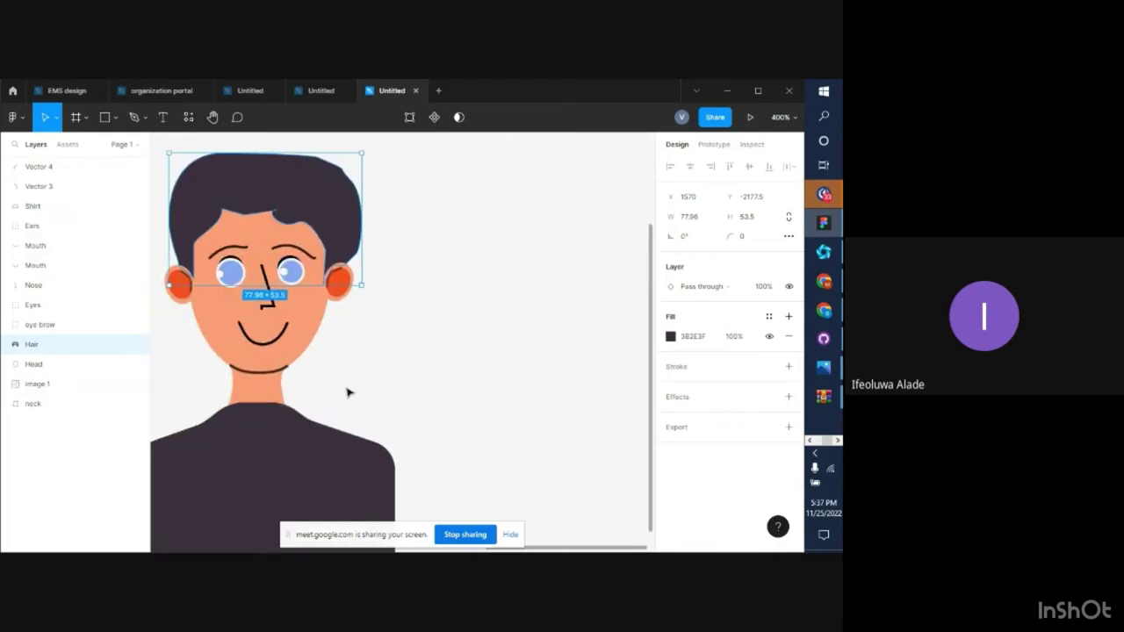
# Zoom into the grid of character variations in its file, then return to the Chrome video call
pyautogui.click(322, 91)
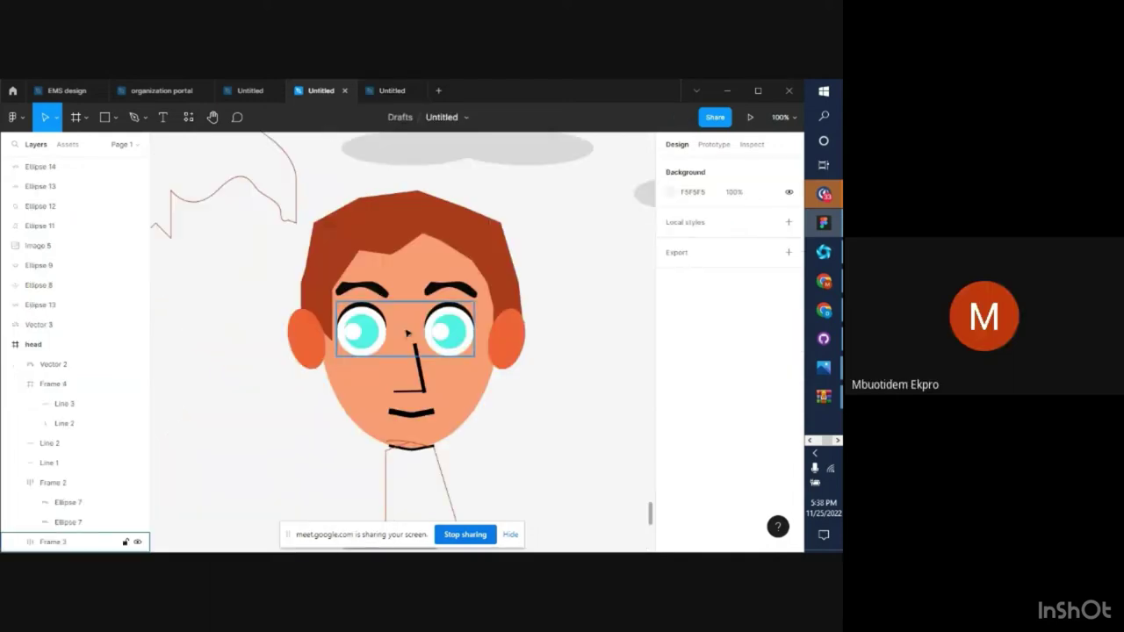
pyautogui.click(253, 91)
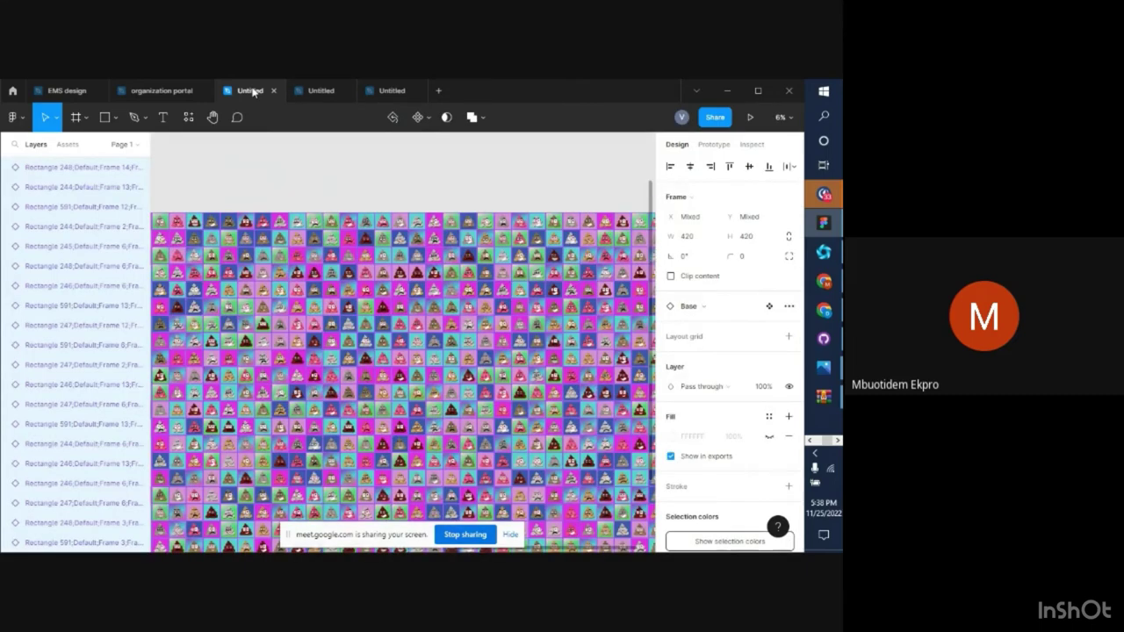
pyautogui.scroll(3, 390, 384)
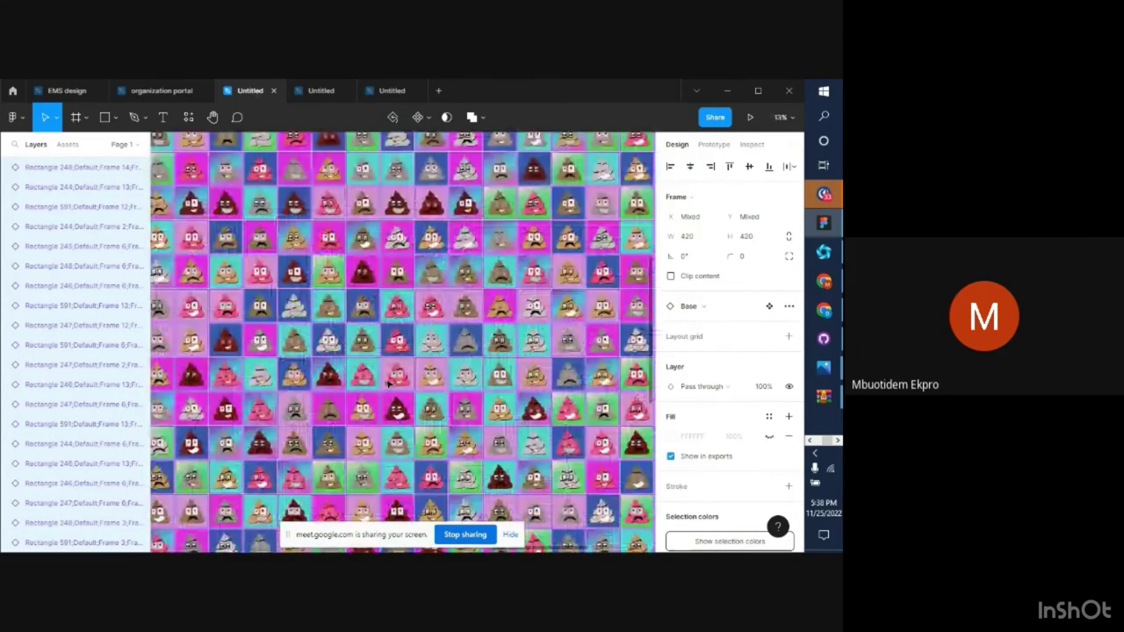
pyautogui.scroll(5, 388, 384)
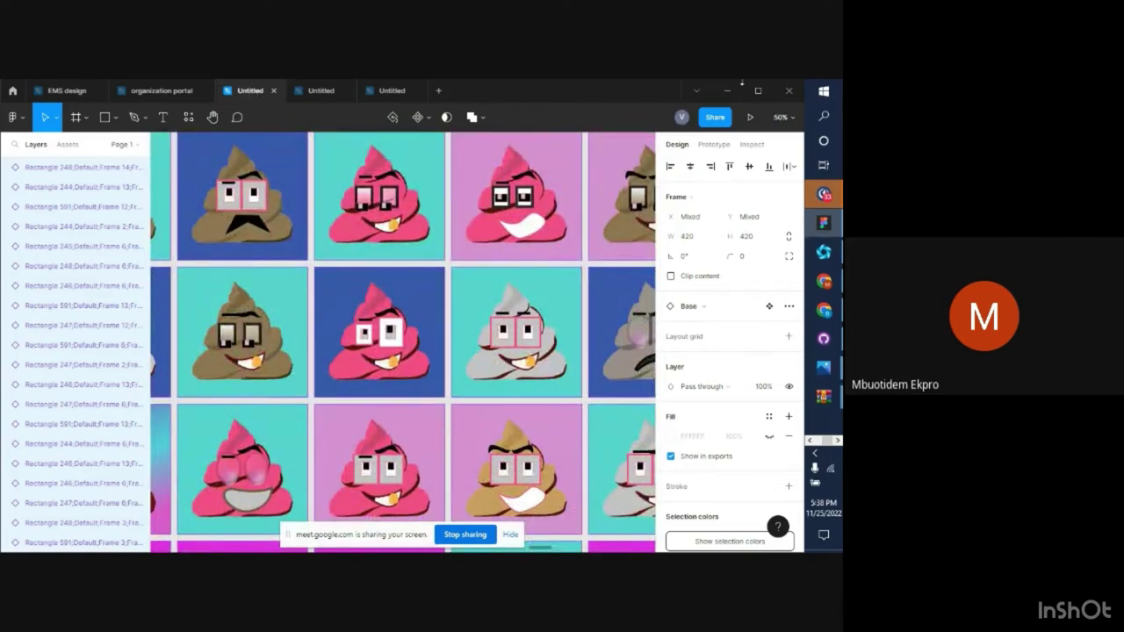
pyautogui.click(835, 283)
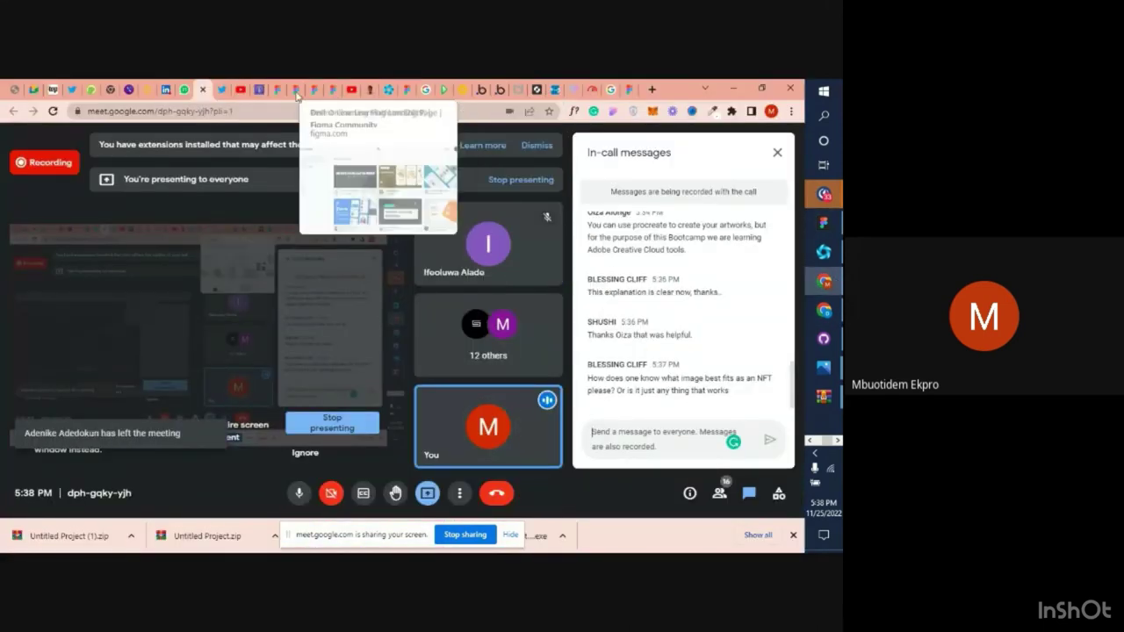
# From the Google Images tab, navigate to opensea.io
pyautogui.click(610, 89)
pyautogui.click(484, 112)
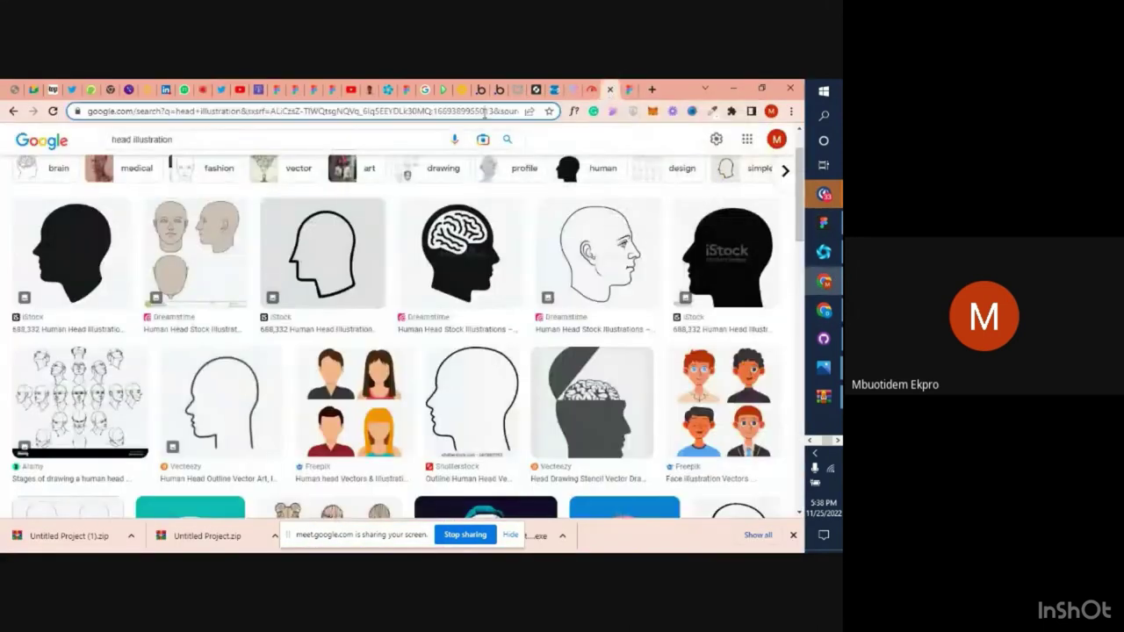
pyautogui.write('ope')
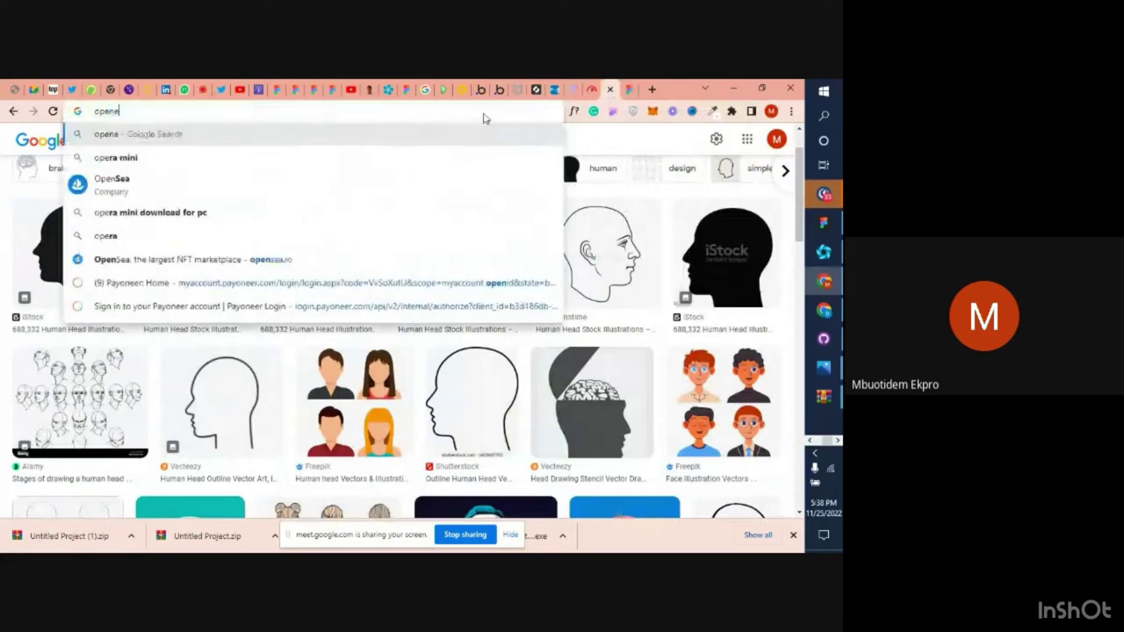
pyautogui.write('nses')
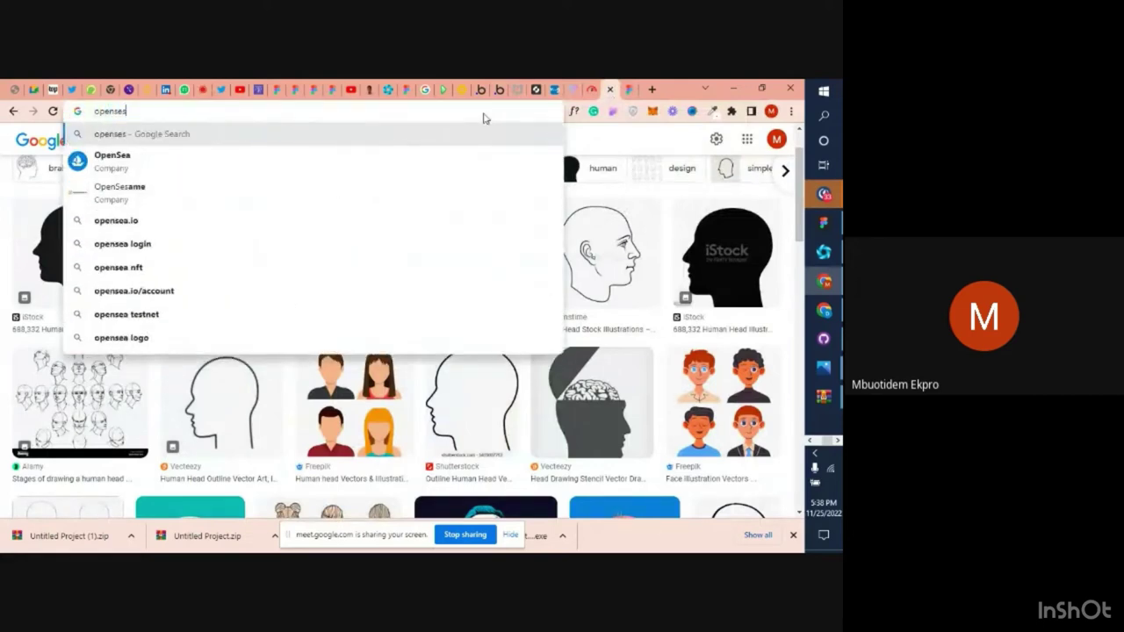
pyautogui.press('BackSpace')
pyautogui.write('a.')
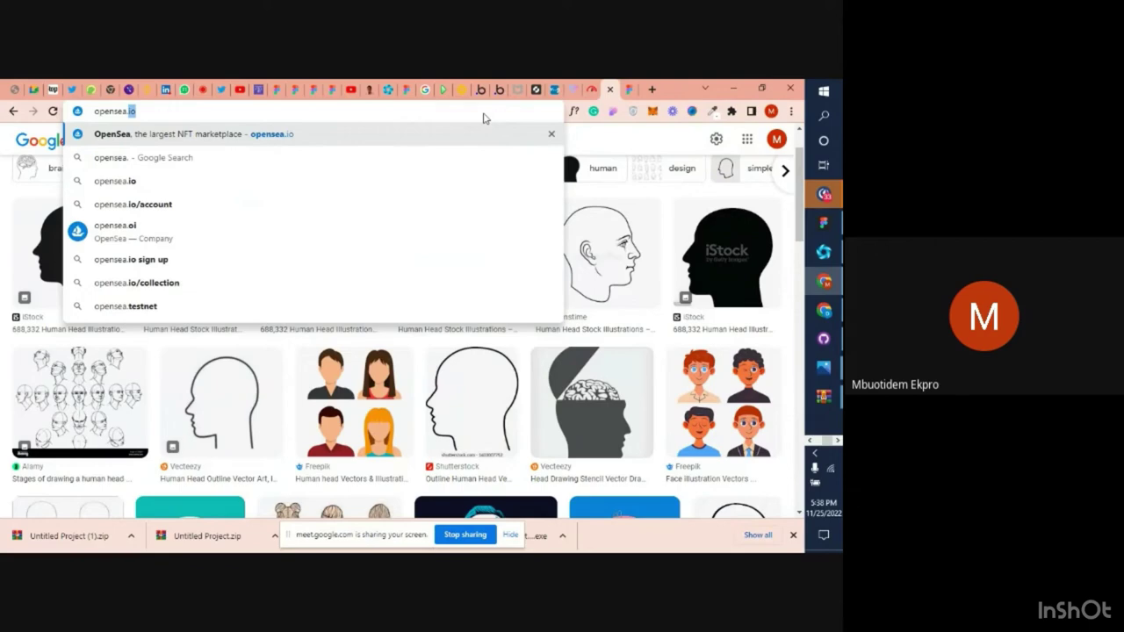
pyautogui.write('io')
pyautogui.press('Return')
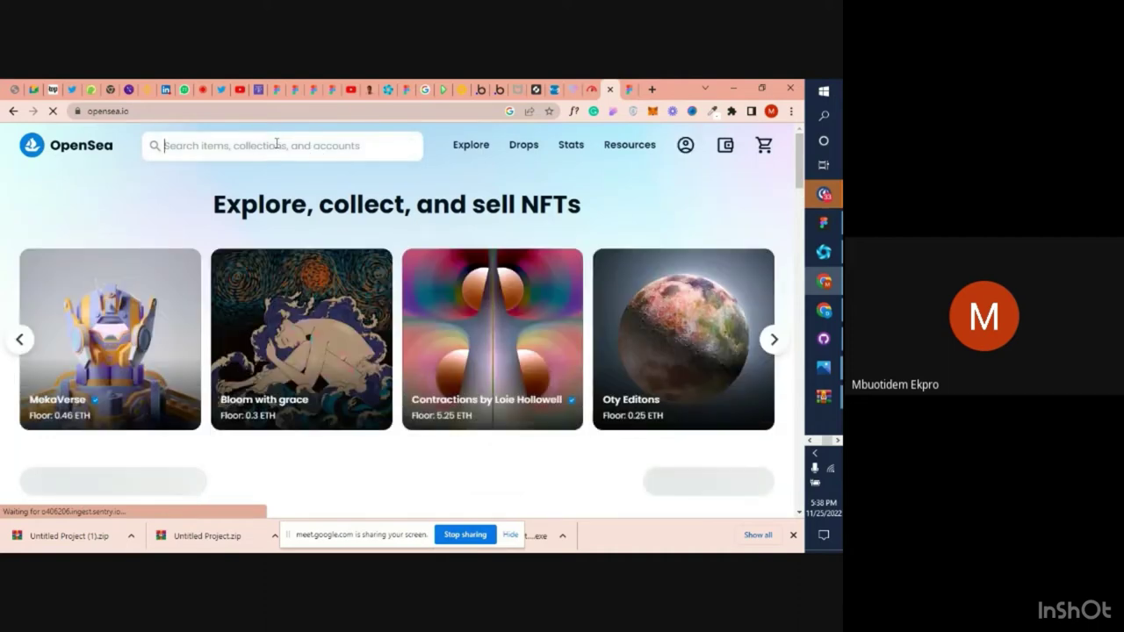
# Search OpenSea for 'nft poop art' and open the Crypto Poop Art Nft collection
pyautogui.click(276, 143)
pyautogui.write('poop')
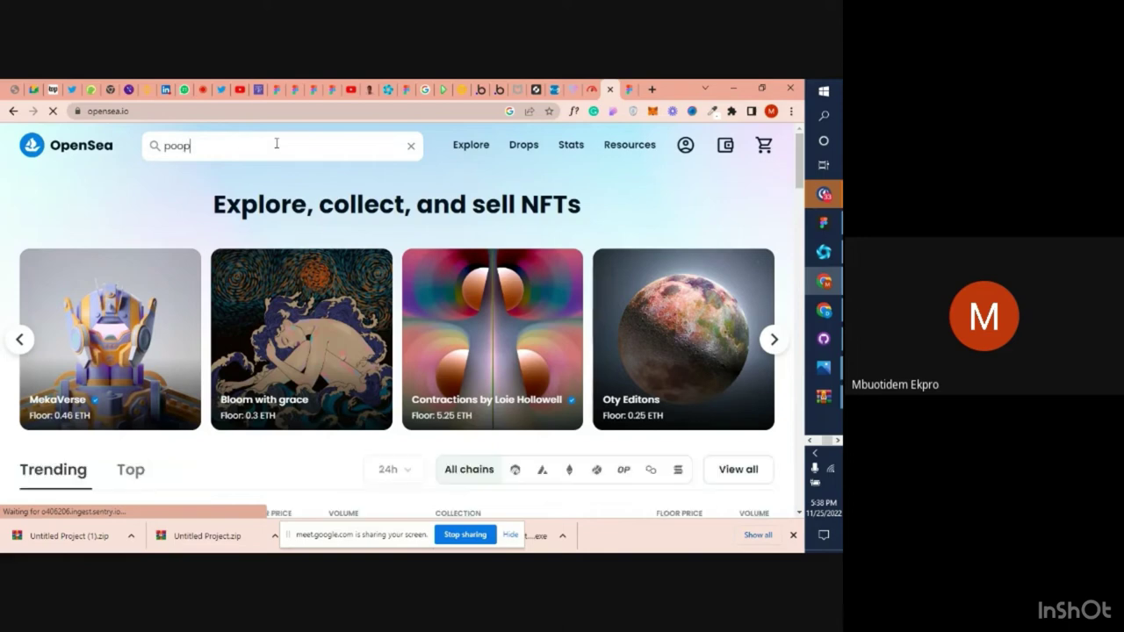
pyautogui.write(' art')
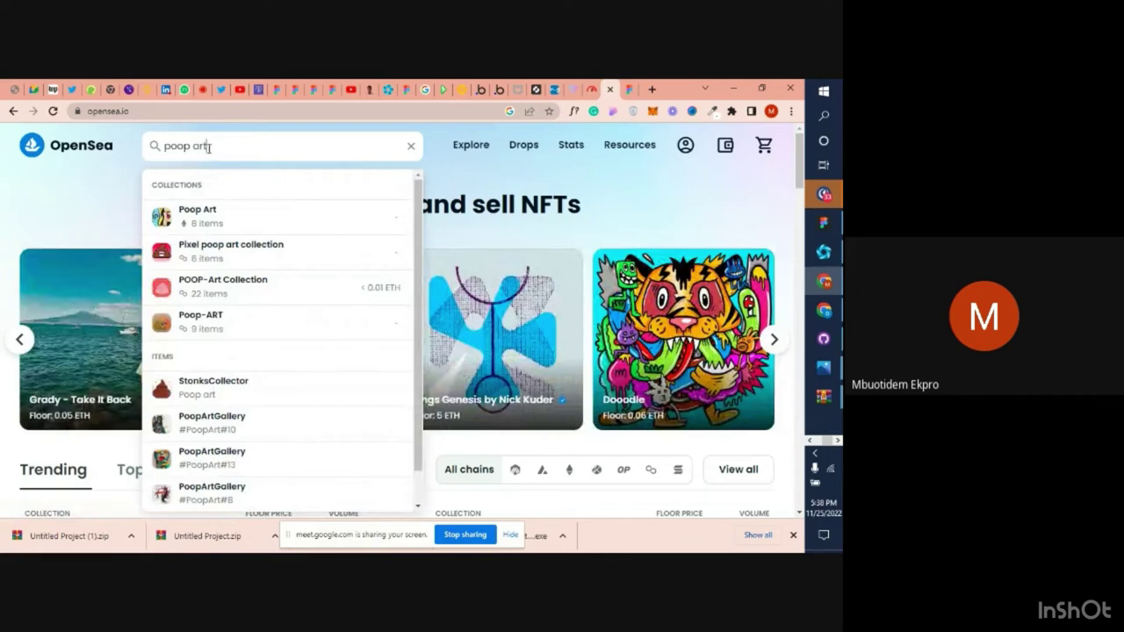
pyautogui.scroll(-1, 240, 194)
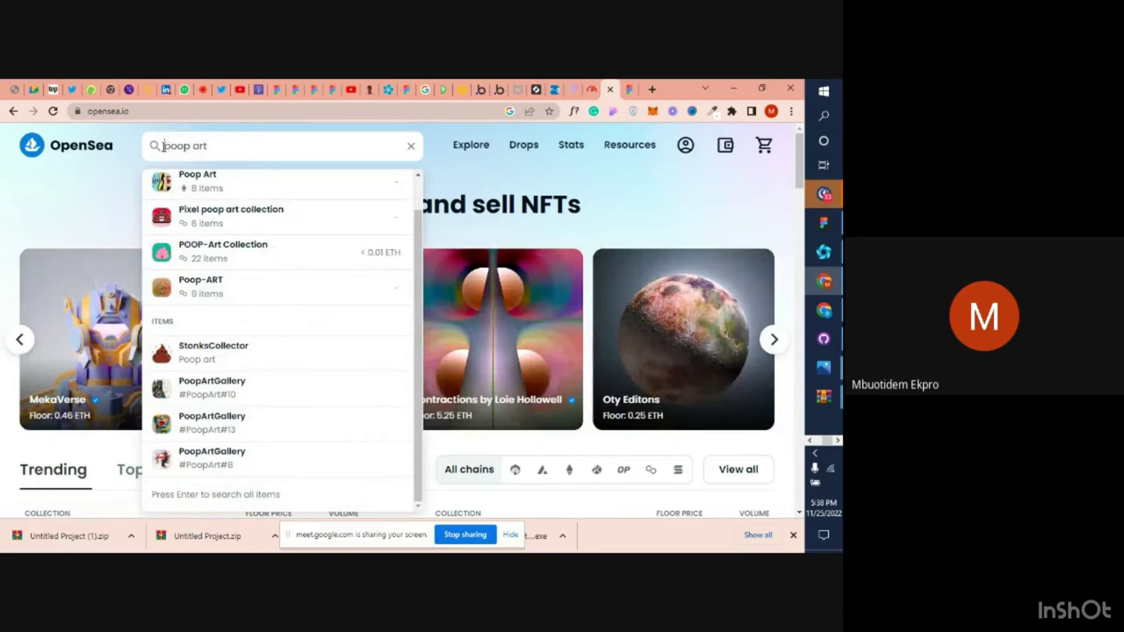
pyautogui.click(162, 146)
pyautogui.write('nft')
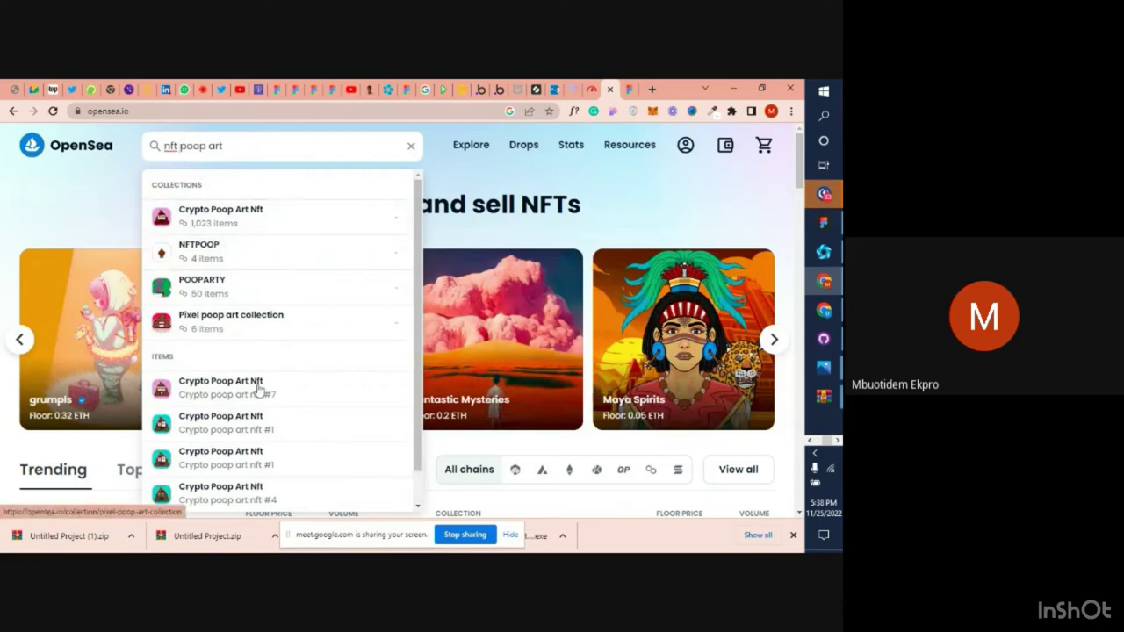
pyautogui.doubleClick(213, 219)
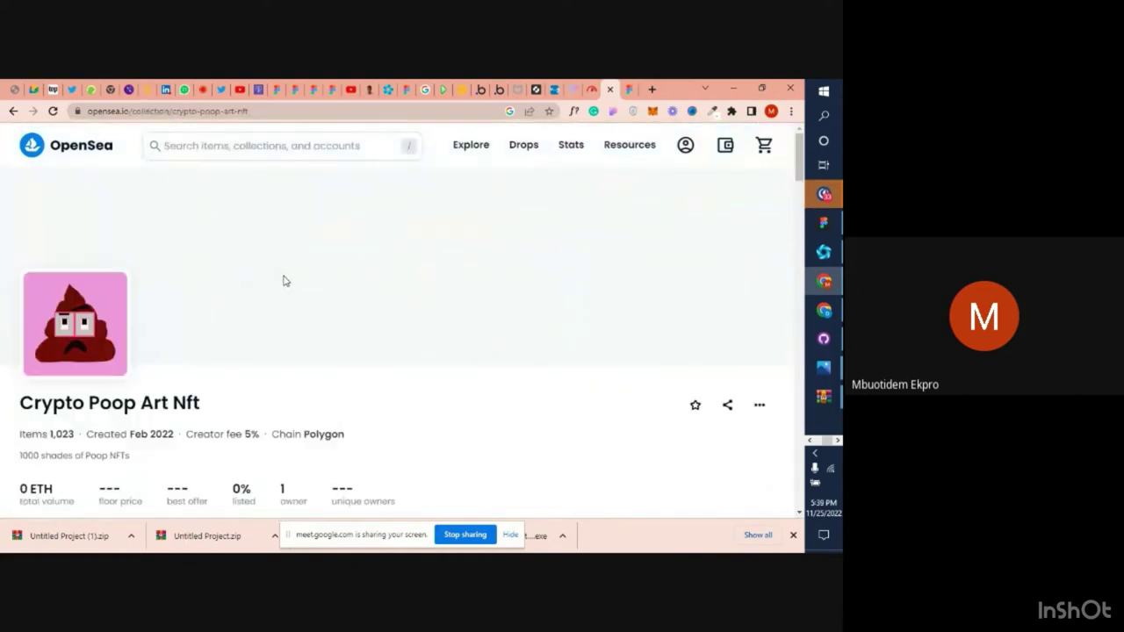
# Scroll through the Crypto Poop Art Nft collection page to review its items and stats
pyautogui.scroll(-1, 255, 361)
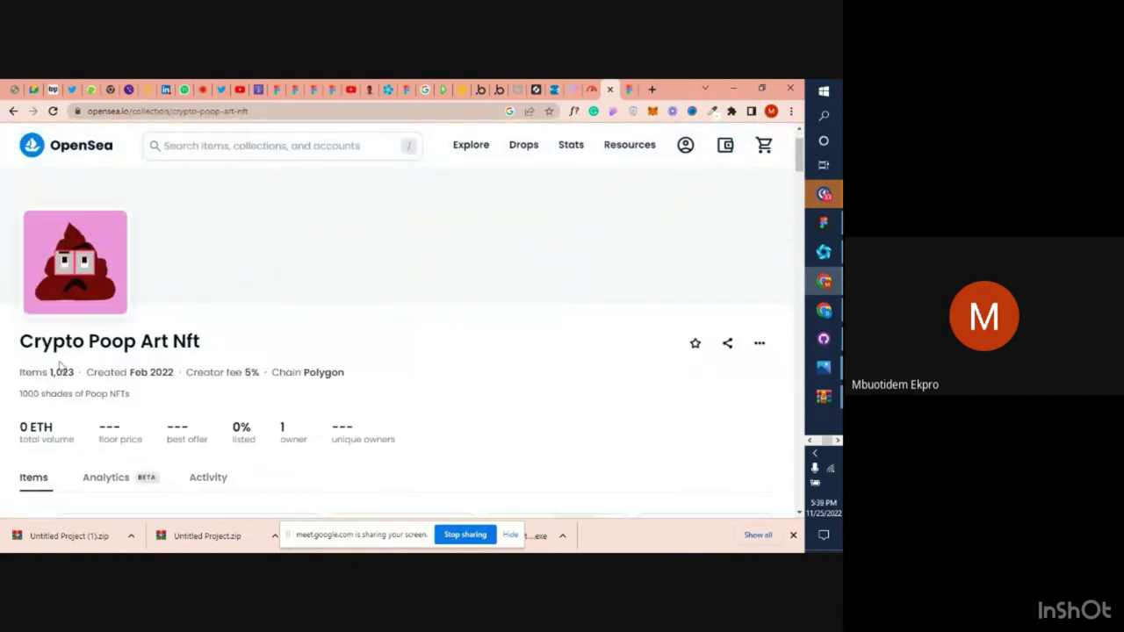
pyautogui.scroll(-2, 402, 340)
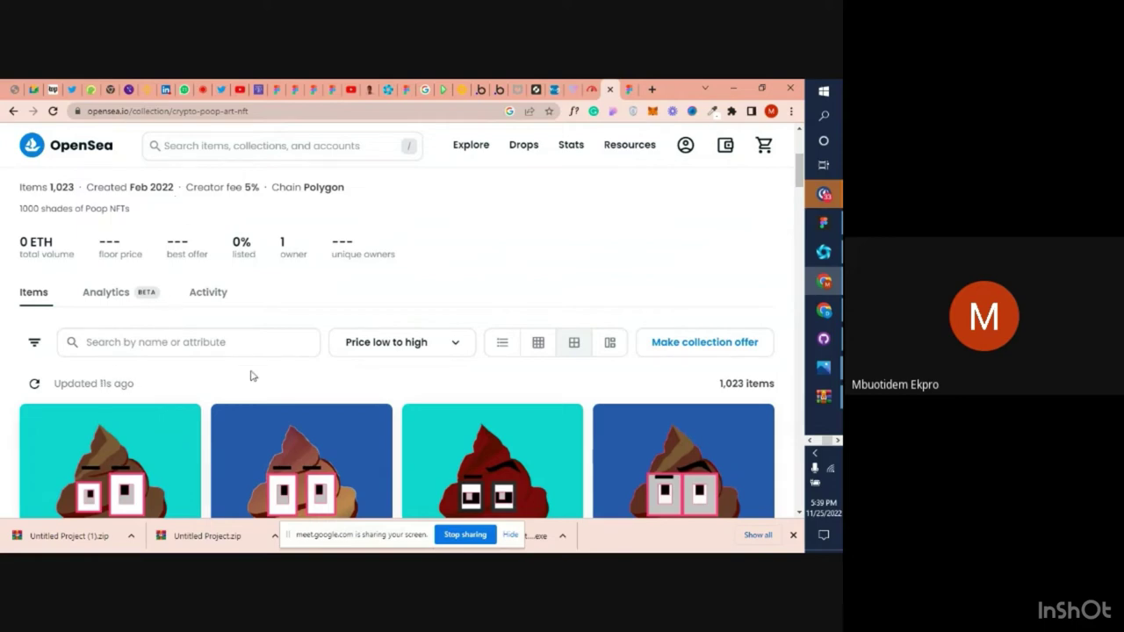
pyautogui.scroll(-5, 251, 376)
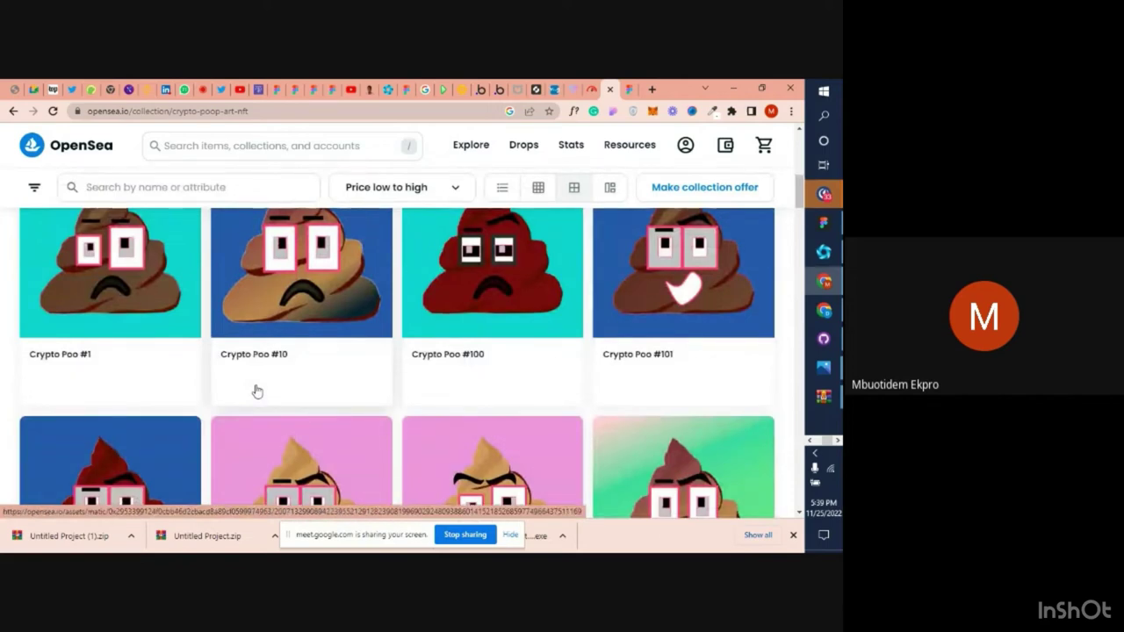
pyautogui.scroll(-3, 257, 391)
pyautogui.scroll(-6, 258, 388)
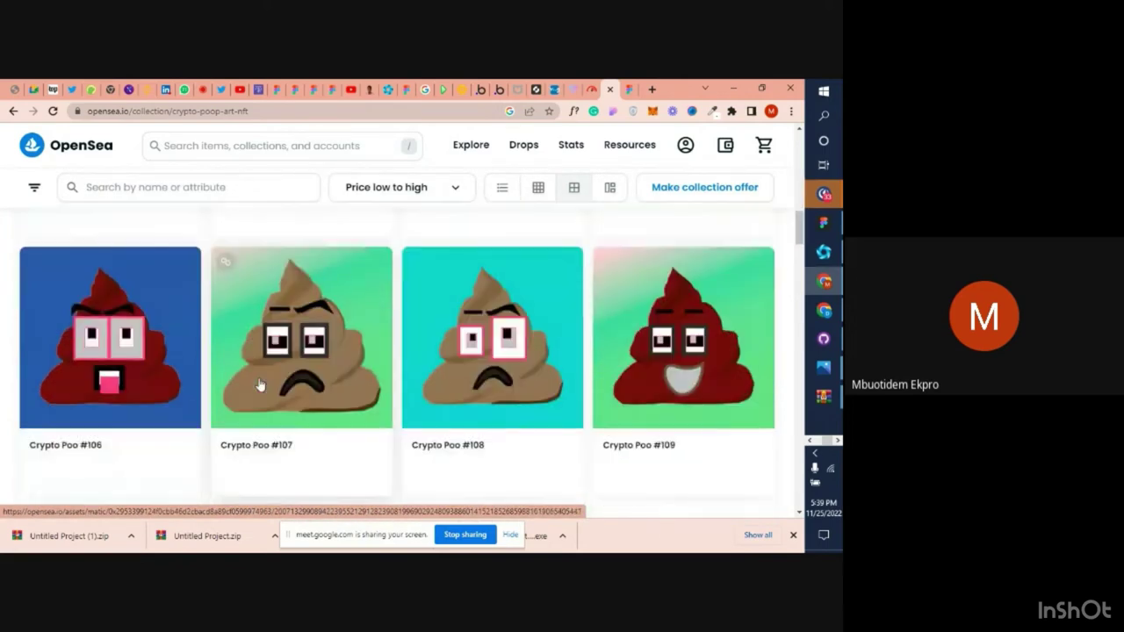
pyautogui.scroll(-5, 257, 387)
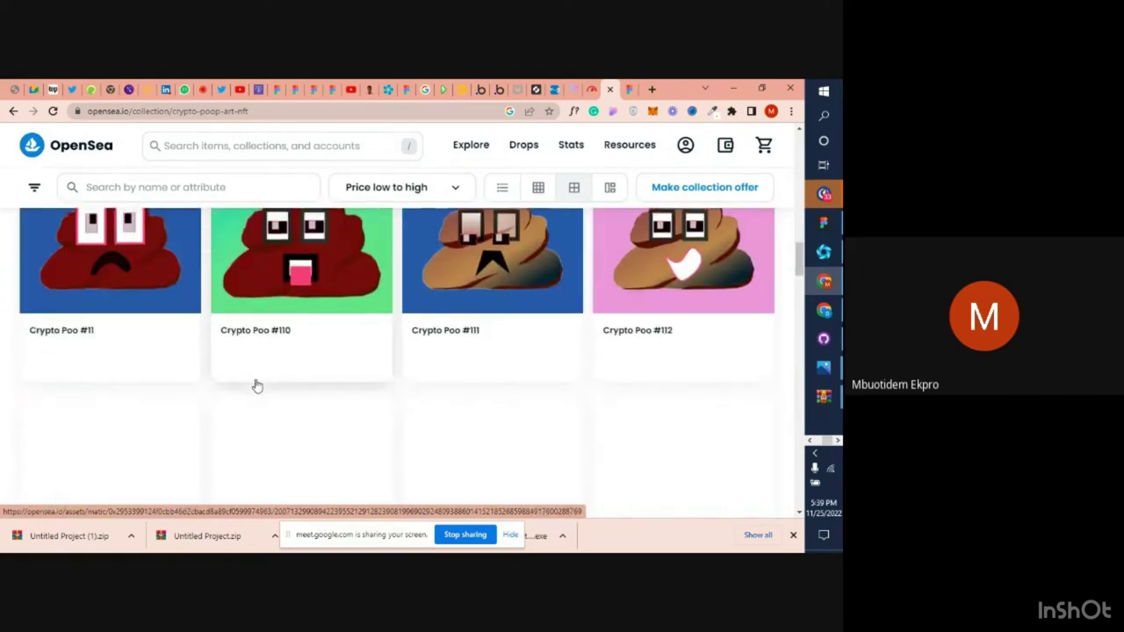
pyautogui.scroll(2, 254, 386)
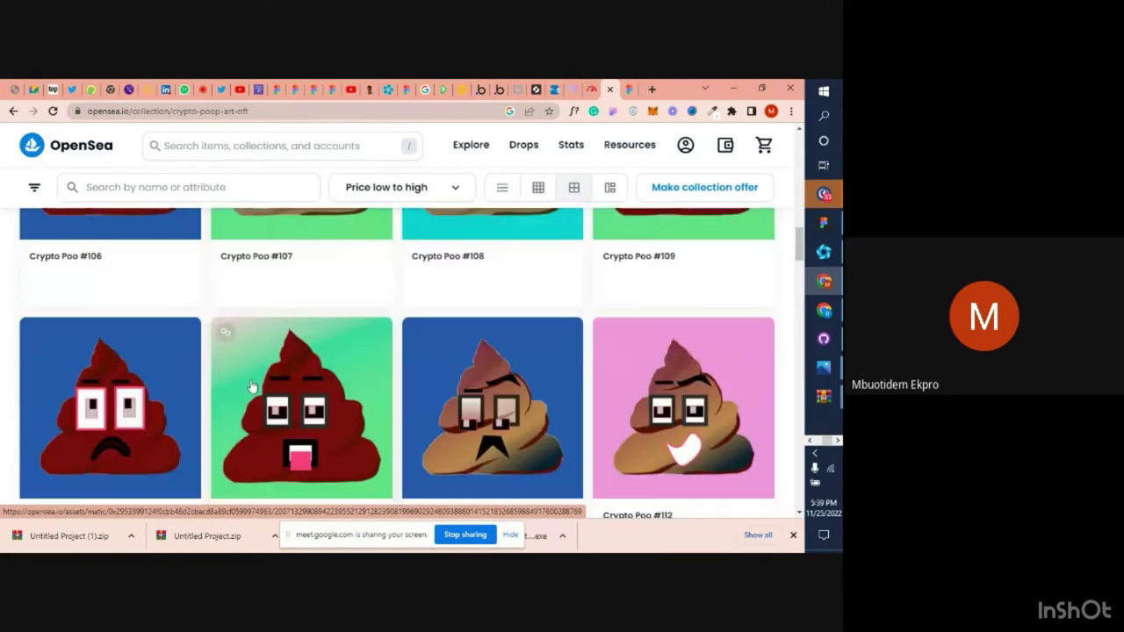
pyautogui.scroll(6, 250, 386)
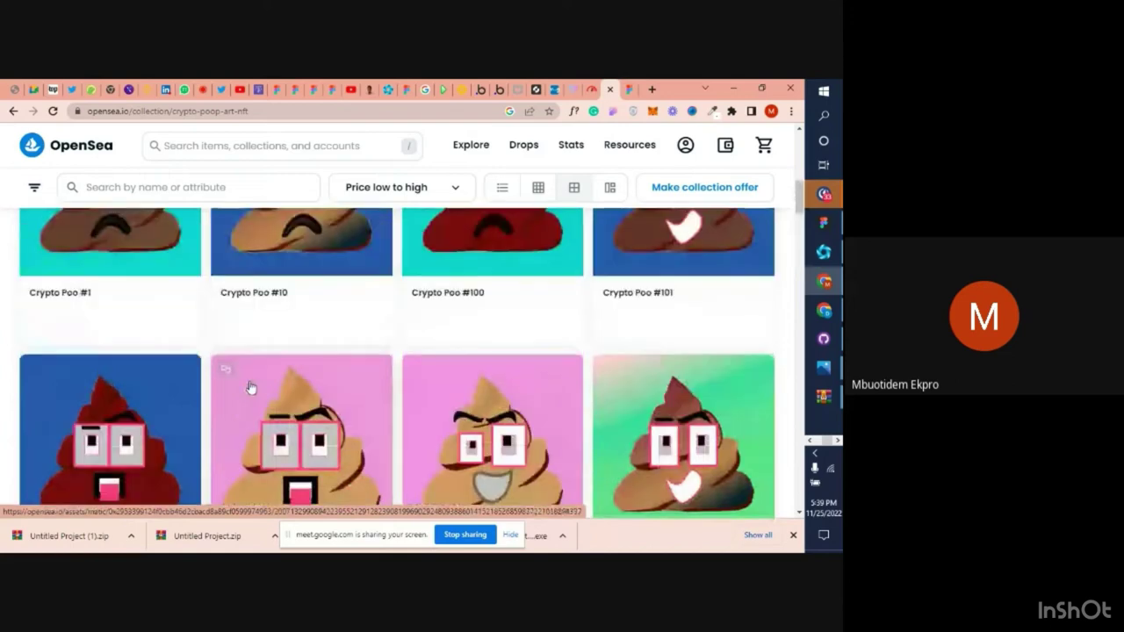
pyautogui.scroll(5, 250, 387)
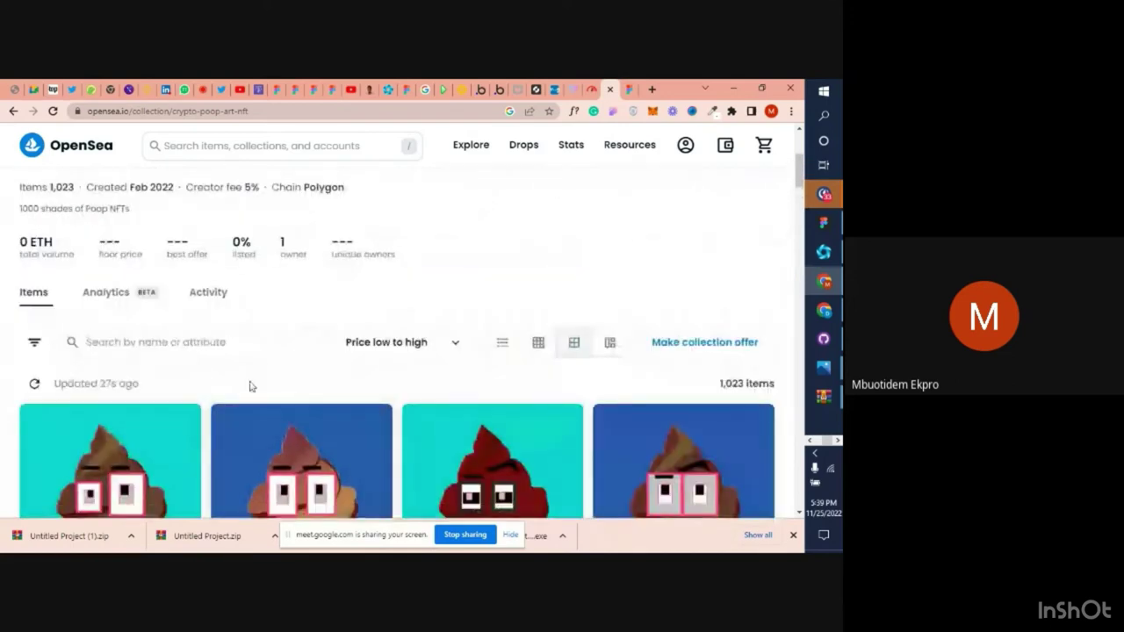
pyautogui.scroll(3, 250, 386)
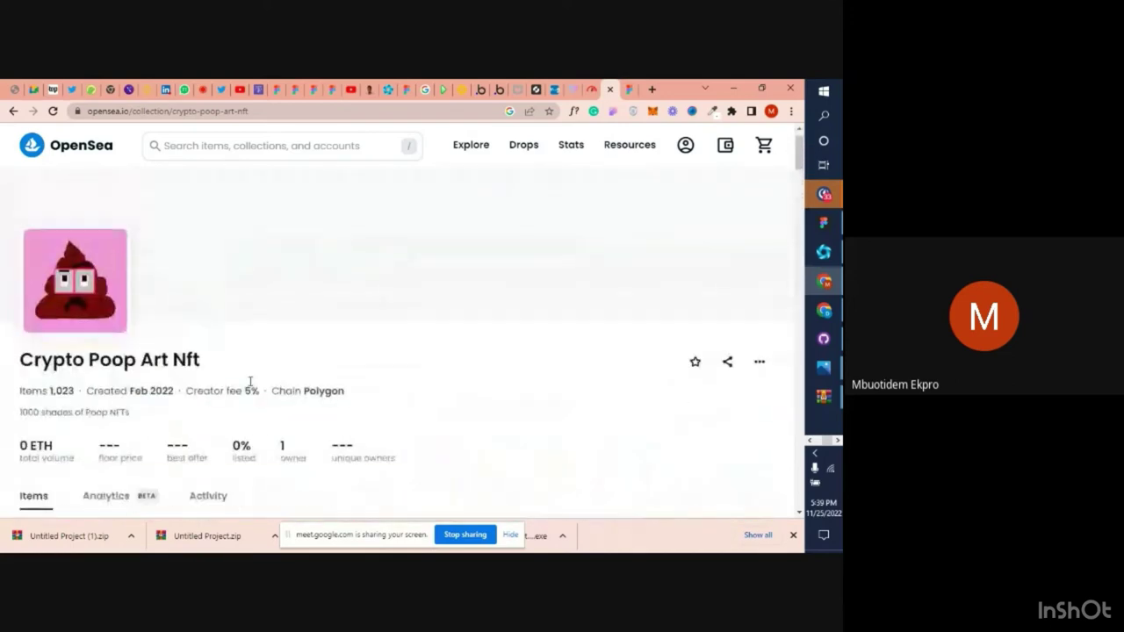
pyautogui.scroll(-1, 250, 384)
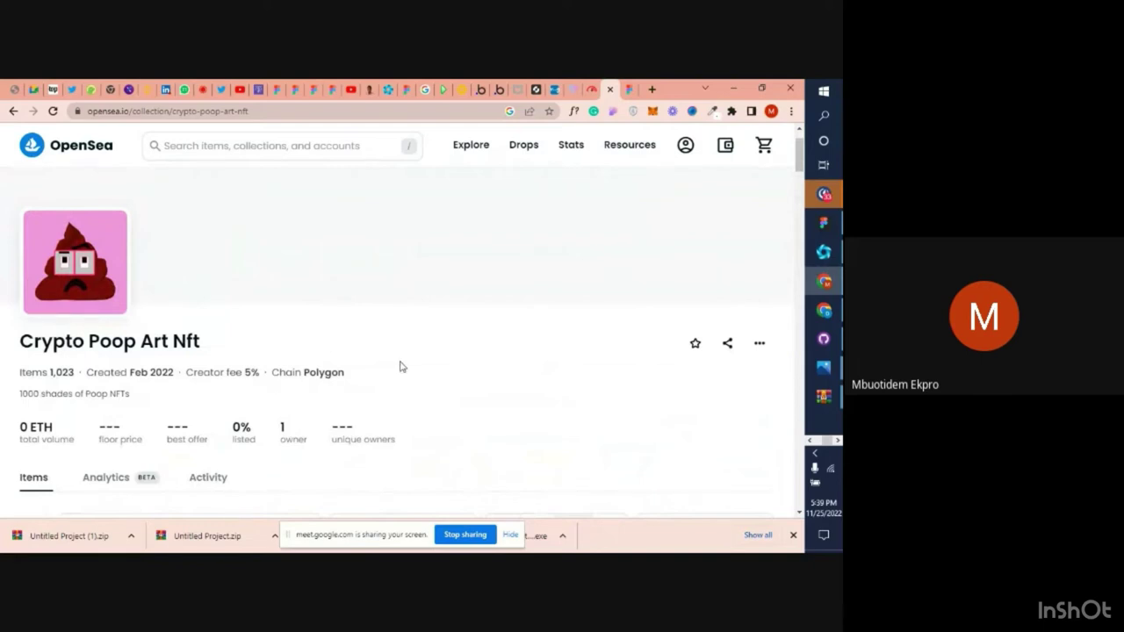
pyautogui.scroll(-3, 400, 367)
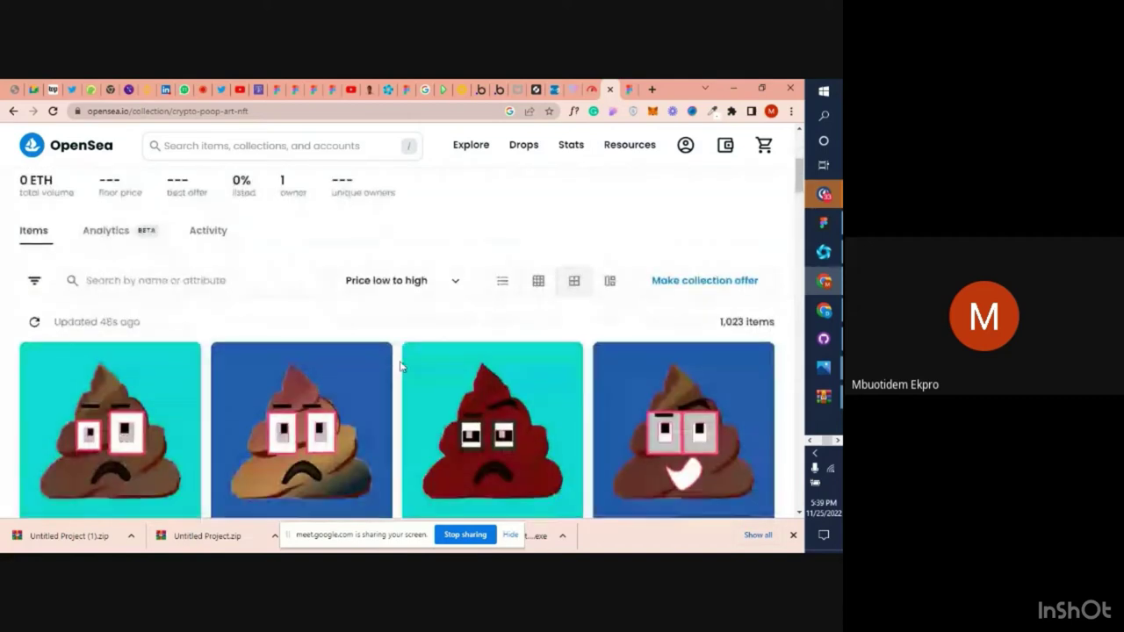
pyautogui.scroll(-1, 401, 367)
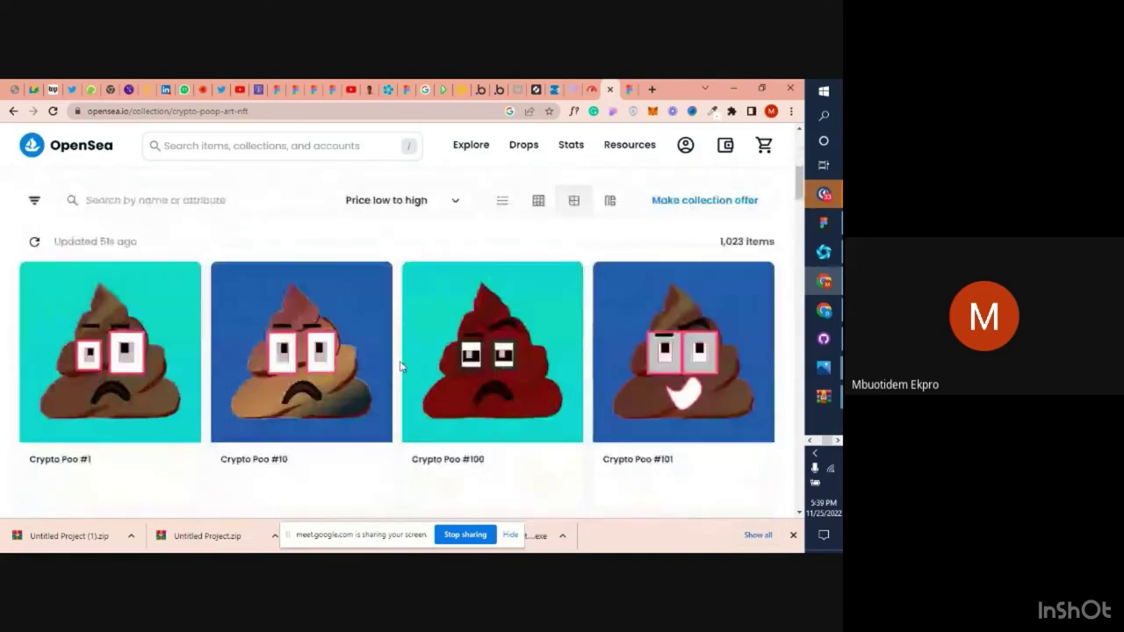
pyautogui.scroll(-3, 400, 368)
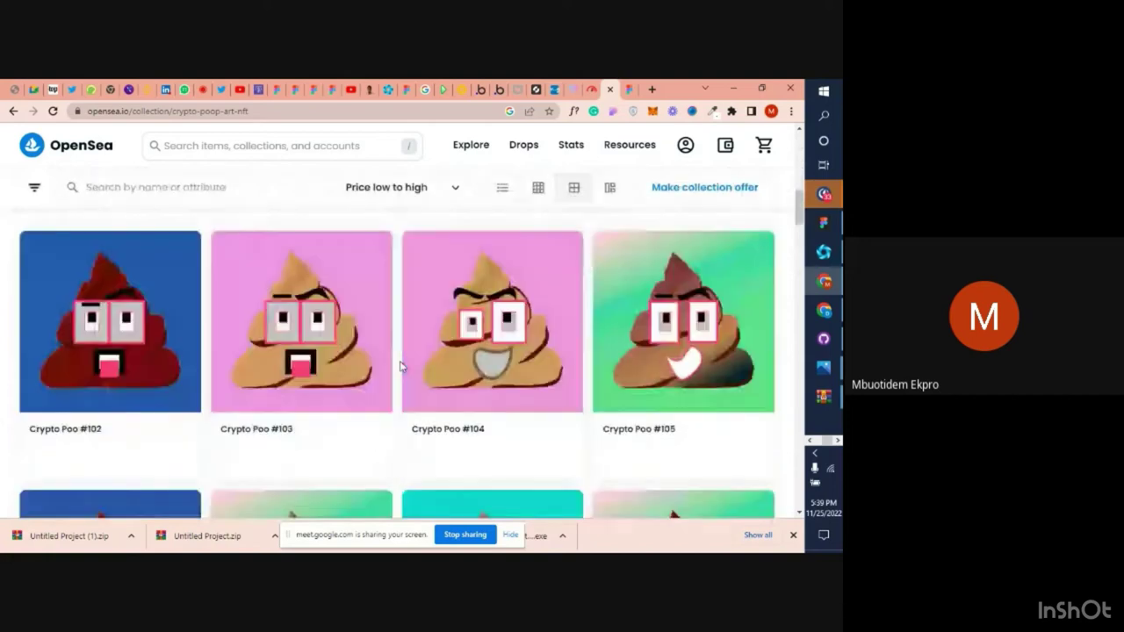
pyautogui.scroll(-5, 400, 367)
pyautogui.scroll(-2, 401, 367)
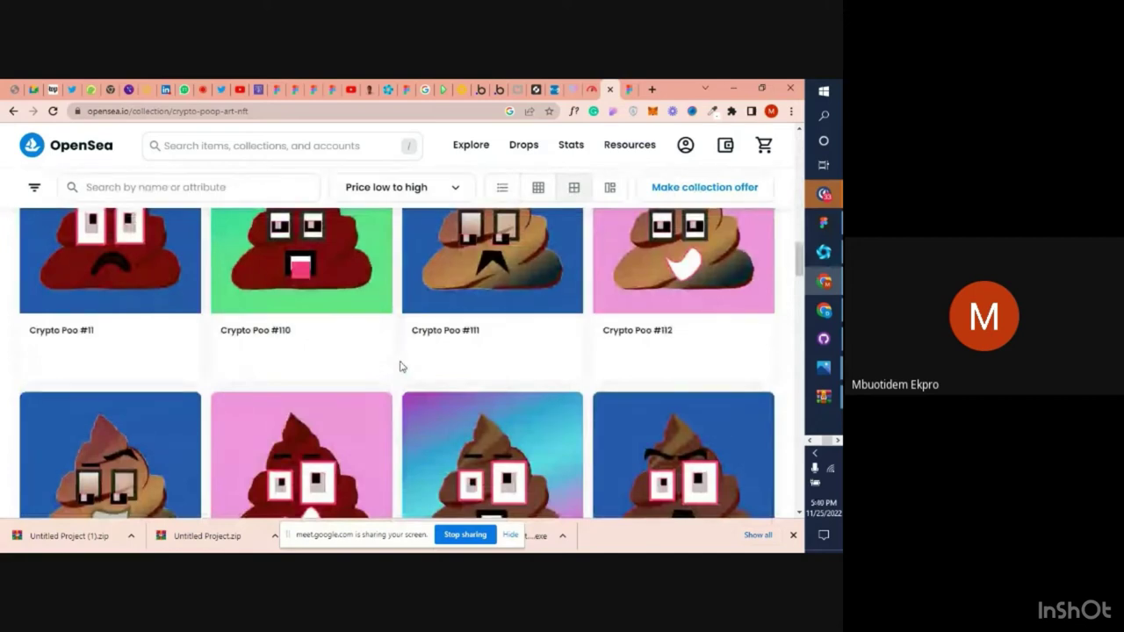
pyautogui.scroll(-1, 401, 367)
pyautogui.scroll(-2, 401, 367)
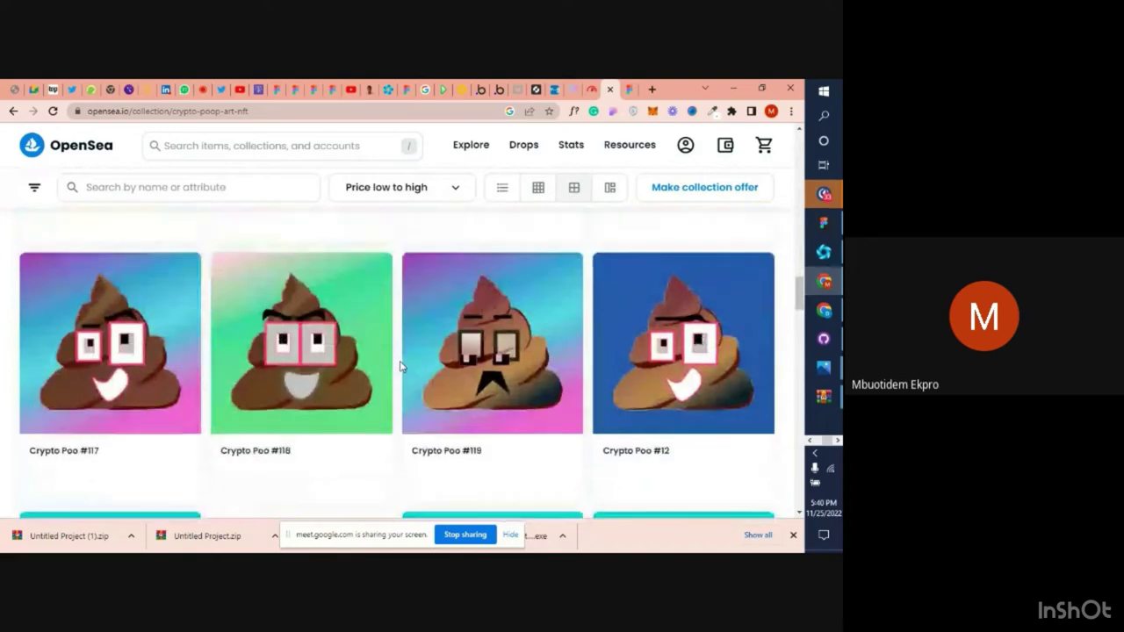
pyautogui.scroll(10, 401, 367)
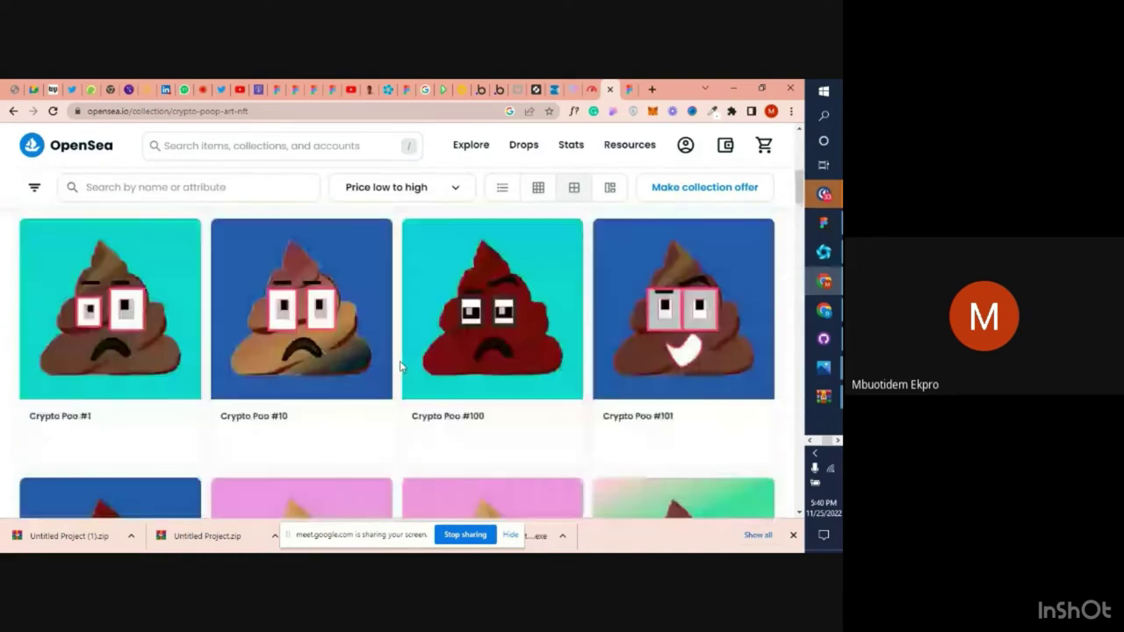
pyautogui.scroll(2, 401, 367)
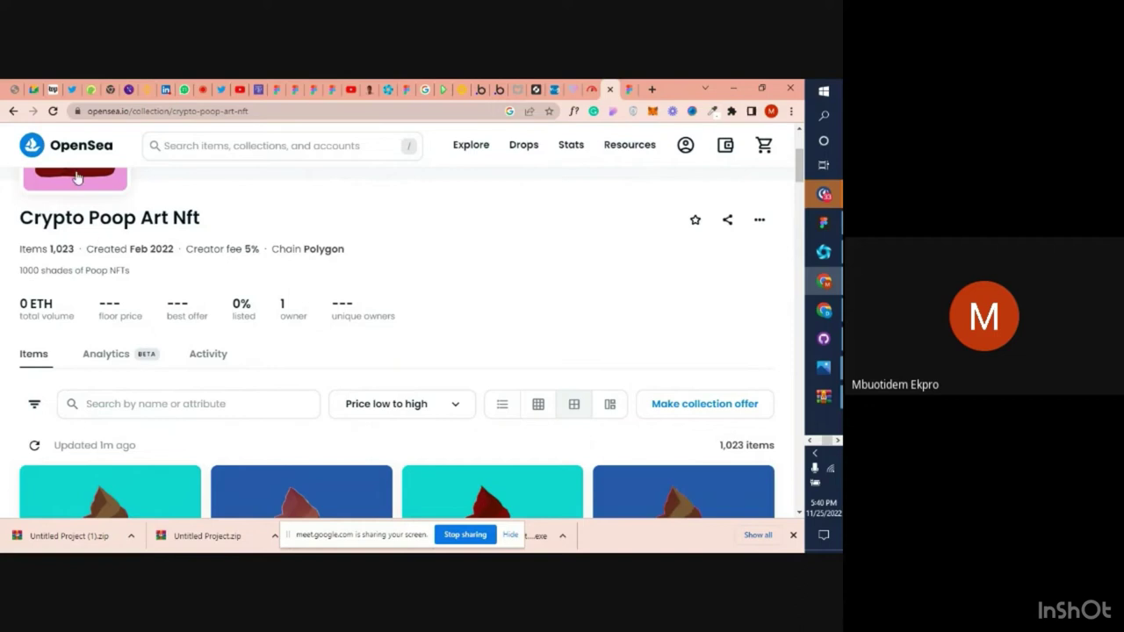
# Go back to the OpenSea home page and search 'crypto poop' to browse collection suggestions
pyautogui.click(14, 111)
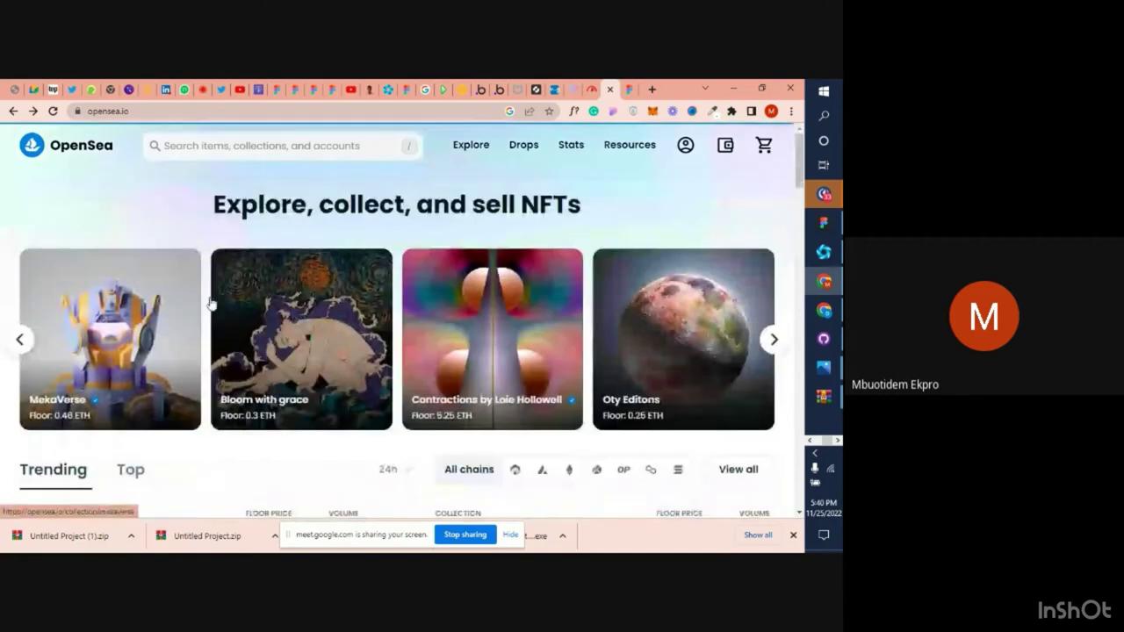
pyautogui.click(258, 150)
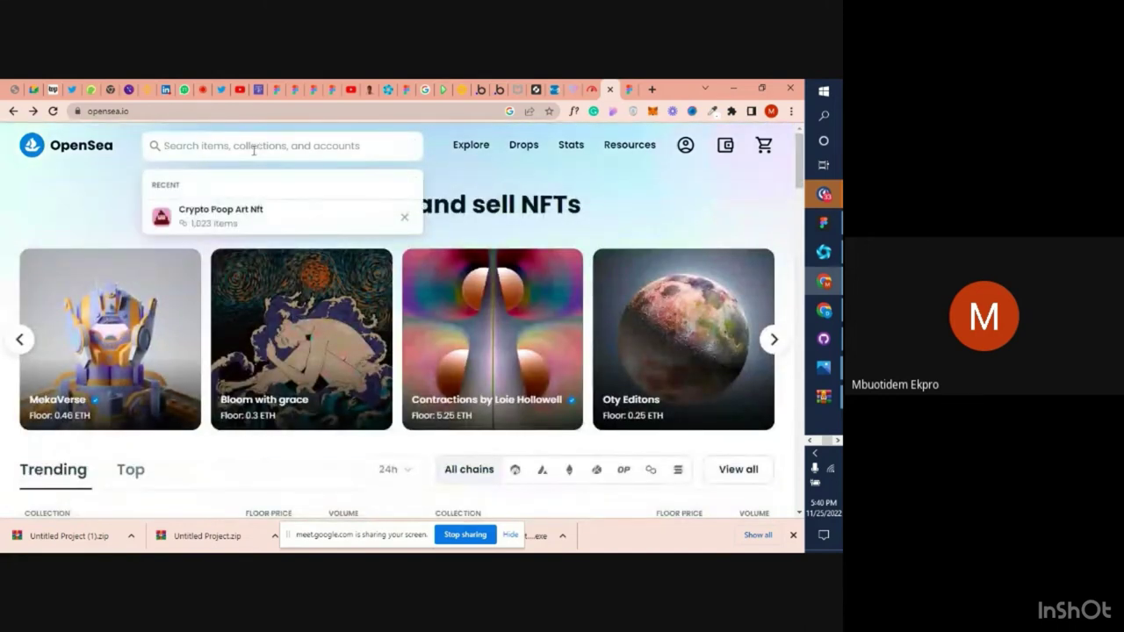
pyautogui.write('crypto')
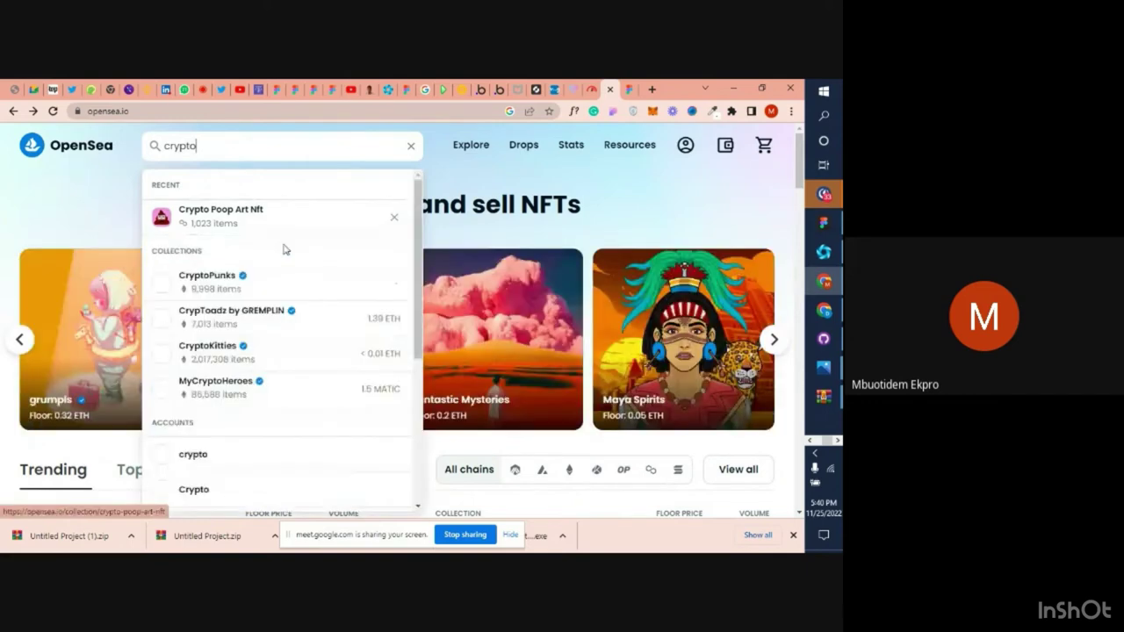
pyautogui.scroll(-3, 286, 301)
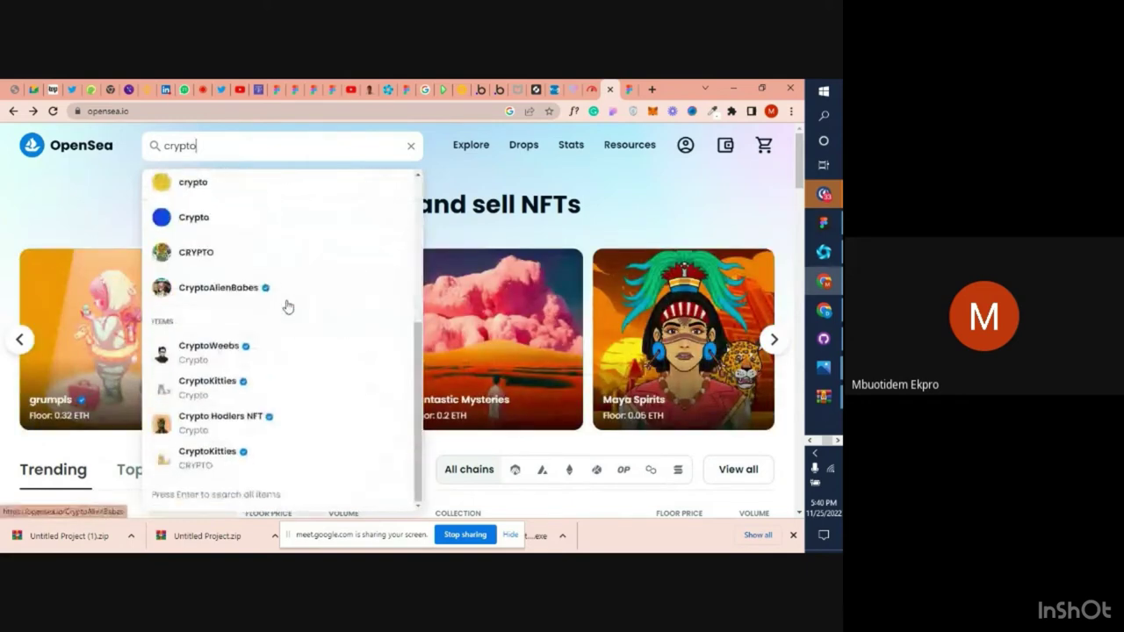
pyautogui.scroll(5, 288, 304)
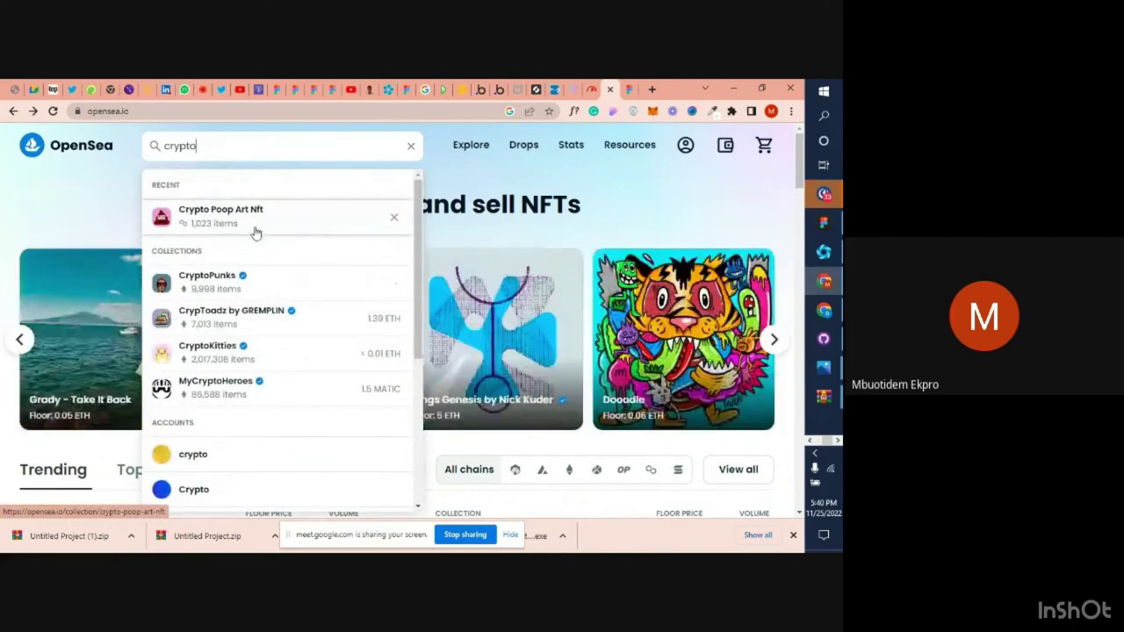
pyautogui.write('poop')
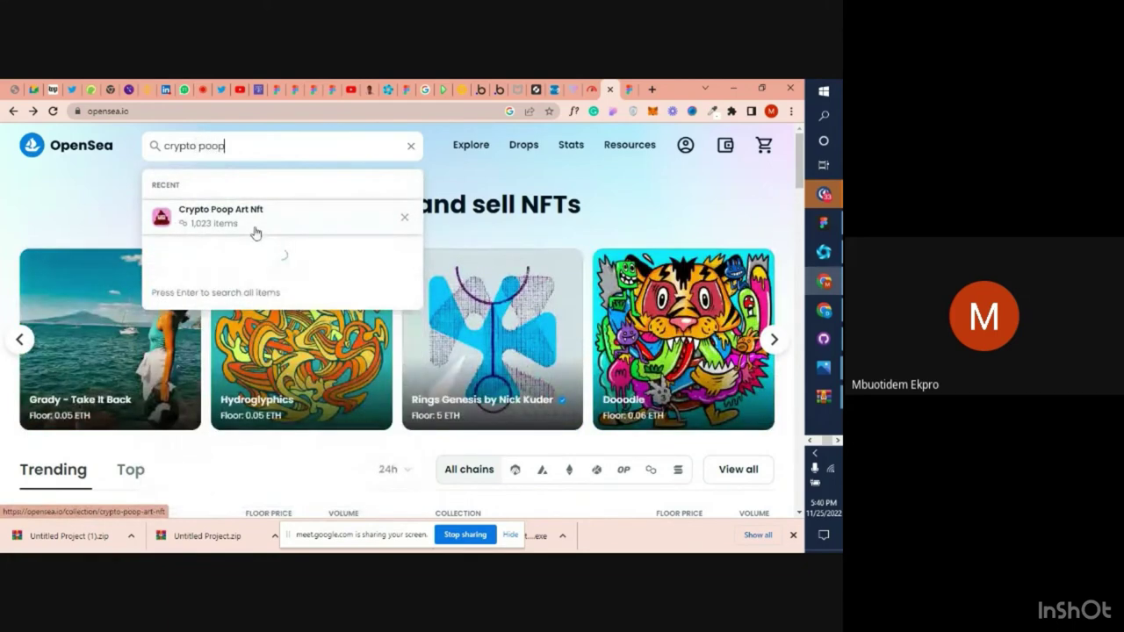
pyautogui.scroll(-3, 233, 290)
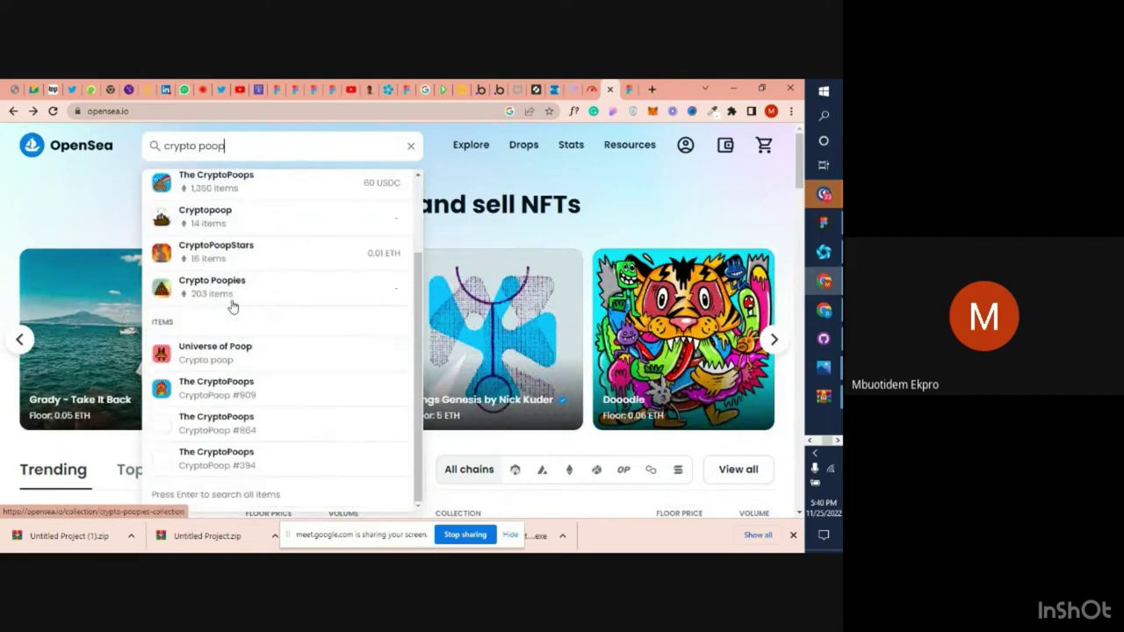
pyautogui.scroll(3, 235, 299)
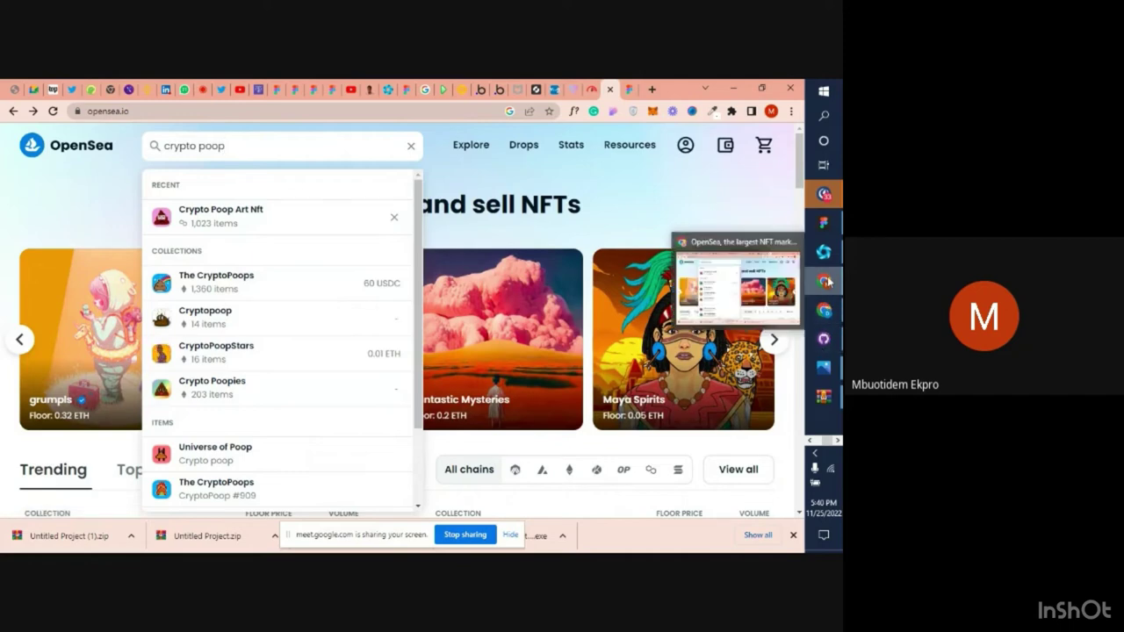
pyautogui.moveTo(828, 369)
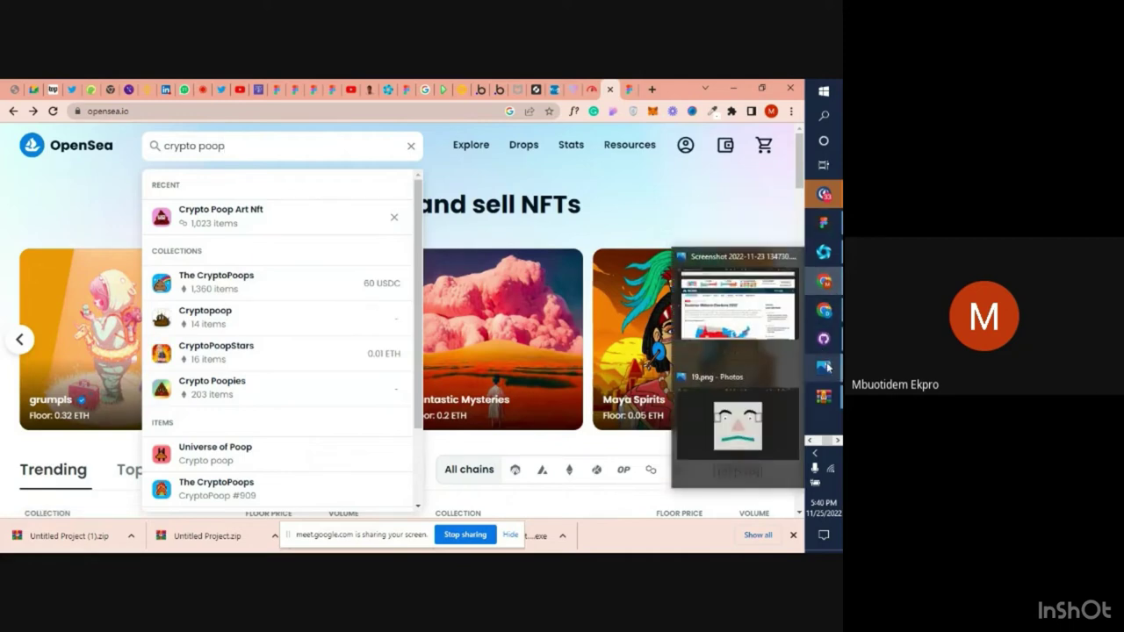
# Switch to Figma's cartoon character draft and deselect the Hair layer
pyautogui.click(823, 226)
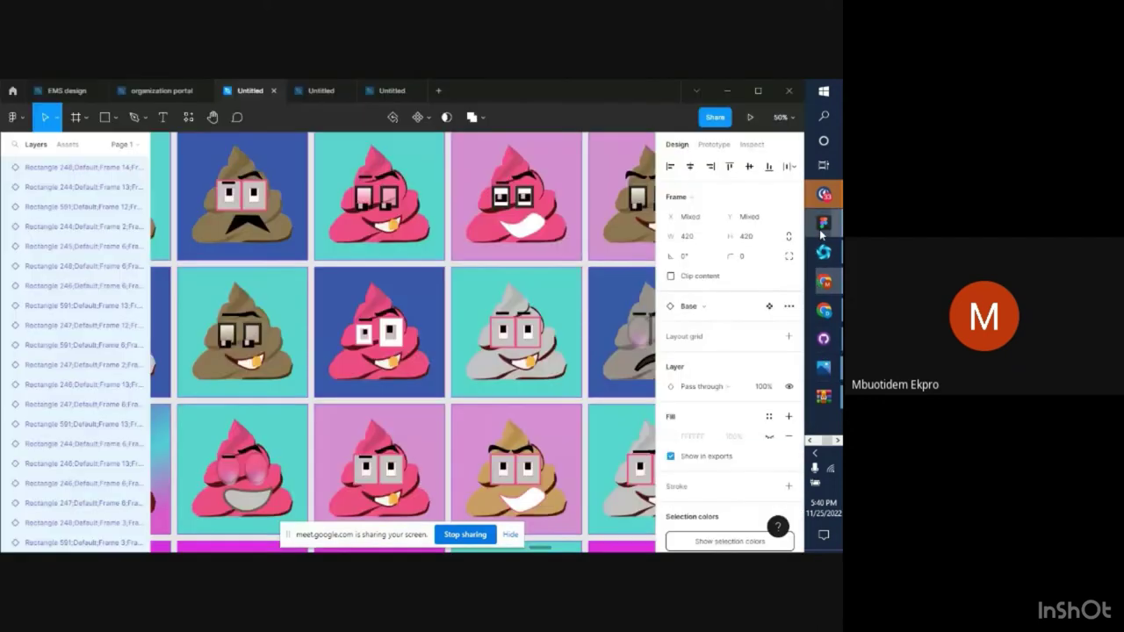
pyautogui.click(391, 90)
pyautogui.click(400, 295)
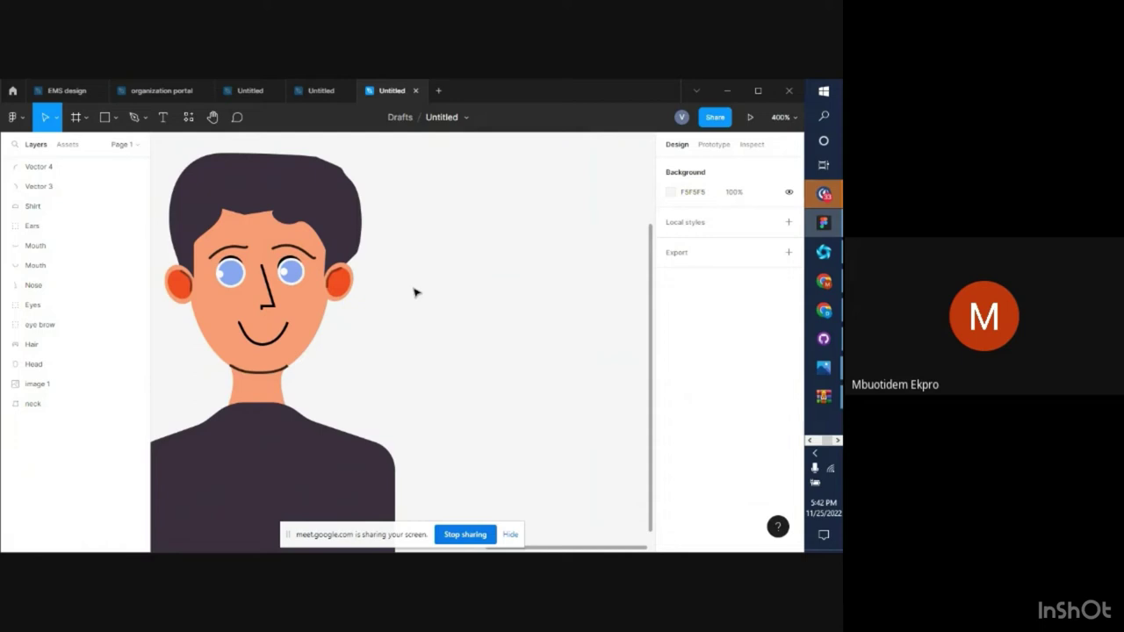
# Draw a grey 61×46 rectangle to the right of the character's face and select it
pyautogui.press('r')
pyautogui.moveTo(413, 257); pyautogui.dragTo(563, 373)
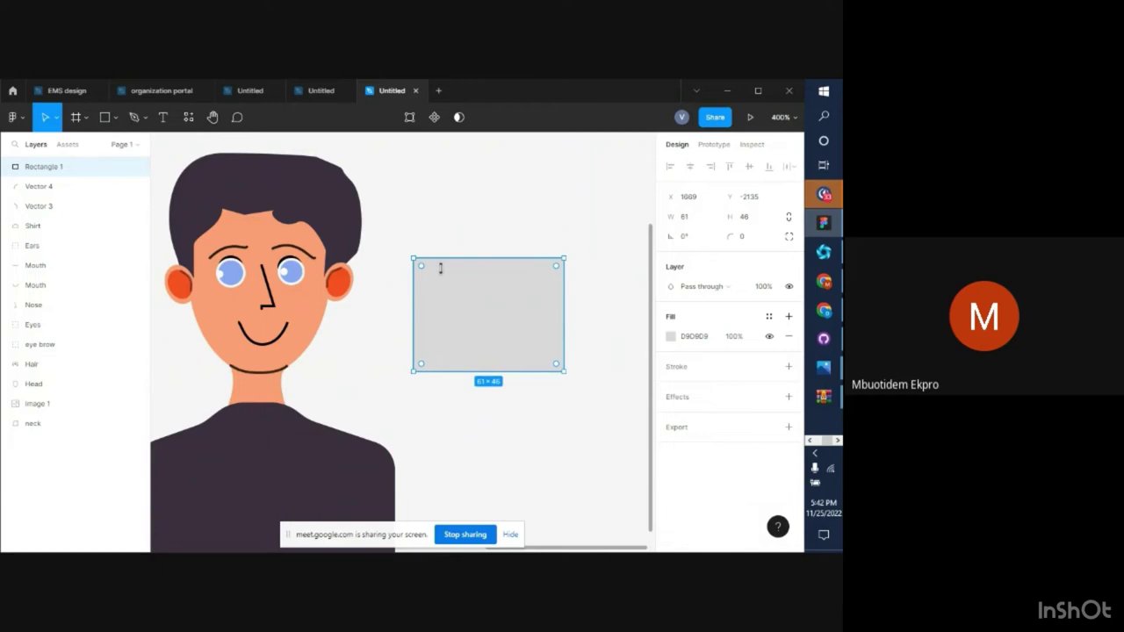
pyautogui.click(441, 232)
pyautogui.click(459, 314)
pyautogui.click(489, 459)
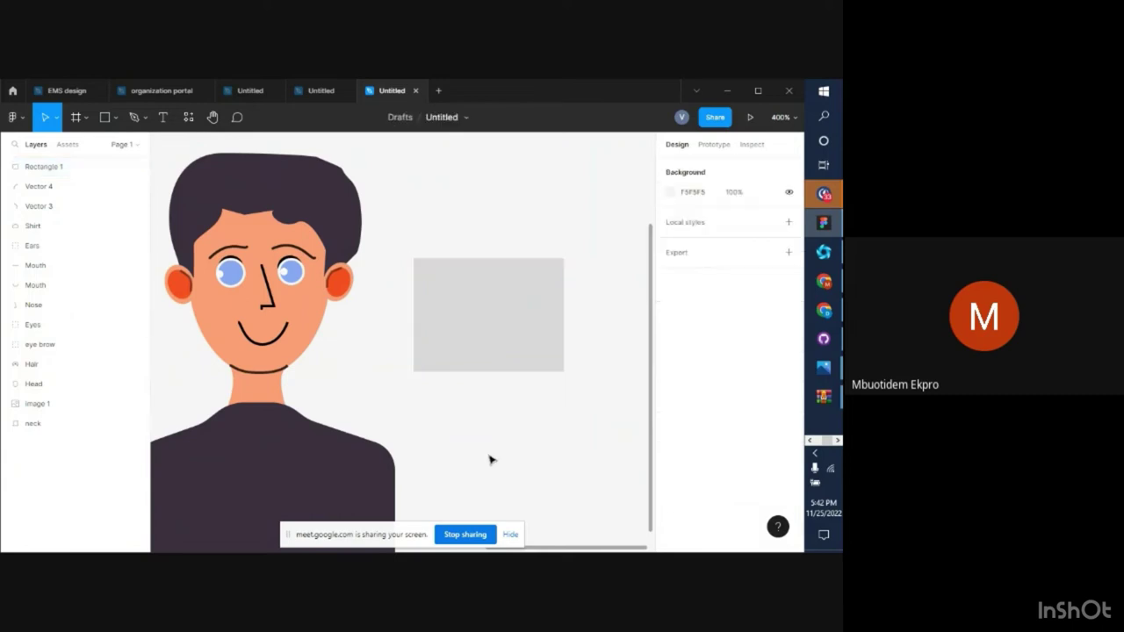
pyautogui.click(508, 345)
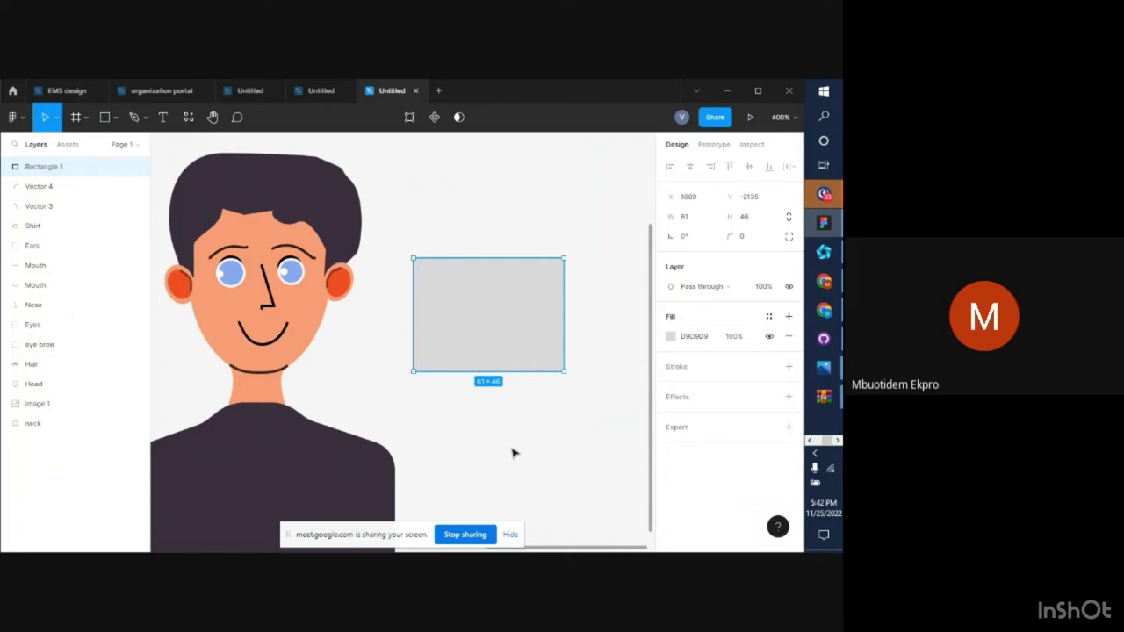
# Fill Rectangle 1 with black 050505 from the document colours
pyautogui.press('o')
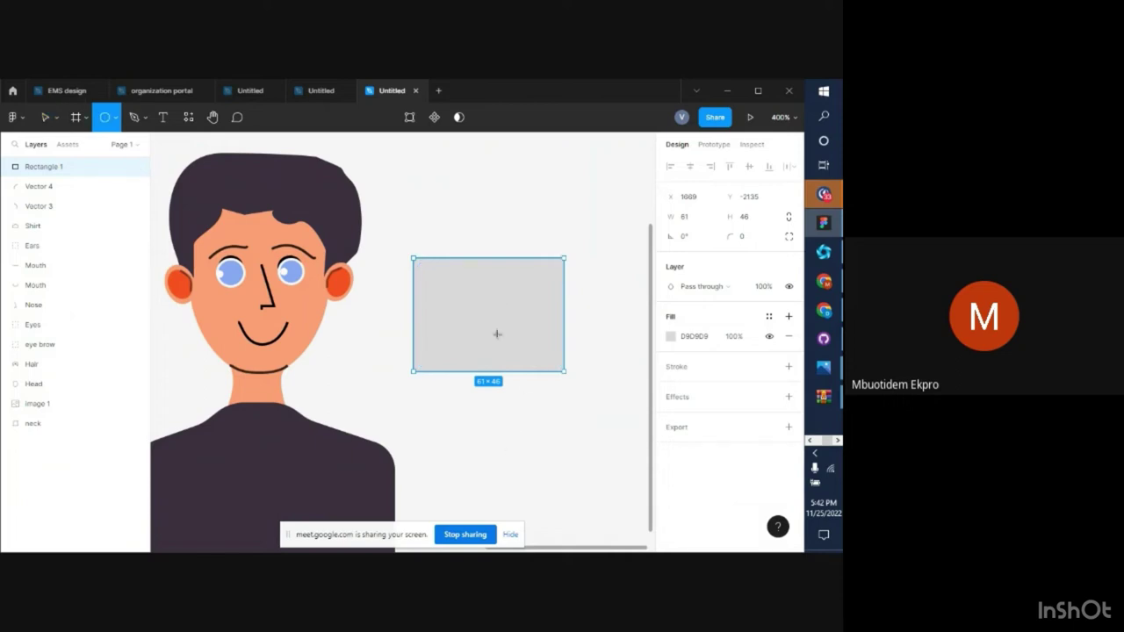
pyautogui.click(44, 122)
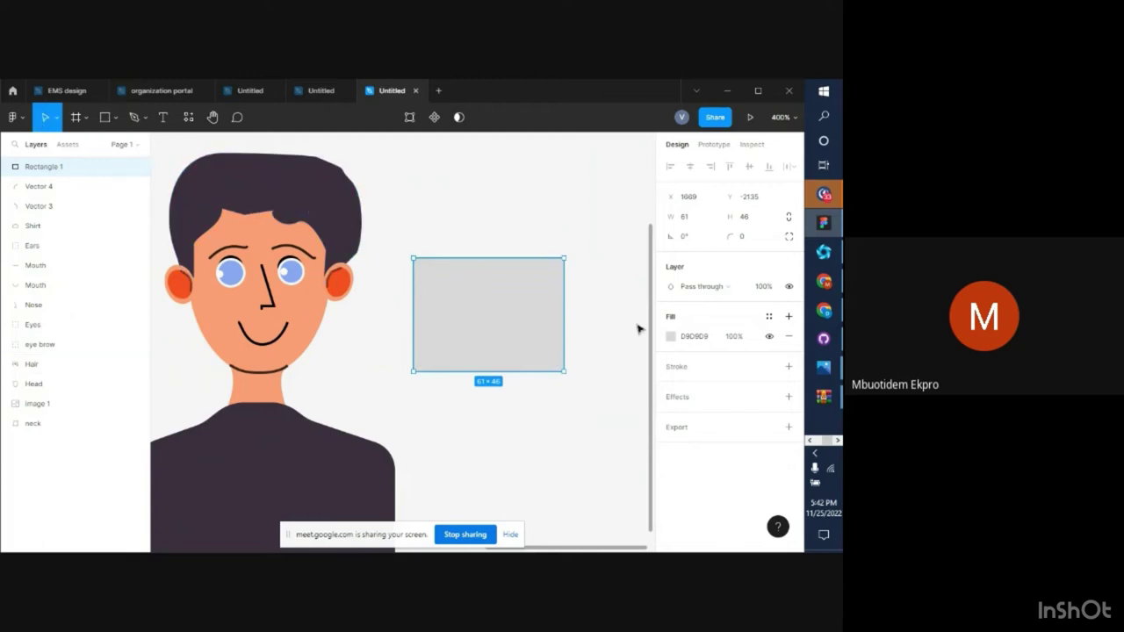
pyautogui.click(670, 340)
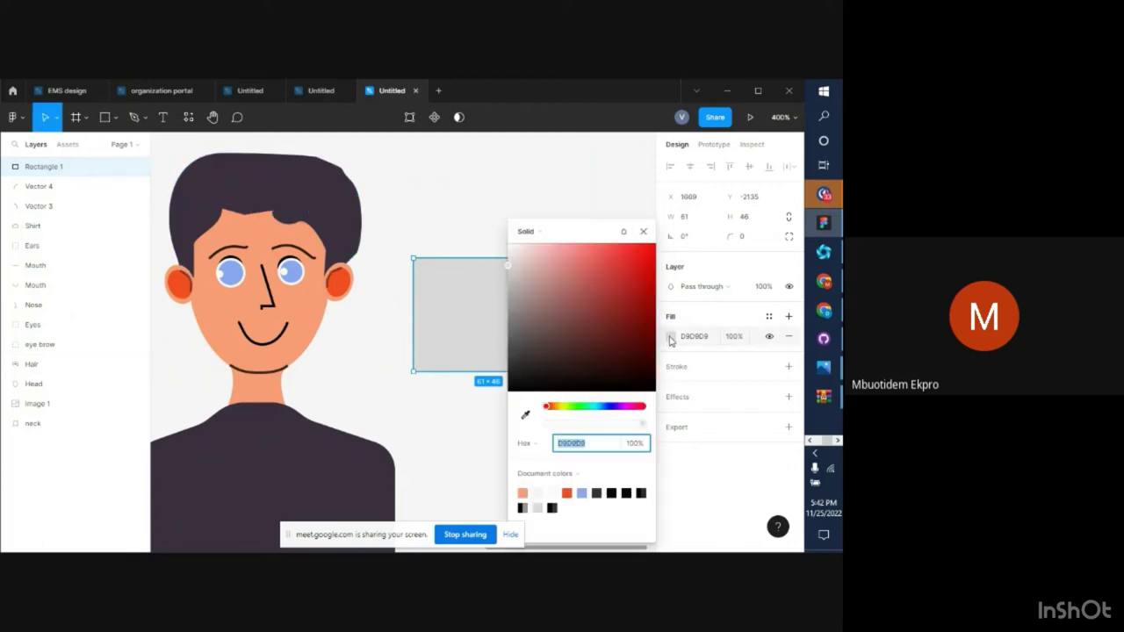
pyautogui.click(612, 493)
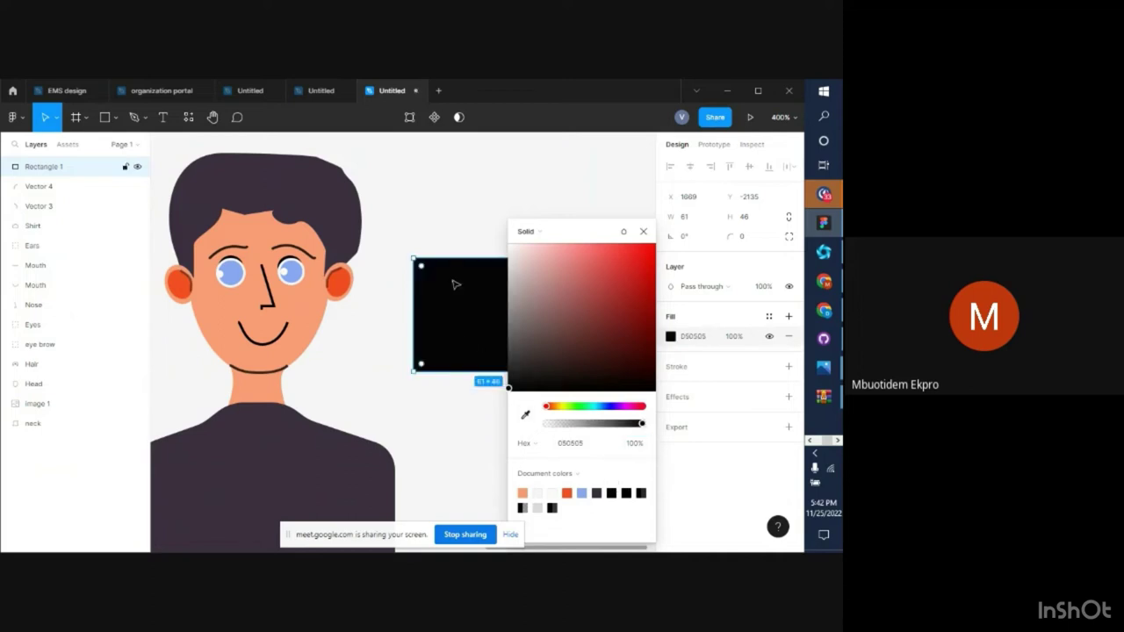
pyautogui.click(643, 231)
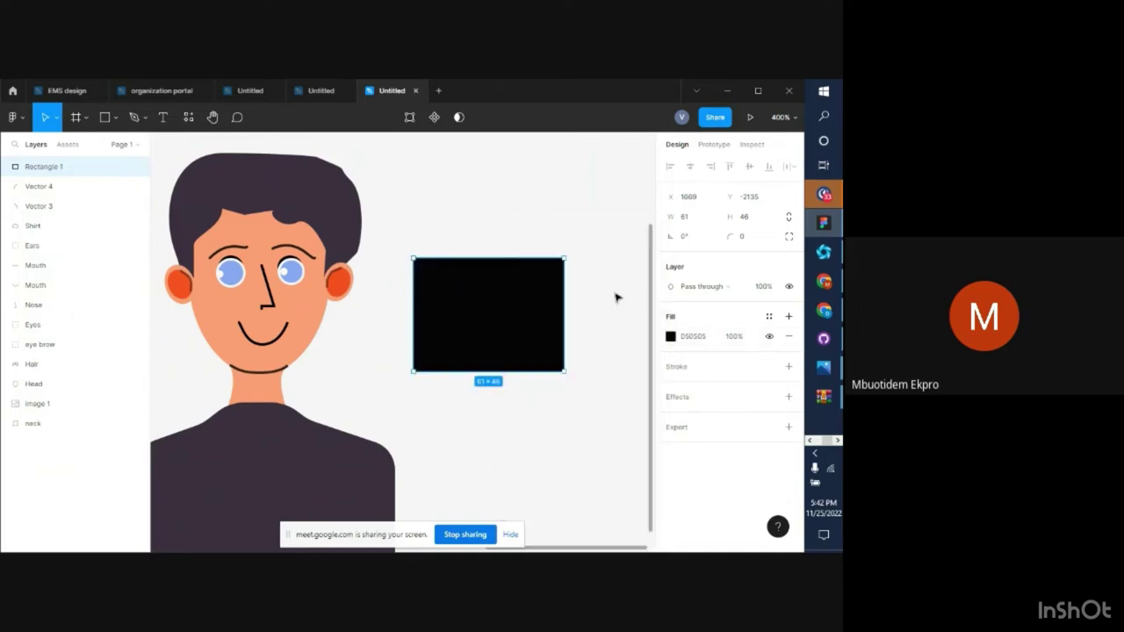
# Add a copy filled F5F5F5 and shrink it to 13×10 inside the black rectangle
pyautogui.keyDown('alt'); pyautogui.moveTo(520, 316); pyautogui.dragTo(537, 415); pyautogui.keyUp('alt')
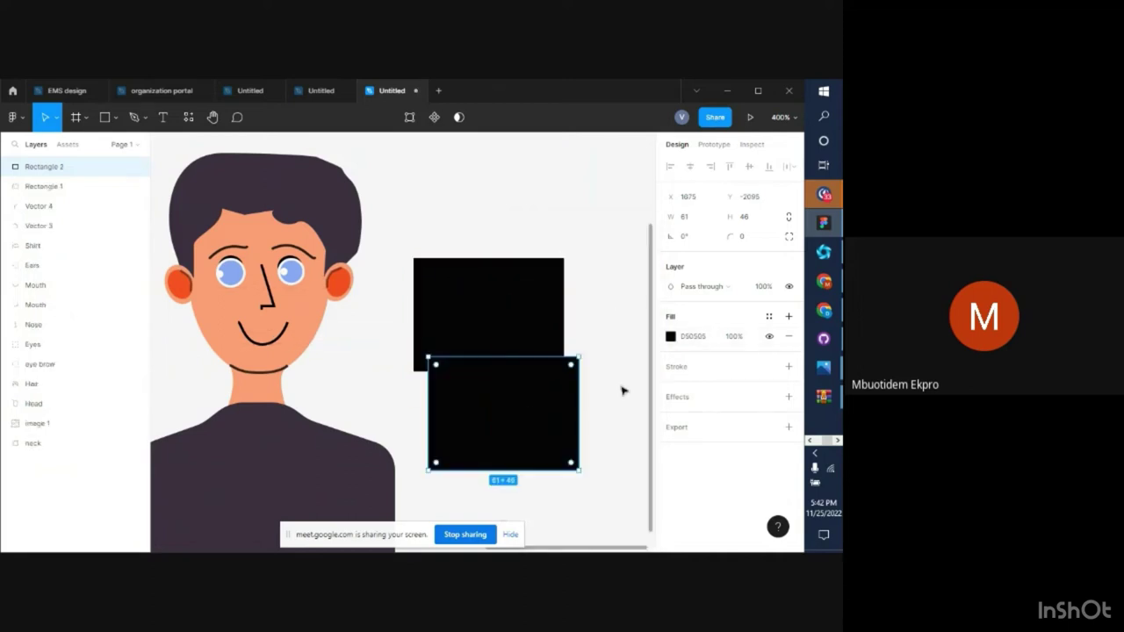
pyautogui.click(671, 336)
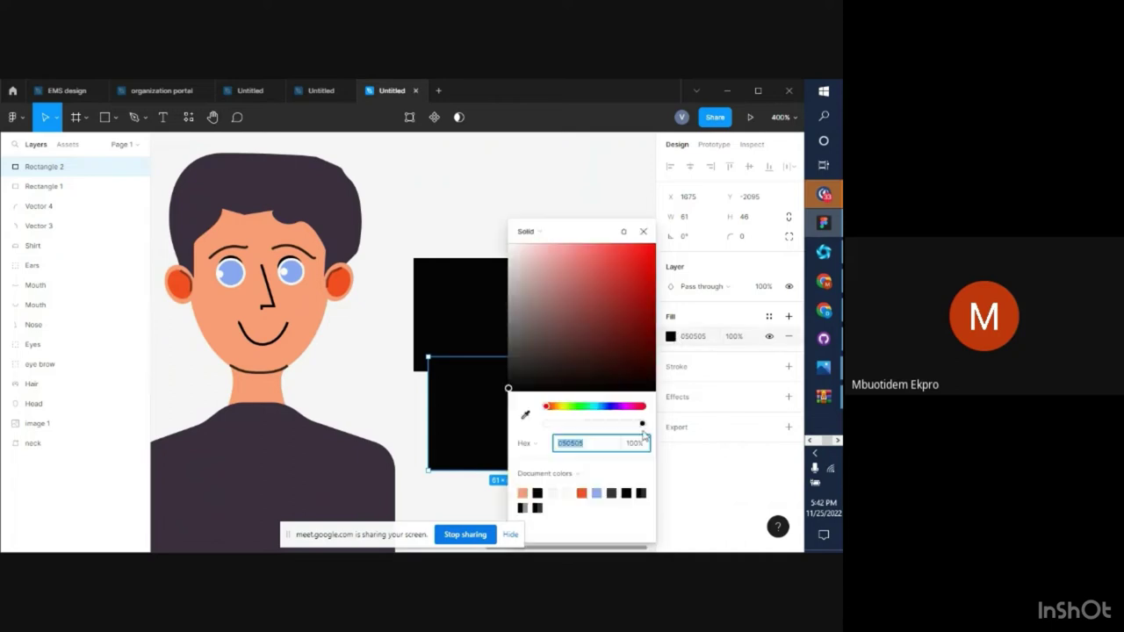
pyautogui.click(560, 493)
pyautogui.click(644, 232)
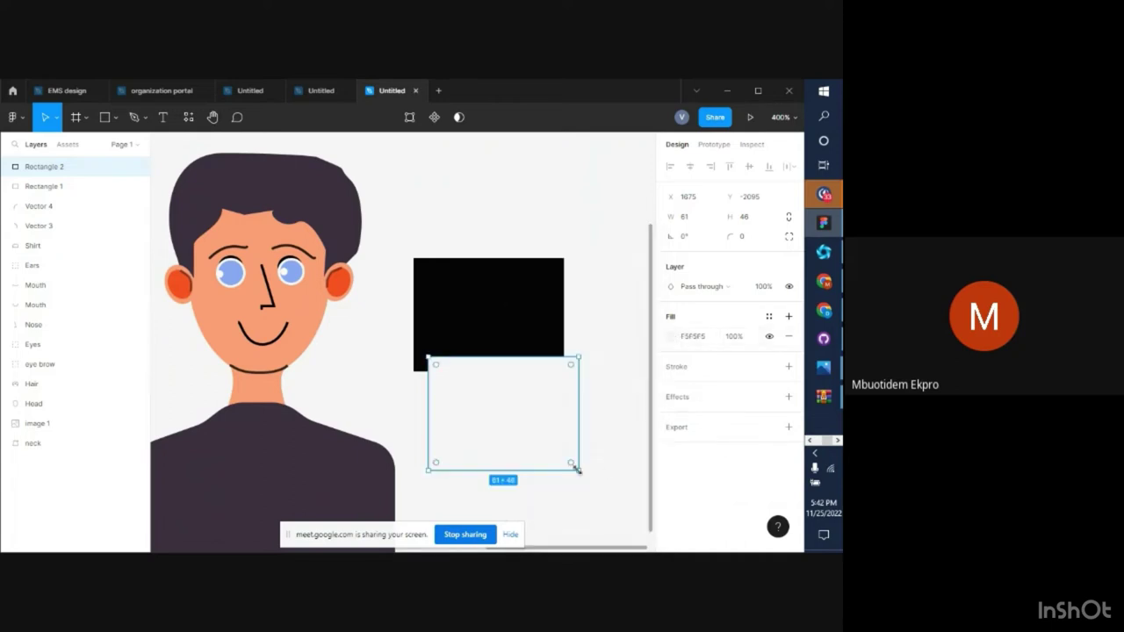
pyautogui.moveTo(582, 464); pyautogui.dragTo(490, 325)
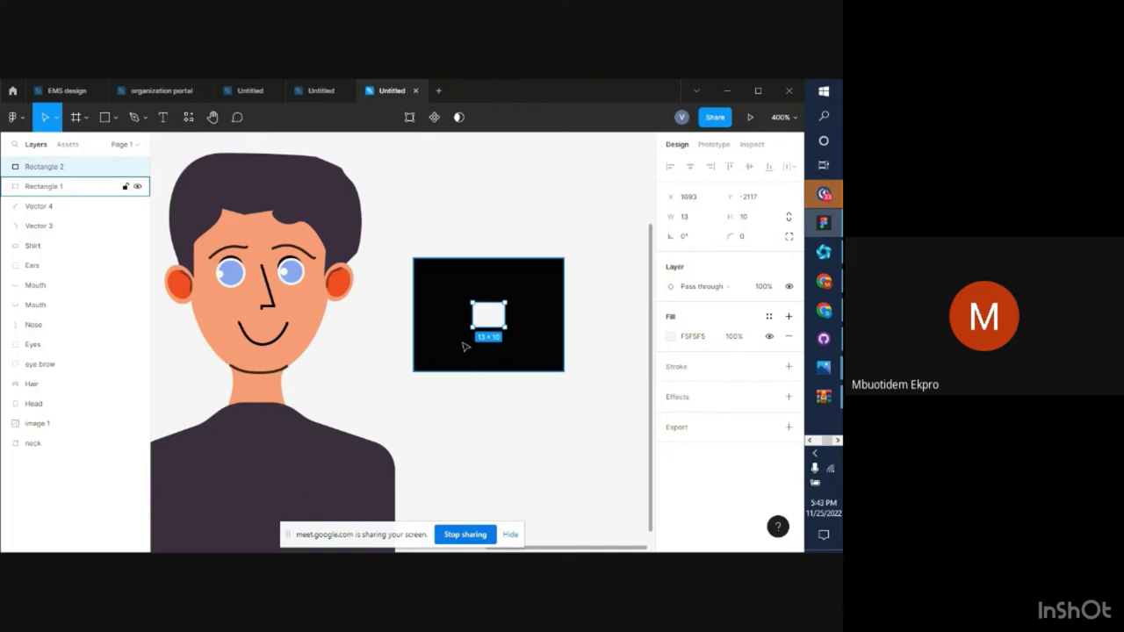
# Marquee-select Rectangle 1 and Rectangle 2, delete them, and zoom to review the canvas
pyautogui.press('-')
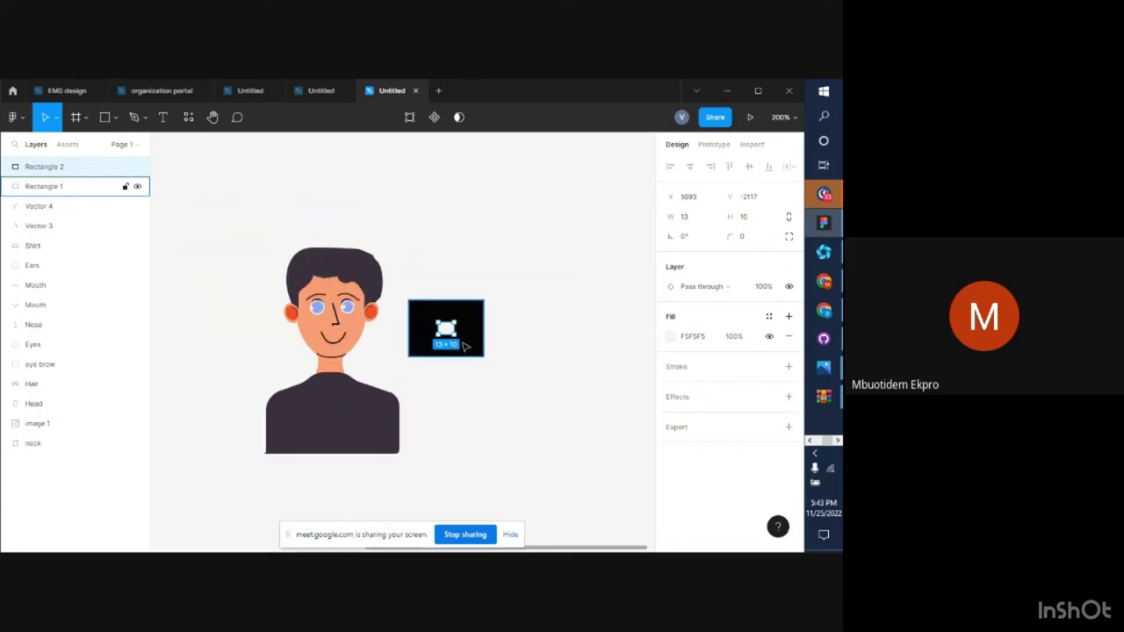
pyautogui.moveTo(414, 283); pyautogui.dragTo(500, 384)
pyautogui.press('Delete')
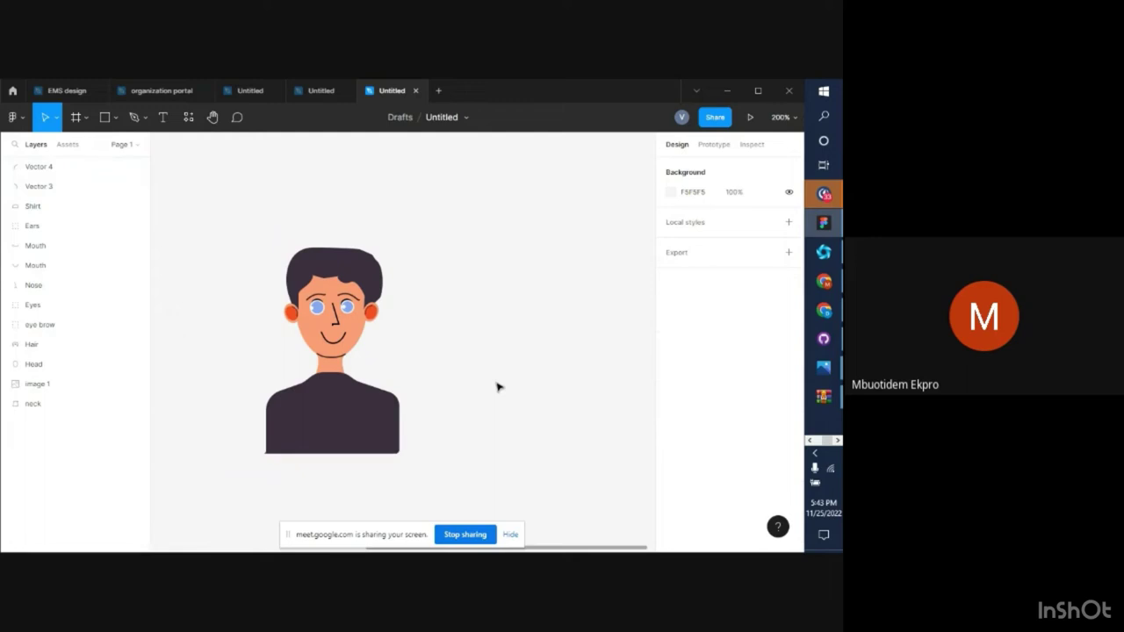
pyautogui.press('+')
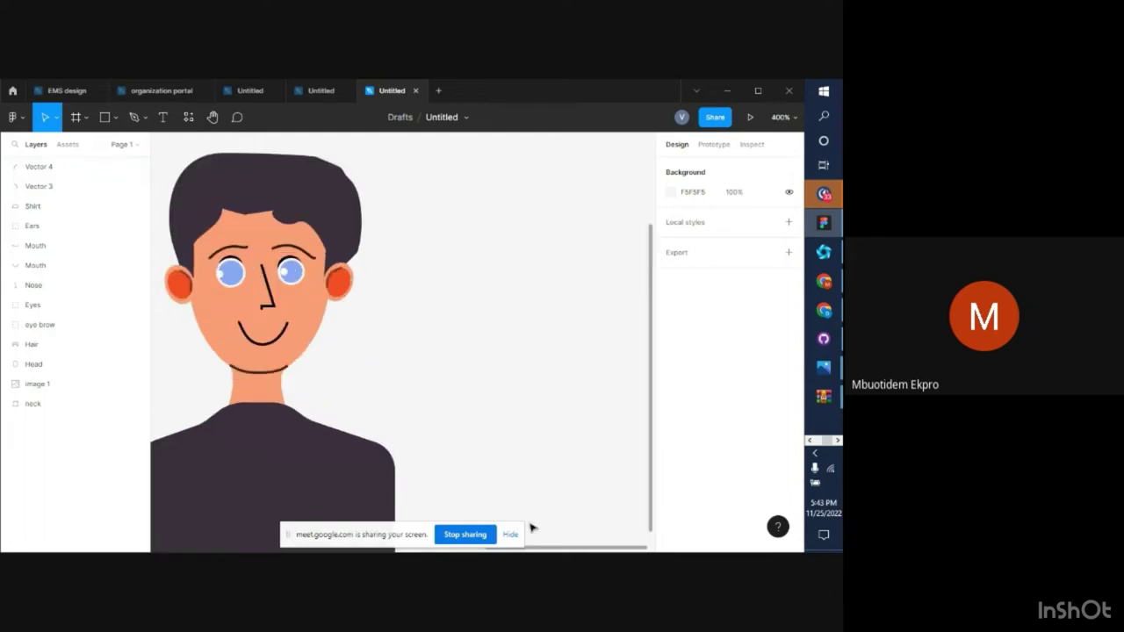
pyautogui.hscroll(-2, 530, 527)
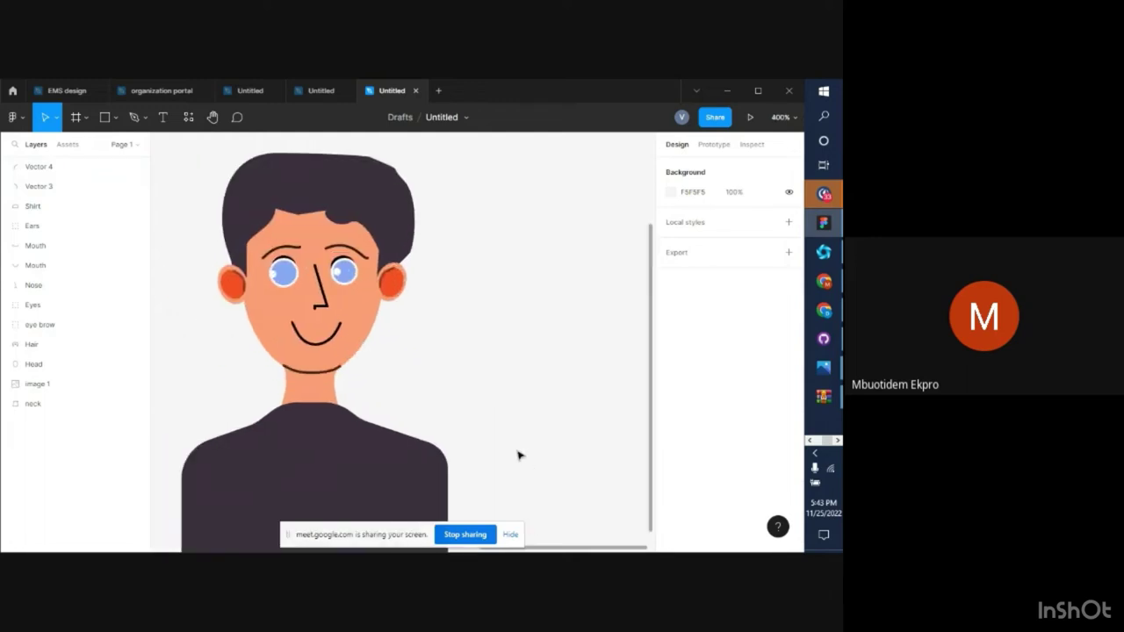
pyautogui.scroll(-1, 518, 455)
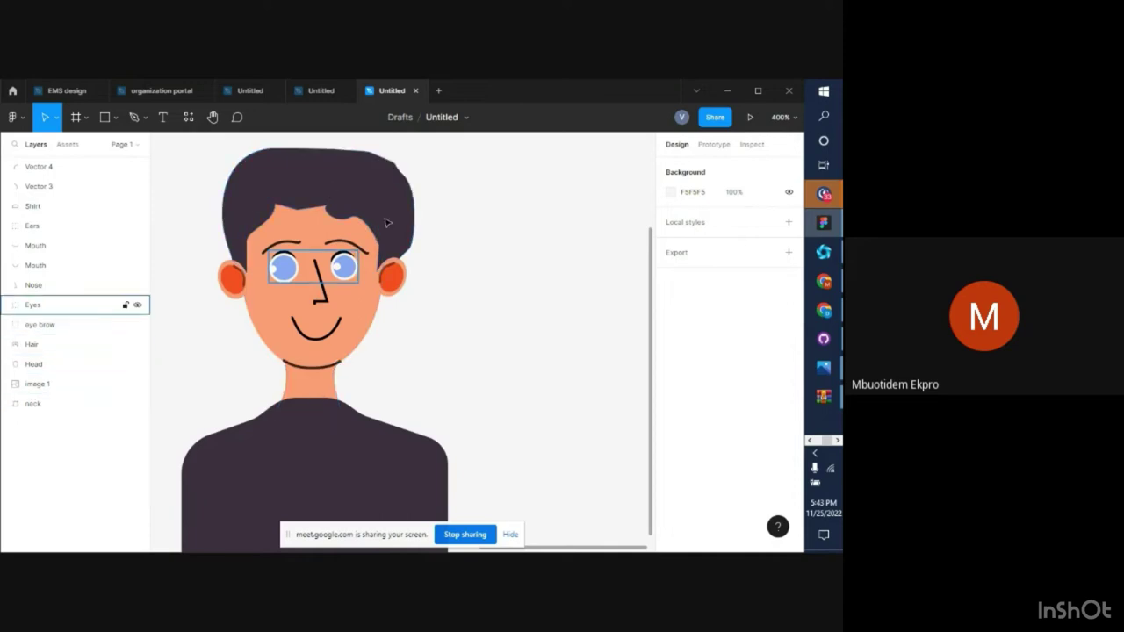
pyautogui.press('-')
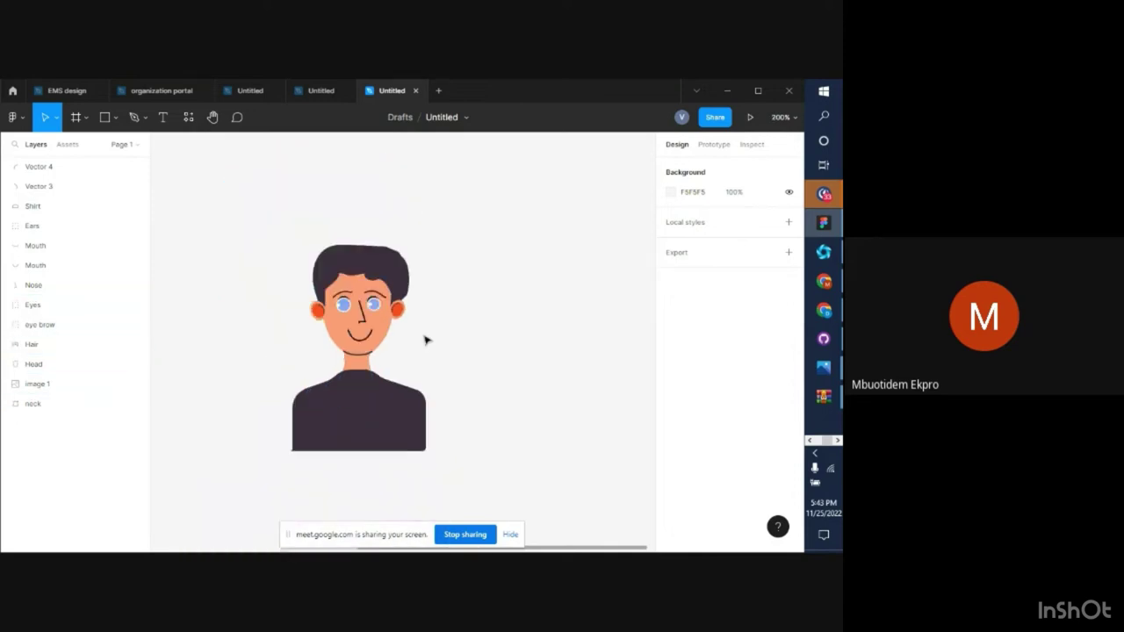
pyautogui.press('-')
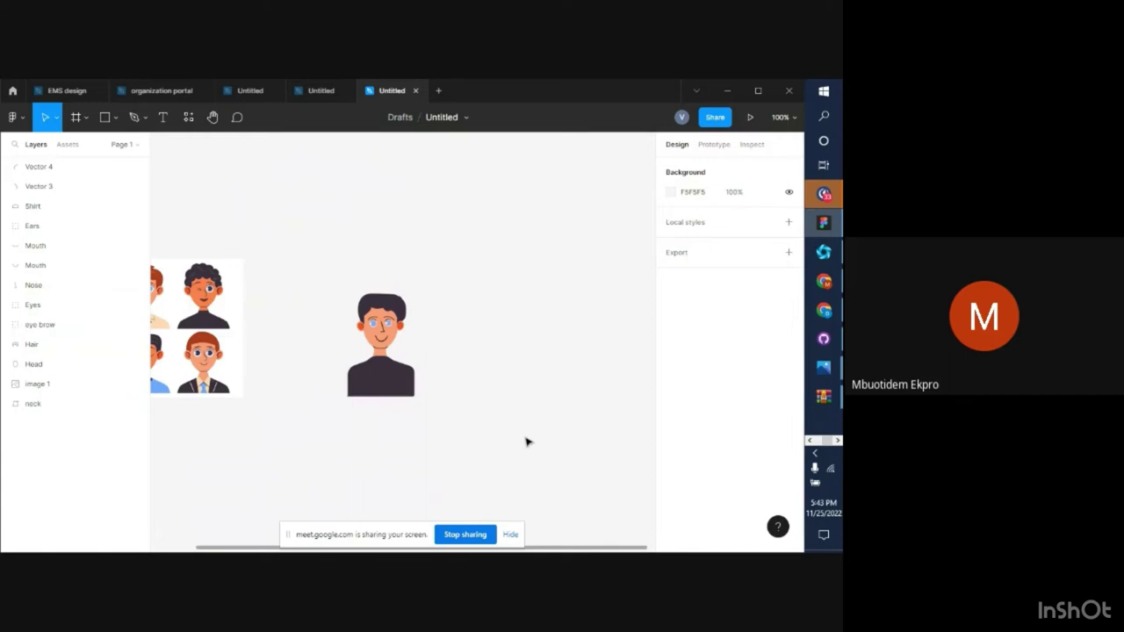
# Draw a new square Frame 1 to the right of the character
pyautogui.click(83, 118)
pyautogui.click(75, 147)
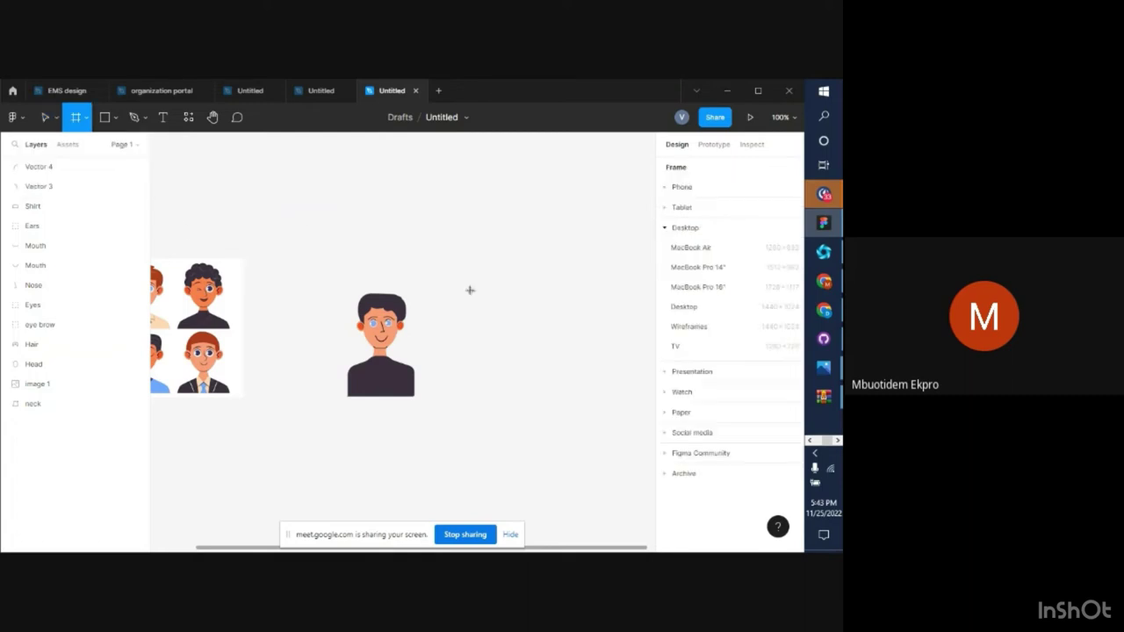
pyautogui.moveTo(471, 277); pyautogui.dragTo(626, 428)
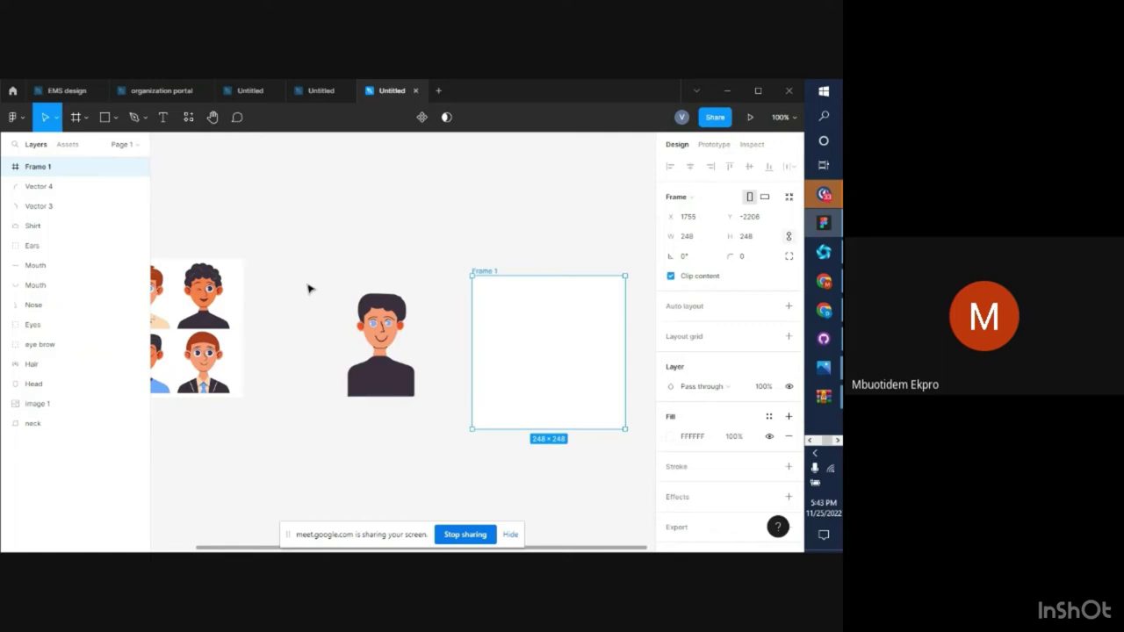
# Group the character's layers, move a duplicate into Frame 1, and resize the frame to 219×219
pyautogui.moveTo(308, 274); pyautogui.dragTo(443, 429)
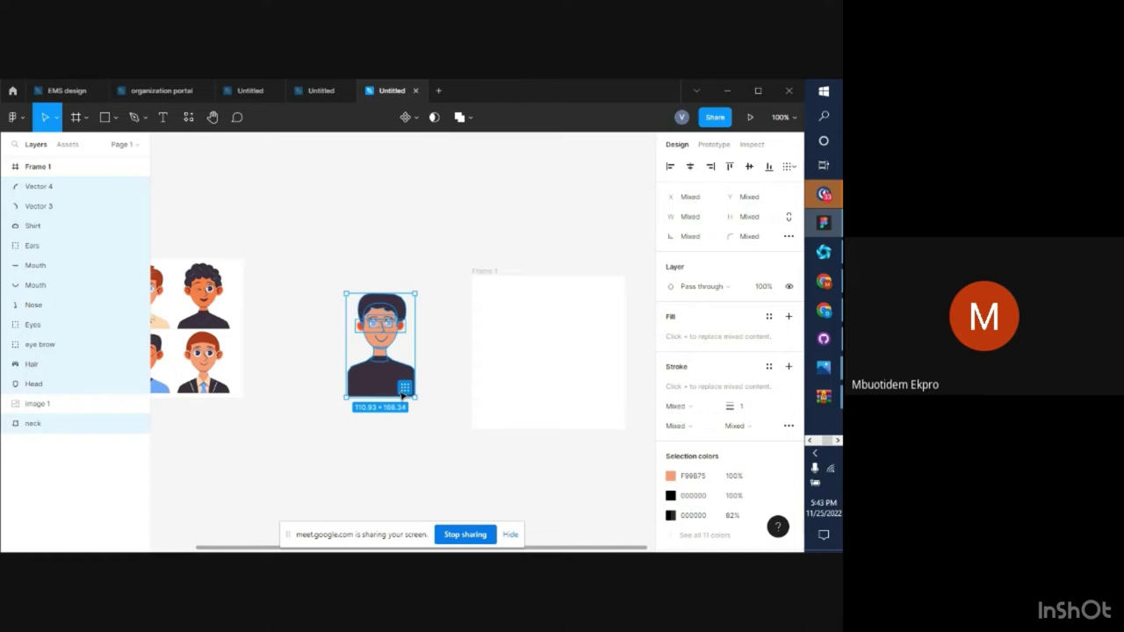
pyautogui.hotkey('ctrl', 'g')
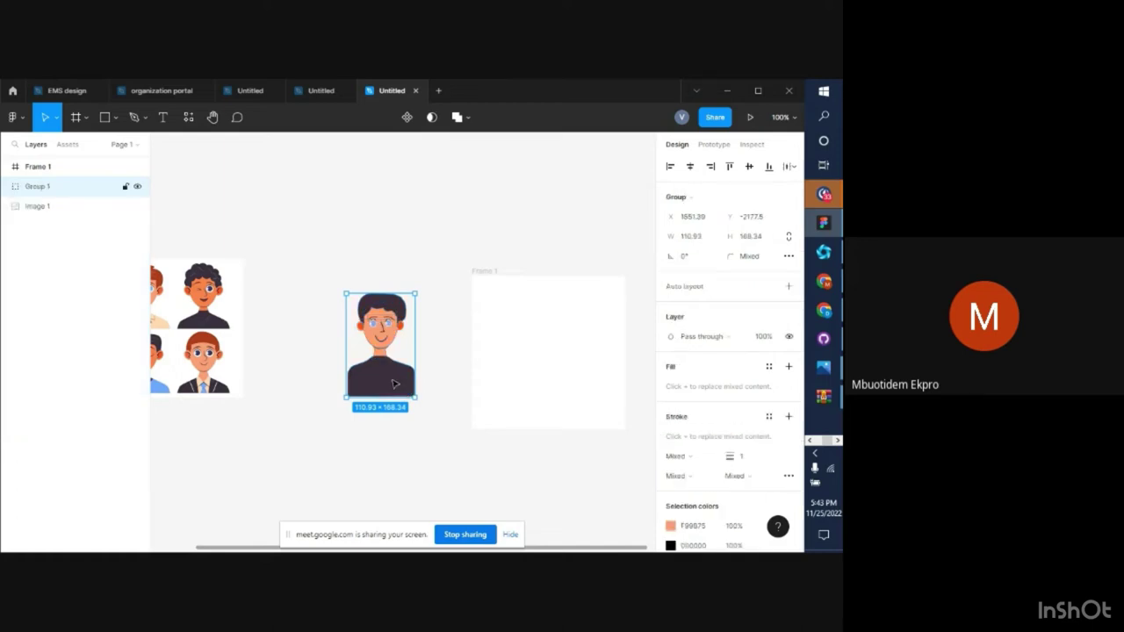
pyautogui.hotkey('ctrl', 'd')
pyautogui.moveTo(386, 366); pyautogui.dragTo(554, 374)
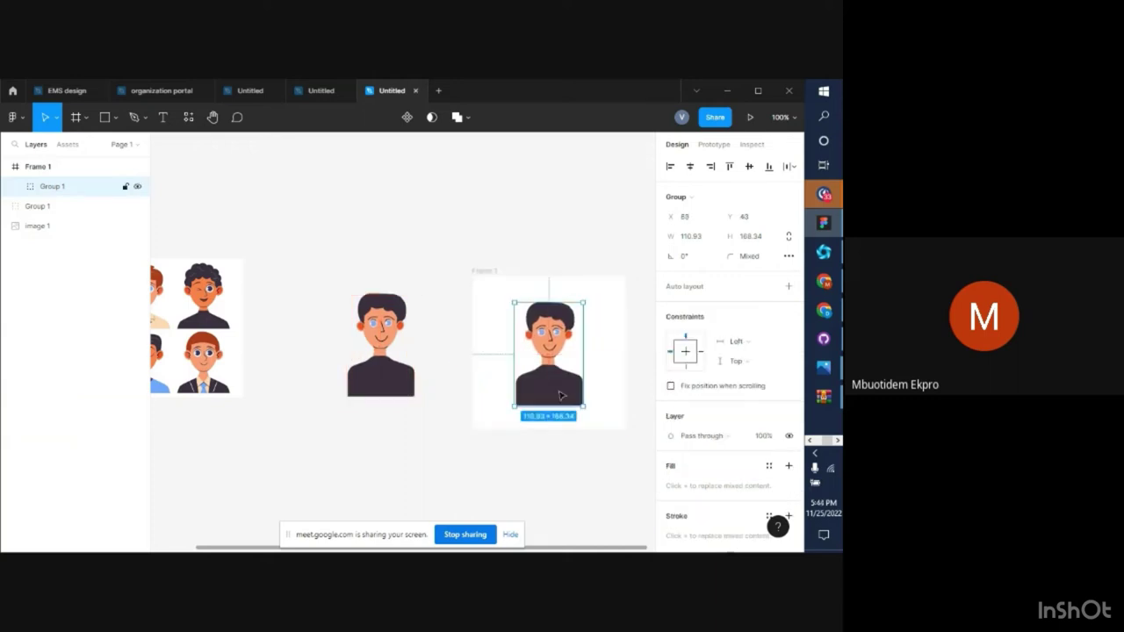
pyautogui.click(484, 276)
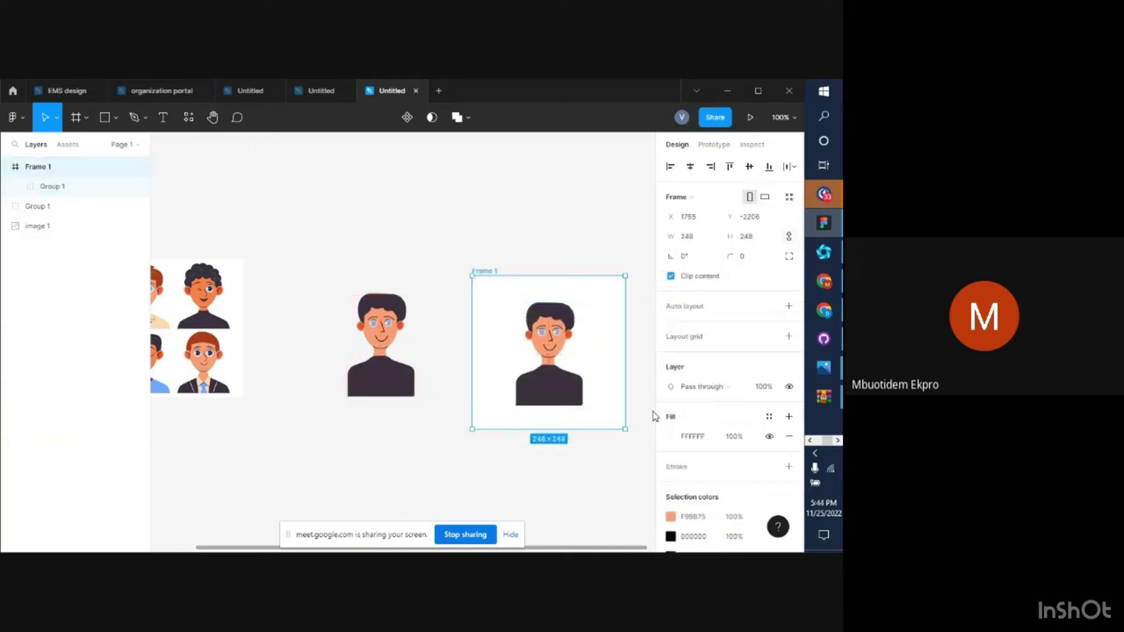
pyautogui.moveTo(627, 431); pyautogui.dragTo(607, 411)
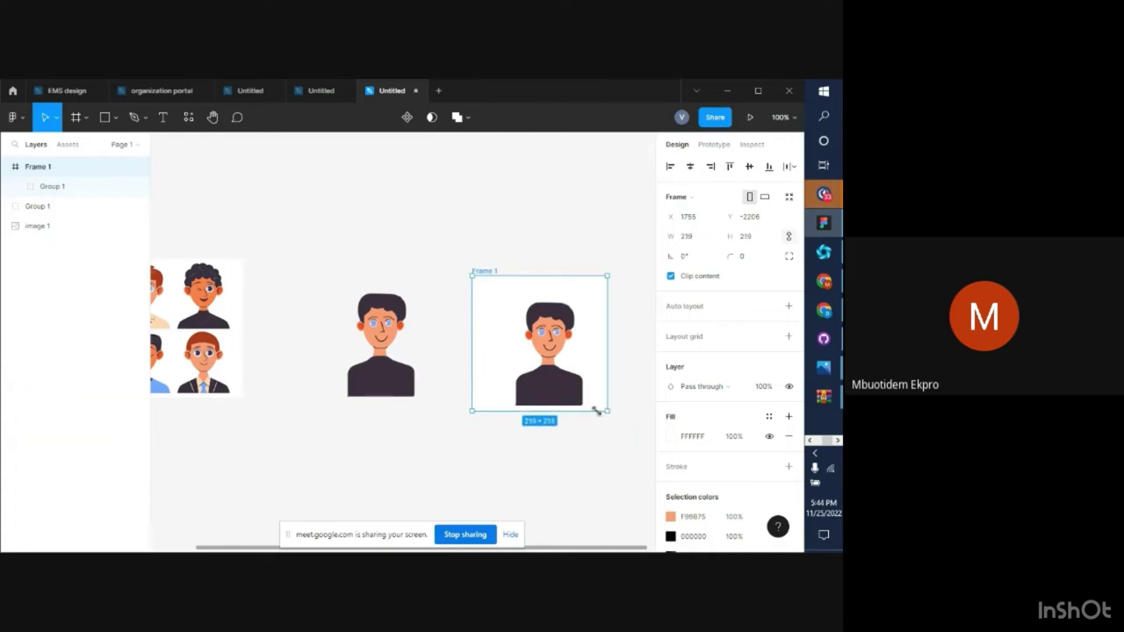
pyautogui.press('Escape')
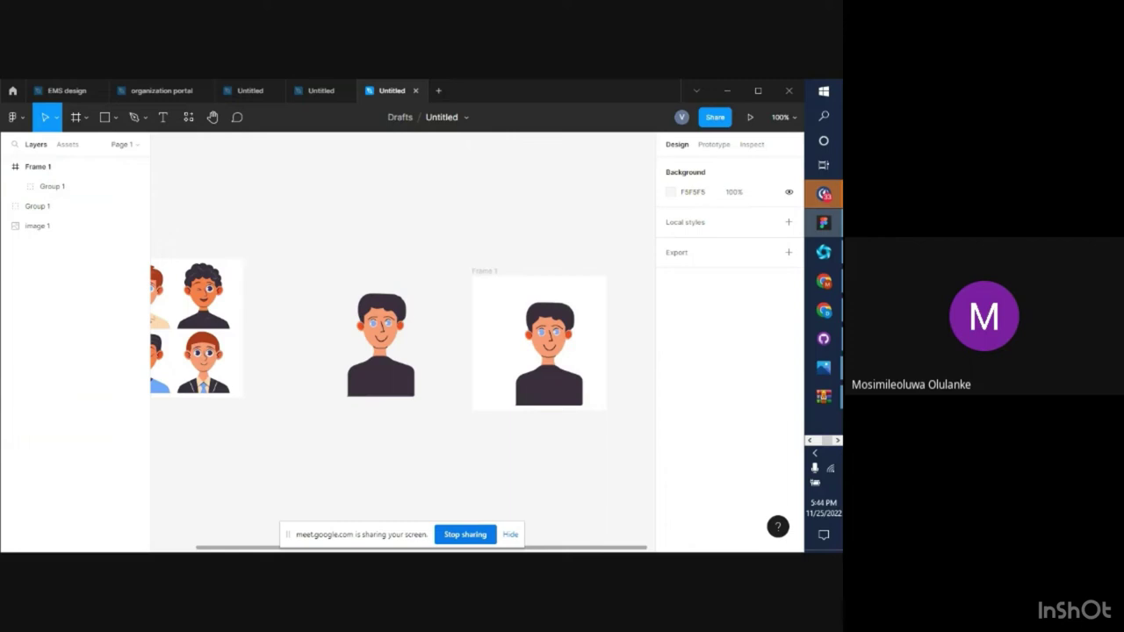
# Nudge the character copy up-left in Frame 1, then ungroup the original Group 1 into separate parts
pyautogui.click(541, 342)
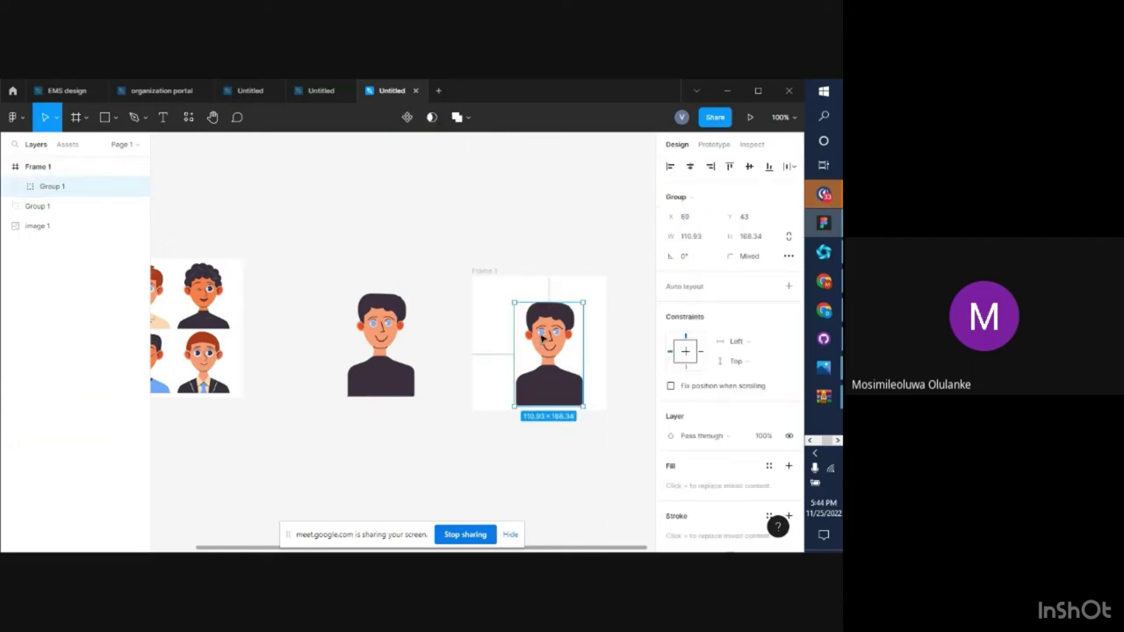
pyautogui.moveTo(545, 349); pyautogui.dragTo(534, 340)
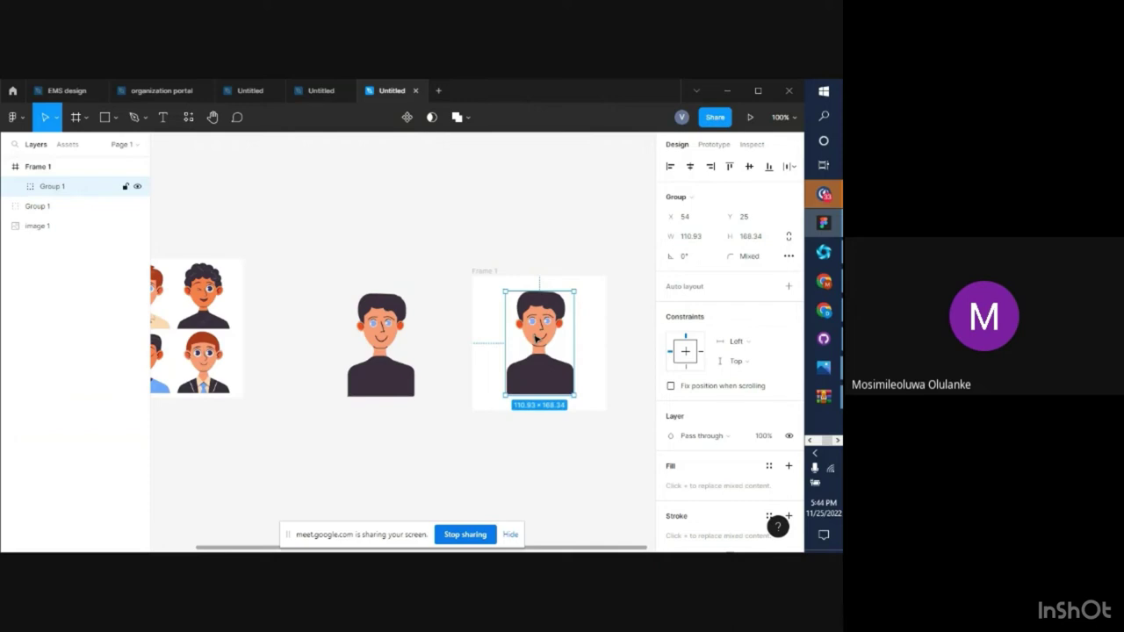
pyautogui.click(389, 358)
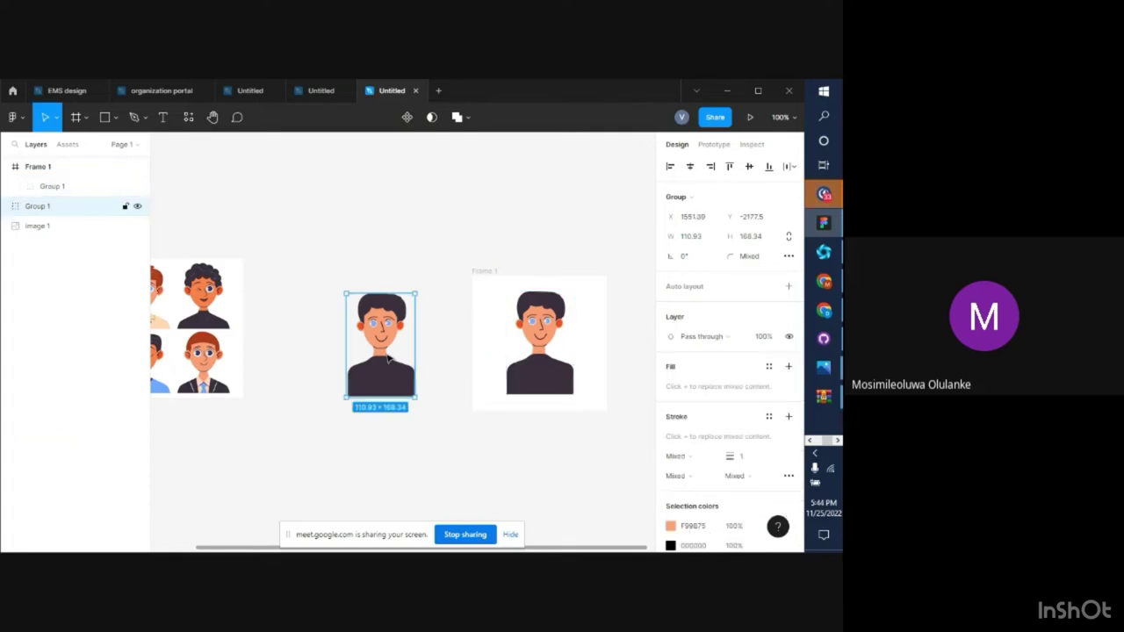
pyautogui.hotkey('ctrl', '=')
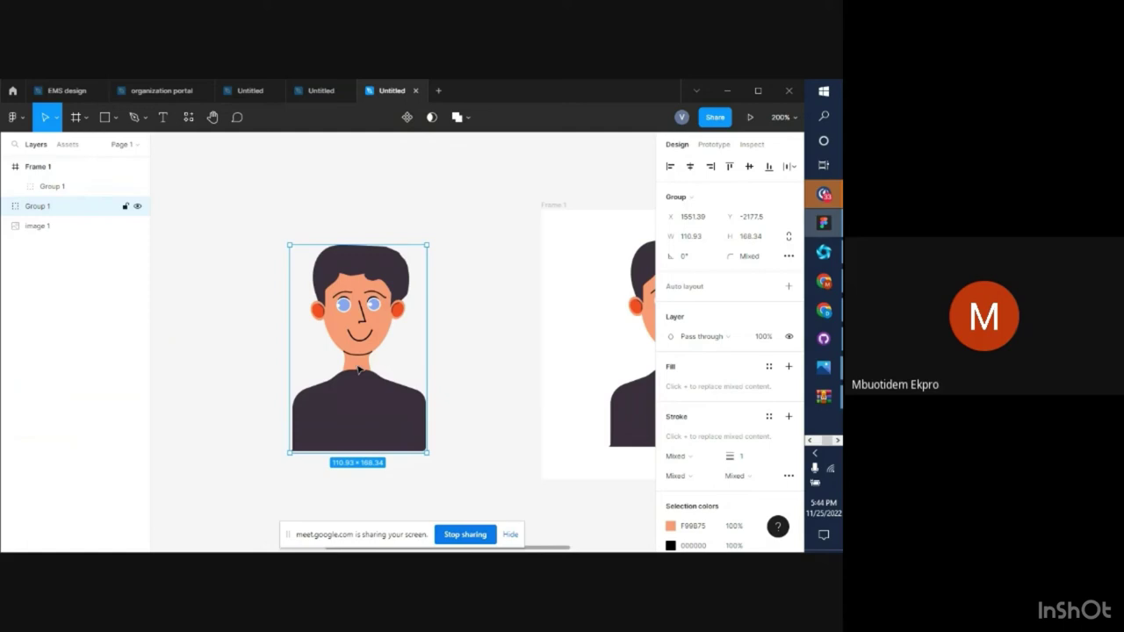
pyautogui.rightClick(360, 372)
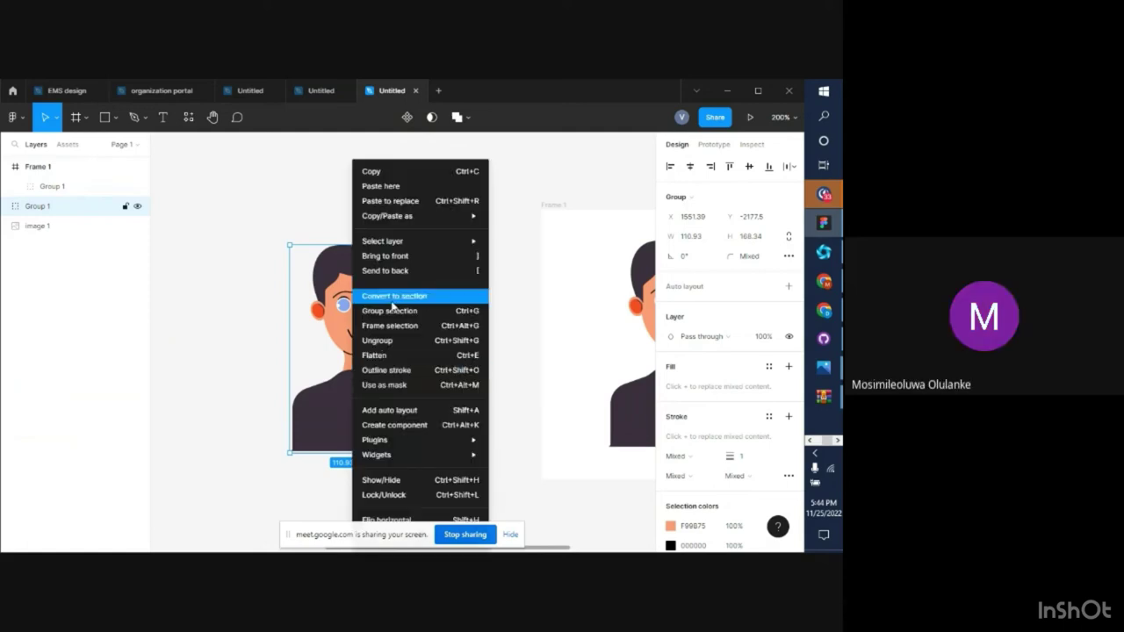
pyautogui.click(389, 342)
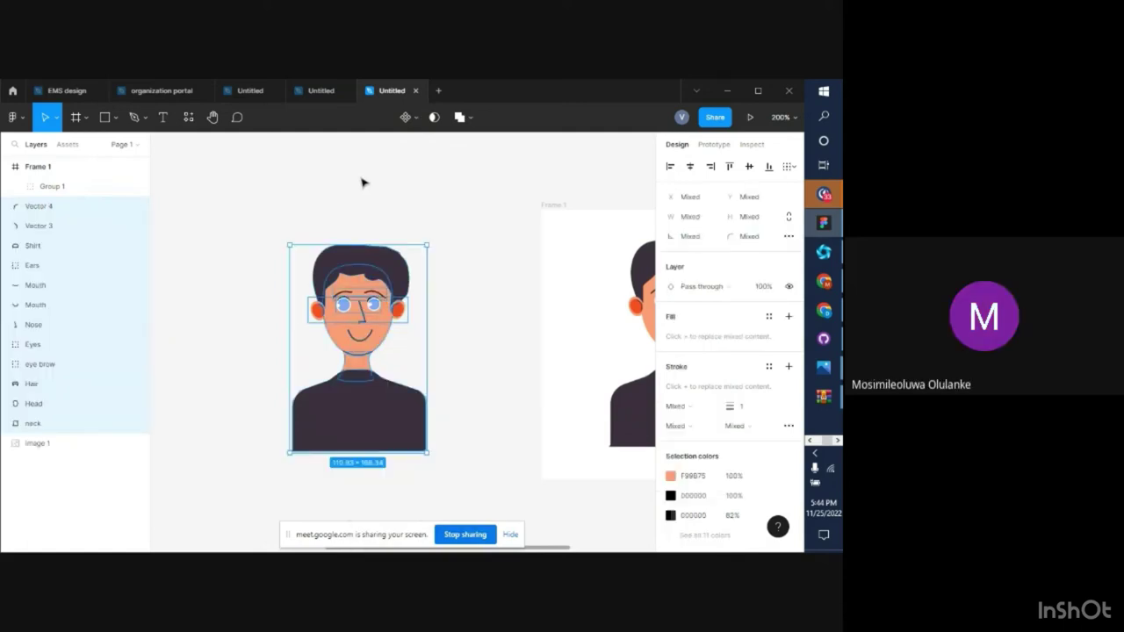
# Group the Head and Mouth shapes into Group 2, redoing it after an undone first attempt
pyautogui.click(370, 410)
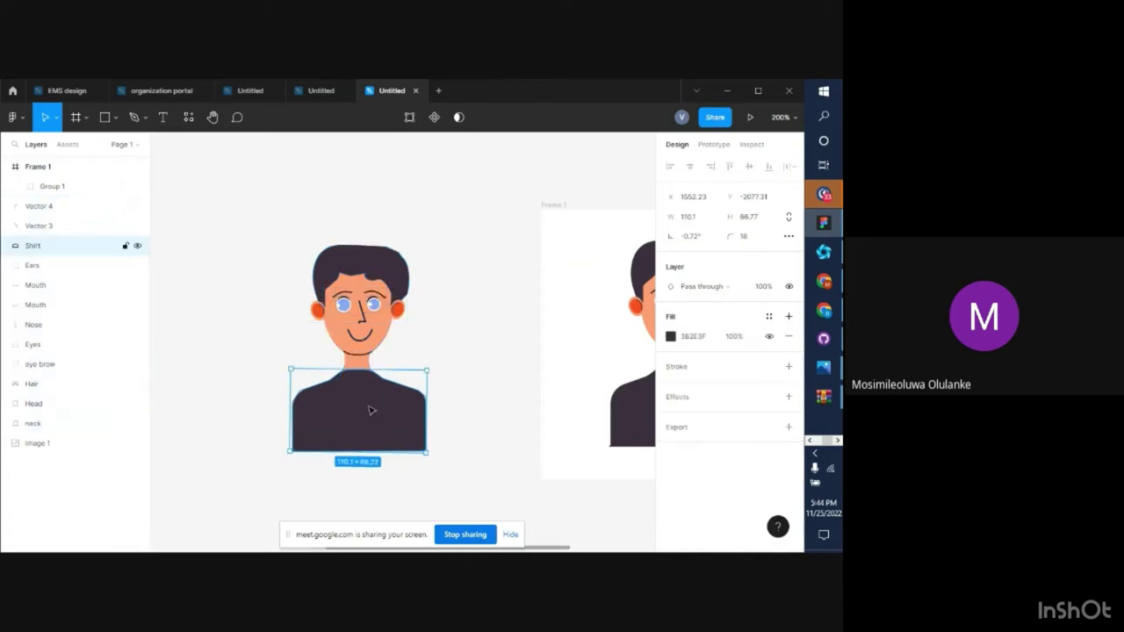
pyautogui.click(357, 359)
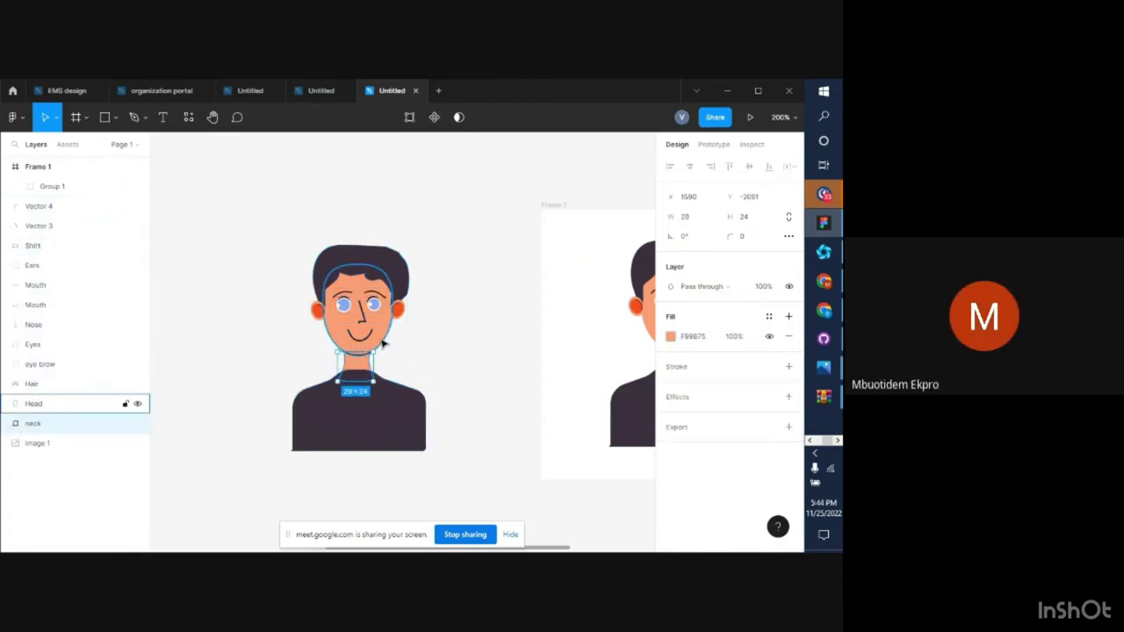
pyautogui.hotkey('ctrl', '+')
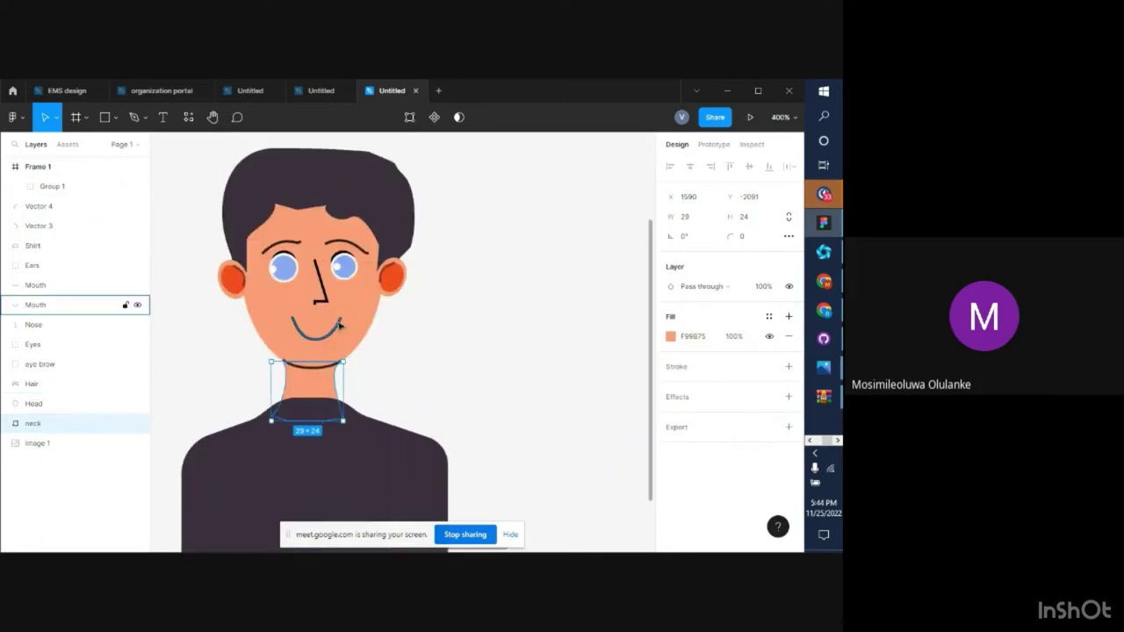
pyautogui.click(349, 329)
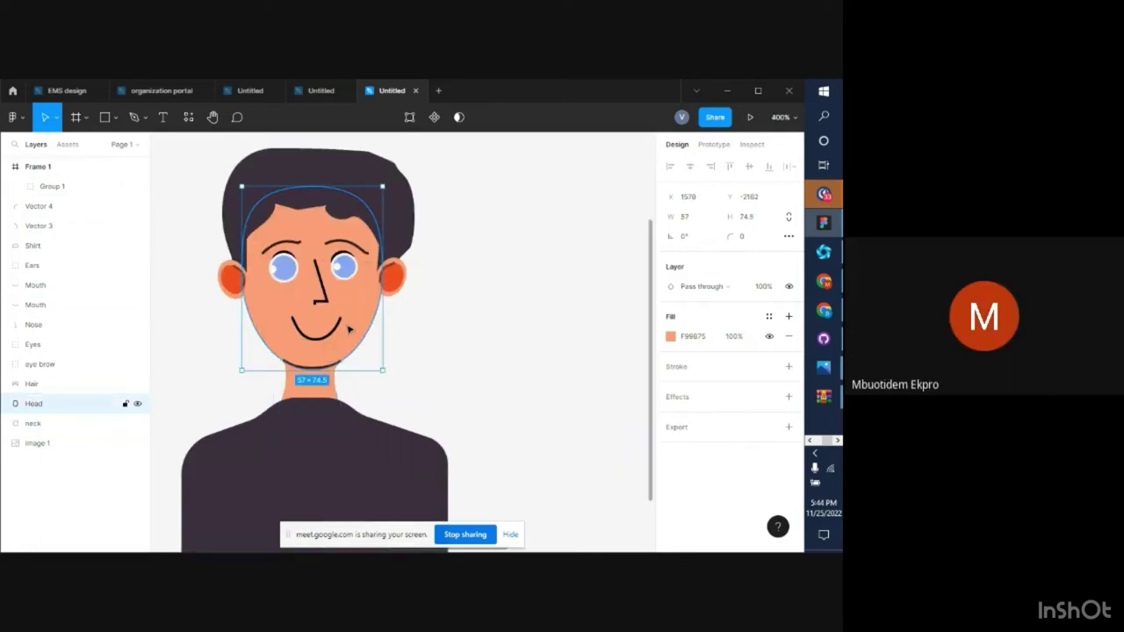
pyautogui.keyDown('shift'); pyautogui.click(328, 372); pyautogui.keyUp('shift')
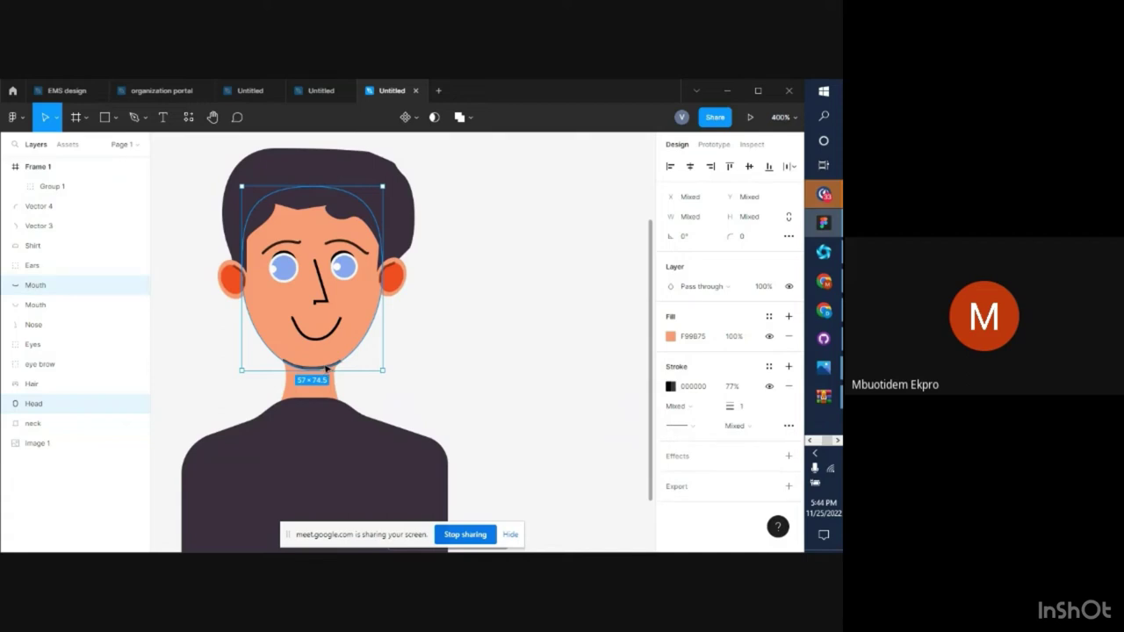
pyautogui.hotkey('ctrl', 'g')
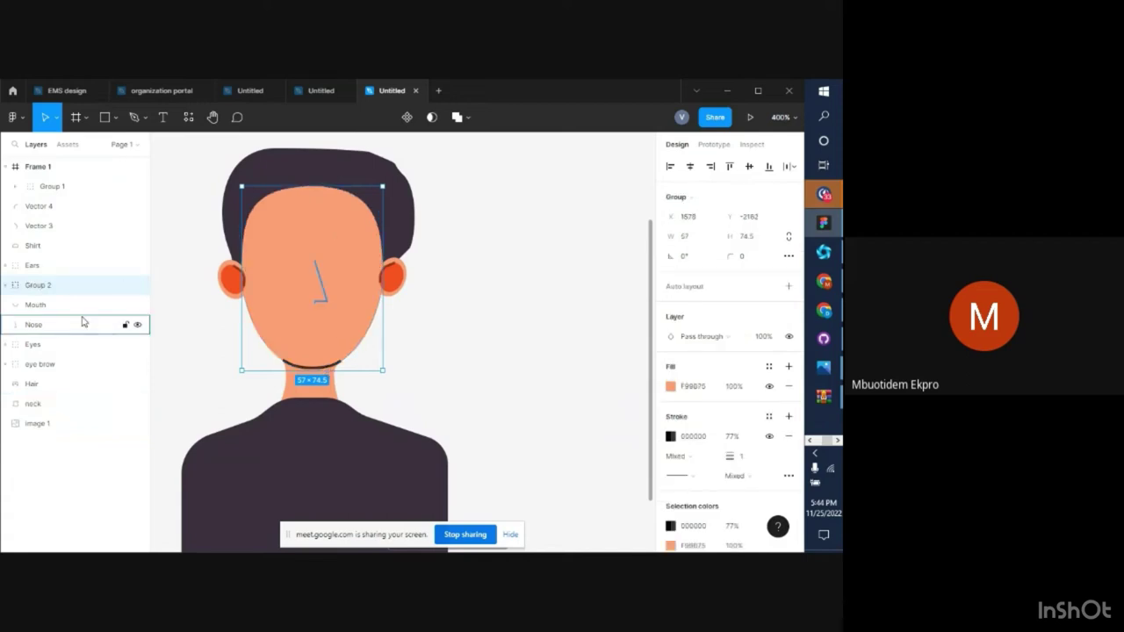
pyautogui.doubleClick(46, 286)
pyautogui.write('nec')
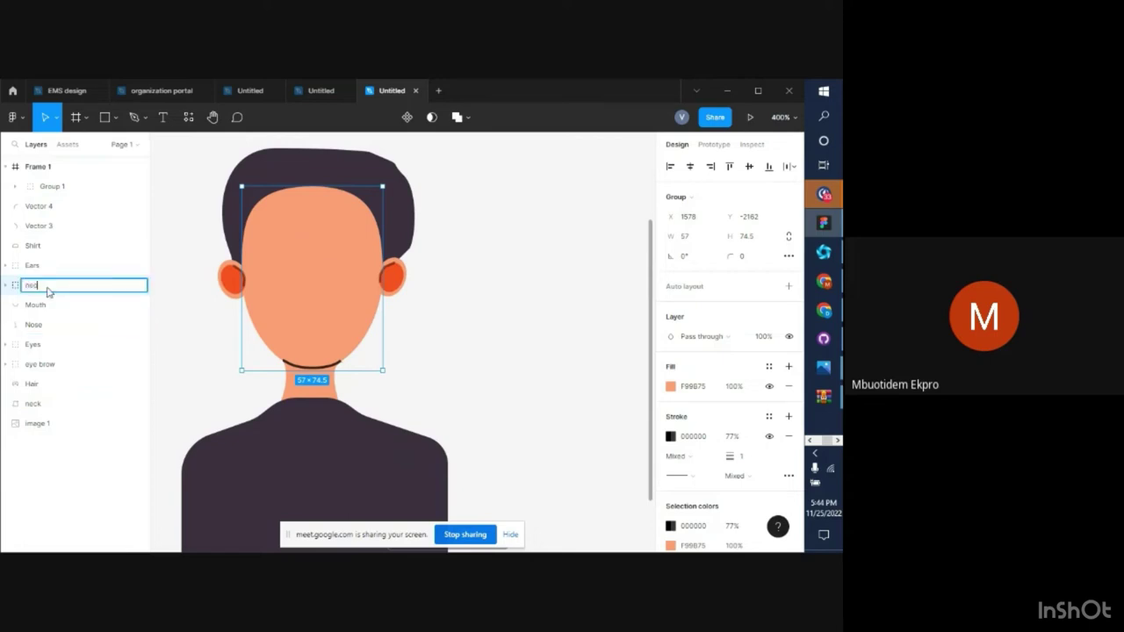
pyautogui.write('k')
pyautogui.hotkey('ctrl', 'z')
pyautogui.click(194, 327)
pyautogui.hotkey('ctrl', 'z')
pyautogui.hotkey('ctrl', 'z')
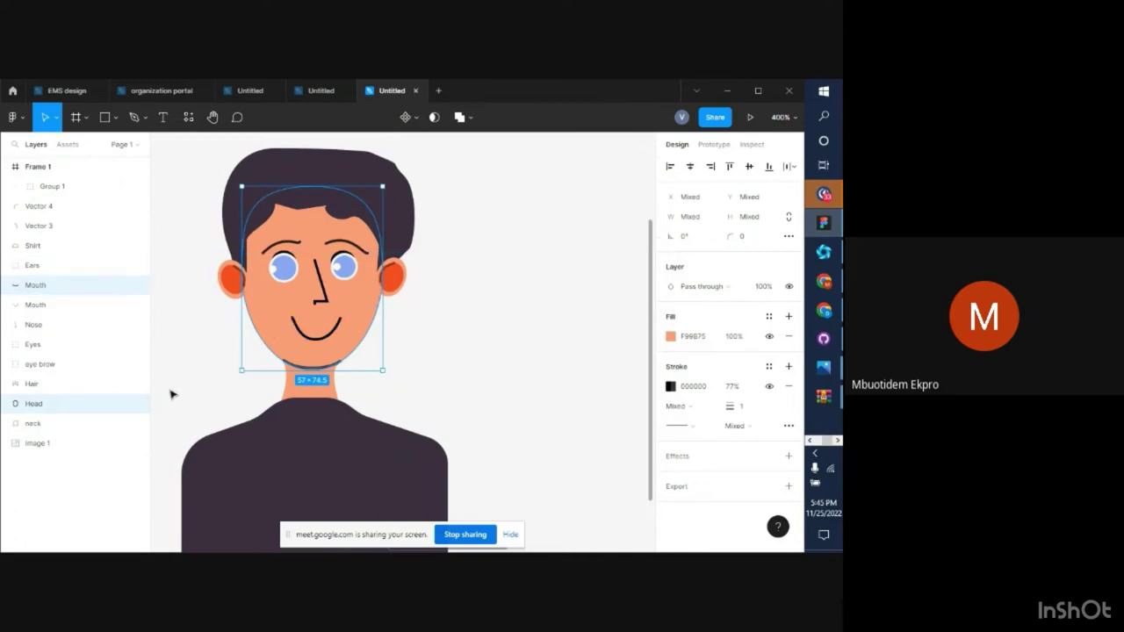
pyautogui.click(396, 343)
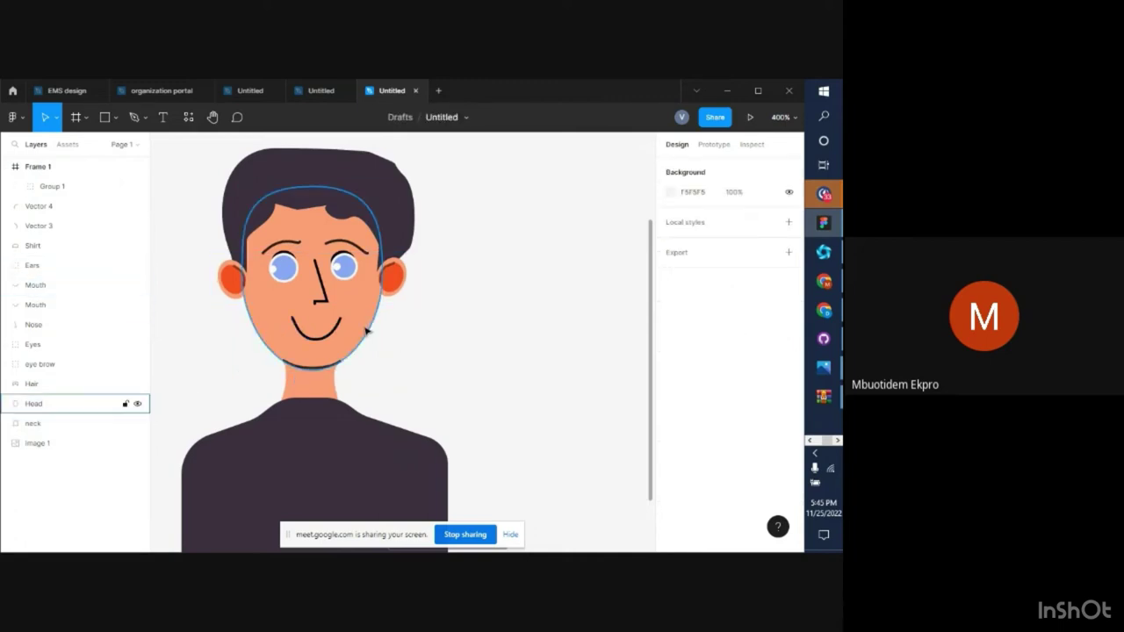
pyautogui.click(367, 330)
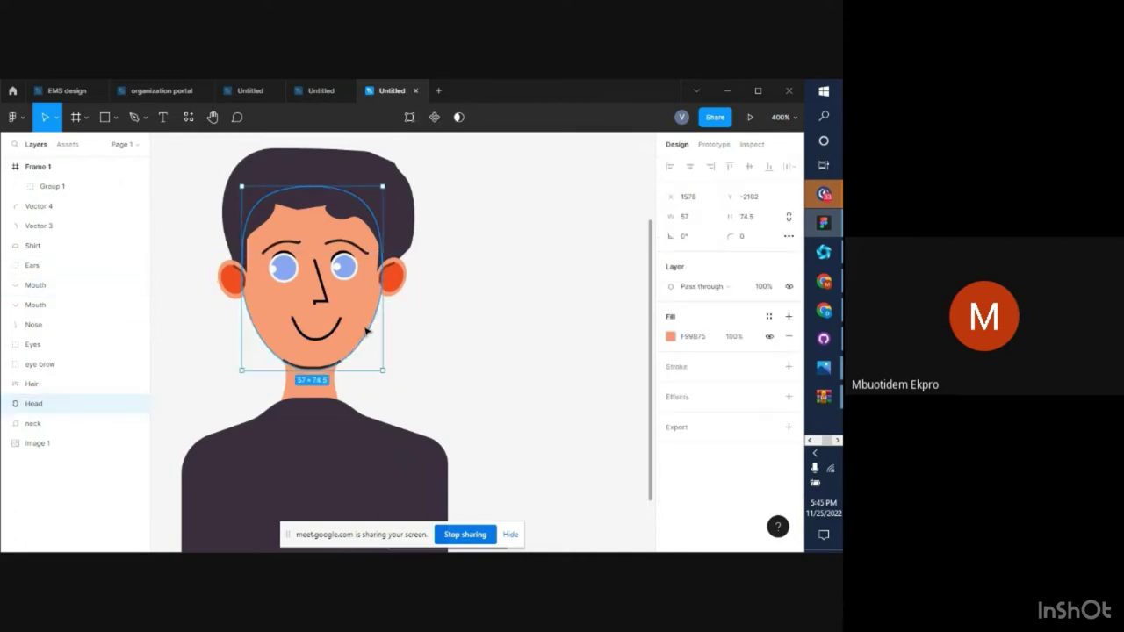
pyautogui.keyDown('shift'); pyautogui.click(325, 370); pyautogui.keyUp('shift')
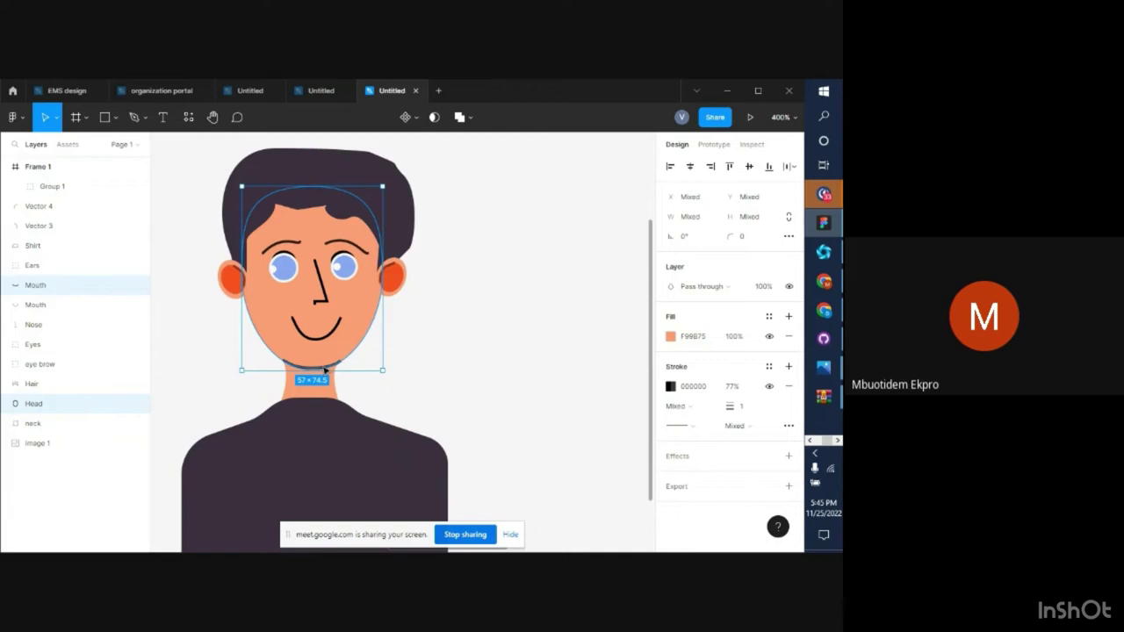
pyautogui.hotkey('ctrl', 'g')
# Rename Group 2 to 'head' and move it below Hair in the Layers panel
pyautogui.press('f')
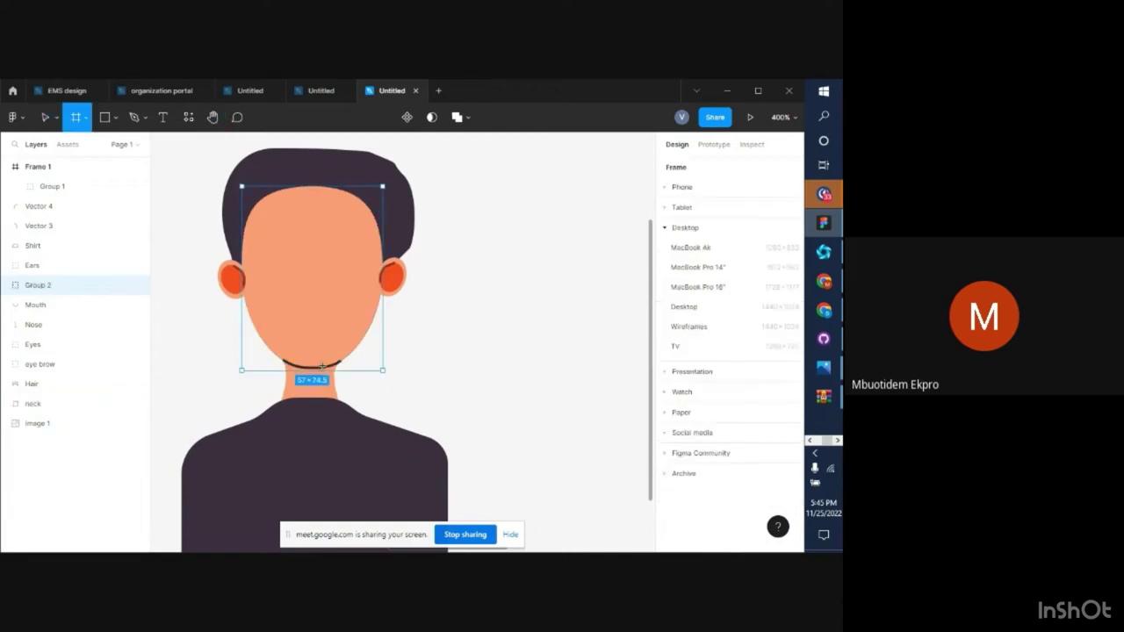
pyautogui.click(6, 285)
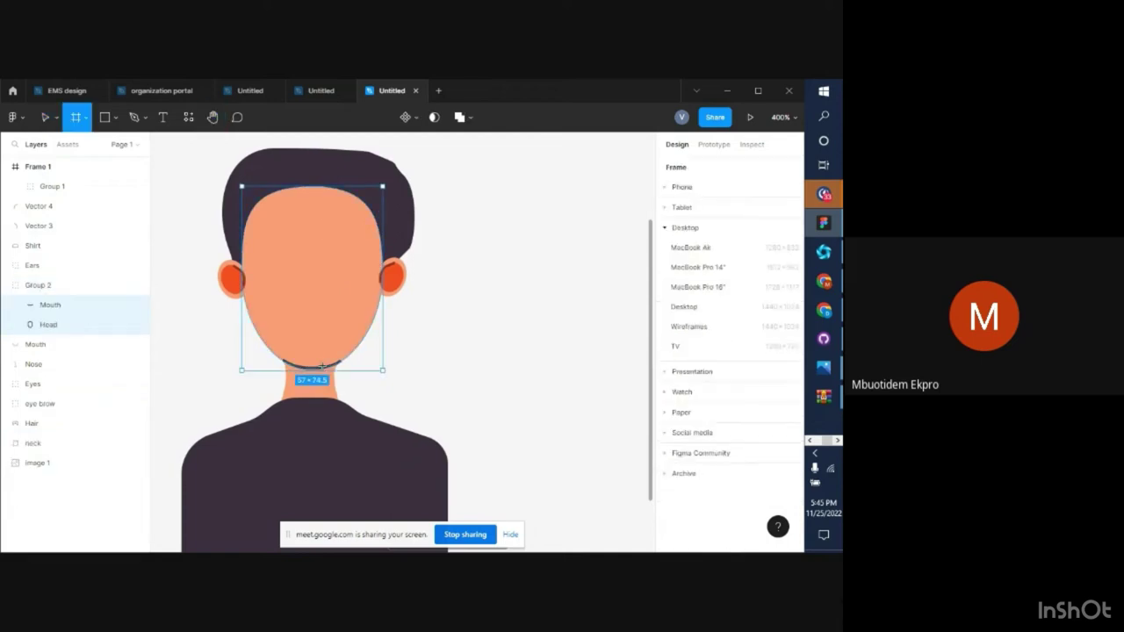
pyautogui.click(49, 290)
pyautogui.doubleClick(49, 290)
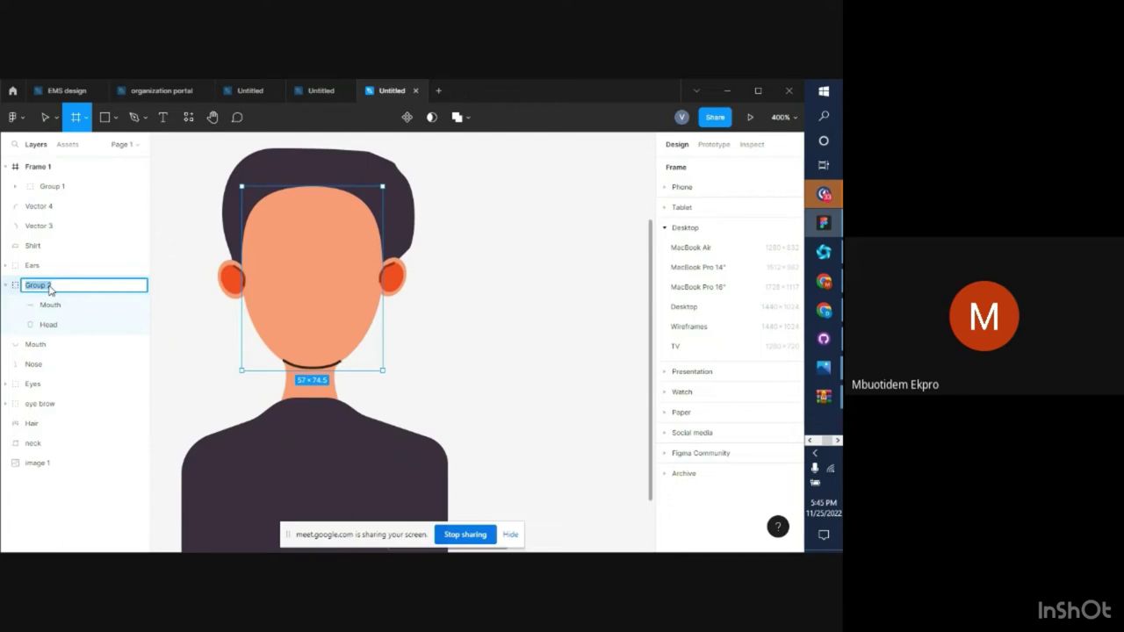
pyautogui.write('head')
pyautogui.press('Return')
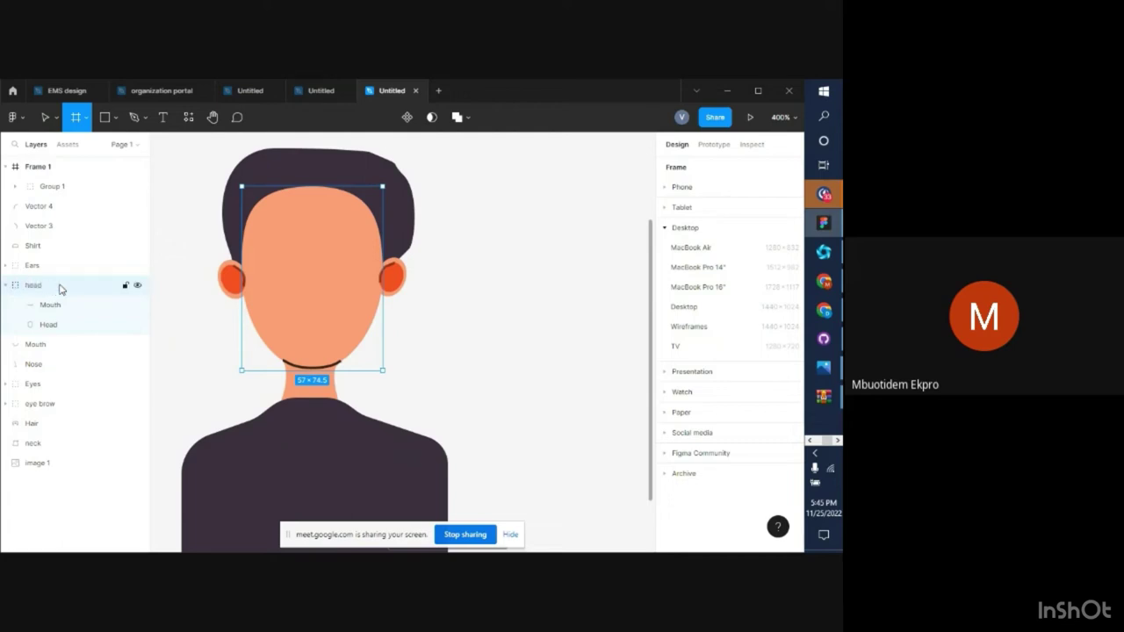
pyautogui.click(6, 285)
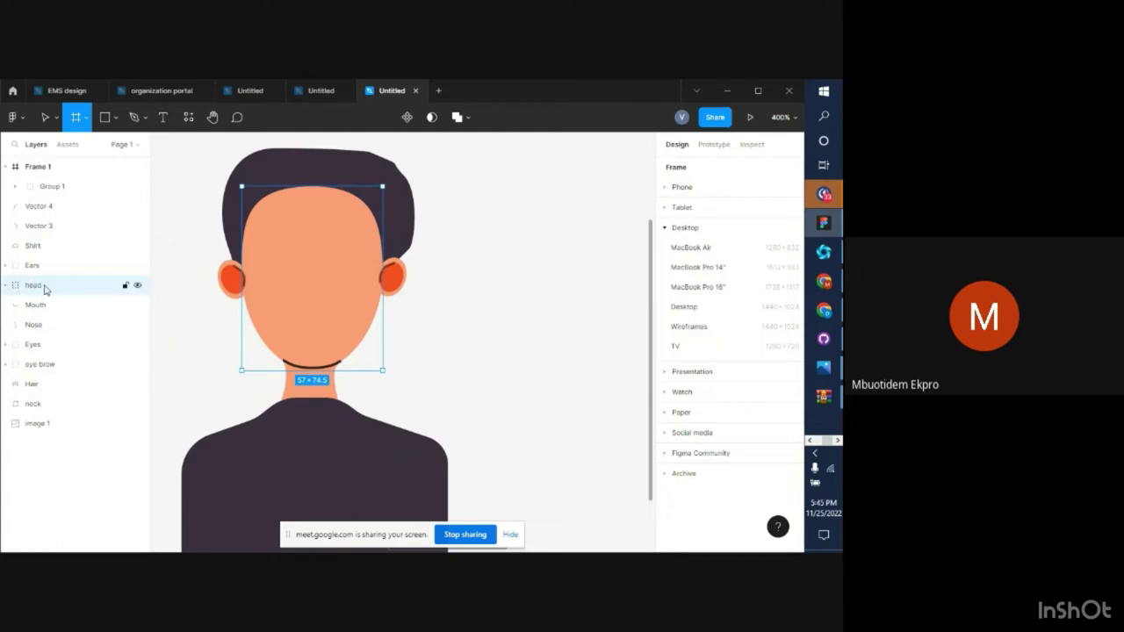
pyautogui.moveTo(44, 289); pyautogui.dragTo(42, 392)
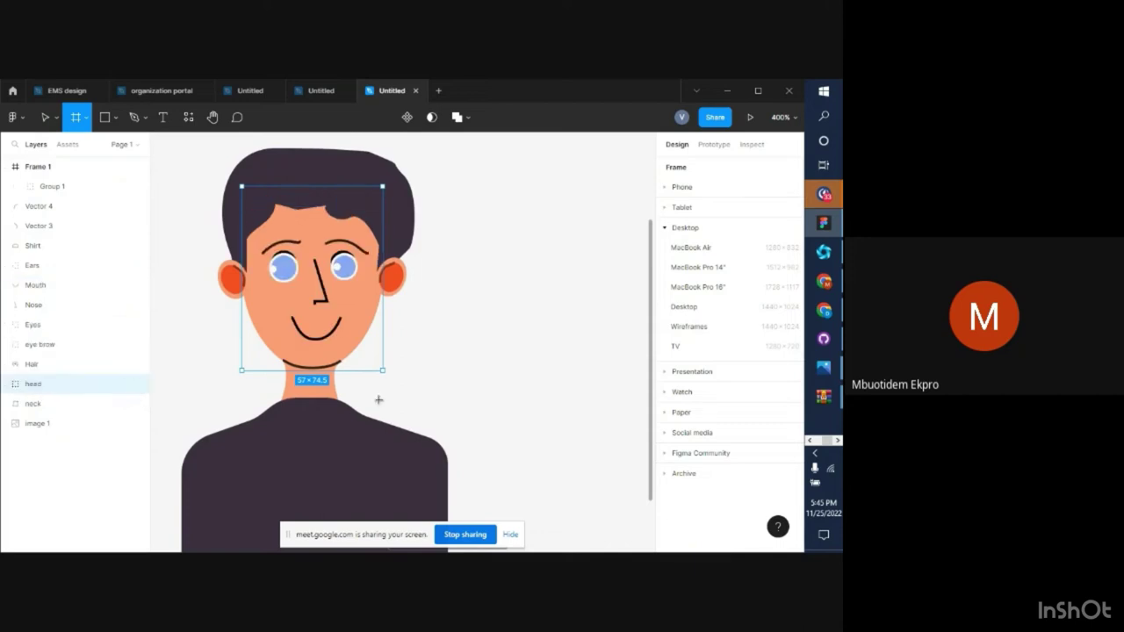
# Place a 100×100 Frame 2 and position it above the character
pyautogui.click(512, 347)
pyautogui.moveTo(489, 359); pyautogui.dragTo(525, 361)
pyautogui.press('-')
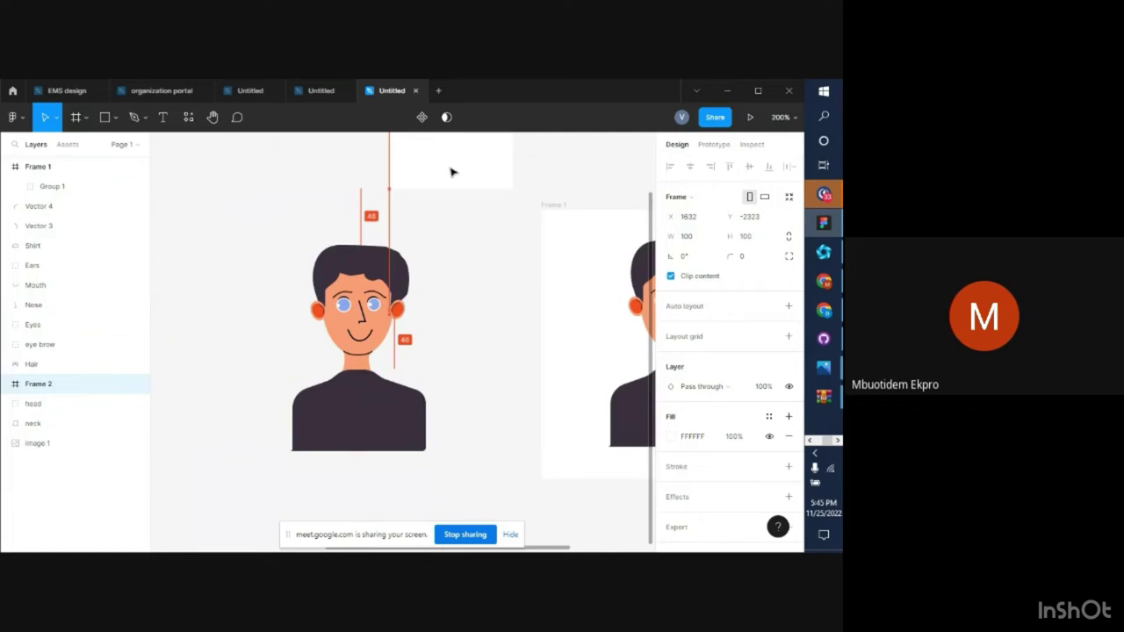
pyautogui.moveTo(450, 172); pyautogui.dragTo(452, 174)
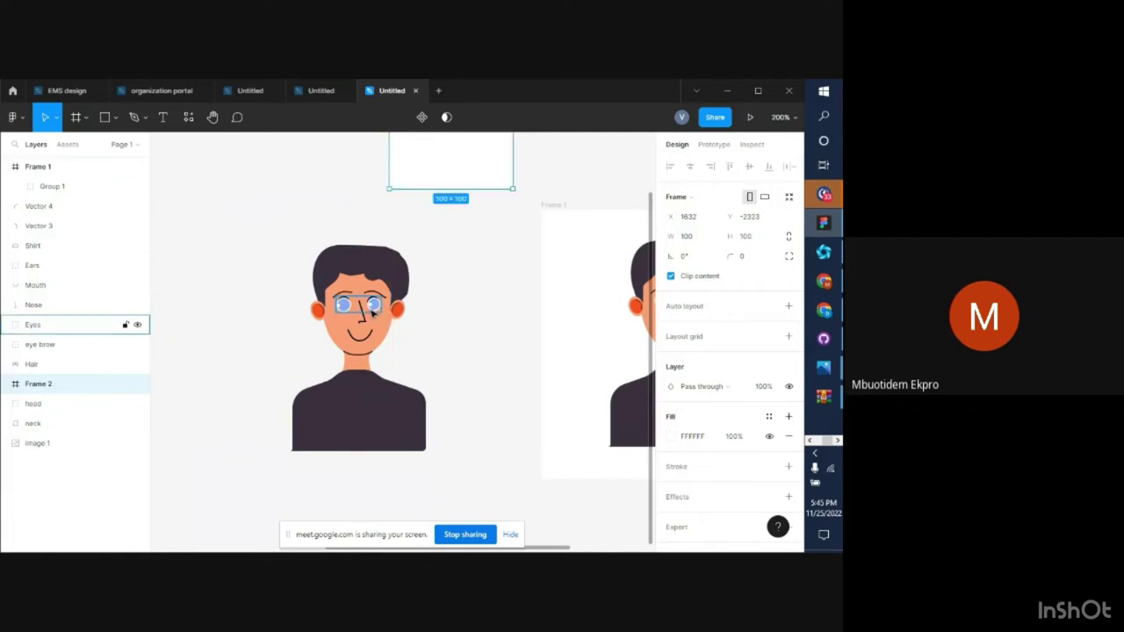
# Select the Eyes group, undoing an accidental drag-duplicate of it
pyautogui.hotkey('ctrl', '+')
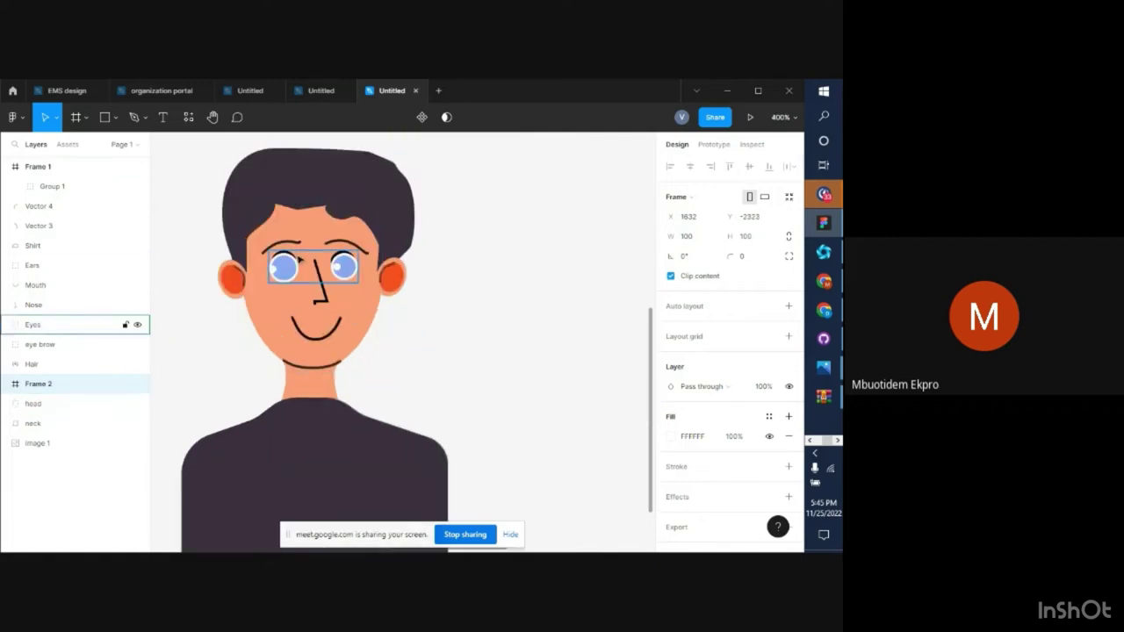
pyautogui.hotkey('ctrl', '-')
pyautogui.hotkey('ctrl', '-')
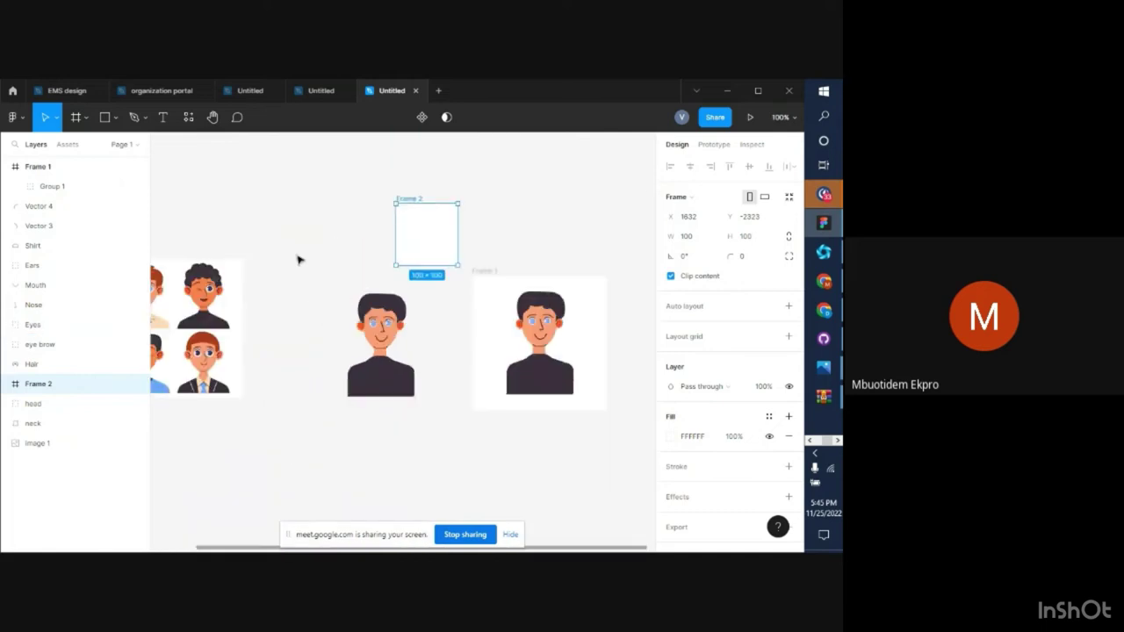
pyautogui.click(377, 327)
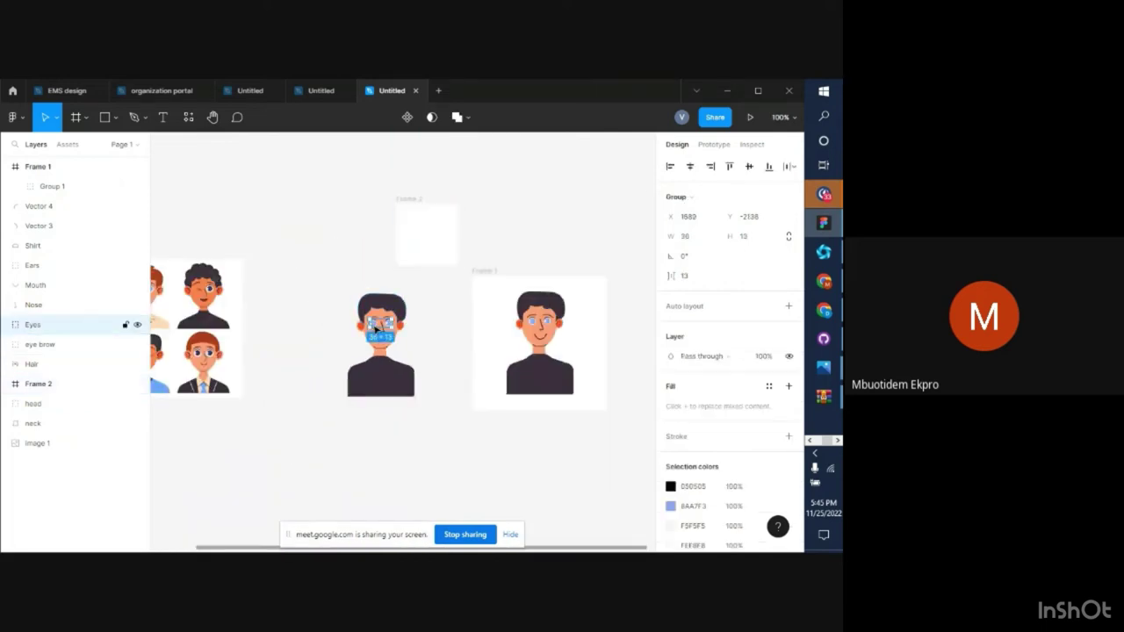
pyautogui.moveTo(377, 327); pyautogui.dragTo(370, 499)
pyautogui.hotkey('ctrl', 'z')
pyautogui.hotkey('ctrl', '+')
pyautogui.hotkey('ctrl', '+')
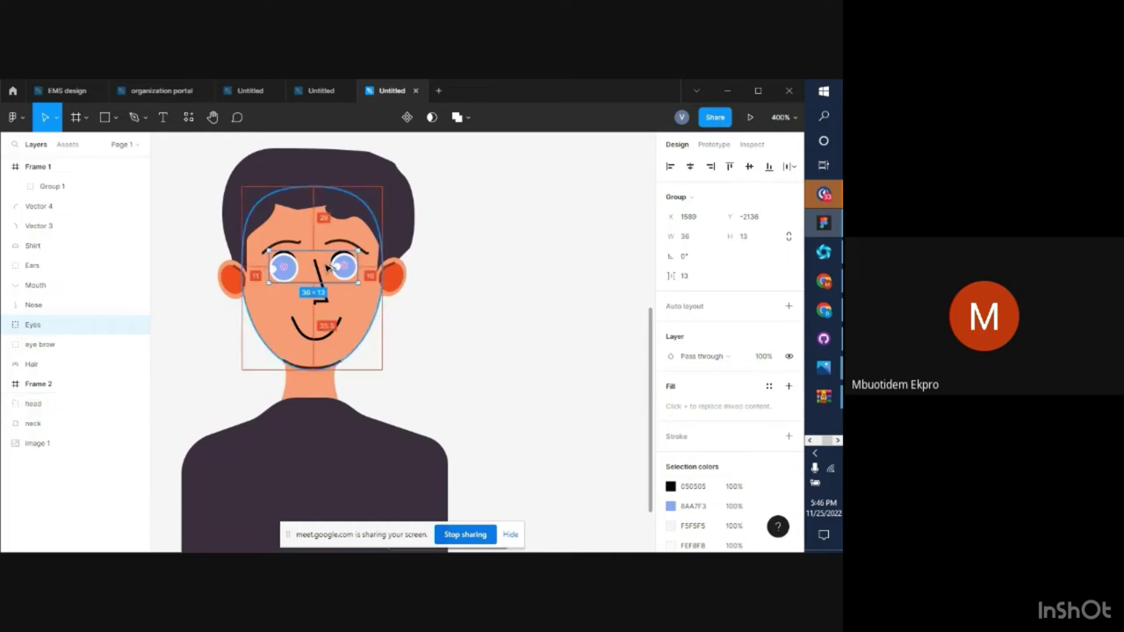
# Frame the Eyes group and stretch Frame 3 from hair to shirt, 109 × 167
pyautogui.hotkey('ctrl', 'alt', 'g')
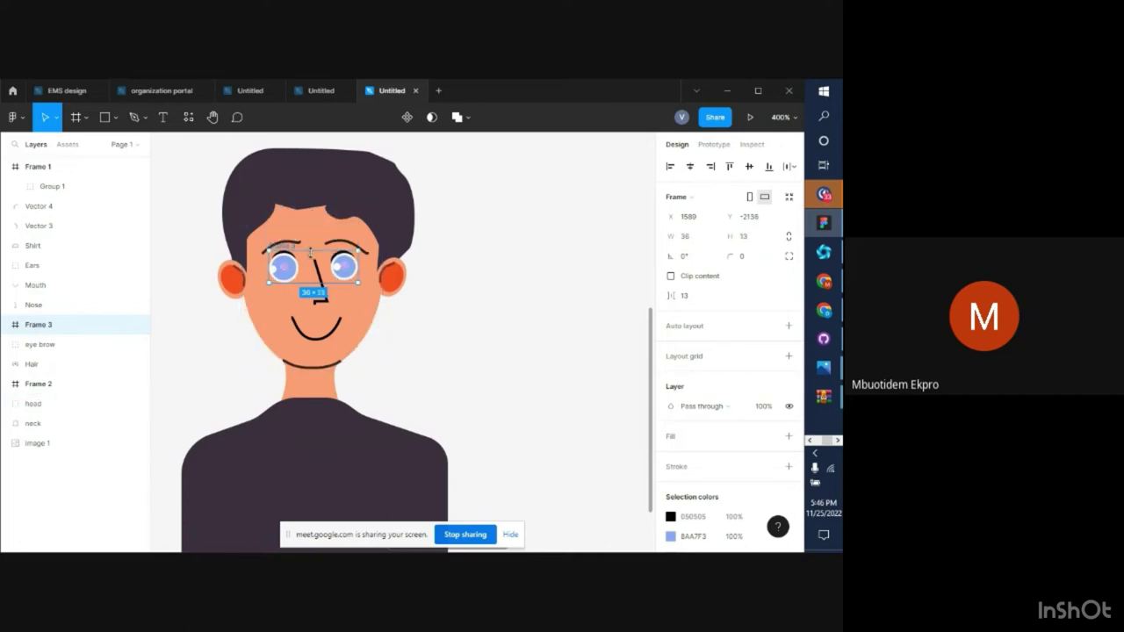
pyautogui.moveTo(312, 252); pyautogui.dragTo(318, 147)
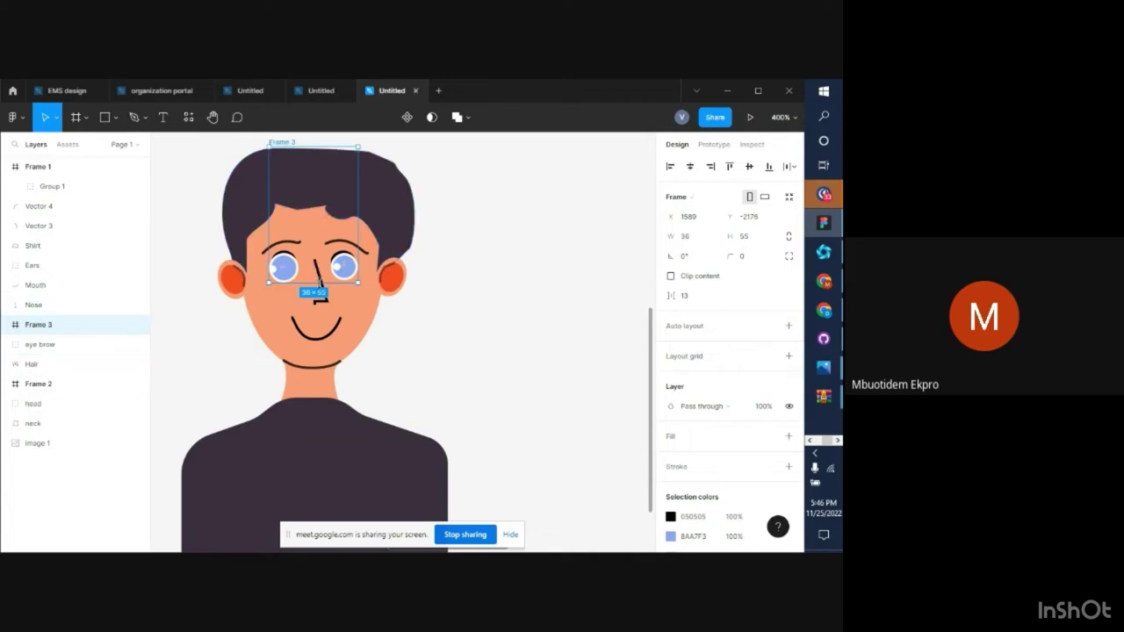
pyautogui.moveTo(319, 284); pyautogui.dragTo(290, 438)
pyautogui.hotkey('ctrl', '-')
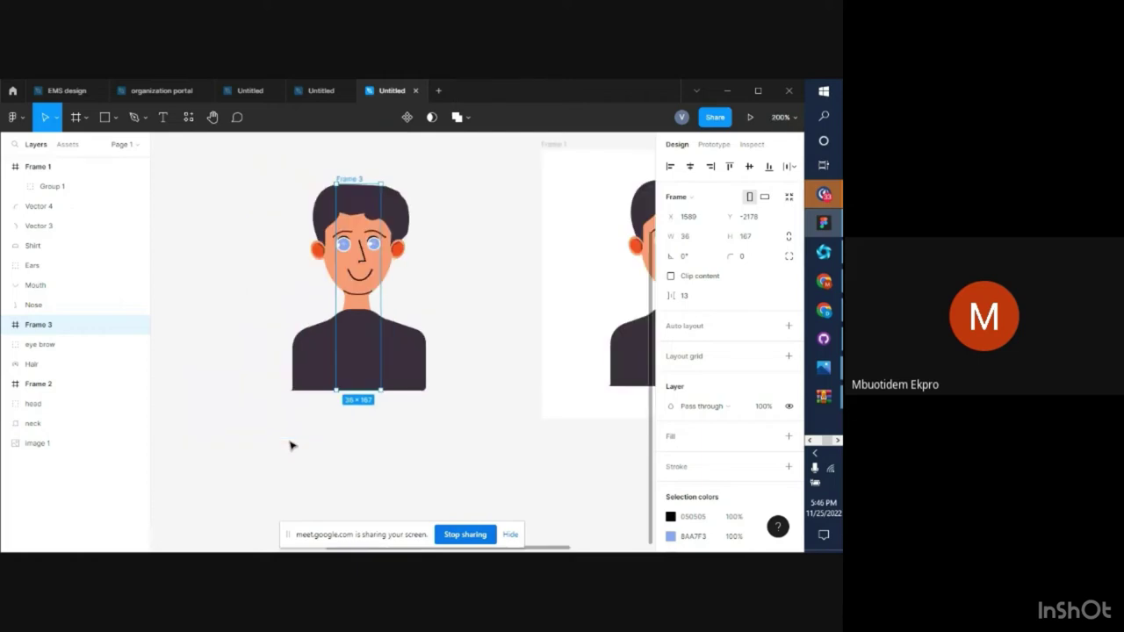
pyautogui.moveTo(381, 296); pyautogui.dragTo(396, 296)
pyautogui.hotkey('ctrl', 'z')
pyautogui.moveTo(386, 291); pyautogui.dragTo(424, 291)
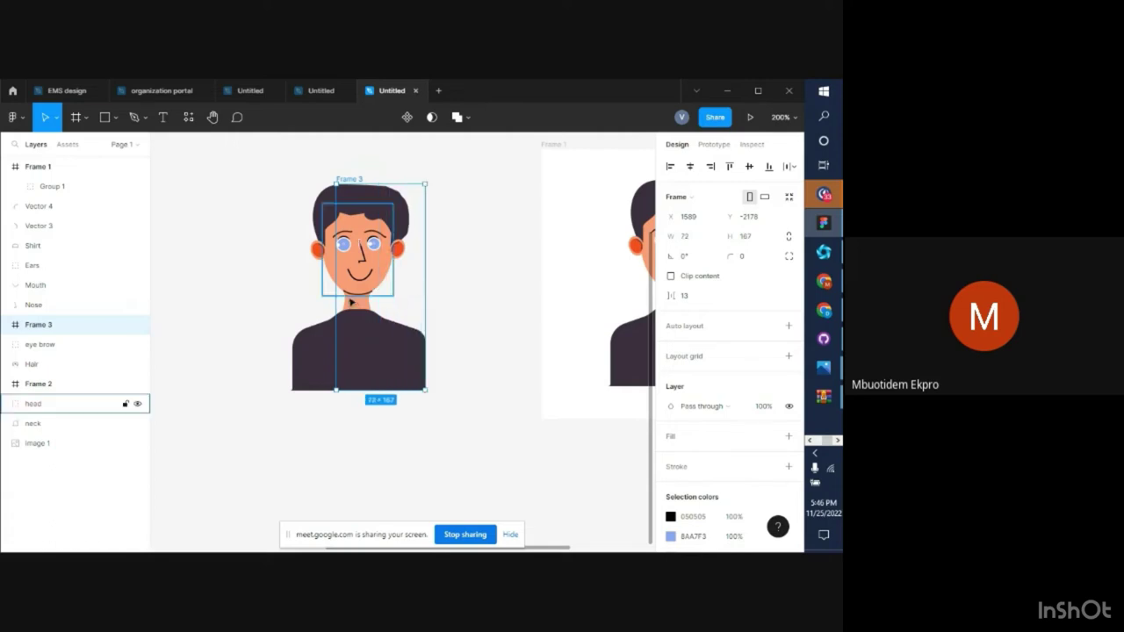
pyautogui.moveTo(337, 299); pyautogui.dragTo(291, 302)
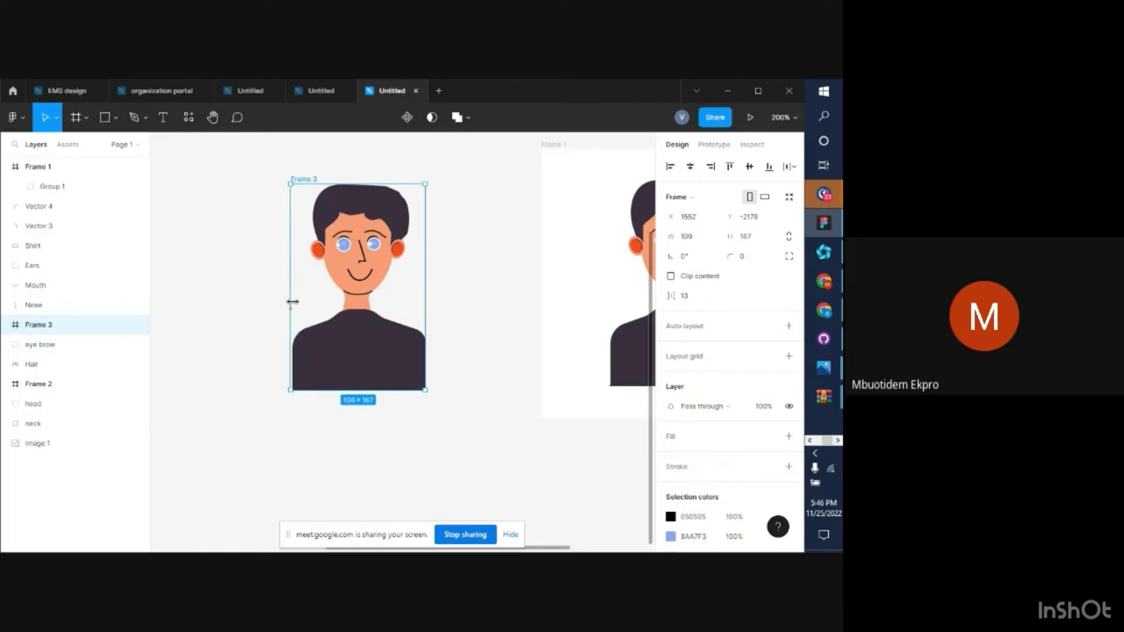
pyautogui.hotkey('ctrl', 'z')
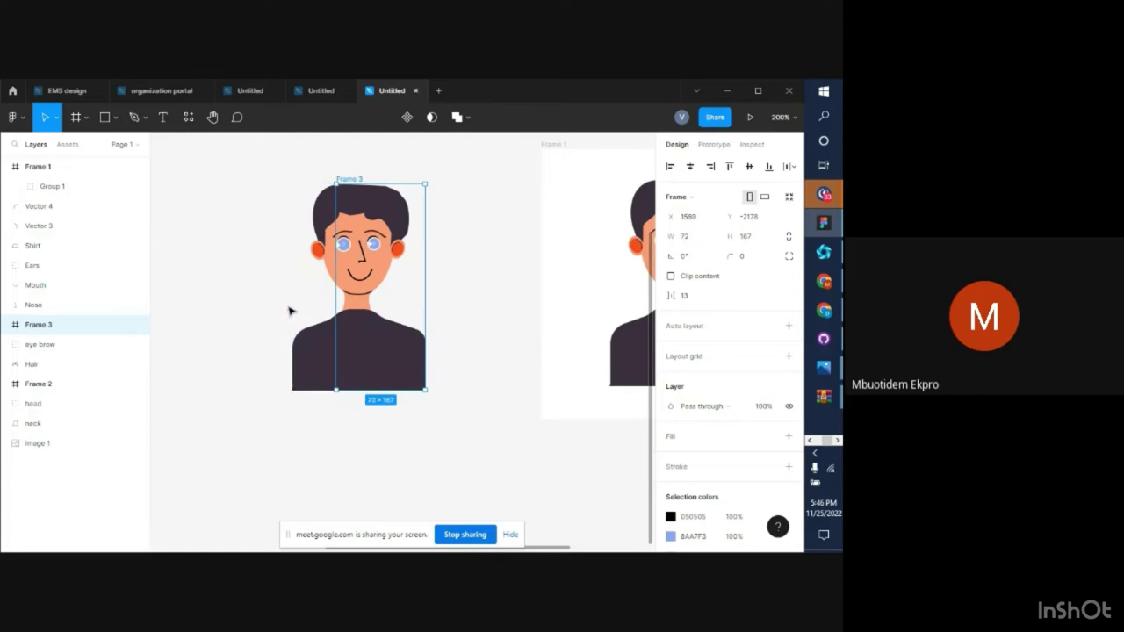
pyautogui.moveTo(333, 296); pyautogui.dragTo(291, 297)
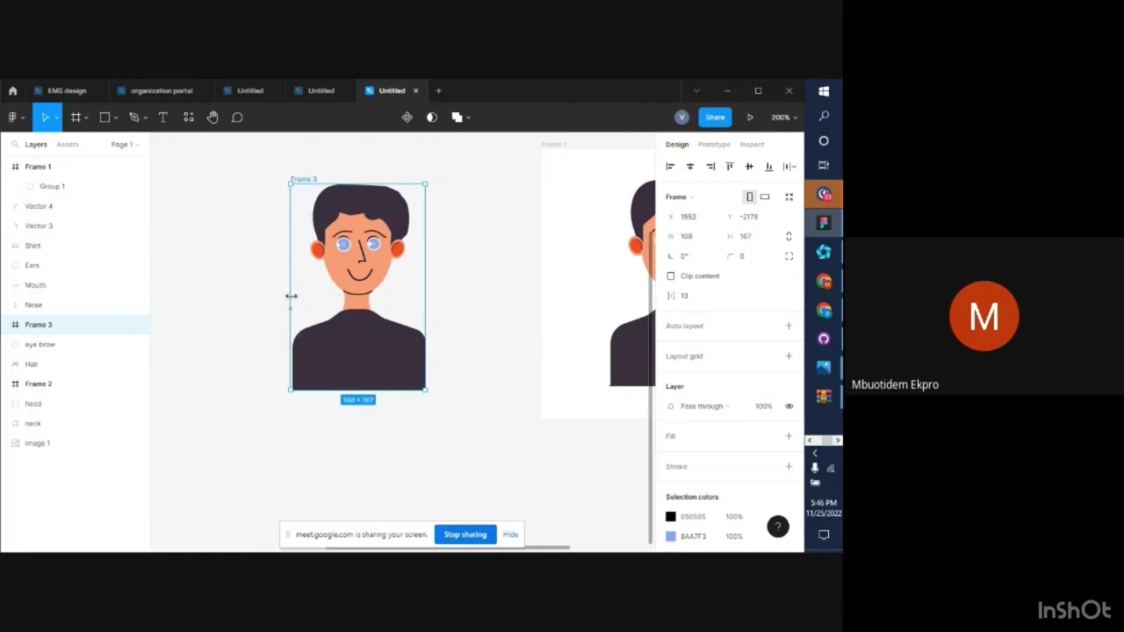
# Wrap the head group in a new frame stretched over the whole character
pyautogui.doubleClick(363, 261)
pyautogui.doubleClick(362, 261)
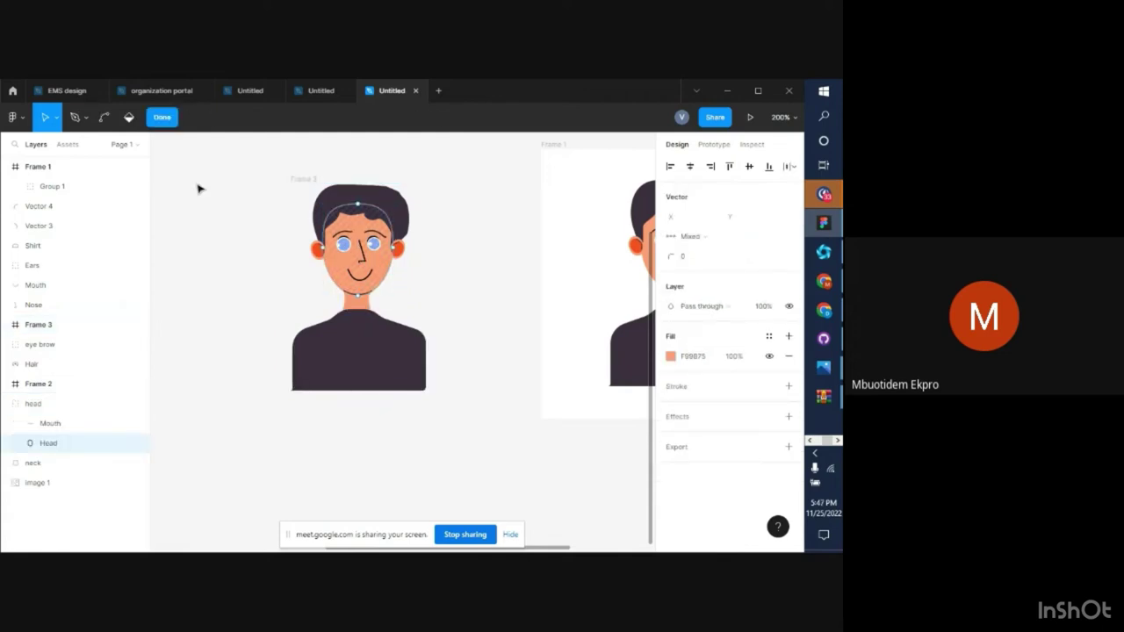
pyautogui.click(163, 117)
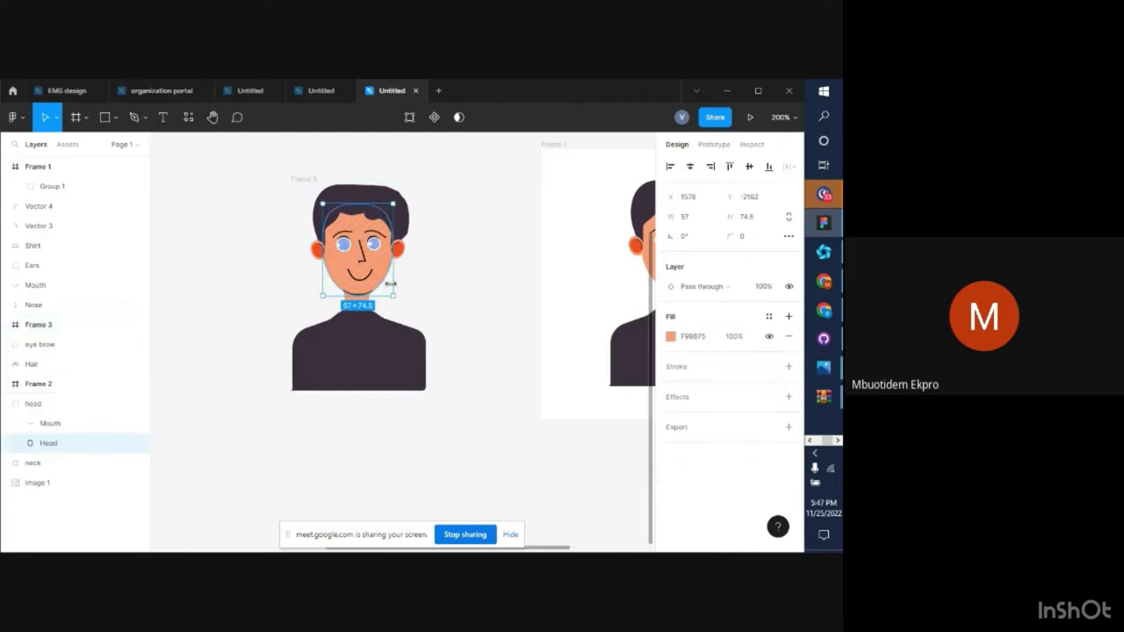
pyautogui.click(18, 407)
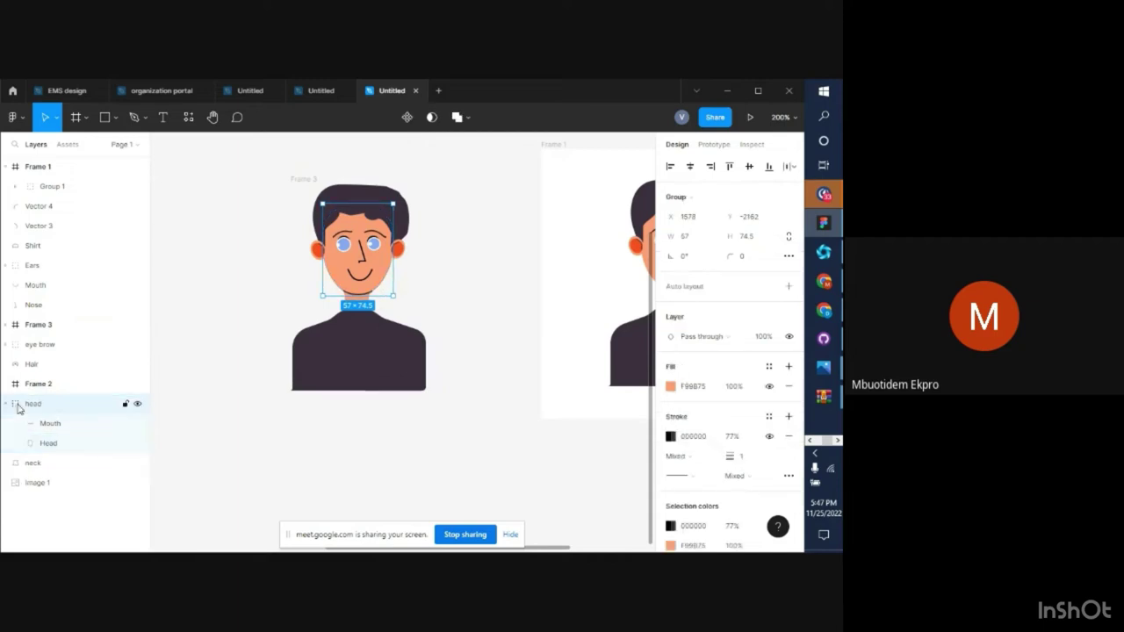
pyautogui.hotkey('ctrl', 'alt', 'g')
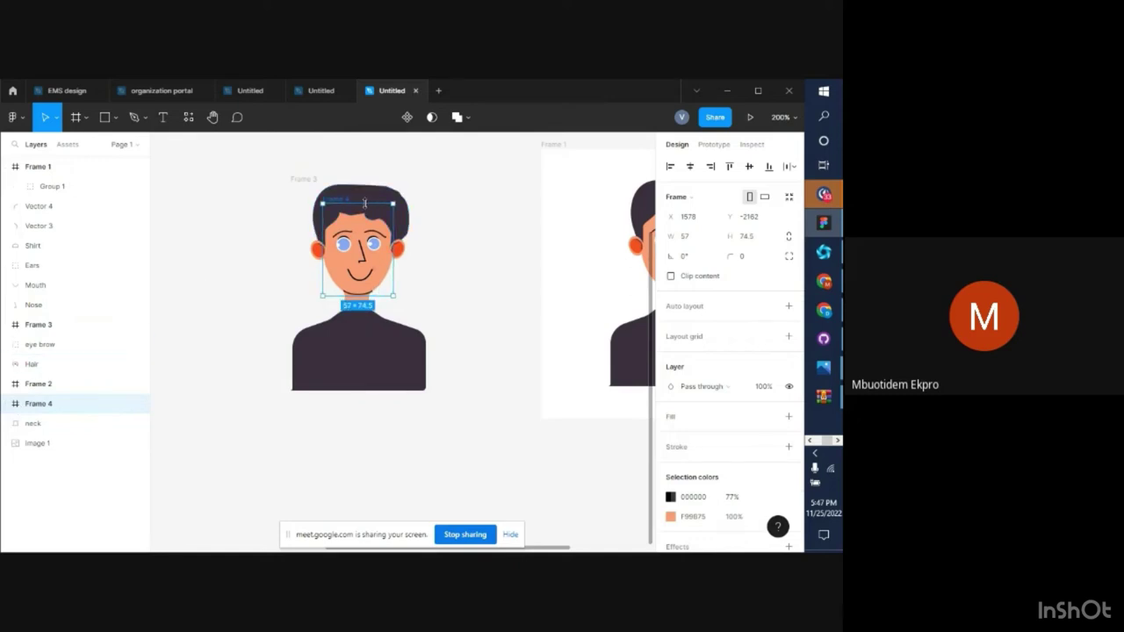
pyautogui.moveTo(364, 204); pyautogui.dragTo(365, 185)
pyautogui.moveTo(371, 295); pyautogui.dragTo(371, 390)
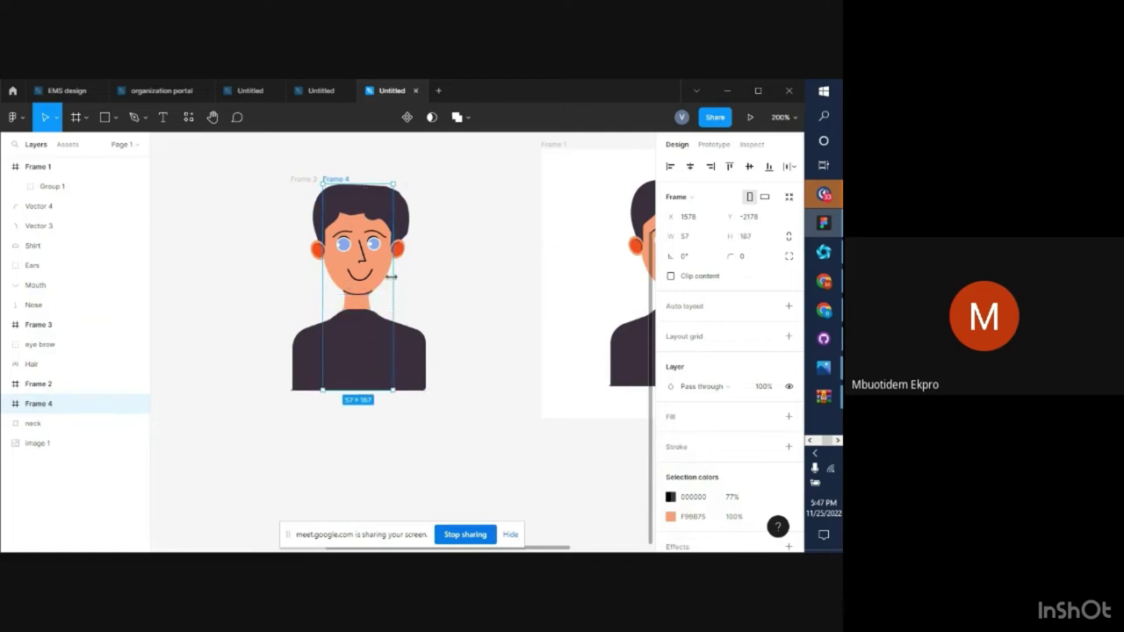
pyautogui.moveTo(392, 281); pyautogui.dragTo(422, 277)
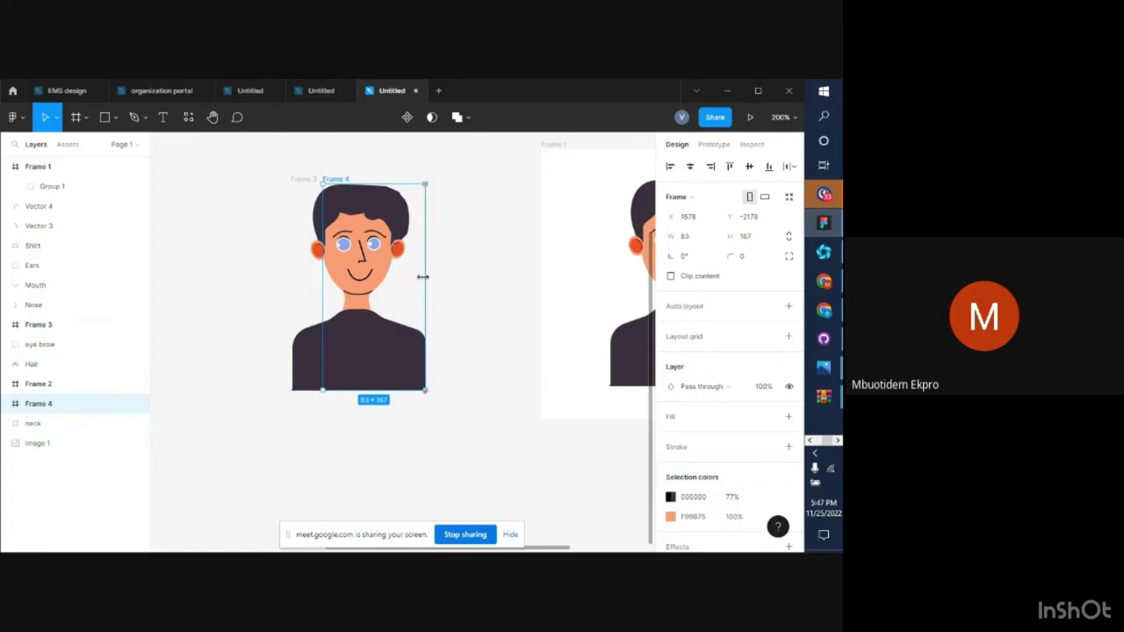
pyautogui.moveTo(320, 285); pyautogui.dragTo(292, 285)
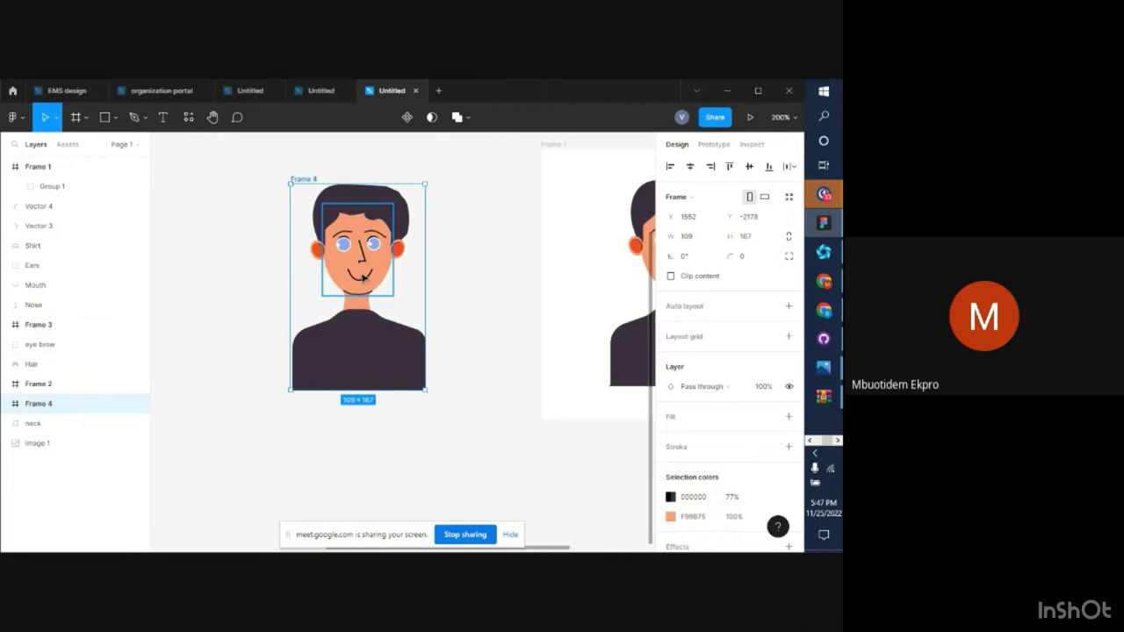
# Rename the new Frame 4 to 'head'
pyautogui.doubleClick(47, 408)
pyautogui.write('hea')
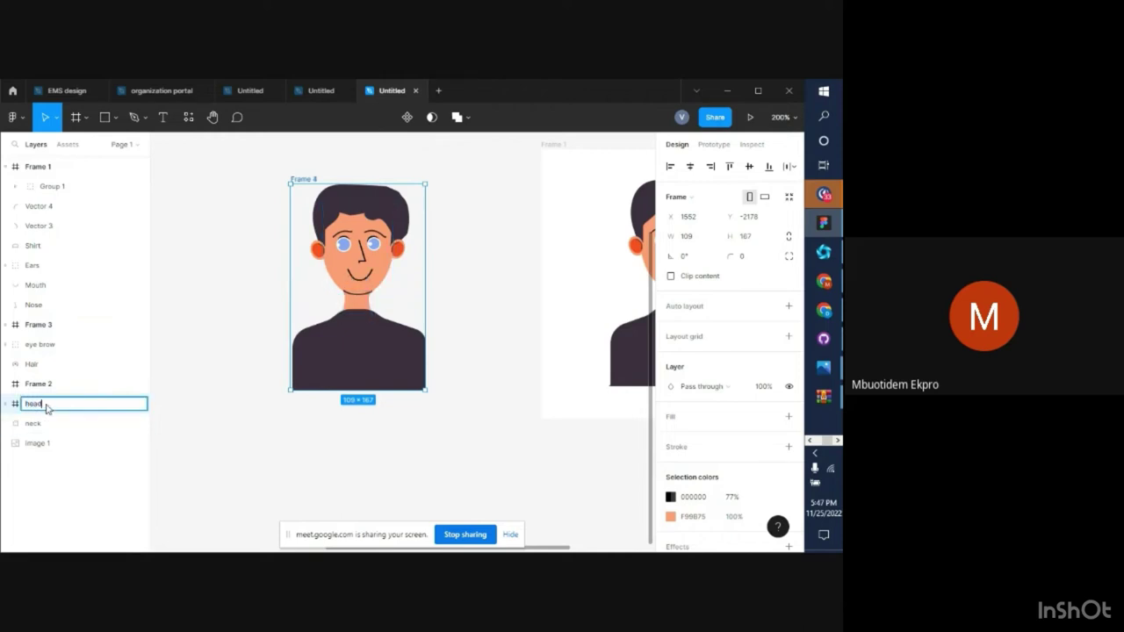
pyautogui.write('d')
pyautogui.press('Return')
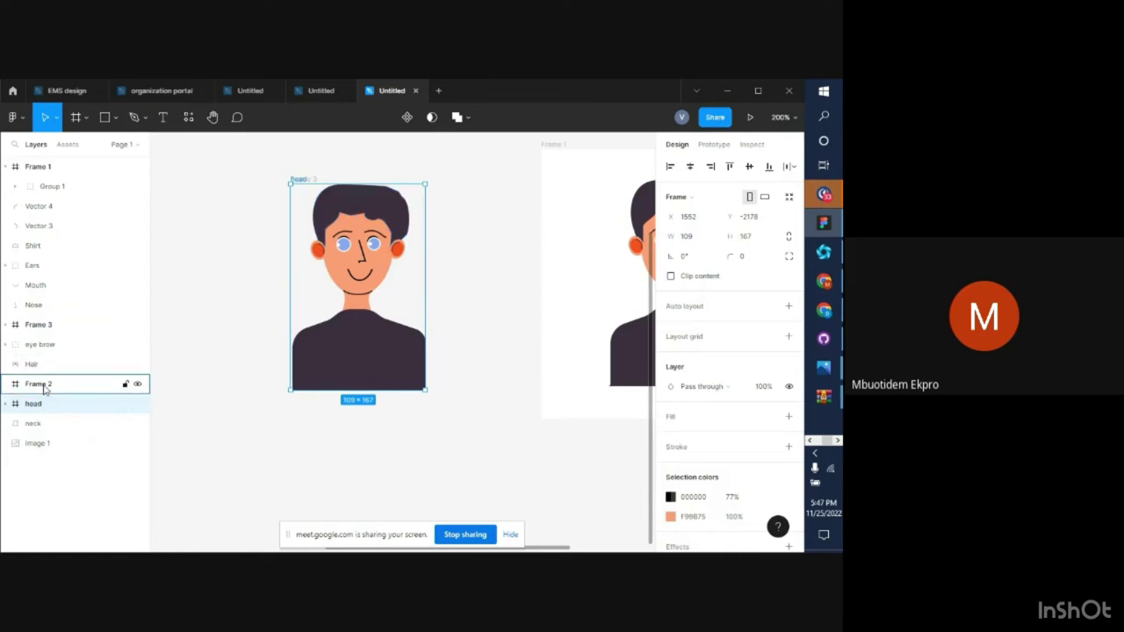
pyautogui.doubleClick(37, 386)
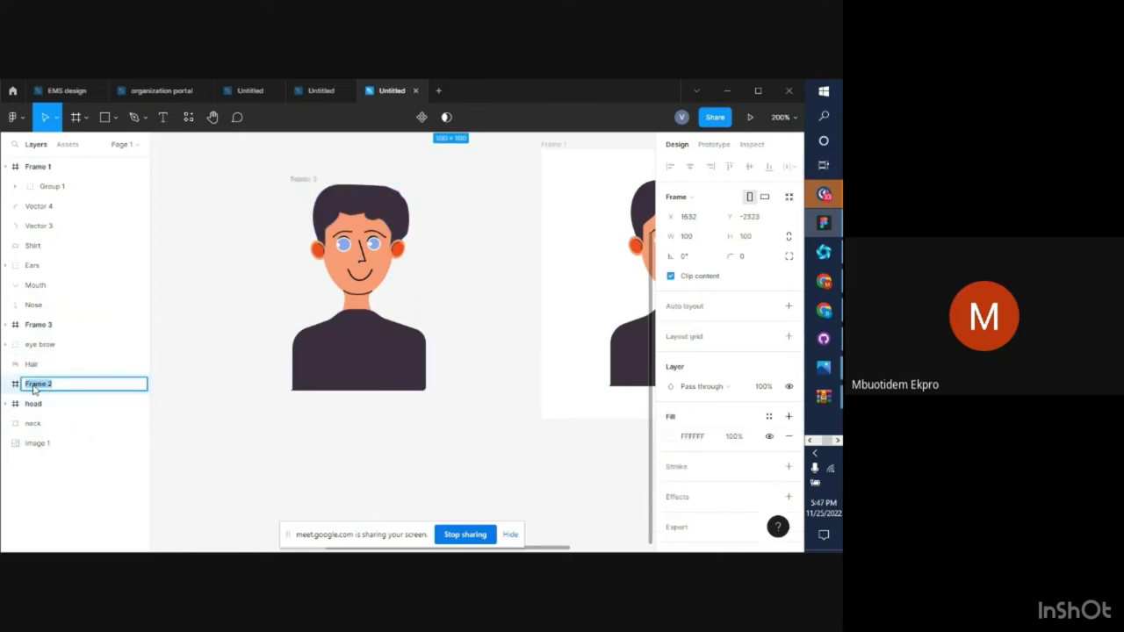
pyautogui.click(269, 326)
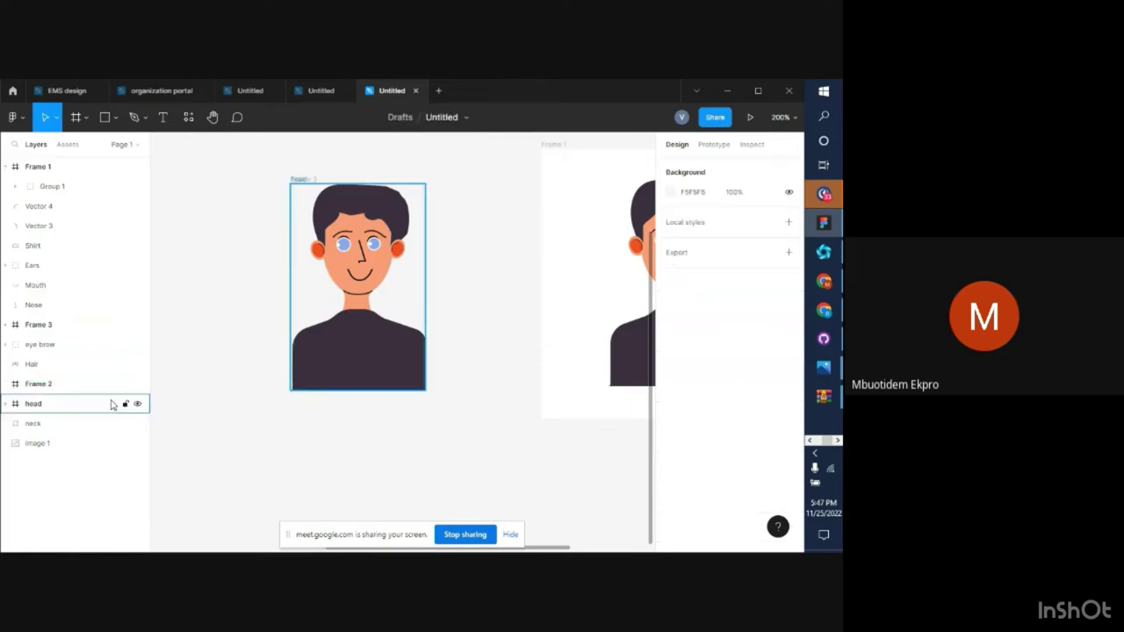
# Rename Frame 2 to 'eyes'
pyautogui.doubleClick(39, 390)
pyautogui.write('eyes')
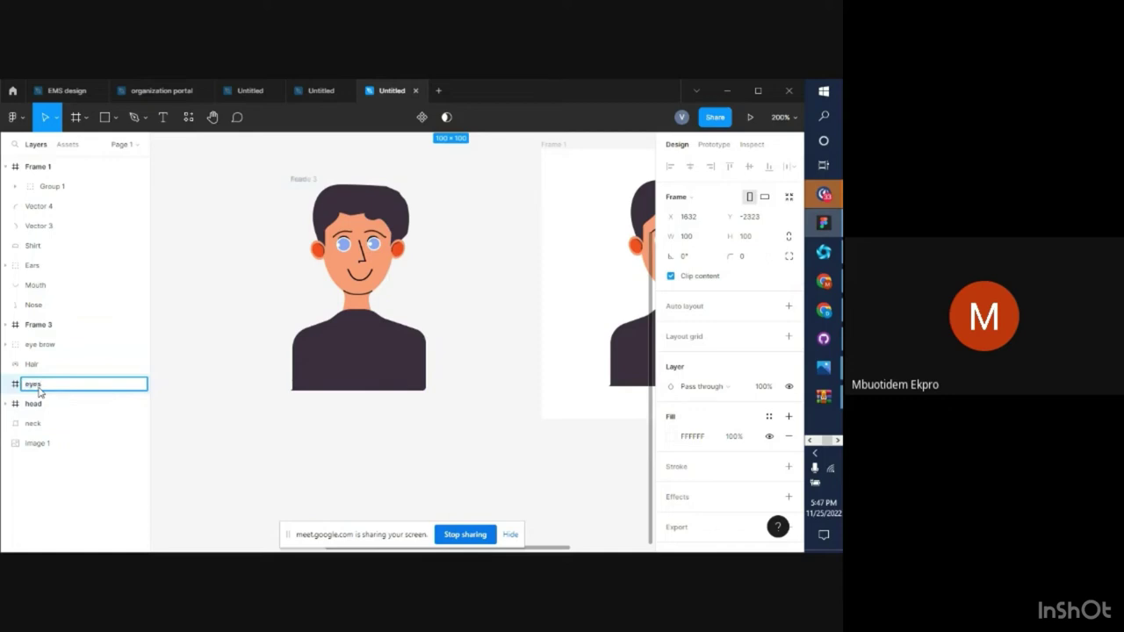
pyautogui.press('Return')
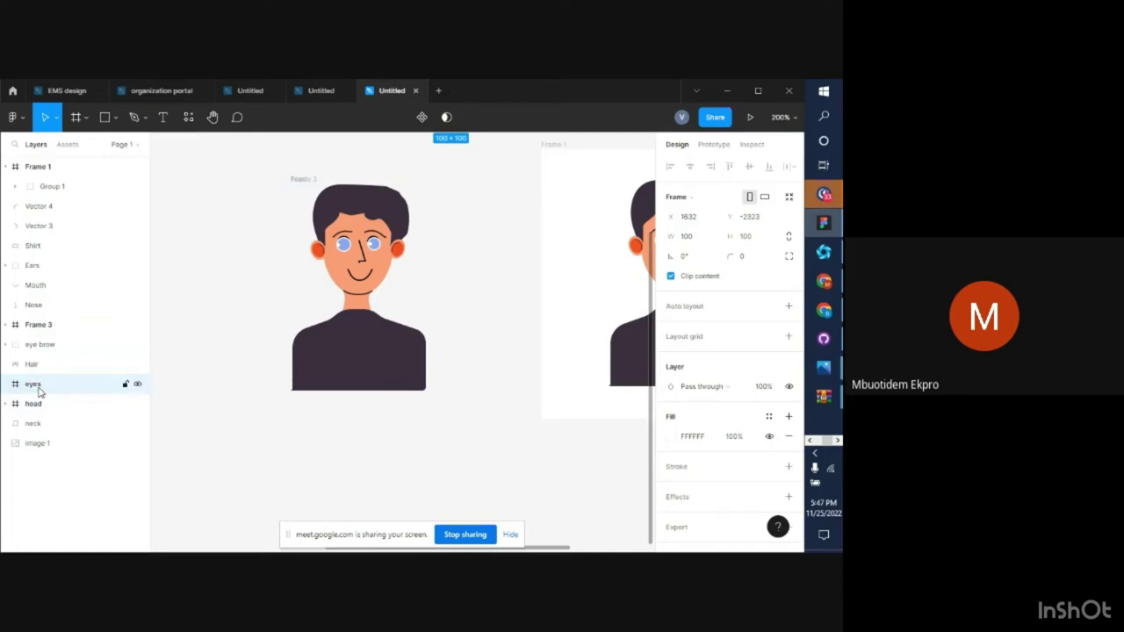
# Wrap the ears in a frame stretched over the whole character and name it 'ear'
pyautogui.click(400, 258)
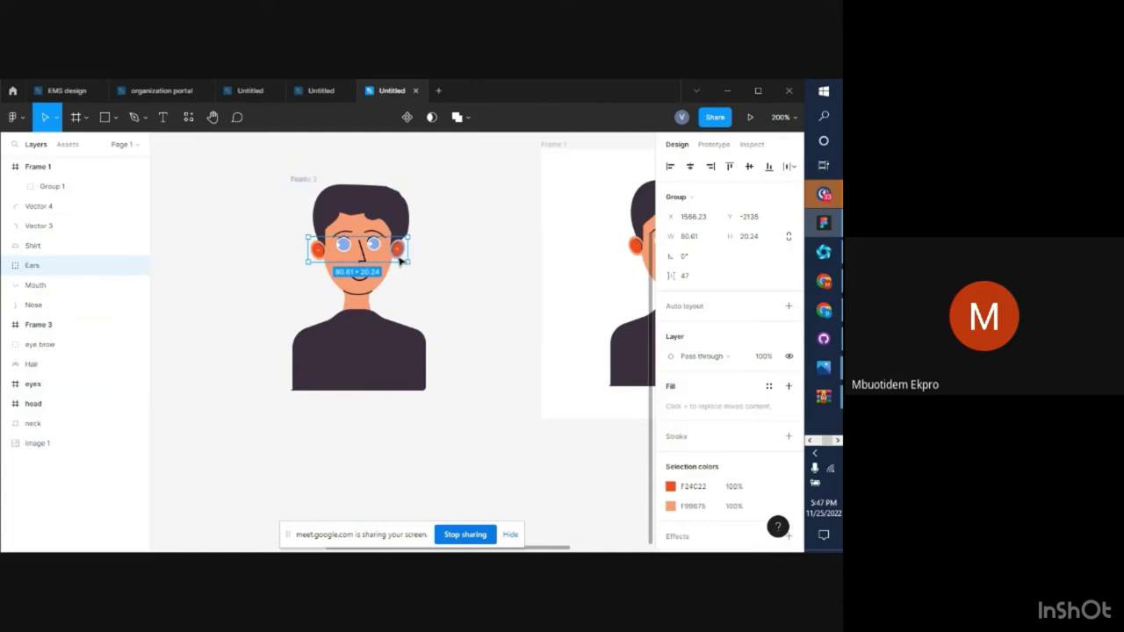
pyautogui.hotkey('ctrl', 'alt', 'g')
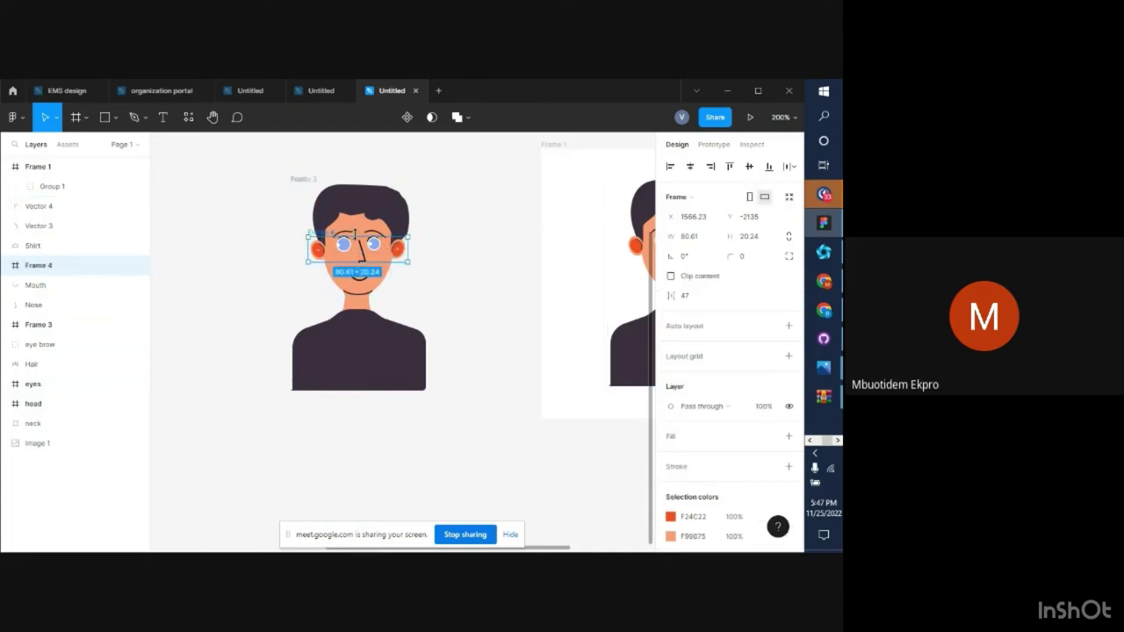
pyautogui.moveTo(355, 236); pyautogui.dragTo(365, 183)
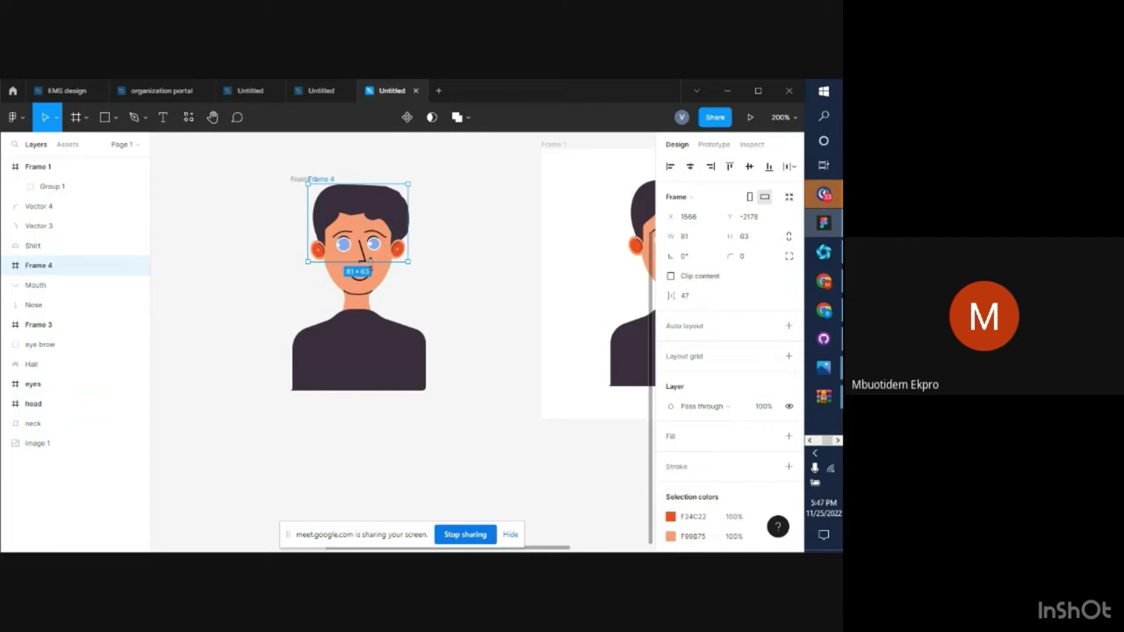
pyautogui.moveTo(371, 261); pyautogui.dragTo(378, 389)
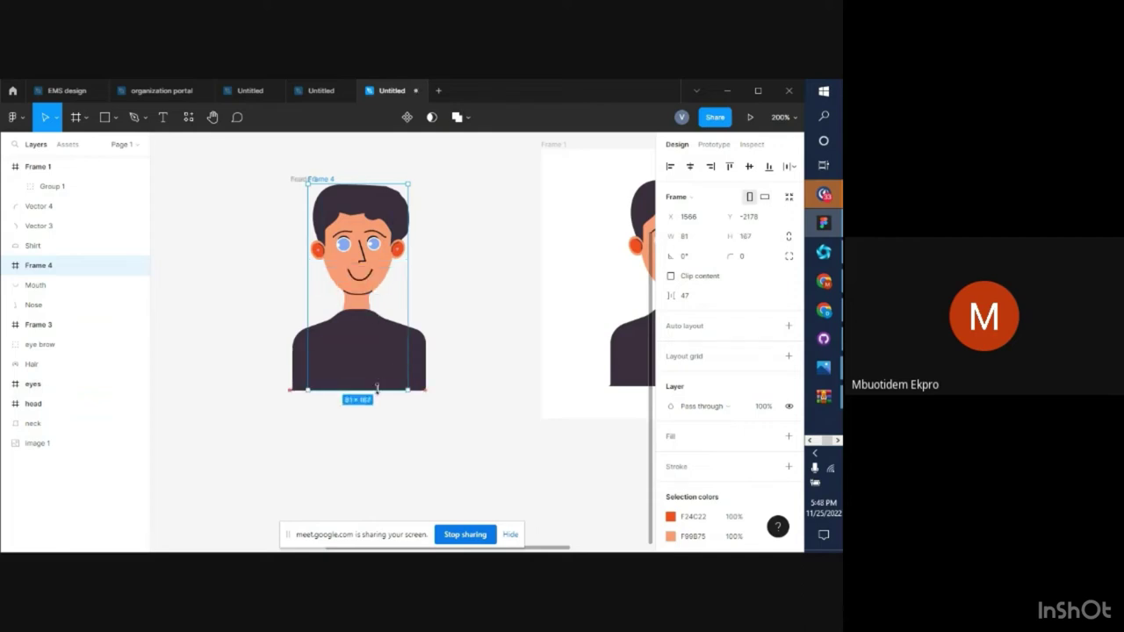
pyautogui.moveTo(412, 298); pyautogui.dragTo(426, 297)
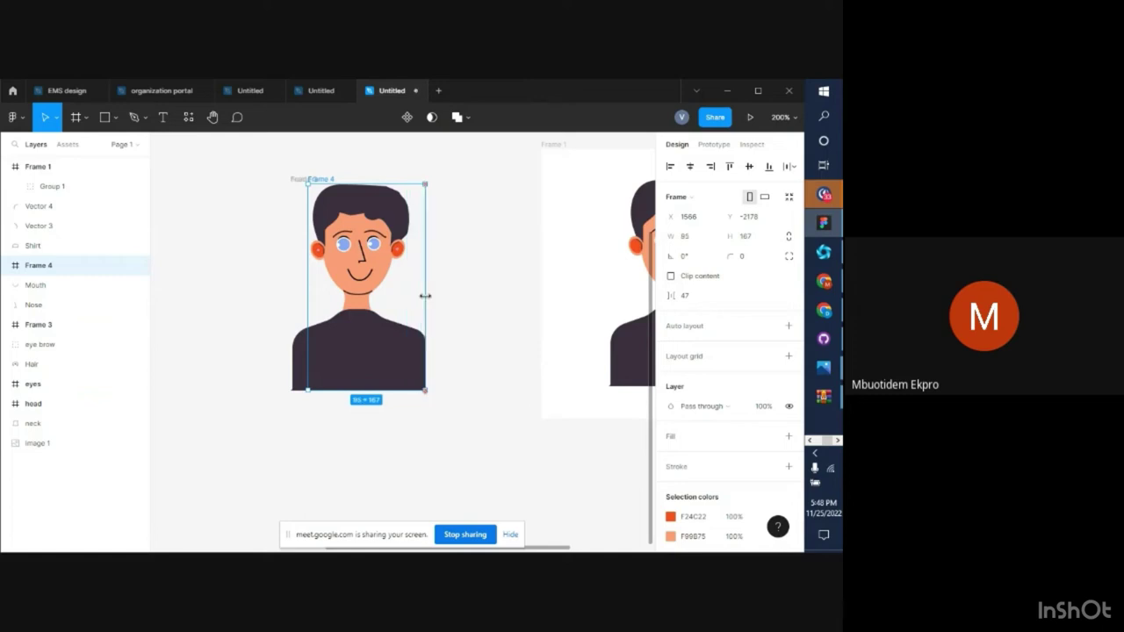
pyautogui.moveTo(309, 292); pyautogui.dragTo(293, 293)
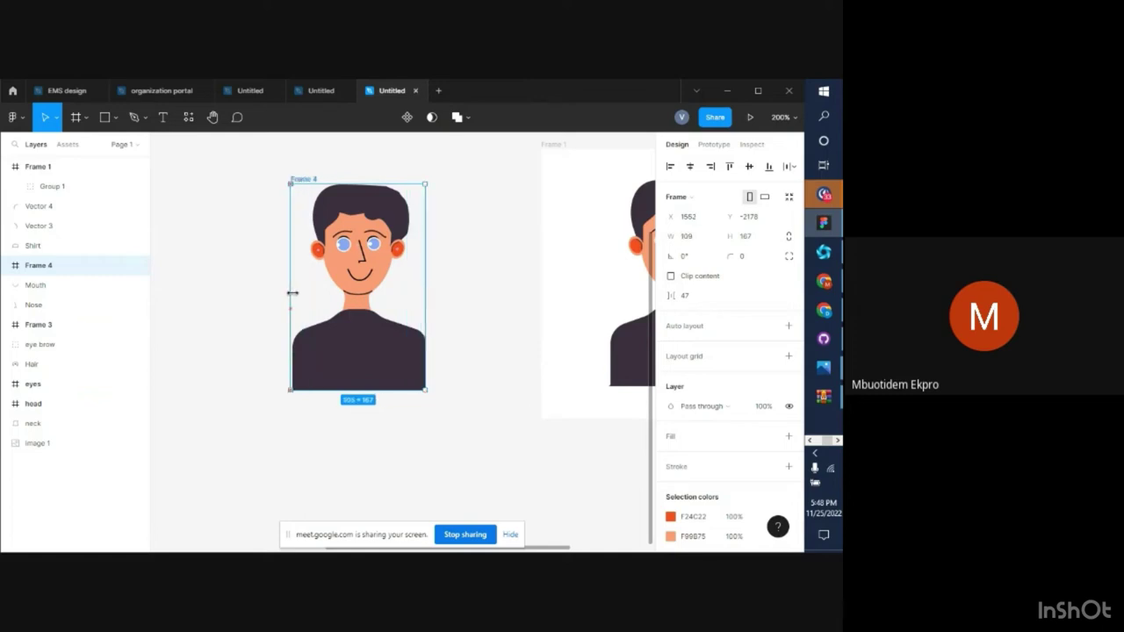
pyautogui.doubleClick(39, 266)
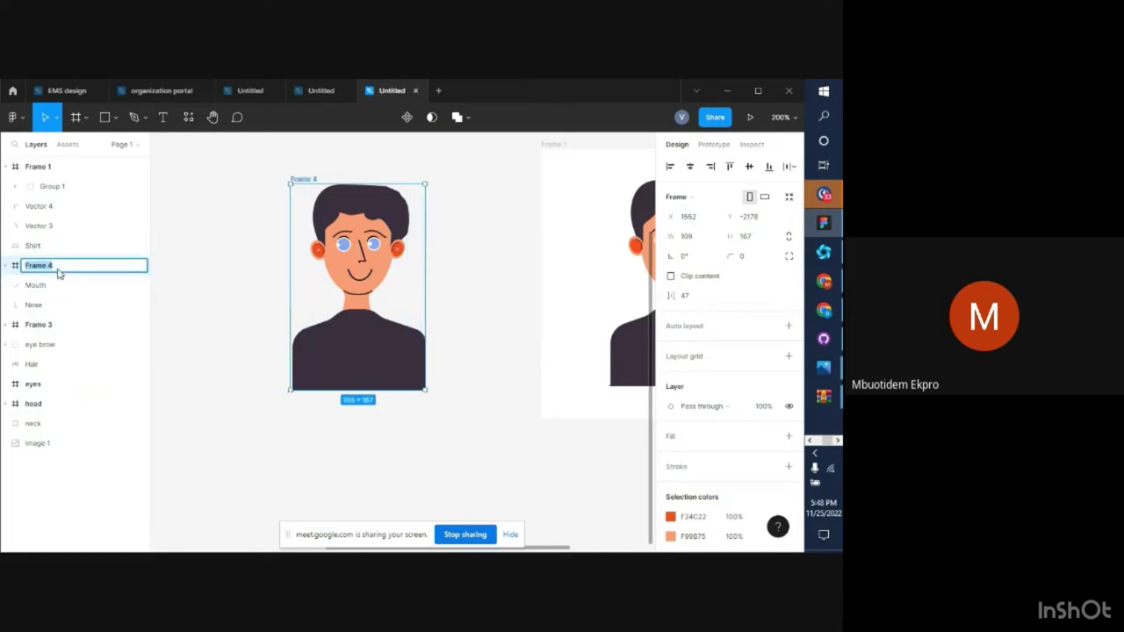
pyautogui.write('ear')
pyautogui.press('Return')
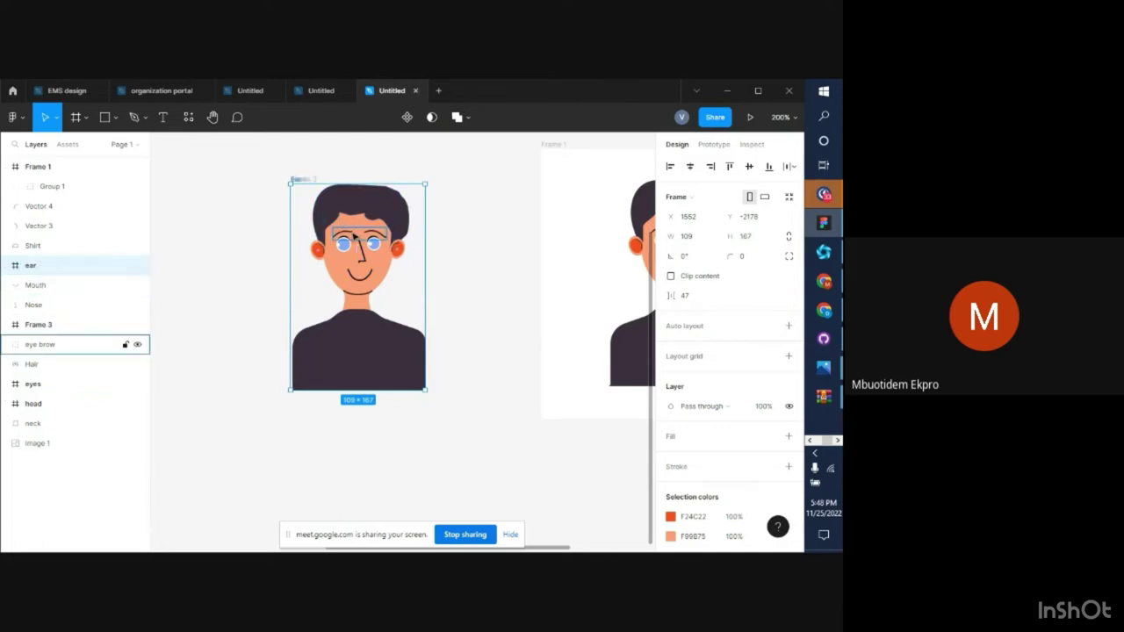
# Frame the eyebrows, stretch the frame to 109 × 167 over the character, and name it 'eye brows'
pyautogui.click(354, 237)
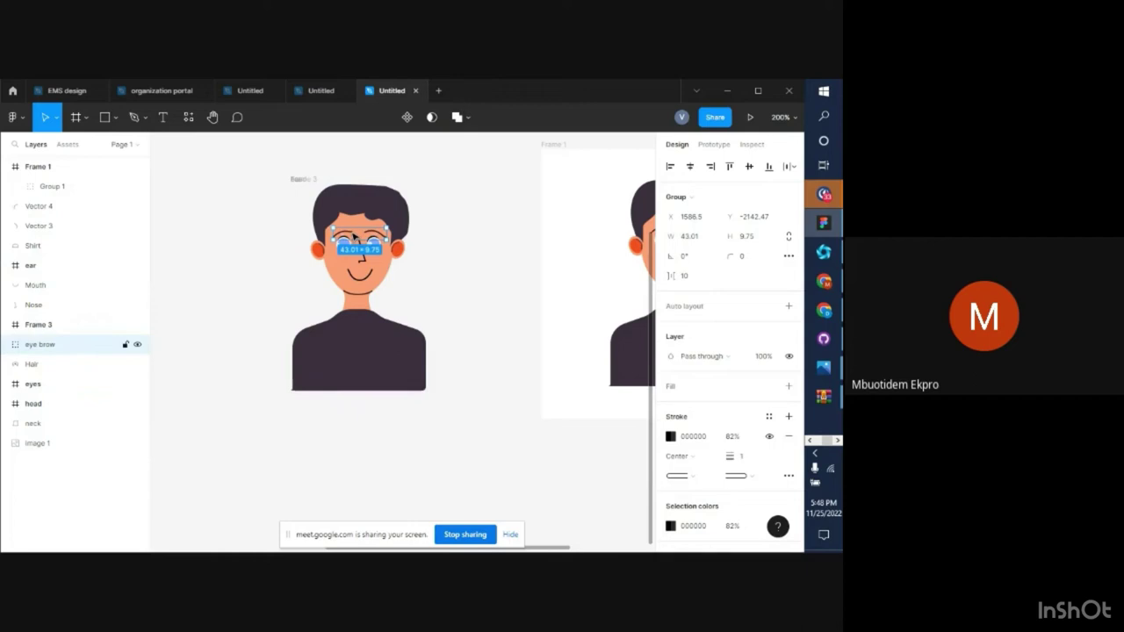
pyautogui.press('alt')
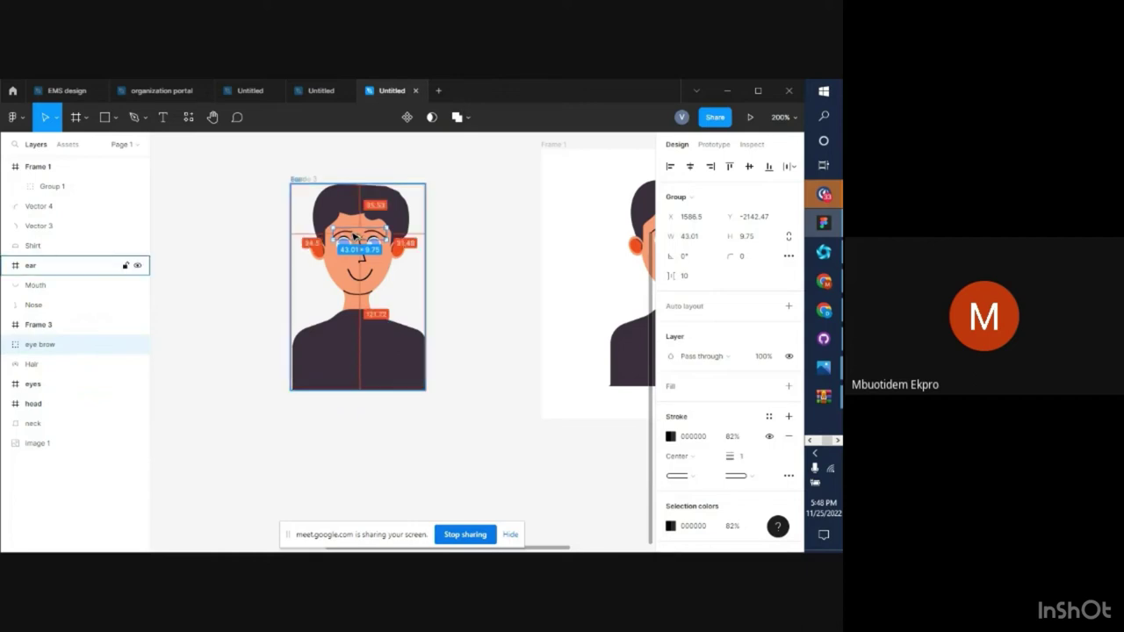
pyautogui.hotkey('ctrl', 'alt', 'g')
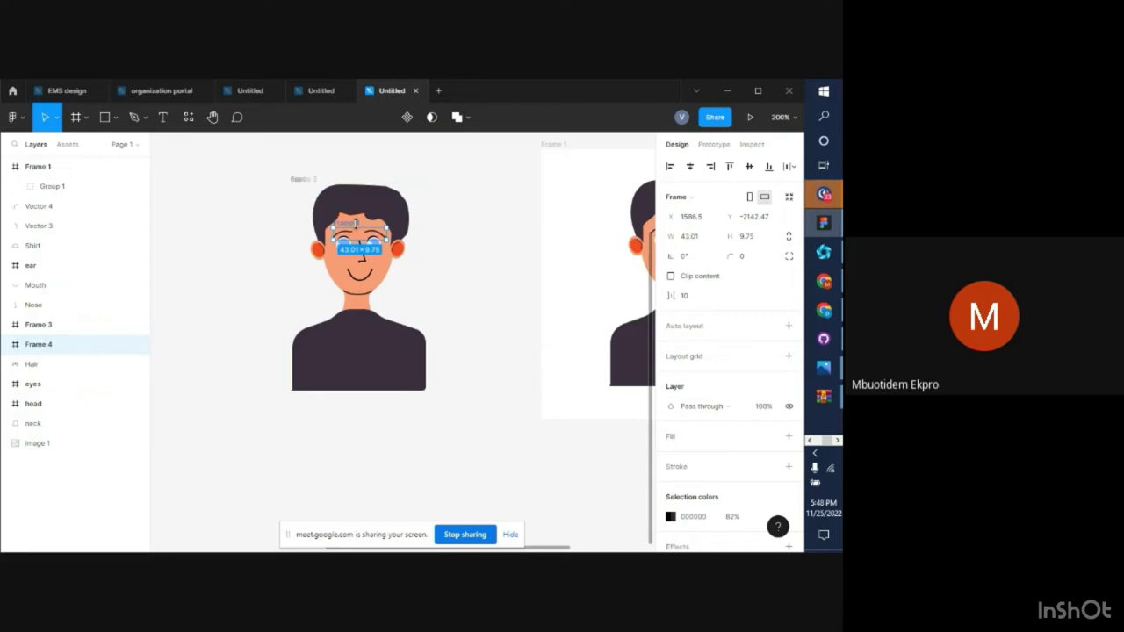
pyautogui.moveTo(357, 225); pyautogui.dragTo(359, 183)
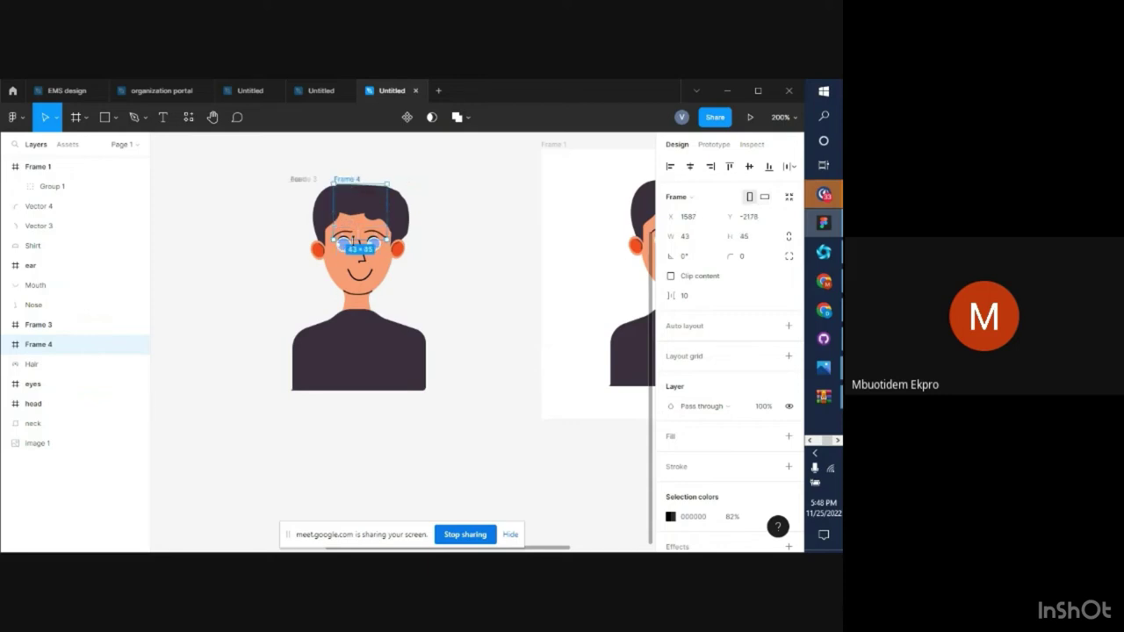
pyautogui.moveTo(354, 243); pyautogui.dragTo(341, 390)
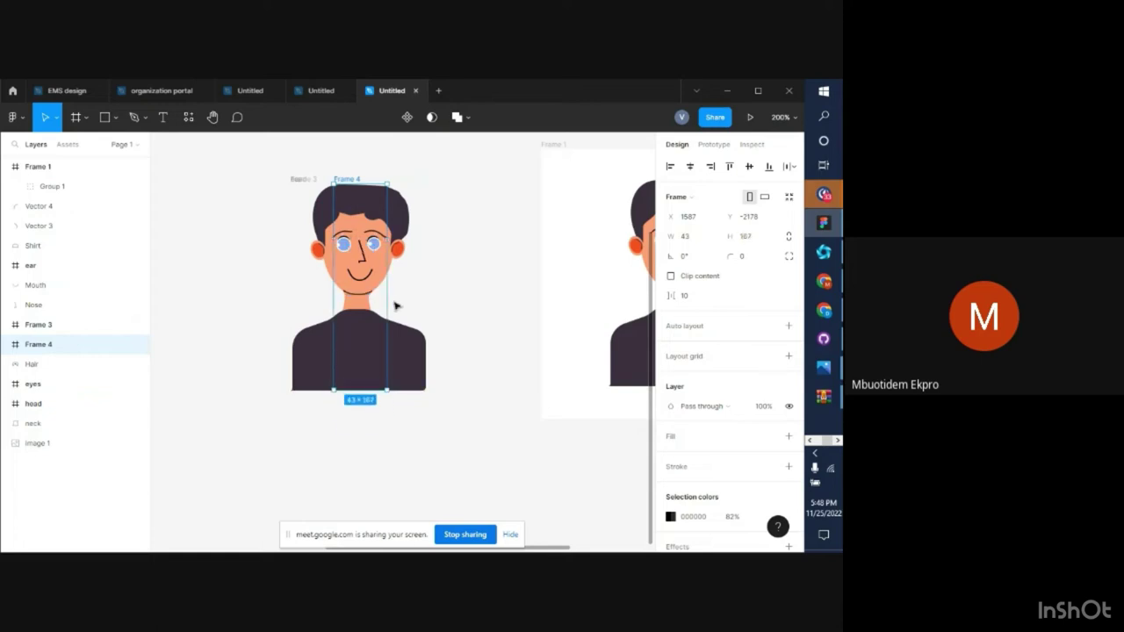
pyautogui.moveTo(389, 292); pyautogui.dragTo(426, 292)
pyautogui.moveTo(332, 290); pyautogui.dragTo(291, 288)
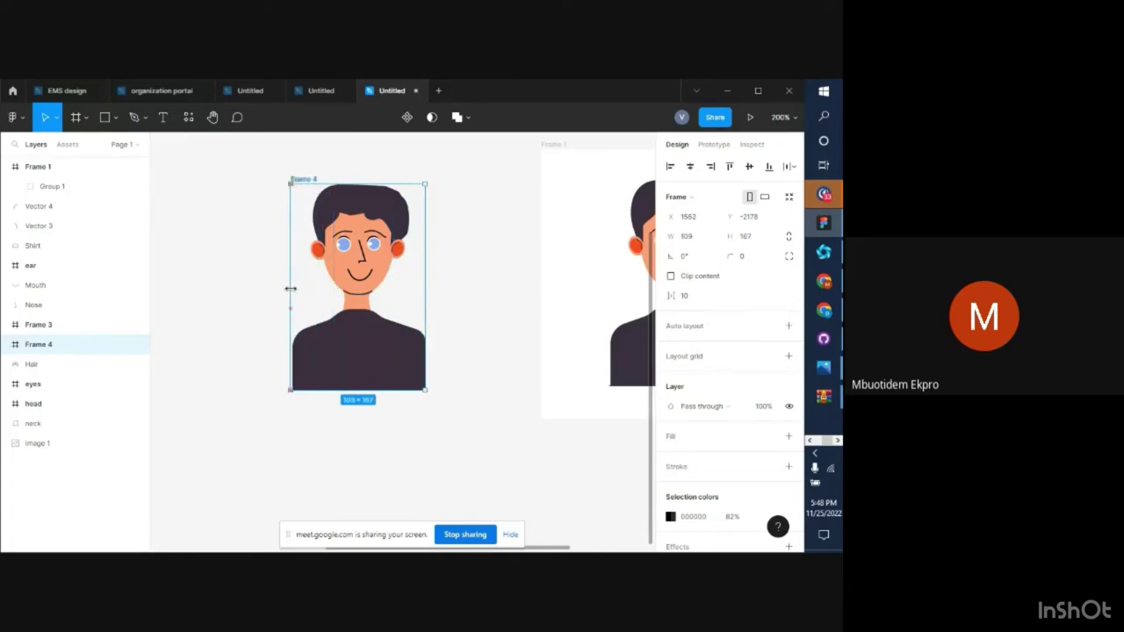
pyautogui.doubleClick(32, 347)
pyautogui.write('eye')
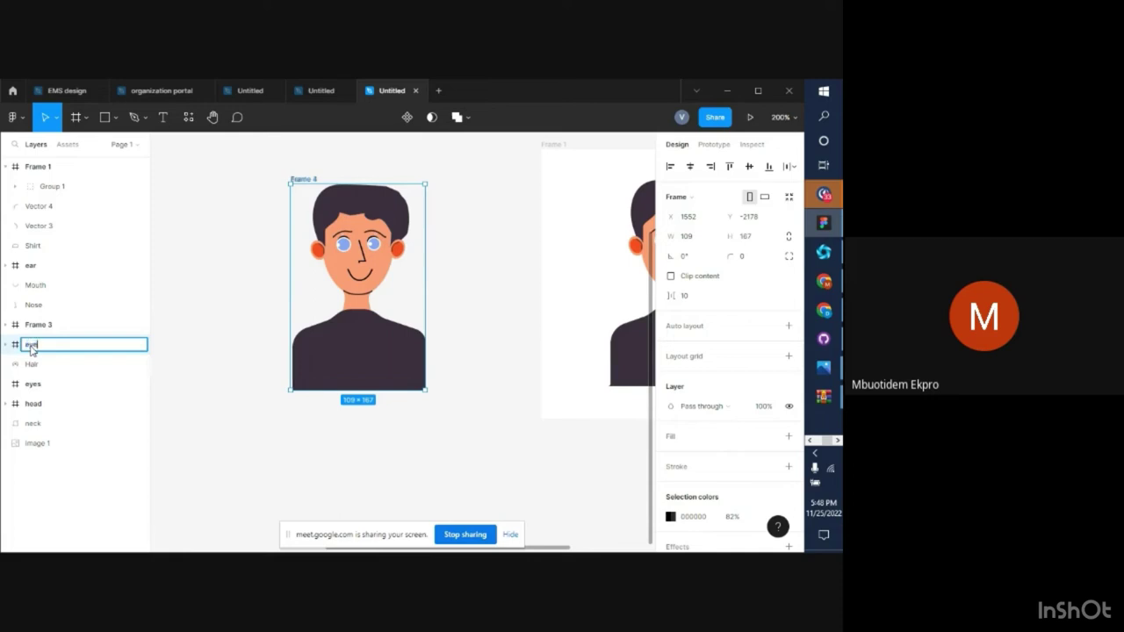
pyautogui.write(' brows')
pyautogui.press('Return')
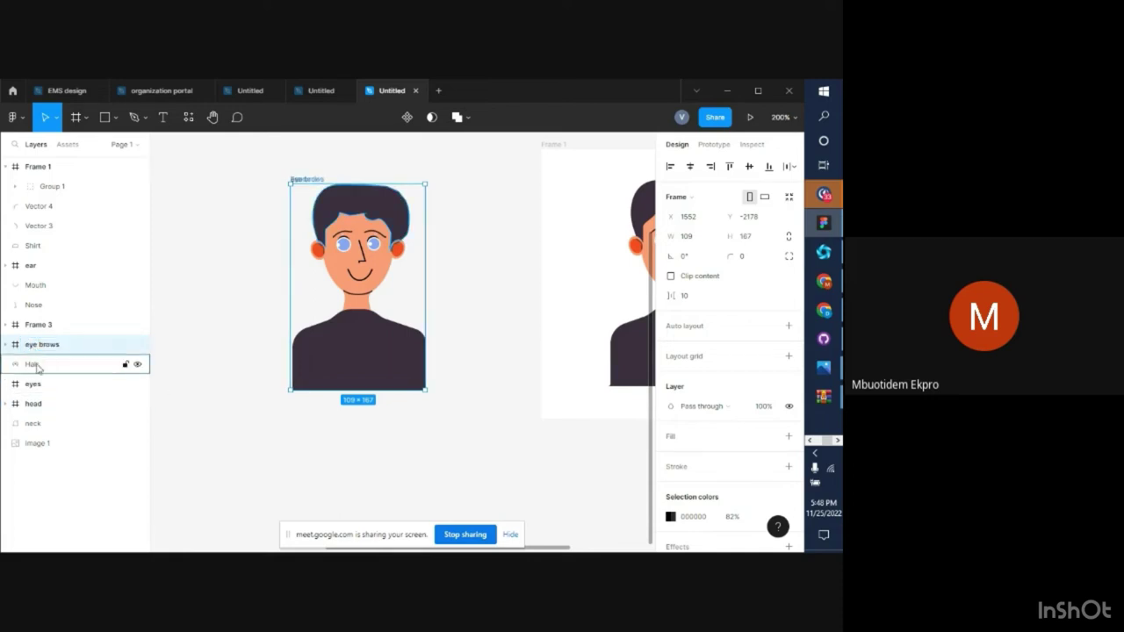
pyautogui.click(37, 368)
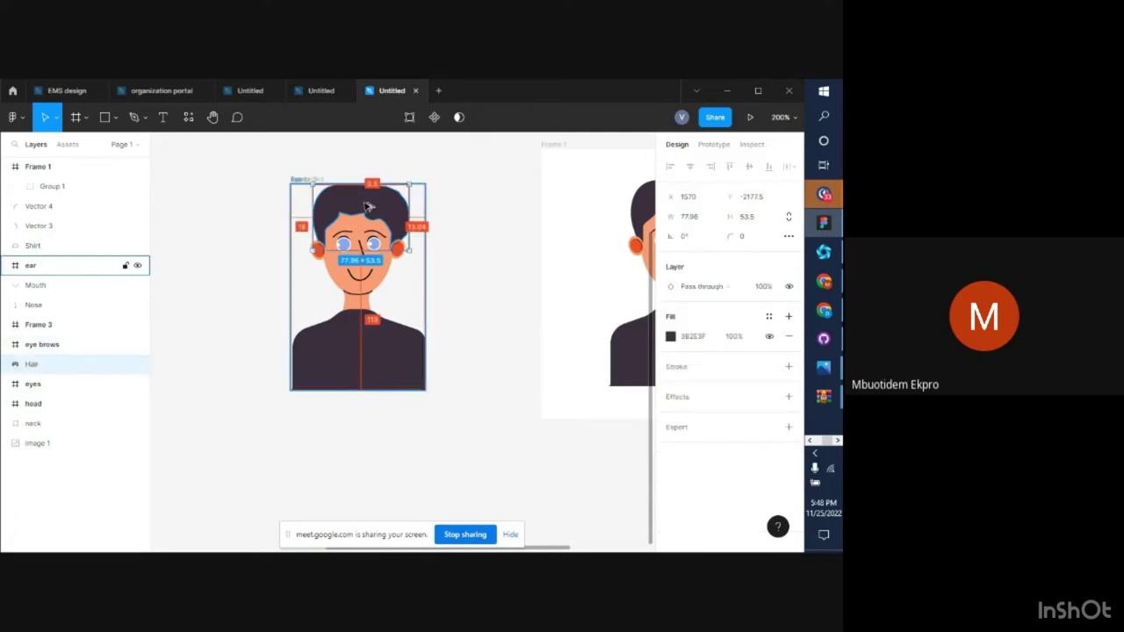
# Frame the hair, name it 'hair', and stretch the frame to 110 × 167
pyautogui.hotkey('ctrl', 'alt', 'g')
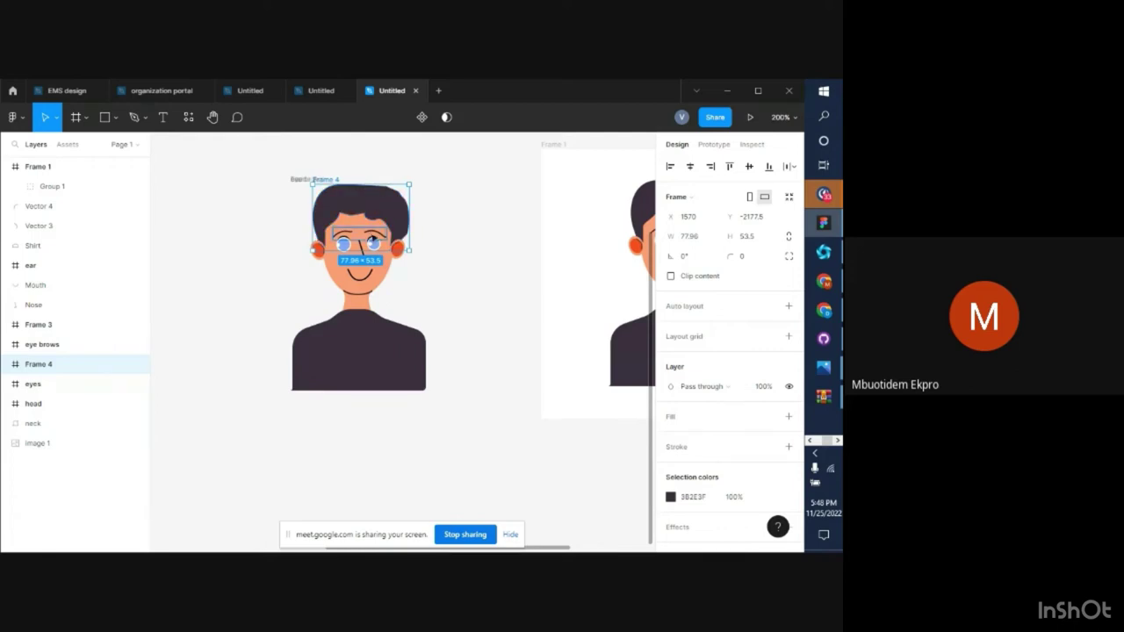
pyautogui.doubleClick(38, 364)
pyautogui.write('hair')
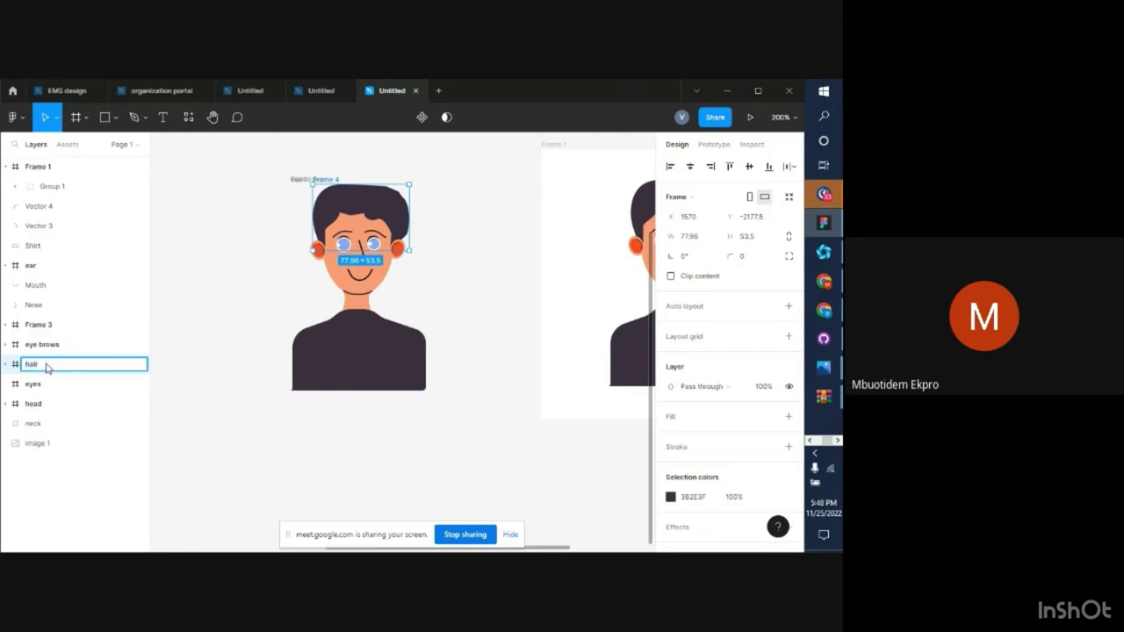
pyautogui.press('Return')
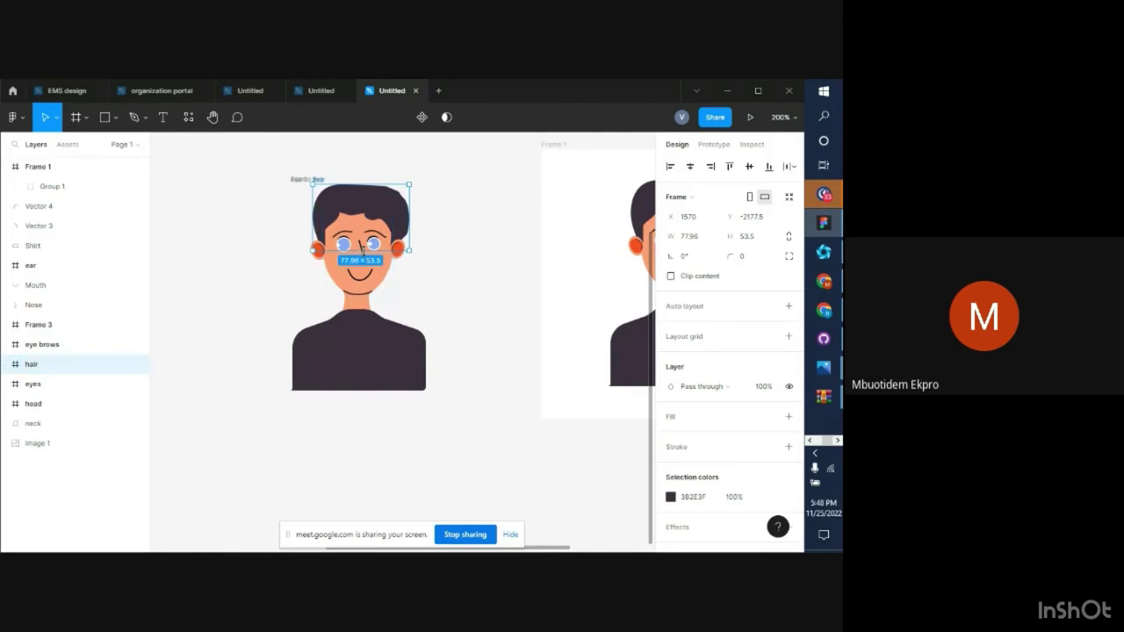
pyautogui.moveTo(363, 250); pyautogui.dragTo(355, 392)
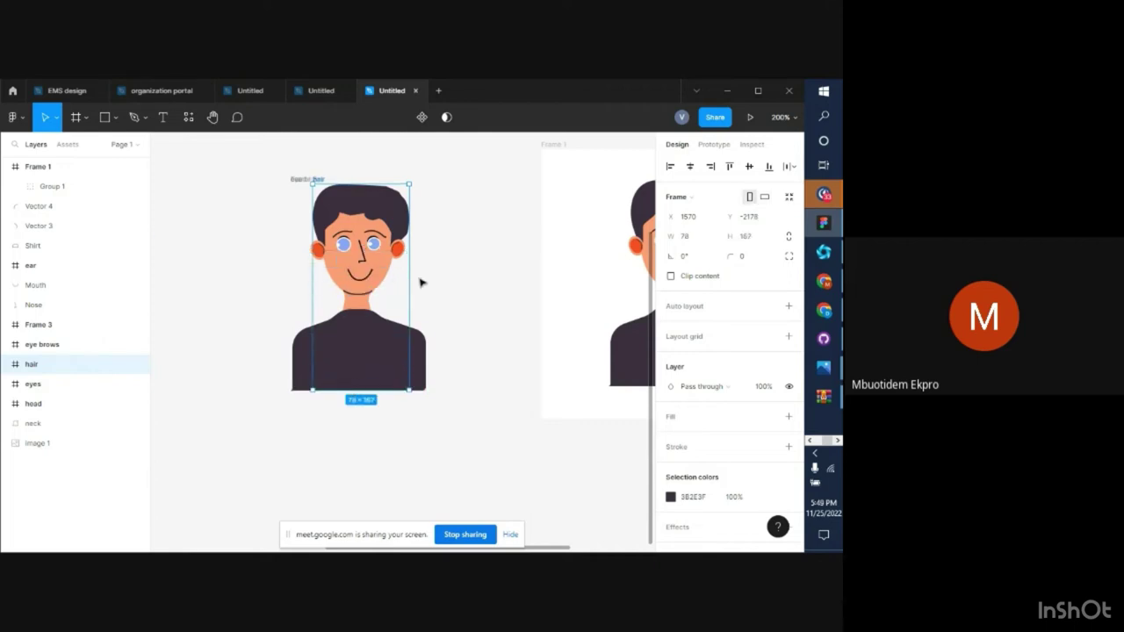
pyautogui.moveTo(409, 279); pyautogui.dragTo(426, 278)
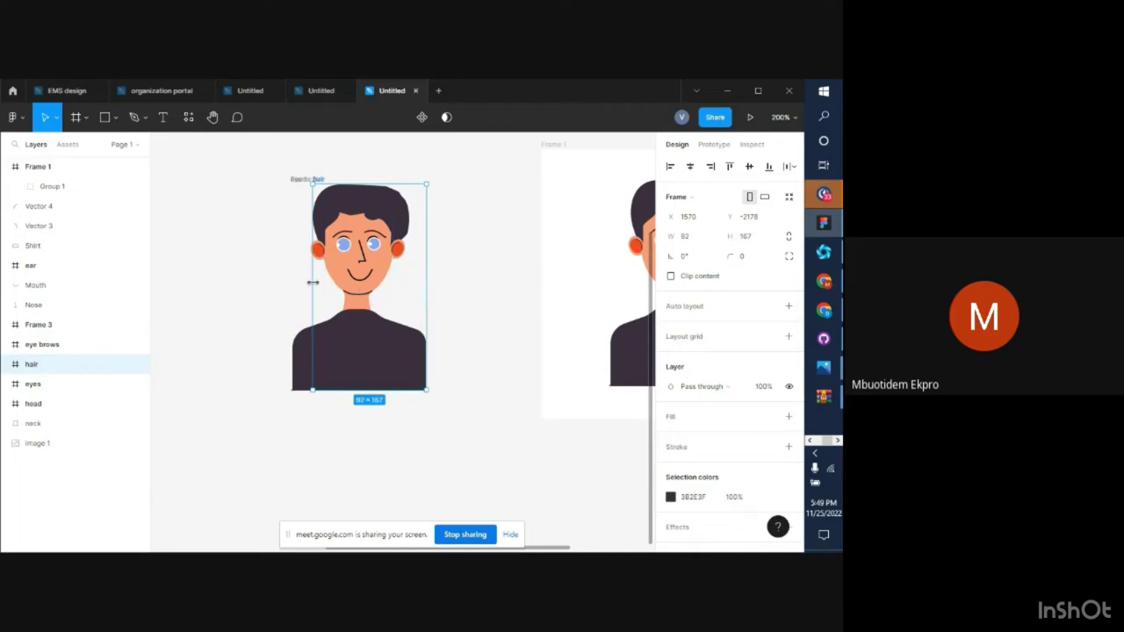
pyautogui.moveTo(312, 283); pyautogui.dragTo(292, 282)
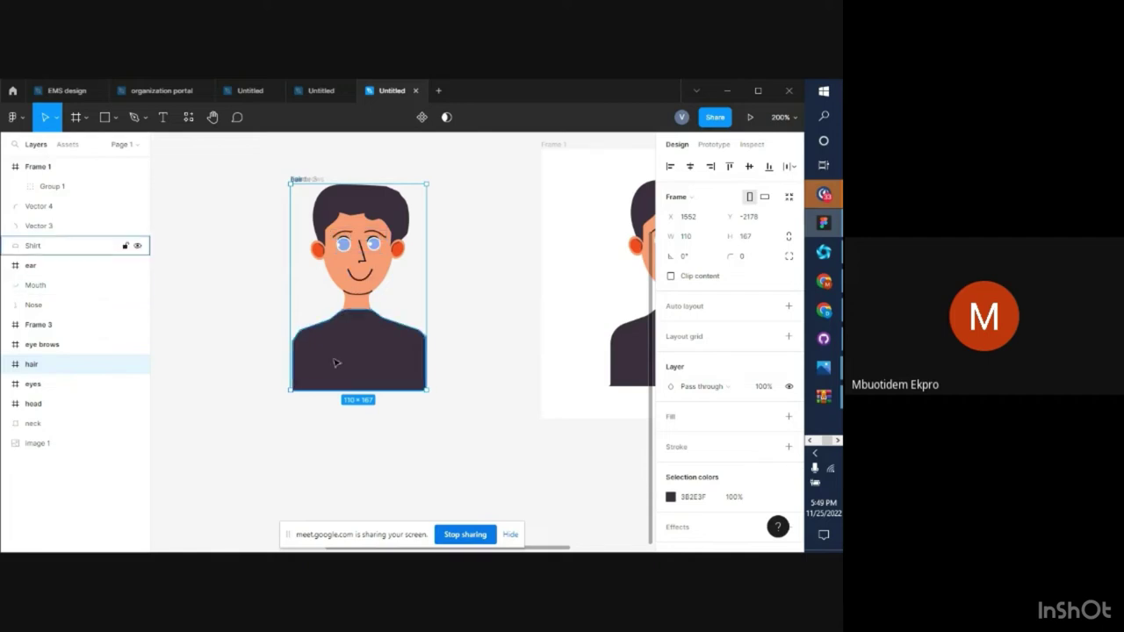
# Wrap the nose in a frame stretched to 110 × 167 and name it 'nose'
pyautogui.click(362, 262)
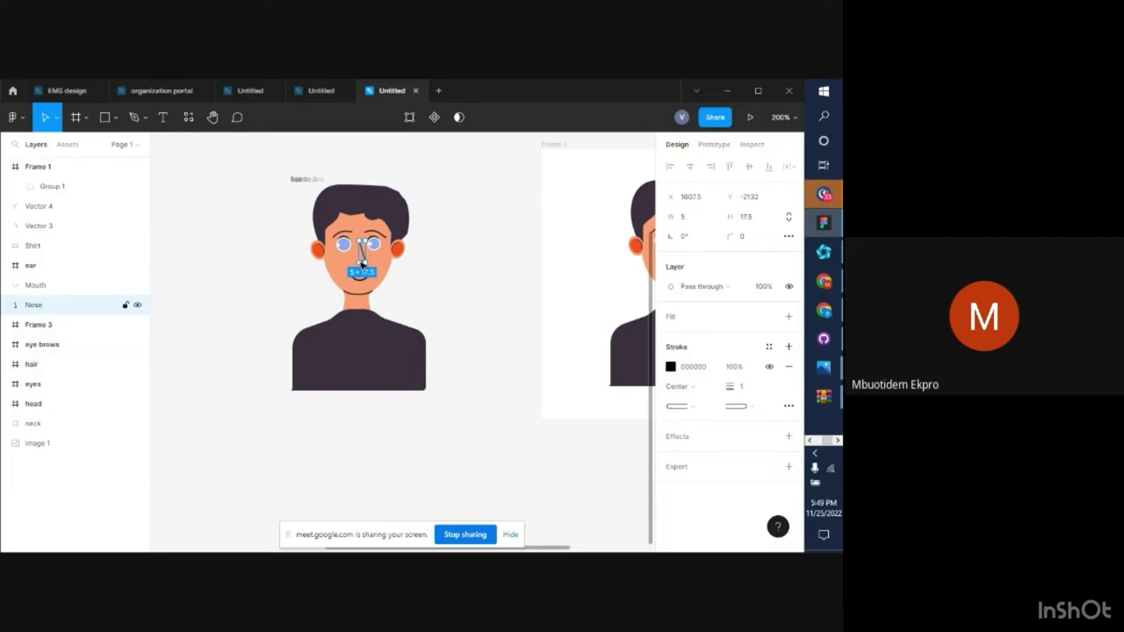
pyautogui.press('alt')
pyautogui.hotkey('ctrl', 'alt', 'g')
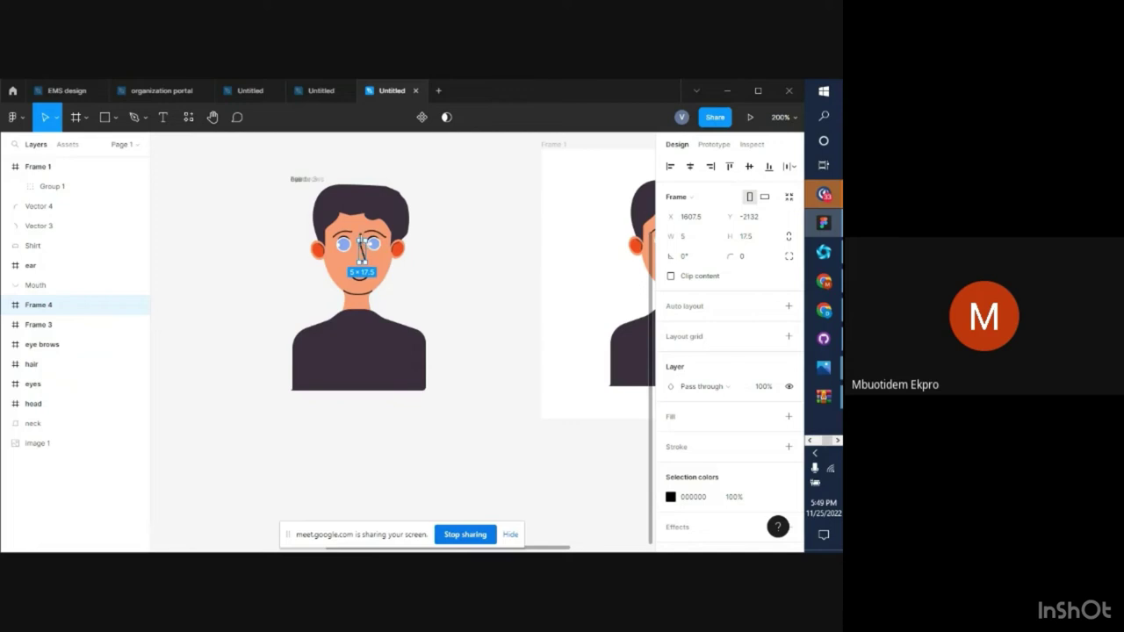
pyautogui.moveTo(362, 238); pyautogui.dragTo(290, 210)
pyautogui.moveTo(370, 207); pyautogui.dragTo(423, 207)
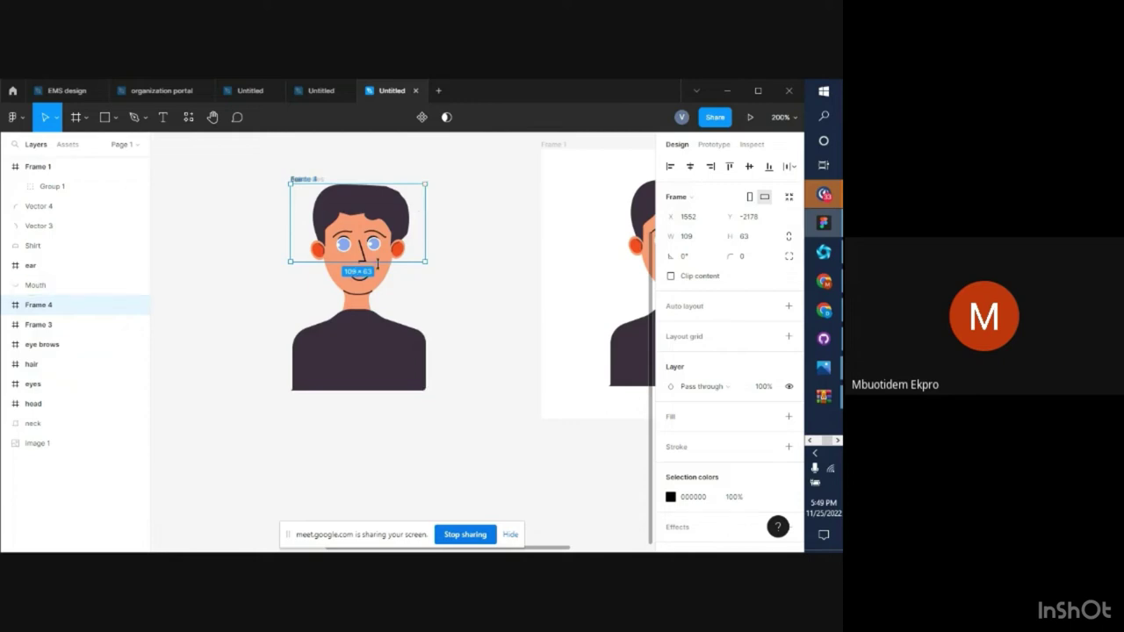
pyautogui.moveTo(378, 267); pyautogui.dragTo(376, 391)
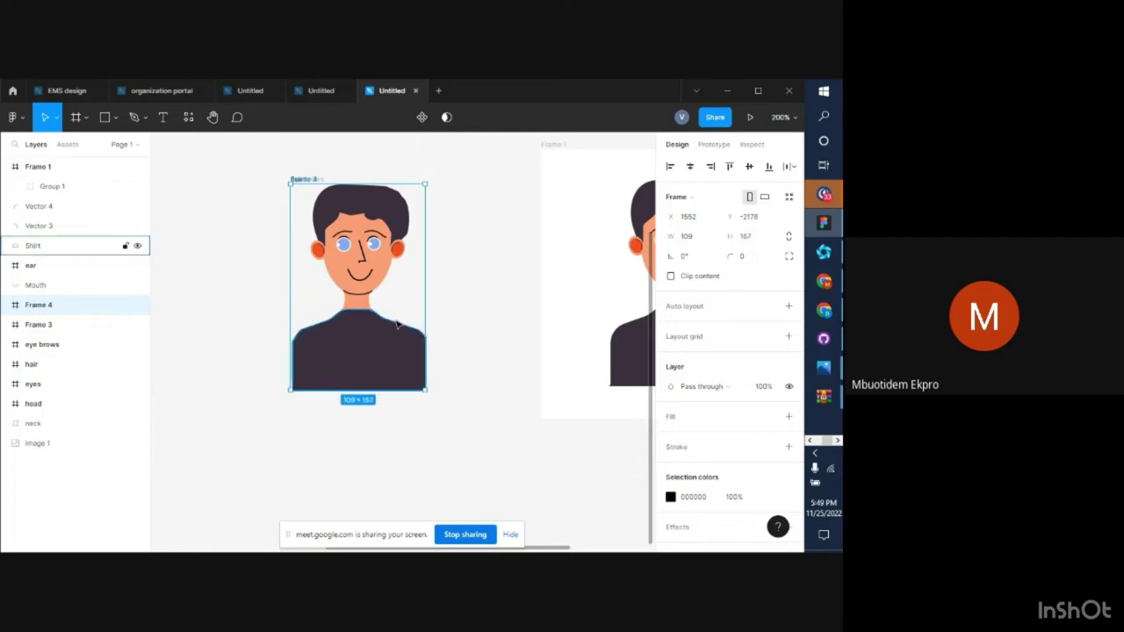
pyautogui.moveTo(426, 297); pyautogui.dragTo(427, 297)
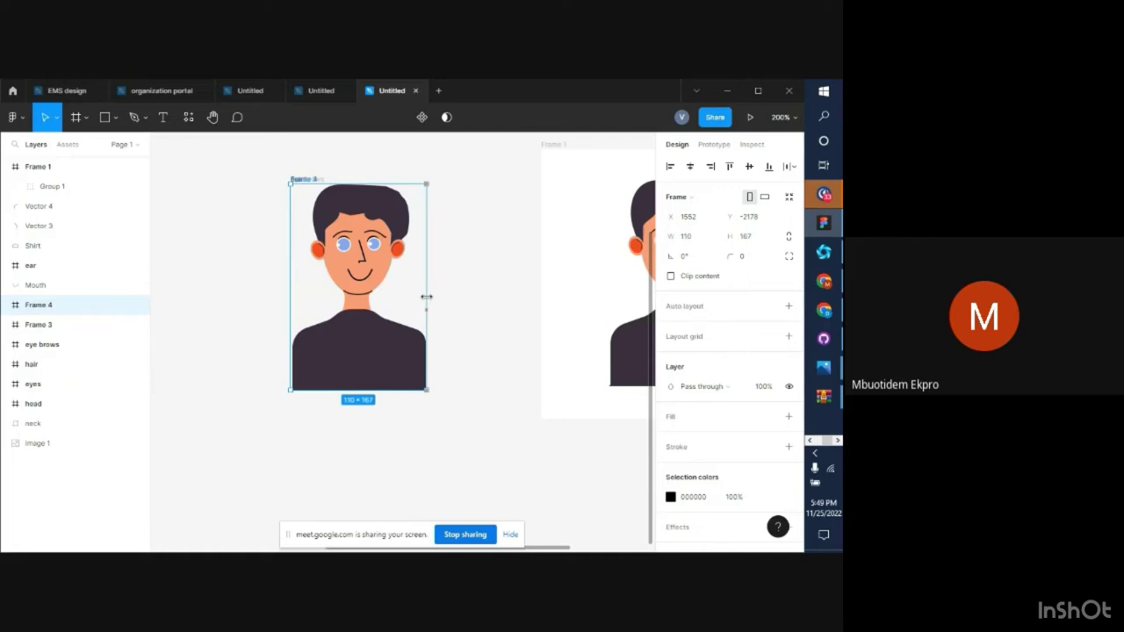
pyautogui.doubleClick(50, 304)
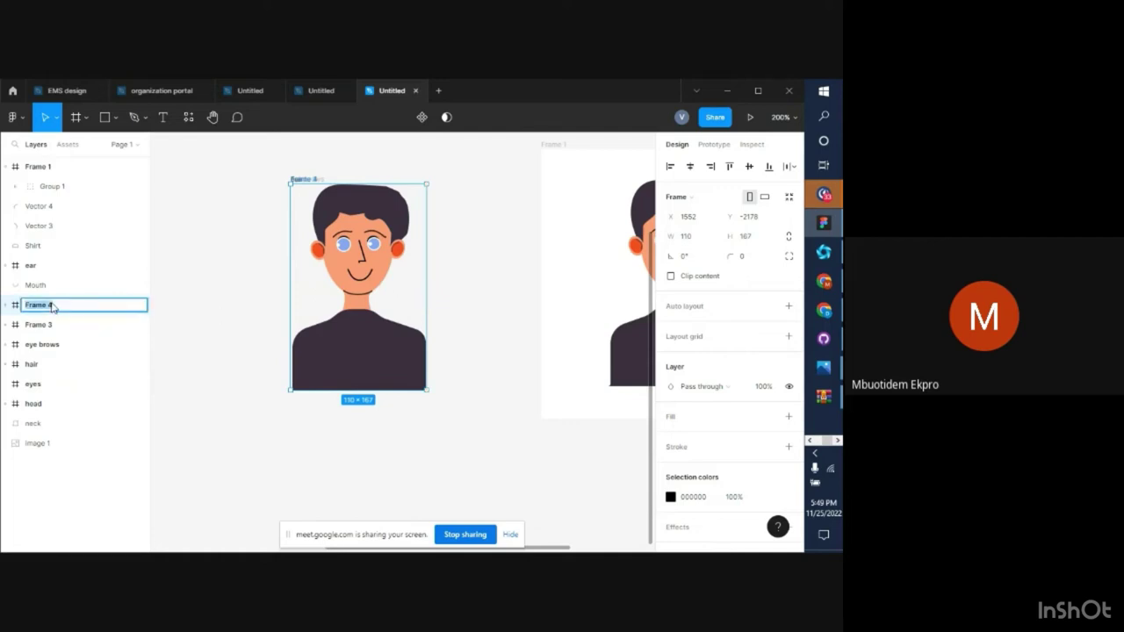
pyautogui.write('nose')
pyautogui.press('Return')
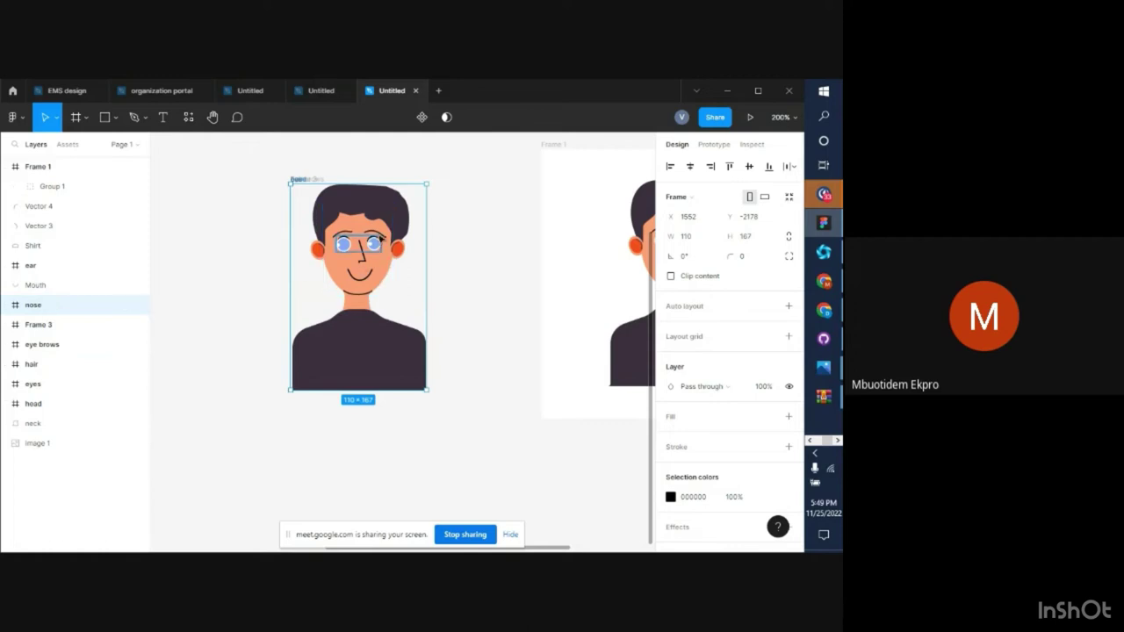
# Frame the mouth line, stretch the frame to 109 × 167, and name it 'mouth'
pyautogui.click(365, 281)
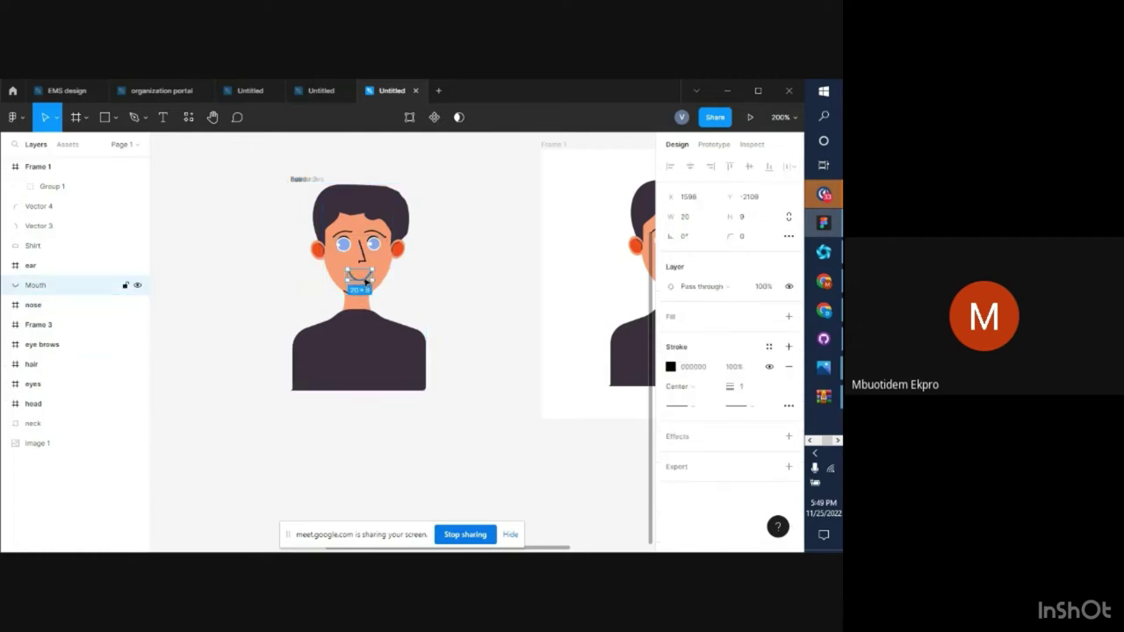
pyautogui.hotkey('ctrl', 'alt', 'g')
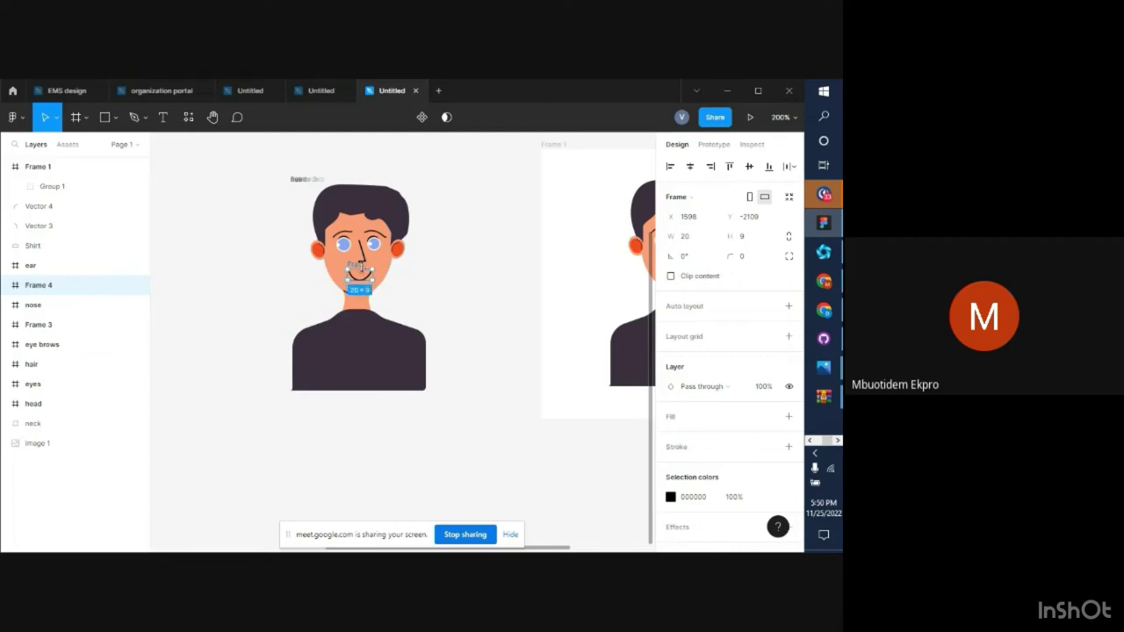
pyautogui.moveTo(372, 269); pyautogui.dragTo(423, 210)
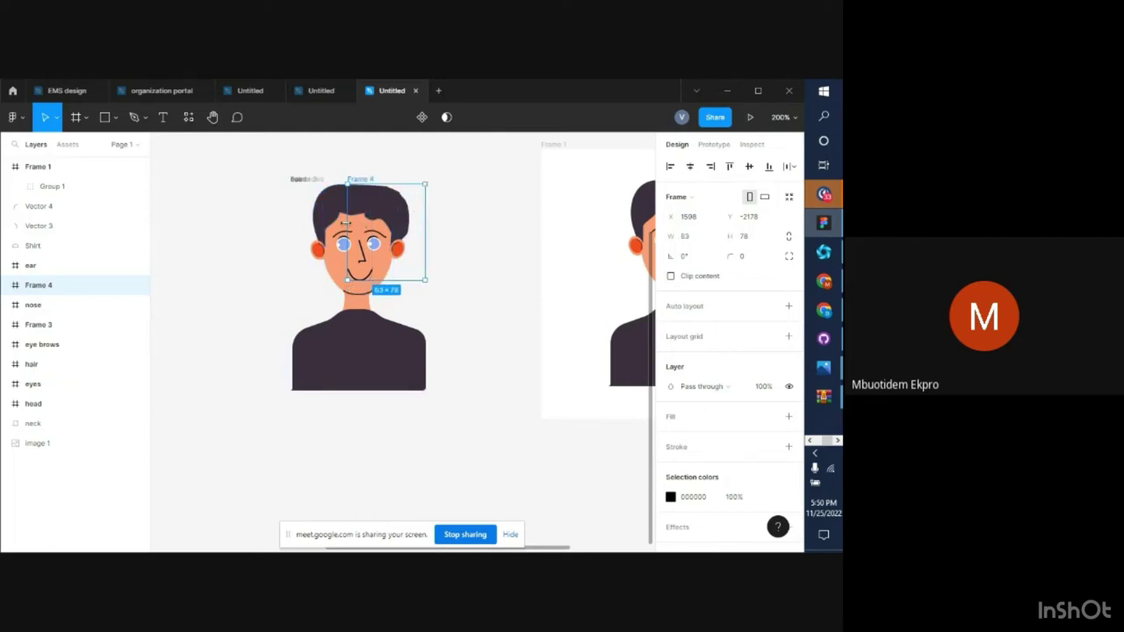
pyautogui.moveTo(348, 223); pyautogui.dragTo(289, 224)
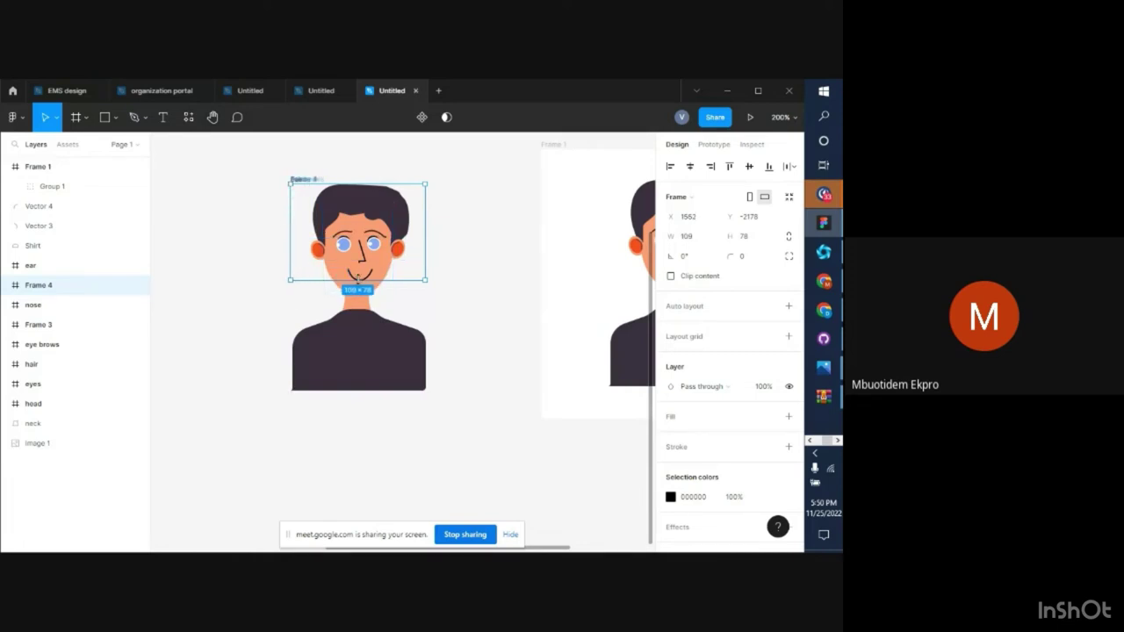
pyautogui.moveTo(358, 280); pyautogui.dragTo(358, 390)
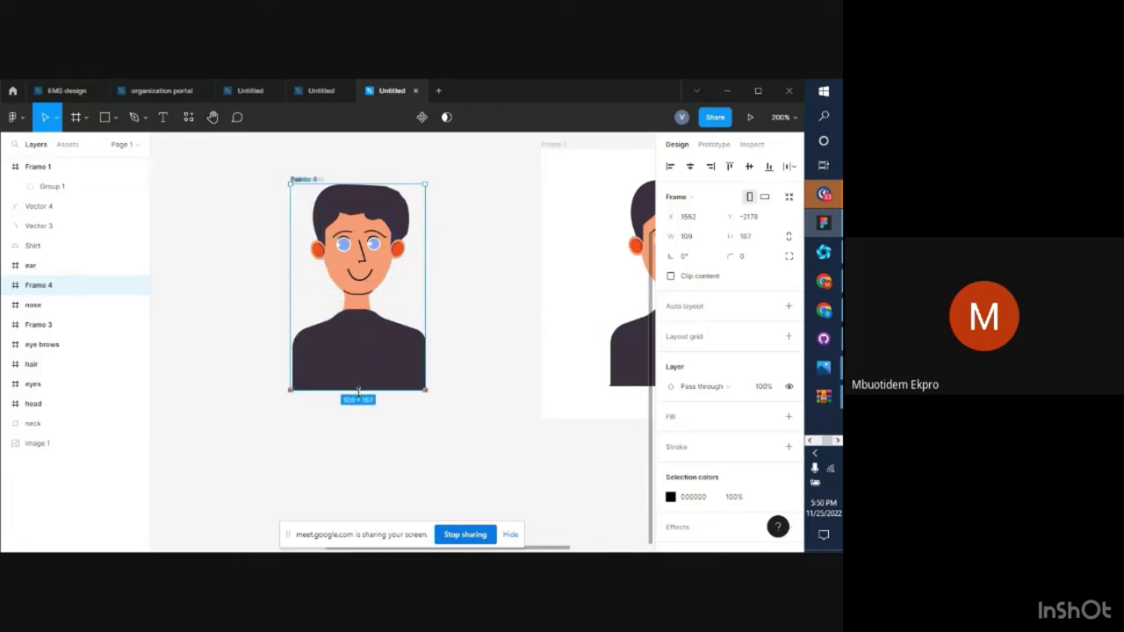
pyautogui.doubleClick(40, 285)
pyautogui.write('n')
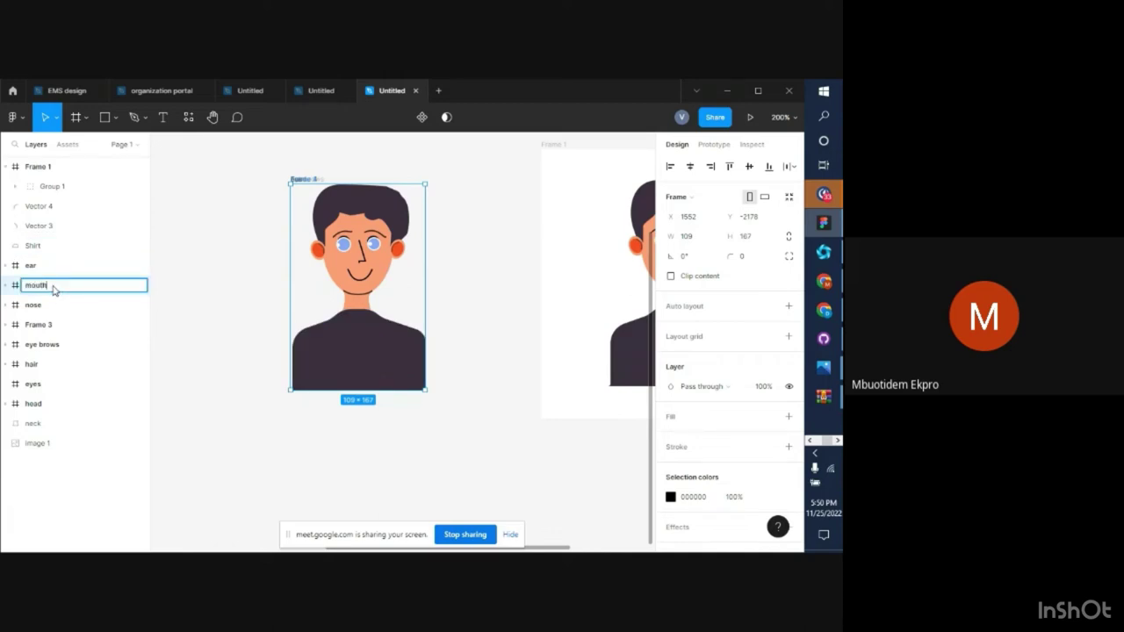
pyautogui.press('Return')
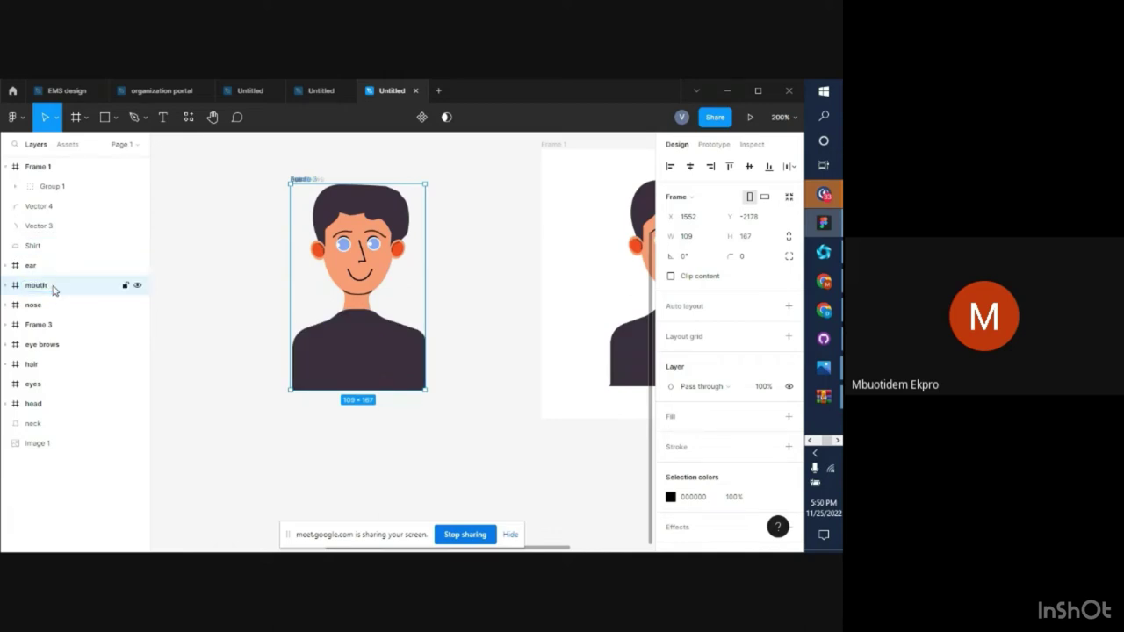
pyautogui.click(314, 259)
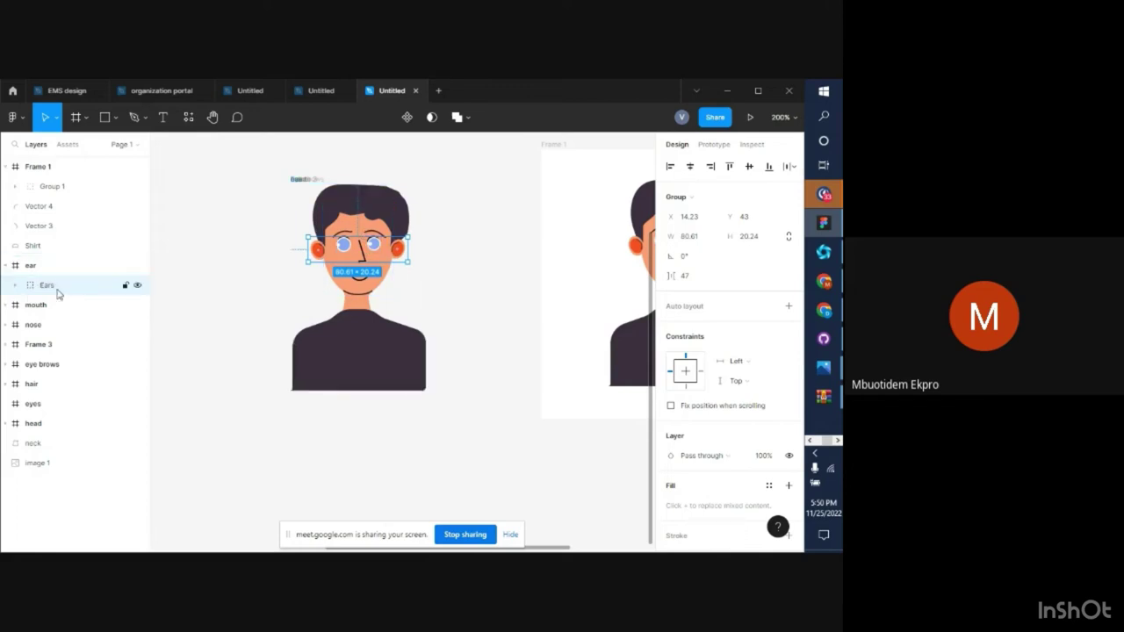
# Select the neck shape in the layers list and wrap it in a new frame
pyautogui.click(6, 266)
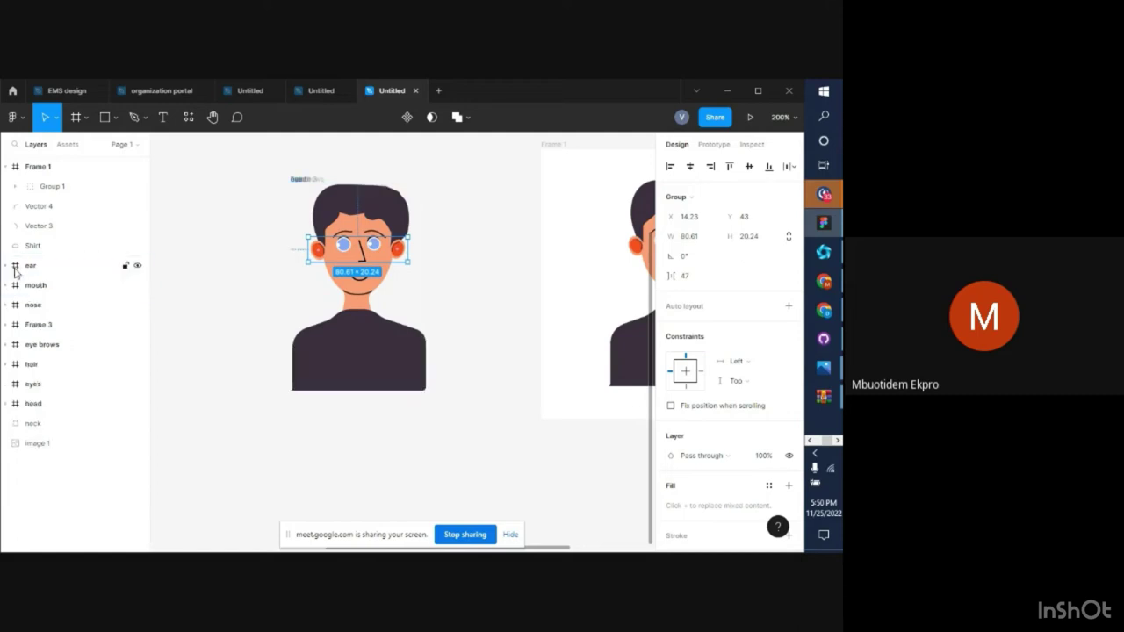
pyautogui.click(43, 269)
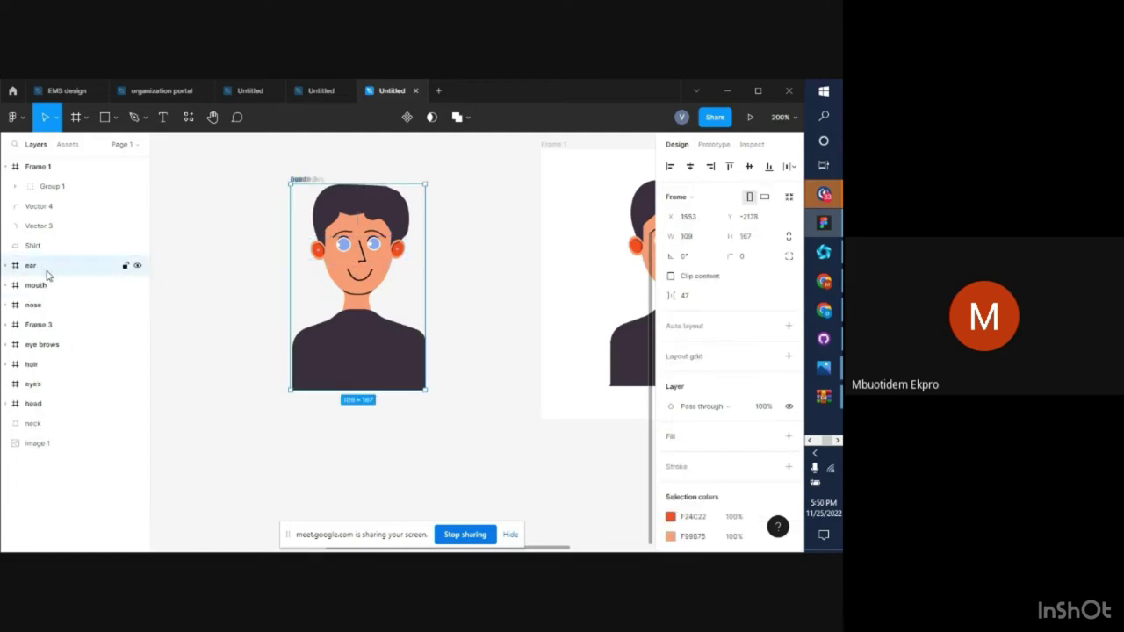
pyautogui.click(351, 285)
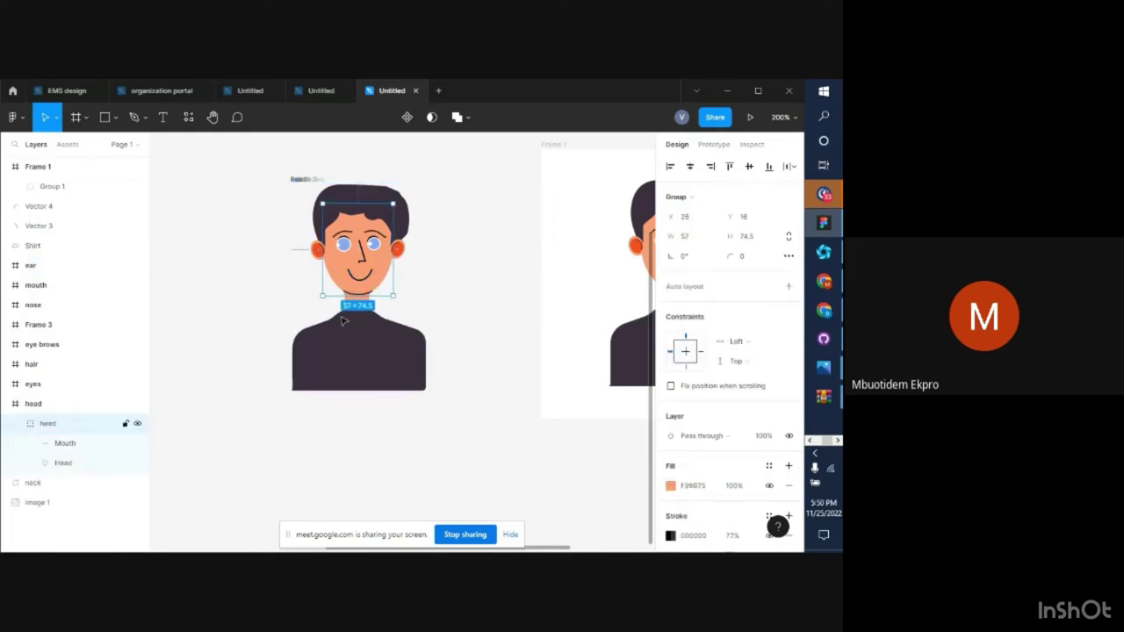
pyautogui.click(32, 406)
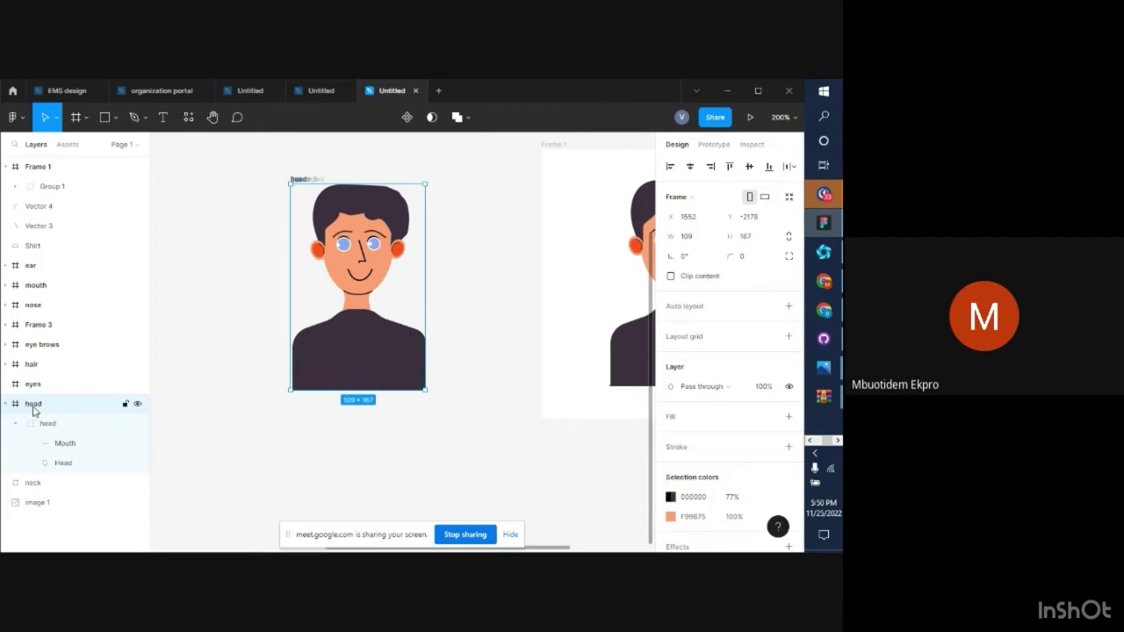
pyautogui.click(32, 489)
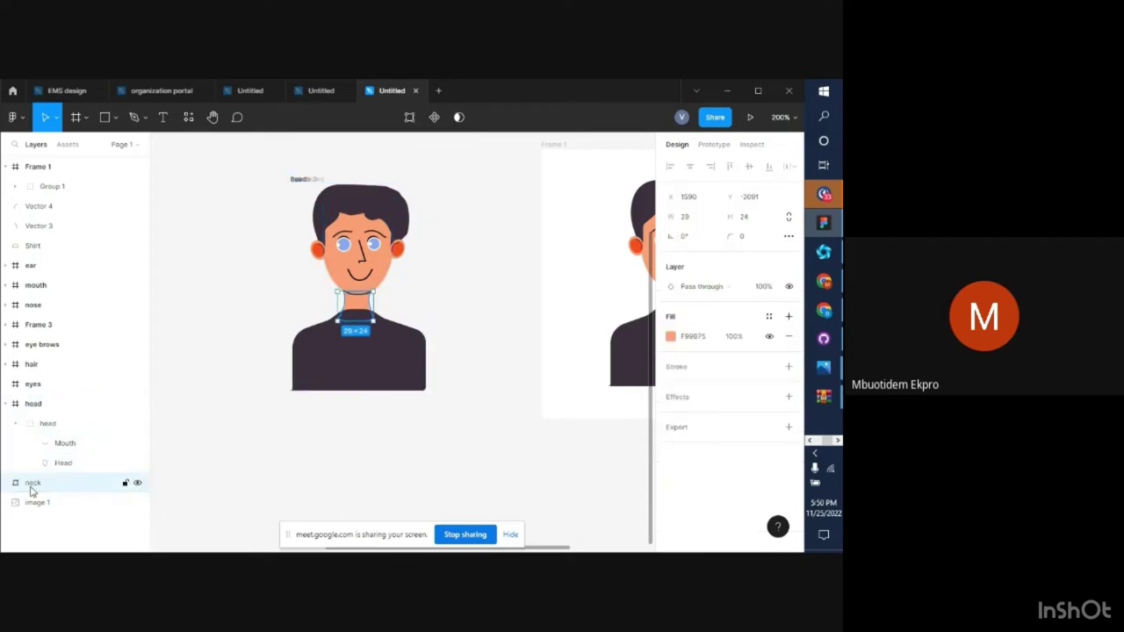
pyautogui.hotkey('ctrl', 'alt', 'g')
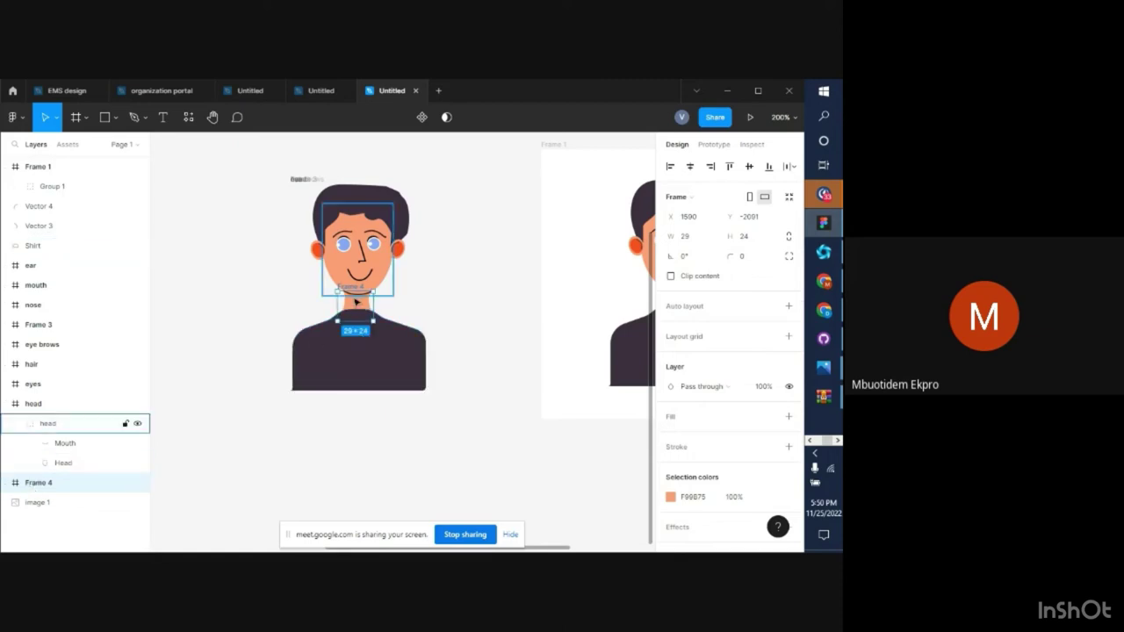
# Stretch the neck frame to 110×167 over the whole portrait and name it neck
pyautogui.moveTo(357, 289); pyautogui.dragTo(428, 206)
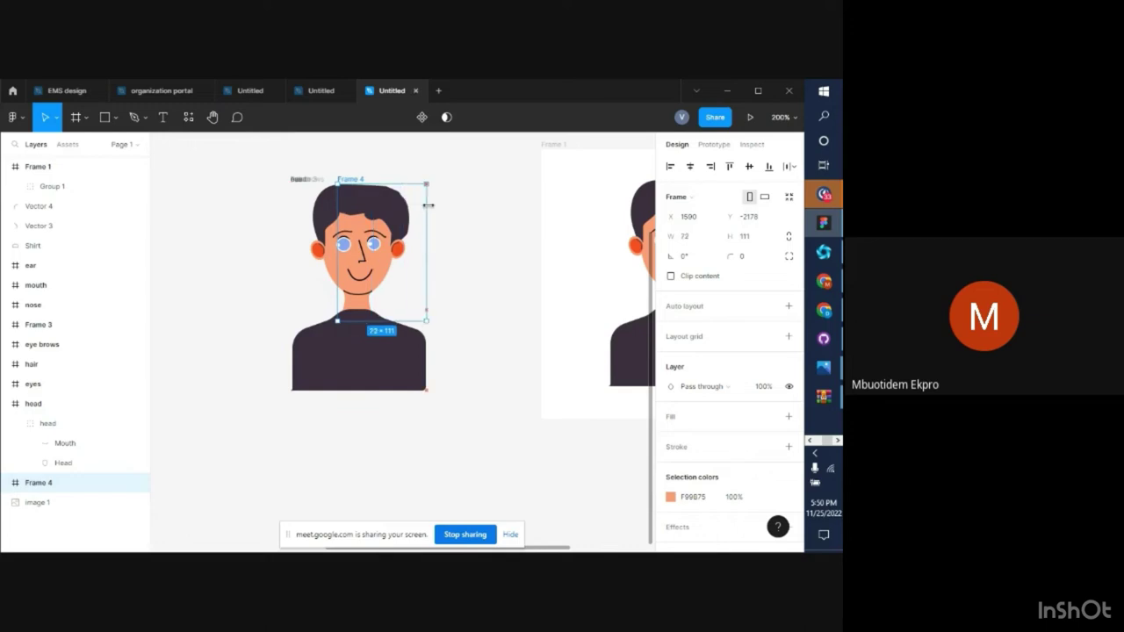
pyautogui.moveTo(337, 216); pyautogui.dragTo(290, 216)
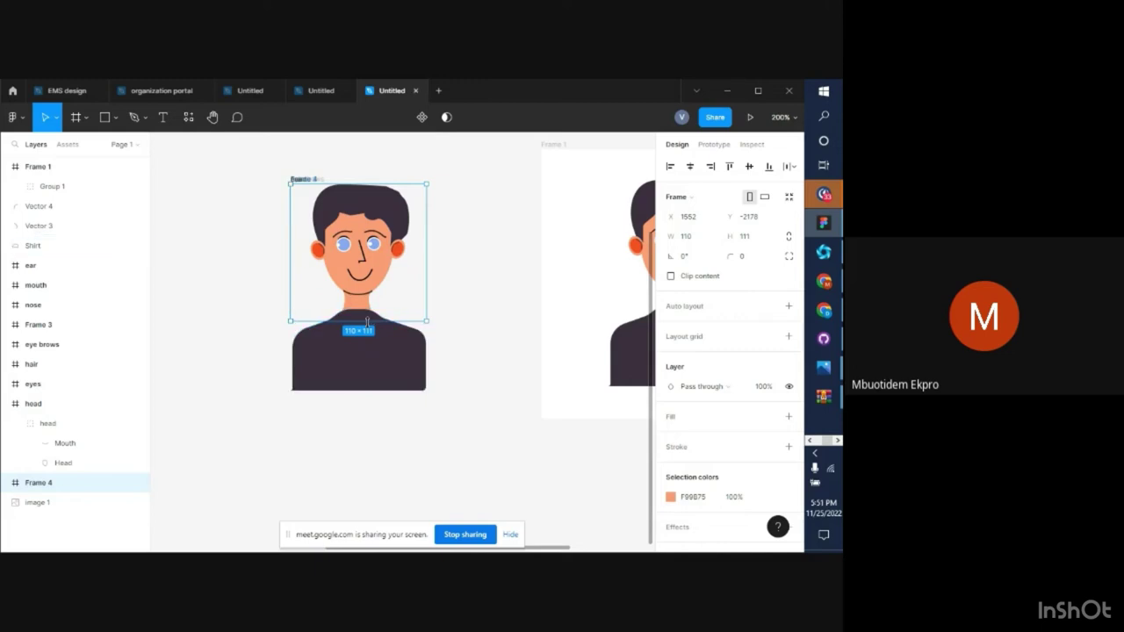
pyautogui.moveTo(367, 321); pyautogui.dragTo(370, 390)
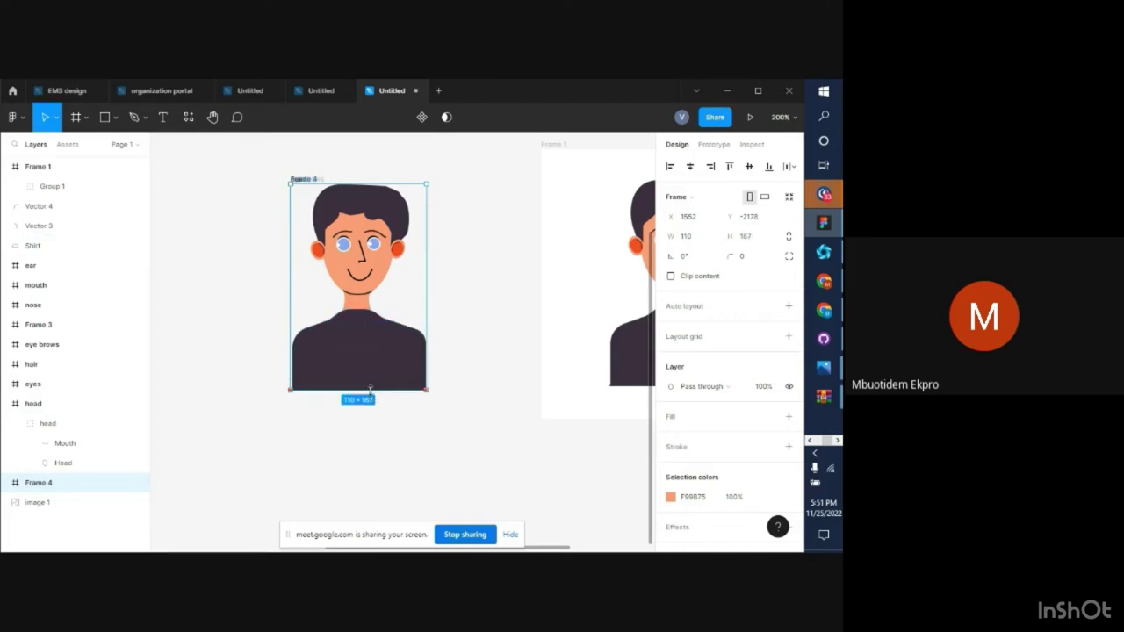
pyautogui.doubleClick(53, 483)
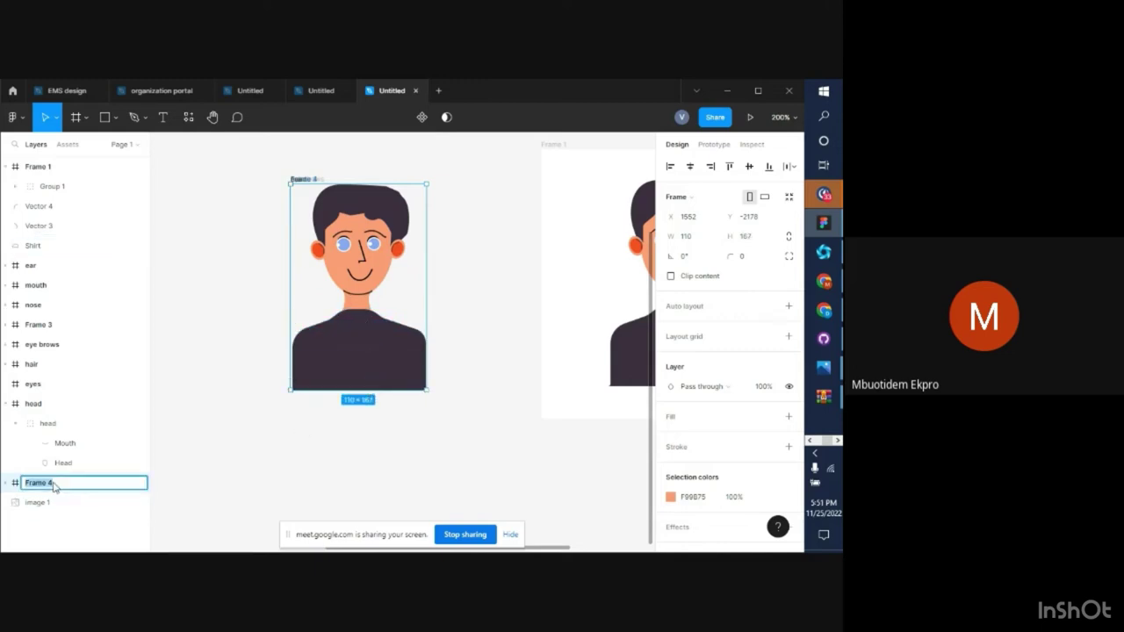
pyautogui.write('neck')
pyautogui.press('Return')
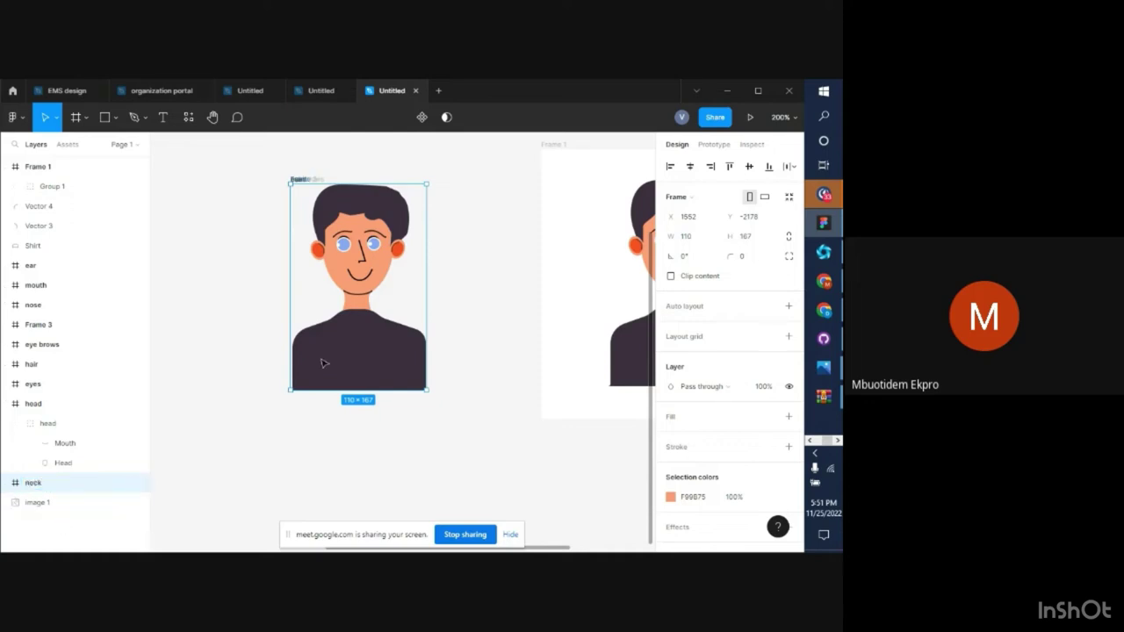
# Frame the Shirt shape, extend the frame up to 111×169 over the head, and name it shirt
pyautogui.click(369, 359)
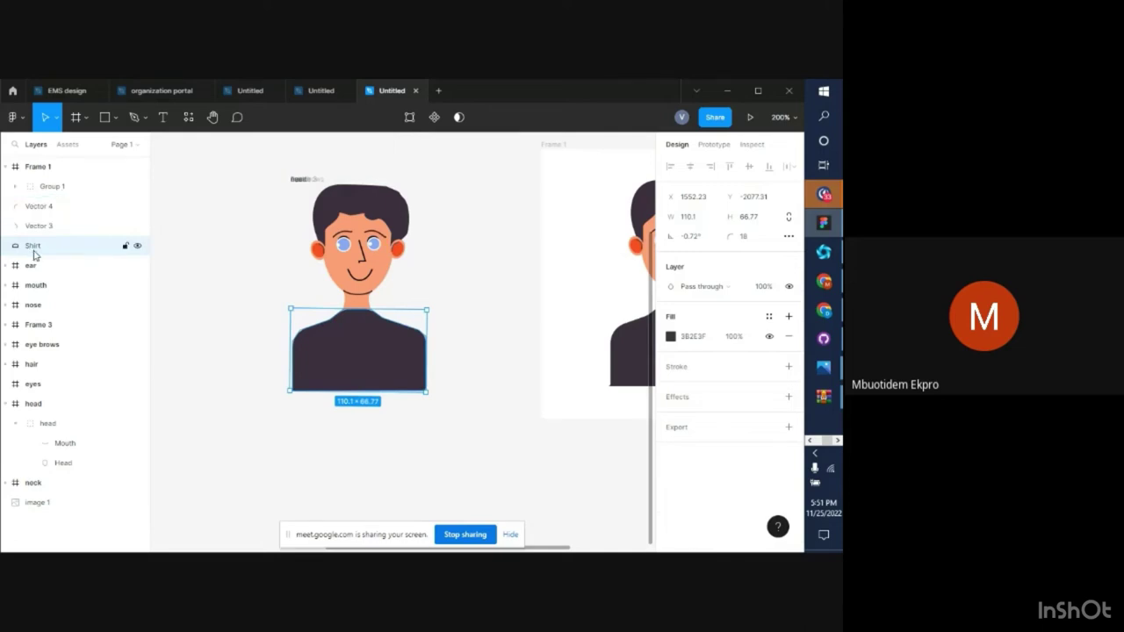
pyautogui.hotkey('ctrl', 'alt', 'g')
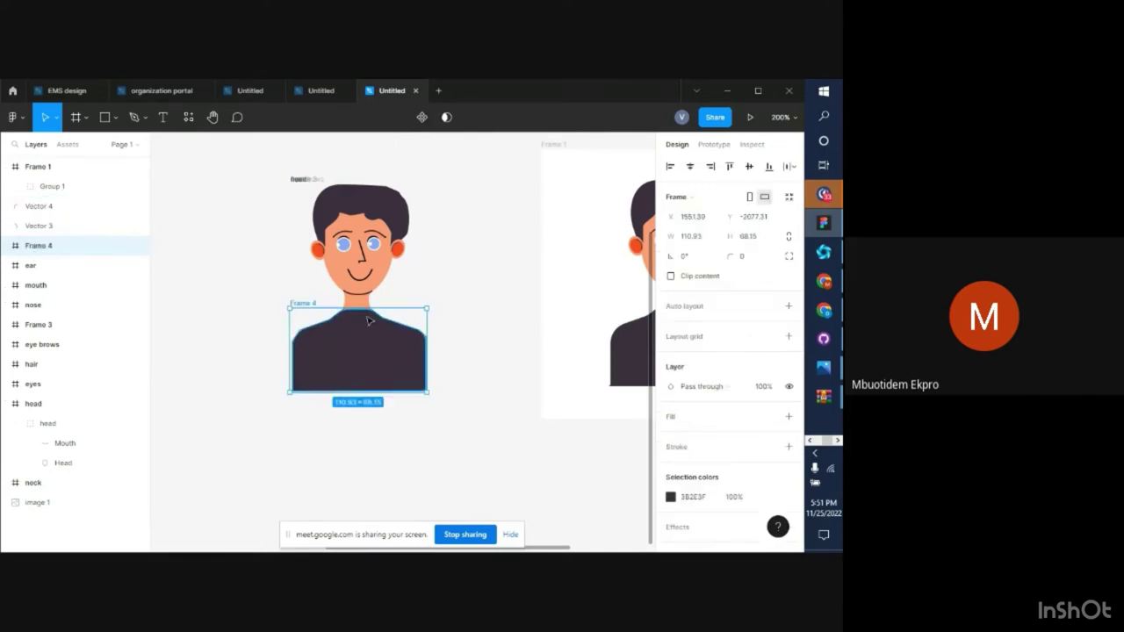
pyautogui.moveTo(369, 308); pyautogui.dragTo(363, 183)
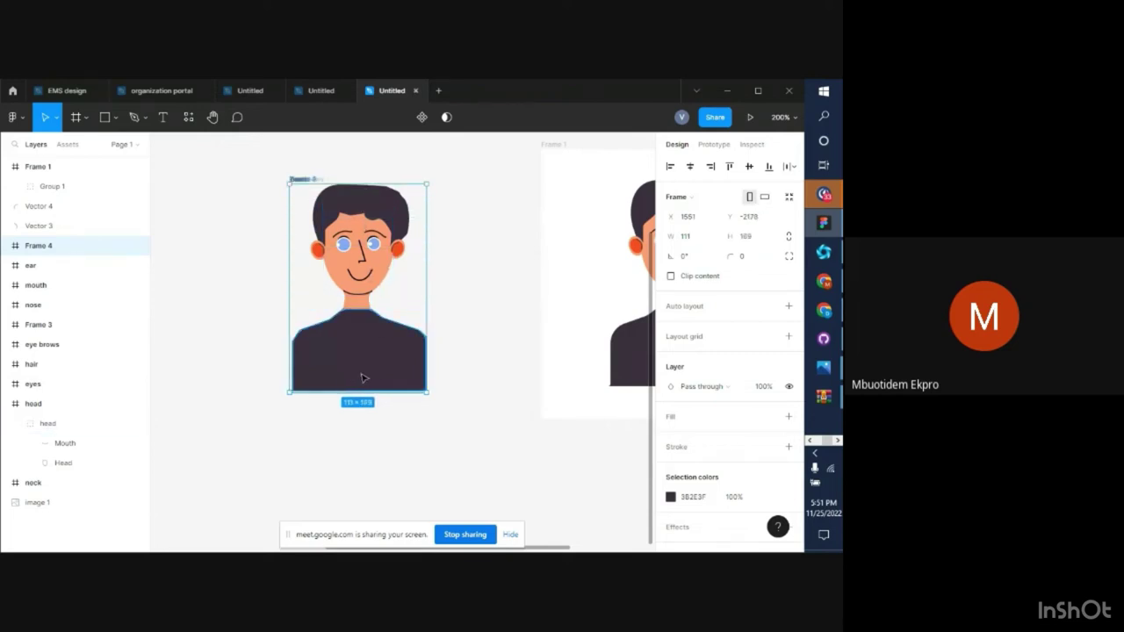
pyautogui.doubleClick(49, 247)
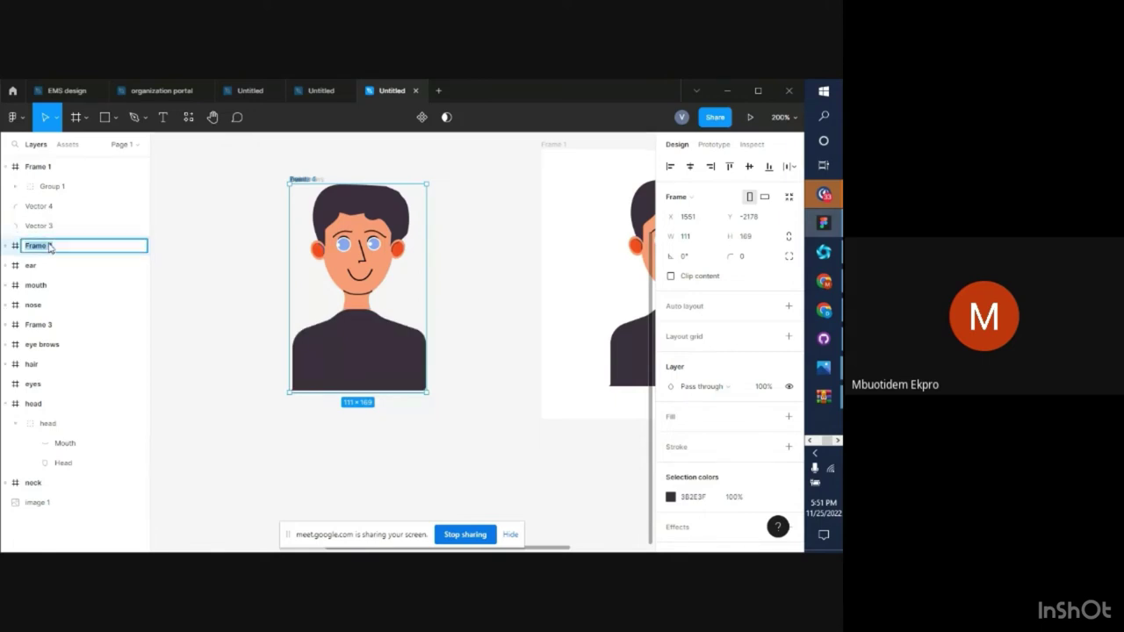
pyautogui.write('shirt')
pyautogui.press('Return')
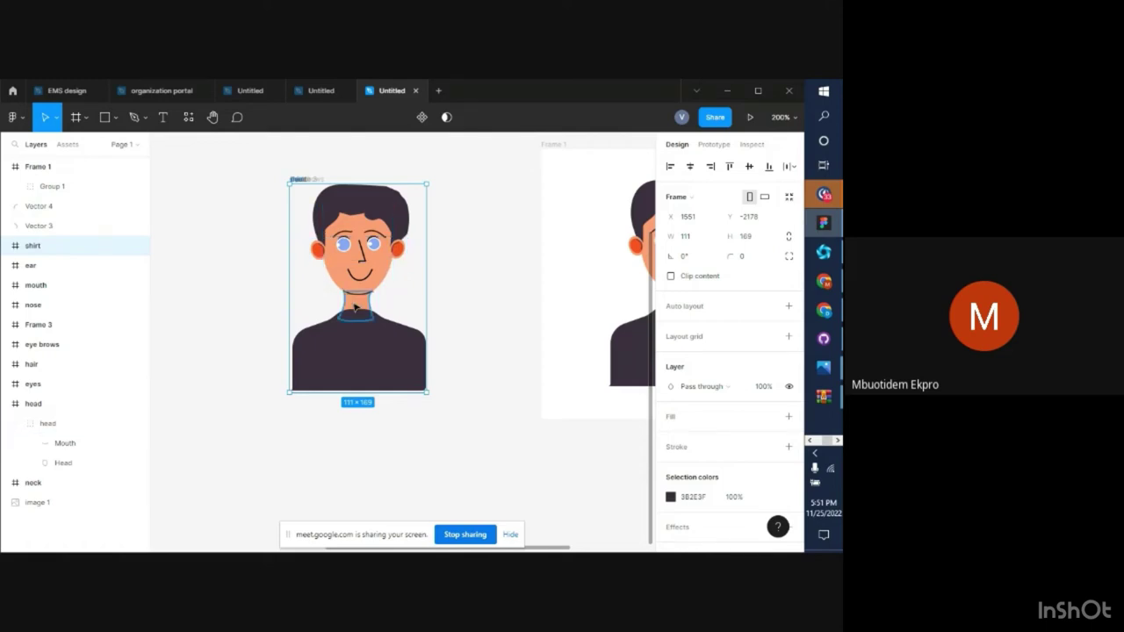
# Move Vector 3 into the right ear group and Vector 4 into the left ear group
pyautogui.click(6, 404)
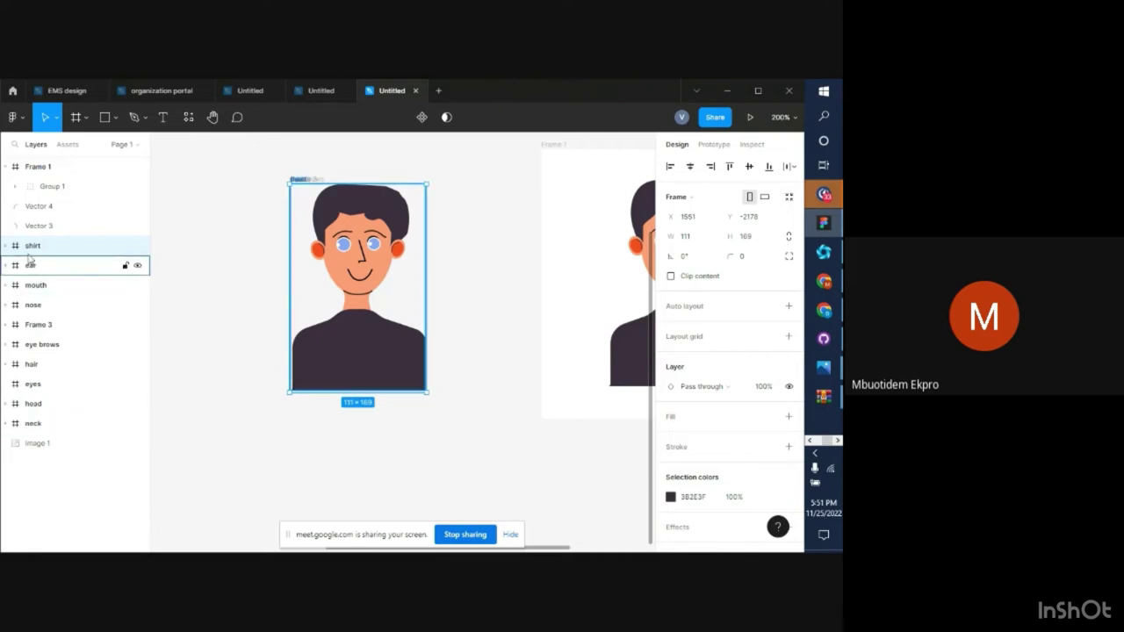
pyautogui.click(35, 444)
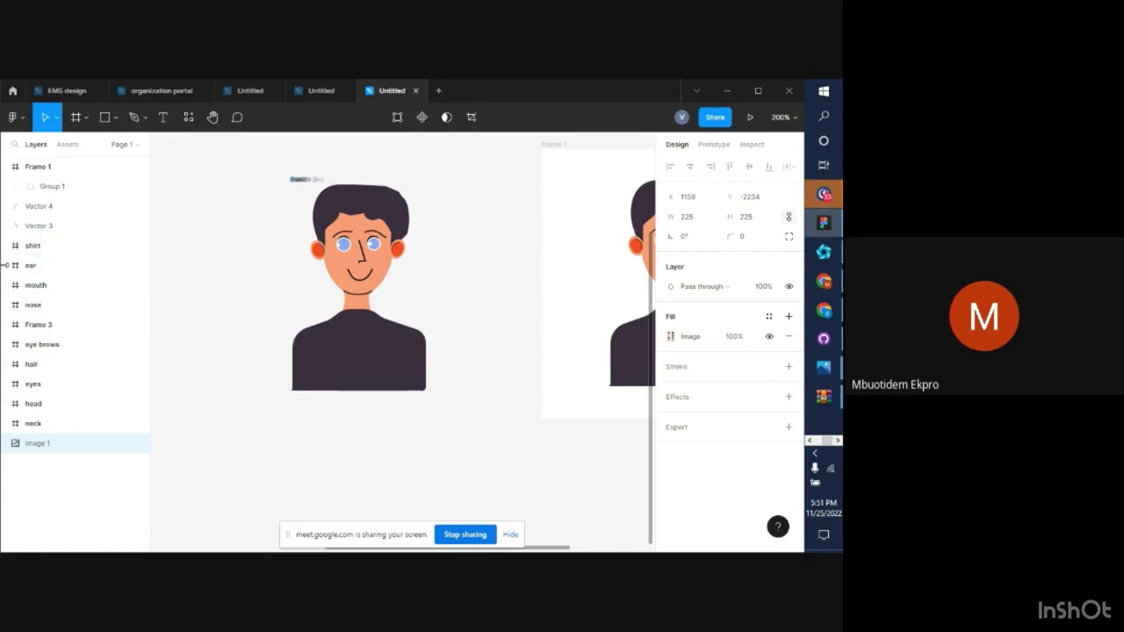
pyautogui.click(6, 268)
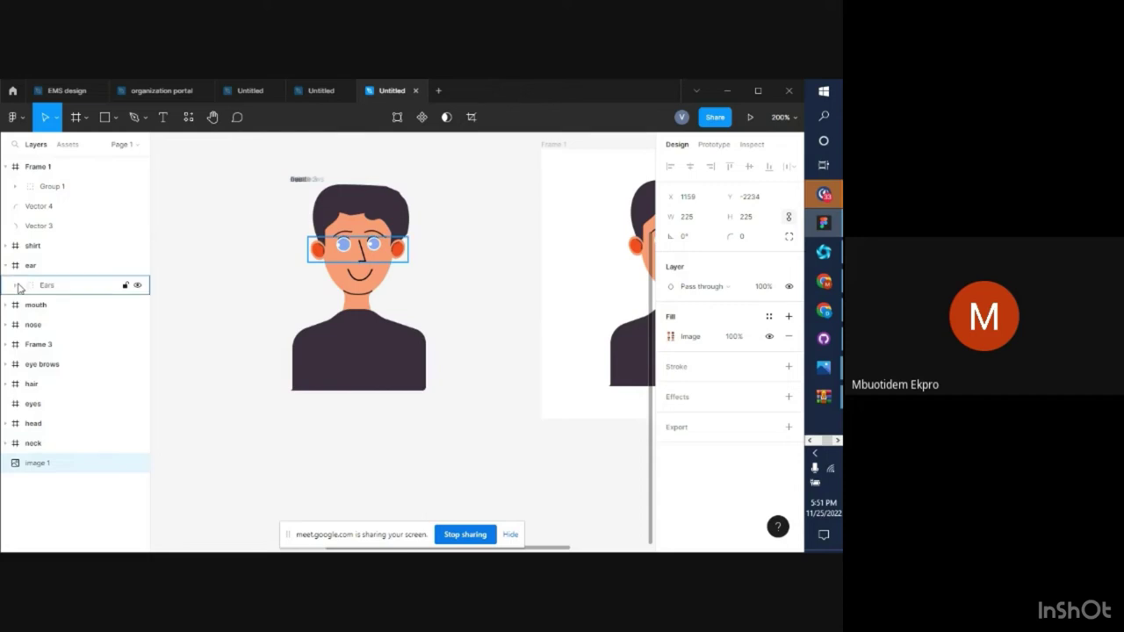
pyautogui.click(16, 286)
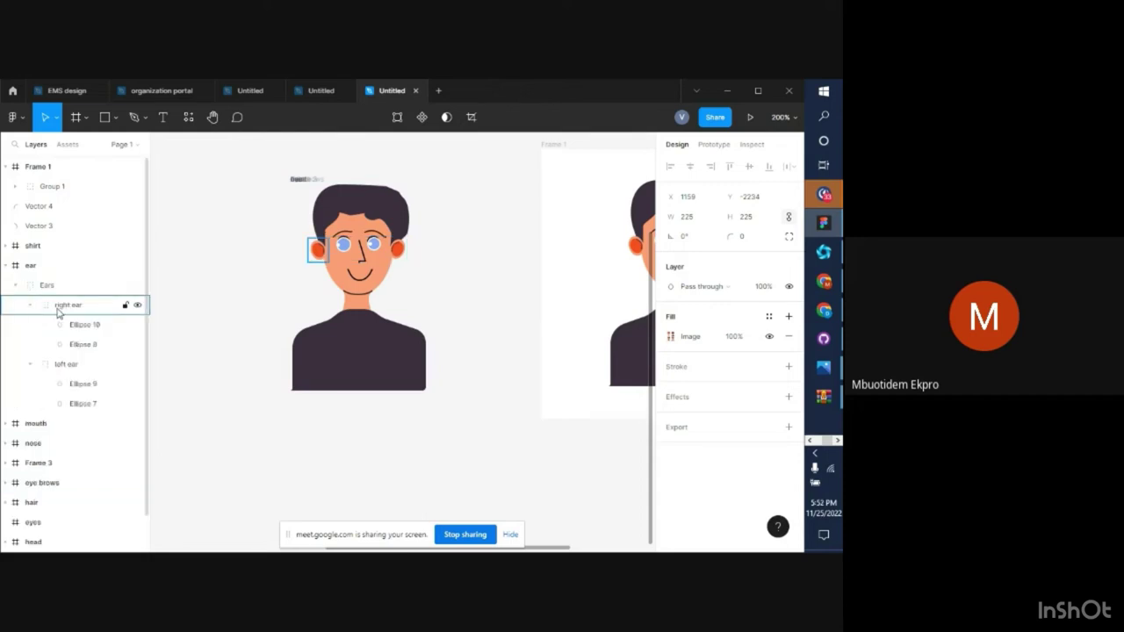
pyautogui.click(53, 226)
pyautogui.moveTo(91, 324); pyautogui.dragTo(91, 323)
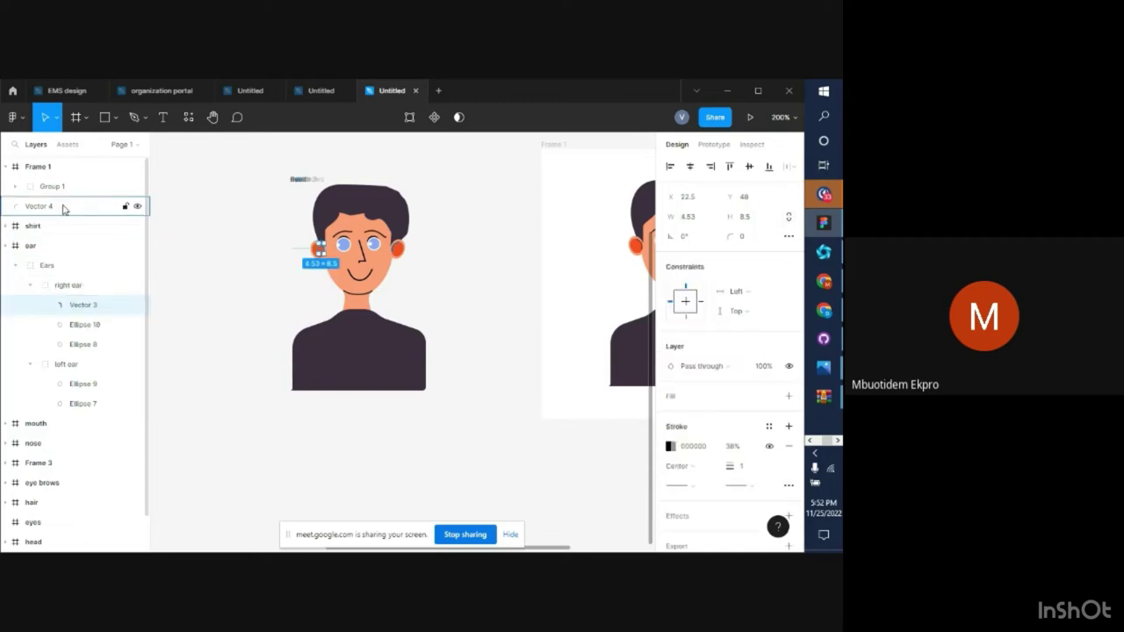
pyautogui.moveTo(62, 208); pyautogui.dragTo(96, 380)
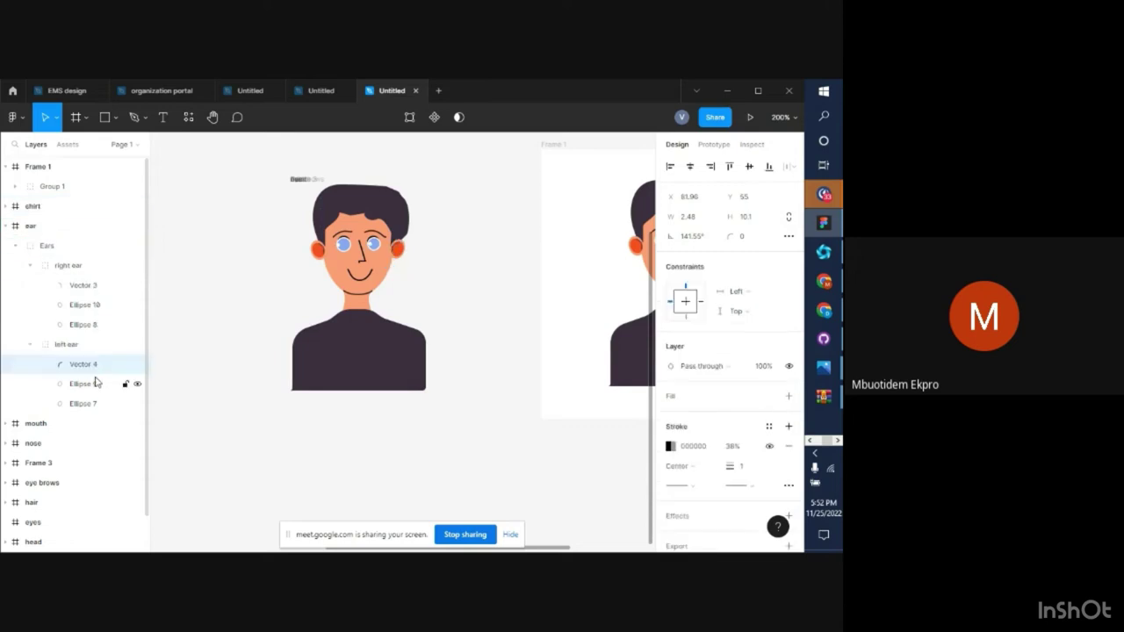
# Collapse the ear frame, clear the selection and zoom out to all frames
pyautogui.click(6, 226)
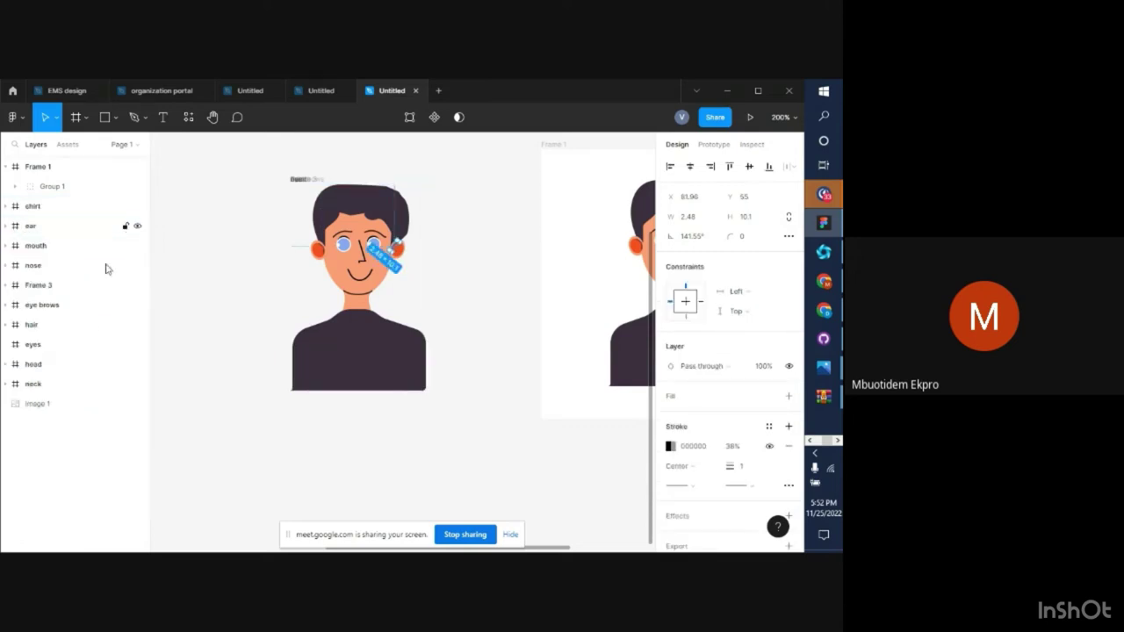
pyautogui.click(237, 276)
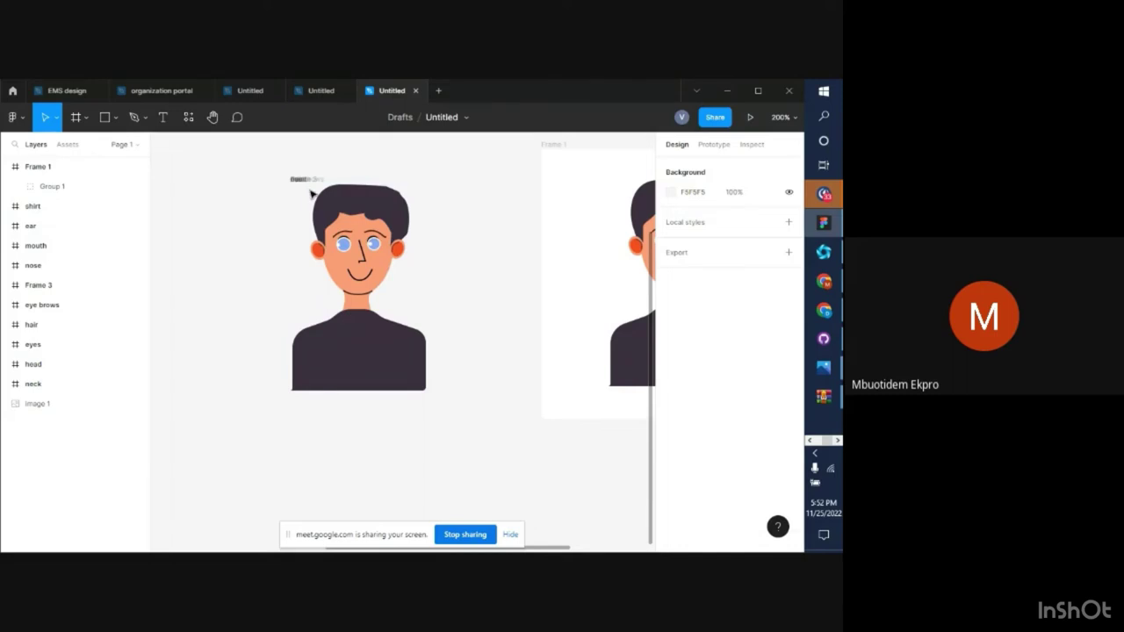
pyautogui.hotkey('ctrl', '-')
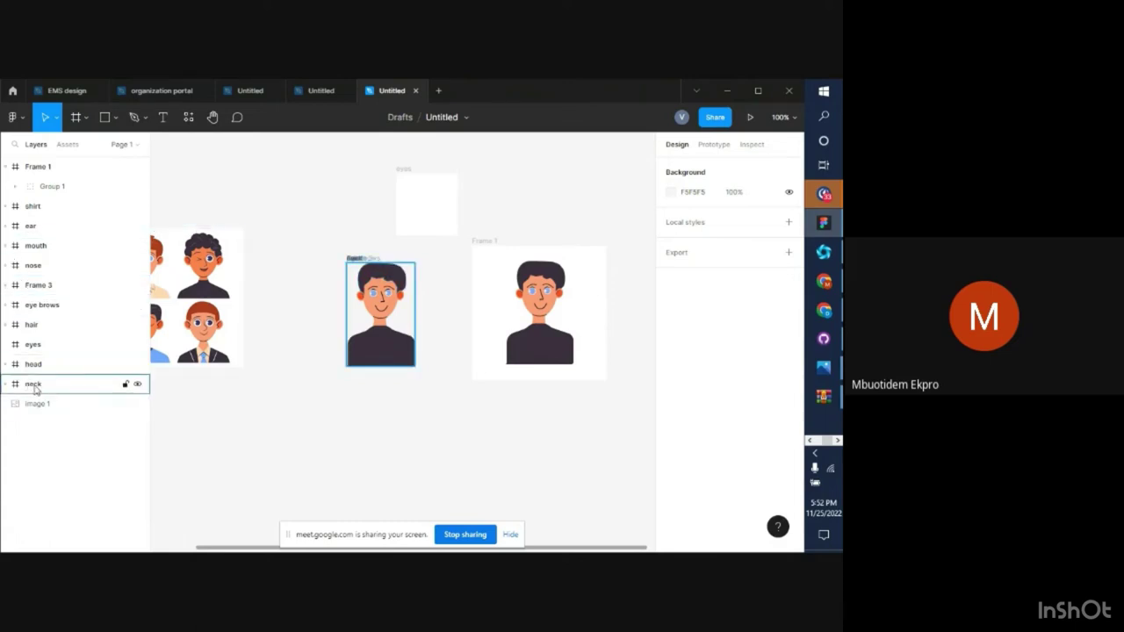
# Alt-drag a duplicate of the head frame below the portrait
pyautogui.scroll(-2, 231, 442)
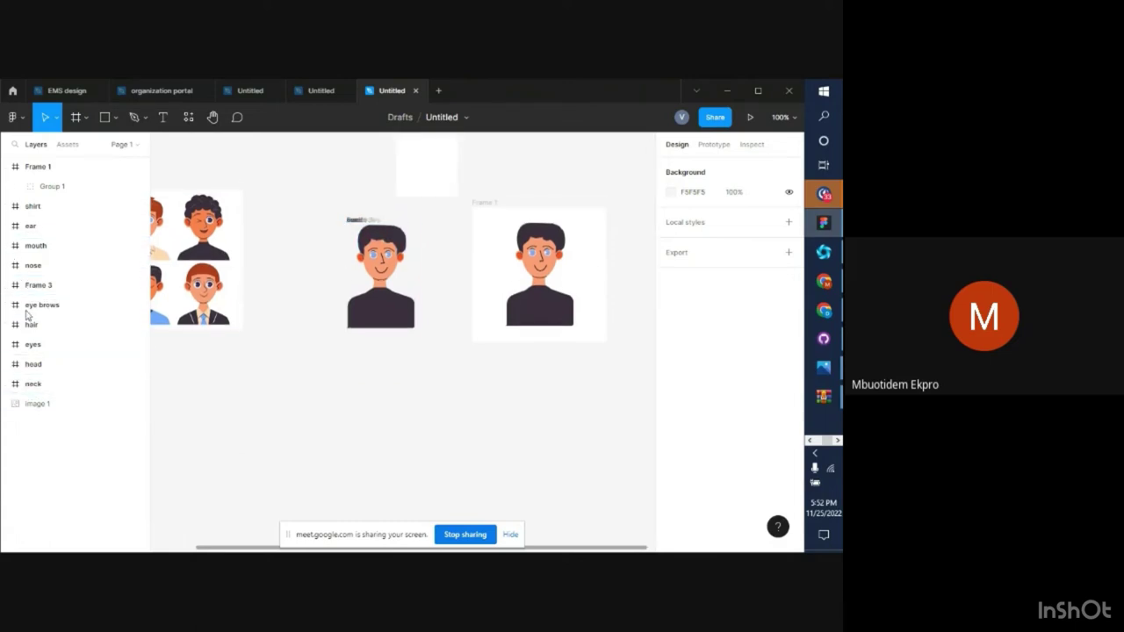
pyautogui.click(38, 373)
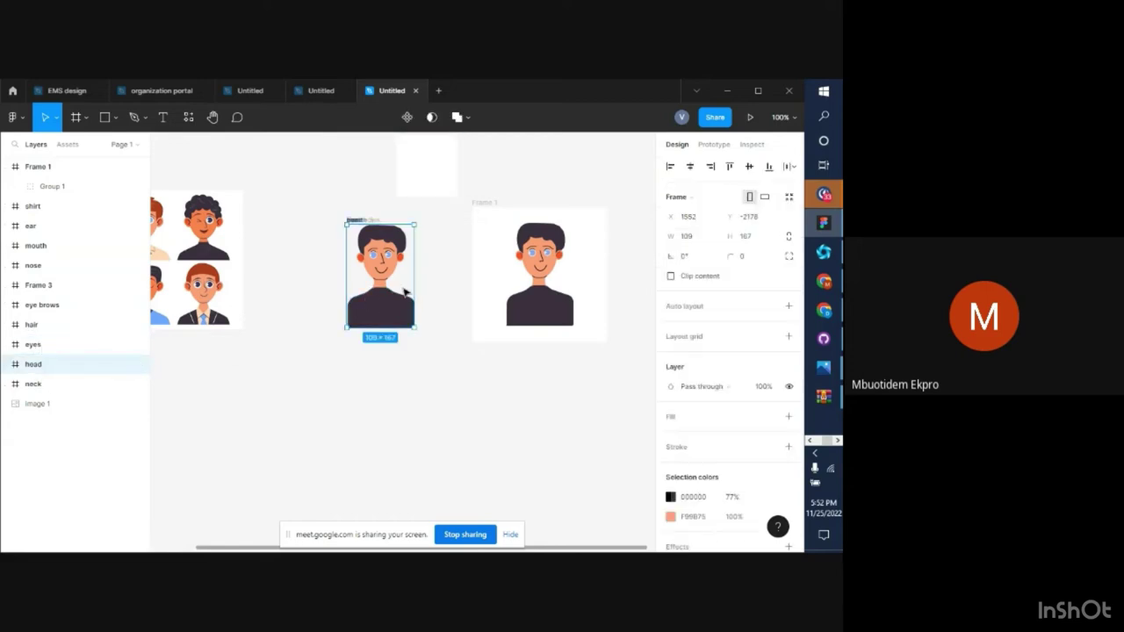
pyautogui.moveTo(406, 291); pyautogui.dragTo(402, 481)
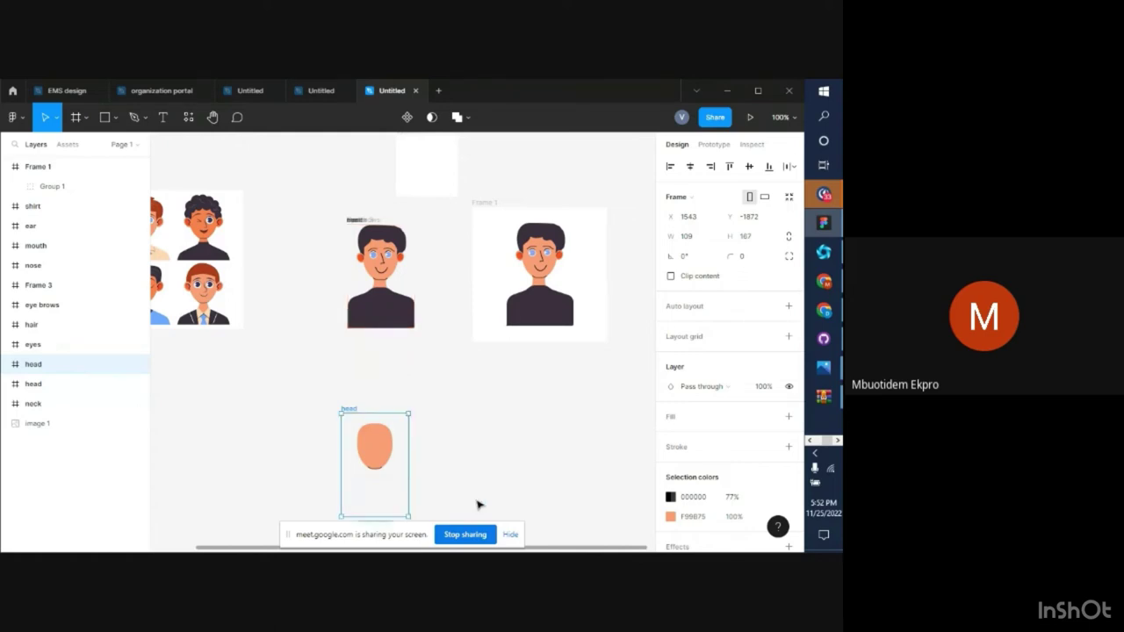
# Select the eyes frame and the character's Eyes group
pyautogui.scroll(-1, 479, 505)
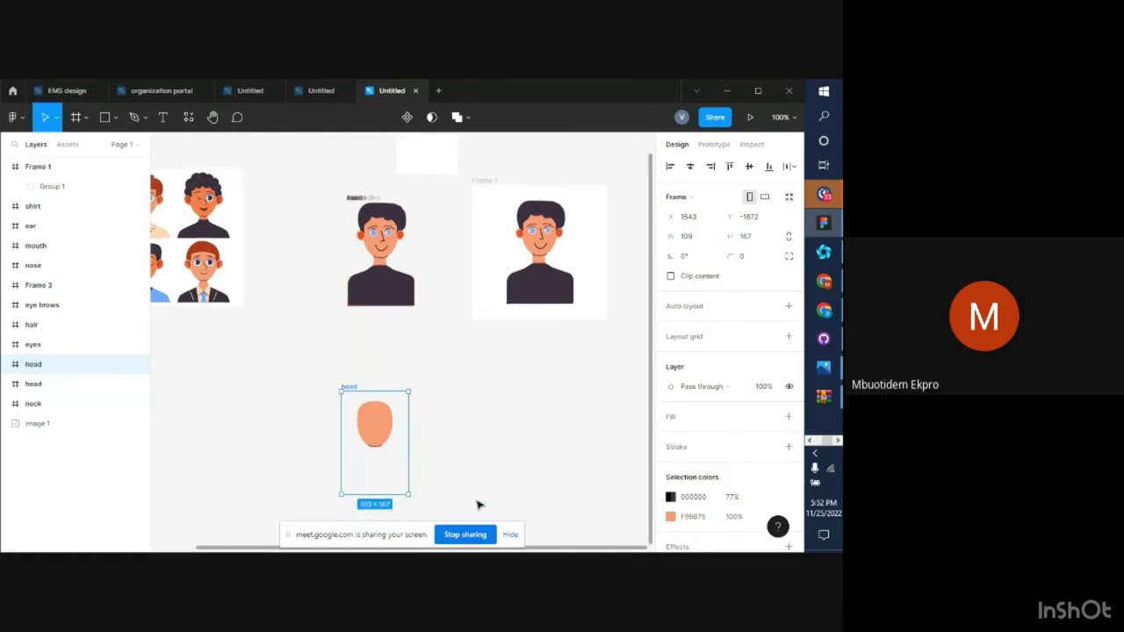
pyautogui.click(35, 346)
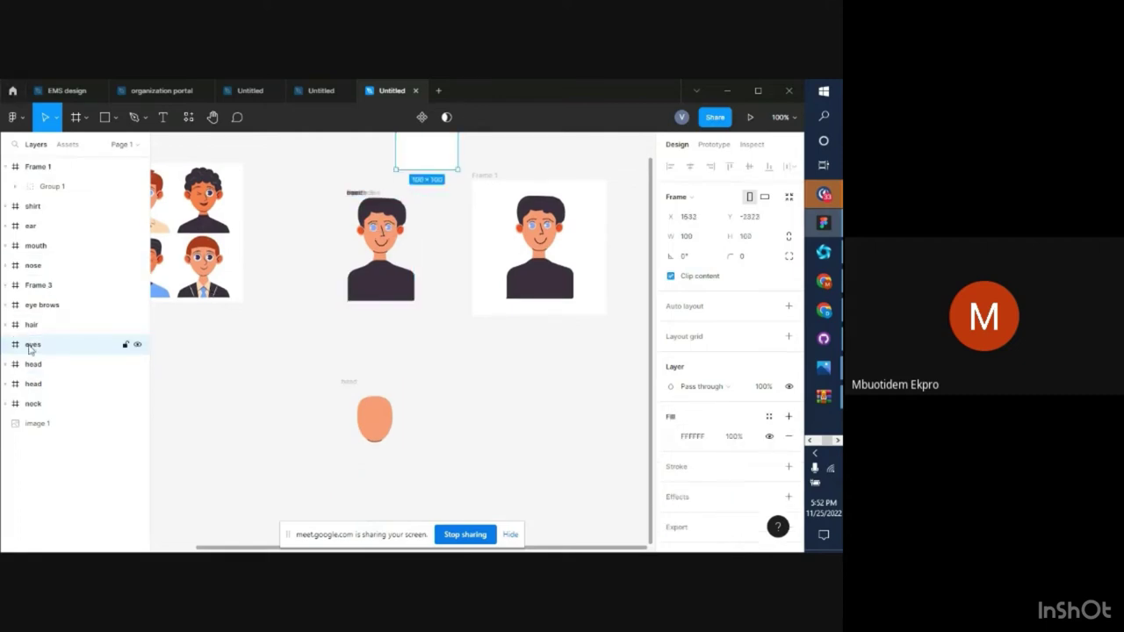
pyautogui.click(201, 432)
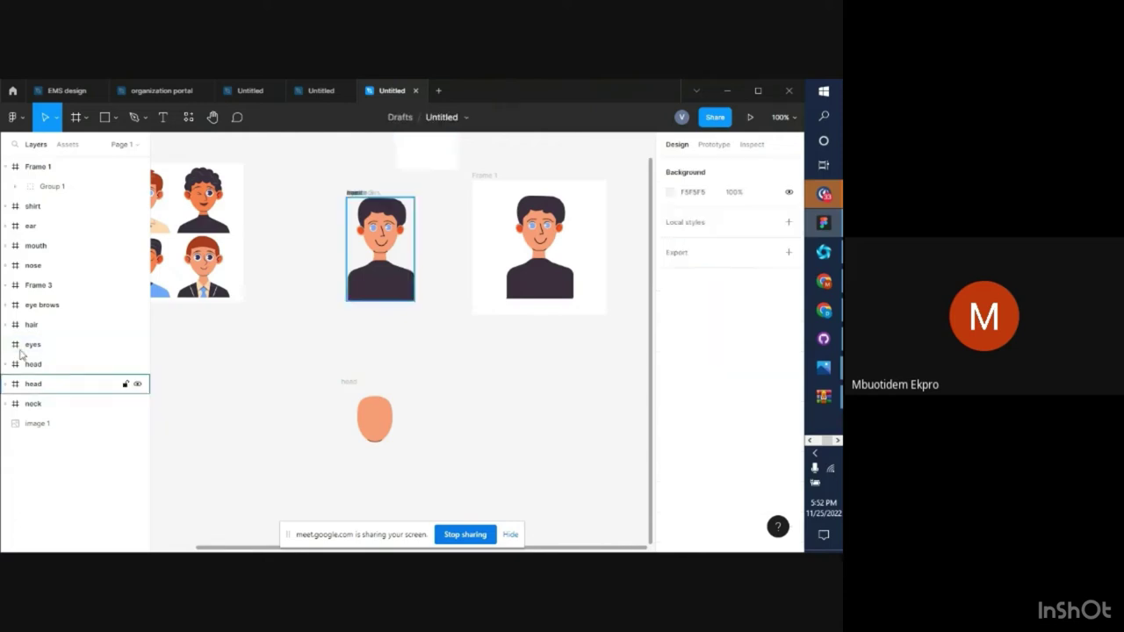
pyautogui.click(21, 351)
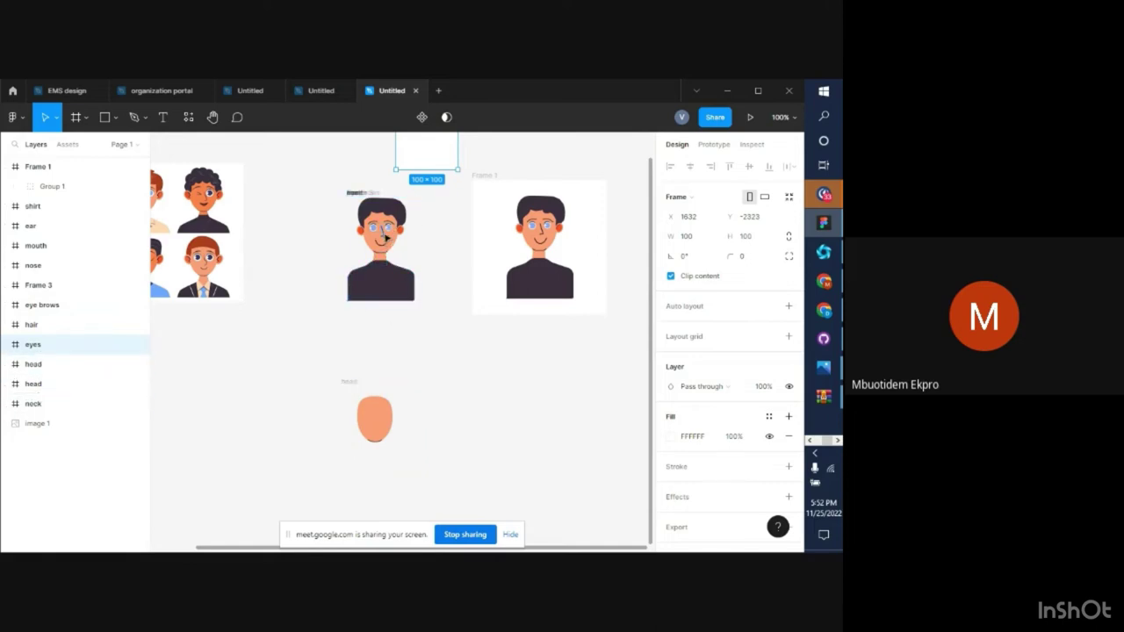
pyautogui.click(387, 228)
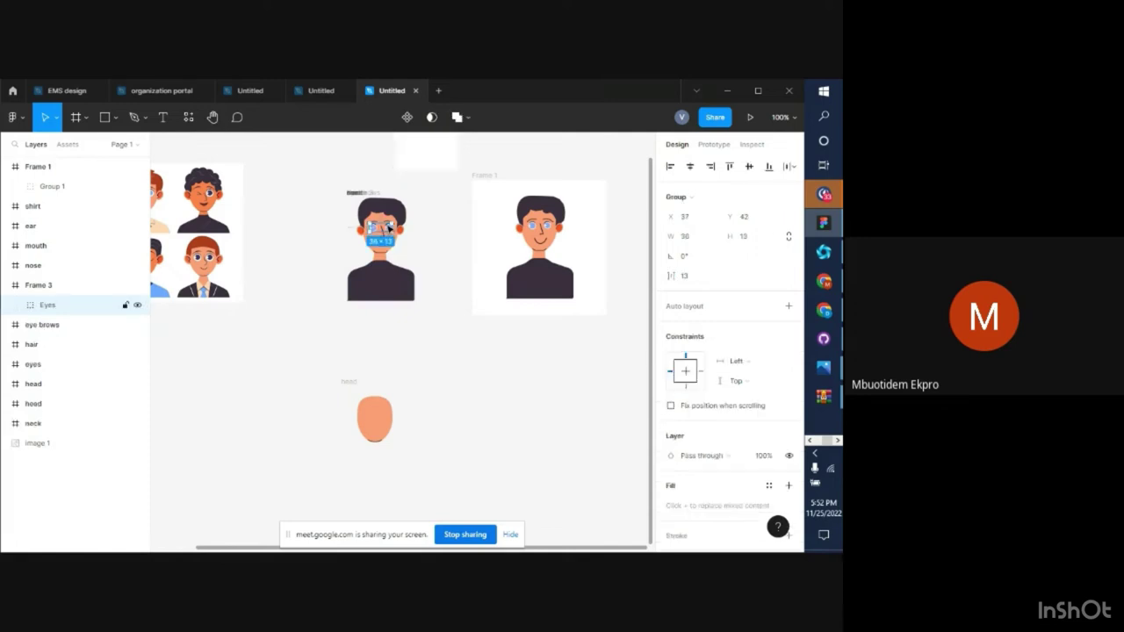
# Rename Frame 3 to eyes
pyautogui.doubleClick(46, 287)
pyautogui.write('eyes')
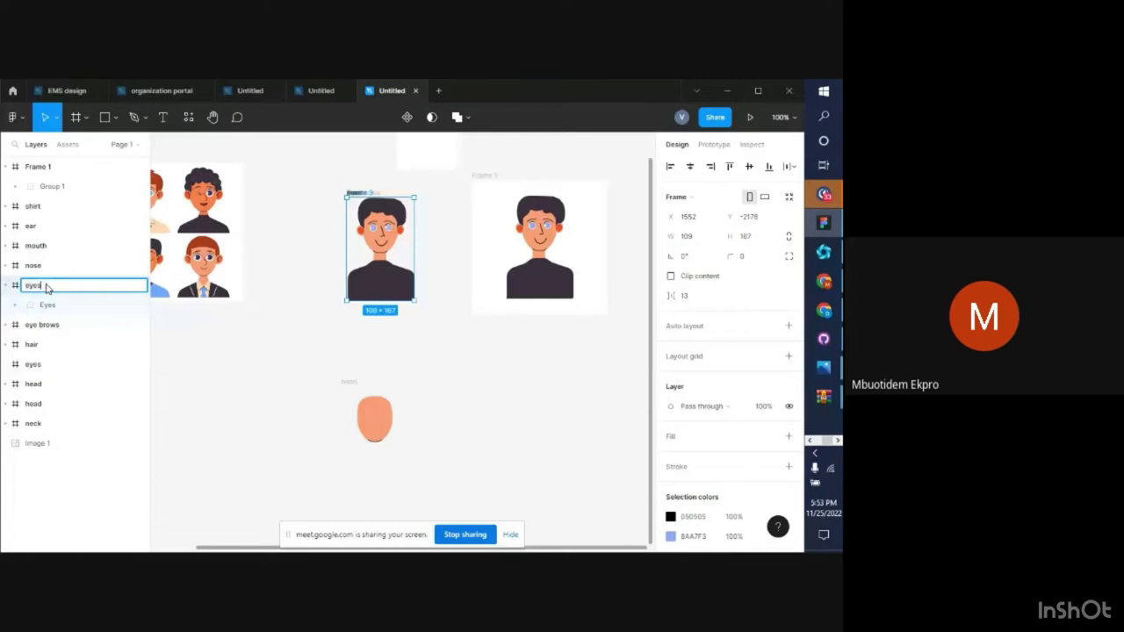
pyautogui.press('Return')
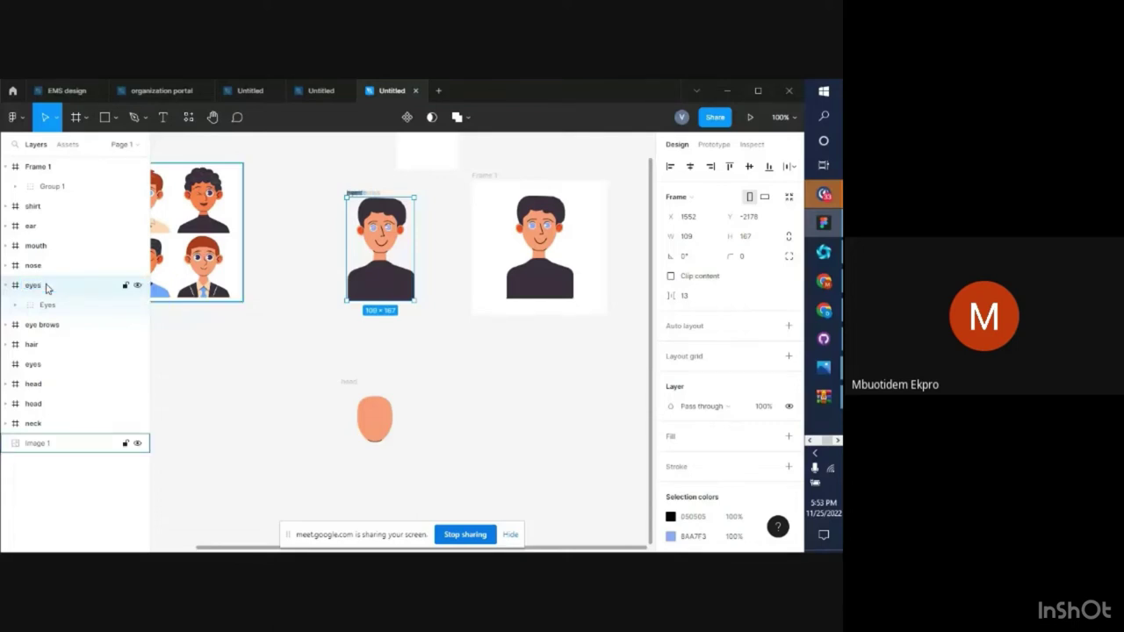
pyautogui.click(291, 396)
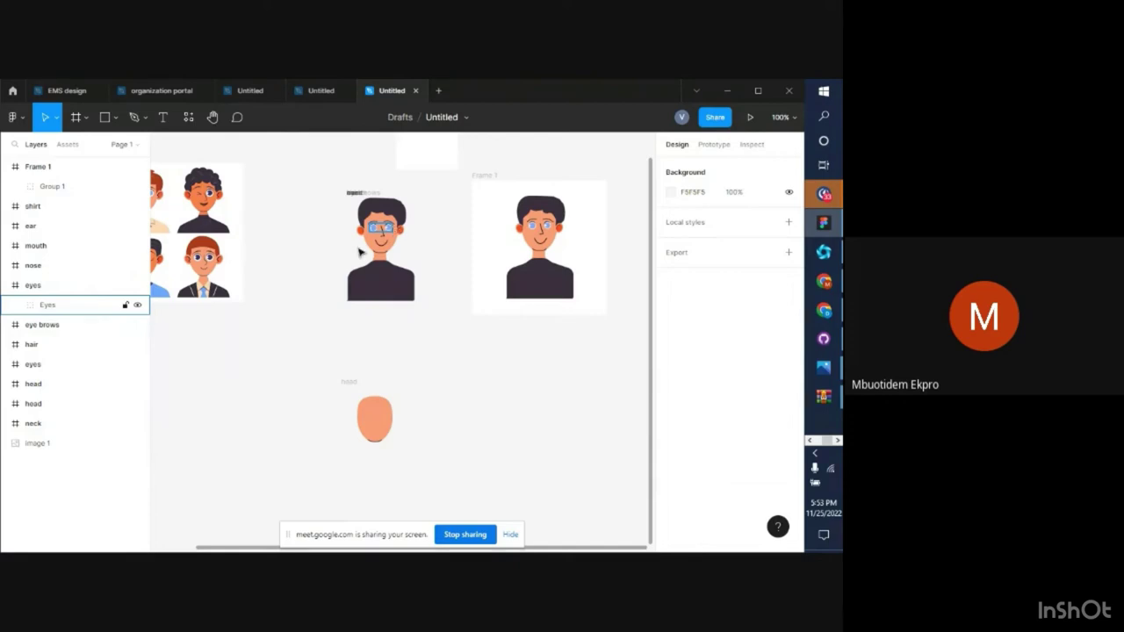
# Place copies of the eyes frame and nose frame below the head copy
pyautogui.click(57, 293)
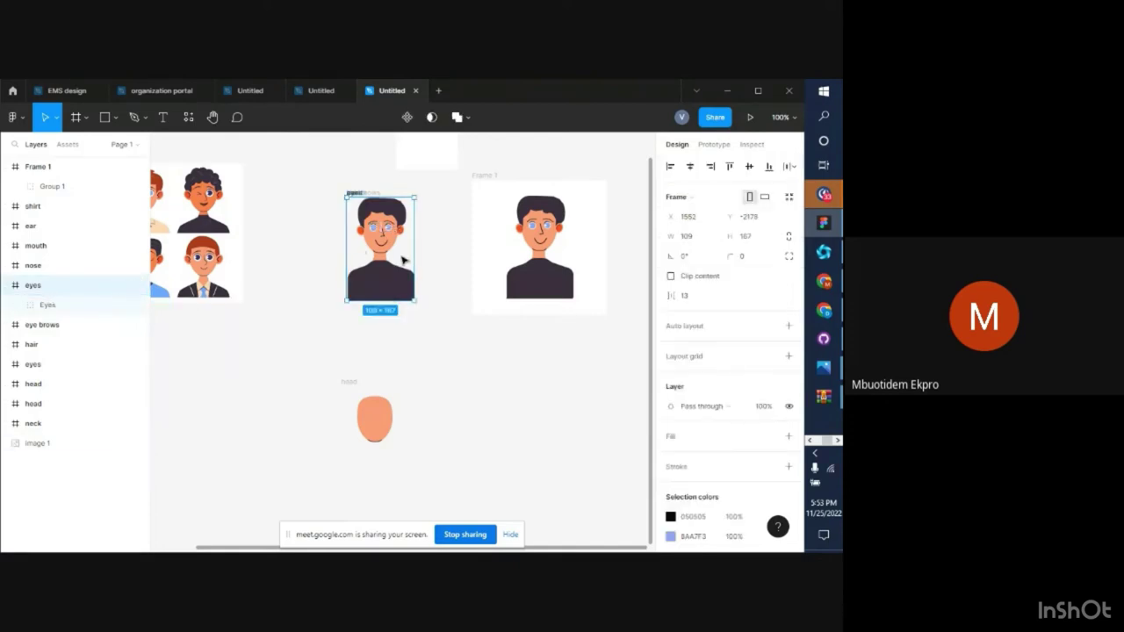
pyautogui.moveTo(404, 260); pyautogui.dragTo(397, 519)
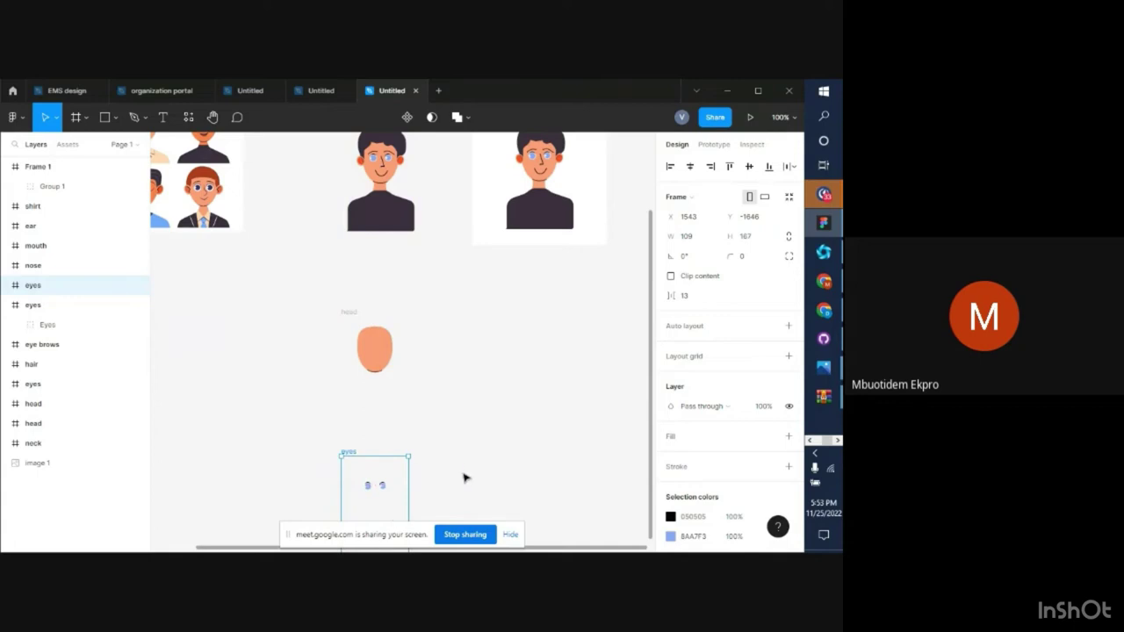
pyautogui.scroll(-1, 482, 381)
pyautogui.click(44, 267)
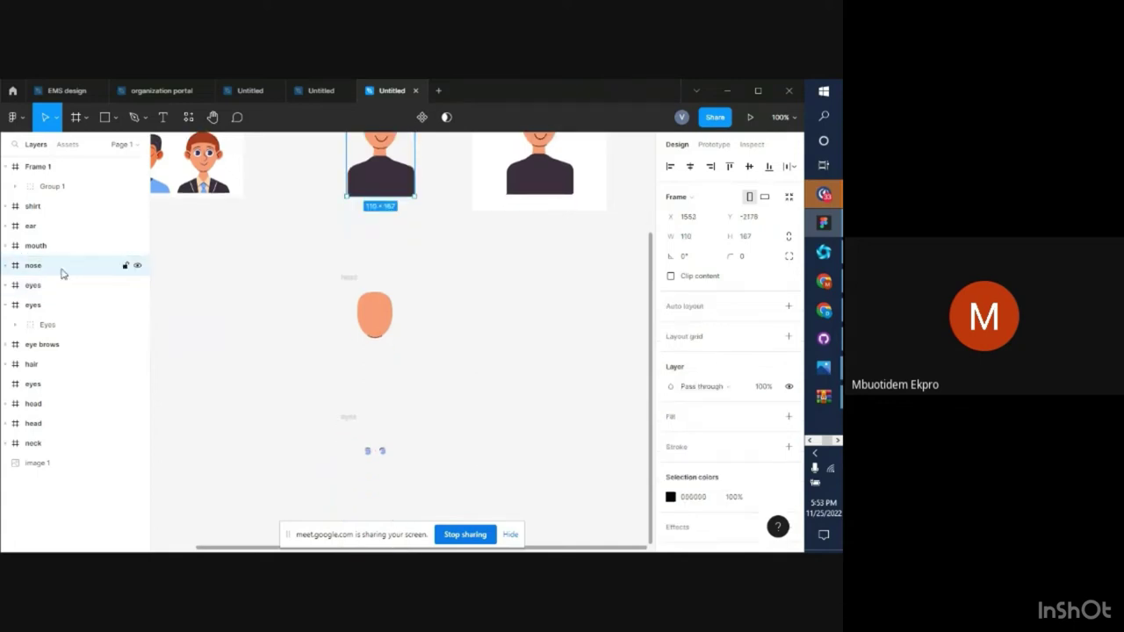
pyautogui.moveTo(397, 160); pyautogui.dragTo(393, 436)
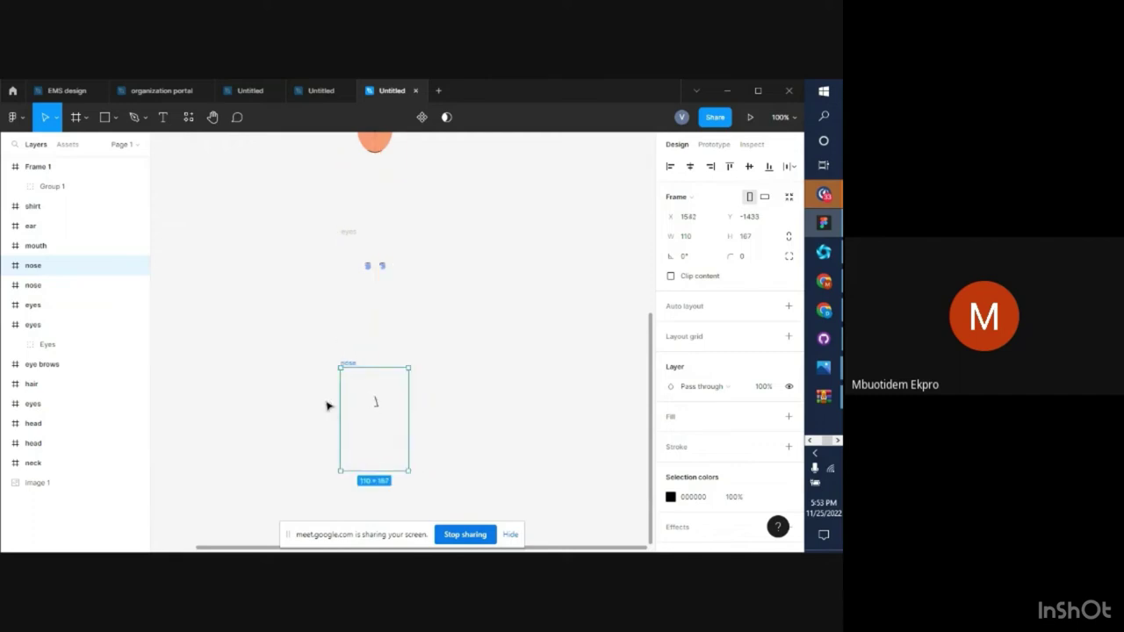
# Place copies of the eye brows frame and shirt frame further down the stack
pyautogui.click(50, 371)
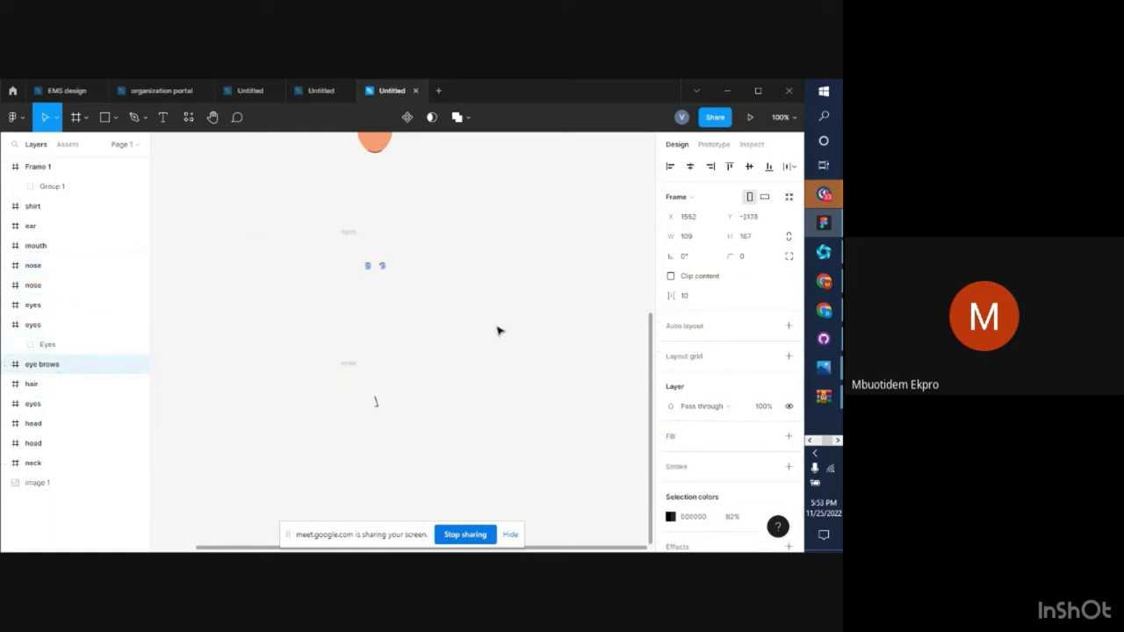
pyautogui.scroll(5, 494, 325)
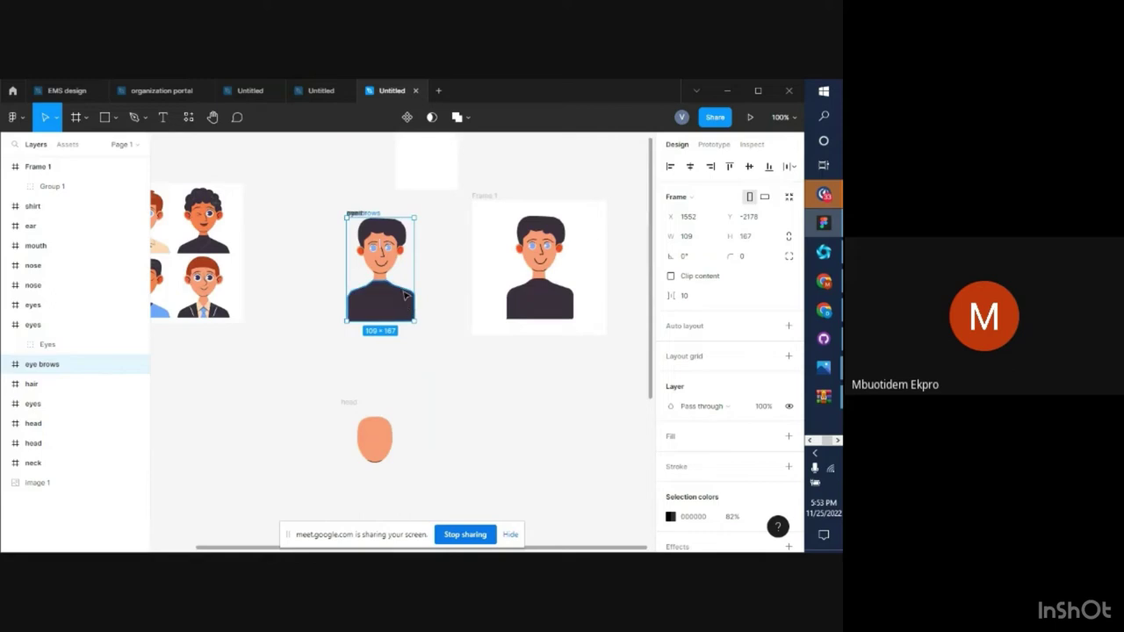
pyautogui.moveTo(406, 299); pyautogui.dragTo(375, 457)
pyautogui.moveTo(407, 545); pyautogui.dragTo(399, 464)
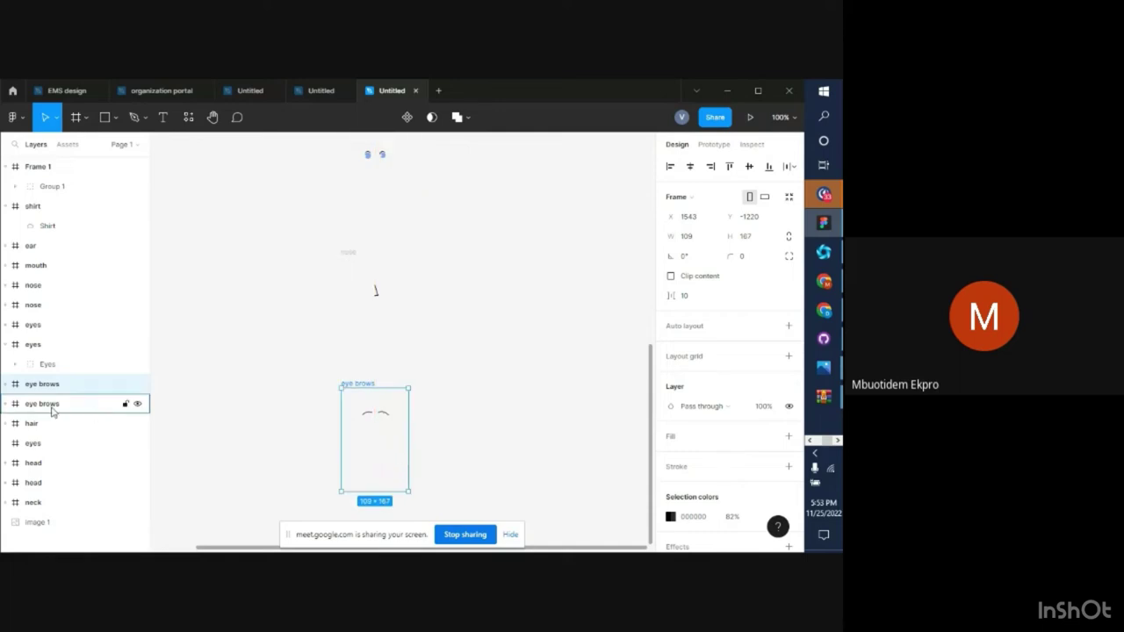
pyautogui.scroll(-1, 264, 395)
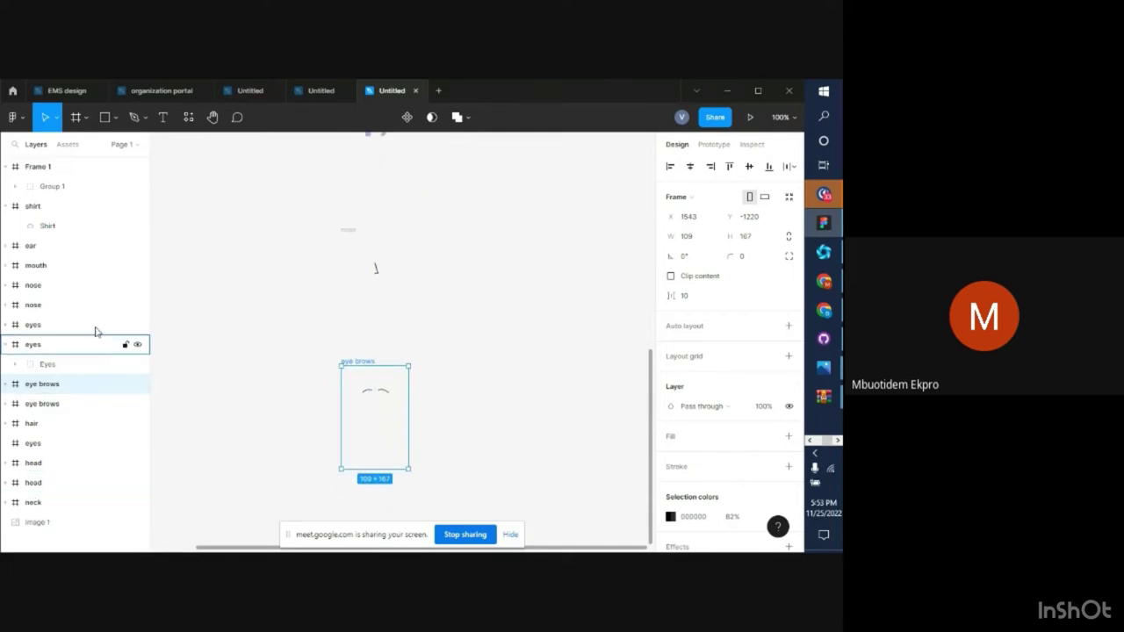
pyautogui.scroll(2, 587, 293)
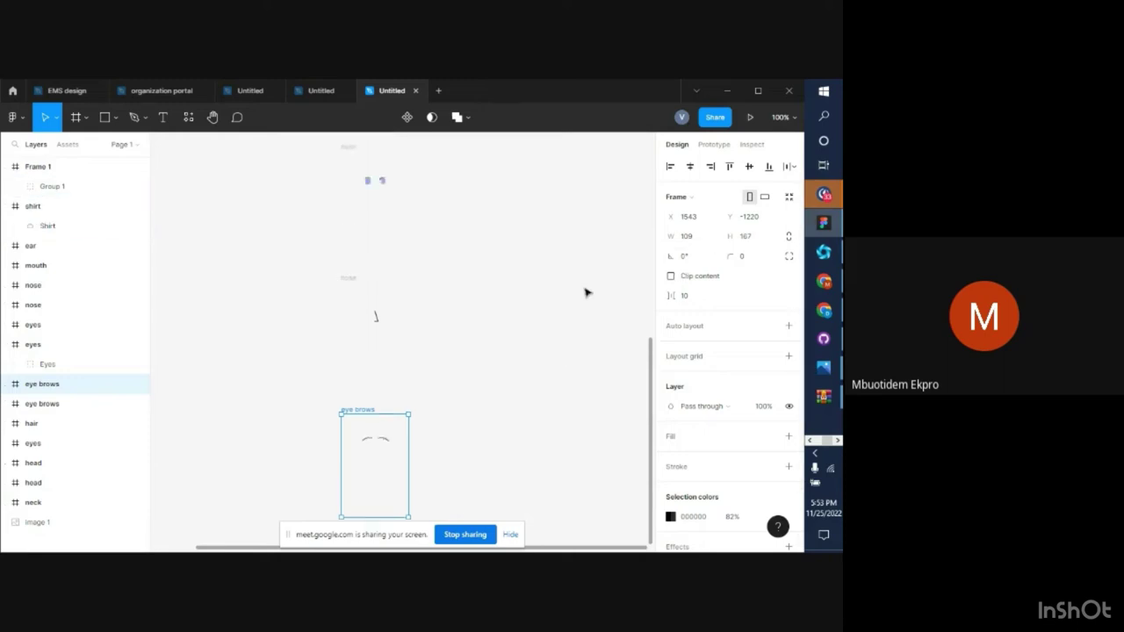
pyautogui.scroll(8, 587, 293)
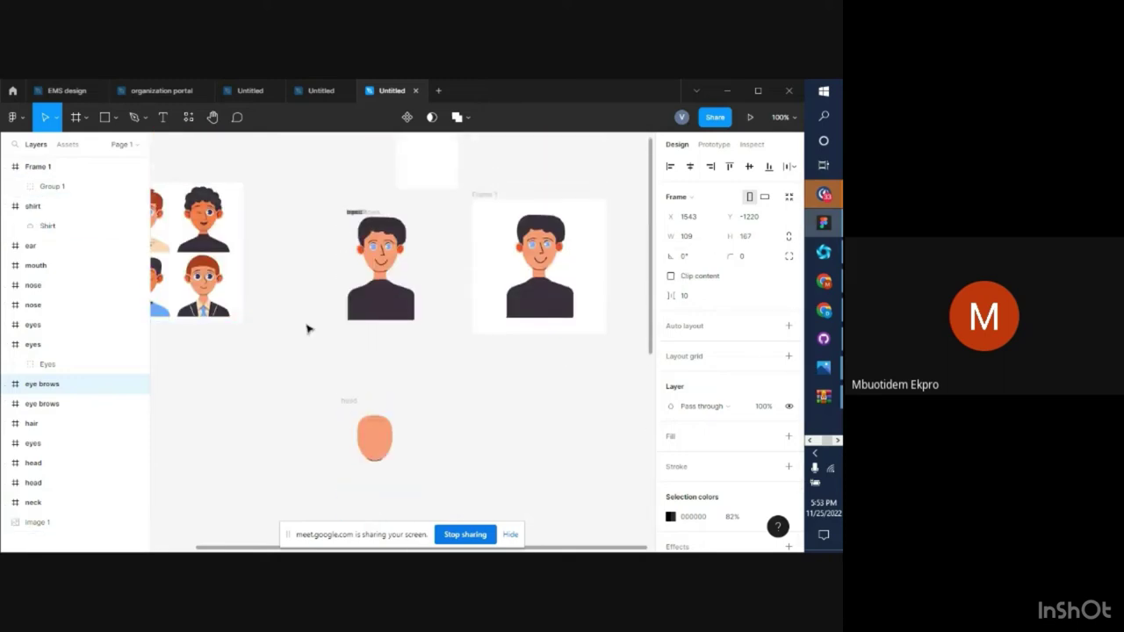
pyautogui.click(382, 312)
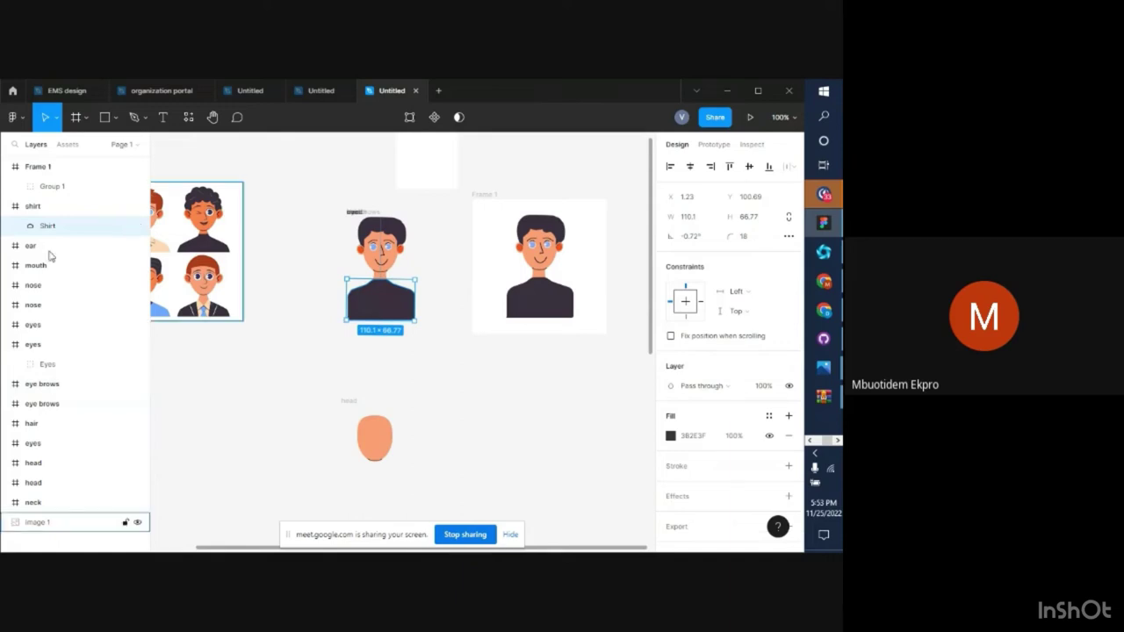
pyautogui.click(35, 205)
pyautogui.moveTo(414, 283); pyautogui.dragTo(406, 448)
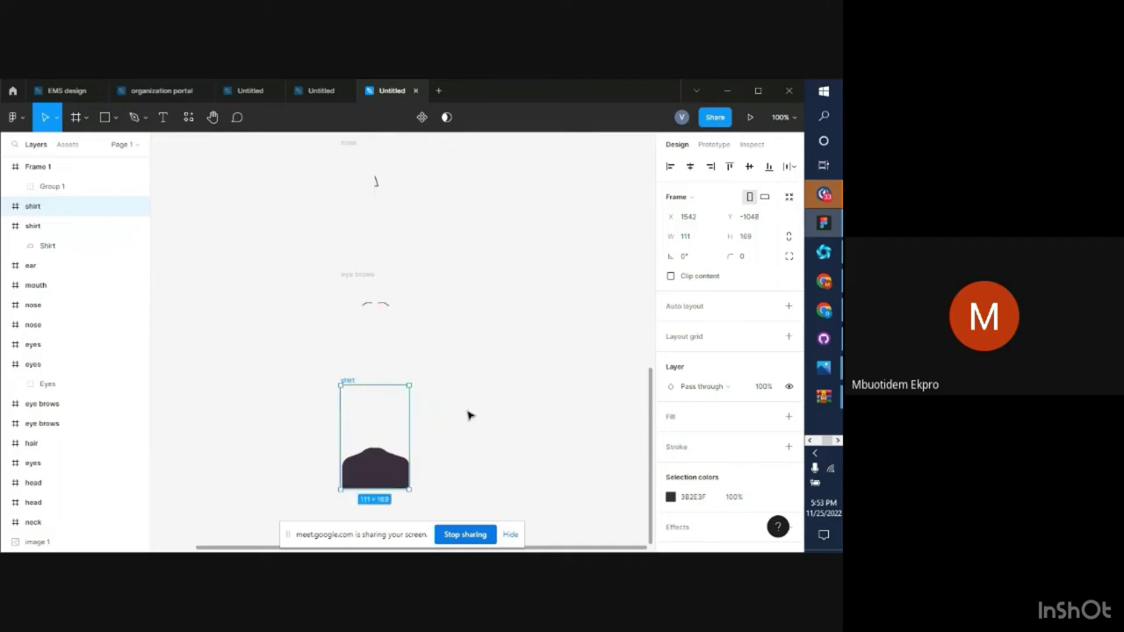
# Place a copy of the mouth frame below the other part frames
pyautogui.scroll(5, 467, 414)
pyautogui.scroll(5, 469, 397)
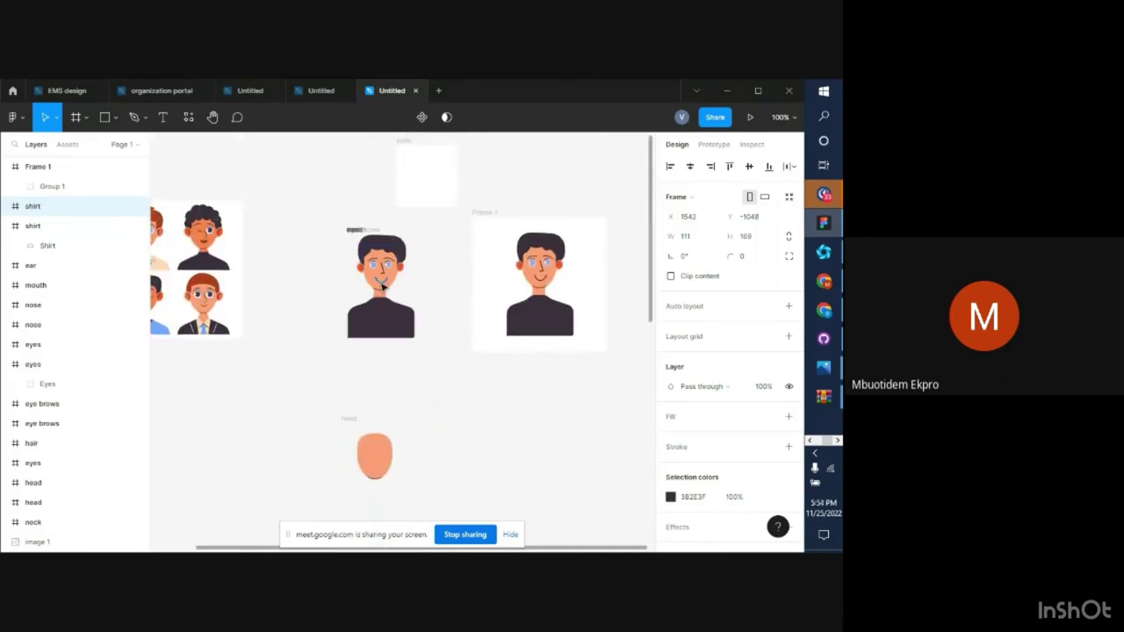
pyautogui.click(384, 285)
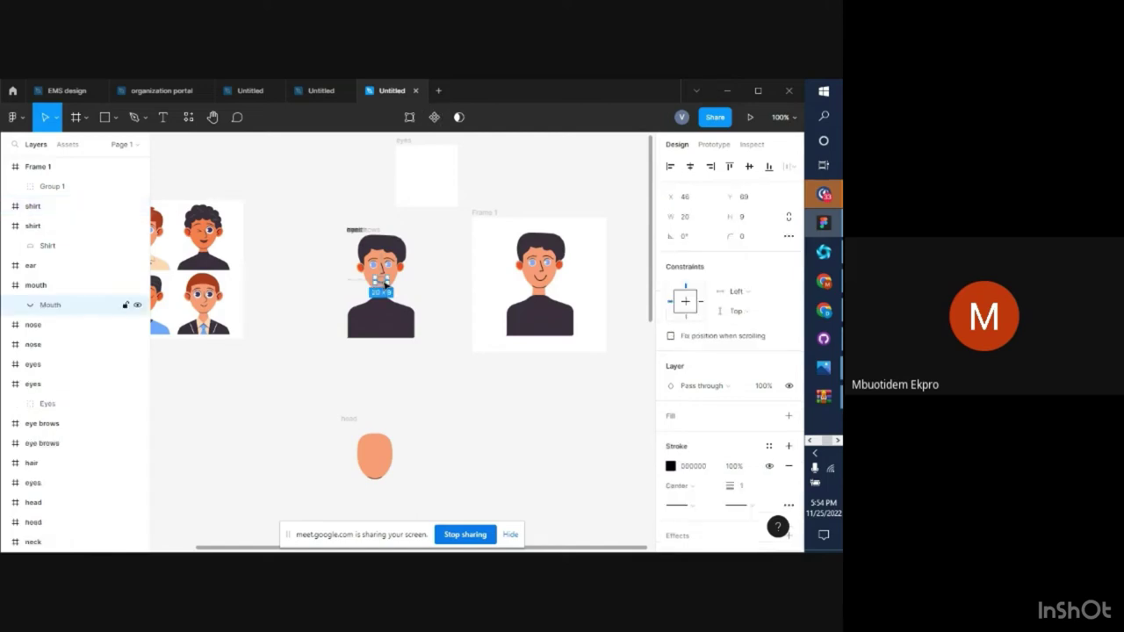
pyautogui.click(48, 286)
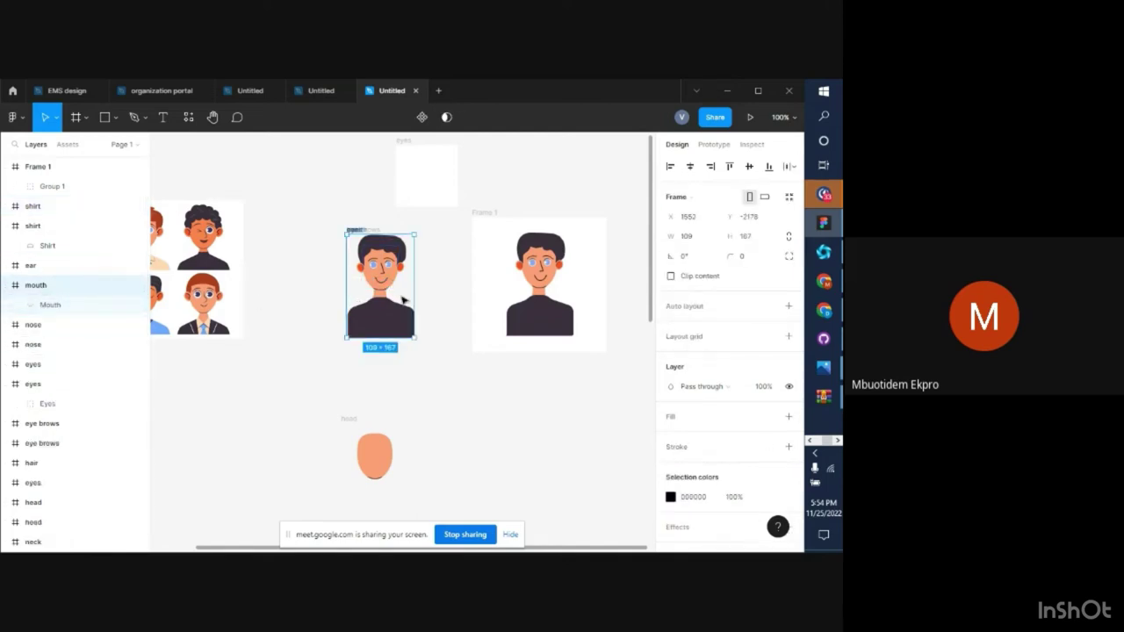
pyautogui.moveTo(406, 305); pyautogui.dragTo(405, 435)
# Move the neck frame off the character to below the mouth frame
pyautogui.scroll(10, 480, 357)
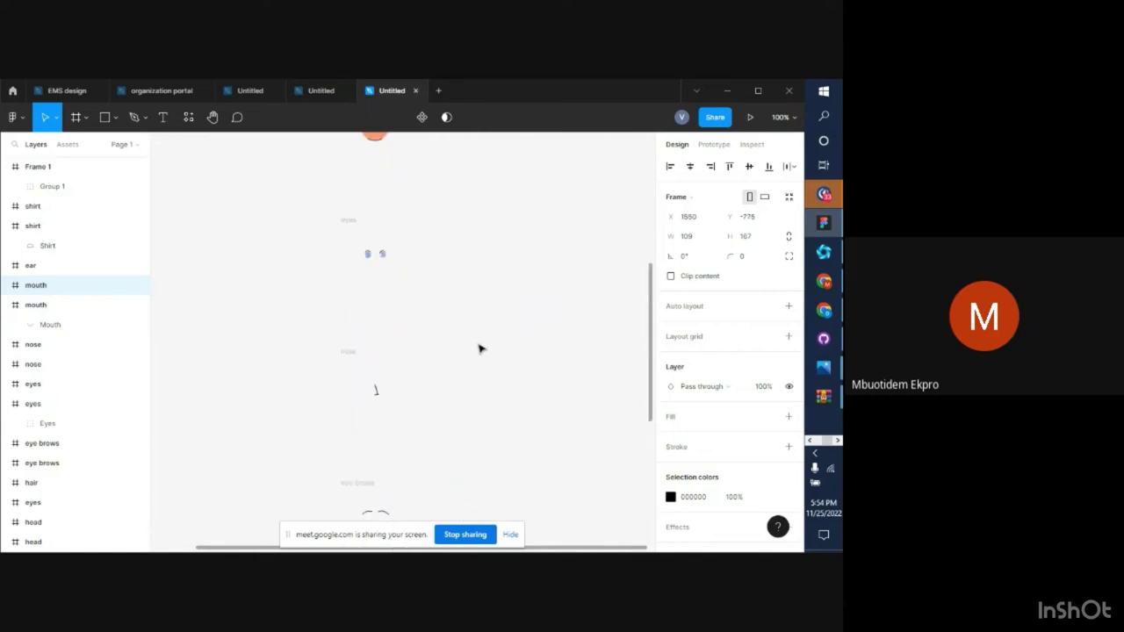
pyautogui.scroll(5, 479, 330)
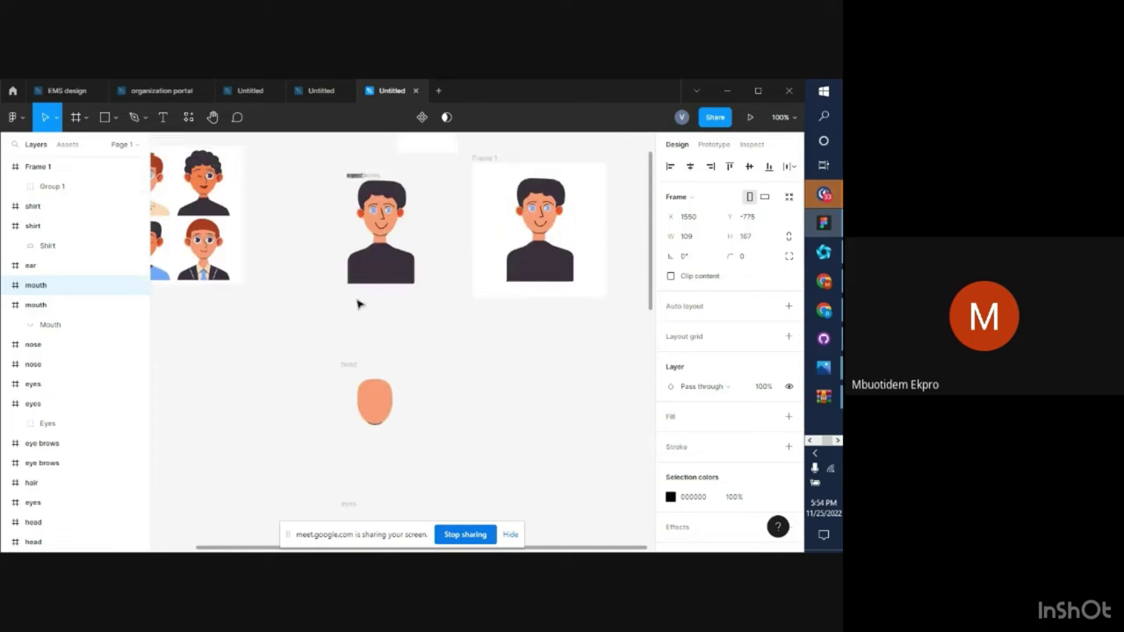
pyautogui.click(386, 247)
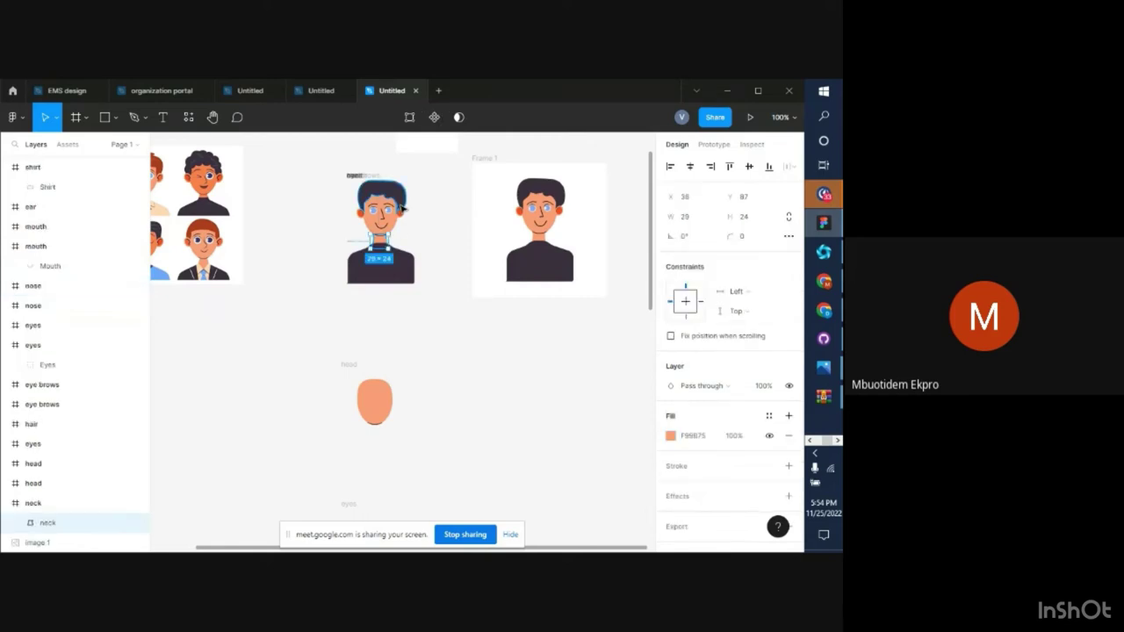
pyautogui.press('Escape')
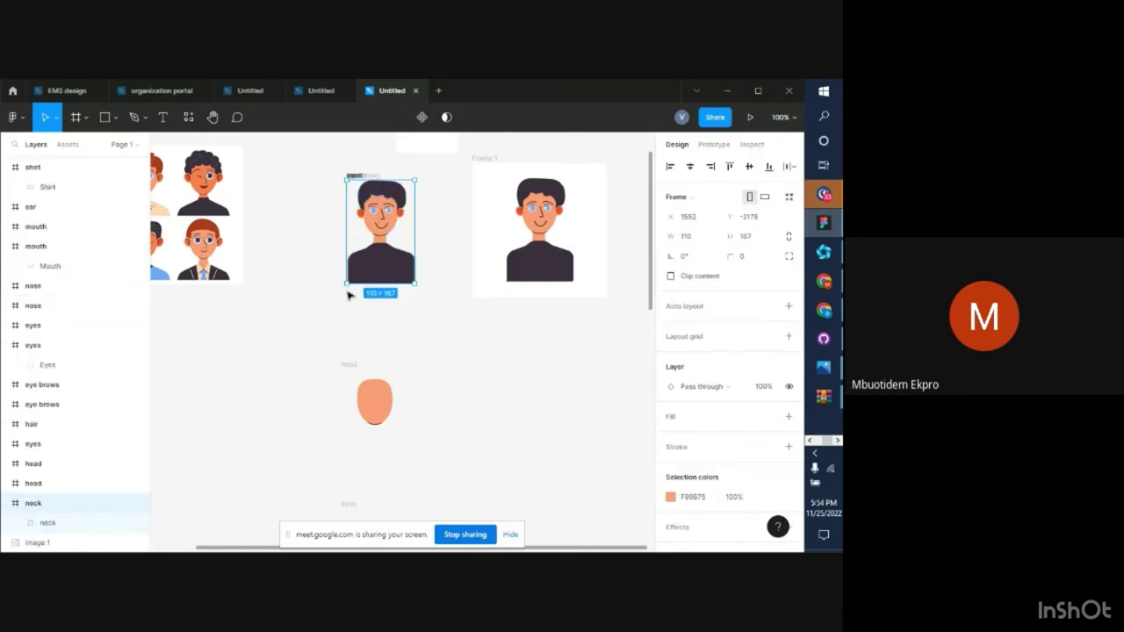
pyautogui.moveTo(404, 239); pyautogui.dragTo(407, 461)
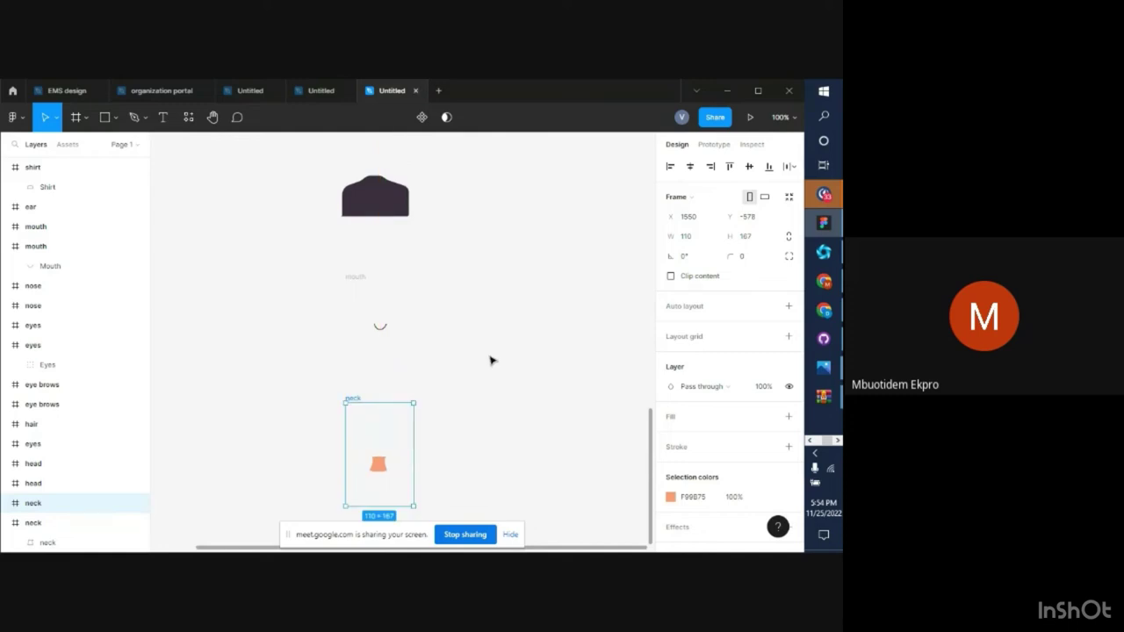
pyautogui.scroll(10, 491, 360)
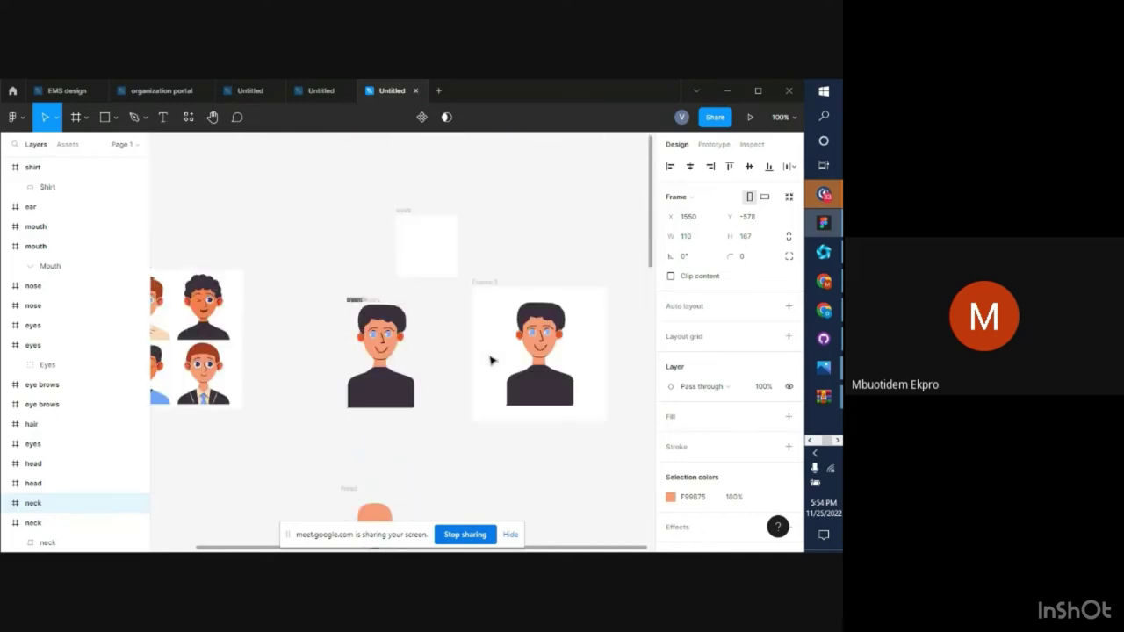
pyautogui.scroll(-5, 490, 360)
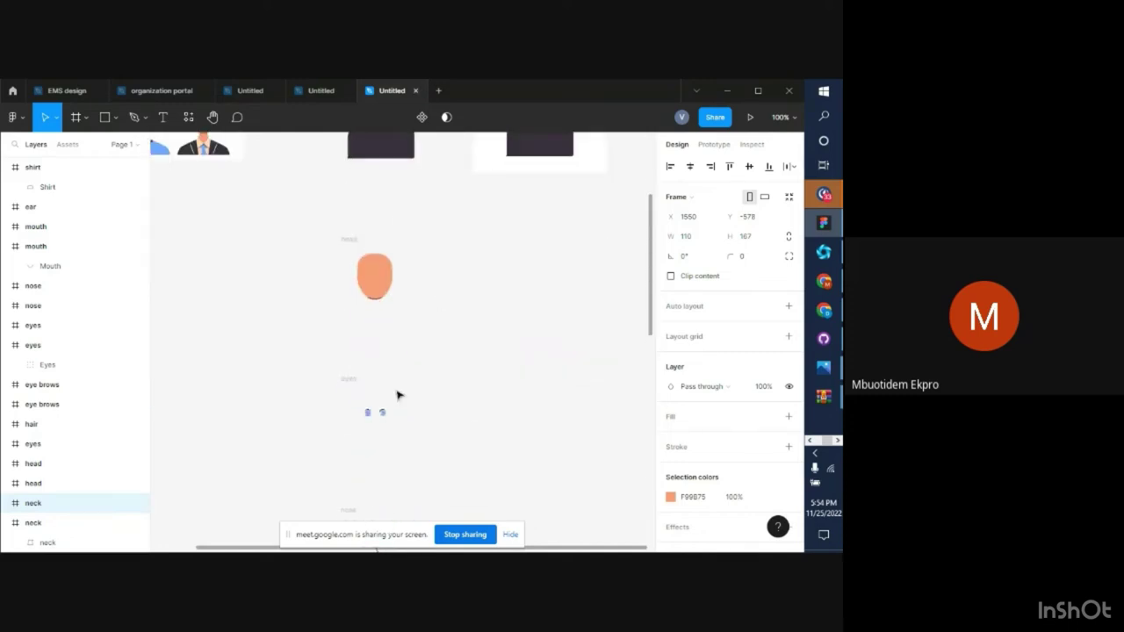
pyautogui.scroll(-8, 398, 395)
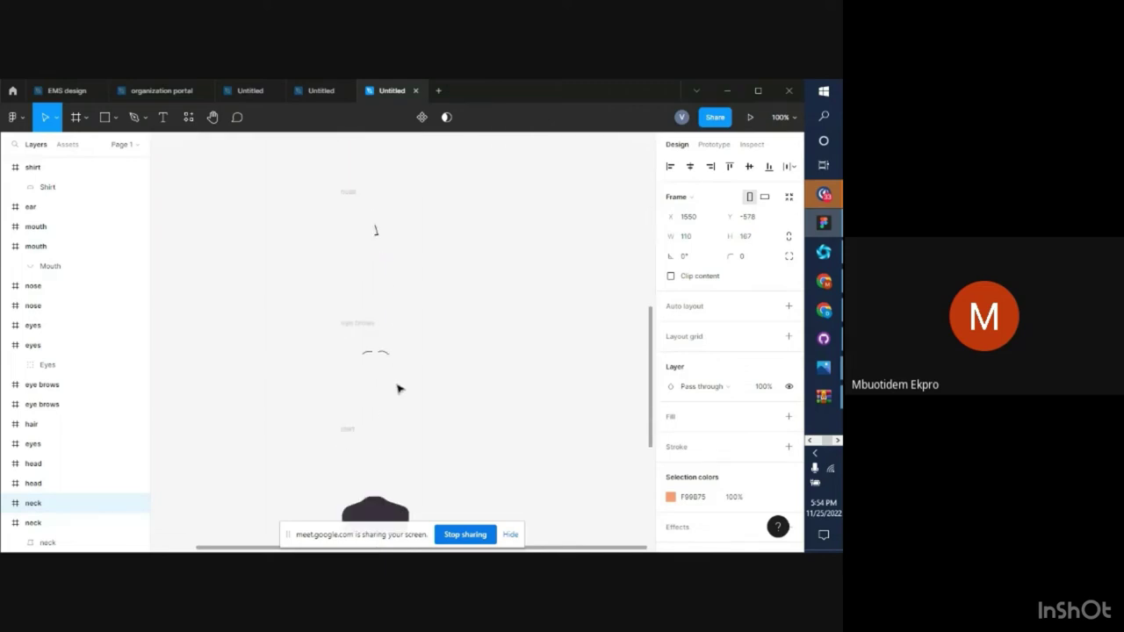
pyautogui.scroll(-1, 391, 367)
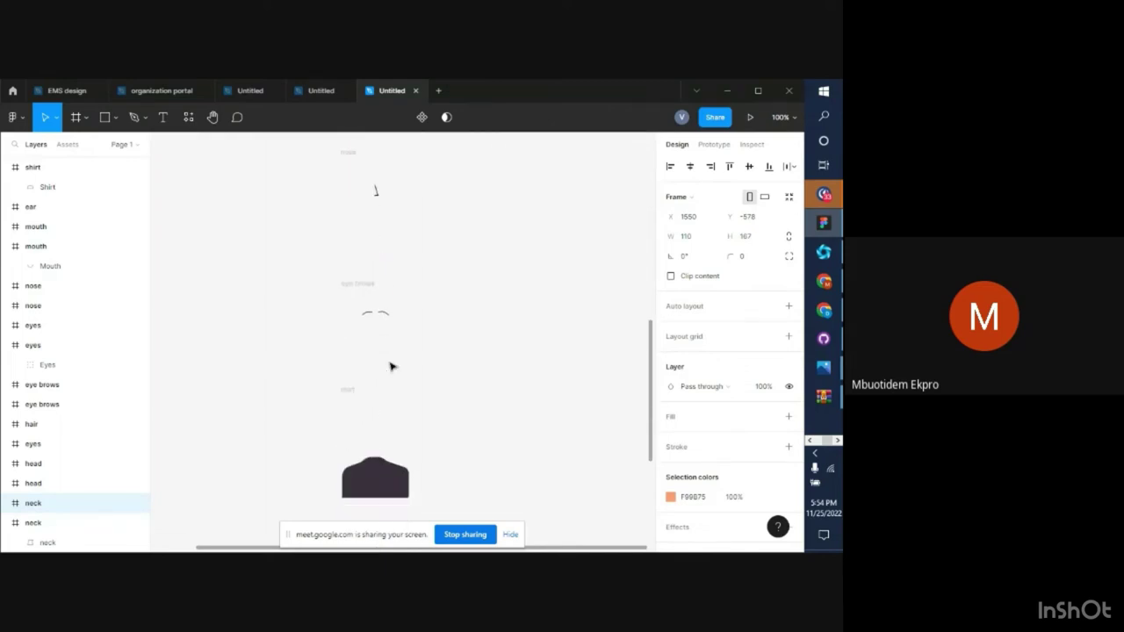
pyautogui.scroll(-6, 391, 366)
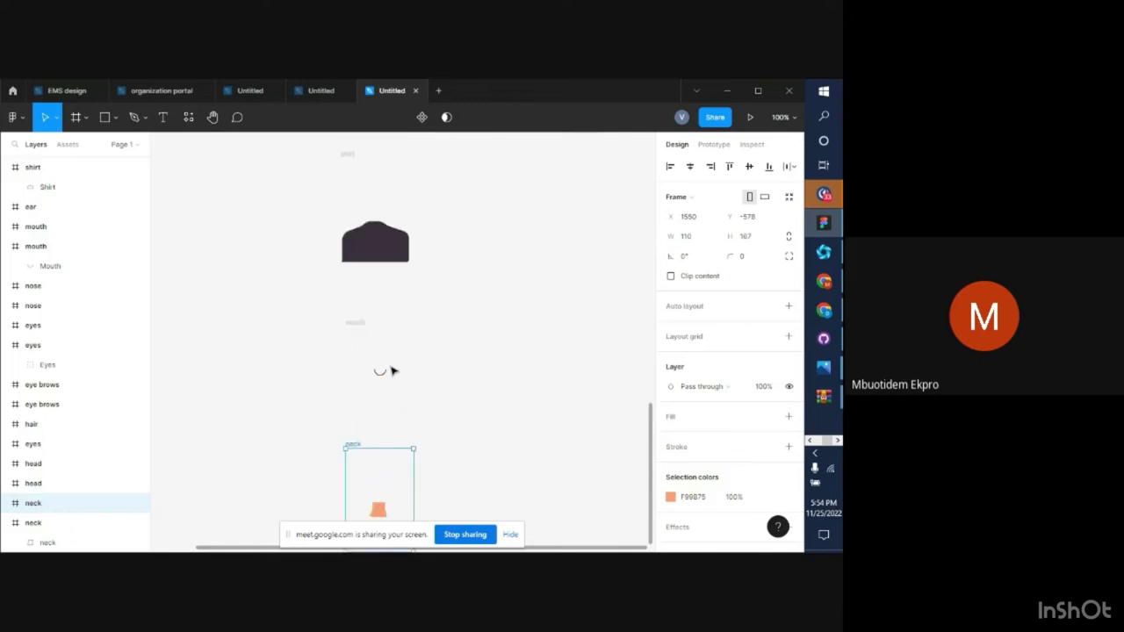
pyautogui.scroll(8, 391, 371)
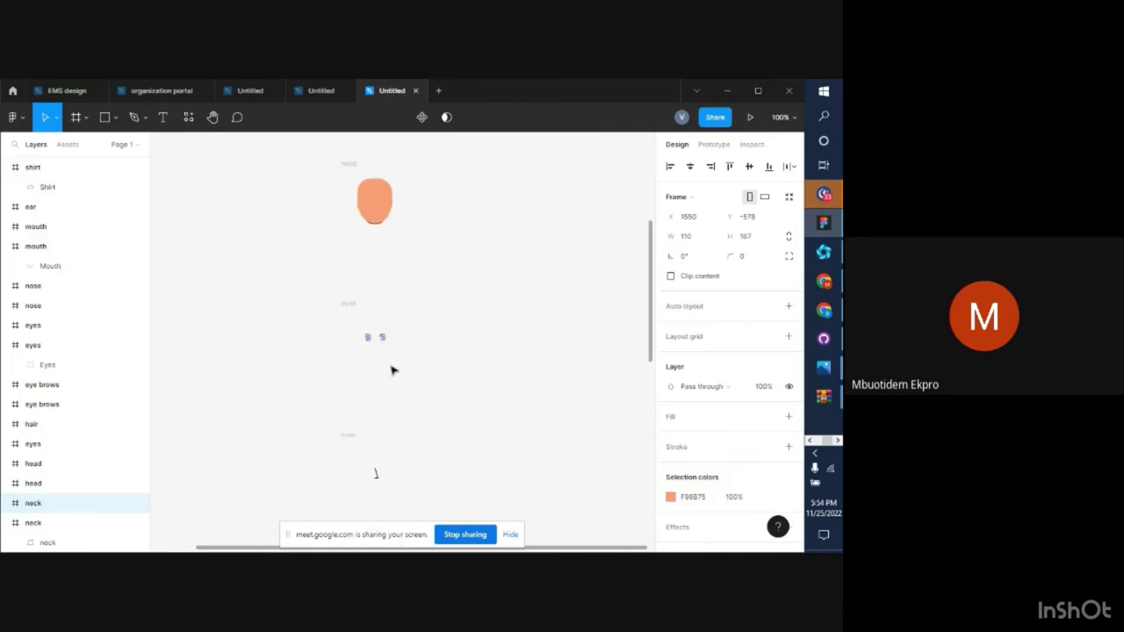
pyautogui.scroll(4, 391, 369)
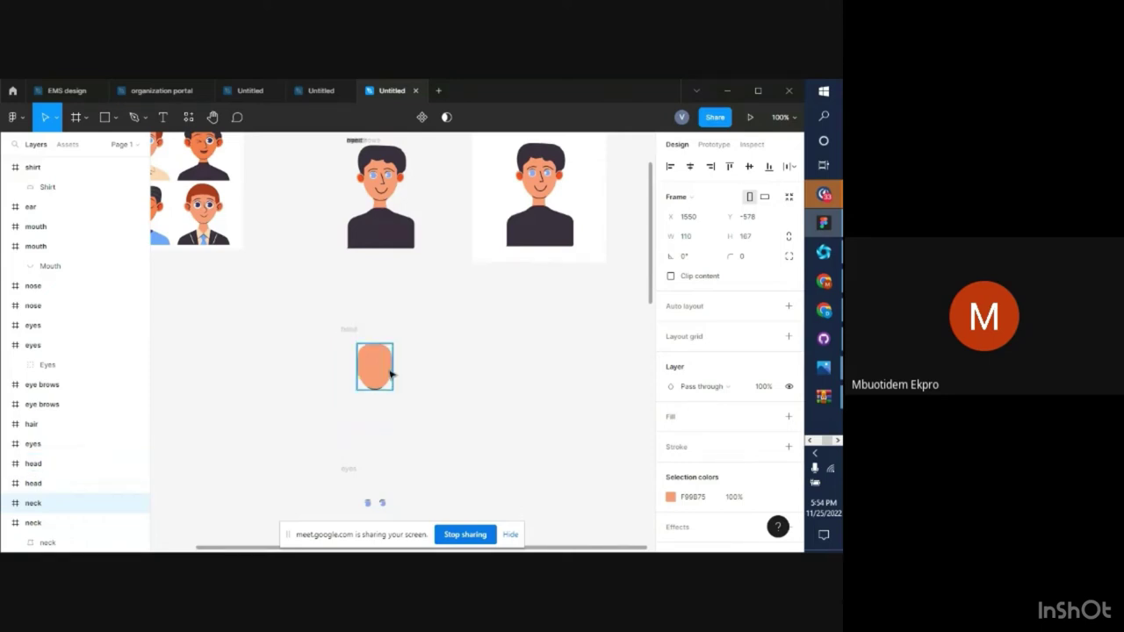
# Duplicate the head frame to the right and recolour the second head tan D3A38F
pyautogui.click(355, 328)
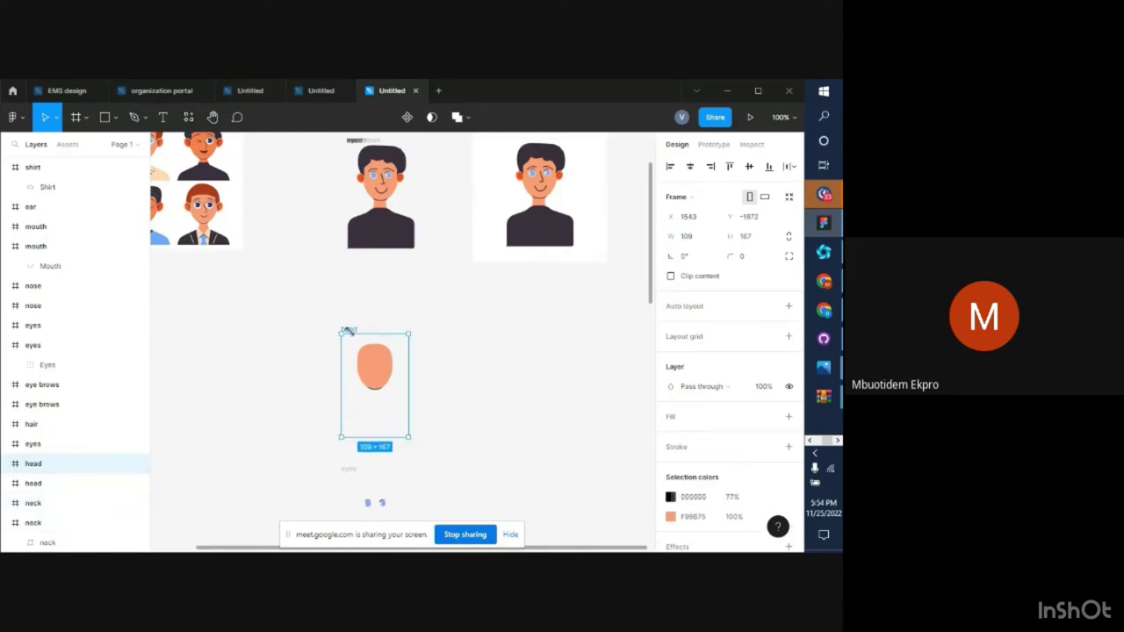
pyautogui.moveTo(395, 345); pyautogui.dragTo(509, 350)
pyautogui.click(319, 372)
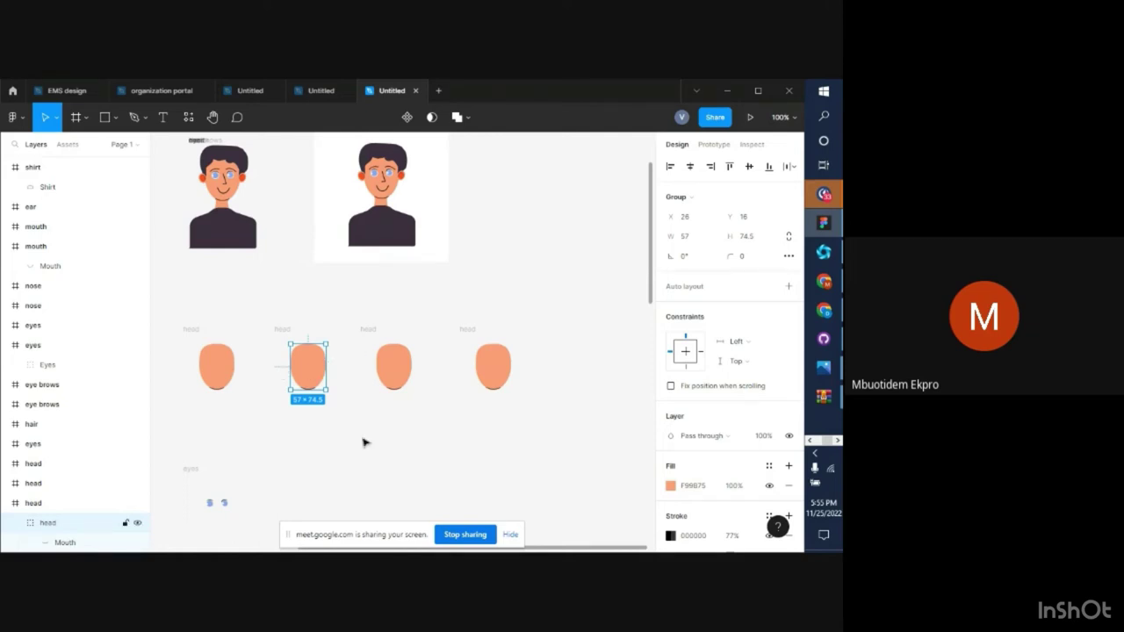
pyautogui.click(671, 485)
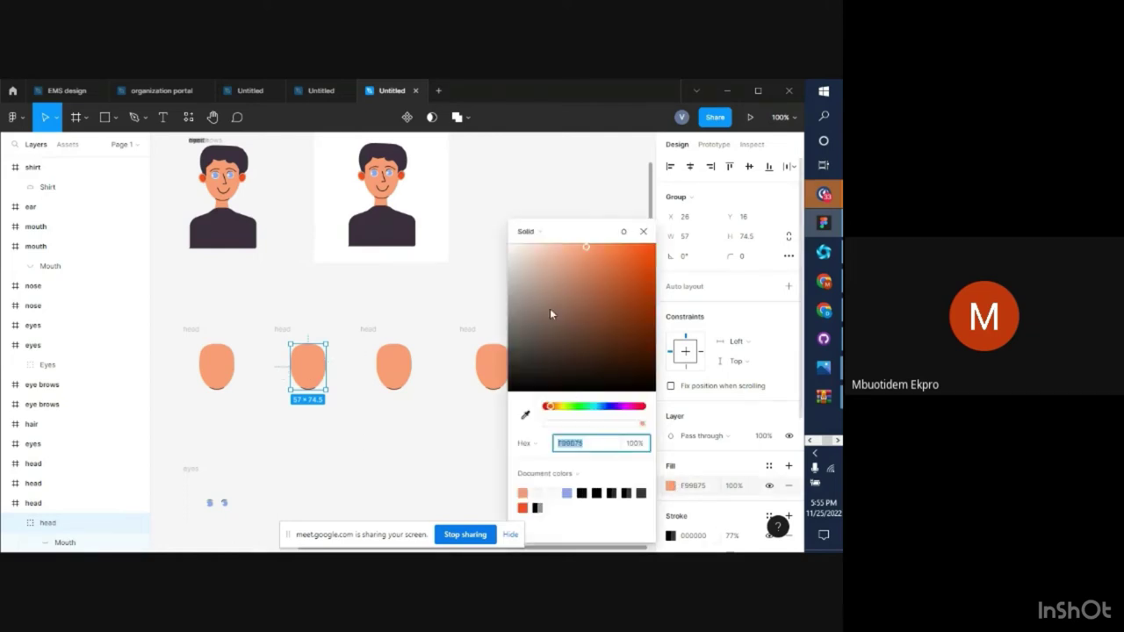
pyautogui.moveTo(590, 249); pyautogui.dragTo(556, 269)
# Recolour the third head brown 846C62 and the fourth head dark brown 762F12
pyautogui.click(408, 371)
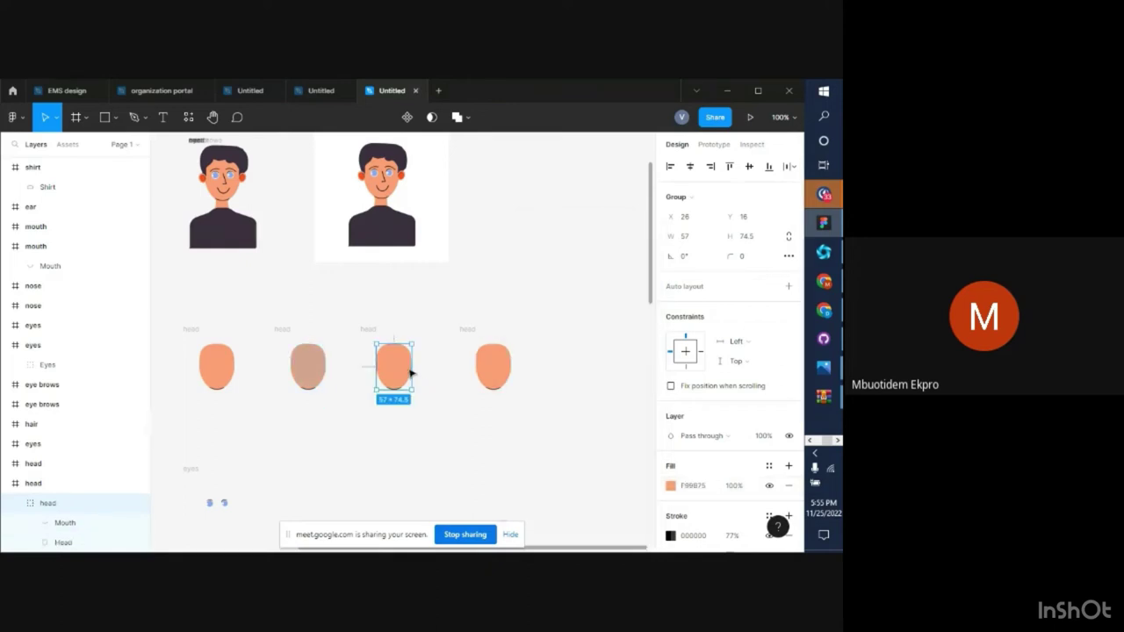
pyautogui.click(670, 486)
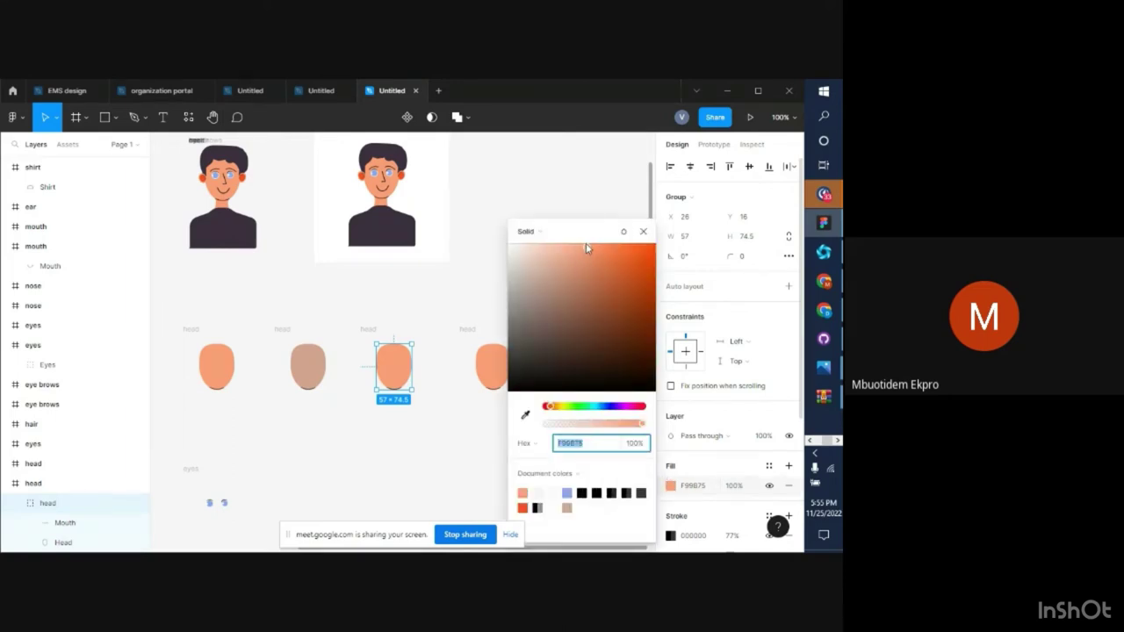
pyautogui.moveTo(587, 249); pyautogui.dragTo(546, 315)
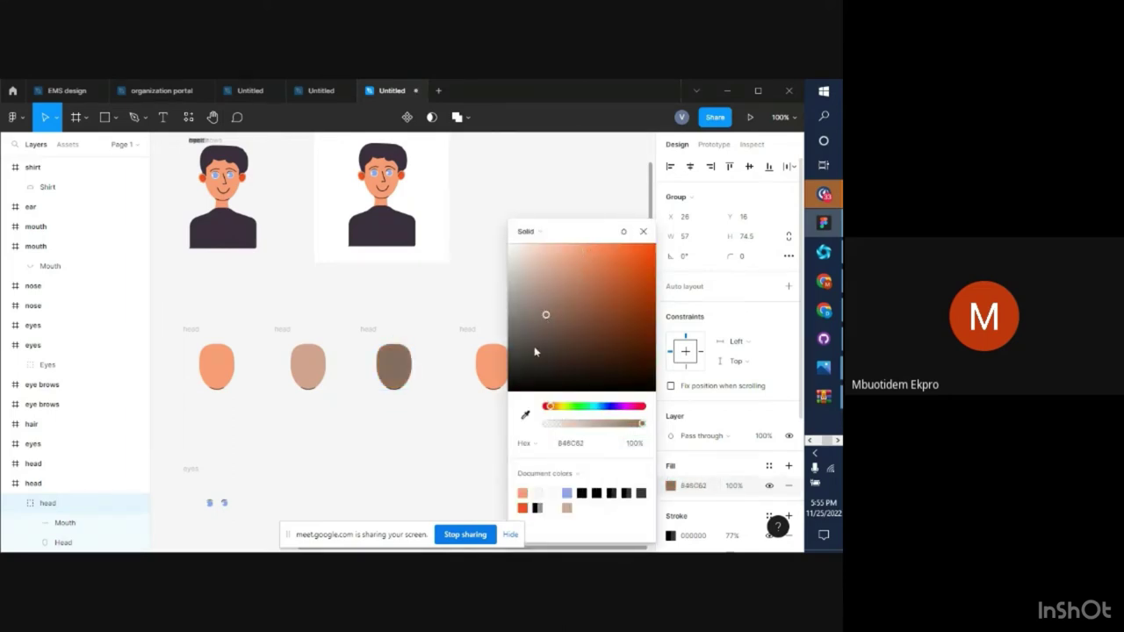
pyautogui.click(494, 369)
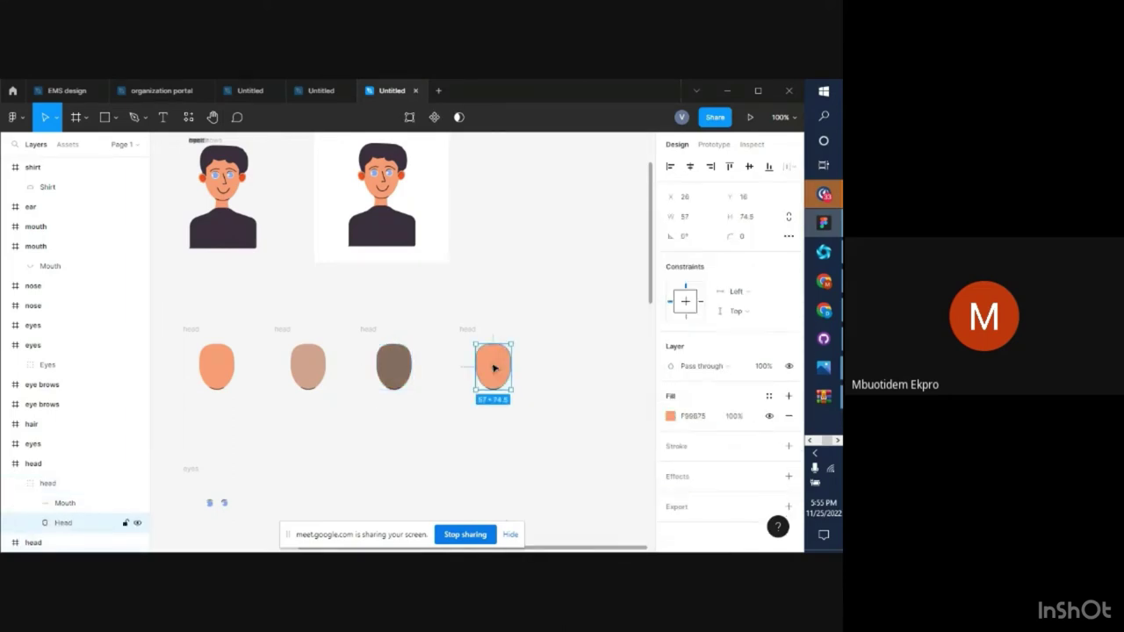
pyautogui.click(670, 417)
pyautogui.moveTo(588, 247); pyautogui.dragTo(633, 325)
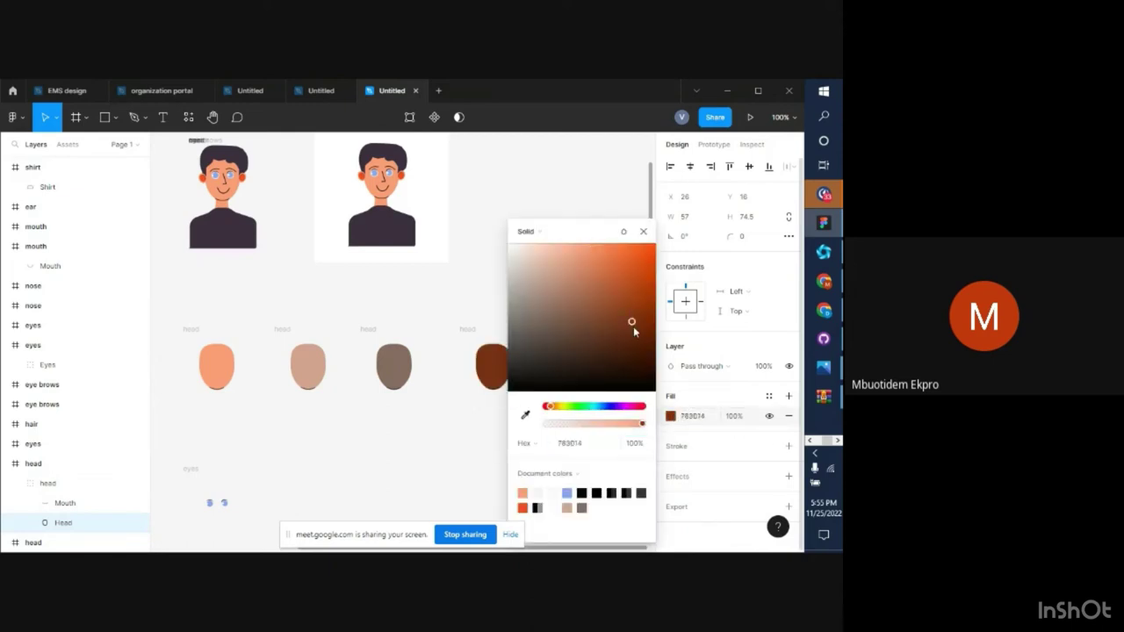
pyautogui.click(644, 231)
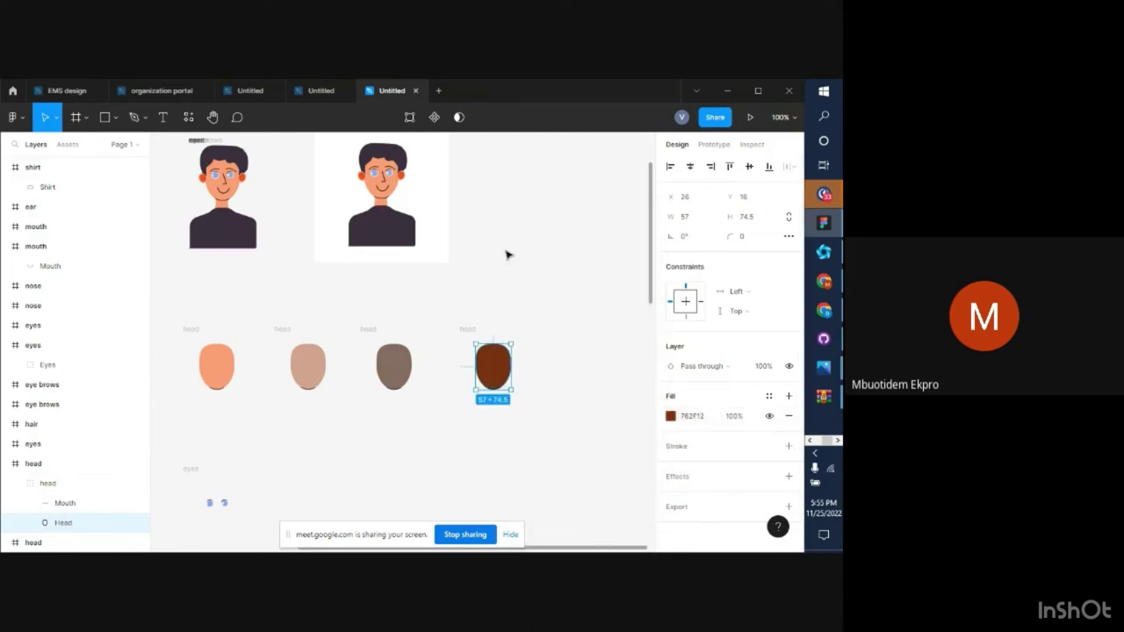
pyautogui.scroll(-1, 483, 413)
pyautogui.hscroll(-3, 468, 452)
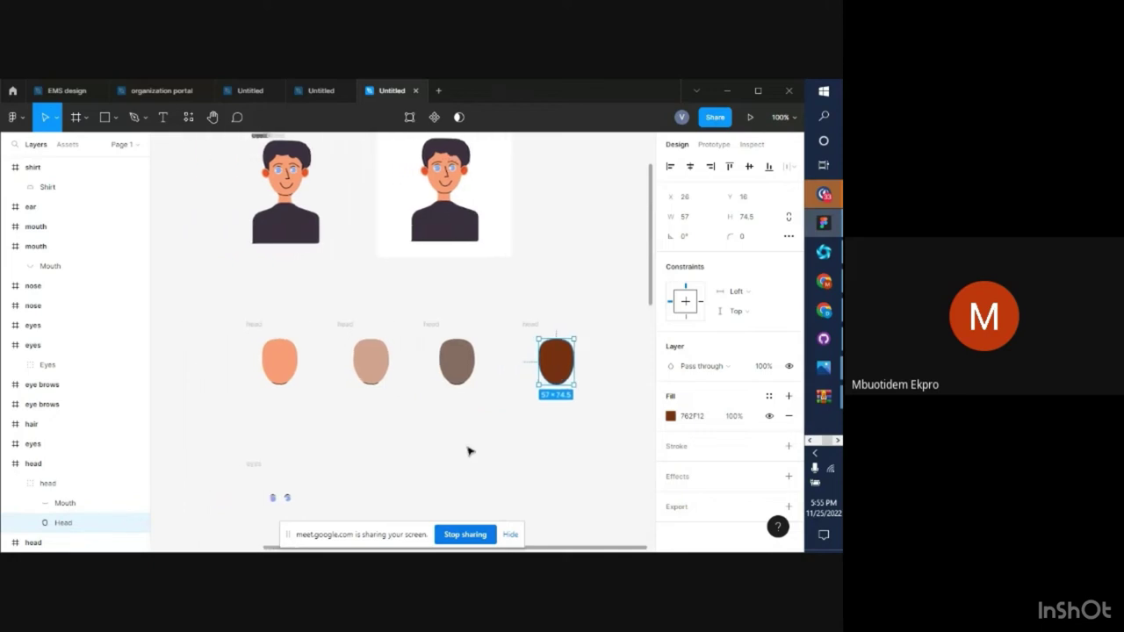
pyautogui.scroll(-1, 468, 451)
pyautogui.scroll(1, 468, 451)
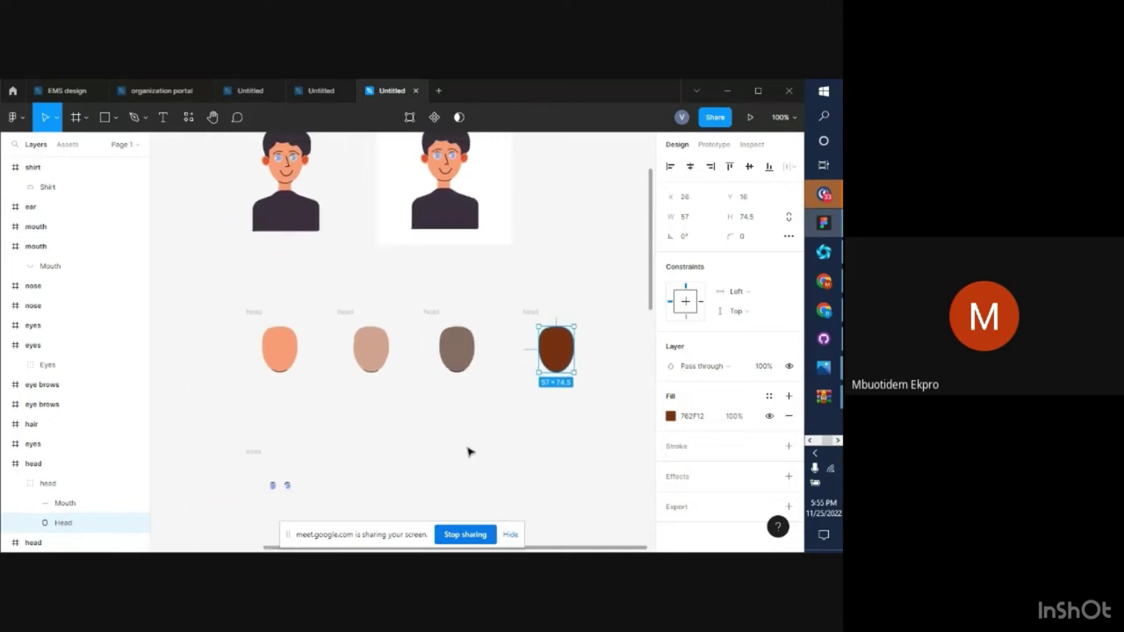
pyautogui.scroll(-1, 469, 454)
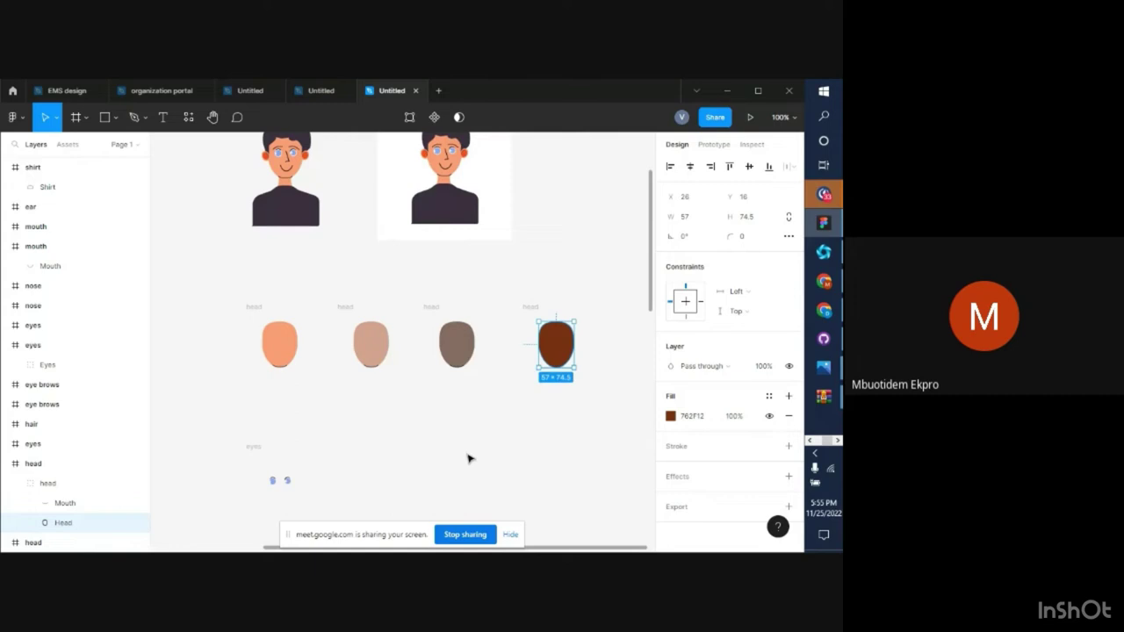
# Alt-drag the eyes frame rightward into a row of four copies below the heads
pyautogui.click(264, 438)
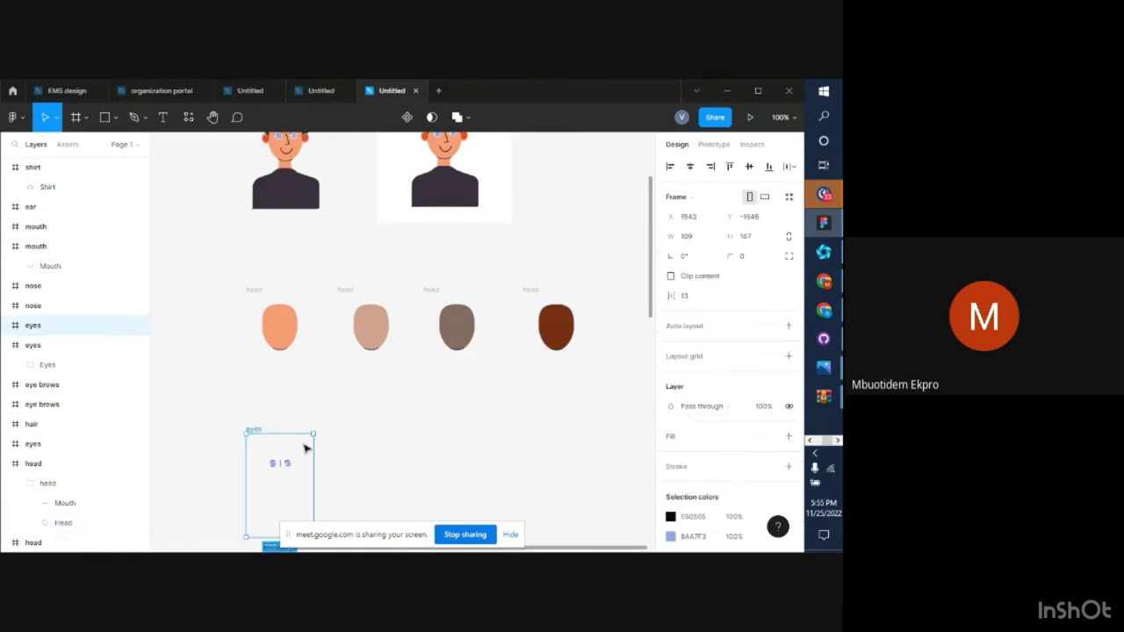
pyautogui.keyDown('alt'); pyautogui.moveTo(305, 449); pyautogui.dragTo(397, 451); pyautogui.keyUp('alt')
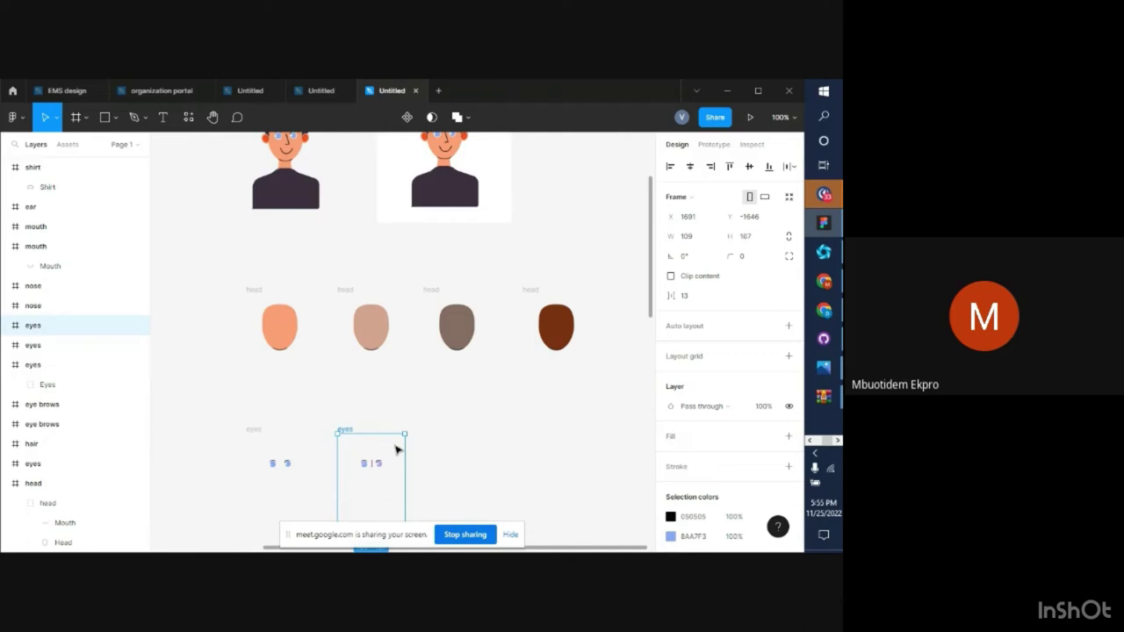
pyautogui.moveTo(395, 450); pyautogui.dragTo(589, 447)
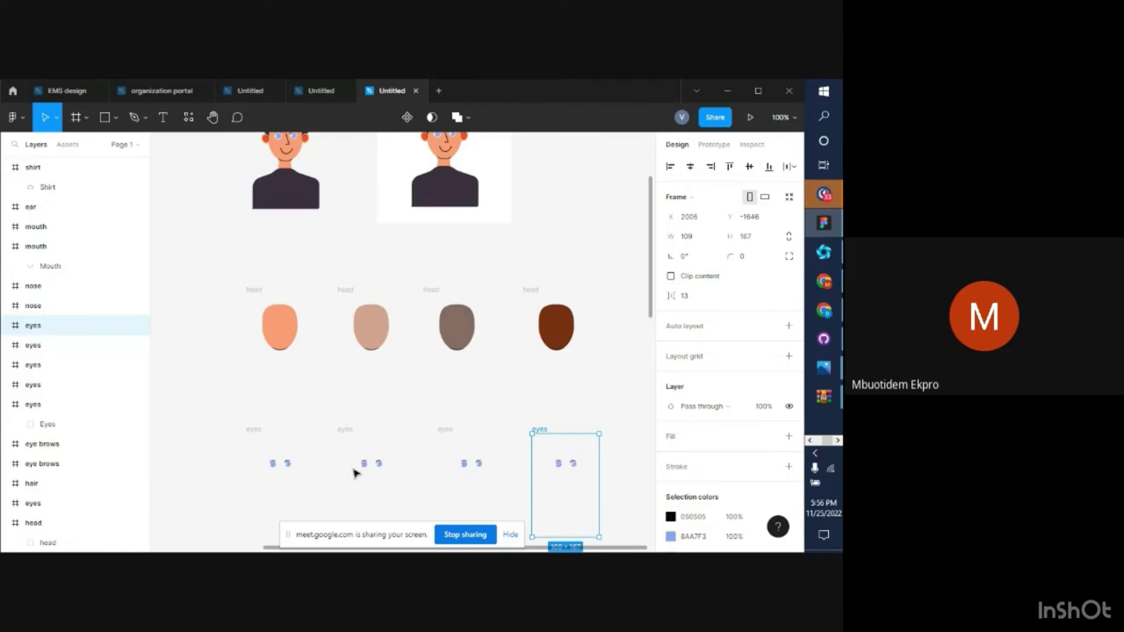
# Shift one eye of the second eye pair from blue 8AA7F3 to green
pyautogui.scroll(-2, 414, 489)
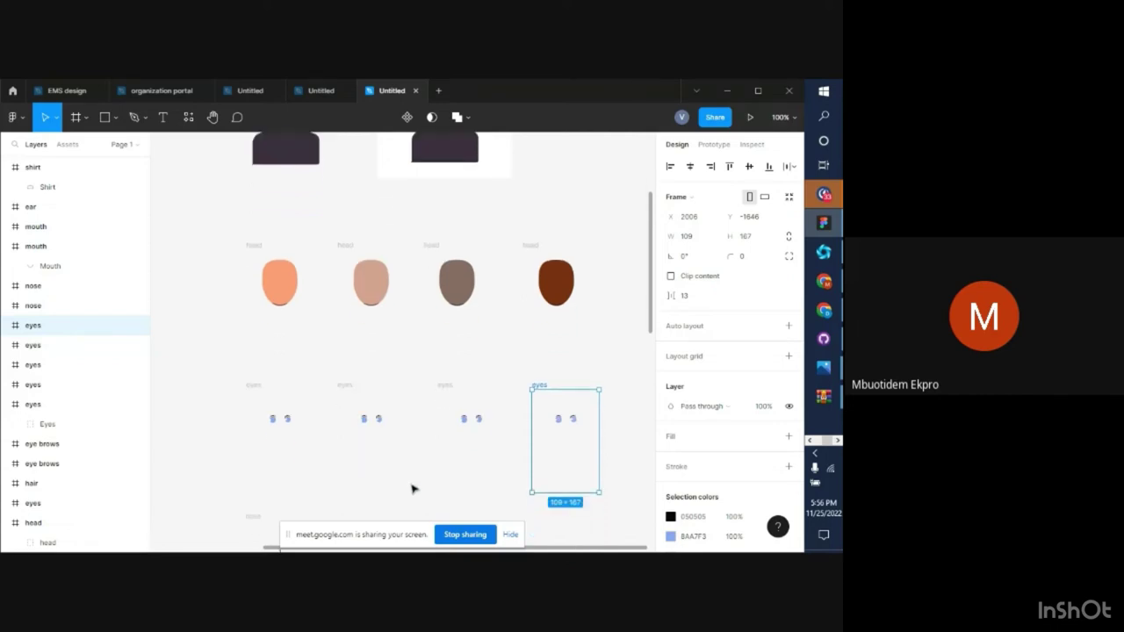
pyautogui.scroll(3, 413, 490)
pyautogui.scroll(-5, 414, 490)
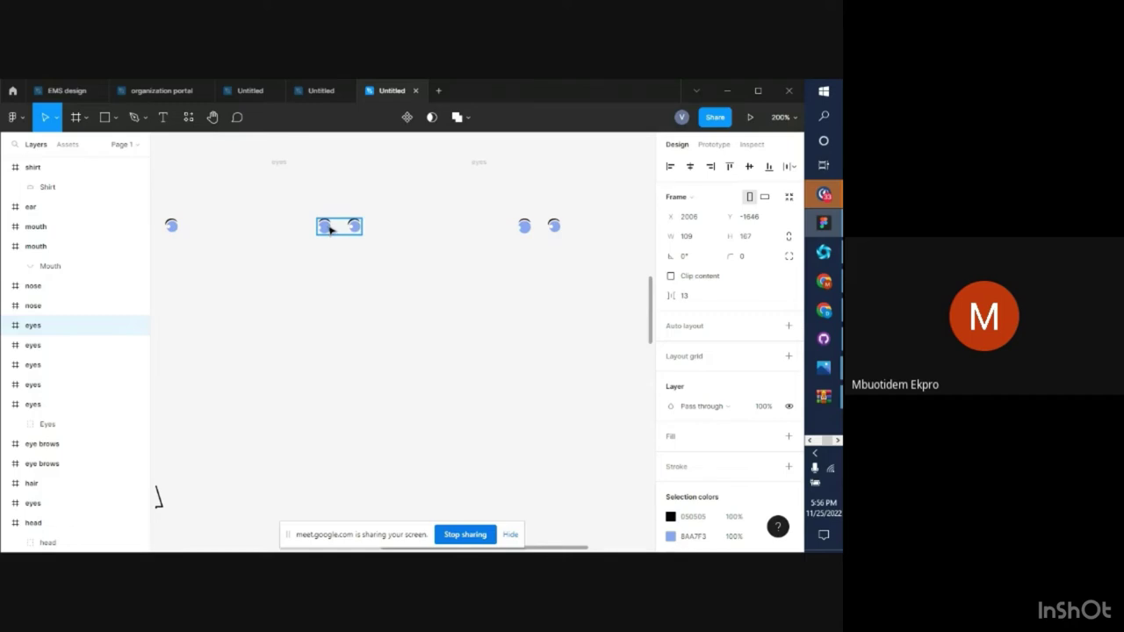
pyautogui.doubleClick(330, 229)
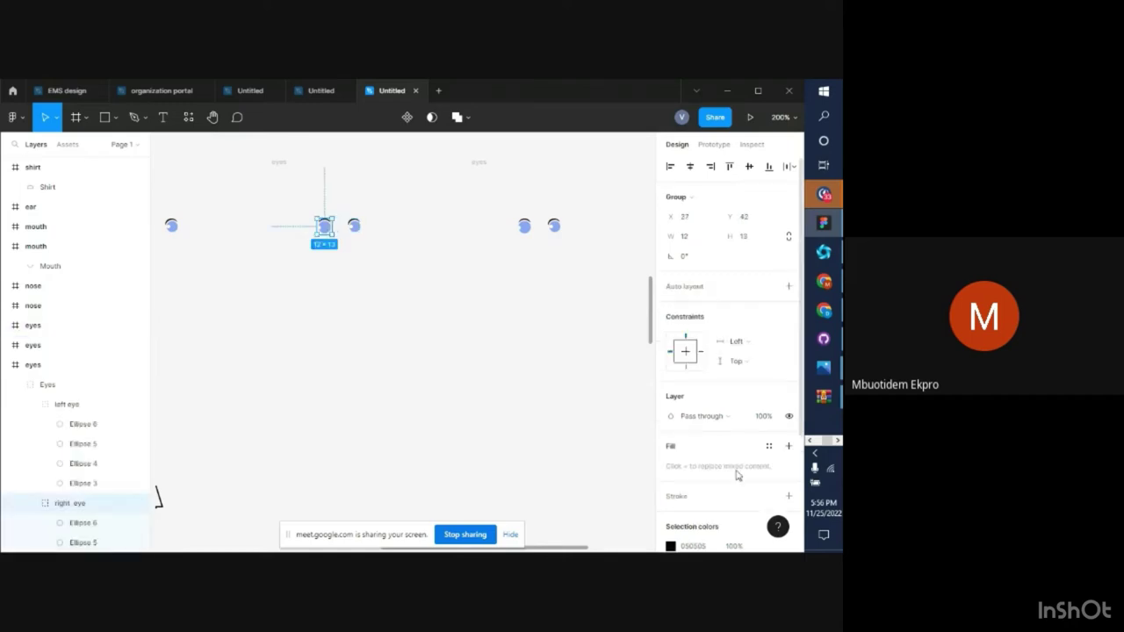
pyautogui.scroll(-2, 729, 474)
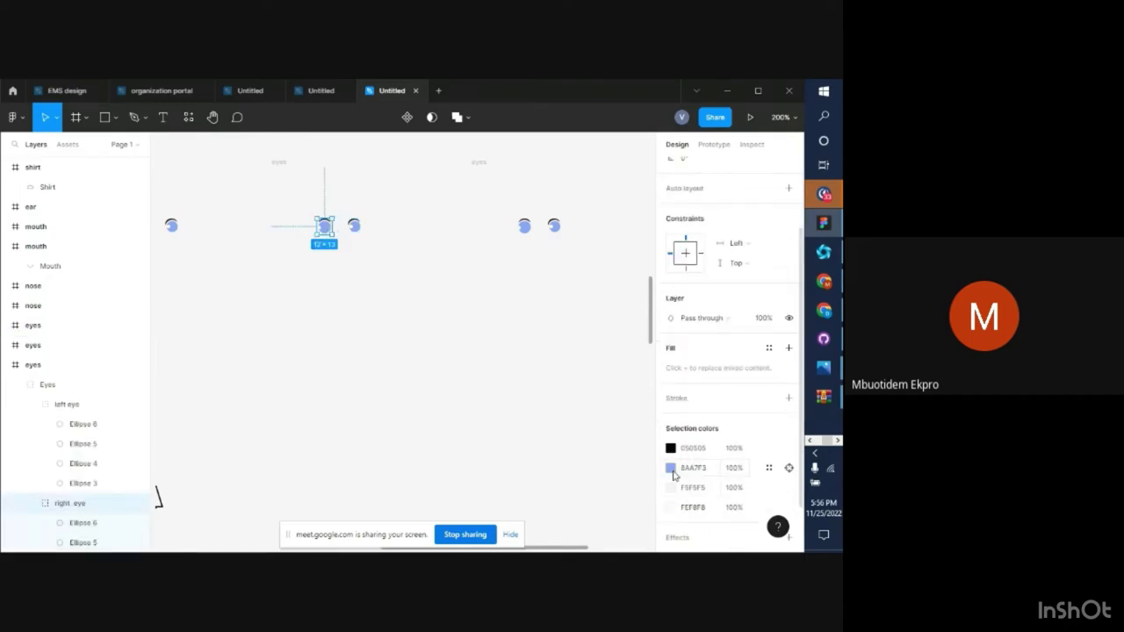
pyautogui.click(672, 470)
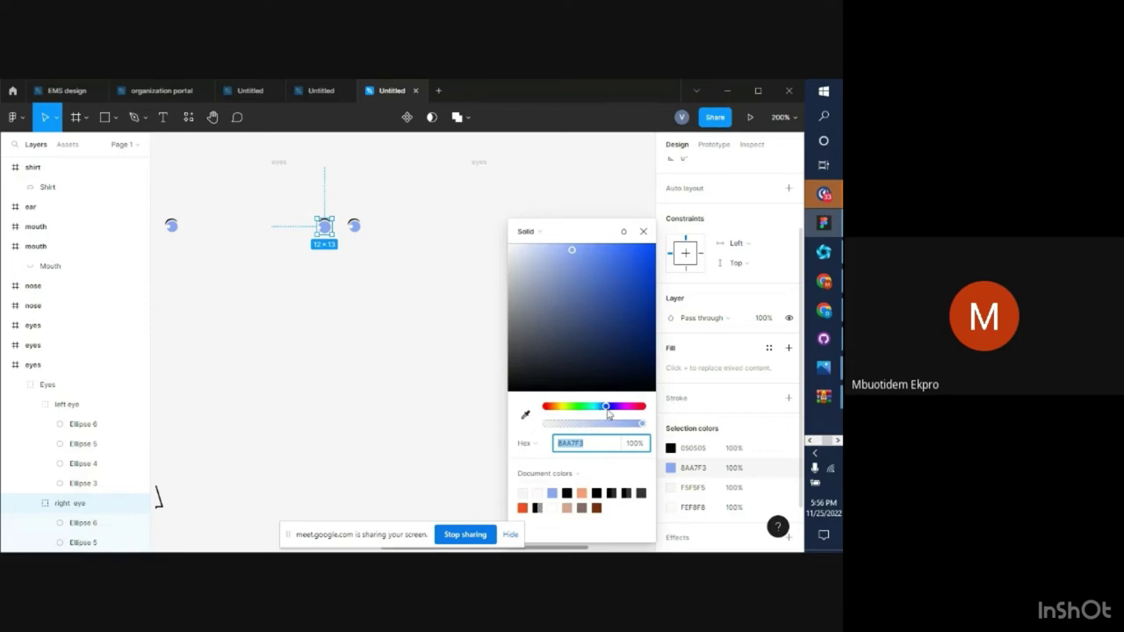
pyautogui.moveTo(608, 410); pyautogui.dragTo(573, 410)
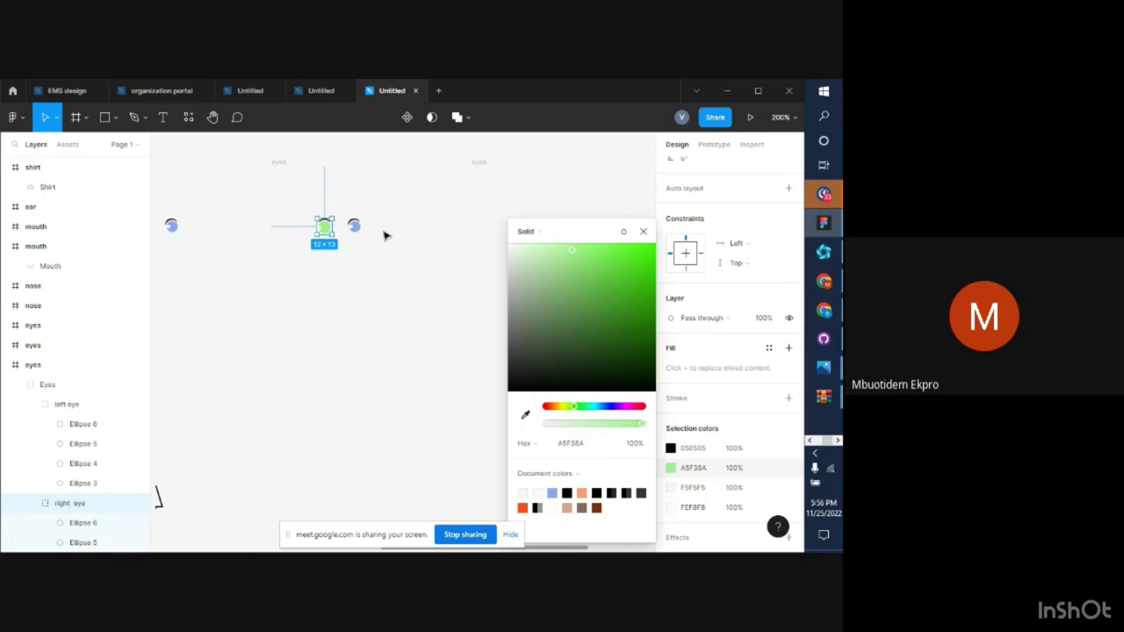
# Copy the green onto the other eye's inner ellipse with the eyedropper, making it A5F38A
pyautogui.click(351, 227)
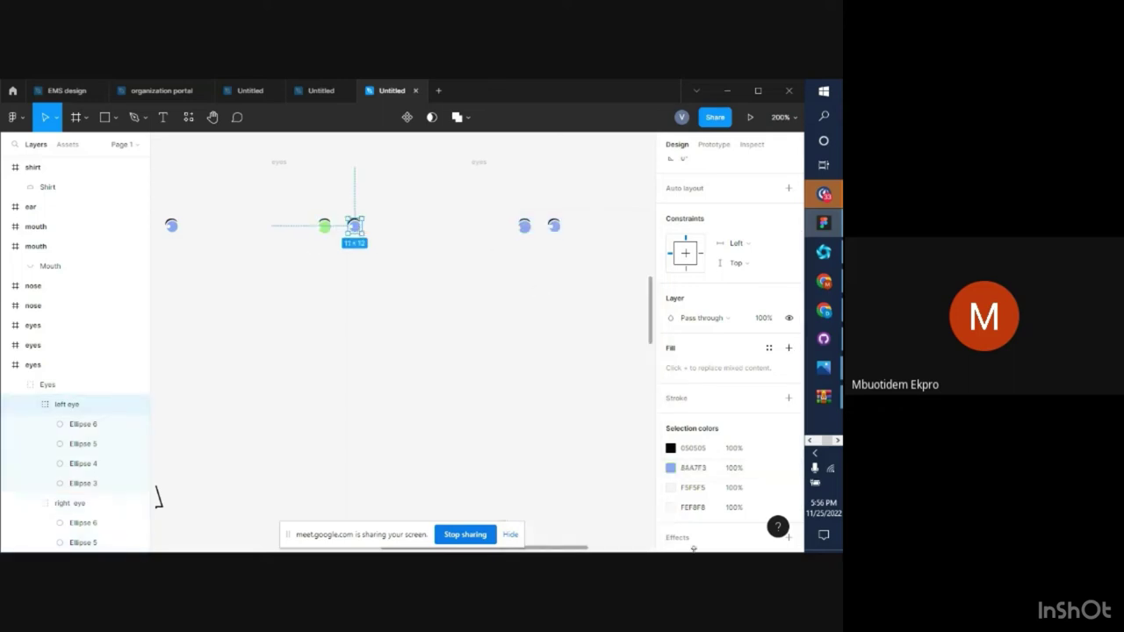
pyautogui.press('i')
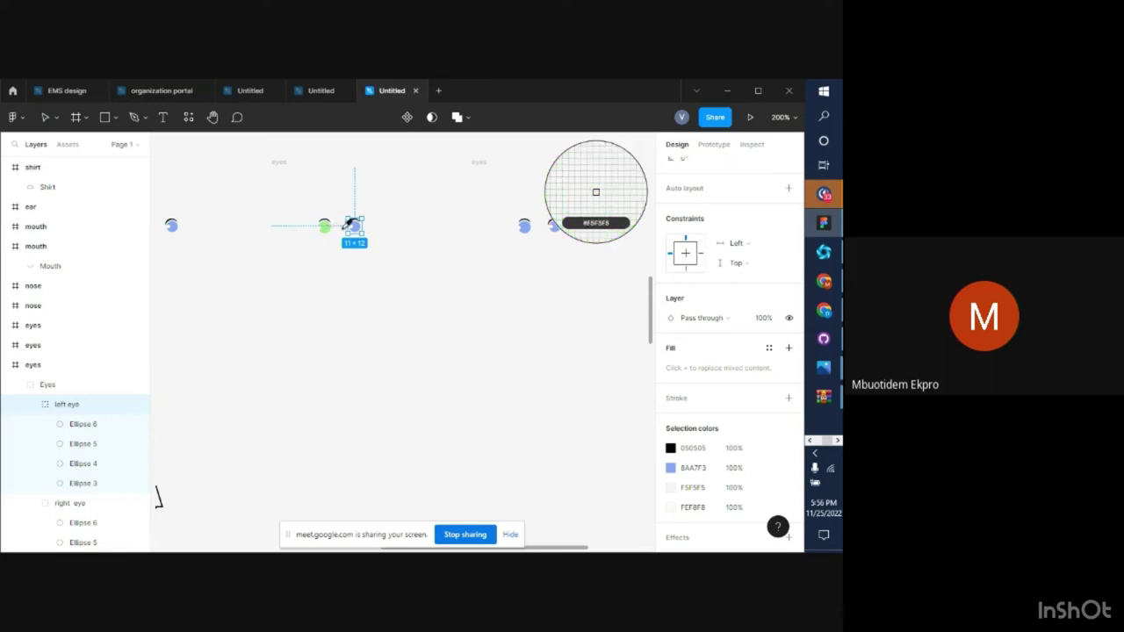
pyautogui.press('Escape')
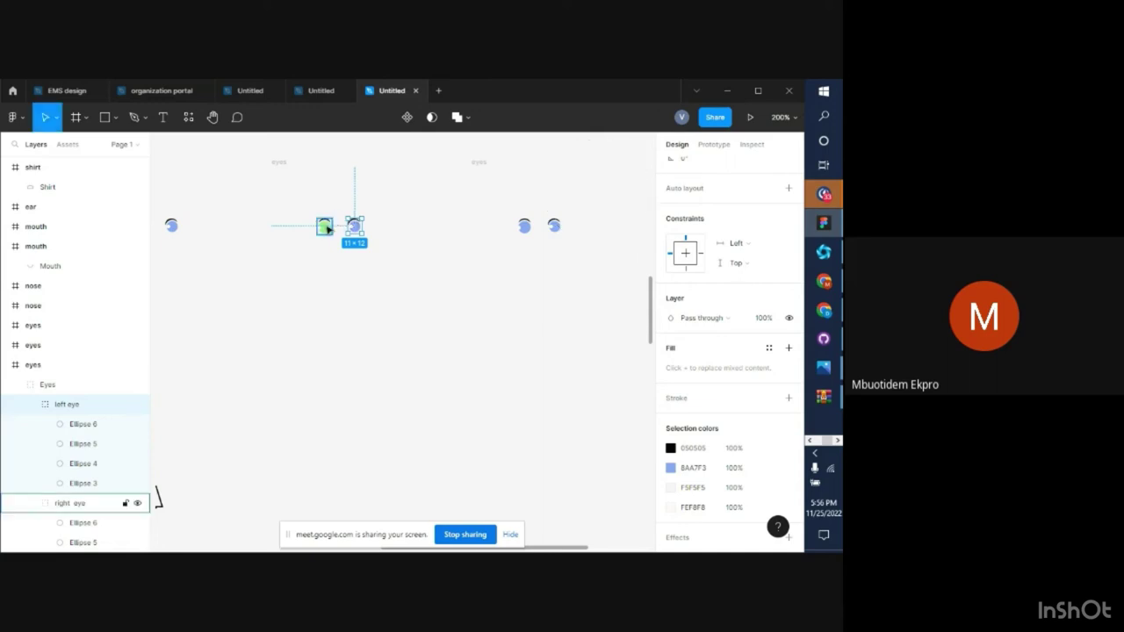
pyautogui.doubleClick(360, 230)
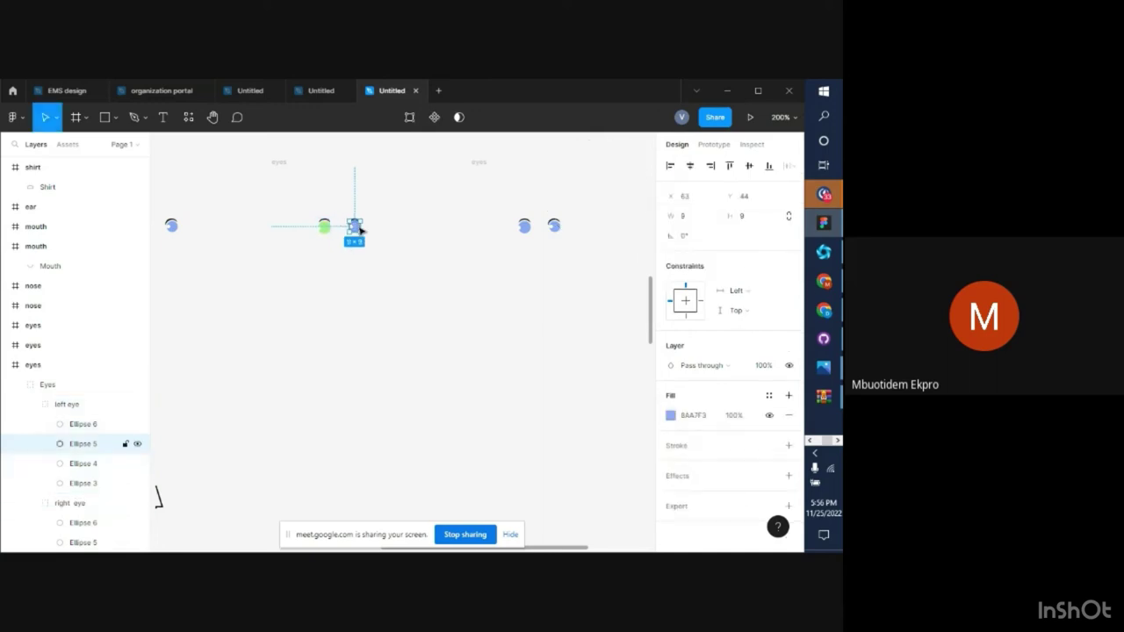
pyautogui.press('i')
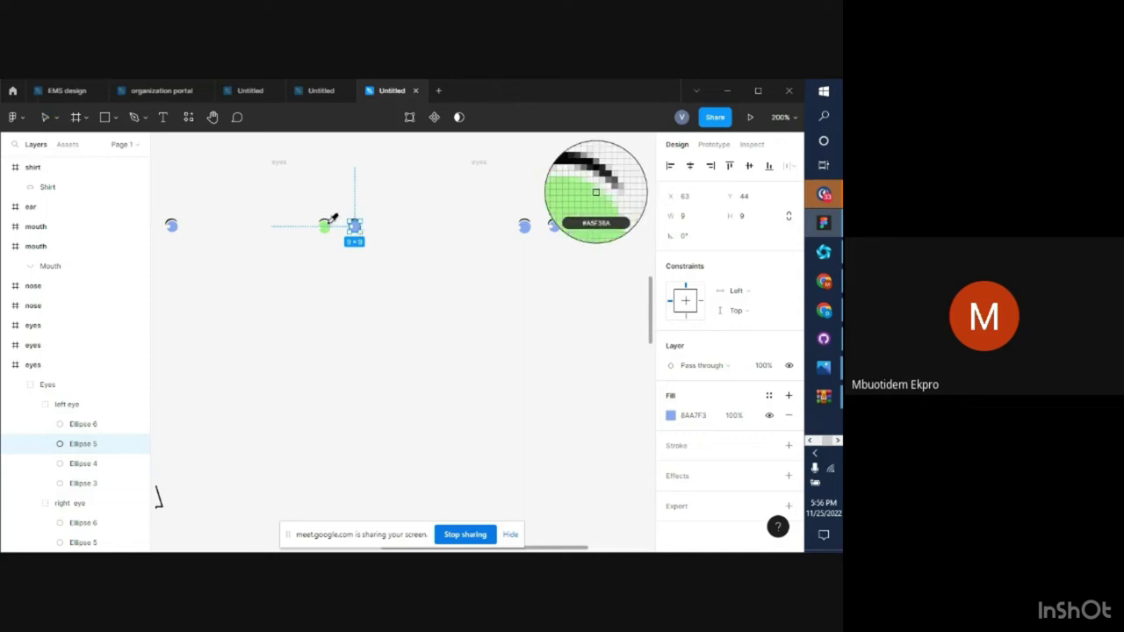
pyautogui.press('Escape')
pyautogui.press('i')
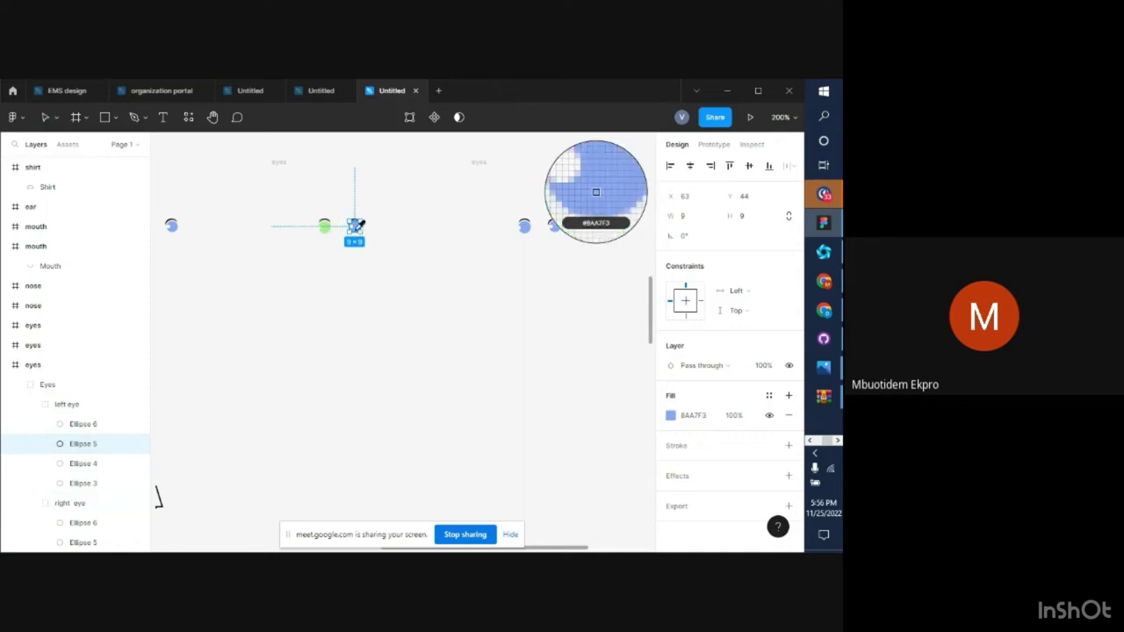
pyautogui.click(327, 225)
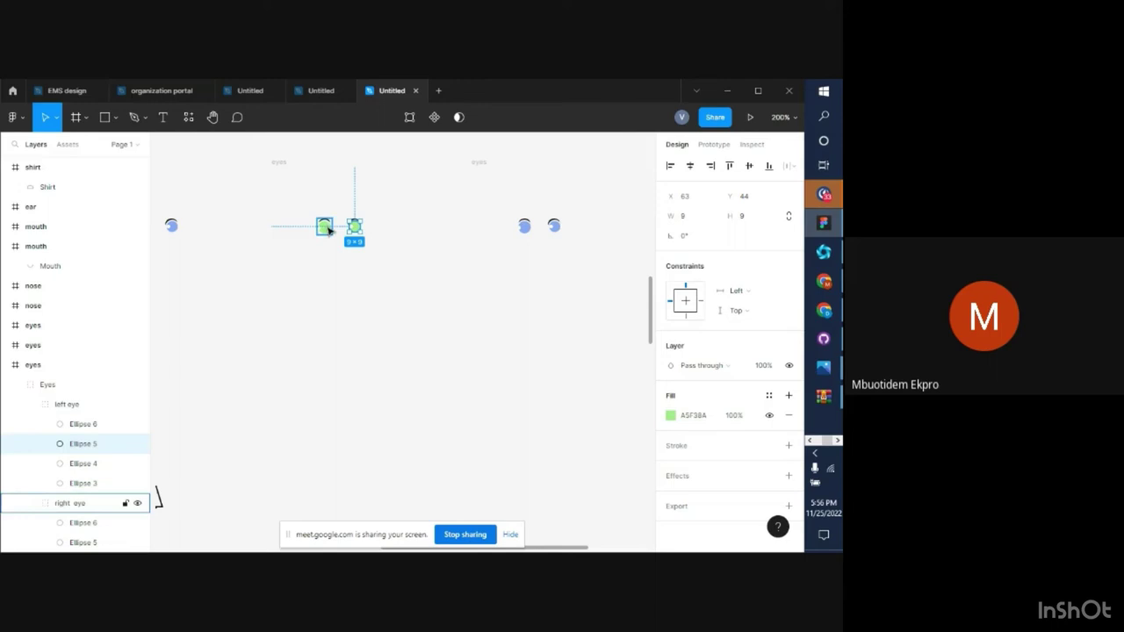
pyautogui.click(501, 259)
pyautogui.keyDown('ctrl'); pyautogui.click(528, 232); pyautogui.keyUp('ctrl')
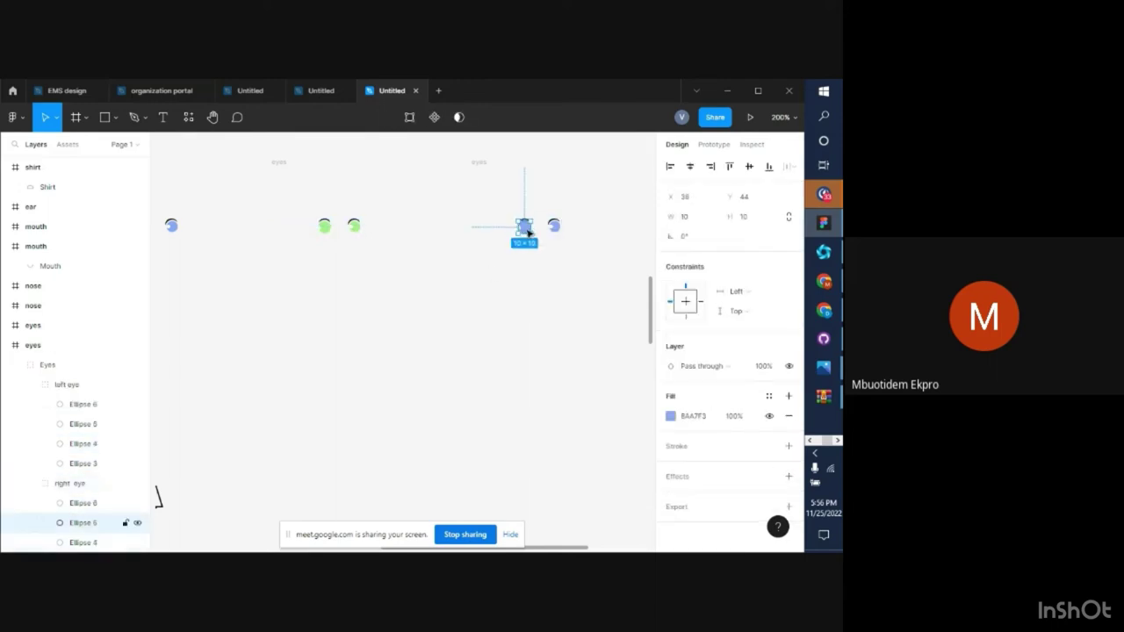
# Colour both eyes of the third eye pair brown 762F12, using the eyedropper for the second eye
pyautogui.click(670, 418)
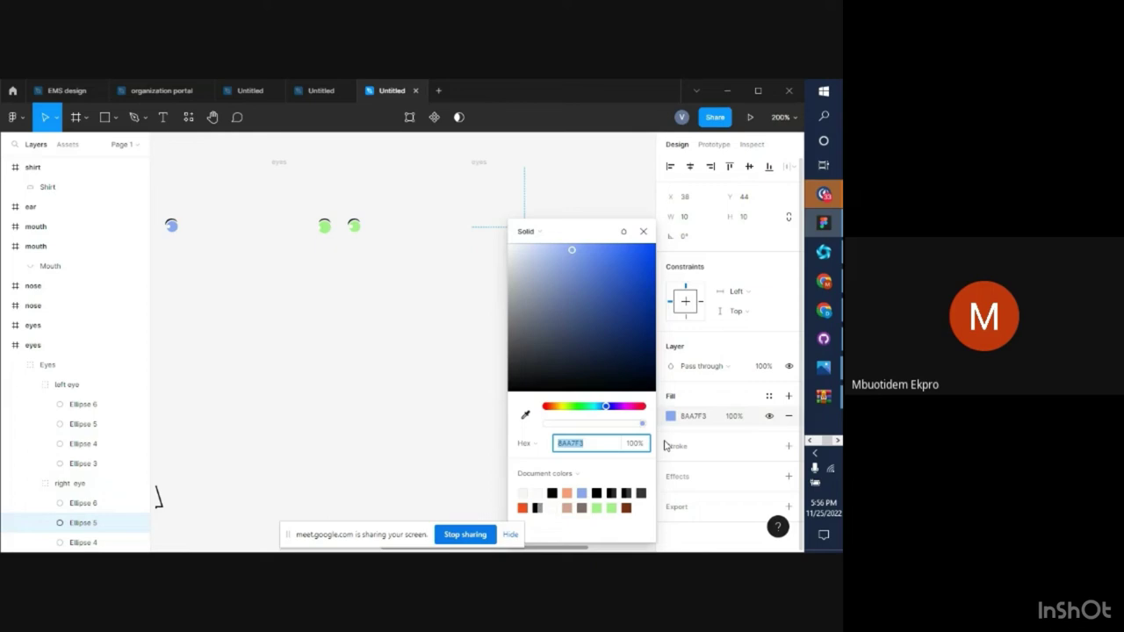
pyautogui.click(629, 508)
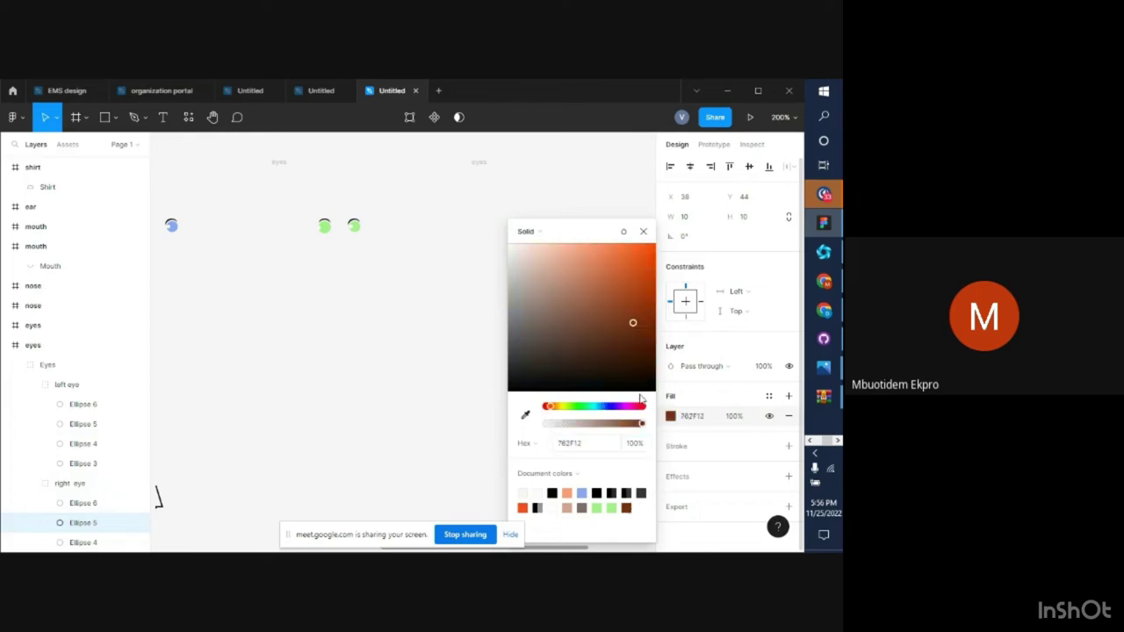
pyautogui.moveTo(599, 234); pyautogui.dragTo(493, 287)
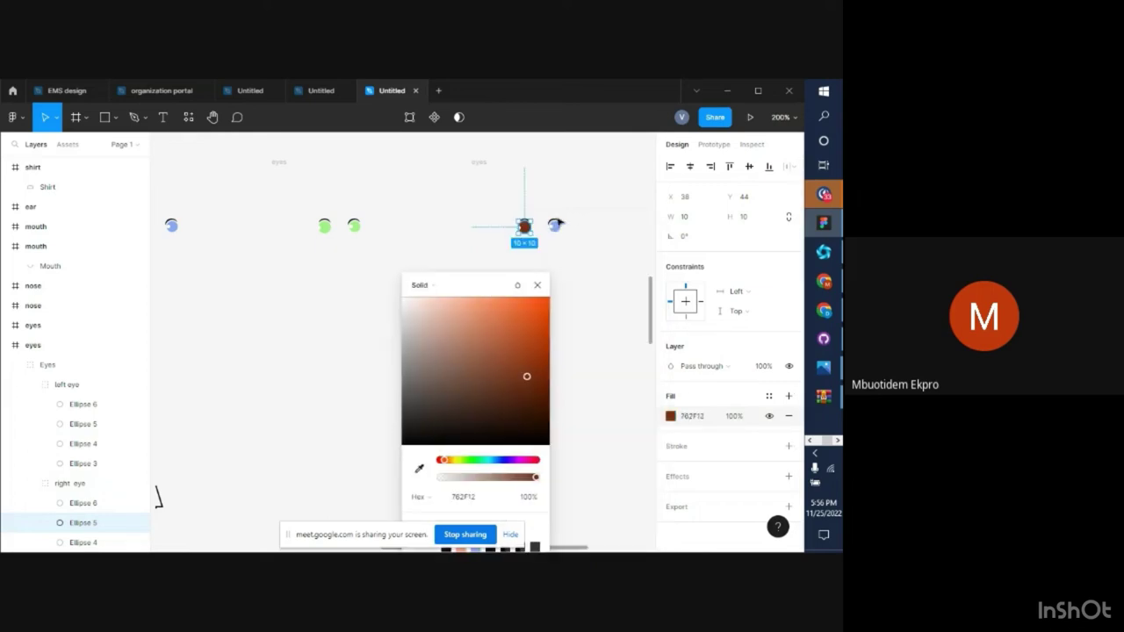
pyautogui.click(557, 227)
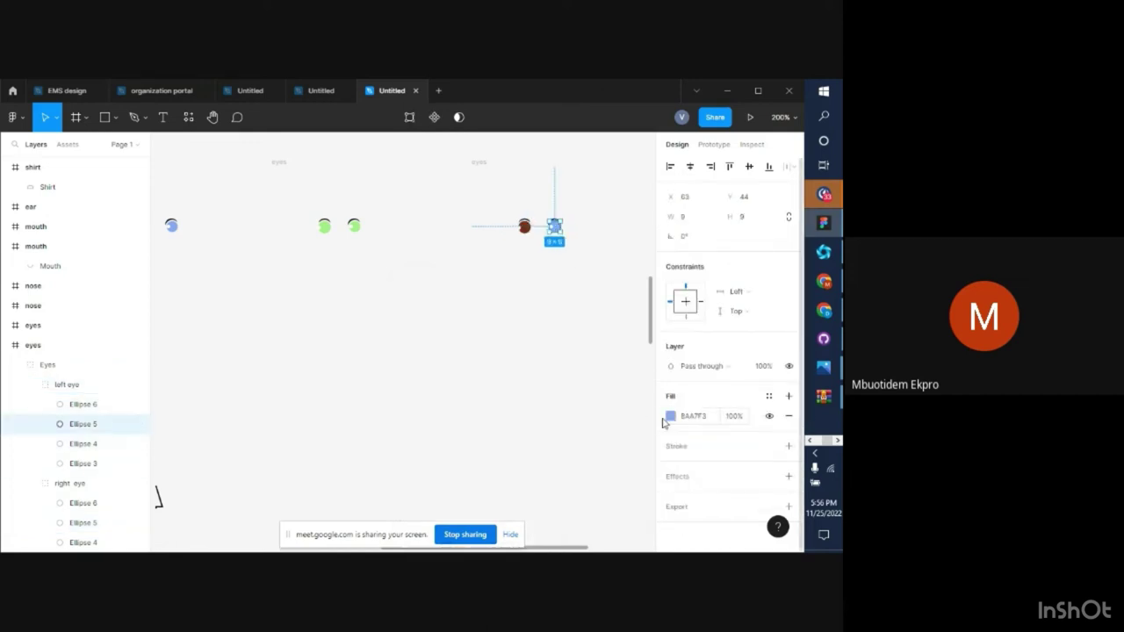
pyautogui.press('i')
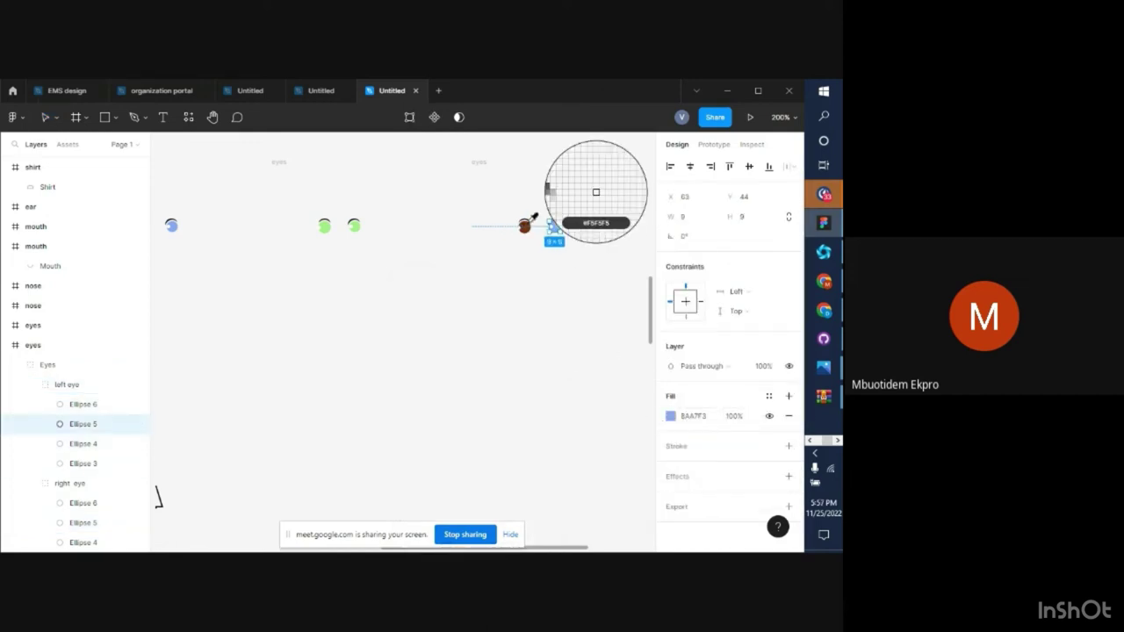
pyautogui.press('Escape')
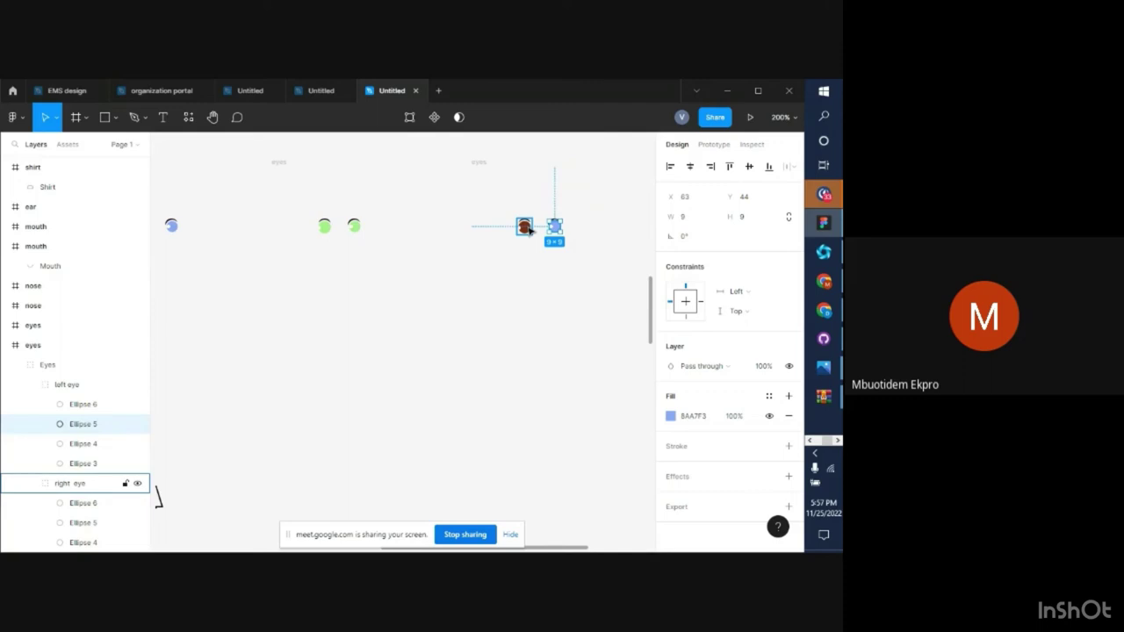
pyautogui.press('i')
pyautogui.click(526, 227)
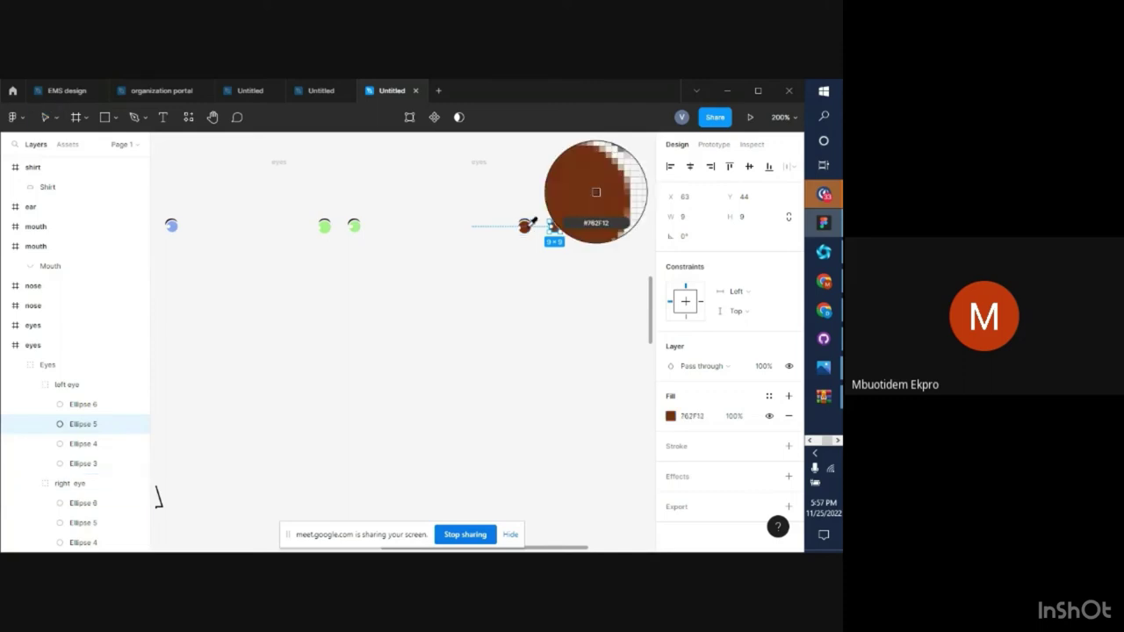
pyautogui.click(545, 303)
pyautogui.hscroll(5, 545, 302)
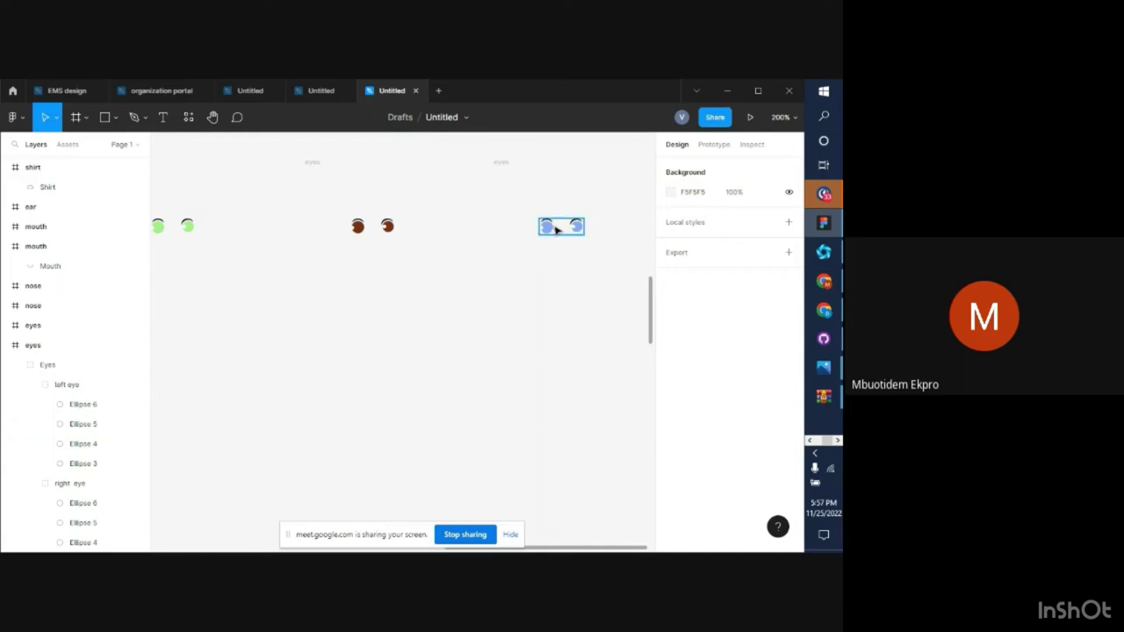
# Colour both eyes of the fourth eye pair red EF2121, then zoom out to all face parts
pyautogui.keyDown('ctrl'); pyautogui.click(547, 226); pyautogui.keyUp('ctrl')
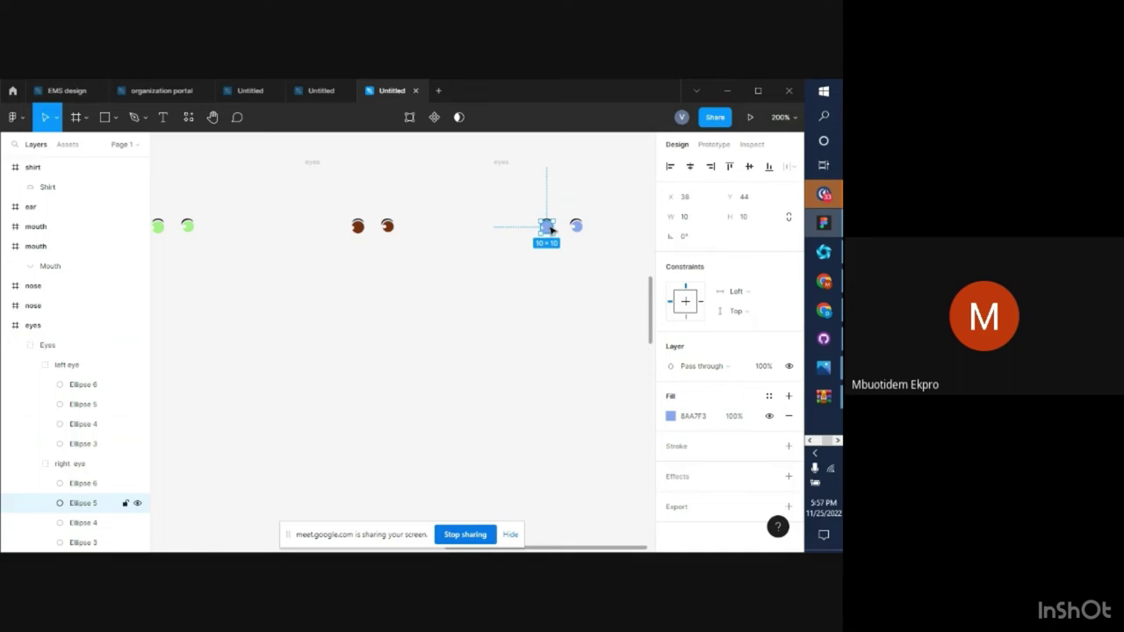
pyautogui.click(673, 418)
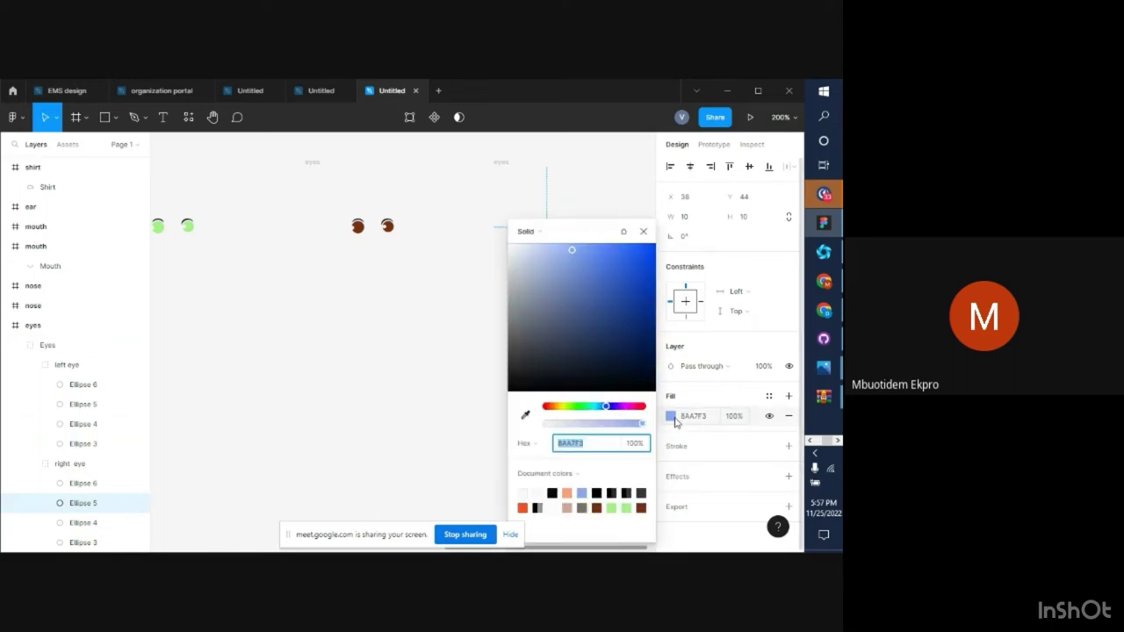
pyautogui.click(644, 407)
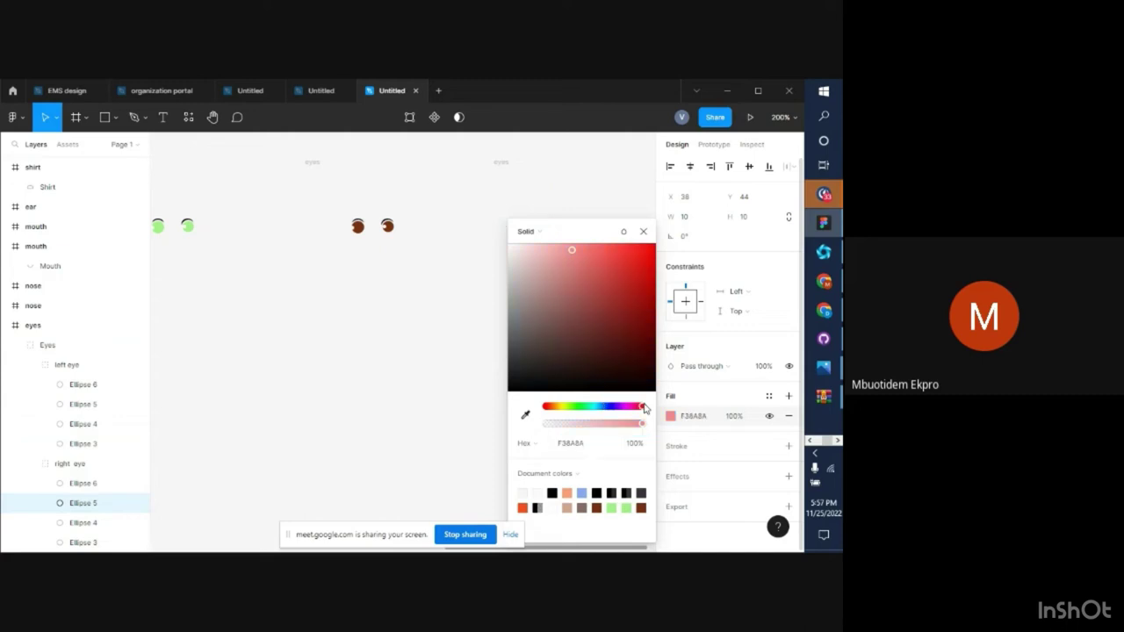
pyautogui.moveTo(571, 249); pyautogui.dragTo(709, 266)
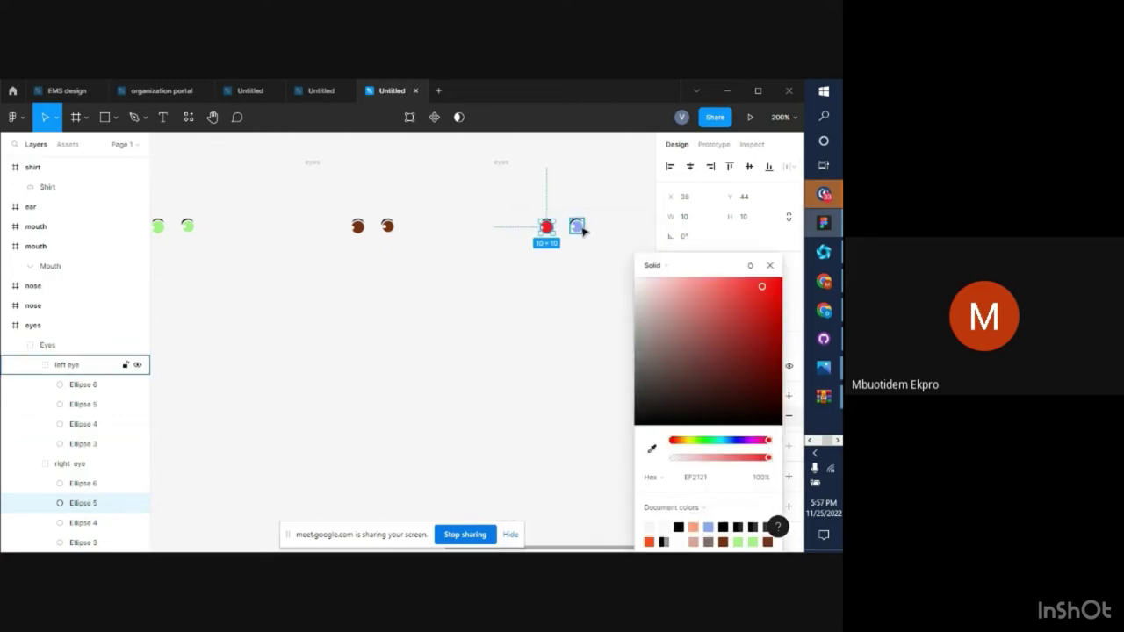
pyautogui.click(577, 228)
pyautogui.press('i')
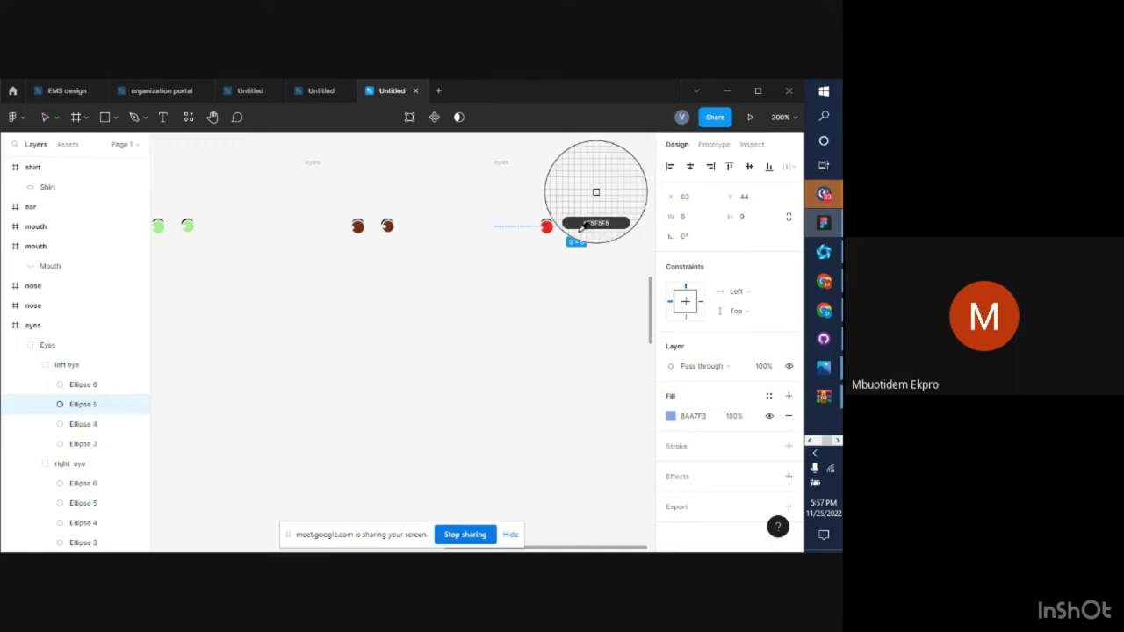
pyautogui.click(546, 227)
pyautogui.hotkey('shift', '0')
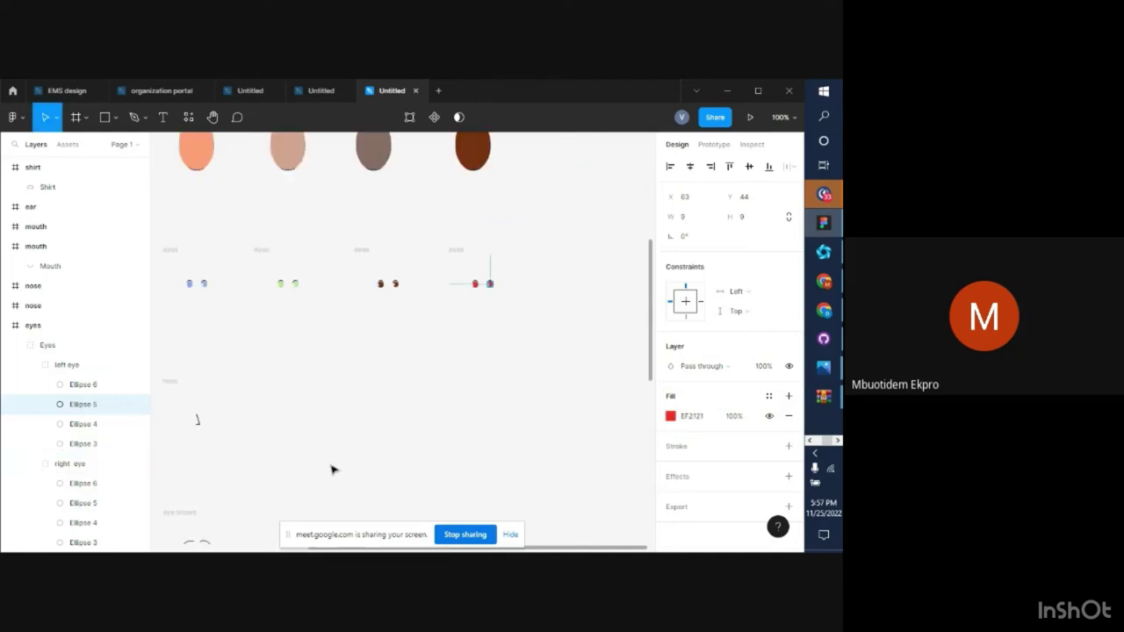
# Duplicate the eye brows frame twice to the right
pyautogui.click(460, 445)
pyautogui.hscroll(-3, 460, 446)
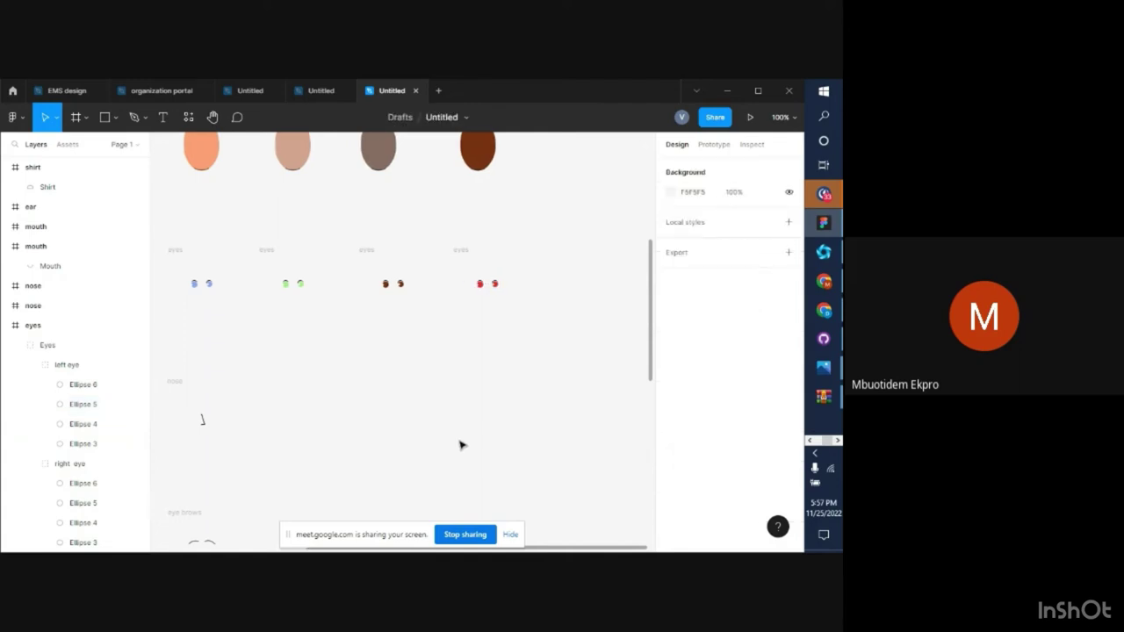
pyautogui.scroll(-1, 461, 445)
pyautogui.scroll(-4, 461, 445)
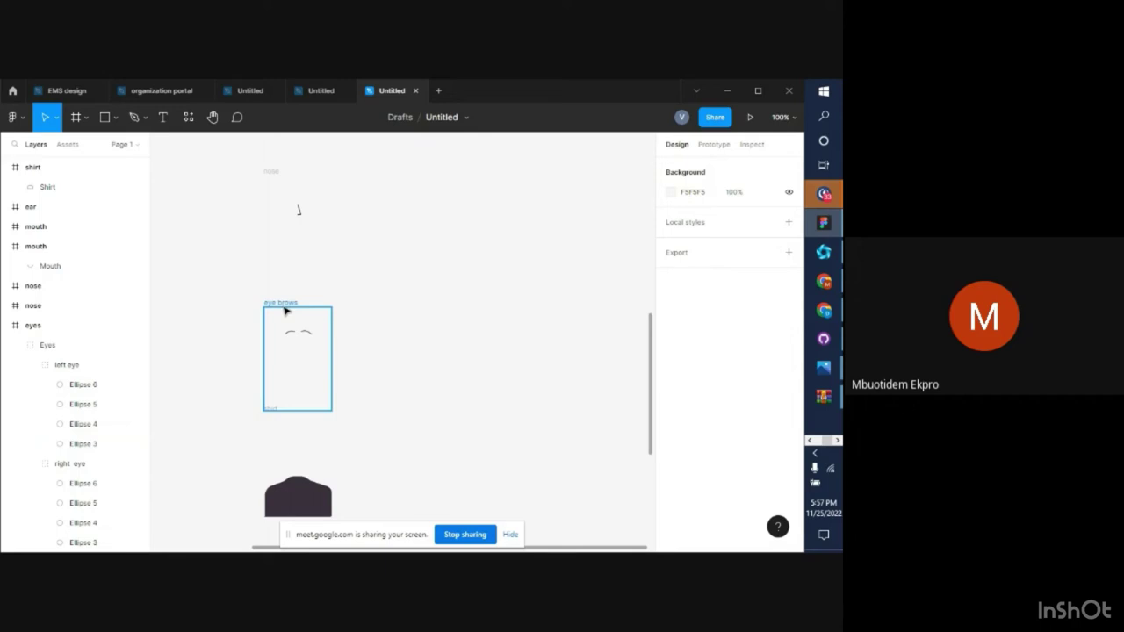
pyautogui.click(284, 309)
pyautogui.moveTo(295, 371); pyautogui.dragTo(517, 371)
# Rotate both curves in the middle eyebrow frame, the right one to about 10.76°
pyautogui.doubleClick(401, 332)
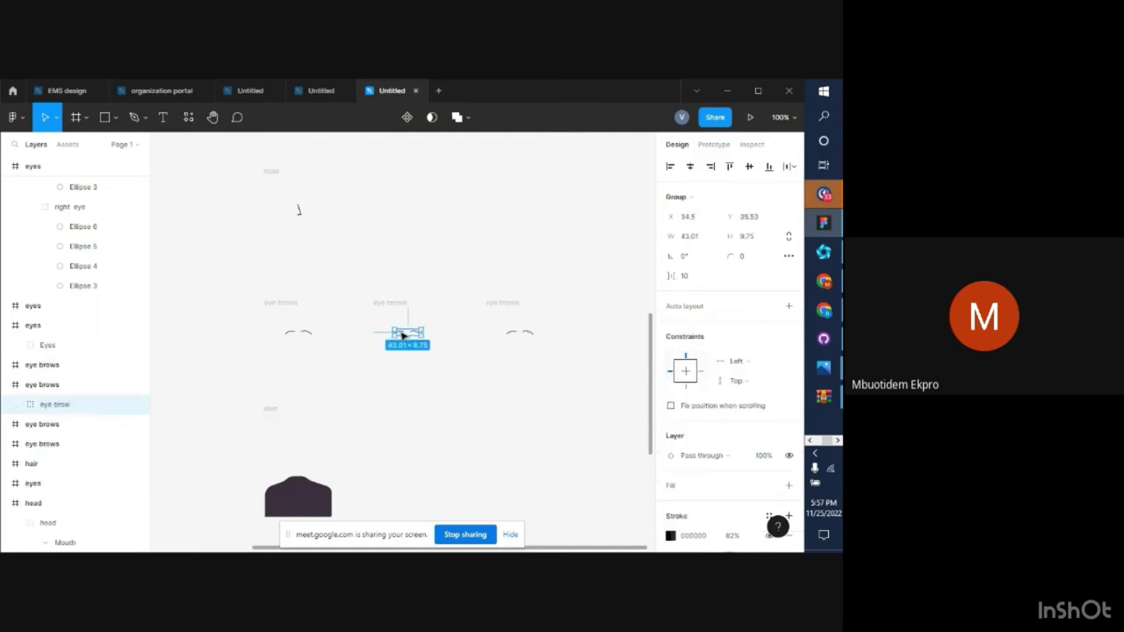
pyautogui.scroll(5, 400, 332)
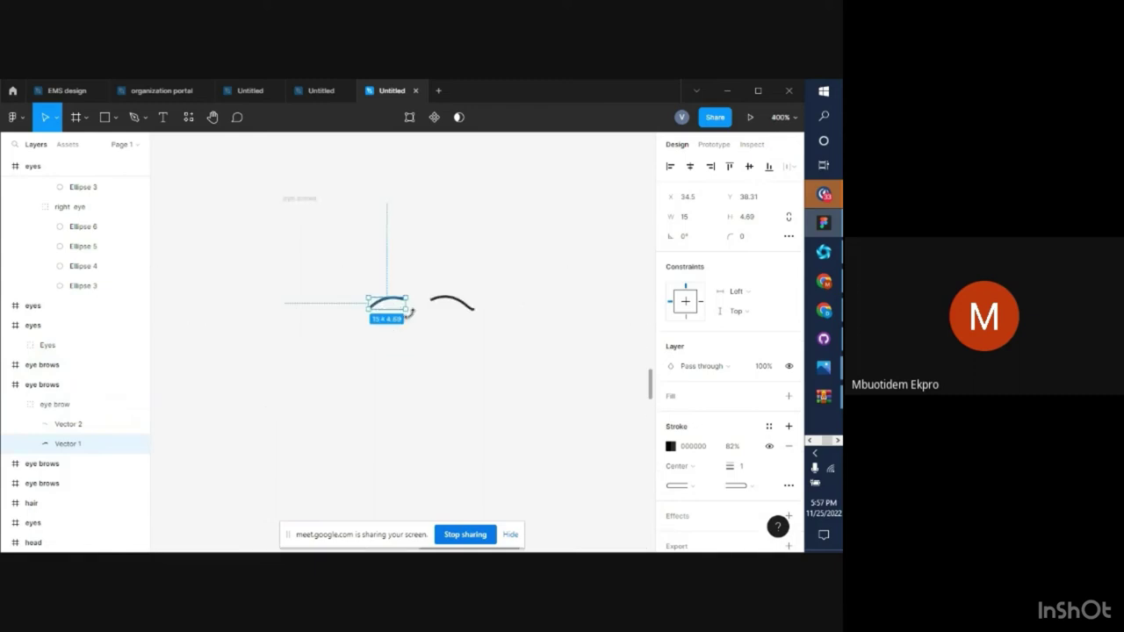
pyautogui.moveTo(410, 317); pyautogui.dragTo(410, 334)
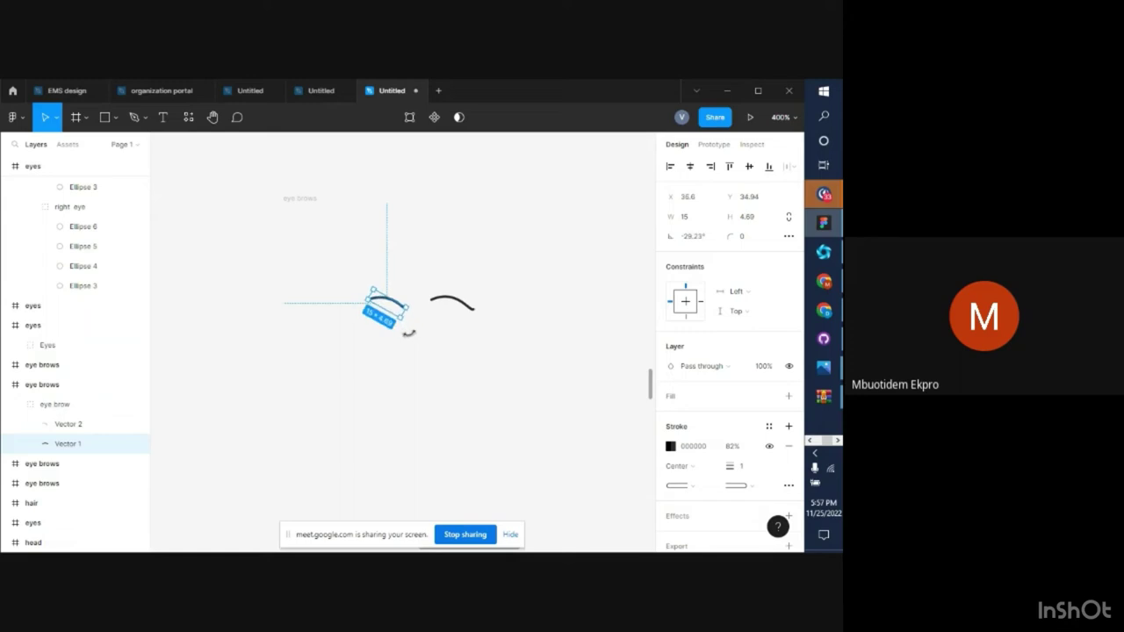
pyautogui.click(447, 306)
pyautogui.moveTo(479, 314); pyautogui.dragTo(494, 322)
pyautogui.click(494, 321)
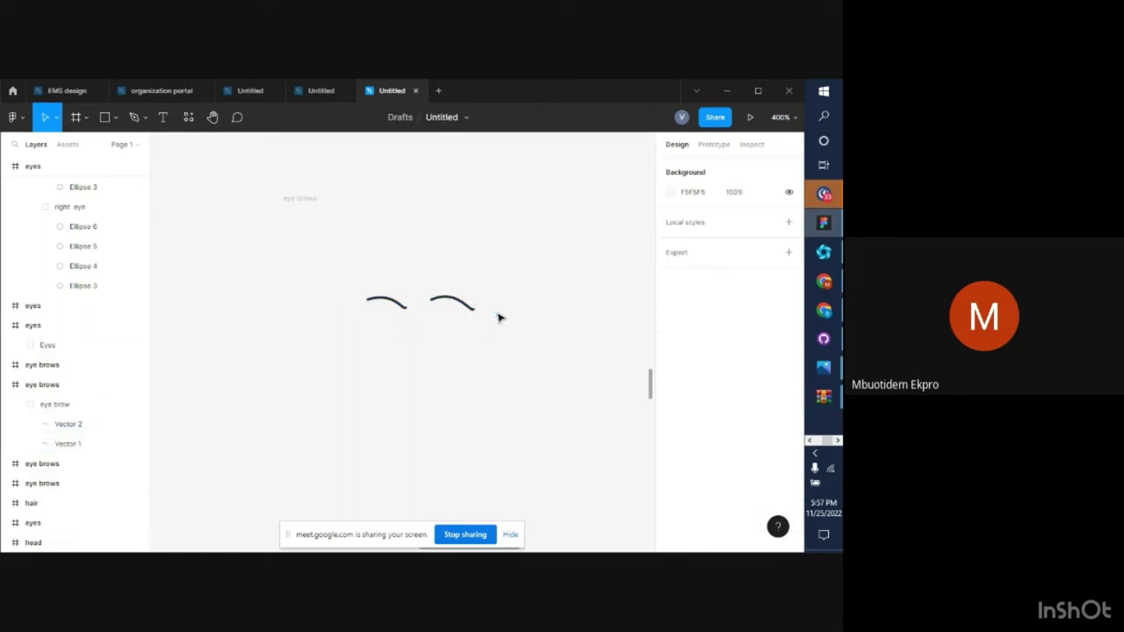
pyautogui.click(464, 305)
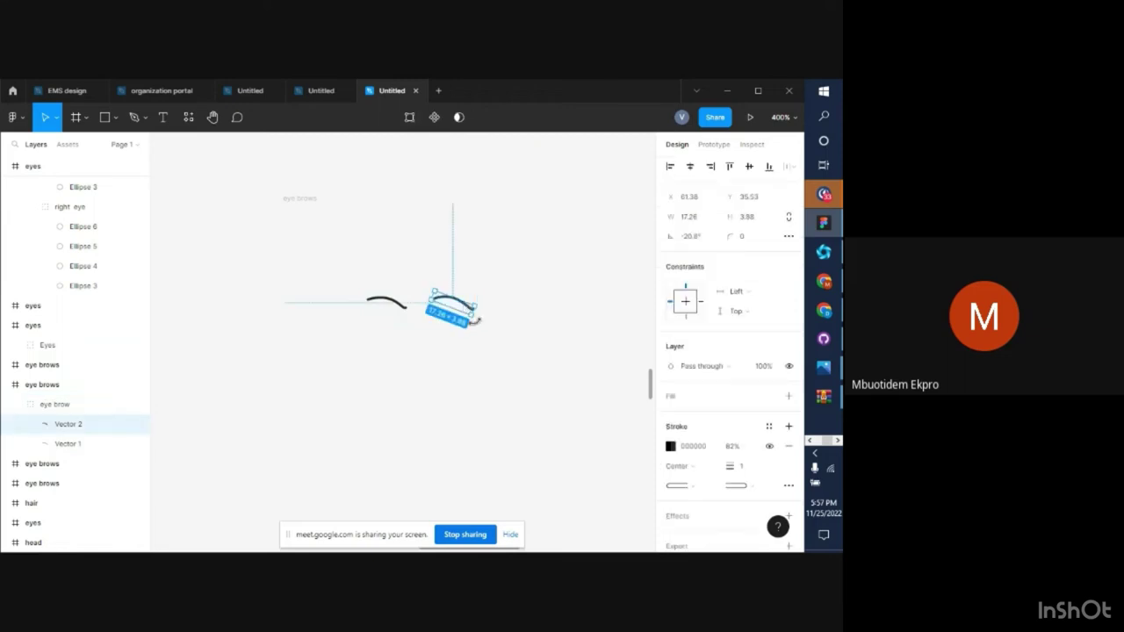
pyautogui.moveTo(475, 322); pyautogui.dragTo(490, 309)
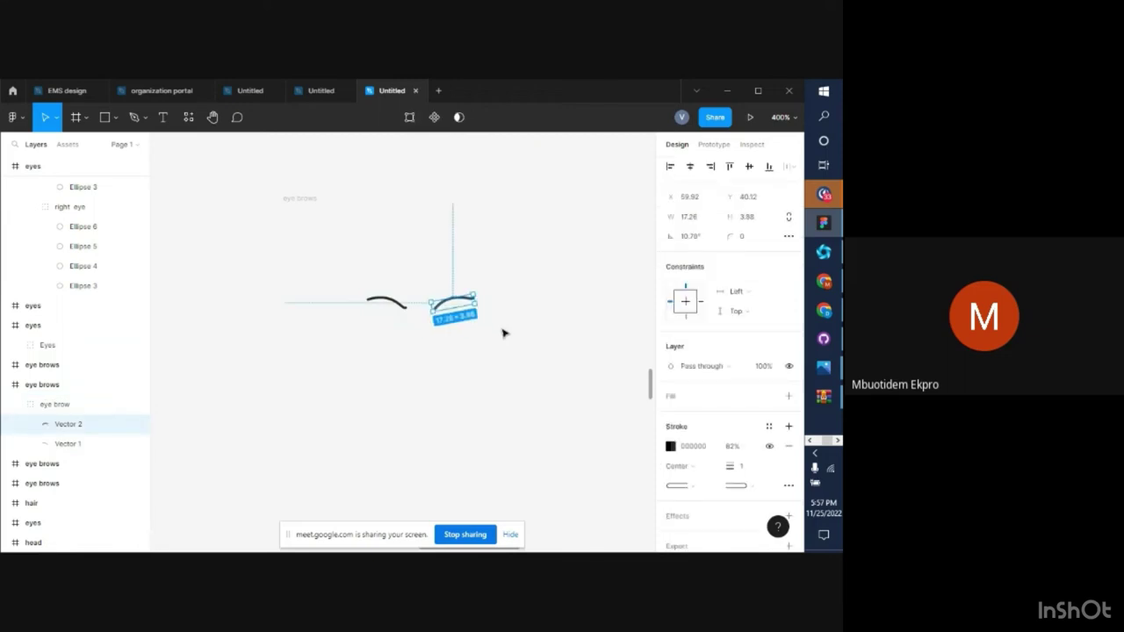
pyautogui.click(510, 331)
# Tilt the next frame's eyebrow curves to about 23° and -37°
pyautogui.scroll(5, 542, 327)
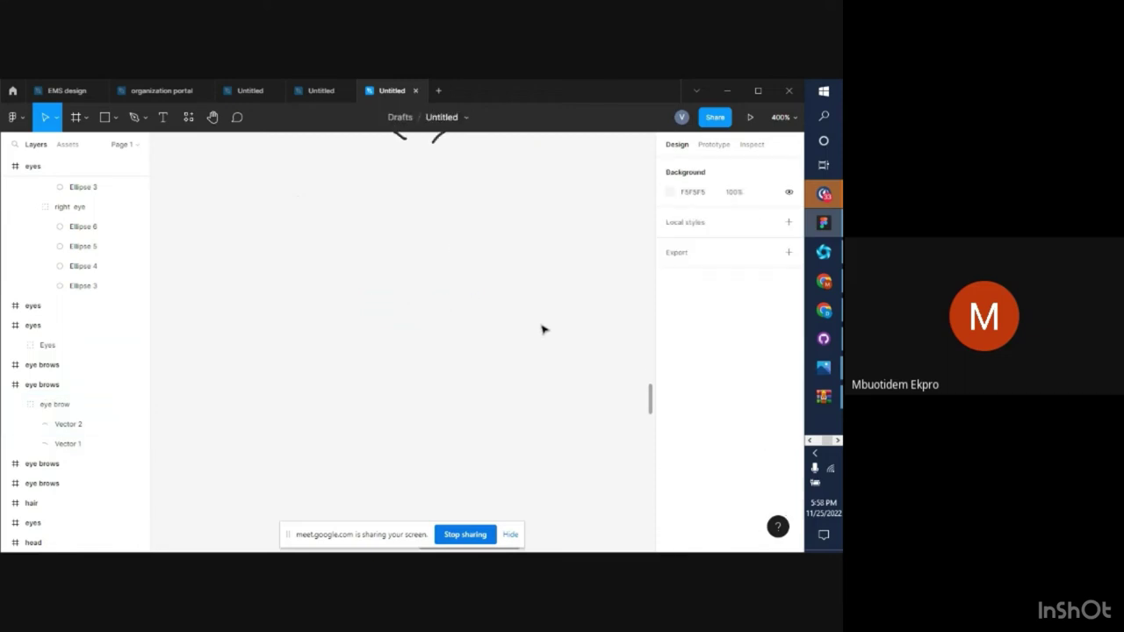
pyautogui.hscroll(-3, 561, 318)
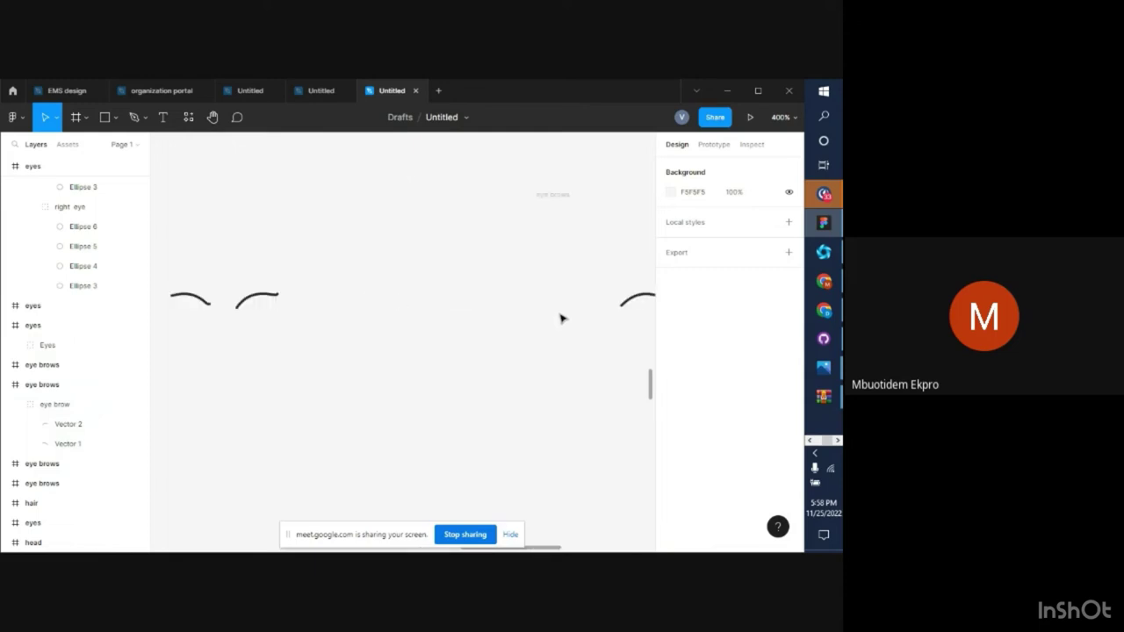
pyautogui.hscroll(4, 560, 318)
pyautogui.hscroll(-2, 560, 318)
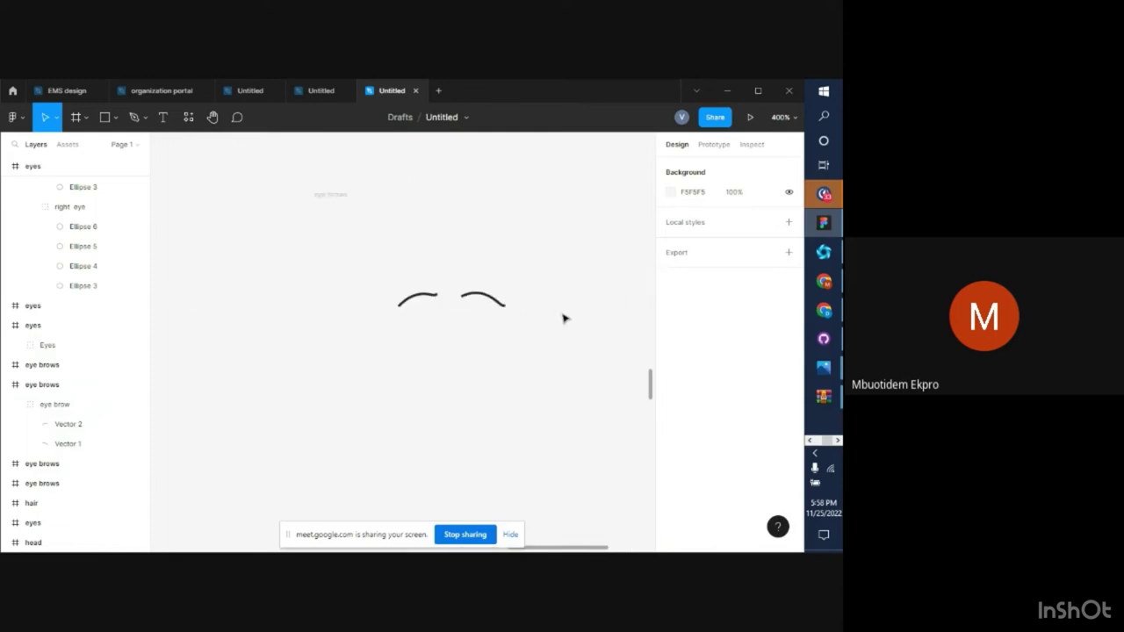
pyautogui.doubleClick(434, 297)
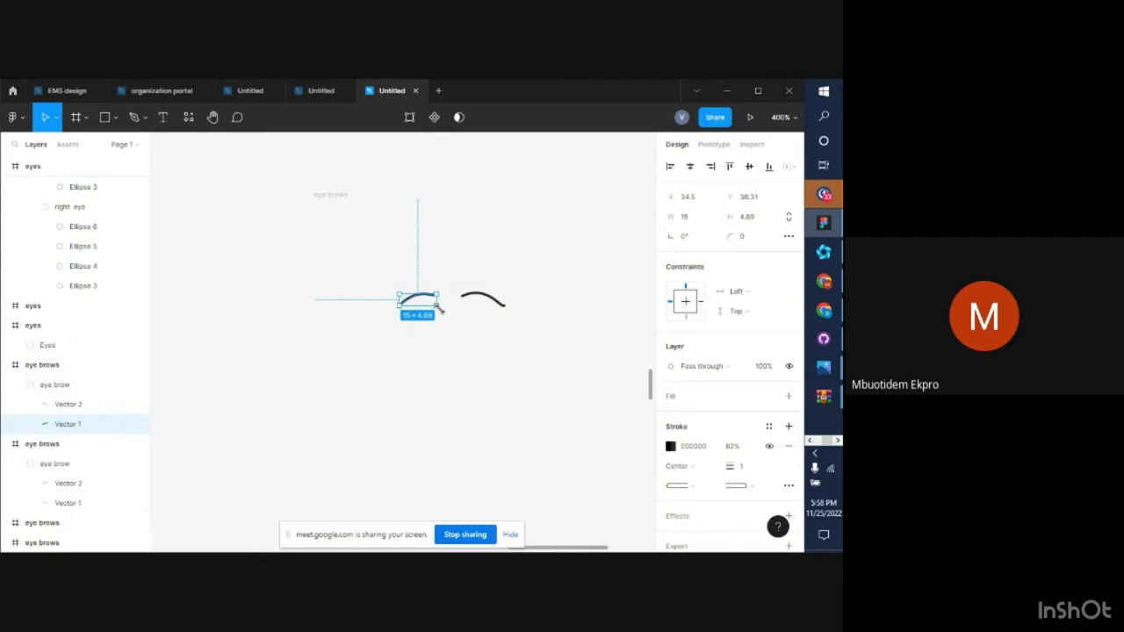
pyautogui.moveTo(442, 312); pyautogui.dragTo(434, 301)
pyautogui.click(500, 307)
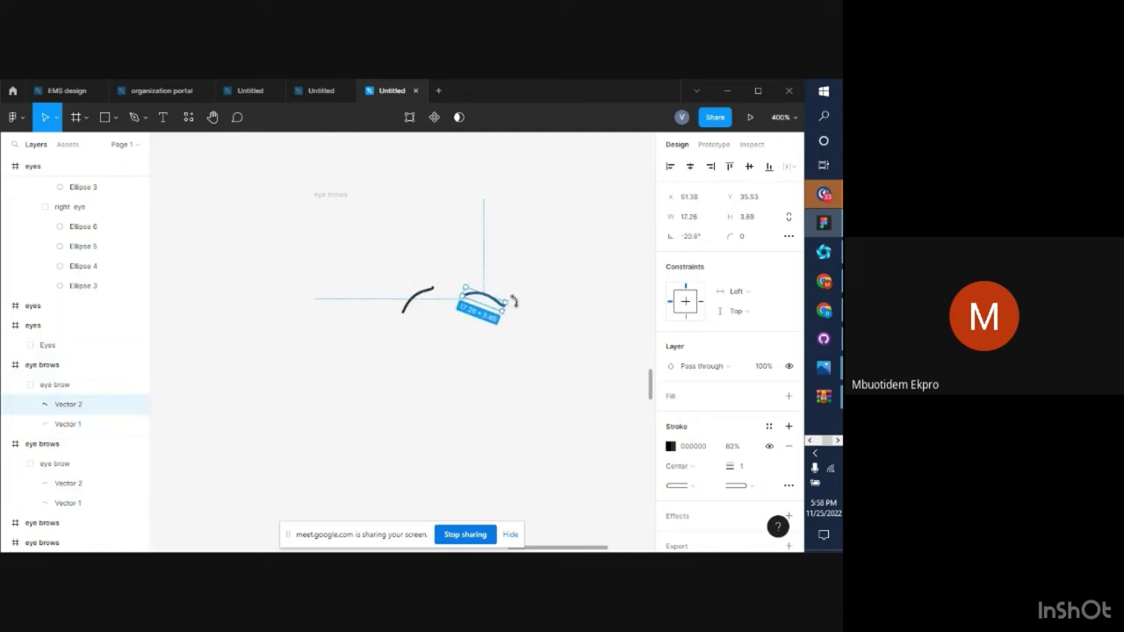
pyautogui.moveTo(514, 302)
pyautogui.mouseDown()
pyautogui.moveTo(519, 281)
pyautogui.moveTo(522, 314)
pyautogui.mouseUp()
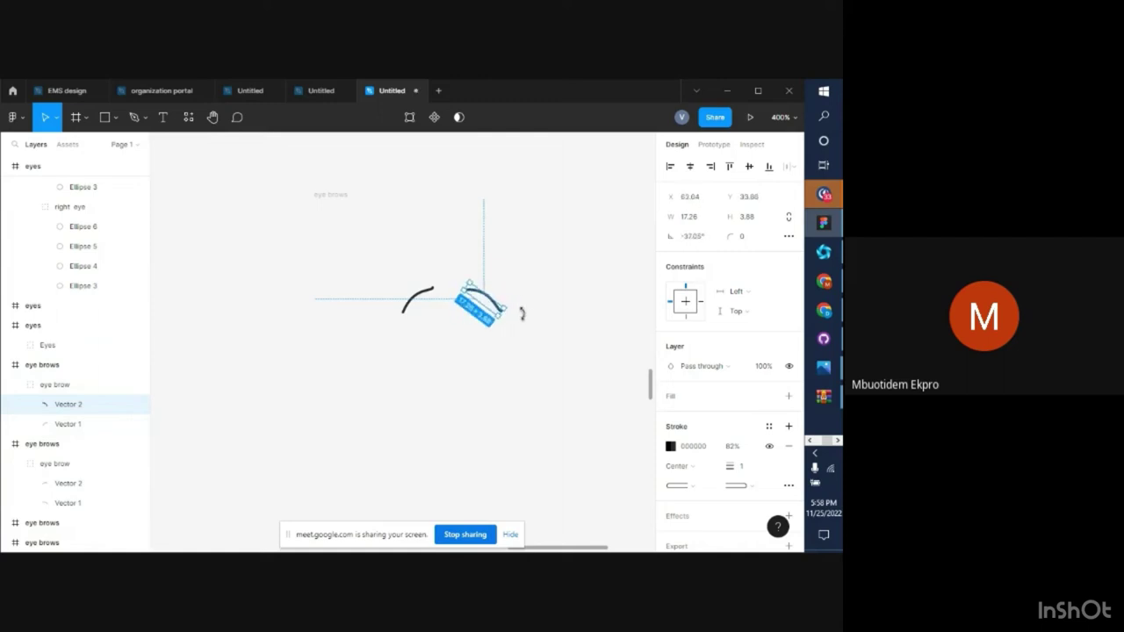
pyautogui.click(554, 306)
pyautogui.hotkey('ctrl', '-')
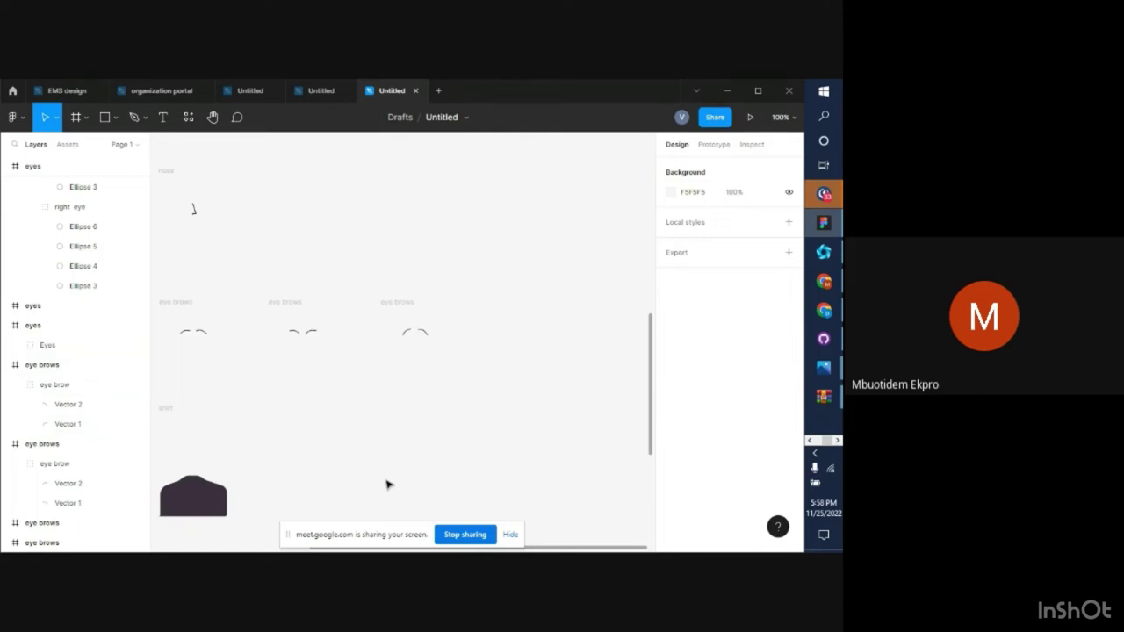
# Alt-drag the shirt frame to place a copy to its right
pyautogui.scroll(1, 388, 484)
pyautogui.hscroll(-5, 412, 479)
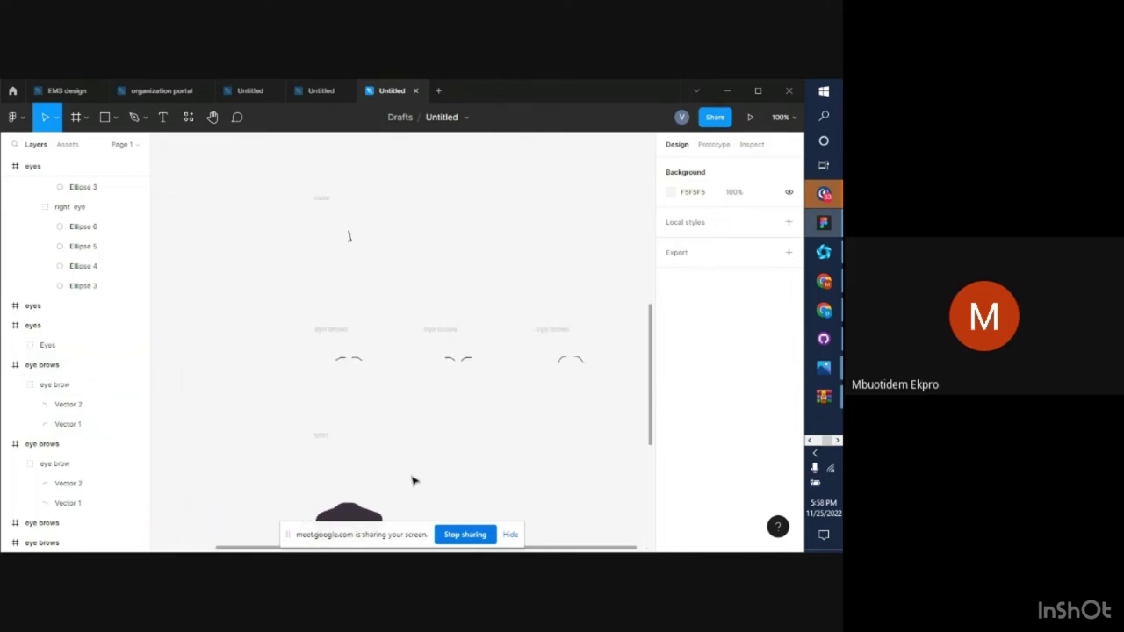
pyautogui.scroll(-2, 412, 480)
pyautogui.scroll(-1, 412, 479)
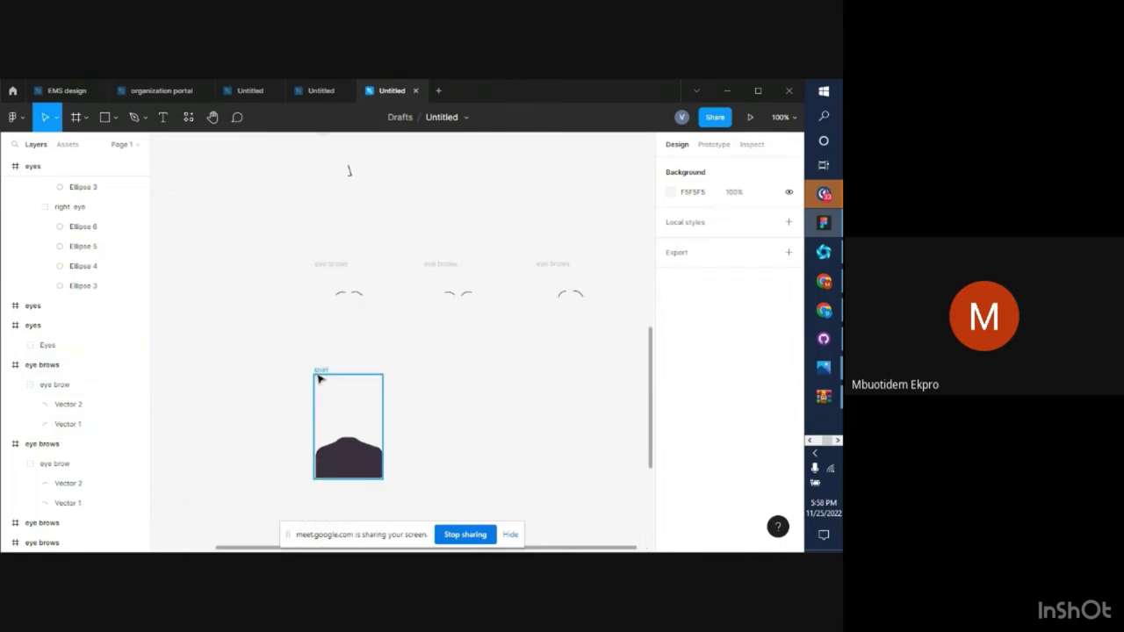
pyautogui.click(321, 372)
pyautogui.moveTo(372, 404); pyautogui.dragTo(592, 402)
# Place a second shirt copy and fill the middle shirt purple A706D9
pyautogui.click(472, 454)
pyautogui.doubleClick(472, 454)
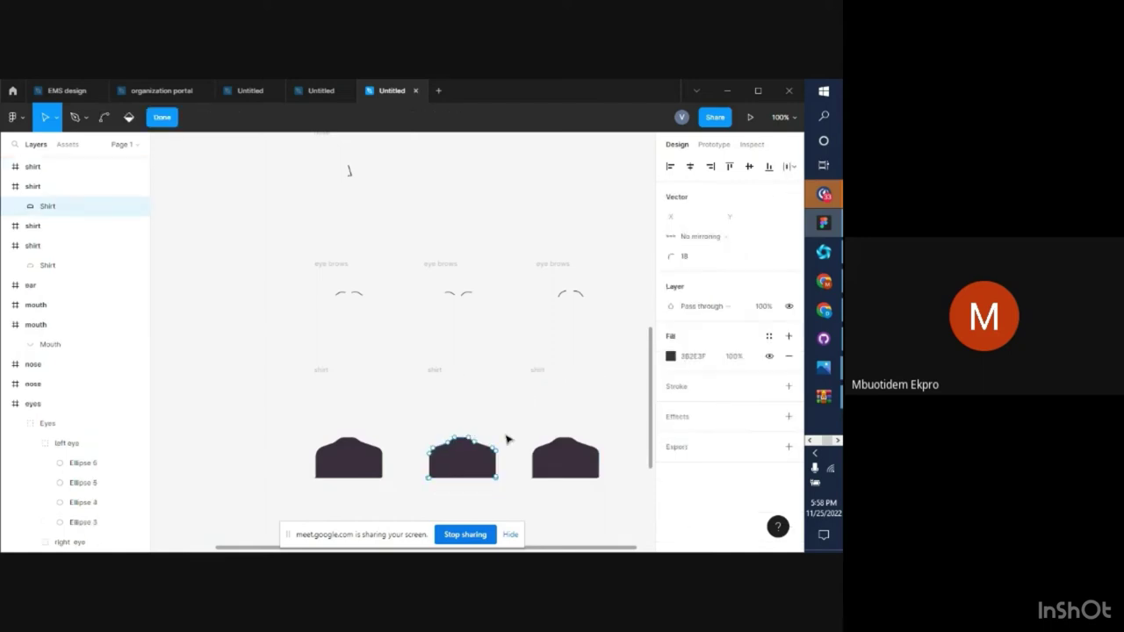
pyautogui.click(672, 357)
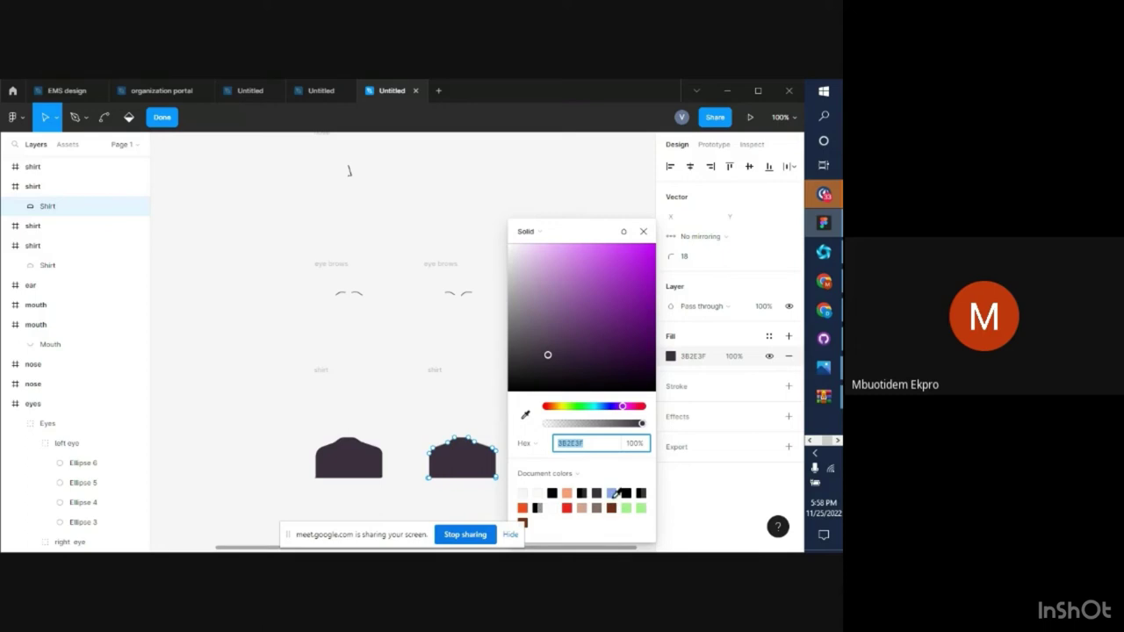
pyautogui.moveTo(548, 355); pyautogui.dragTo(652, 268)
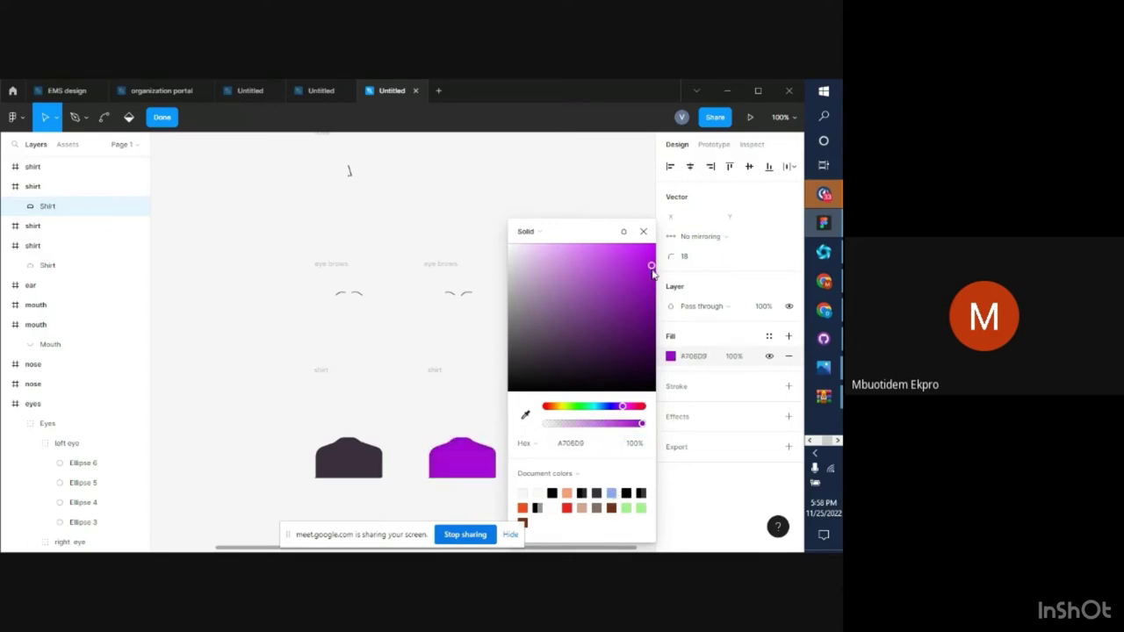
pyautogui.click(643, 231)
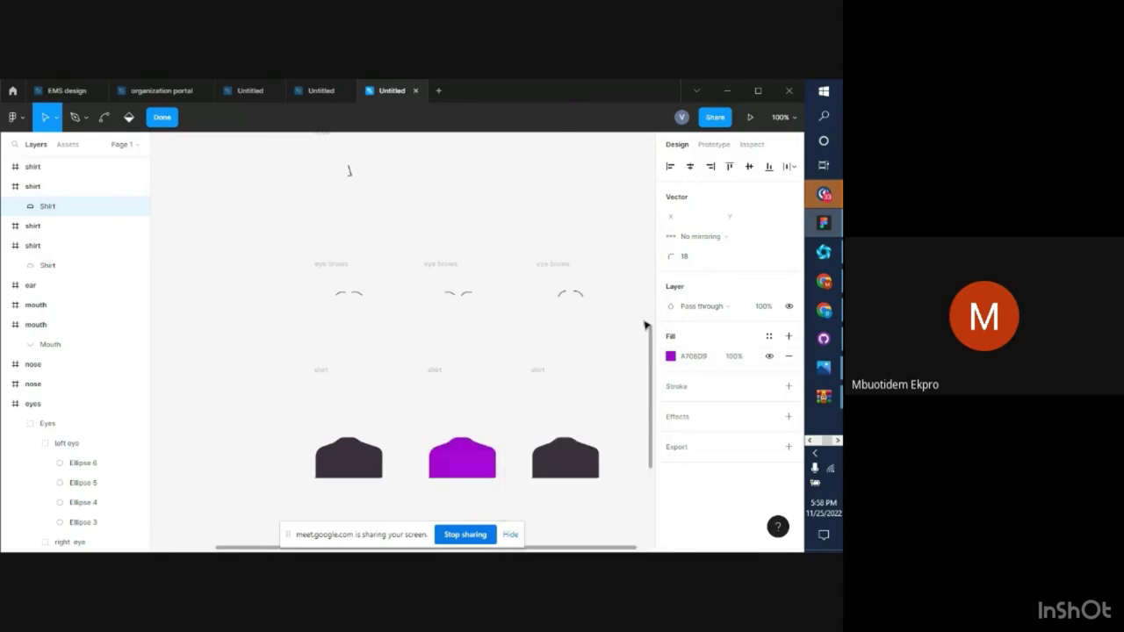
pyautogui.press('Escape')
# Fill the right shirt bright golden E5A815
pyautogui.click(568, 469)
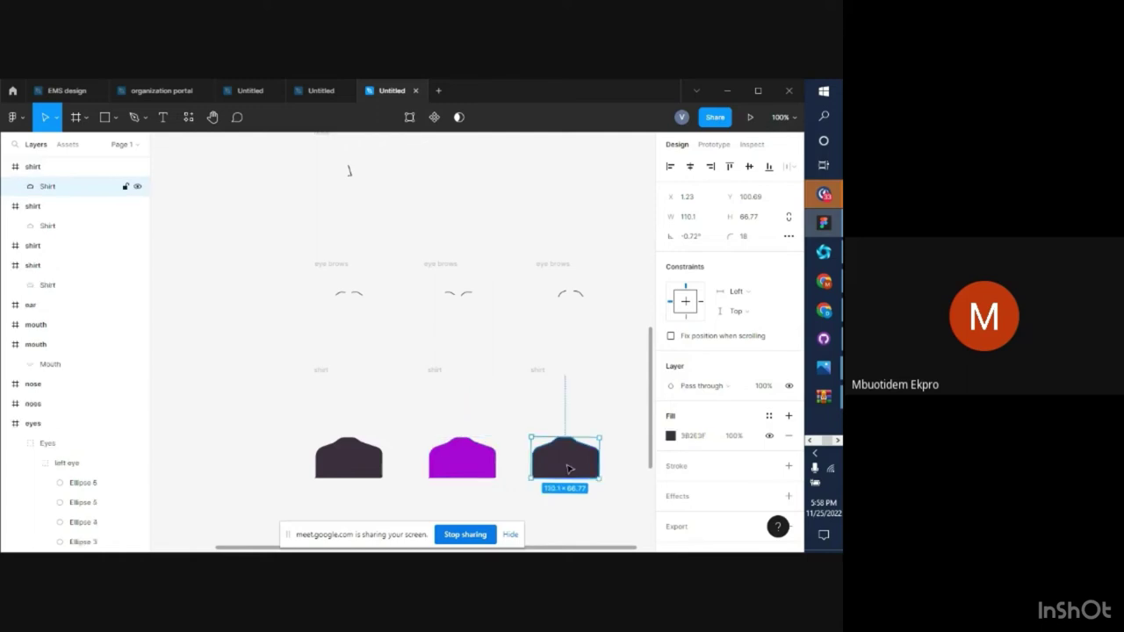
pyautogui.click(674, 441)
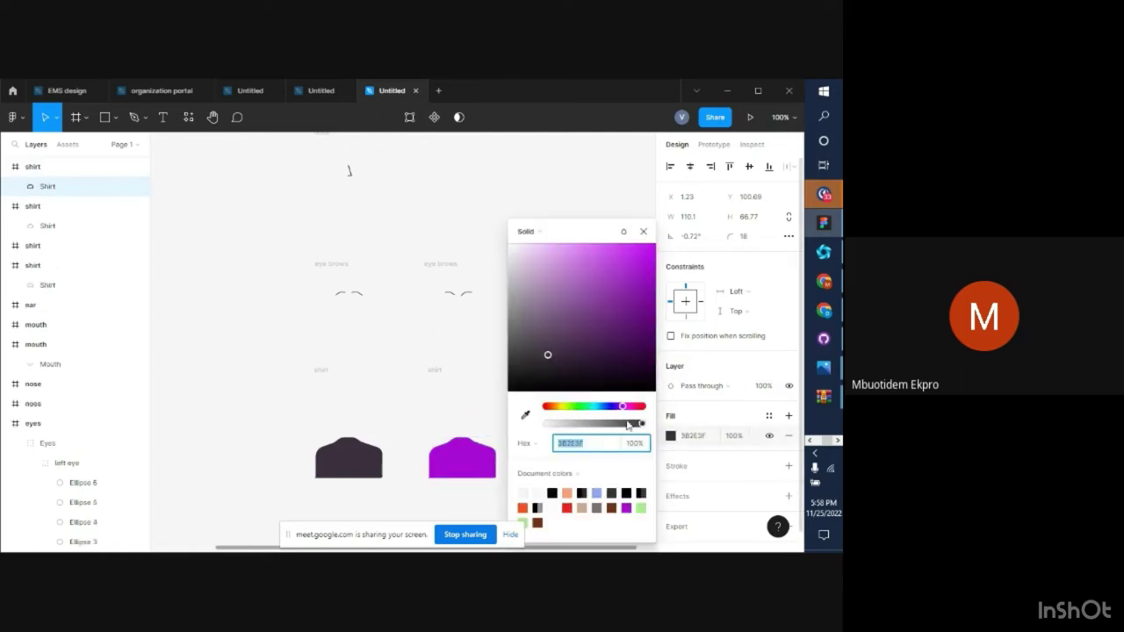
pyautogui.click(558, 407)
pyautogui.moveTo(556, 373); pyautogui.dragTo(642, 257)
pyautogui.moveTo(571, 231); pyautogui.dragTo(315, 145)
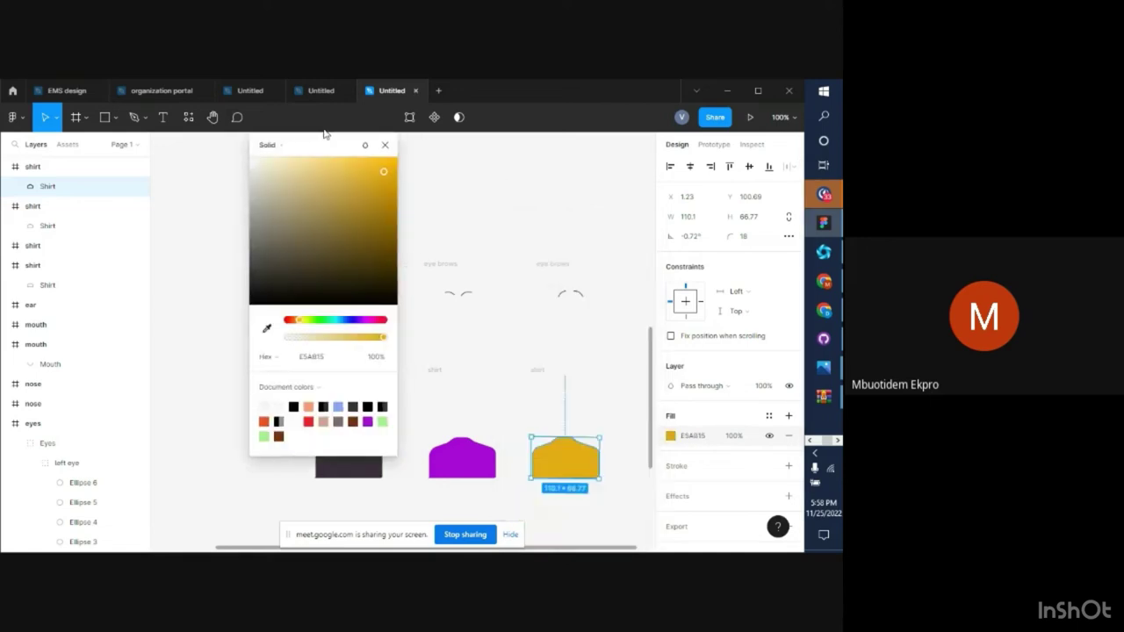
pyautogui.click(387, 146)
pyautogui.scroll(-5, 555, 413)
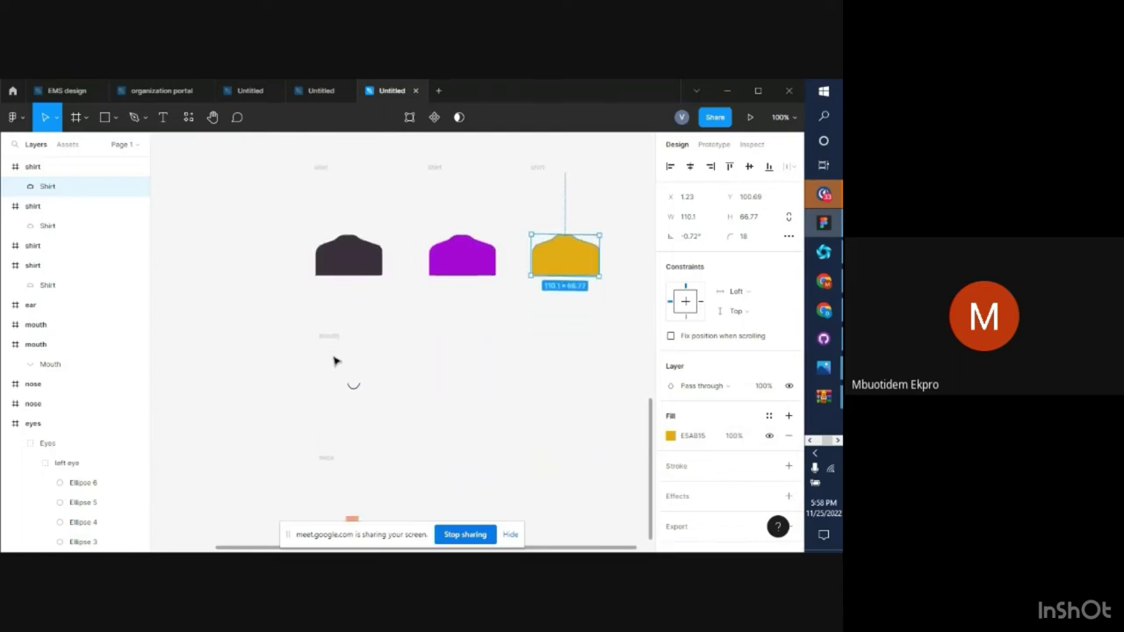
pyautogui.scroll(-6, 337, 364)
pyautogui.scroll(6, 338, 361)
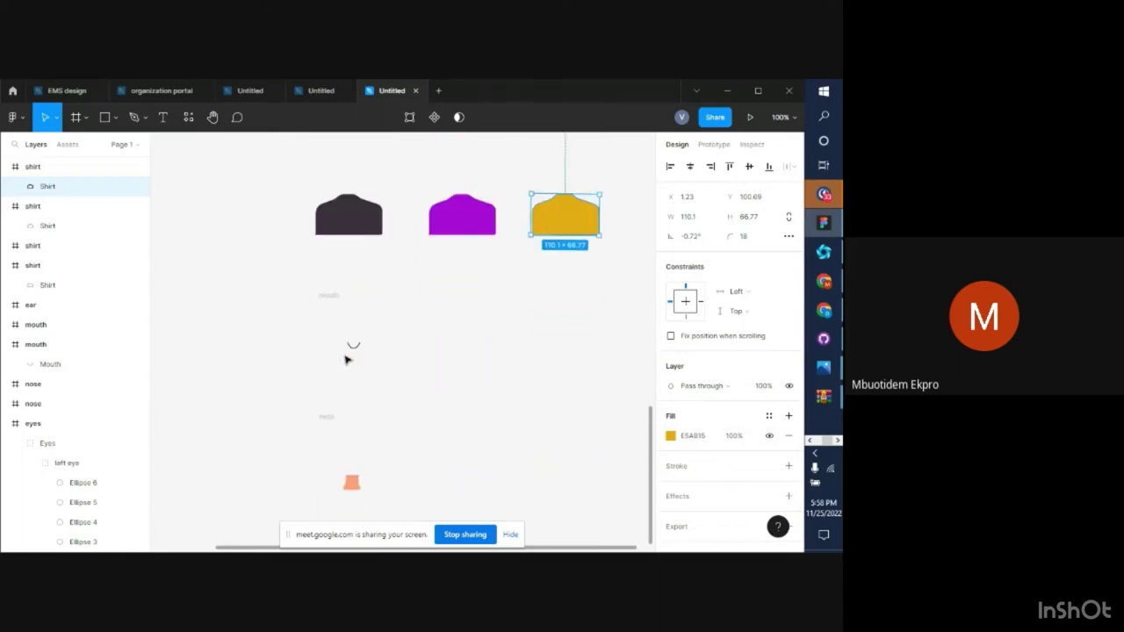
# Duplicate the mouth frame and change the middle mouth curve's rotation angle
pyautogui.click(332, 349)
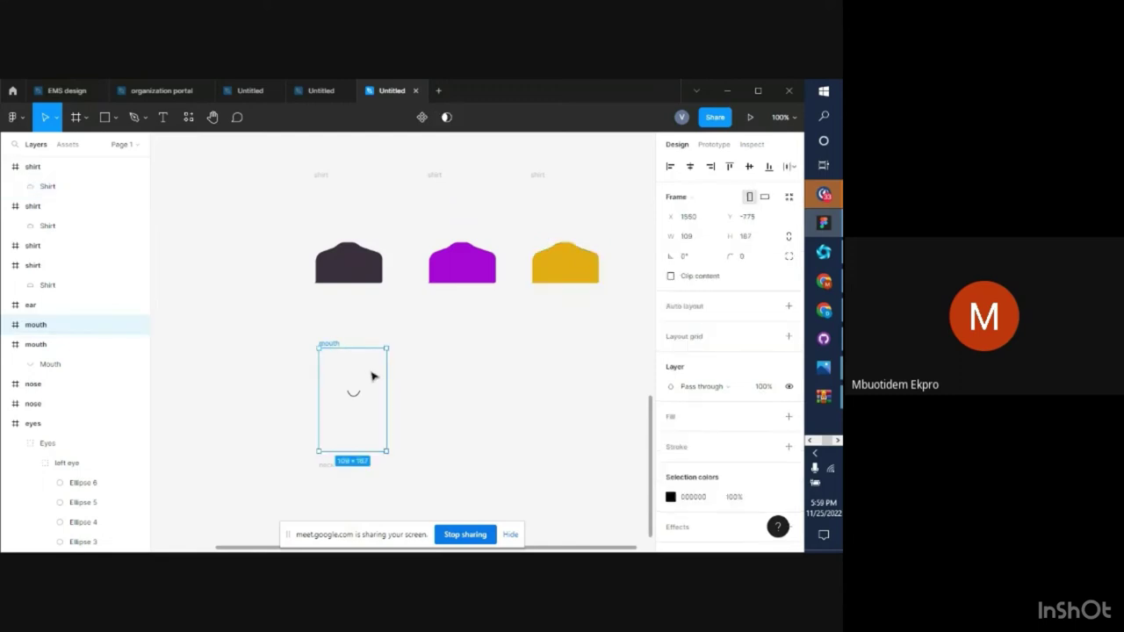
pyautogui.moveTo(372, 377); pyautogui.dragTo(592, 369)
pyautogui.click(461, 394)
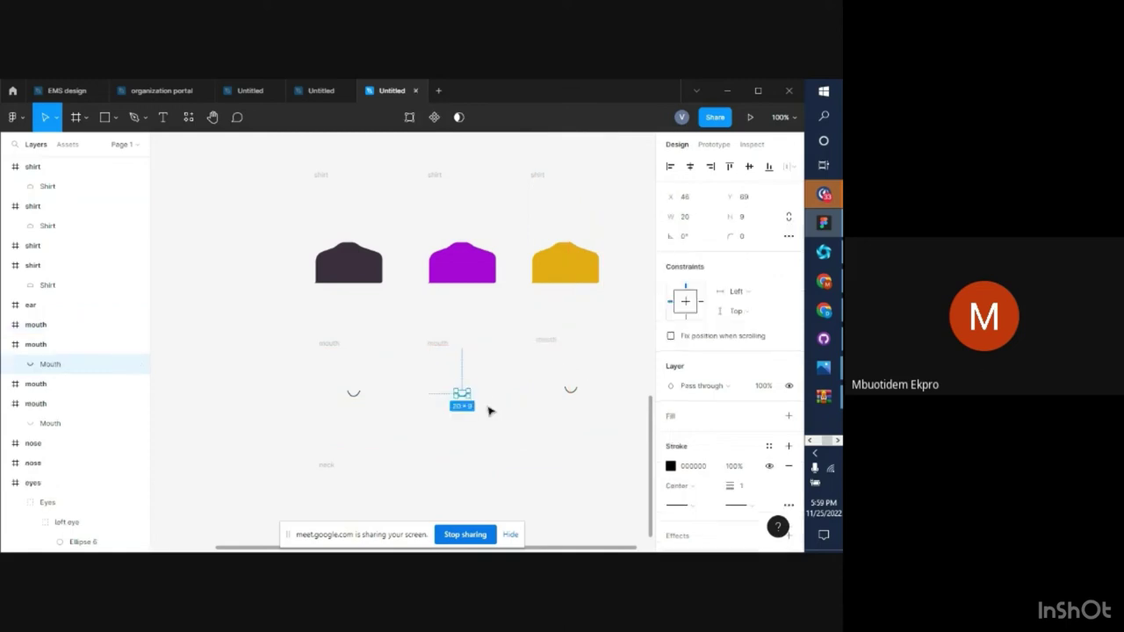
pyautogui.click(686, 242)
# Zoom in on the right mouth curve and enter its point editing
pyautogui.click(571, 391)
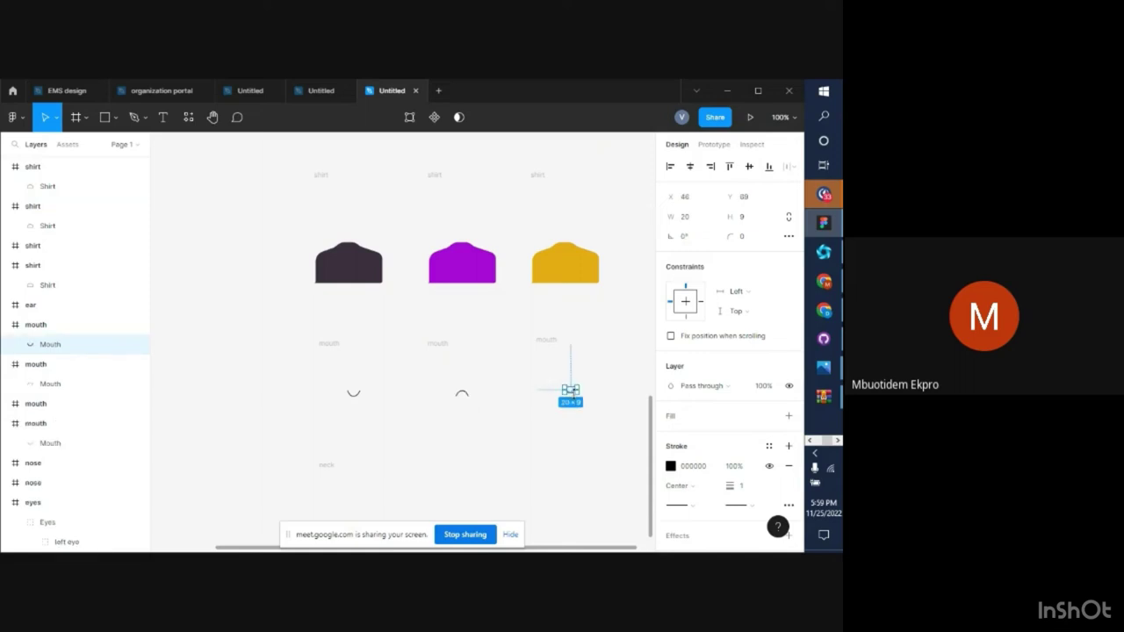
pyautogui.hotkey('ctrl', '+')
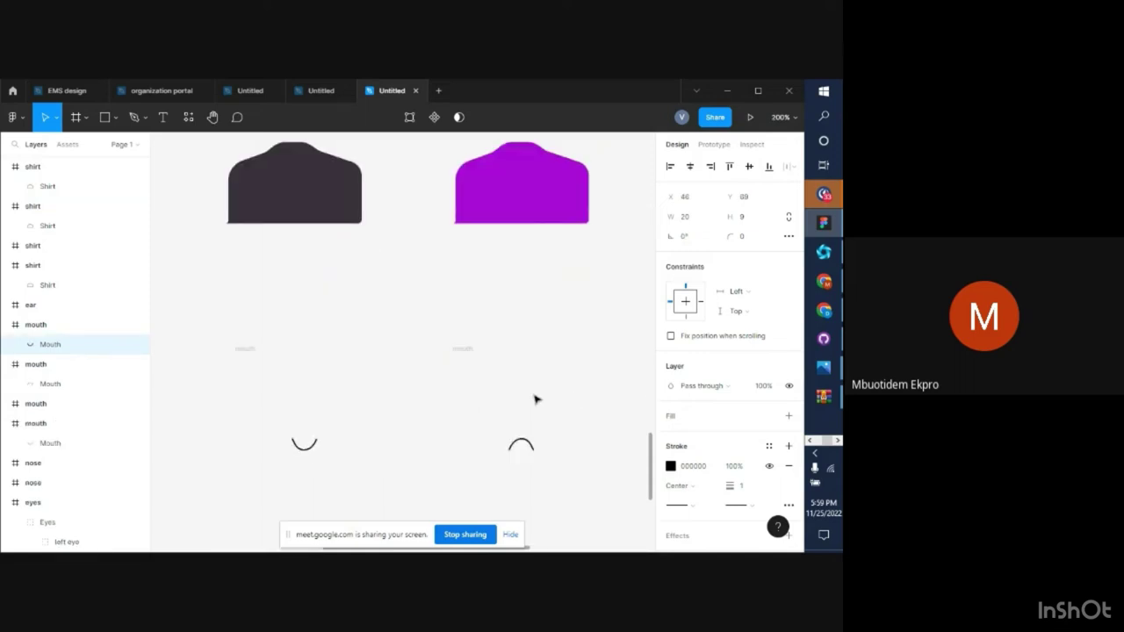
pyautogui.hscroll(2, 535, 398)
pyautogui.hscroll(4, 535, 398)
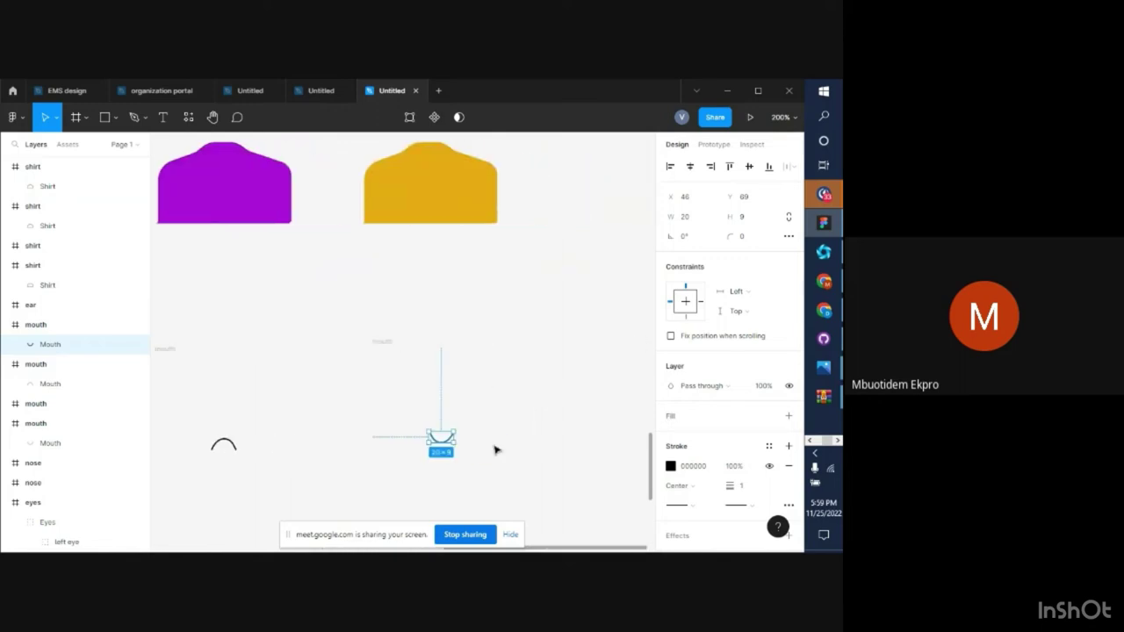
pyautogui.scroll(-1, 448, 438)
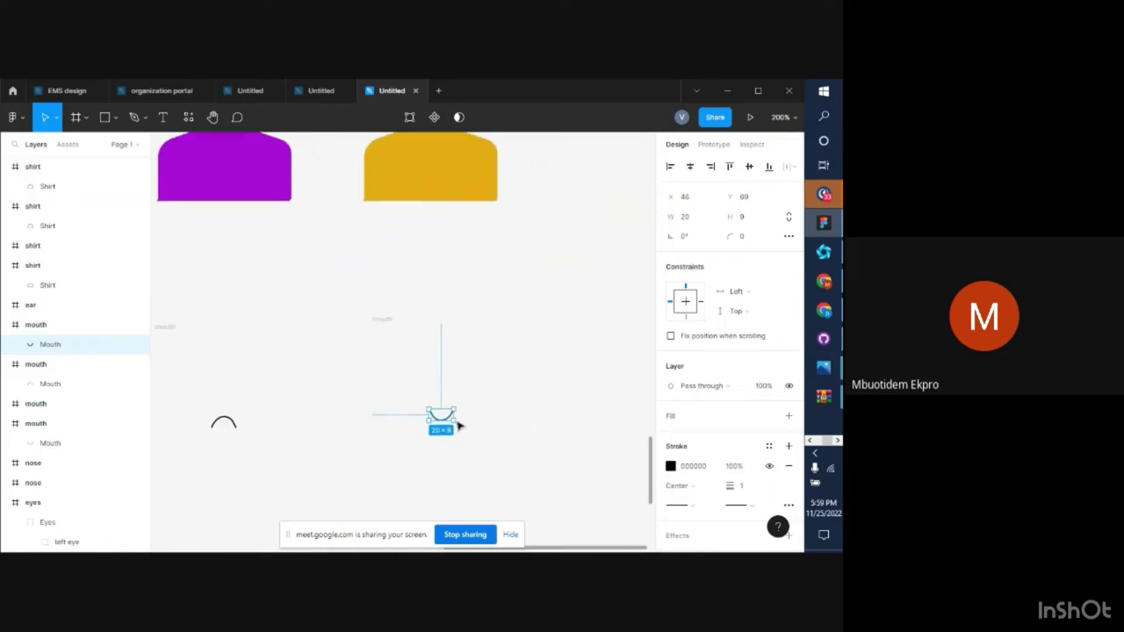
pyautogui.hotkey('ctrl', '+')
pyautogui.scroll(-1, 555, 439)
pyautogui.scroll(-2, 554, 439)
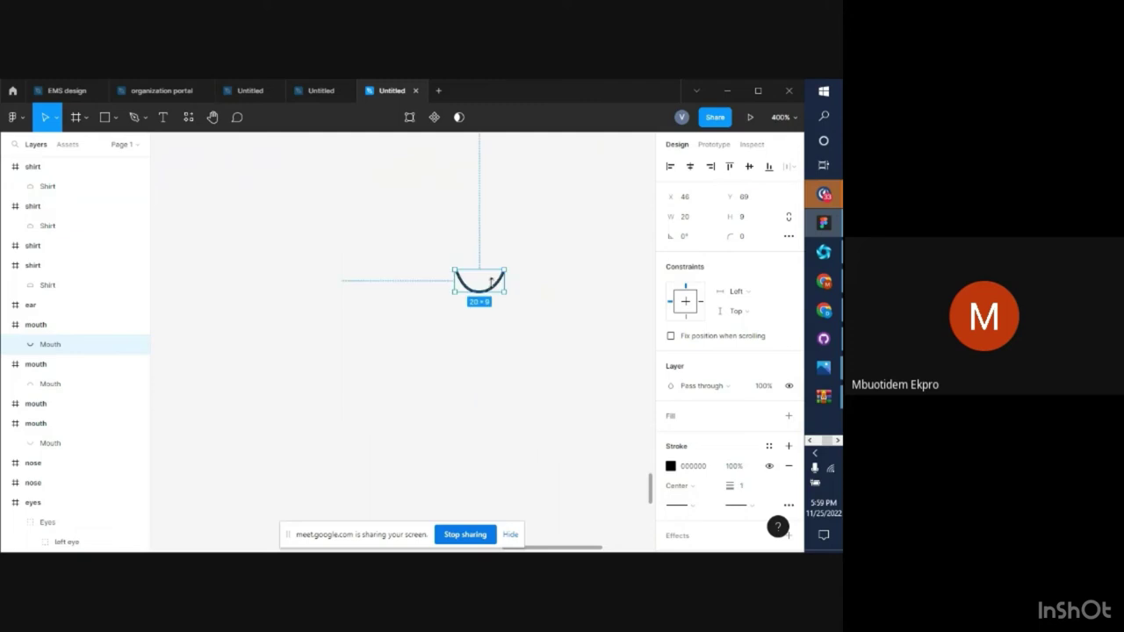
pyautogui.click(499, 291)
pyautogui.click(499, 289)
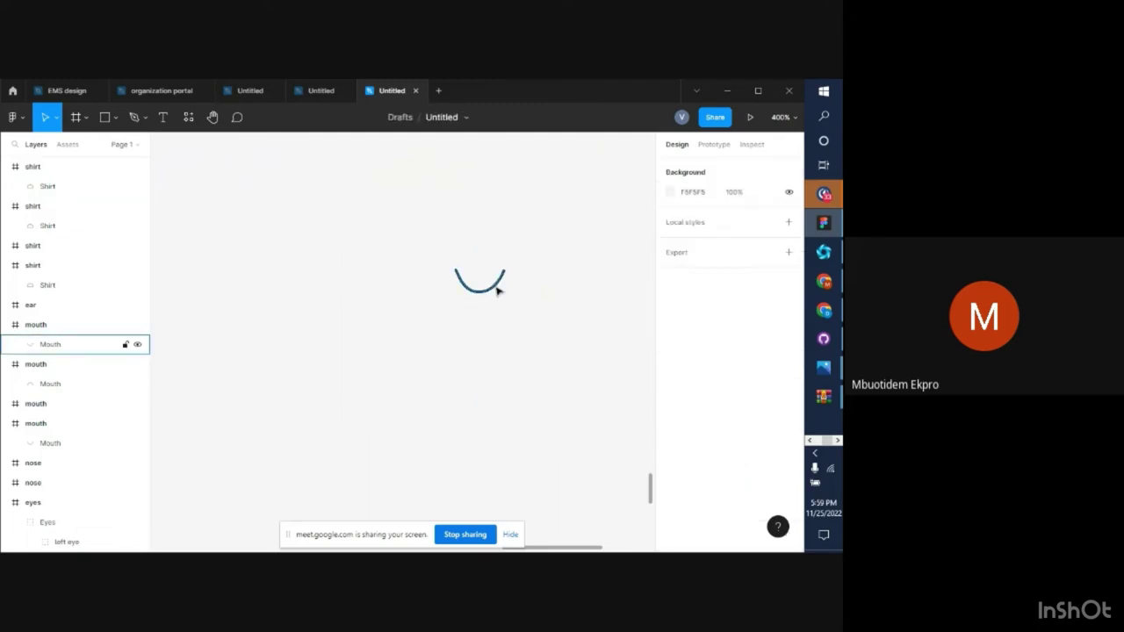
pyautogui.doubleClick(500, 289)
# Drag both arc endpoints level so the mouth becomes a straight horizontal line
pyautogui.moveTo(505, 271); pyautogui.dragTo(517, 294)
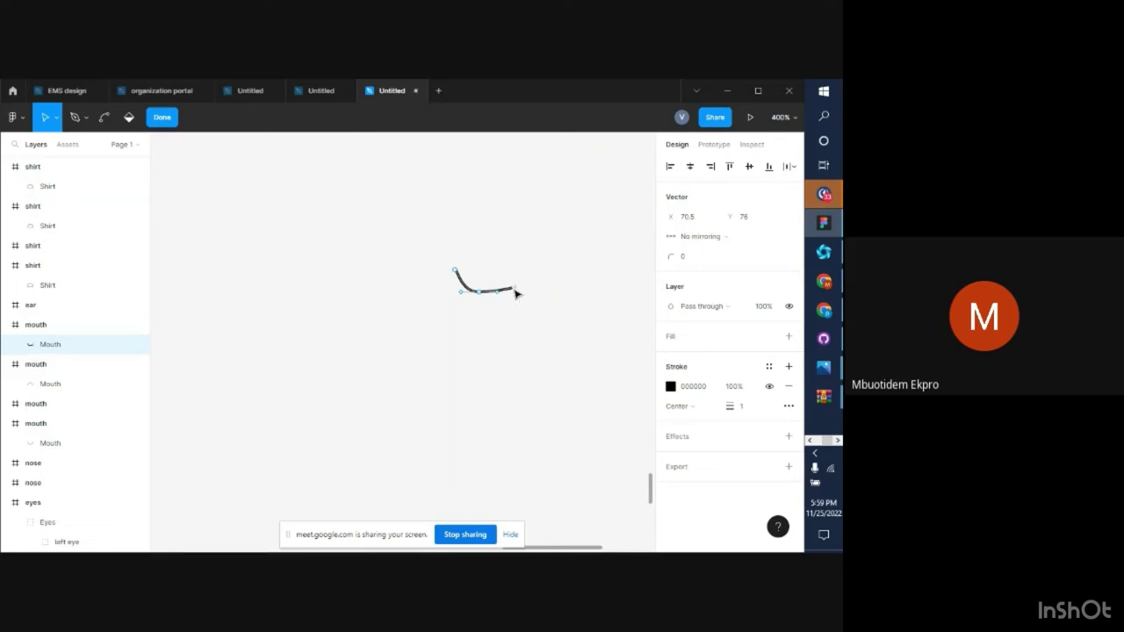
pyautogui.moveTo(454, 271); pyautogui.dragTo(450, 296)
pyautogui.moveTo(518, 289); pyautogui.dragTo(518, 292)
pyautogui.click(540, 293)
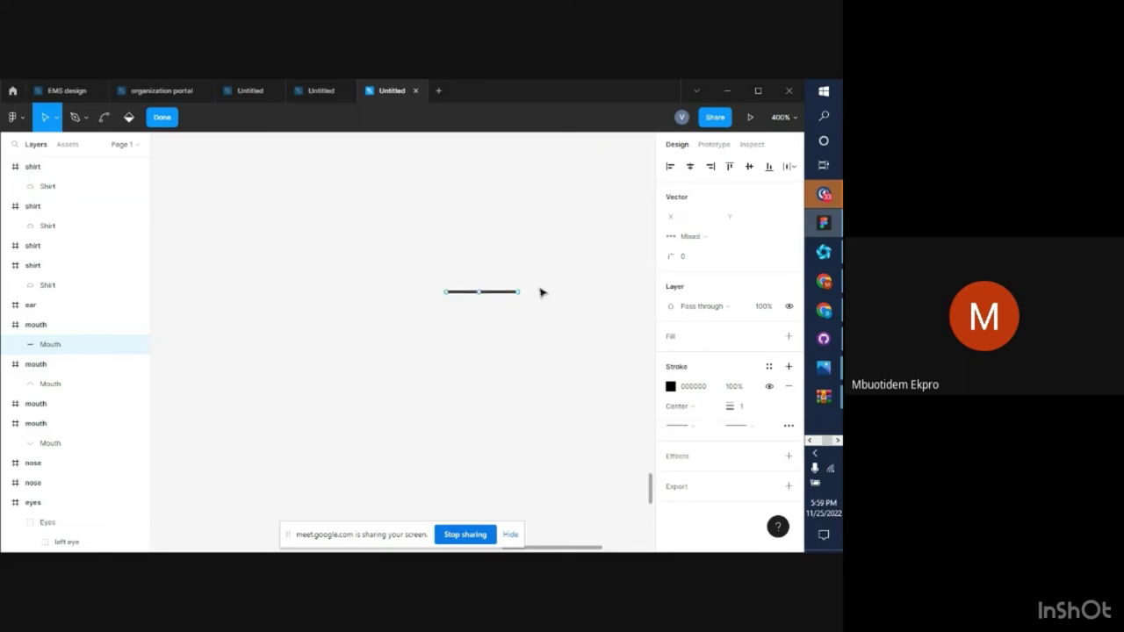
pyautogui.press('-')
pyautogui.press('Escape')
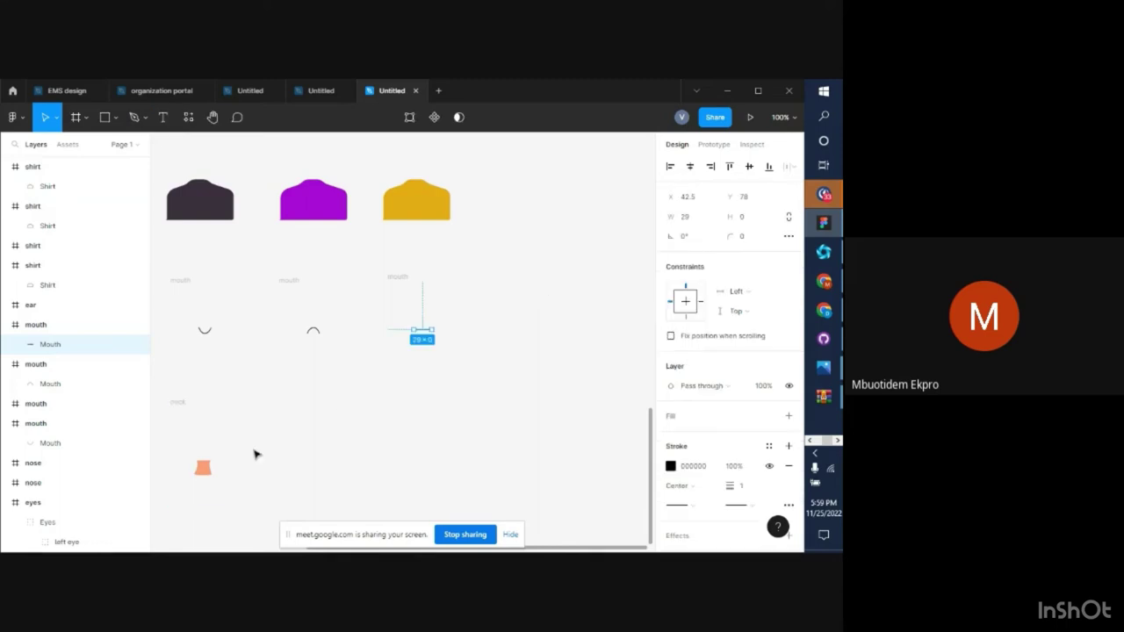
# Duplicate the neck frame with Alt-drag and Ctrl+D, giving three necks
pyautogui.click(185, 404)
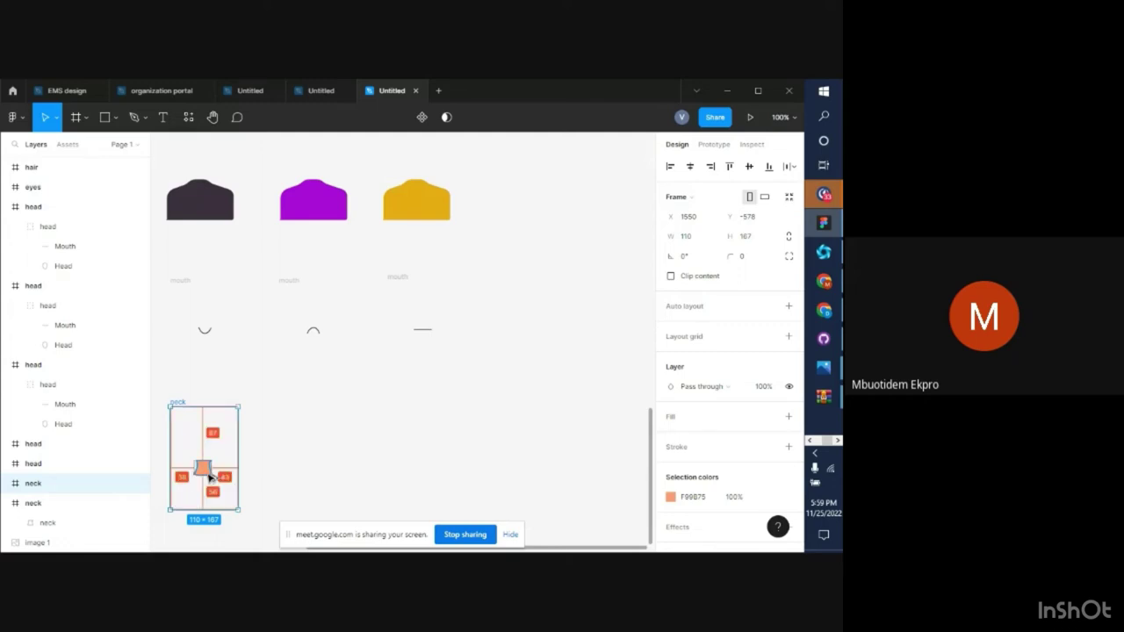
pyautogui.moveTo(208, 474); pyautogui.dragTo(314, 469)
pyautogui.hotkey('ctrl', 'd')
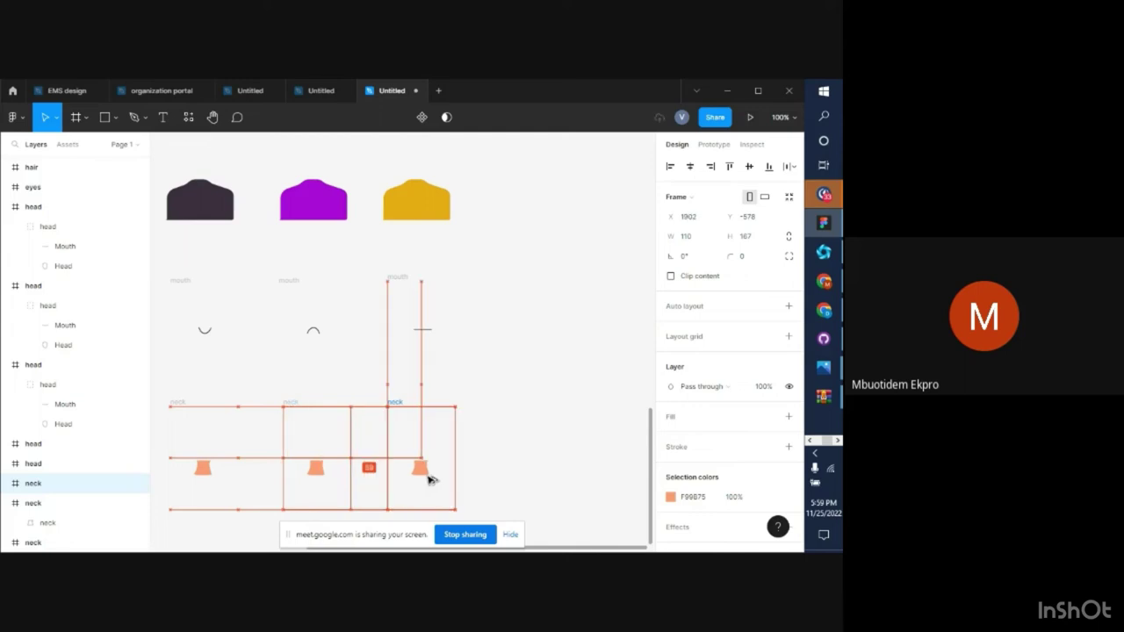
pyautogui.scroll(3, 515, 440)
pyautogui.scroll(2, 515, 440)
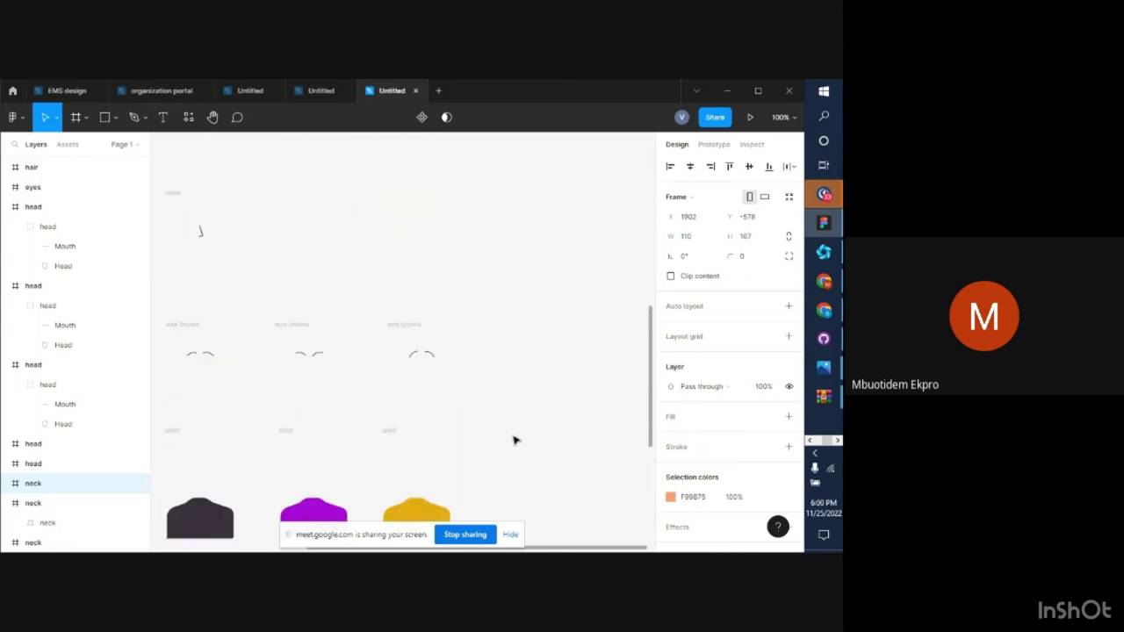
pyautogui.scroll(-3, 515, 440)
pyautogui.scroll(5, 515, 440)
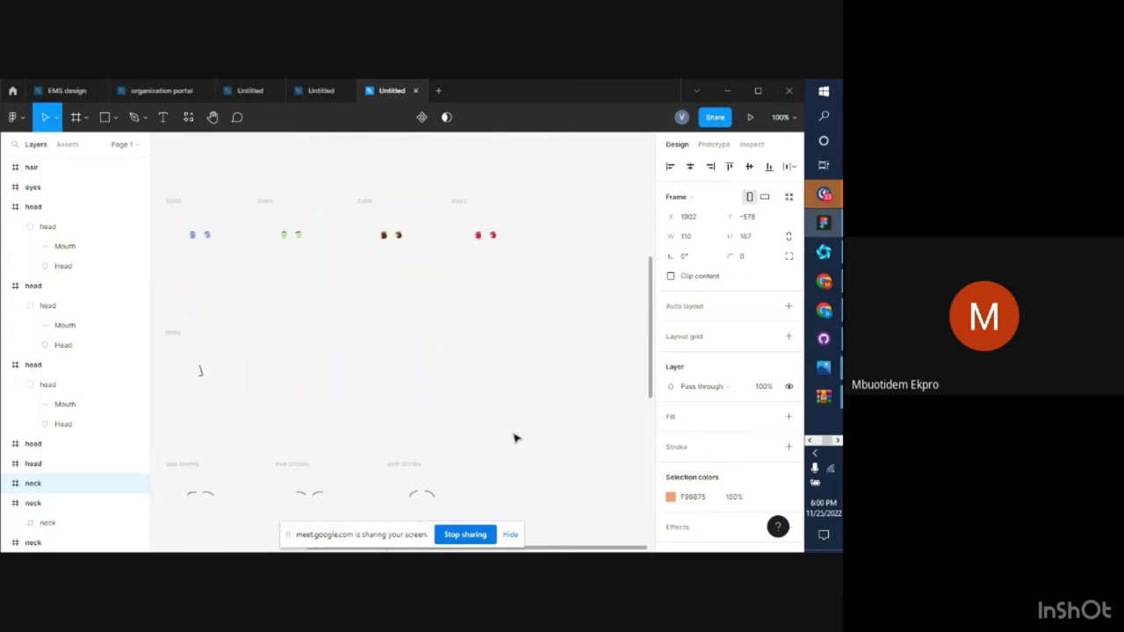
pyautogui.scroll(-6, 515, 439)
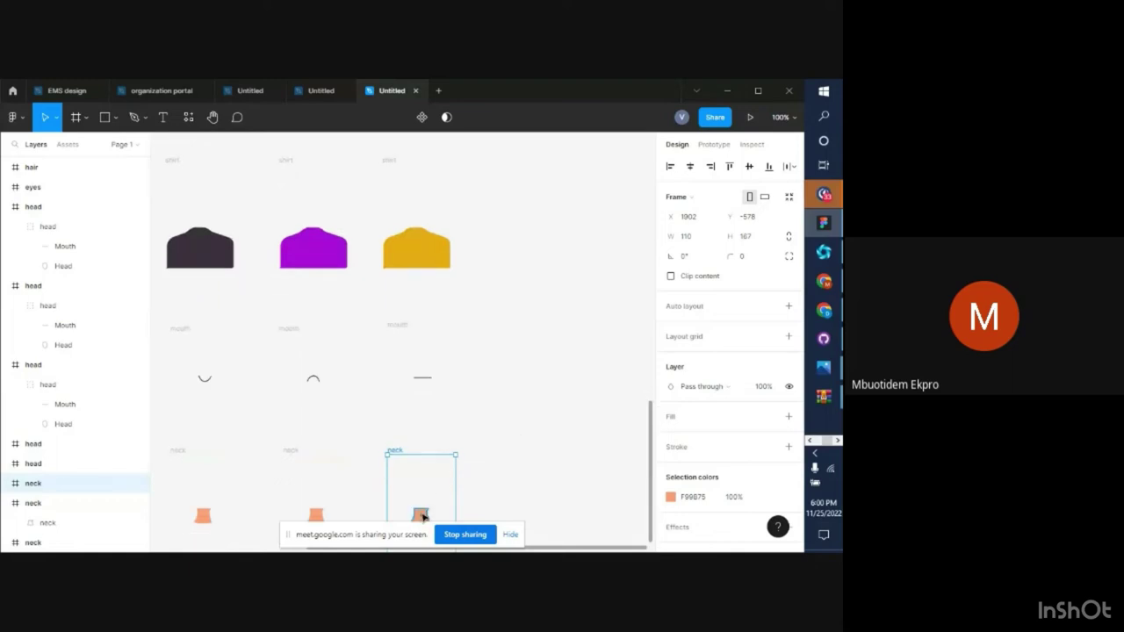
# Give the third neck the dark brown head colour with the eyedropper
pyautogui.click(425, 519)
pyautogui.scroll(6, 523, 457)
pyautogui.scroll(4, 528, 449)
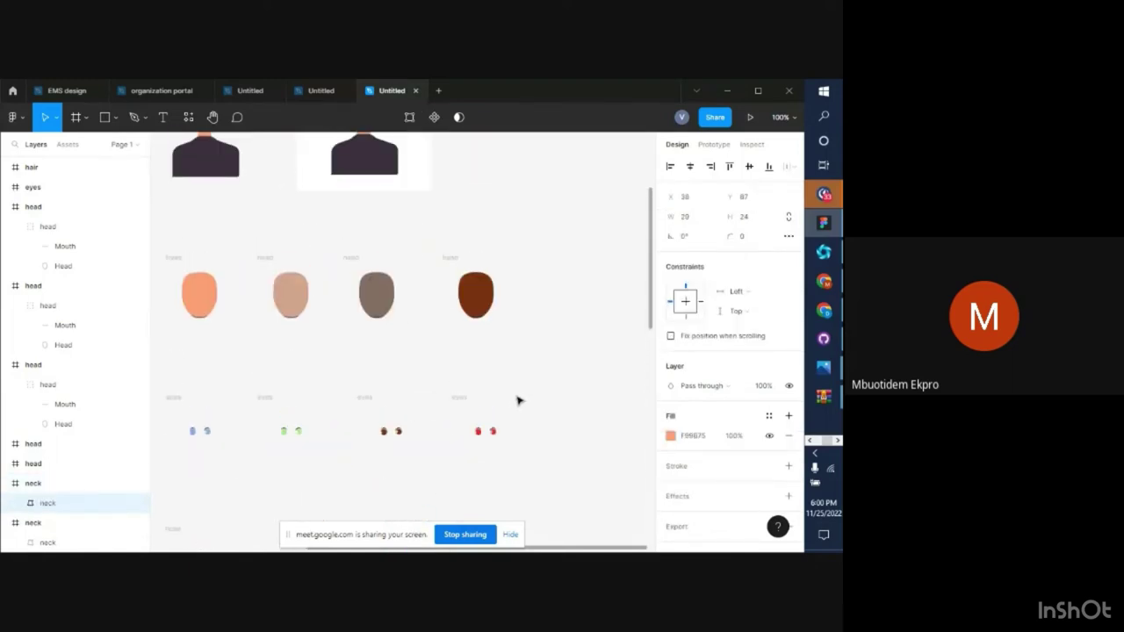
pyautogui.press('i')
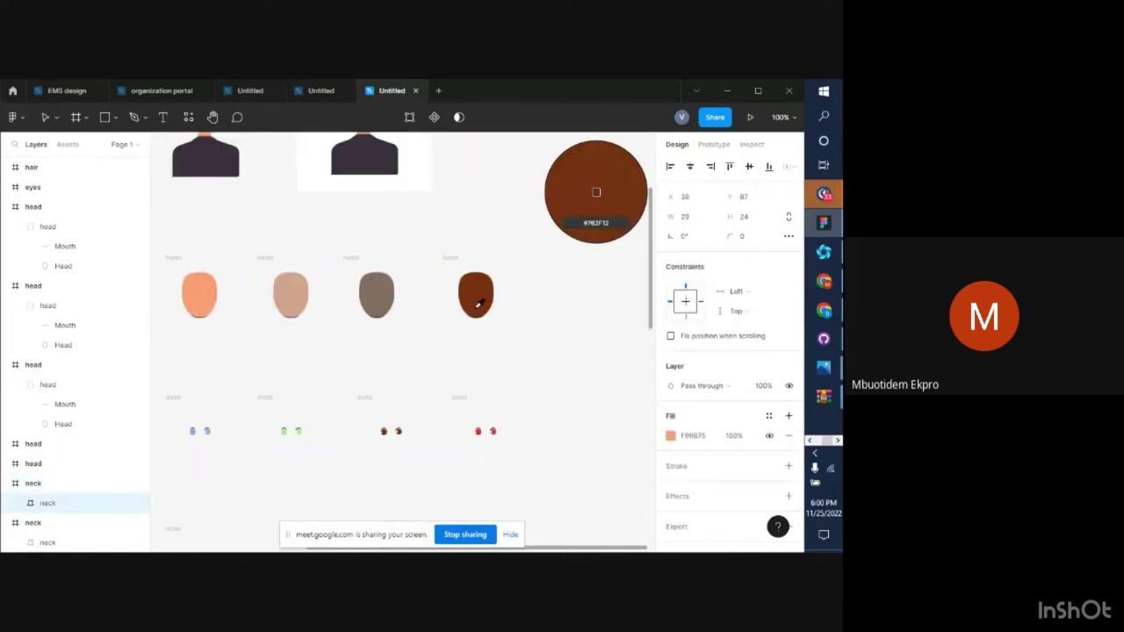
pyautogui.click(479, 303)
pyautogui.scroll(-10, 522, 398)
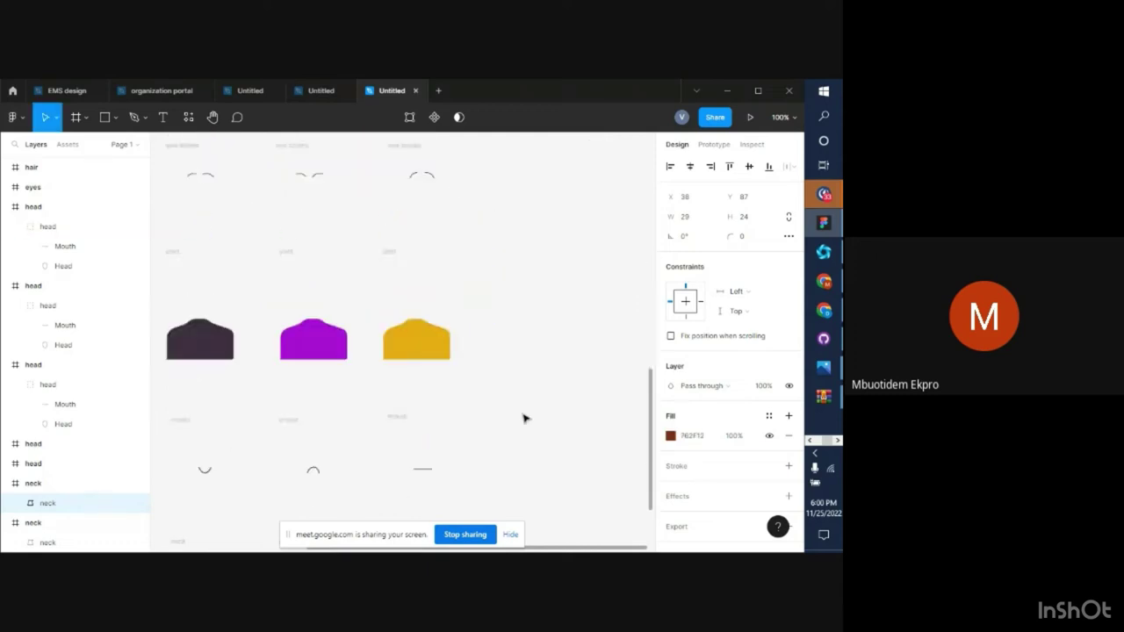
# Give the second neck the tan head colour with the eyedropper
pyautogui.click(316, 484)
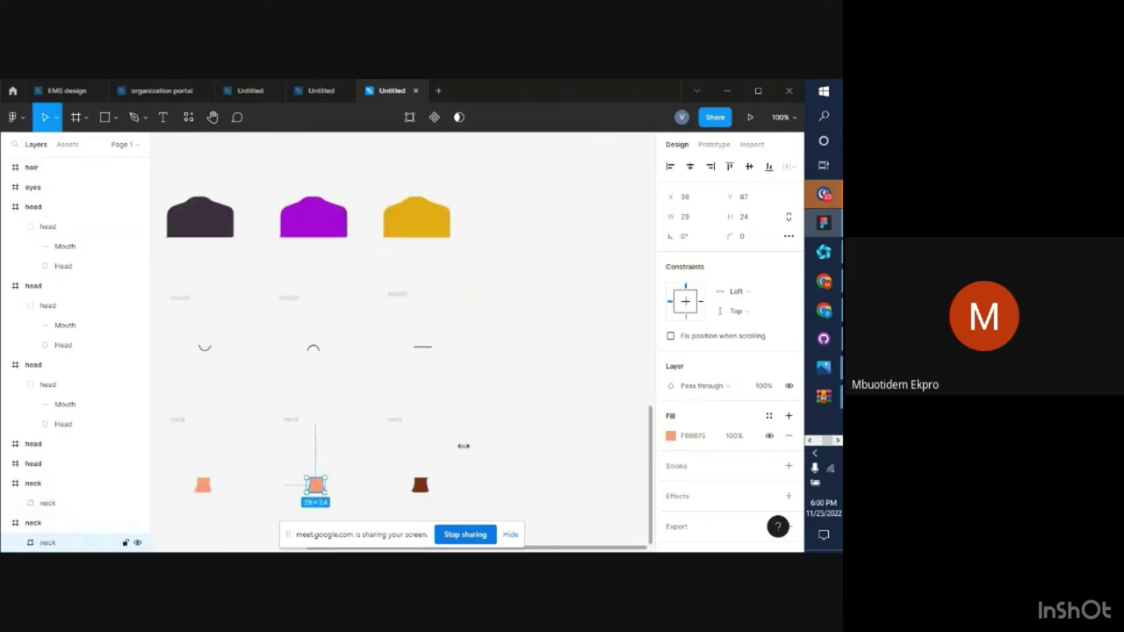
pyautogui.scroll(3, 505, 422)
pyautogui.scroll(5, 508, 418)
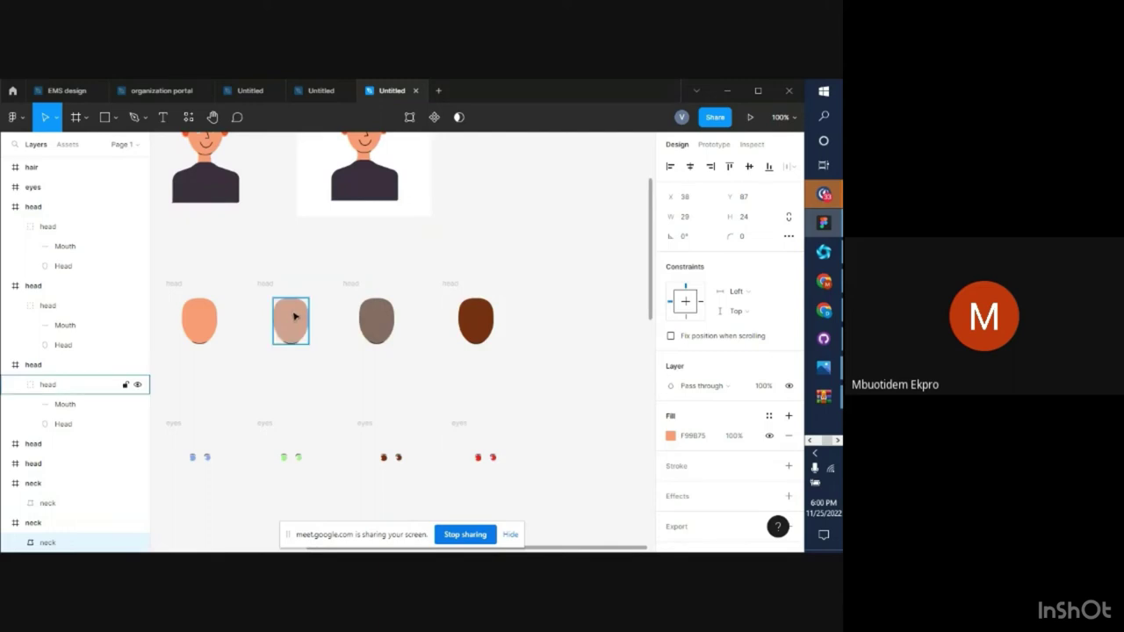
pyautogui.press('i')
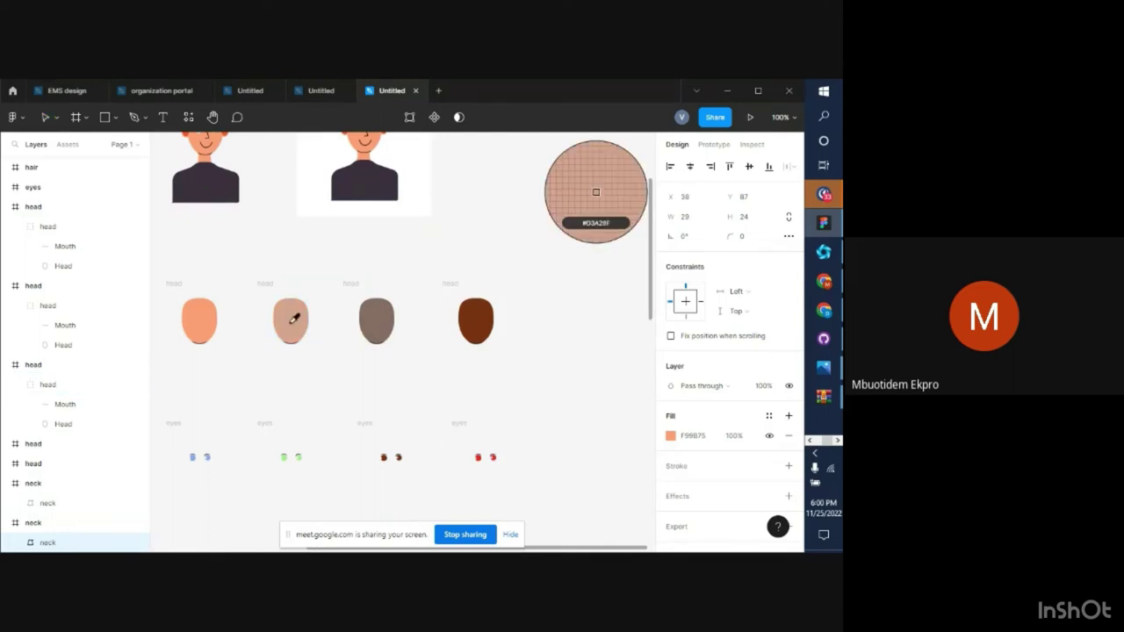
pyautogui.click(294, 318)
pyautogui.scroll(-6, 514, 433)
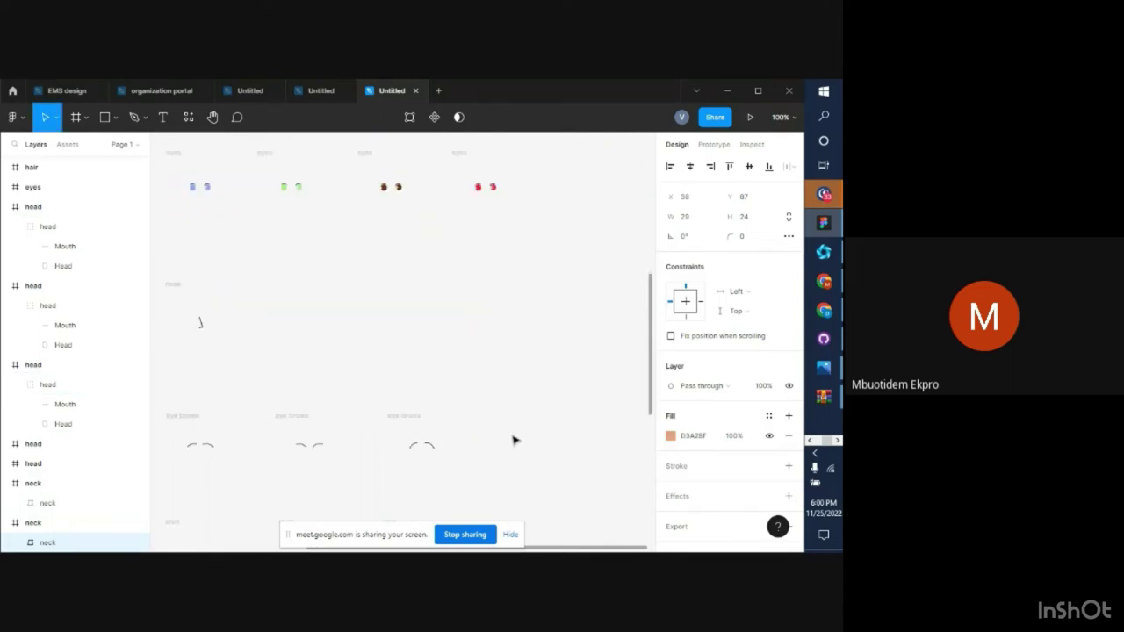
pyautogui.hotkey('ctrl', '-')
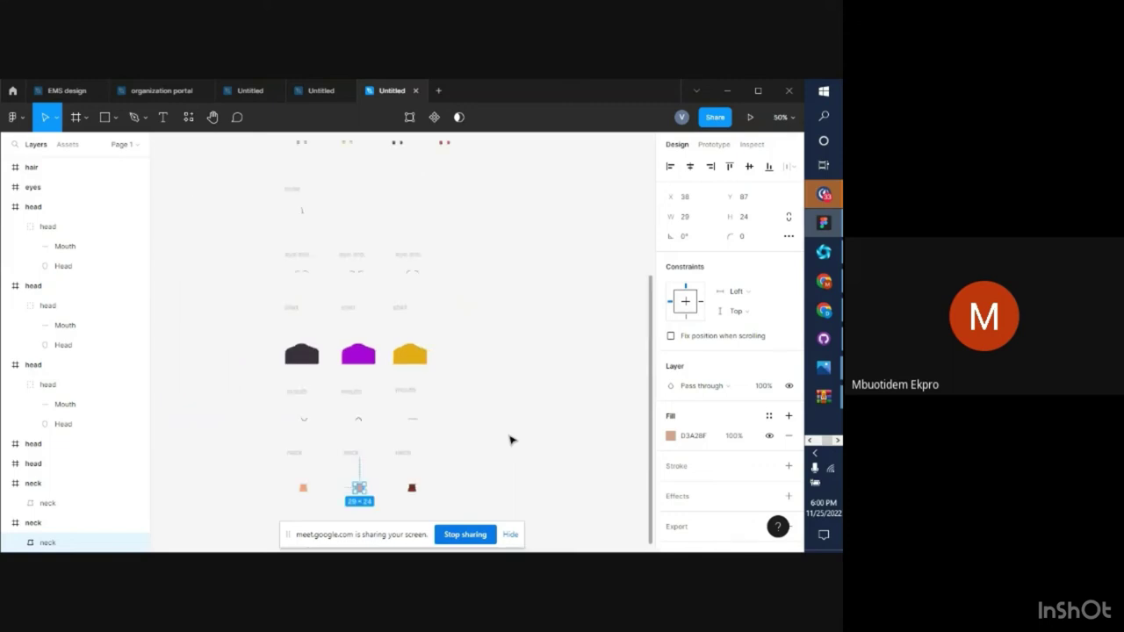
pyautogui.scroll(-1, 512, 422)
pyautogui.click(514, 423)
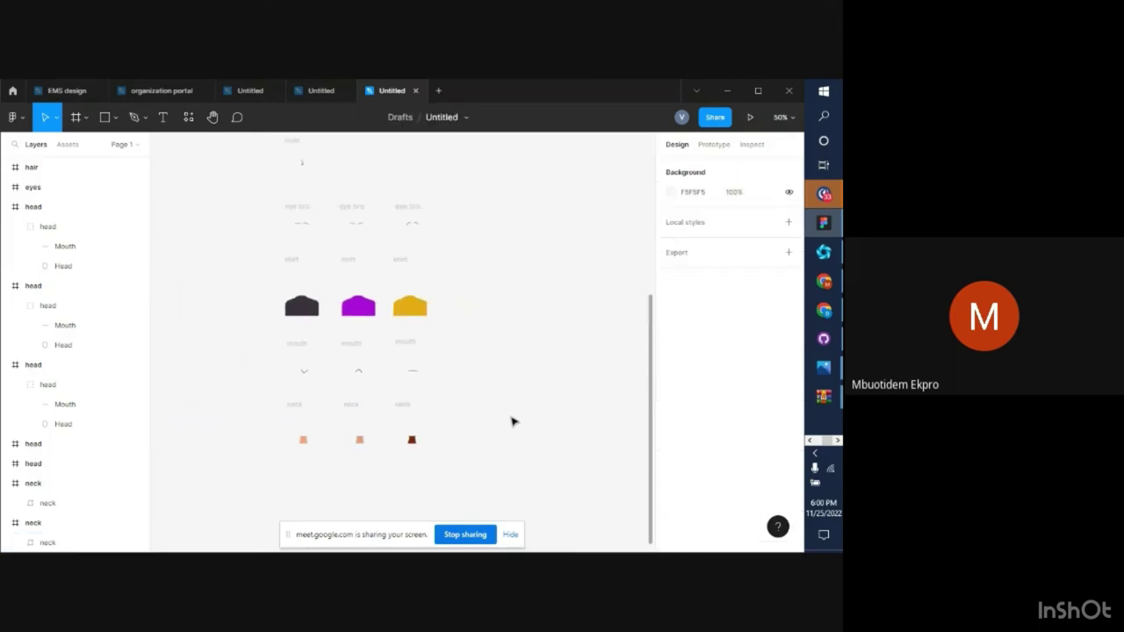
pyautogui.scroll(6, 514, 423)
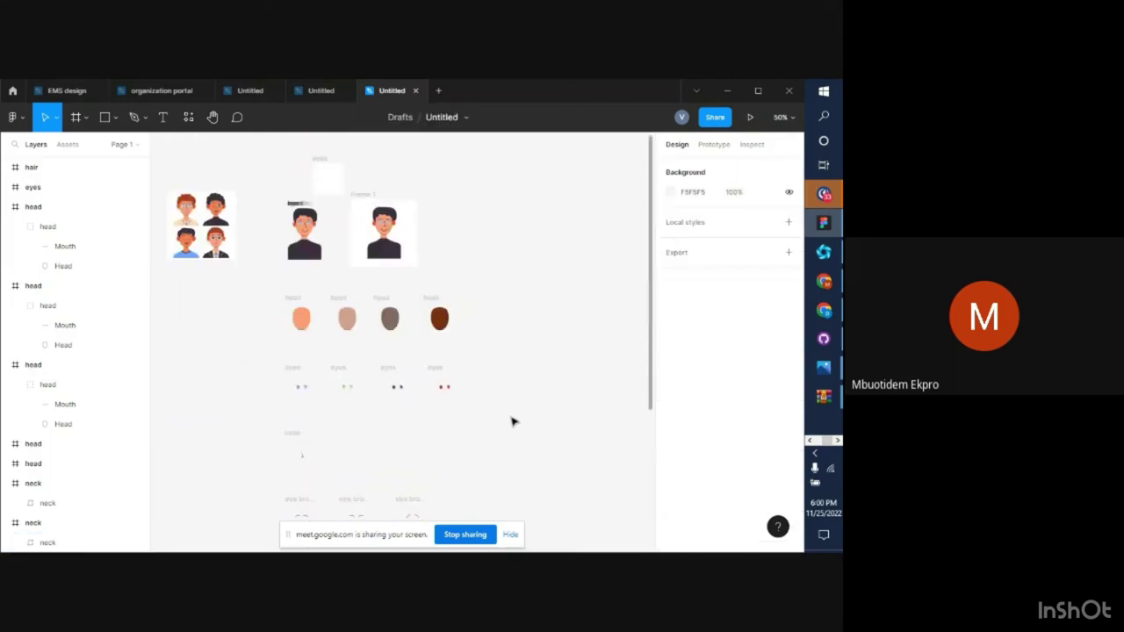
# Move the hair frame below the neck row
pyautogui.click(315, 221)
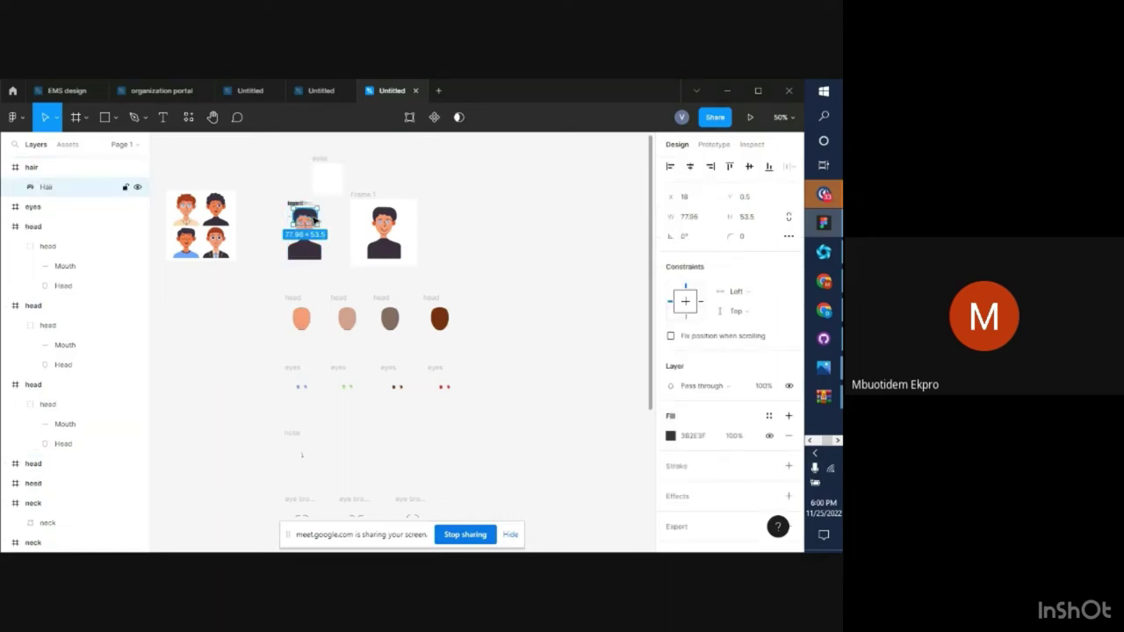
pyautogui.click(304, 246)
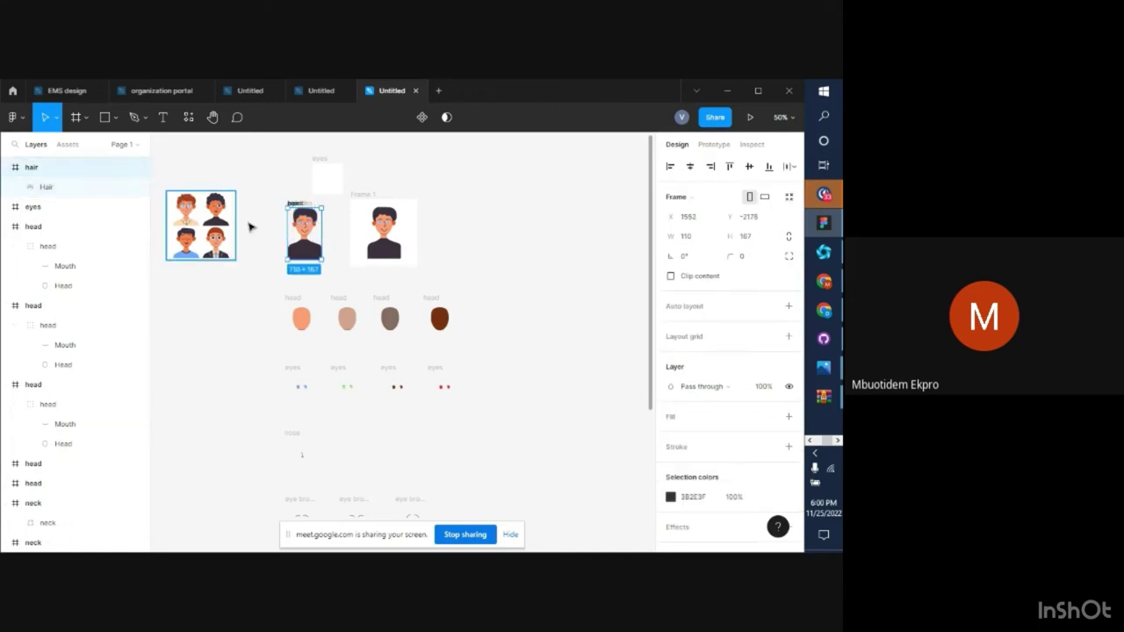
pyautogui.moveTo(314, 240); pyautogui.dragTo(448, 354)
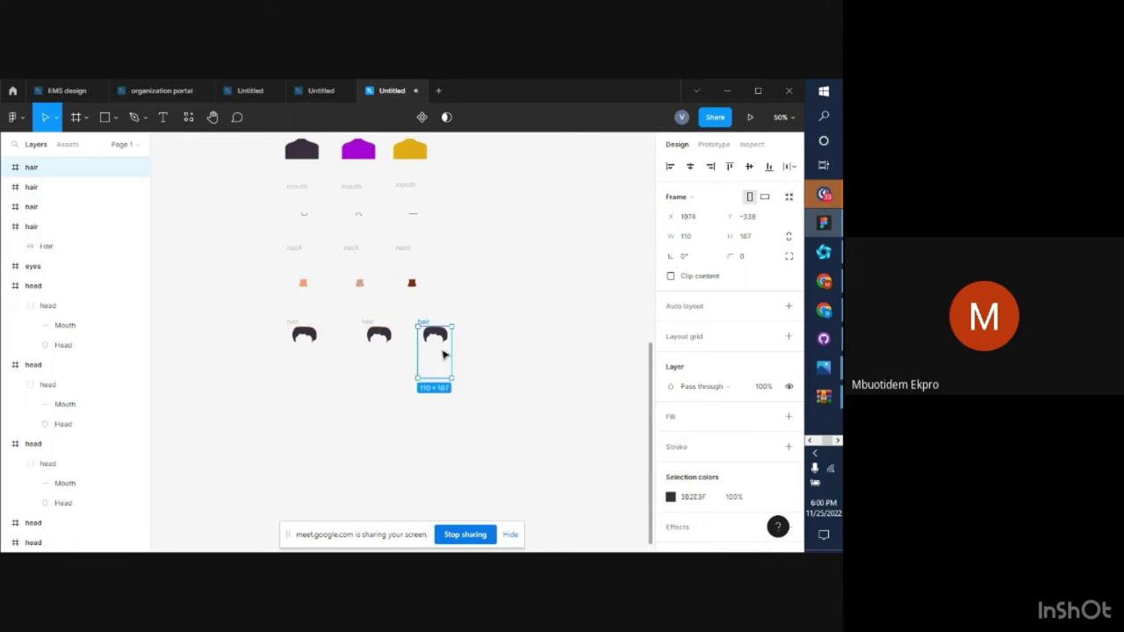
# Make the second hair variant orange
pyautogui.click(391, 334)
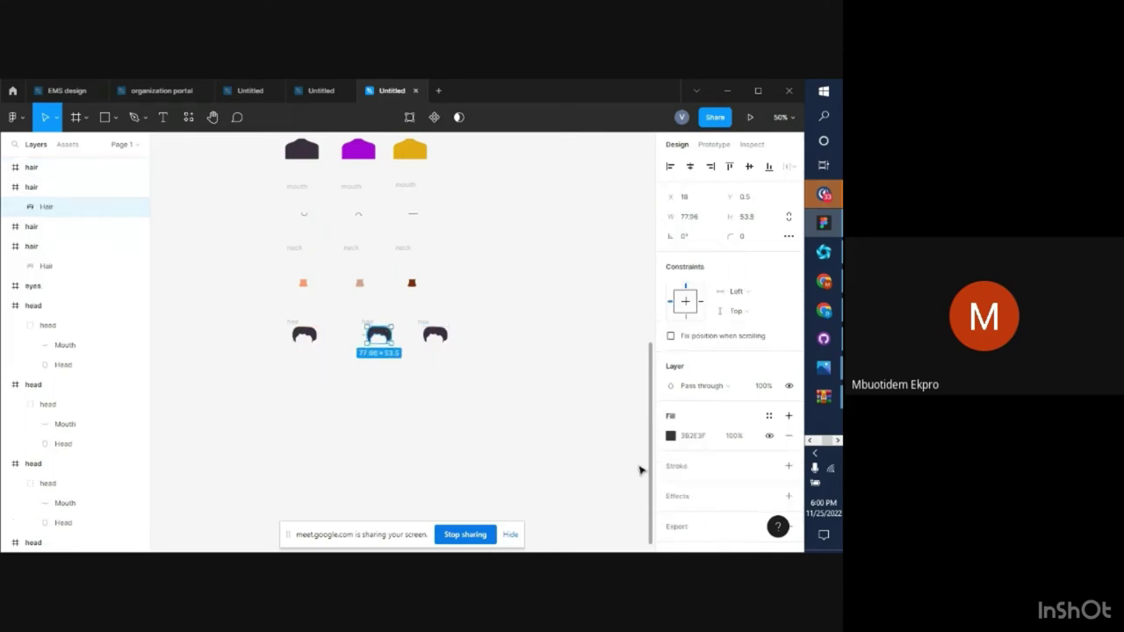
pyautogui.click(670, 436)
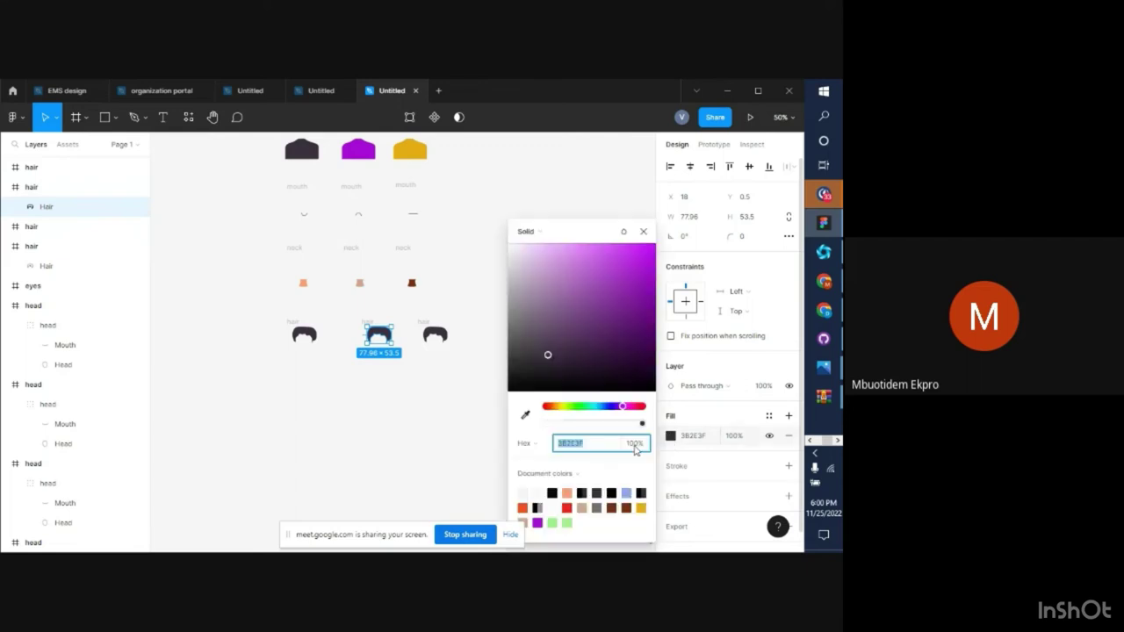
pyautogui.click(527, 507)
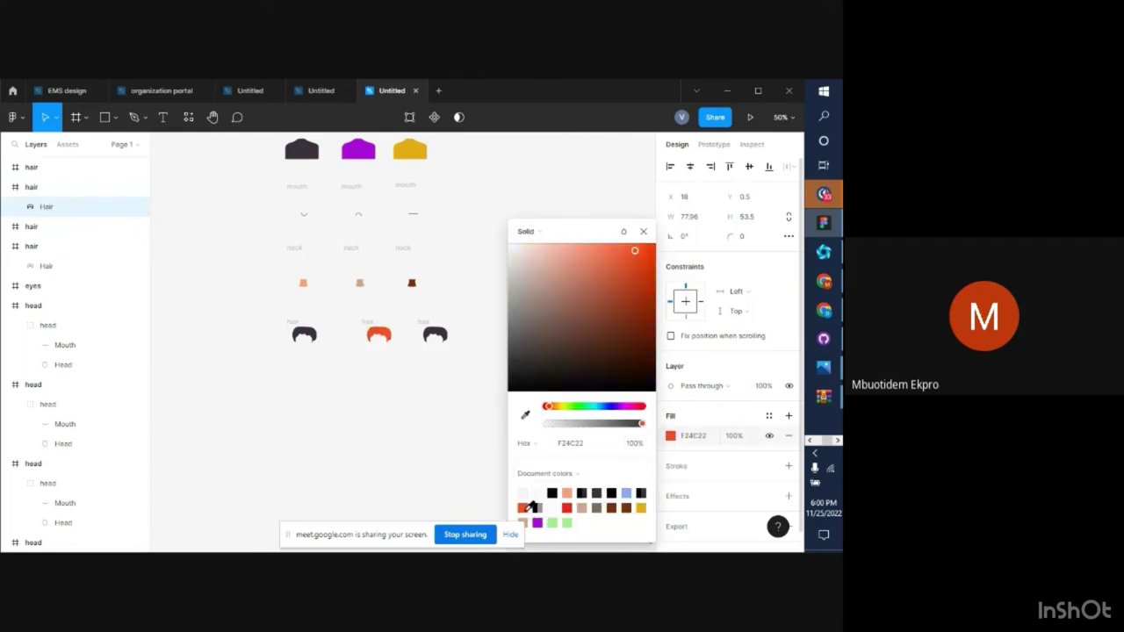
# Recolour the third hair variant pale yellow FFF2AF
pyautogui.click(445, 333)
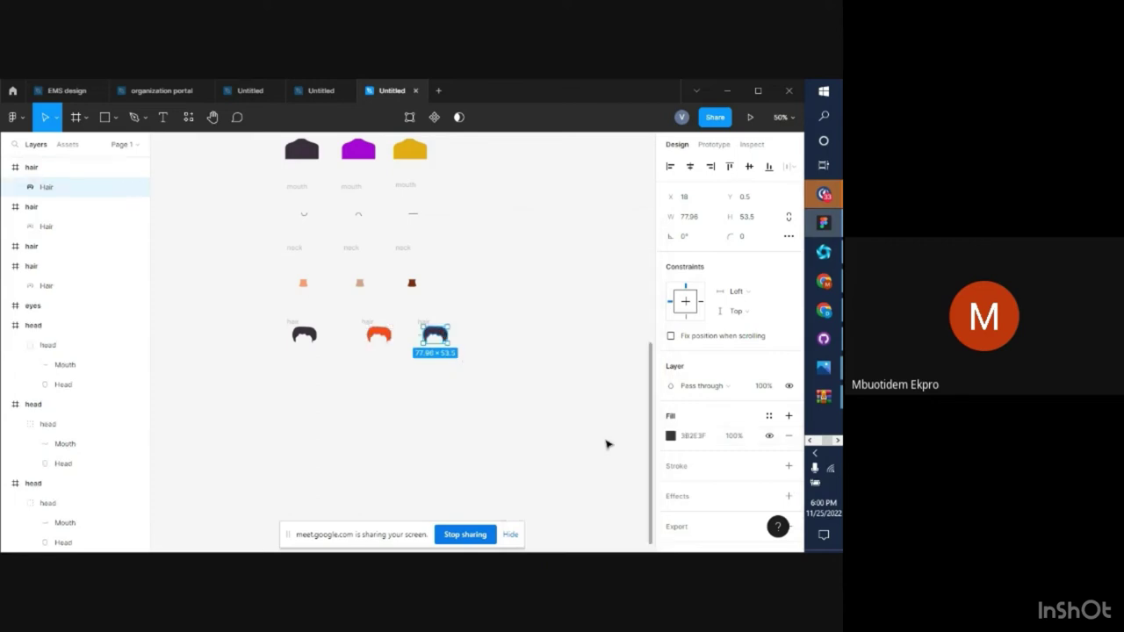
pyautogui.click(670, 437)
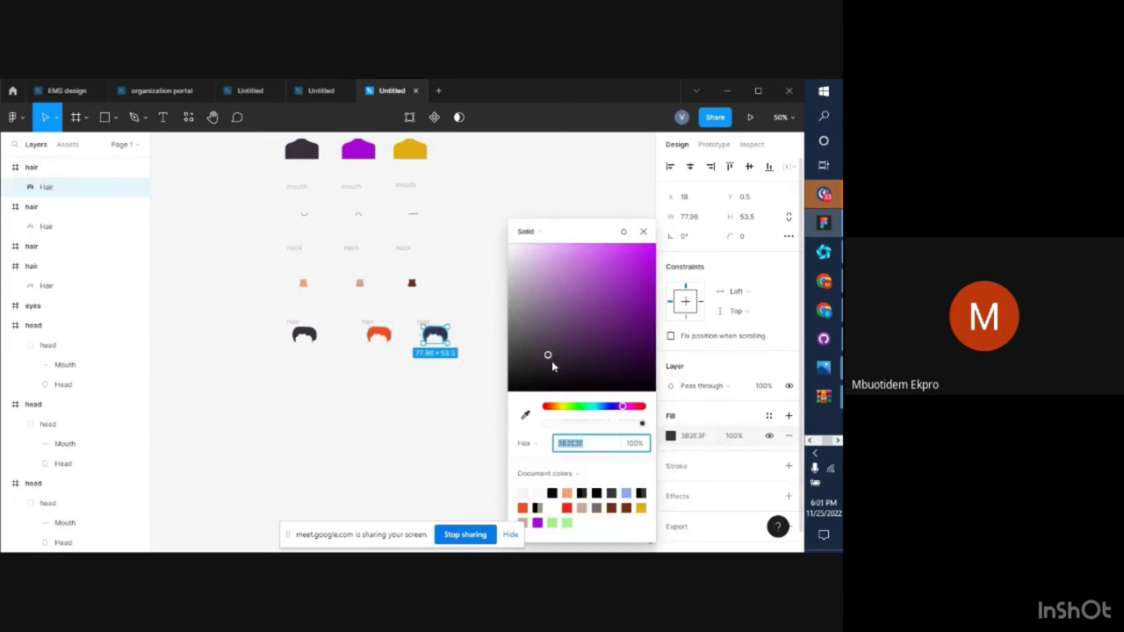
pyautogui.click(556, 407)
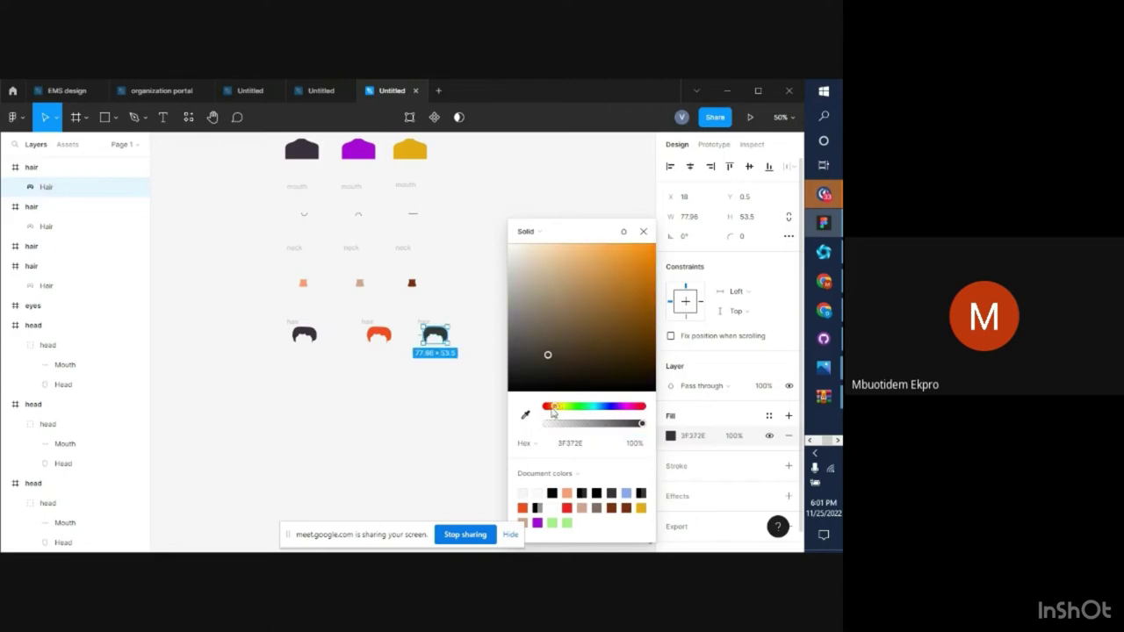
pyautogui.moveTo(553, 410); pyautogui.dragTo(562, 413)
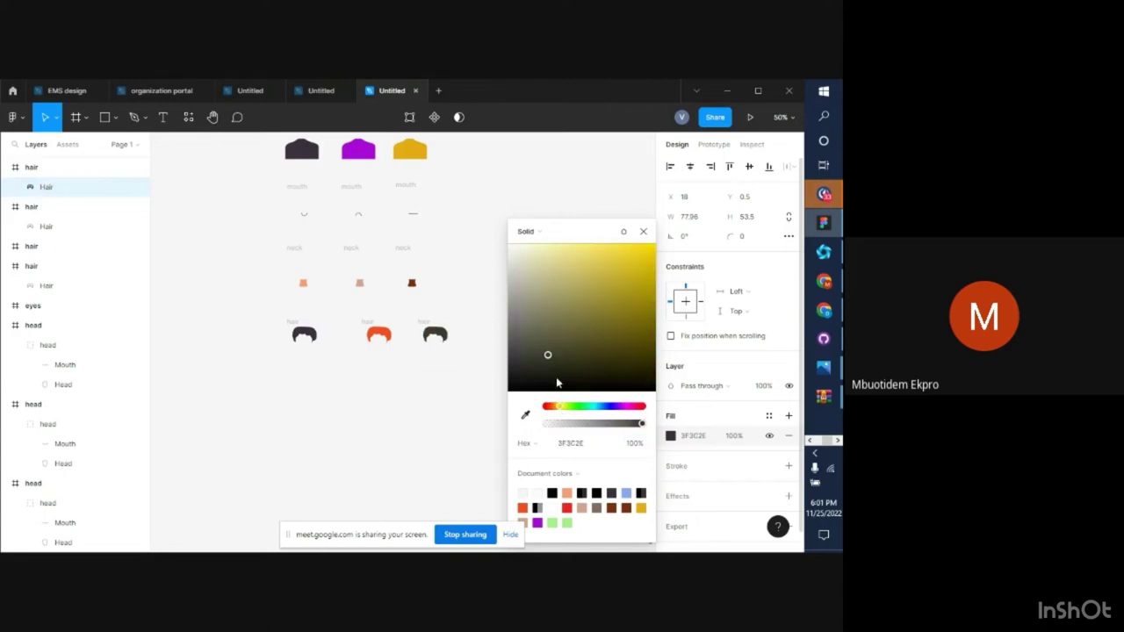
pyautogui.moveTo(546, 362); pyautogui.dragTo(555, 251)
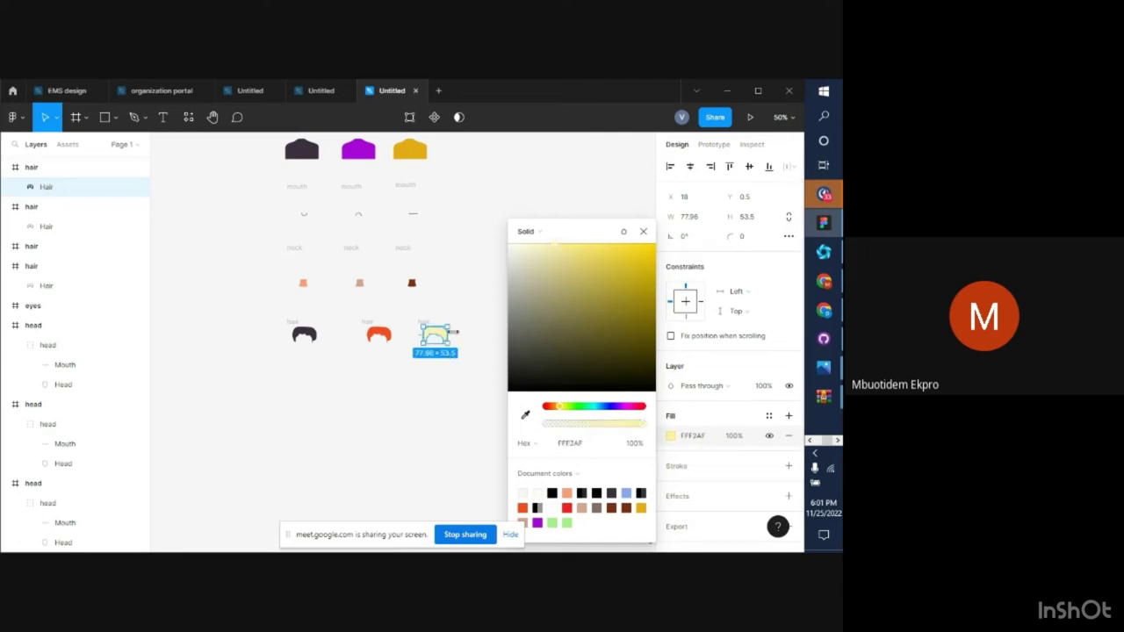
pyautogui.click(644, 233)
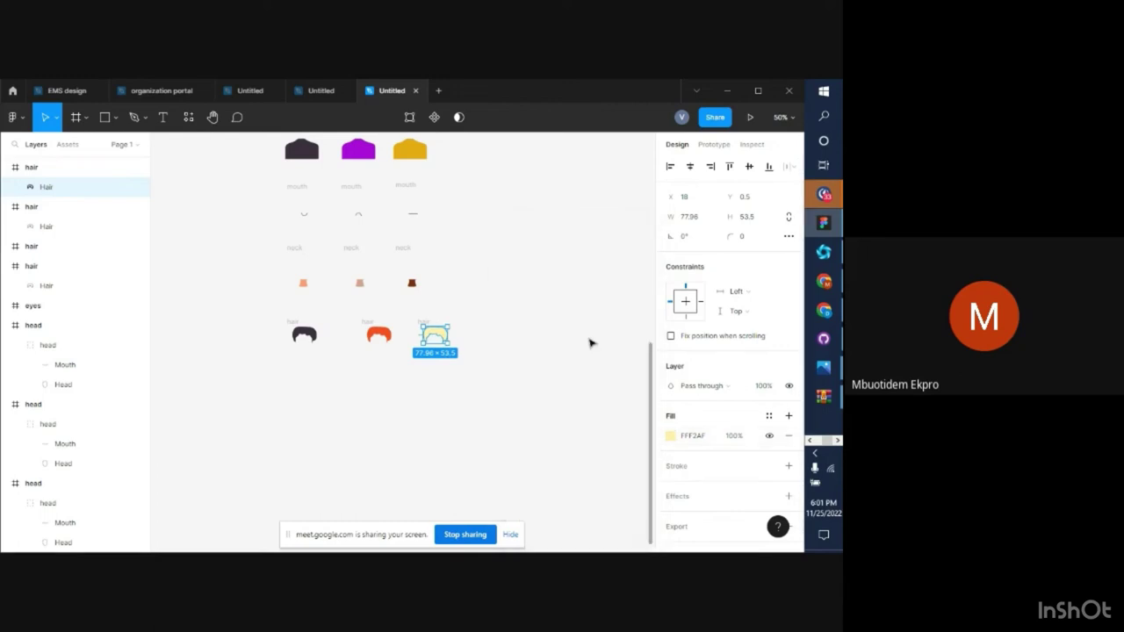
# Duplicate the yellow hair frame to its right and zoom in on the copy
pyautogui.click(442, 311)
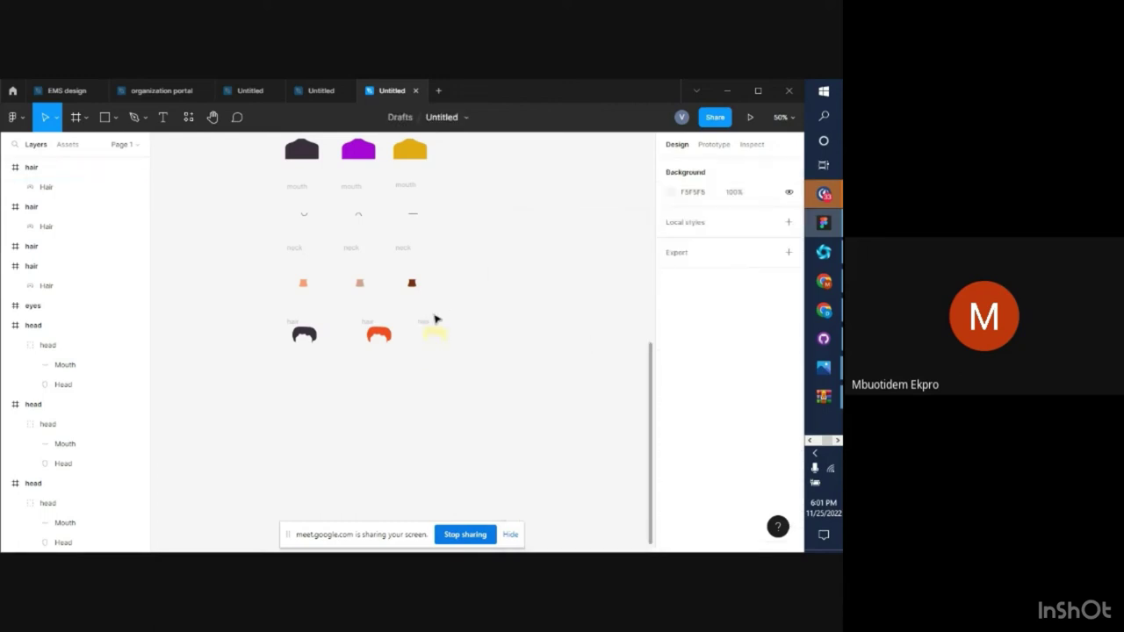
pyautogui.click(424, 322)
pyautogui.moveTo(436, 346); pyautogui.dragTo(493, 345)
pyautogui.hotkey('ctrl', '=')
pyautogui.hotkey('ctrl', '=')
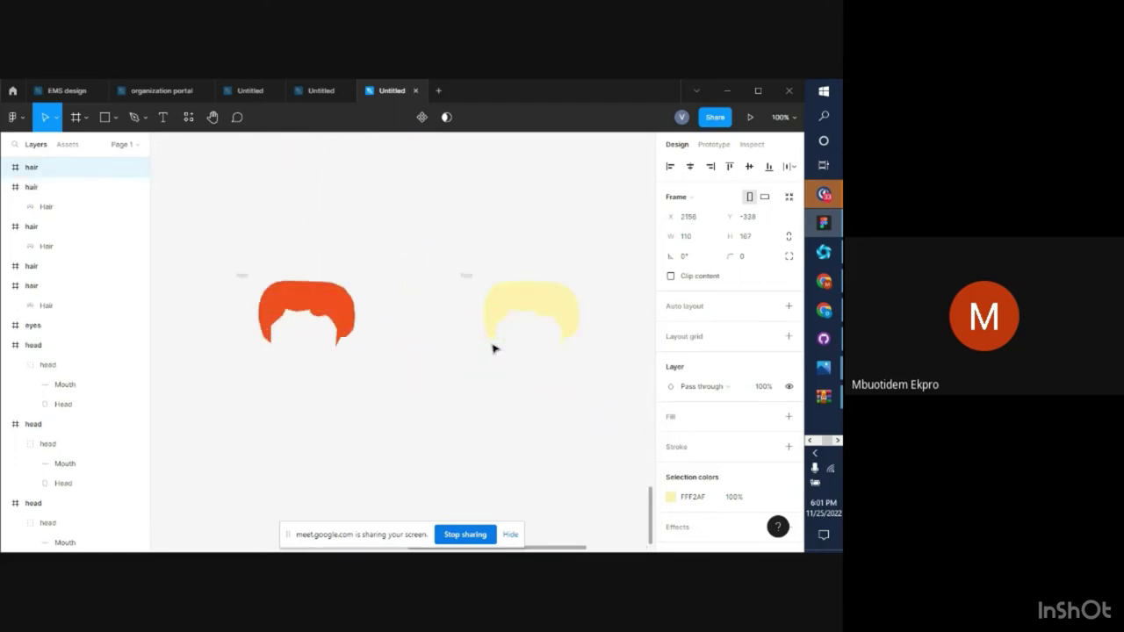
pyautogui.hscroll(3, 524, 343)
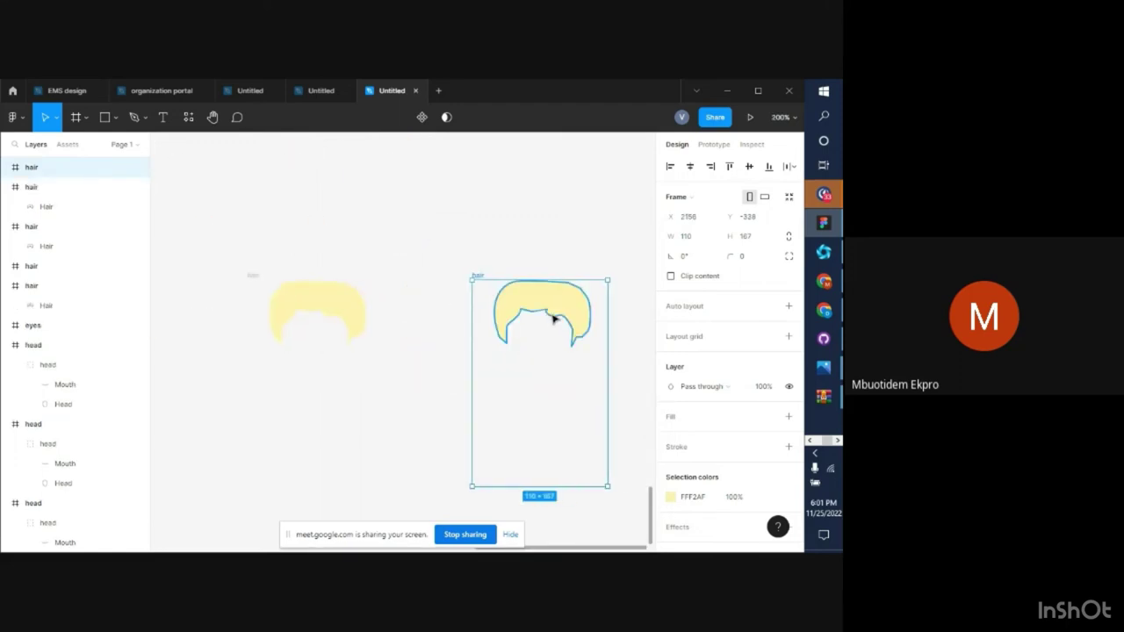
# Drag the copied hair's points into a taller rounded dome, 84.39 × 81.39
pyautogui.doubleClick(518, 302)
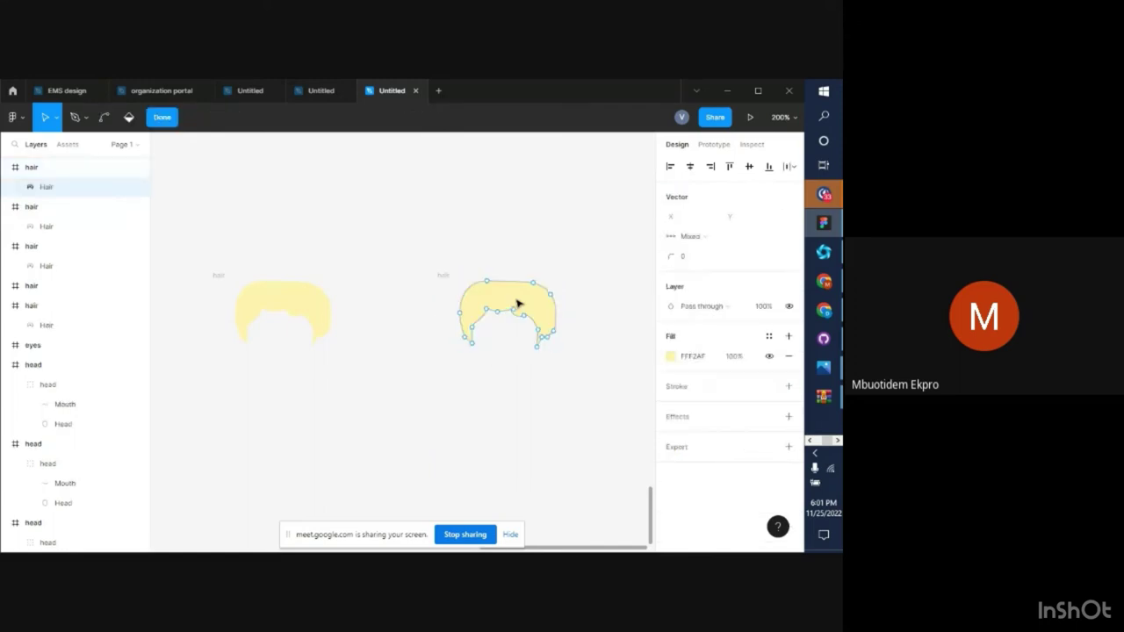
pyautogui.moveTo(487, 282); pyautogui.dragTo(458, 316)
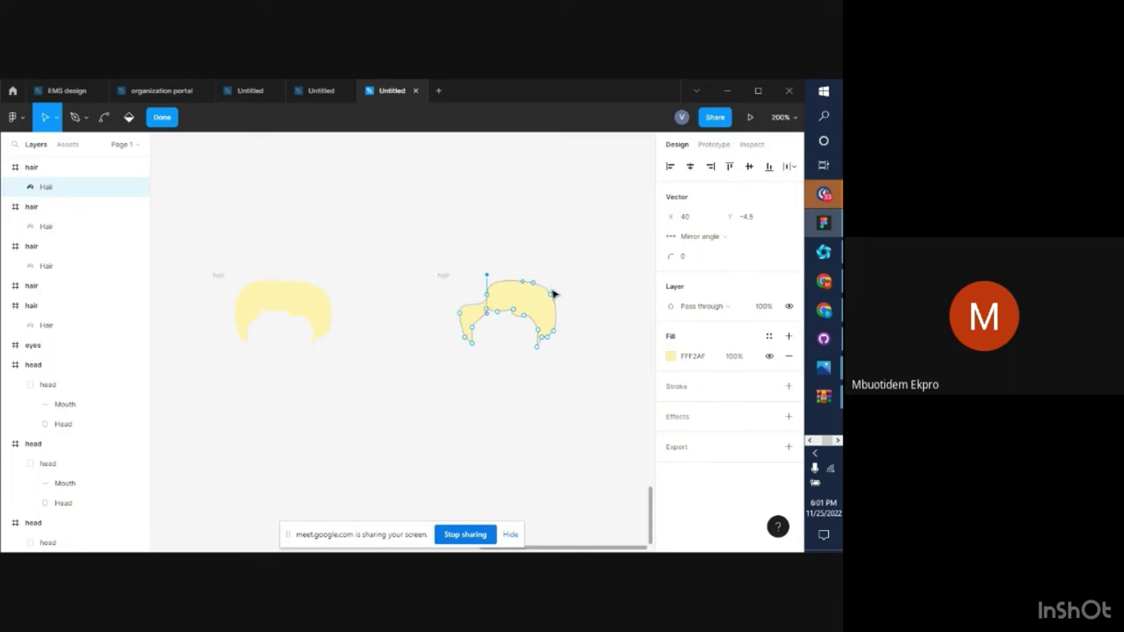
pyautogui.moveTo(532, 291); pyautogui.dragTo(479, 302)
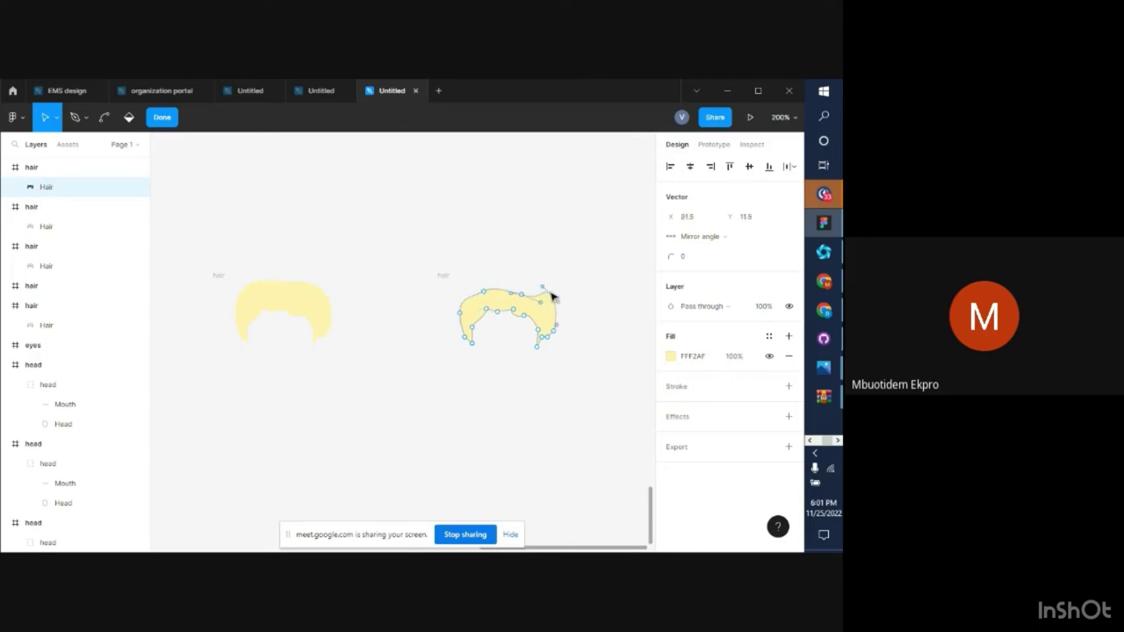
pyautogui.click(553, 299)
pyautogui.press('Escape')
pyautogui.doubleClick(552, 301)
pyautogui.click(521, 301)
pyautogui.moveTo(522, 299); pyautogui.dragTo(513, 246)
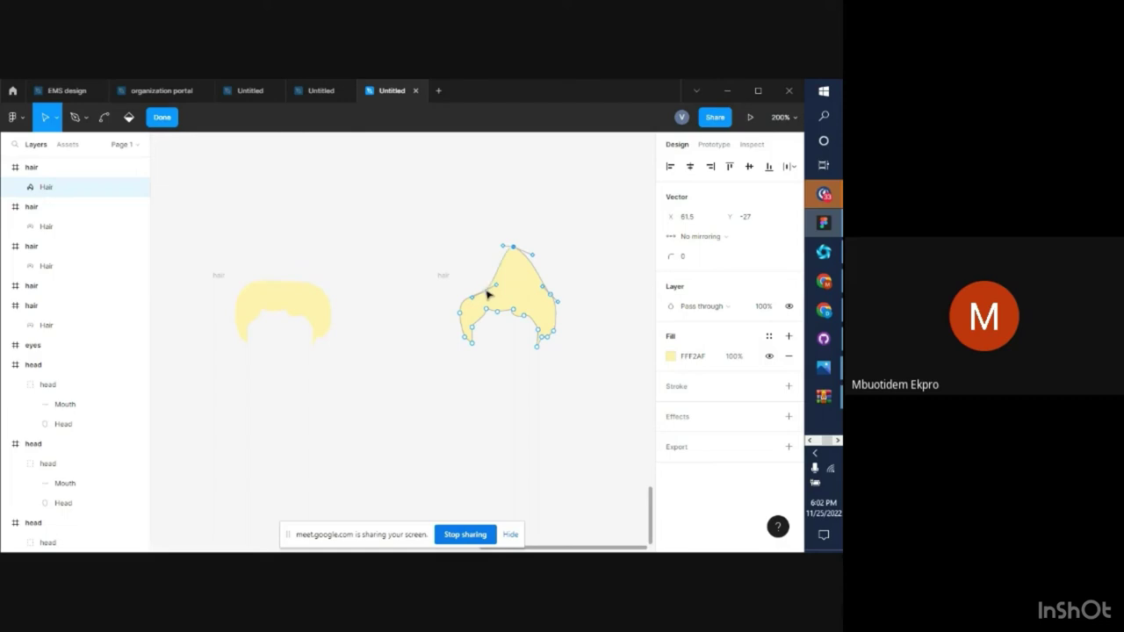
pyautogui.moveTo(486, 291); pyautogui.dragTo(478, 256)
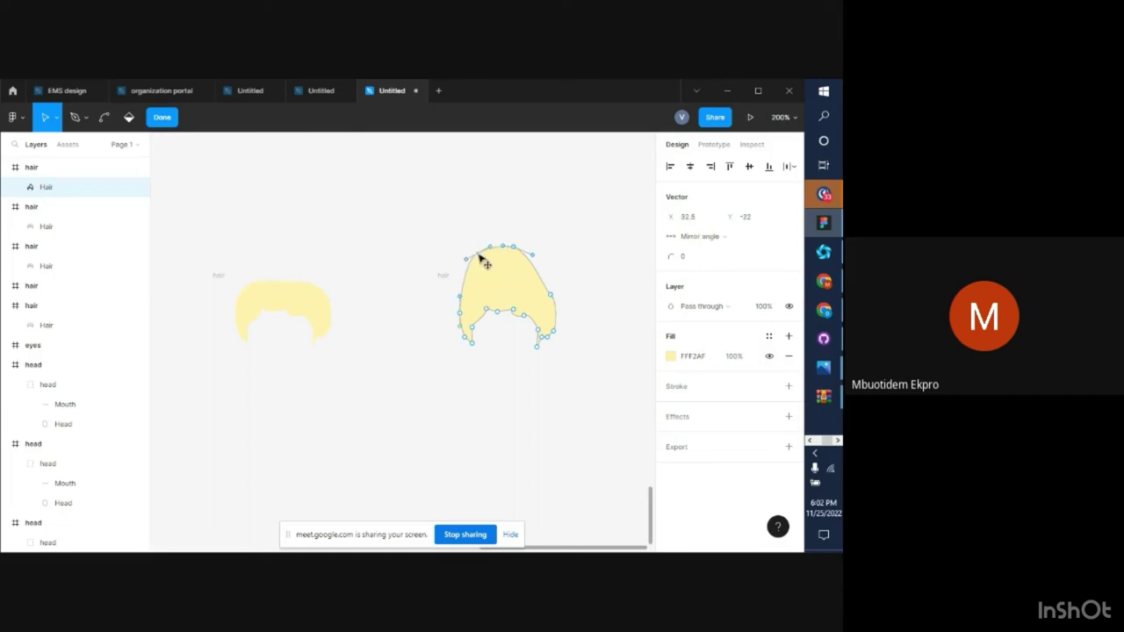
pyautogui.moveTo(552, 300)
pyautogui.mouseDown()
pyautogui.moveTo(560, 280)
pyautogui.moveTo(569, 296)
pyautogui.mouseUp()
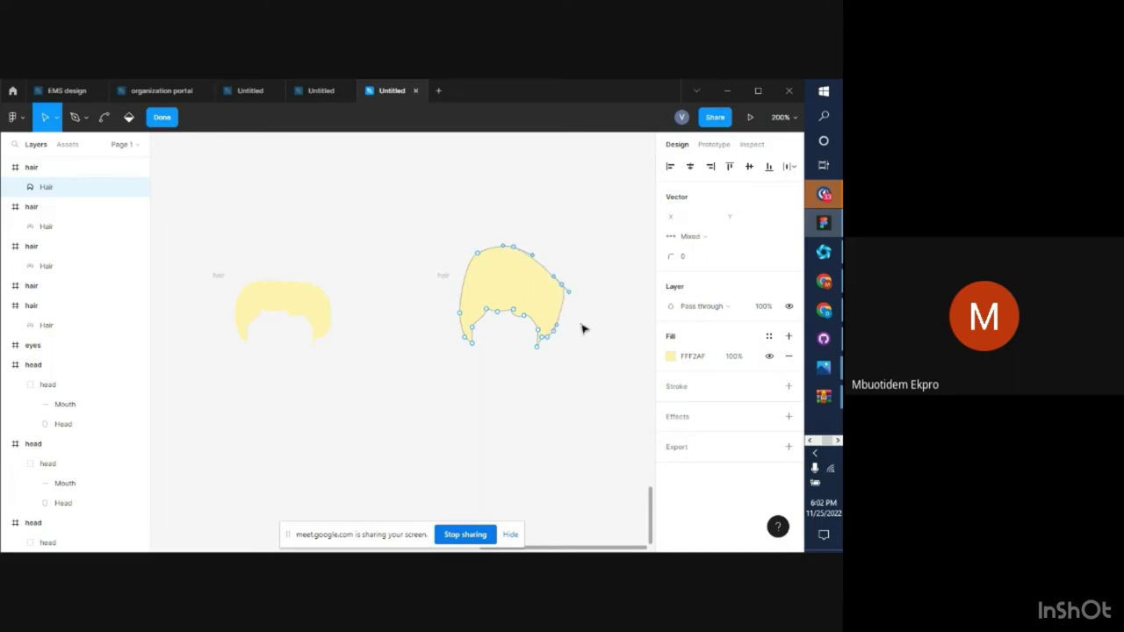
pyautogui.press('Escape')
pyautogui.hotkey('shift', '0')
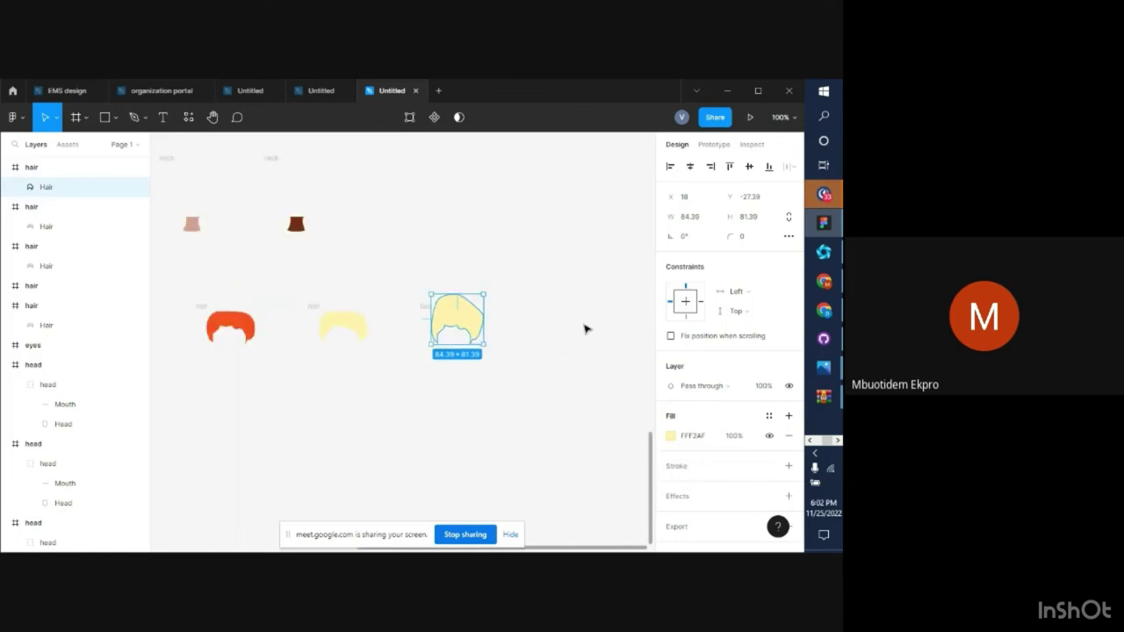
pyautogui.click(589, 346)
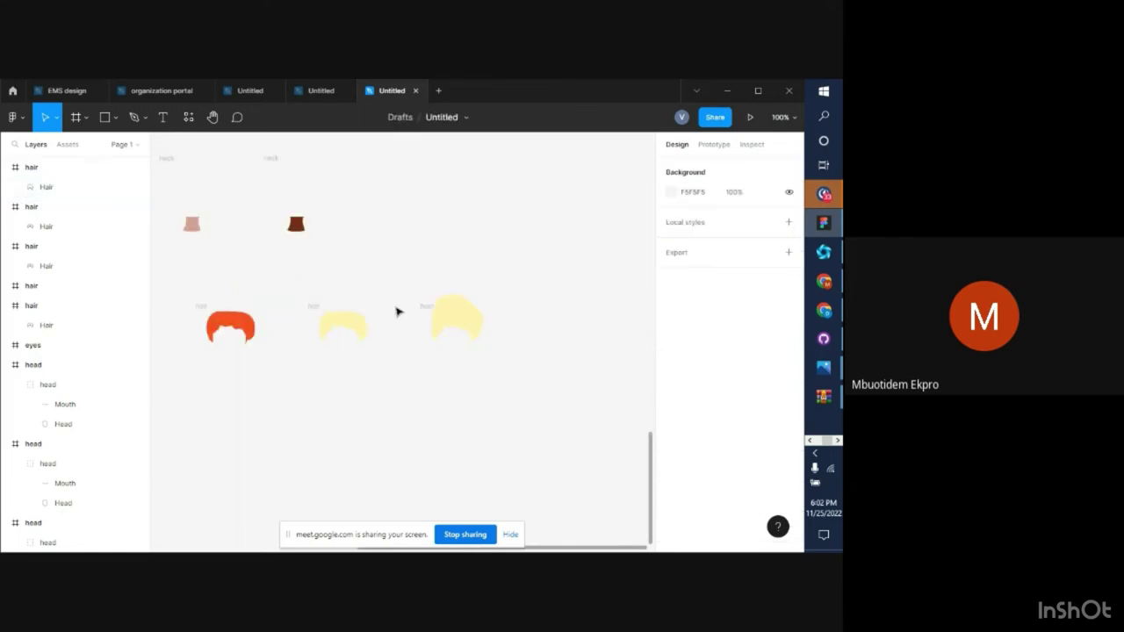
pyautogui.press('-')
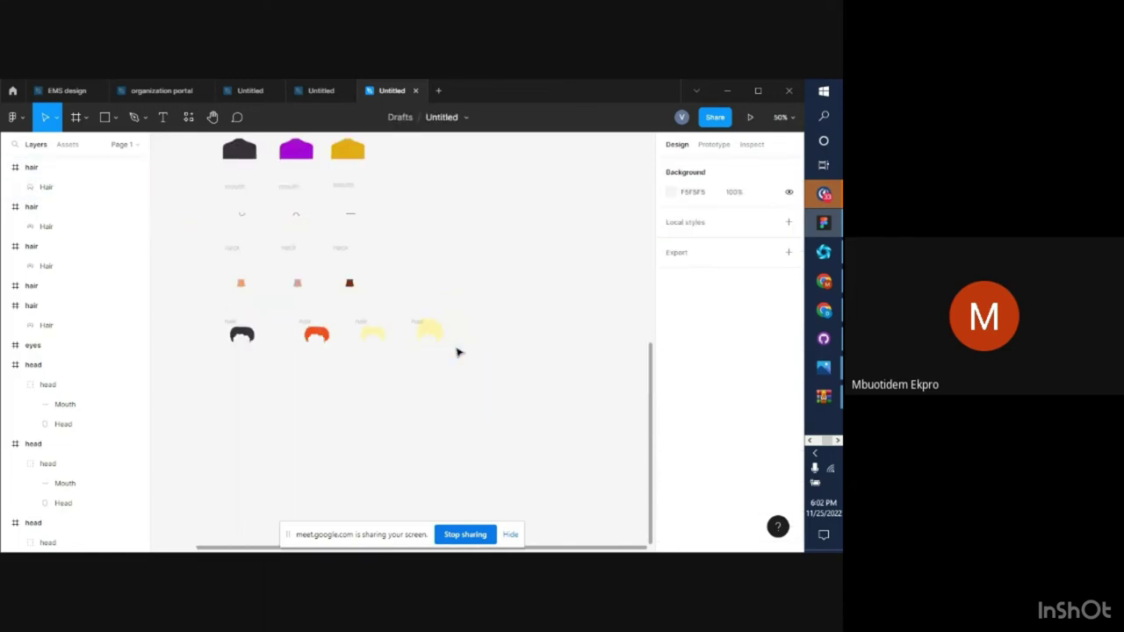
pyautogui.scroll(5, 537, 384)
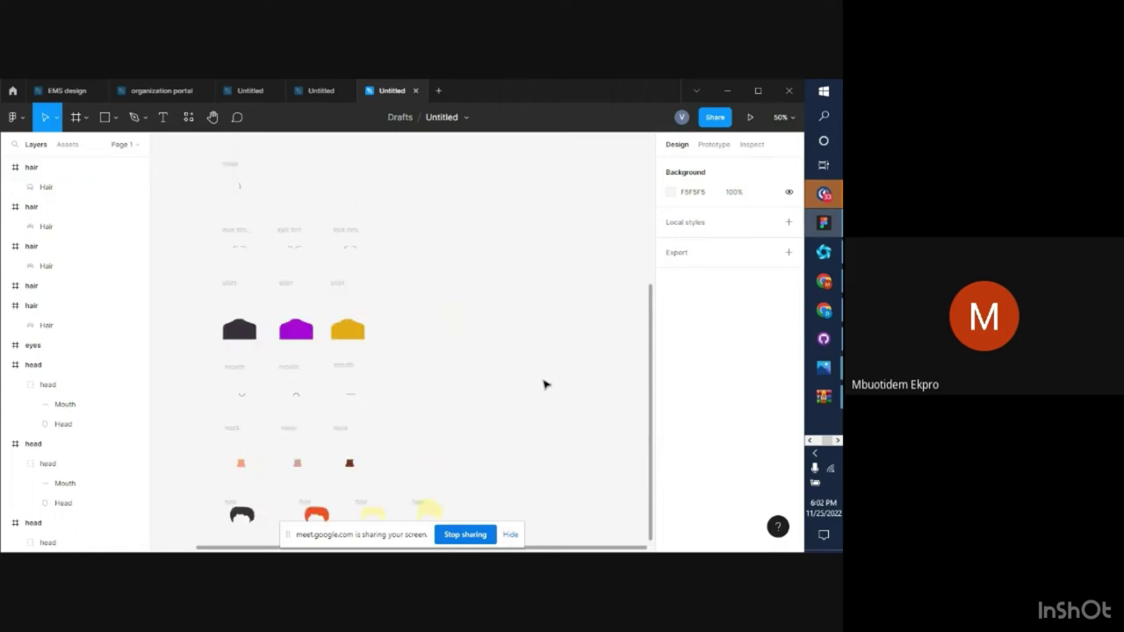
pyautogui.scroll(1, 544, 384)
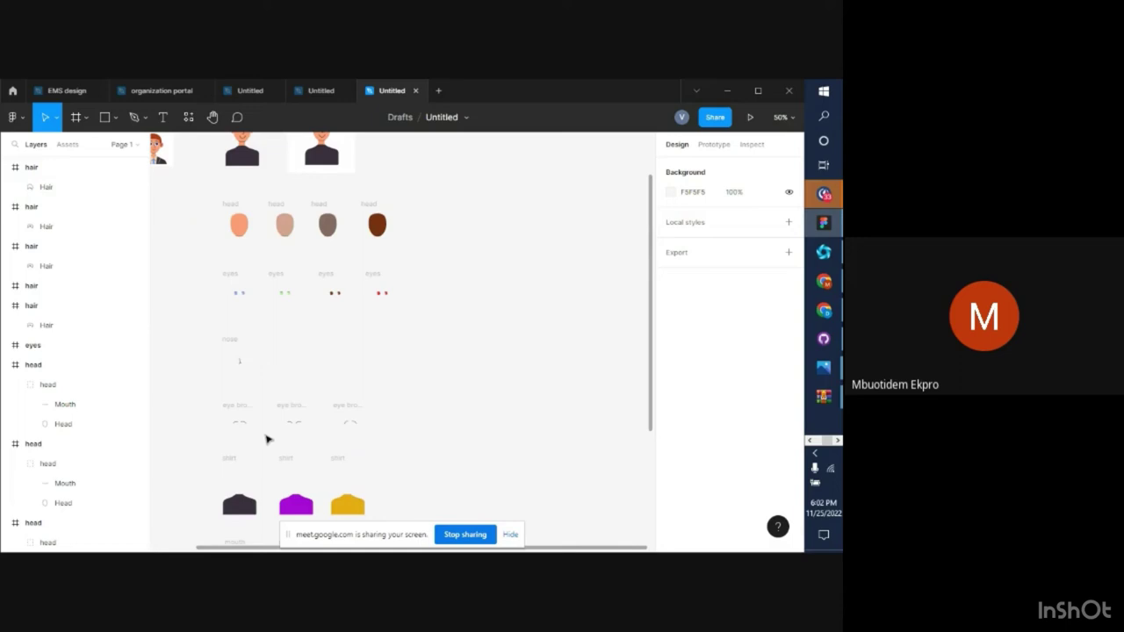
pyautogui.scroll(-2, 304, 486)
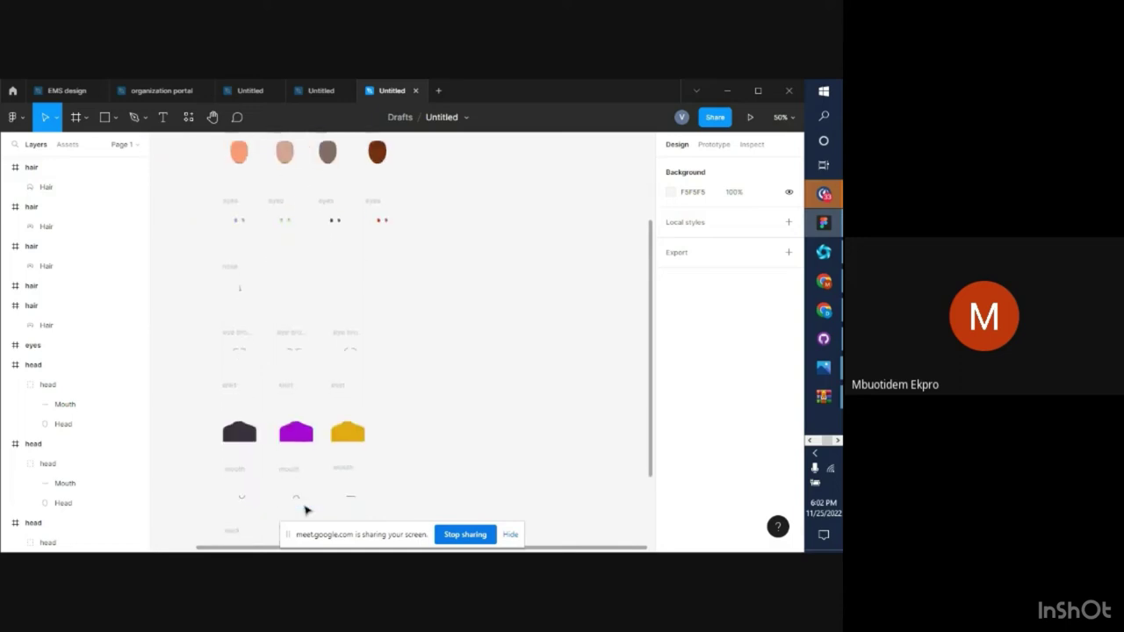
pyautogui.scroll(-3, 305, 513)
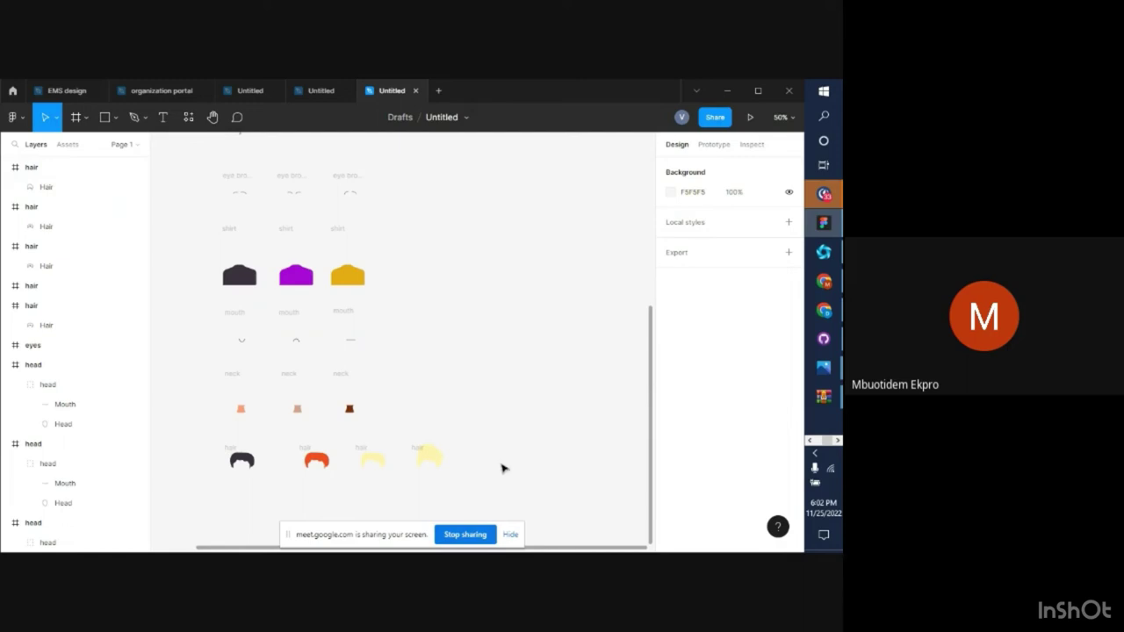
pyautogui.scroll(10, 505, 463)
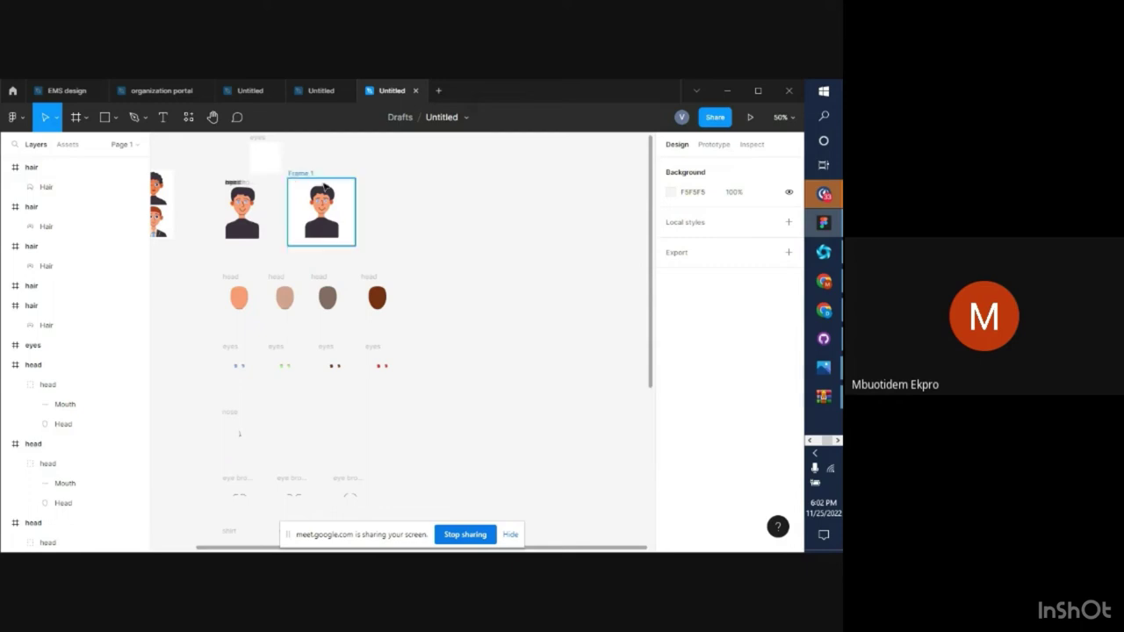
# Duplicate Frame 1, empty it, move it below the hair row and rename it BG
pyautogui.click(347, 204)
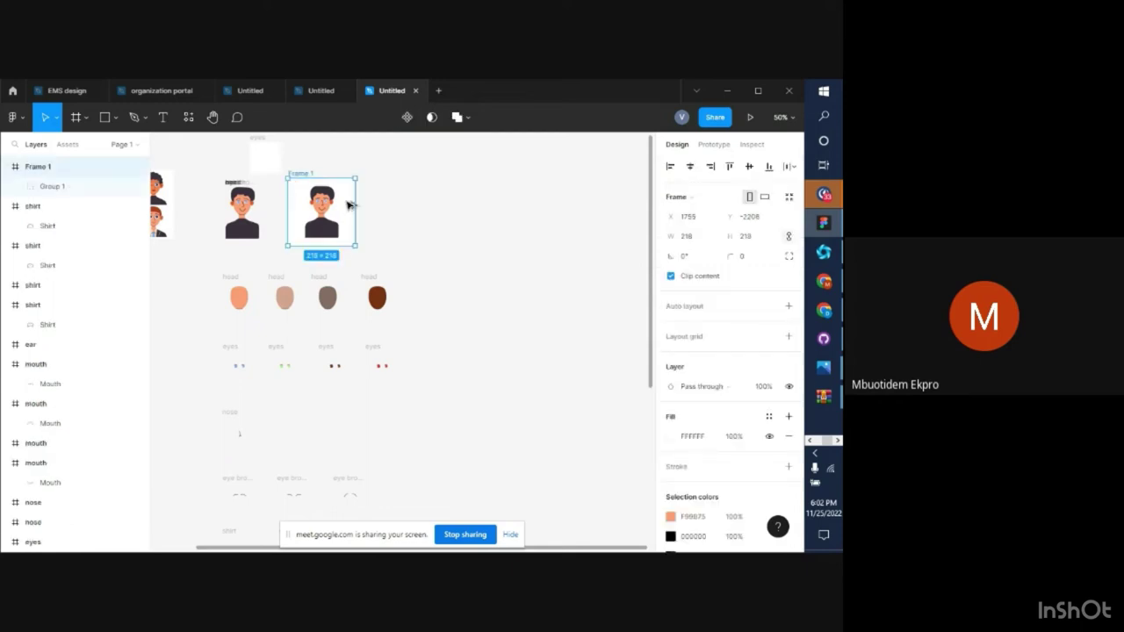
pyautogui.moveTo(347, 205); pyautogui.dragTo(458, 215)
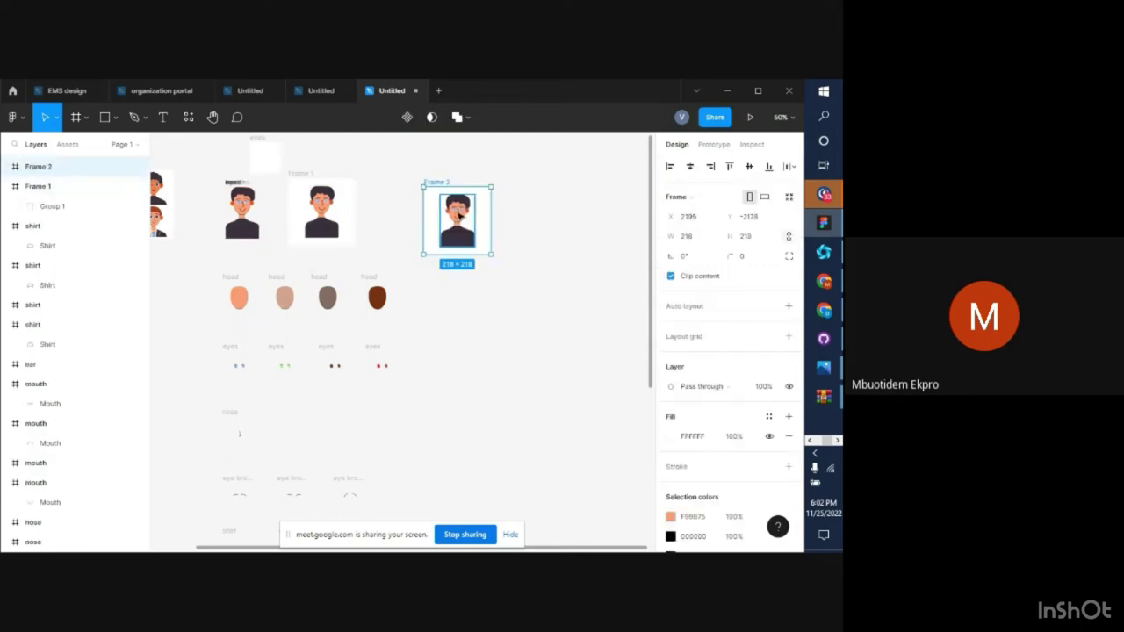
pyautogui.click(458, 215)
pyautogui.press('Delete')
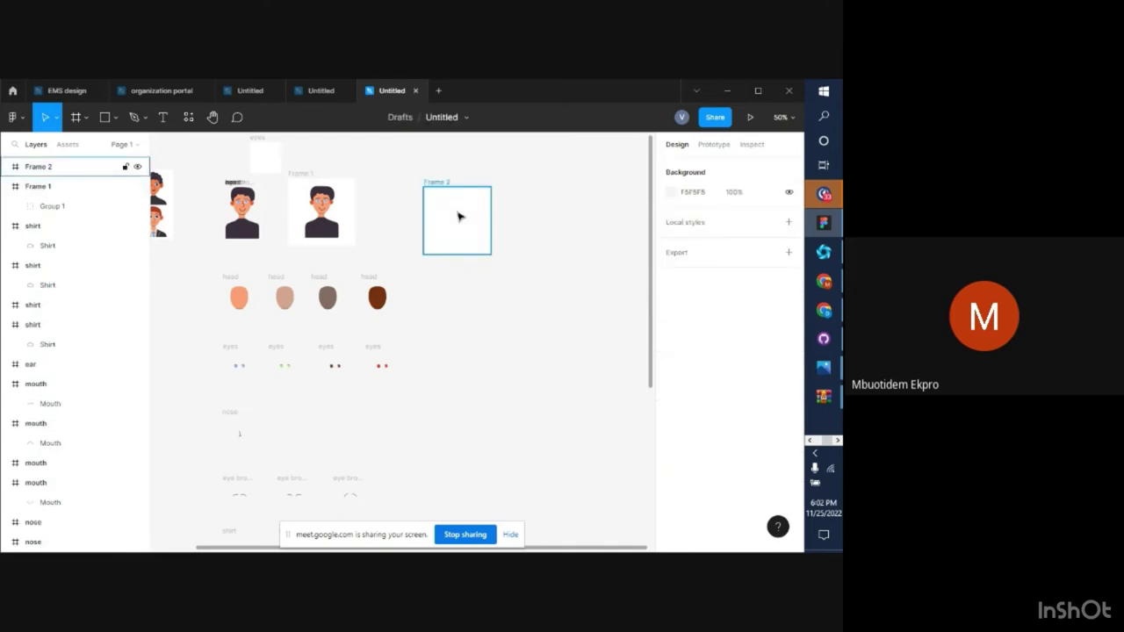
pyautogui.moveTo(459, 216); pyautogui.dragTo(258, 369)
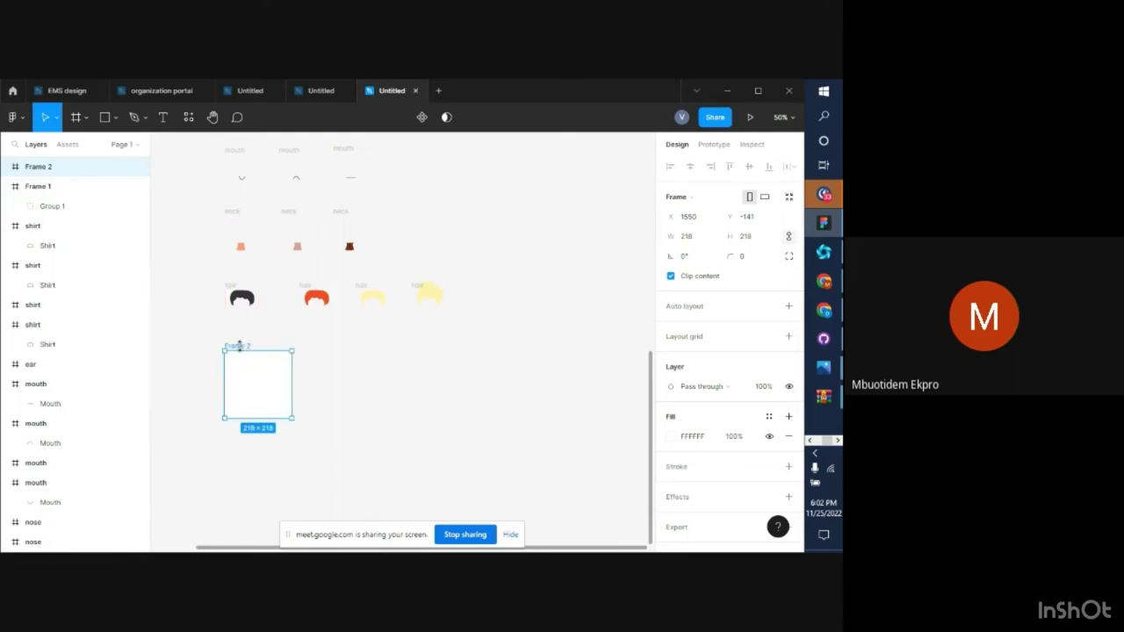
pyautogui.doubleClick(237, 346)
pyautogui.press('BackSpace')
pyautogui.press('Return')
# Add three more BG frame copies in a row beside it
pyautogui.hotkey('ctrl', 'd')
pyautogui.moveTo(356, 378); pyautogui.dragTo(577, 384)
pyautogui.hotkey('ctrl', 'd')
pyautogui.moveTo(371, 402); pyautogui.dragTo(364, 406)
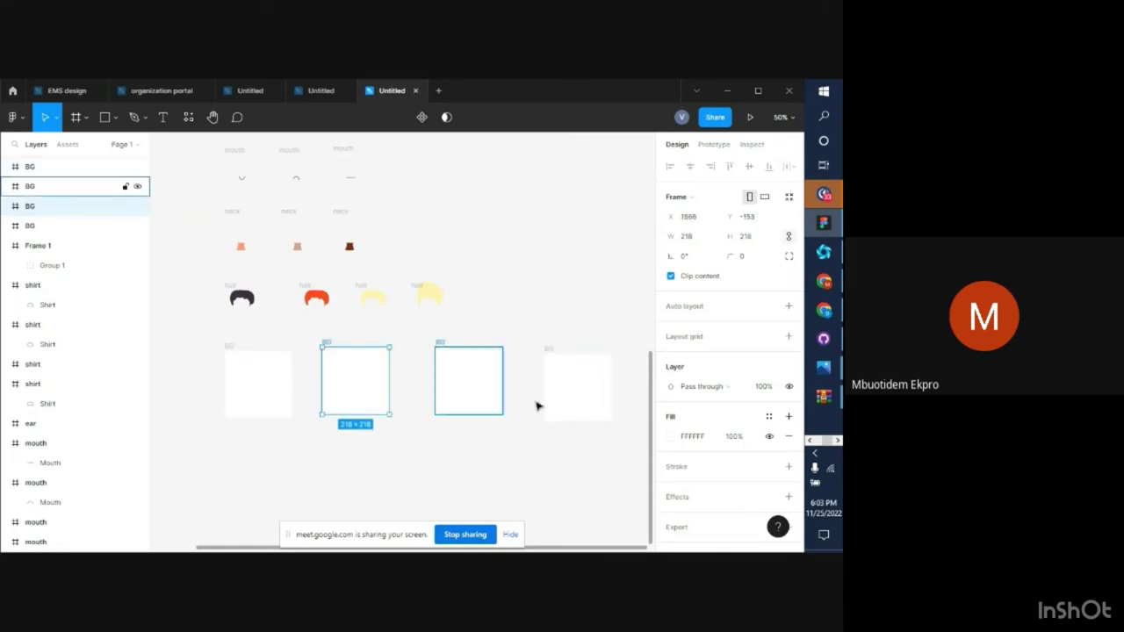
# Fill the second BG frame black
pyautogui.click(674, 437)
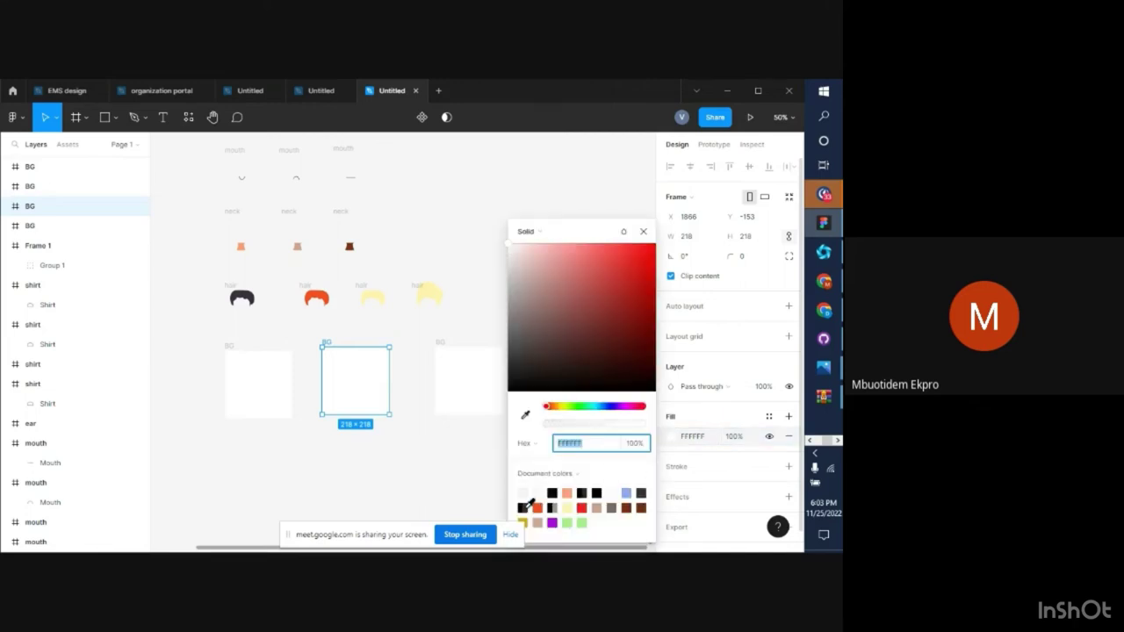
pyautogui.moveTo(510, 244); pyautogui.dragTo(525, 340)
pyautogui.moveTo(499, 383); pyautogui.dragTo(505, 394)
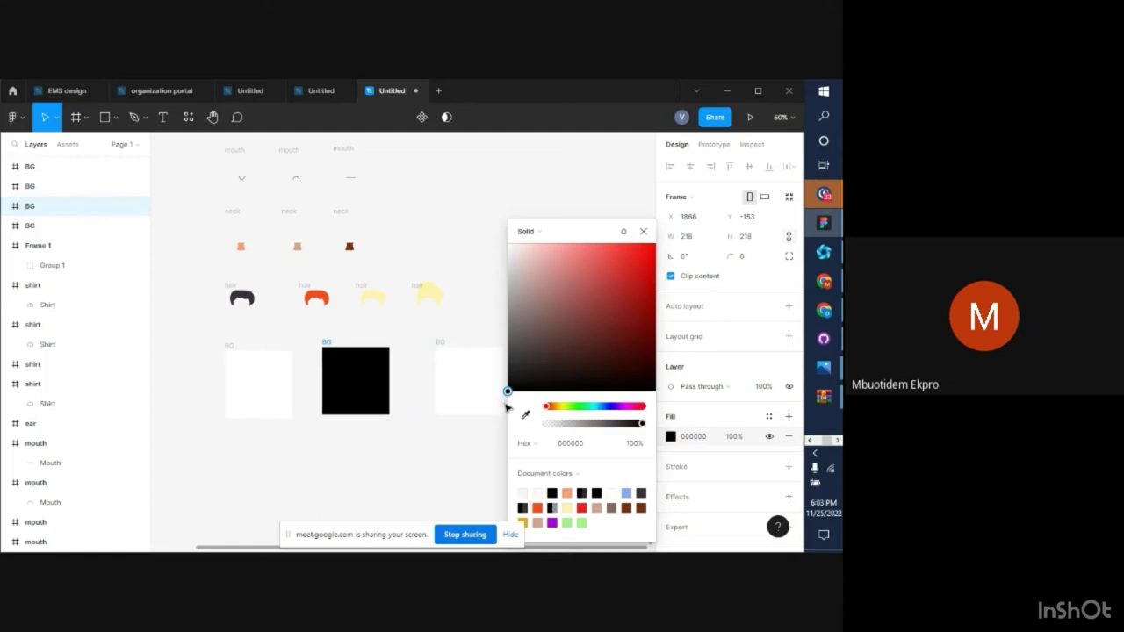
# Fill the left BG frame dark red 6D0000
pyautogui.click(253, 387)
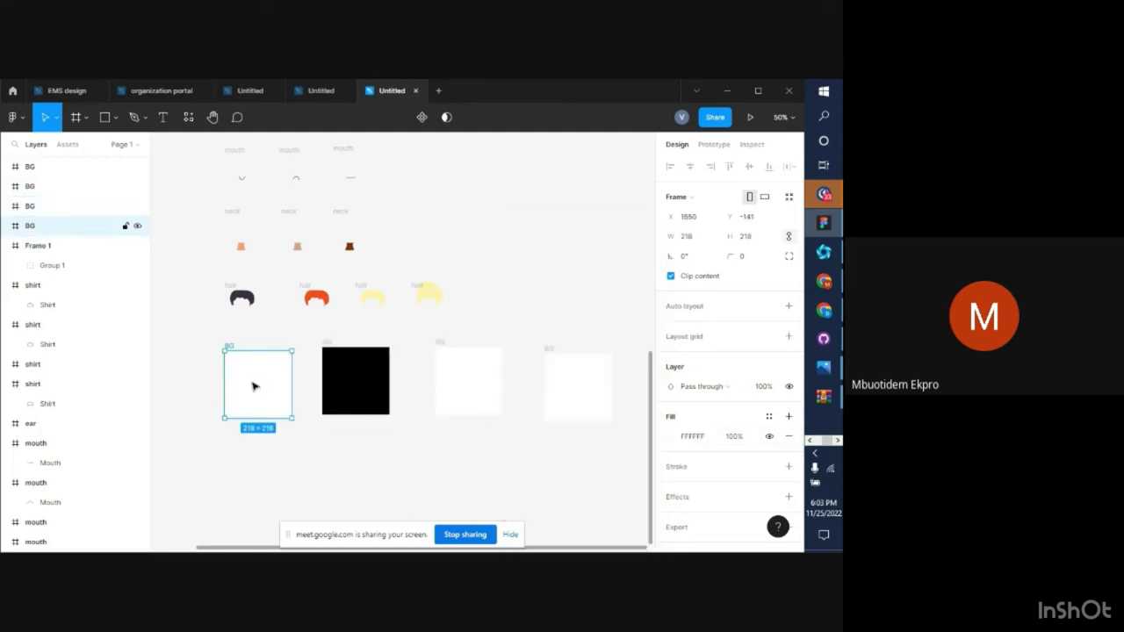
pyautogui.click(673, 439)
pyautogui.click(622, 407)
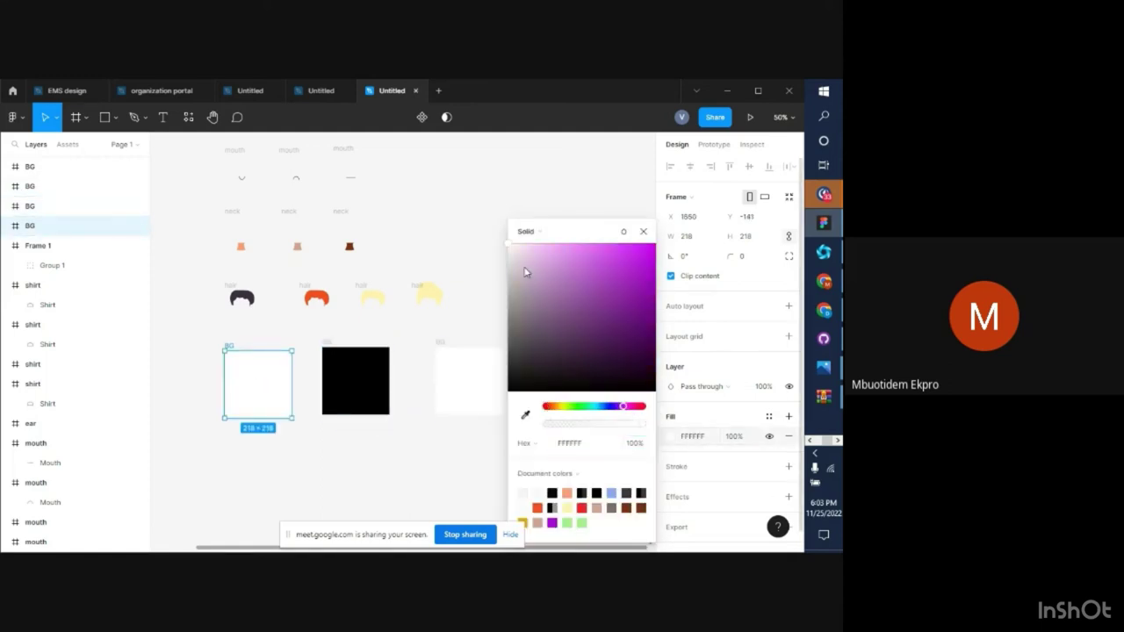
pyautogui.moveTo(507, 249); pyautogui.dragTo(609, 311)
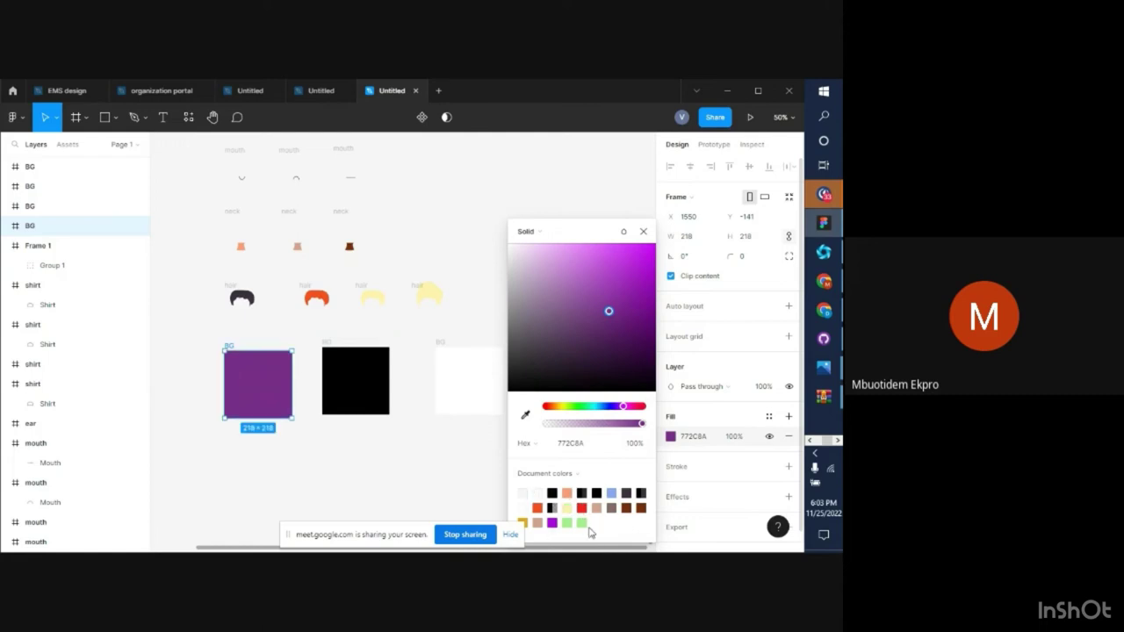
pyautogui.click(645, 408)
pyautogui.moveTo(610, 314); pyautogui.dragTo(664, 339)
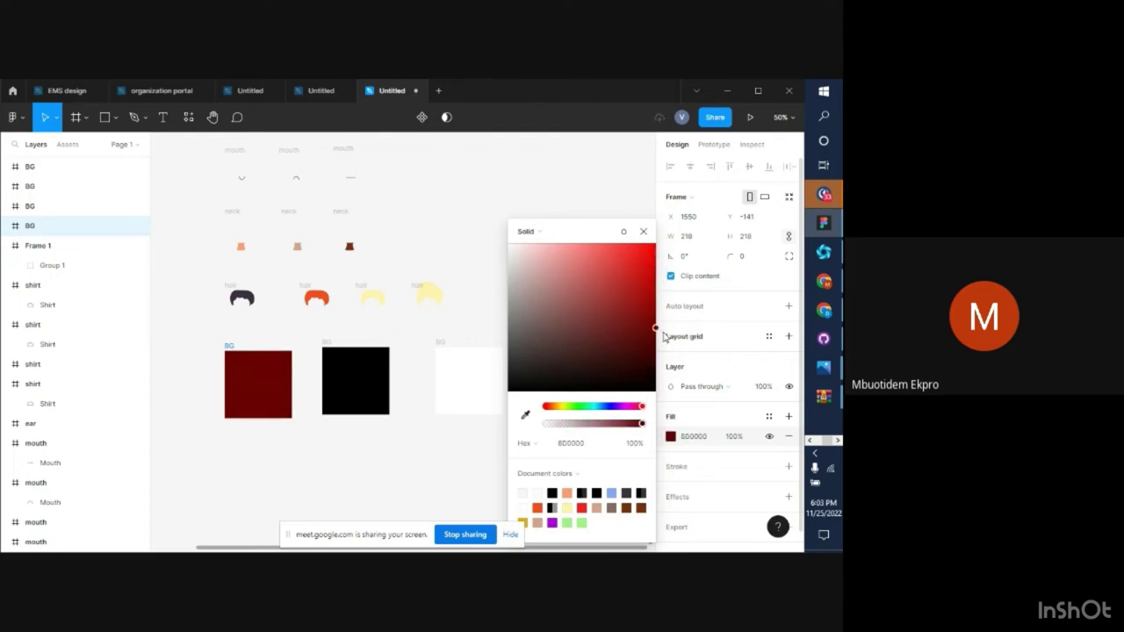
# Fill the third BG frame dark navy 2D3548
pyautogui.click(468, 376)
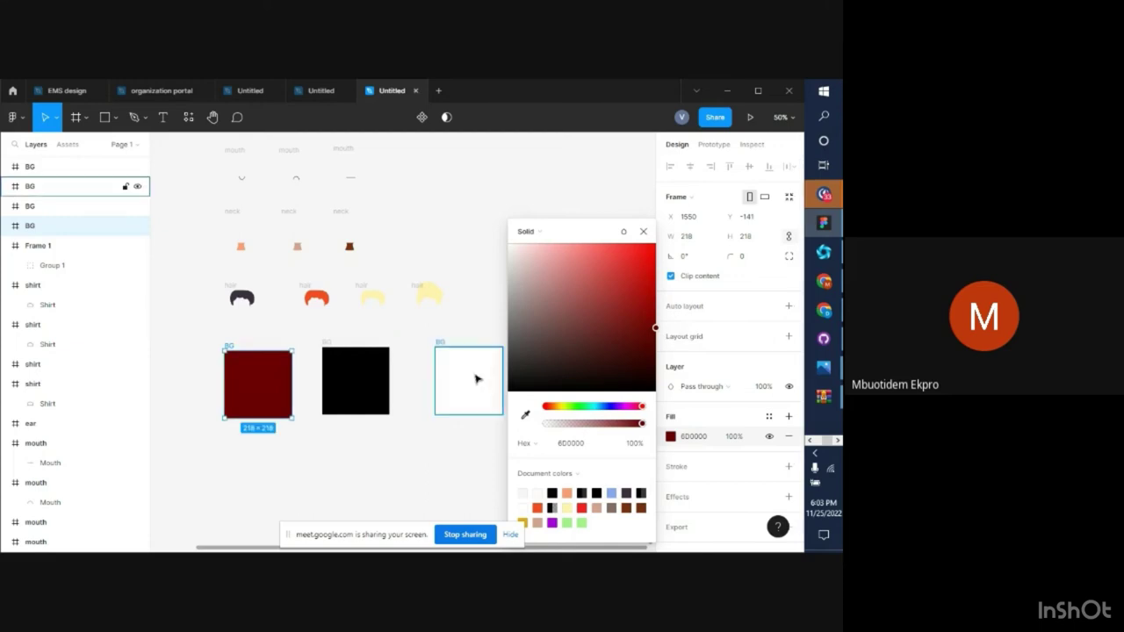
pyautogui.click(672, 438)
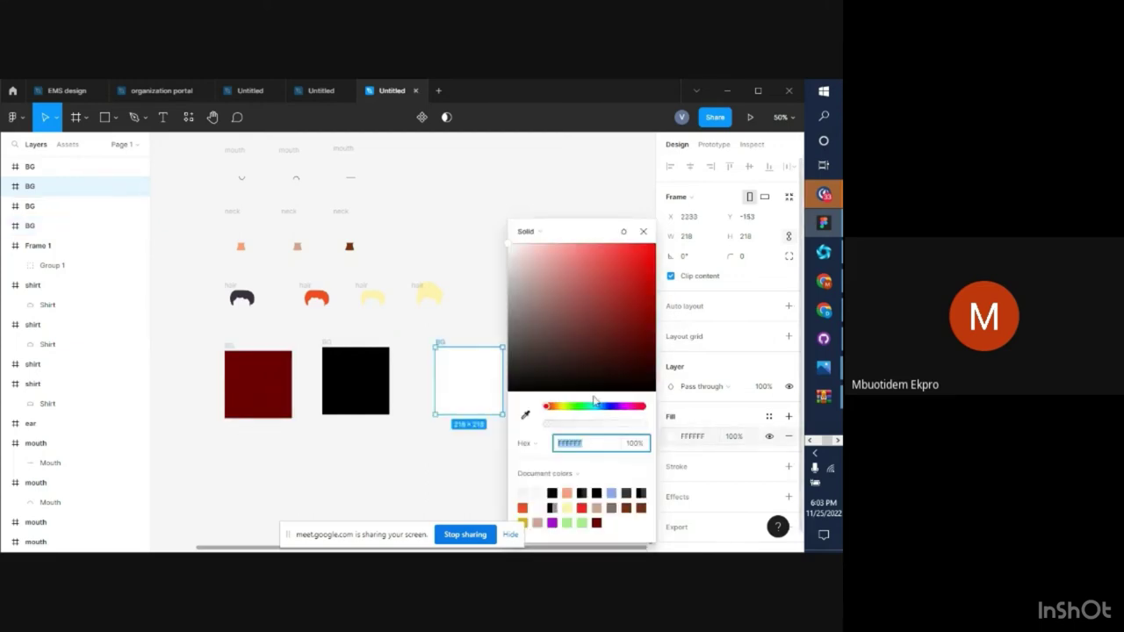
pyautogui.click(609, 408)
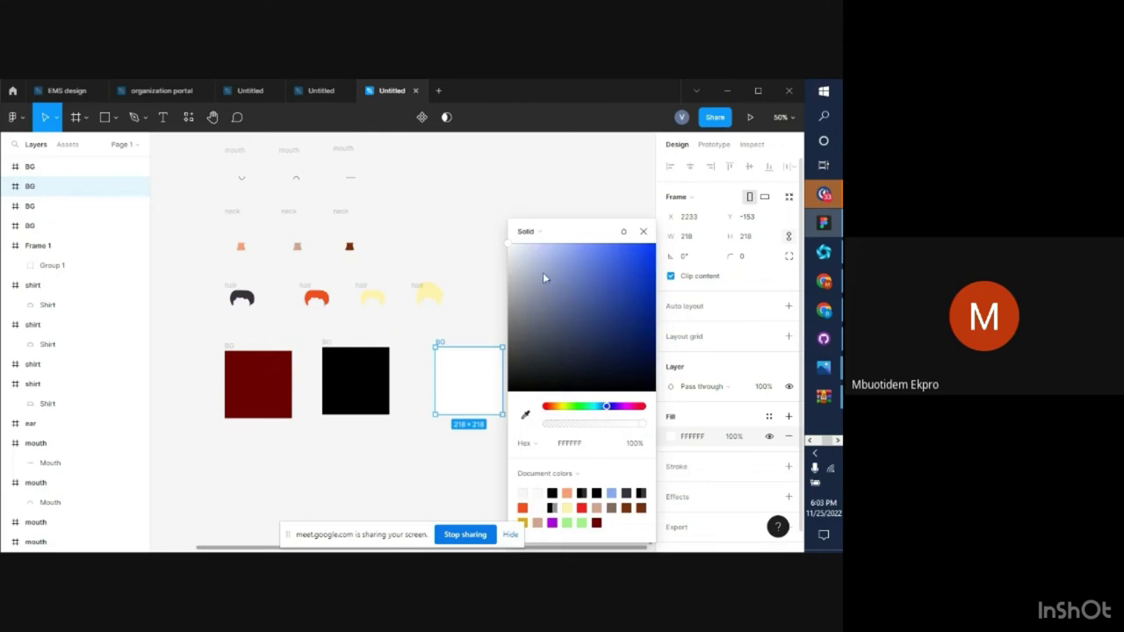
pyautogui.moveTo(507, 240); pyautogui.dragTo(624, 356)
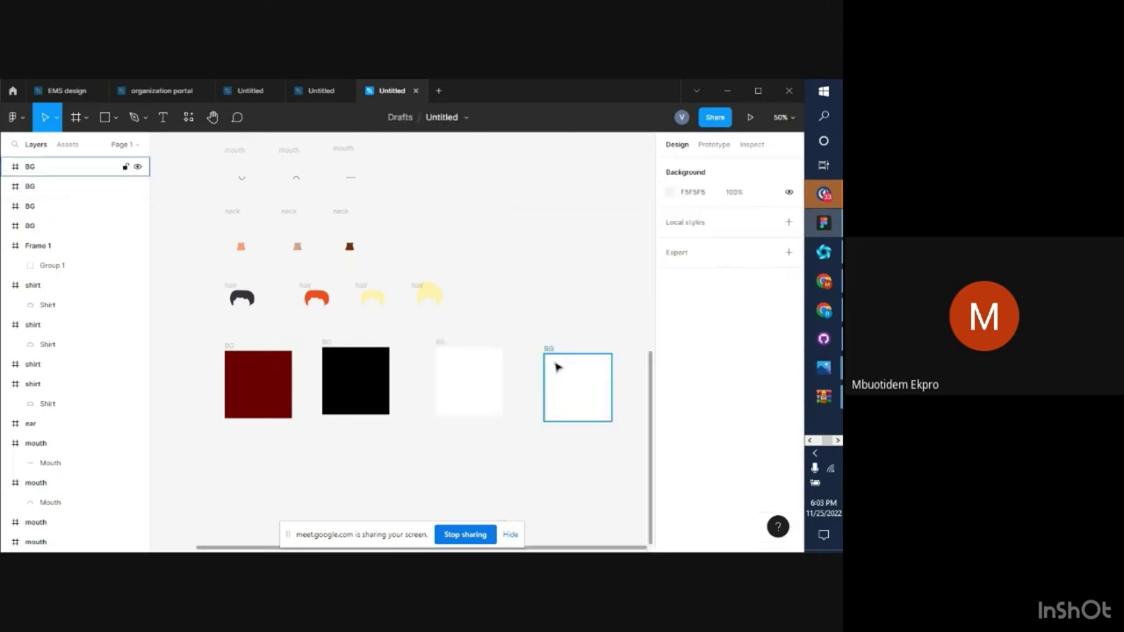
pyautogui.click(460, 395)
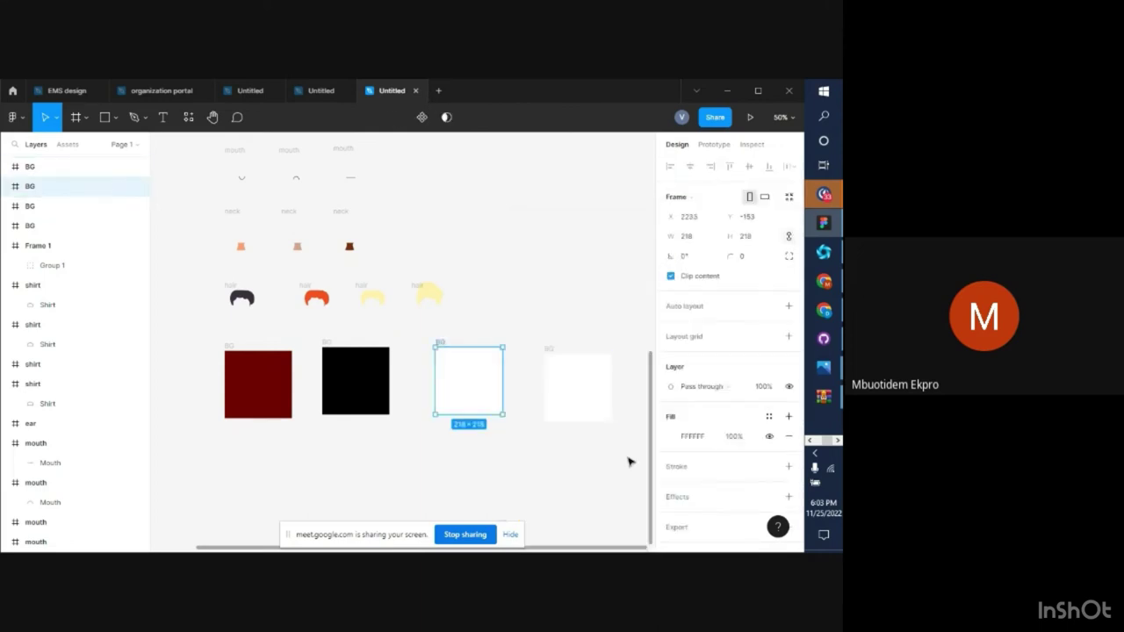
pyautogui.click(673, 436)
pyautogui.click(607, 407)
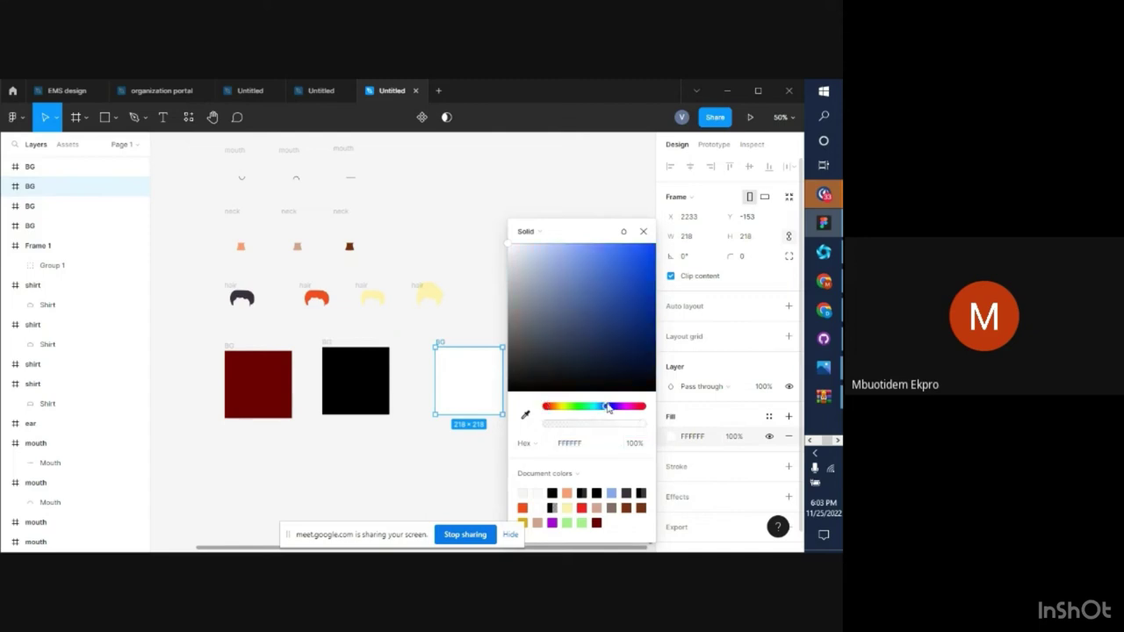
pyautogui.moveTo(510, 244); pyautogui.dragTo(564, 350)
pyautogui.hscroll(2, 477, 463)
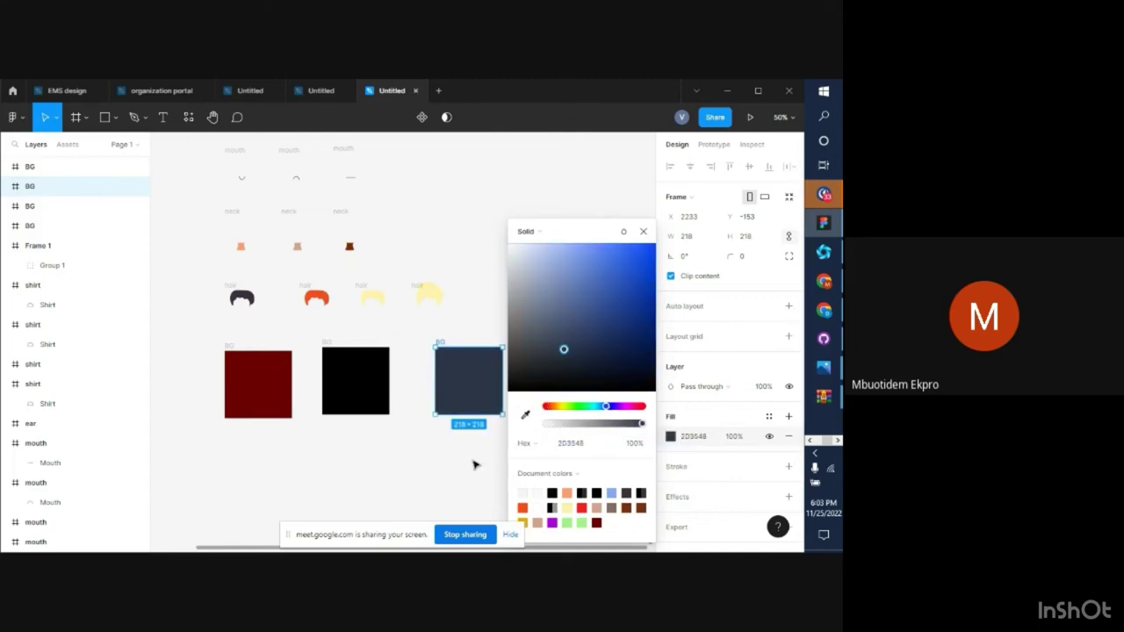
pyautogui.hscroll(3, 464, 459)
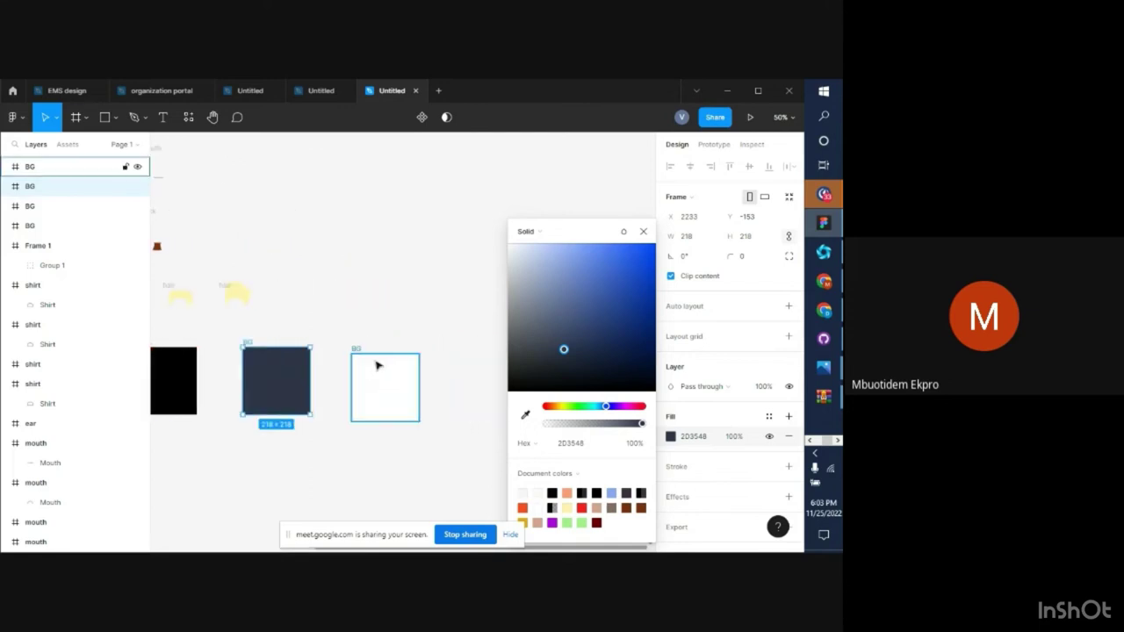
pyautogui.click(367, 354)
# Fill the last BG frame cyan 1AEDE0
pyautogui.click(361, 356)
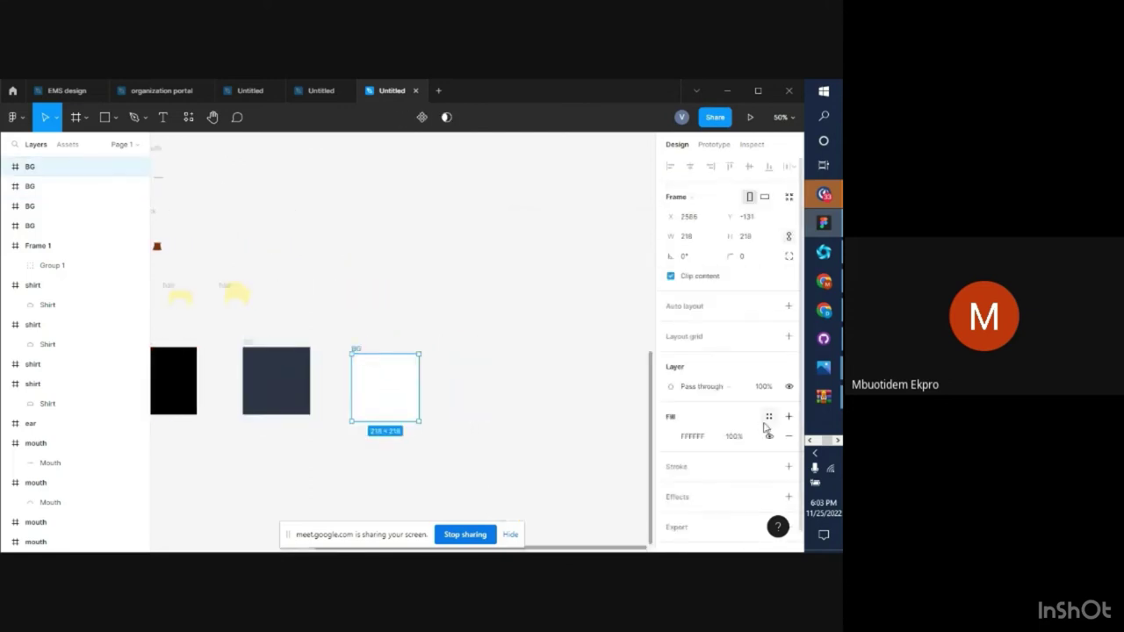
pyautogui.click(671, 439)
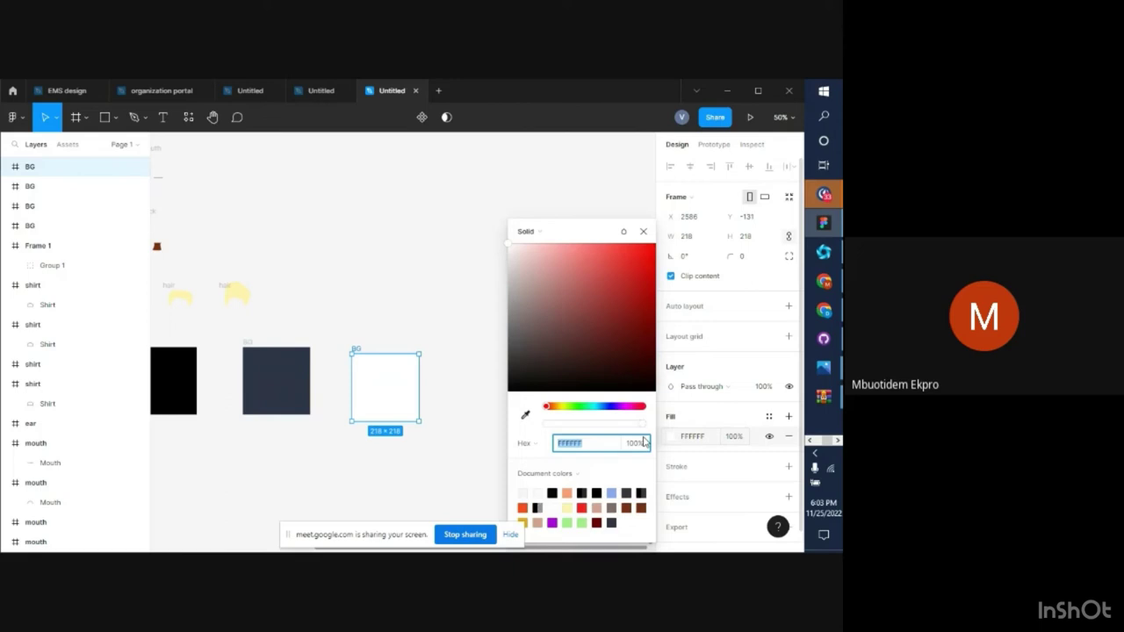
pyautogui.click(553, 408)
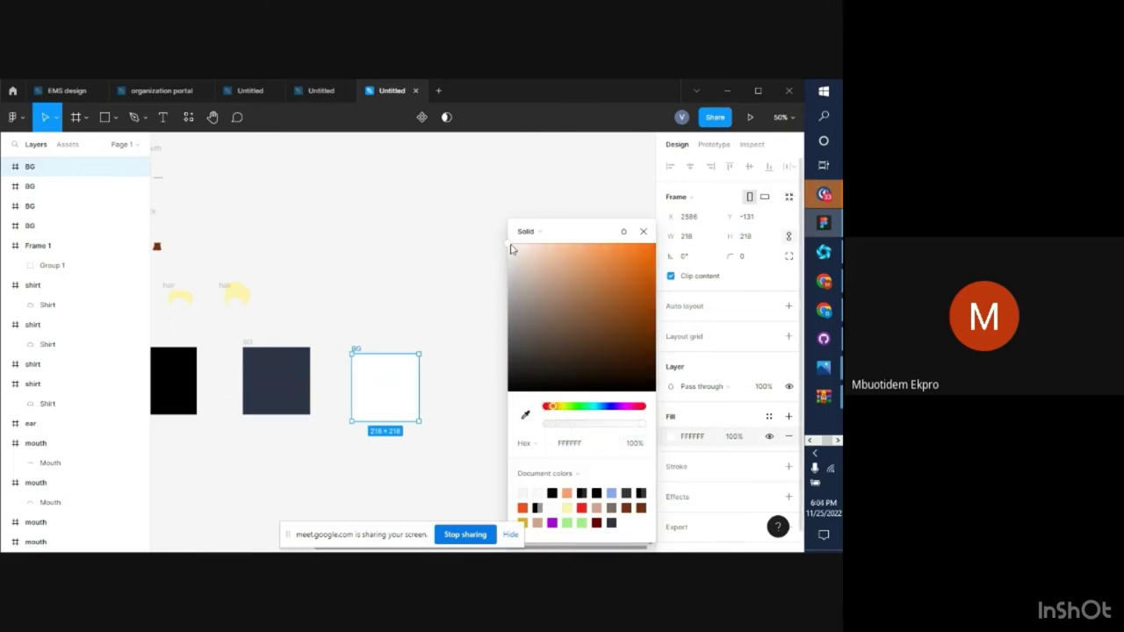
pyautogui.moveTo(516, 253); pyautogui.dragTo(558, 262)
pyautogui.moveTo(553, 302); pyautogui.dragTo(639, 254)
pyautogui.click(593, 407)
pyautogui.click(646, 231)
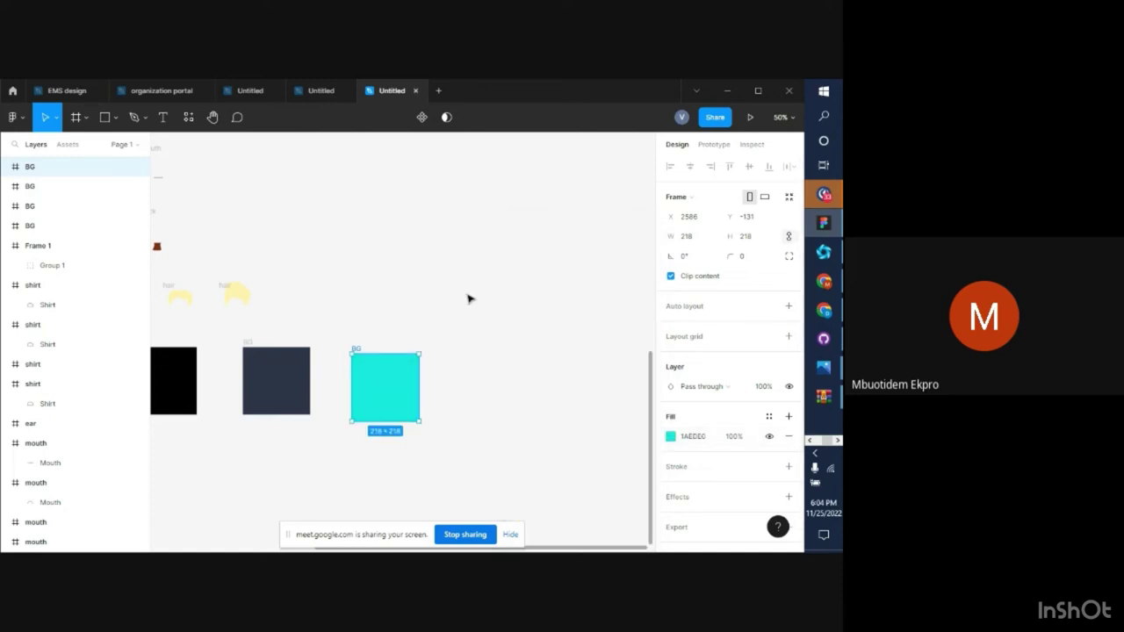
# Line the cyan BG square up with the other BG squares
pyautogui.scroll(-5, 466, 296)
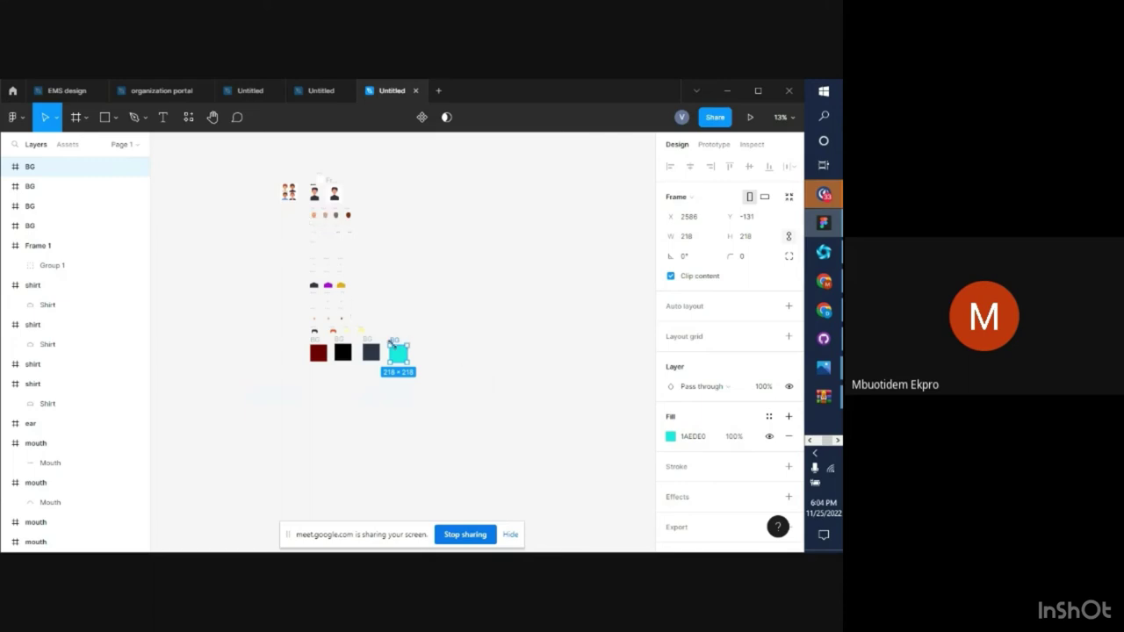
pyautogui.moveTo(391, 340); pyautogui.dragTo(346, 347)
pyautogui.click(341, 344)
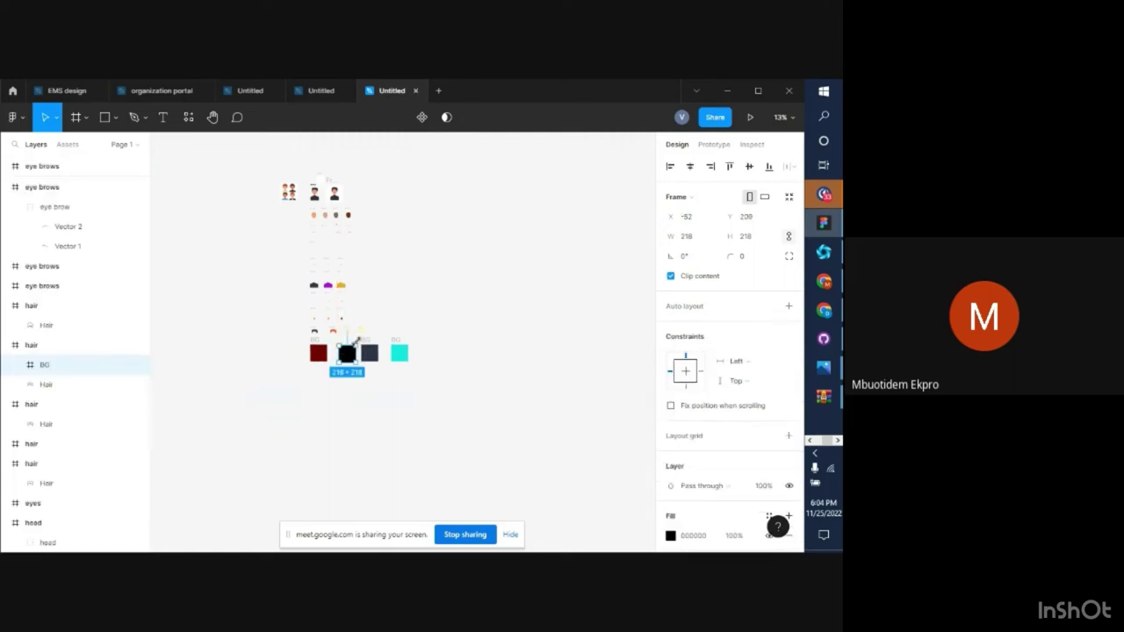
pyautogui.click(370, 352)
pyautogui.click(399, 353)
pyautogui.click(423, 382)
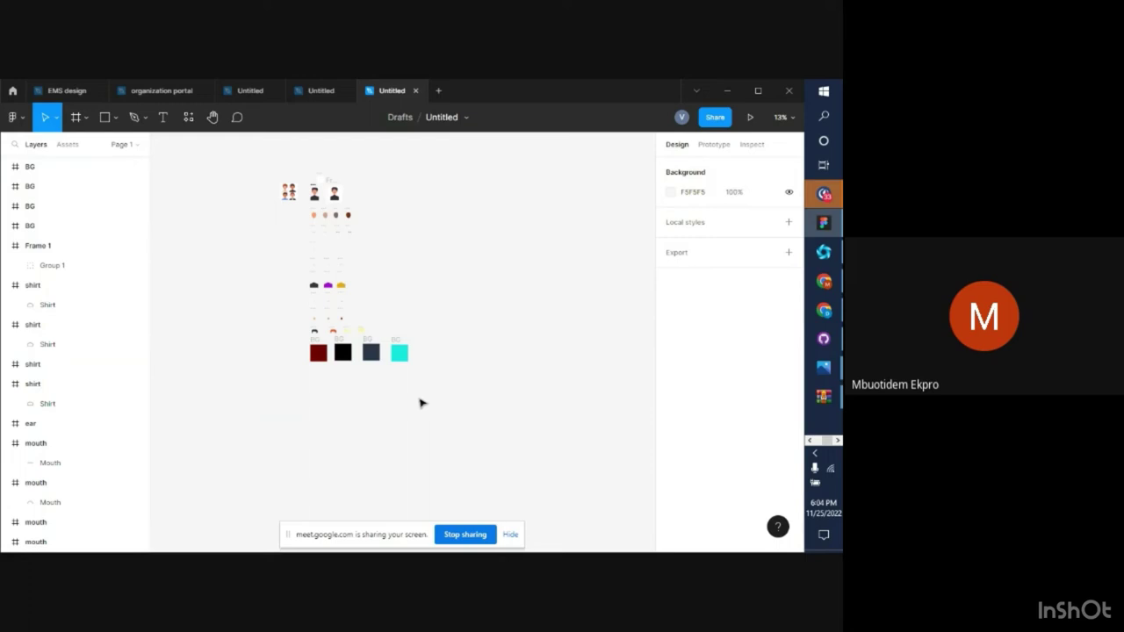
# Select all four BG squares: maroon, black, navy and cyan
pyautogui.click(318, 351)
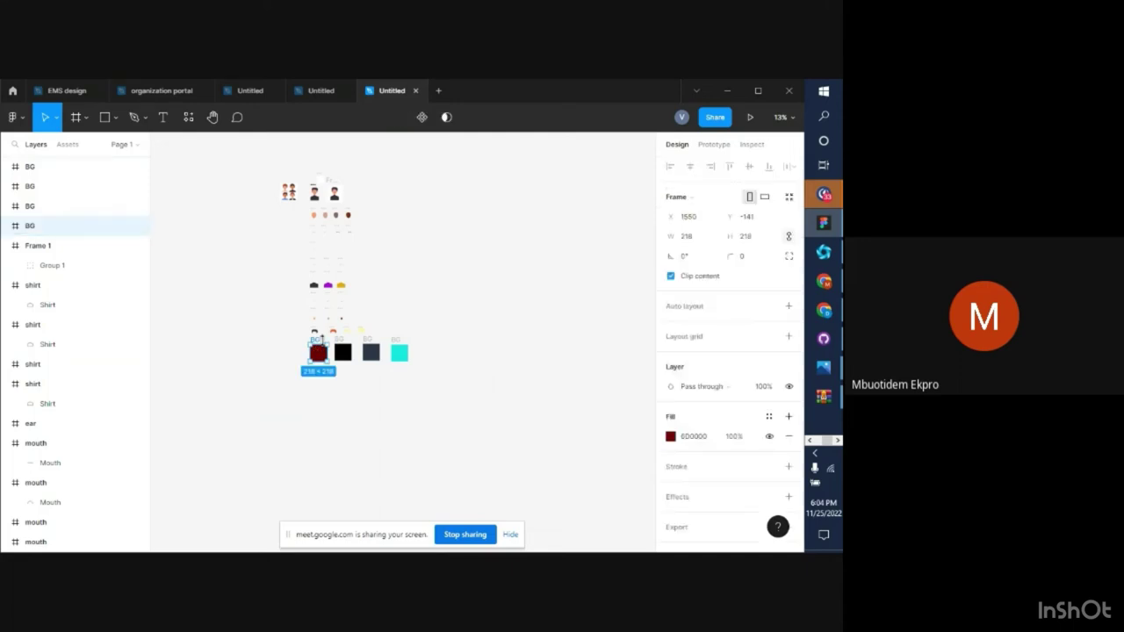
pyautogui.keyDown('shift'); pyautogui.click(351, 349); pyautogui.keyUp('shift')
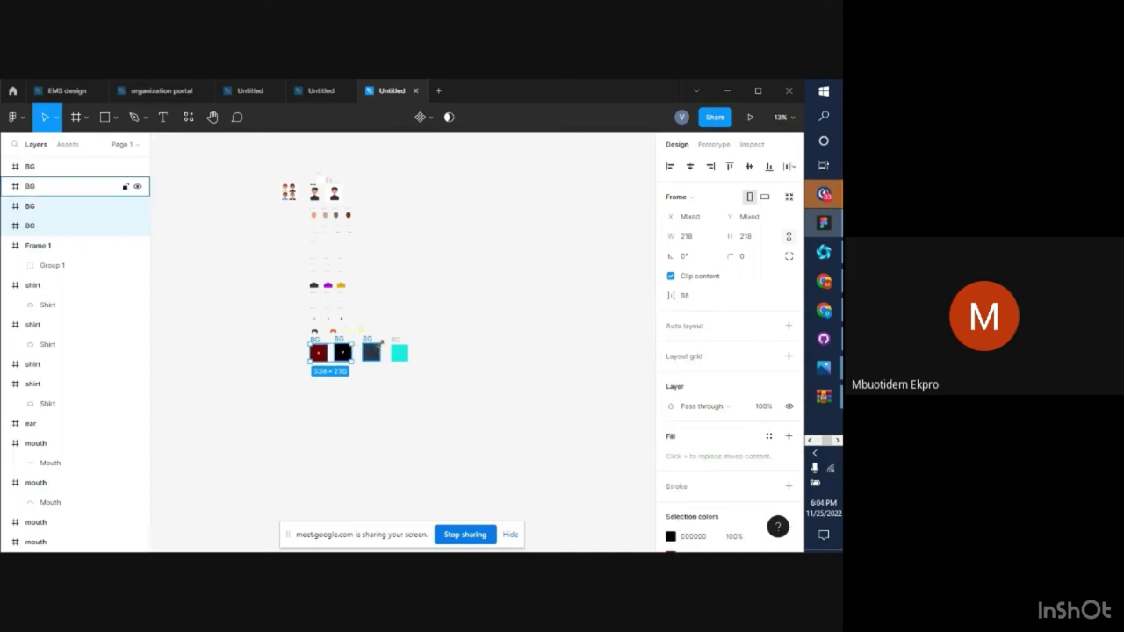
pyautogui.keyDown('shift'); pyautogui.click(380, 346); pyautogui.keyUp('shift')
pyautogui.keyDown('shift'); pyautogui.click(396, 345); pyautogui.keyUp('shift')
# Start exporting the four BG squares as 1x PNGs
pyautogui.scroll(-5, 703, 452)
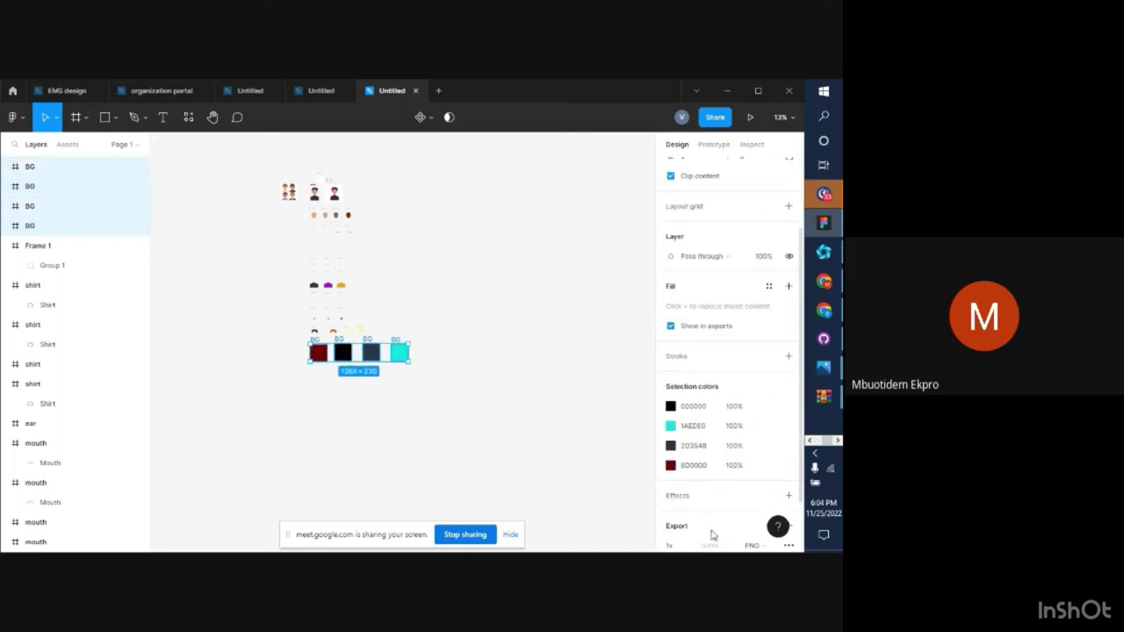
pyautogui.scroll(-3, 724, 534)
pyautogui.click(736, 502)
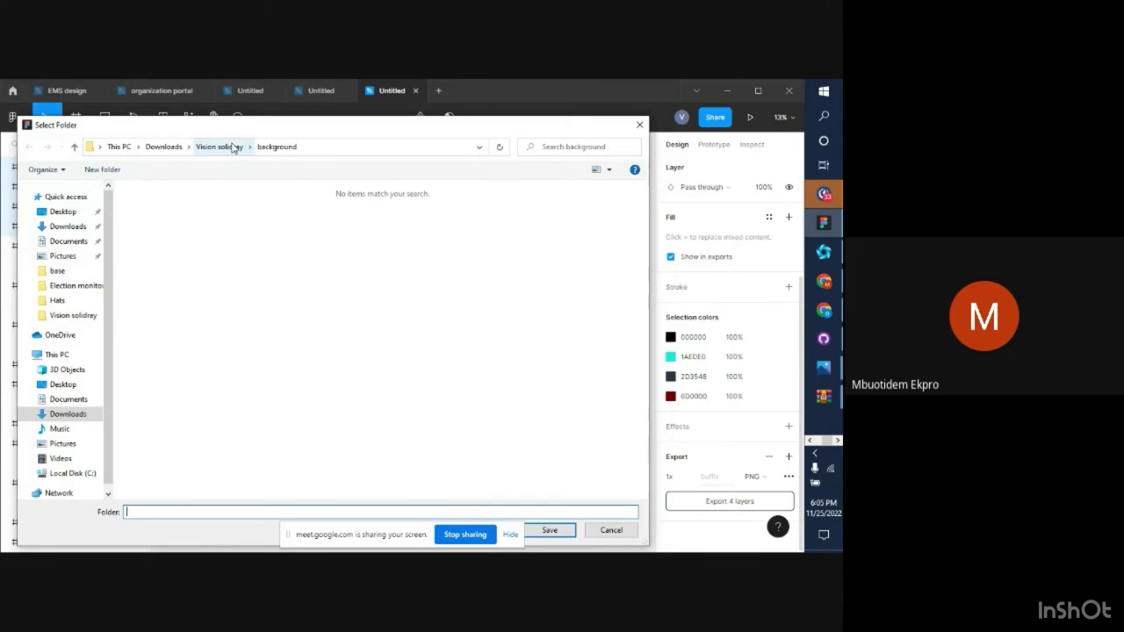
pyautogui.click(645, 129)
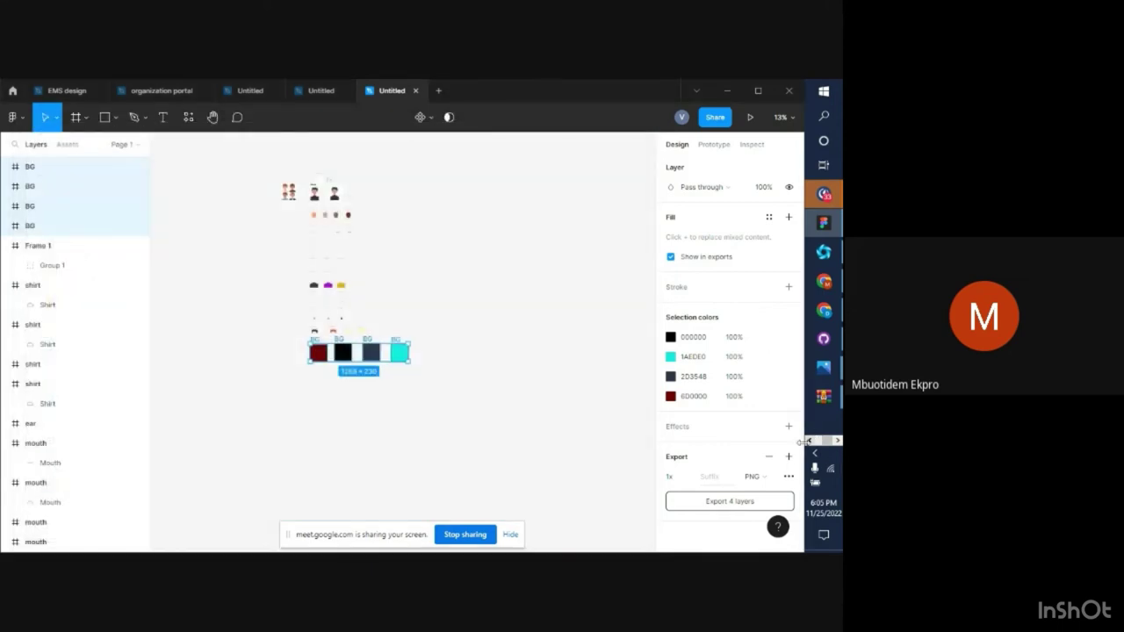
pyautogui.click(729, 503)
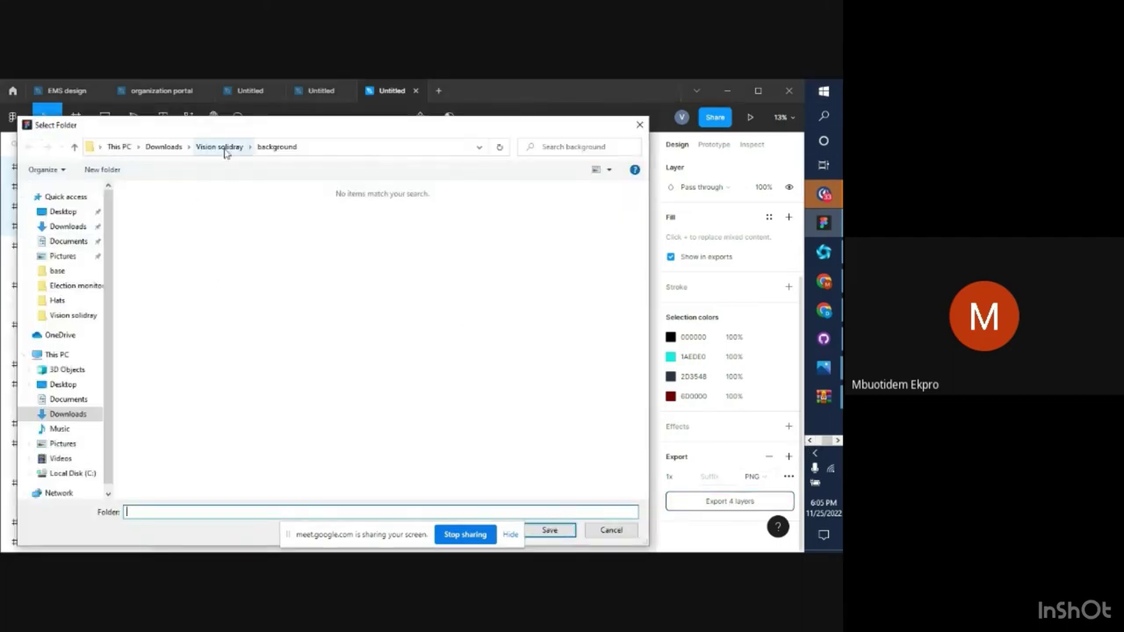
# Save the PNGs into a new 'bootcamp BG' folder inside background
pyautogui.rightClick(138, 224)
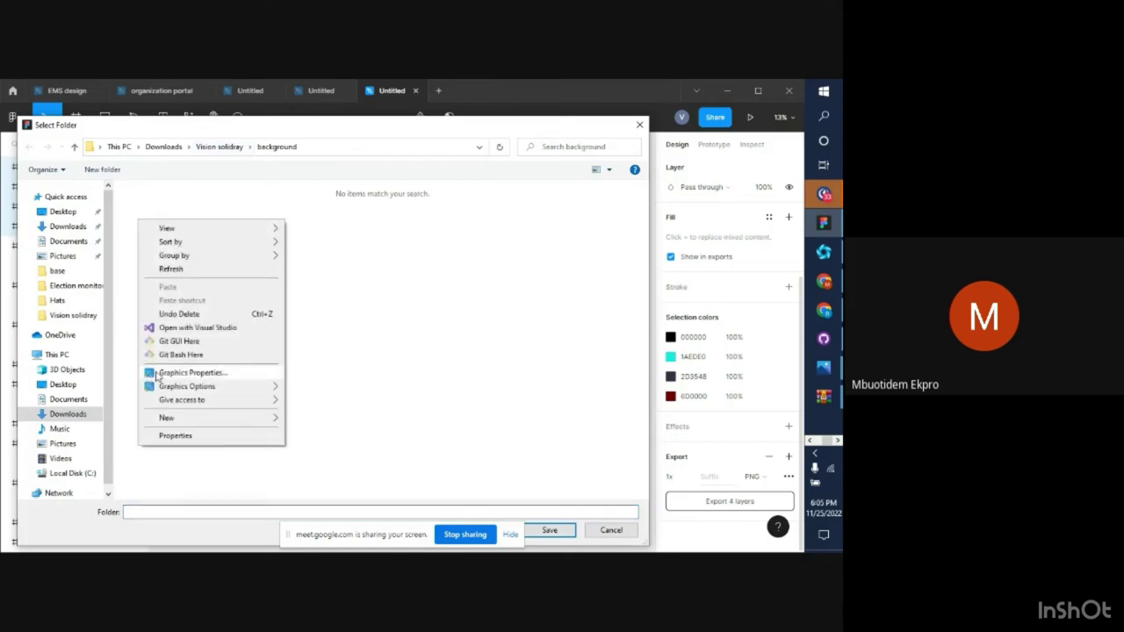
pyautogui.moveTo(194, 422)
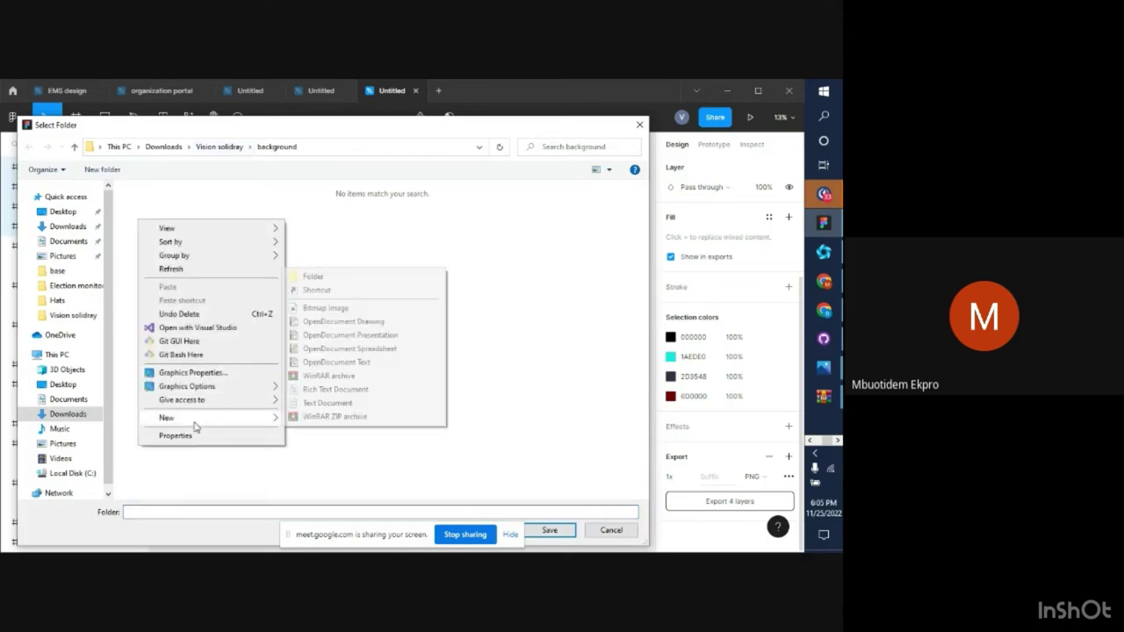
pyautogui.click(330, 280)
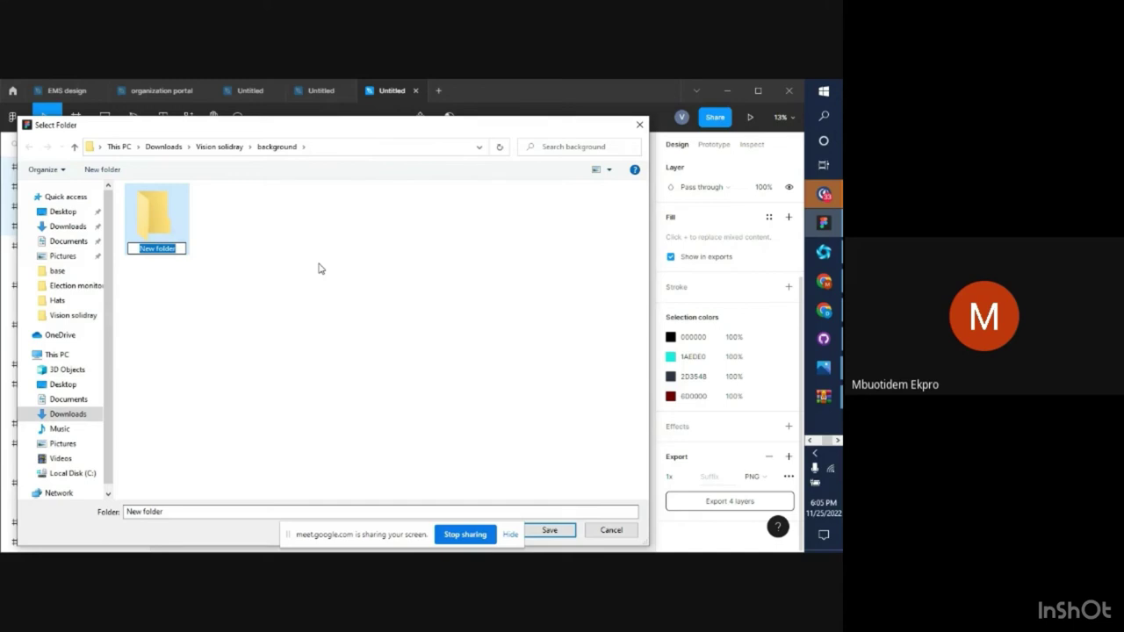
pyautogui.write('bootca')
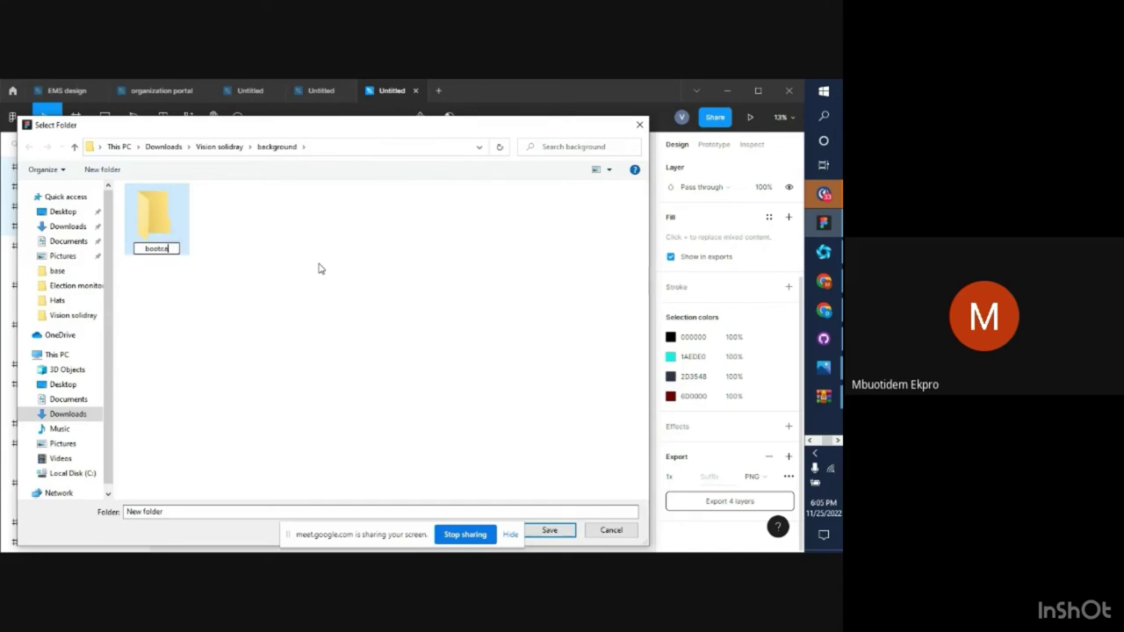
pyautogui.write('mp BG')
pyautogui.doubleClick(163, 218)
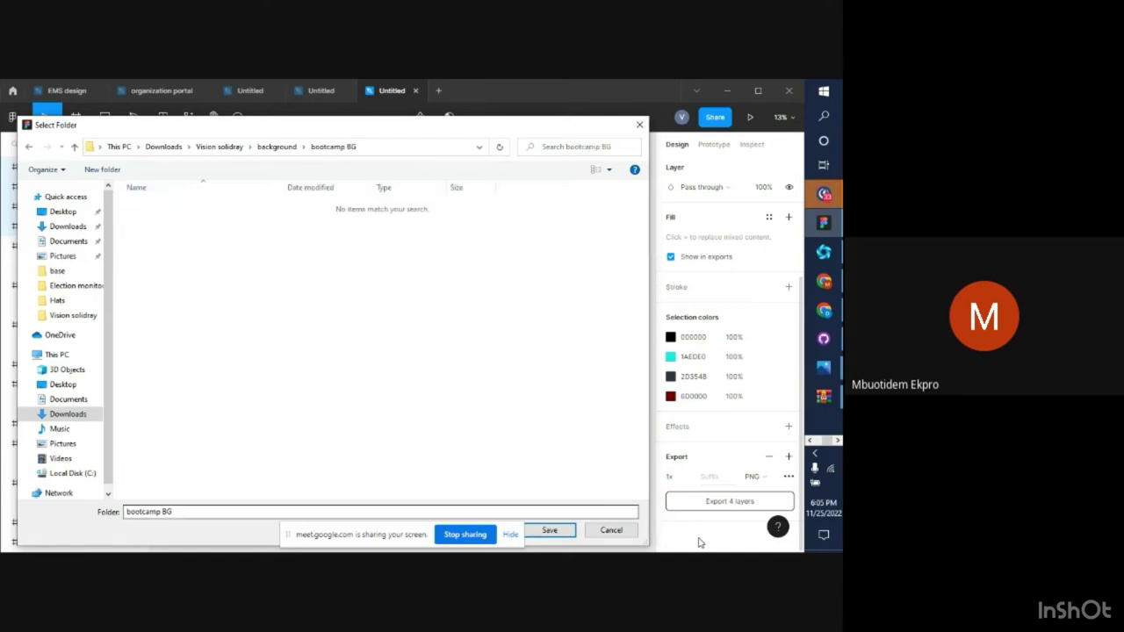
pyautogui.click(550, 530)
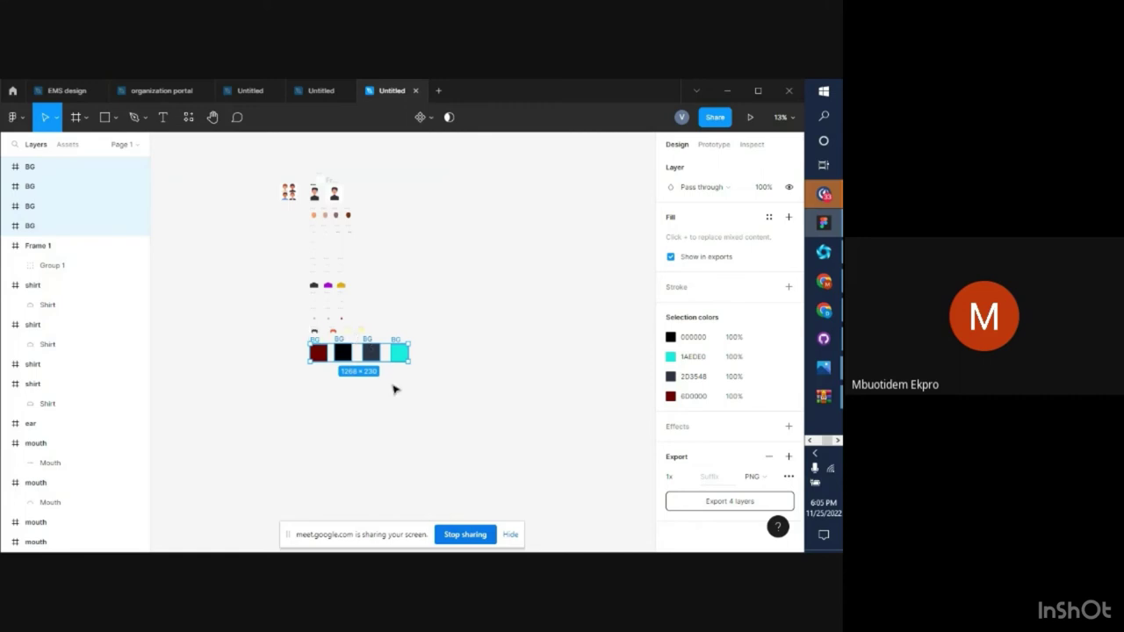
# Nudge the BG squares down and give the four hair frames a PNG export setting
pyautogui.moveTo(399, 355); pyautogui.dragTo(399, 391)
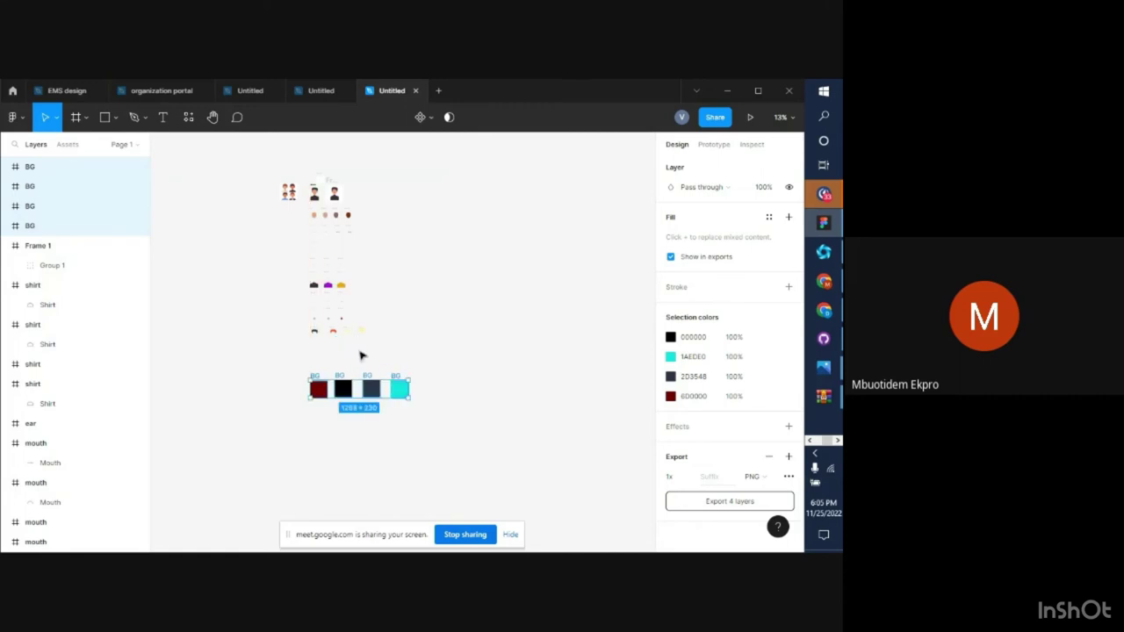
pyautogui.click(313, 332)
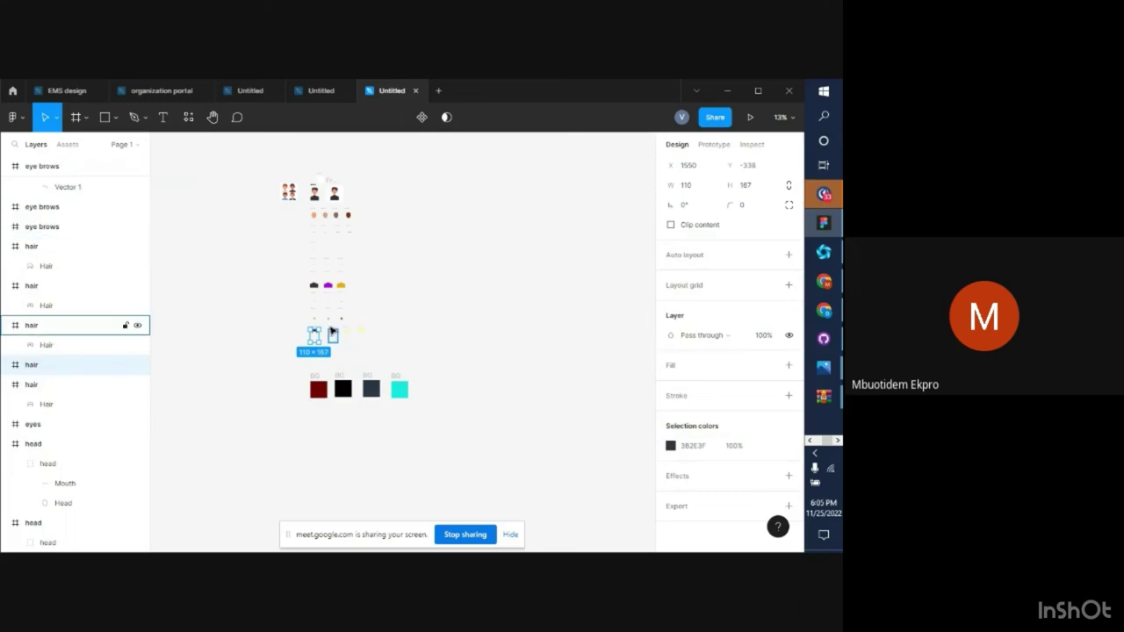
pyautogui.keyDown('shift'); pyautogui.click(333, 331); pyautogui.keyUp('shift')
pyautogui.keyDown('shift'); pyautogui.click(351, 329); pyautogui.keyUp('shift')
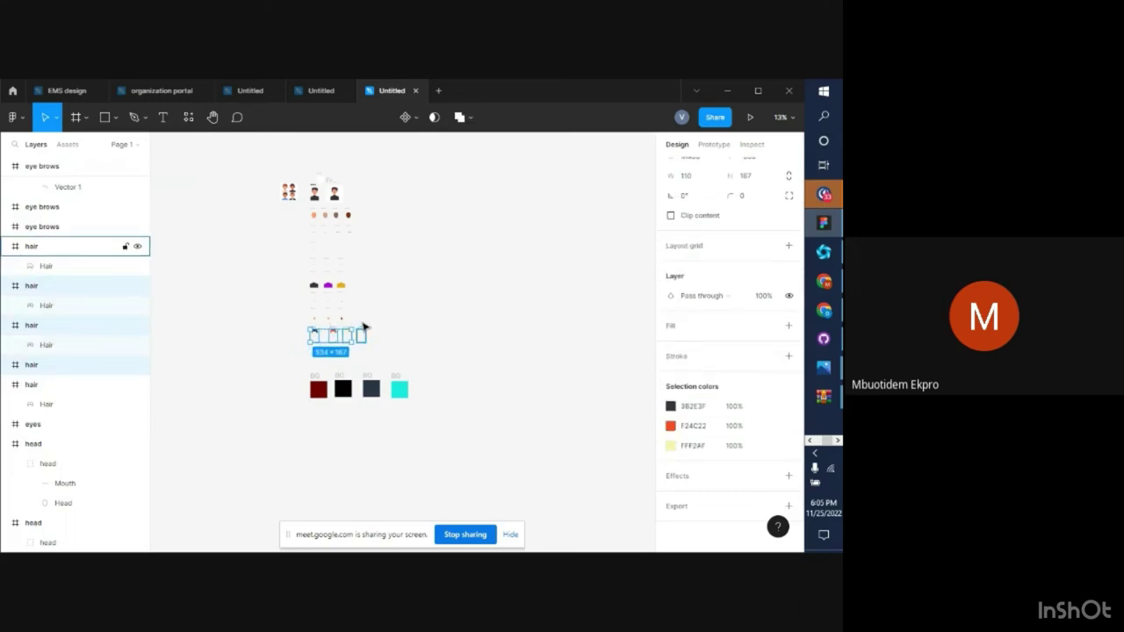
pyautogui.keyDown('shift'); pyautogui.click(363, 328); pyautogui.keyUp('shift')
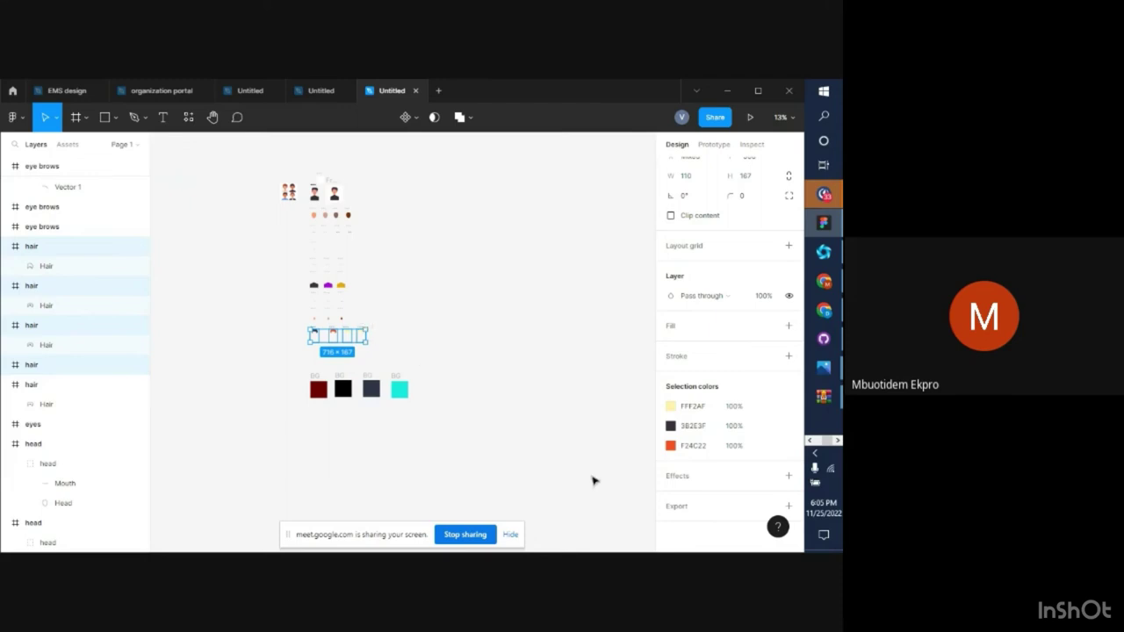
pyautogui.click(709, 516)
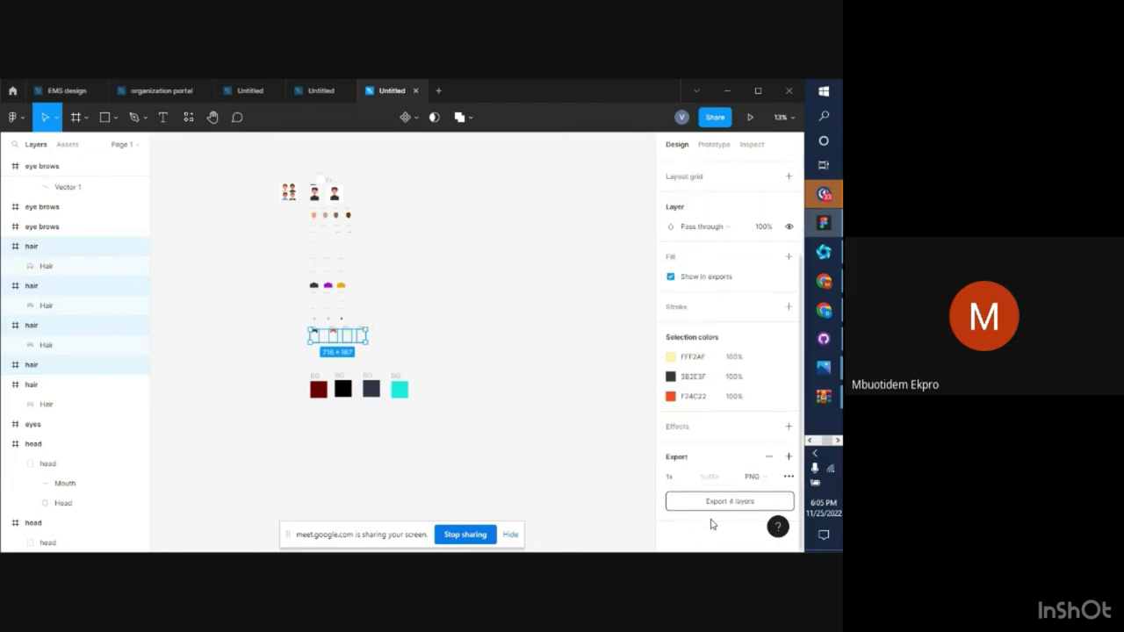
pyautogui.click(386, 346)
# Reselect the four hair frames, check the export preview, and export them
pyautogui.click(314, 332)
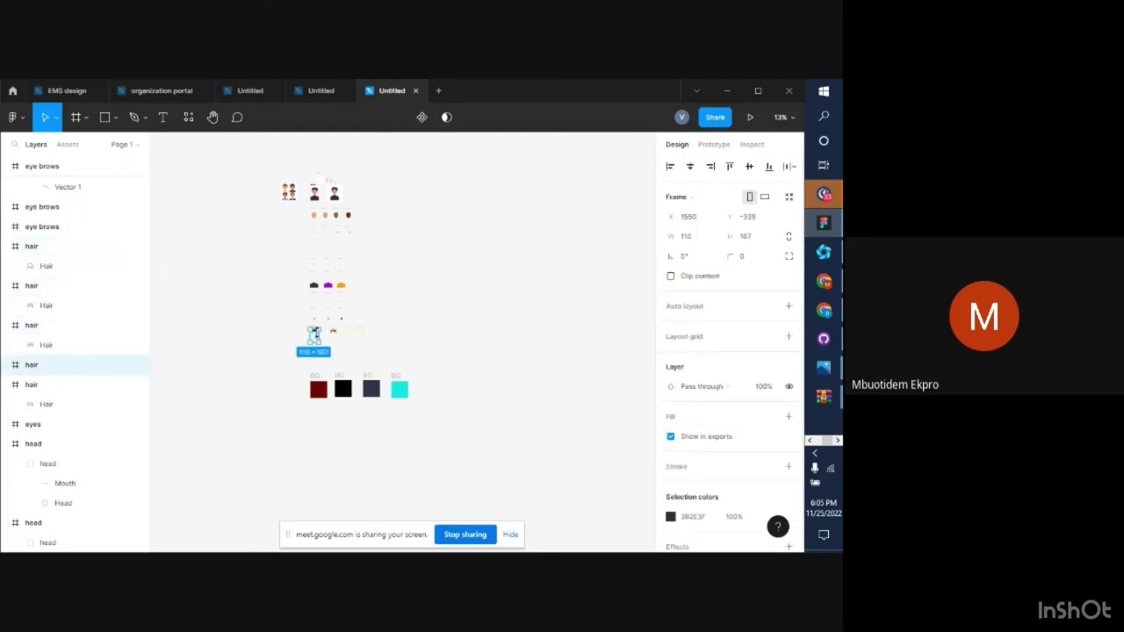
pyautogui.scroll(-1, 720, 484)
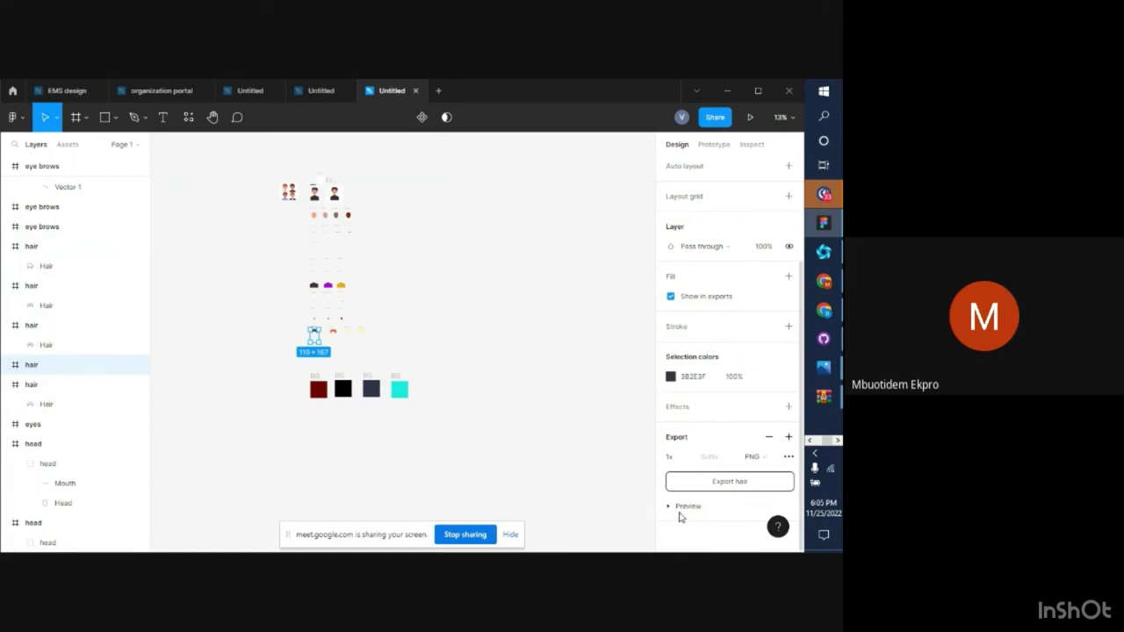
pyautogui.click(690, 507)
pyautogui.scroll(-3, 724, 500)
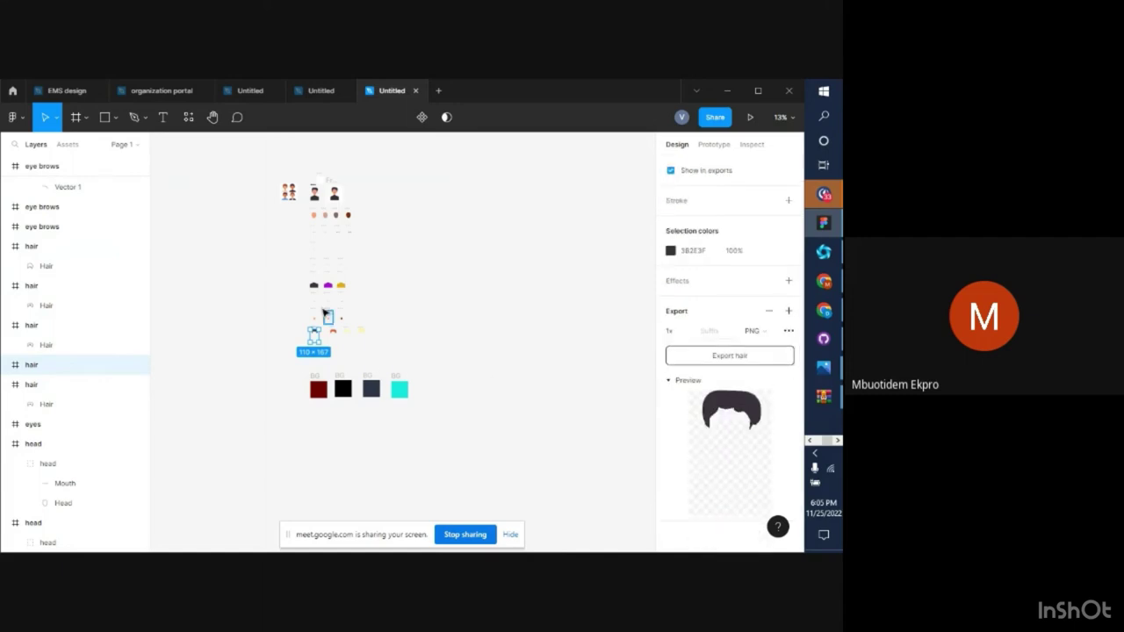
pyautogui.keyDown('shift'); pyautogui.click(334, 330); pyautogui.keyUp('shift')
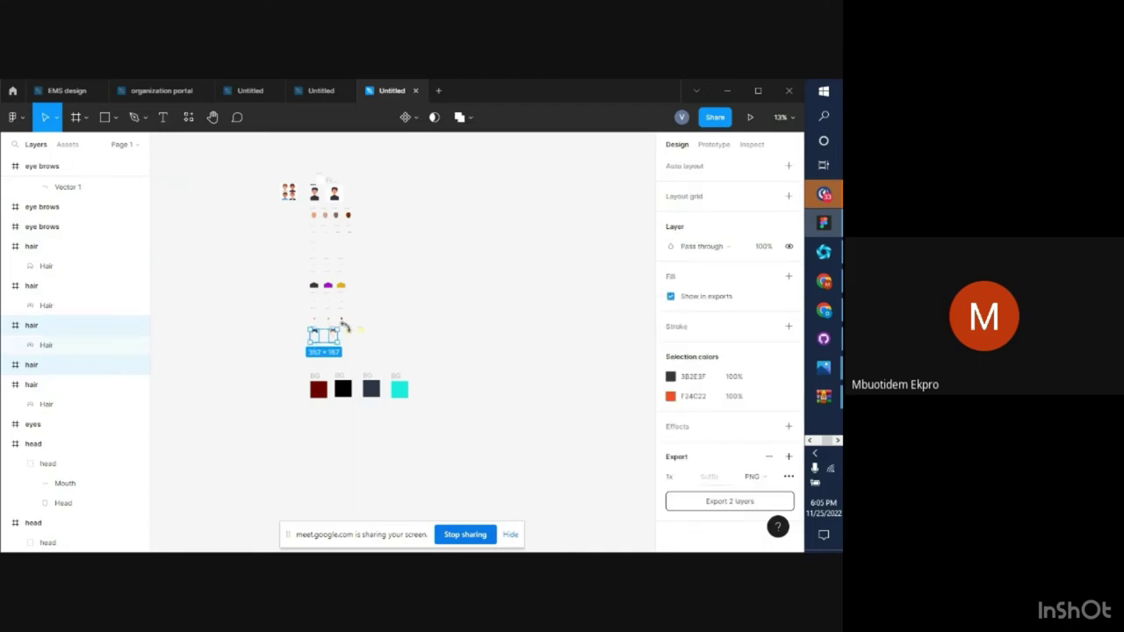
pyautogui.keyDown('shift'); pyautogui.click(351, 330); pyautogui.keyUp('shift')
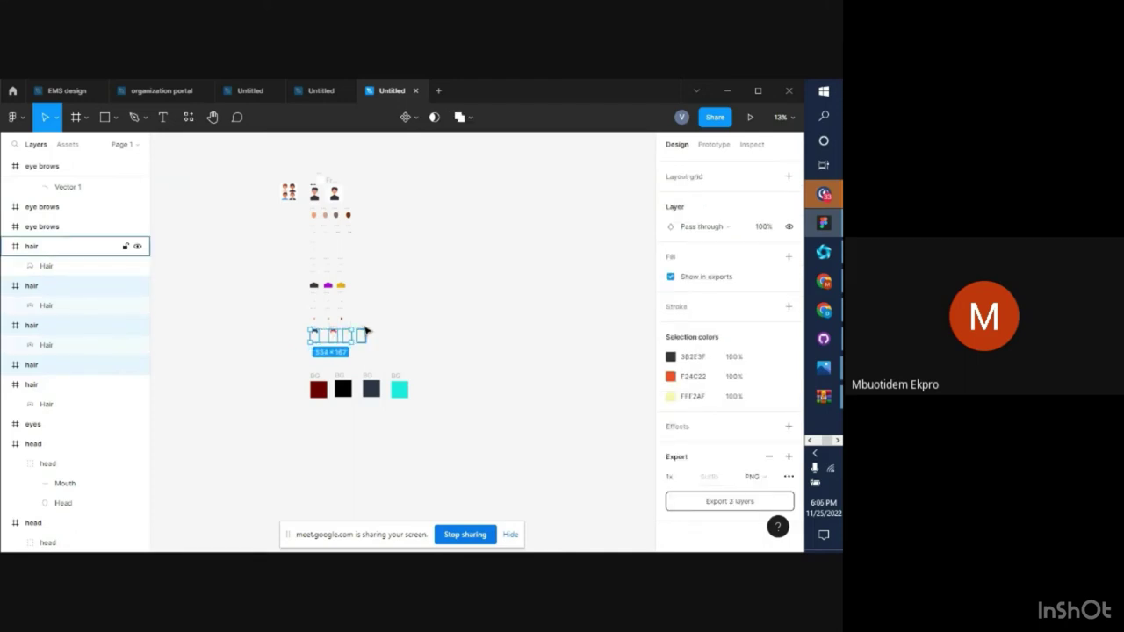
pyautogui.keyDown('shift'); pyautogui.click(364, 327); pyautogui.keyUp('shift')
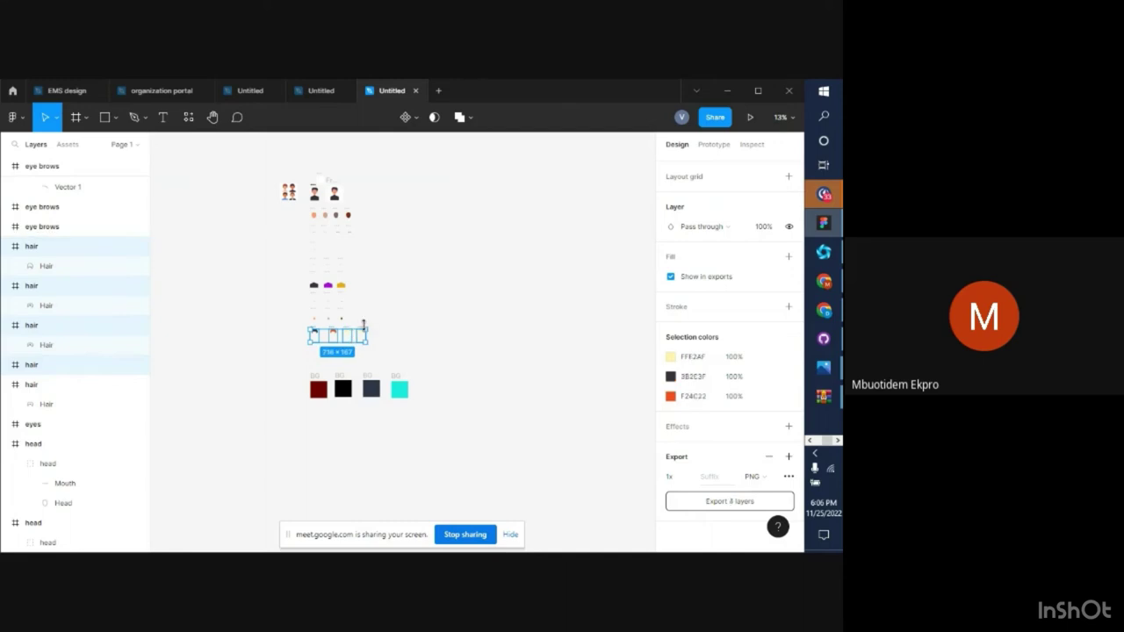
pyautogui.click(703, 507)
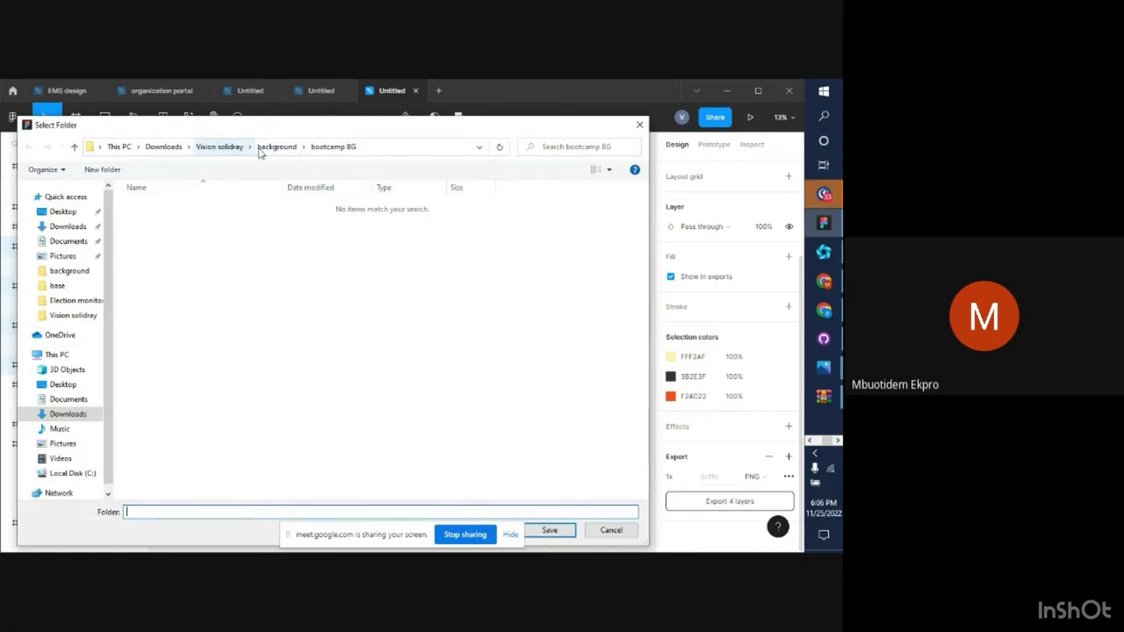
# Save the hair PNGs into a new 'hair' folder inside background
pyautogui.click(272, 150)
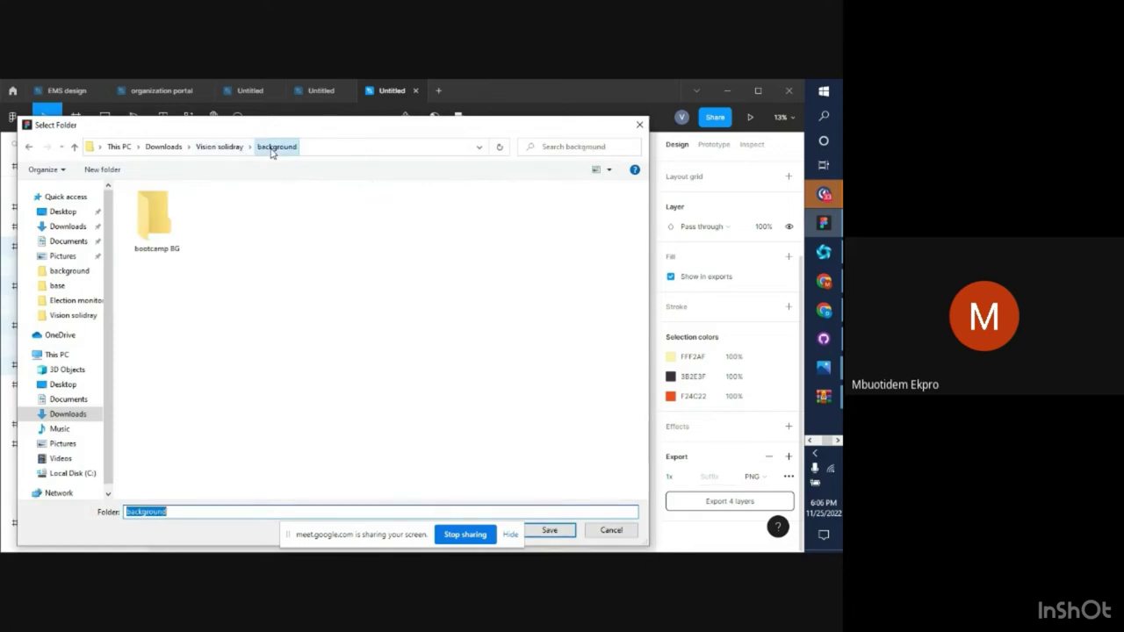
pyautogui.rightClick(247, 225)
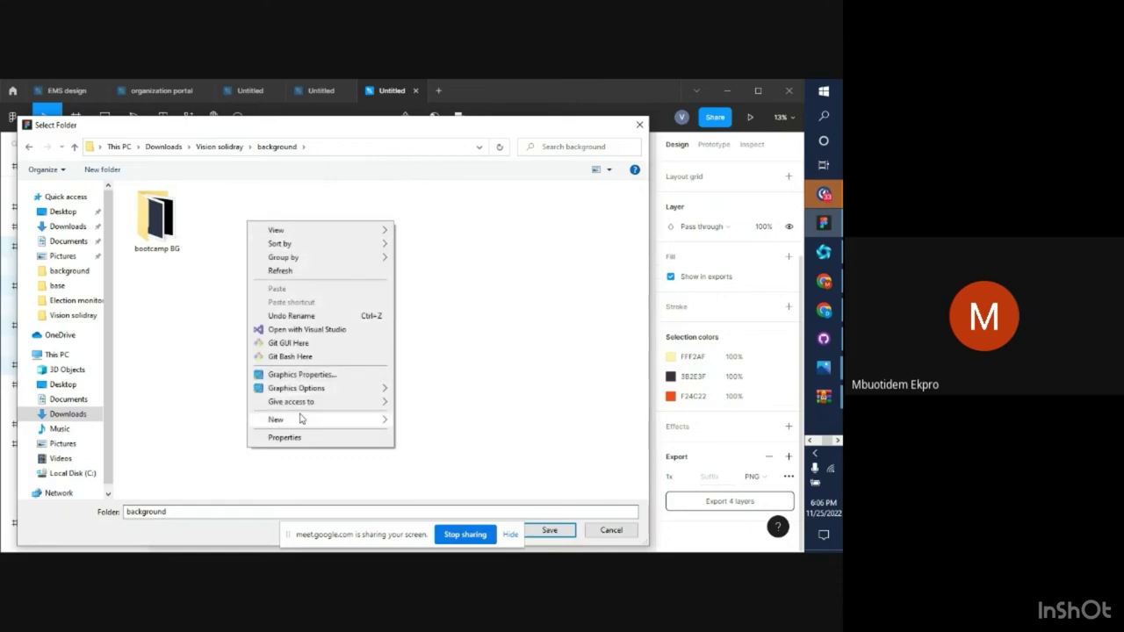
pyautogui.moveTo(299, 419)
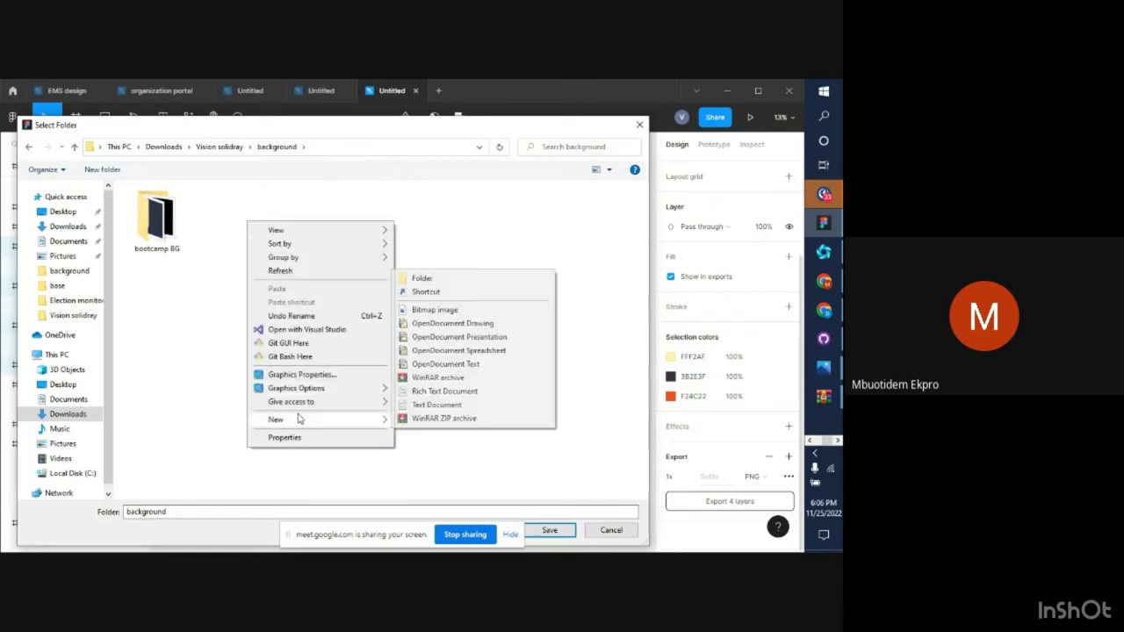
pyautogui.click(421, 279)
pyautogui.write('bas')
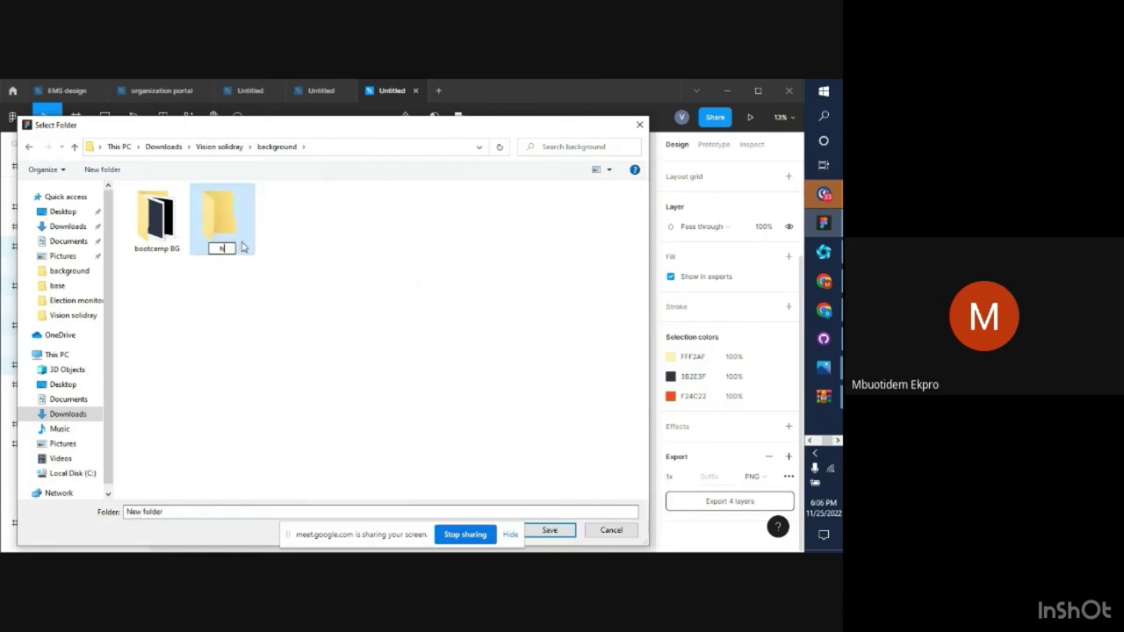
pyautogui.press('Return')
pyautogui.doubleClick(243, 250)
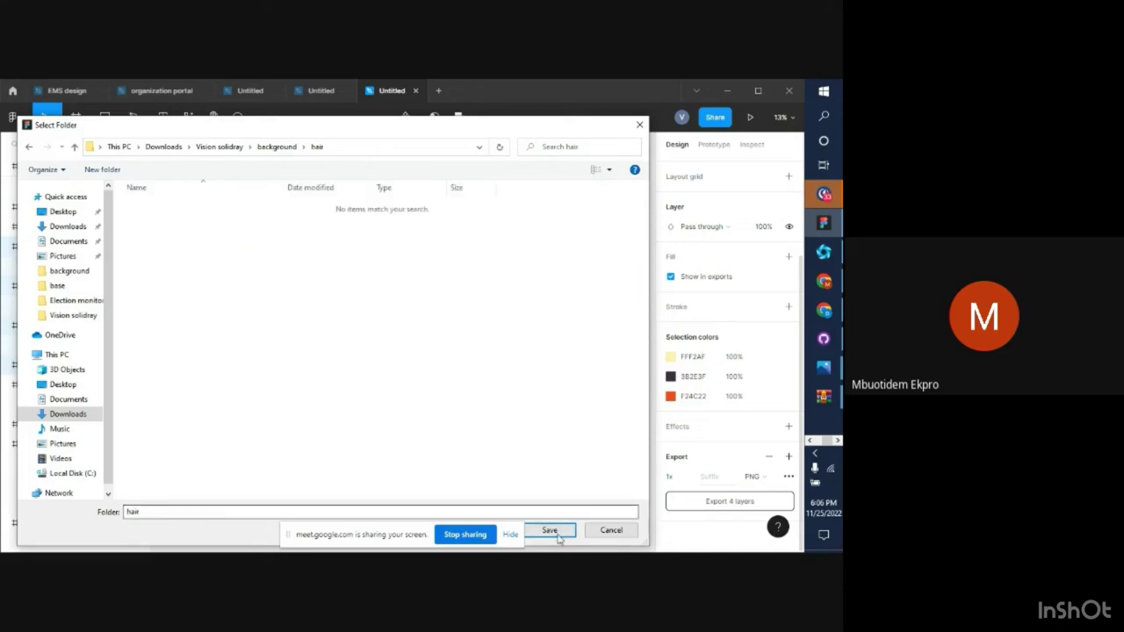
pyautogui.click(553, 532)
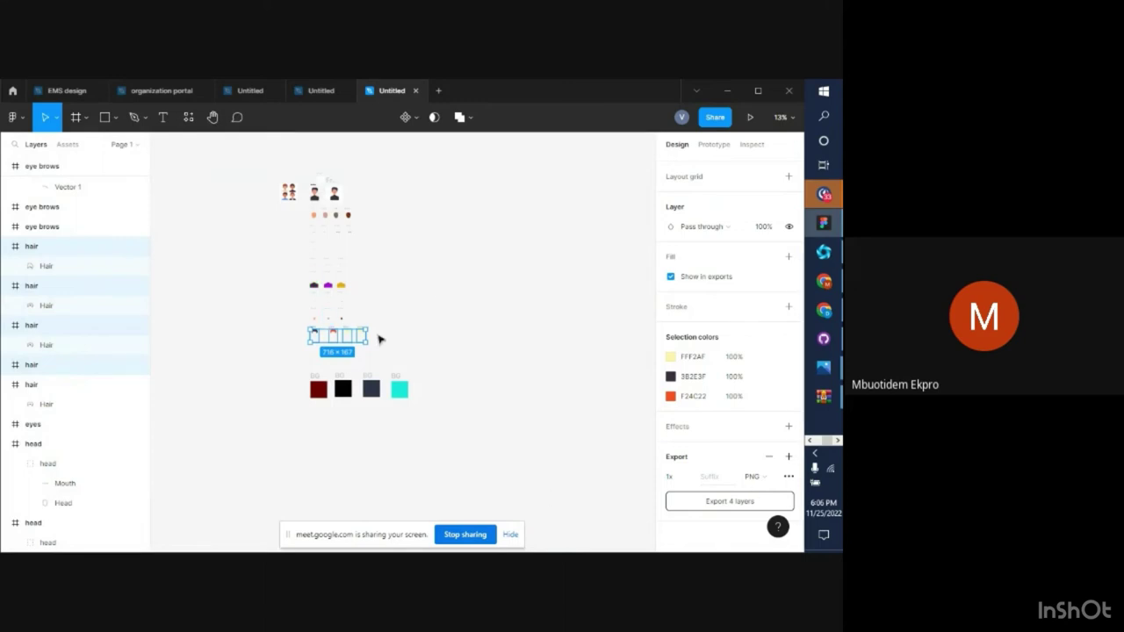
# Nudge the hair frames and check the blonde hair frame's export preview
pyautogui.moveTo(354, 341); pyautogui.dragTo(358, 355)
pyautogui.scroll(5, 332, 326)
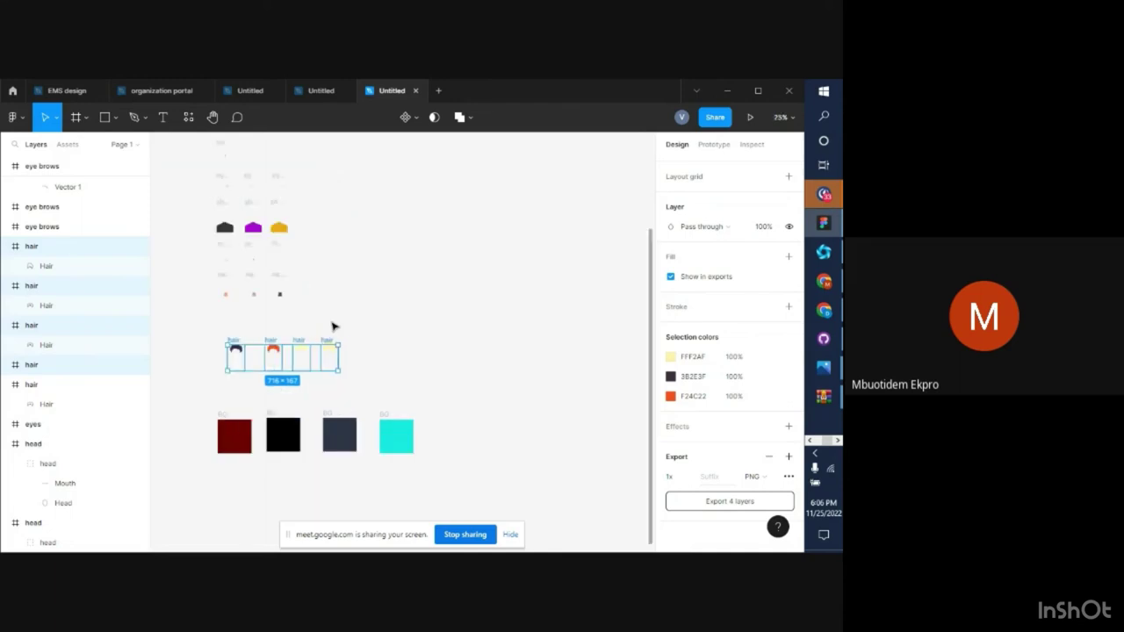
pyautogui.hscroll(-5, 309, 368)
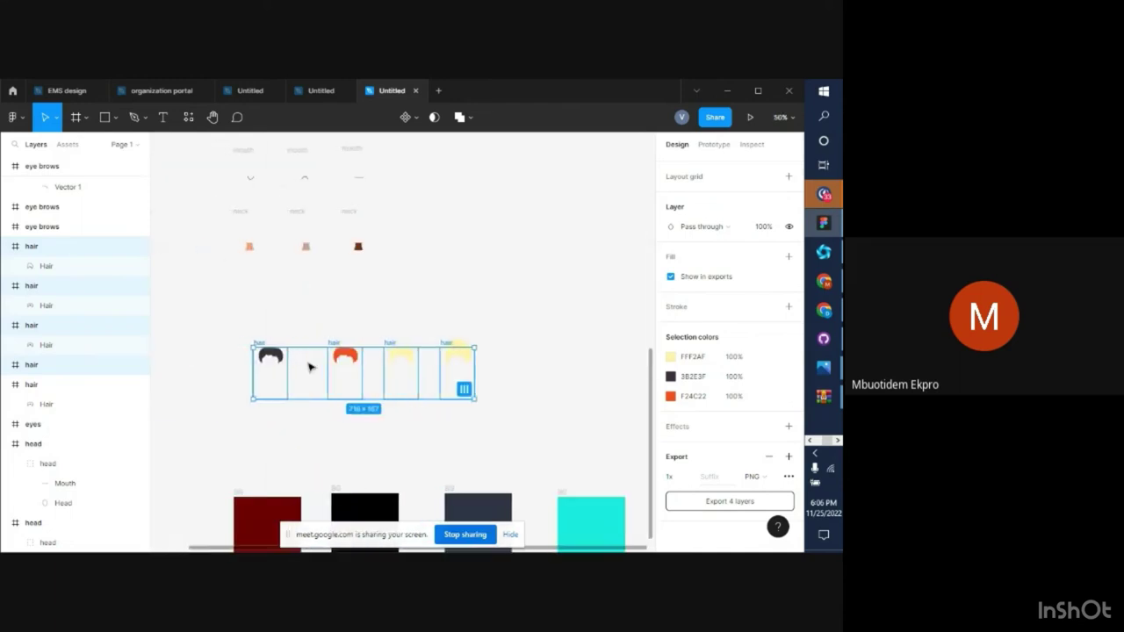
pyautogui.click(555, 372)
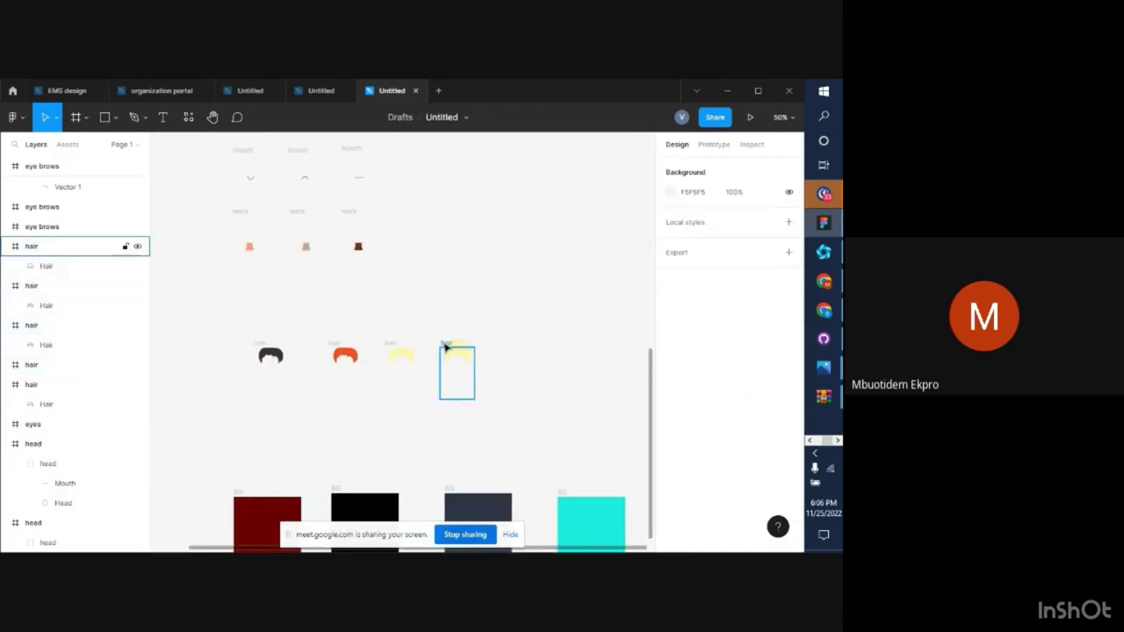
pyautogui.click(445, 349)
pyautogui.scroll(-5, 706, 465)
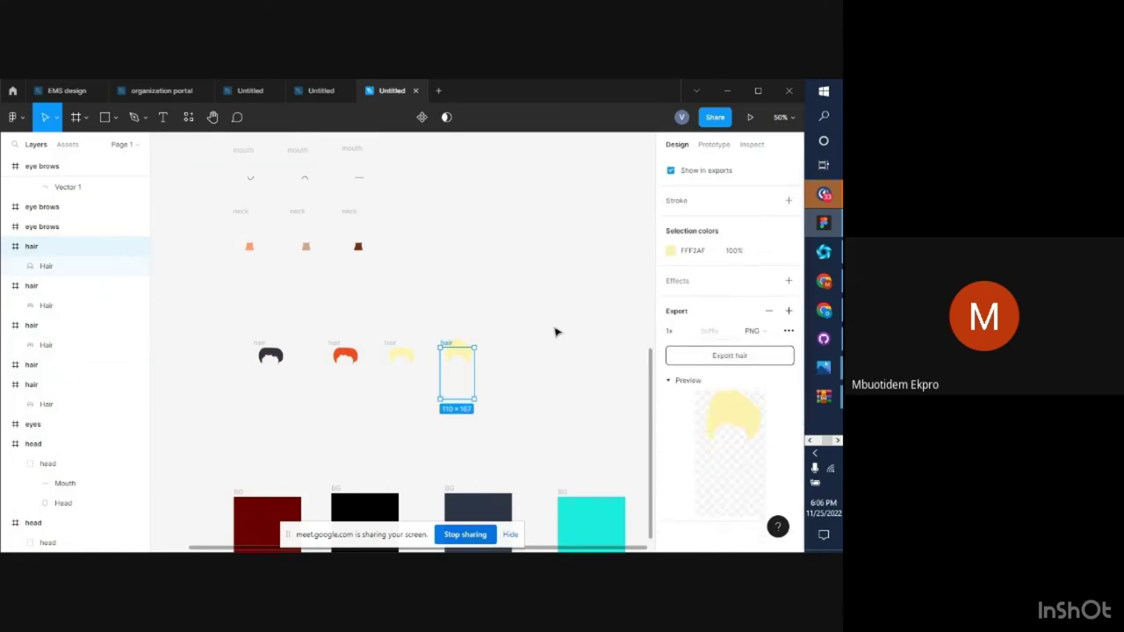
pyautogui.click(480, 322)
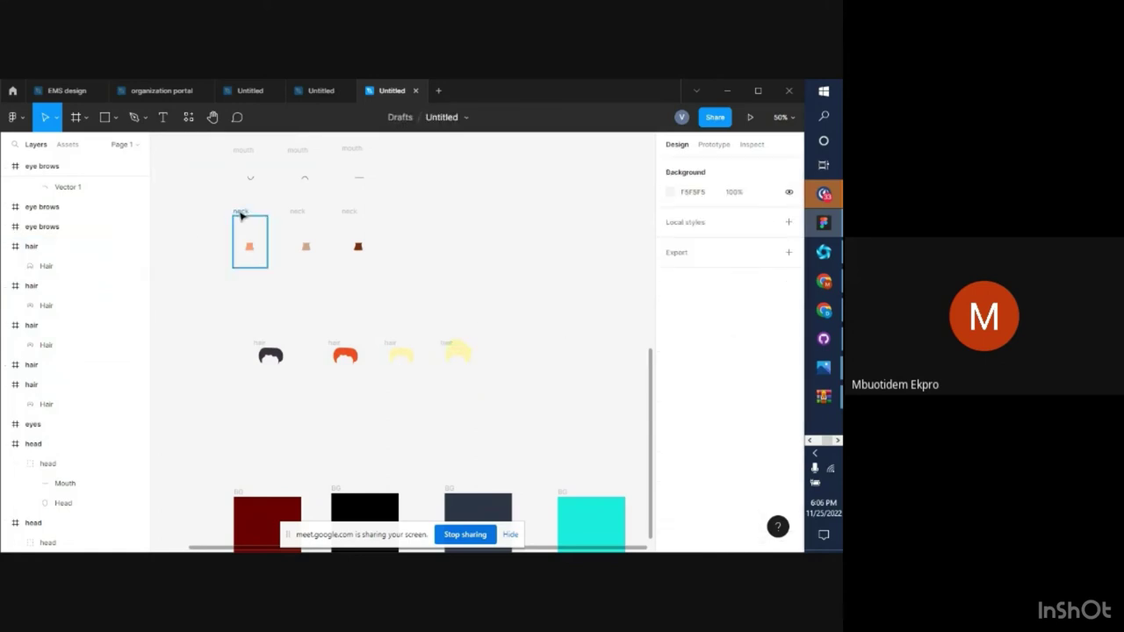
# Select the three neck frames, add a PNG export setting and export them
pyautogui.click(245, 216)
pyautogui.keyDown('shift'); pyautogui.click(296, 213); pyautogui.keyUp('shift')
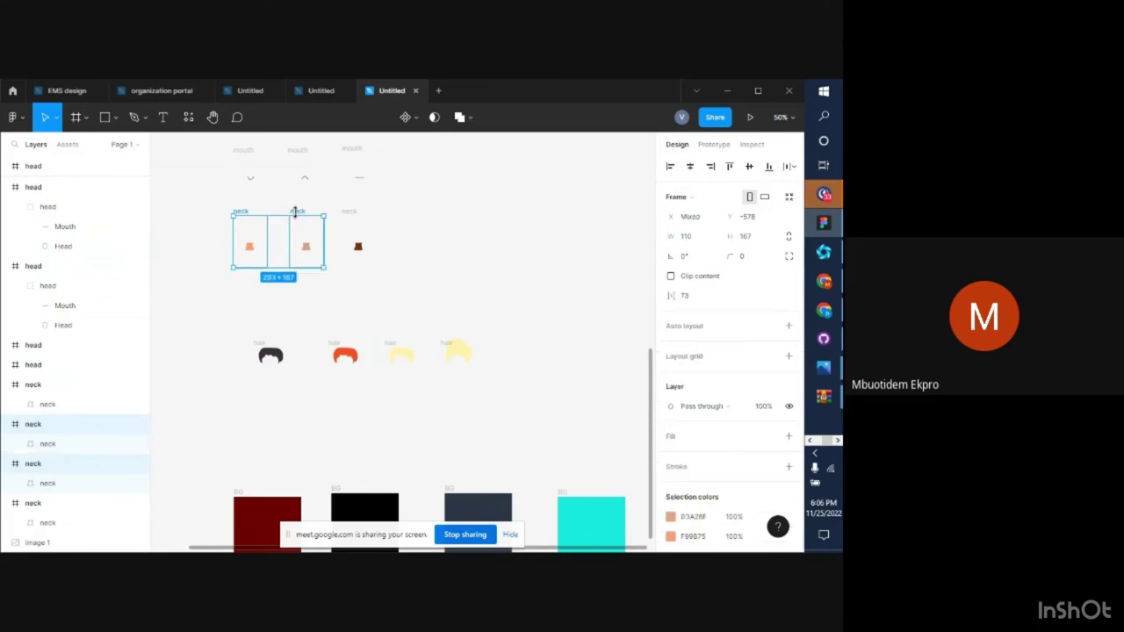
pyautogui.keyDown('shift'); pyautogui.click(355, 216); pyautogui.keyUp('shift')
pyautogui.scroll(-3, 705, 492)
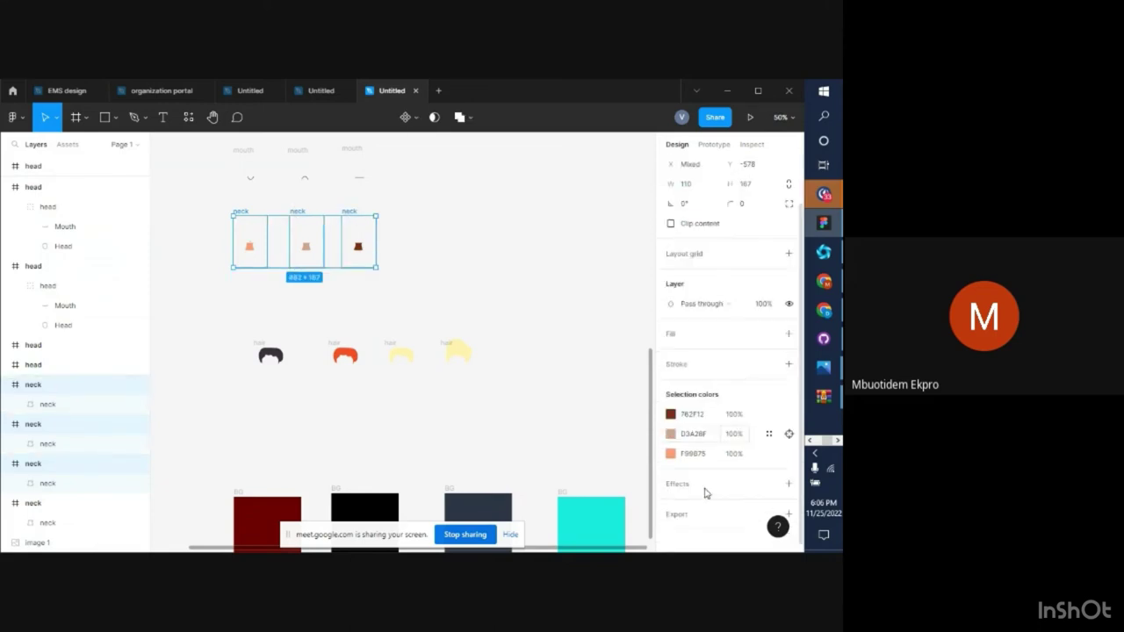
pyautogui.click(700, 507)
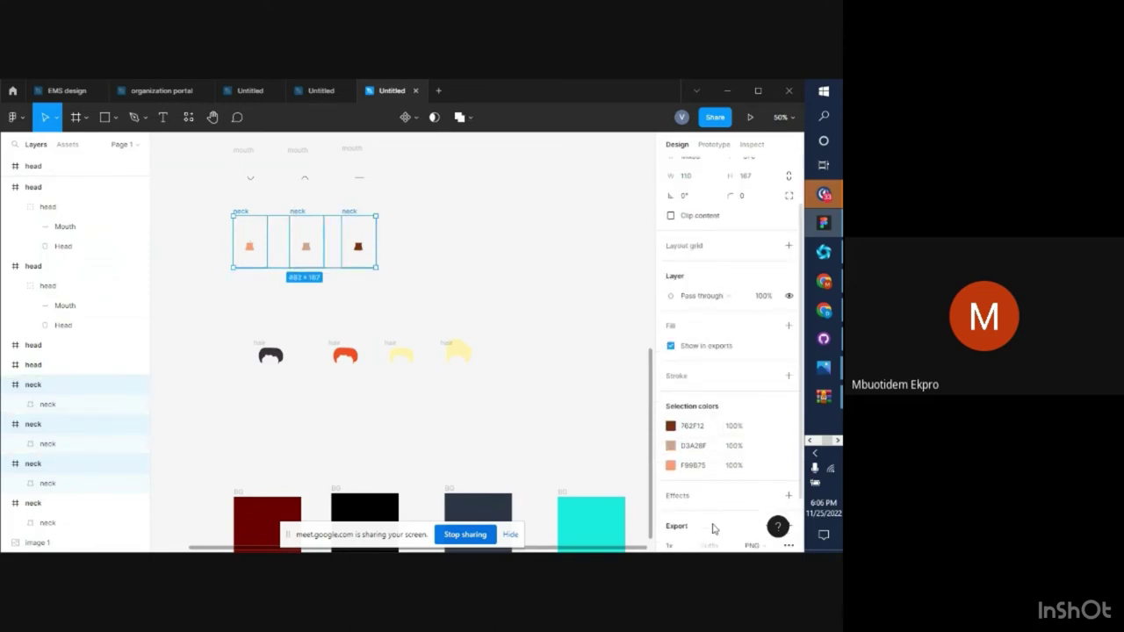
pyautogui.scroll(-2, 715, 527)
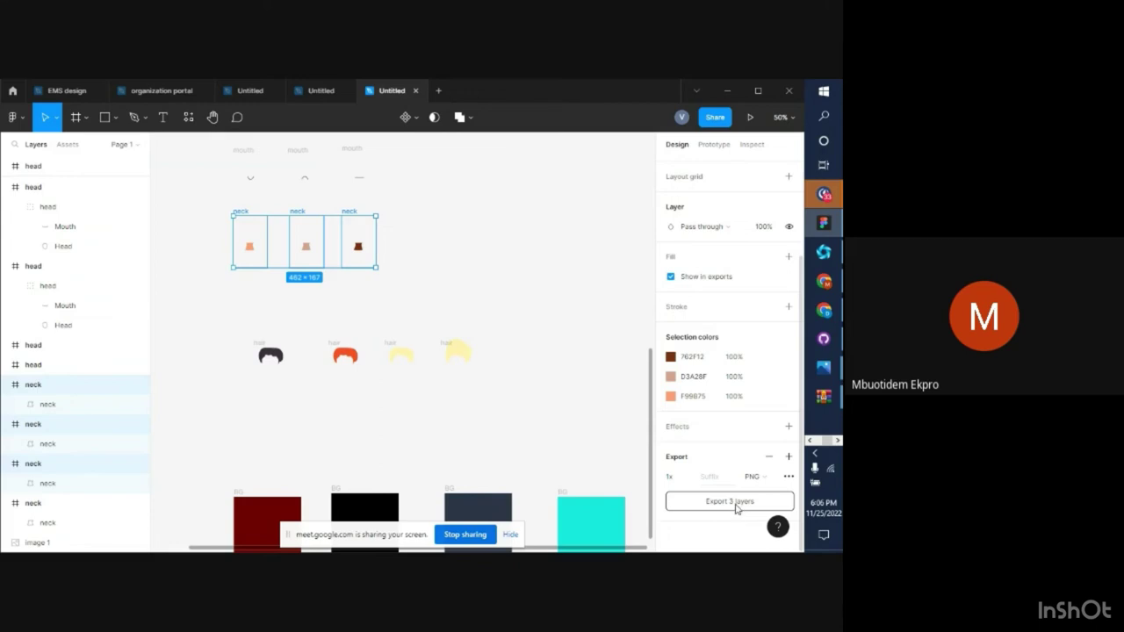
pyautogui.click(736, 504)
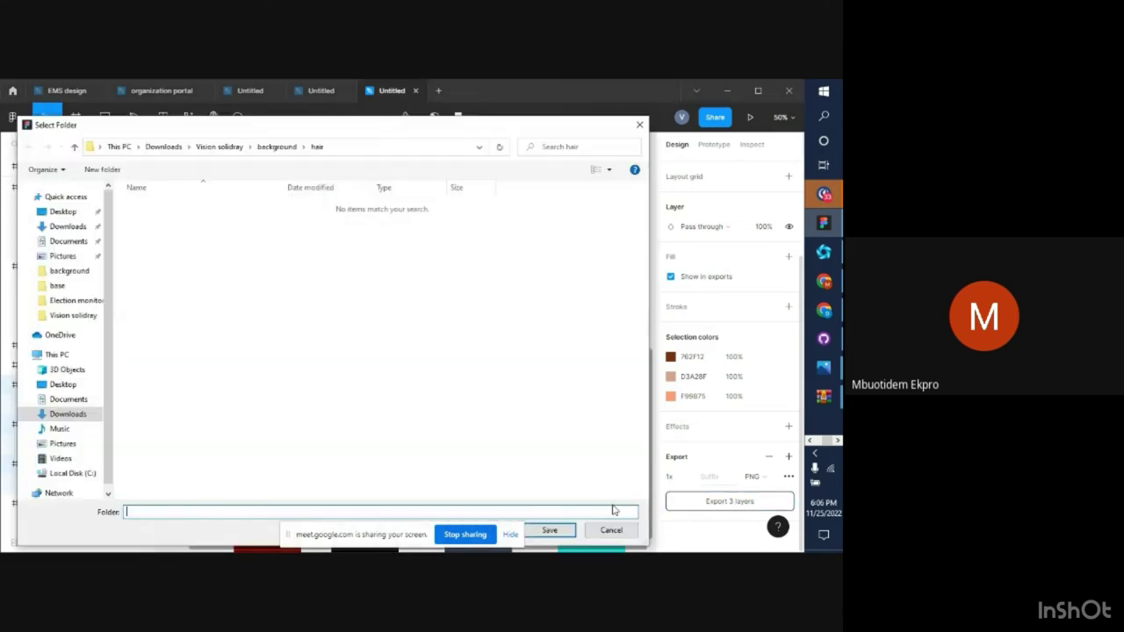
# Save the neck PNGs into a new 'neck' folder inside background
pyautogui.click(277, 147)
pyautogui.rightClick(296, 236)
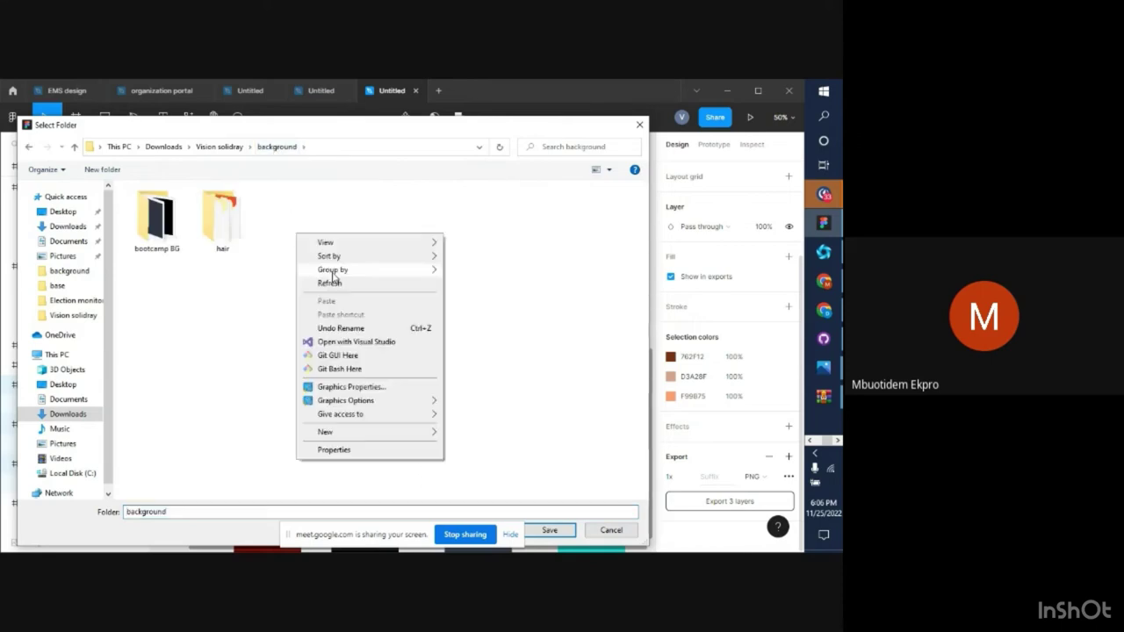
pyautogui.moveTo(329, 432)
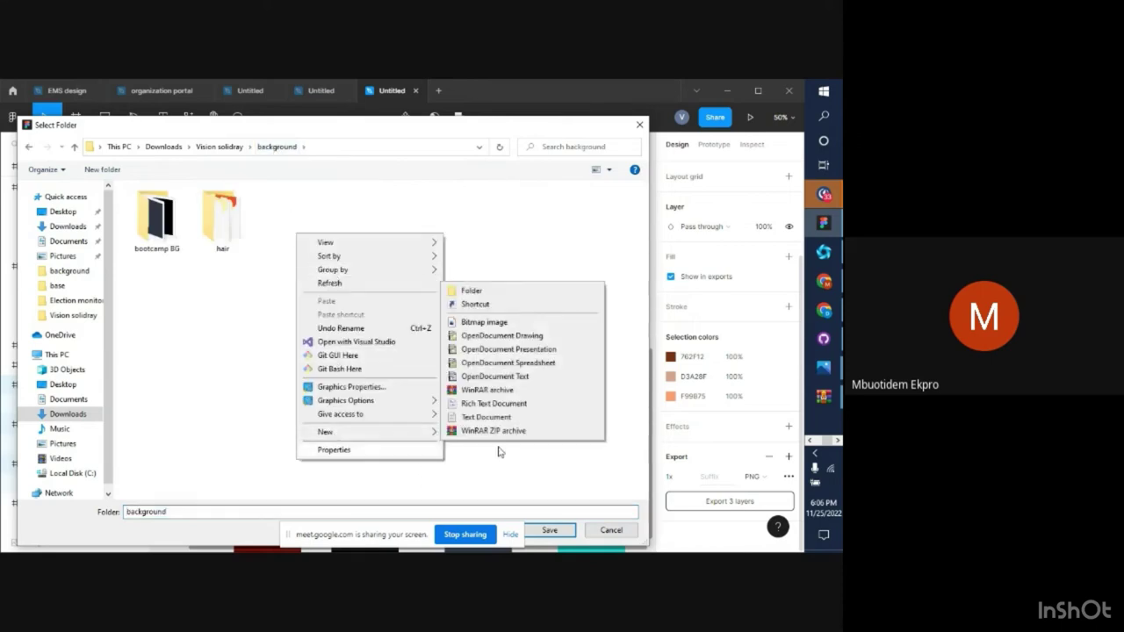
pyautogui.click(543, 292)
pyautogui.write('n')
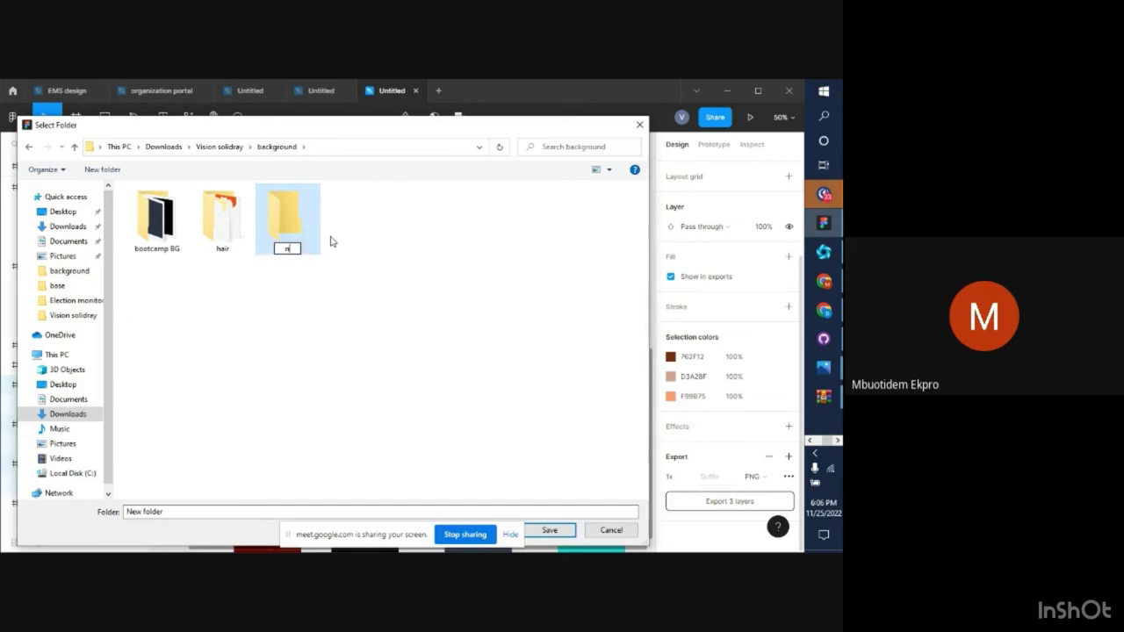
pyautogui.write('eck')
pyautogui.press('Return')
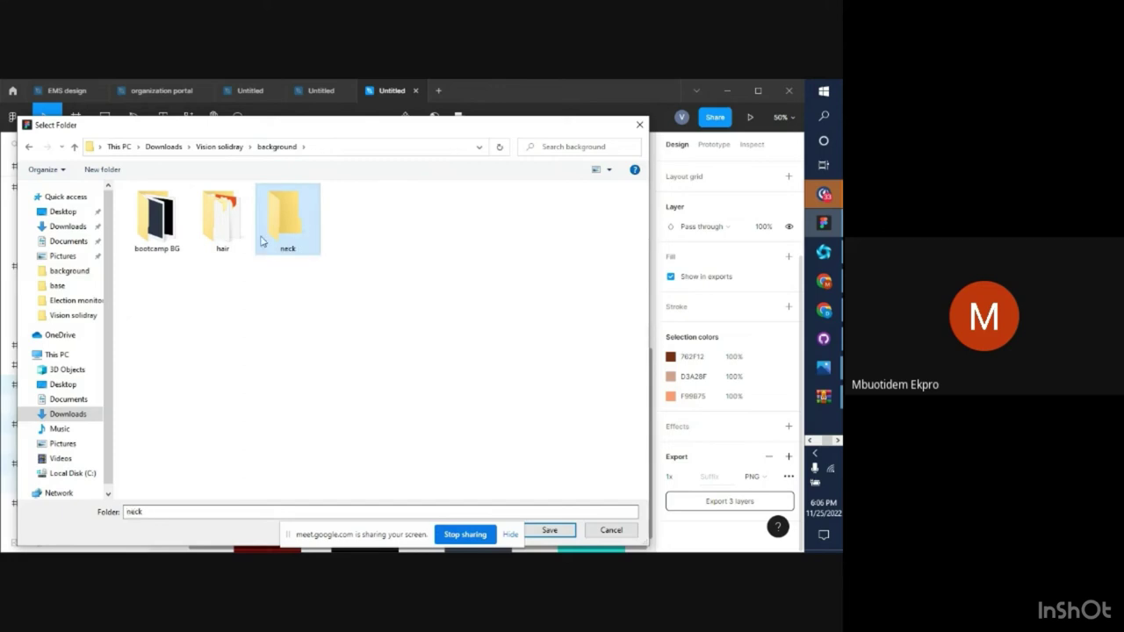
pyautogui.doubleClick(278, 230)
pyautogui.click(550, 530)
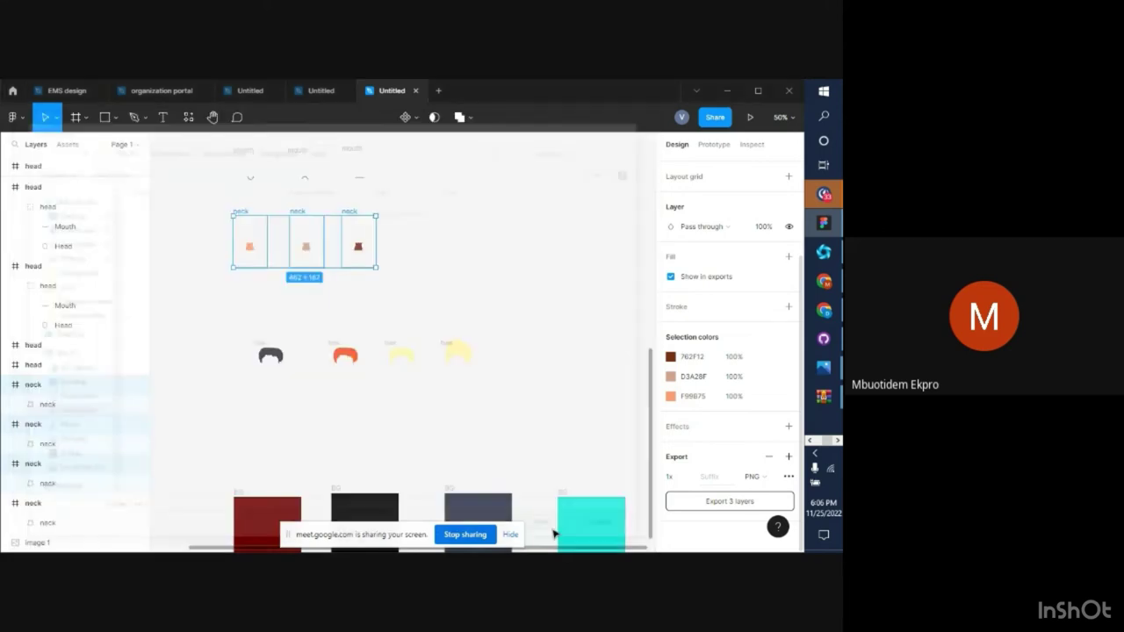
# Select the three mouth frames and add a PNG export setting
pyautogui.scroll(3, 395, 233)
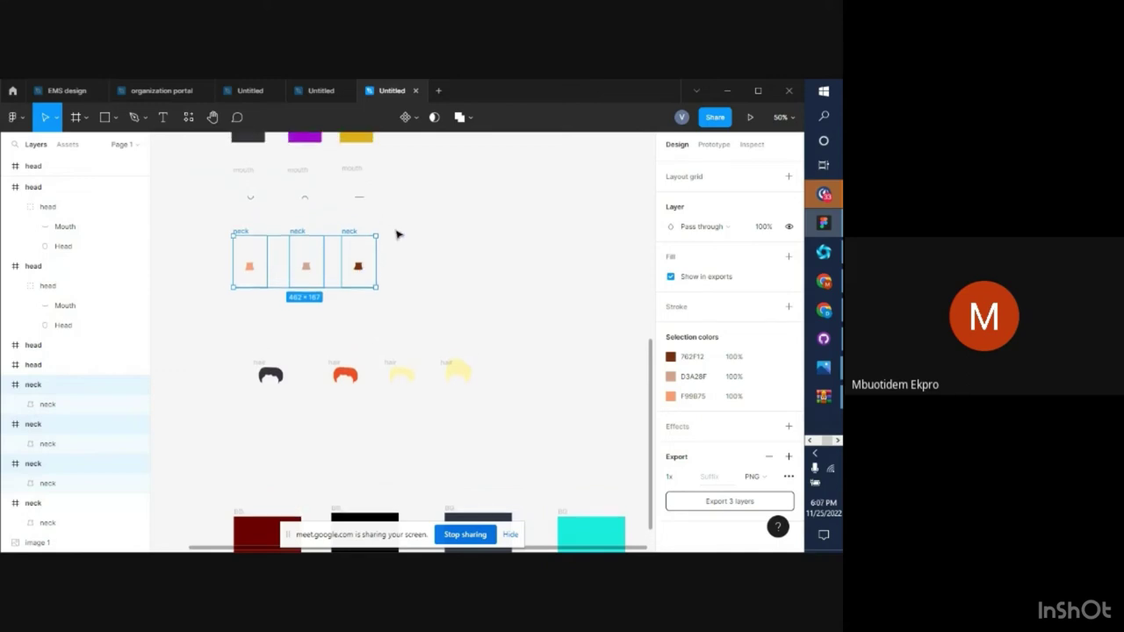
pyautogui.click(245, 186)
pyautogui.keyDown('shift'); pyautogui.click(303, 202); pyautogui.keyUp('shift')
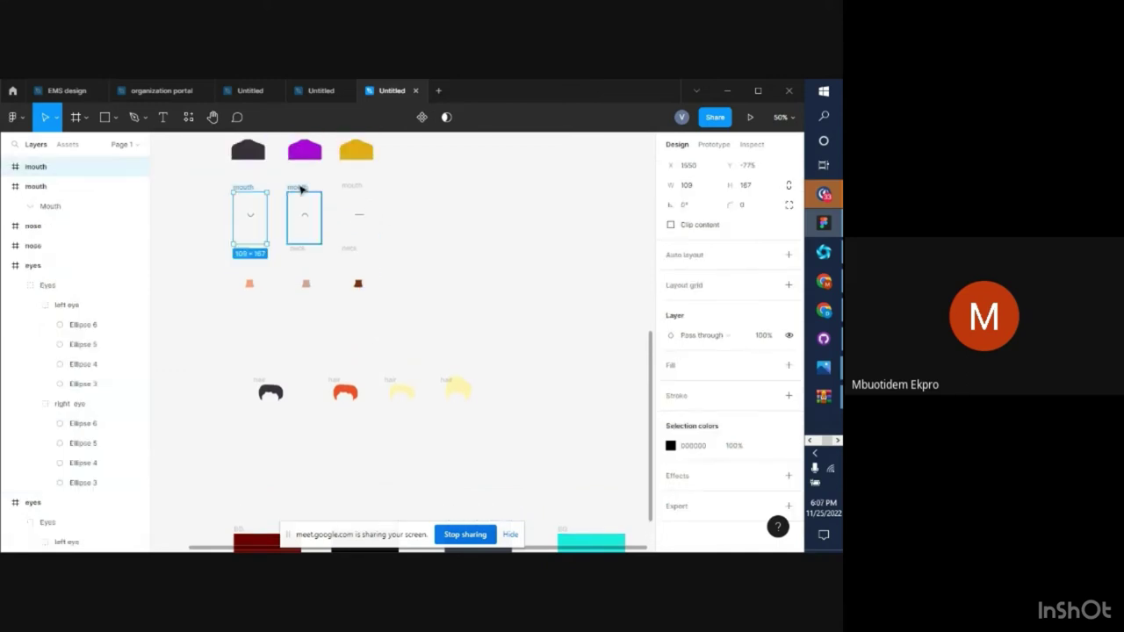
pyautogui.keyDown('shift'); pyautogui.click(345, 188); pyautogui.keyUp('shift')
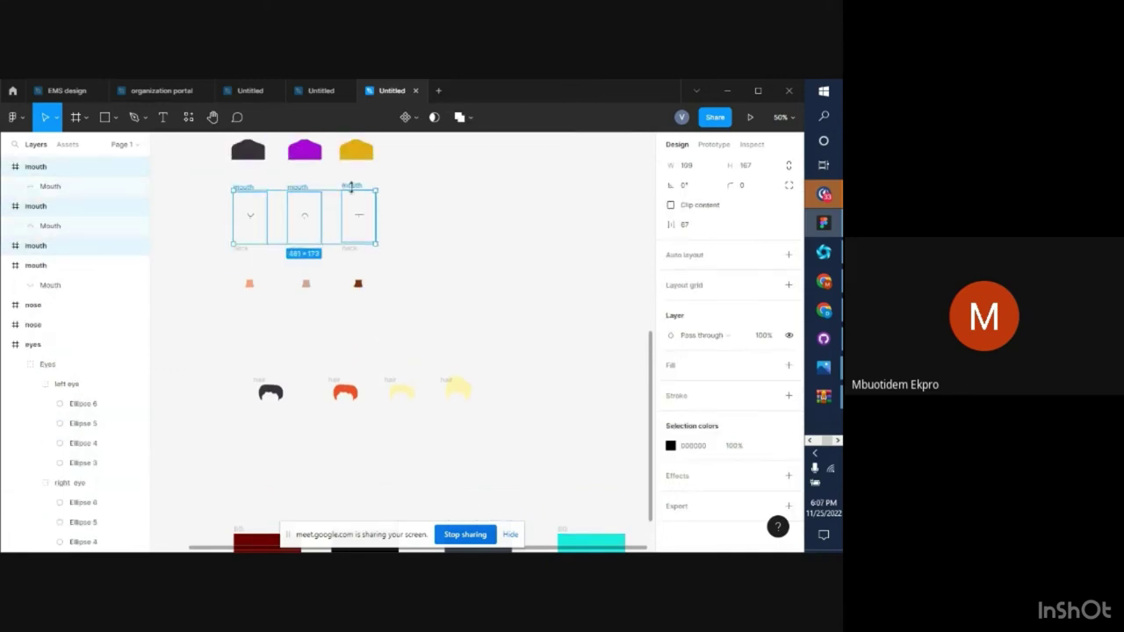
pyautogui.click(696, 508)
pyautogui.scroll(-1, 719, 517)
# Start exporting the three mouth frames and create a new 'mouth' folder inside background
pyautogui.click(722, 508)
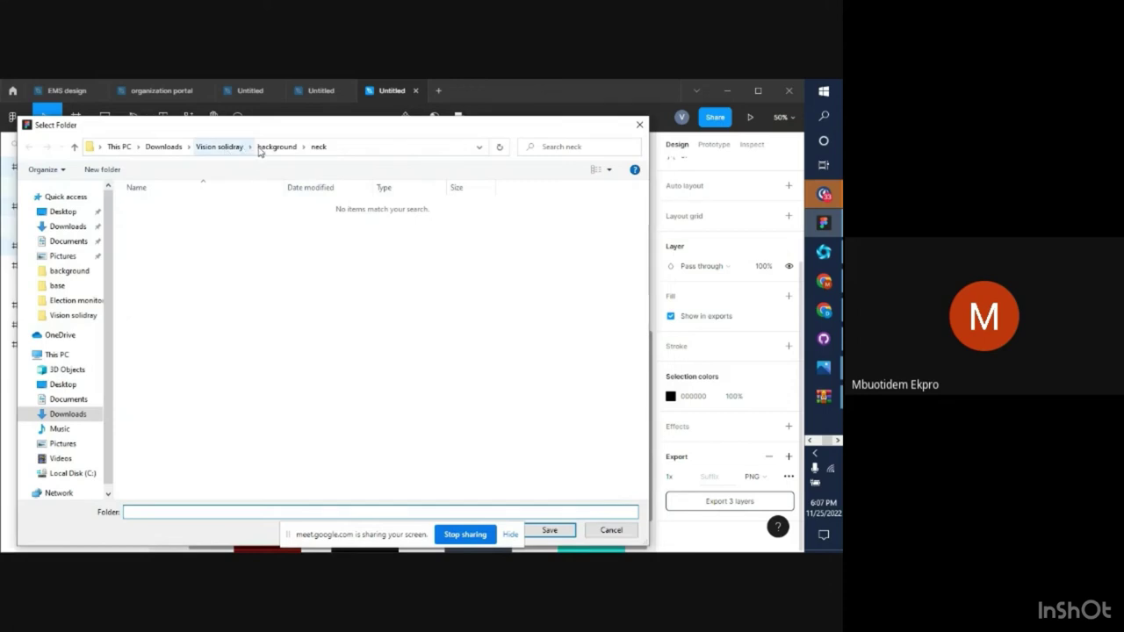
pyautogui.click(268, 147)
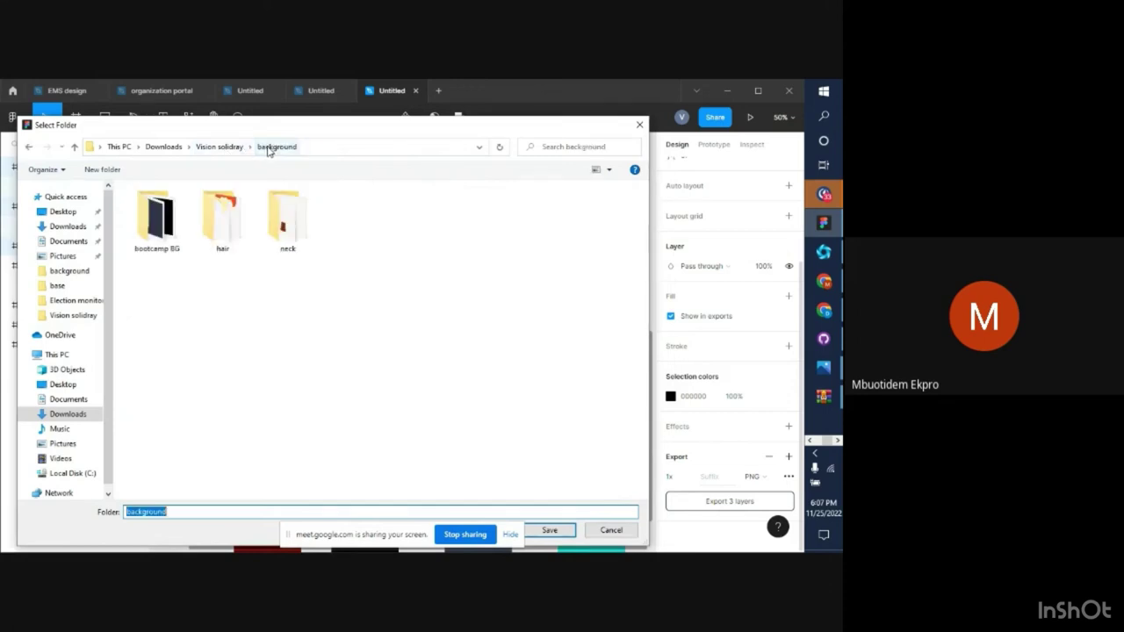
pyautogui.rightClick(369, 226)
pyautogui.moveTo(417, 426)
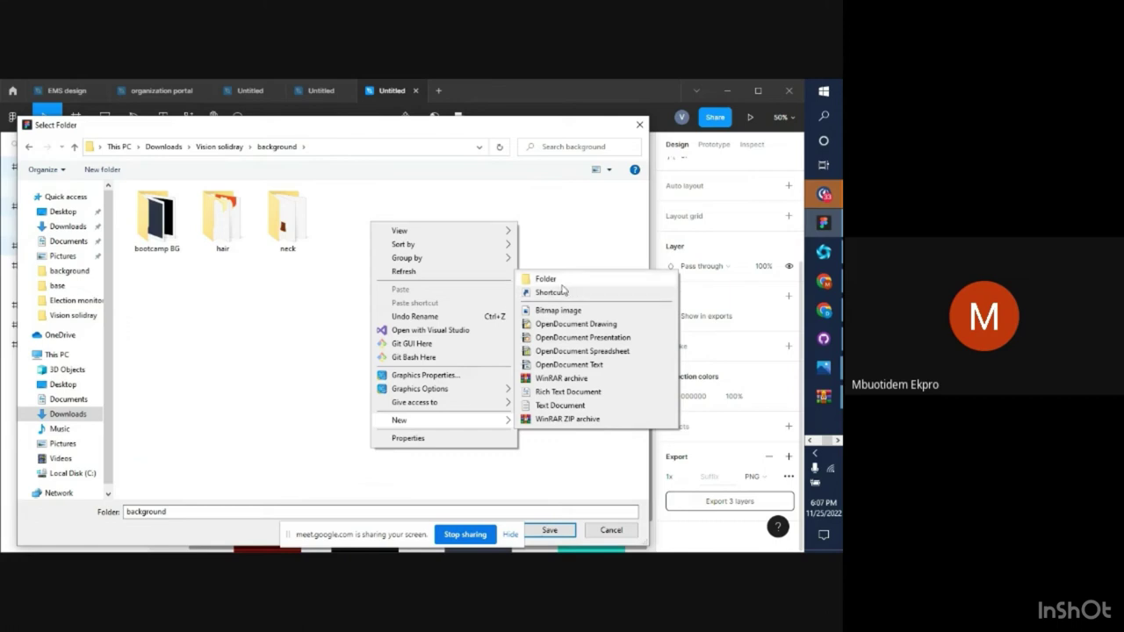
pyautogui.click(524, 279)
pyautogui.write('mouth')
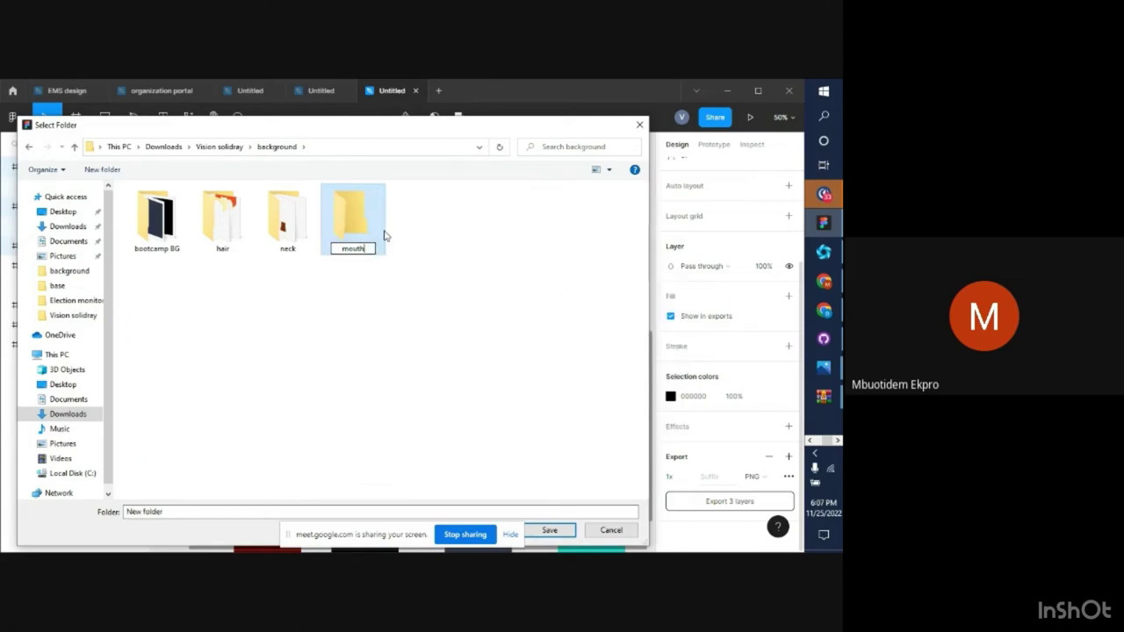
pyautogui.press('Return')
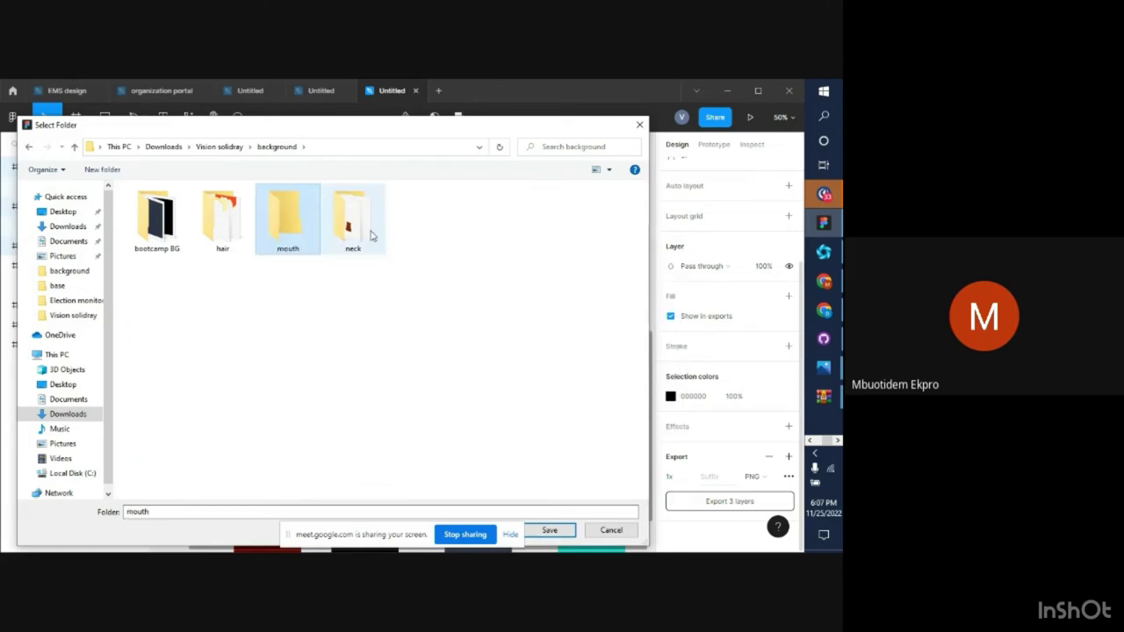
# Save the three mouth PNGs into the new mouth folder
pyautogui.doubleClick(294, 222)
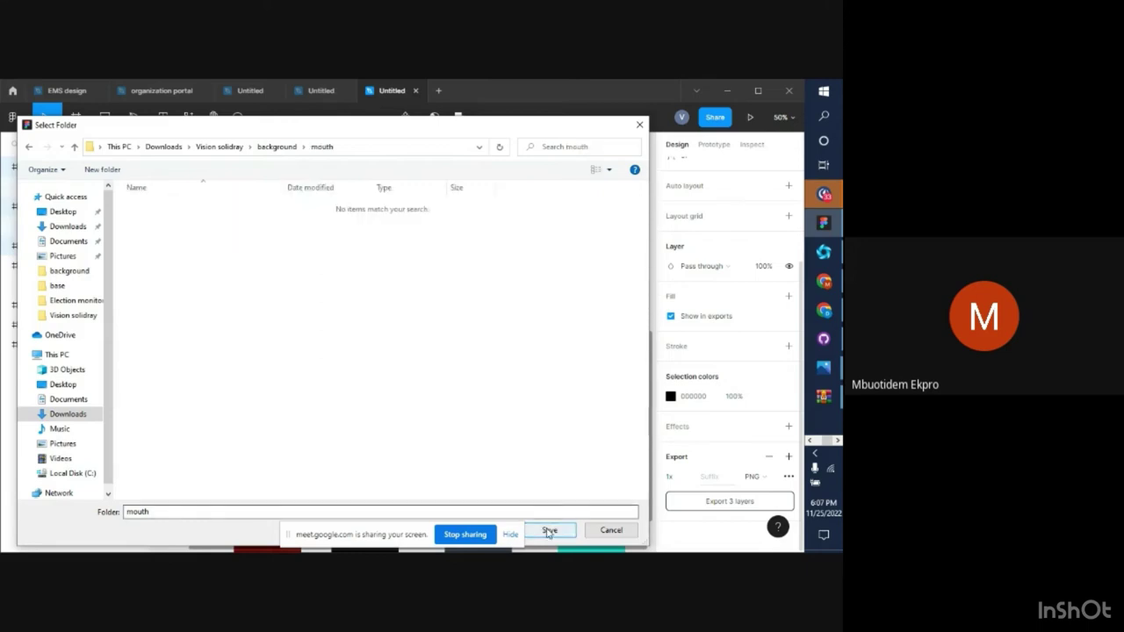
pyautogui.click(549, 531)
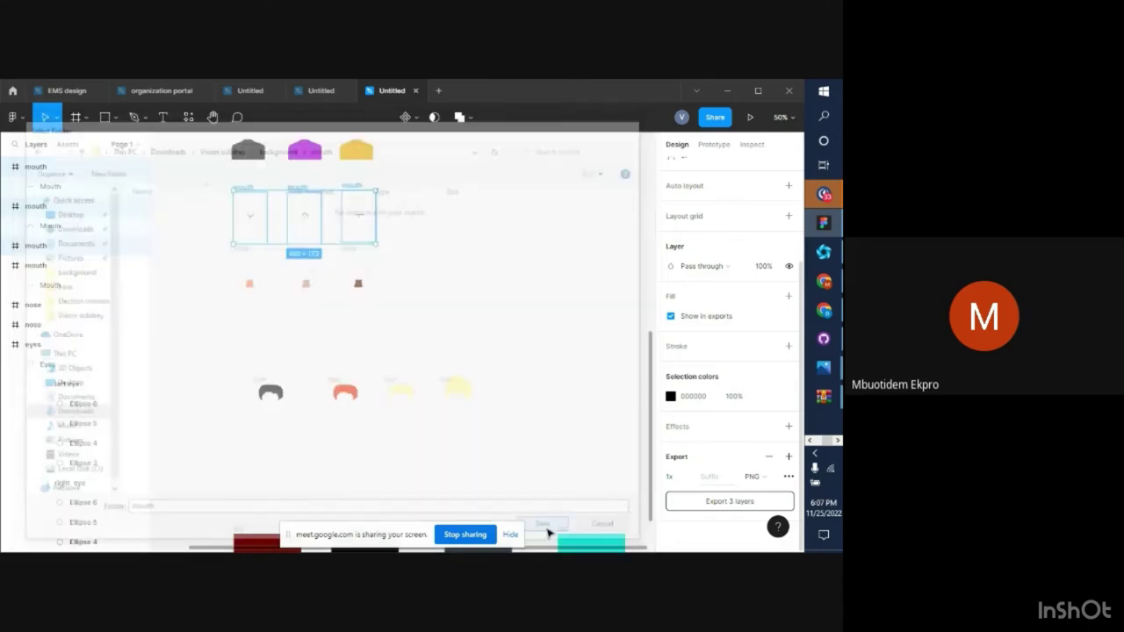
pyautogui.scroll(3, 397, 232)
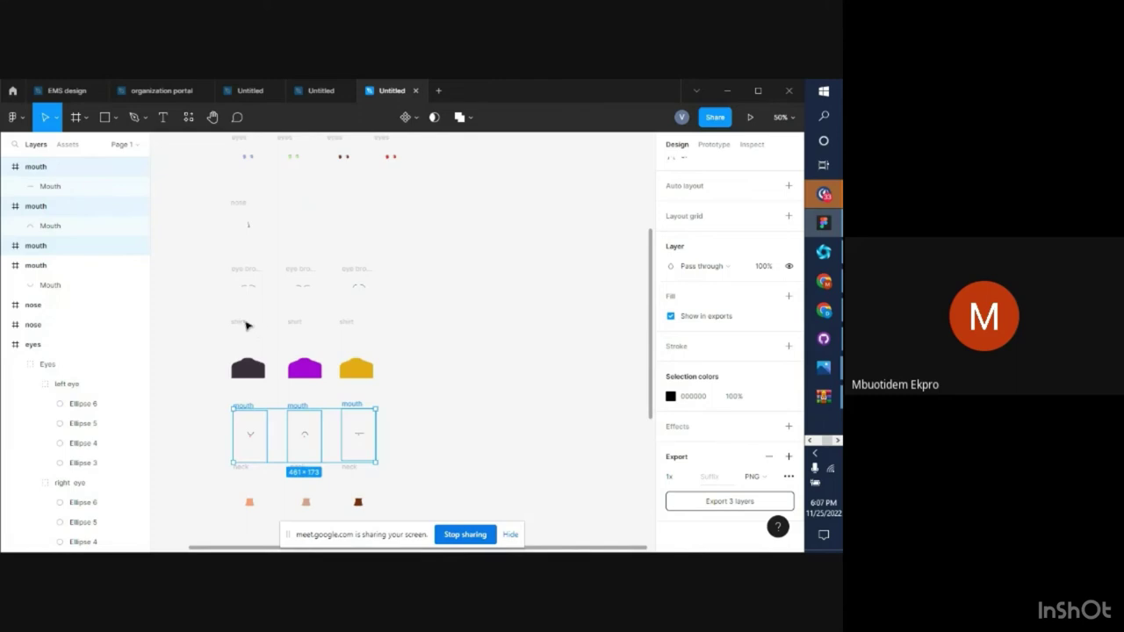
# Select the three shirt frames and add a 1x PNG export setting
pyautogui.click(246, 325)
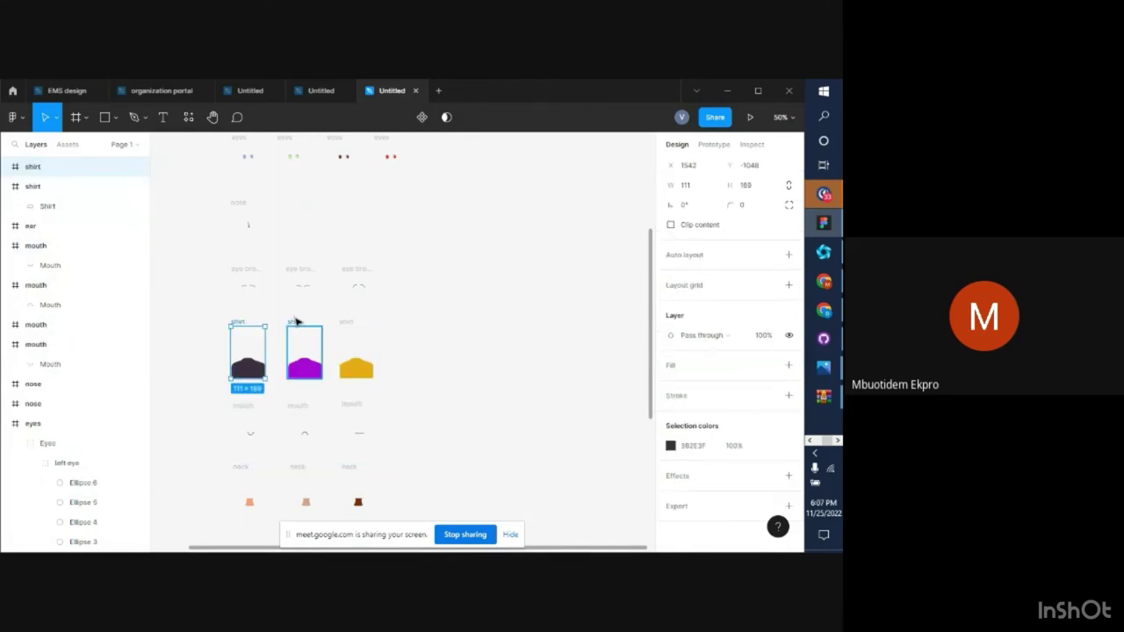
pyautogui.keyDown('shift'); pyautogui.click(296, 322); pyautogui.keyUp('shift')
pyautogui.keyDown('shift'); pyautogui.click(348, 329); pyautogui.keyUp('shift')
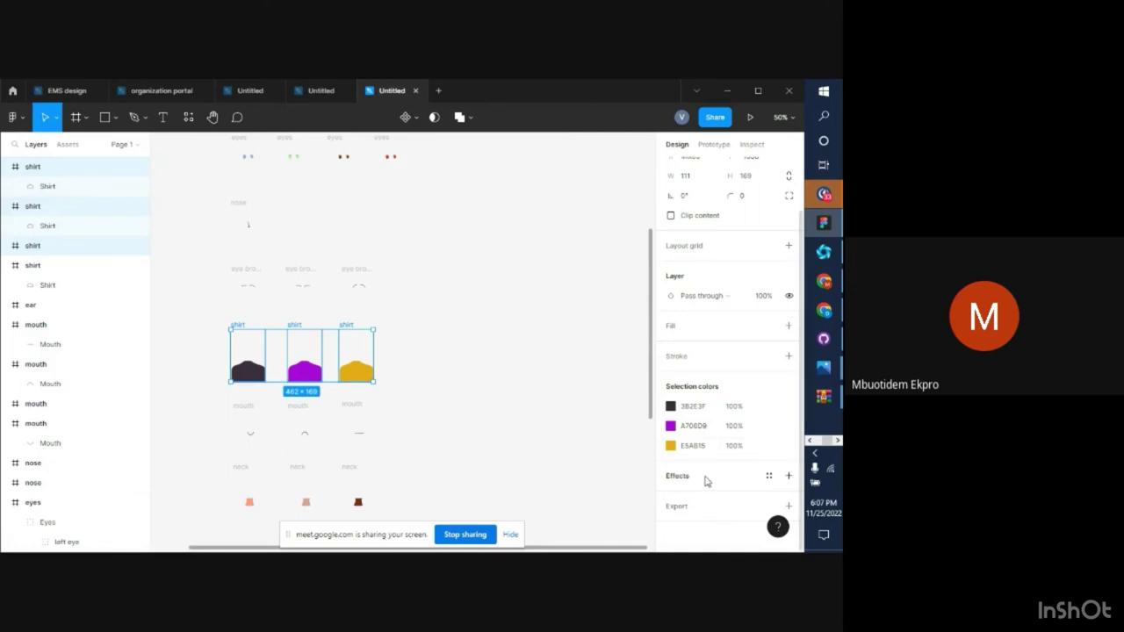
pyautogui.click(711, 506)
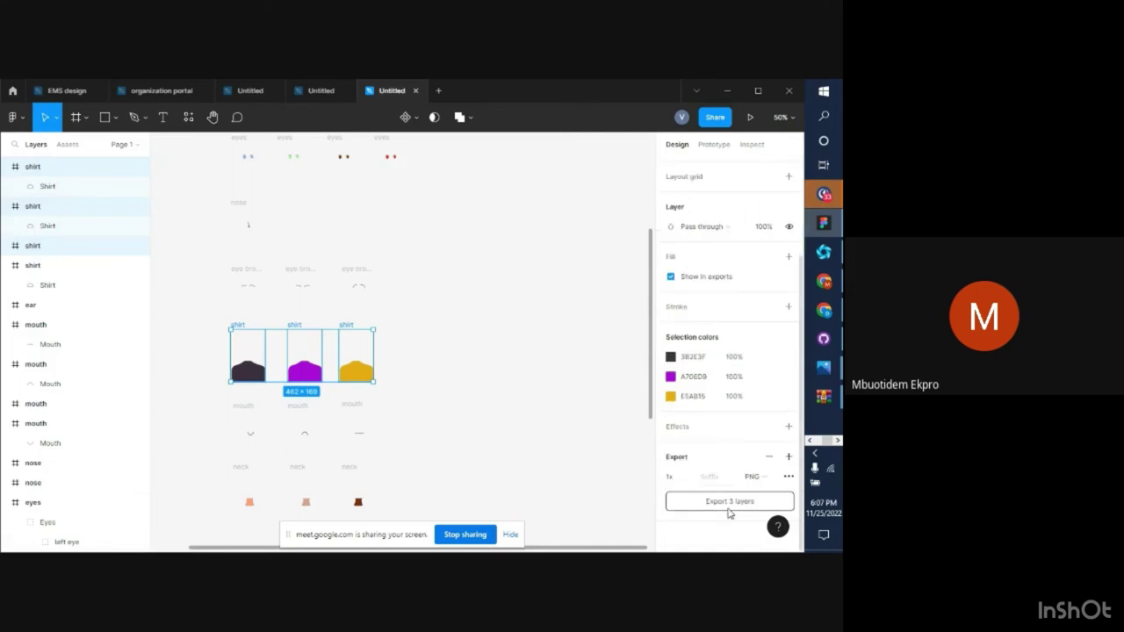
# Export the three shirt frames into a new 'shirt' folder created inside background
pyautogui.click(729, 508)
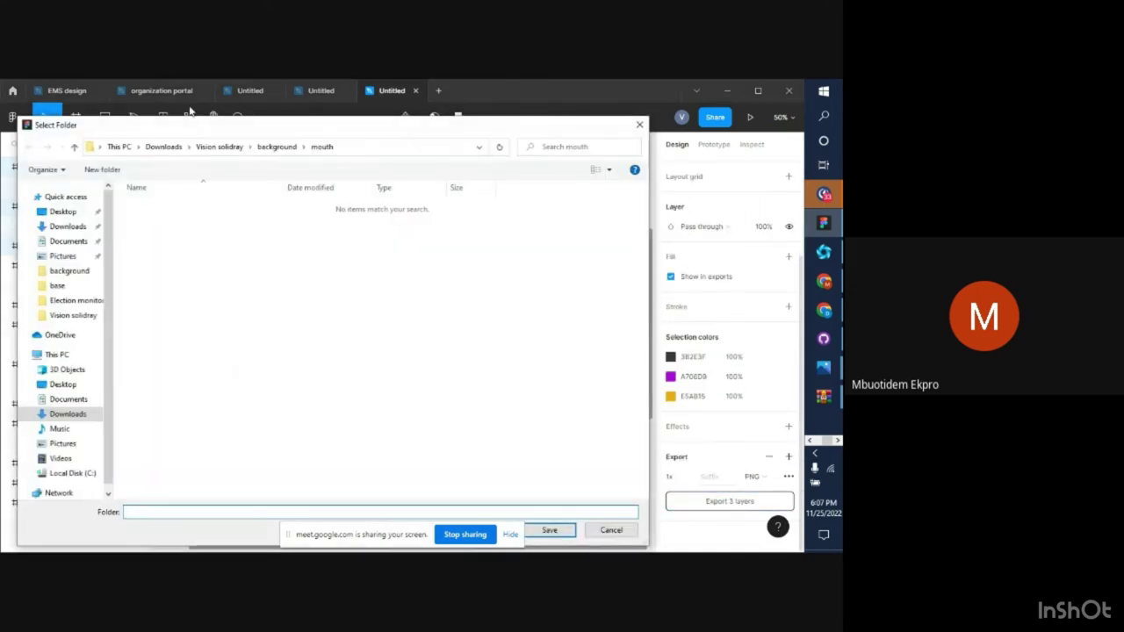
pyautogui.click(277, 147)
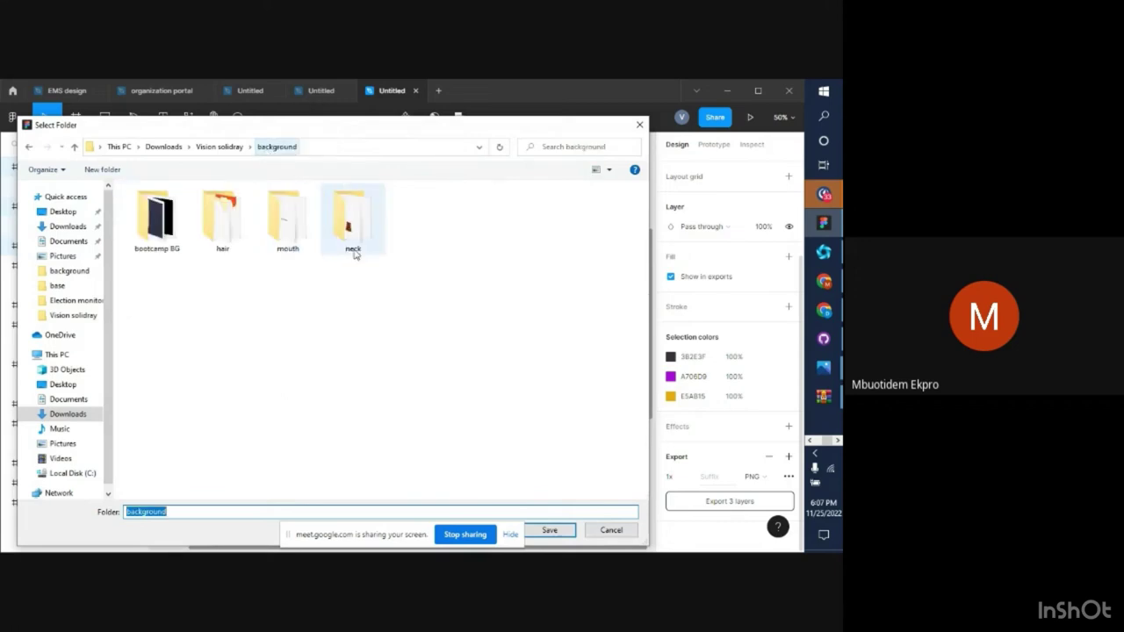
pyautogui.rightClick(426, 258)
pyautogui.moveTo(465, 454)
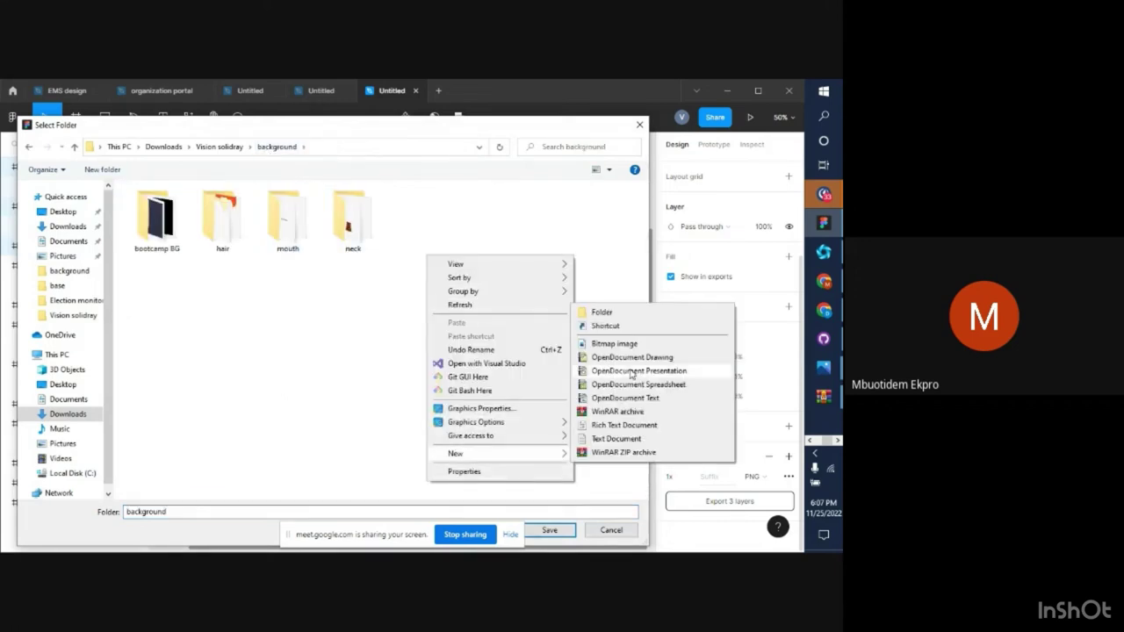
pyautogui.click(631, 318)
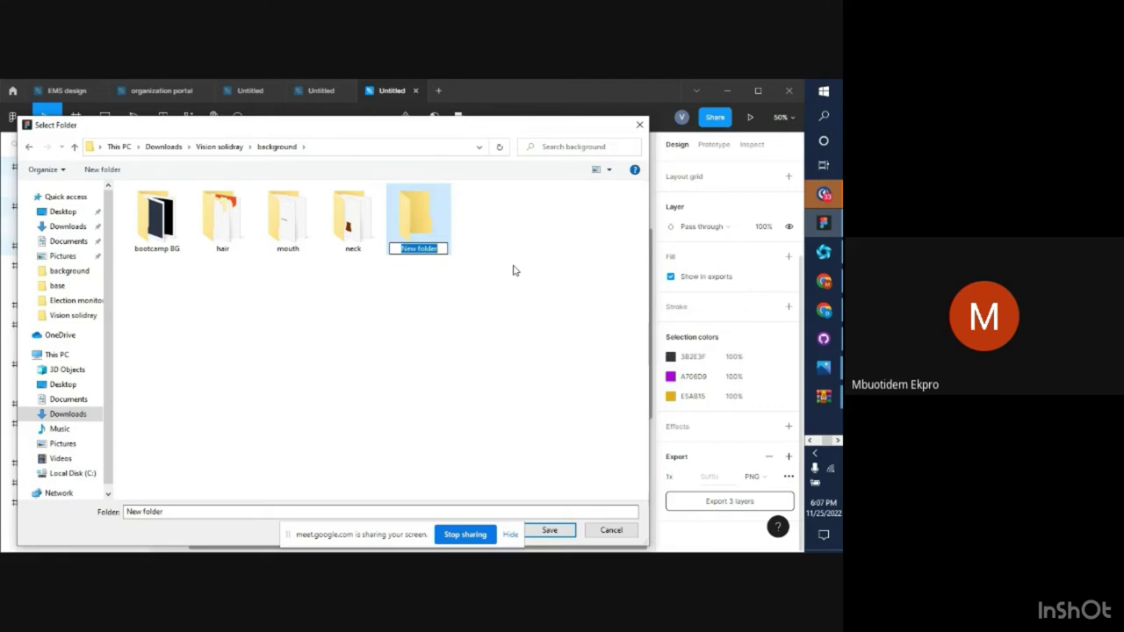
pyautogui.write('shirt')
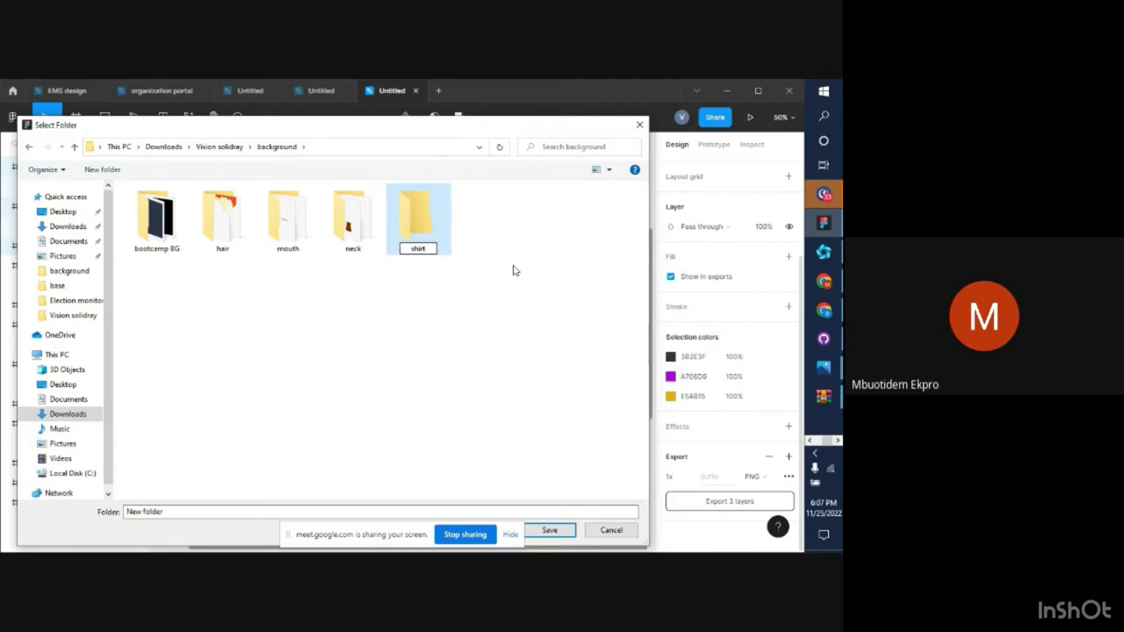
pyautogui.press('Return')
pyautogui.doubleClick(431, 221)
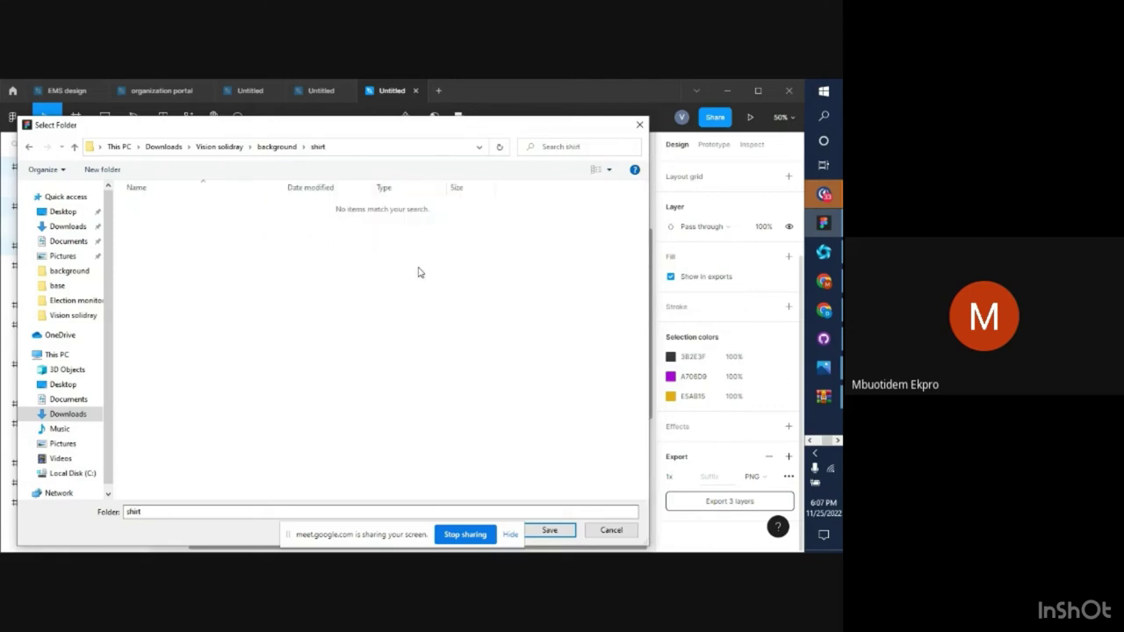
pyautogui.rightClick(371, 399)
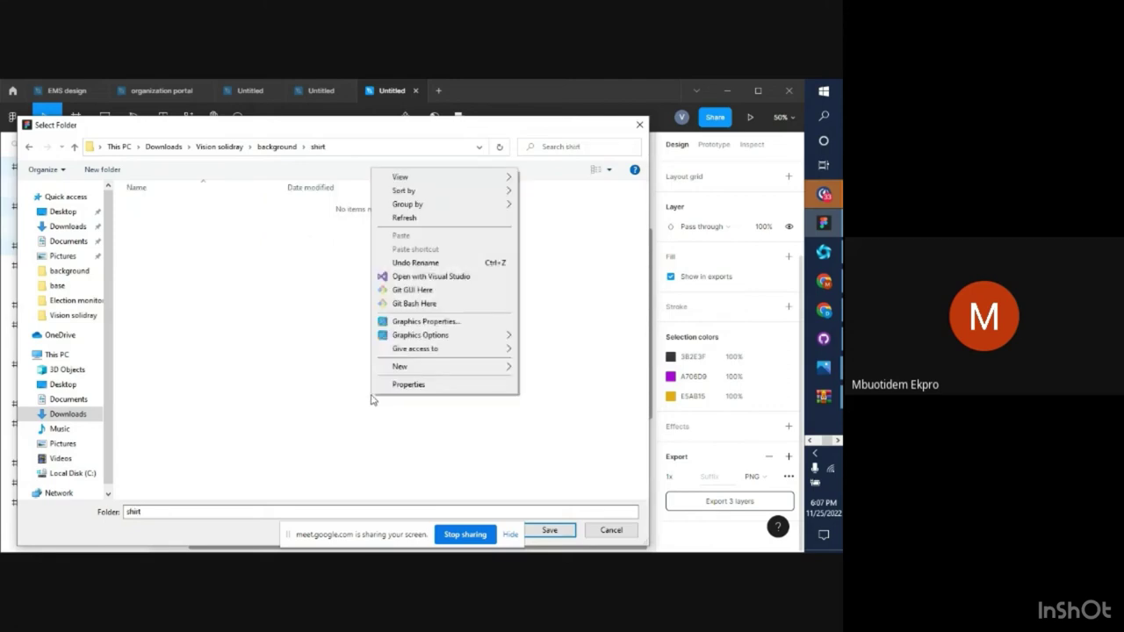
pyautogui.click(550, 530)
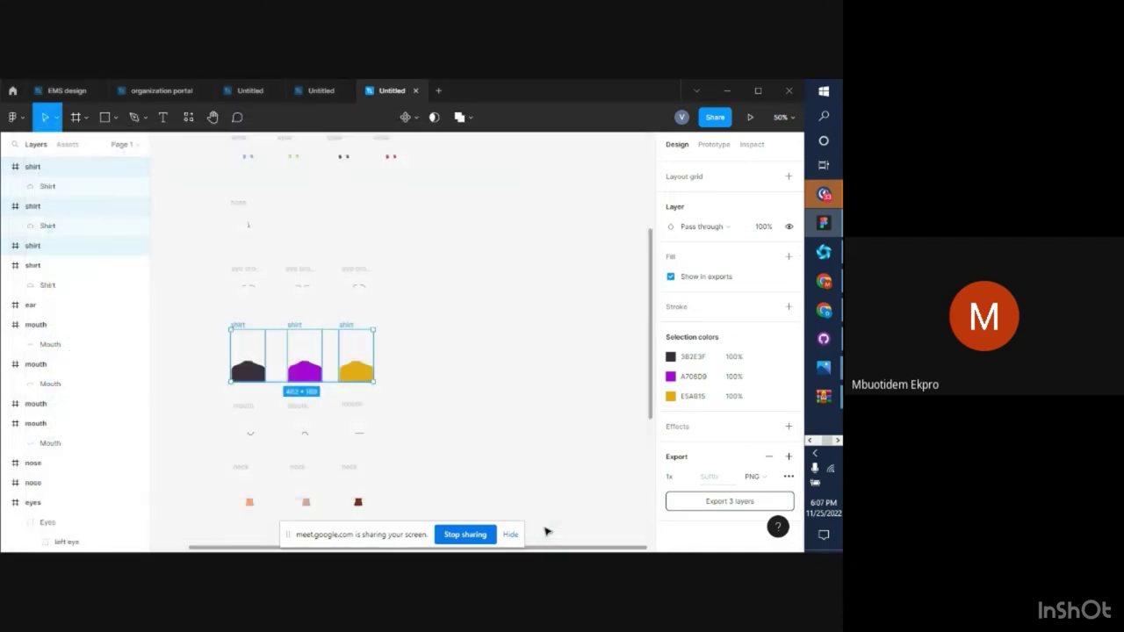
# Select the three eye brows frames and add a 1x PNG export setting
pyautogui.click(249, 279)
pyautogui.keyDown('shift'); pyautogui.click(292, 268); pyautogui.keyUp('shift')
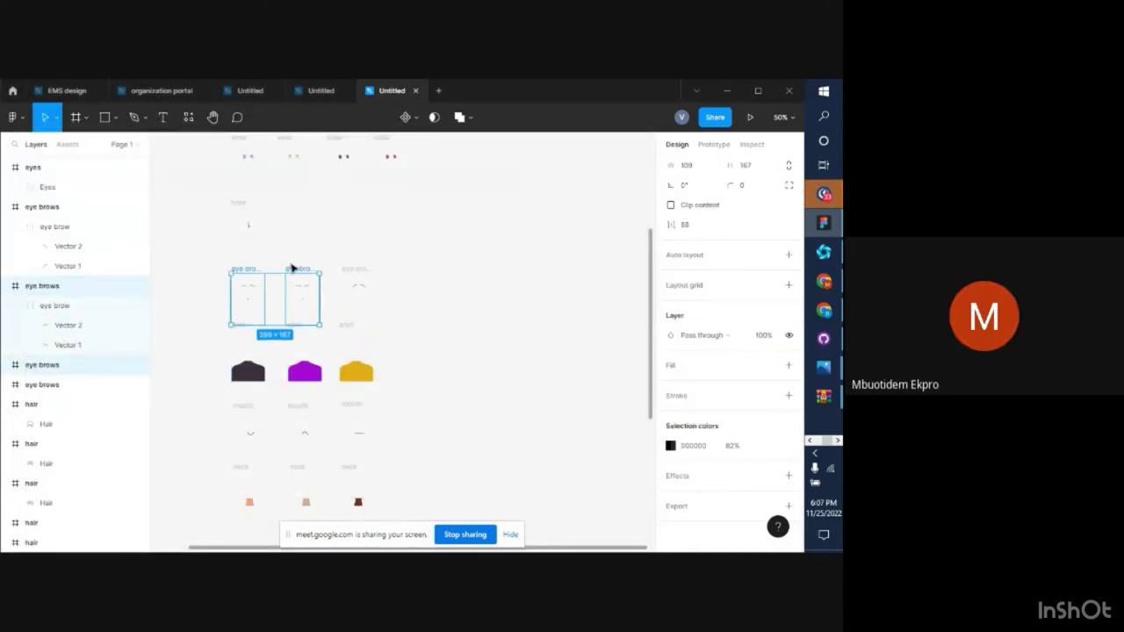
pyautogui.keyDown('shift'); pyautogui.click(356, 269); pyautogui.keyUp('shift')
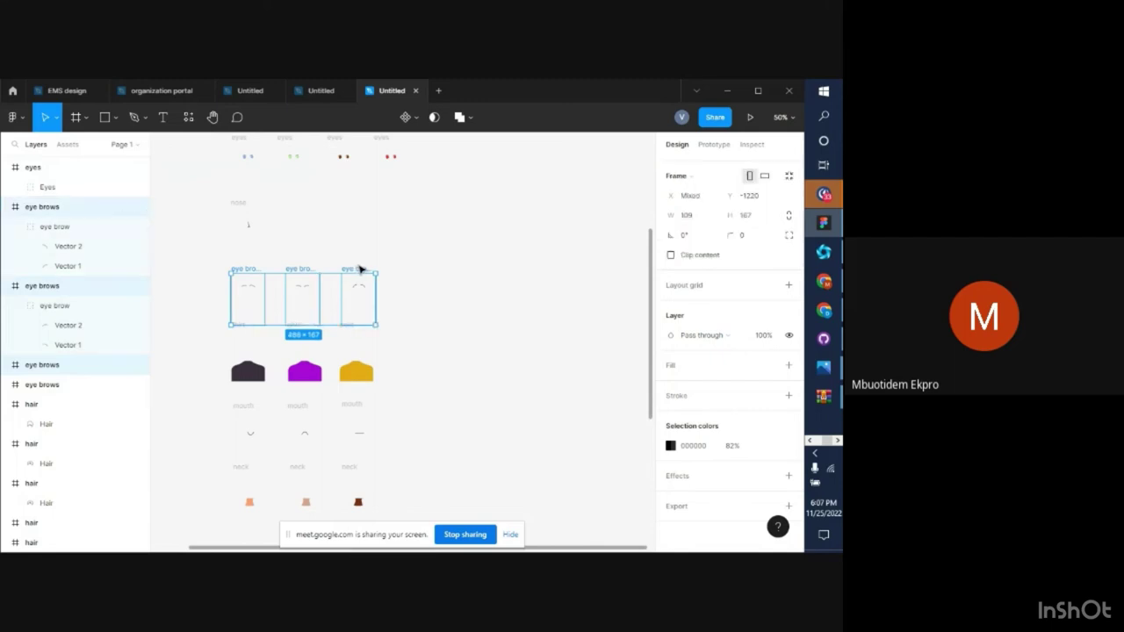
pyautogui.click(693, 507)
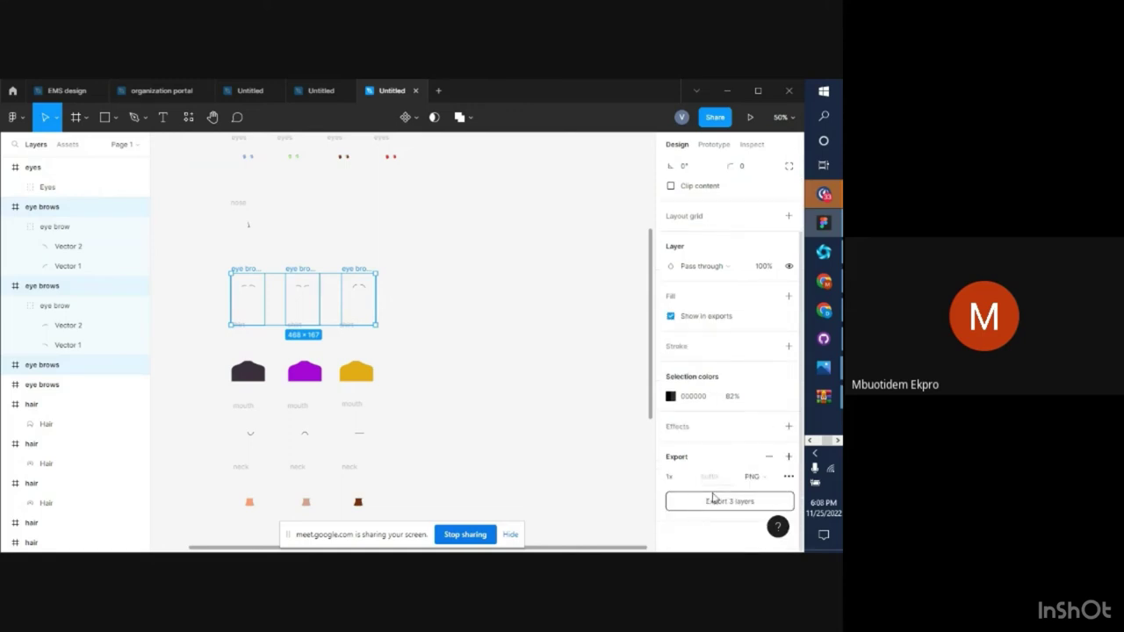
# Begin exporting the three eyebrow frames, cancelling the folder picker once and restarting
pyautogui.click(703, 506)
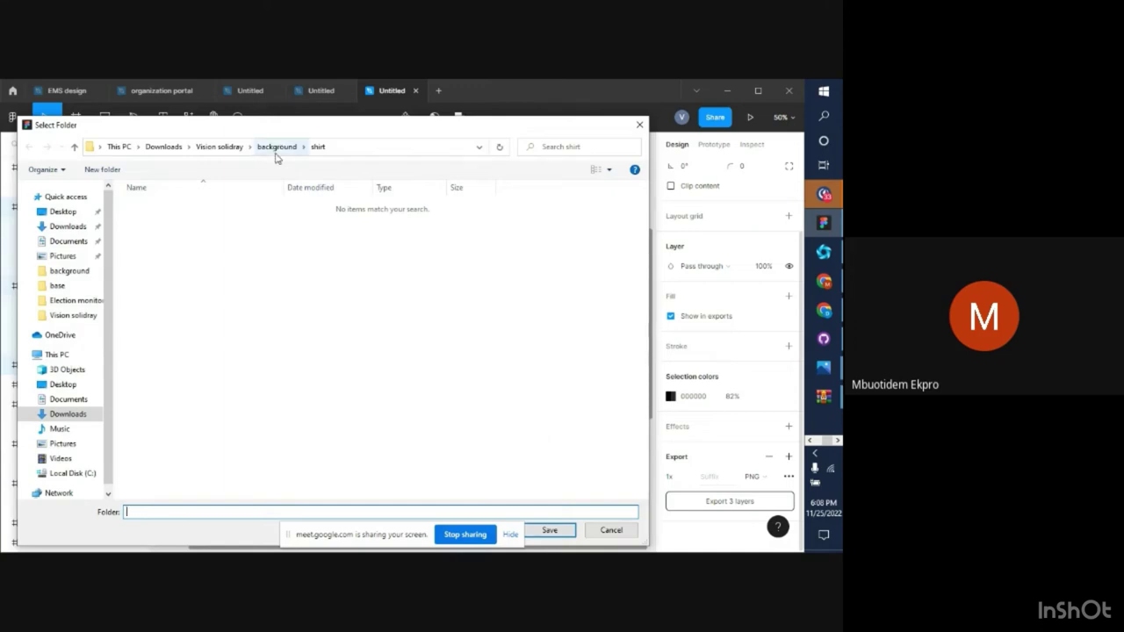
pyautogui.click(276, 146)
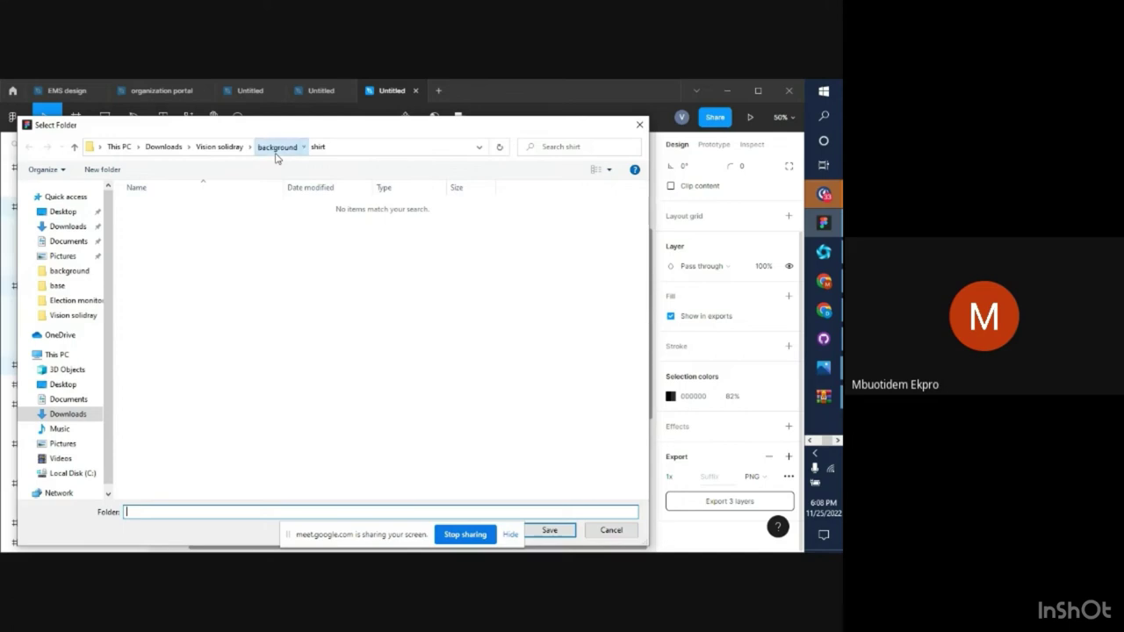
pyautogui.click(640, 125)
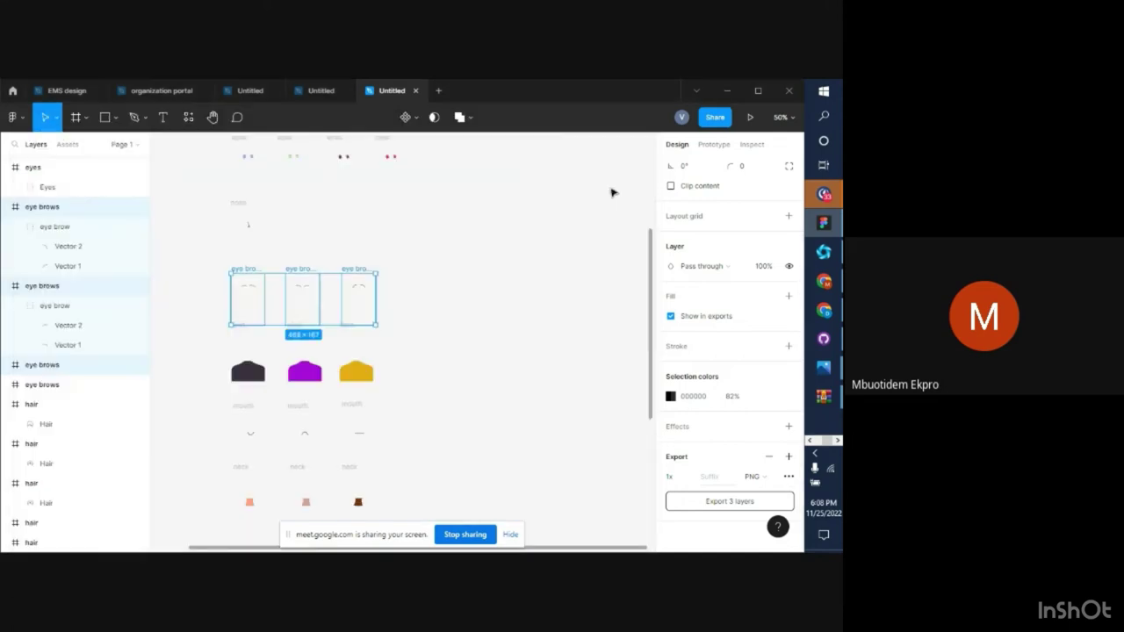
pyautogui.click(717, 503)
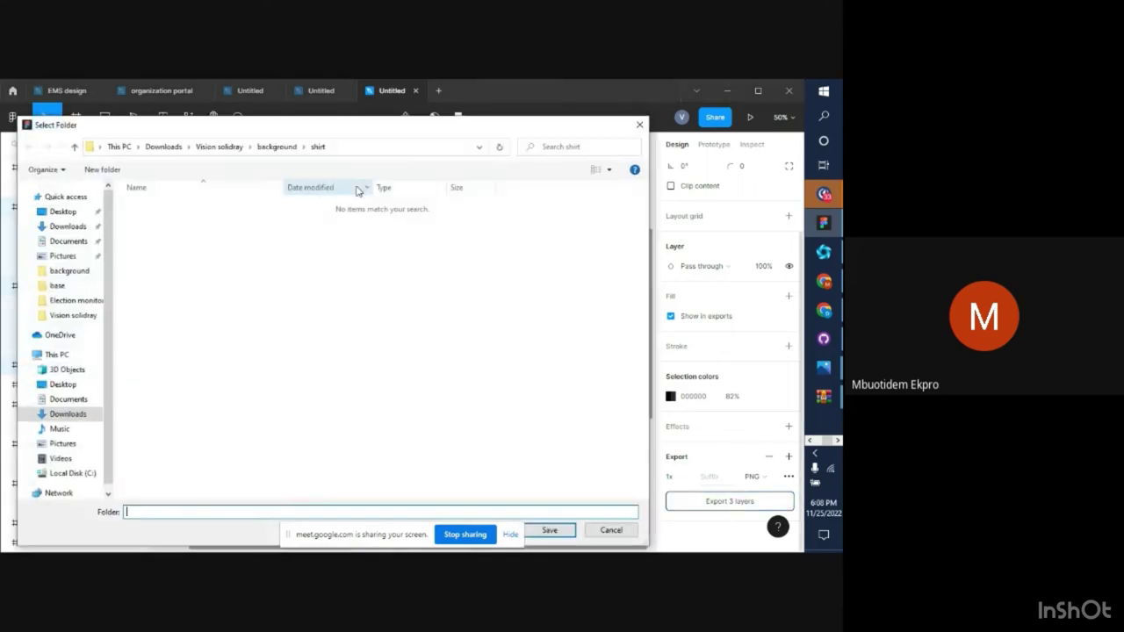
# Create an 'eye brow' folder in background and save the three eyebrow PNGs there
pyautogui.click(279, 147)
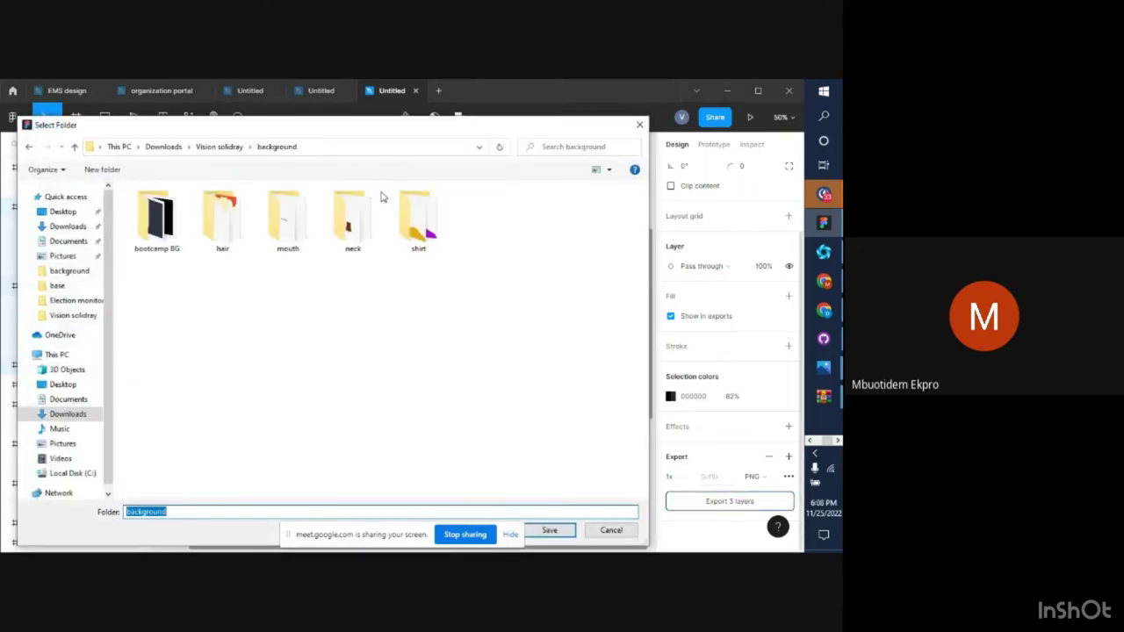
pyautogui.rightClick(484, 227)
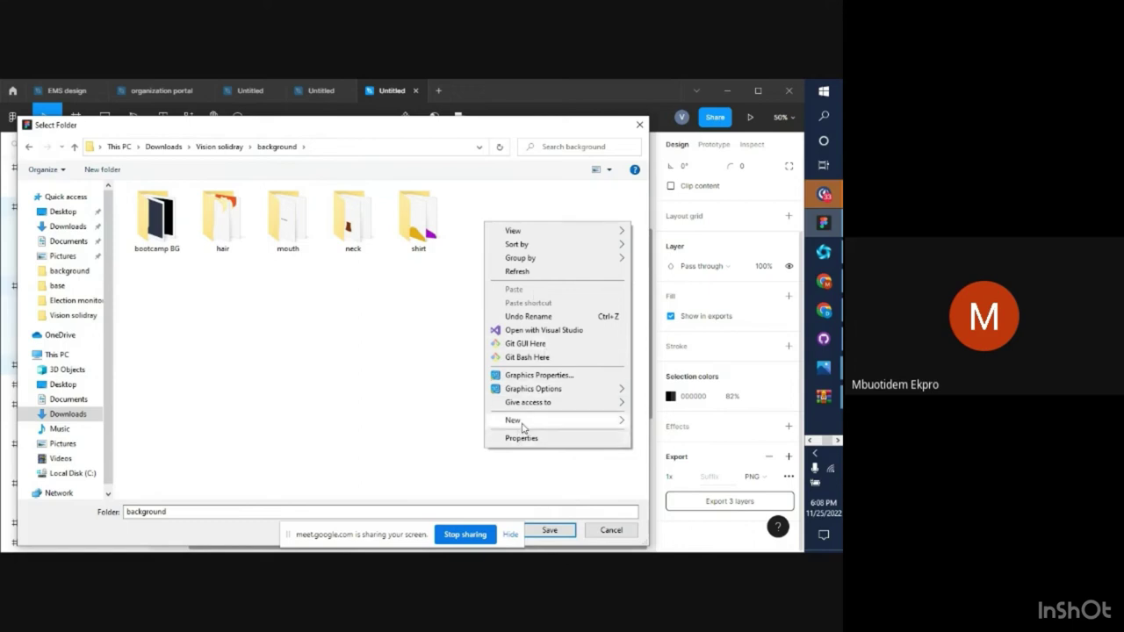
pyautogui.moveTo(524, 425)
pyautogui.click(680, 280)
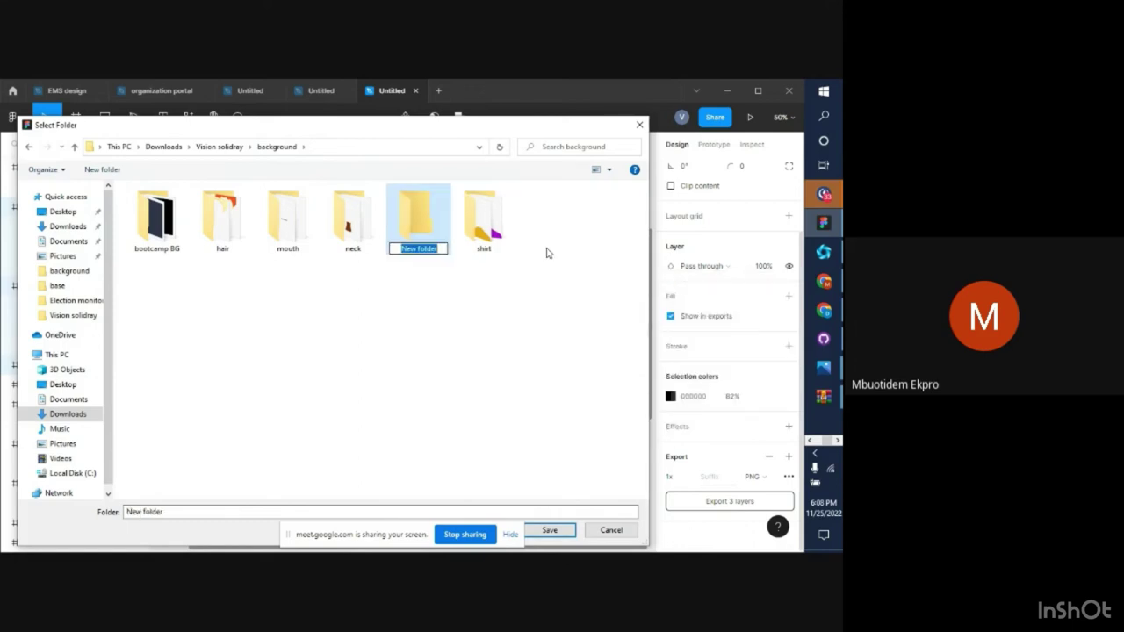
pyautogui.write('eye brow')
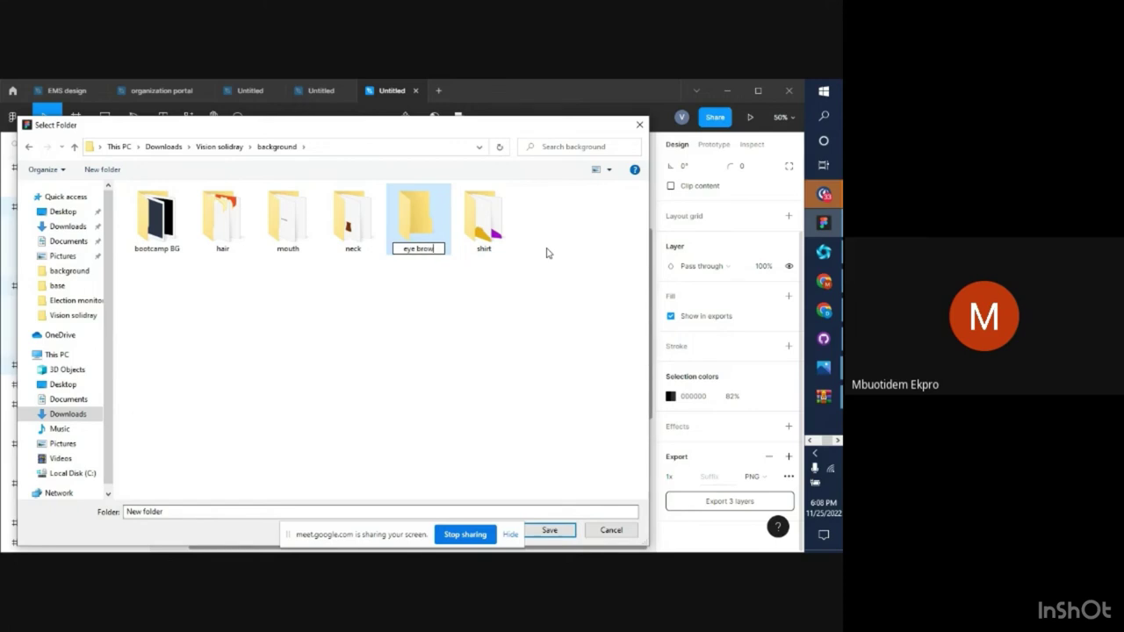
pyautogui.press('Return')
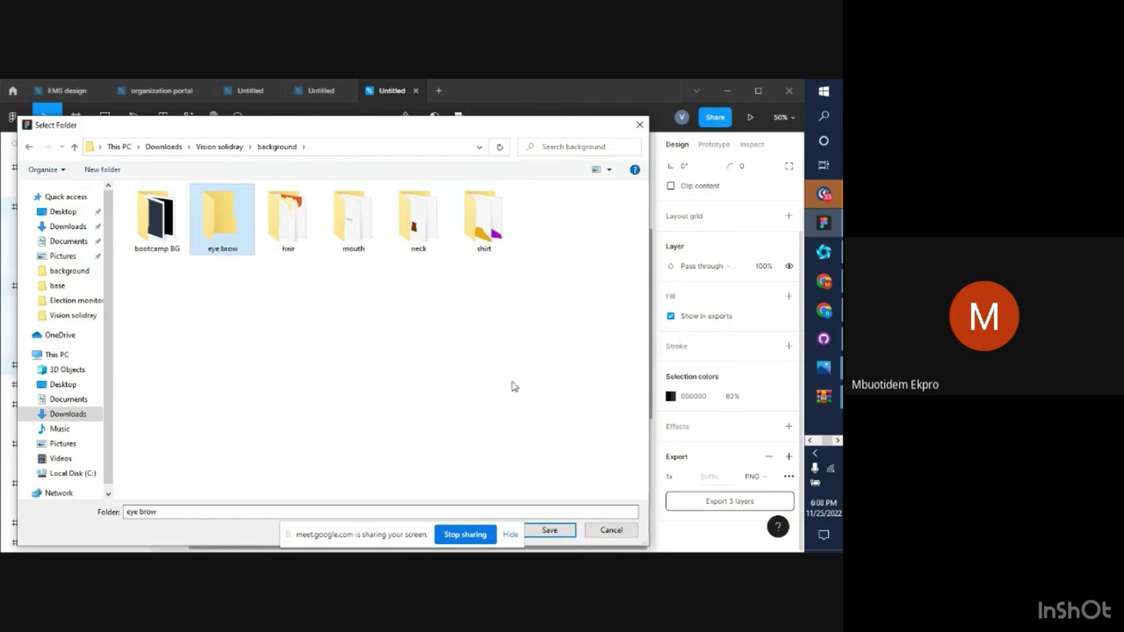
pyautogui.doubleClick(235, 228)
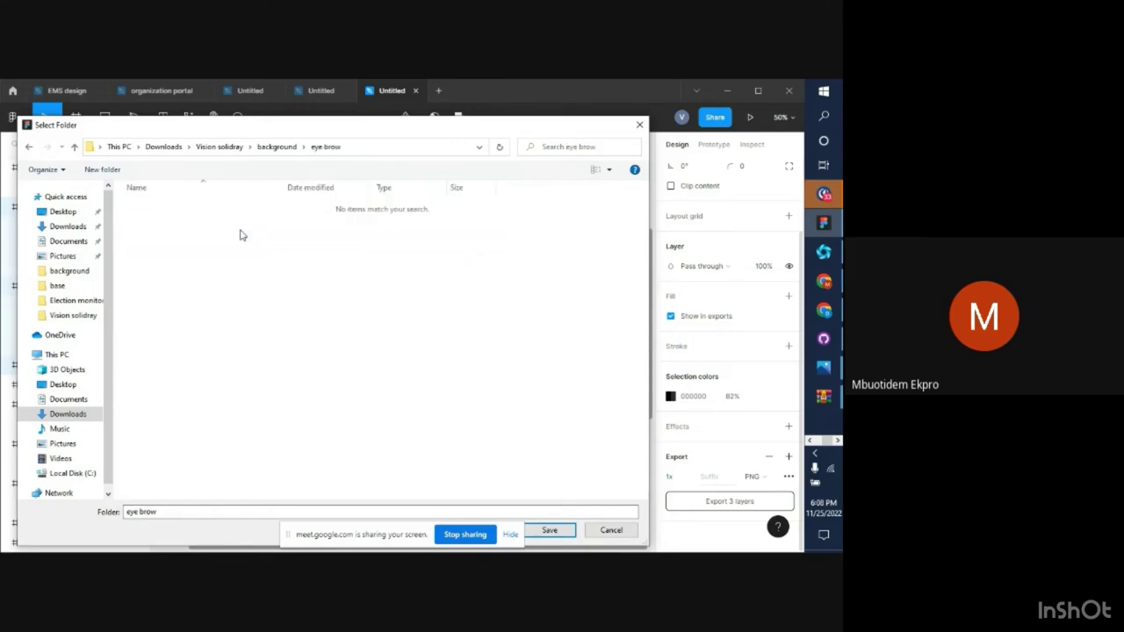
pyautogui.click(554, 530)
pyautogui.scroll(3, 406, 219)
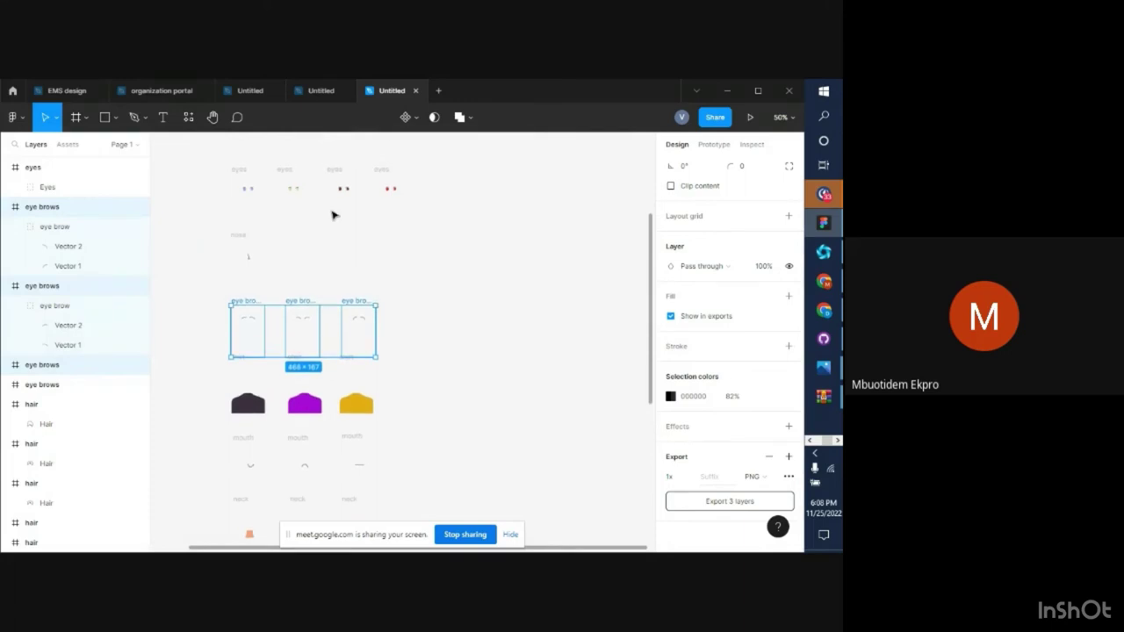
# Select the nose frame, give it a PNG export setting and begin exporting it
pyautogui.click(242, 243)
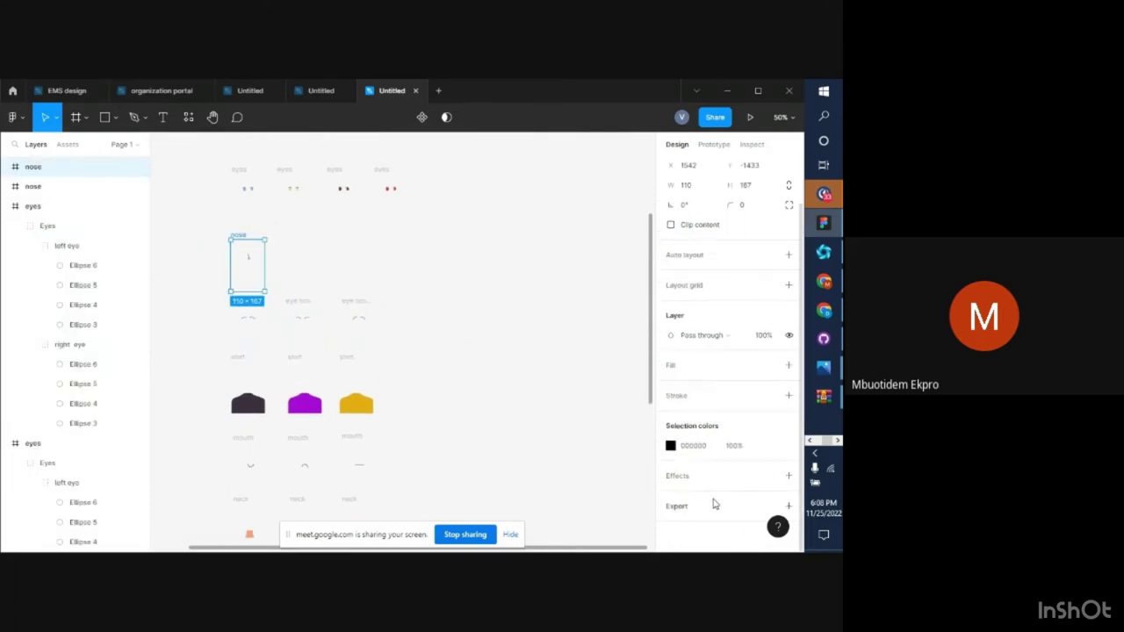
pyautogui.click(718, 506)
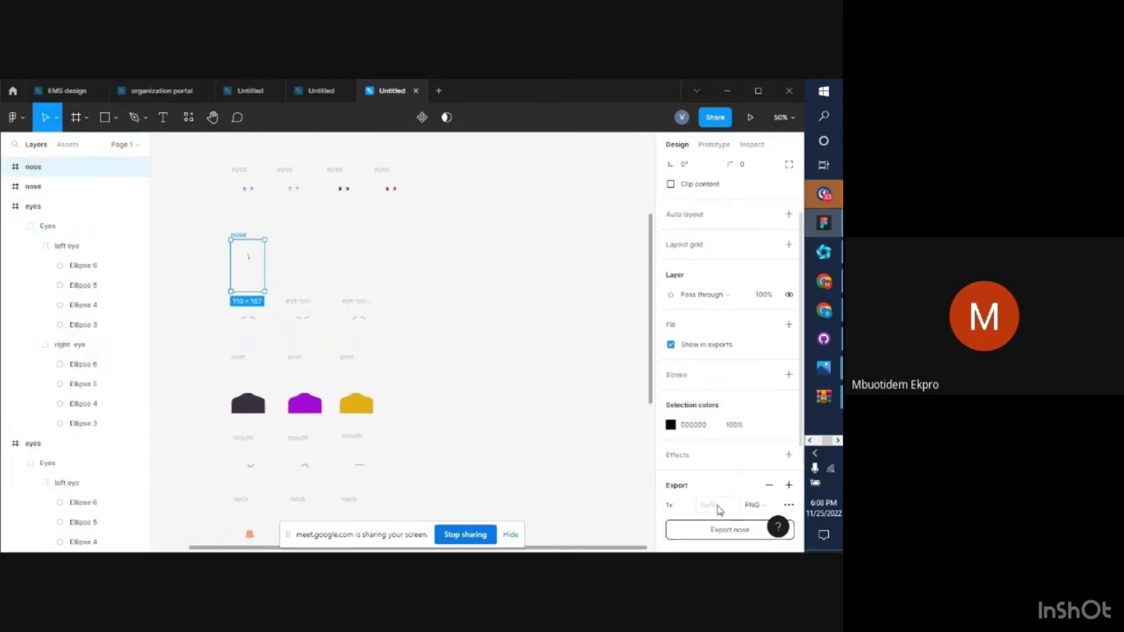
pyautogui.scroll(-3, 734, 483)
pyautogui.click(733, 356)
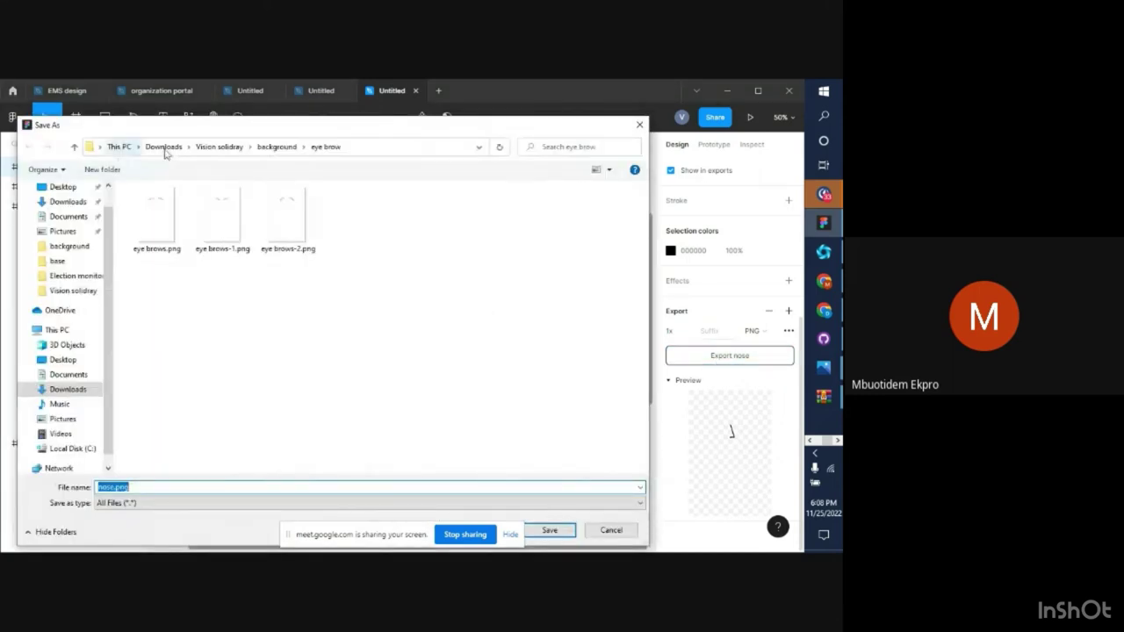
# Create a 'nose' folder inside background and save nose.png into it
pyautogui.click(274, 148)
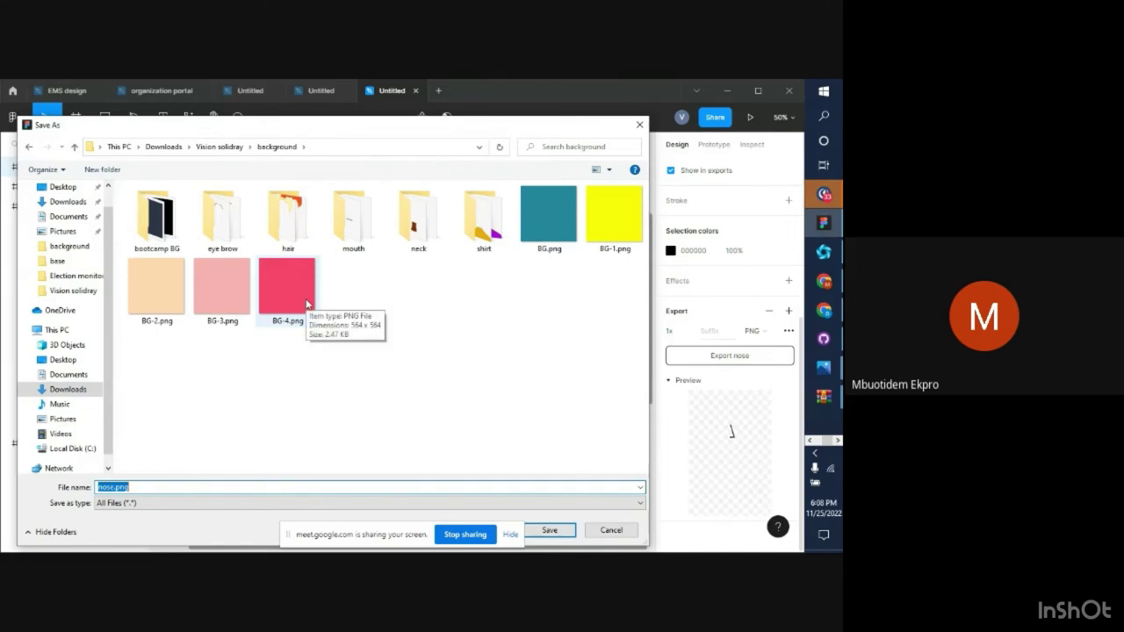
pyautogui.click(389, 304)
pyautogui.rightClick(389, 304)
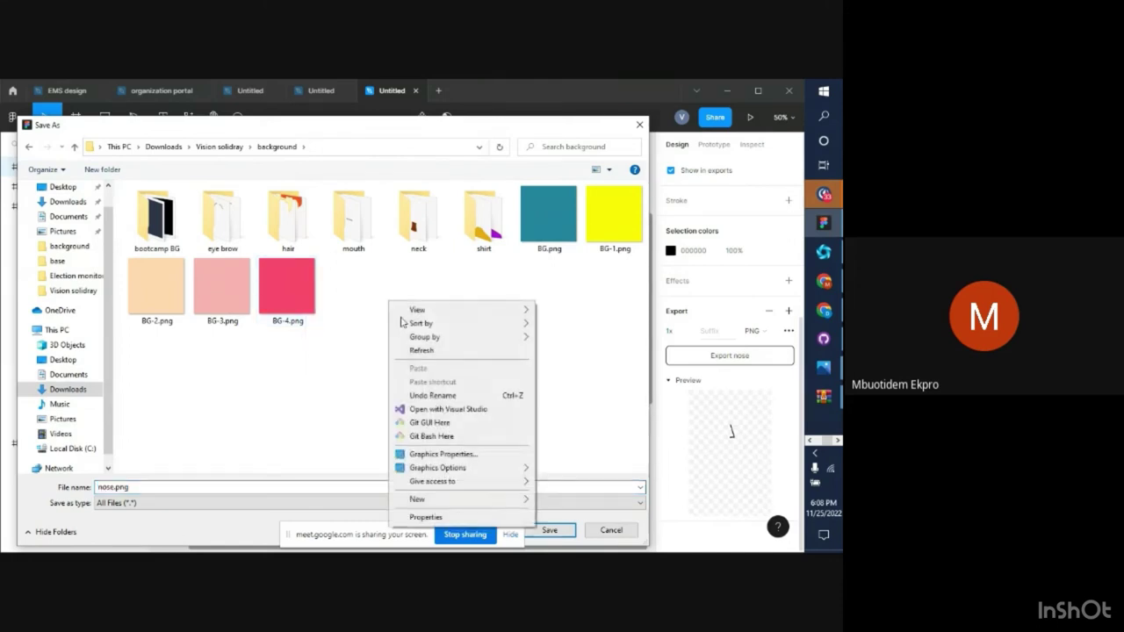
pyautogui.moveTo(471, 500)
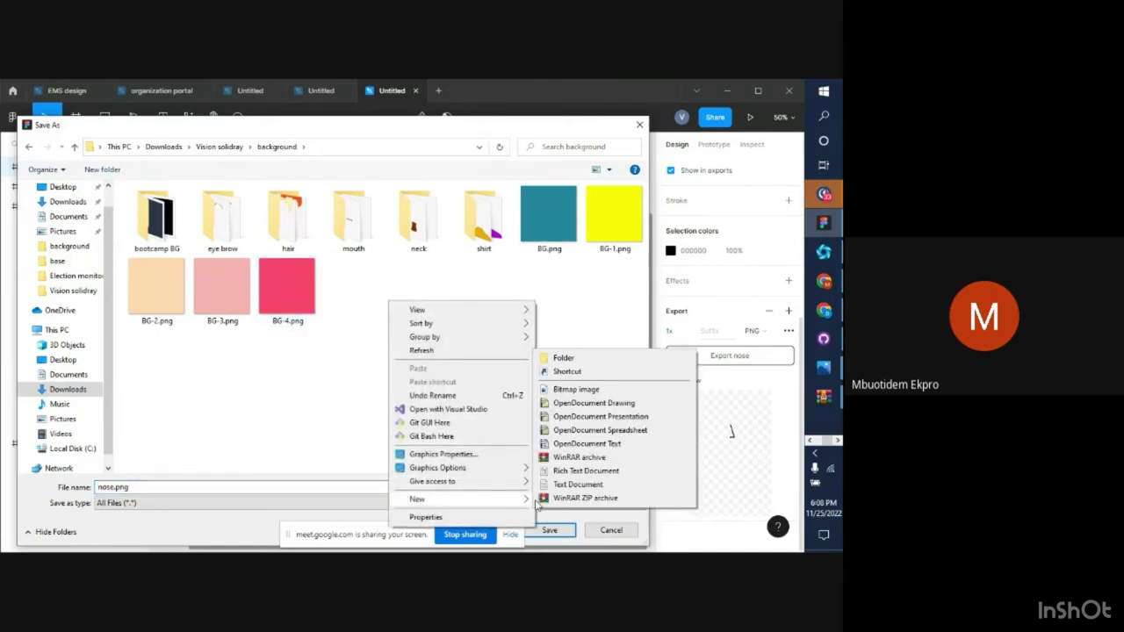
pyautogui.click(563, 358)
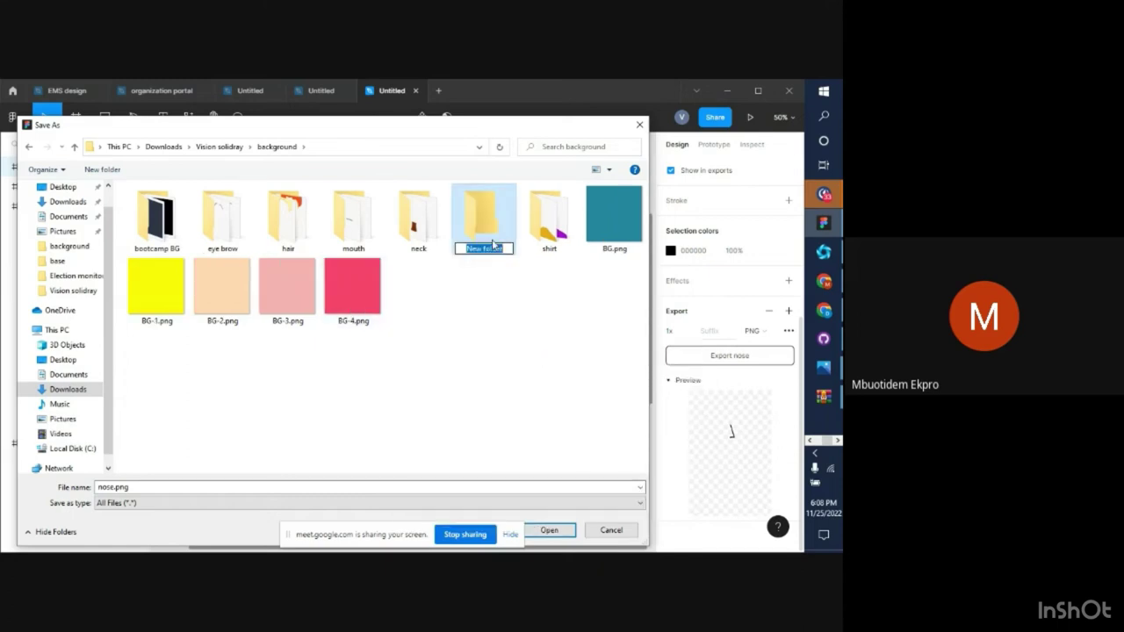
pyautogui.write('nose')
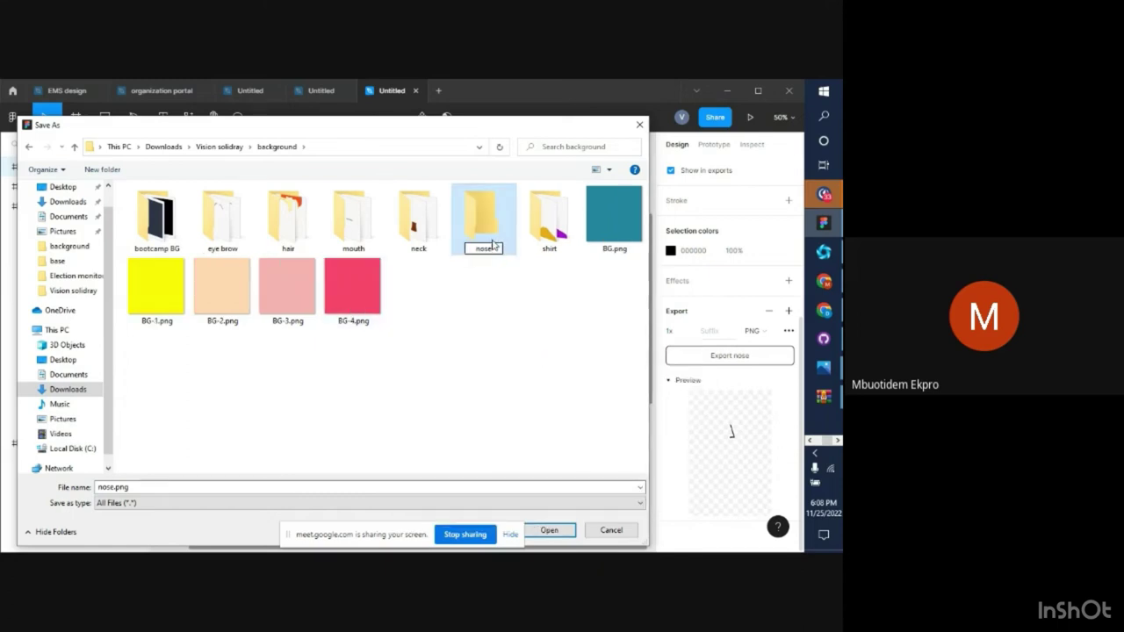
pyautogui.press('Return')
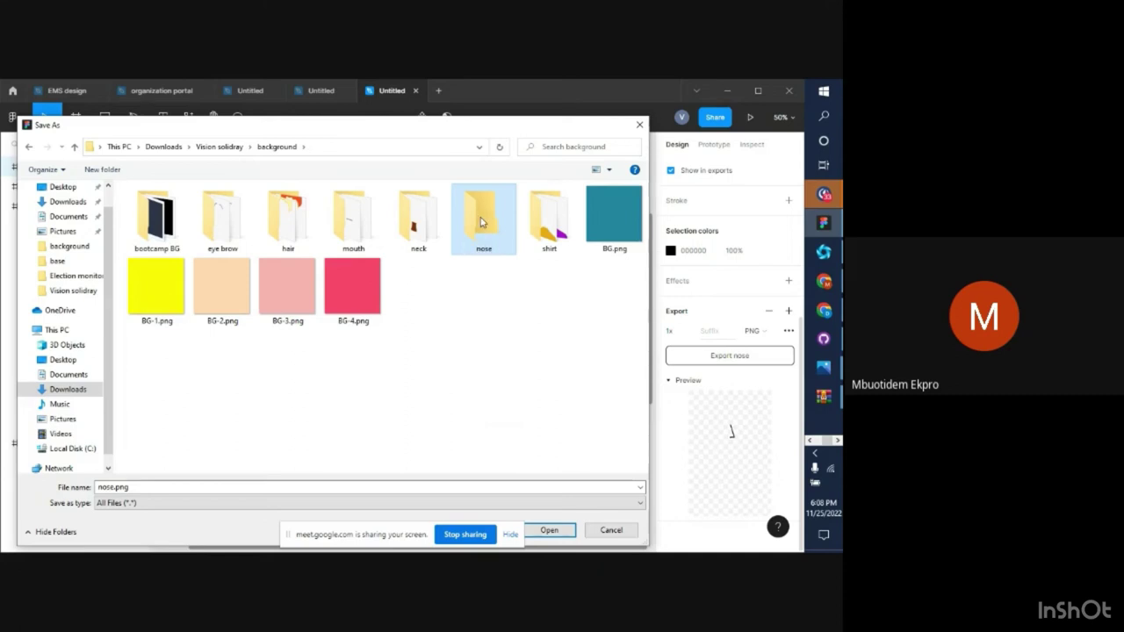
pyautogui.doubleClick(482, 223)
pyautogui.click(550, 530)
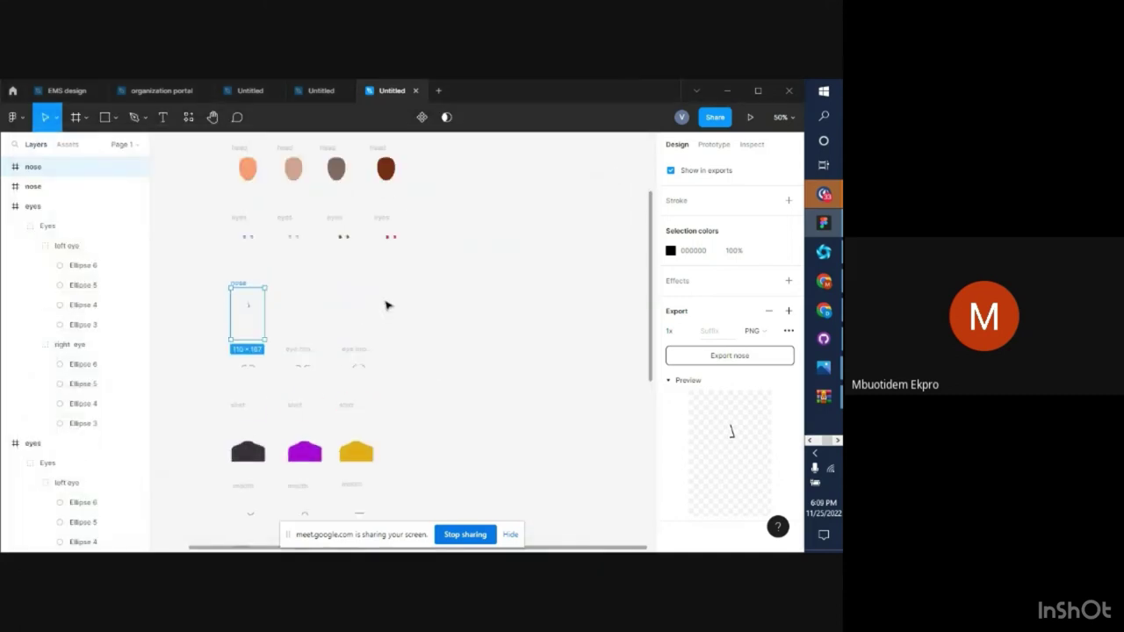
# Select all four eyes frames together and add a 1x PNG export setting
pyautogui.scroll(1, 385, 303)
pyautogui.click(248, 252)
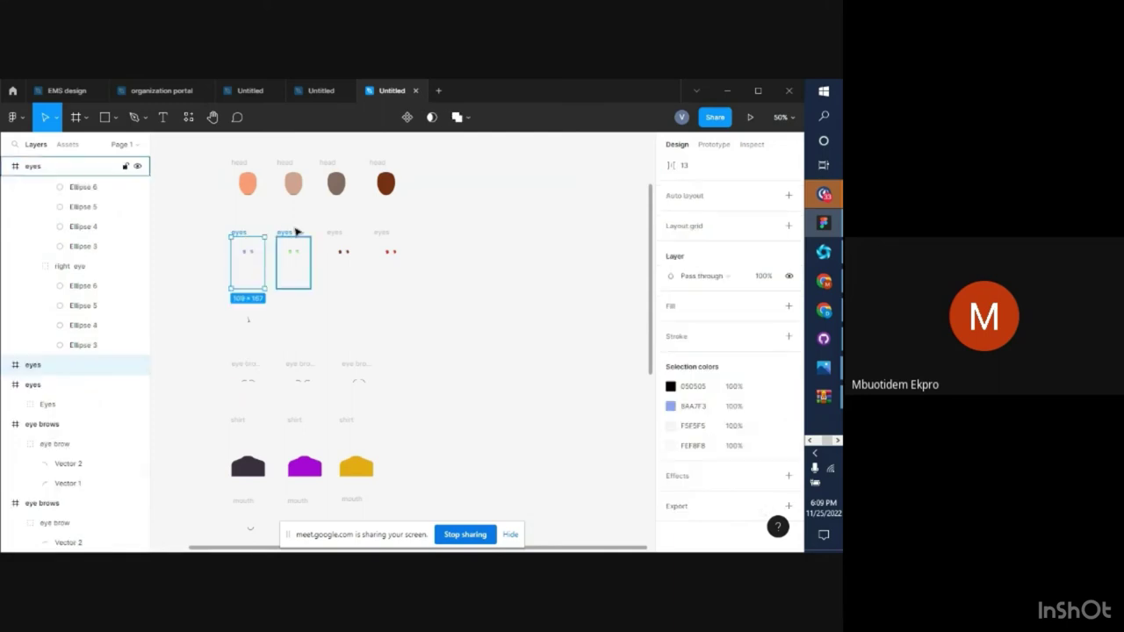
pyautogui.keyDown('shift'); pyautogui.click(286, 240); pyautogui.keyUp('shift')
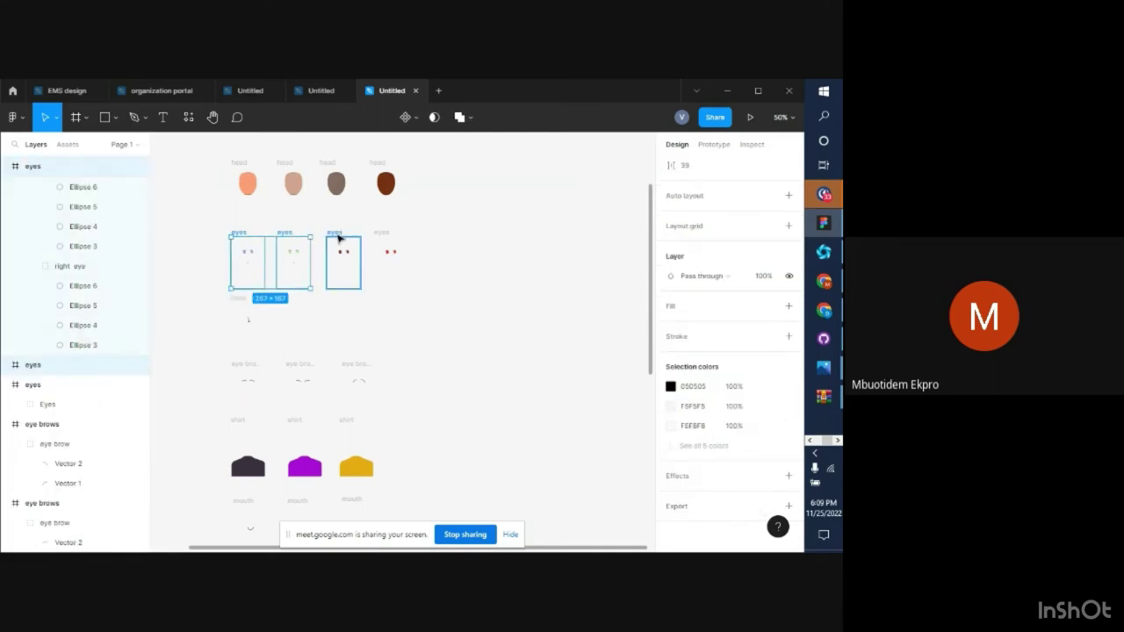
pyautogui.keyDown('shift'); pyautogui.click(336, 240); pyautogui.keyUp('shift')
pyautogui.keyDown('shift'); pyautogui.click(380, 239); pyautogui.keyUp('shift')
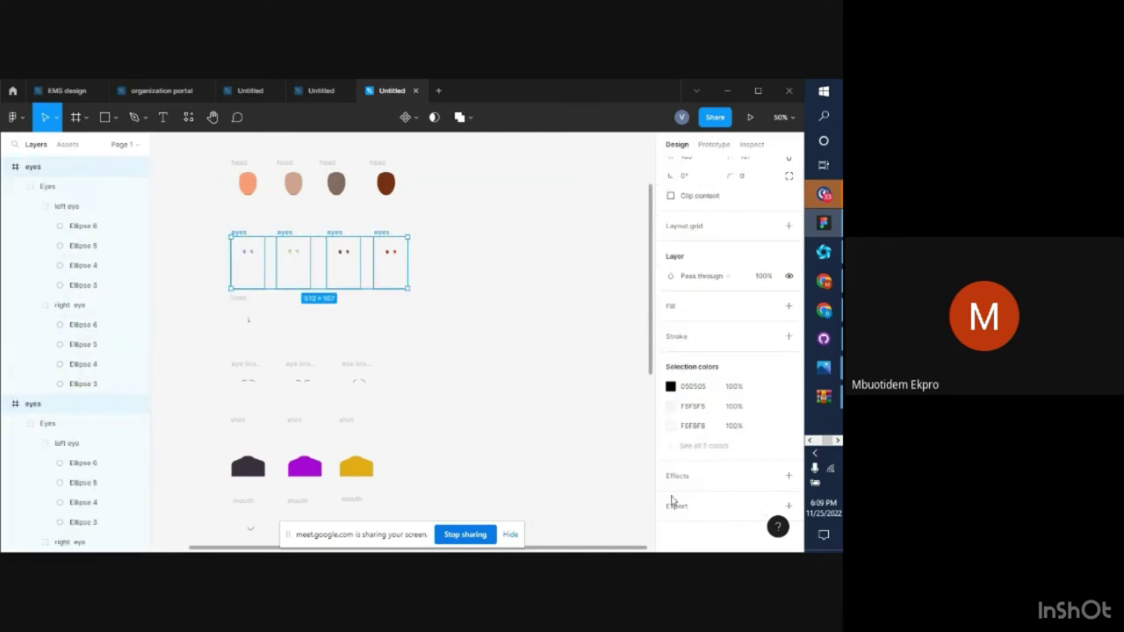
pyautogui.click(674, 506)
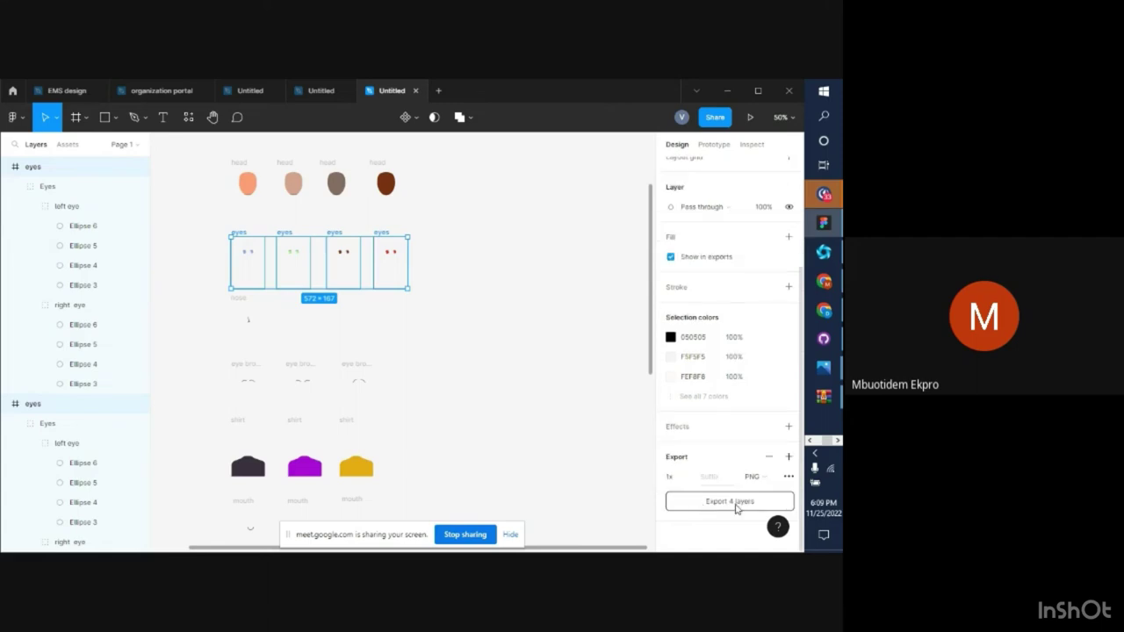
# Export the four eyes frames as PNGs into a new 'eyes' folder inside background
pyautogui.click(736, 506)
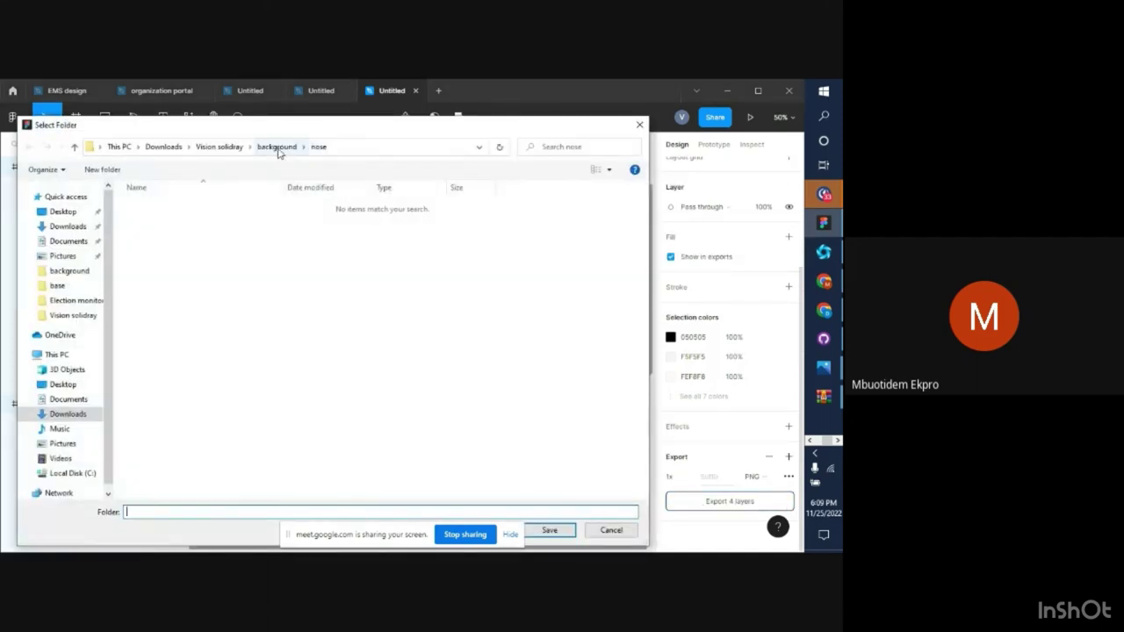
pyautogui.click(279, 149)
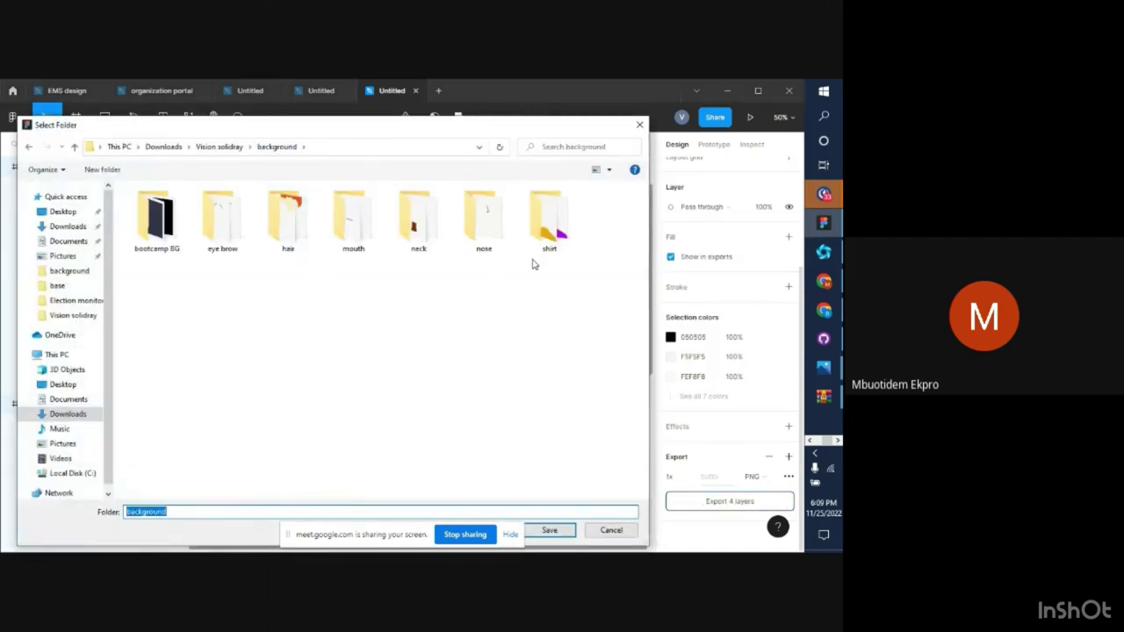
pyautogui.rightClick(607, 235)
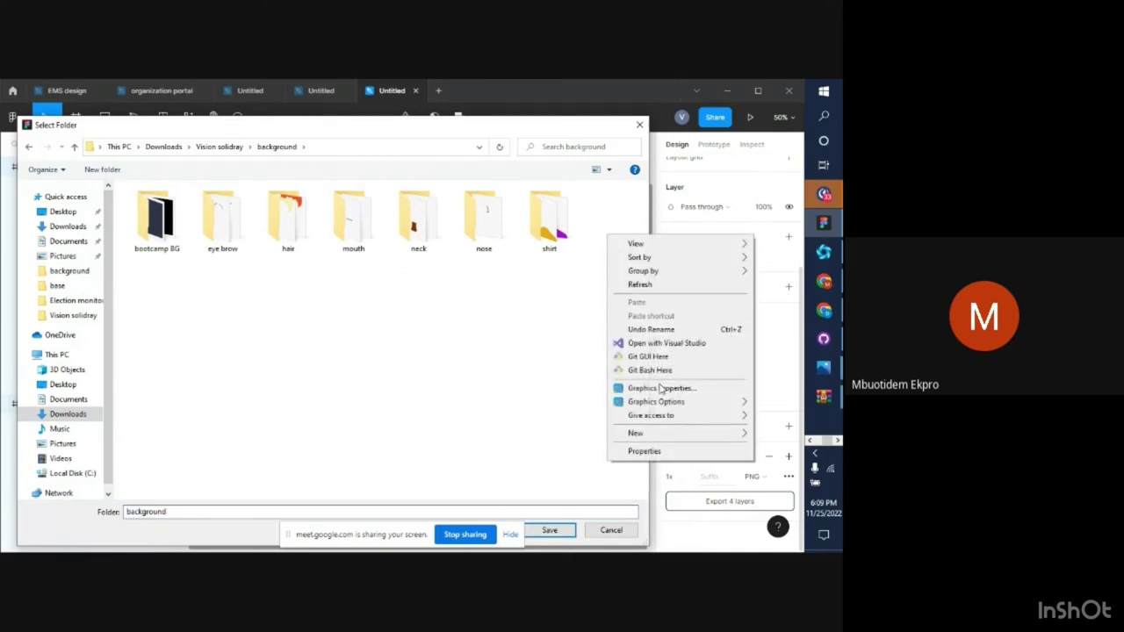
pyautogui.moveTo(645, 439)
pyautogui.click(527, 291)
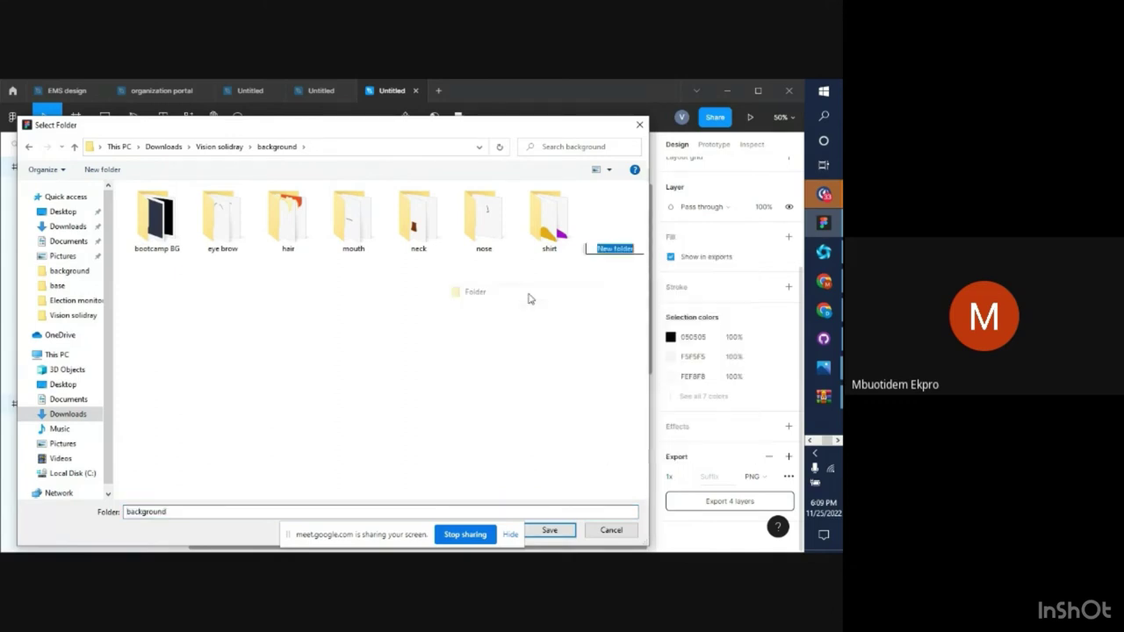
pyautogui.write('eyes')
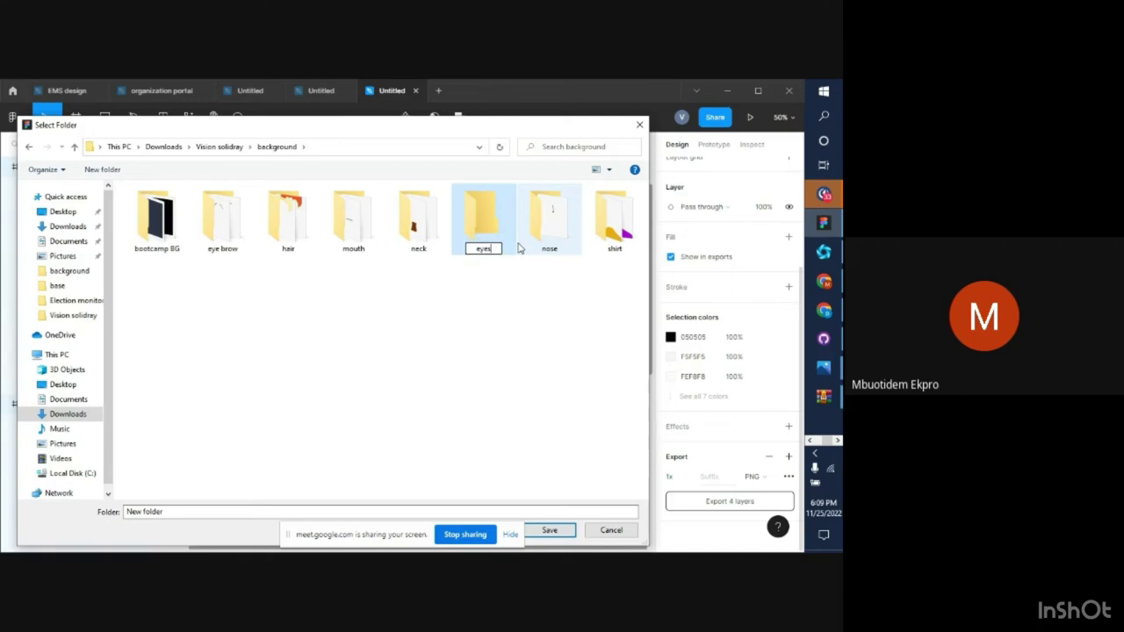
pyautogui.press('Return')
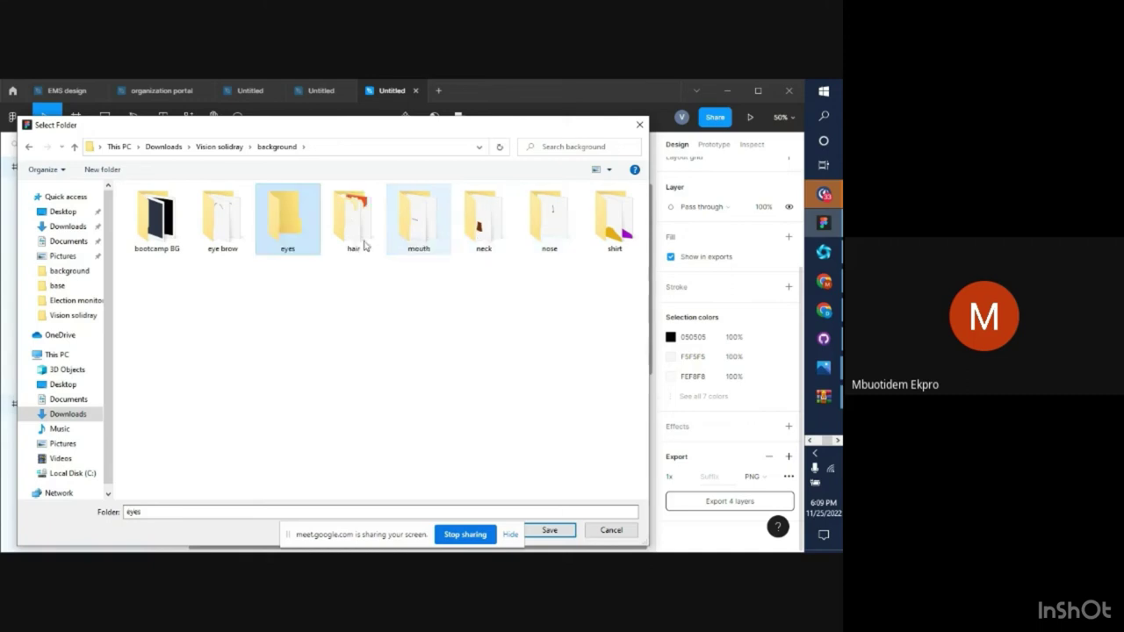
pyautogui.doubleClick(290, 233)
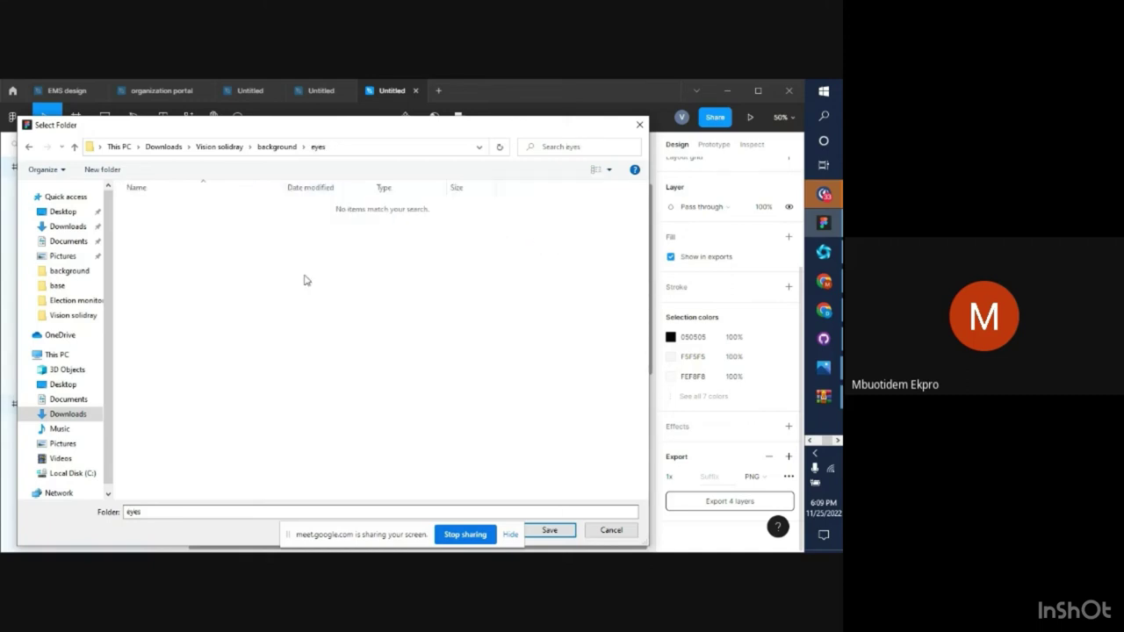
pyautogui.click(536, 532)
pyautogui.scroll(3, 402, 250)
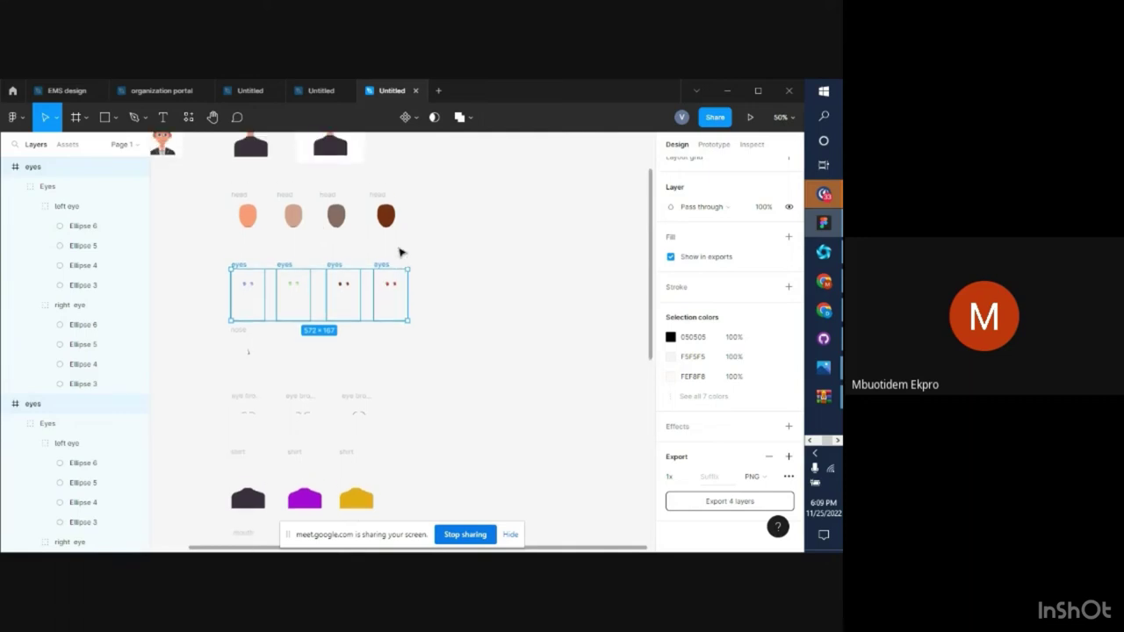
pyautogui.scroll(1, 409, 248)
# Select the four head frames and add a 1x PNG export setting
pyautogui.click(247, 240)
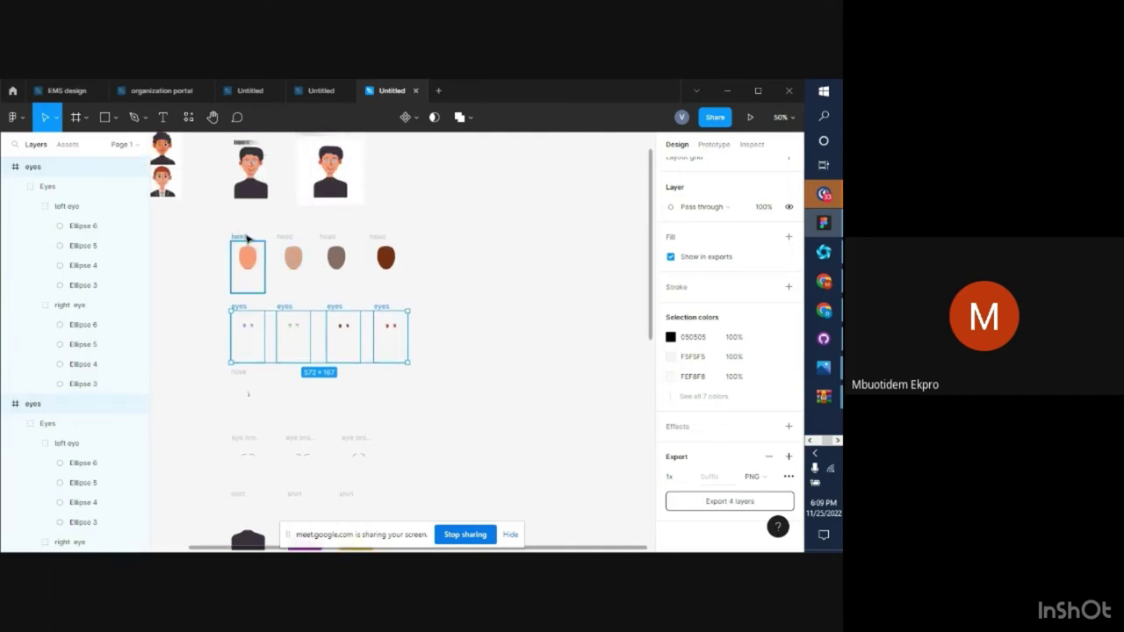
pyautogui.keyDown('shift'); pyautogui.click(296, 238); pyautogui.keyUp('shift')
pyautogui.keyDown('shift'); pyautogui.click(344, 238); pyautogui.keyUp('shift')
pyautogui.keyDown('shift'); pyautogui.click(373, 238); pyautogui.keyUp('shift')
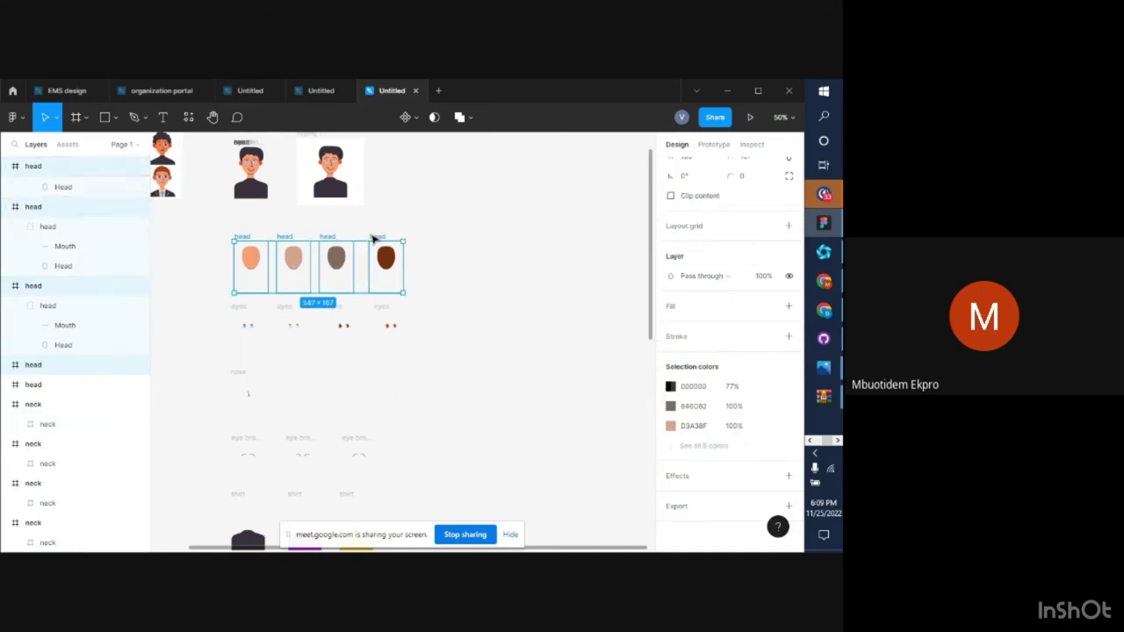
pyautogui.click(682, 509)
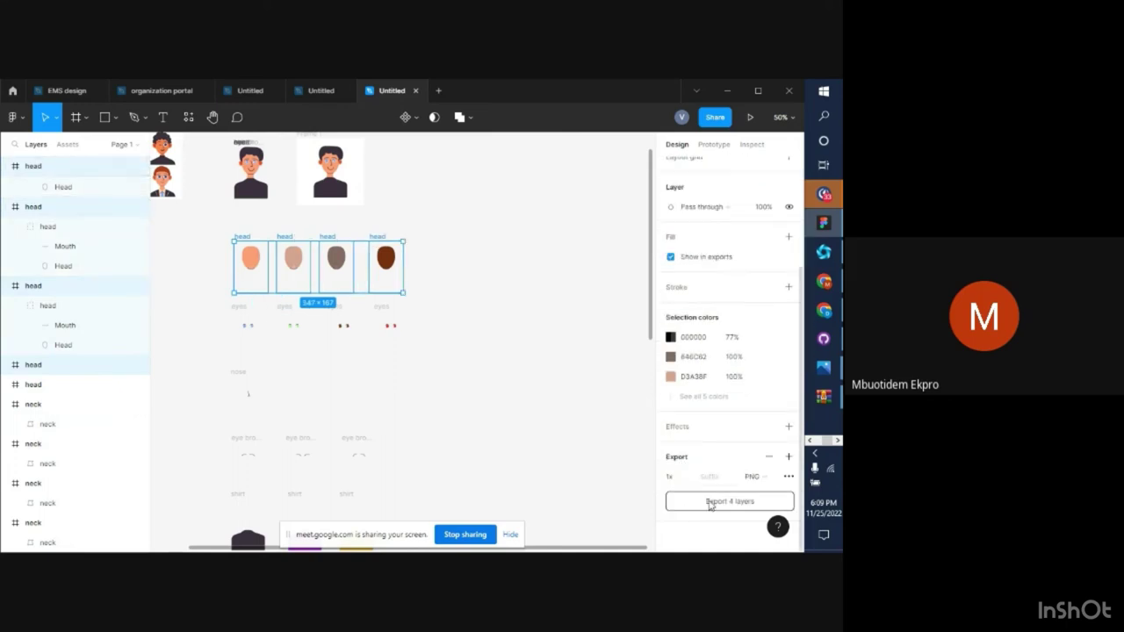
# Export the four head frames into a new 'head' folder inside background, fixing the name typo
pyautogui.click(714, 504)
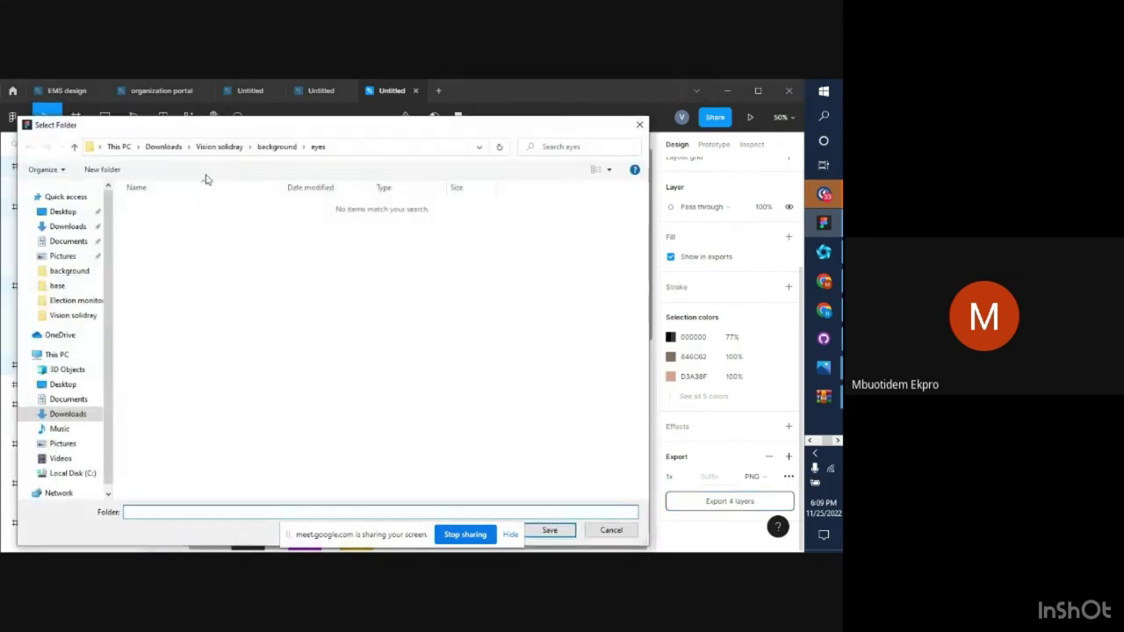
pyautogui.click(281, 149)
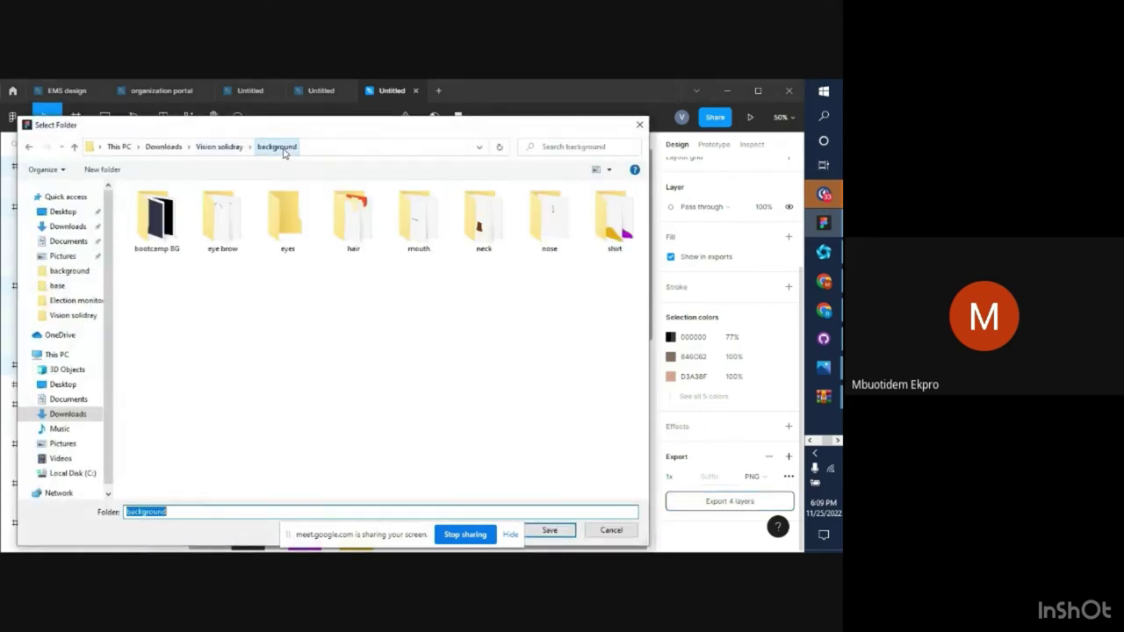
pyautogui.rightClick(293, 268)
pyautogui.moveTo(366, 469)
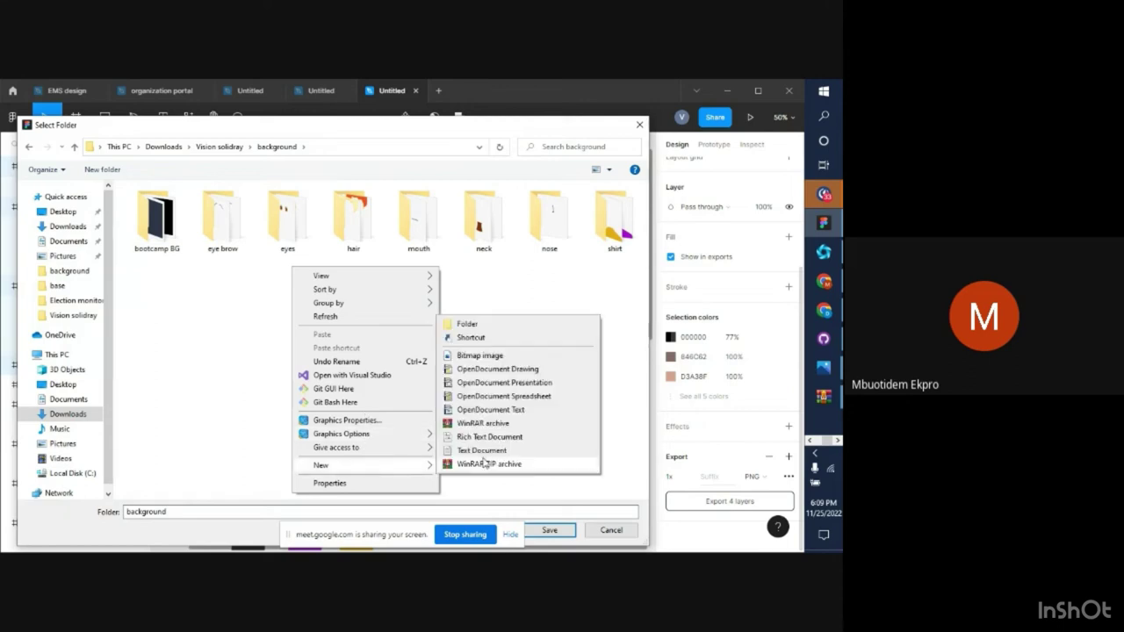
pyautogui.click(504, 322)
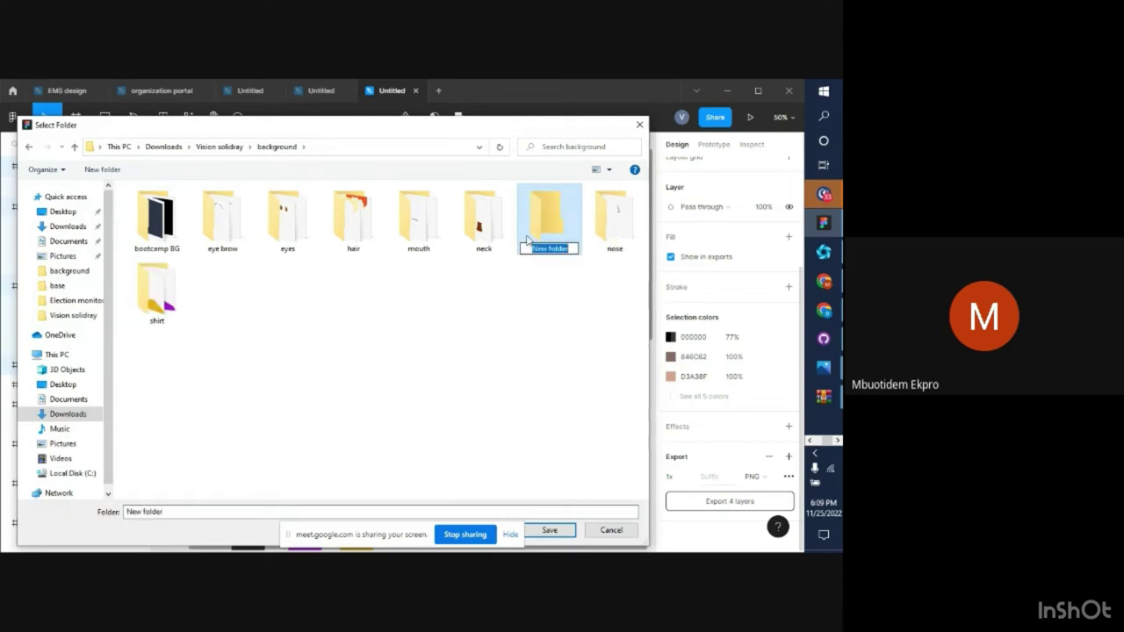
pyautogui.write('heda')
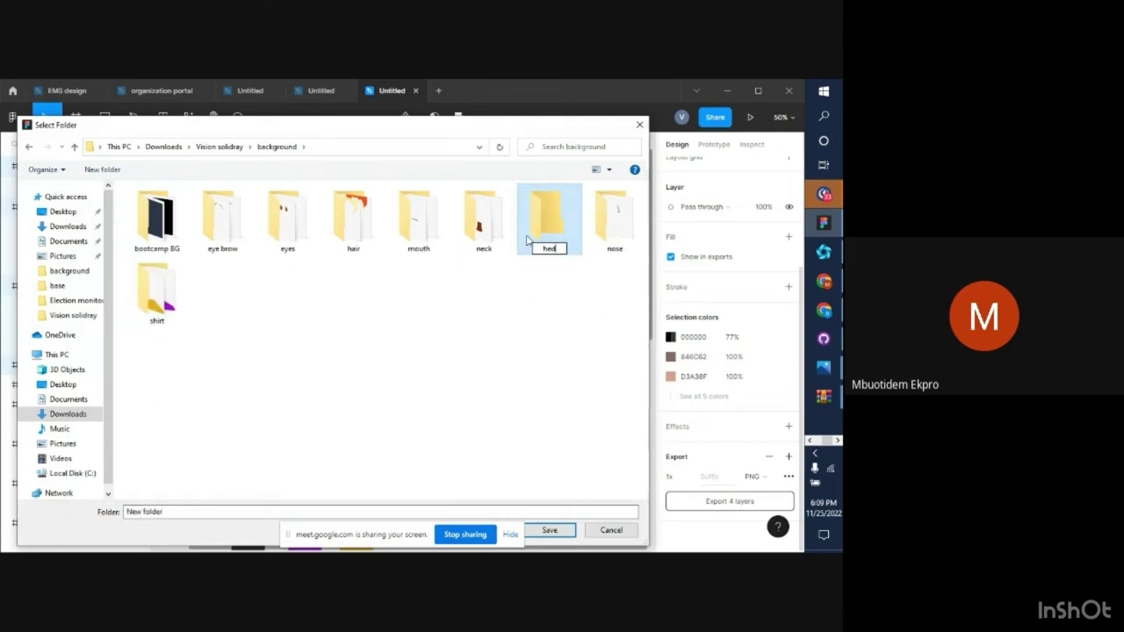
pyautogui.press('BackSpace')
pyautogui.press('BackSpace')
pyautogui.write('ad')
pyautogui.click(565, 235)
pyautogui.doubleClick(422, 238)
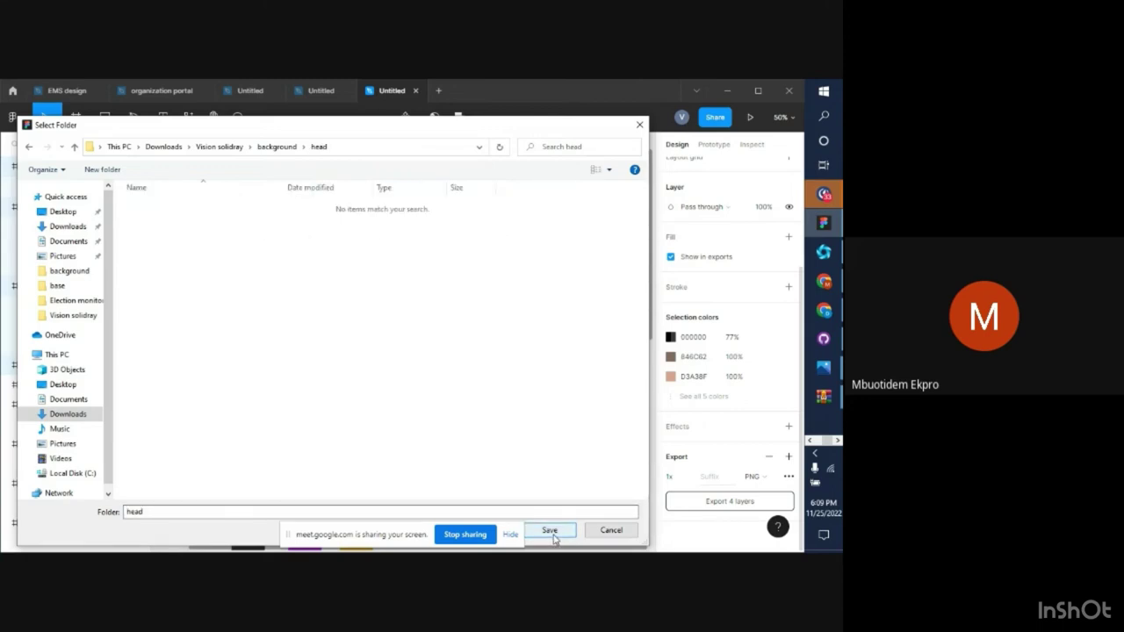
pyautogui.click(551, 533)
pyautogui.scroll(1, 494, 334)
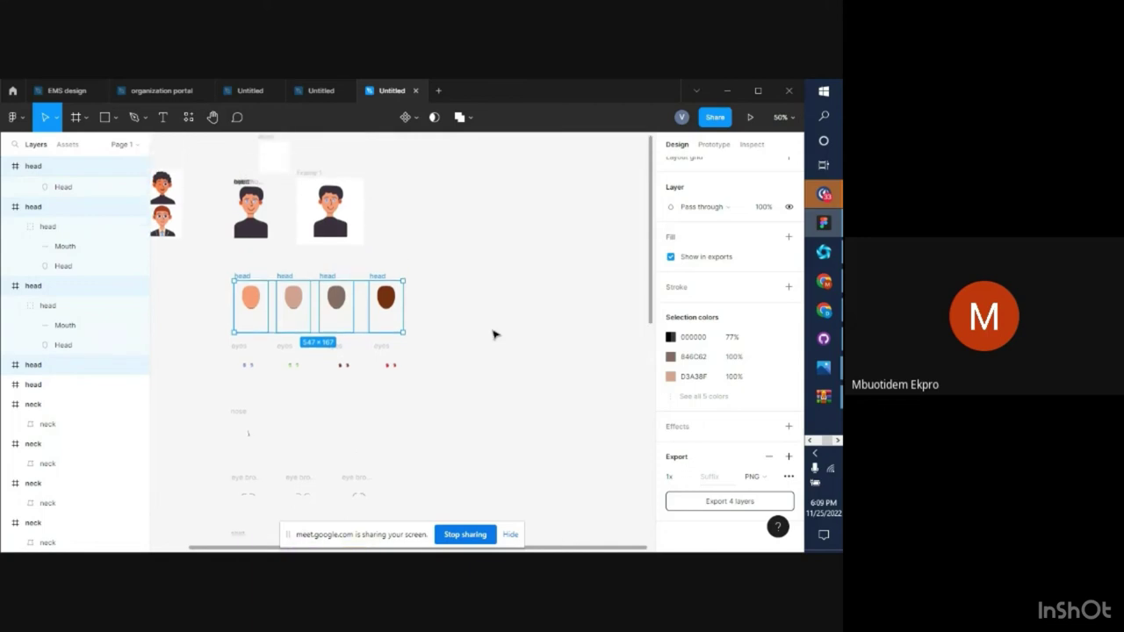
pyautogui.hotkey('ctrl', '-')
pyautogui.scroll(-4, 497, 333)
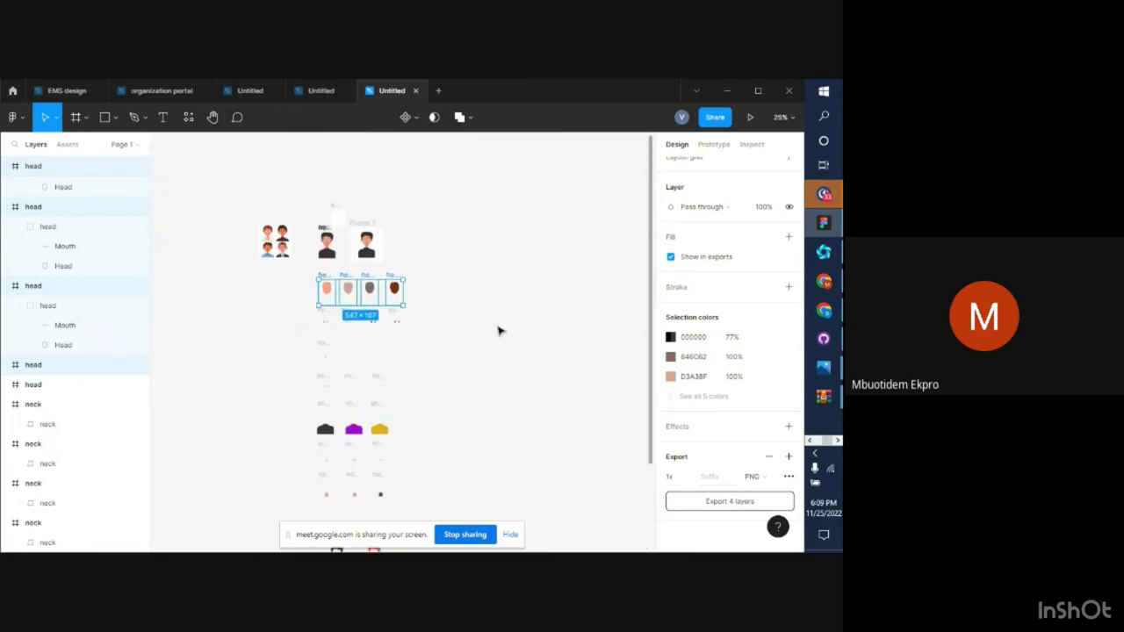
pyautogui.scroll(1, 499, 331)
pyautogui.scroll(3, 499, 331)
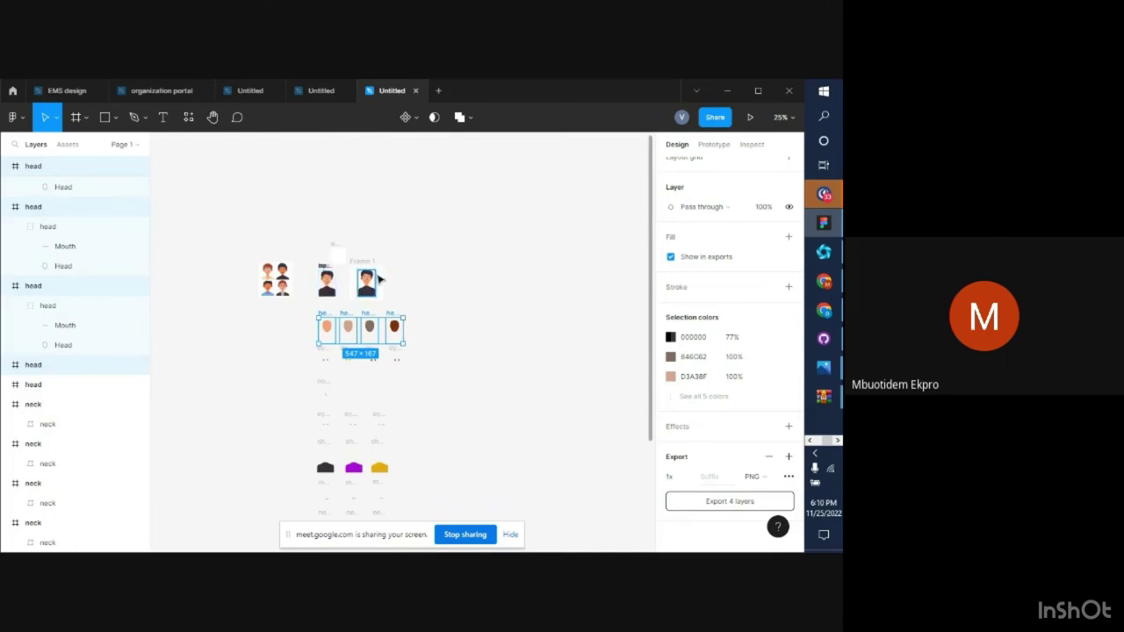
pyautogui.rightClick(526, 349)
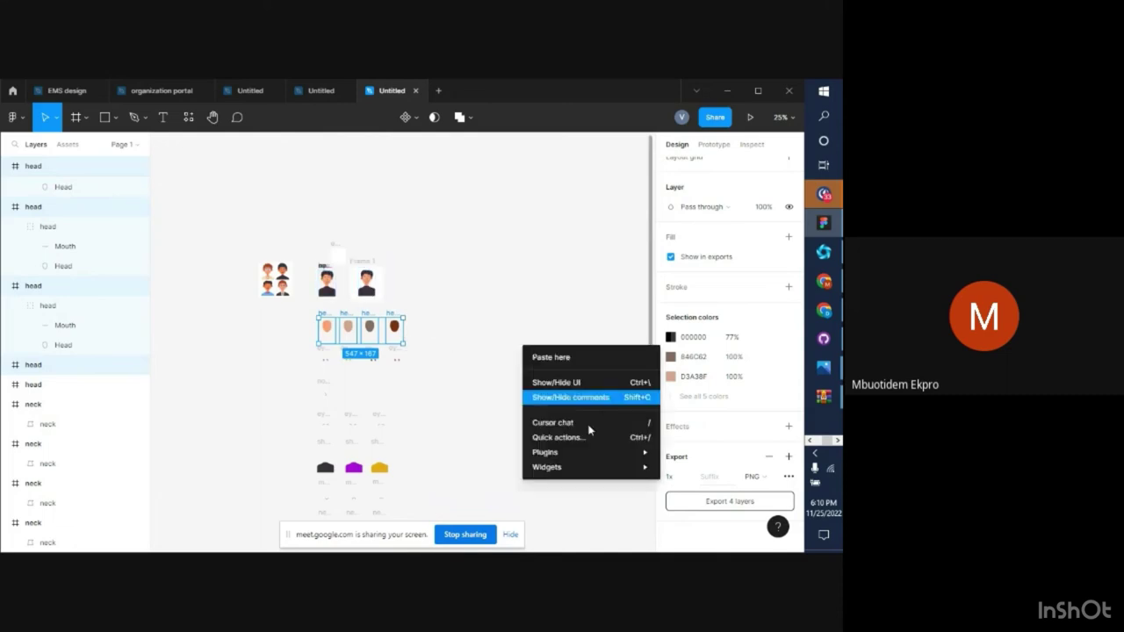
pyautogui.moveTo(593, 457)
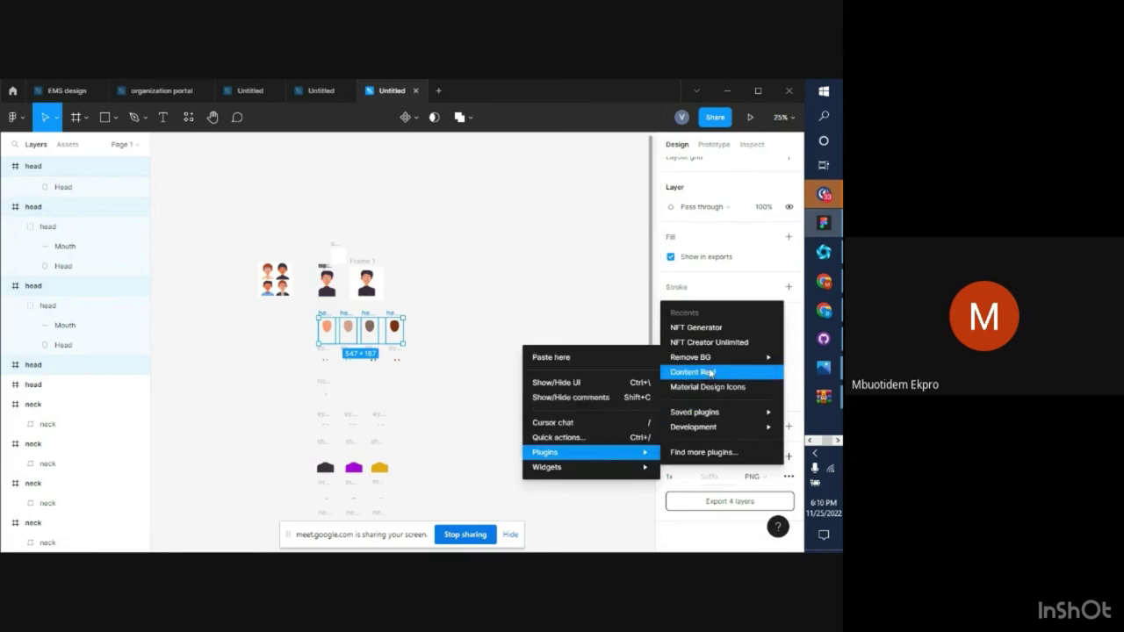
pyautogui.click(708, 343)
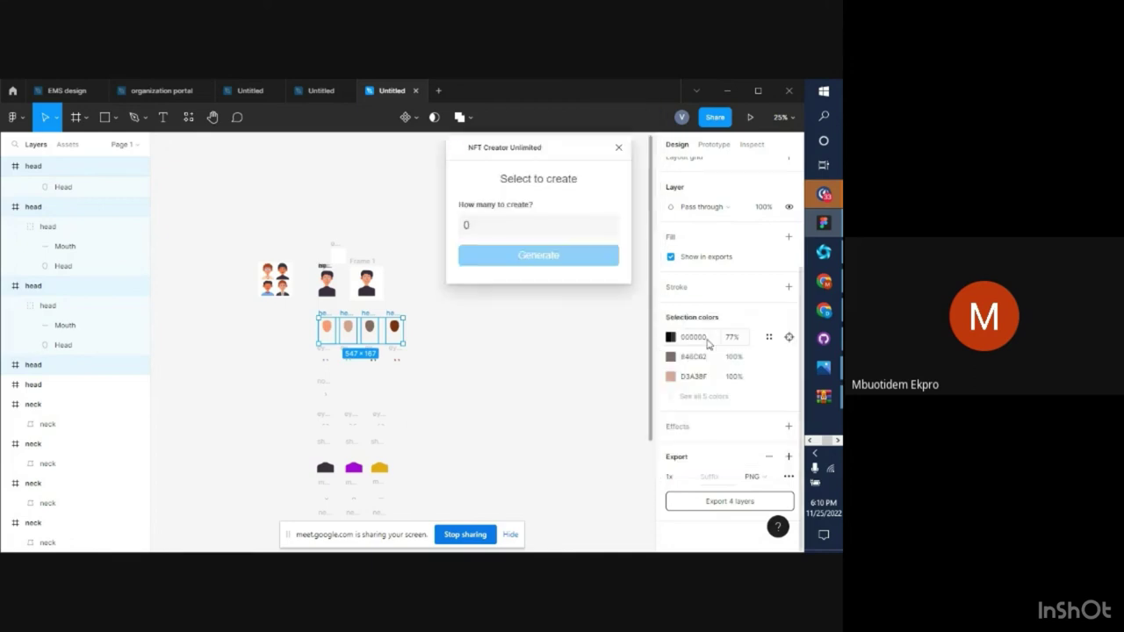
pyautogui.click(466, 222)
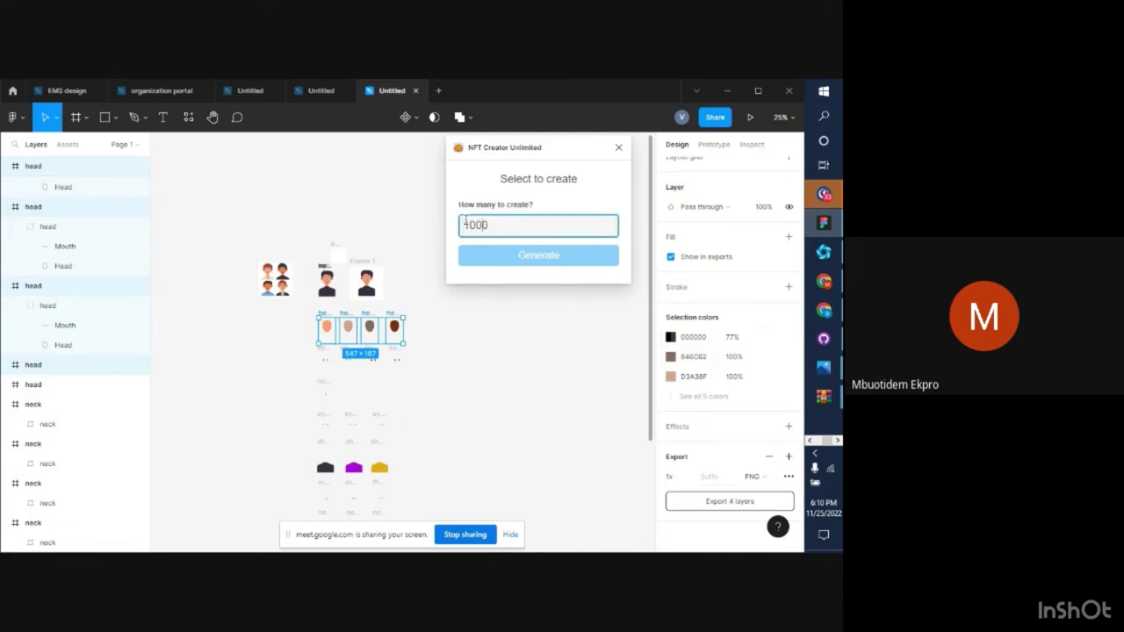
pyautogui.click(618, 146)
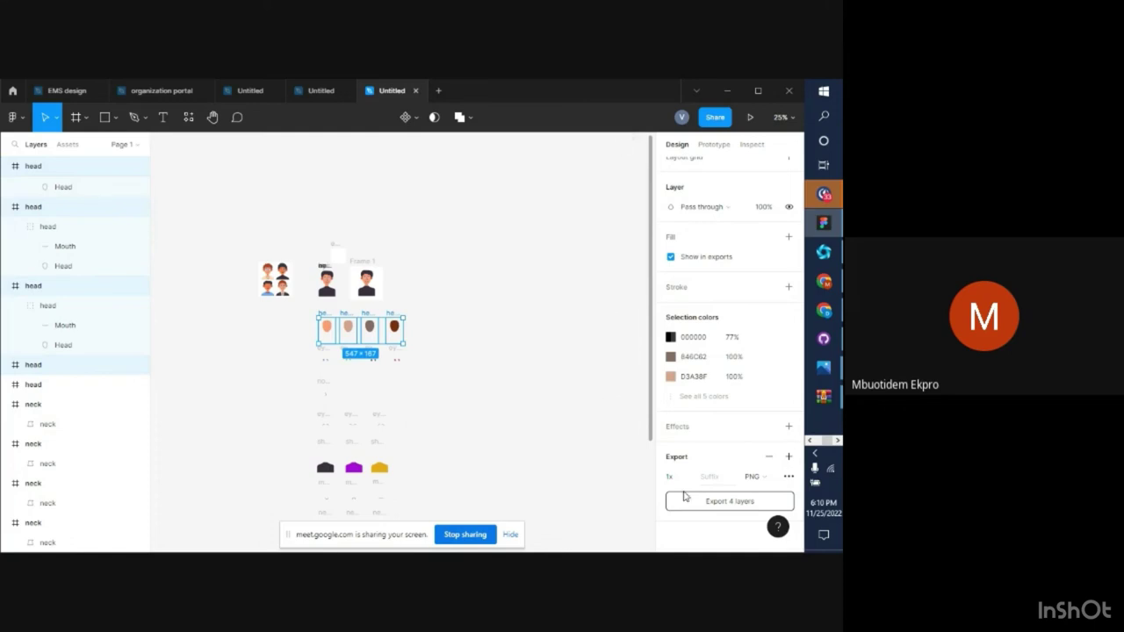
# Relaunch NFT Generator, click two head frames, then close the plugin and minimize Figma
pyautogui.rightClick(571, 403)
pyautogui.moveTo(621, 502)
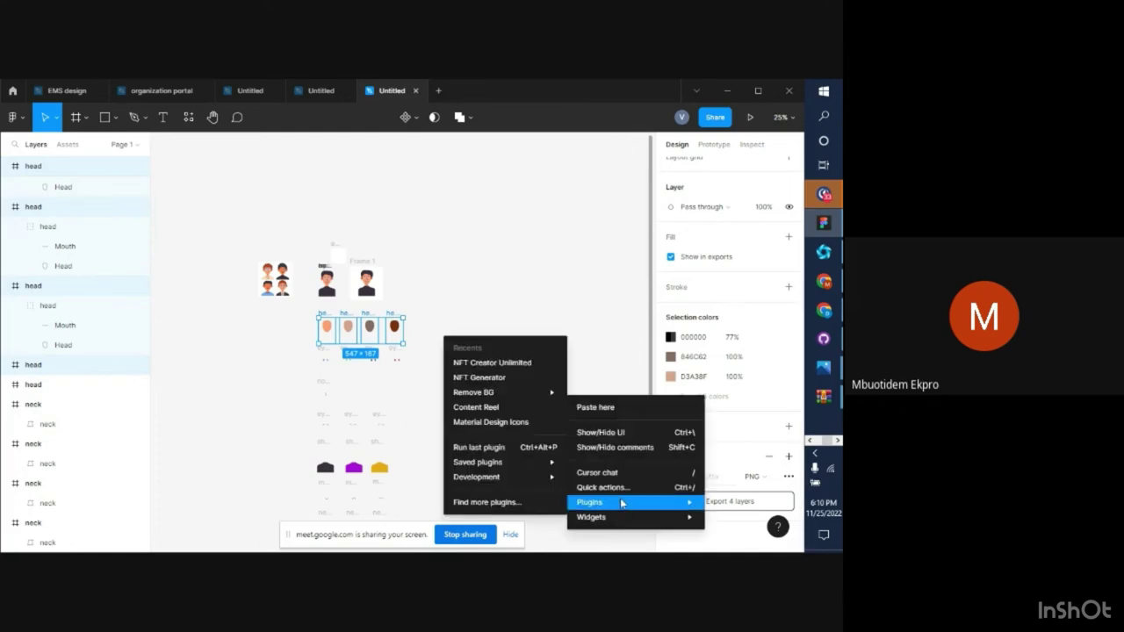
pyautogui.click(498, 379)
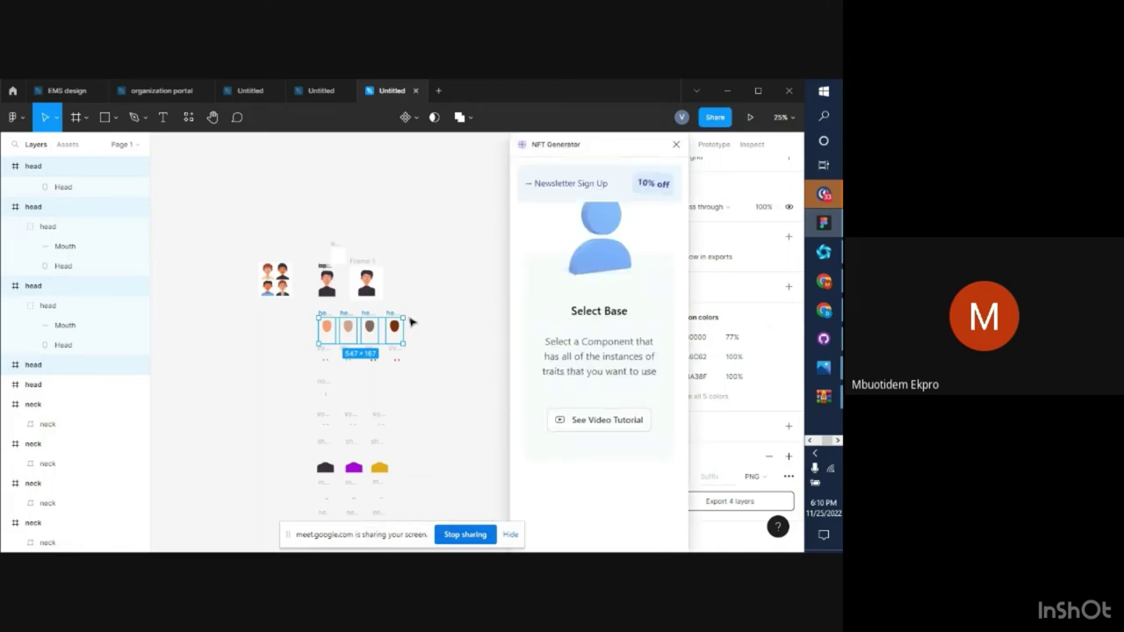
pyautogui.click(327, 267)
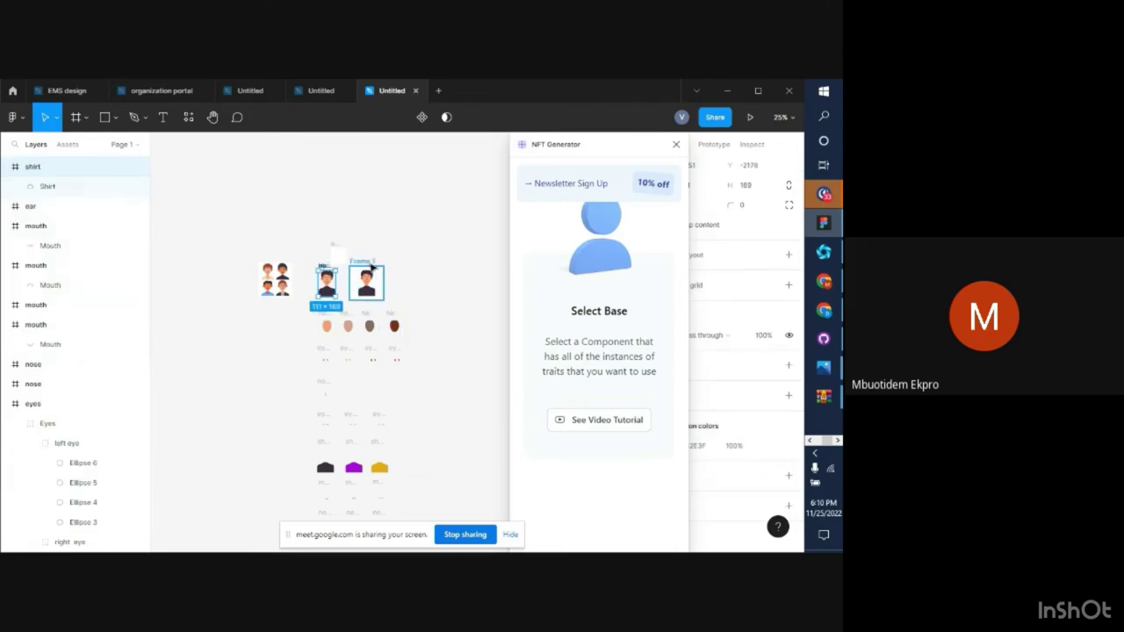
pyautogui.click(370, 265)
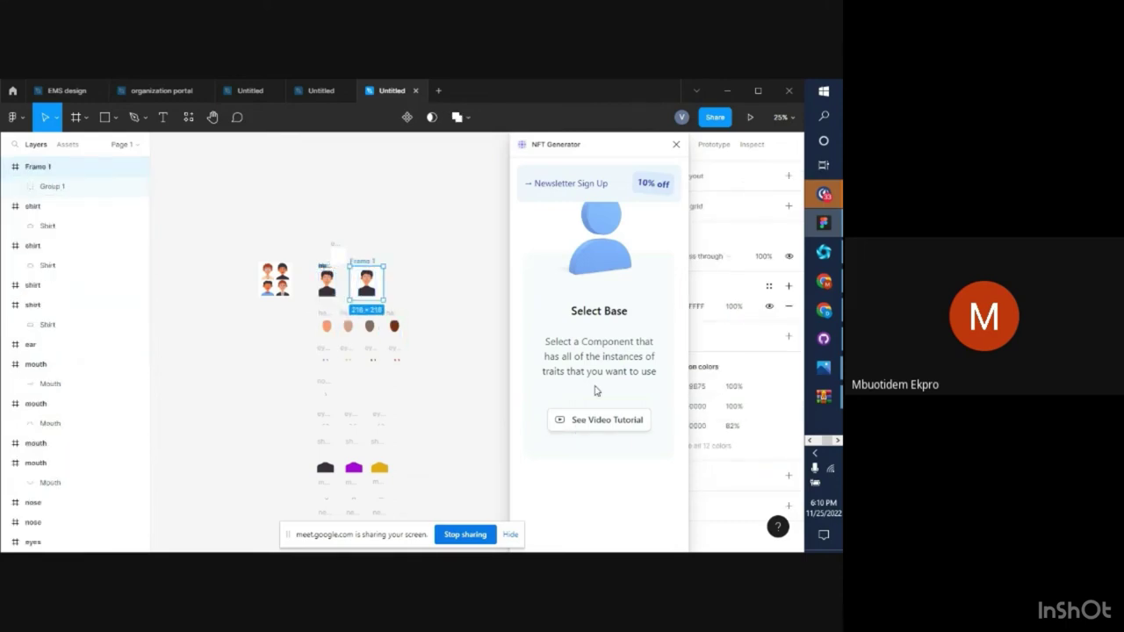
pyautogui.click(675, 146)
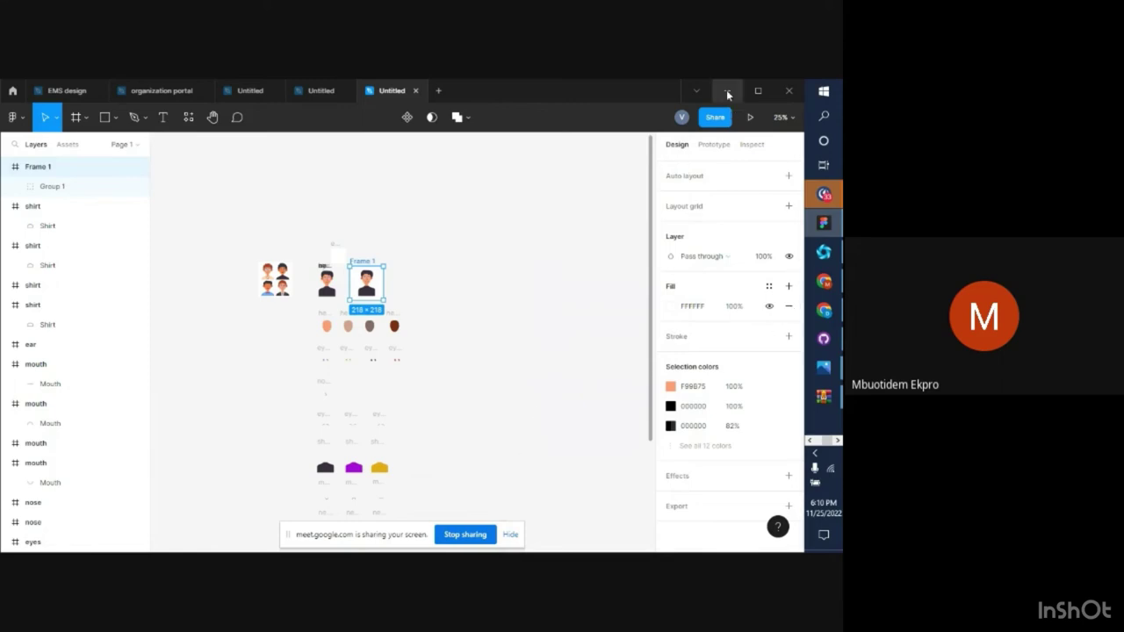
pyautogui.click(727, 92)
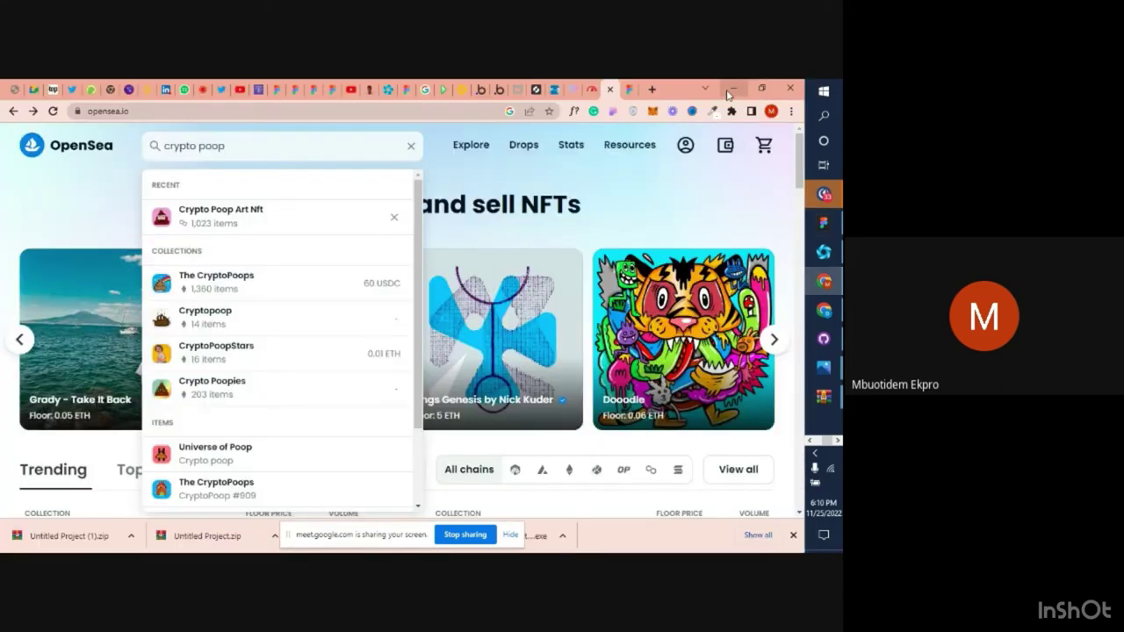
# Open the background folder in File Explorer and browse its bootcamp BG, eye brow and eyes subfolders
pyautogui.click(809, 441)
pyautogui.moveTo(802, 223)
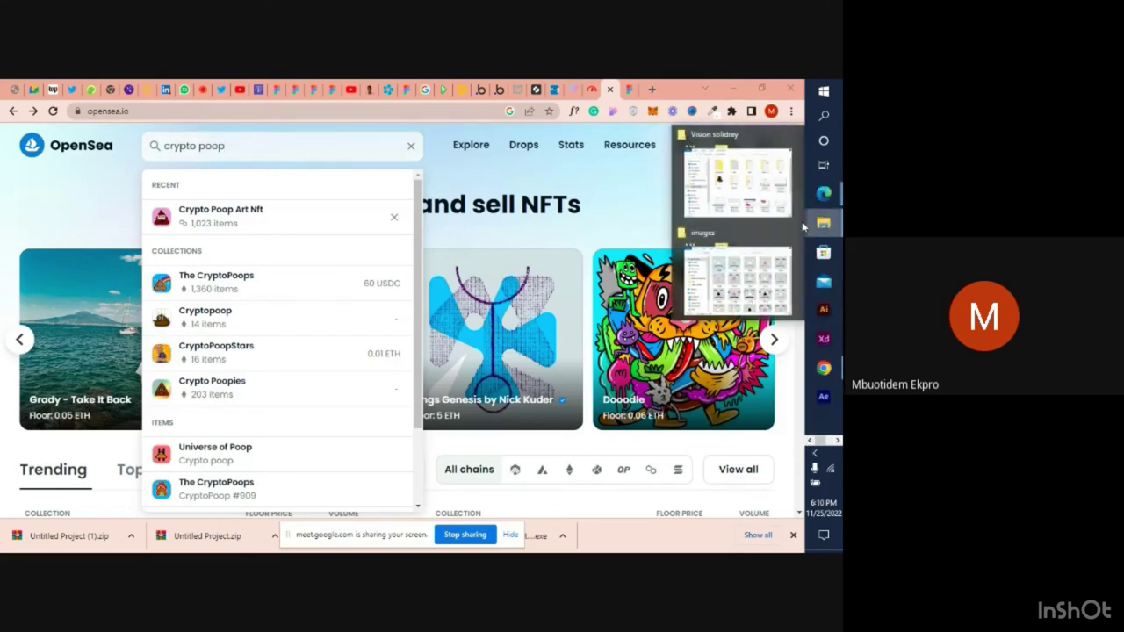
pyautogui.click(737, 181)
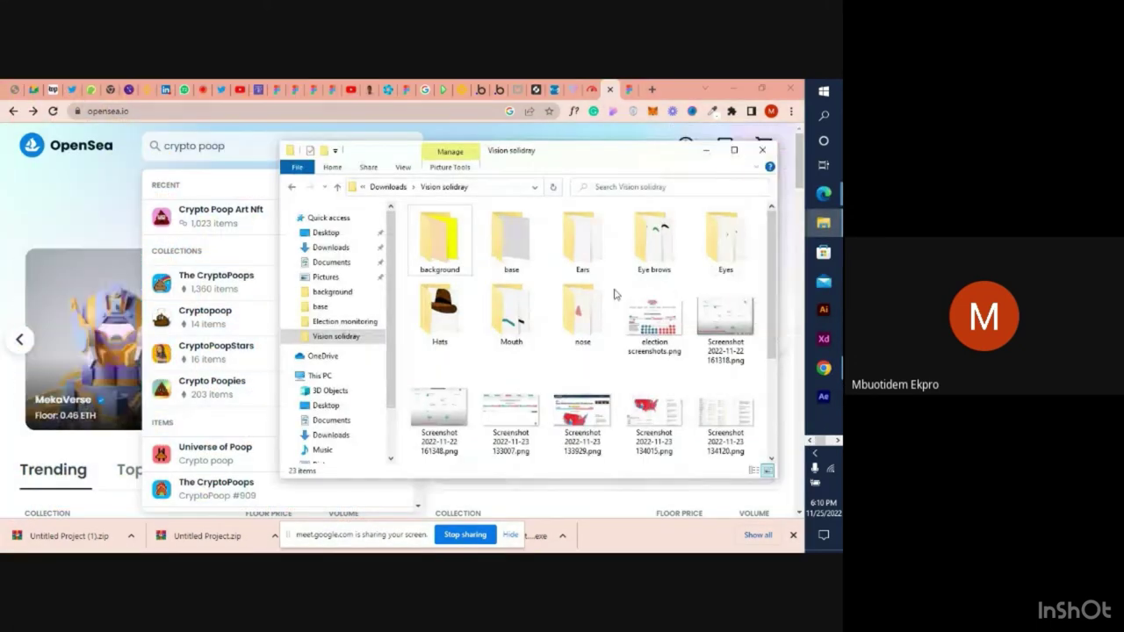
pyautogui.doubleClick(432, 244)
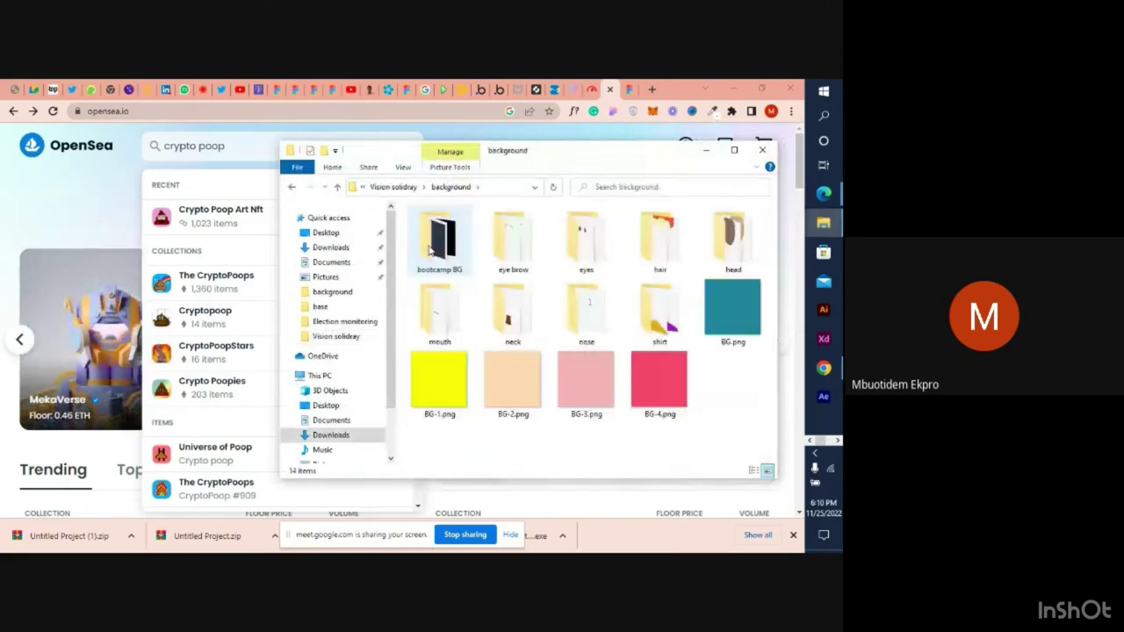
pyautogui.doubleClick(430, 250)
pyautogui.click(441, 234)
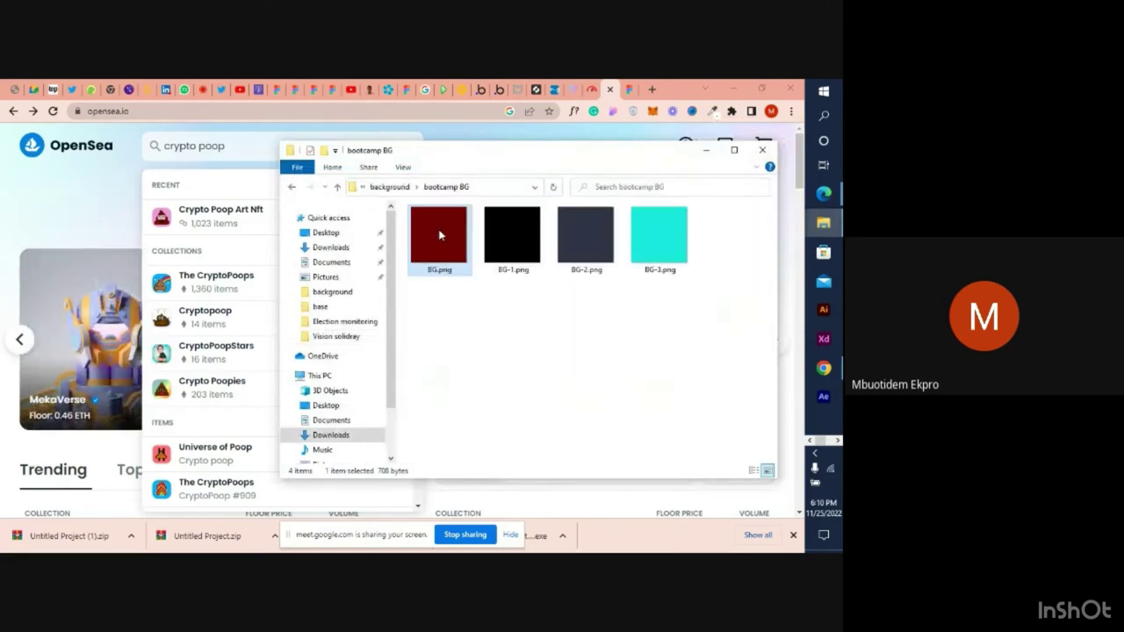
pyautogui.click(292, 187)
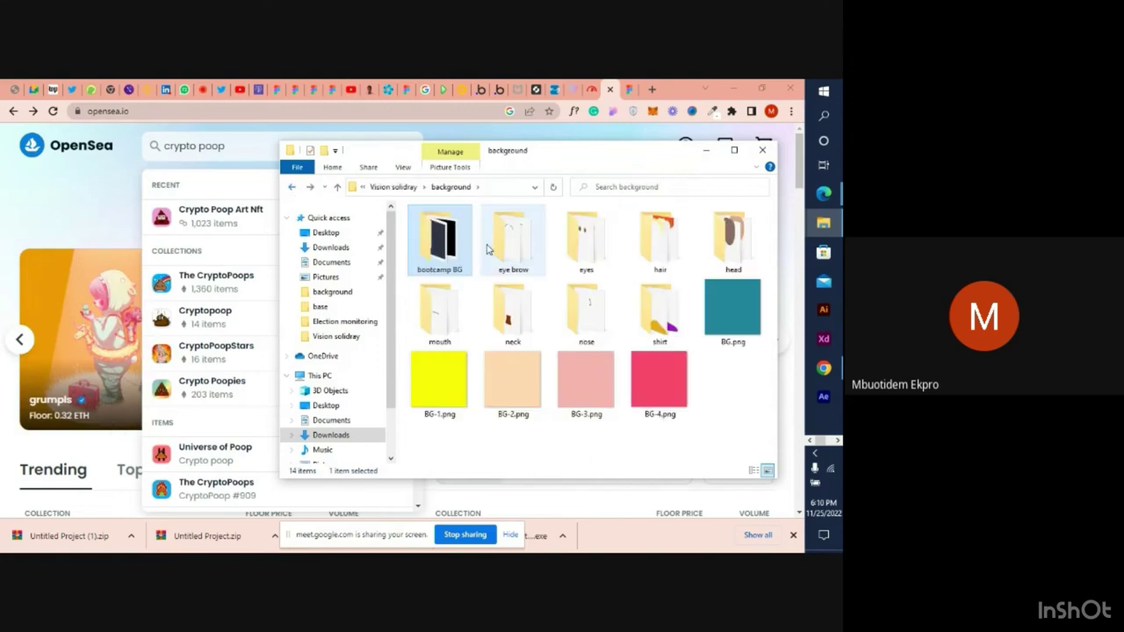
pyautogui.doubleClick(439, 237)
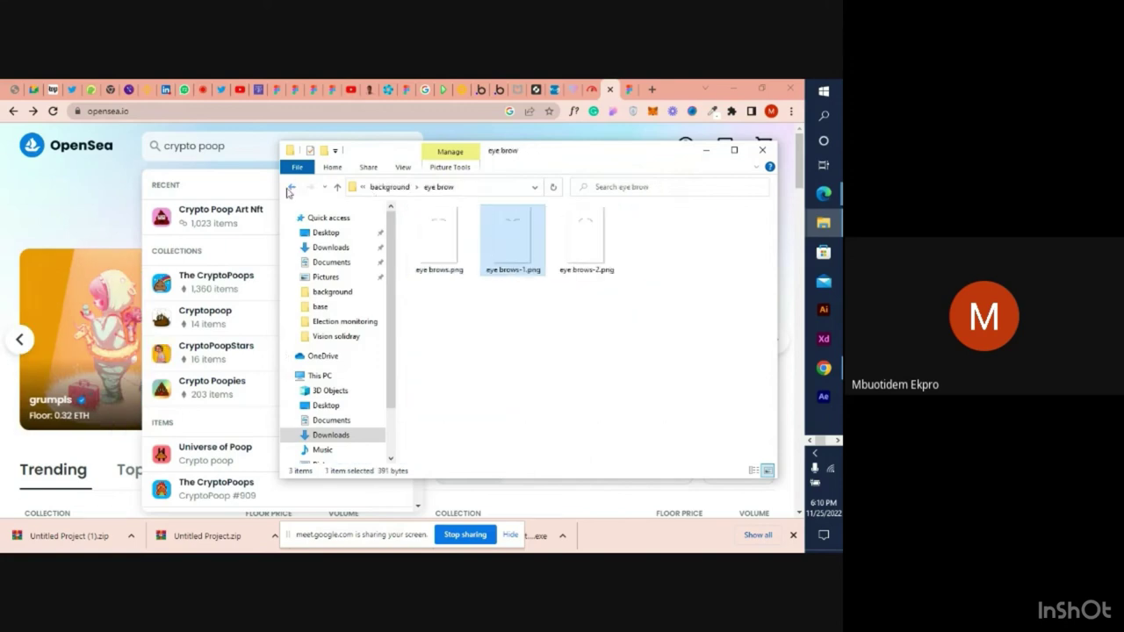
pyautogui.click(291, 187)
pyautogui.press('Right')
pyautogui.press('Return')
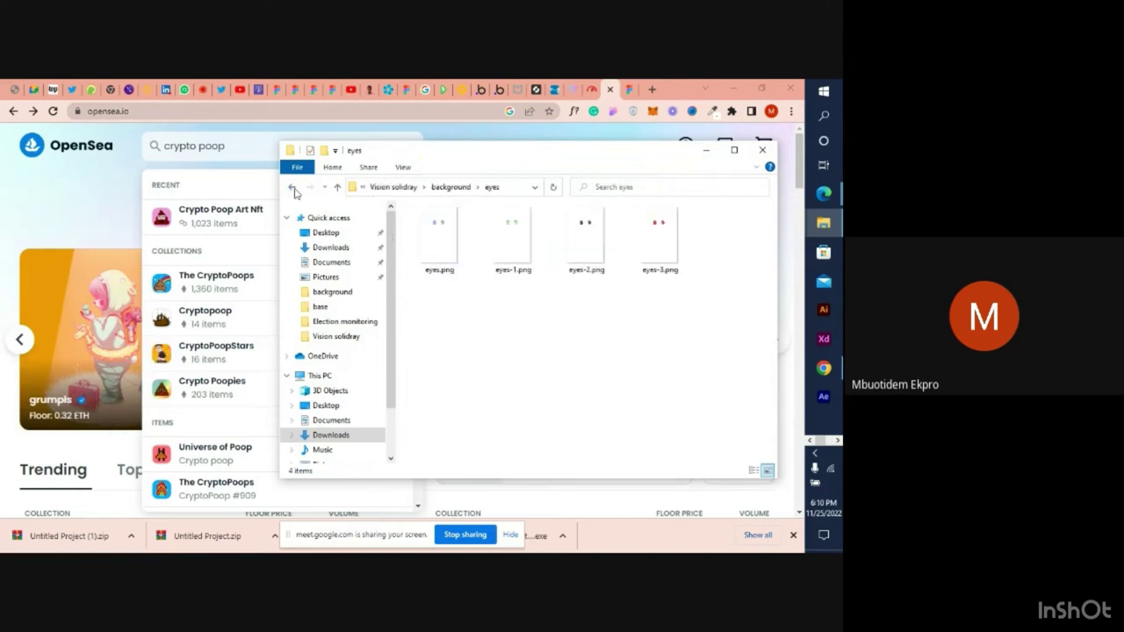
pyautogui.click(291, 188)
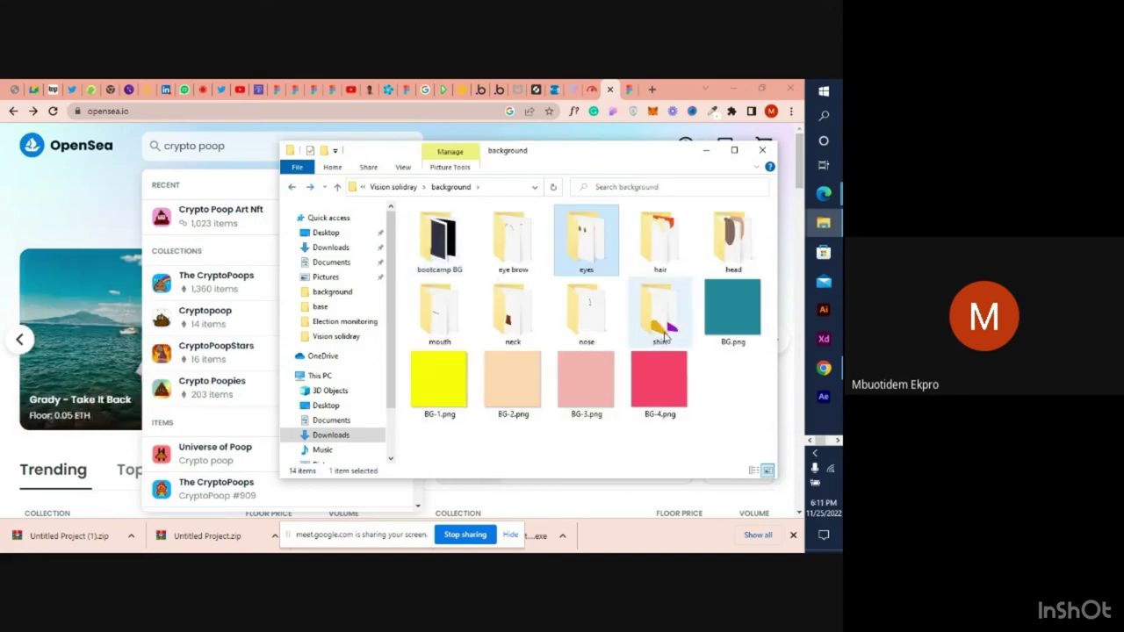
# Delete the five loose images BG.png through BG-4.png from the background folder
pyautogui.click(732, 312)
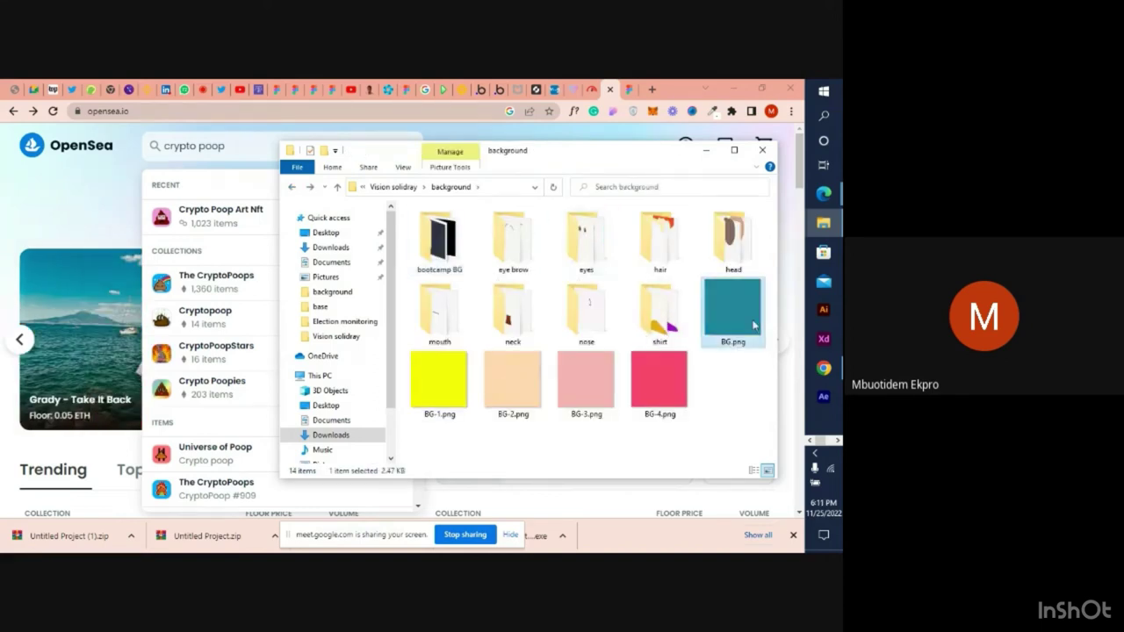
pyautogui.keyDown('shift'); pyautogui.click(655, 388); pyautogui.keyUp('shift')
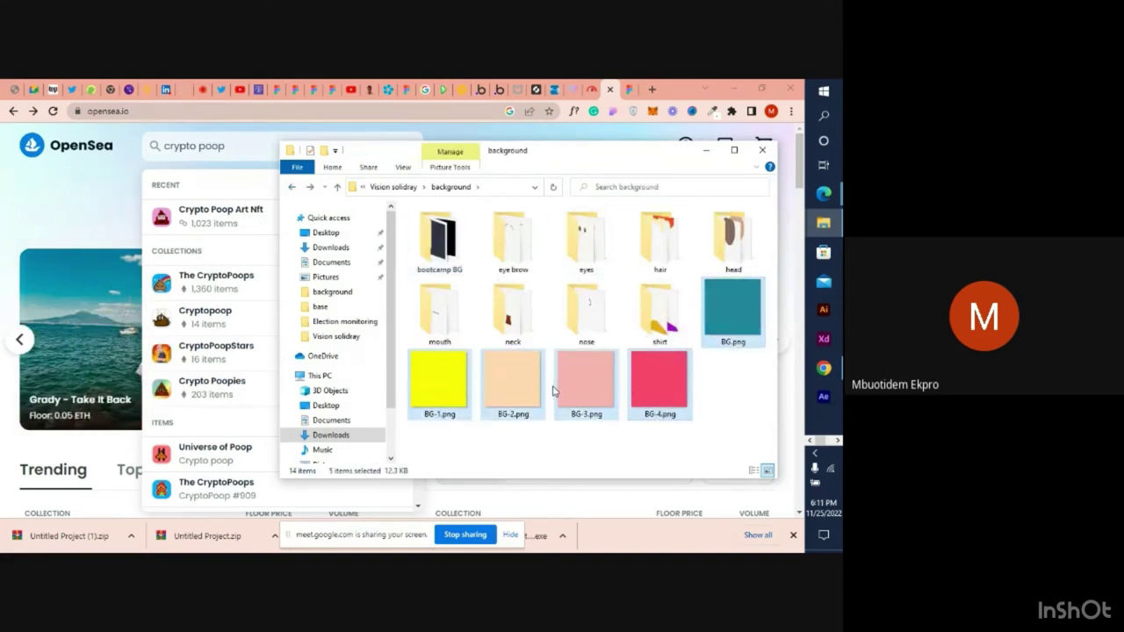
pyautogui.press('Delete')
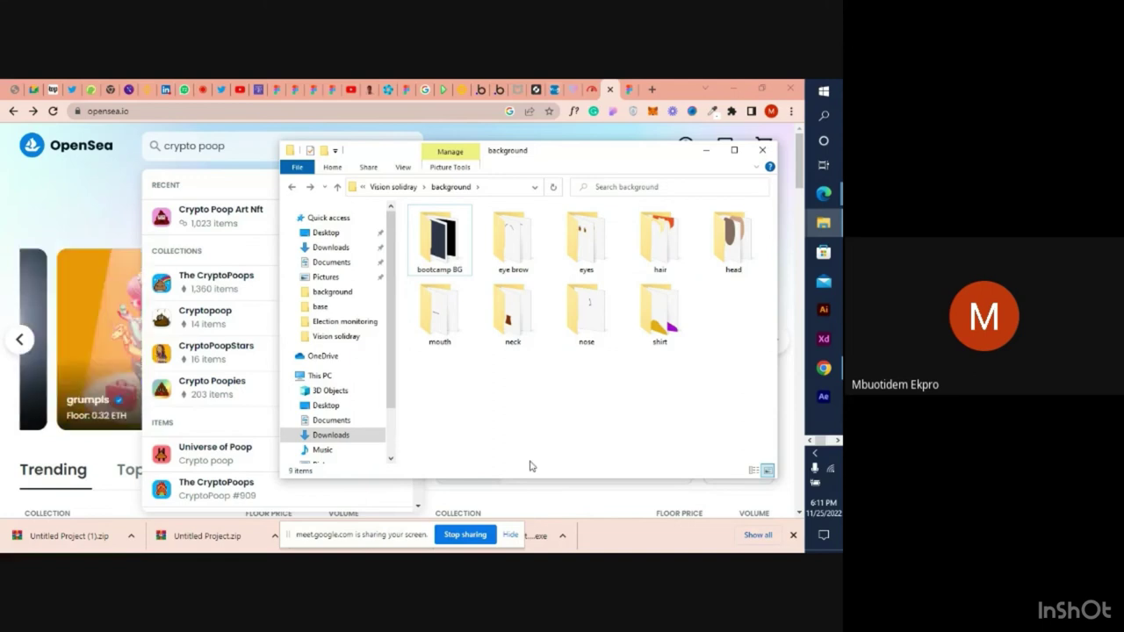
# Close File Explorer and go from the Mintables nose project page to the Mintables home page
pyautogui.click(762, 150)
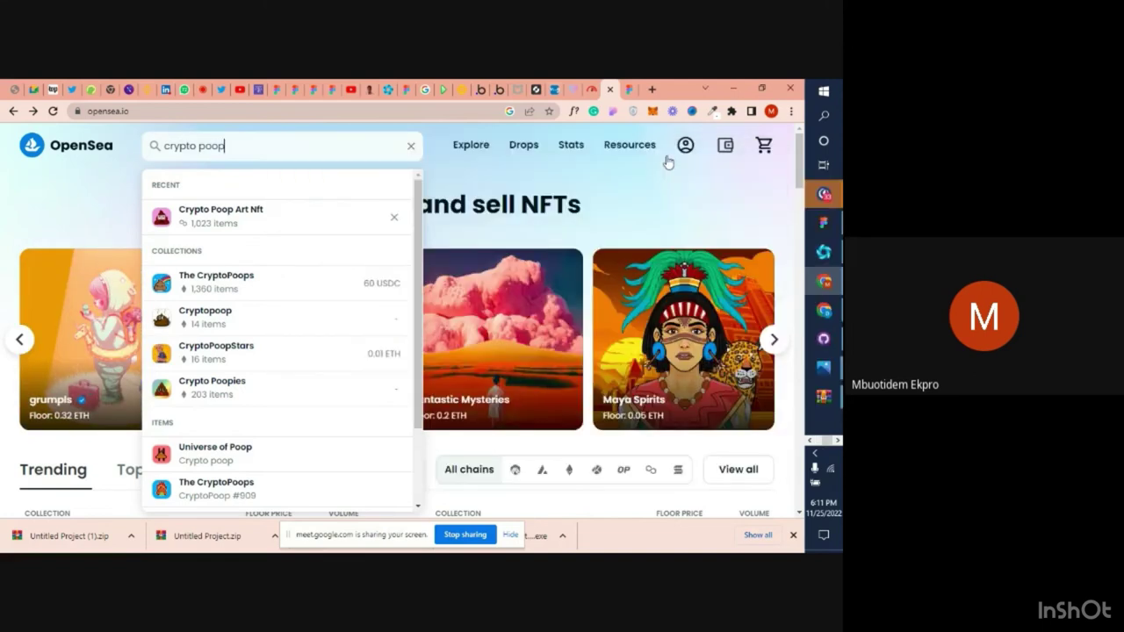
pyautogui.click(571, 91)
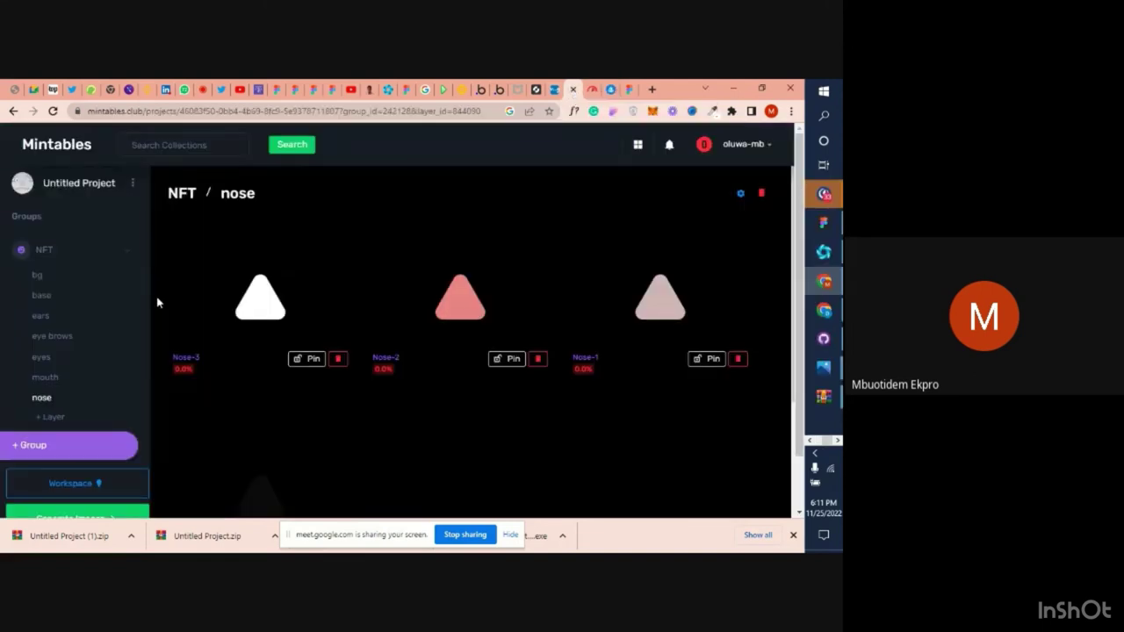
pyautogui.click(64, 145)
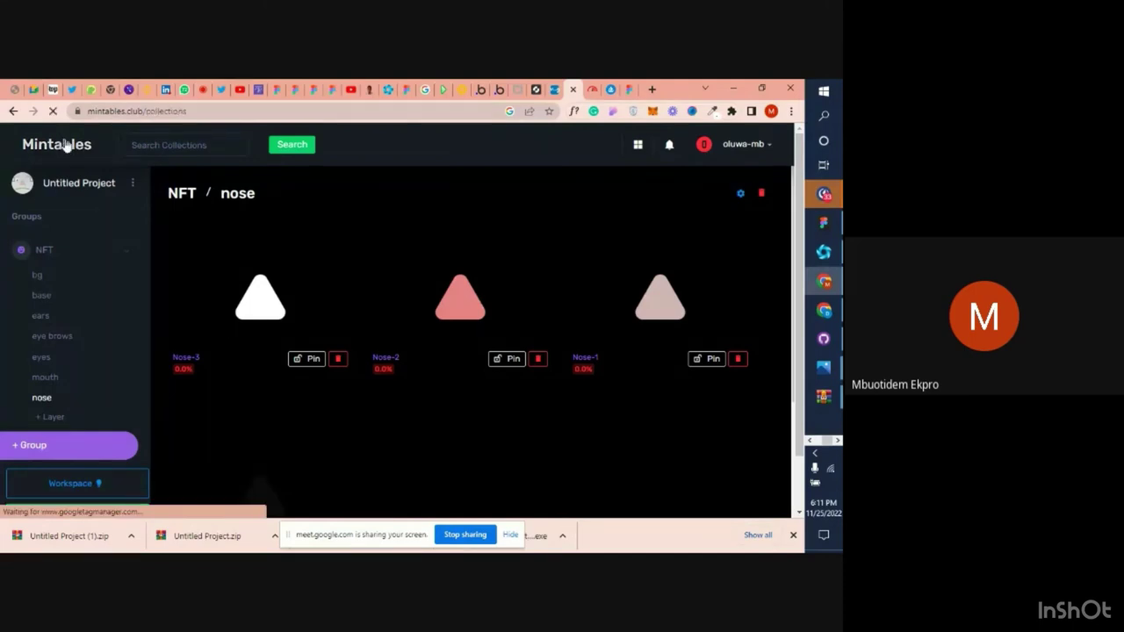
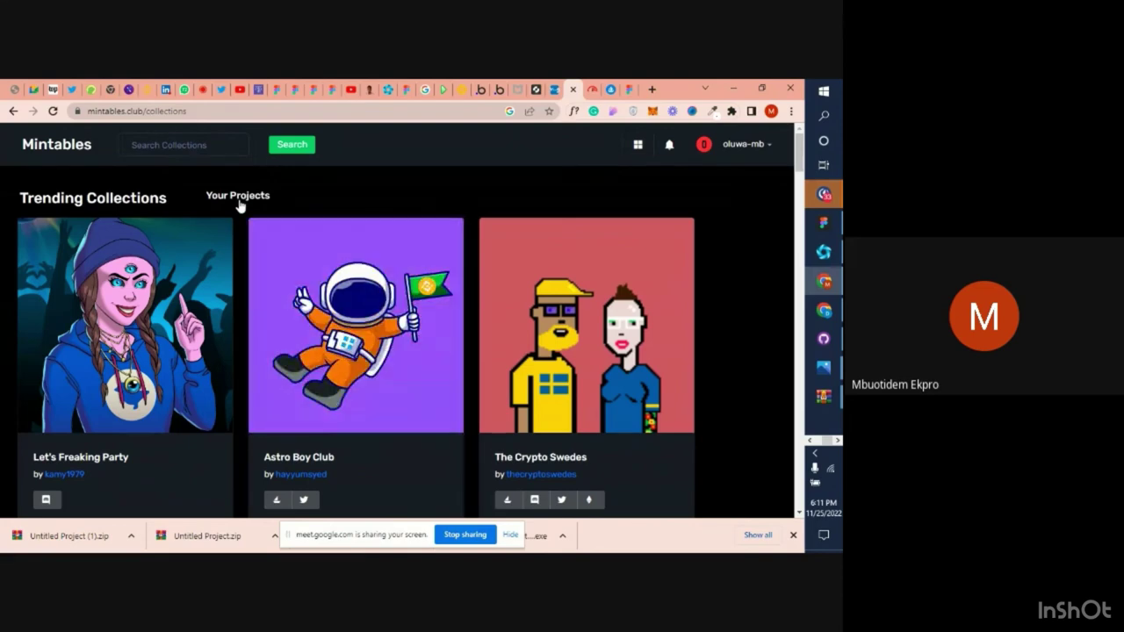
# Create a new project from Your Projects with a group named 'The Guy', and open it
pyautogui.click(239, 197)
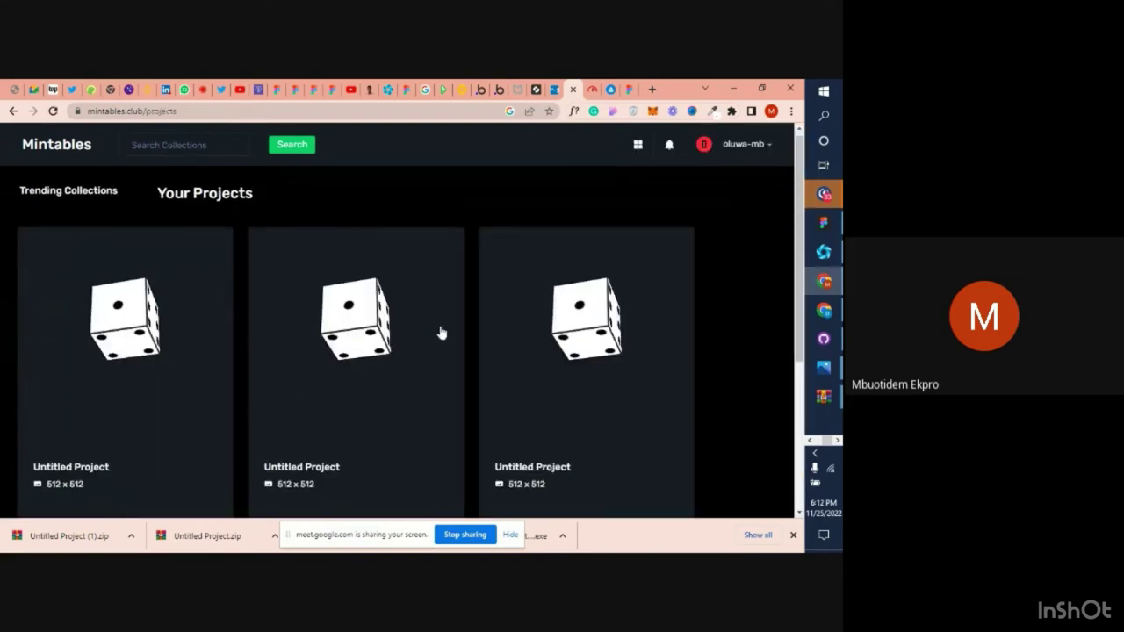
pyautogui.scroll(-3, 442, 333)
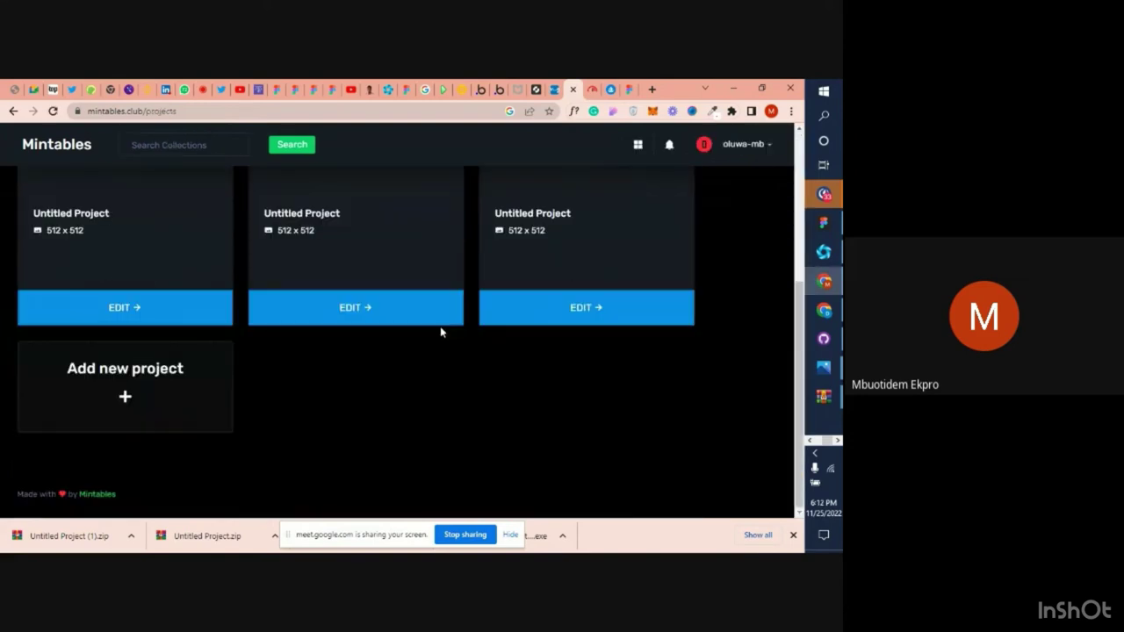
pyautogui.click(110, 403)
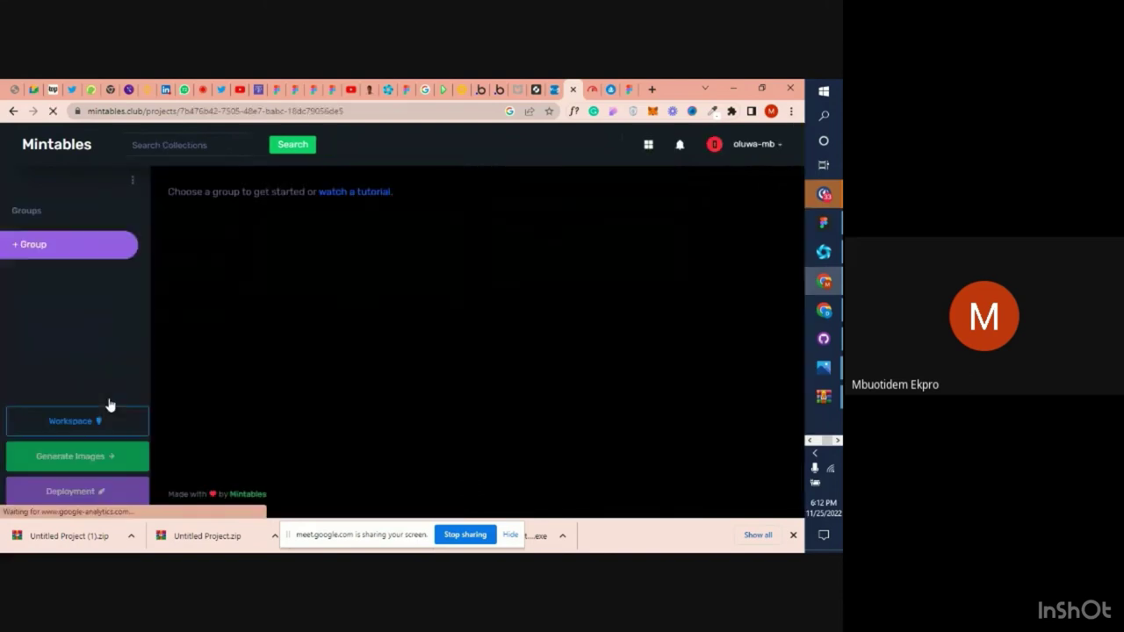
pyautogui.click(73, 251)
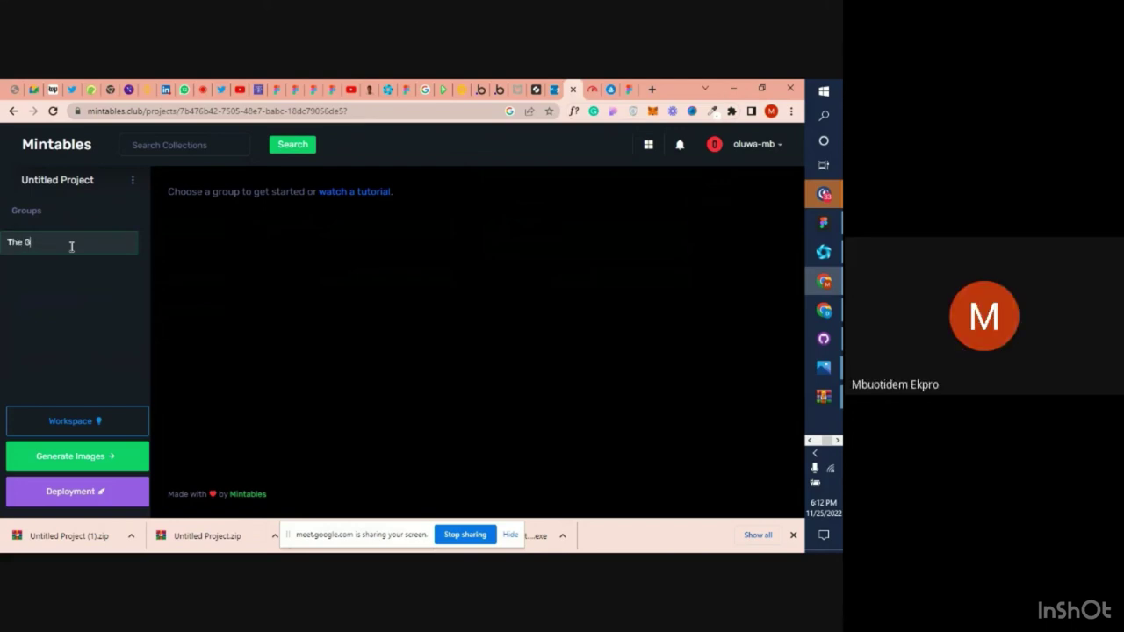
pyautogui.press('Return')
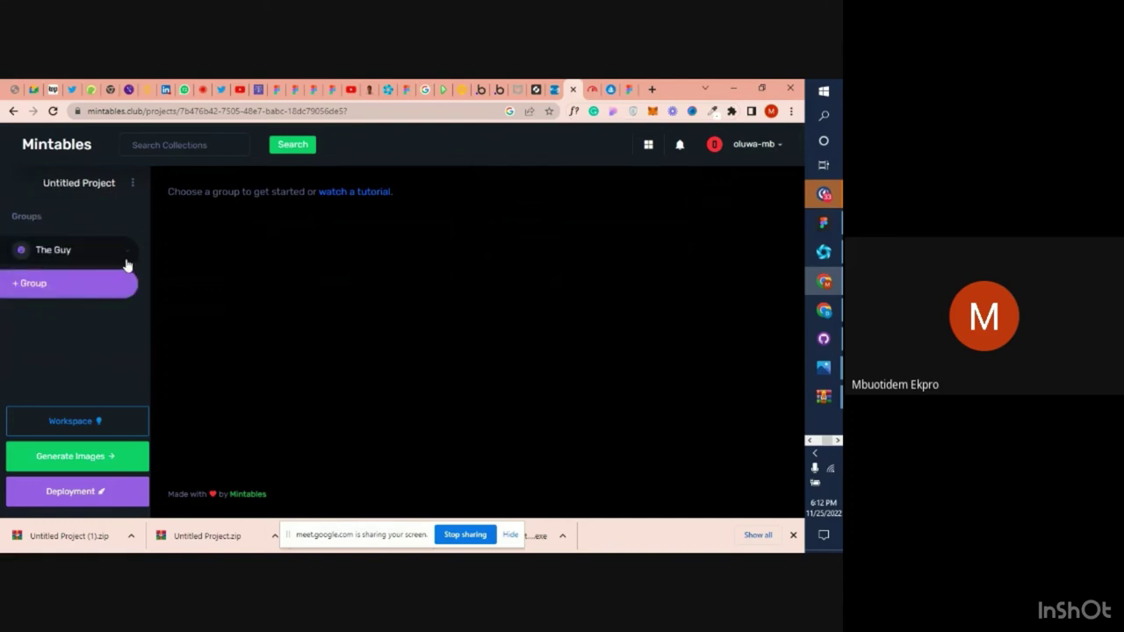
pyautogui.click(122, 260)
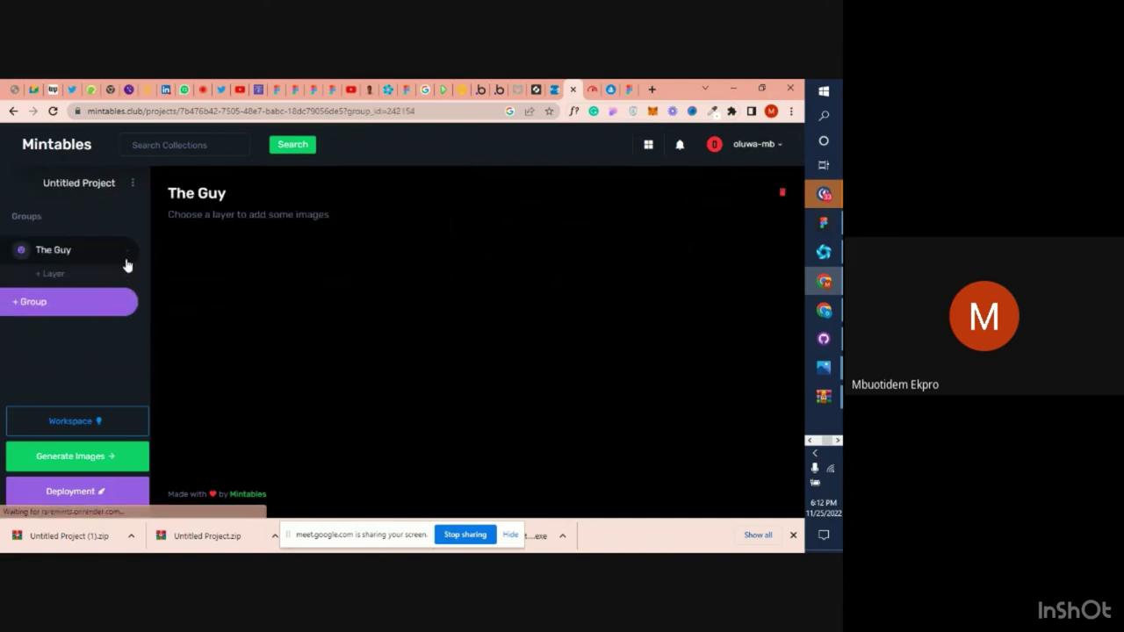
# Start a layer named 'back' under The Guy, then bring up the Figma design window
pyautogui.click(53, 275)
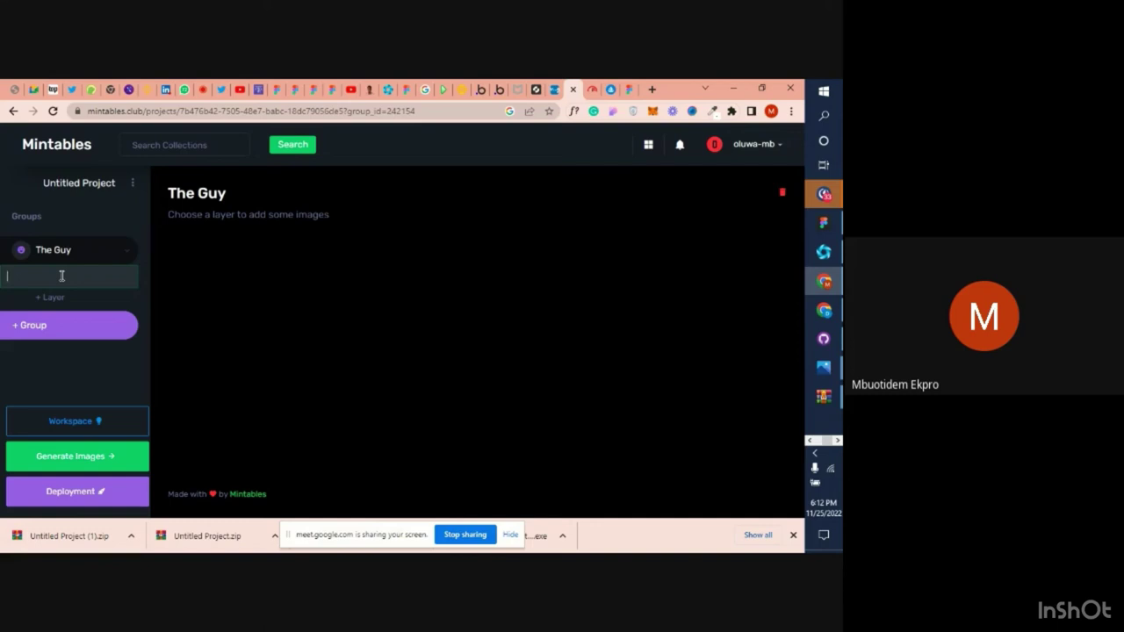
pyautogui.write('back')
pyautogui.click(824, 223)
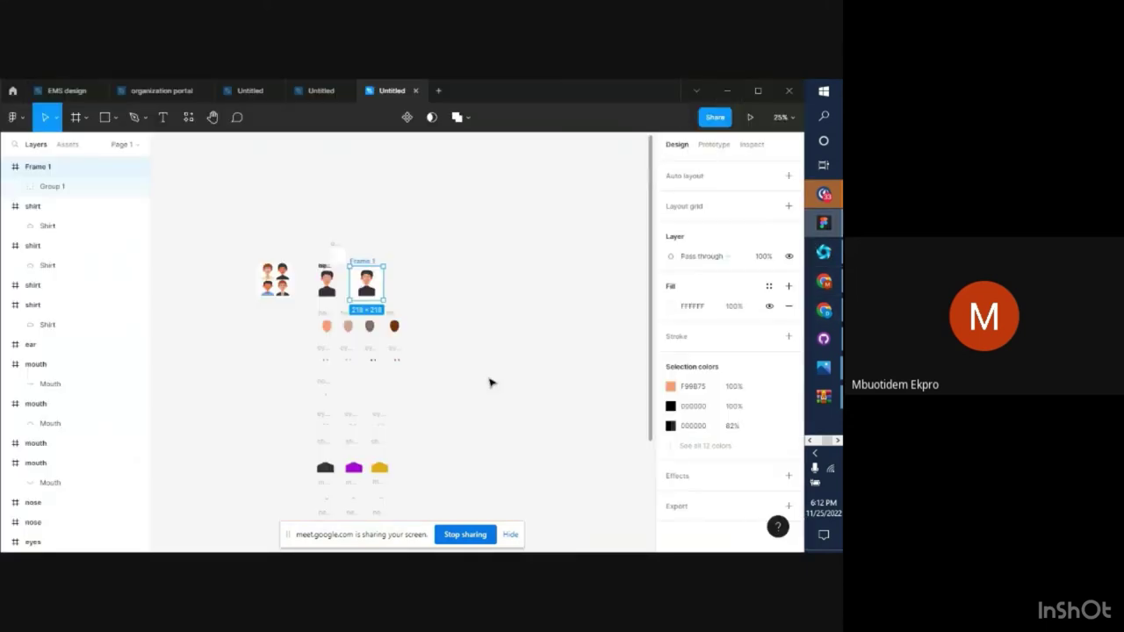
# Zoom in on the character frame in Figma, then return to the Mintables NFT Art Generator window
pyautogui.hotkey('shift', '0')
pyautogui.scroll(4, 484, 378)
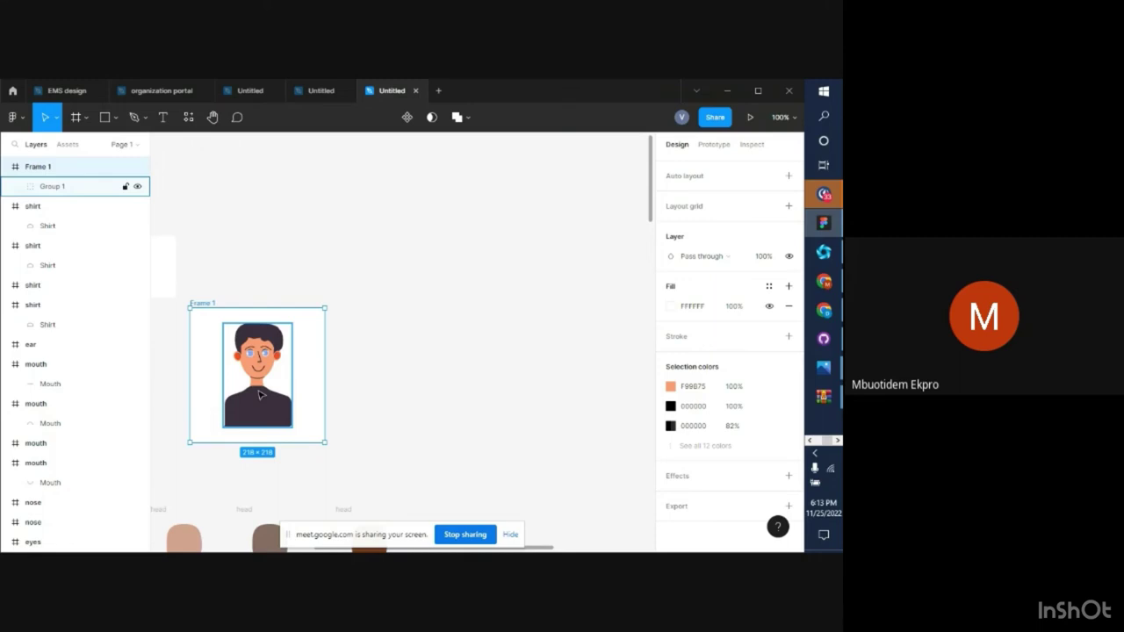
pyautogui.moveTo(834, 296)
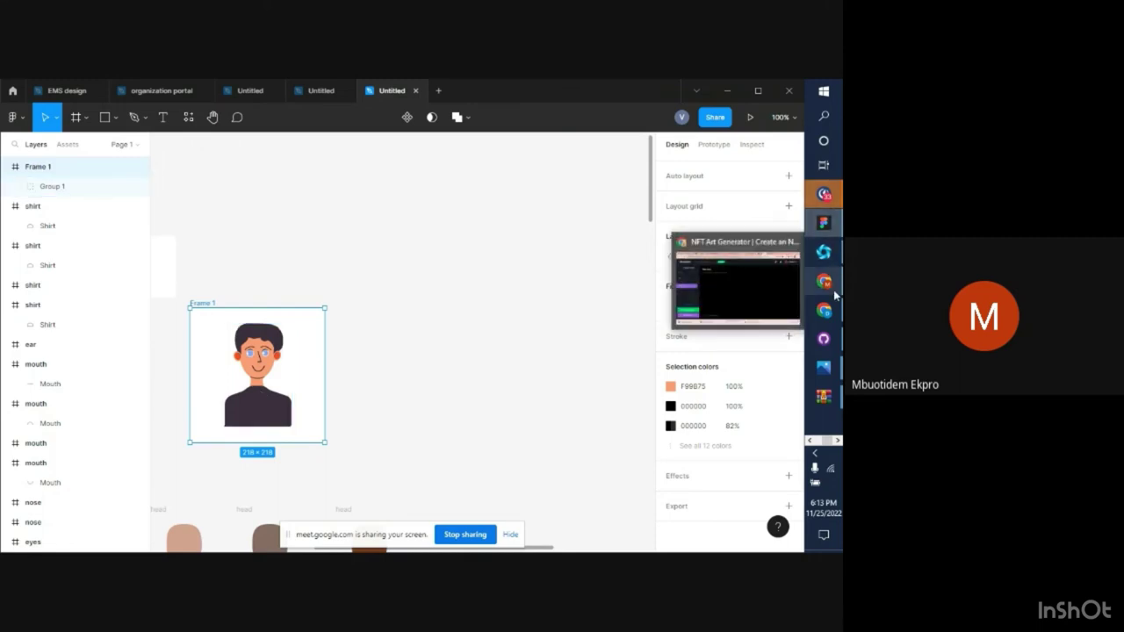
pyautogui.click(777, 289)
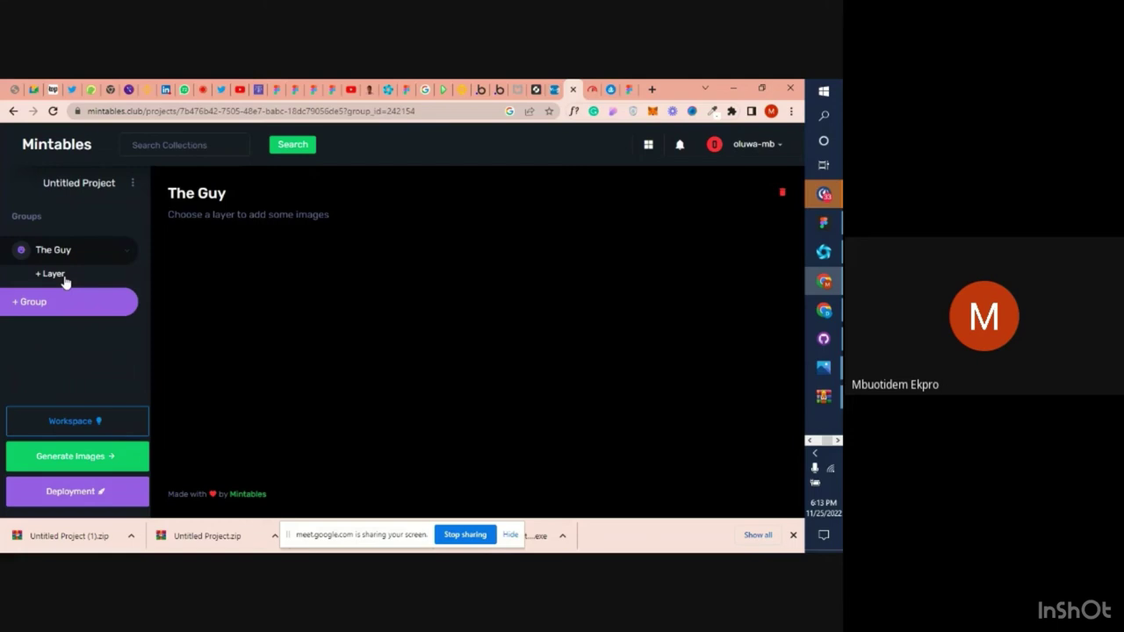
# Add a layer named BG to The Guy group
pyautogui.click(65, 282)
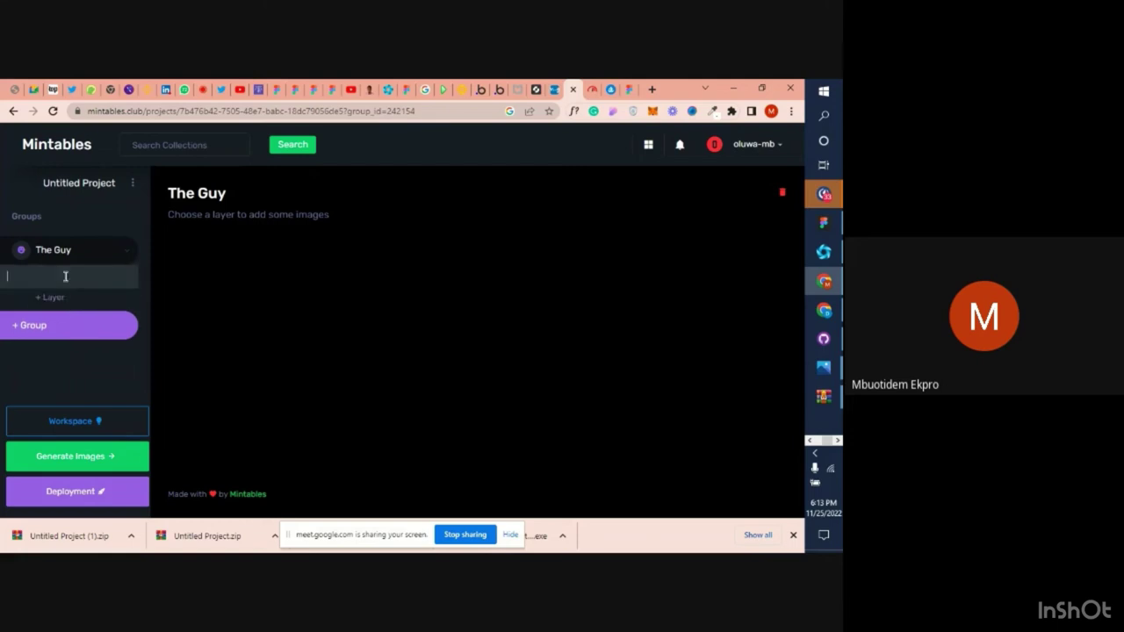
pyautogui.write('BG')
pyautogui.press('Escape')
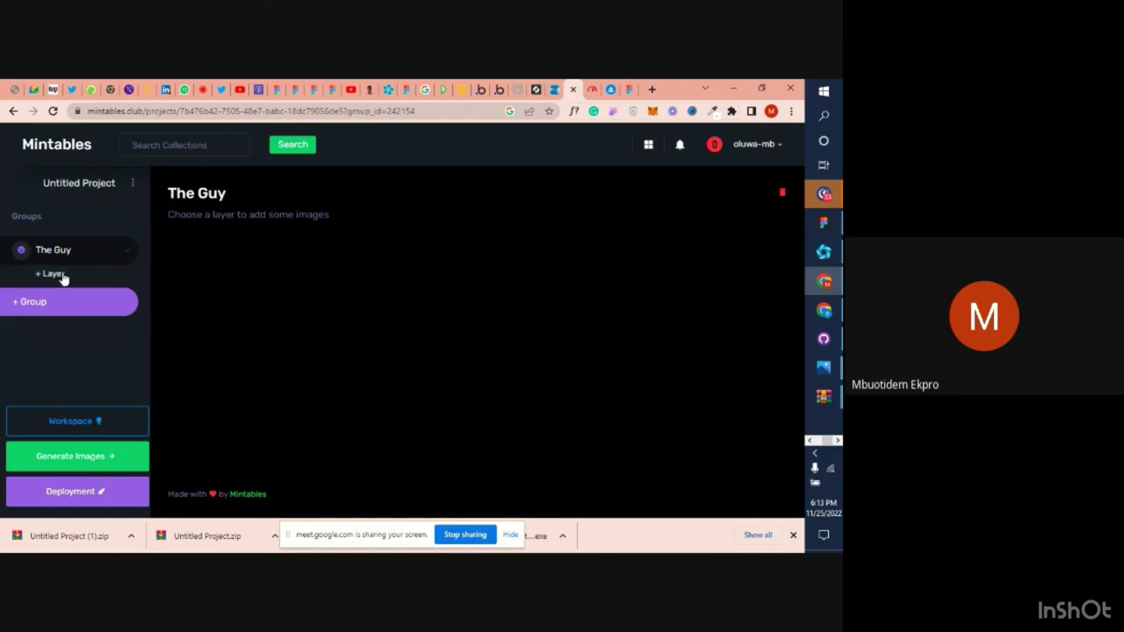
pyautogui.click(63, 279)
pyautogui.write('BG')
pyautogui.press('Return')
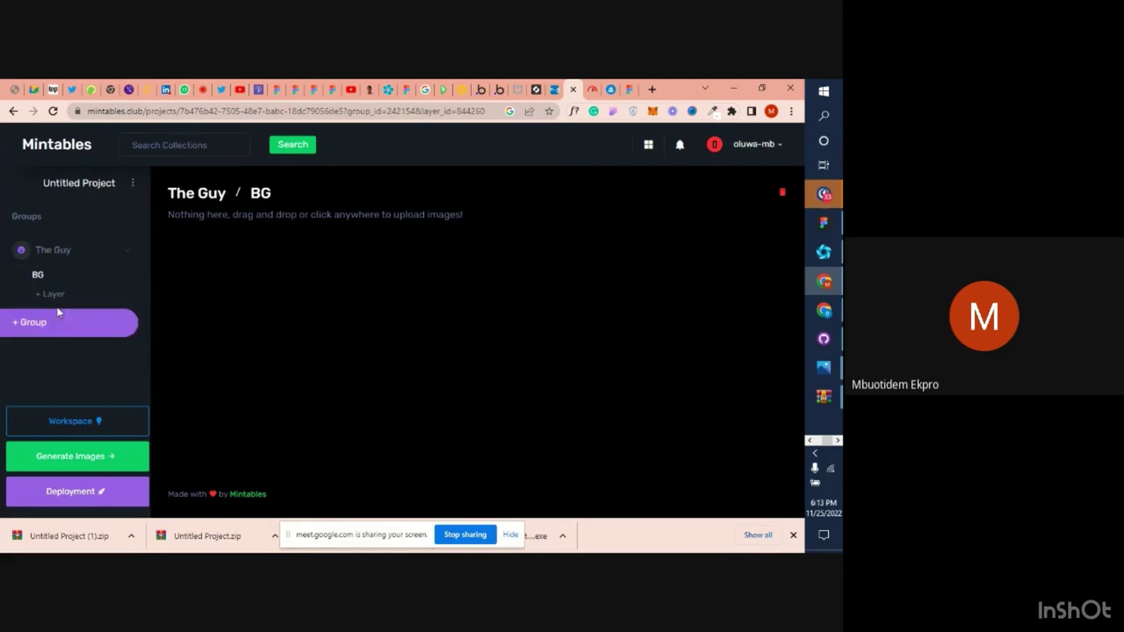
# Upload BG, BG-1, BG-2 and BG-3 from background > bootcamp BG into the BG layer
pyautogui.click(368, 216)
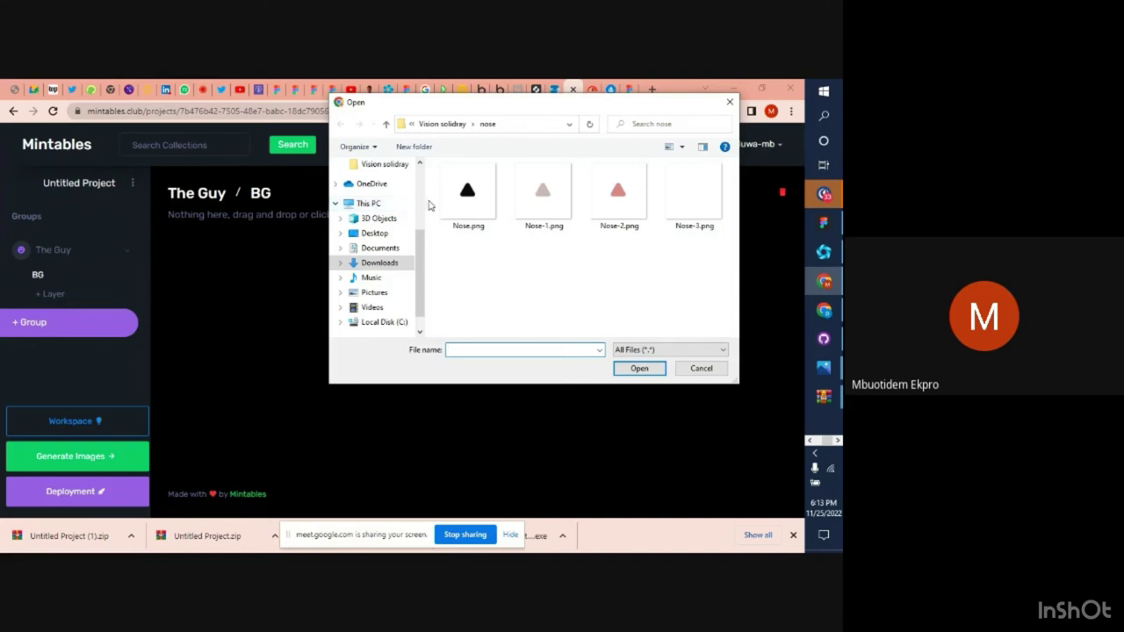
pyautogui.click(443, 126)
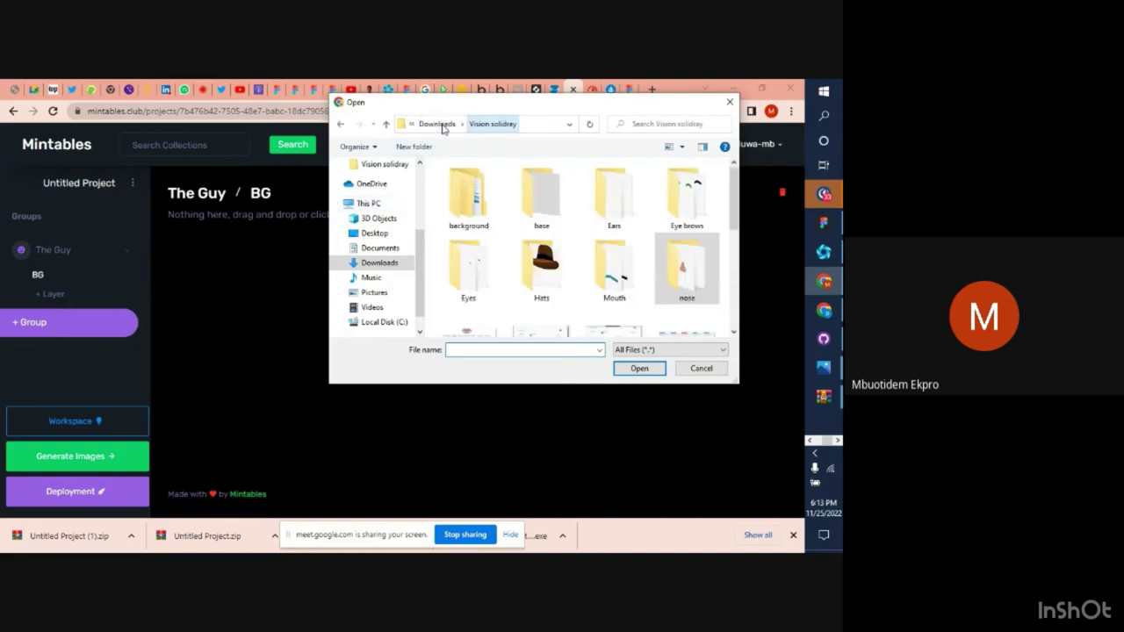
pyautogui.doubleClick(493, 216)
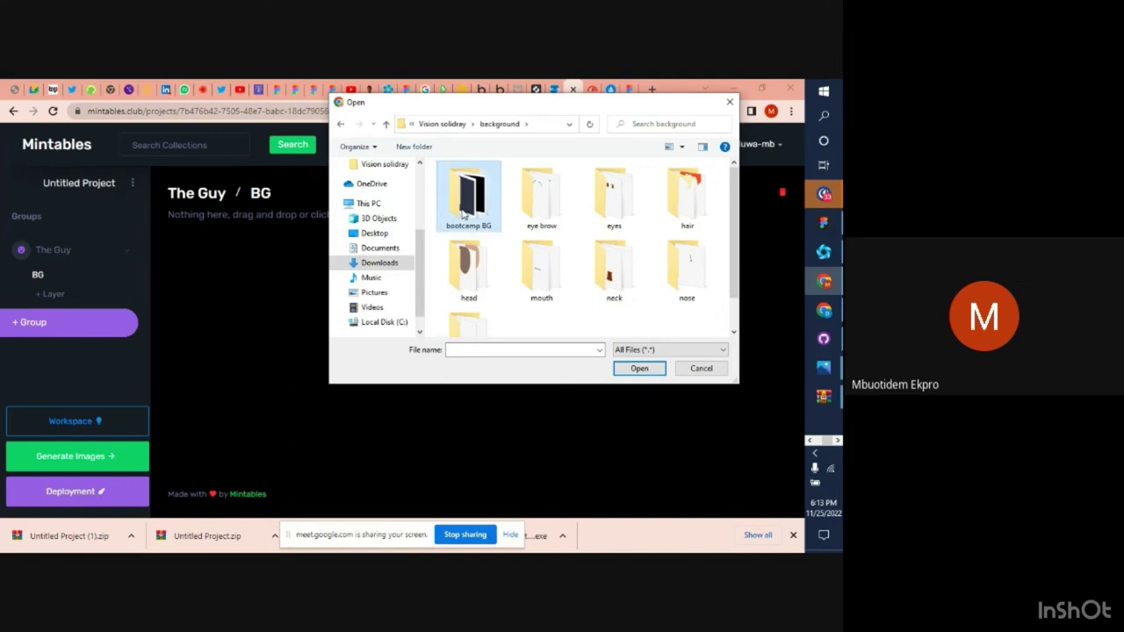
pyautogui.doubleClick(462, 214)
pyautogui.click(464, 216)
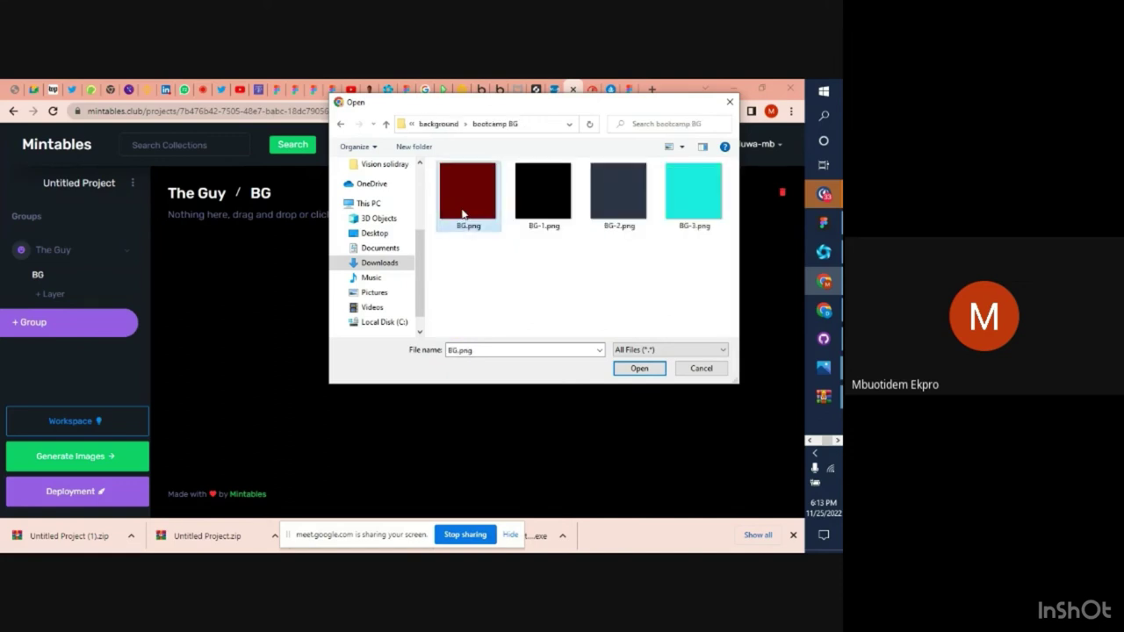
pyautogui.keyDown('ctrl'); pyautogui.click(545, 206); pyautogui.keyUp('ctrl')
pyautogui.keyDown('ctrl'); pyautogui.click(616, 202); pyautogui.keyUp('ctrl')
pyautogui.keyDown('ctrl'); pyautogui.click(690, 200); pyautogui.keyUp('ctrl')
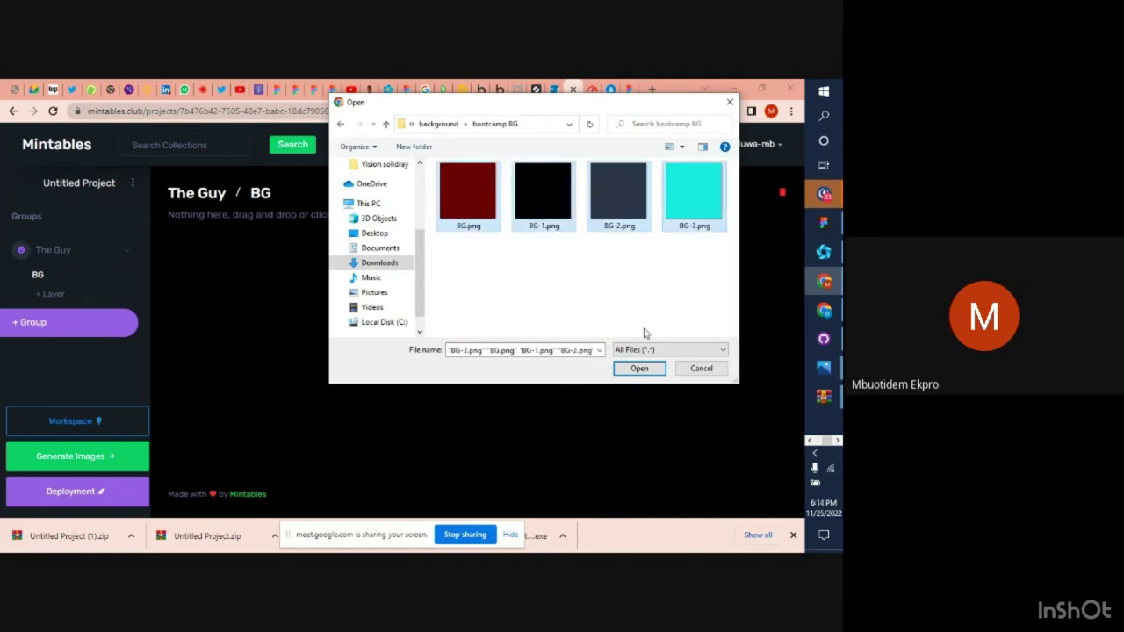
pyautogui.click(636, 369)
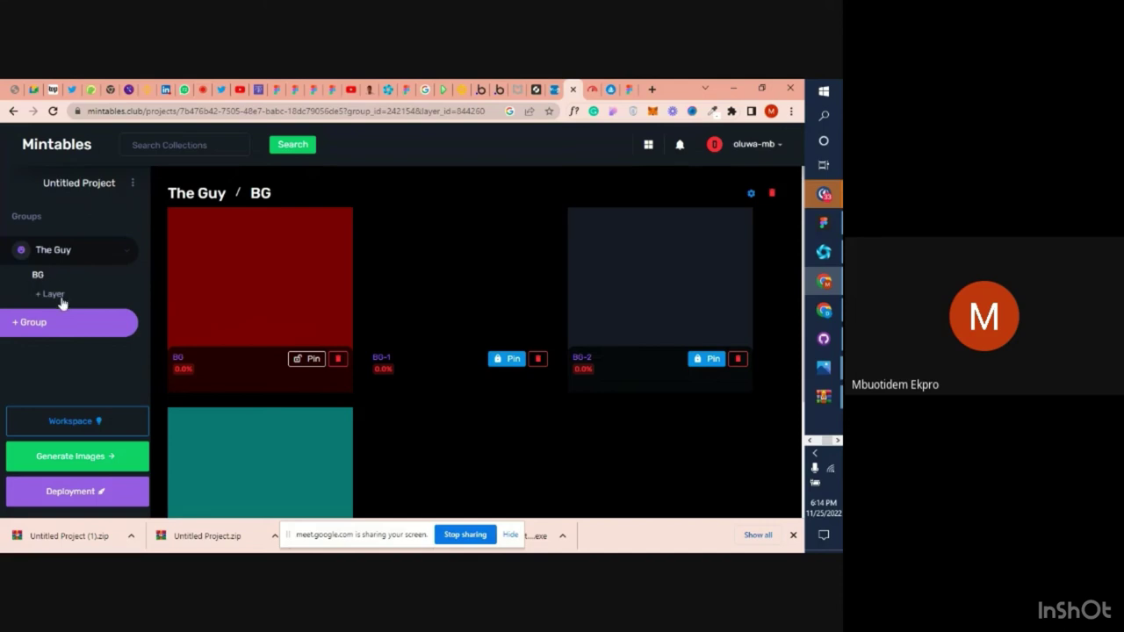
pyautogui.scroll(-1, 322, 316)
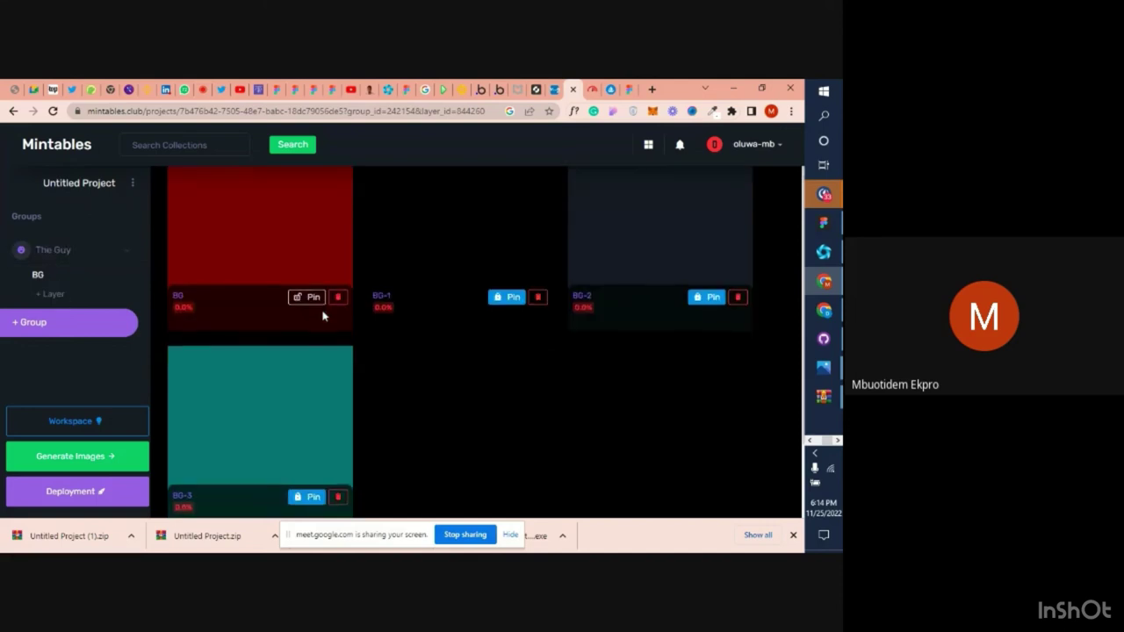
pyautogui.scroll(1, 322, 316)
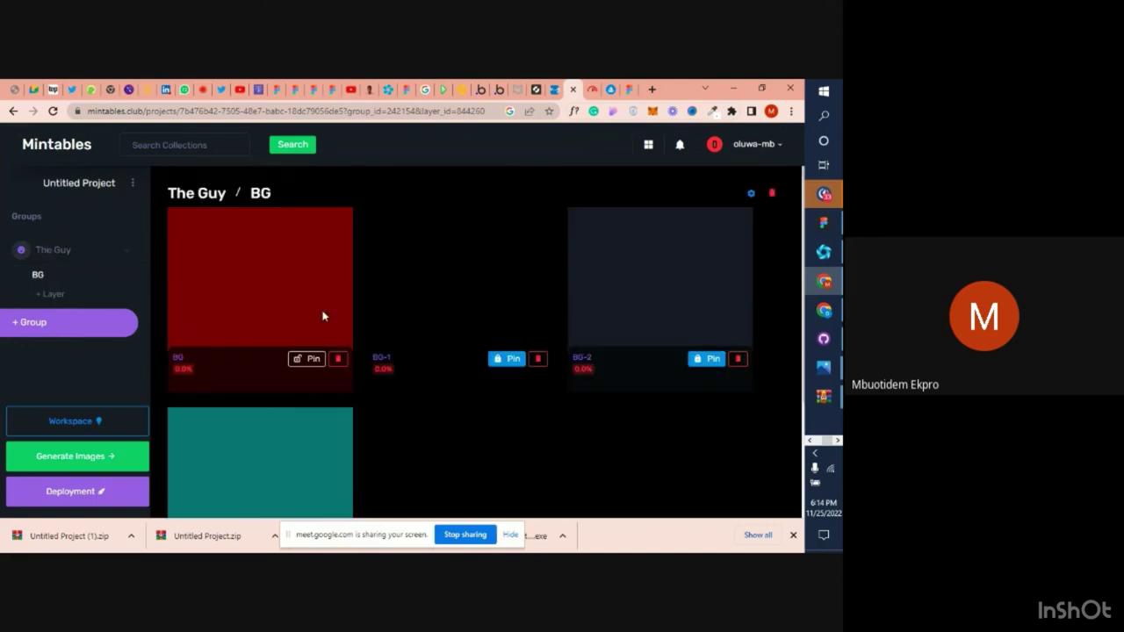
pyautogui.click(53, 294)
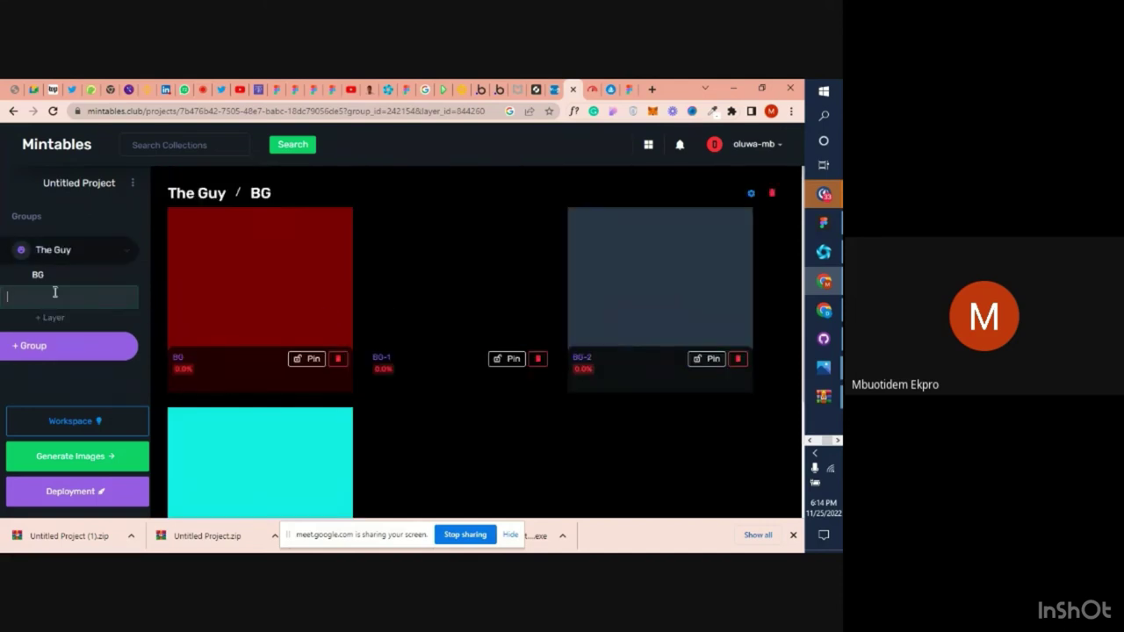
pyautogui.click(824, 223)
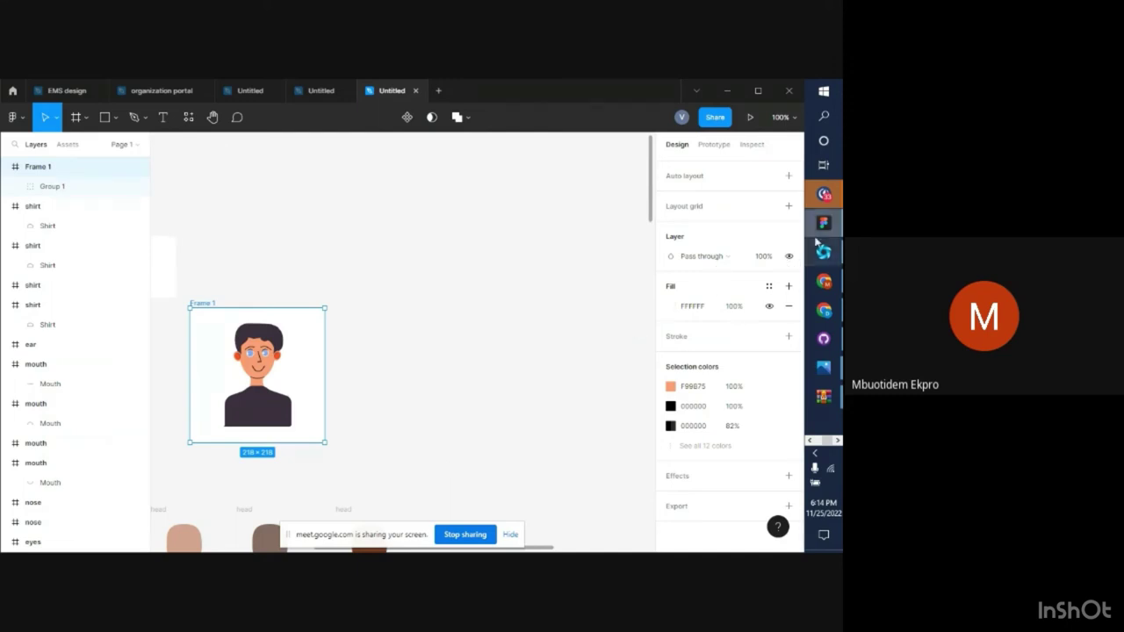
pyautogui.moveTo(821, 233)
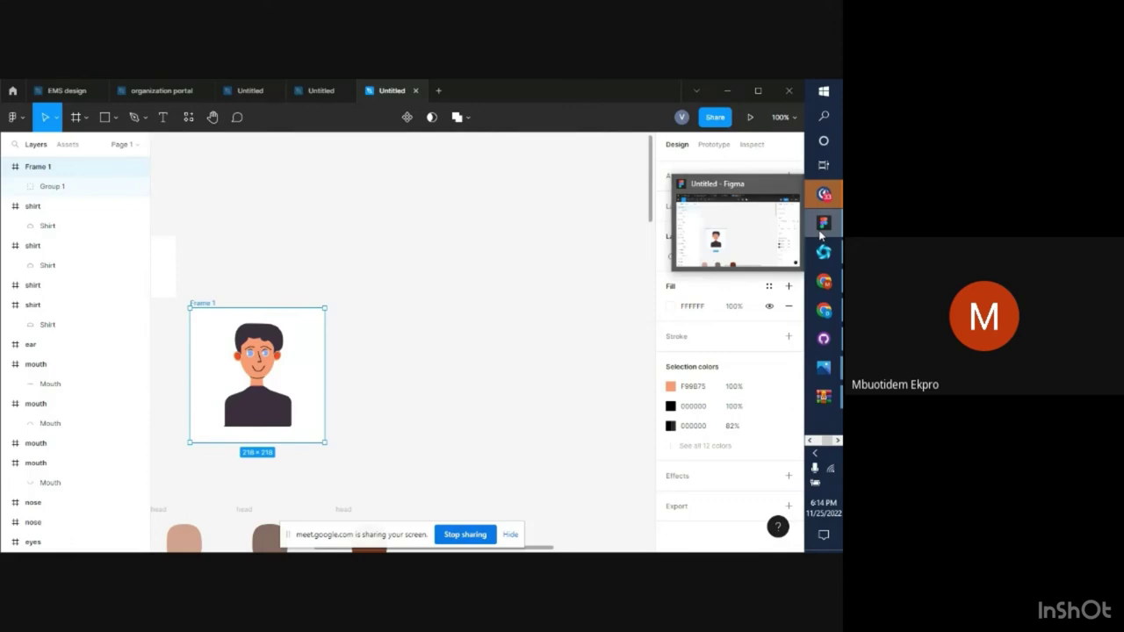
pyautogui.moveTo(824, 282)
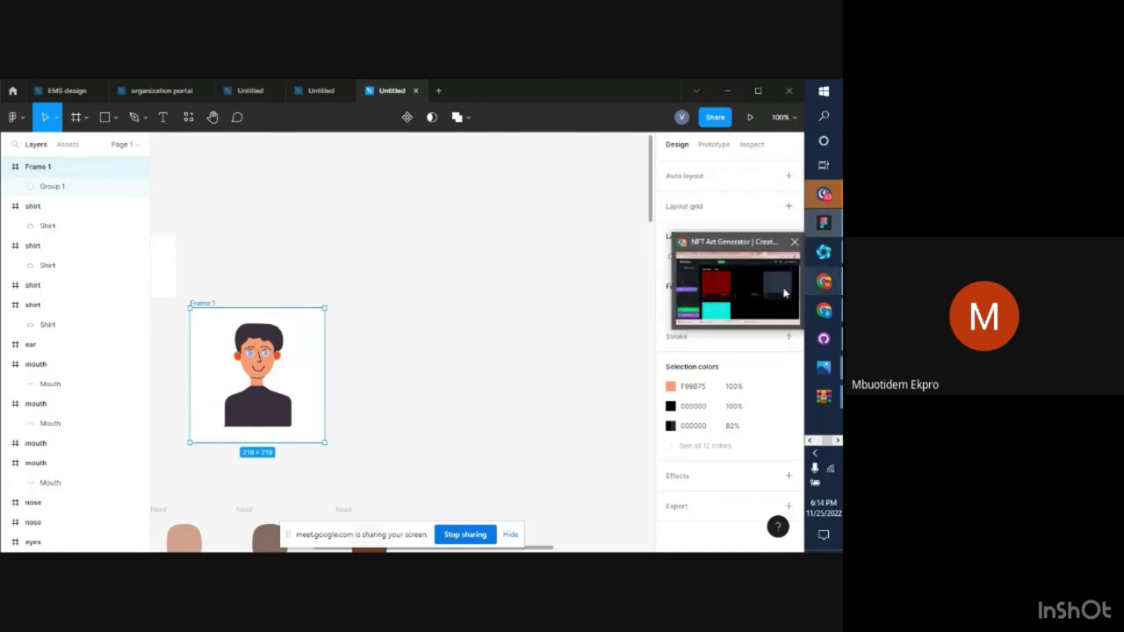
pyautogui.click(752, 293)
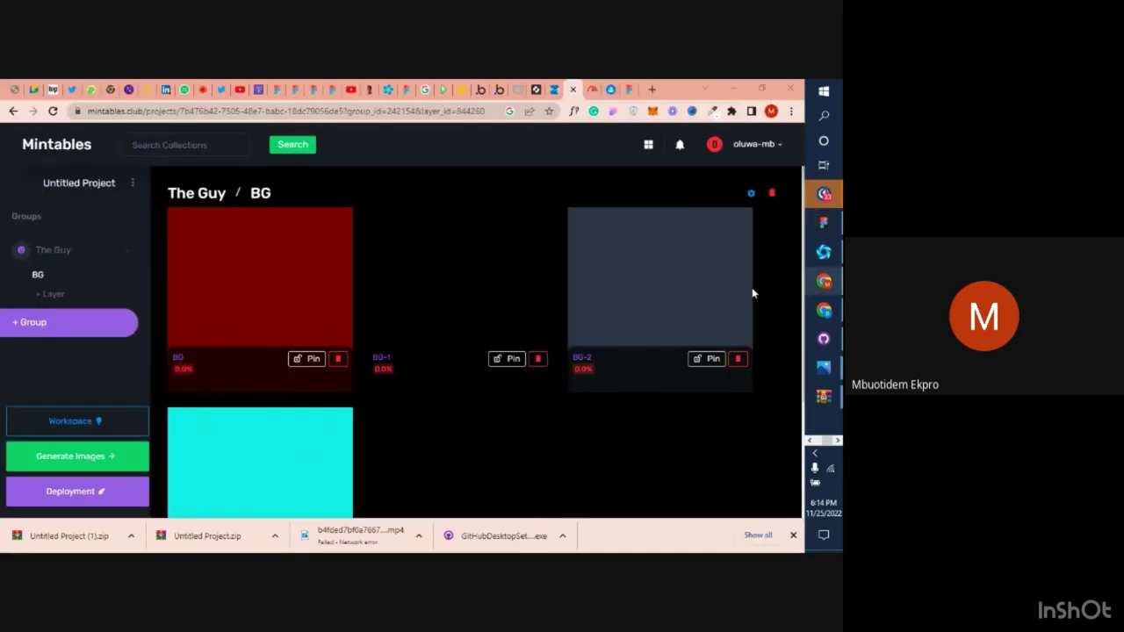
# Add a layer named neck to The Guy group
pyautogui.click(50, 294)
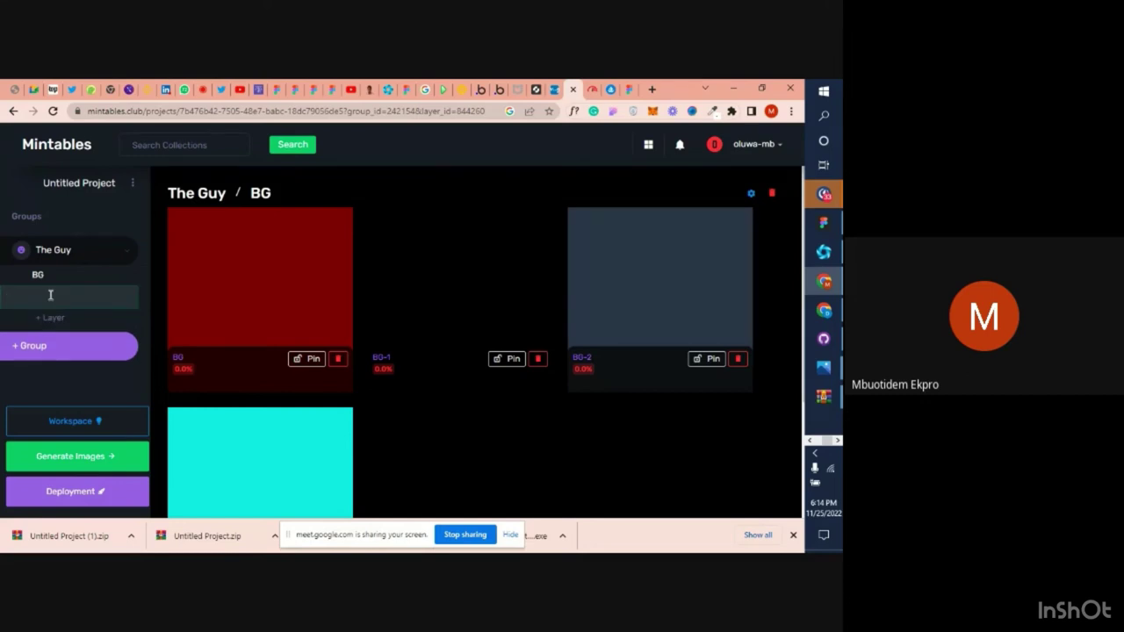
pyautogui.write('neck')
pyautogui.press('Return')
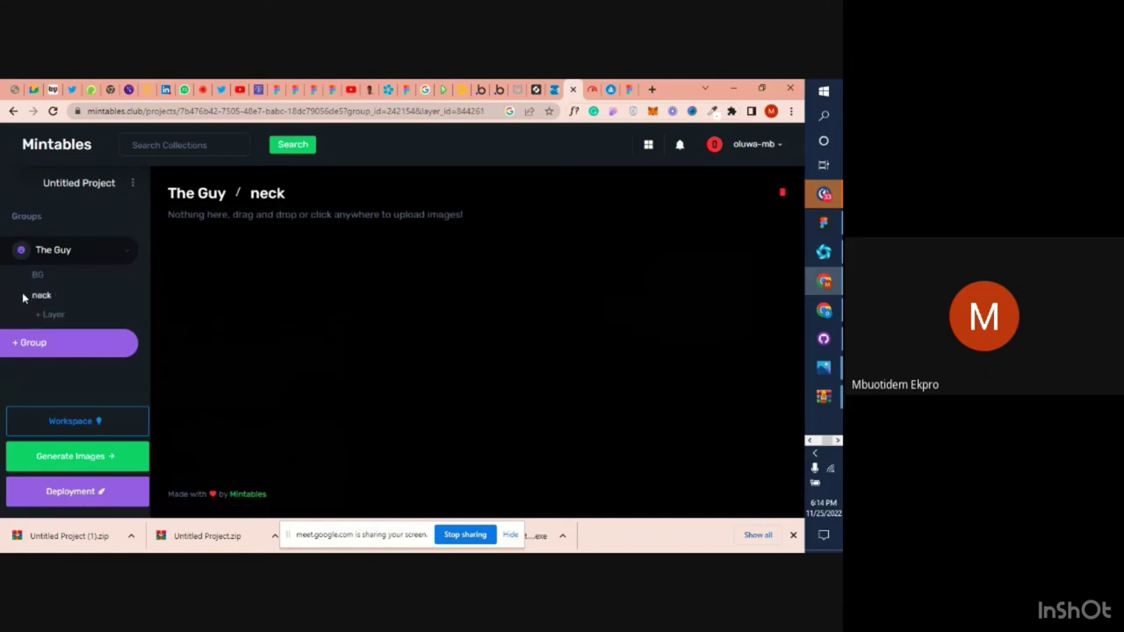
# Upload neck, neck-1 and neck-2 from the background > neck folder into the neck layer
pyautogui.click(302, 213)
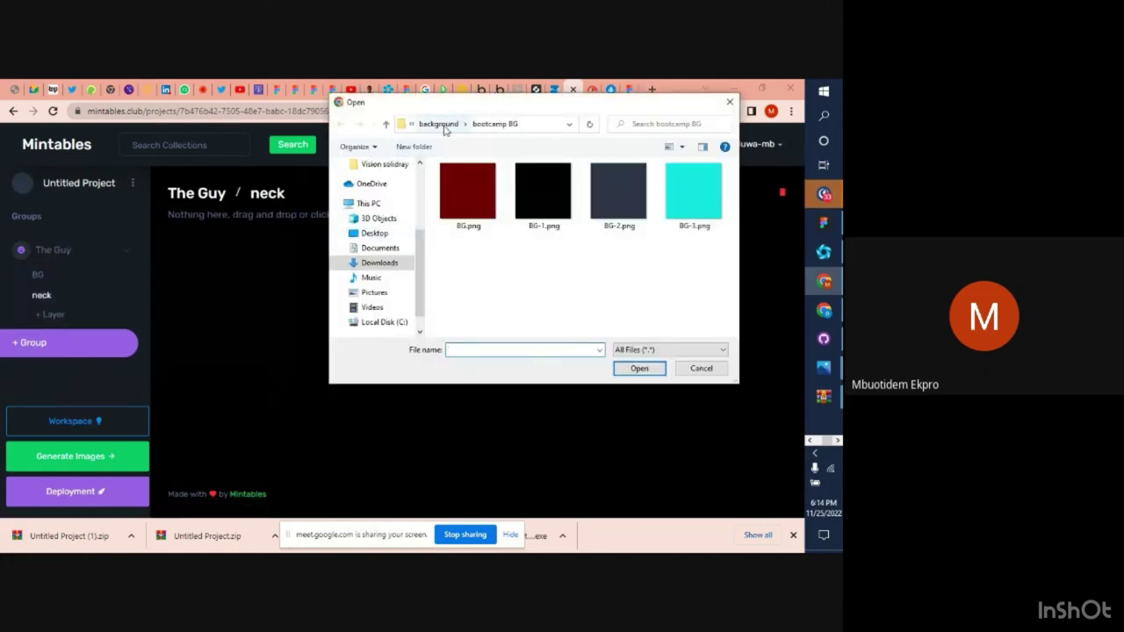
pyautogui.click(438, 124)
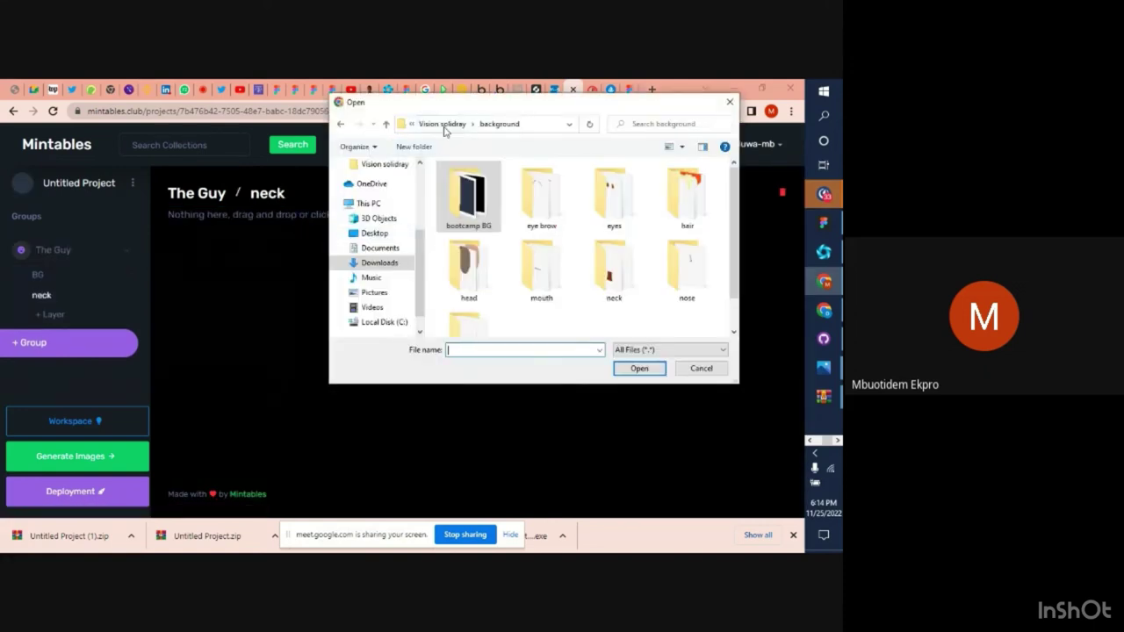
pyautogui.doubleClick(614, 268)
pyautogui.click(462, 216)
pyautogui.keyDown('ctrl'); pyautogui.click(534, 215); pyautogui.keyUp('ctrl')
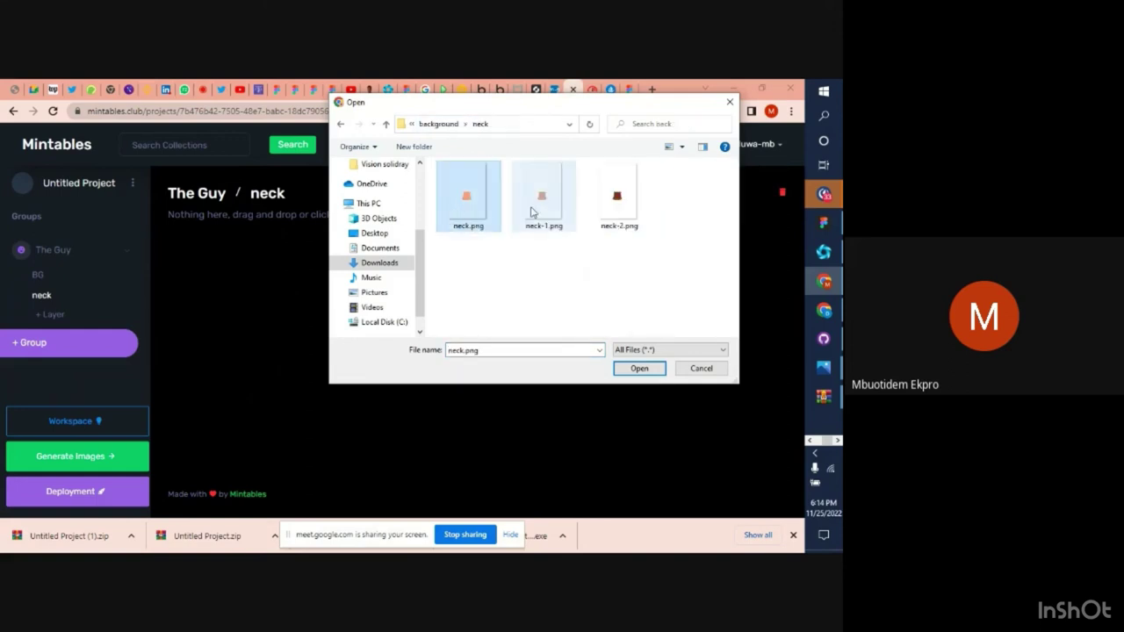
pyautogui.keyDown('ctrl'); pyautogui.click(615, 197); pyautogui.keyUp('ctrl')
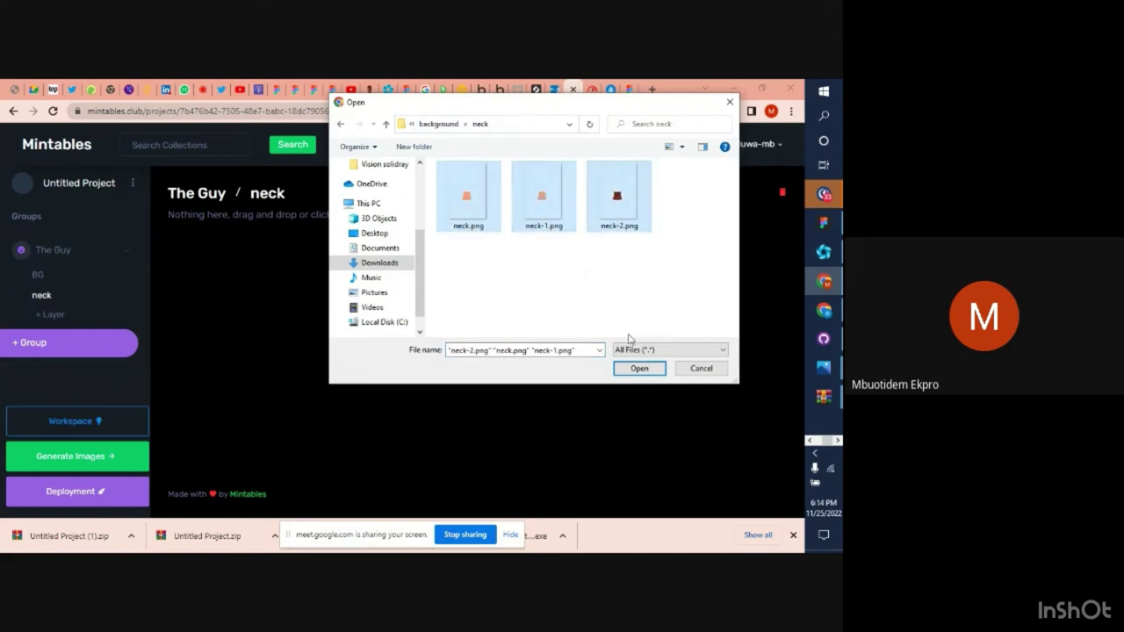
pyautogui.click(646, 368)
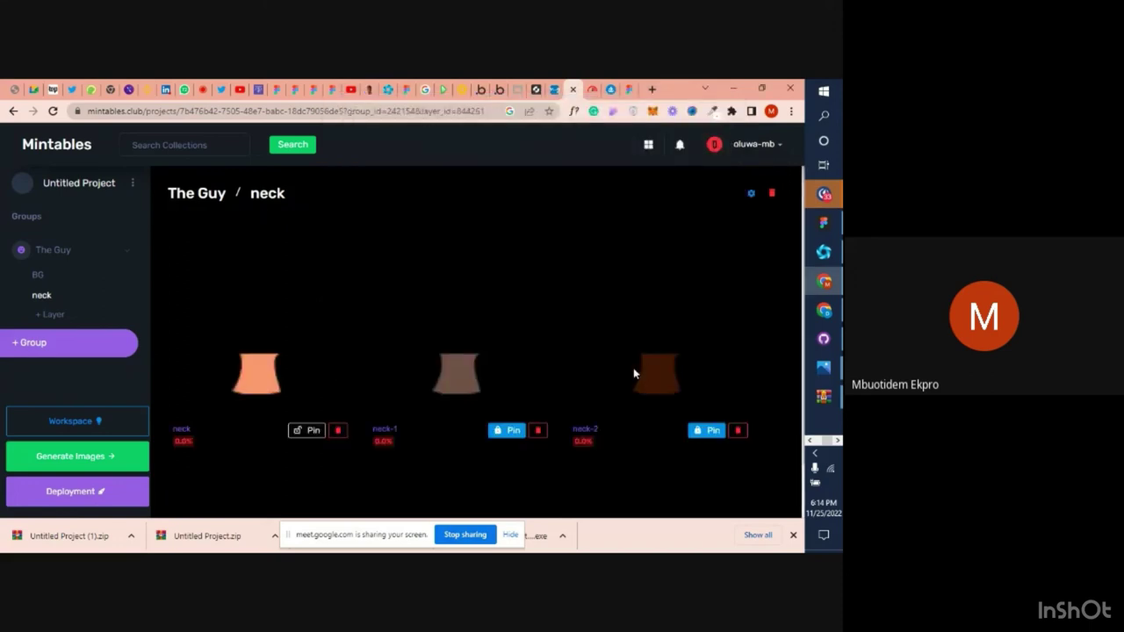
pyautogui.click(54, 315)
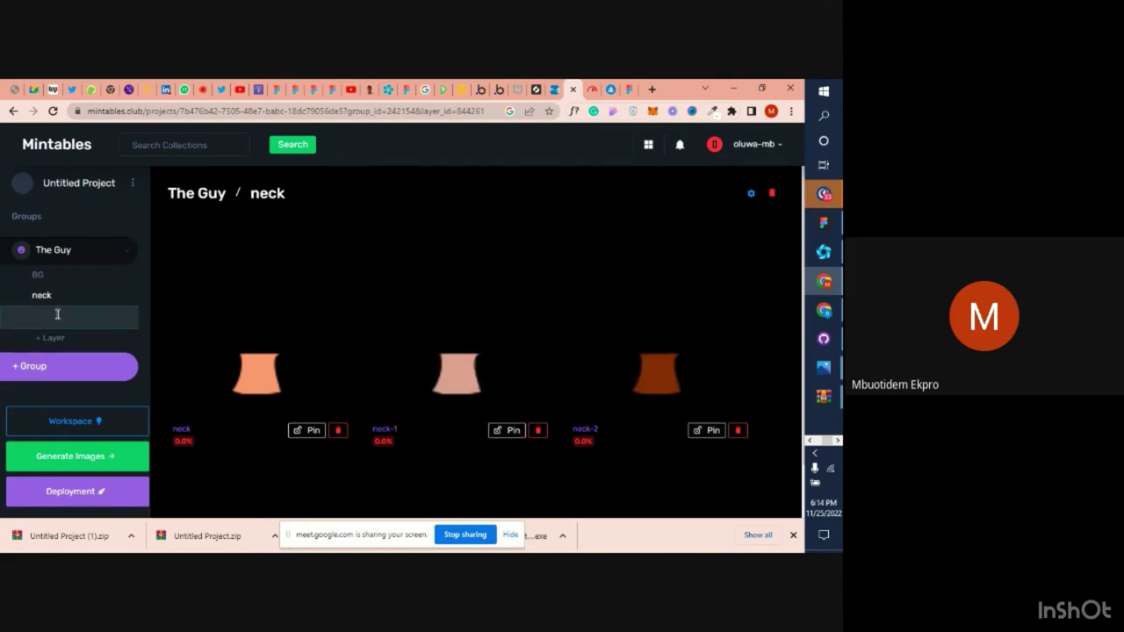
# After checking the avatar in Figma, add a Shirt layer to The Guy and open it
pyautogui.click(824, 222)
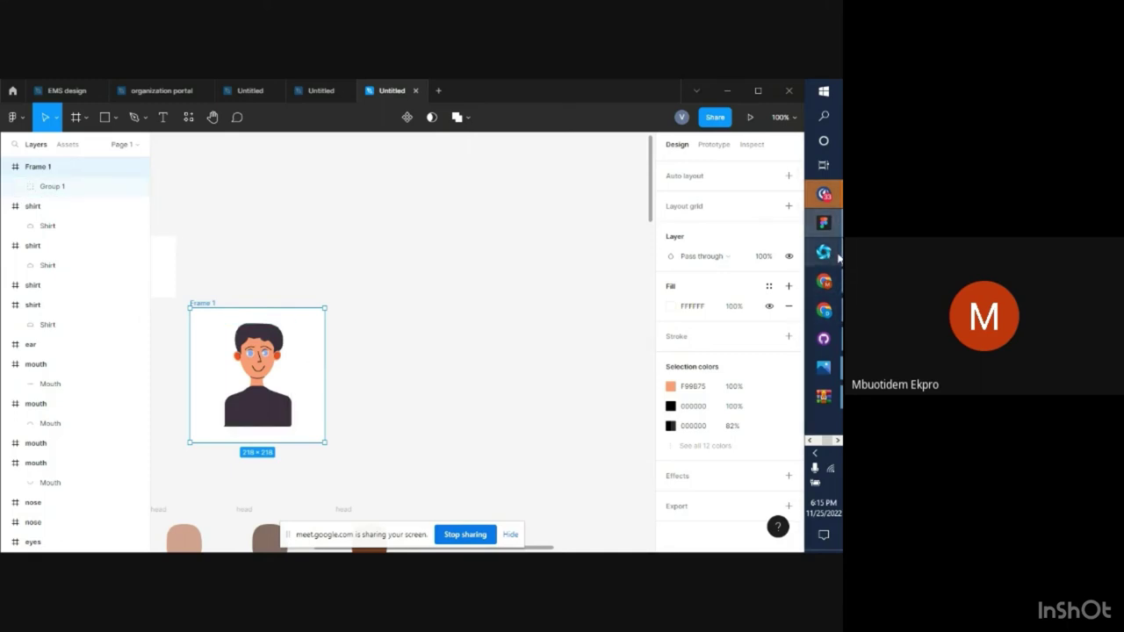
pyautogui.click(824, 281)
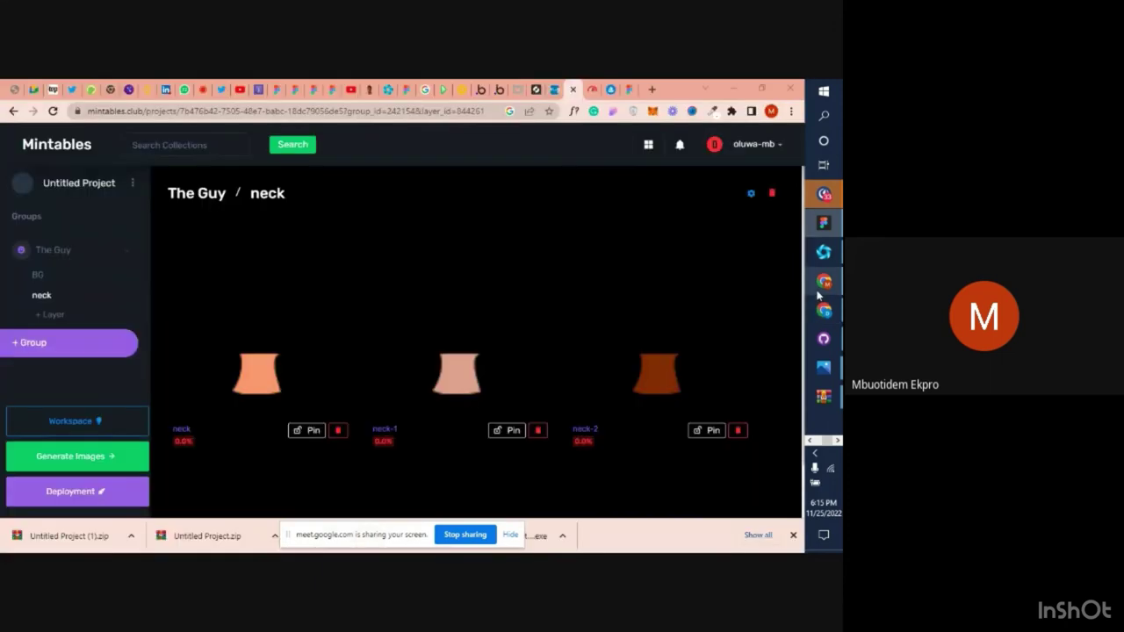
pyautogui.click(60, 316)
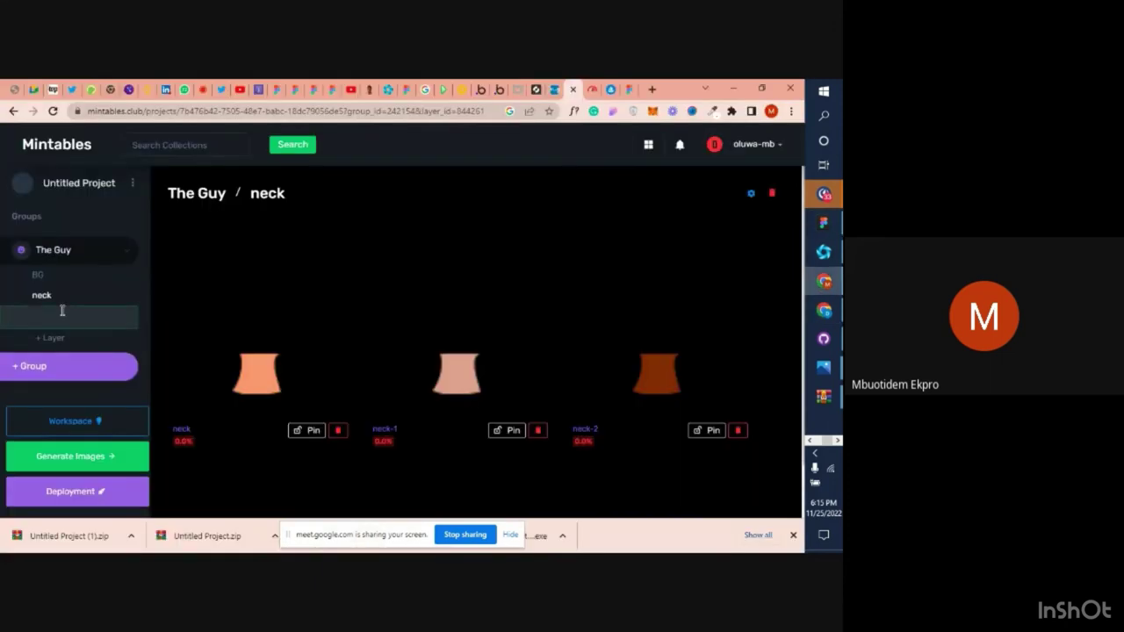
pyautogui.write('Shirt')
pyautogui.press('Return')
pyautogui.click(60, 312)
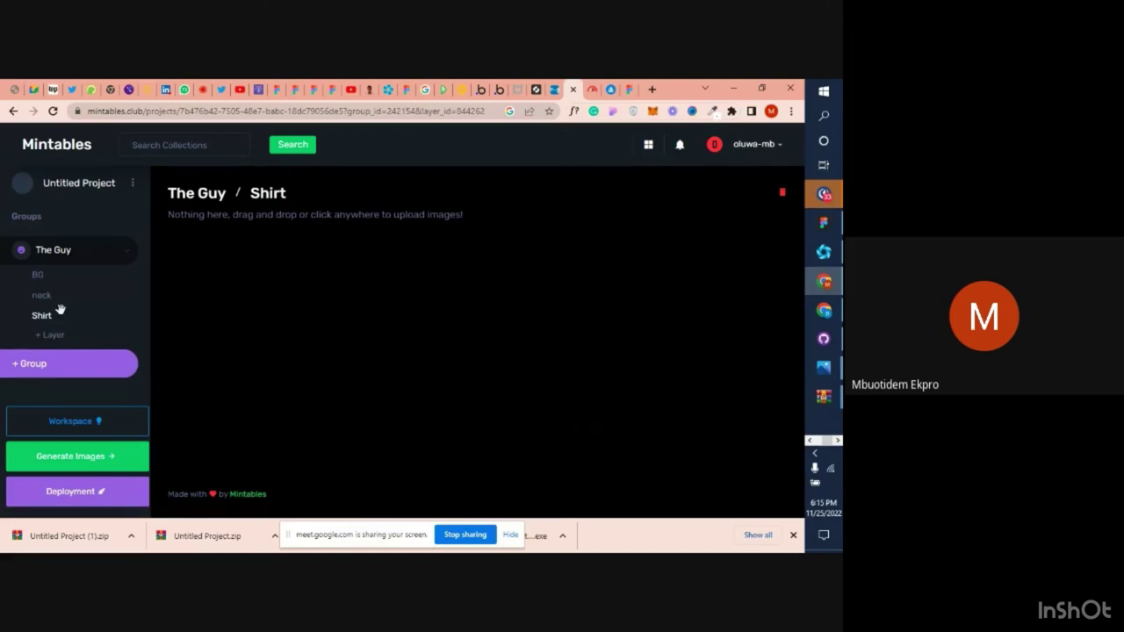
# Upload shirt, shirt-1 and shirt-2 from background > shirt into the Shirt layer
pyautogui.click(323, 214)
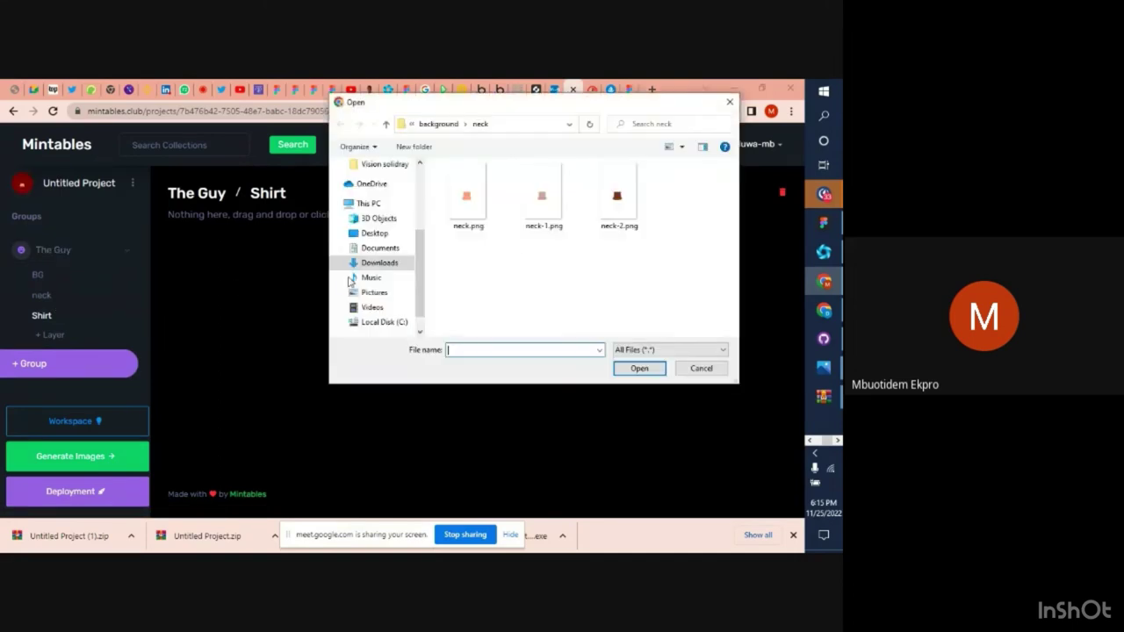
pyautogui.click(439, 125)
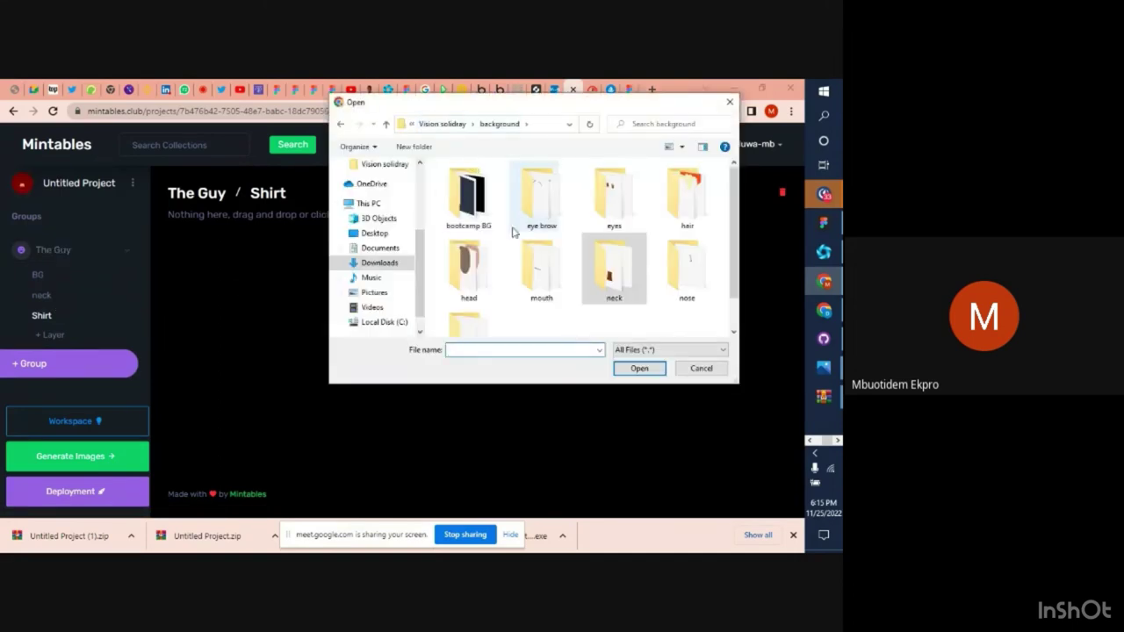
pyautogui.scroll(-1, 613, 256)
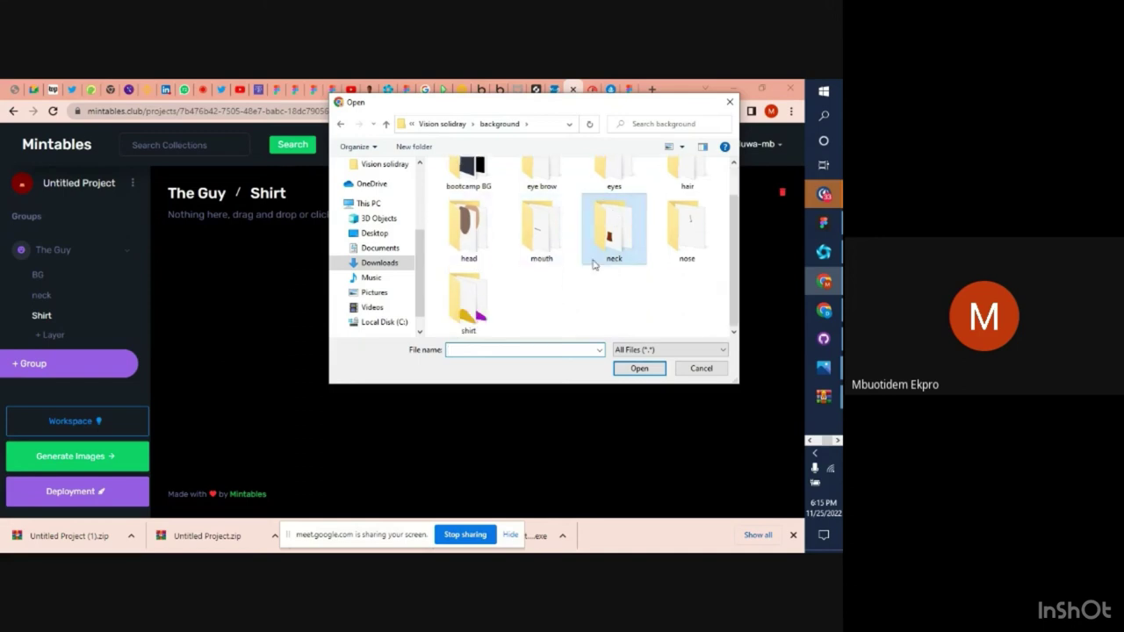
pyautogui.doubleClick(464, 303)
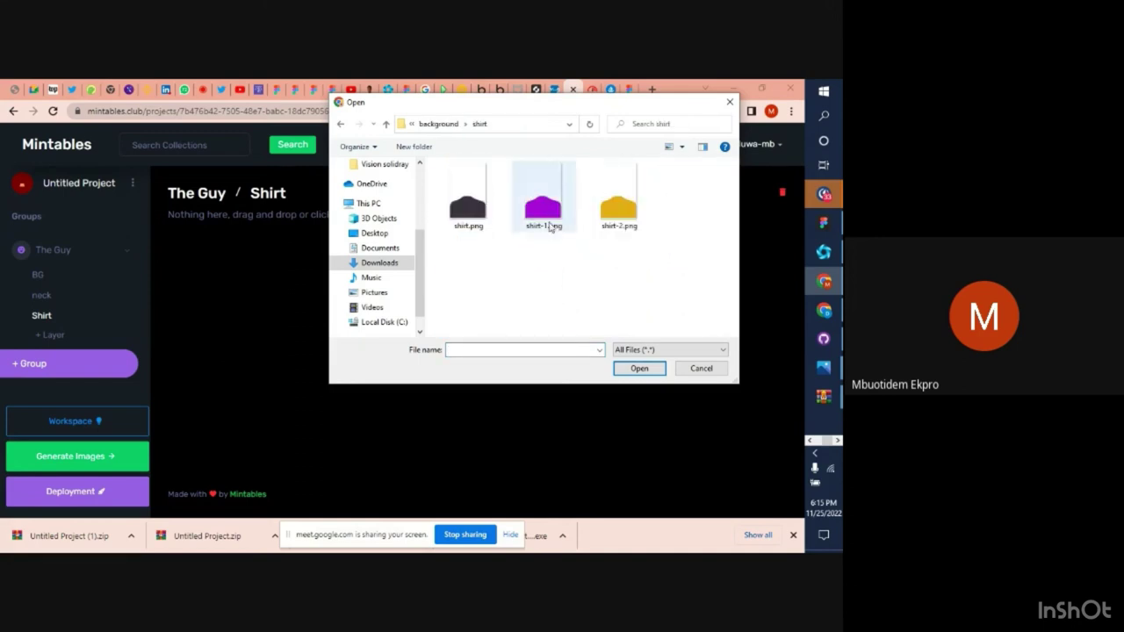
pyautogui.click(468, 206)
pyautogui.keyDown('shift'); pyautogui.click(642, 201); pyautogui.keyUp('shift')
pyautogui.click(637, 369)
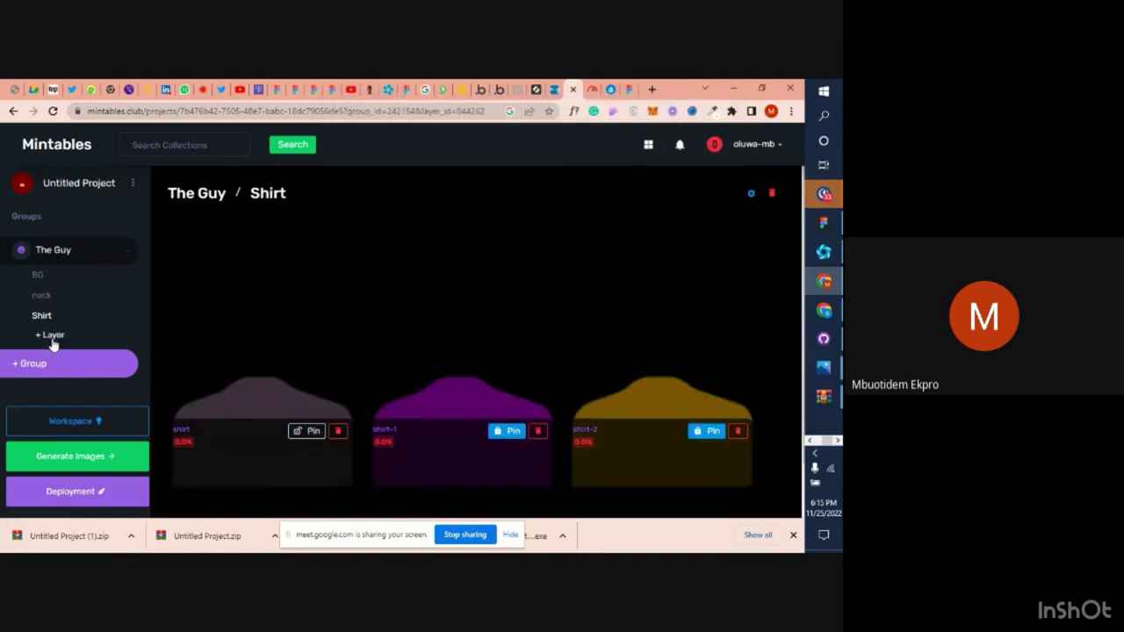
pyautogui.click(52, 341)
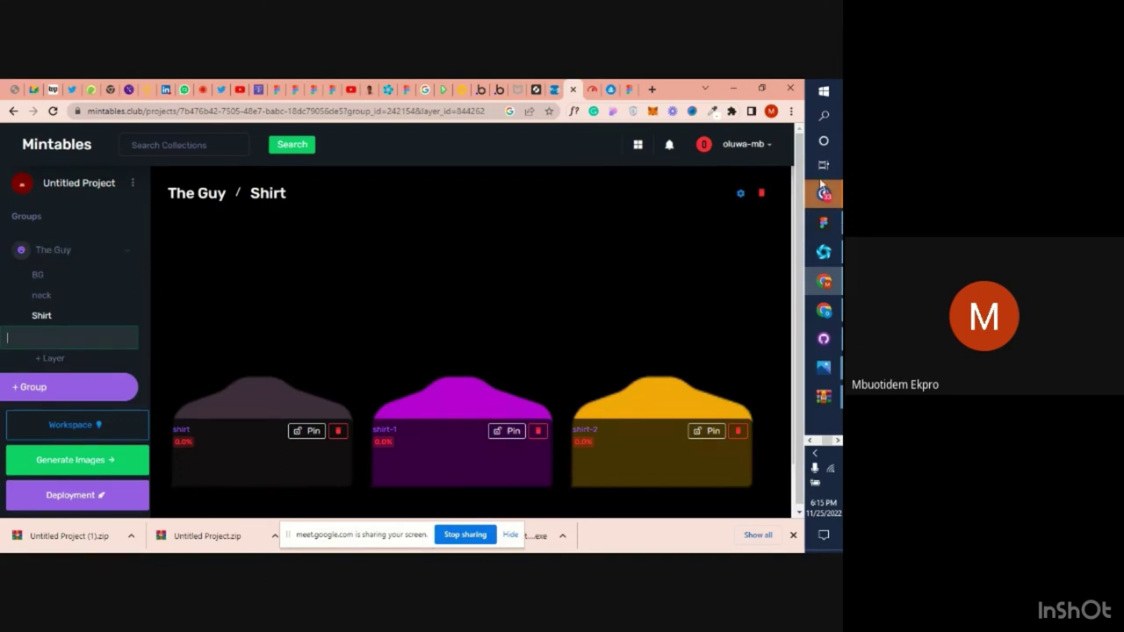
# After checking the avatar in Figma, add a head layer to The Guy and open it
pyautogui.click(824, 224)
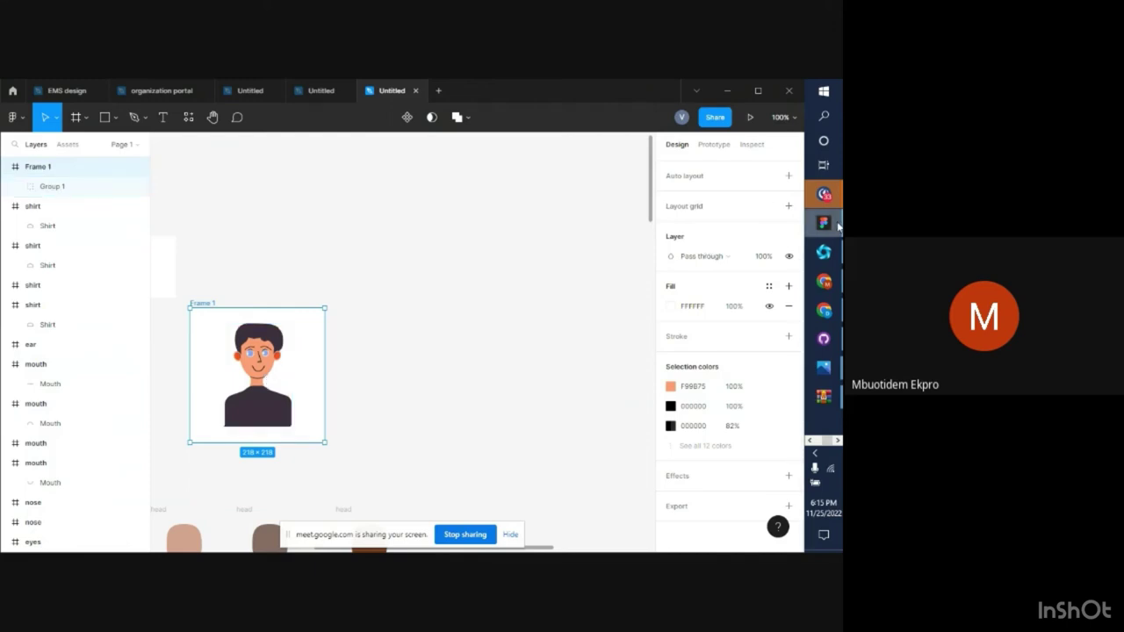
pyautogui.click(824, 281)
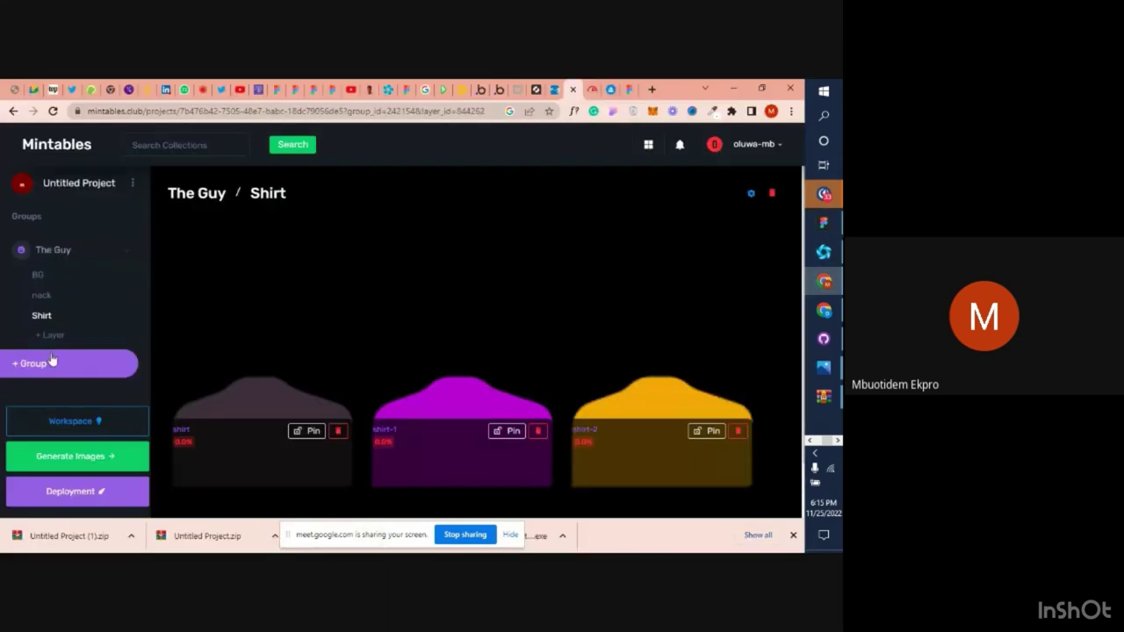
pyautogui.click(53, 337)
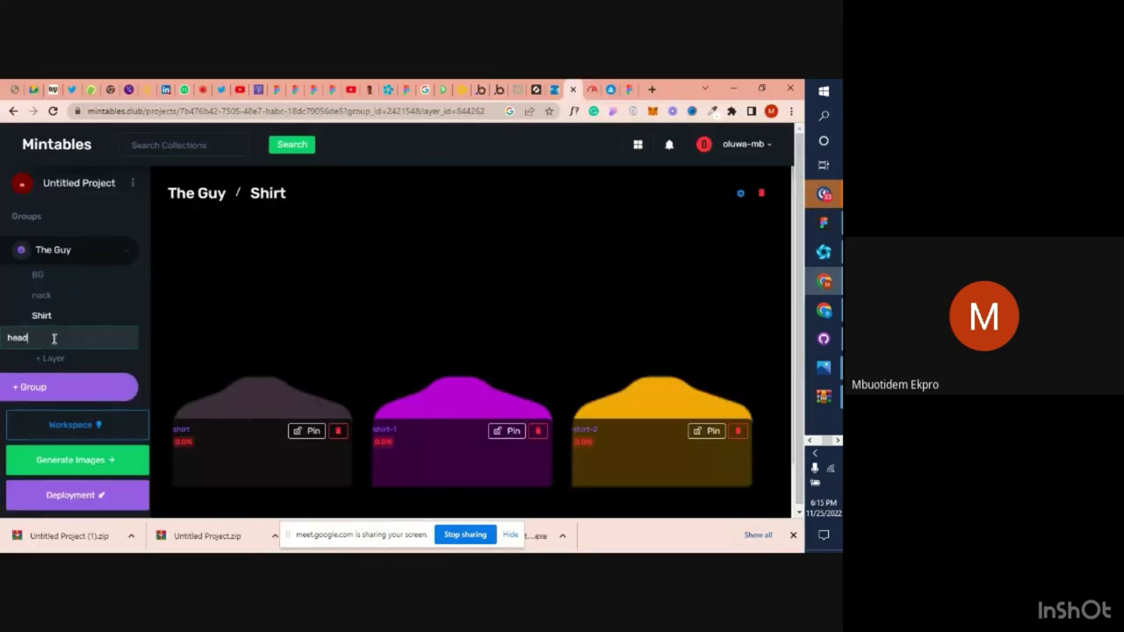
pyautogui.press('Return')
pyautogui.click(44, 335)
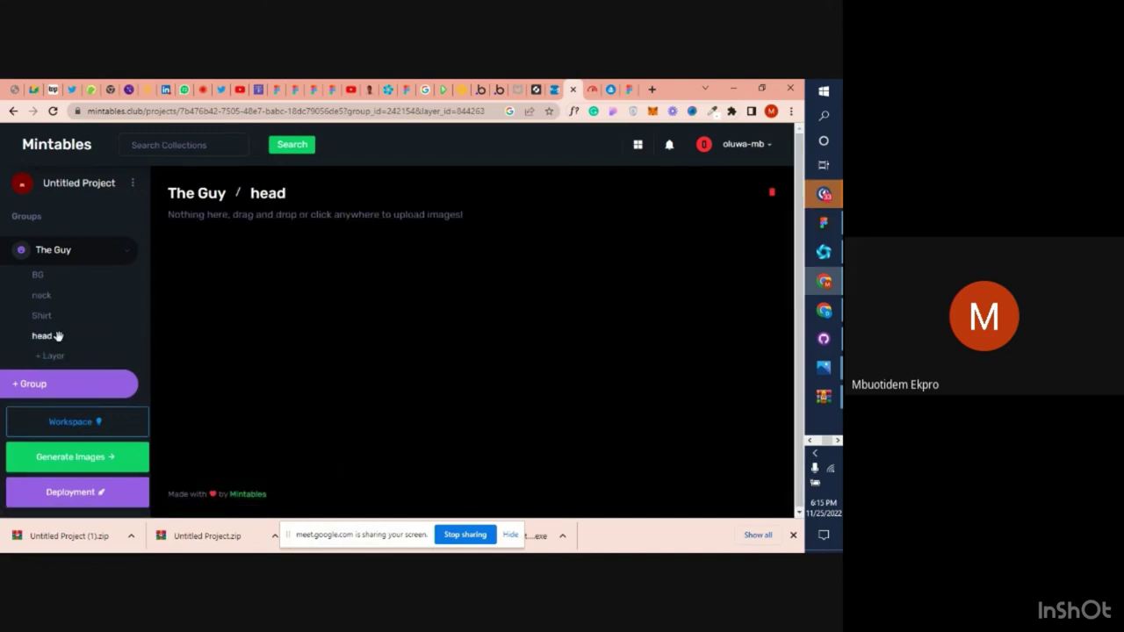
# Upload the head skin-tone images (head, head-1, head-2) from background > head
pyautogui.click(349, 215)
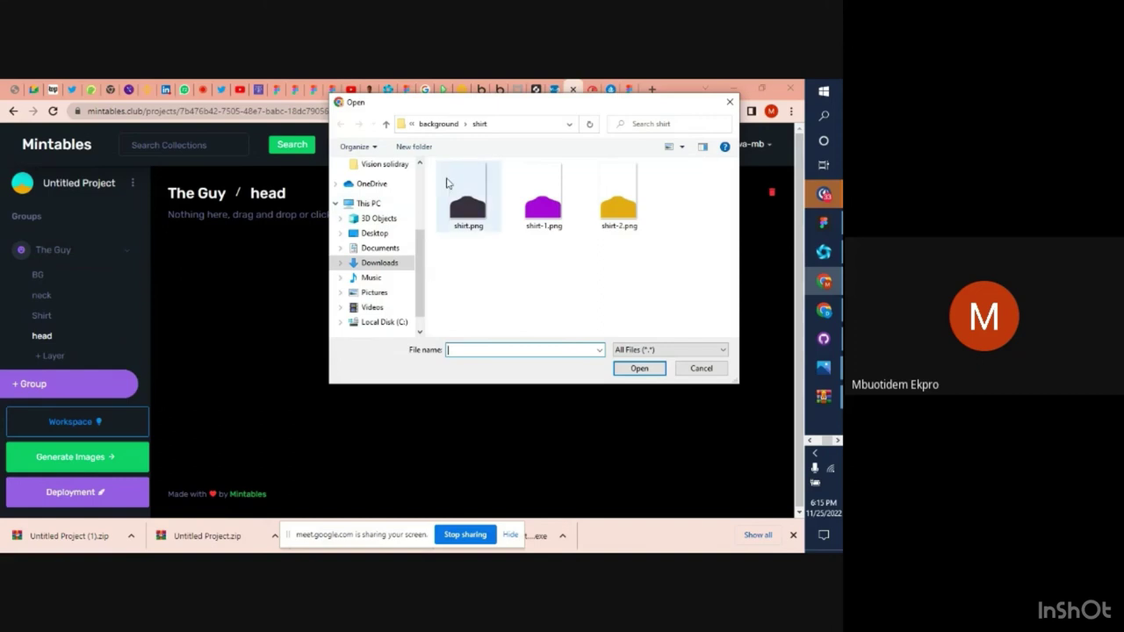
pyautogui.click(439, 125)
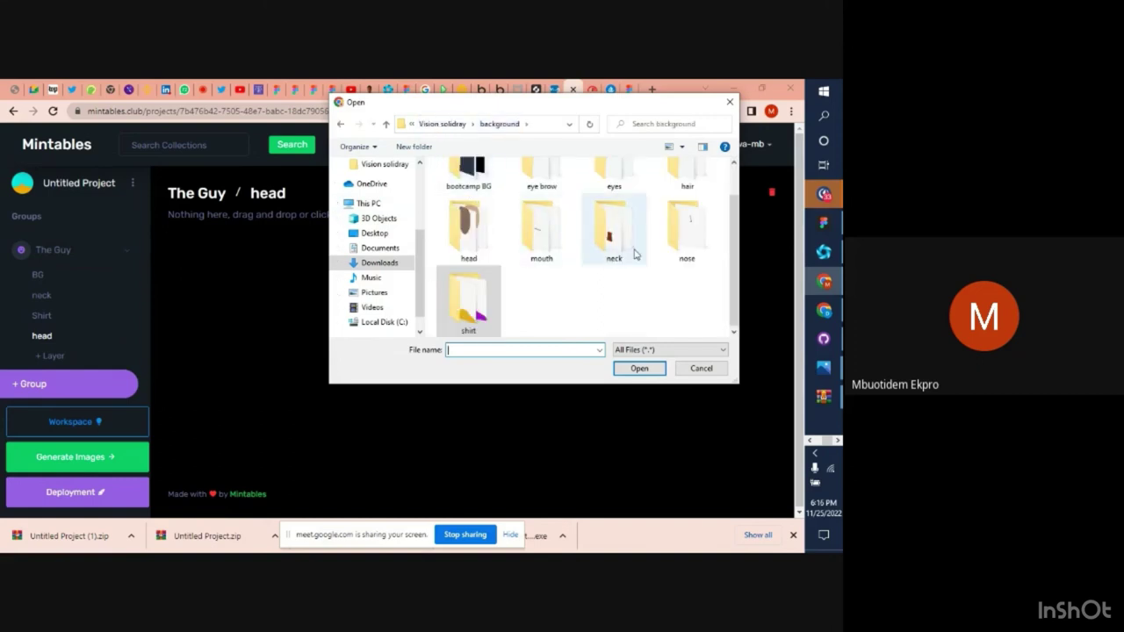
pyautogui.doubleClick(468, 226)
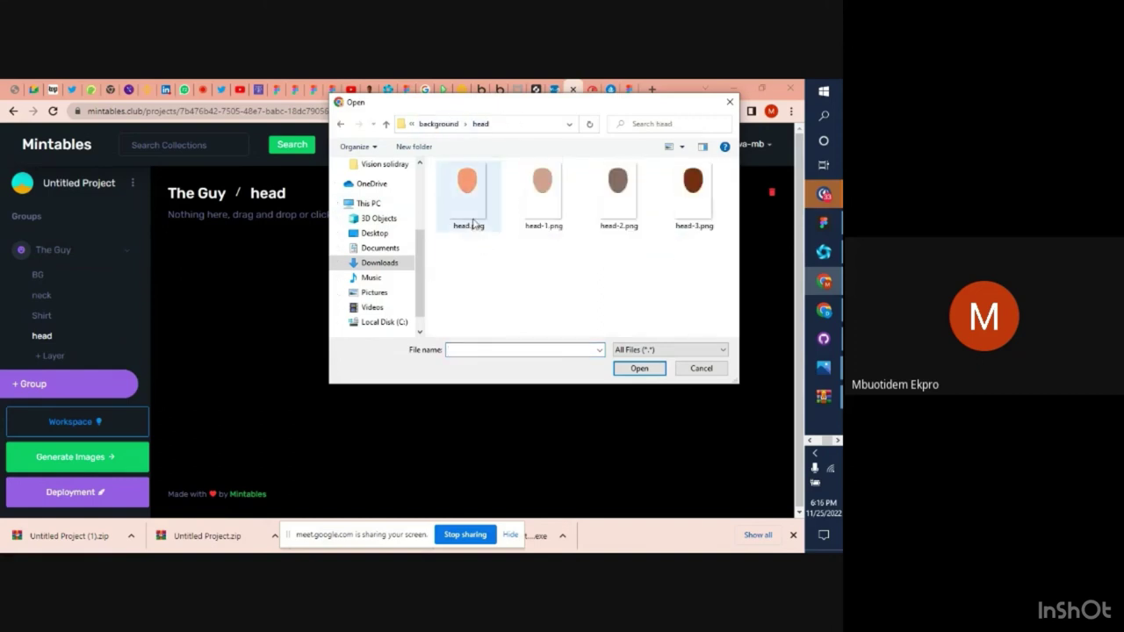
pyautogui.click(474, 221)
pyautogui.keyDown('shift'); pyautogui.click(700, 218); pyautogui.keyUp('shift')
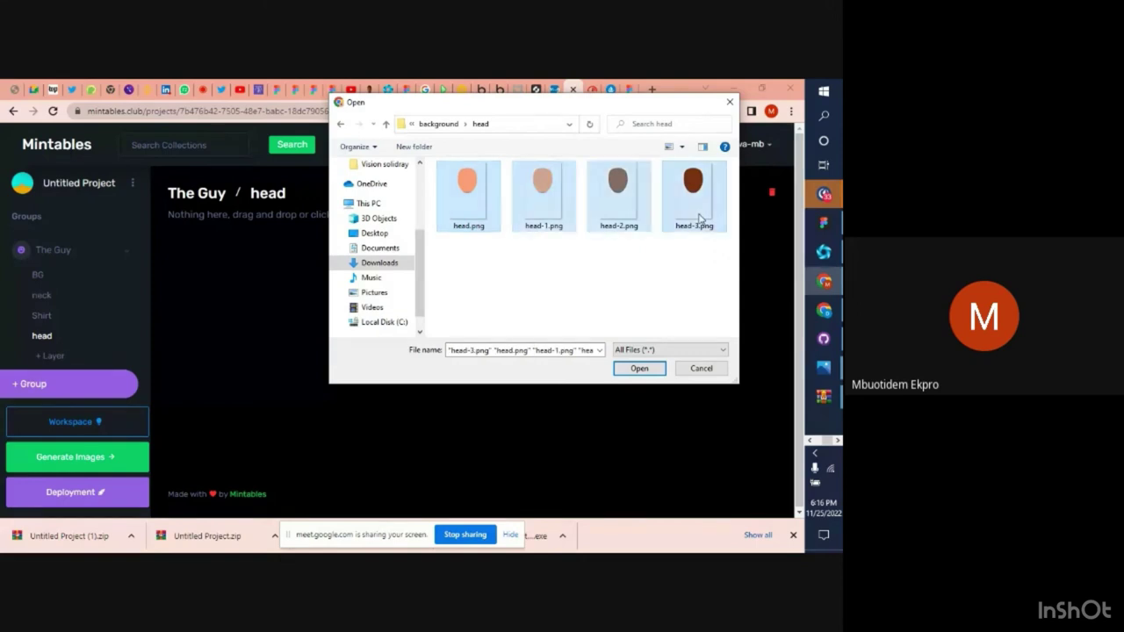
pyautogui.click(646, 369)
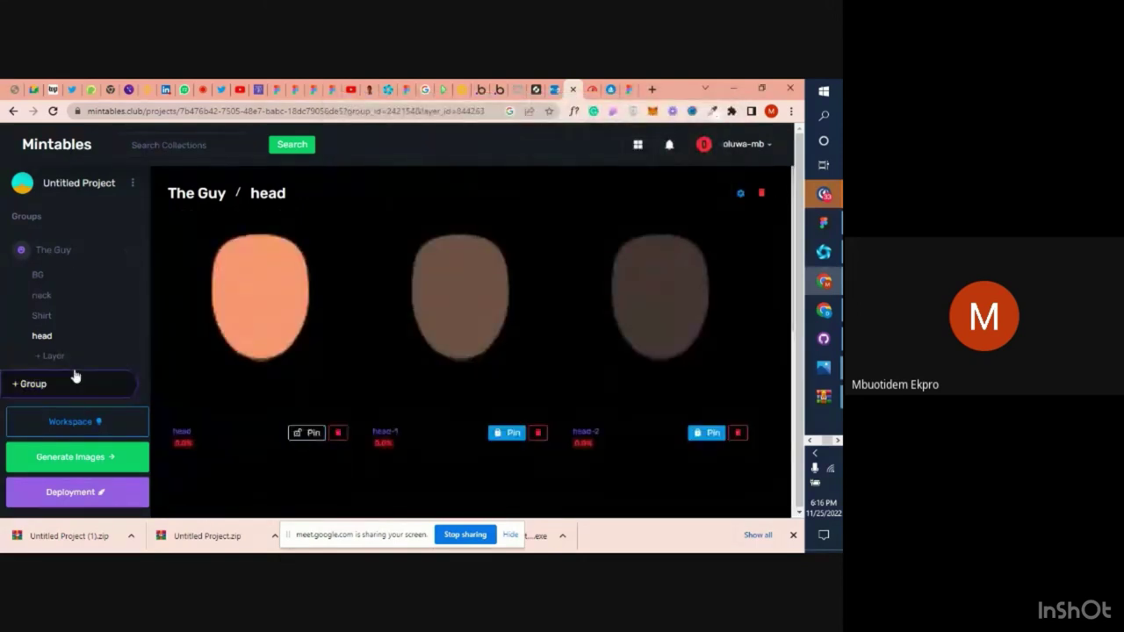
# Compare the avatar in Figma, switching back and forth with the Mintables project
pyautogui.click(51, 355)
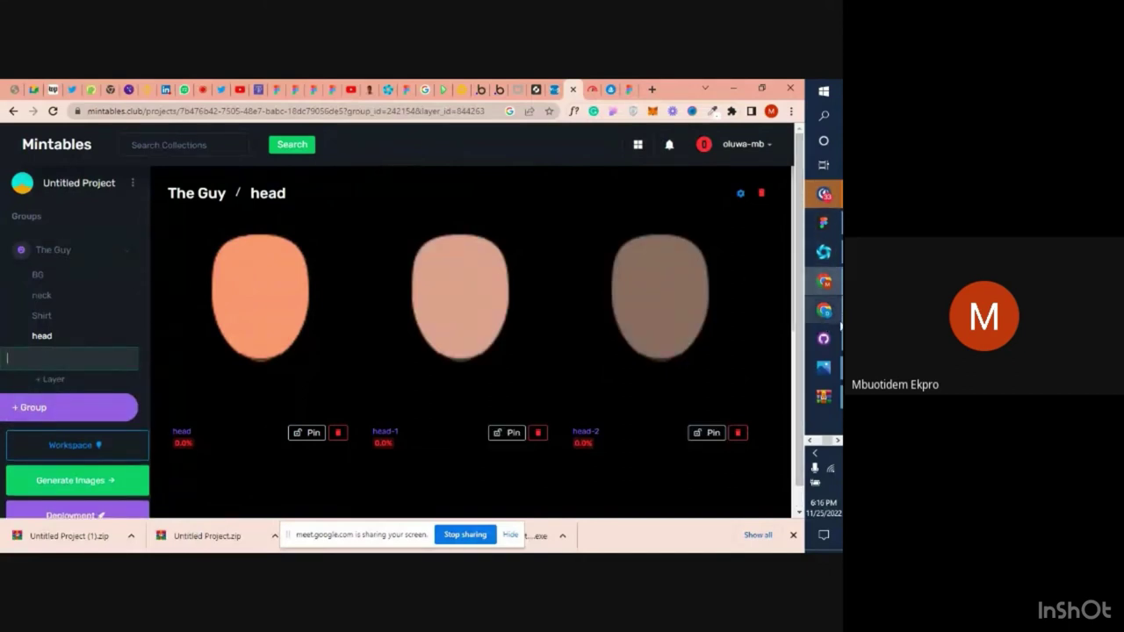
pyautogui.moveTo(830, 326)
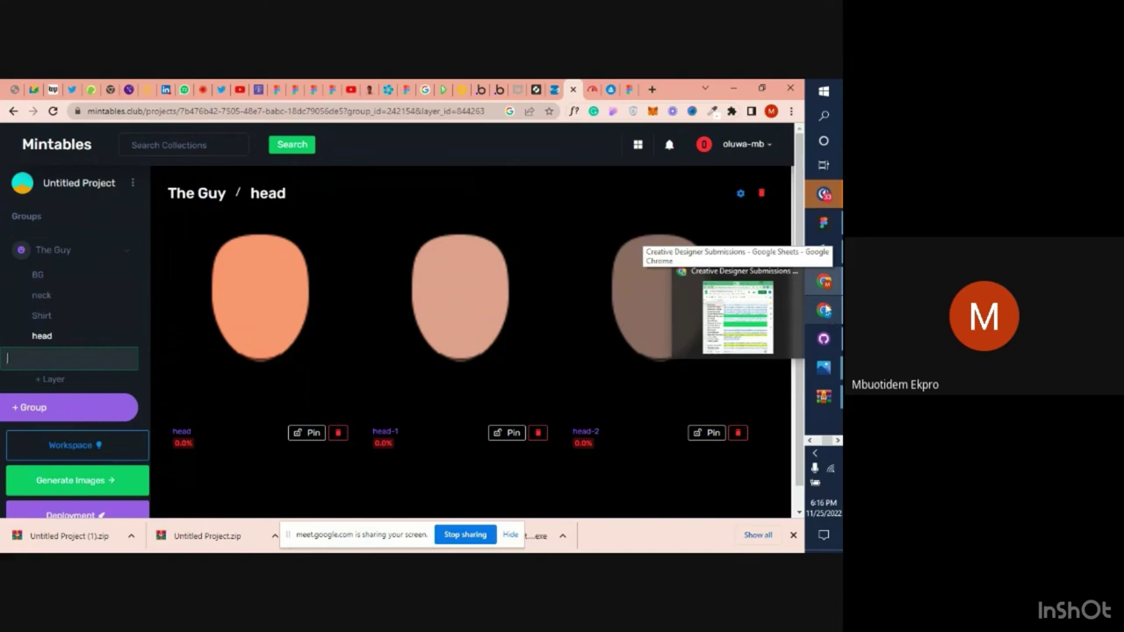
pyautogui.click(824, 222)
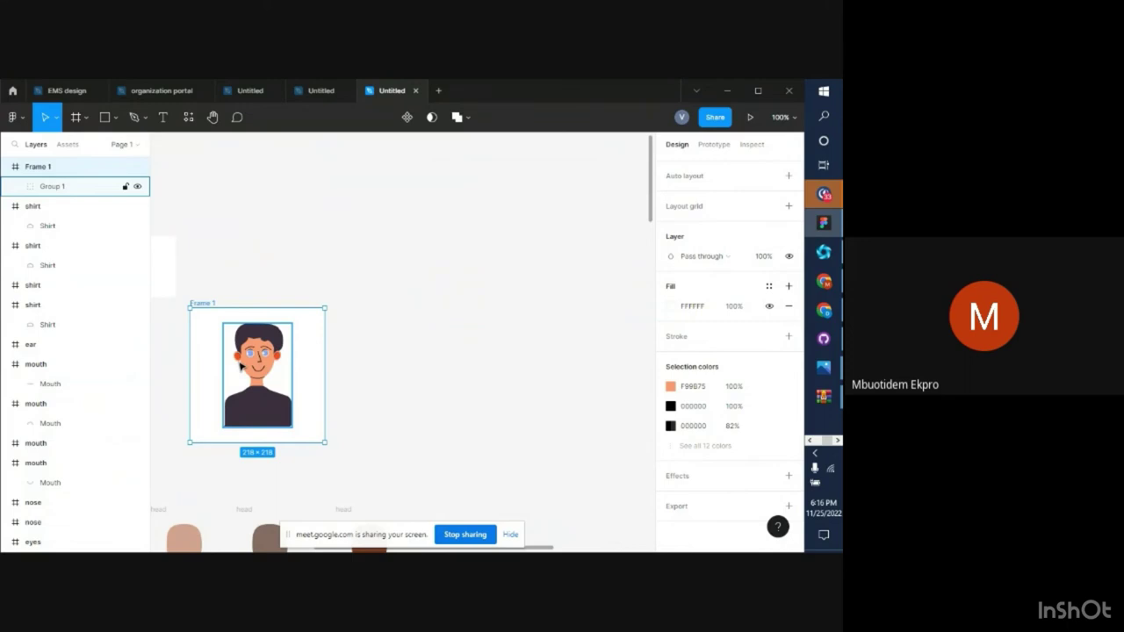
pyautogui.click(824, 290)
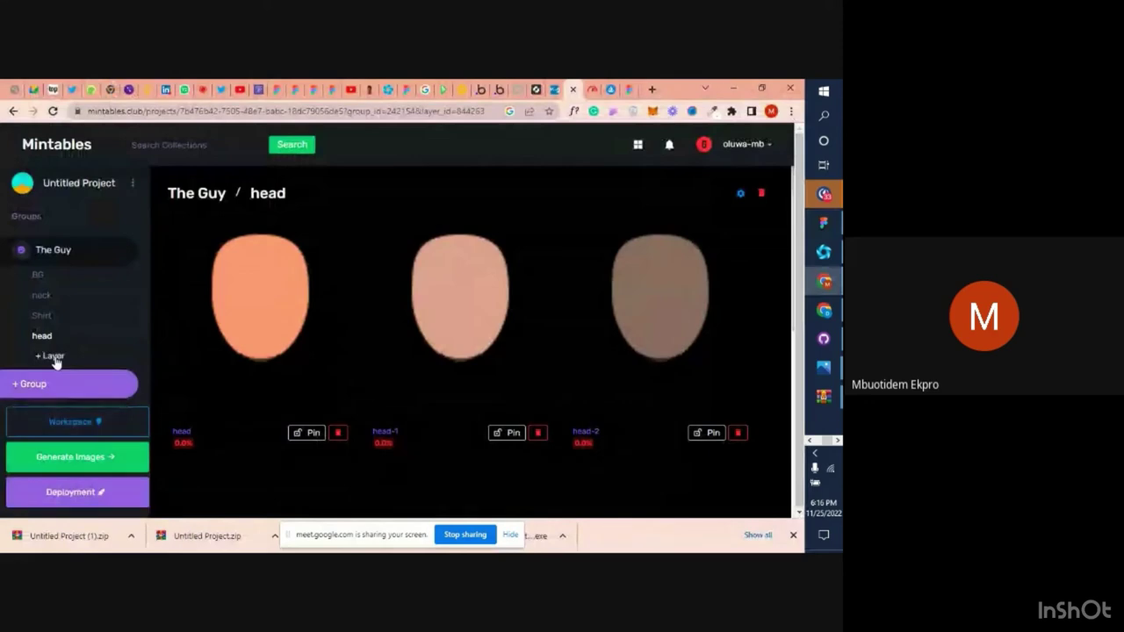
pyautogui.click(824, 222)
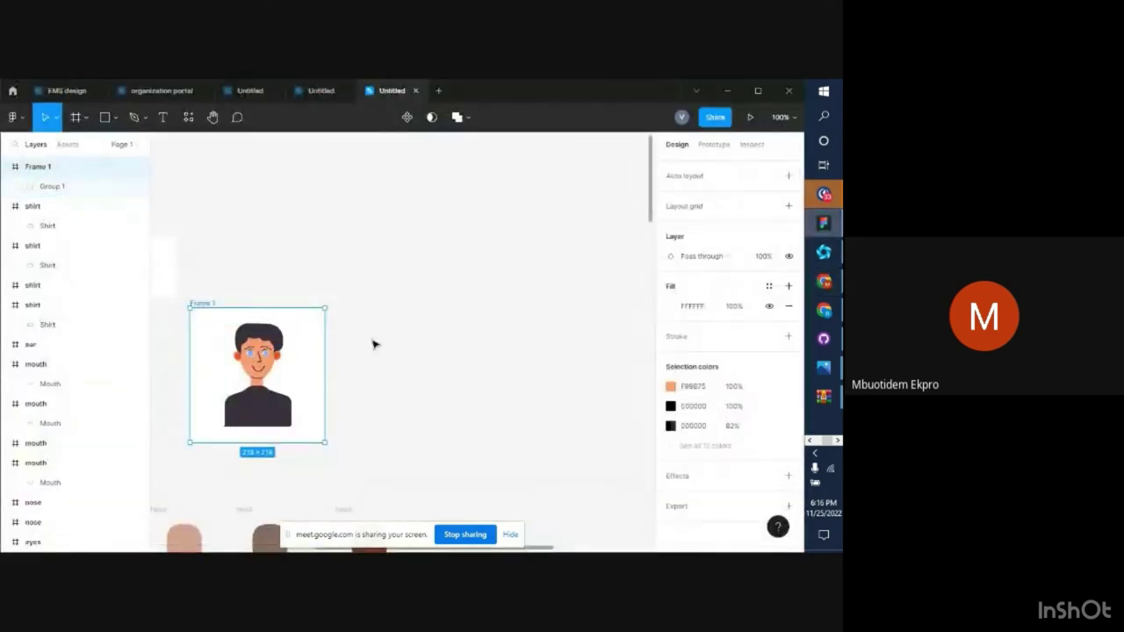
pyautogui.click(827, 293)
# Add a layer named 'eye brow' below head and open its empty page
pyautogui.click(50, 355)
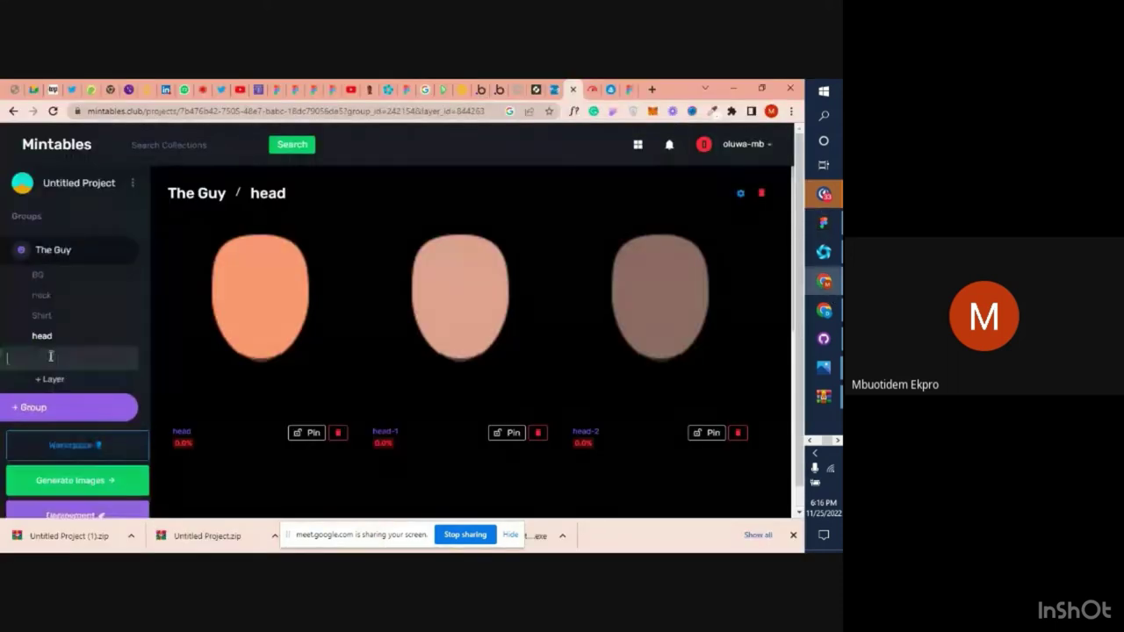
pyautogui.write('eye brow')
pyautogui.press('Return')
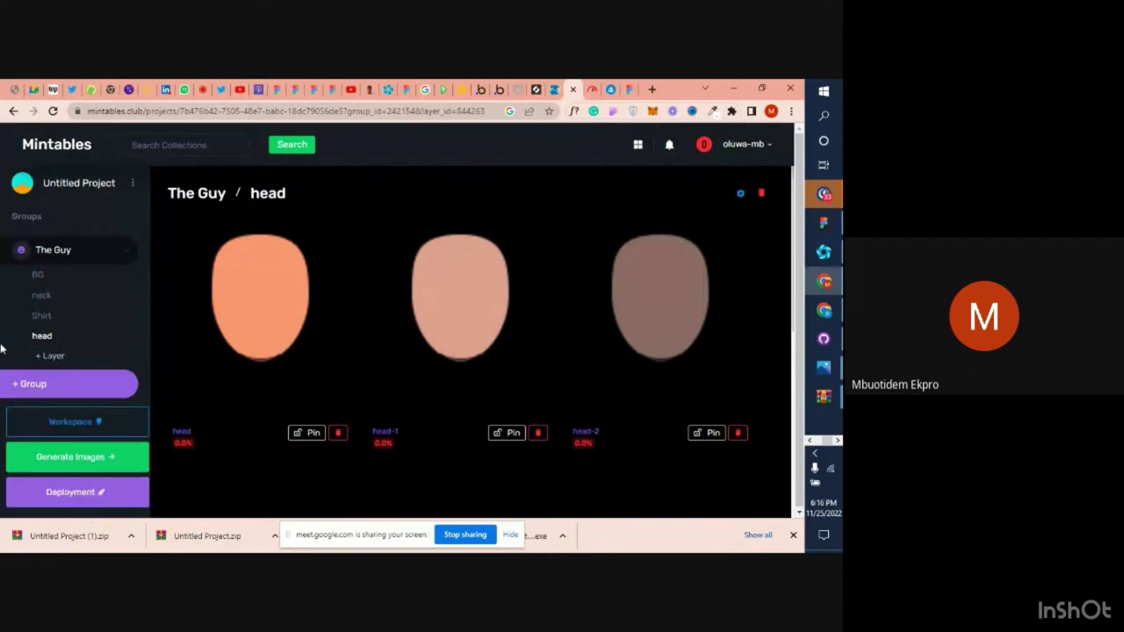
pyautogui.click(58, 358)
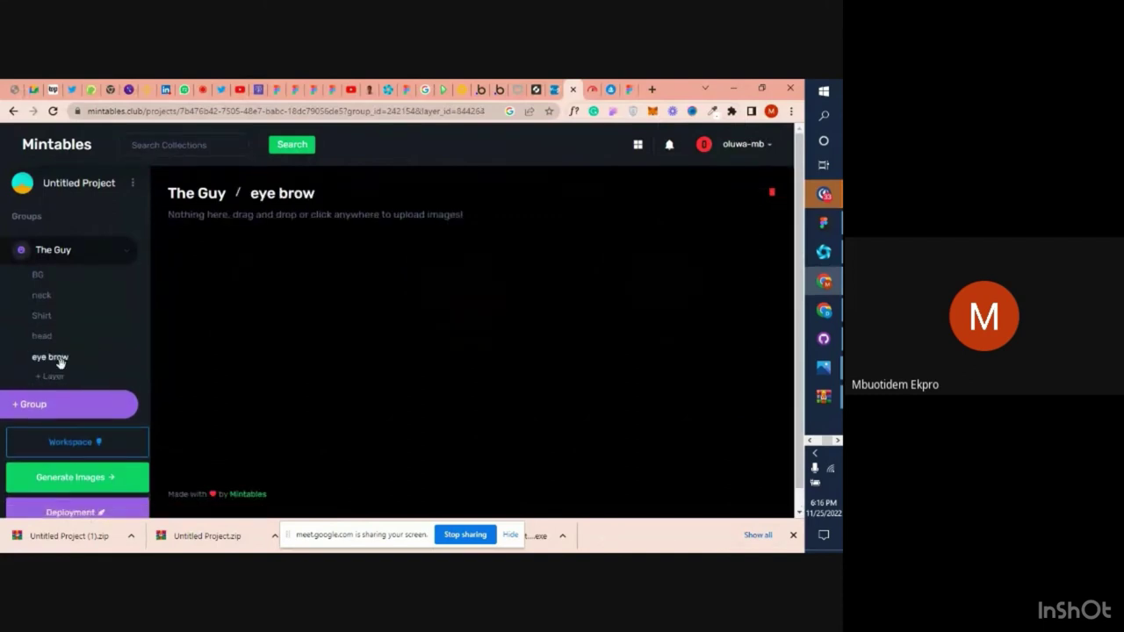
# Upload eye brows, eye brows-1 and eye brows-2 from the background > eye brow folder
pyautogui.click(326, 224)
pyautogui.click(444, 128)
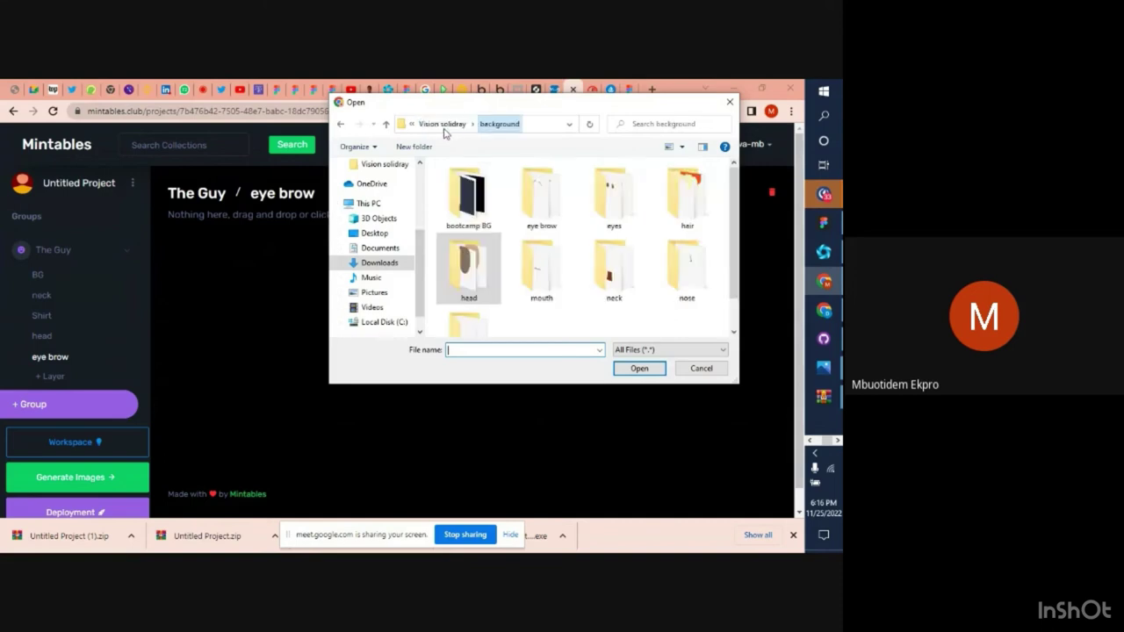
pyautogui.click(555, 213)
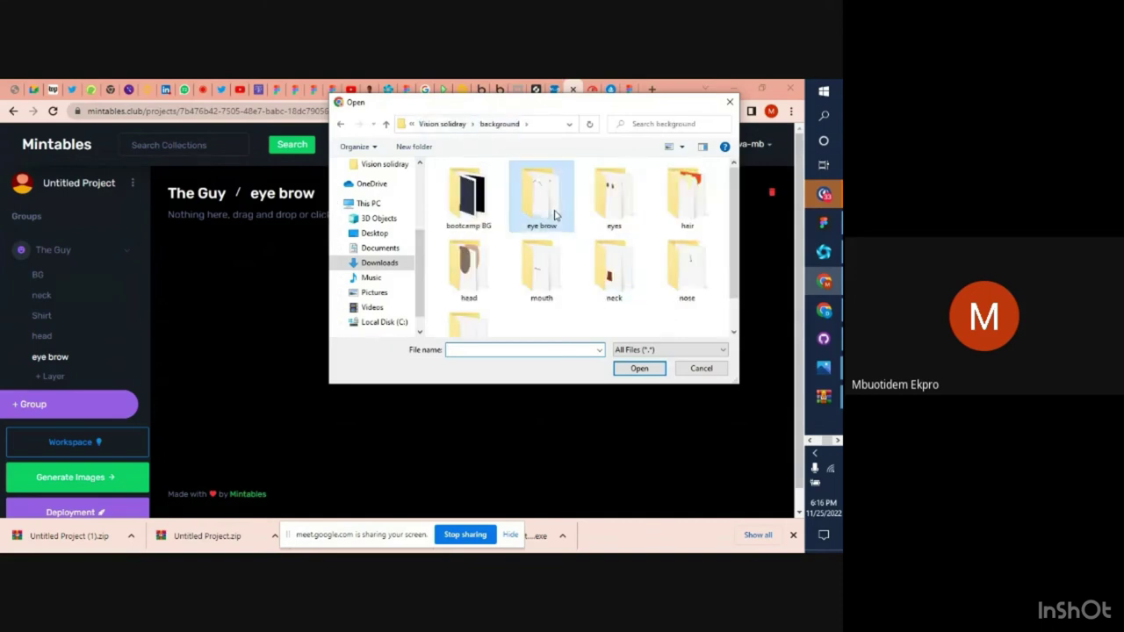
pyautogui.doubleClick(554, 213)
pyautogui.click(554, 214)
pyautogui.click(466, 211)
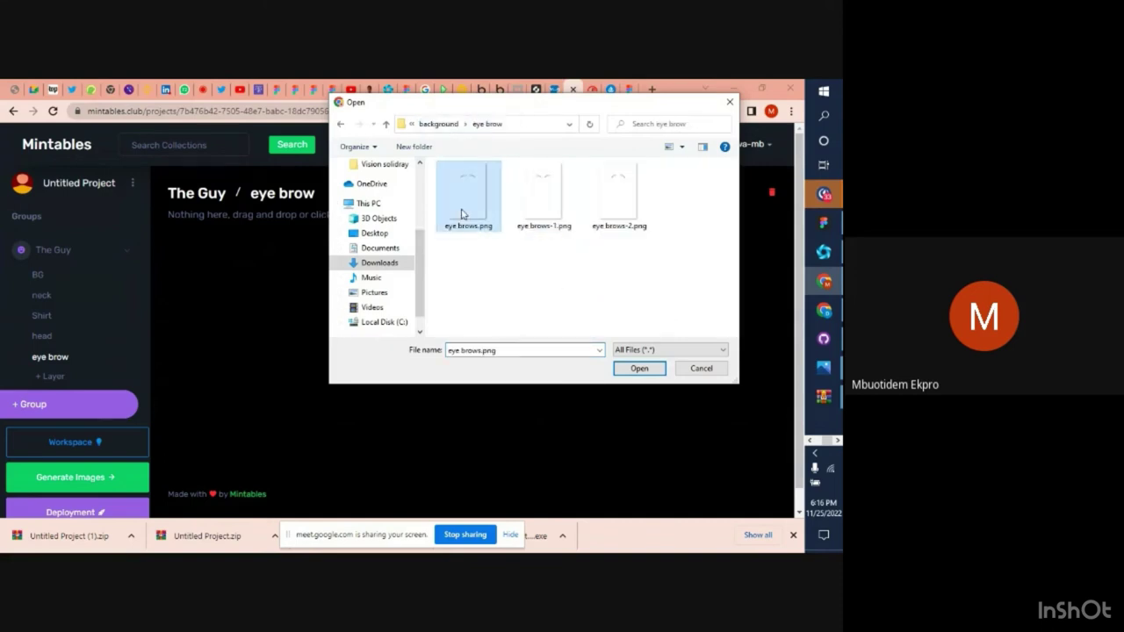
pyautogui.keyDown('shift'); pyautogui.click(596, 205); pyautogui.keyUp('shift')
pyautogui.click(639, 368)
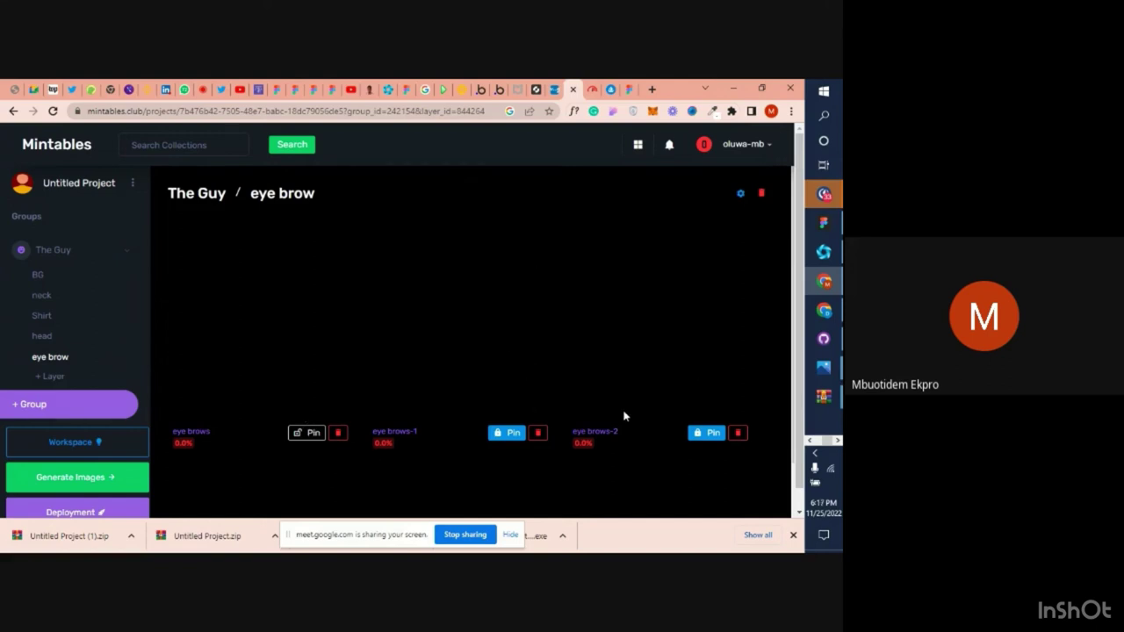
# Create an eyes layer and upload eyes, eyes-1, eyes-2 and eyes-3 from background > eyes
pyautogui.click(53, 377)
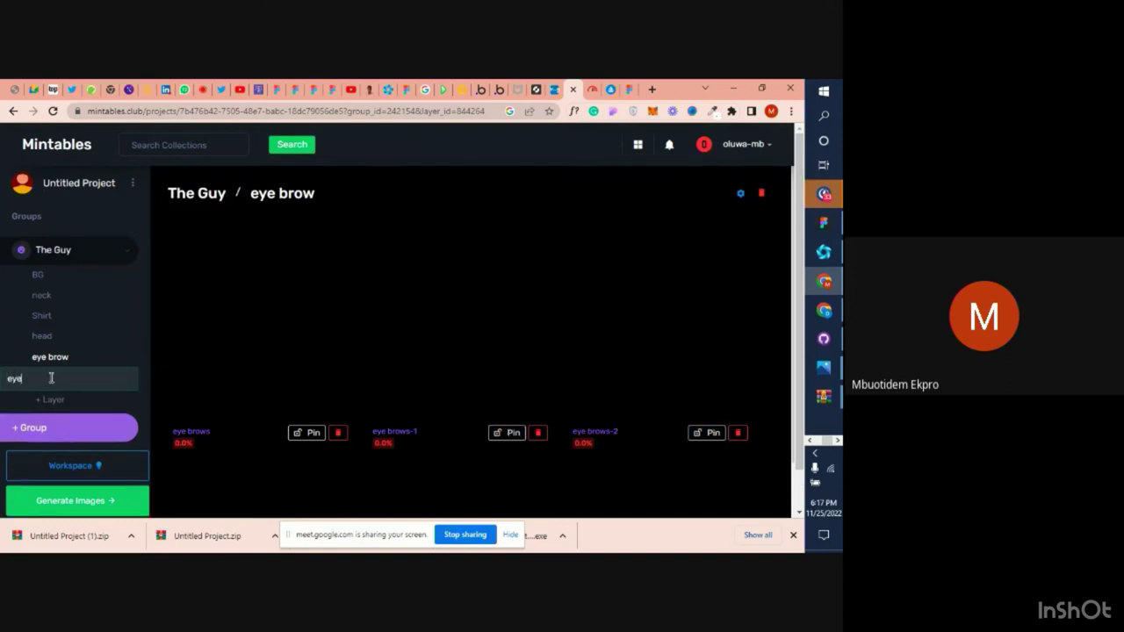
pyautogui.press('Return')
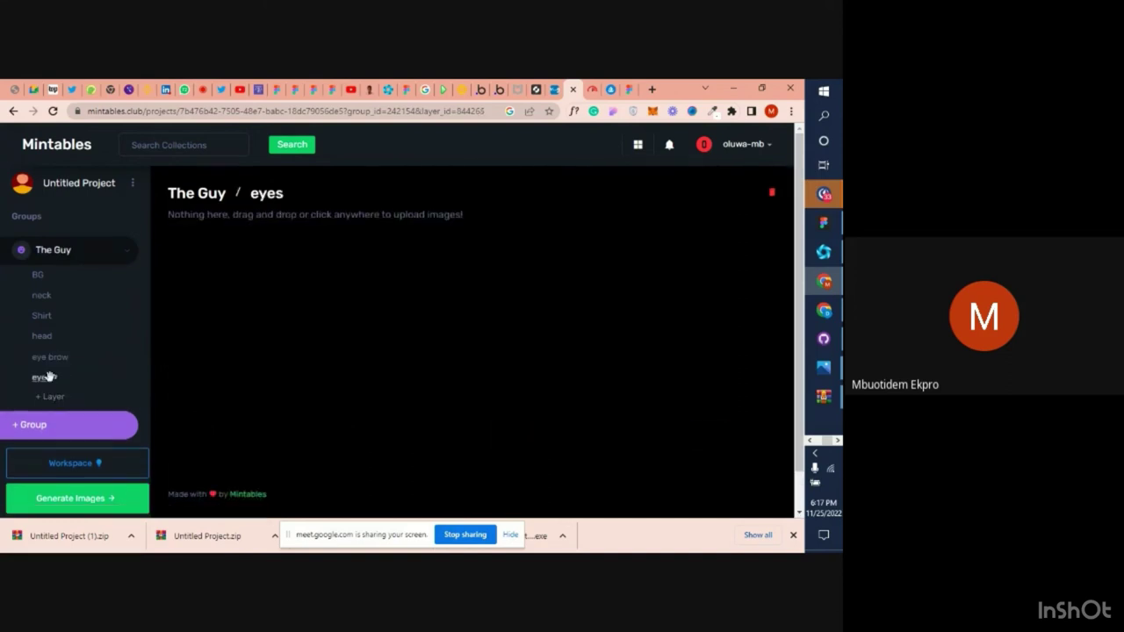
pyautogui.click(343, 215)
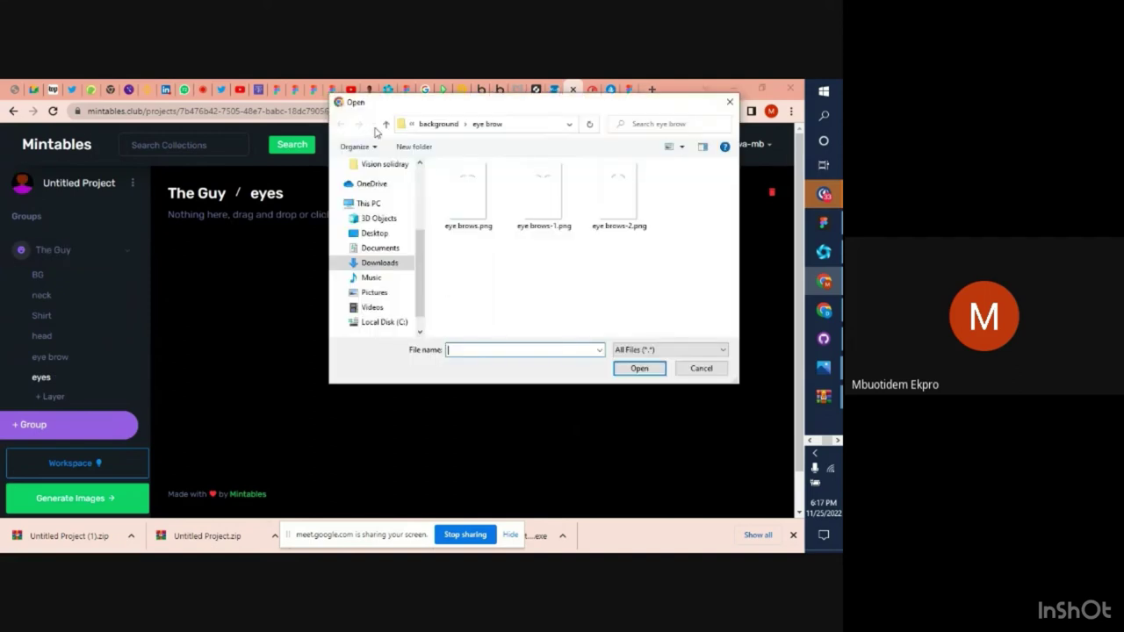
pyautogui.click(389, 127)
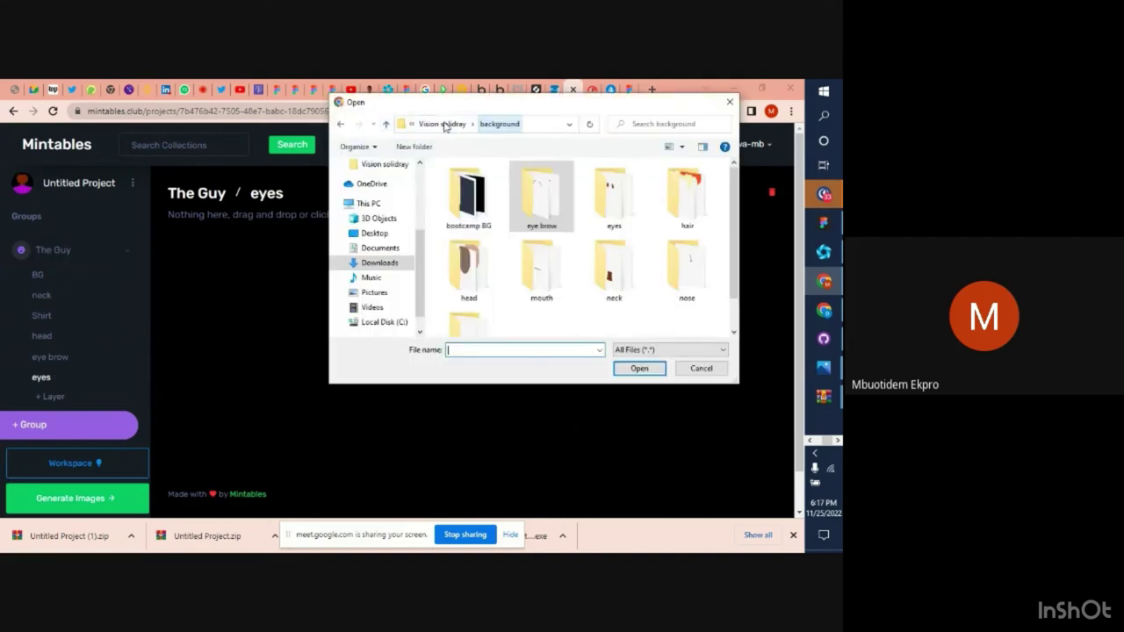
pyautogui.doubleClick(610, 198)
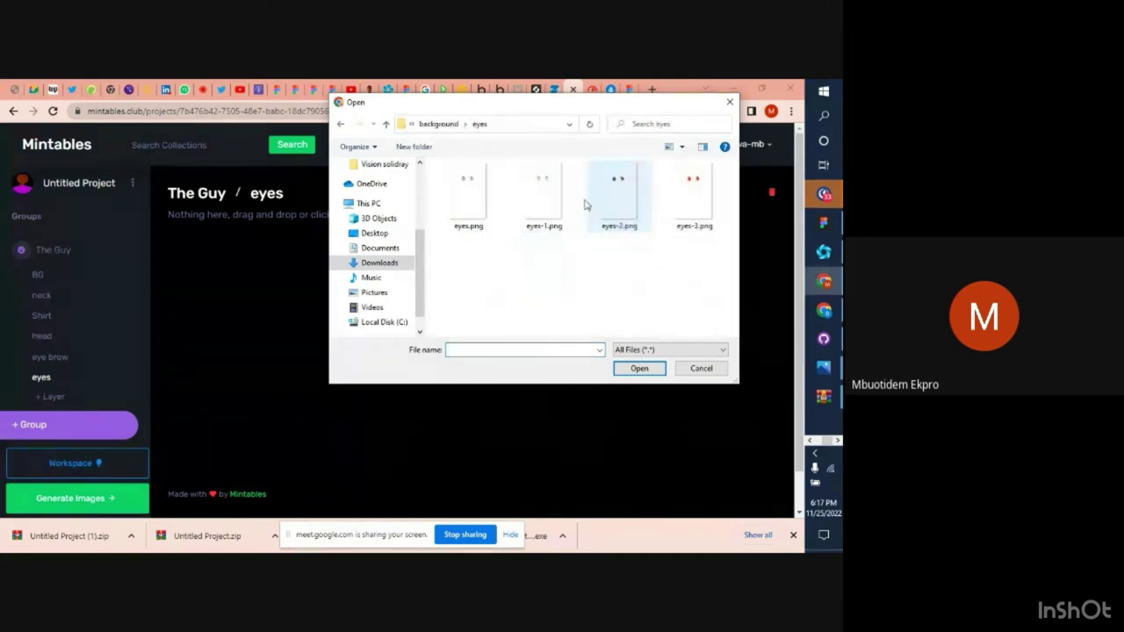
pyautogui.click(468, 195)
pyautogui.keyDown('shift'); pyautogui.click(692, 198); pyautogui.keyUp('shift')
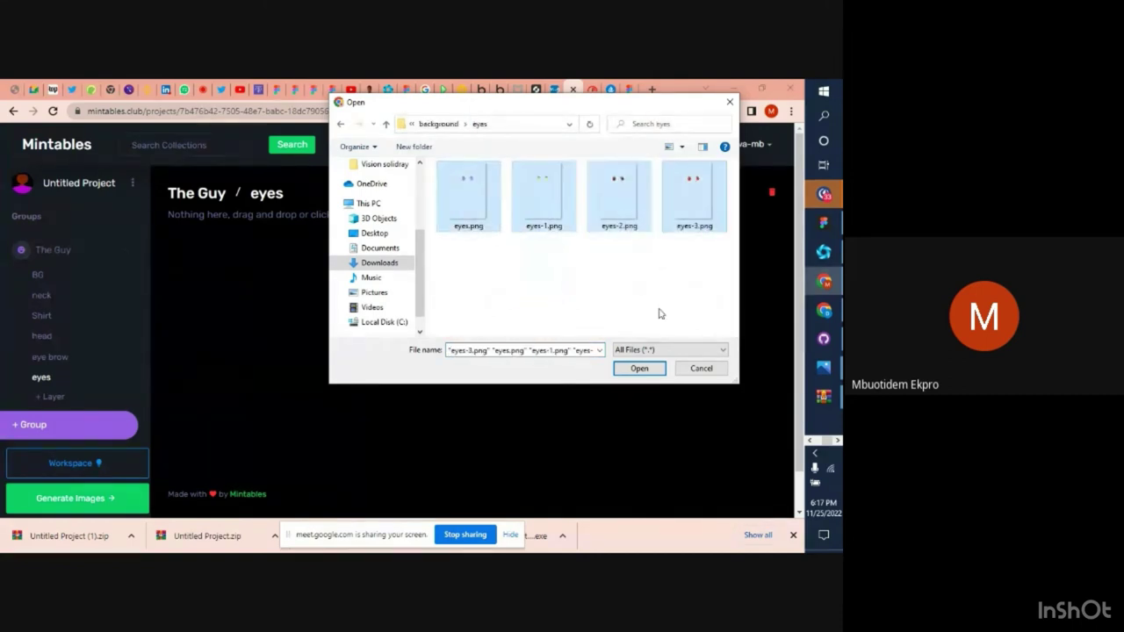
pyautogui.click(641, 369)
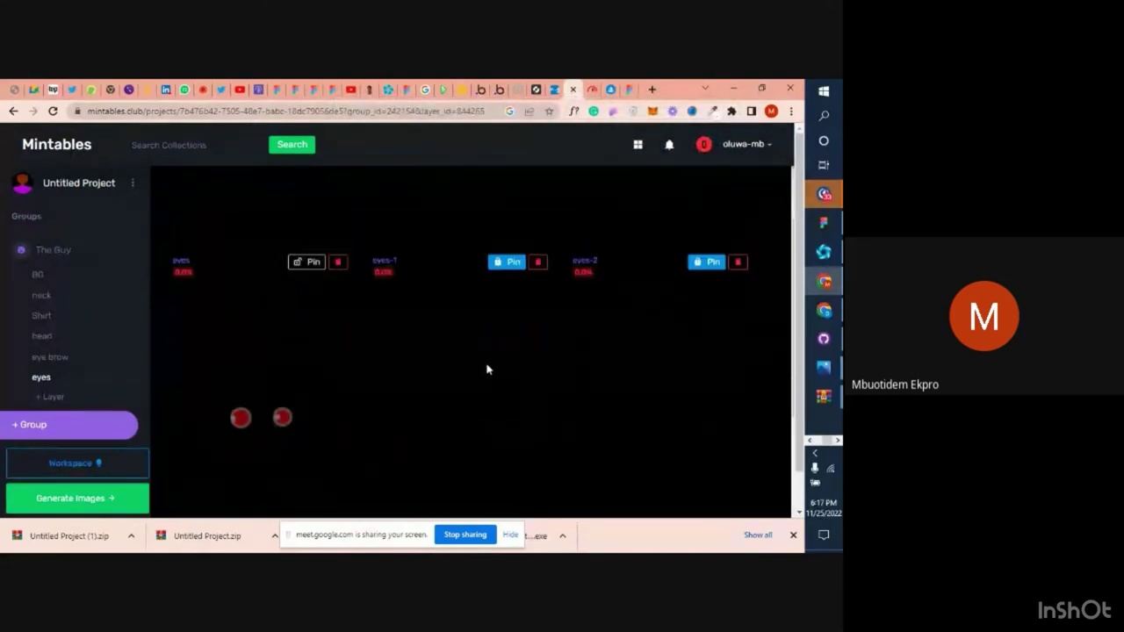
pyautogui.click(54, 398)
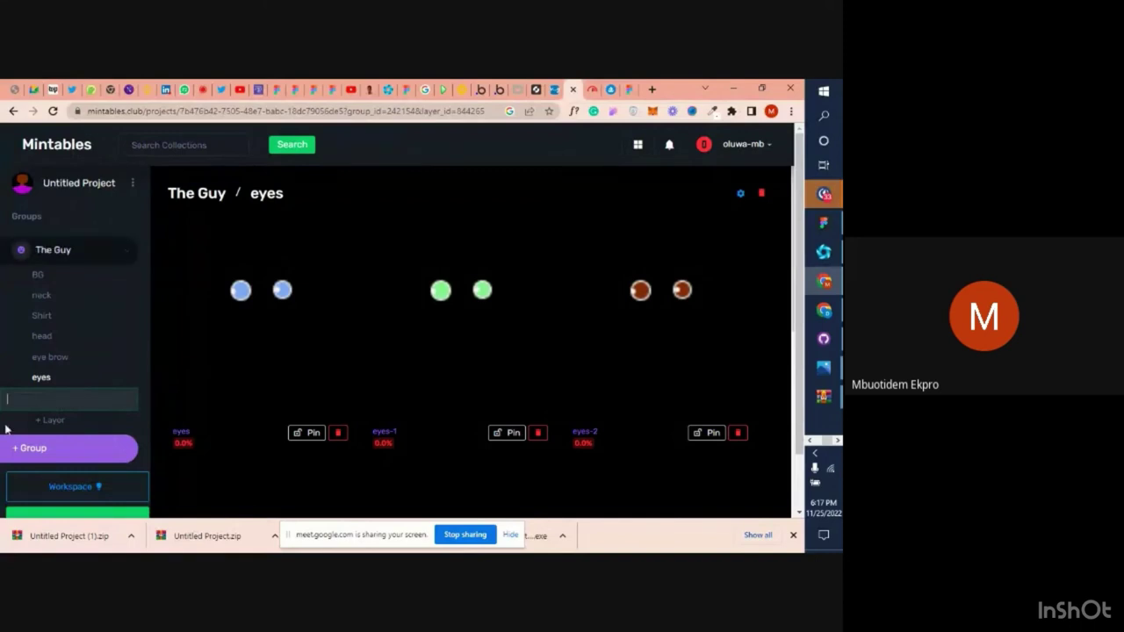
# Name the new layer nose and upload nose.png from the background > nose folder
pyautogui.write('nose')
pyautogui.press('Return')
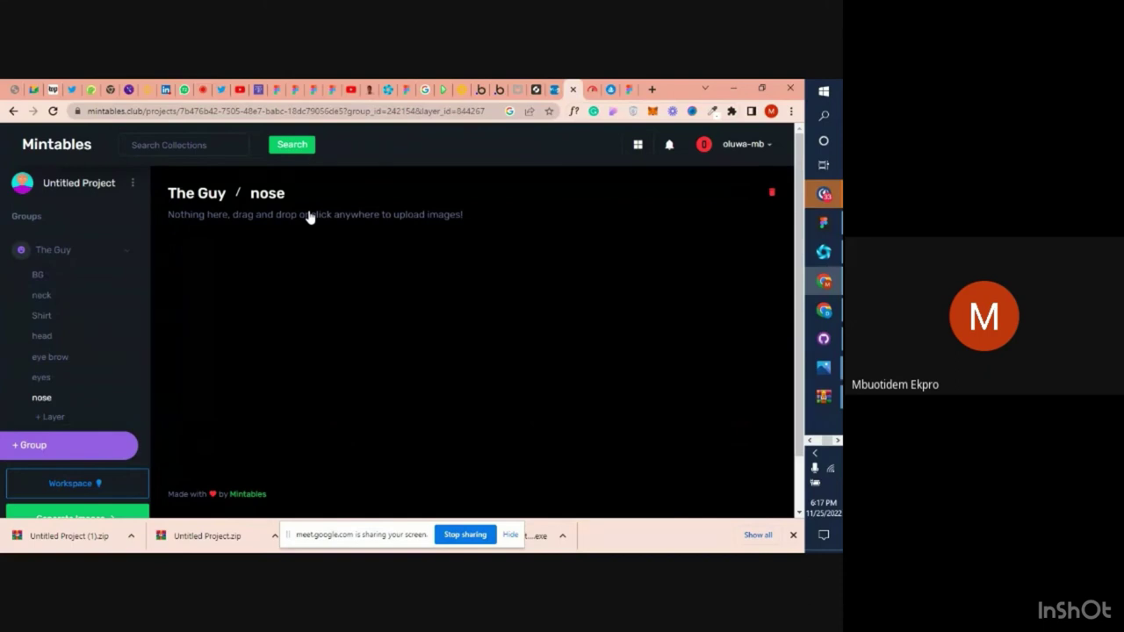
pyautogui.click(308, 214)
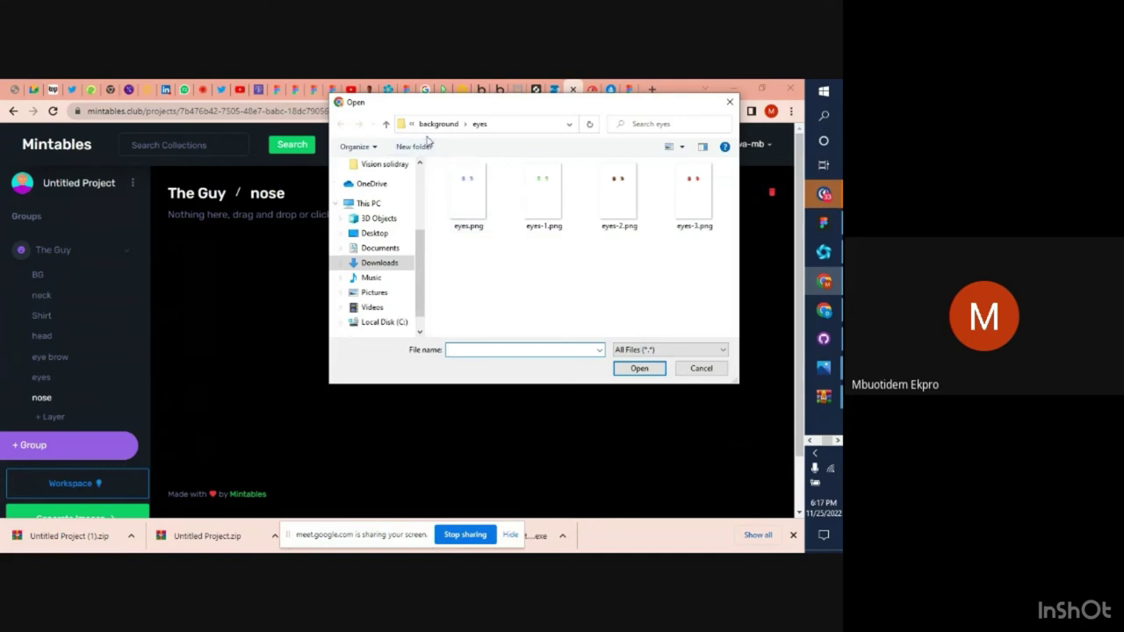
pyautogui.click(439, 127)
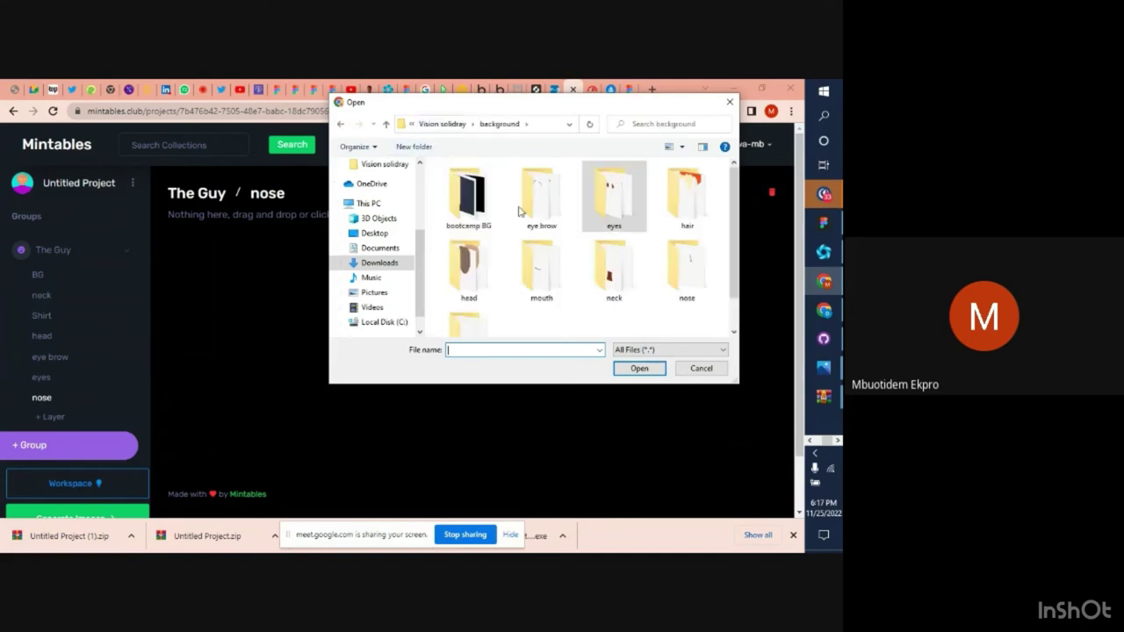
pyautogui.click(676, 290)
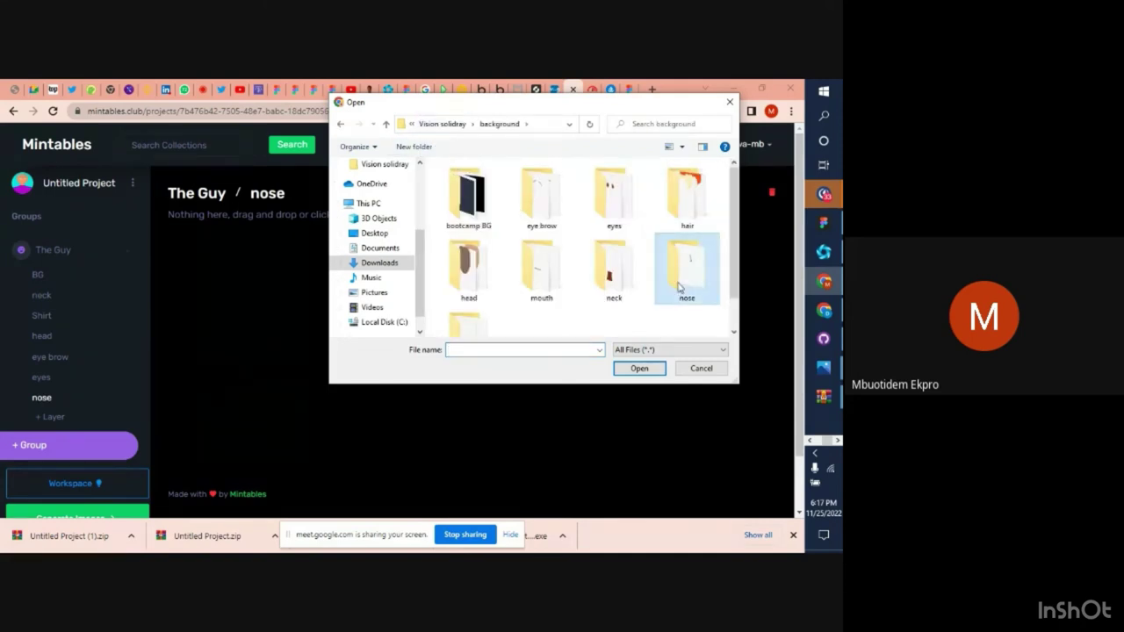
pyautogui.click(640, 368)
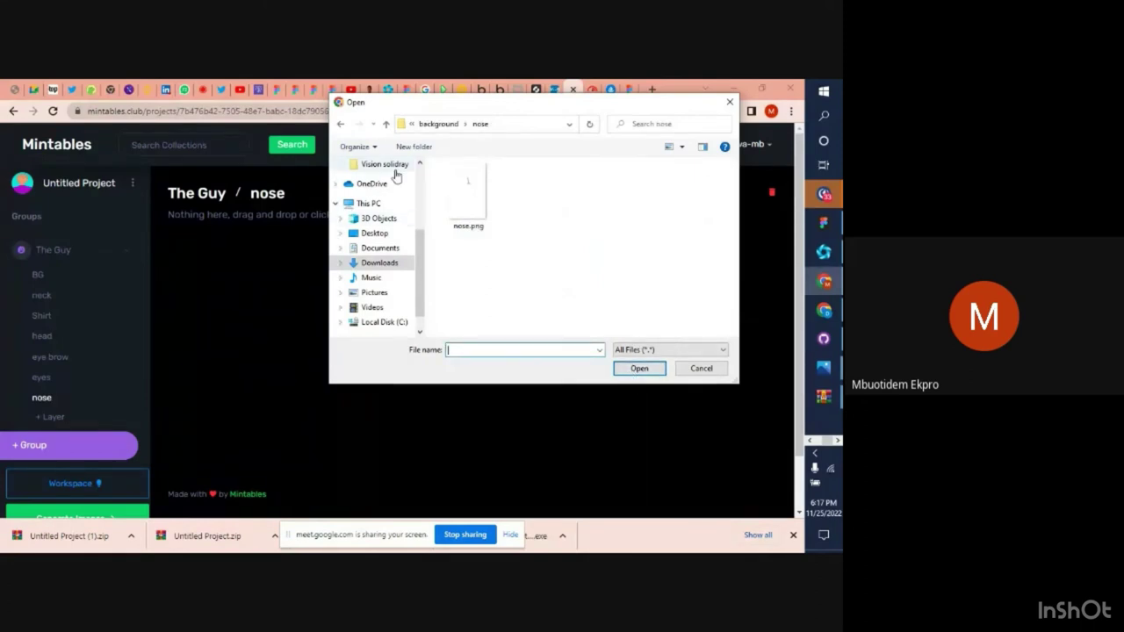
pyautogui.click(465, 183)
pyautogui.click(639, 368)
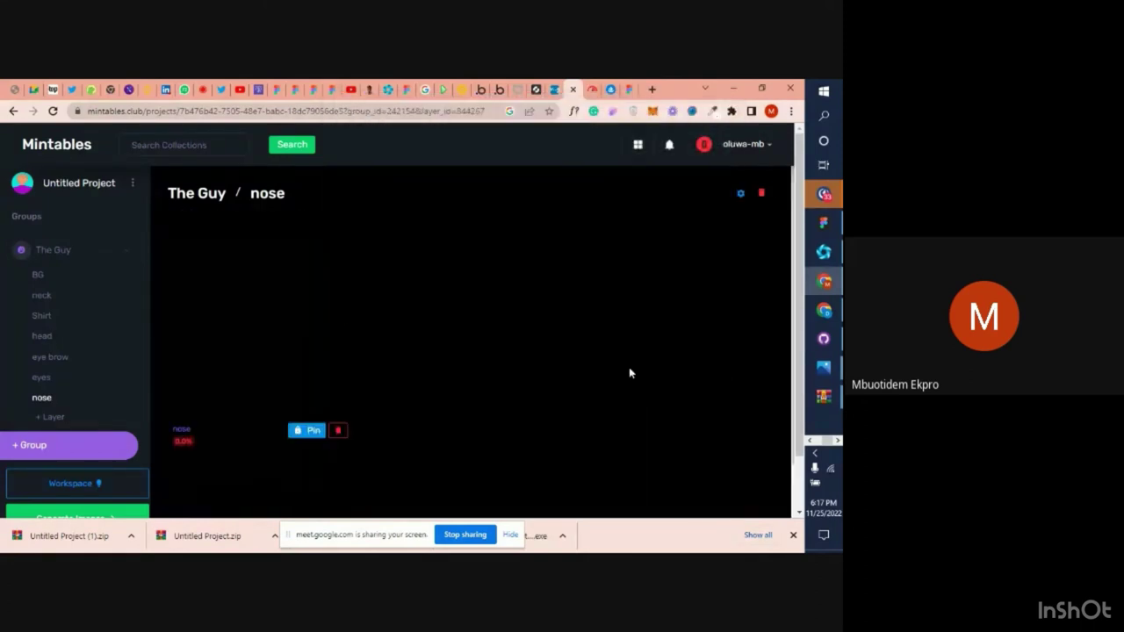
# Add a 'Mouth' layer under The Guy and bring up its image file picker
pyautogui.click(51, 420)
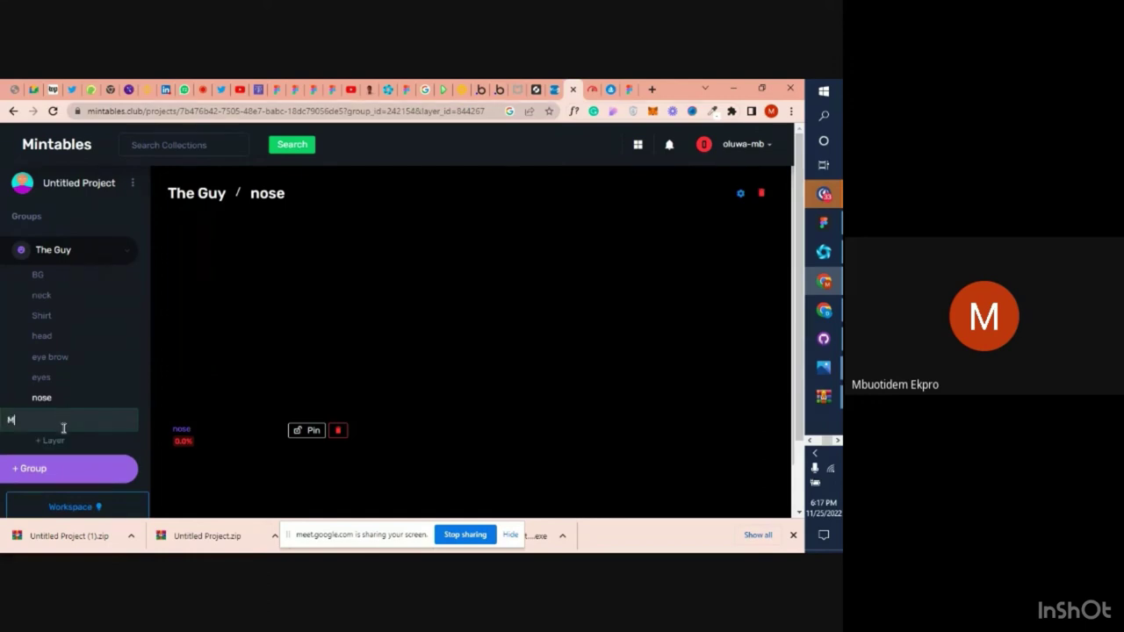
pyautogui.press('Return')
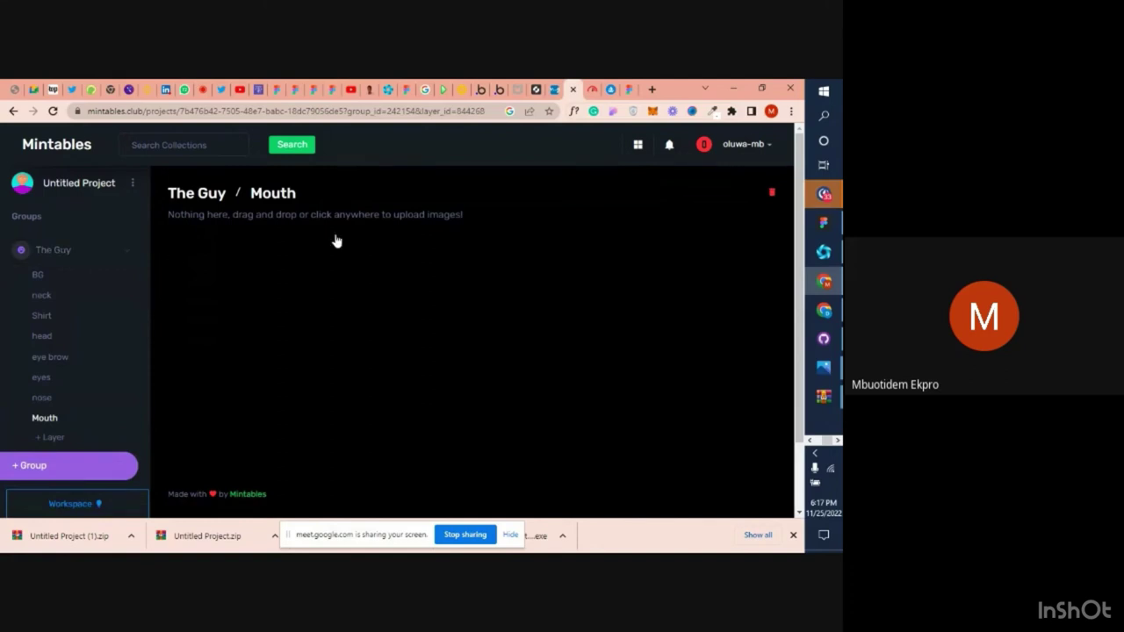
pyautogui.click(386, 217)
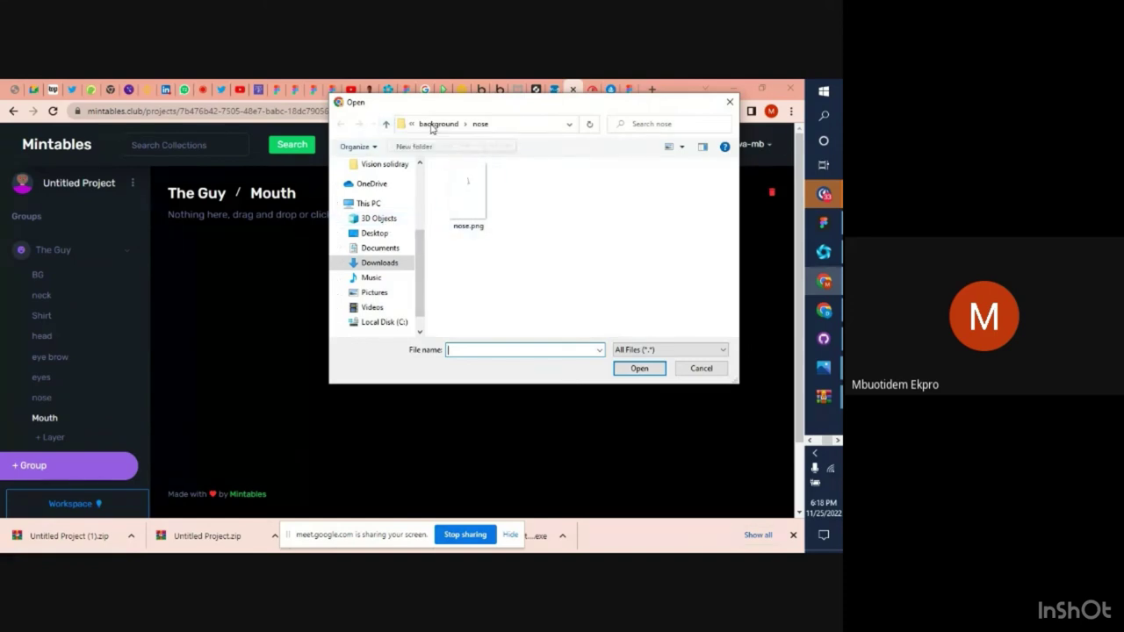
# Upload mouth.png, mouth-1.png and mouth-2.png from the background/mouth folder into the Mouth layer
pyautogui.click(384, 128)
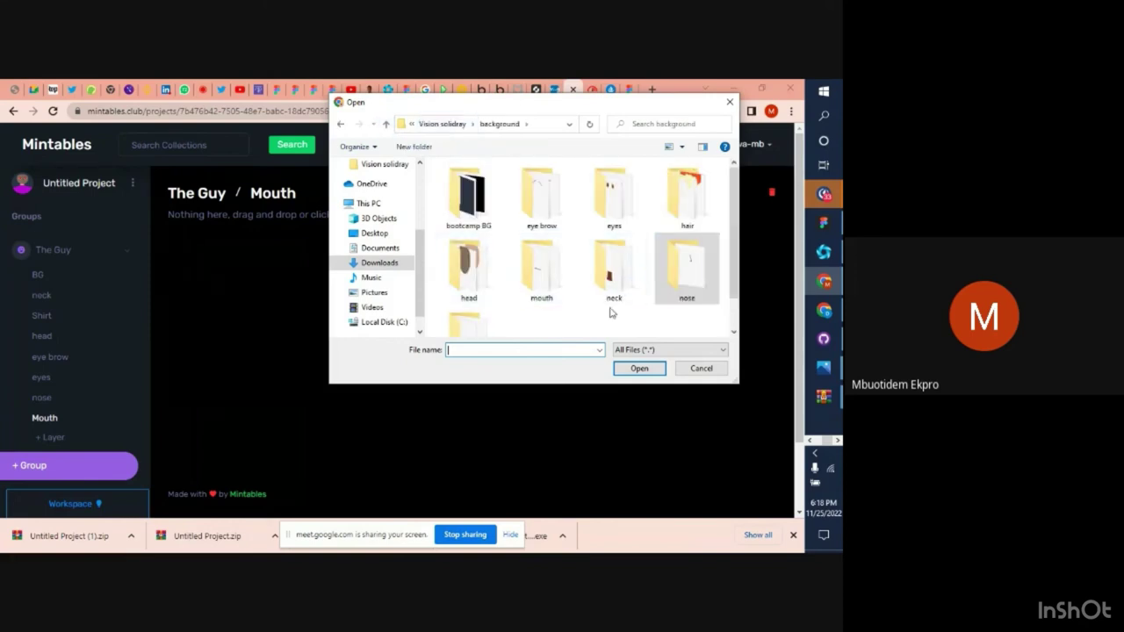
pyautogui.doubleClick(545, 278)
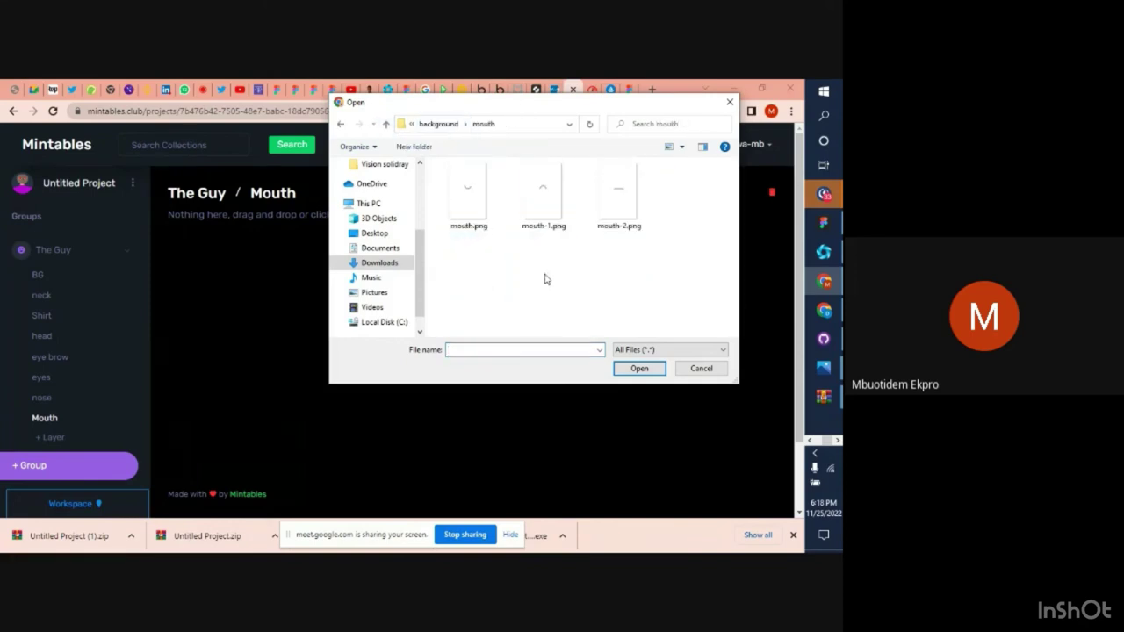
pyautogui.click(475, 216)
pyautogui.keyDown('ctrl'); pyautogui.click(543, 204); pyautogui.keyUp('ctrl')
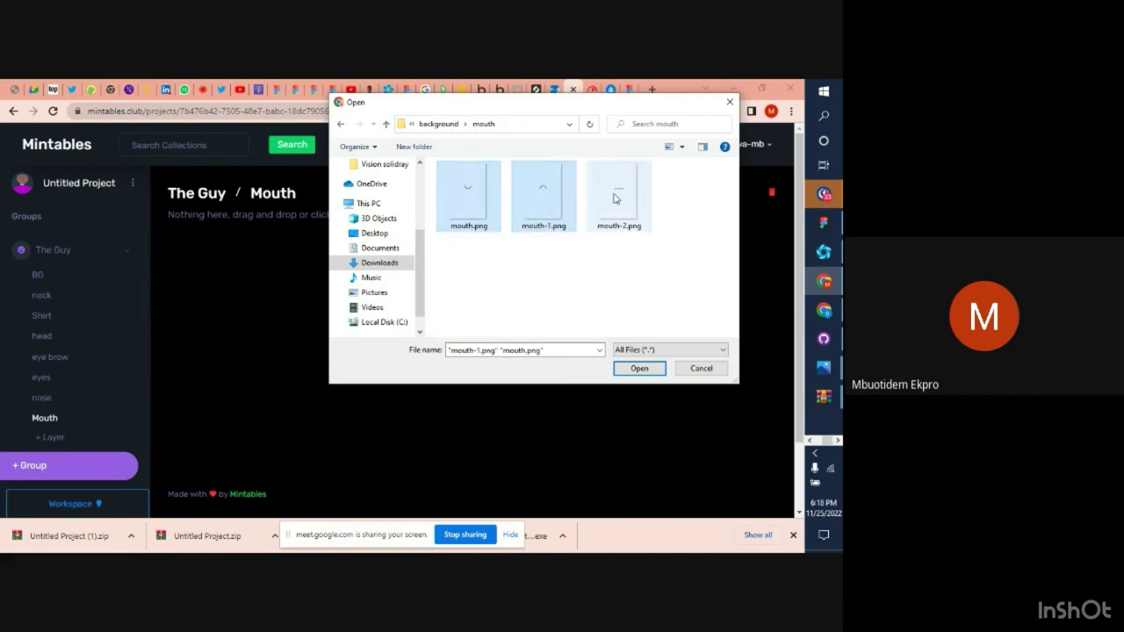
pyautogui.keyDown('ctrl'); pyautogui.click(617, 198); pyautogui.keyUp('ctrl')
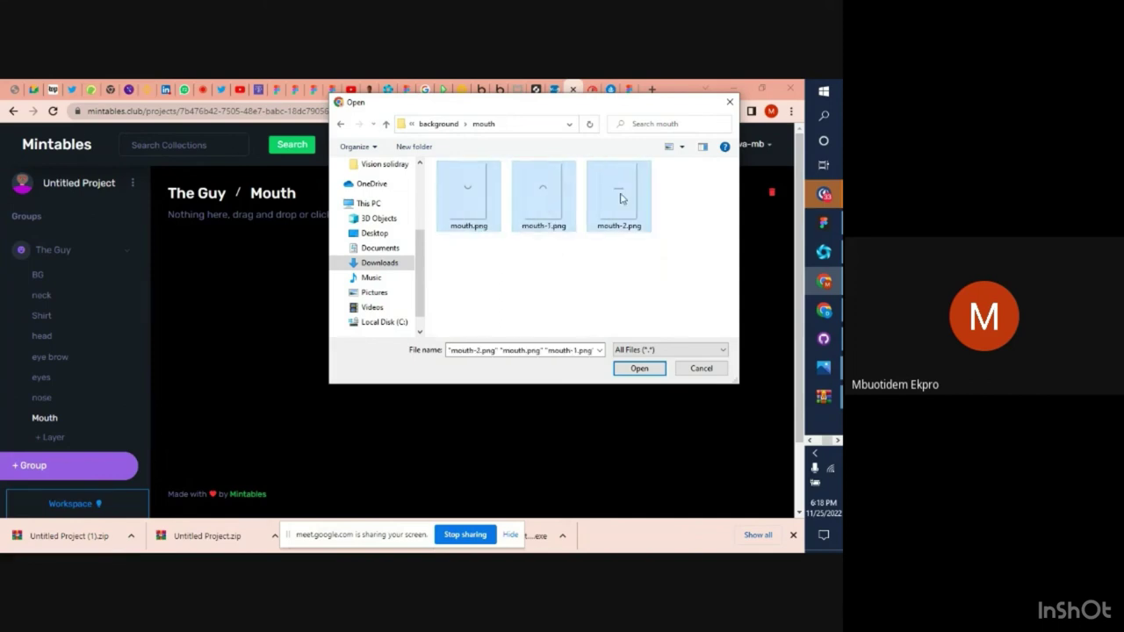
pyautogui.click(638, 369)
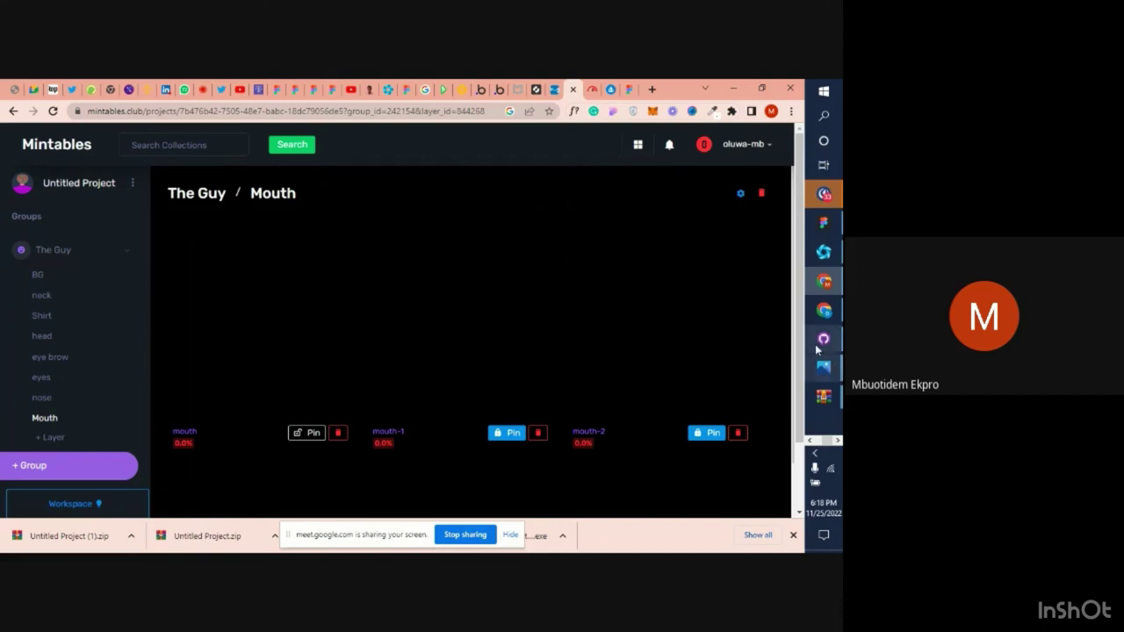
# Back in Mintables, add an 'ears' layer below Mouth and open its upload page
pyautogui.click(826, 232)
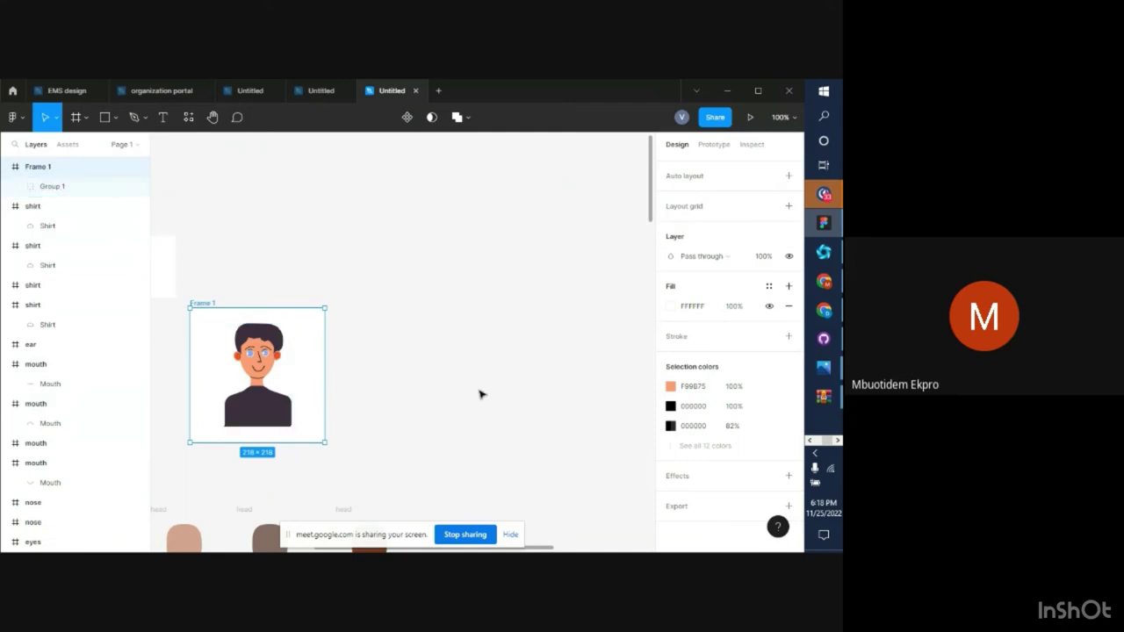
pyautogui.click(825, 289)
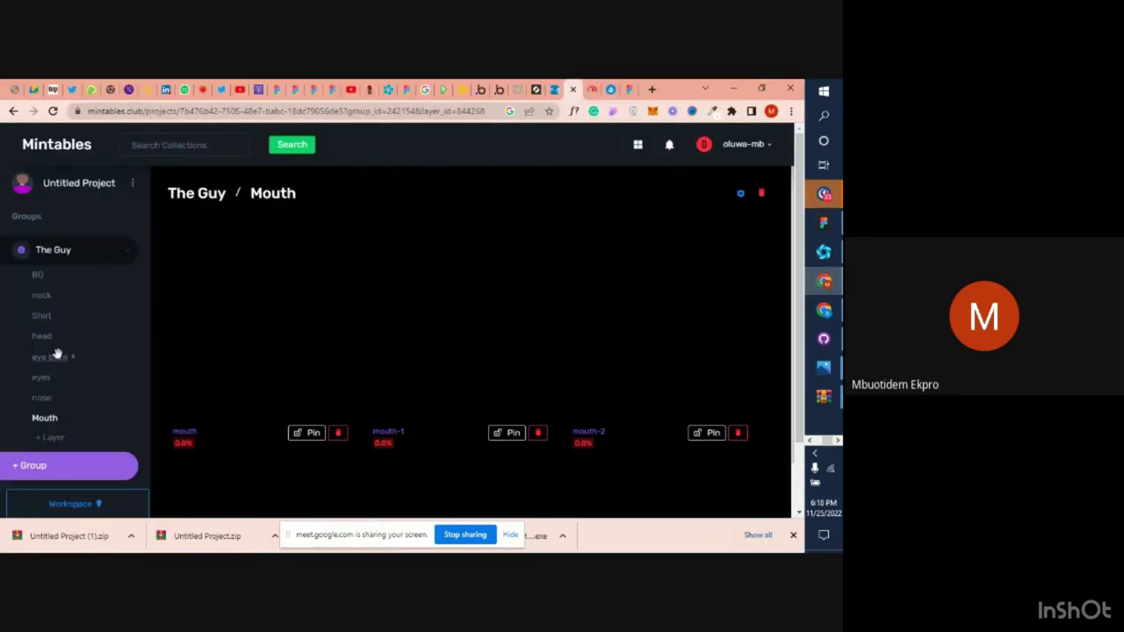
pyautogui.click(51, 436)
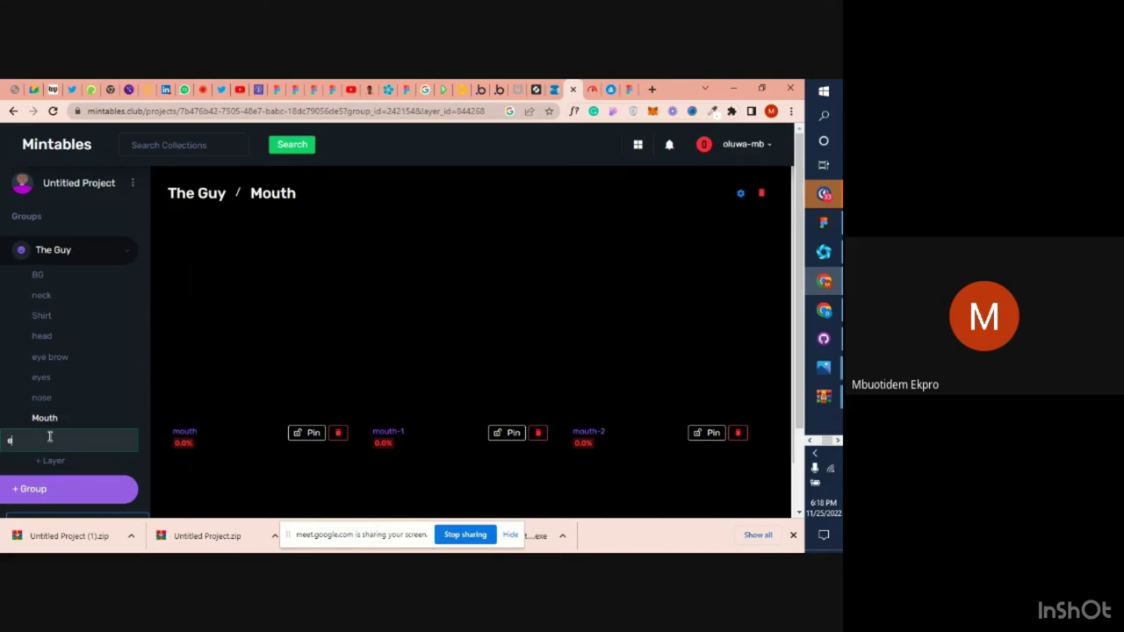
pyautogui.write('ears')
pyautogui.press('Return')
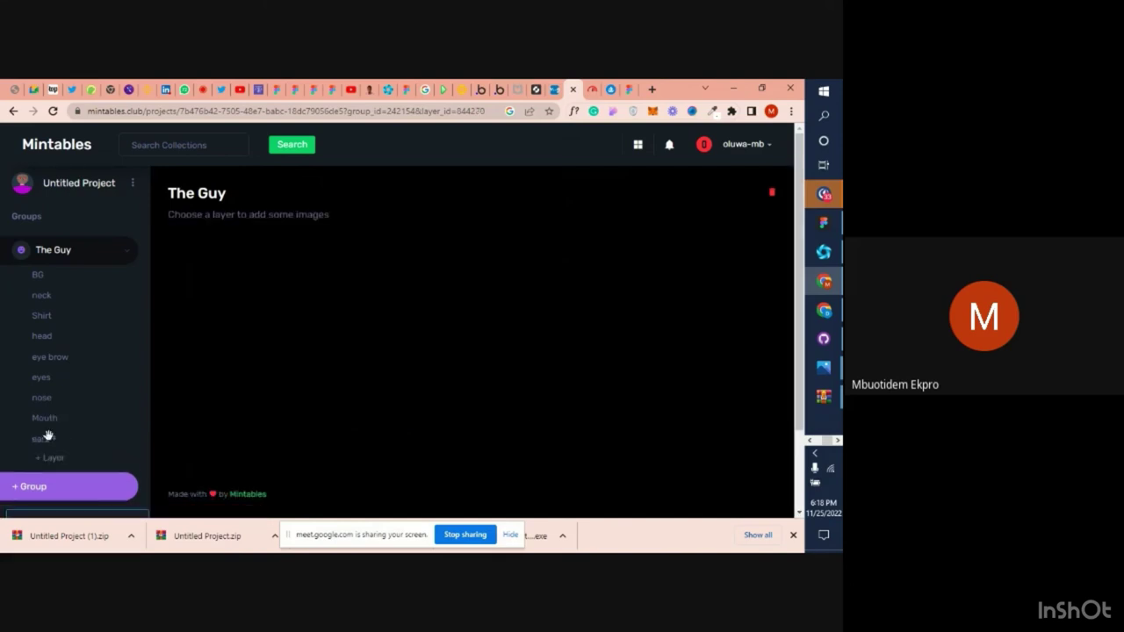
pyautogui.click(27, 439)
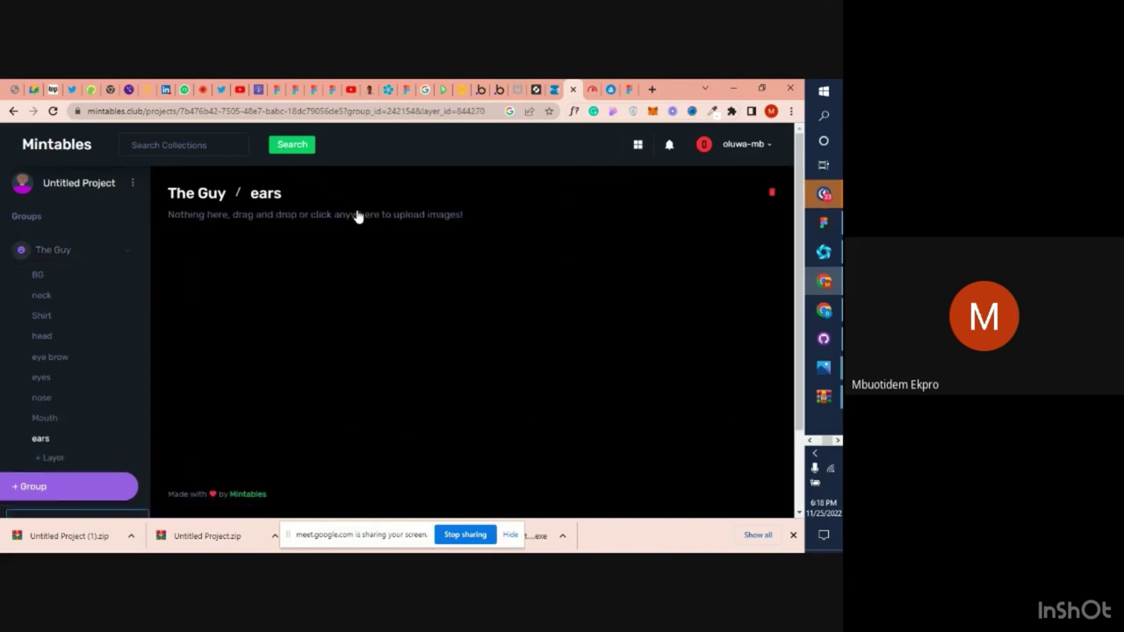
pyautogui.click(357, 213)
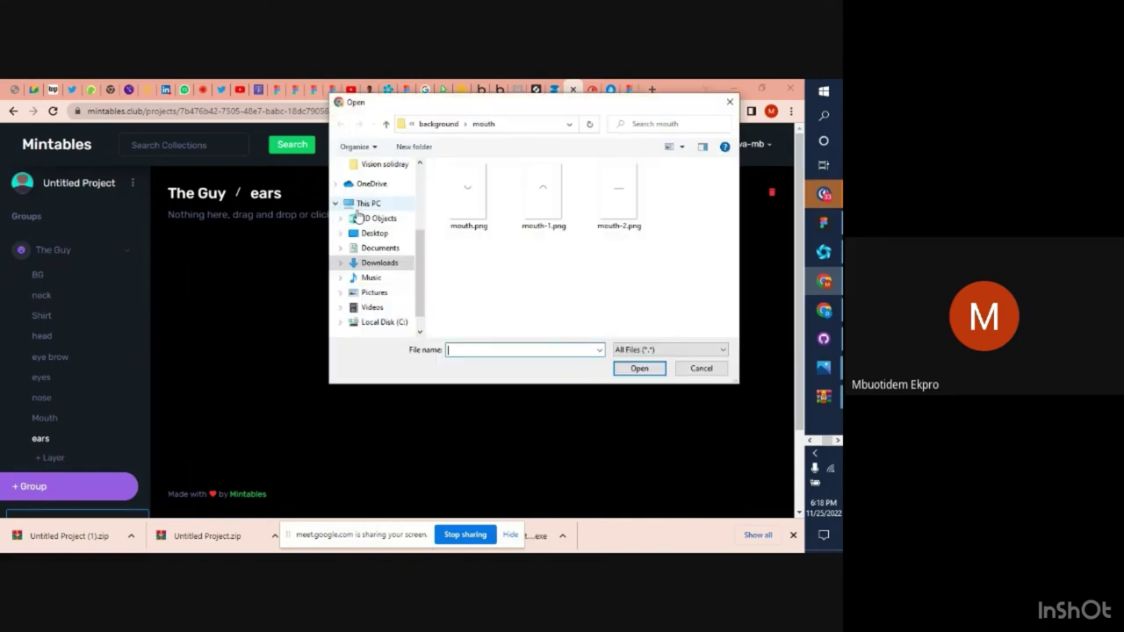
pyautogui.click(440, 124)
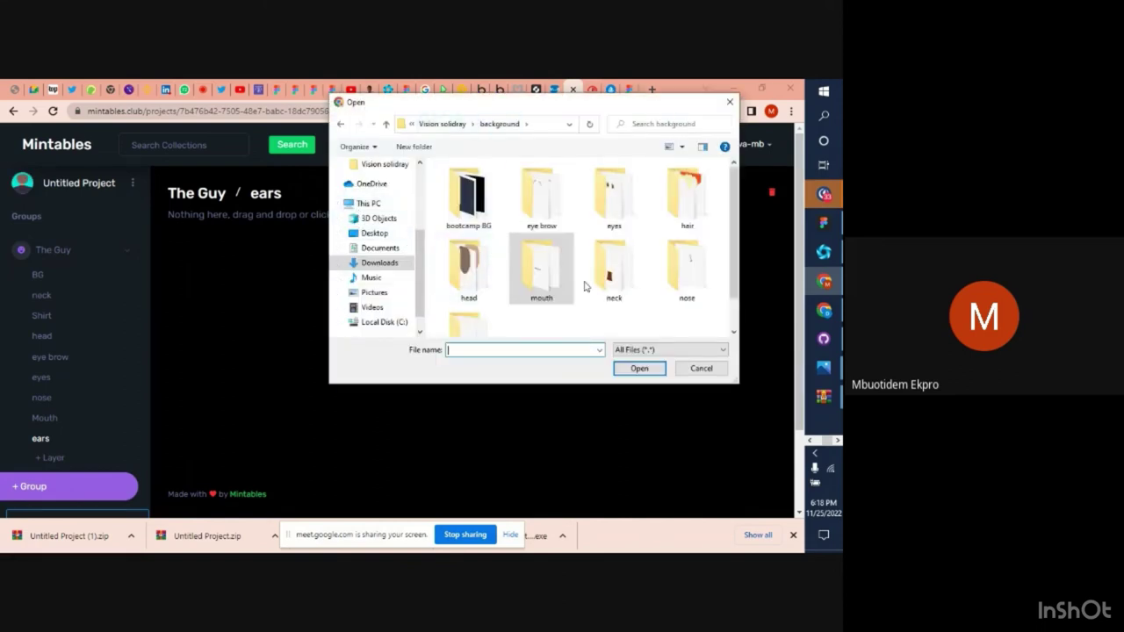
pyautogui.scroll(-1, 510, 295)
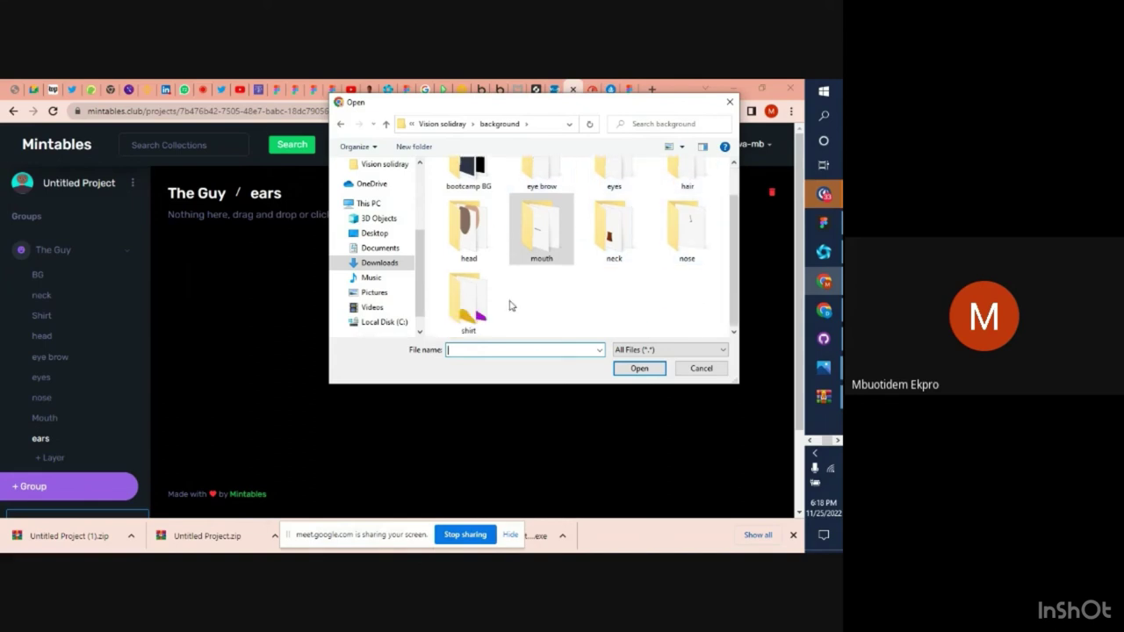
pyautogui.scroll(1, 510, 305)
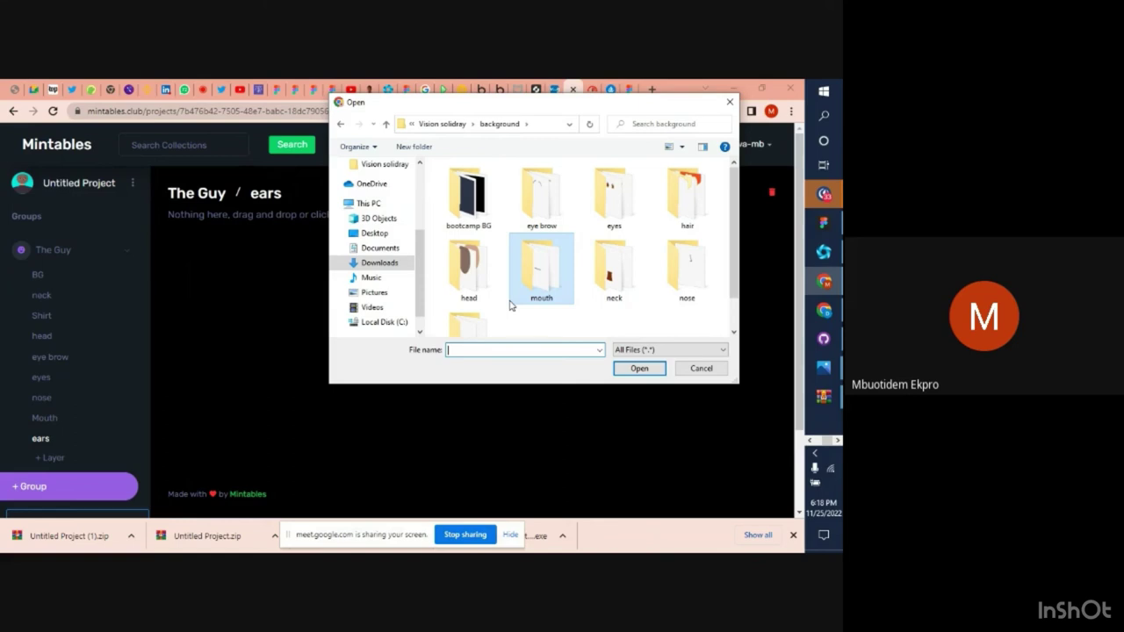
pyautogui.scroll(-1, 510, 306)
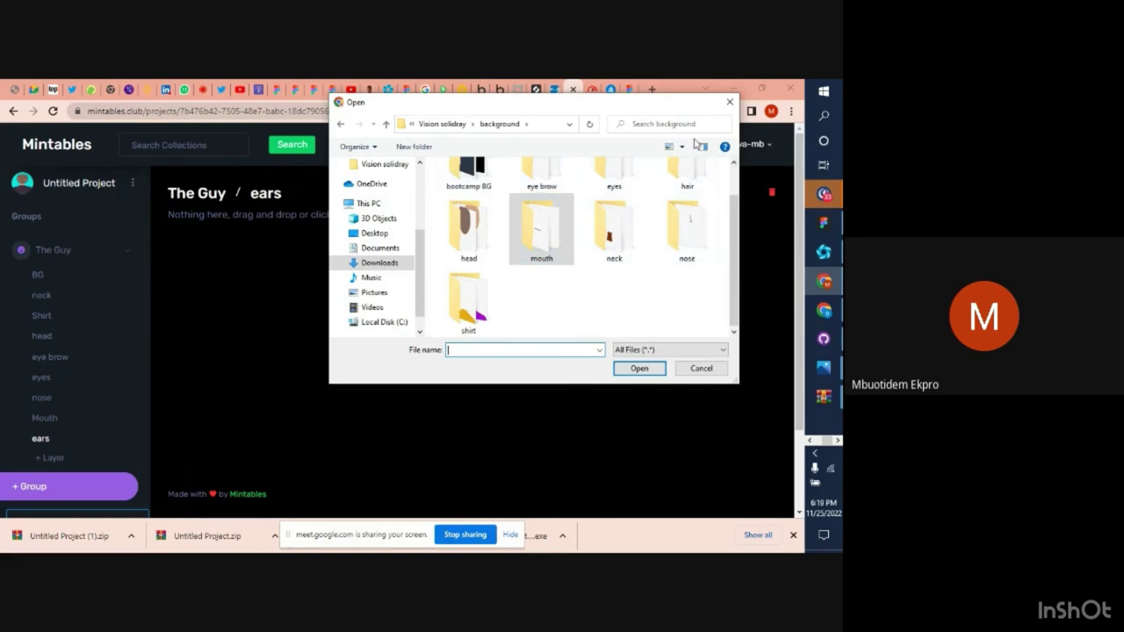
pyautogui.click(728, 104)
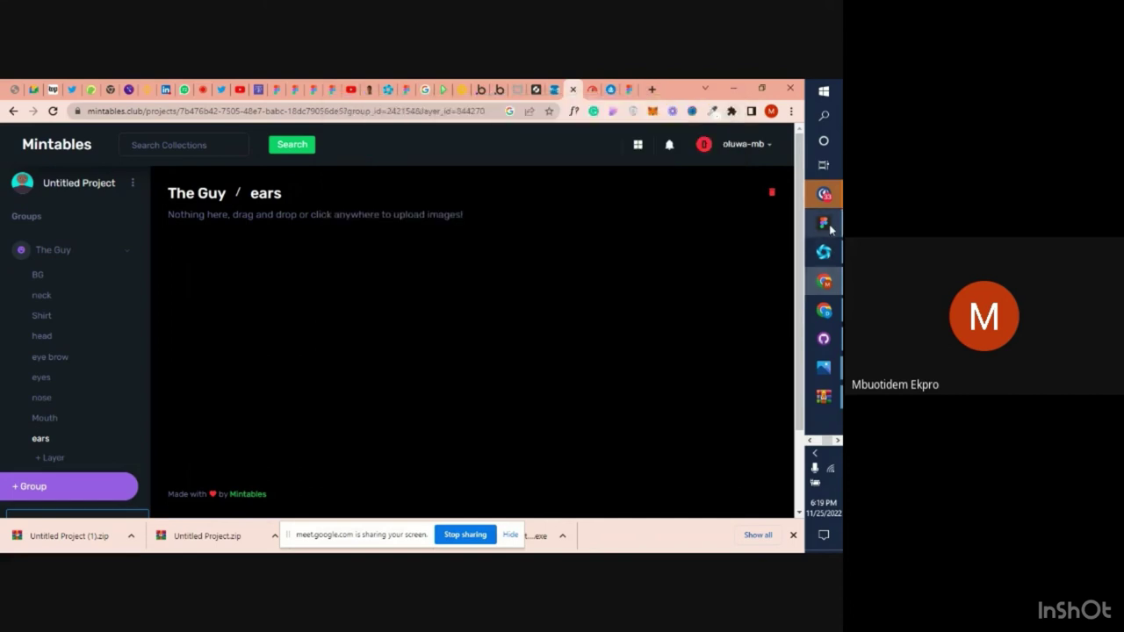
# In Figma, select the ear frame and Alt-drag out a duplicate of it
pyautogui.click(830, 224)
pyautogui.scroll(-3, 322, 437)
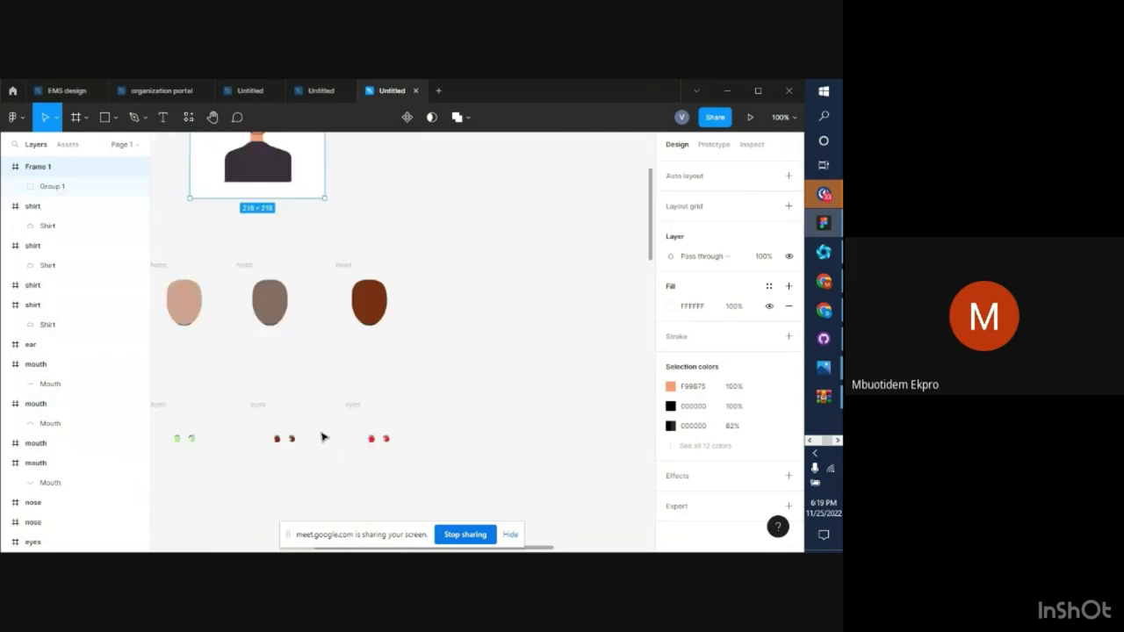
pyautogui.scroll(-3, 322, 436)
pyautogui.scroll(-5, 323, 436)
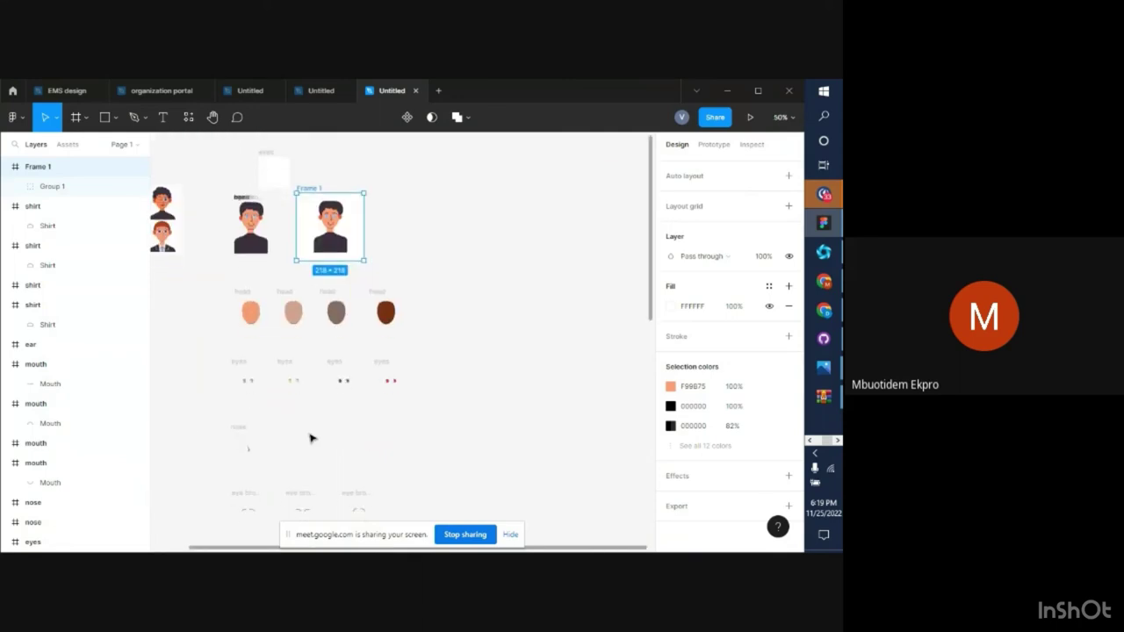
pyautogui.scroll(-5, 320, 437)
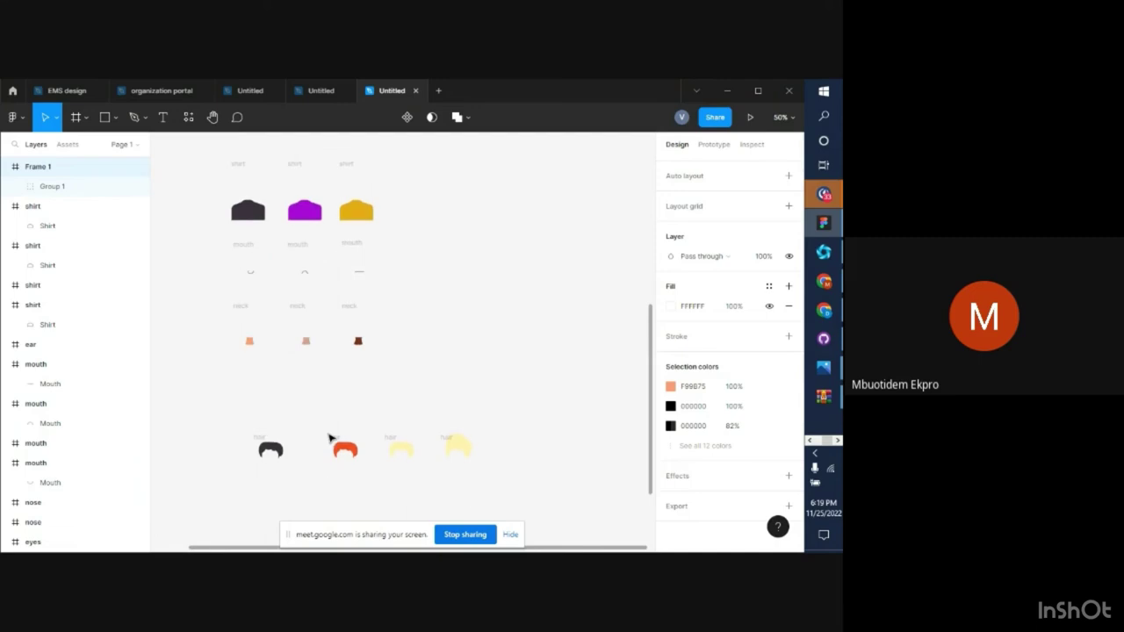
pyautogui.scroll(10, 330, 438)
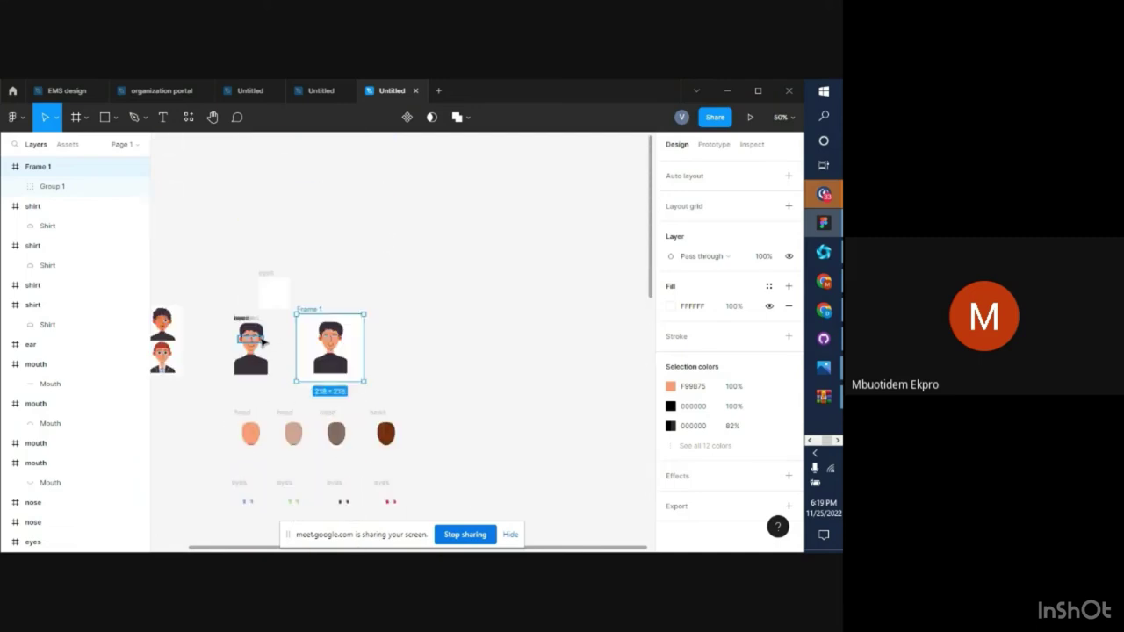
pyautogui.click(262, 343)
pyautogui.click(27, 345)
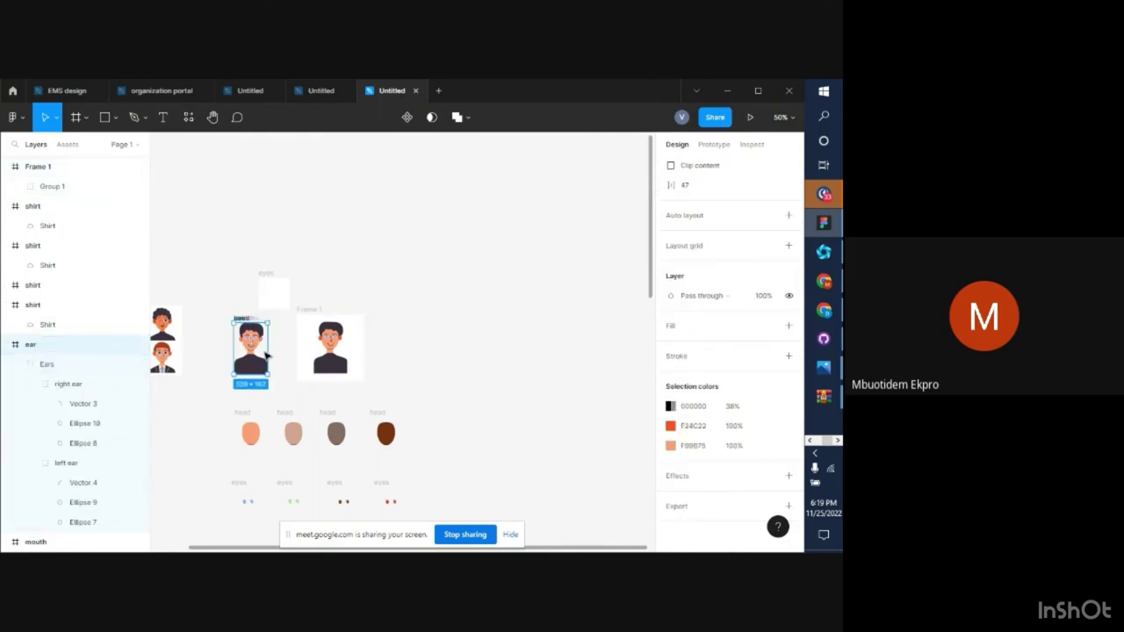
pyautogui.moveTo(266, 354); pyautogui.dragTo(336, 428)
# Make a third ear frame copy, zoom in on the middle one, and edit its F24C22 colour
pyautogui.hotkey('ctrl', 'd')
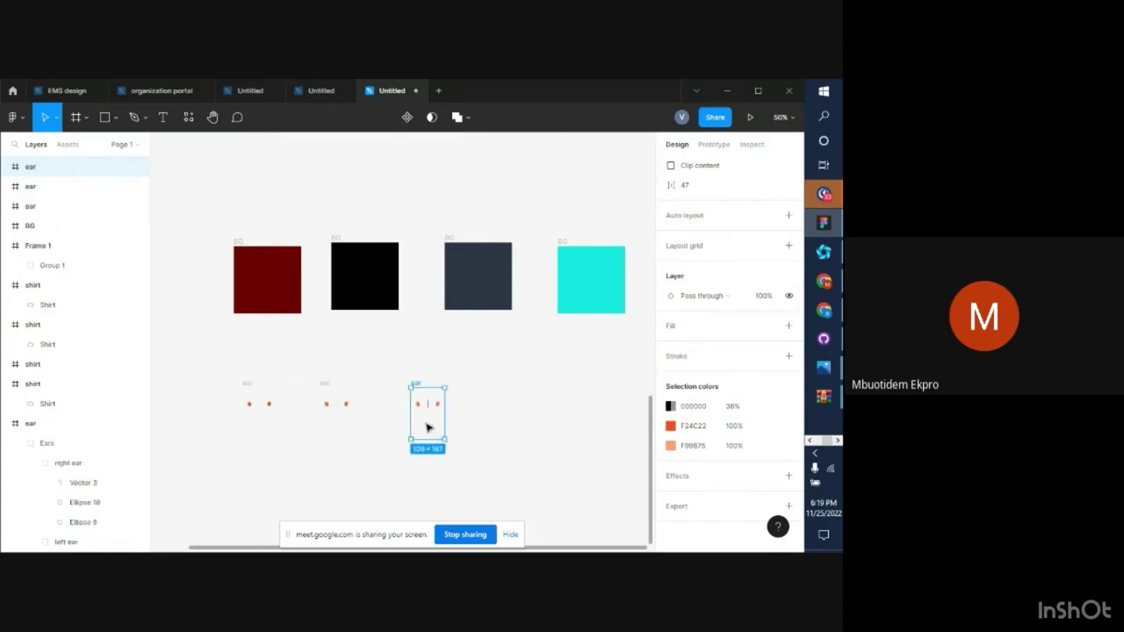
pyautogui.click(331, 384)
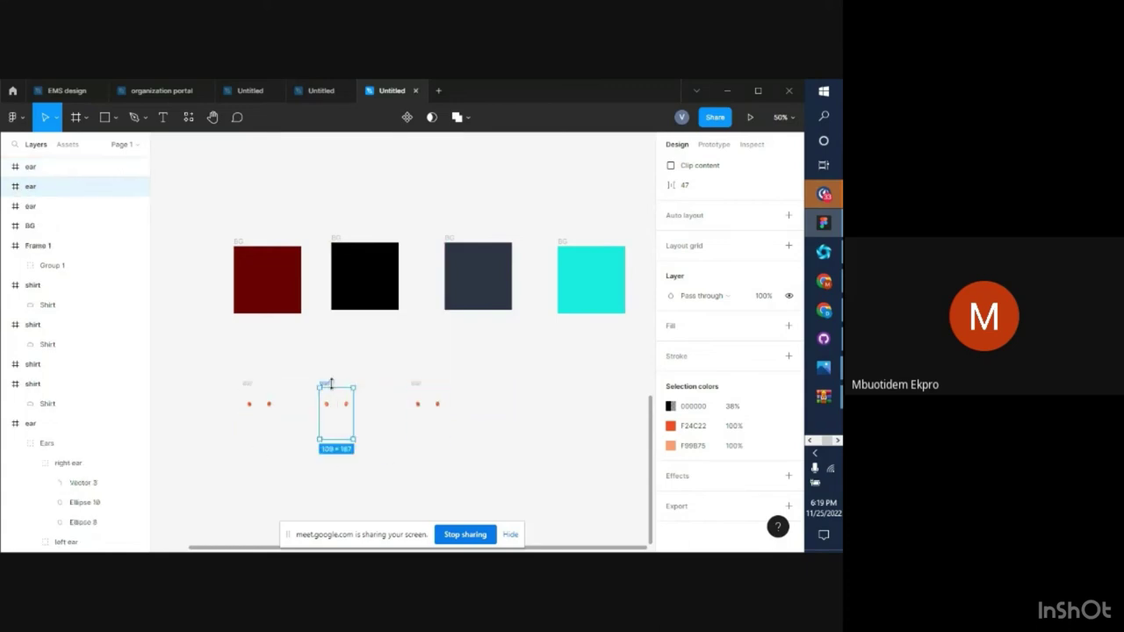
pyautogui.hotkey('shift', '0')
pyautogui.scroll(-1, 323, 460)
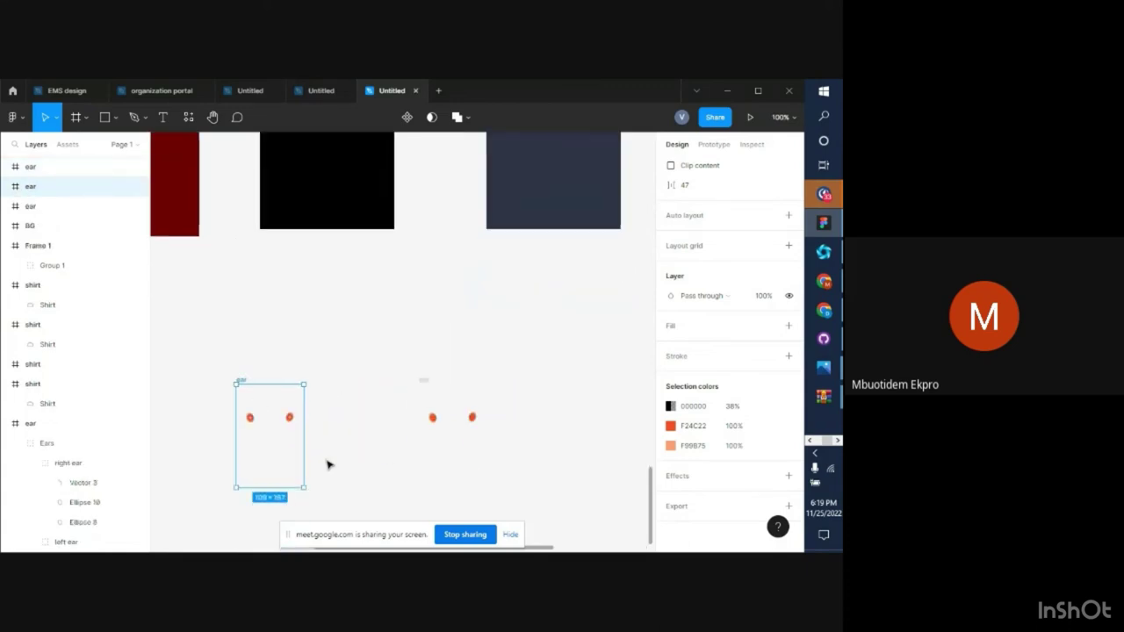
pyautogui.hscroll(-1, 289, 460)
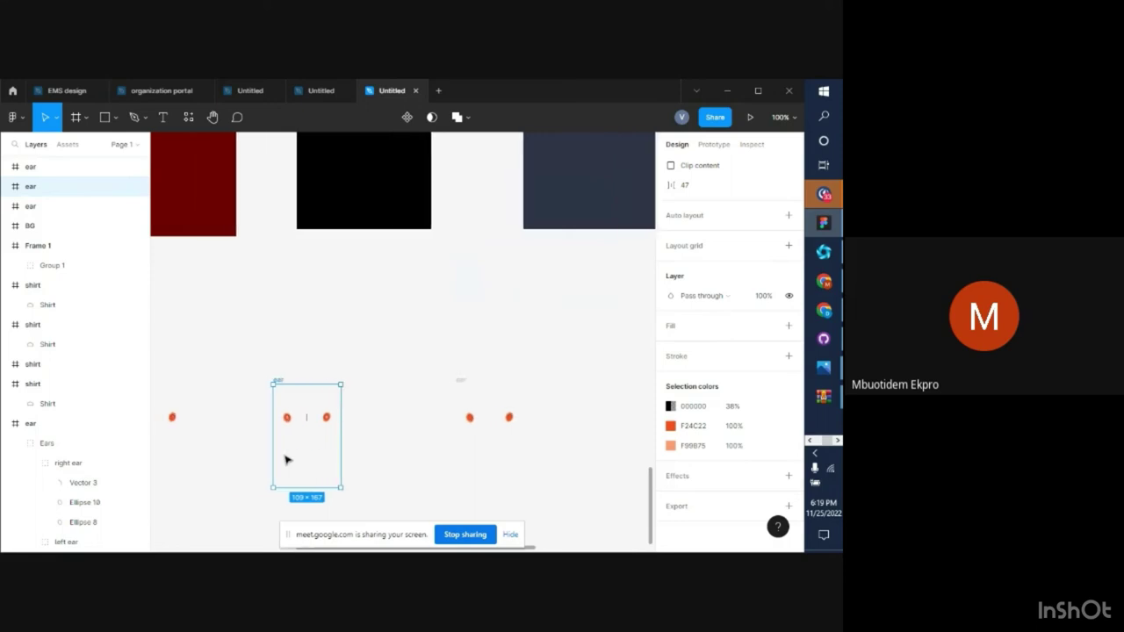
pyautogui.hotkey('ctrl', '=')
pyautogui.hscroll(-3, 286, 460)
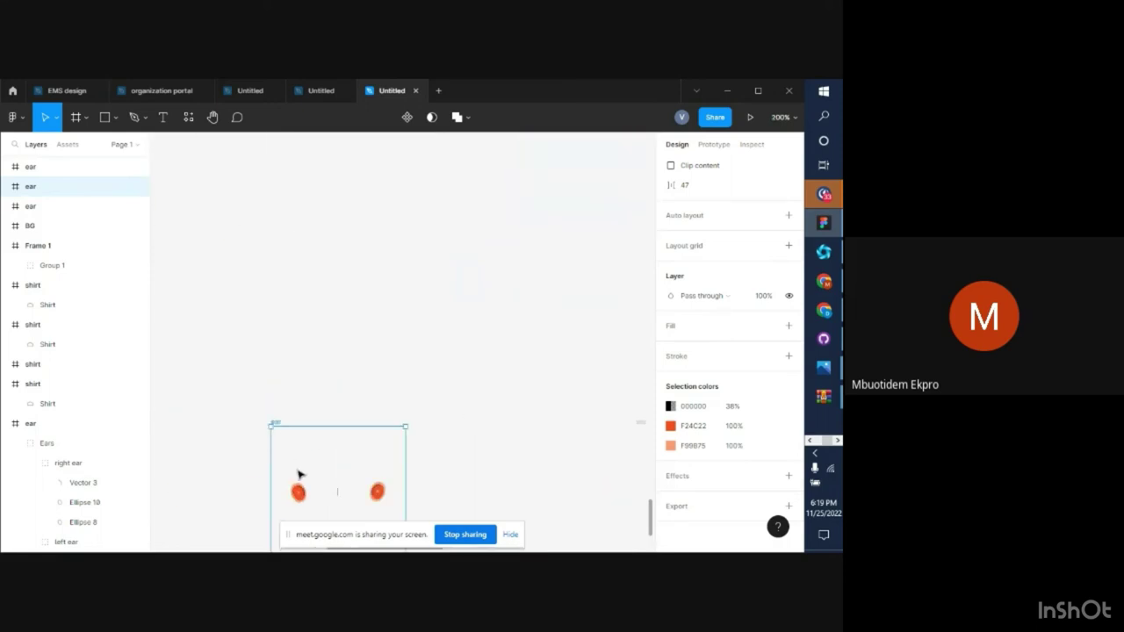
pyautogui.scroll(-1, 303, 465)
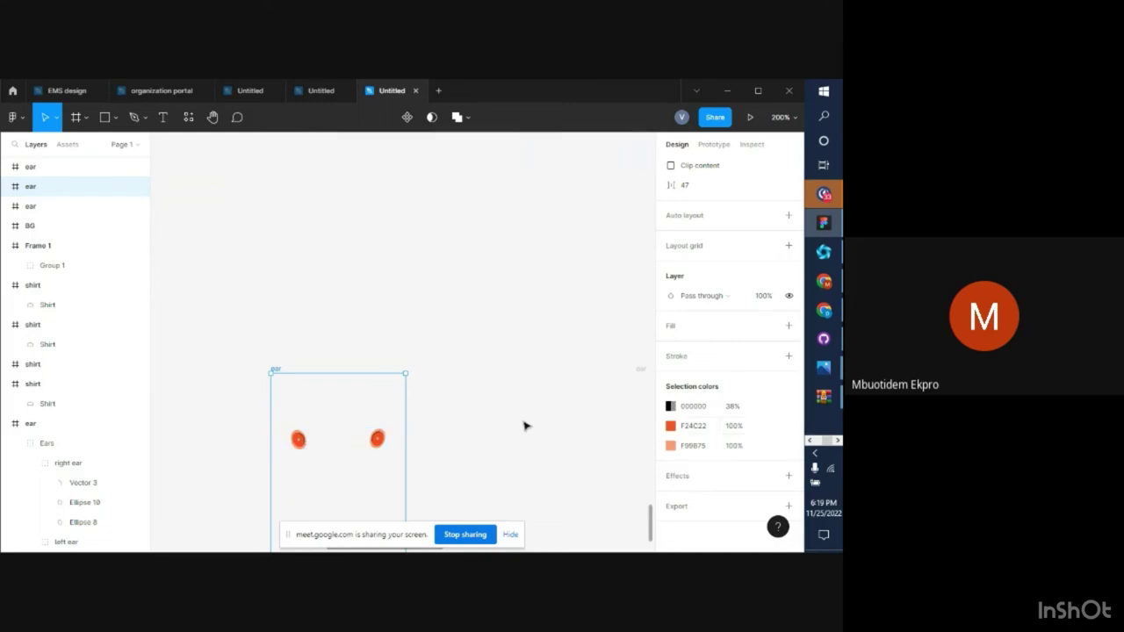
pyautogui.click(670, 426)
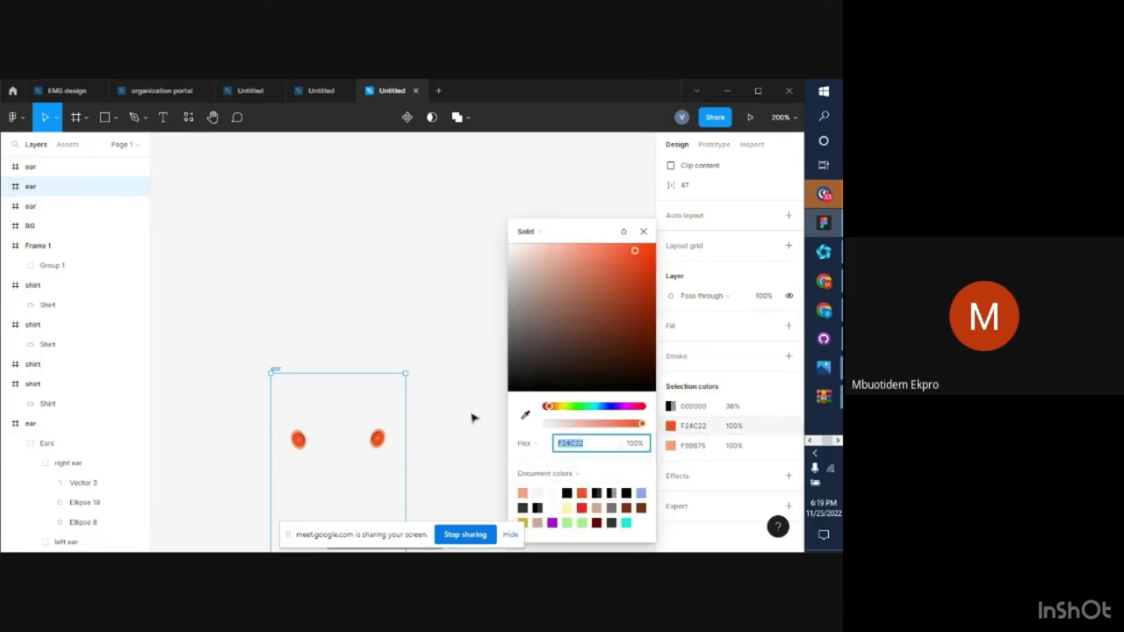
# Try brown 762F12 and dark red 800000 on the ears and inspect the F99B75 colour
pyautogui.click(642, 508)
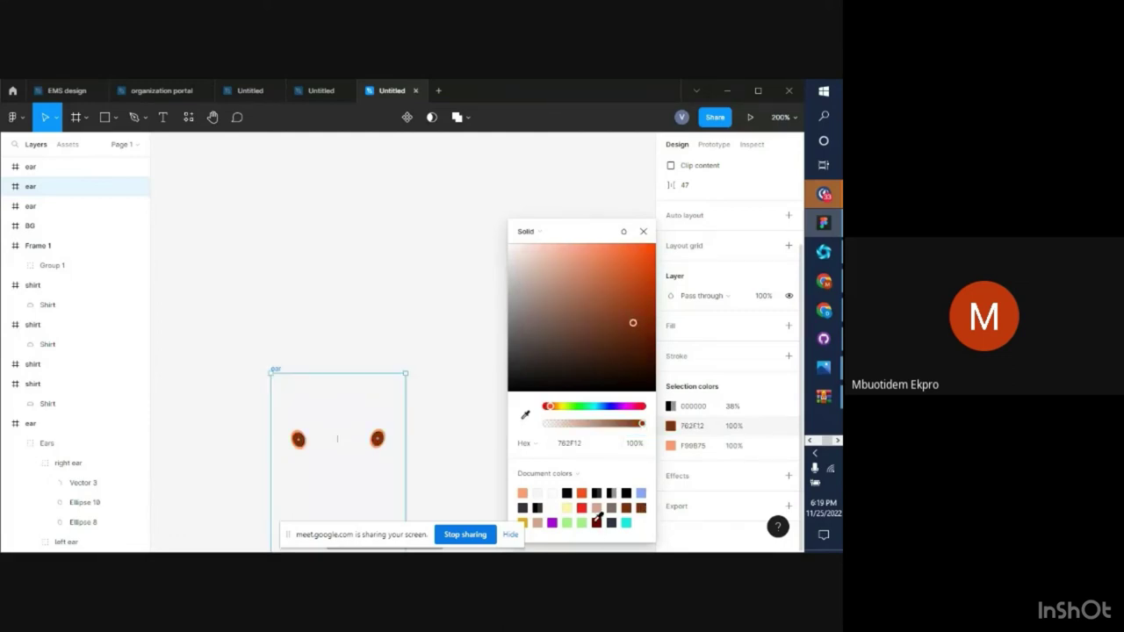
pyautogui.click(684, 446)
pyautogui.click(597, 521)
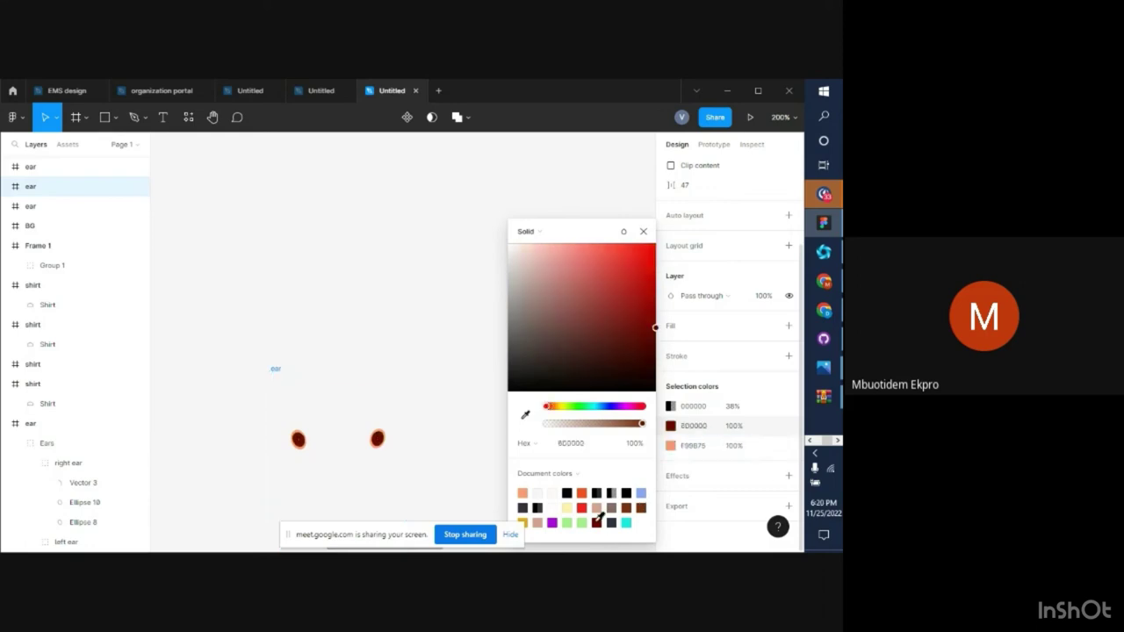
pyautogui.click(690, 449)
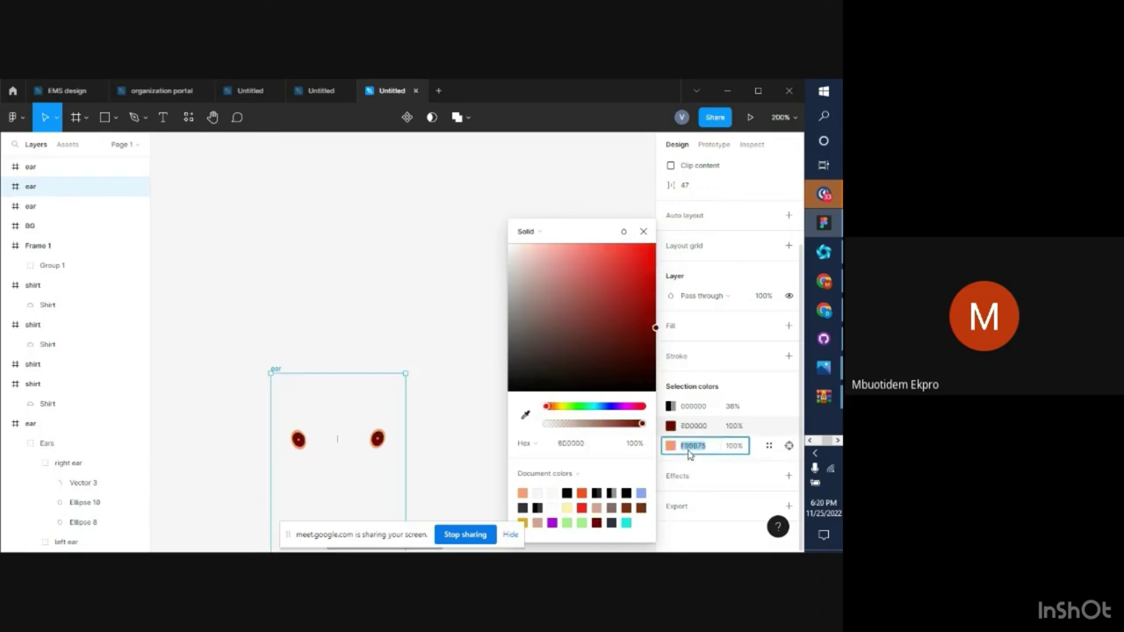
pyautogui.click(672, 447)
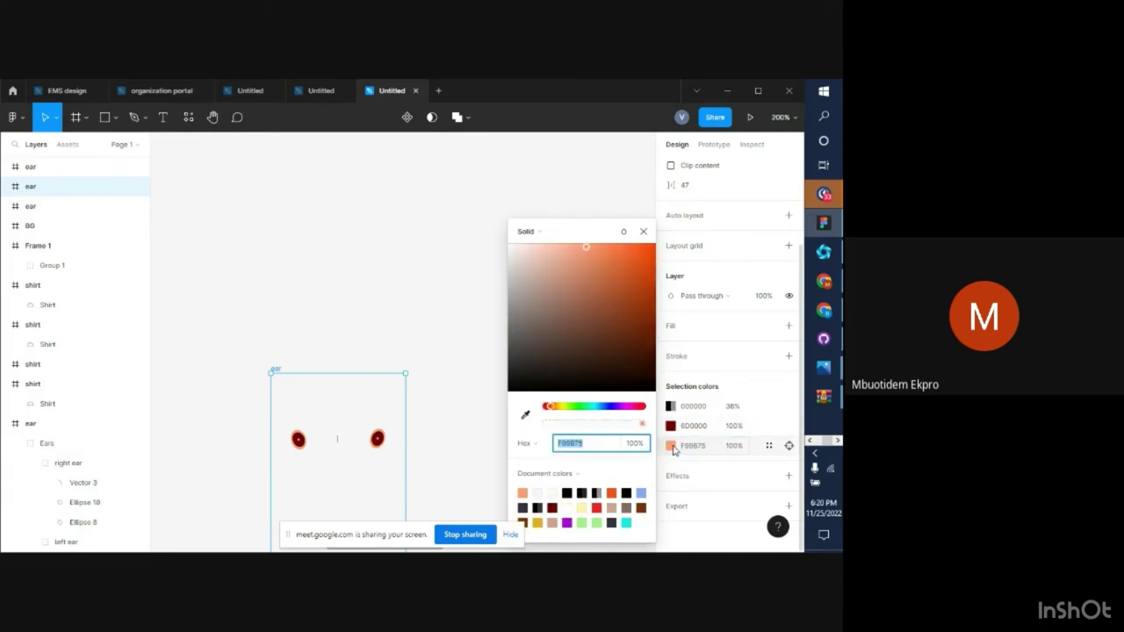
pyautogui.click(672, 447)
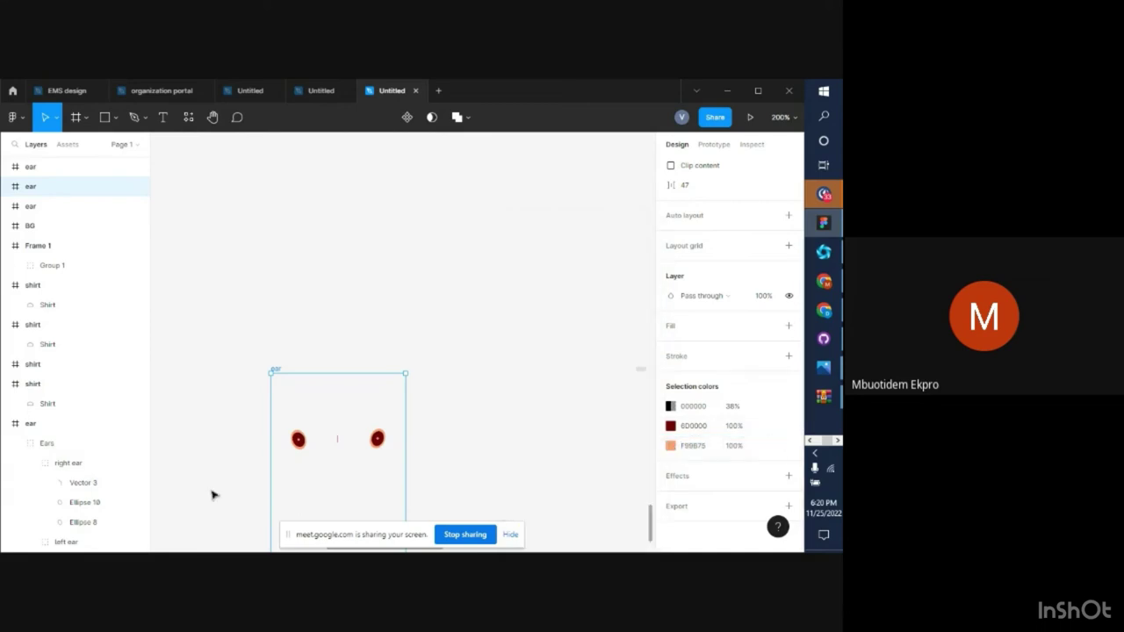
# Select the right ear's outer ellipse, edit its fill, and eyedropper-sample it onto the other ear
pyautogui.scroll(-5, 61, 461)
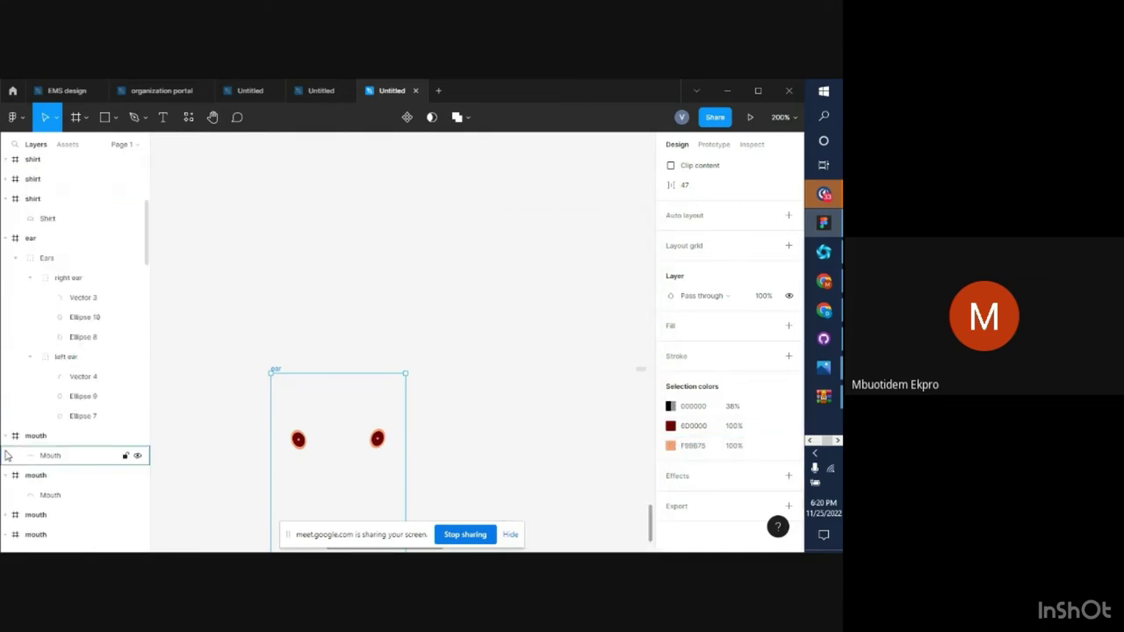
pyautogui.doubleClick(299, 452)
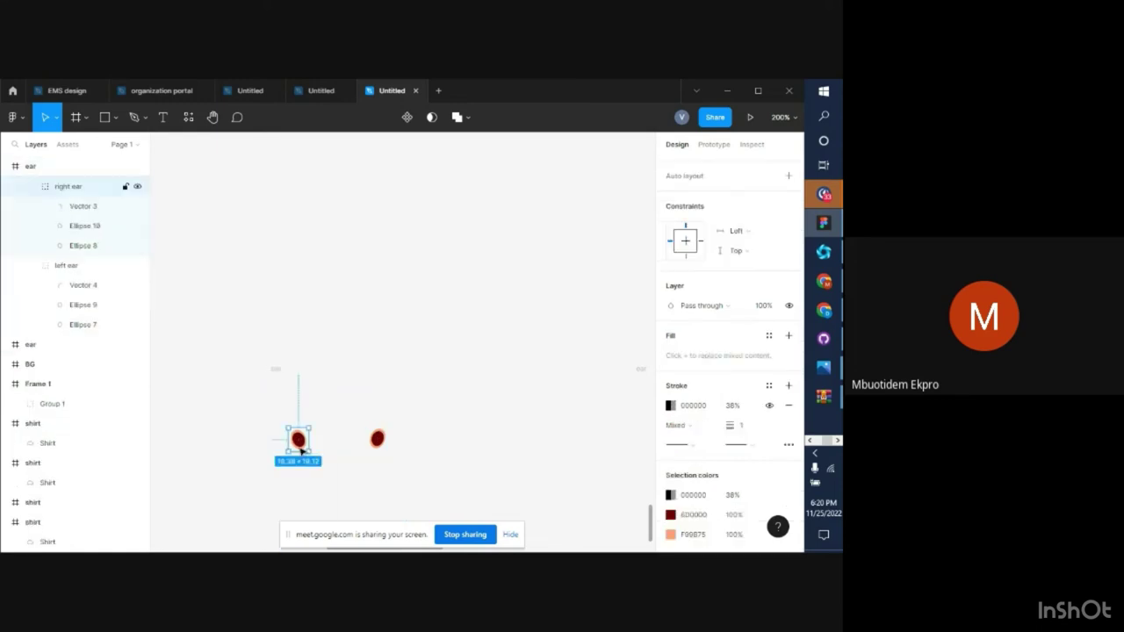
pyautogui.doubleClick(300, 451)
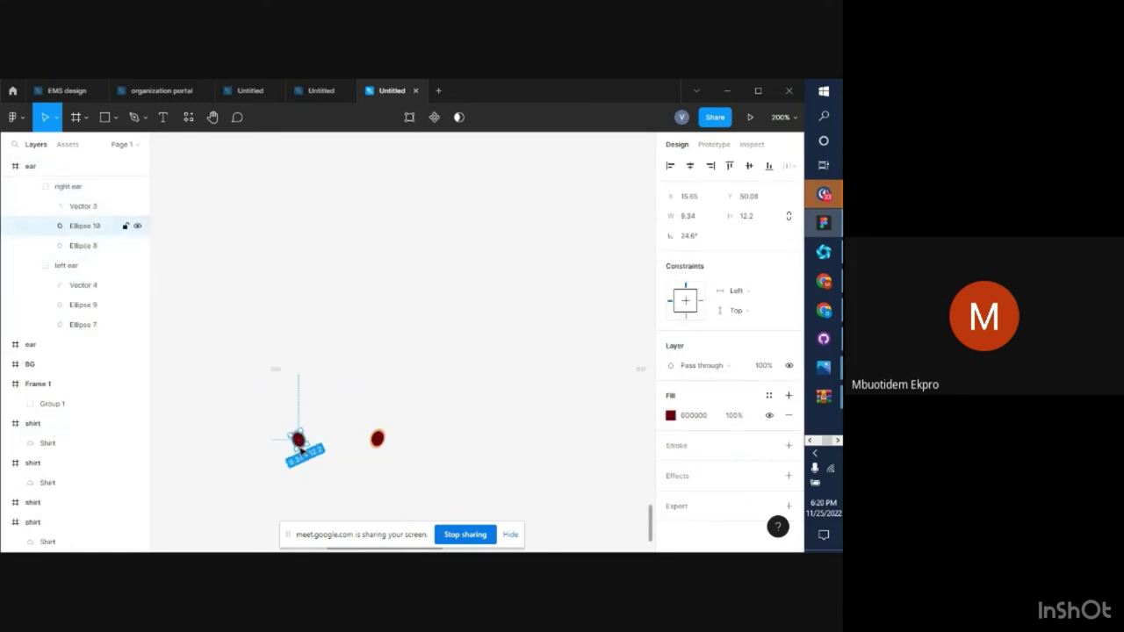
pyautogui.hotkey('ctrl', '+')
pyautogui.scroll(-5, 290, 442)
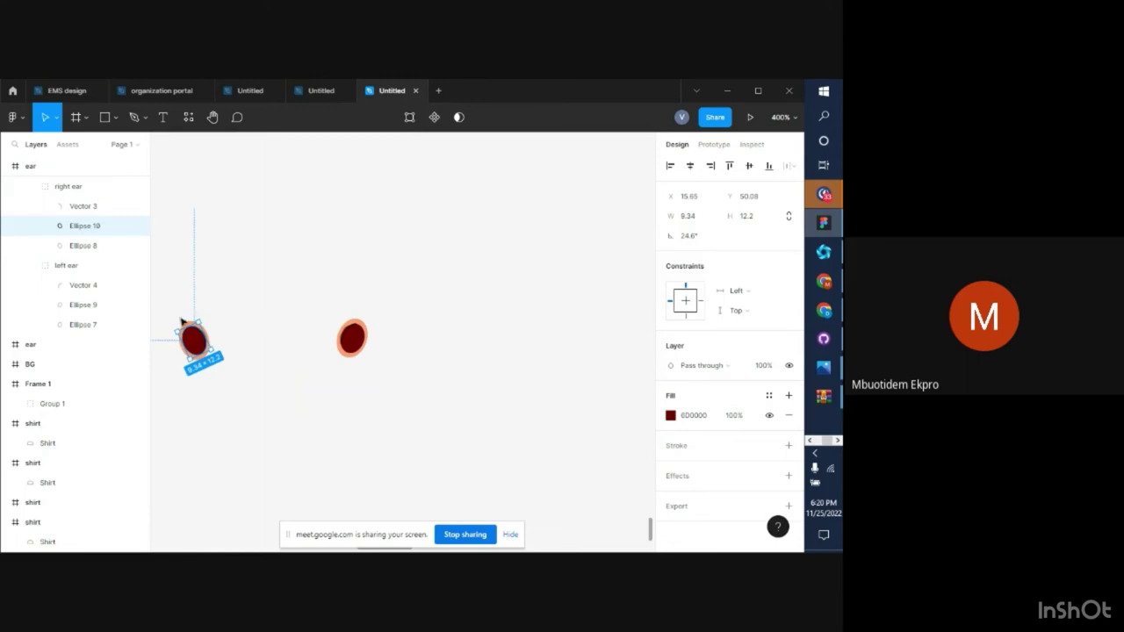
pyautogui.click(181, 322)
pyautogui.moveTo(188, 327); pyautogui.dragTo(184, 320)
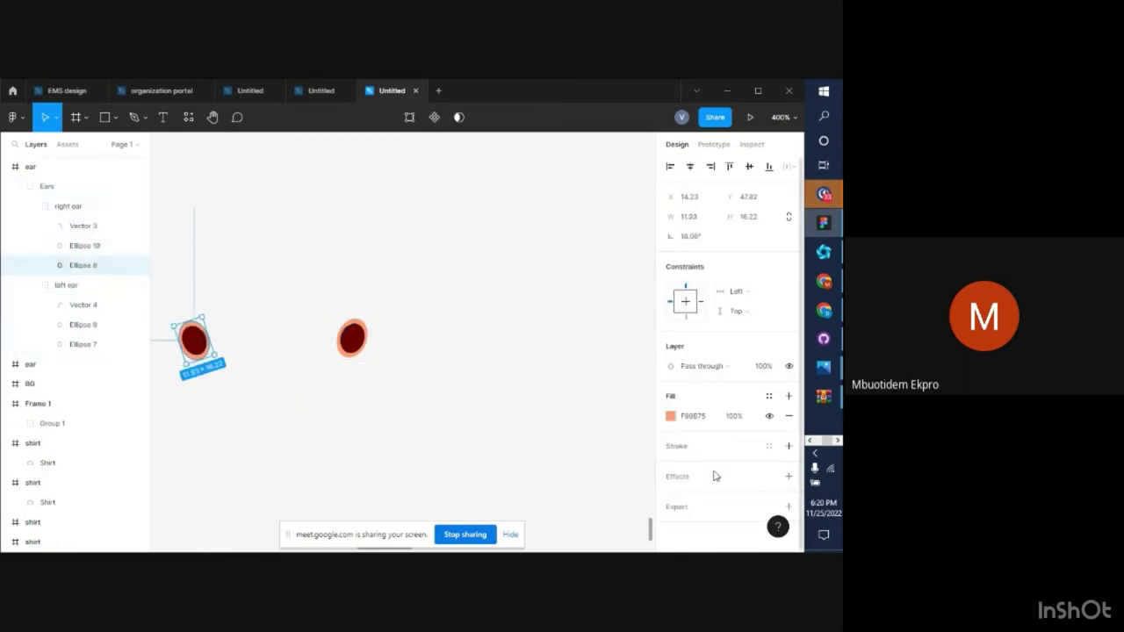
pyautogui.click(670, 416)
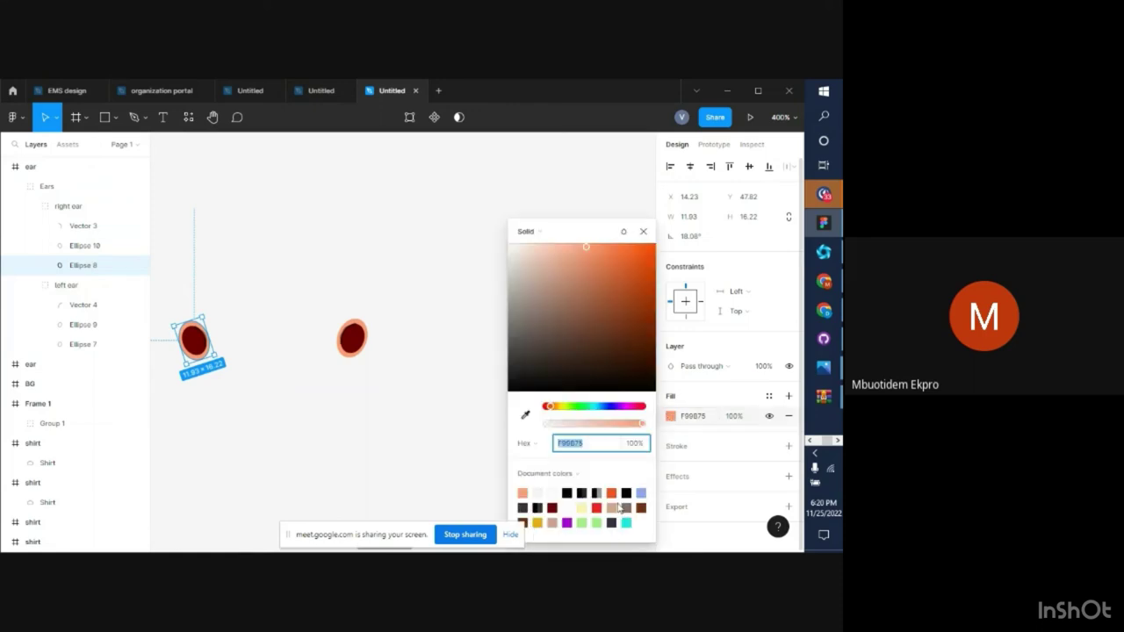
pyautogui.click(353, 351)
pyautogui.press('i')
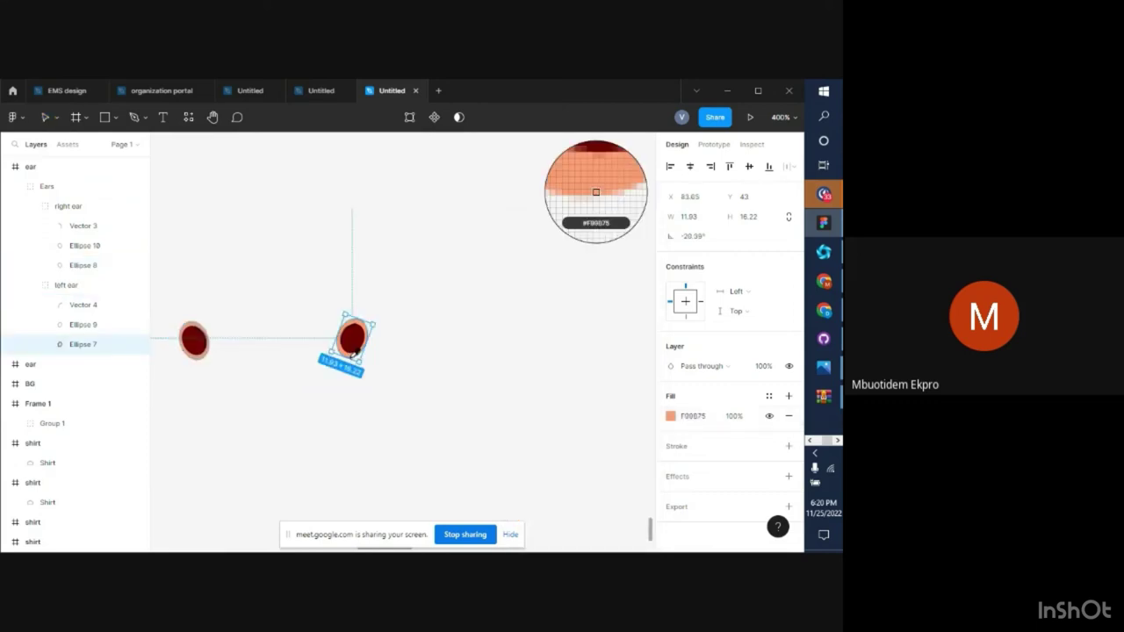
pyautogui.click(202, 354)
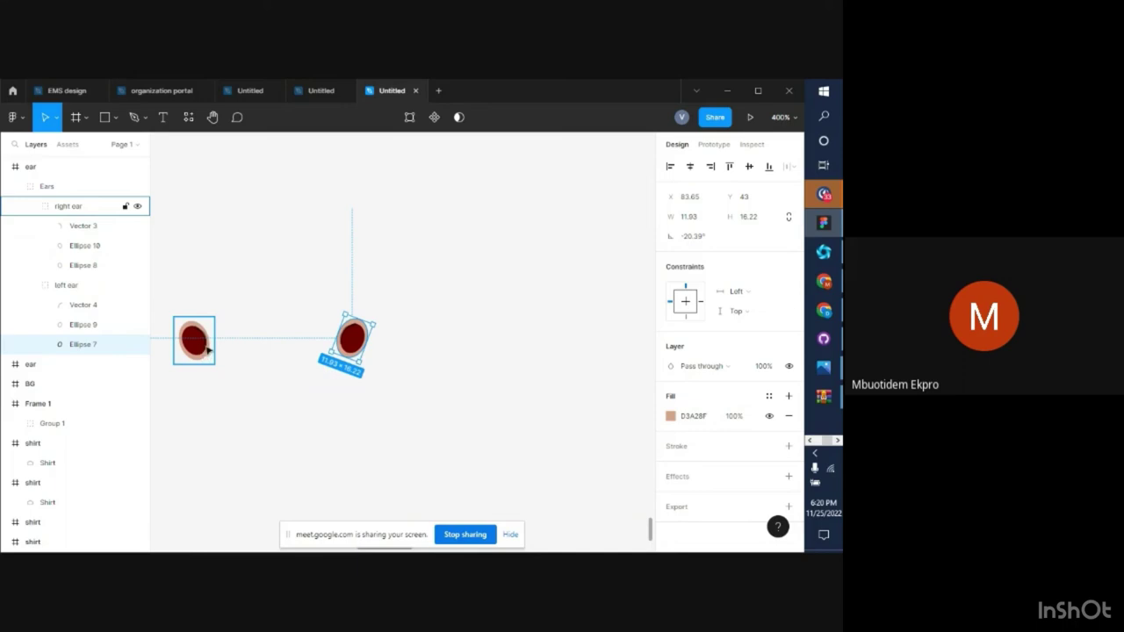
# Set the stroke of both ears' inner curves to red
pyautogui.click(207, 349)
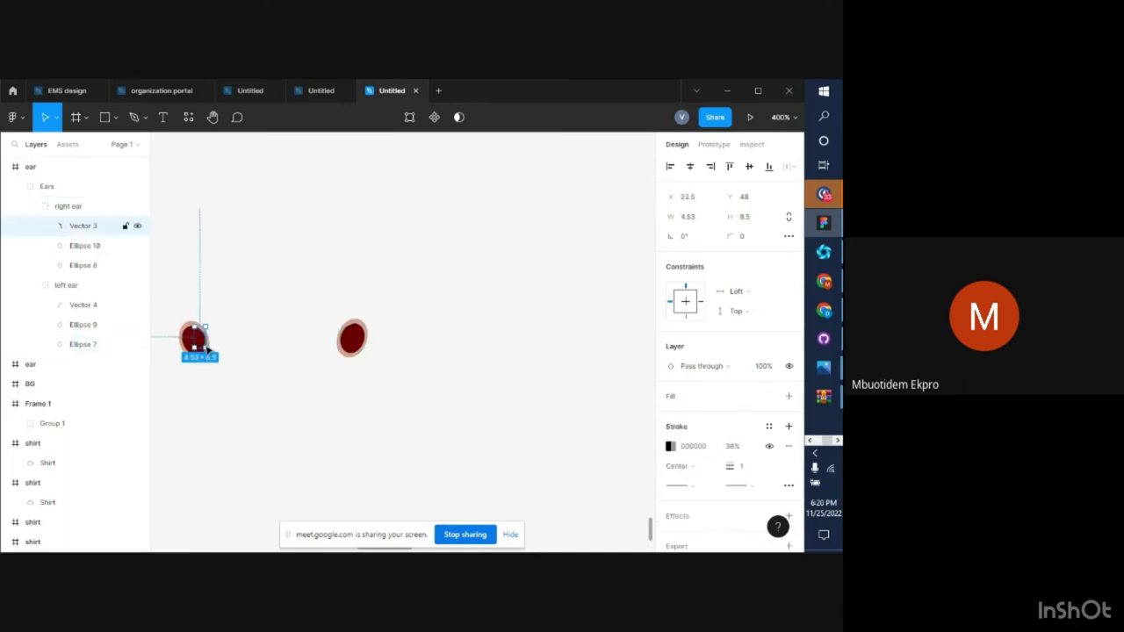
pyautogui.keyDown('shift'); pyautogui.click(348, 338); pyautogui.keyUp('shift')
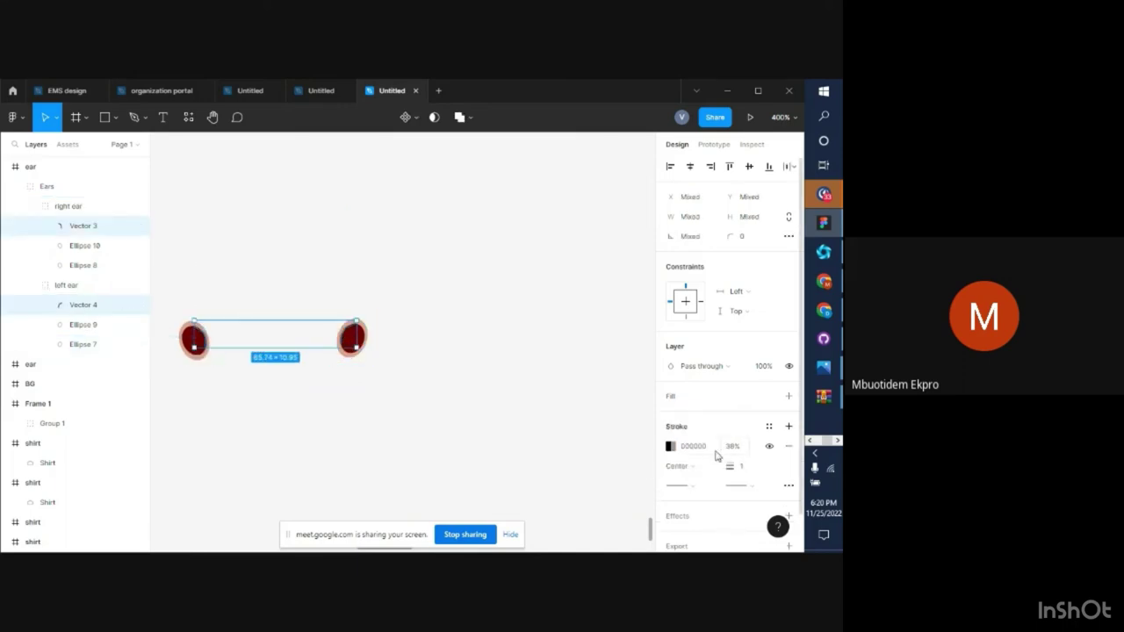
pyautogui.click(670, 446)
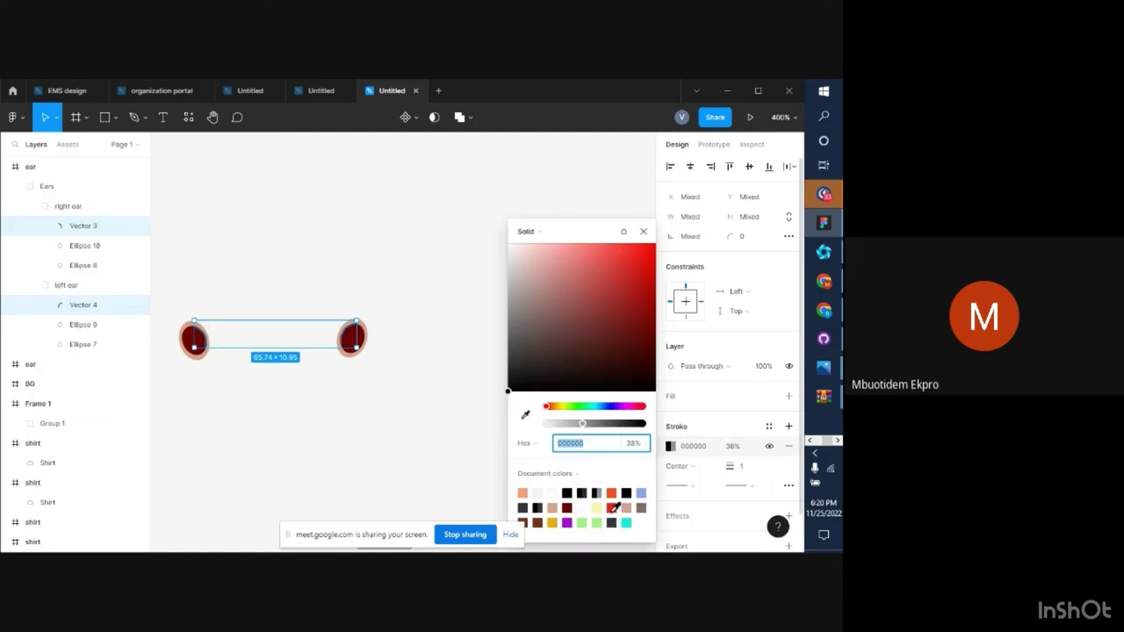
pyautogui.click(613, 508)
pyautogui.click(428, 429)
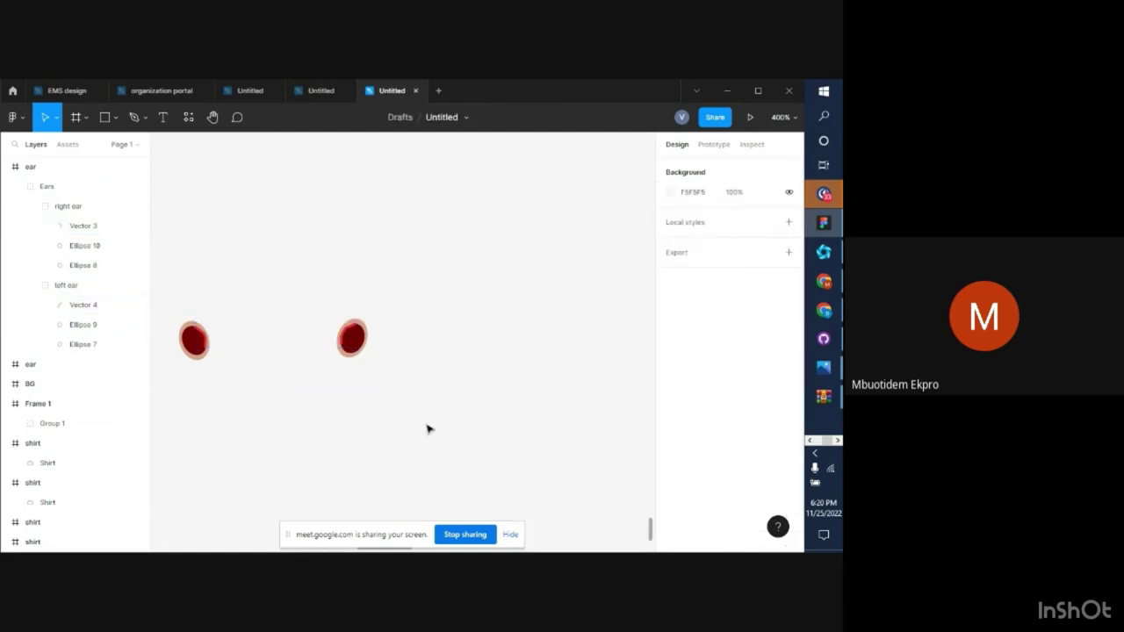
pyautogui.hotkey('ctrl', 'z')
pyautogui.hotkey('ctrl', 'z')
pyautogui.hotkey('ctrl', 'z')
pyautogui.hotkey('ctrl', 'z')
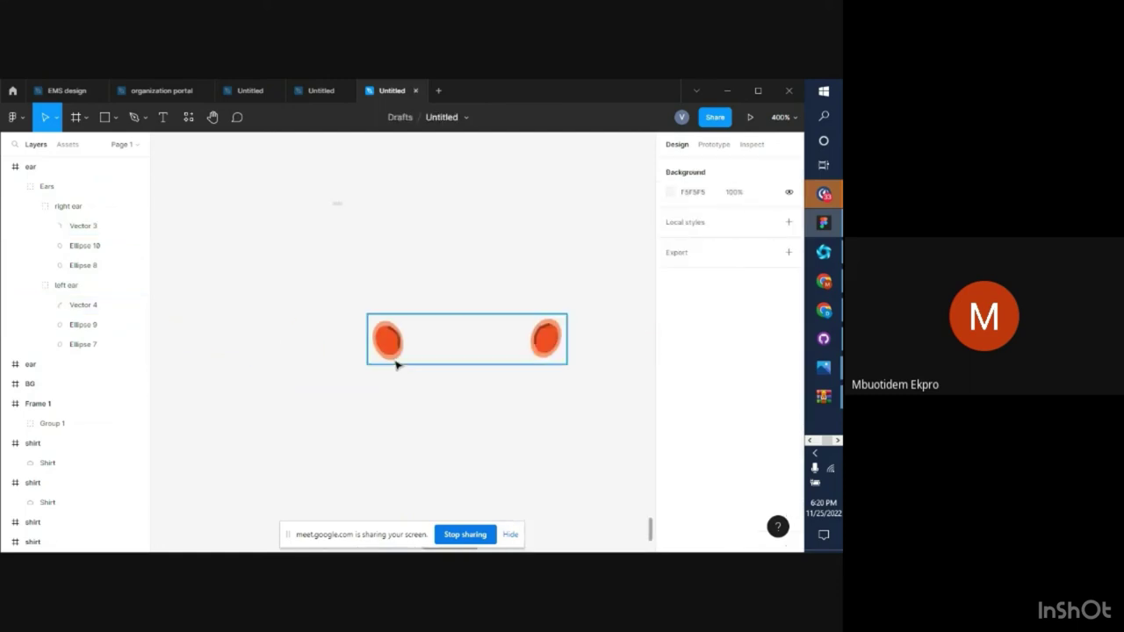
# Fill one ear's outer ellipse with pale yellow FFF2AF
pyautogui.doubleClick(394, 364)
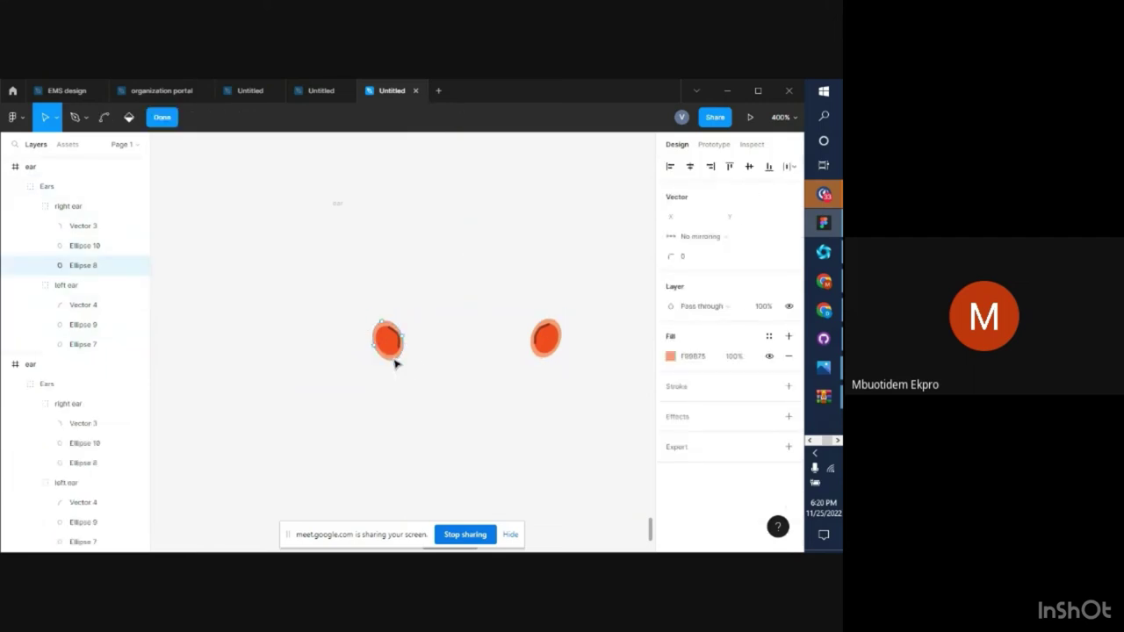
pyautogui.click(161, 117)
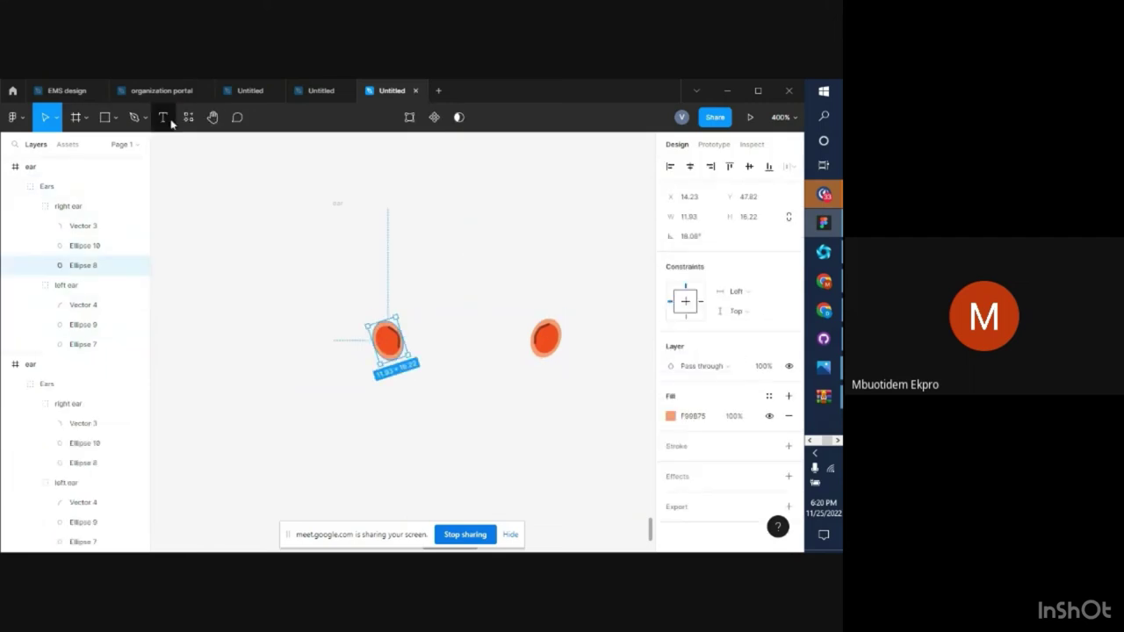
pyautogui.keyDown('shift'); pyautogui.click(547, 360); pyautogui.keyUp('shift')
pyautogui.keyDown('shift'); pyautogui.click(545, 360); pyautogui.keyUp('shift')
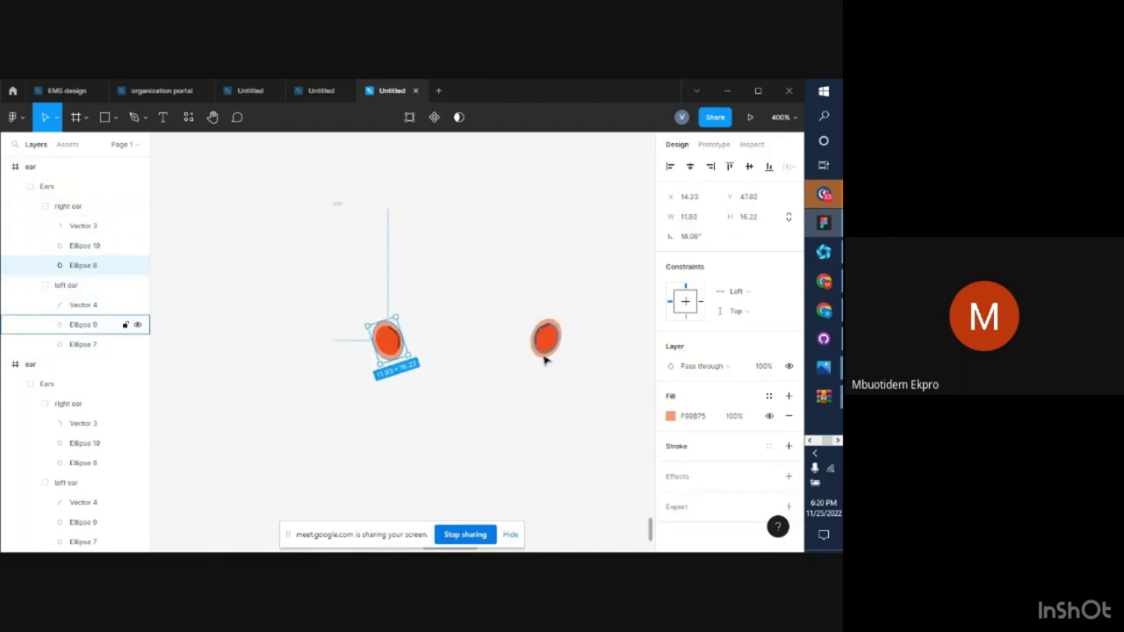
pyautogui.press('Return')
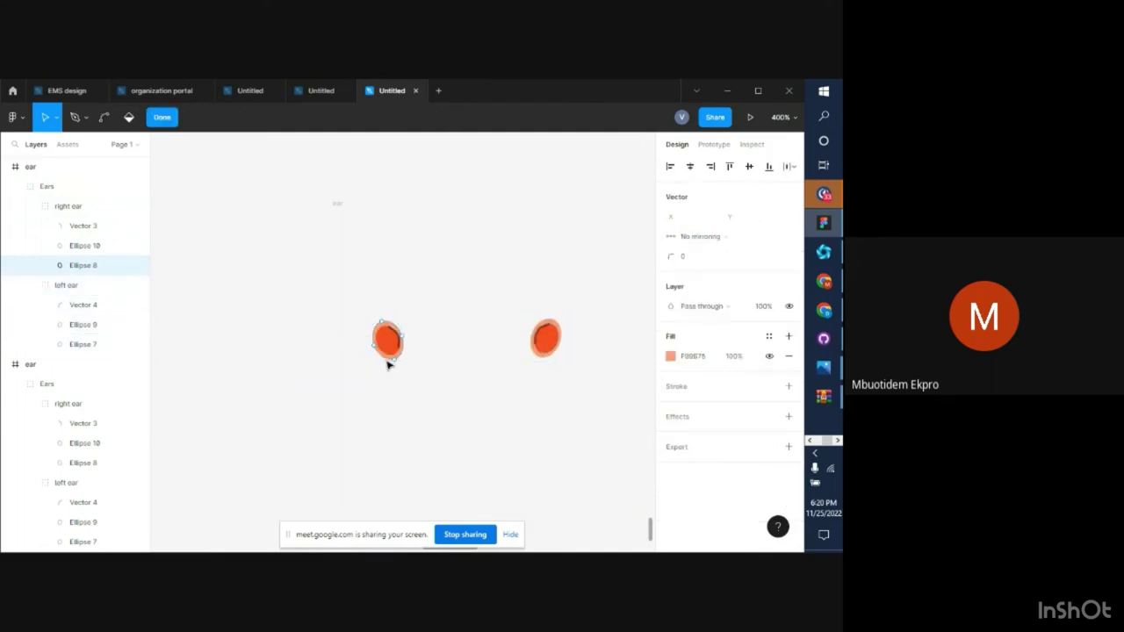
pyautogui.press('Escape')
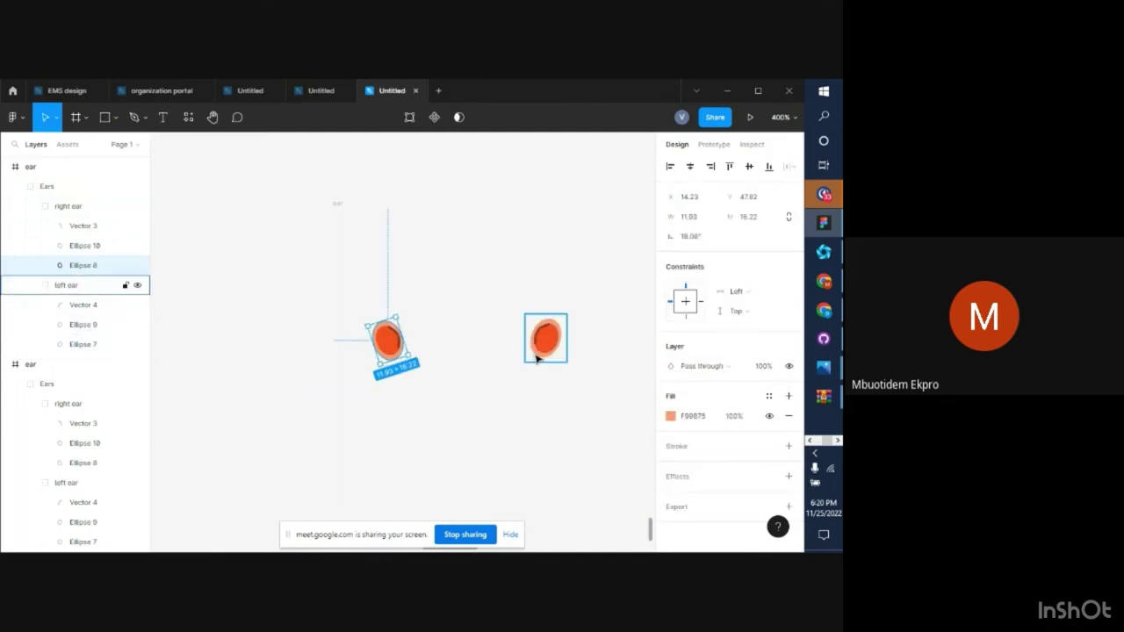
pyautogui.click(672, 416)
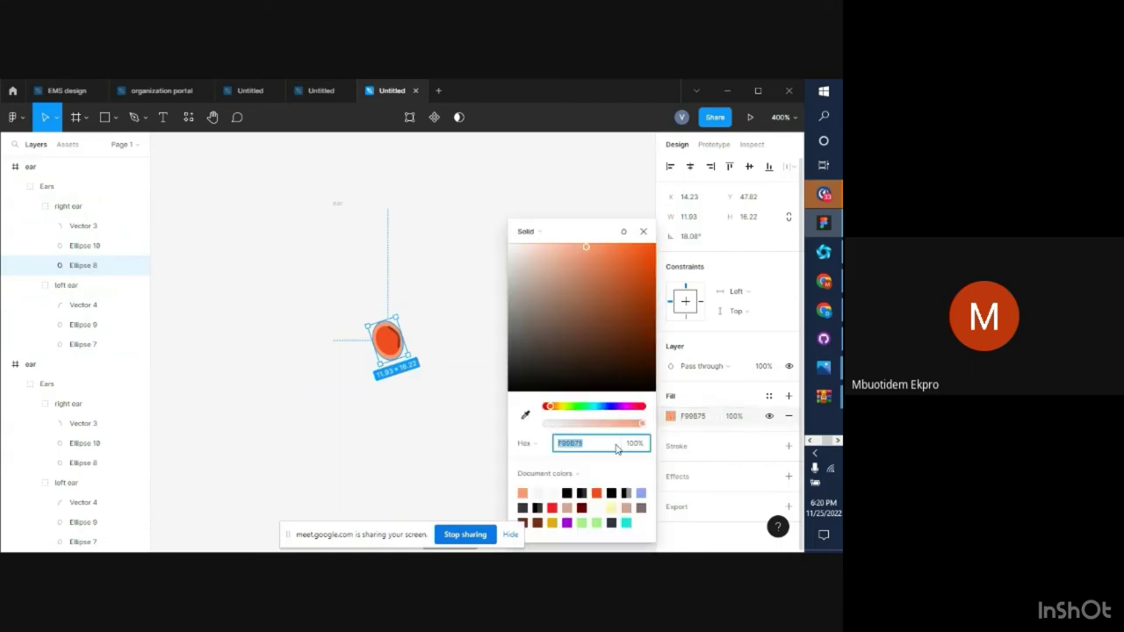
pyautogui.click(611, 508)
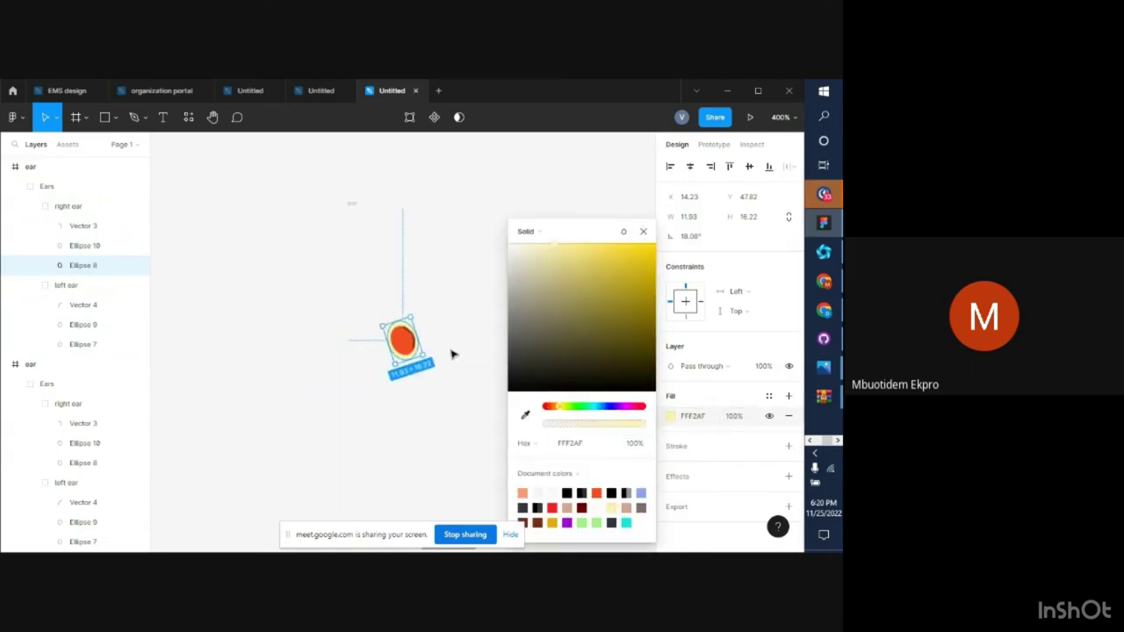
# Copy the pale yellow FFF2AF onto the other ear's outer ellipse with the eyedropper
pyautogui.hscroll(5, 451, 354)
pyautogui.click(370, 359)
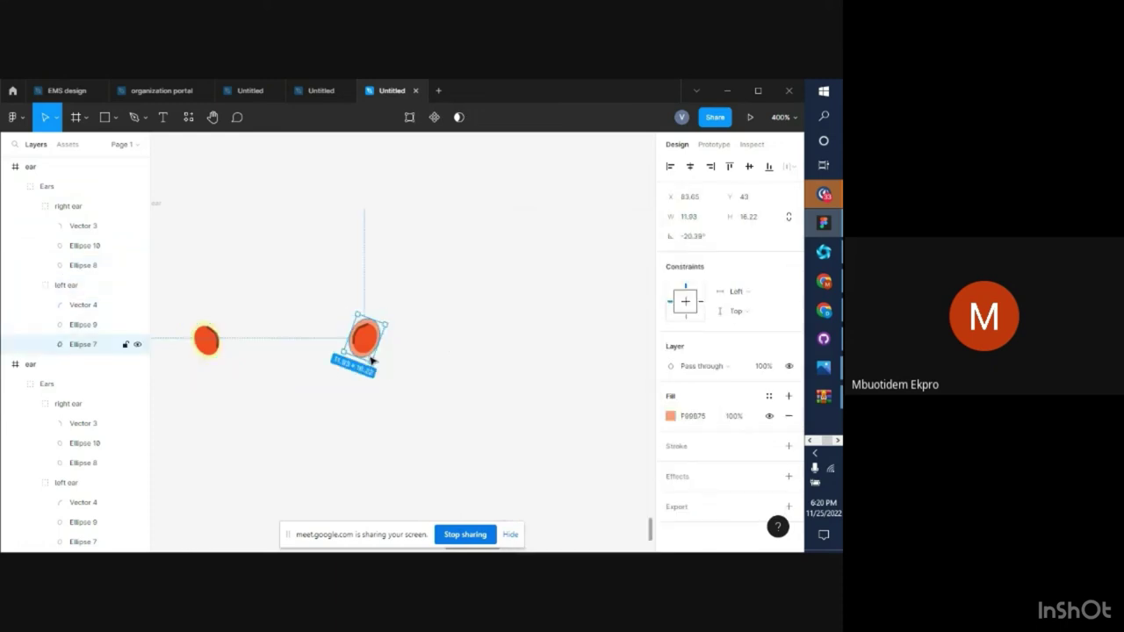
pyautogui.press('i')
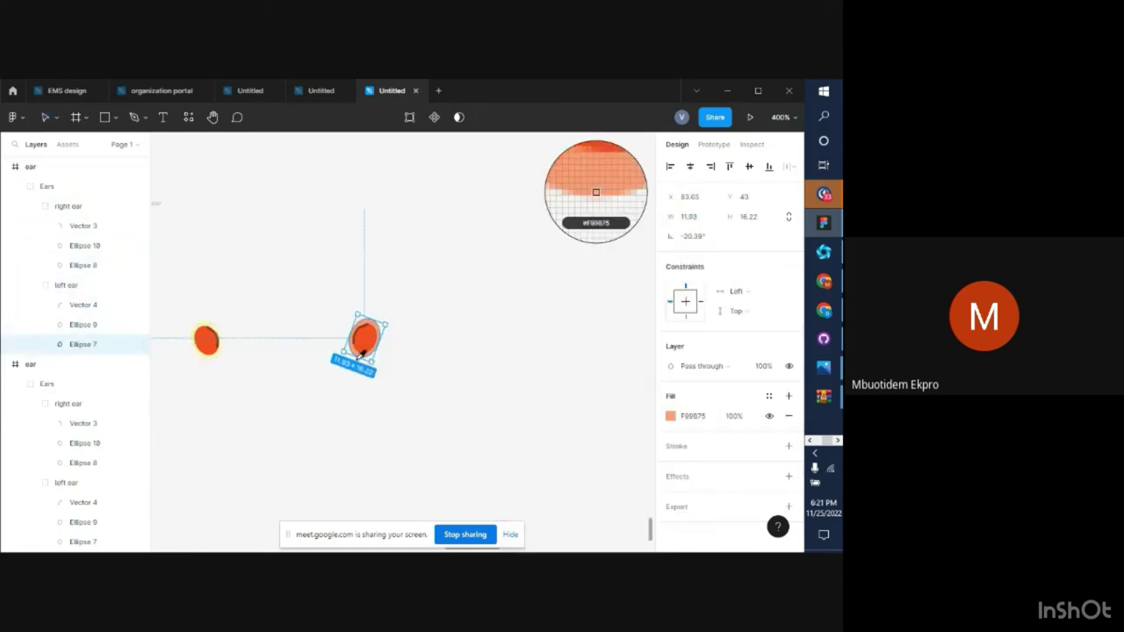
pyautogui.click(219, 351)
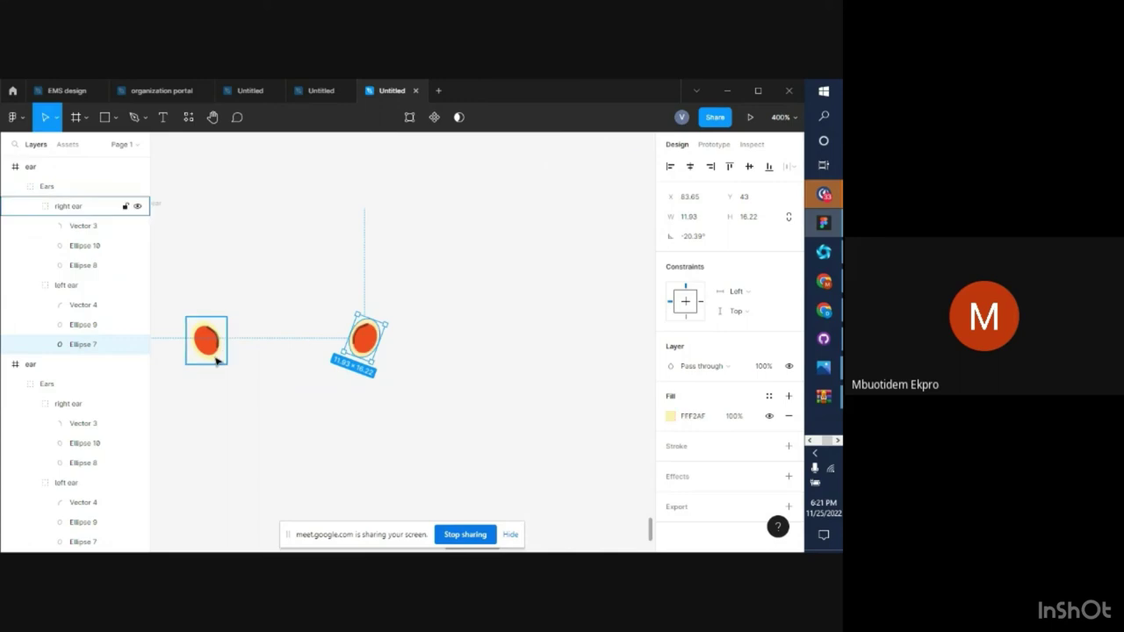
pyautogui.click(497, 401)
pyautogui.press('-')
pyautogui.press('-')
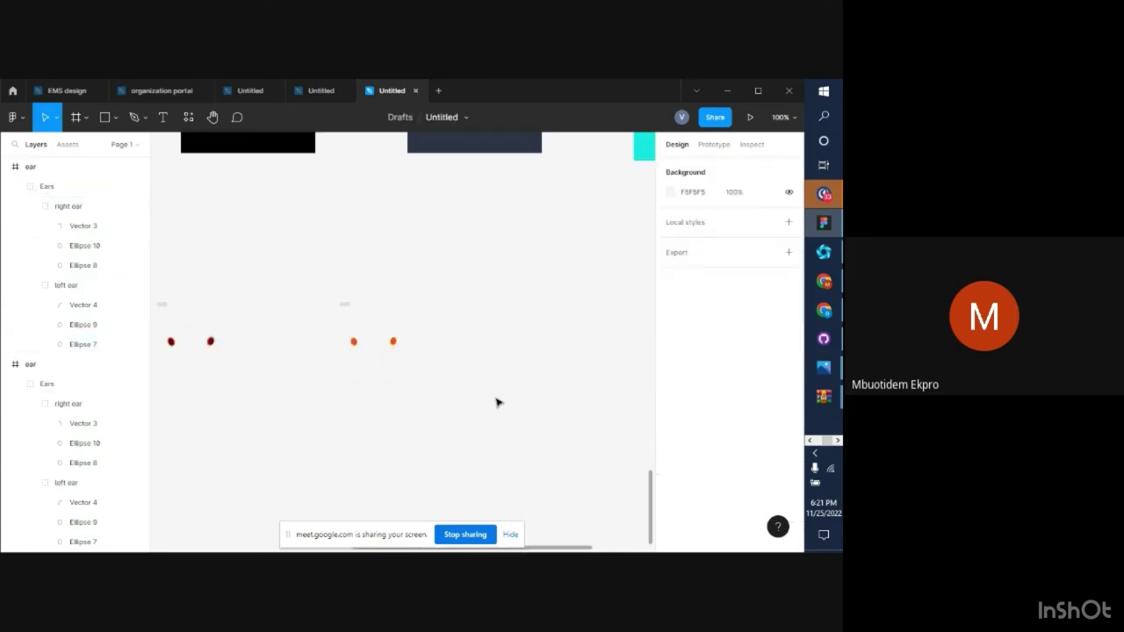
pyautogui.press('+')
pyautogui.press('+')
pyautogui.press('+')
pyautogui.press('+')
# Pull the top of the left ear's pale yellow outer ellipse into a pointed tip
pyautogui.click(286, 274)
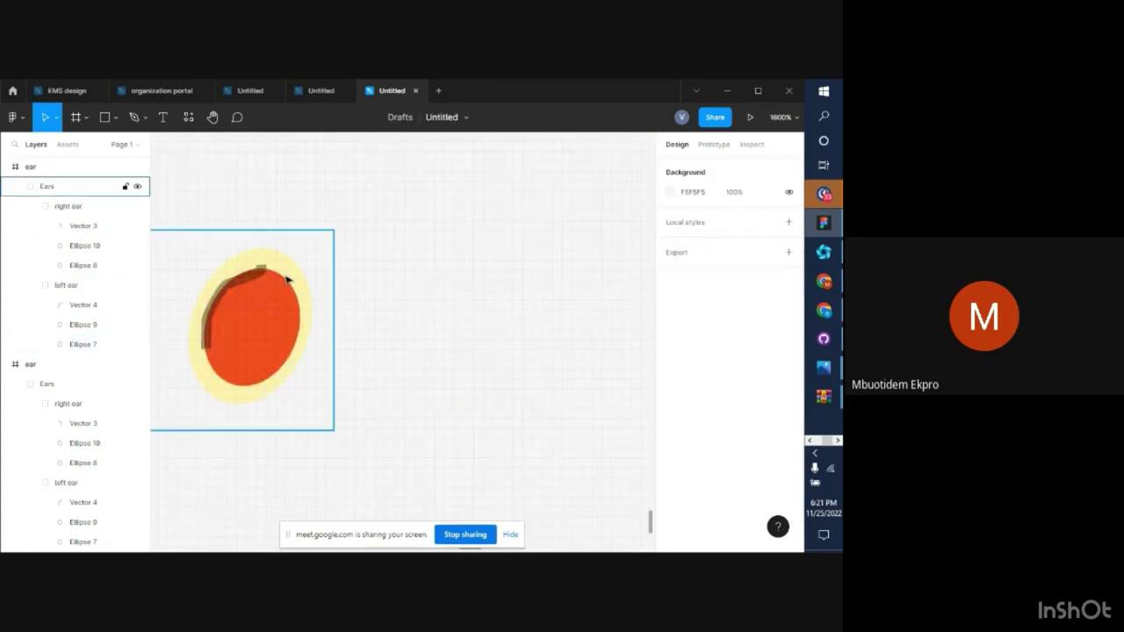
pyautogui.doubleClick(286, 274)
pyautogui.doubleClick(284, 276)
pyautogui.doubleClick(284, 260)
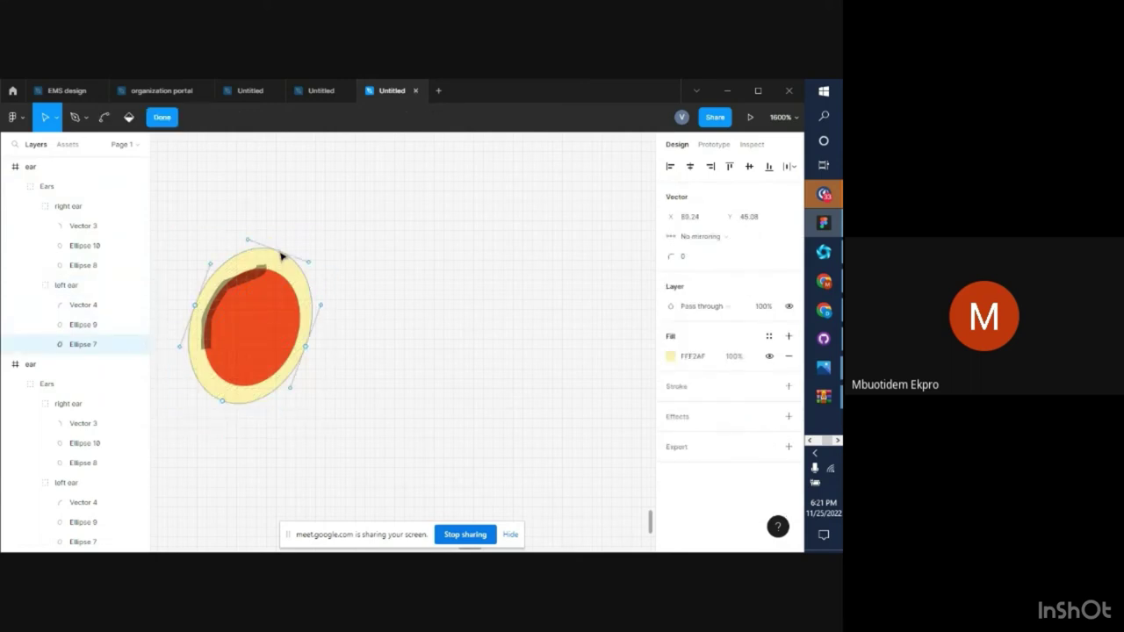
pyautogui.press('Escape')
pyautogui.doubleClick(284, 250)
pyautogui.moveTo(280, 255); pyautogui.dragTo(320, 187)
pyautogui.hscroll(-10, 417, 363)
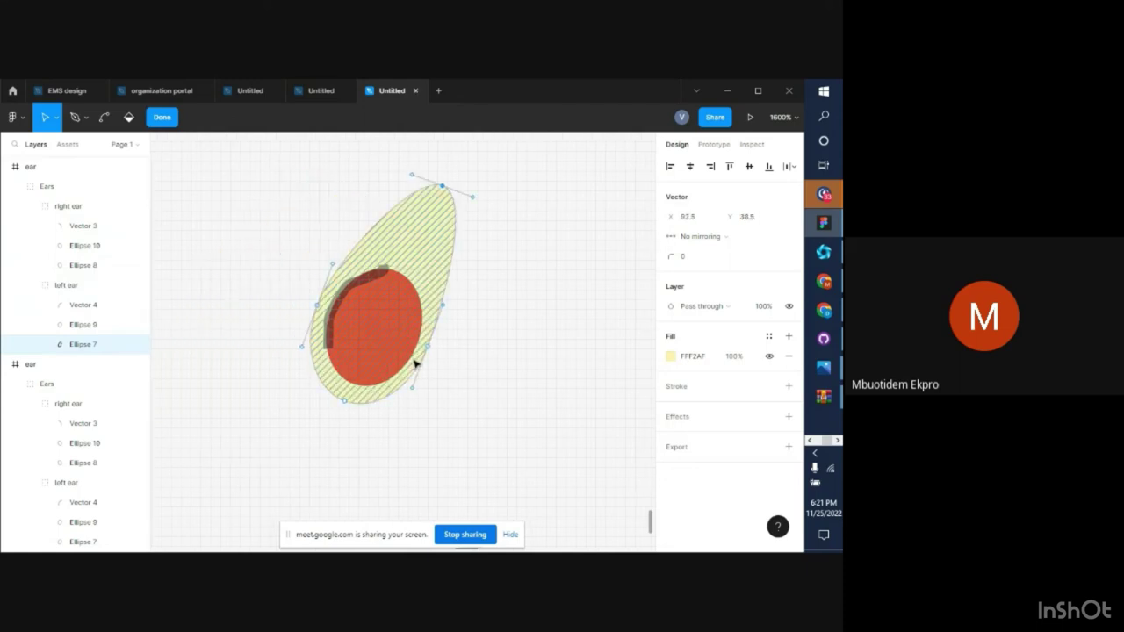
# Stretch the other ear's outer ellipse top into a teardrop tip and zoom out
pyautogui.click(399, 280)
pyautogui.doubleClick(400, 275)
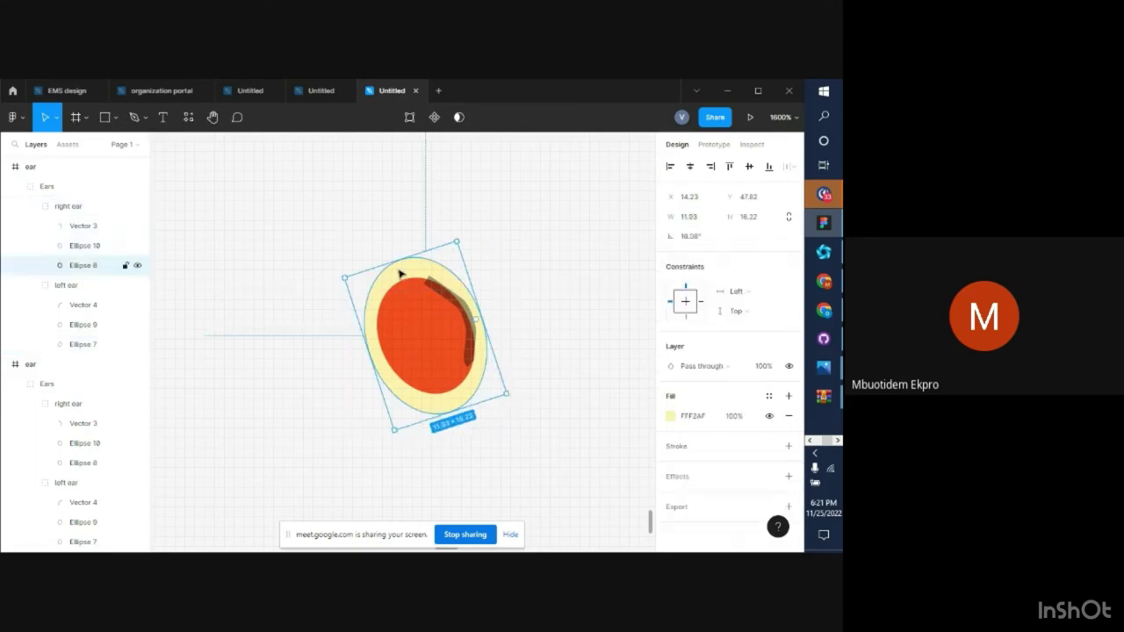
pyautogui.doubleClick(400, 269)
pyautogui.moveTo(400, 264); pyautogui.dragTo(367, 215)
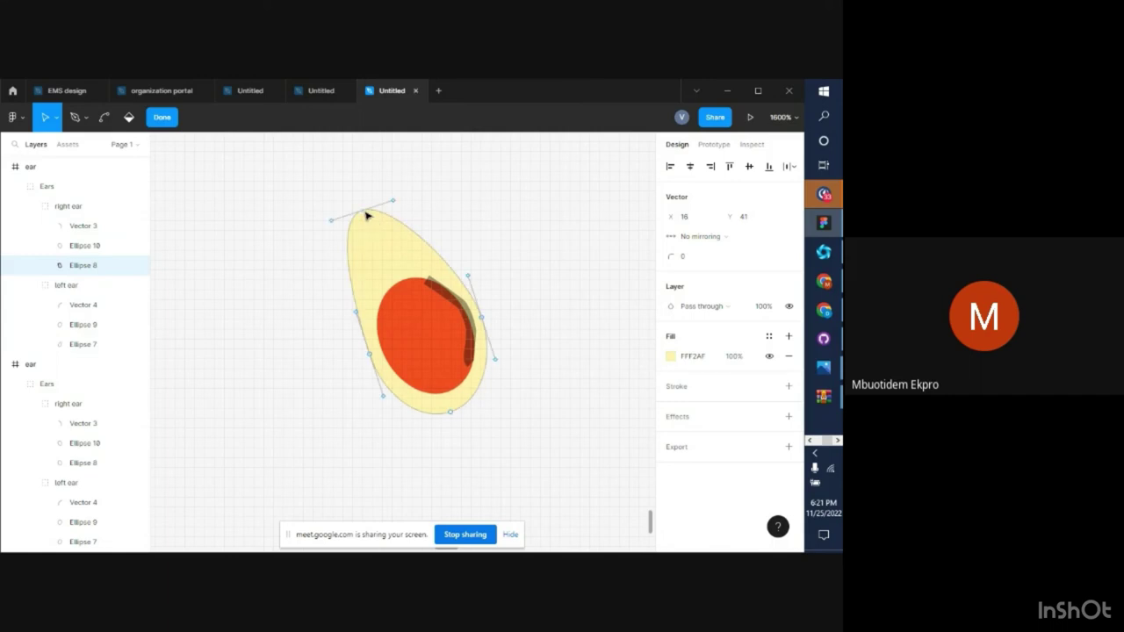
pyautogui.press('Escape')
pyautogui.hotkey('shift', '0')
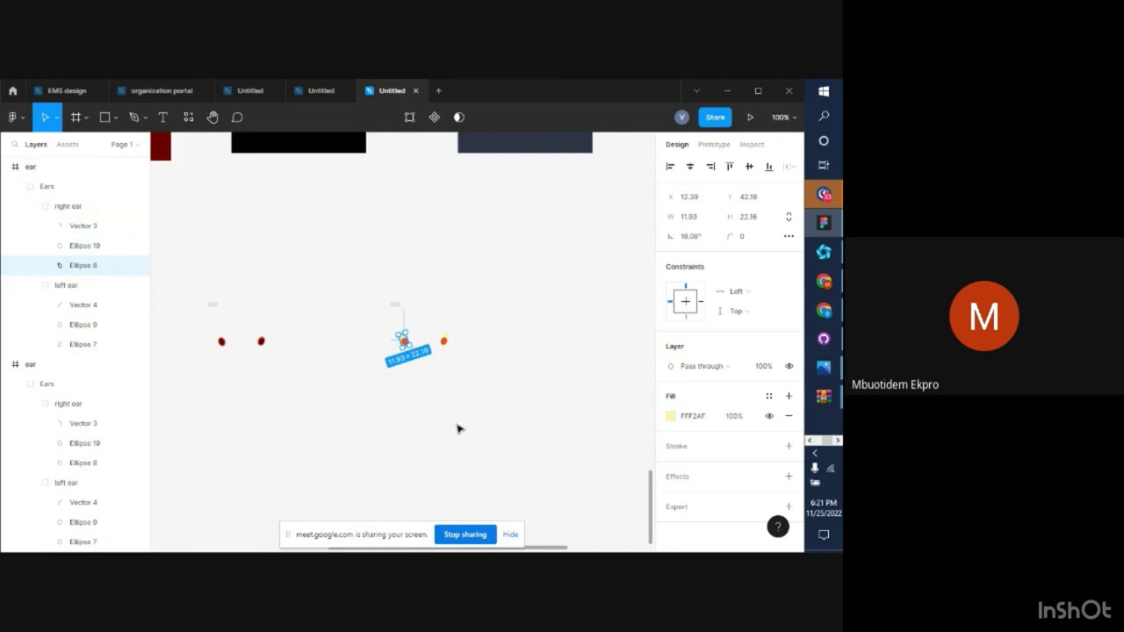
pyautogui.hscroll(-3, 457, 429)
# Select all three ear frames and export them as PNG
pyautogui.click(255, 305)
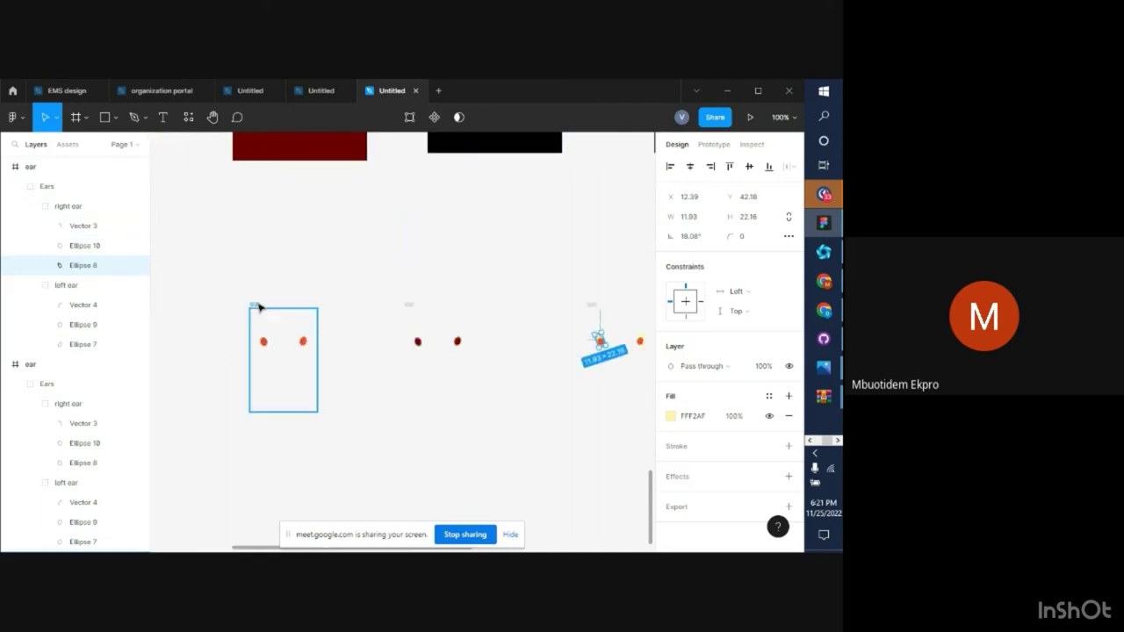
pyautogui.keyDown('shift'); pyautogui.click(409, 305); pyautogui.keyUp('shift')
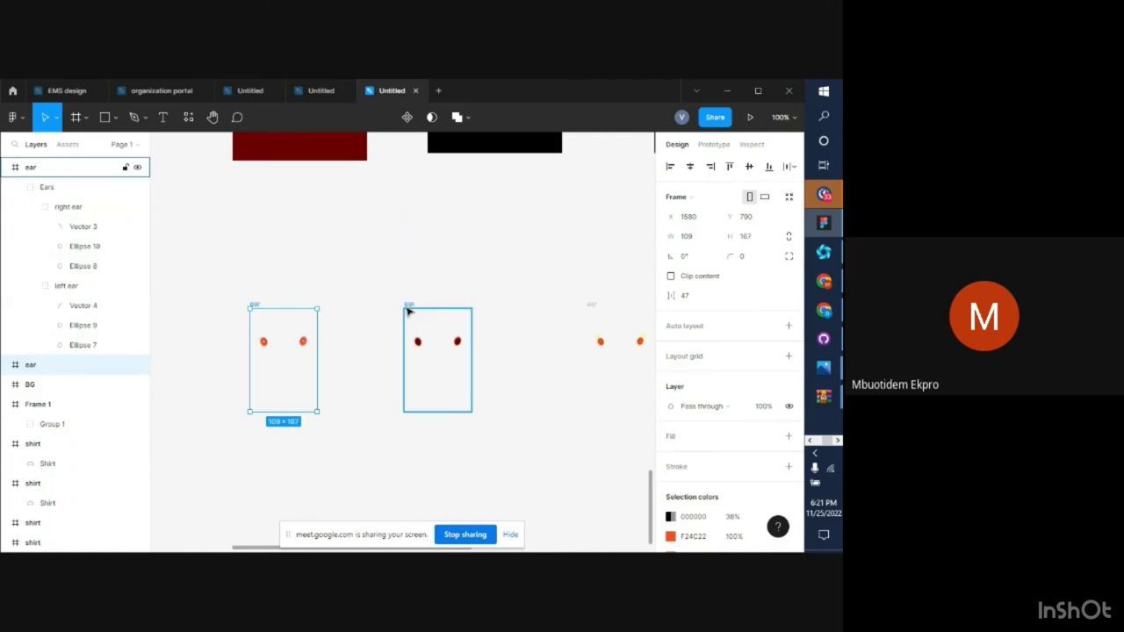
pyautogui.keyDown('shift'); pyautogui.click(585, 305); pyautogui.keyUp('shift')
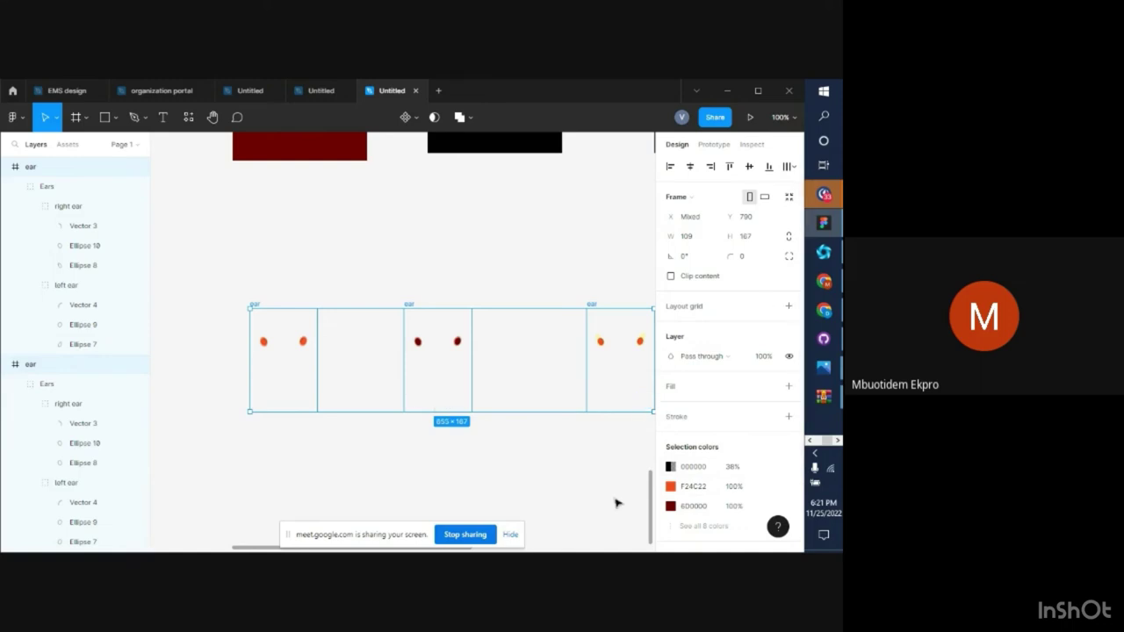
pyautogui.scroll(-2, 707, 485)
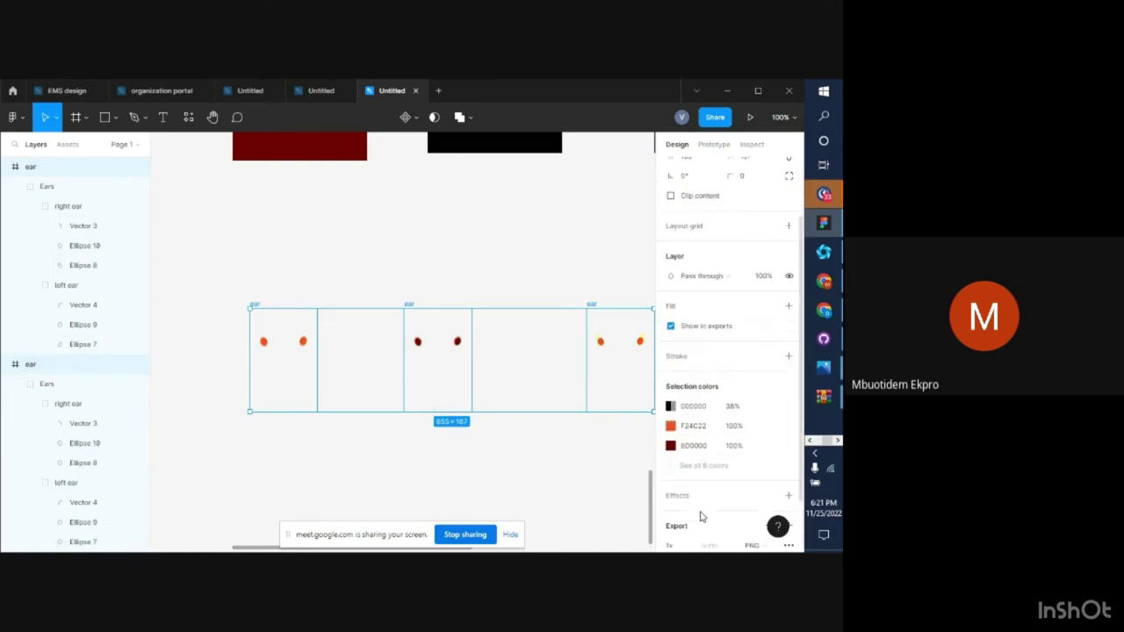
pyautogui.click(707, 508)
pyautogui.click(734, 503)
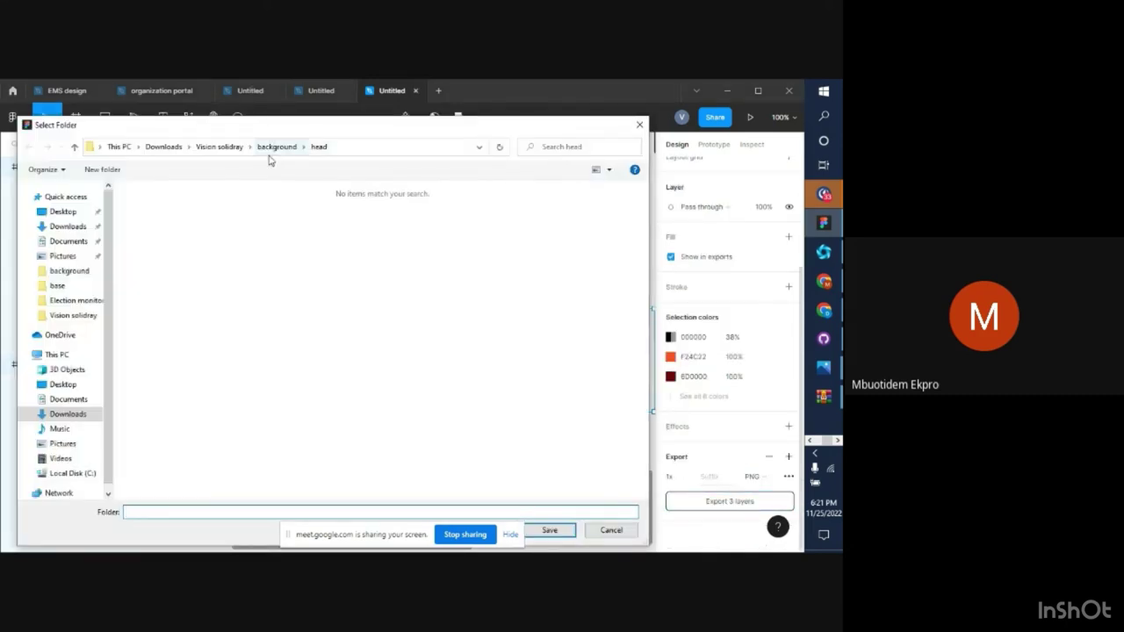
# Create a new 'ears' folder inside background and save the ear exports there
pyautogui.click(274, 148)
pyautogui.rightClick(261, 298)
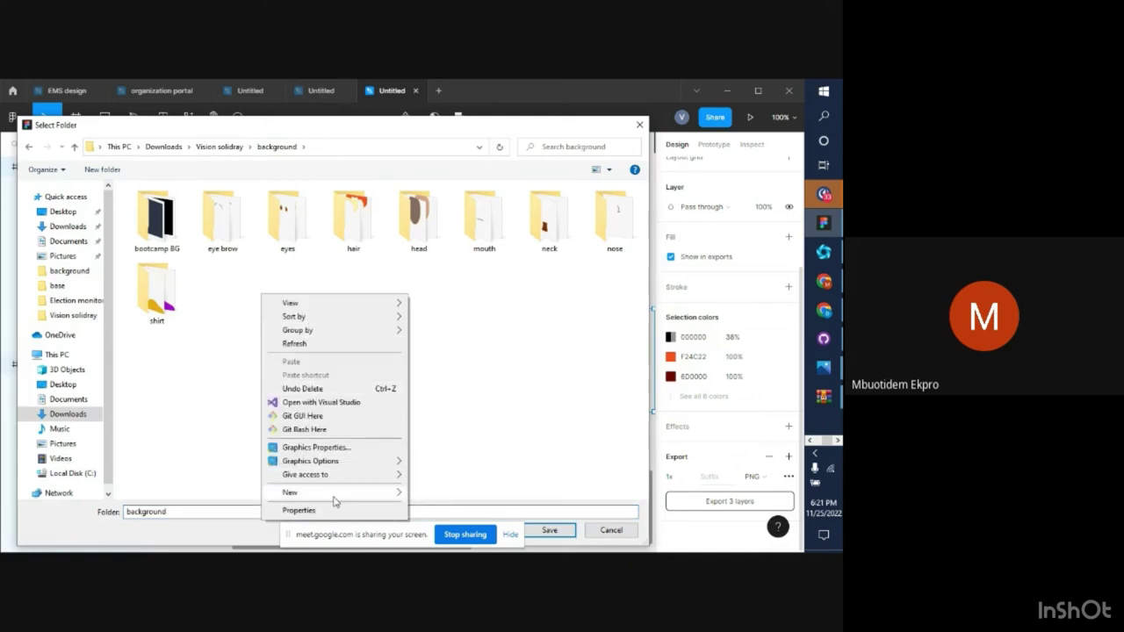
pyautogui.moveTo(338, 499)
pyautogui.click(448, 352)
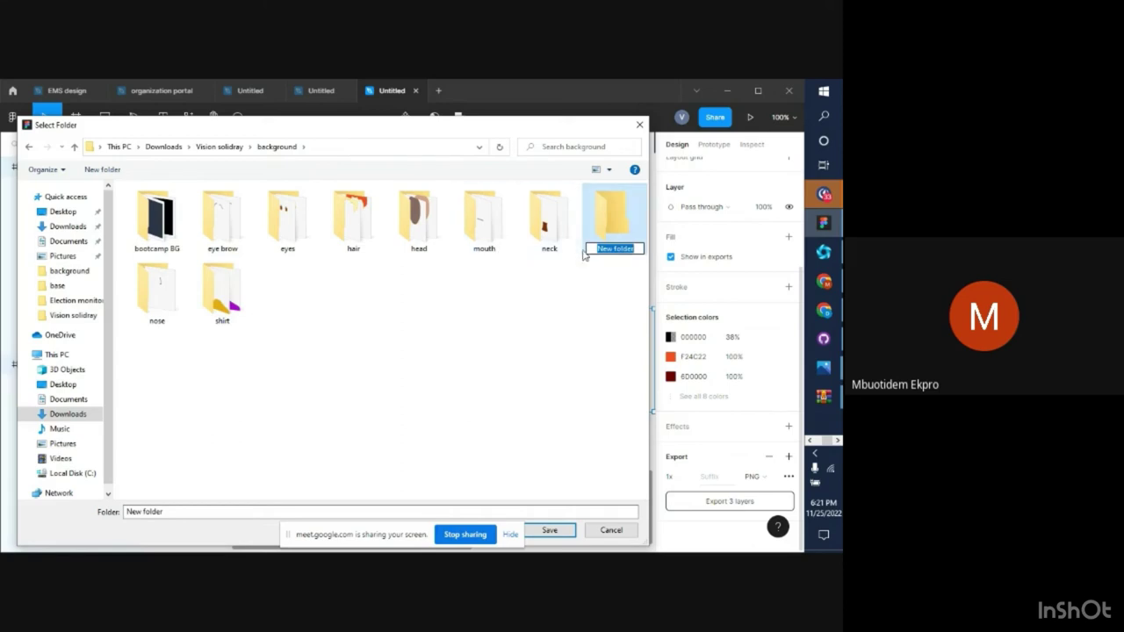
pyautogui.write('ears')
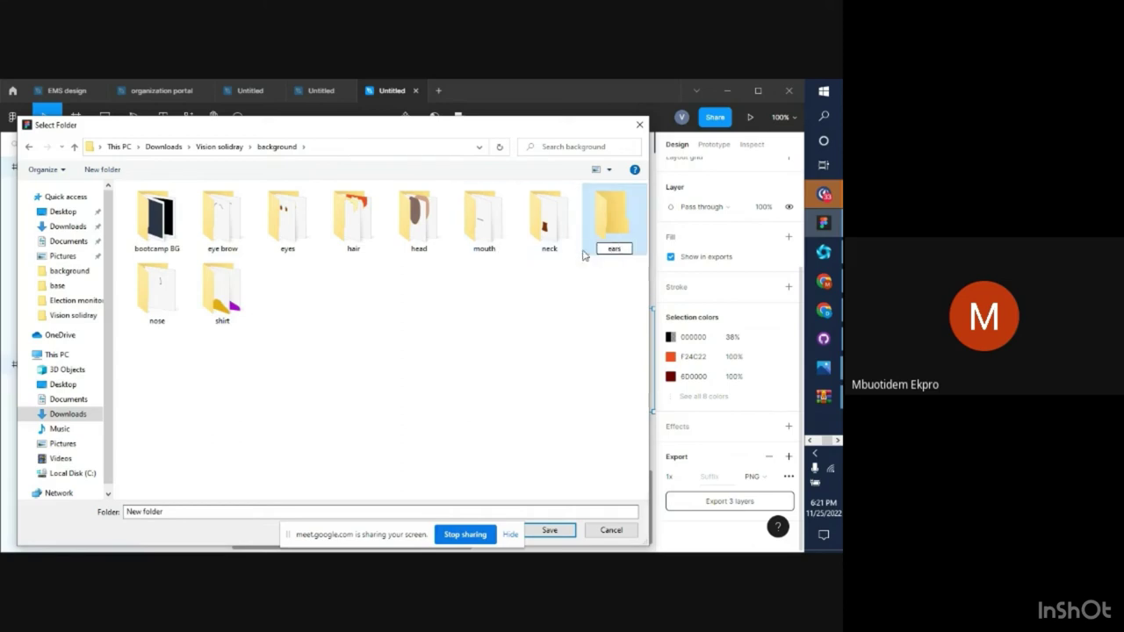
pyautogui.press('Return')
pyautogui.doubleClick(233, 230)
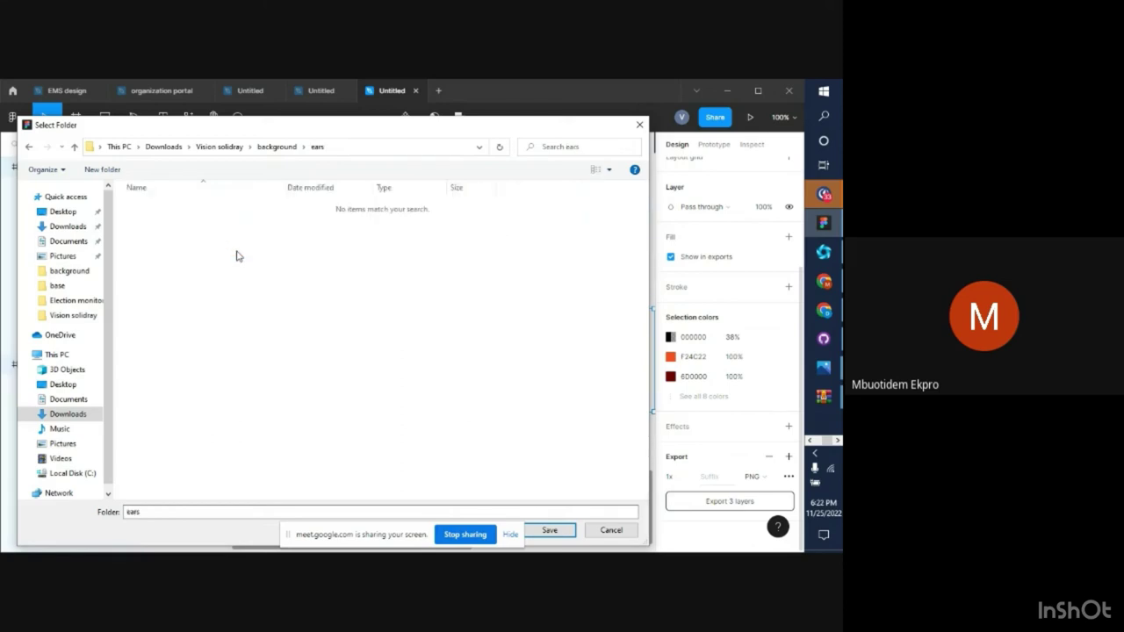
pyautogui.rightClick(236, 256)
pyautogui.click(543, 531)
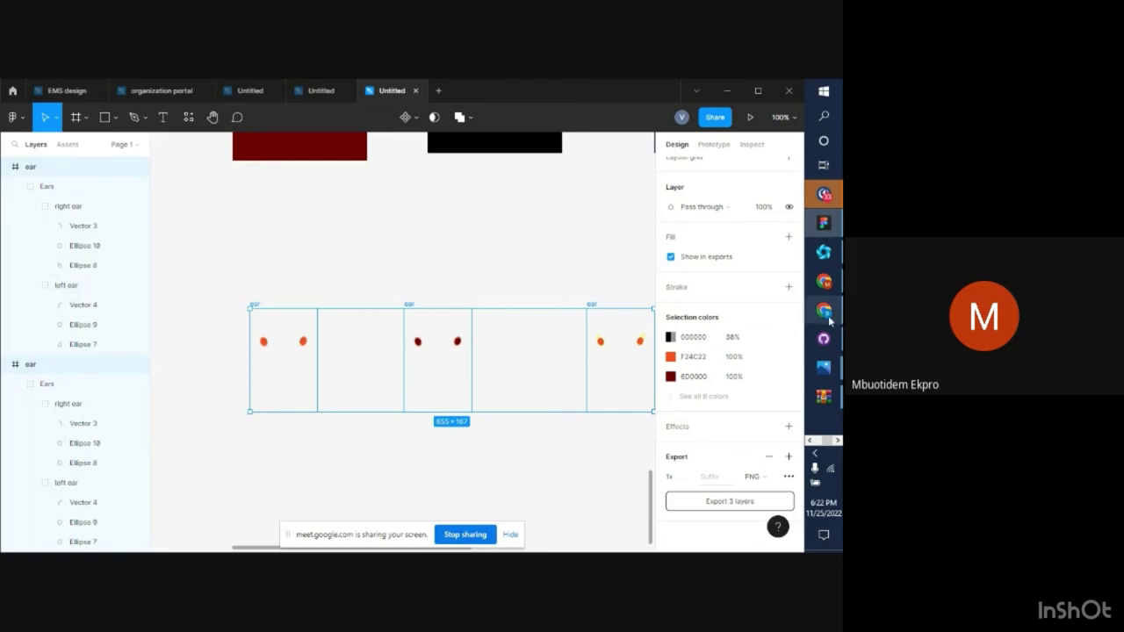
# In Mintables, upload ear.png, ear-1.png and ear-2.png into the ears layer
pyautogui.click(826, 281)
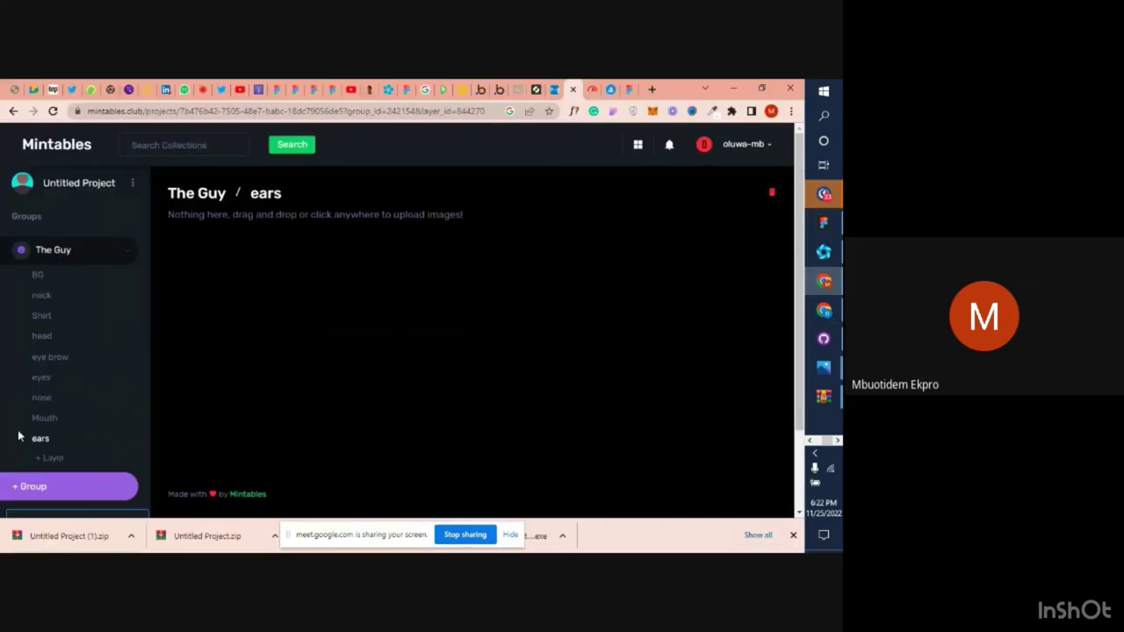
pyautogui.click(328, 217)
pyautogui.click(451, 125)
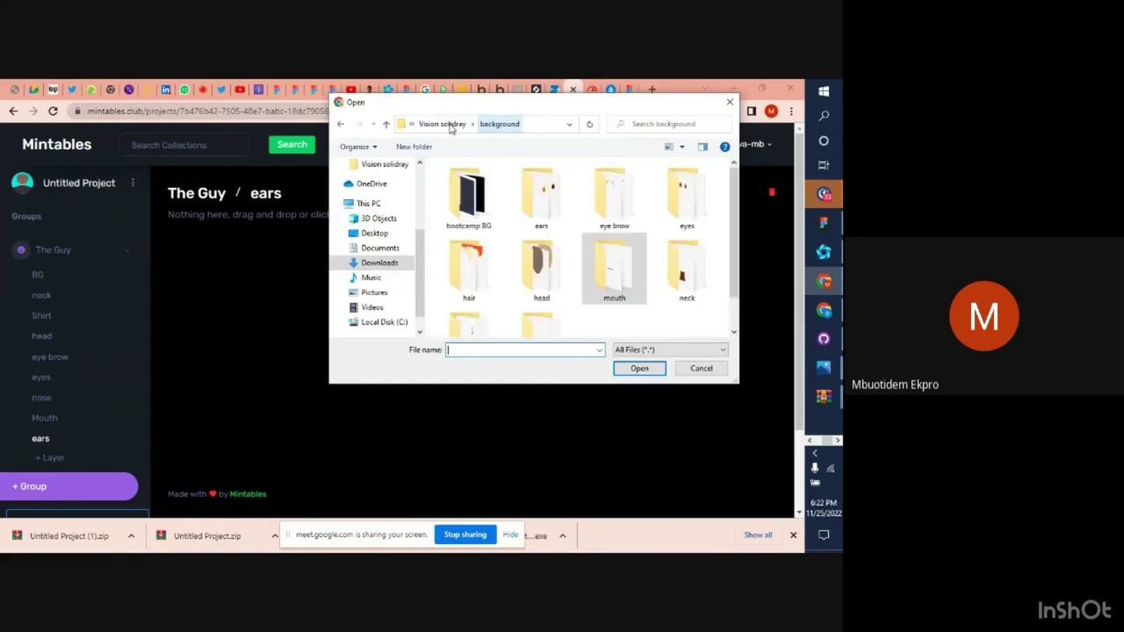
pyautogui.scroll(-1, 528, 281)
pyautogui.scroll(1, 521, 299)
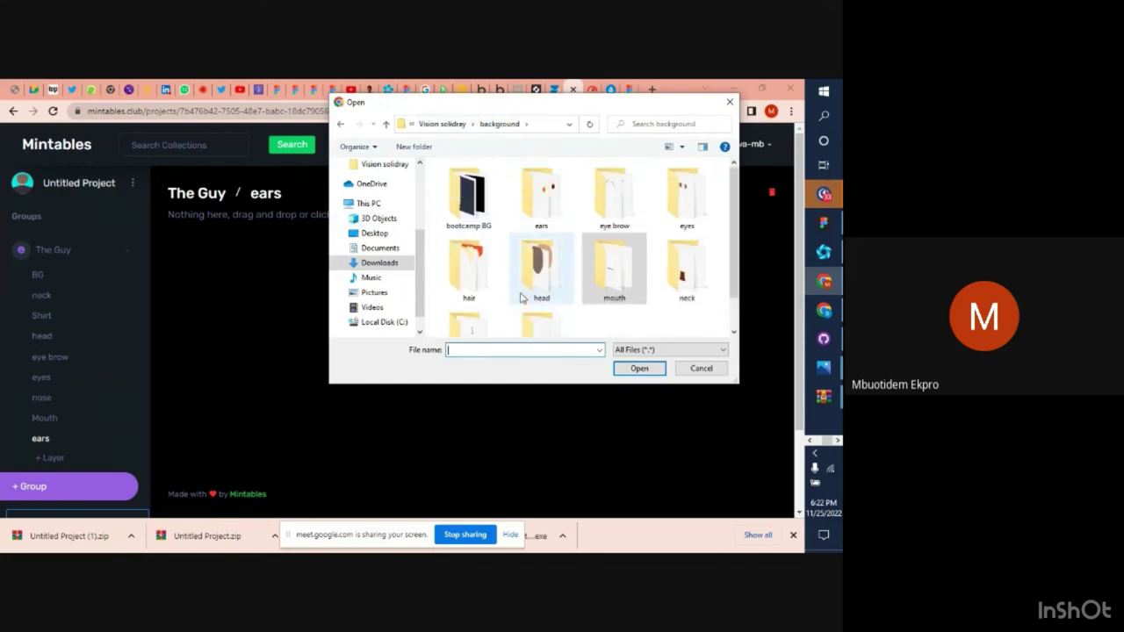
pyautogui.doubleClick(542, 198)
pyautogui.click(473, 206)
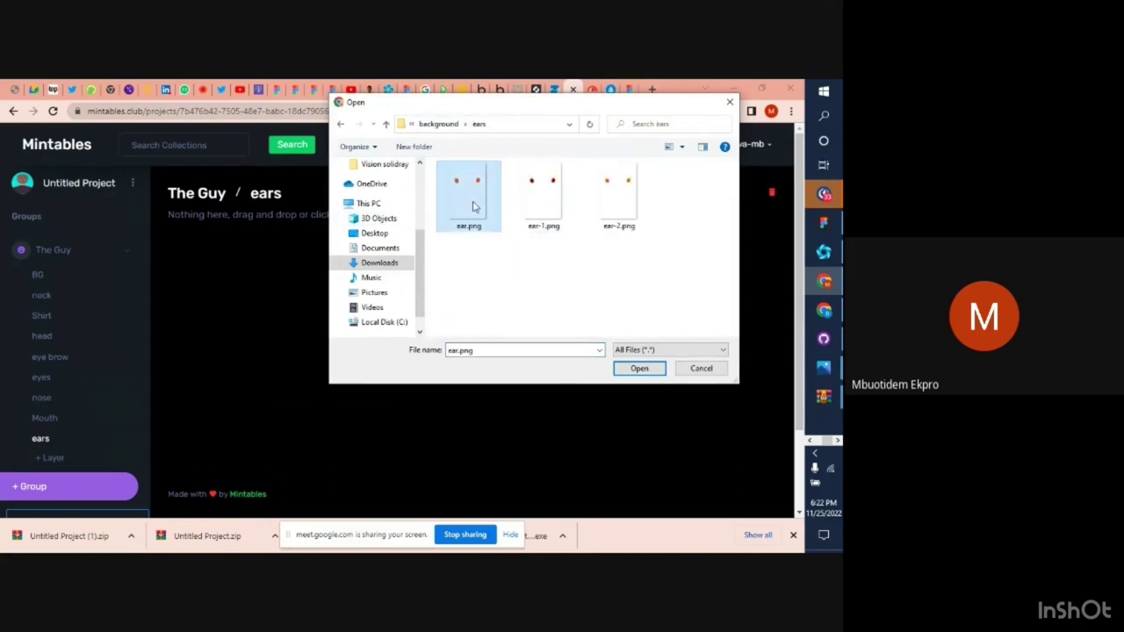
pyautogui.keyDown('ctrl'); pyautogui.click(530, 204); pyautogui.keyUp('ctrl')
pyautogui.keyDown('ctrl'); pyautogui.click(615, 202); pyautogui.keyUp('ctrl')
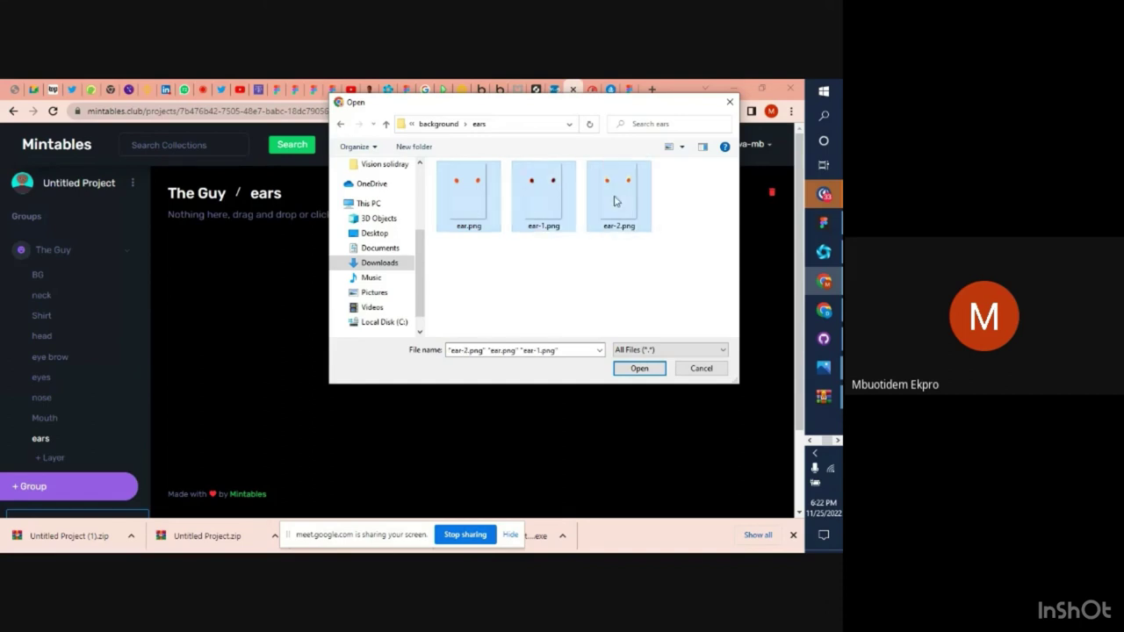
pyautogui.click(640, 368)
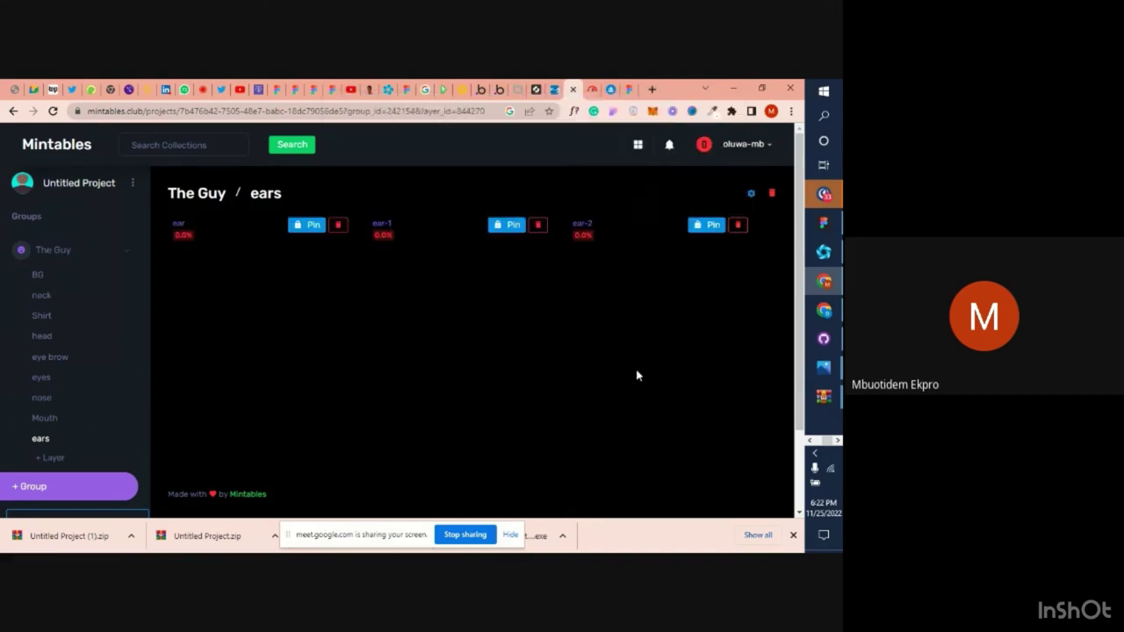
# Add a new 'hair' layer to The Guy and open it
pyautogui.scroll(-1, 228, 395)
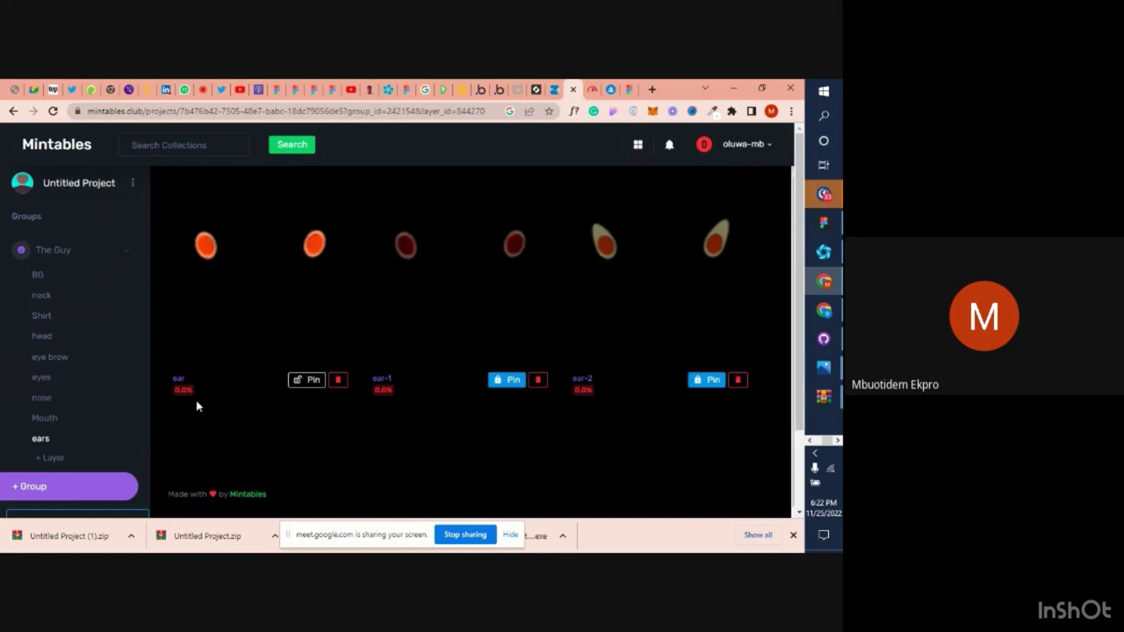
pyautogui.click(60, 457)
pyautogui.write('hair')
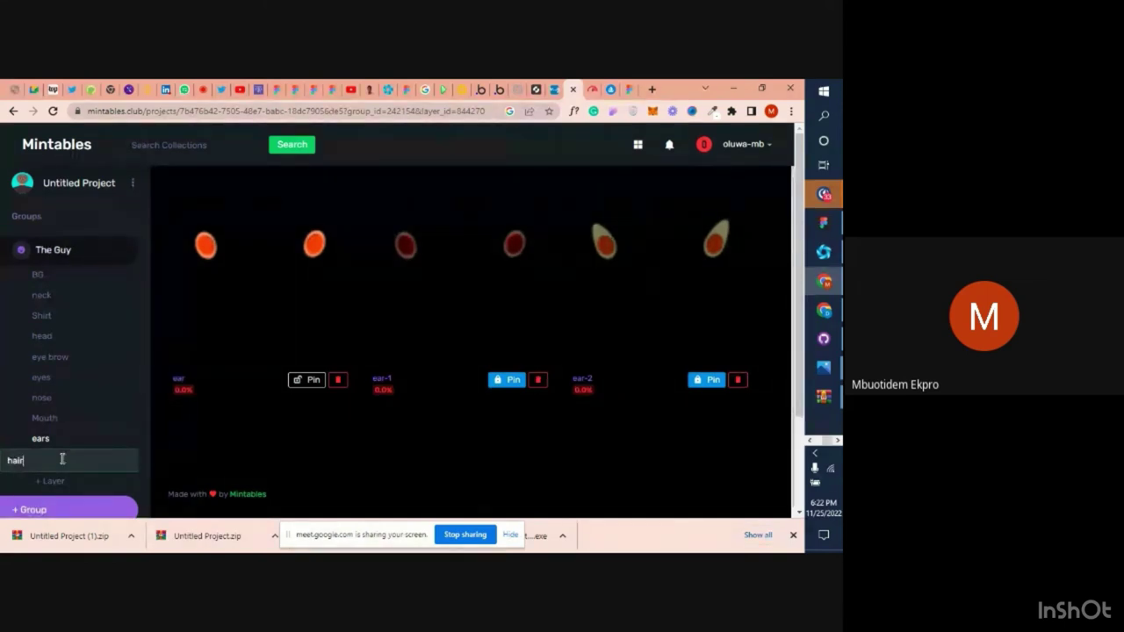
pyautogui.press('Return')
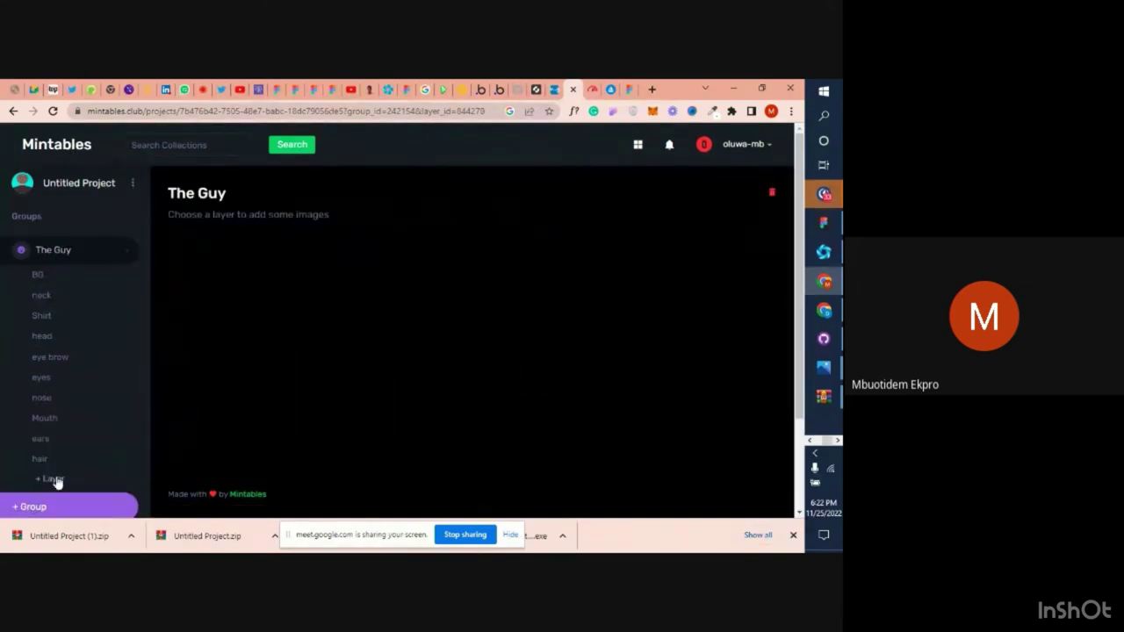
pyautogui.click(42, 460)
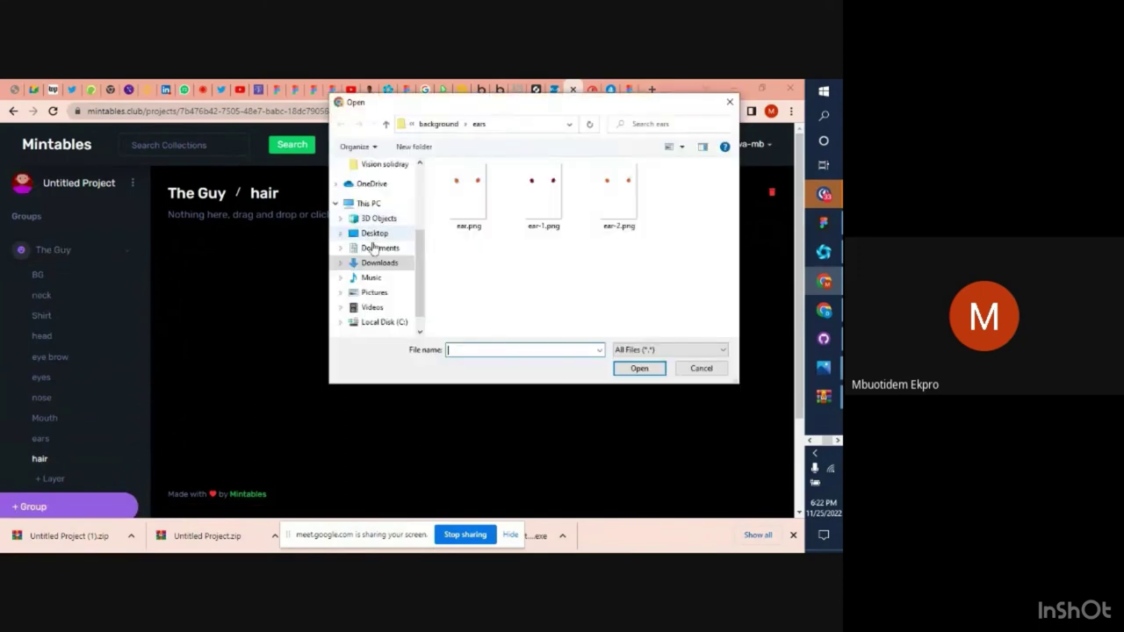
# Upload hair.png, hair-1.png, hair-2.png and hair-3.png from the hair folder into the hair layer
pyautogui.click(434, 129)
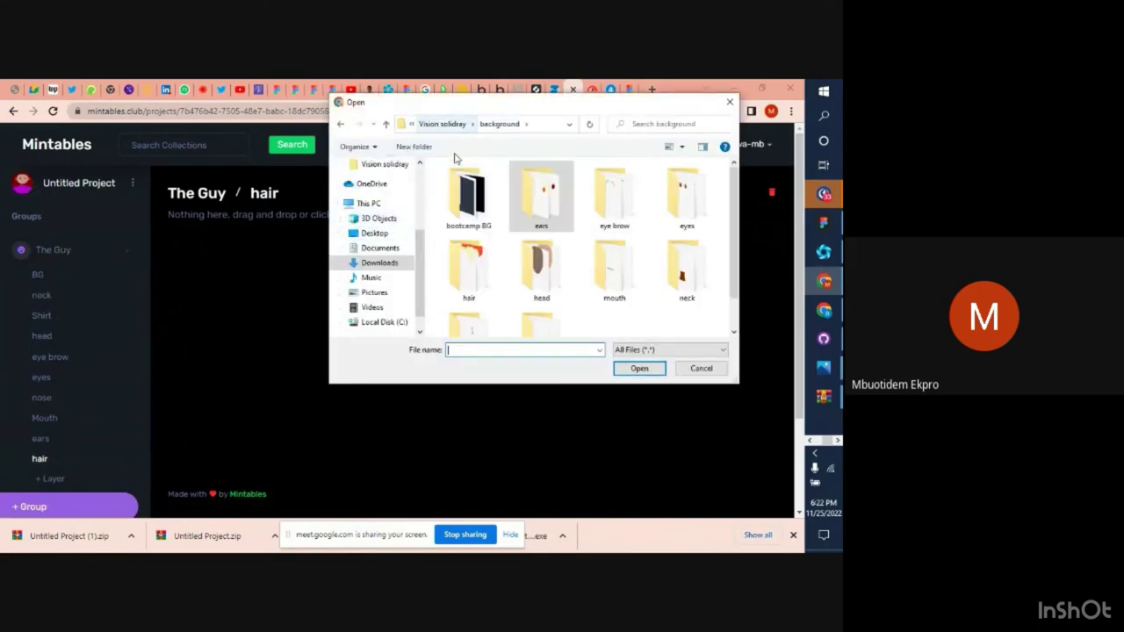
pyautogui.scroll(-1, 685, 296)
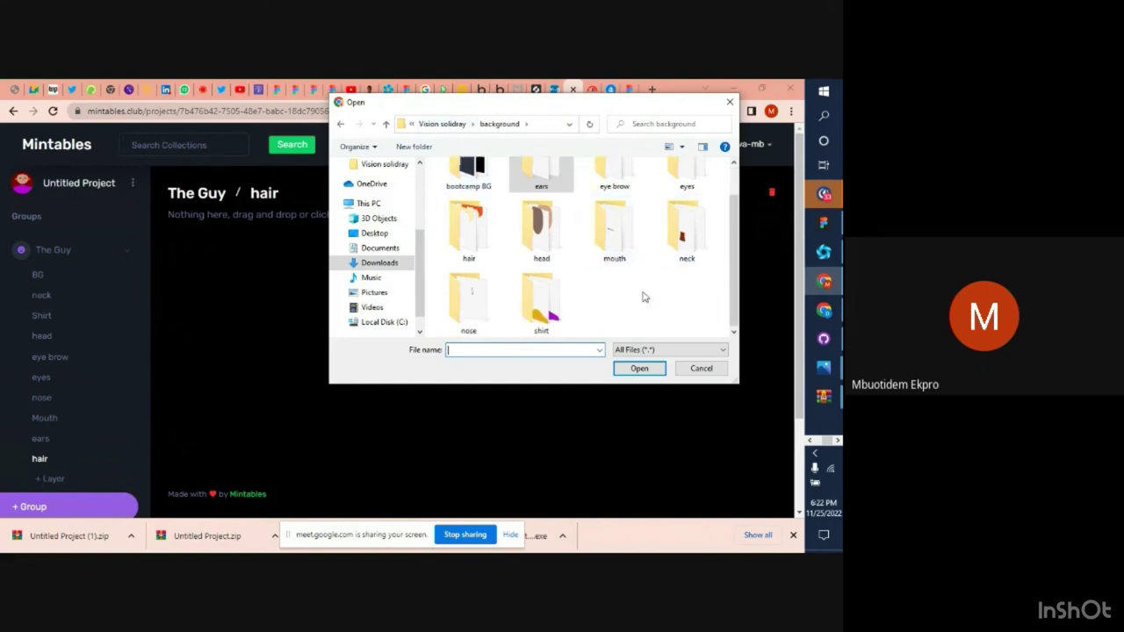
pyautogui.doubleClick(467, 239)
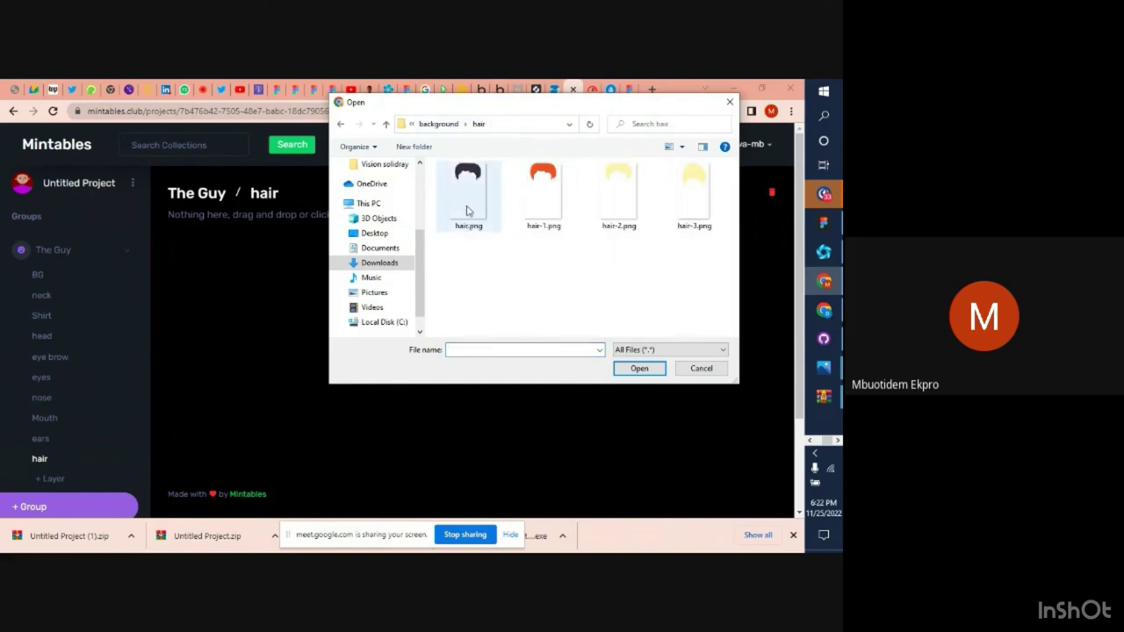
pyautogui.click(467, 209)
pyautogui.keyDown('ctrl'); pyautogui.click(530, 206); pyautogui.keyUp('ctrl')
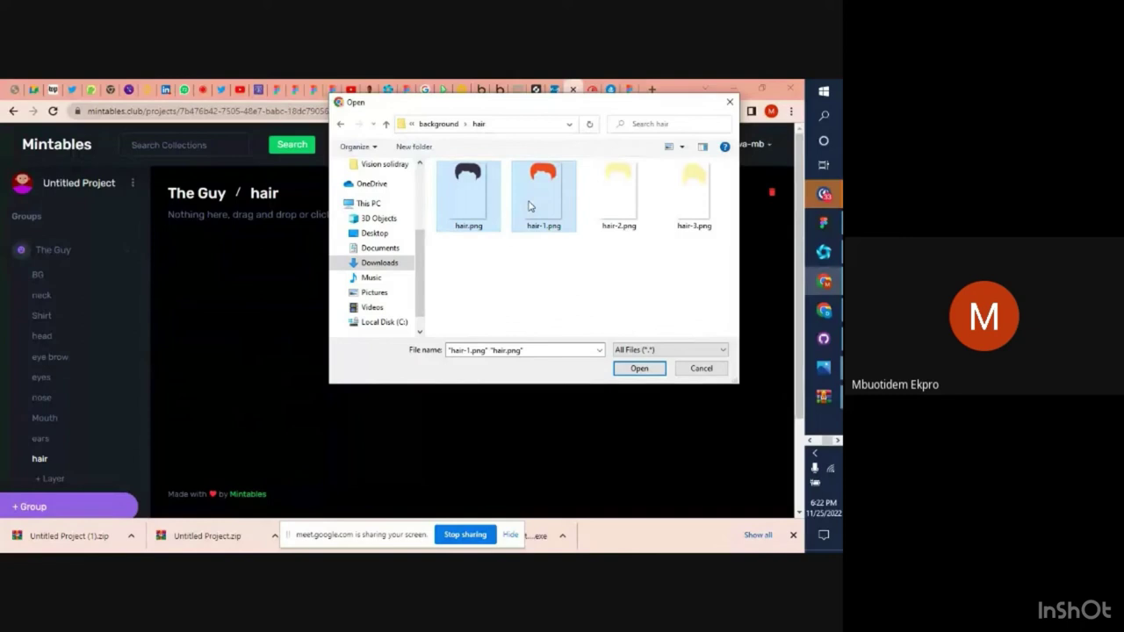
pyautogui.keyDown('ctrl'); pyautogui.click(605, 197); pyautogui.keyUp('ctrl')
pyautogui.keyDown('ctrl'); pyautogui.click(691, 197); pyautogui.keyUp('ctrl')
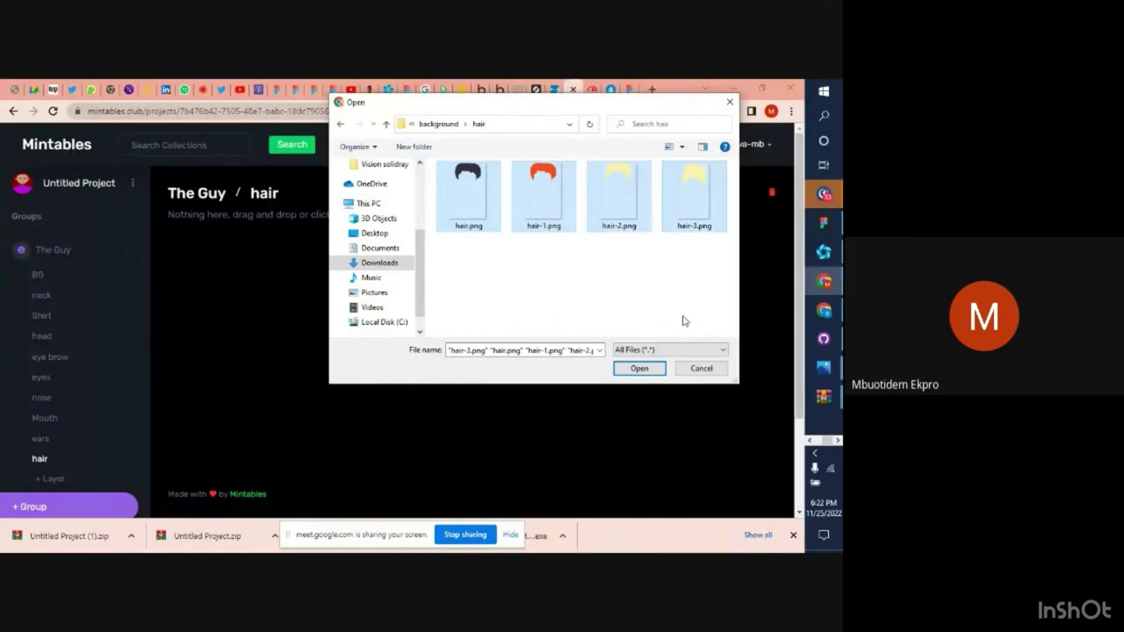
pyautogui.click(635, 369)
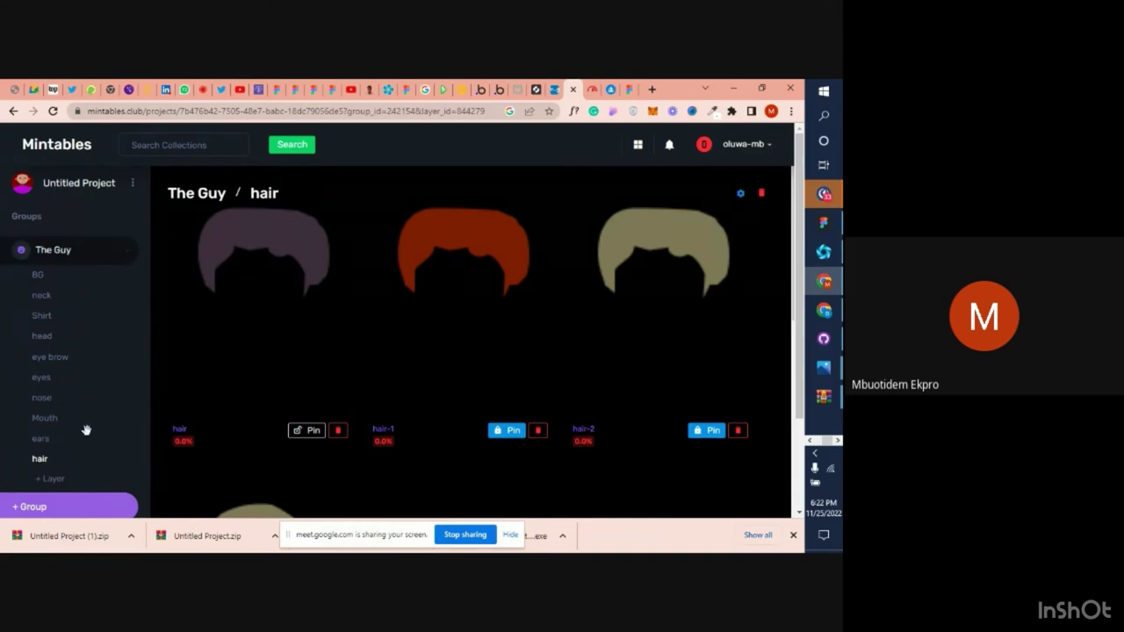
pyautogui.scroll(-2, 86, 430)
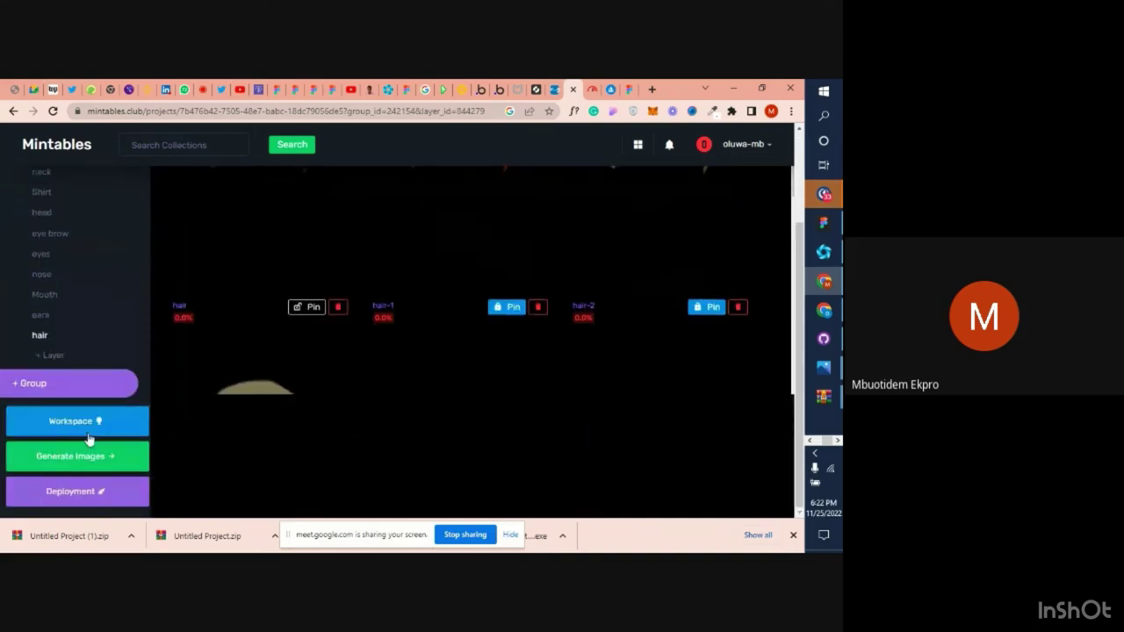
pyautogui.scroll(1, 86, 430)
pyautogui.scroll(1, 92, 452)
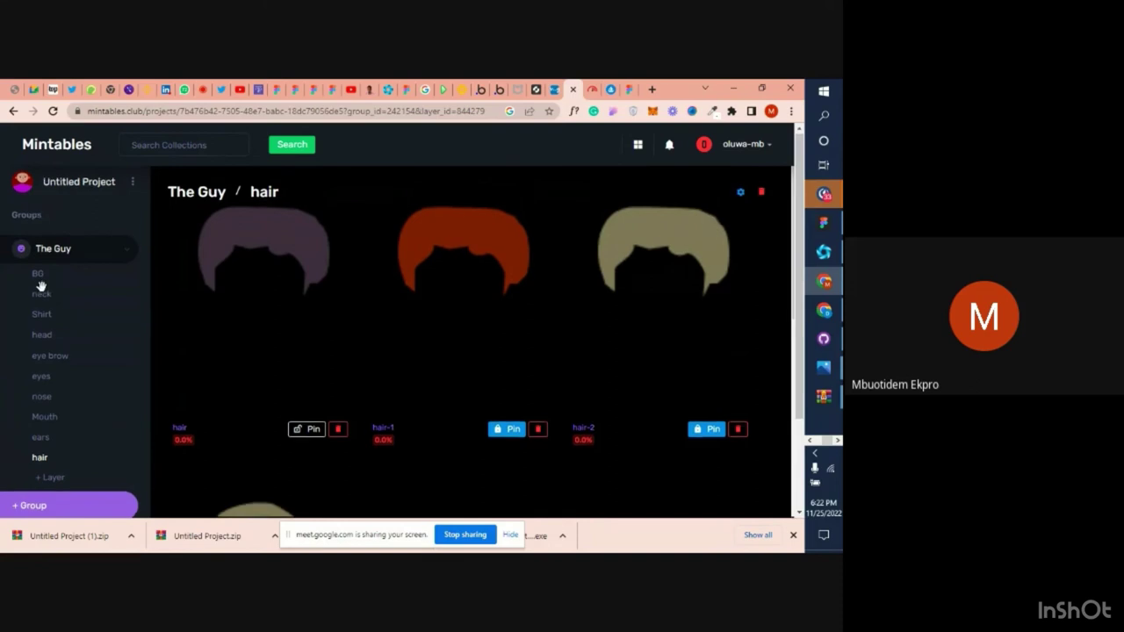
pyautogui.scroll(-2, 41, 286)
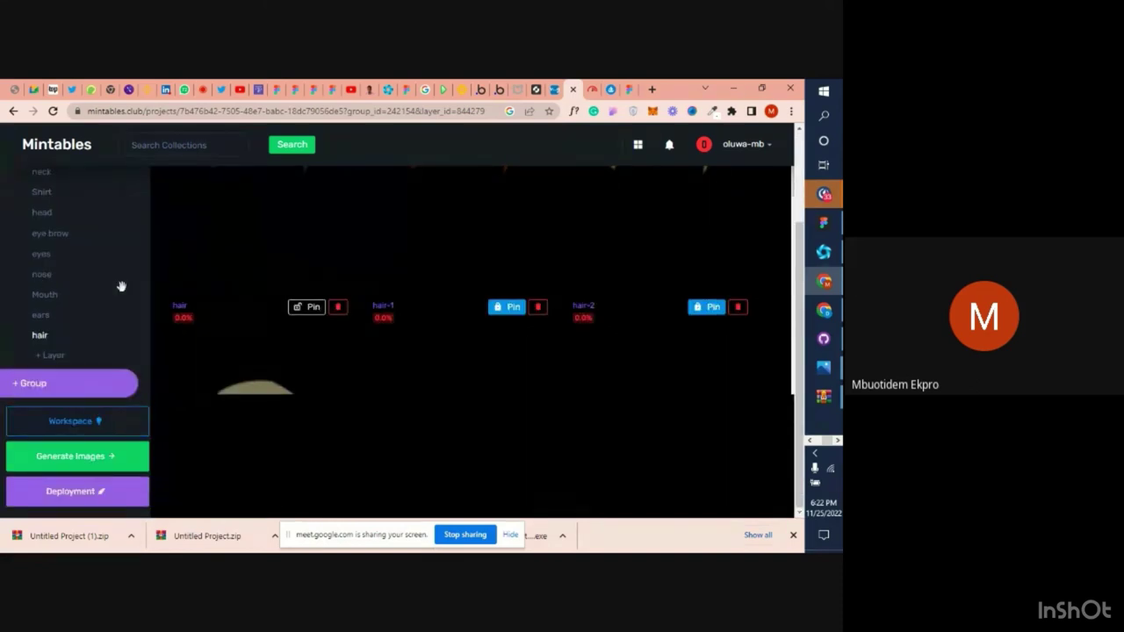
pyautogui.scroll(2, 121, 286)
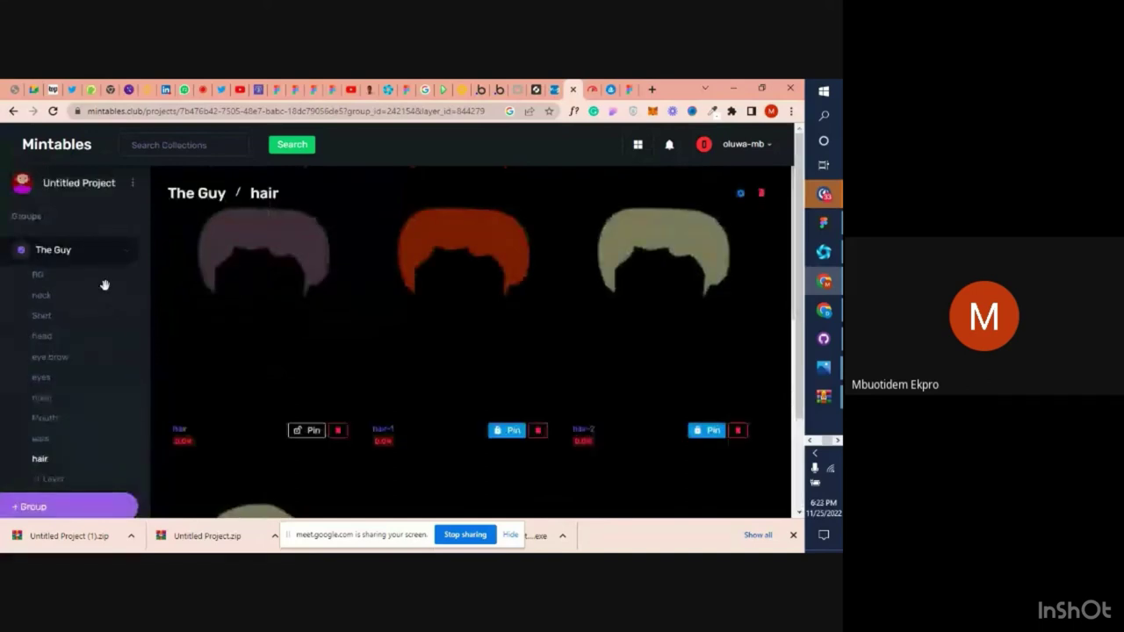
pyautogui.scroll(-2, 105, 296)
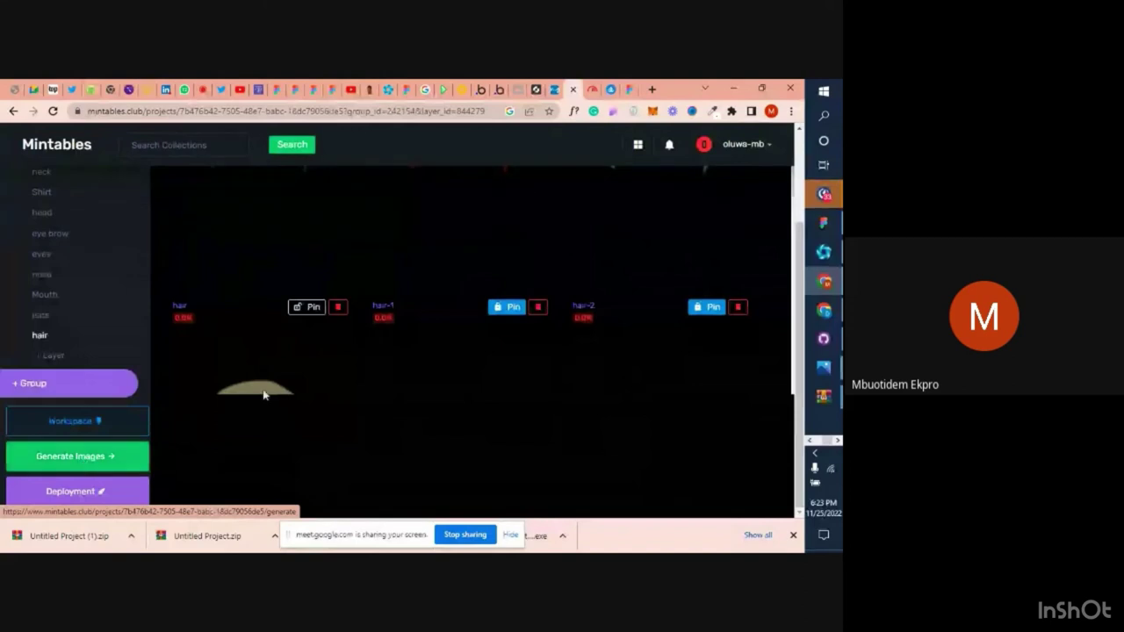
pyautogui.scroll(2, 277, 380)
pyautogui.scroll(-5, 276, 380)
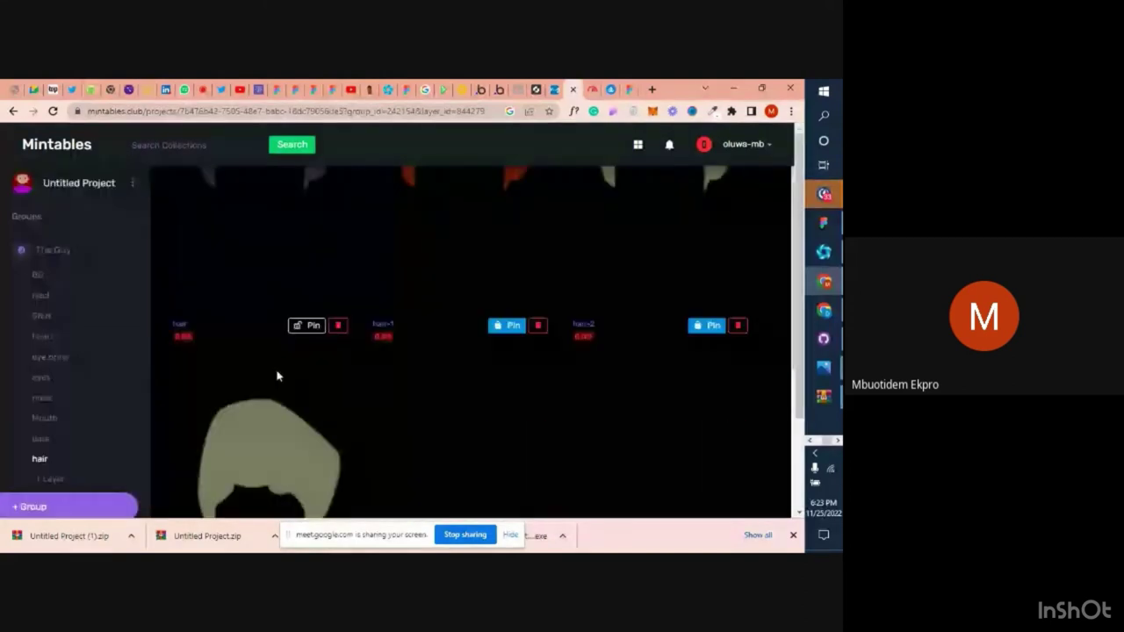
pyautogui.scroll(5, 437, 345)
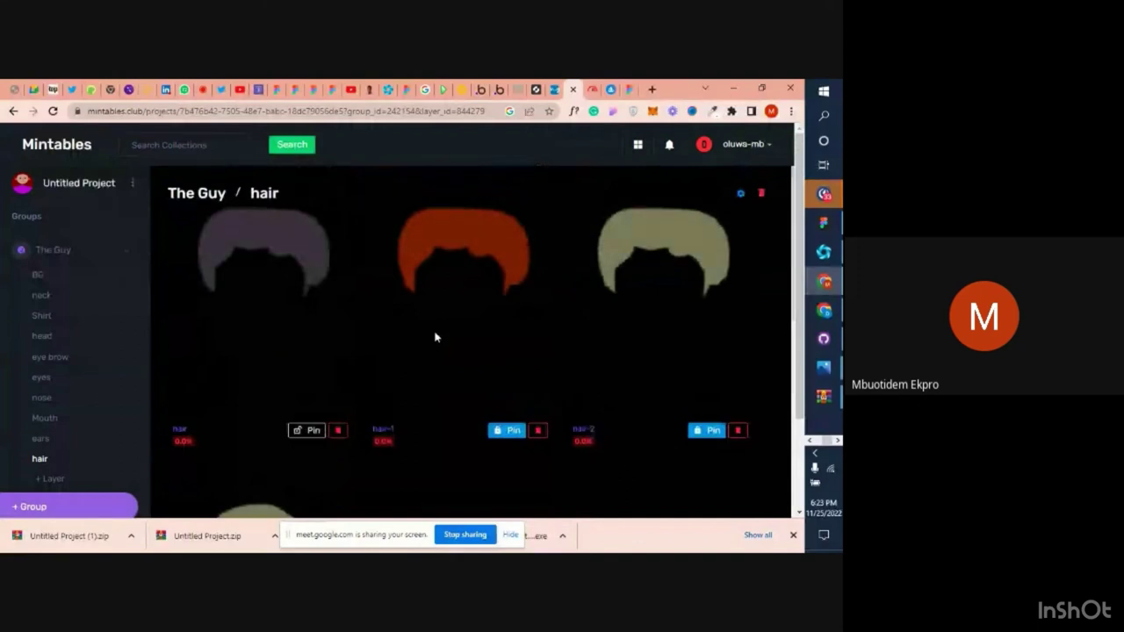
# Set hair-1's rarity to 5%, leaving the other hair variants at about 31.7%, and update
pyautogui.click(742, 196)
pyautogui.click(741, 195)
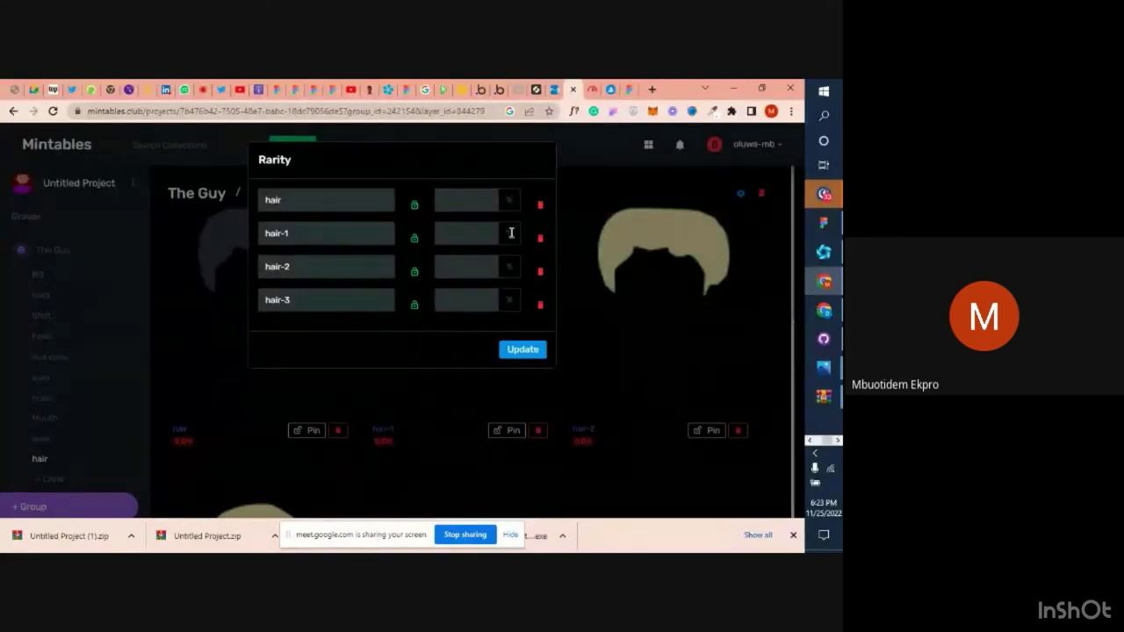
pyautogui.moveTo(462, 243)
pyautogui.click(471, 239)
pyautogui.write('10')
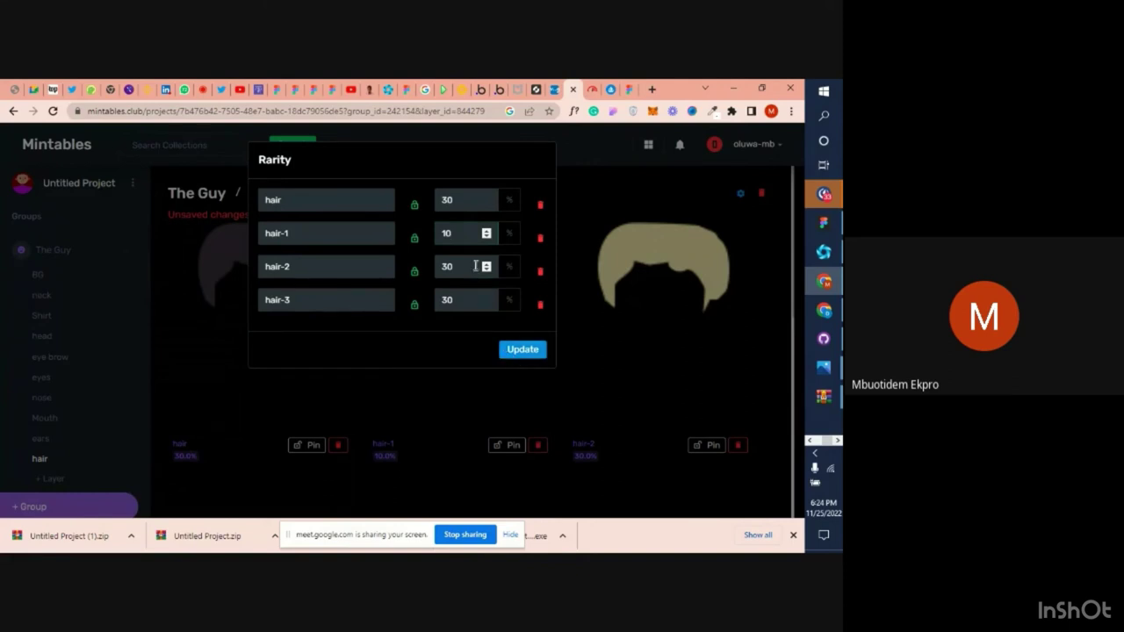
pyautogui.press('BackSpace')
pyautogui.write('5')
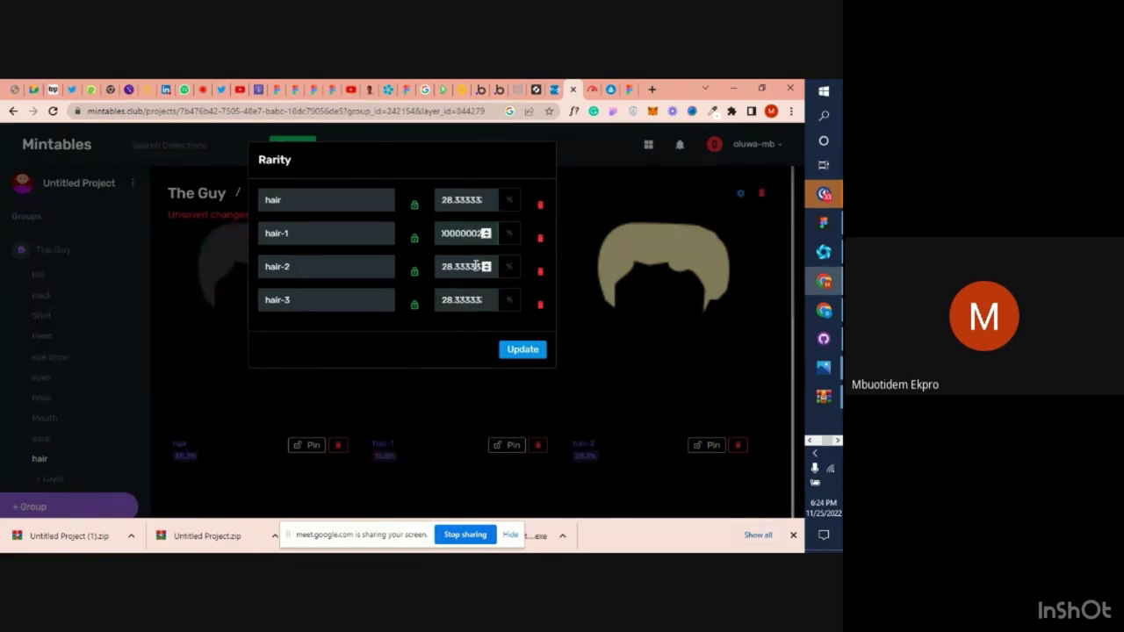
pyautogui.doubleClick(471, 236)
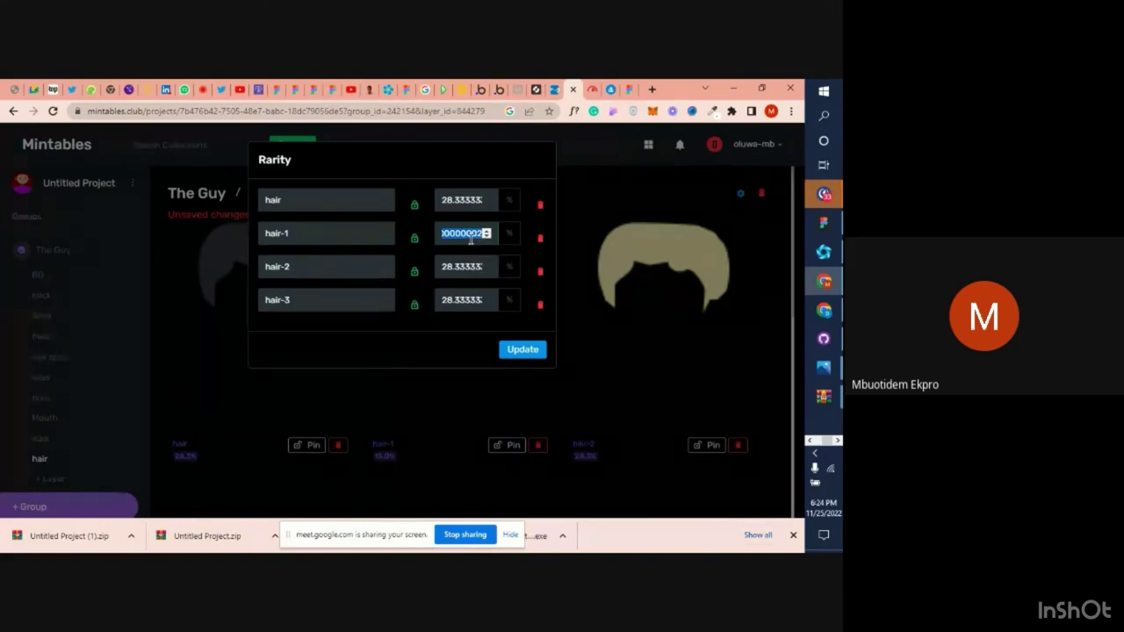
pyautogui.write('5')
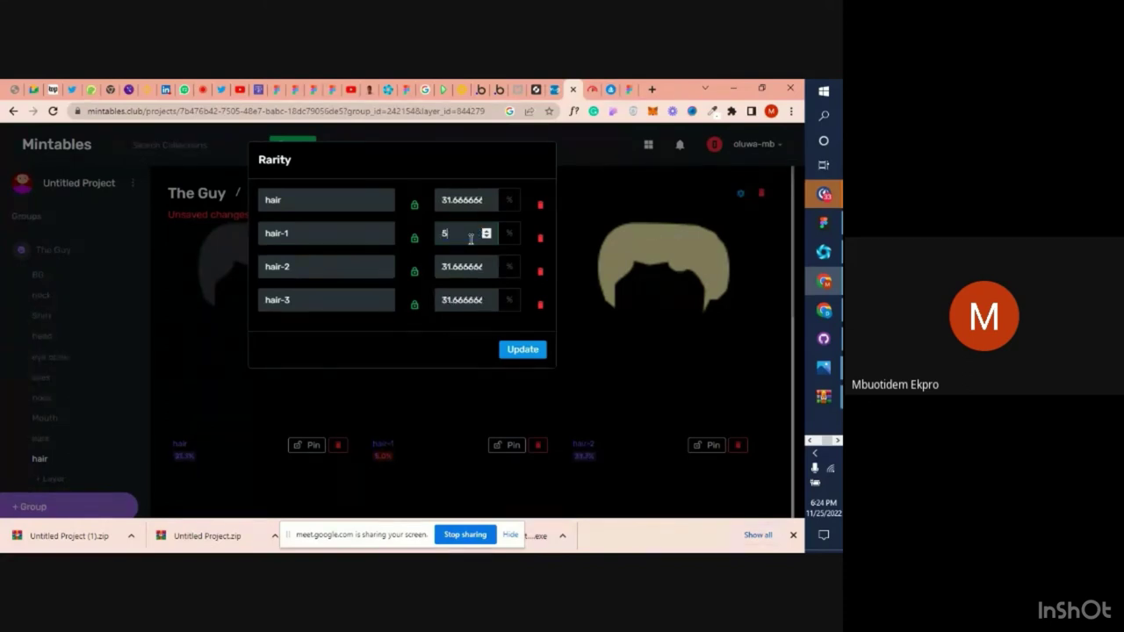
pyautogui.click(530, 355)
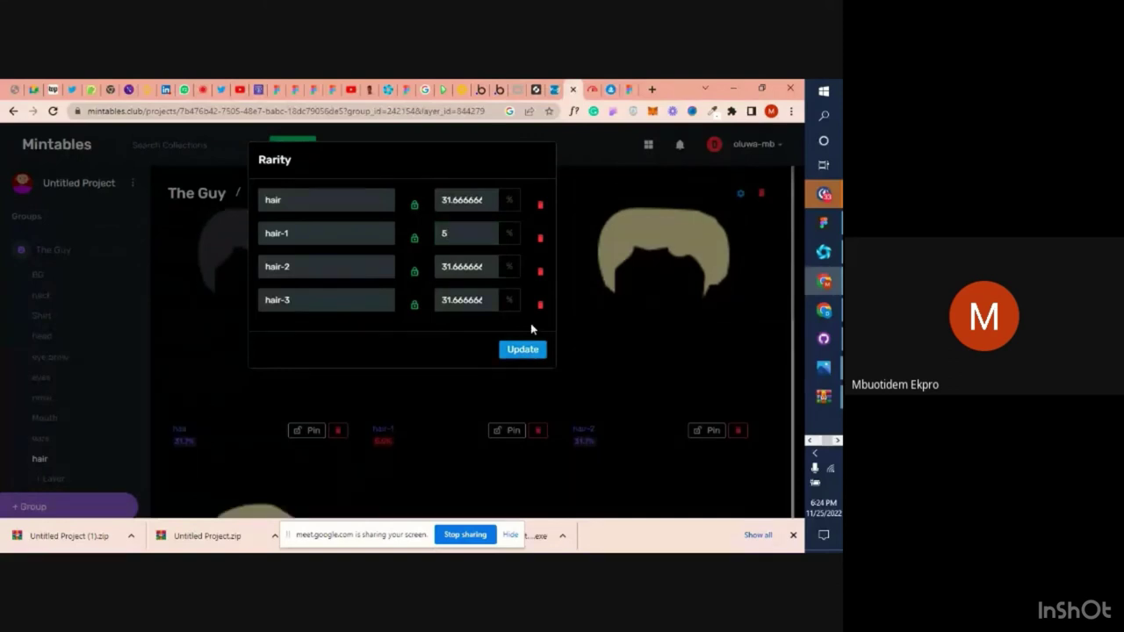
pyautogui.click(532, 352)
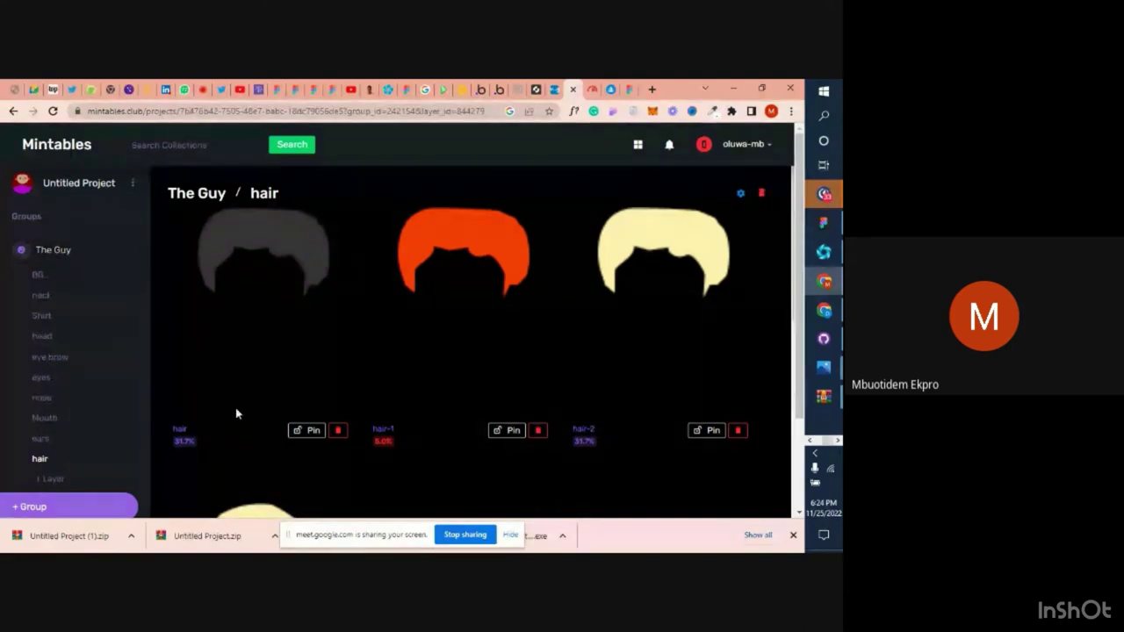
# Open Generate Images for Untitled Project, where the image count is prefilled with 10000
pyautogui.scroll(-3, 235, 409)
pyautogui.scroll(3, 243, 404)
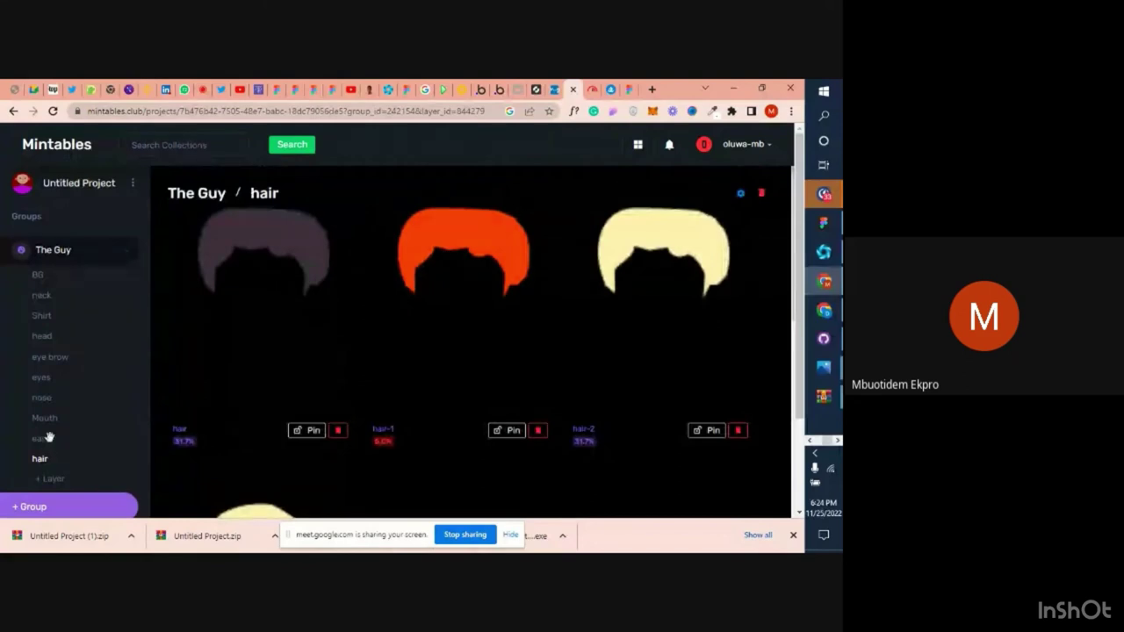
pyautogui.scroll(-3, 242, 409)
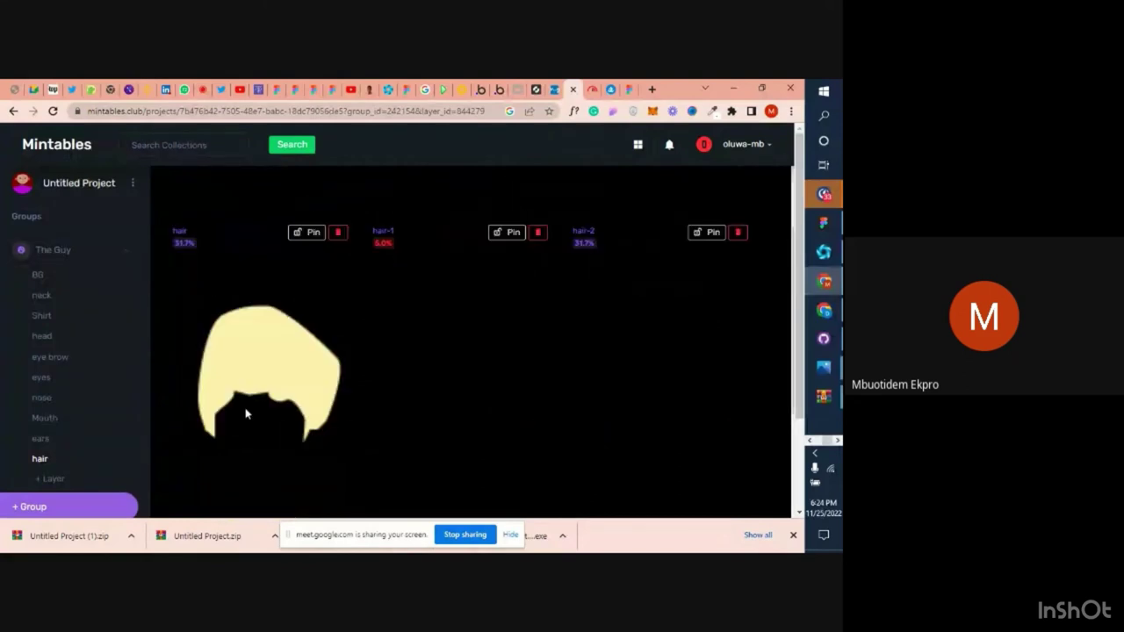
pyautogui.scroll(-5, 246, 414)
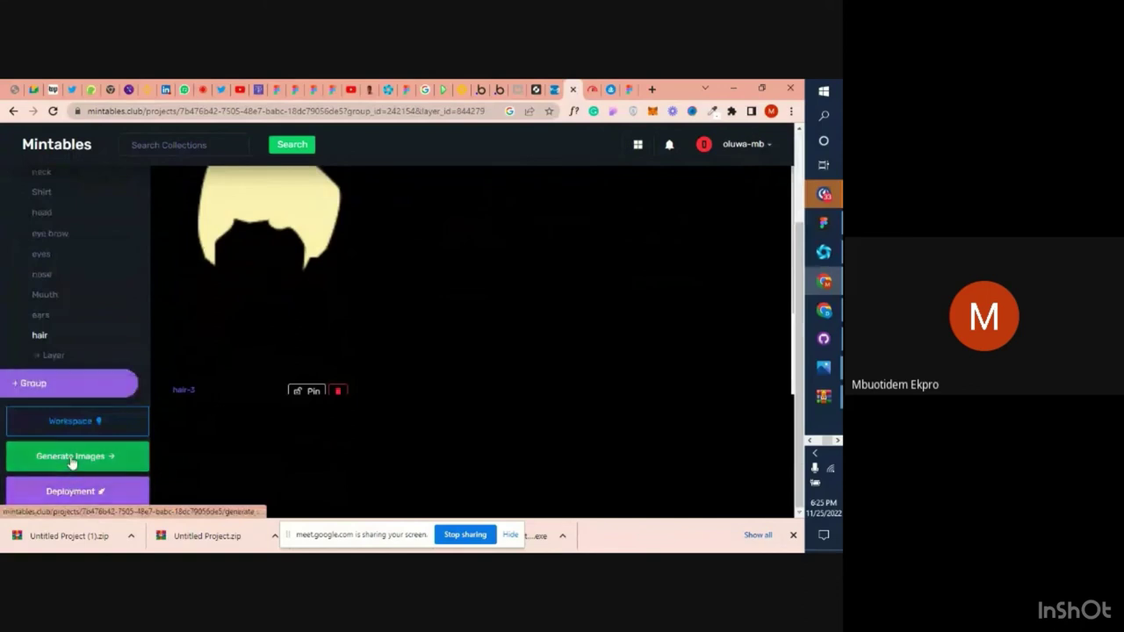
pyautogui.click(72, 463)
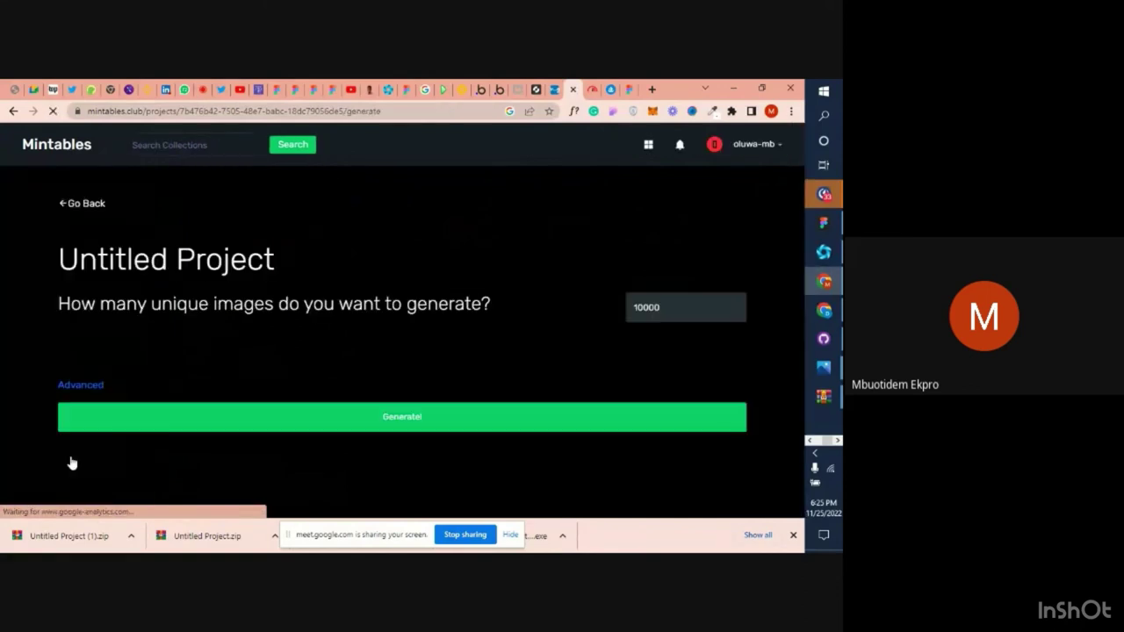
# Clear the prefilled 10000 image count, glance at the Meet tab, and return to Mintables
pyautogui.doubleClick(663, 312)
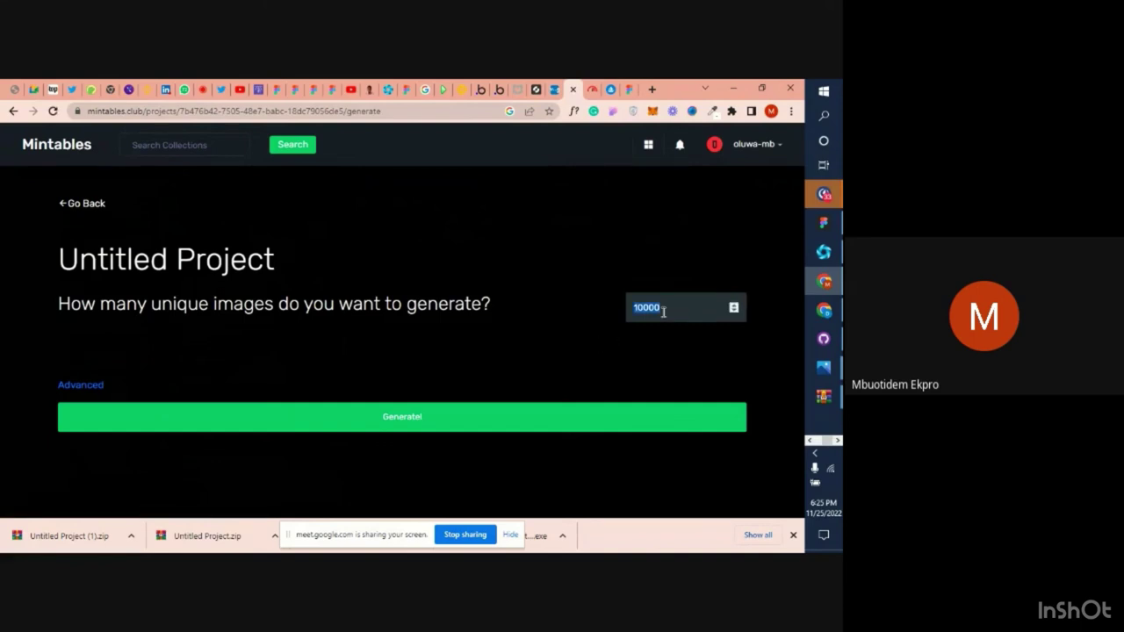
pyautogui.press('BackSpace')
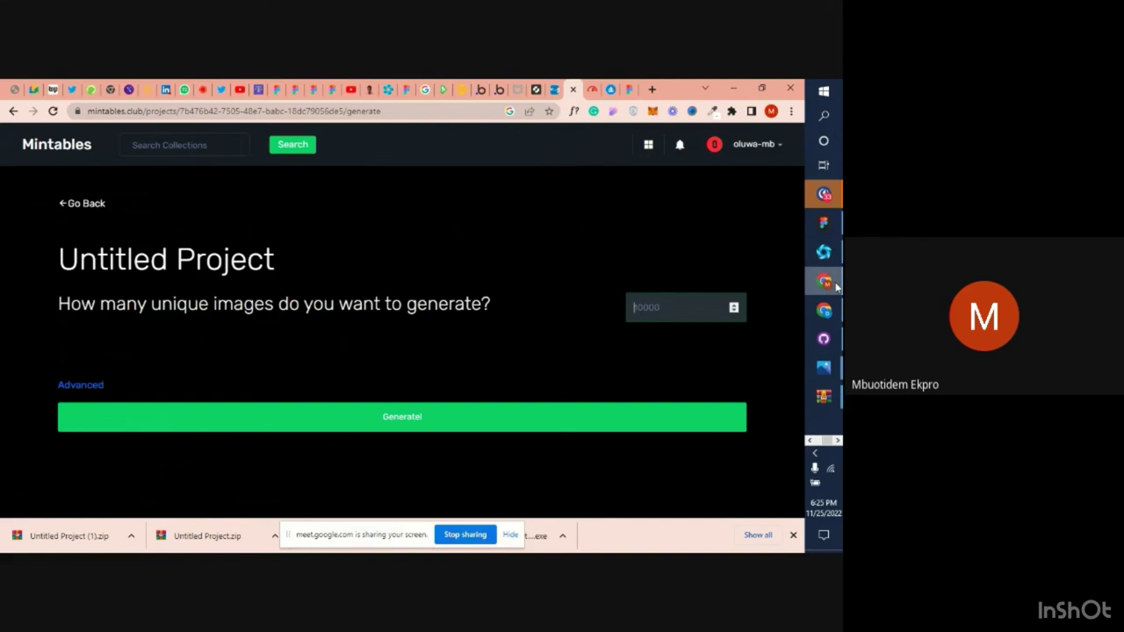
pyautogui.moveTo(836, 286)
pyautogui.click(203, 90)
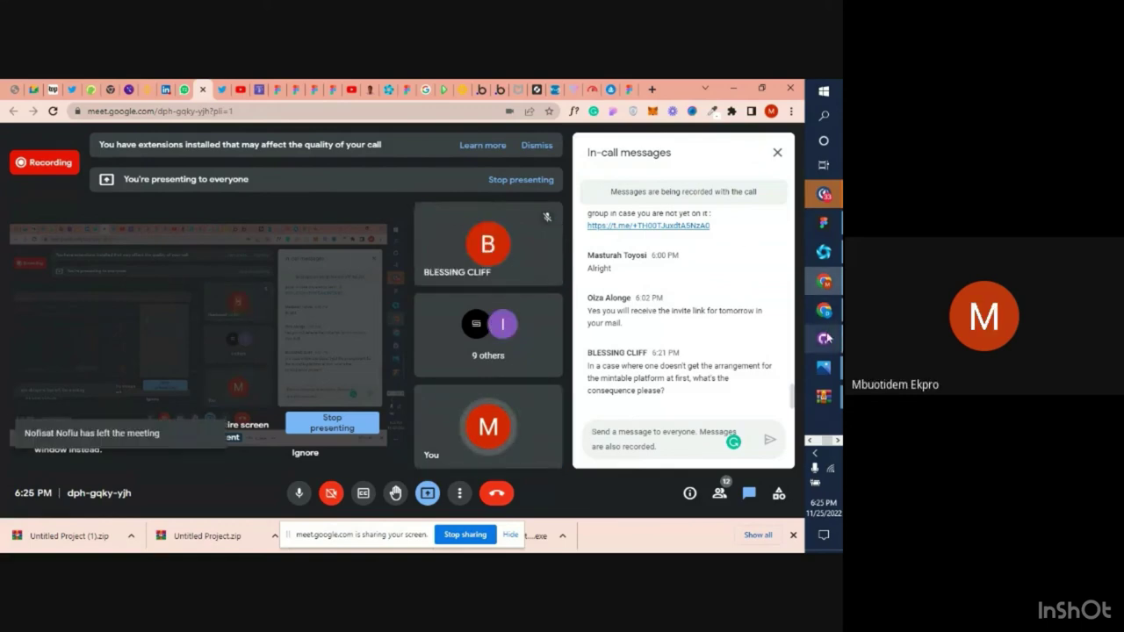
pyautogui.moveTo(826, 283)
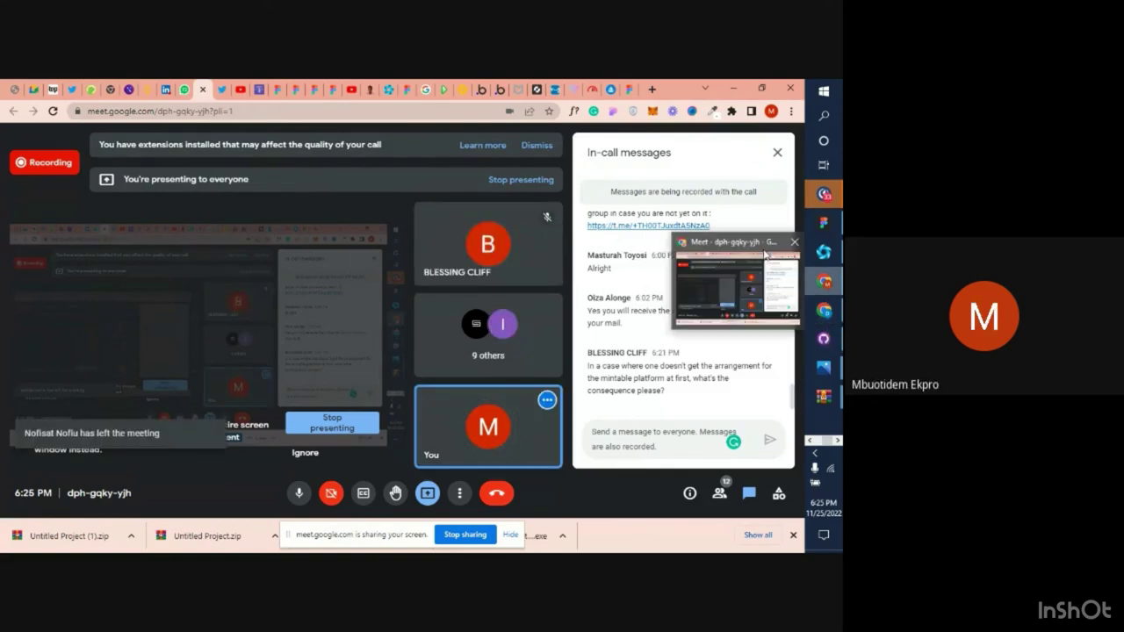
pyautogui.click(606, 167)
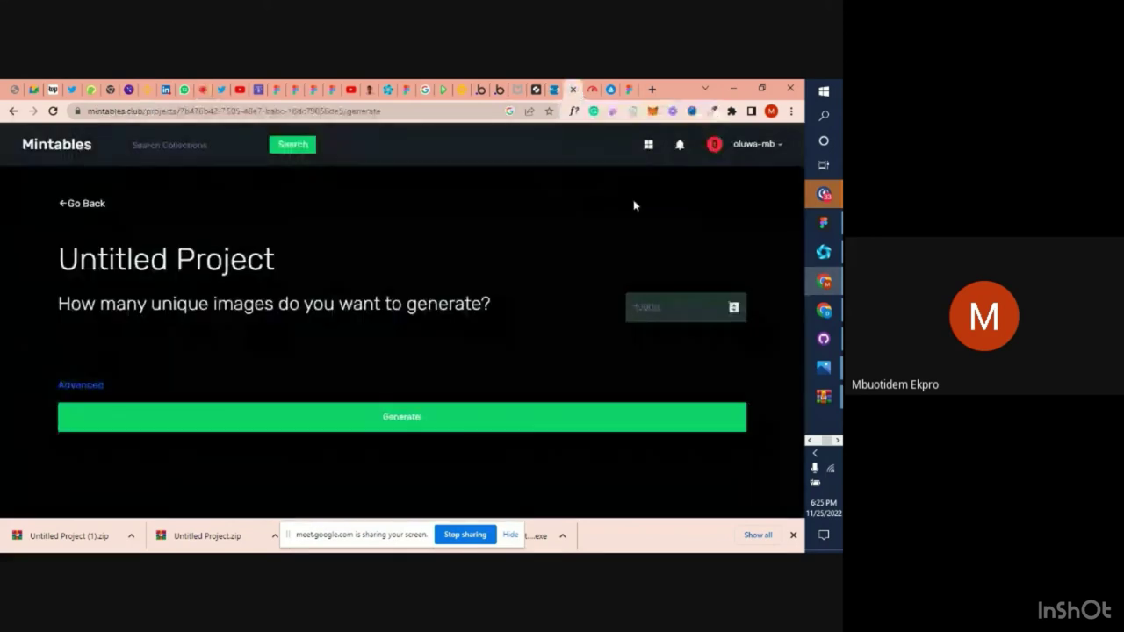
# Generate 500 unique images, waiting for 500/500 Done! and the Untitled Project (2).zip download
pyautogui.click(659, 302)
pyautogui.write('500')
pyautogui.click(392, 426)
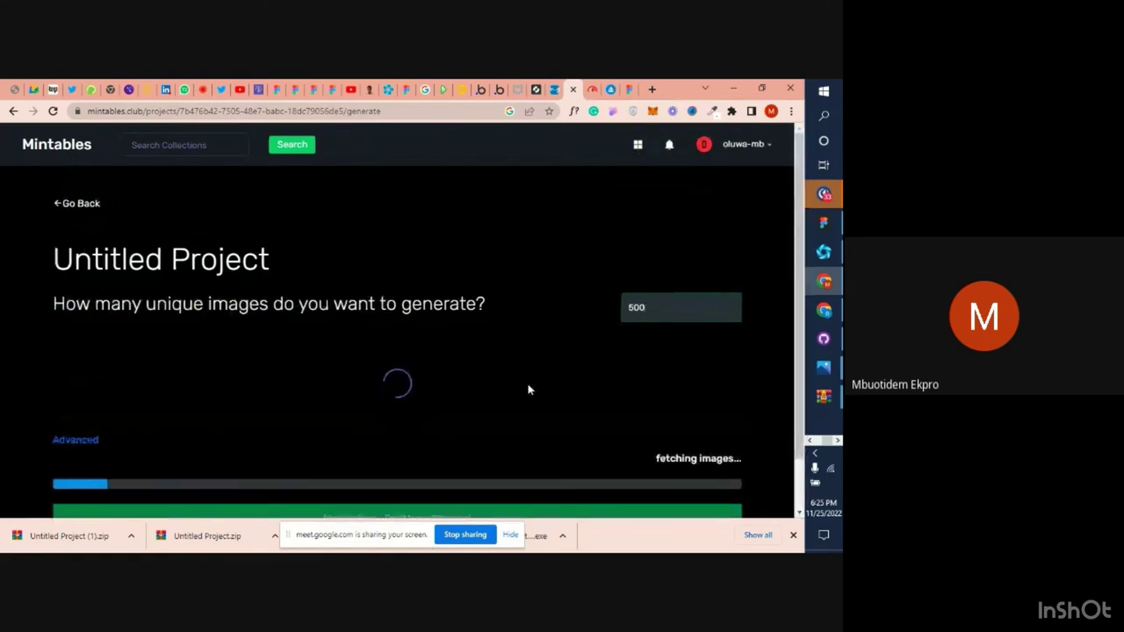
pyautogui.scroll(-1, 528, 389)
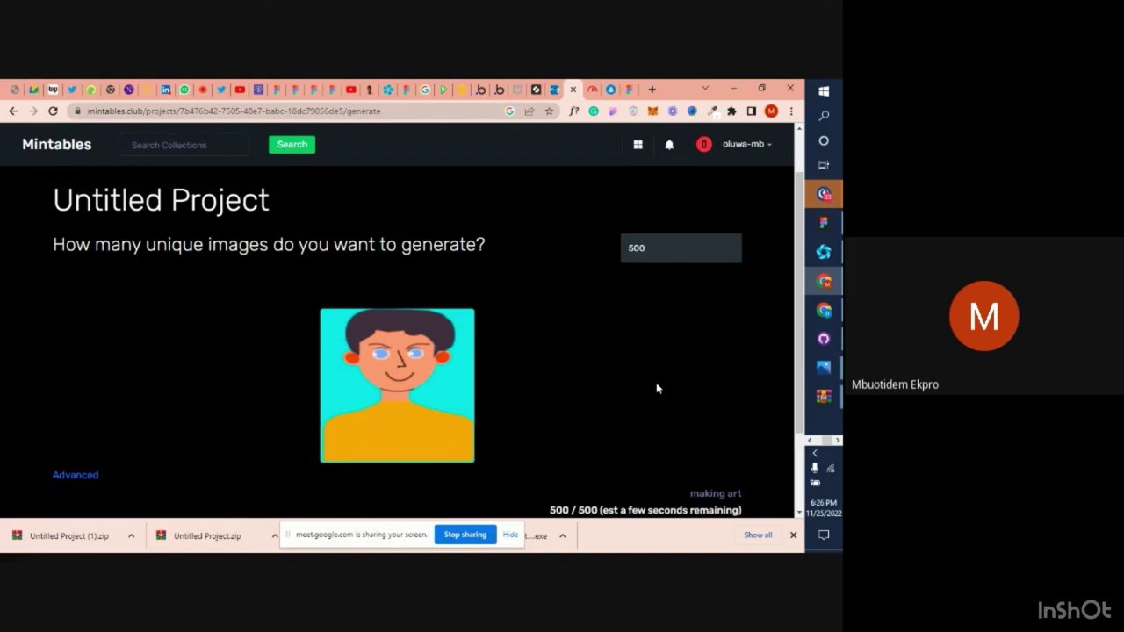
pyautogui.scroll(-2, 657, 388)
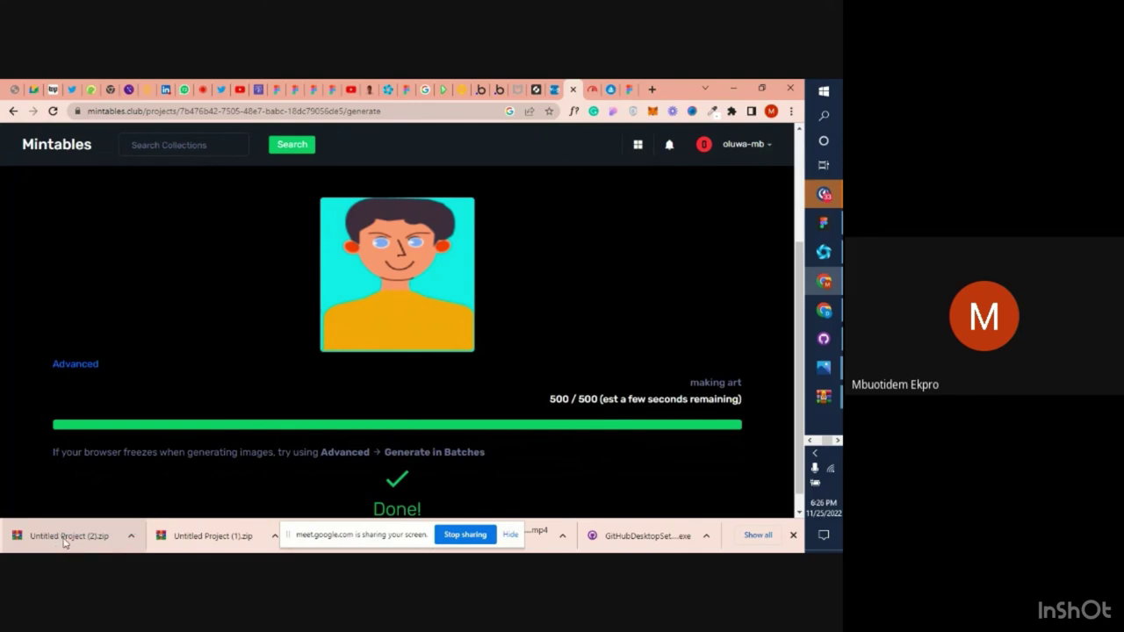
# Open the downloaded Untitled Project (2).zip in WinRAR from its download menu
pyautogui.click(63, 538)
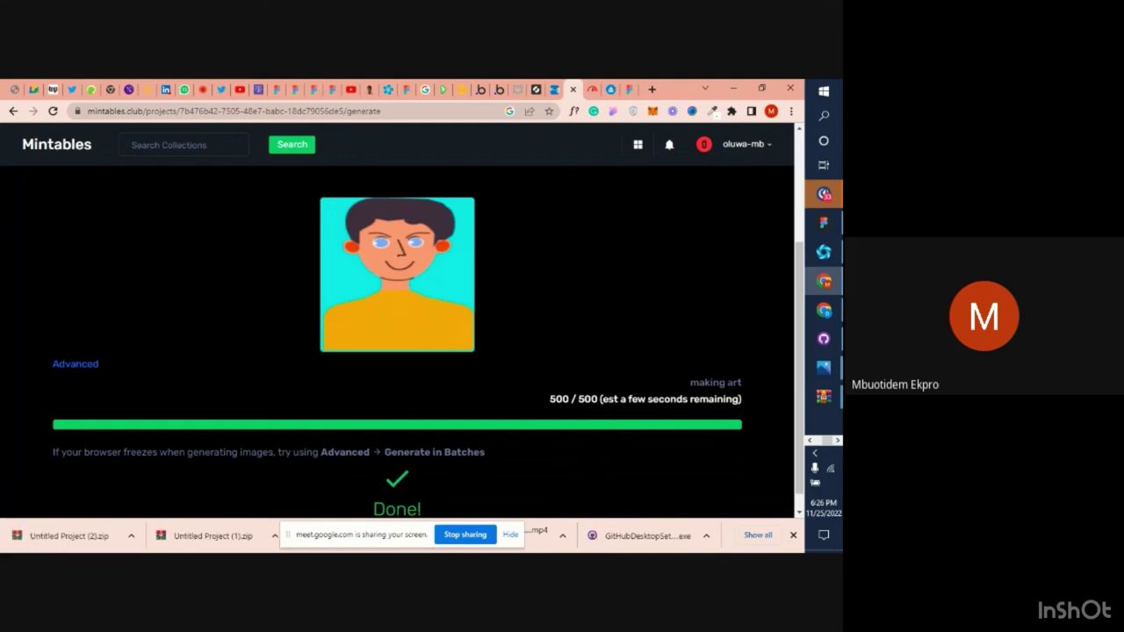
pyautogui.click(72, 542)
pyautogui.click(133, 537)
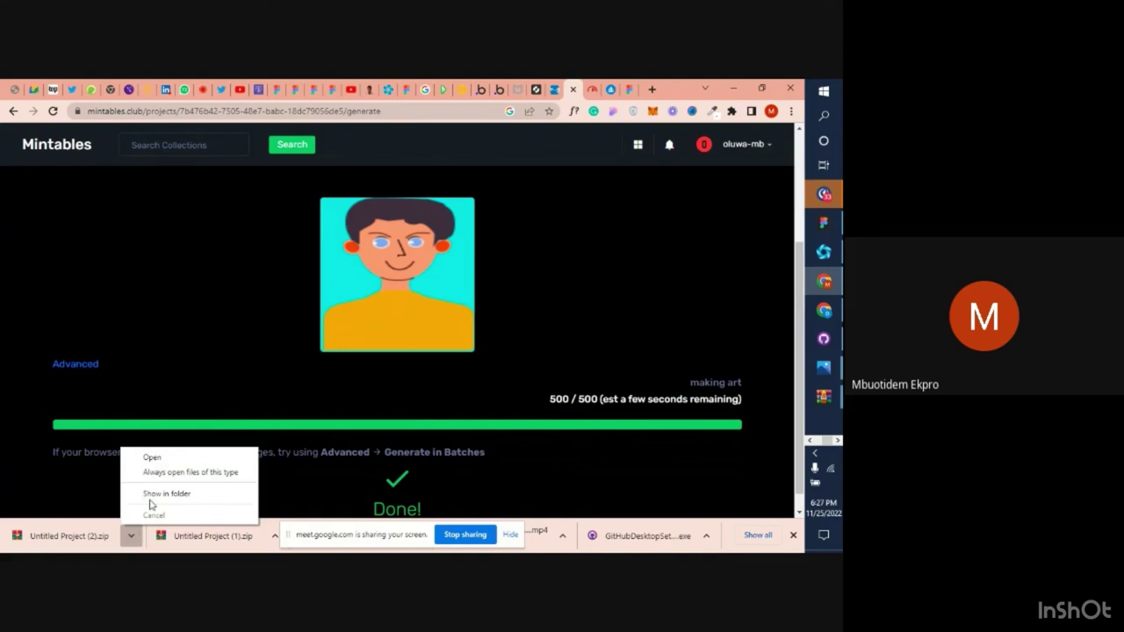
pyautogui.click(159, 462)
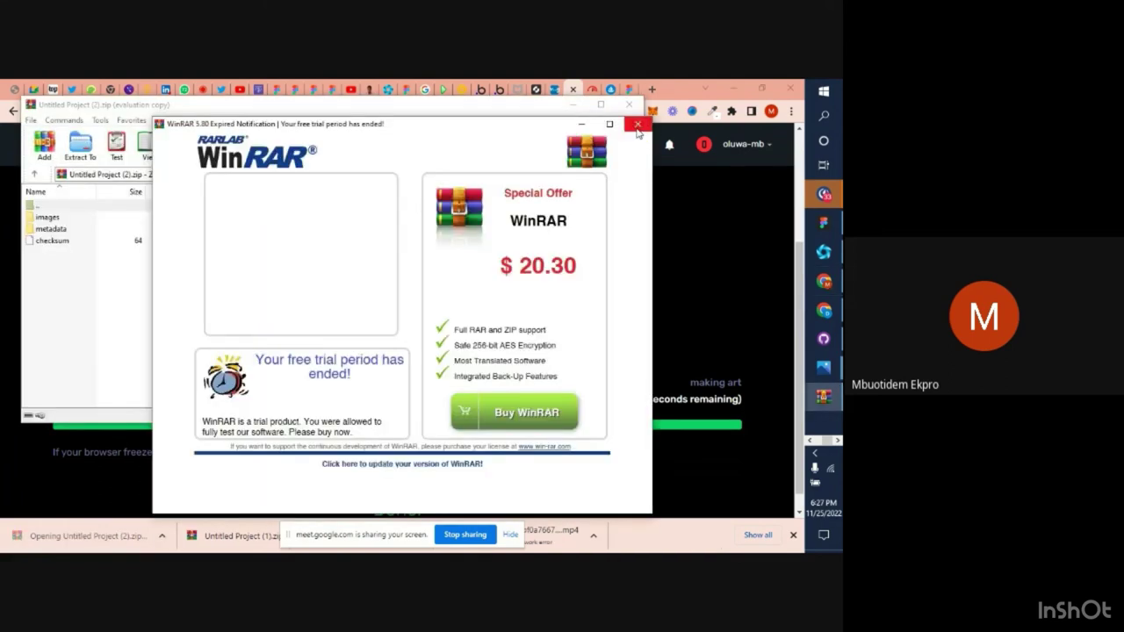
# Extract the archive into a Downloads folder named 'The Guy', then minimize WinRAR
pyautogui.click(637, 124)
pyautogui.click(80, 145)
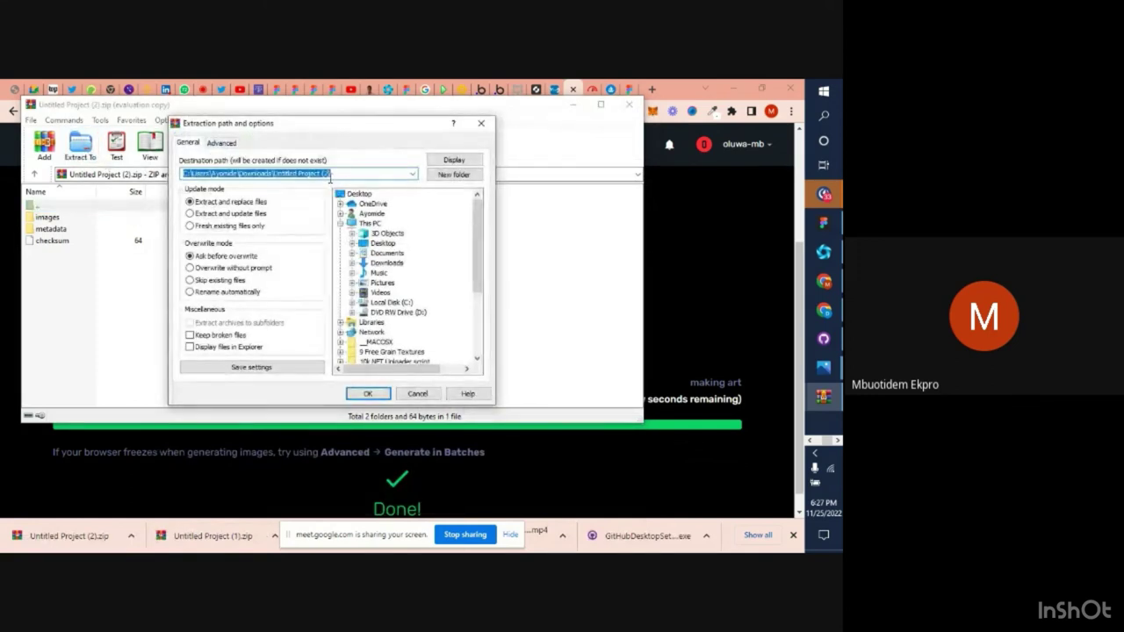
pyautogui.moveTo(274, 173); pyautogui.dragTo(334, 173)
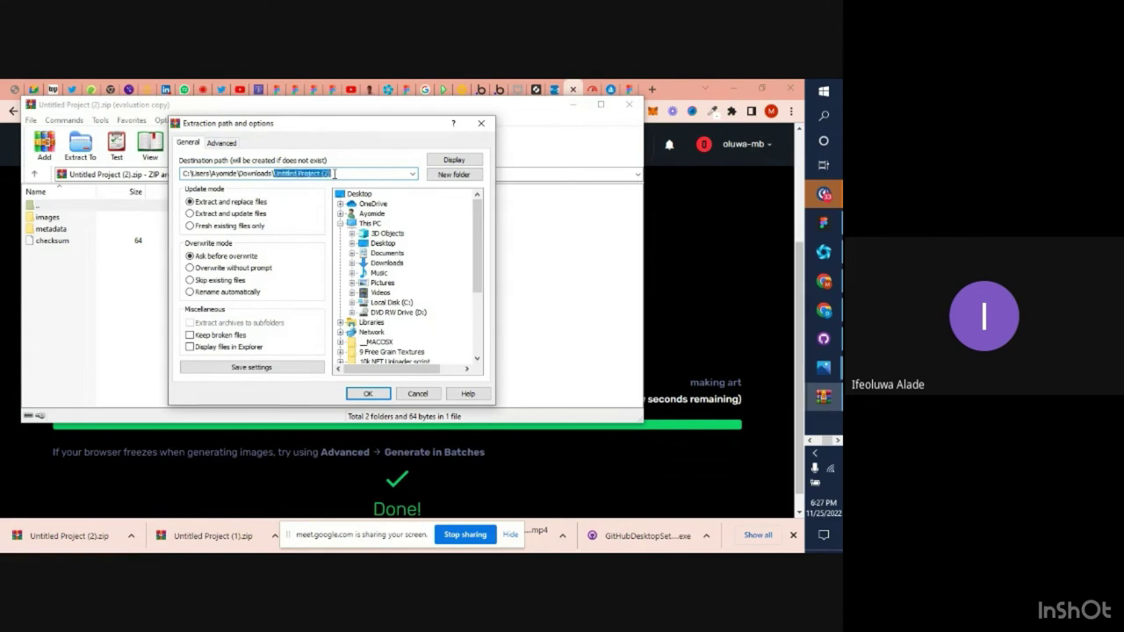
pyautogui.write('The ')
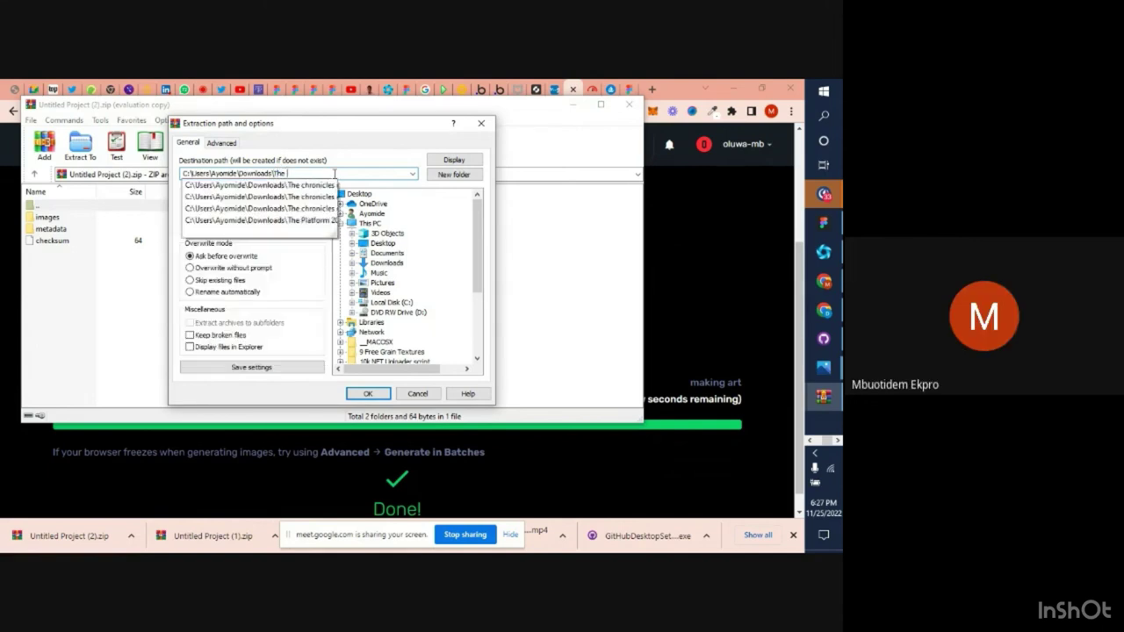
pyautogui.write(' Guy')
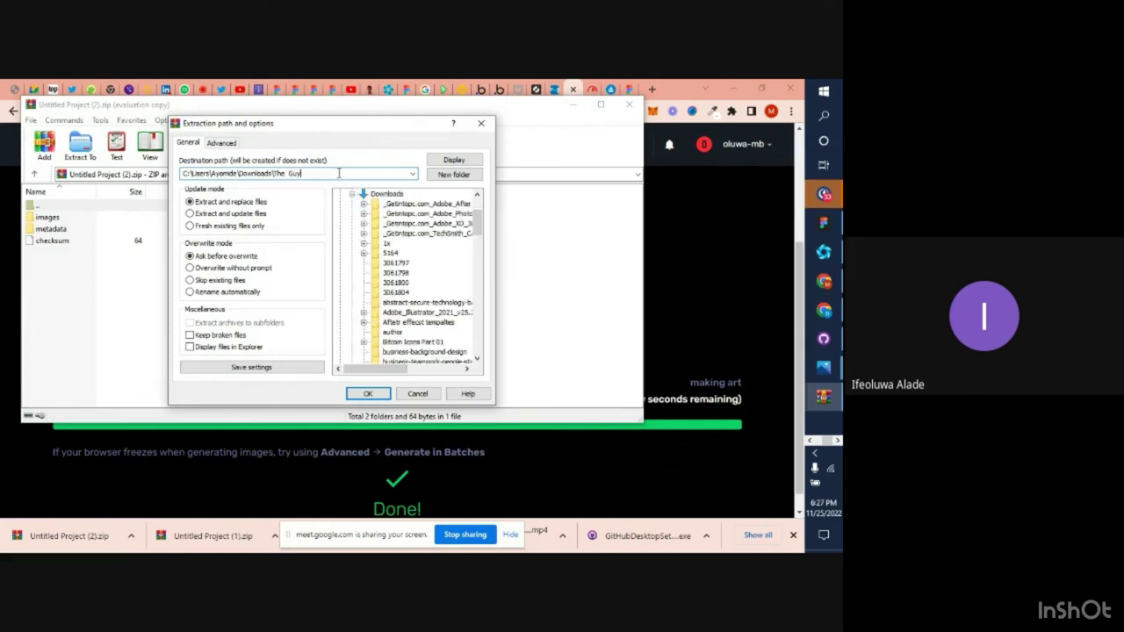
pyautogui.click(370, 394)
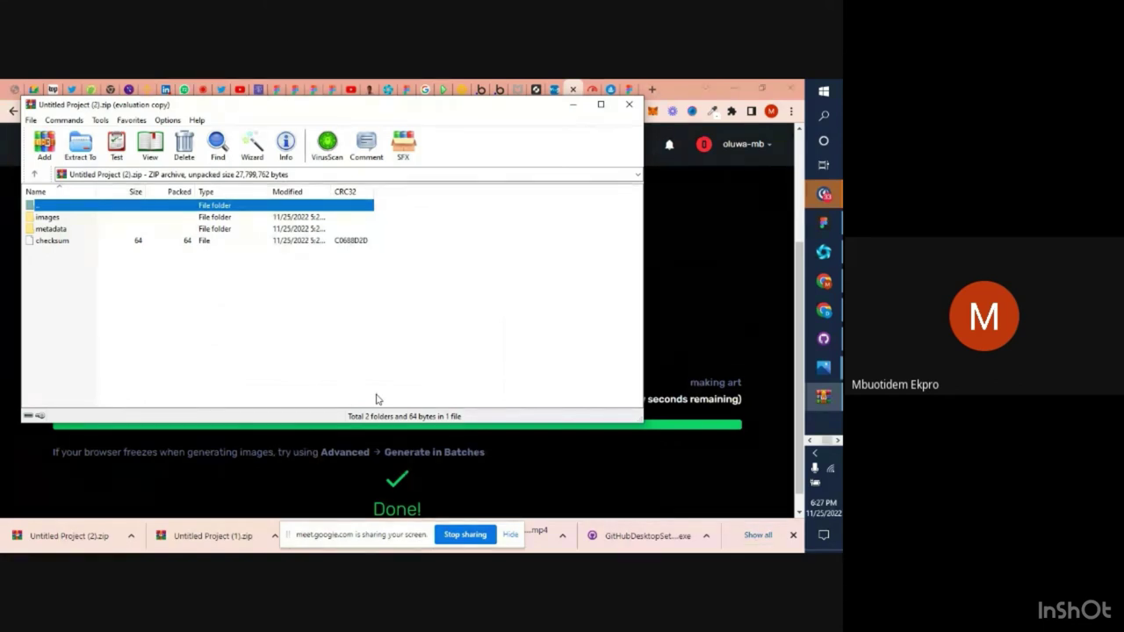
pyautogui.click(576, 110)
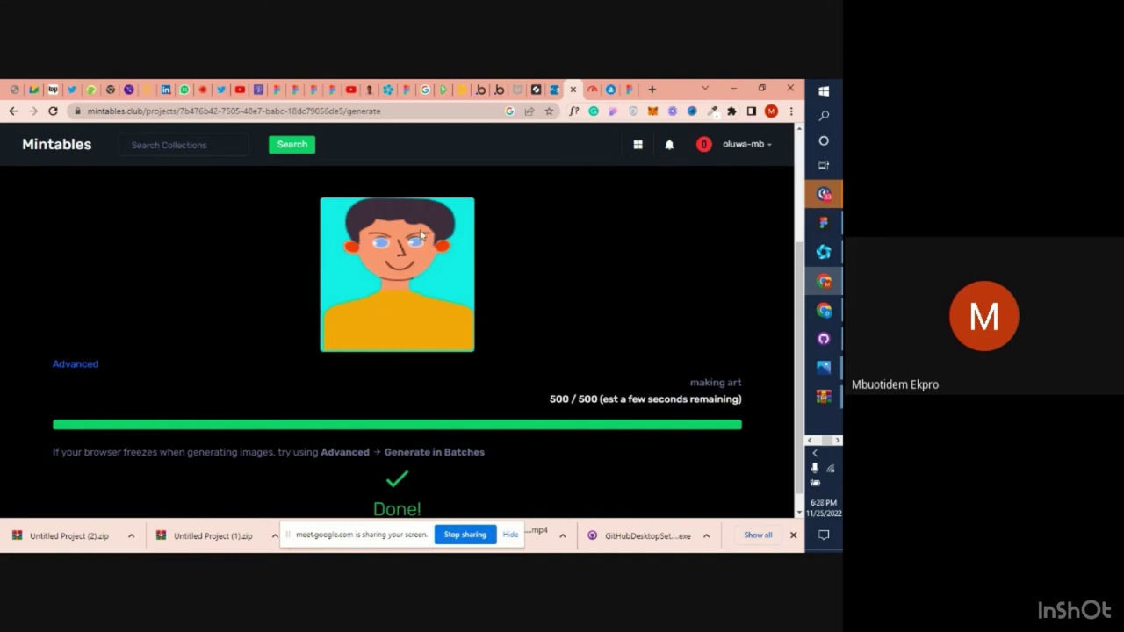
# In Figma, send the right avatar's hair behind its head
pyautogui.click(823, 227)
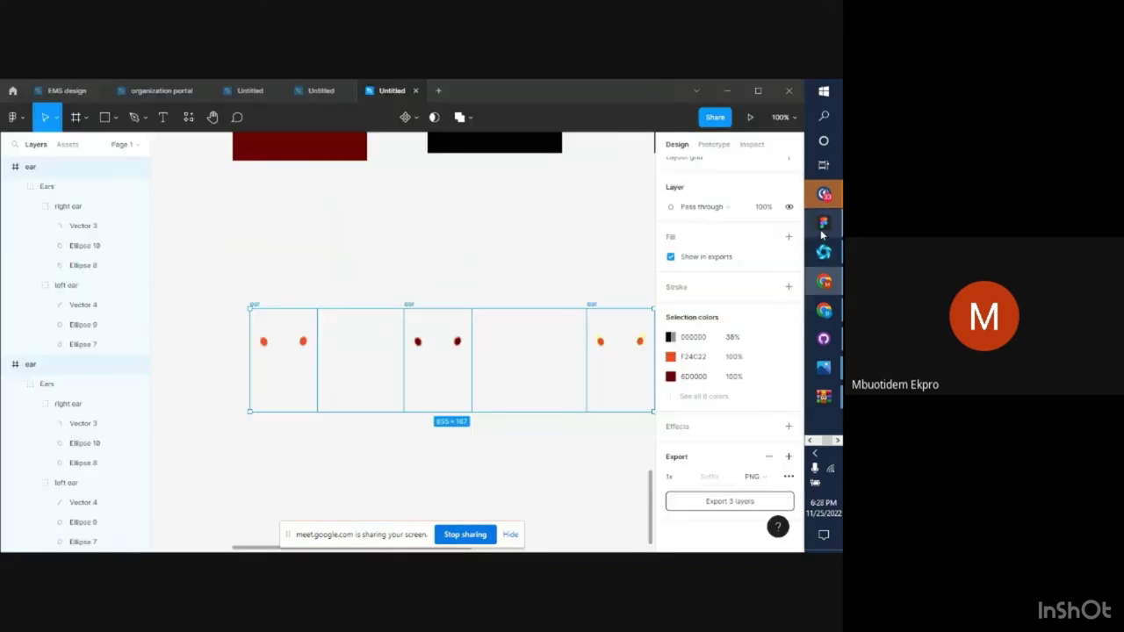
pyautogui.scroll(8, 450, 318)
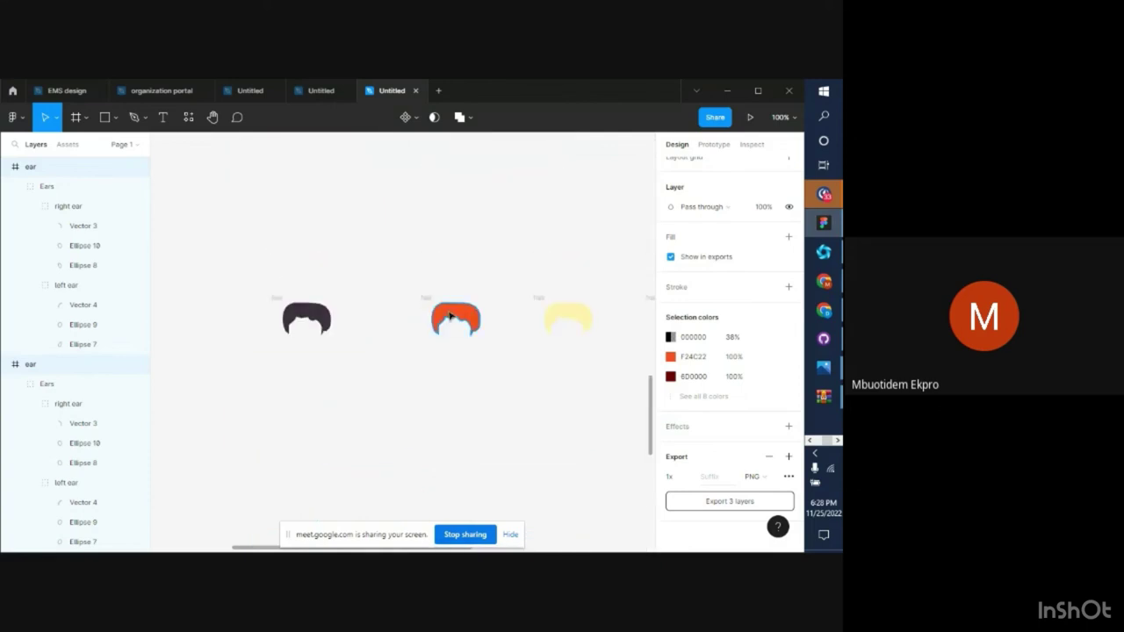
pyautogui.scroll(10, 449, 318)
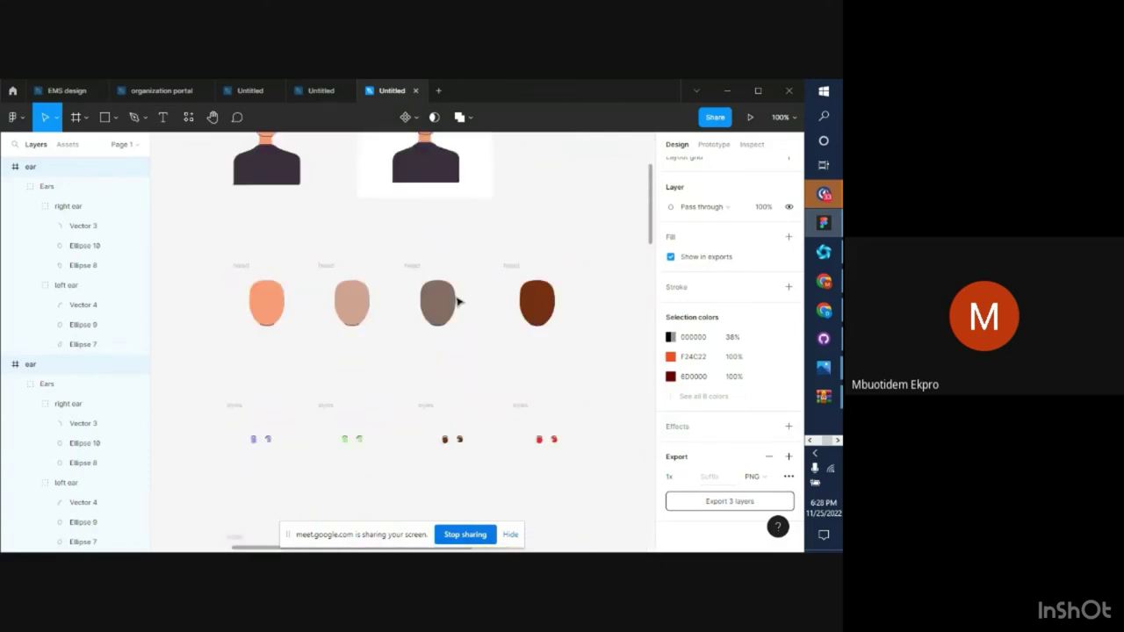
pyautogui.scroll(4, 457, 301)
pyautogui.click(450, 264)
pyautogui.doubleClick(445, 257)
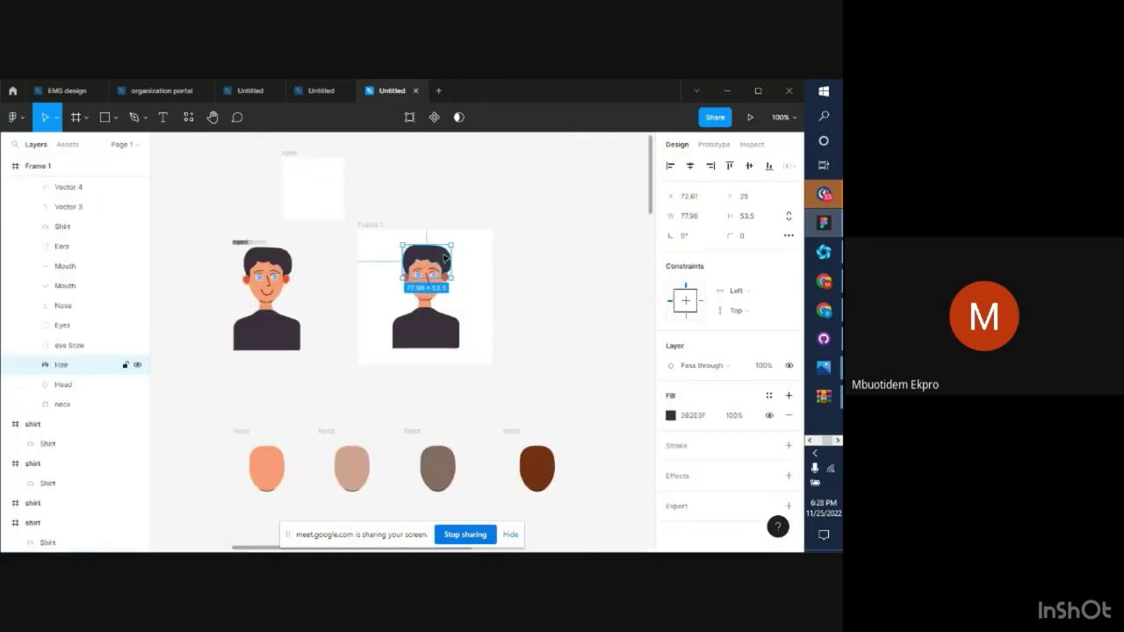
pyautogui.rightClick(444, 257)
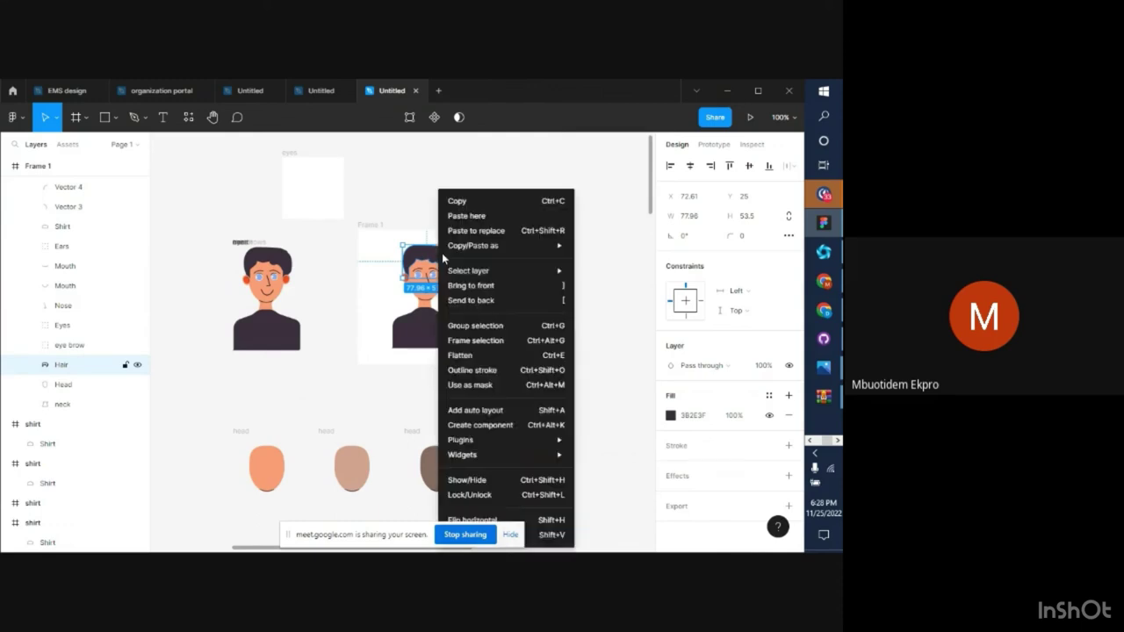
pyautogui.click(477, 301)
pyautogui.click(475, 291)
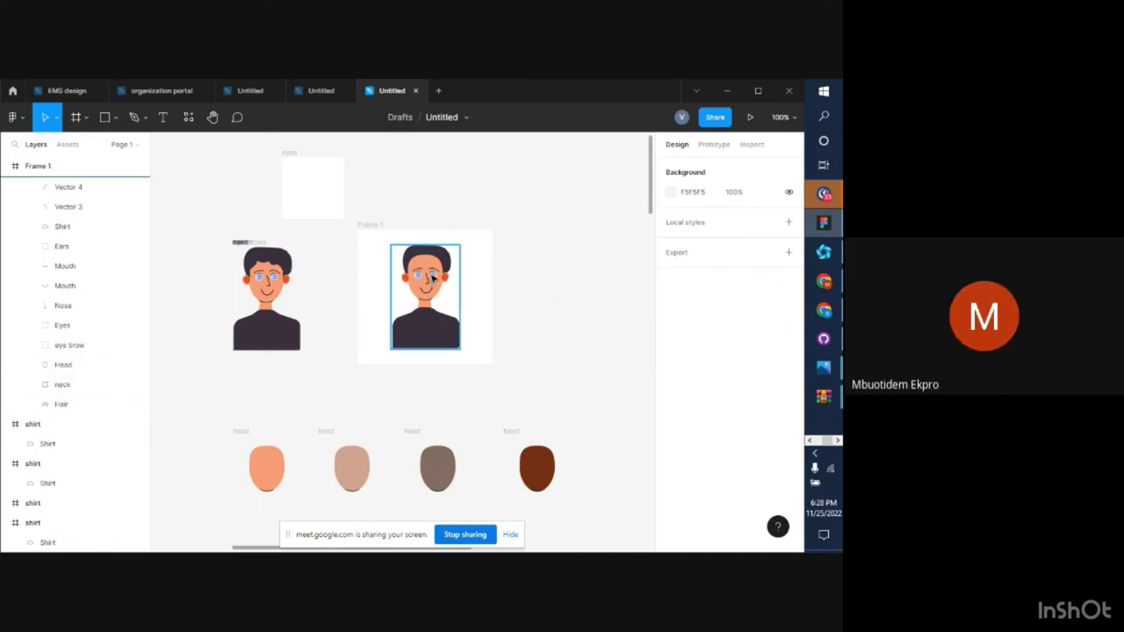
# Select the avatar's ears, eyes and hair groups, then page the taskbar icons for File Explorer
pyautogui.click(430, 321)
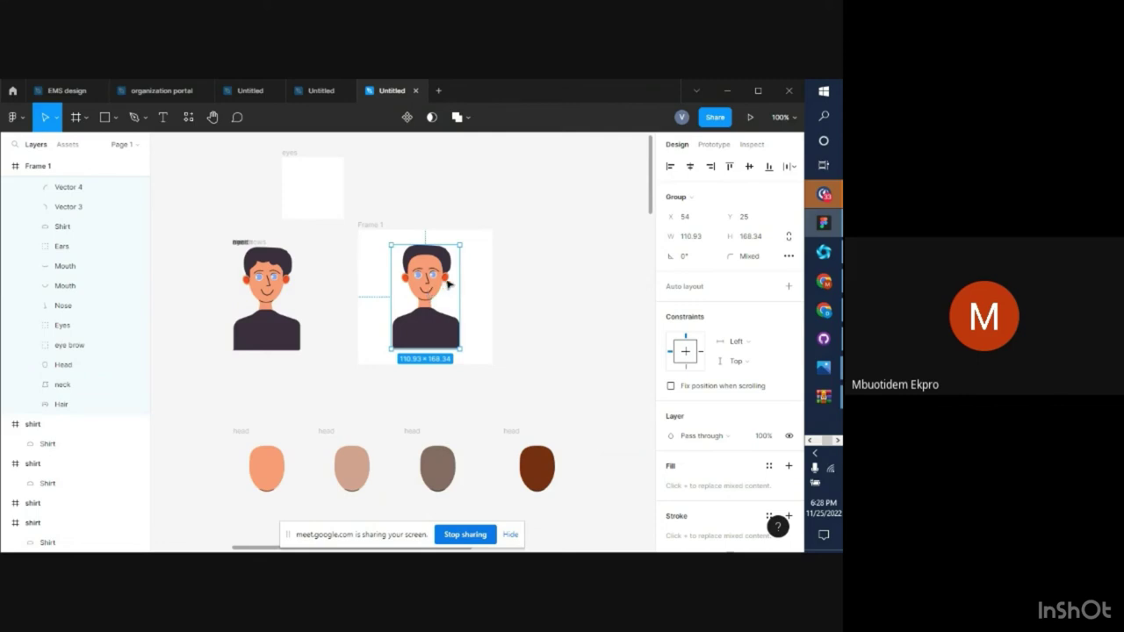
pyautogui.doubleClick(447, 283)
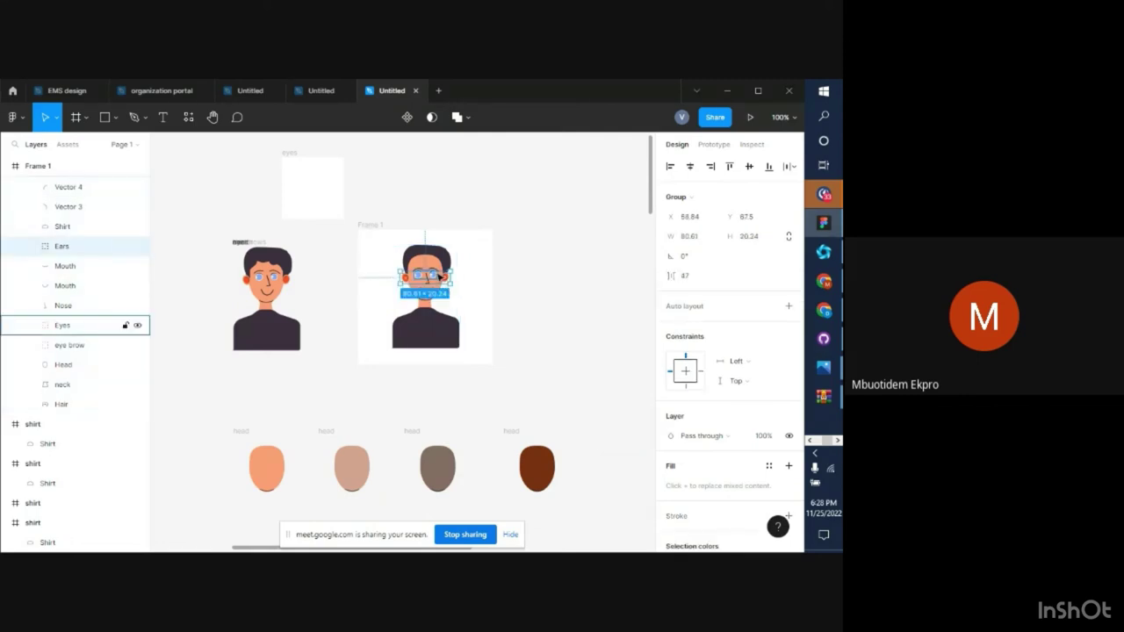
pyautogui.click(439, 278)
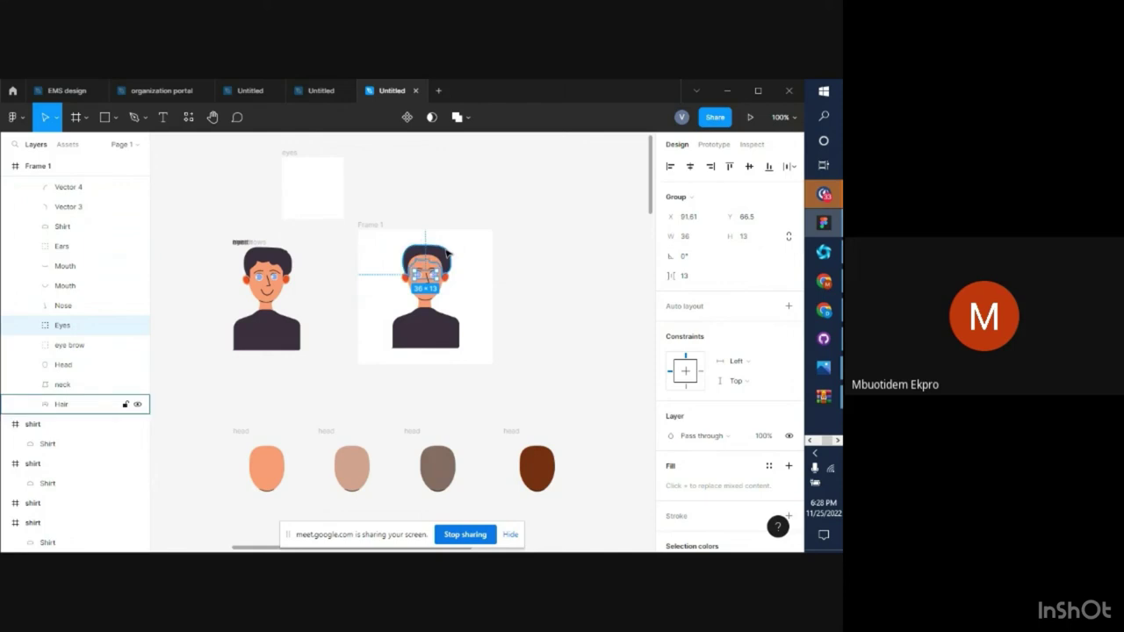
pyautogui.click(447, 253)
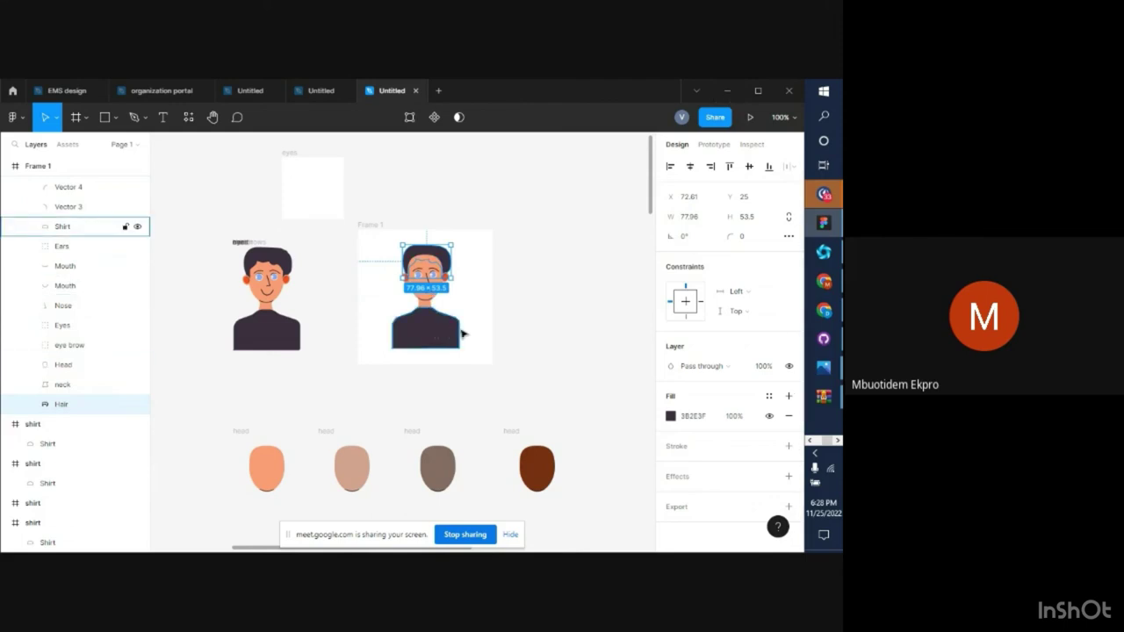
pyautogui.click(731, 94)
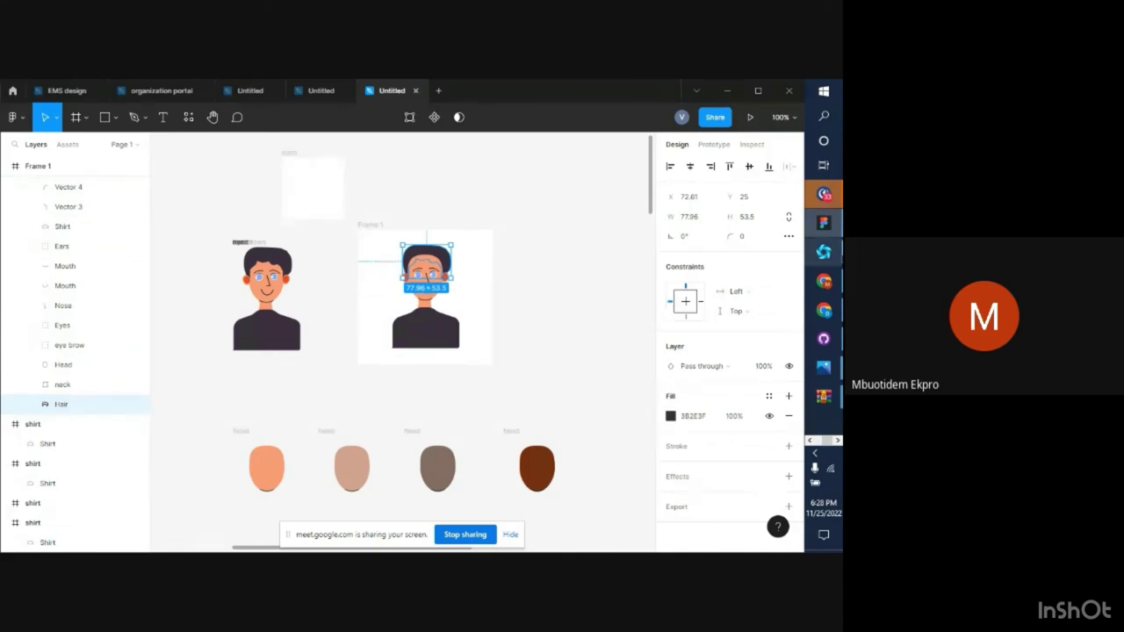
pyautogui.click(810, 442)
# From the 'background' Explorer window, open Downloads > The Guy > images and maximize it
pyautogui.moveTo(824, 222)
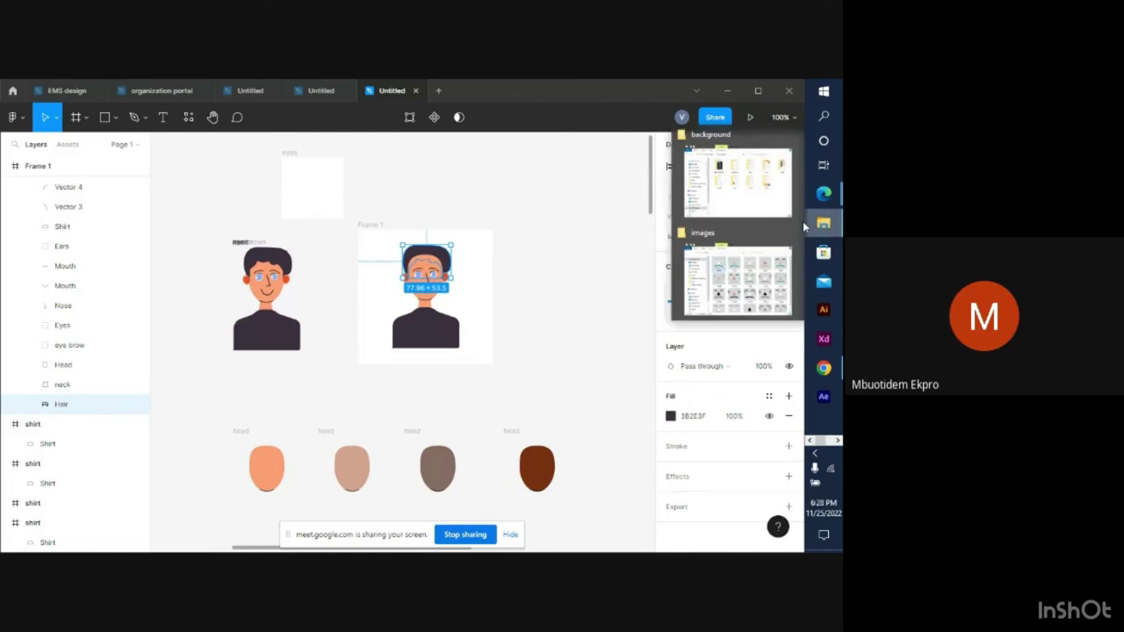
pyautogui.click(774, 187)
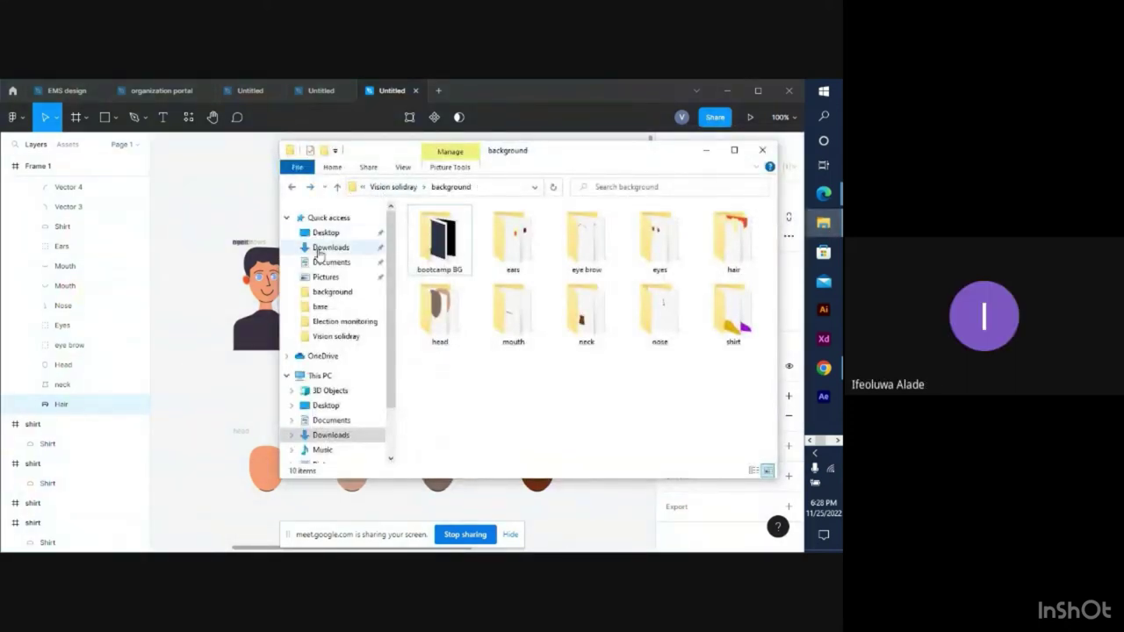
pyautogui.click(325, 248)
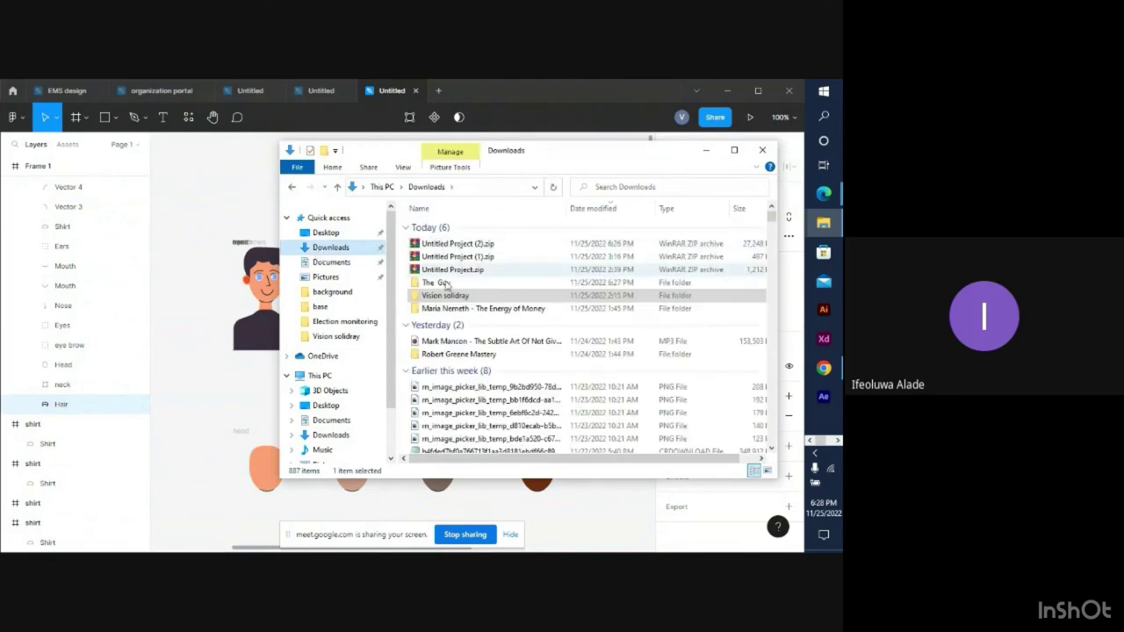
pyautogui.doubleClick(439, 283)
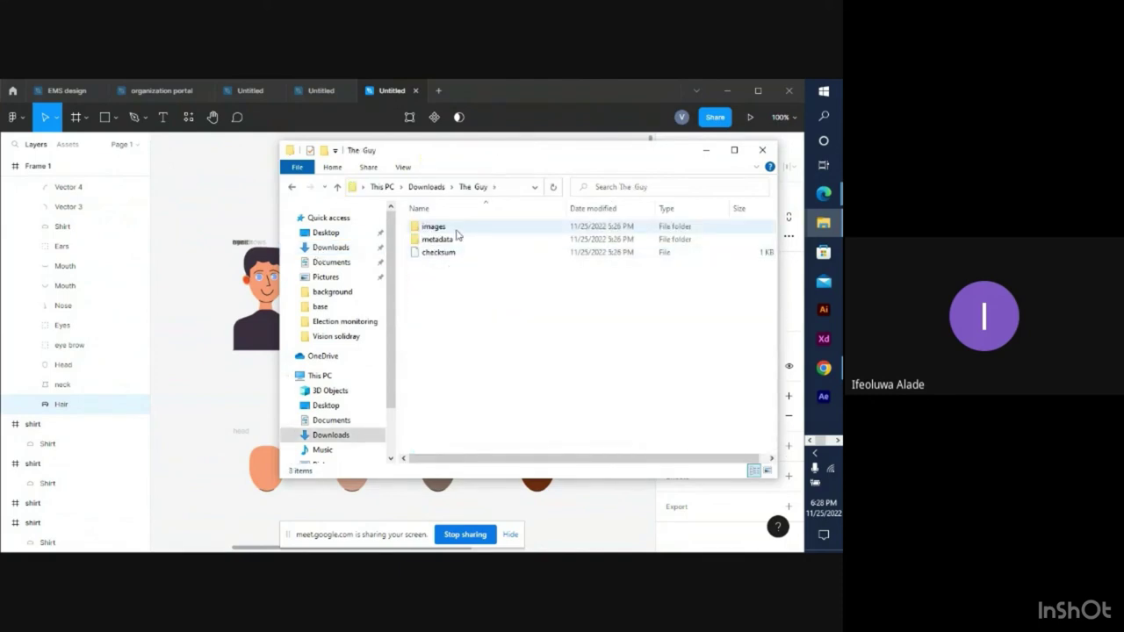
pyautogui.moveTo(457, 235)
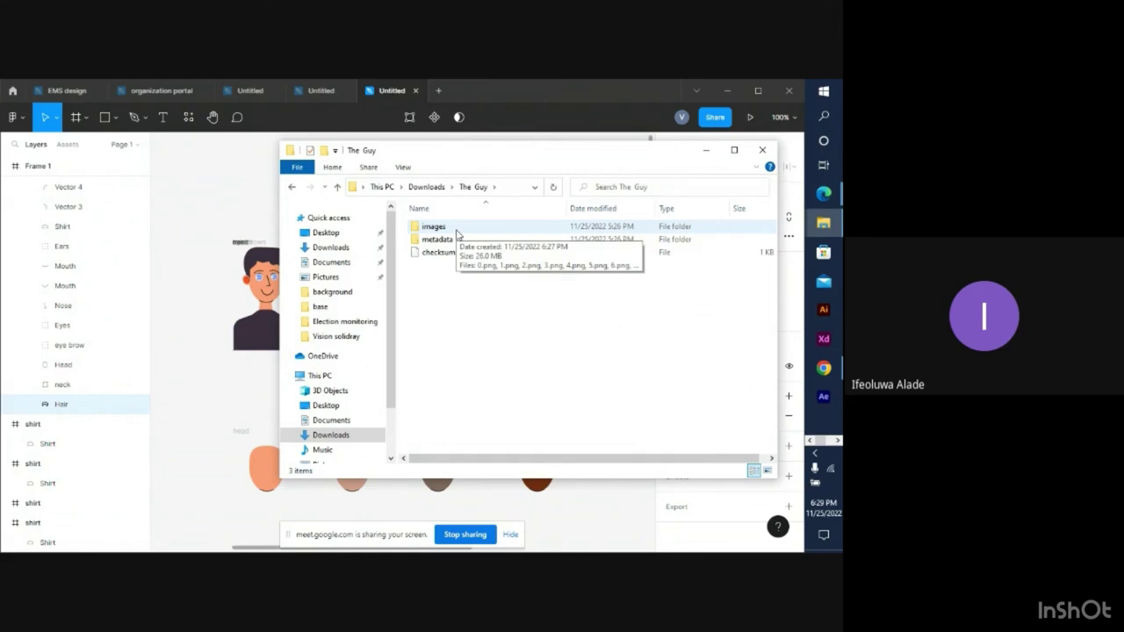
pyautogui.doubleClick(512, 230)
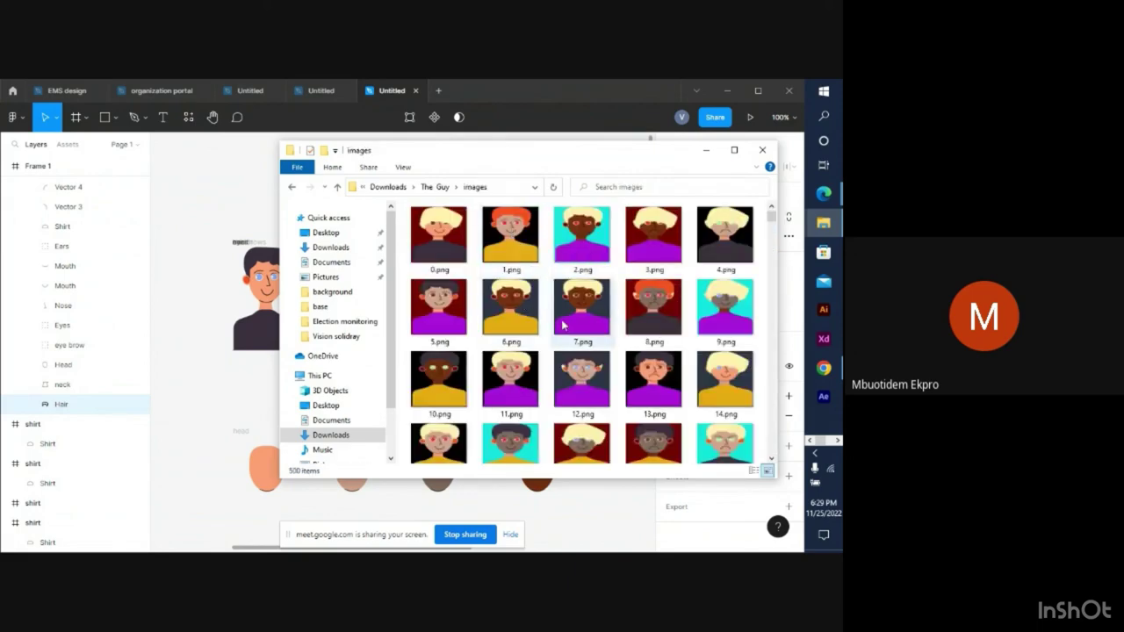
pyautogui.click(732, 151)
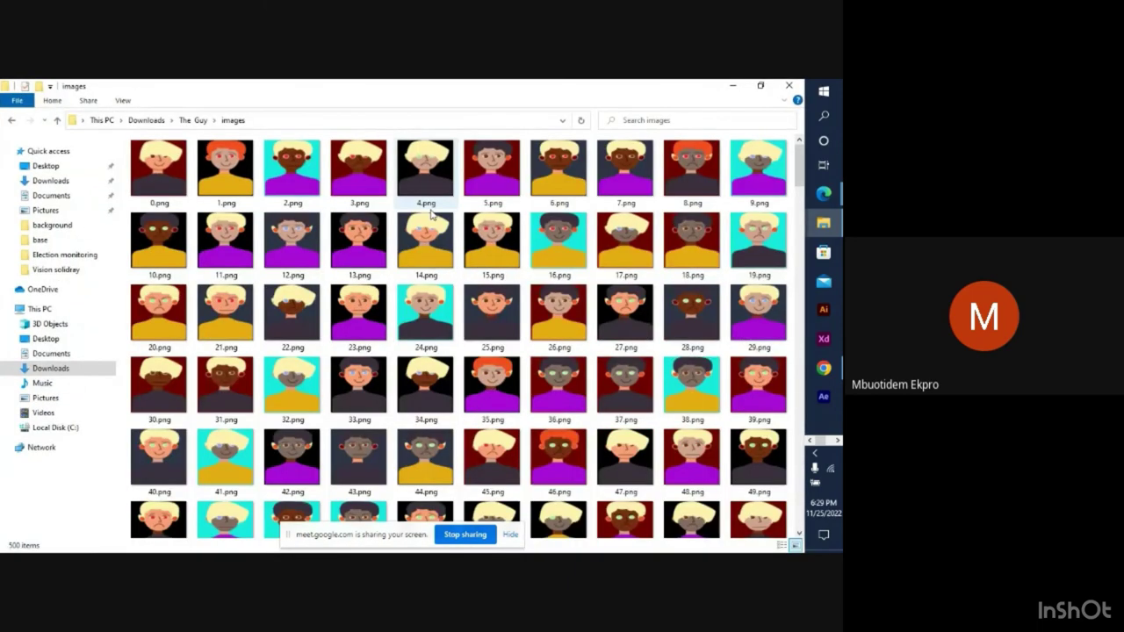
# Open 0.png in Photos and flip forward through the generated characters up to 45.png
pyautogui.doubleClick(152, 185)
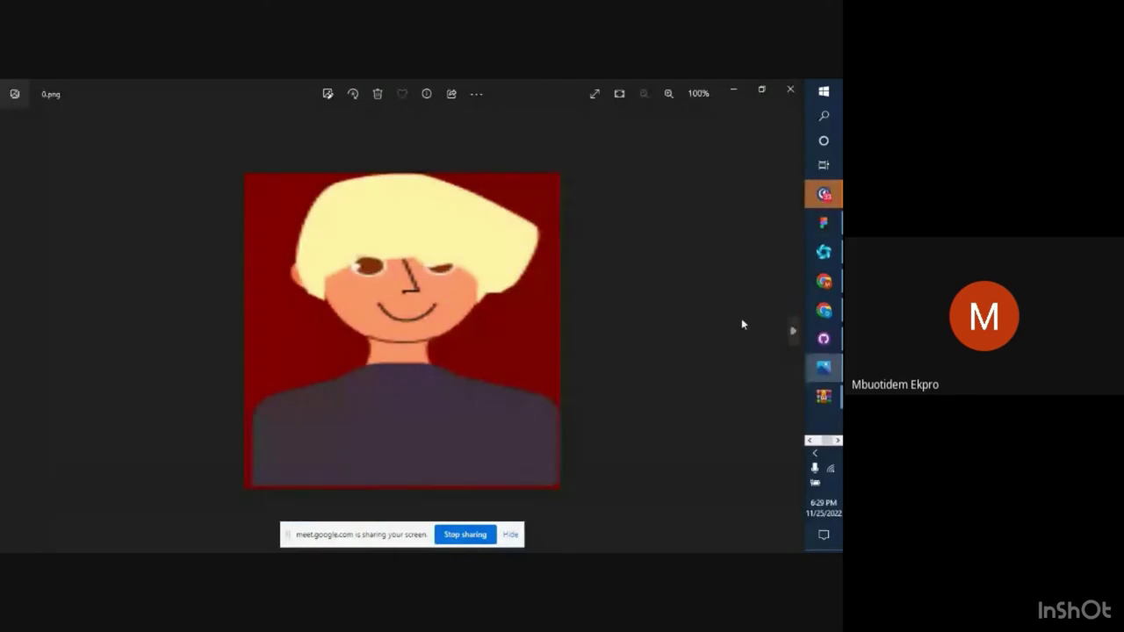
pyautogui.click(791, 334)
pyautogui.click(791, 334)
pyautogui.click(791, 334)
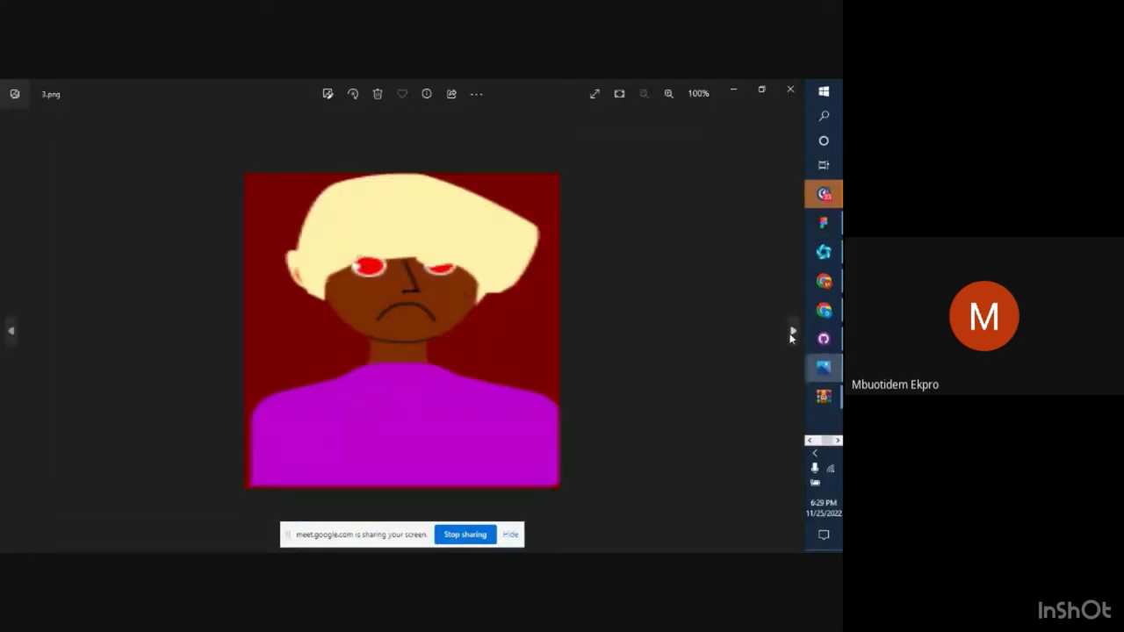
pyautogui.click(791, 334)
pyautogui.click(792, 333)
pyautogui.click(792, 333)
pyautogui.click(791, 333)
pyautogui.click(791, 334)
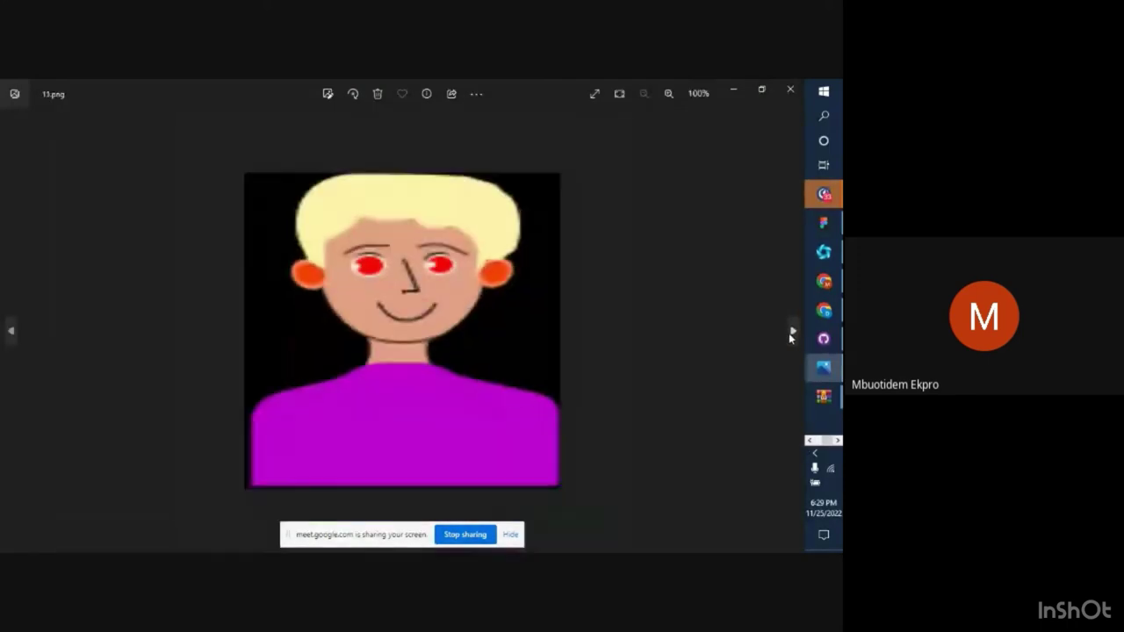
pyautogui.click(791, 334)
pyautogui.click(791, 334)
pyautogui.click(791, 334)
pyautogui.click(790, 333)
pyautogui.click(790, 333)
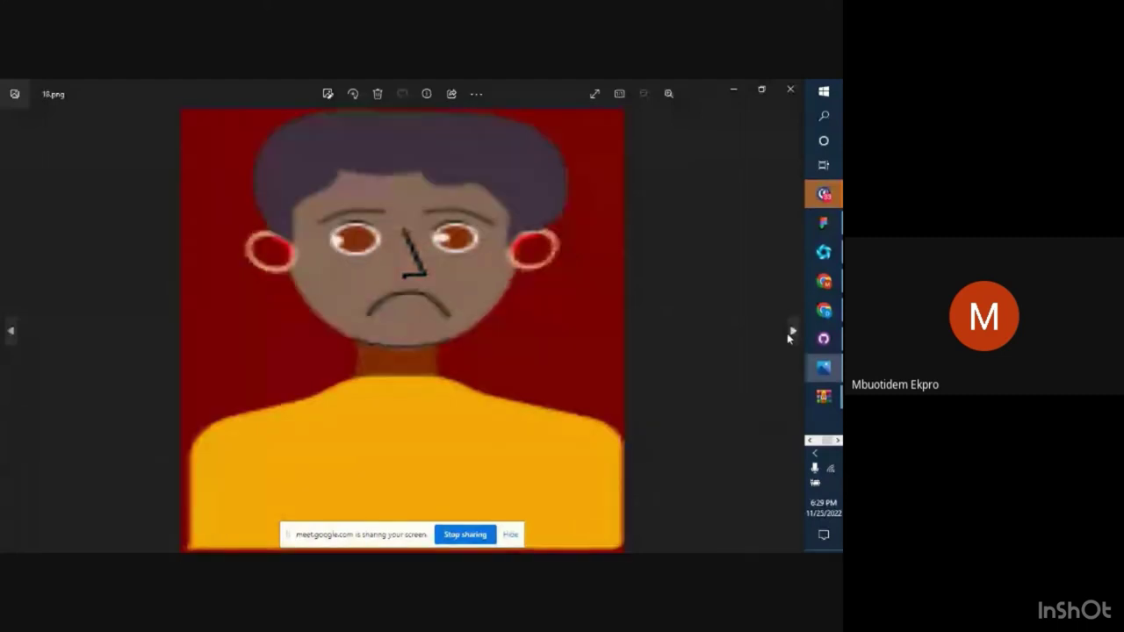
pyautogui.click(790, 333)
pyautogui.click(790, 332)
pyautogui.click(789, 333)
pyautogui.click(789, 333)
pyautogui.click(789, 333)
pyautogui.click(790, 333)
pyautogui.click(789, 333)
pyautogui.click(790, 333)
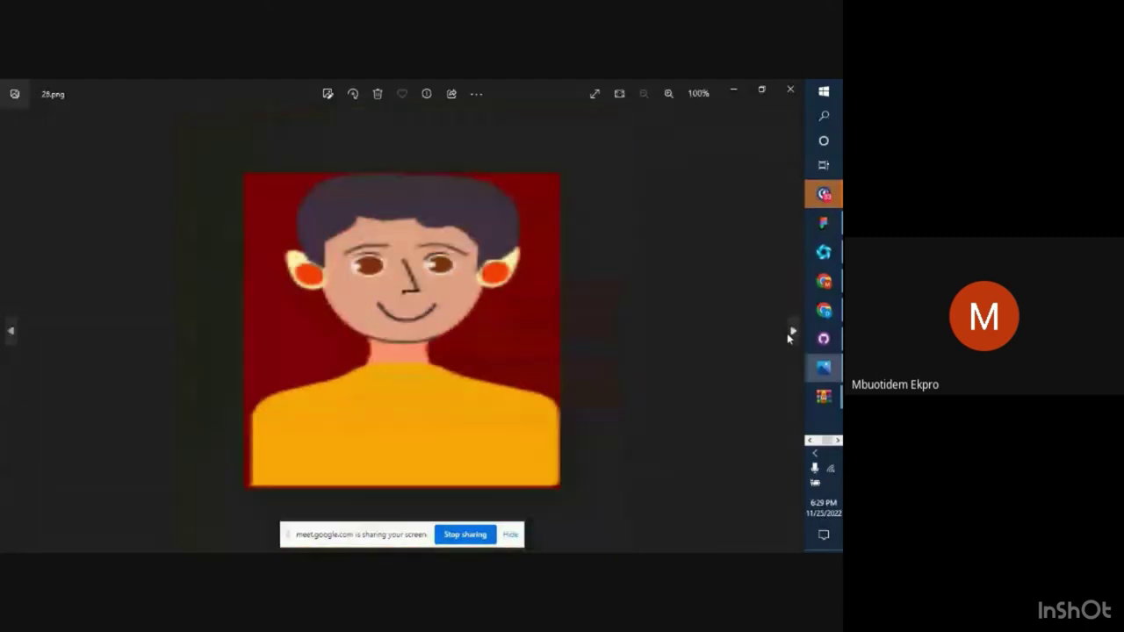
pyautogui.click(790, 333)
pyautogui.click(790, 333)
pyautogui.click(790, 333)
pyautogui.click(792, 333)
pyautogui.click(793, 333)
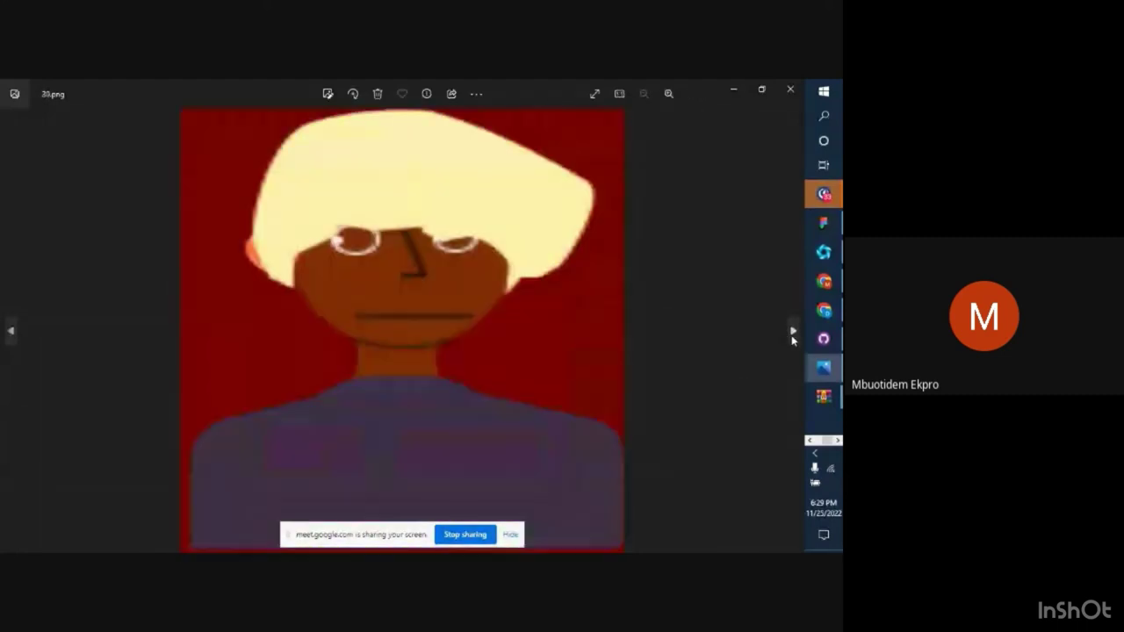
pyautogui.click(792, 333)
pyautogui.click(792, 333)
pyautogui.click(793, 333)
pyautogui.click(792, 332)
pyautogui.click(792, 333)
pyautogui.click(792, 333)
pyautogui.click(792, 333)
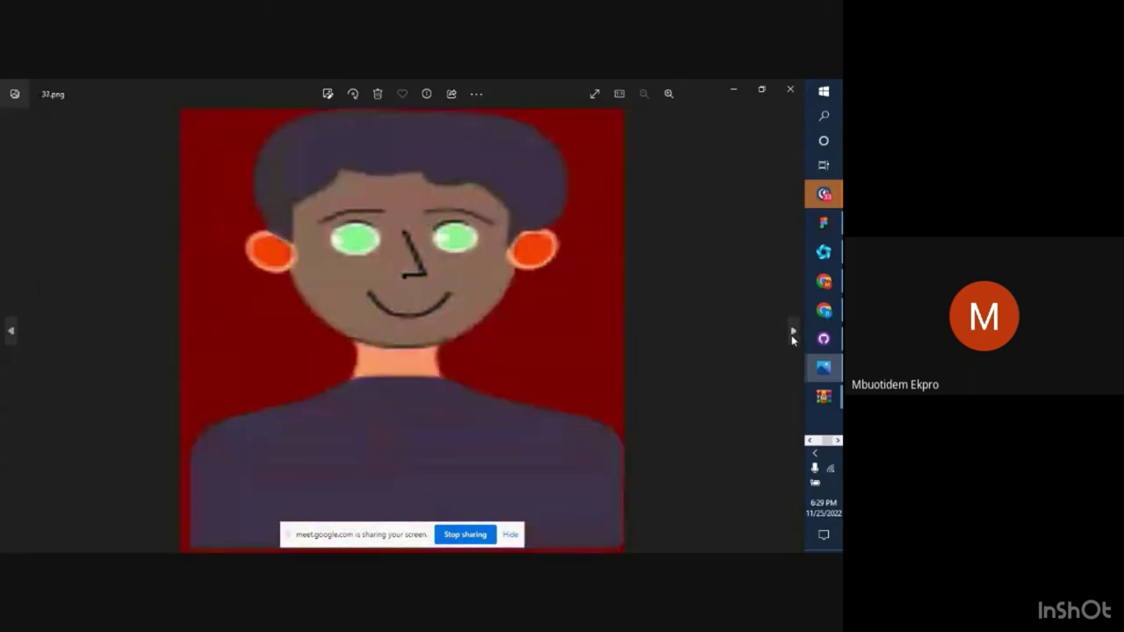
pyautogui.click(793, 333)
pyautogui.click(792, 333)
pyautogui.click(793, 333)
pyautogui.click(793, 333)
pyautogui.click(792, 333)
pyautogui.click(792, 333)
pyautogui.click(793, 333)
pyautogui.click(792, 333)
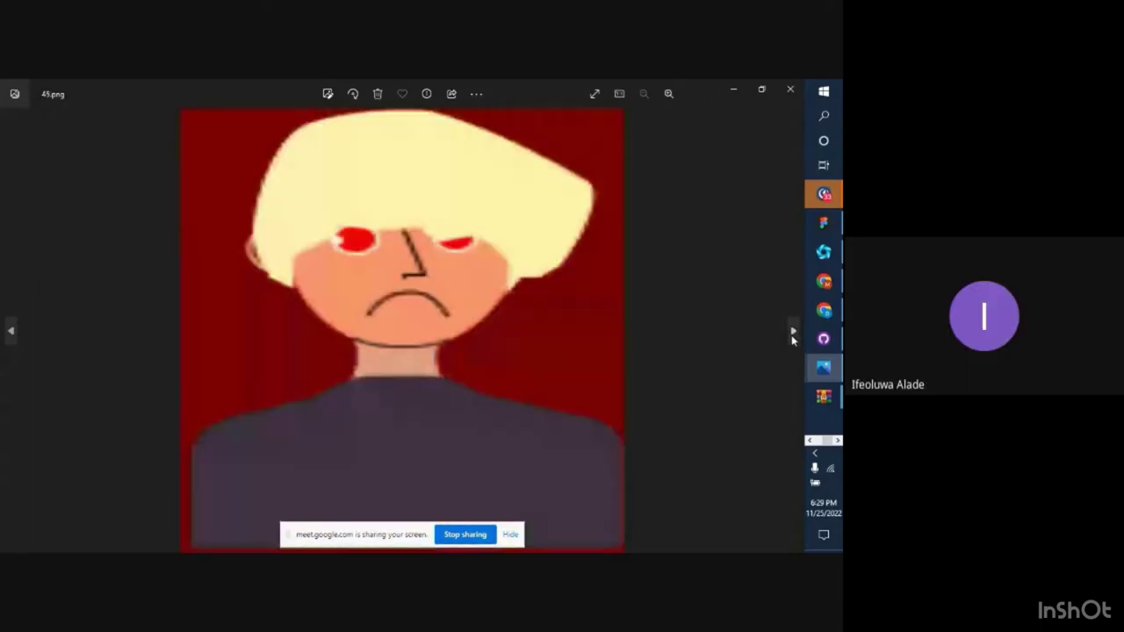
pyautogui.click(792, 332)
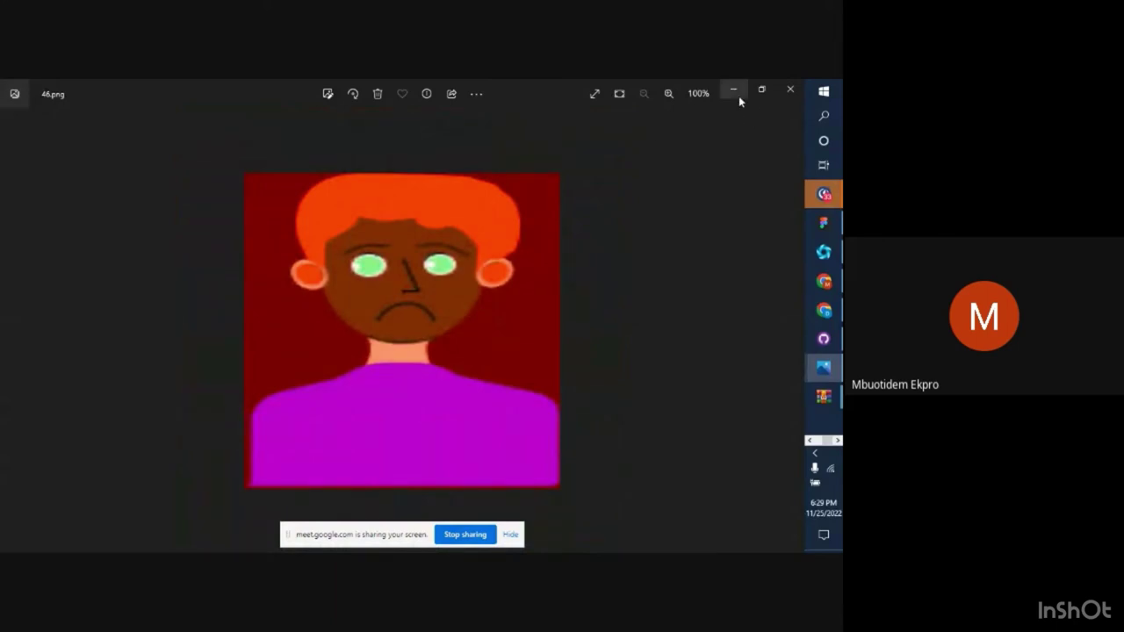
pyautogui.click(788, 90)
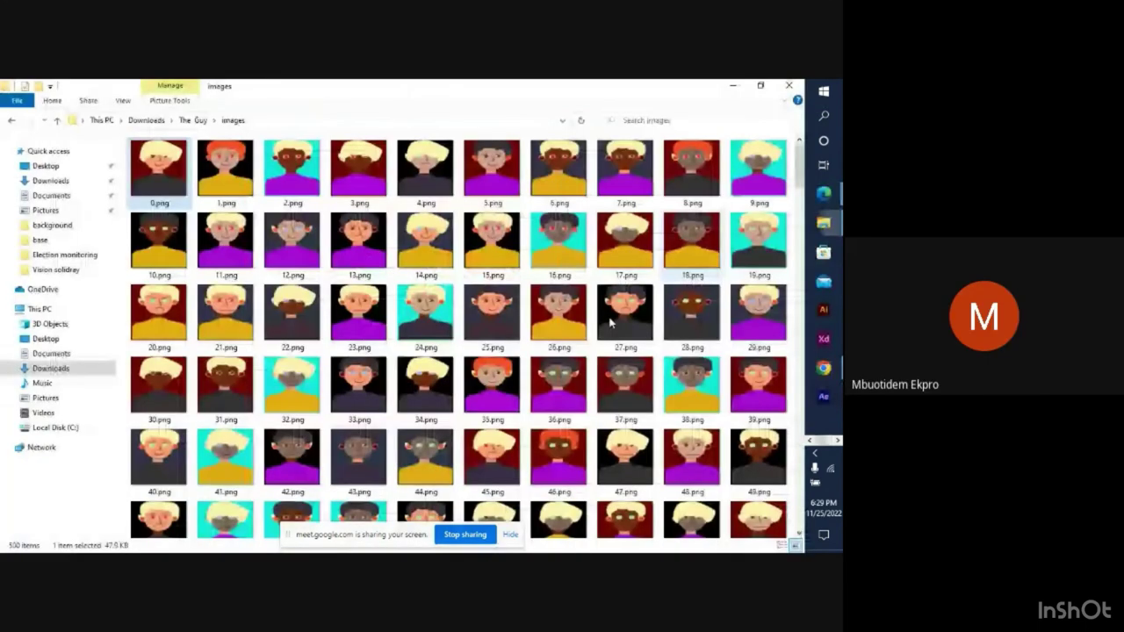
pyautogui.scroll(-5, 466, 367)
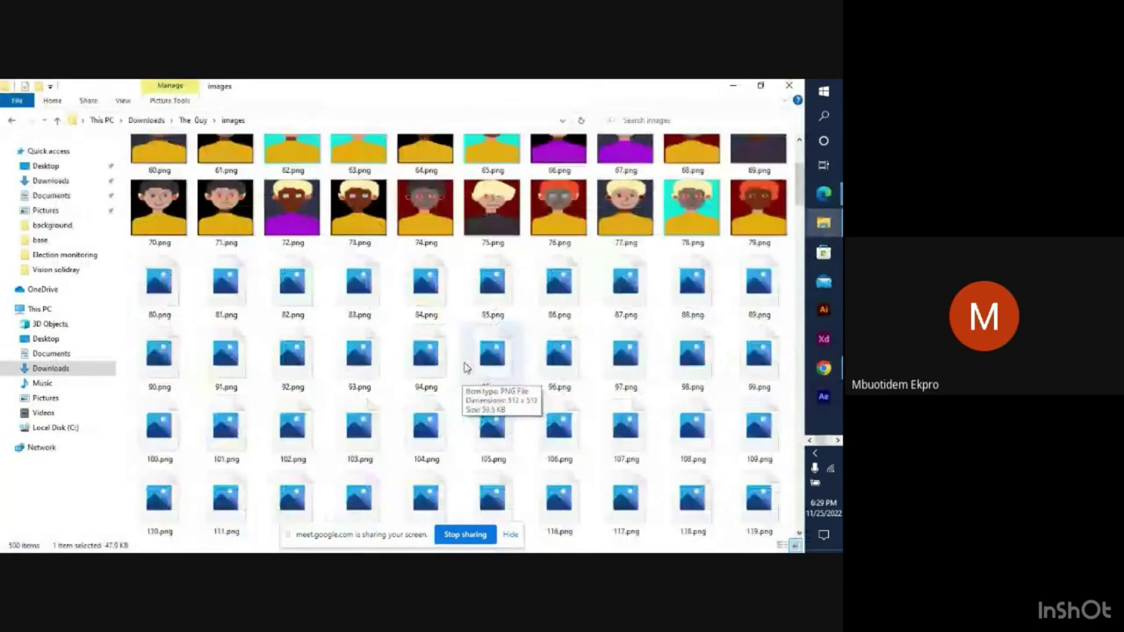
pyautogui.scroll(-10, 464, 369)
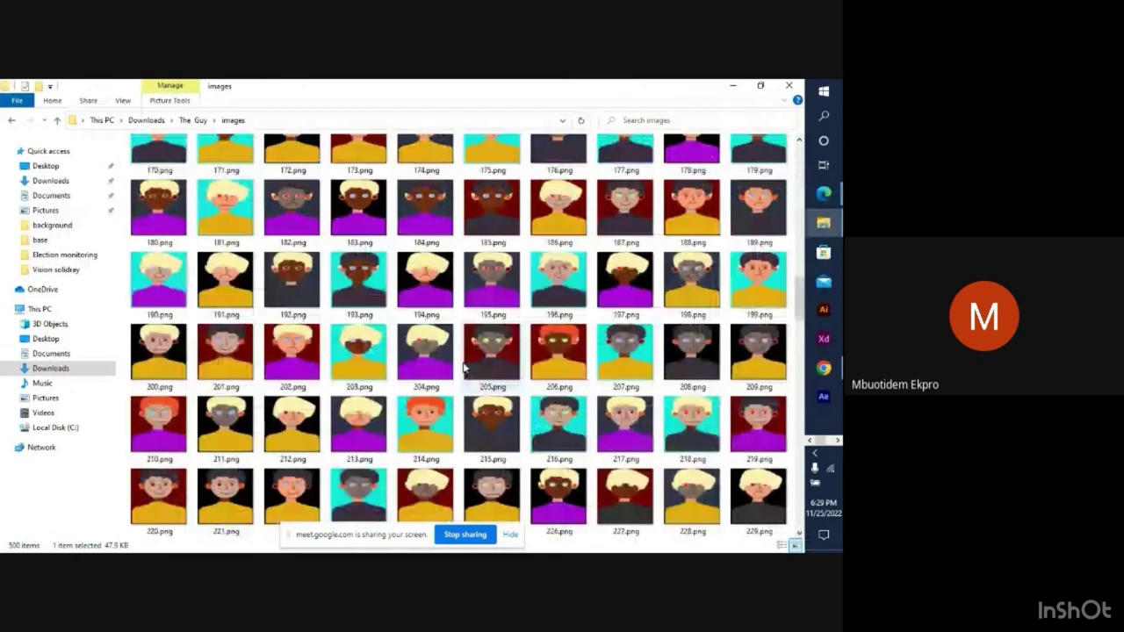
pyautogui.scroll(-6, 464, 369)
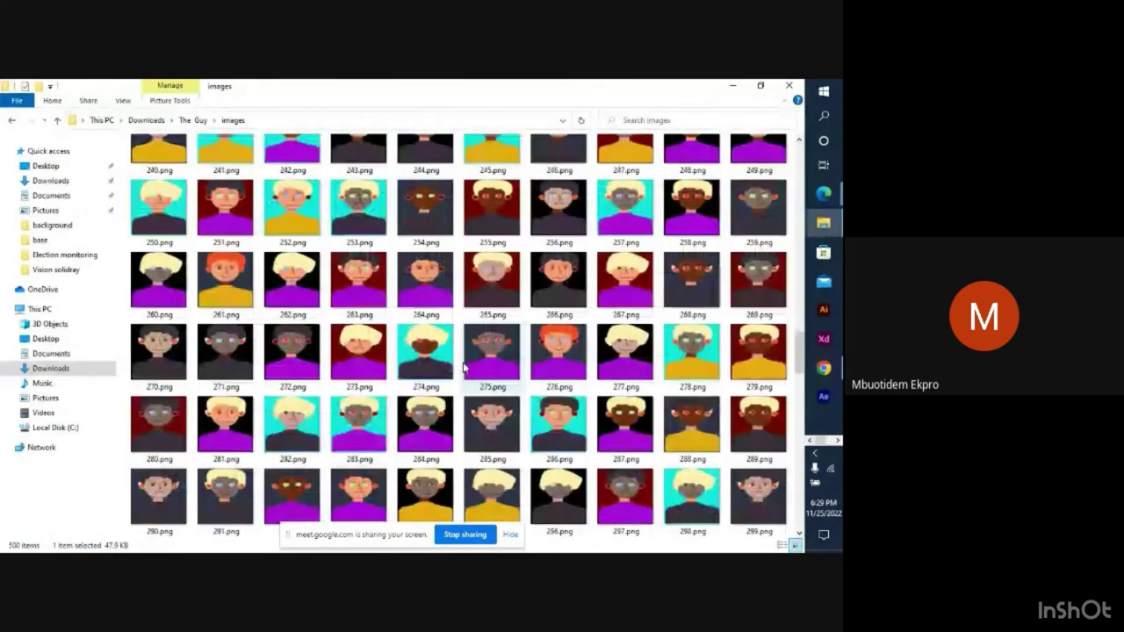
pyautogui.scroll(-8, 463, 369)
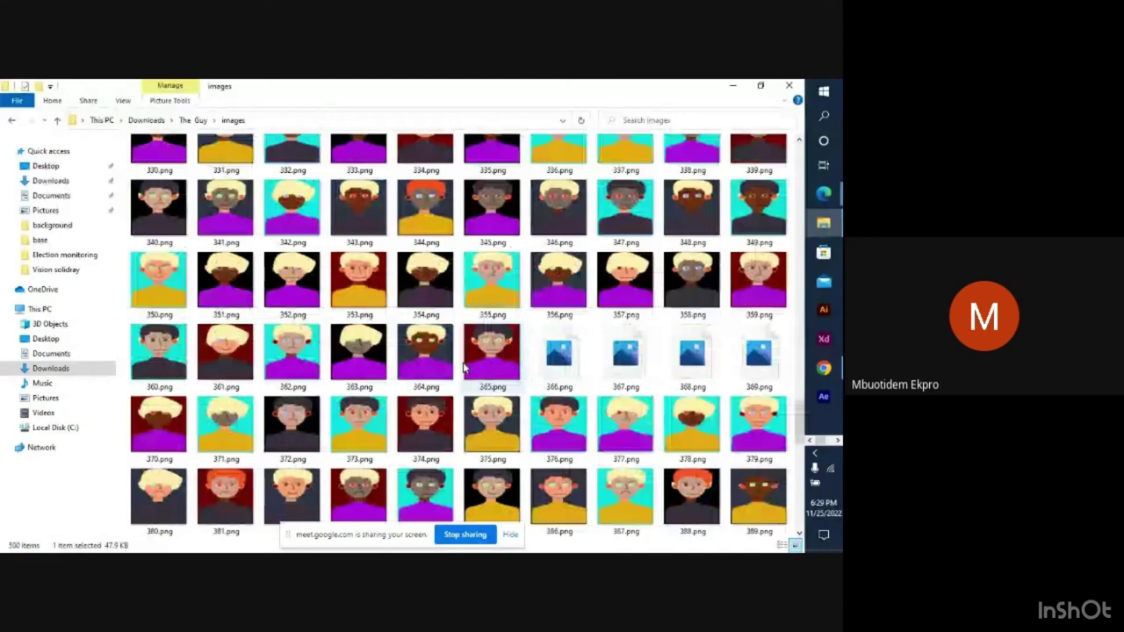
pyautogui.scroll(-10, 464, 369)
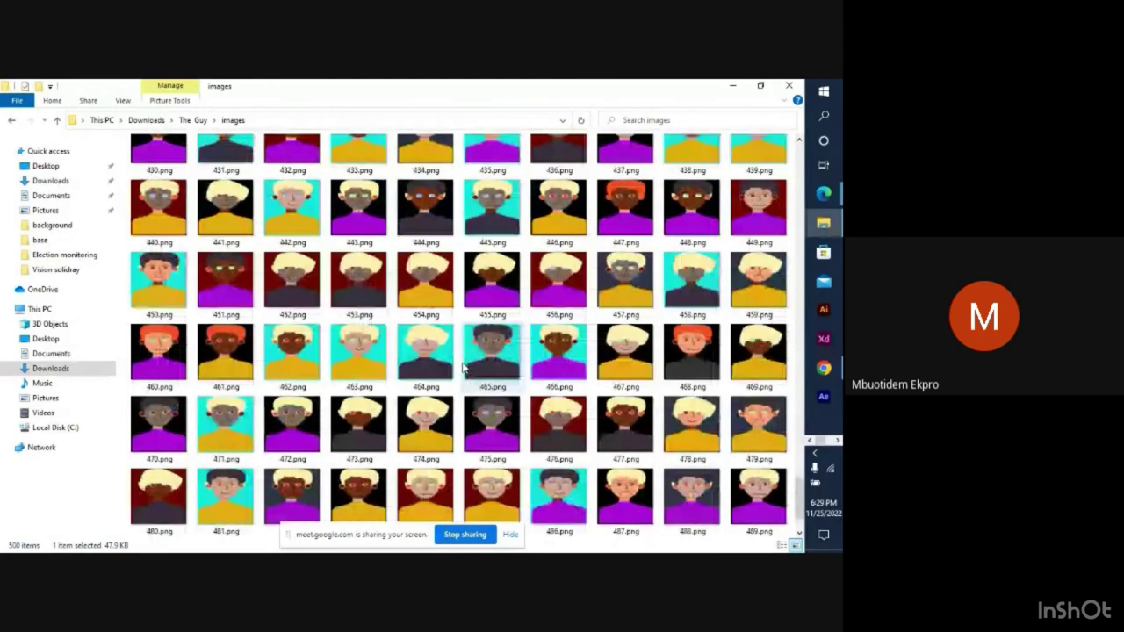
pyautogui.scroll(-1, 464, 369)
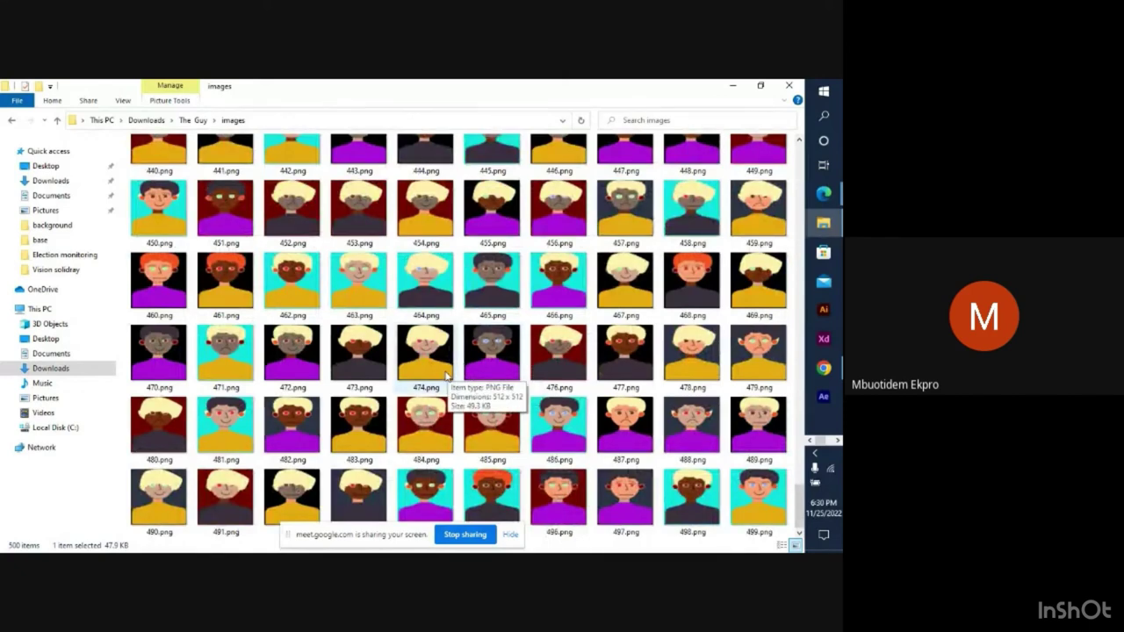
pyautogui.scroll(5, 446, 376)
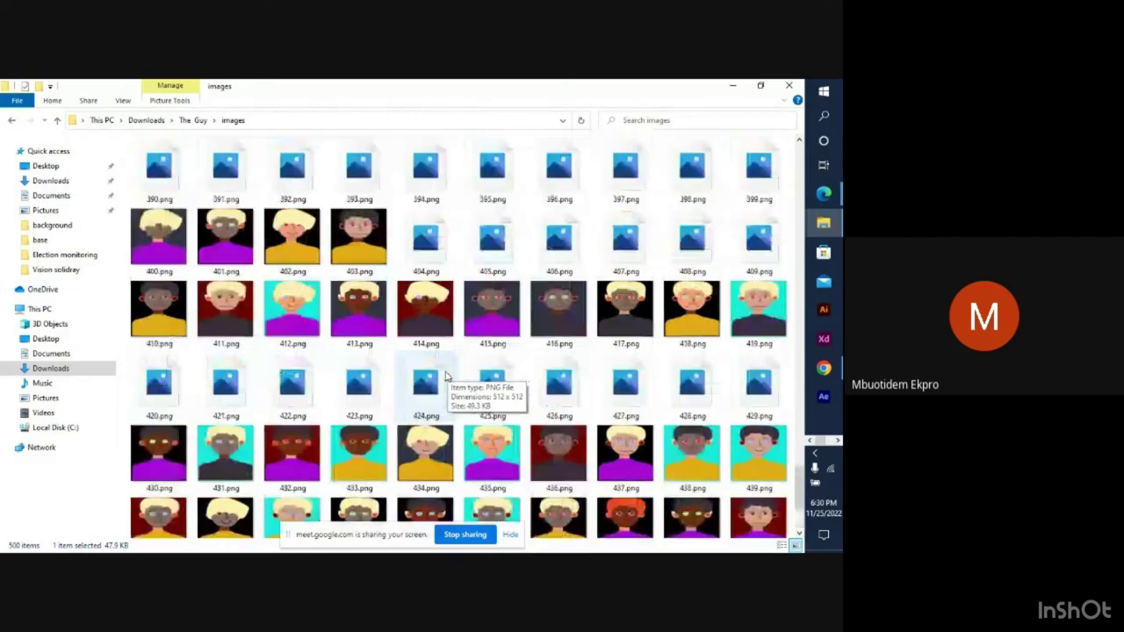
pyautogui.scroll(9, 447, 376)
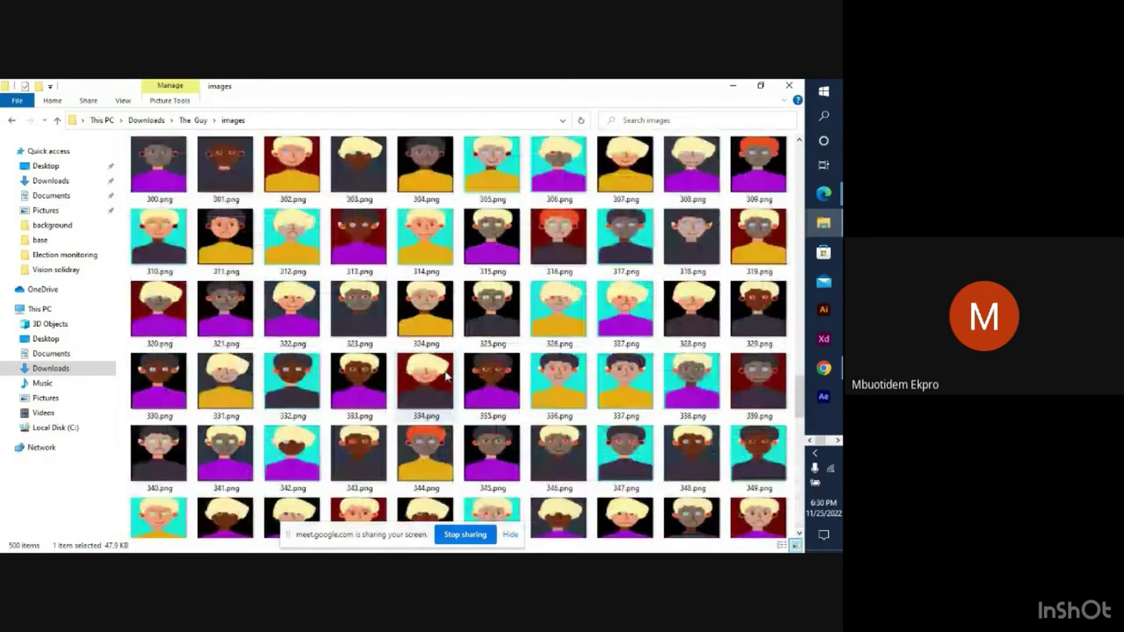
pyautogui.scroll(9, 446, 376)
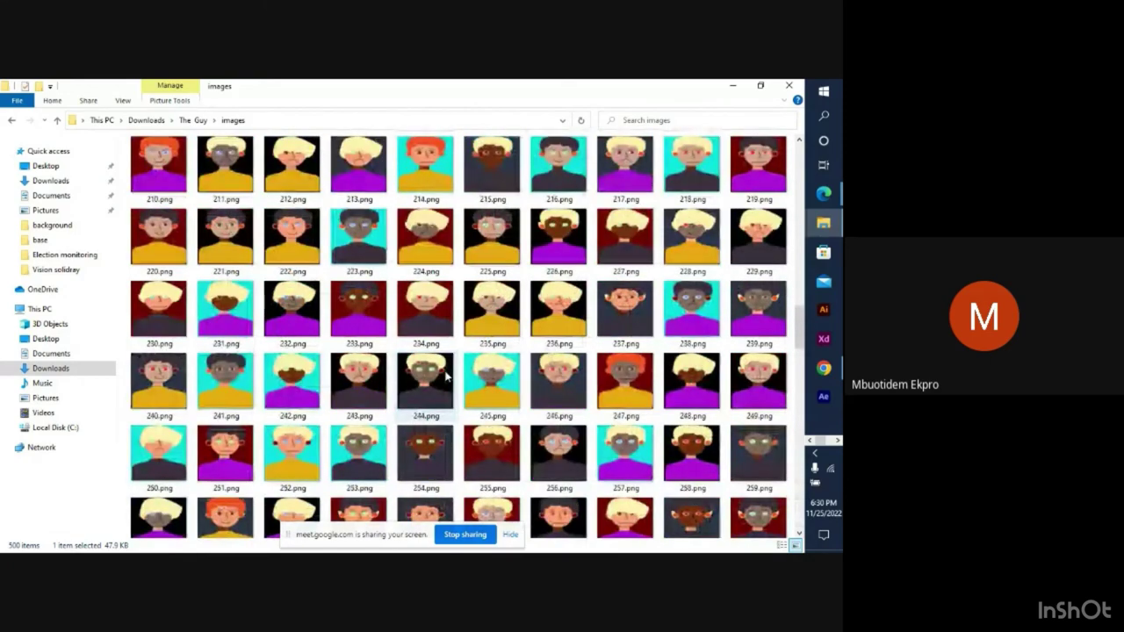
pyautogui.scroll(6, 446, 376)
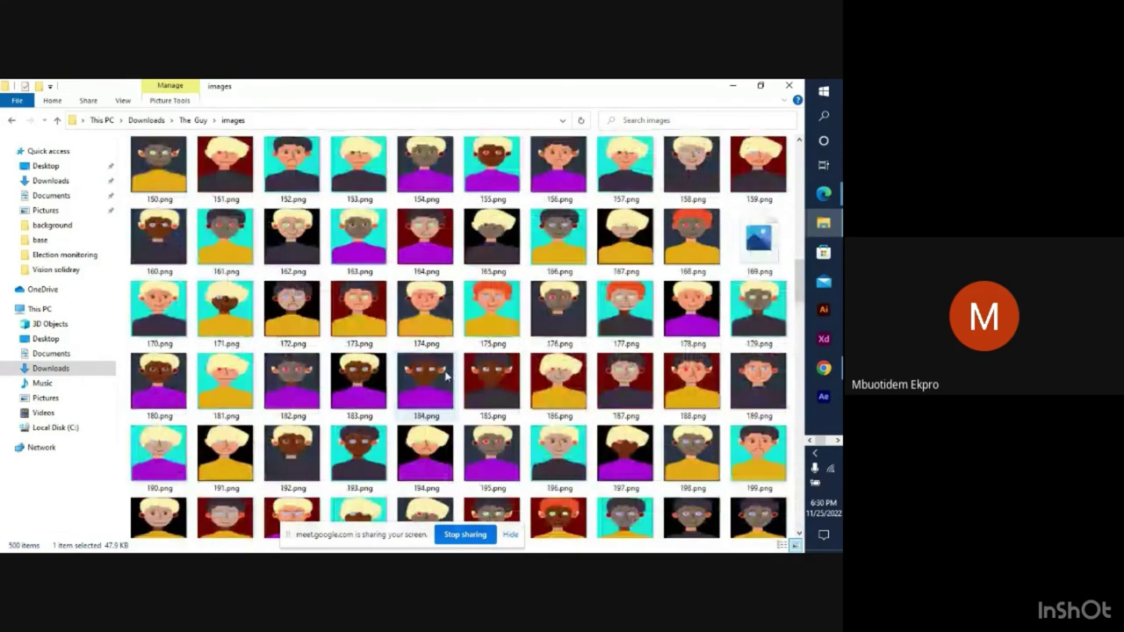
pyautogui.scroll(3, 446, 376)
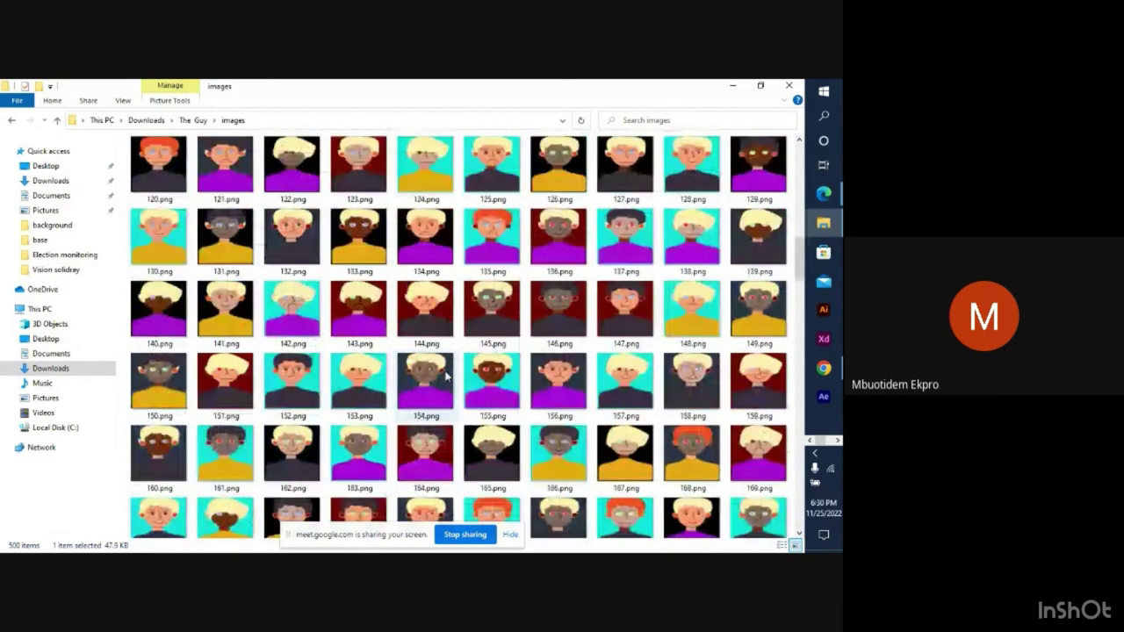
pyautogui.scroll(12, 446, 376)
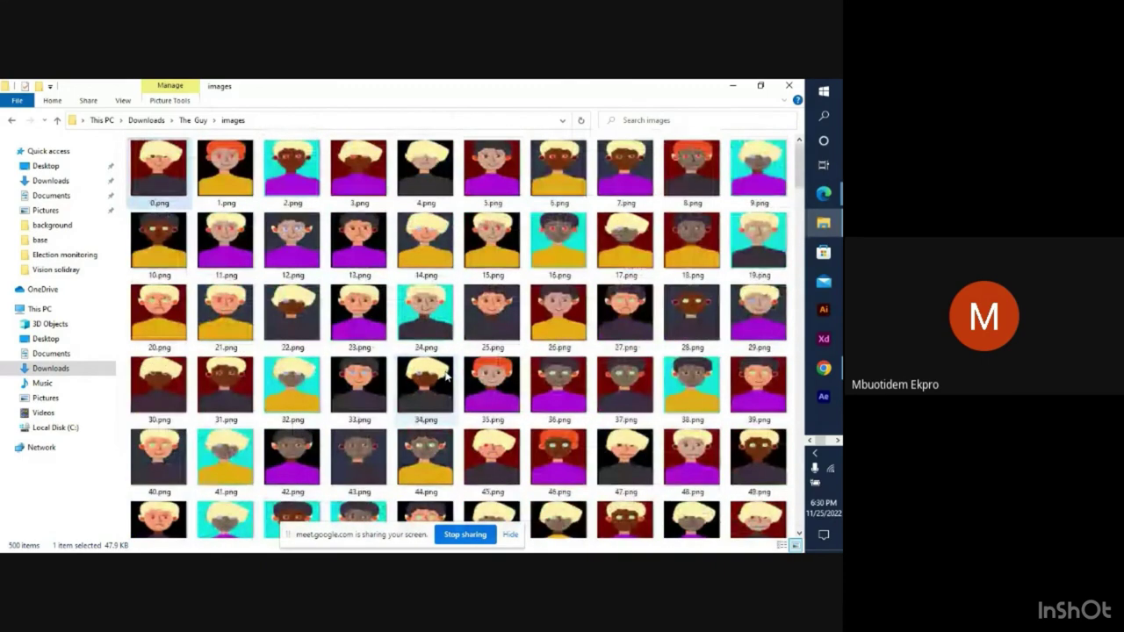
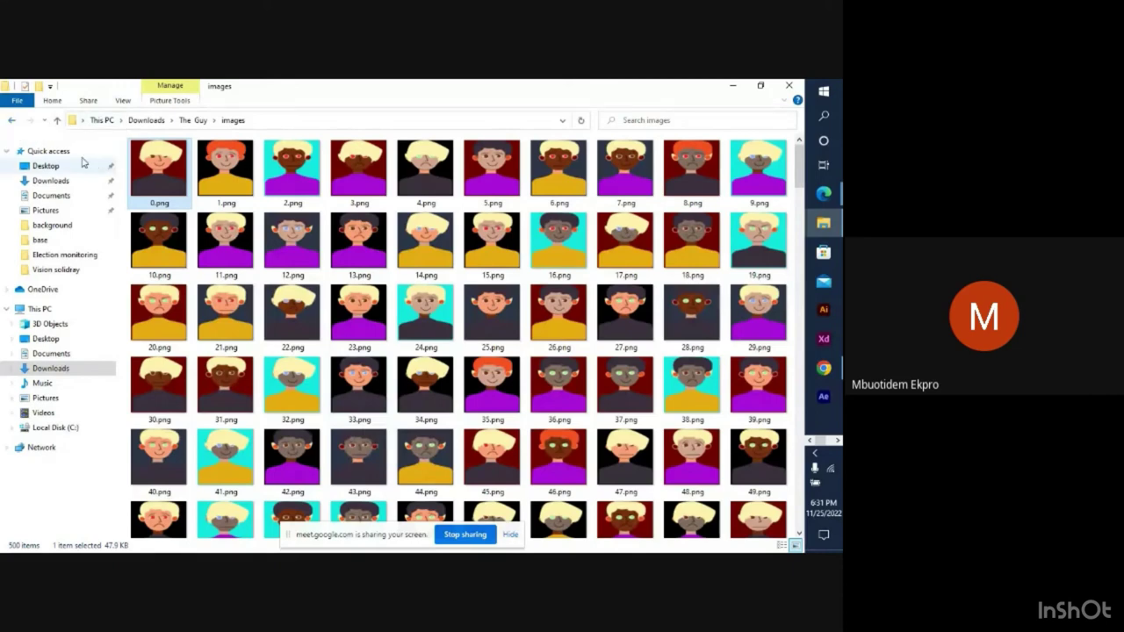
# Look through the 500 files in the metadata folder, then go back to The Guy folder
pyautogui.click(13, 122)
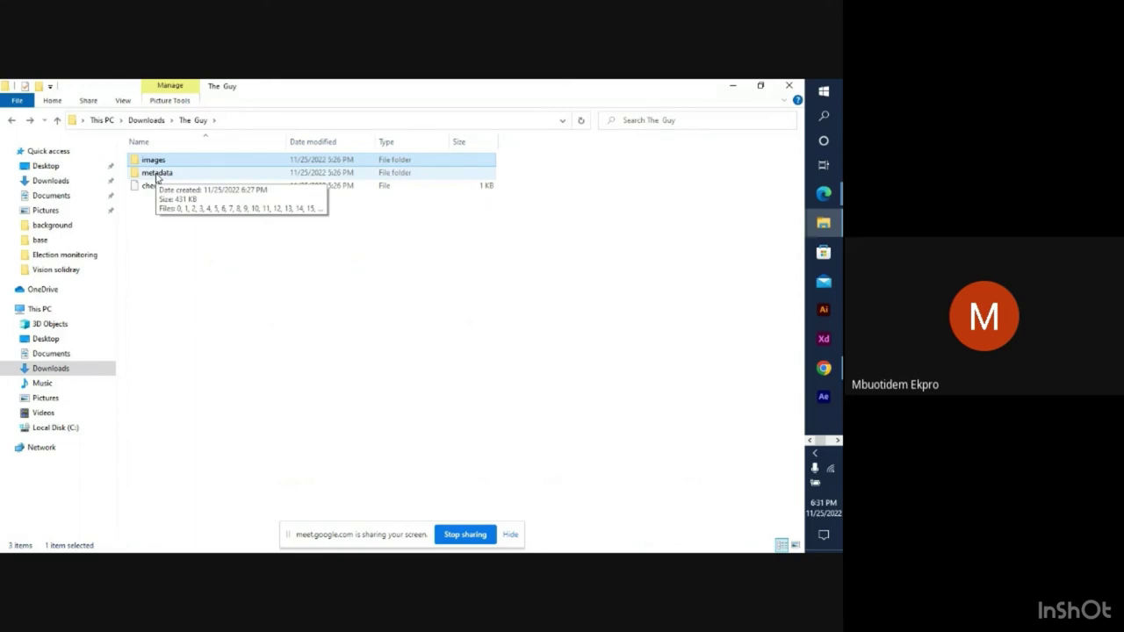
pyautogui.doubleClick(157, 173)
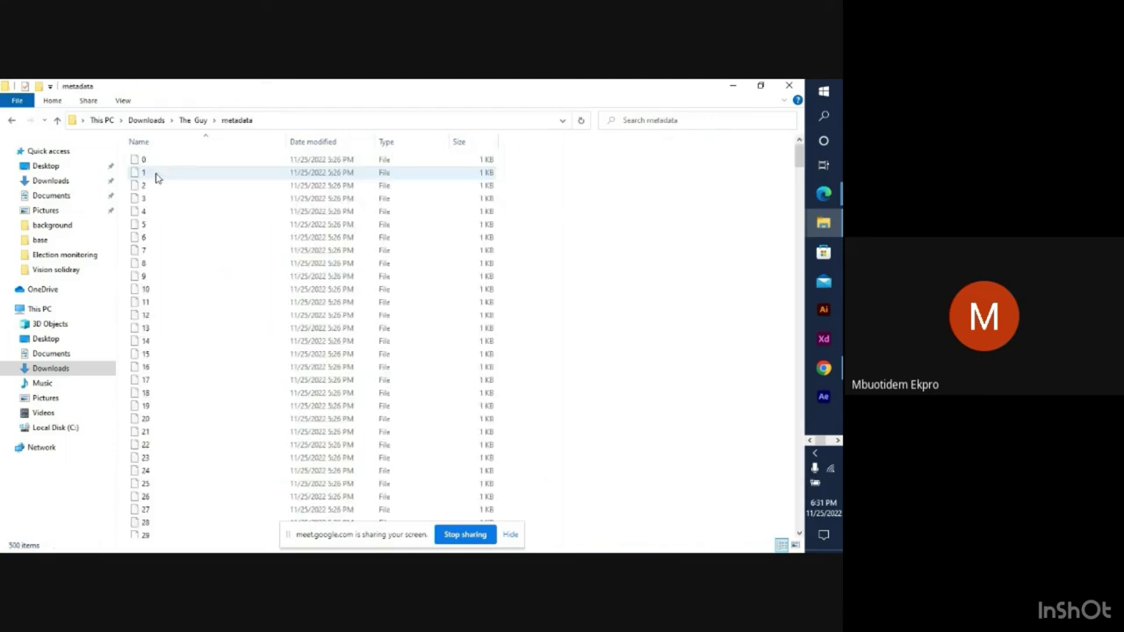
pyautogui.scroll(-10, 156, 174)
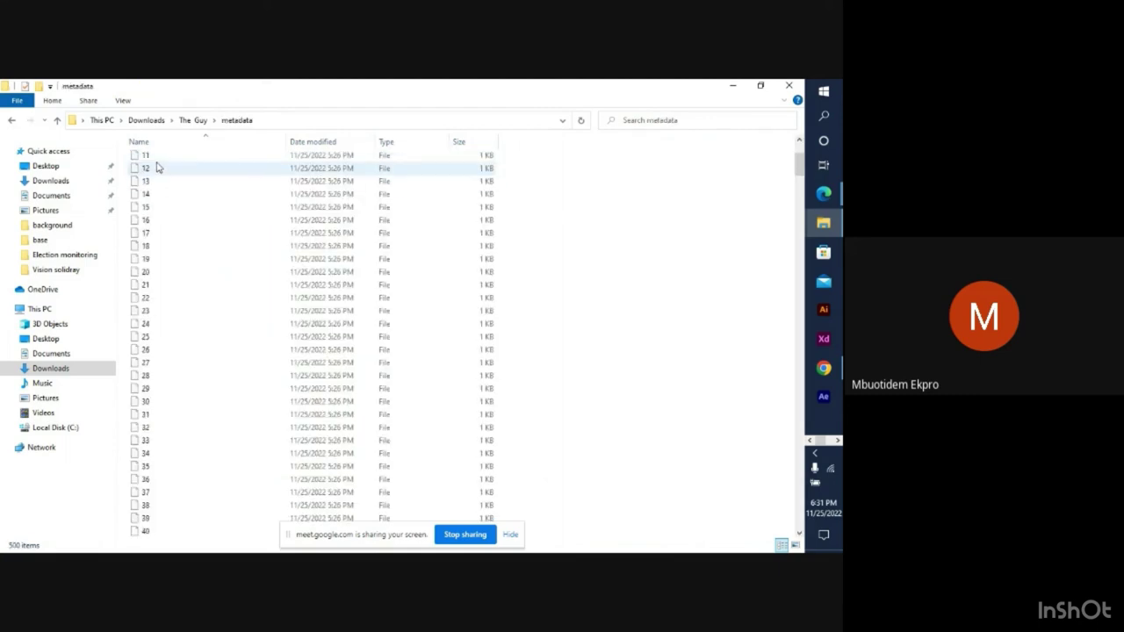
pyautogui.scroll(4, 156, 169)
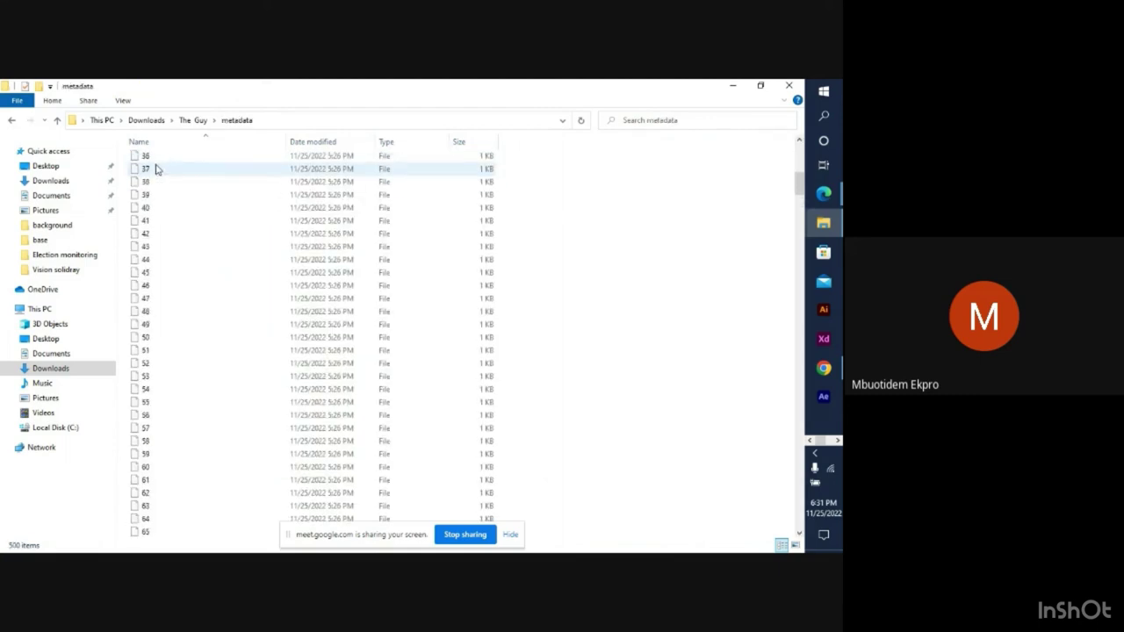
pyautogui.scroll(6, 156, 169)
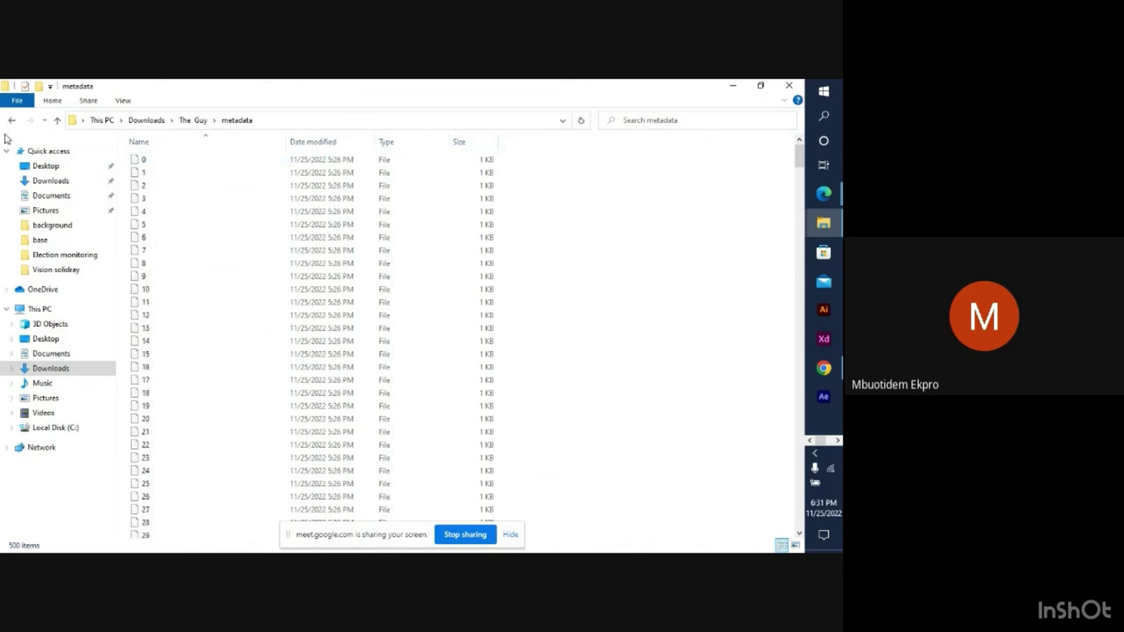
pyautogui.click(11, 120)
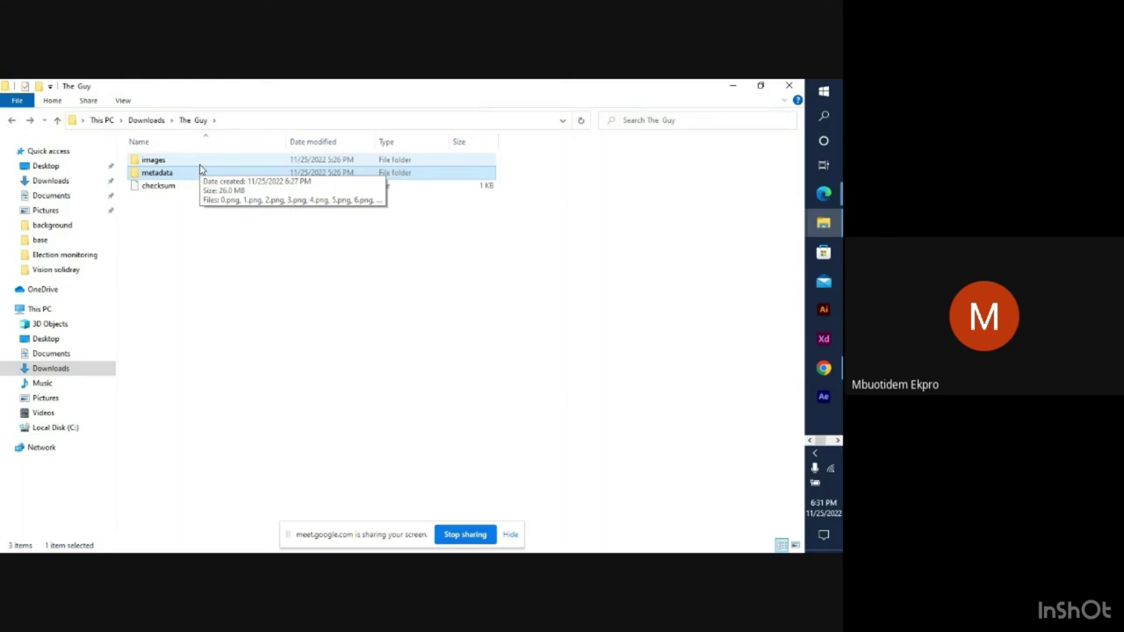
# Go from Downloads into The Guy's images folder
pyautogui.click(12, 121)
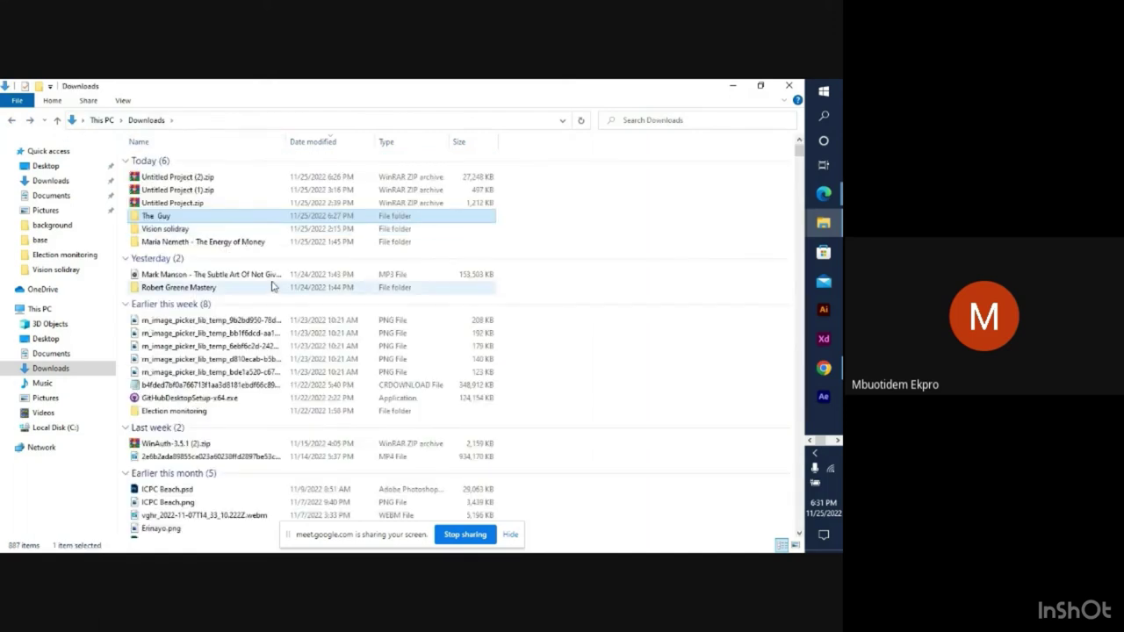
pyautogui.click(837, 442)
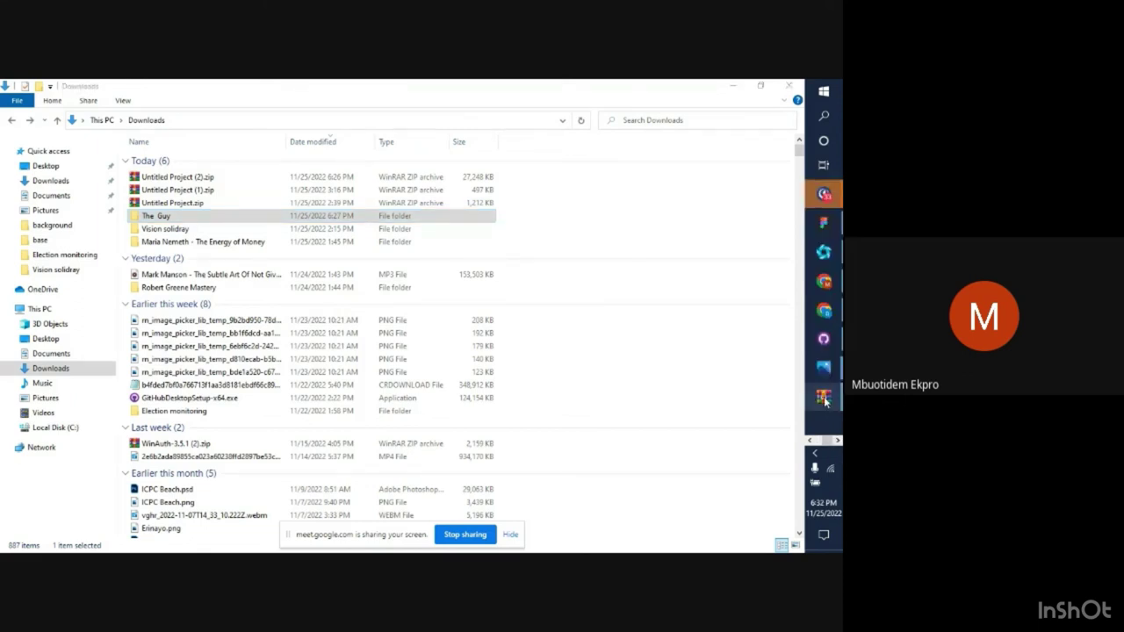
pyautogui.moveTo(824, 400)
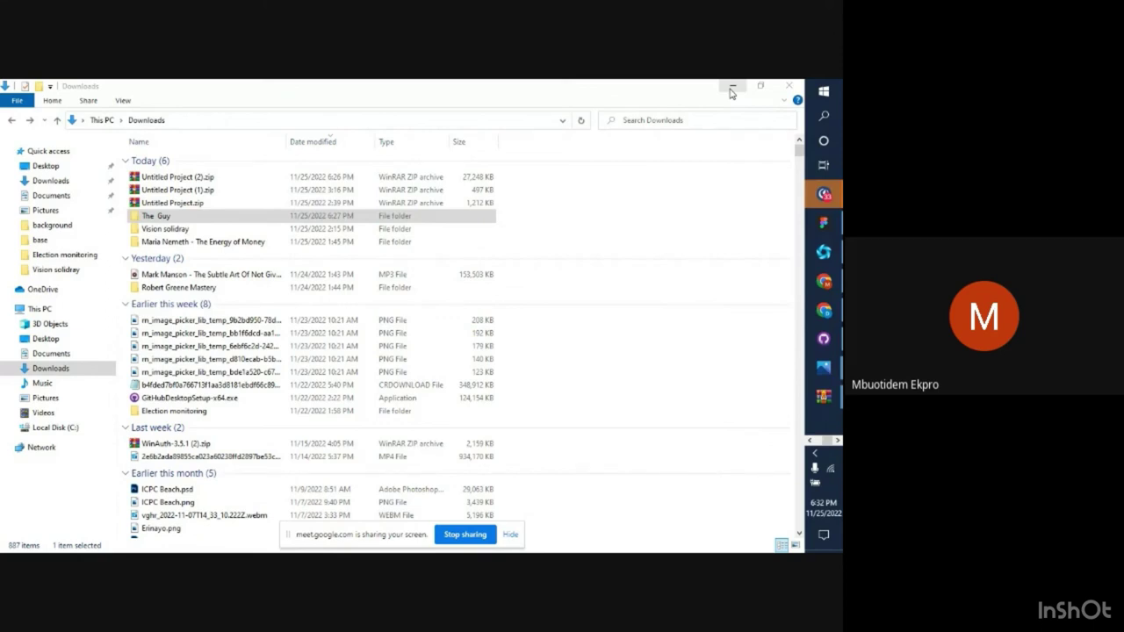
pyautogui.doubleClick(401, 217)
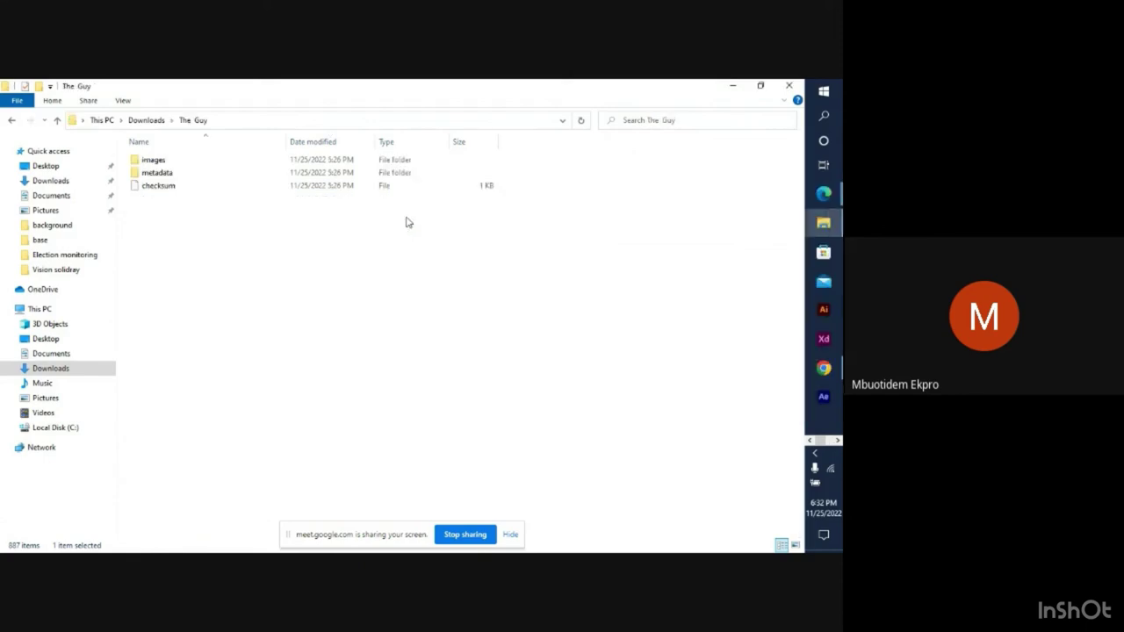
pyautogui.doubleClick(361, 161)
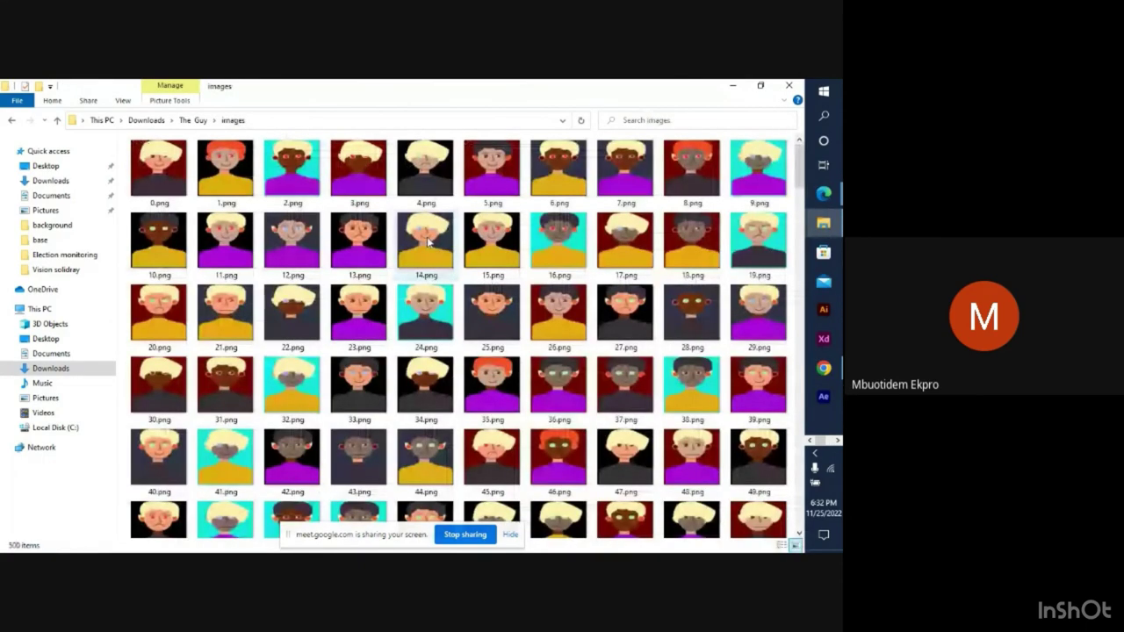
# Scroll through the 500 avatar PNGs, 0.png to 499.png, and select 2.png
pyautogui.scroll(-6, 428, 242)
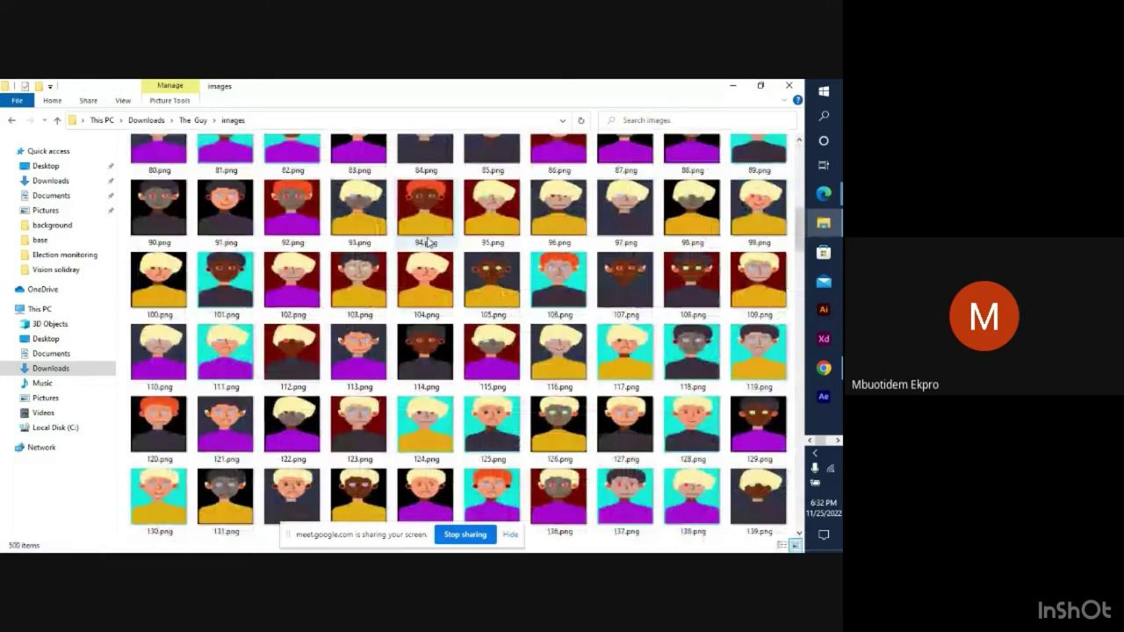
pyautogui.scroll(-10, 428, 242)
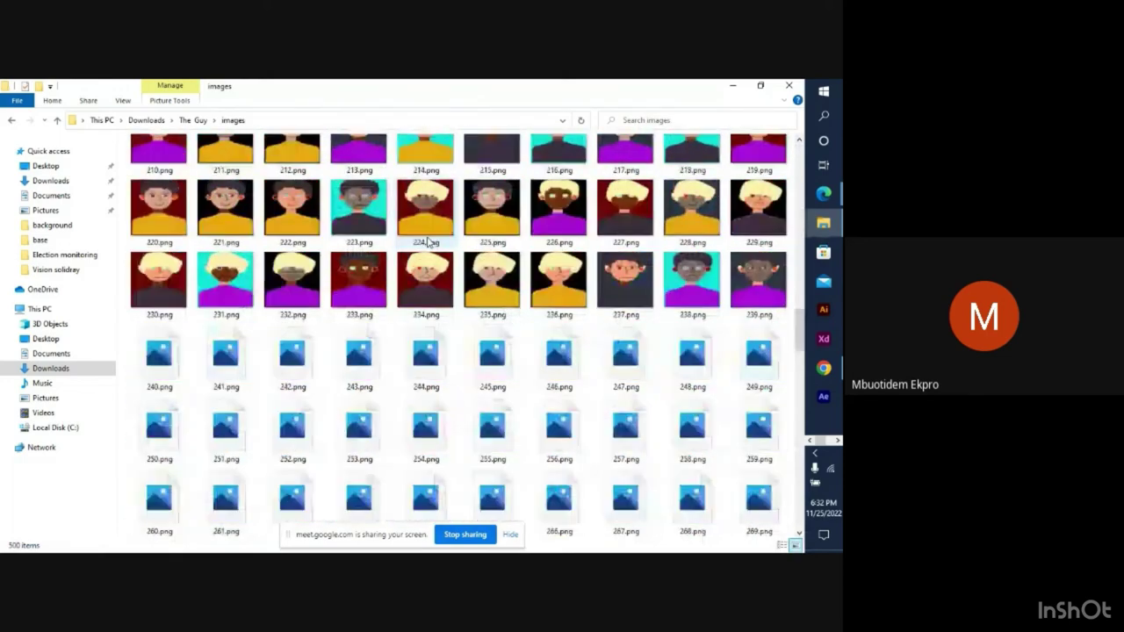
pyautogui.scroll(-3, 427, 242)
pyautogui.scroll(-6, 428, 242)
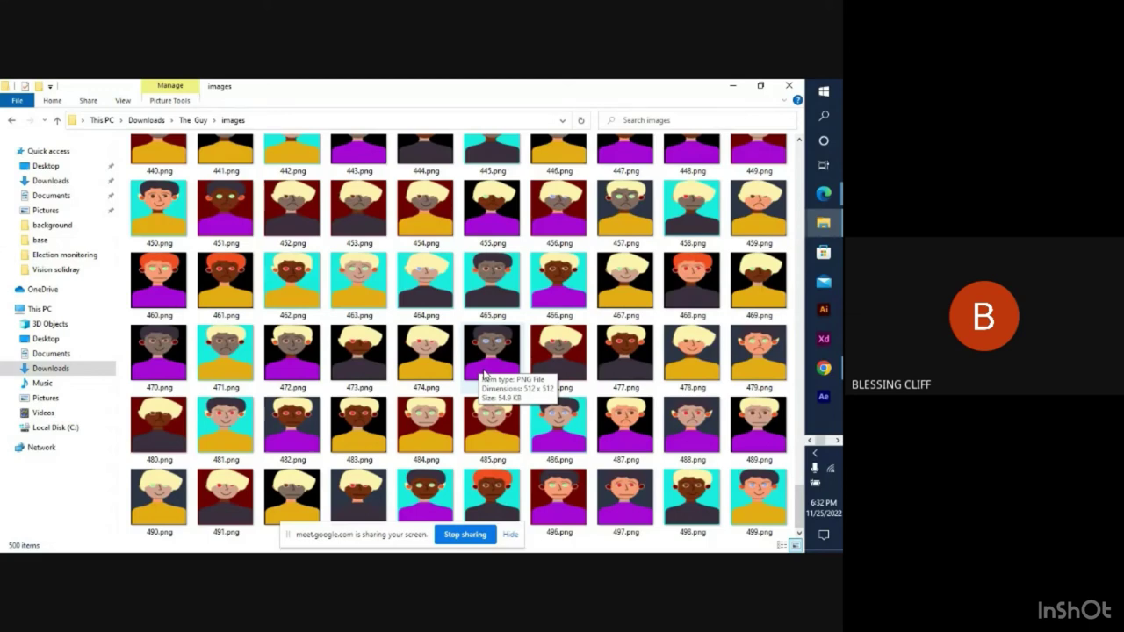
pyautogui.scroll(3, 485, 376)
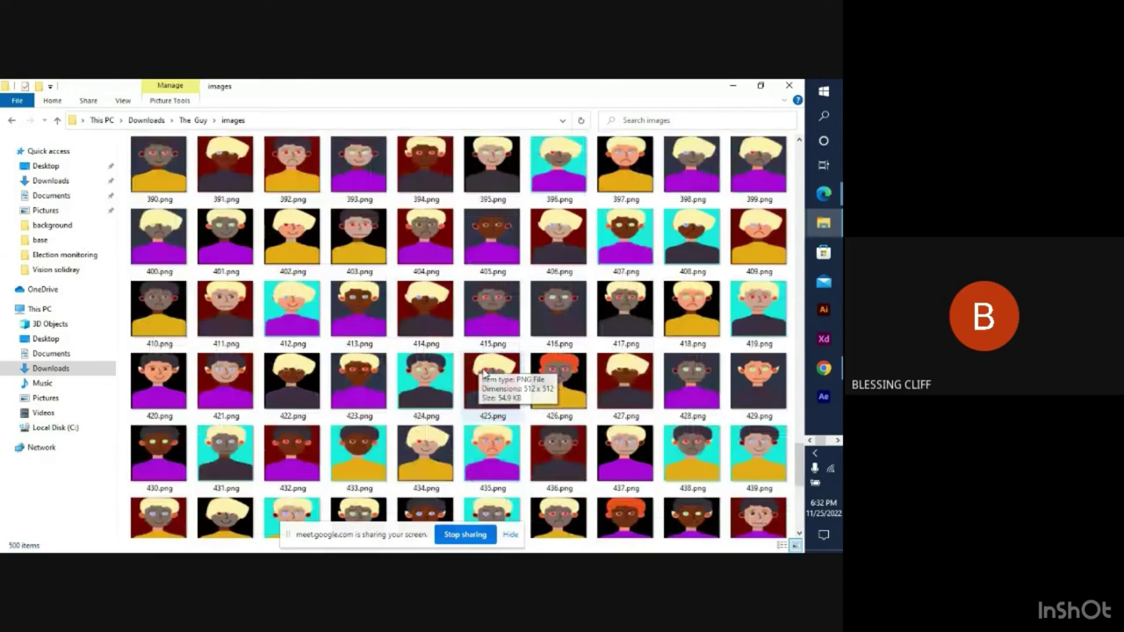
pyautogui.scroll(12, 486, 376)
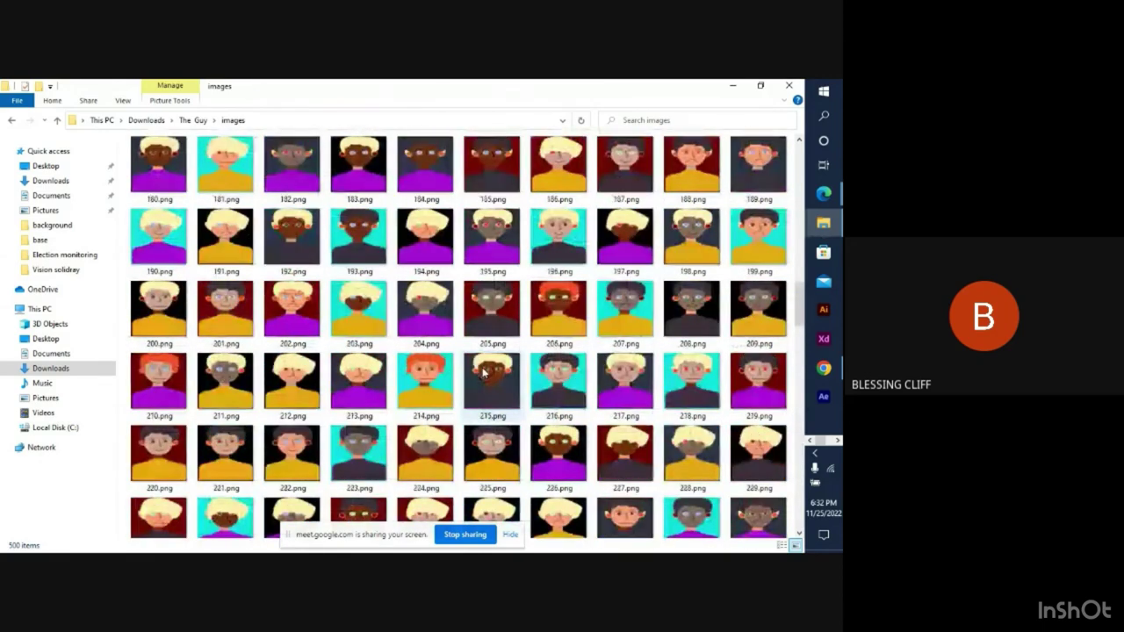
pyautogui.scroll(10, 486, 376)
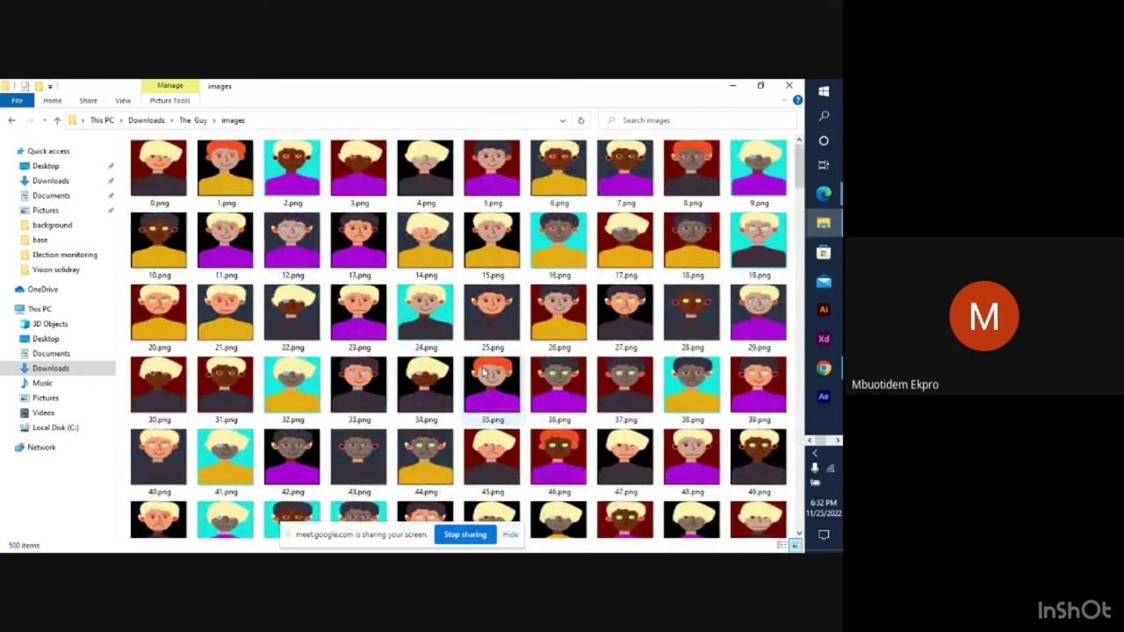
pyautogui.click(301, 181)
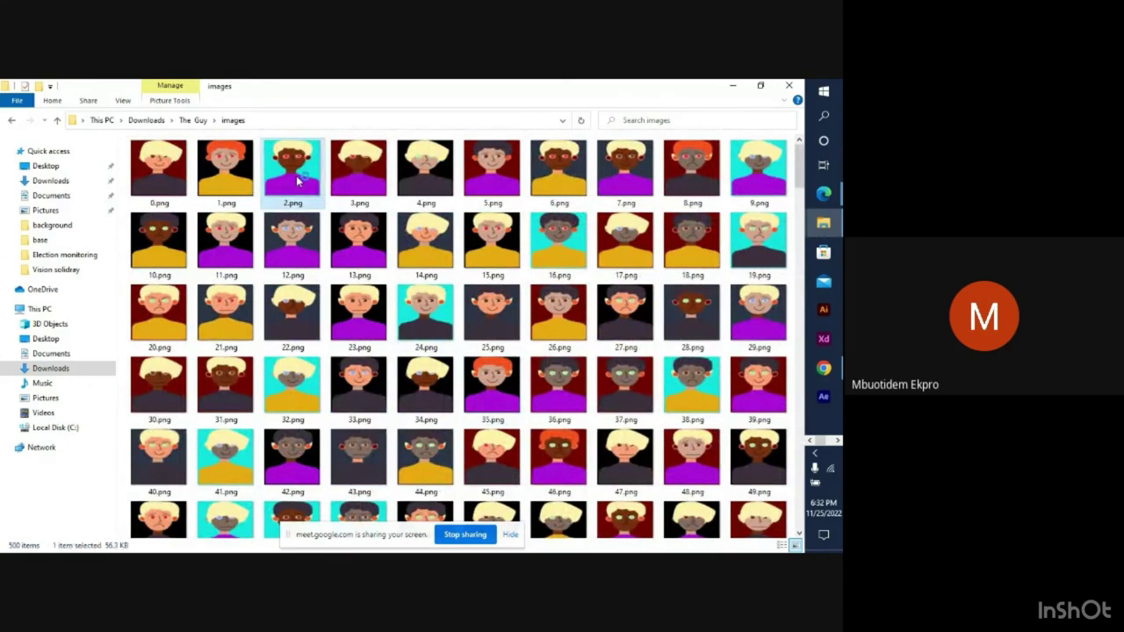
pyautogui.doubleClick(318, 195)
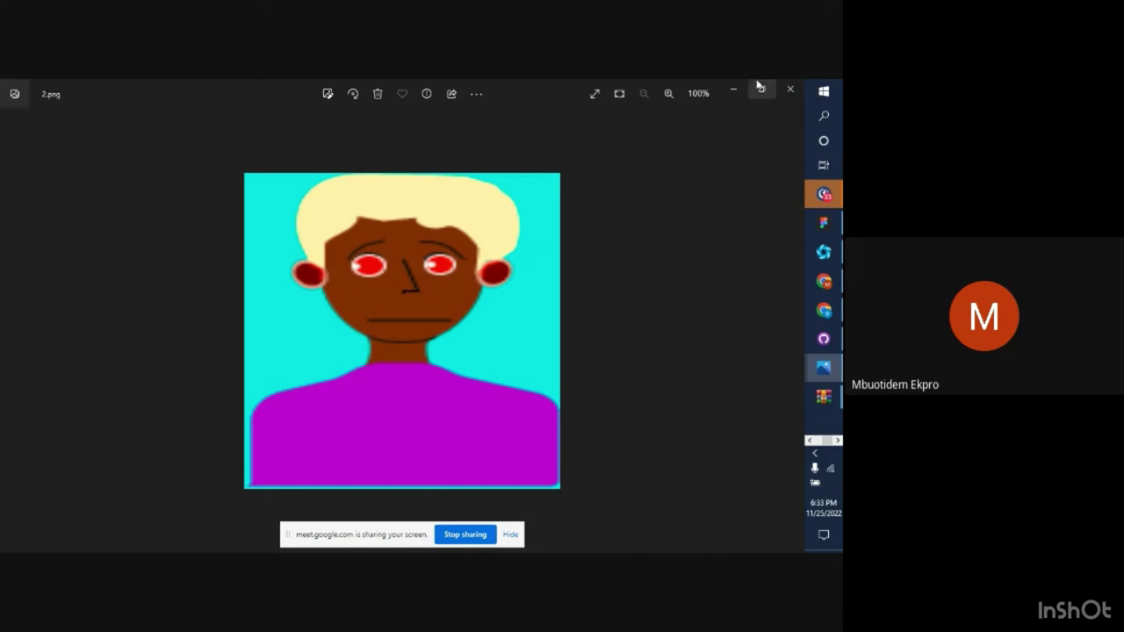
pyautogui.click(790, 91)
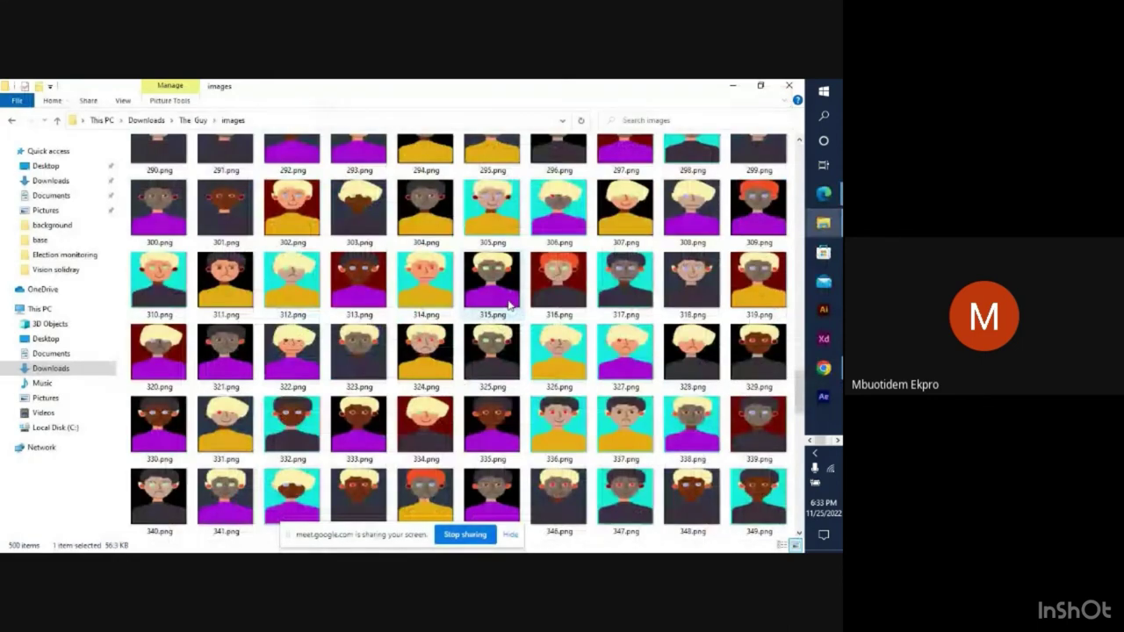
pyautogui.scroll(2, 509, 305)
pyautogui.scroll(20, 509, 305)
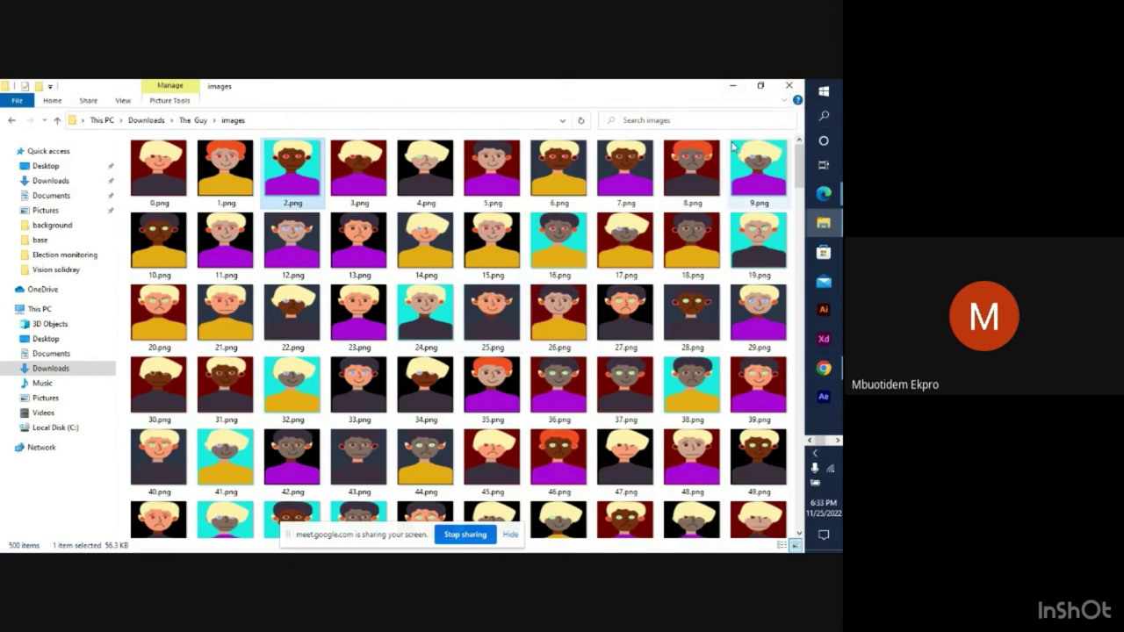
# Bring the browser forward, check the Google Meet call, then return to the Mintables generate page
pyautogui.click(734, 85)
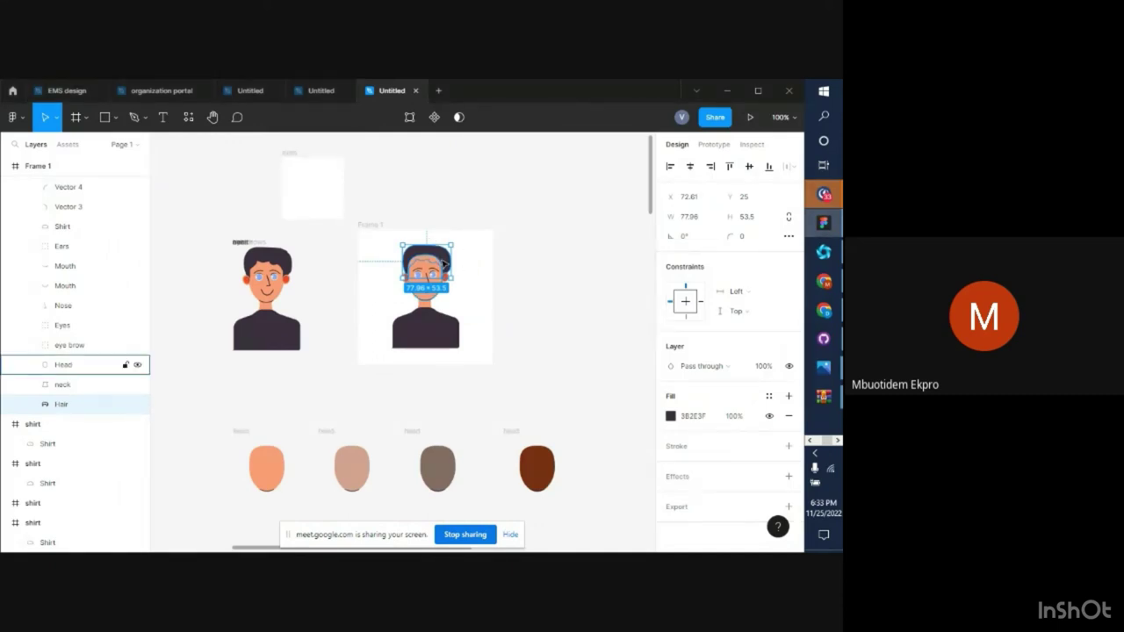
pyautogui.click(830, 281)
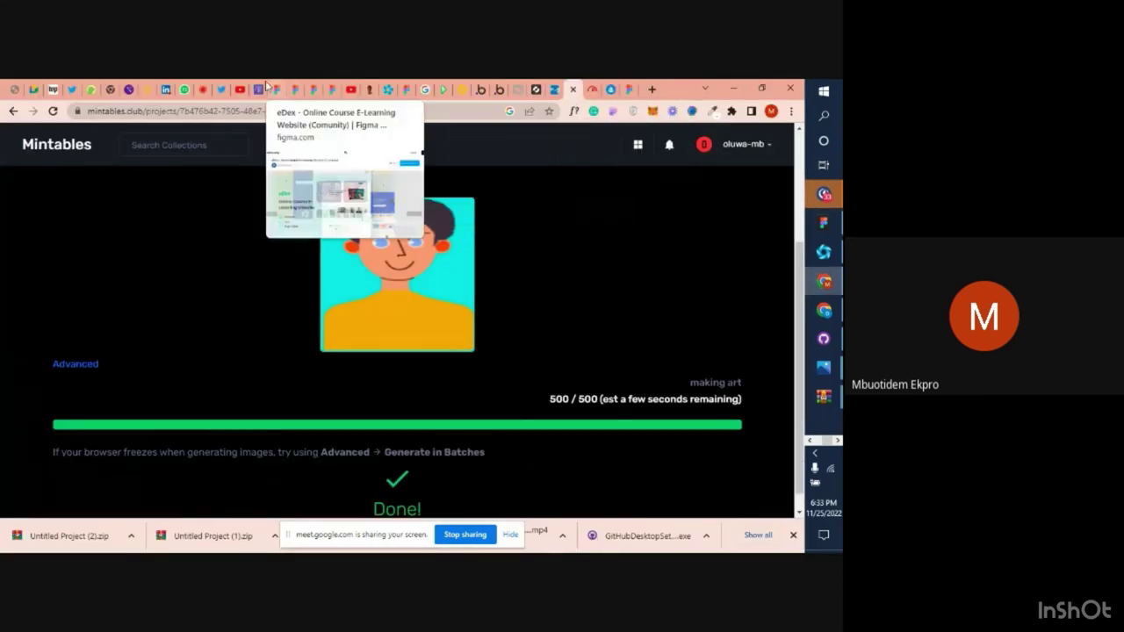
pyautogui.click(211, 91)
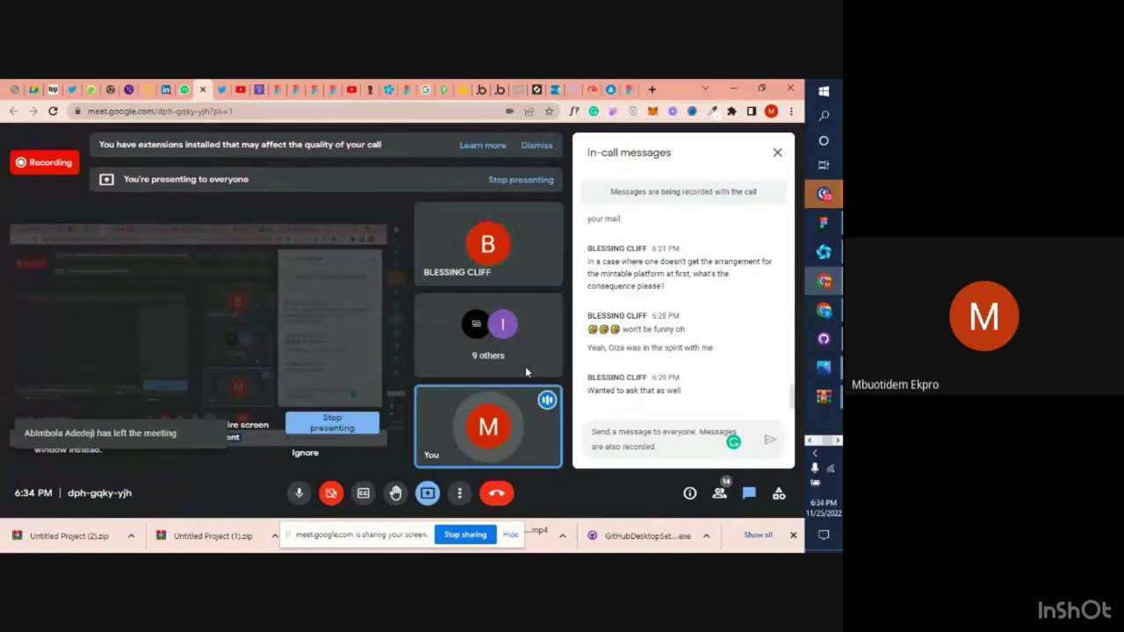
pyautogui.click(580, 93)
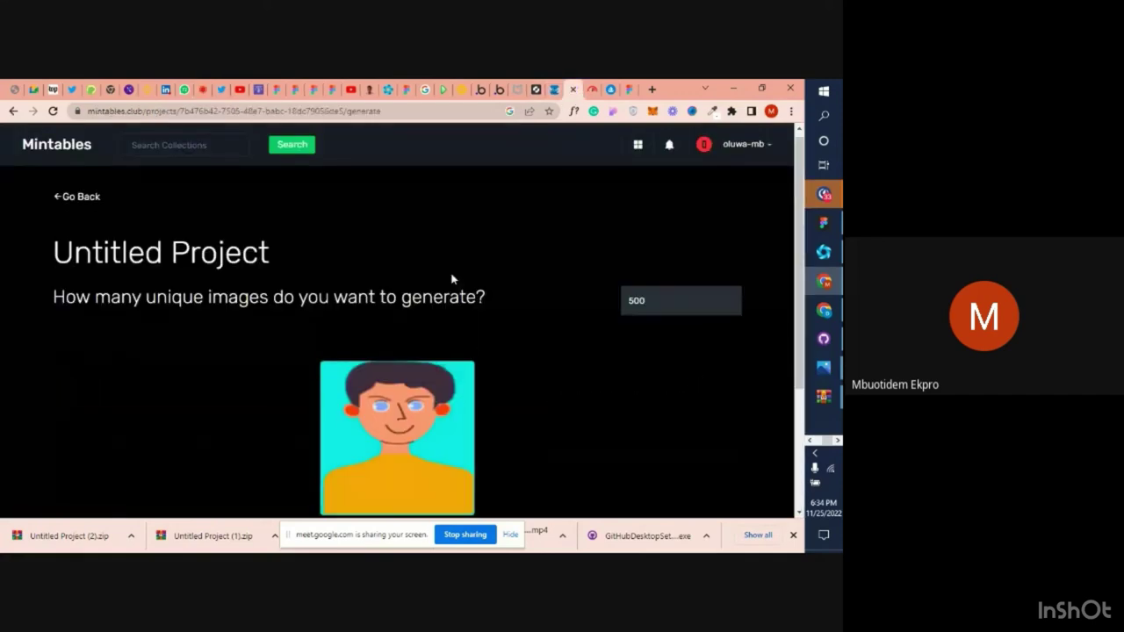
# In The Guy's layer list, move head above Shirt and Mouth just below BG
pyautogui.click(70, 204)
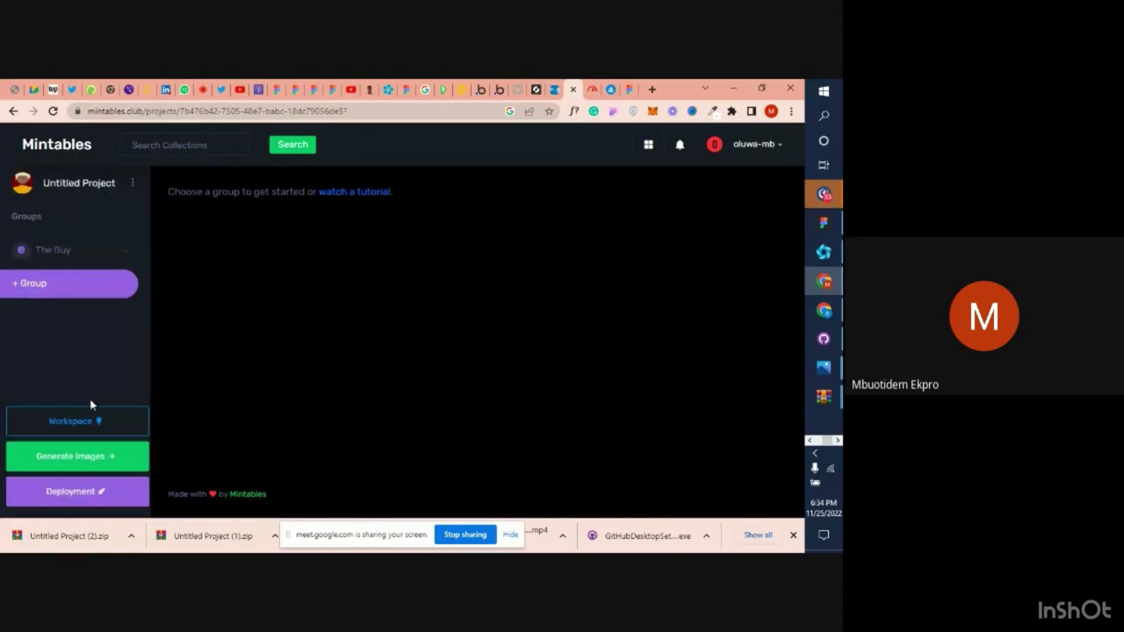
pyautogui.click(132, 255)
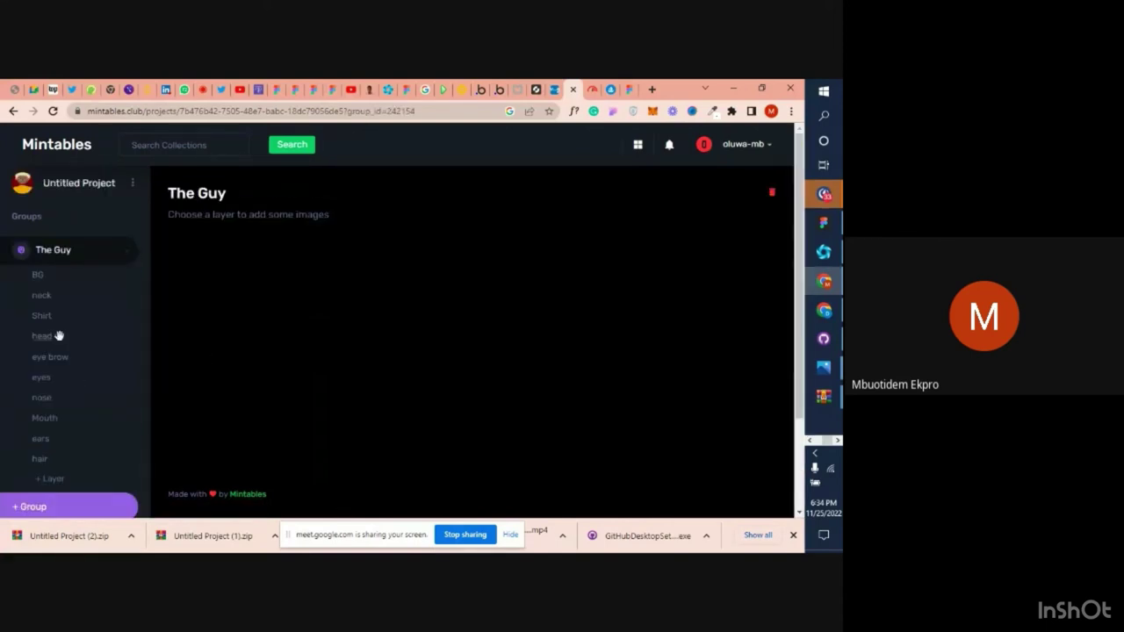
pyautogui.moveTo(41, 340)
pyautogui.mouseDown()
pyautogui.moveTo(42, 309)
pyautogui.moveTo(42, 324)
pyautogui.mouseUp()
pyautogui.moveTo(42, 423); pyautogui.dragTo(44, 276)
pyautogui.click(43, 277)
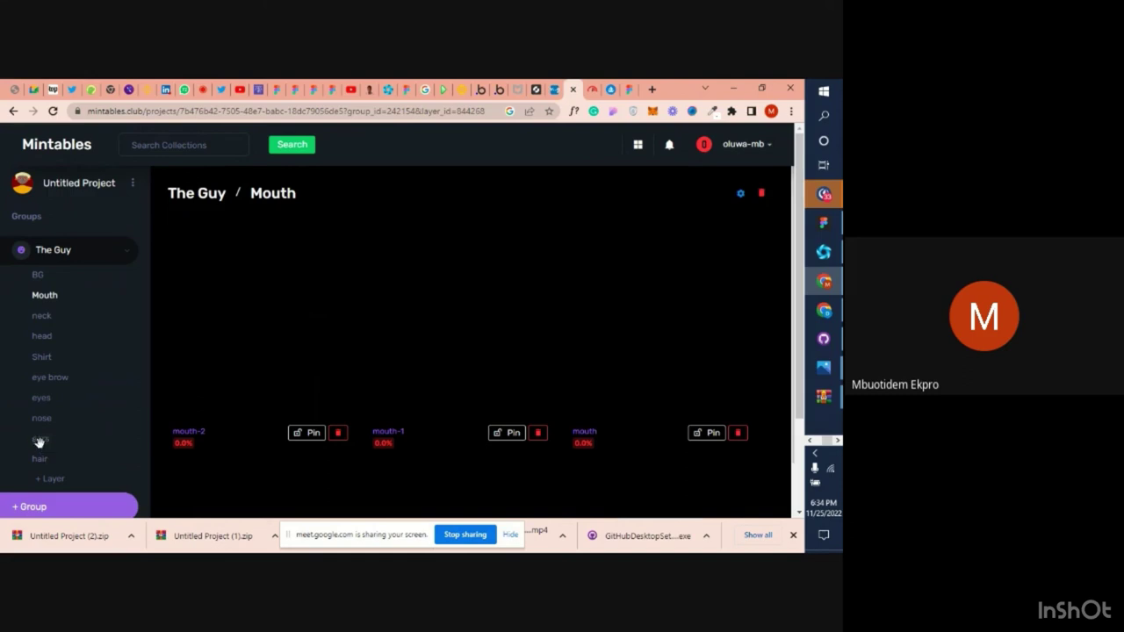
# Move ears above nose, raise hair, and place eye brow above Shirt
pyautogui.moveTo(39, 448); pyautogui.dragTo(40, 421)
pyautogui.moveTo(41, 463); pyautogui.dragTo(40, 396)
pyautogui.click(42, 379)
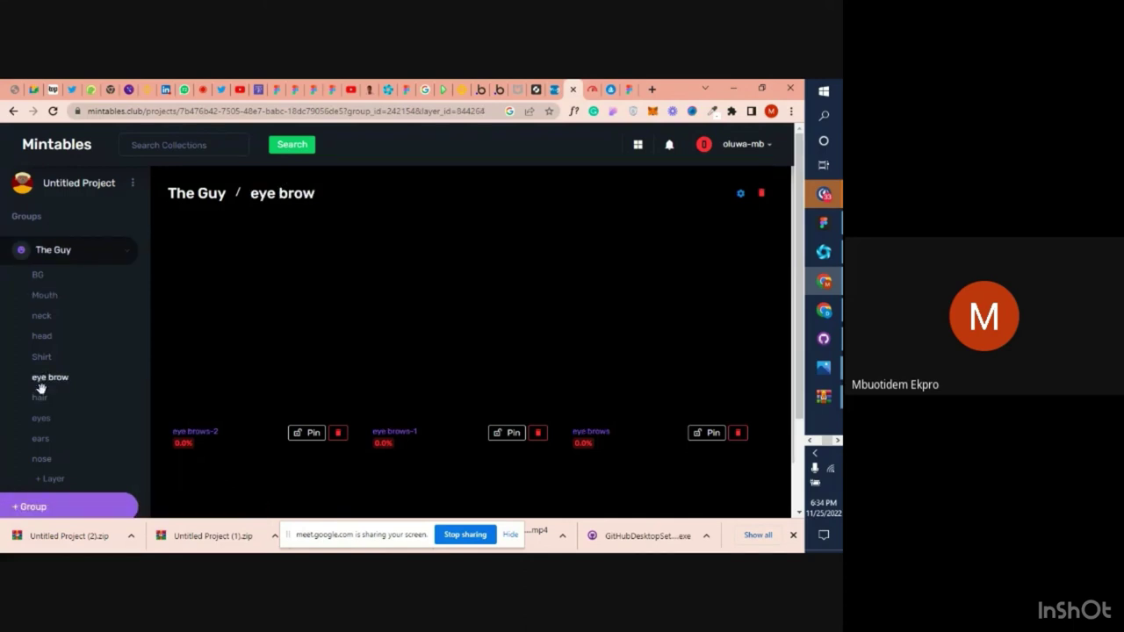
pyautogui.moveTo(39, 384); pyautogui.dragTo(38, 360)
pyautogui.scroll(-2, 117, 317)
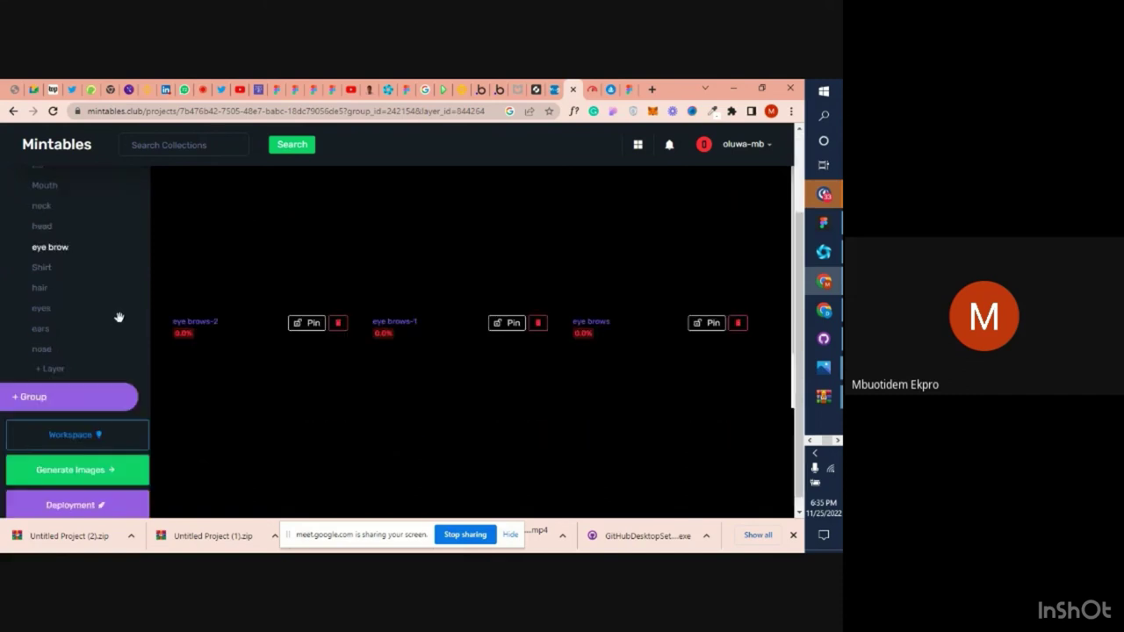
# Generate a batch of 10 unique avatars and open the downloaded Untitled Project (3).zip
pyautogui.click(74, 467)
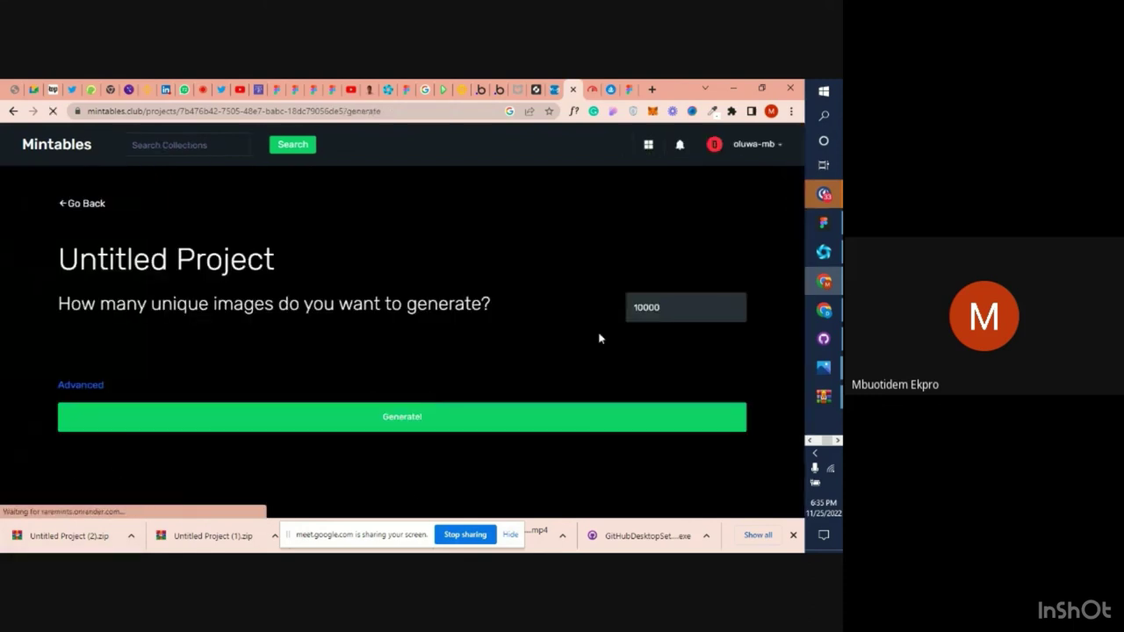
pyautogui.press('BackSpace')
pyautogui.press('BackSpace')
pyautogui.press('BackSpace')
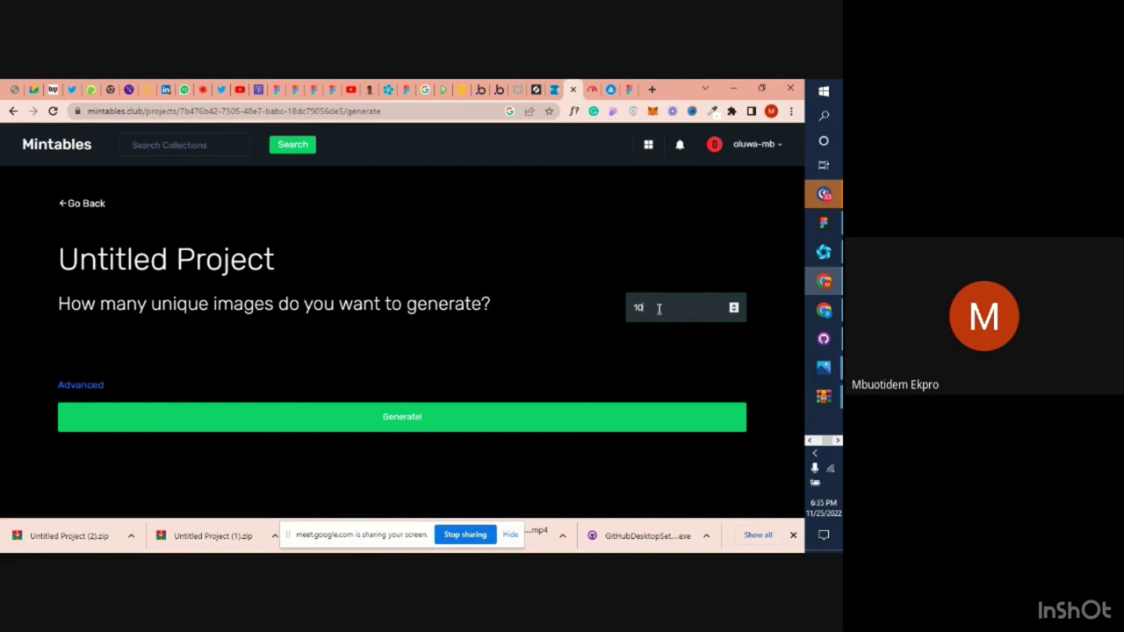
pyautogui.click(510, 428)
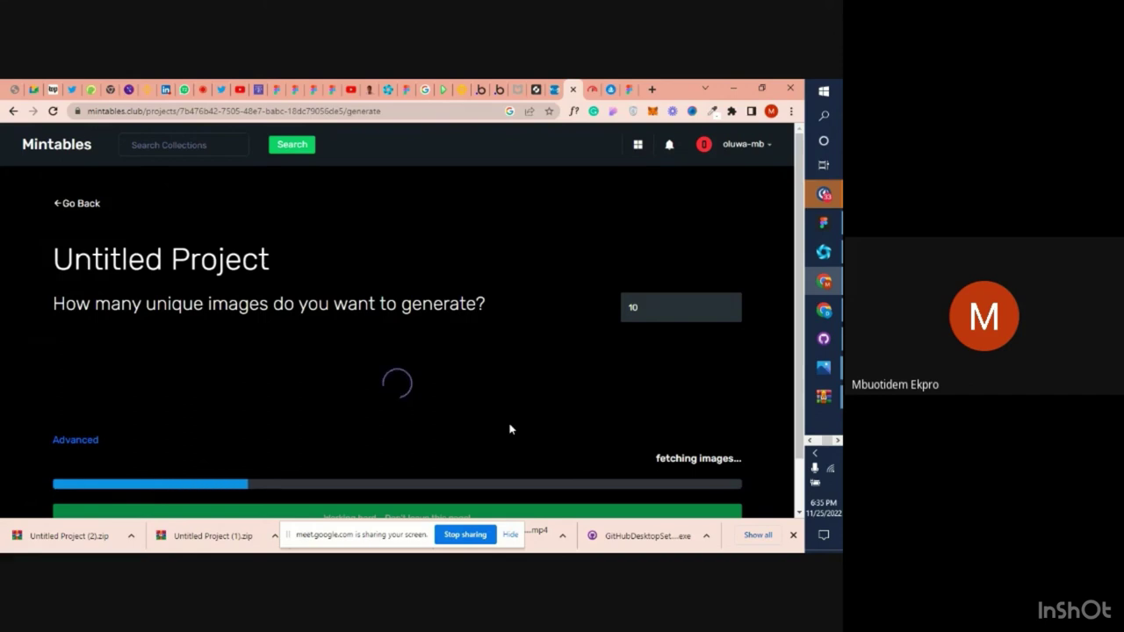
pyautogui.scroll(-1, 667, 359)
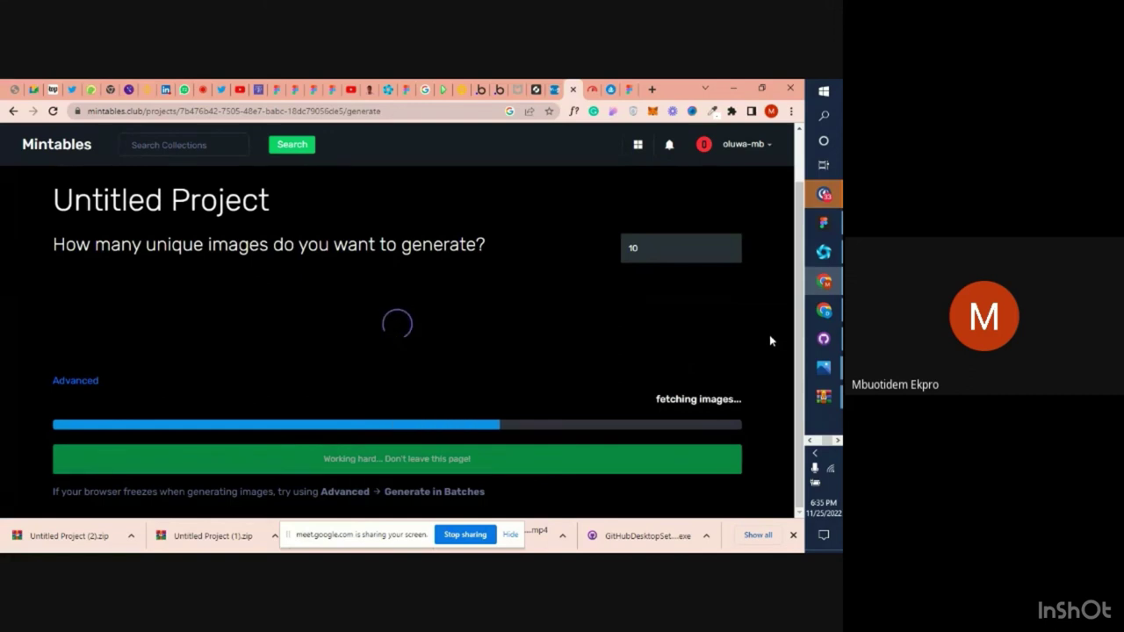
pyautogui.moveTo(836, 225)
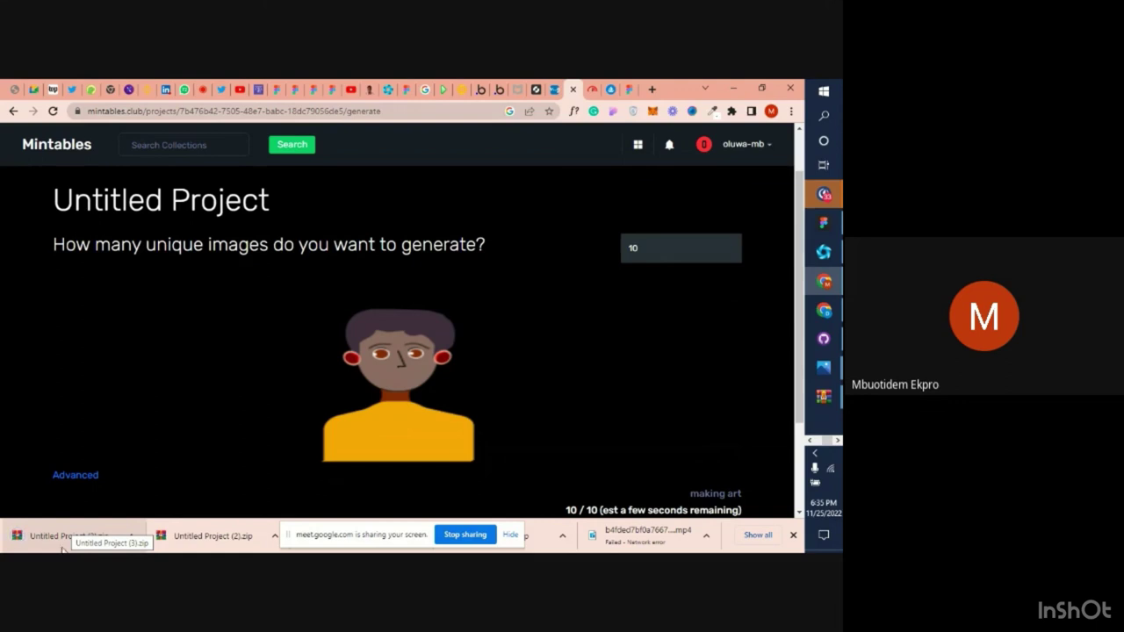
pyautogui.click(61, 543)
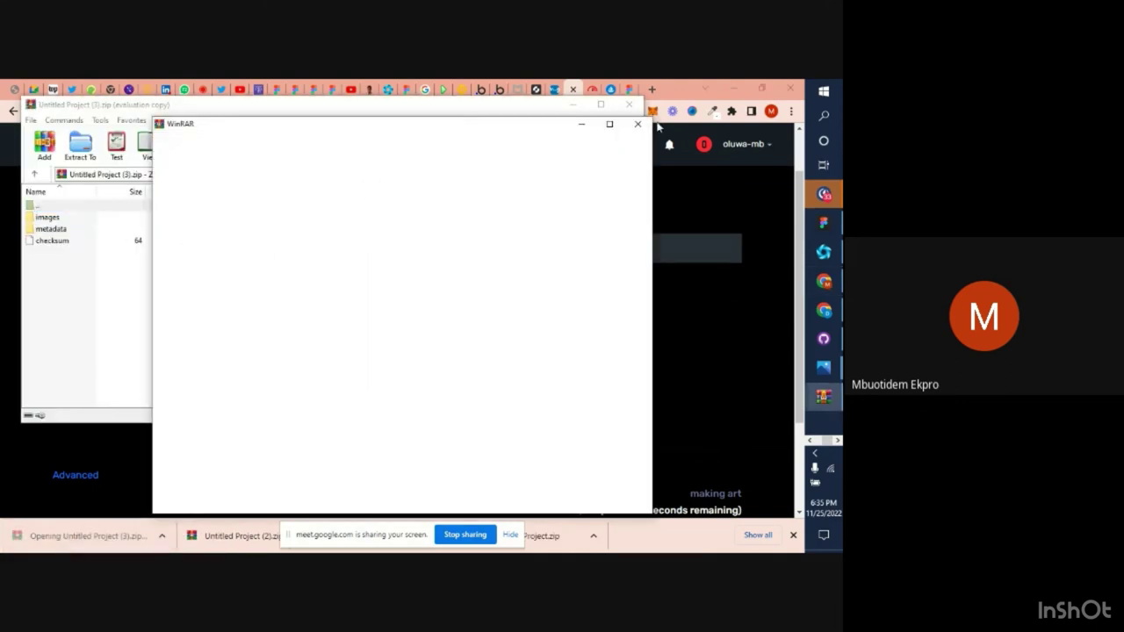
# Extract the archive into a folder named 'Afen NFTs' in Downloads
pyautogui.click(638, 123)
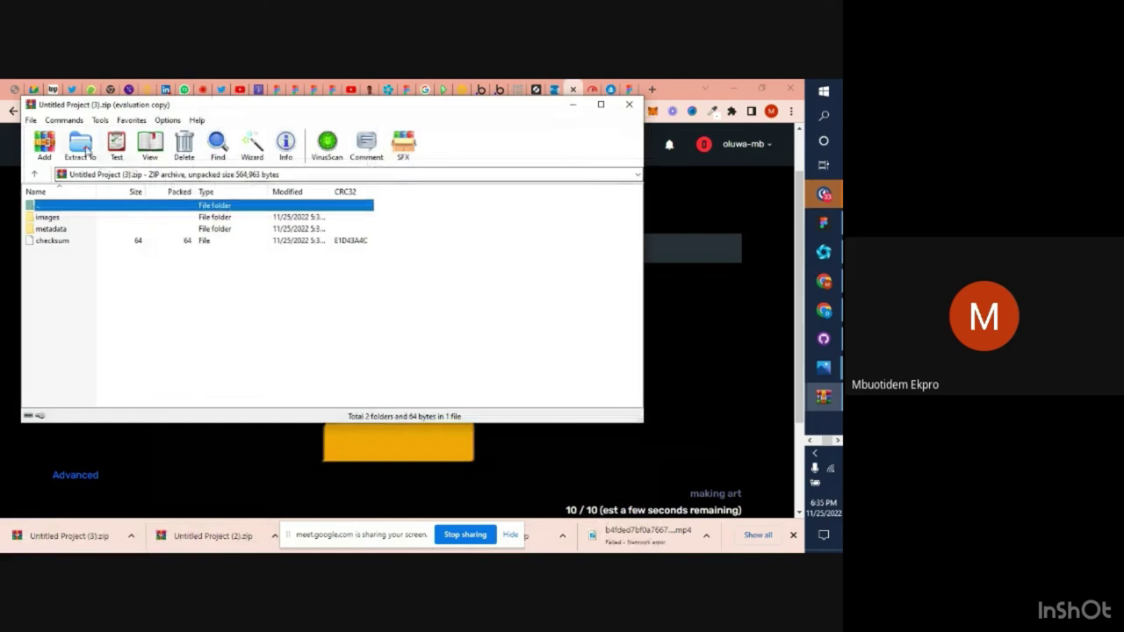
pyautogui.click(85, 147)
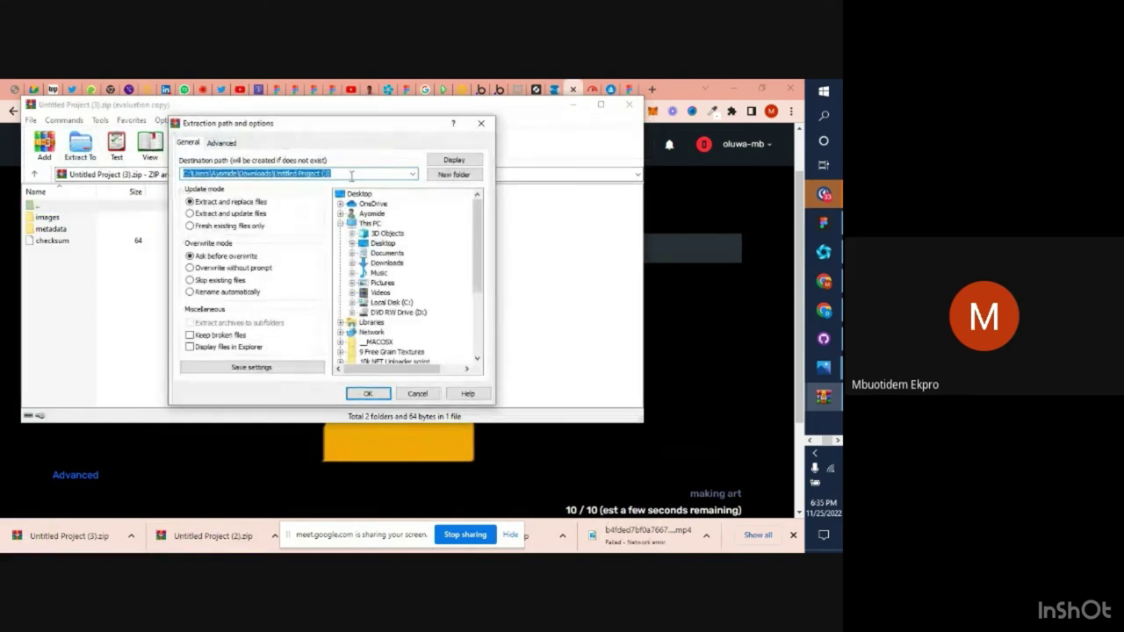
pyautogui.click(345, 173)
pyautogui.moveTo(346, 172); pyautogui.dragTo(285, 173)
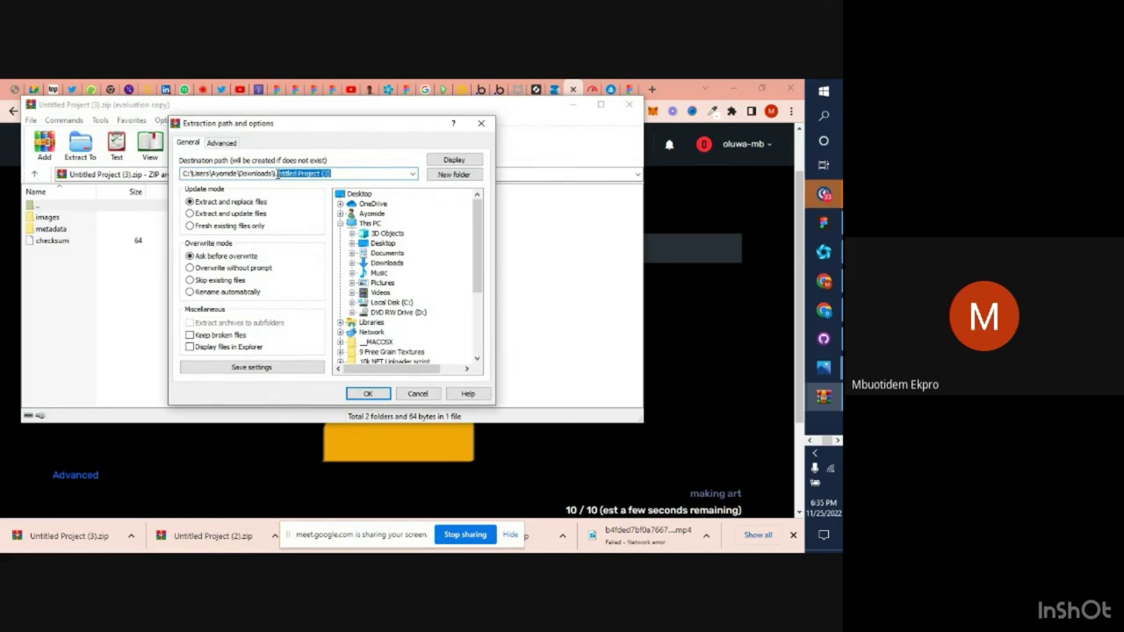
pyautogui.press('BackSpace')
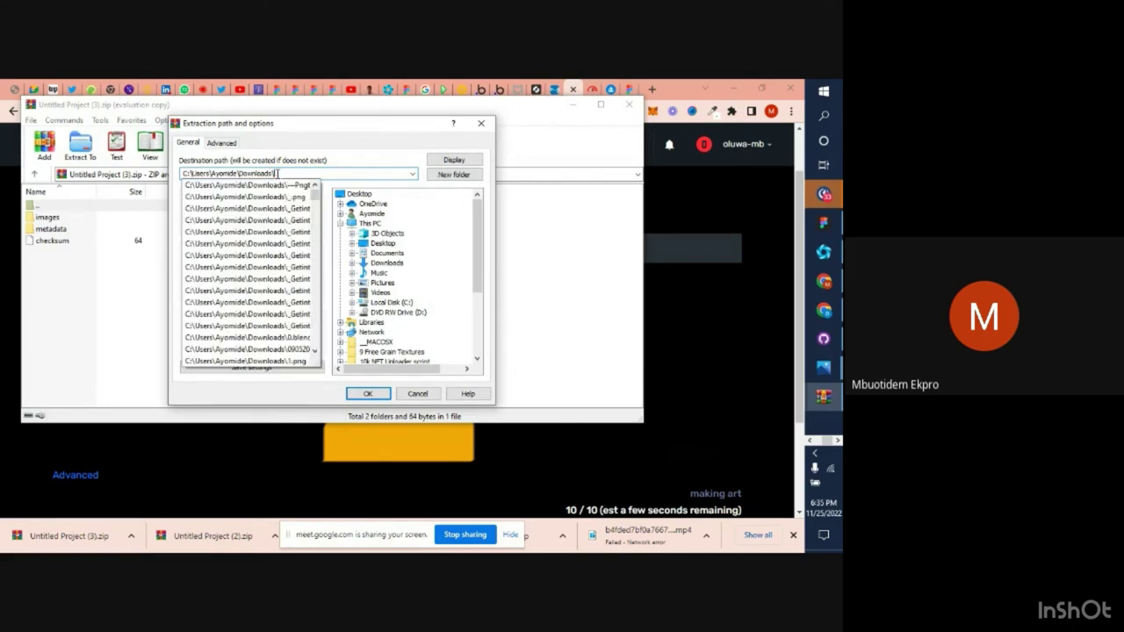
pyautogui.write('fin')
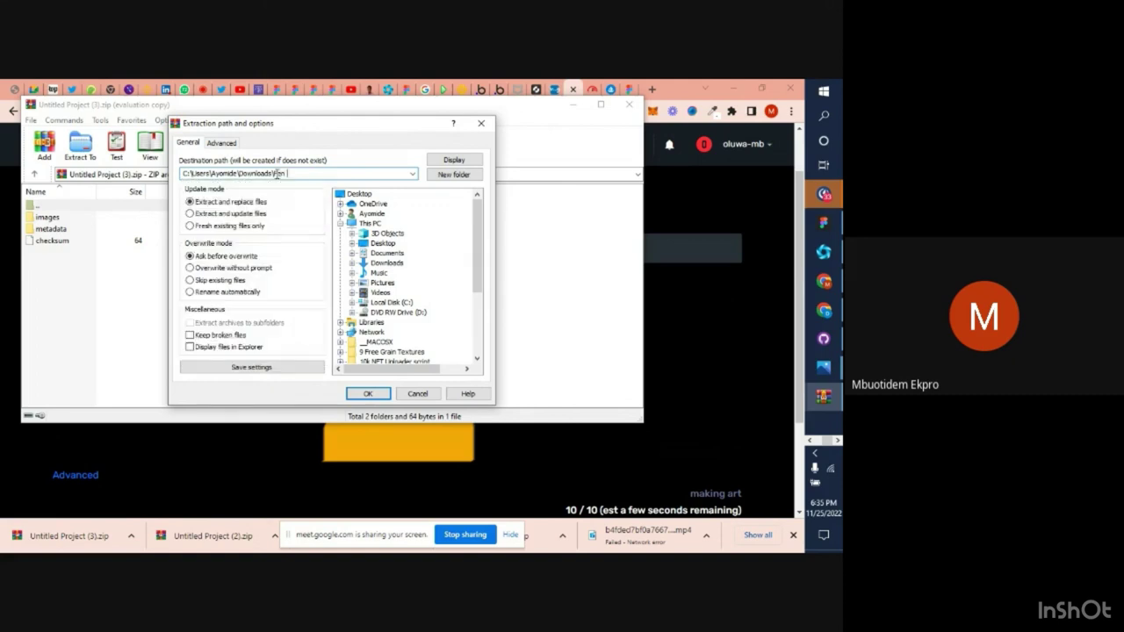
pyautogui.press('BackSpace')
pyautogui.press('BackSpace')
pyautogui.press('BackSpace')
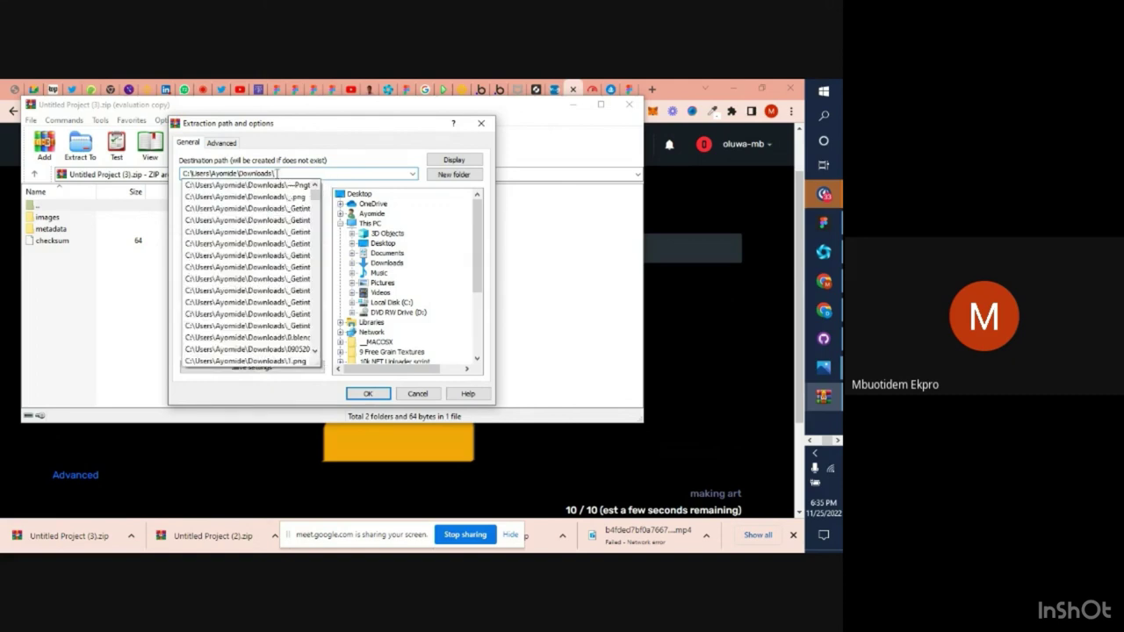
pyautogui.write('Afen NFTs')
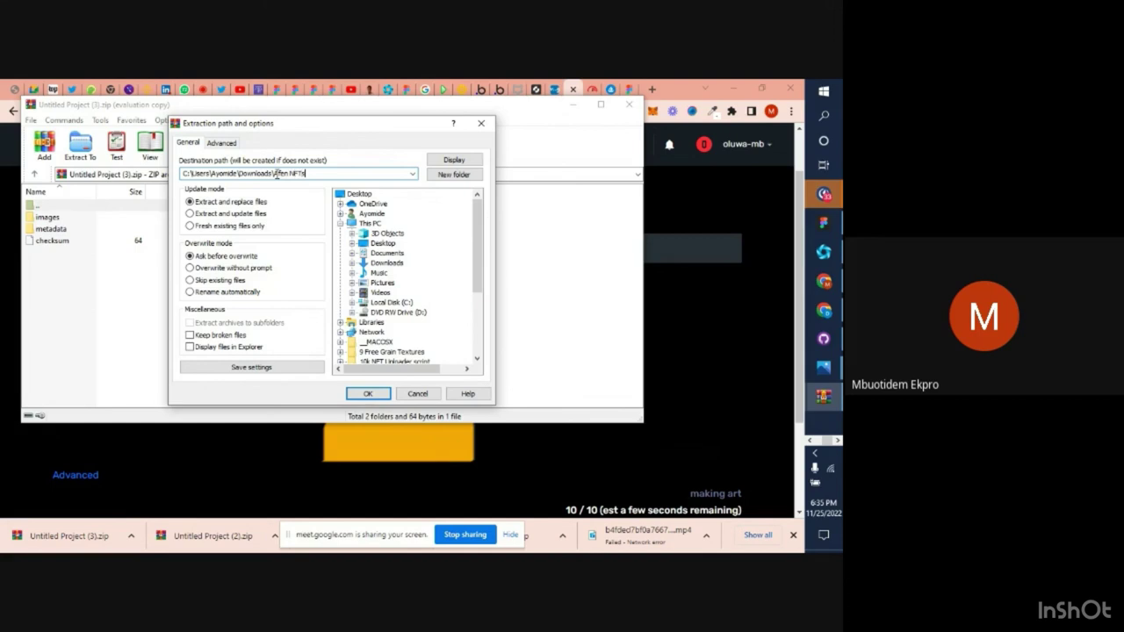
pyautogui.press('Return')
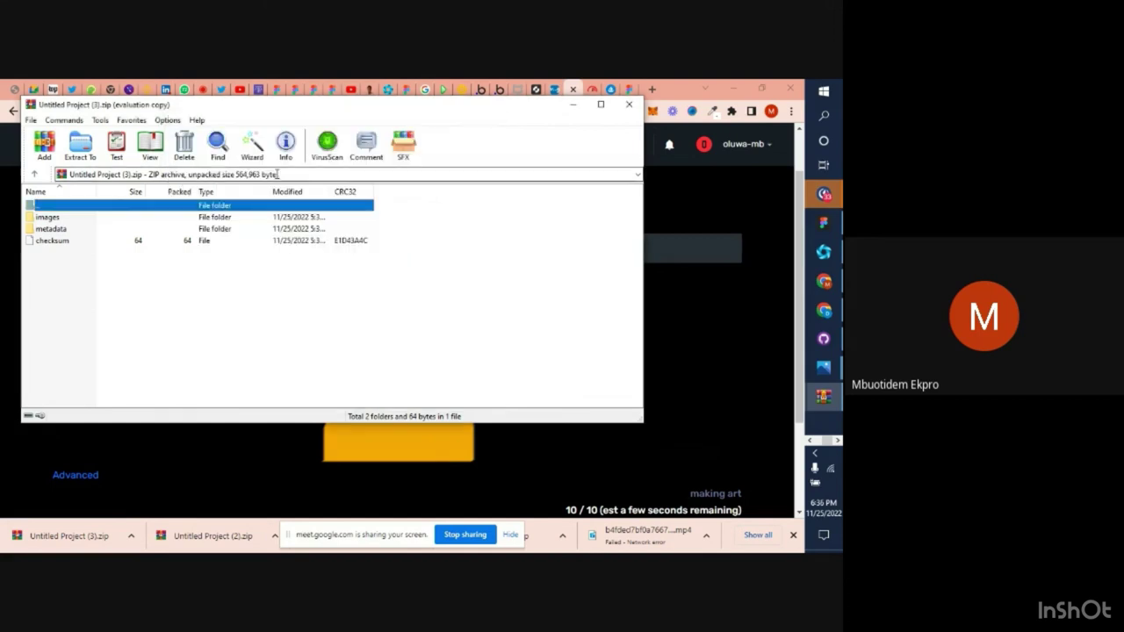
# Open Downloads > Afen NFTs > images in File Explorer to see the ten avatar PNGs
pyautogui.click(572, 105)
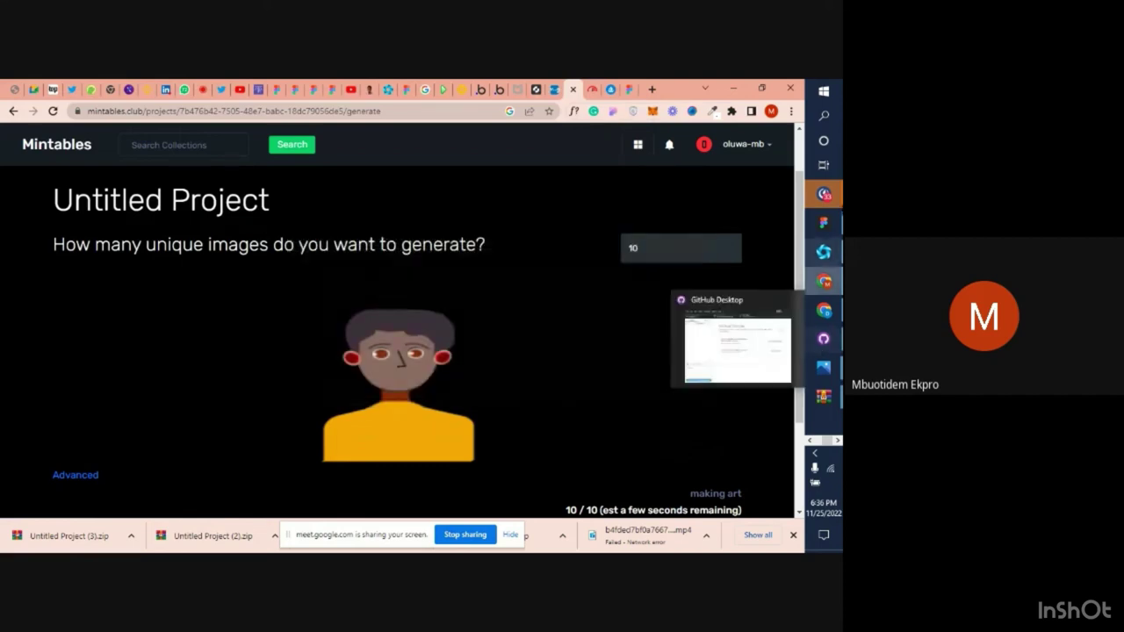
pyautogui.click(811, 441)
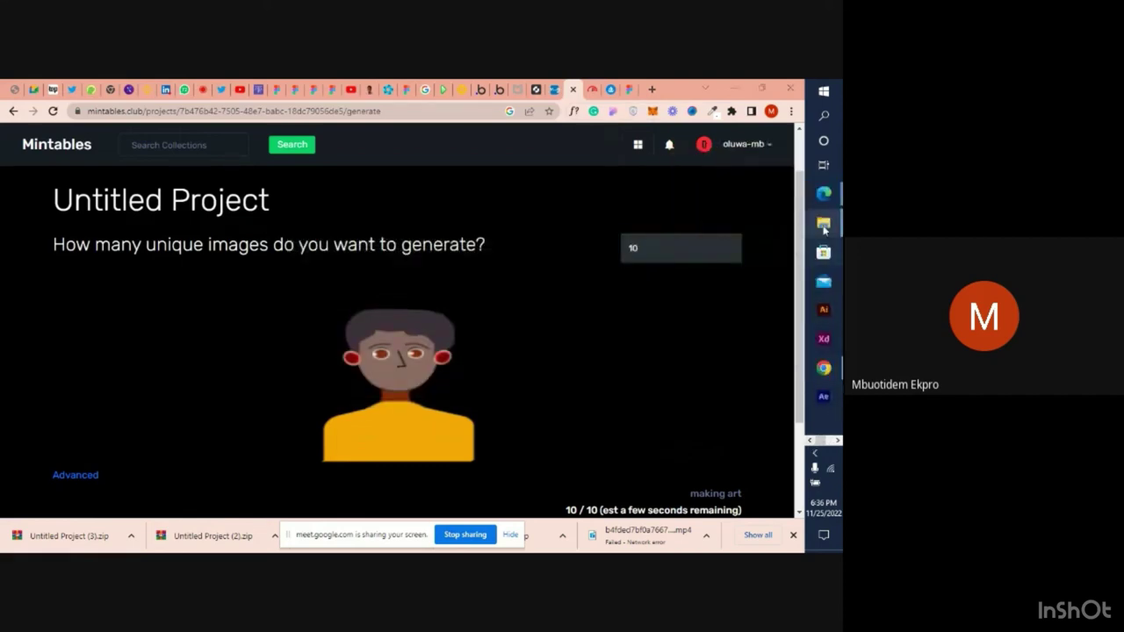
pyautogui.moveTo(823, 229)
pyautogui.click(761, 197)
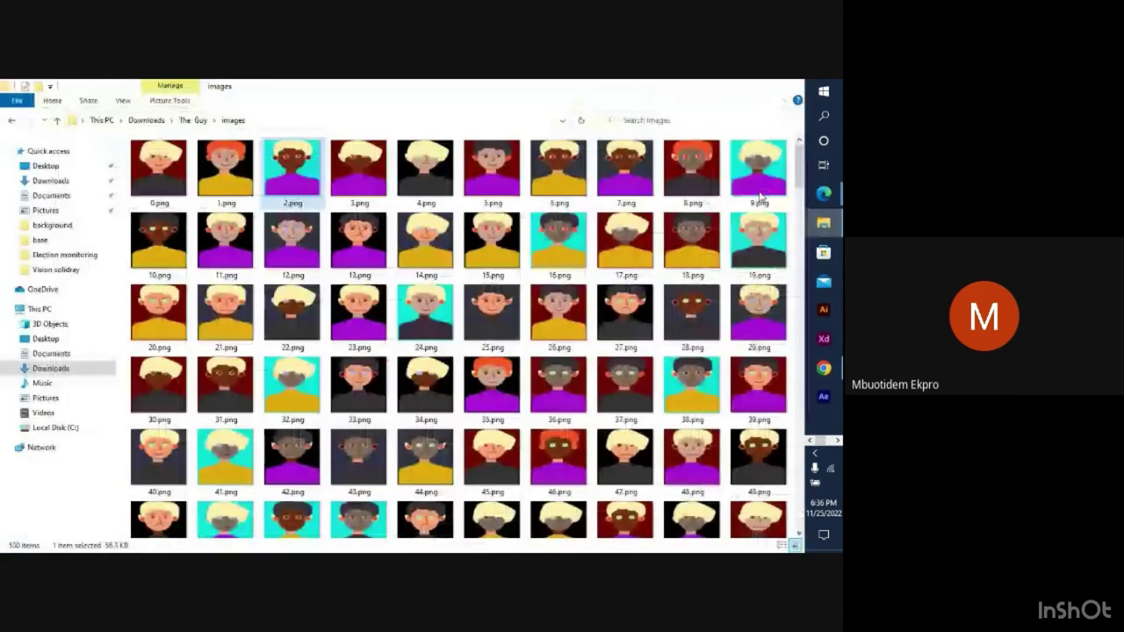
pyautogui.click(146, 120)
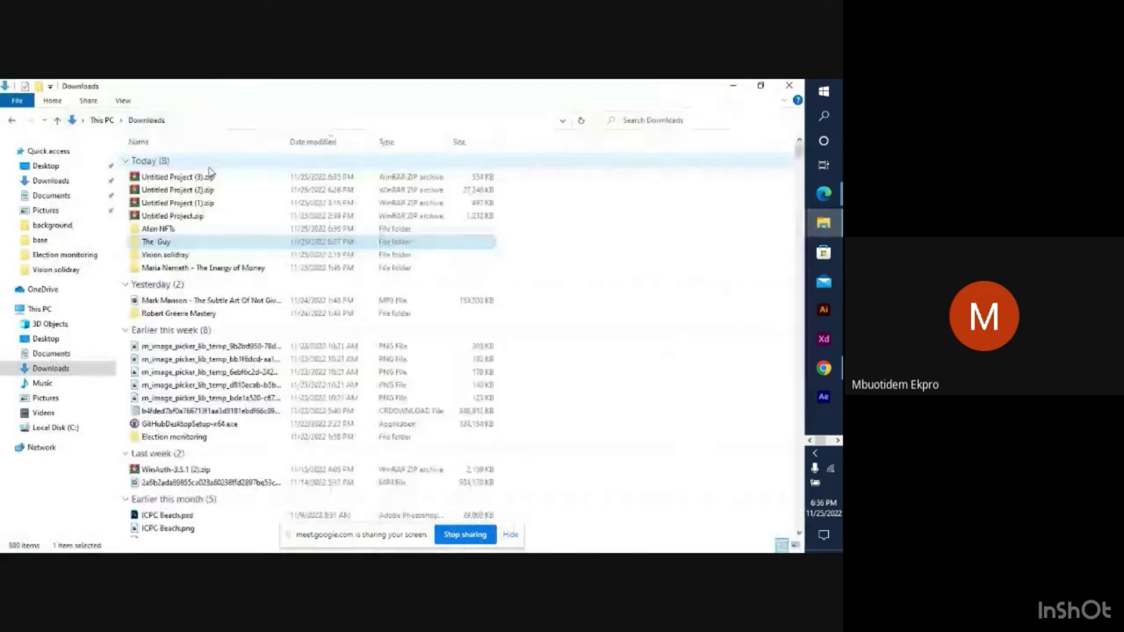
pyautogui.doubleClick(162, 228)
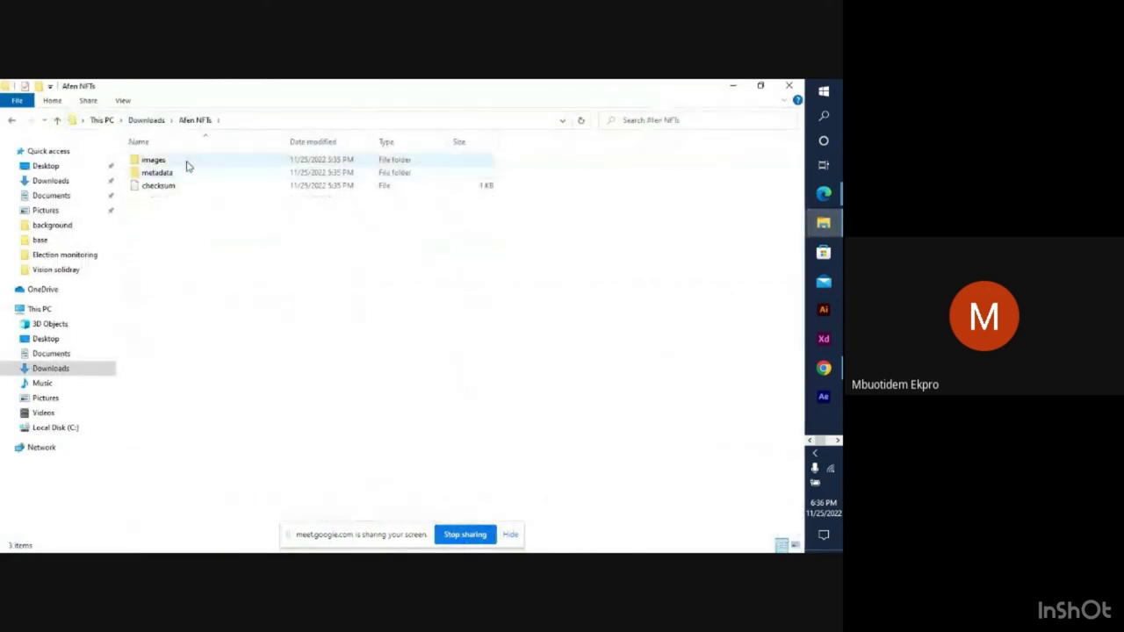
pyautogui.doubleClick(153, 161)
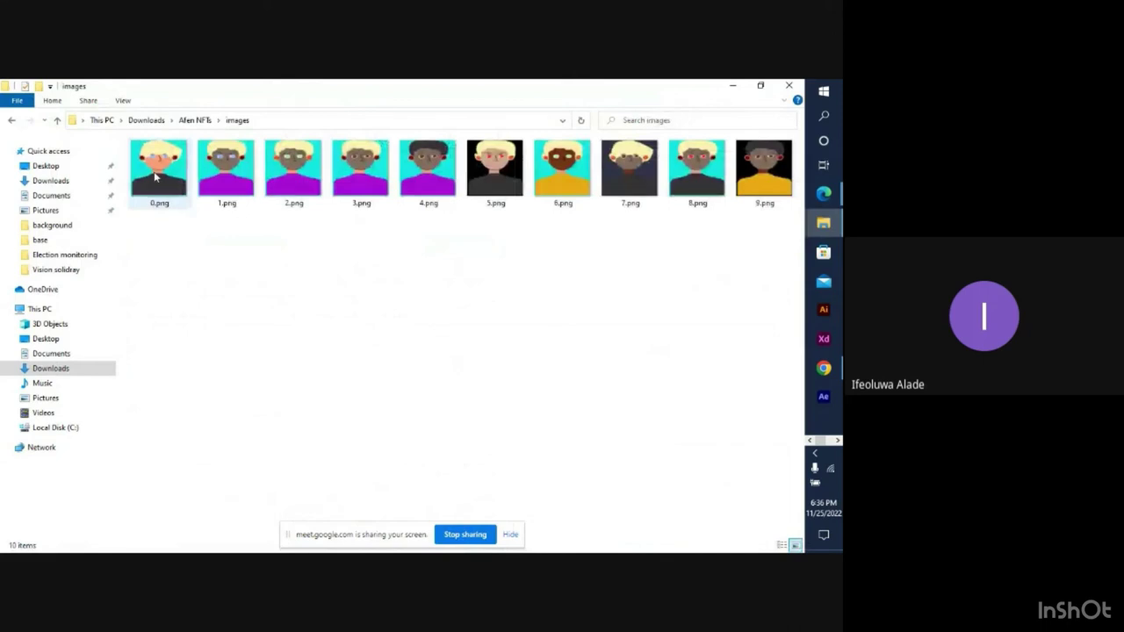
pyautogui.doubleClick(155, 176)
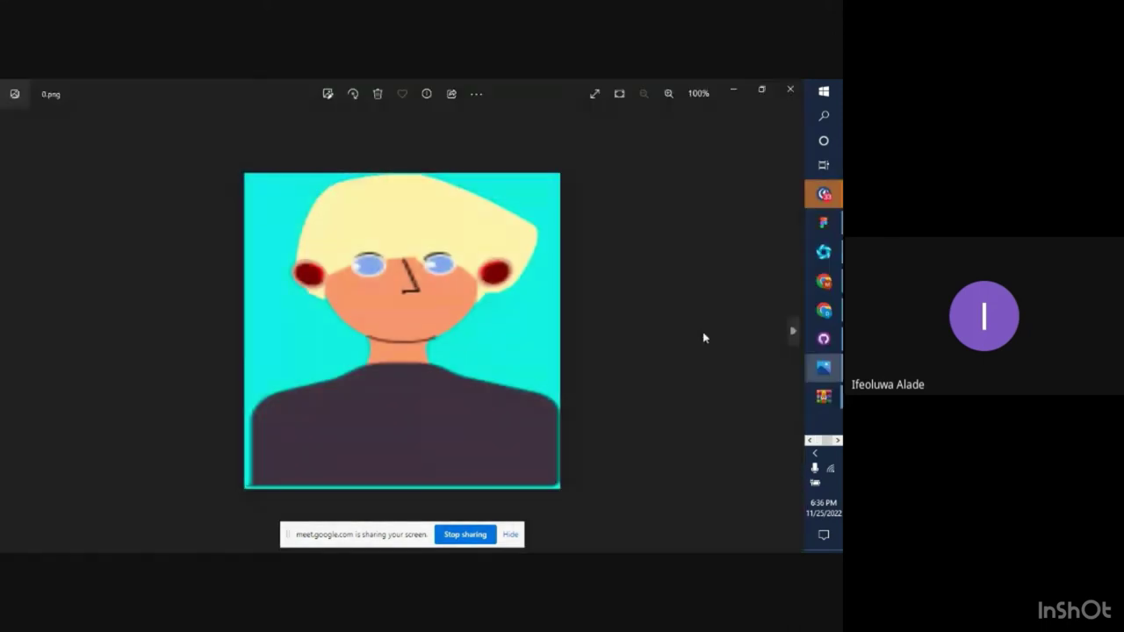
pyautogui.click(793, 334)
pyautogui.click(793, 334)
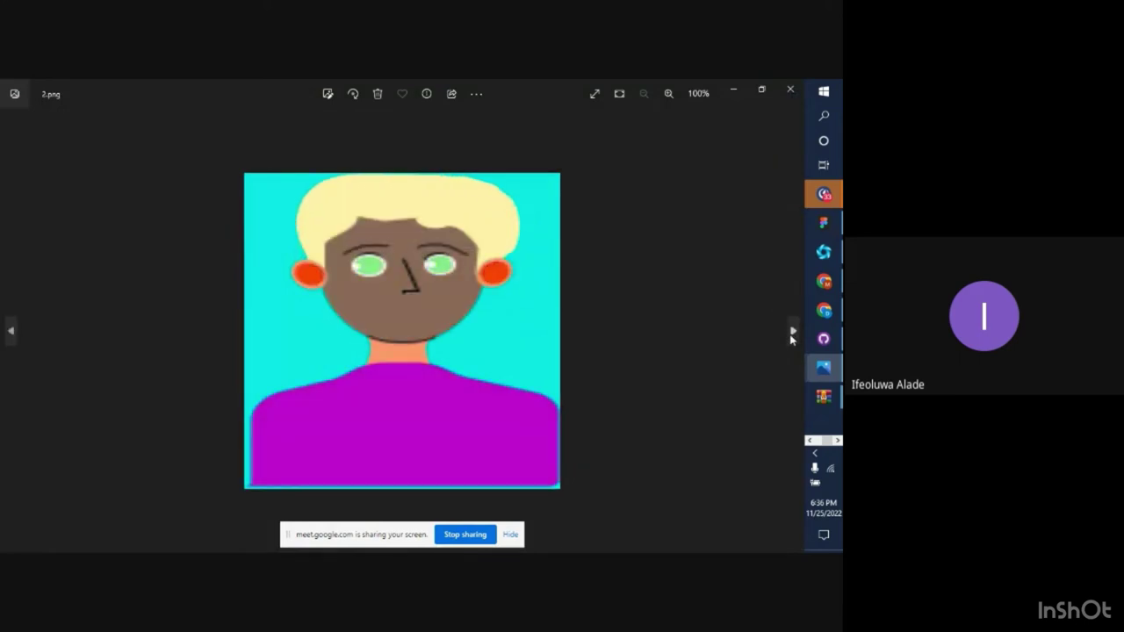
pyautogui.click(792, 334)
pyautogui.click(791, 334)
pyautogui.click(792, 333)
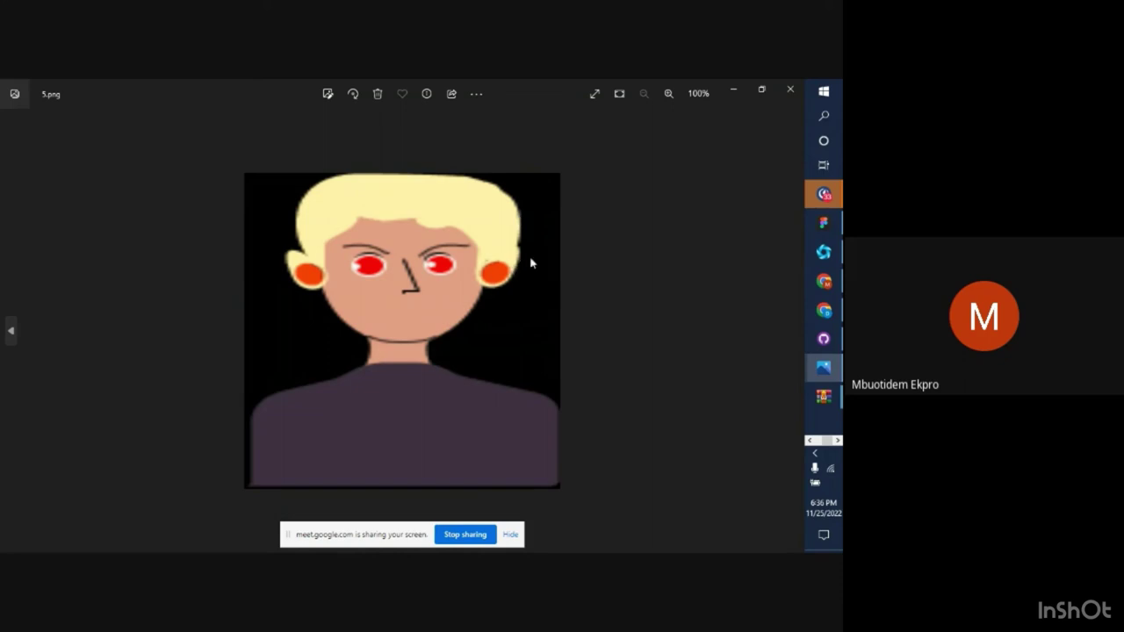
pyautogui.click(10, 330)
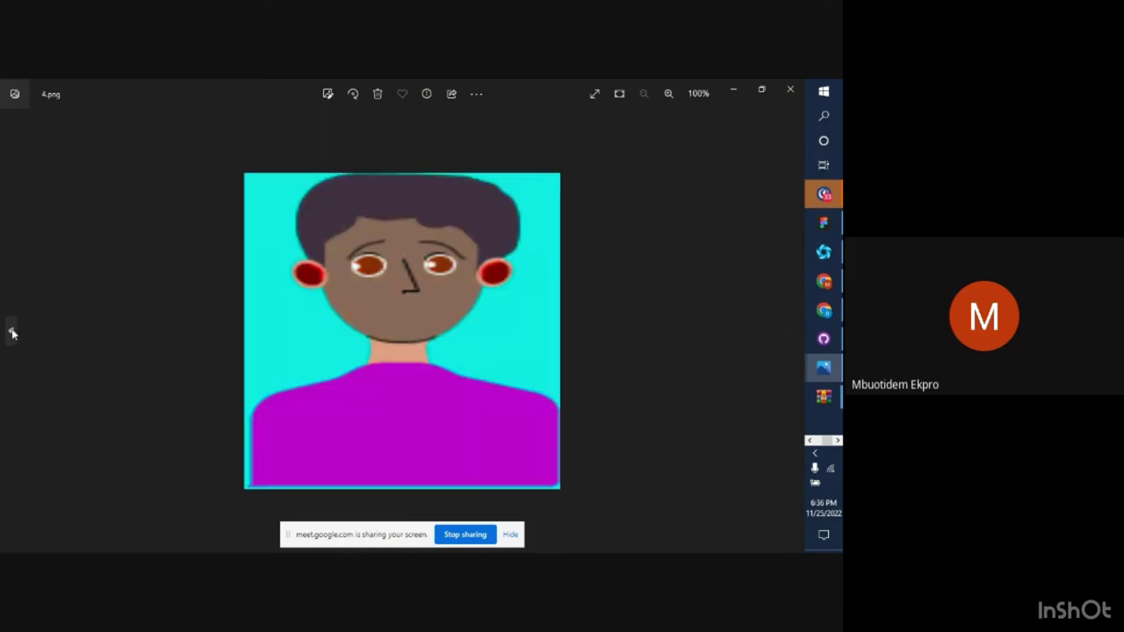
pyautogui.click(11, 330)
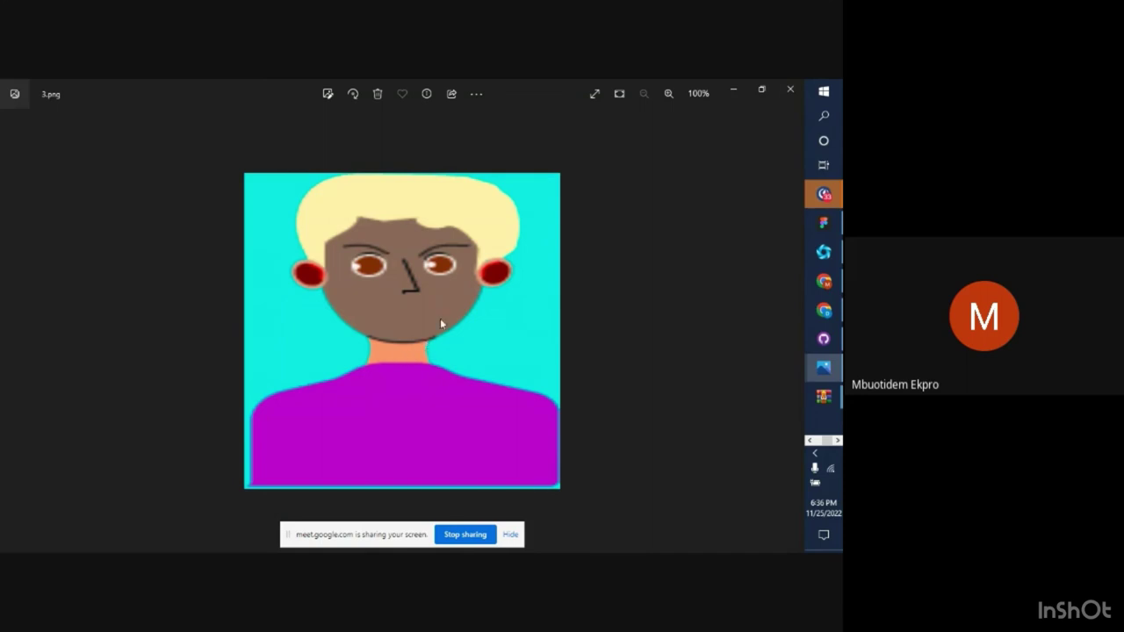
pyautogui.click(736, 93)
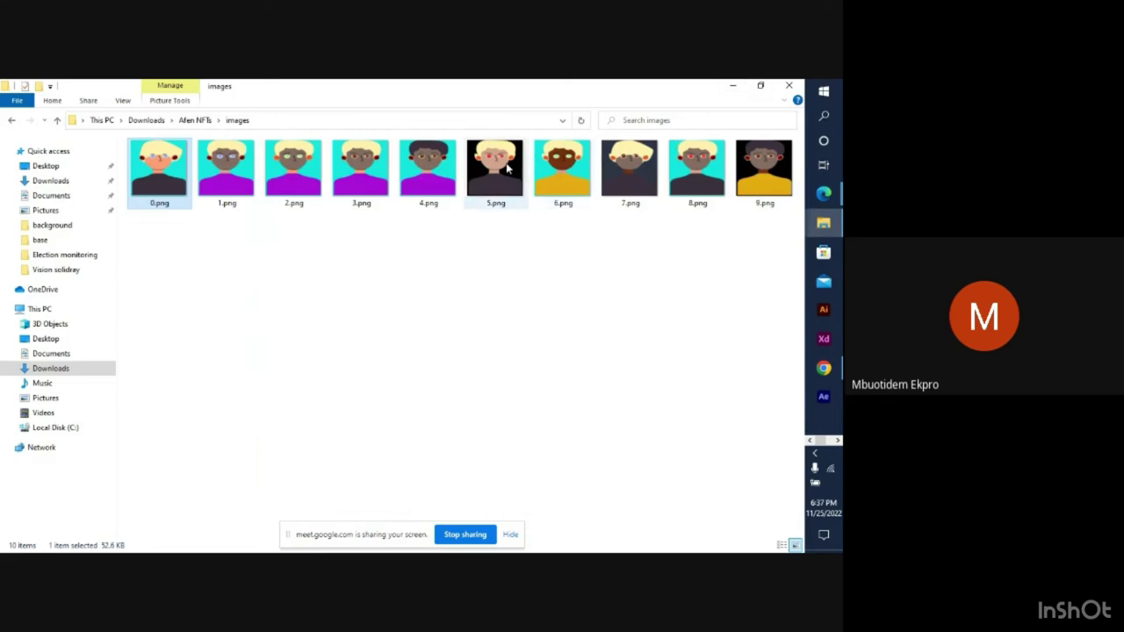
pyautogui.click(505, 170)
pyautogui.doubleClick(505, 170)
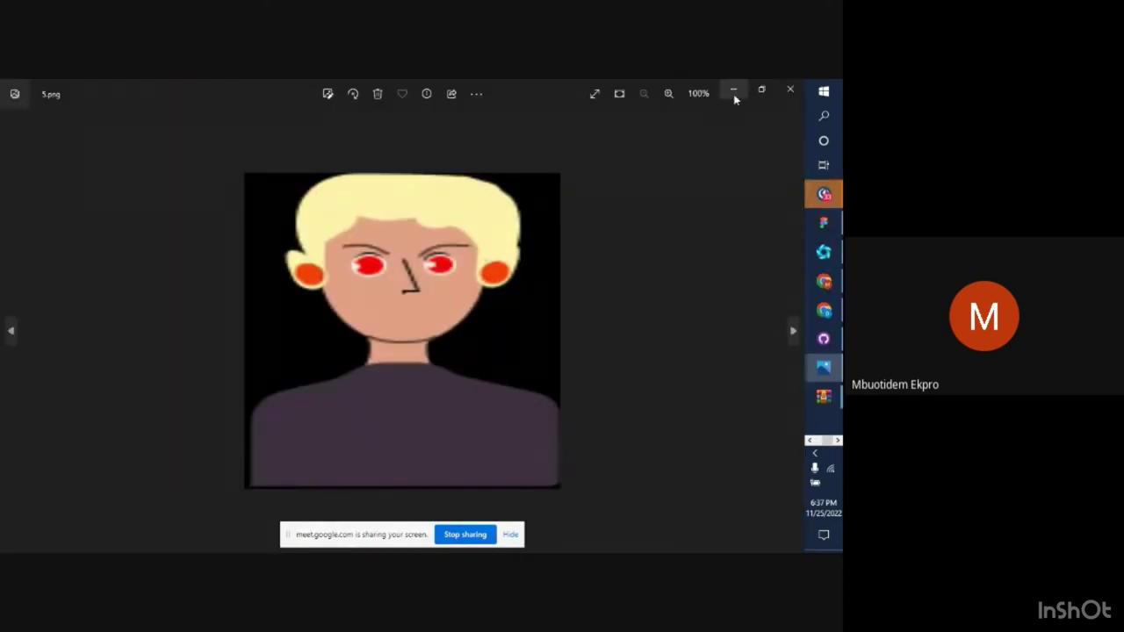
pyautogui.click(735, 92)
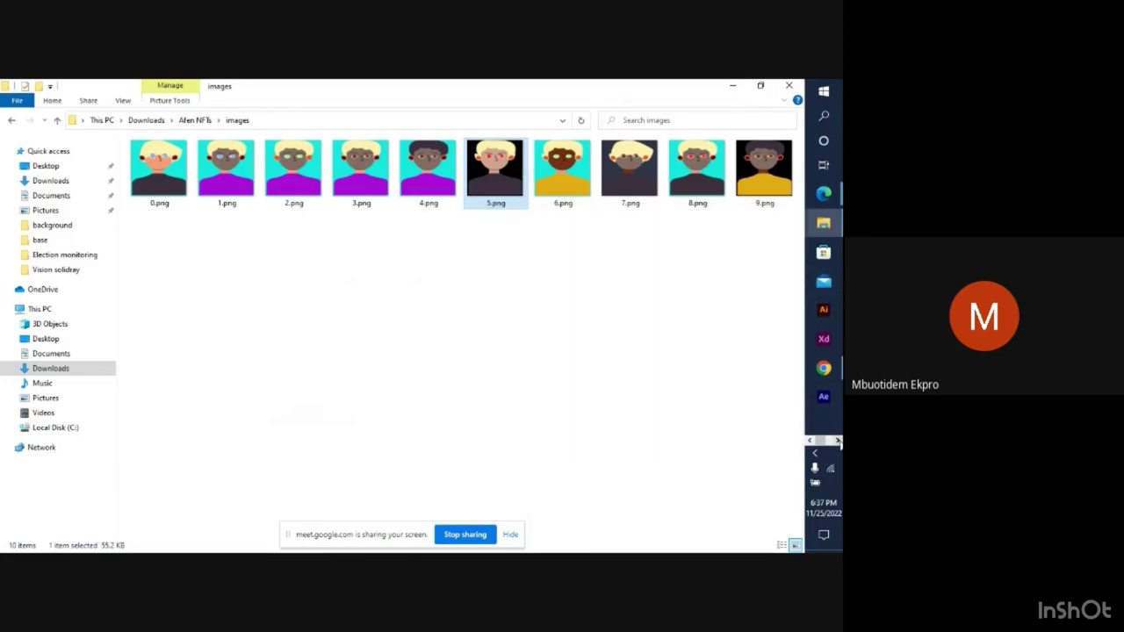
pyautogui.click(838, 441)
# Add a 1x export setting to the avatar's Frame 1, then minimize Figma to the images folder
pyautogui.click(826, 225)
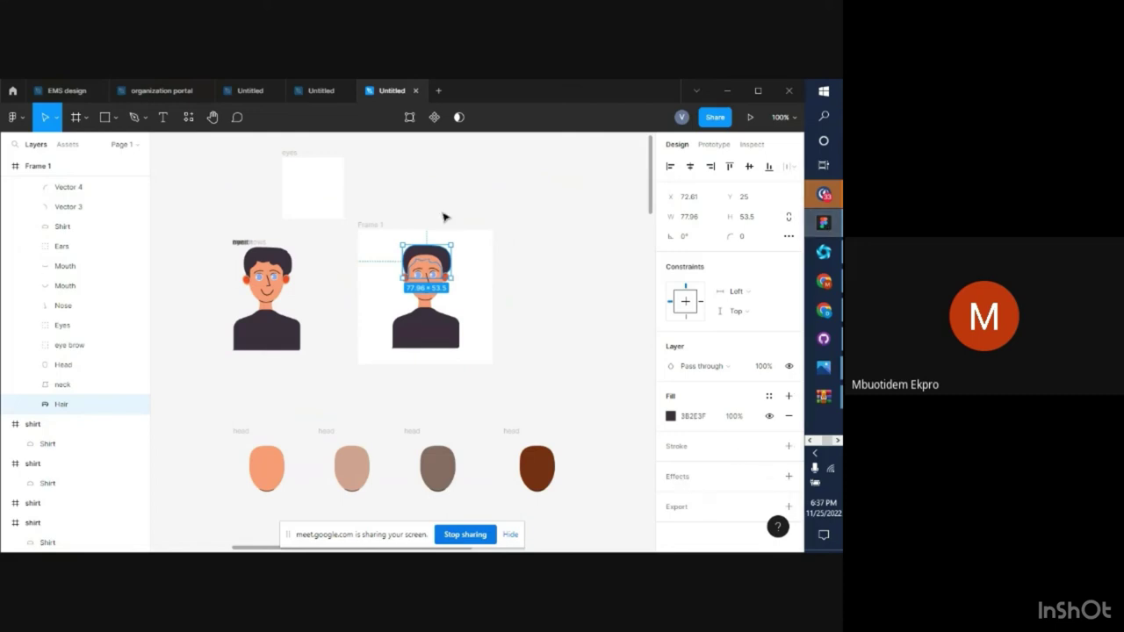
pyautogui.click(434, 263)
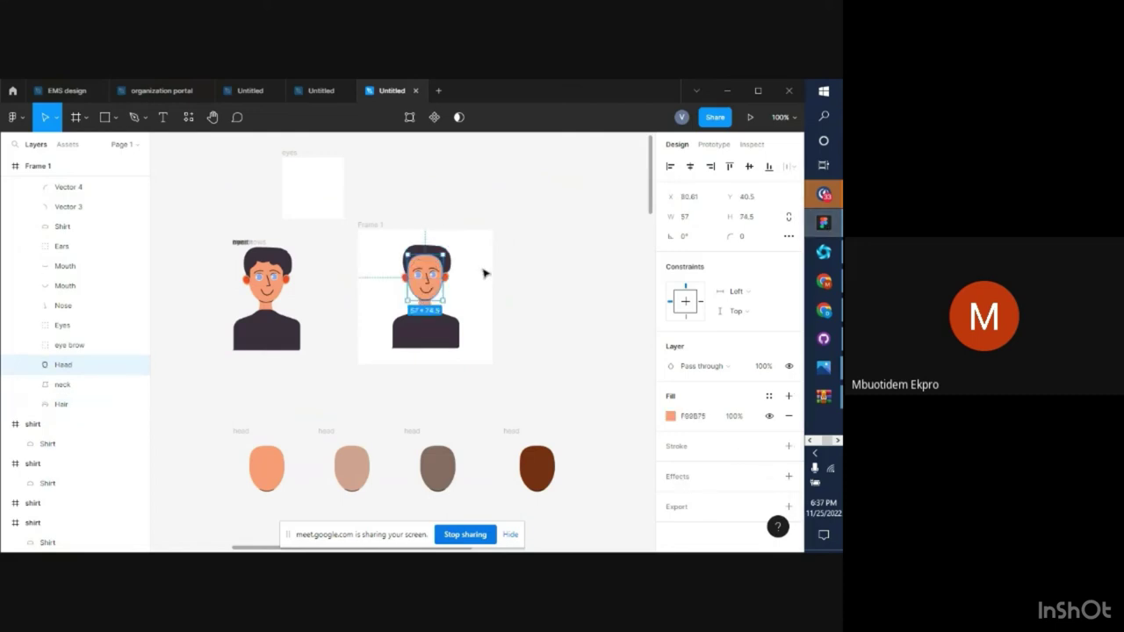
pyautogui.click(371, 232)
pyautogui.scroll(-3, 748, 477)
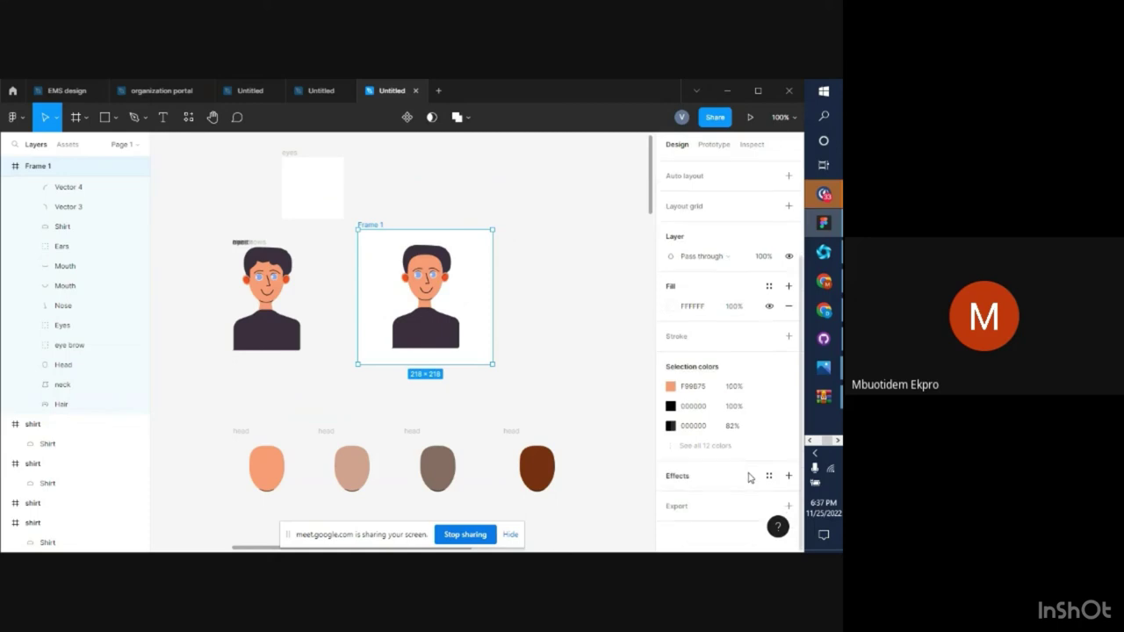
pyautogui.click(716, 509)
pyautogui.scroll(-3, 716, 512)
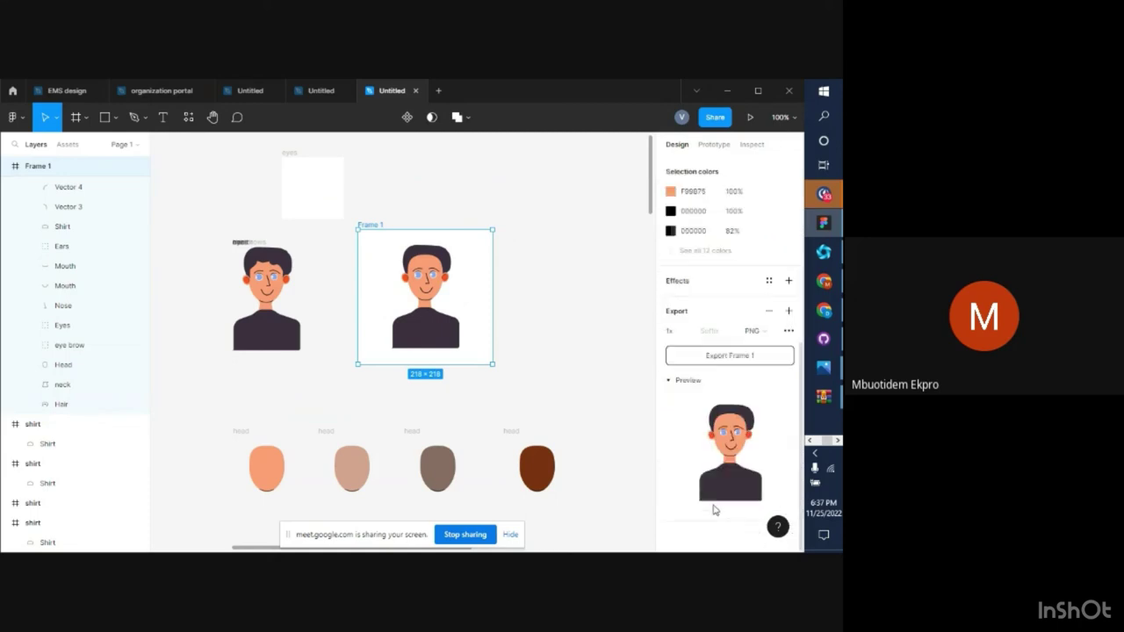
pyautogui.click(684, 331)
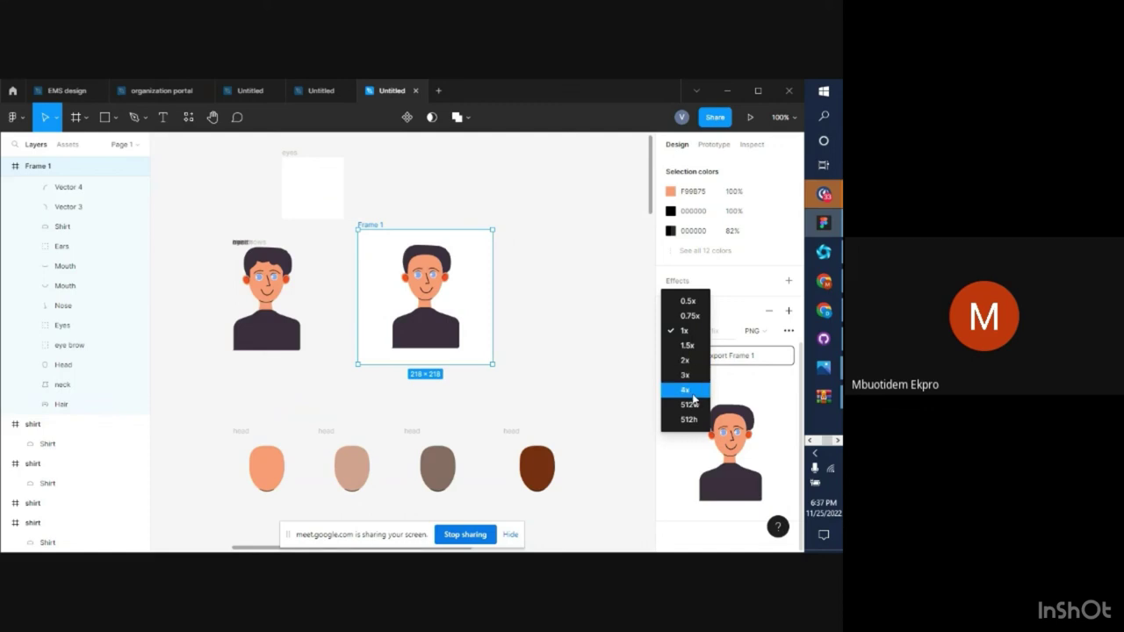
pyautogui.click(618, 369)
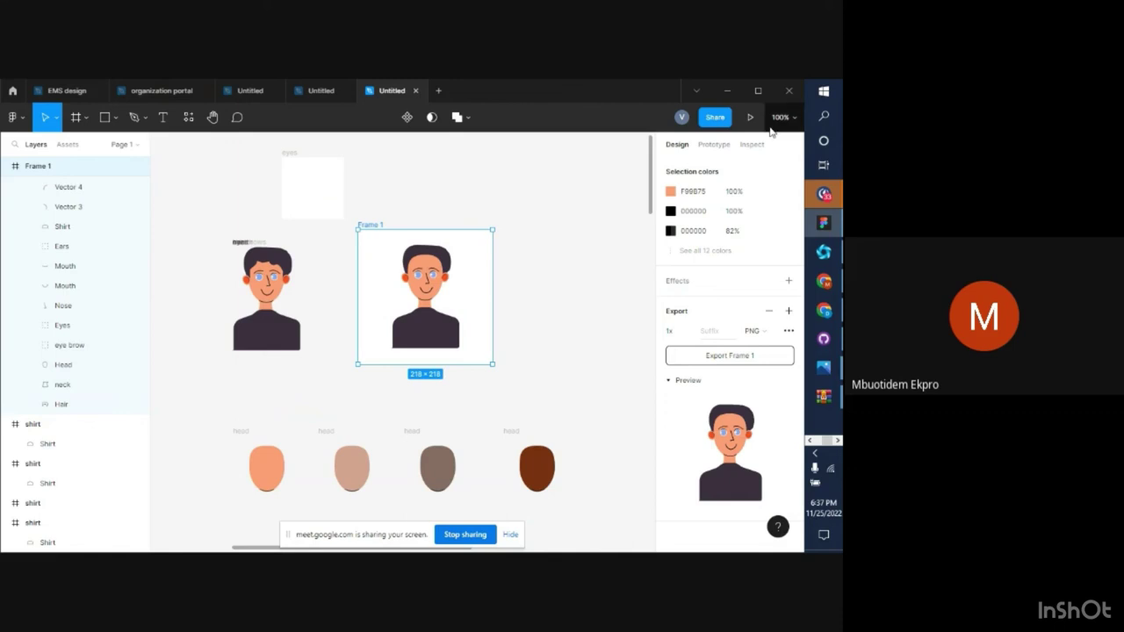
pyautogui.click(732, 89)
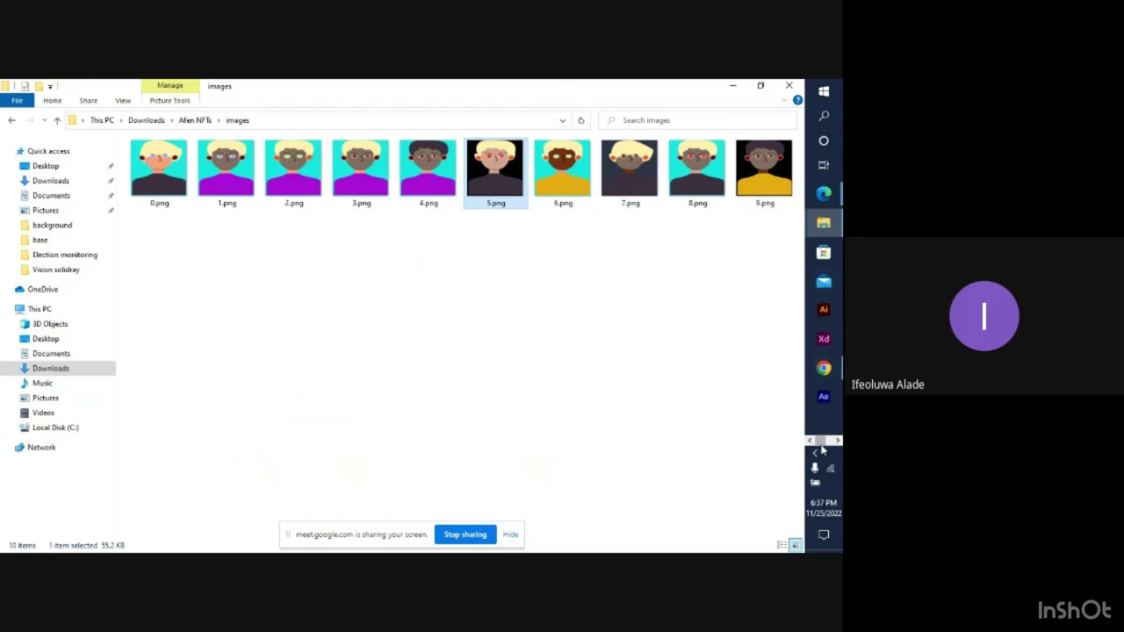
# Open the third Untitled file and zoom out to see its full grid of avatar variants
pyautogui.click(838, 441)
pyautogui.click(823, 222)
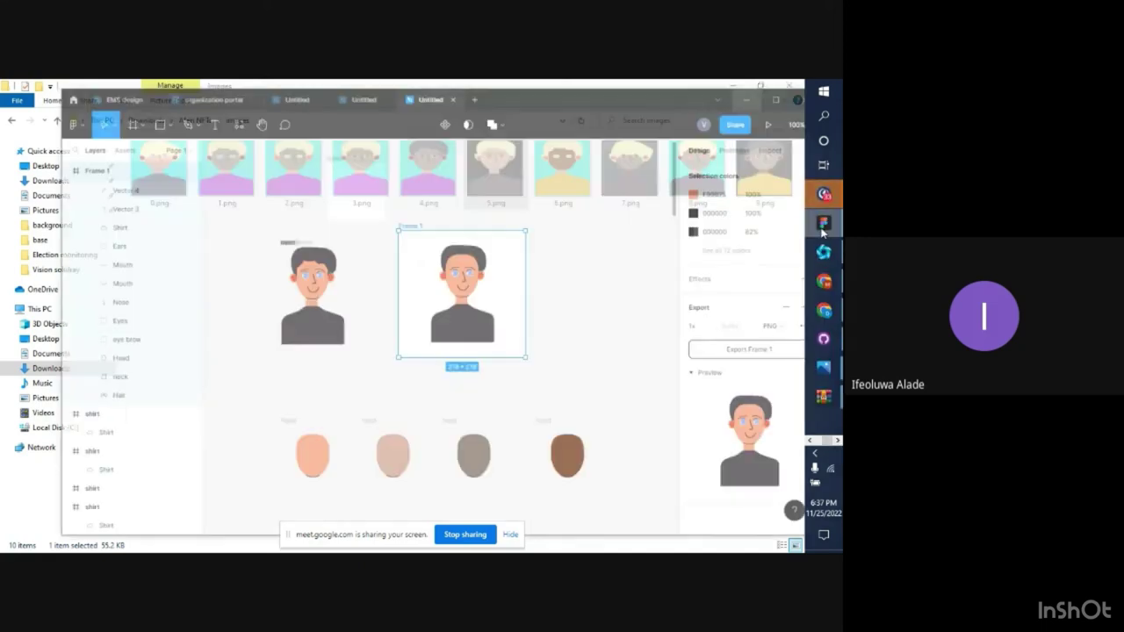
pyautogui.click(243, 94)
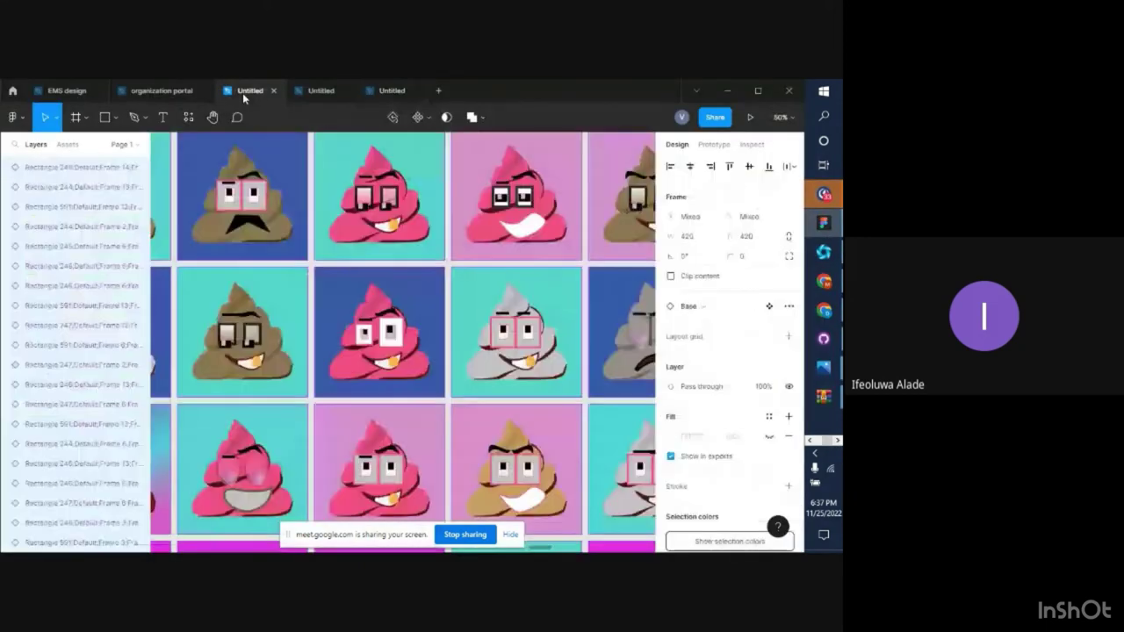
pyautogui.scroll(-10, 425, 350)
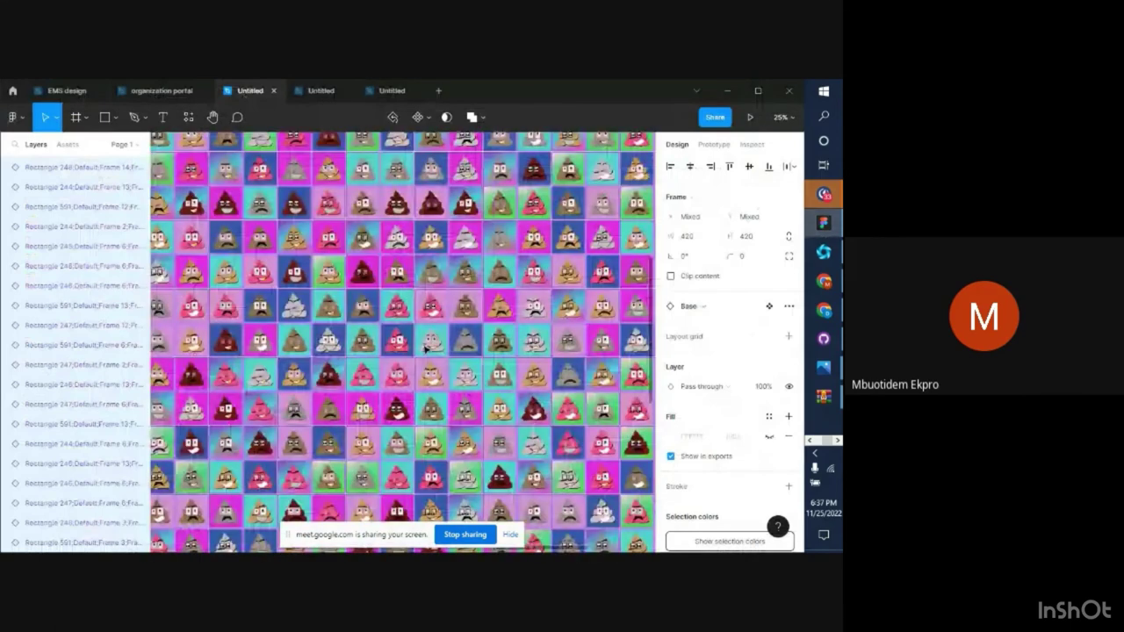
pyautogui.scroll(-3, 425, 349)
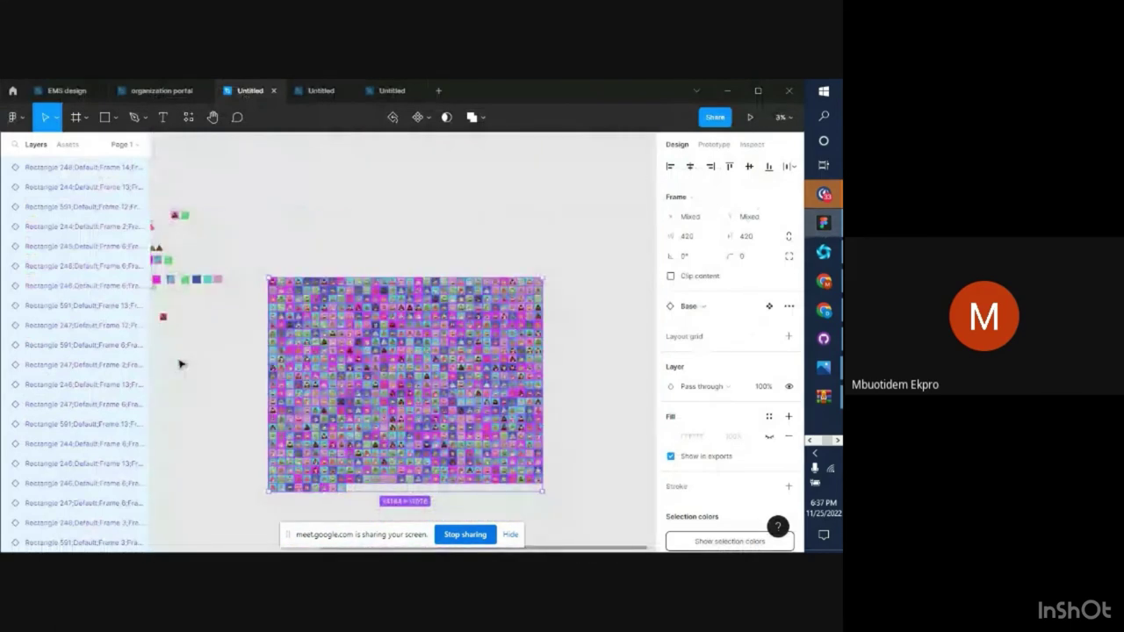
pyautogui.scroll(3, 362, 346)
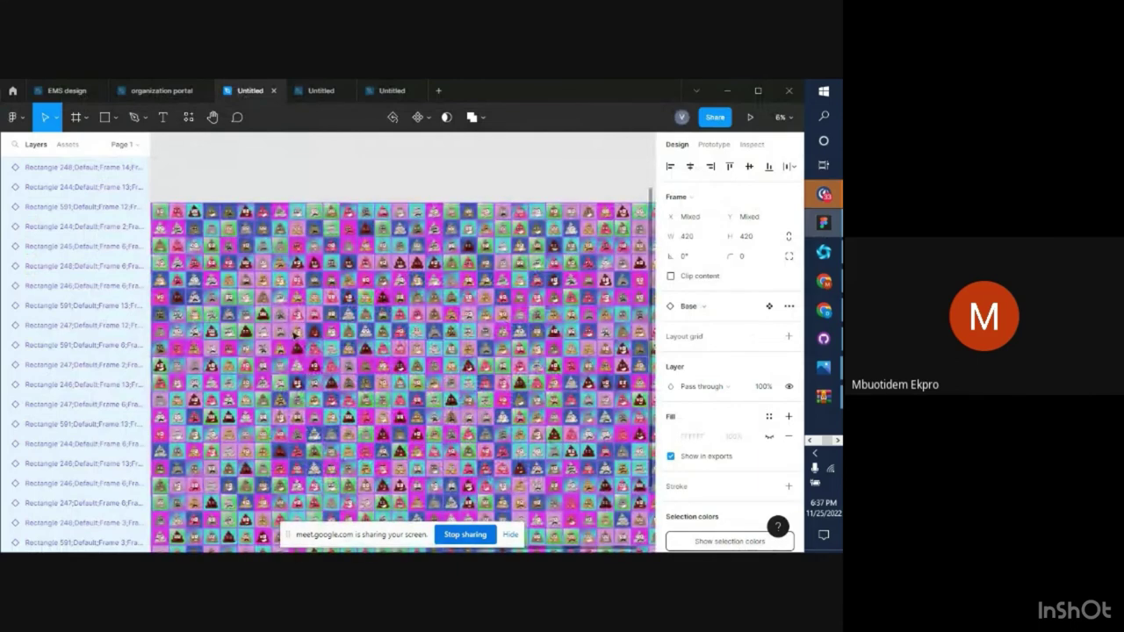
pyautogui.hscroll(2, 294, 335)
pyautogui.hscroll(-2, 294, 334)
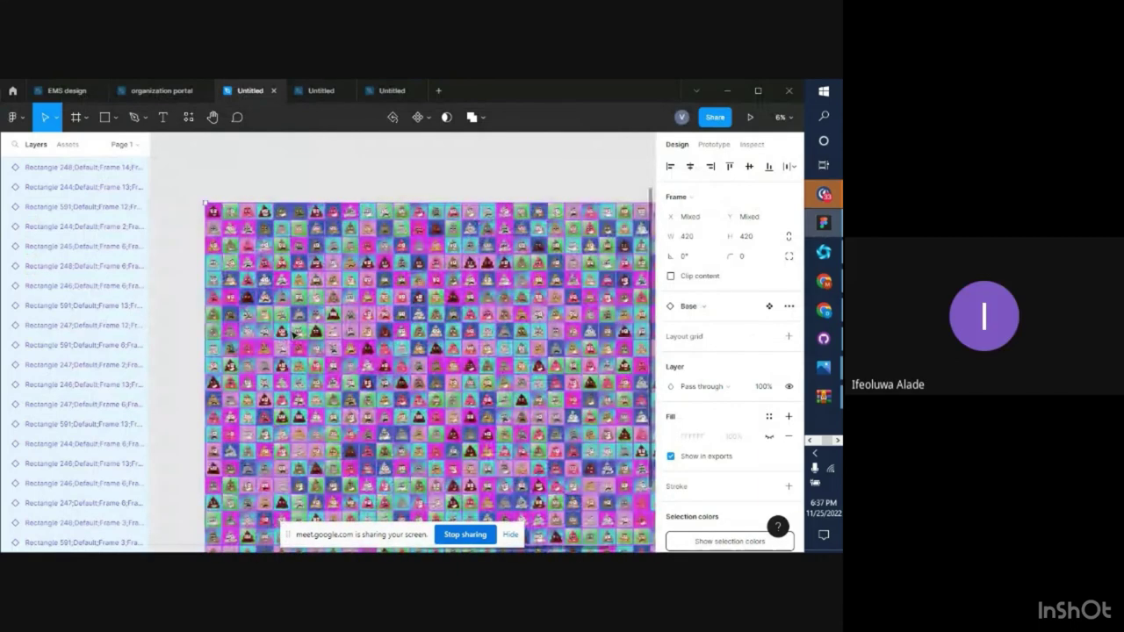
pyautogui.click(372, 198)
pyautogui.scroll(-2, 373, 198)
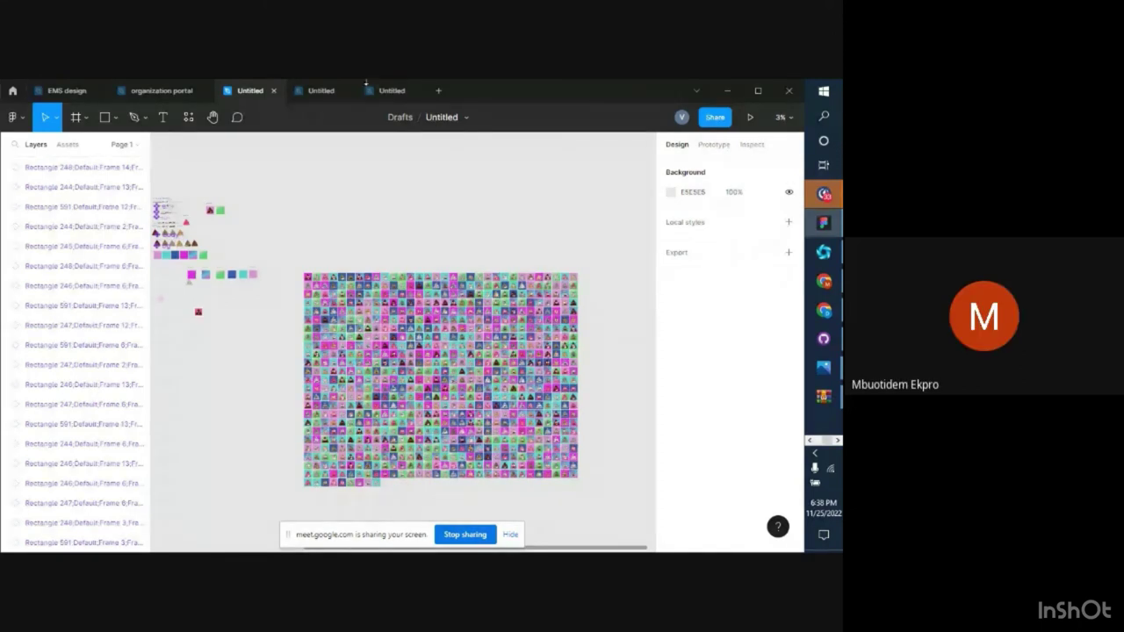
# In the fifth Untitled file, zoom out to the head, shirt and hair frames and select the first head
pyautogui.click(393, 90)
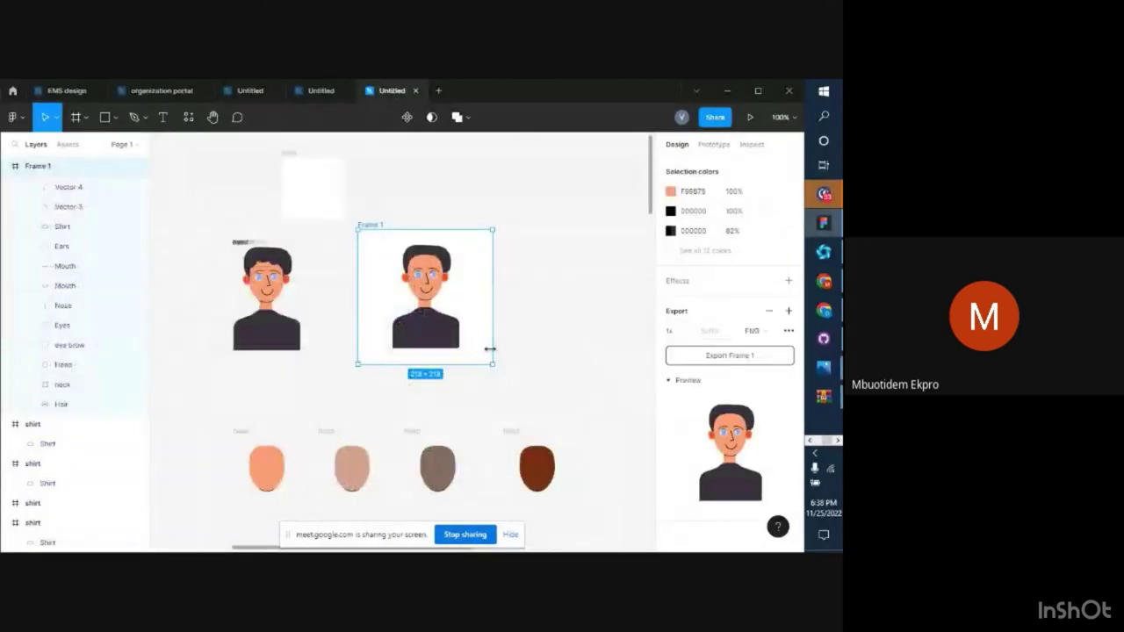
pyautogui.hotkey('ctrl', '-')
pyautogui.hotkey('ctrl', '-')
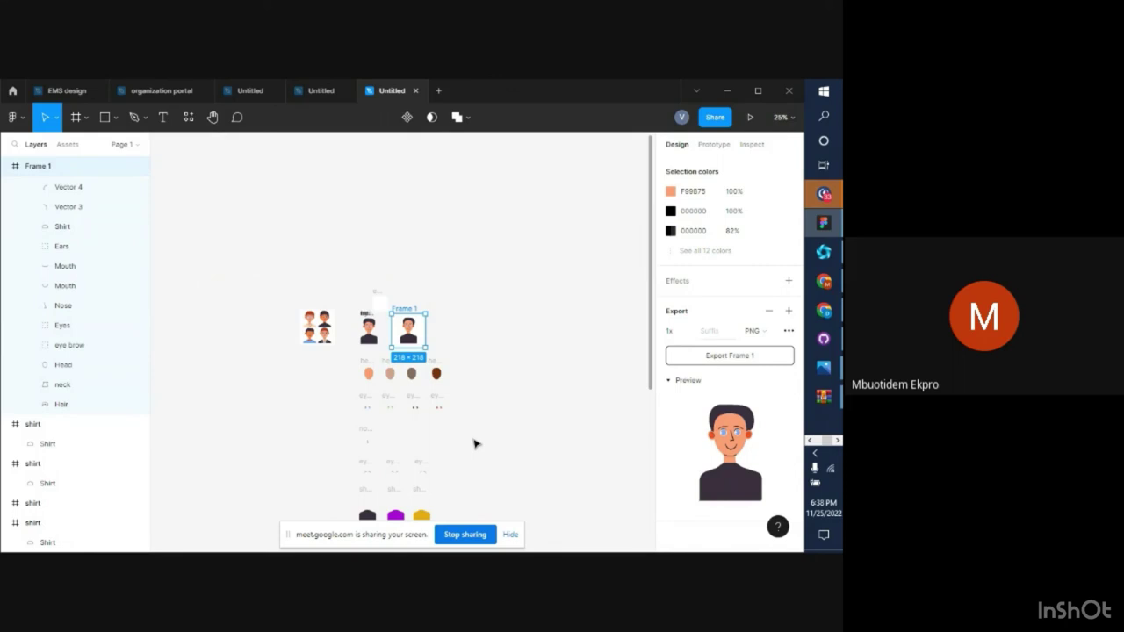
pyautogui.scroll(-1, 475, 443)
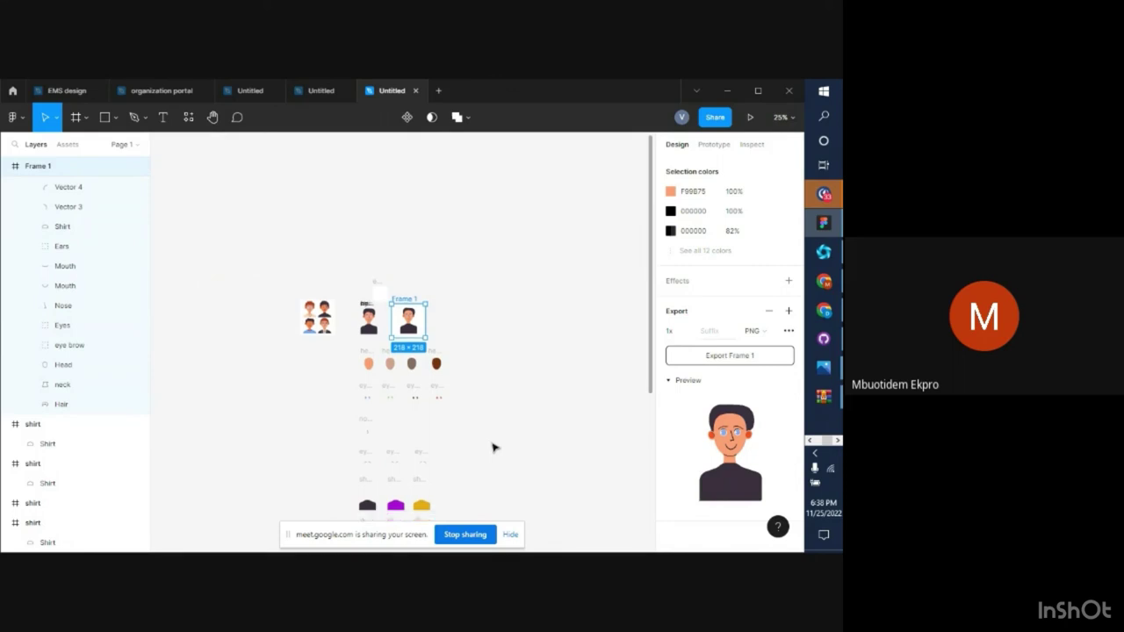
pyautogui.click(493, 447)
pyautogui.scroll(-3, 493, 447)
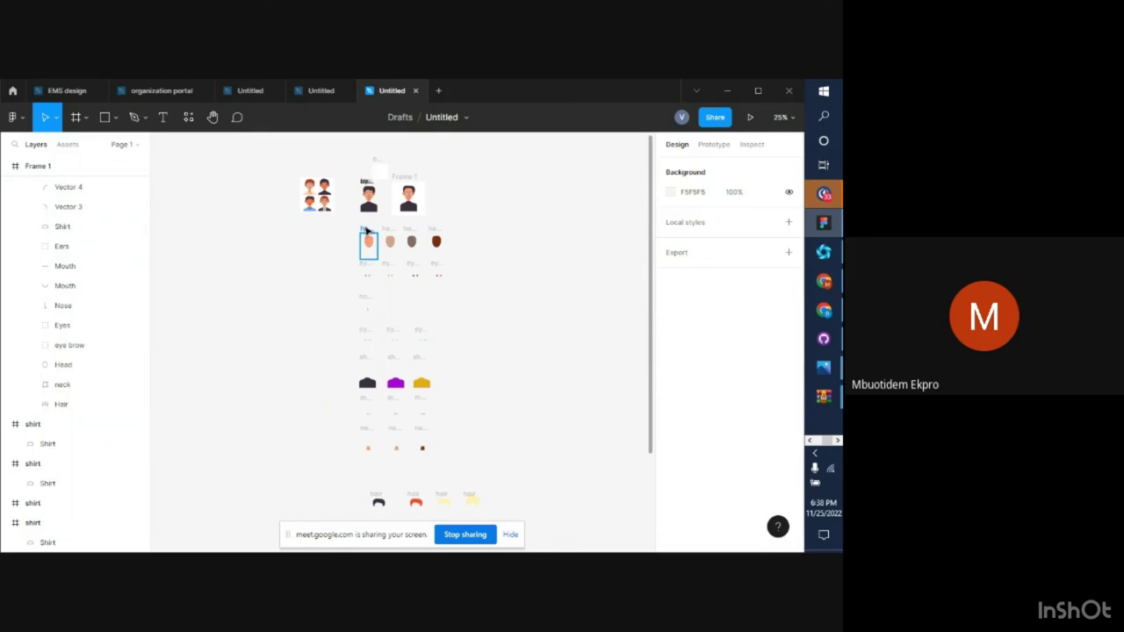
pyautogui.click(369, 240)
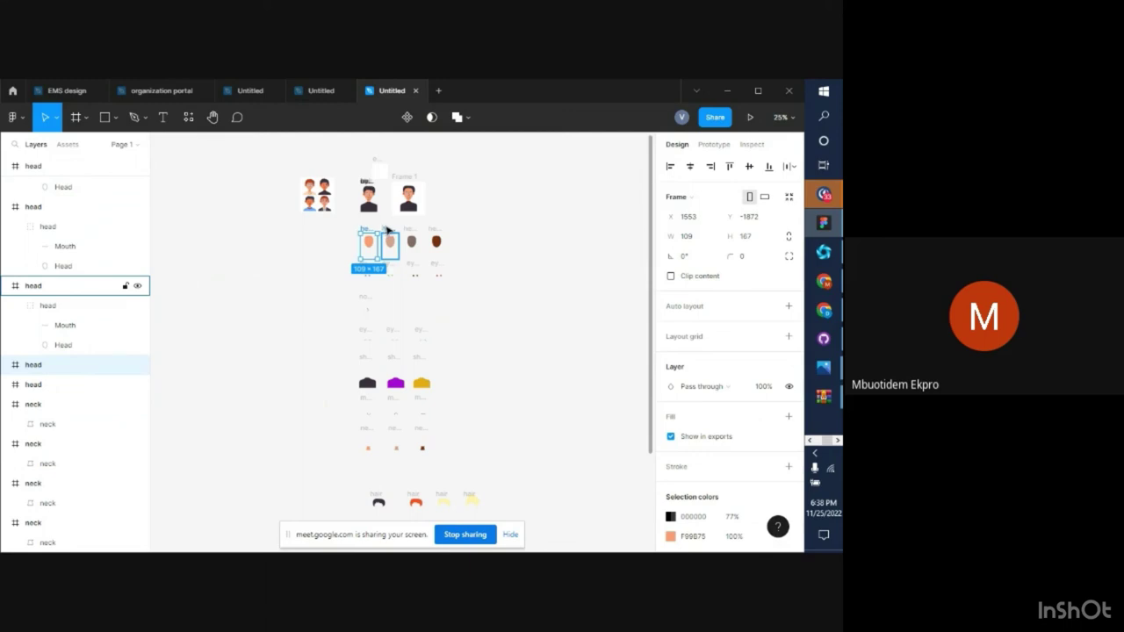
# Combine the four head frames into one component set
pyautogui.keyDown('shift'); pyautogui.click(390, 241); pyautogui.keyUp('shift')
pyautogui.keyDown('shift'); pyautogui.click(411, 242); pyautogui.keyUp('shift')
pyautogui.keyDown('shift'); pyautogui.click(437, 242); pyautogui.keyUp('shift')
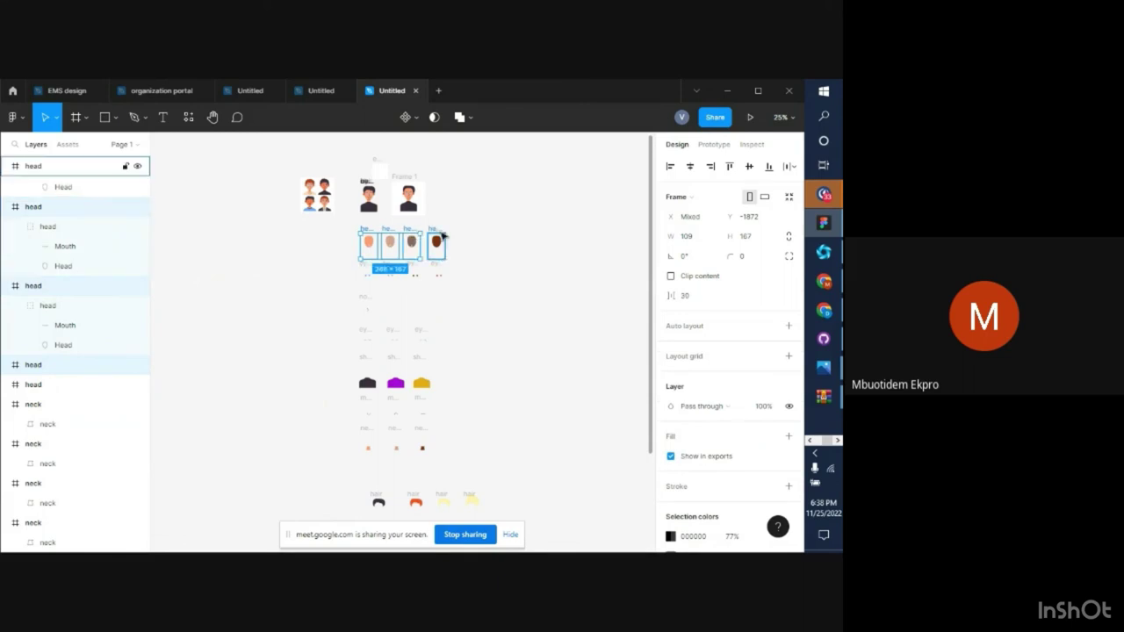
pyautogui.keyDown('shift'); pyautogui.click(443, 235); pyautogui.keyUp('shift')
pyautogui.click(407, 117)
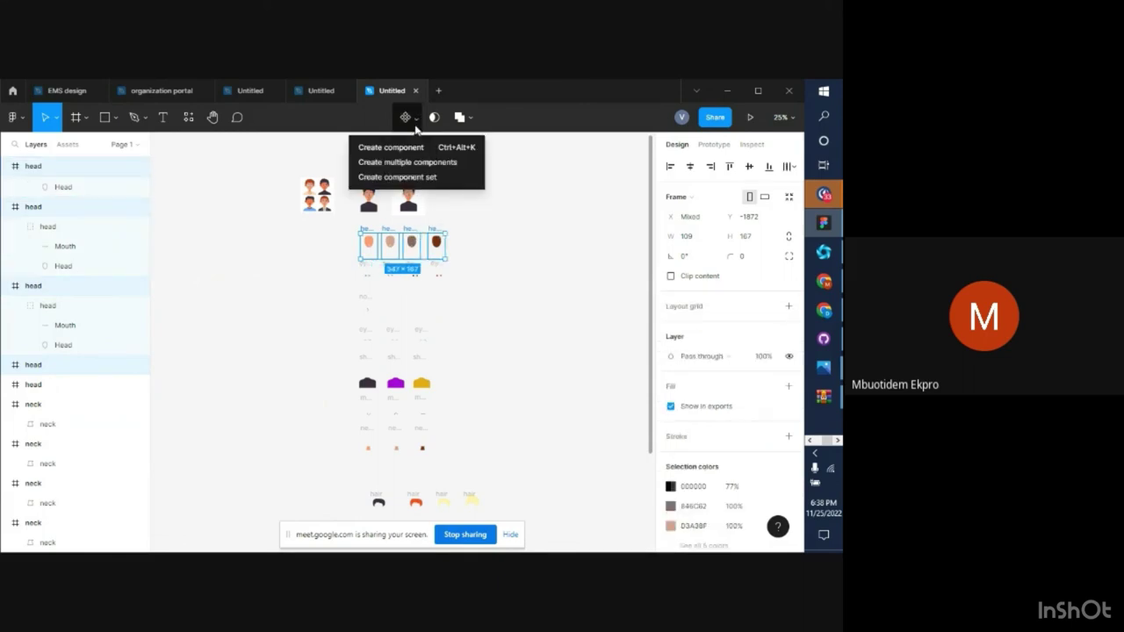
pyautogui.click(419, 179)
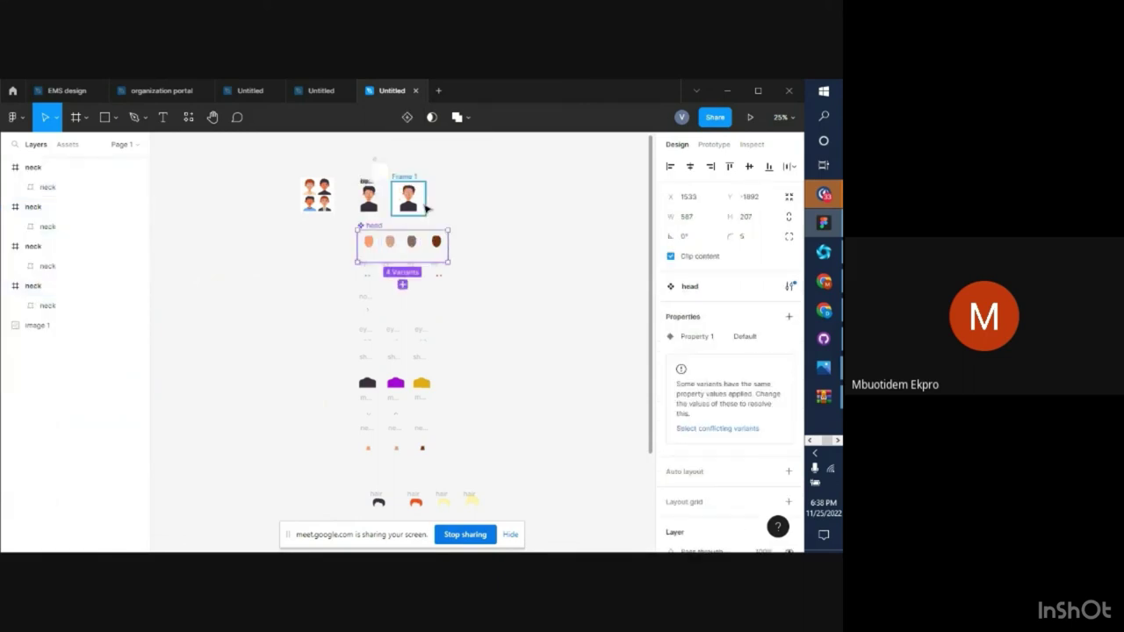
# Combine the four eyes frames into one component set
pyautogui.click(371, 275)
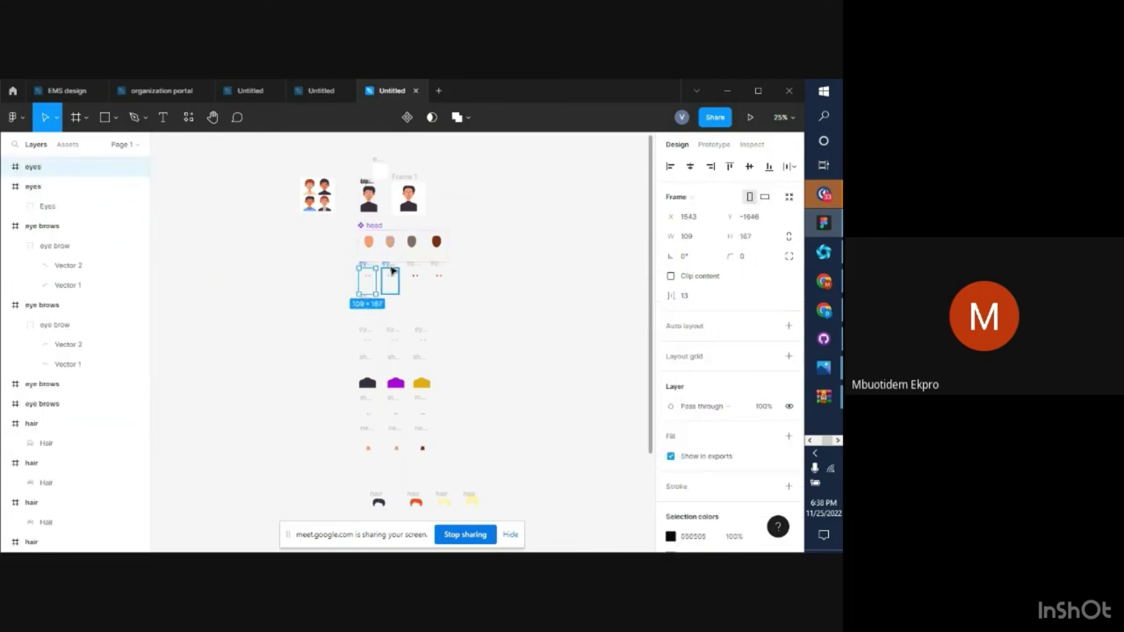
pyautogui.keyDown('shift'); pyautogui.click(393, 274); pyautogui.keyUp('shift')
pyautogui.keyDown('shift'); pyautogui.click(414, 275); pyautogui.keyUp('shift')
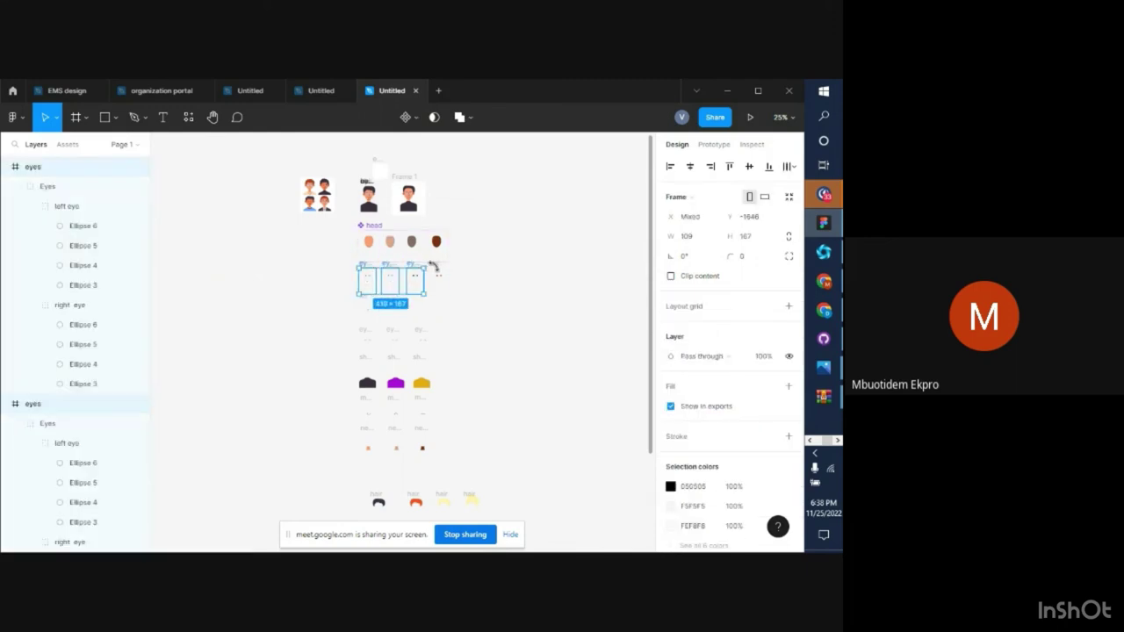
pyautogui.keyDown('shift'); pyautogui.click(436, 276); pyautogui.keyUp('shift')
pyautogui.click(415, 119)
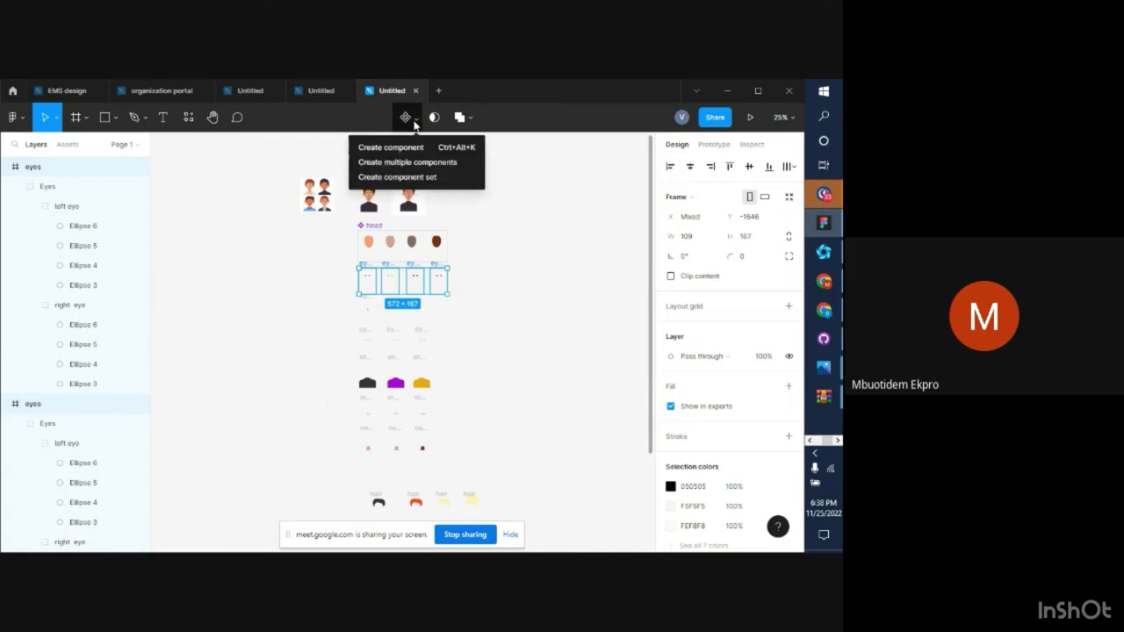
pyautogui.click(429, 177)
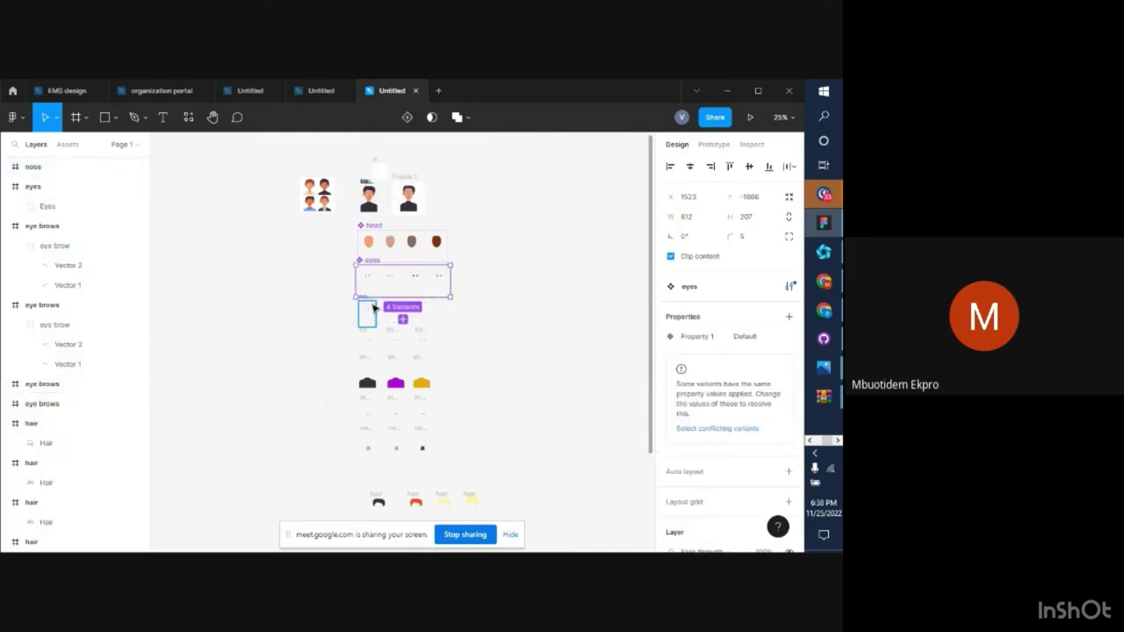
# Turn the single nose frame into a component
pyautogui.click(372, 308)
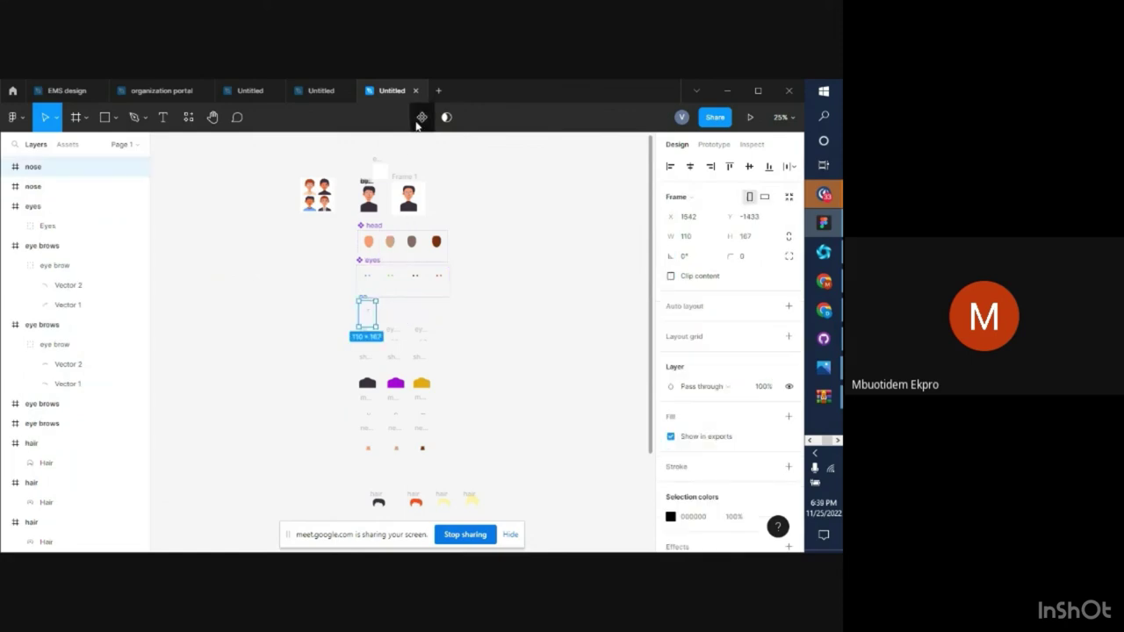
pyautogui.click(420, 117)
pyautogui.click(421, 343)
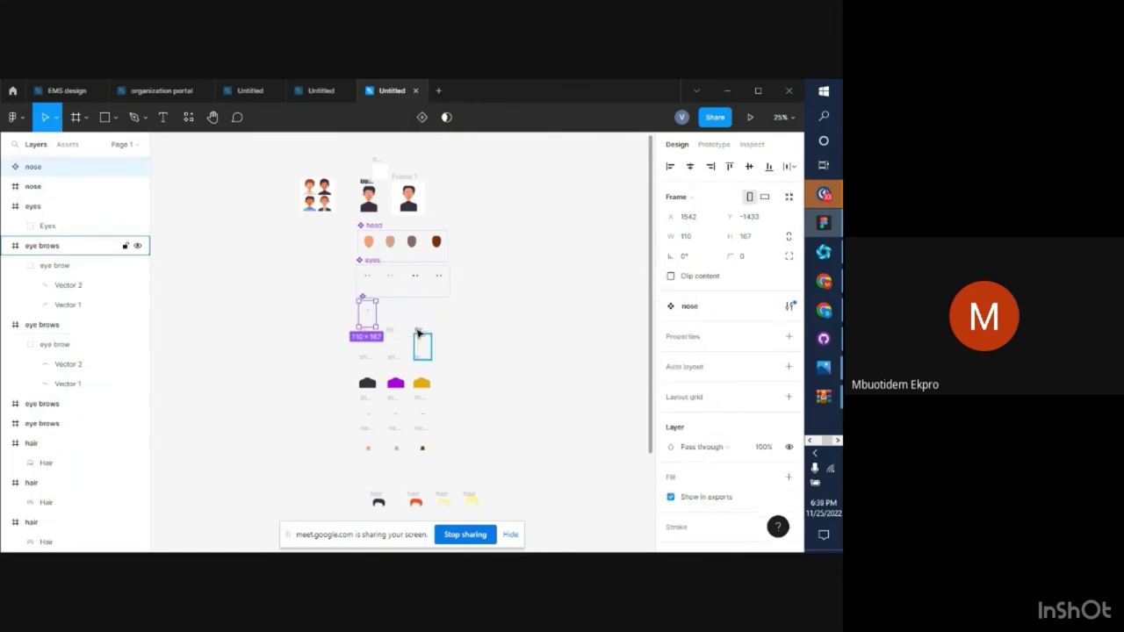
pyautogui.click(366, 313)
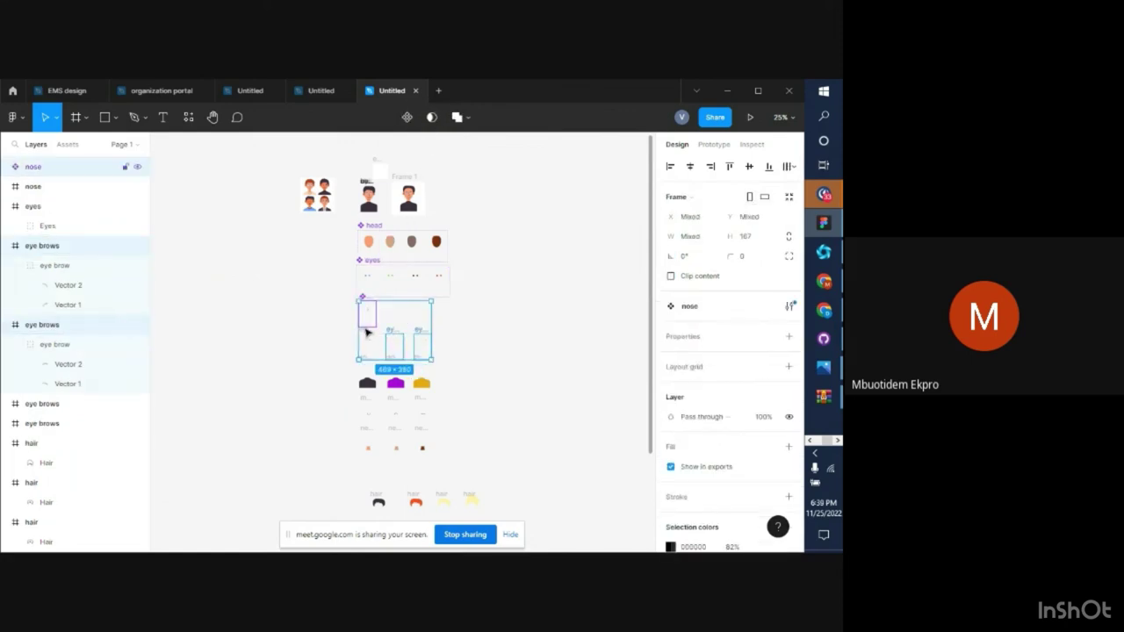
pyautogui.click(477, 334)
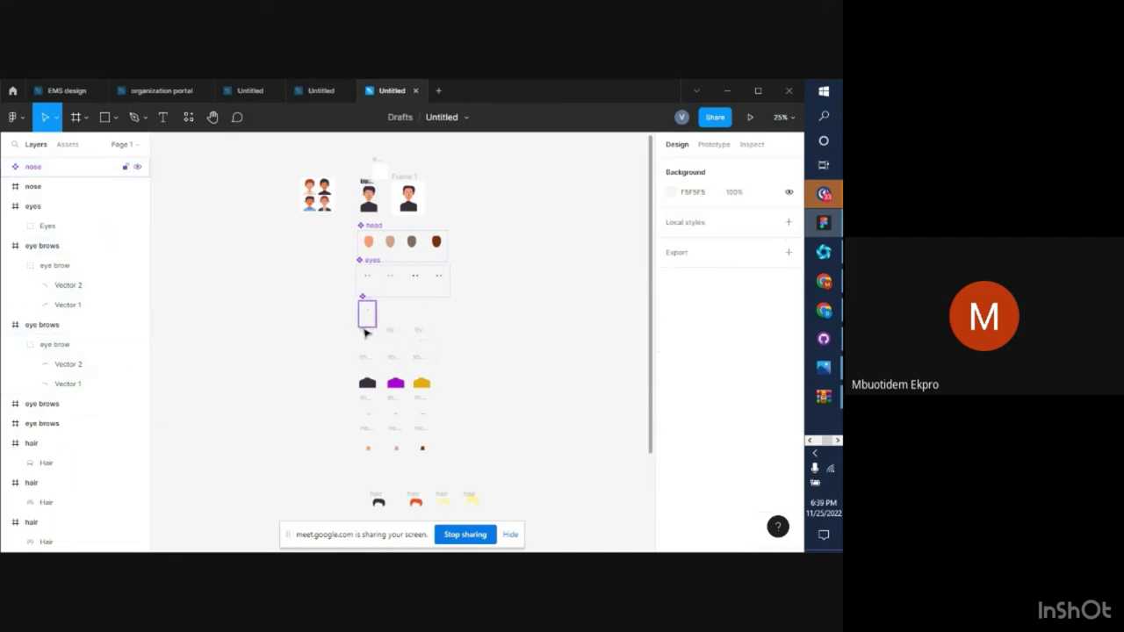
# Combine the two eye brows frames into a component set and move it right
pyautogui.click(367, 327)
pyautogui.click(361, 344)
pyautogui.click(366, 338)
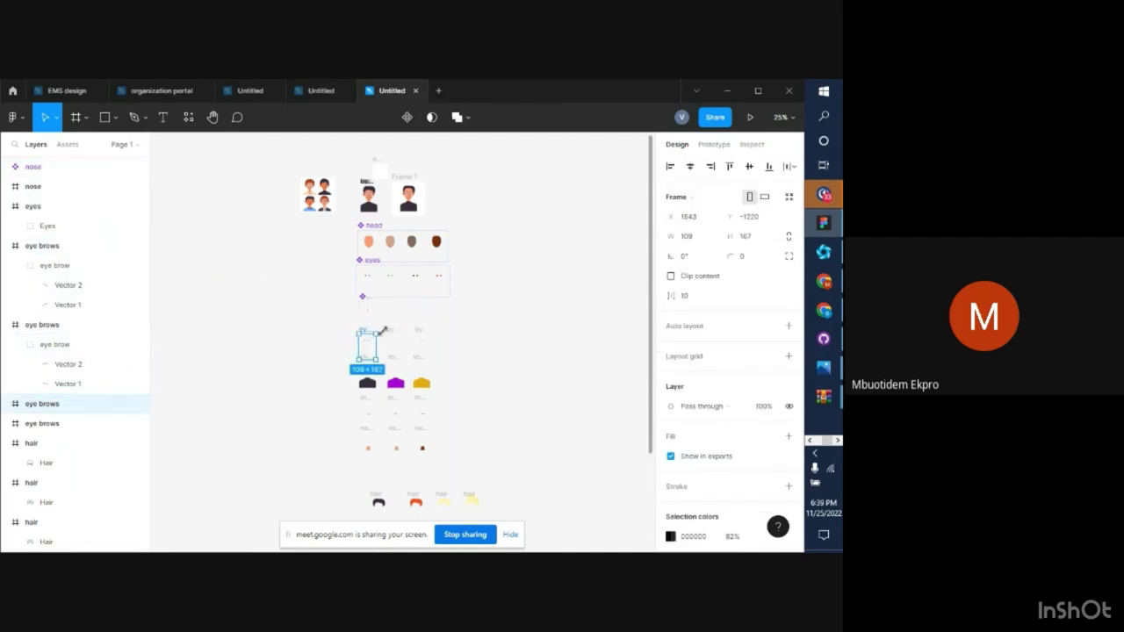
pyautogui.keyDown('shift'); pyautogui.click(391, 341); pyautogui.keyUp('shift')
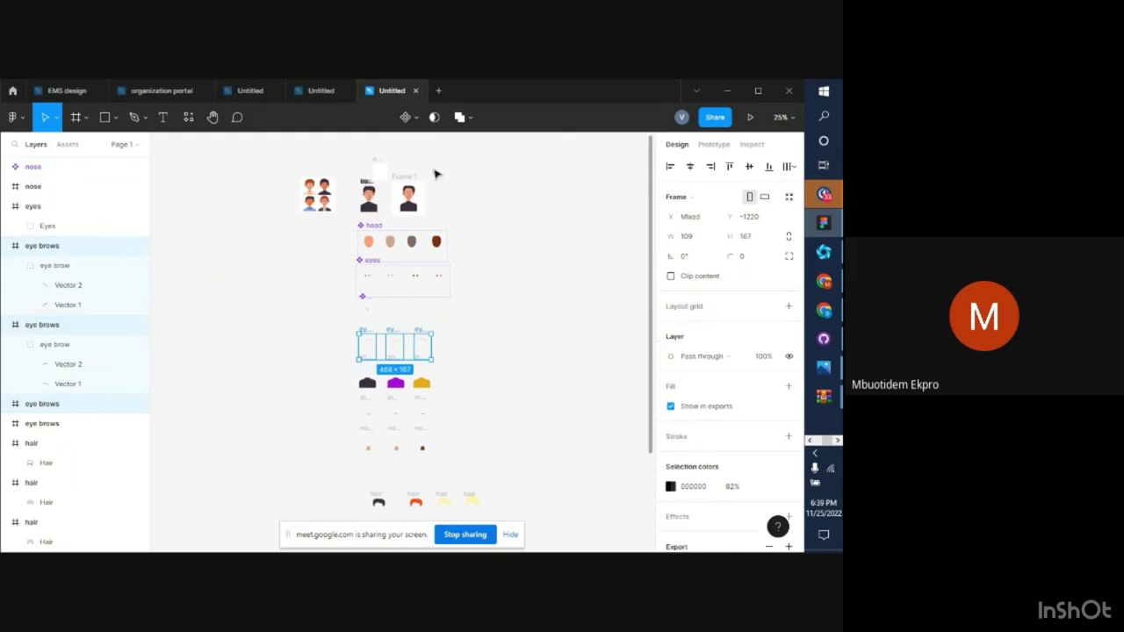
pyautogui.click(415, 118)
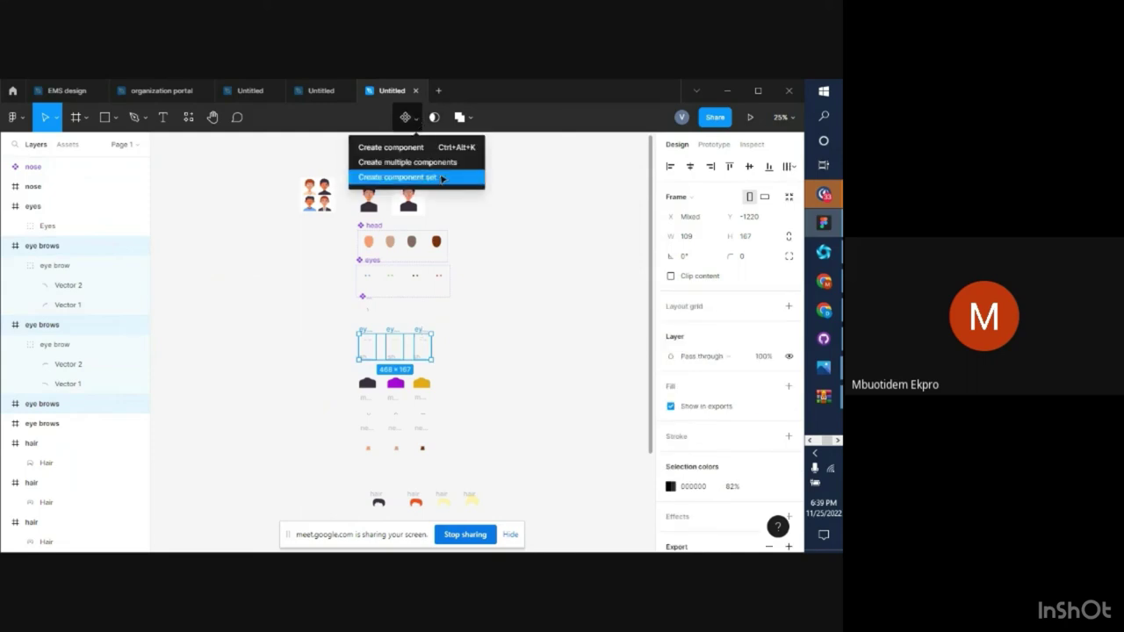
pyautogui.click(442, 179)
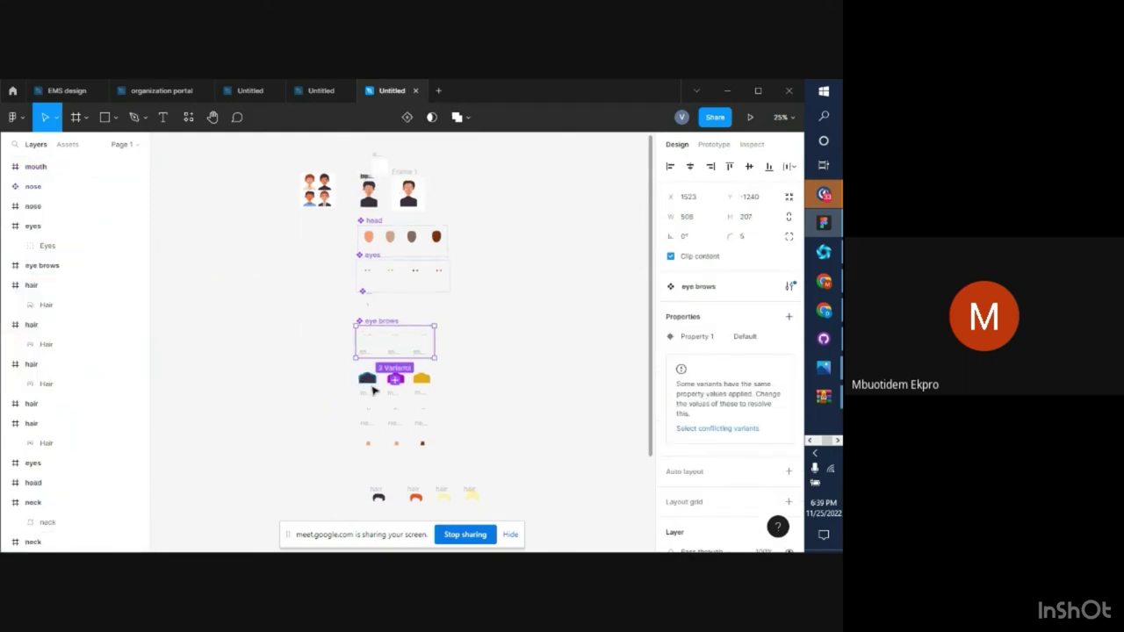
pyautogui.click(468, 361)
pyautogui.click(392, 319)
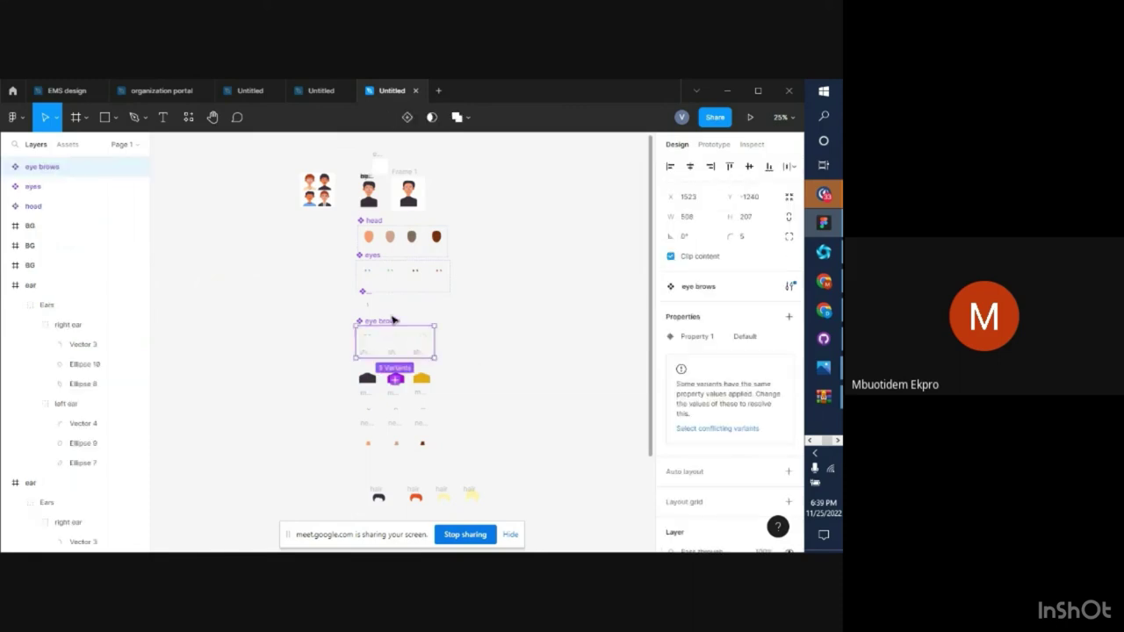
pyautogui.moveTo(393, 319); pyautogui.dragTo(547, 295)
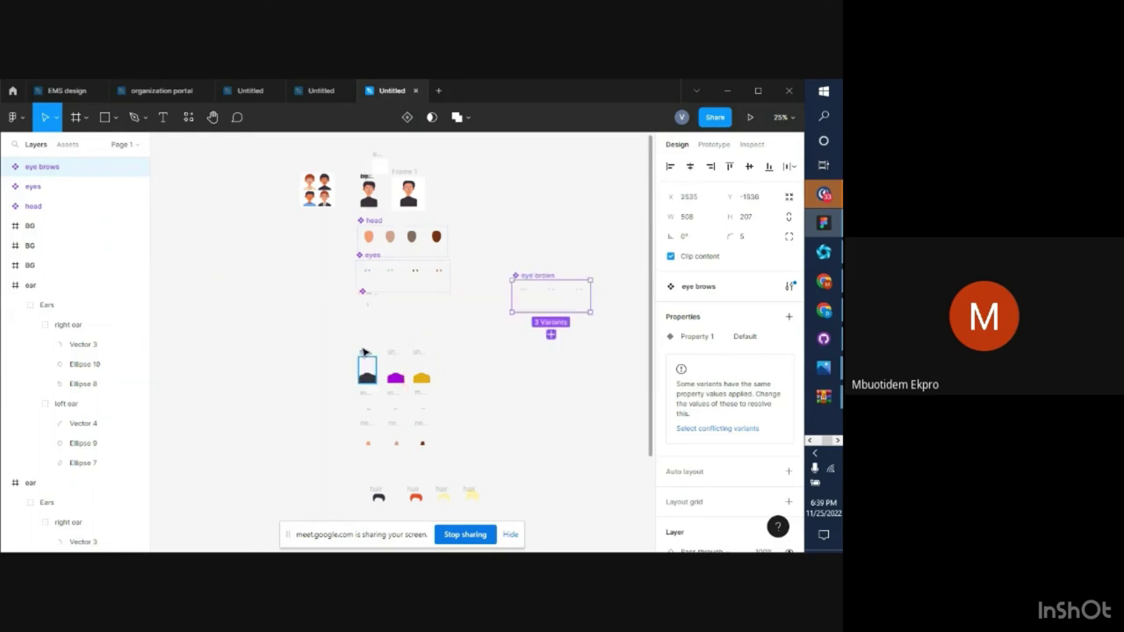
# Combine the three shirt frames into one component set
pyautogui.click(366, 352)
pyautogui.keyDown('shift'); pyautogui.click(392, 355); pyautogui.keyUp('shift')
pyautogui.keyDown('shift'); pyautogui.click(419, 352); pyautogui.keyUp('shift')
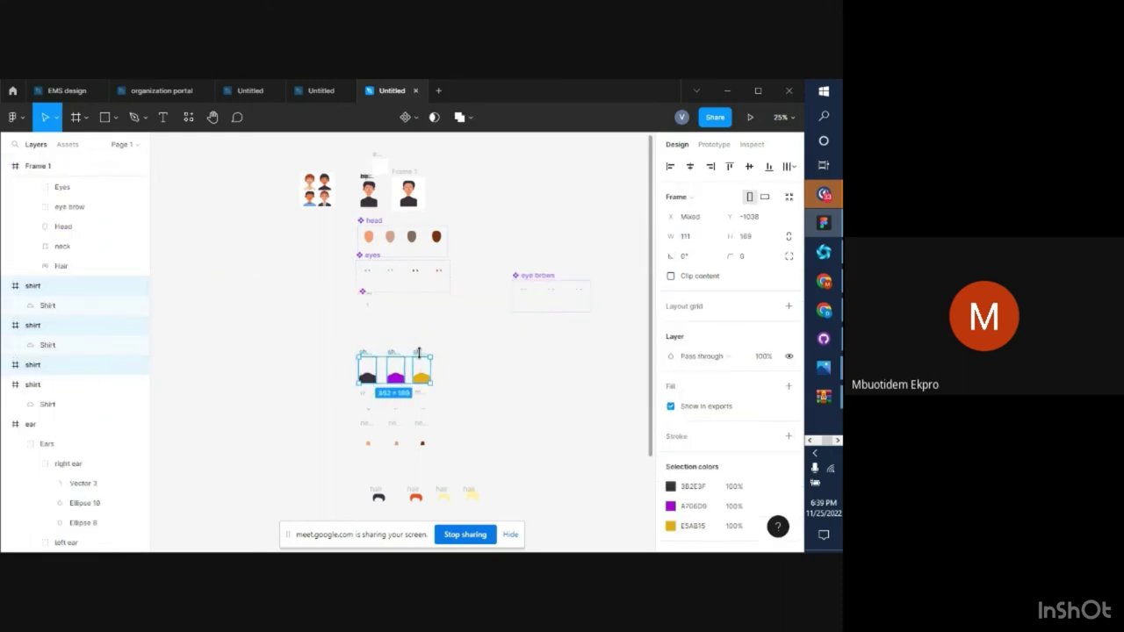
pyautogui.click(407, 117)
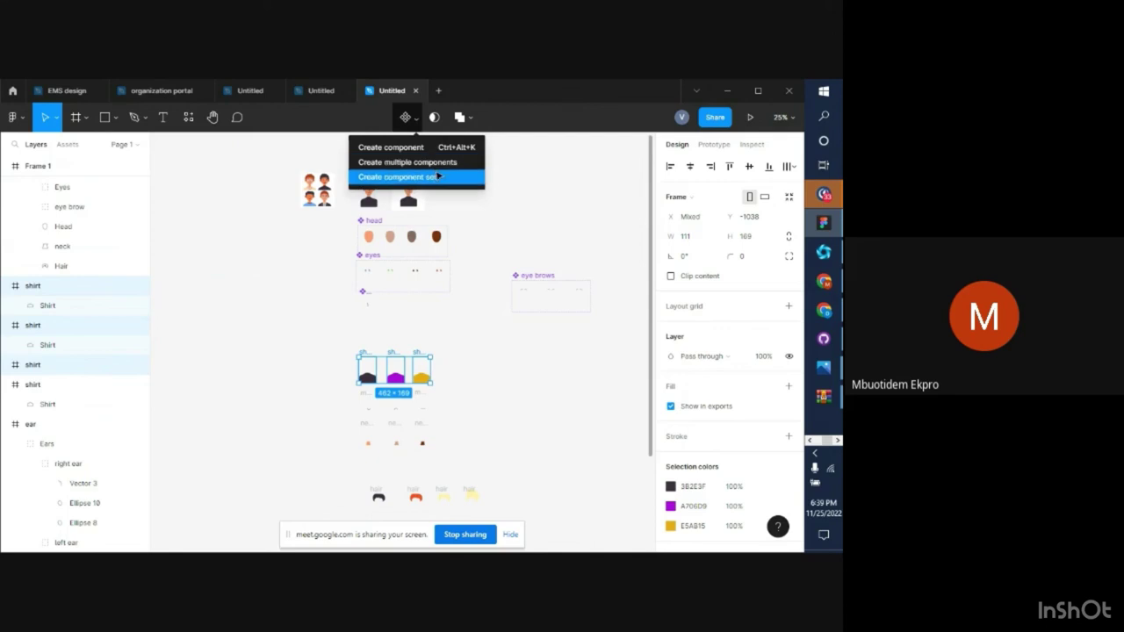
pyautogui.click(436, 177)
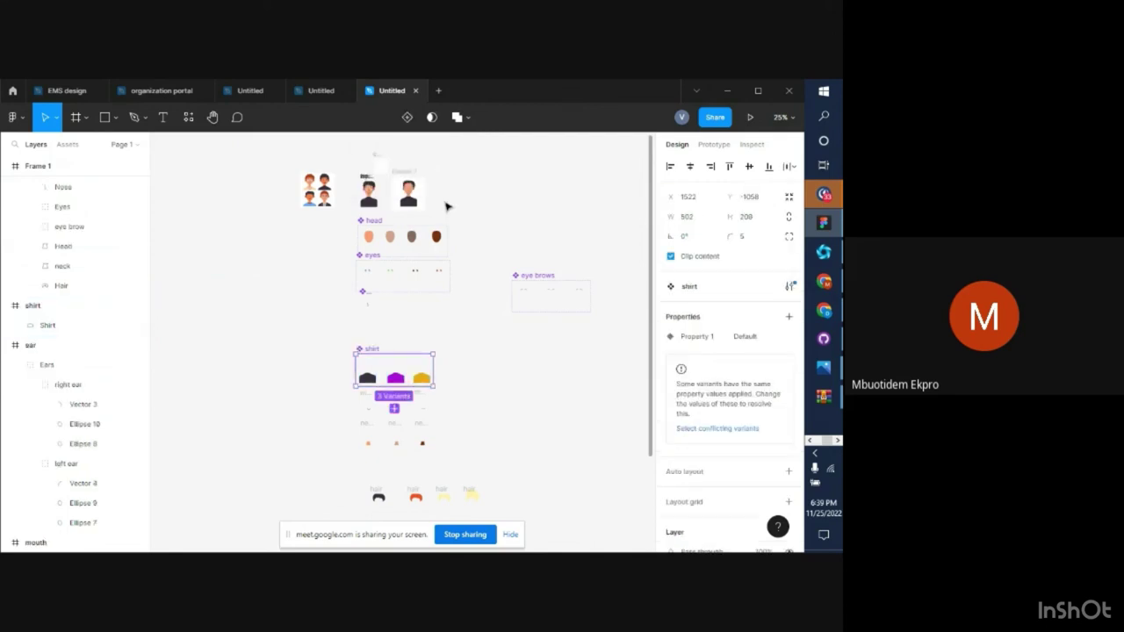
# Make the three mouth frames a component set and move it beside the shirts
pyautogui.click(367, 406)
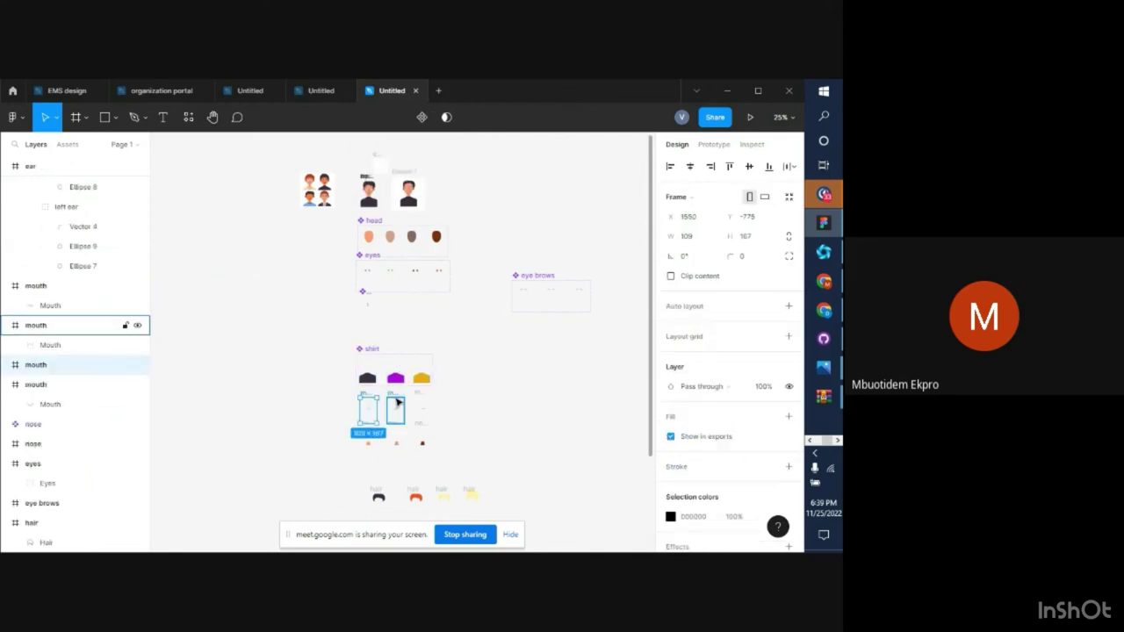
pyautogui.keyDown('shift'); pyautogui.click(397, 404); pyautogui.keyUp('shift')
pyautogui.keyDown('shift'); pyautogui.click(422, 408); pyautogui.keyUp('shift')
pyautogui.click(416, 119)
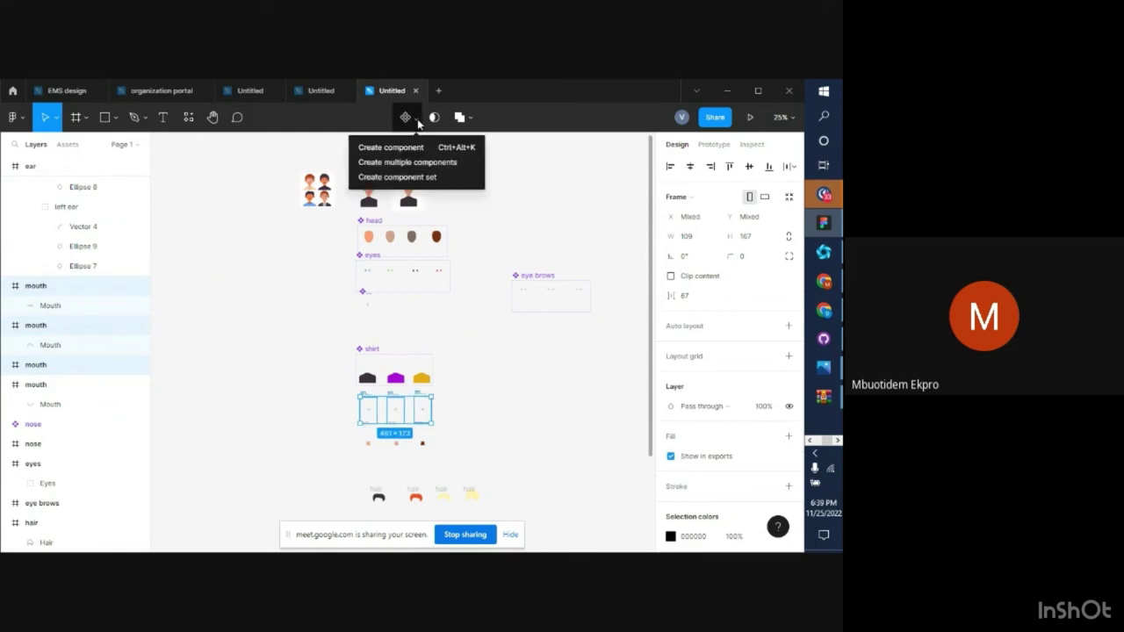
pyautogui.click(429, 178)
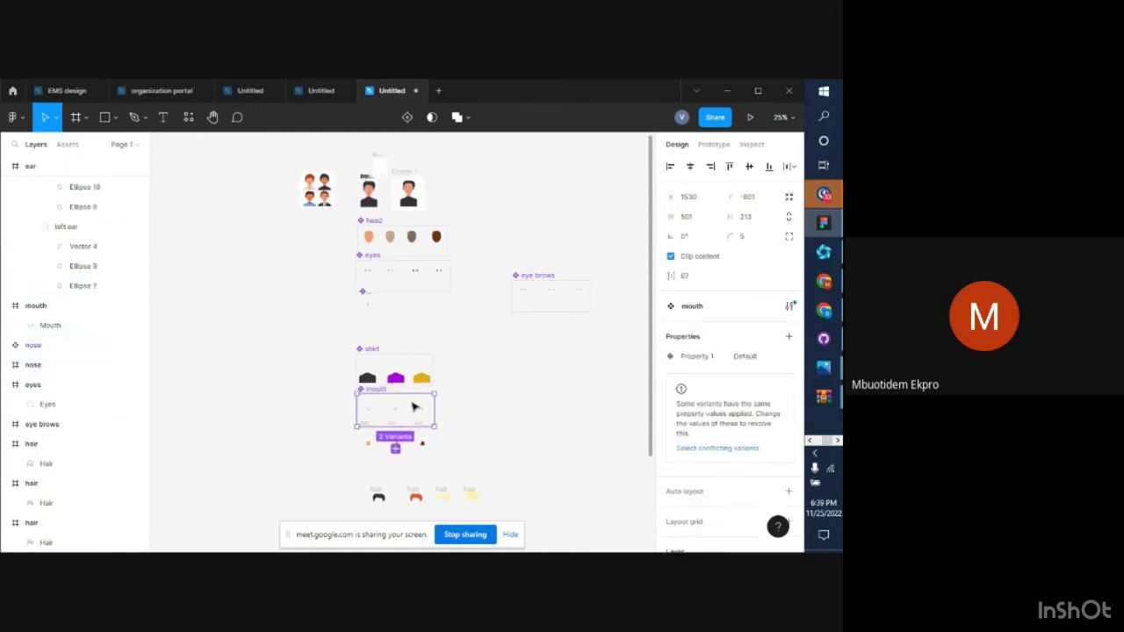
pyautogui.moveTo(414, 406); pyautogui.dragTo(553, 379)
# Turn the three neck frames into a component set, undoing the single-component mistake
pyautogui.click(367, 439)
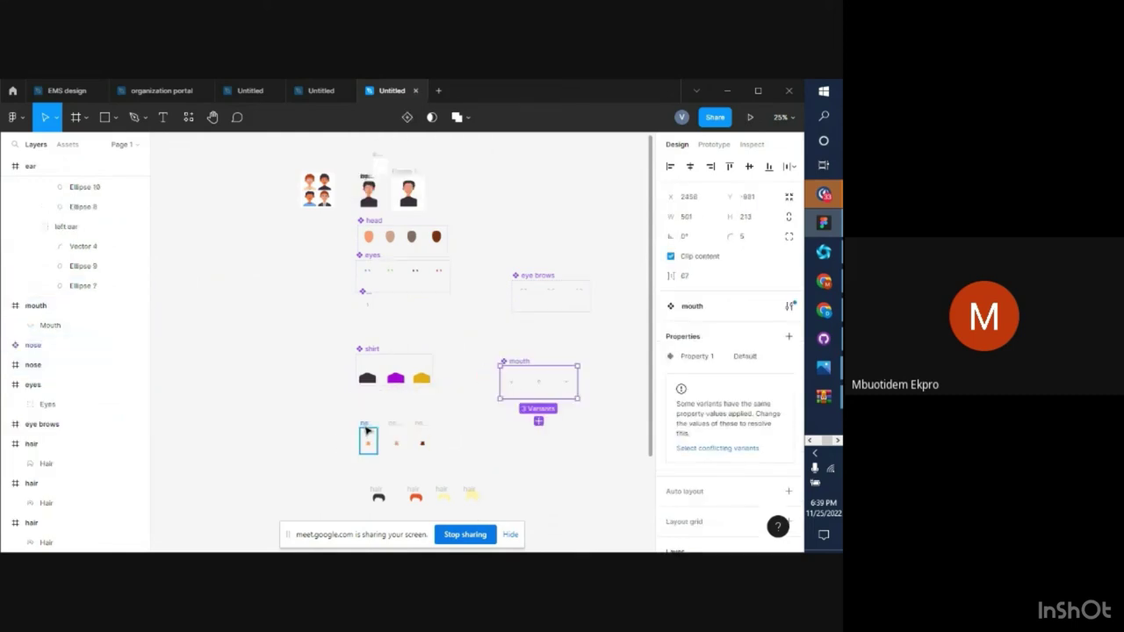
pyautogui.keyDown('shift'); pyautogui.click(398, 426); pyautogui.keyUp('shift')
pyautogui.keyDown('shift'); pyautogui.click(423, 435); pyautogui.keyUp('shift')
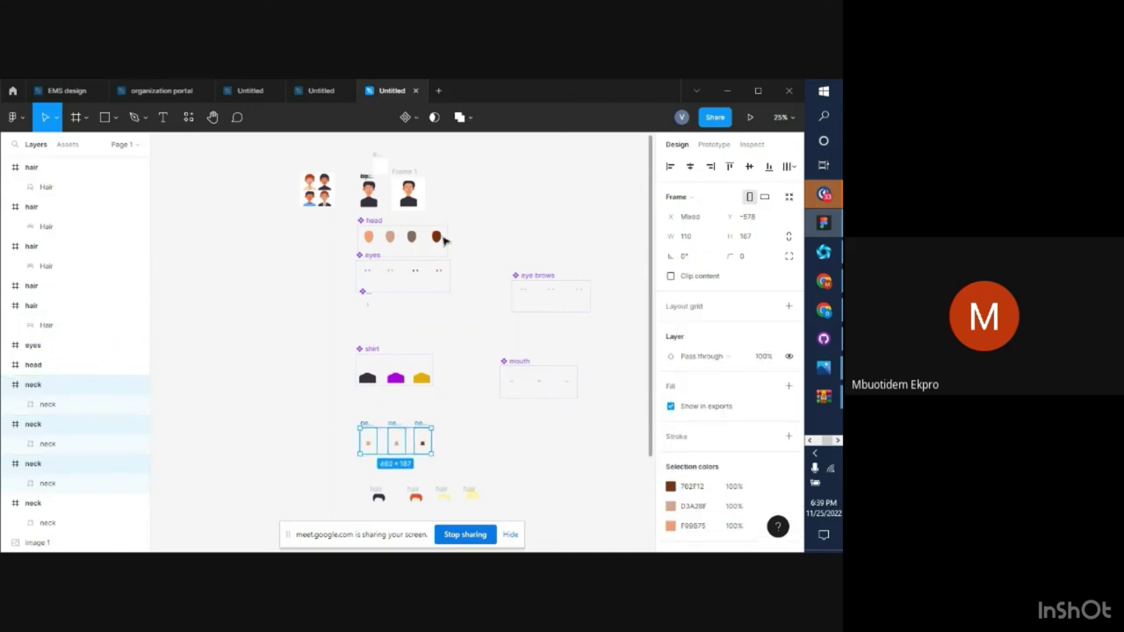
pyautogui.click(416, 120)
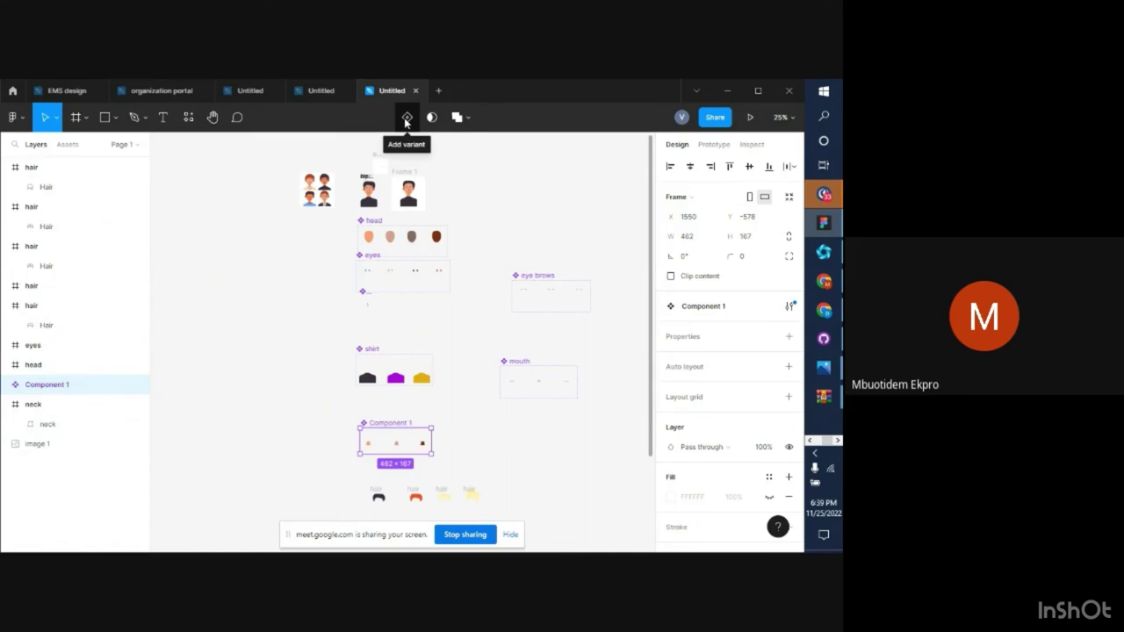
pyautogui.hotkey('ctrl', 'z')
pyautogui.click(413, 121)
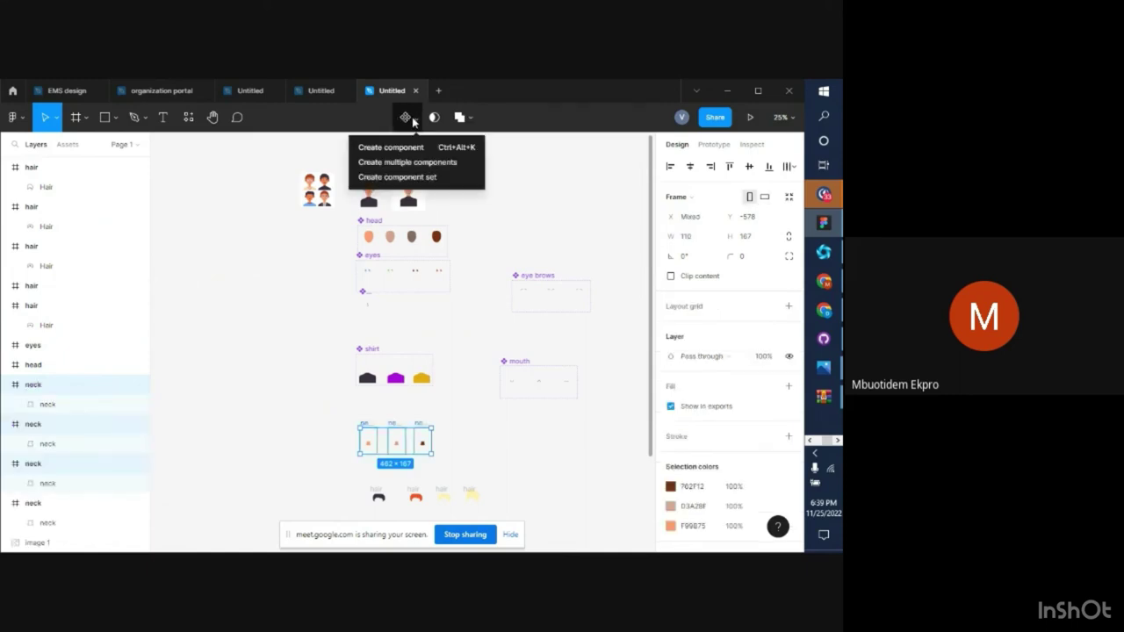
pyautogui.click(426, 179)
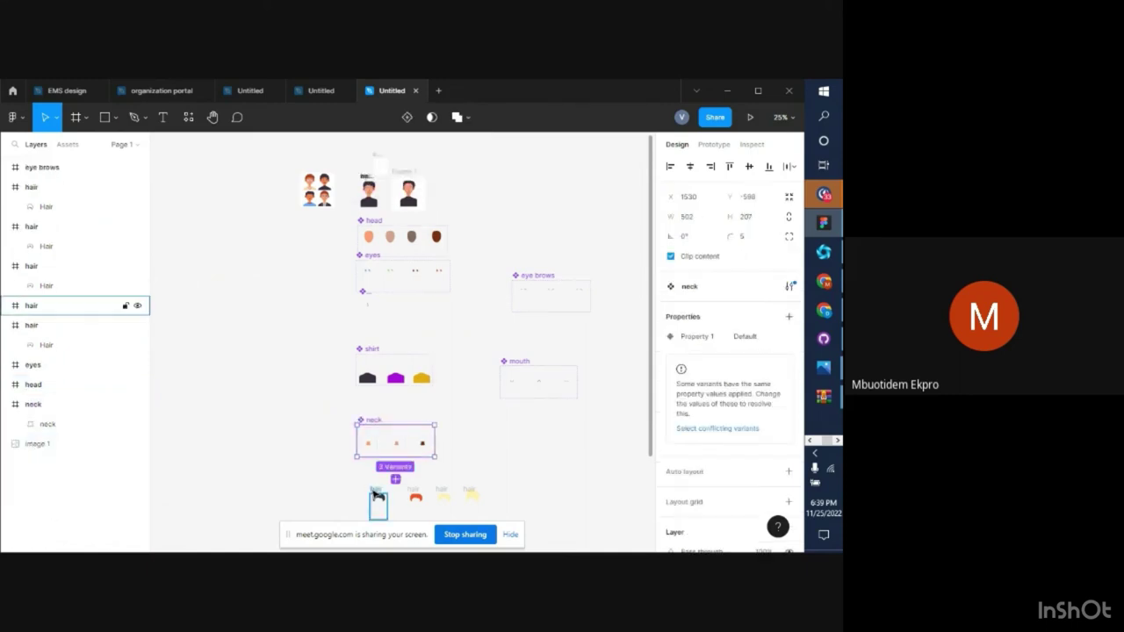
# Combine the four hair frames into one component set
pyautogui.click(378, 499)
pyautogui.keyDown('shift'); pyautogui.click(416, 501); pyautogui.keyUp('shift')
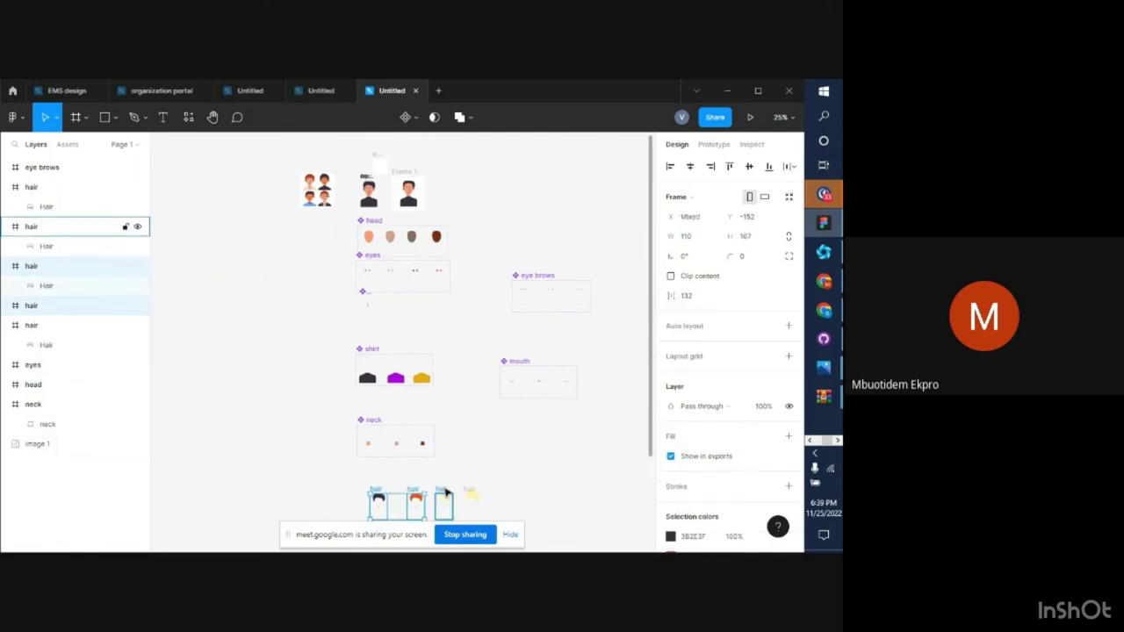
pyautogui.keyDown('shift'); pyautogui.click(443, 502); pyautogui.keyUp('shift')
pyautogui.keyDown('shift'); pyautogui.click(469, 499); pyautogui.keyUp('shift')
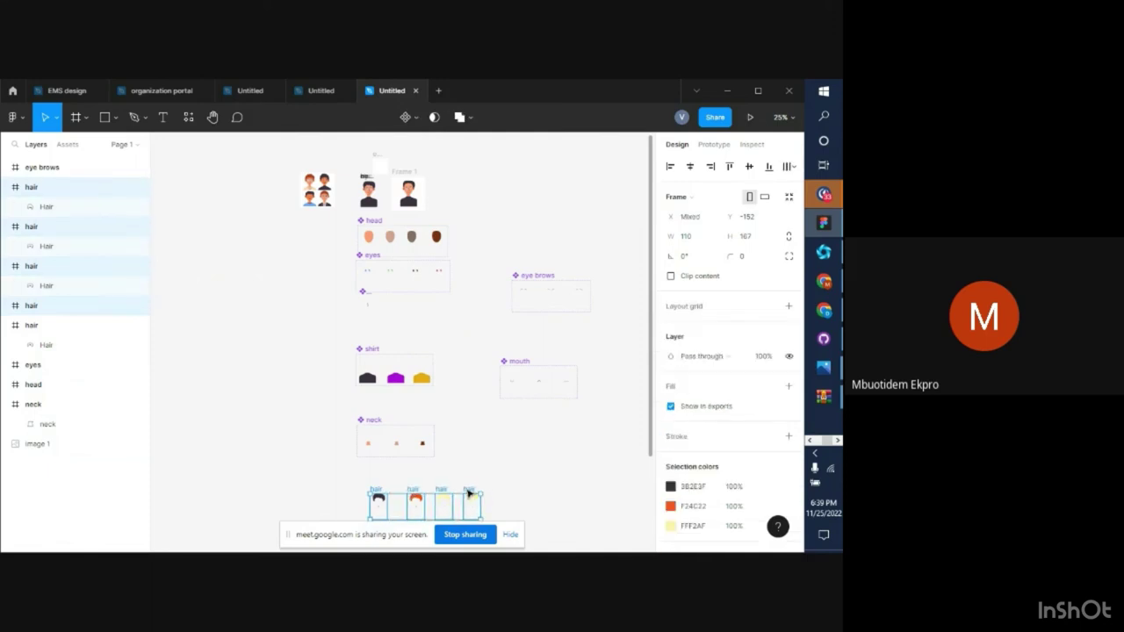
pyautogui.click(420, 121)
pyautogui.click(427, 179)
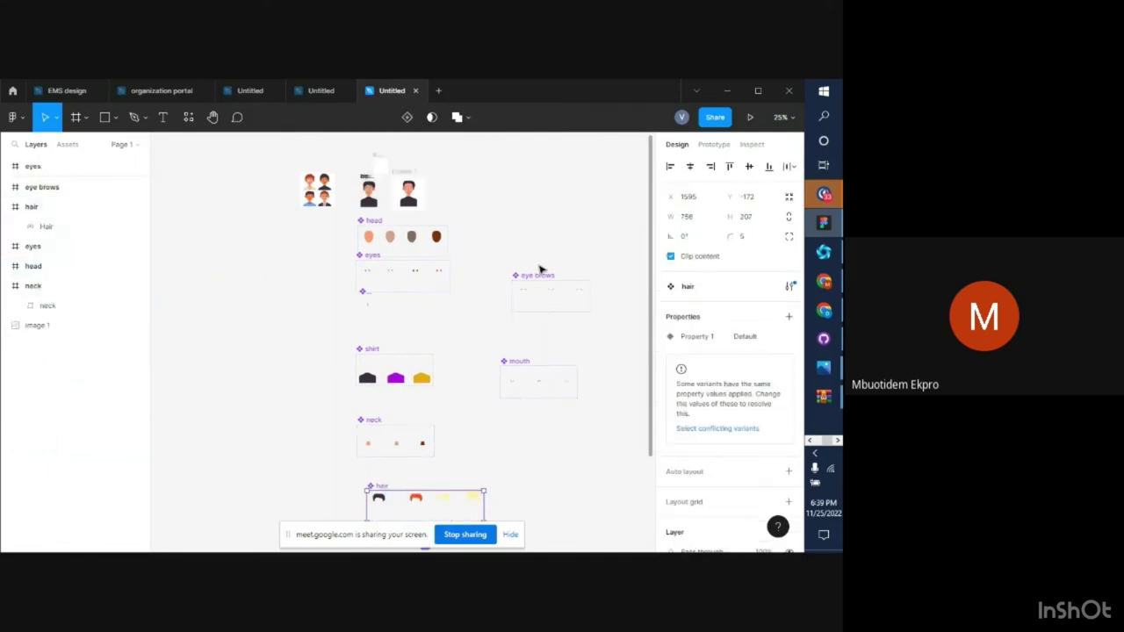
# Combine the dark red, black, dark grey and cyan BG swatches into a component set
pyautogui.scroll(-4, 580, 351)
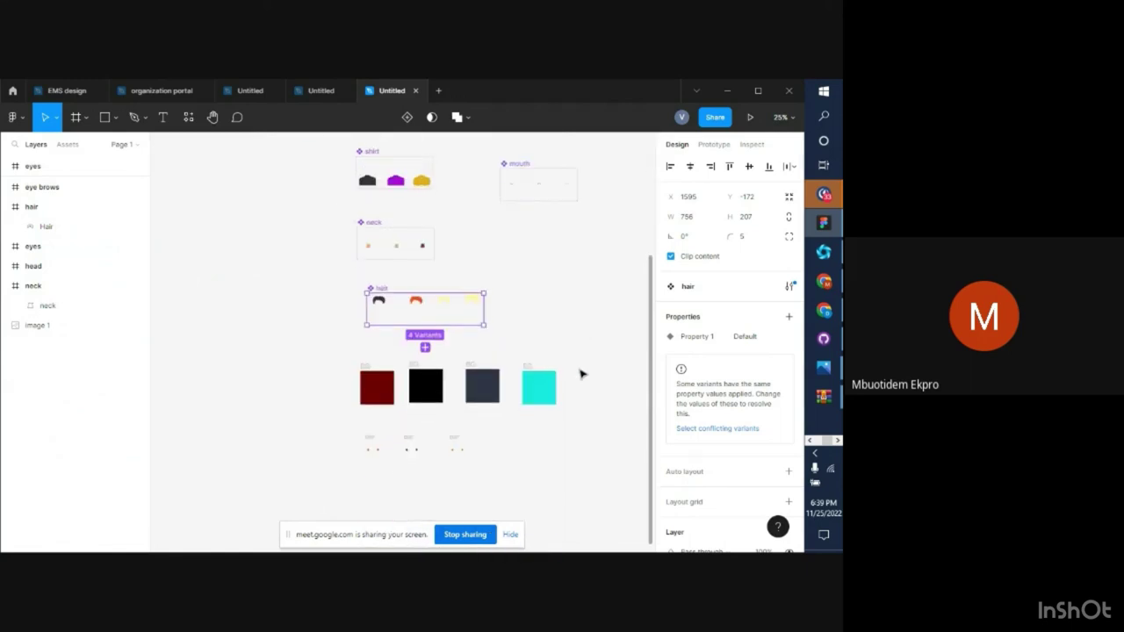
pyautogui.click(393, 376)
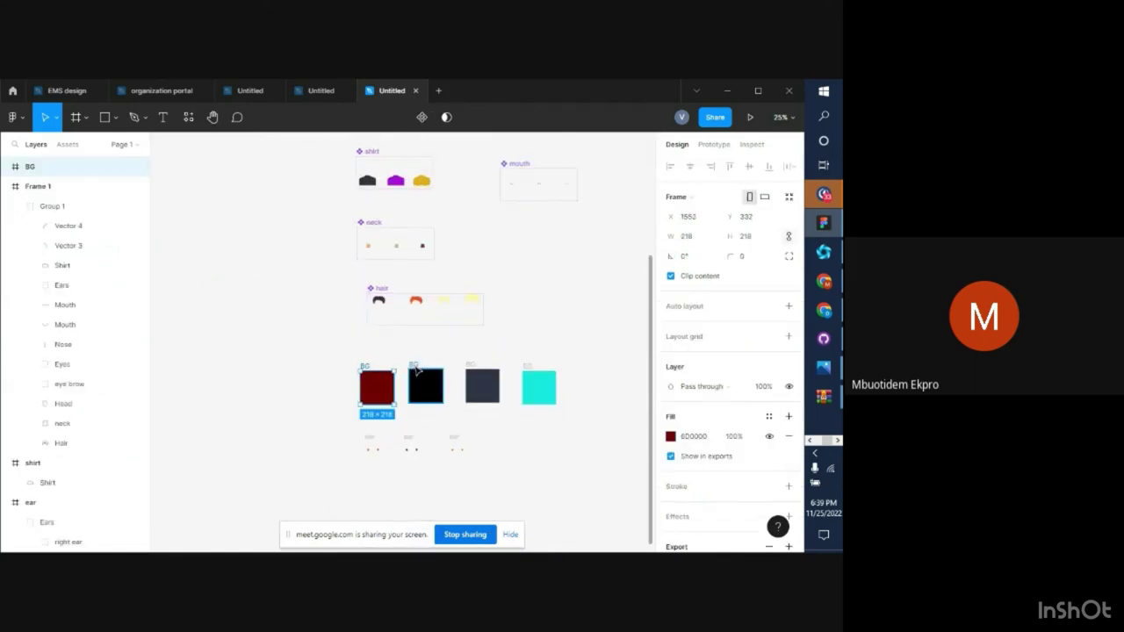
pyautogui.keyDown('shift'); pyautogui.click(416, 365); pyautogui.keyUp('shift')
pyautogui.keyDown('shift'); pyautogui.click(481, 380); pyautogui.keyUp('shift')
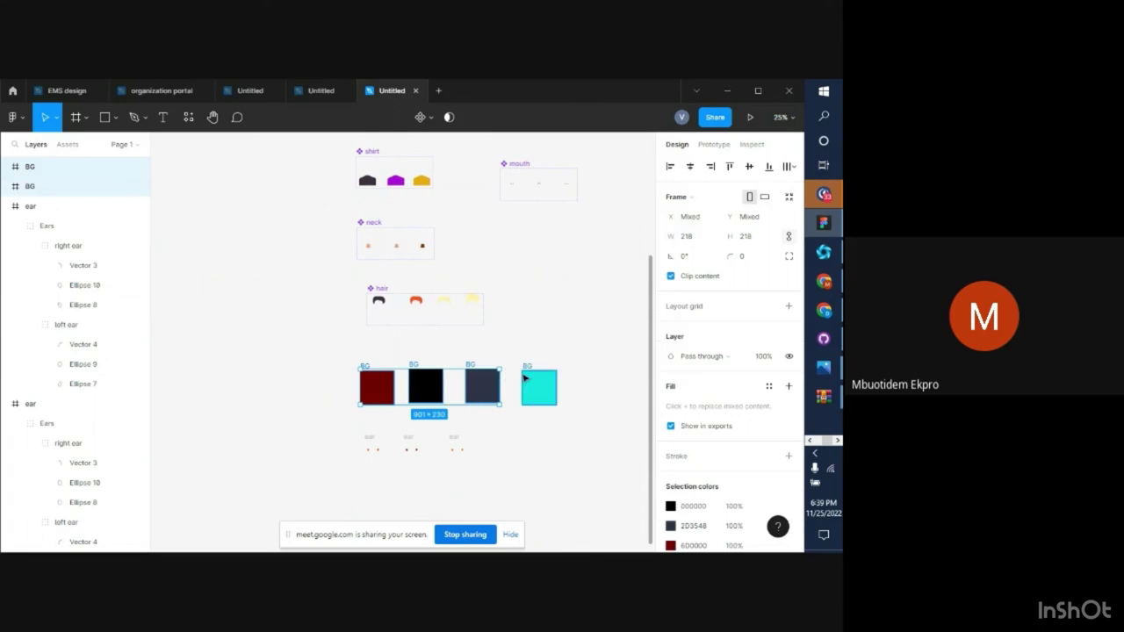
pyautogui.keyDown('shift'); pyautogui.click(527, 377); pyautogui.keyUp('shift')
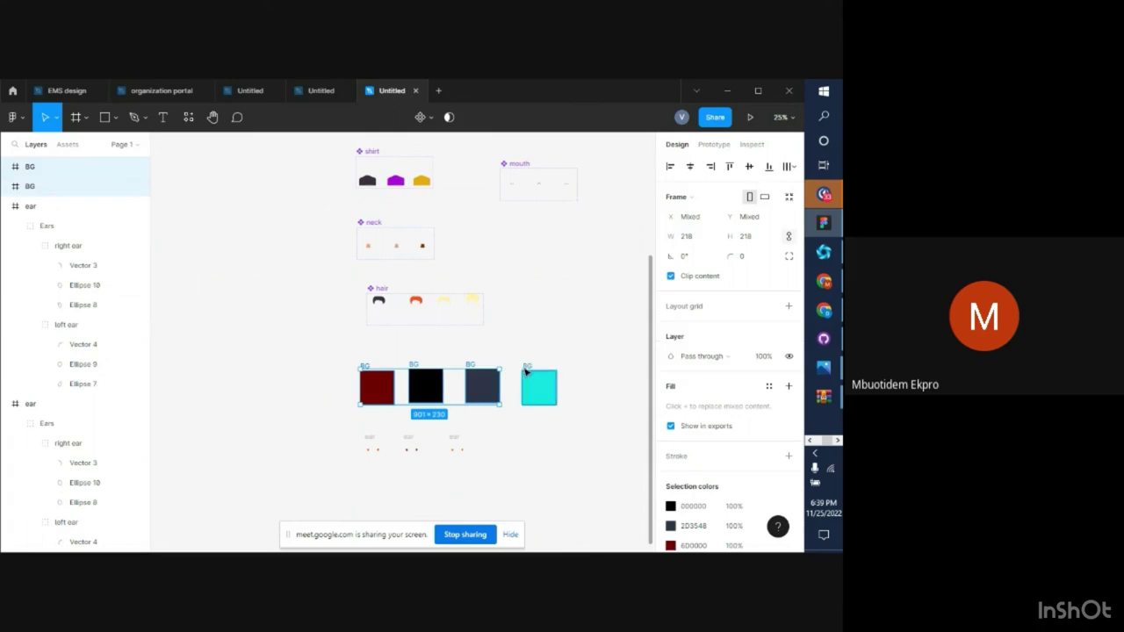
pyautogui.click(432, 121)
pyautogui.click(439, 177)
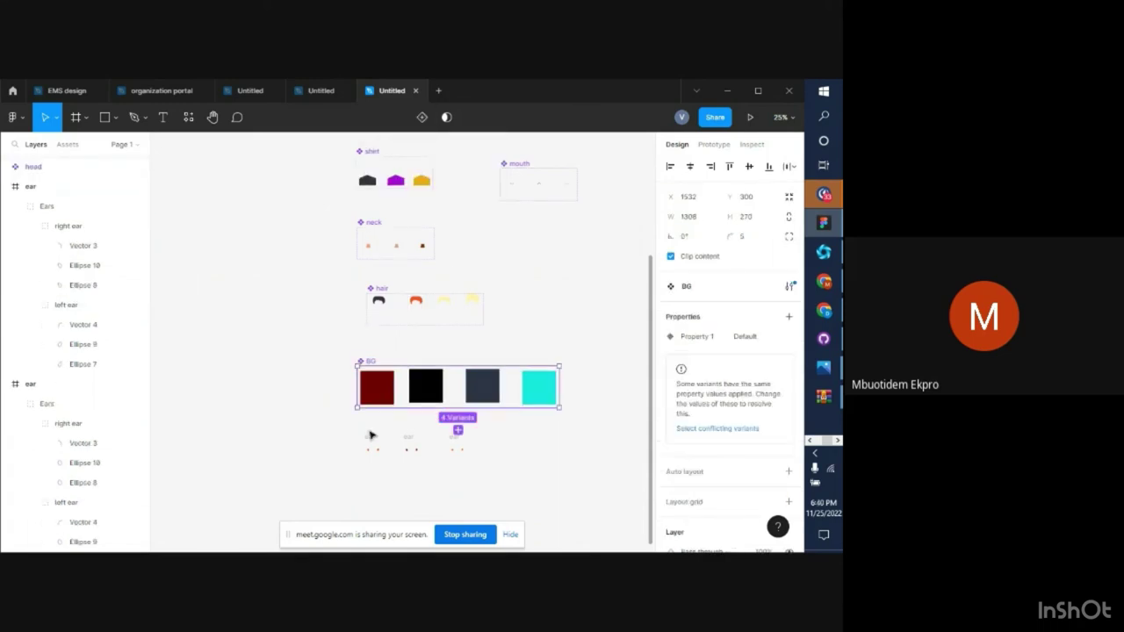
# Combine the three ear frames into a component set and zoom out to view all sets
pyautogui.keyDown('shift'); pyautogui.click(409, 443); pyautogui.keyUp('shift')
pyautogui.keyDown('shift'); pyautogui.click(453, 444); pyautogui.keyUp('shift')
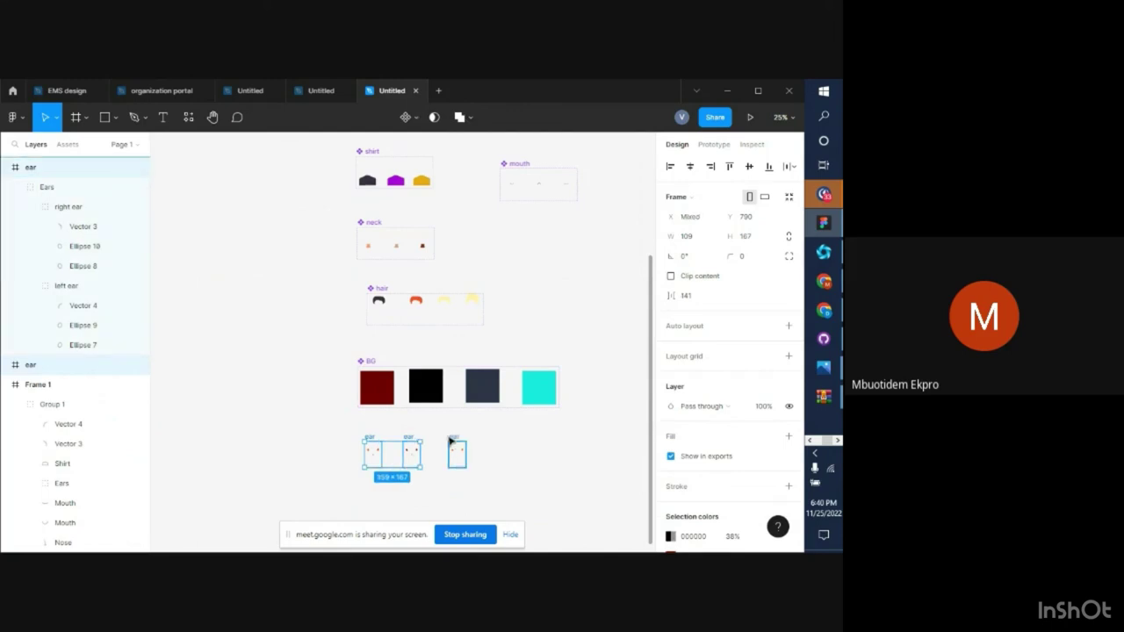
pyautogui.click(419, 119)
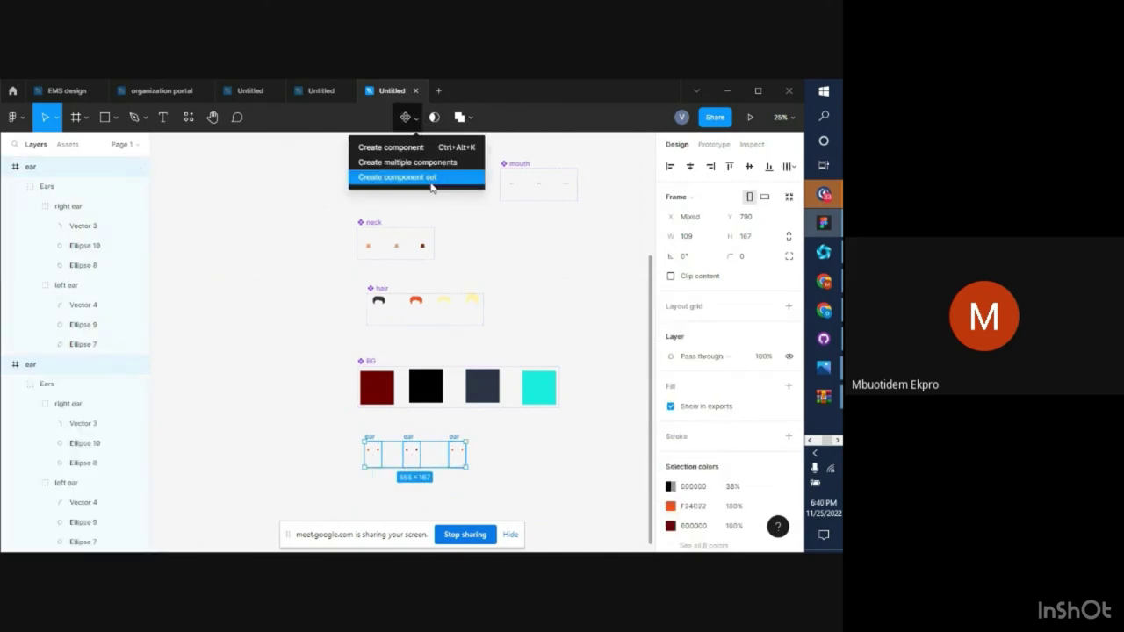
pyautogui.click(433, 179)
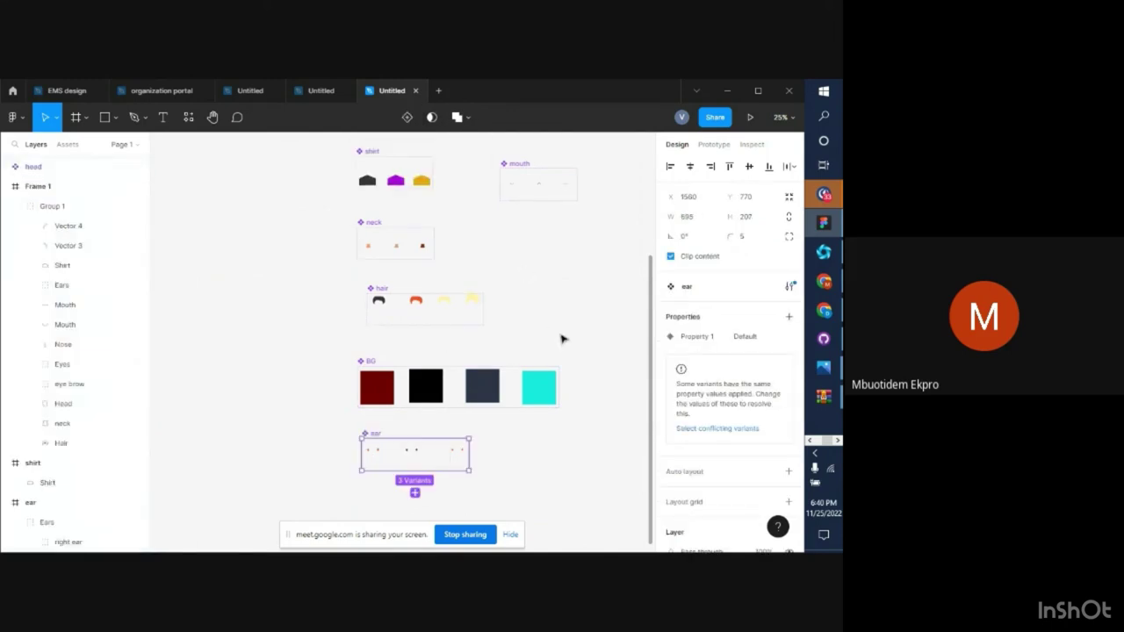
pyautogui.hotkey('ctrl', '-')
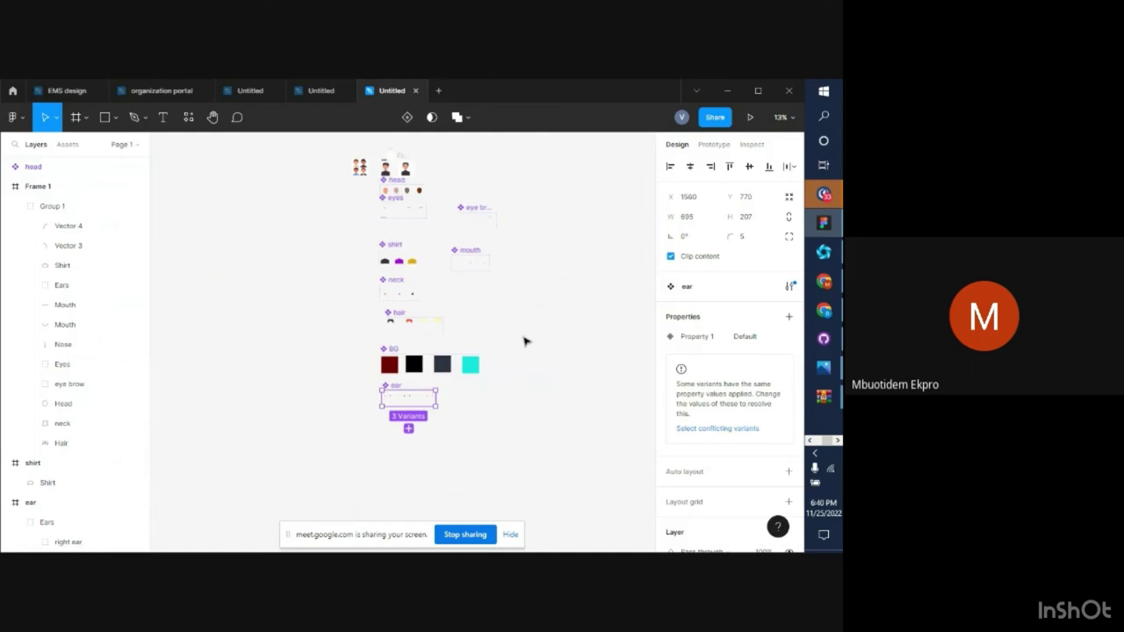
# Place a BG instance and a head instance from local components, with the head on the red square
pyautogui.click(69, 145)
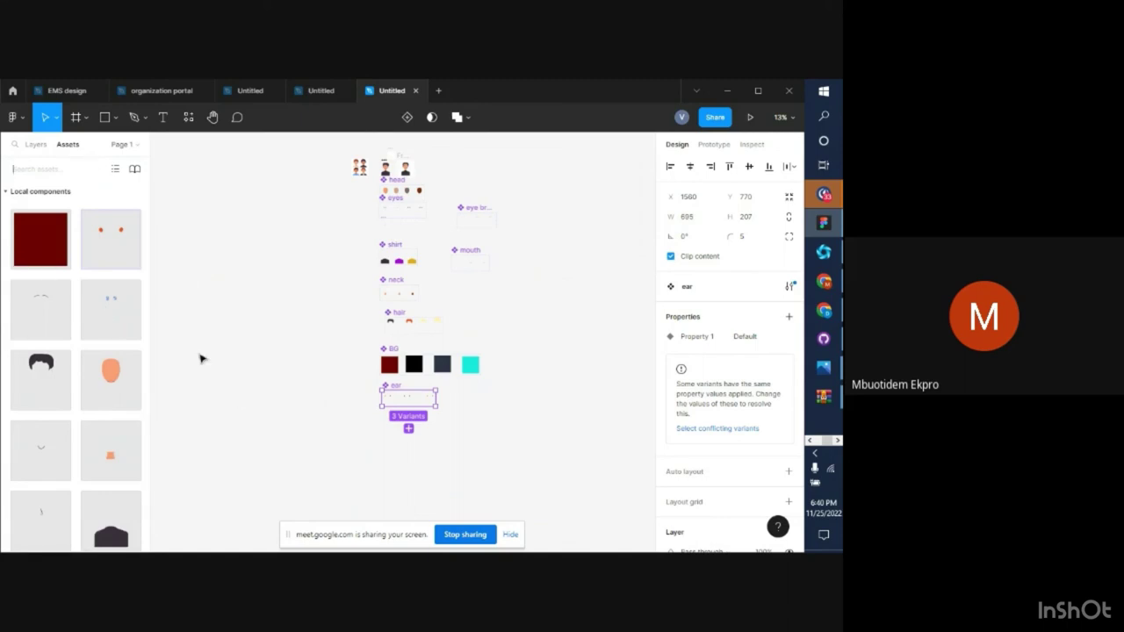
pyautogui.hscroll(3, 201, 359)
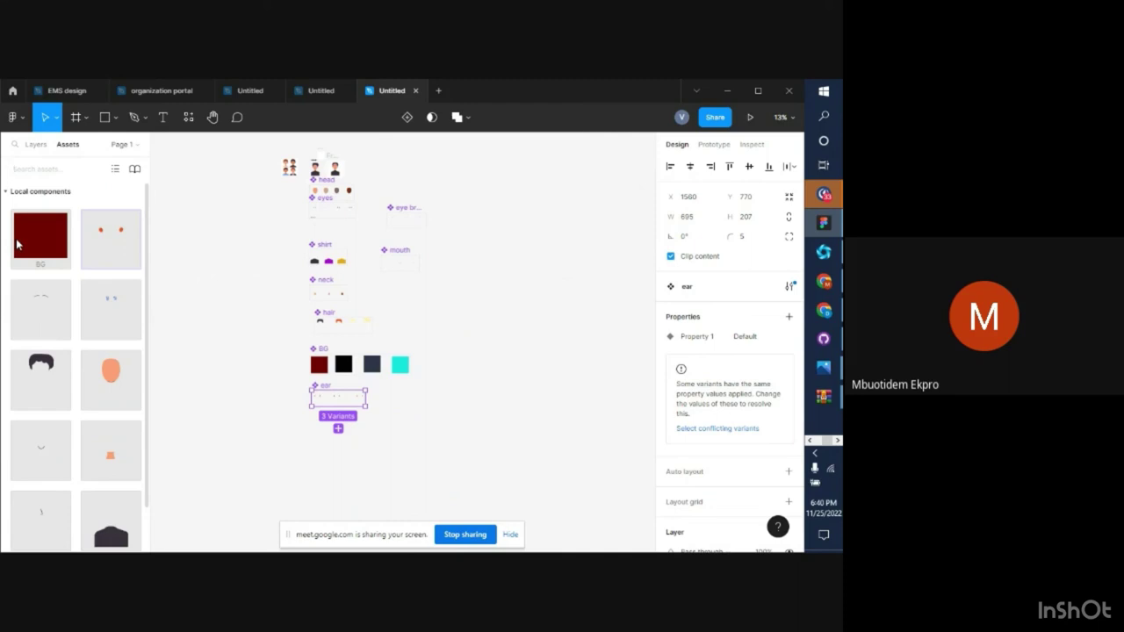
pyautogui.moveTo(200, 275); pyautogui.dragTo(566, 283)
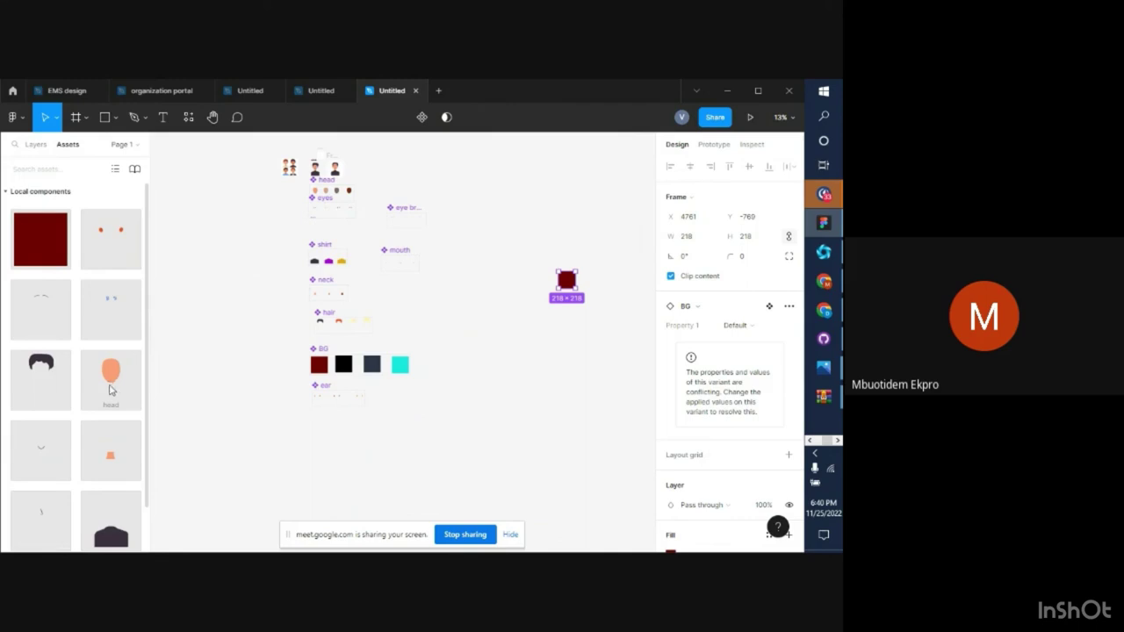
pyautogui.moveTo(109, 390); pyautogui.dragTo(566, 296)
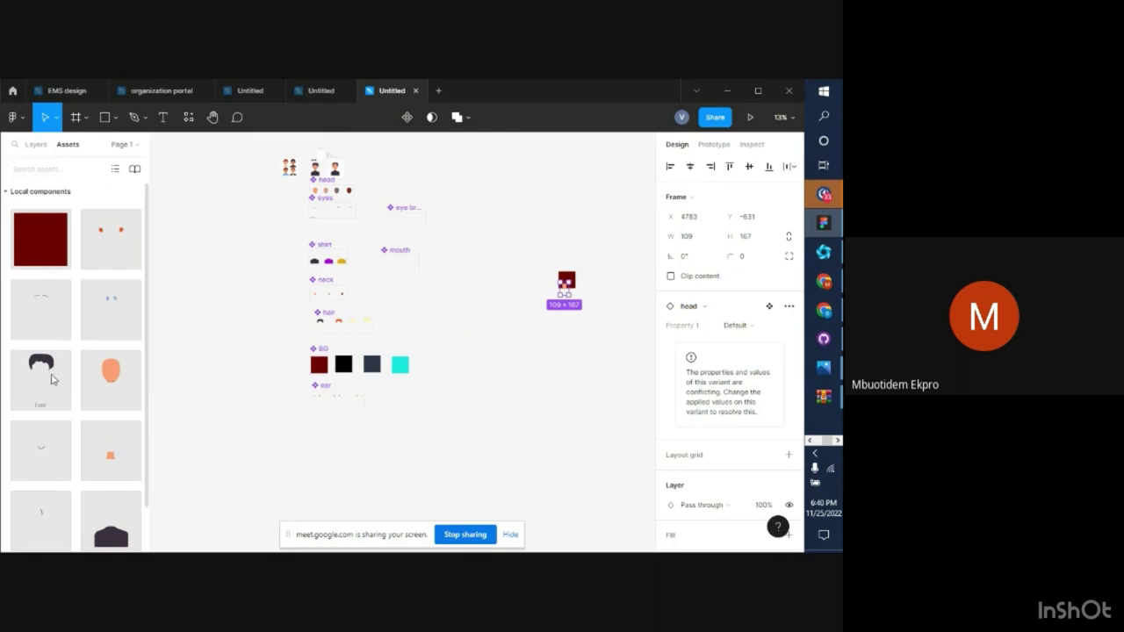
pyautogui.scroll(5, 404, 343)
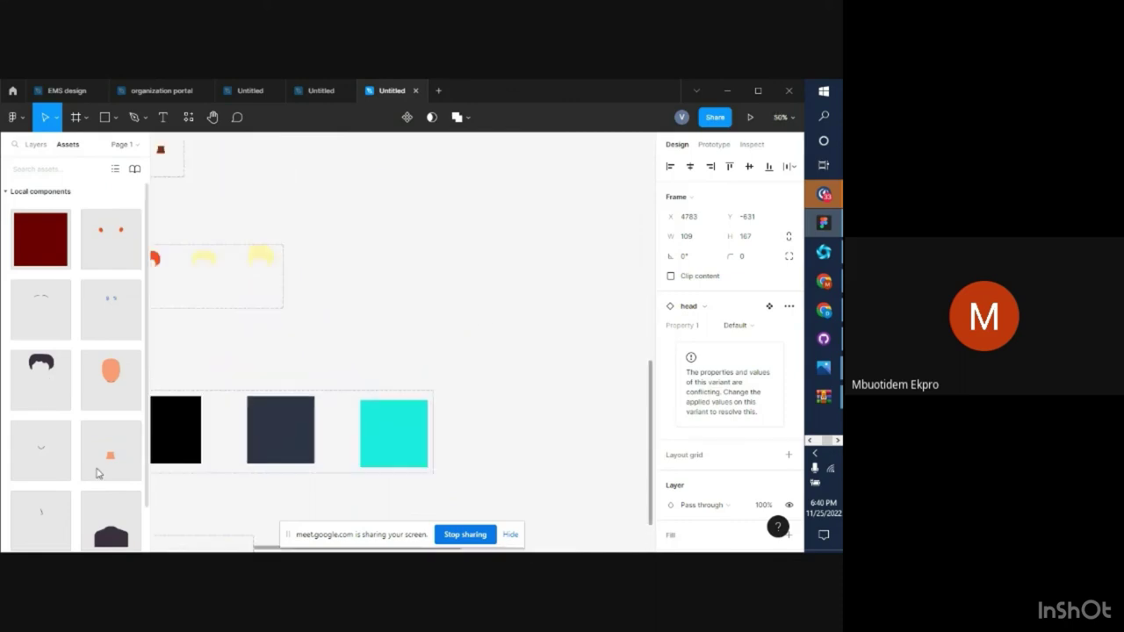
pyautogui.hscroll(10, 454, 282)
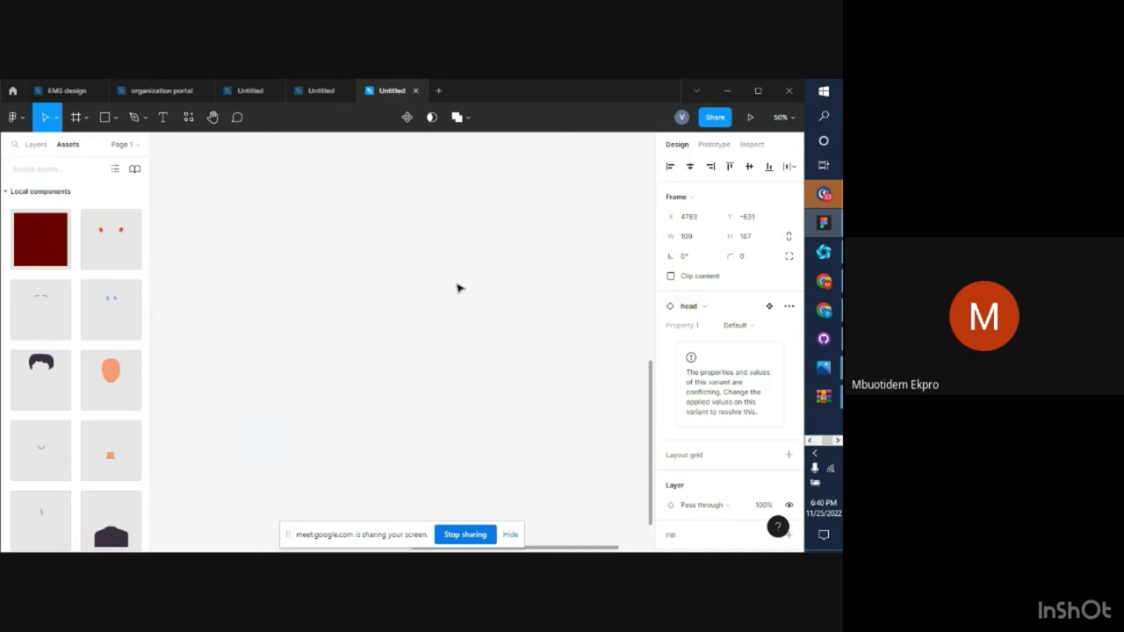
pyautogui.scroll(4, 458, 285)
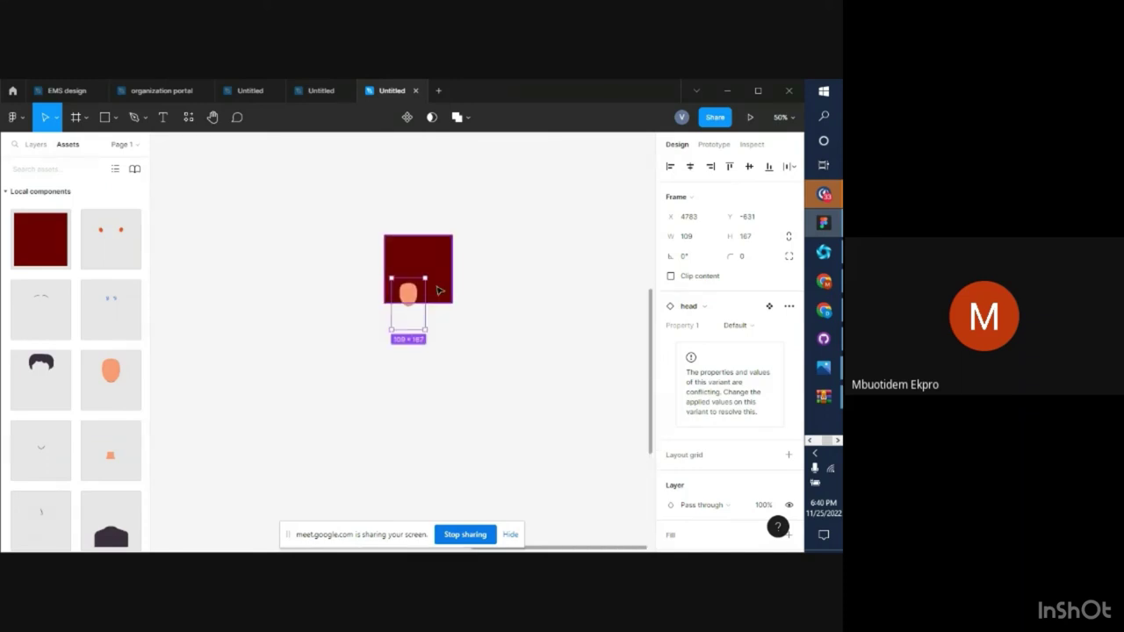
pyautogui.moveTo(404, 295); pyautogui.dragTo(413, 268)
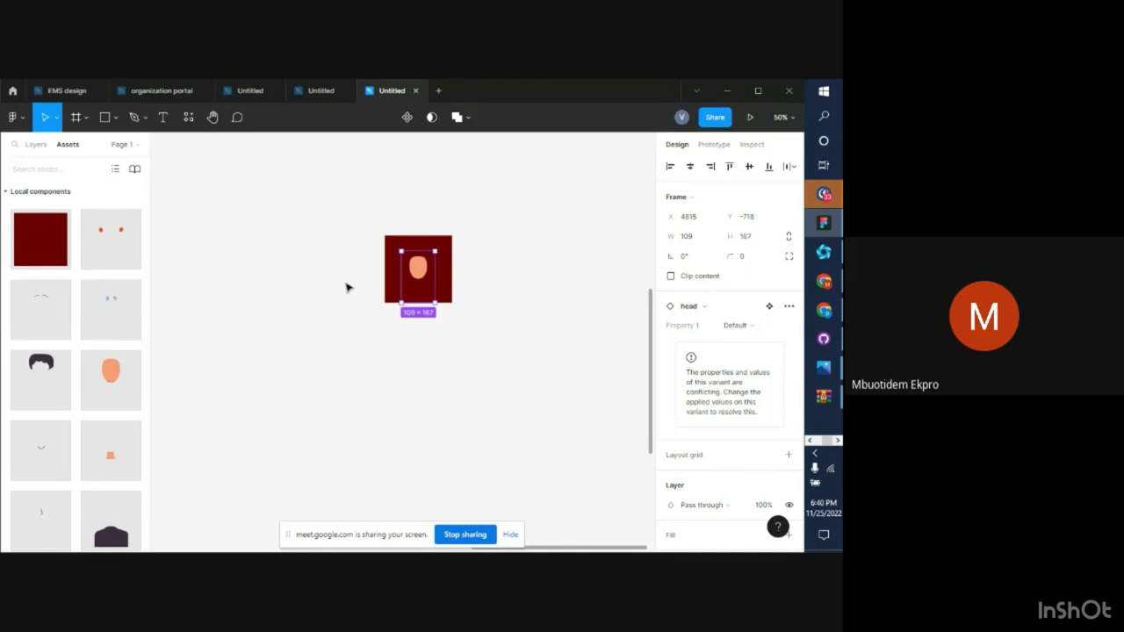
# Add hair, eyebrow and eyes instances onto the avatar's face
pyautogui.moveTo(30, 381); pyautogui.dragTo(404, 278)
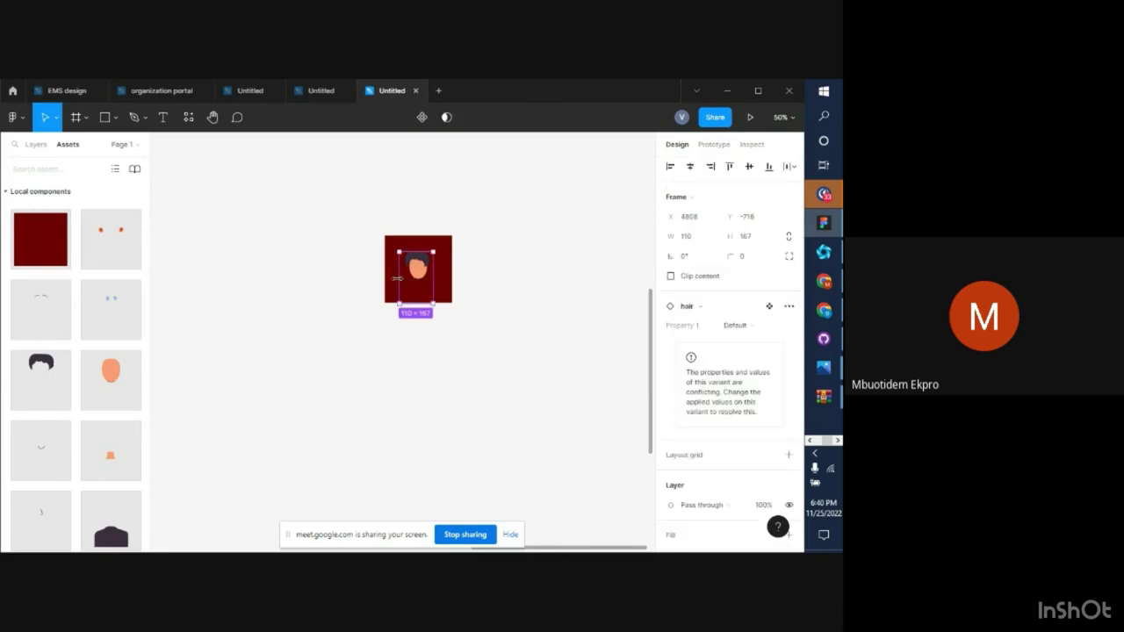
pyautogui.click(511, 311)
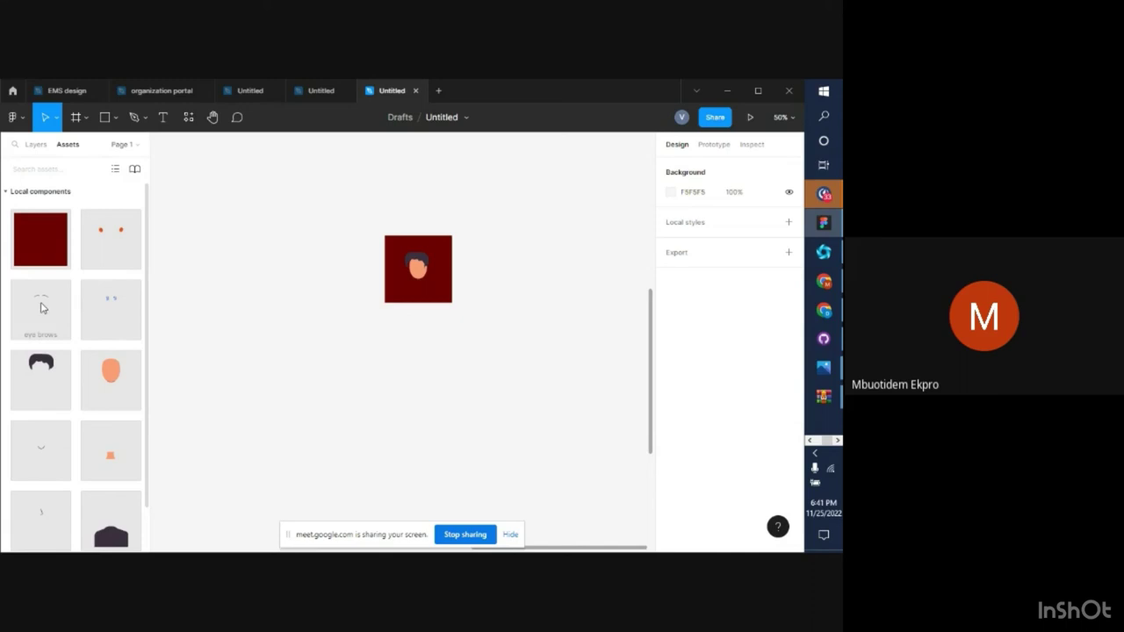
pyautogui.moveTo(42, 306); pyautogui.dragTo(362, 275)
pyautogui.click(424, 282)
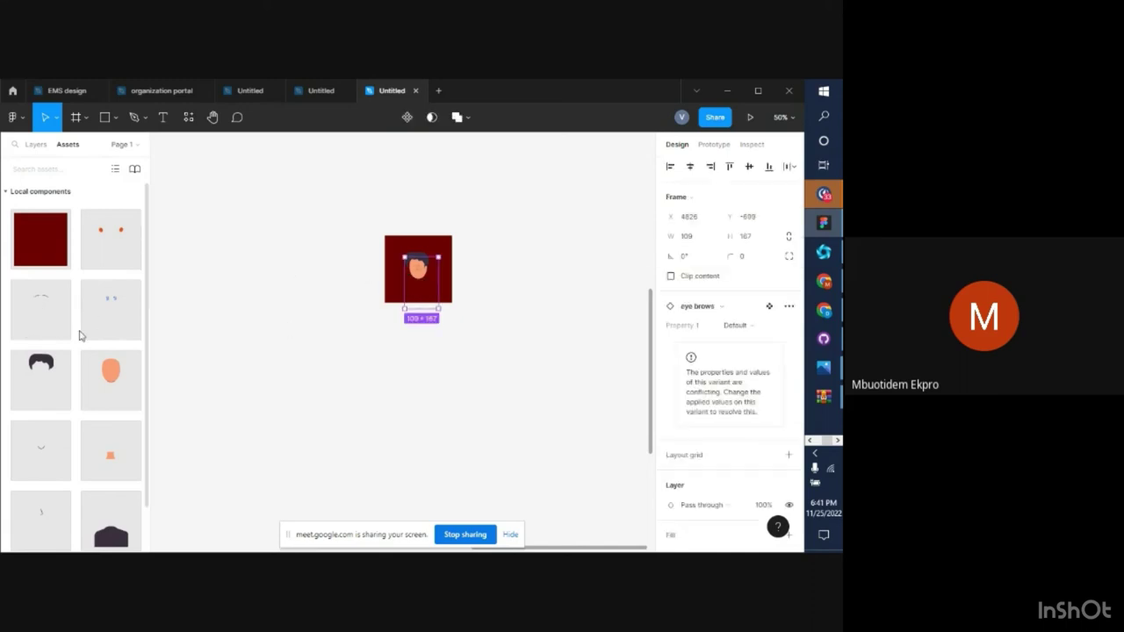
pyautogui.moveTo(112, 309); pyautogui.dragTo(423, 290)
pyautogui.moveTo(348, 209); pyautogui.dragTo(506, 389)
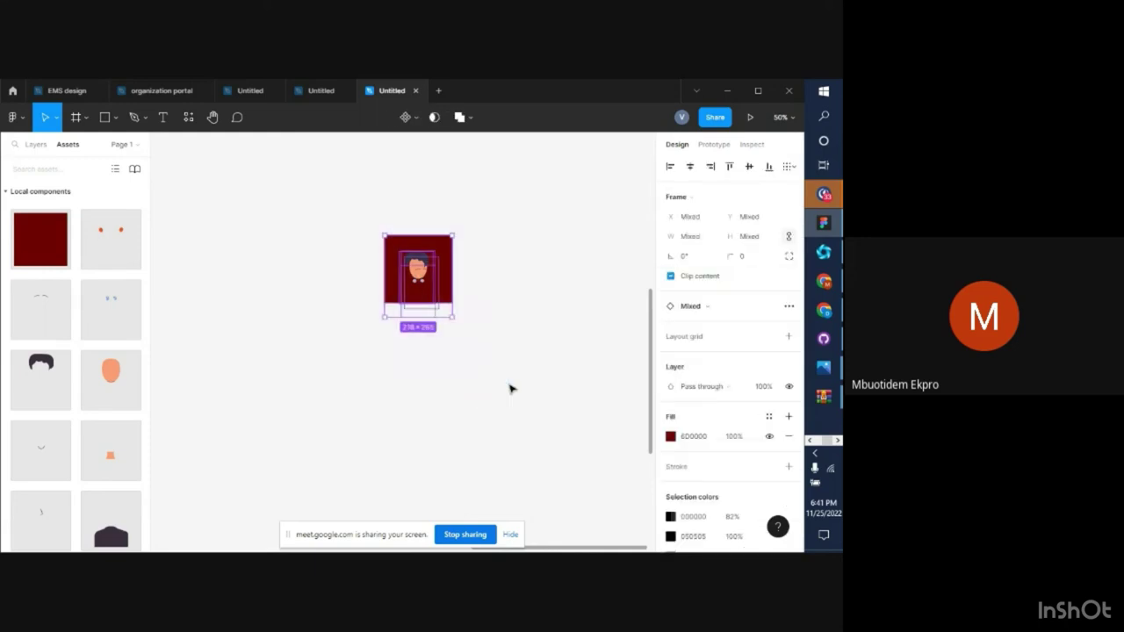
# Centre the selected avatar parts horizontally and vertically in the red frame
pyautogui.click(693, 170)
pyautogui.click(749, 166)
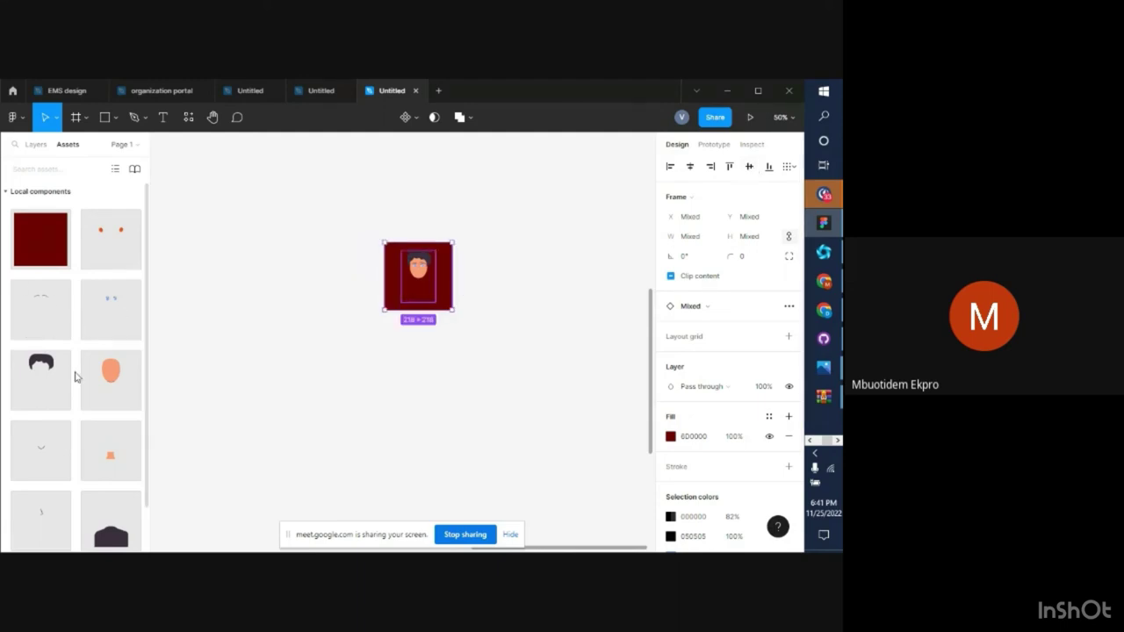
pyautogui.click(266, 344)
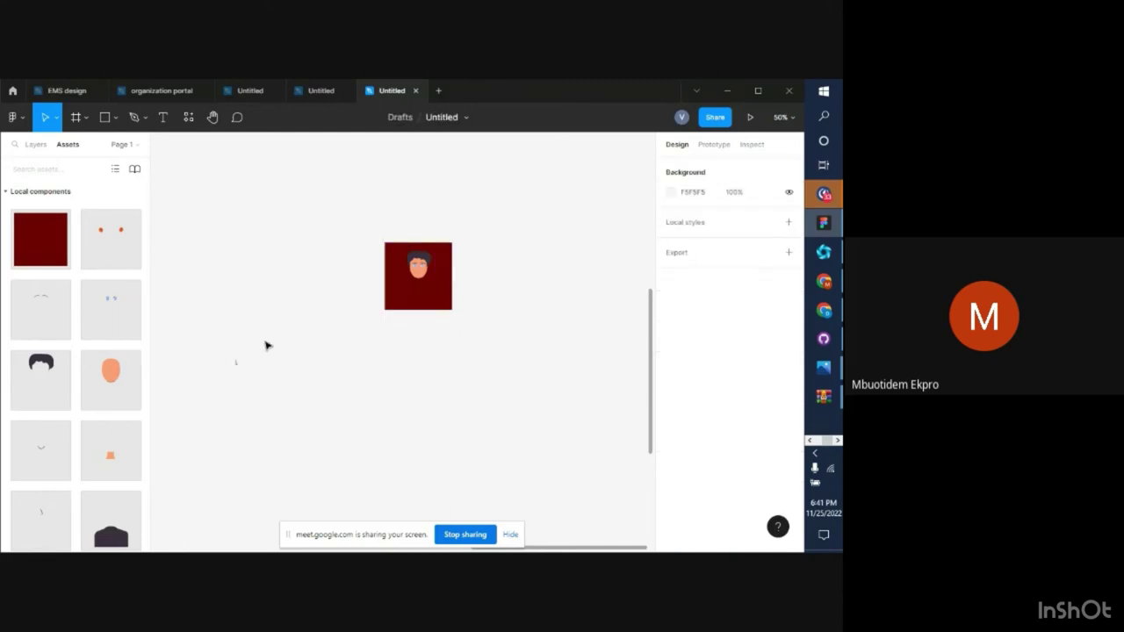
pyautogui.click(420, 279)
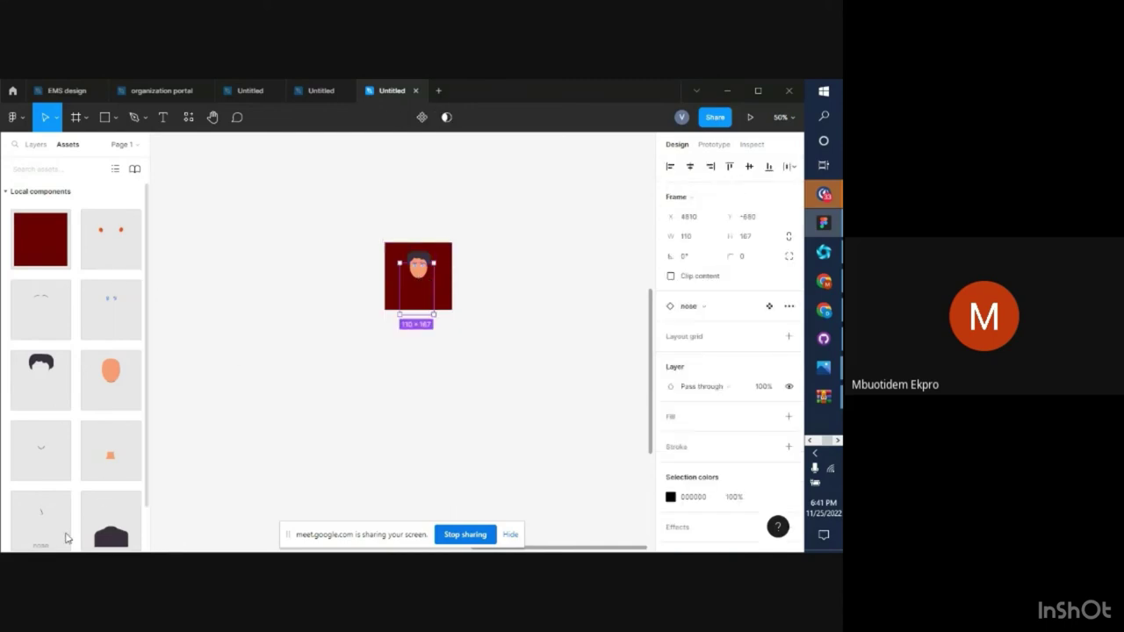
# Add dark hair, neck, ear and mouth instances, then centre all frame layers both ways
pyautogui.moveTo(109, 520); pyautogui.dragTo(441, 277)
pyautogui.moveTo(111, 452); pyautogui.dragTo(414, 292)
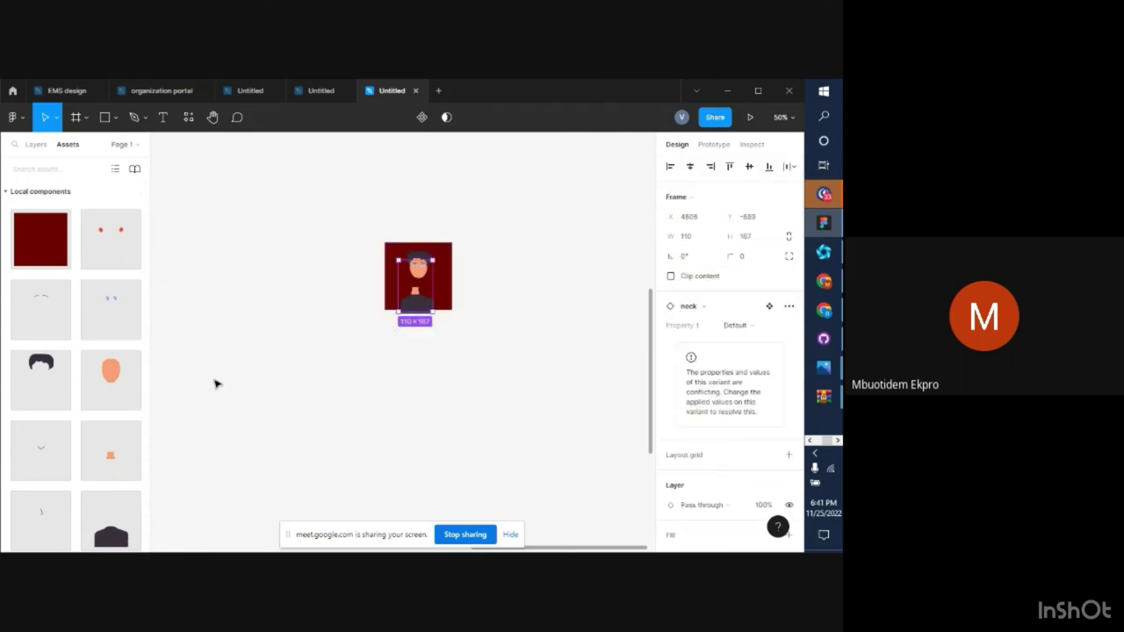
pyautogui.moveTo(103, 236); pyautogui.dragTo(409, 253)
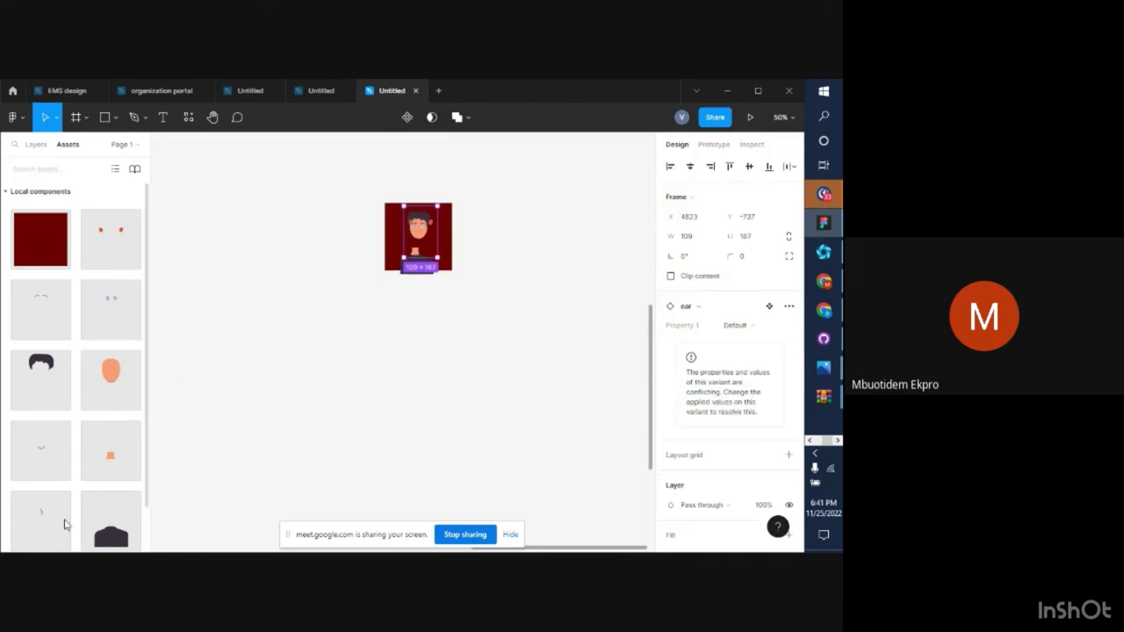
pyautogui.moveTo(51, 442); pyautogui.dragTo(428, 268)
pyautogui.moveTo(362, 185); pyautogui.dragTo(562, 347)
pyautogui.click(691, 167)
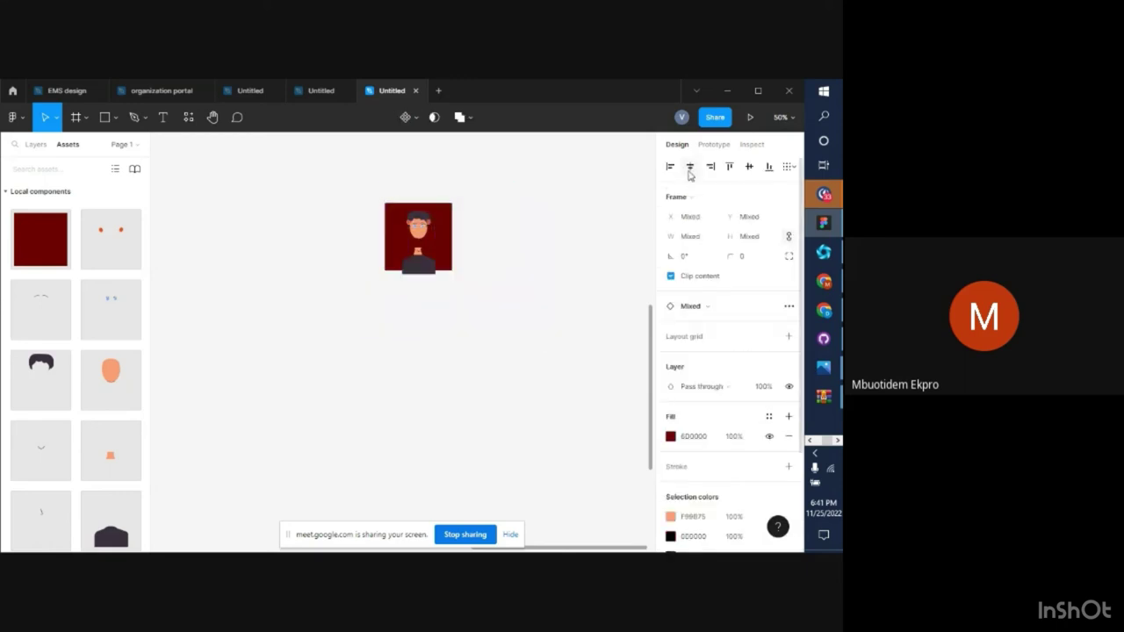
pyautogui.click(749, 167)
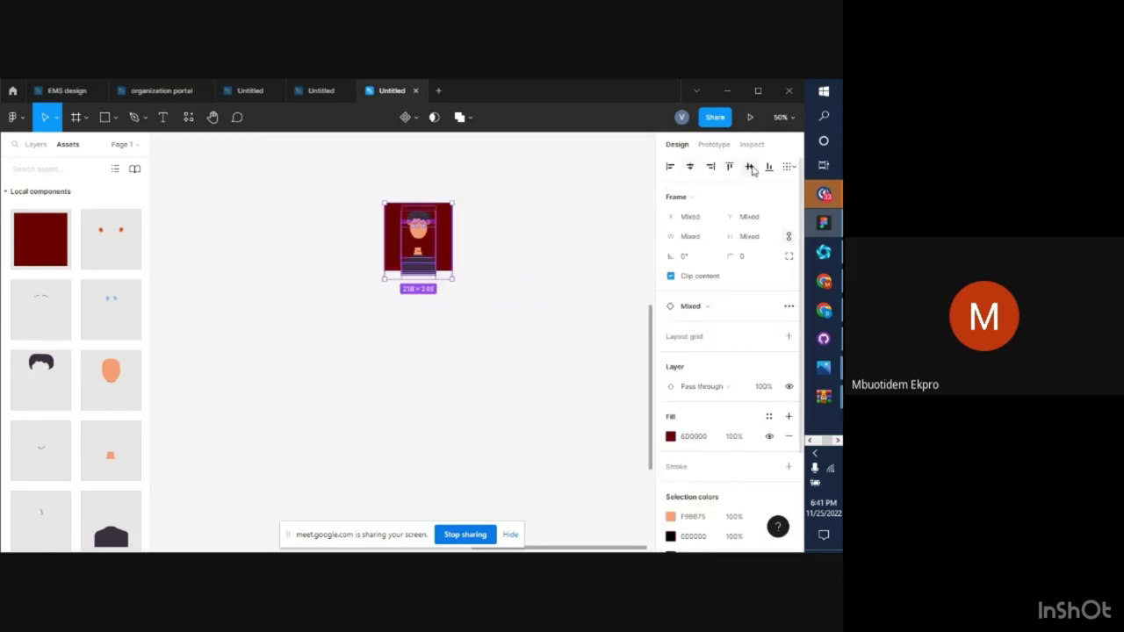
pyautogui.click(540, 257)
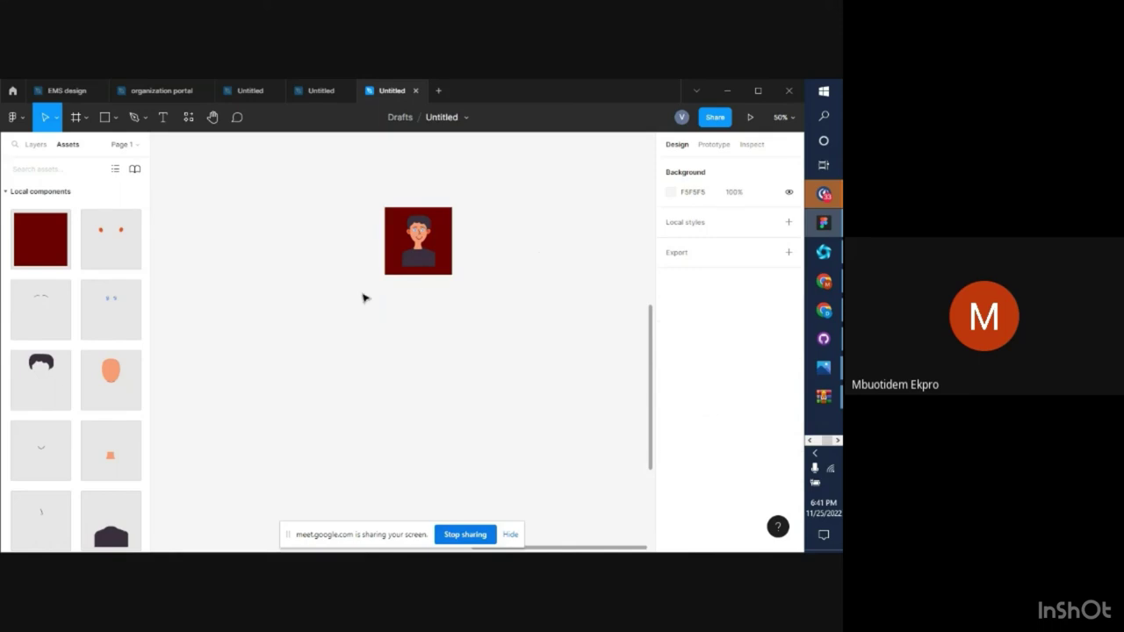
# At 100% zoom, wrap the red frame and all its trait layers into 218 × 218 Component 1
pyautogui.hotkey('shift', '0')
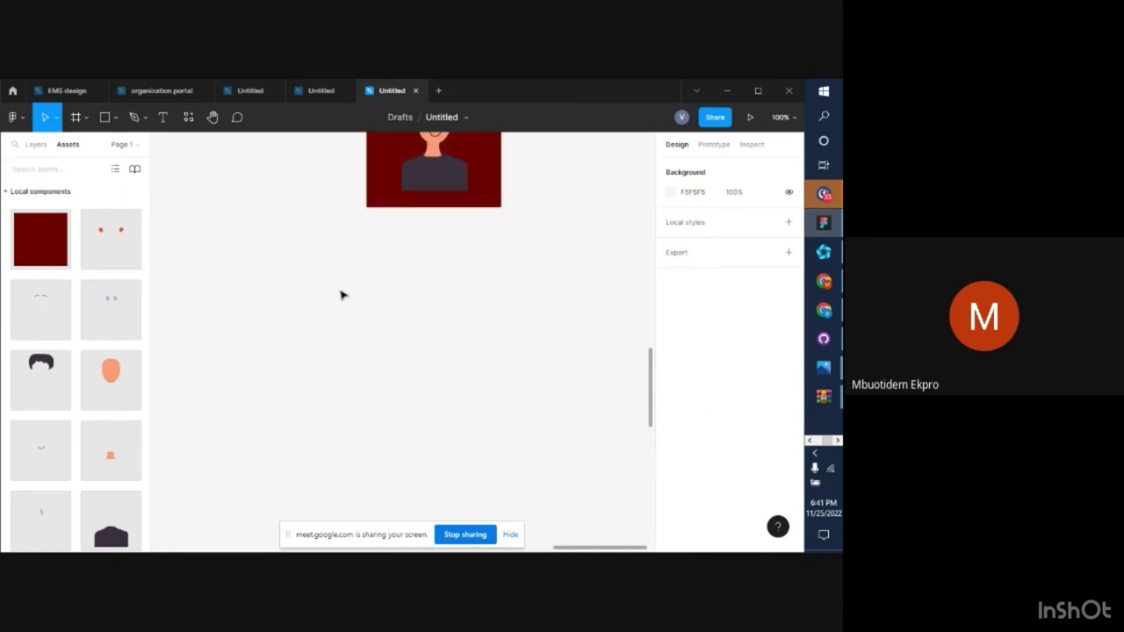
pyautogui.scroll(3, 502, 318)
pyautogui.scroll(2, 505, 314)
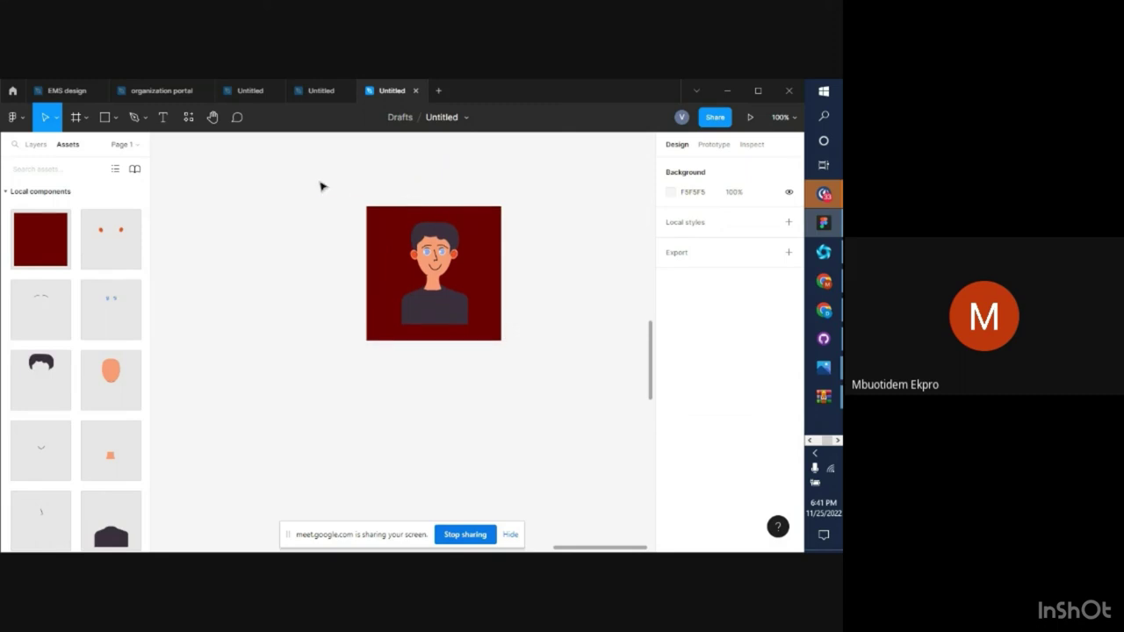
pyautogui.moveTo(320, 186); pyautogui.dragTo(567, 382)
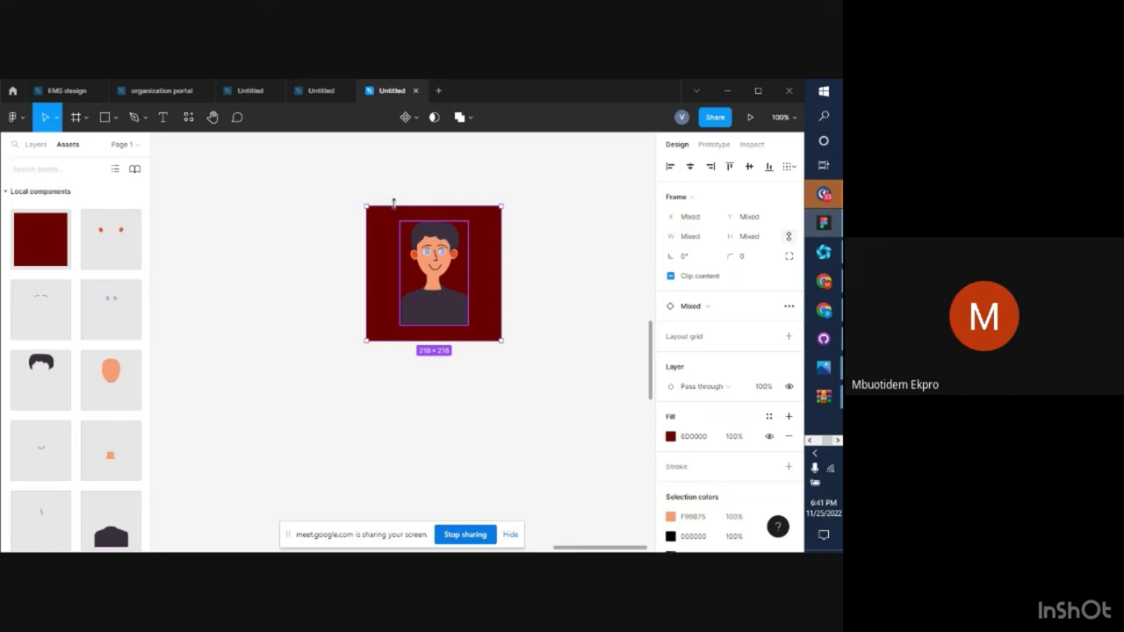
pyautogui.click(34, 145)
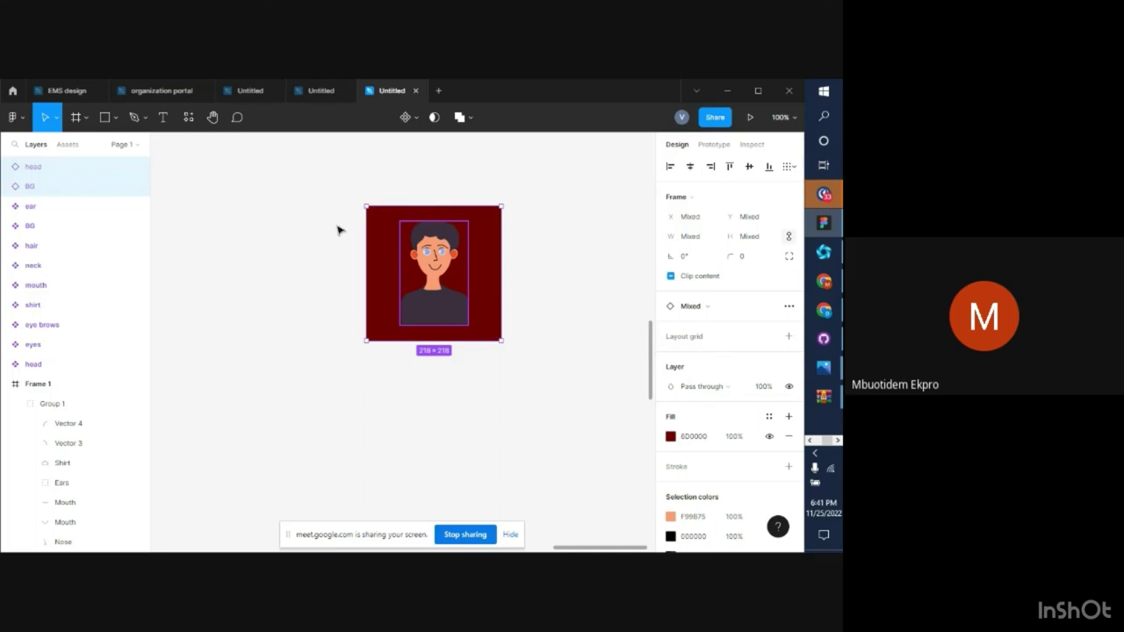
pyautogui.moveTo(275, 185); pyautogui.dragTo(589, 388)
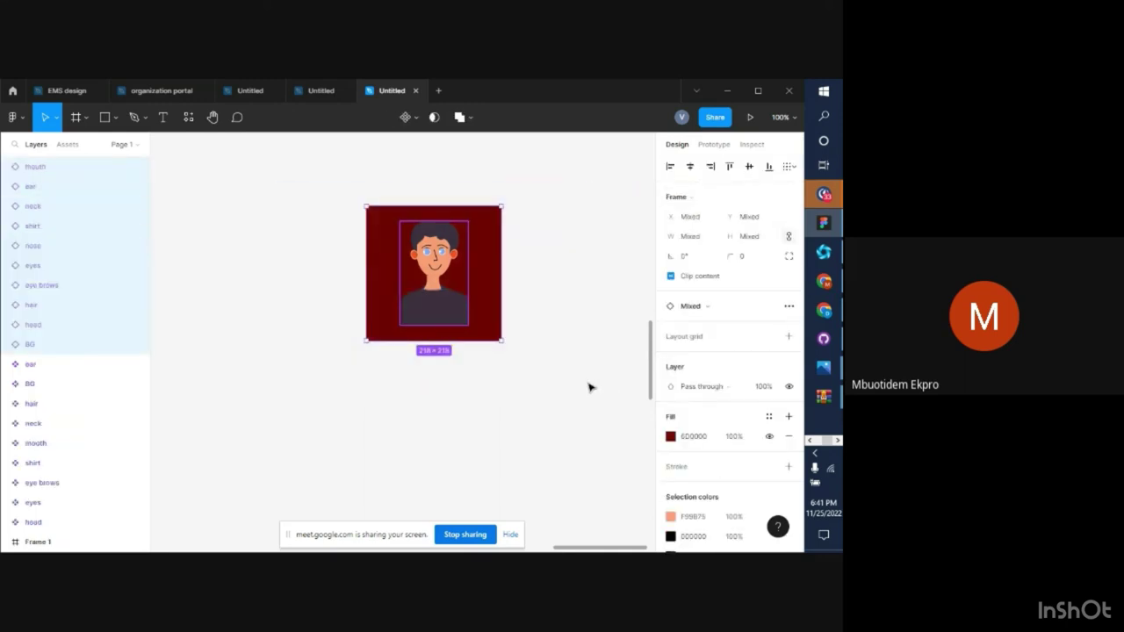
pyautogui.click(405, 121)
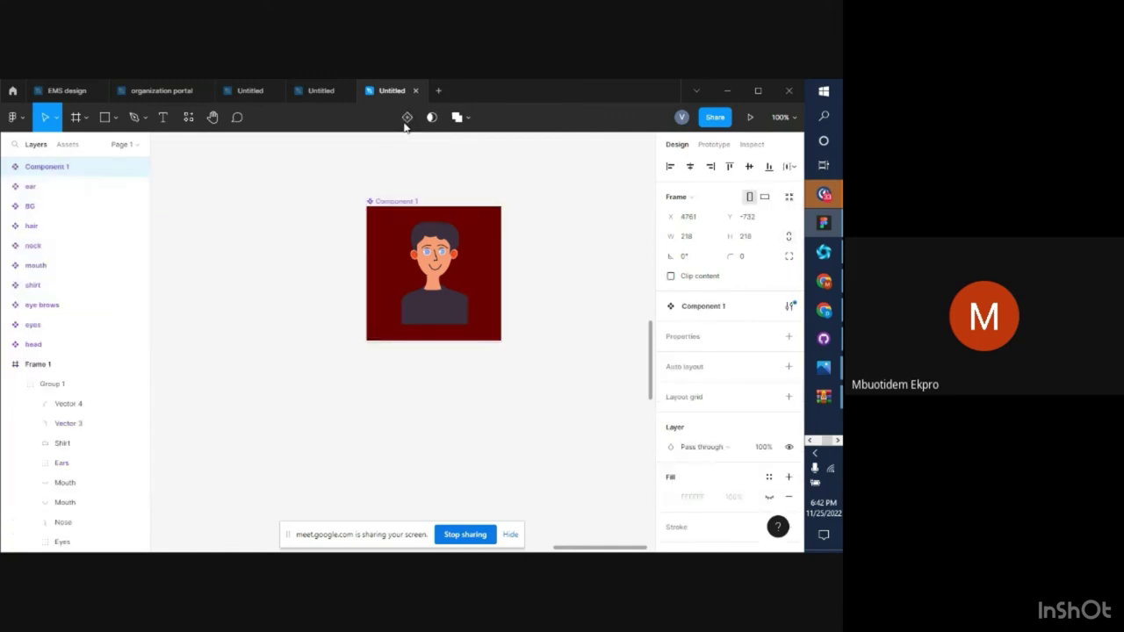
pyautogui.doubleClick(400, 202)
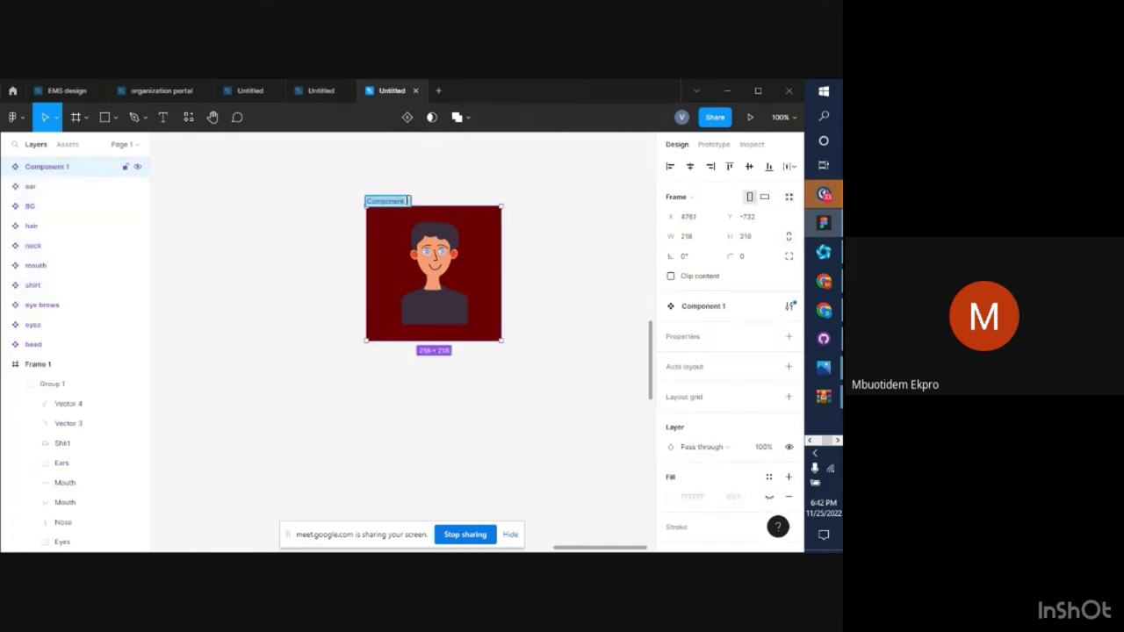
# Name the avatar component 'Base component' and launch the NFT Generator plugin from the canvas menu
pyautogui.write('Base componen')
pyautogui.press('Return')
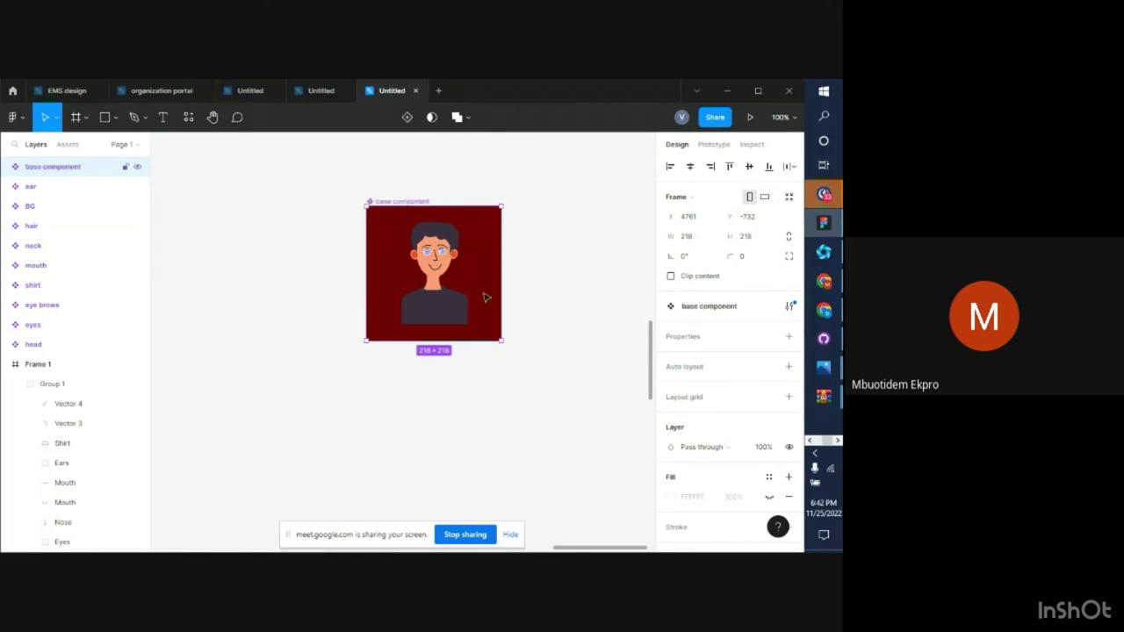
pyautogui.click(535, 321)
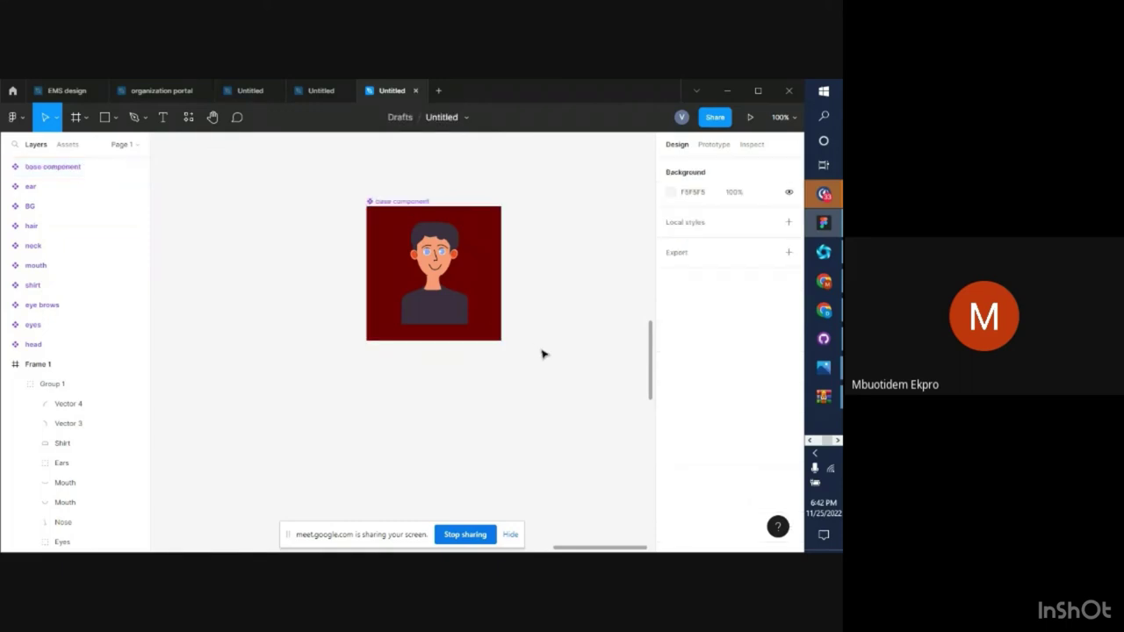
pyautogui.rightClick(553, 298)
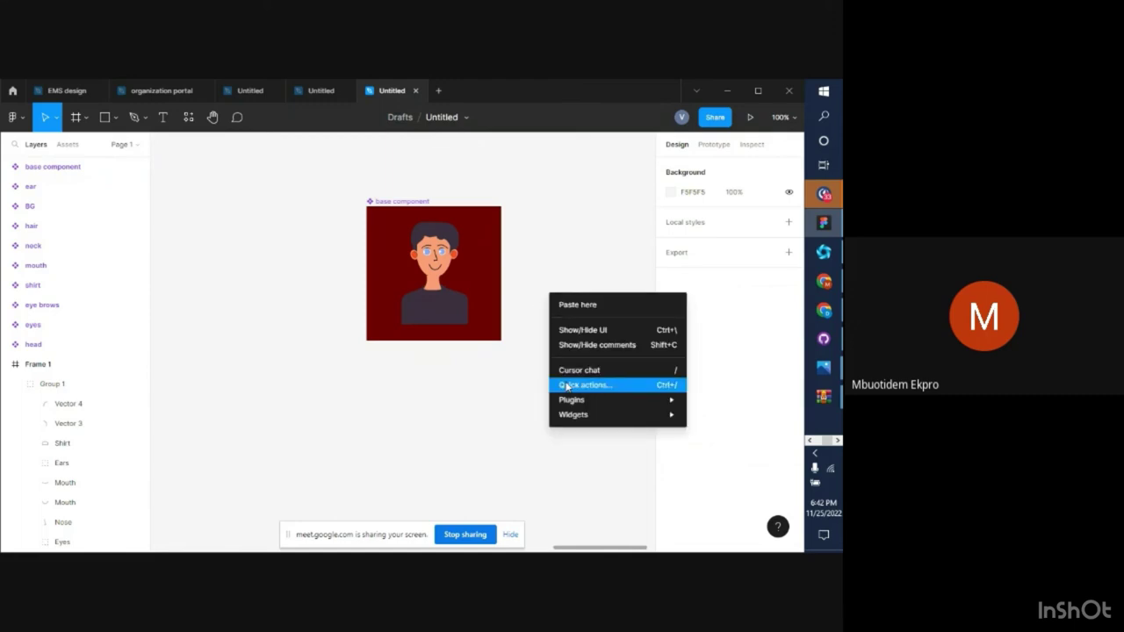
pyautogui.moveTo(577, 403)
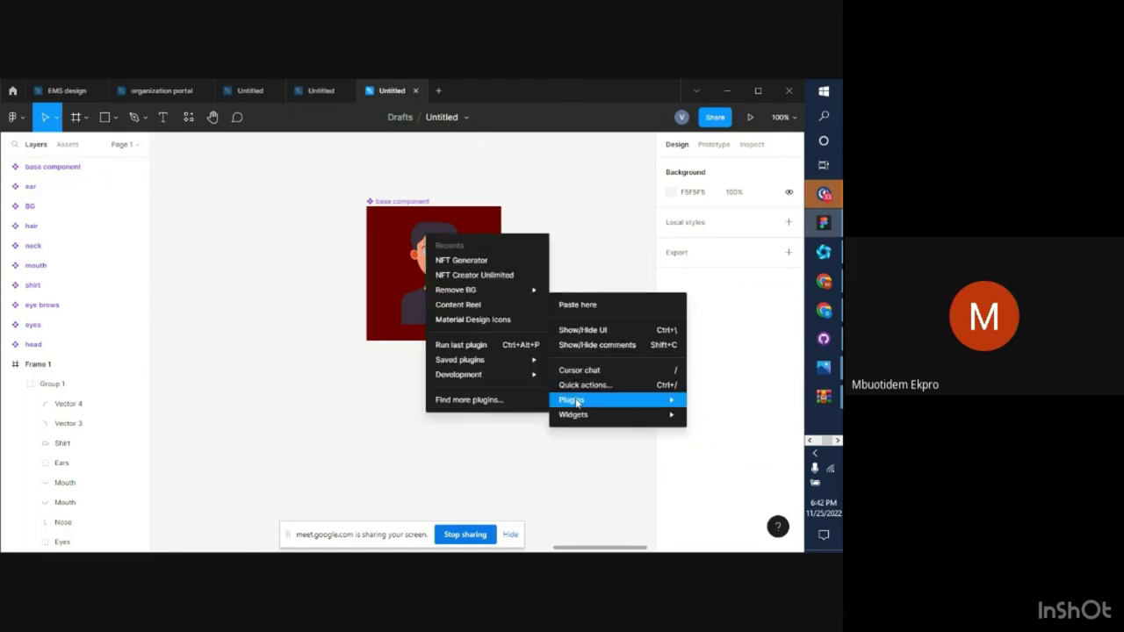
pyautogui.click(492, 269)
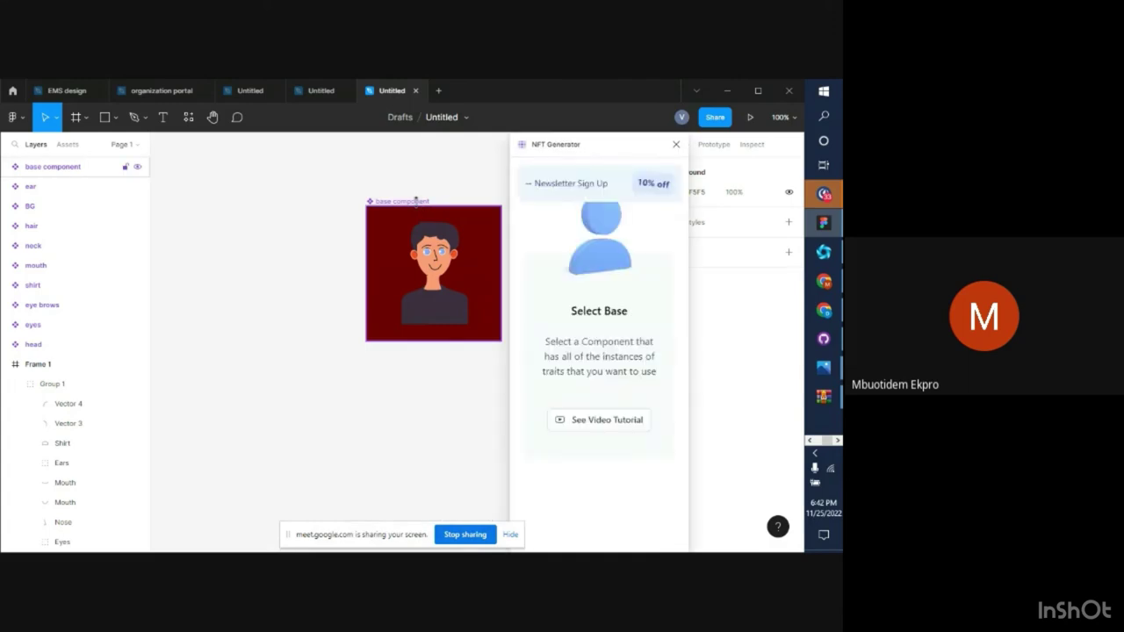
# Pick the base component in NFT Generator, run Generate with Rarity, then switch to the generated-images file
pyautogui.click(416, 201)
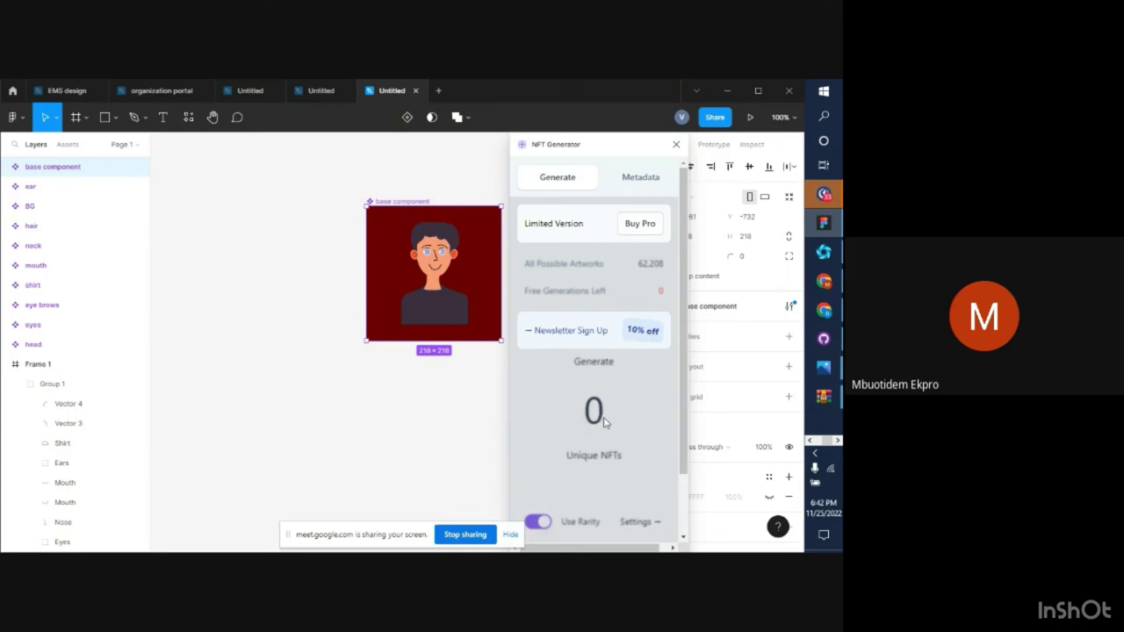
pyautogui.scroll(-2, 604, 422)
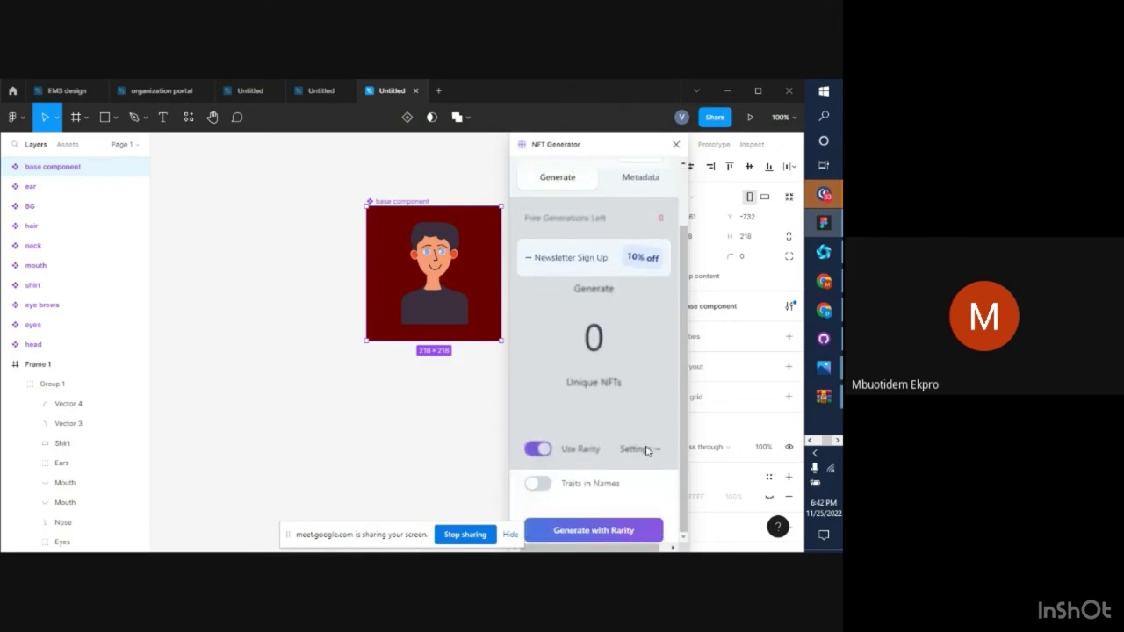
pyautogui.click(604, 533)
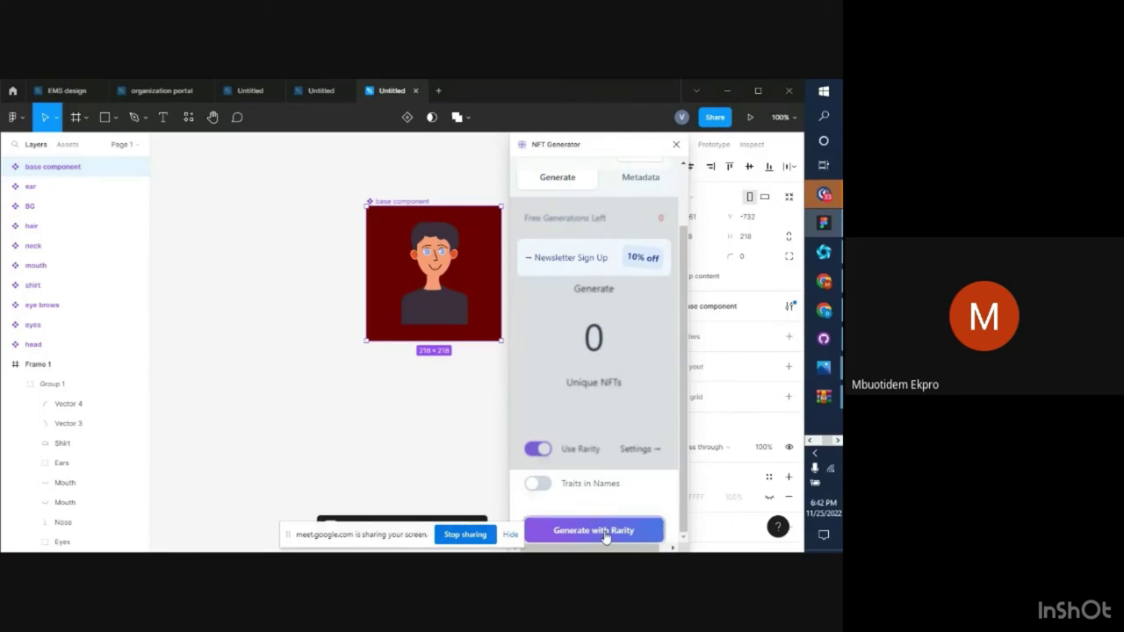
pyautogui.scroll(-2, 478, 452)
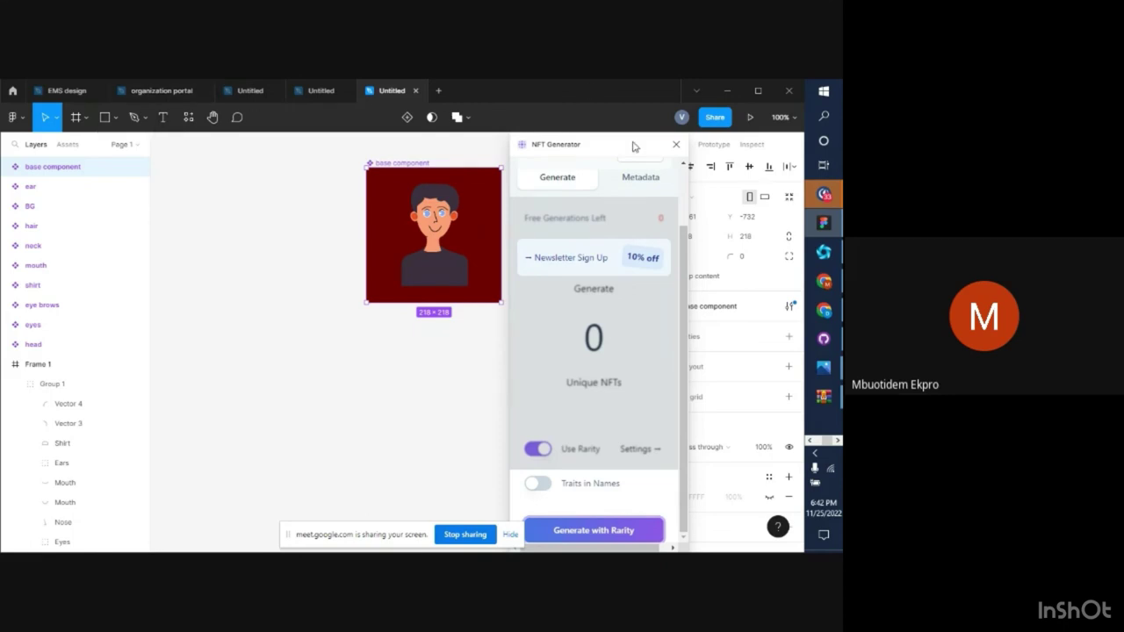
pyautogui.click(257, 91)
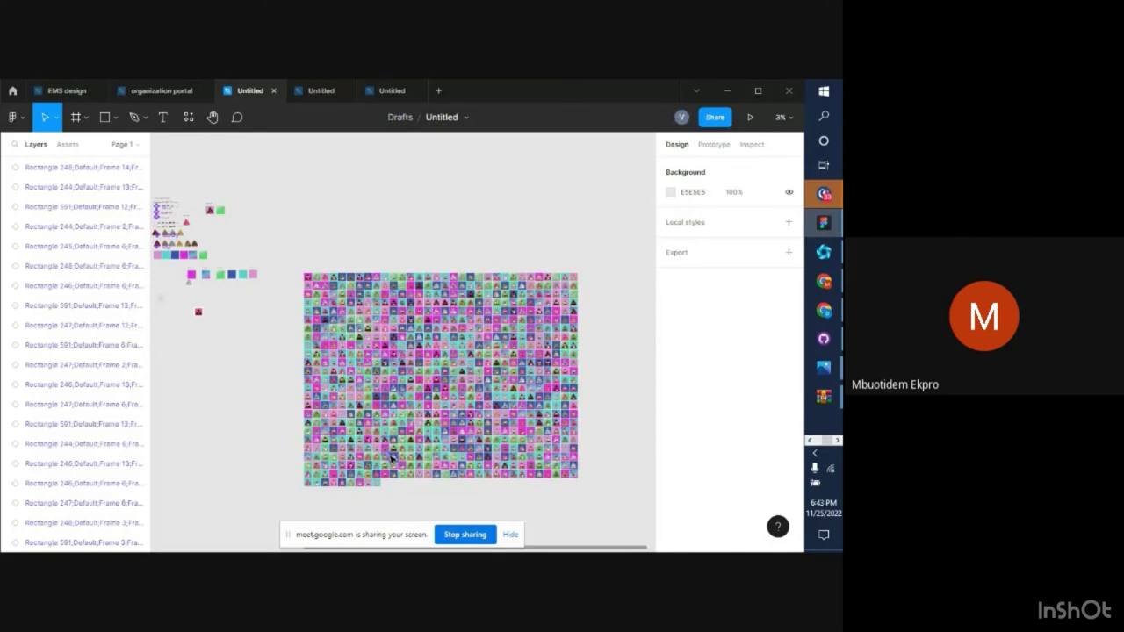
# Select the whole grid of generated images to see its 777-layer export, then return to the avatar file
pyautogui.moveTo(299, 253); pyautogui.dragTo(612, 519)
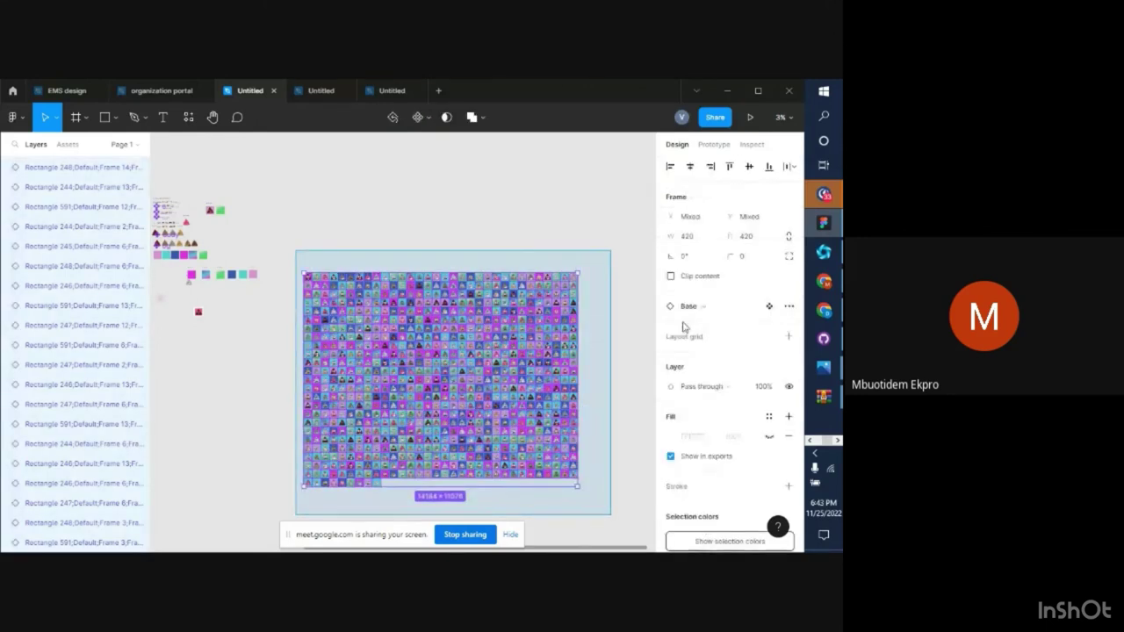
pyautogui.scroll(-3, 711, 484)
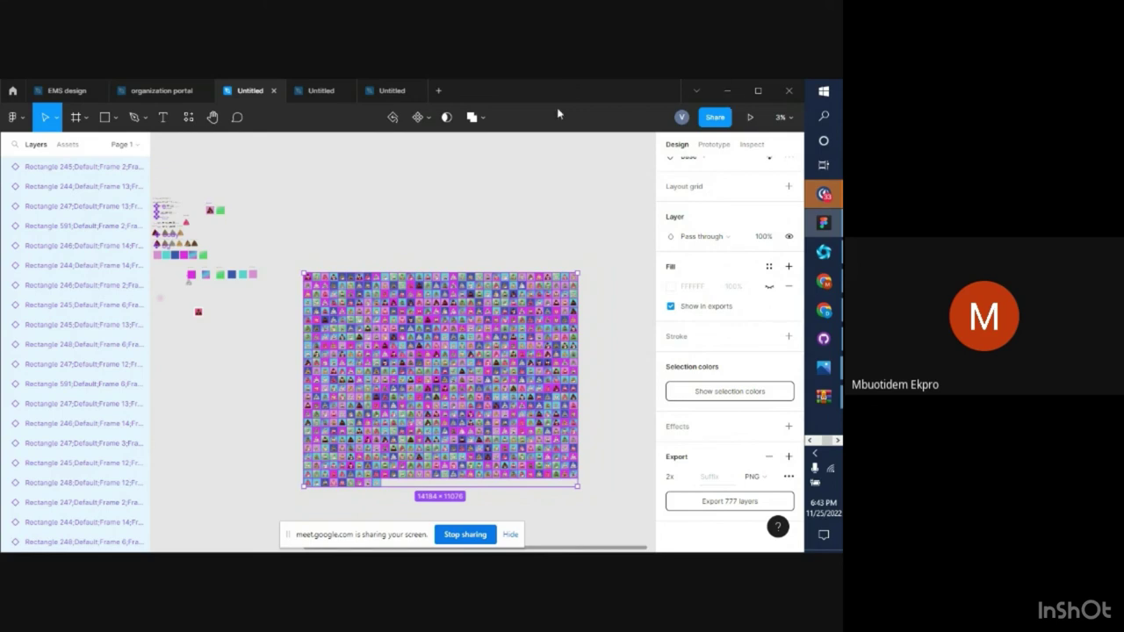
pyautogui.click(393, 89)
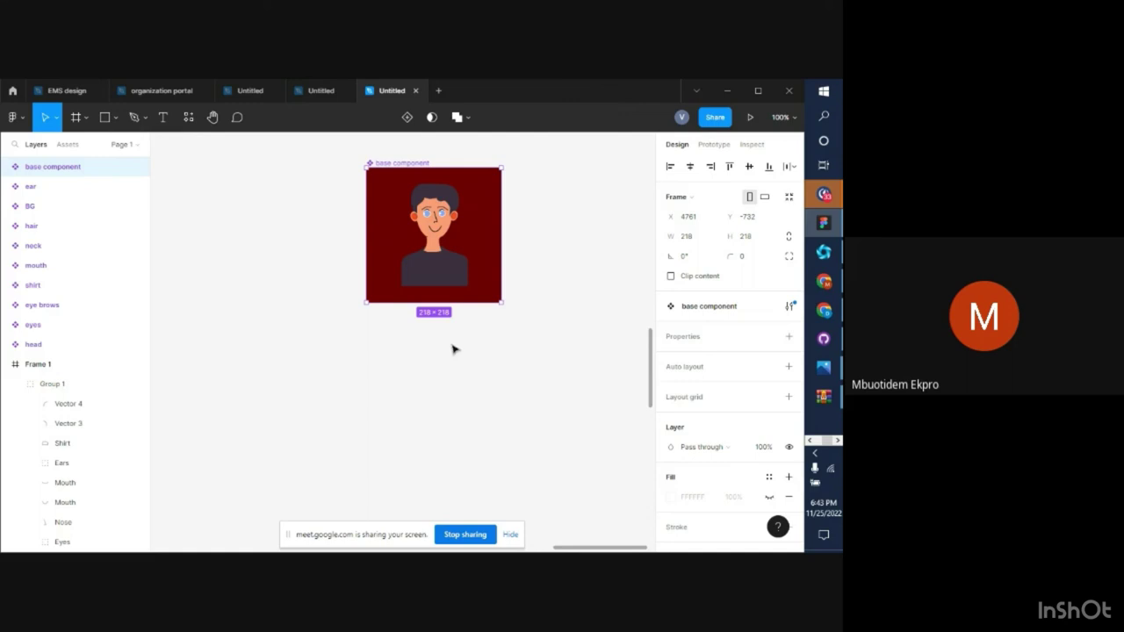
# Browse the recently used plugins list, then close it and clear the selection
pyautogui.click(187, 125)
pyautogui.click(250, 145)
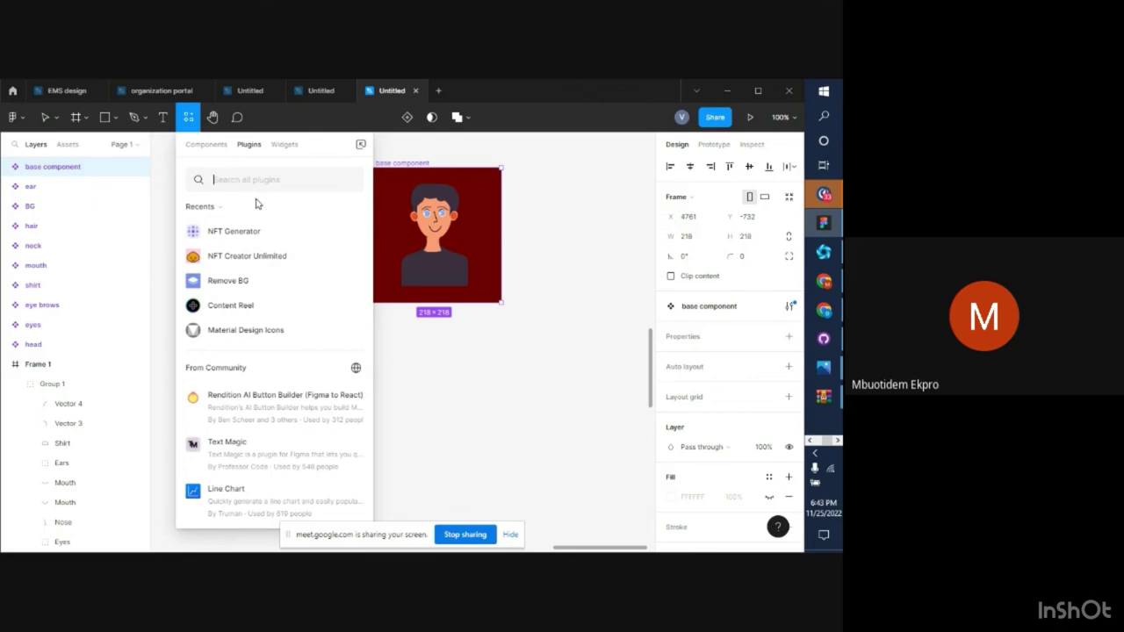
pyautogui.click(449, 389)
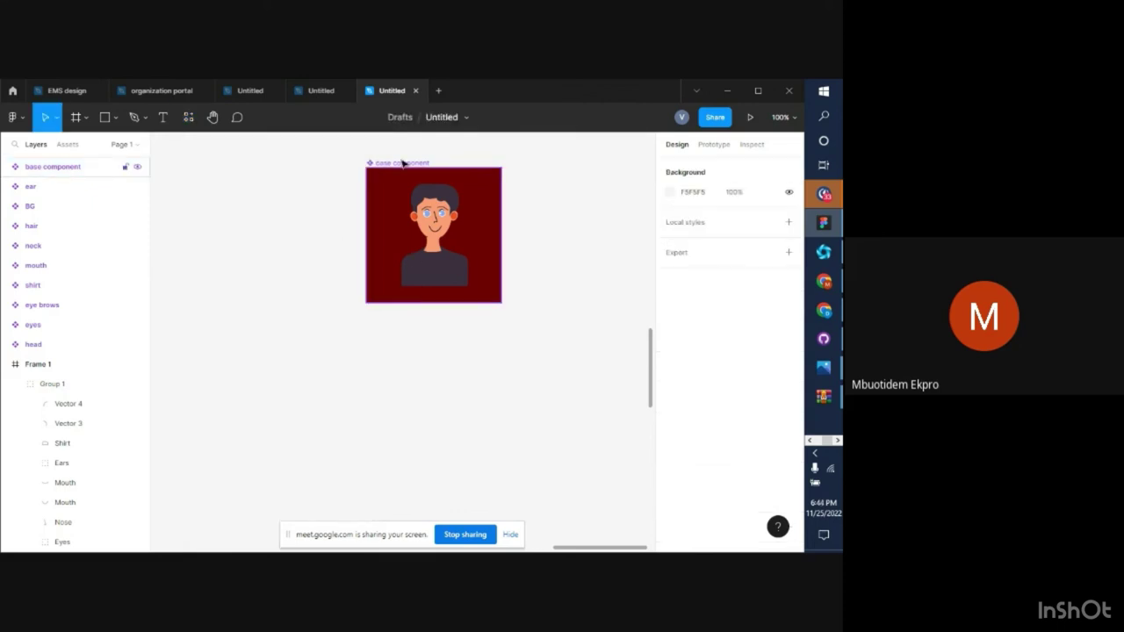
pyautogui.click(449, 347)
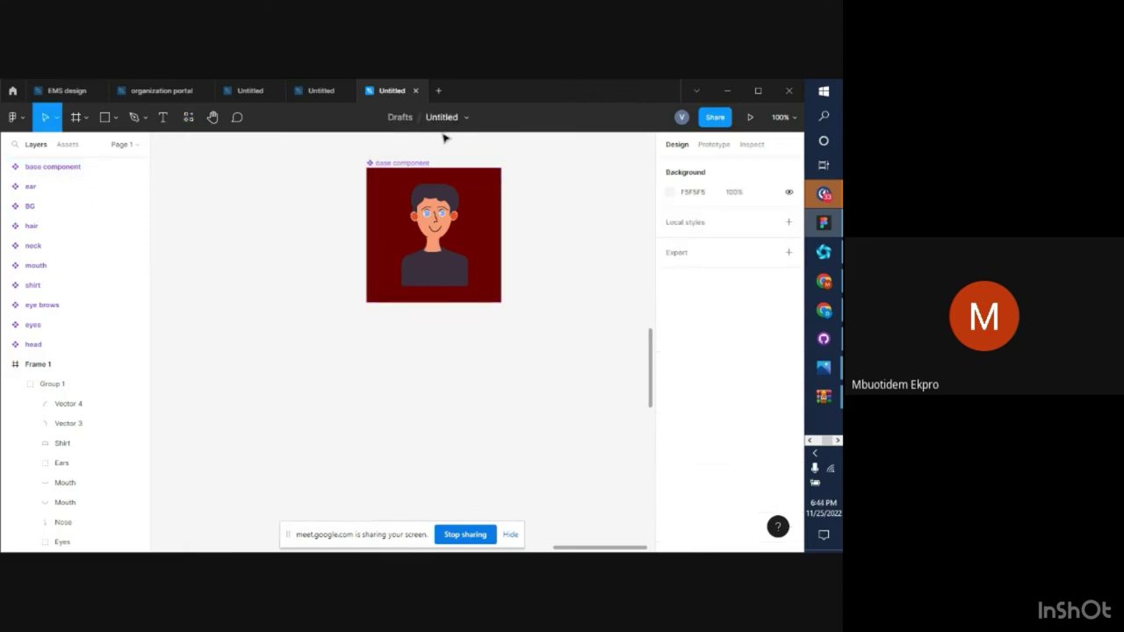
# Run NFT Generator on the base component to see 62,208 possible artworks, then close it and zoom out
pyautogui.click(387, 168)
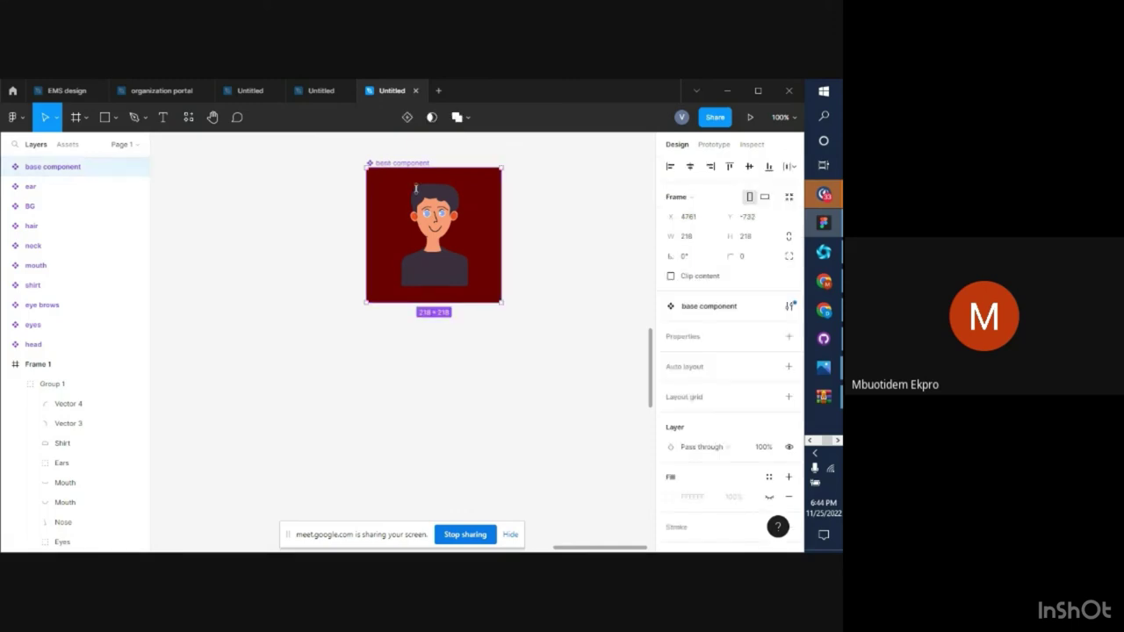
pyautogui.rightClick(527, 250)
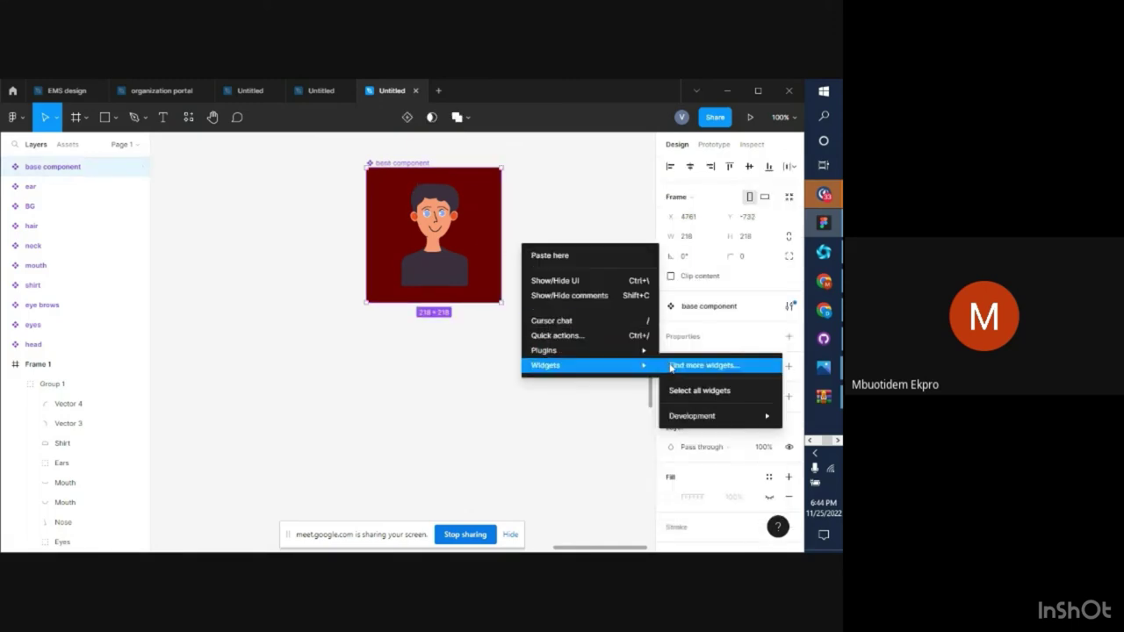
pyautogui.click(689, 366)
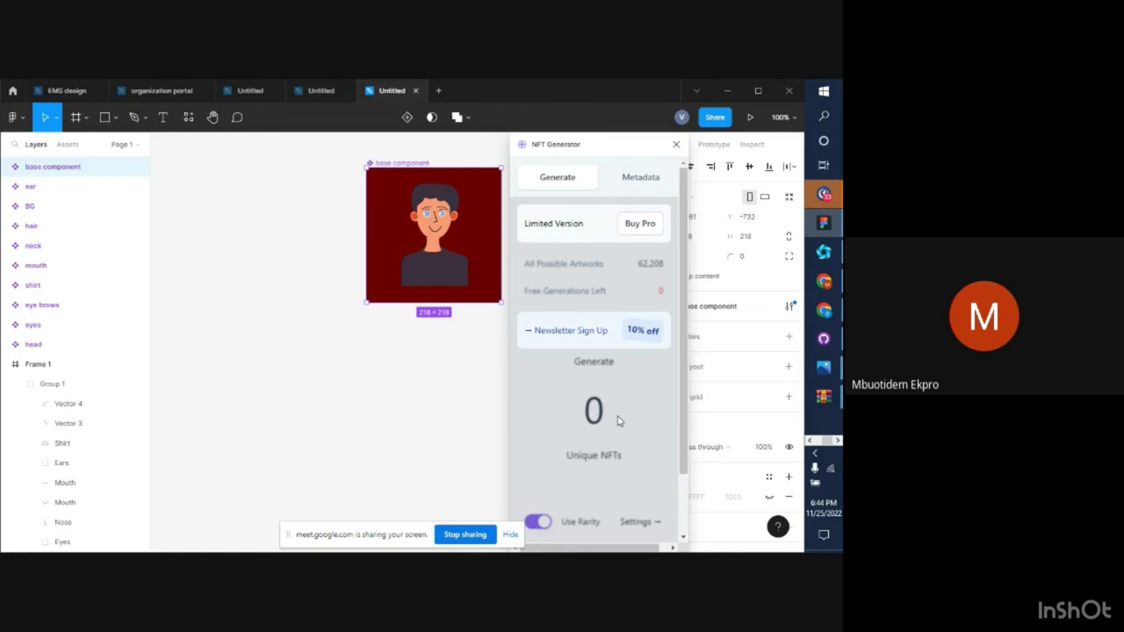
pyautogui.click(676, 144)
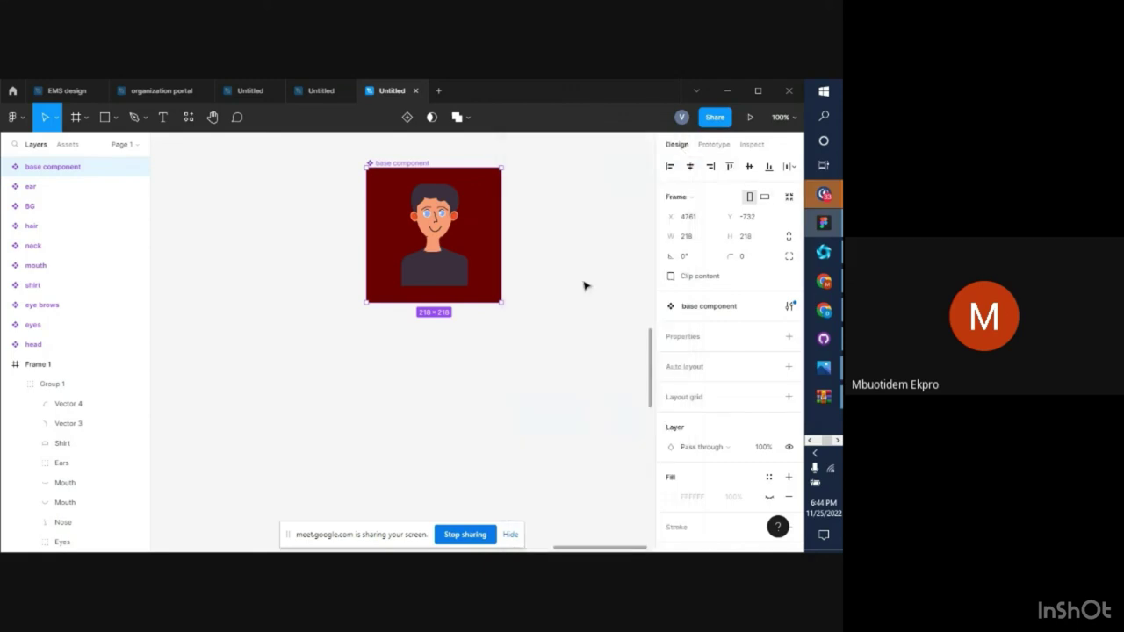
pyautogui.press('-')
pyautogui.press('-')
pyautogui.press('-')
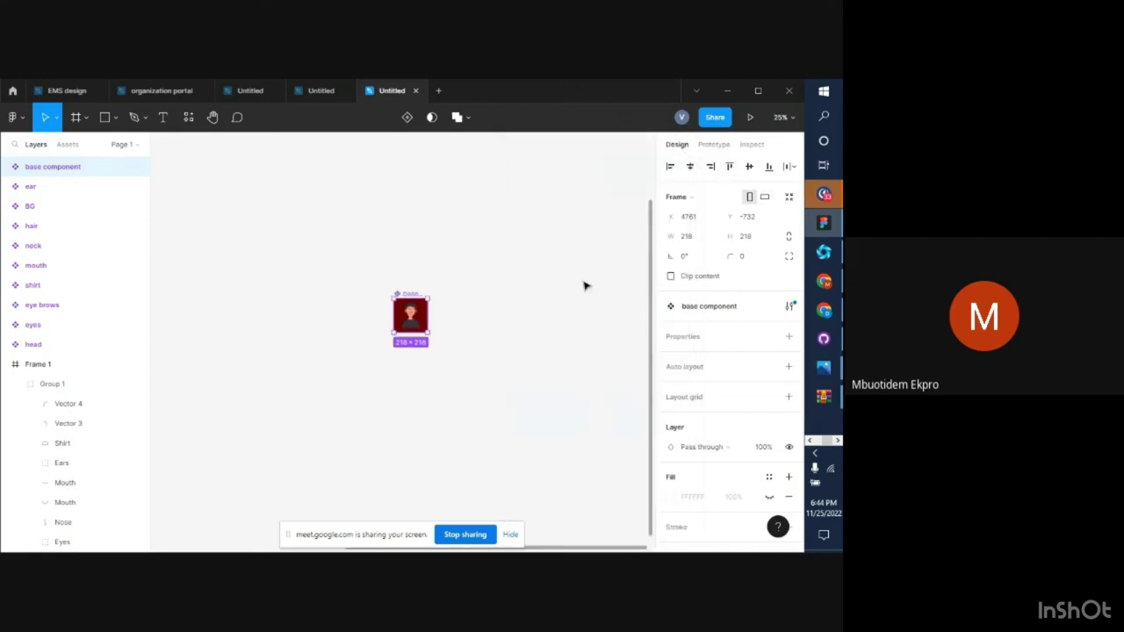
pyautogui.hscroll(-5, 432, 413)
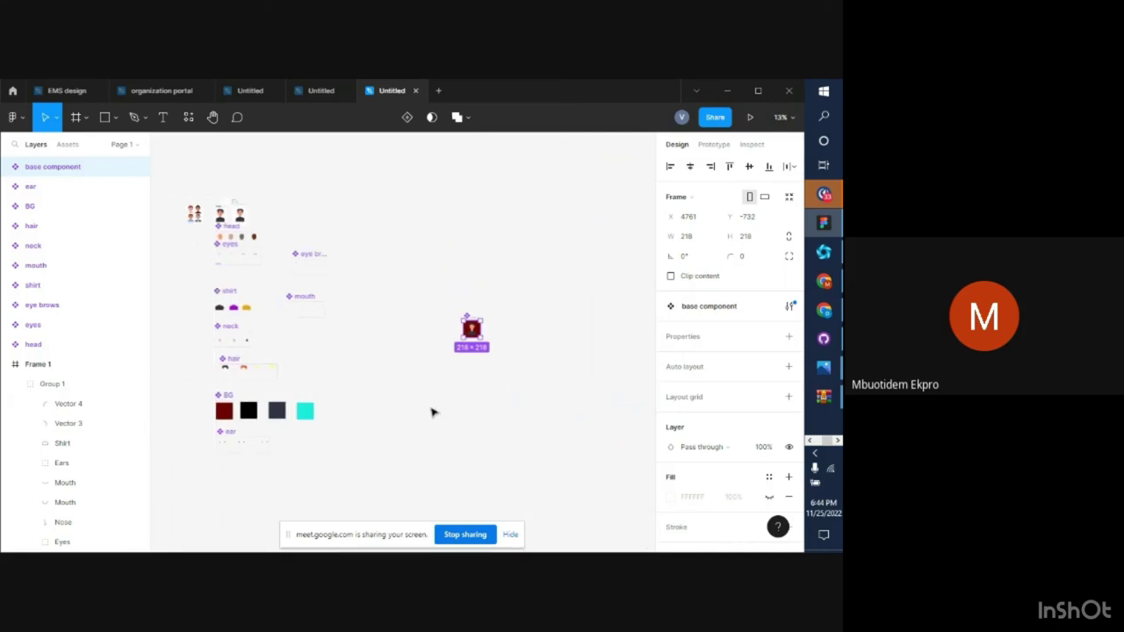
pyautogui.click(524, 323)
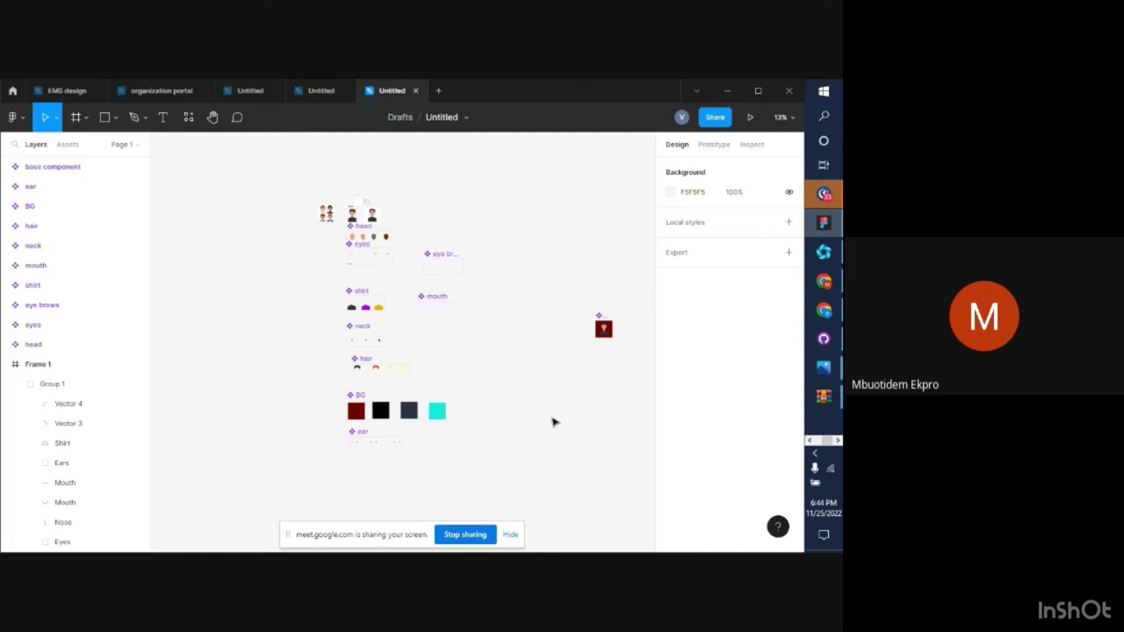
# Bring up the Mintables page generating 10 unique images, then return to the Google Meet call
pyautogui.moveTo(824, 281)
pyautogui.click(738, 290)
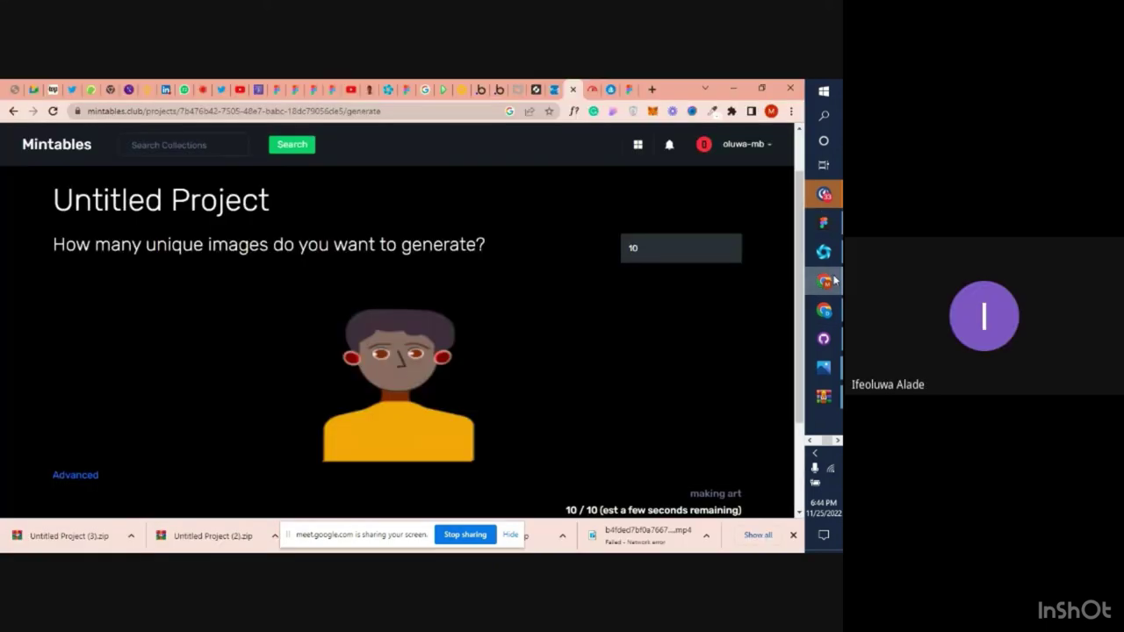
pyautogui.click(202, 90)
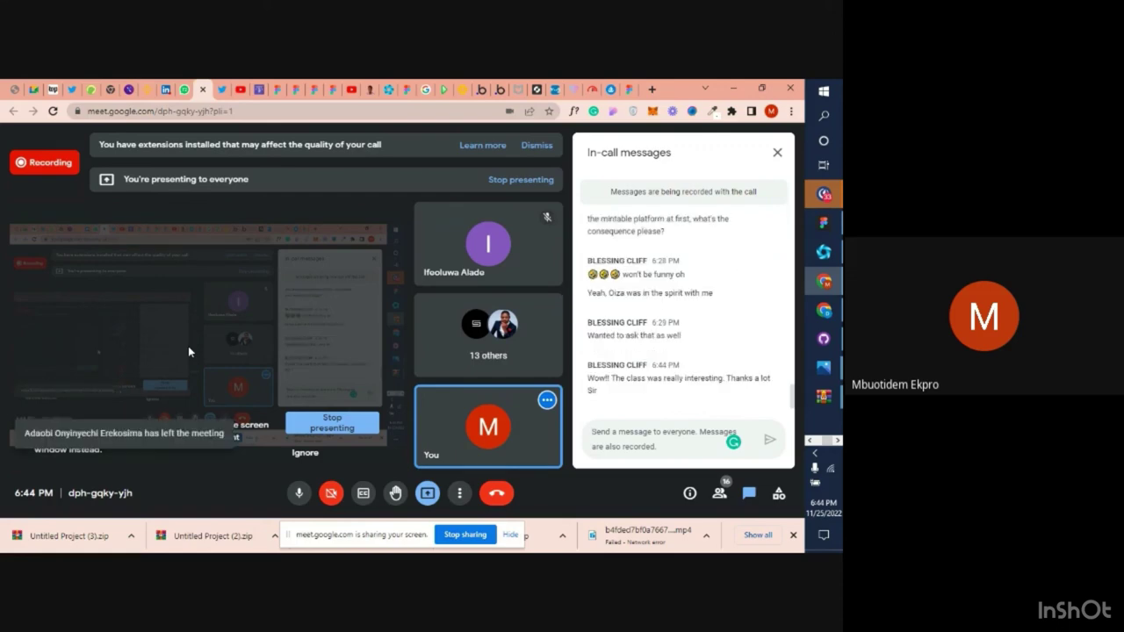
# Snip the Meet call screen and save it as a PNG in the Vision solidray folder
pyautogui.press('super+shift+s')
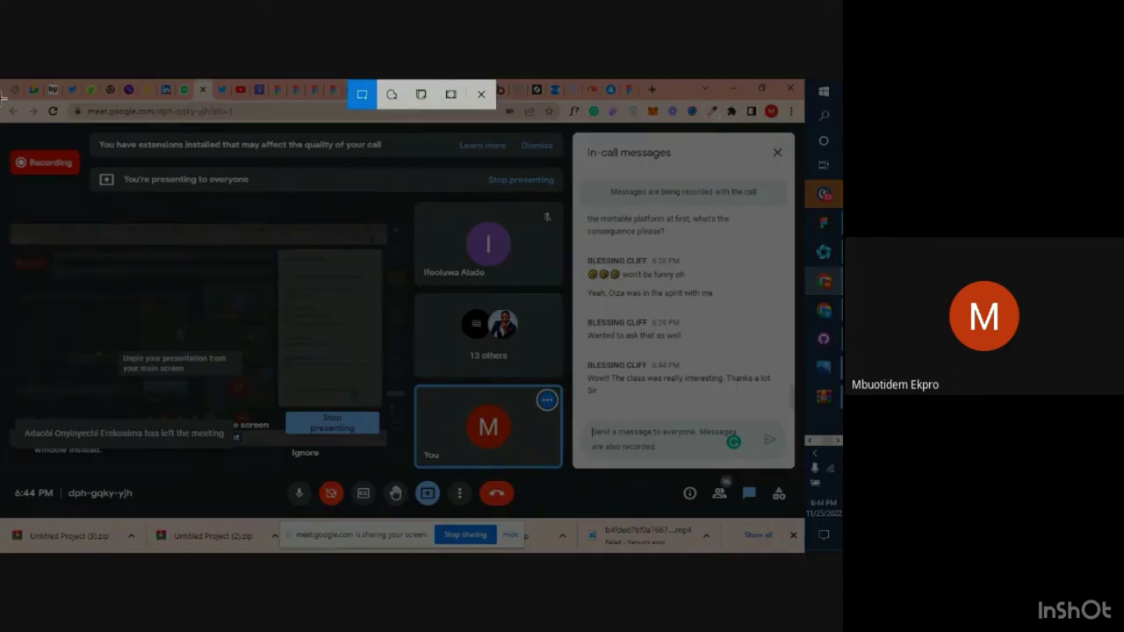
pyautogui.moveTo(60, 123); pyautogui.dragTo(798, 517)
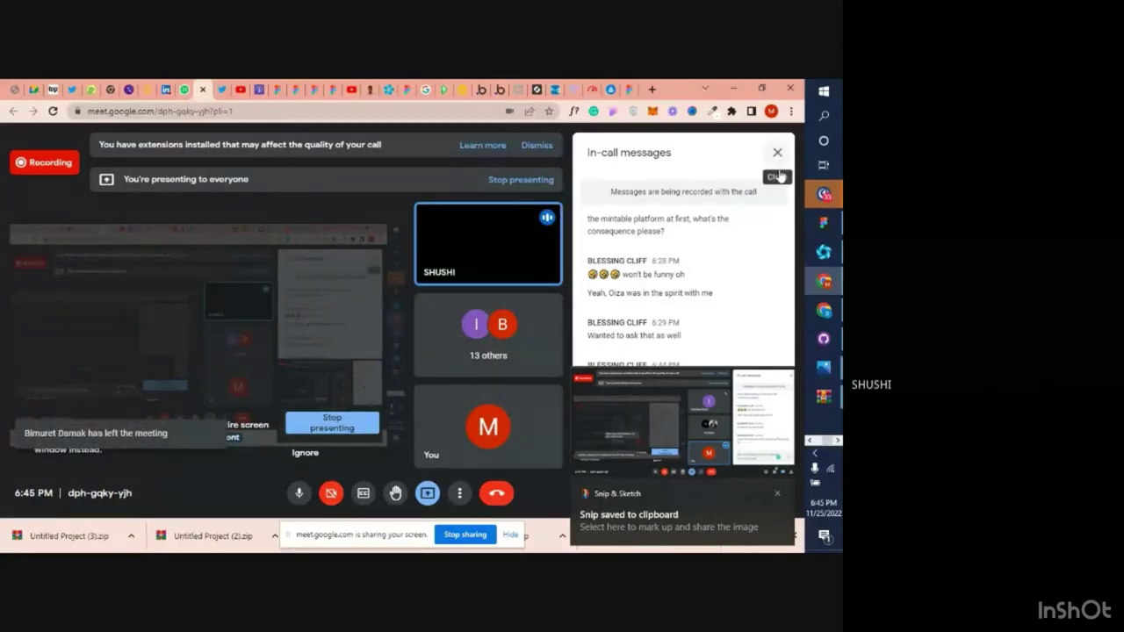
pyautogui.click(737, 453)
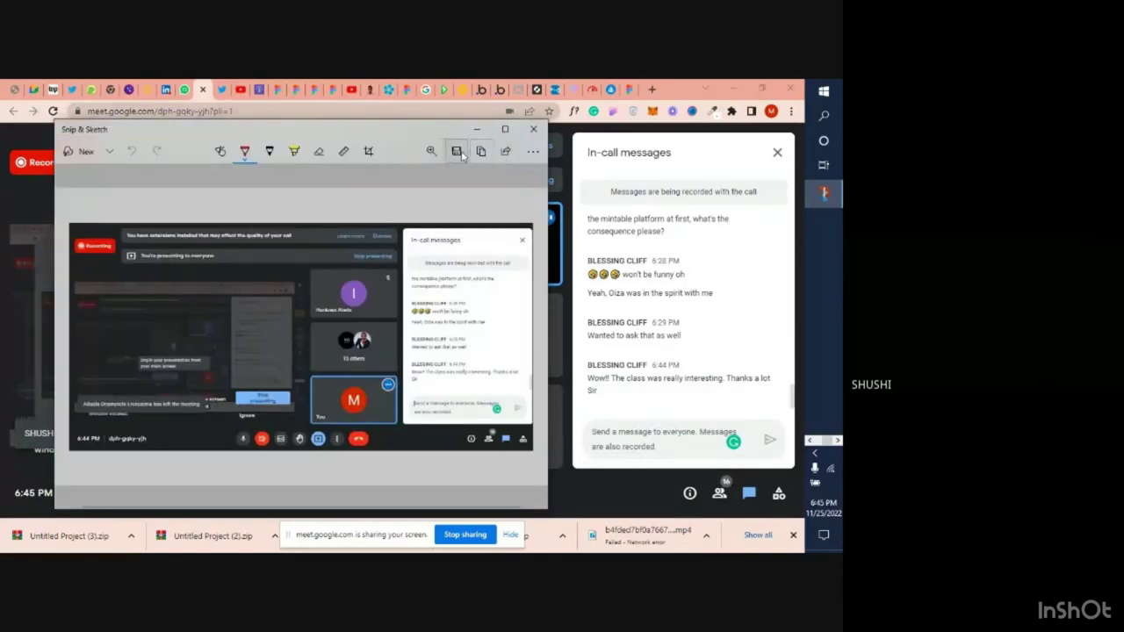
pyautogui.click(457, 154)
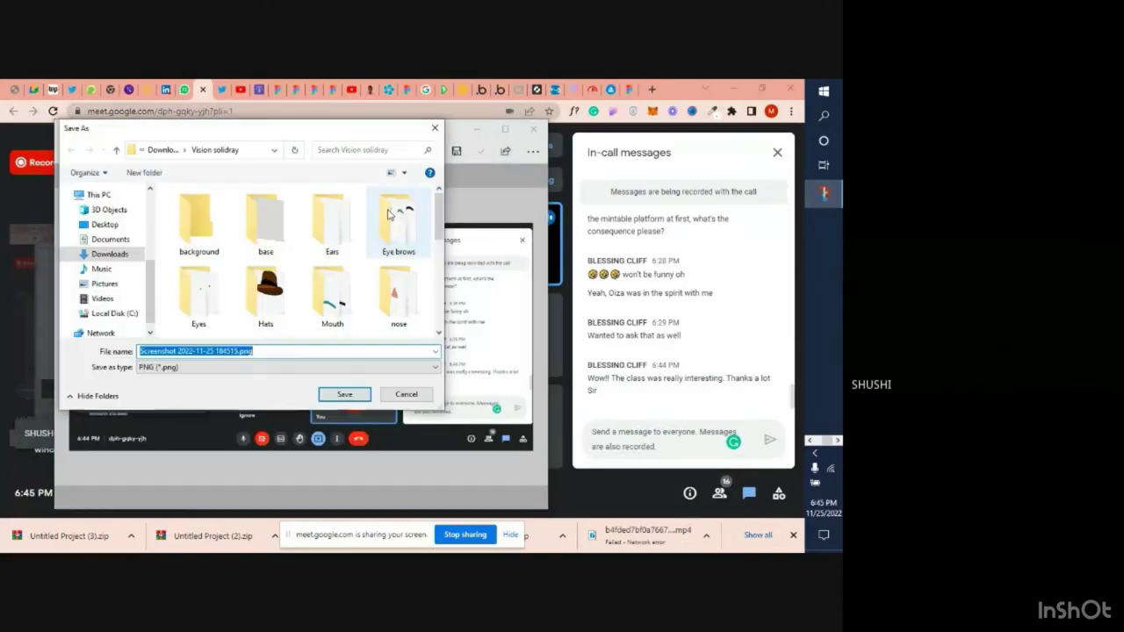
pyautogui.click(351, 395)
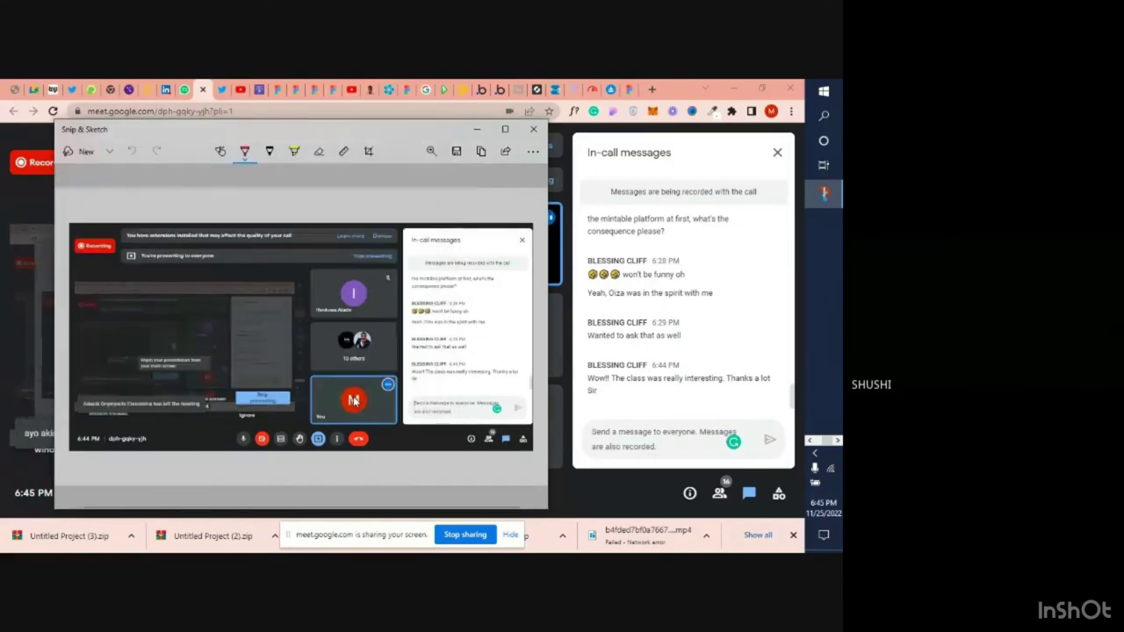
pyautogui.click(479, 132)
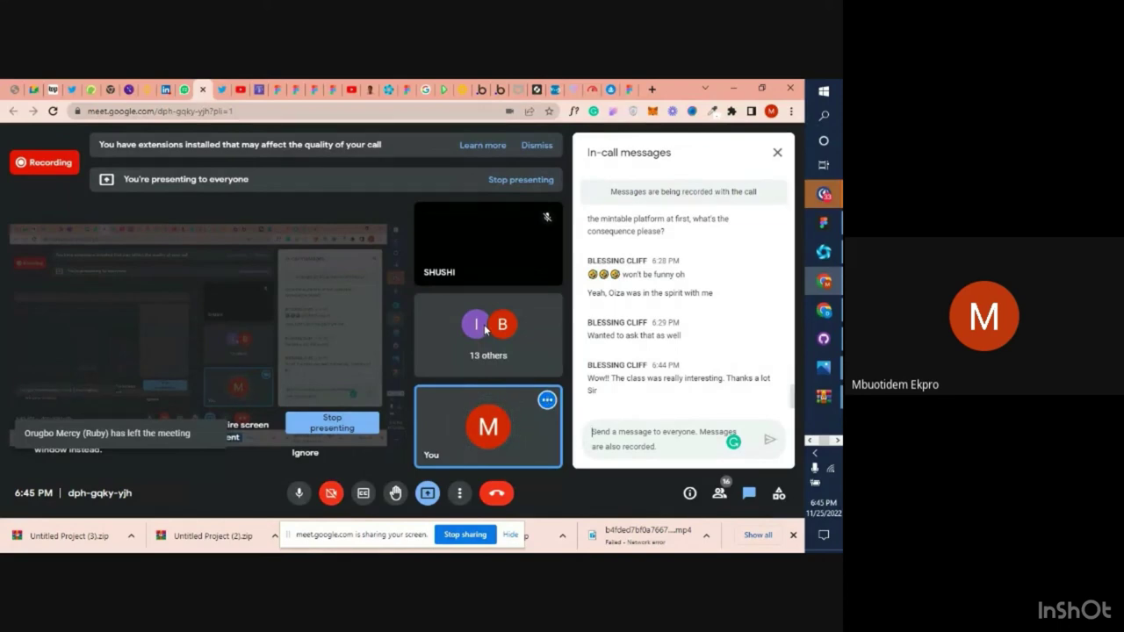
# Review the in-call chat history, then close the messages panel so participant tiles fill the view
pyautogui.scroll(3, 652, 335)
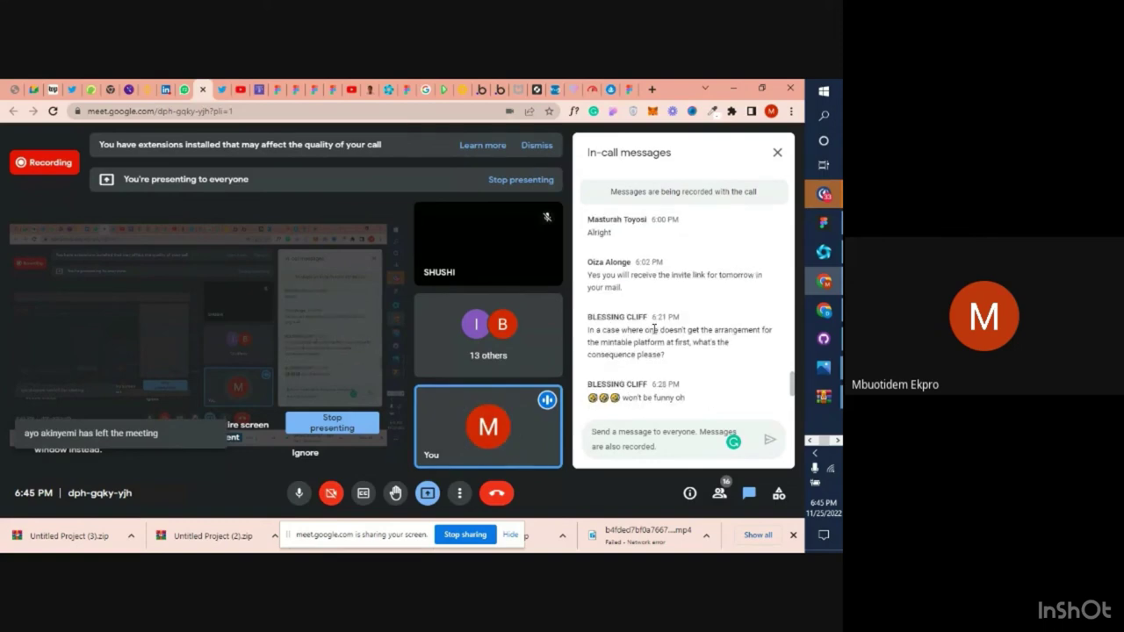
pyautogui.scroll(-3, 653, 329)
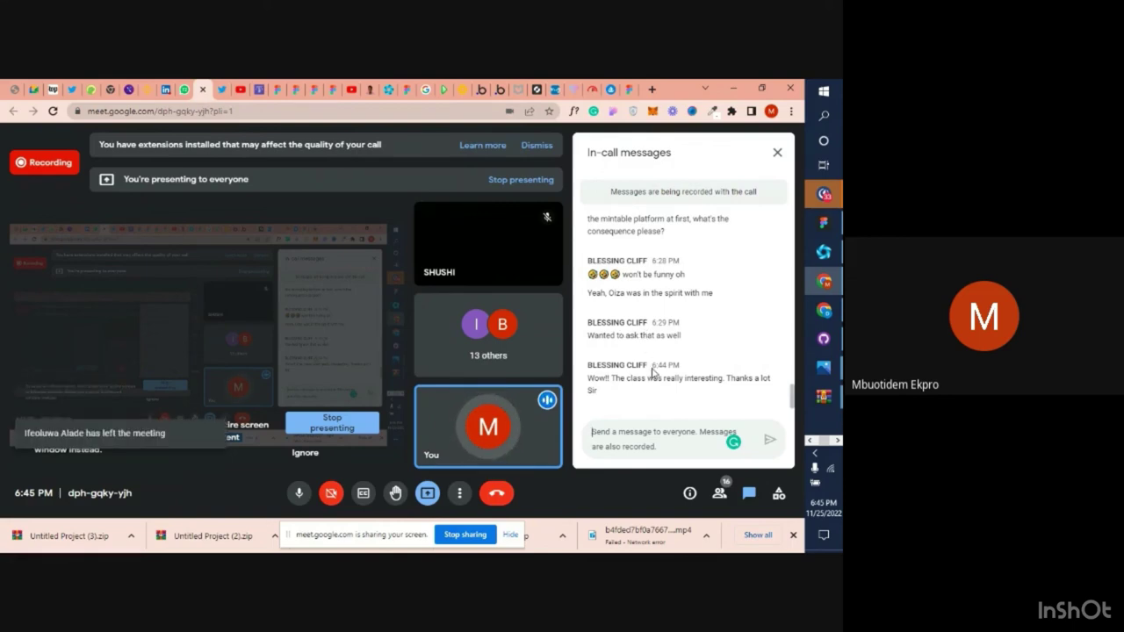
pyautogui.click(779, 155)
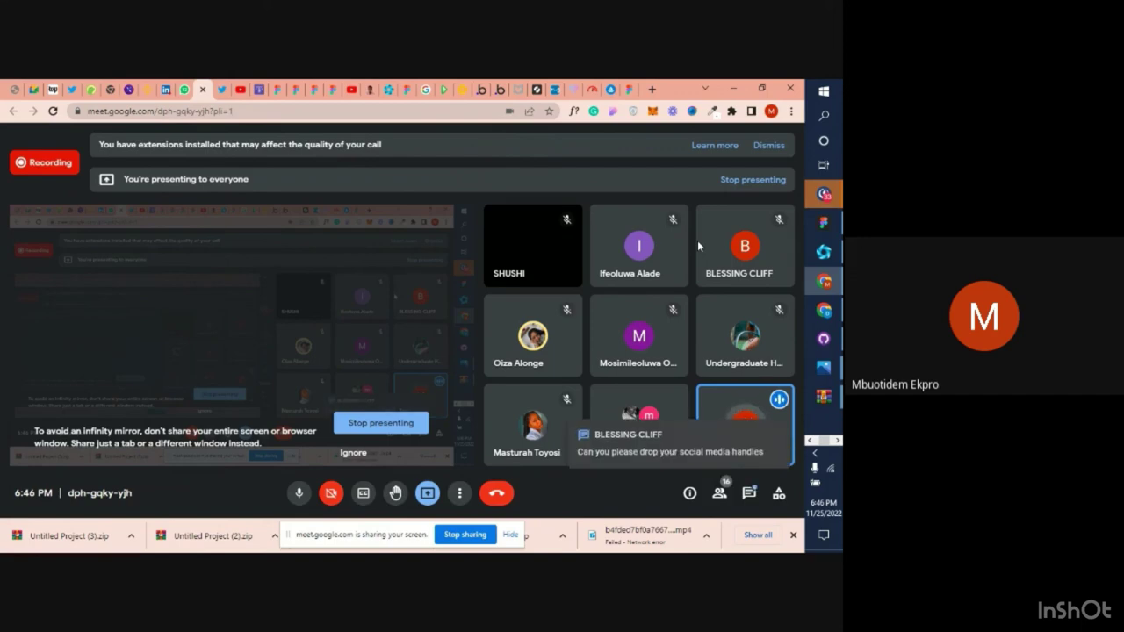
# Draft a chat message listing the presenter's Twitter, Instagram and LinkedIn handles on separate lines
pyautogui.click(748, 494)
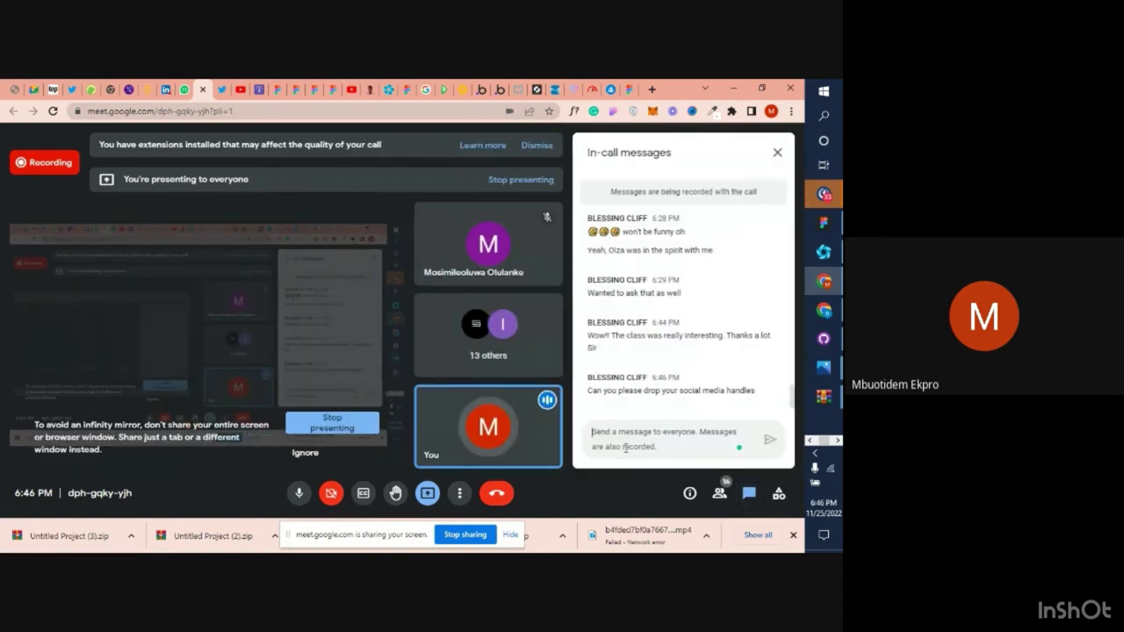
pyautogui.click(626, 447)
pyautogui.write('twitter @')
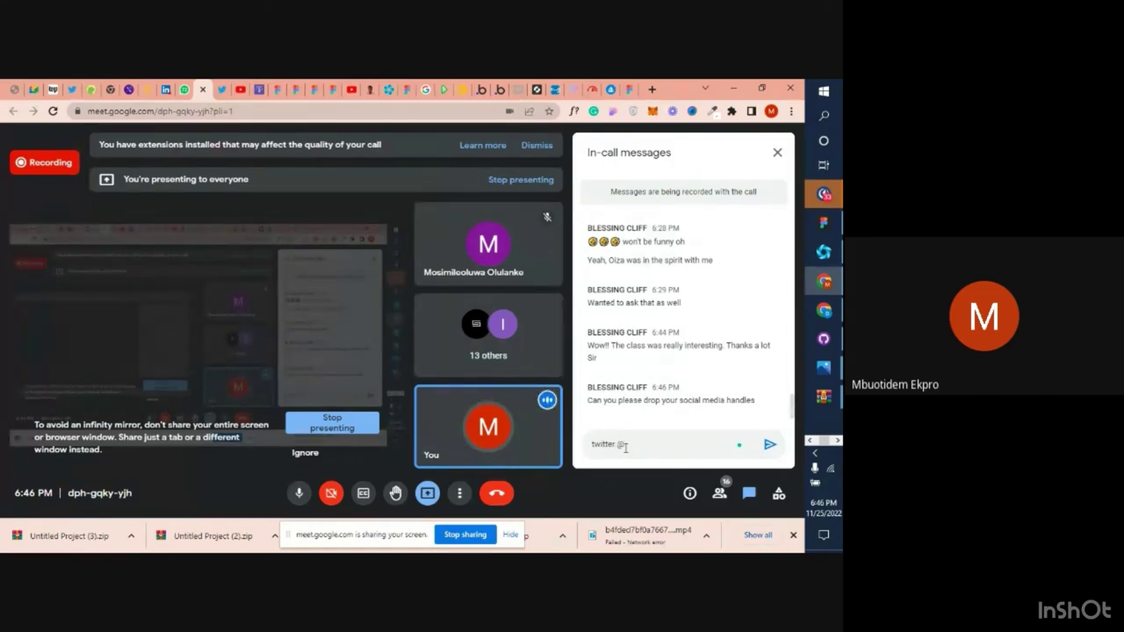
pyautogui.write('plac')
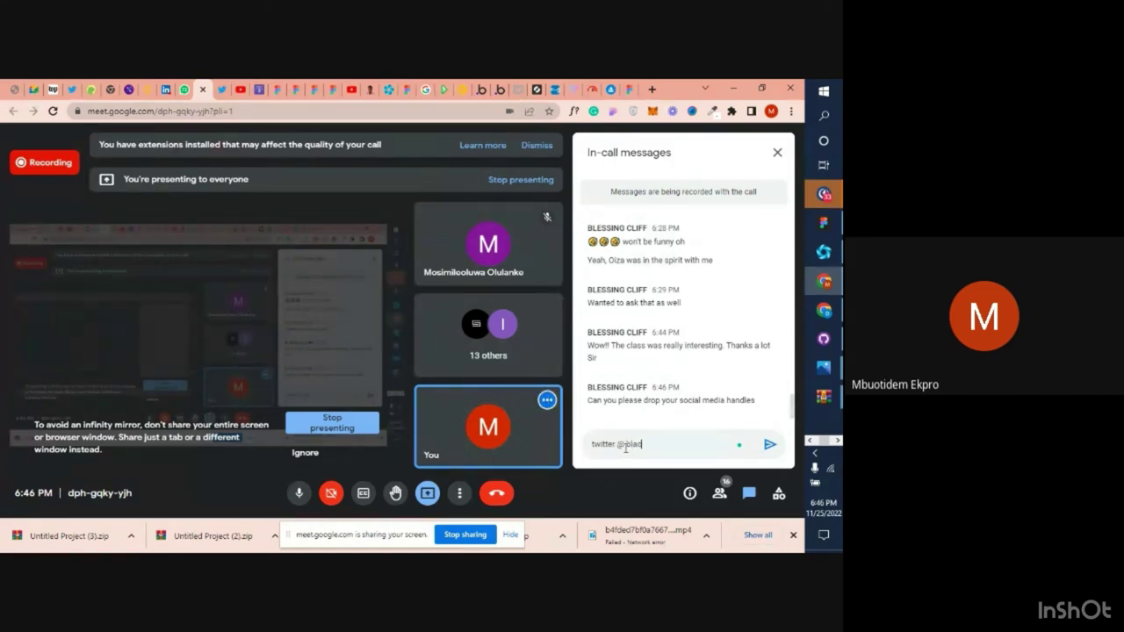
pyautogui.write('kboi_mbl')
pyautogui.press('BackSpace')
pyautogui.hotkey('shift', 'Return')
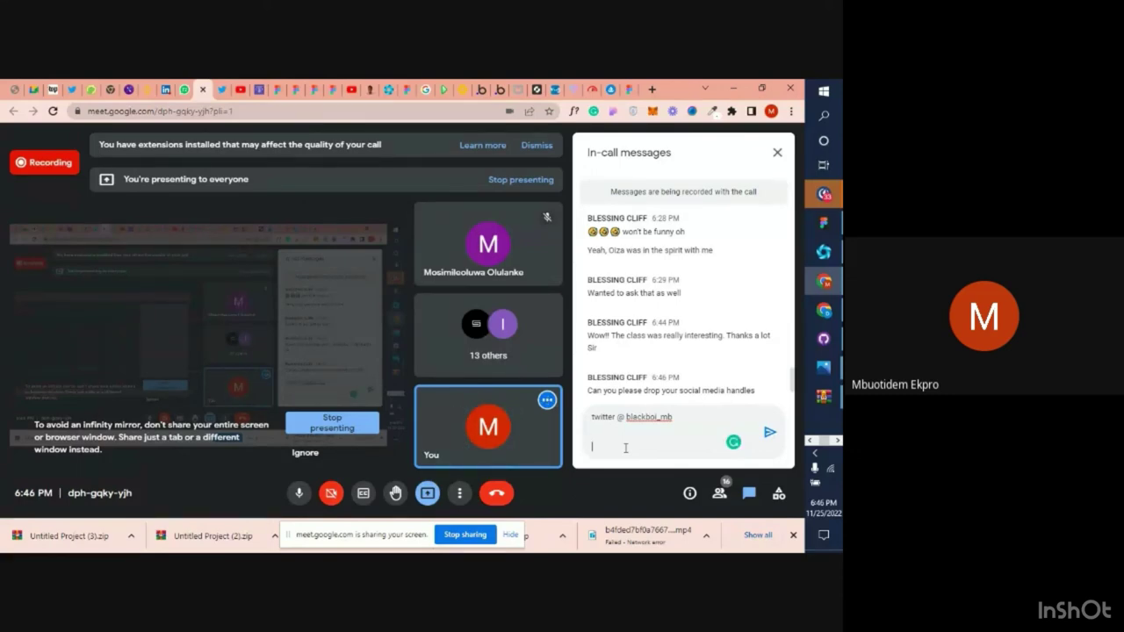
pyautogui.write('Instagra')
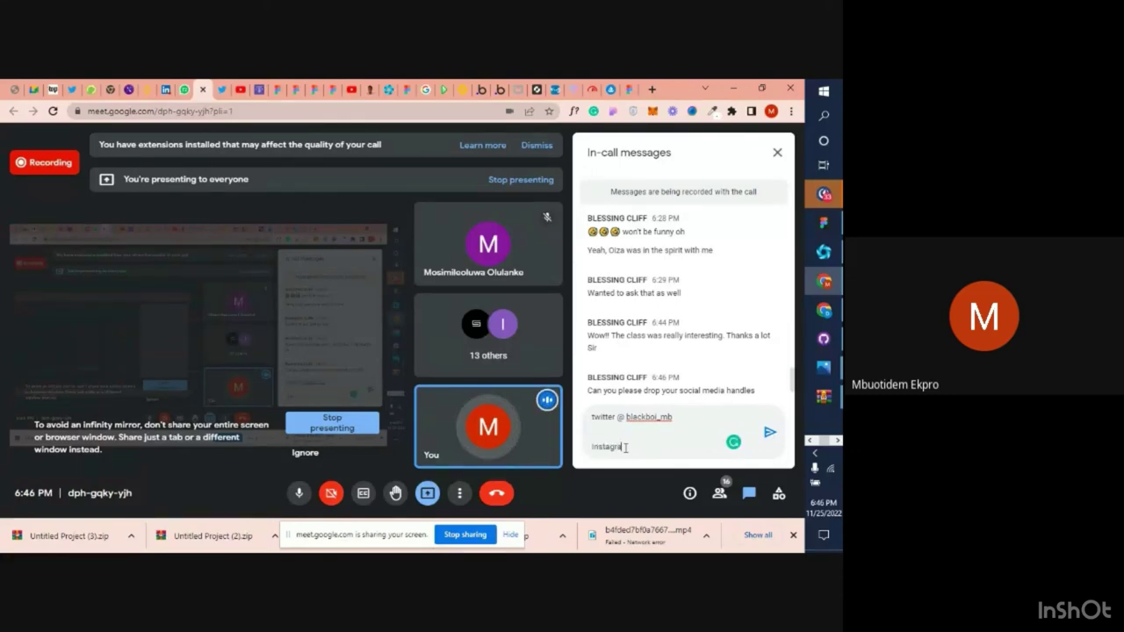
pyautogui.write('m @ oluw')
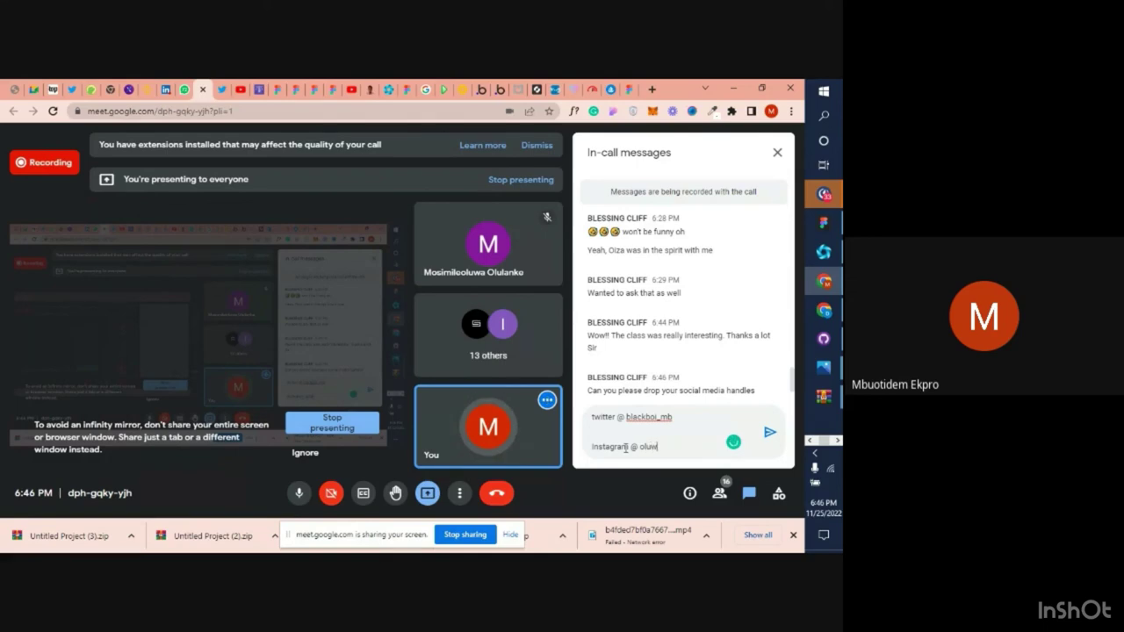
pyautogui.write('a_mr')
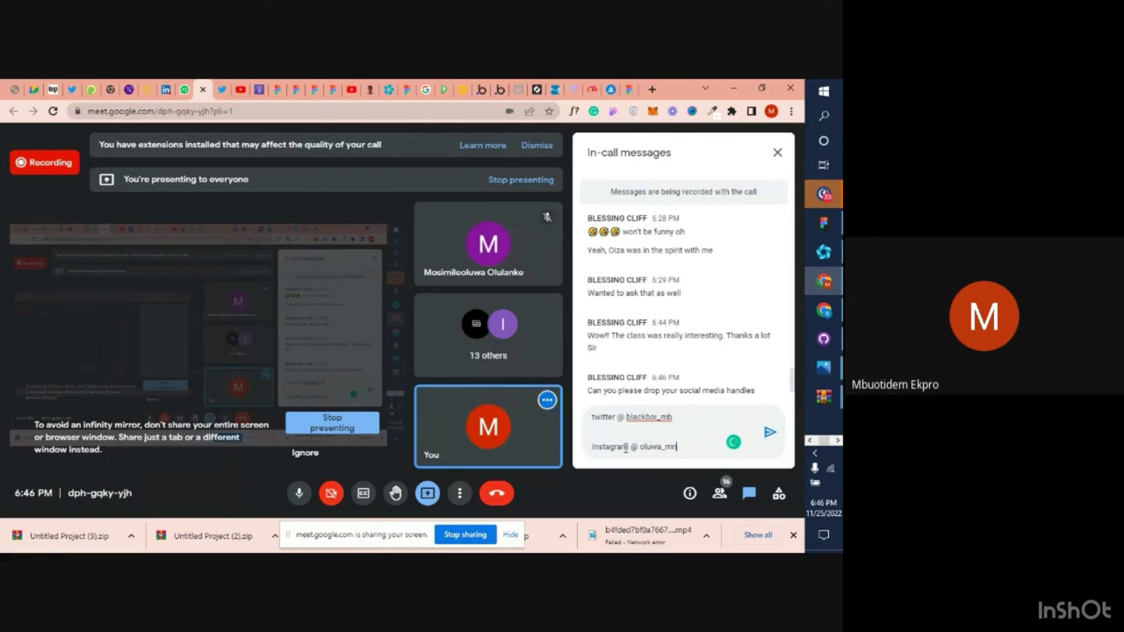
pyautogui.write('b')
pyautogui.hotkey('shift', 'Return')
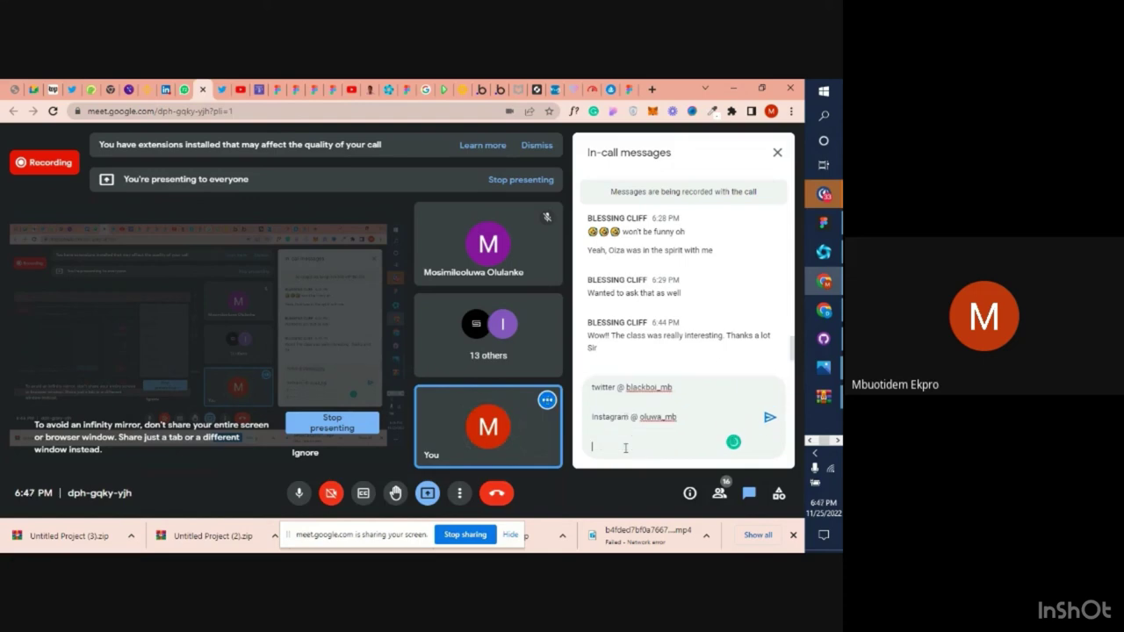
pyautogui.write('linkedin @ Mbuotidem EKpro')
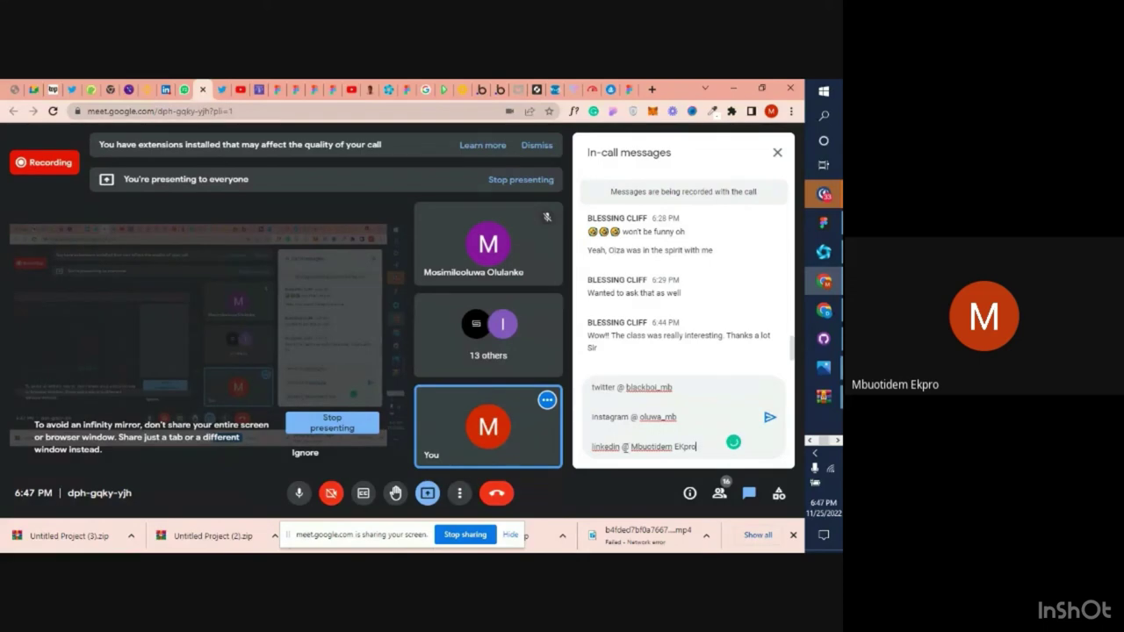
# Fix the miscapitalised letter in the LinkedIn handle, send the message to everyone, and close the chat
pyautogui.click(686, 446)
pyautogui.press('BackSpace')
pyautogui.write('k')
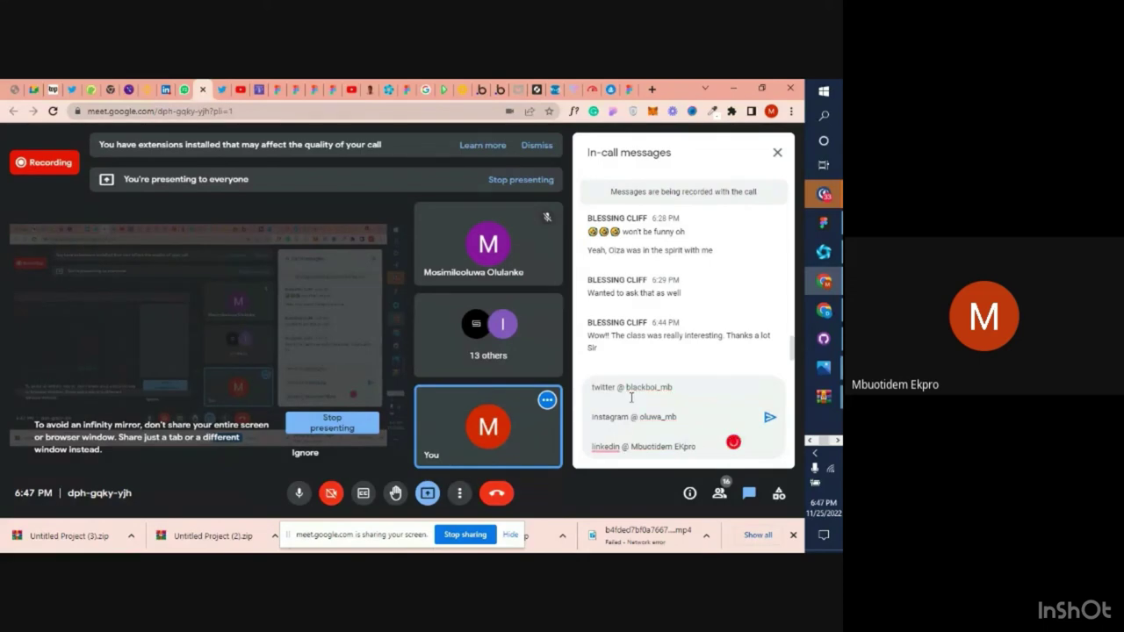
pyautogui.press('Return')
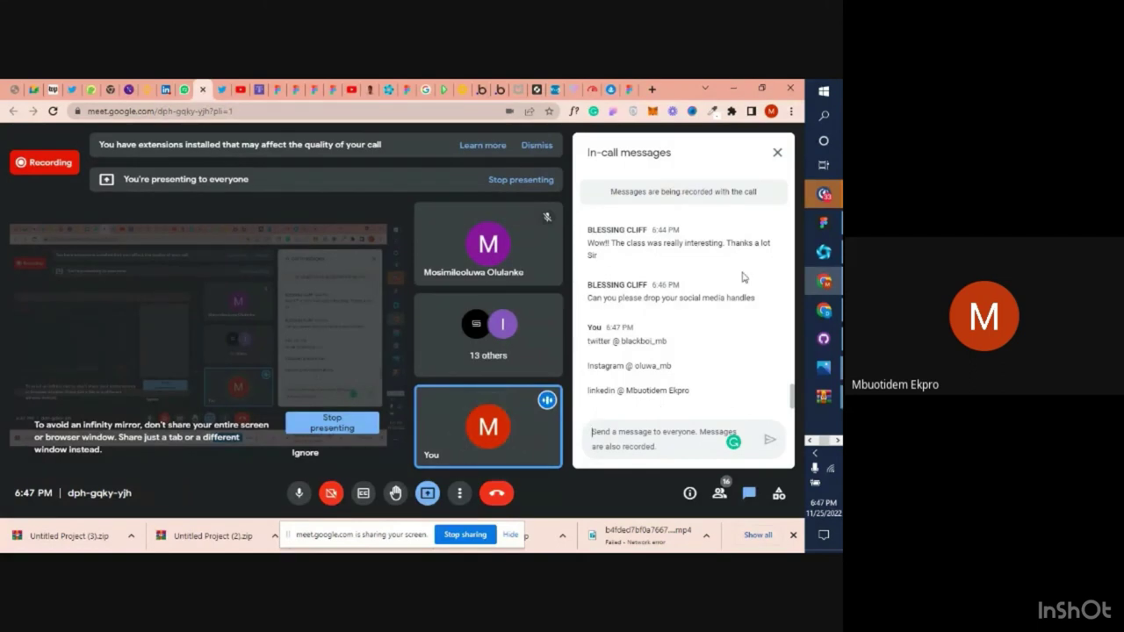
pyautogui.click(777, 152)
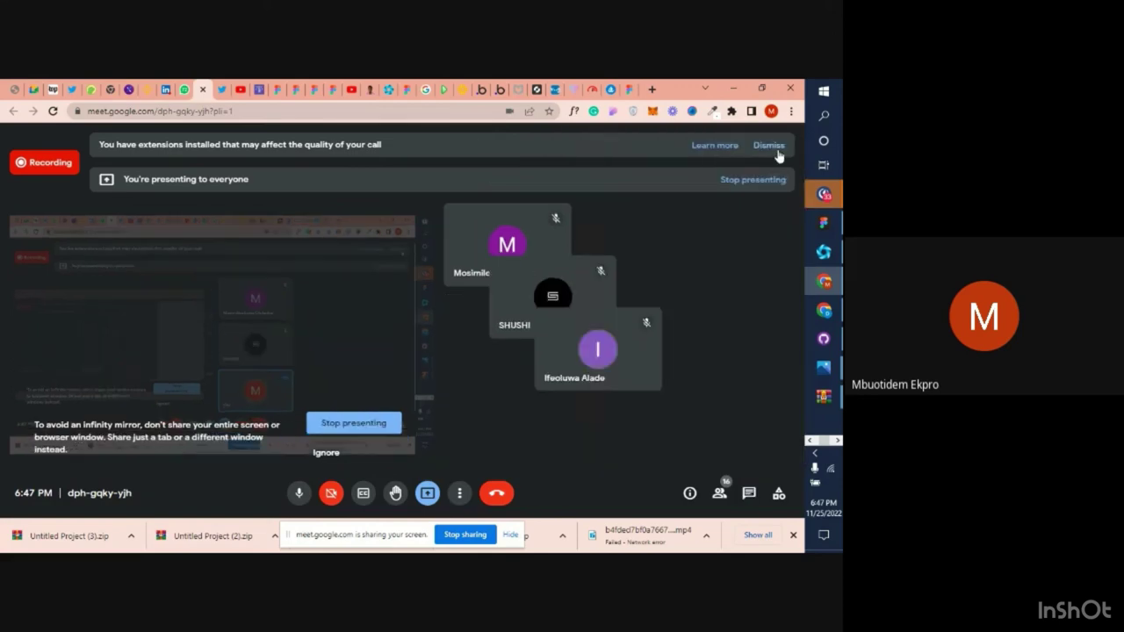